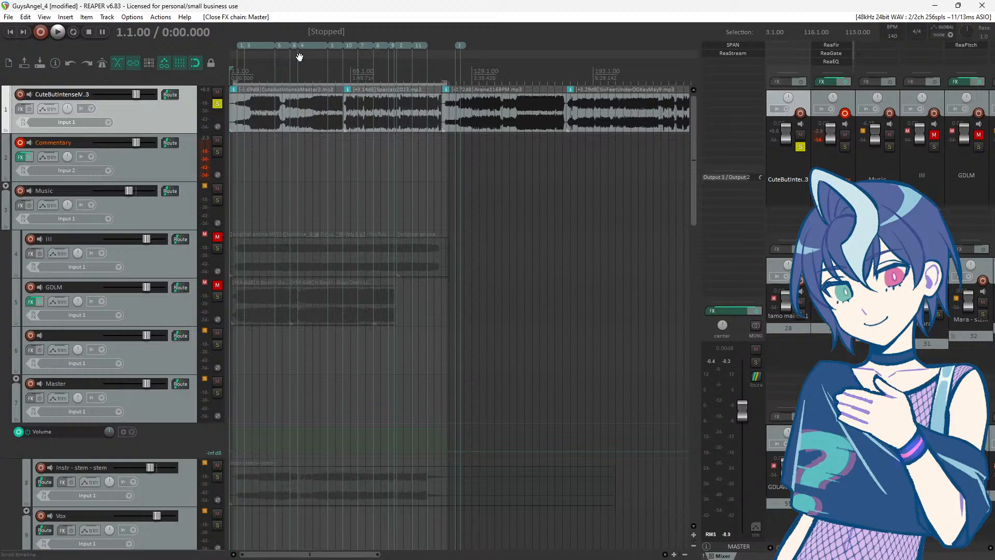
Step: Start playback, add the s(M)exoscope plugin to the CuteButIntenseMaster3 track, and move its window below the track's audio
key("space")
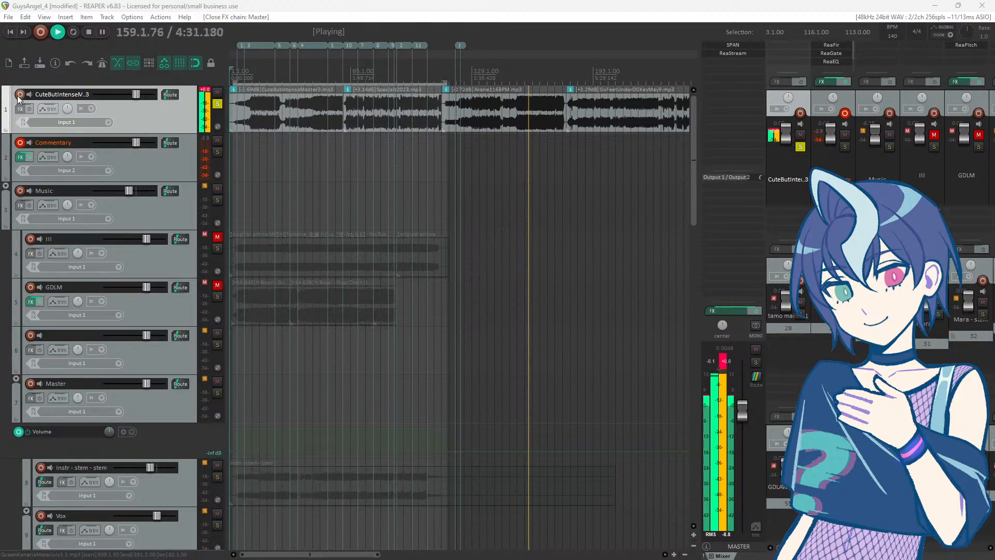
left_click(20, 109)
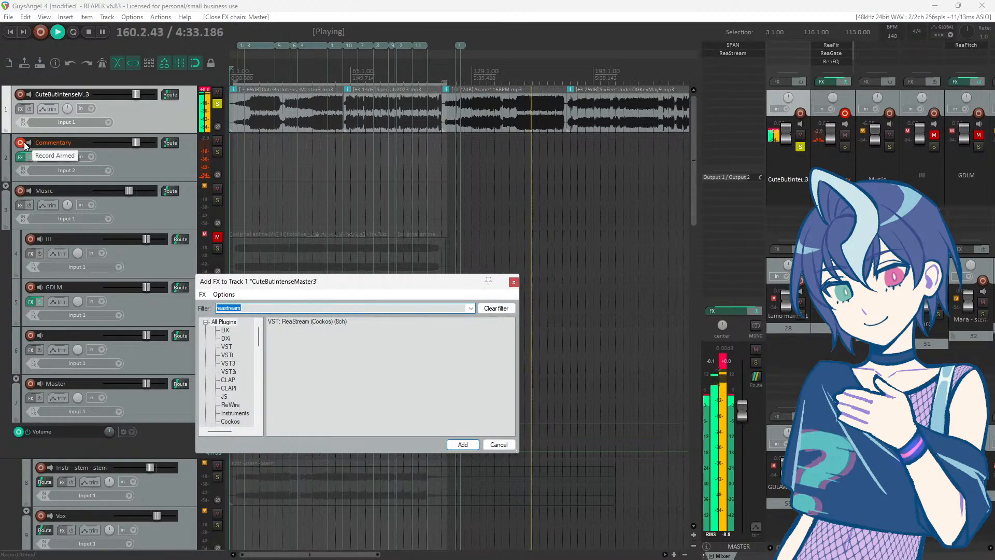
type("scope")
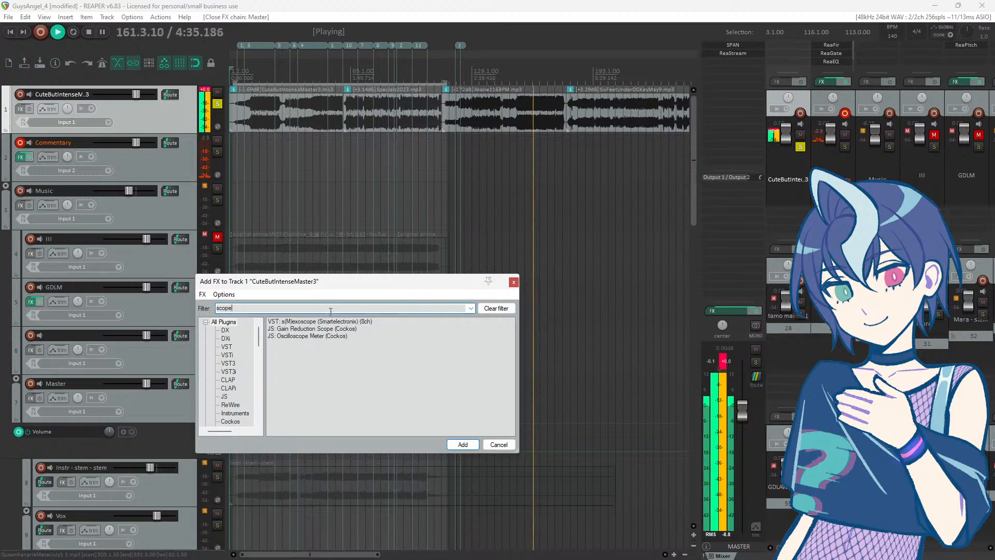
double_click(305, 321)
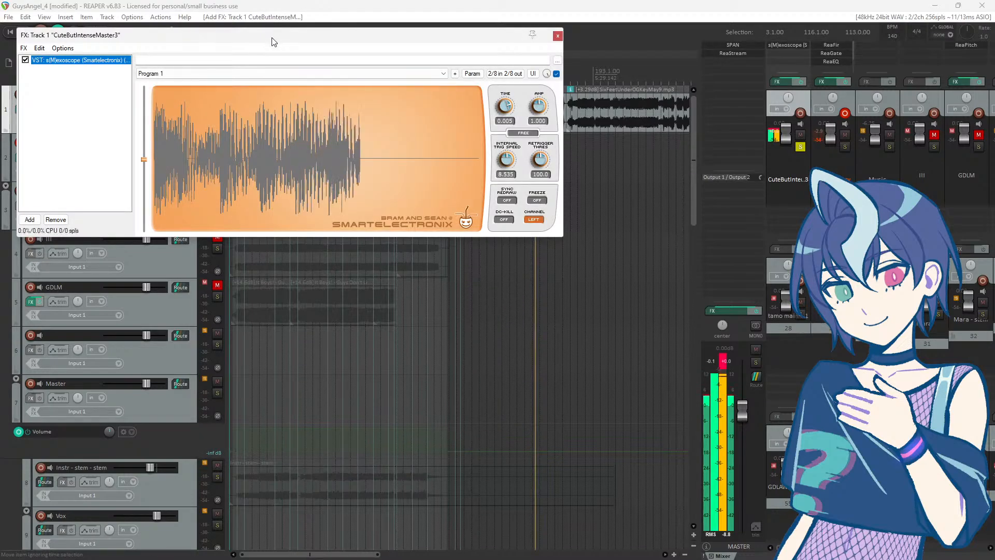
left_click_drag(274, 42, 267, 179)
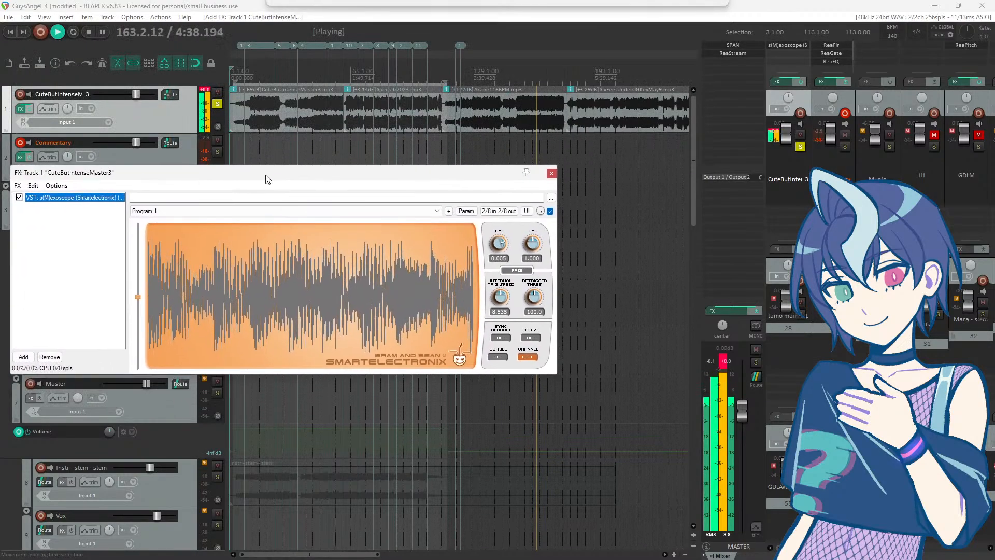
Step: Open the master track's SPAN analyzer and stack it above the s(M)exoscope window to examine spectrum and waveform together during playback
left_click(733, 46)
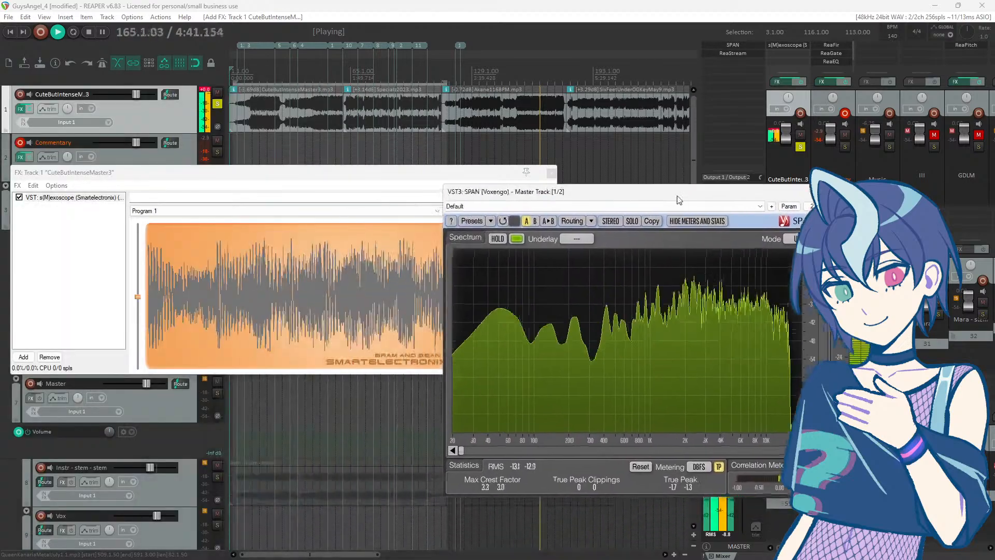
left_click_drag(680, 200, 794, 156)
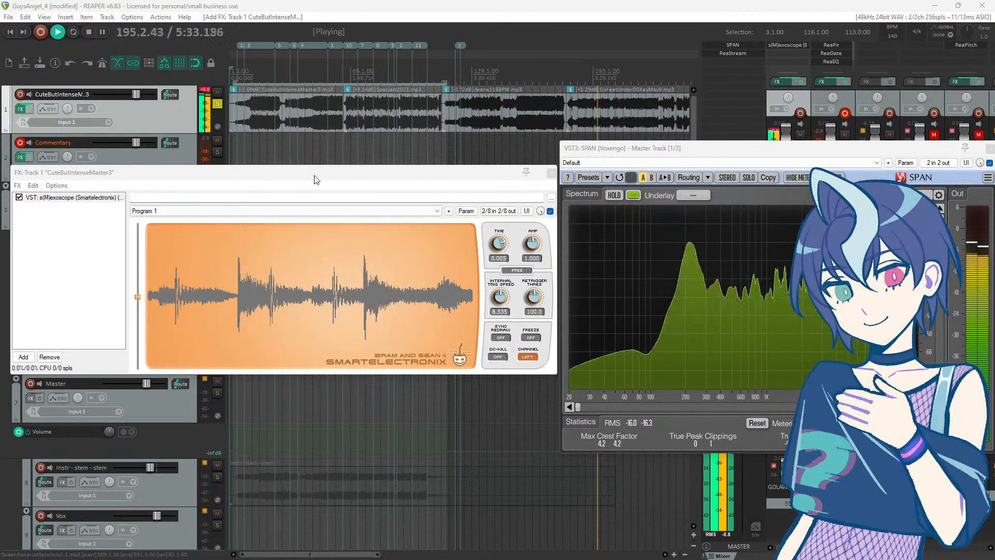
left_click_drag(313, 177, 725, 196)
left_click_drag(712, 153, 184, 87)
left_click_drag(591, 192, 188, 353)
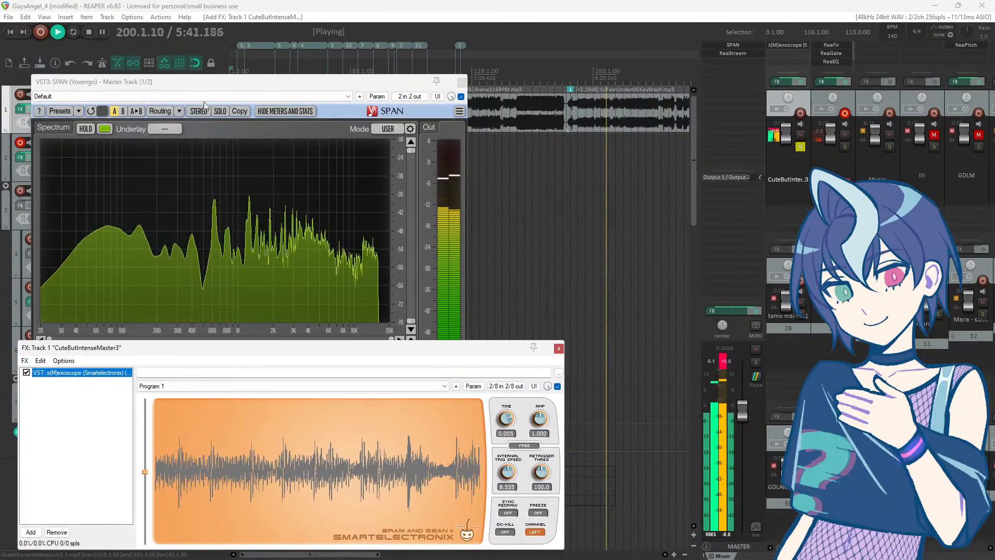
left_click_drag(218, 87, 207, 44)
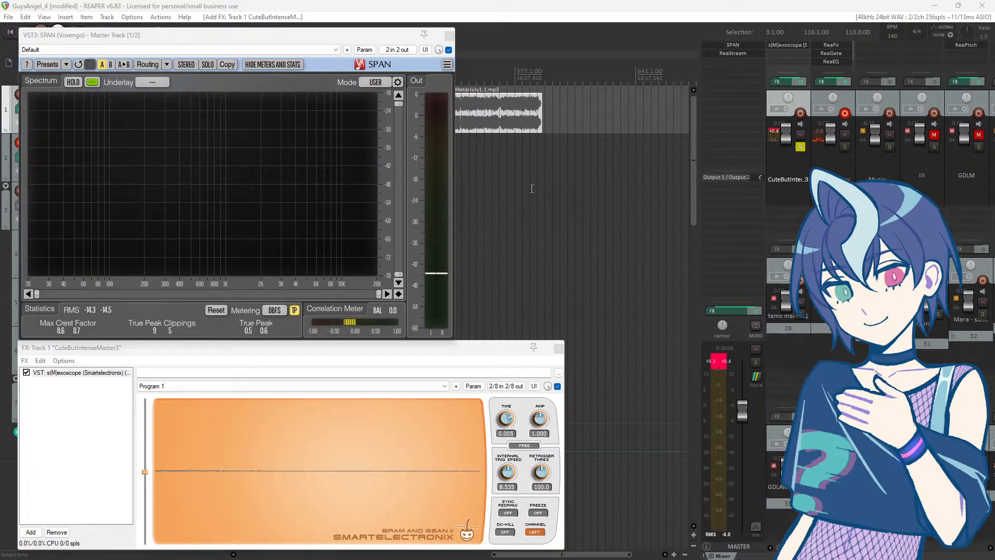
Step: Close both analyzer windows, delete the CuteButIntenseMaster3 track, and reset the Music track's peak meter
left_click(449, 36)
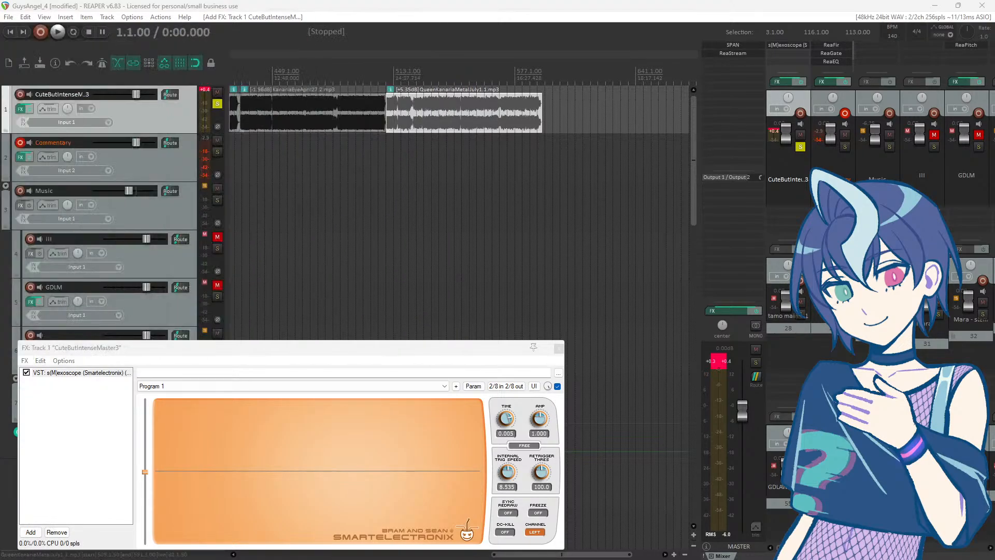
left_click(559, 349)
key("Delete")
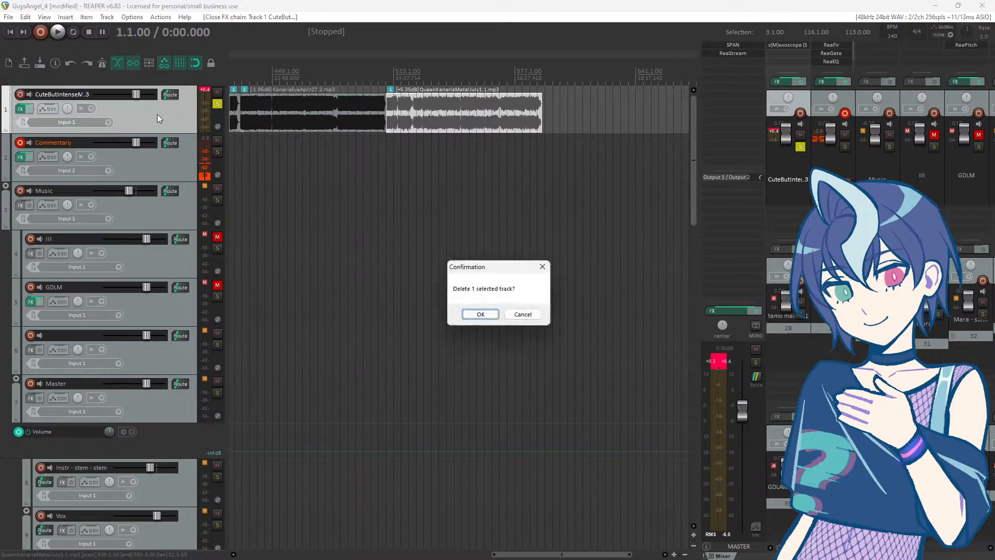
key("Return")
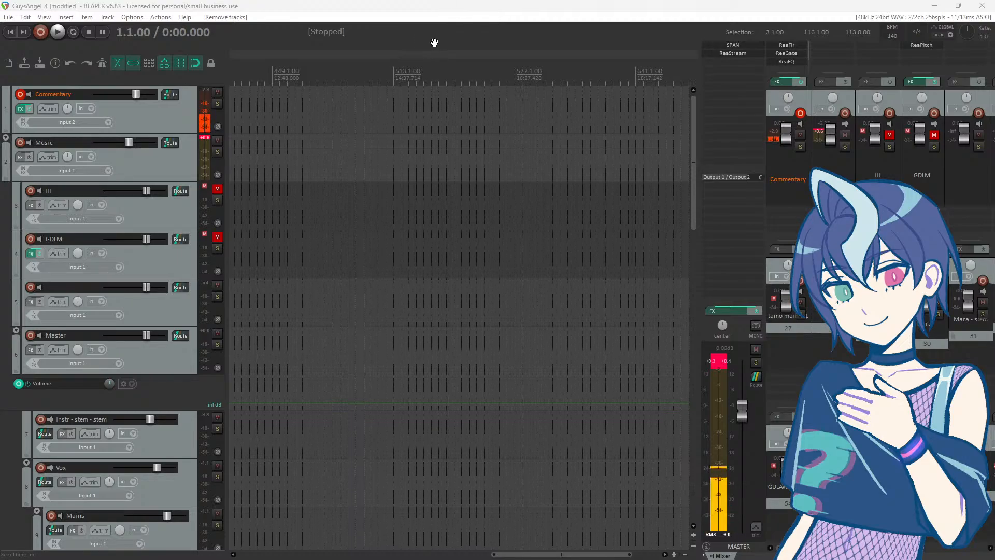
left_click(202, 138)
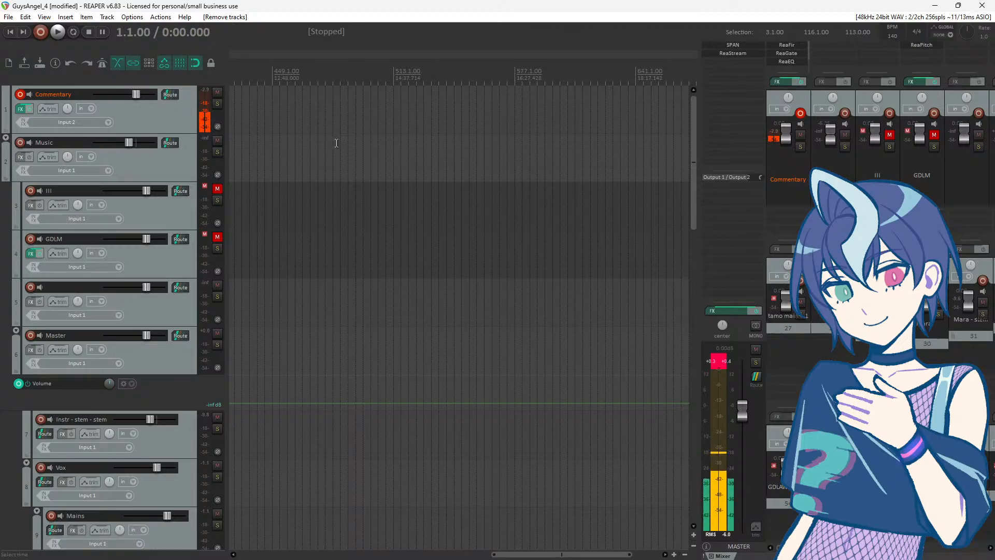
Step: Place the edit cursor at 4.4.00 on the Instr - stem - stem item and make a time selection from 21.3.00 to 32.1.00
scroll(340, 148, "down", 3)
left_click(246, 449)
scroll(361, 436, "up", 3)
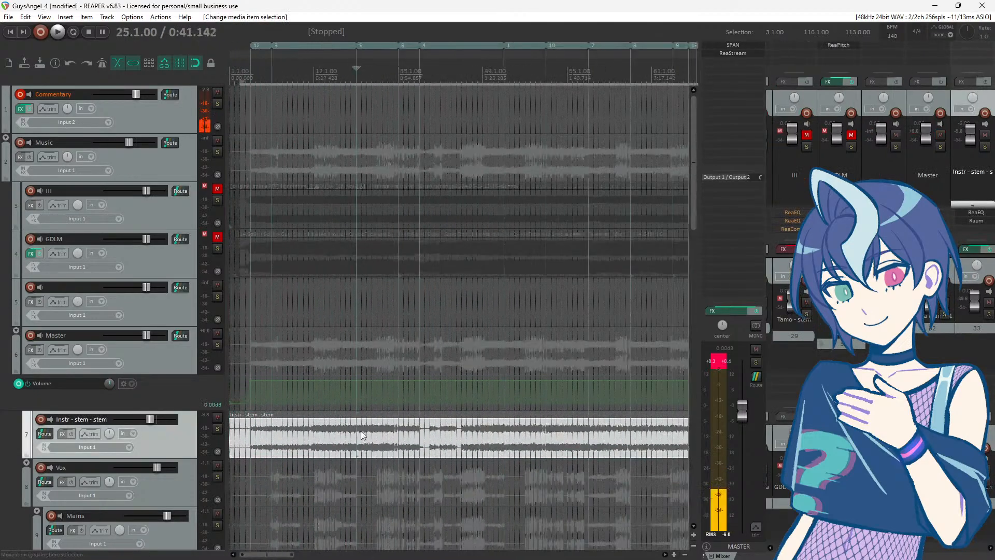
left_click(273, 439)
scroll(347, 437, "up", 4)
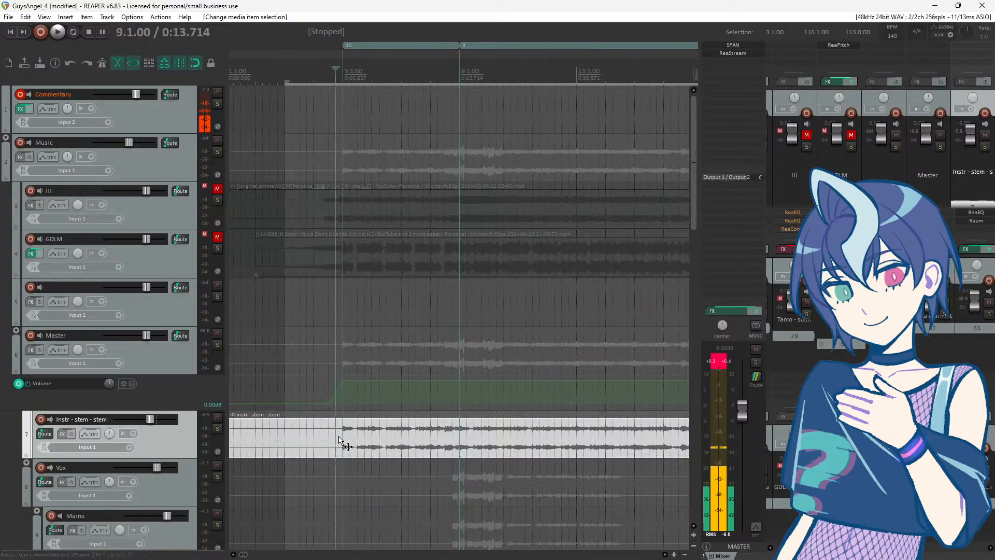
left_click_drag(338, 412, 554, 410)
scroll(422, 422, "down", 4)
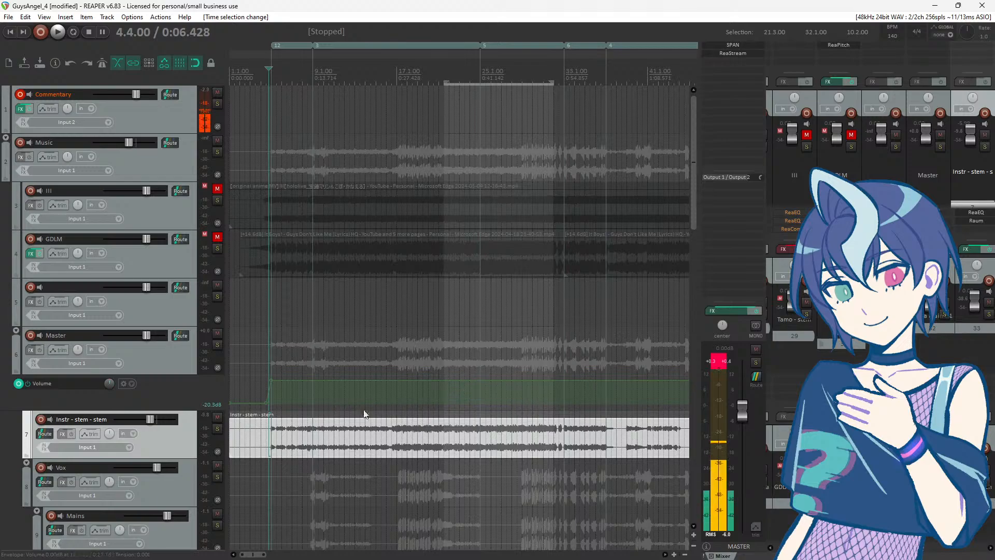
Step: Play the project from 4.4.00 and reset the Music track's volume fader to its default level
scroll(242, 440, "down", 3)
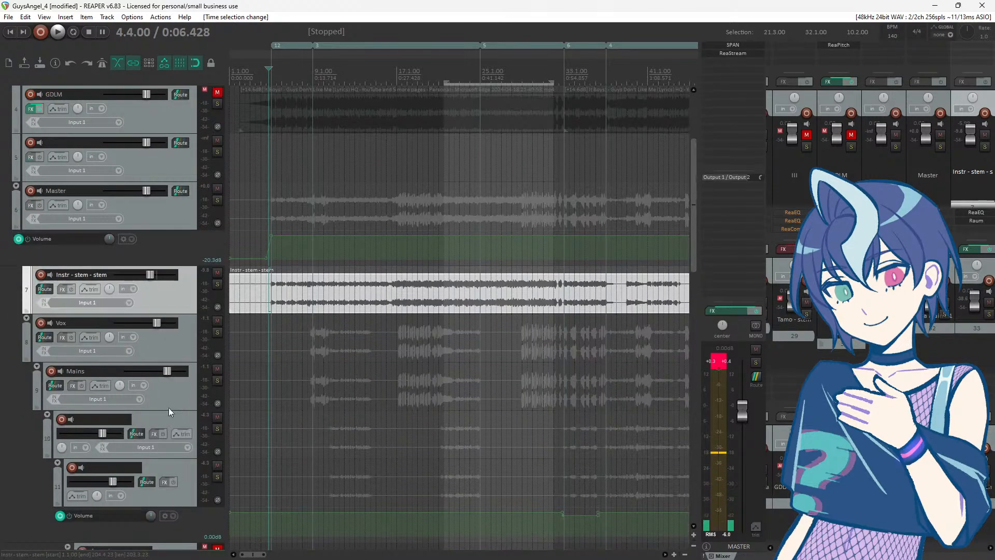
scroll(174, 342, "down", 2)
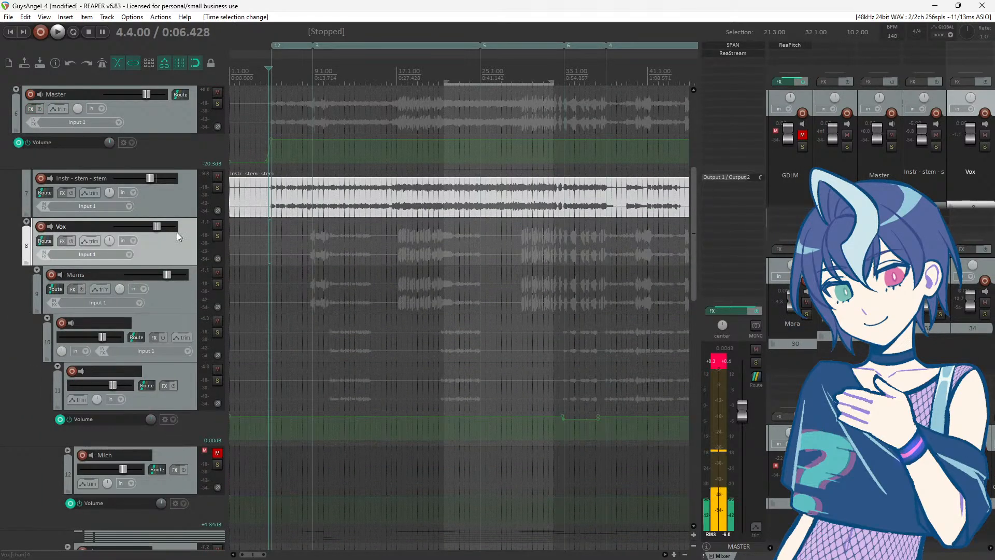
scroll(27, 228, "down", 2)
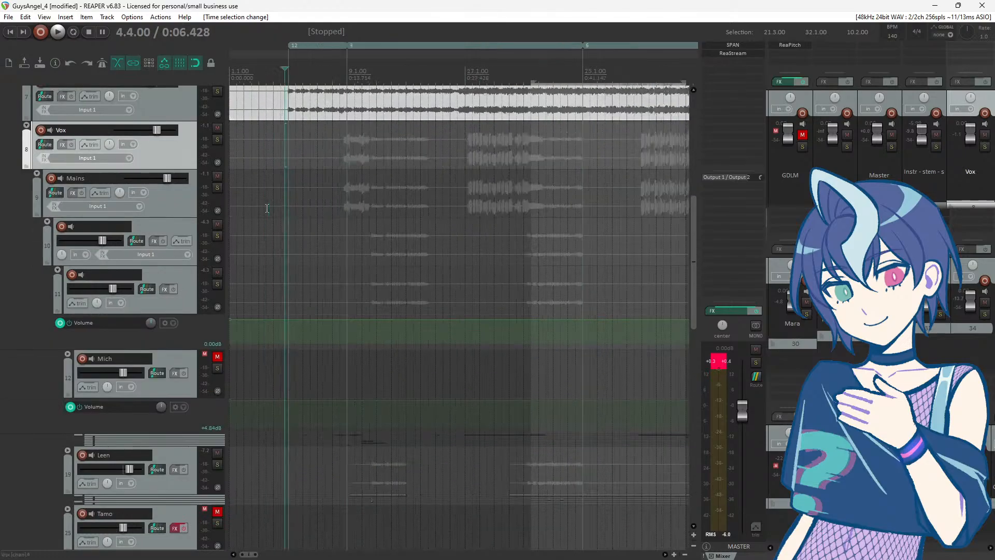
scroll(134, 227, "up", 3)
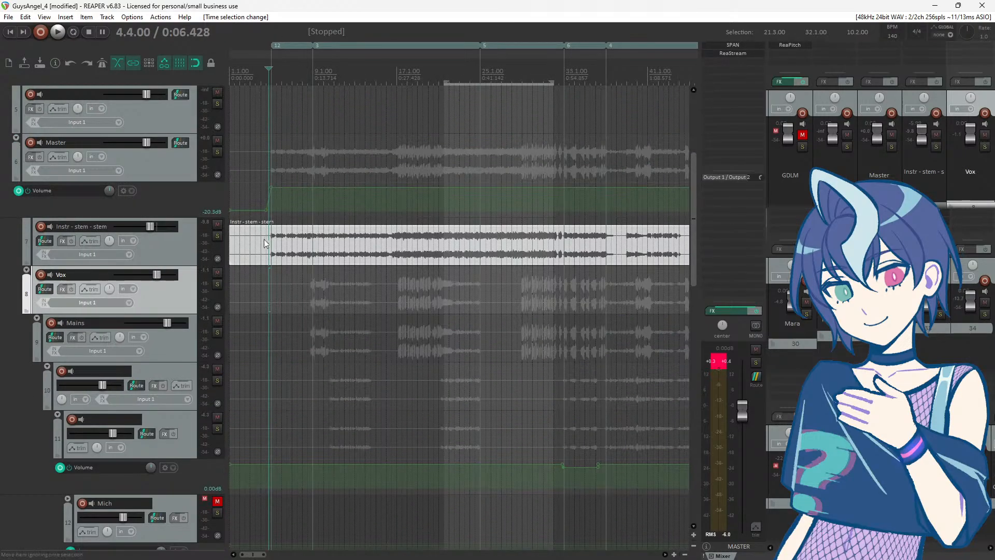
scroll(309, 257, "up", 5)
left_click(352, 238)
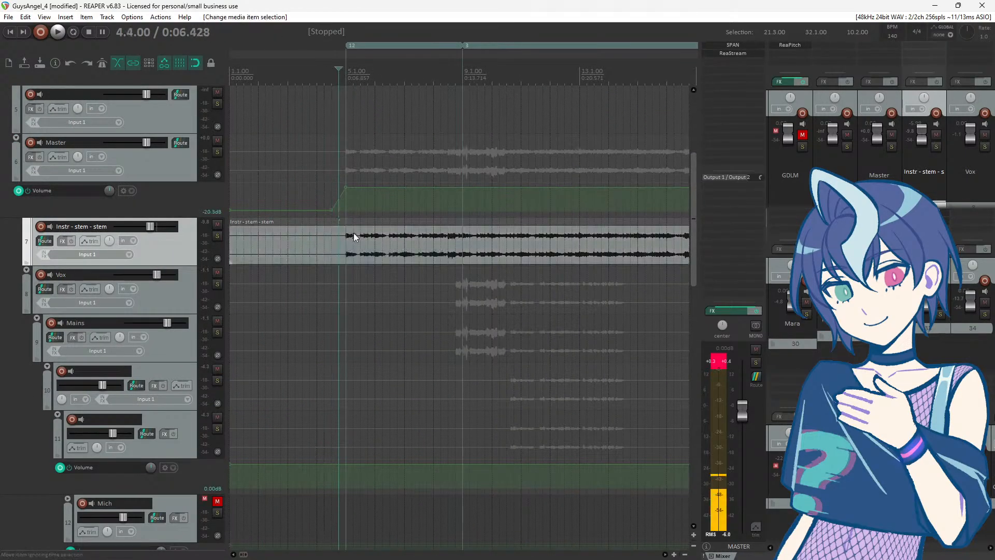
key("space")
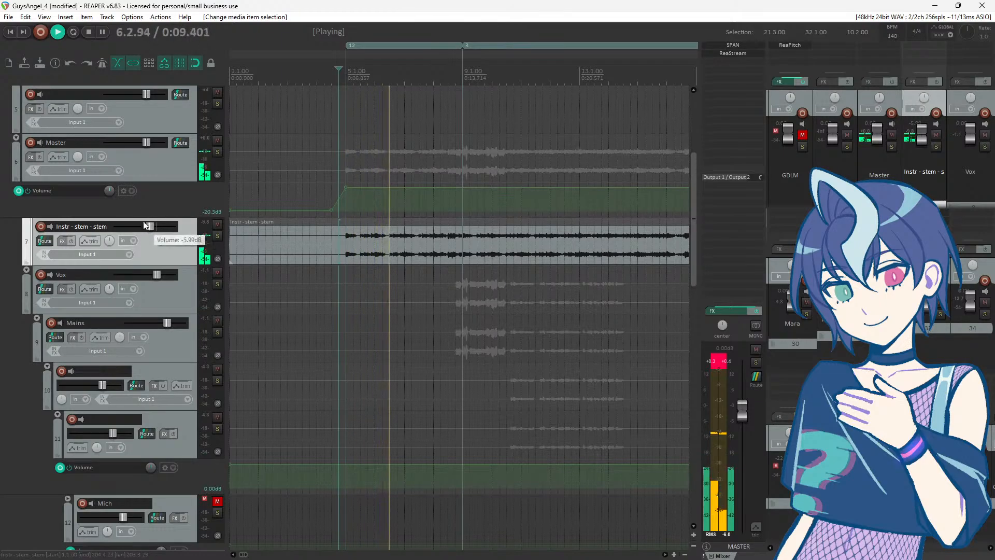
scroll(147, 144, "up", 3)
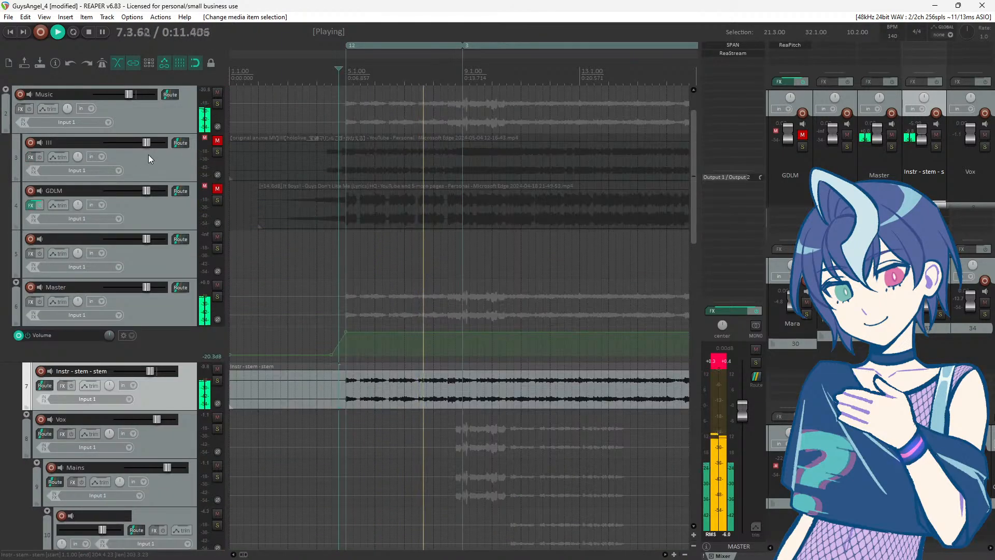
double_click(127, 94)
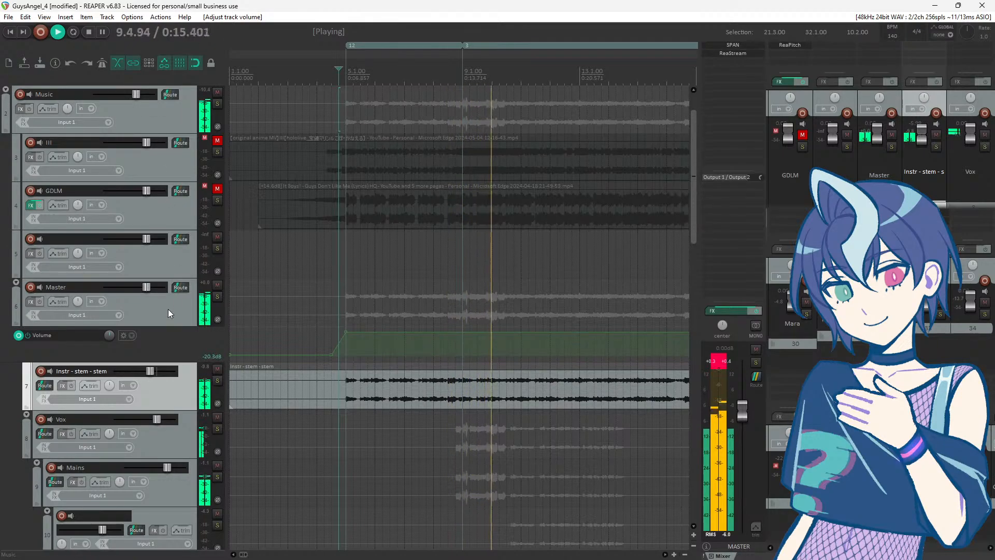
Step: Mute the Vox track and examine the playing instrumental in the master's SPAN analyzer, stopping playback at the end
scroll(168, 309, "down", 5)
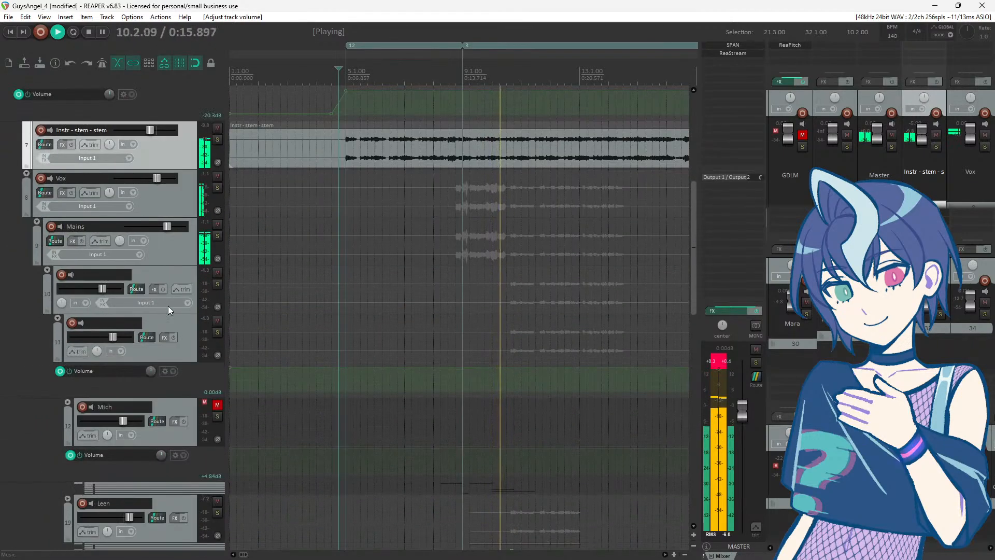
left_click(218, 177)
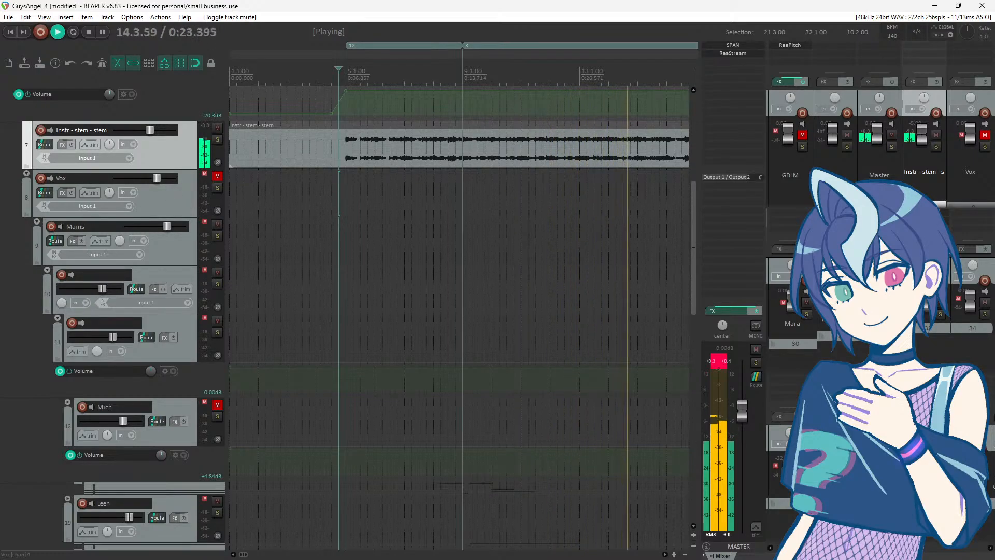
left_click_drag(994, 104, 613, 227)
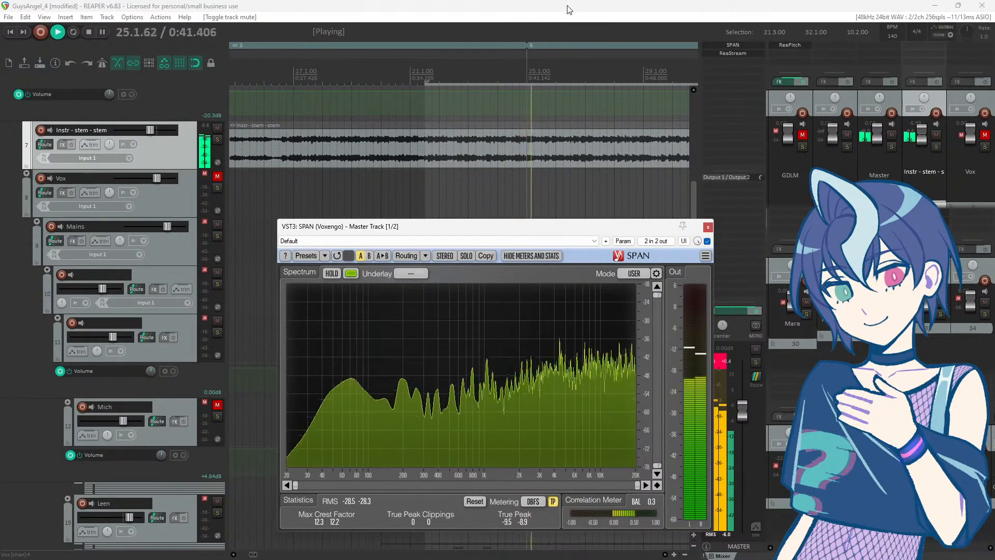
key("space")
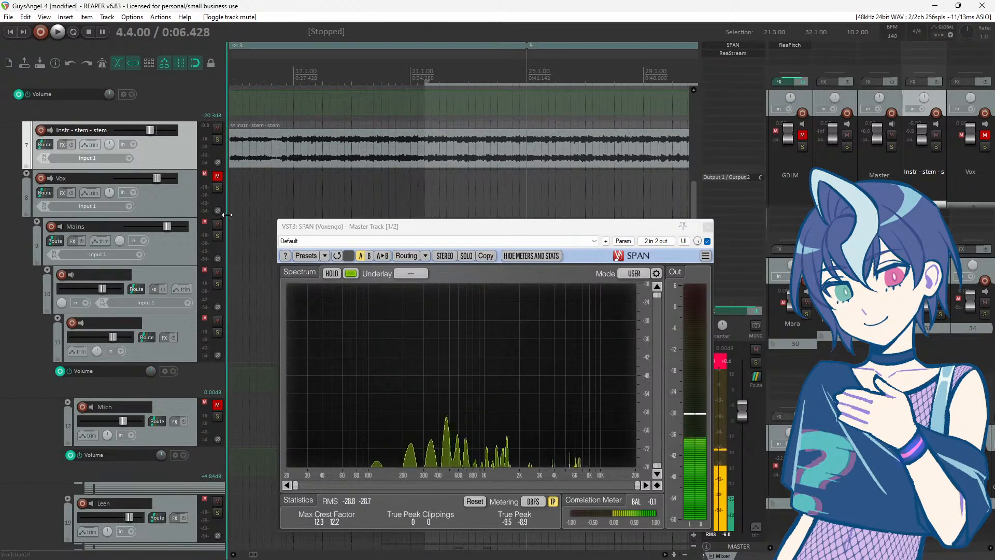
Step: Move the SPAN window clear of the track controls and unmute the Vox track
scroll(166, 215, "up", 5)
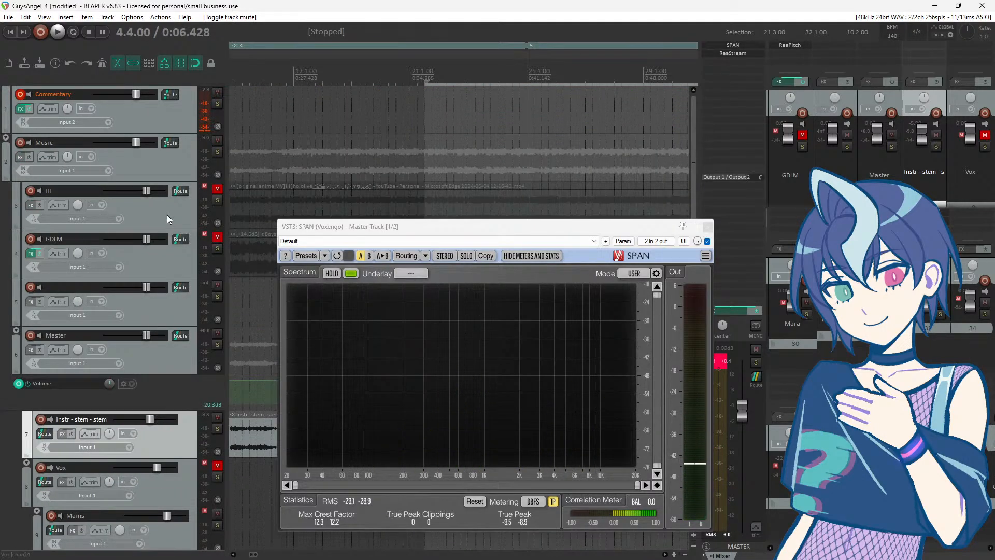
left_click_drag(352, 227, 562, 84)
scroll(363, 355, "down", 5)
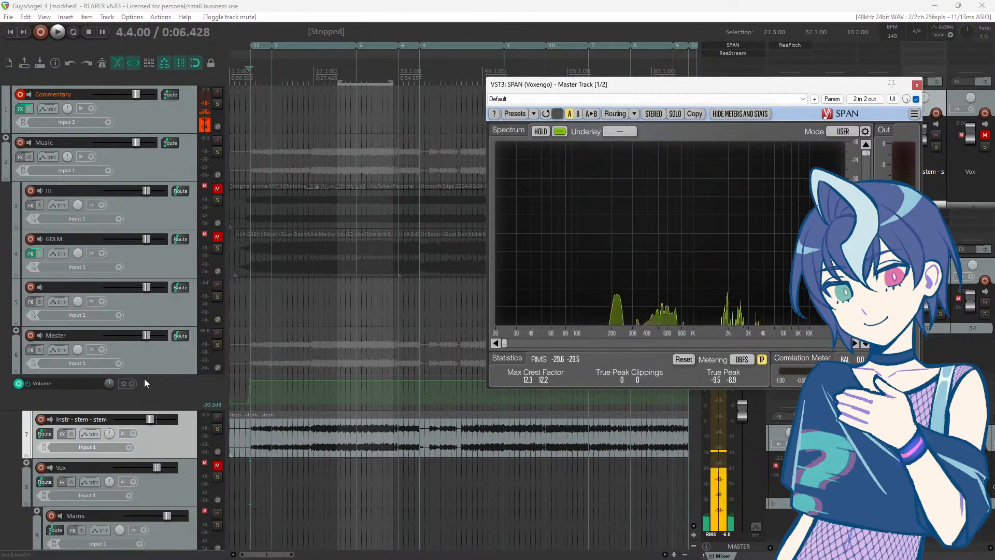
scroll(184, 330, "down", 3)
left_click(217, 322)
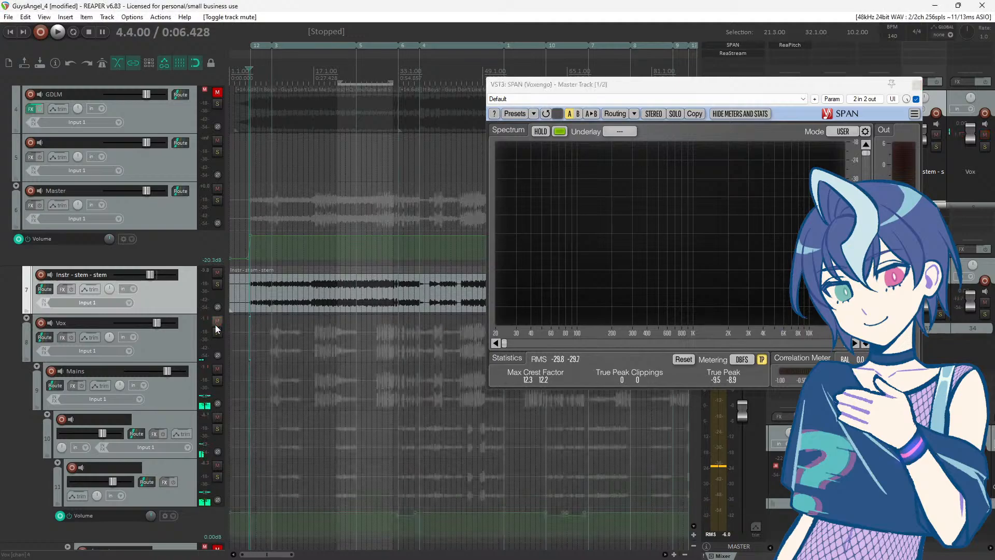
Step: Play the mix from 8.3.00 to examine the vocals and instrumental together in SPAN, and stop playback
scroll(198, 331, "down", 2)
scroll(306, 226, "up", 2)
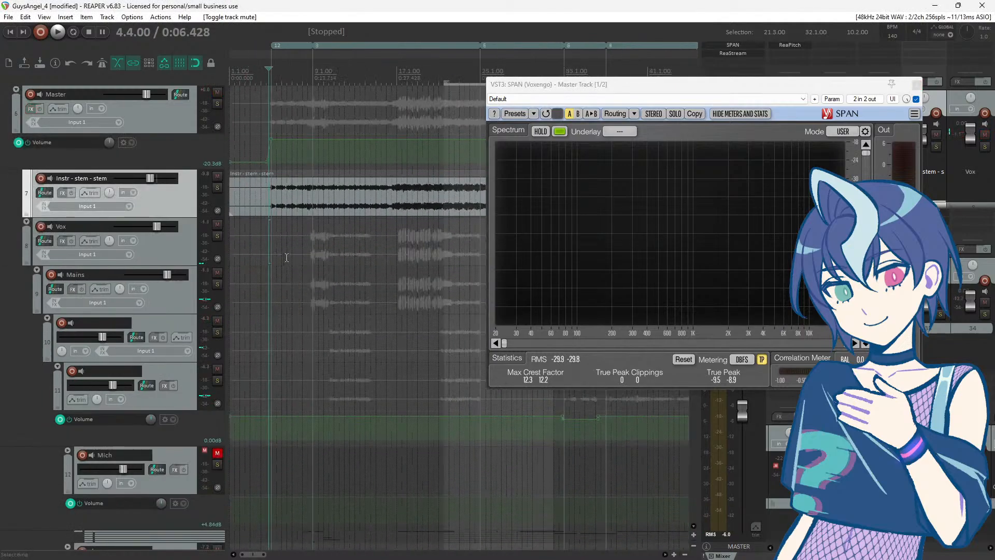
left_click(309, 232)
scroll(370, 236, "up", 1)
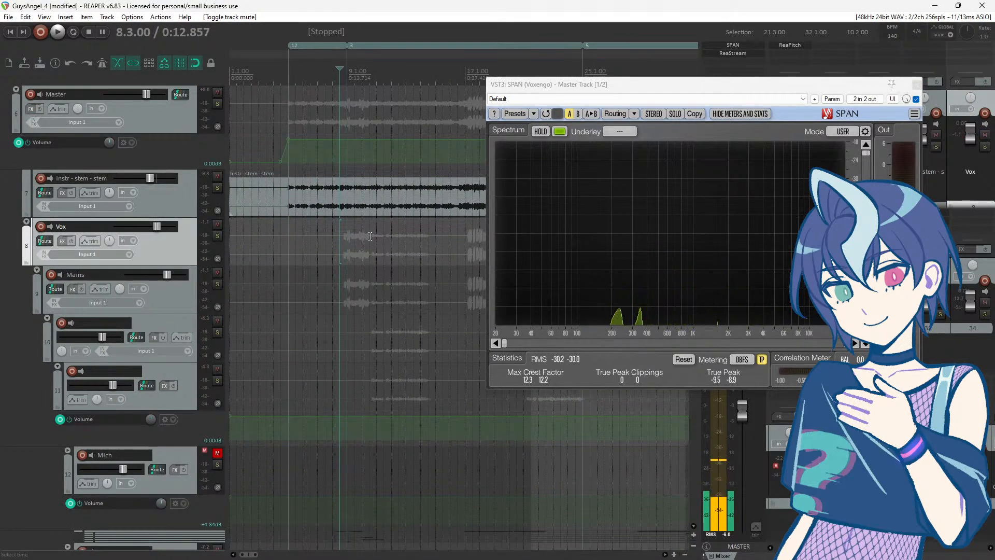
key("space")
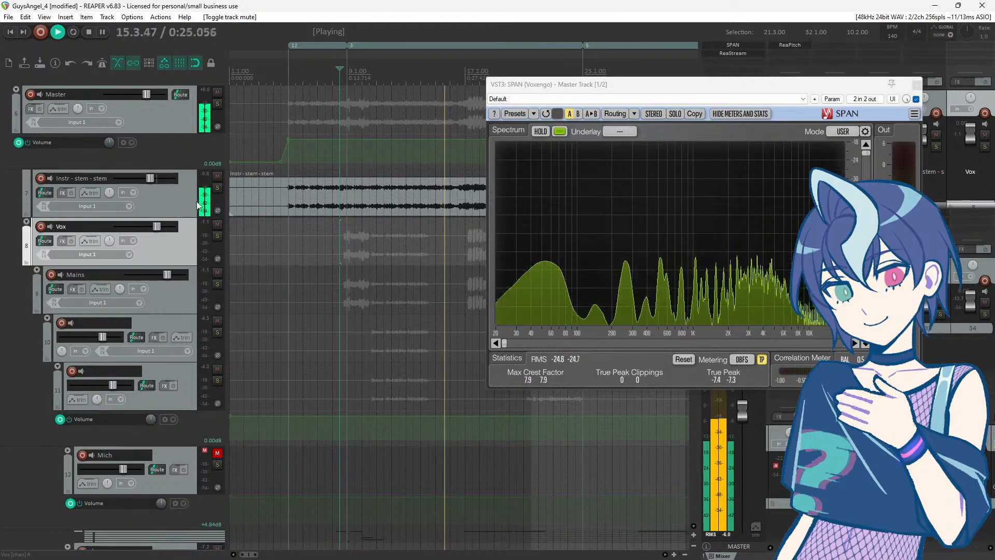
key("space")
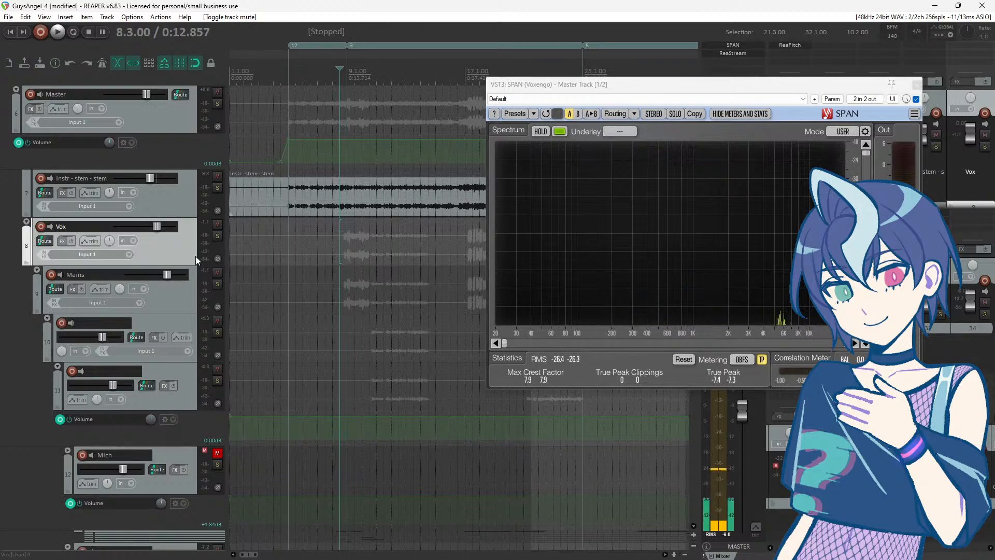
Step: Locate the track 36 and 37 vocal folders with their clips and move the SPAN window off the arrange view
scroll(195, 257, "down", 10)
scroll(194, 254, "down", 3)
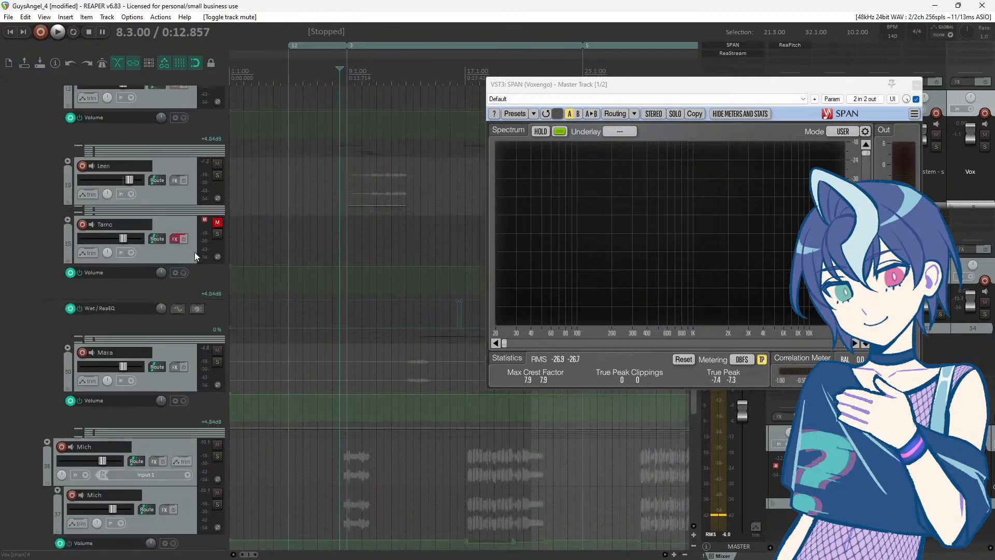
scroll(194, 256, "down", 5)
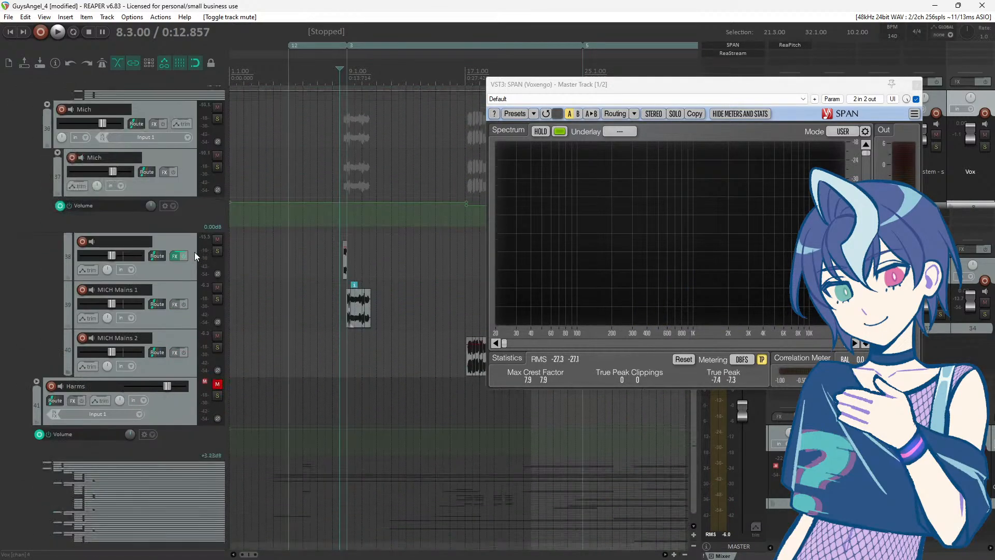
scroll(195, 256, "up", 6)
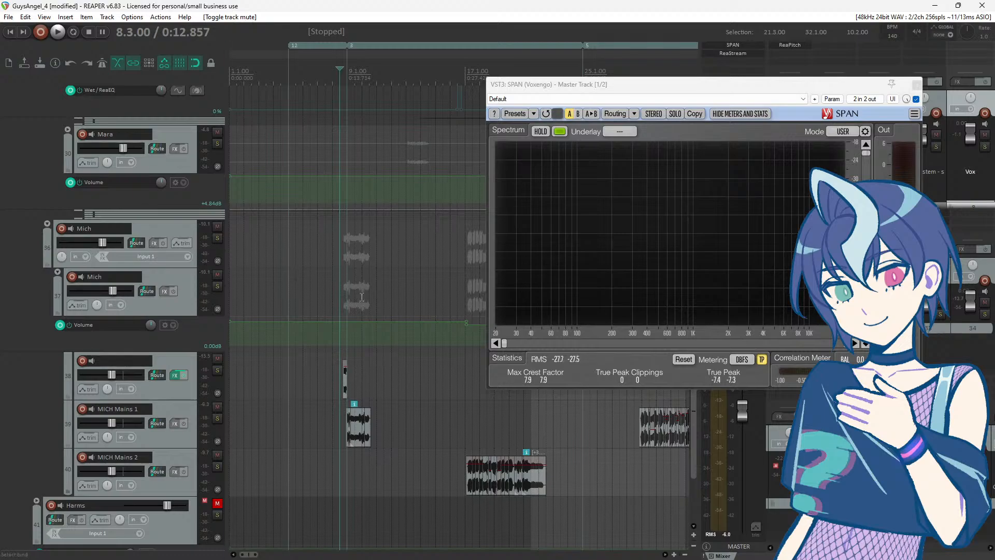
scroll(361, 295, "up", 5)
left_click_drag(695, 86, 0, 110)
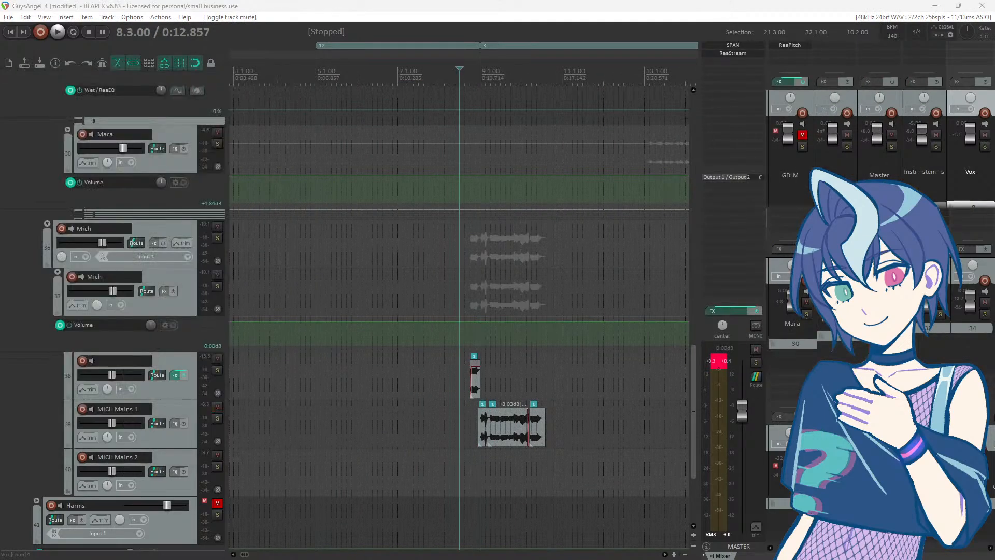
Step: Play the mix from 8.3.50 to listen to the vocal entry on tracks 36 to 39, and stop playback
left_click(464, 256)
scroll(547, 289, "up", 2)
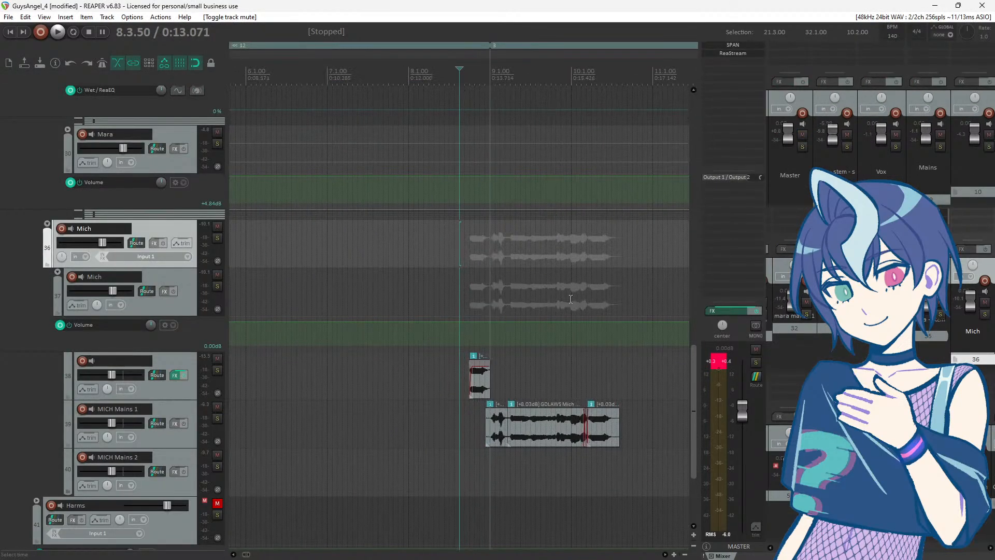
scroll(567, 296, "down", 2)
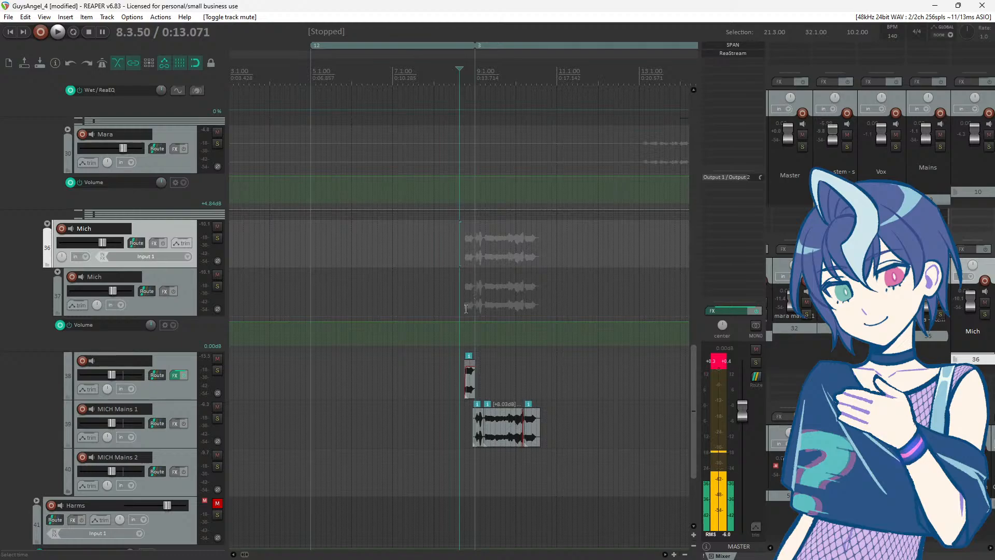
key("space")
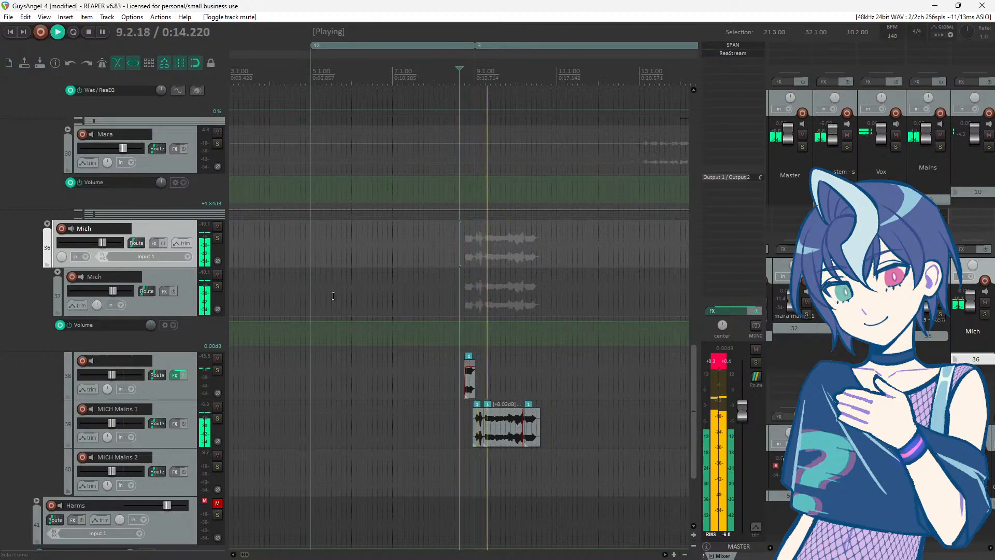
key("space")
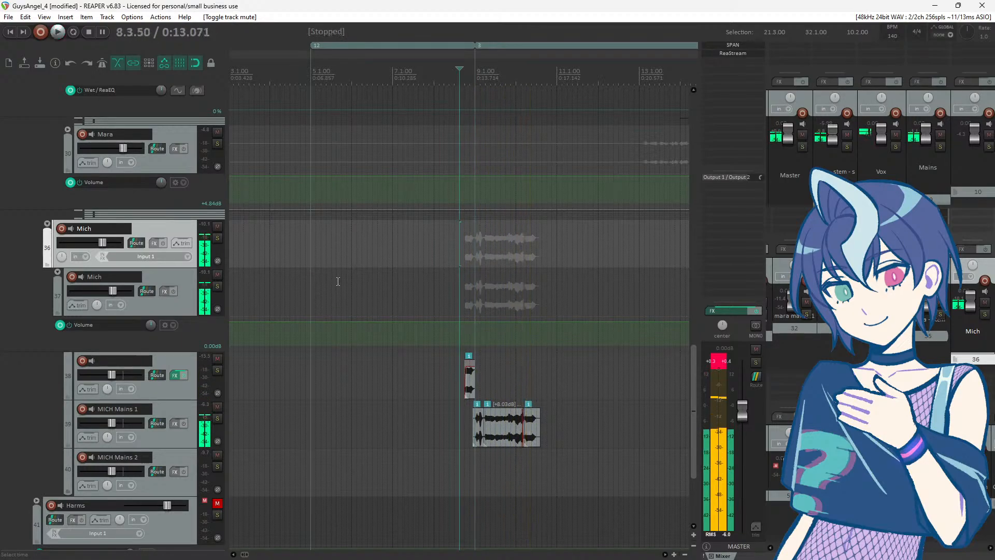
Step: Examine the vocal clips on tracks 38 to 40 around 9.3.50 and across the whole song
left_click(499, 369)
scroll(493, 370, "up", 3)
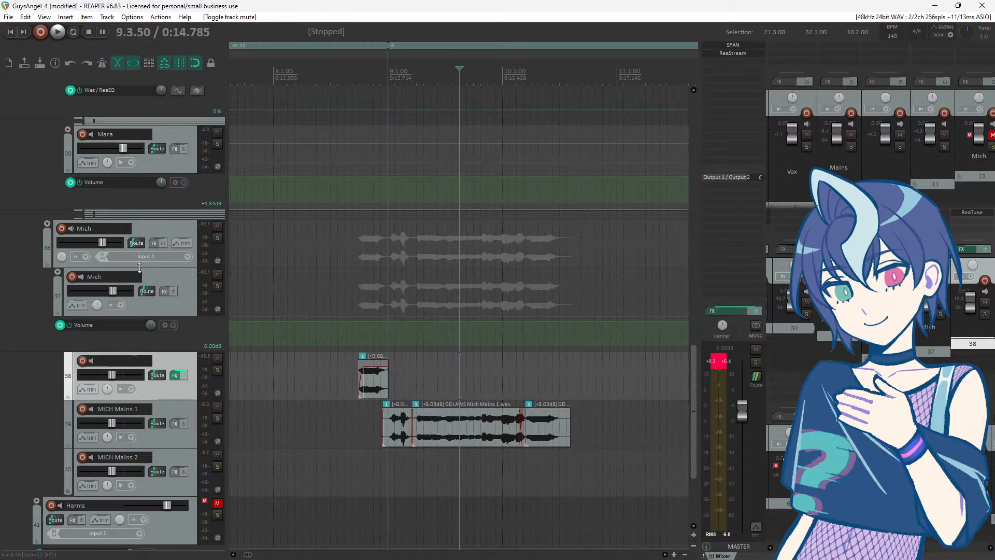
left_click(162, 294)
left_click(513, 281)
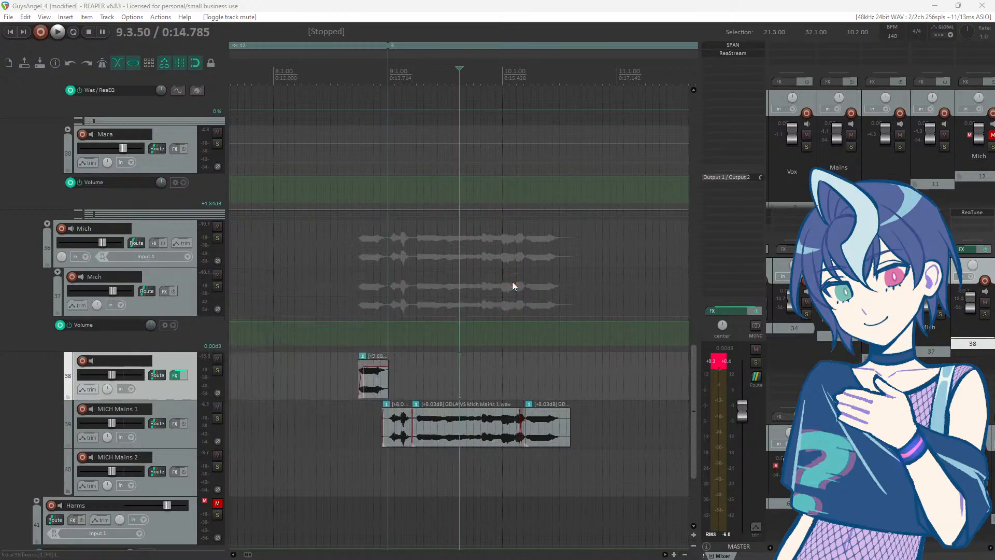
left_click(502, 294)
scroll(502, 295, "down", 10)
scroll(502, 295, "down", 4)
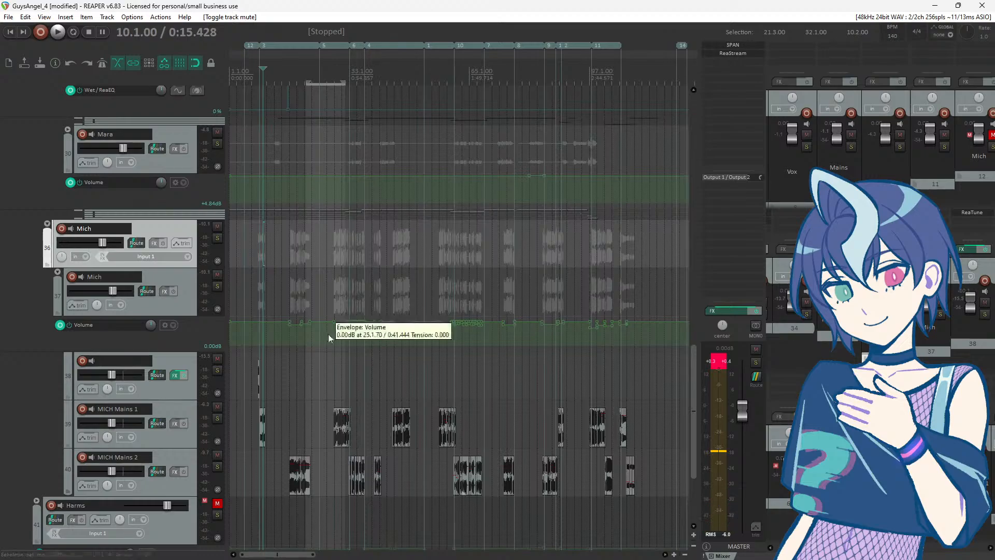
scroll(232, 291, "down", 2)
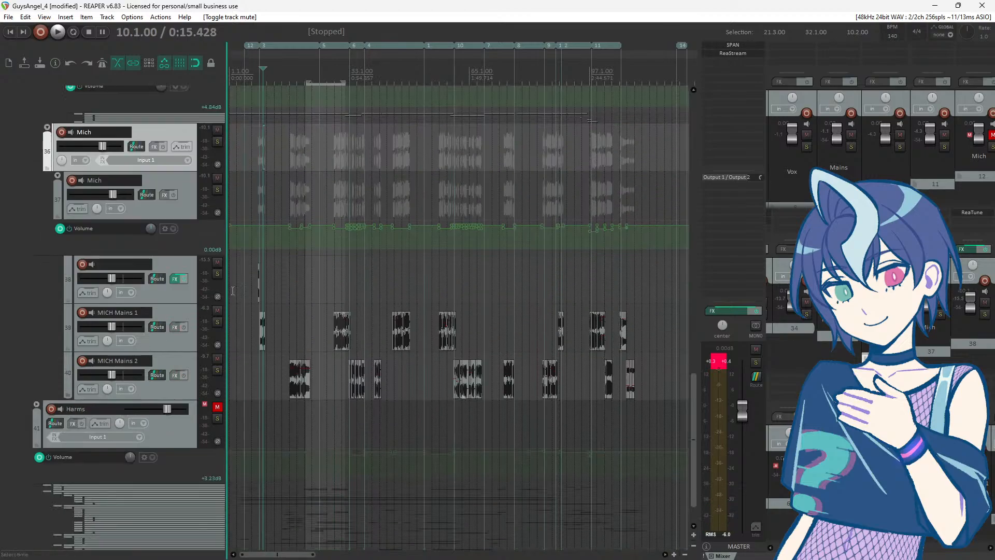
Step: Select the time range from 8.3.00 to 111.1.00 across the vocal clips on tracks 38 to 40
left_click(260, 258)
scroll(260, 258, "up", 5)
left_click(383, 254)
scroll(501, 282, "down", 4)
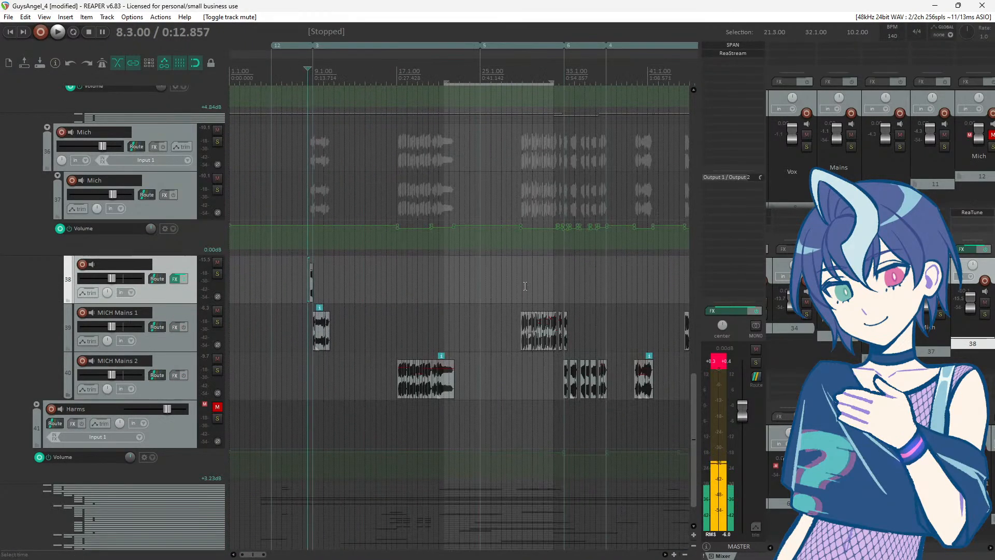
scroll(610, 344, "down", 3)
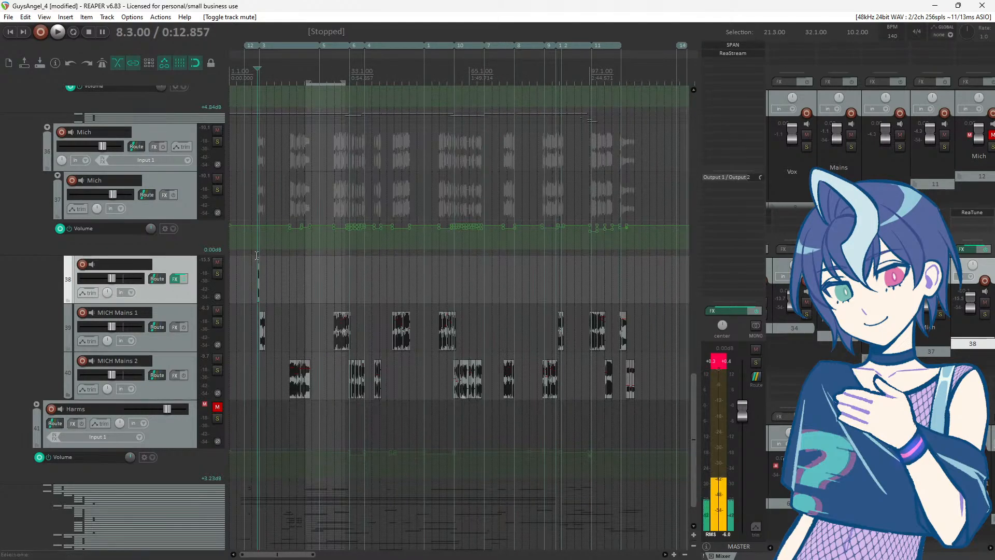
left_click_drag(256, 255, 642, 370)
Step: Locate the overlapping clips on tracks 39 and 40 at bar 33 and select the time range from 32.4.75 to 33.2.38 around them
scroll(409, 329, "up", 3)
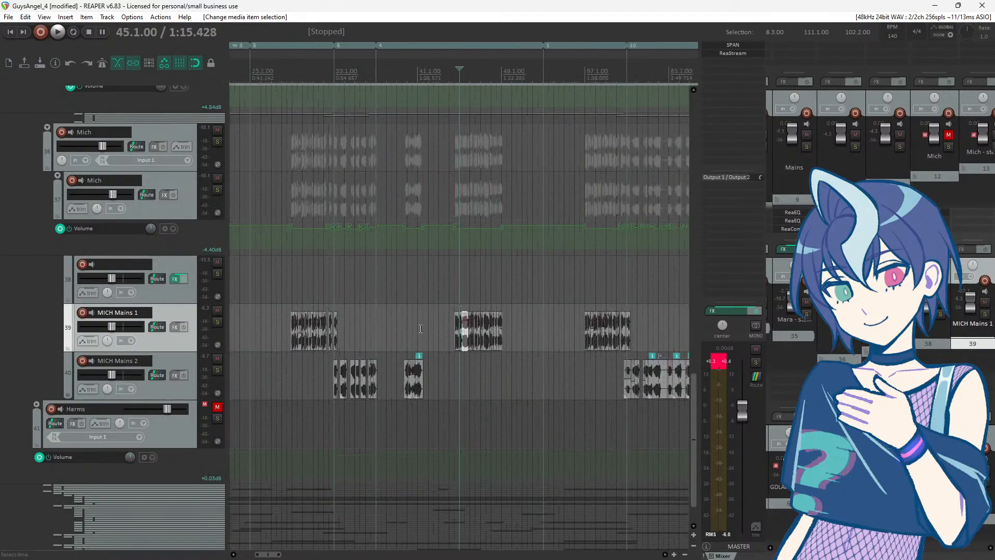
scroll(422, 328, "down", 2)
left_click(397, 316)
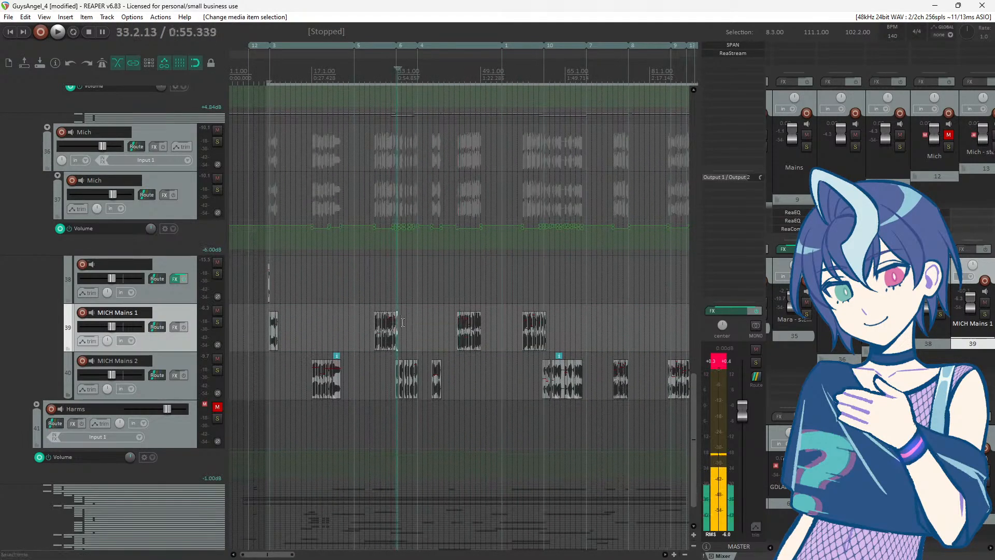
scroll(415, 318, "up", 7)
left_click(408, 288)
scroll(420, 289, "down", 8)
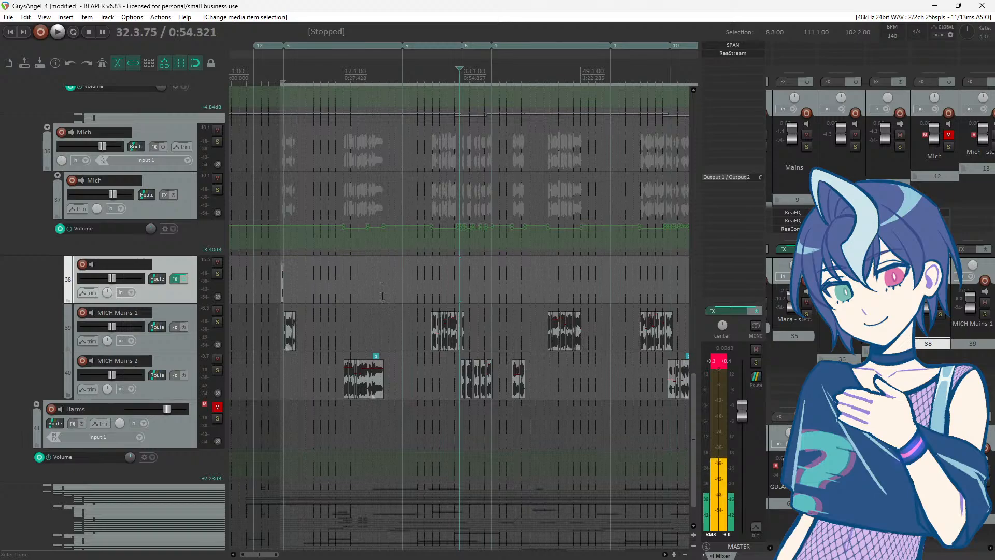
scroll(441, 288, "up", 8)
left_click(515, 326)
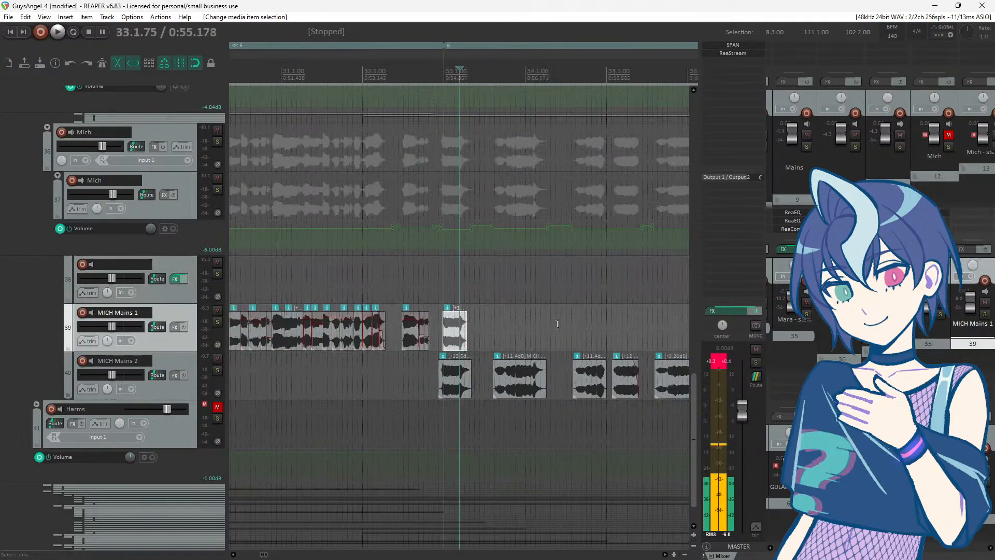
scroll(508, 319, "up", 3)
left_click_drag(379, 282, 513, 287)
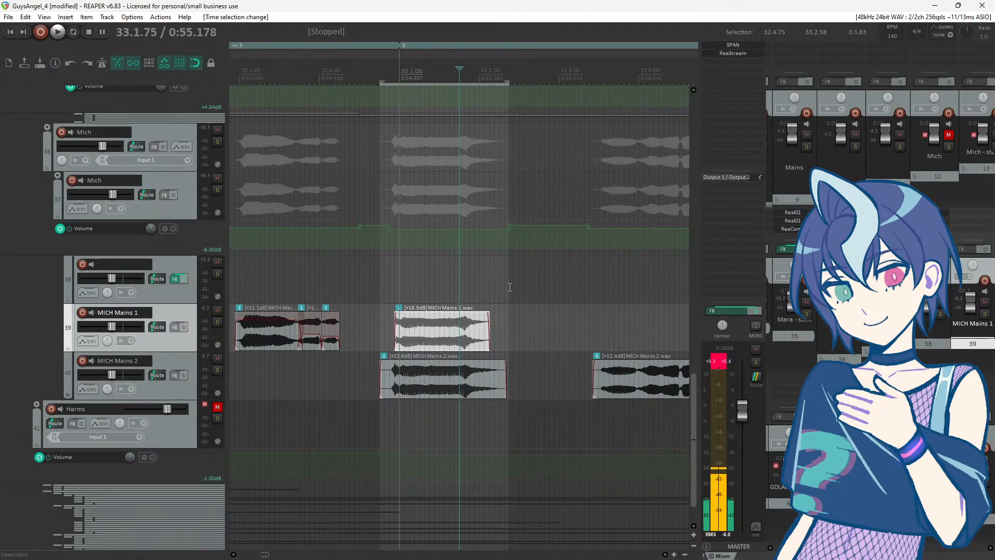
Step: Review the alternating vocal clips on tracks 38 to 40 through 101.1.00, and return the edit cursor to 9.1.00
scroll(514, 288, "down", 3)
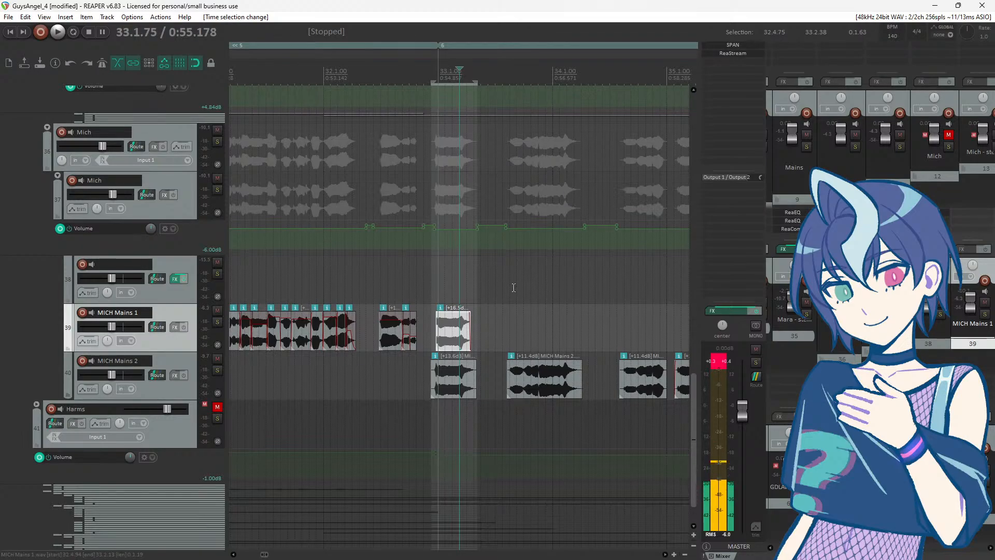
scroll(513, 288, "down", 8)
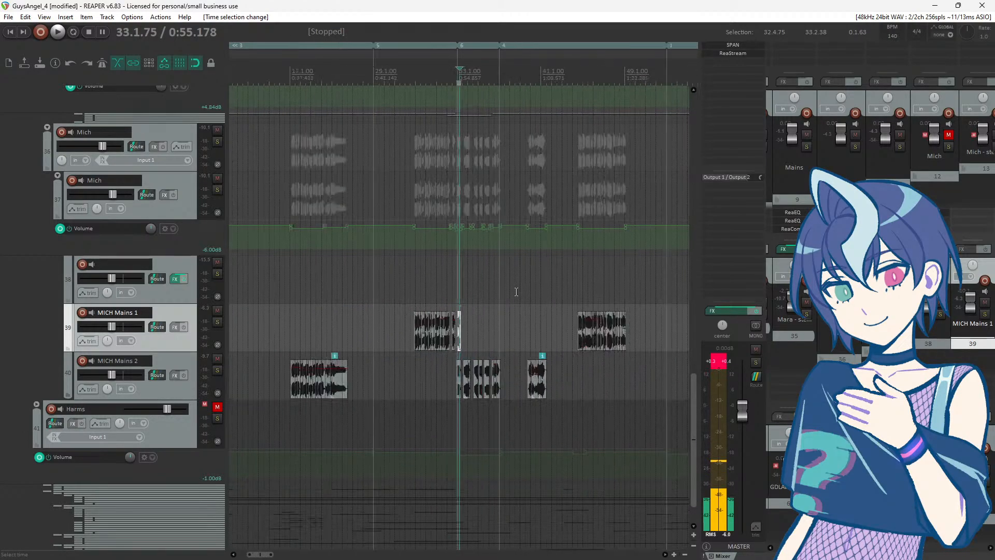
scroll(558, 314, "down", 3)
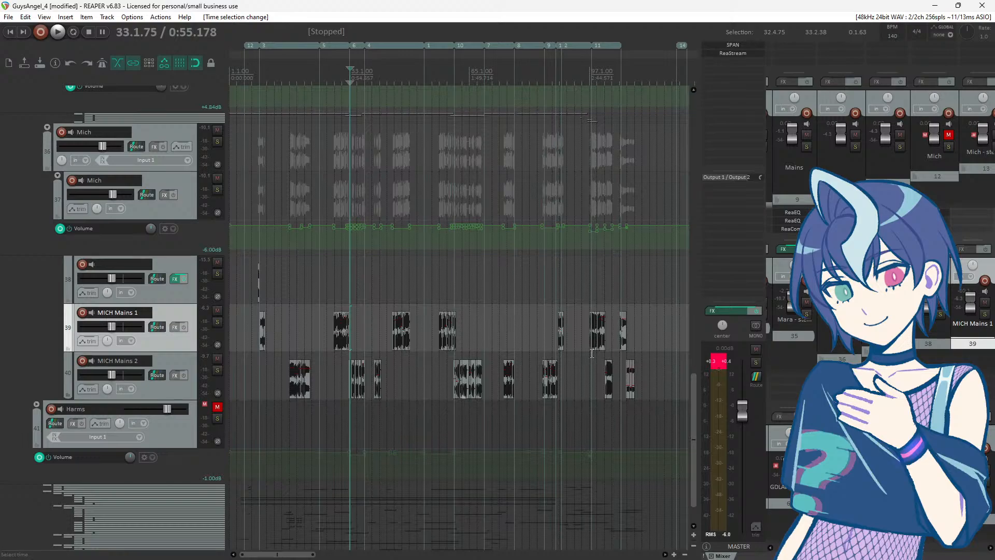
left_click(603, 354)
scroll(602, 354, "down", 5)
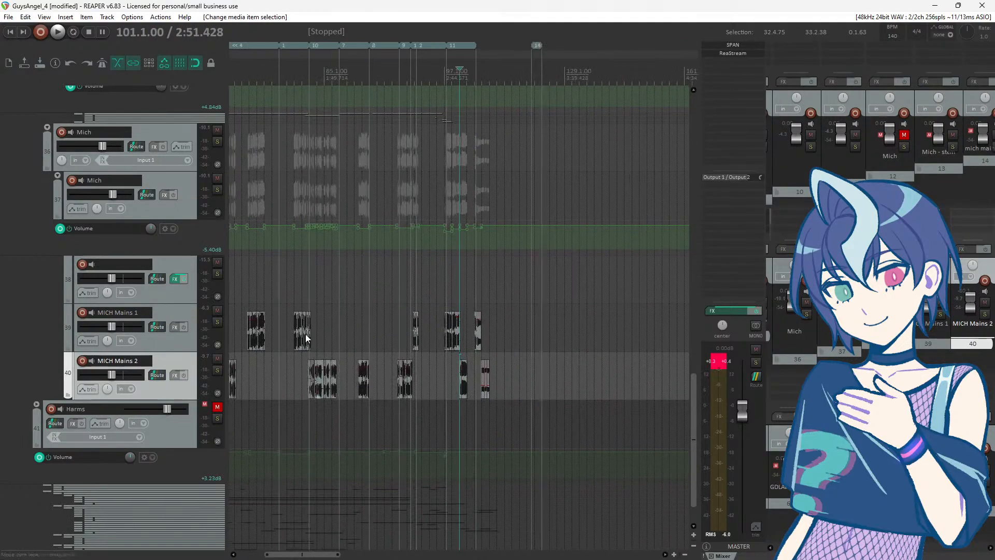
left_click(241, 301)
scroll(290, 295, "up", 10)
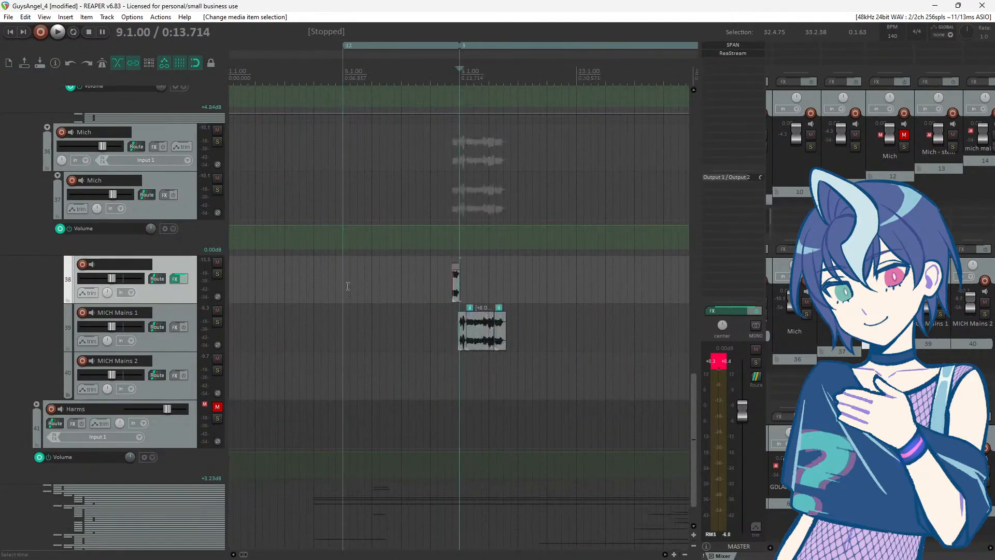
scroll(593, 291, "down", 3)
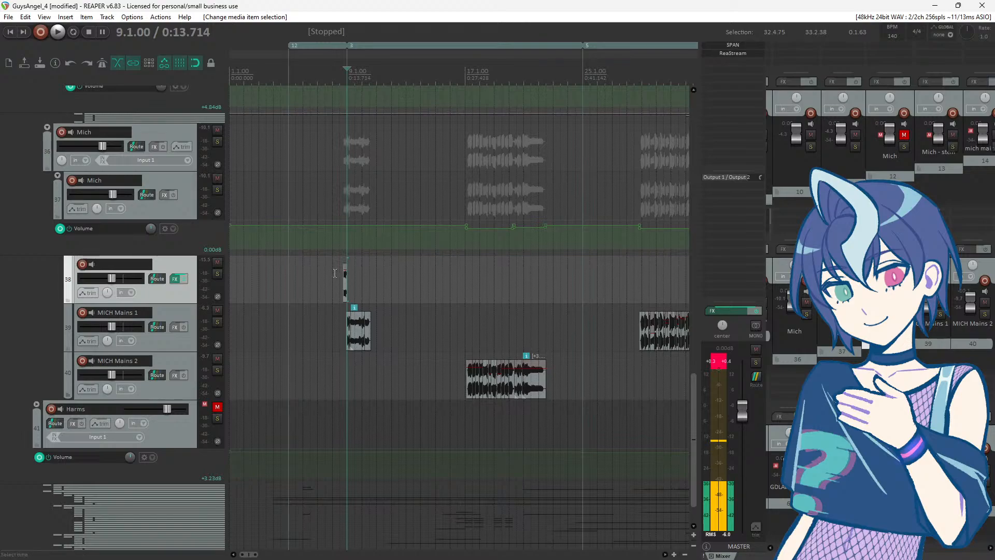
Step: Add the ReaEQ (Cockos) plugin to the track 37 vocal folder
left_click(190, 203)
scroll(249, 213, "down", 2)
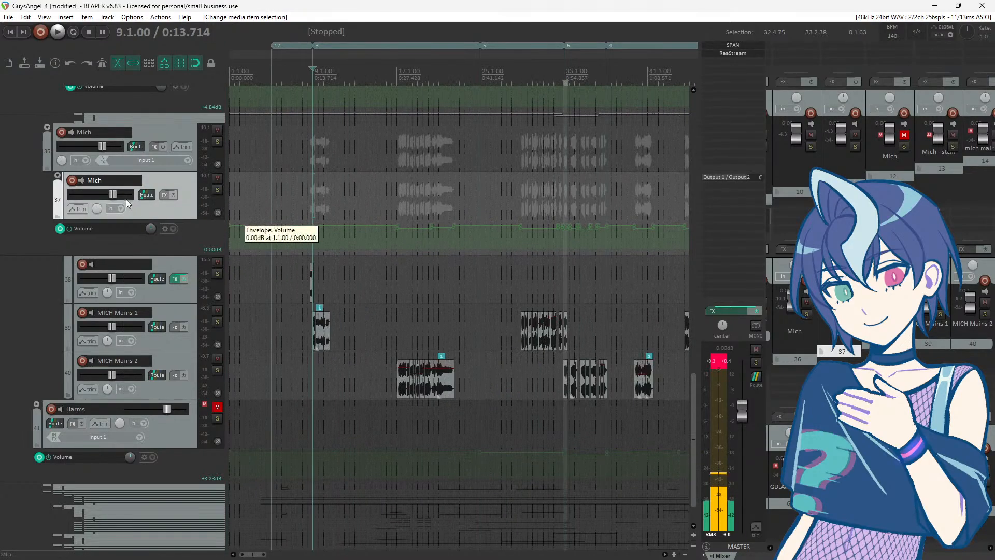
left_click(164, 195)
type("eq")
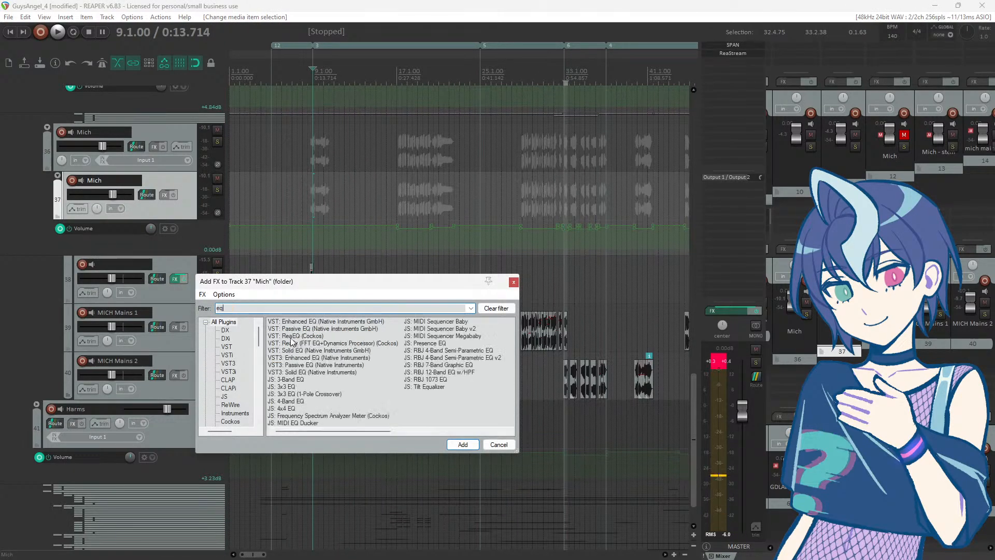
double_click(293, 336)
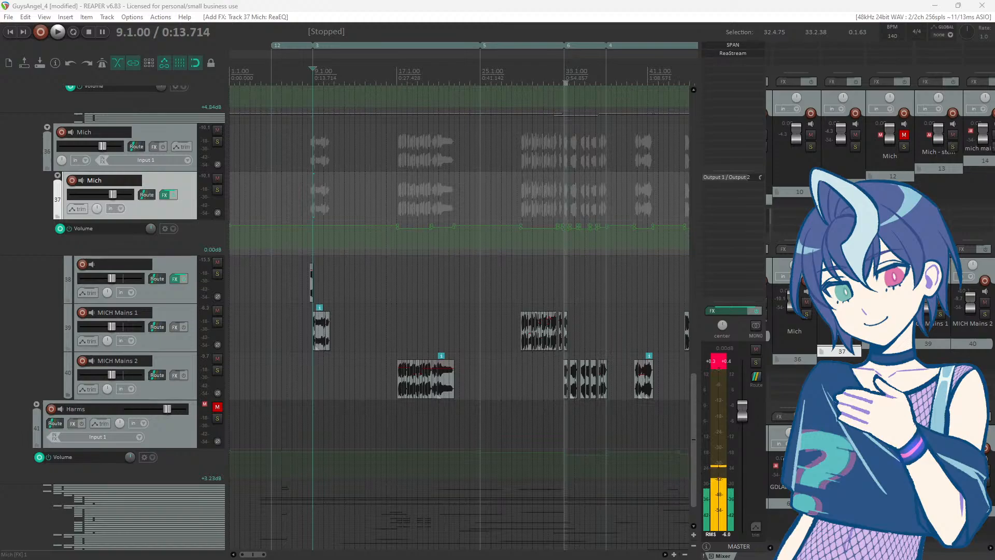
Step: Set the low shelf of track 37's ReaEQ to -120 dB gain at 109.2 Hz
left_click_drag(550, 228, 321, 225)
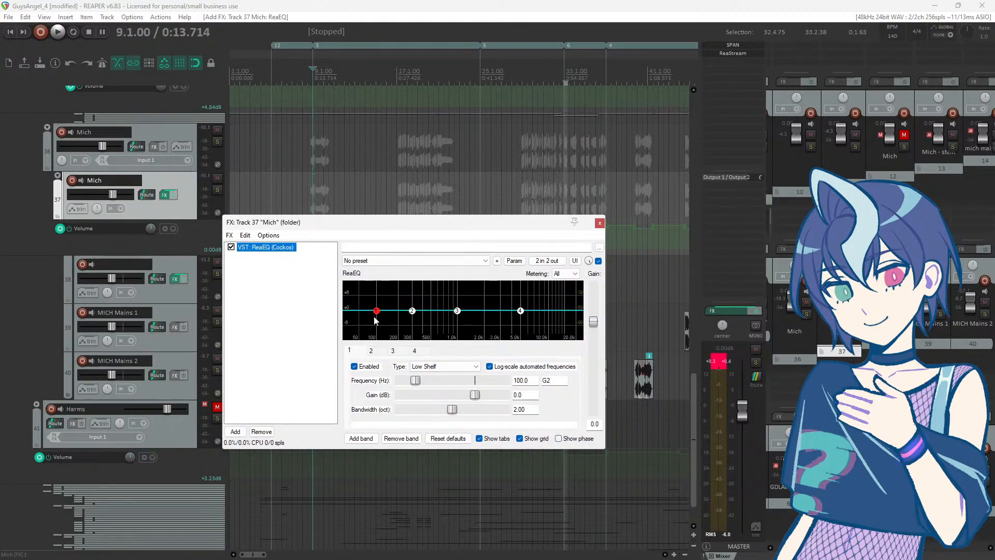
left_click_drag(376, 319, 380, 527)
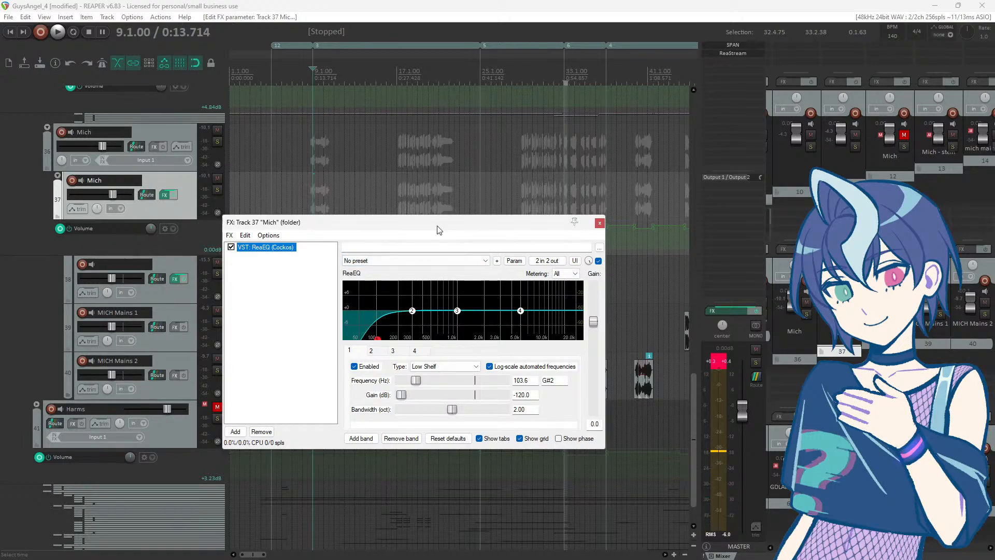
left_click_drag(437, 229, 449, 218)
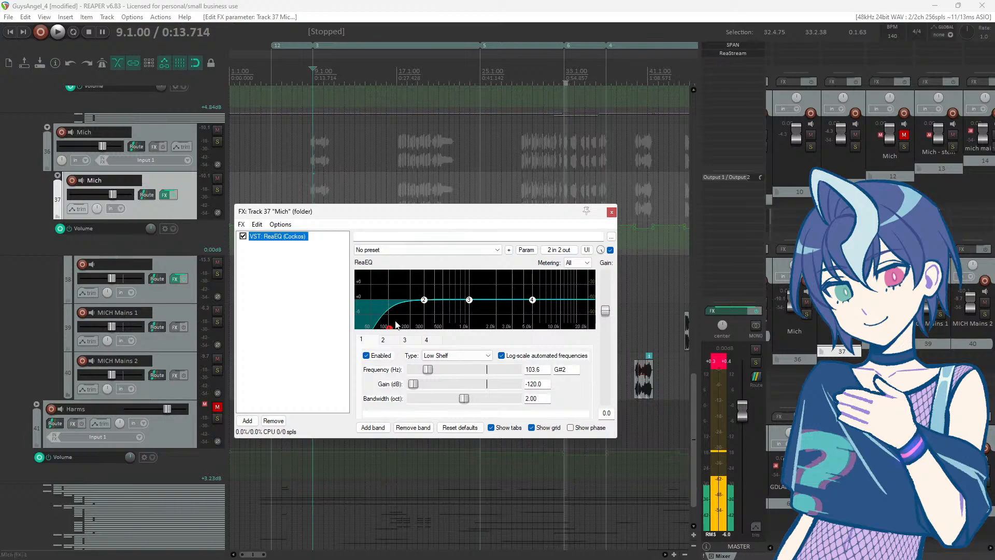
left_click_drag(397, 325, 395, 343)
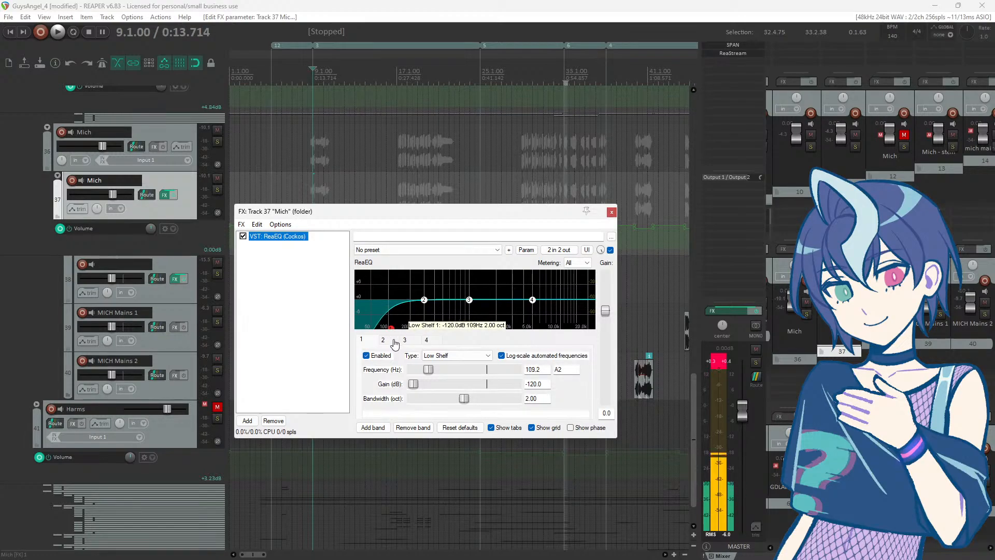
Step: Close track 37's effects window and place the edit cursor at 8.4.00 on track 39
left_click_drag(374, 215, 381, 247)
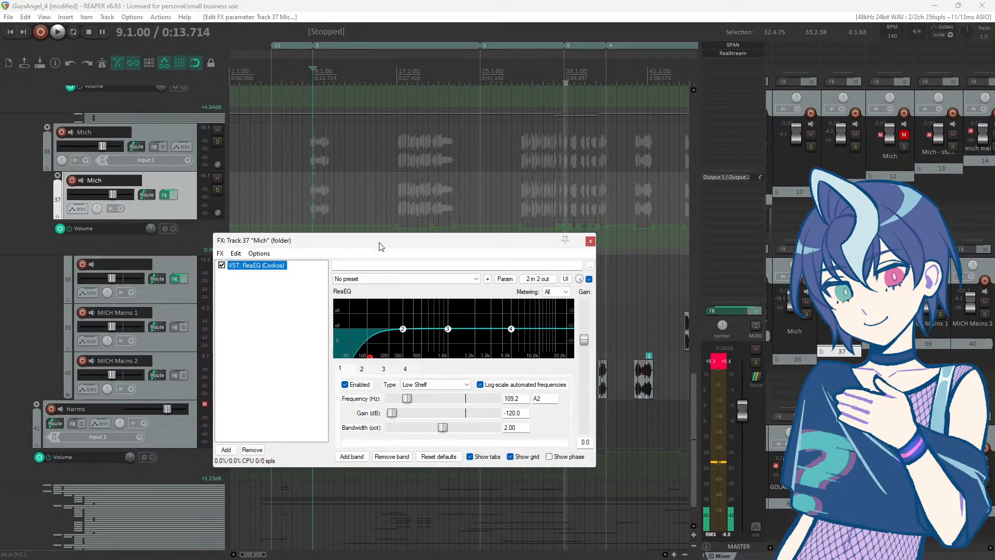
left_click(590, 241)
scroll(461, 294, "up", 2)
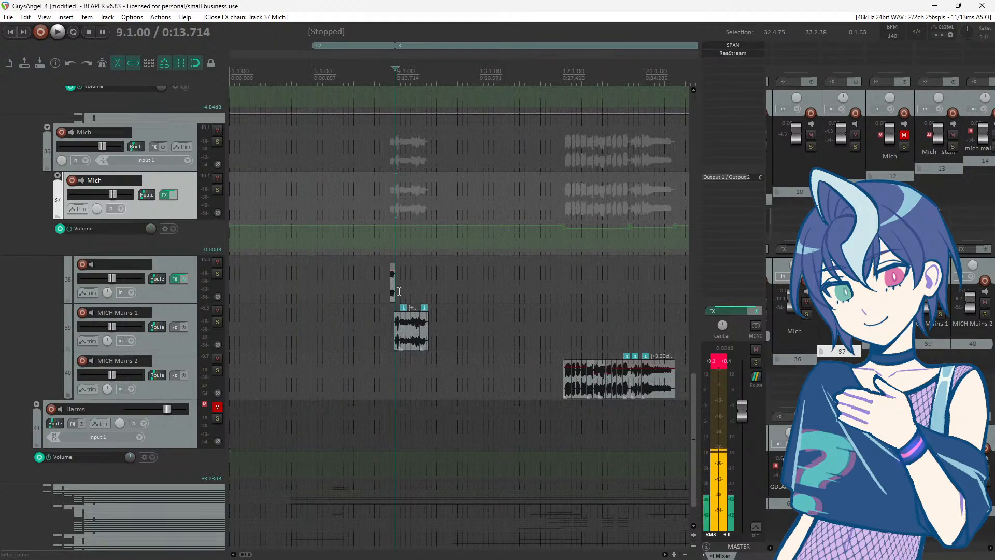
scroll(535, 308, "down", 2)
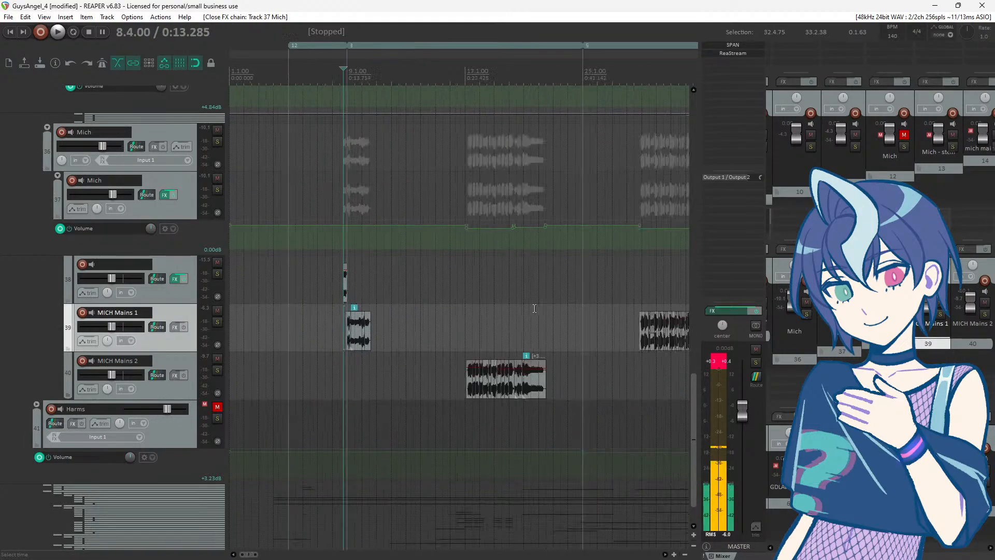
Step: Examine the individual clips of the MICH Mains 2 phrase between bars 17 and 22, ending on the clip at 20.3.25
left_click(434, 386)
scroll(434, 384, "up", 6)
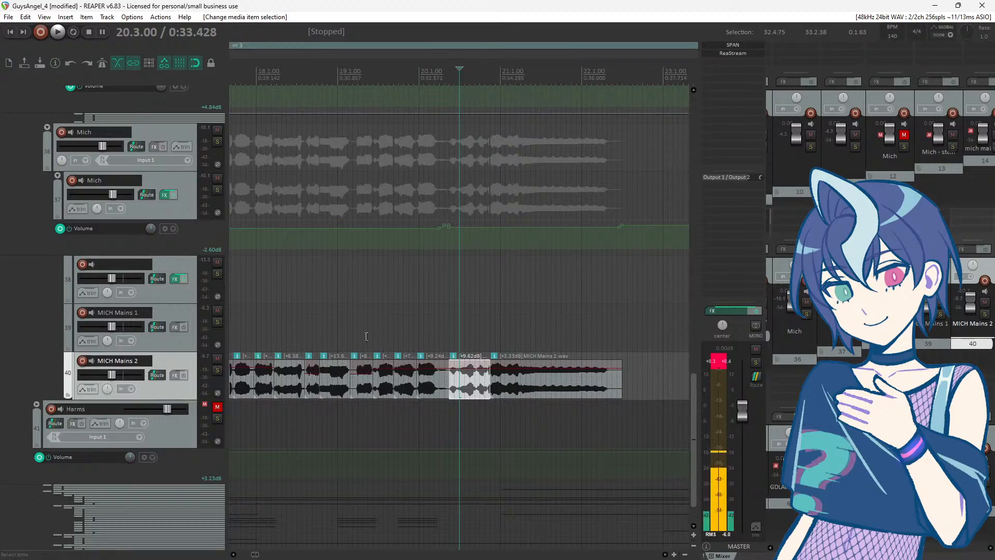
left_click(329, 329)
scroll(329, 329, "up", 3)
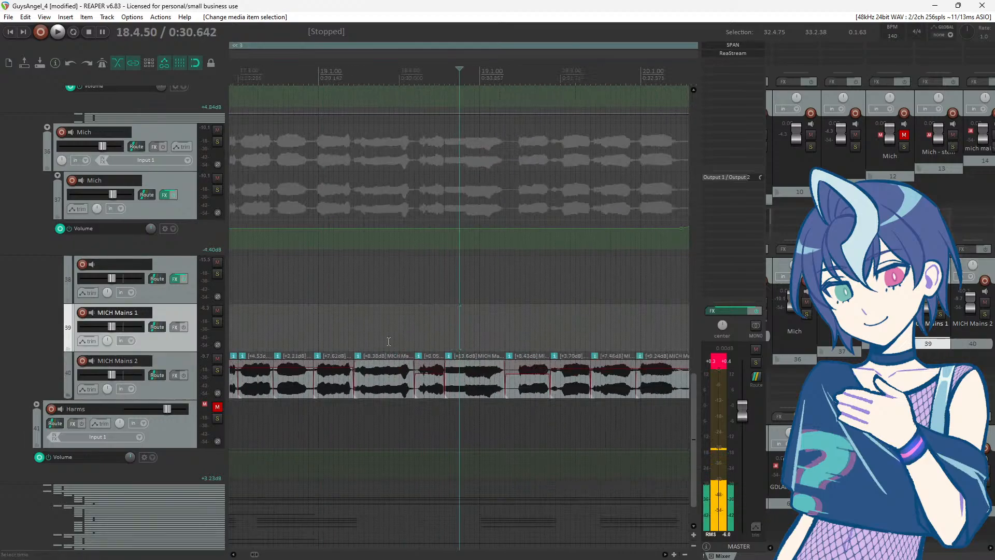
left_click(367, 377)
scroll(367, 377, "down", 5)
left_click(594, 379)
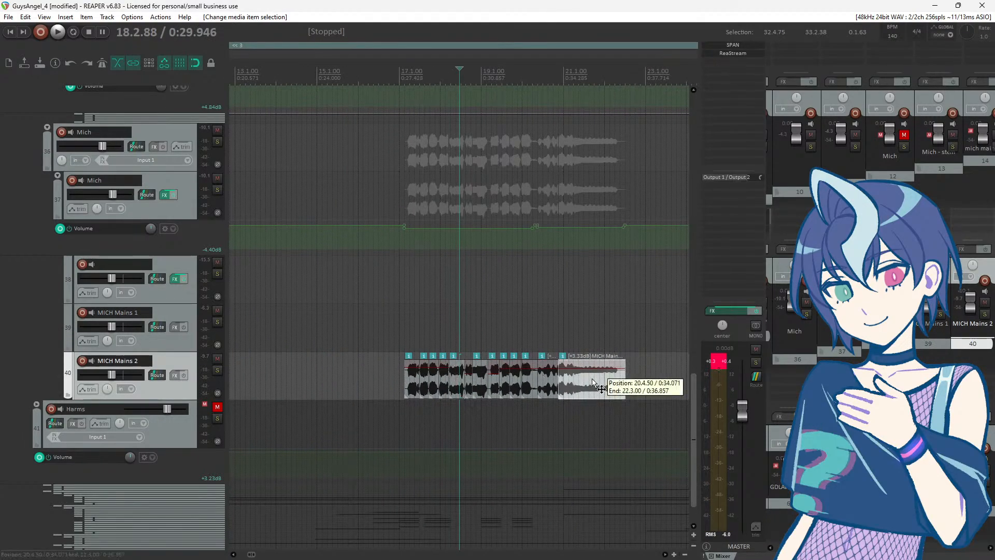
left_click(415, 381)
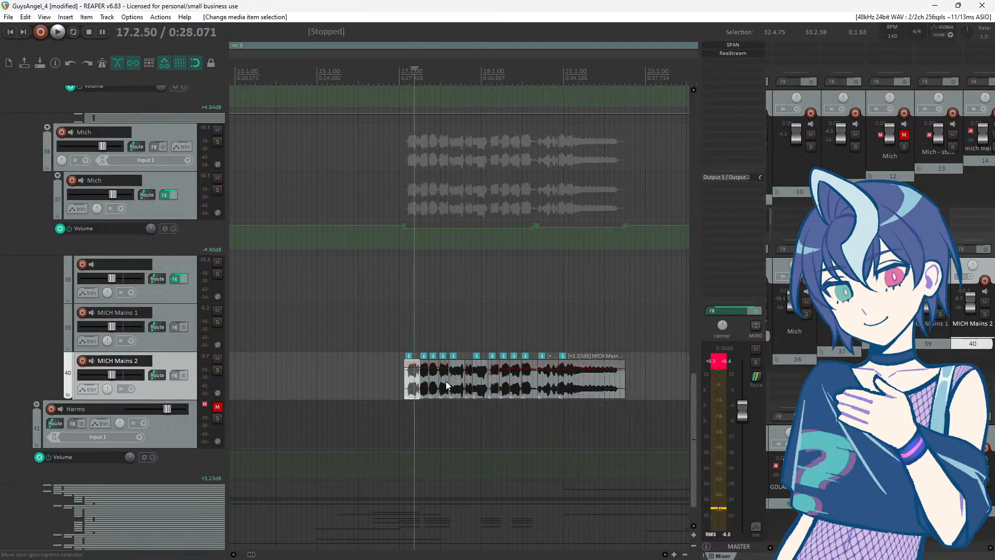
left_click(574, 381)
scroll(572, 381, "up", 2)
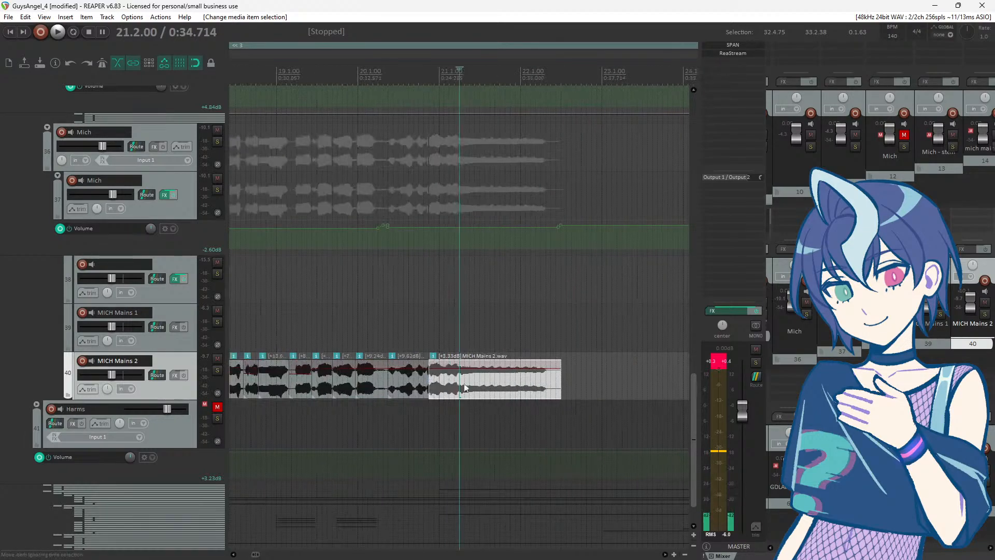
left_click(403, 388)
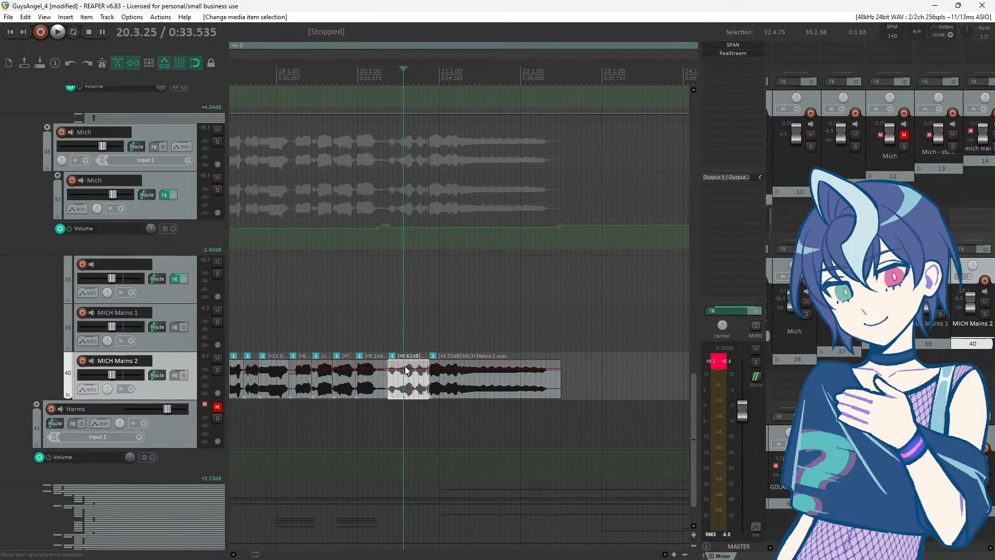
scroll(455, 377, "down", 2)
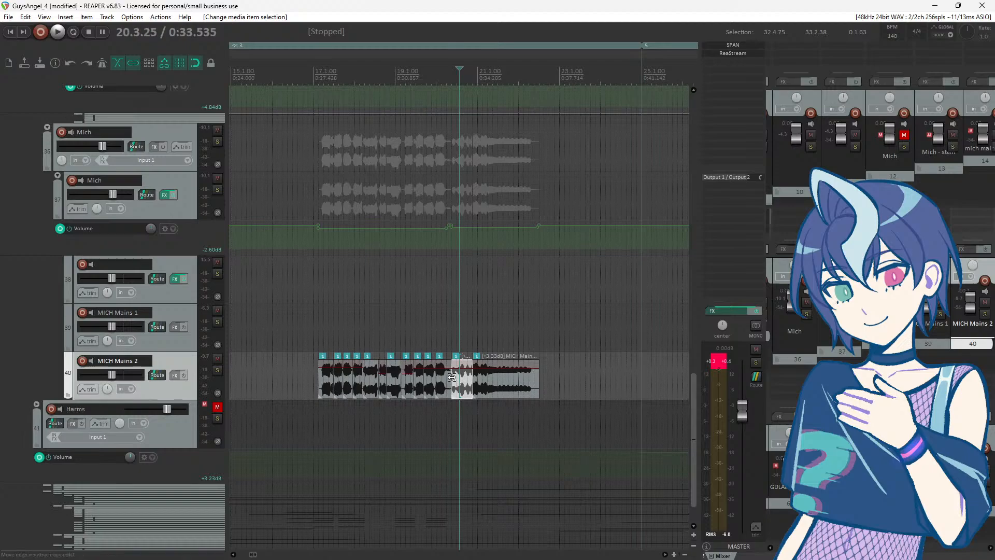
Step: Lower the volume of the phrase-ending MICH Mains 2 clips, setting the last three to -1.07, -0.70 and -1.72 dB
mouse_move(461, 370)
left_mouse_down()
mouse_move(466, 393)
mouse_move(490, 381)
mouse_move(474, 379)
left_mouse_up()
scroll(472, 379, "up", 3)
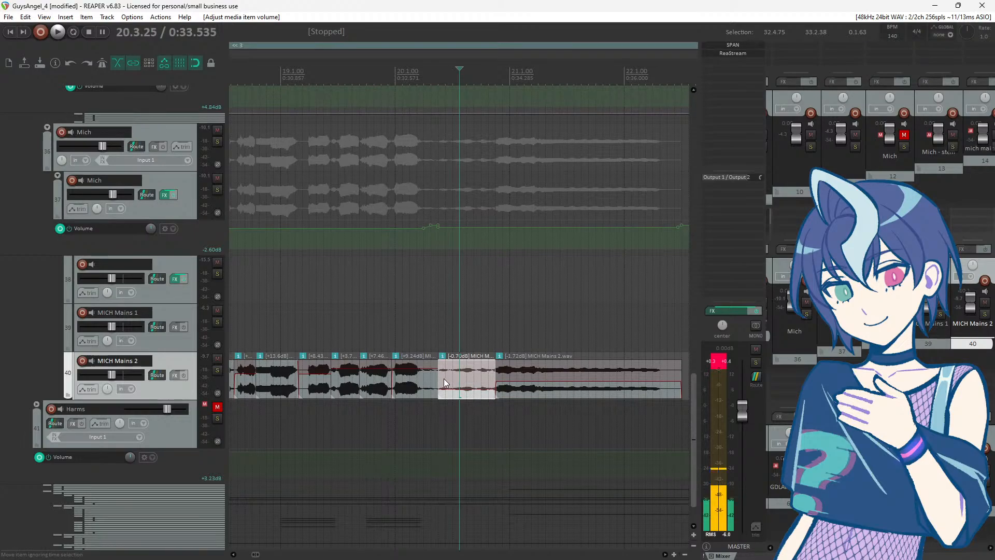
left_click(410, 381)
left_click_drag(412, 371, 411, 390)
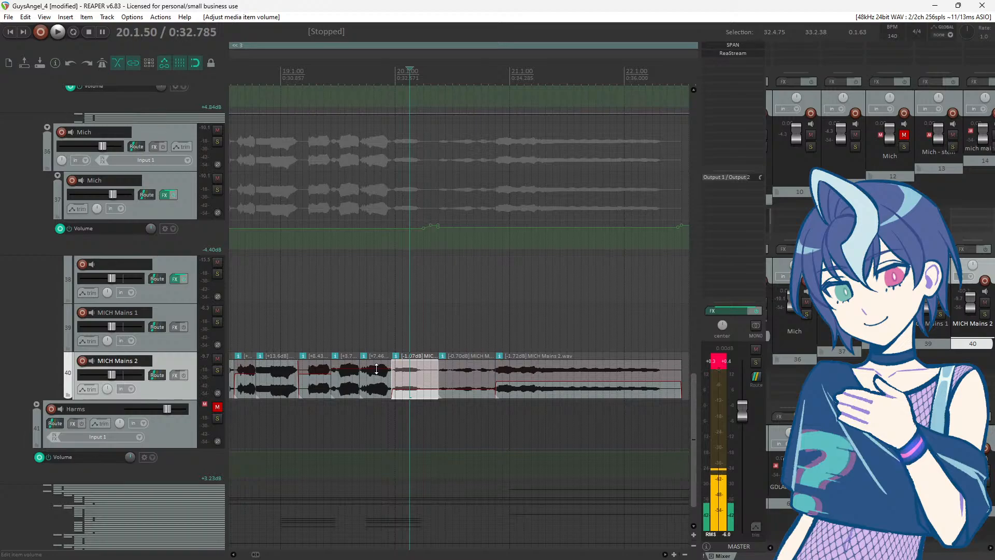
mouse_move(373, 363)
left_mouse_down()
mouse_move(374, 386)
mouse_move(365, 378)
left_mouse_up()
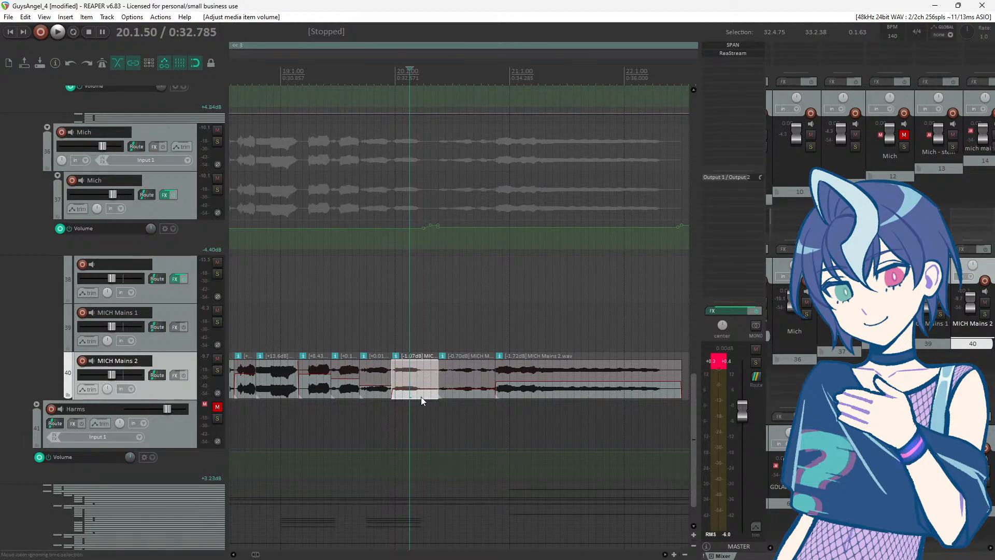
Step: Set a time selection from 19.2.75 to 22.2.75 over the lowered clips and check them one by one up to 21.2.00
left_click_drag(328, 331, 558, 403)
scroll(557, 403, "down", 2)
scroll(557, 404, "up", 3)
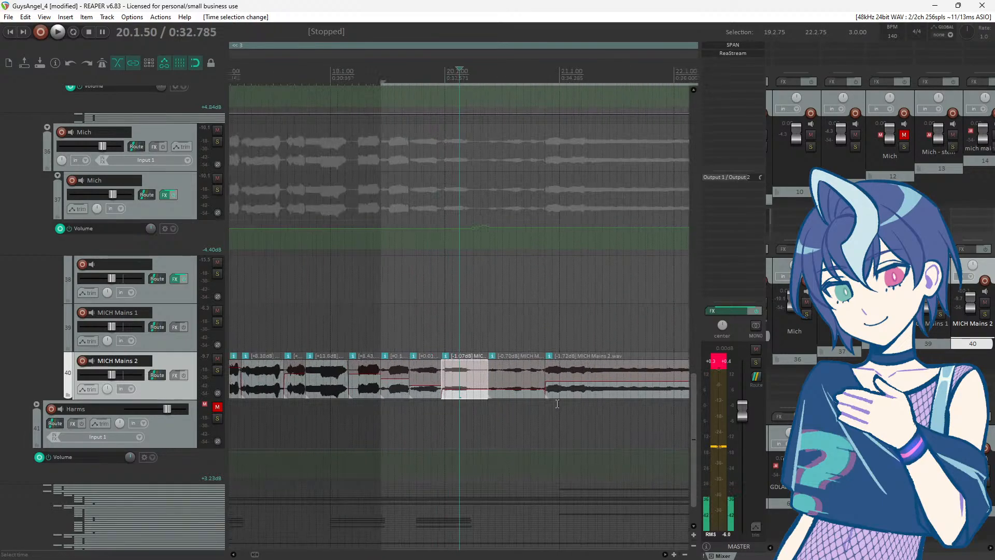
left_click(431, 376)
scroll(511, 374, "down", 1)
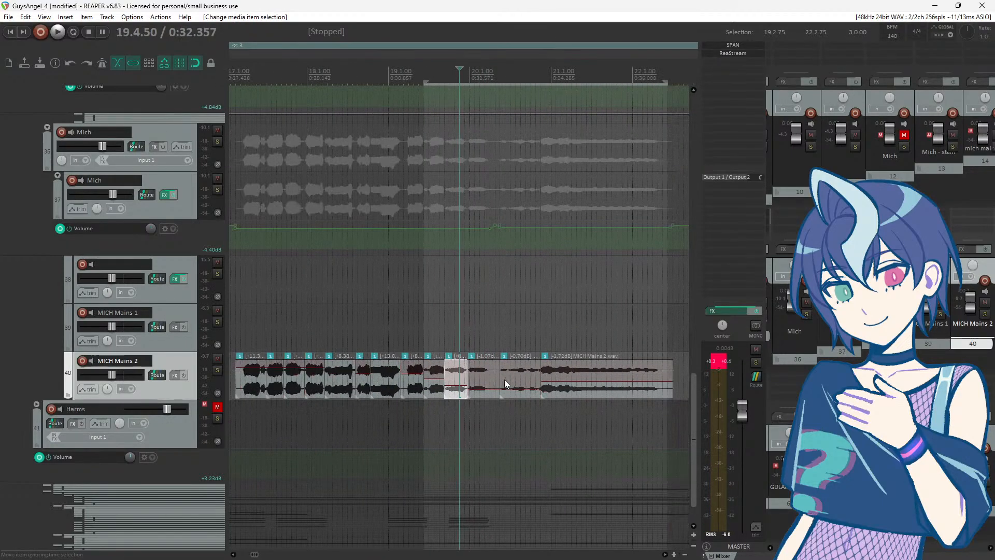
left_click(498, 379)
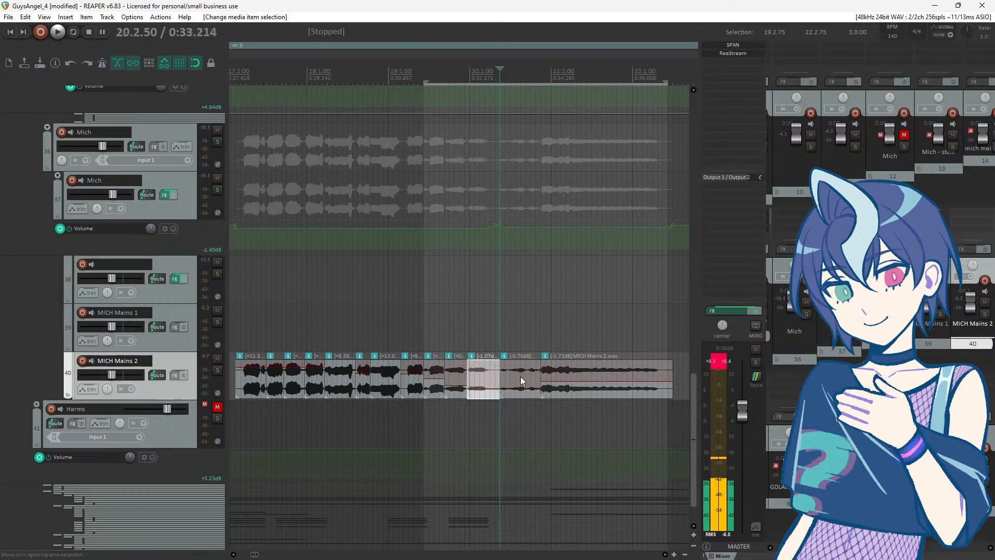
left_click(521, 379)
left_click(569, 378)
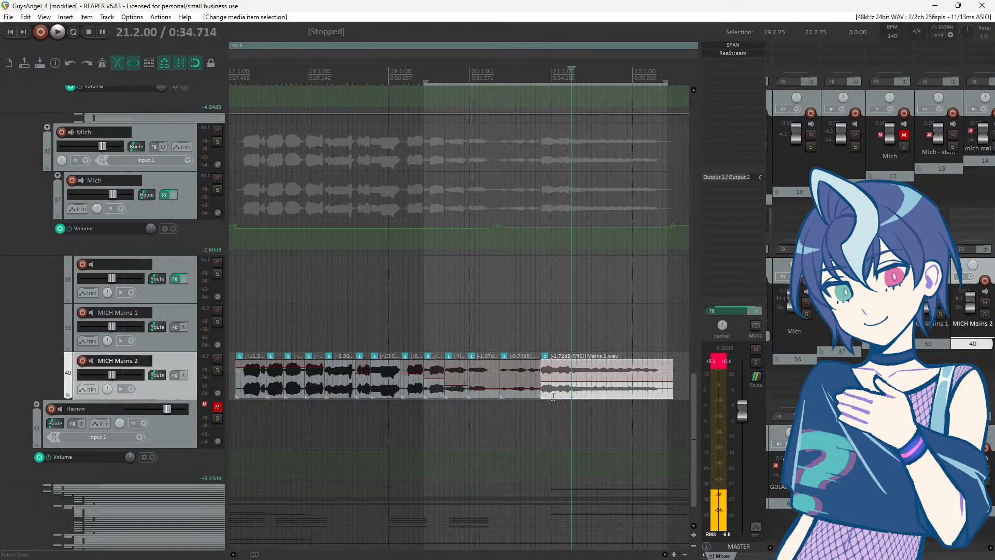
scroll(565, 385, "down", 1)
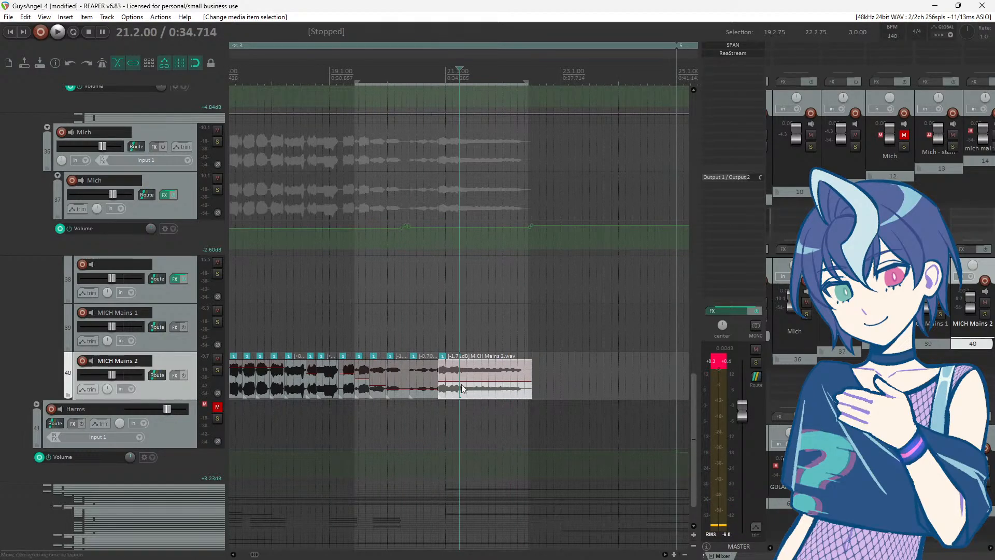
Step: Undo the time selection and the volume reductions on the phrase-ending MICH Mains 2 clips
key("ctrl+z")
key("ctrl+z")
key("ctrl+z")
key("ctrl+z")
key("ctrl+z")
key("ctrl+z")
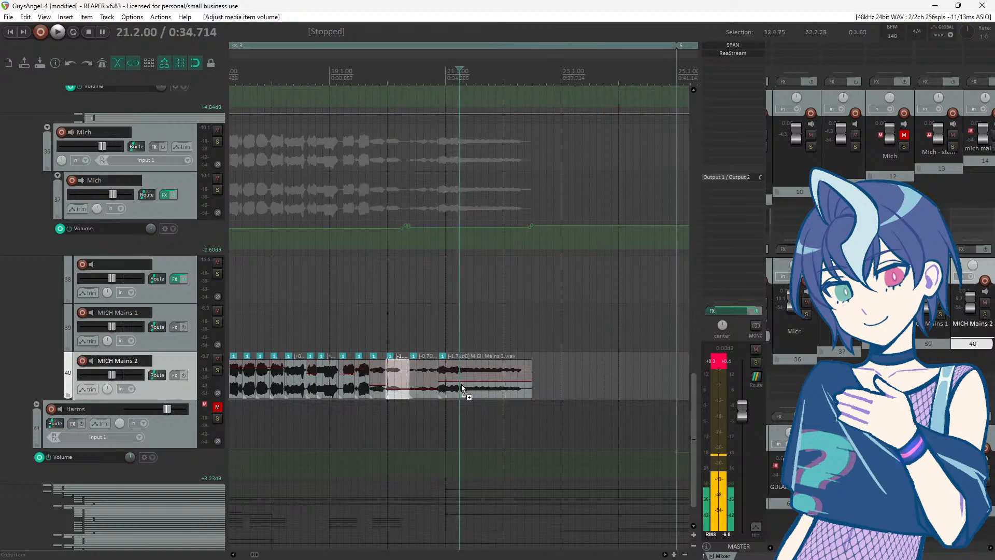
key("ctrl+z")
key("ctrl+z")
key("ctrl+z")
key("ctrl+z")
key("ctrl+z")
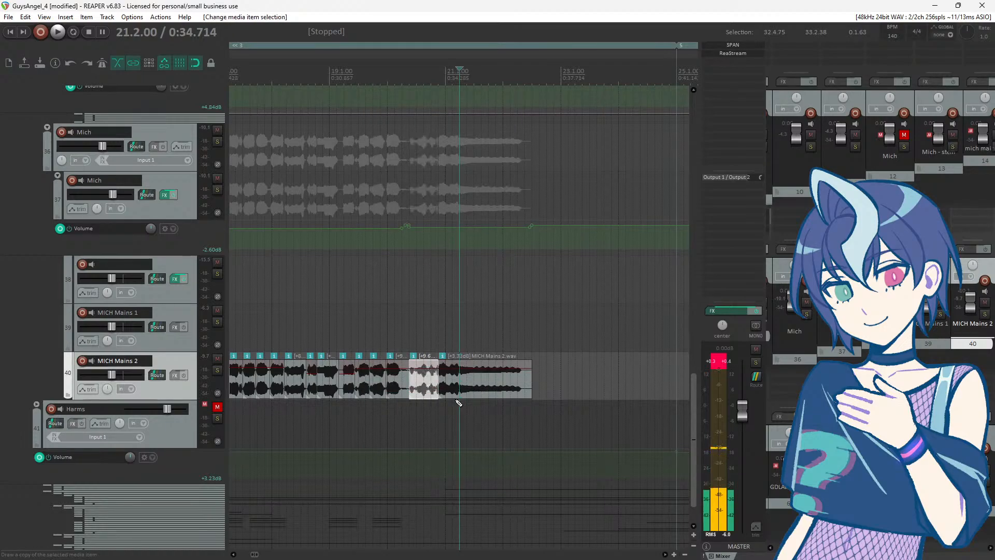
Step: Audition the end of the MICH Mains 2 phrase from 19.2.50 with the track 36 vocal folder soloed, and remove the solo
left_click(454, 386)
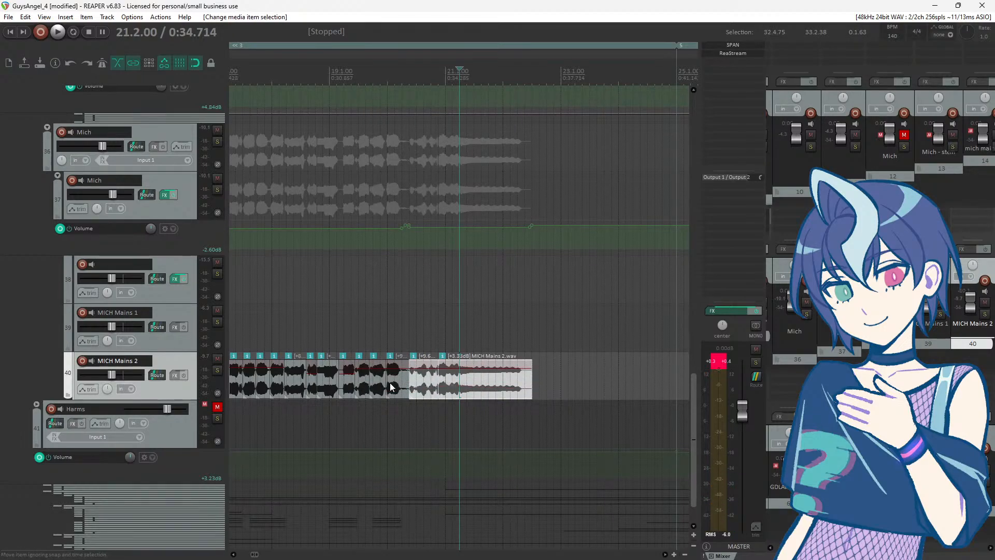
left_click(360, 381, "shift")
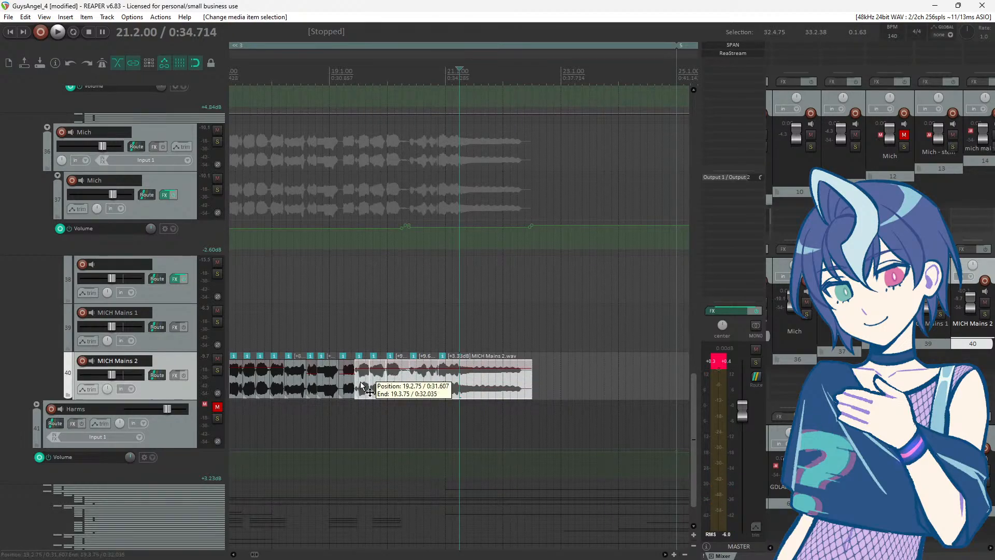
left_click(352, 330)
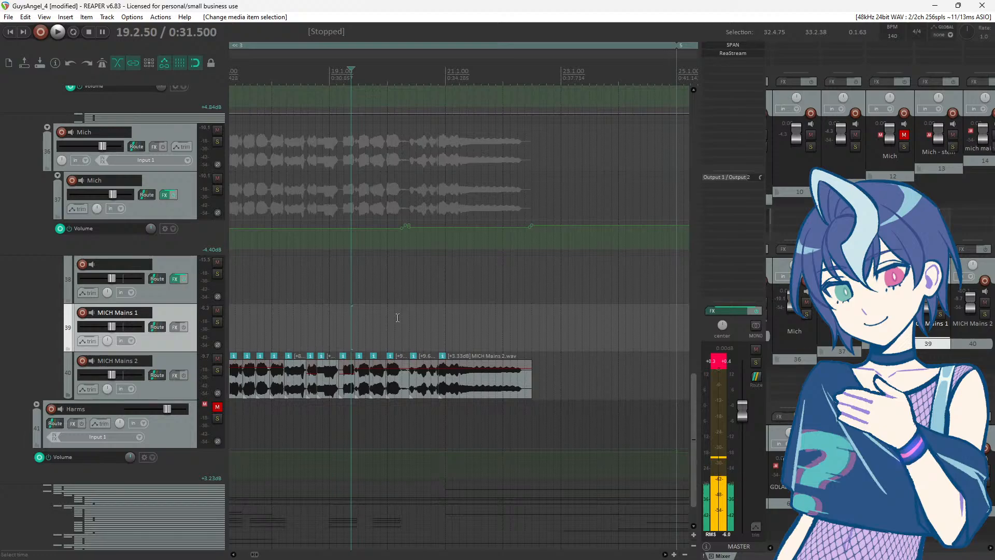
left_click(218, 144)
key("space")
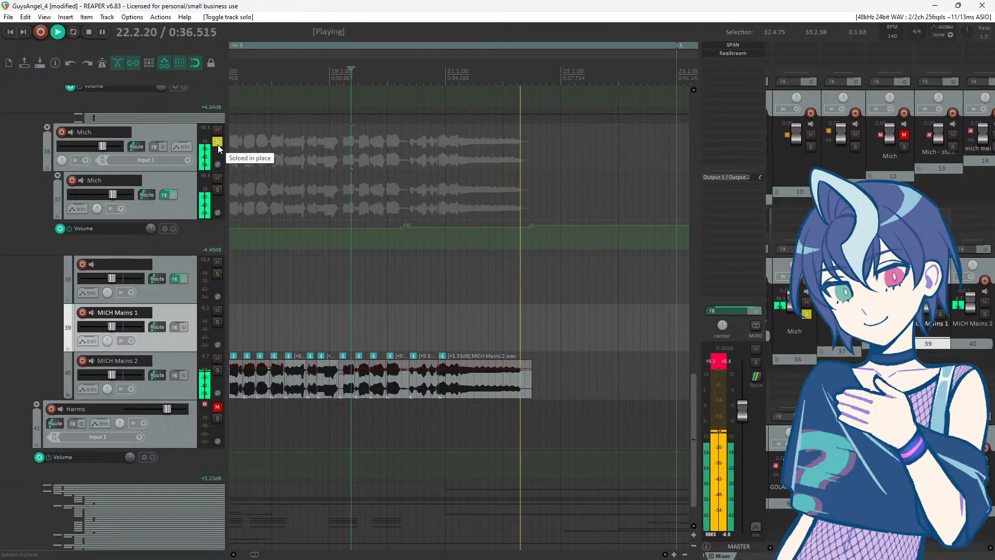
key("space")
left_click(218, 143)
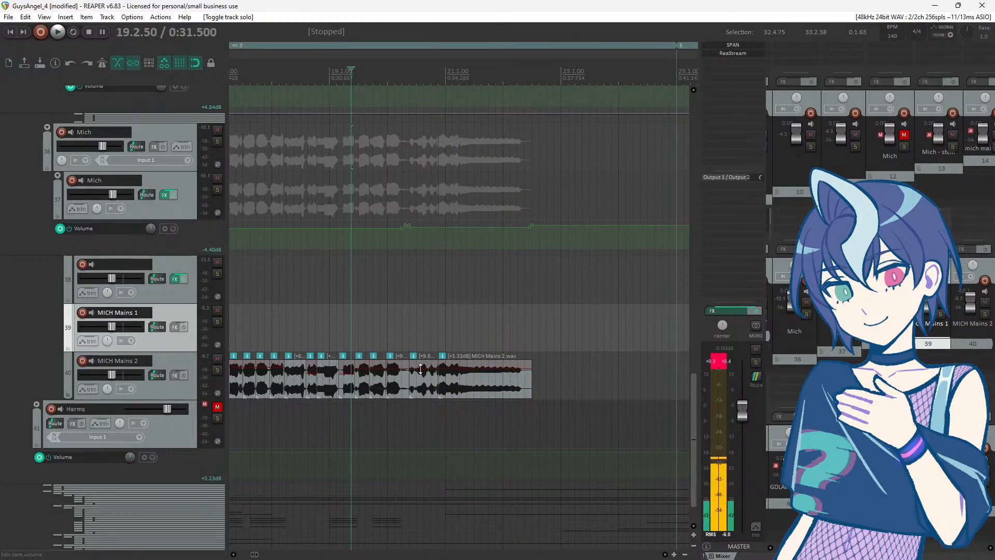
Step: Lower the volume of the MICH Mains 2 clips from bar 19.3 onward, with the last clip at +0.58 dB
left_click_drag(420, 369, 362, 370)
left_click(393, 370)
left_click(362, 373)
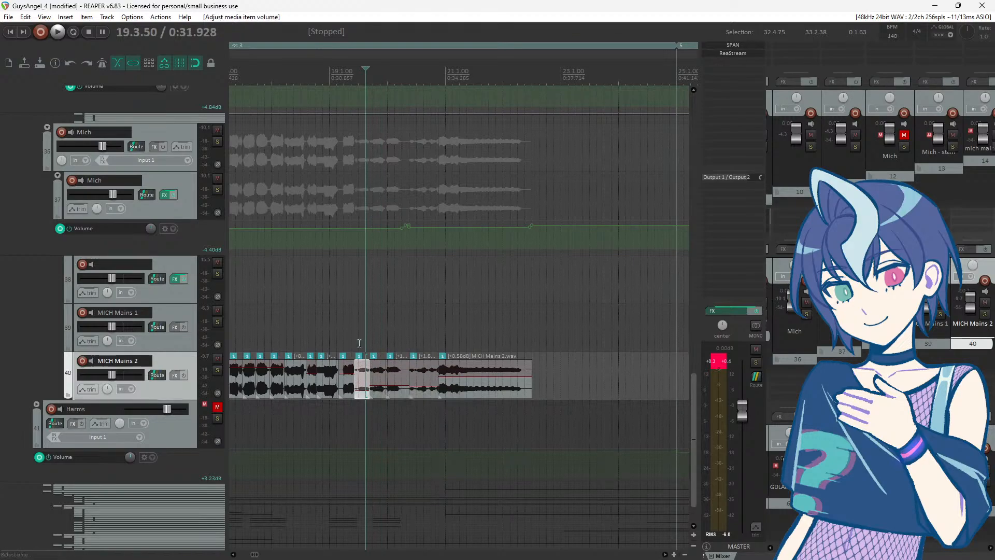
Step: Play the lowered phrase ending from 19.3.00, in the mix and with track 36 soloed, and remove the solo
left_click(355, 335)
key("space")
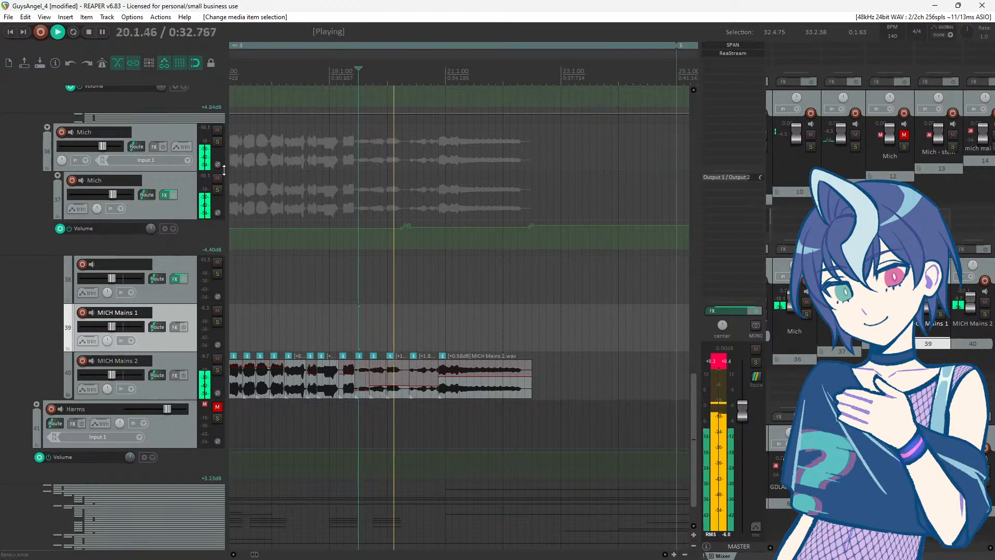
key("space")
left_click(218, 141)
key("space")
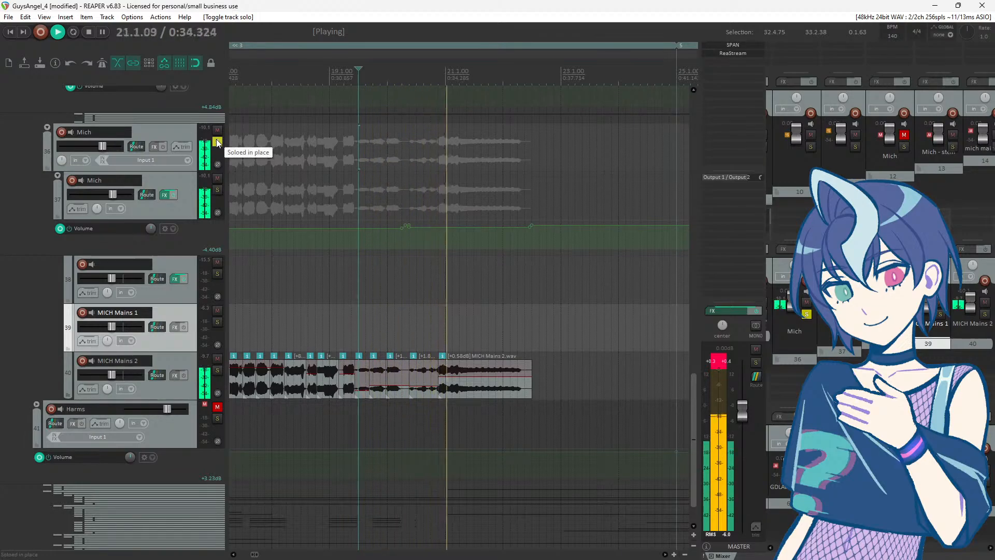
key("space")
left_click(218, 141)
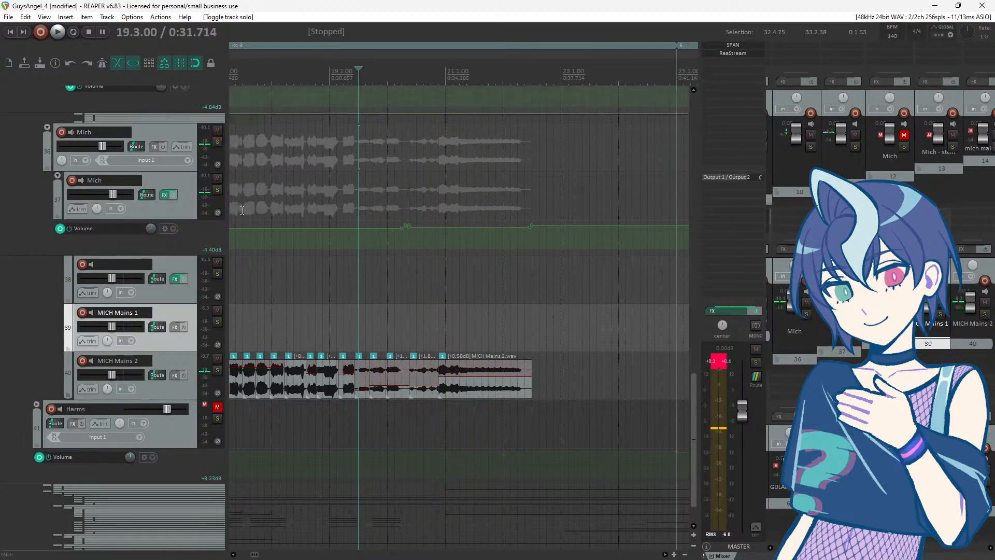
Step: Undo the latest volume changes on the MICH Mains 2 clips around bars 19 to 22
key("ctrl+z")
key("ctrl+z")
key("ctrl+z")
key("ctrl+z")
key("ctrl+z")
key("ctrl+z")
key("ctrl+z")
key("ctrl+z")
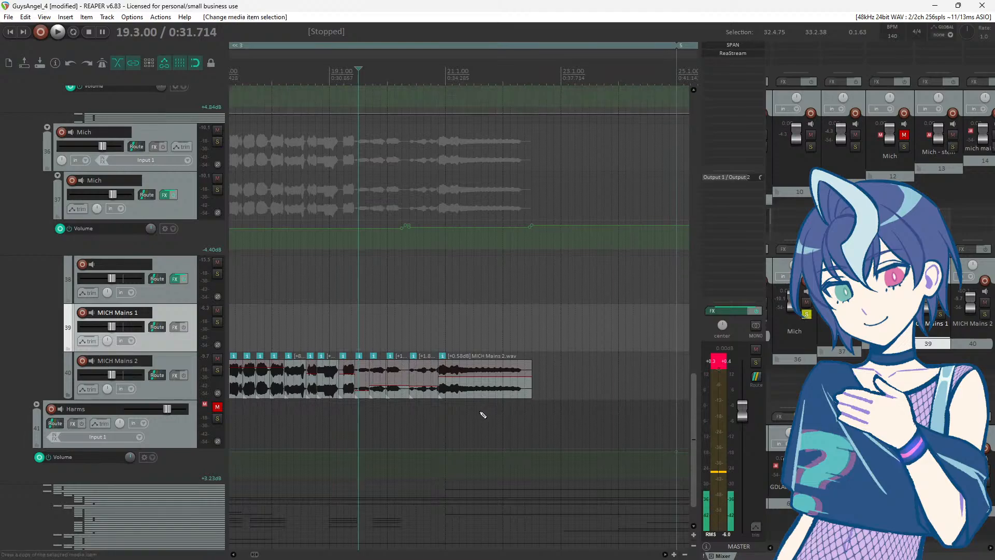
key("ctrl+z")
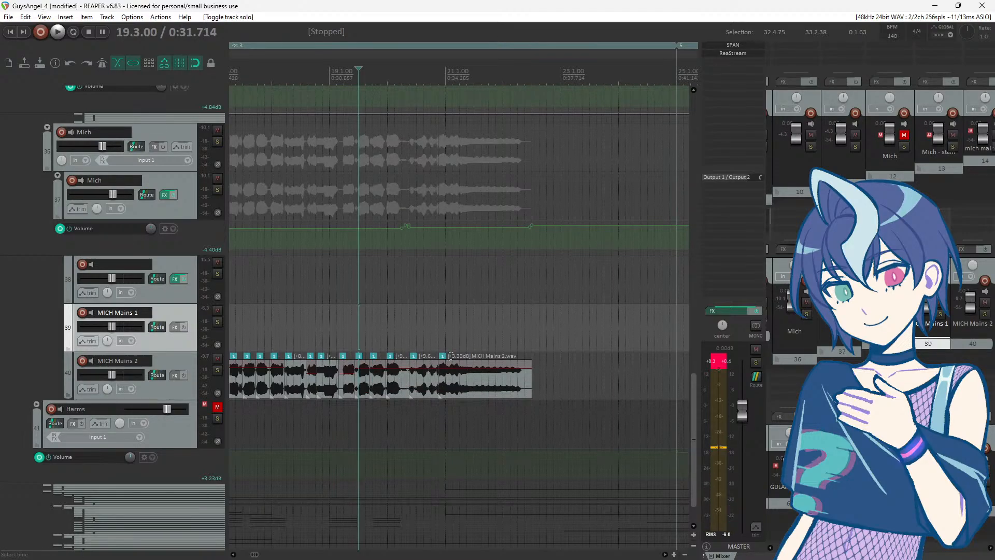
Step: Raise the volume of the two short MICH Mains 1 clips starting at 32.3.75 by about 5 dB, the first to +22.7 dB
scroll(442, 324, "down", 2)
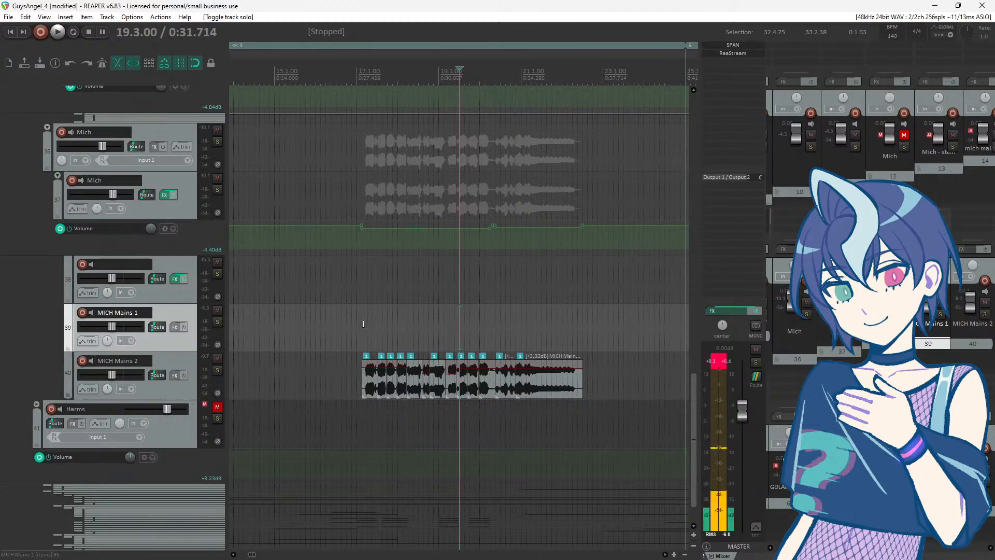
scroll(502, 316, "down", 3)
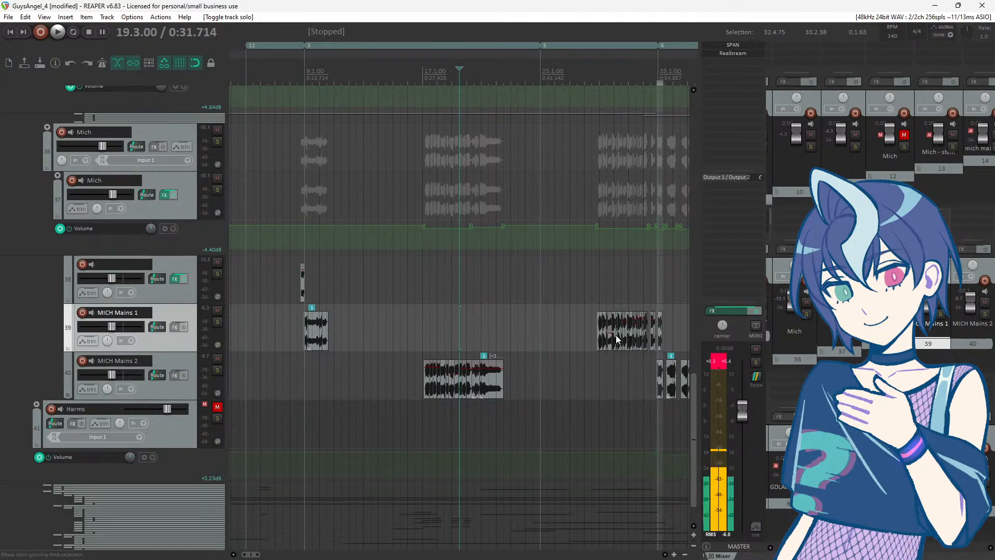
left_click(640, 336)
scroll(639, 337, "up", 4)
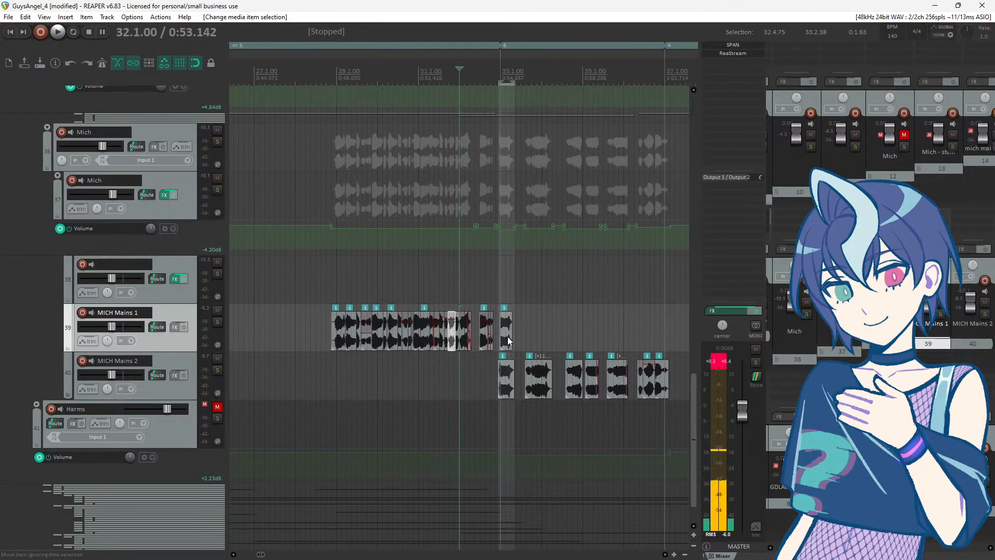
scroll(507, 337, "up", 3)
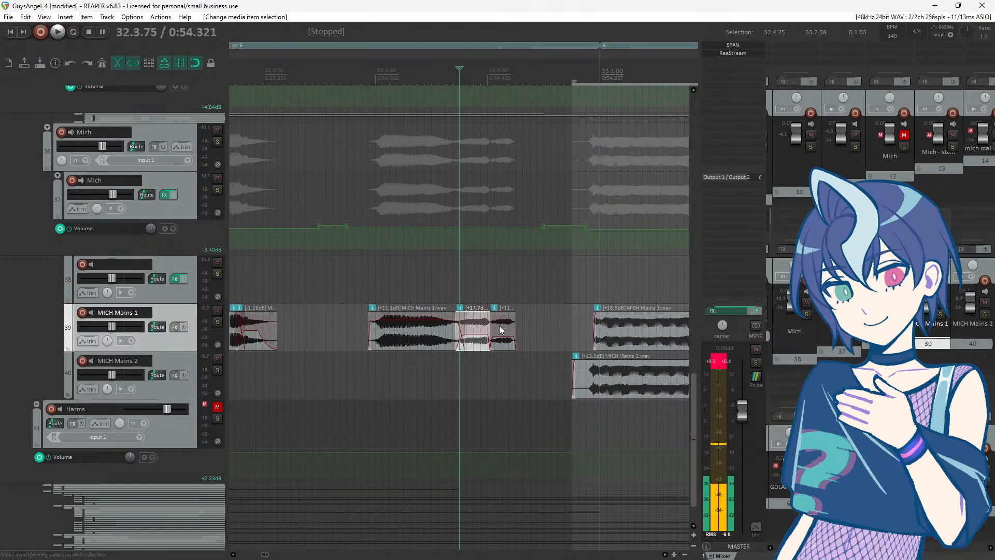
left_click(502, 342, "shift")
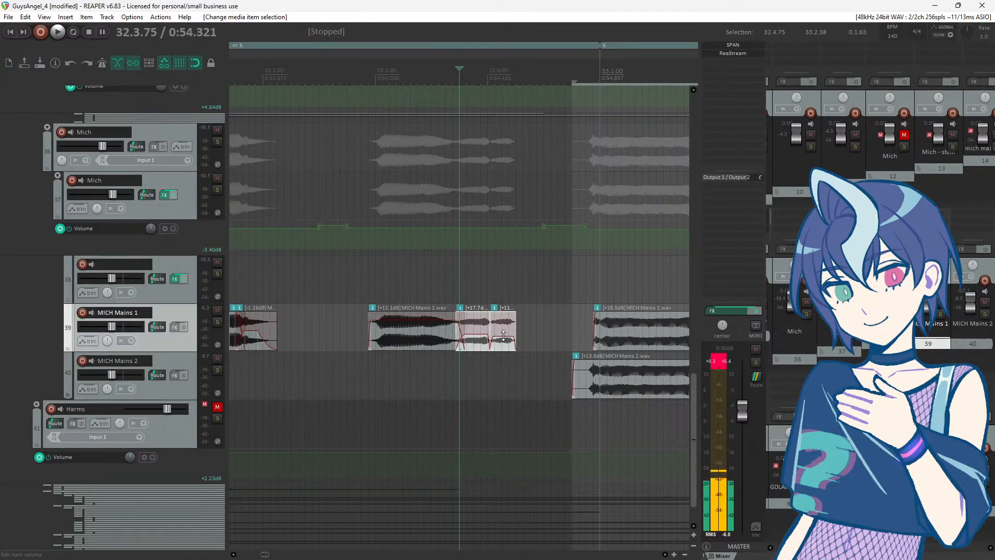
left_click_drag(503, 335, 365, 283)
Step: Play the raised phrase ending from 32.2.94 with track 36 soloed, and remove the solo
left_click(369, 278)
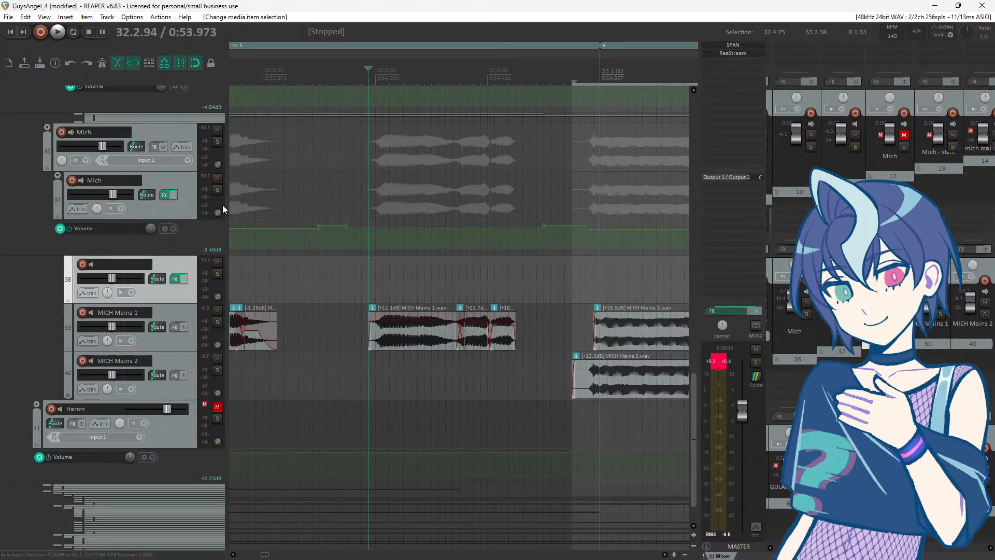
left_click(218, 141)
key("space")
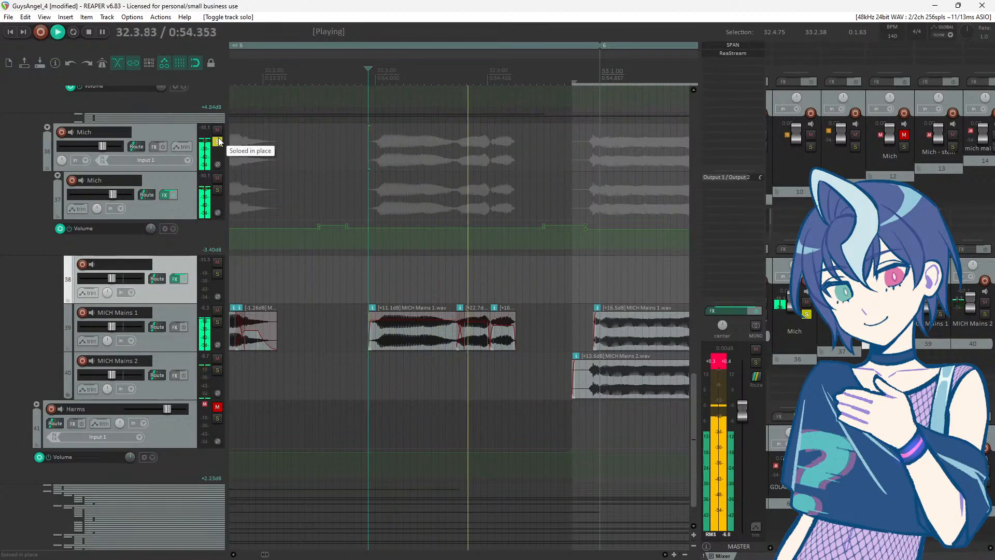
key("space")
left_click(218, 141)
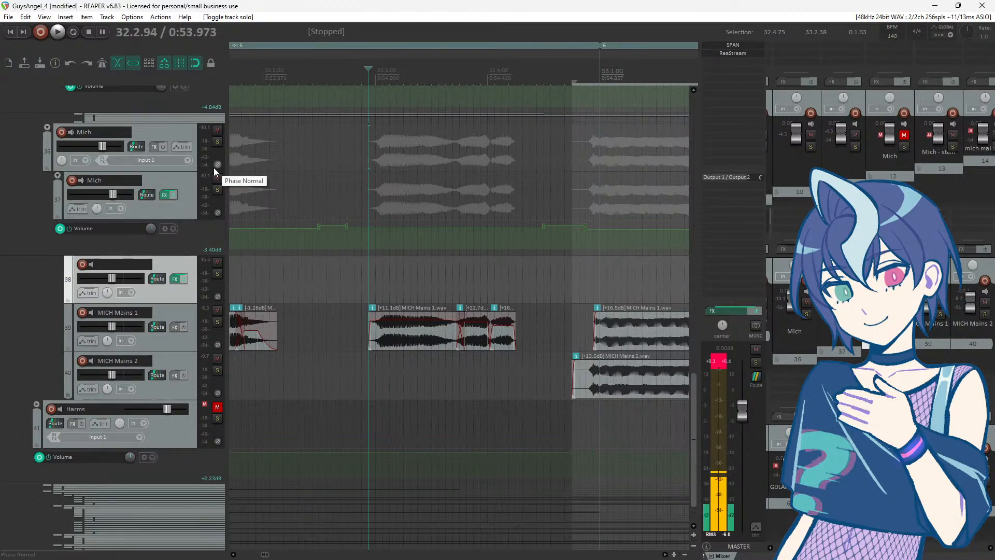
Step: Undo the latest volume changes on the two short MICH Mains 1 clips near the end of bar 32
key("ctrl+z")
key("ctrl+z")
key("ctrl+z")
key("ctrl+z")
key("ctrl+z")
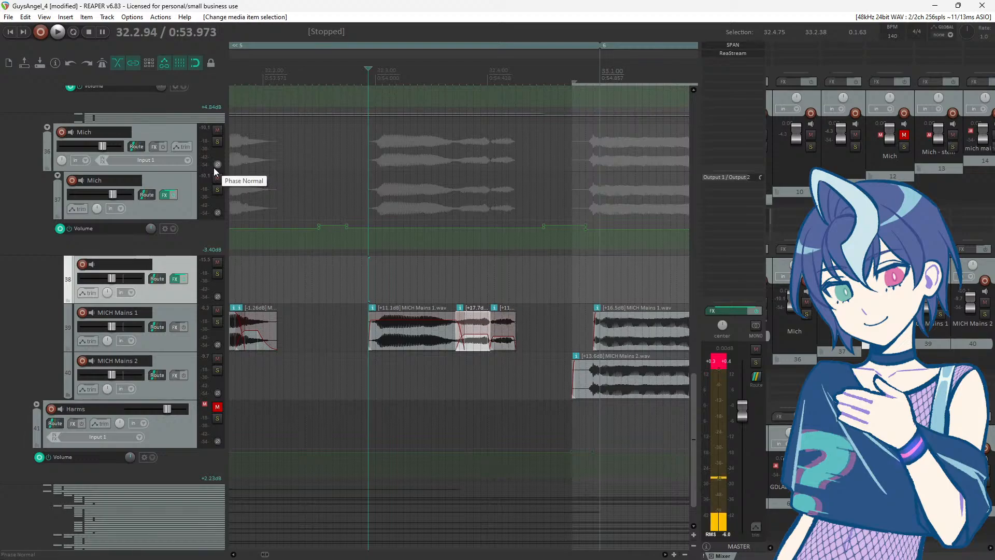
Step: Play the start of the MICH Mains 2 phrase in the mix from 17.1.50 and stop playback
scroll(409, 299, "down", 3)
scroll(409, 299, "down", 10)
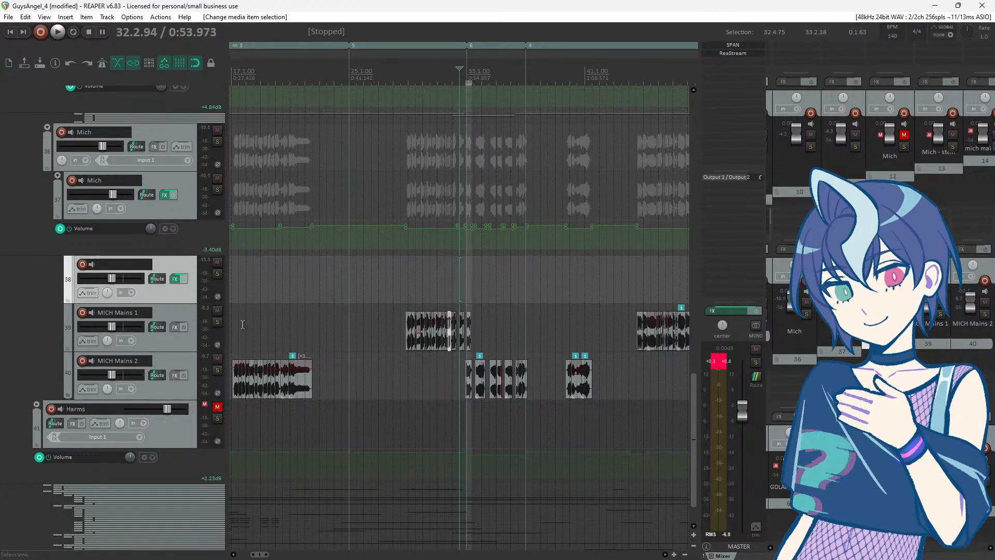
left_click(243, 325)
scroll(385, 315, "up", 7)
key("space")
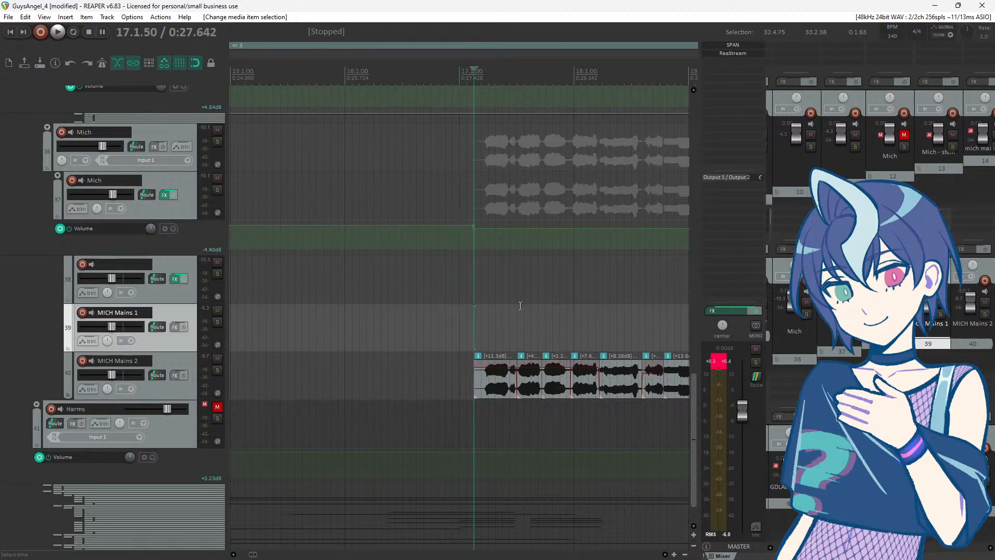
scroll(573, 303, "down", 4)
scroll(572, 303, "down", 3)
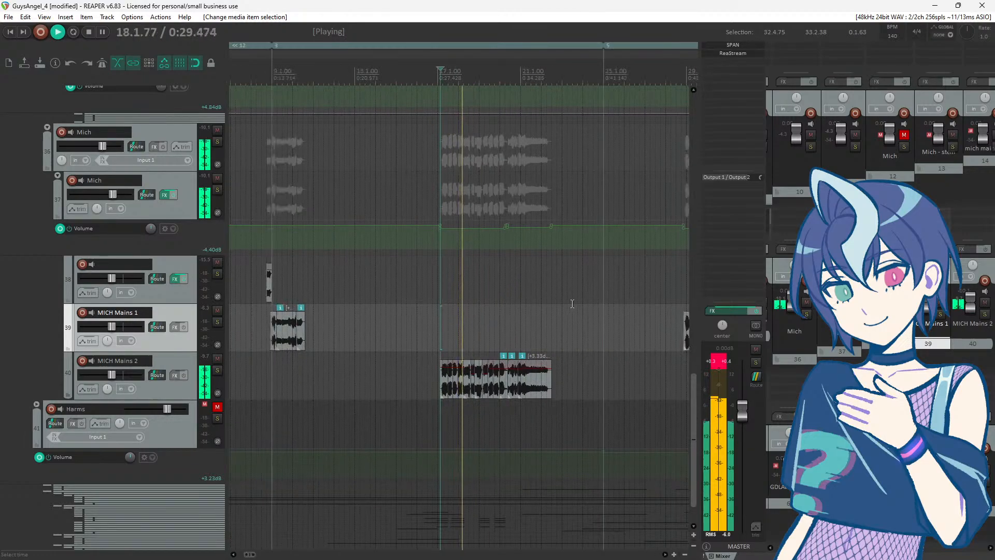
key("space")
Step: Examine how the vocal phrases are spread over MICH Mains 1 and MICH Mains 2, including the final clip at 21.3.00
scroll(572, 303, "down", 2)
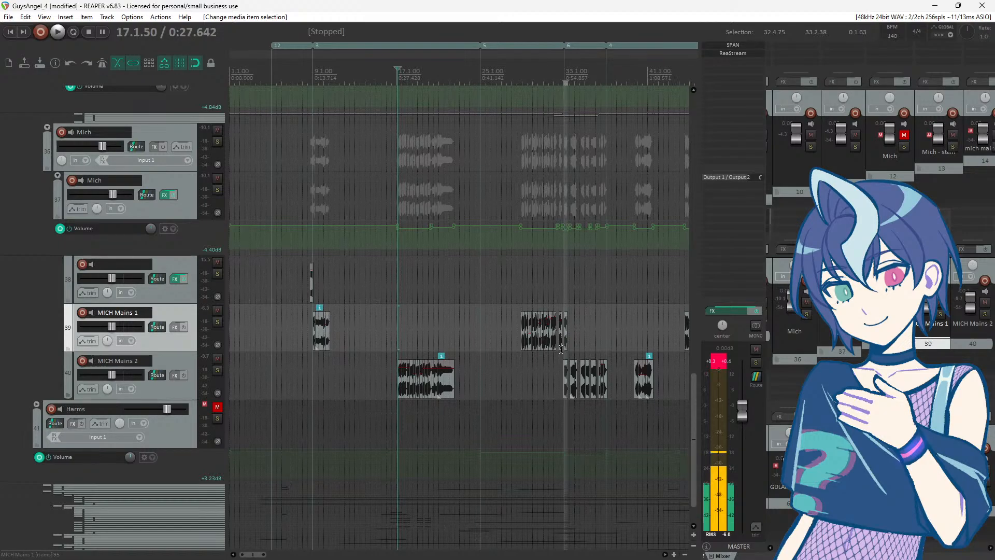
scroll(521, 329, "down", 2)
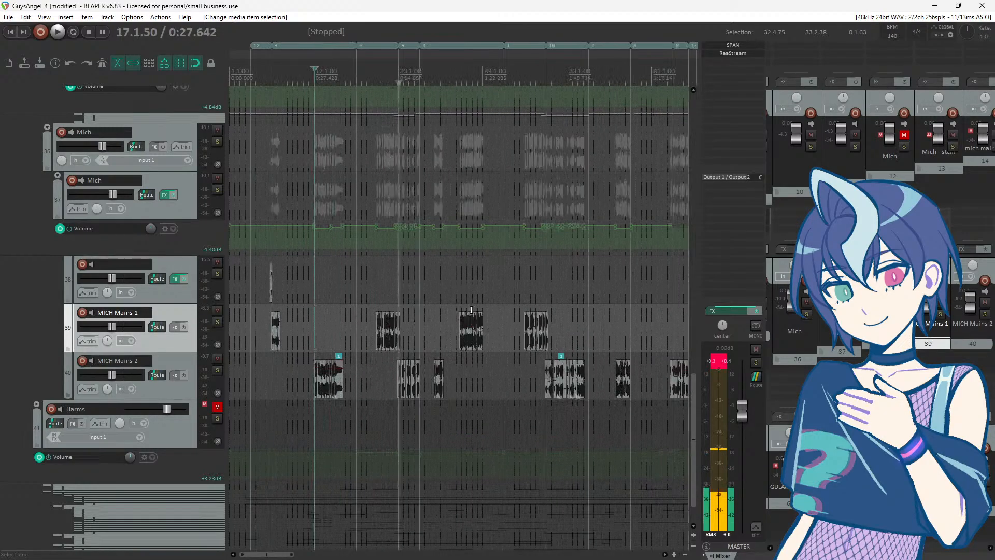
scroll(378, 347, "up", 3)
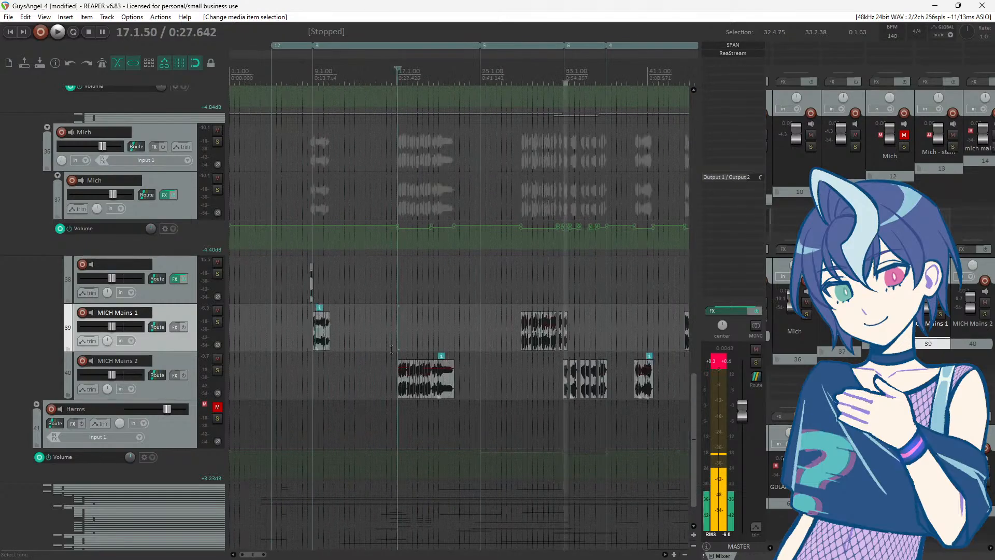
scroll(545, 337, "down", 2)
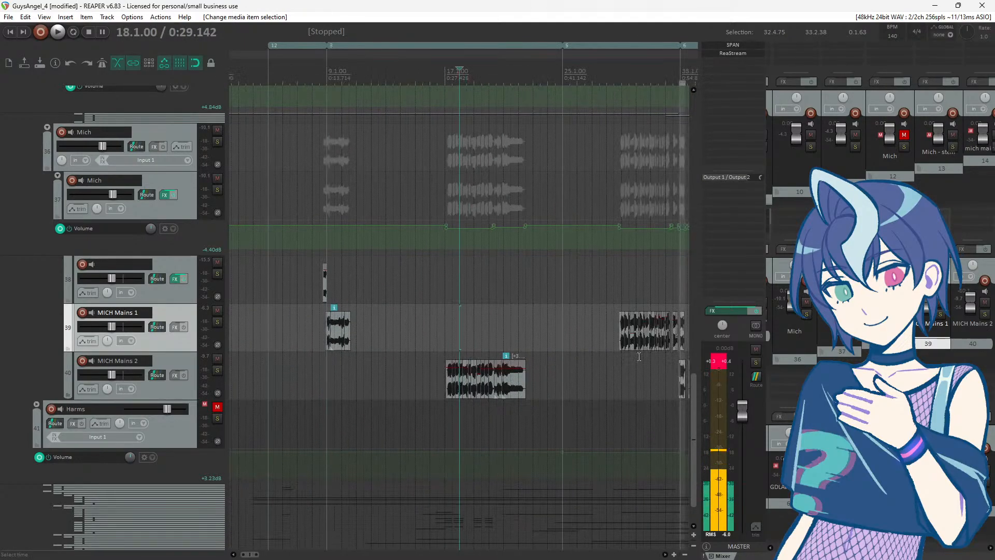
left_click(562, 366)
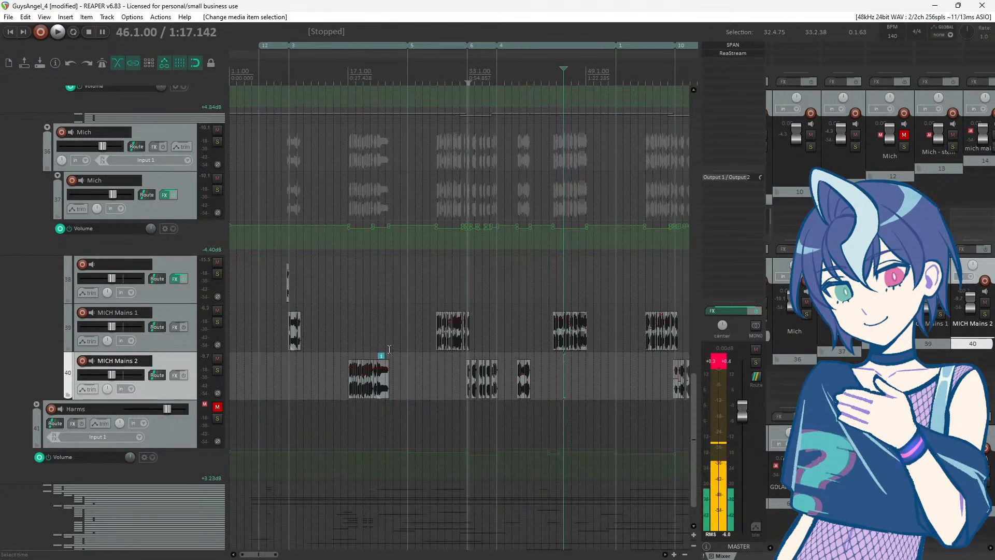
left_click(346, 343)
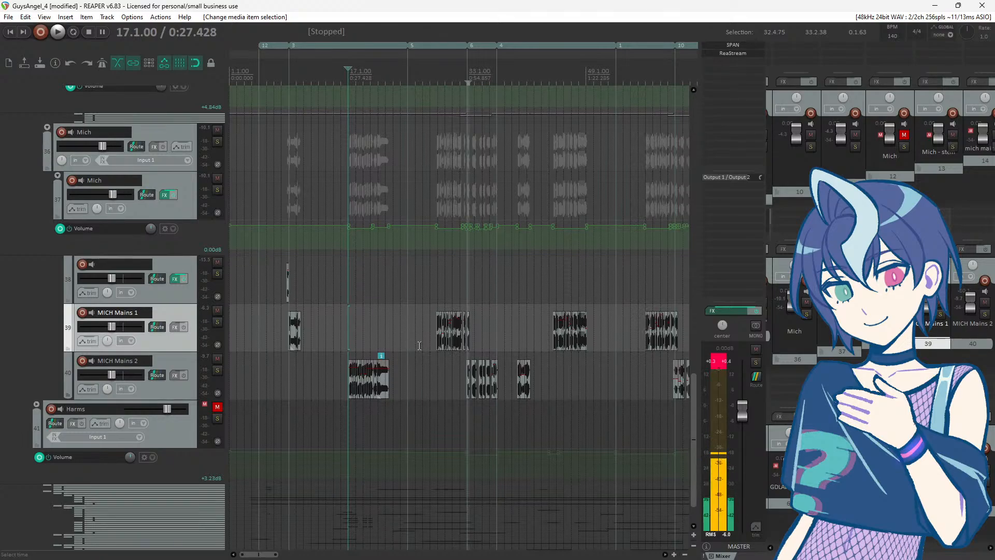
scroll(420, 346, "up", 3)
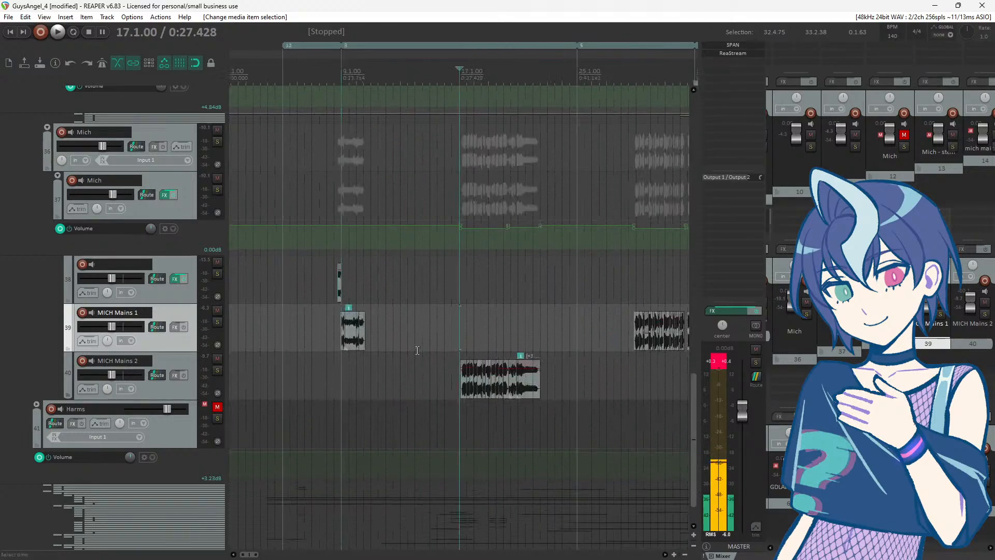
left_click(553, 389)
scroll(418, 366, "up", 3)
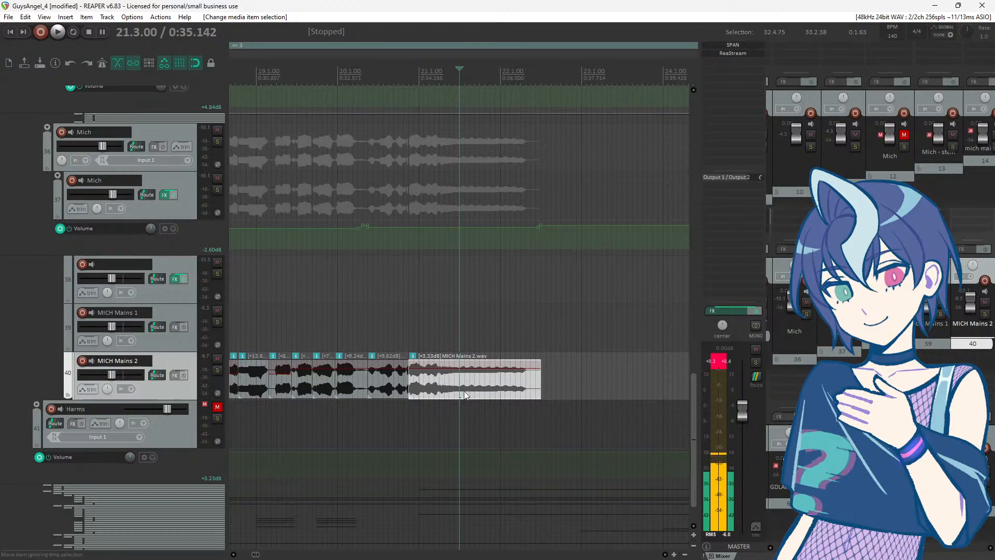
scroll(470, 379, "down", 3)
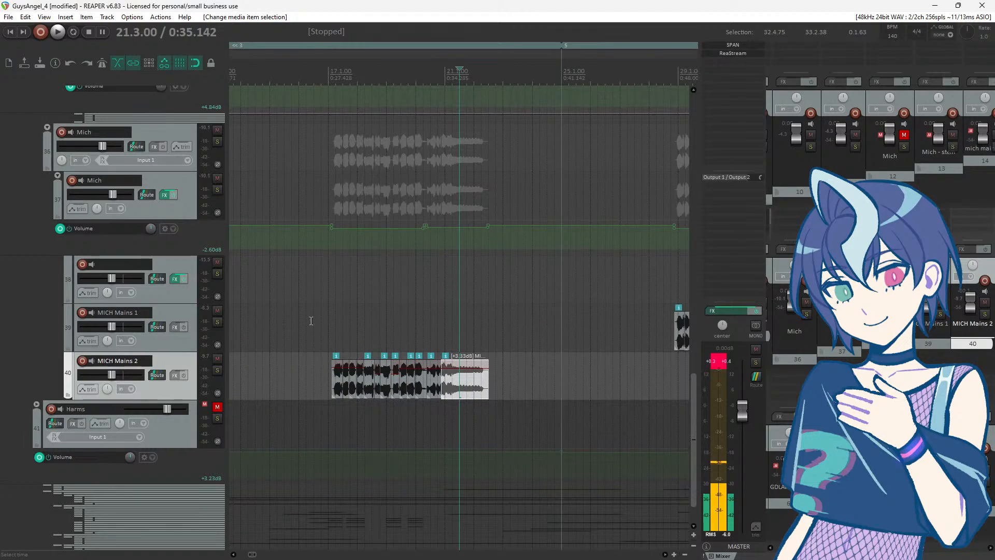
Step: Select the time range 16.4.00 to 23.1.00 around the MICH Mains 2 phrase and do a dry-run render of it
left_click_drag(316, 324, 502, 332)
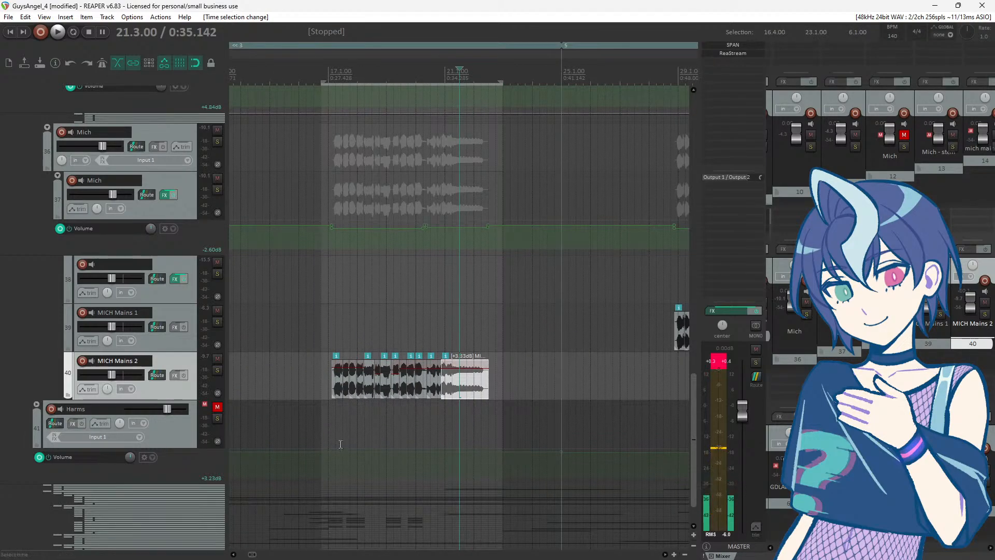
left_click(4, 19)
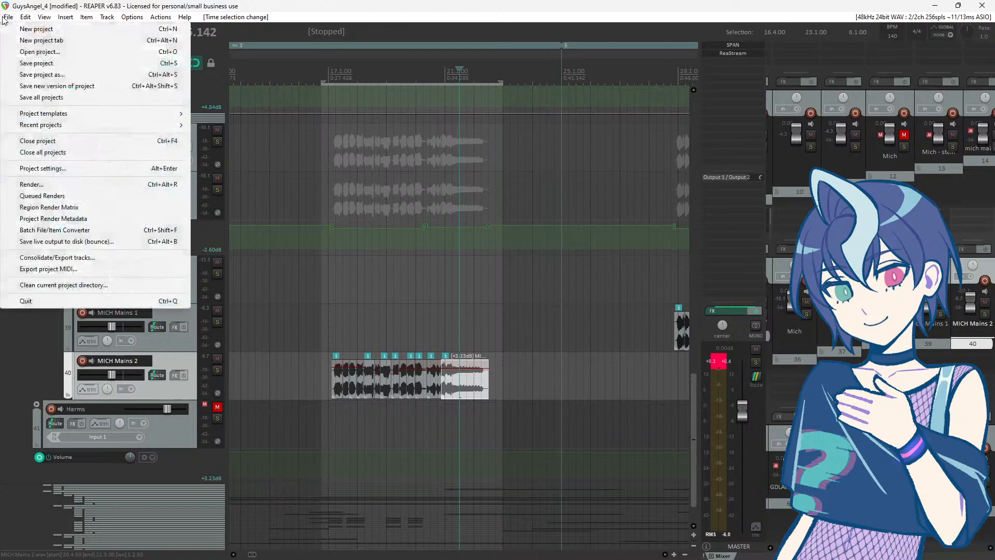
left_click(36, 185)
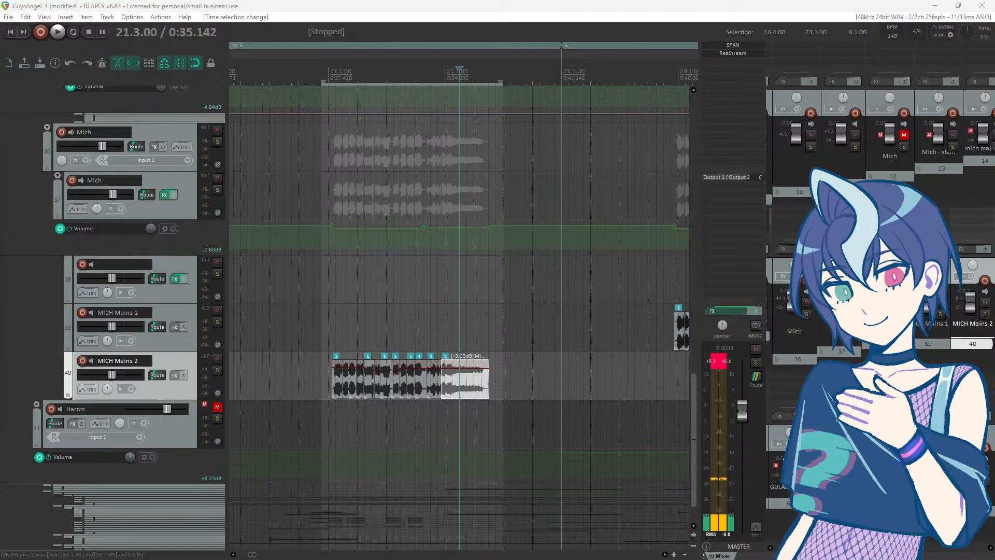
left_click_drag(0, 74, 28, 64)
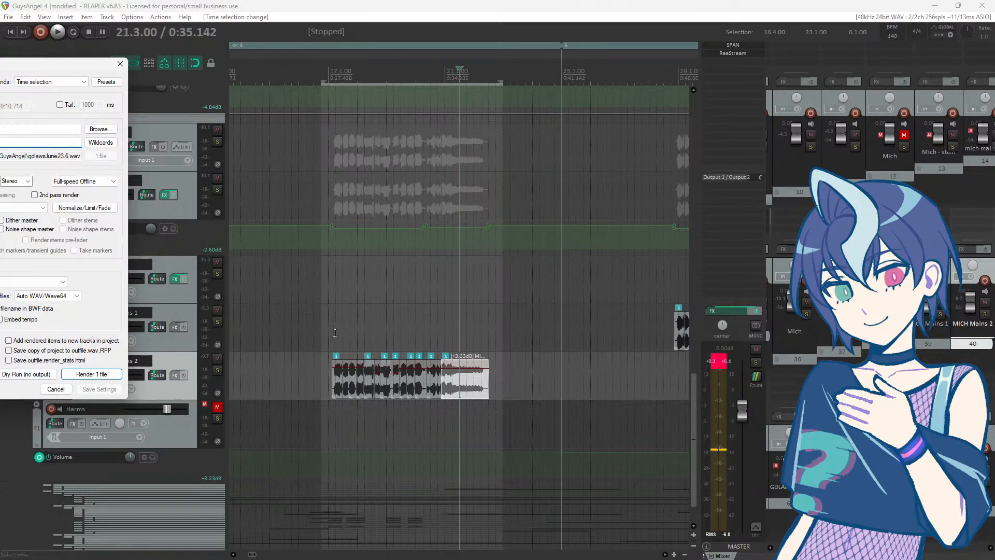
left_click(30, 375)
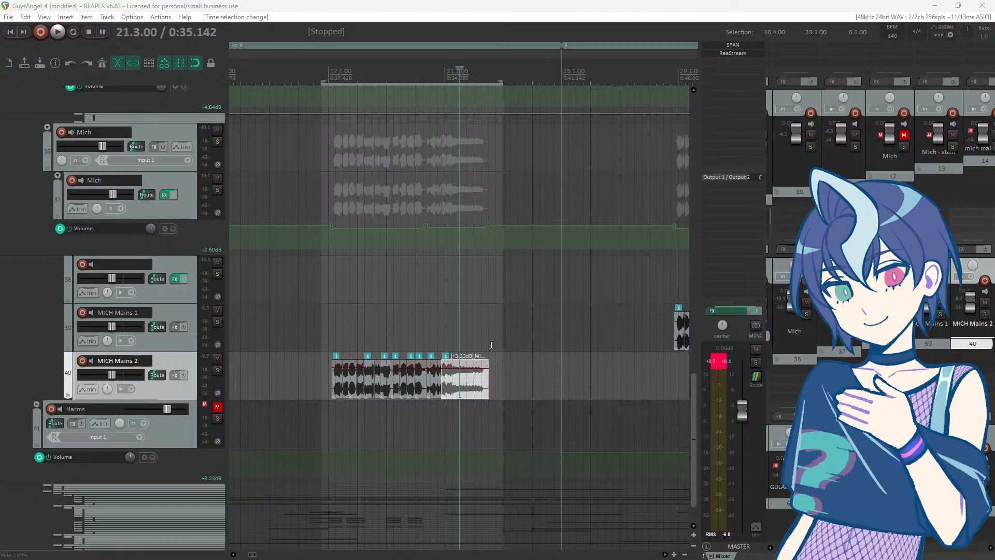
Step: Mark two vocal passages as successive time selections, one from 17.1.00 to 22.4.00 and one from 28.4.00 to 37.2.00
scroll(444, 333, "down", 2)
scroll(464, 339, "up", 2)
left_click_drag(329, 311, 495, 320)
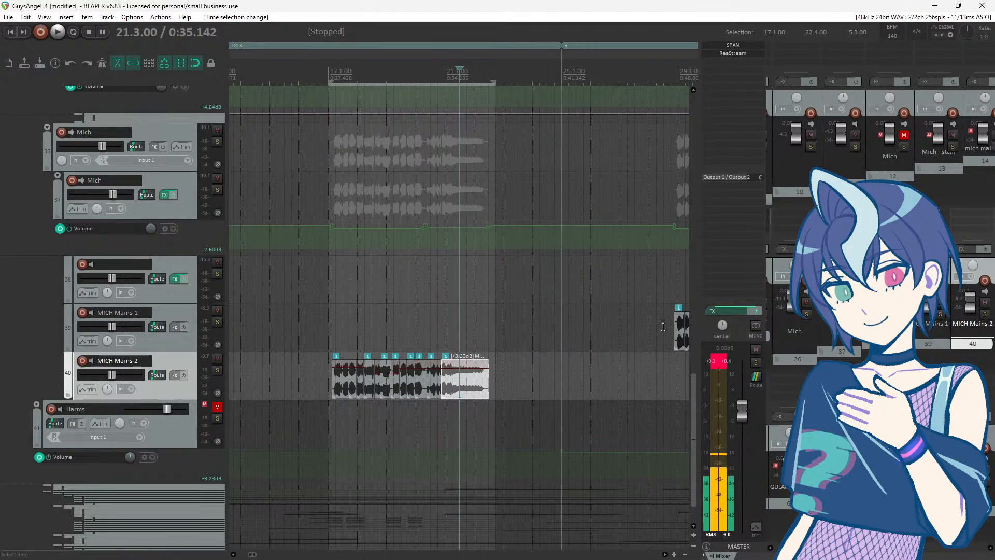
left_click(671, 294)
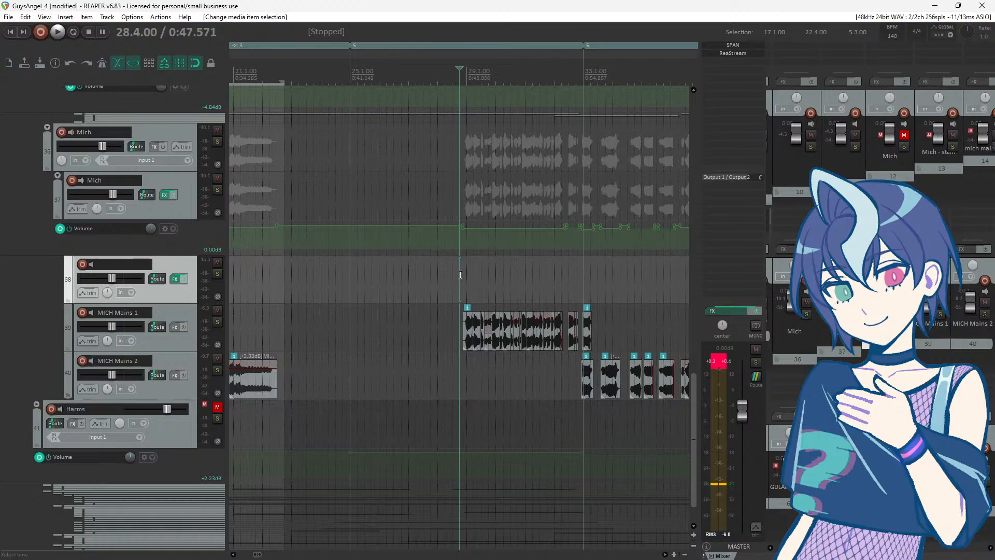
left_click_drag(460, 282, 598, 290)
scroll(516, 281, "down", 2)
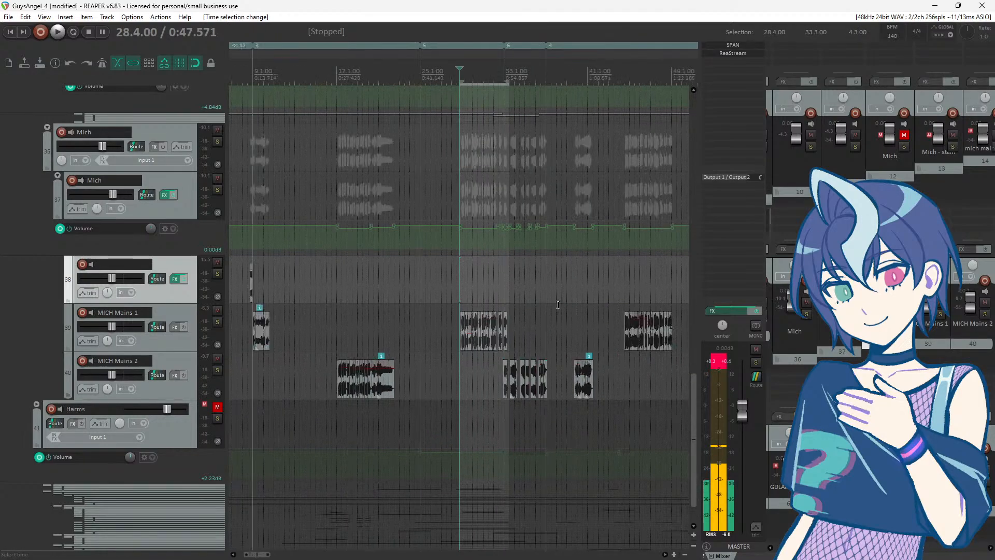
left_click_drag(457, 285, 519, 305)
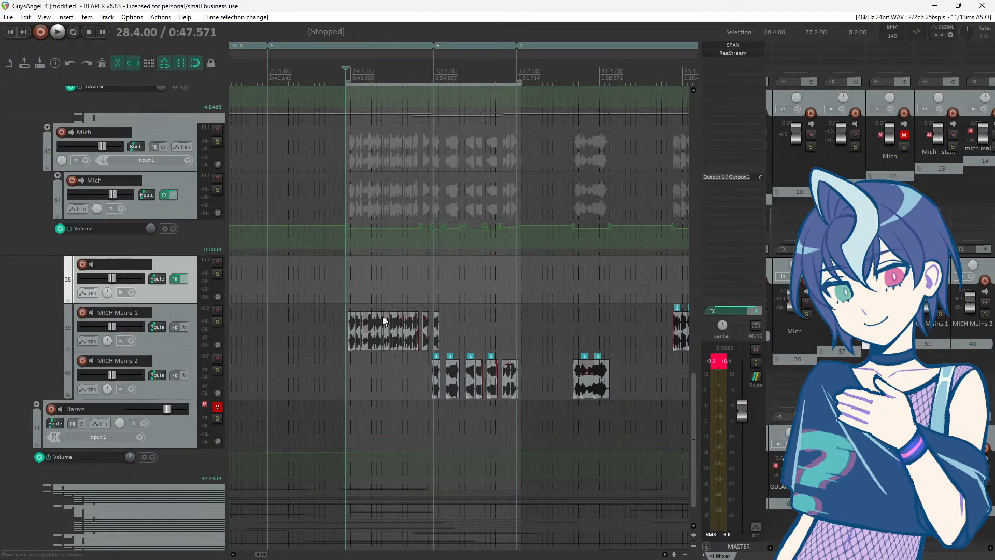
scroll(402, 321, "down", 3)
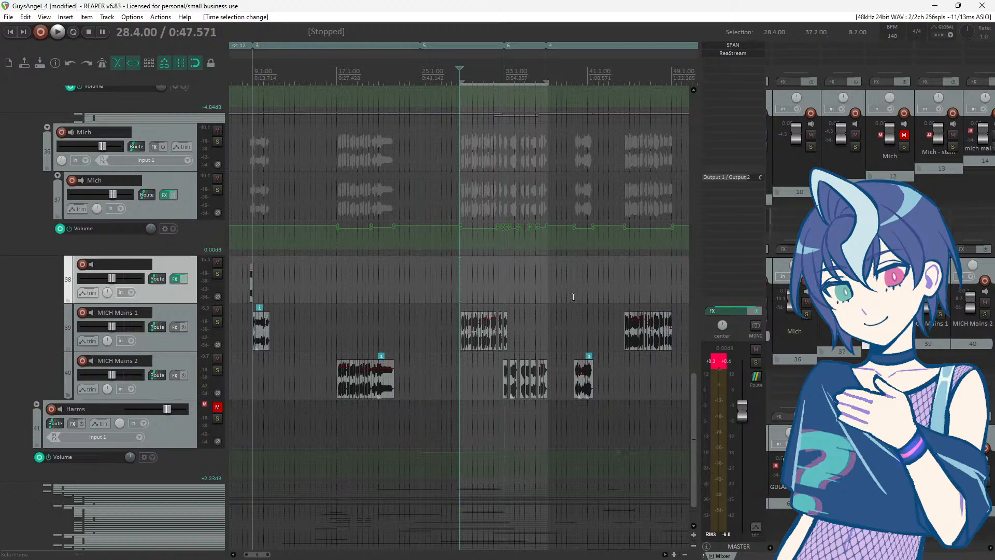
Step: Open the render settings with 44.1.00 to 49.3.00 selected, mark the passage from 56.3.00 to 62.1.00, and close them without rendering
left_click_drag(574, 297, 539, 346)
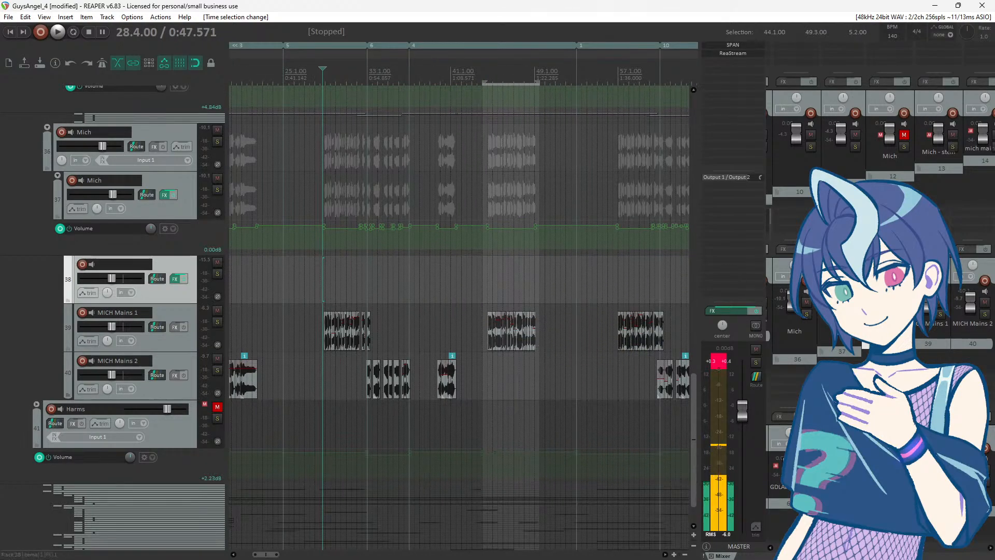
key("ctrl+alt+r")
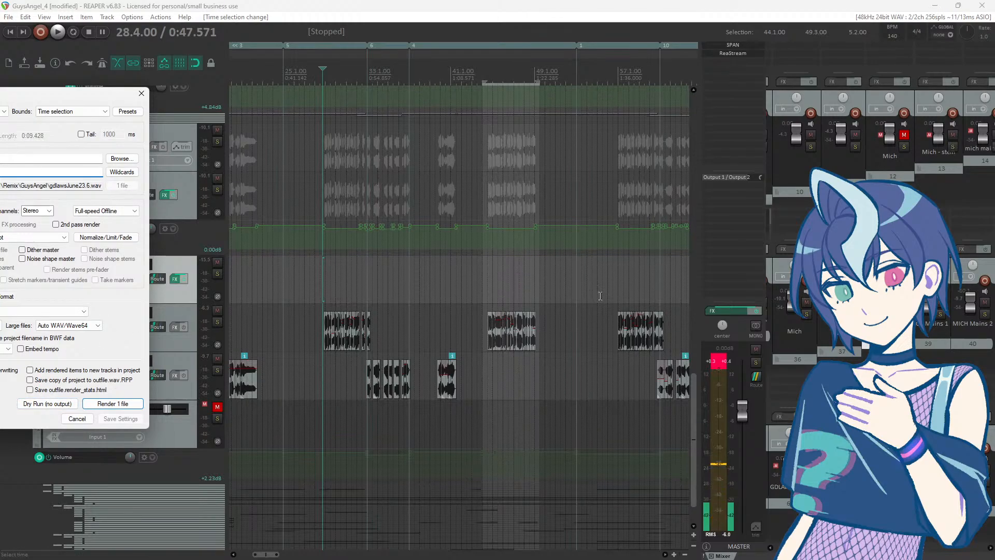
left_click_drag(614, 279, 578, 345)
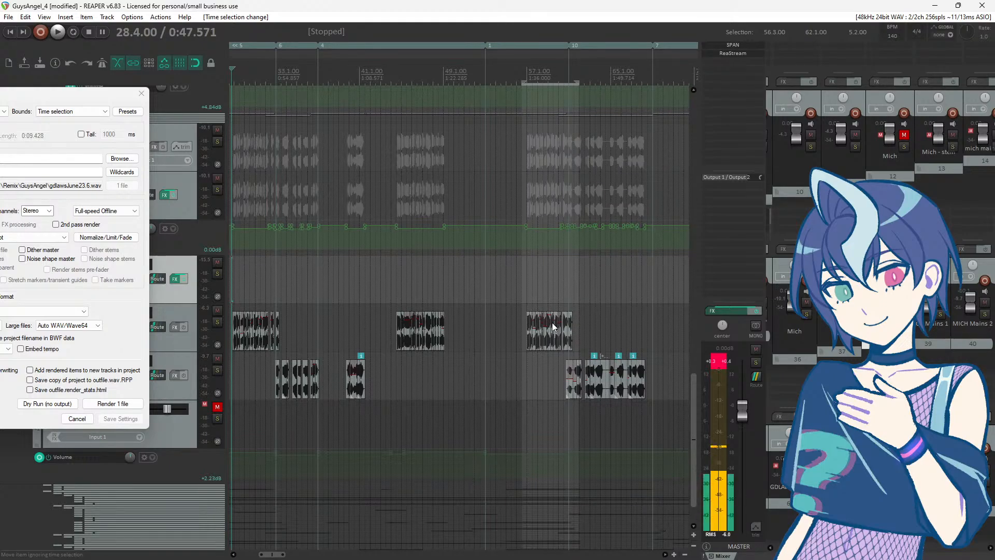
scroll(555, 327, "down", 3)
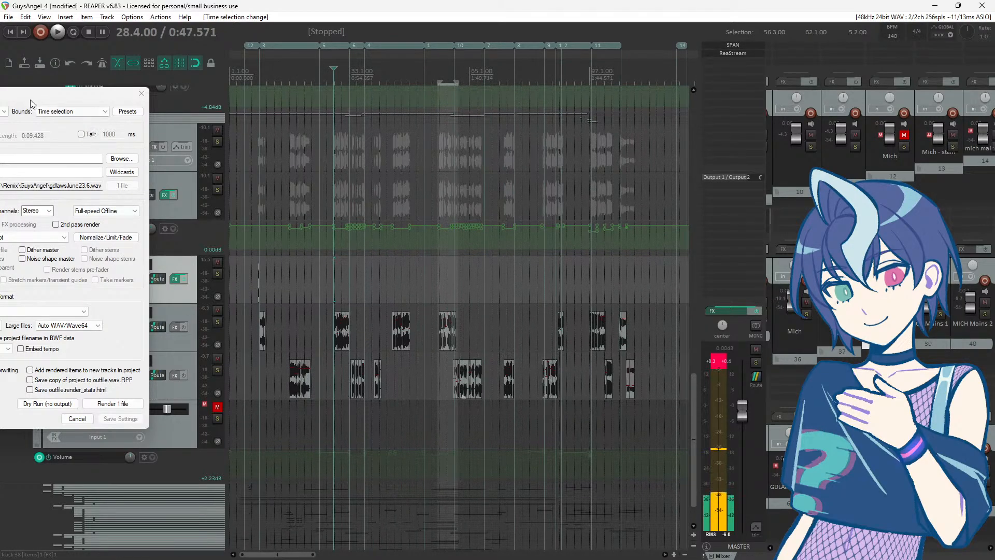
key("Escape")
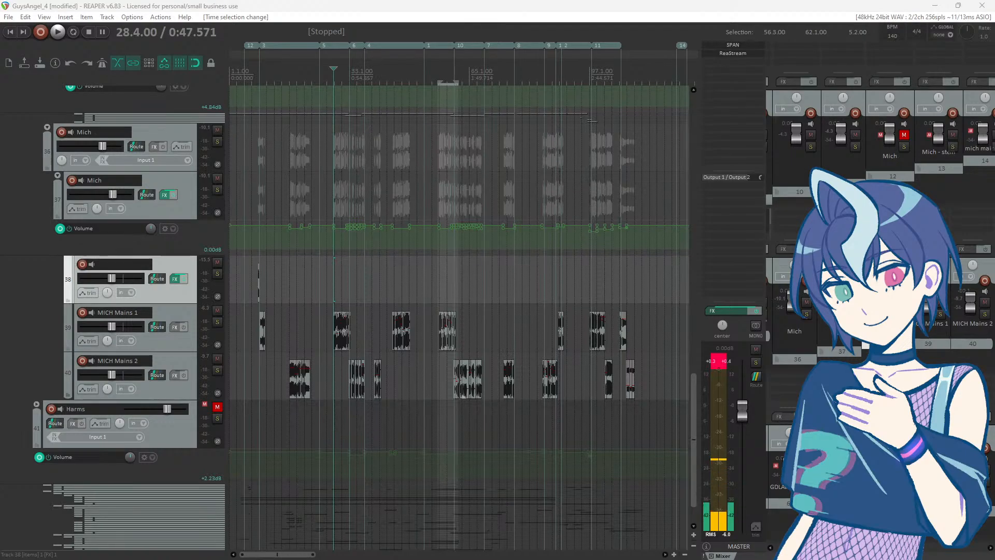
Step: Set the time selection to 17.1.00 to 21.1.00 and place the edit cursor at 20.3.00 on Mich track 37
scroll(206, 291, "up", 3)
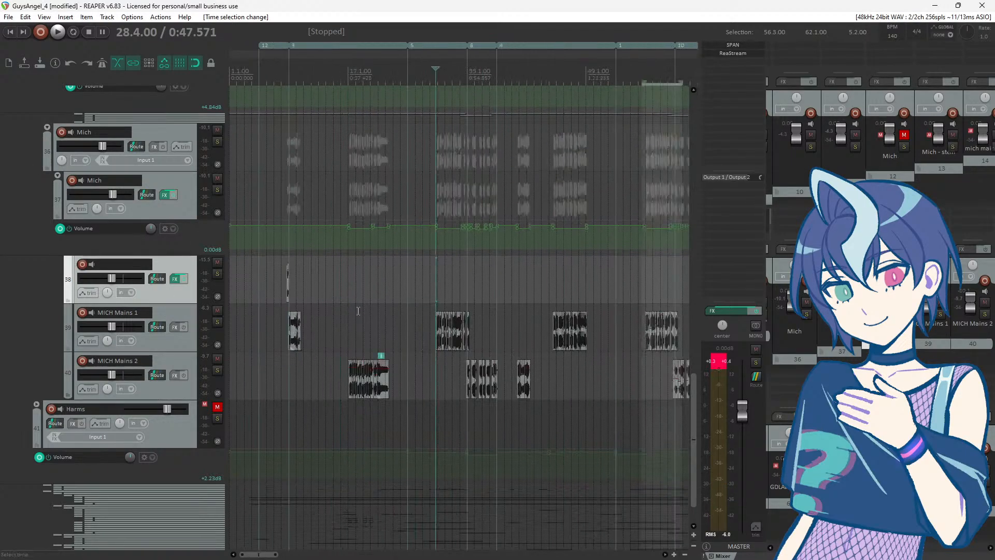
scroll(207, 292, "up", 3)
left_click(152, 271)
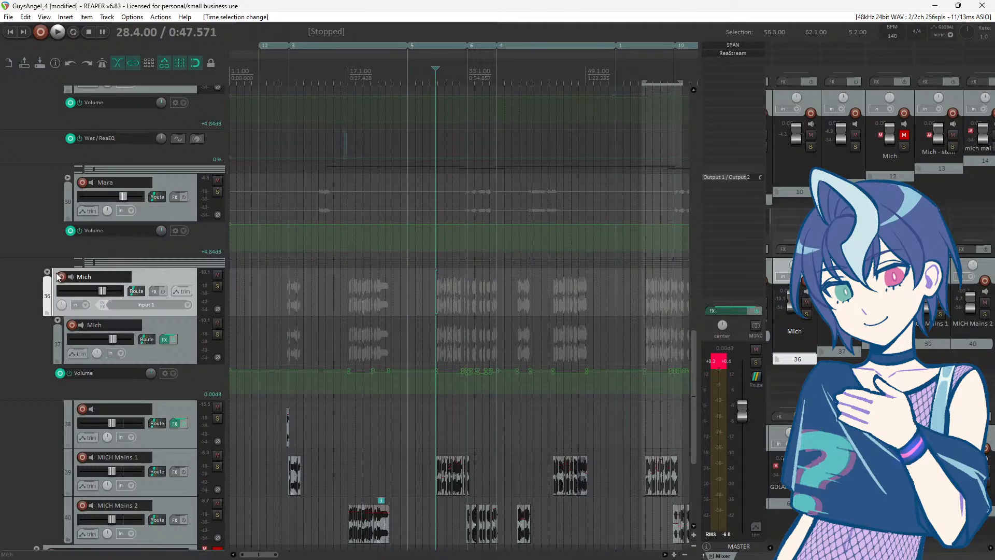
left_click_drag(348, 338, 378, 337)
scroll(424, 338, "up", 4)
scroll(422, 337, "down", 2)
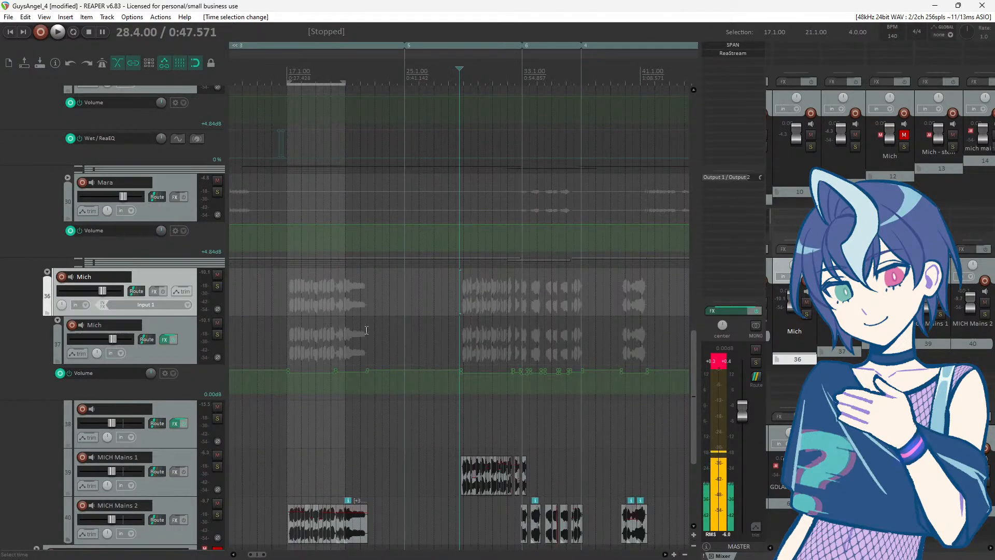
left_click(336, 330)
scroll(342, 331, "up", 1)
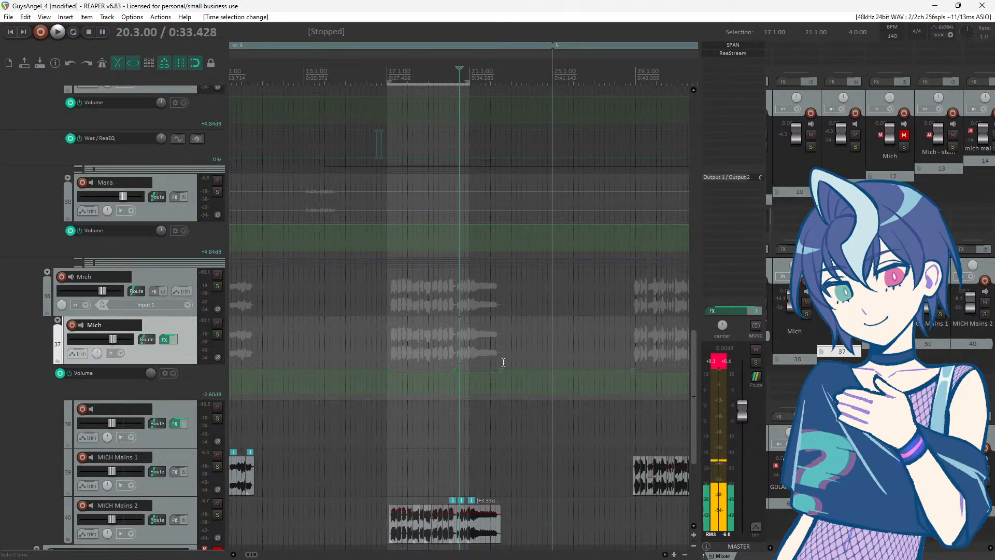
Step: Examine the processed Mich vocal clips passage by passage, from bar 17 through to the whole song
scroll(524, 342, "down", 3)
scroll(522, 337, "down", 1)
left_click(435, 339)
scroll(409, 340, "up", 3)
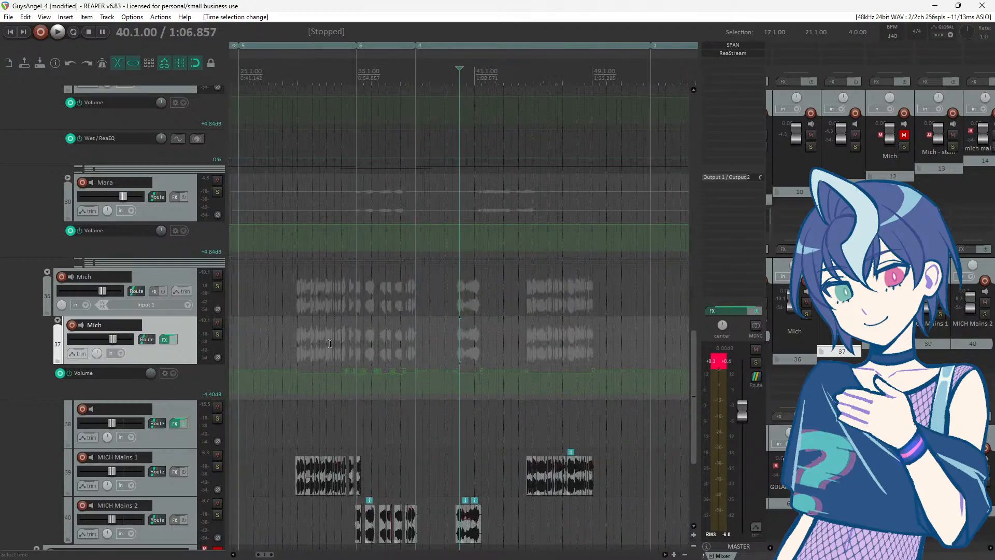
left_click(313, 346)
scroll(334, 350, "up", 2)
scroll(357, 353, "down", 4)
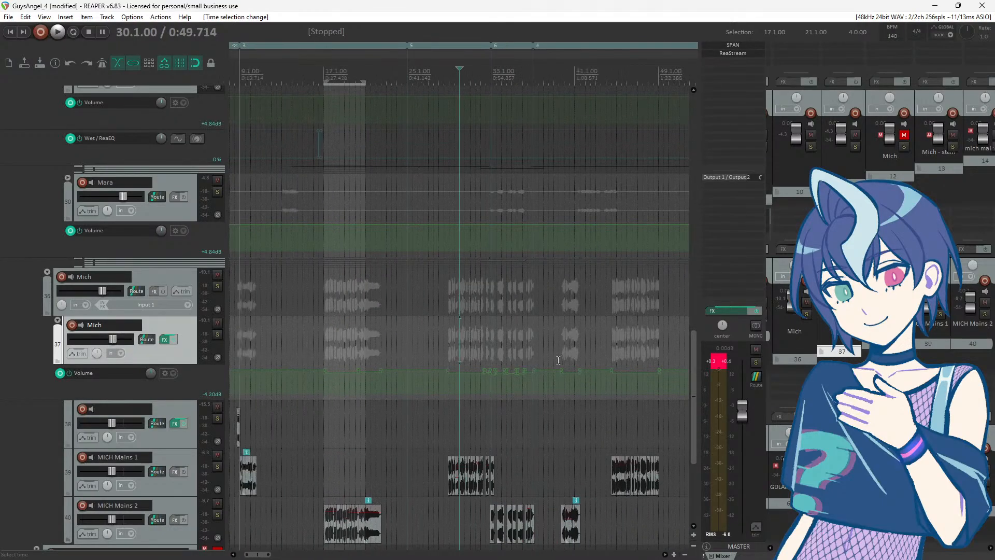
scroll(573, 362, "down", 2)
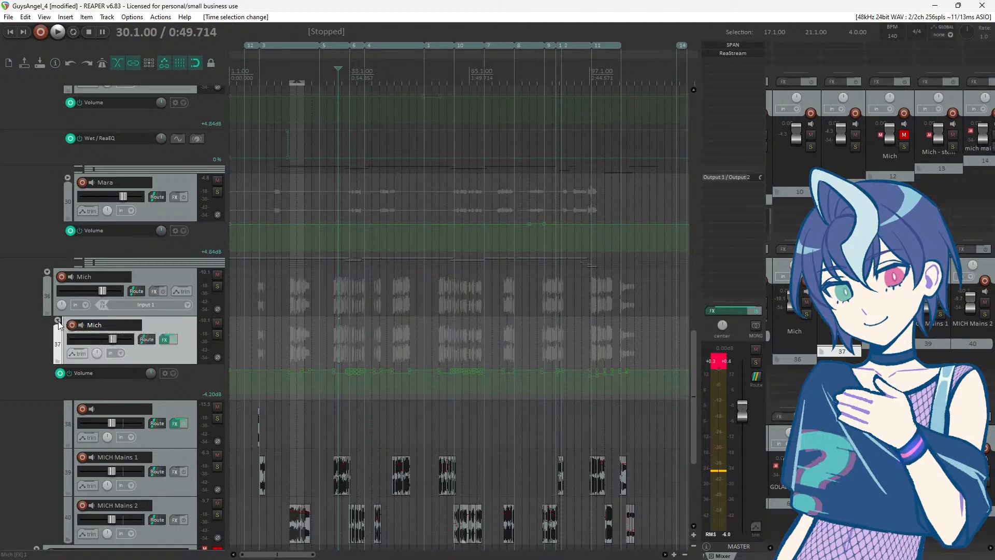
Step: Collapse the inner Mich folder, look over the neighbouring vocal tracks, and unfold its MICH Mains tracks again
left_click(59, 320)
scroll(167, 309, "up", 4)
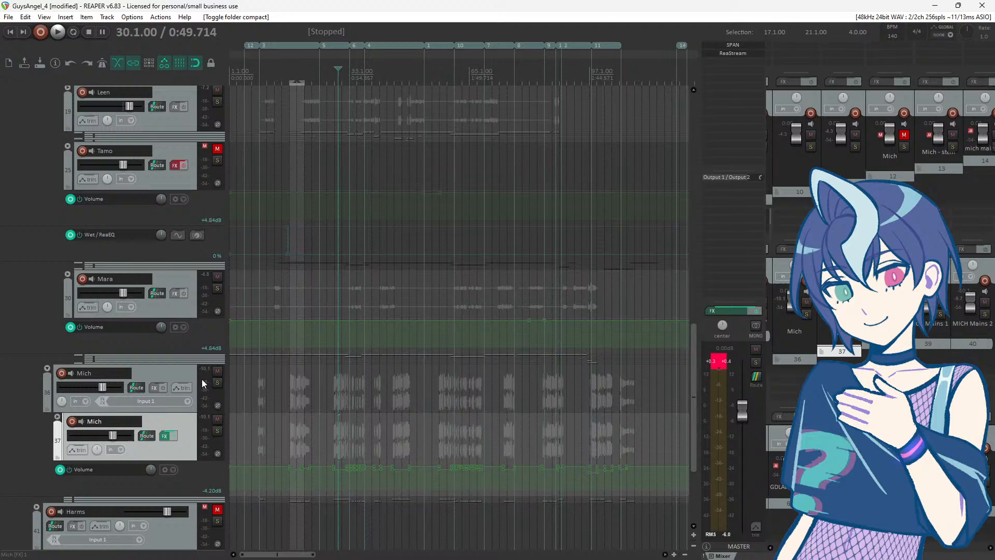
left_click(163, 369)
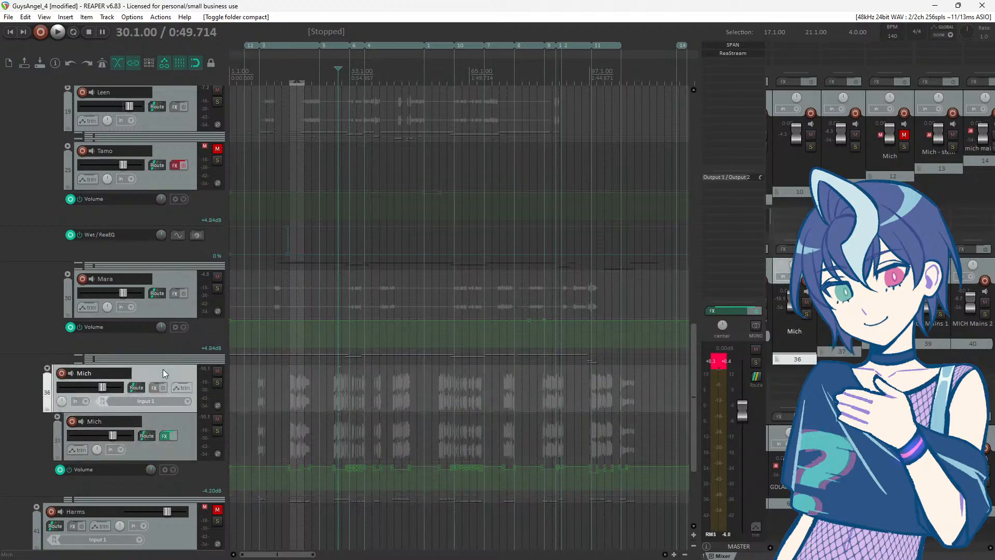
scroll(163, 369, "down", 4)
scroll(163, 341, "up", 2)
scroll(163, 332, "up", 8)
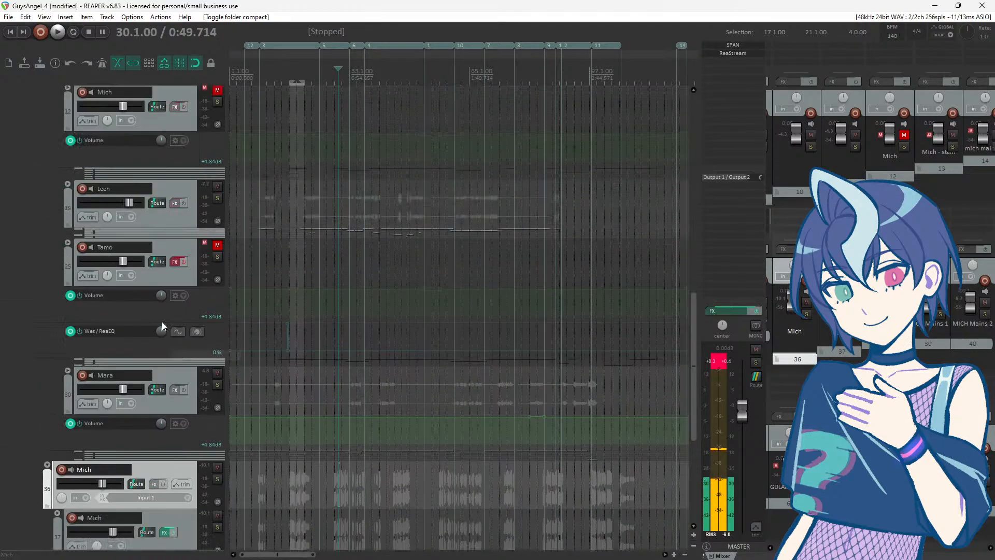
scroll(162, 322, "down", 12)
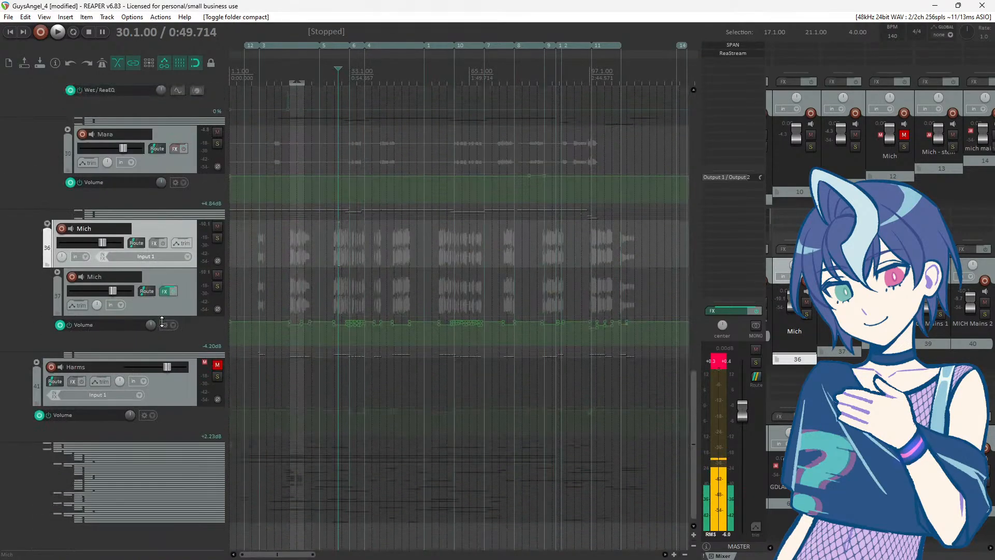
left_click(57, 272)
scroll(56, 272, "down", 4)
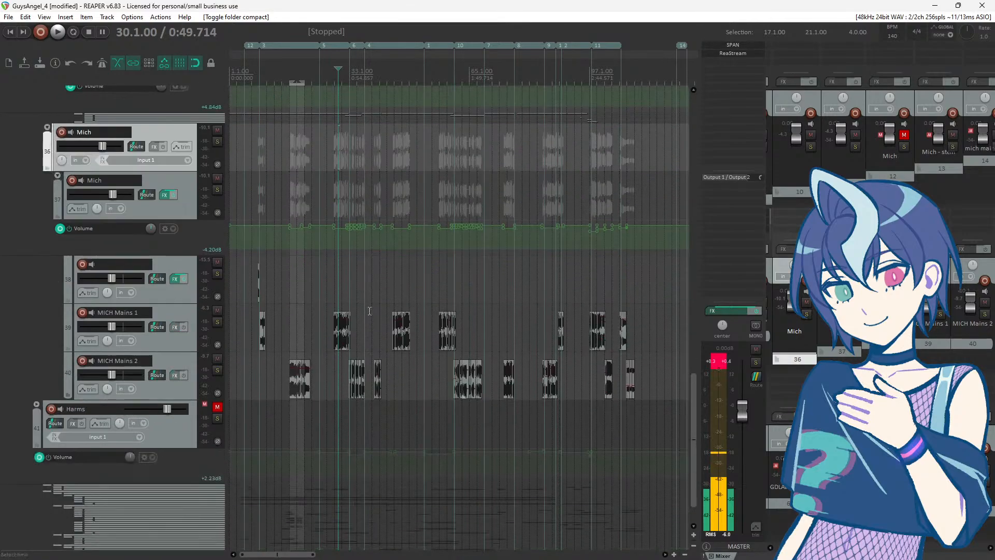
Step: Select the MICH Mains 1 clip at 30.1.94 and examine how the surrounding phrase is cut into clips
scroll(470, 328, "up", 8)
left_click(477, 332)
scroll(486, 335, "up", 5)
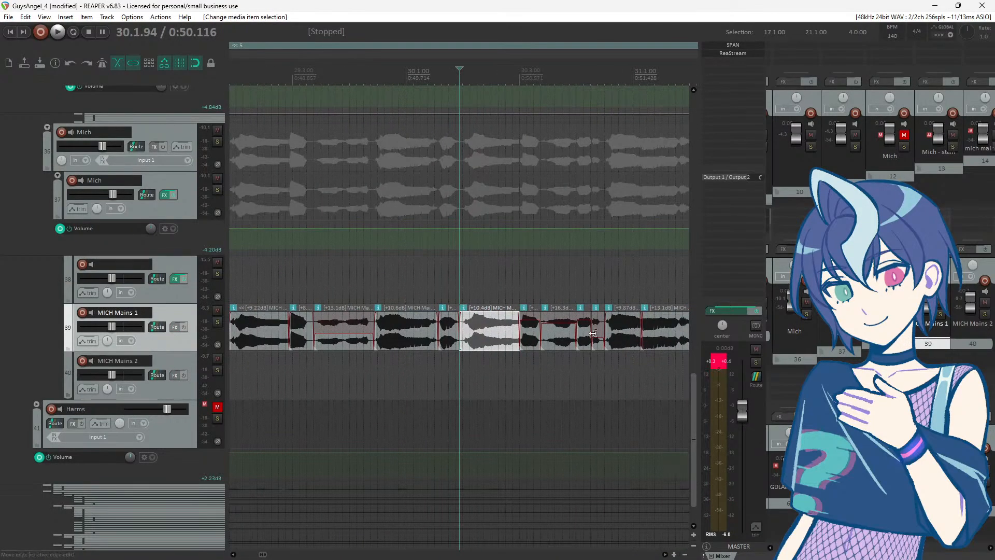
scroll(415, 334, "down", 2)
scroll(446, 333, "down", 6)
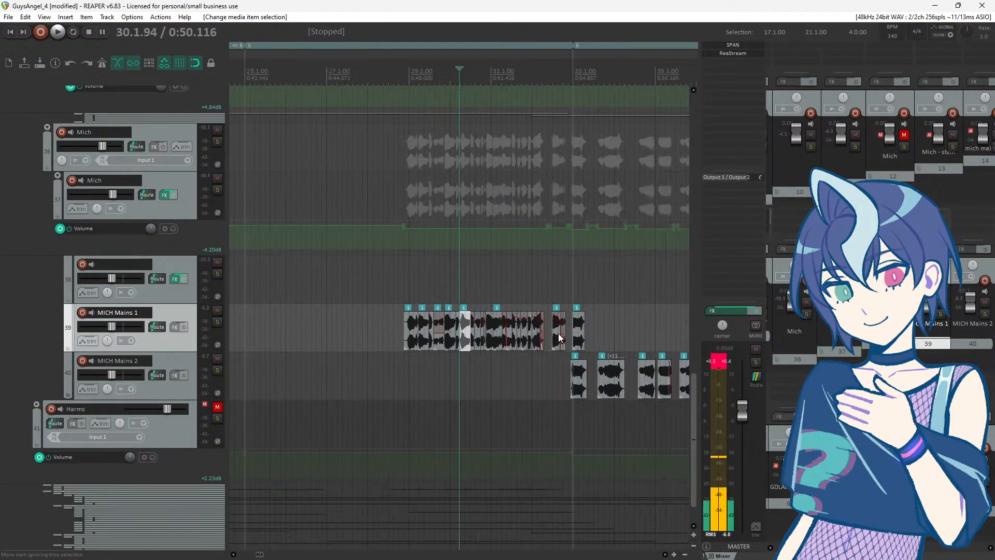
scroll(119, 336, "up", 8)
Step: Delete the Mich folder at track 36 together with its child tracks, and unmute the Mich track 12
left_click(47, 322)
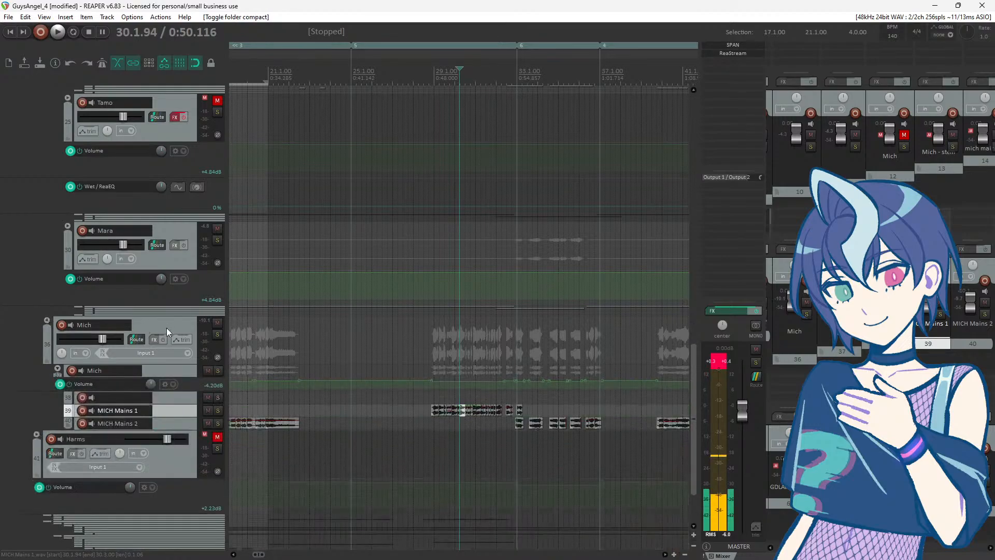
left_click(167, 328)
key("Delete")
scroll(167, 318, "up", 8)
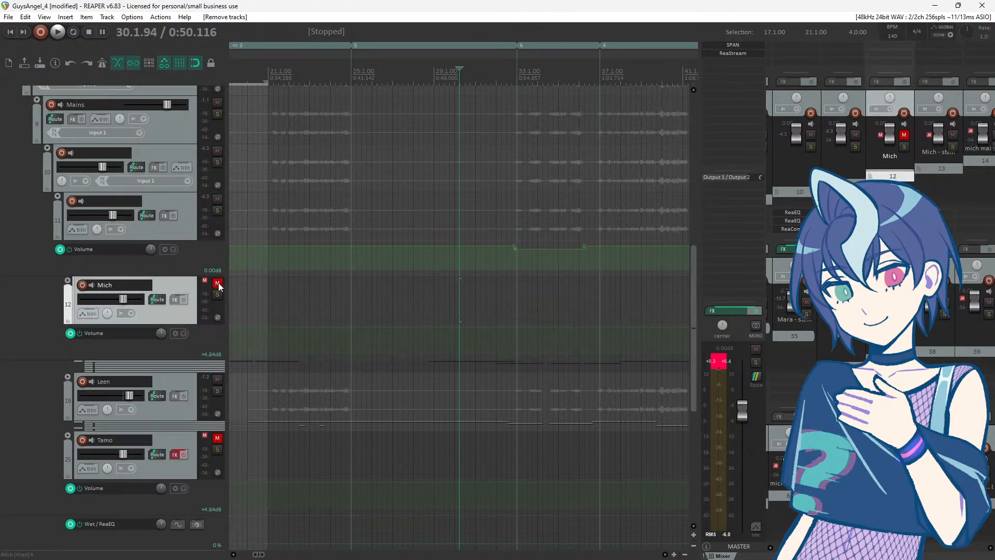
left_click(217, 283)
scroll(313, 299, "down", 5)
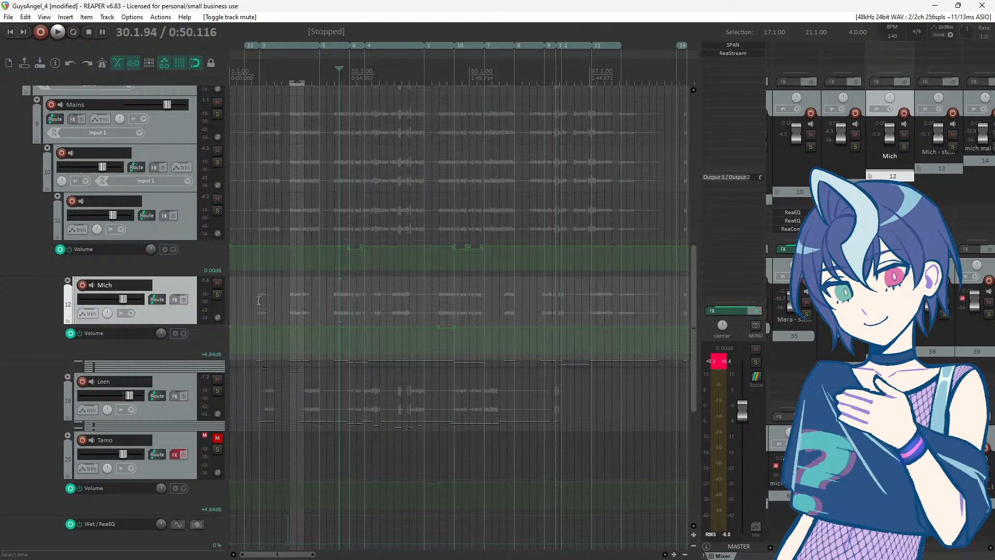
Step: Place the edit cursor at 9.1.00 and unfold the Mich folder at track 12 to show its Mich - stem track
left_click(259, 301)
scroll(309, 302, "up", 5)
left_click(67, 280)
scroll(155, 259, "down", 5)
scroll(427, 213, "up", 3)
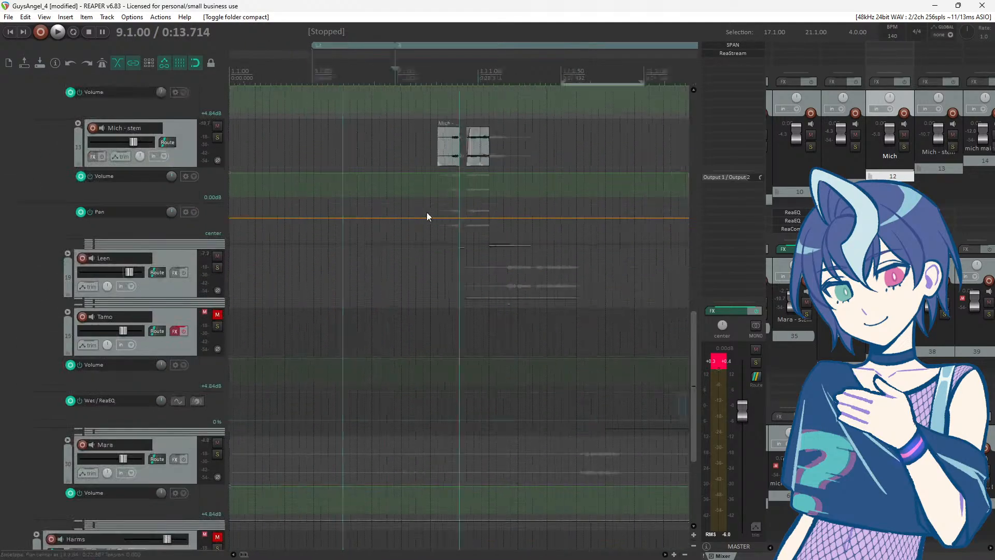
scroll(220, 275, "up", 4)
scroll(507, 347, "up", 4)
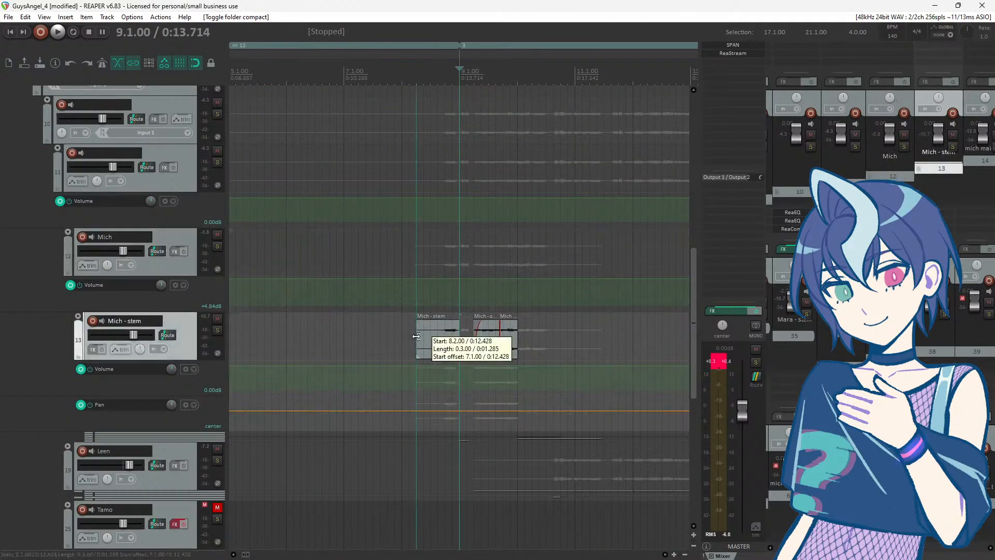
Step: Select the first Mich - stem clip and listen to the passage from 8.4.00
left_click(507, 346)
left_click(506, 344)
scroll(572, 340, "up", 2)
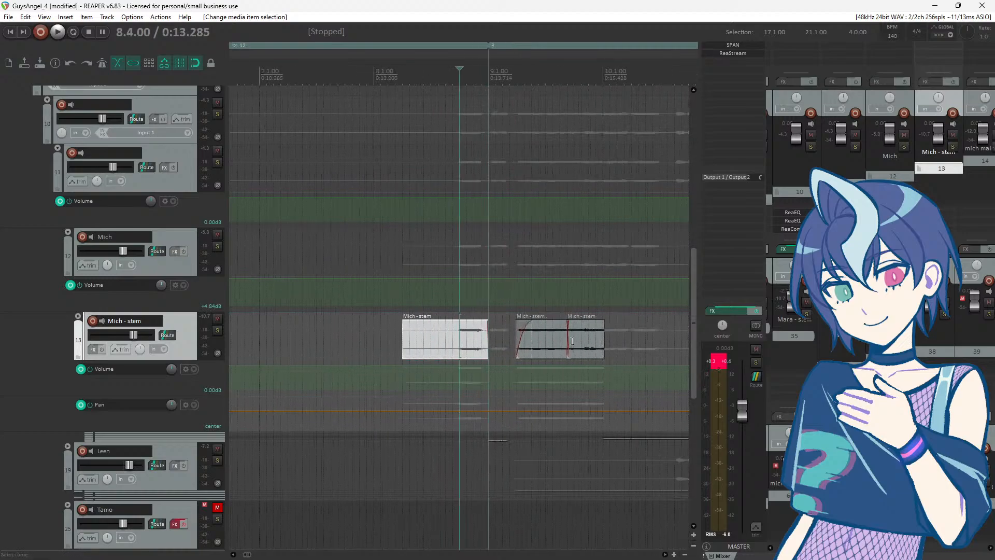
key("space")
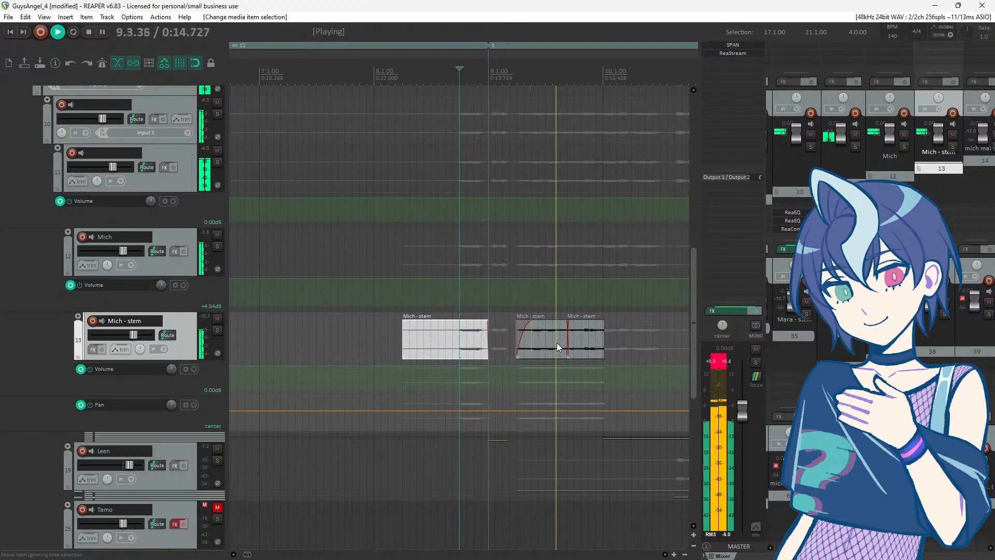
key("space")
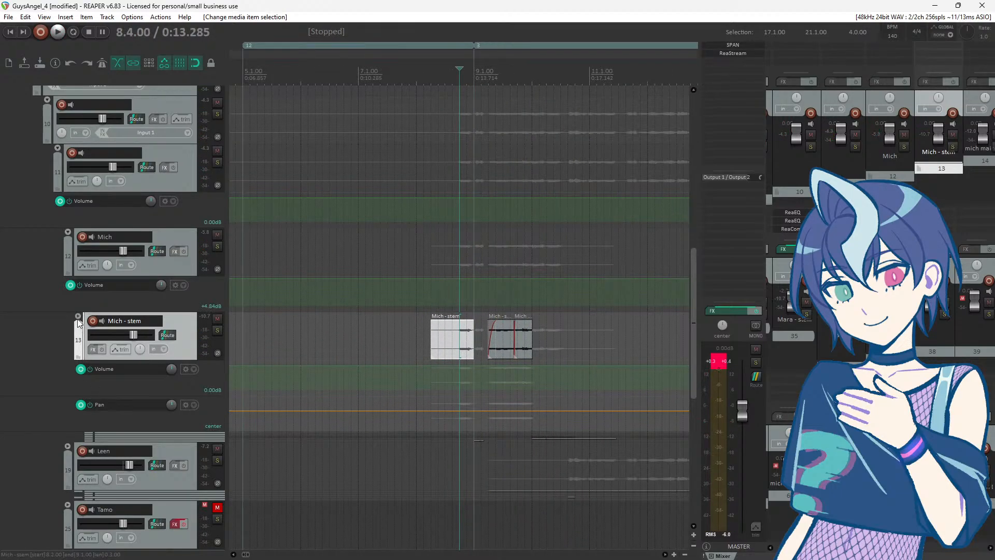
Step: Unfold the Mich - stem folder and select the "stepped in the room" clip on track 17
left_click(78, 317)
scroll(66, 312, "down", 3)
scroll(68, 309, "down", 6)
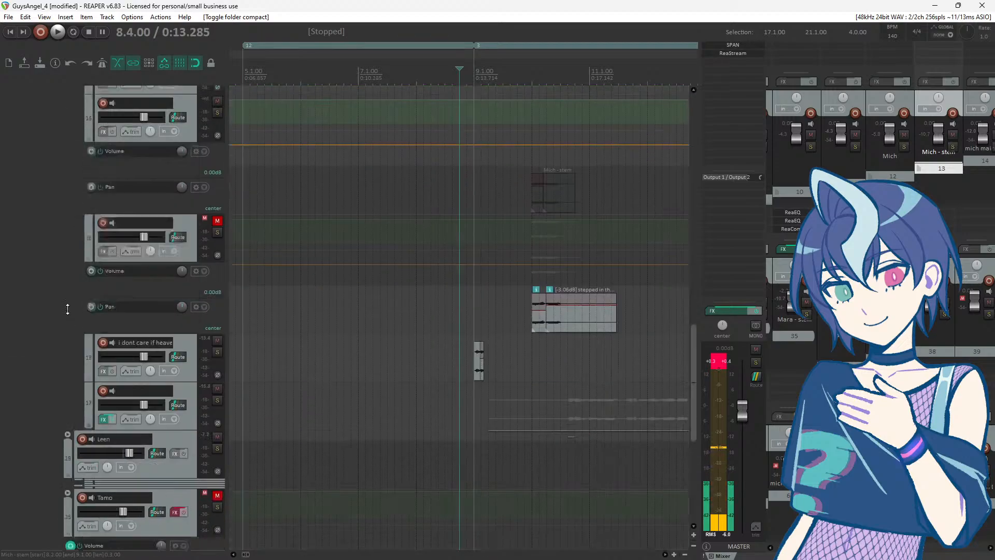
left_click(567, 315)
scroll(567, 316, "up", 2)
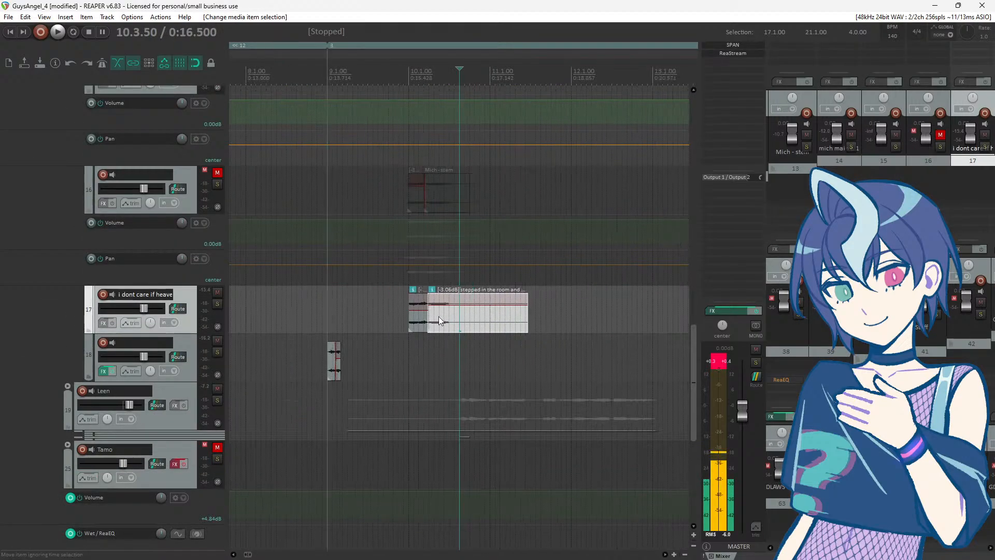
Step: Inspect the short Mich - stem clips on track 18, and place the edit cursor at 9.1.00 with track 17 selected
left_click(328, 320)
scroll(411, 310, "up", 4)
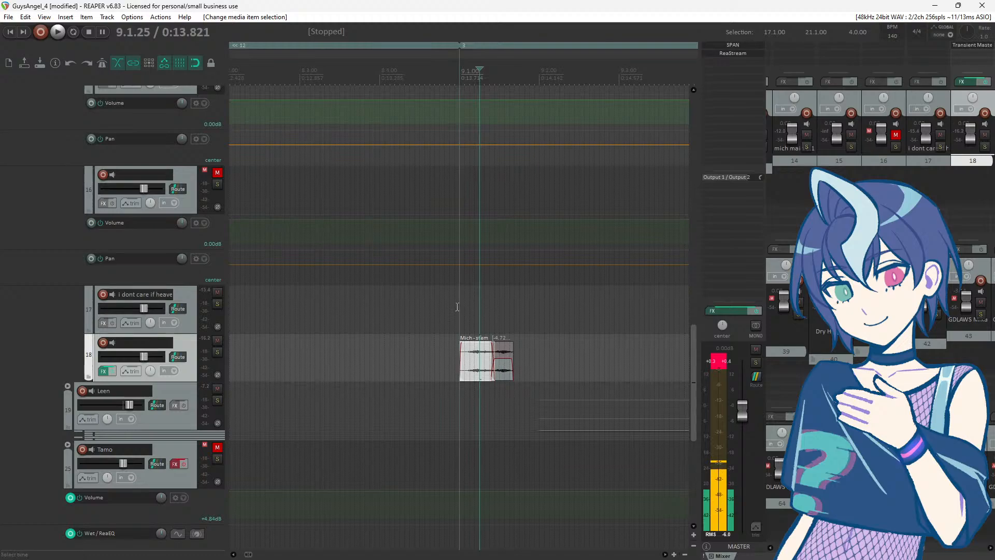
scroll(590, 329, "down", 2)
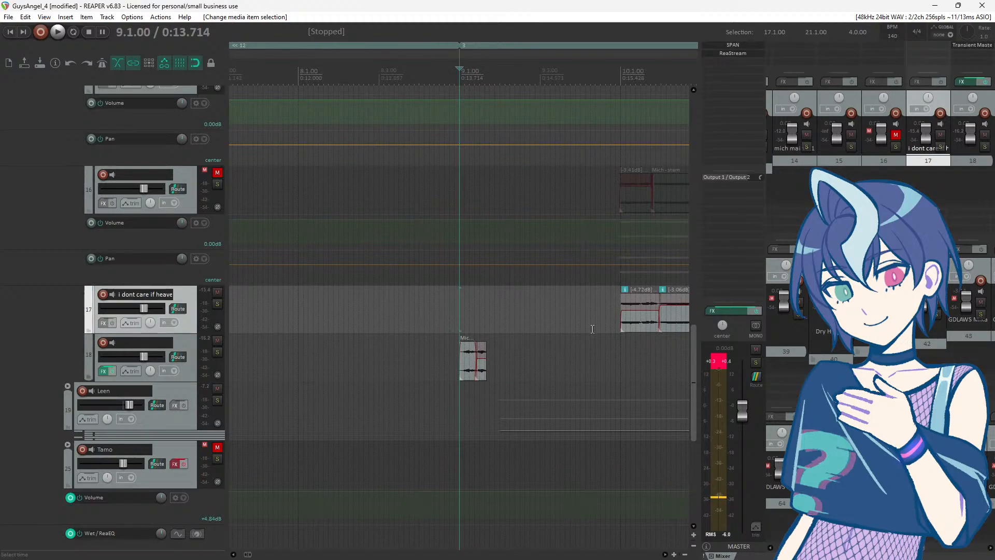
scroll(576, 321, "down", 1)
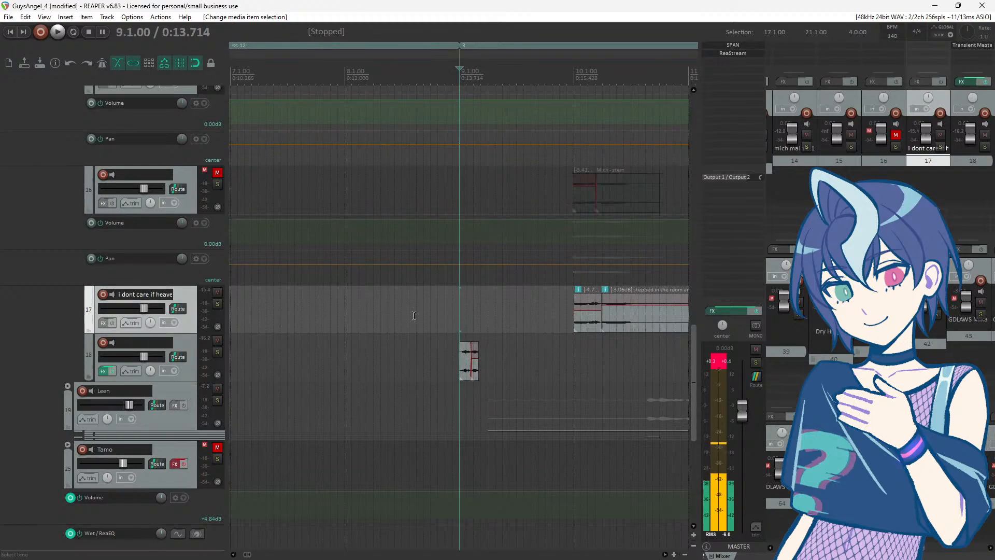
scroll(415, 309, "down", 1)
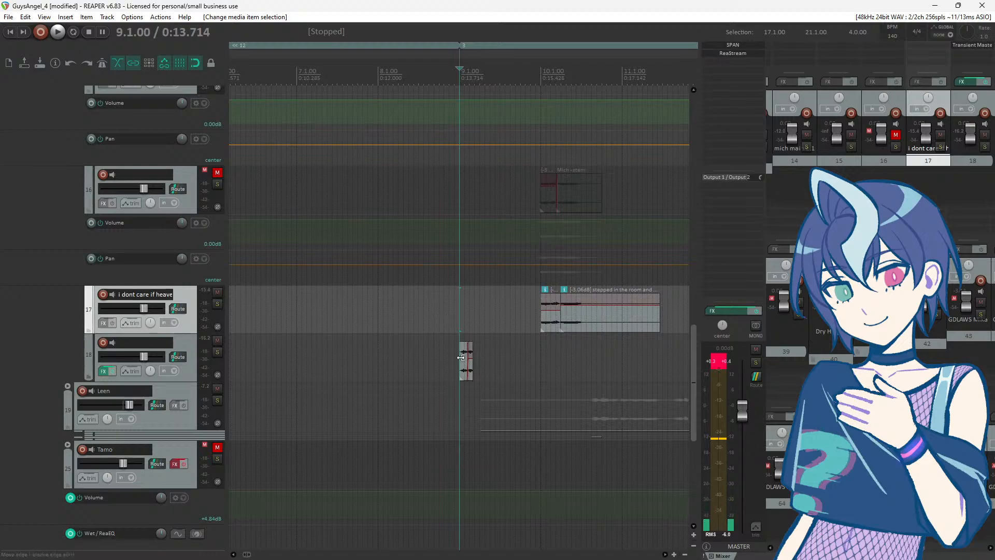
Step: Bypass track 18's effects and listen to its short vocal clips from 8.4.88, in the mix and soloed
left_click(105, 371)
scroll(581, 347, "up", 3)
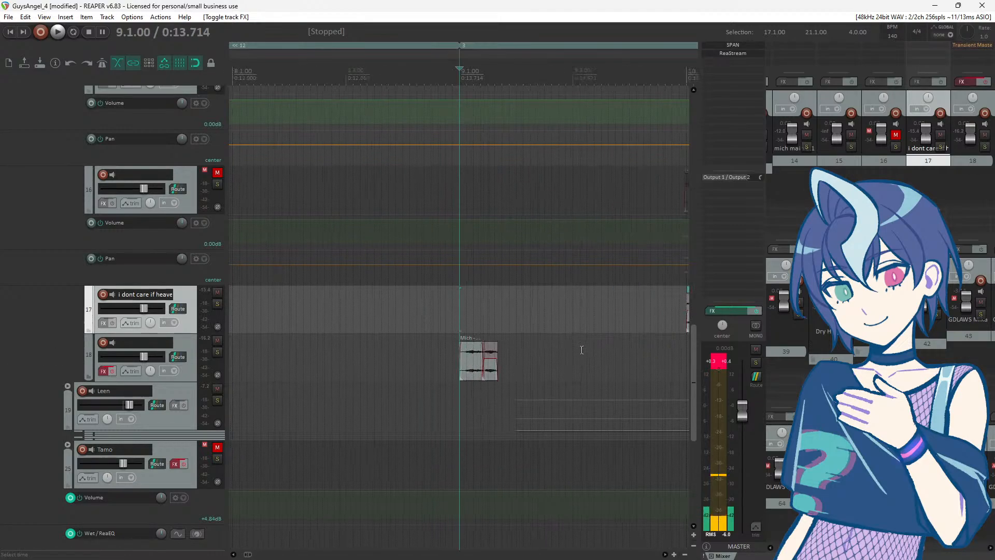
key("space")
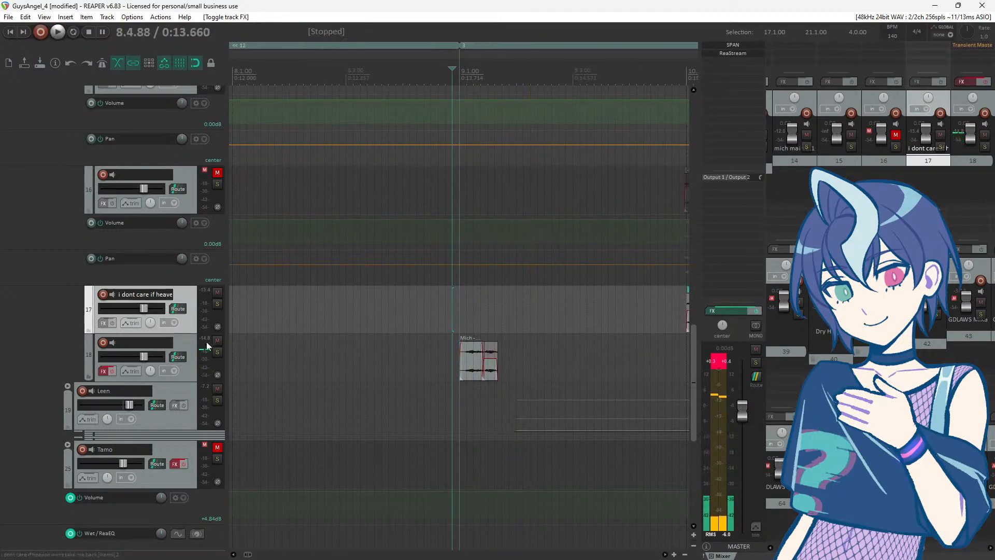
left_click(217, 353)
key("space")
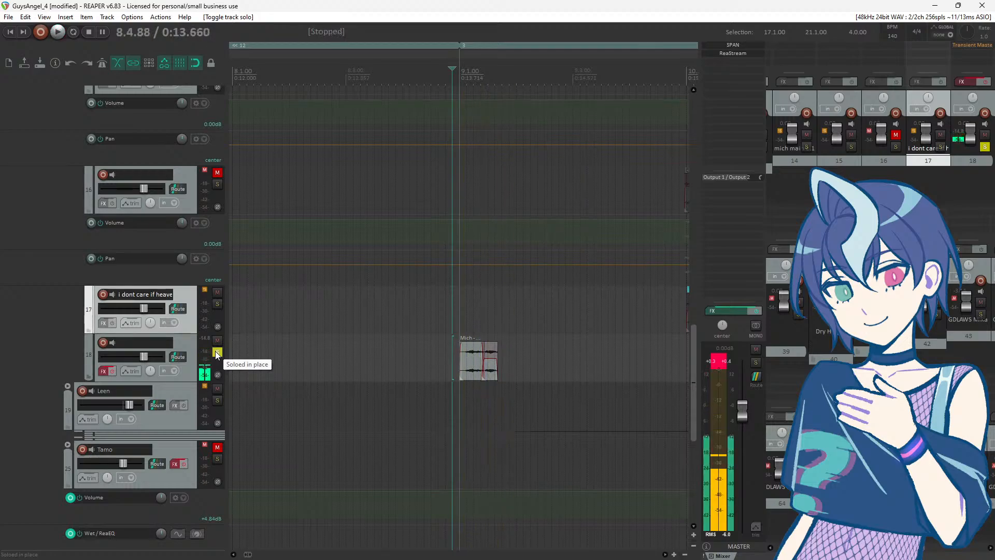
left_click(217, 353)
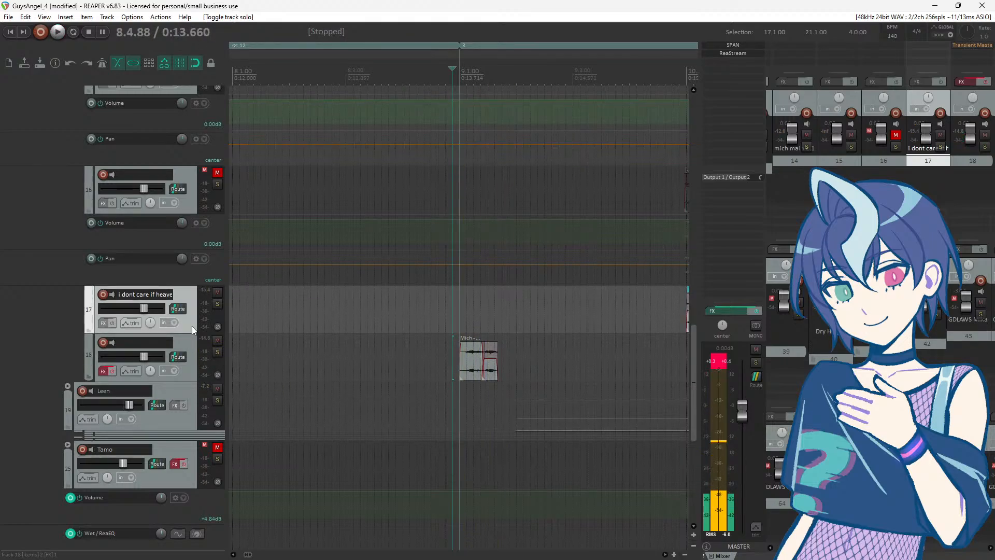
Step: Re-enable track 18's effects and open its Transient Master plug-in, with the effects window moved clear of the track controls
scroll(192, 327, "down", 1)
scroll(467, 358, "down", 2)
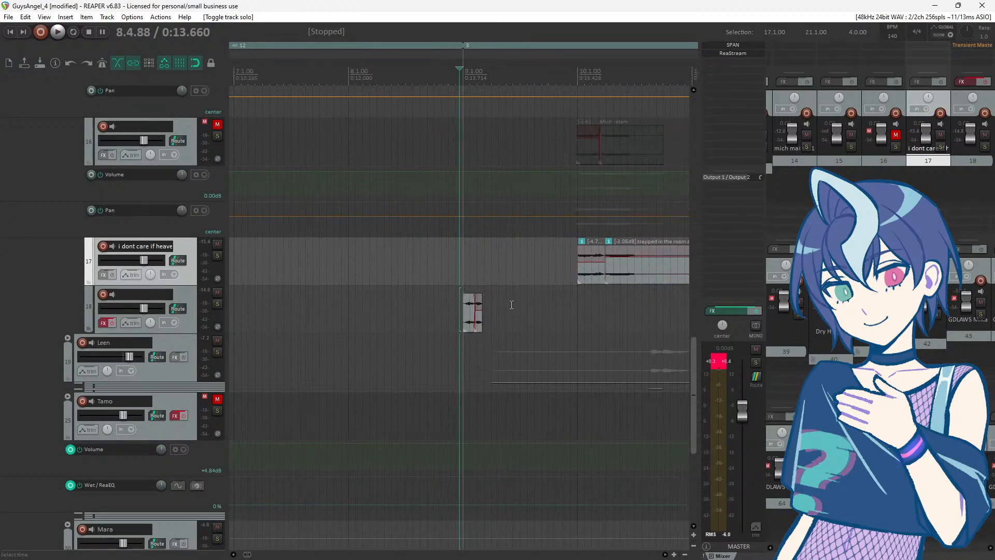
scroll(136, 304, "up", 2)
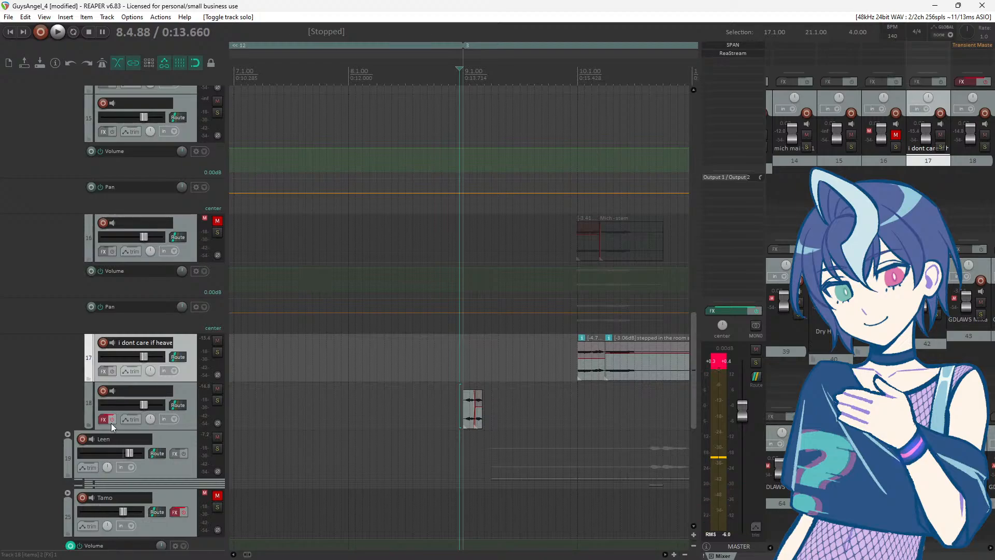
left_click(111, 421)
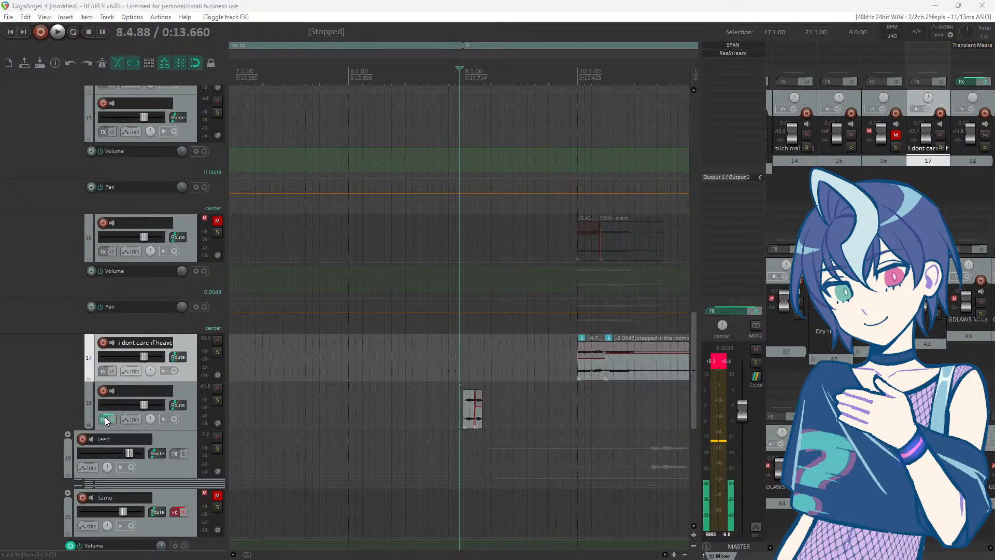
left_click(104, 420)
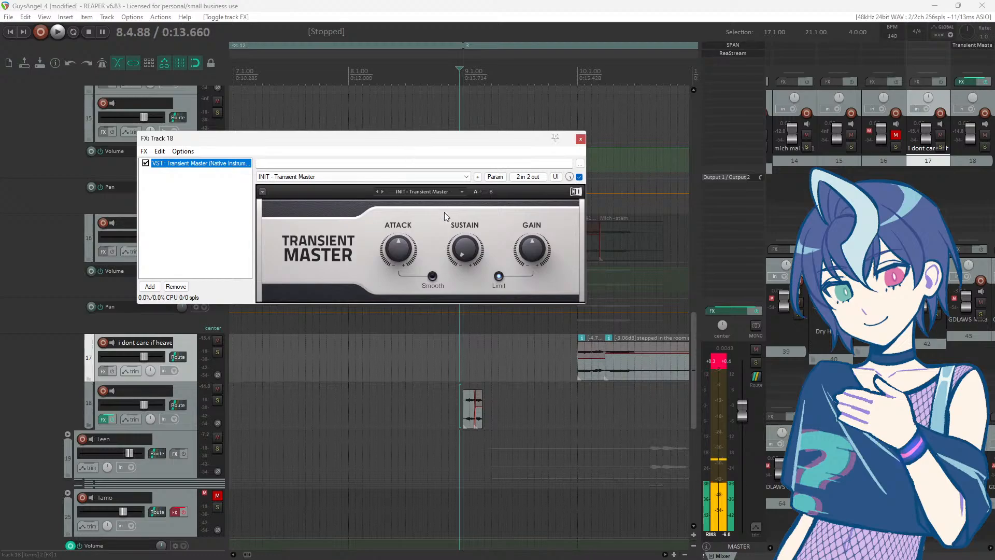
left_click_drag(436, 143, 532, 137)
Step: Listen to track 18 soloed from 9.1.00 with Transient Master active, and unsolo it
scroll(542, 392, "up", 3)
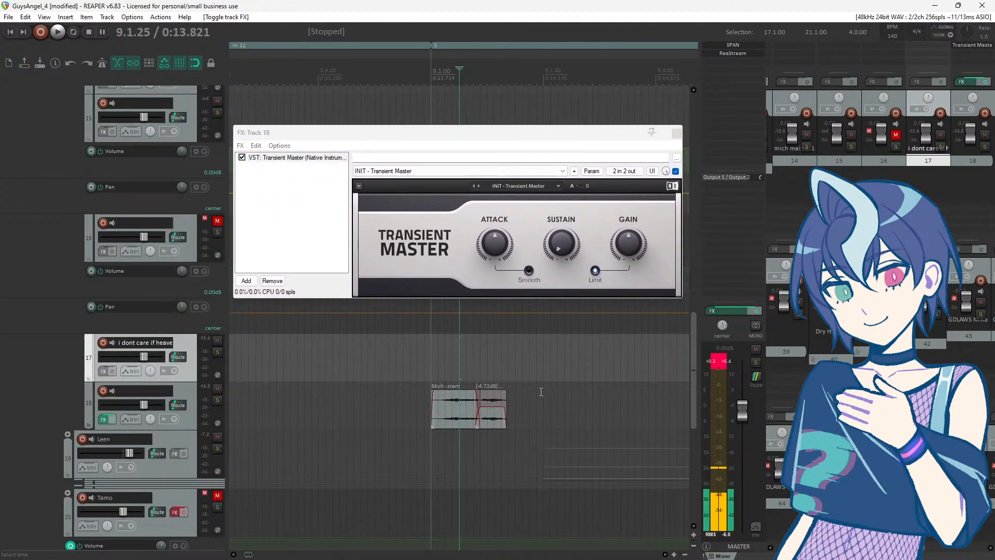
left_click(443, 368)
left_click(217, 400)
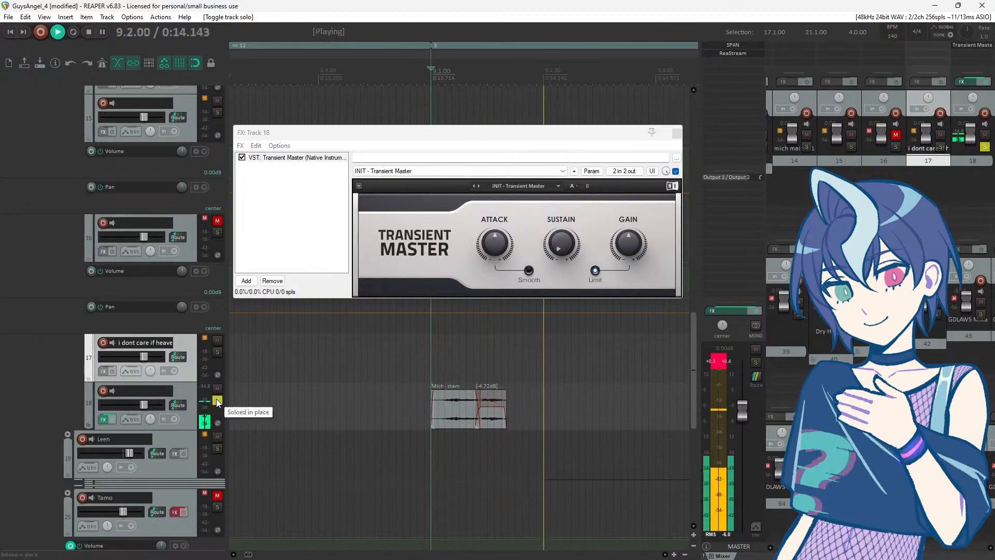
left_click(217, 401)
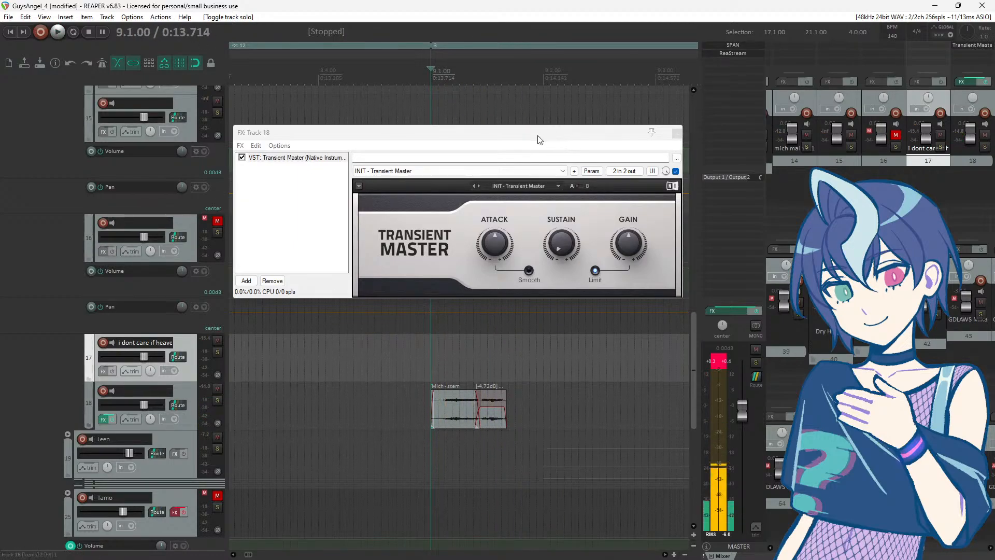
Step: Solo track 18 and replay its vocal clips from 9.1.00 with Transient Master active
key("space")
left_click(218, 401)
key("space")
key("space")
key("space")
key("space")
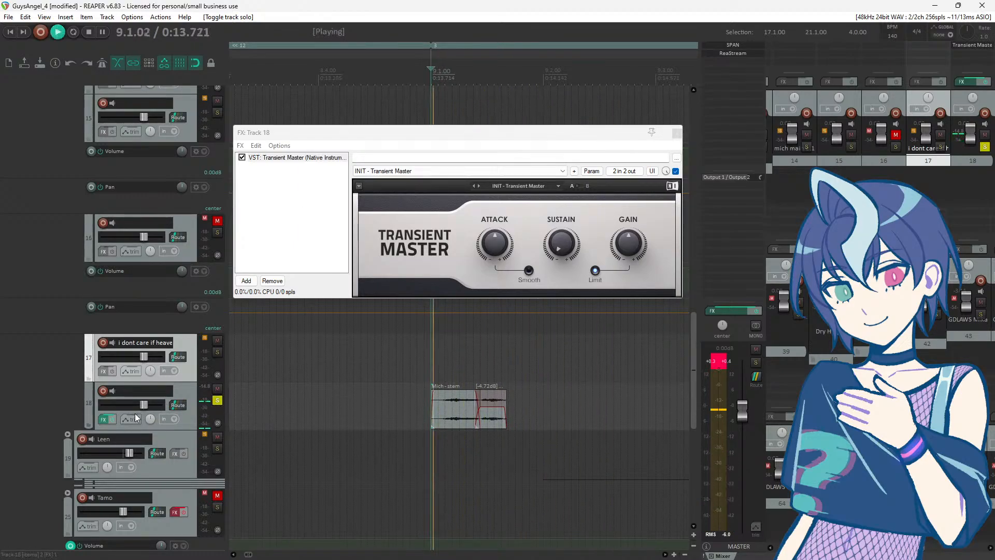
Step: Compare track 18's soloed vocal from 9.1.00 with its effects bypassed and active, ending on bypassed
left_click(111, 419)
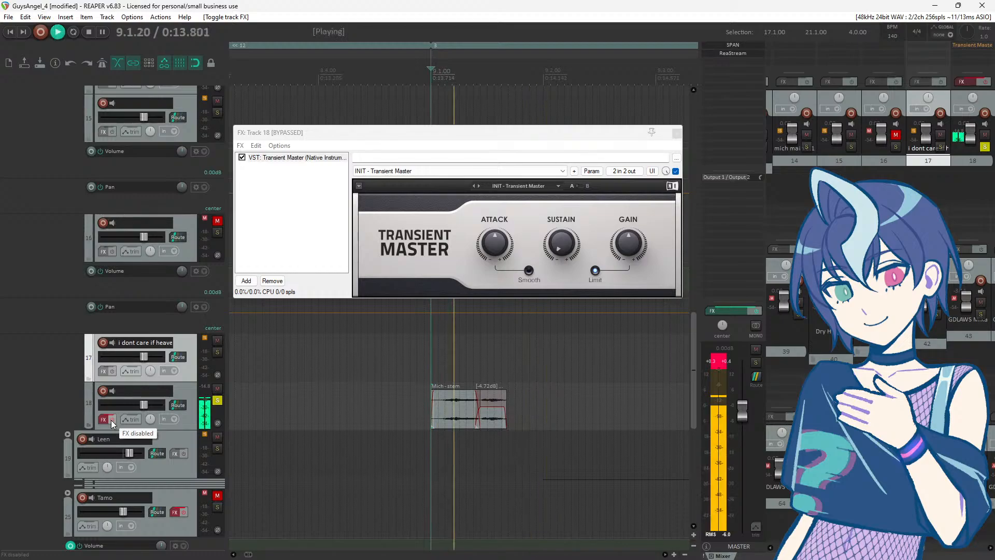
key("space")
key("space")
key("space")
key("space")
key("space")
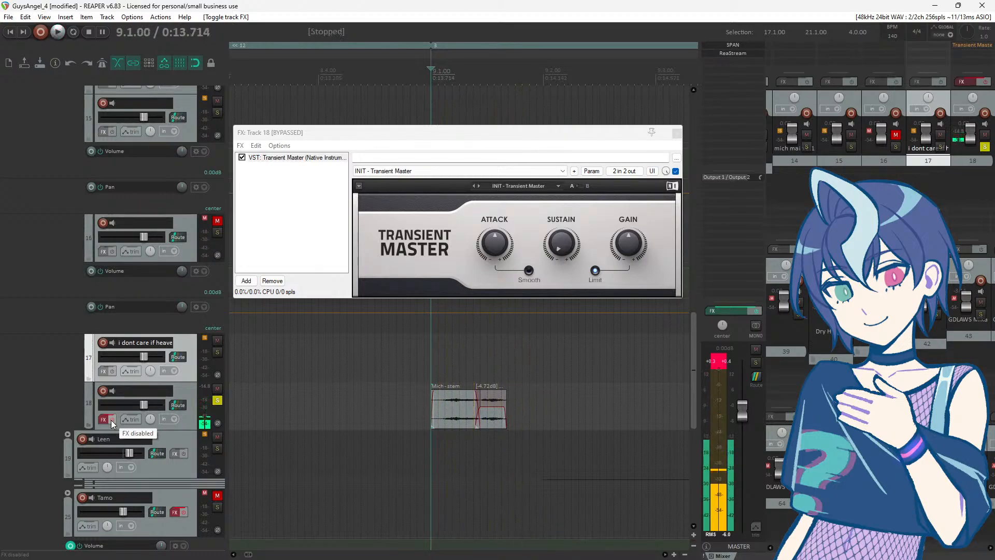
left_click(111, 420)
key("space")
key("space")
key("space")
key("space")
left_click(111, 420)
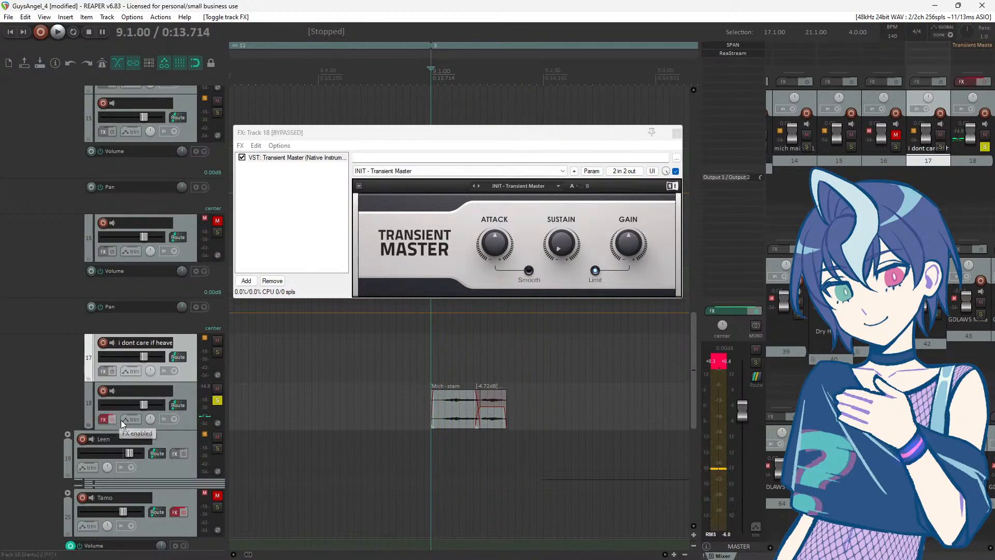
Step: Unsolo track 18, close its effects window and re-enable its effects
left_click(217, 401)
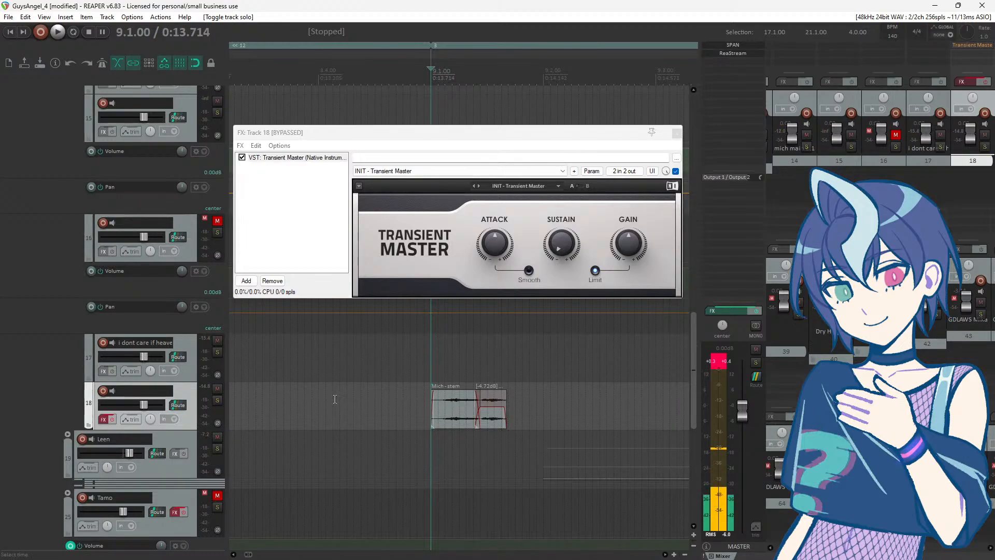
left_click(677, 133)
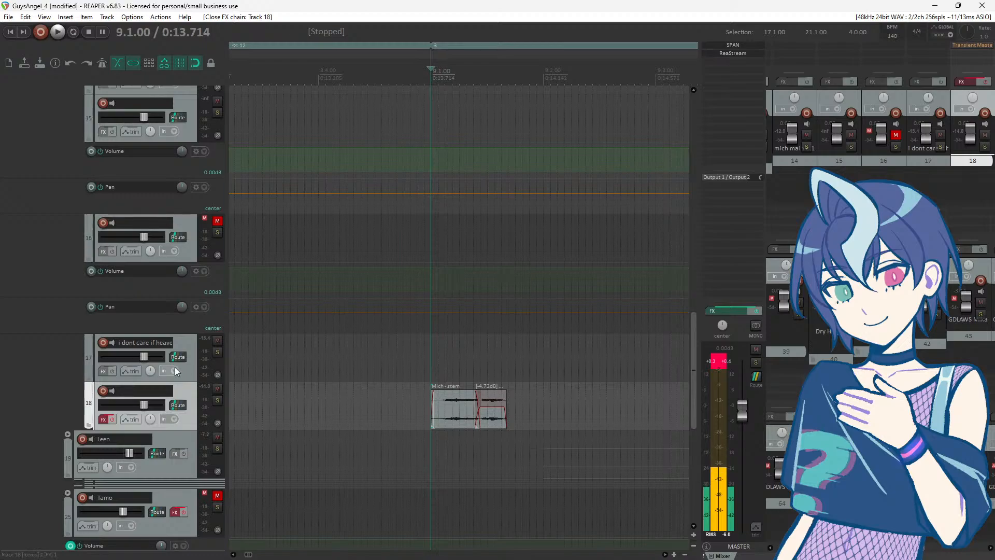
scroll(188, 378, "up", 3)
scroll(188, 377, "down", 2)
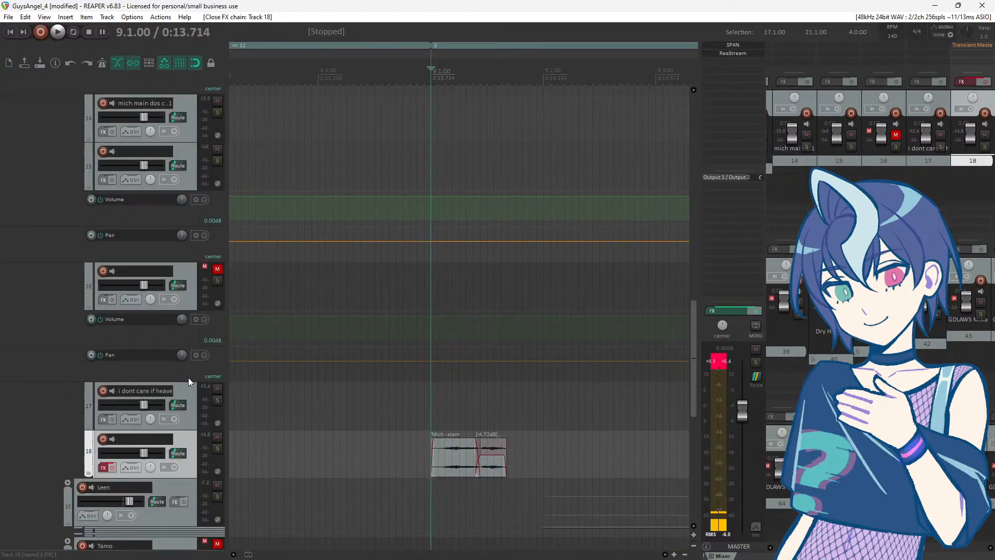
left_click(113, 467)
Step: Inspect the clips on Mich's child tracks, and place the edit cursor at 10.1.00, the start of track 17's clips
scroll(197, 411, "up", 3)
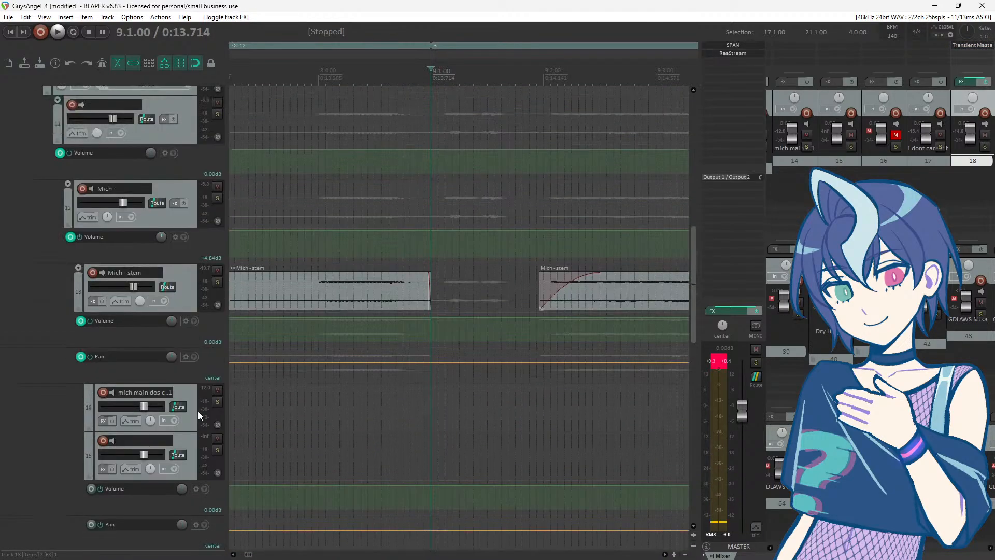
scroll(199, 408, "down", 3)
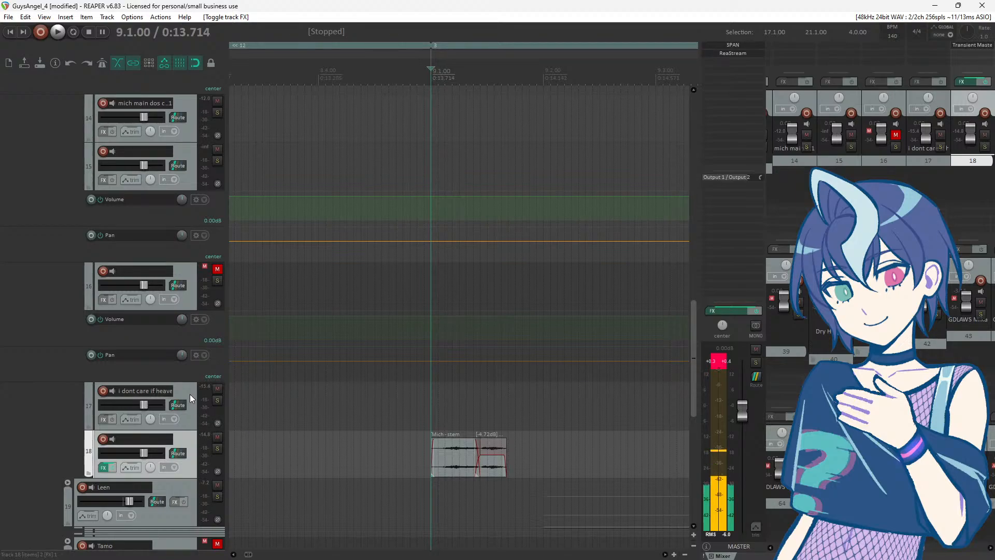
scroll(189, 394, "down", 2)
scroll(316, 369, "down", 3)
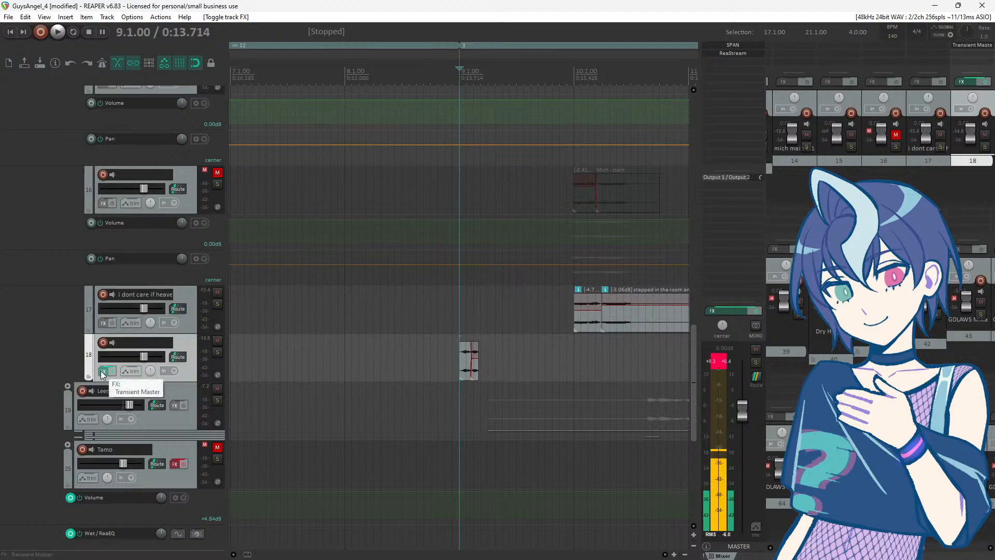
scroll(363, 373, "down", 6)
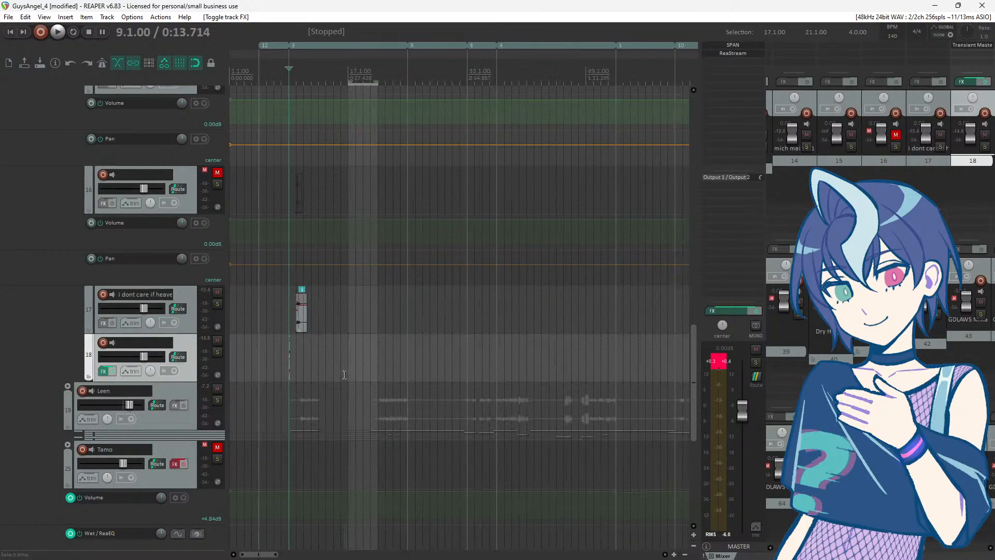
scroll(344, 374, "up", 1)
left_click(367, 323)
scroll(369, 321, "up", 5)
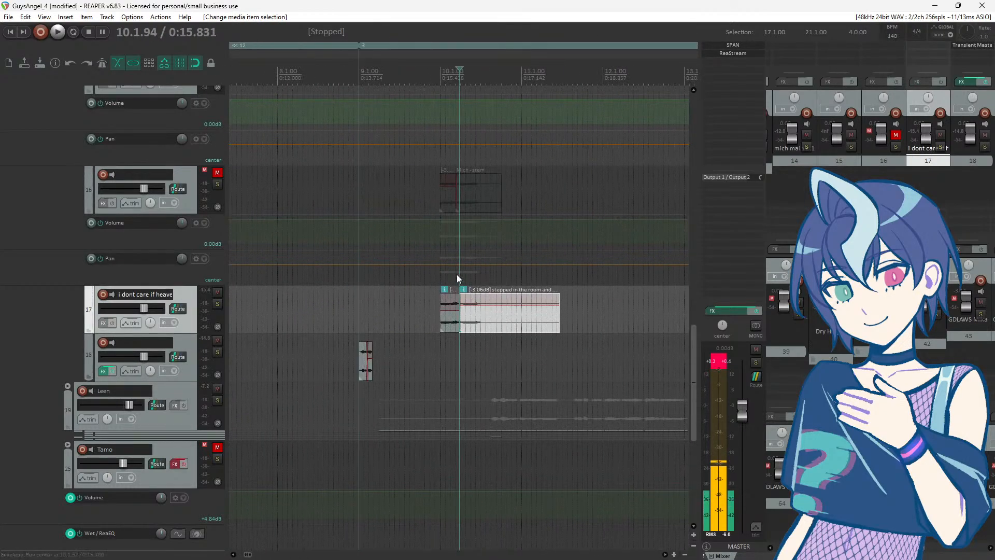
left_click(438, 288)
scroll(543, 312, "up", 2)
scroll(498, 312, "down", 4)
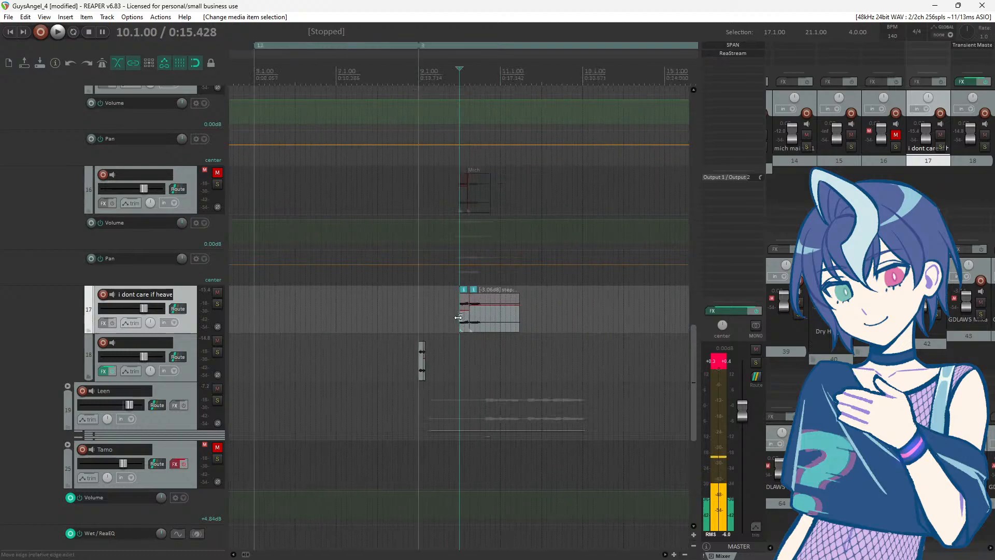
scroll(151, 330, "up", 8)
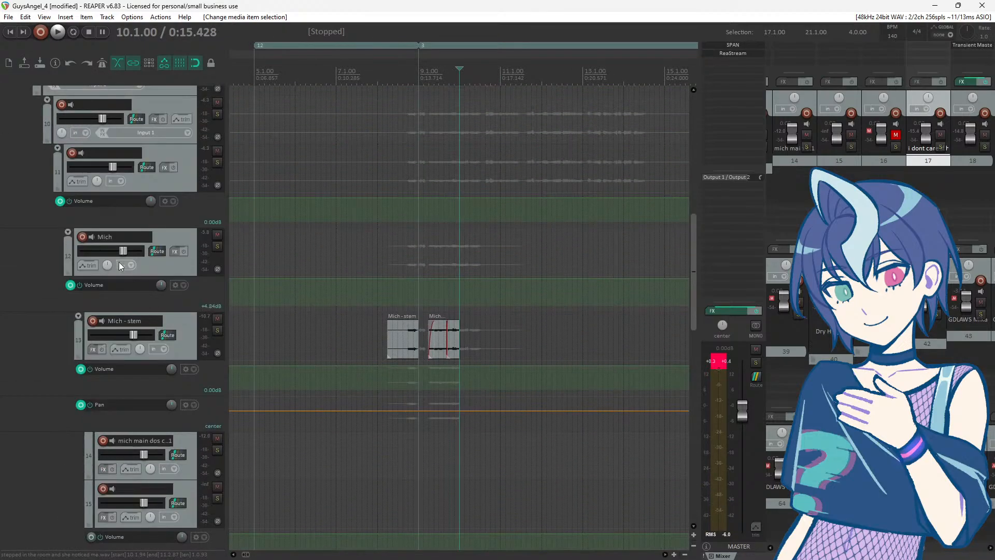
Step: Collapse the child tracks of the Mich folder and select the Mich track, leaving its effects empty
left_click(67, 232)
left_click(174, 230)
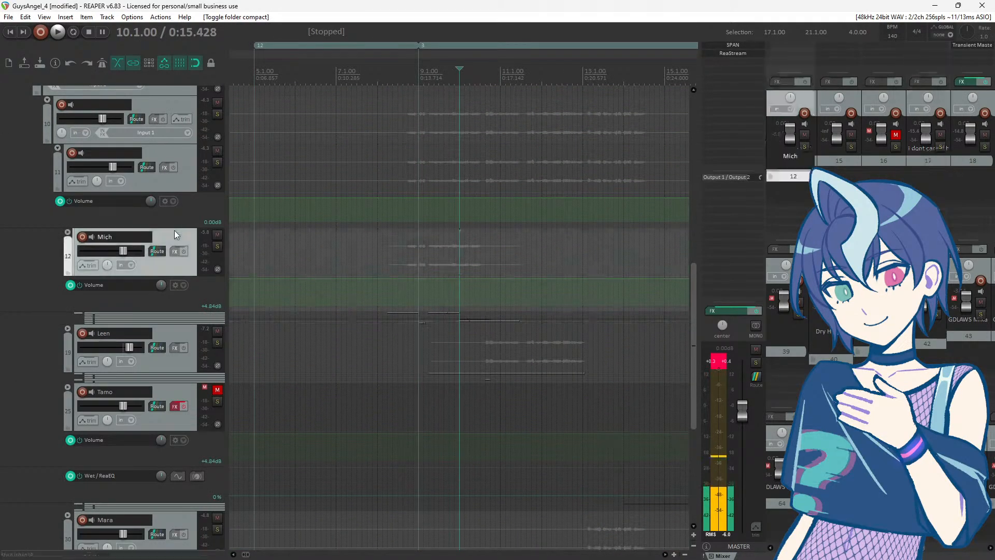
left_click(176, 252)
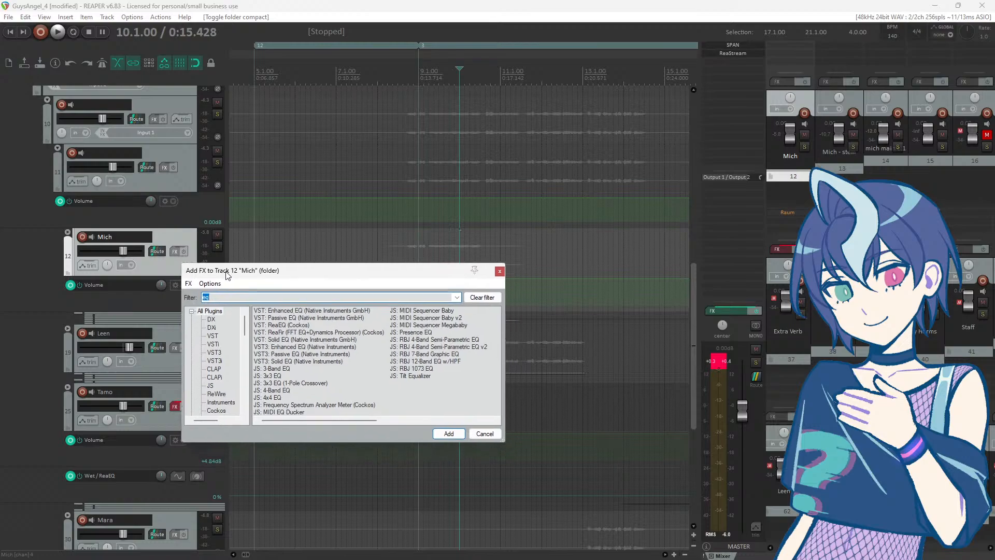
key("Escape")
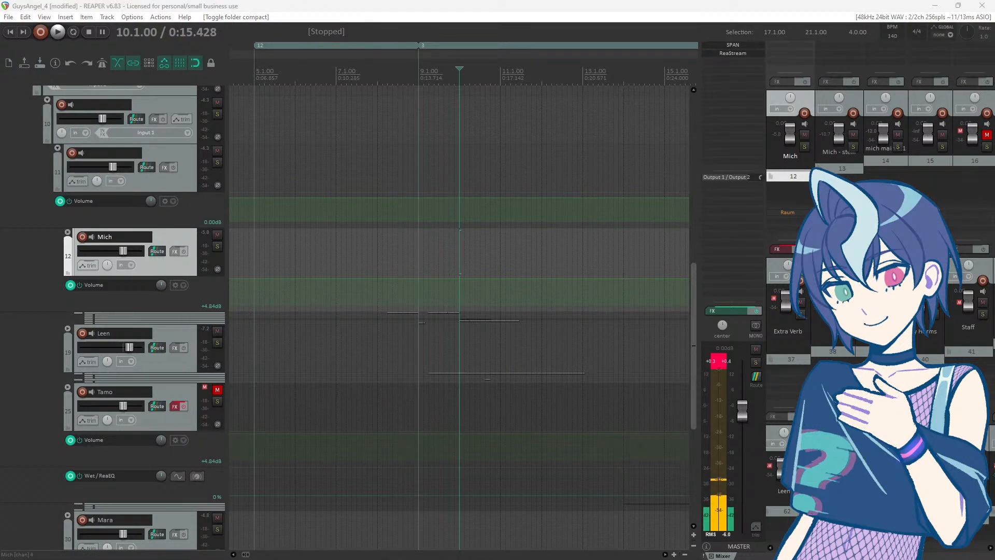
Step: Switch to the gdlDAWS Vocal Mixing presentation in Google Slides and show the Steps slide
left_click_drag(446, 559, 487, 34)
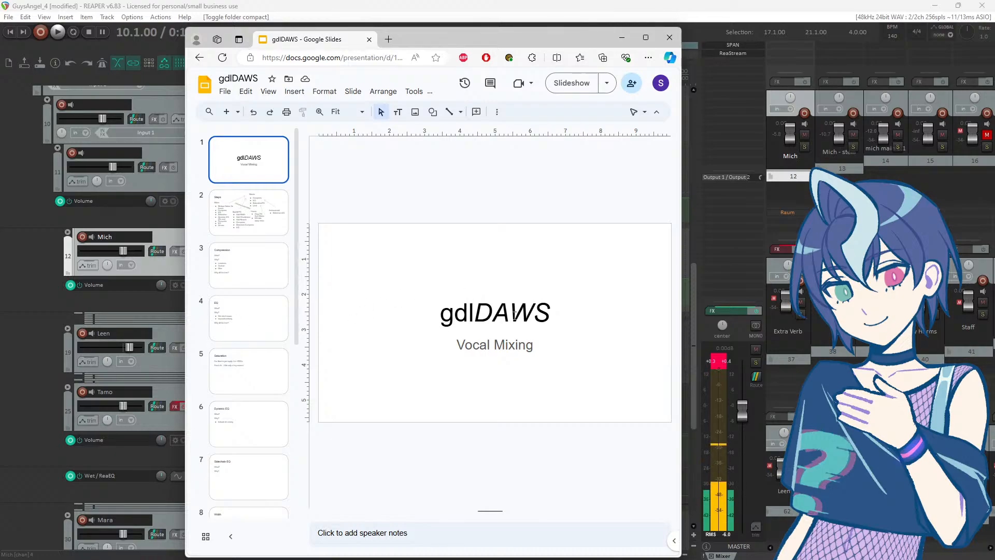
left_click_drag(474, 312, 552, 311)
left_click(325, 161)
left_click(254, 204)
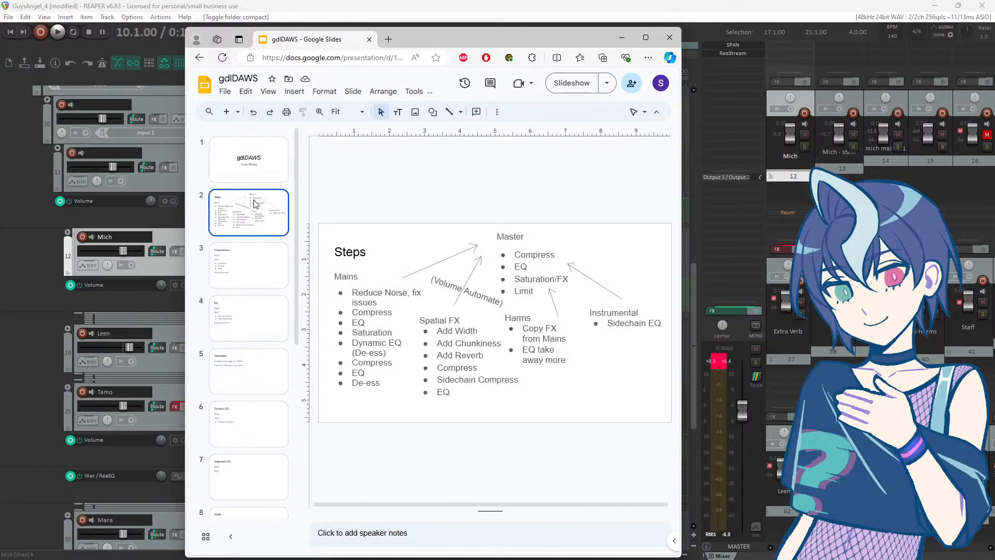
left_click_drag(451, 33, 421, 22)
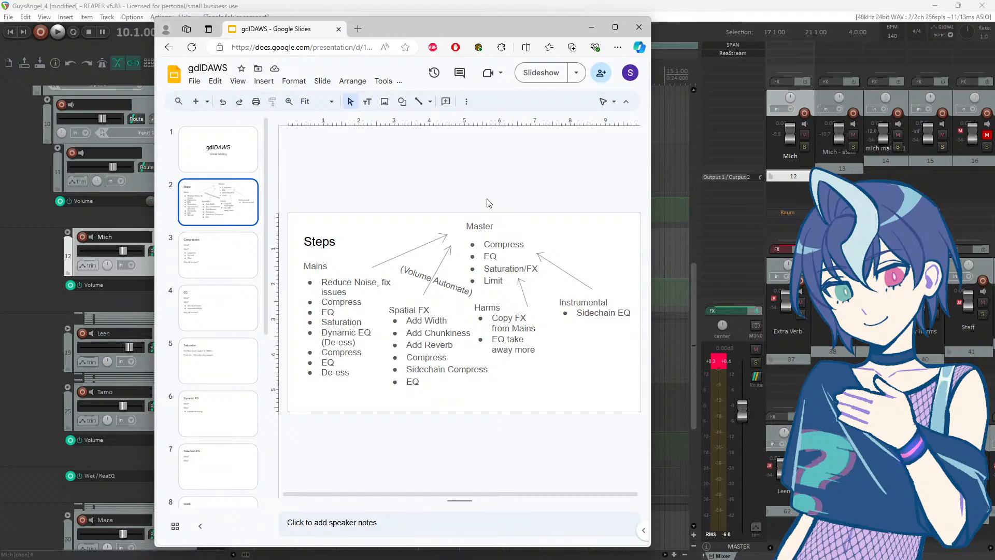
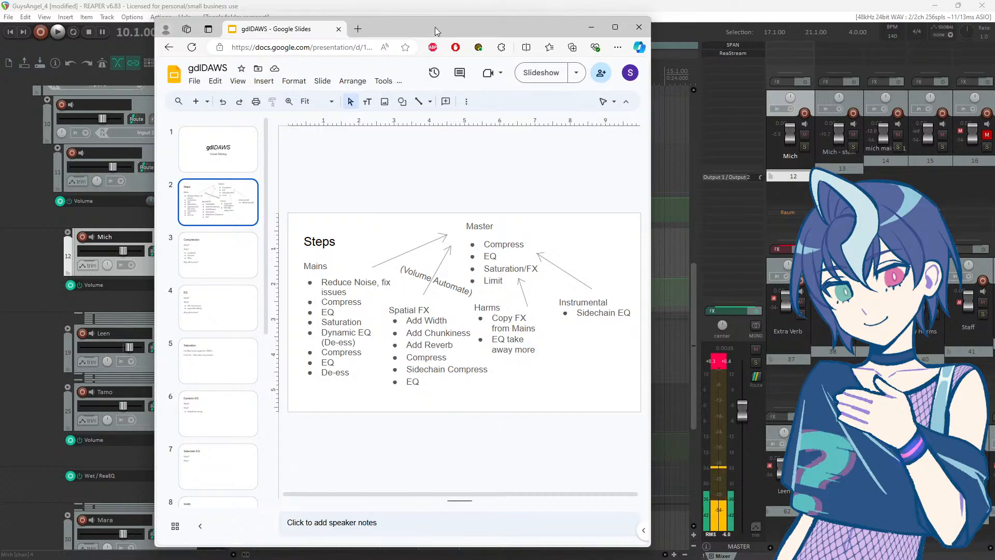
Step: Highlight "Reduce Noise, fix issues" and the first "Compress" item under Mains, and return to REAPER
triple_click(325, 287)
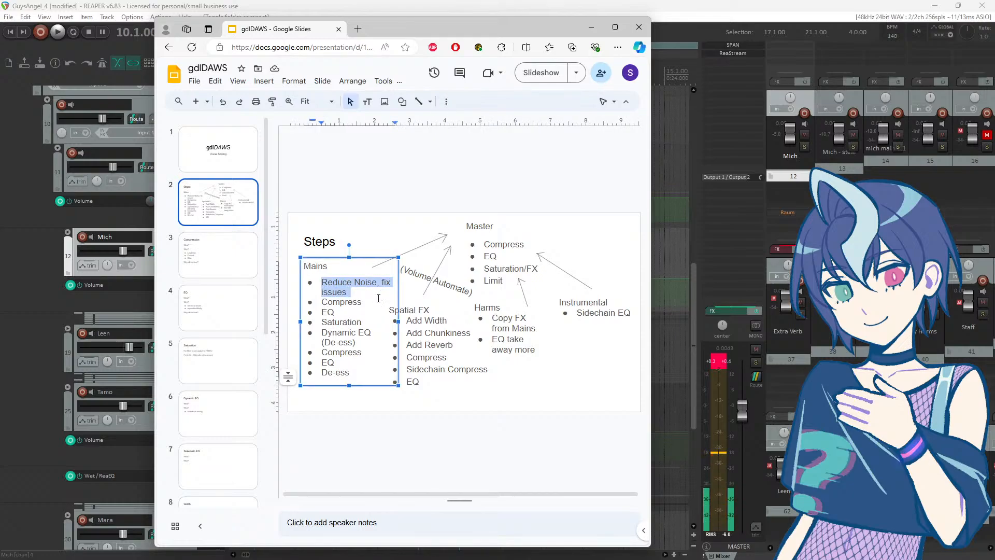
left_click(399, 219)
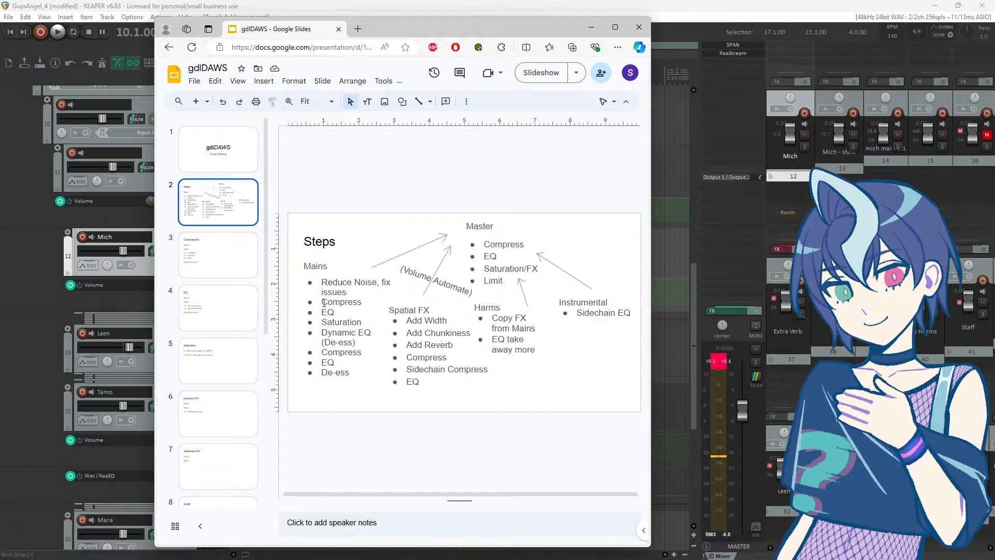
left_click_drag(324, 302, 363, 303)
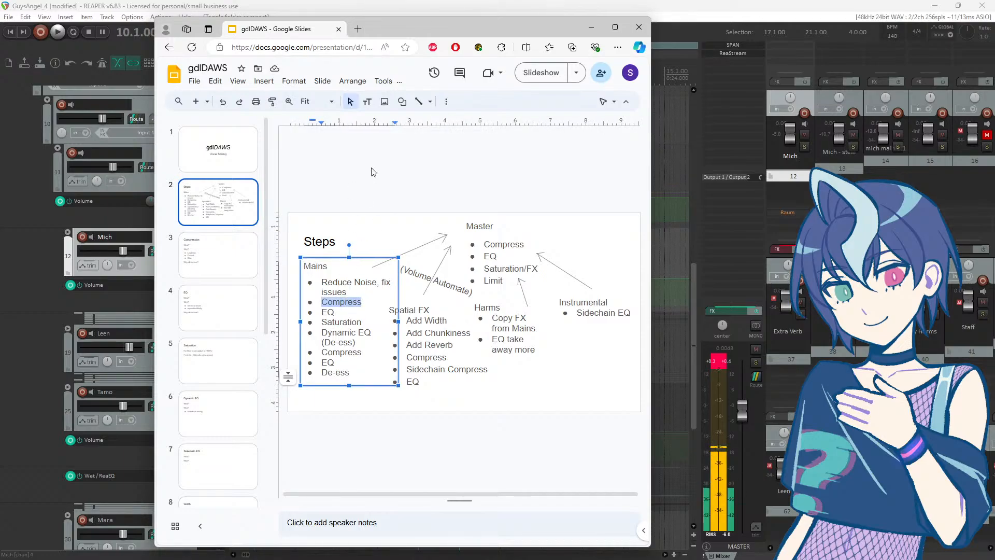
left_click(593, 29)
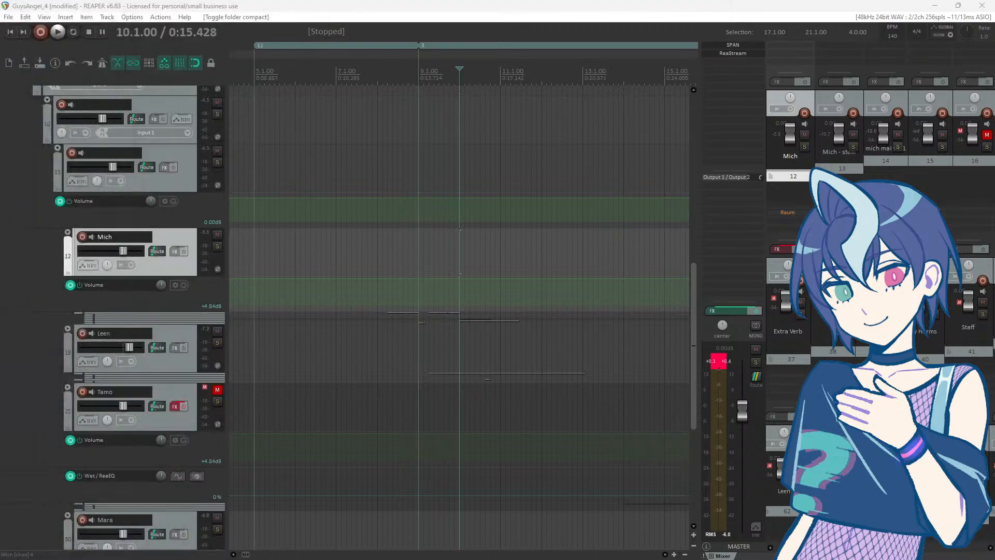
Step: Add the ReaComp compressor to the Mich folder track, with its window moved clear of the track controls
left_click(178, 251)
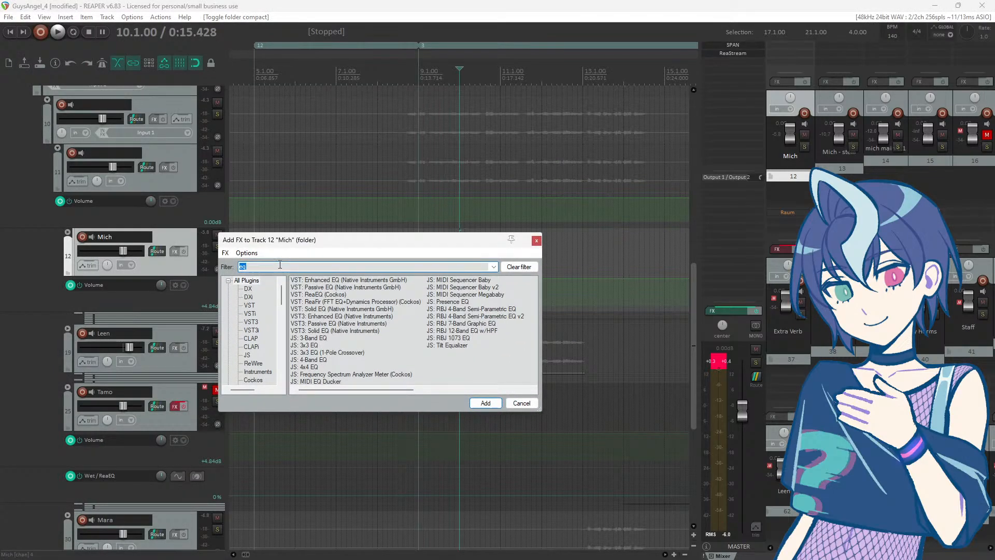
type("comp")
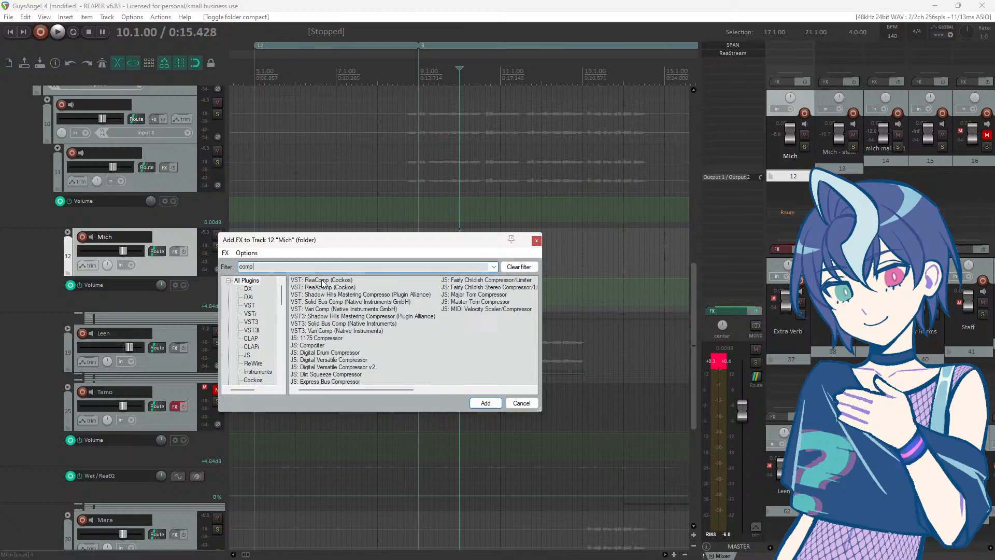
double_click(324, 280)
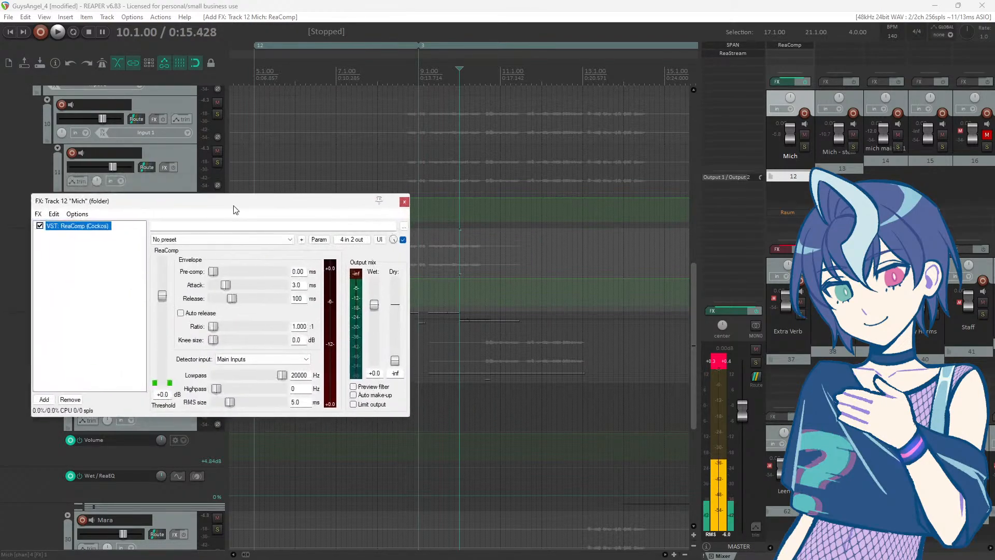
left_click_drag(232, 209, 281, 239)
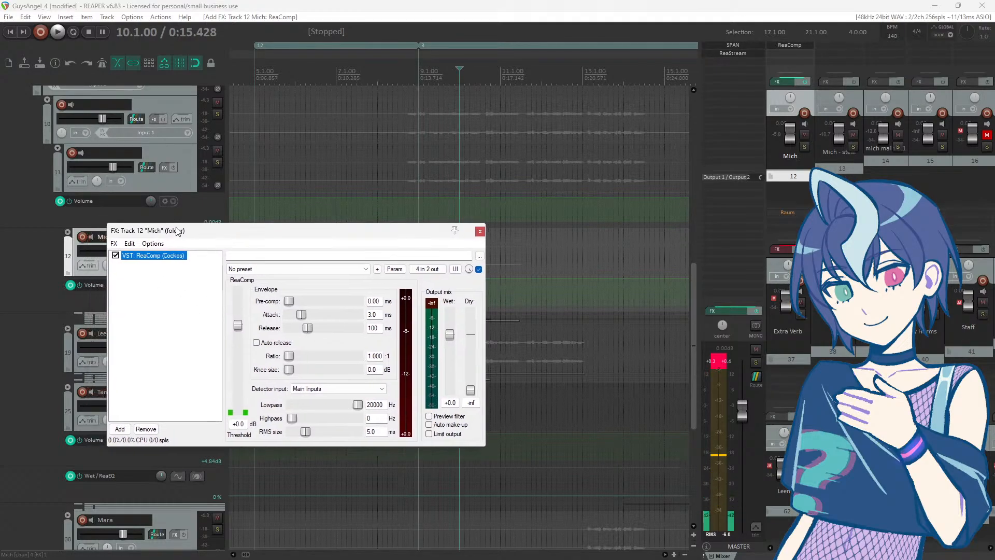
left_click_drag(157, 233, 176, 230)
Step: Lower ReaComp's threshold on the Mich track to -45.8 dB while listening from 10.1.00
key("space")
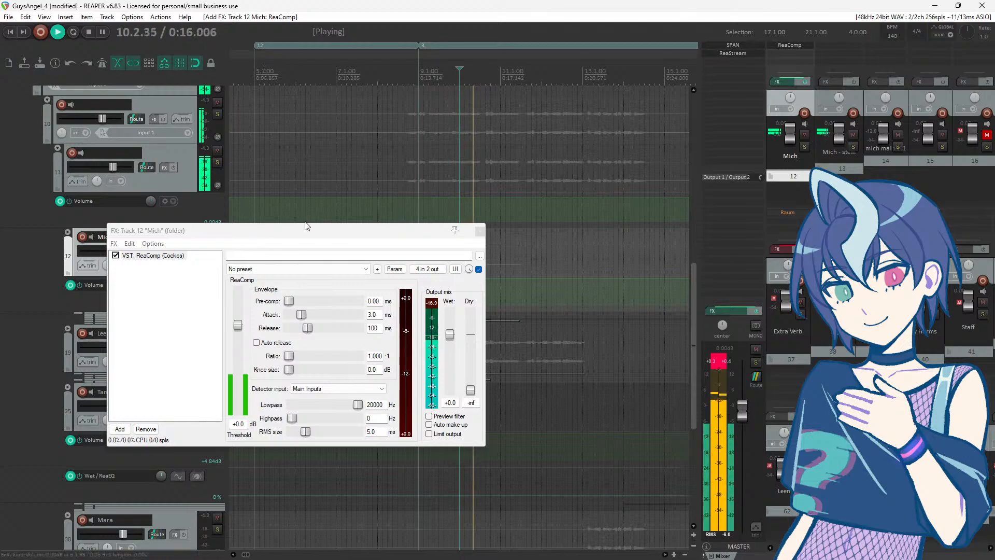
key("space")
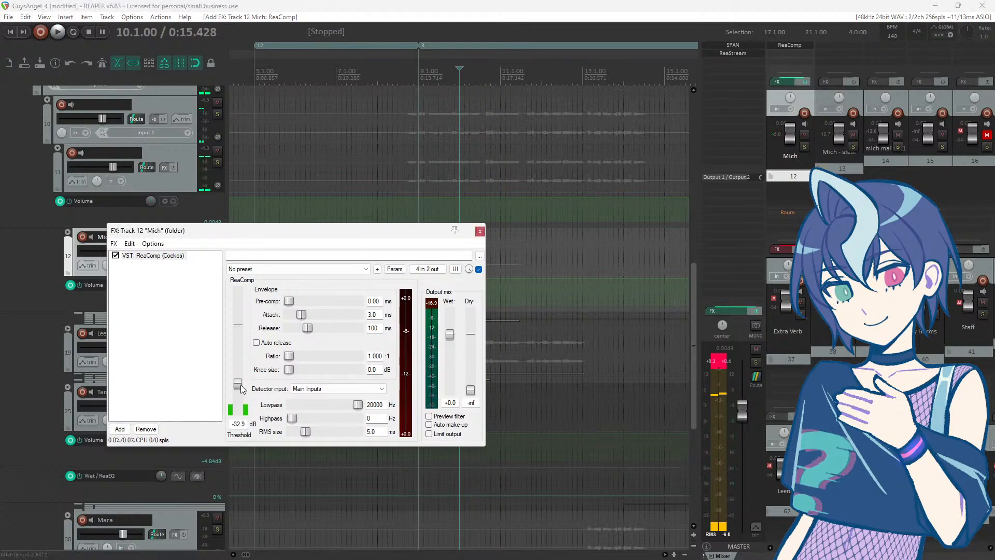
left_click_drag(238, 325, 243, 393)
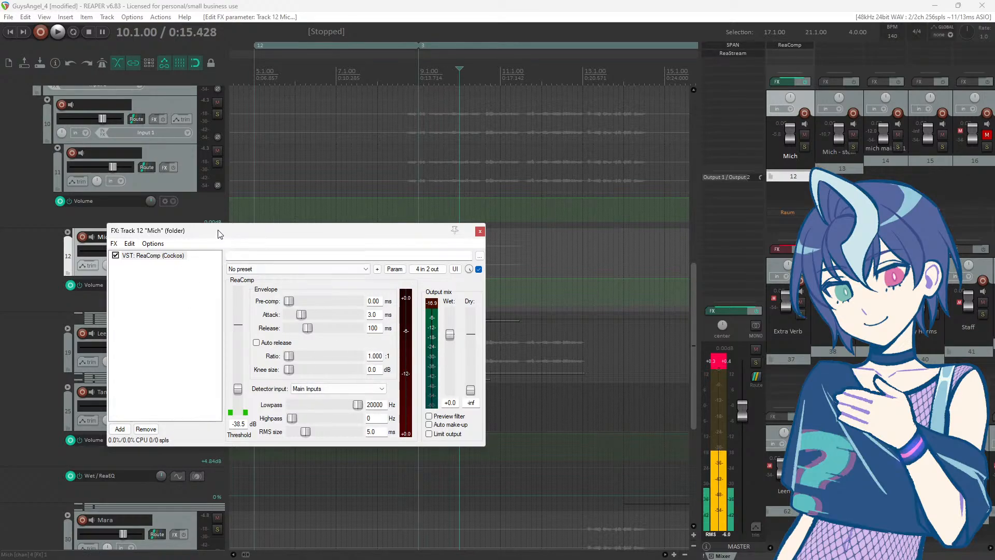
left_click_drag(219, 234, 247, 257)
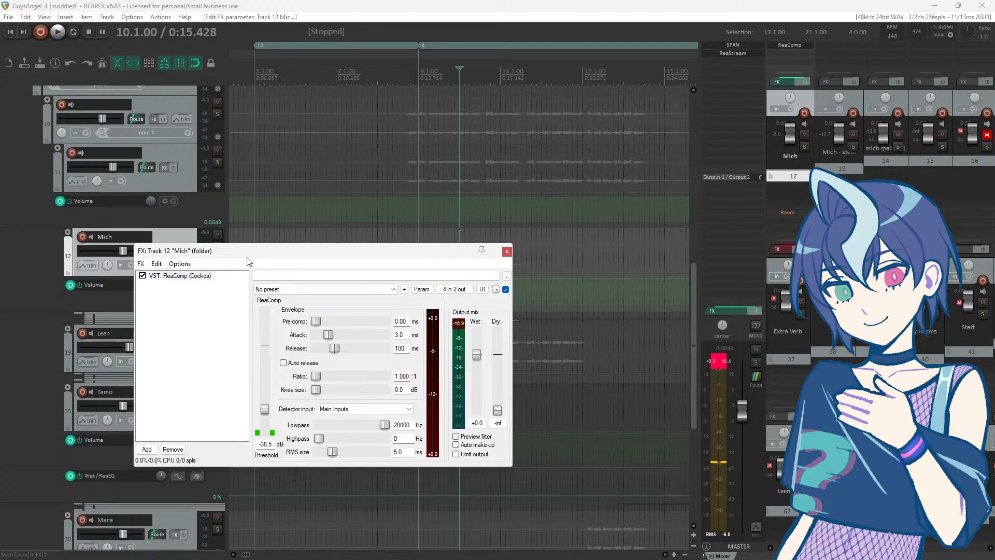
left_click(251, 4)
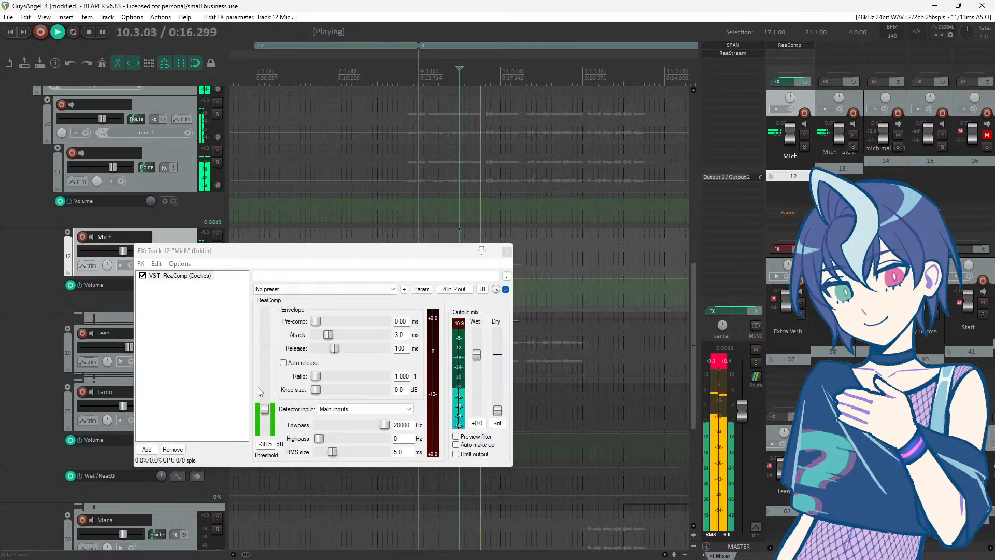
left_click_drag(265, 409, 265, 414)
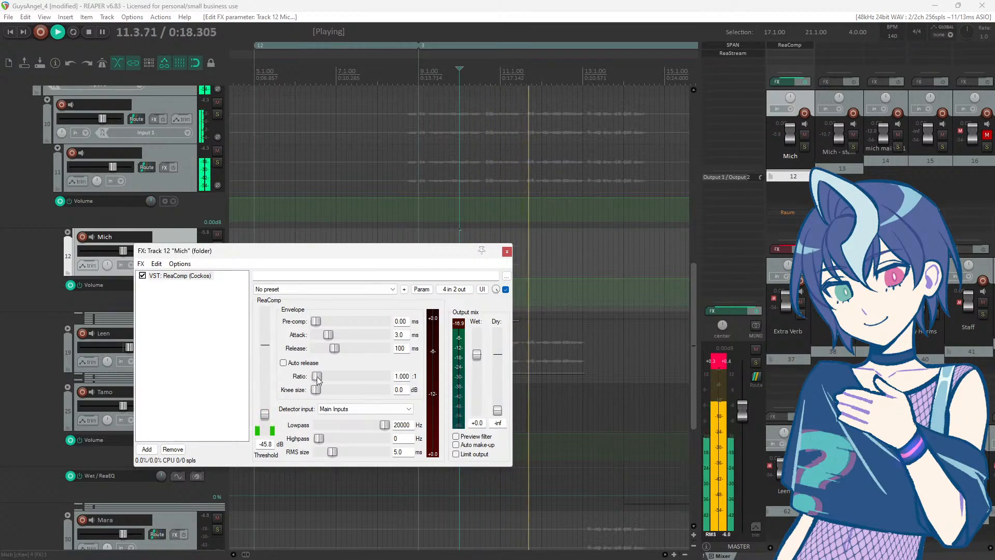
Step: Set ReaComp's ratio to 1.503:1 on the Mich track, stop playback, and move the effect window below the Mich track lane
left_click_drag(316, 377, 334, 375)
key("space")
key("space")
left_click(341, 2)
key("space")
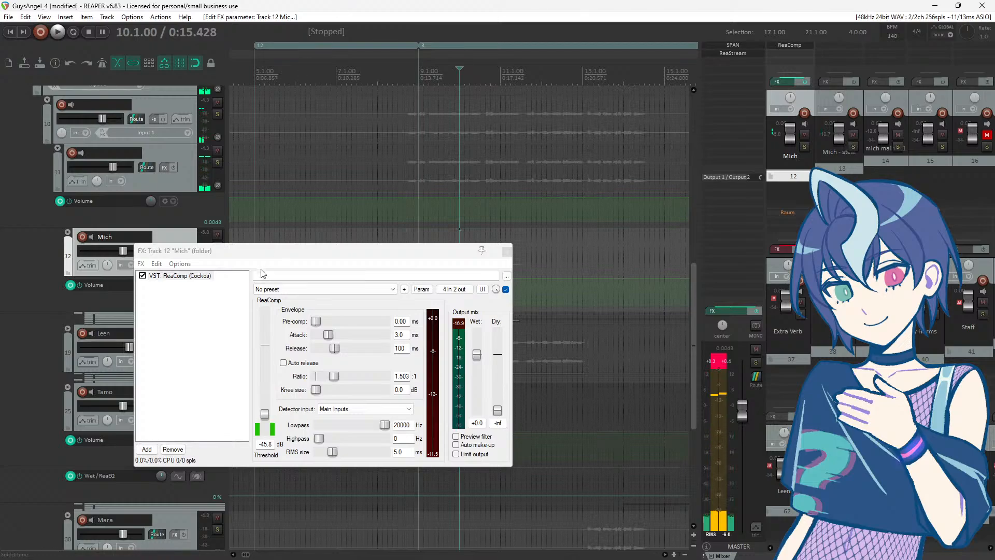
left_click_drag(261, 251, 473, 338)
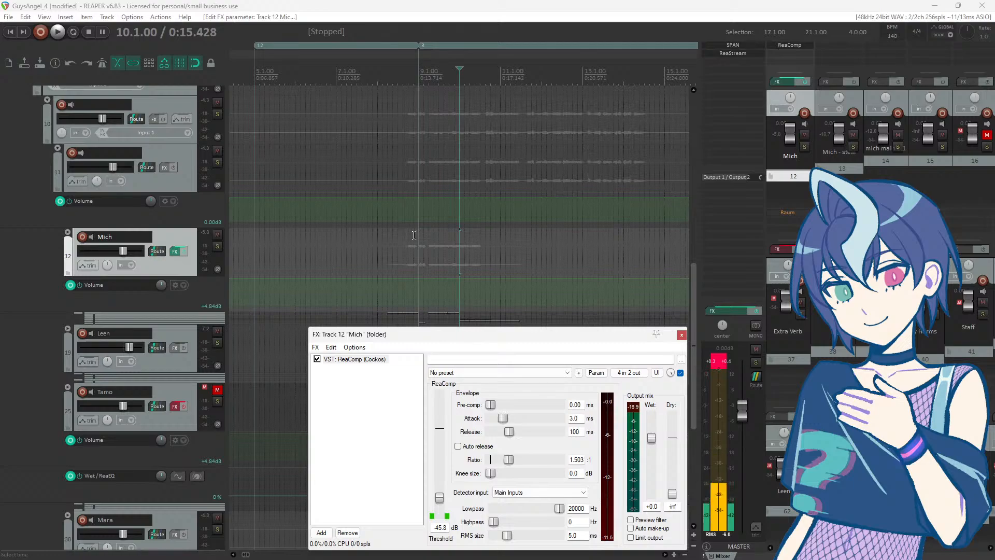
Step: Select the range 8.4.00 to 10.3.50 around the Mich vocal phrase, solo the Mich track, and play the range on repeat
left_click_drag(407, 234, 482, 270)
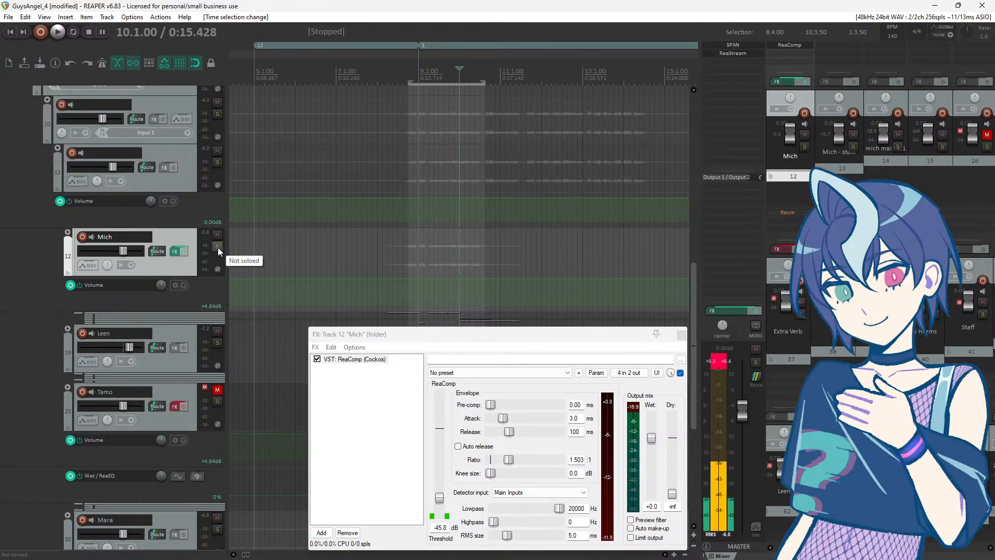
left_click(217, 248)
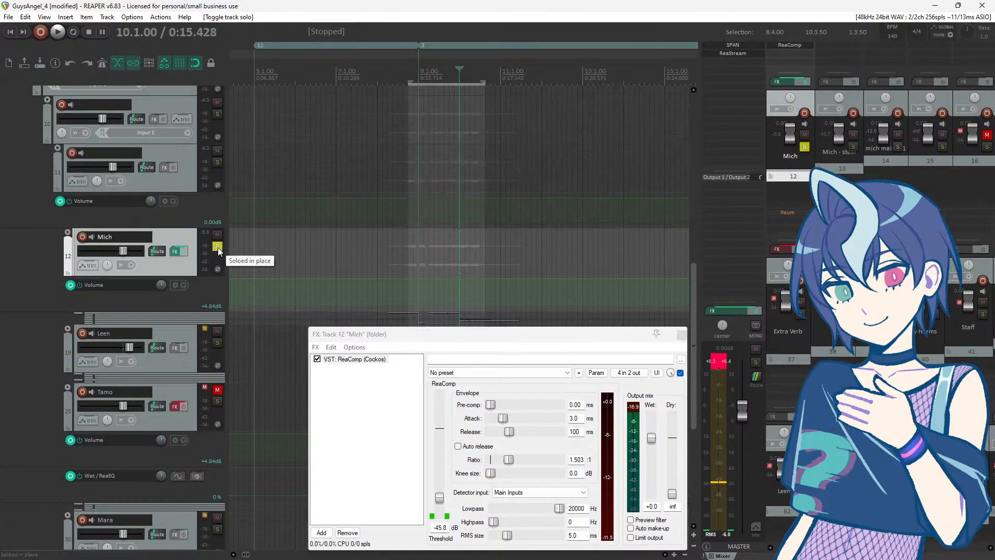
key("space")
key("space")
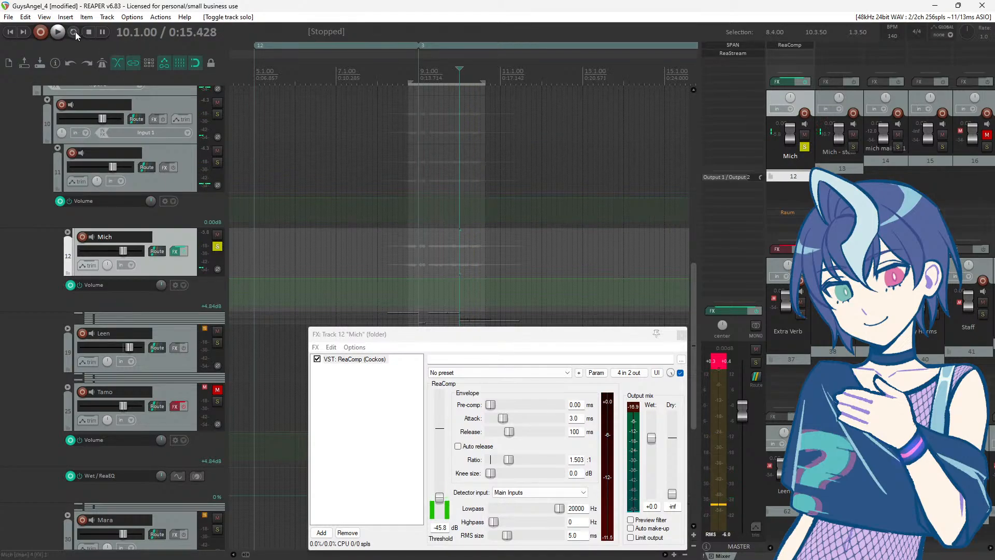
key("space")
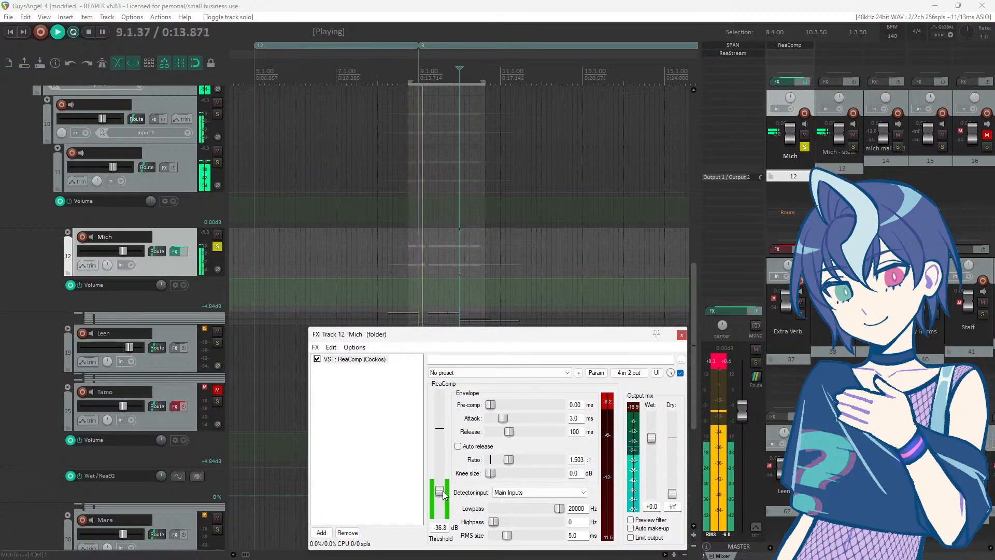
Step: Set ReaComp's threshold to -35.6 dB, attack to 3.4 ms and release to 100 ms while listening, and unsolo the Mich track
left_click_drag(445, 499, 443, 492)
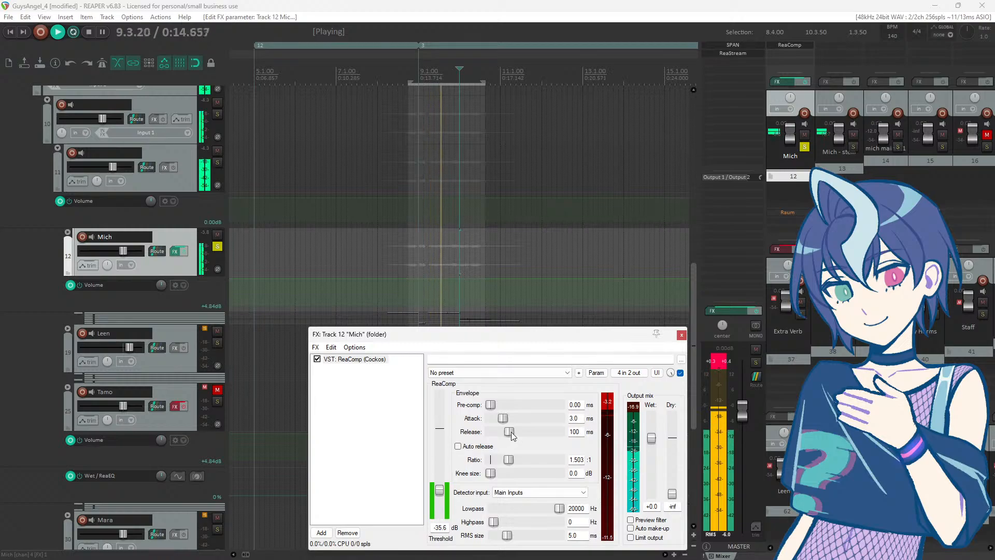
left_click_drag(509, 431, 423, 441)
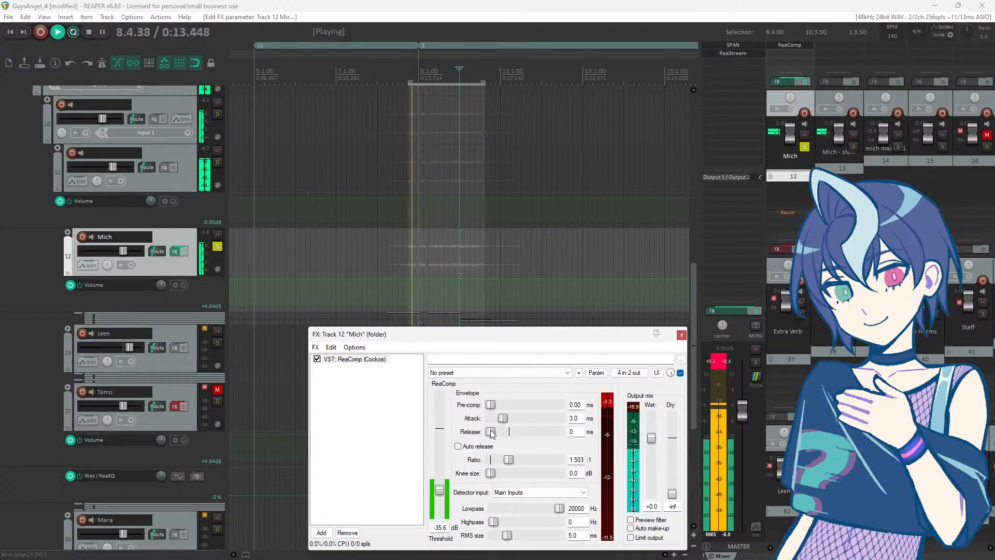
mouse_move(490, 431)
left_mouse_down()
mouse_move(512, 435)
mouse_move(504, 418)
left_mouse_up()
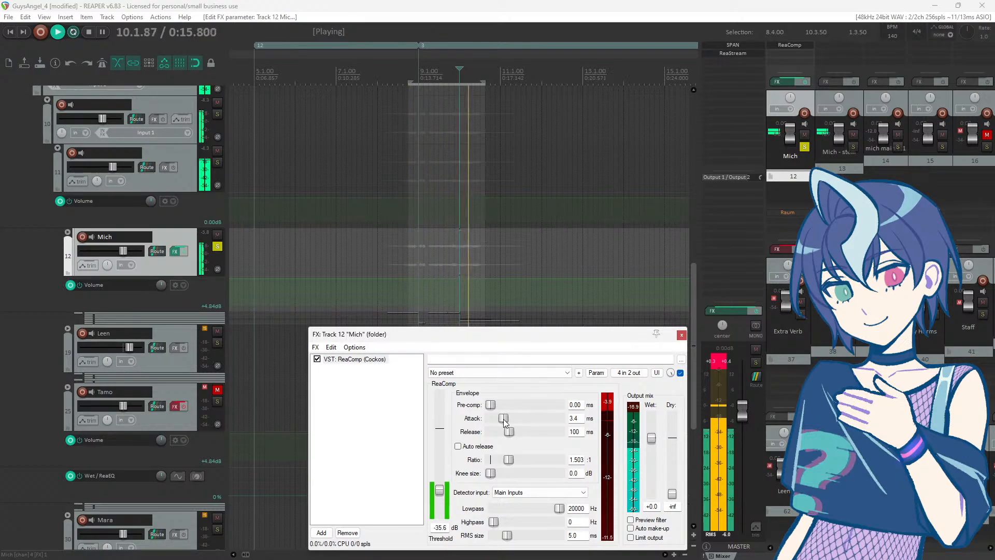
key("space")
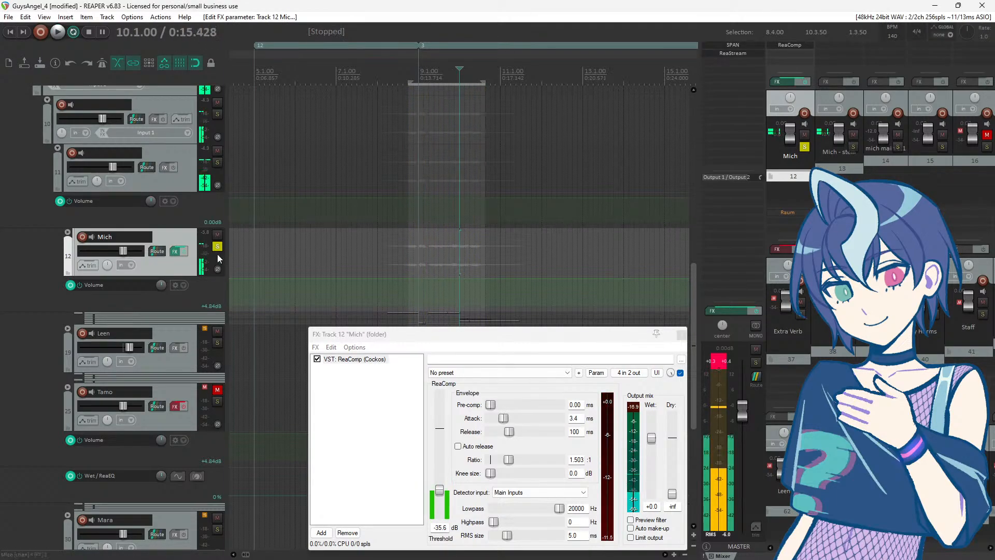
left_click(218, 246)
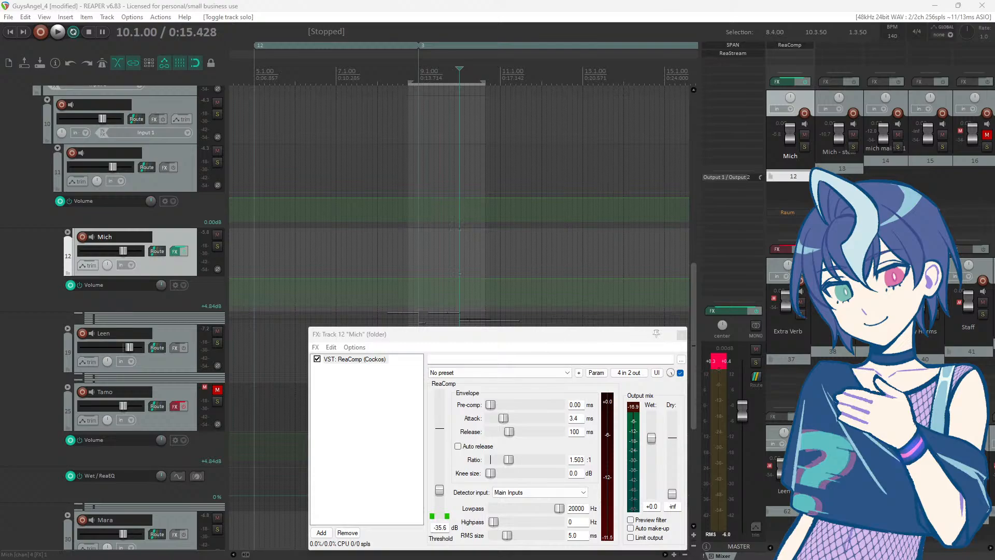
Step: Switch to a blank Paint canvas and draw a vertical divider with a tall waveform outline before it and a flatter one after it
mouse_move(0, 82)
left_mouse_down()
mouse_move(286, 80)
mouse_move(530, 51)
left_mouse_up()
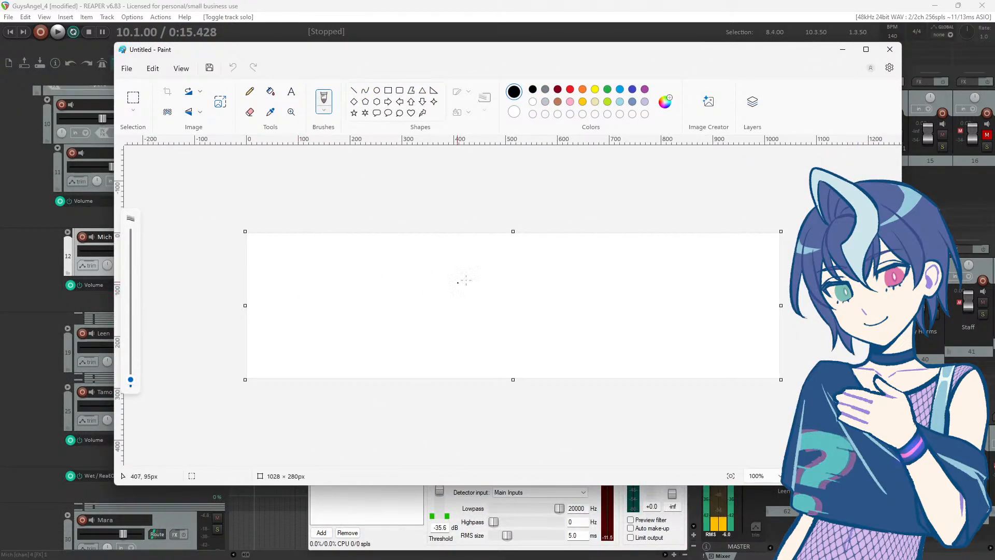
left_click_drag(435, 286, 436, 356)
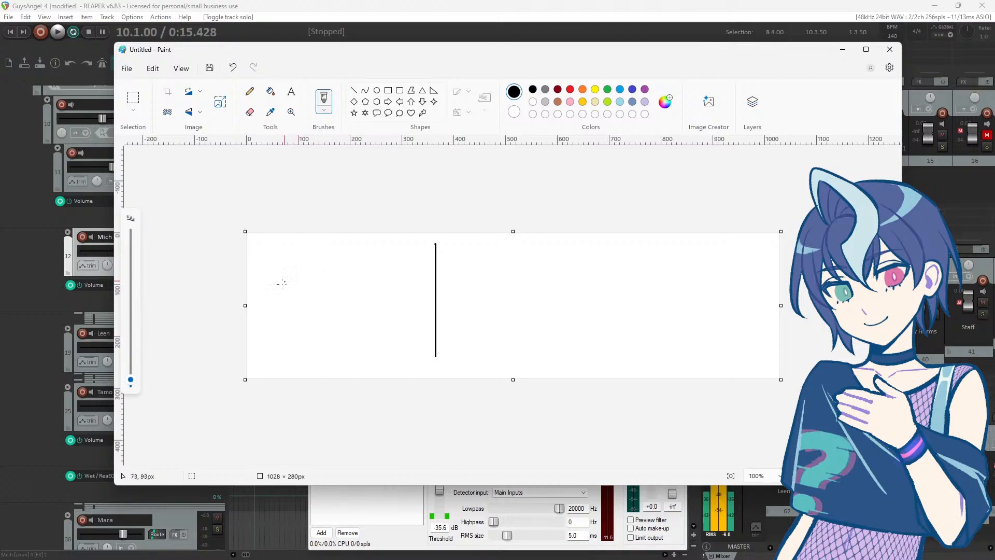
mouse_move(285, 312)
left_mouse_down()
mouse_move(326, 272)
mouse_move(335, 287)
left_mouse_up()
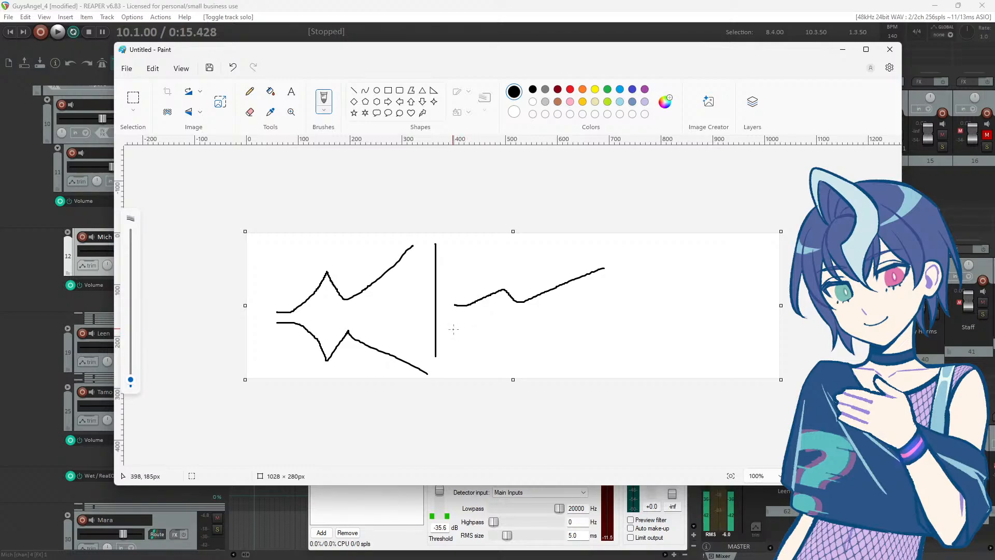
left_click_drag(453, 329, 459, 329)
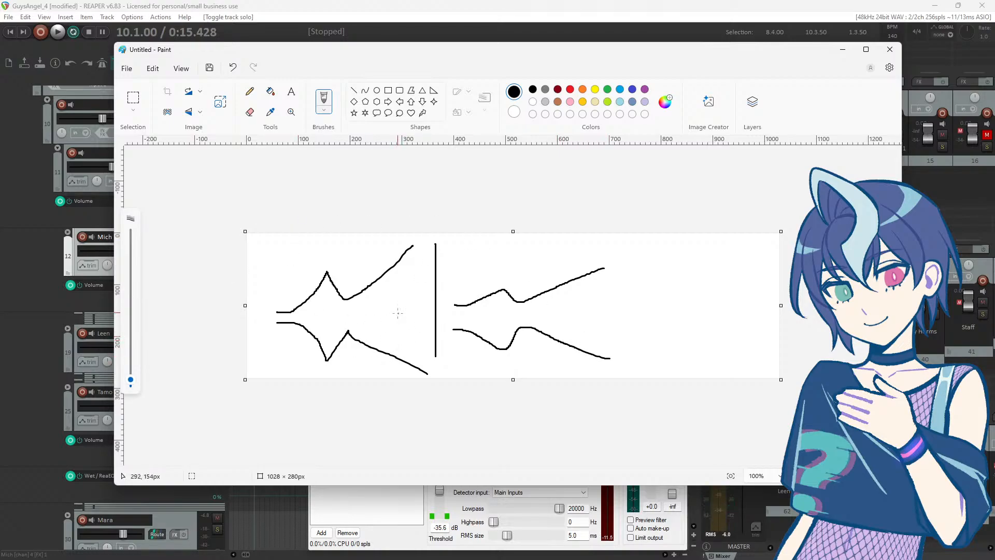
Step: Circle the quiet opening section and the first bulge of both waveform outlines in the Paint sketch
mouse_move(288, 296)
left_mouse_down()
mouse_move(269, 310)
mouse_move(292, 339)
left_mouse_up()
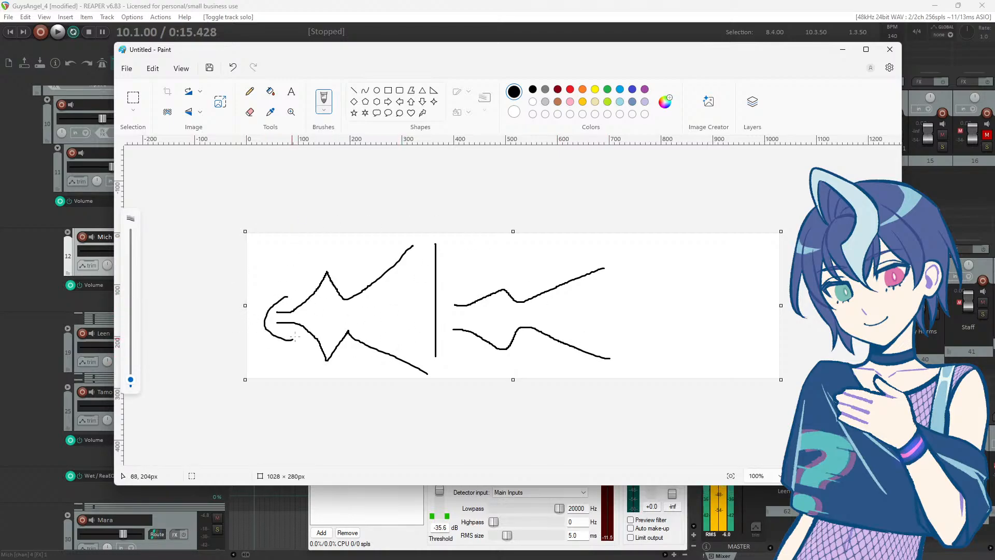
mouse_move(470, 298)
left_mouse_down()
mouse_move(448, 299)
mouse_move(456, 341)
mouse_move(474, 311)
mouse_move(459, 305)
left_mouse_up()
mouse_move(320, 260)
left_mouse_down()
mouse_move(303, 314)
mouse_move(332, 372)
mouse_move(338, 293)
mouse_move(328, 276)
left_mouse_up()
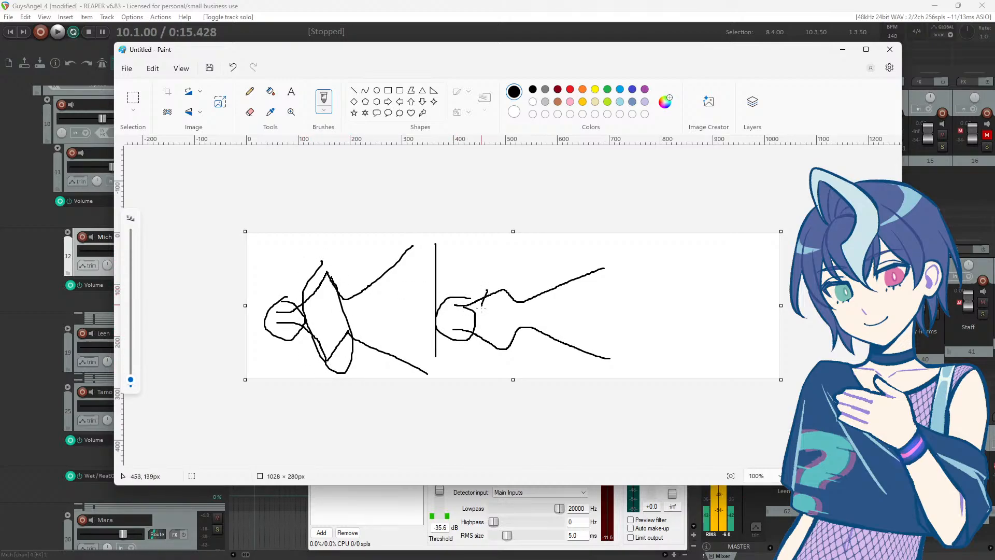
mouse_move(485, 305)
left_mouse_down()
mouse_move(515, 369)
mouse_move(487, 289)
left_mouse_up()
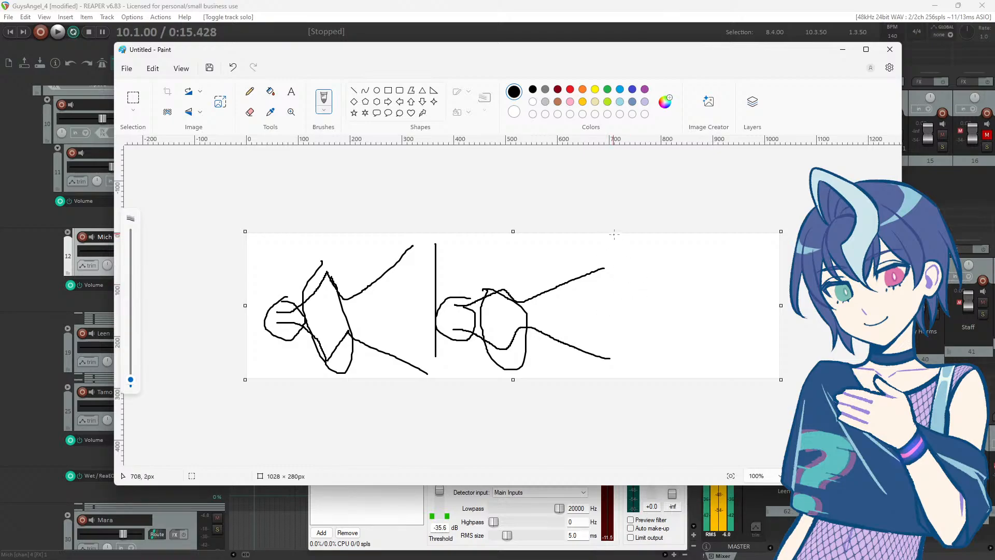
Step: Draw a second vertical divider after the flatter waveform, with arrows crossing both dividers labelled "Comp" and "Gain"
left_click_drag(614, 235, 610, 287)
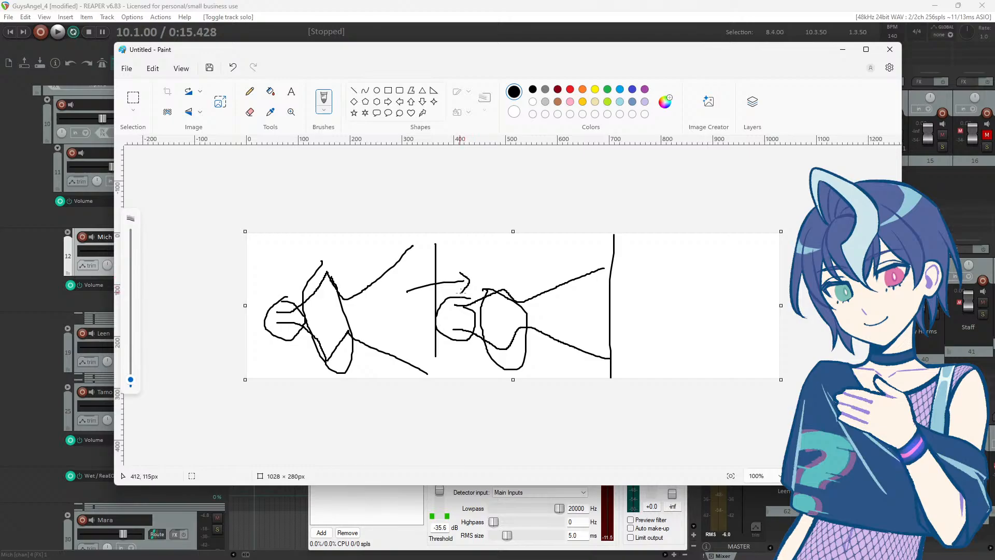
mouse_move(436, 246)
left_mouse_down()
mouse_move(416, 257)
mouse_move(438, 264)
mouse_move(442, 256)
left_mouse_up()
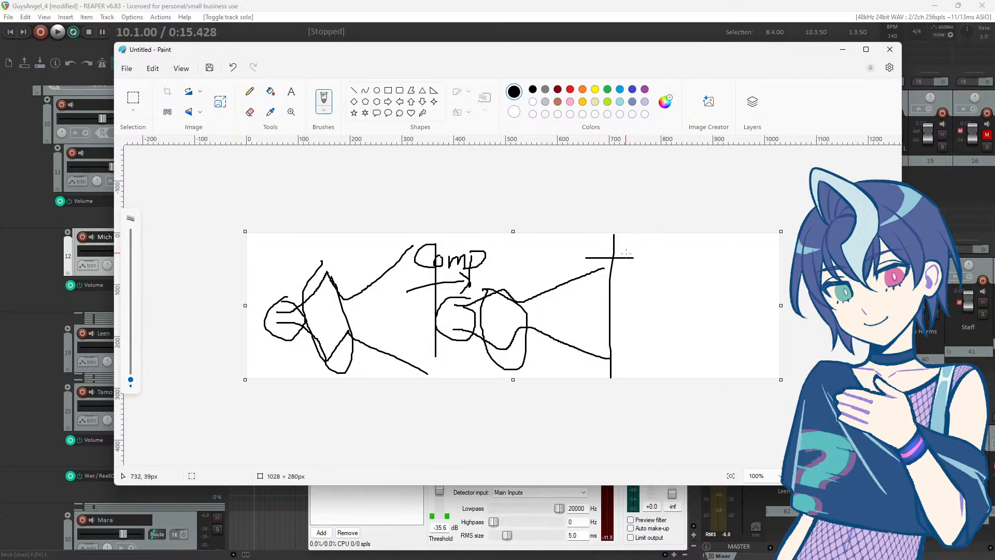
left_click_drag(634, 261, 617, 270)
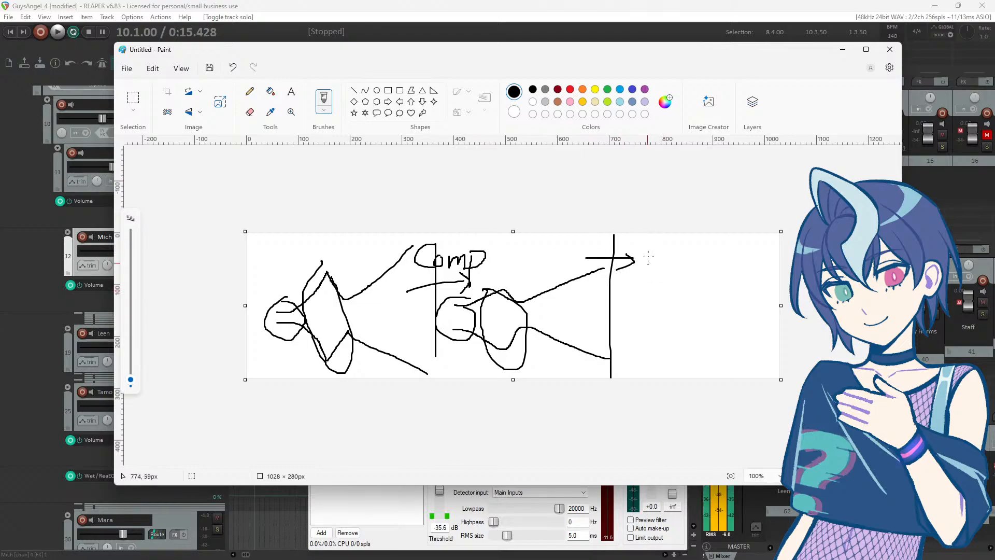
mouse_move(631, 237)
left_mouse_down()
mouse_move(614, 258)
mouse_move(631, 248)
left_mouse_up()
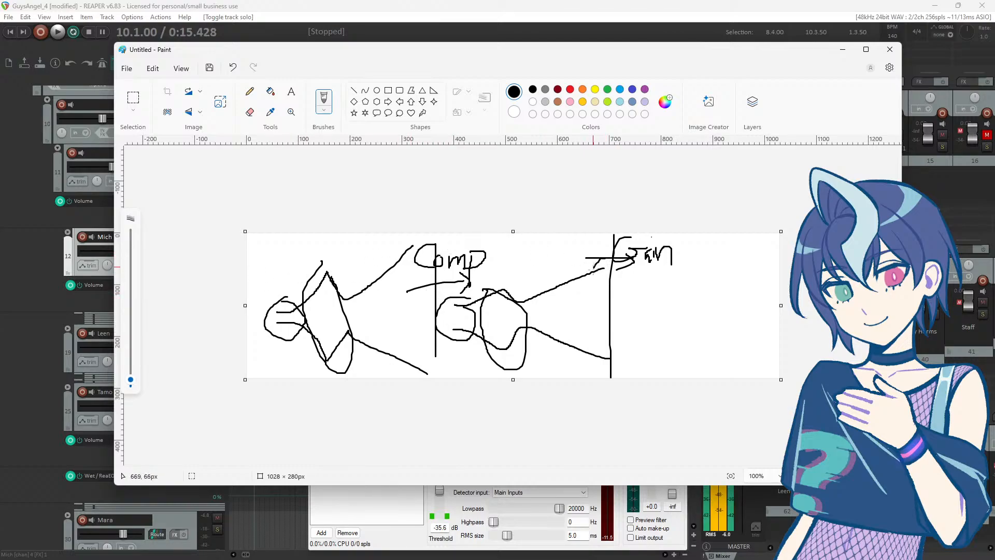
Step: Circle the upper end points and the first upper peaks of both waveform outlines
mouse_move(595, 267)
left_mouse_down()
mouse_move(613, 273)
mouse_move(596, 261)
left_mouse_up()
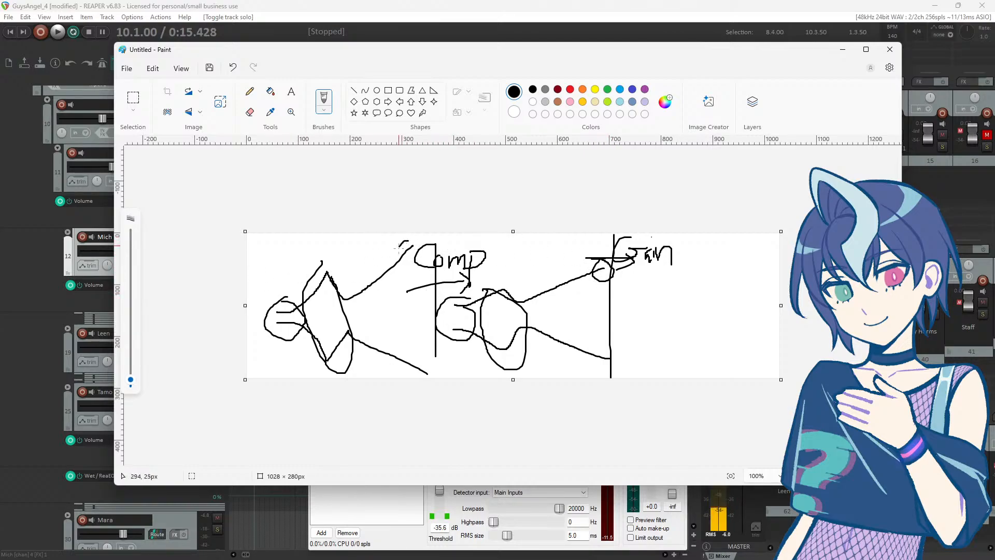
left_click_drag(399, 247, 431, 246)
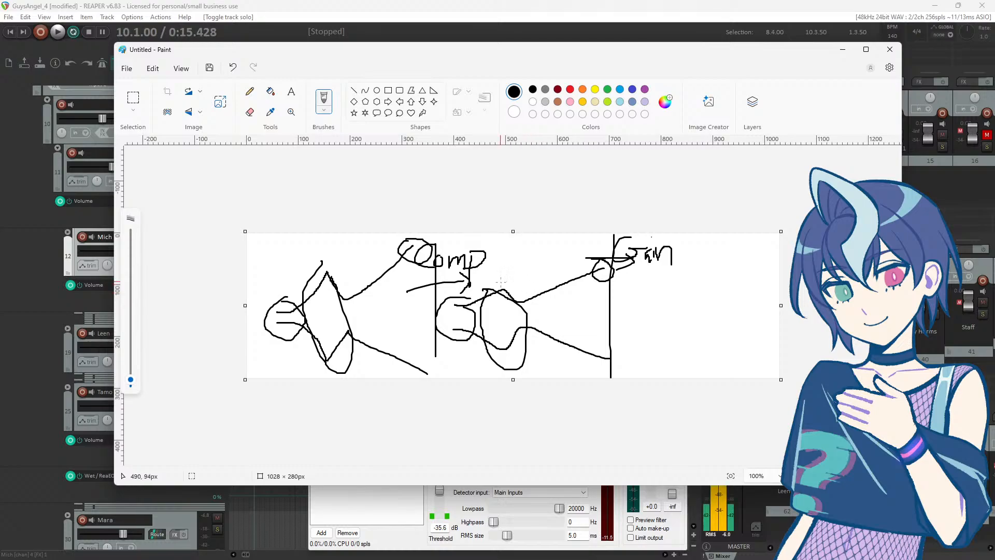
mouse_move(500, 284)
left_mouse_down()
mouse_move(510, 304)
mouse_move(490, 282)
left_mouse_up()
mouse_move(304, 280)
left_mouse_down()
mouse_move(331, 259)
mouse_move(317, 286)
left_mouse_up()
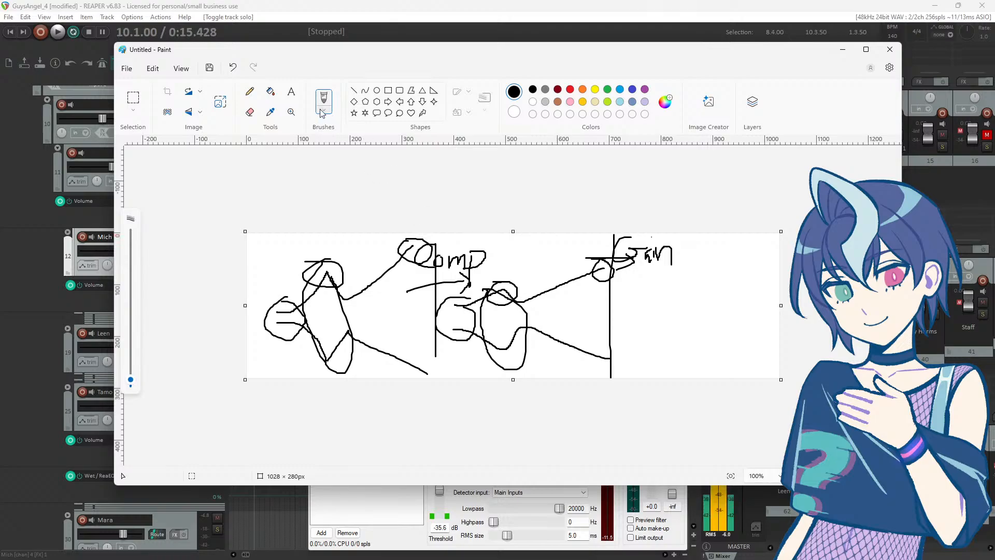
Step: Put the Paint sketch out of view and return to REAPER
left_click(899, 51)
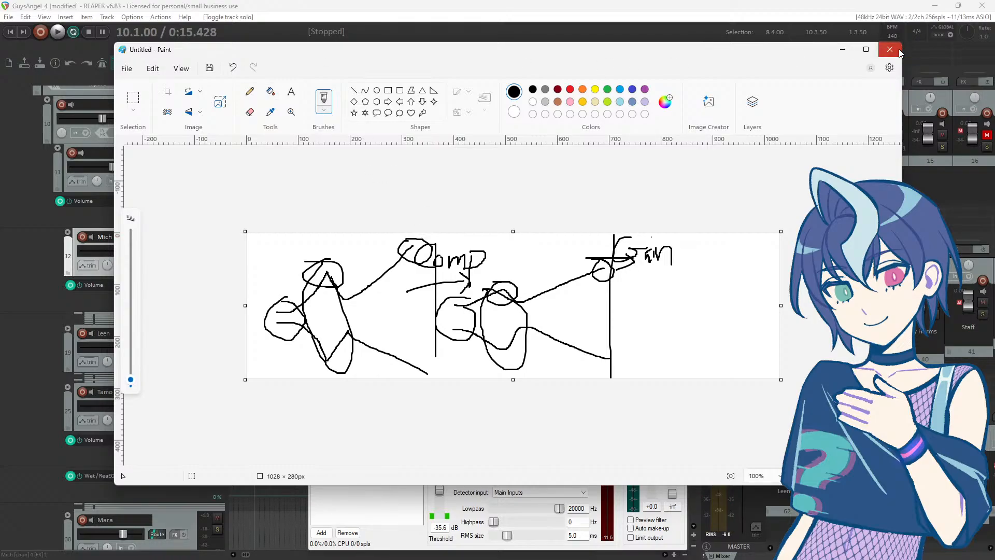
left_click(554, 307)
left_click_drag(446, 52, 0, 104)
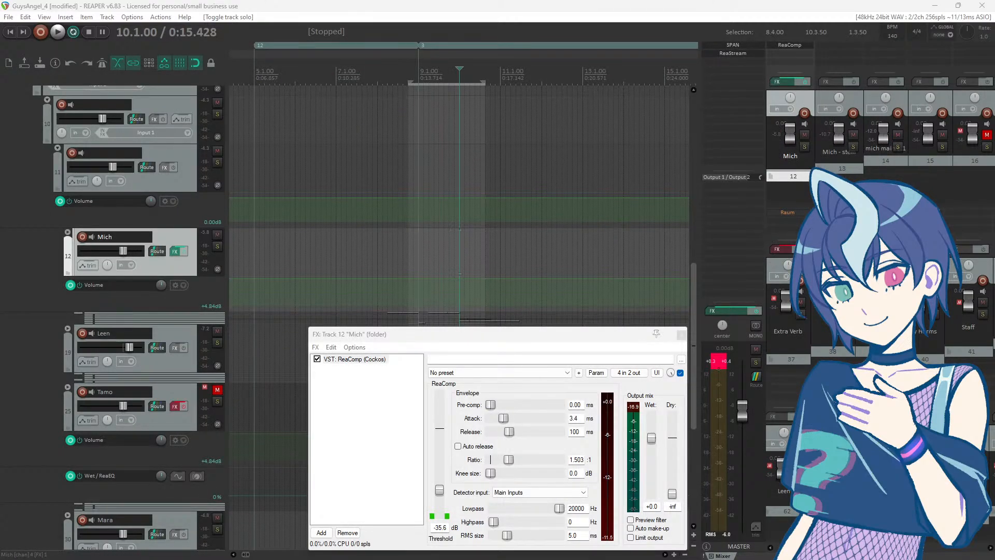
left_click_drag(463, 340, 391, 191)
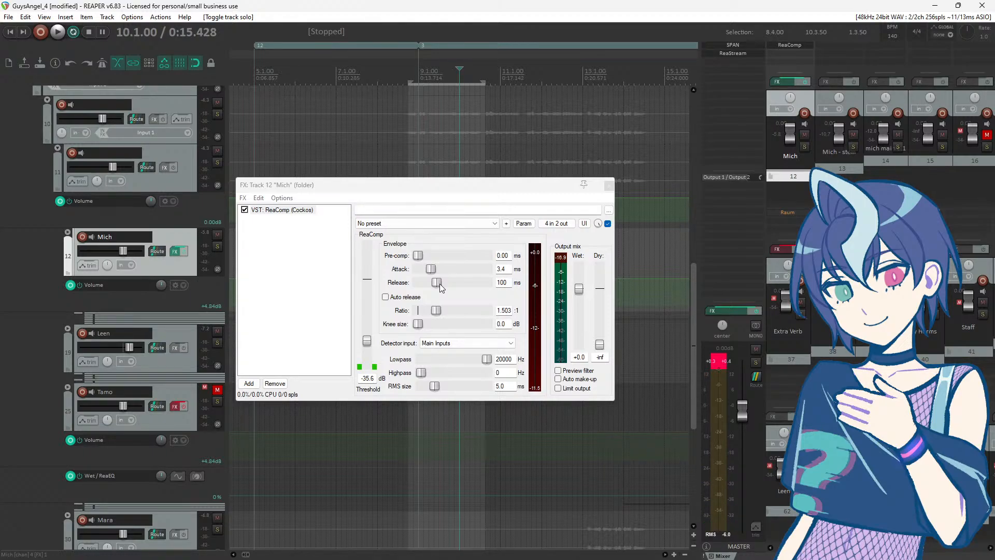
left_click_drag(395, 189, 397, 206)
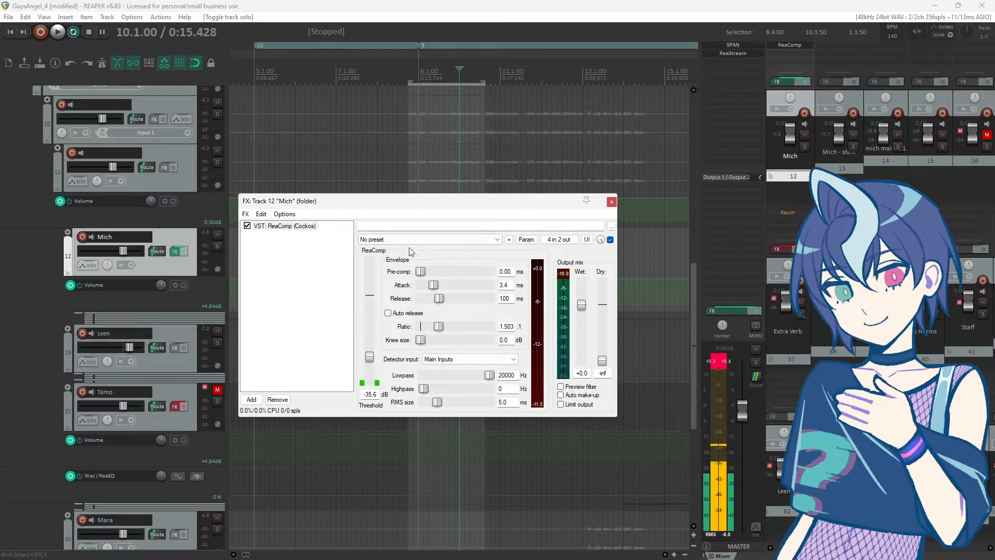
left_click_drag(415, 208, 427, 201)
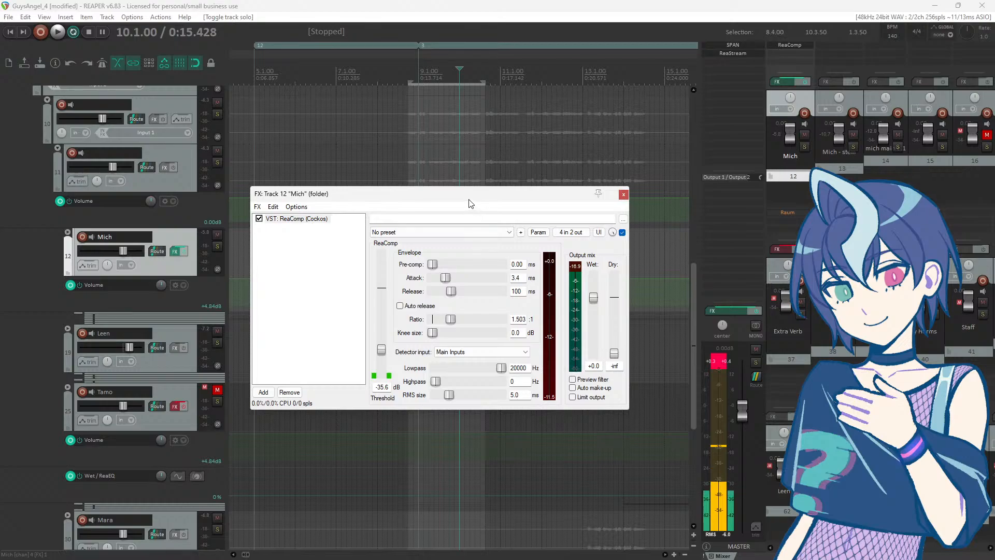
left_click_drag(471, 204, 470, 195)
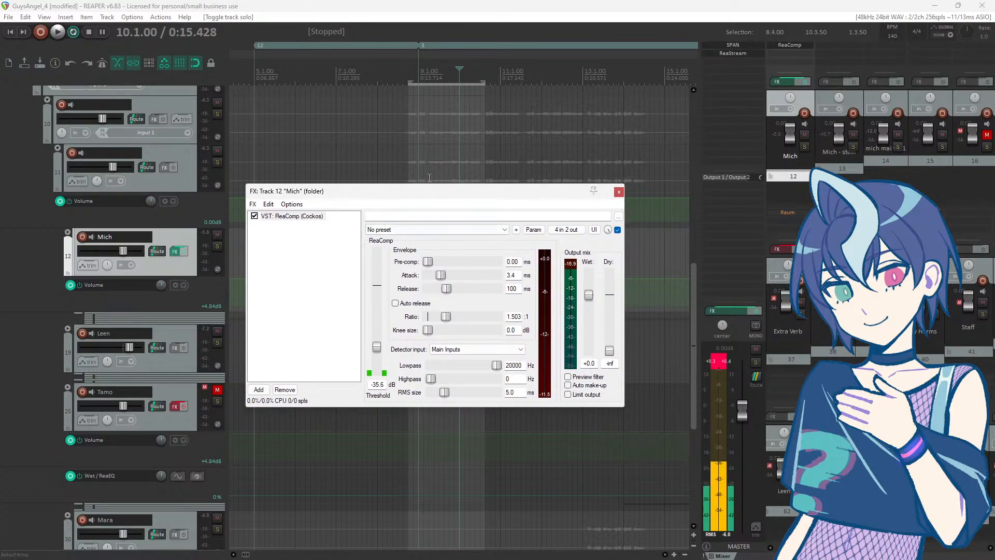
left_click_drag(420, 194, 456, 199)
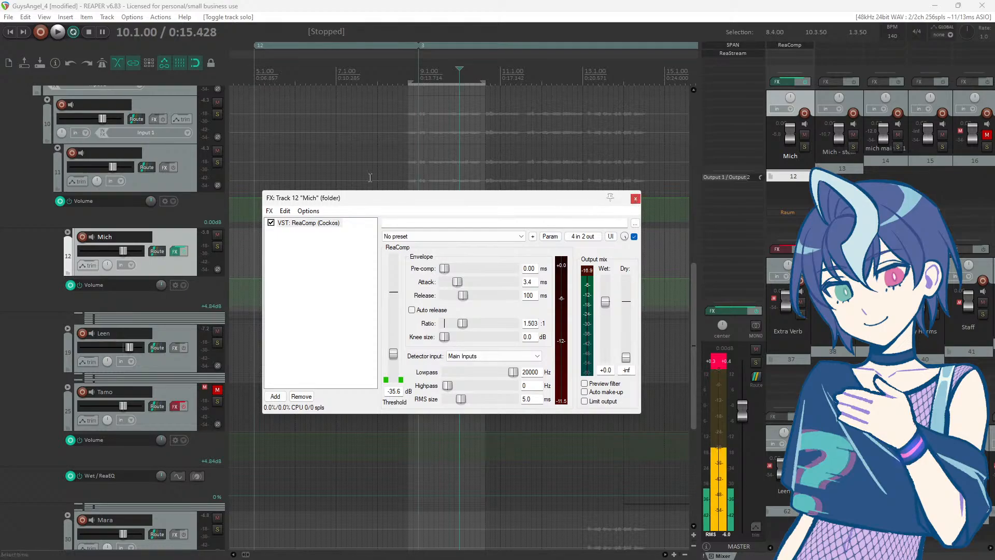
left_click_drag(367, 203, 379, 205)
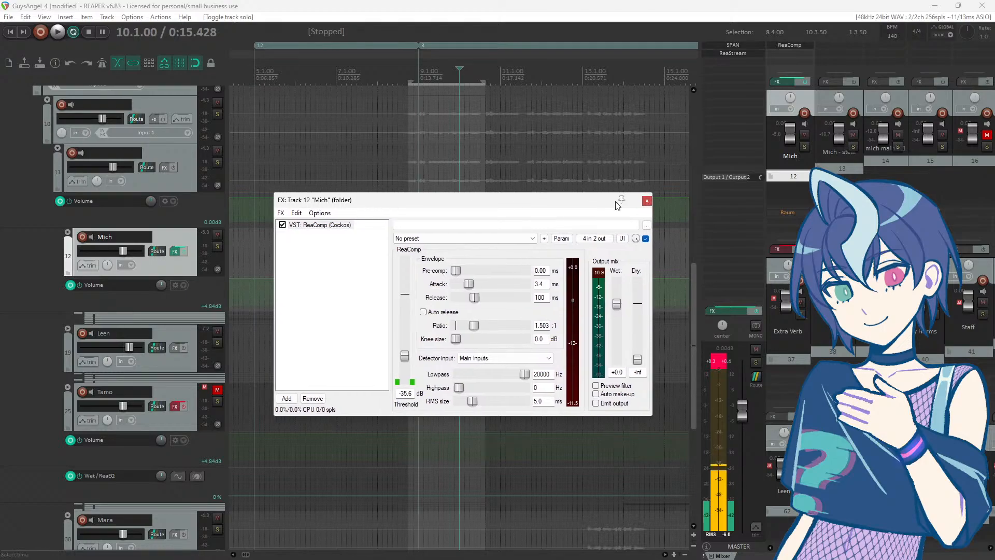
Step: Close the ReaComp window and compare the looped Mich vocal with the track's effects bypassed and re-enabled
left_click(647, 204)
key("space")
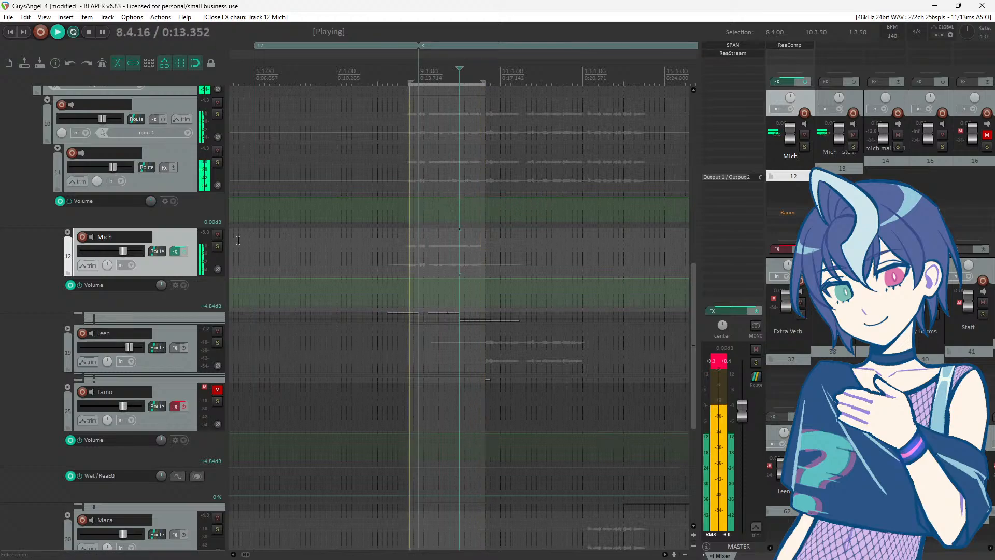
left_click(185, 253)
left_click(185, 254)
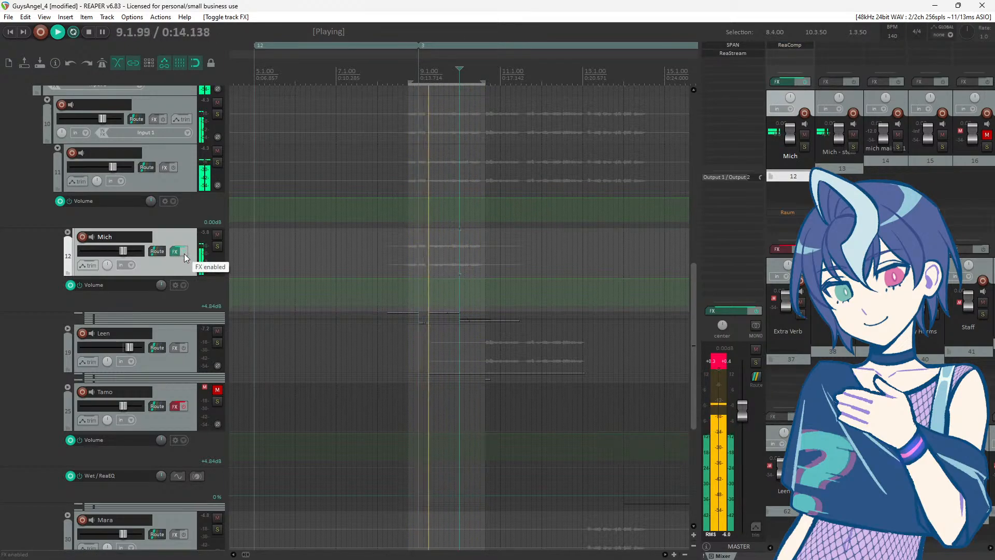
Step: Stop playback, re-enable the Mich track's effects, and raise ReaComp's wet output to +5.0 dB
key("space")
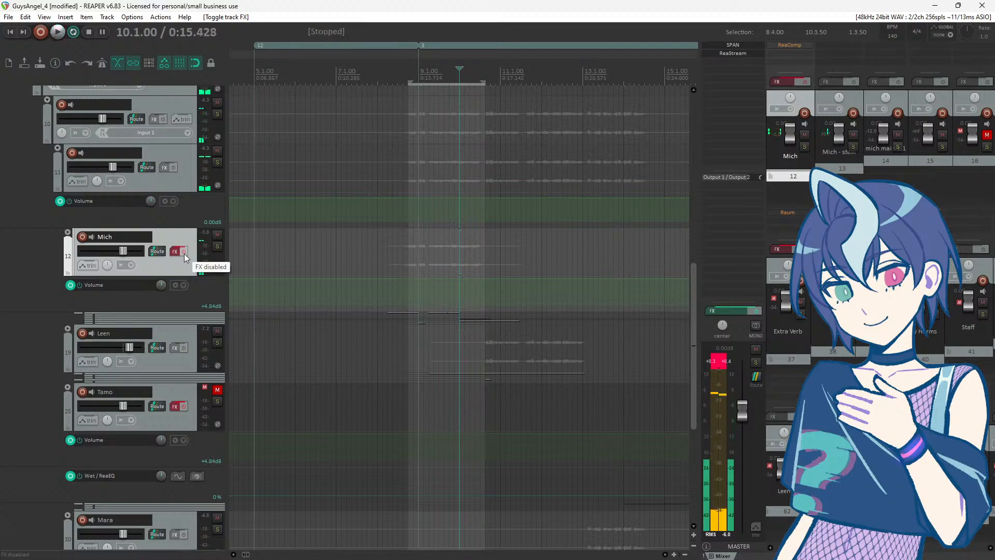
left_click(185, 254)
left_click(175, 253)
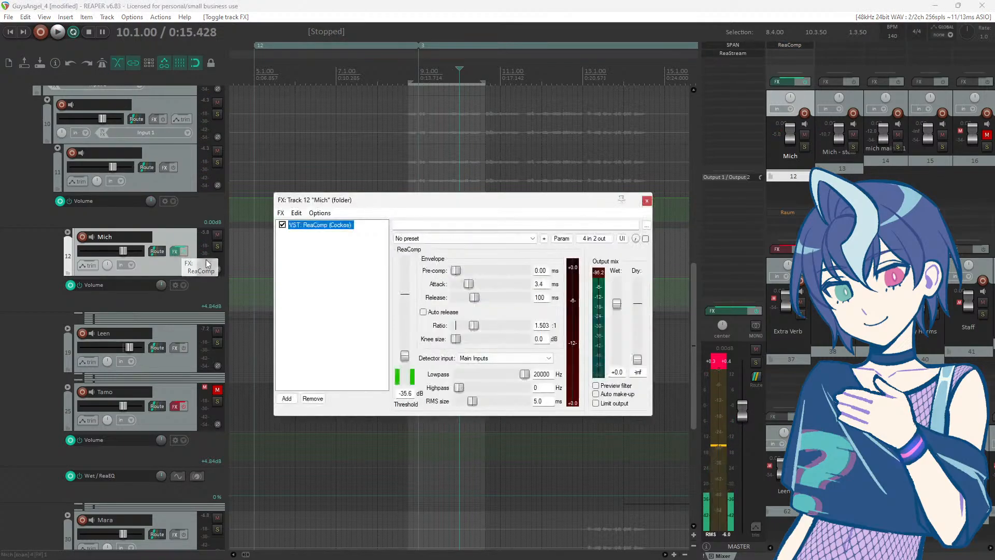
left_click_drag(425, 200, 440, 192)
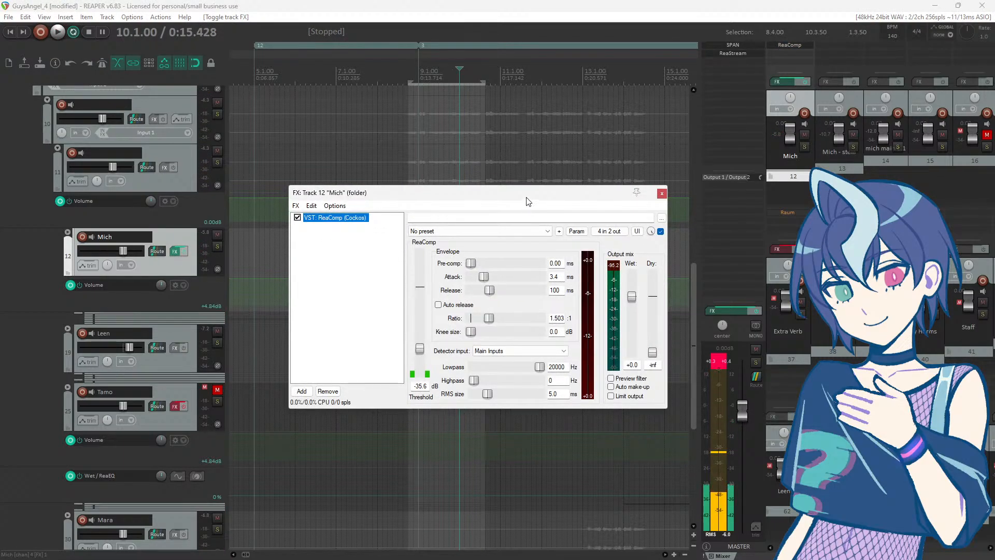
left_click_drag(526, 202, 529, 194)
left_click_drag(636, 291, 637, 288)
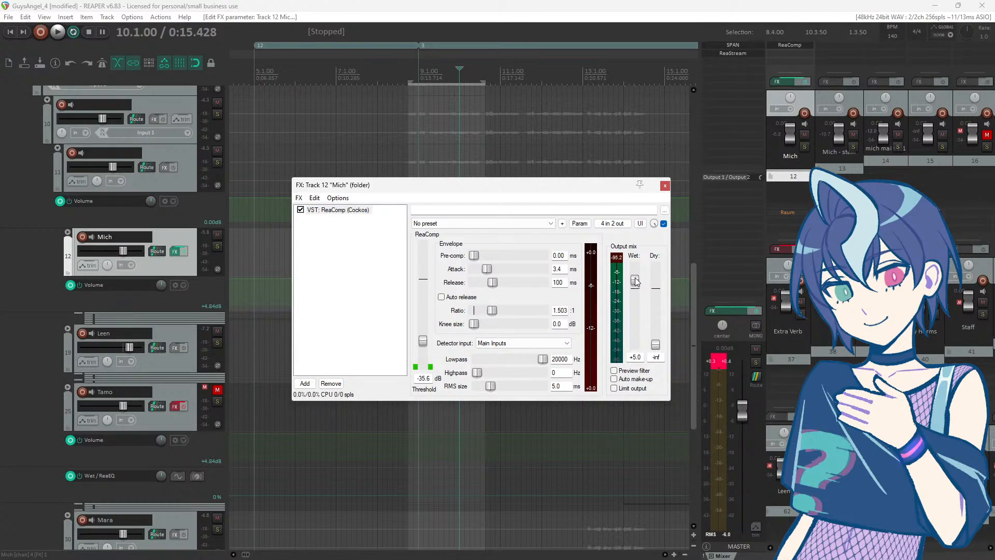
Step: Compare the looped Mich vocal with ReaComp bypassed and active, setting its wet output to +4.7 dB and leaving it enabled
key("space")
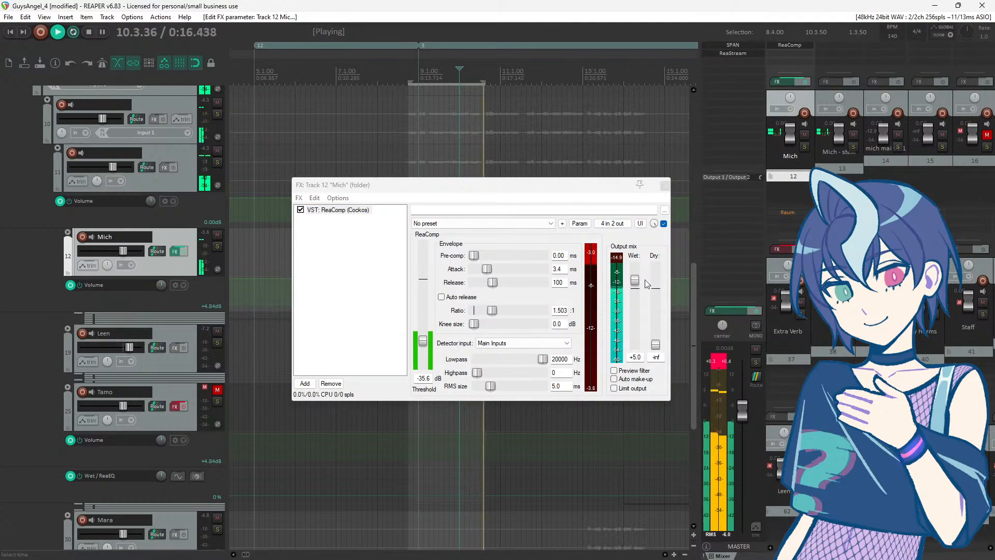
left_click(664, 225)
left_click(664, 225)
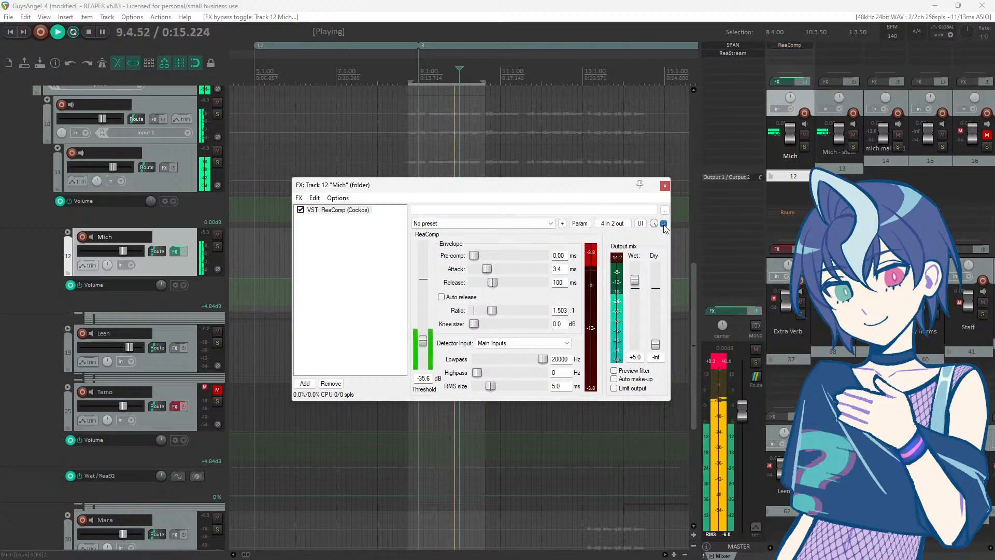
left_click_drag(633, 282, 633, 283)
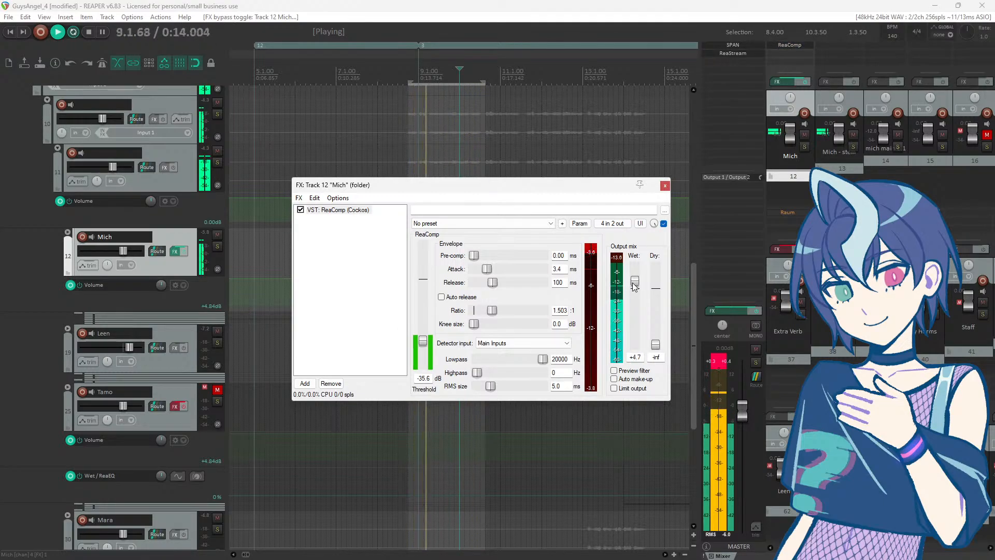
left_click(664, 224)
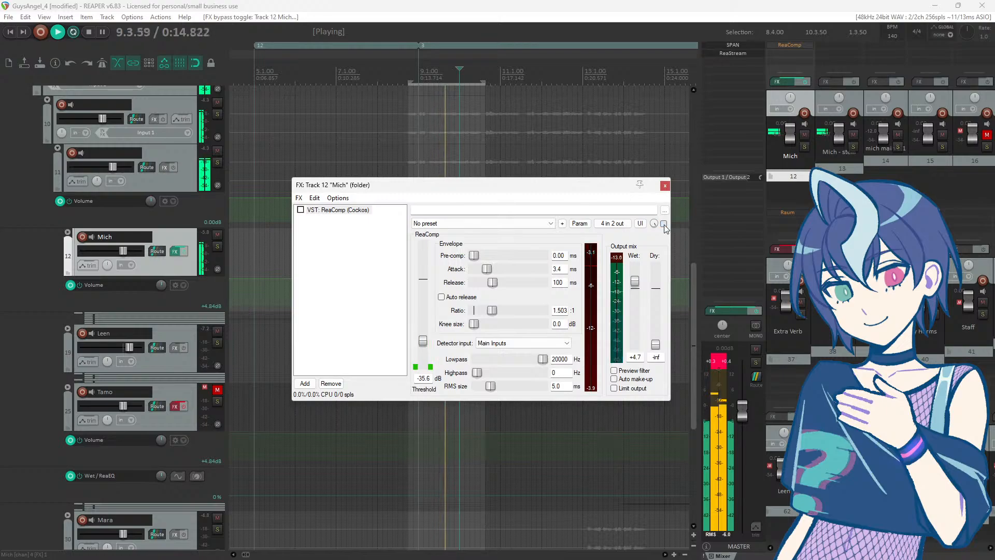
key("space")
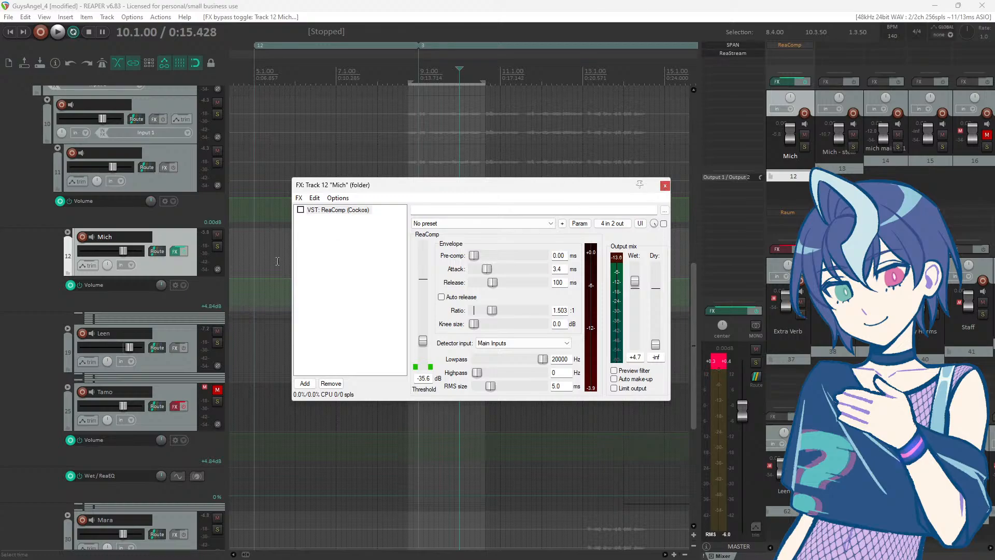
left_click(301, 210)
left_click(305, 384)
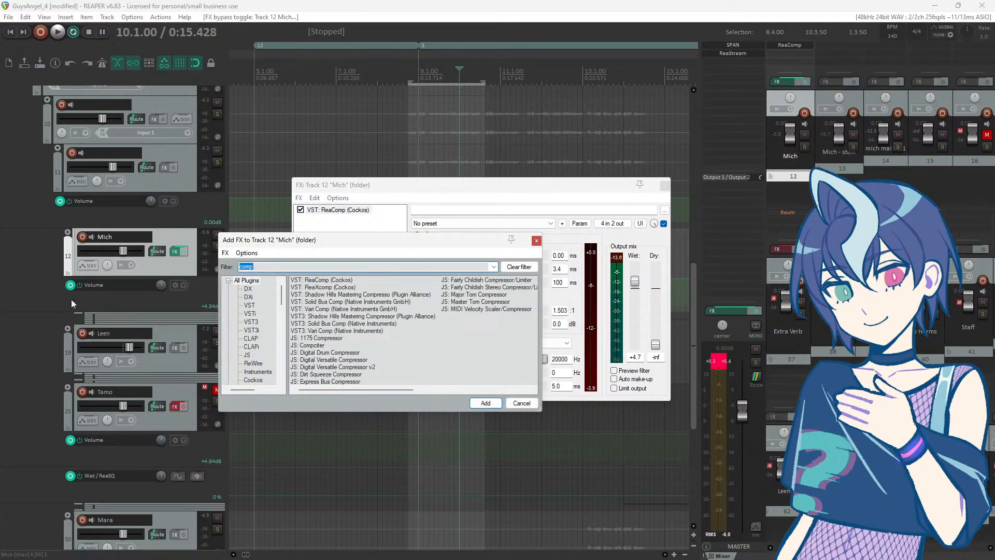
left_click(537, 241)
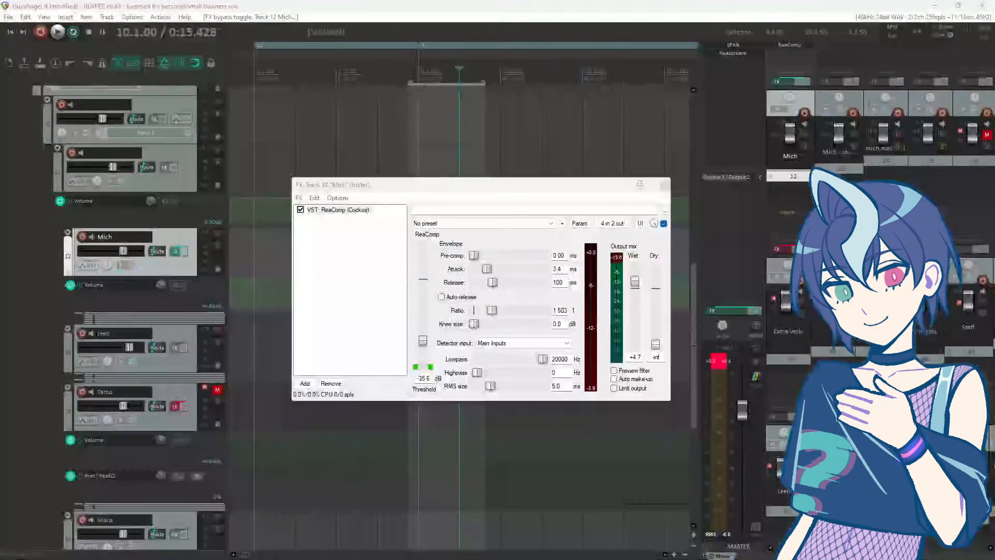
Step: Bring up the gdlDAWS Google Slides deck, review its Compression and EQ slides, and return to REAPER
left_click_drag(0, 24, 452, 19)
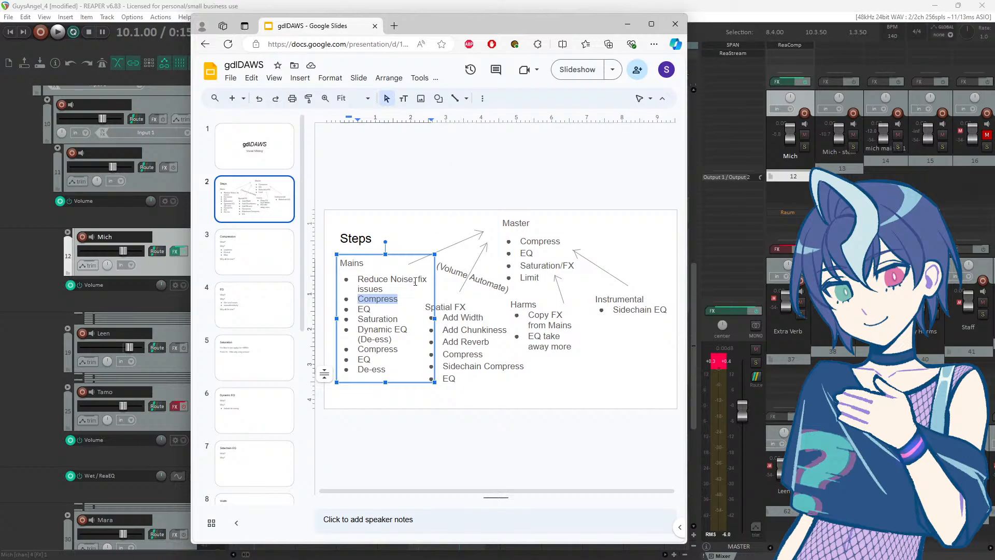
left_click(280, 259)
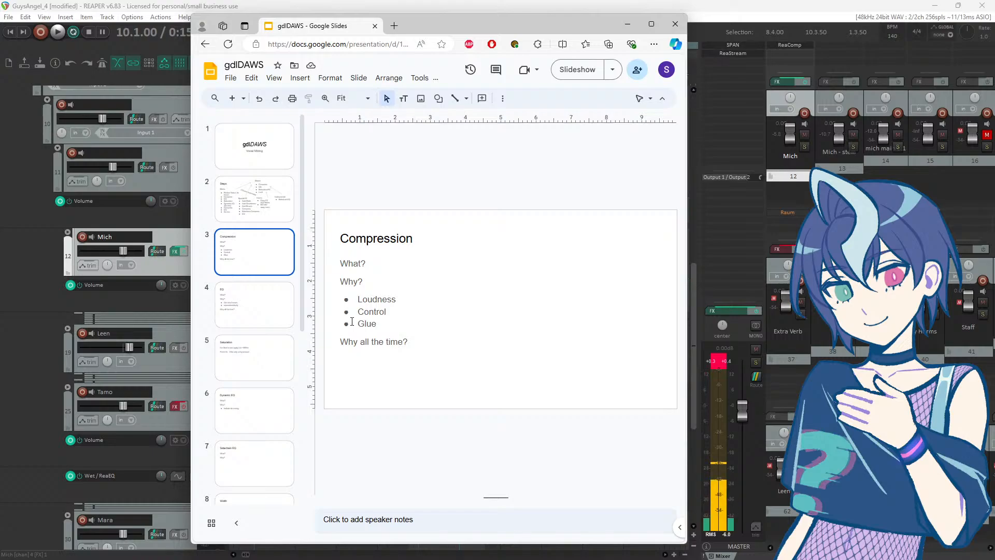
left_click(268, 314)
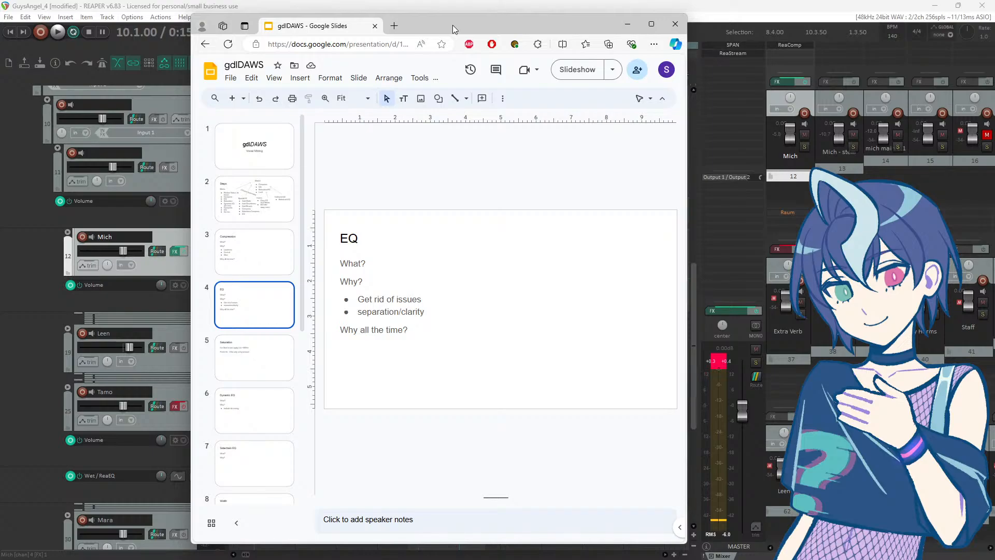
left_click_drag(452, 25, 0, 46)
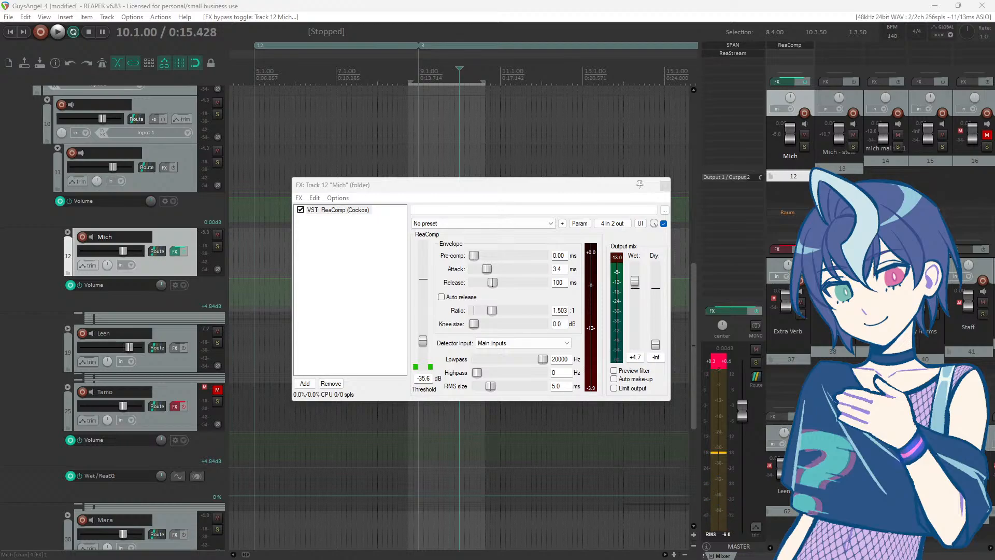
Step: Add the VST Ozone 9 Elements (iZotope) plugin to the Music folder track
scroll(138, 272, "up", 6)
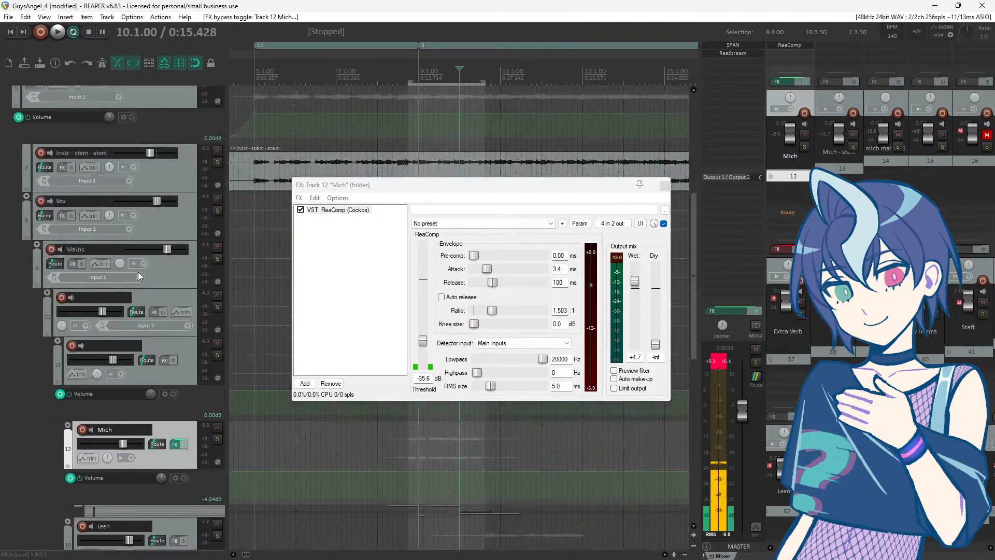
scroll(138, 269, "up", 2)
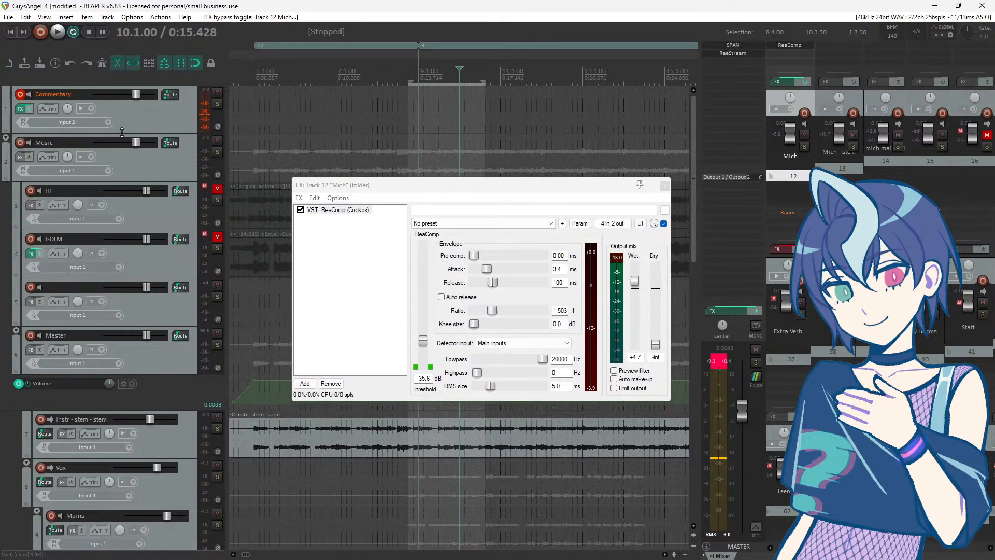
left_click(20, 157)
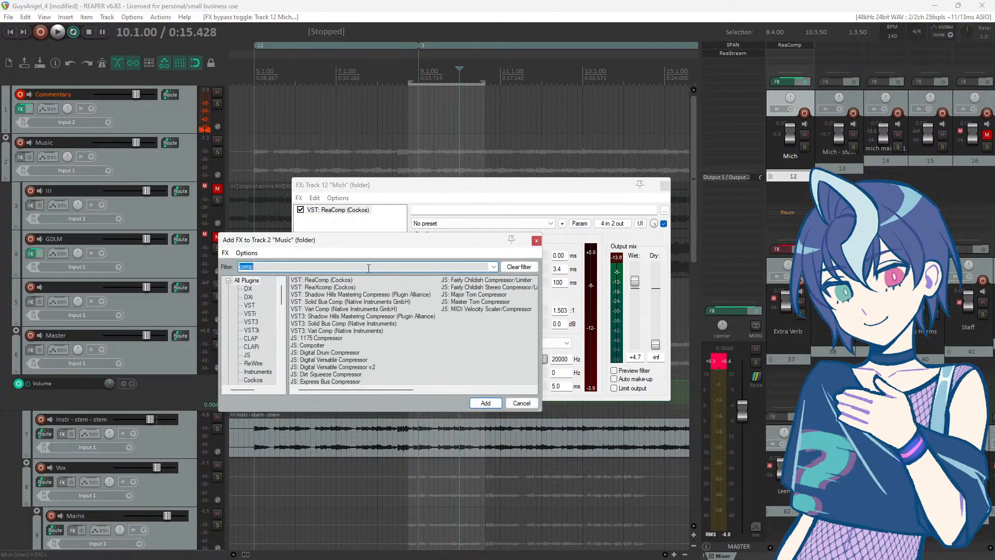
type("ozone")
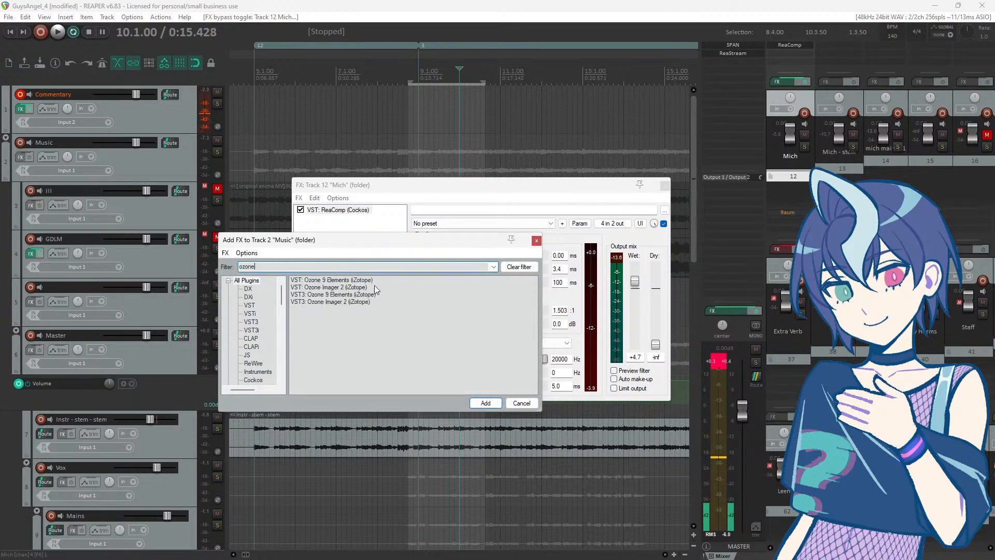
double_click(317, 281)
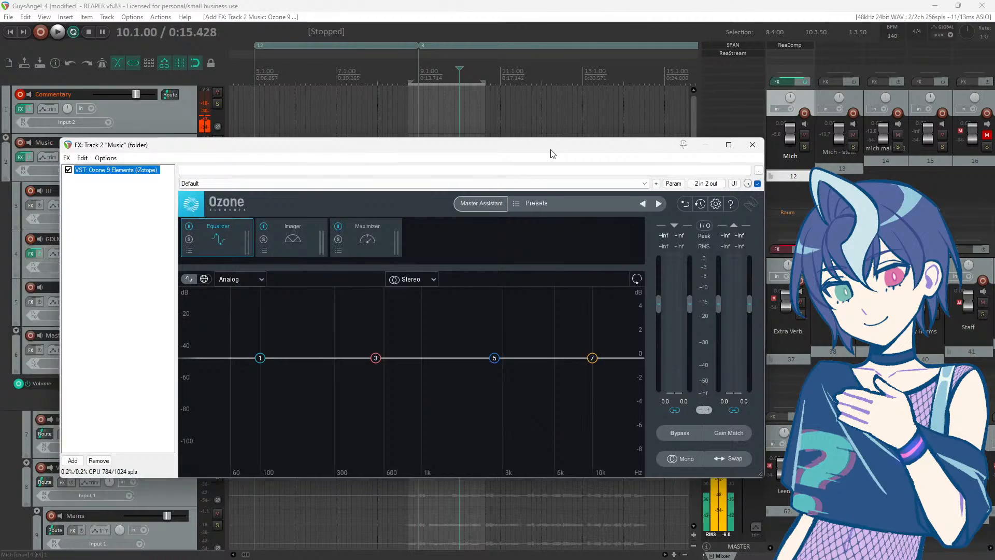
Step: Close the Mich effects window and switch off Ozone's Imager and Maximizer modules on the Music track
left_click(665, 186)
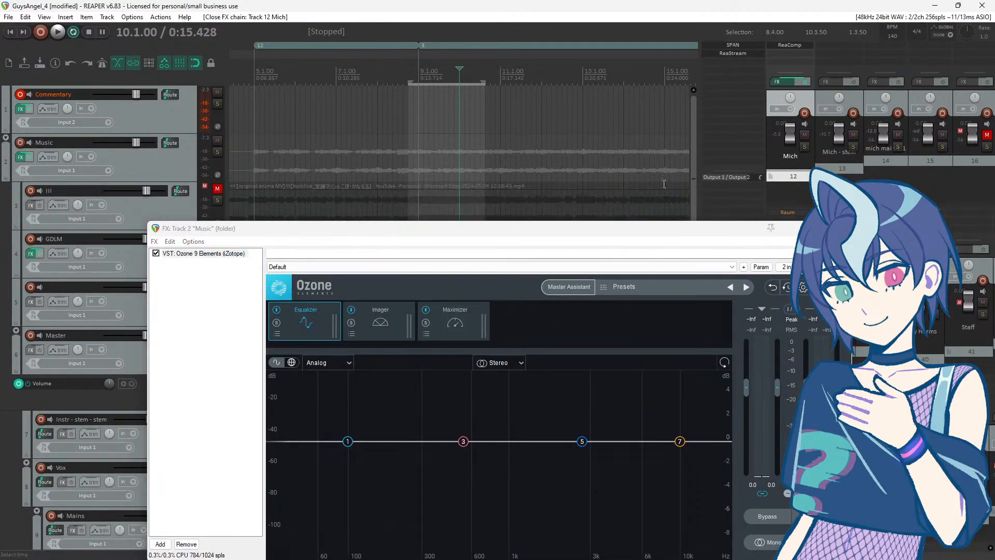
left_click_drag(495, 234, 468, 86)
left_click(400, 166)
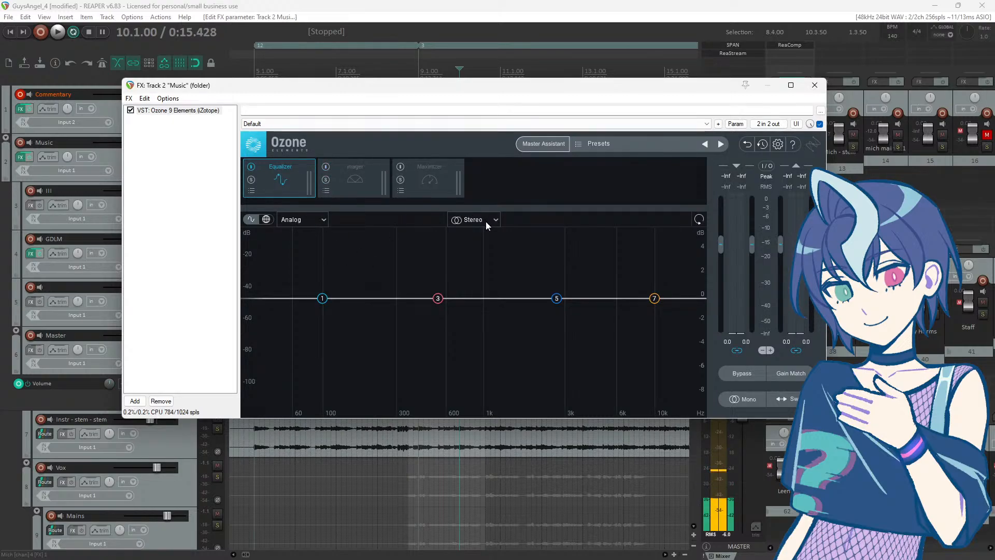
left_click_drag(209, 85, 224, 86)
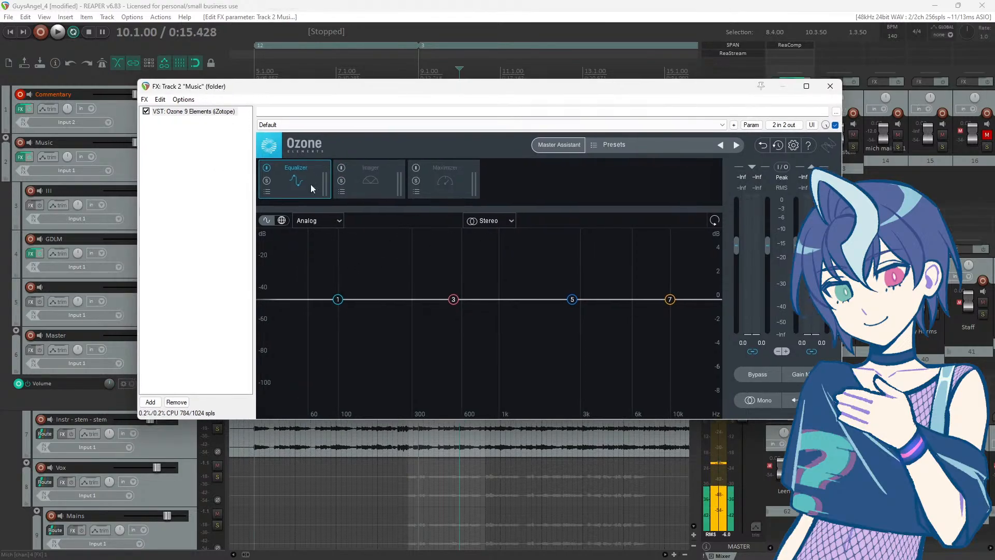
Step: Change the first Ozone equalizer band to a Brickwall highpass filter
left_click(338, 299)
left_click(366, 248)
mouse_move(361, 310)
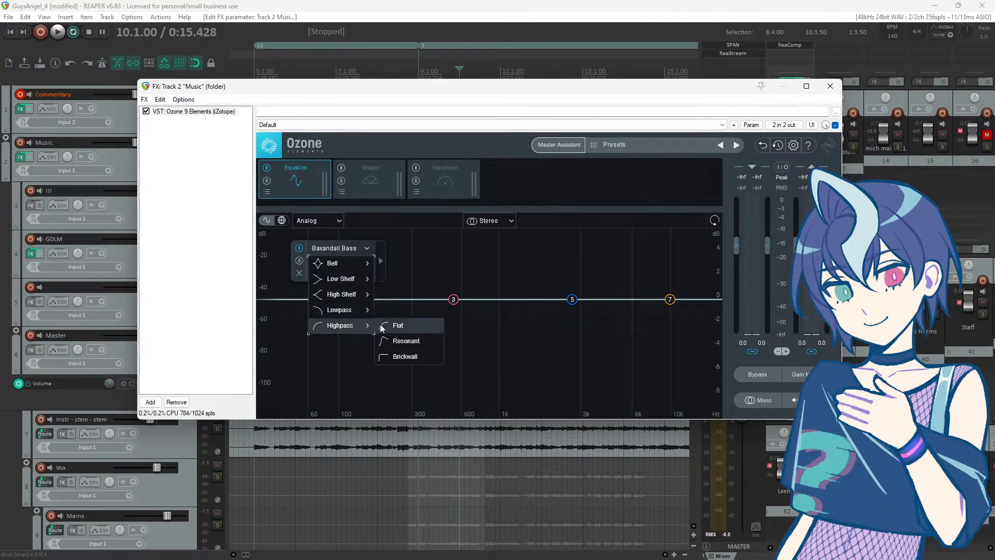
left_click(413, 357)
Step: Remove equalizer bands 3, 5 and 7 from Ozone
left_click(453, 300)
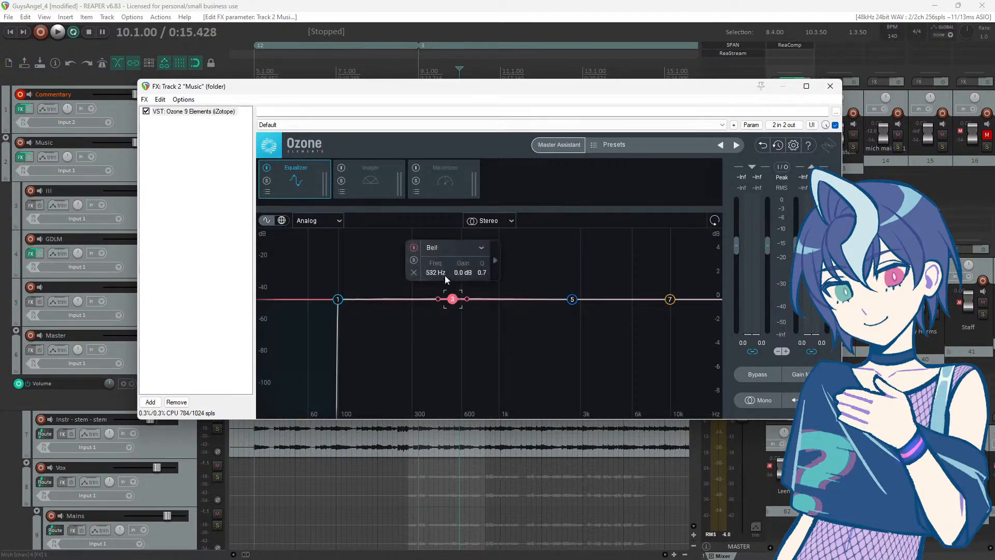
left_click(414, 272)
left_click(571, 299)
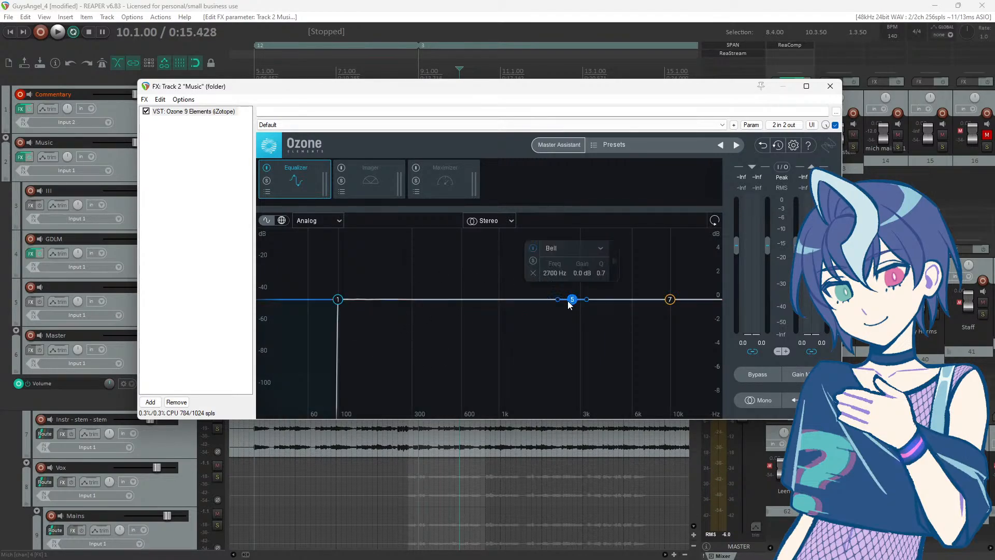
left_click(534, 272)
left_click(670, 300)
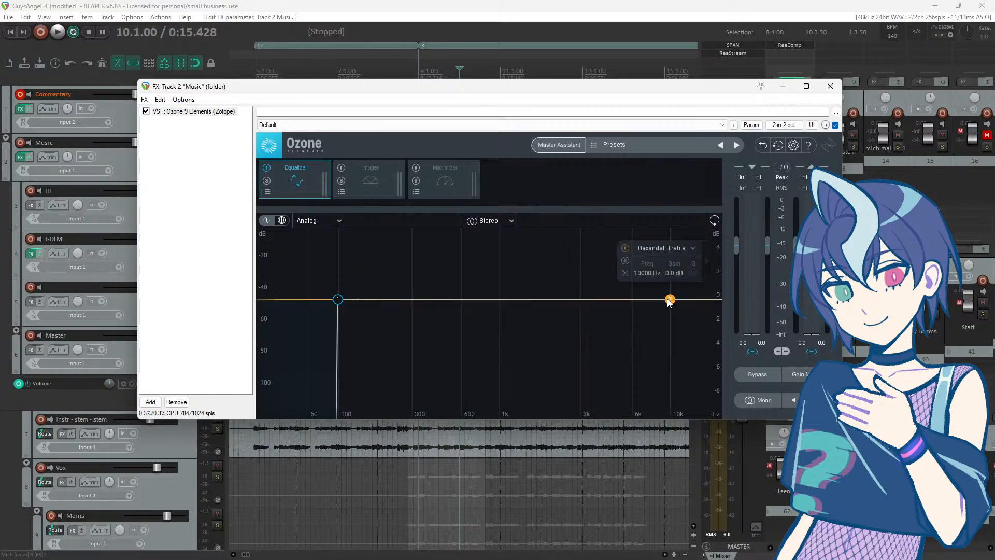
left_click(624, 273)
Step: Add a high-end equalizer band, make it a Brickwall lowpass, and lower its cutoff to about 244 Hz
double_click(708, 299)
left_click_drag(706, 304, 644, 301)
left_click(674, 247)
mouse_move(645, 327)
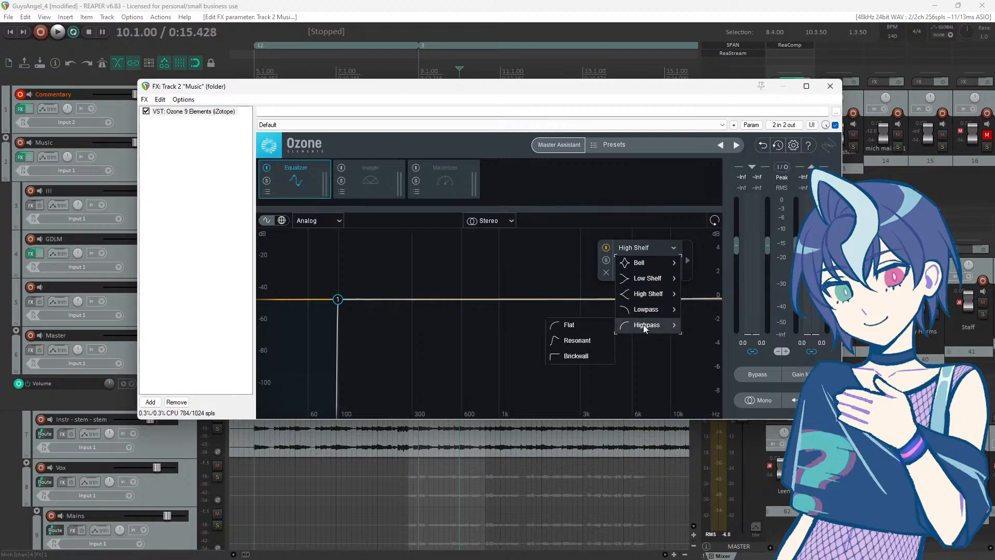
mouse_move(649, 309)
left_click(576, 340)
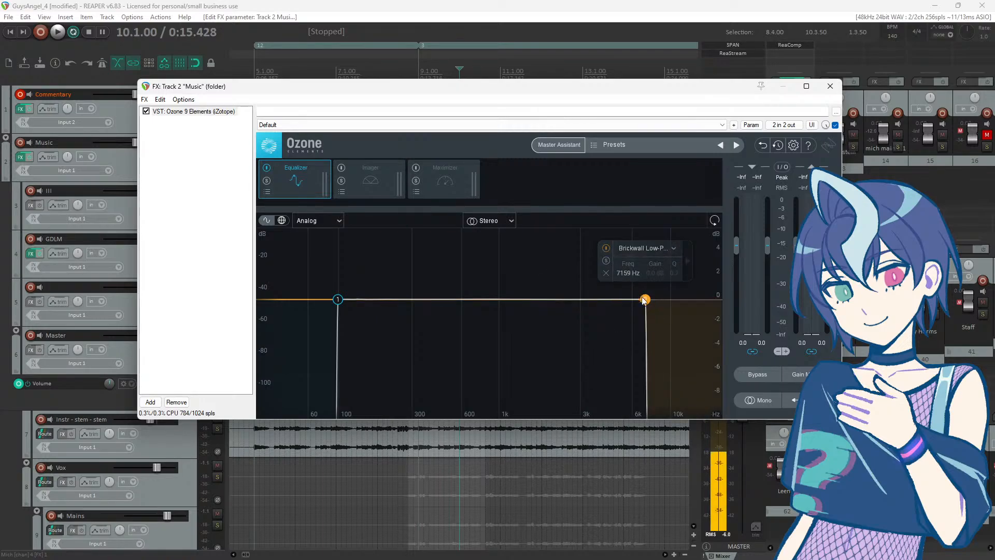
left_click_drag(644, 300, 397, 299)
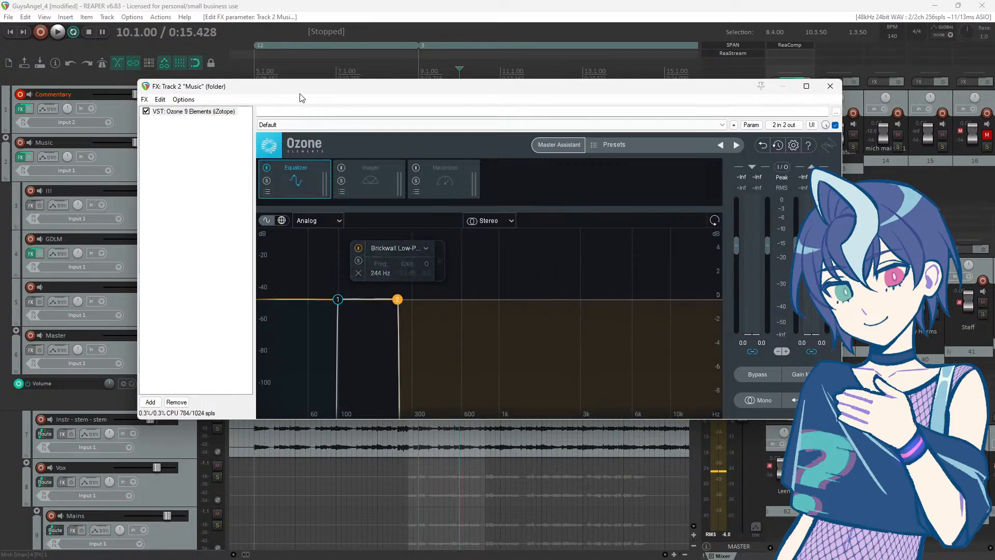
Step: Adjust the equalizer cutoffs to about 308 Hz for the Brickwall lowpass and about 130 Hz for the Brickwall highpass
left_click_drag(293, 80, 439, 217)
left_click_drag(458, 423, 431, 424)
left_click_drag(518, 426, 535, 426)
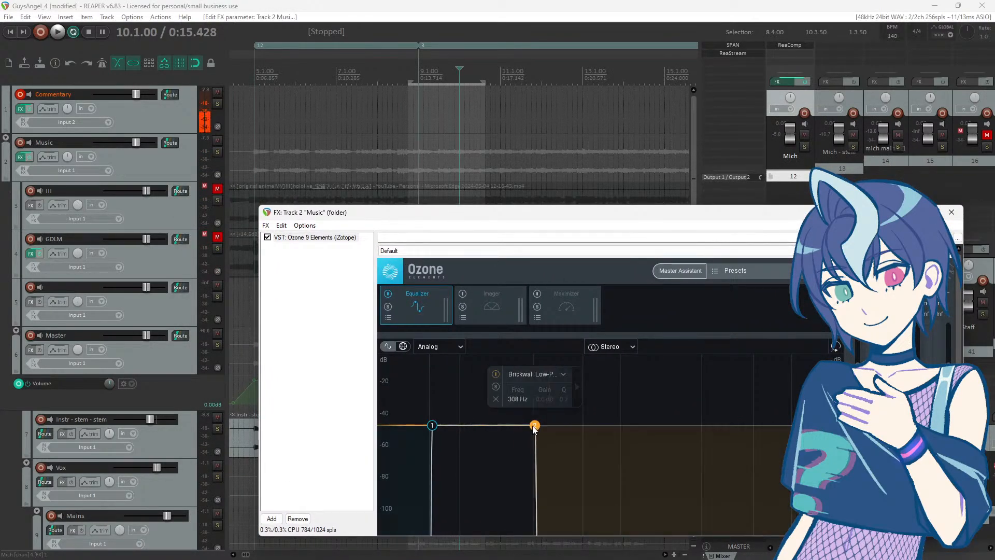
left_click_drag(433, 426, 474, 425)
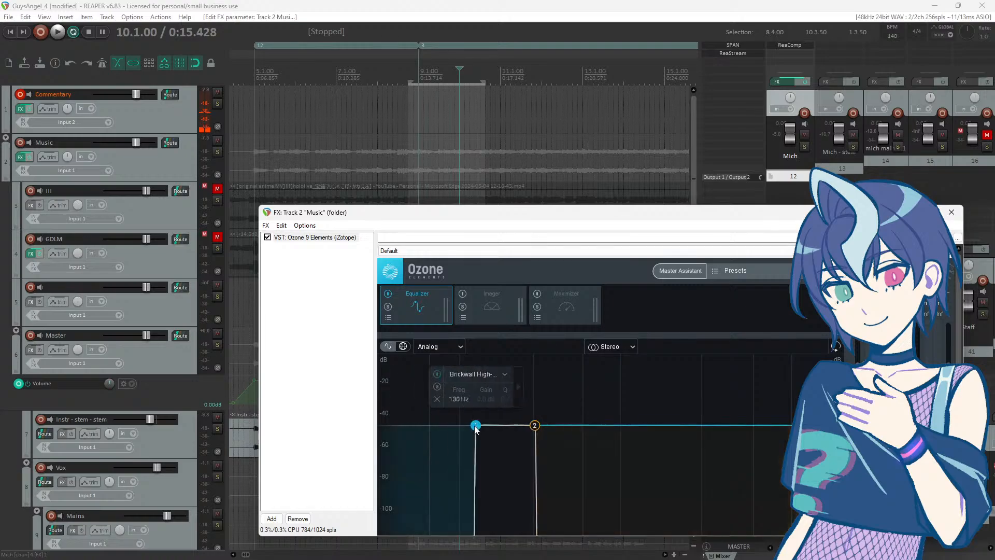
Step: Move the Ozone window clear of the track controls and play the looped section to hear the isolated frequency band
left_click_drag(386, 212, 636, 136)
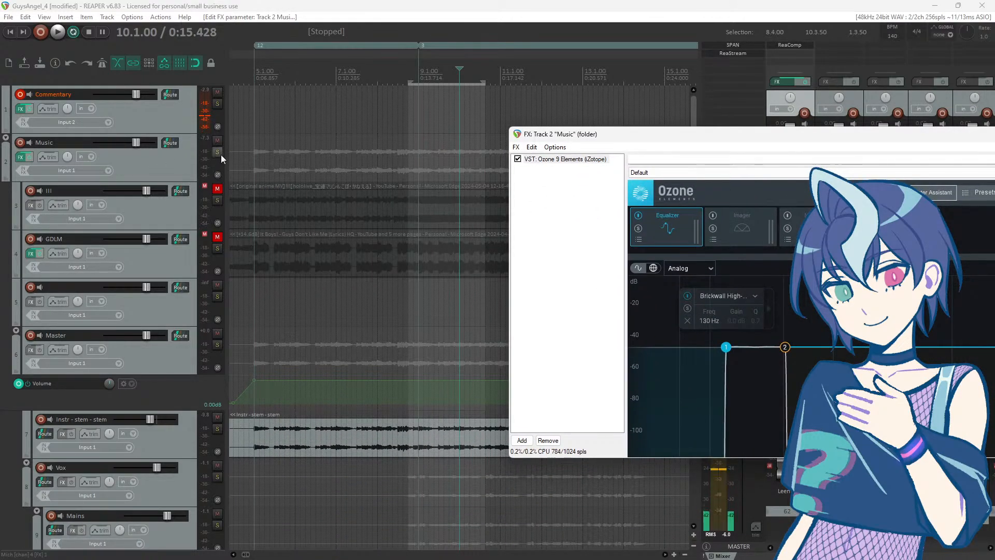
key("space")
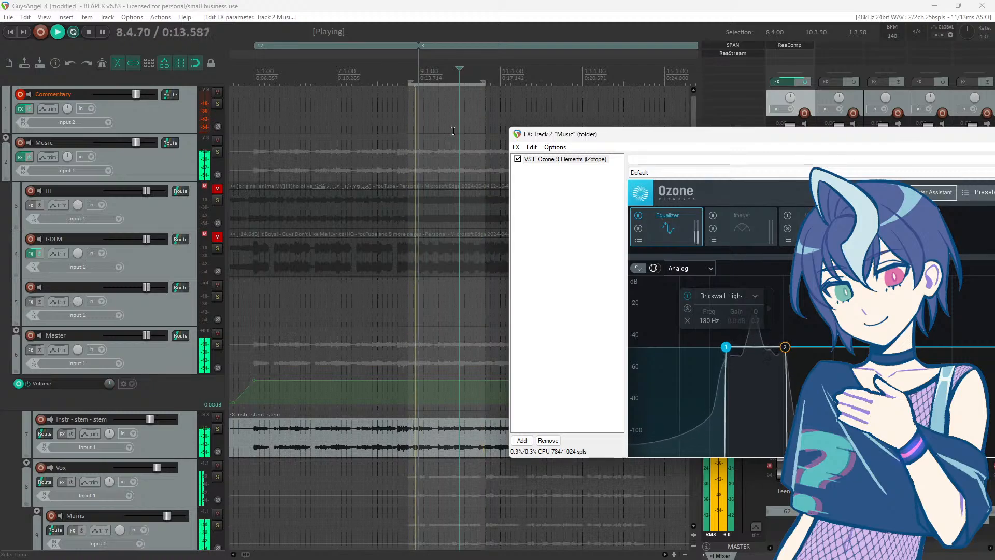
left_click_drag(651, 140, 531, 120)
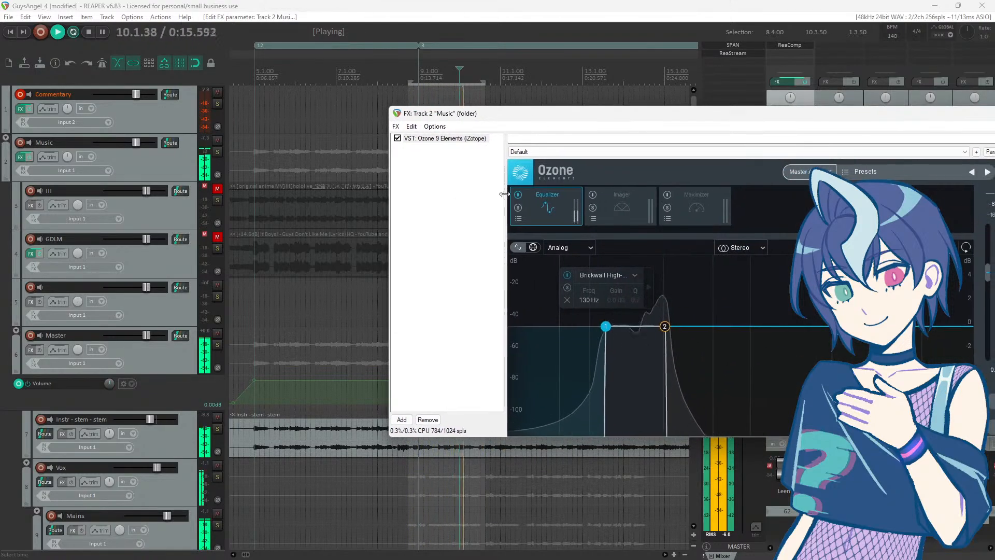
Step: Bypass and re-enable Ozone's equalizer during playback, and shift the isolated band upward by raising the lowpass and setting the Brickwall highpass to 713 Hz
left_click(518, 195)
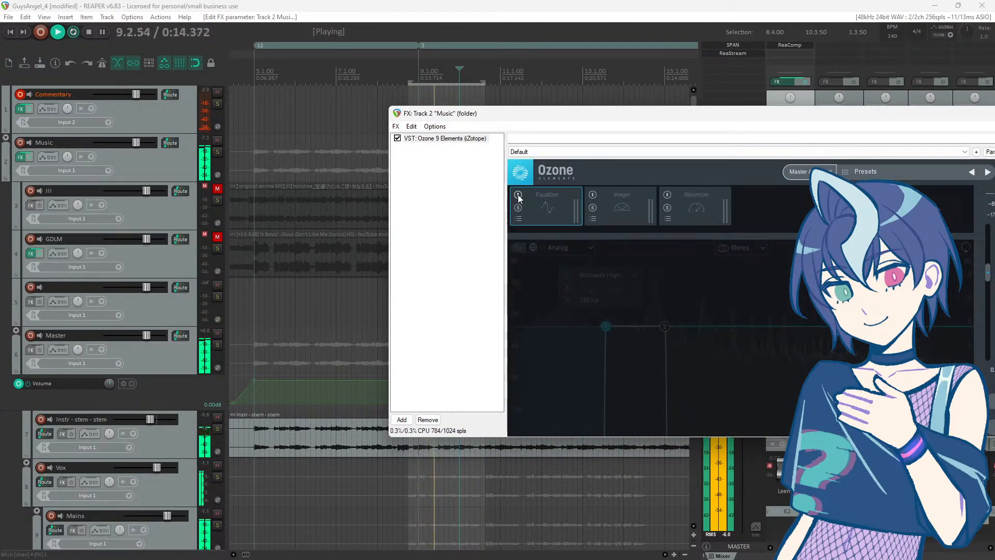
left_click(519, 196)
left_click_drag(669, 328, 765, 326)
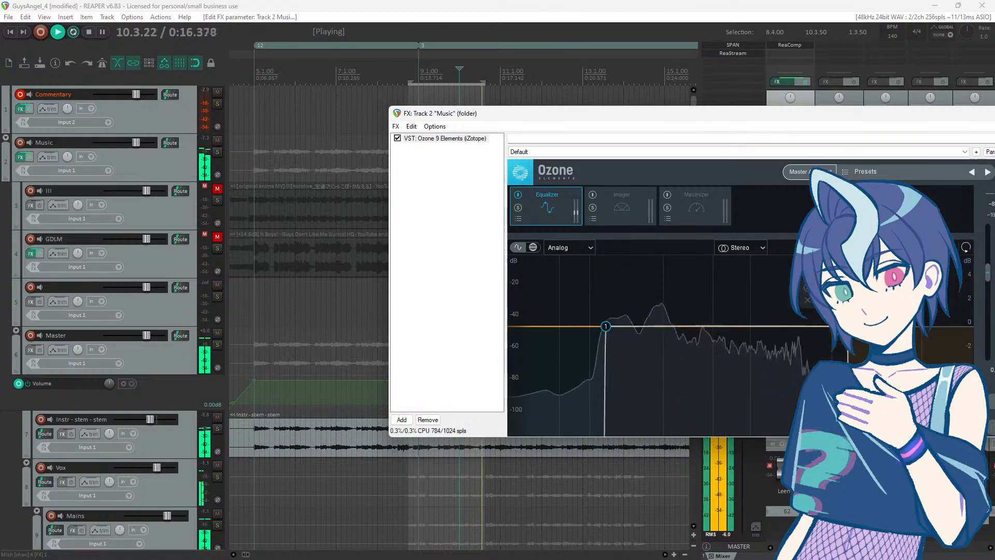
left_click_drag(606, 326, 731, 321)
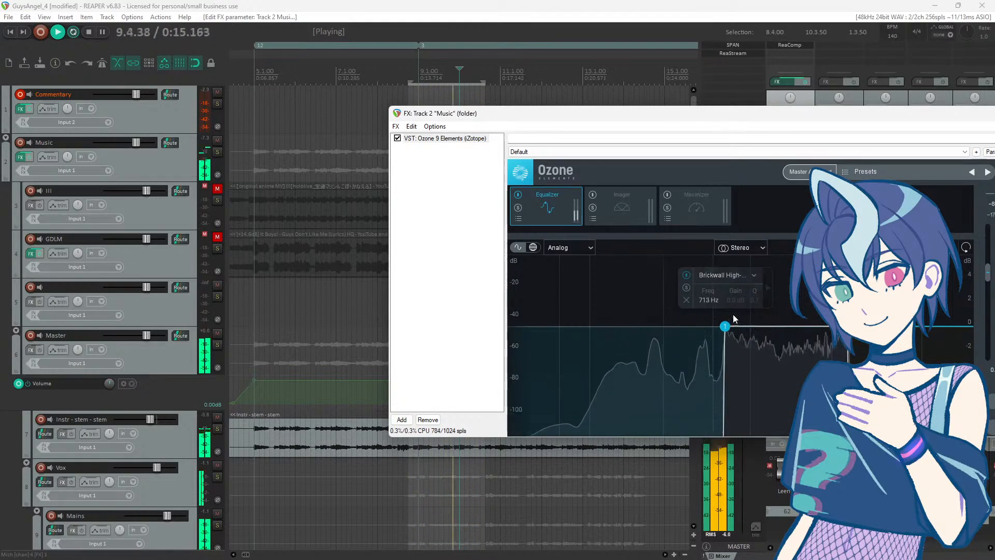
Step: Reposition the Ozone window so the whole equalizer is in view, and deselect the highpass band
left_click_drag(694, 114, 492, 82)
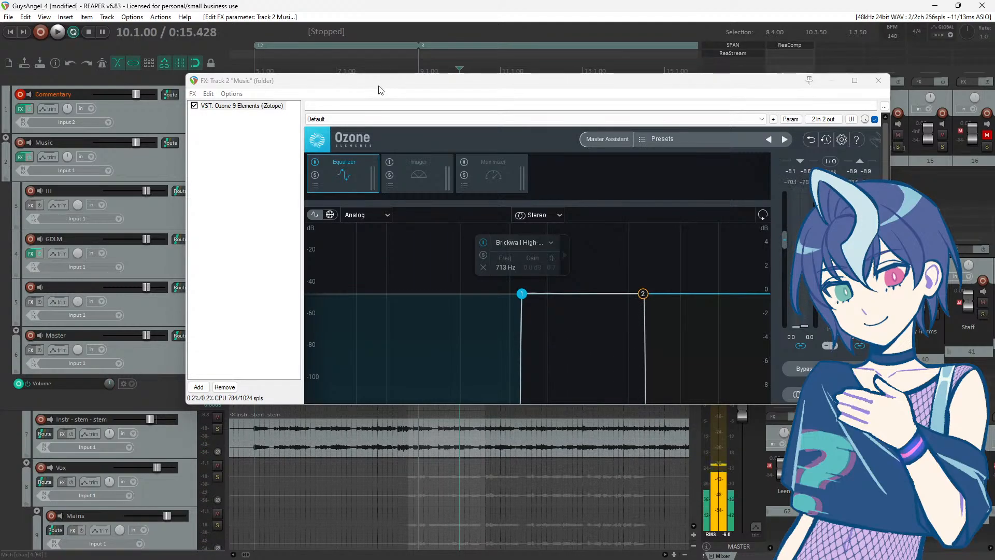
left_click_drag(378, 85, 370, 121)
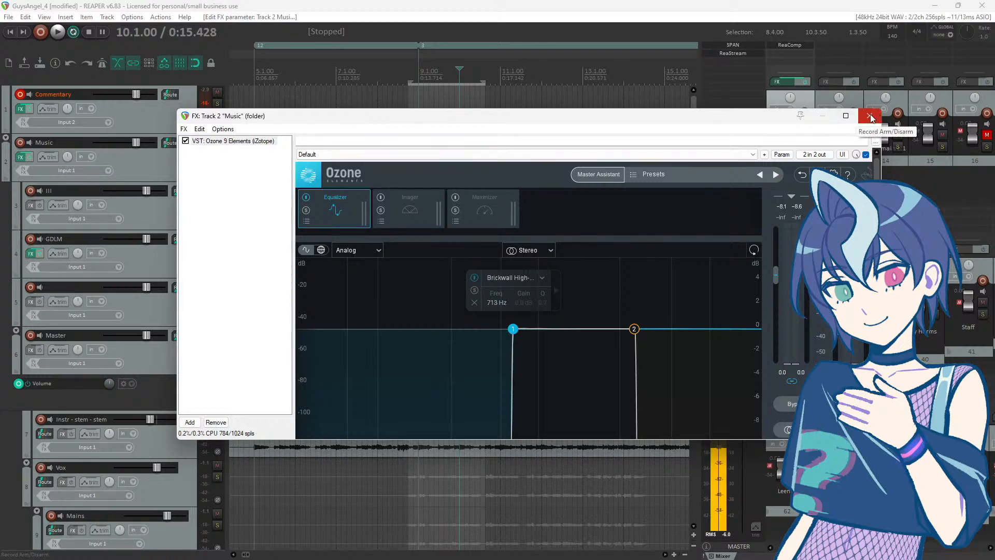
left_click_drag(649, 127, 643, 113)
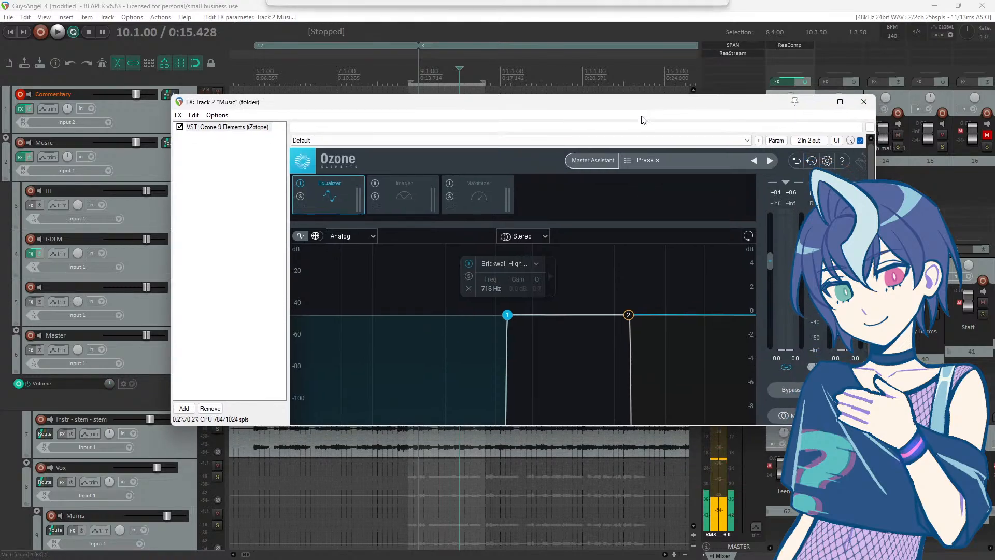
double_click(514, 315)
left_click(477, 288)
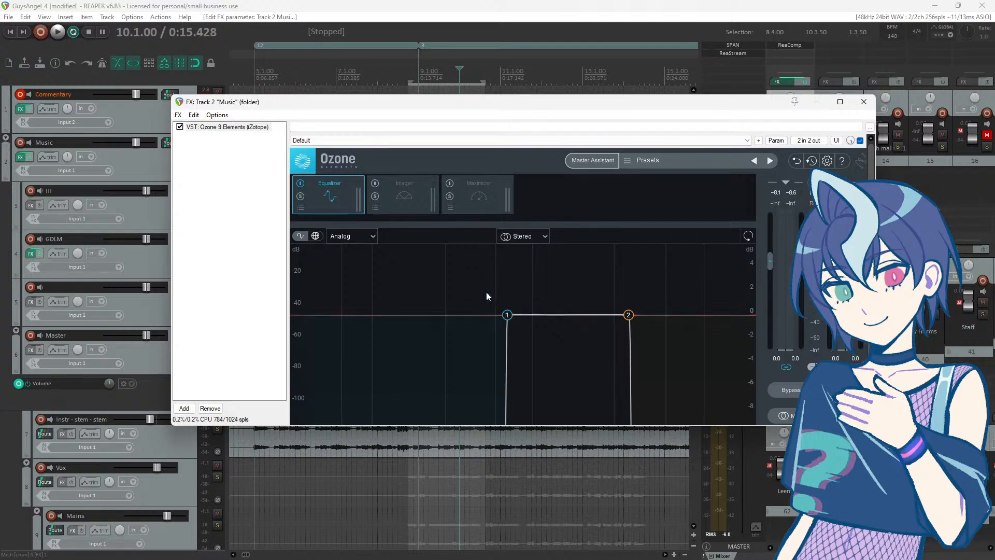
Step: Isolate the low end with the Brickwall highpass at 20 Hz and the Brickwall lowpass at 116 Hz, and play the loop briefly
left_click_drag(507, 316, 218, 340)
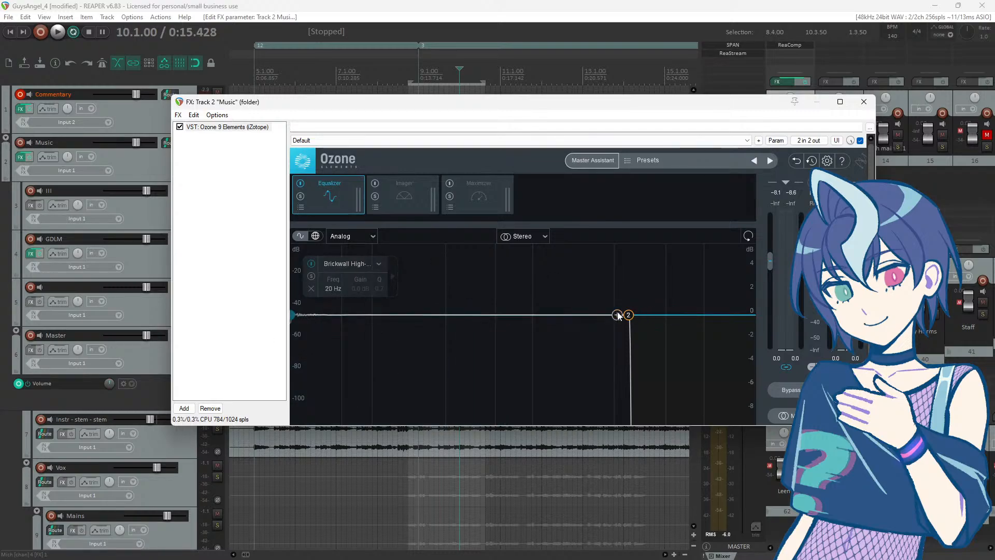
left_click_drag(628, 315, 337, 316)
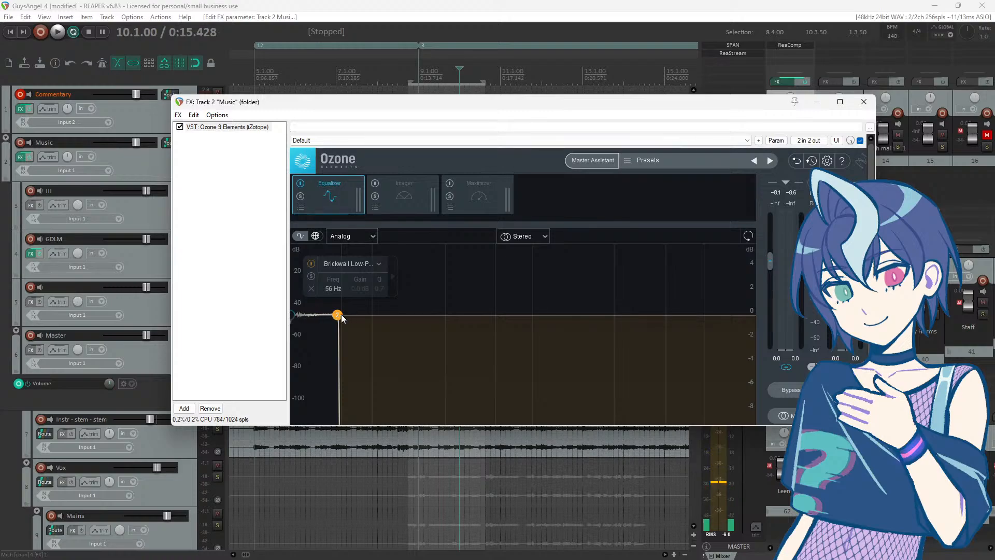
left_click_drag(338, 315, 755, 314)
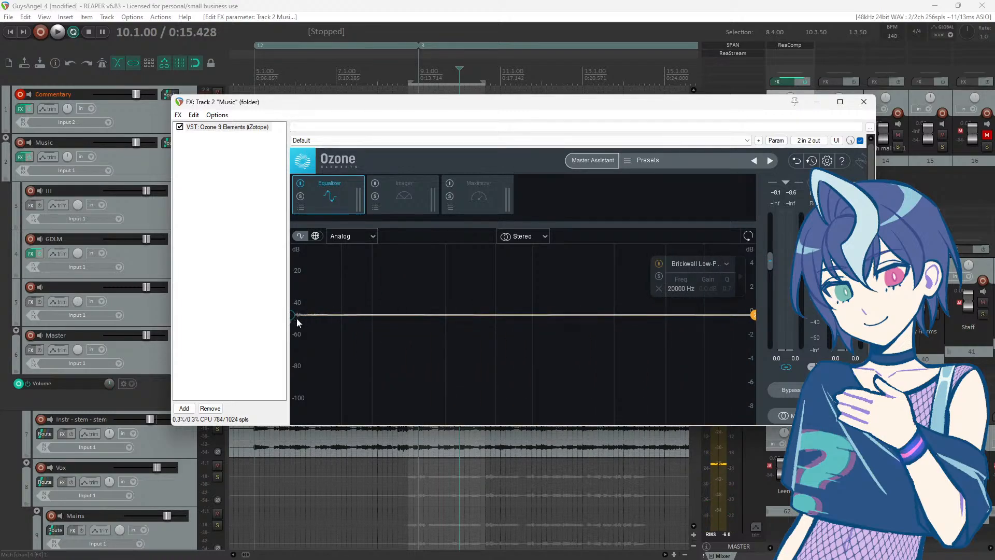
left_click_drag(293, 315, 236, 328)
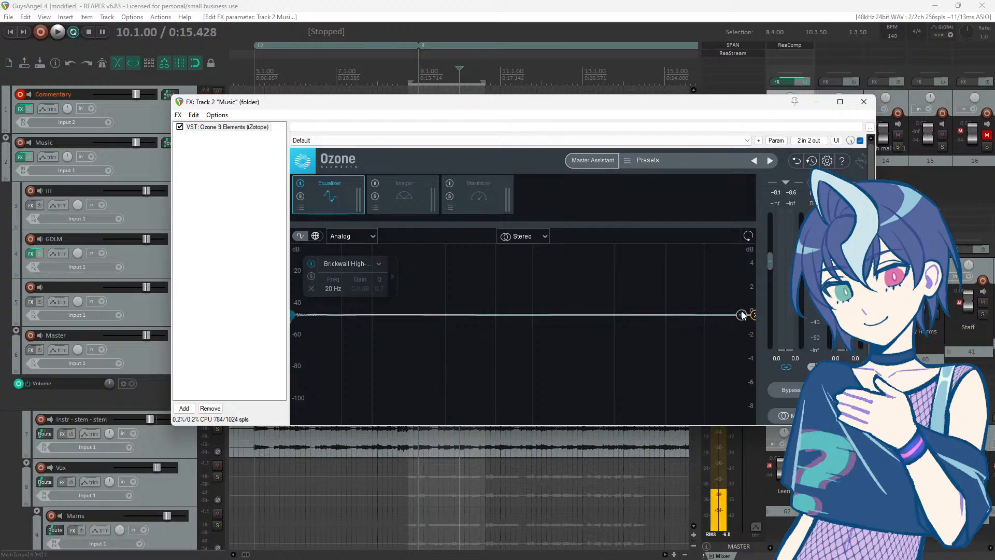
left_click_drag(753, 315, 381, 326)
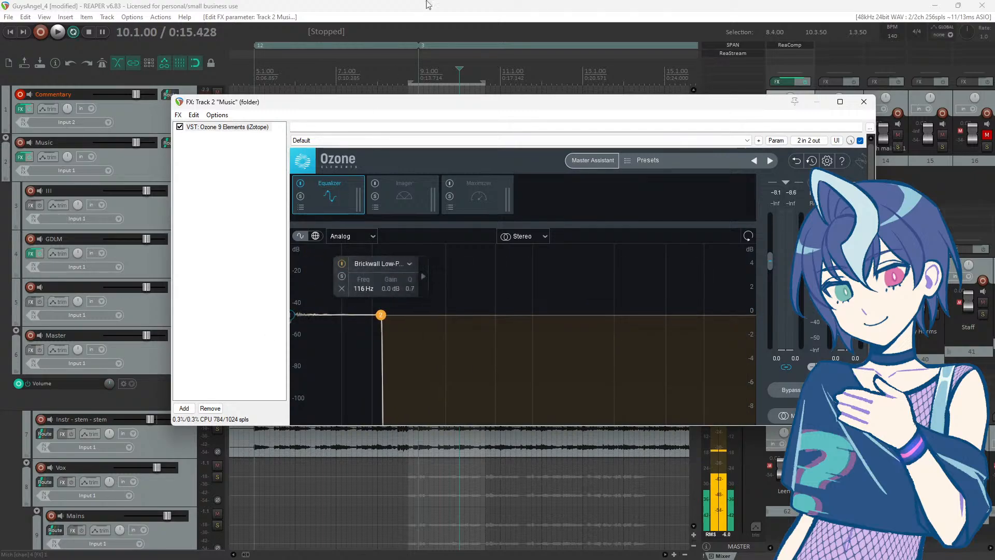
key("space")
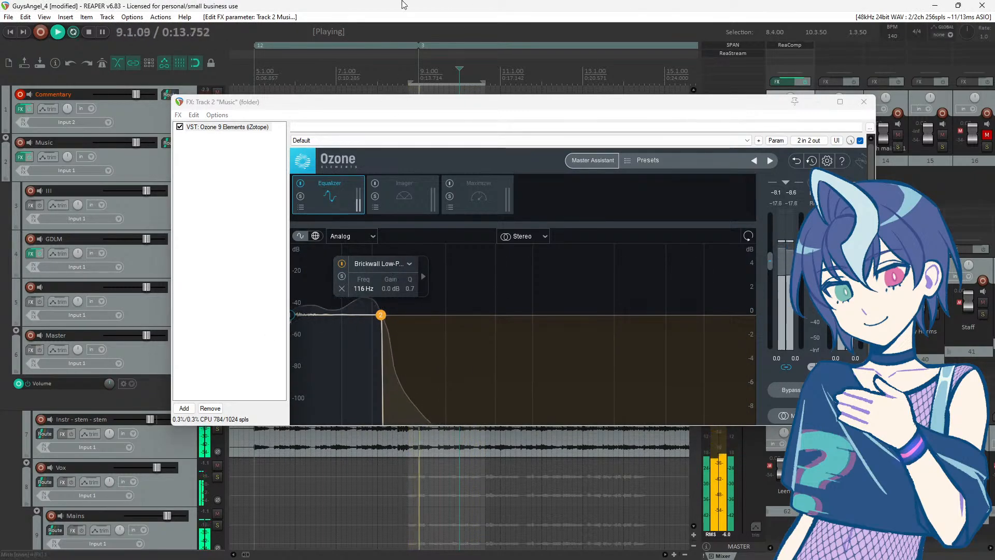
key("space")
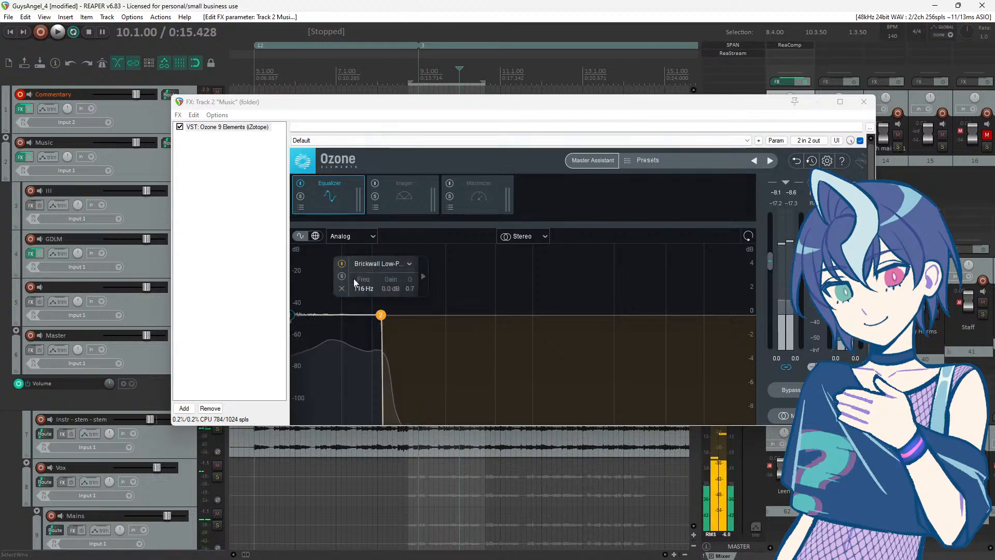
Step: Isolate the mids with the Brickwall highpass at 329 Hz and the Brickwall lowpass at 2238 Hz, and play the loop briefly
left_click_drag(380, 315, 754, 315)
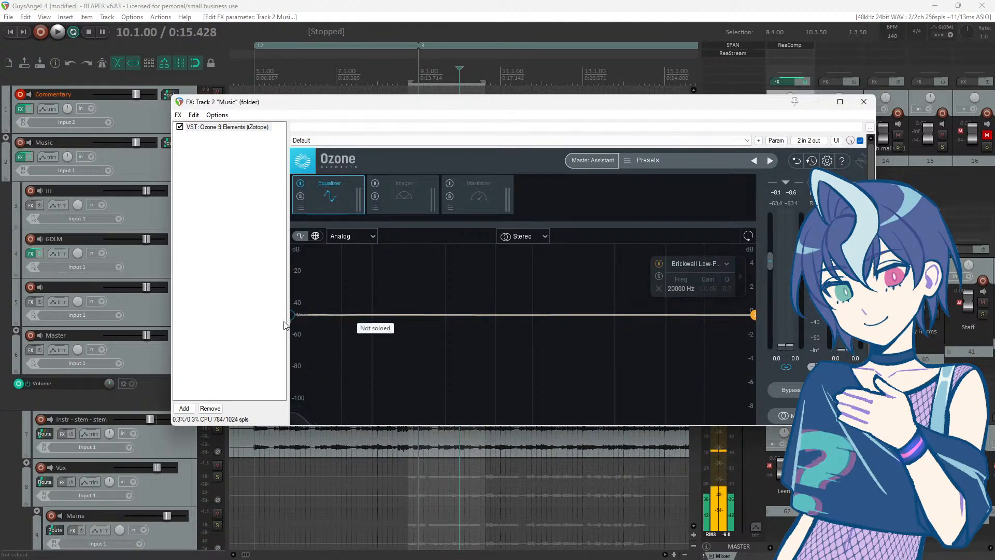
left_click_drag(294, 315, 452, 316)
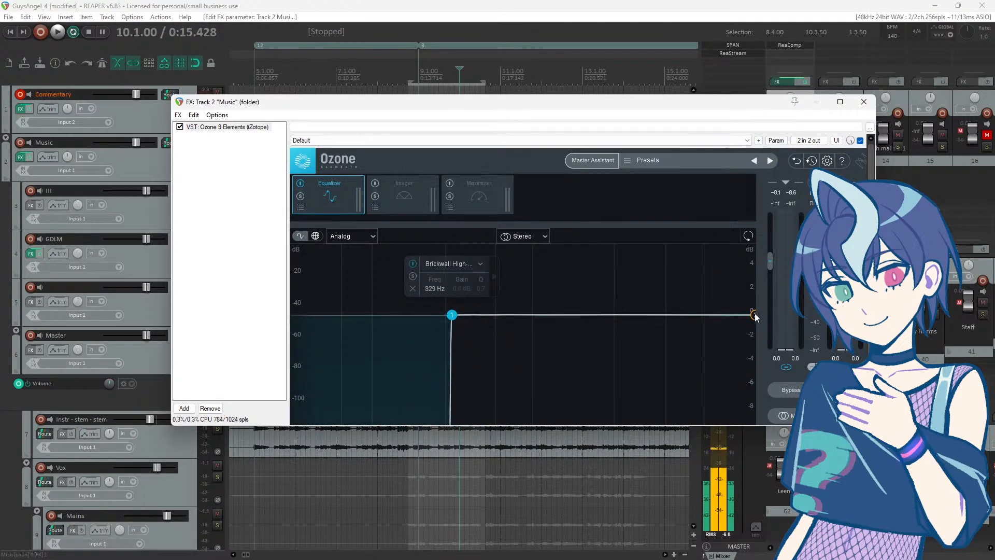
left_click_drag(754, 315, 591, 323)
key("space")
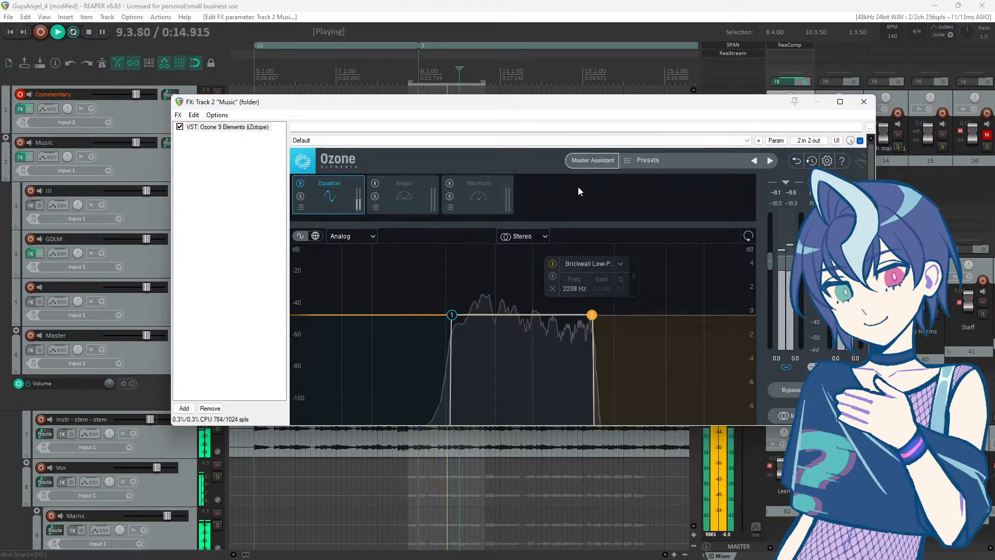
key("space")
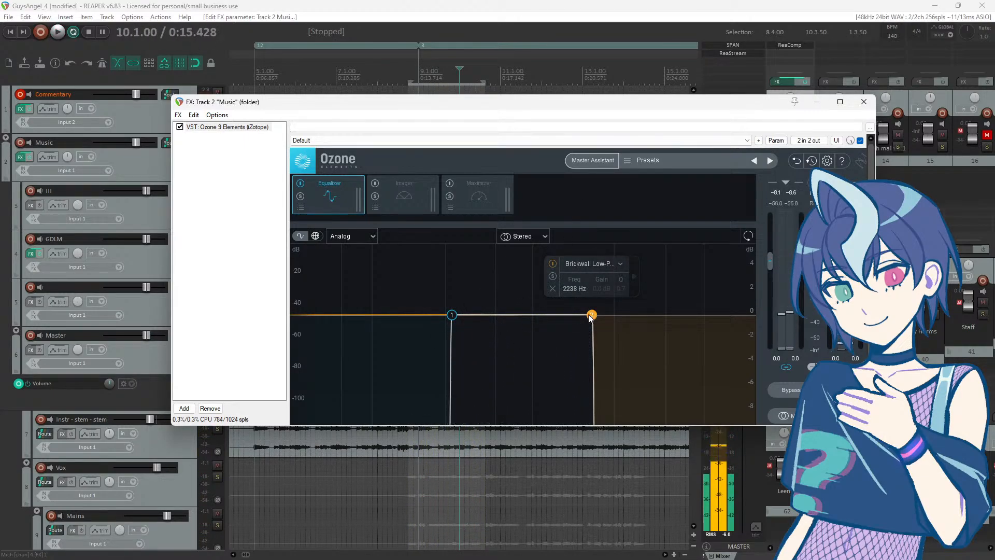
Step: Isolate the highs with the Brickwall lowpass fully open and the Brickwall highpass at 4438 Hz, and play the loop briefly
left_click_drag(592, 314, 755, 315)
left_click_drag(454, 314, 642, 318)
key("space")
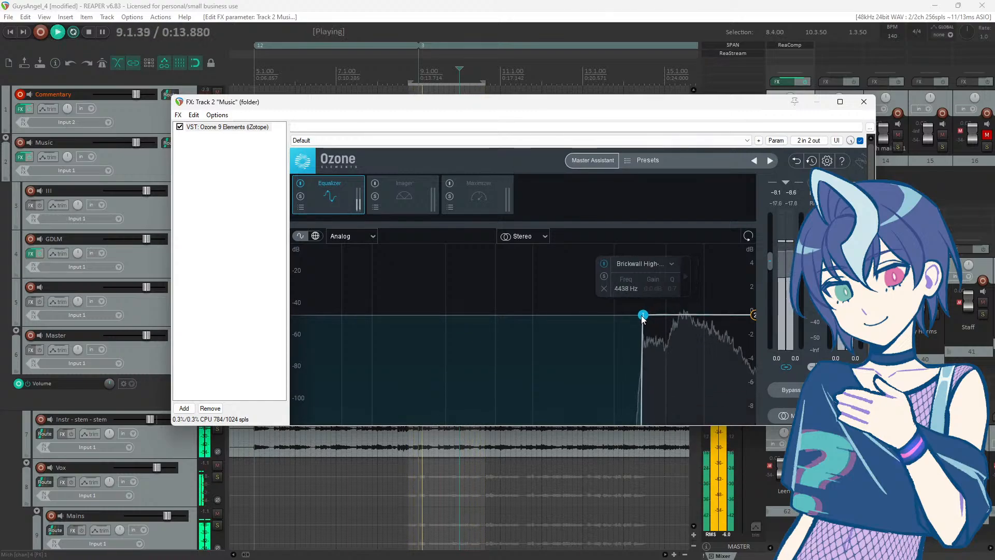
left_click(555, 4)
key("space")
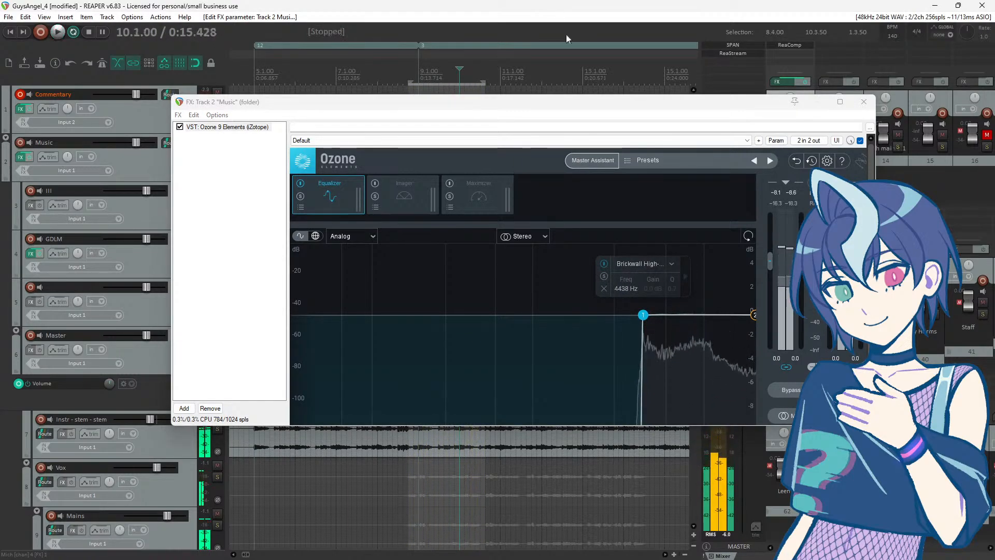
Step: Reset the Brickwall highpass to 20 Hz and move the Ozone window out of the arrangement view
left_click_drag(571, 102, 517, 83)
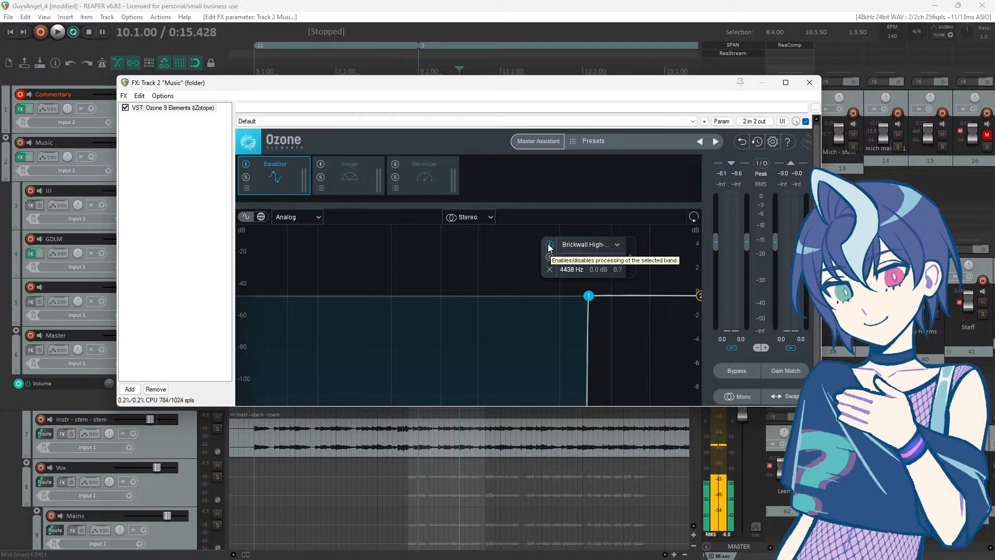
left_click_drag(162, 85, 204, 156)
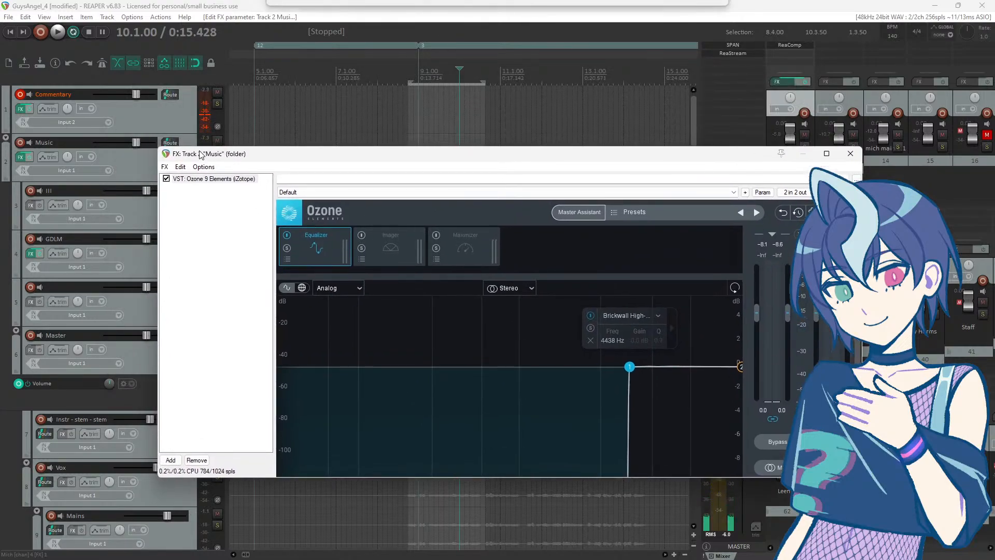
left_click_drag(627, 367, 240, 382)
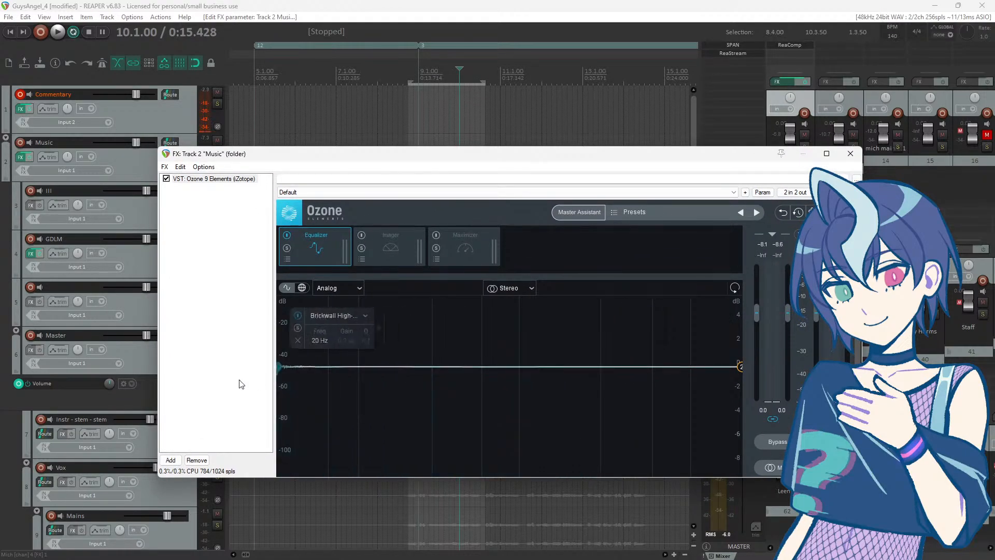
left_click(741, 368)
left_click_drag(473, 161, 0, 178)
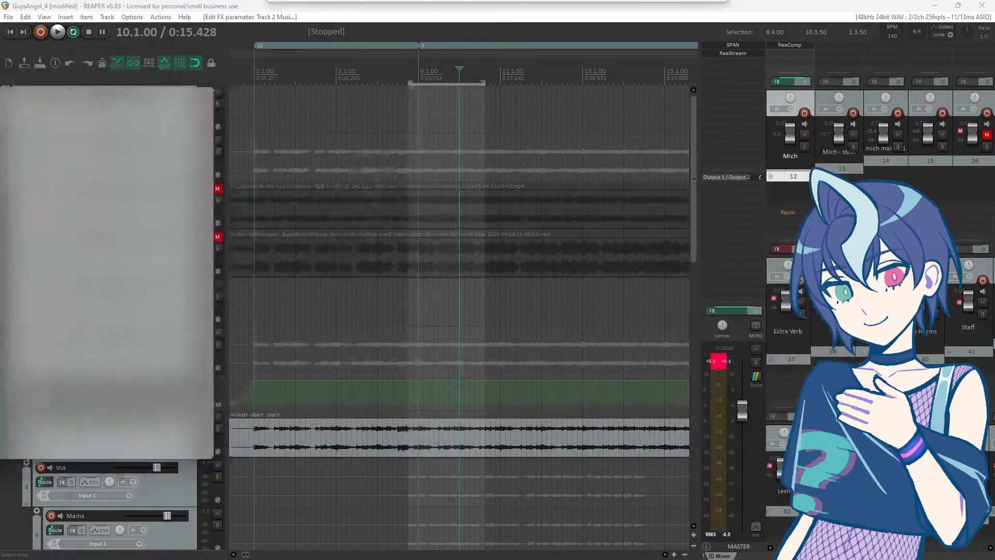
Step: Add ReaEQ to the Mich folder's effects chain, finding it with the filter "eq"
scroll(147, 274, "down", 7)
scroll(156, 265, "down", 5)
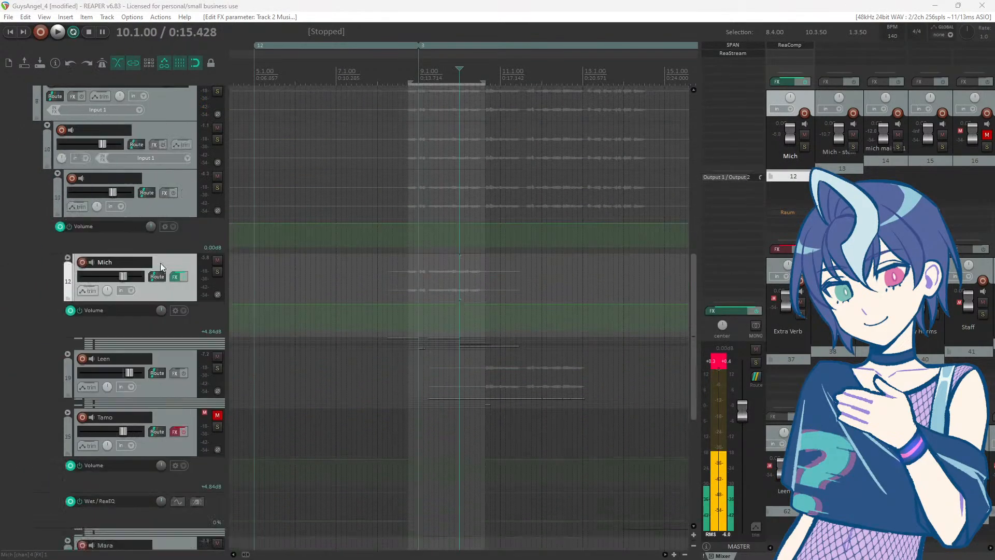
scroll(181, 268, "up", 4)
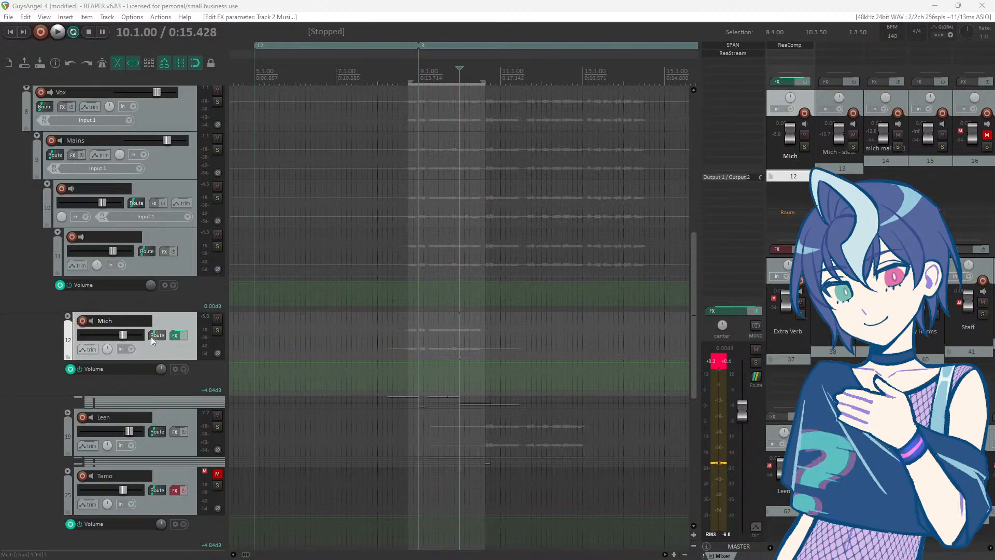
left_click(175, 336)
left_click_drag(398, 185, 423, 154)
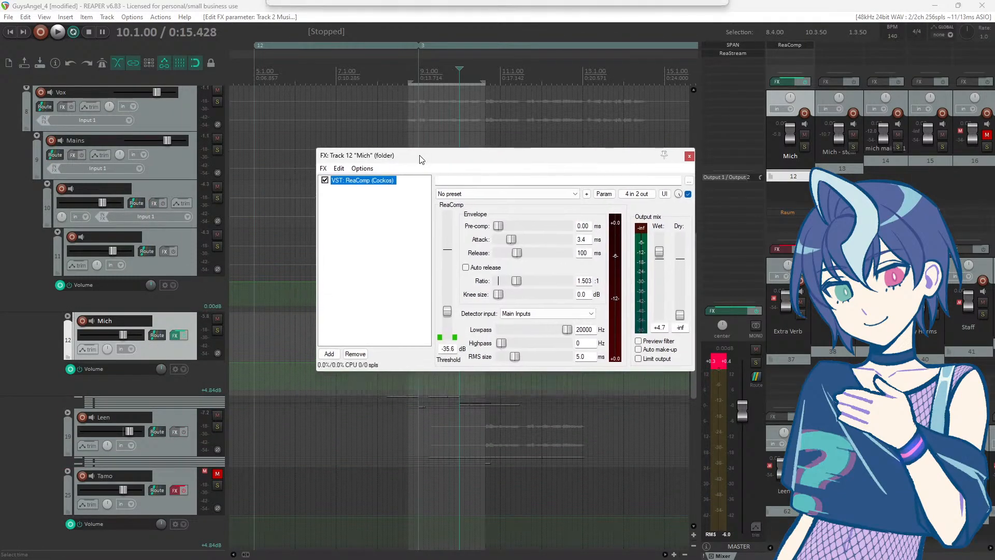
left_click(329, 352)
type("eq")
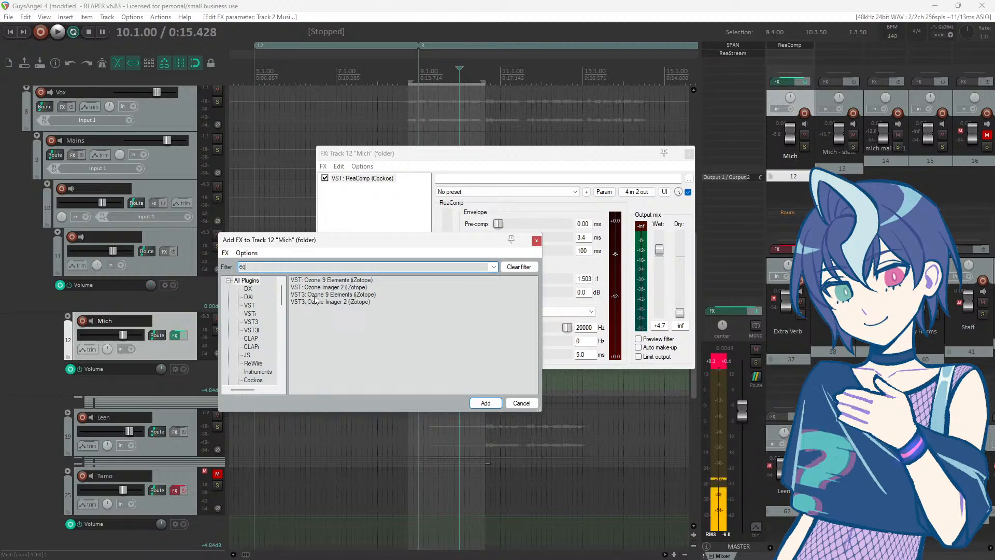
double_click(317, 294)
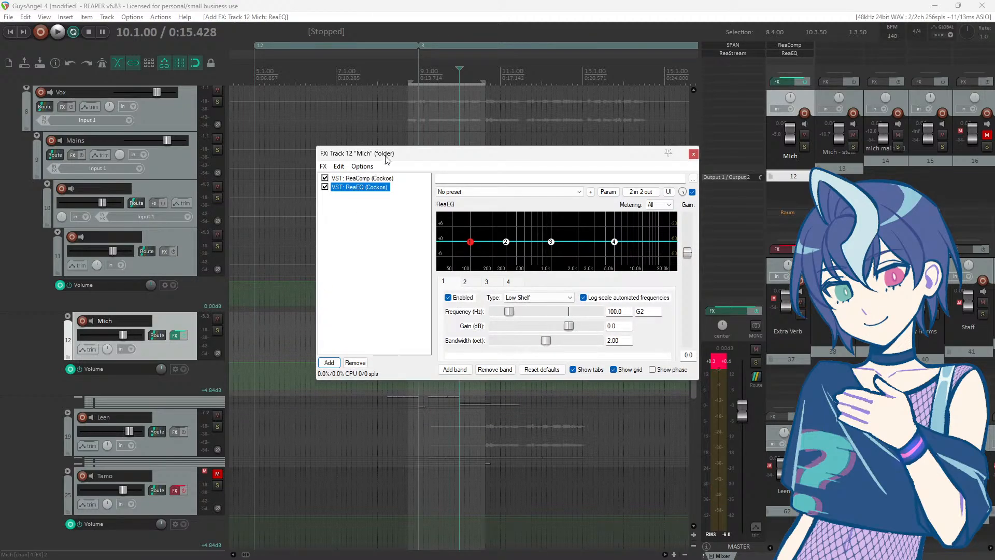
Step: Cut ReaEQ's band 1 Low Shelf to -120 dB at about 101.8 Hz, and place ReaEQ ahead of ReaComp in the chain
left_click_drag(385, 158, 363, 181)
left_click_drag(448, 263, 447, 383)
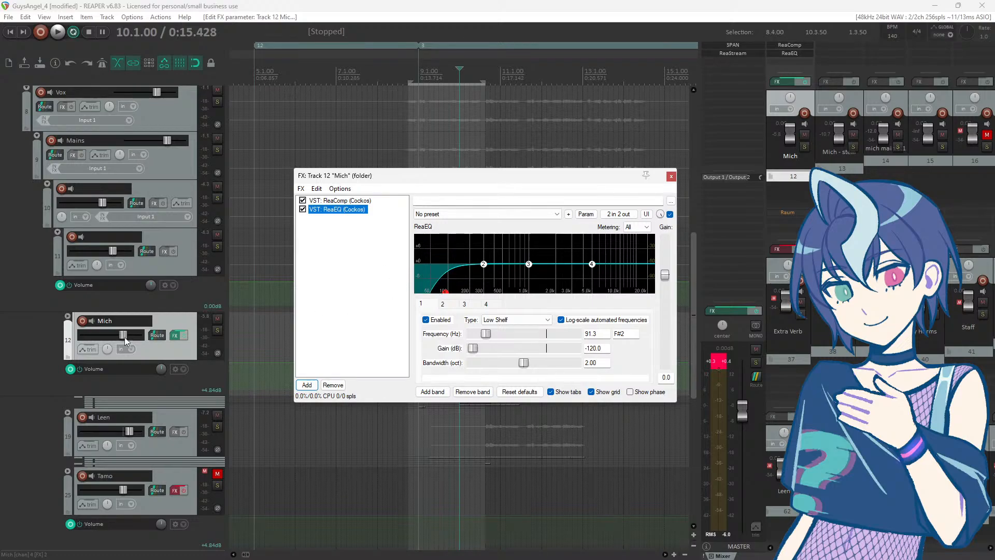
scroll(155, 327, "down", 1)
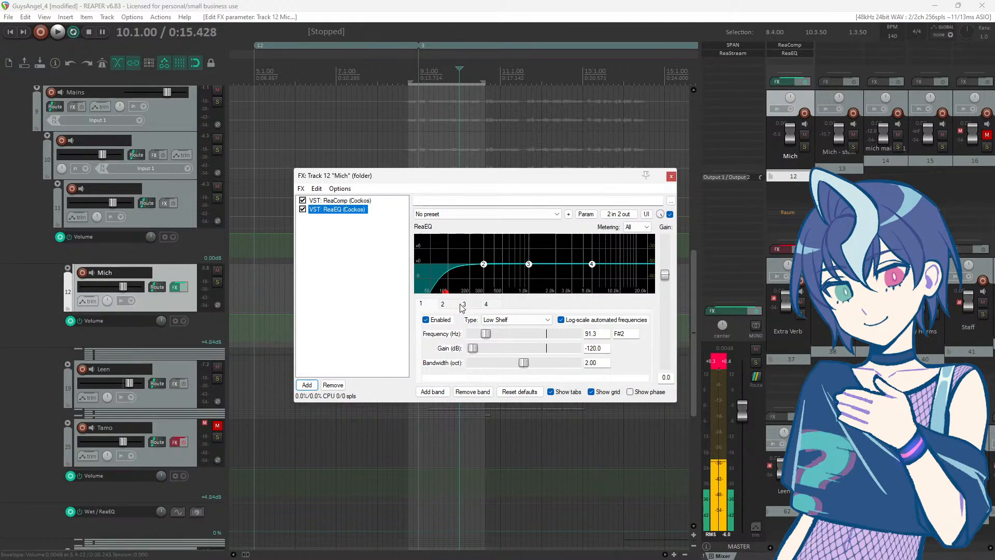
left_click_drag(442, 291, 444, 290)
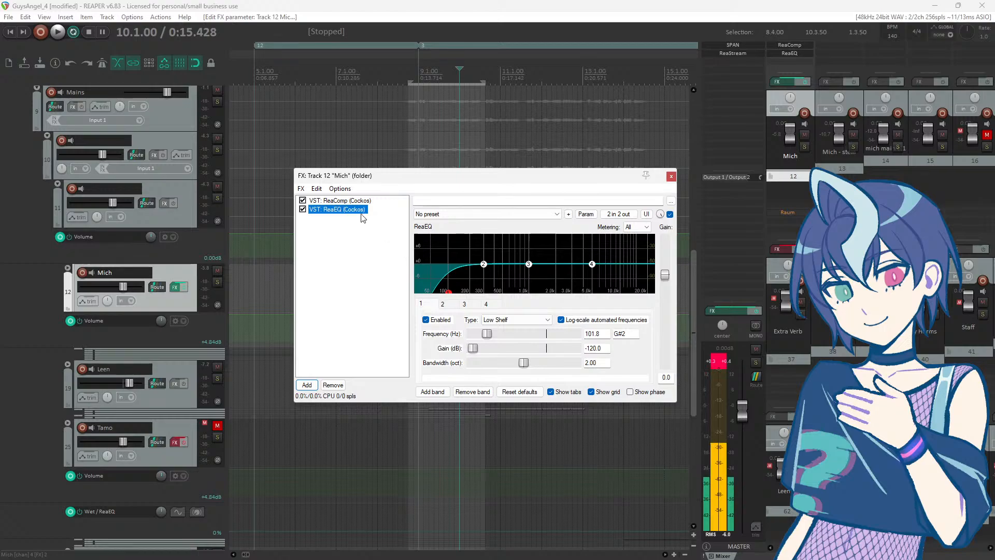
left_click_drag(338, 195, 338, 201)
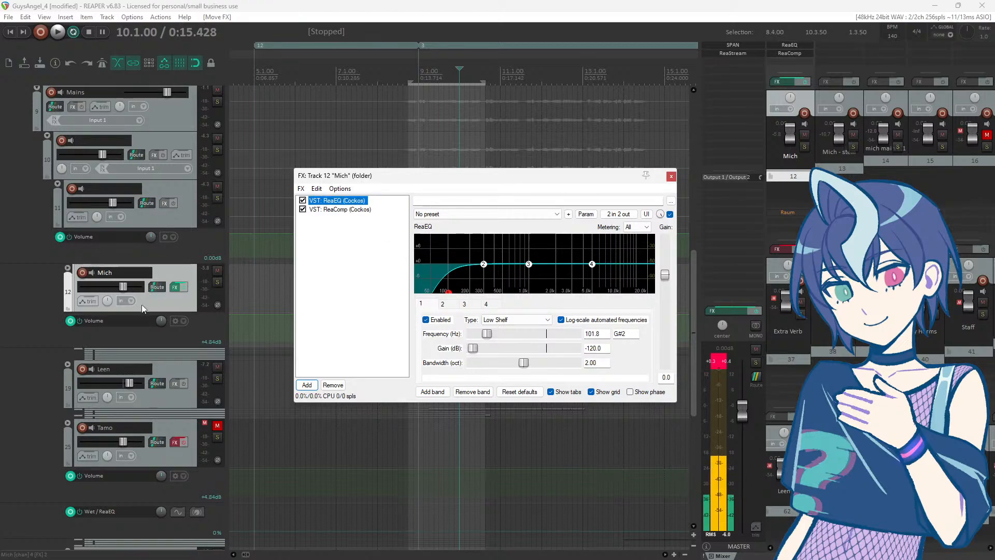
Step: Expand the Mich folder to review its child tracks and their effects, and collapse it again
left_click(68, 270)
scroll(69, 274, "down", 6)
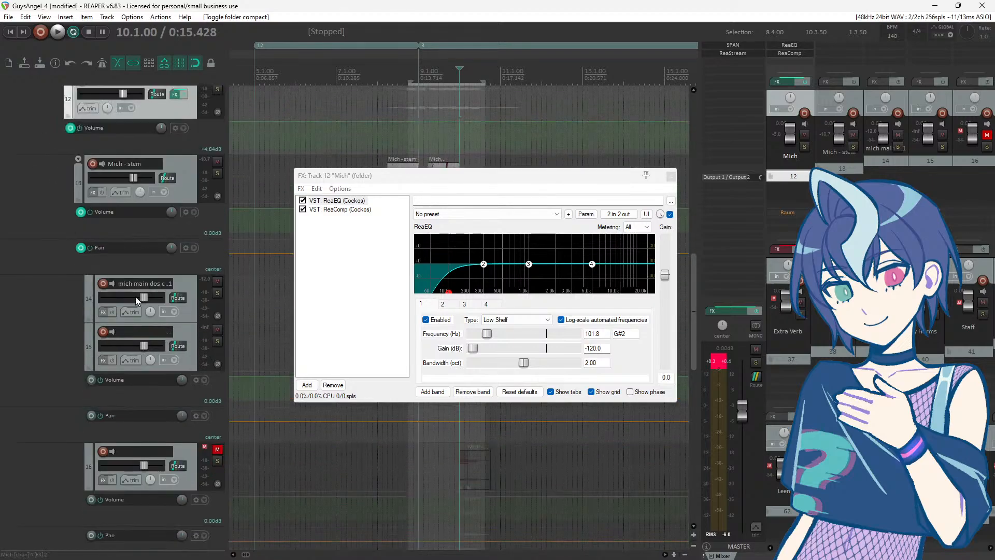
scroll(134, 300, "down", 3)
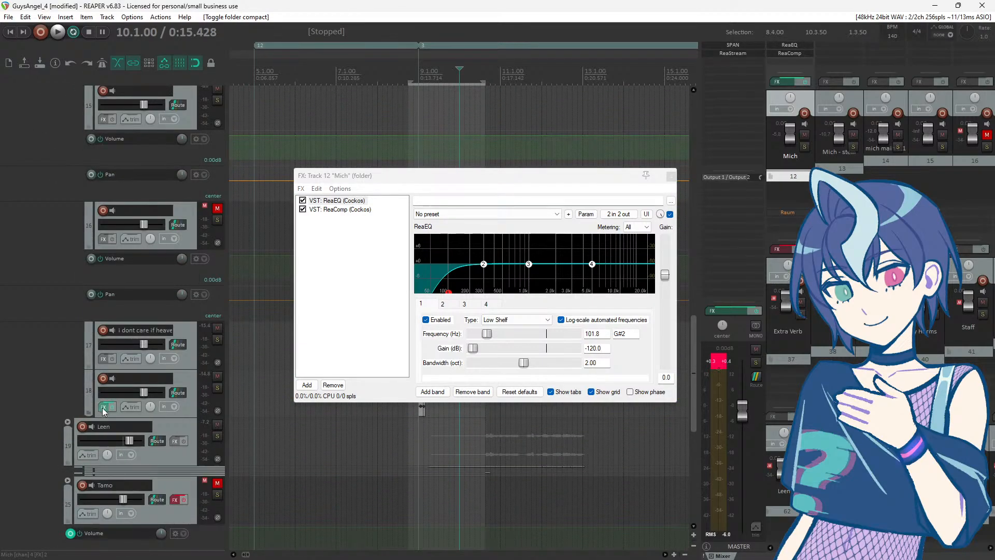
scroll(88, 293, "up", 9)
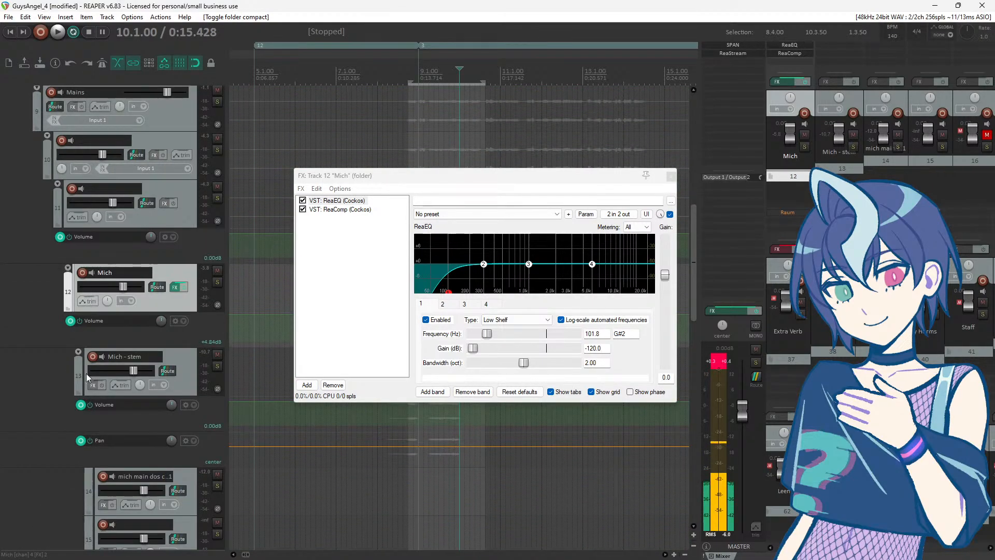
left_click(68, 269)
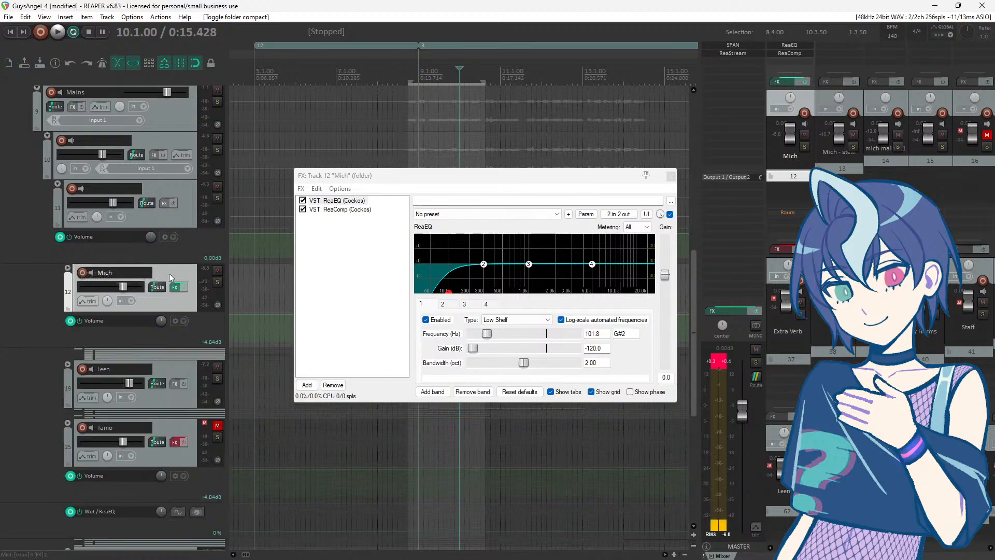
Step: Check ReaComp in the Mich chain, return to ReaEQ, and raise its band 1 Low Shelf frequency to 109.4 Hz
left_click_drag(434, 182, 404, 180)
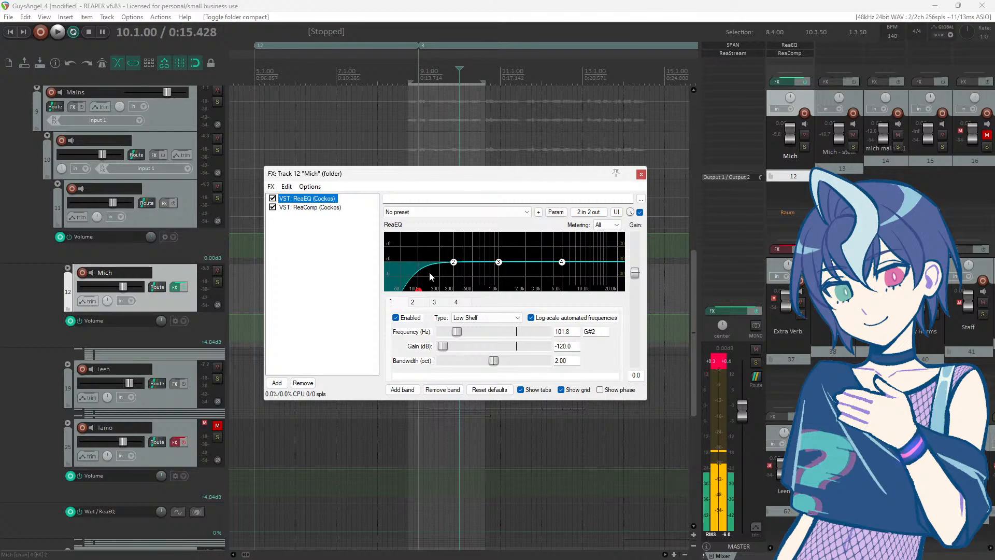
left_click(306, 207)
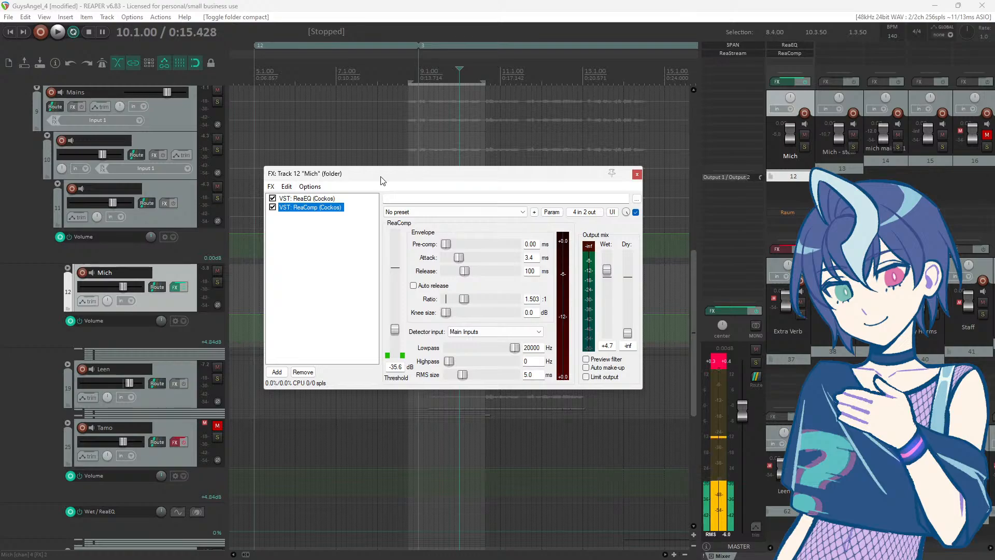
left_click(306, 200)
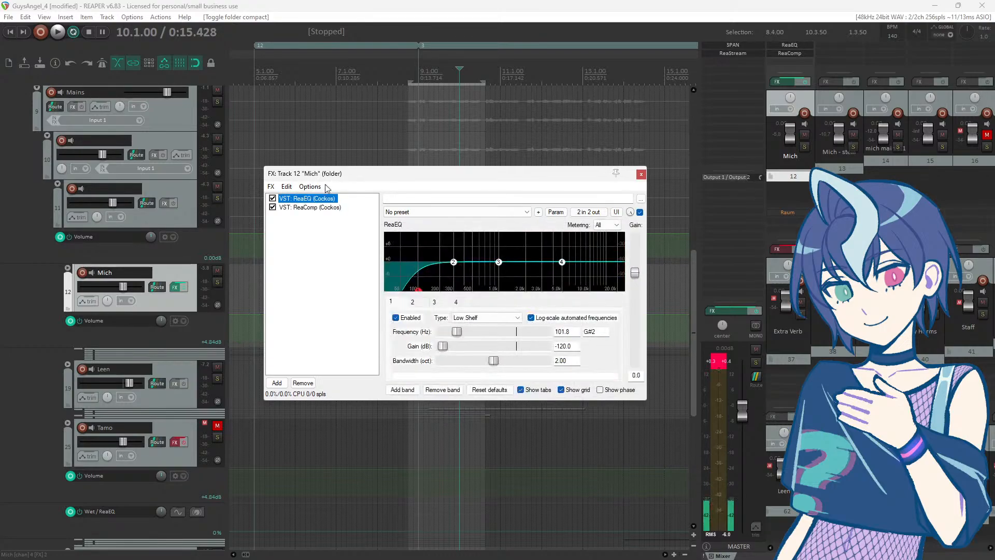
mouse_move(419, 292)
left_click_drag(418, 292, 421, 292)
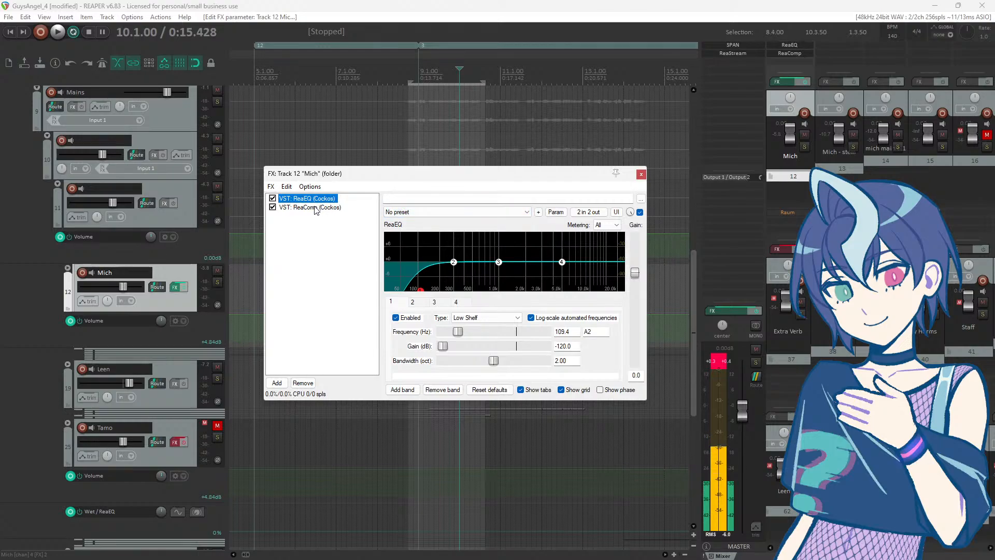
Step: Add a second ReaEQ after ReaComp in the Mich folder's effects chain and display it
left_click(276, 383)
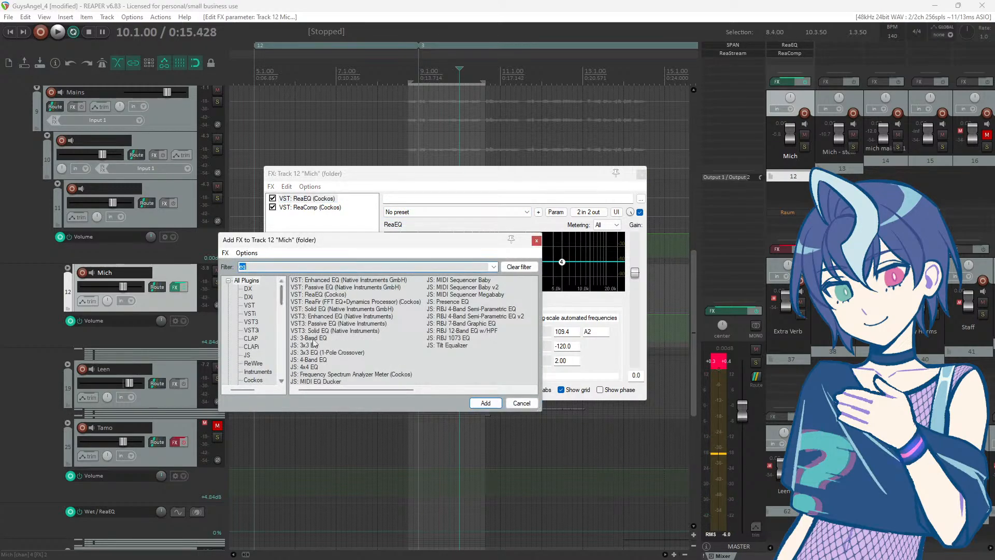
double_click(330, 294)
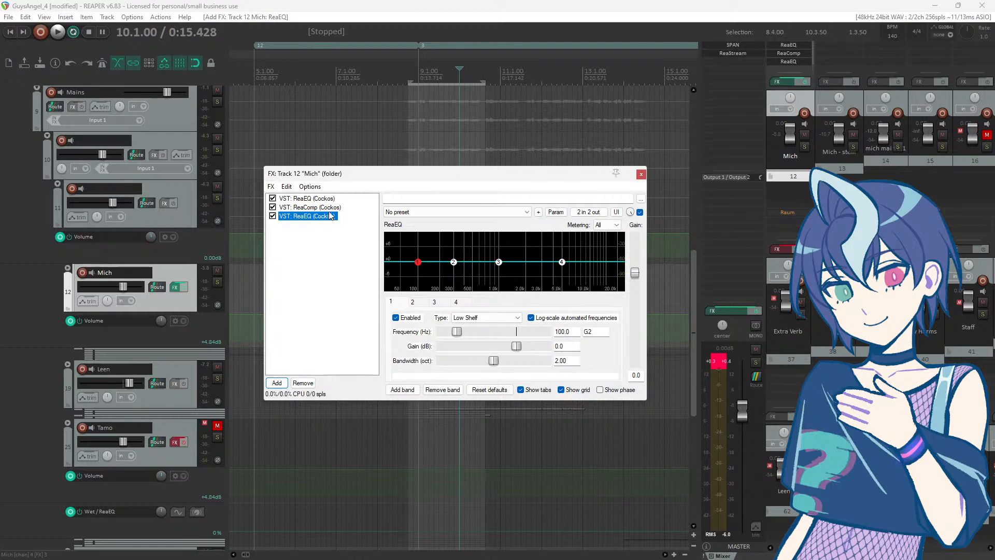
left_click(301, 198)
left_click(309, 217)
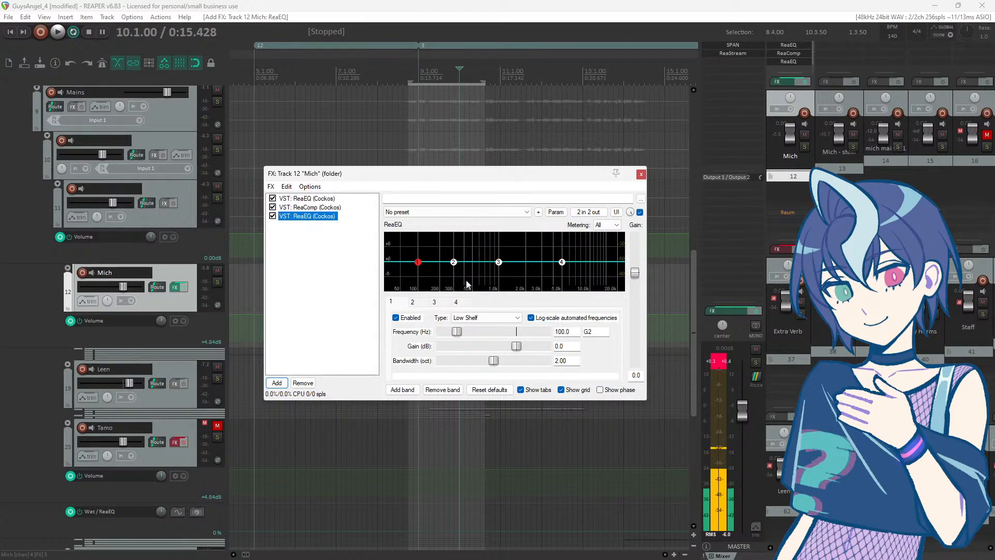
Step: Add ReaEQ to the Instr - stem - stem track and place its effects window side by side with the Mich one
left_click_drag(389, 174, 686, 290)
scroll(41, 244, "up", 4)
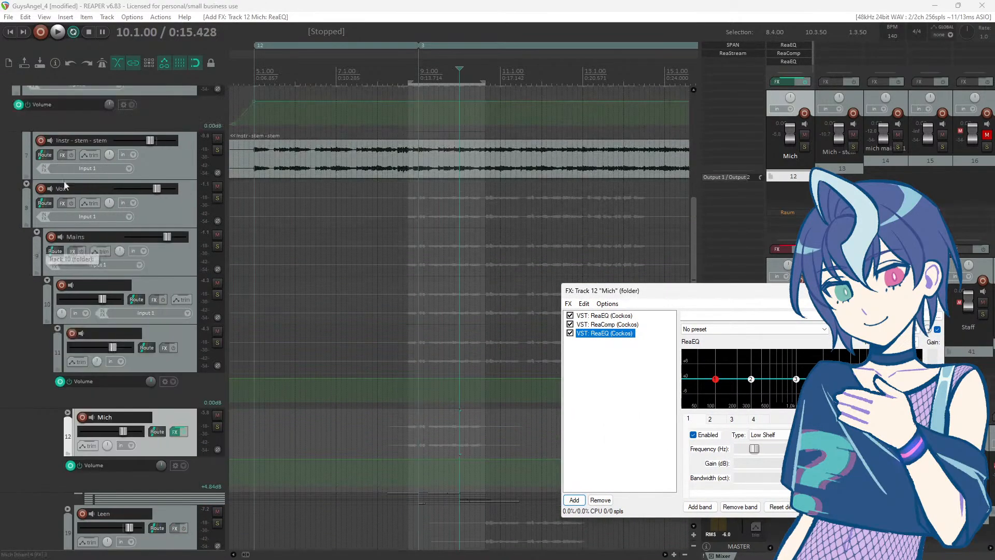
left_click(61, 156)
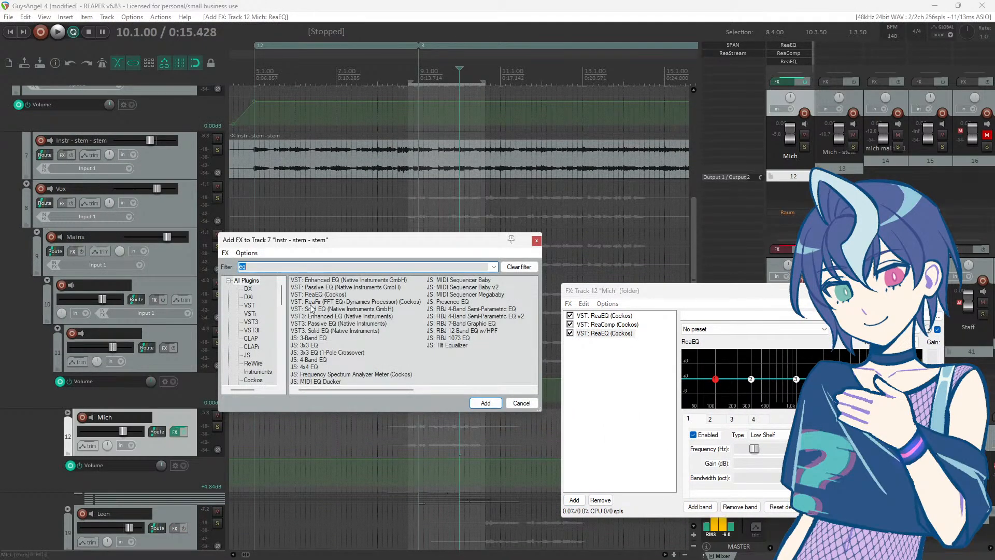
double_click(324, 295)
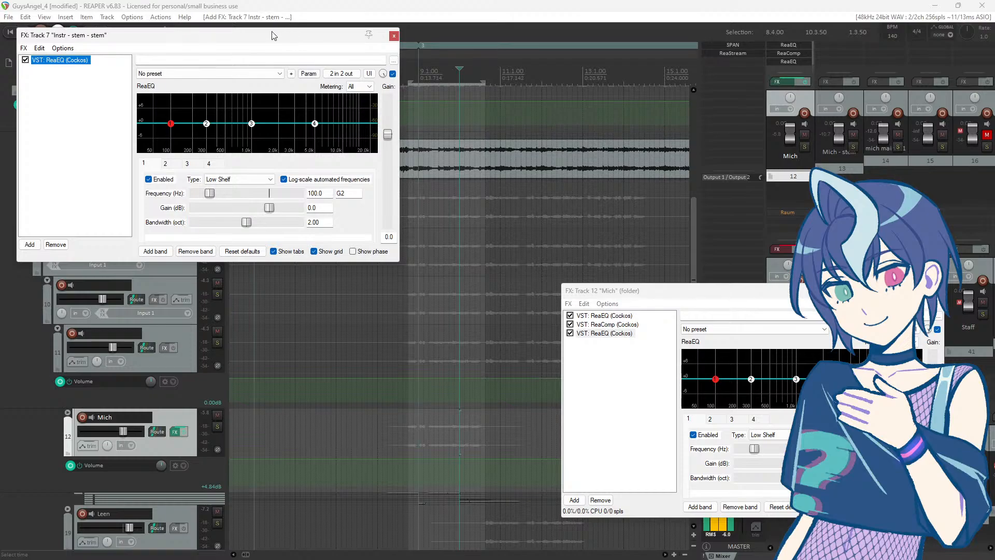
left_click_drag(274, 35, 367, 305)
left_click_drag(669, 291, 607, 306)
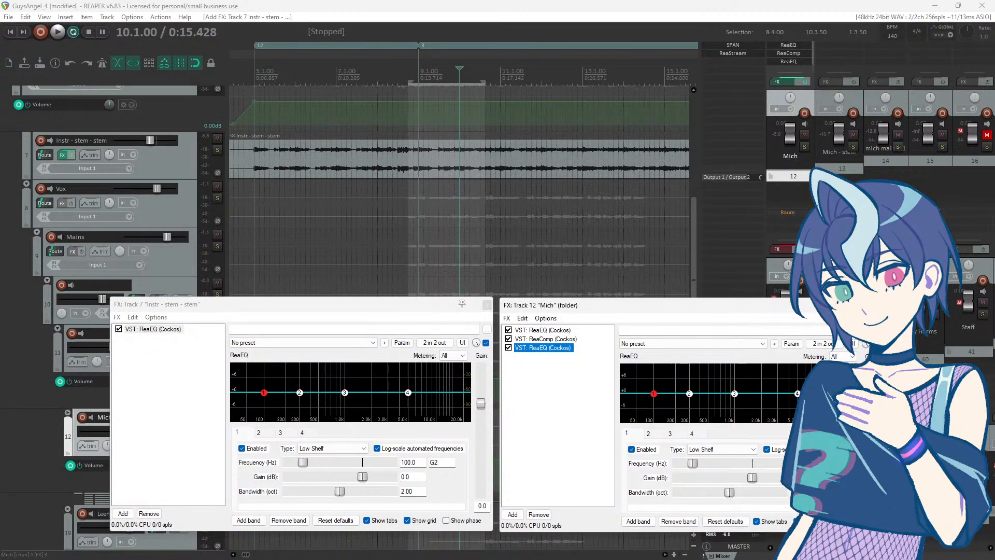
Step: Isolate the lows in the Music folder's Ozone equalizer with the Brickwall lowpass at 189 Hz, and play the loop briefly
left_click_drag(444, 89, 591, 33)
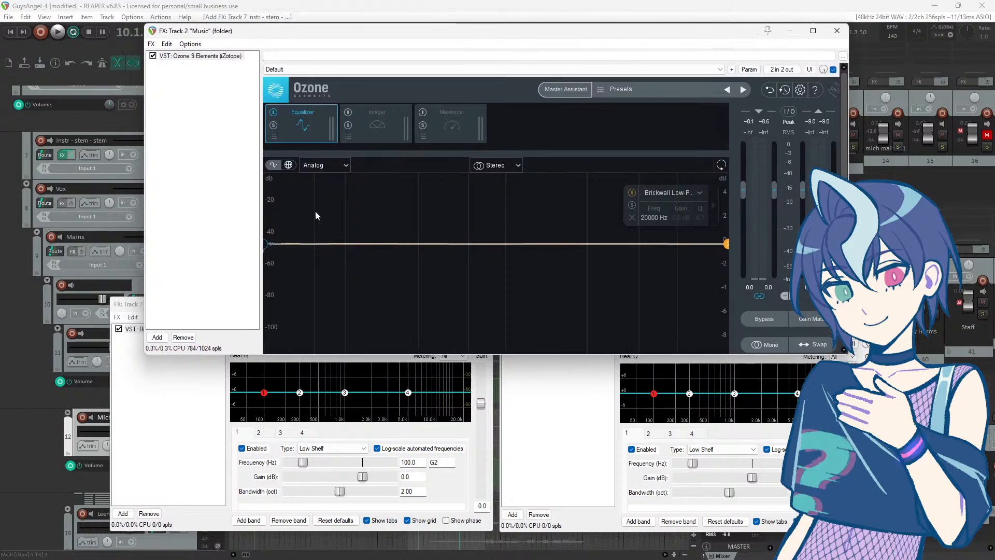
left_click(265, 244)
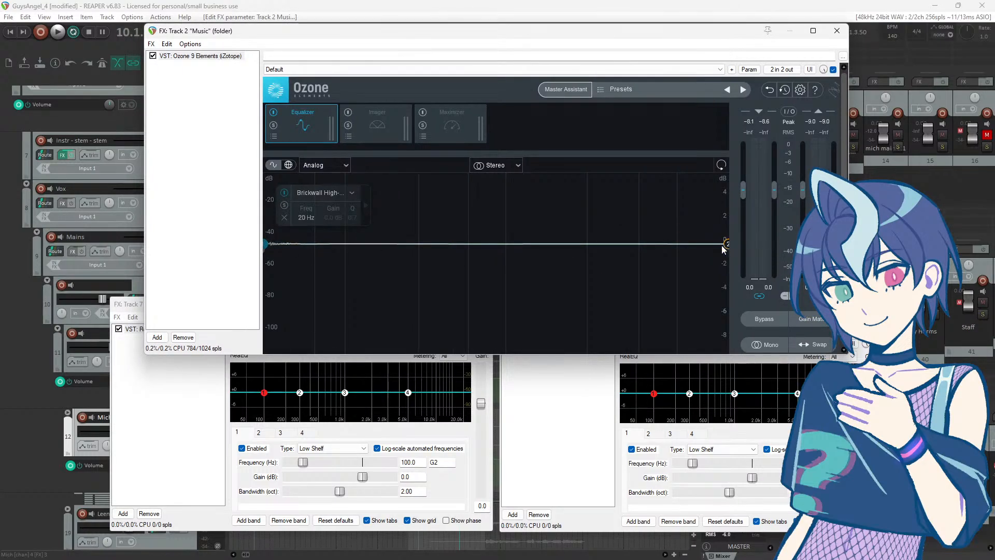
left_click_drag(729, 245, 387, 252)
key("space")
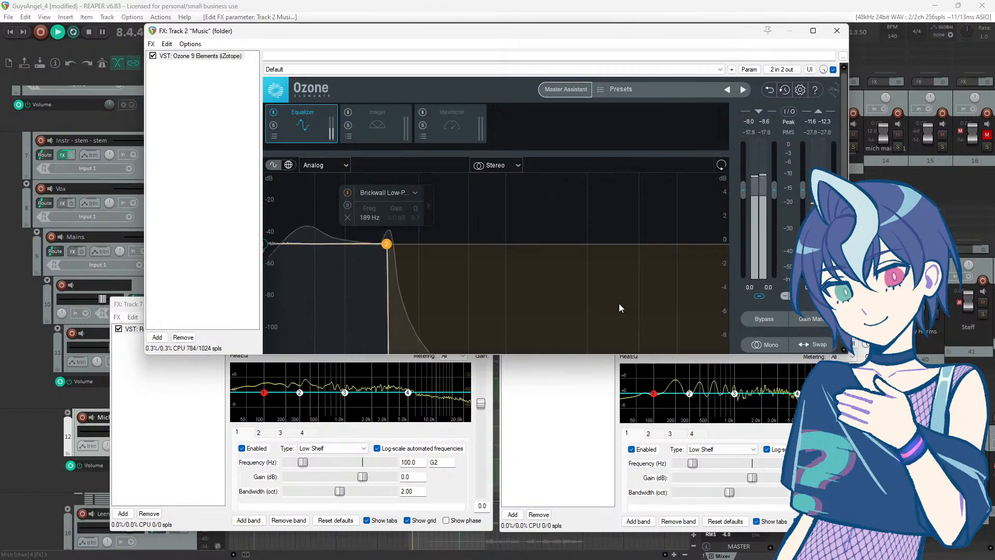
left_click(520, 5)
key("space")
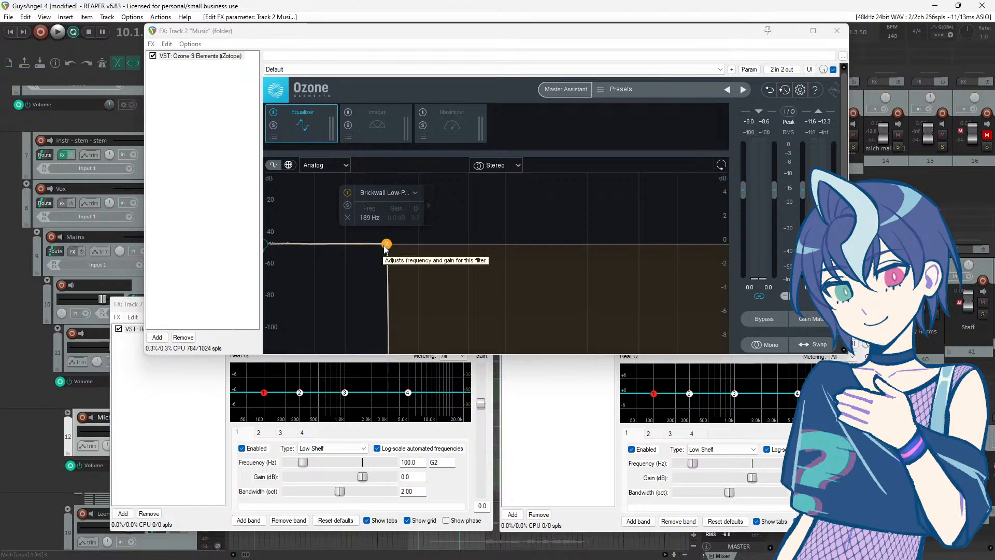
Step: Cut band 1 Low Shelf of Mich's second ReaEQ to -120 dB at 130.8 Hz, comparing it with the first ReaEQ
left_click(511, 401)
left_click_drag(542, 311, 458, 279)
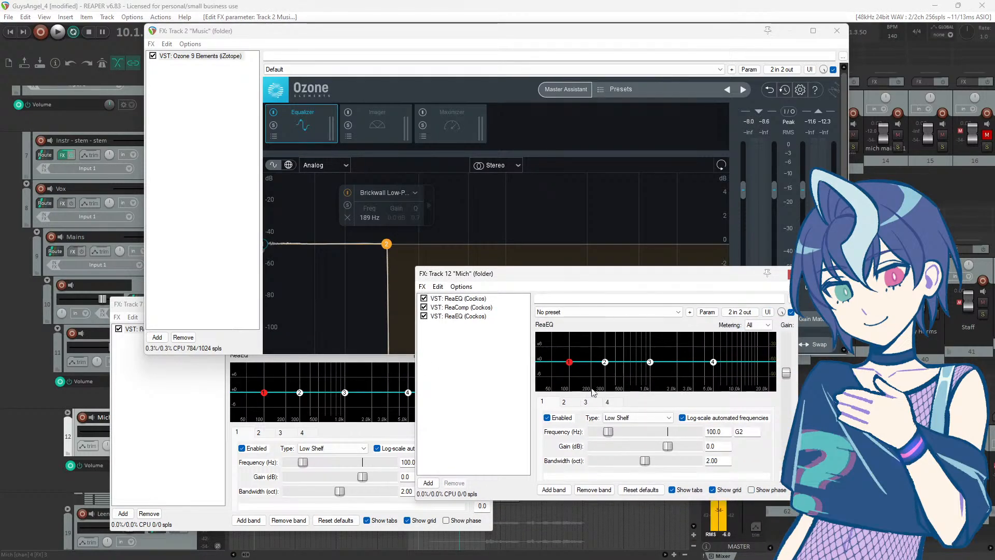
left_click_drag(569, 362, 553, 502)
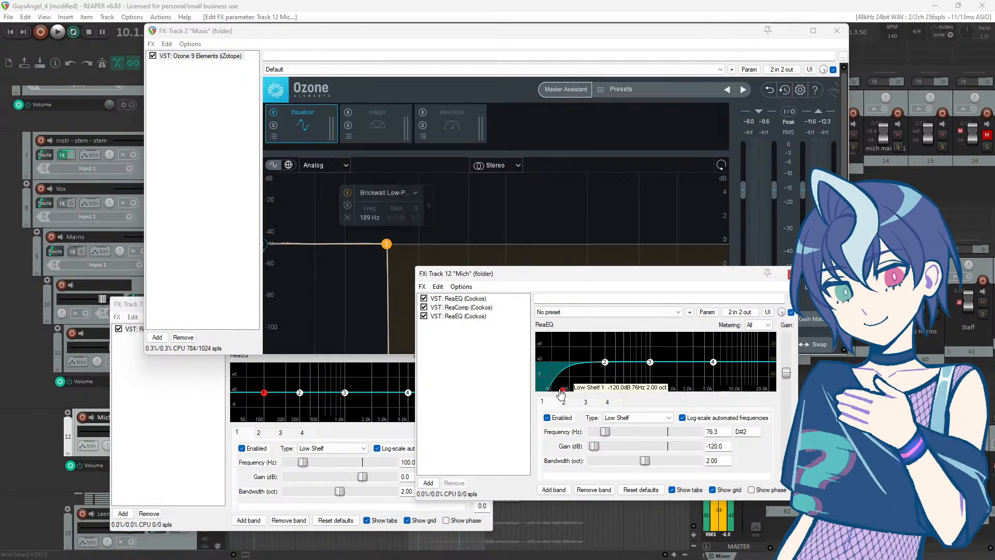
left_click_drag(560, 392, 583, 410)
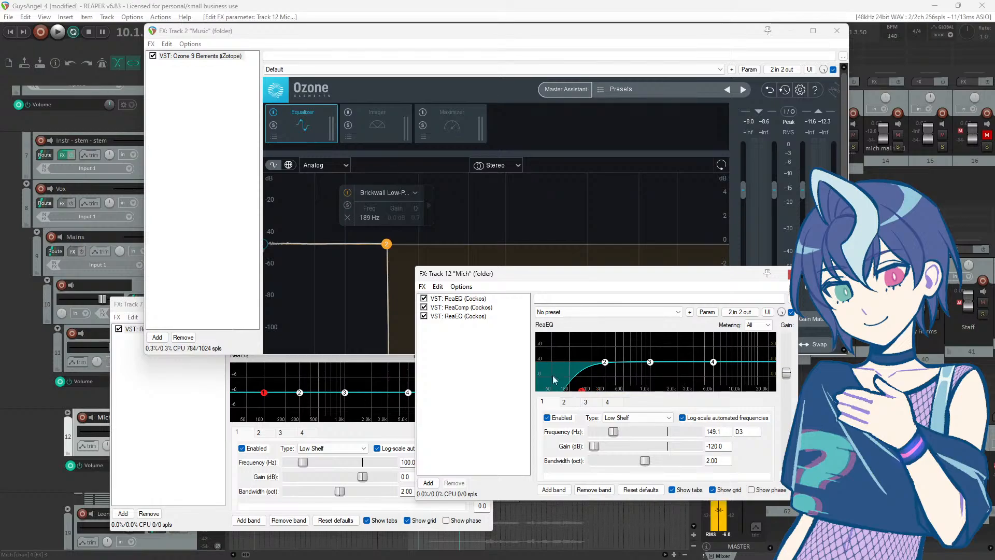
left_click(452, 299)
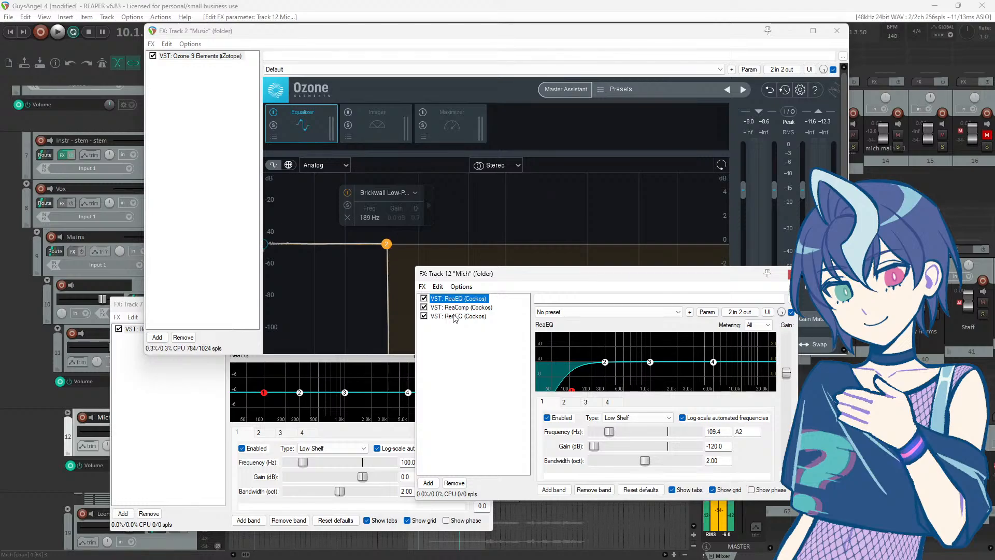
left_click(454, 317)
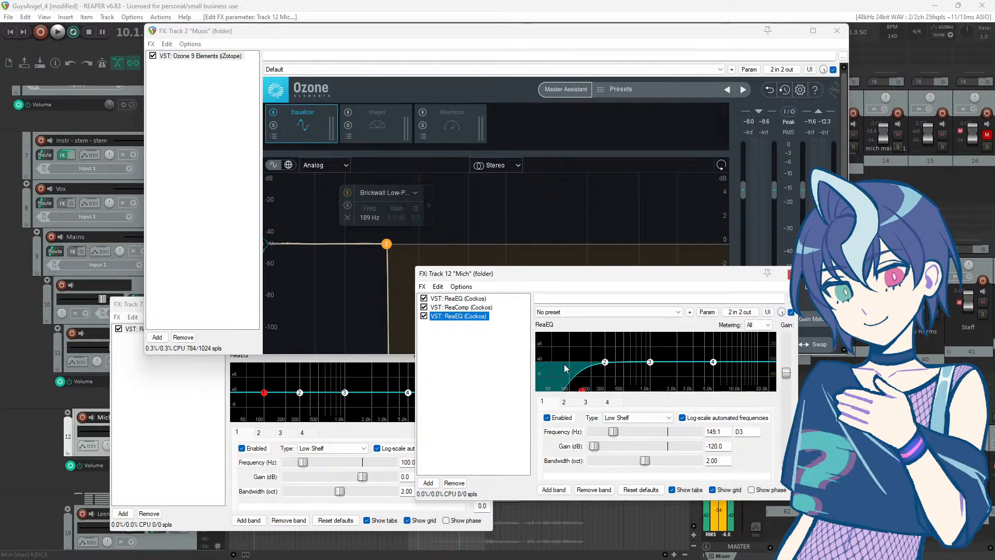
left_click_drag(582, 389, 578, 397)
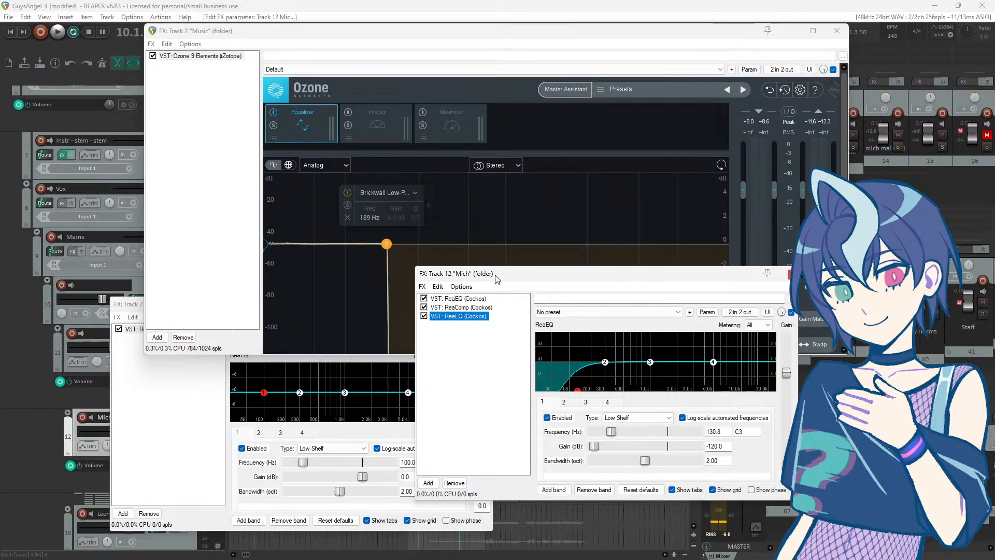
Step: Isolate the midrange in Ozone by raising the Brickwall lowpass and setting the Brickwall highpass to 203 Hz while the loop plays
left_click_drag(496, 279, 364, 337)
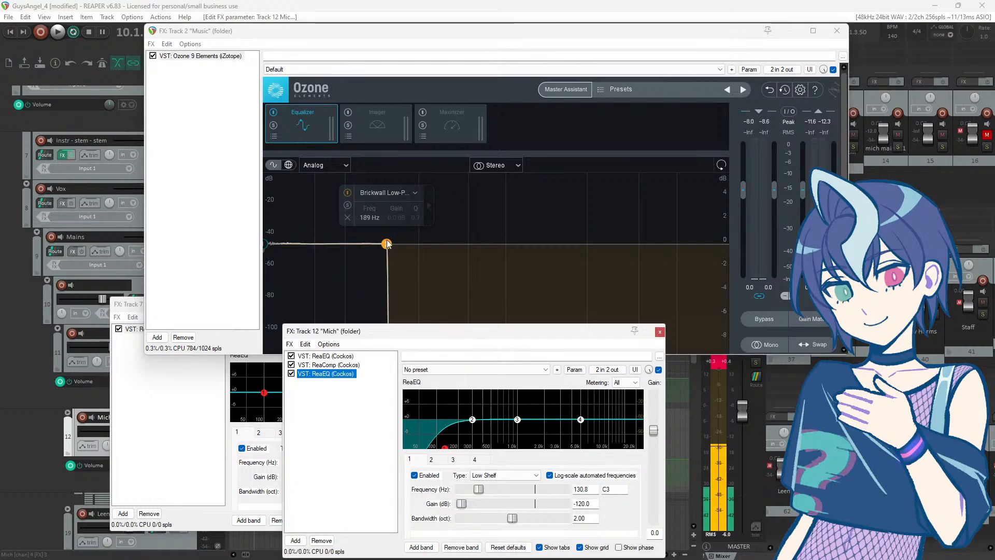
left_click_drag(387, 244, 505, 244)
left_click_drag(270, 245, 390, 244)
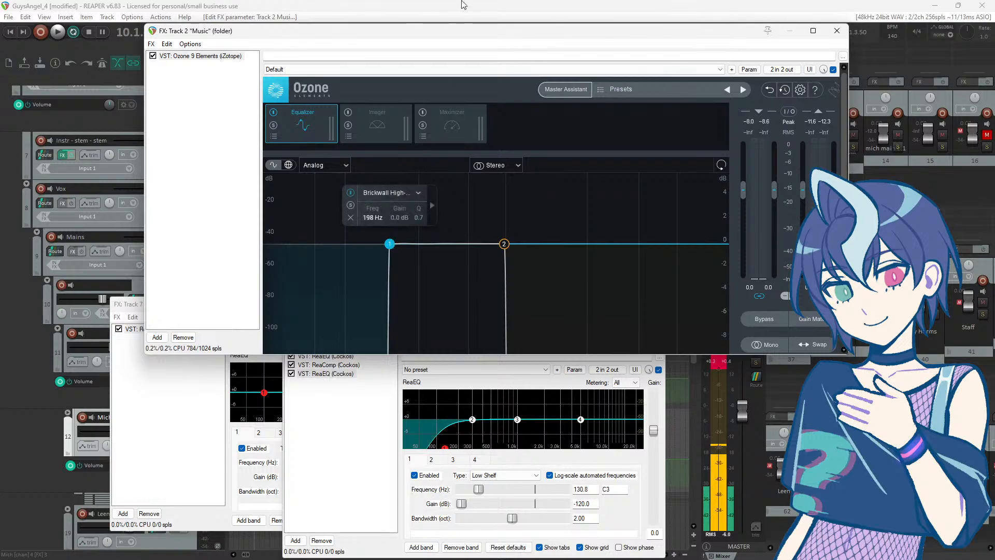
left_click(444, 4)
key("space")
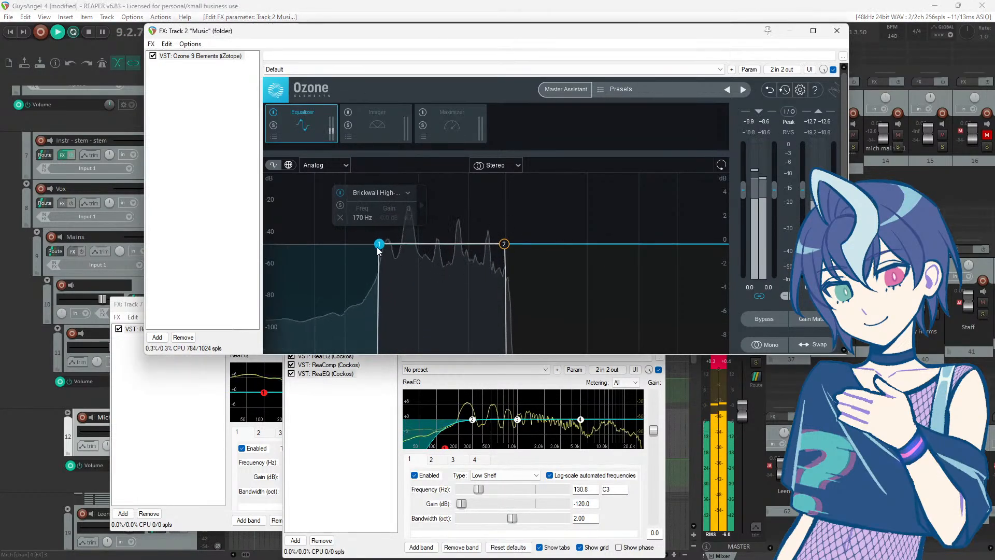
left_click_drag(387, 246, 390, 245)
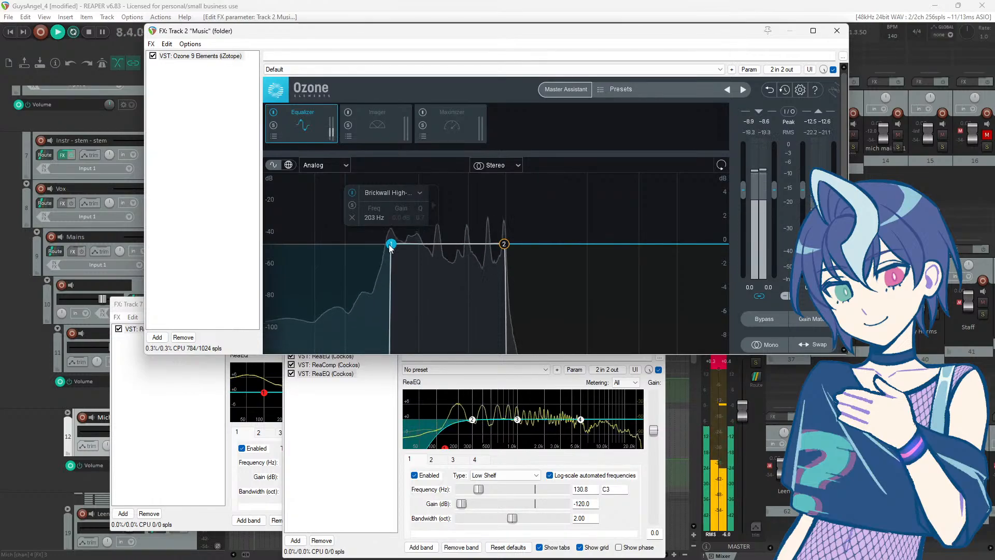
Step: Narrow the isolated band by lowering Ozone's Brickwall lowpass to 565 Hz, stop playback, and bring the Mich effects window forward
left_click_drag(503, 245, 462, 246)
left_click(413, 5)
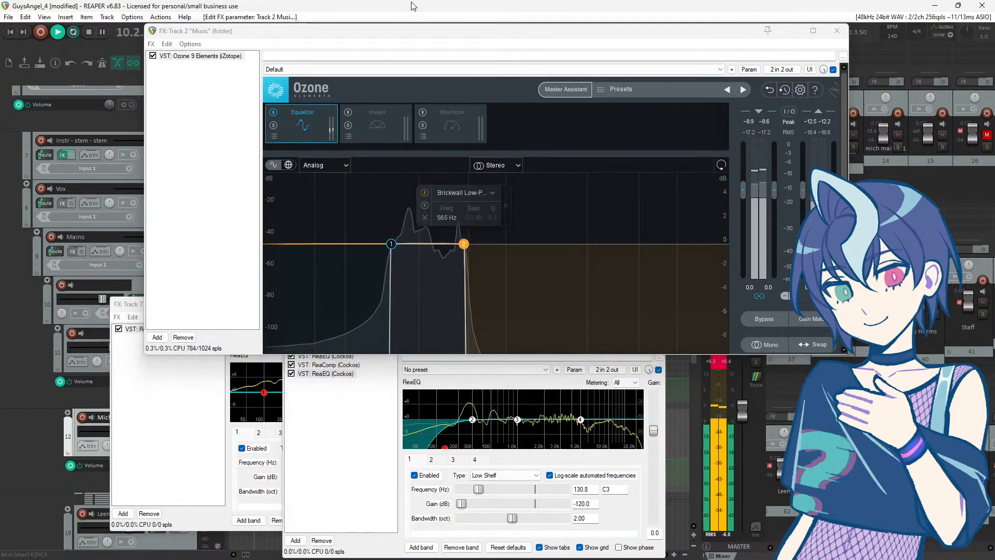
key("space")
left_click(308, 456)
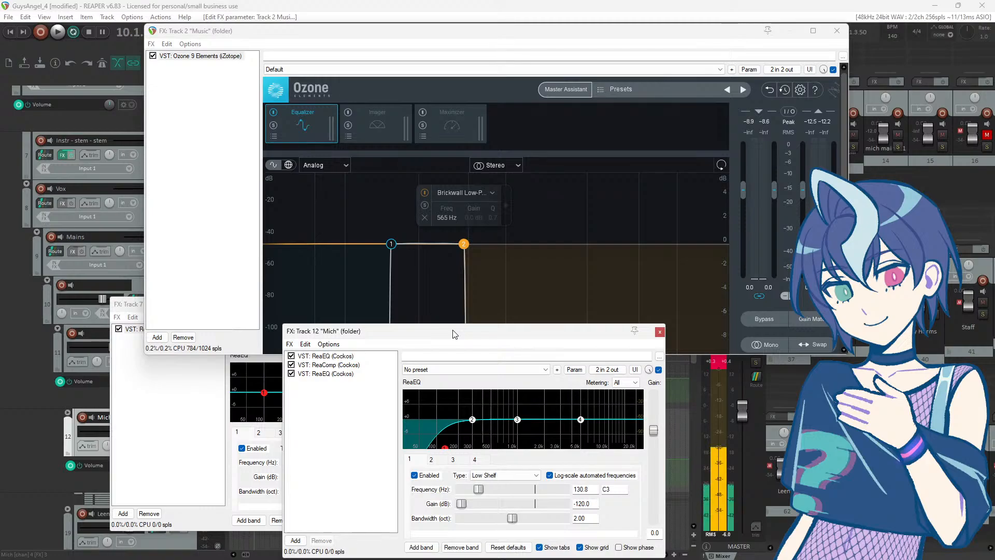
Step: Move the Ozone window clear of the upper tracks and select the audio item on the III track
left_click_drag(413, 31, 643, 116)
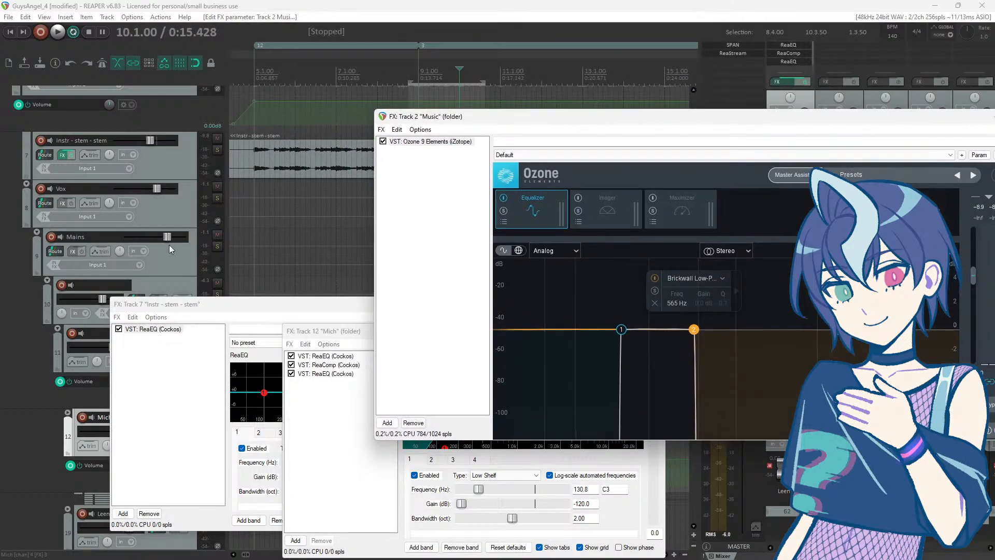
scroll(171, 250, "up", 5)
left_click_drag(473, 123, 449, 100)
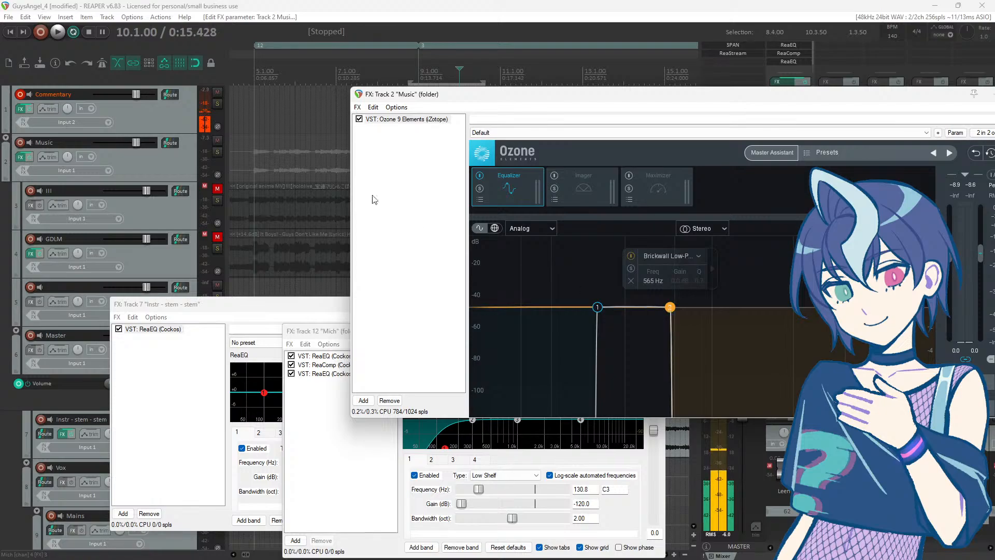
left_click_drag(385, 93, 450, 101)
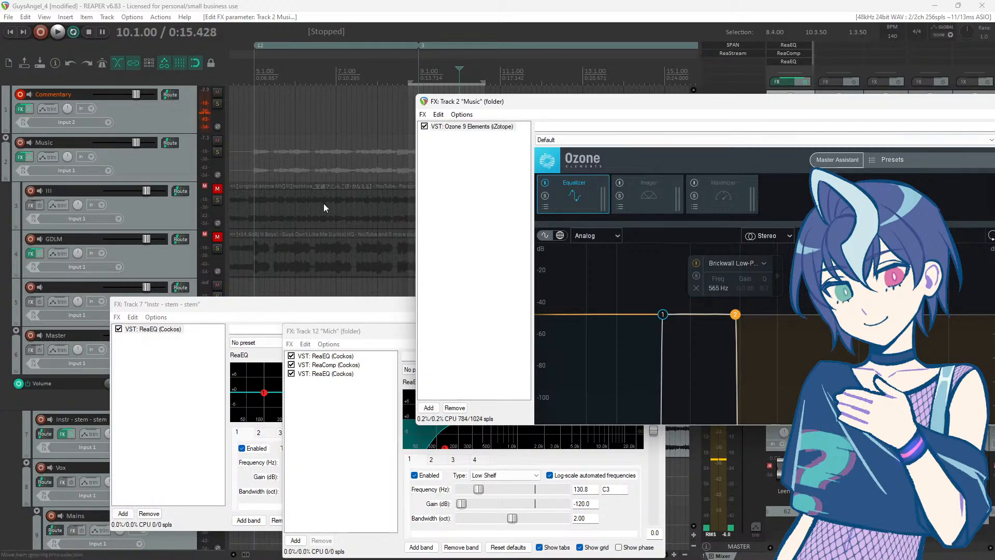
left_click(306, 210)
scroll(311, 210, "down", 4)
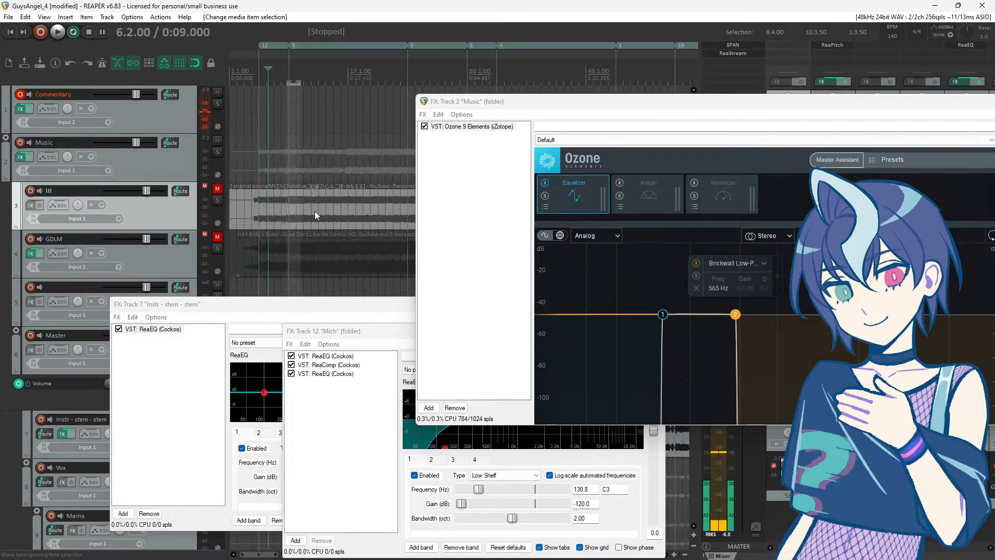
Step: Solo the III track and play it through Ozone's isolated band, uncovering the audio item and resuming playback from 23.3.00
scroll(335, 207, "up", 1)
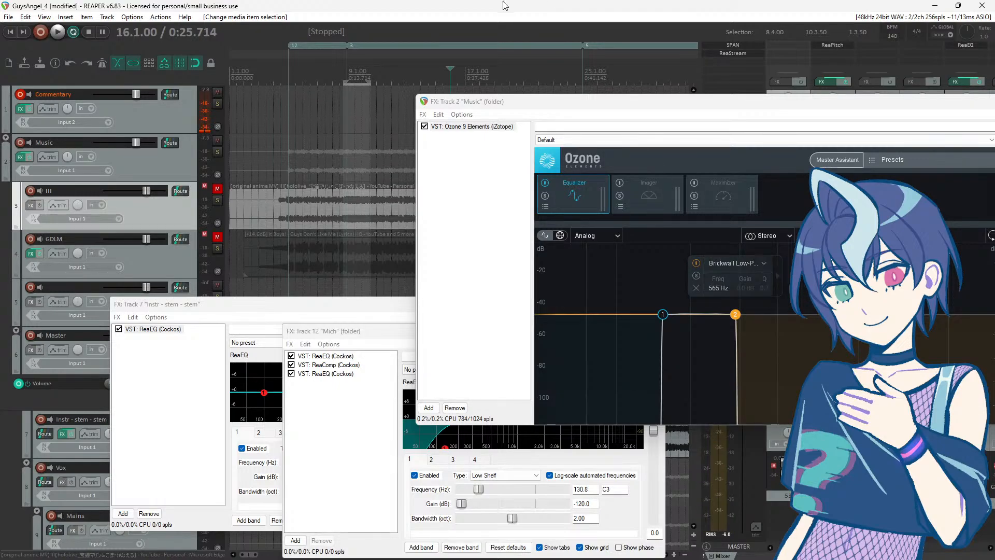
key("space")
key("space")
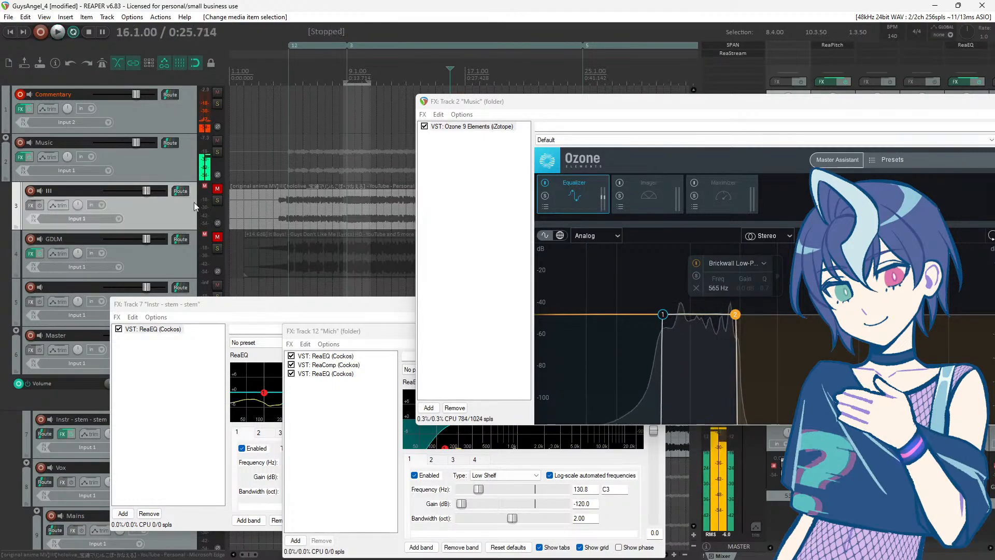
left_click(217, 200)
key("space")
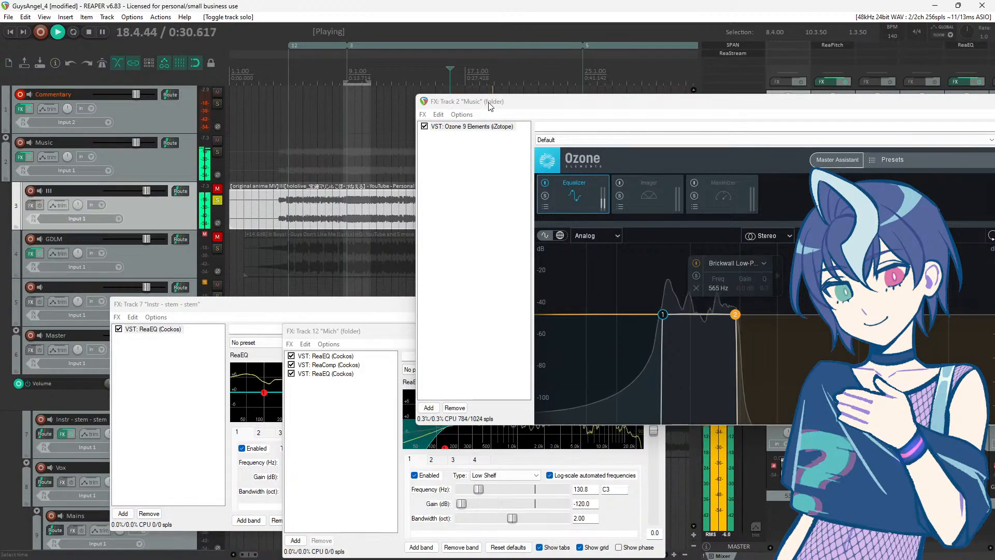
left_click_drag(499, 107, 344, 280)
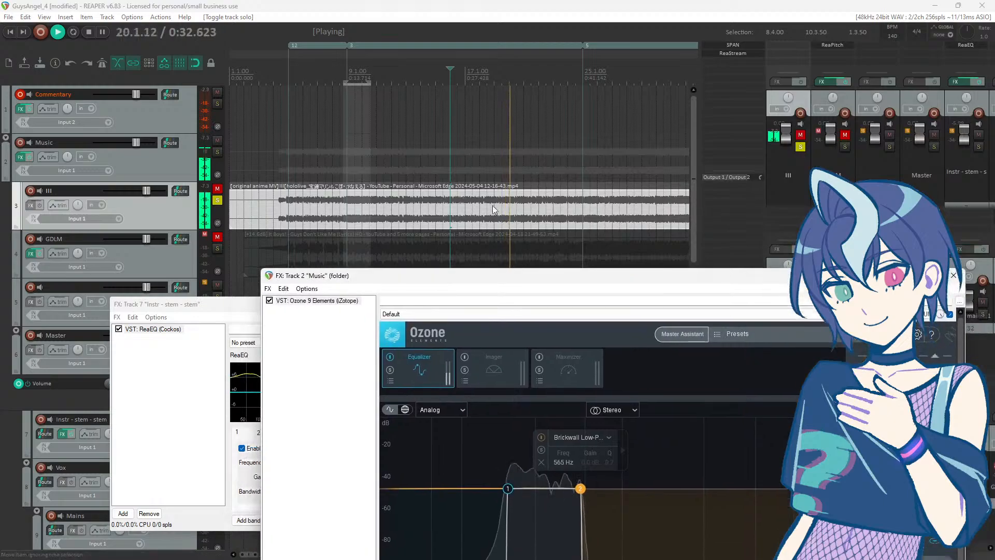
left_click(560, 183)
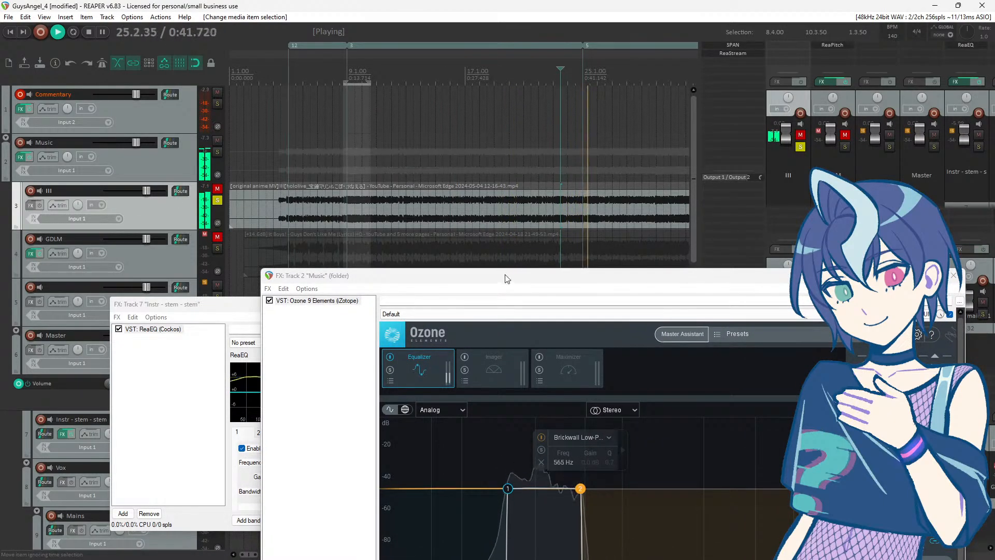
Step: Move the Ozone window back over the tracks, stop playback, and clear the solo from all tracks
left_click_drag(506, 276, 431, 164)
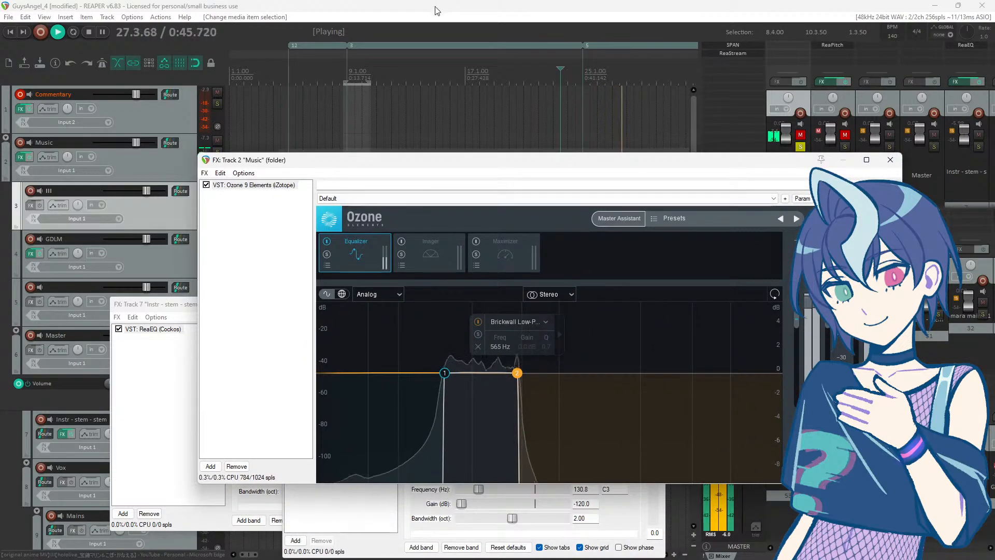
left_click(432, 27)
key("space")
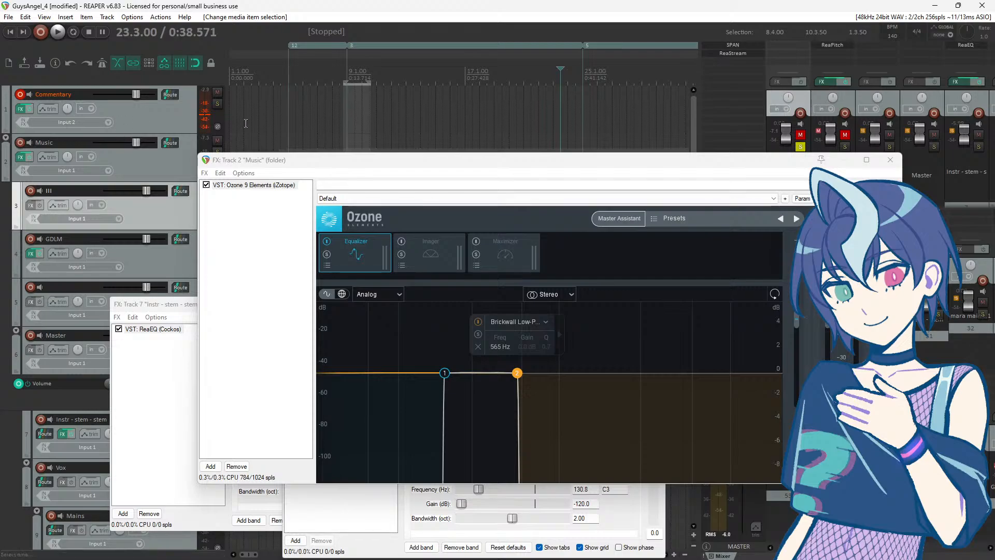
left_click(217, 106)
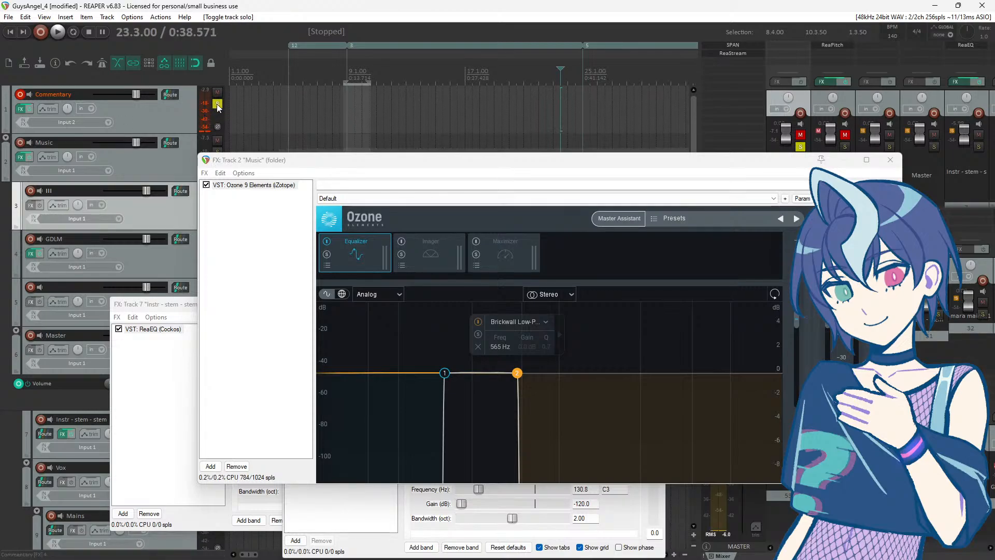
left_click(217, 104)
left_click(217, 105, "ctrl")
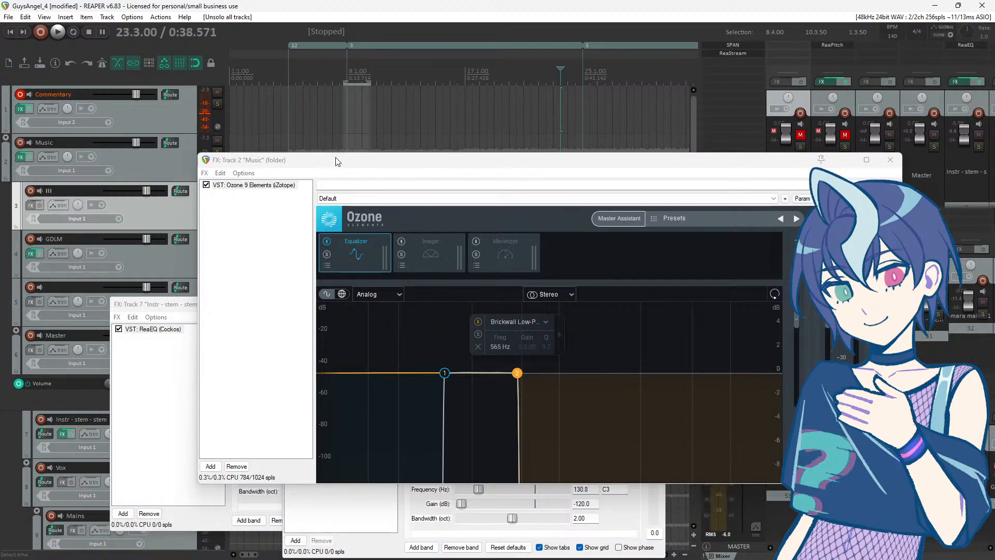
Step: Move the Ozone window out of the way and set the Instr - stem and Mich ReaEQ windows side by side below the Mich track
mouse_move(338, 167)
left_mouse_down()
mouse_move(343, 118)
mouse_move(357, 169)
left_mouse_up()
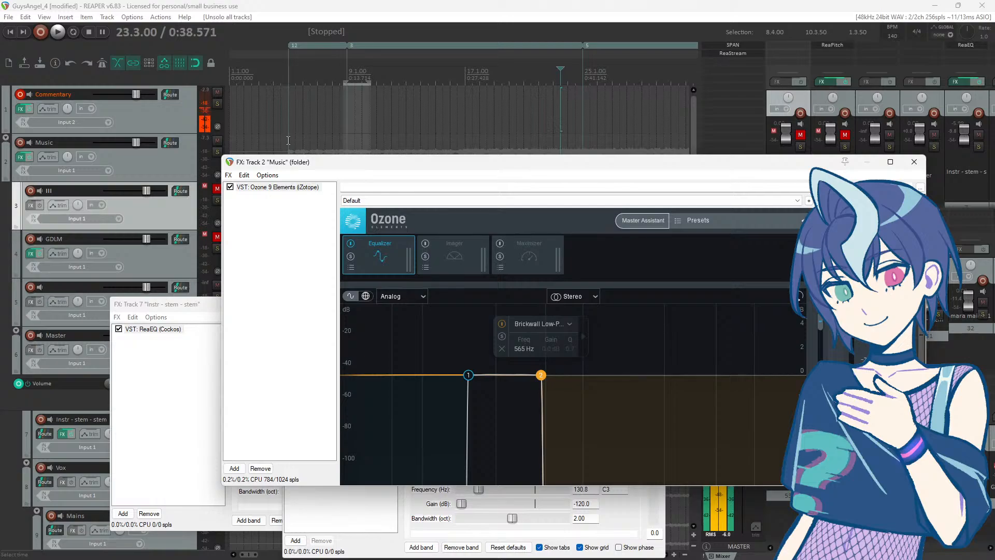
left_click_drag(330, 164, 0, 164)
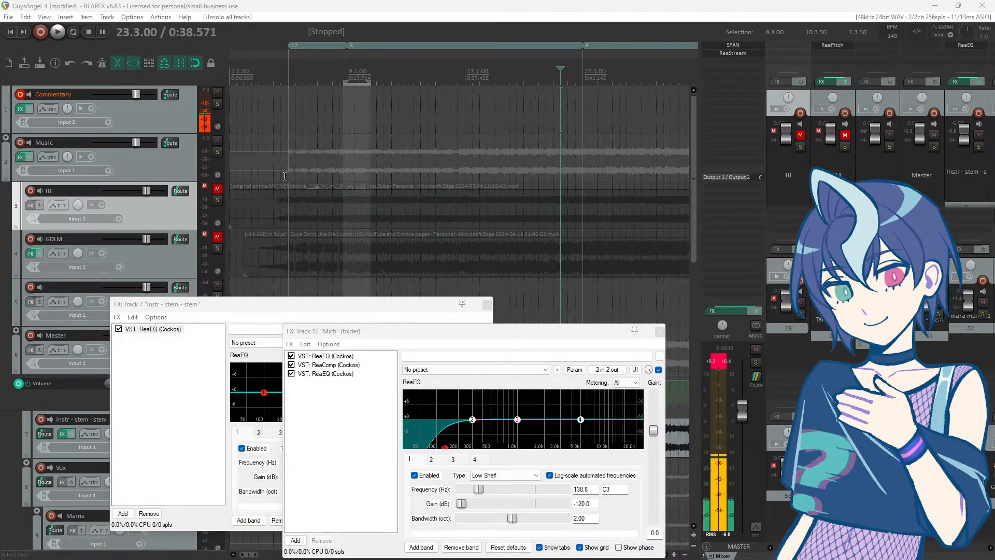
scroll(188, 207, "down", 1)
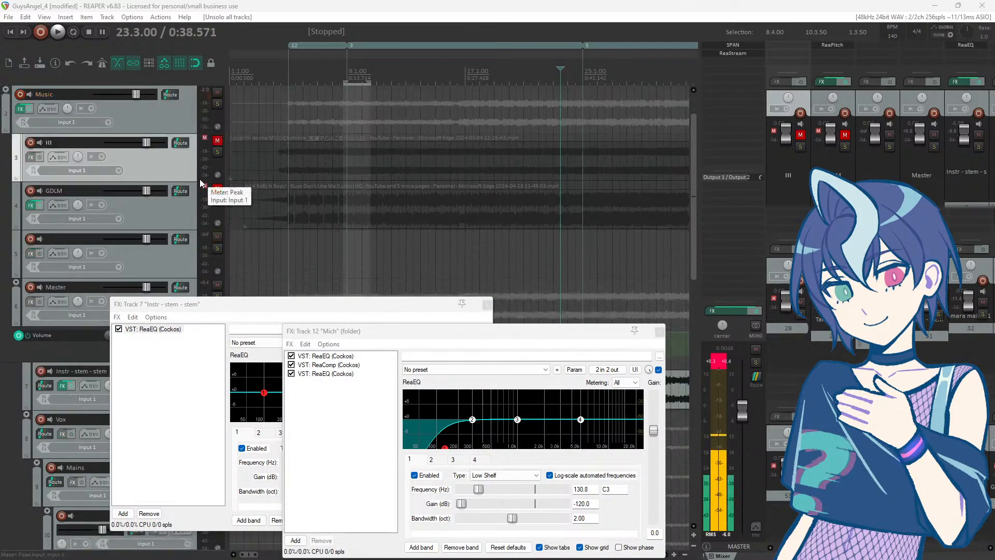
scroll(200, 179, "down", 1)
left_click_drag(313, 326, 572, 319)
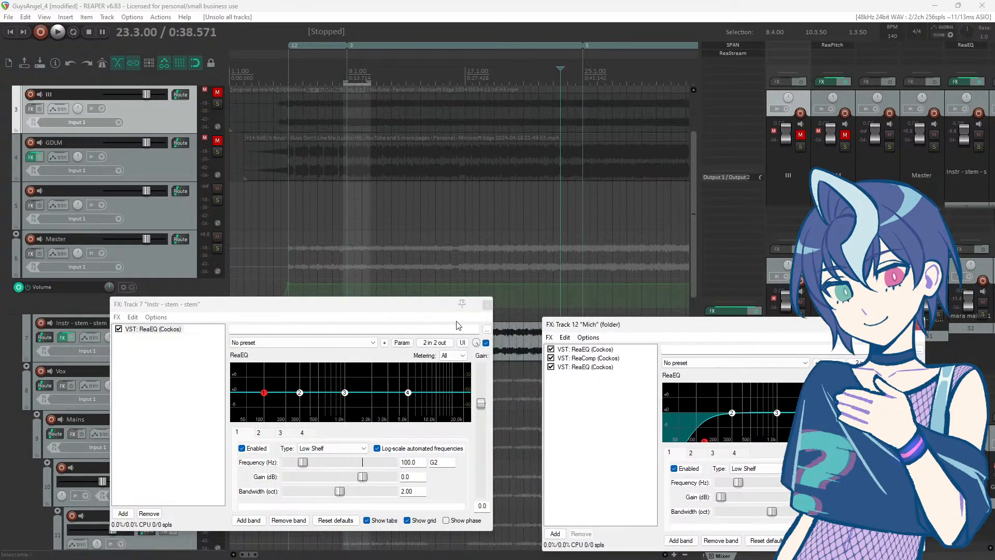
left_click_drag(349, 315, 271, 346)
scroll(175, 178, "down", 15)
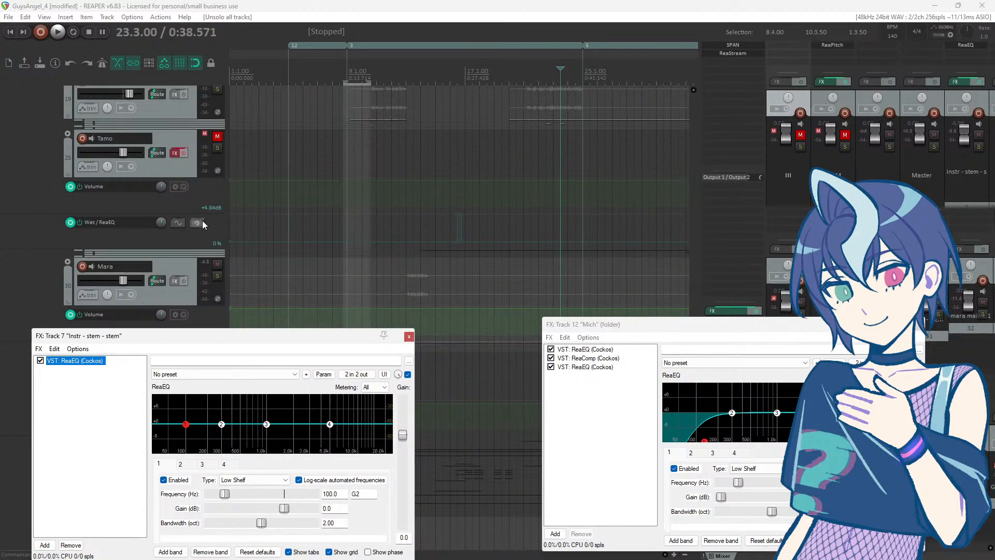
scroll(164, 157, "up", 6)
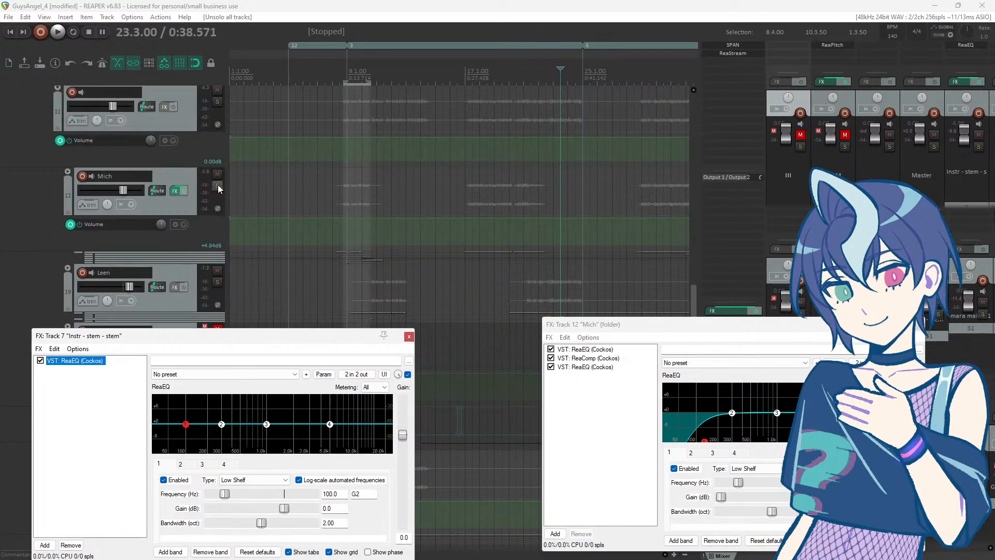
left_click_drag(715, 330, 637, 337)
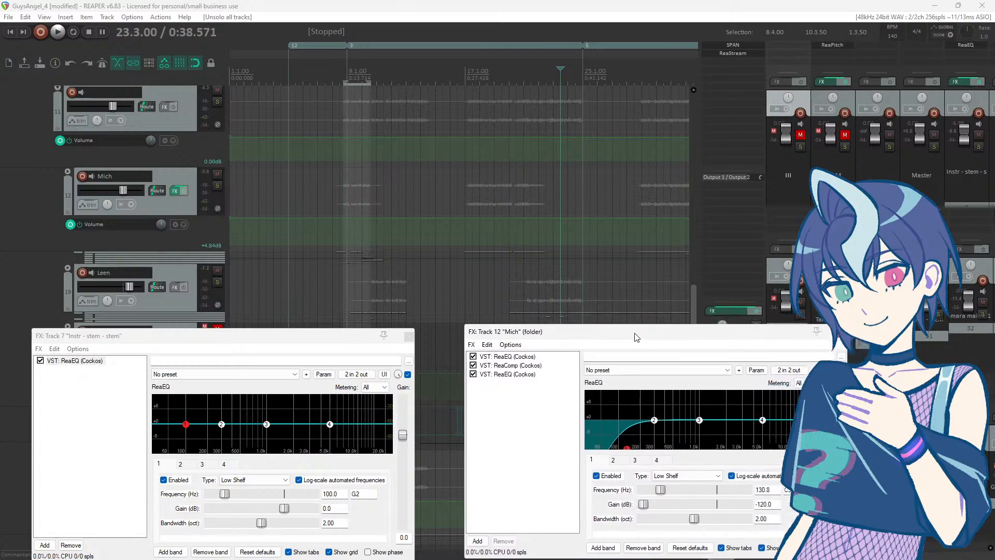
left_click_drag(302, 339, 329, 310)
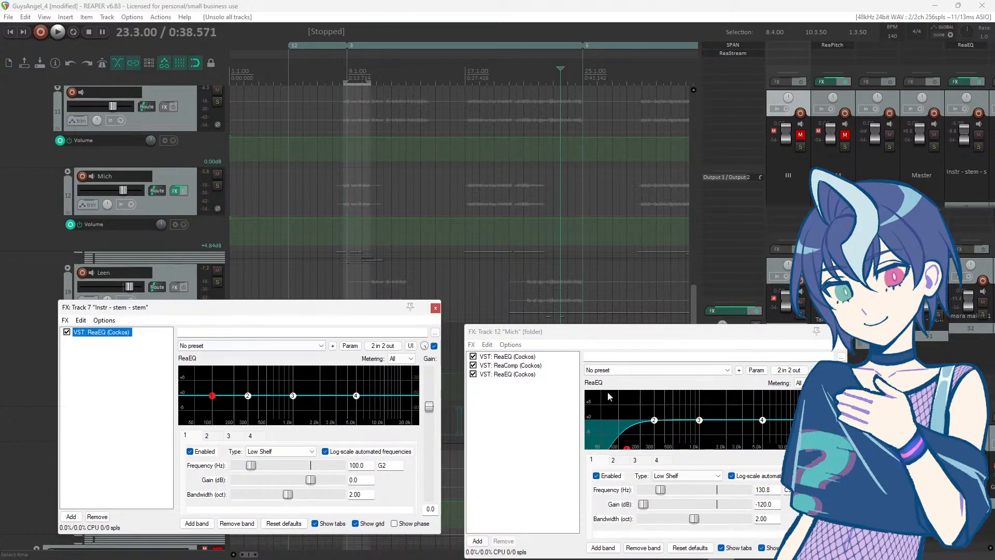
Step: Cut band 2 of Mich's ReaEQ to -5.8 dB at 481.4 Hz and bring the Ozone window back above both EQ windows
left_click_drag(654, 426, 671, 441)
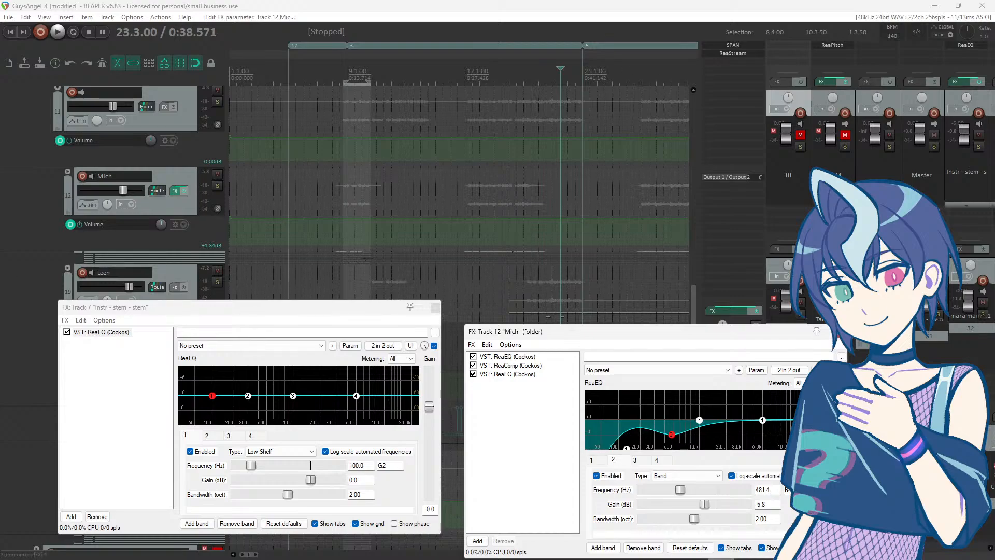
left_click_drag(311, 80, 389, 41)
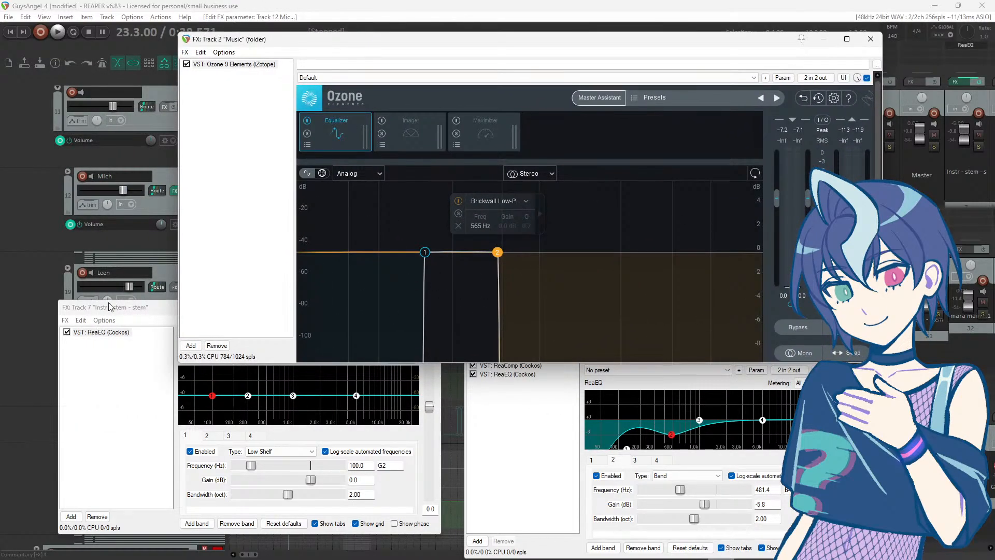
left_click_drag(109, 306, 87, 326)
left_click(348, 57)
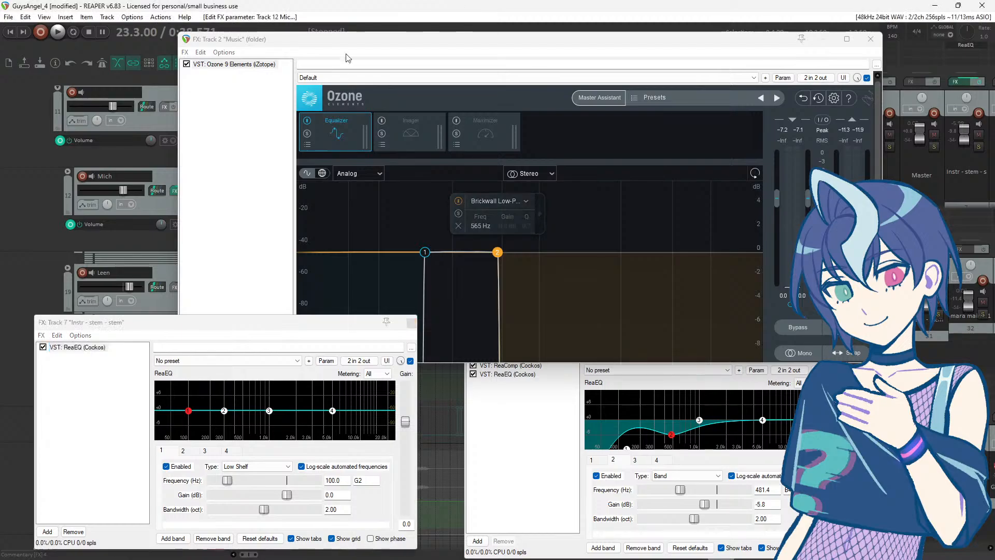
Step: Audition the mix through the Ozone equalizer's narrow frequency band on the Music folder track
key("space")
left_click_drag(263, 48, 309, 43)
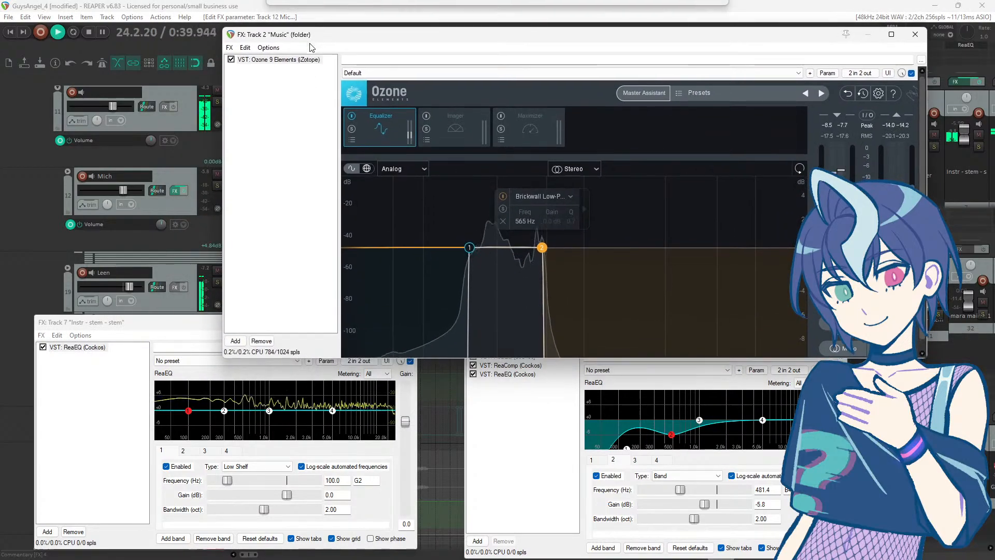
left_click(543, 422)
key("space")
Step: Place the edit cursor at measure 9 and play the mix from there
left_click_drag(425, 35, 720, 253)
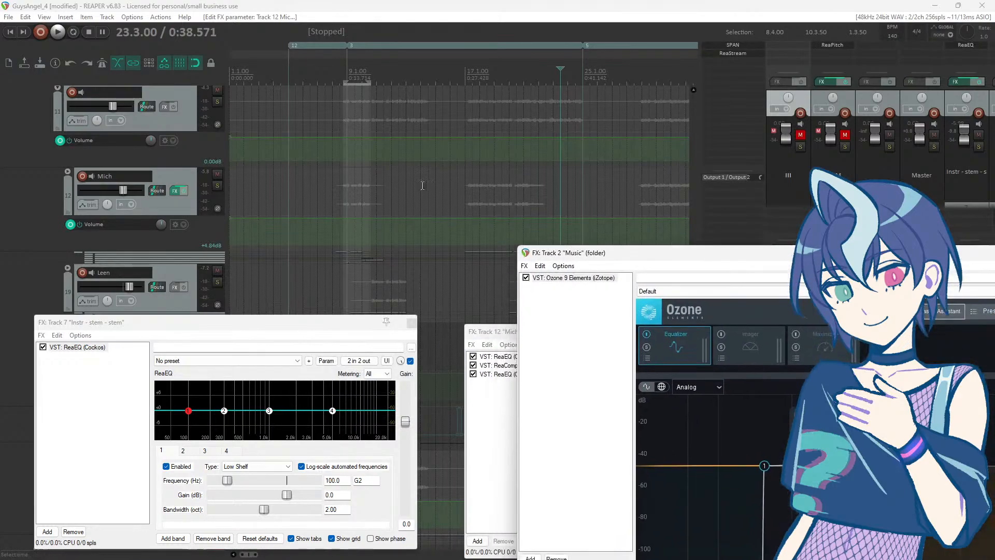
left_click(346, 181)
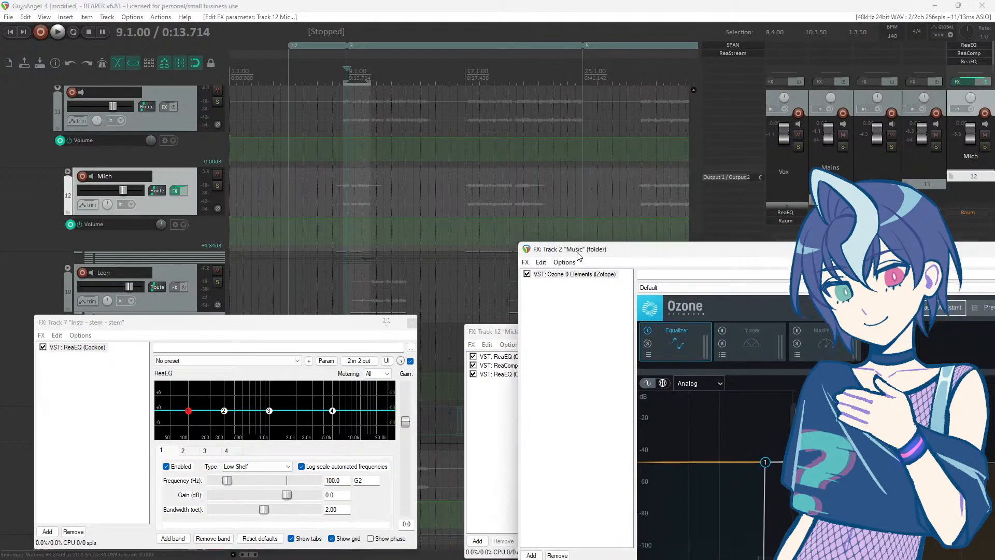
left_click_drag(585, 252, 152, 22)
key("space")
left_click(581, 475)
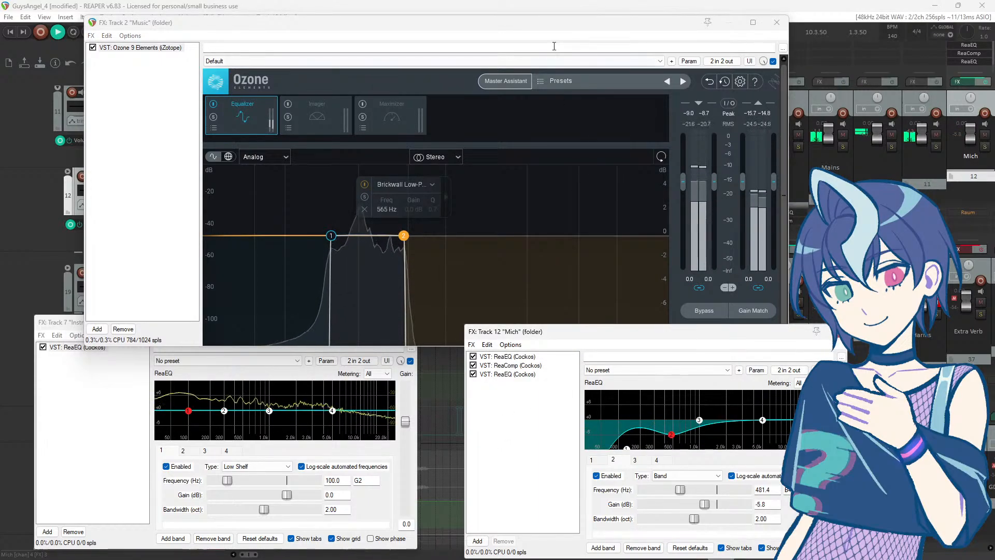
Step: Turn on repeat for the selected section around measure 9 and start looped playback
left_click_drag(532, 28, 513, 298)
key("space")
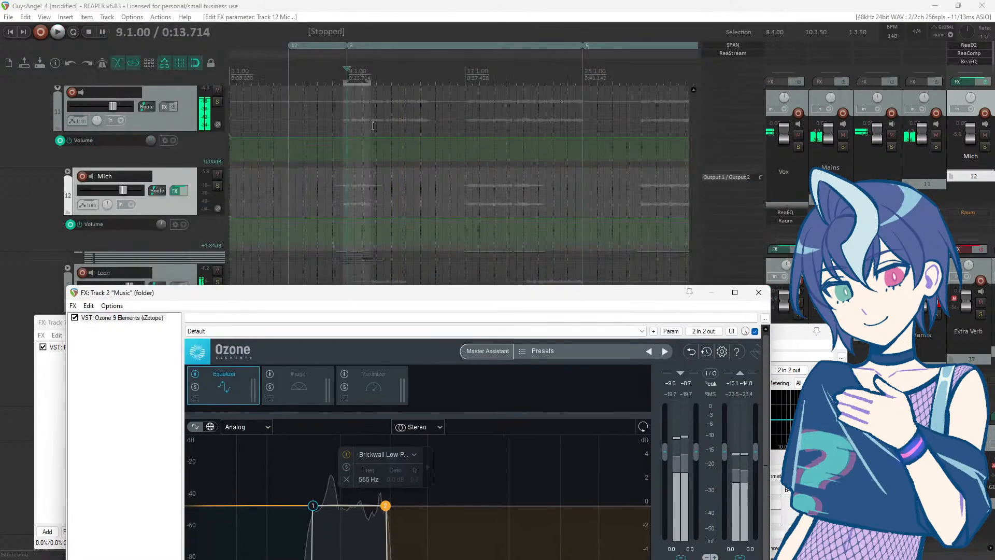
left_click(73, 33)
left_click_drag(319, 302, 377, 36)
key("space")
left_click(568, 421)
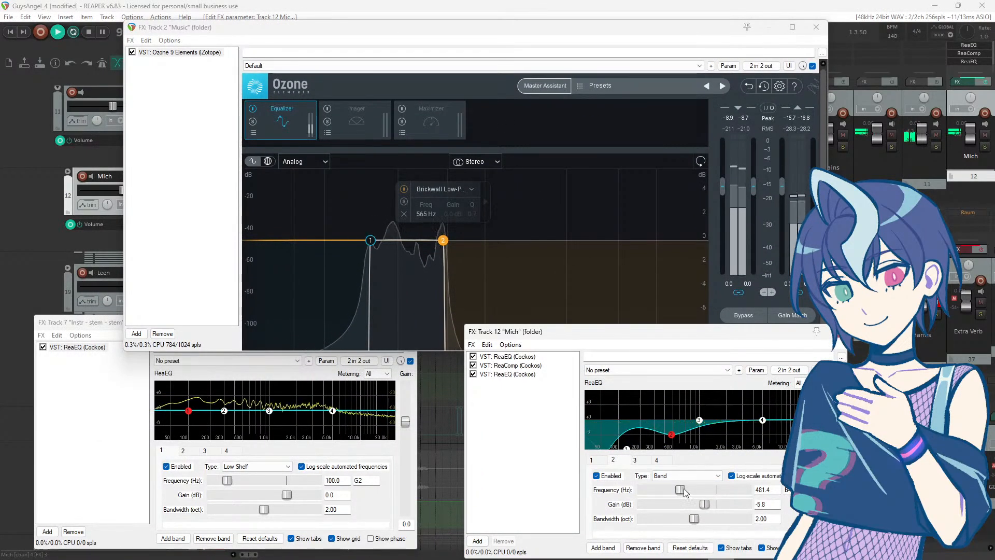
Step: Adjust band 2 of track 12's ReaEQ by ear over the loop to a -5.6 dB cut at about 431 Hz
mouse_move(704, 504)
left_mouse_down()
mouse_move(734, 506)
mouse_move(695, 506)
left_mouse_up()
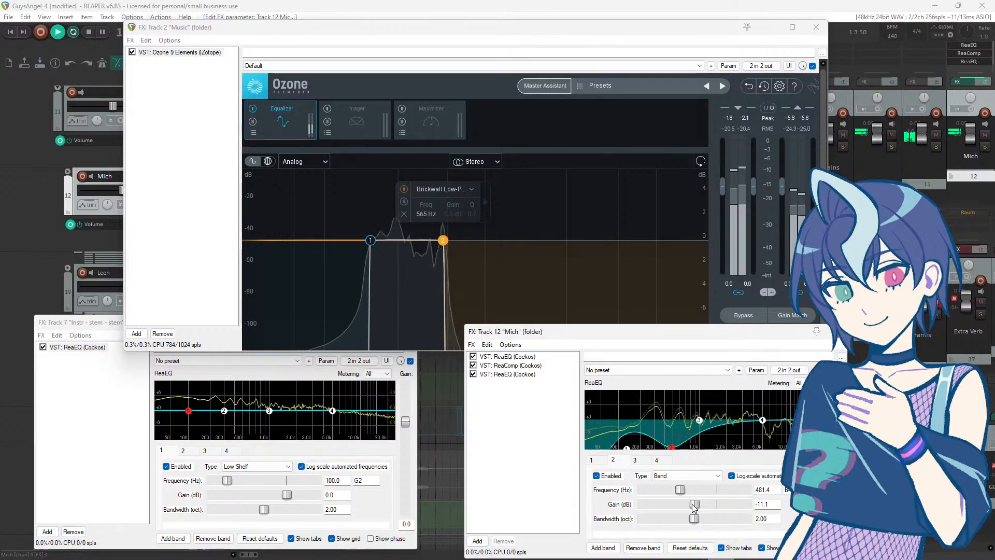
left_click_drag(694, 507, 720, 512)
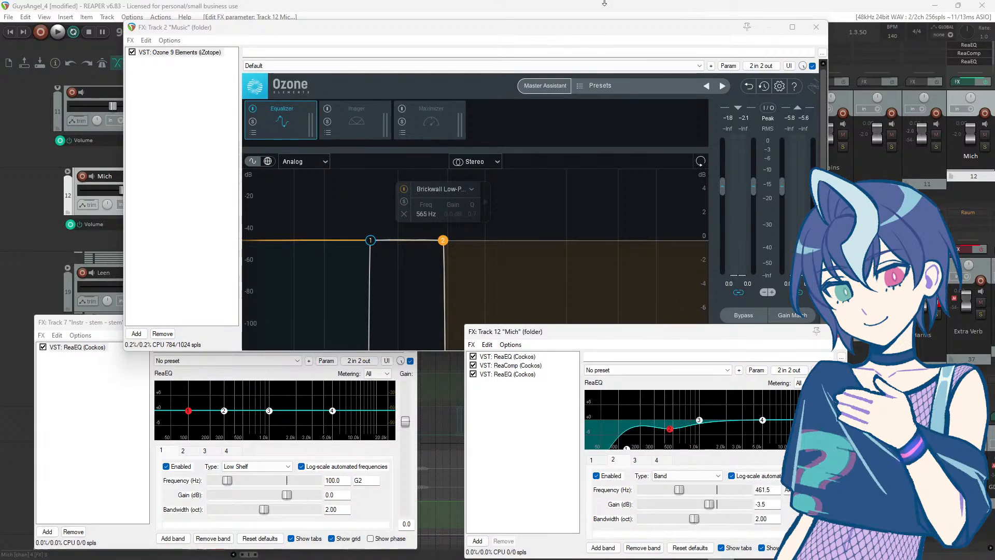
key("space")
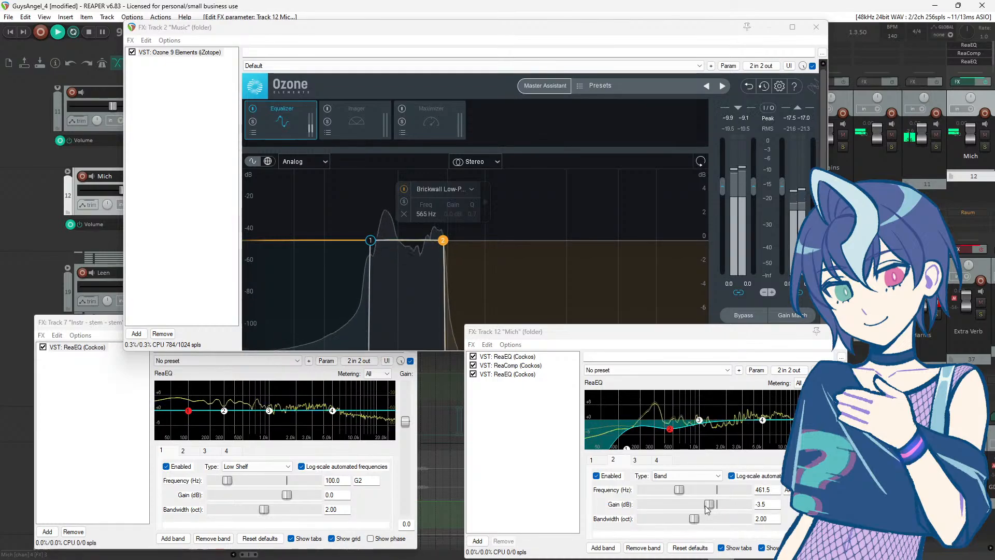
left_click_drag(708, 505, 704, 505)
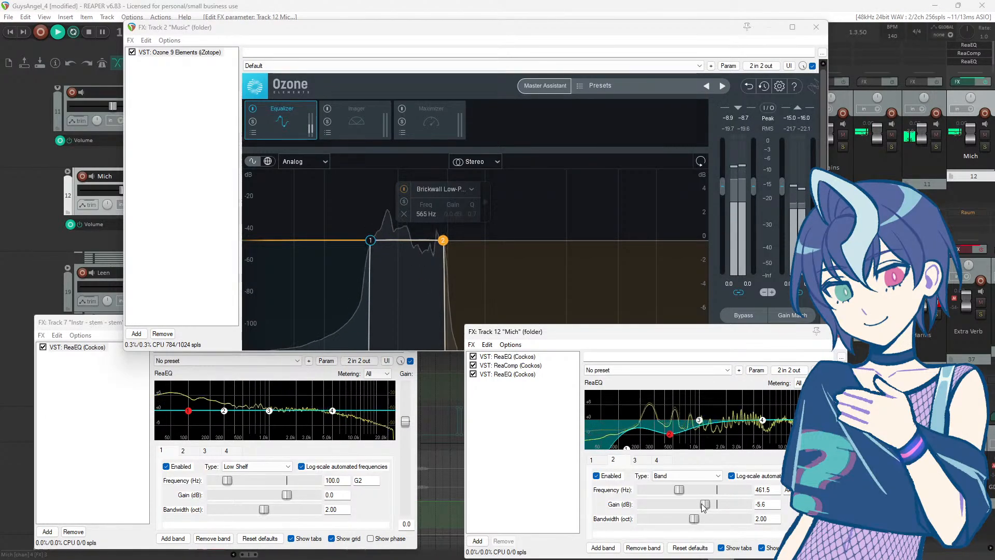
left_click_drag(705, 504, 705, 504)
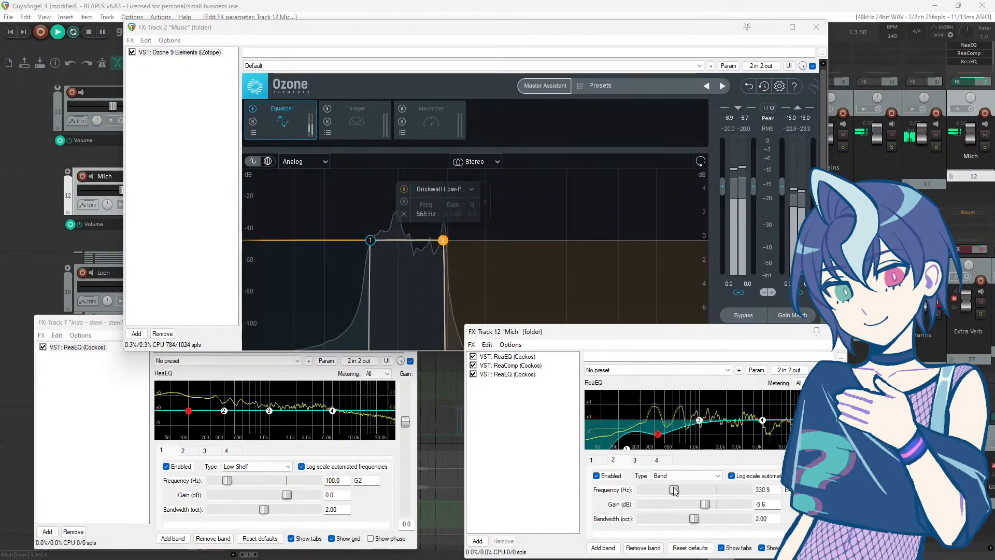
mouse_move(679, 490)
left_mouse_down()
mouse_move(671, 491)
mouse_move(678, 482)
left_mouse_up()
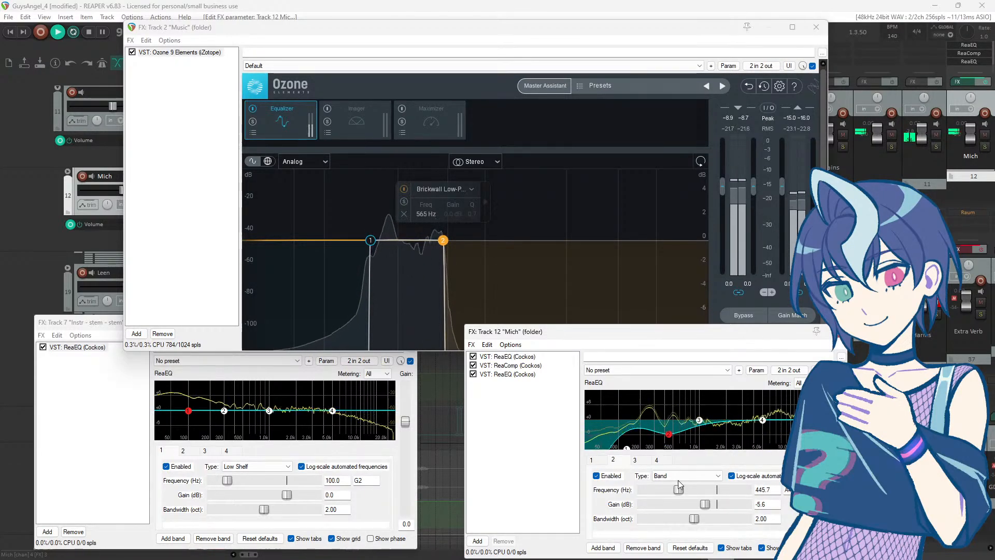
key("space")
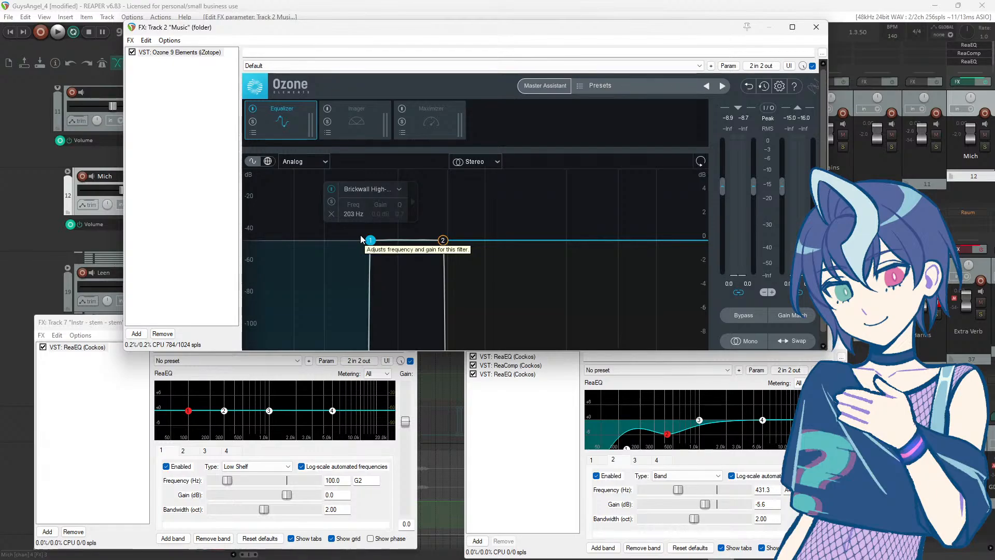
Step: Raise the Ozone brickwall low-pass filter on the Music folder to 1100 Hz and play the loop
left_click(443, 240)
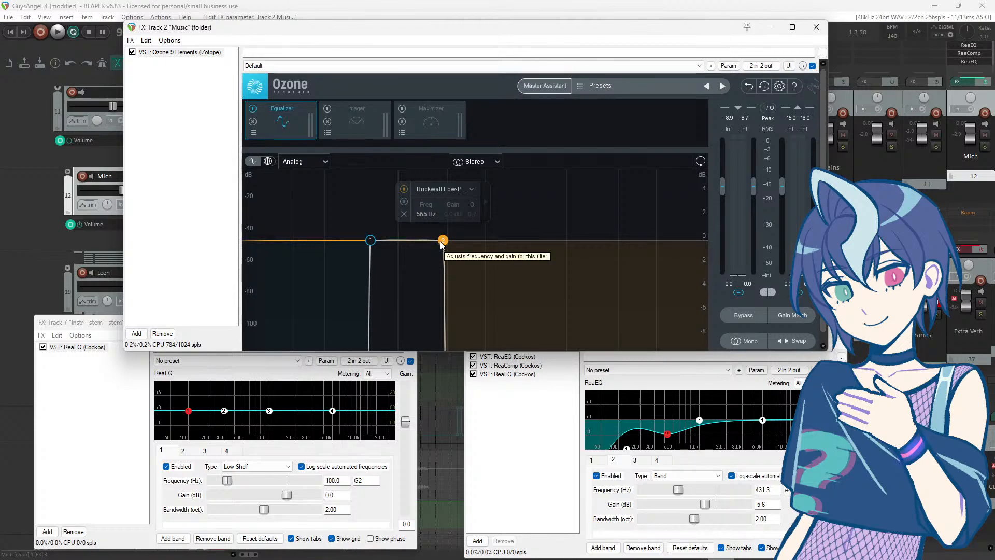
left_click_drag(444, 245, 493, 241)
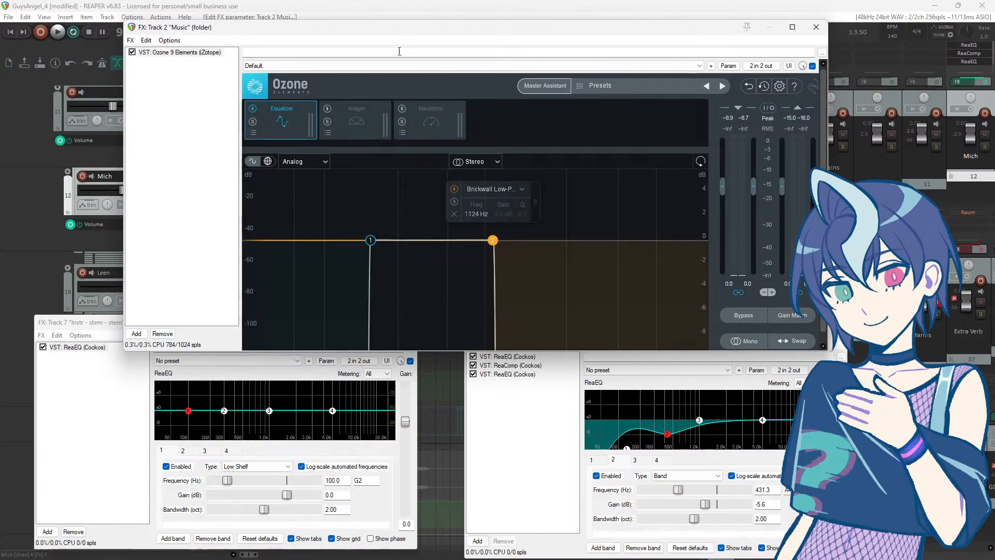
left_click_drag(410, 29, 406, 39)
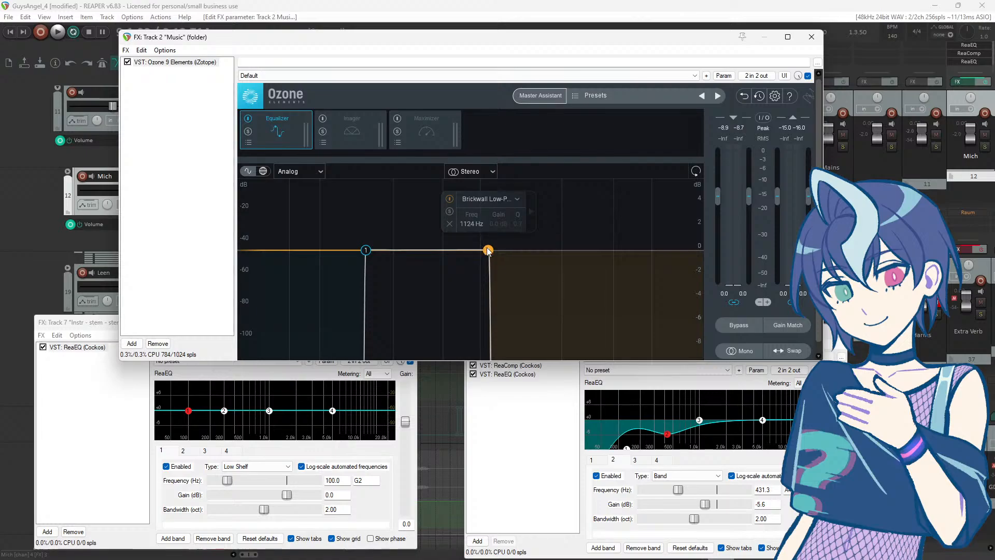
mouse_move(487, 251)
left_mouse_down()
mouse_move(420, 261)
mouse_move(488, 253)
left_mouse_up()
key("space")
left_click(441, 5)
key("space")
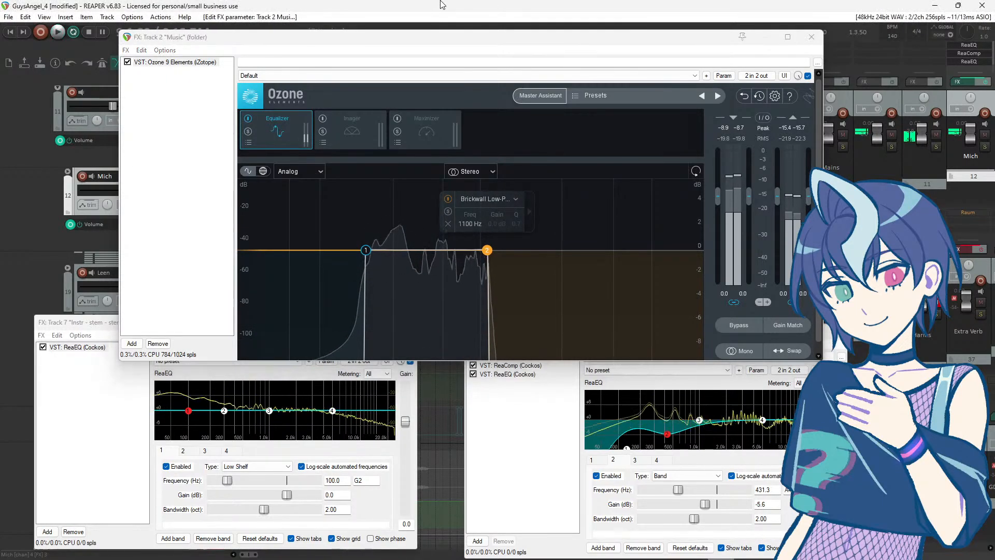
Step: Compare the looped mix with the muted reference track III by toggling its solo on and off during playback
left_click_drag(442, 37, 707, 160)
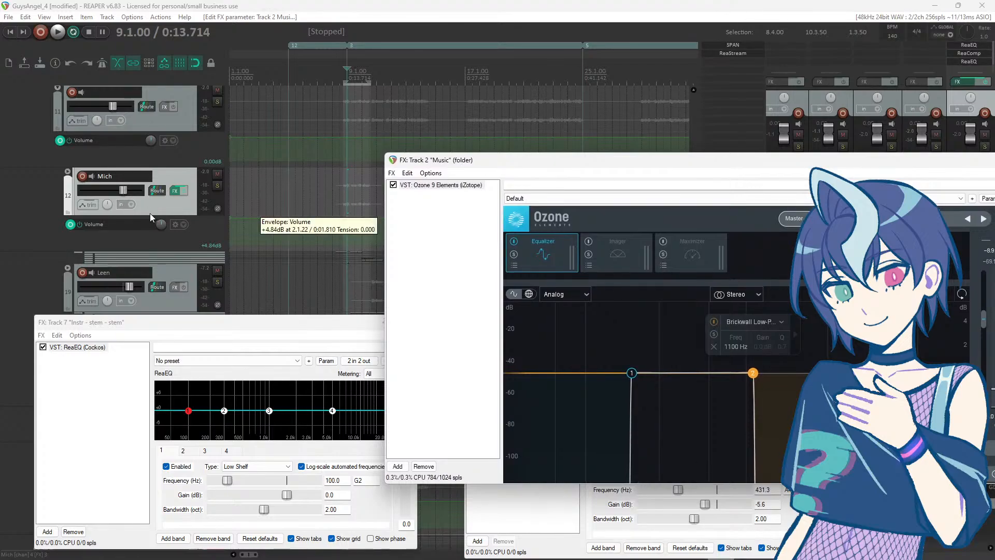
scroll(152, 216, "up", 10)
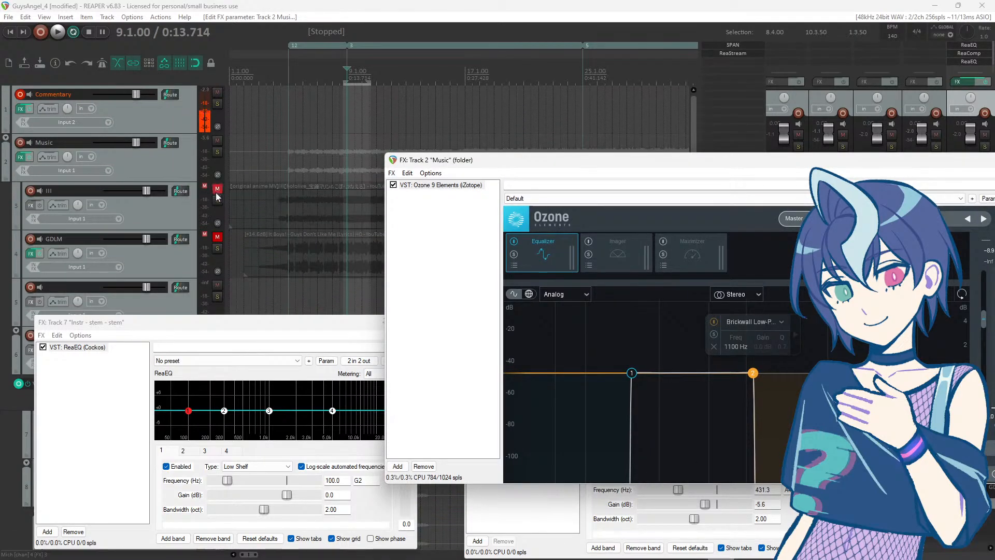
left_click(217, 201)
key("space")
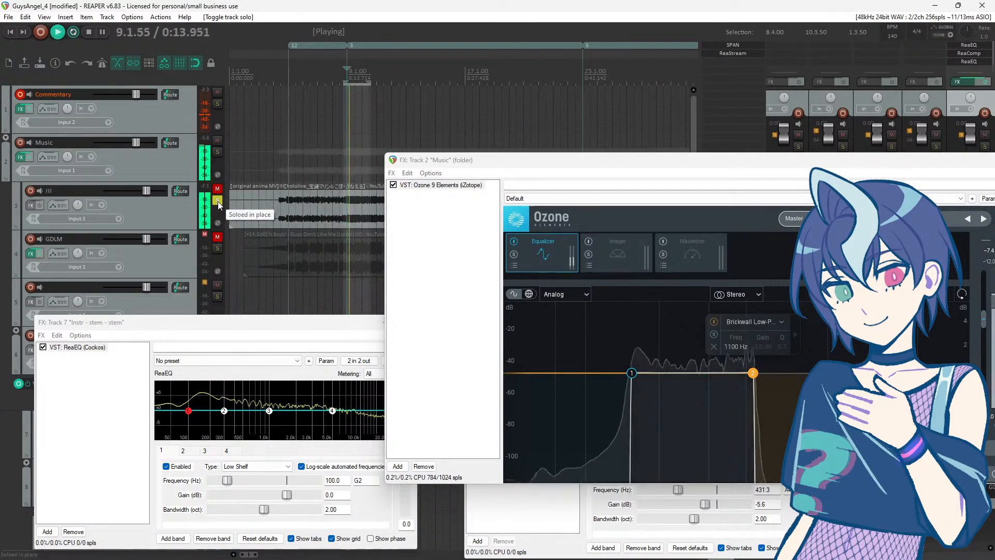
left_click(218, 201)
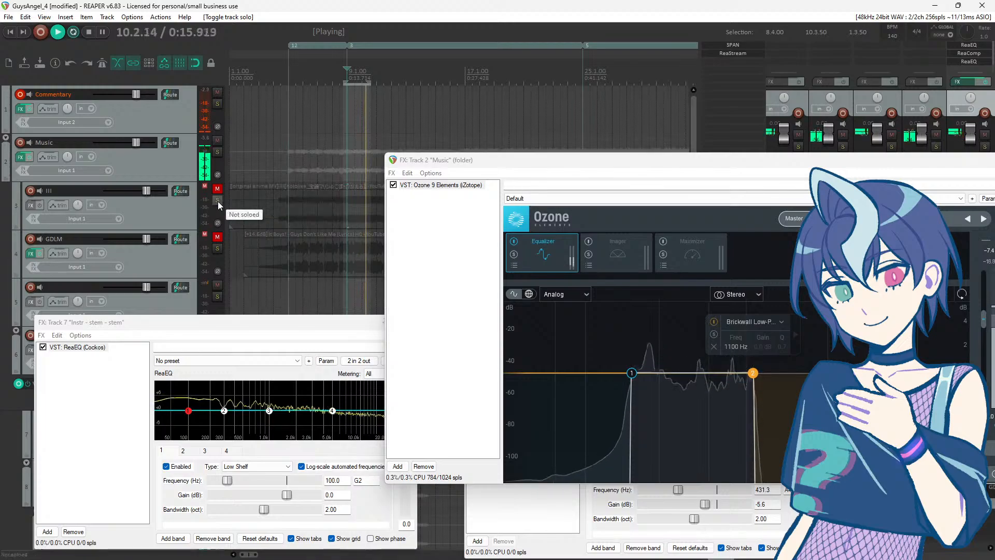
left_click(218, 201)
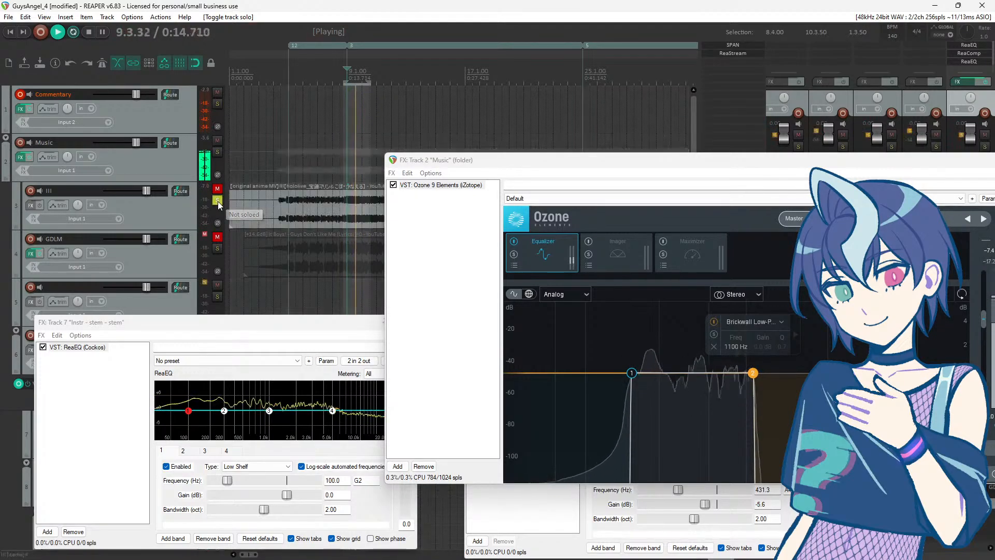
left_click(217, 201)
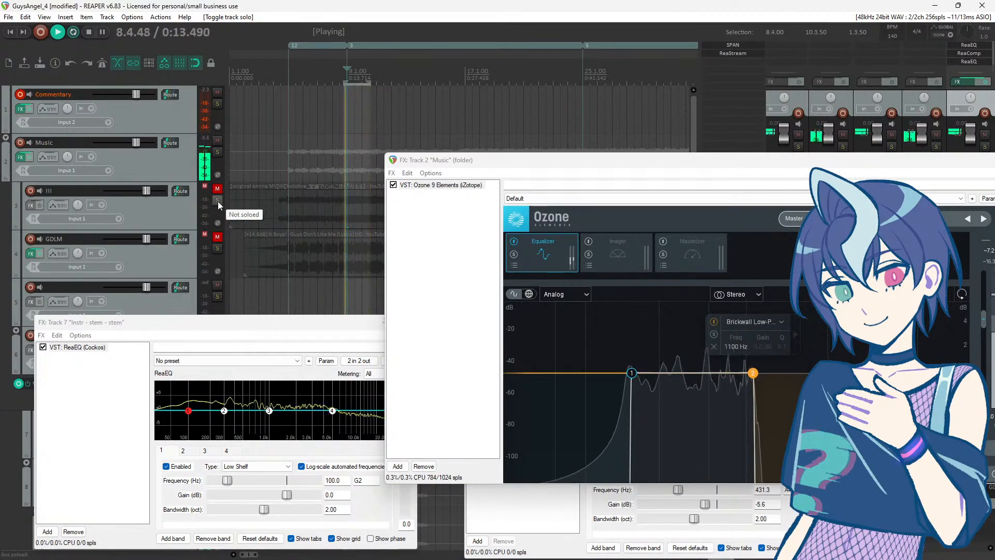
key("space")
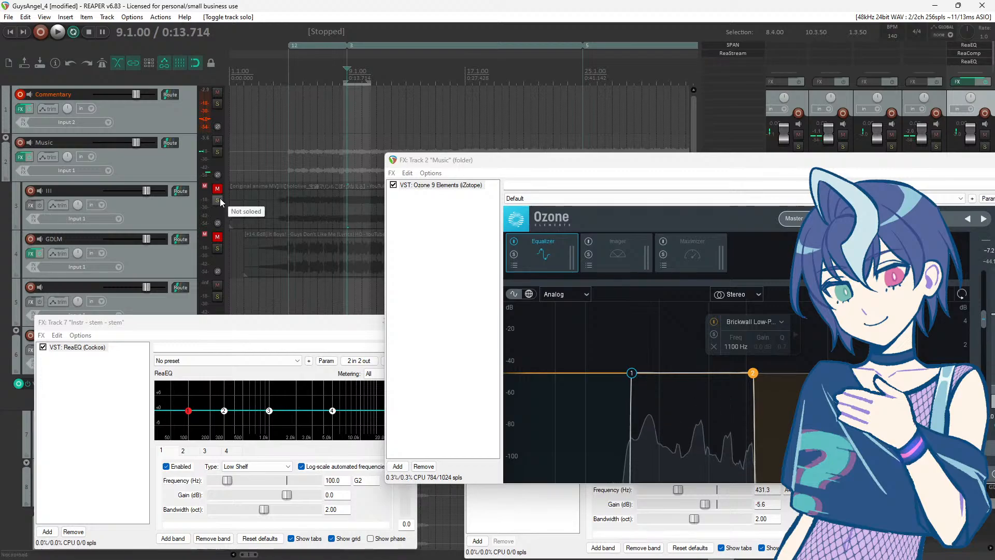
Step: Rearrange the Music folder and track 12 effect windows so both equalizer graphs can be viewed together
left_click_drag(496, 165, 368, 77)
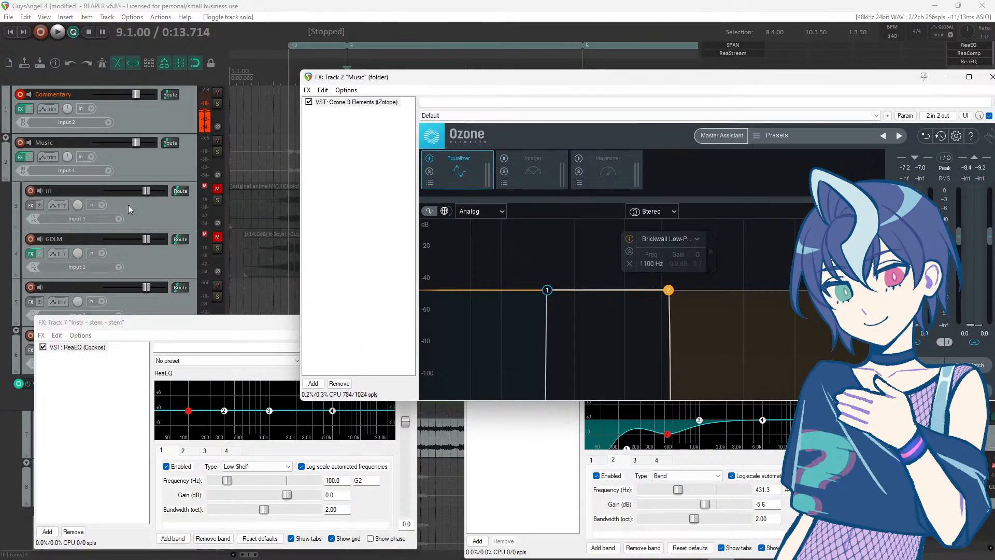
left_click_drag(459, 83, 450, 73)
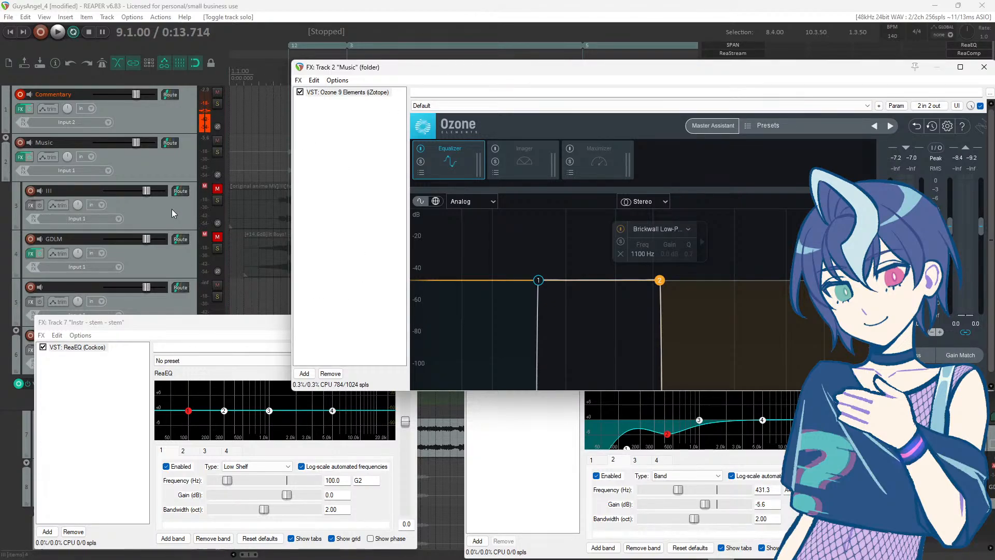
scroll(172, 210, "down", 5)
left_click_drag(539, 67, 390, 9)
left_click(527, 450)
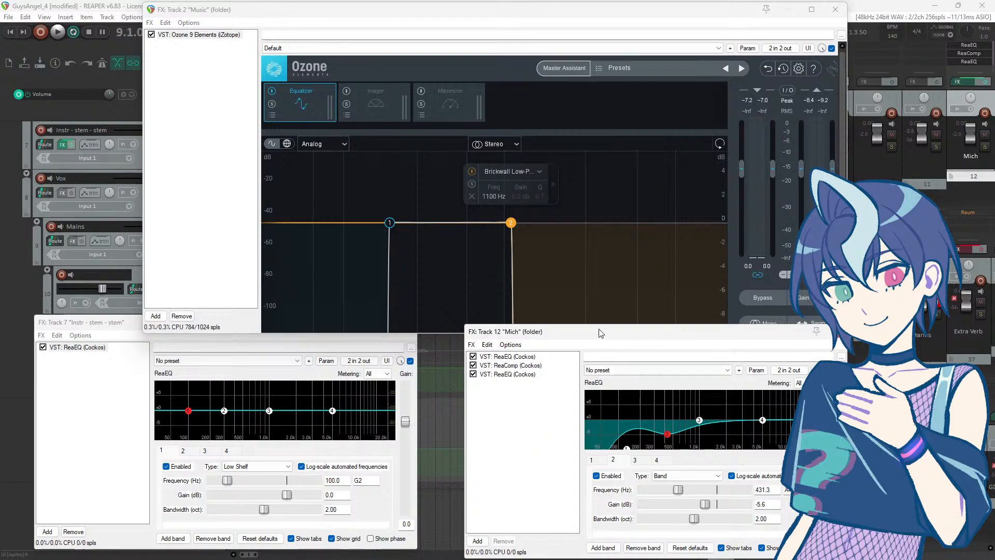
left_click_drag(600, 333, 451, 295)
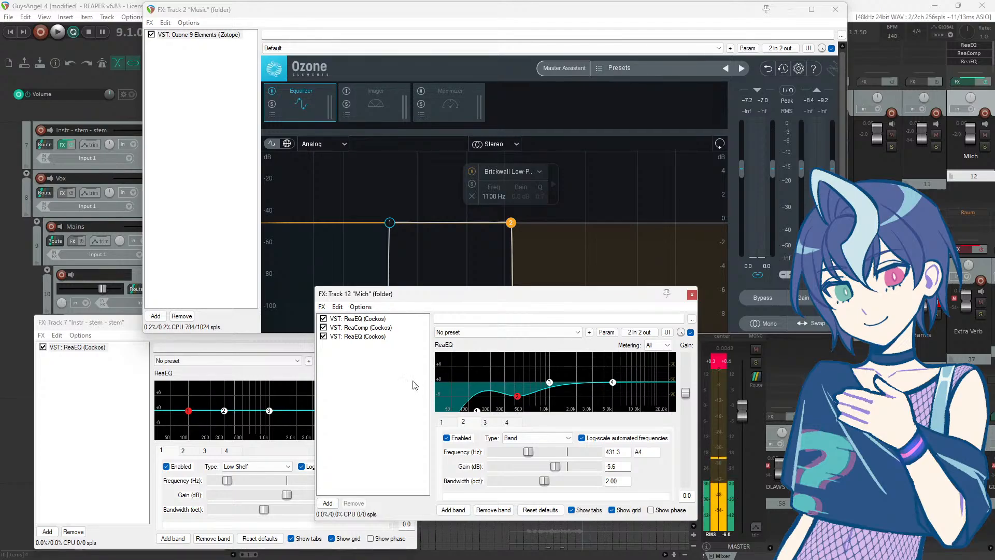
mouse_move(411, 297)
left_mouse_down()
mouse_move(398, 302)
mouse_move(403, 289)
left_mouse_up()
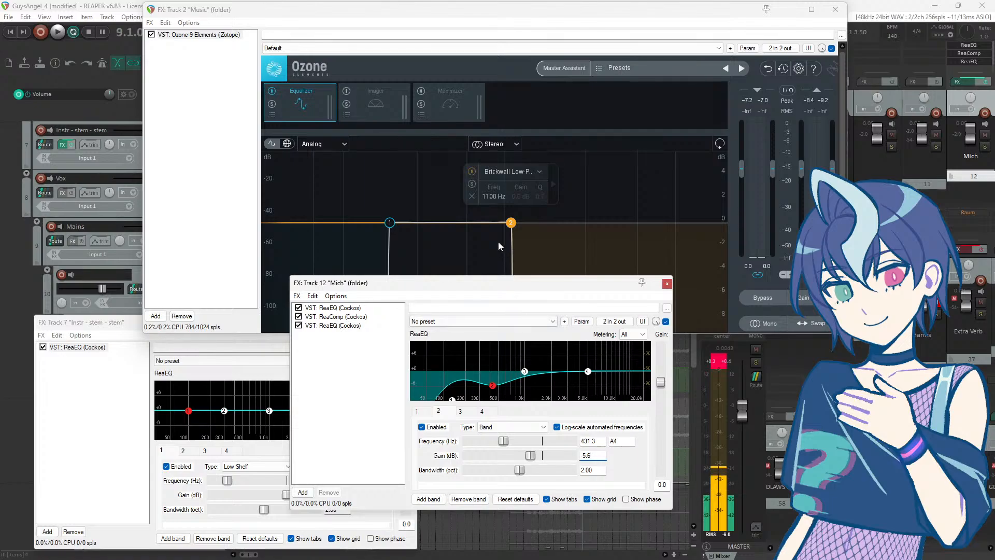
left_click(95, 6)
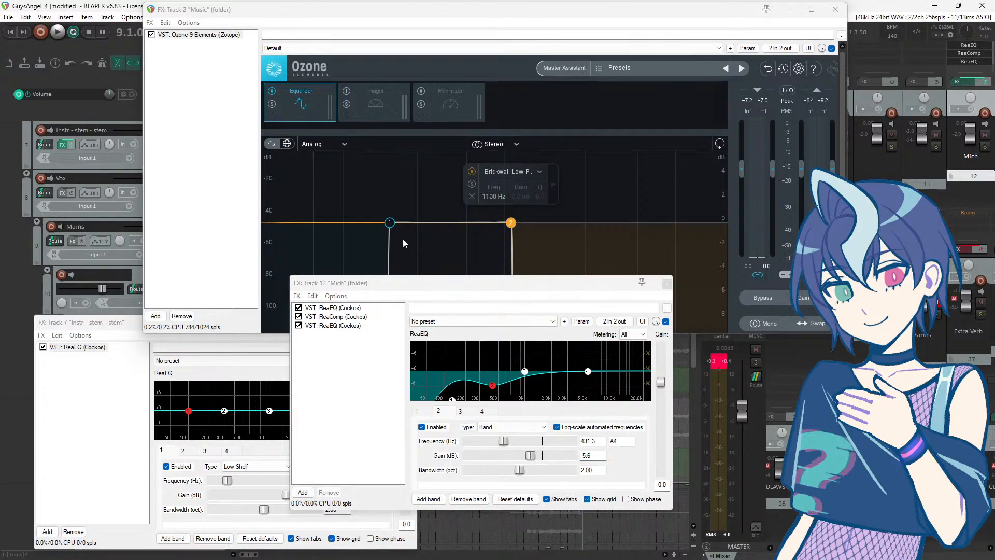
left_click_drag(399, 283, 509, 328)
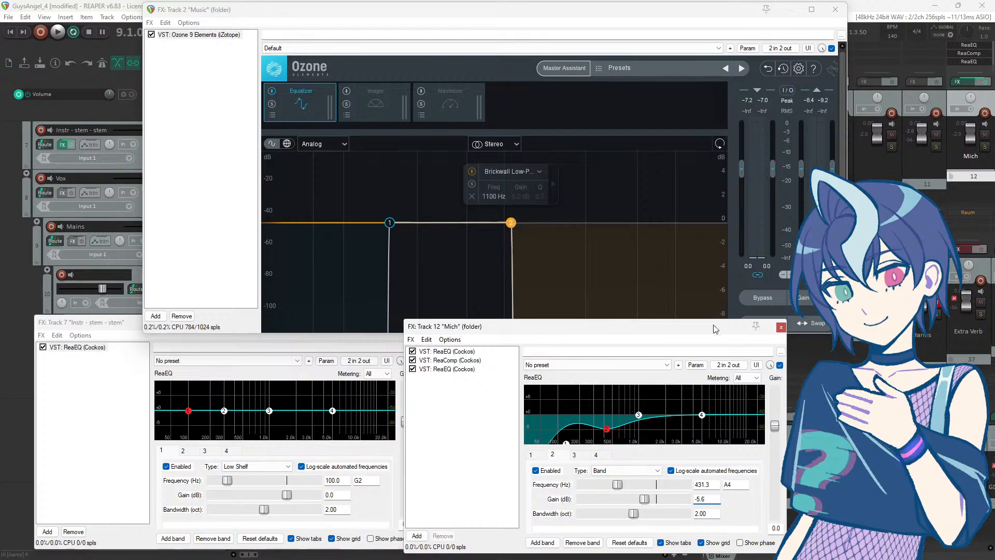
Step: Resume the loop, set Ozone's brickwall low-pass to 1860 Hz and high-pass to 317 Hz, and return to track 12's ReaEQ
left_click(540, 1)
key("space")
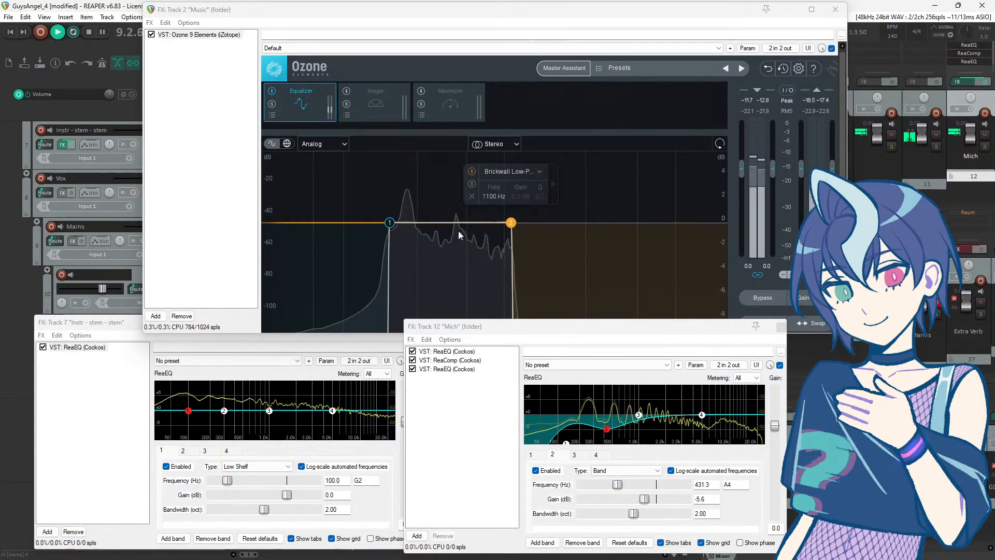
left_click_drag(511, 223, 550, 223)
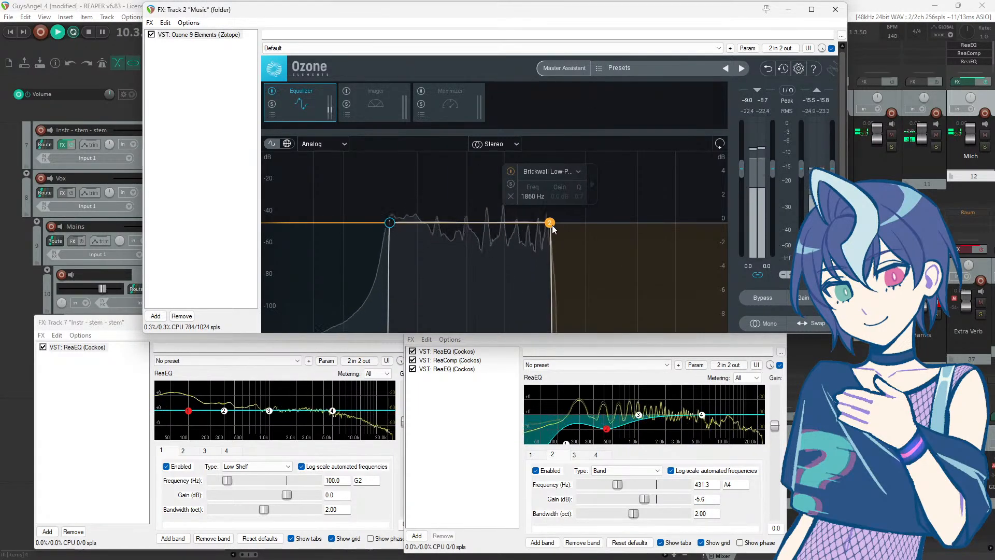
left_click_drag(389, 223, 421, 222)
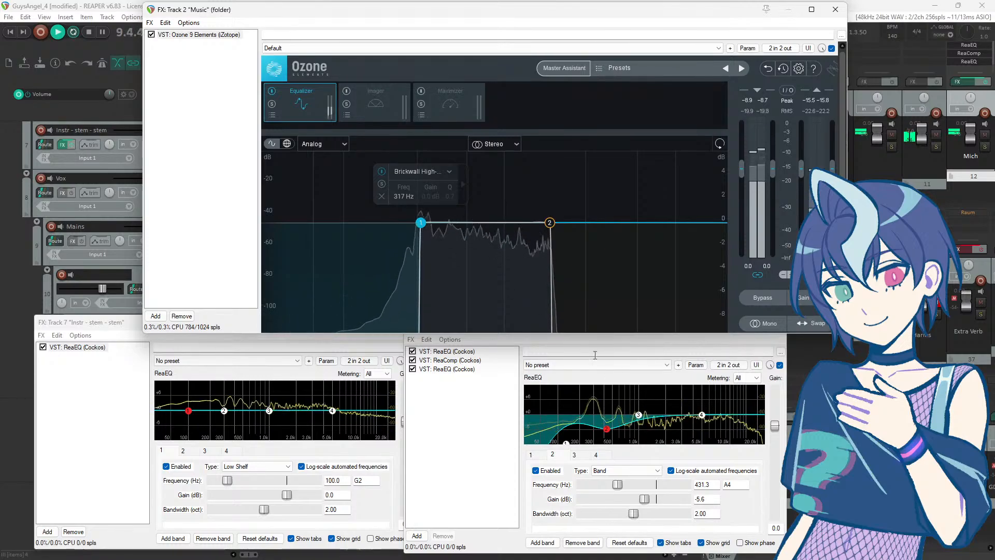
left_click(578, 352)
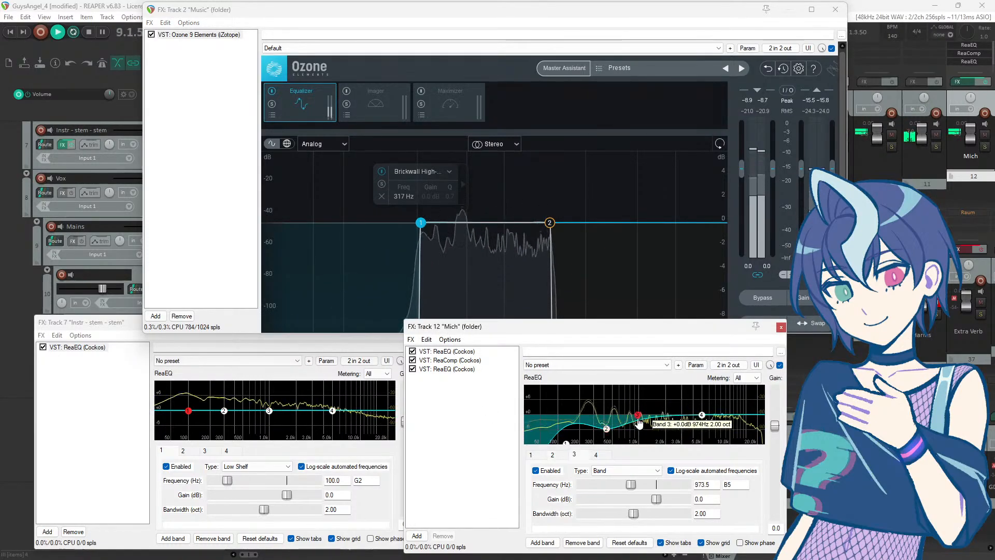
Step: Set band 3 of track 12's ReaEQ to 1013.5 Hz with a 2.3 dB gain while the loop plays, and stop playback
mouse_move(639, 415)
left_mouse_down()
mouse_move(639, 426)
mouse_move(640, 414)
left_mouse_up()
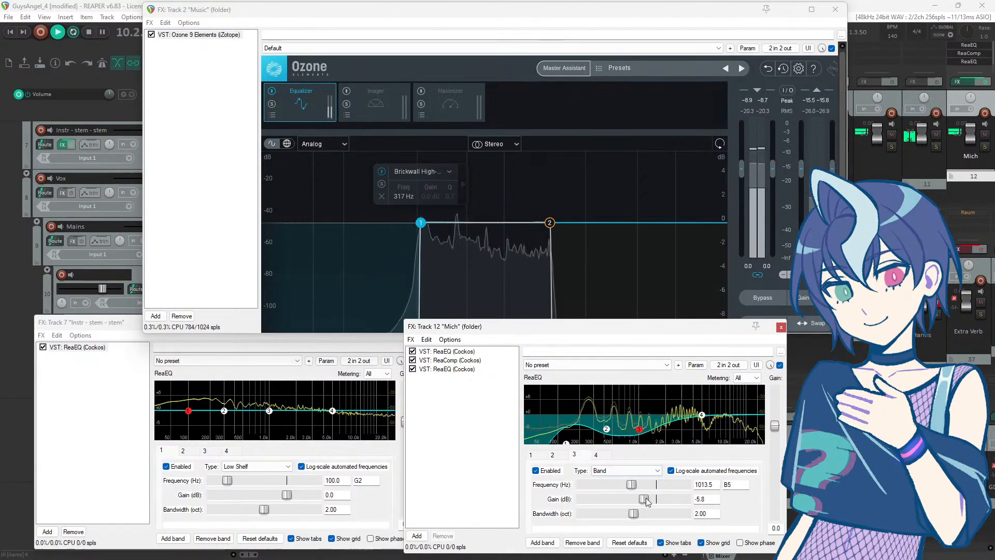
left_click_drag(659, 499, 664, 501)
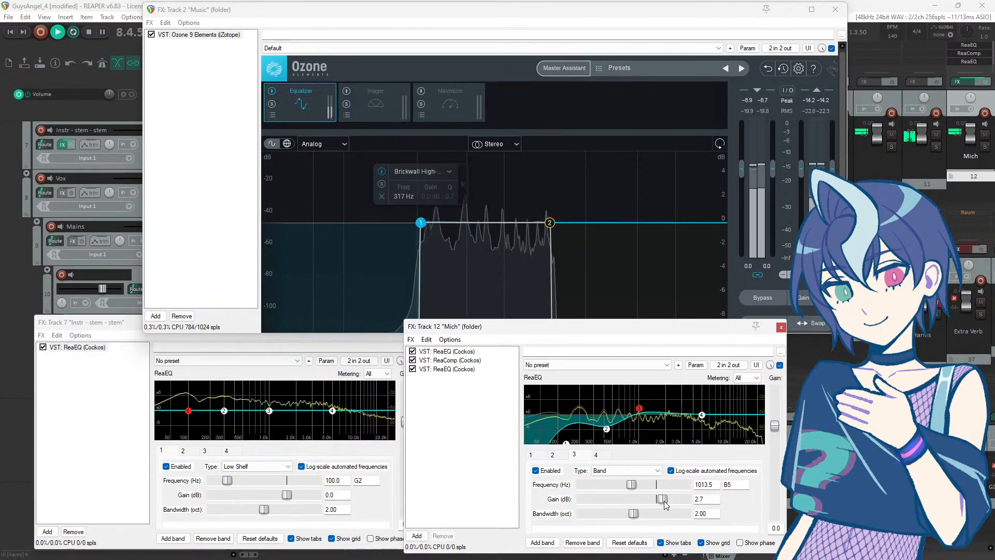
left_click(627, 2)
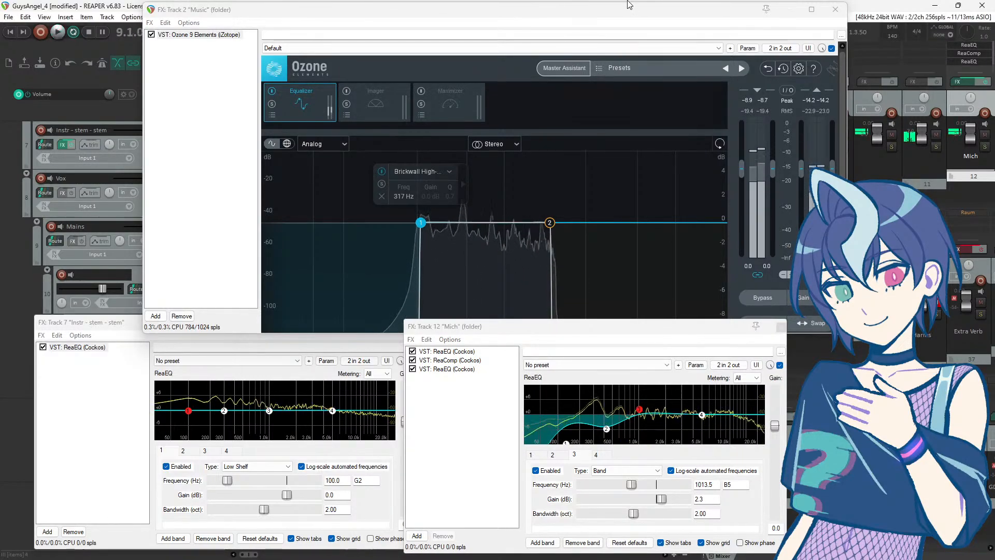
key("space")
Step: Reposition the Music folder and track 12 effect windows so their equalizer graphs are in view, and briefly replay the loop
left_click_drag(612, 21, 577, 32)
left_click(528, 383)
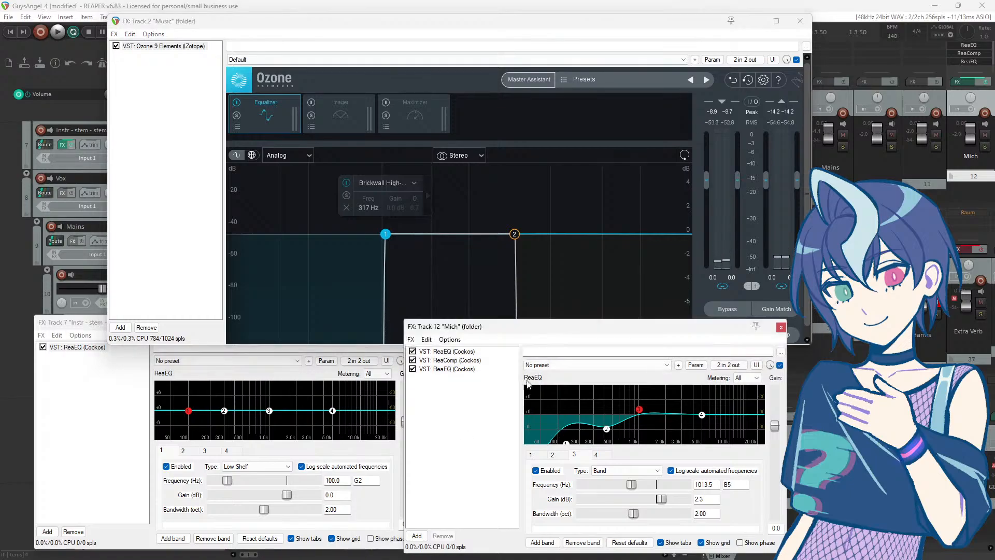
left_click_drag(534, 328, 590, 325)
left_click(128, 365)
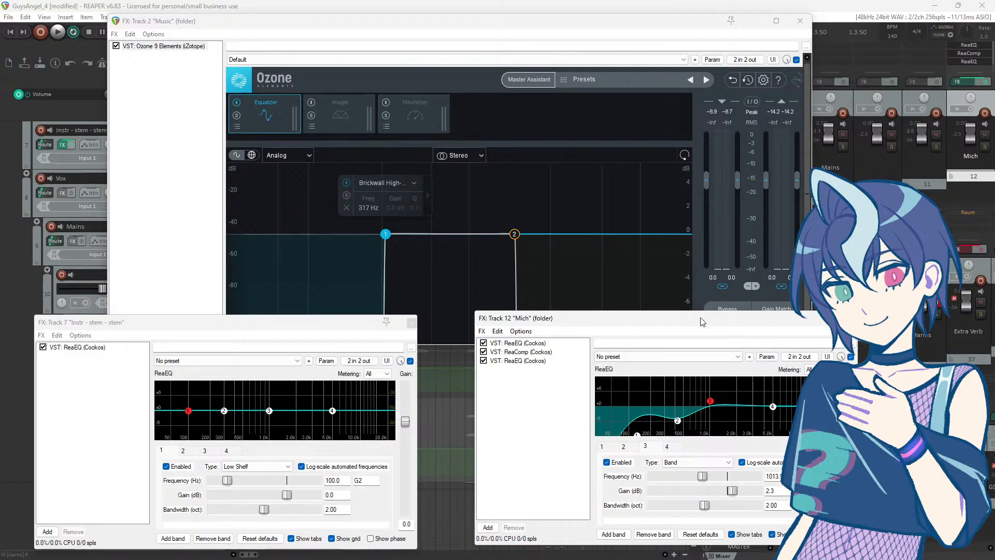
left_click_drag(702, 321, 676, 303)
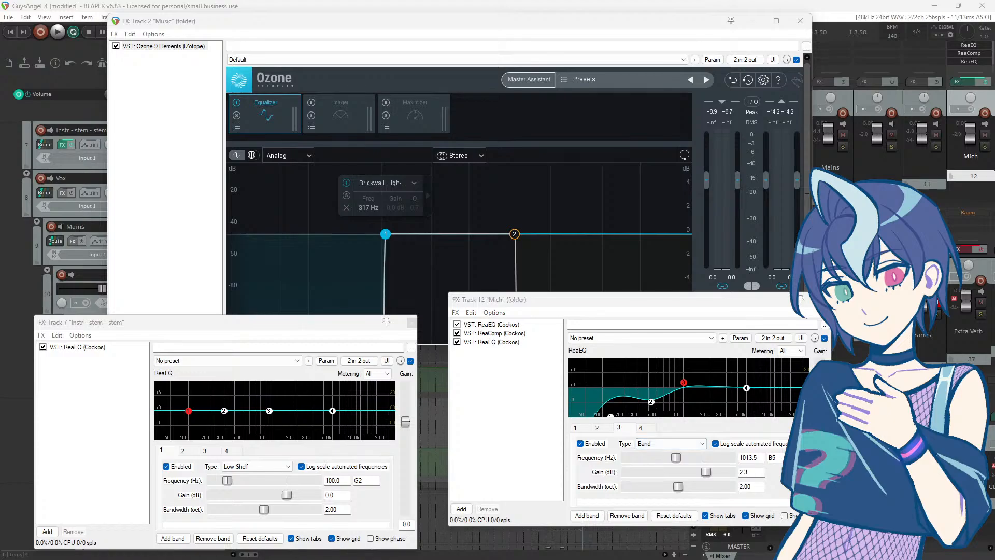
left_click_drag(0, 115, 0, 94)
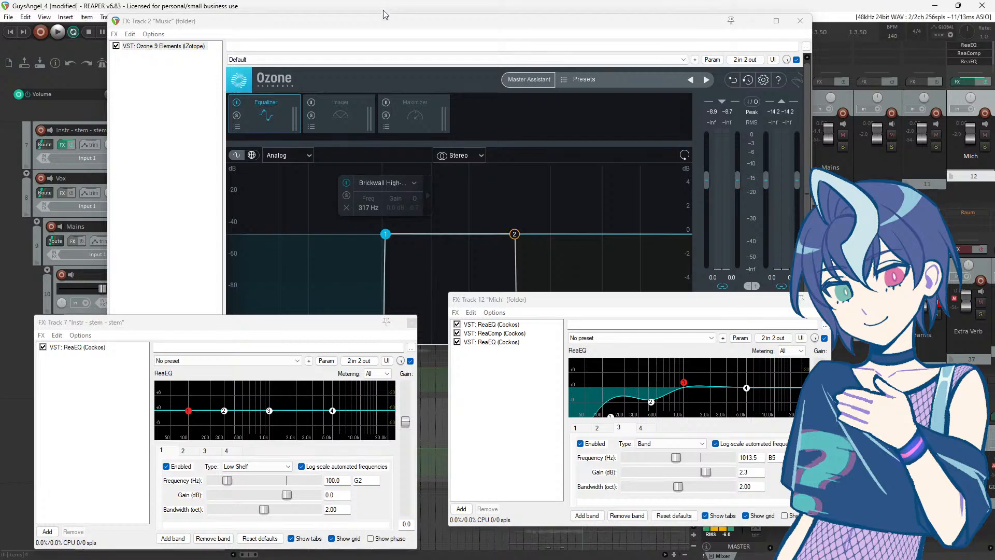
left_click_drag(629, 303, 553, 269)
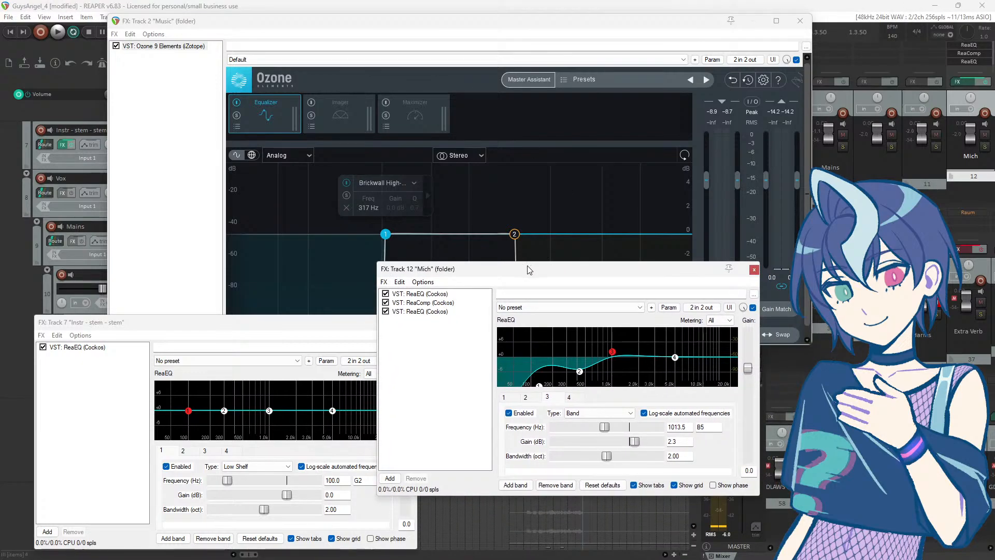
key("space")
left_click_drag(564, 270, 573, 294)
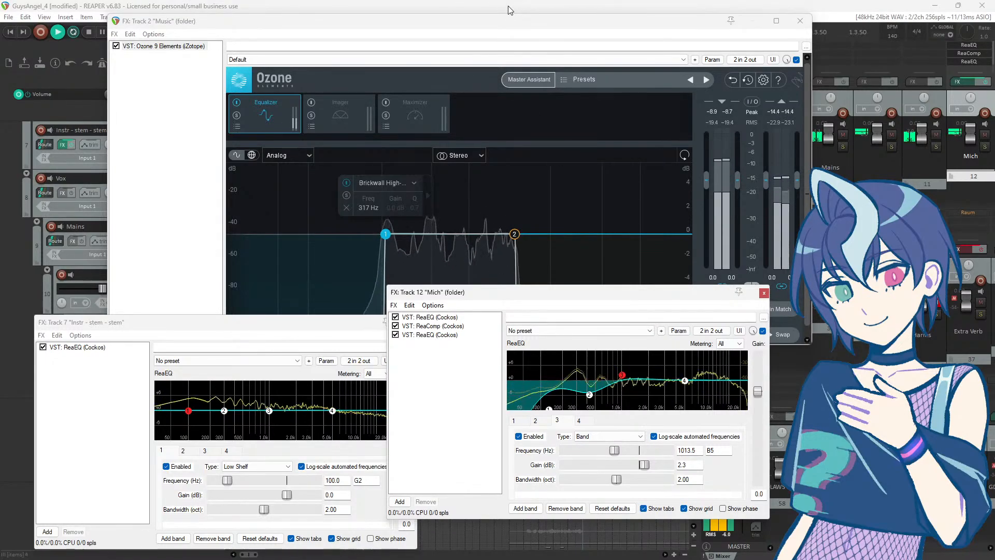
key("space")
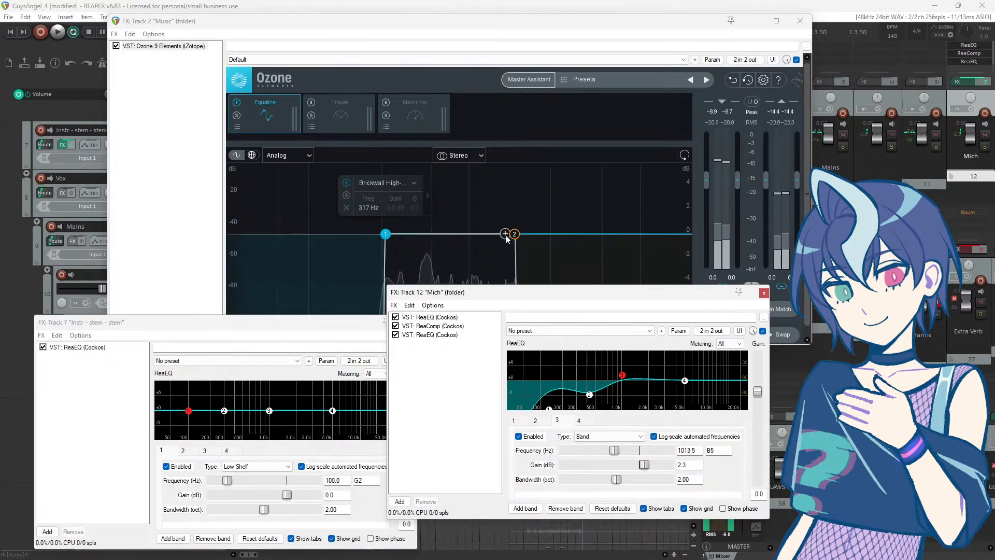
Step: Raise Ozone's brickwall low-pass cutoff, set its brickwall high-pass to 830 Hz, and play the loop
left_click(516, 234)
left_click_drag(522, 239, 604, 239)
left_click_drag(385, 234, 449, 234)
key("space")
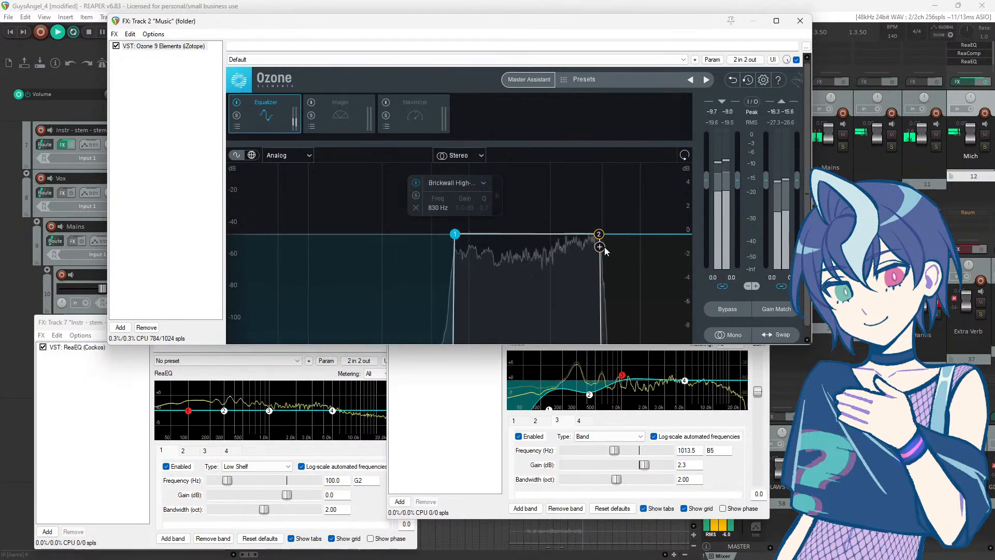
Step: Add band 5 to track 12's ReaEQ at 2646.9 Hz with a -3.6 dB gain, and stop playback
left_click(642, 388)
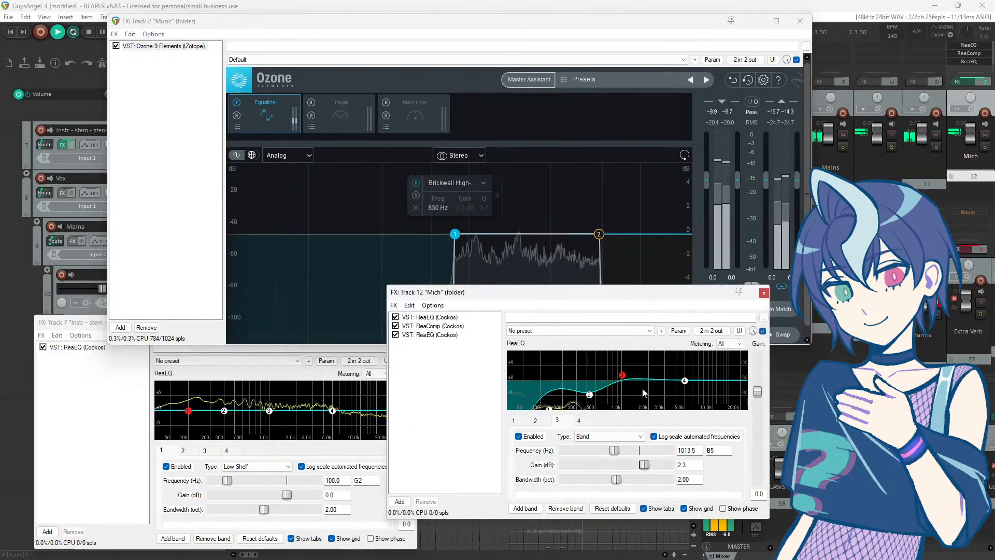
double_click(658, 403)
left_click_drag(658, 405, 660, 406)
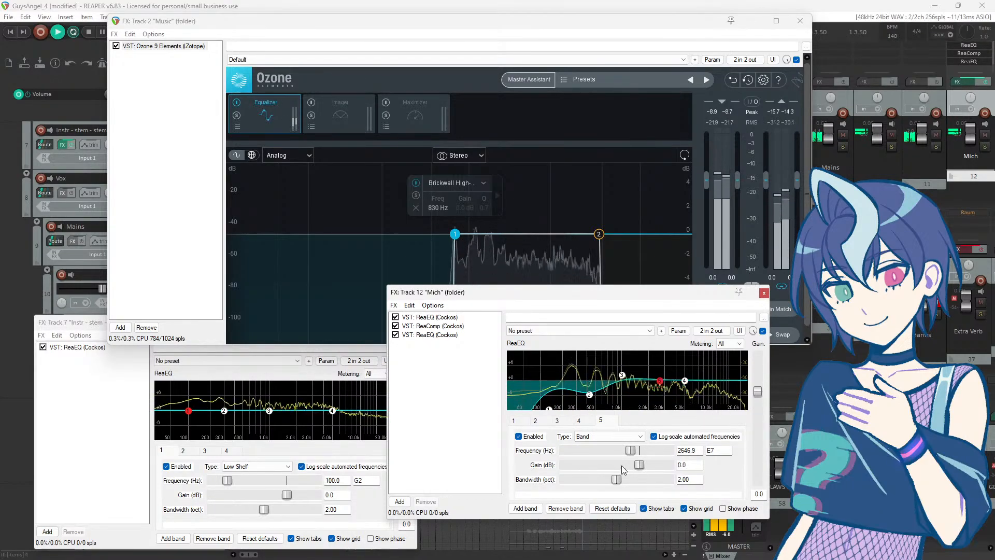
left_click_drag(622, 465, 632, 469)
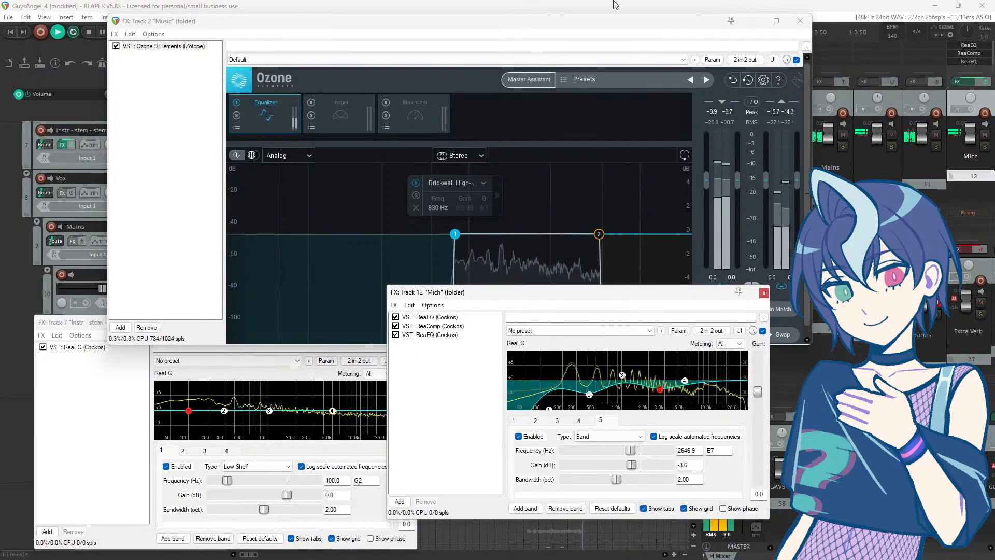
key("space")
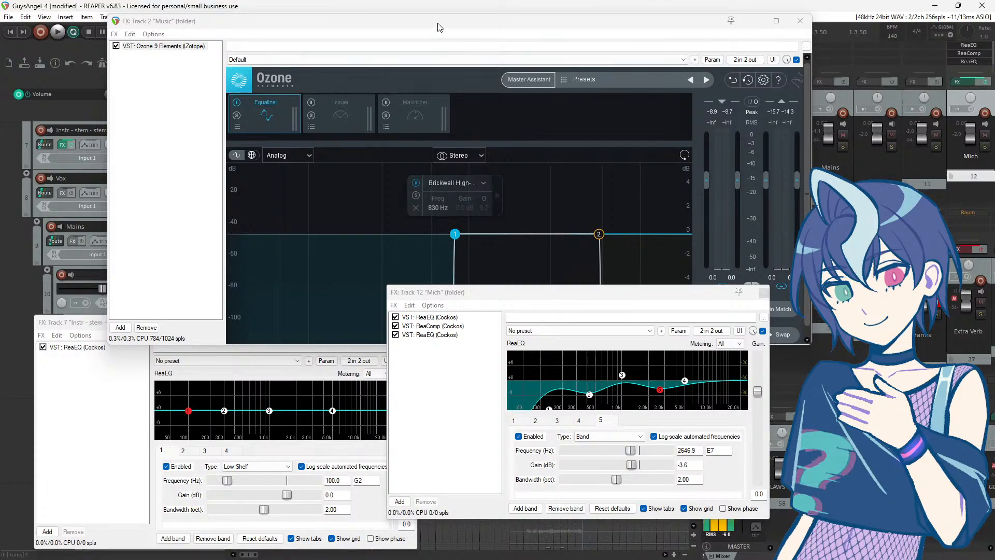
Step: Arrange the track 7 and track 12 ReaEQ windows side by side below Ozone's filter graph
left_click_drag(439, 22, 431, 22)
left_click(419, 461)
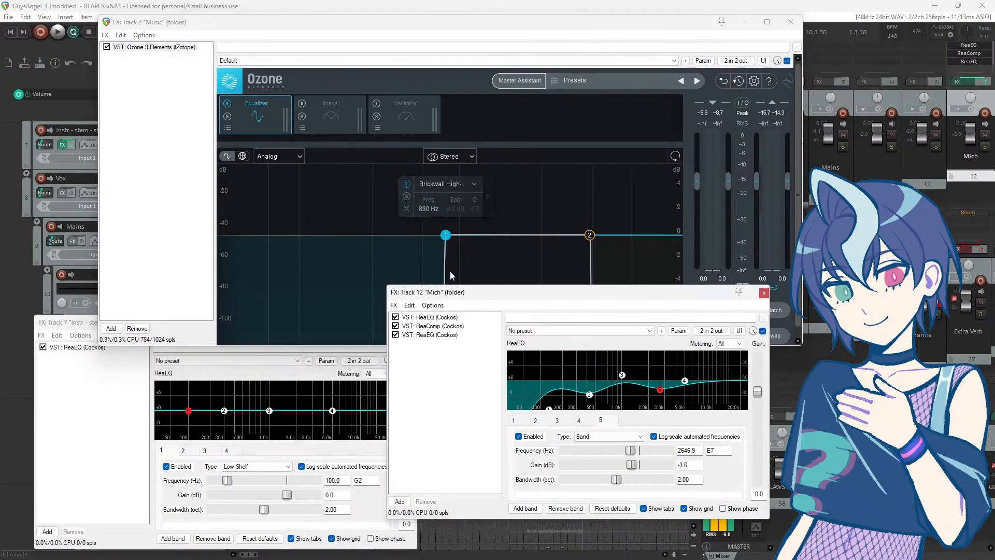
left_click_drag(454, 296, 496, 330)
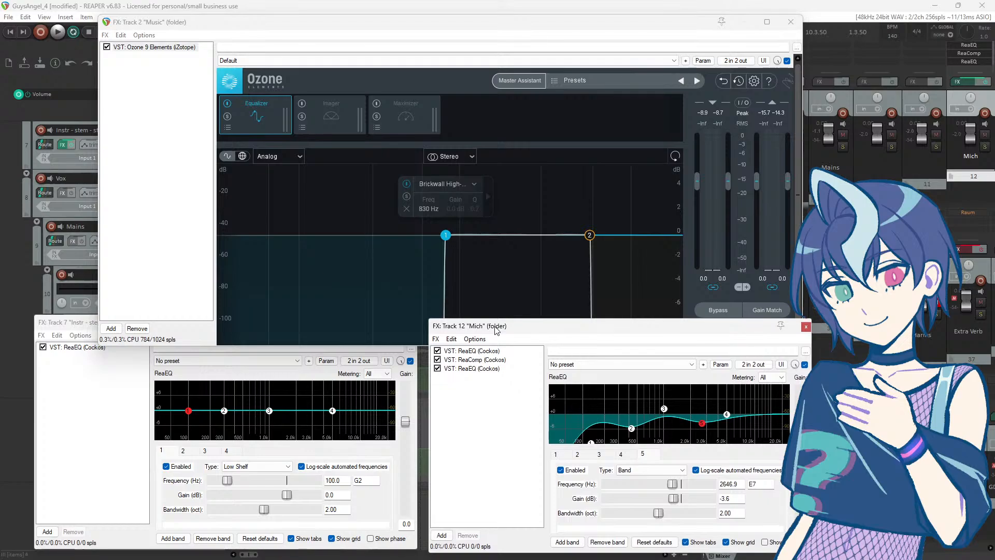
left_click_drag(61, 318, 59, 310)
mouse_move(489, 330)
left_mouse_down()
mouse_move(598, 317)
mouse_move(480, 318)
left_mouse_up()
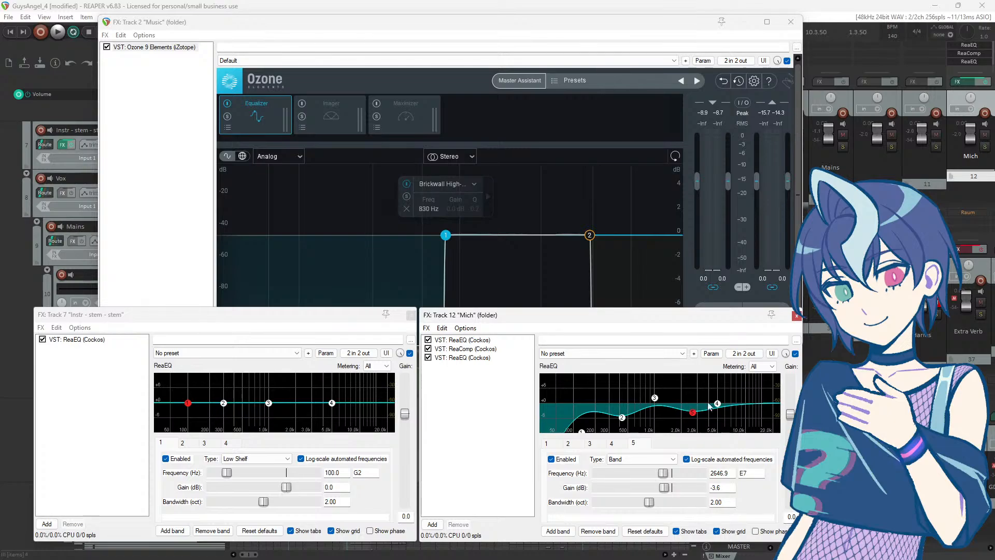
left_click_drag(610, 317, 615, 314)
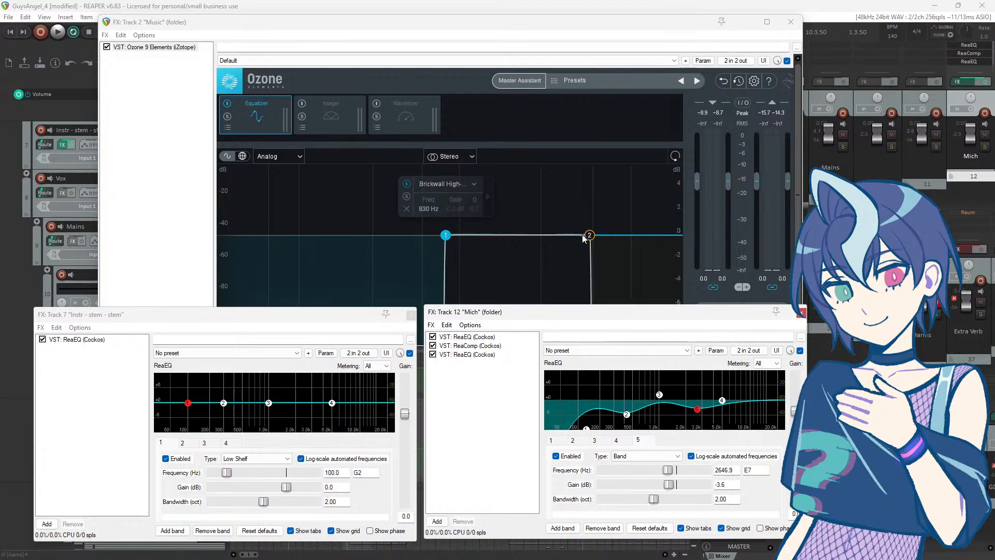
Step: Set Ozone's brickwall low-pass to 20000 Hz and high-pass to 5241 Hz, and listen to the isolated highs
left_click_drag(592, 239, 681, 235)
key("space")
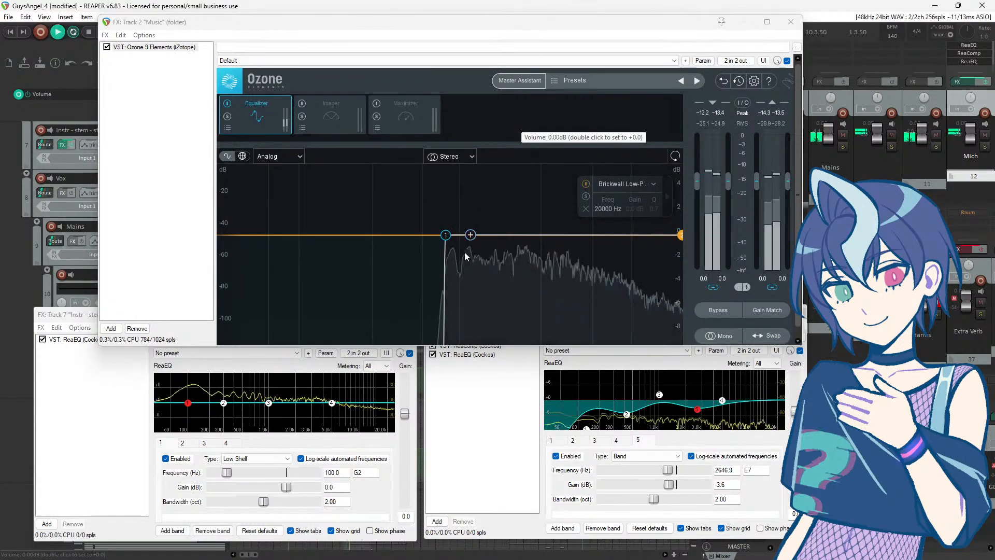
left_click_drag(444, 239, 494, 240)
left_click_drag(587, 242, 584, 242)
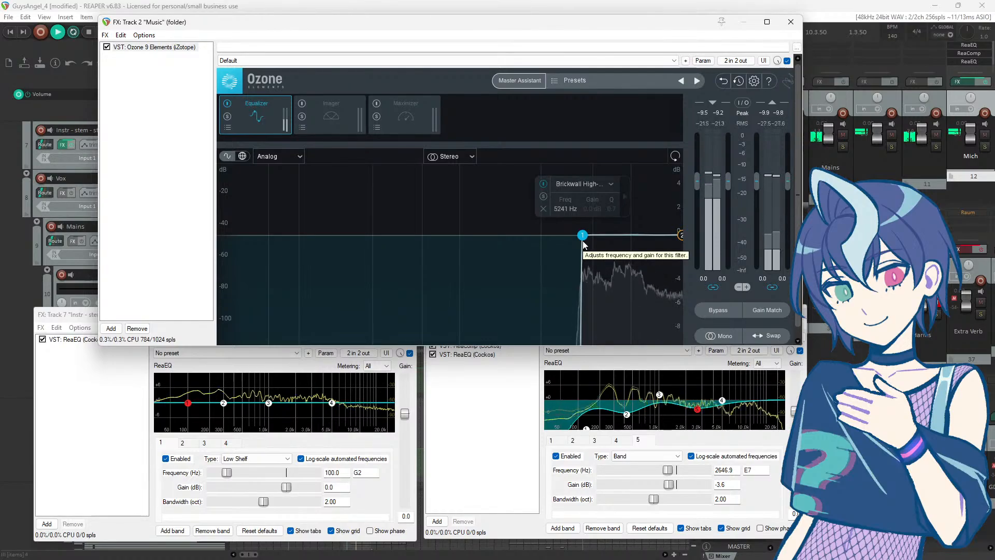
left_click(513, 6)
key("space")
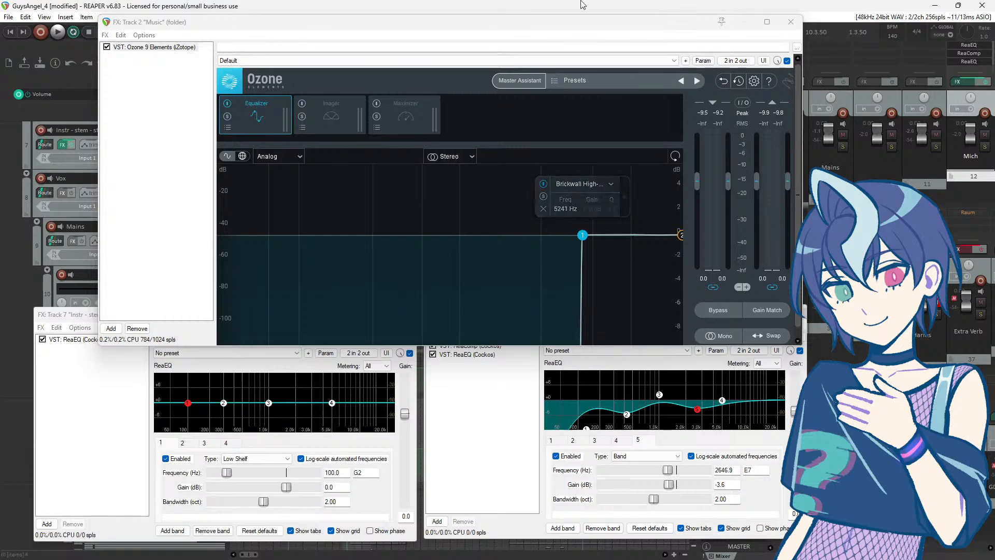
Step: Replay the loop and set the high shelf in track 12's ReaEQ to 5920.1 Hz with a -2.5 dB gain
key("space")
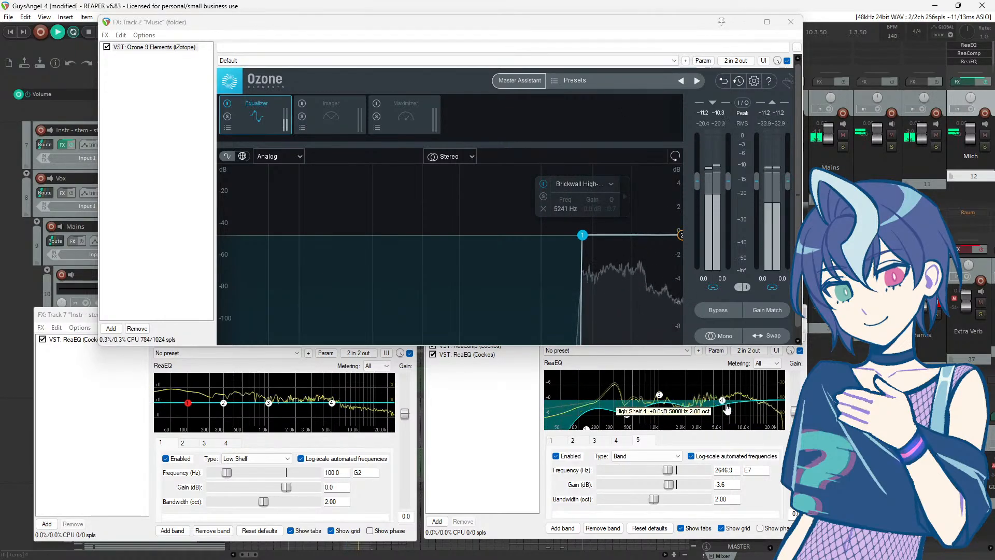
key("space")
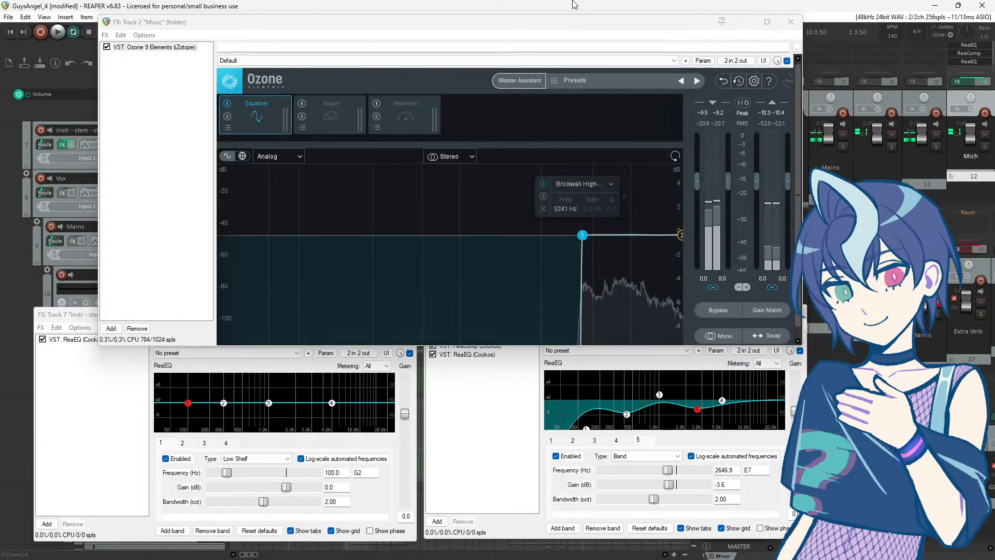
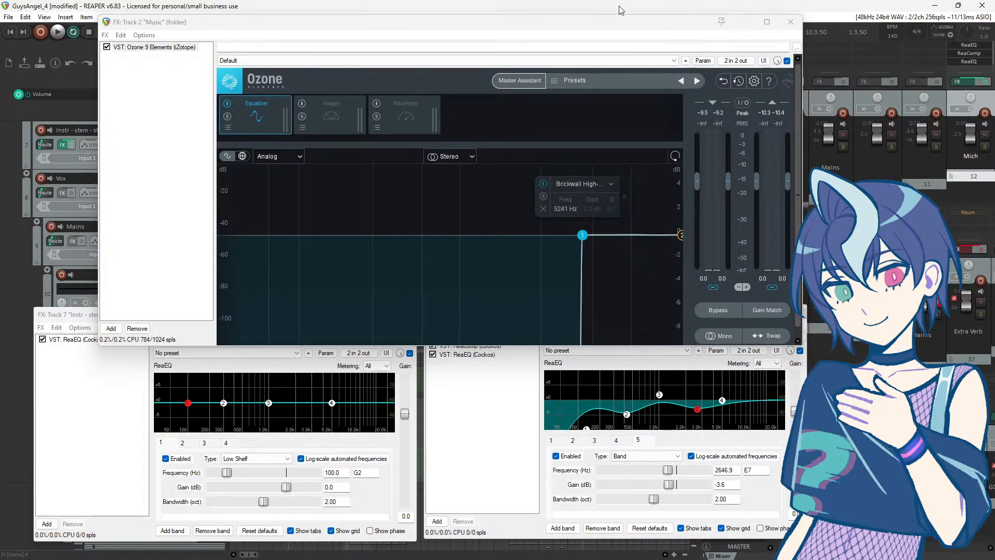
key("space")
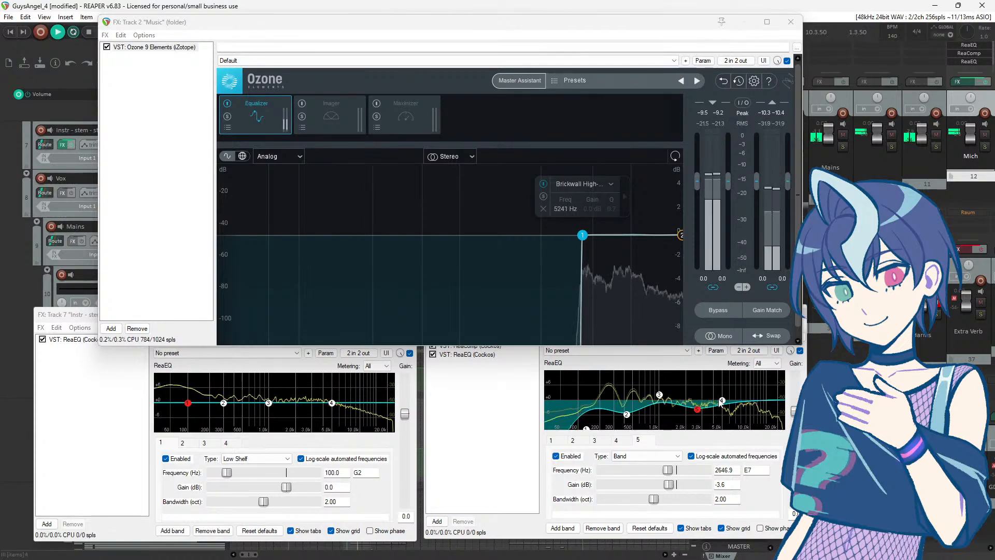
left_click_drag(720, 403, 729, 408)
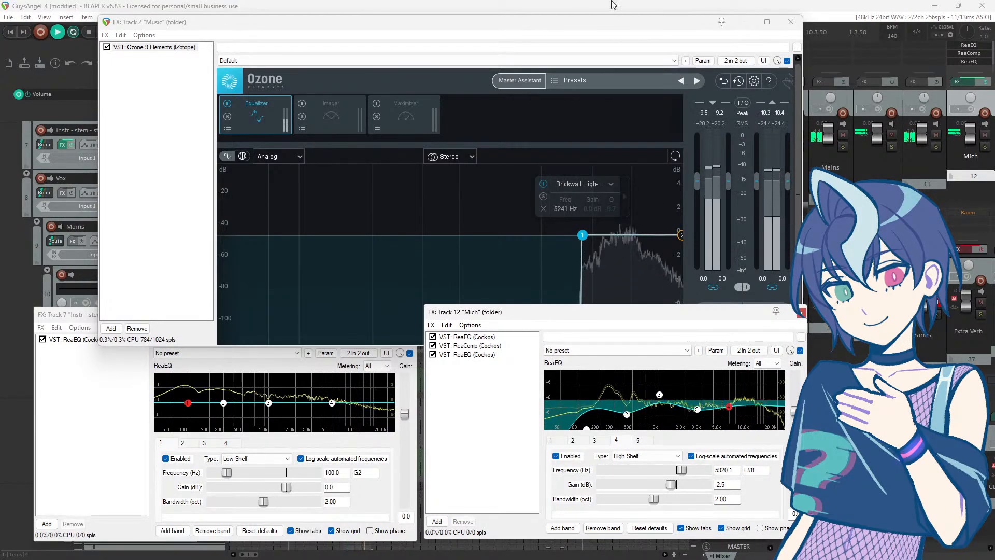
key("space")
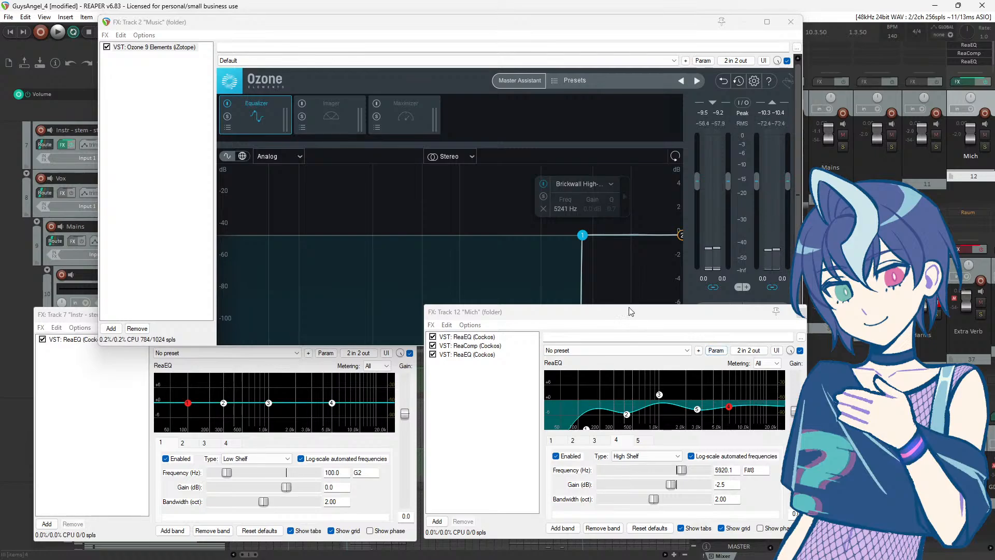
Step: Add band 6 to track 12's ReaEQ as a narrow notch at 968.8 Hz with -120.0 dB gain and 0.24 oct bandwidth
left_click_drag(631, 311, 544, 244)
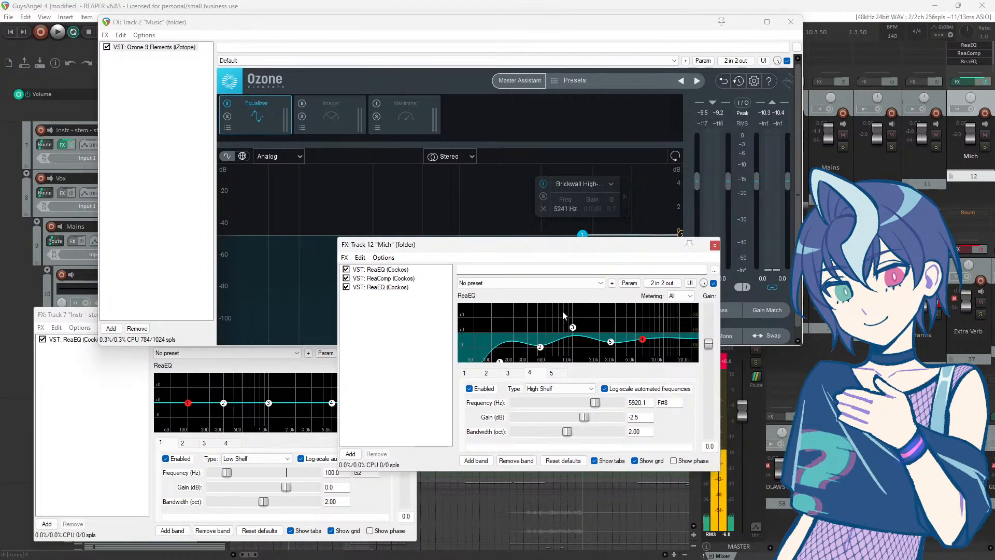
double_click(569, 322)
left_click_drag(569, 319, 571, 486)
left_click_drag(567, 432, 525, 440)
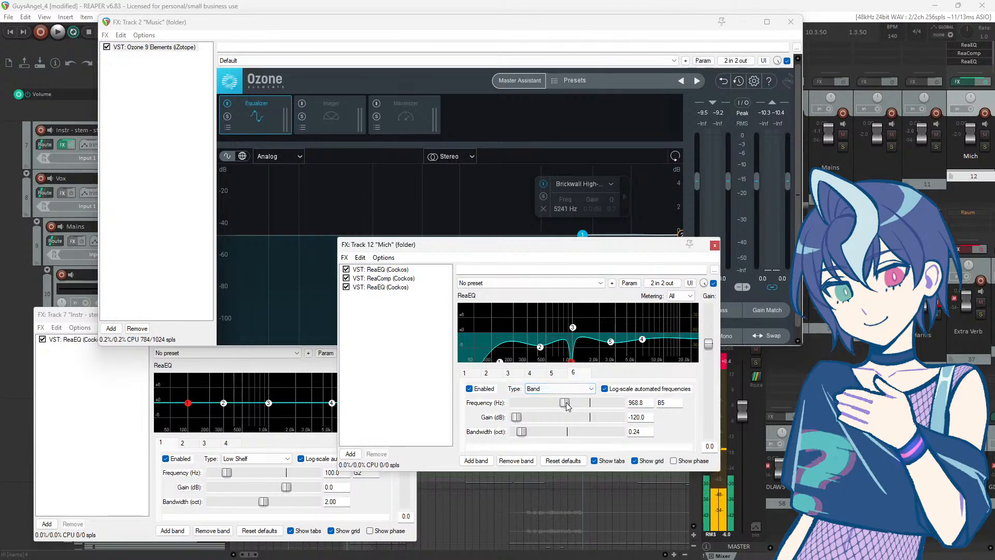
Step: Bypass Ozone's Equalizer on the Music folder and move its window out of the way
left_click(227, 104)
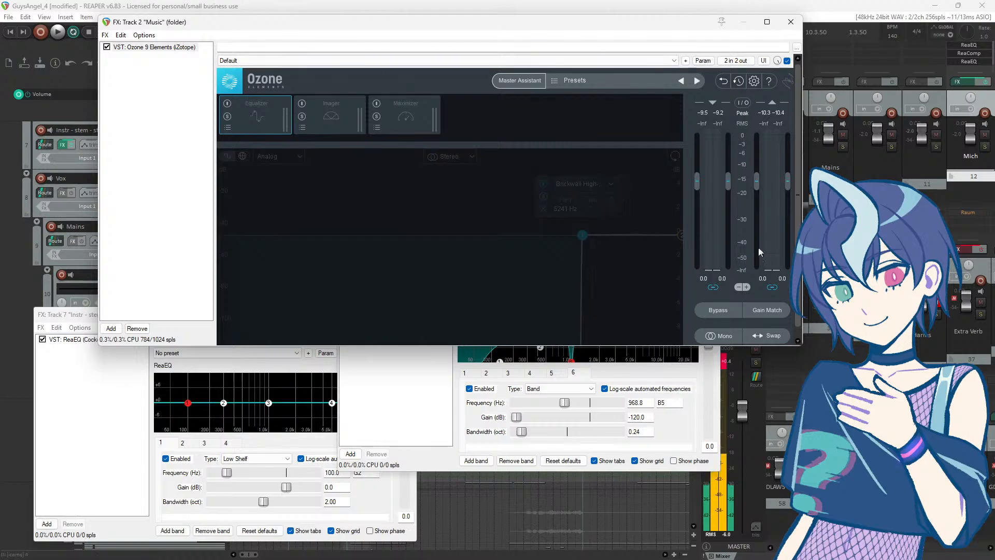
left_click_drag(482, 24, 0, 175)
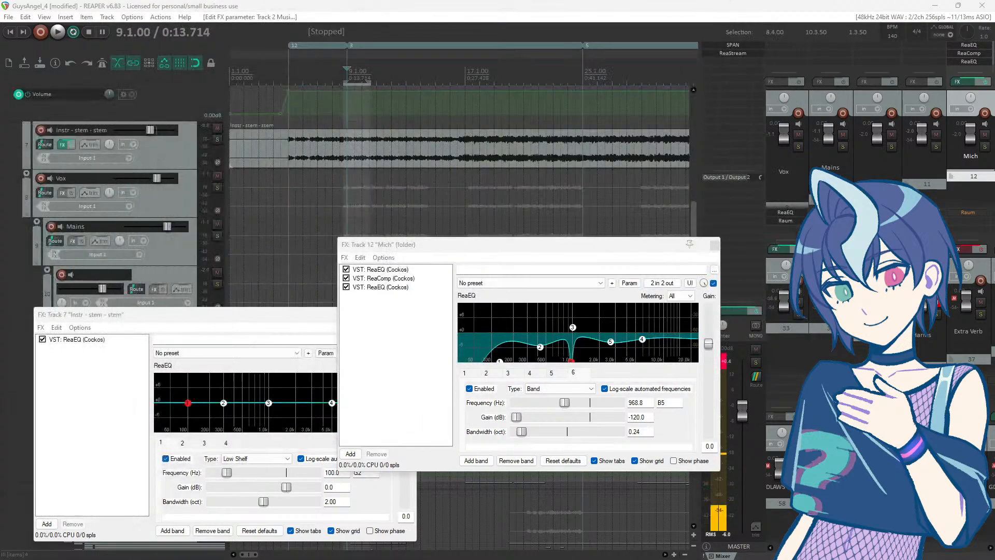
left_click_drag(501, 248, 453, 213)
Step: Play the unfiltered loop and shift the band 6 notch in track 12's ReaEQ to 963.0 Hz
key("space")
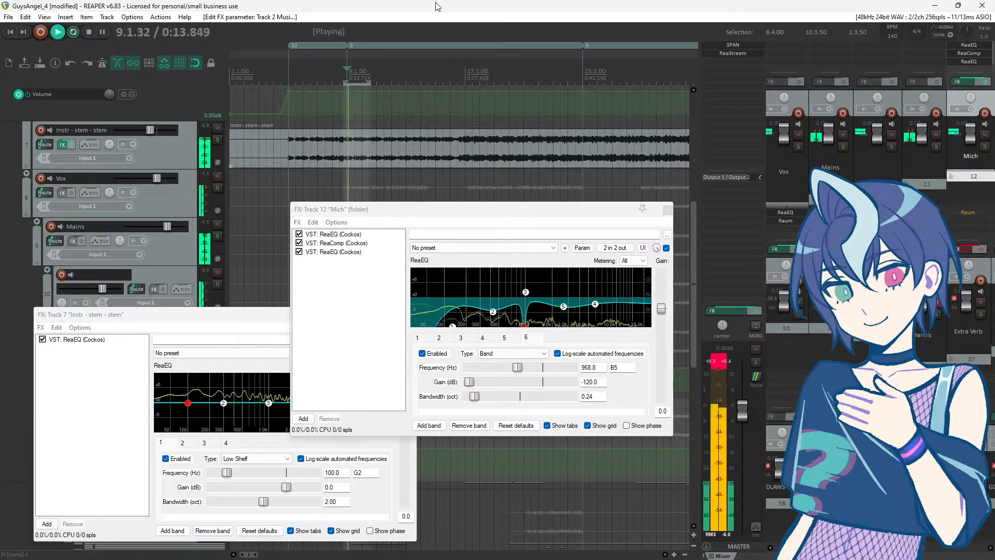
left_click_drag(515, 372, 519, 375)
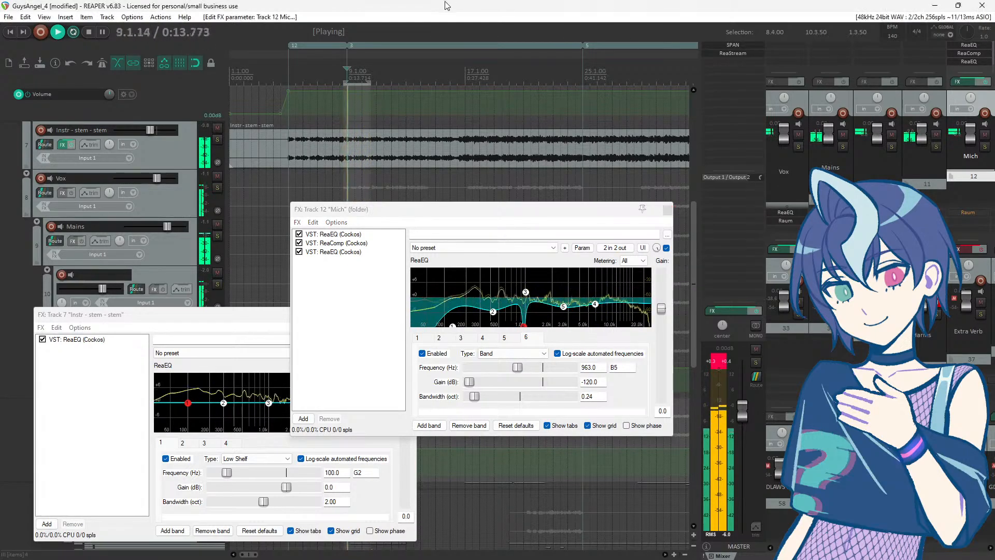
key("space")
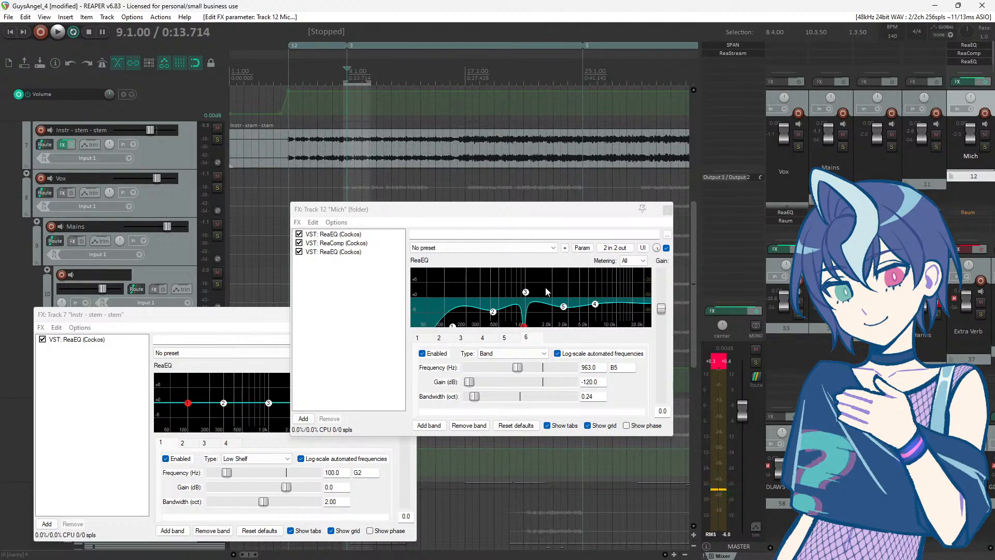
Step: Play the loop with the band 6 notch active and place track 12's ReaEQ window beside track 7's
left_click_drag(507, 222, 492, 197)
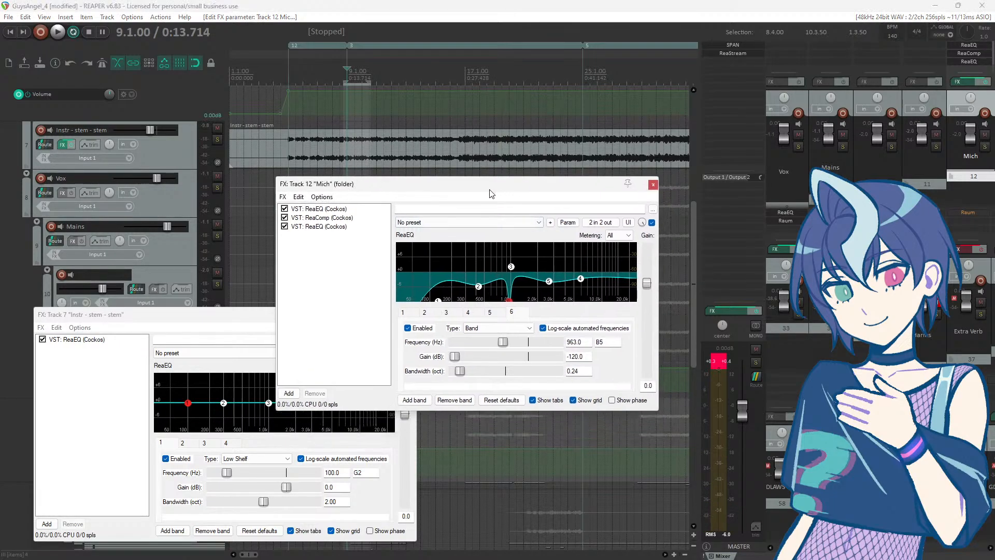
key("space")
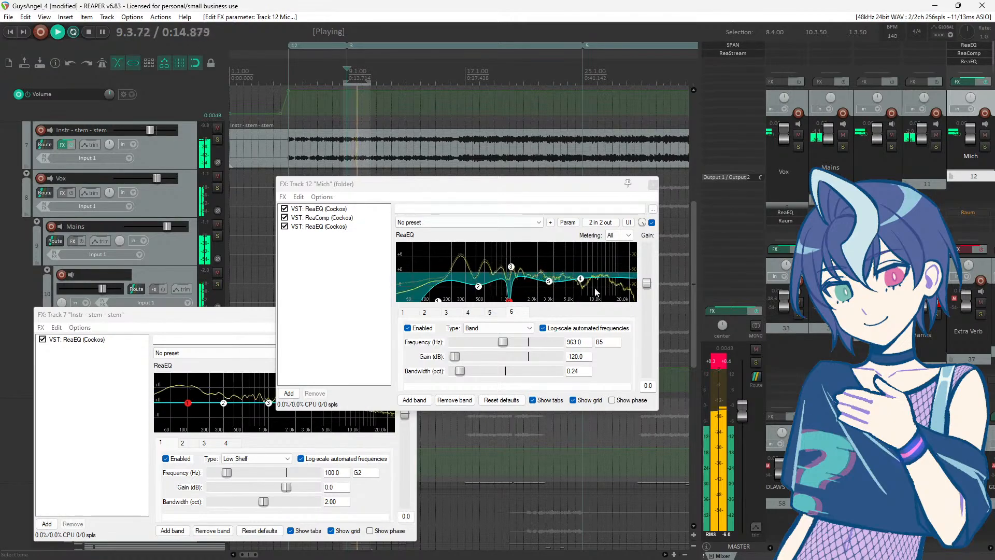
key("space")
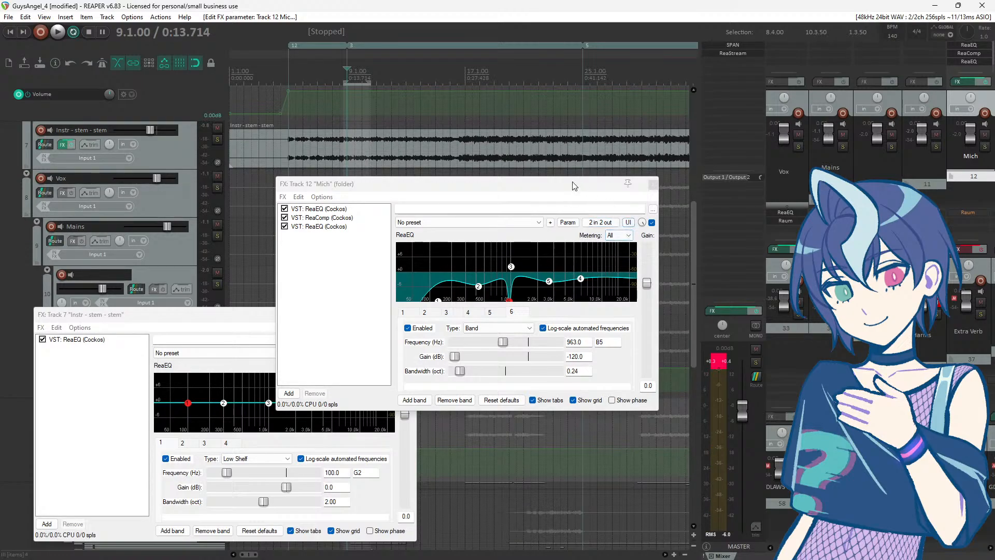
left_click_drag(562, 189, 681, 223)
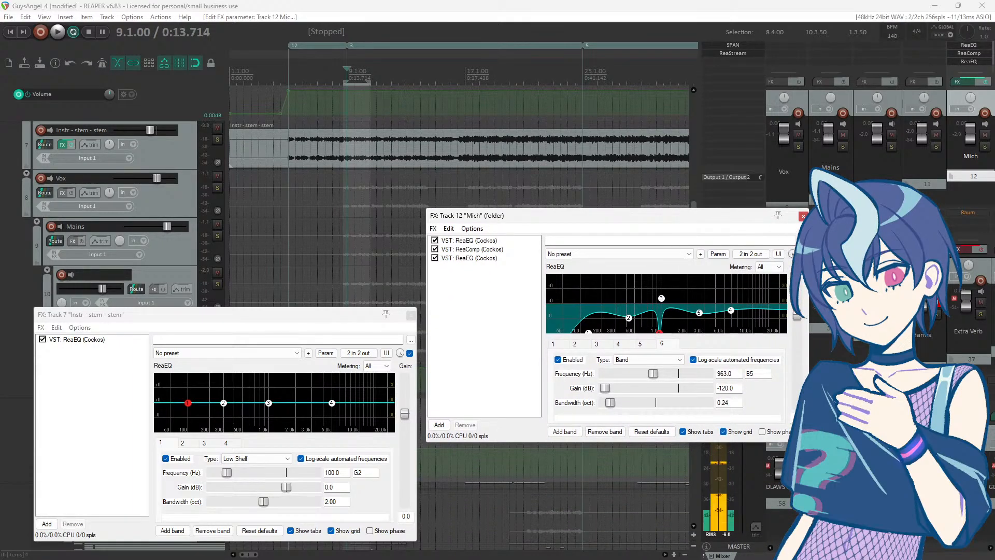
left_click_drag(674, 222, 711, 321)
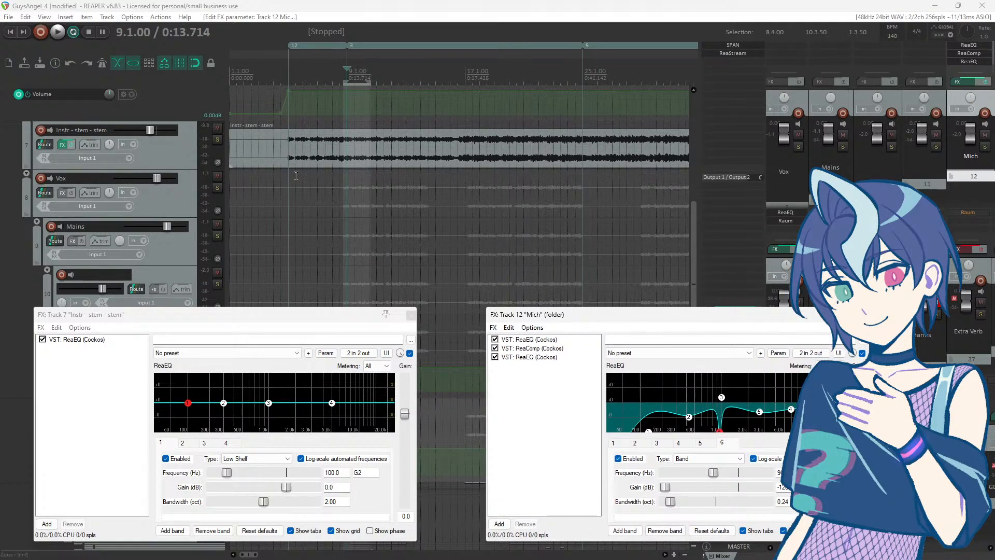
Step: Reposition track 12's ReaEQ window over the arrangement and replay the loop with tracks 4 to 7 in view
scroll(296, 175, "up", 5)
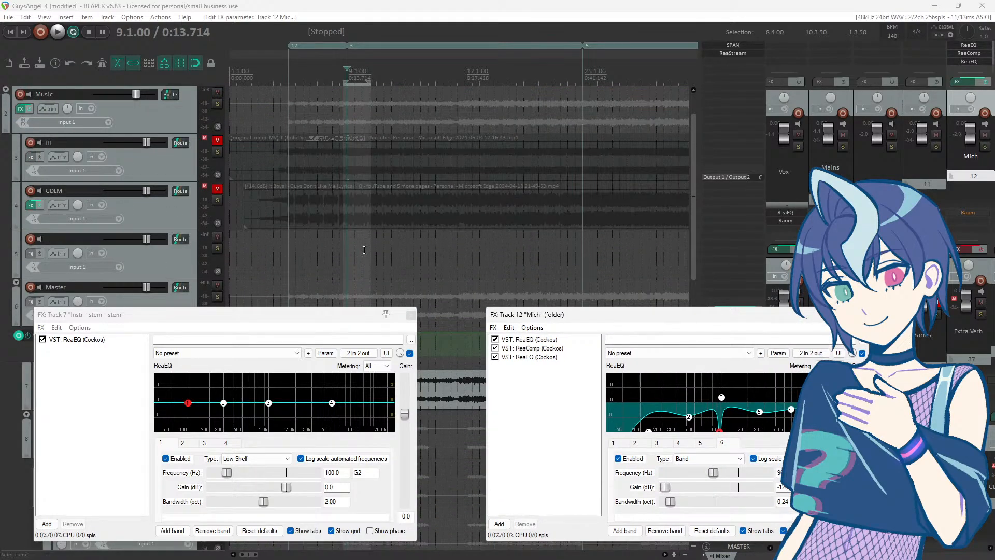
scroll(182, 206, "down", 2)
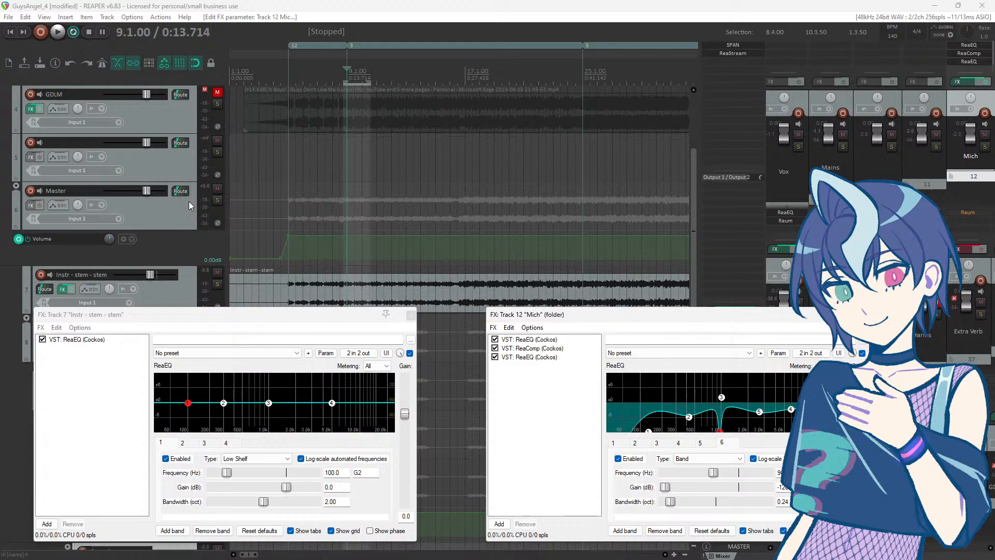
left_click_drag(637, 315, 627, 296)
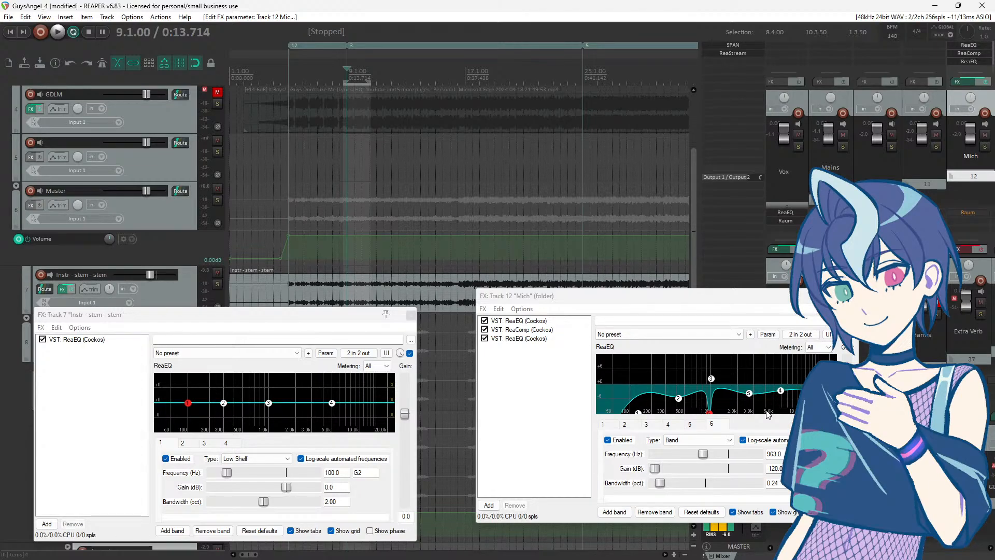
left_click_drag(741, 301, 600, 259)
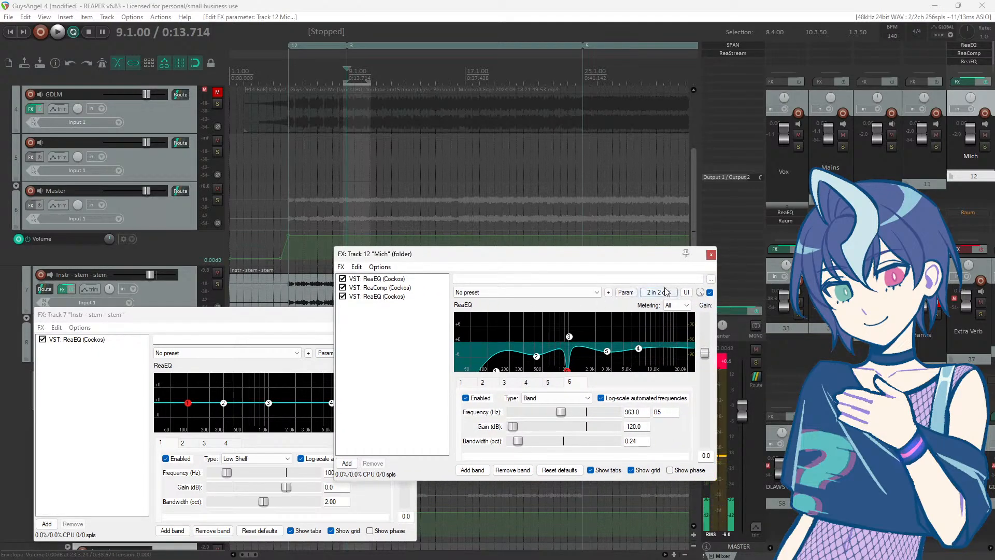
left_click(630, 33)
key("space")
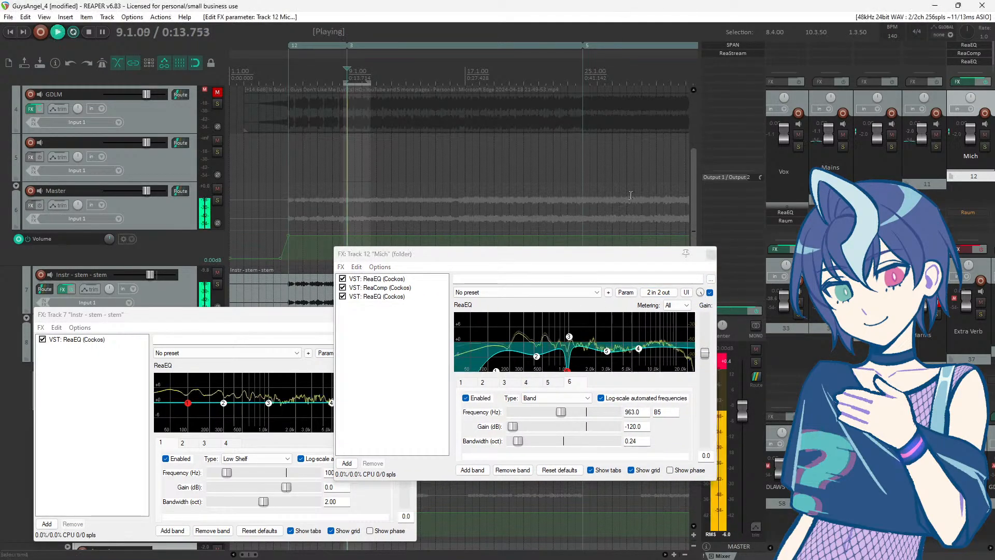
key("space")
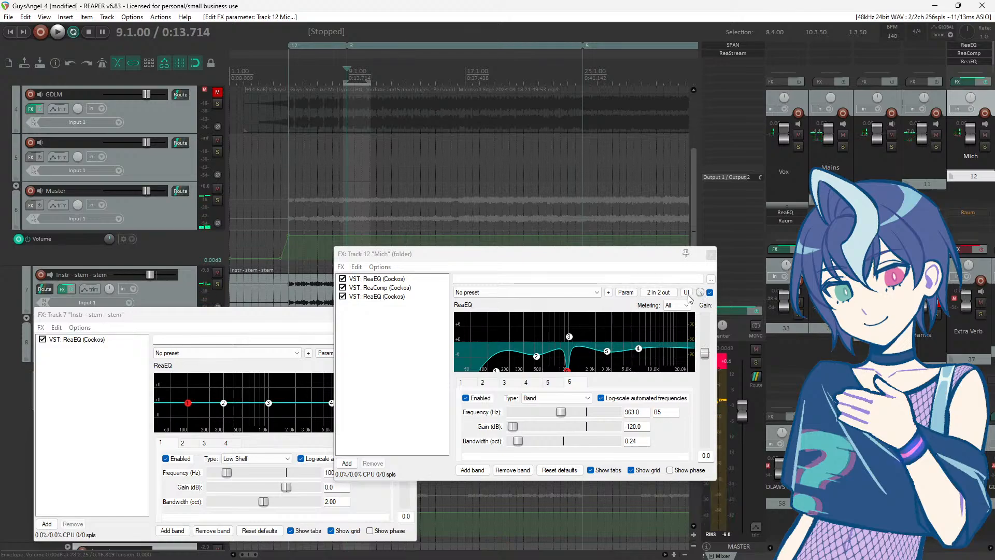
Step: Replay the loop while sweeping the wet mix of track 12's ReaEQ through 82% and 61% up to 100%
left_click_drag(700, 294, 700, 303)
left_click_drag(701, 353, 700, 256)
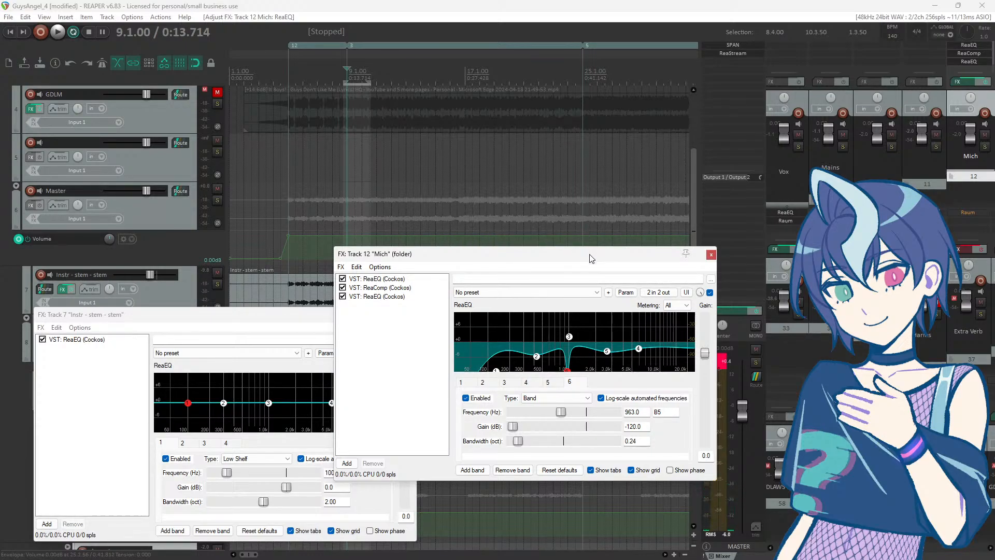
left_click_drag(592, 258, 610, 248)
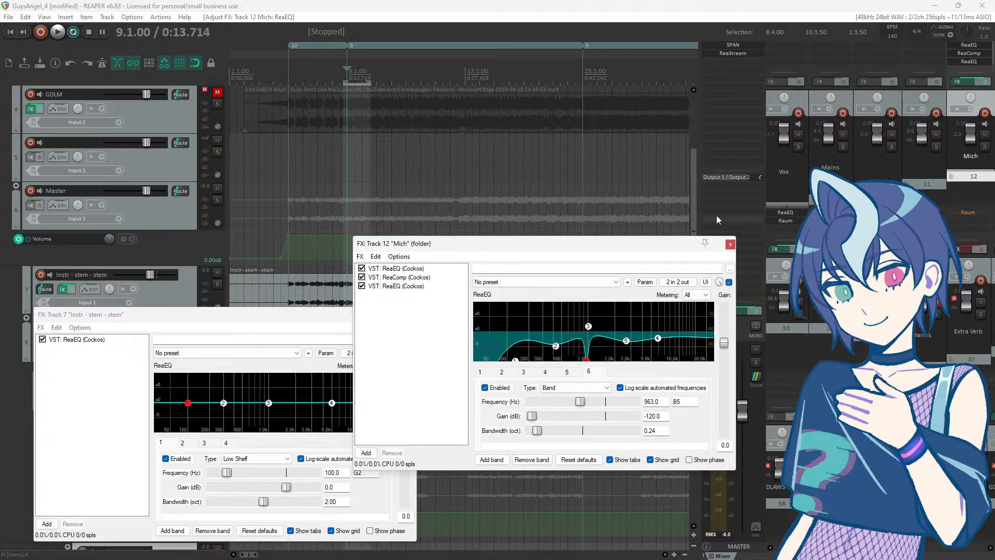
key("space")
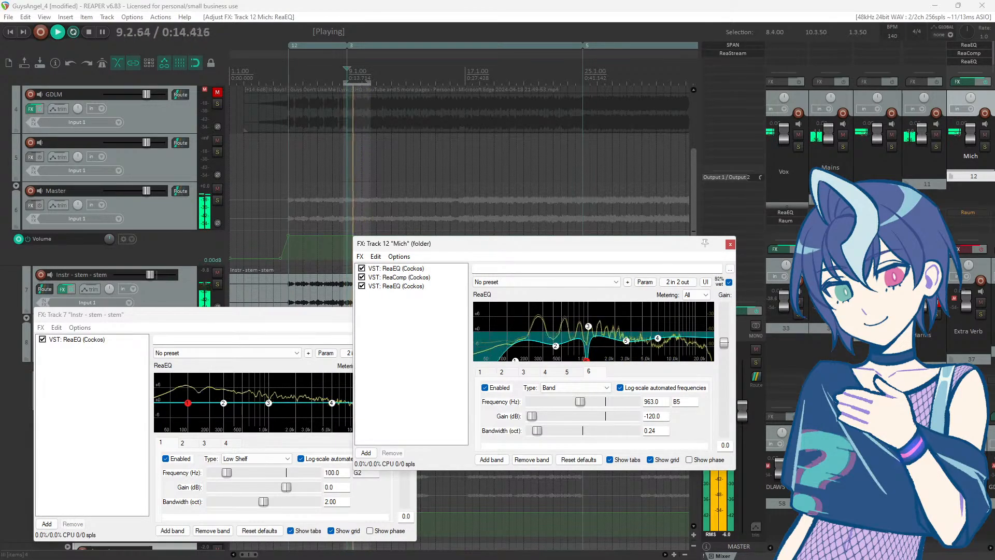
left_click_drag(721, 282, 721, 276)
key("space")
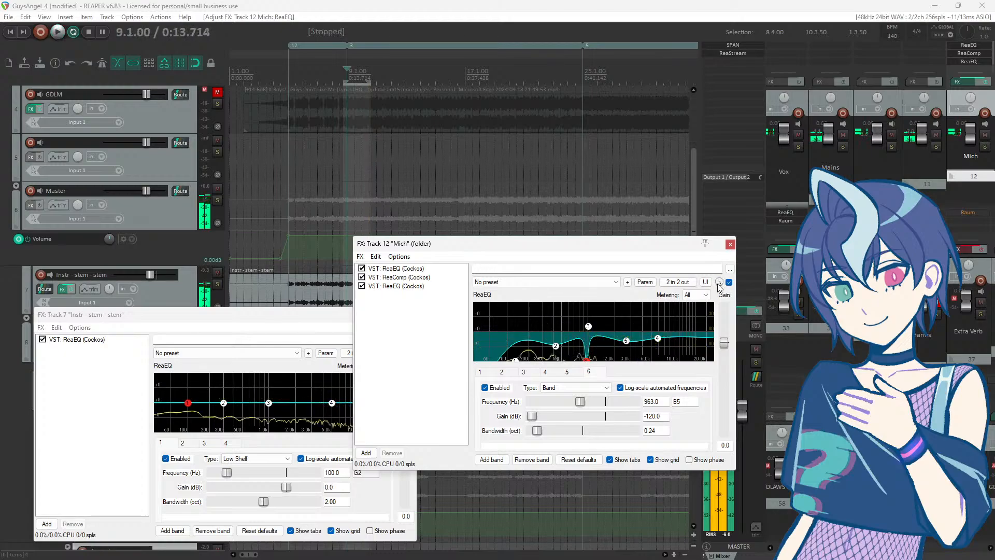
key("space")
left_click_drag(719, 284, 718, 244)
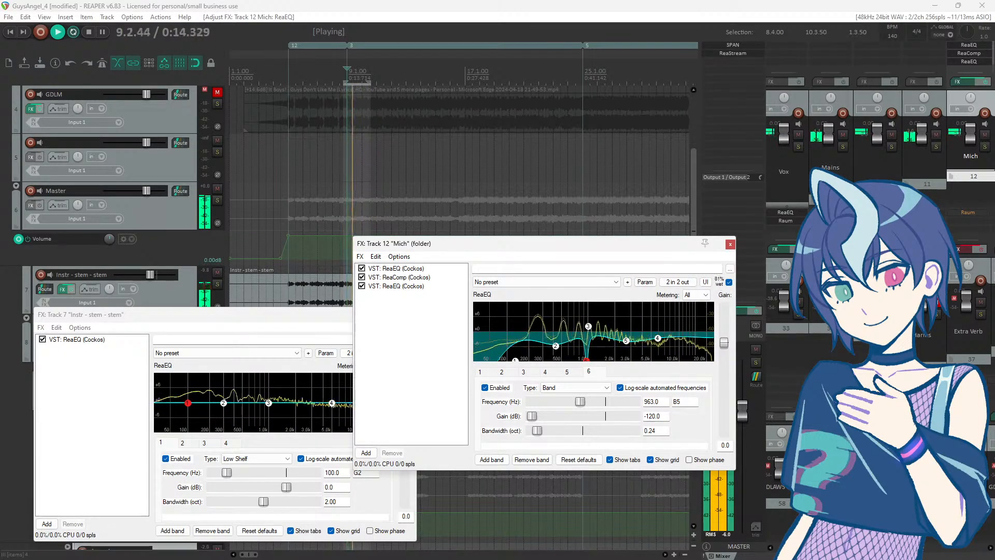
key("space")
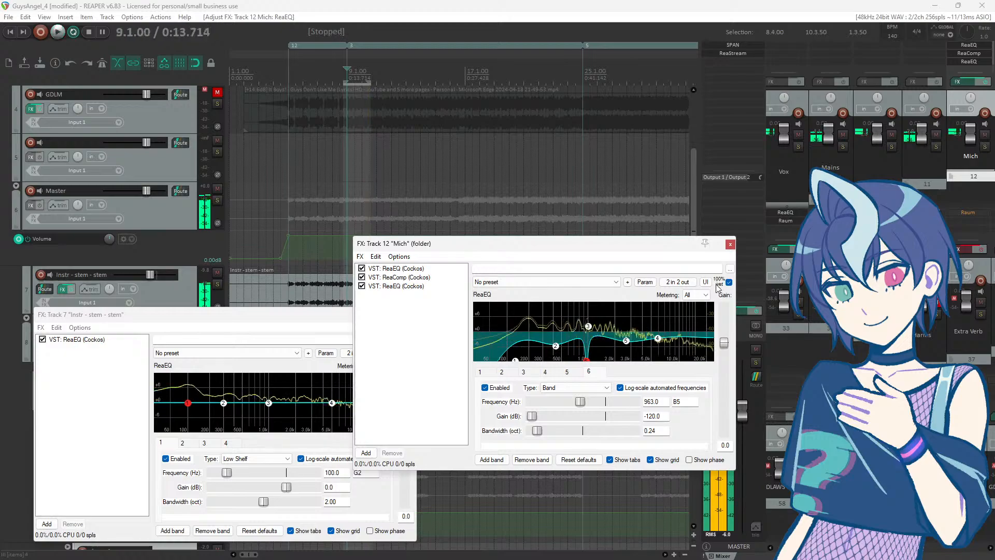
Step: Lower the wet mix of track 12's ReaEQ to about 58% and replay the loop to hear it
key("space")
mouse_move(720, 284)
left_mouse_down()
mouse_move(720, 298)
mouse_move(720, 251)
mouse_move(720, 298)
left_mouse_up()
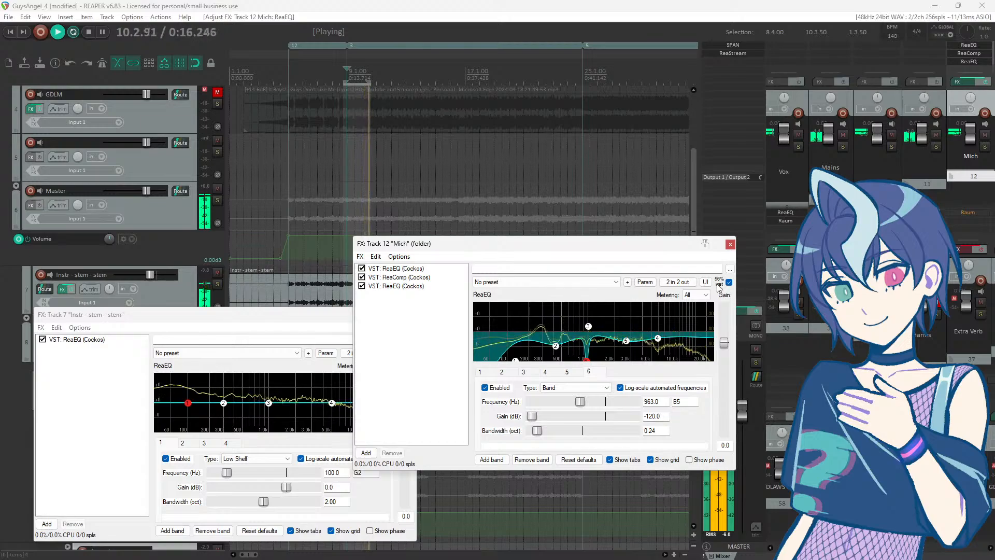
key("space")
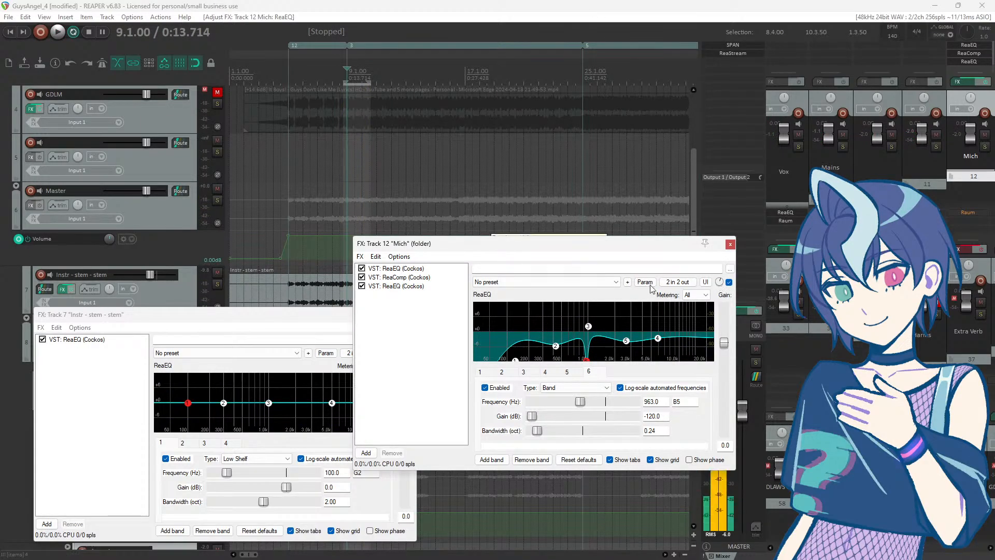
left_click_drag(492, 243, 566, 165)
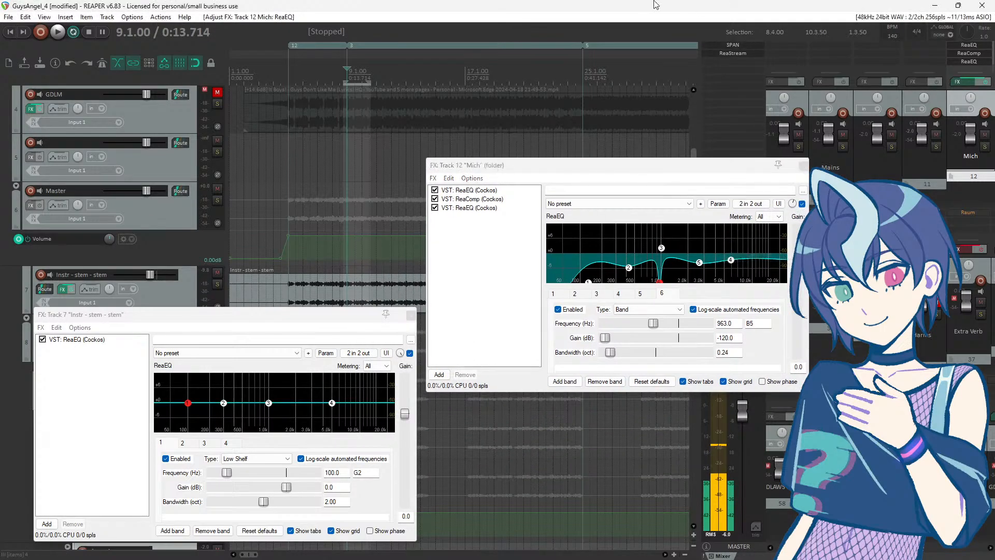
left_click(656, 4)
key("space")
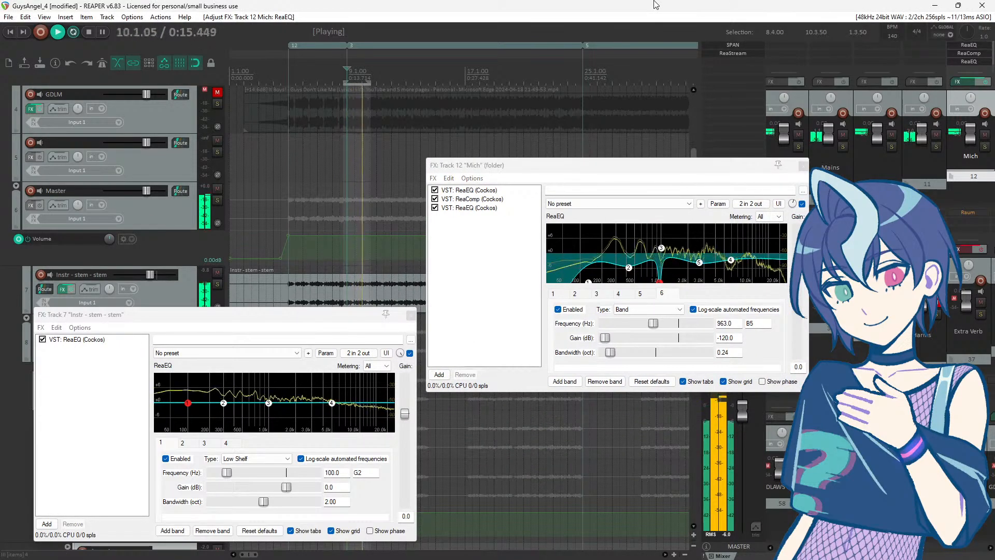
key("space")
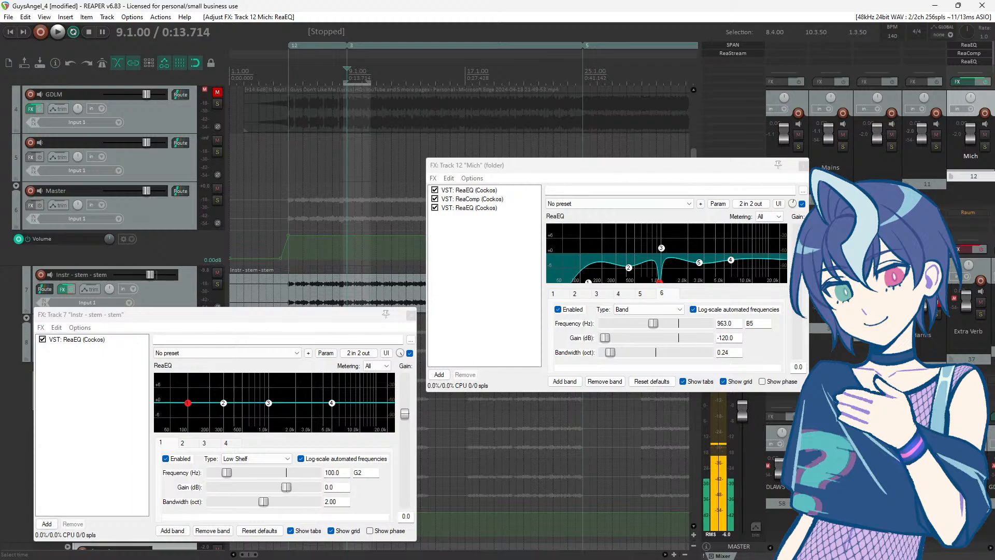
Step: Play the loop once more and readjust the wet mix of track 12's ReaEQ
left_click_drag(797, 264, 797, 253)
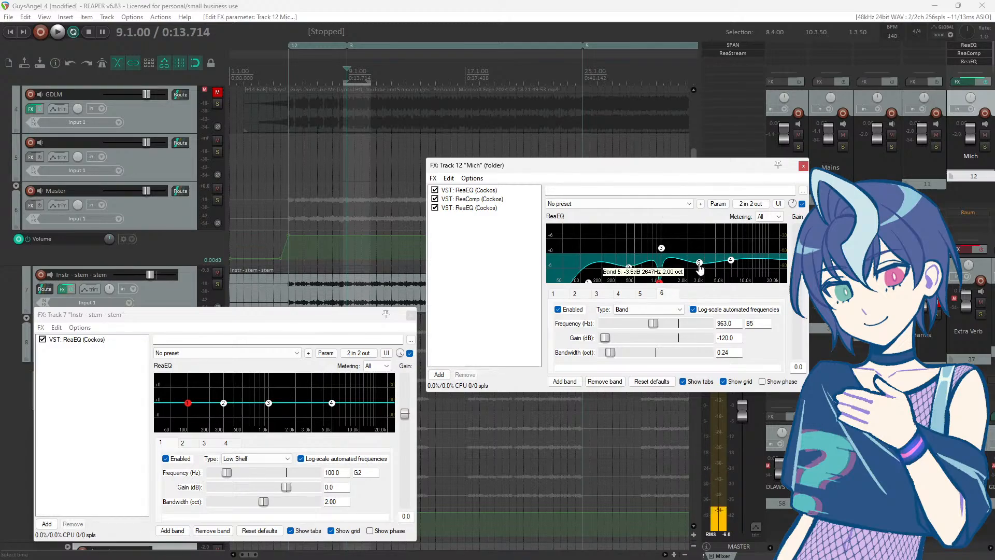
left_click(565, 7)
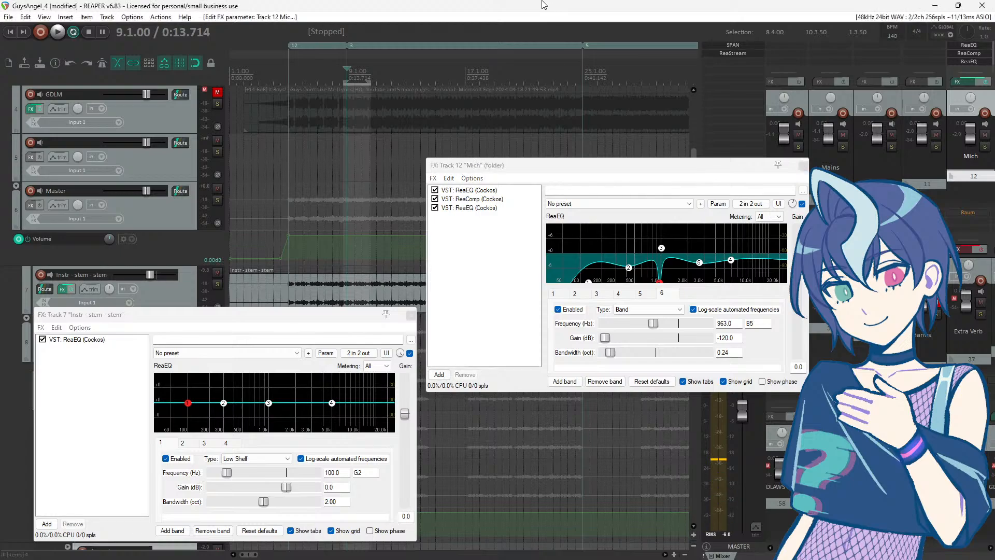
key("space")
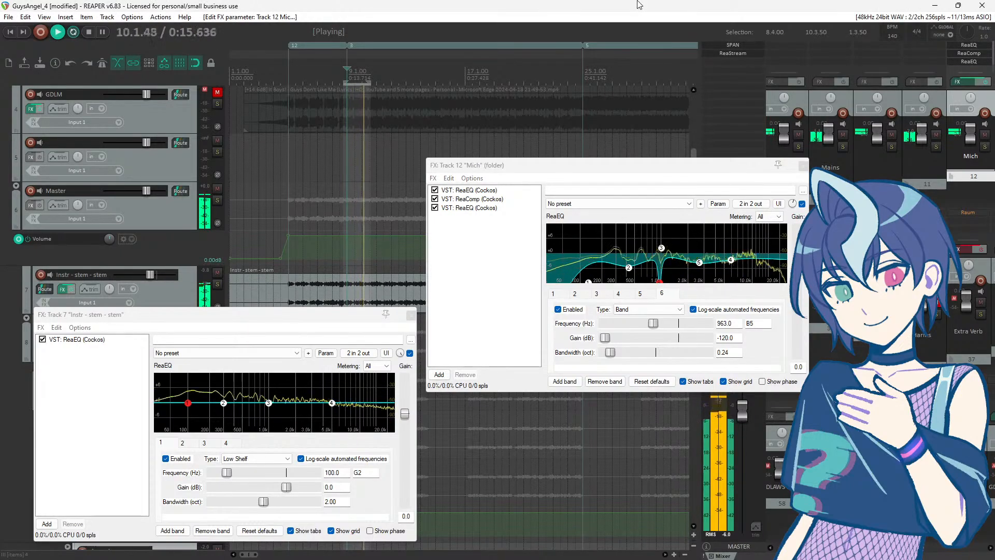
key("space")
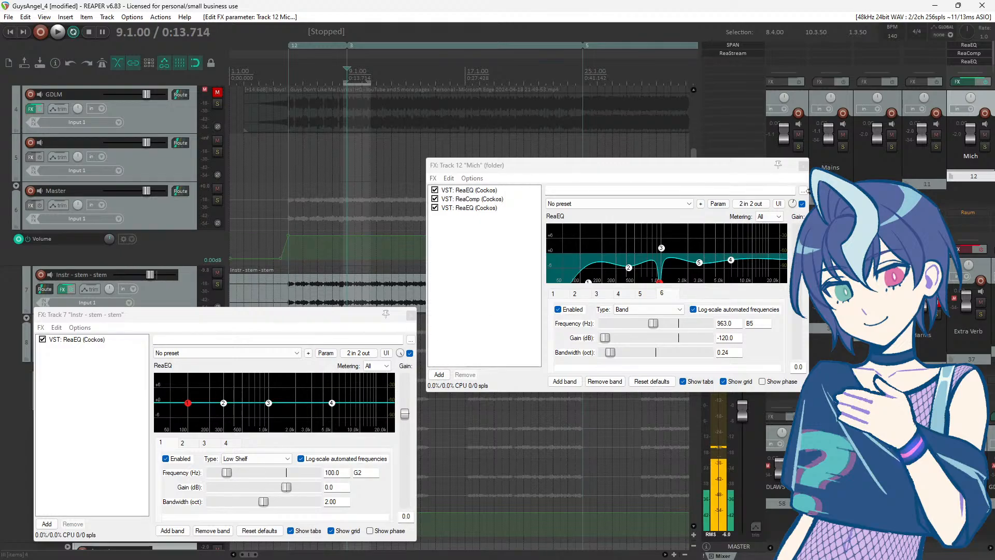
left_click(792, 204)
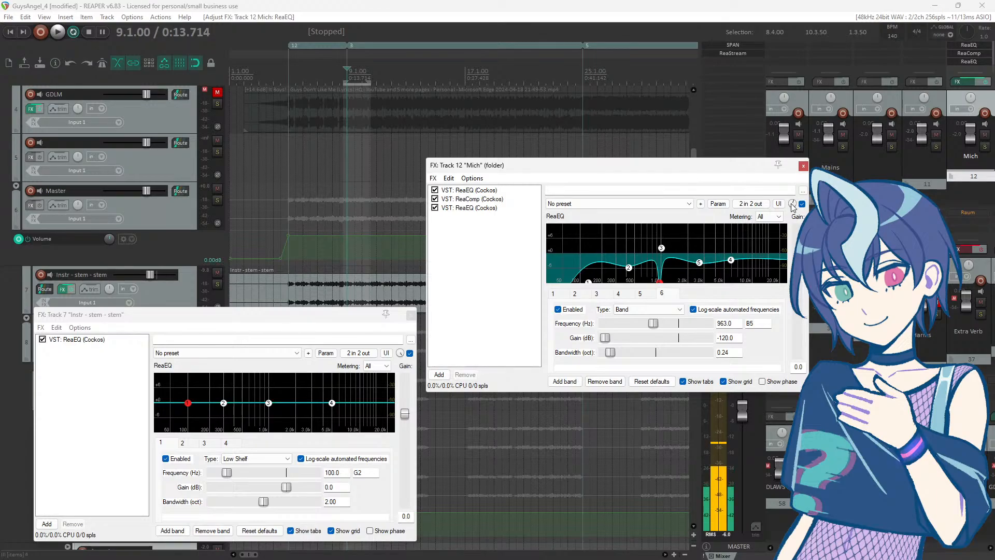
mouse_move(793, 207)
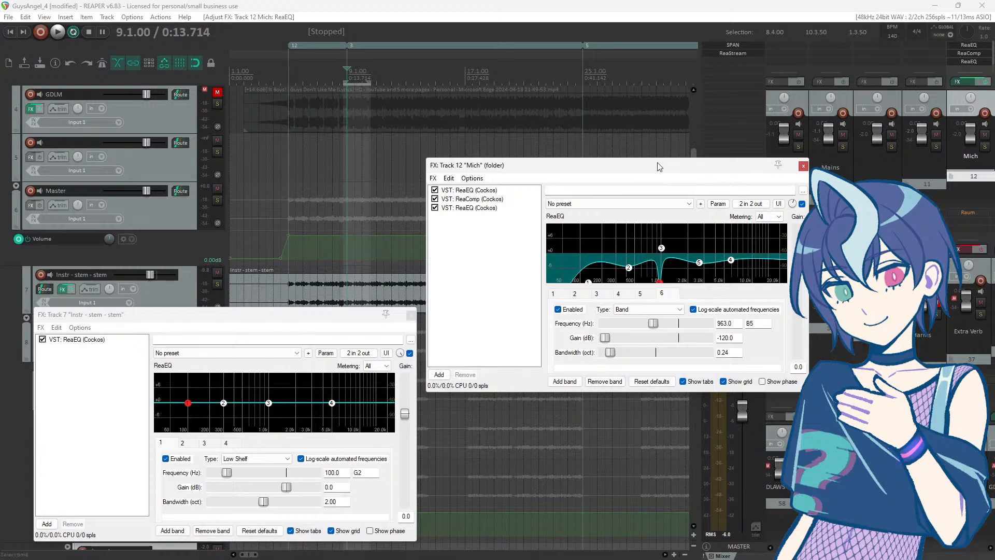
Step: Move track 12's FX window clear of track 7's ReaEQ window
left_click_drag(660, 166, 689, 203)
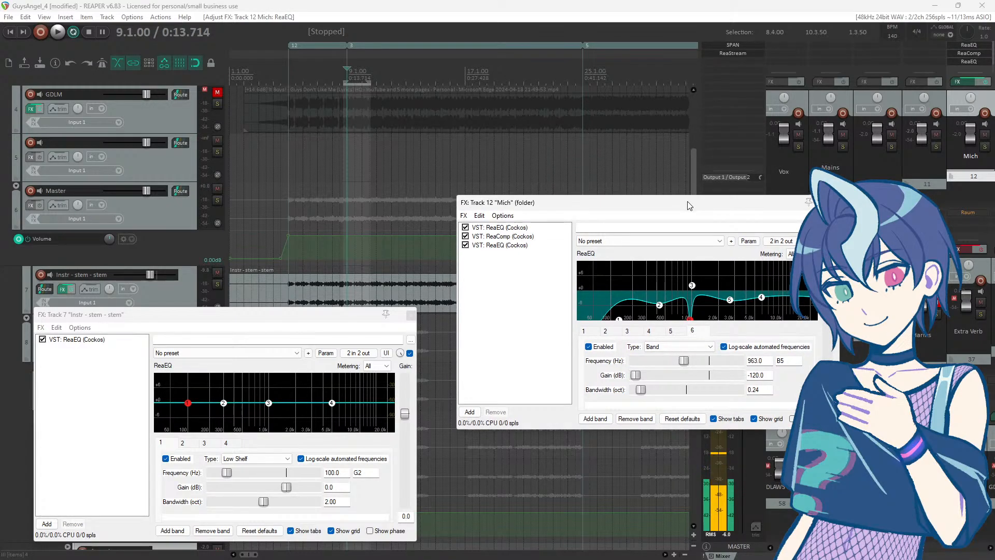
left_click_drag(690, 206, 652, 318)
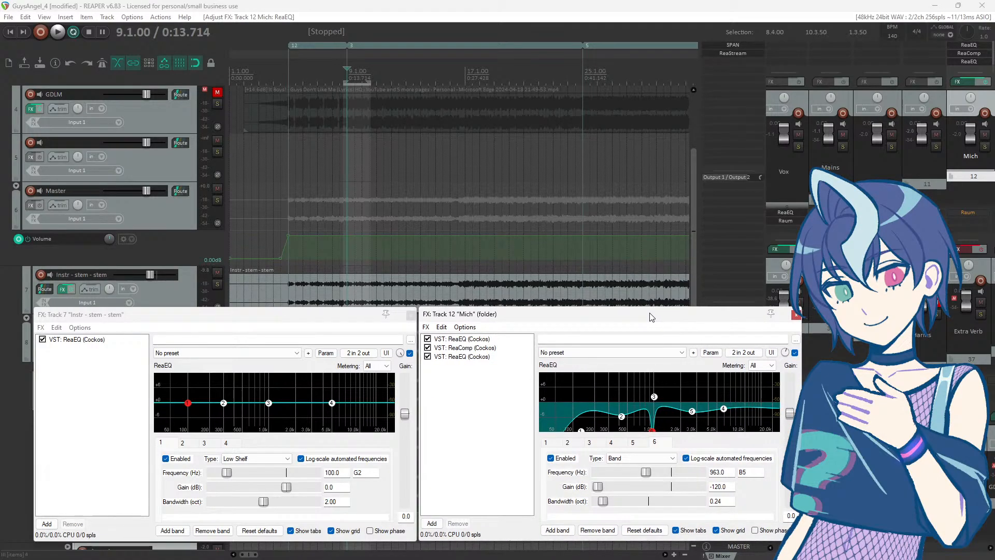
left_click_drag(641, 316, 672, 166)
left_click(462, 373)
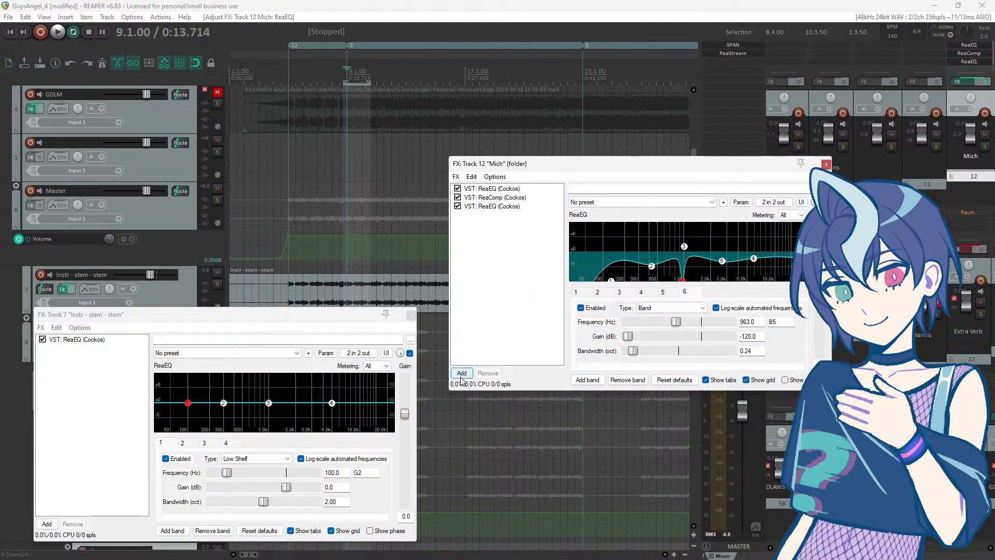
left_click(535, 241)
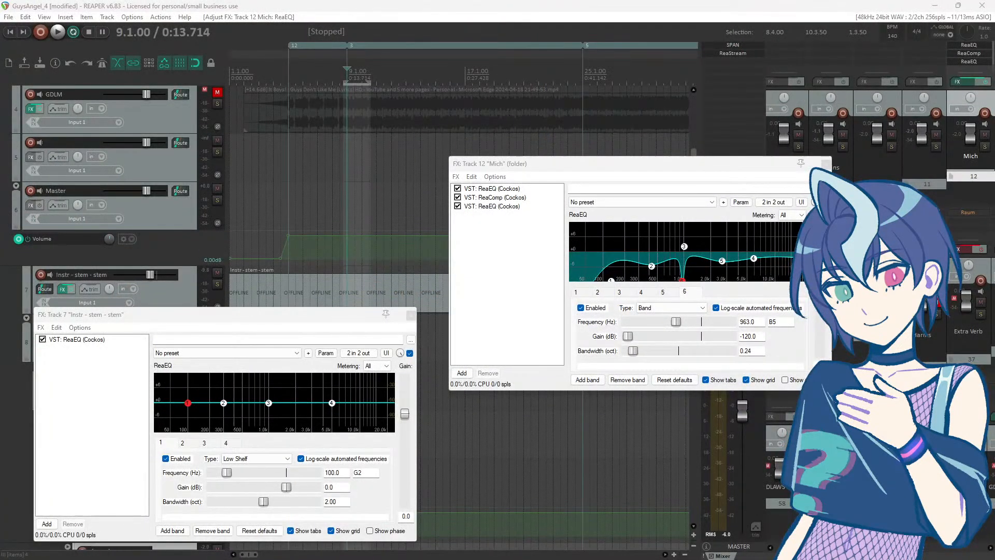
Step: Switch to the gdlDAWS presentation in Google Slides and review the reasons for EQ on slide 4
left_click_drag(1, 83, 478, 20)
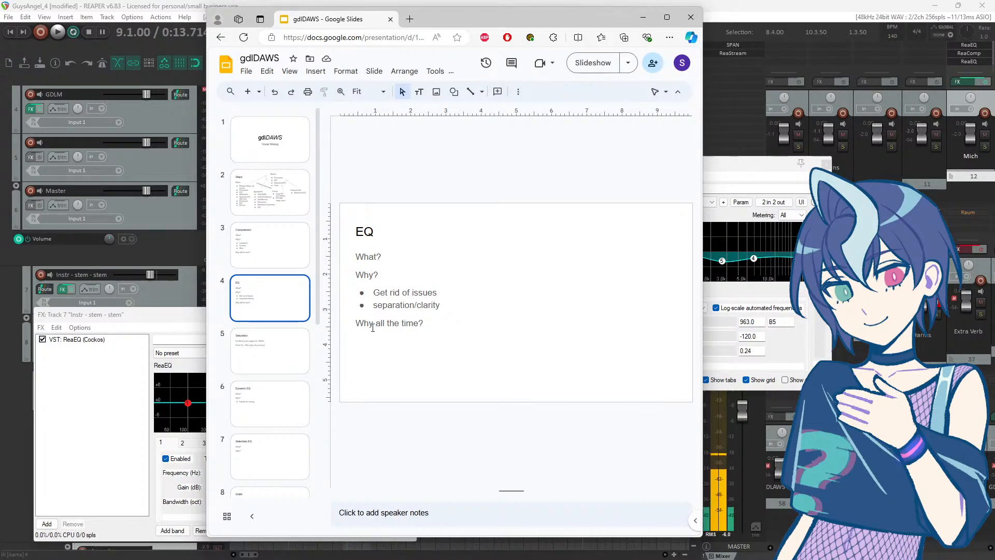
left_click_drag(375, 323, 450, 330)
left_click(450, 331)
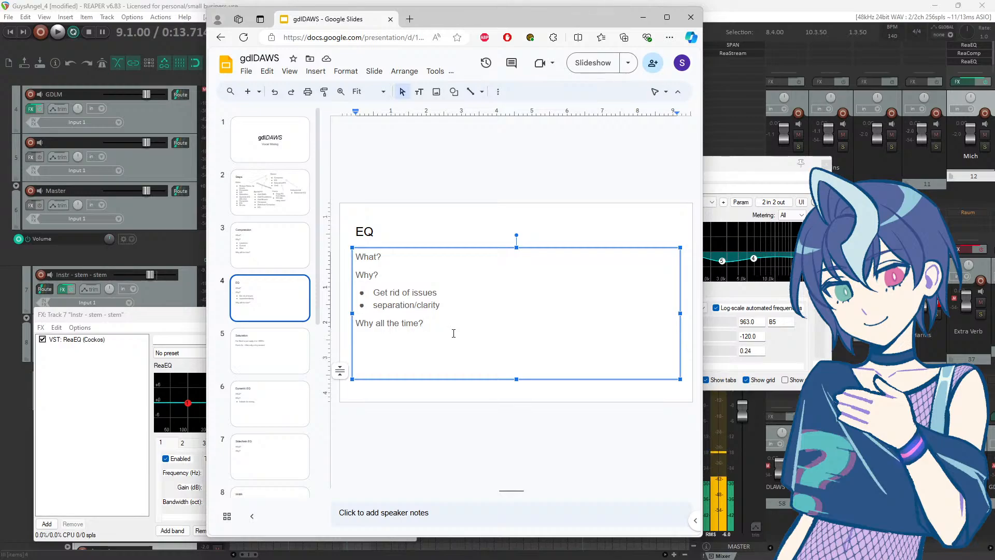
left_click(264, 252)
left_click(249, 298)
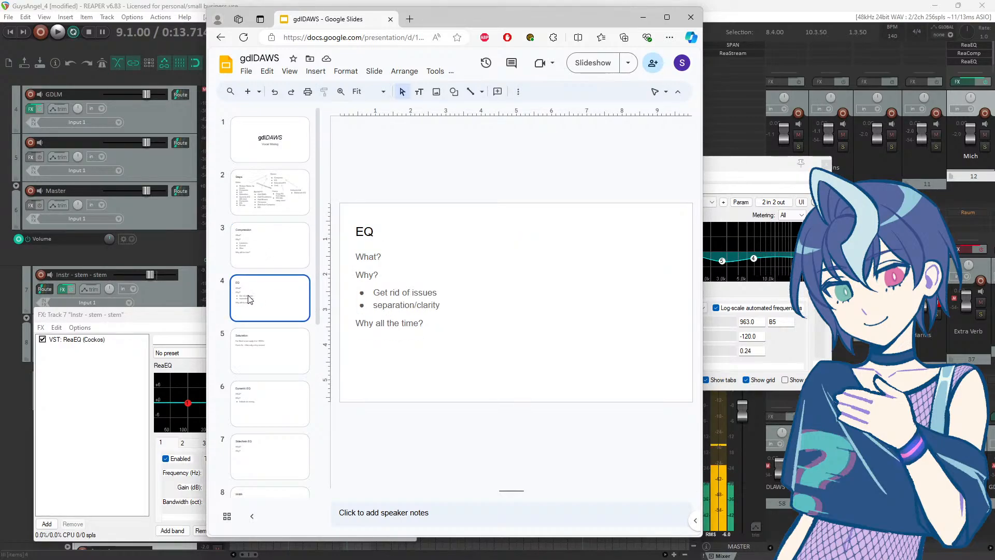
Step: Review the Steps slide, highlighting the compress and EQ stages under Mains, Spatial FX and Master, and return to the EQ slide
left_click(267, 211)
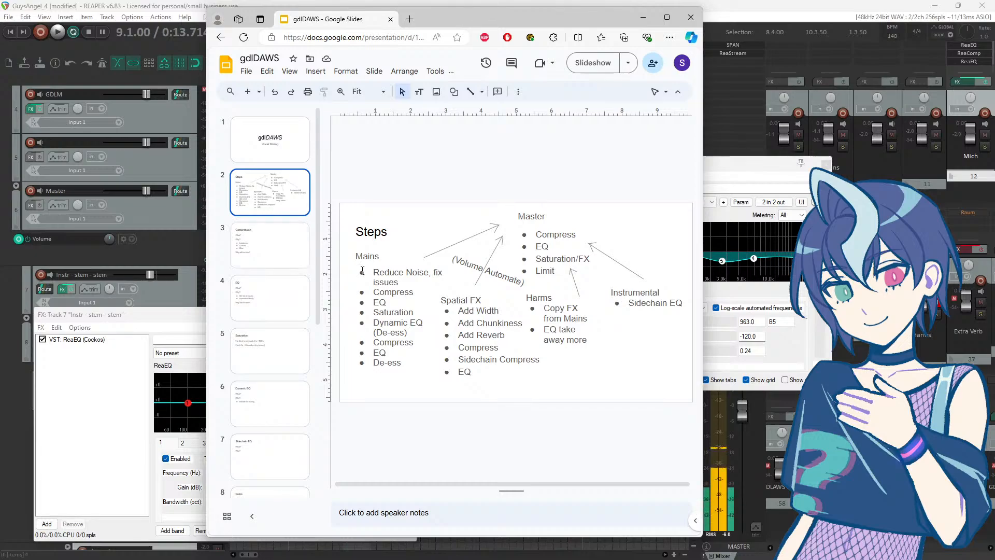
left_click_drag(373, 292, 395, 299)
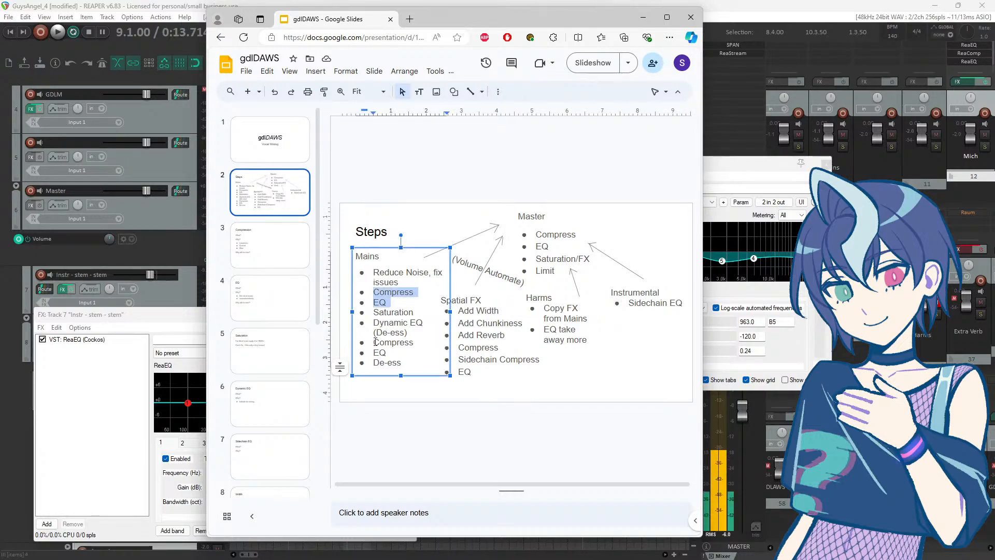
left_click_drag(373, 342, 388, 353)
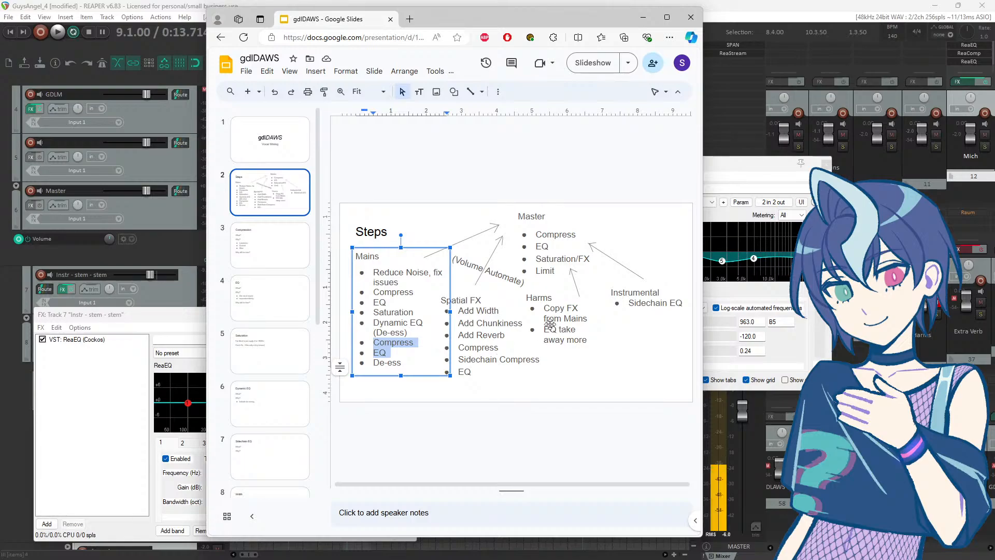
left_click(466, 358)
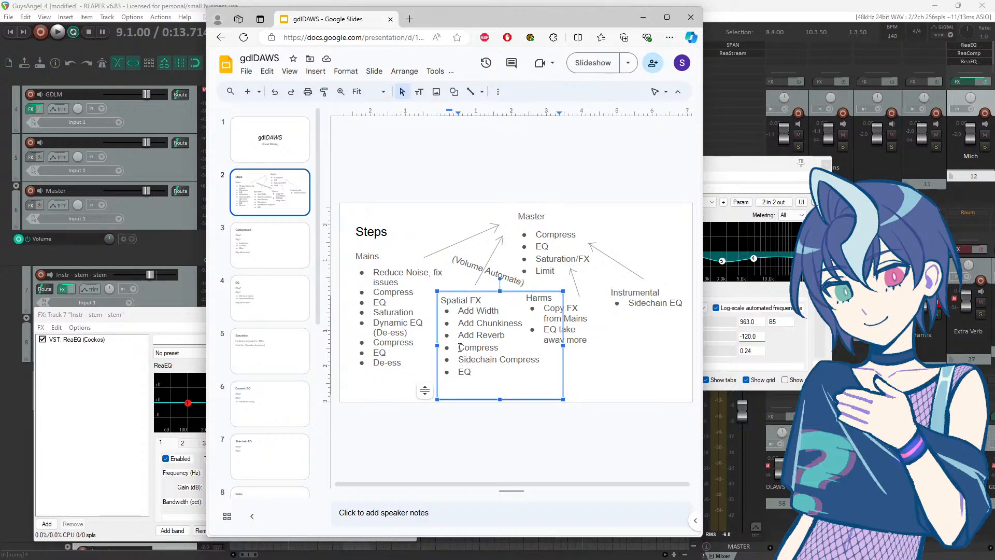
left_click_drag(458, 347, 488, 369)
key("Escape")
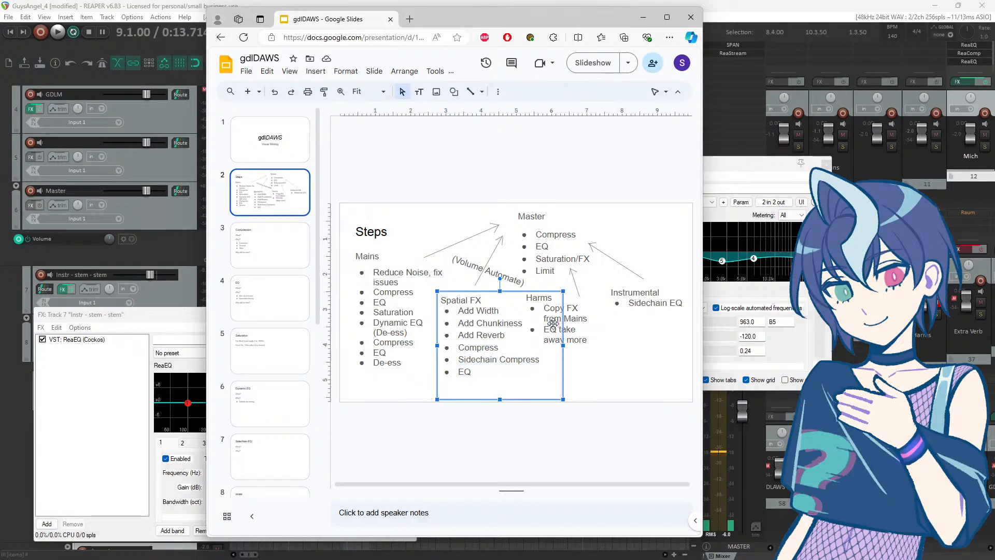
left_click_drag(537, 235, 553, 247)
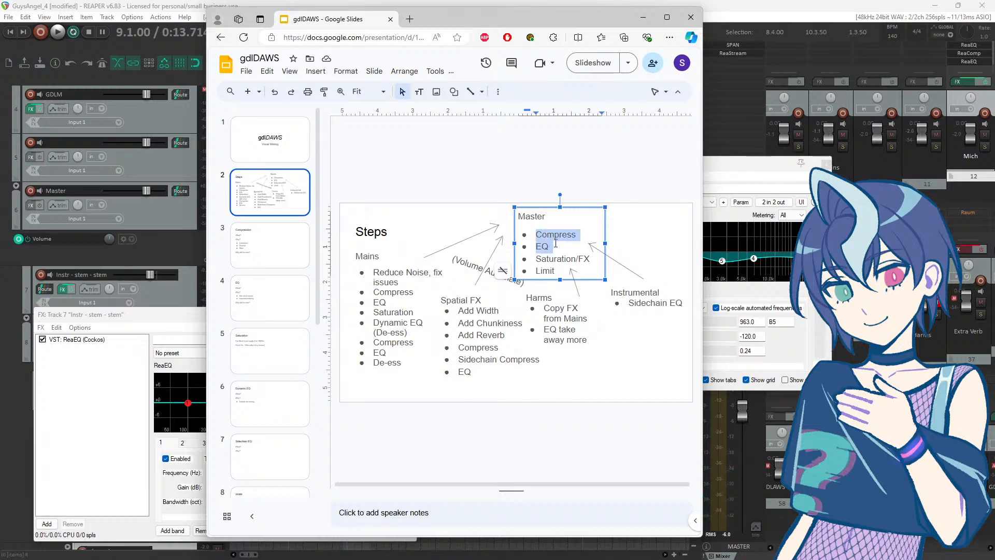
left_click(572, 329)
left_click(470, 189)
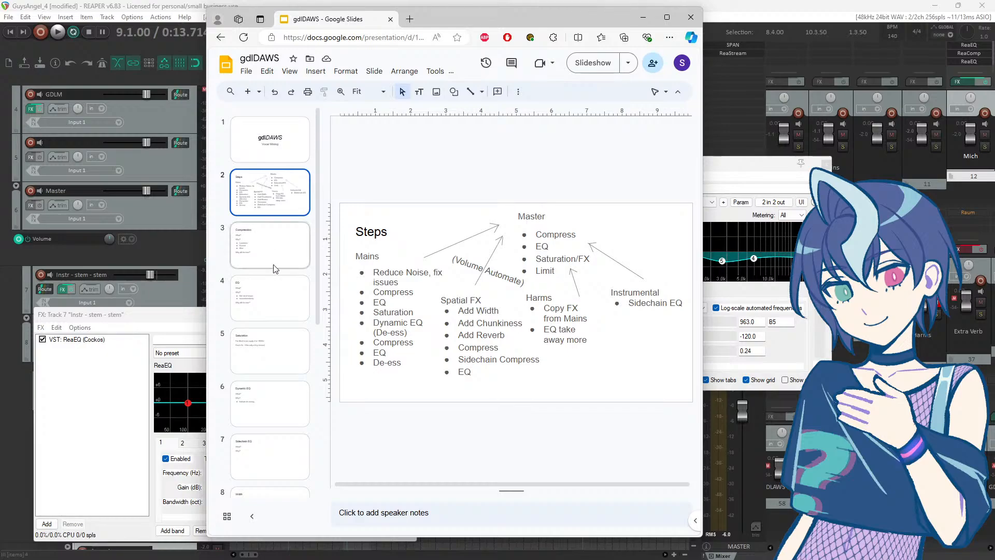
left_click(267, 291)
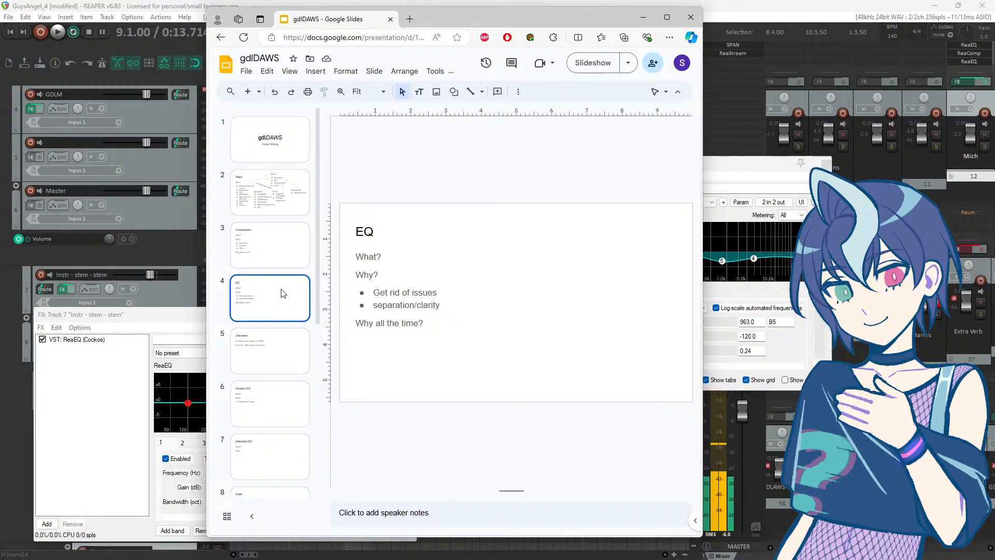
Step: Switch to REAPER and rearrange the track 7 and track 12 FX windows below the arrange view's upper tracks
left_click(320, 4)
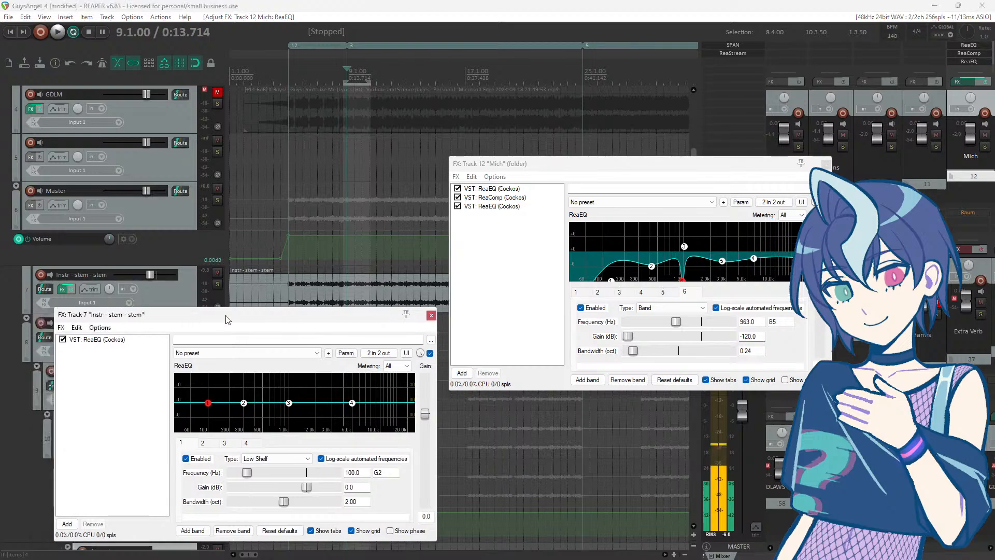
left_click_drag(190, 311, 363, 295)
left_click_drag(521, 164, 514, 166)
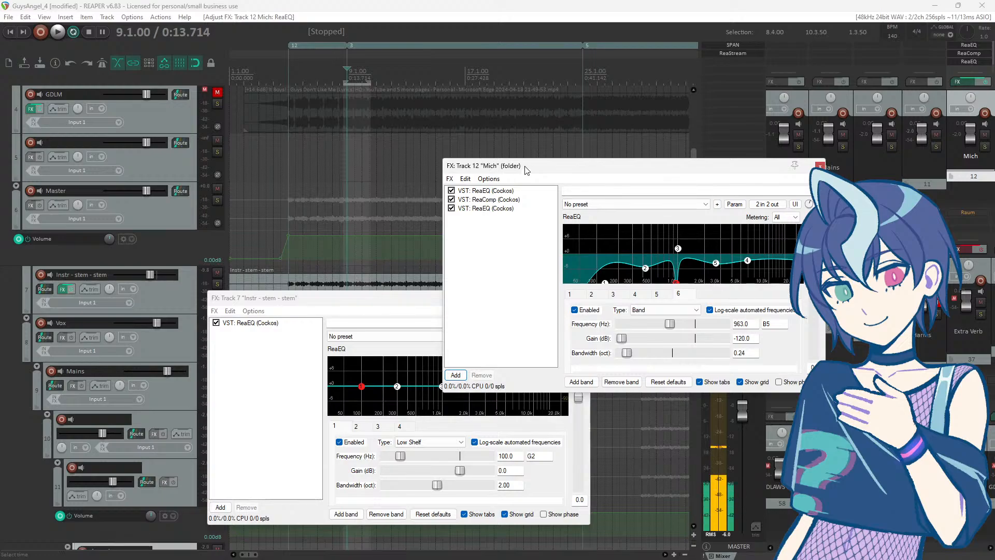
left_click_drag(526, 170, 497, 155)
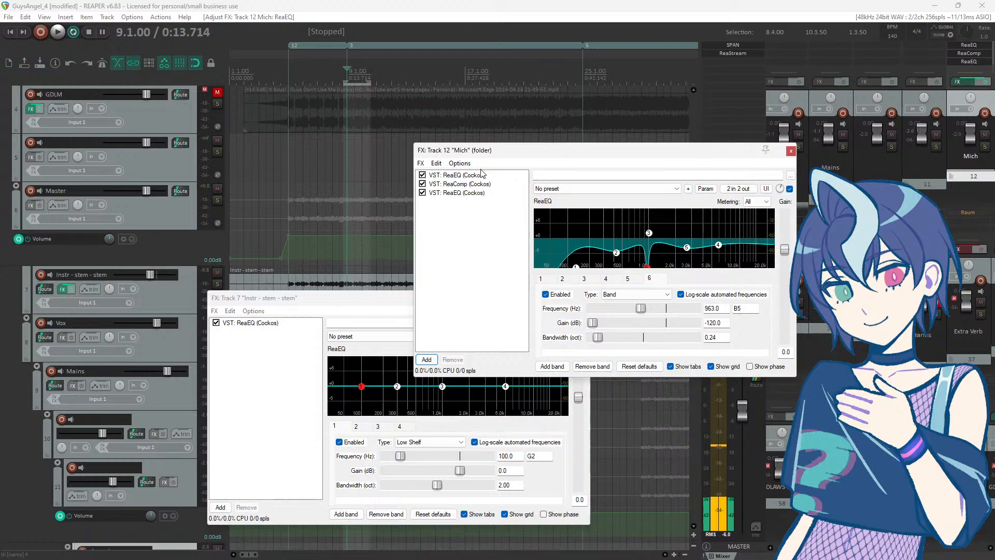
left_click_drag(489, 157, 430, 134)
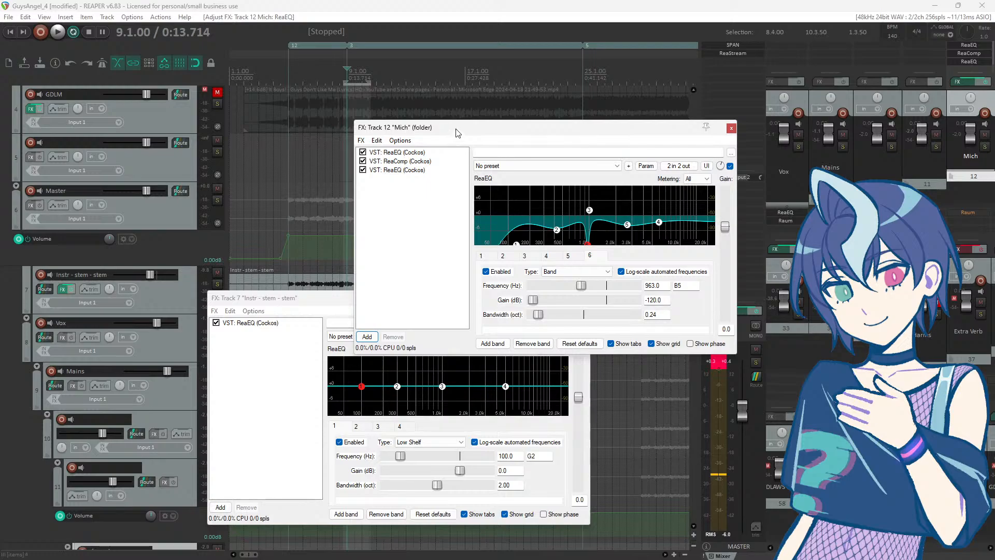
left_click_drag(457, 139, 687, 313)
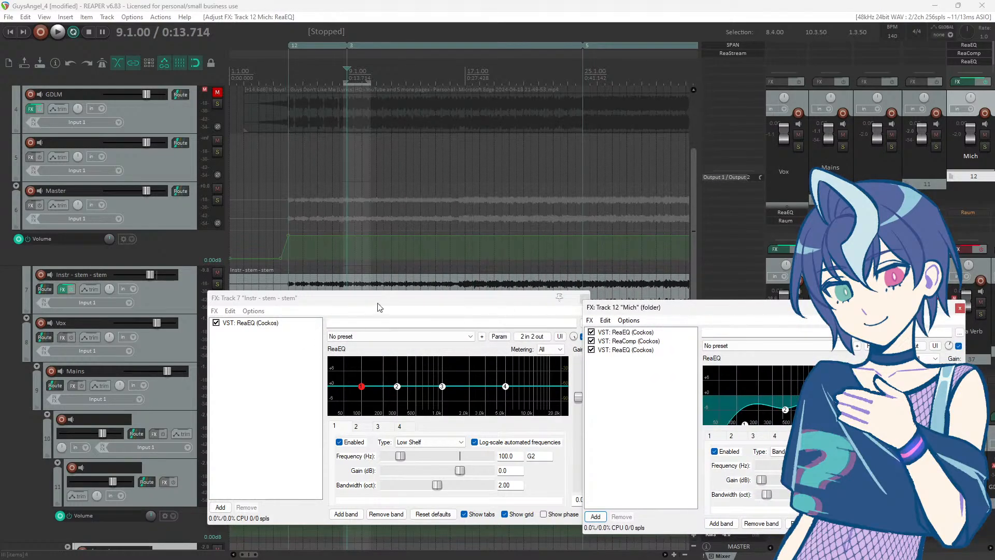
left_click_drag(378, 307, 298, 314)
left_click_drag(654, 307, 595, 307)
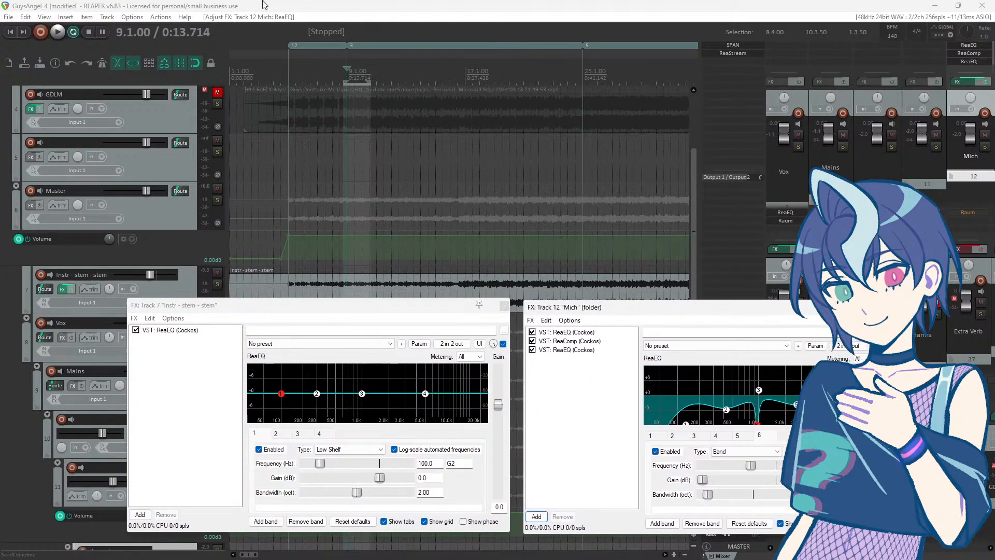
left_click_drag(418, 310, 562, 332)
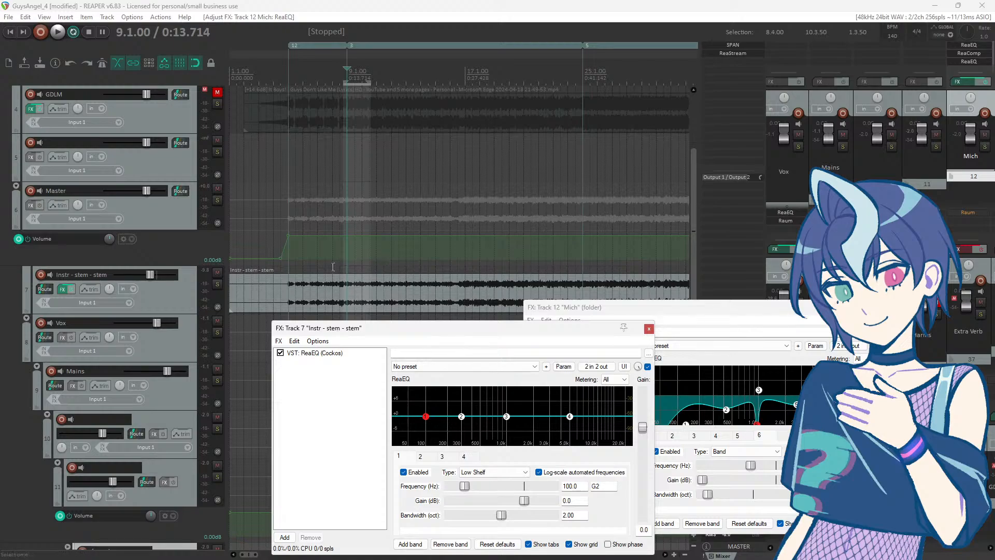
Step: Bring track 12's FX chain to the front and place it above track 7's FX window
left_click(334, 268)
scroll(202, 307, "down", 2)
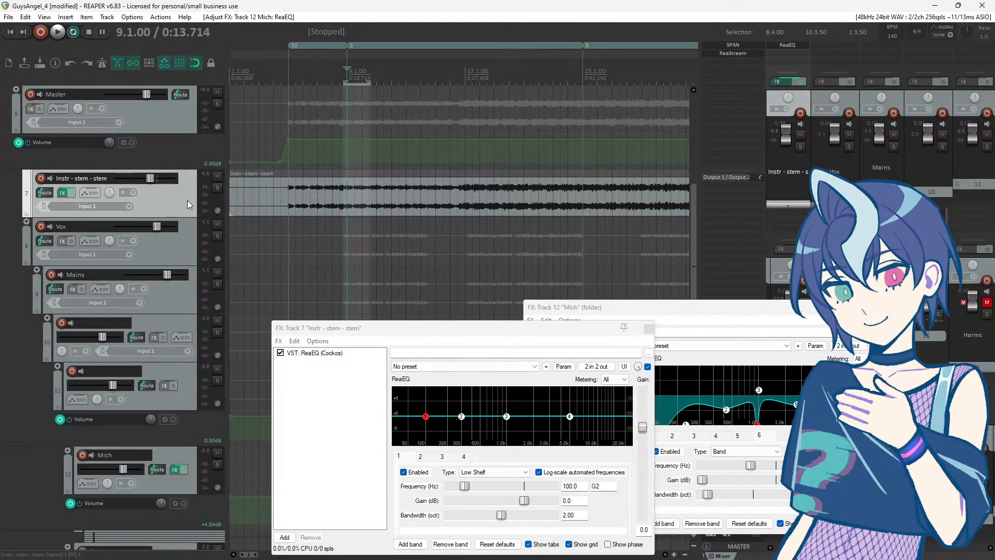
scroll(187, 203, "down", 10)
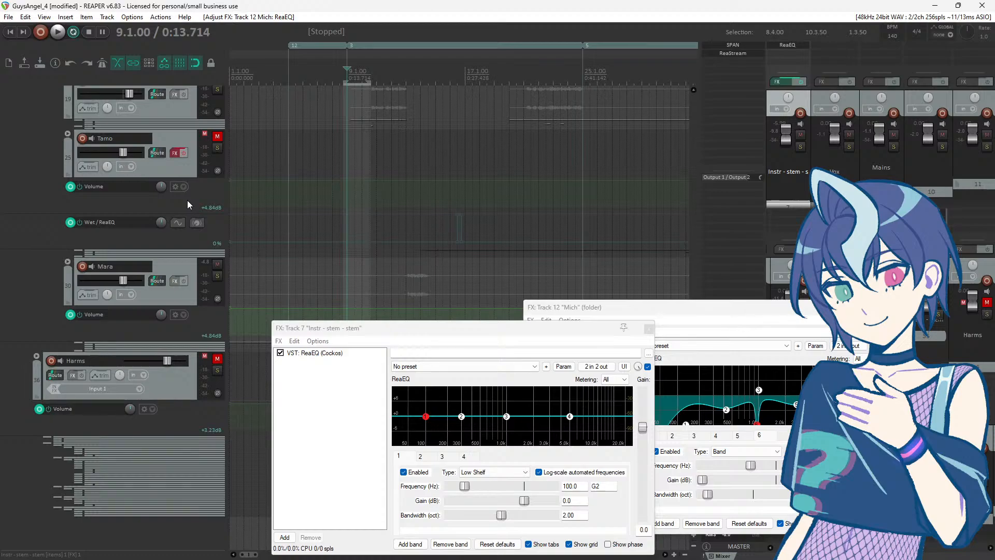
scroll(177, 191, "up", 3)
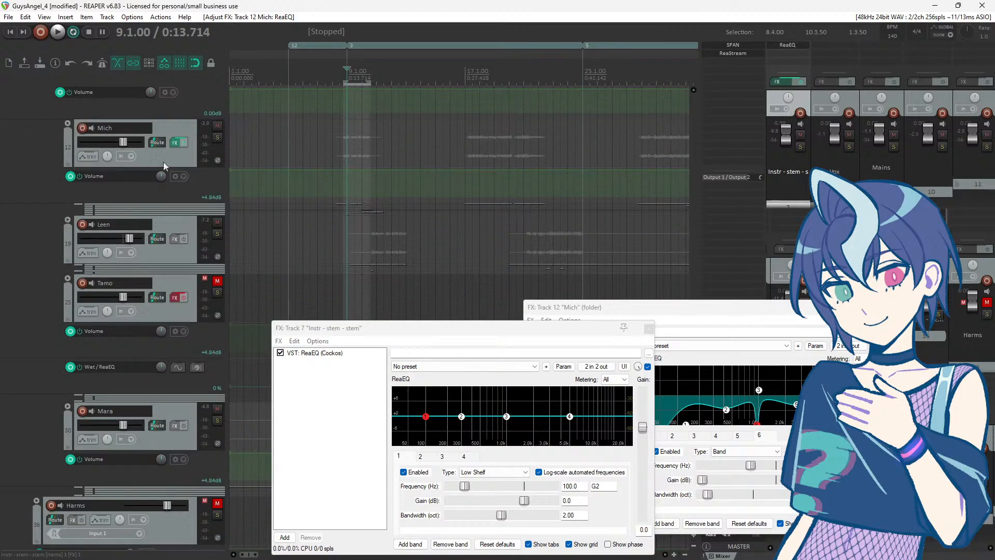
scroll(177, 181, "up", 3)
left_click(175, 240)
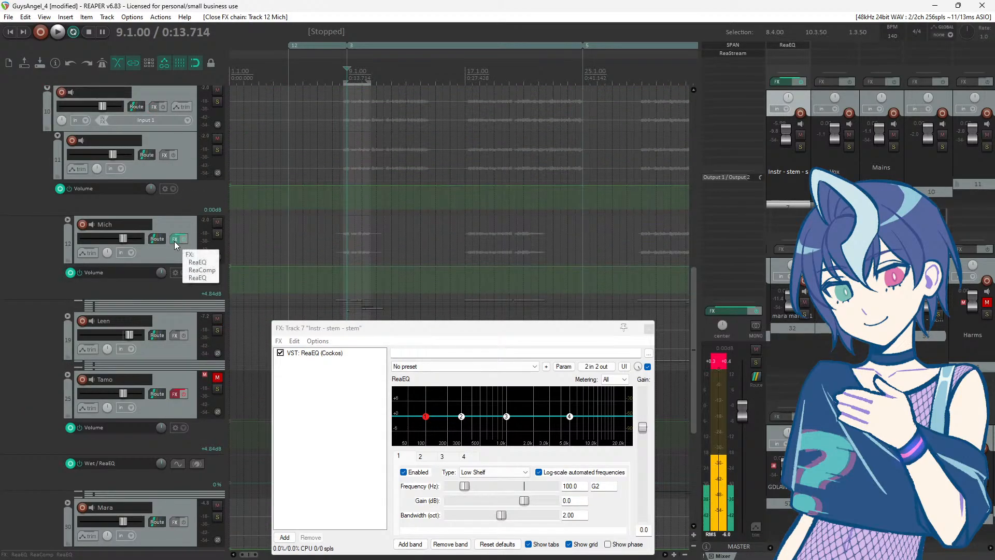
left_click(176, 240)
left_click_drag(623, 309, 370, 131)
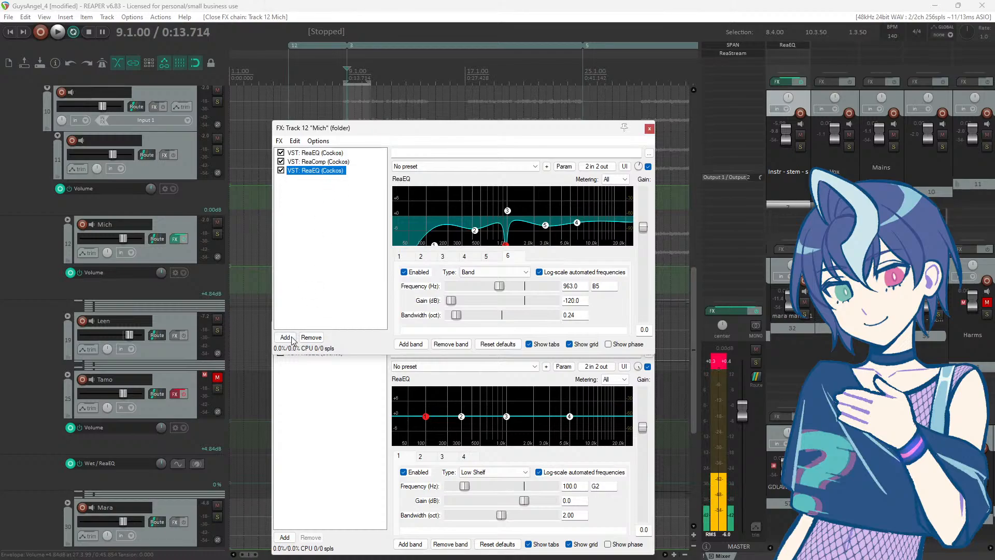
Step: Add another ReaEQ at the end of track 12's FX chain and close track 7's FX window
left_click(285, 537)
double_click(317, 295)
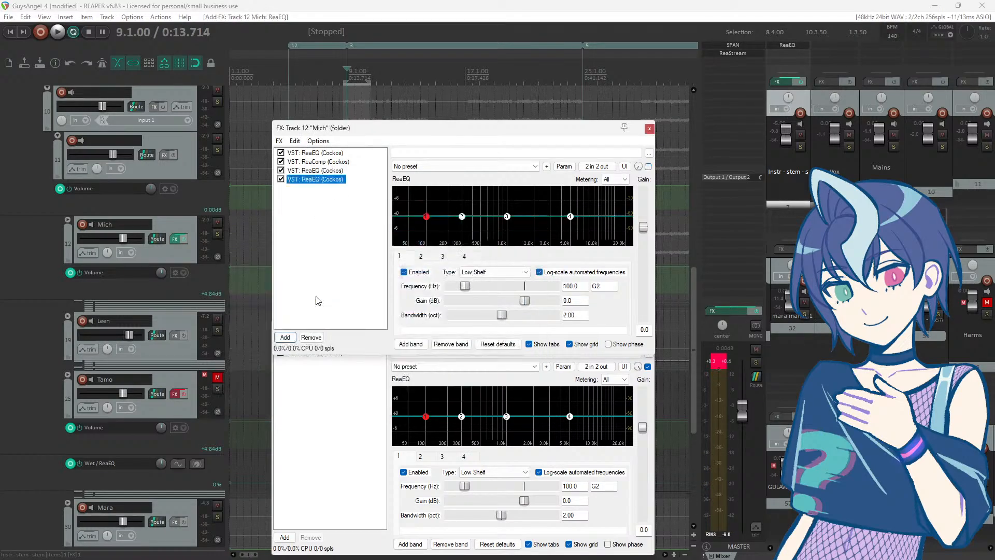
left_click_drag(348, 131, 230, 184)
left_click_drag(594, 332, 626, 332)
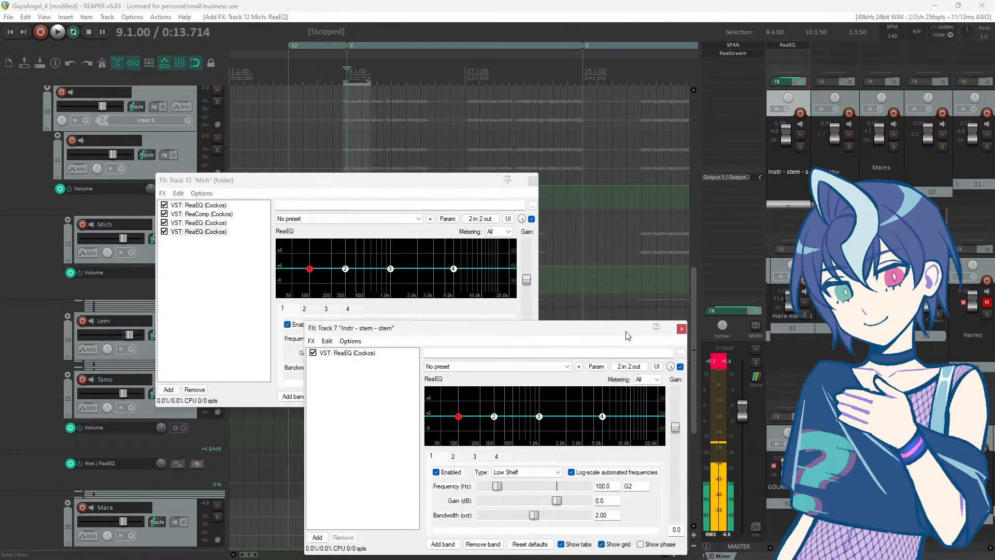
left_click(682, 330)
left_click_drag(327, 188, 548, 225)
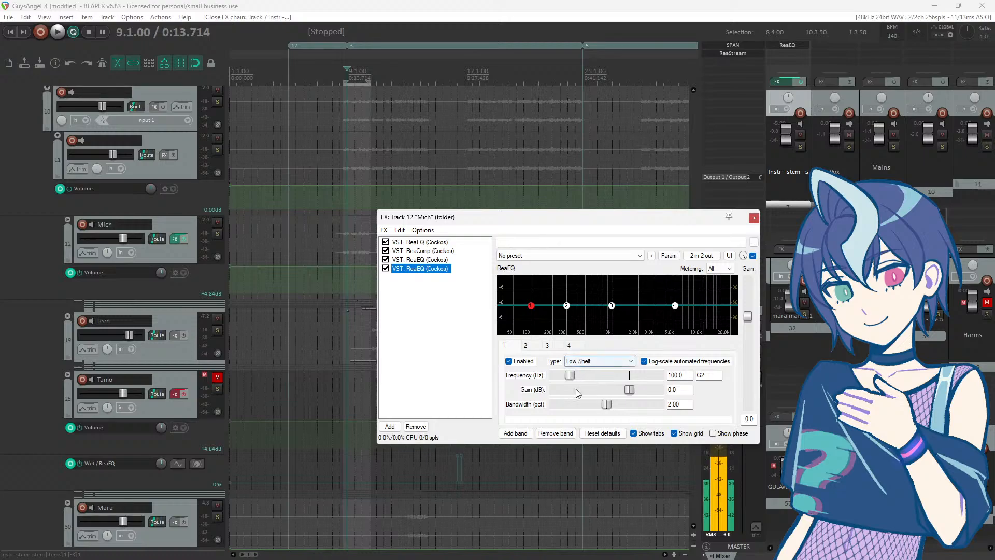
Step: Remove the low shelf, 1000 Hz and high shelf bands from the new ReaEQ, keeping only the 300 Hz band
left_click(556, 433)
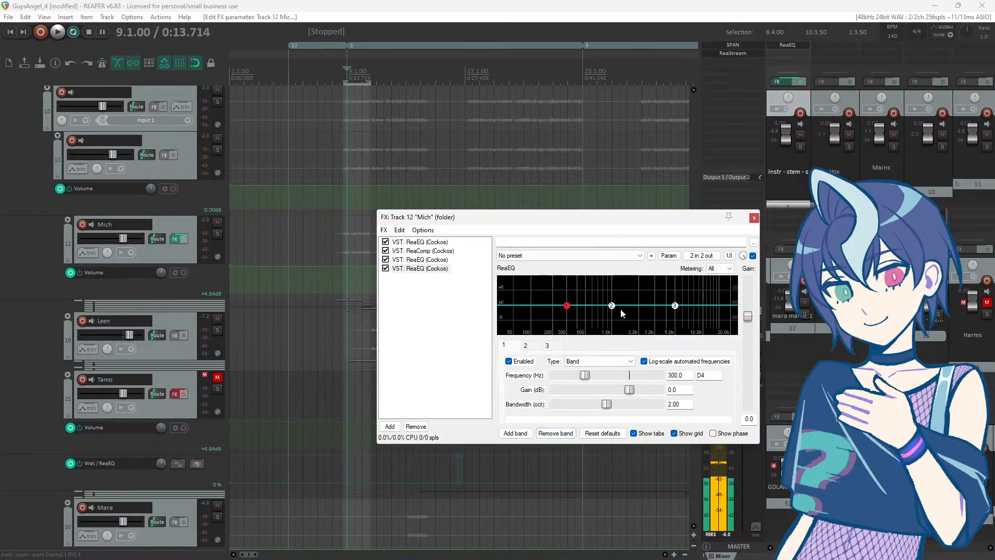
left_click(611, 306)
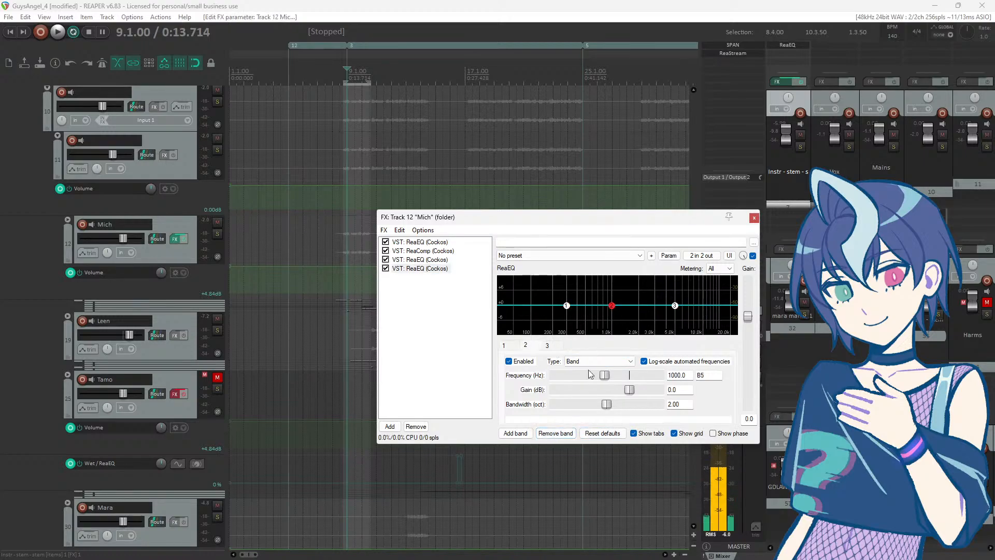
left_click(565, 436)
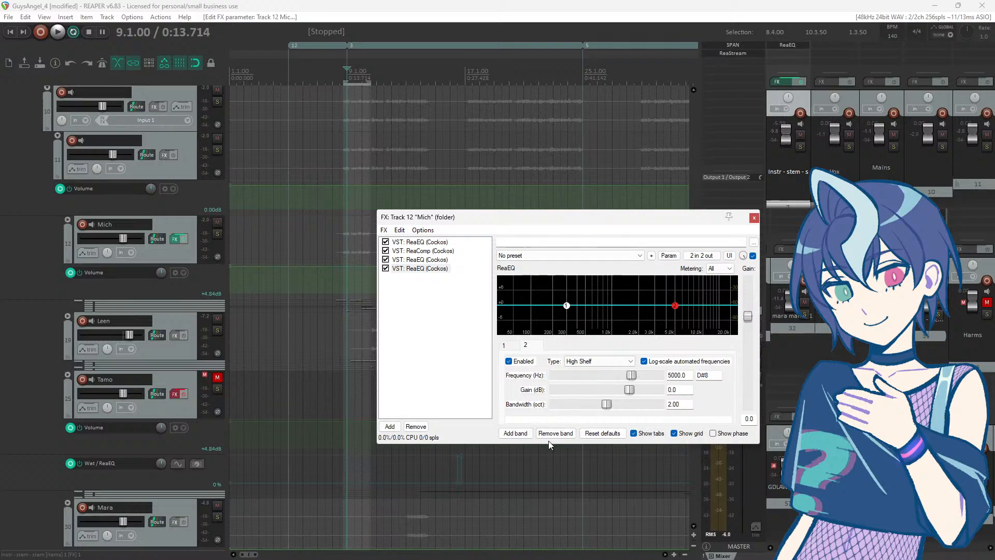
left_click(556, 434)
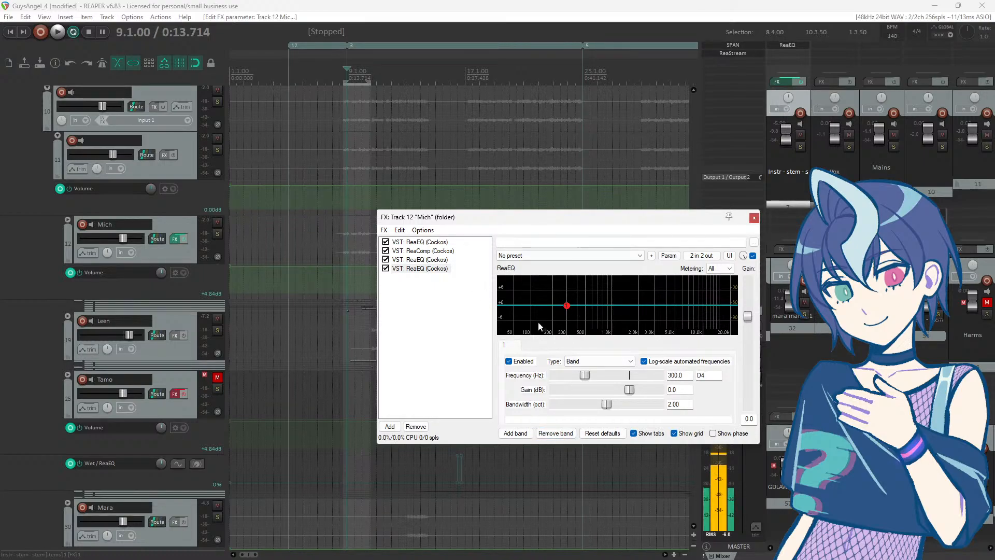
Step: Lower the remaining band's frequency to about 141 Hz and change its type to Band Pass
left_click_drag(582, 381, 575, 378)
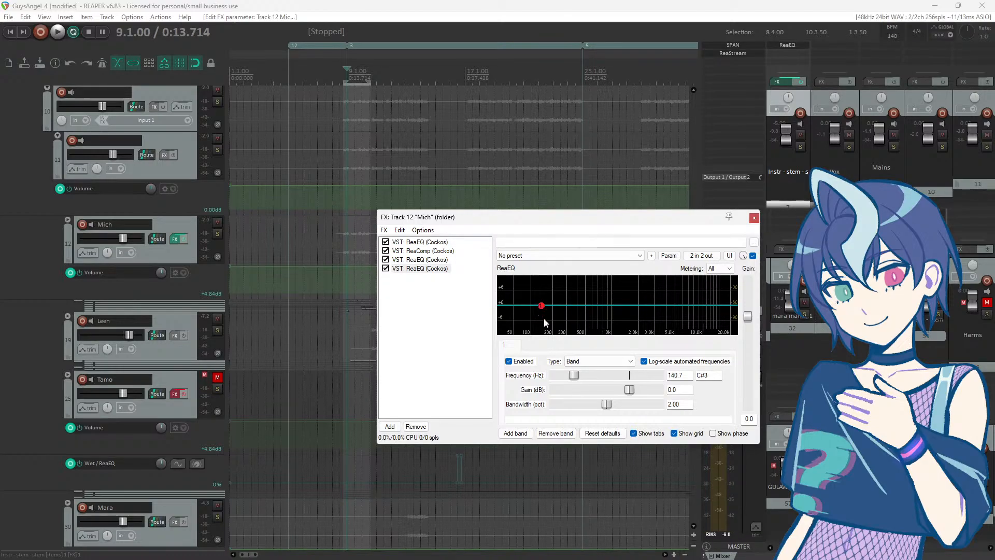
left_click(584, 361)
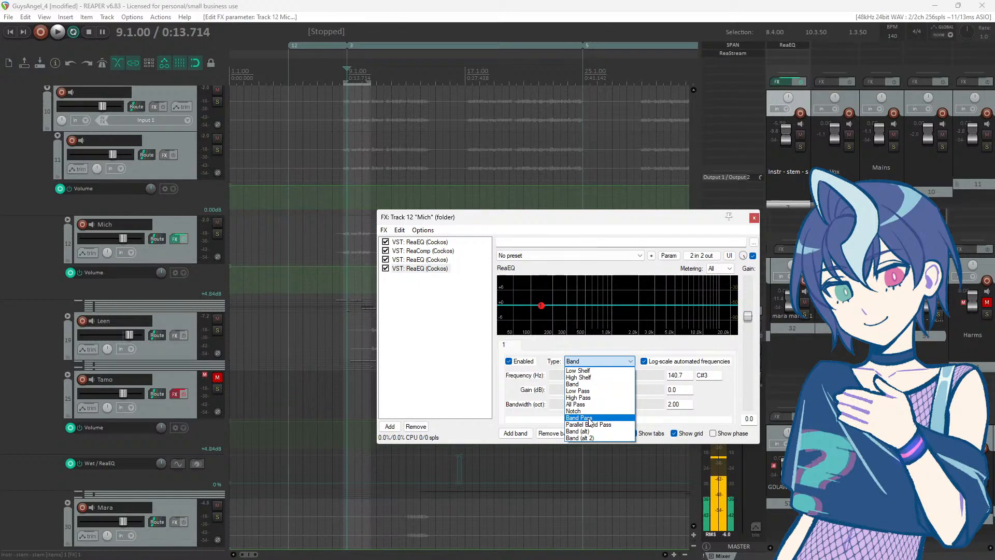
left_click(590, 421)
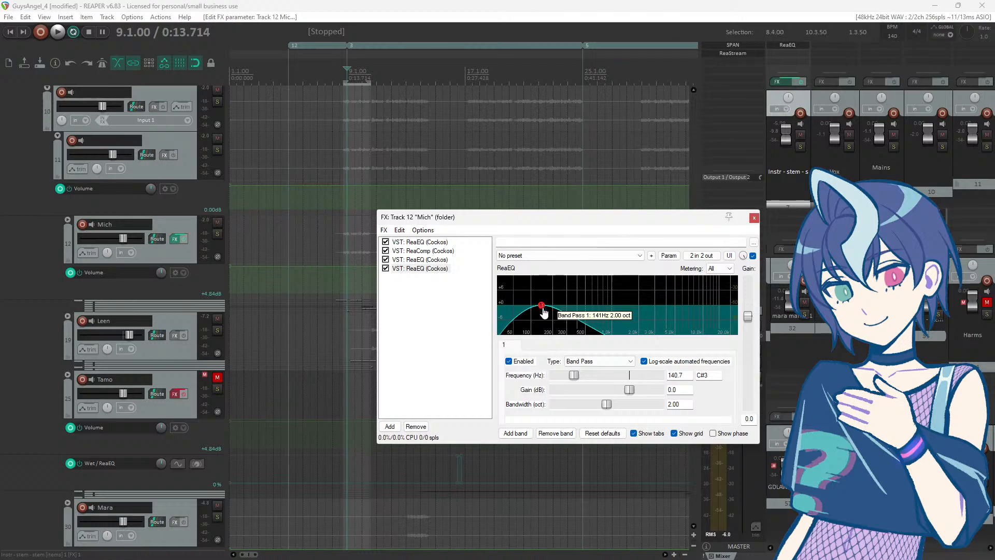
Step: Narrow the band pass to 1.02 octaves at 0 dB gain and sweep its frequency to about 291 Hz
mouse_move(543, 311)
left_mouse_down()
mouse_move(620, 311)
mouse_move(511, 311)
mouse_move(535, 310)
left_mouse_up()
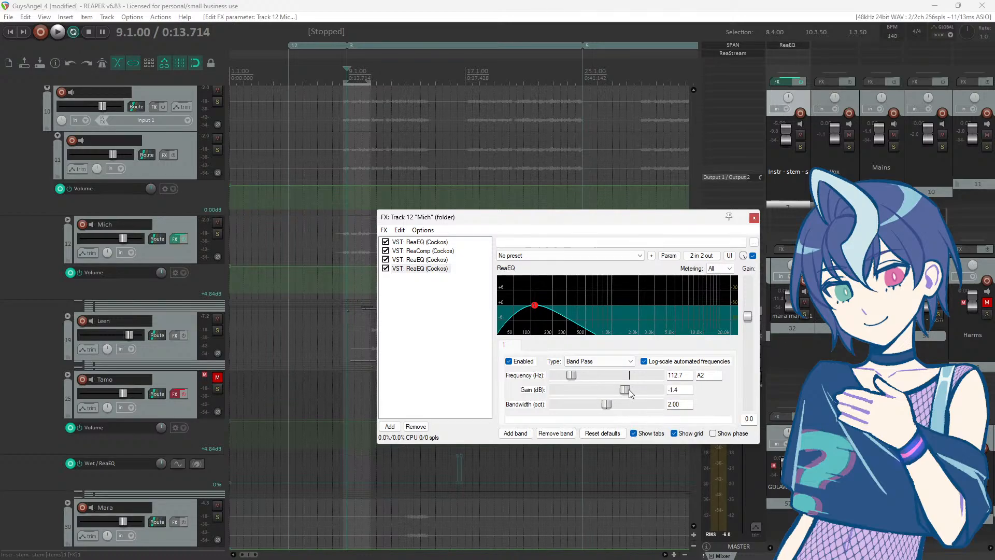
double_click(614, 390)
left_click_drag(608, 404, 584, 410)
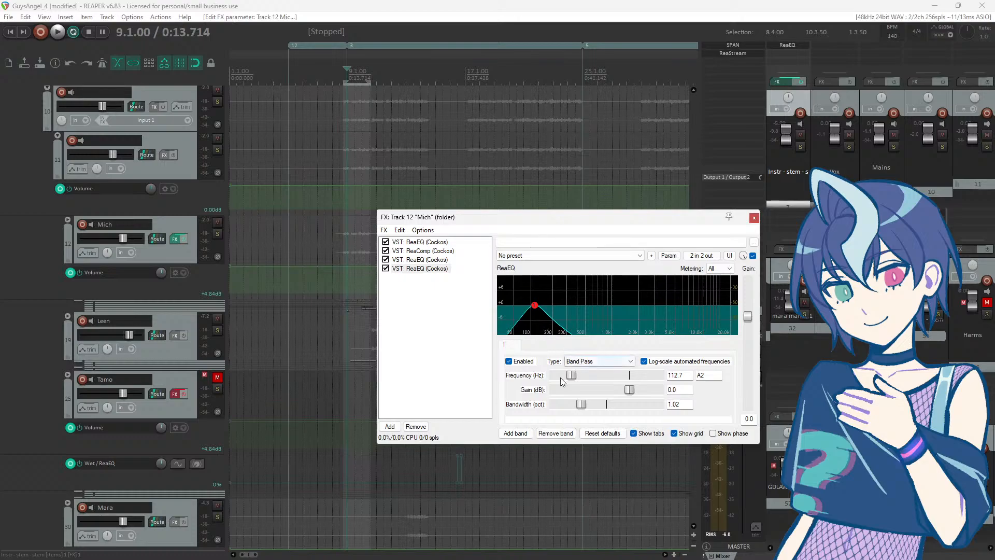
left_click_drag(573, 376, 586, 378)
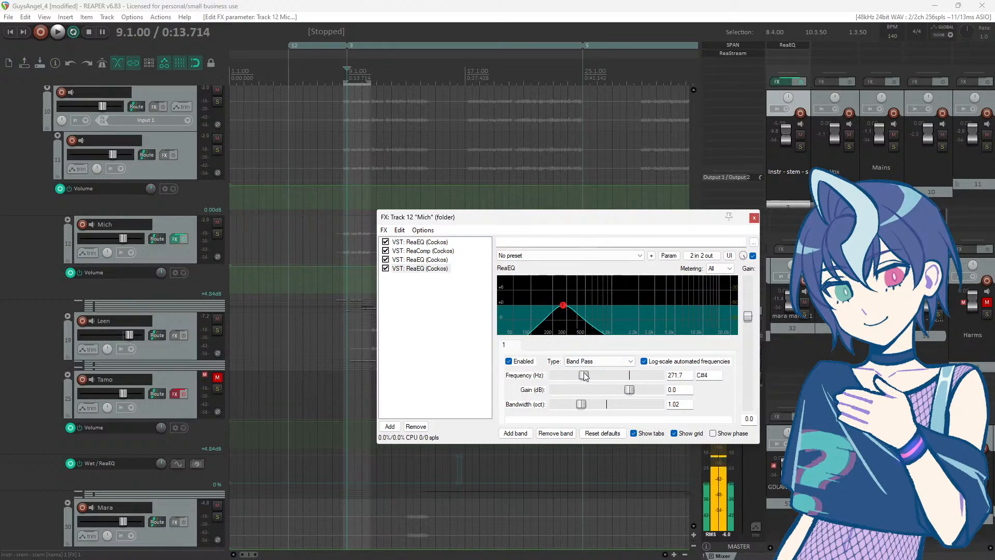
left_click_drag(584, 374, 585, 373)
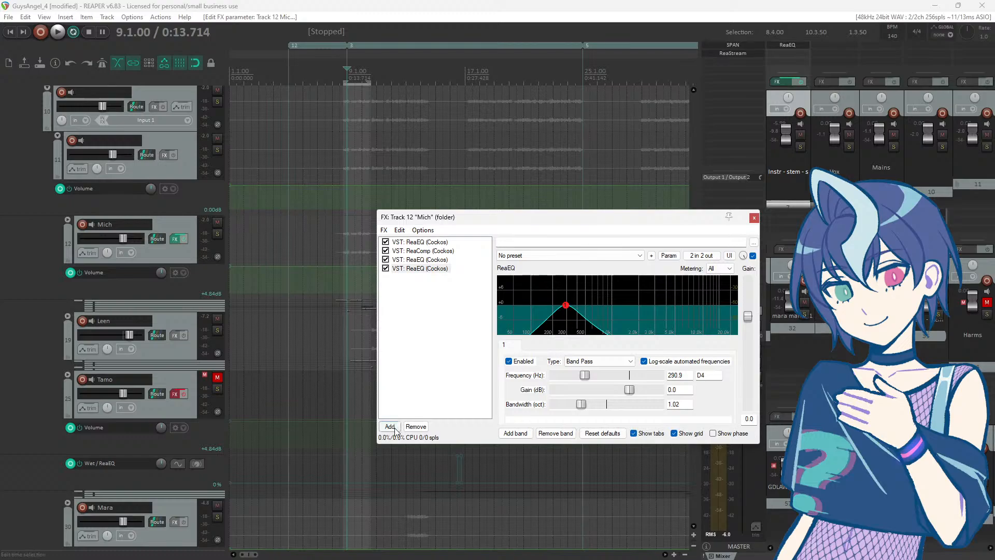
Step: Route the band-pass ReaEQ's outputs to track channels 3 and 4, and view the available track channel counts
left_click(710, 256)
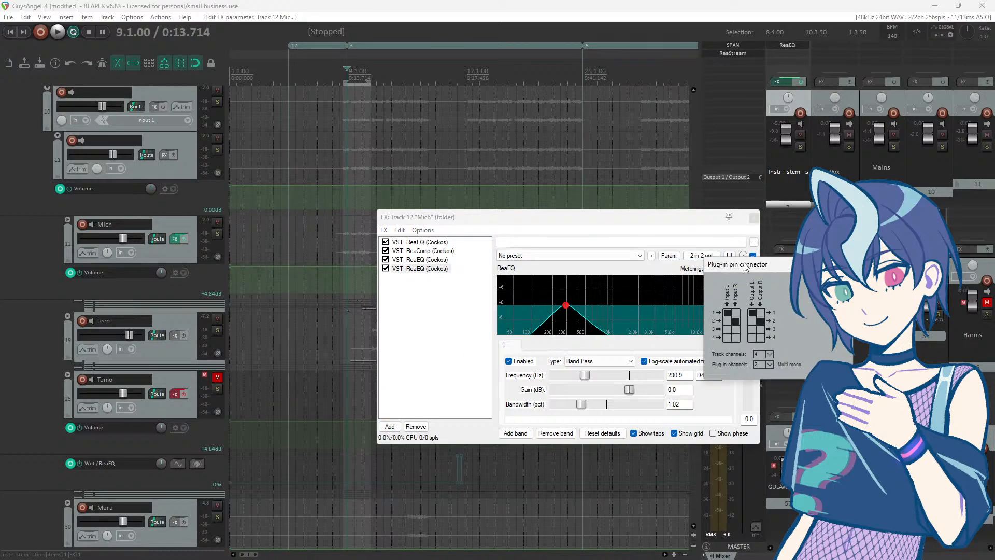
left_click(727, 303)
left_click(732, 310)
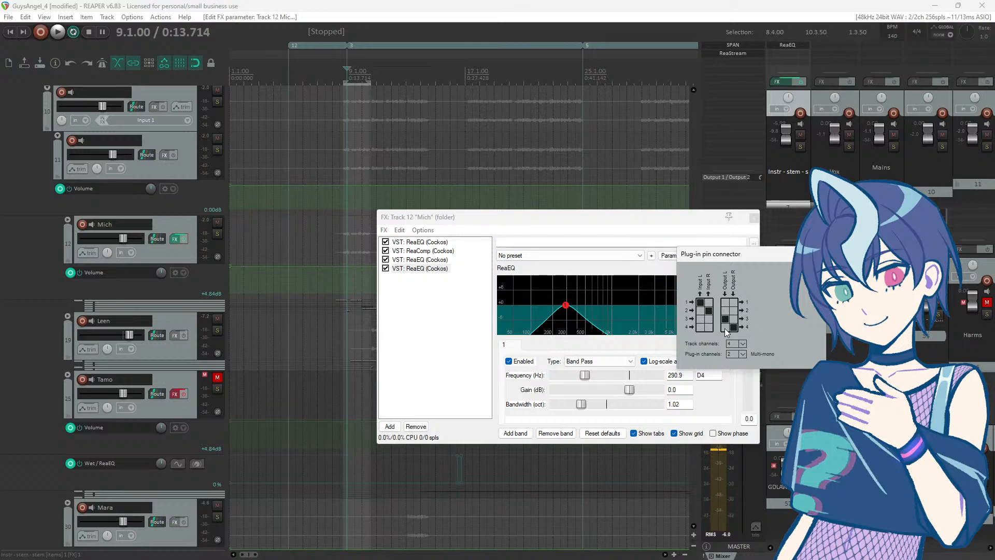
left_click(745, 343)
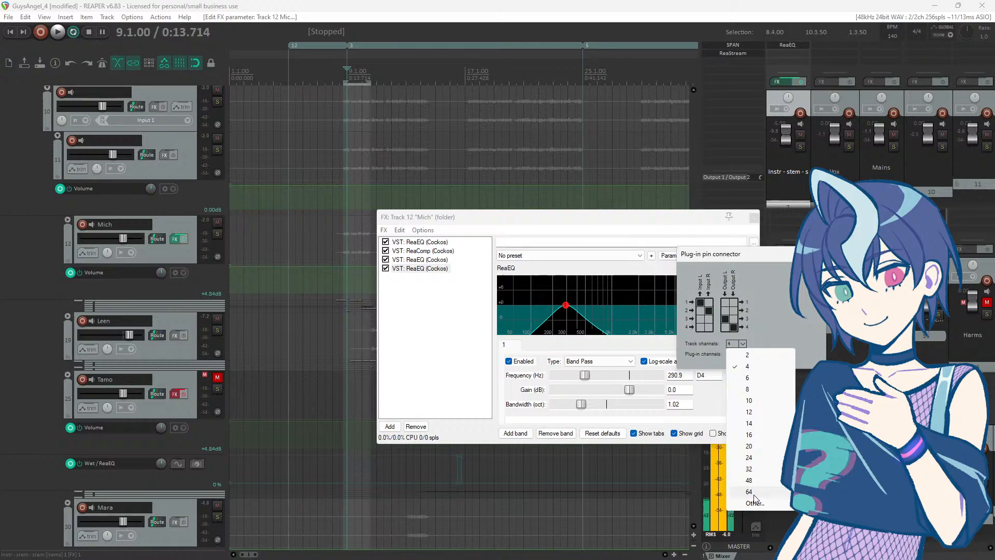
left_click(763, 314)
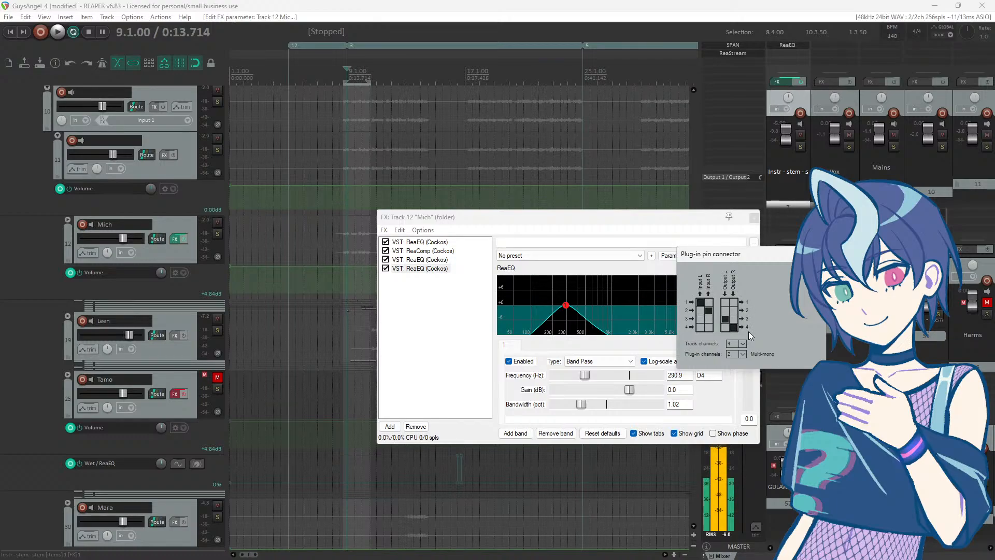
left_click(563, 343)
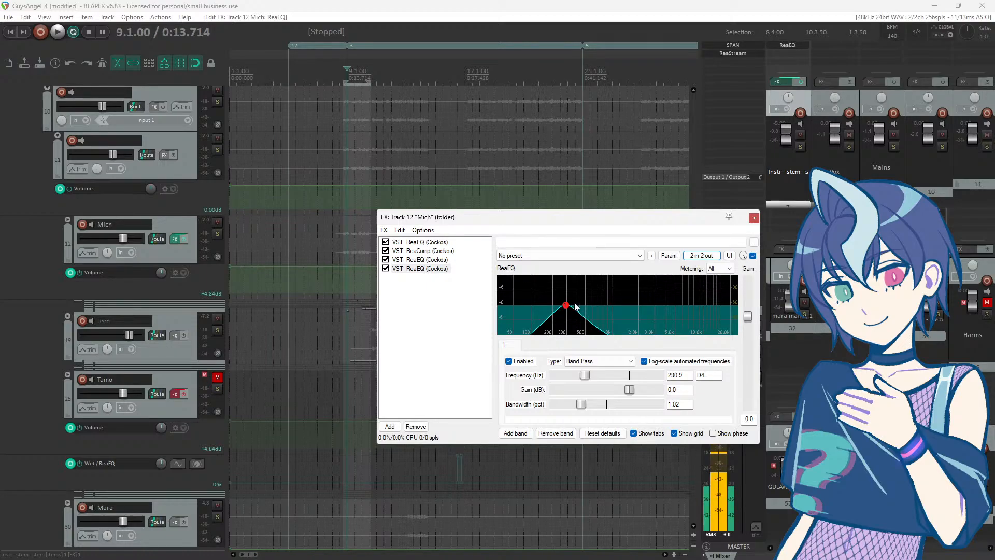
Step: Add one more ReaEQ after the band-pass ReaEQ in track 12's FX chain
left_click(389, 427)
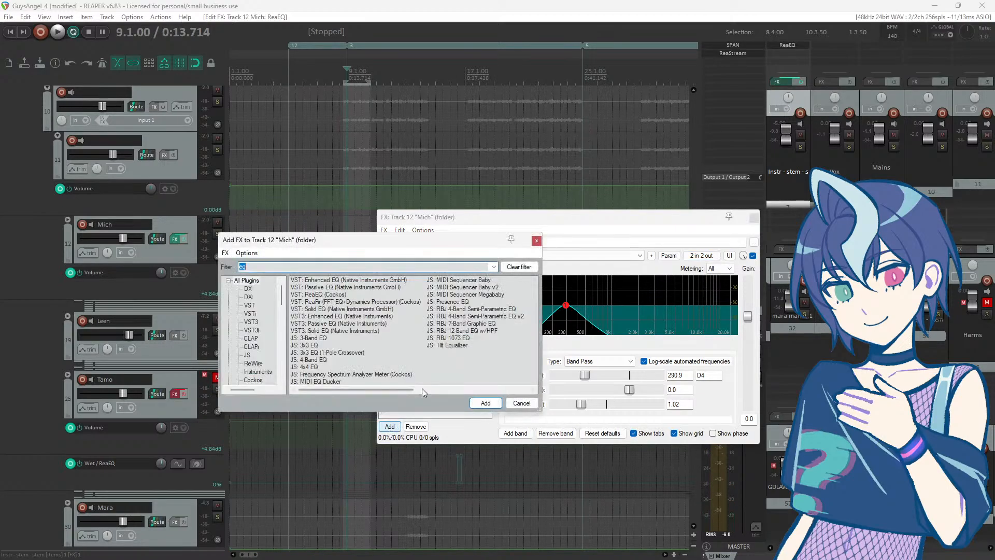
double_click(316, 296)
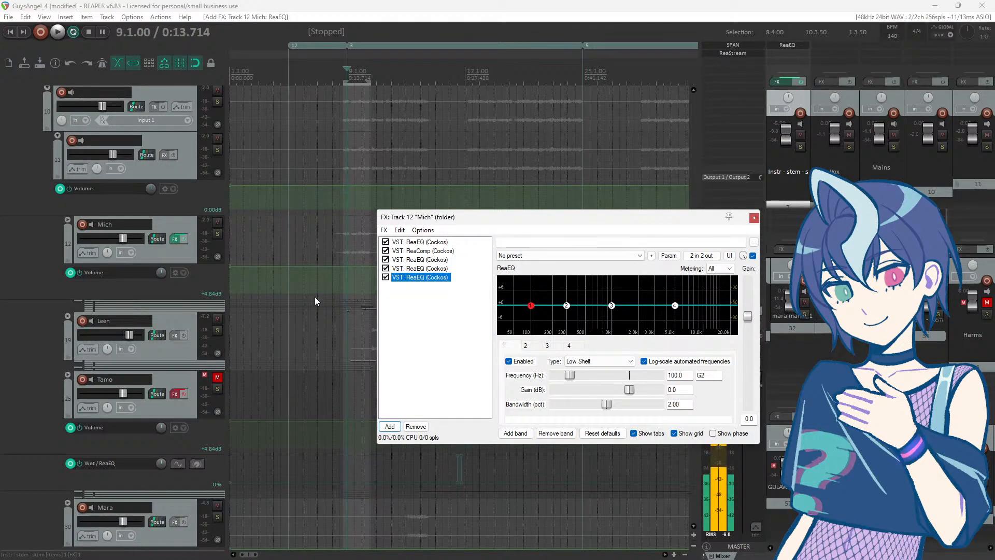
Step: Rename the band-pass ReaEQ instance to 300Hz
right_click(420, 268)
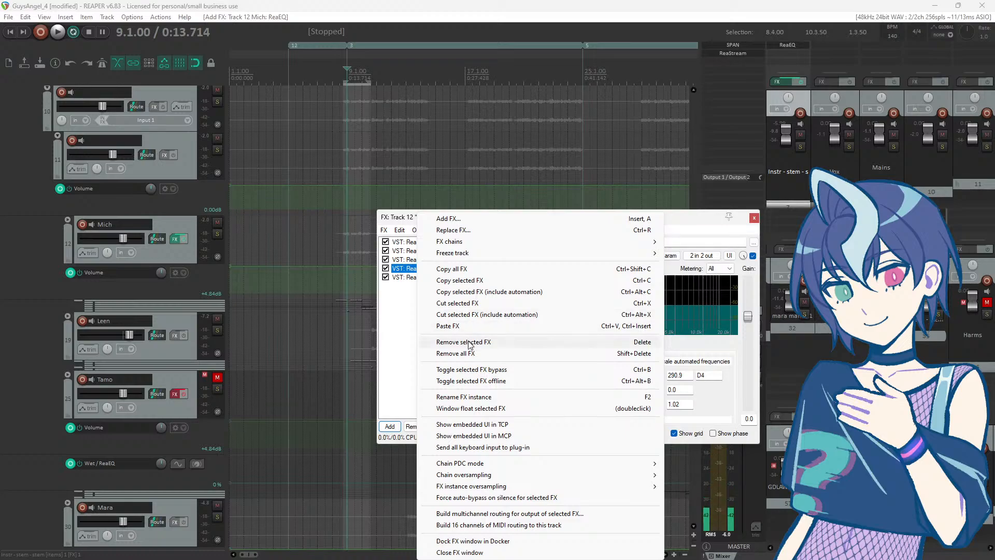
left_click(460, 399)
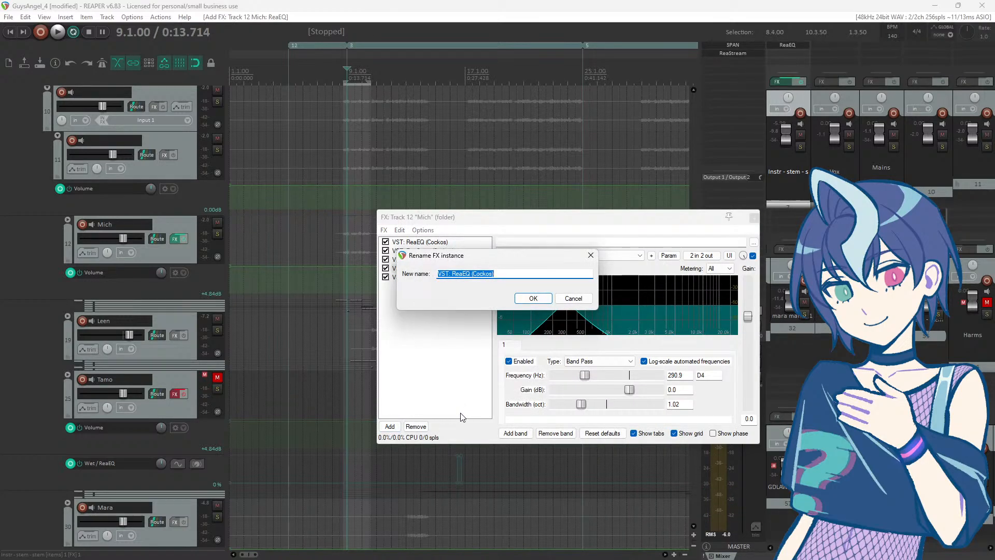
type("300Hz")
left_click(532, 299)
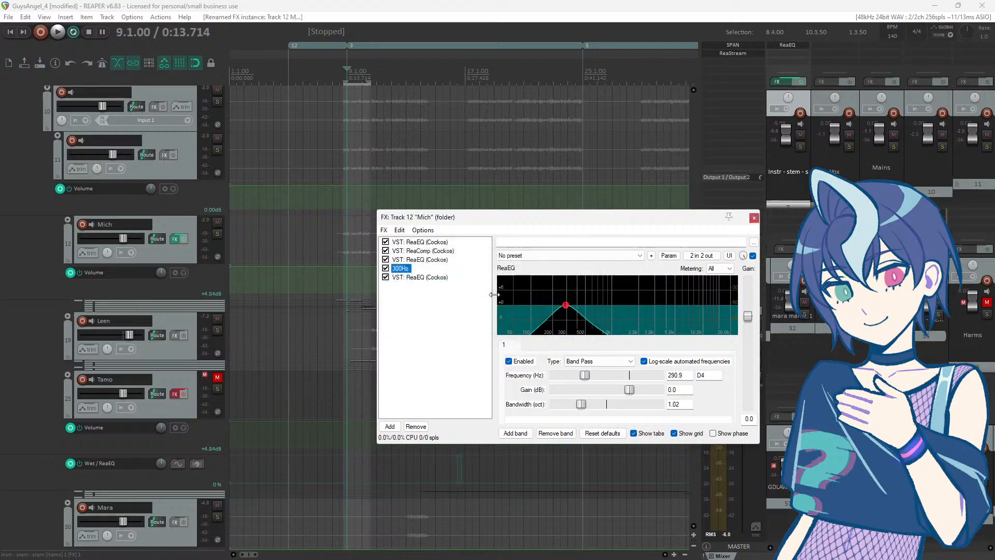
Step: Compare the default ReaEQ with the 300Hz instance and remove the default one from the end of the chain
left_click(404, 303)
left_click(410, 279)
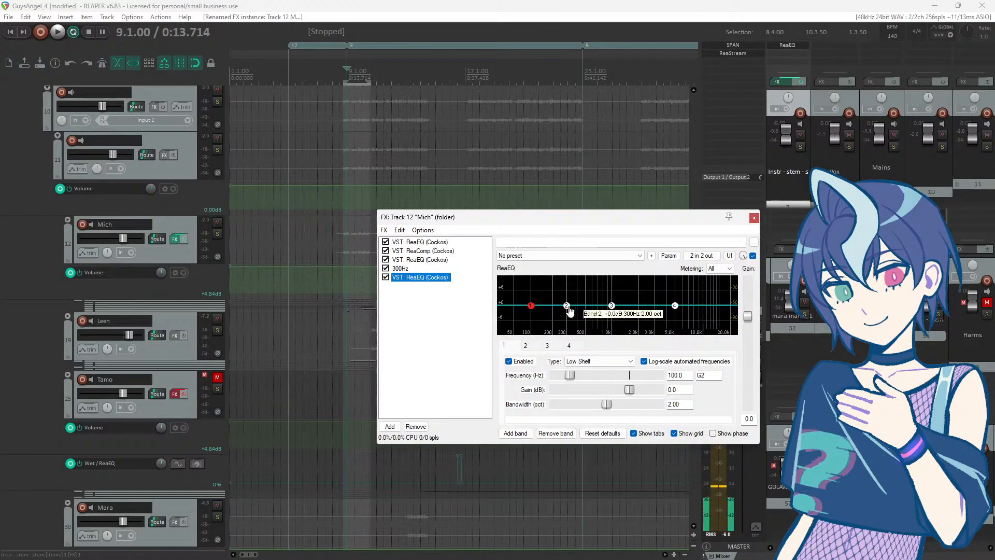
left_click(404, 268)
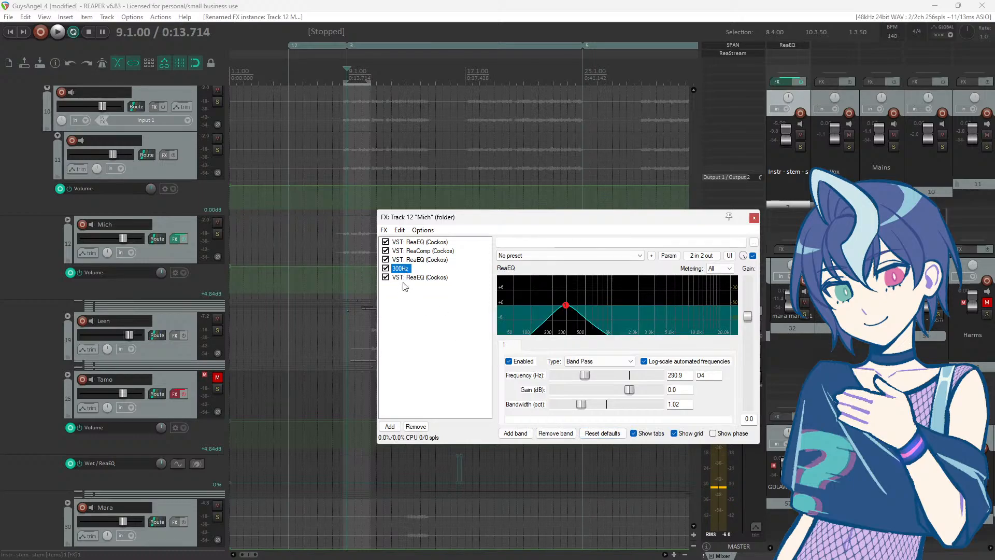
left_click(407, 278)
left_click(416, 426)
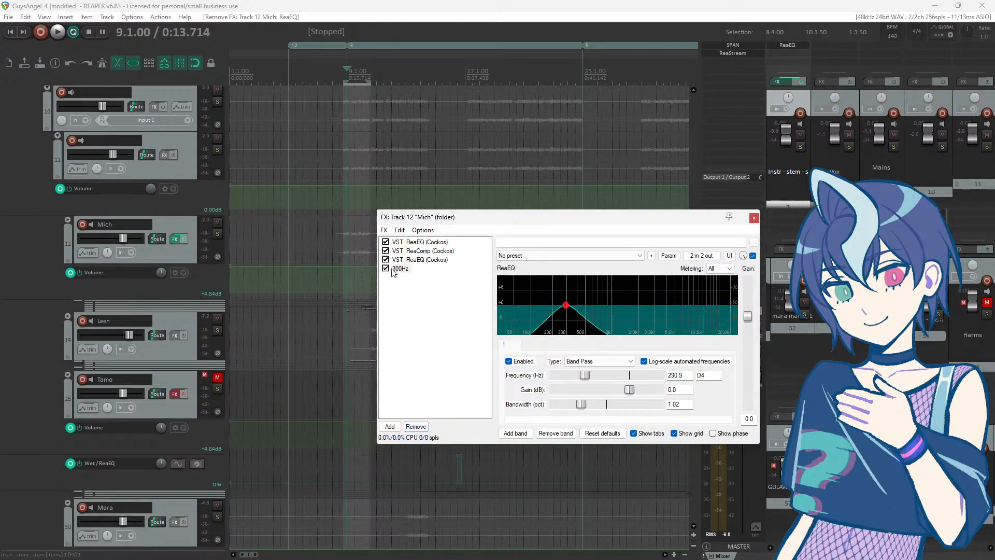
left_click(395, 269)
left_click(389, 426)
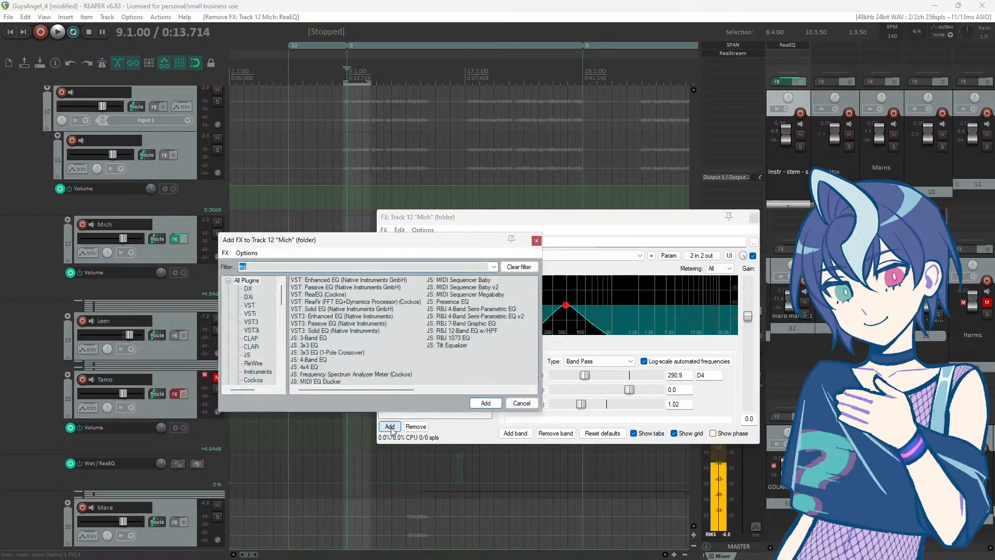
left_click(536, 240)
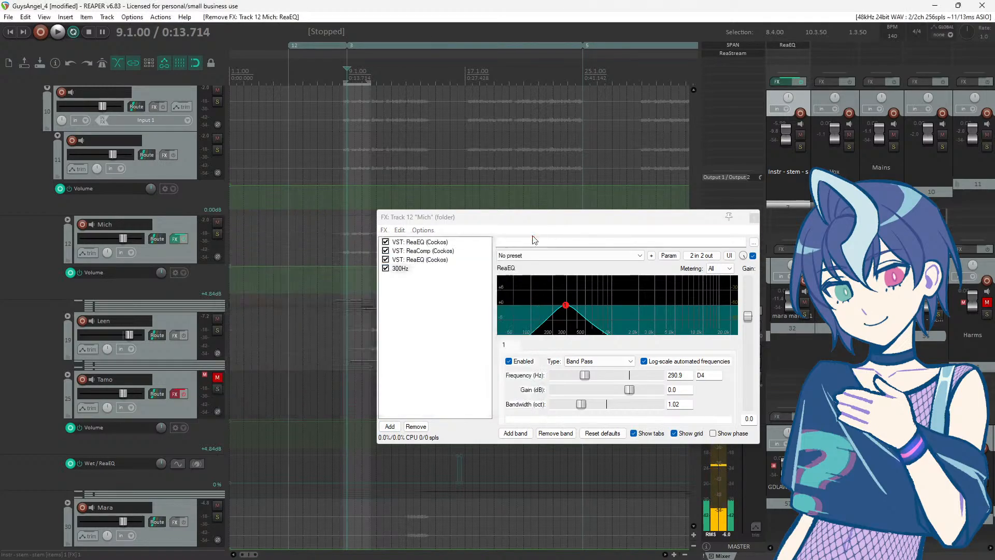
Step: Duplicate the 300Hz ReaEQ to the end of the chain and turn the copy into a Band filter with about -6.4 dB gain
left_click(403, 269)
left_click_drag(403, 268, 405, 288)
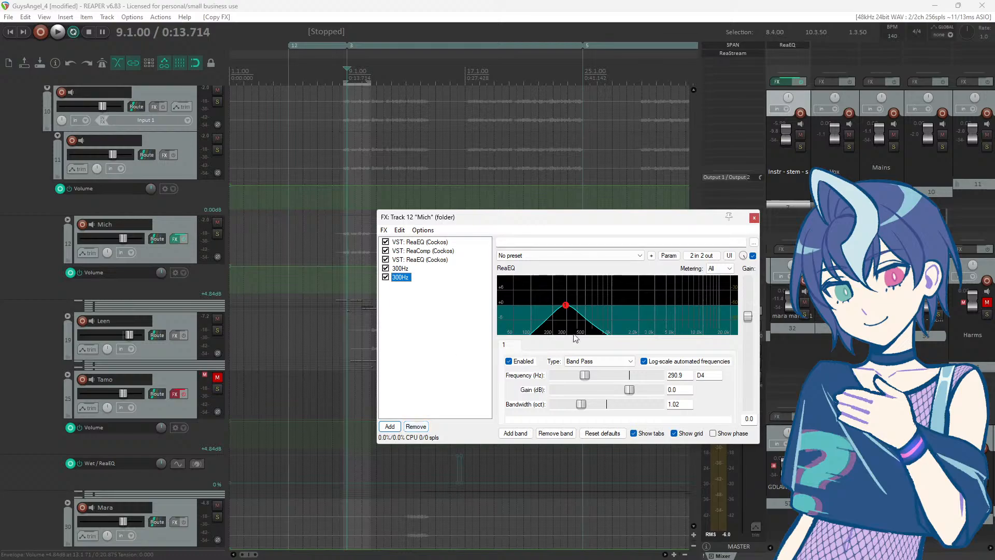
left_click(591, 364)
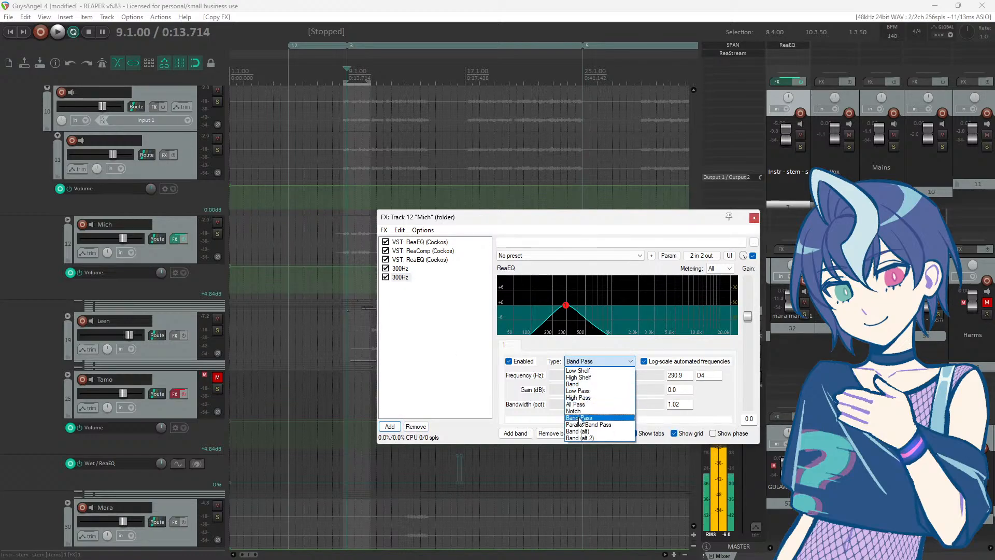
left_click(586, 384)
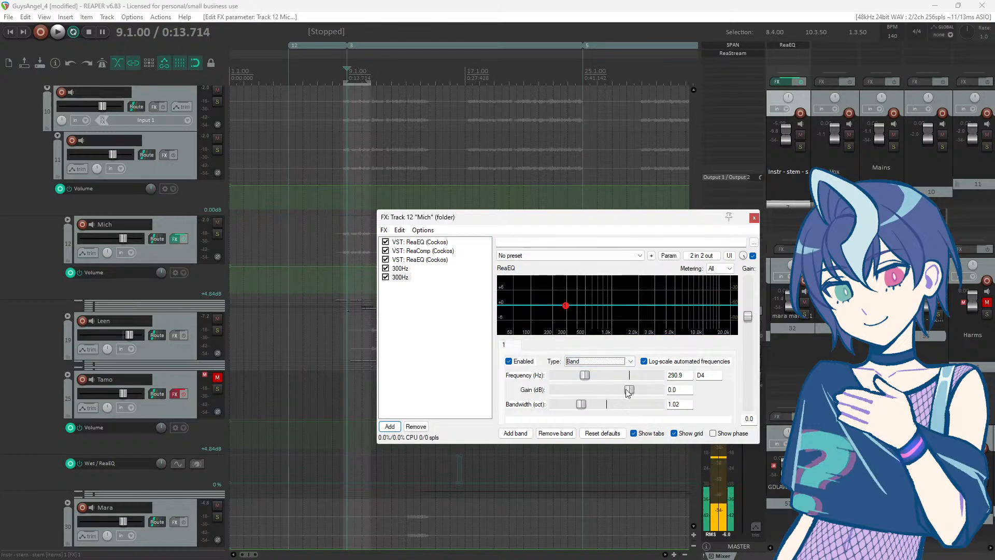
left_click_drag(626, 390, 614, 393)
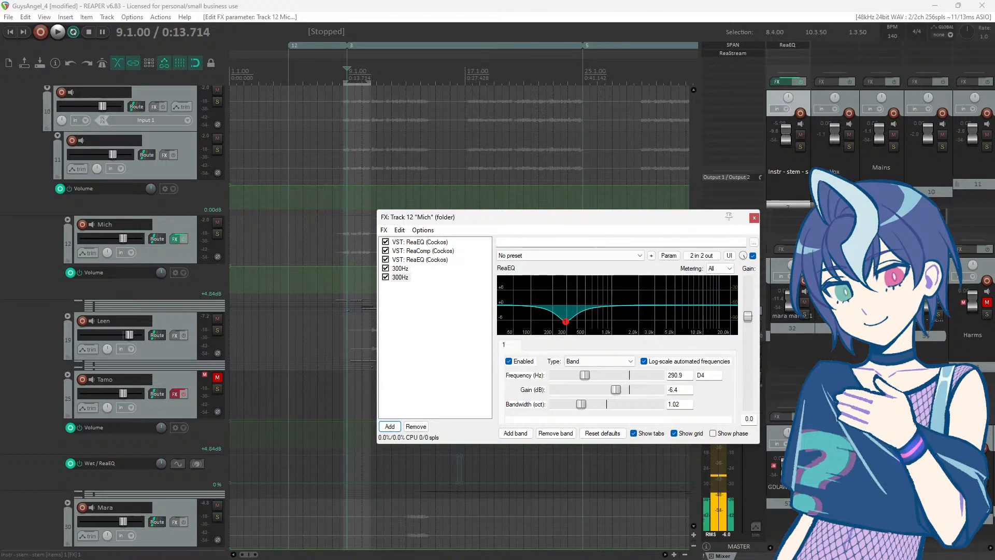
Step: Switch to a blank Paint canvas and draw two wavy horizontal lines, one above the other, near its upper middle
left_click_drag(0, 83, 421, 70)
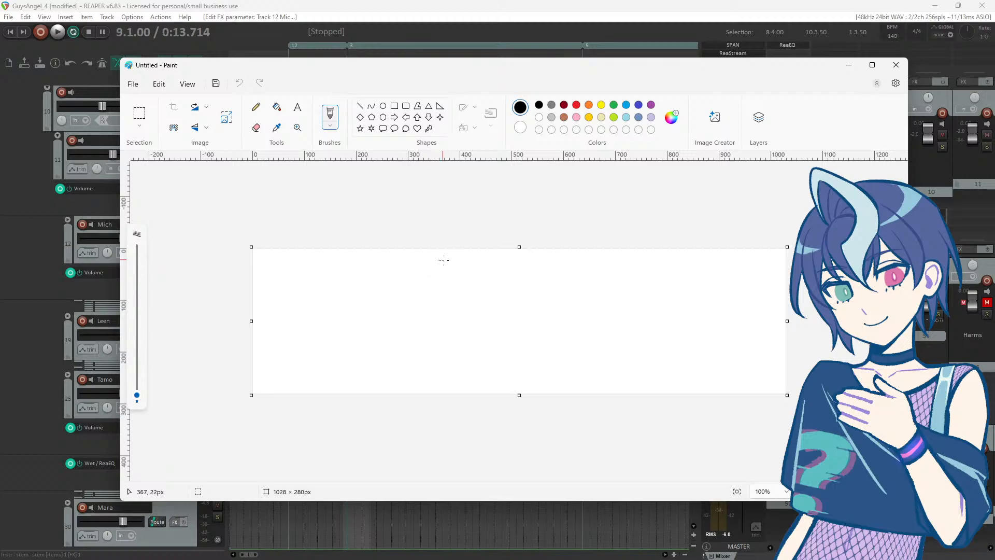
left_click_drag(452, 260, 596, 262)
key("ctrl+z")
left_click_drag(445, 270, 592, 261)
left_click_drag(445, 290, 592, 289)
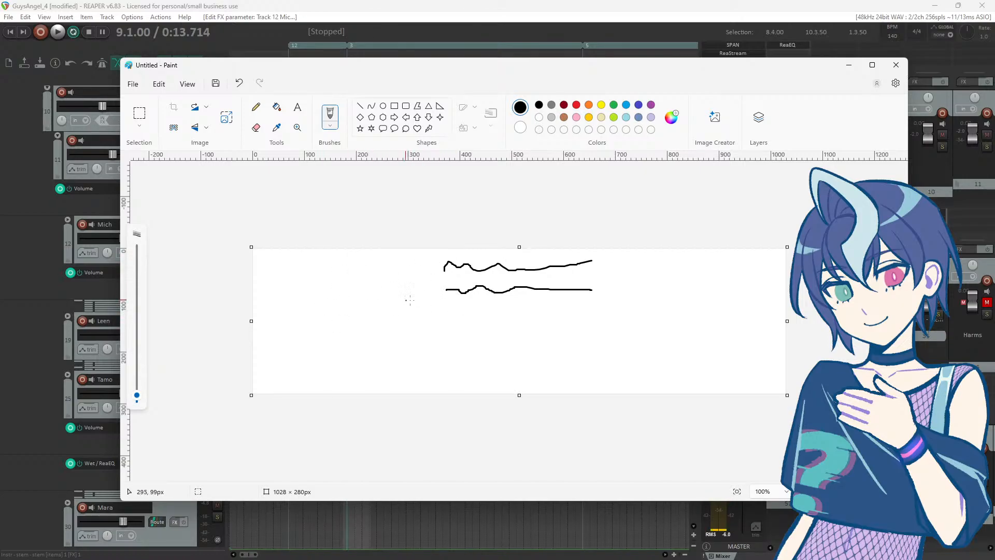
Step: Draw an arrow down-left from the wavy lines labelled 300, with a mirrored waveform outline with two peaks below it
mouse_move(426, 294)
left_mouse_down()
mouse_move(368, 313)
mouse_move(382, 320)
left_mouse_up()
mouse_move(347, 263)
left_mouse_down()
mouse_move(369, 278)
mouse_move(357, 286)
mouse_move(382, 276)
mouse_move(377, 261)
mouse_move(403, 268)
mouse_move(394, 264)
left_mouse_up()
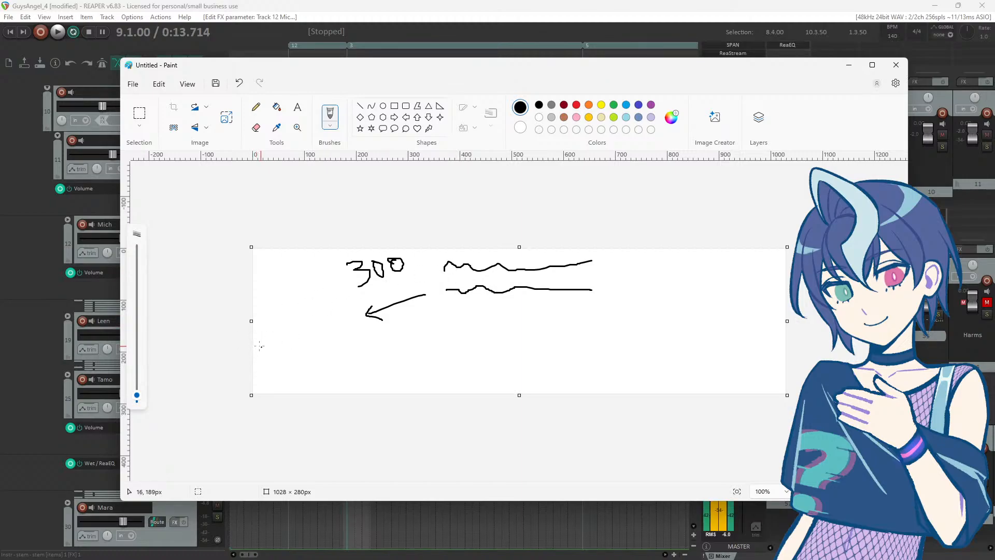
mouse_move(263, 355)
left_mouse_down()
mouse_move(280, 328)
mouse_move(298, 356)
mouse_move(362, 349)
mouse_move(390, 326)
mouse_move(441, 349)
left_mouse_up()
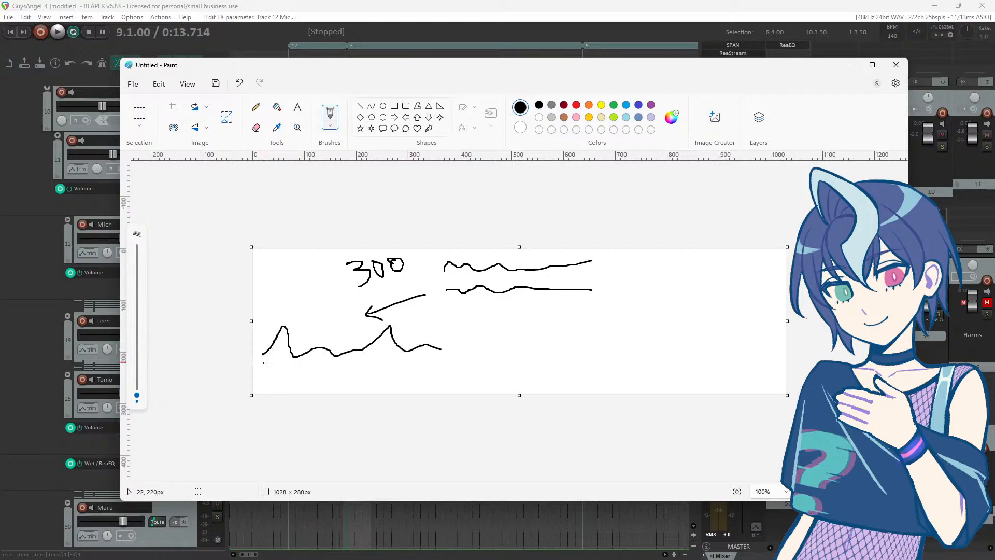
mouse_move(267, 363)
left_mouse_down()
mouse_move(277, 383)
mouse_move(449, 374)
left_mouse_up()
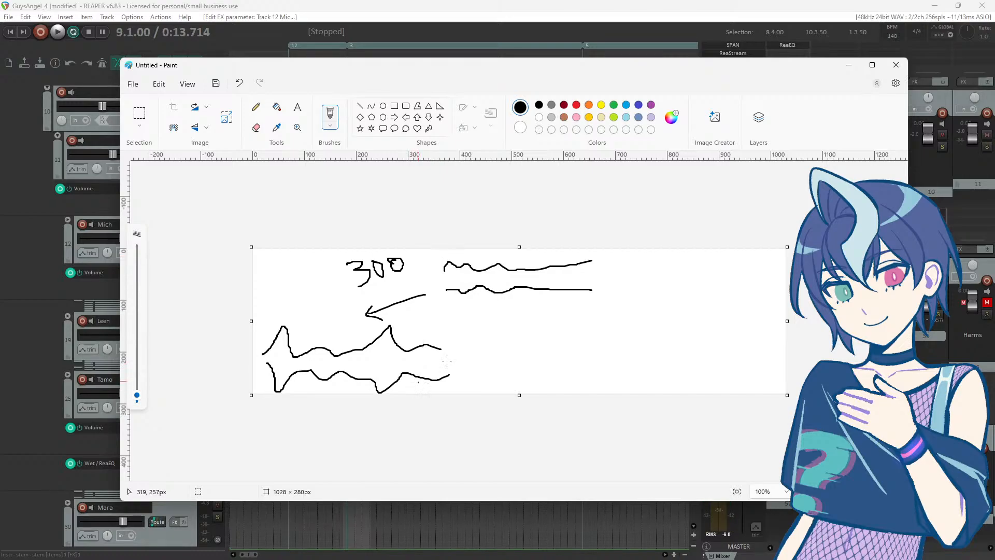
Step: Add a downward arrow labelled 1K and a rightward arrow labelled 5k, and sketch a mirrored spiky waveform outline below 1K
mouse_move(531, 295)
left_mouse_down()
mouse_move(534, 325)
mouse_move(545, 319)
left_mouse_up()
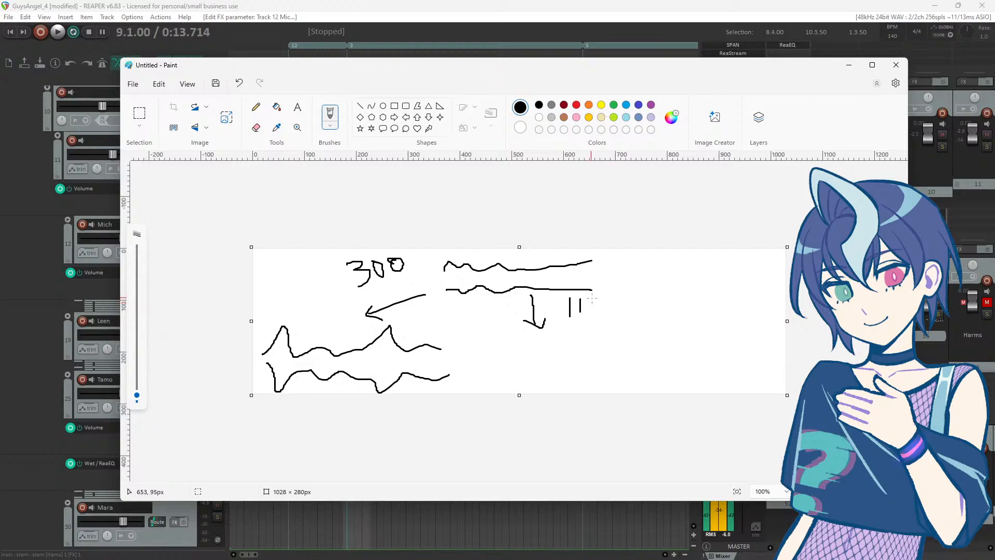
mouse_move(592, 299)
left_mouse_down()
mouse_move(602, 318)
mouse_move(580, 325)
left_mouse_up()
mouse_move(608, 286)
left_mouse_down()
mouse_move(665, 302)
mouse_move(669, 313)
left_mouse_up()
mouse_move(695, 284)
left_mouse_down()
mouse_move(678, 286)
mouse_move(694, 293)
mouse_move(689, 310)
mouse_move(717, 298)
mouse_move(736, 304)
left_mouse_up()
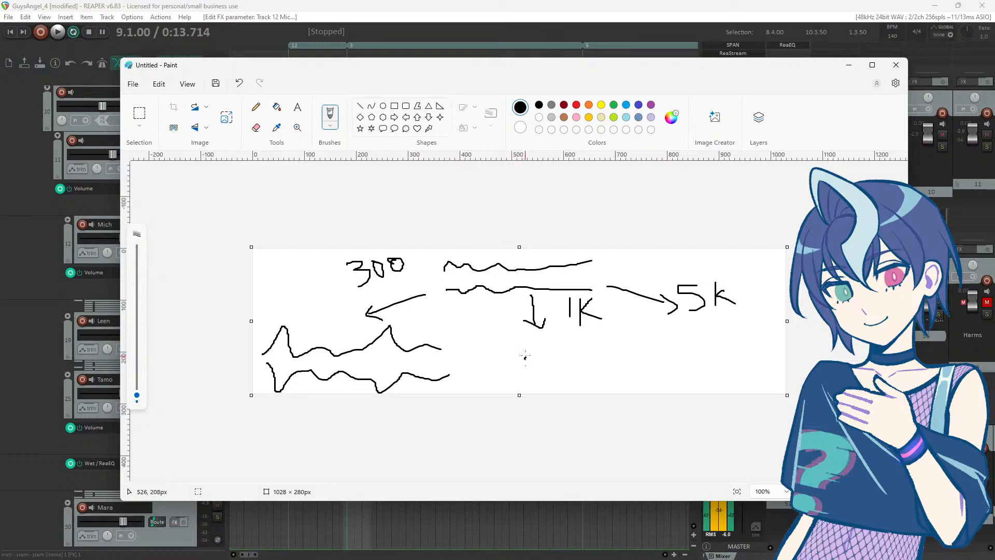
mouse_move(525, 358)
left_mouse_down()
mouse_move(530, 333)
mouse_move(543, 347)
mouse_move(562, 324)
mouse_move(614, 351)
mouse_move(628, 350)
mouse_move(632, 324)
mouse_move(654, 356)
mouse_move(667, 351)
left_mouse_up()
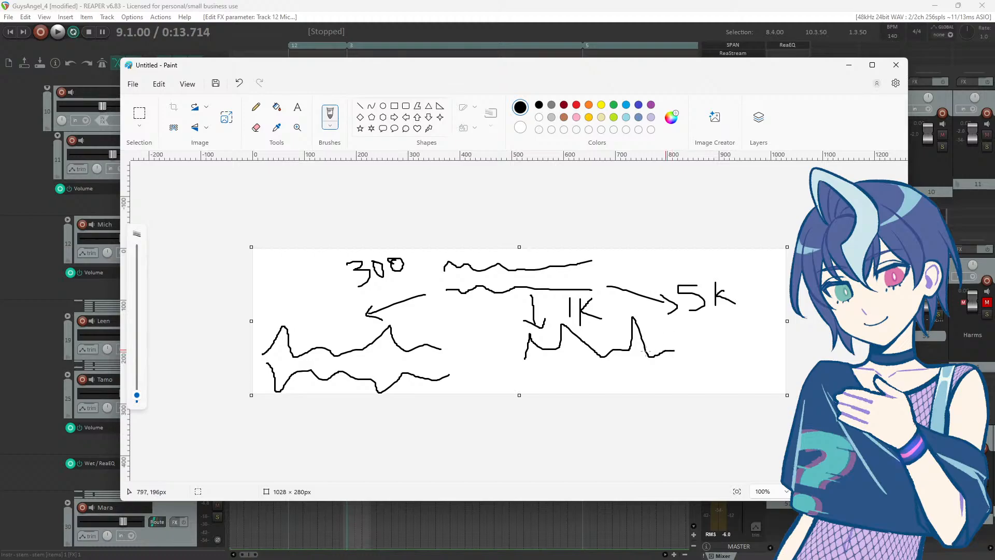
mouse_move(527, 381)
left_mouse_down()
mouse_move(551, 370)
mouse_move(563, 383)
mouse_move(620, 371)
mouse_move(632, 393)
mouse_move(649, 370)
mouse_move(677, 371)
left_mouse_up()
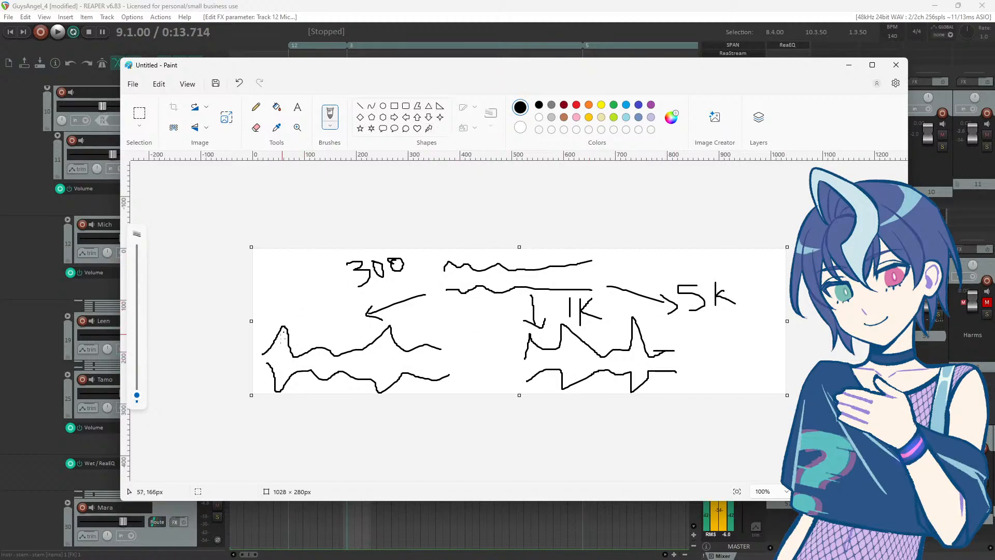
Step: Draw a horizontal line across the 300 waveform's first upper peak and write V with a downward arrow above it
mouse_move(276, 311)
left_mouse_down()
mouse_move(265, 332)
mouse_move(299, 346)
mouse_move(293, 314)
mouse_move(277, 316)
left_mouse_up()
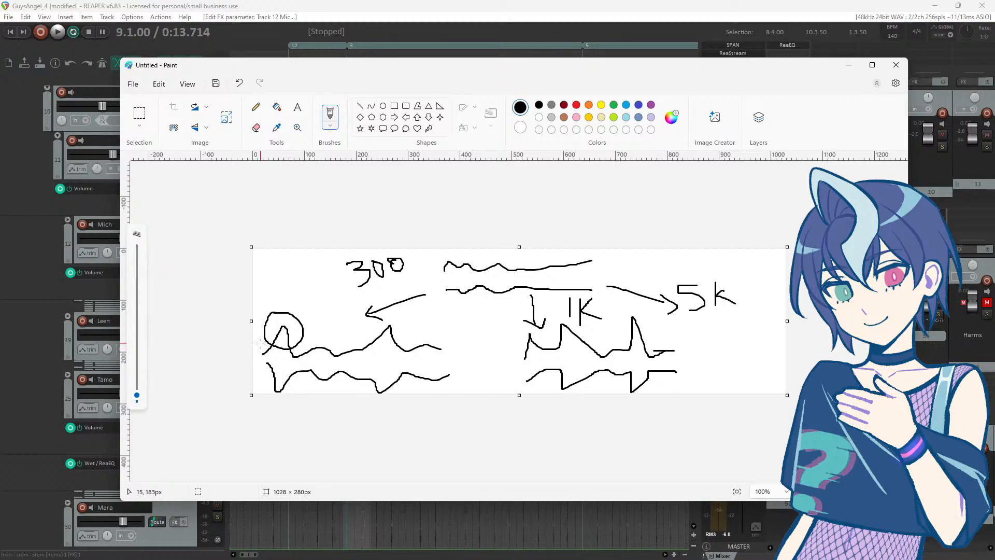
key("ctrl+z")
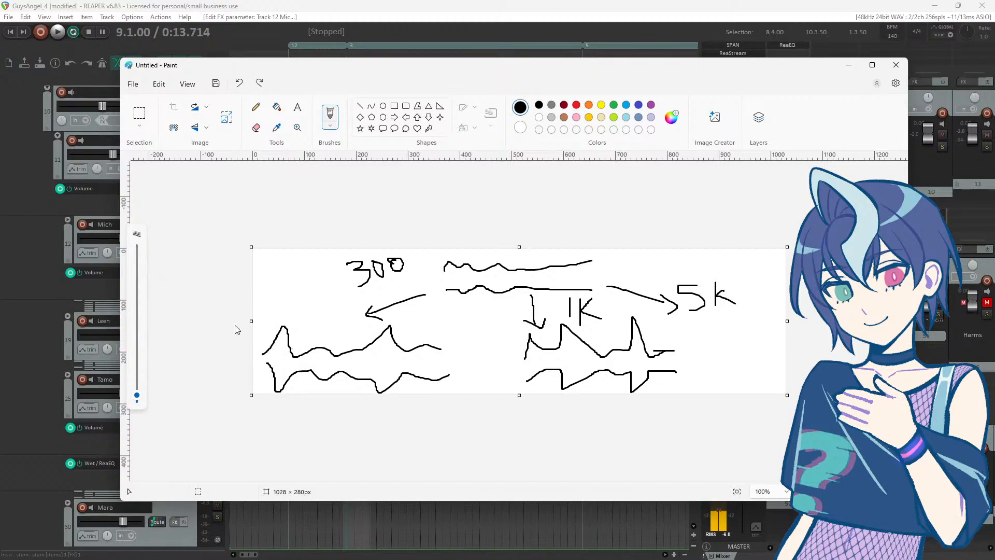
left_click_drag(258, 338, 317, 337)
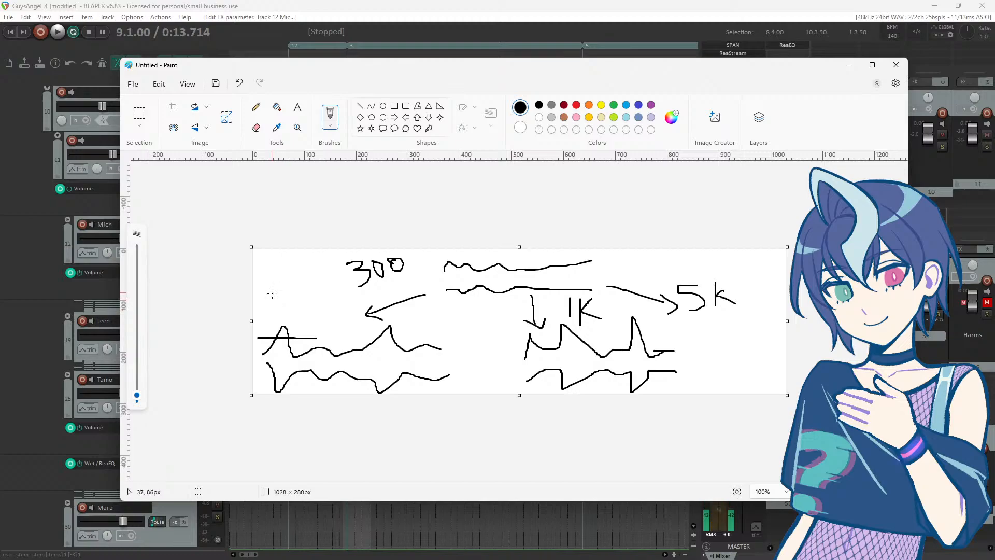
mouse_move(272, 293)
left_mouse_down()
mouse_move(281, 306)
mouse_move(289, 292)
mouse_move(311, 315)
left_mouse_up()
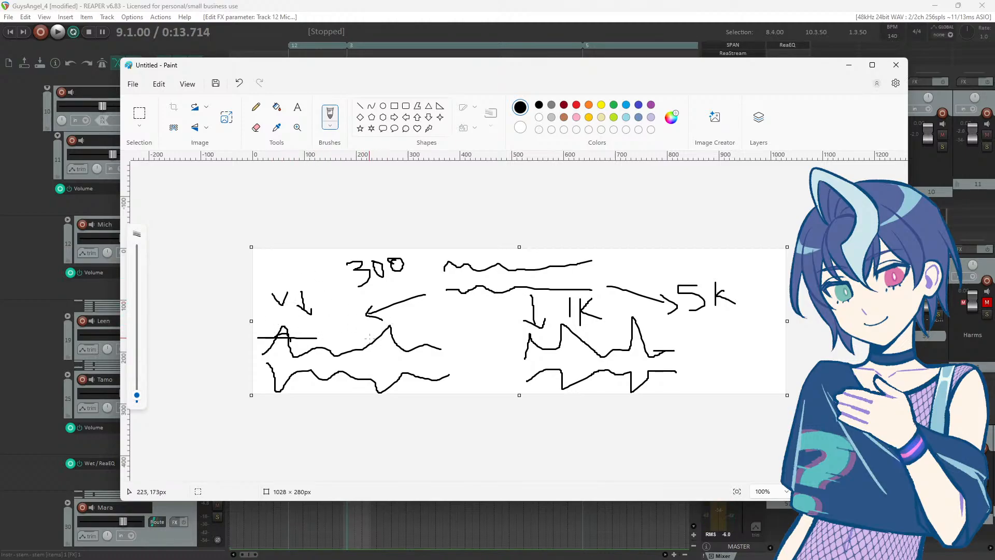
Step: Draw horizontal lines through the 300 waveform's second upper peak and both lower peaks, with arrows pointing inward to the waveform's centre
left_click_drag(367, 337, 418, 337)
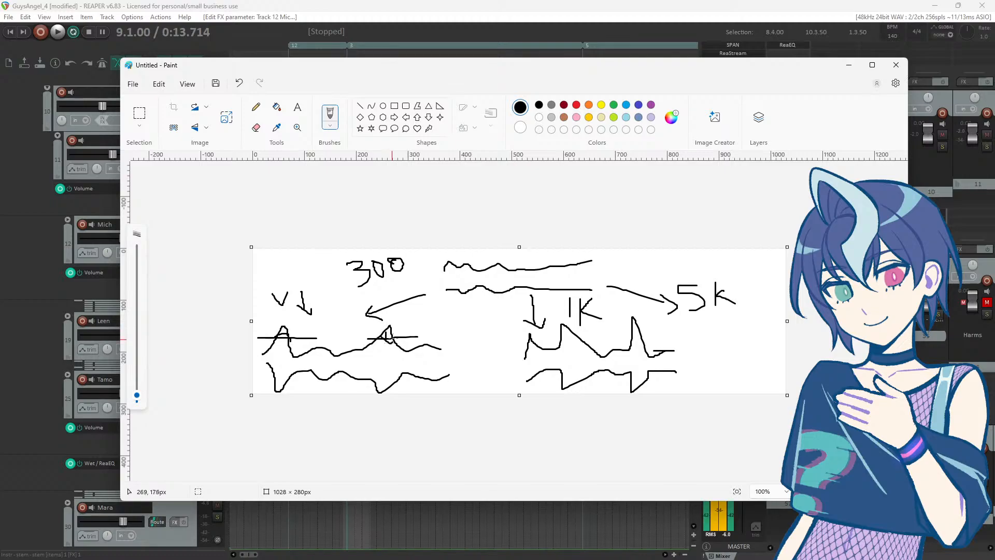
left_click_drag(396, 329, 396, 339)
left_click_drag(366, 382, 409, 375)
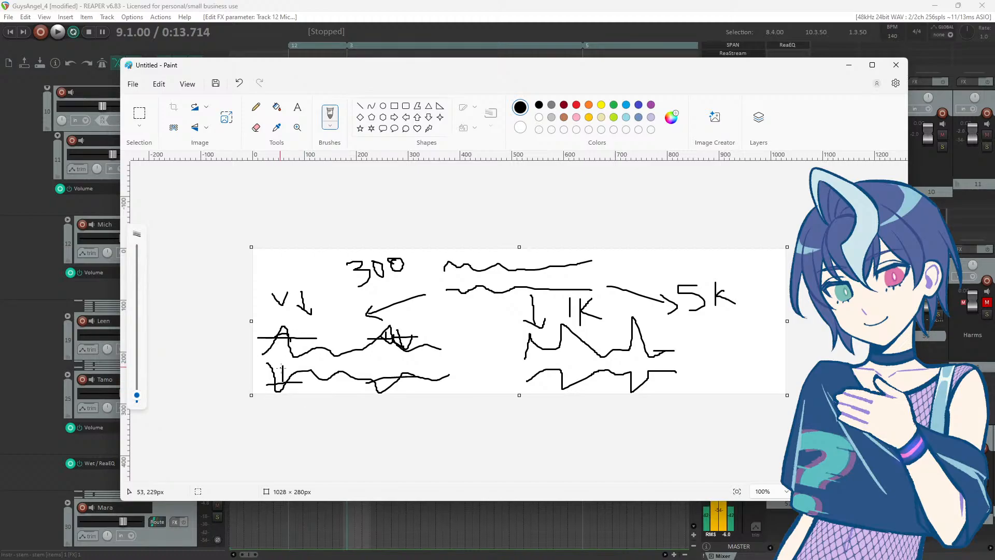
left_click_drag(277, 368, 295, 372)
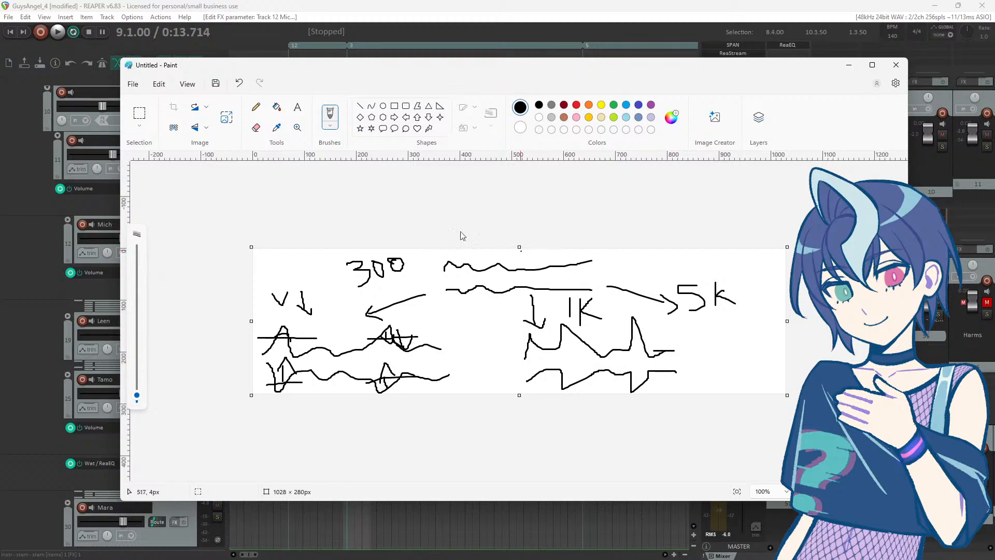
Step: Move the Paint sketch out of view to return to REAPER, and set the second 300Hz ReaEQ's gain to -6.1 dB
left_click_drag(253, 69, 0, 90)
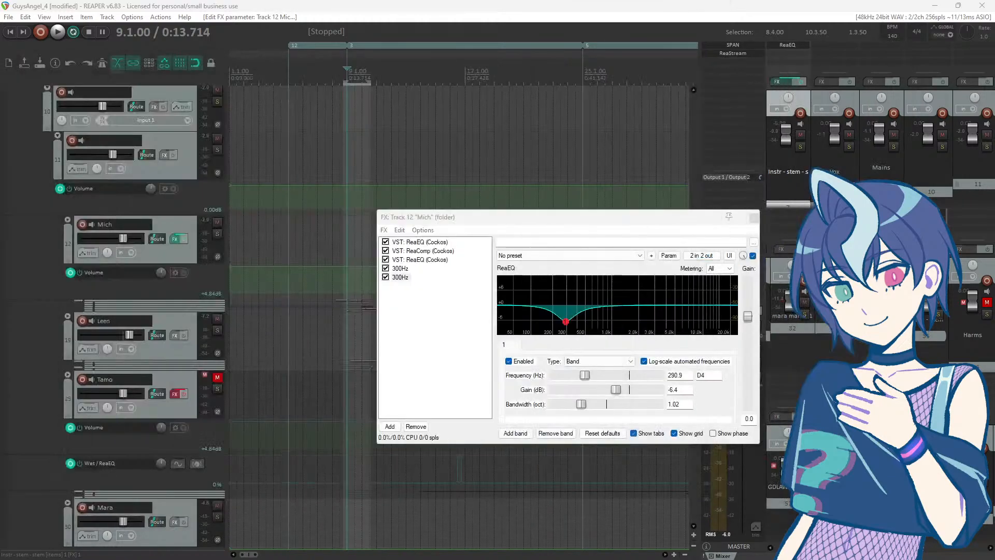
left_click_drag(616, 223, 544, 202)
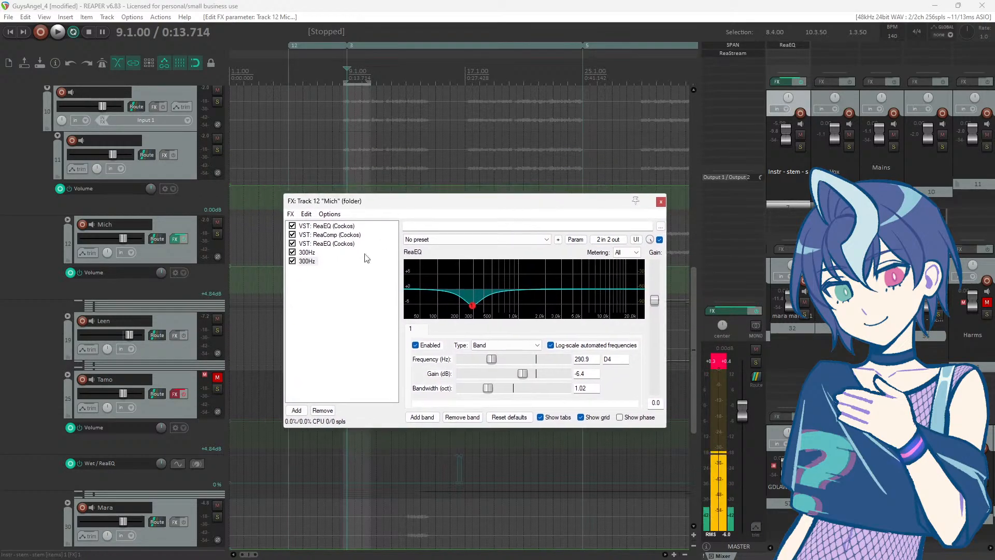
left_click(315, 262)
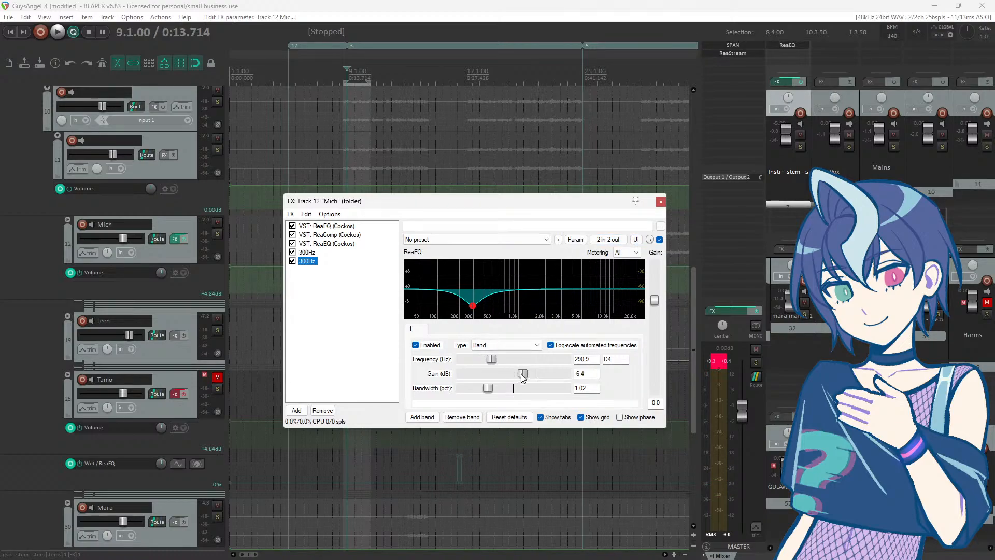
mouse_move(522, 378)
left_mouse_down()
mouse_move(544, 373)
mouse_move(522, 379)
left_mouse_up()
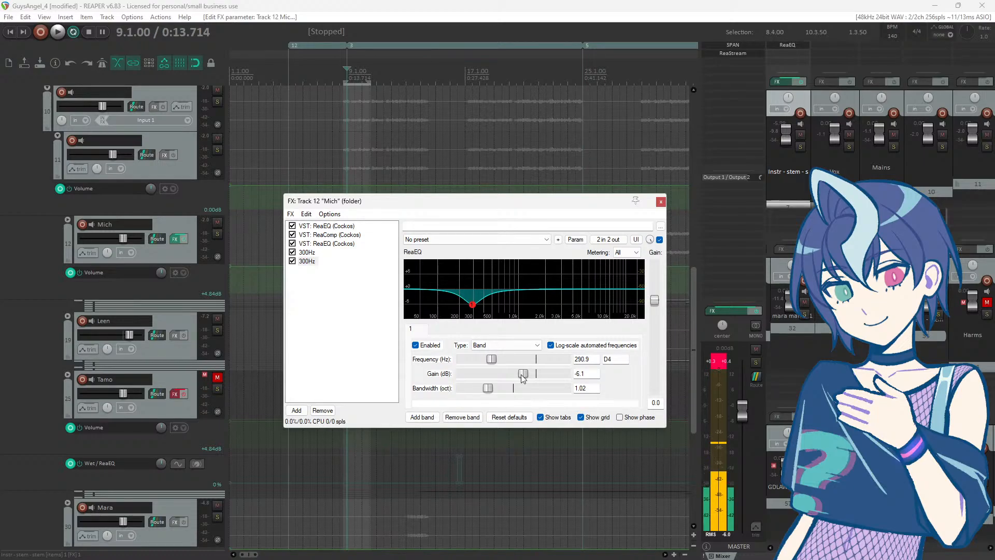
Step: Compare the curves of the earlier ReaEQs, the 300Hz band-pass and the 300Hz cut in track 12's effects chain
left_click(334, 226)
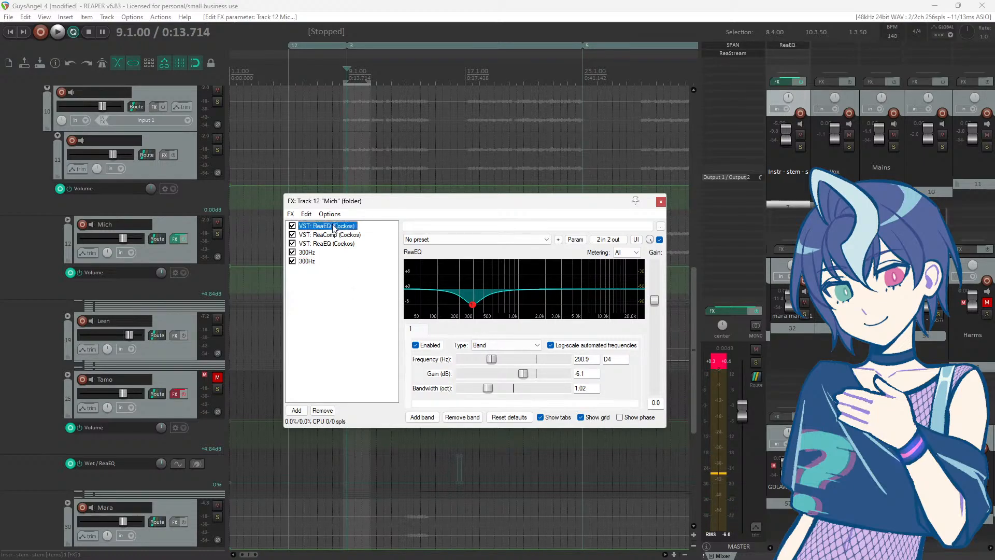
left_click(327, 244)
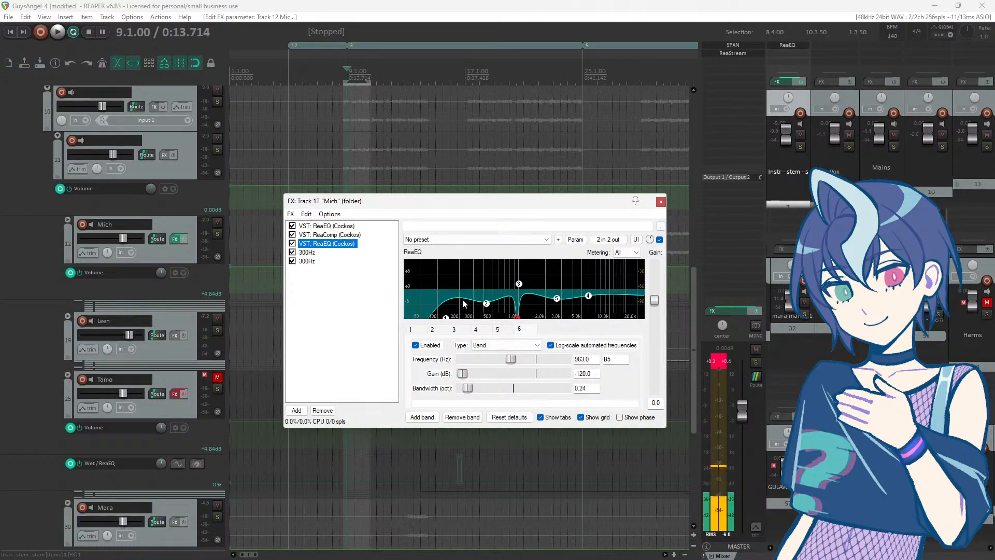
left_click(305, 261)
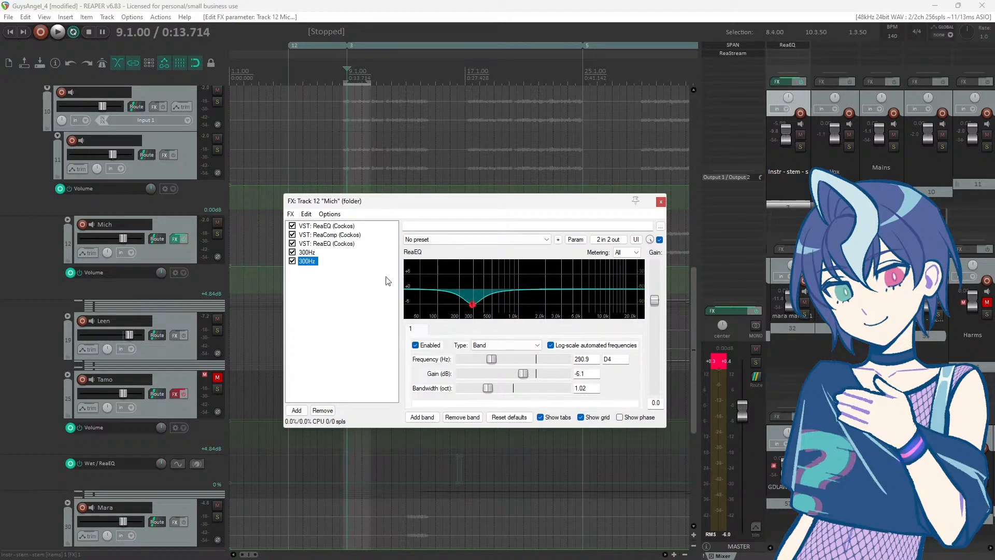
left_click(306, 253)
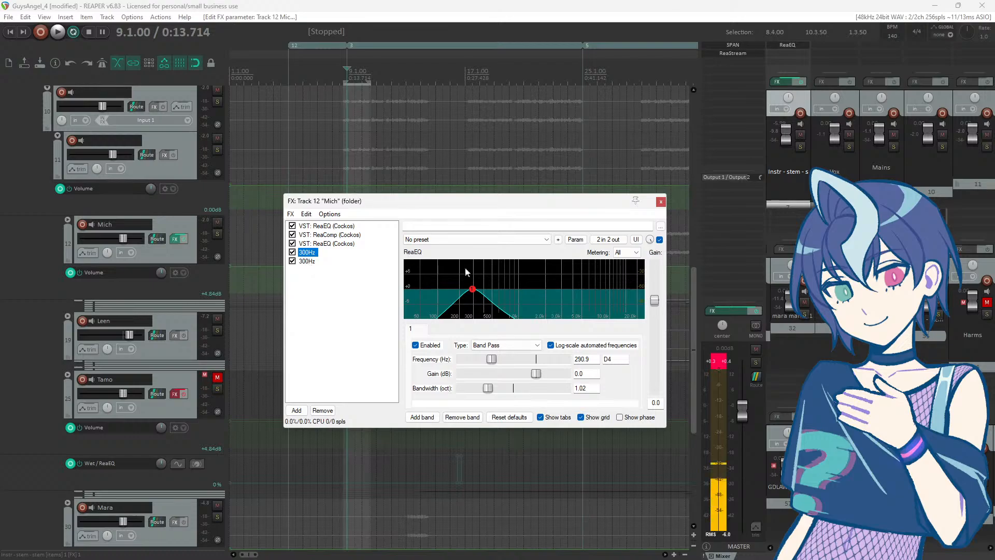
left_click(307, 261)
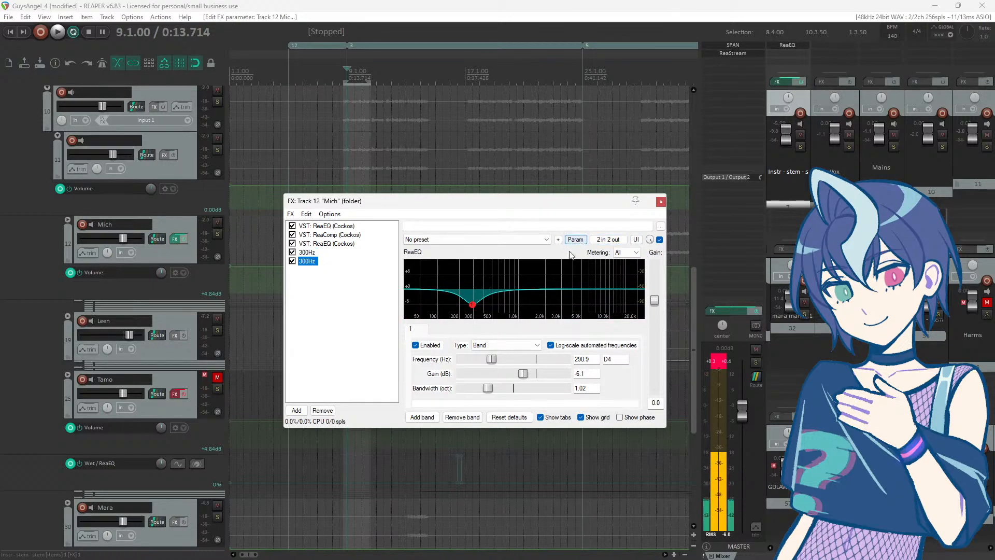
Step: Open parameter modulation for the Wet parameter of the second 300Hz ReaEQ and place its window beside the effects chain
left_click(651, 243)
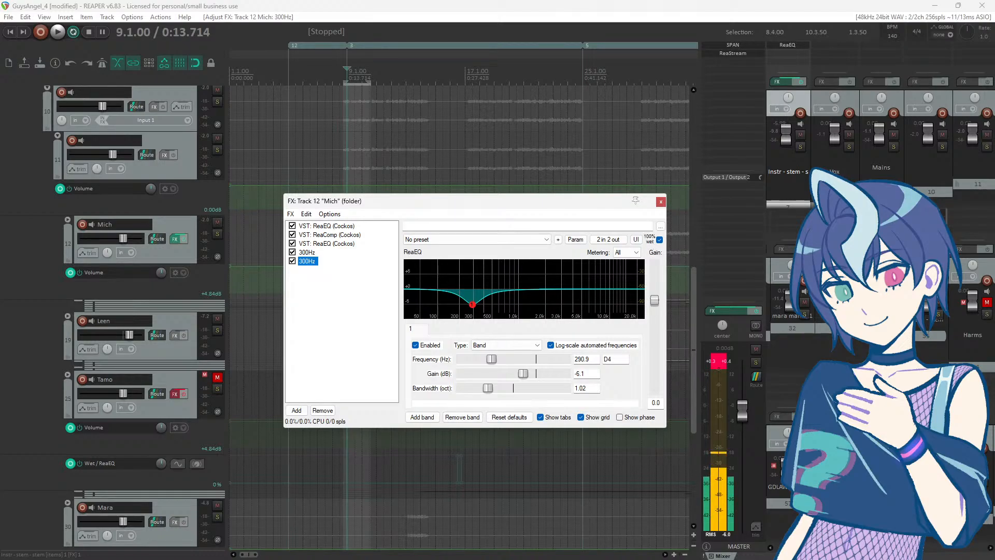
left_click_drag(650, 242, 650, 237)
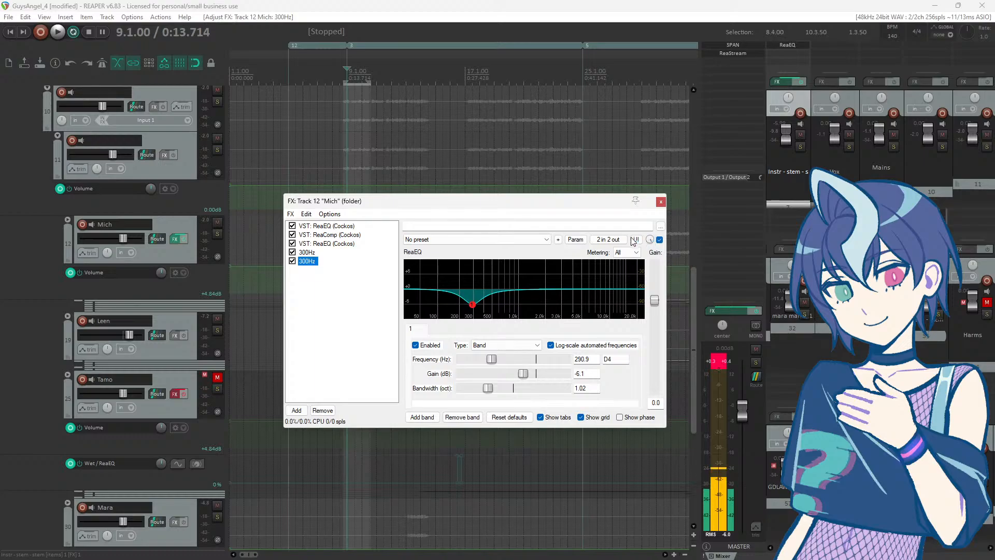
left_click(576, 240)
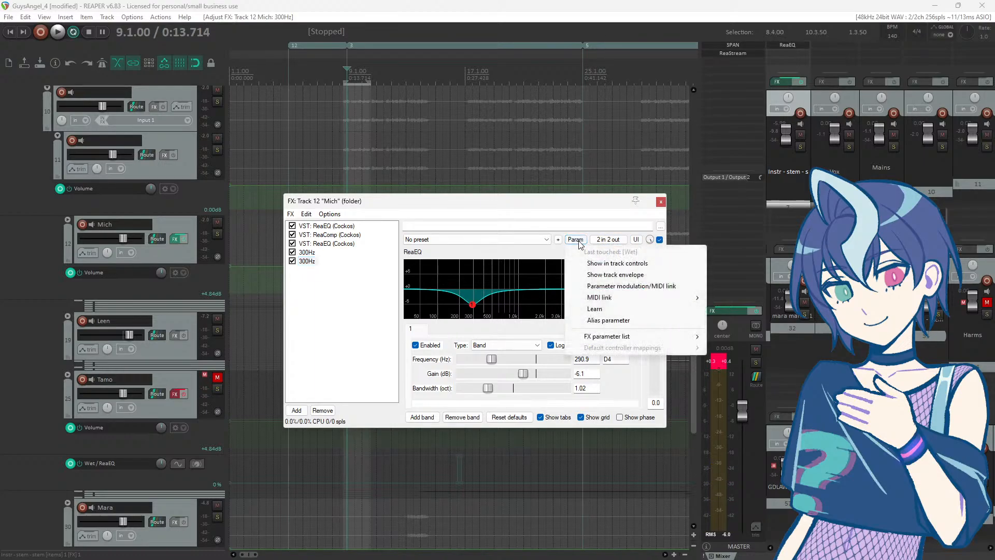
left_click(620, 287)
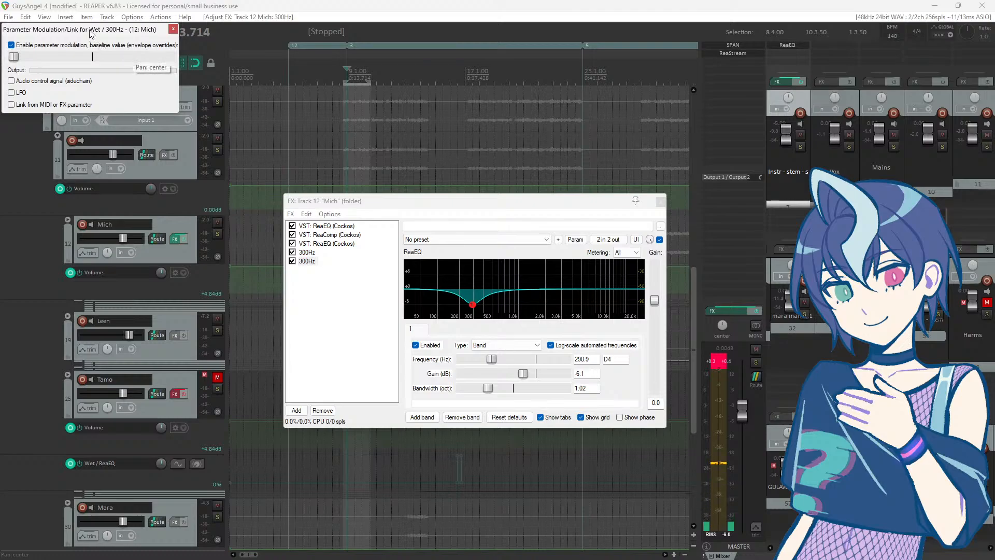
left_click_drag(92, 34, 704, 242)
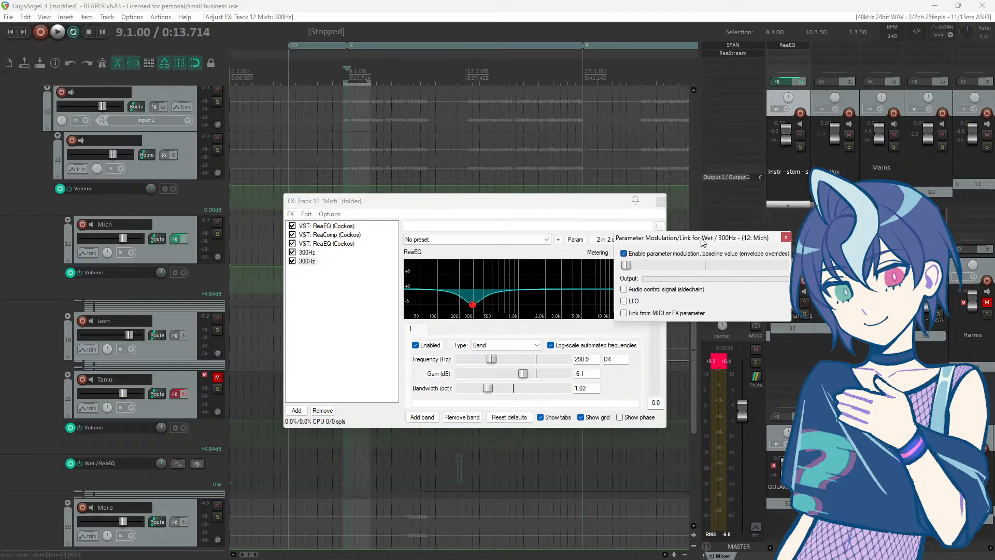
Step: Enable the sidechain audio control signal for the Wet modulation and set its track audio channel to 3+4
left_click(624, 289)
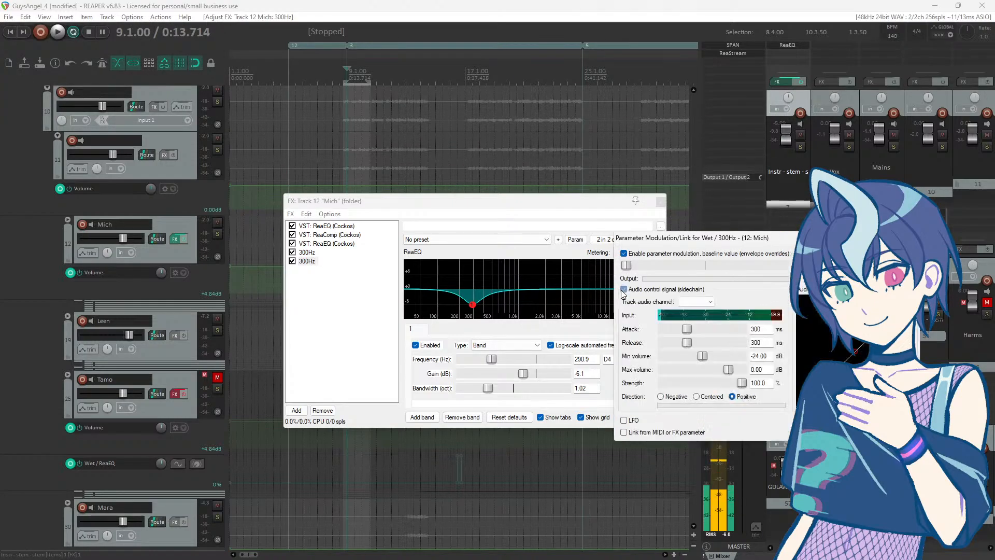
left_click(709, 303)
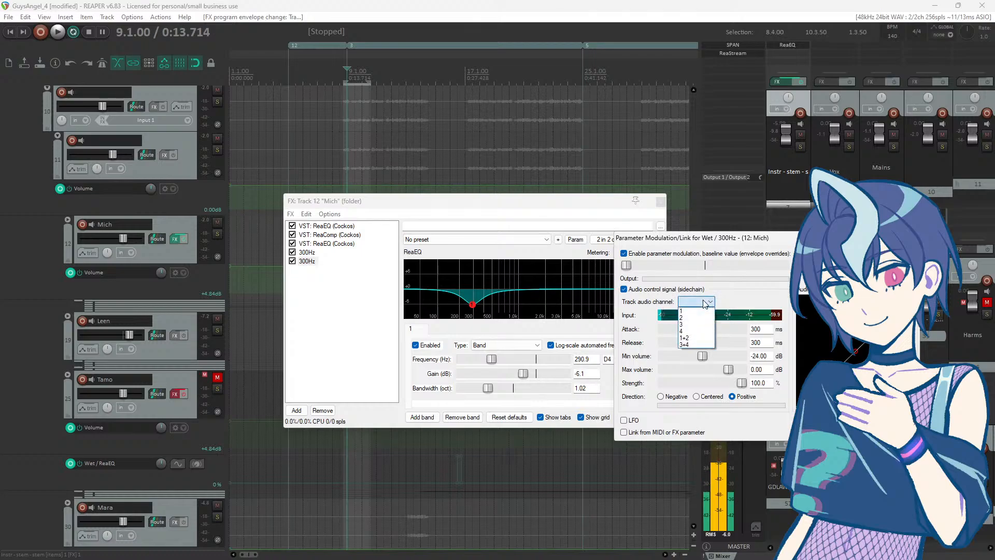
left_click(690, 345)
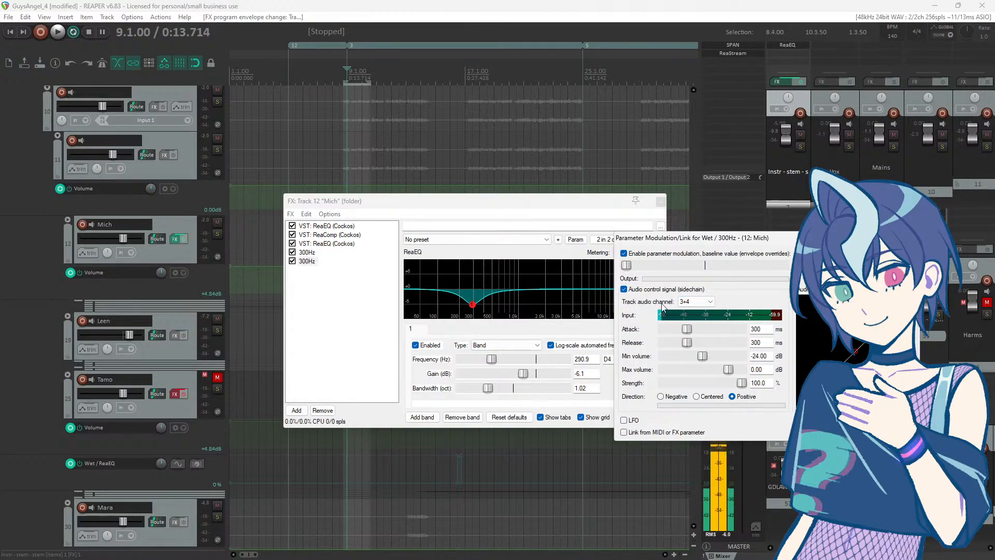
Step: Check the pin routing of the first 300Hz band-pass EQ, and return to the second 300Hz EQ
left_click(309, 260)
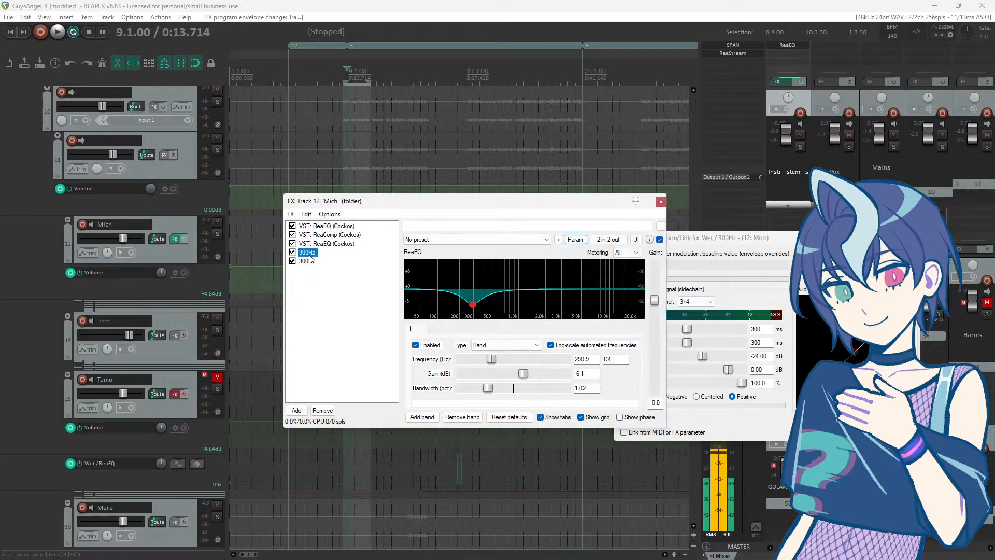
left_click(607, 239)
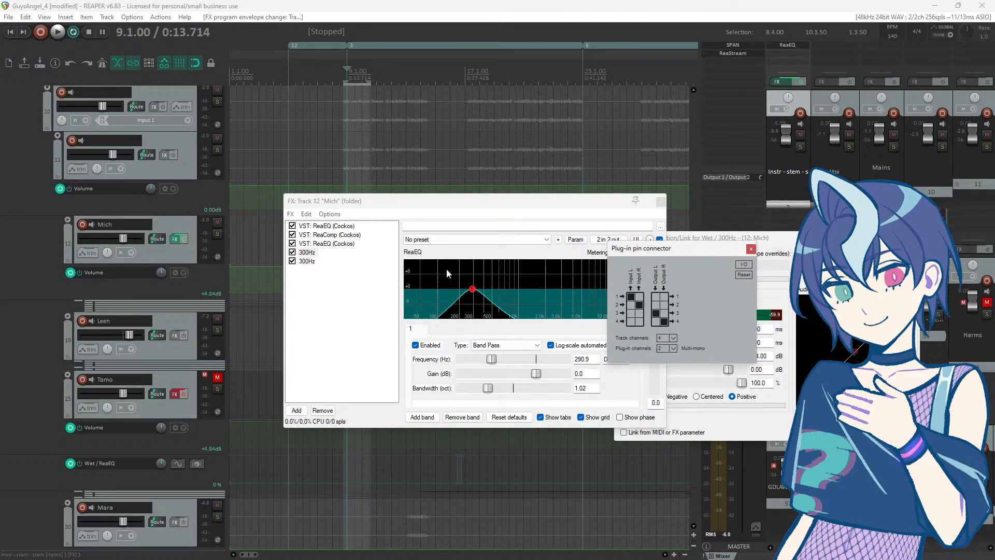
left_click(751, 249)
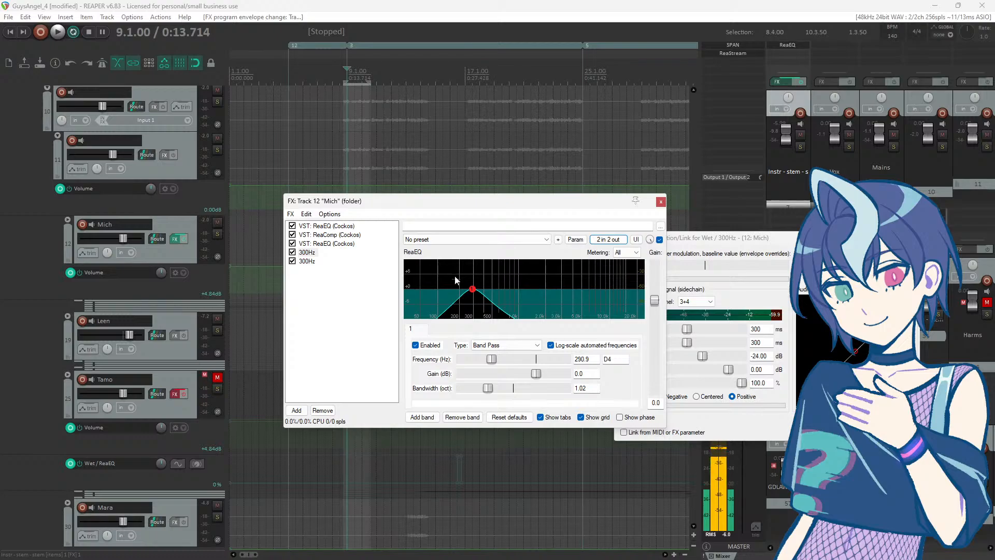
left_click(301, 263)
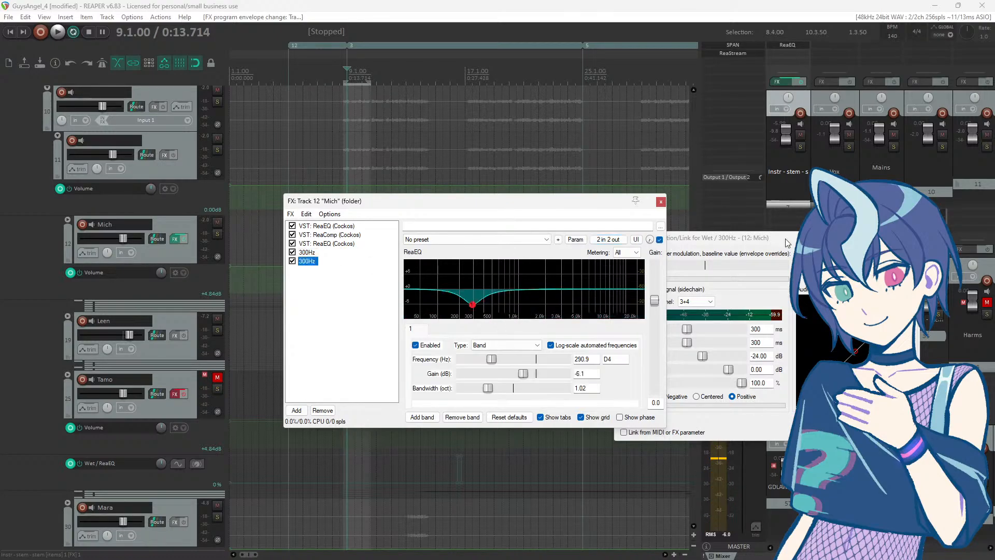
Step: Set the Wet modulation's attack to 6 ms and release to 15 ms
left_click_drag(775, 236, 748, 231)
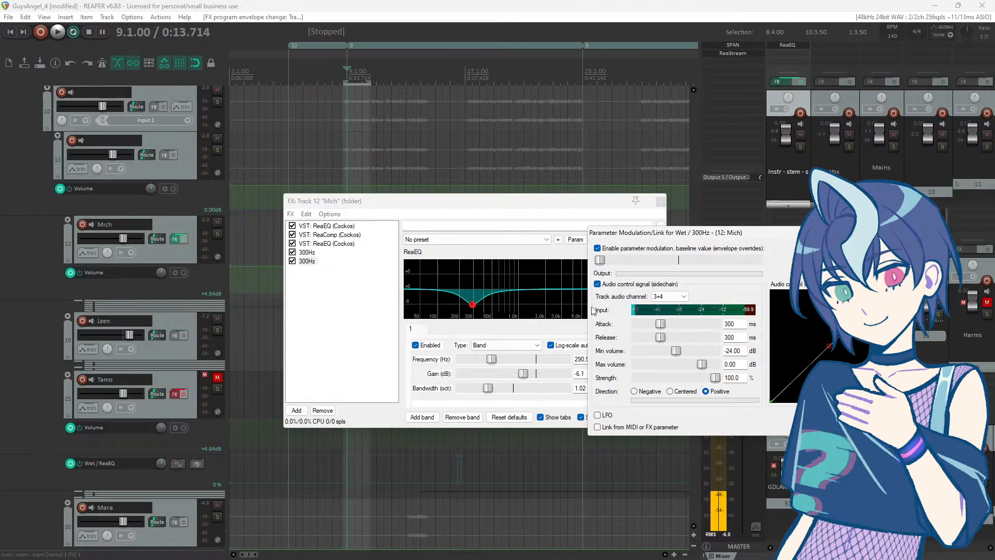
left_click_drag(656, 327, 640, 343)
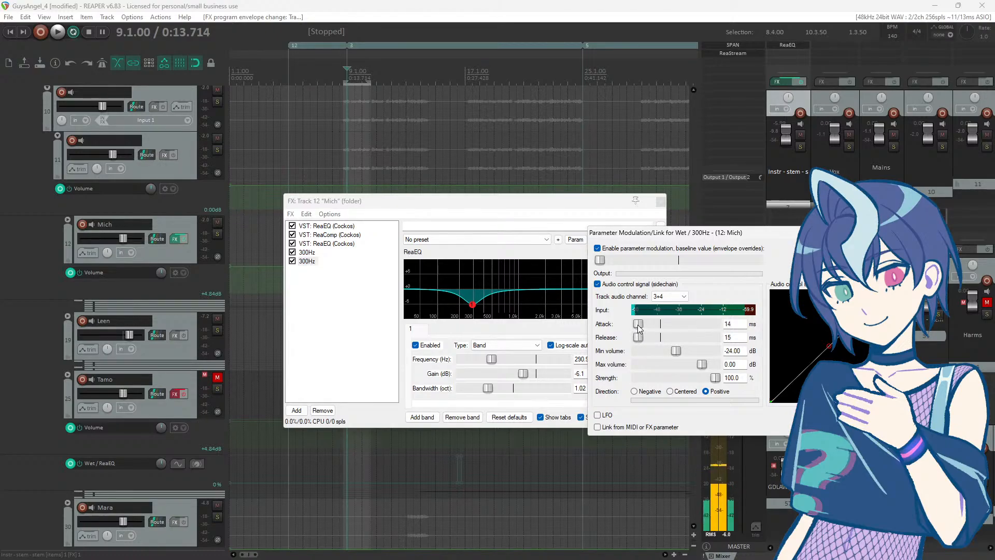
left_click_drag(637, 326, 639, 323)
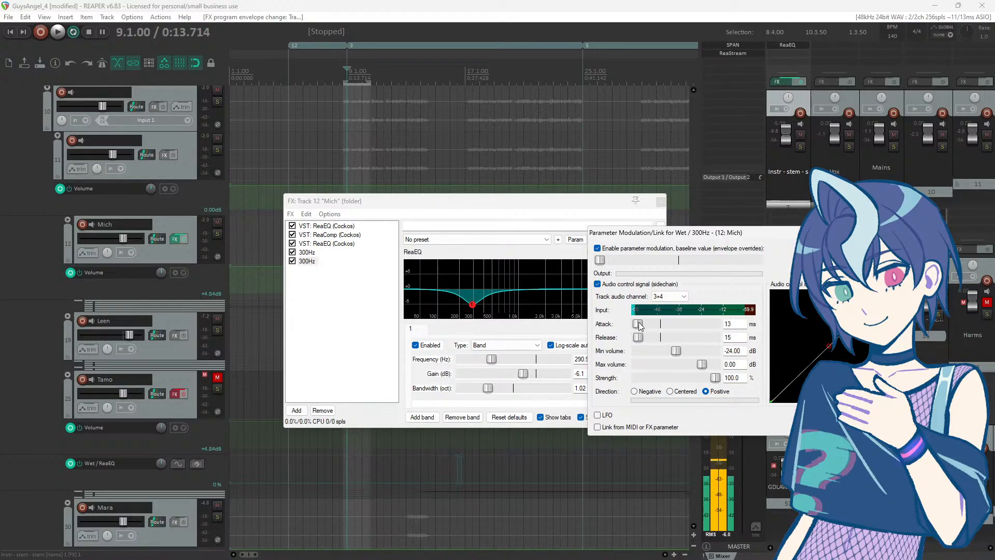
left_click_drag(639, 324, 638, 324)
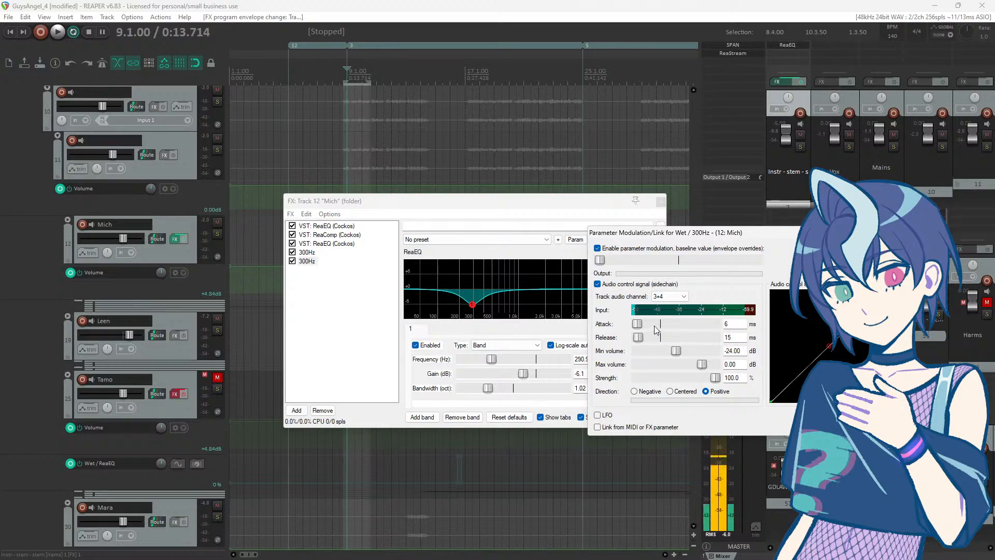
Step: Play the selected passage twice with the modulation window in view to check the sidechain input level
left_click_drag(684, 235, 654, 222)
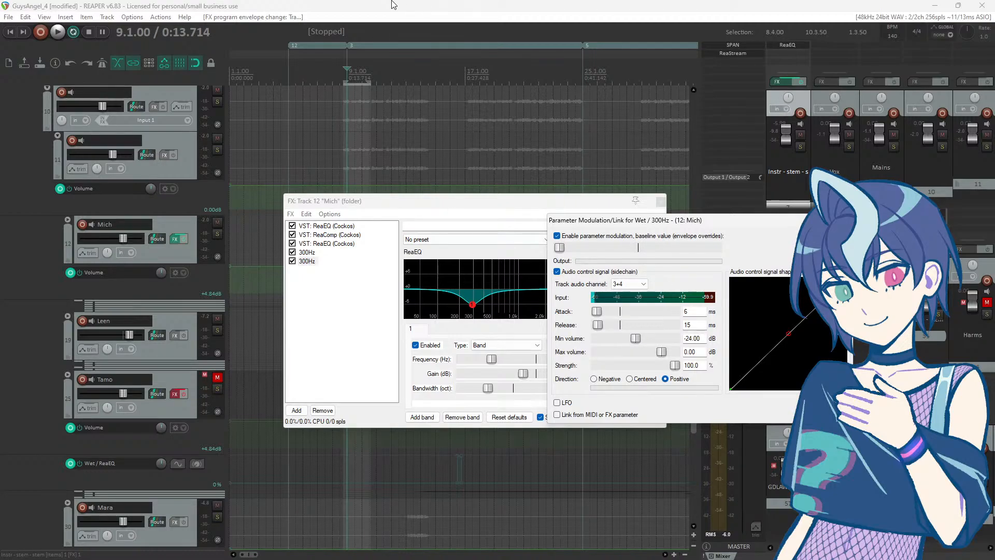
key("space")
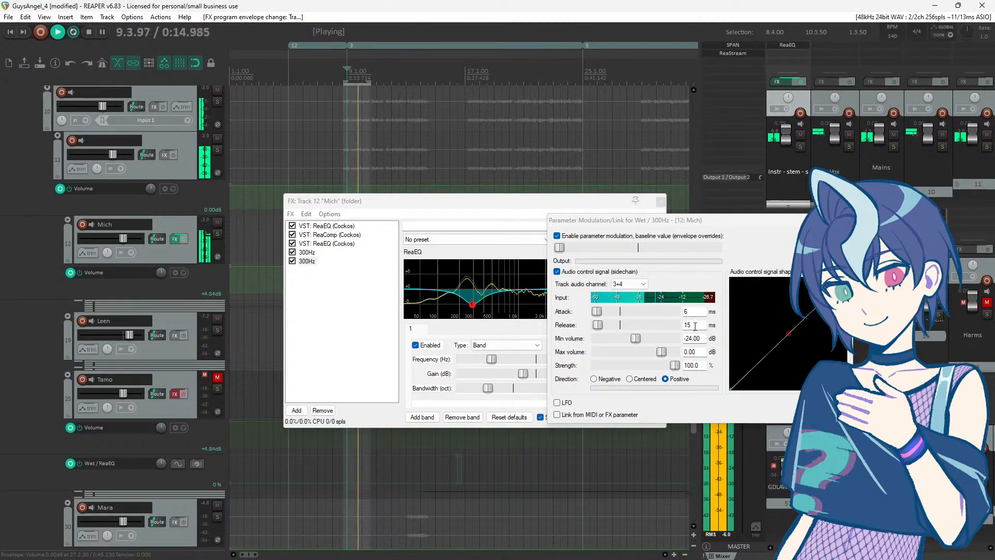
key("space")
key("space")
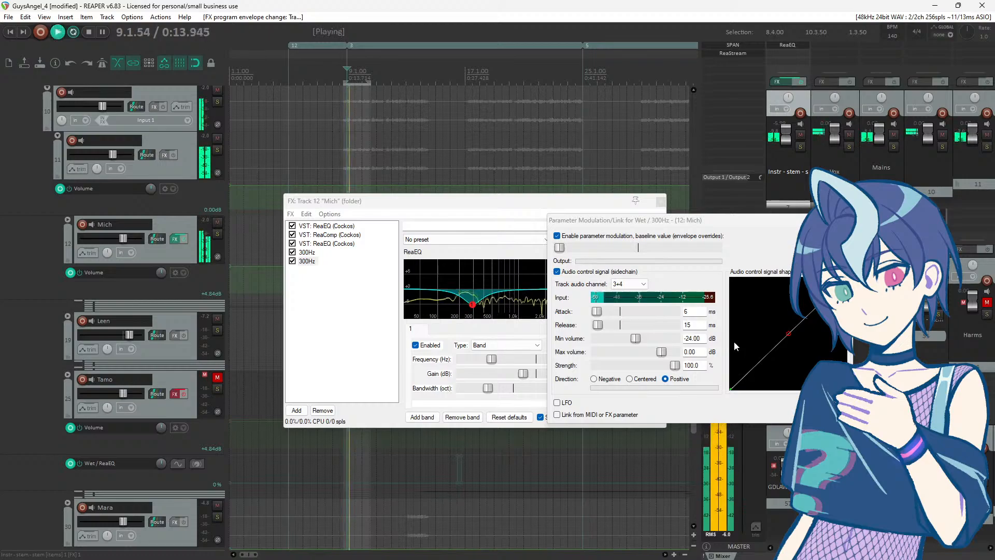
key("space")
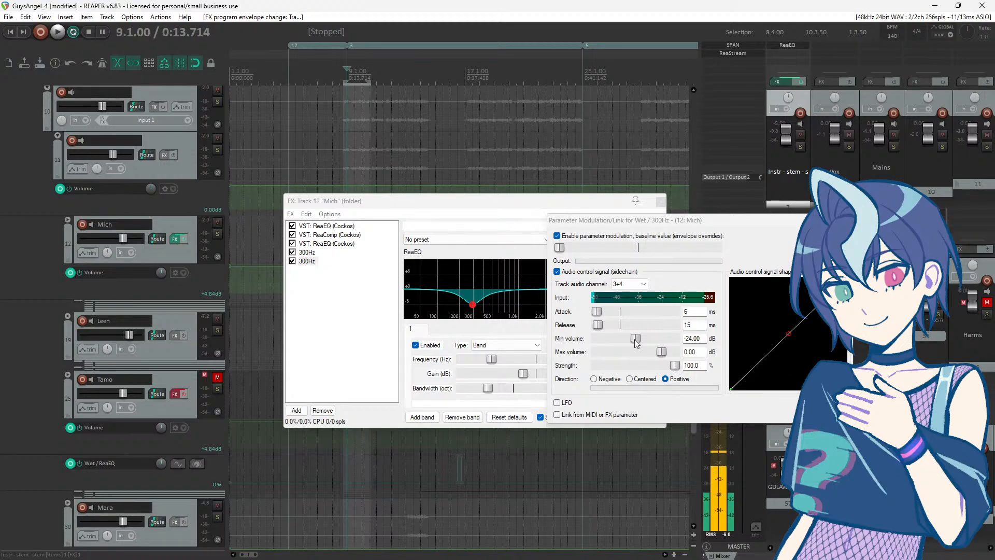
Step: Adjust the Wet modulation during playback to a minimum volume of -45.10 dB and a maximum volume of -17.74 dB
left_click_drag(636, 339, 614, 338)
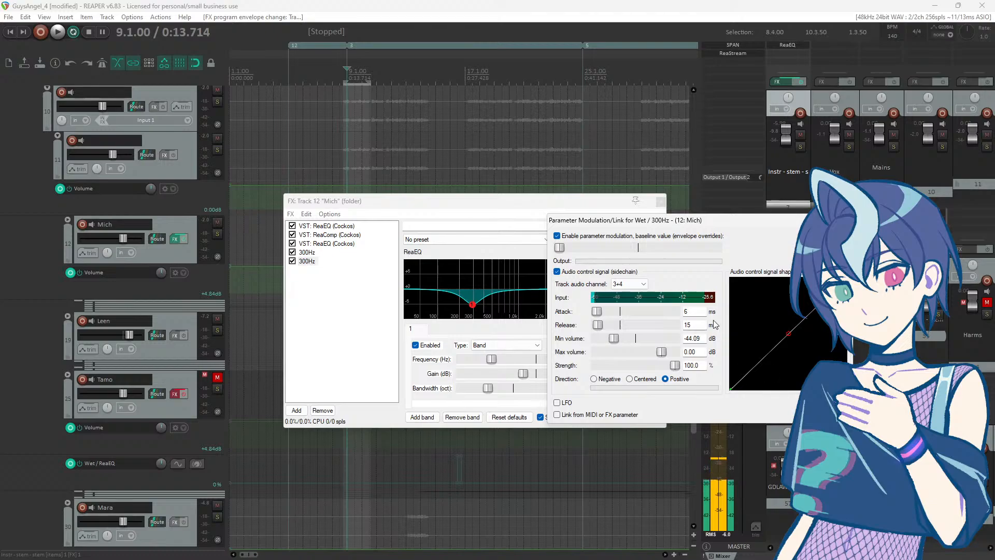
key("space")
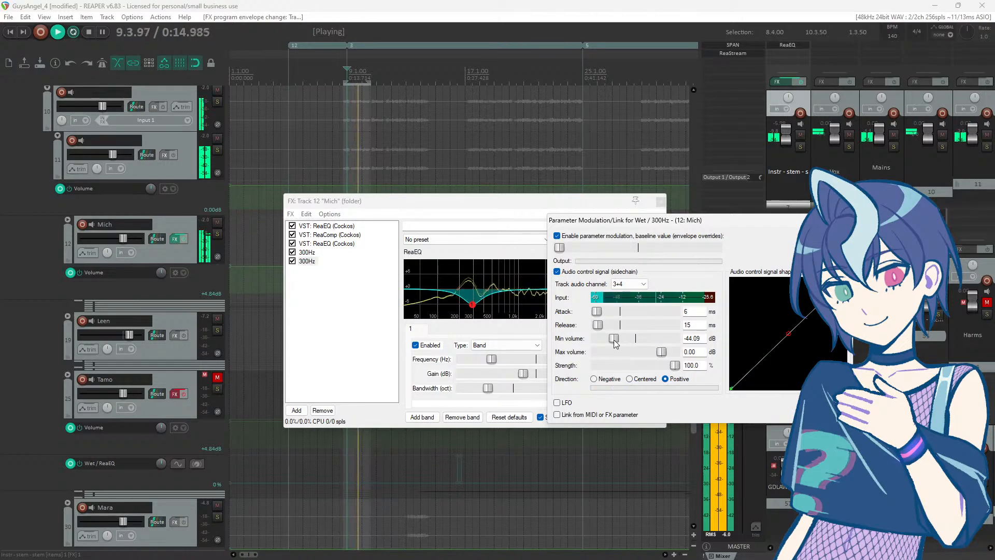
left_click_drag(615, 343, 645, 354)
key("space")
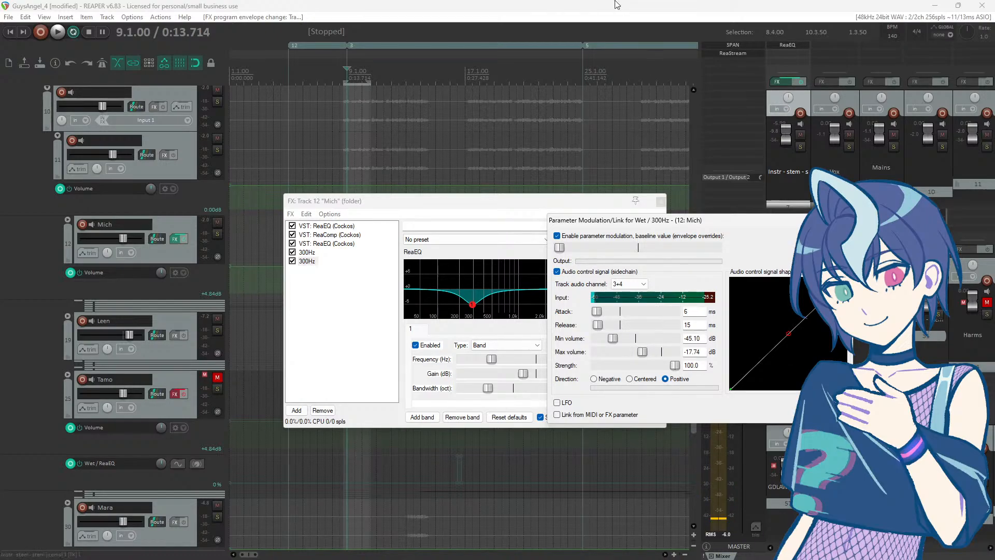
Step: Review the two 300Hz EQs in track 12's effects chain, comparing the band-pass with the modulated cut
left_click(704, 140)
key("space")
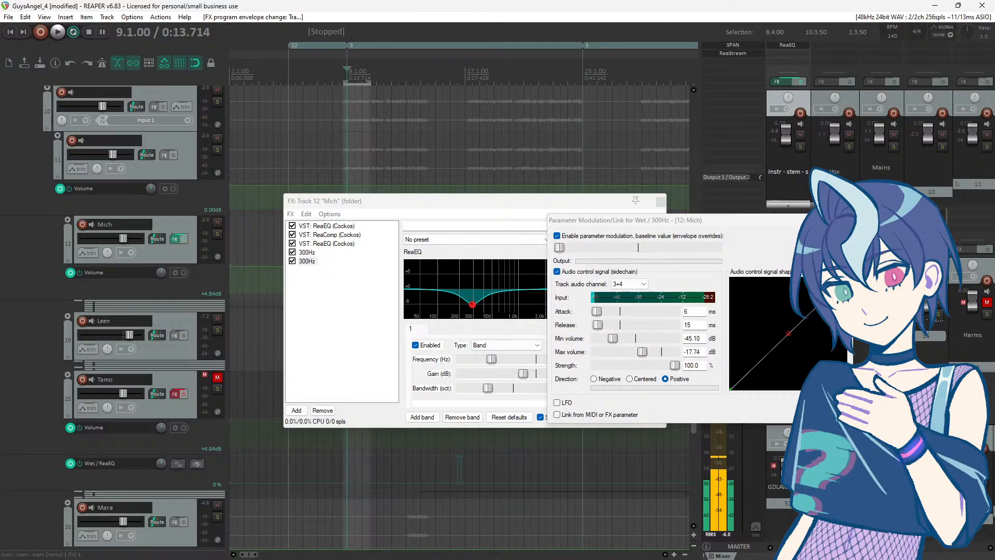
left_click(308, 252)
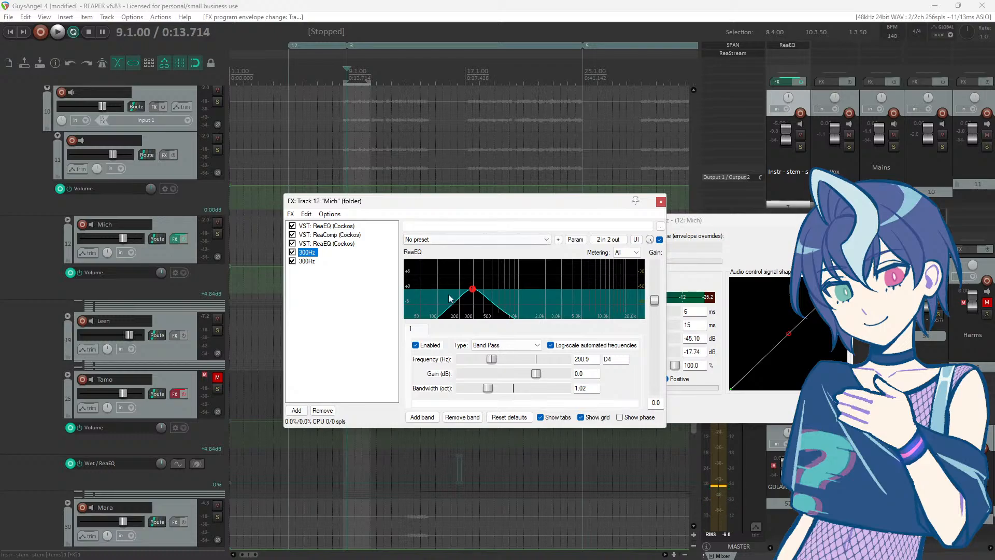
left_click(307, 260)
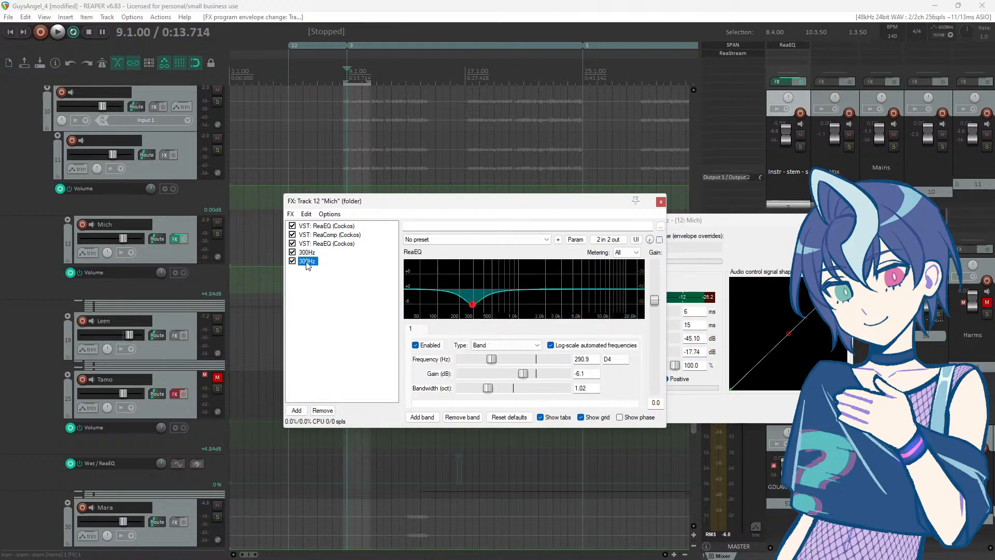
Step: Reposition the Wet modulation window beside the 300Hz EQ and play the selected passage twice to compare the wet knob with the modulation output
left_click(711, 224)
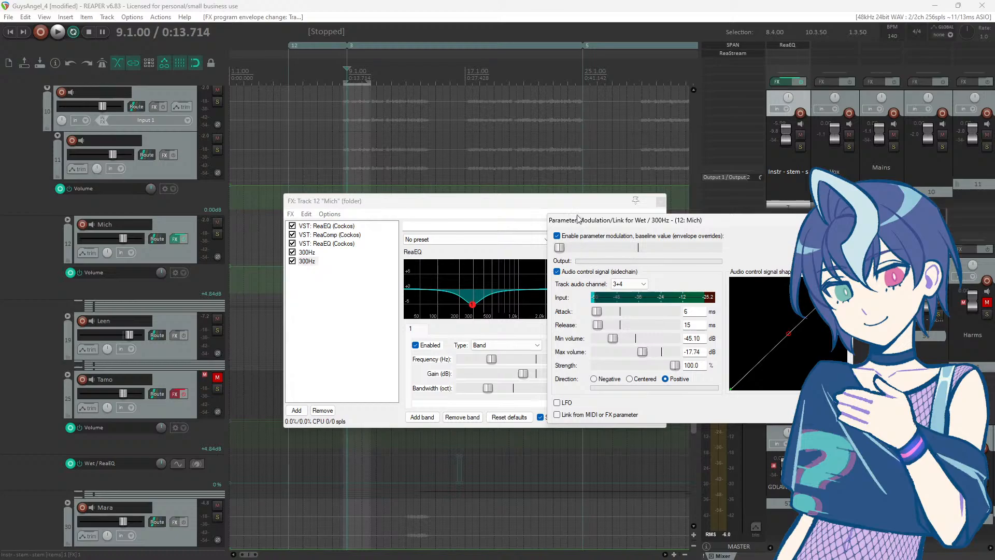
left_click_drag(578, 218, 568, 280)
key("space")
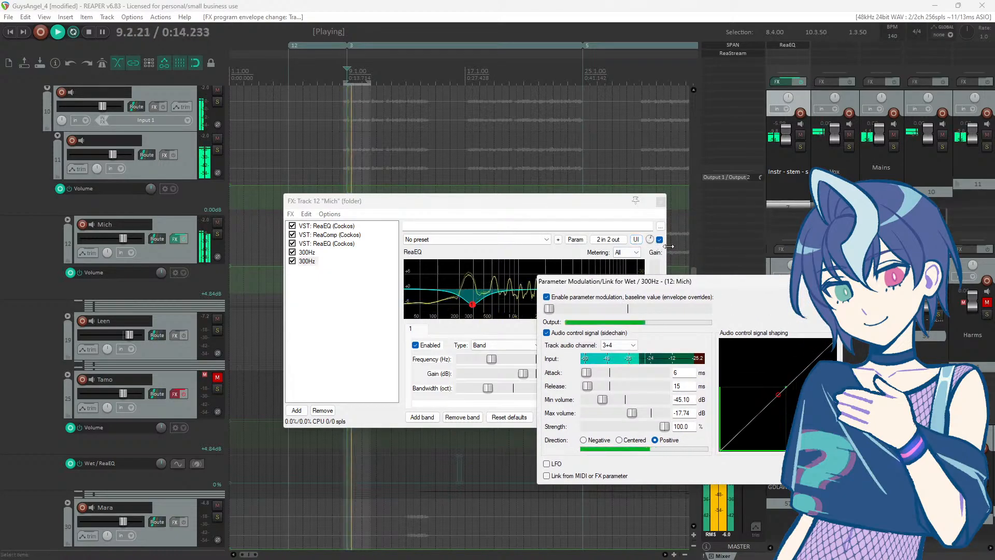
key("space")
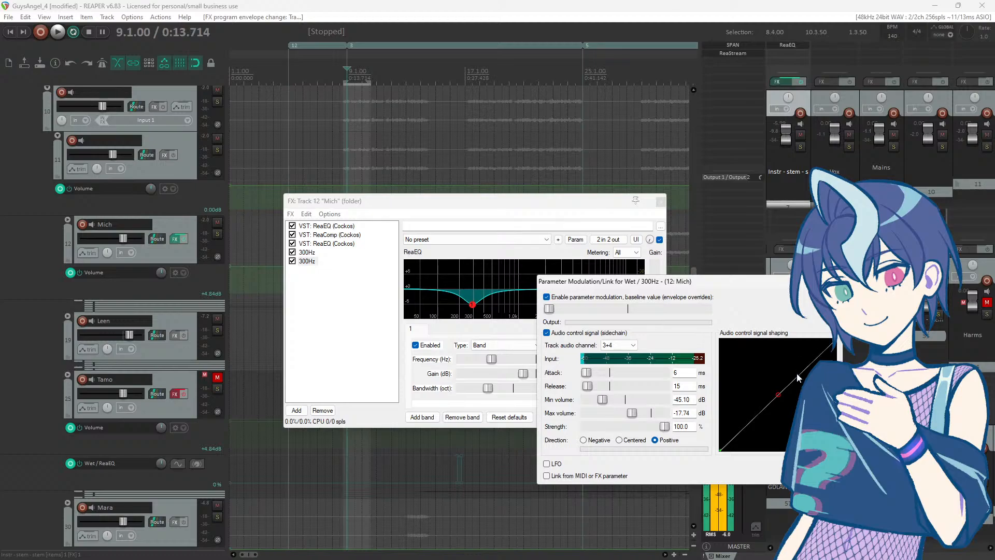
left_click(650, 240)
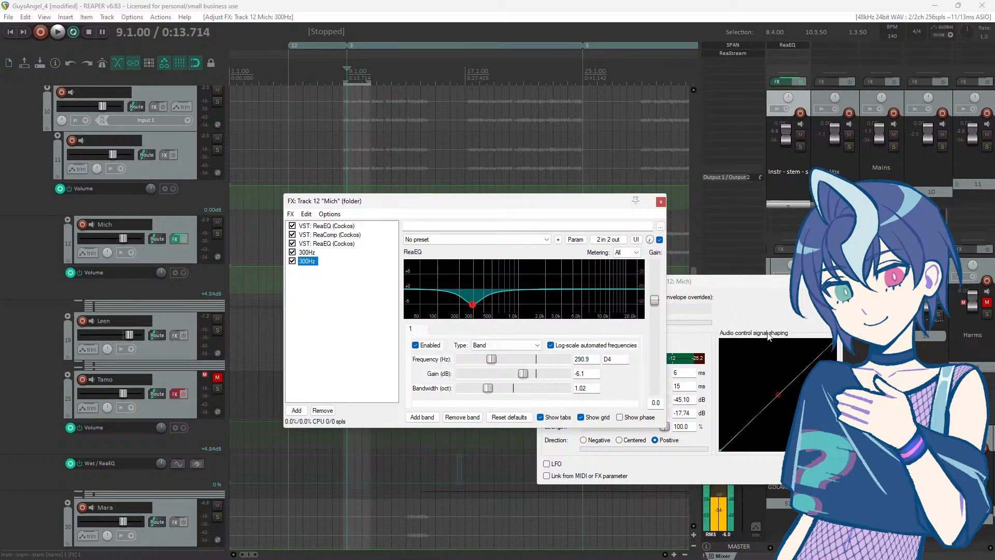
left_click_drag(745, 283, 701, 251)
key("space")
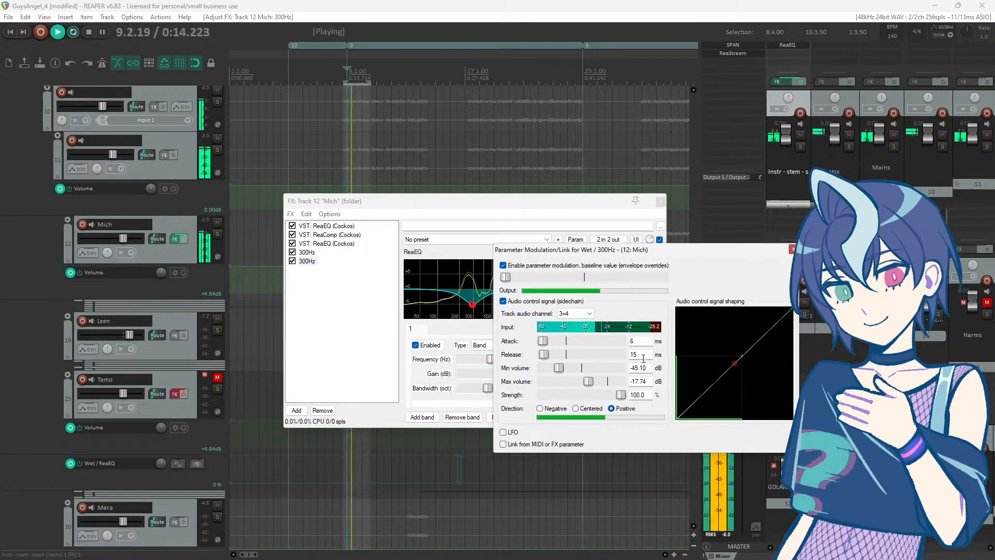
key("space")
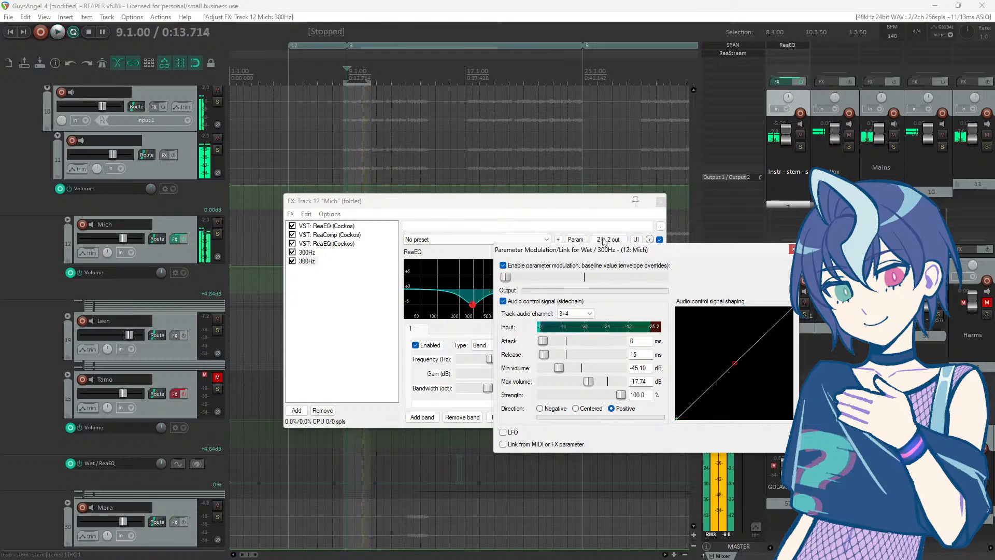
Step: Enable the Equalizer in the Music track's Ozone 9 Elements and isolate the low mids with its brickwall filters, low-passing at 580 Hz
scroll(123, 191, "up", 6)
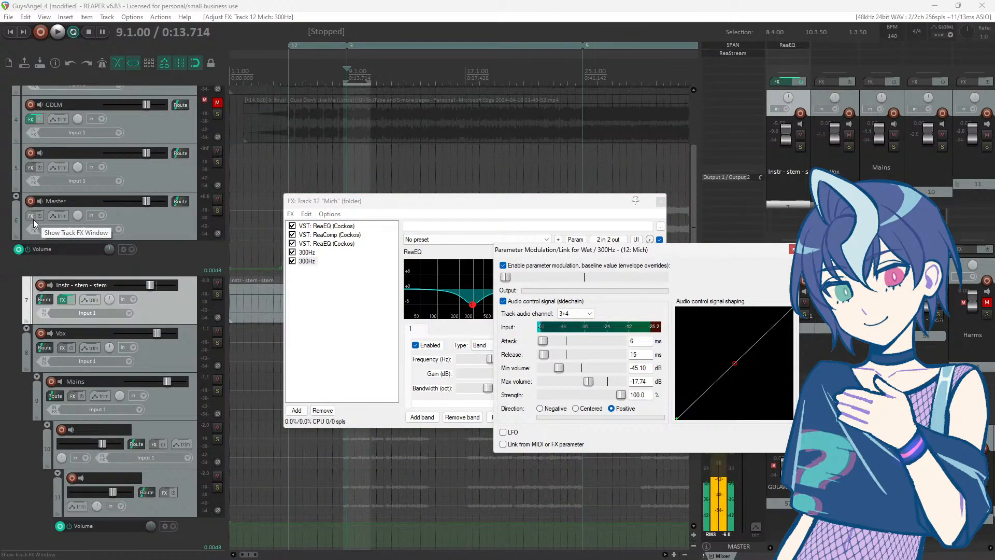
scroll(33, 219, "up", 3)
left_click(20, 156)
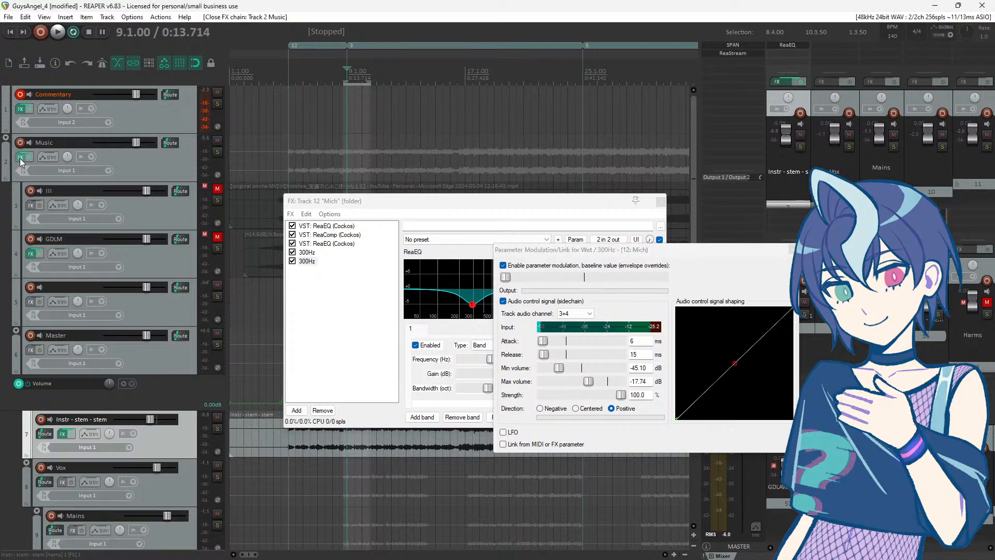
left_click(19, 157)
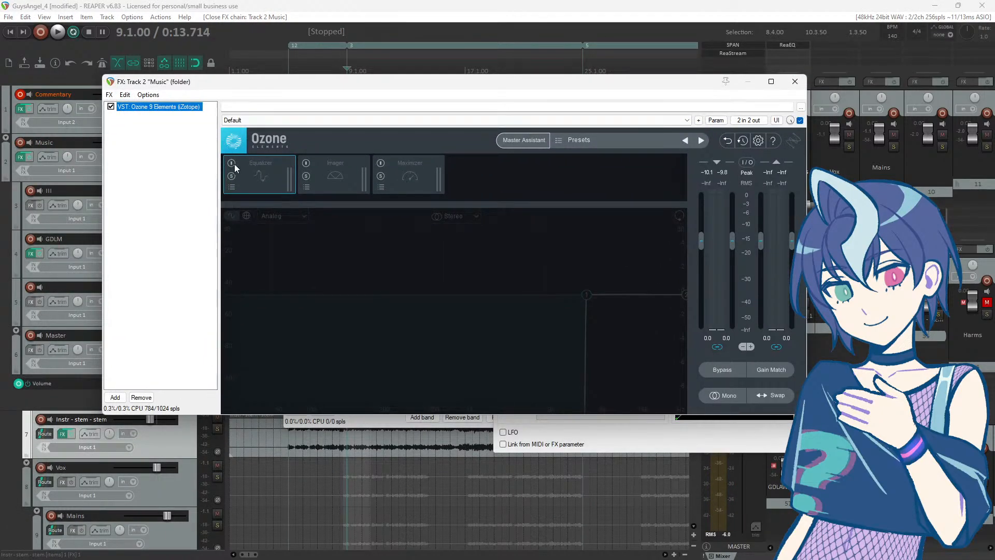
left_click(232, 164)
left_click_drag(594, 295, 353, 300)
left_click_drag(684, 295, 424, 302)
left_click(456, 4)
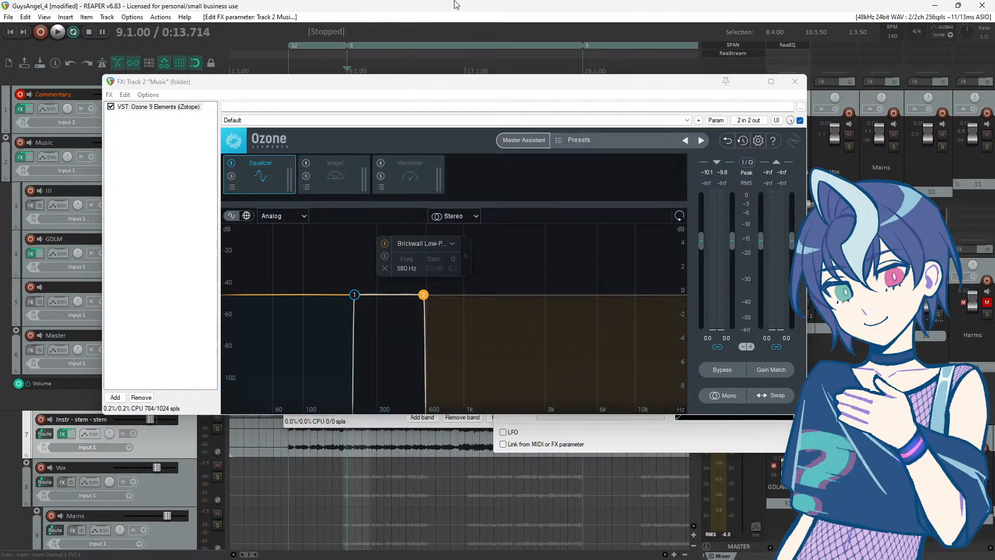
Step: Play the selected passage and arrange the Ozone, track 12 effects and Wet modulation windows so they can be watched together
key("space")
left_click_drag(438, 86, 406, 293)
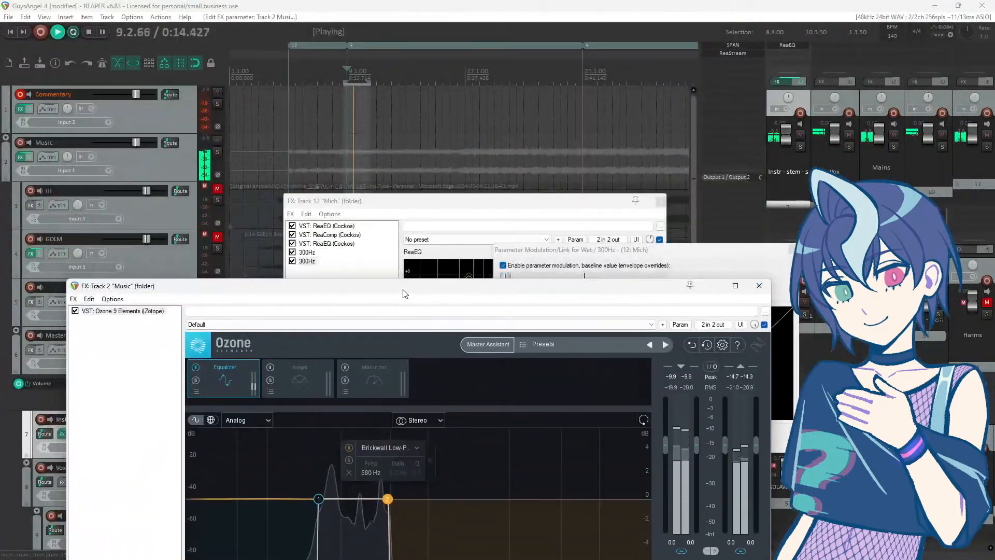
left_click_drag(381, 211, 195, 77)
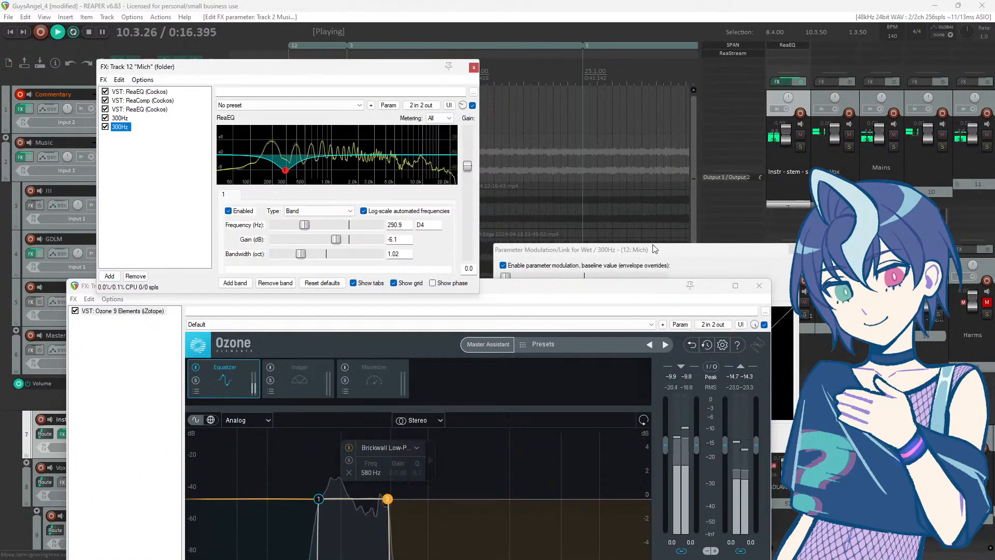
left_click_drag(647, 251, 646, 79)
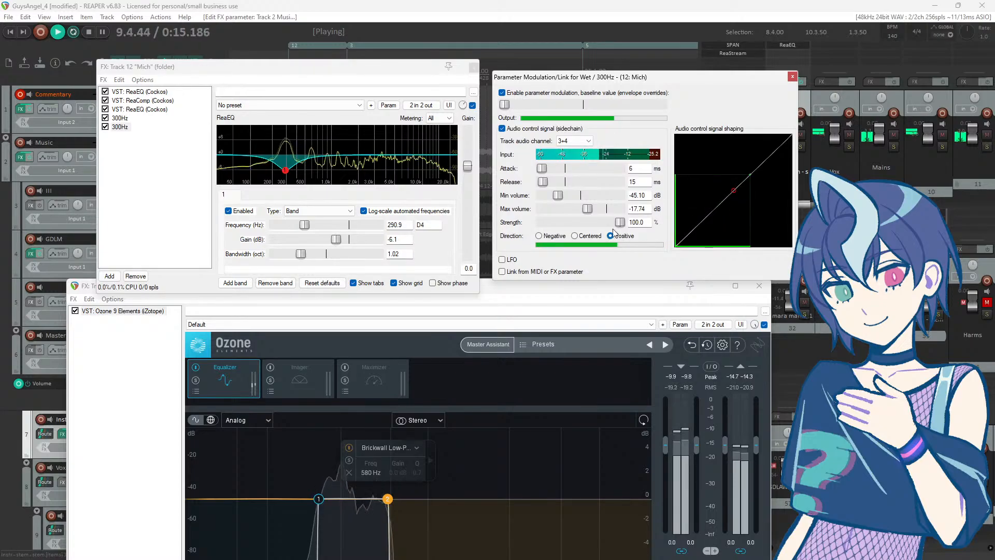
Step: Compare the isolated band during playback with the Wet modulation's strength at 0 % and at 100 %, and stop playback
left_click_drag(620, 222, 335, 232)
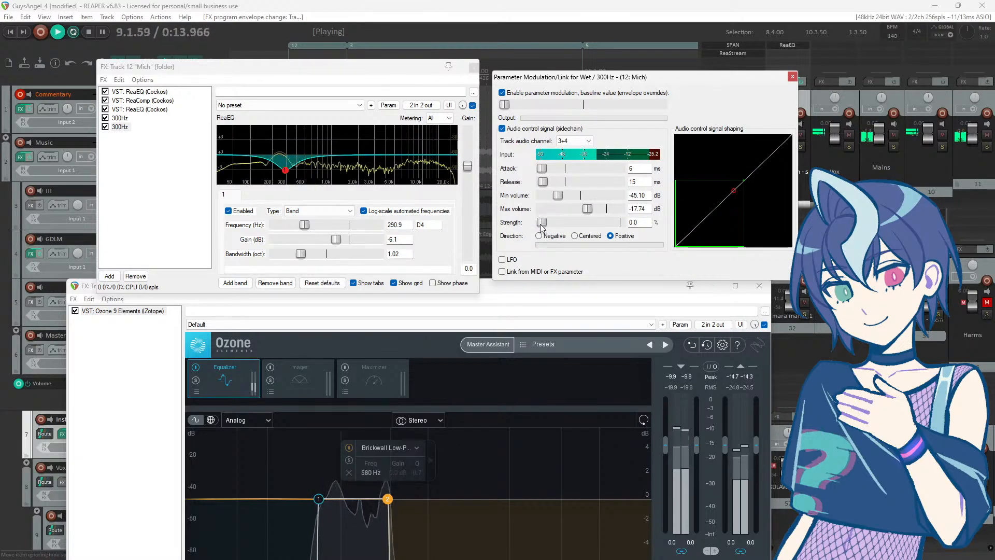
left_click_drag(543, 226, 630, 224)
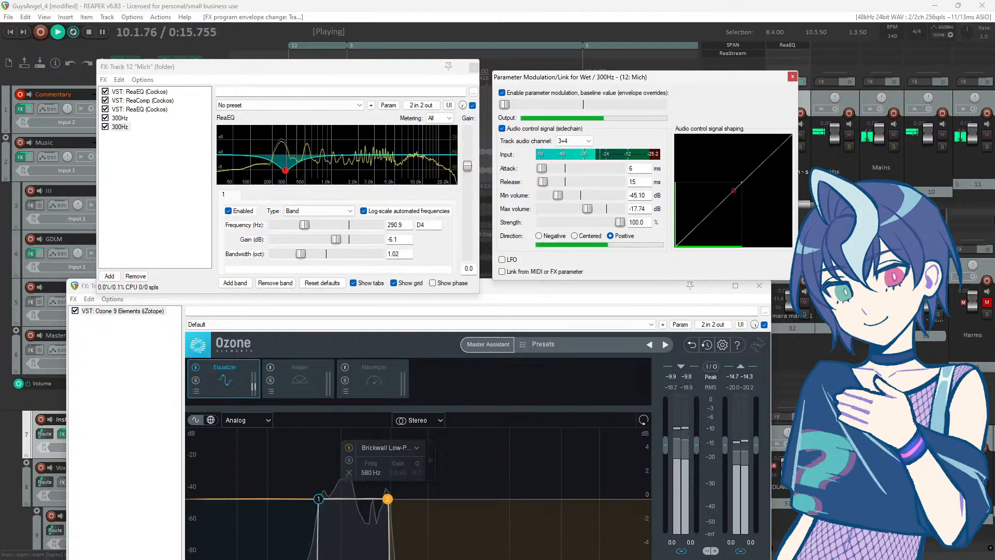
left_click(749, 8)
key("space")
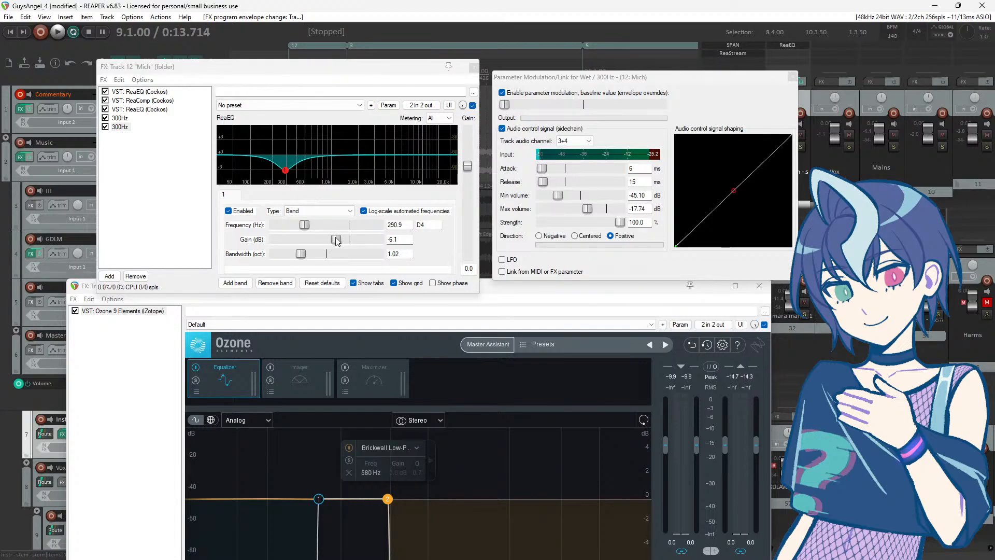
Step: Deepen the modulated 300Hz EQ's band gain to -45.2 dB while listening to the selected passage
left_click_drag(337, 240, 321, 241)
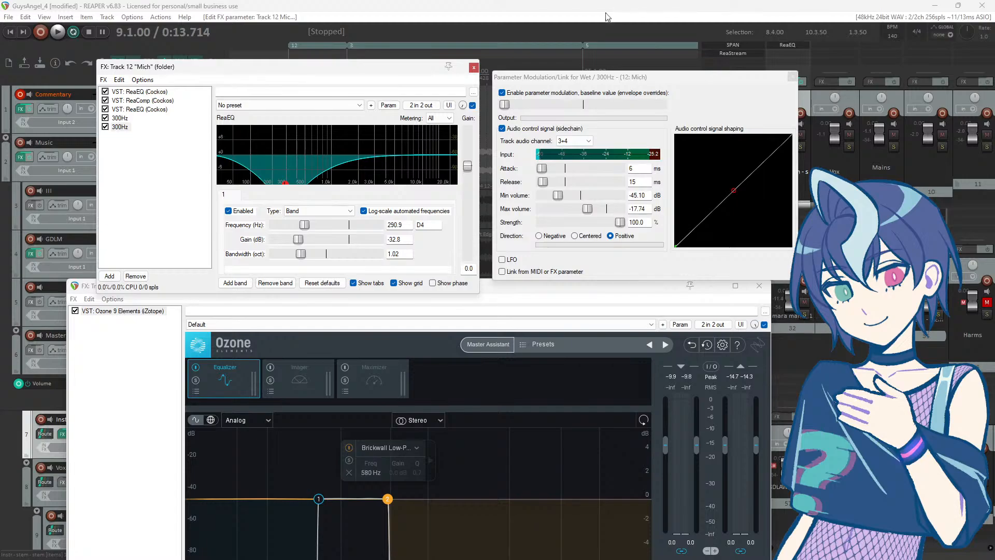
left_click(440, 11)
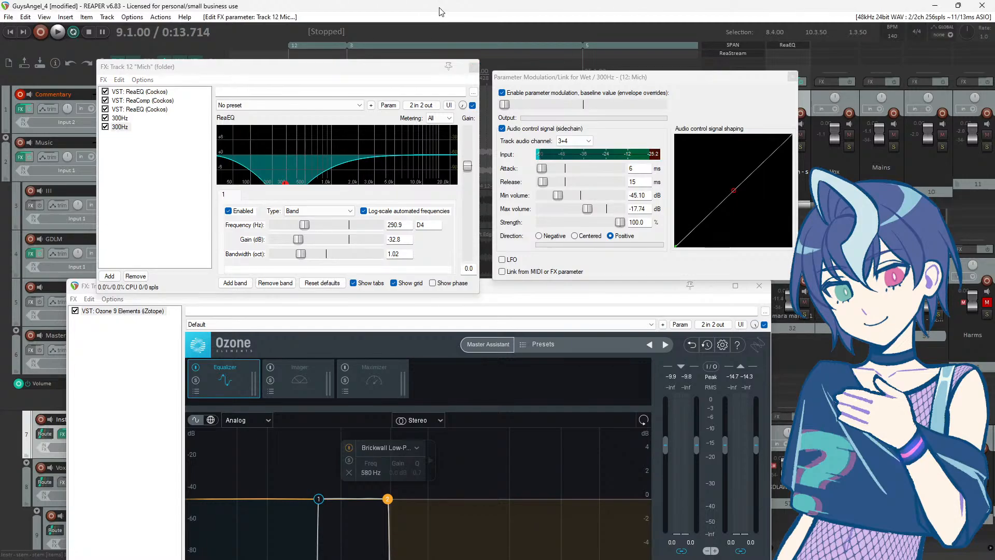
key("space")
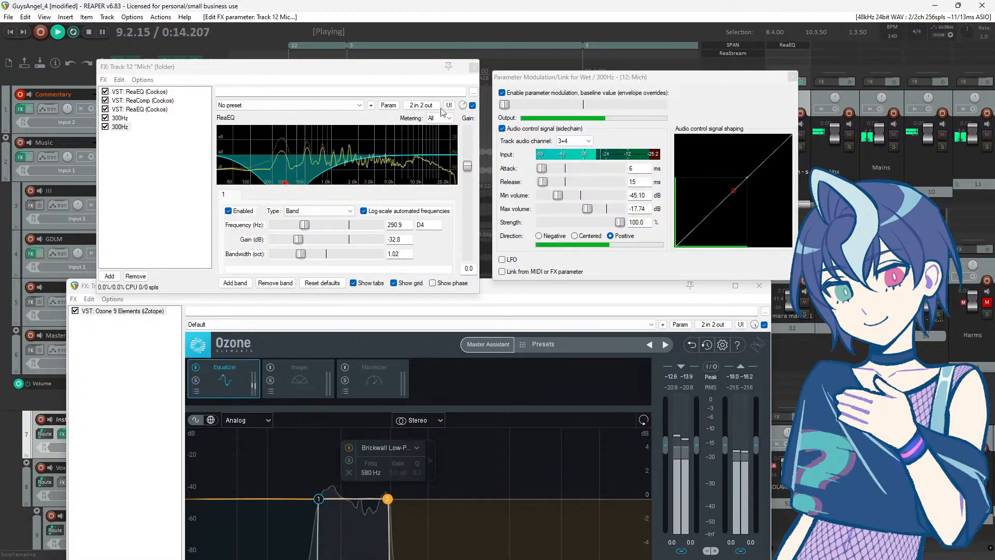
left_click_drag(299, 235, 289, 243)
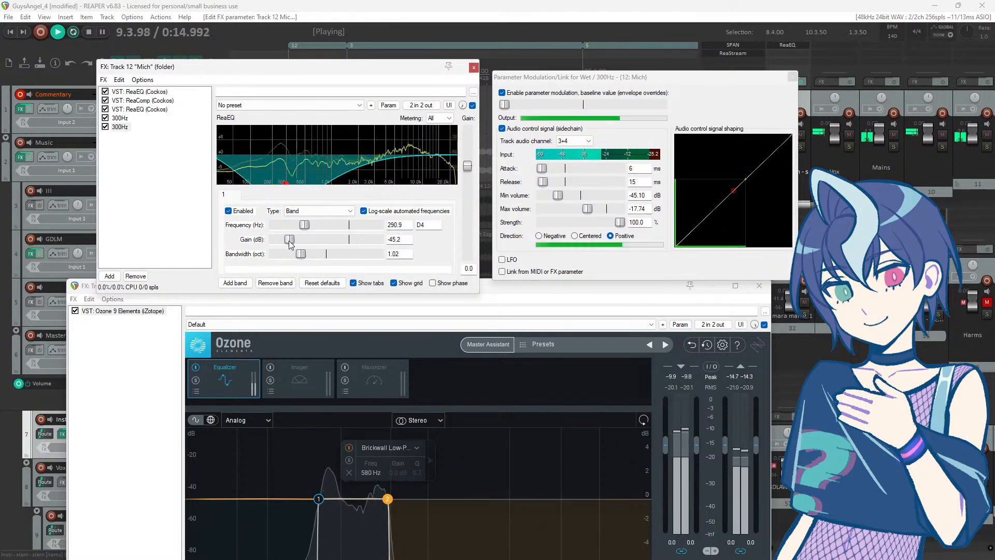
Step: Compare the deeper cut at 0 % and 100 % modulation strength during playback, narrowing Ozone's brickwall low-pass to 438 Hz
left_click_drag(618, 224, 488, 227)
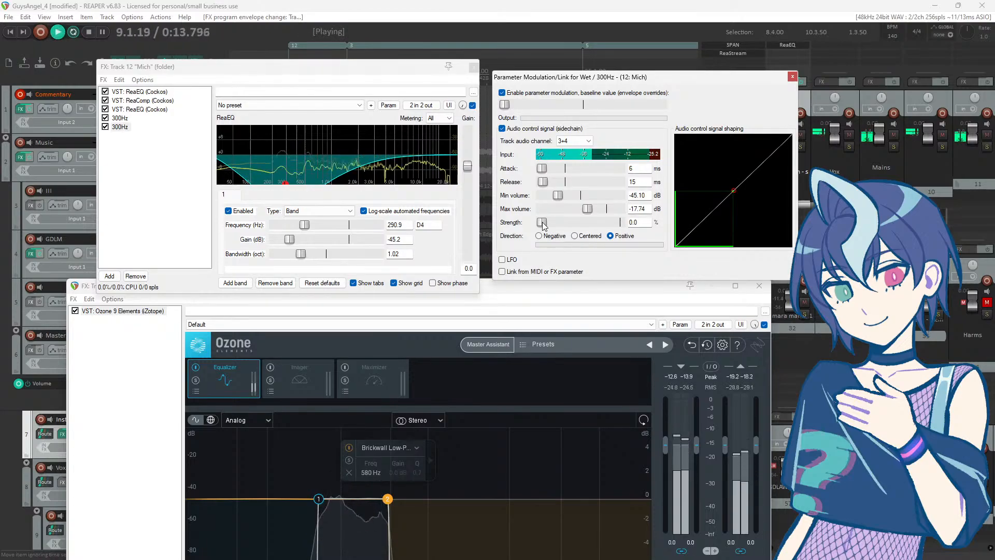
left_click_drag(545, 223, 719, 220)
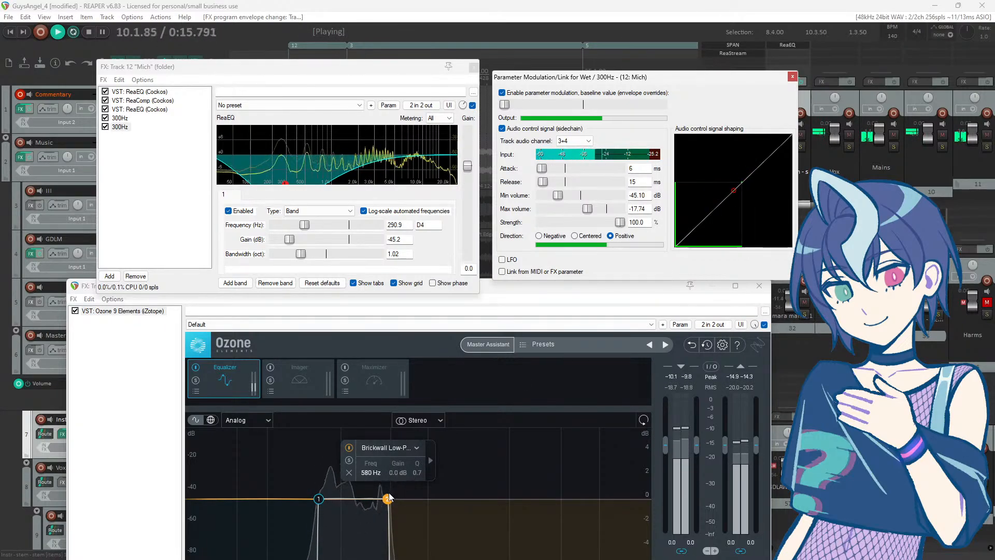
left_click_drag(386, 502, 366, 503)
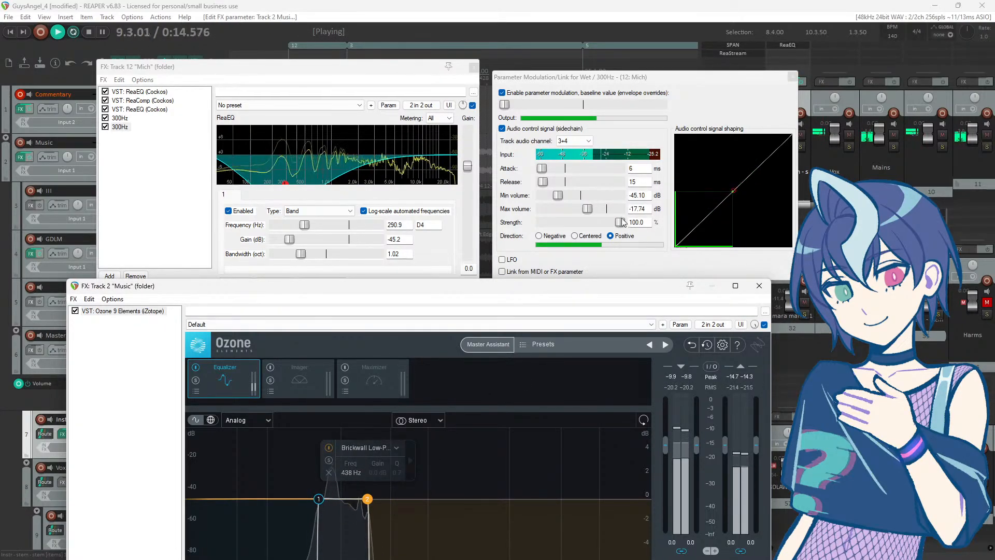
left_click_drag(621, 223, 417, 238)
left_click_drag(541, 223, 760, 214)
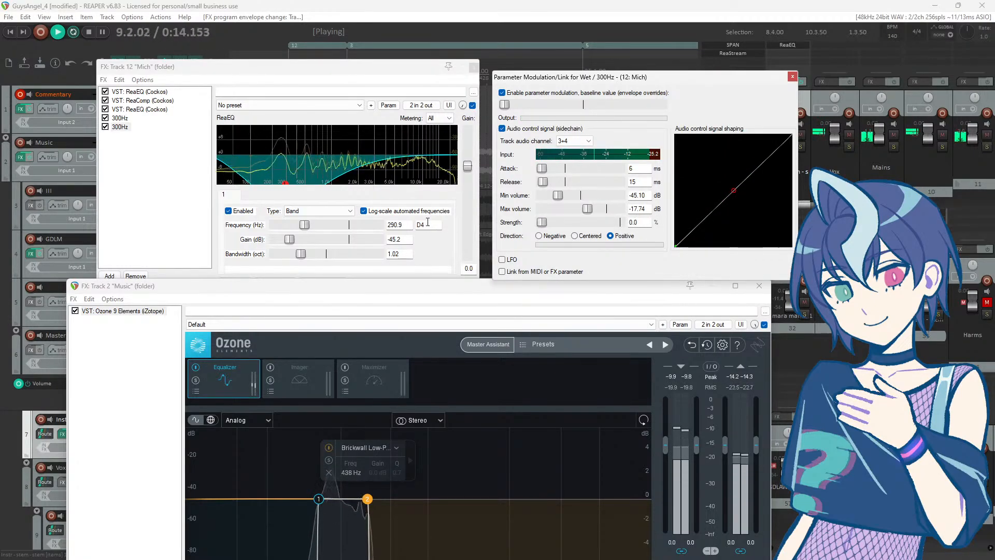
left_click_drag(542, 223, 622, 222)
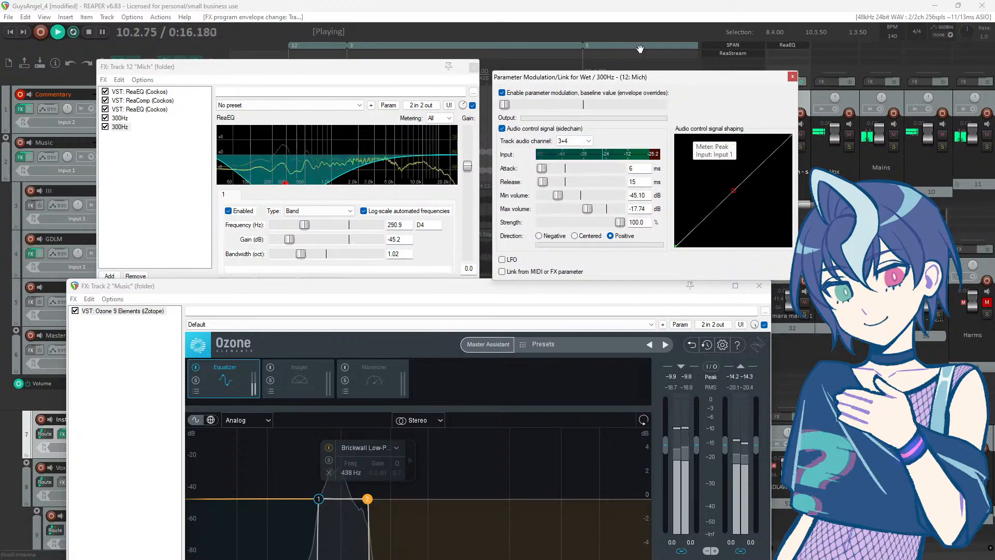
key("space")
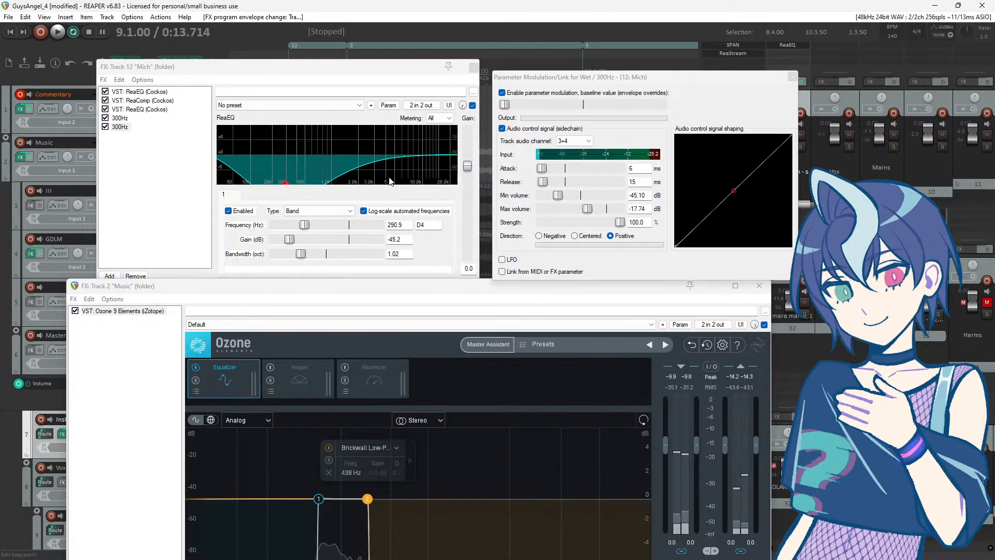
Step: Raise Ozone's brickwall low-pass to 1096 Hz, switch its Equalizer off, and move the Ozone window out of view
left_click_drag(370, 69, 338, 48)
left_click_drag(362, 288, 366, 186)
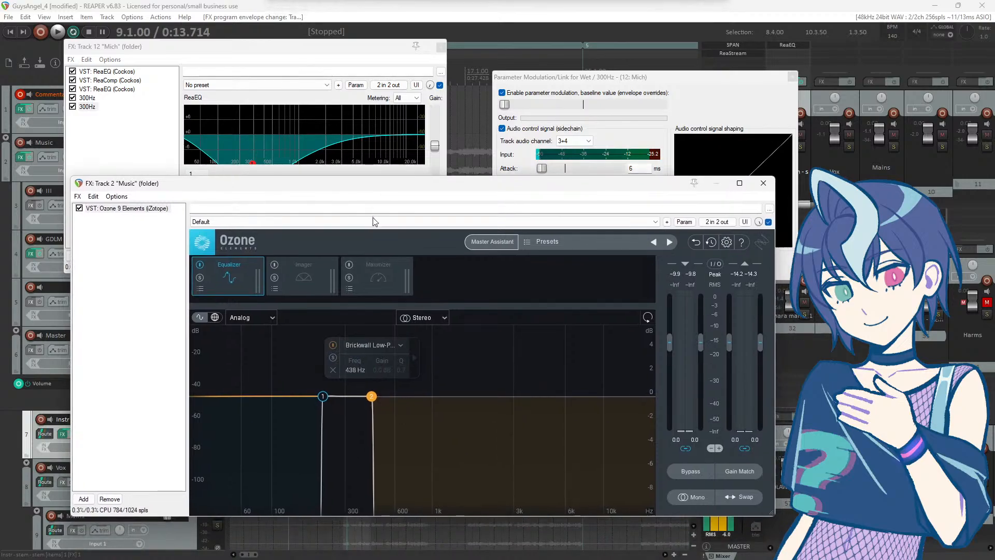
left_click_drag(372, 397, 439, 397)
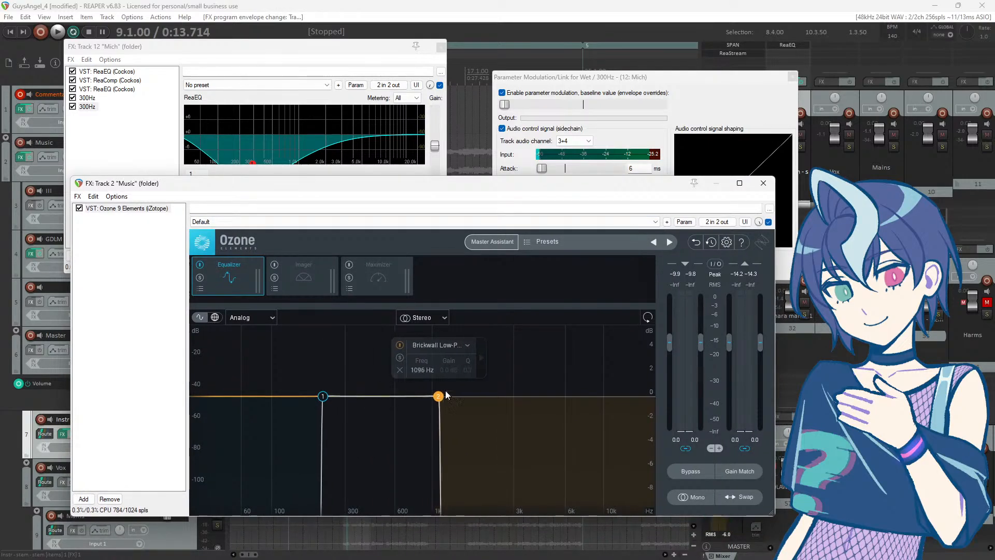
left_click_drag(471, 186, 474, 202)
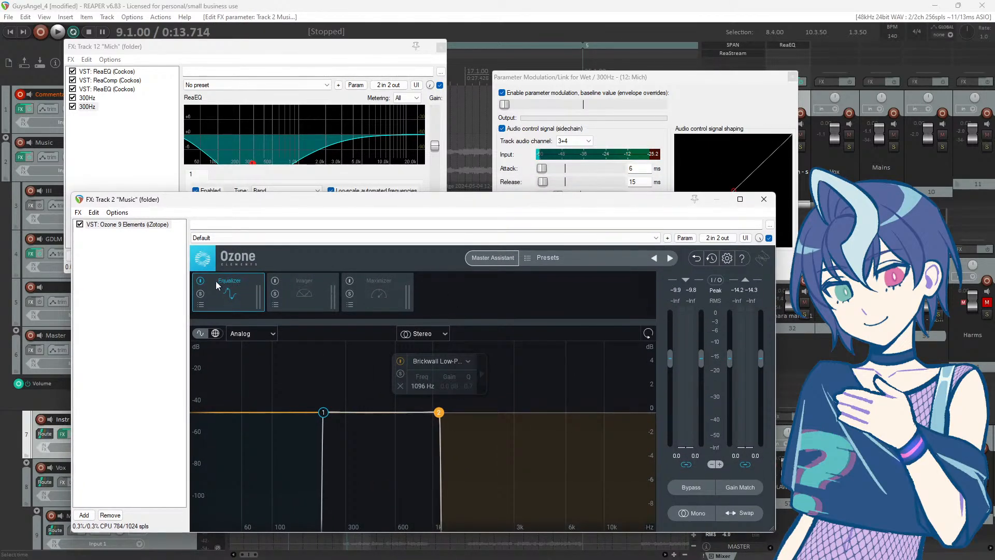
left_click(201, 282)
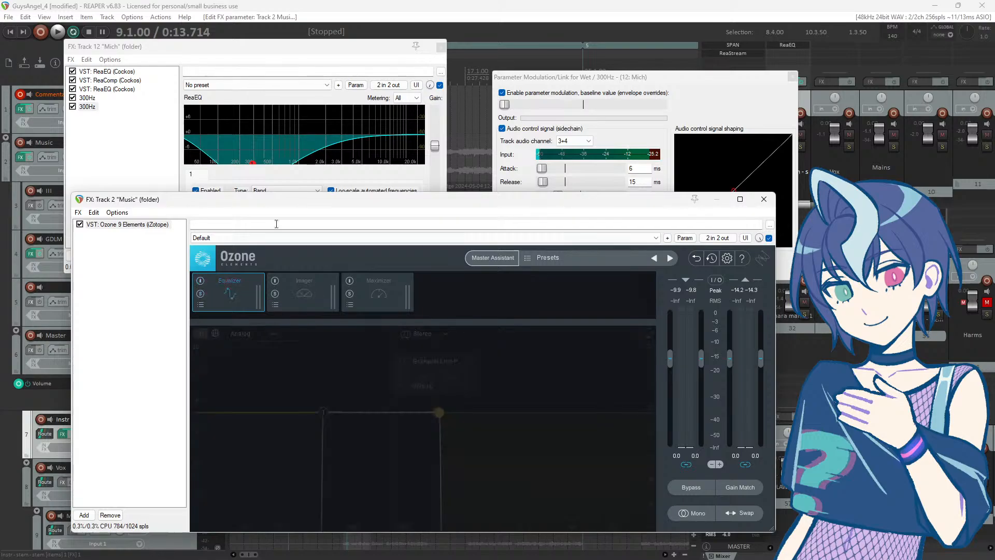
left_click_drag(357, 201, 0, 213)
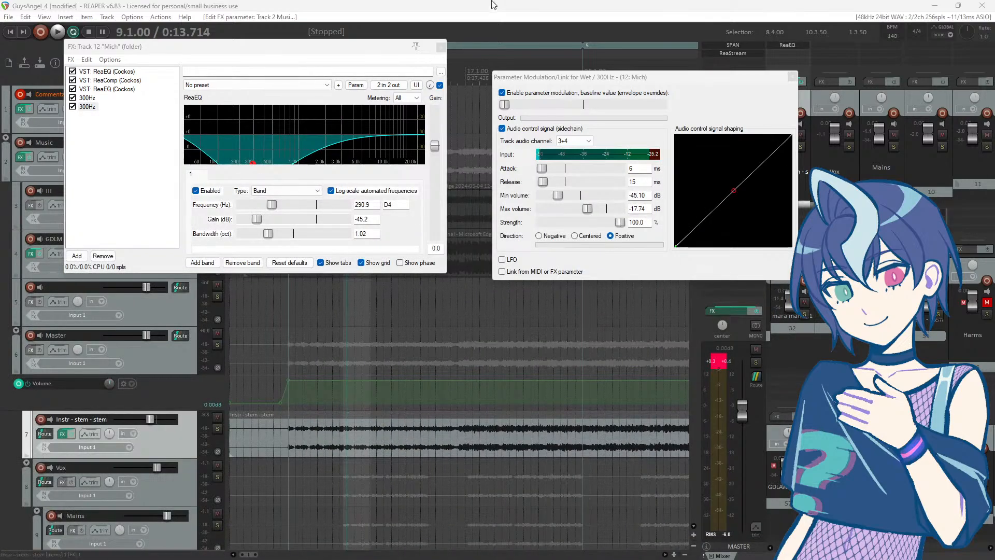
Step: Reduce the Wet modulation's strength to 74.1 % while playing the full mix of the selected passage, and stop playback
key("space")
mouse_move(620, 222)
left_mouse_down()
mouse_move(543, 226)
mouse_move(615, 226)
mouse_move(601, 225)
left_mouse_up()
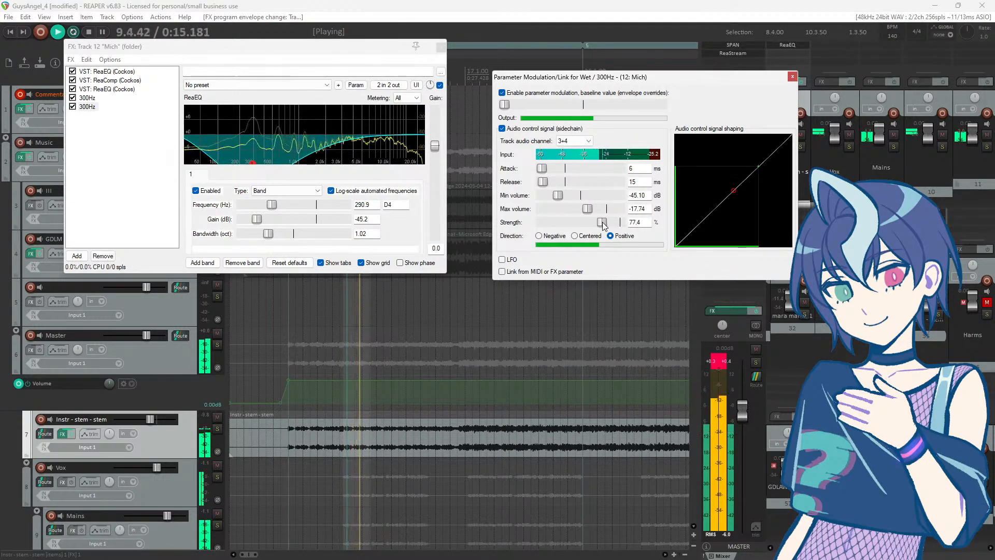
left_click(617, 4)
key("space")
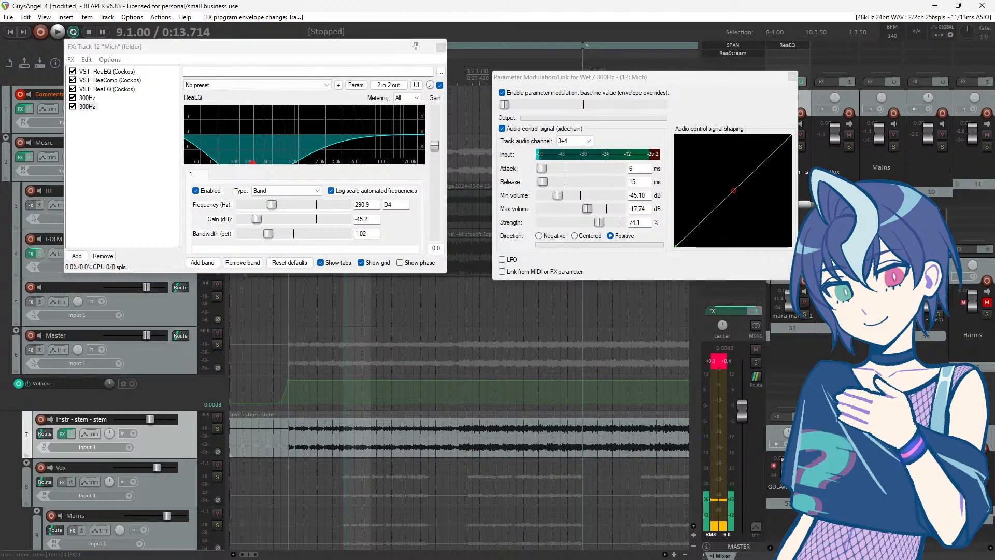
left_click_drag(0, 165, 799, 164)
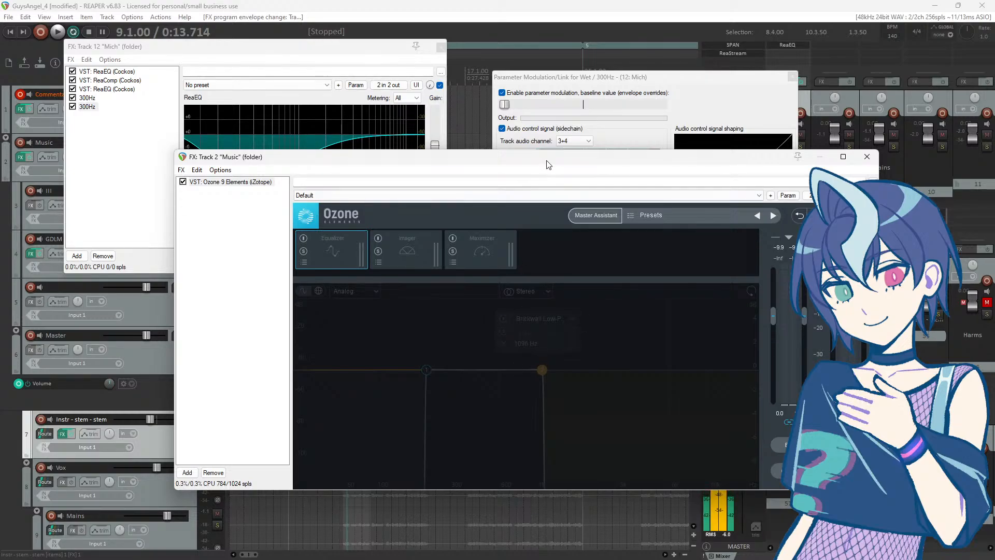
left_click_drag(548, 161, 0, 129)
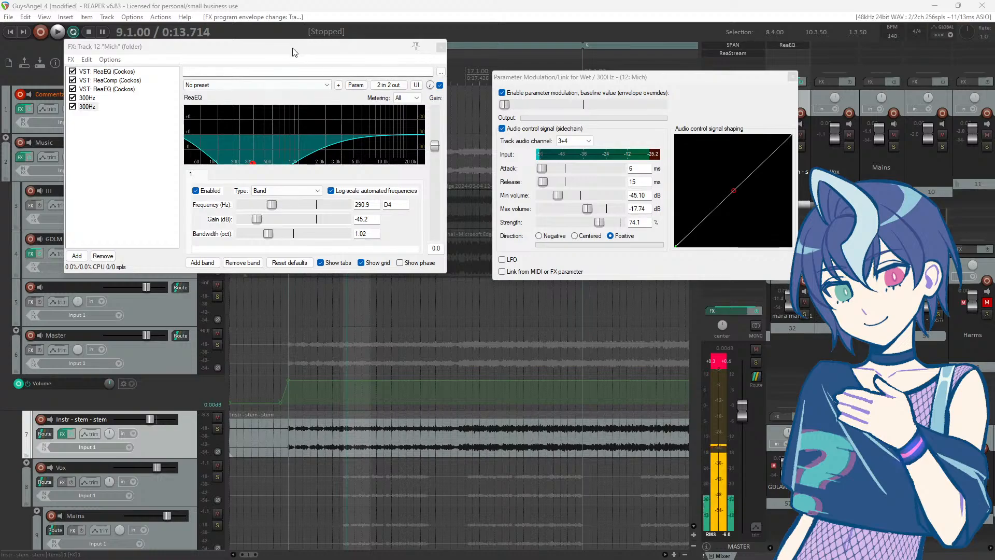
Step: Reset the second 300Hz EQ's band gain and set it to -6.7 dB while playing the selected passage
left_click_drag(292, 52, 385, 254)
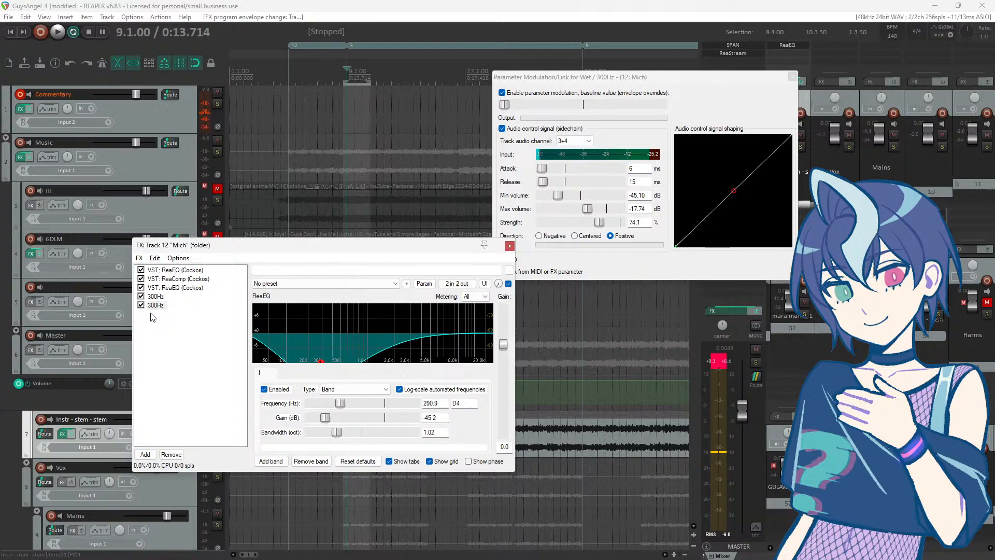
left_click_drag(240, 247, 338, 215)
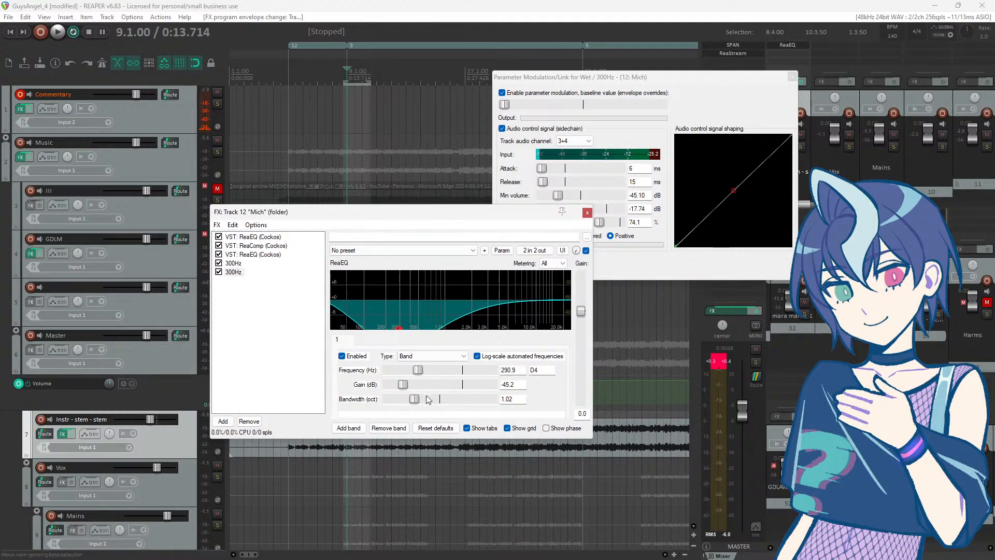
double_click(402, 384)
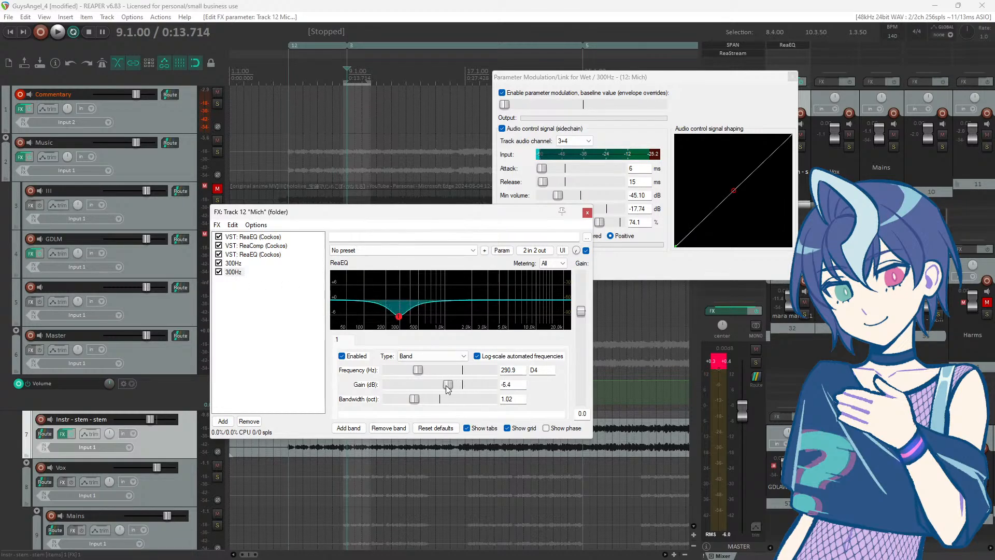
left_click_drag(446, 385, 444, 385)
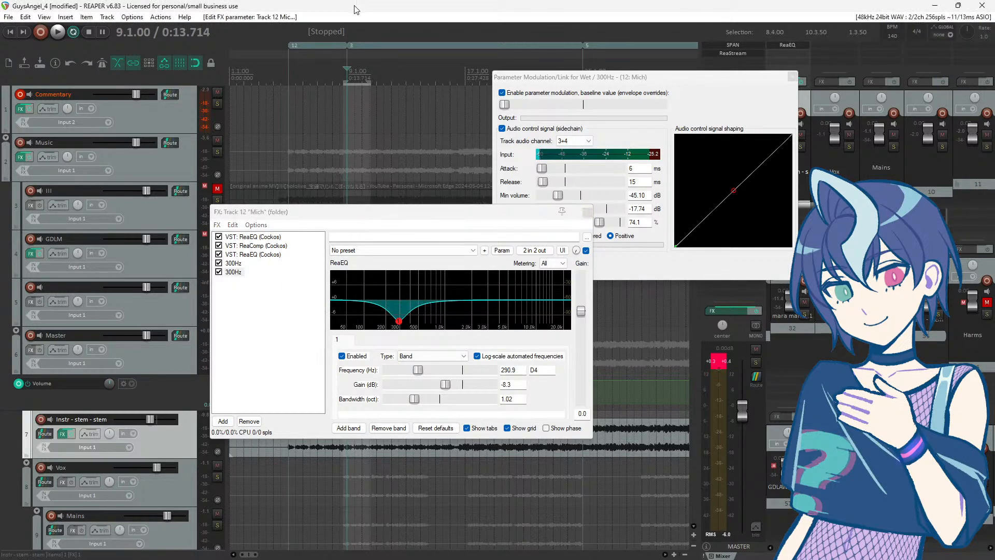
key("space")
double_click(449, 385)
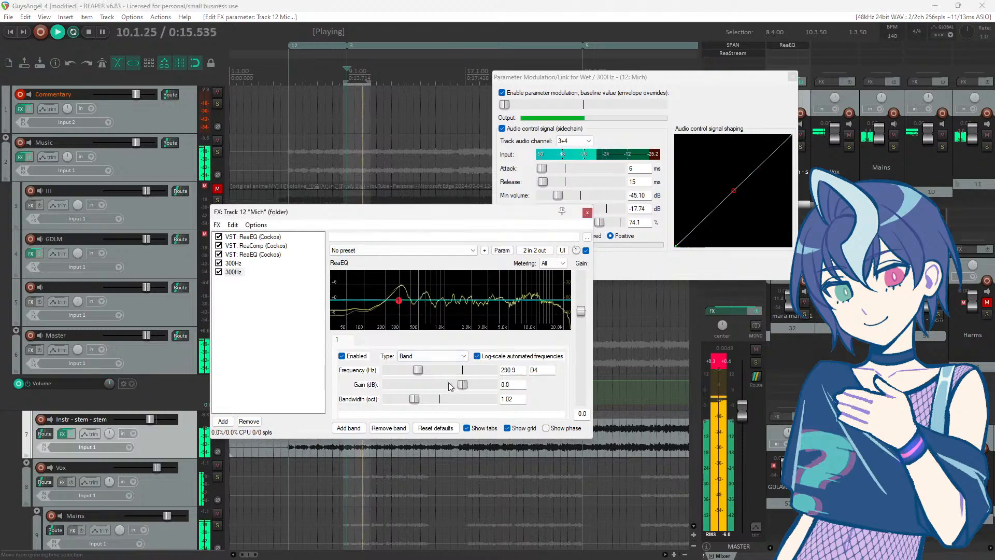
left_click_drag(465, 386, 452, 387)
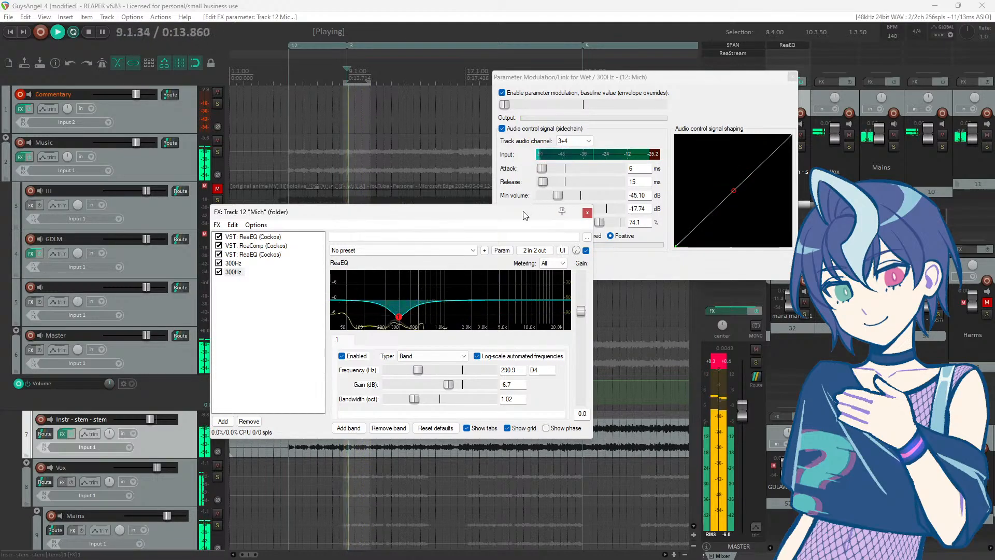
Step: Try the 300Hz Wet modulation at 100 % strength, reduce it to 86.7 %, and stop playback
left_click_drag(524, 212, 470, 222)
left_click_drag(599, 223, 748, 228)
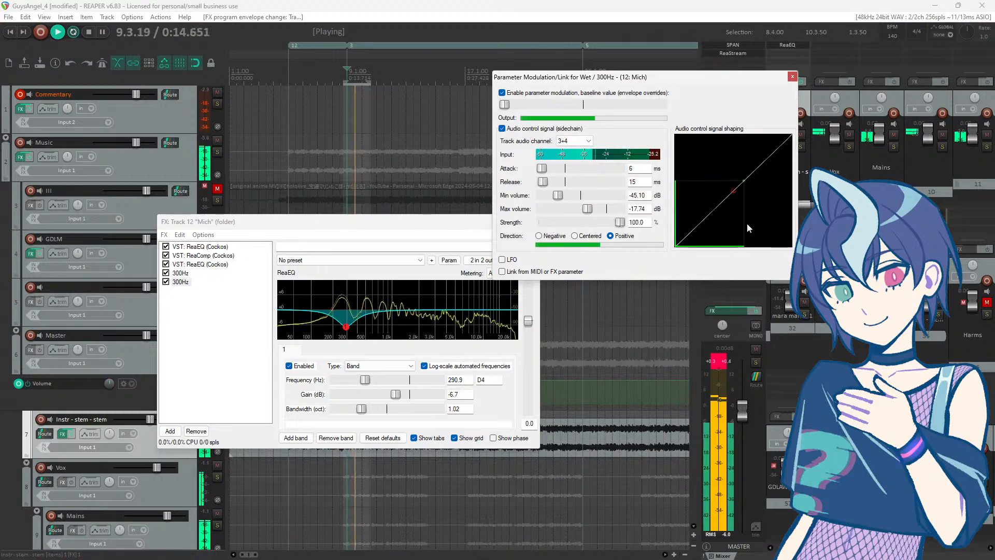
left_click_drag(624, 229, 613, 226)
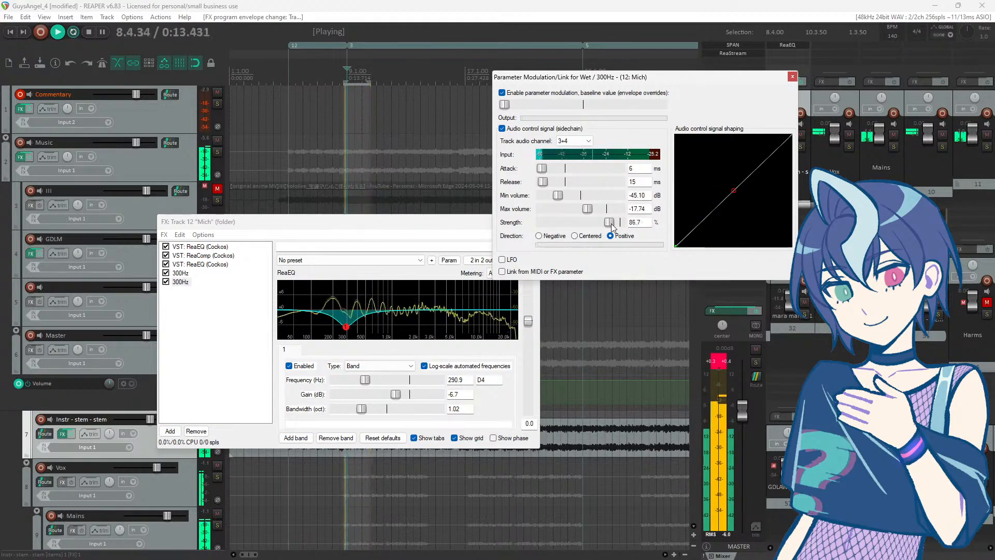
key("space")
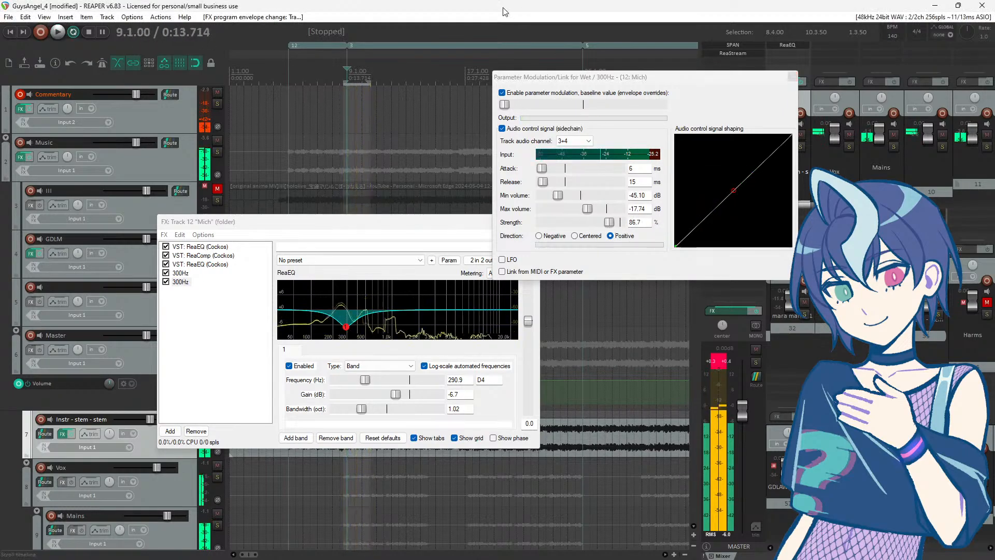
Step: Duplicate both 300Hz EQs at the end of track 12's FX chain and close the copy's modulation window
left_click(340, 222)
left_click_drag(341, 220, 269, 198)
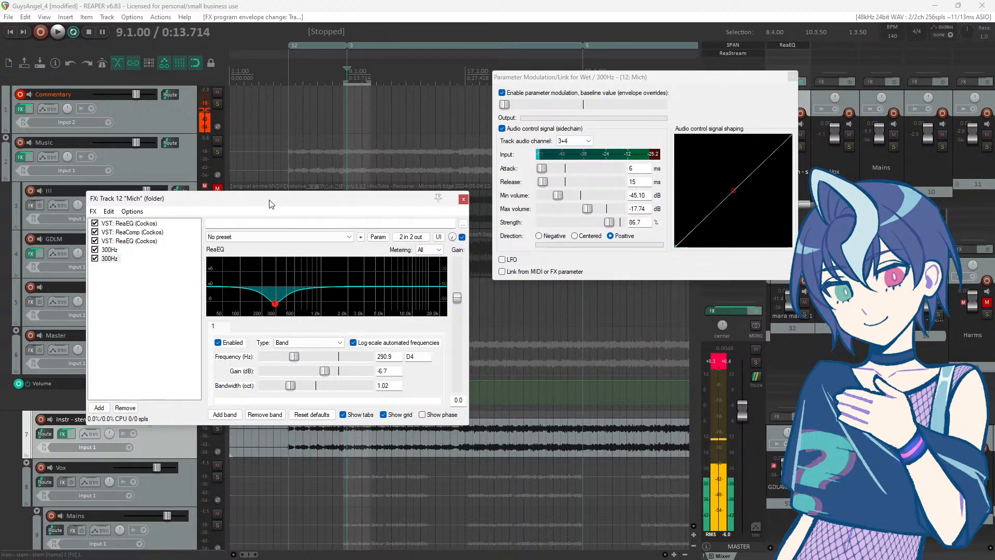
left_click_drag(271, 204, 282, 200)
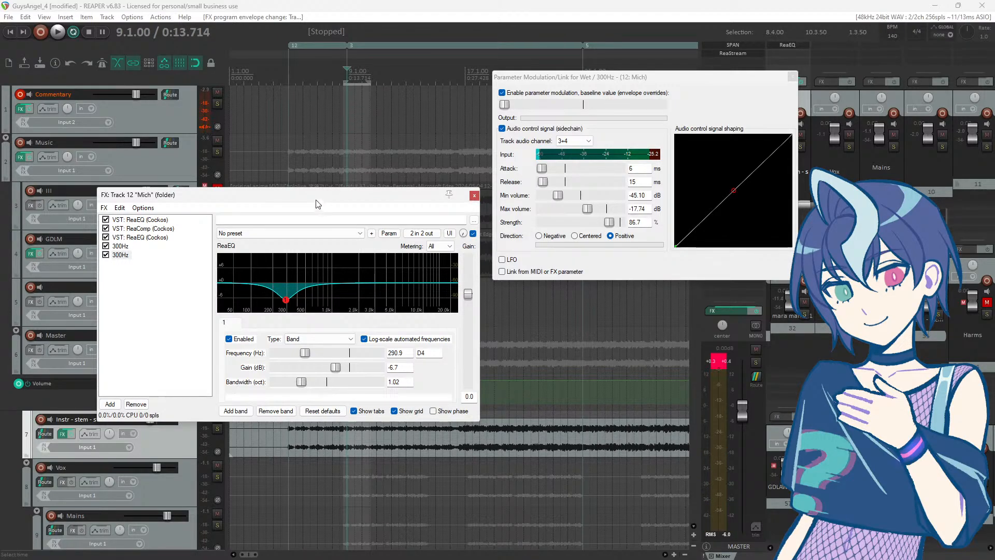
left_click_drag(318, 203, 521, 182)
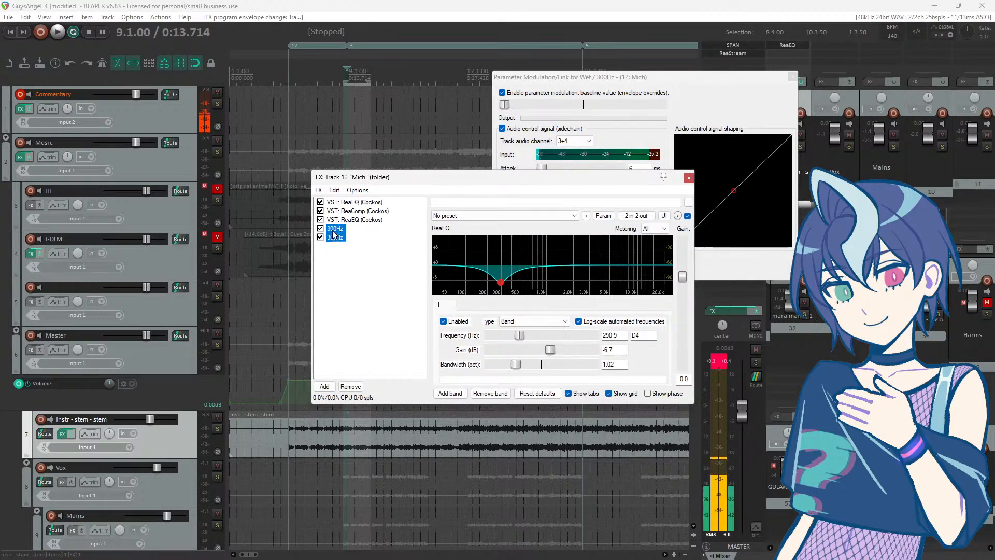
left_click_drag(337, 259, 345, 259)
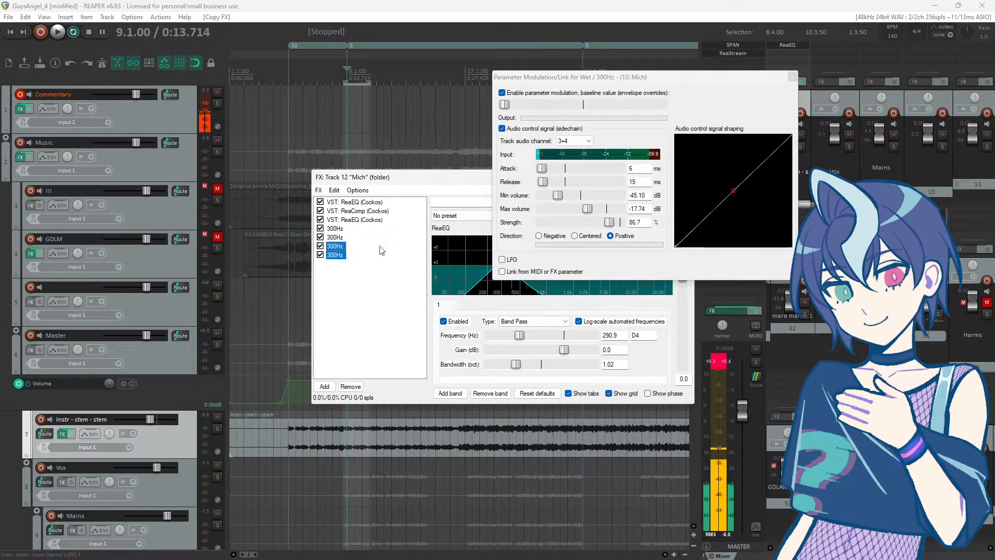
left_click(794, 81)
Step: Rename both copied 300Hz EQ instances as 1000Hz
left_click(342, 246)
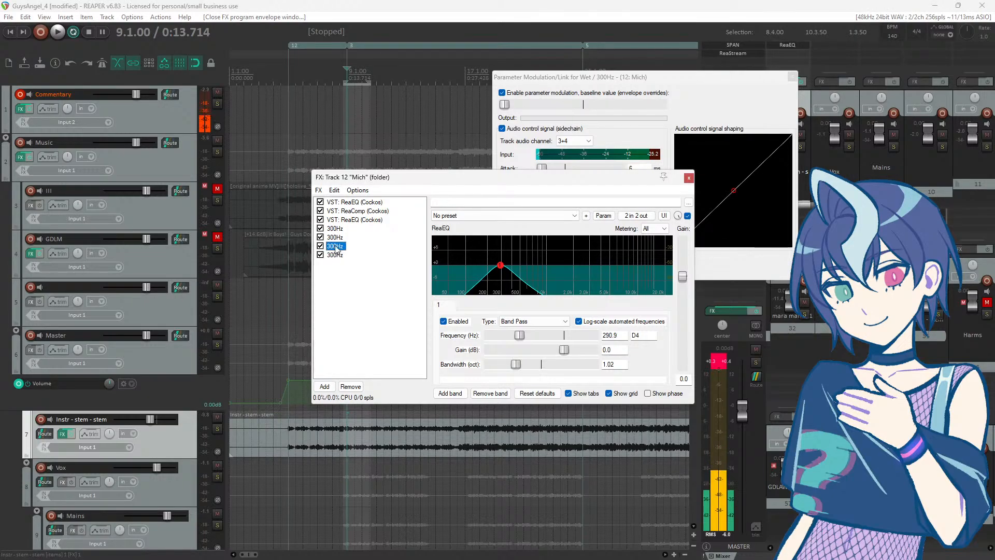
right_click(336, 248)
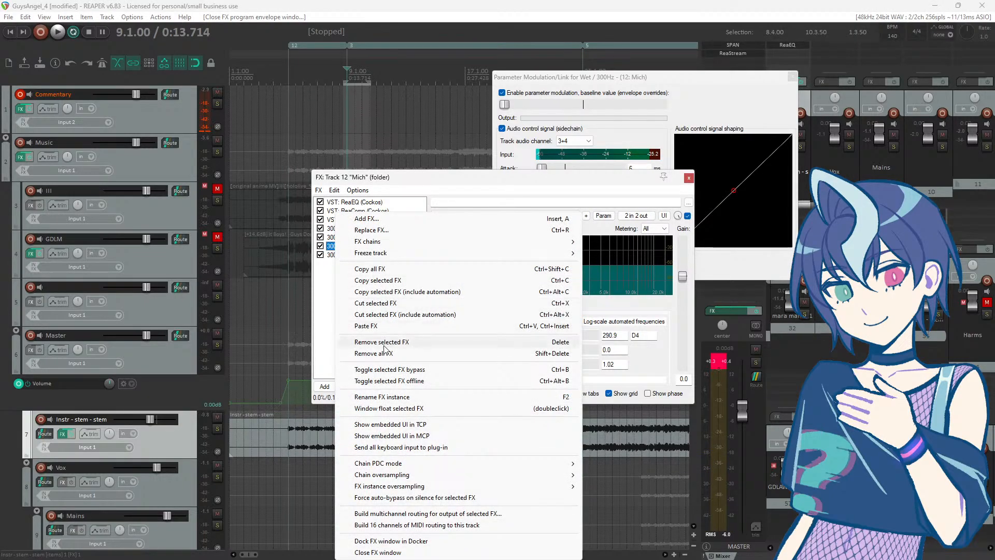
left_click(394, 398)
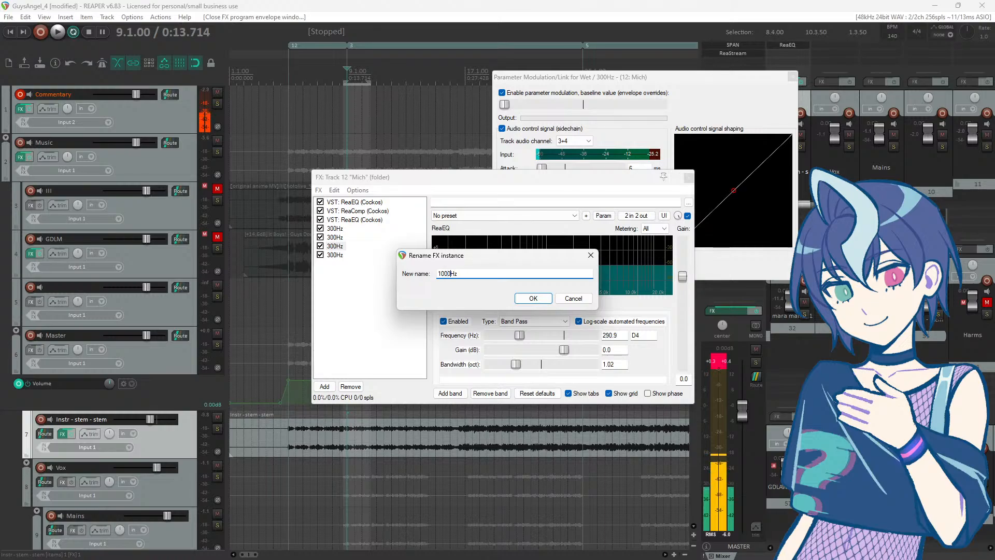
left_click(534, 298)
right_click(332, 260)
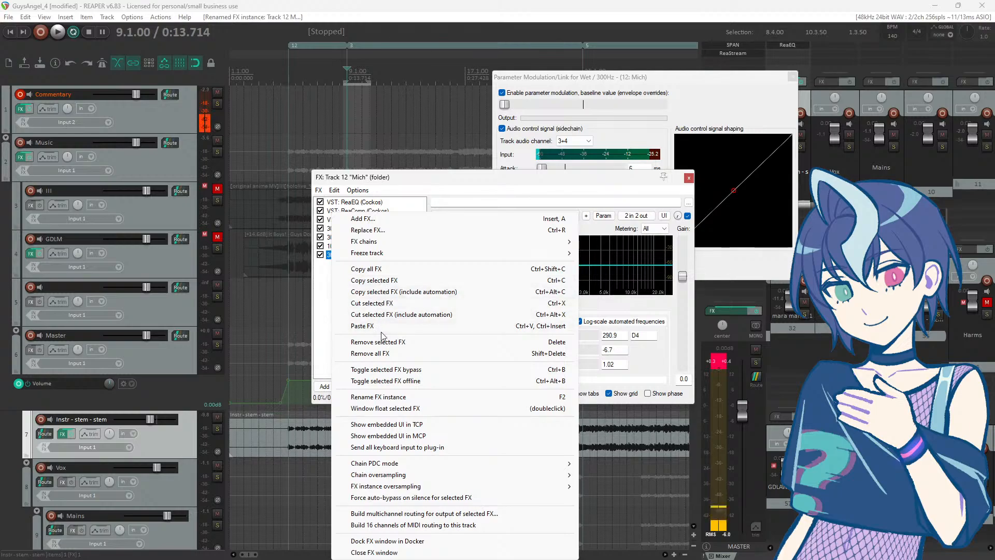
left_click(386, 397)
type("100")
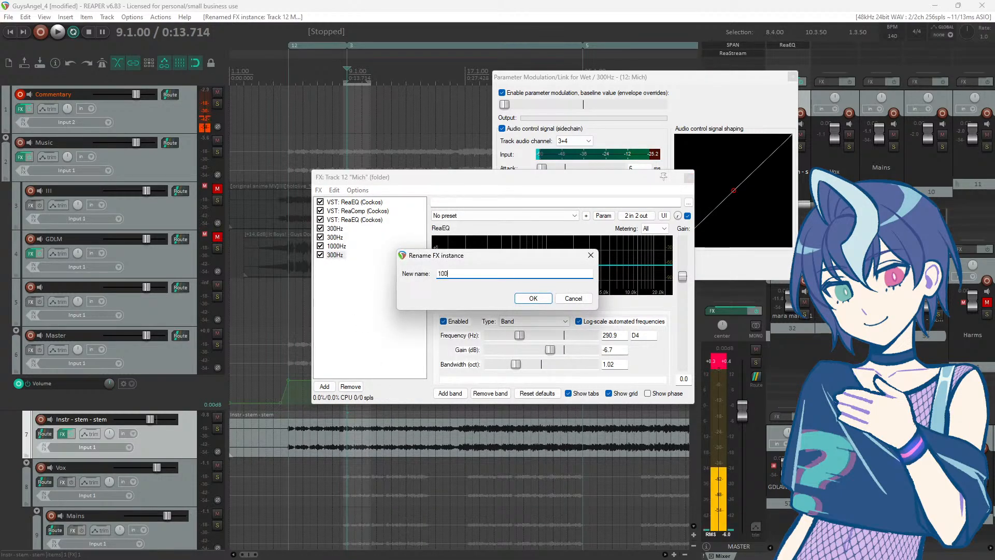
type("0Hz")
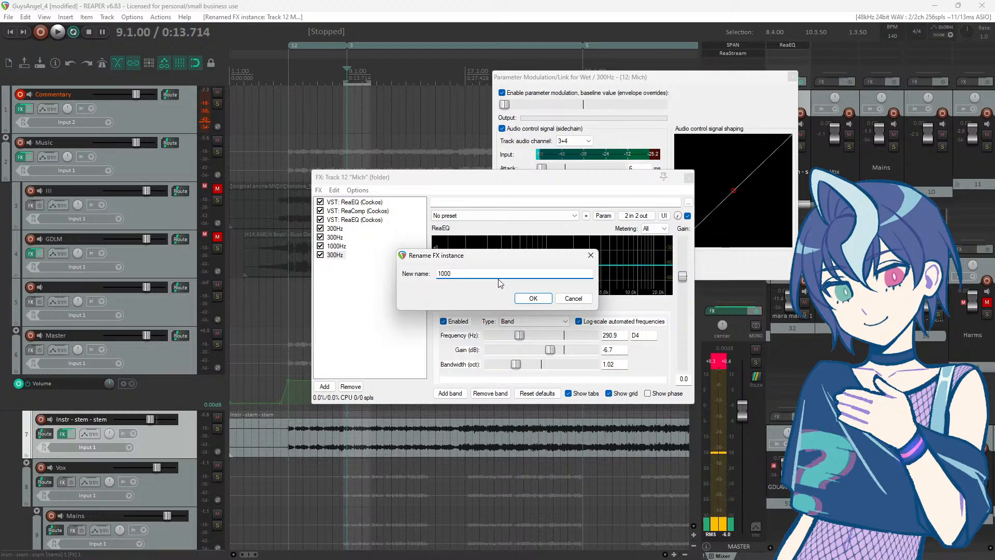
left_click(522, 302)
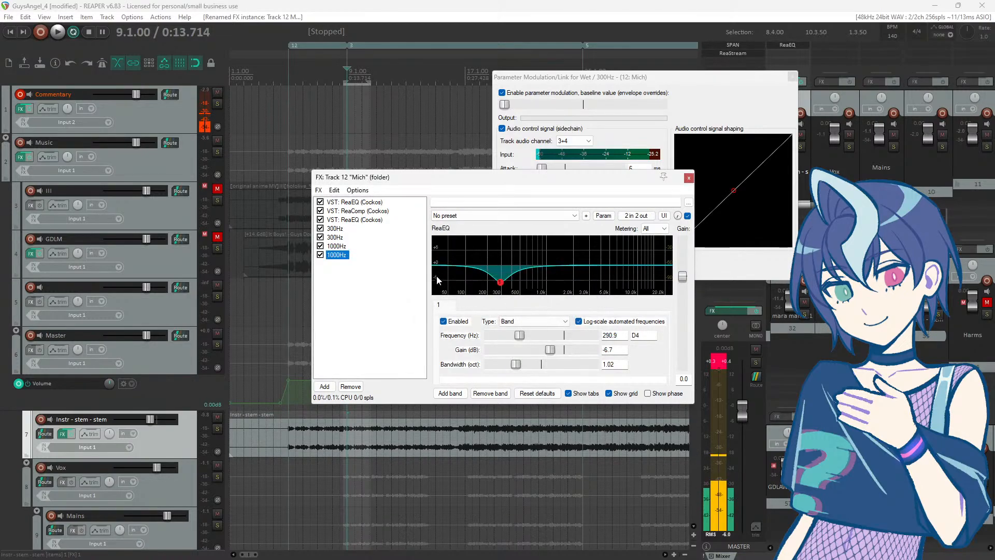
Step: Set the band frequency of both 1000Hz EQs, the band-pass and the cut, to 1024.9 Hz
left_click(335, 228)
left_click(336, 237, "shift")
left_click(337, 255, "shift")
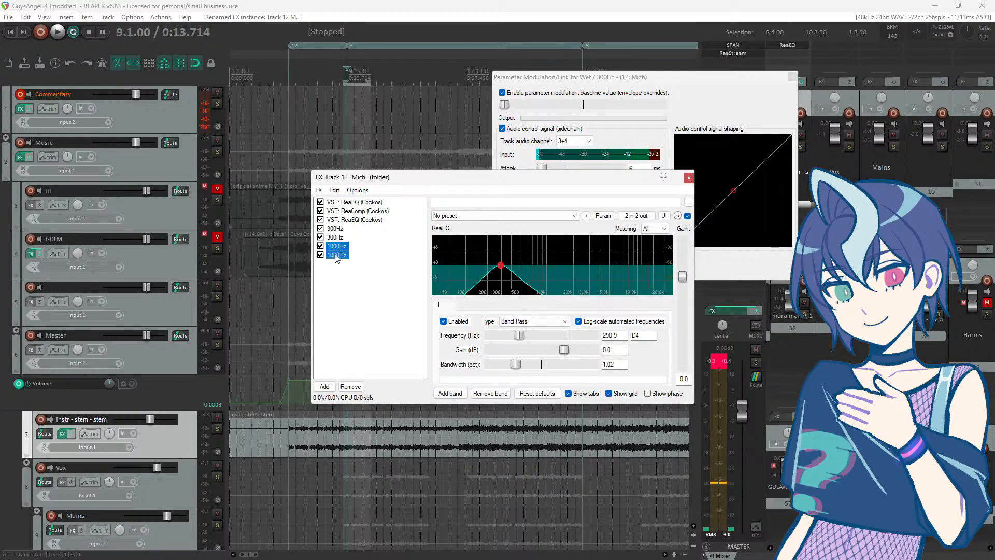
left_click(357, 250)
left_click(351, 220)
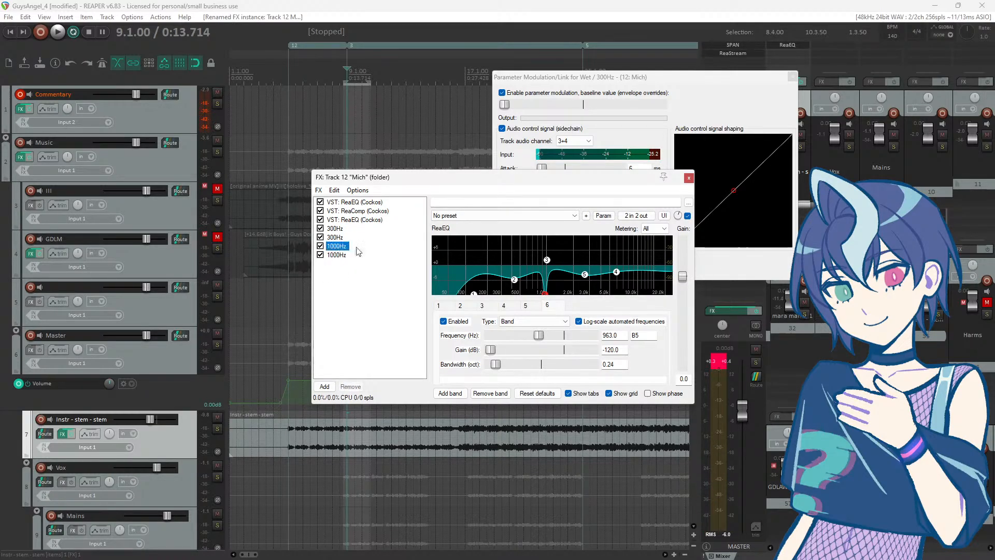
left_click_drag(521, 337, 539, 338)
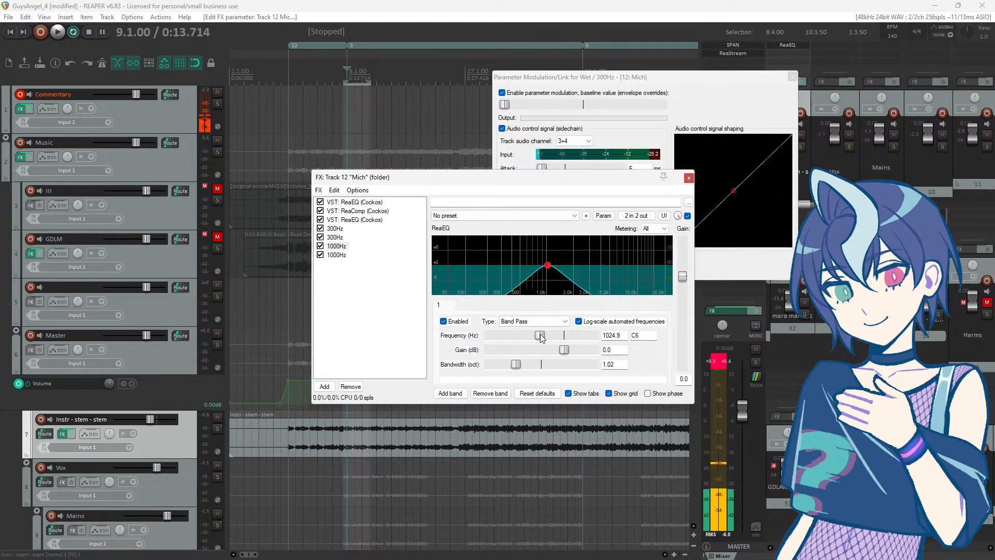
left_click(365, 255)
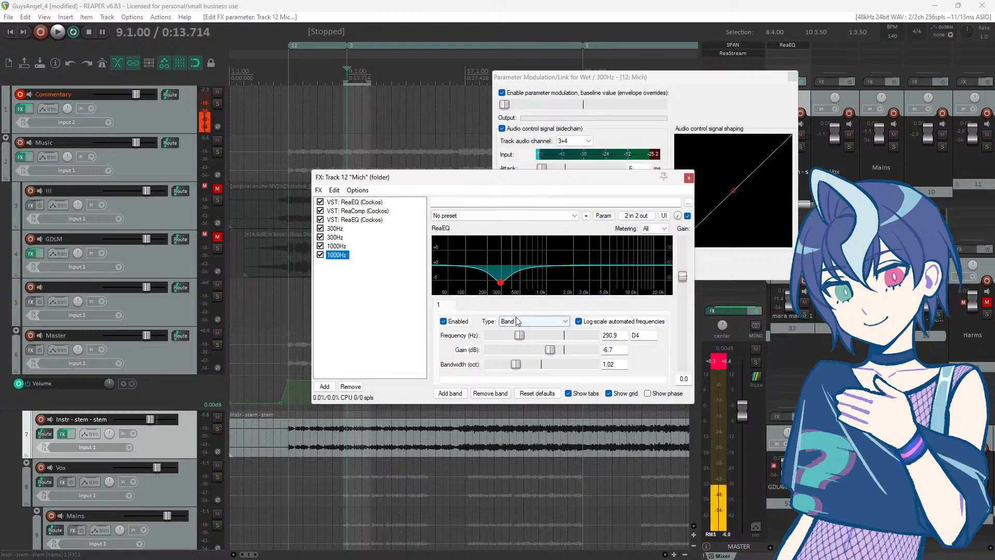
left_click_drag(520, 335, 539, 337)
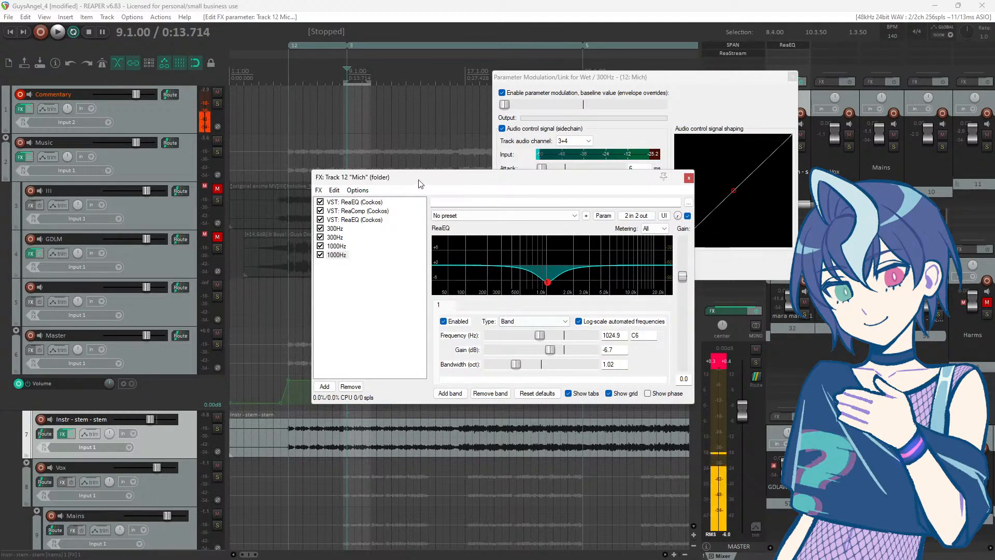
Step: Close the 300Hz modulation window and open the Wet parameter's modulation settings for the second 1000Hz EQ
left_click_drag(418, 179, 256, 225)
left_click_drag(644, 81, 719, 176)
left_click(179, 301)
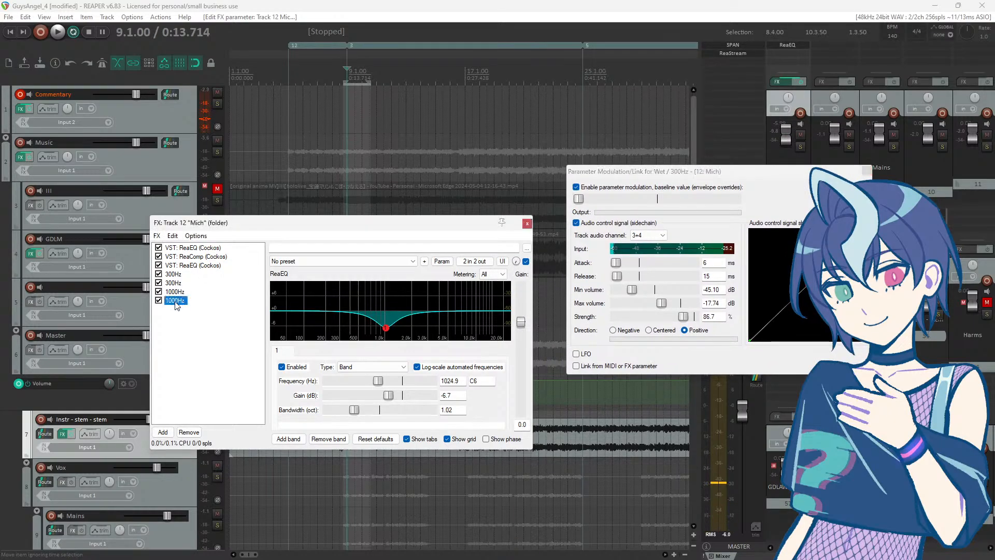
left_click(665, 175)
left_click(866, 171)
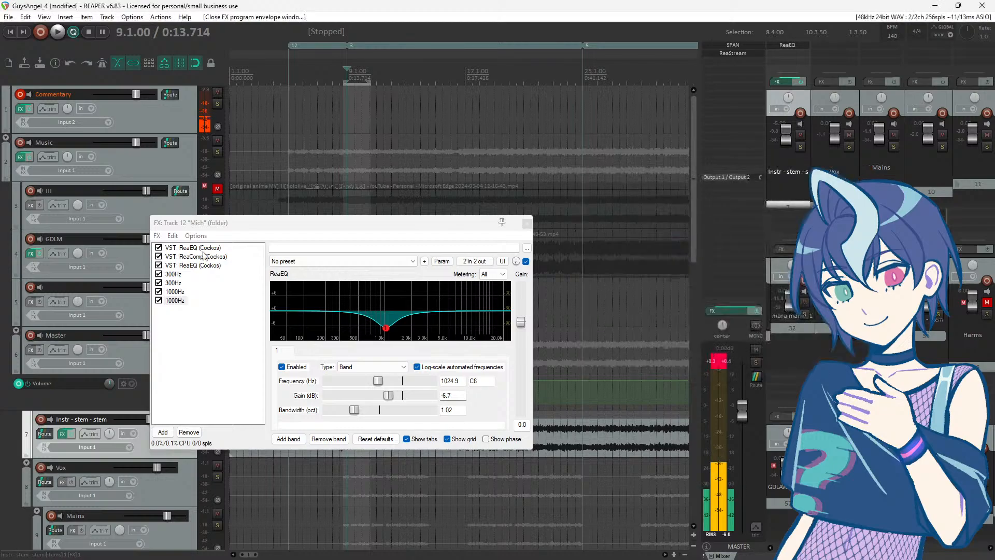
left_click(520, 259)
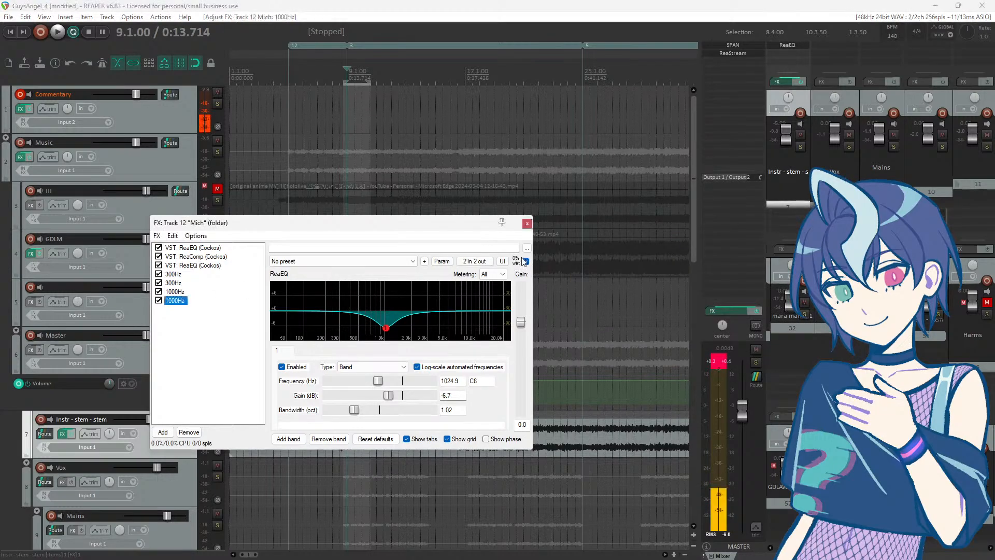
left_click(443, 262)
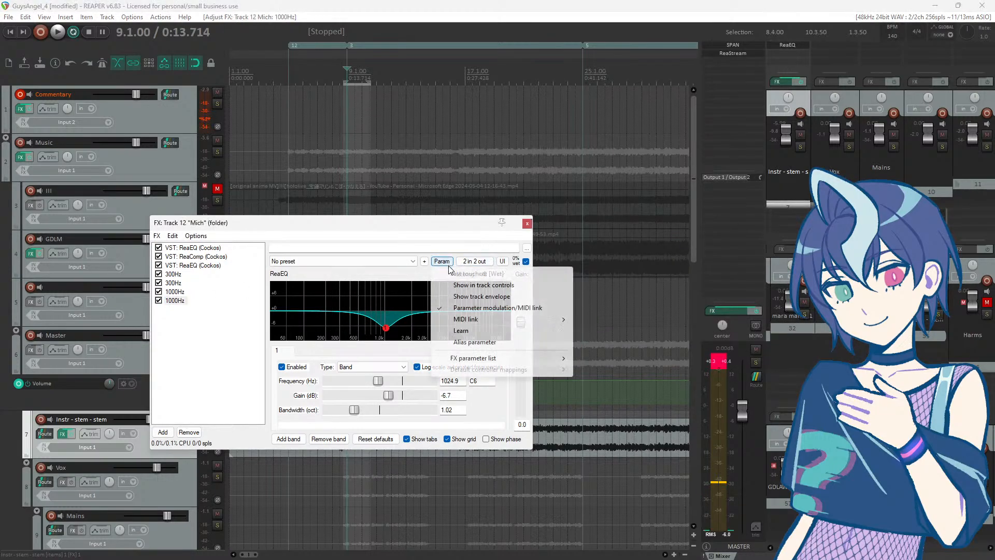
left_click(490, 309)
left_click_drag(622, 81, 686, 220)
Step: Set the 1000Hz Wet modulation's max volume to -29.26 dB and strength to 100 % while playing the passage
left_click(512, 3)
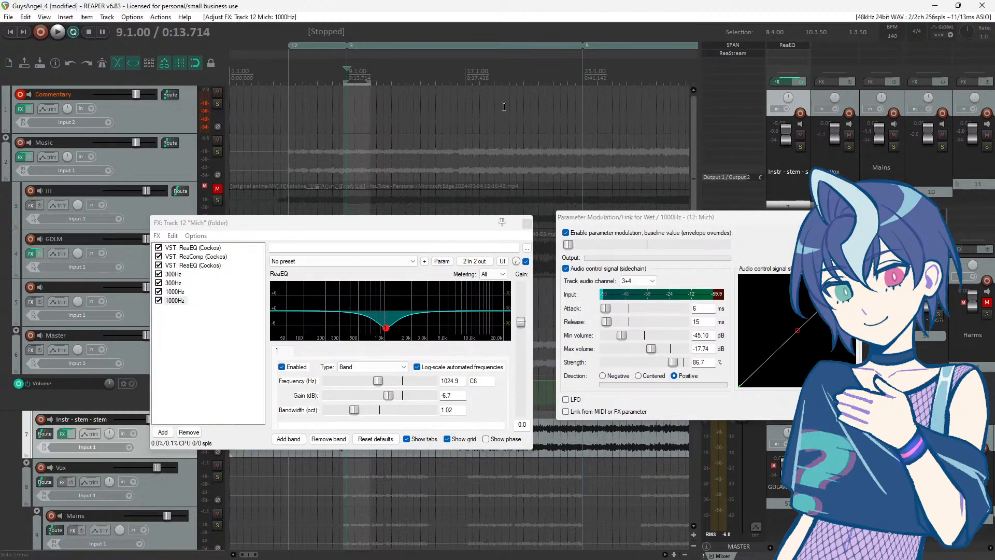
left_click_drag(0, 106, 413, 471)
key("space")
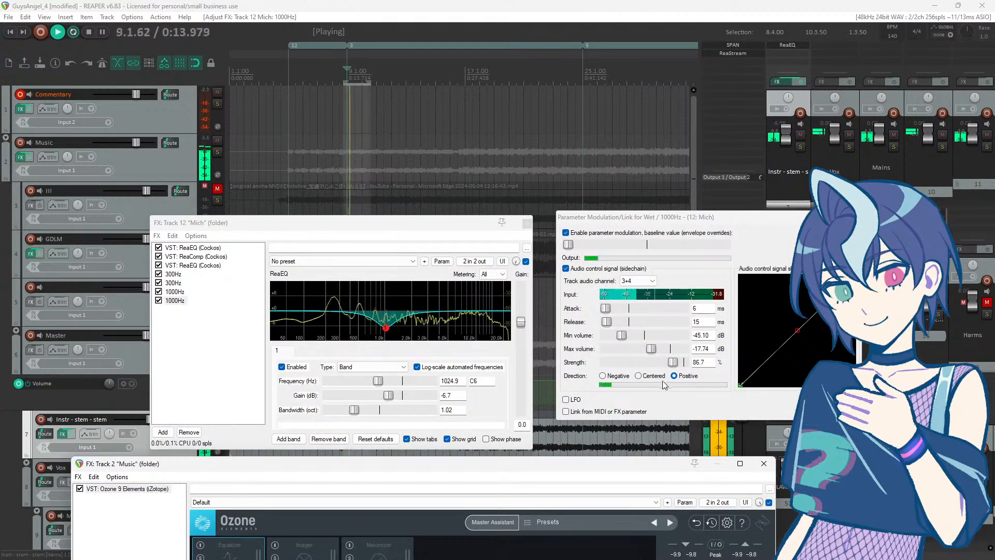
left_click_drag(656, 352, 640, 356)
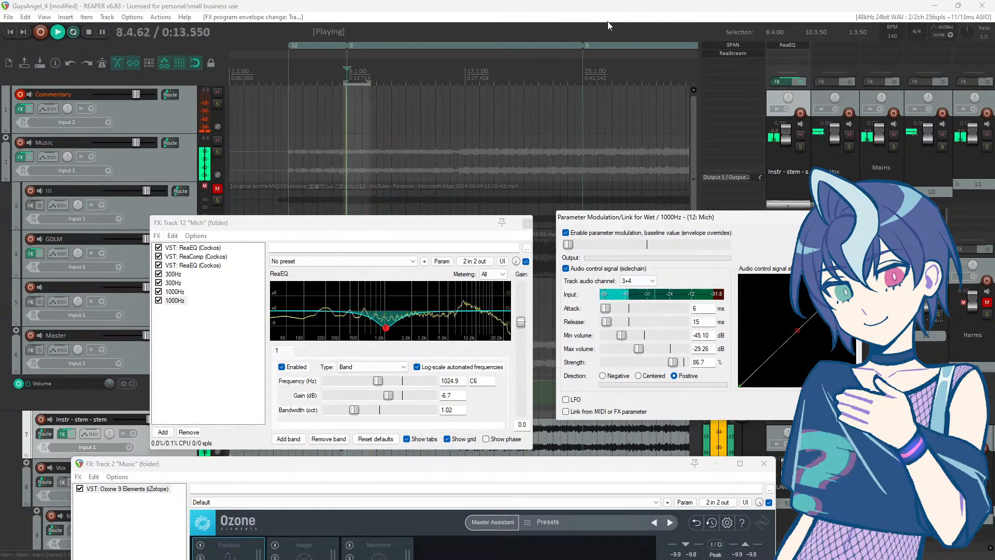
left_click_drag(675, 363, 689, 365)
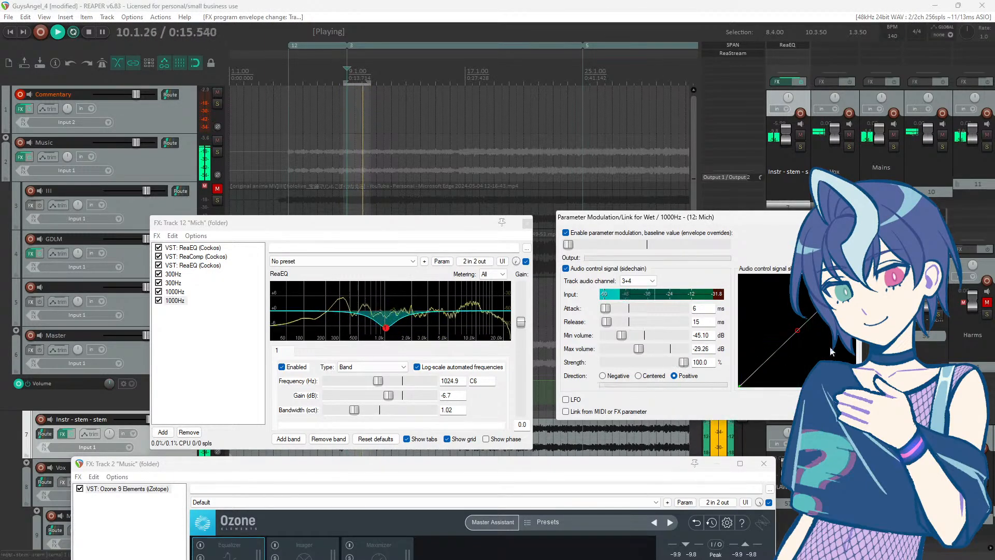
Step: Lower the second 1000Hz EQ's band gain to -61.5 dB and bring track 2's Ozone window into full view
left_click(390, 400)
left_click_drag(390, 399, 341, 398)
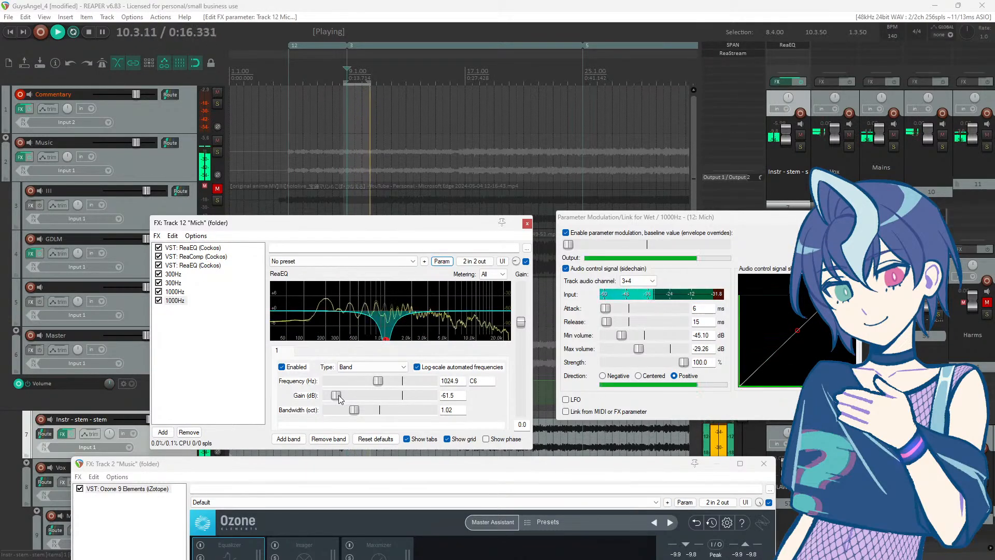
left_click_drag(373, 469, 385, 129)
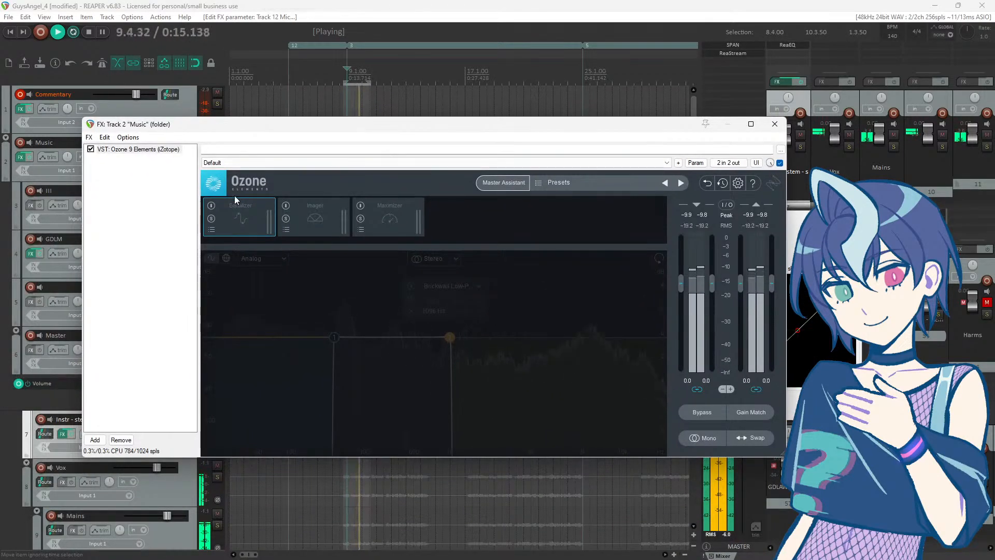
Step: Stop playback, turn Ozone's equalizer back on, and set its brickwall high-pass to 675 Hz and low-pass to 1815 Hz
key("space")
left_click(215, 214)
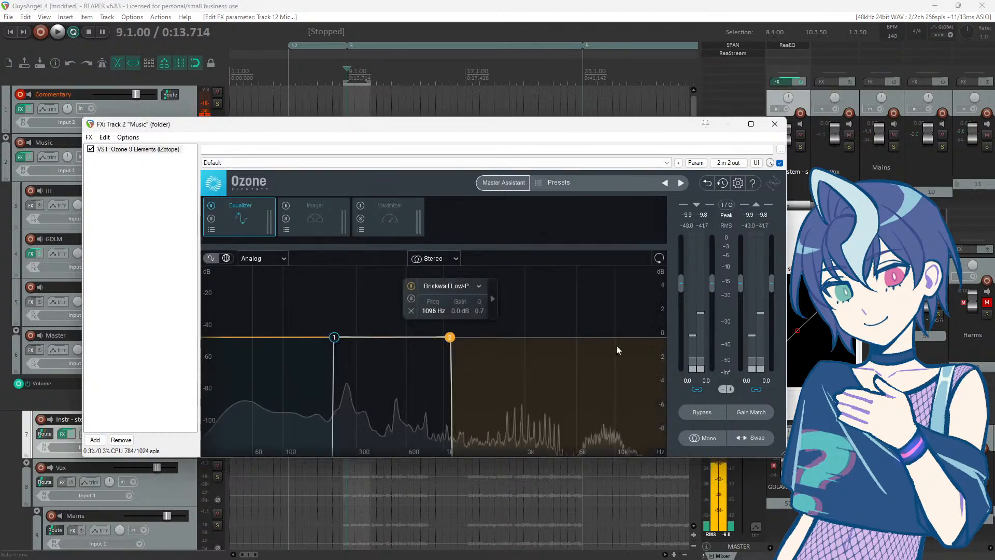
left_click_drag(450, 337, 505, 337)
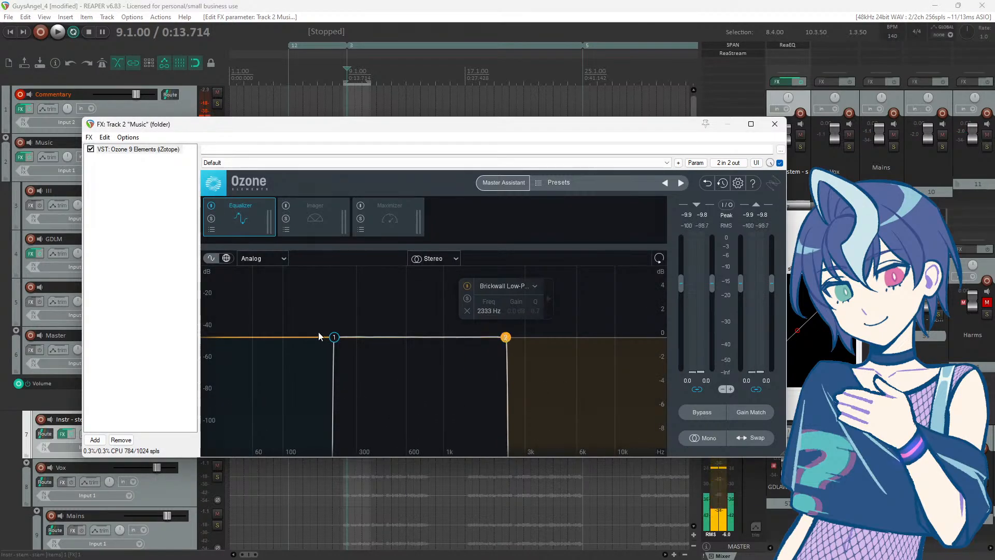
left_click_drag(334, 338, 414, 338)
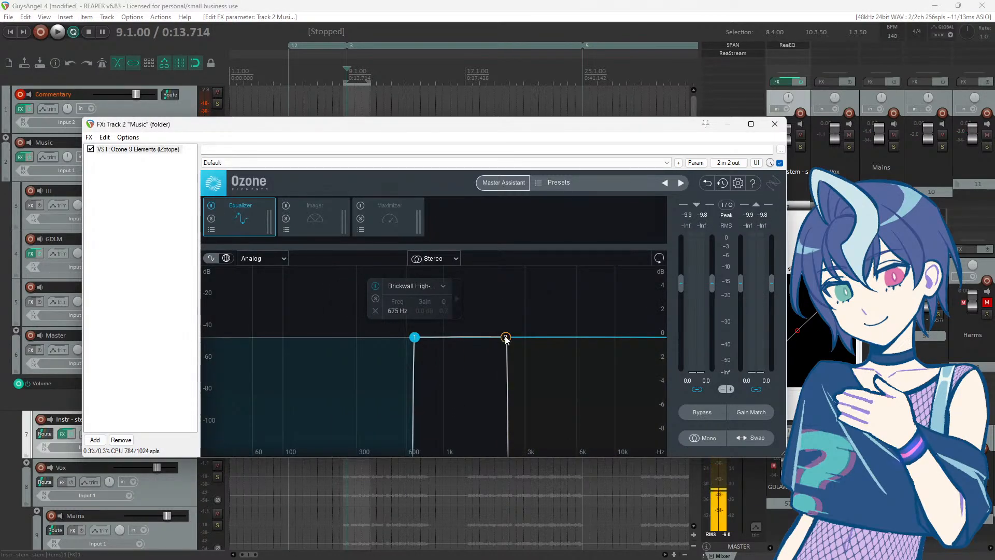
left_click_drag(506, 337, 487, 338)
left_click_drag(459, 127, 0, 124)
Step: During playback, set the second 1000Hz EQ's gain to -19.5 dB and compare Wet modulation strengths of 0 % and 86.7 %
left_click(421, 4)
key("space")
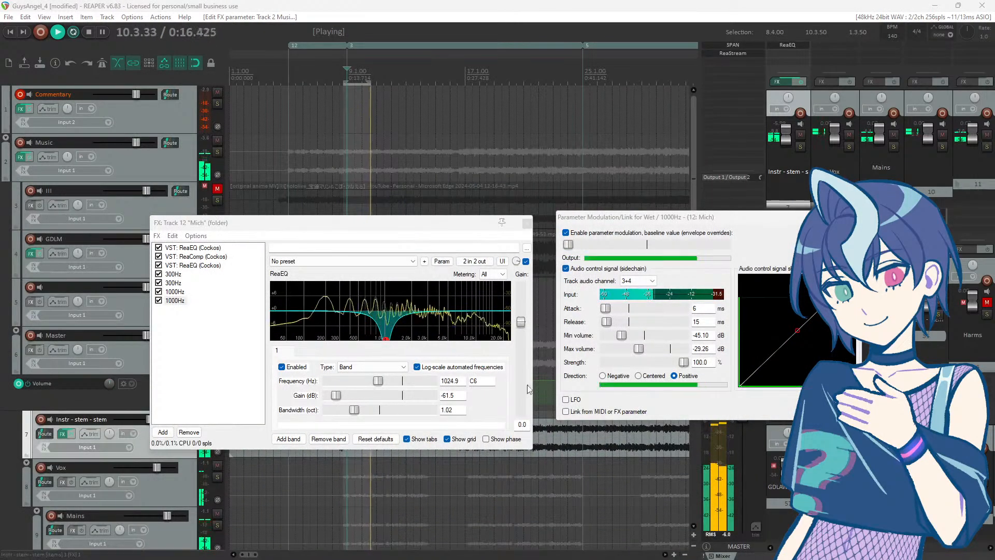
left_click_drag(336, 395, 371, 395)
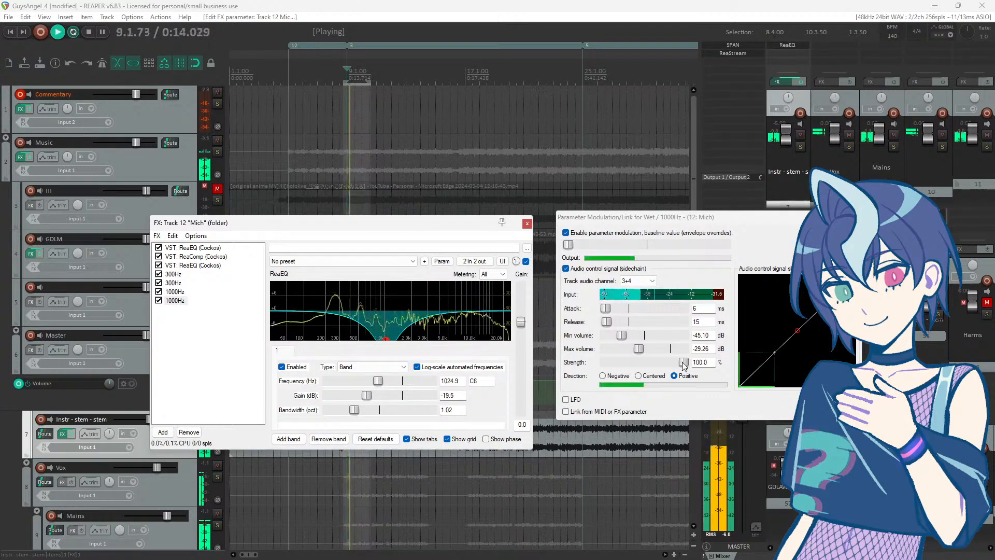
left_click_drag(683, 362, 606, 362)
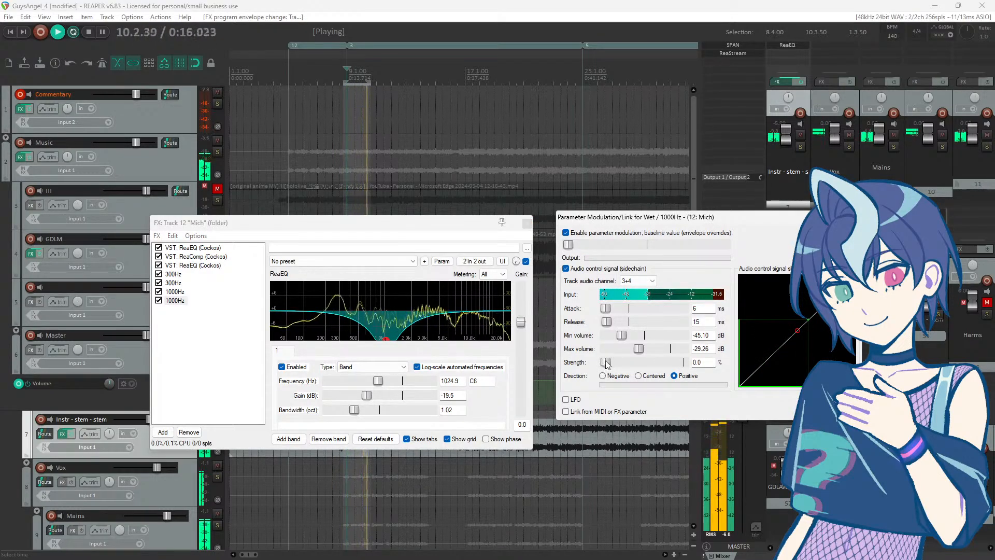
left_click_drag(607, 364, 677, 366)
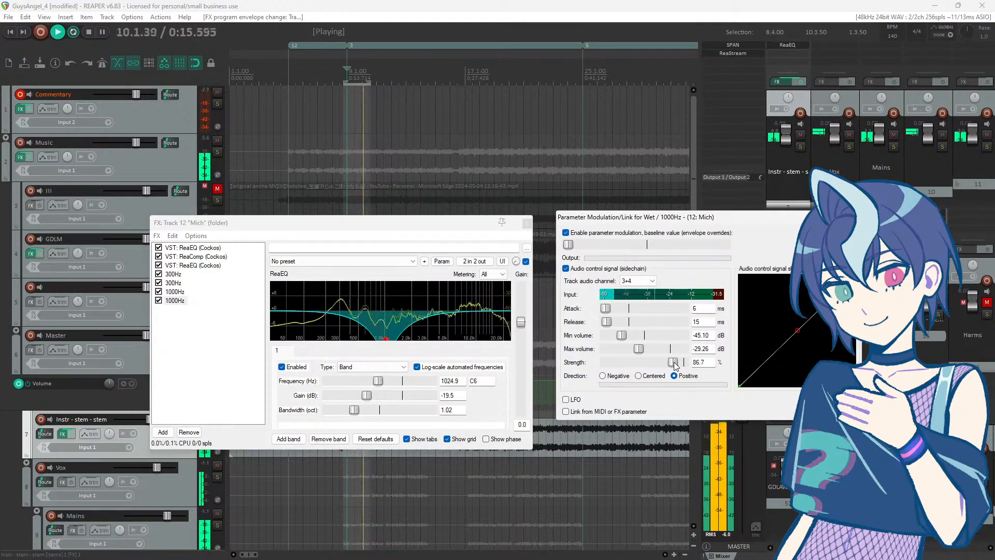
Step: Bypass Ozone's equalizer, move its window aside, and lower the 1000Hz Wet modulation strength to 36.4 % before stopping playback
left_click_drag(1, 134, 766, 132)
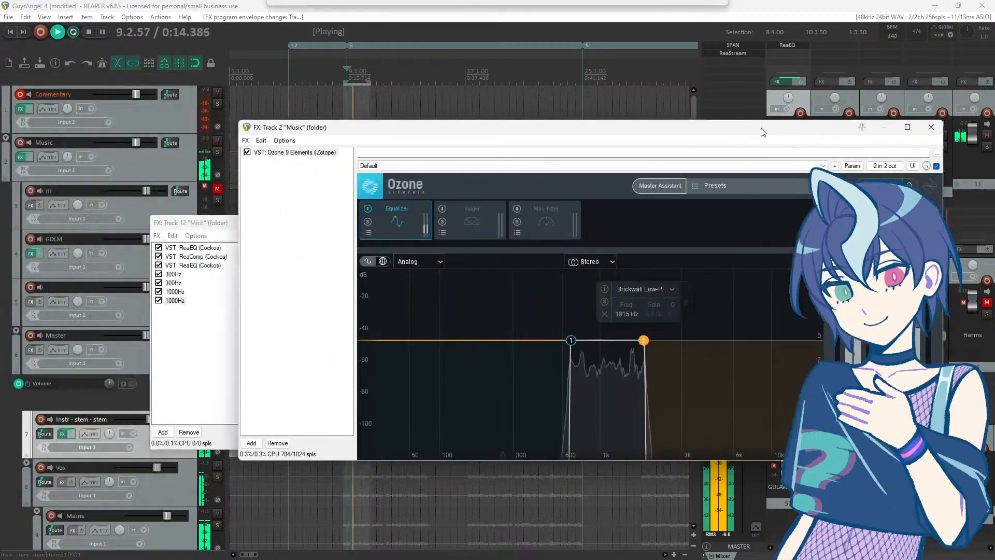
left_click(368, 209)
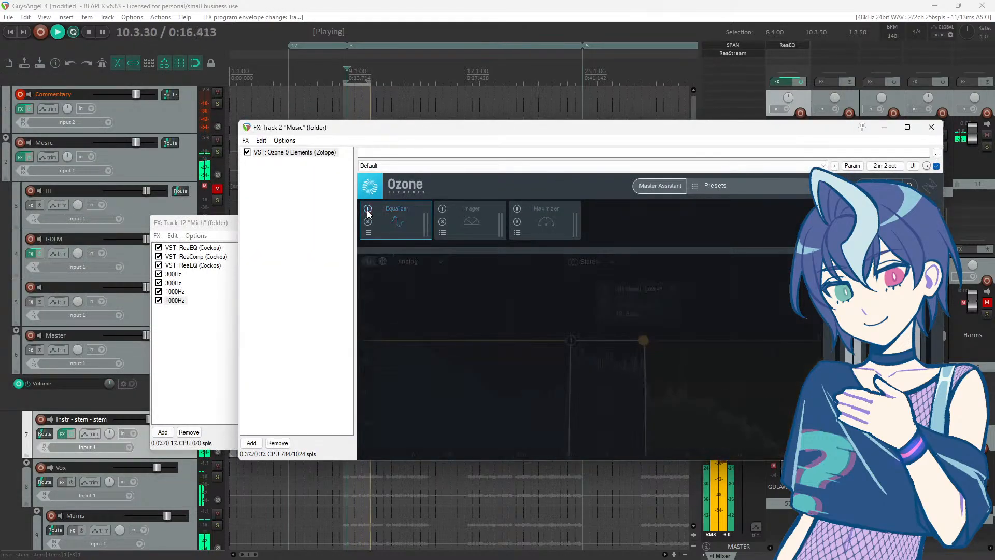
left_click_drag(465, 133, 1, 161)
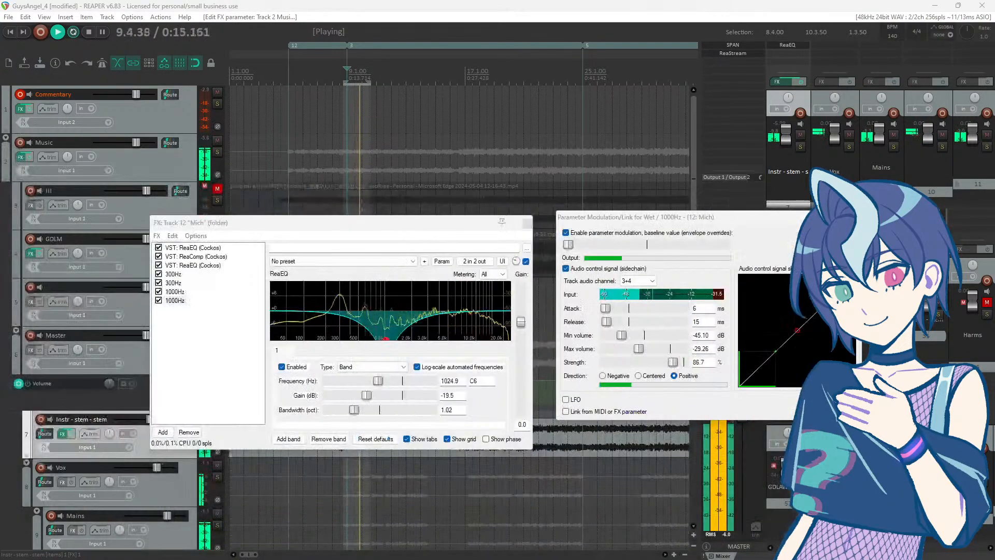
left_click_drag(673, 362, 634, 365)
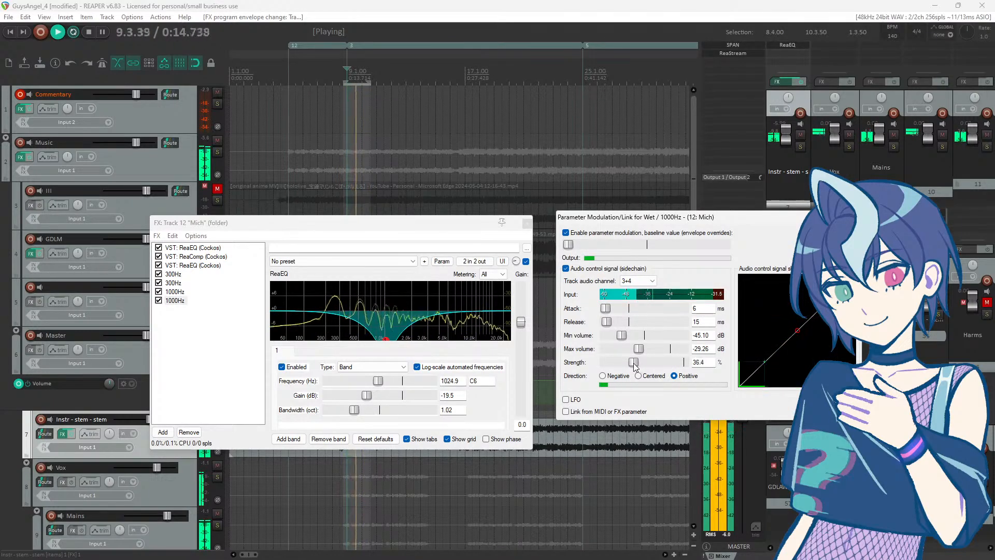
key("space")
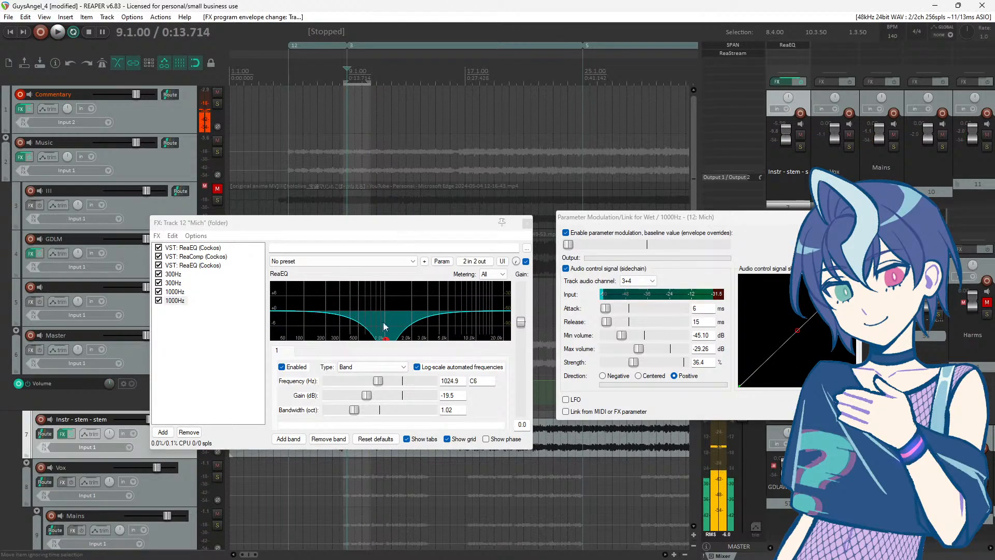
Step: Reset the second 1000Hz EQ's band gain and set it to -10.2 dB, repositioning track 12's FX window
double_click(369, 395)
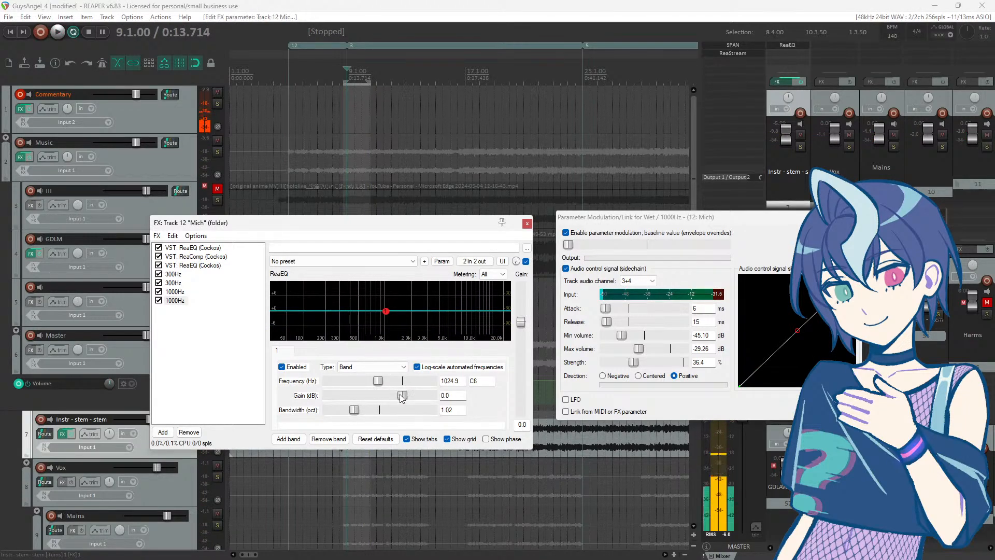
left_click_drag(402, 395, 381, 395)
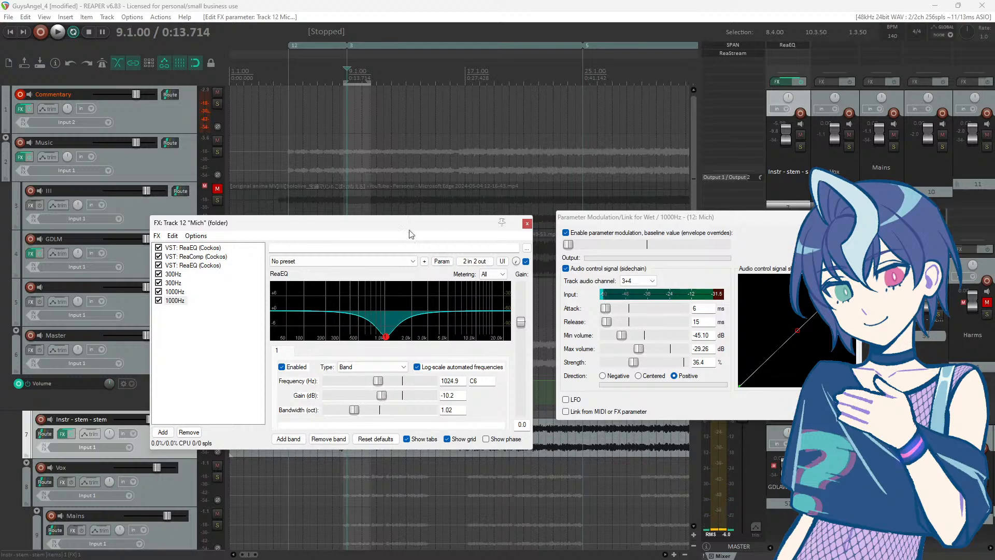
left_click_drag(403, 223, 376, 212)
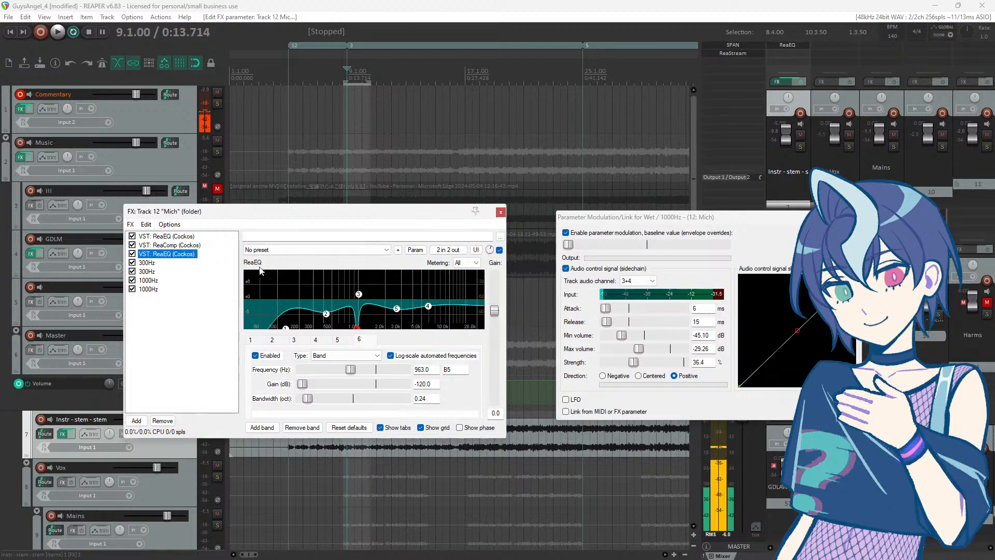
left_click(149, 290)
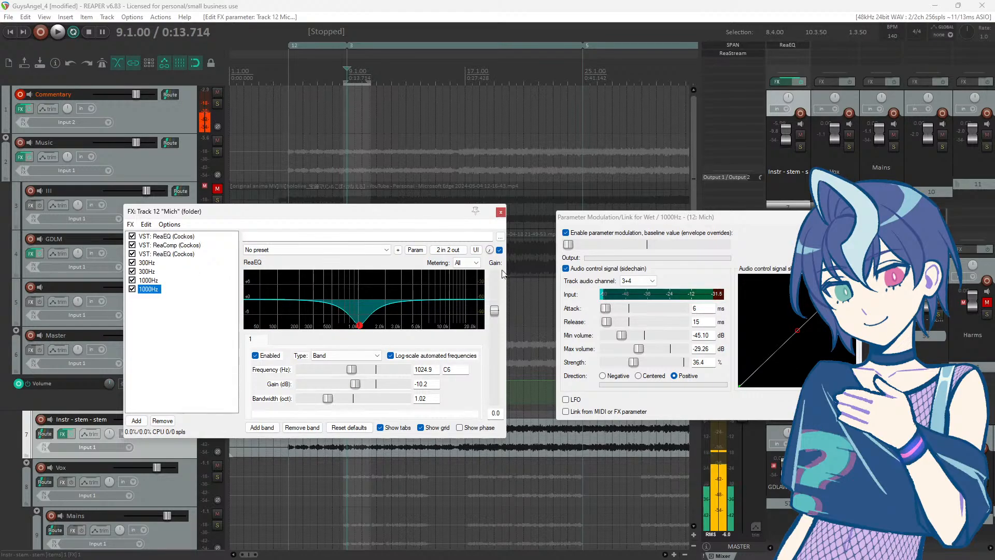
left_click_drag(426, 217, 437, 195)
Step: Play the passage with the 1000Hz Wet modulation at 100 % strength, re-enable Ozone's equalizer, and arrange the plugin windows around each other
left_click(682, 3)
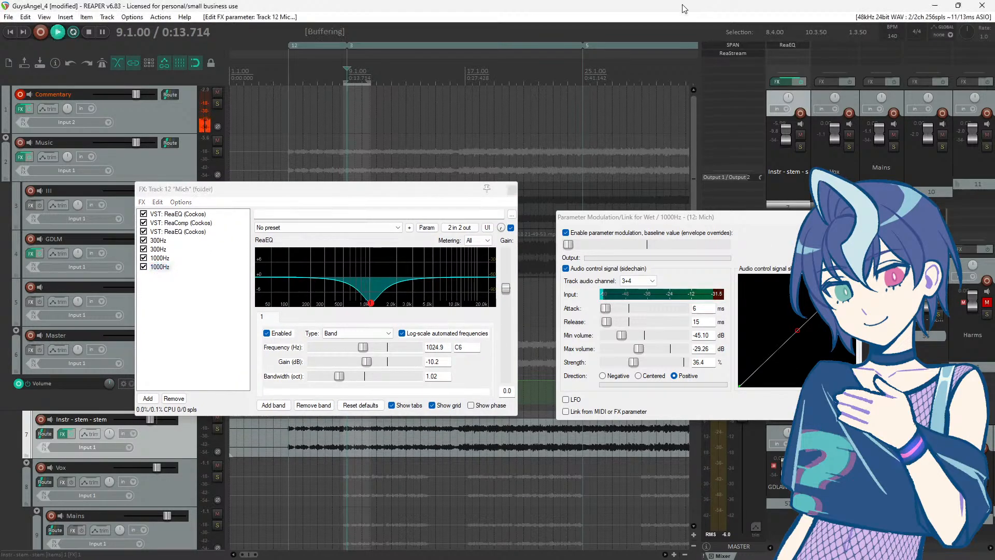
key("space")
left_click_drag(634, 362, 856, 356)
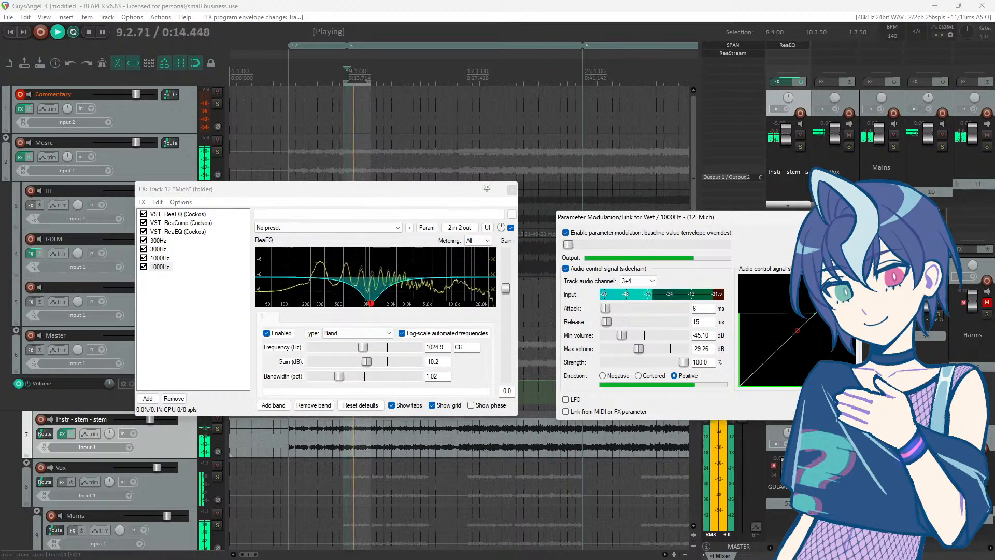
left_click_drag(1, 155, 309, 225)
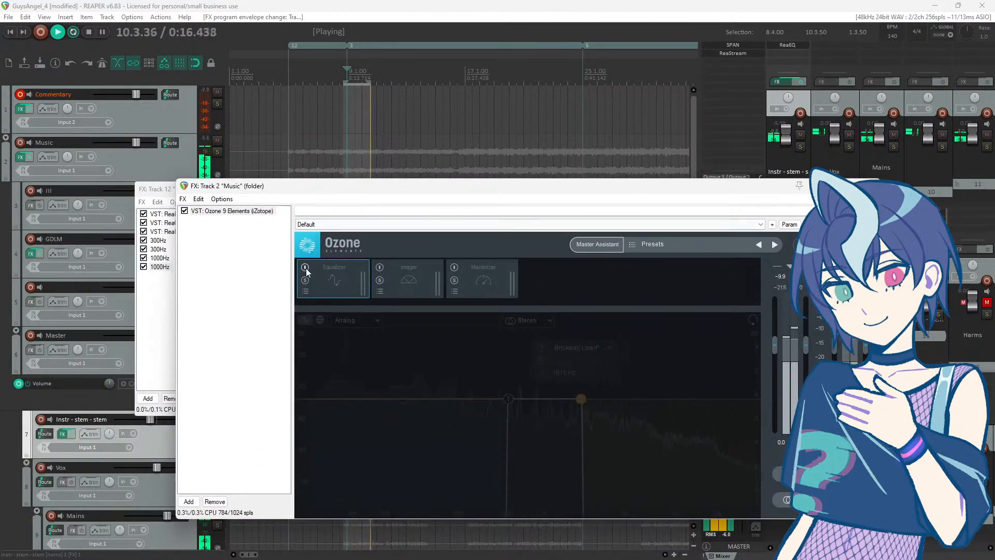
left_click_drag(373, 192, 320, 411)
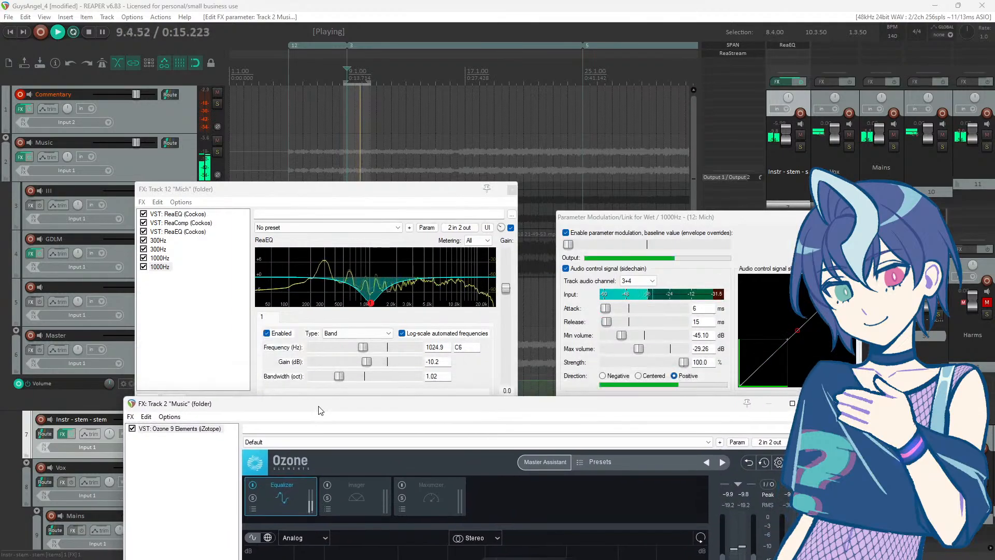
left_click_drag(355, 194, 353, 144)
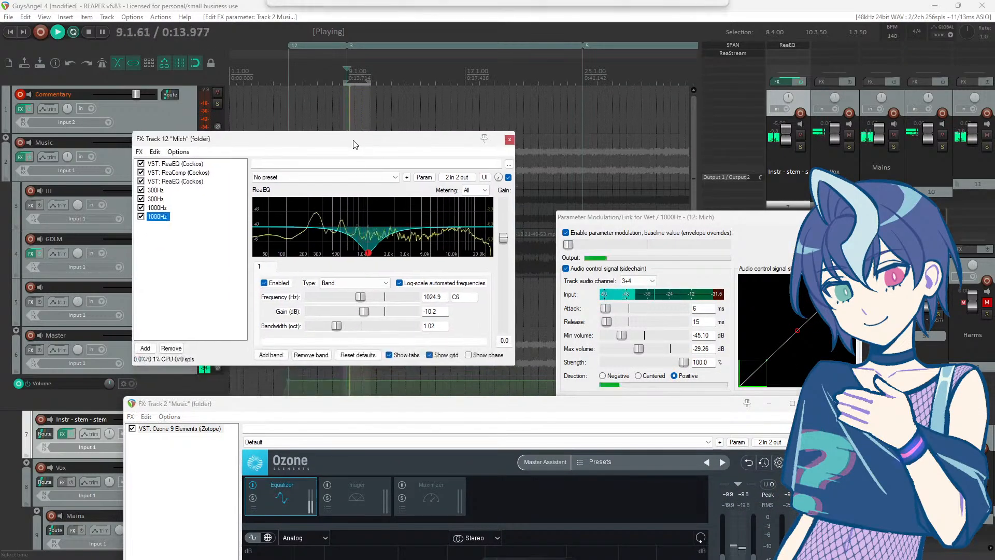
left_click_drag(736, 216, 690, 161)
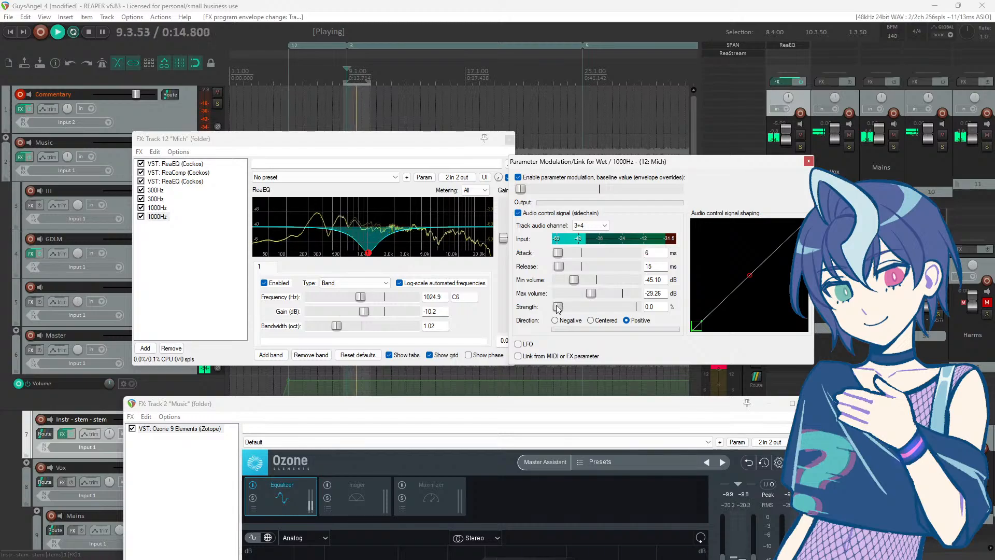
Step: Set the 1000Hz Wet modulation strength to 29.1 % and the second 1000Hz EQ's band gain to -5.4 dB
left_click_drag(558, 307, 577, 308)
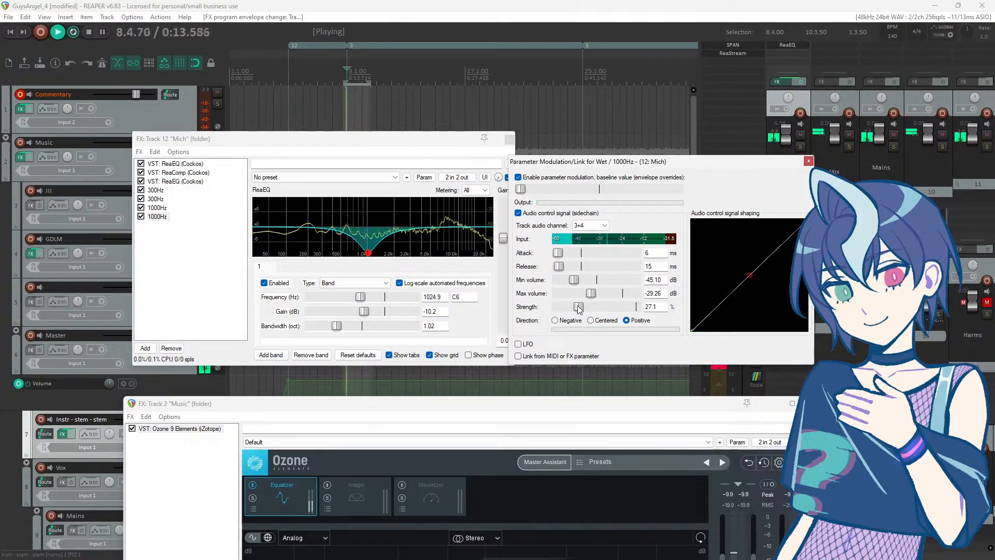
left_click_drag(579, 308, 581, 308)
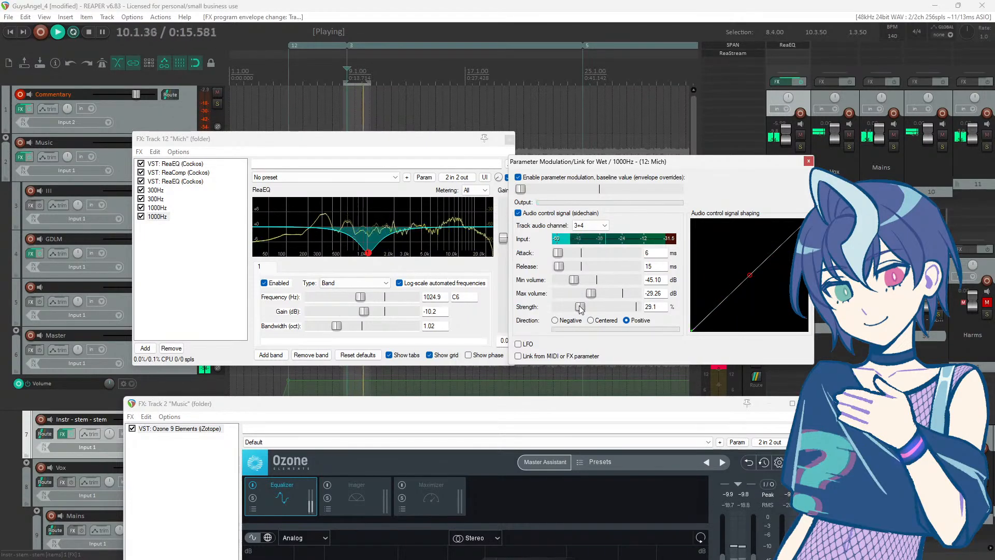
mouse_move(364, 311)
left_mouse_down()
mouse_move(386, 314)
mouse_move(373, 312)
left_mouse_up()
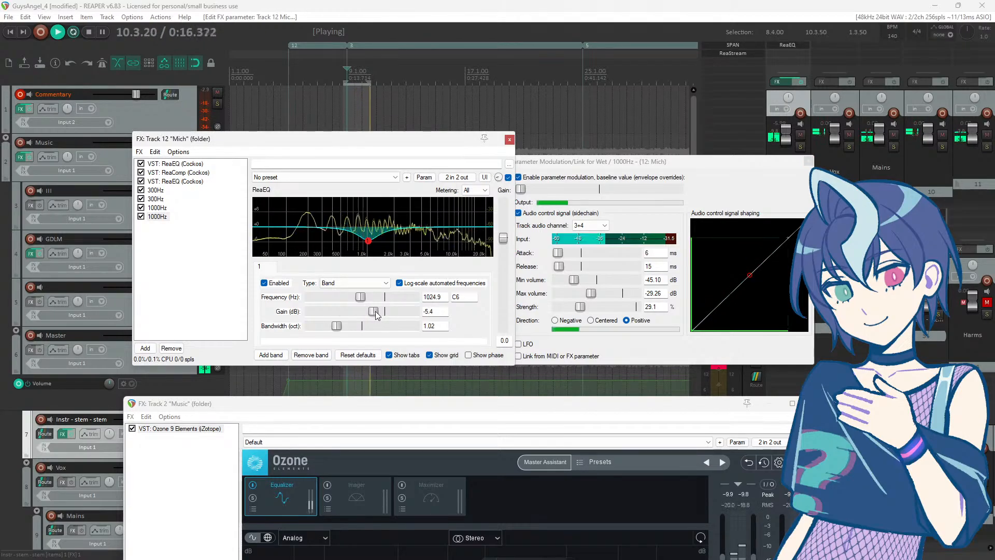
Step: Stop playback, bypass Ozone's equalizer, and move its window out of the way
key("space")
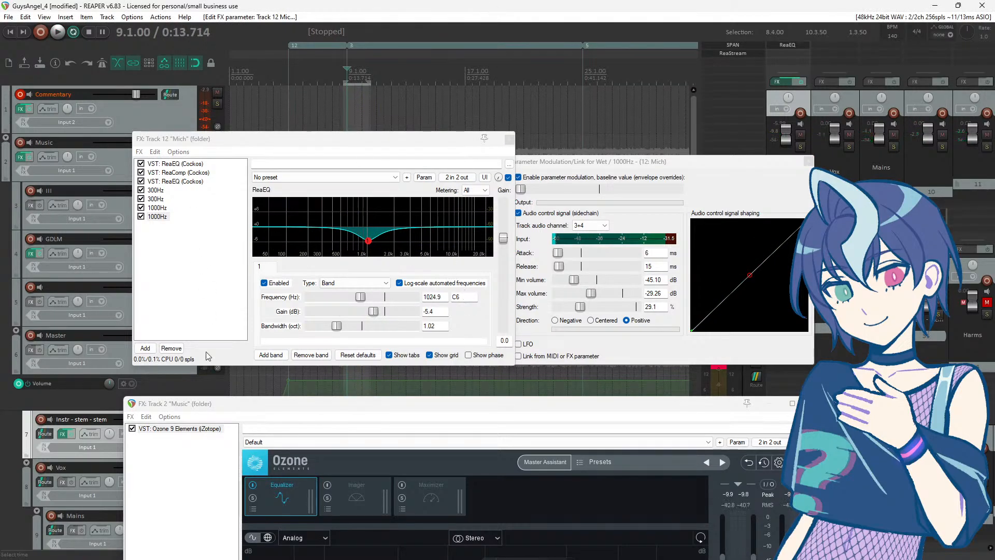
left_click_drag(375, 406, 353, 205)
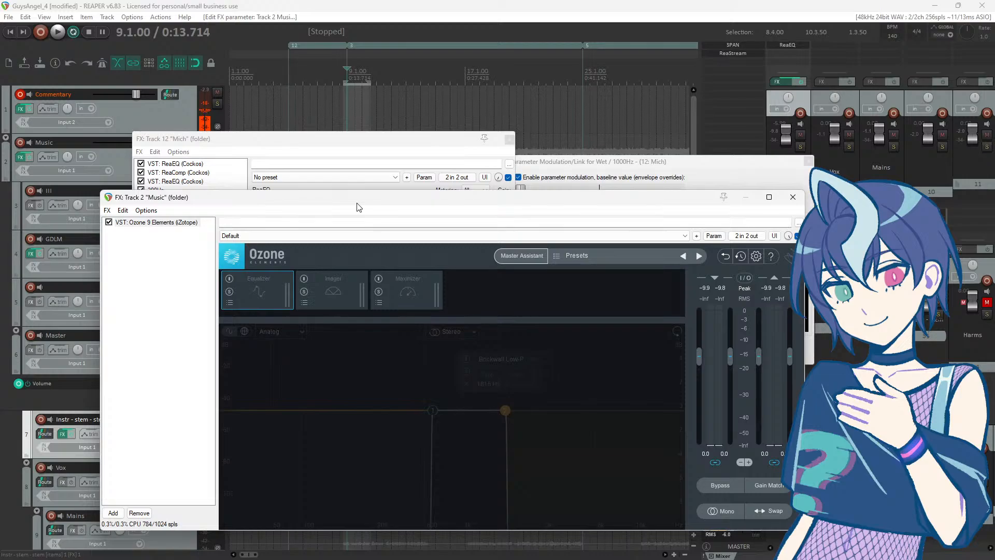
left_click_drag(385, 202, 0, 178)
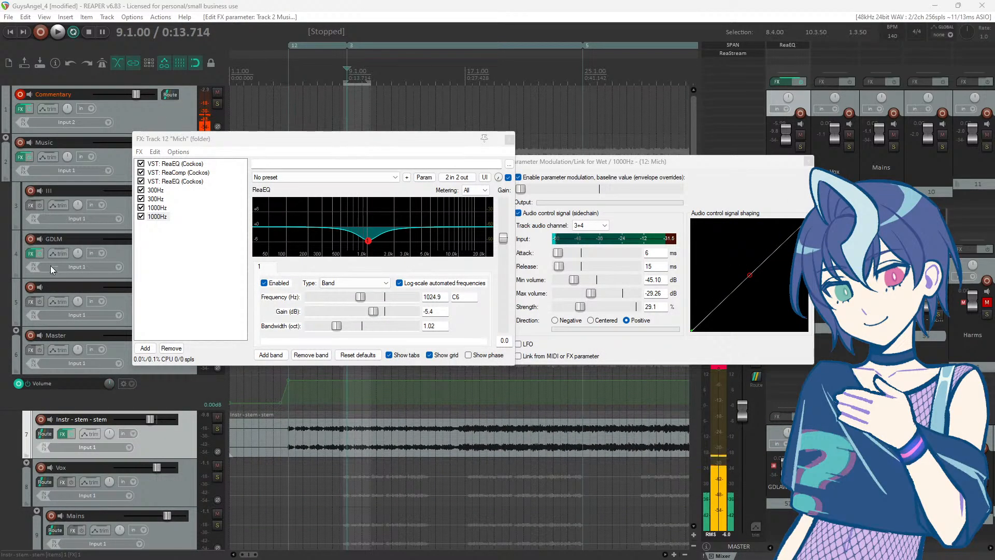
Step: Duplicate both 1000Hz EQs, the band-pass and the cut, to the end of track 12's FX chain
left_click(145, 239)
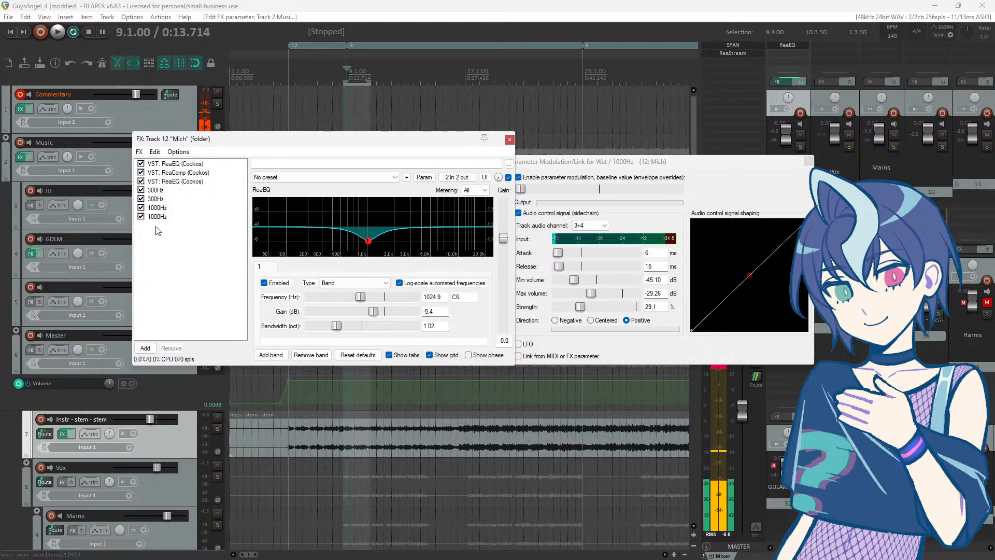
left_click_drag(148, 229, 164, 207)
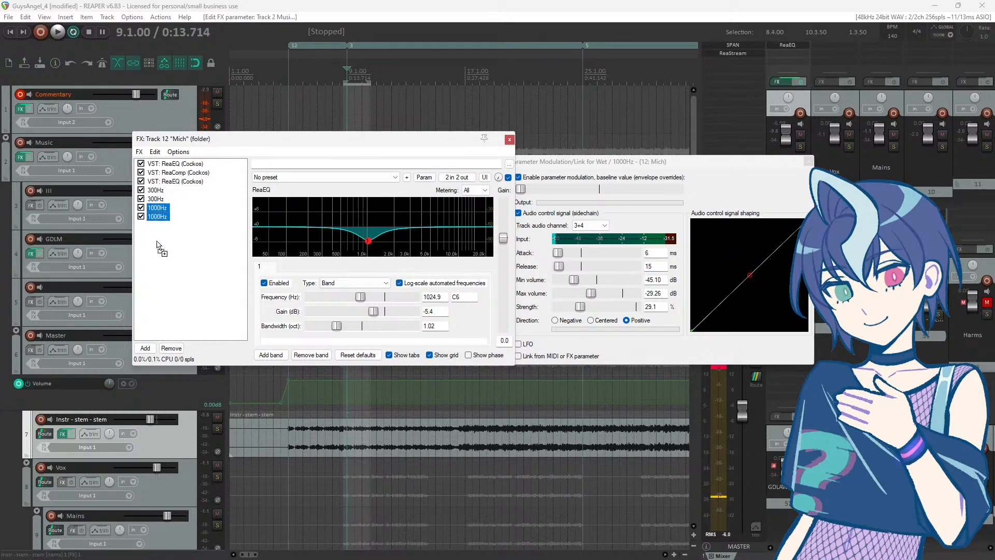
left_click_drag(158, 244, 157, 242)
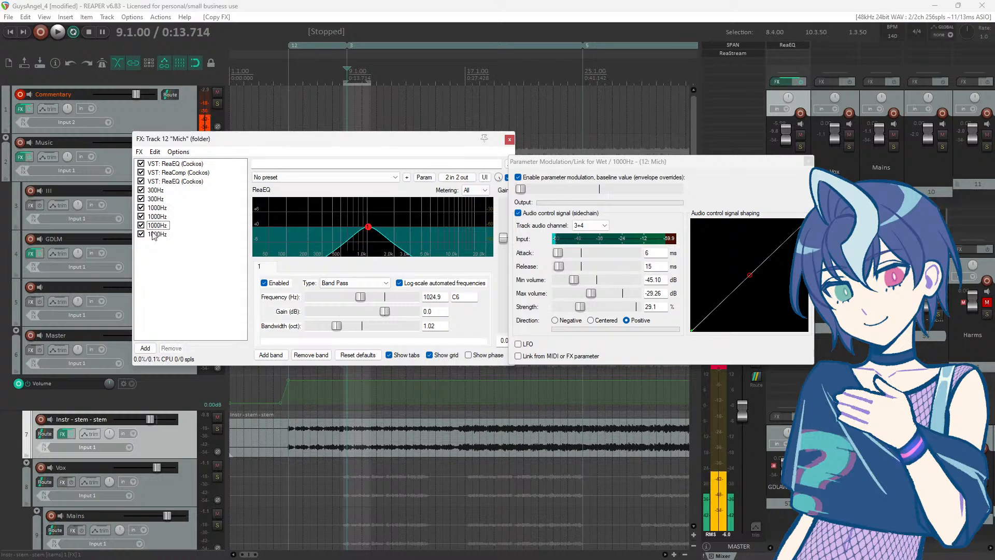
Step: Rename both duplicated 1000Hz EQs at the end of track 12's FX chain as 5000Hz
right_click(162, 230)
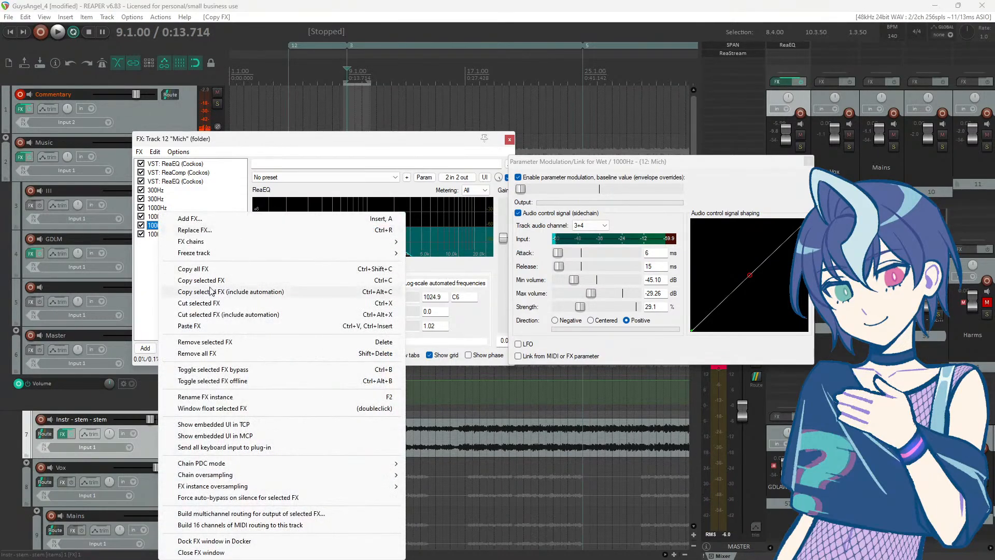
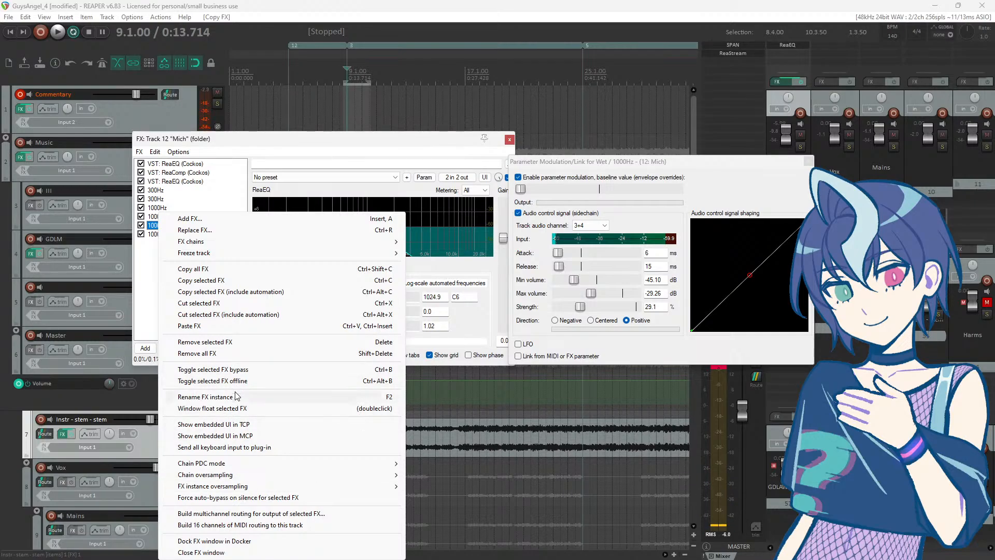
left_click(234, 397)
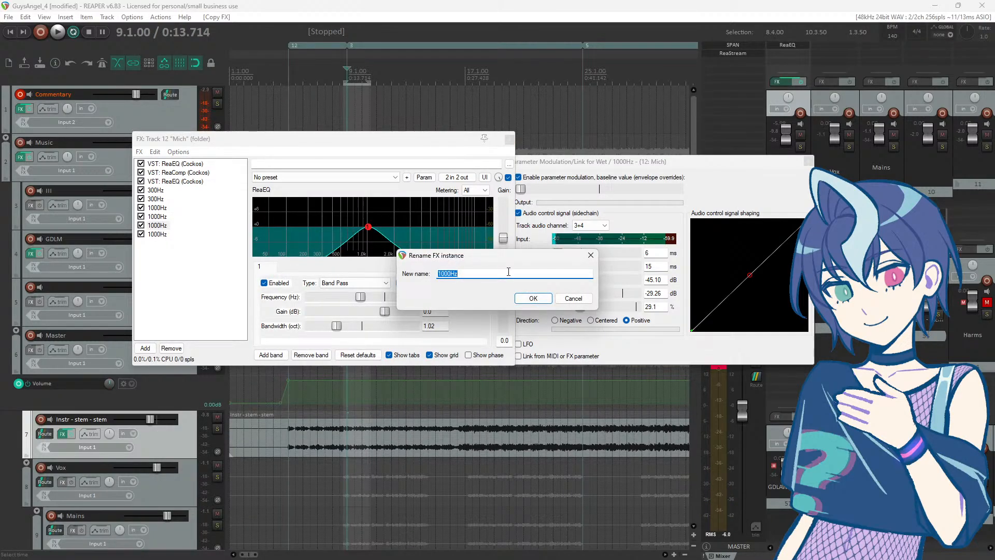
type("5000Hz")
left_click(534, 298)
right_click(162, 235)
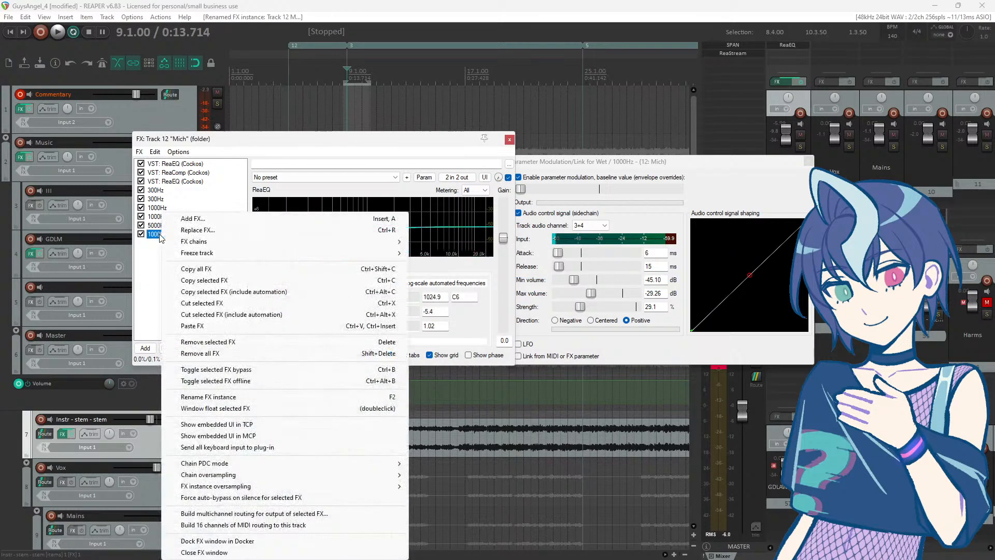
left_click(212, 397)
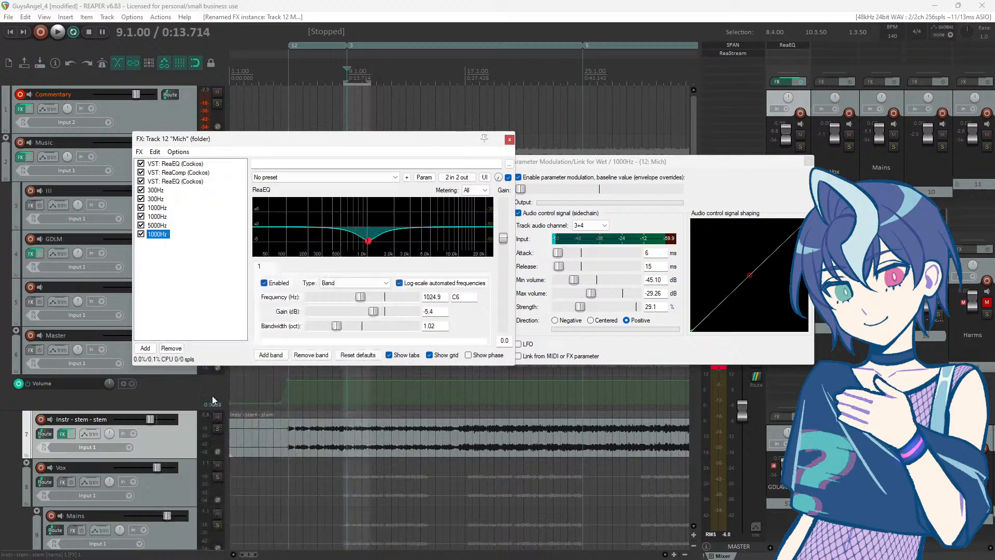
type("5000")
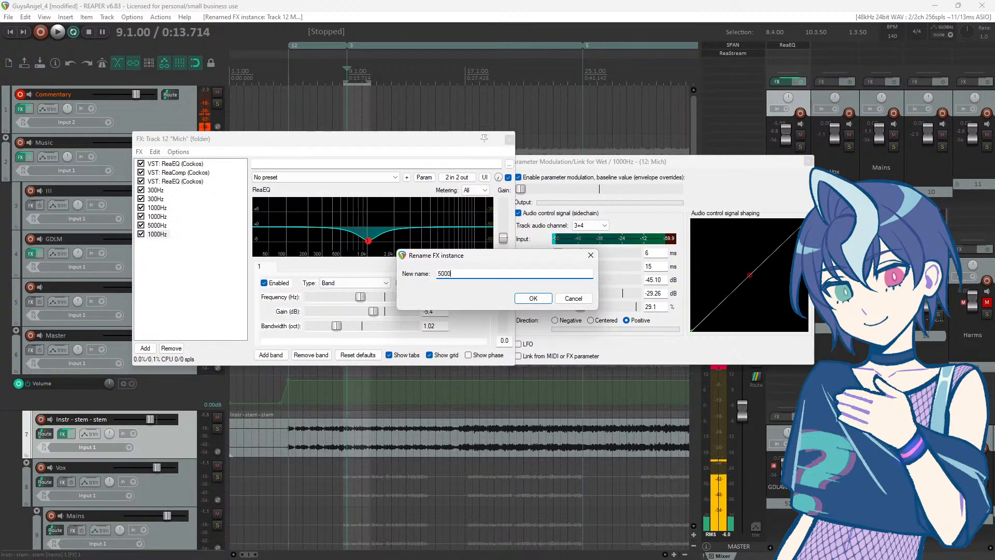
type("Hz")
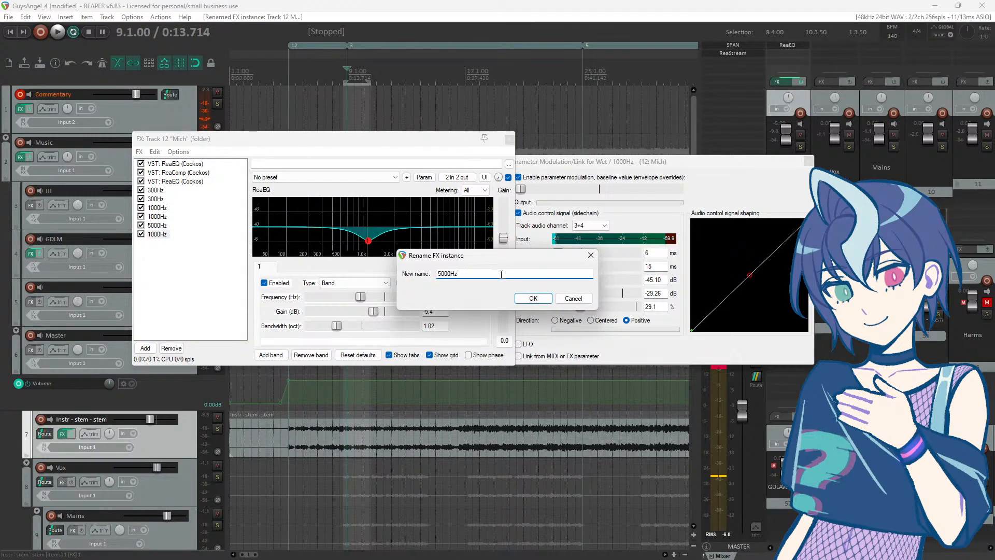
left_click(534, 299)
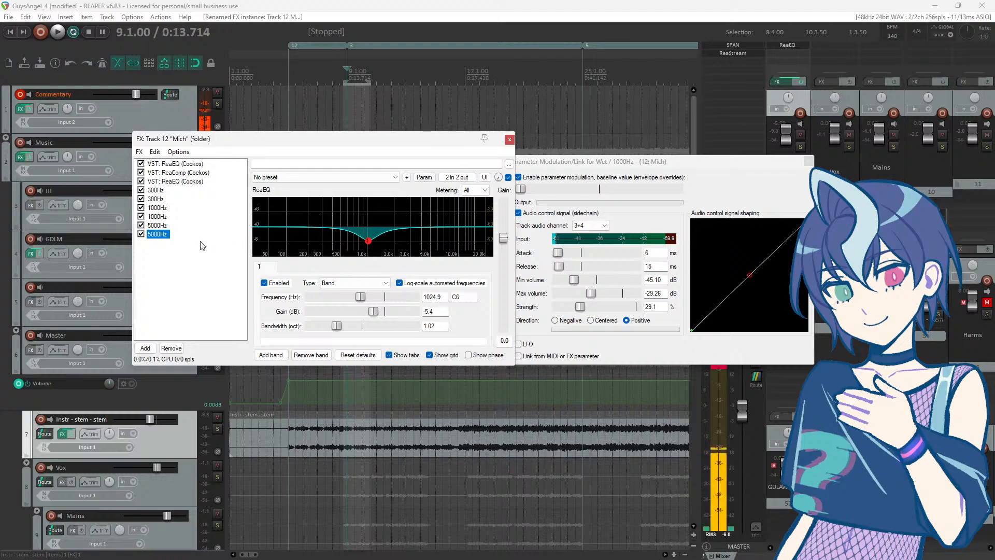
Step: Compare the 300Hz and 1000Hz band-pass EQs and inspect the 1000Hz band-pass's input and output pin routing
left_click(154, 209)
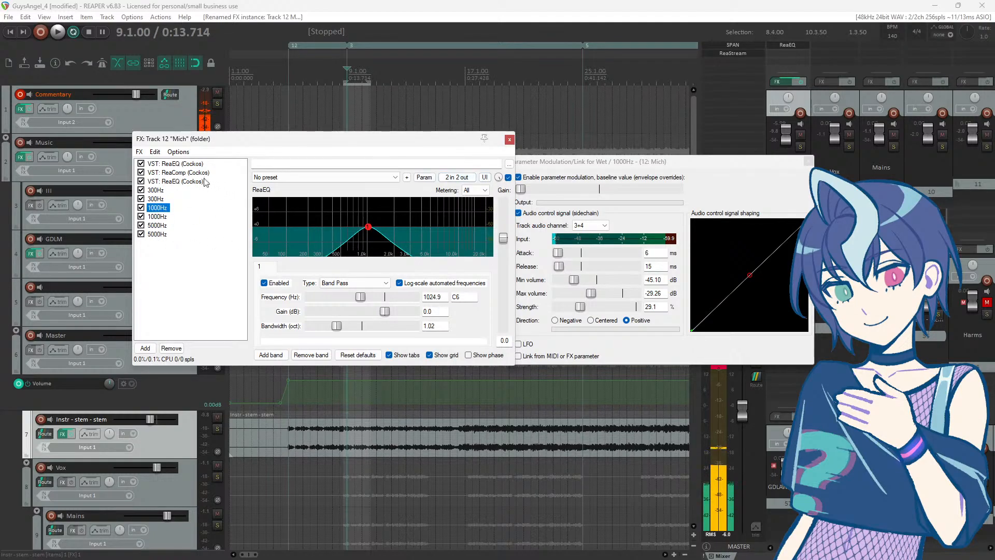
left_click(167, 191)
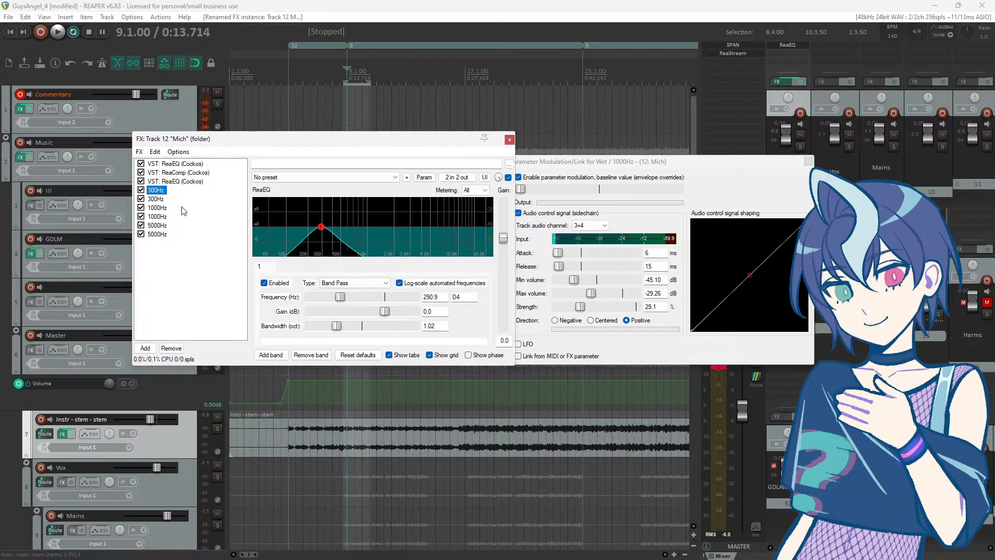
left_click(157, 208)
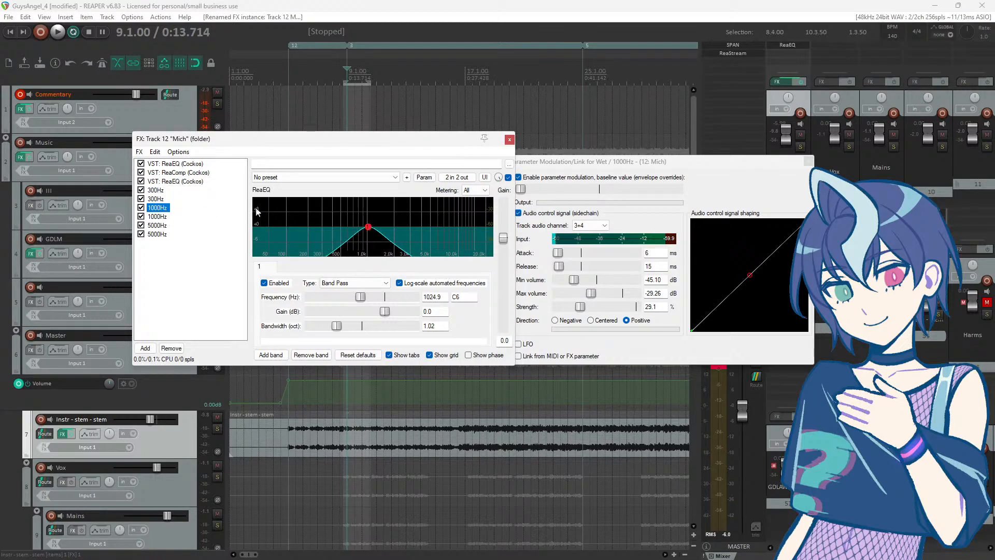
left_click(156, 190)
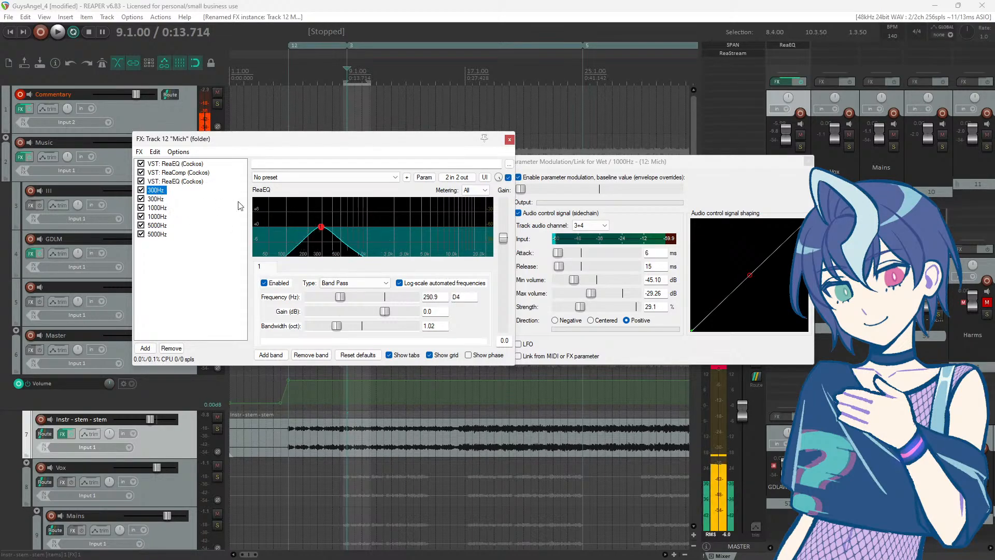
left_click(153, 210)
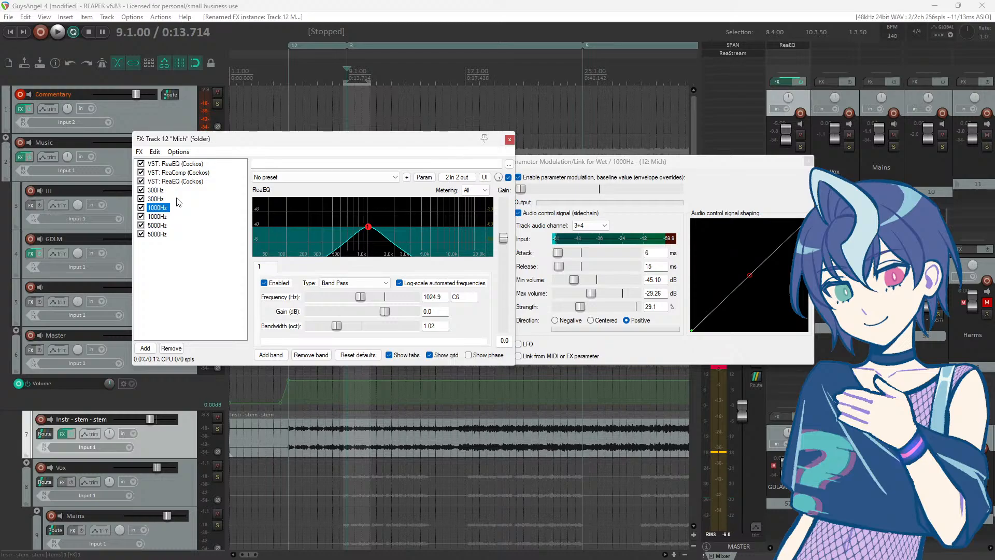
left_click(449, 181)
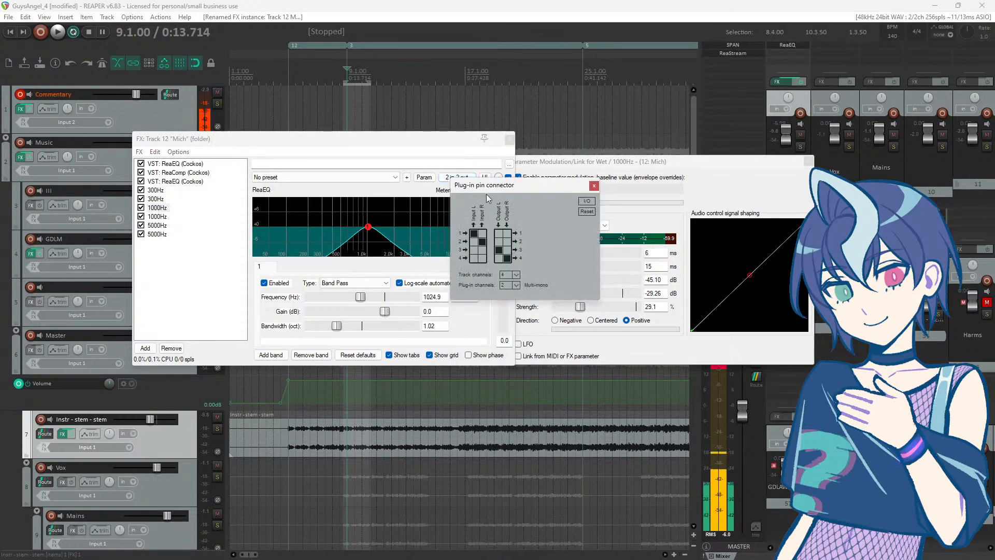
left_click(482, 241)
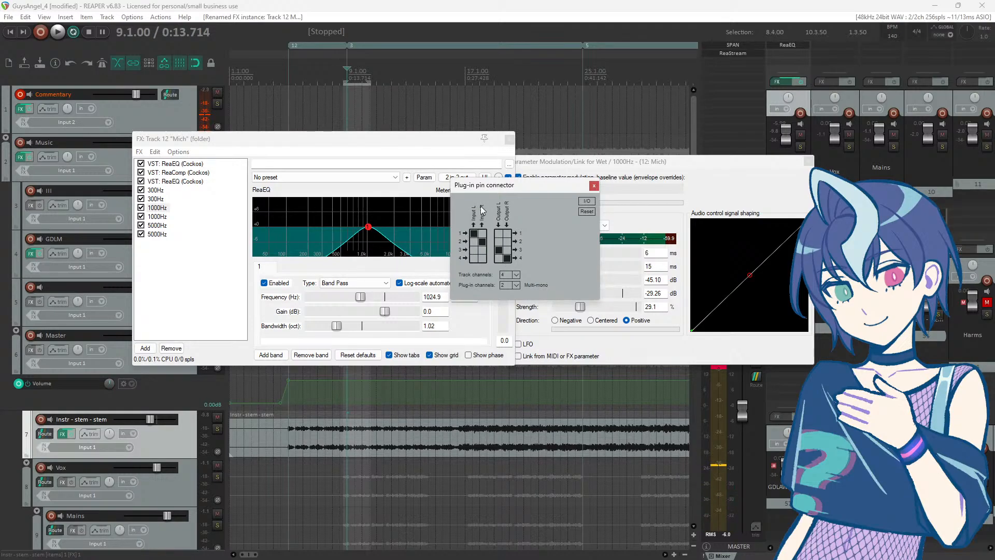
left_click(473, 232)
left_click(595, 186)
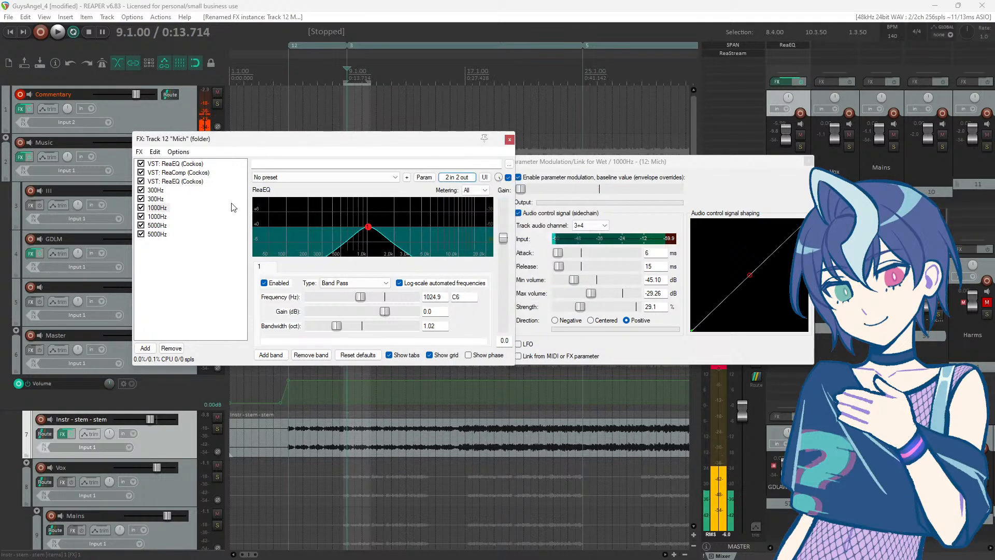
Step: Set the first 5000Hz EQ's band-pass frequency to 4584.6 Hz and compare it with the 300Hz and 1000Hz band-passes
left_click(157, 226)
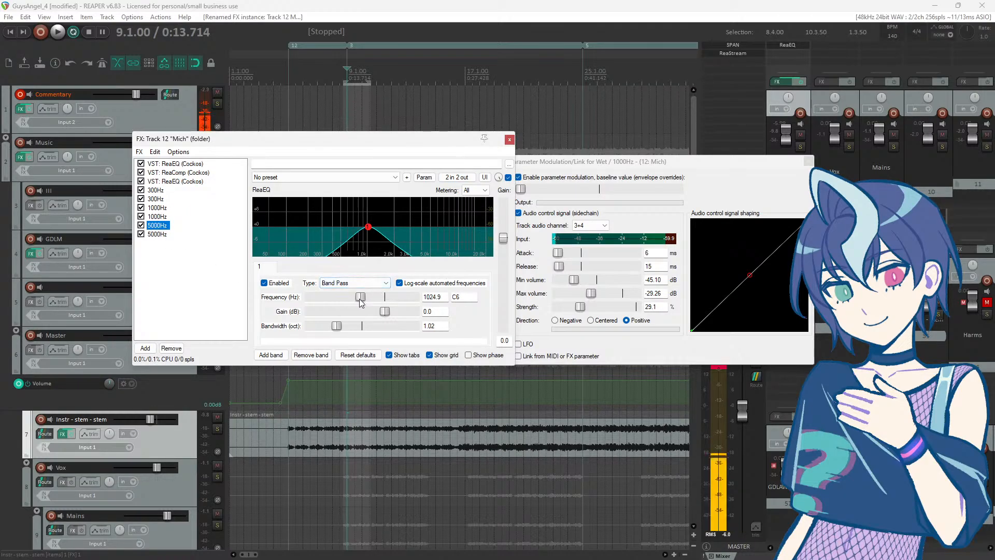
left_click_drag(361, 302, 386, 297)
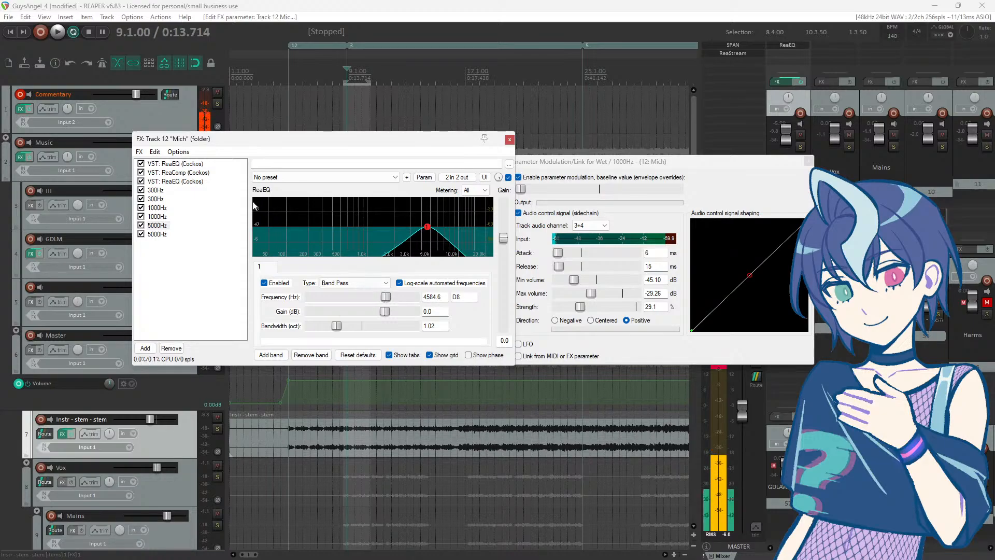
left_click(155, 190)
left_click(158, 208)
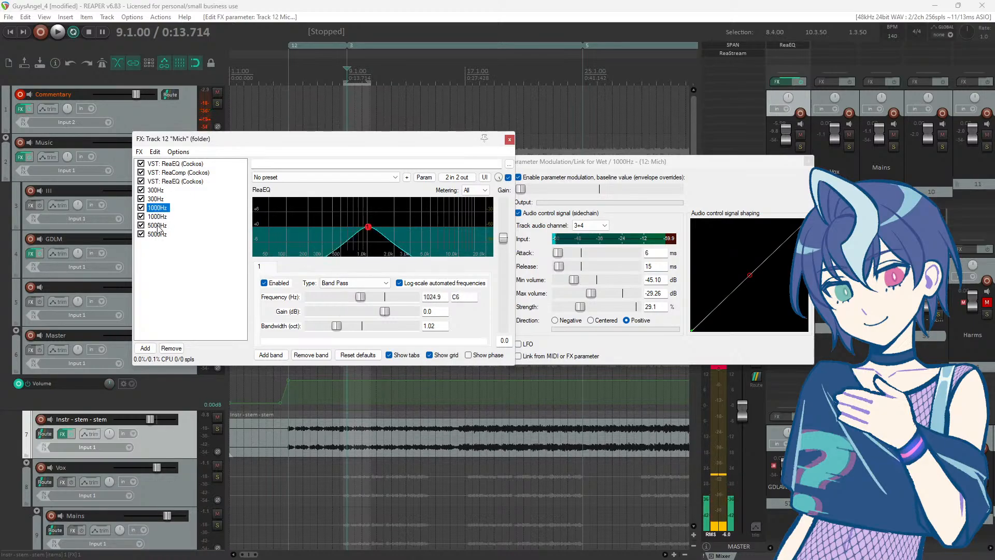
left_click(158, 226)
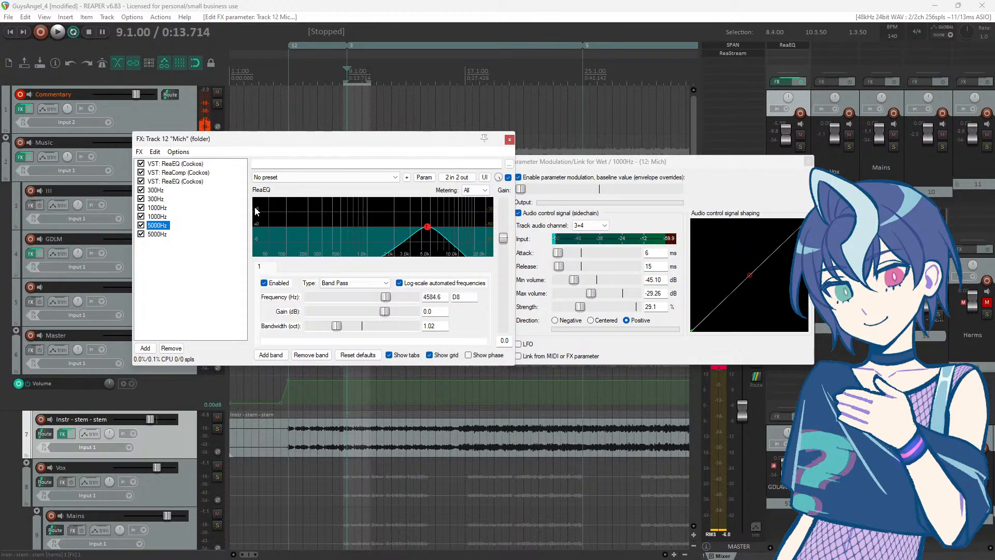
Step: Set the second 5000Hz EQ's band frequency to 5019.6 Hz and check it against the 5000Hz band-pass
left_click(157, 234)
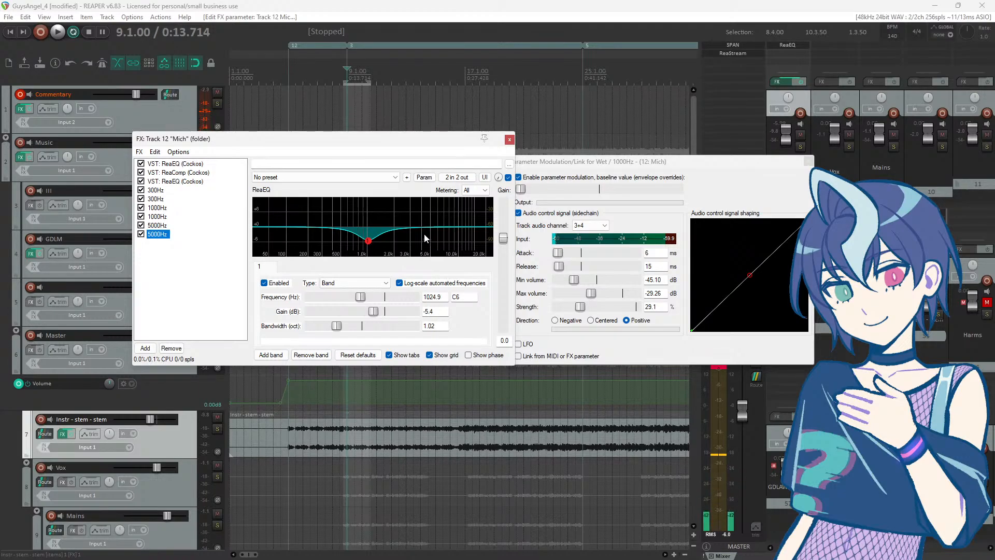
left_click_drag(377, 143, 392, 152)
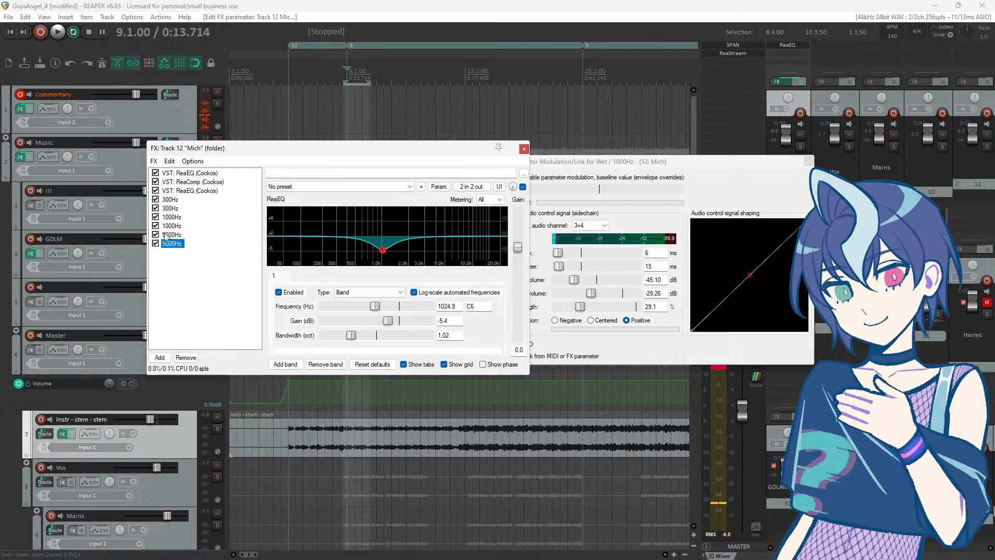
left_click_drag(376, 307, 403, 306)
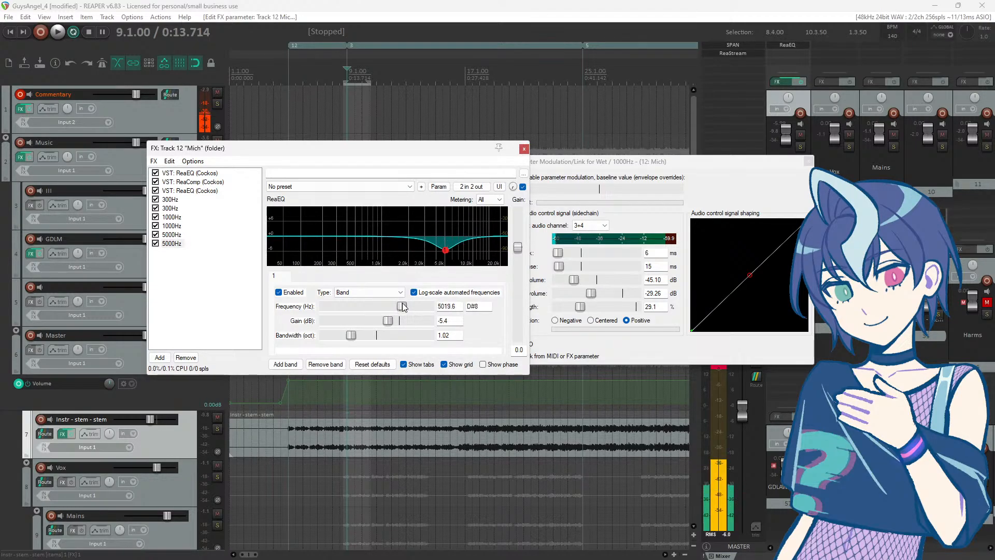
left_click(171, 235)
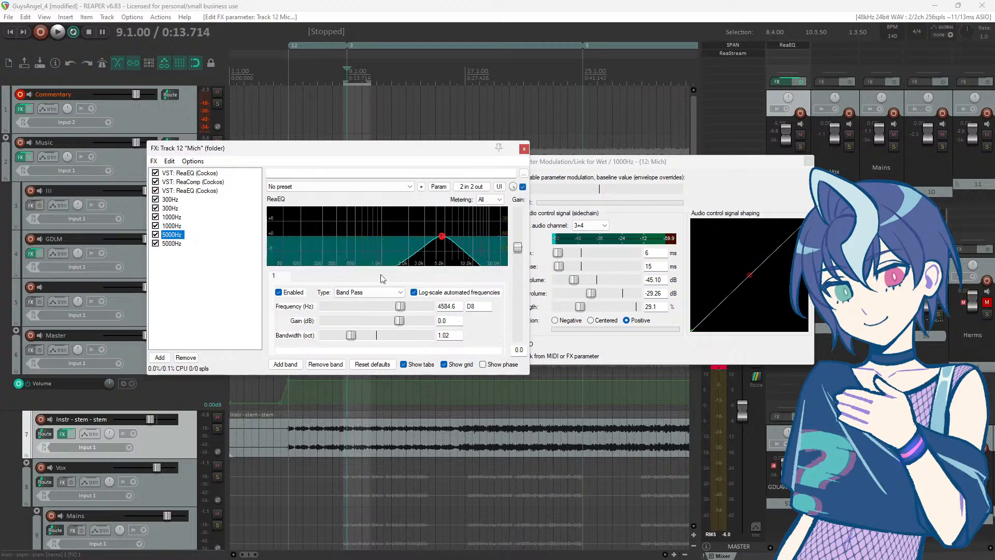
left_click(172, 243)
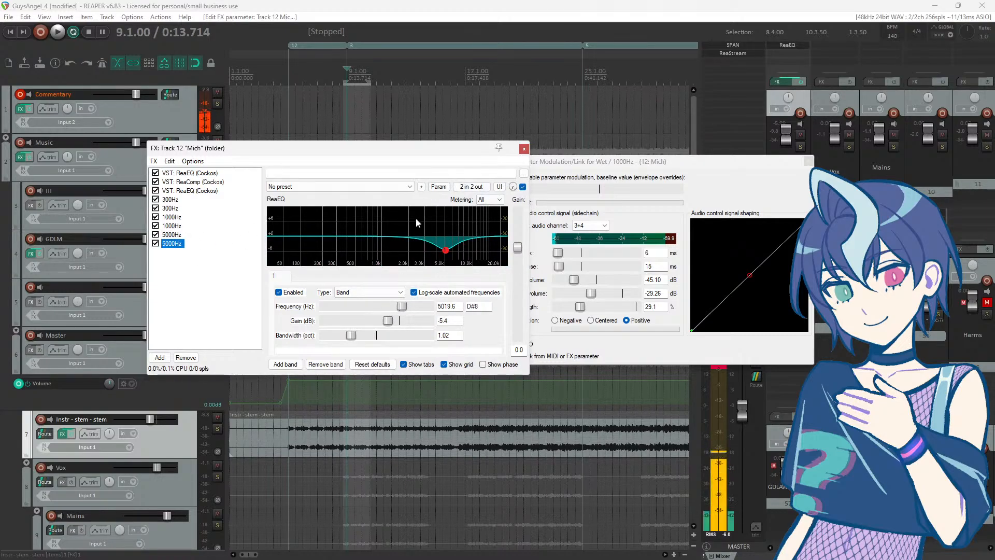
Step: Close the 1000Hz Wet modulation window and open the second 5000Hz EQ's Wet parameter modulation beside the FX chain
left_click_drag(355, 152, 366, 183)
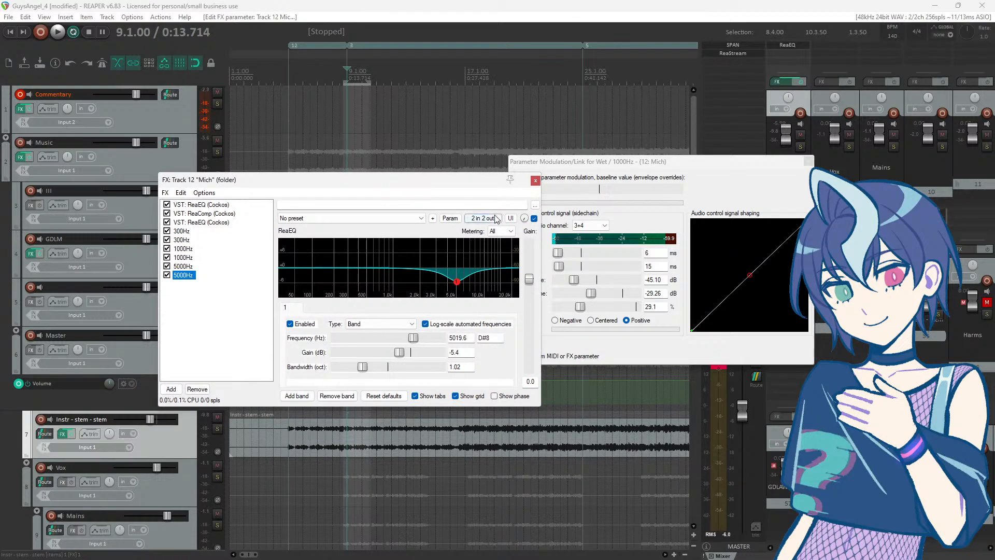
left_click(561, 162)
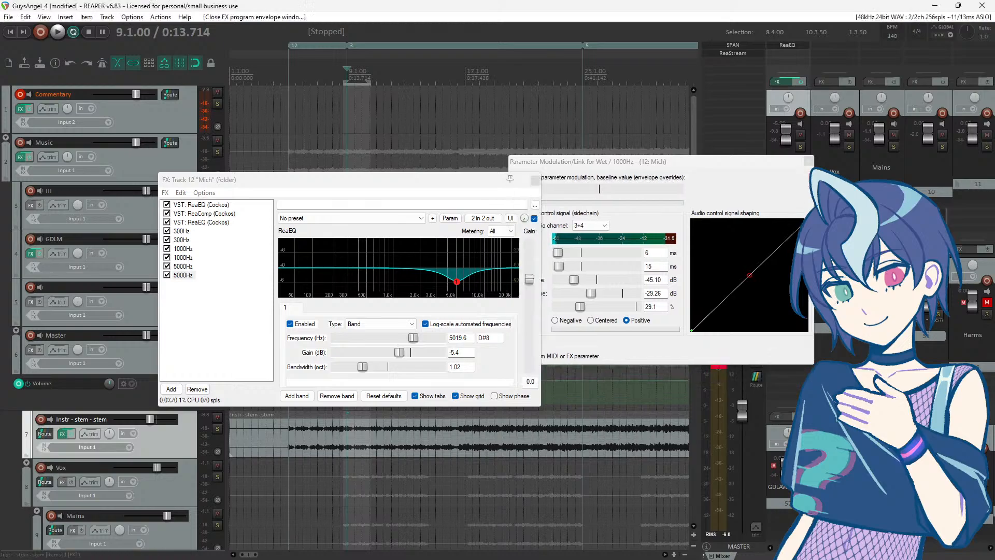
left_click(809, 162)
left_click(184, 275)
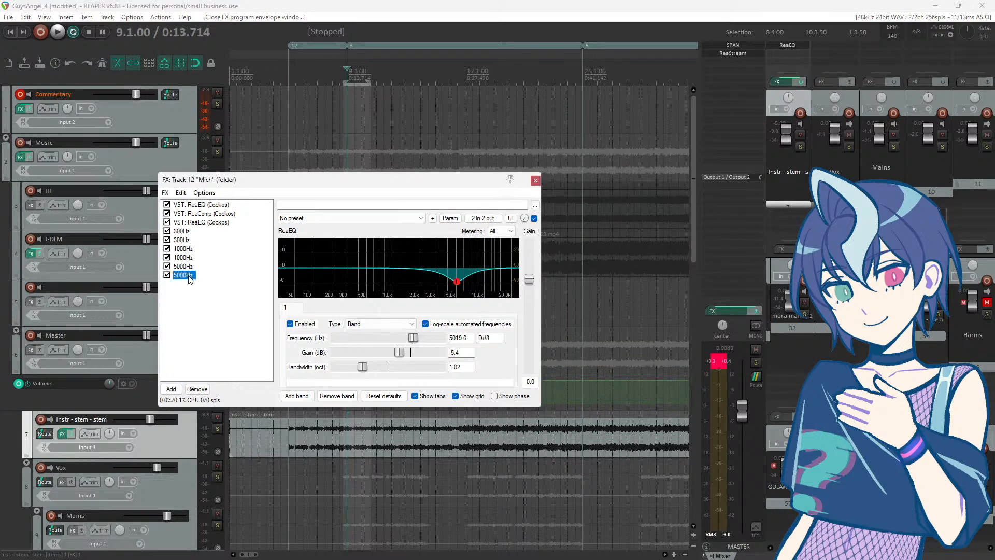
left_click(525, 219)
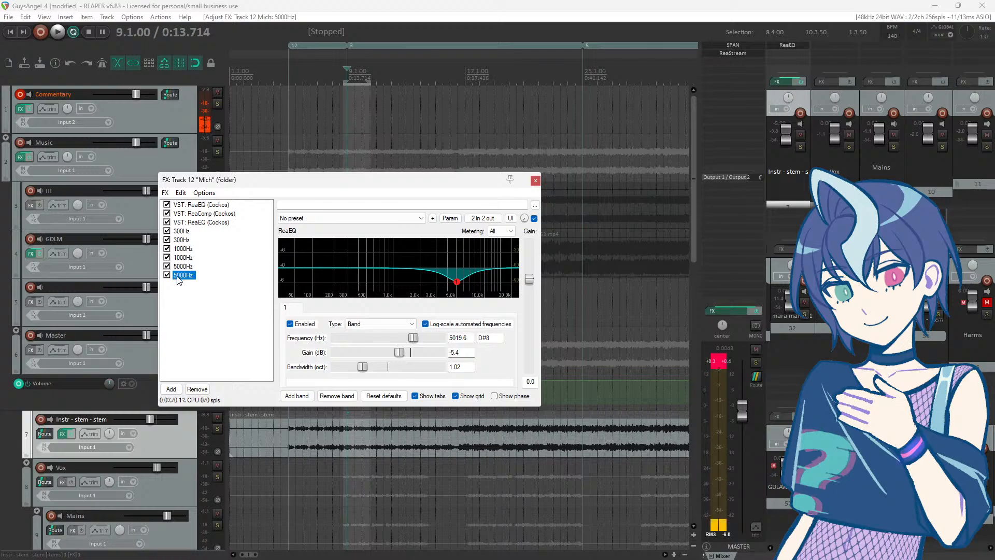
left_click(450, 219)
left_click(550, 253)
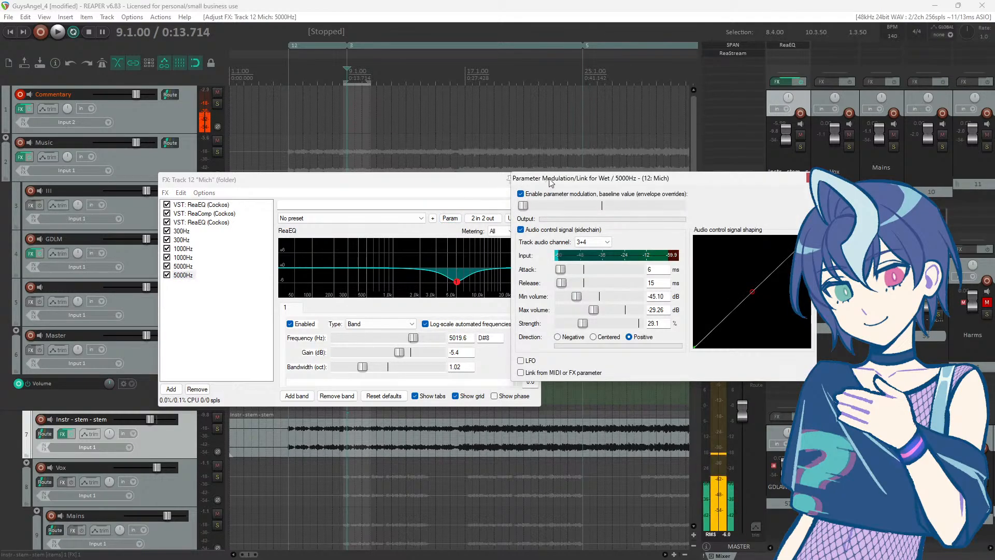
left_click_drag(550, 182, 596, 191)
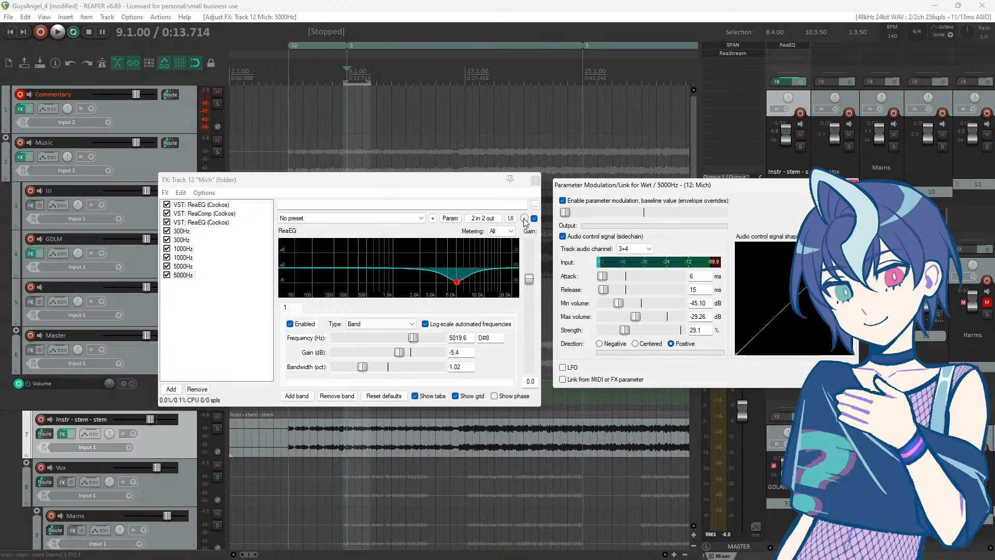
Step: Try an extreme cut on the second 5000Hz EQ's band, then reset its gain to 0.0 dB
left_click_drag(400, 357, 353, 349)
double_click(400, 357)
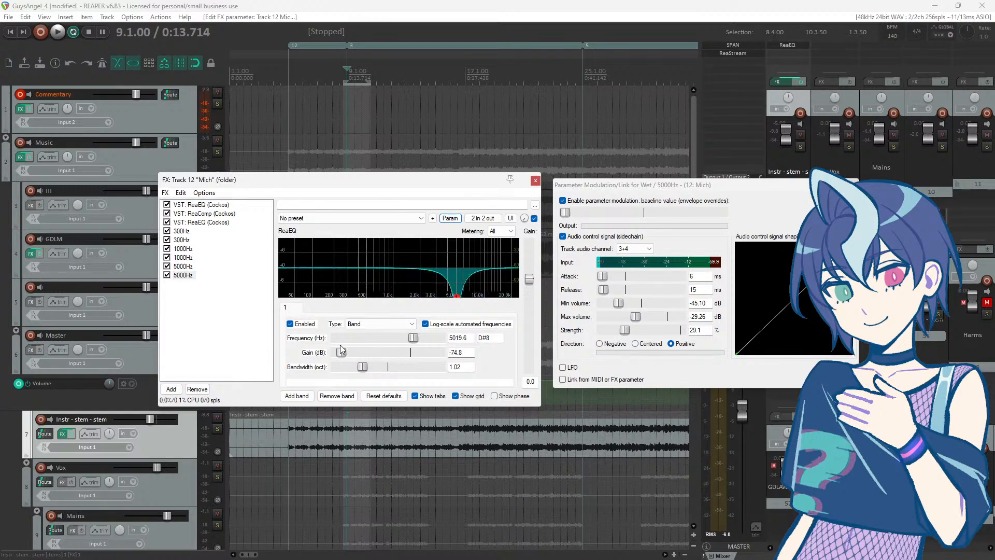
double_click(342, 353)
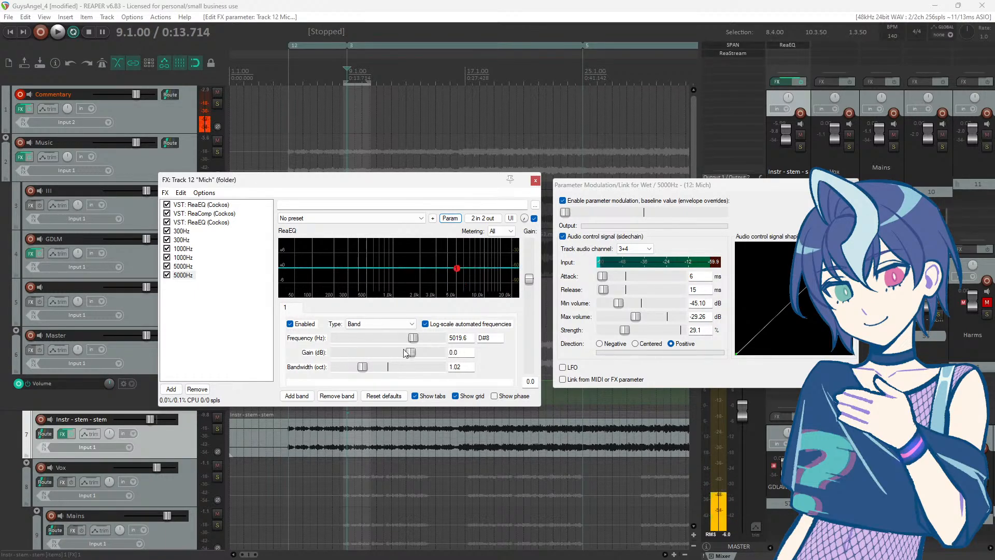
Step: Place the FX chain and 5000Hz Wet modulation windows side by side and start playback
left_click_drag(443, 183, 423, 182)
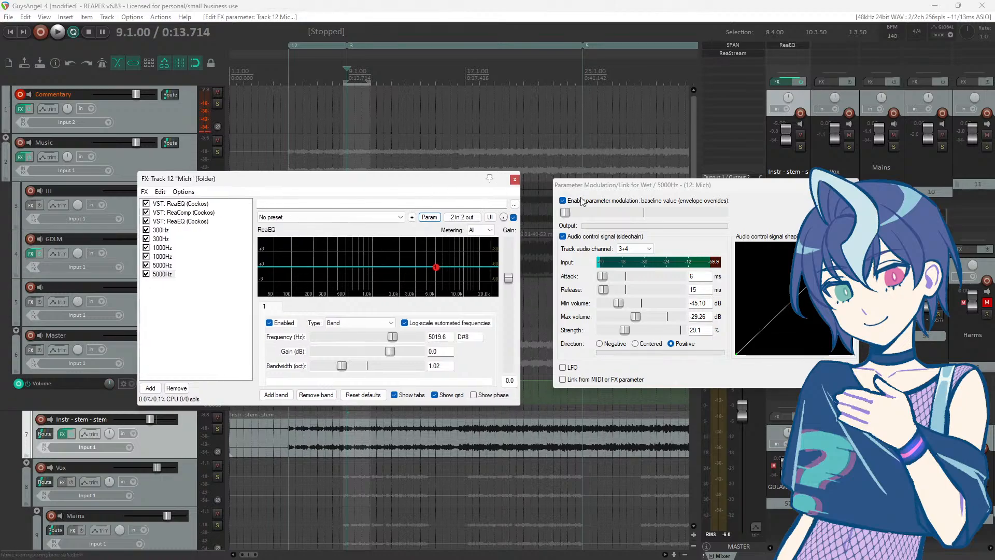
left_click_drag(636, 192, 600, 186)
key("space")
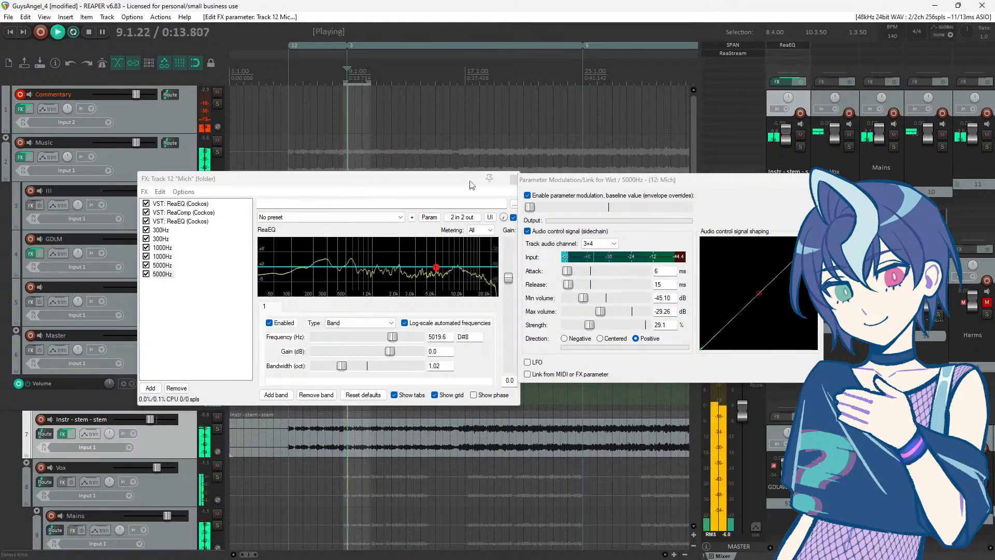
Step: Cut the second 5000Hz EQ's band gain to -8.5 dB and move the Wet modulation window clear of the FX chain
left_click_drag(390, 351, 372, 350)
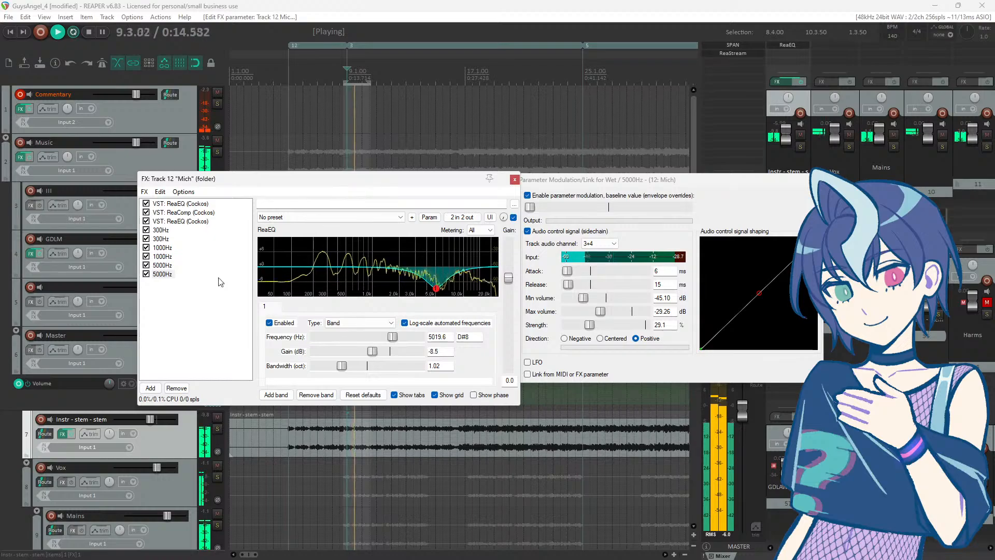
left_click_drag(686, 184, 691, 188)
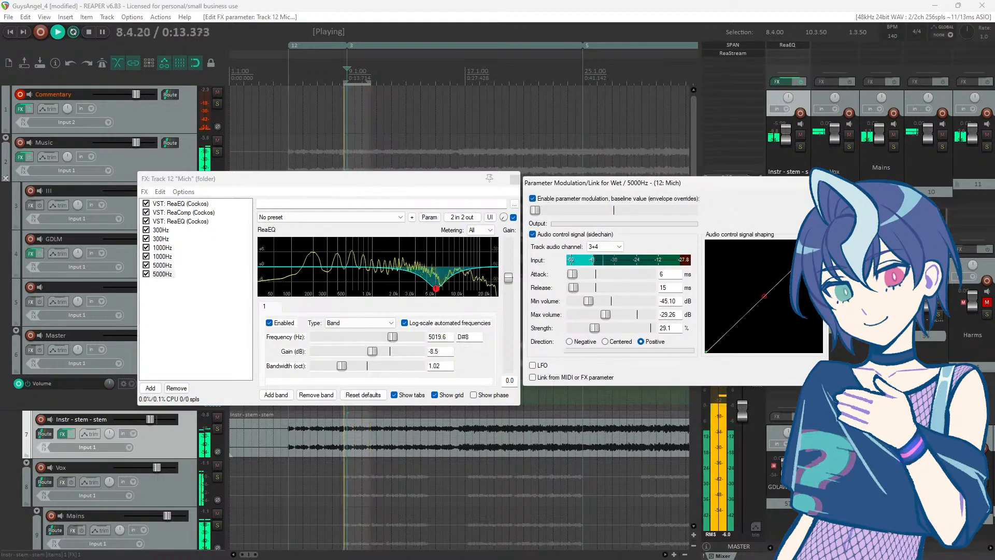
Step: Open Ozone on the Music track and isolate the highs with a Brickwall Low-Pass at 8251 Hz and a Brickwall High-Pass at 3836 Hz
left_click_drag(0, 171, 569, 119)
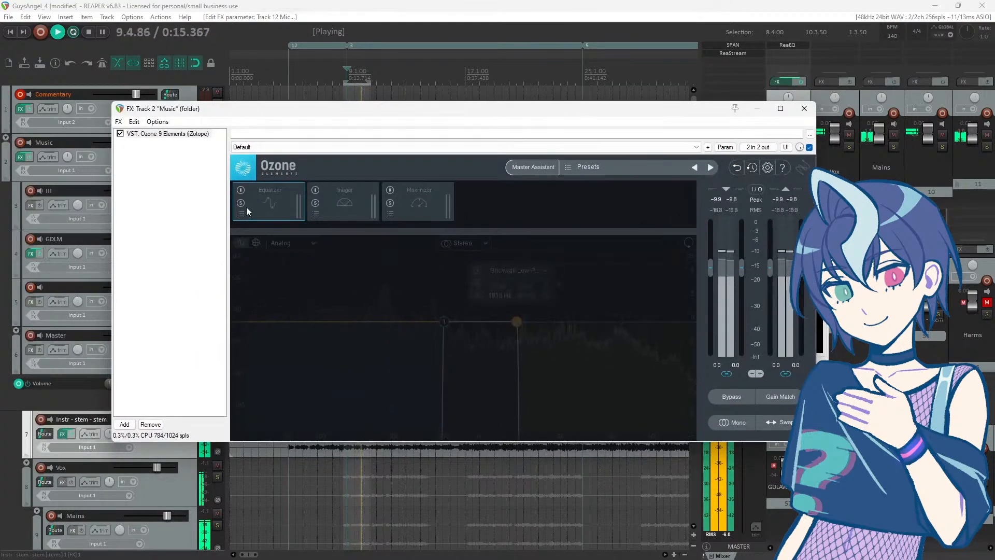
left_click_drag(521, 327, 633, 324)
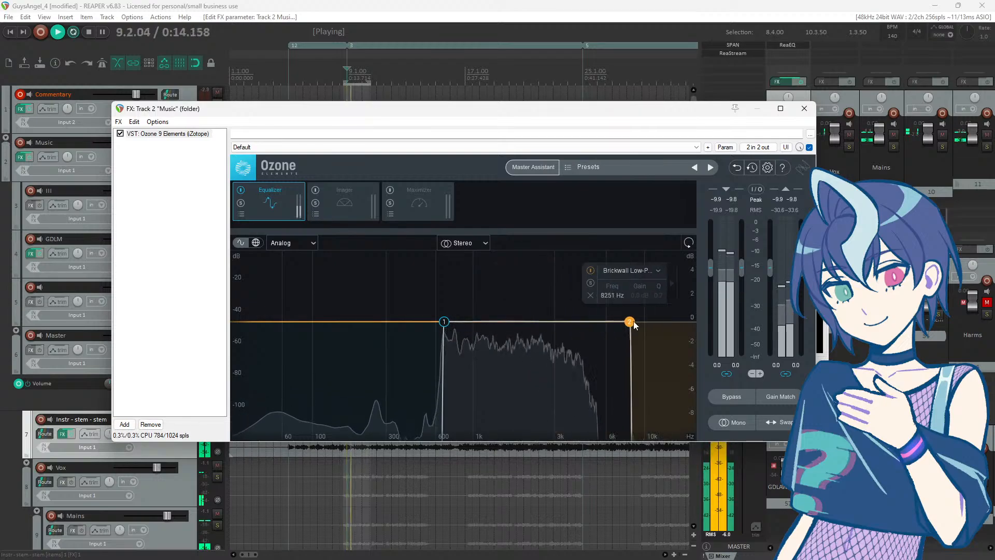
left_click(445, 323)
left_click_drag(445, 322, 573, 322)
Step: Arrange the Ozone window below the track 12 FX chain and the 5000Hz Wet modulation windows
left_click_drag(491, 109, 476, 304)
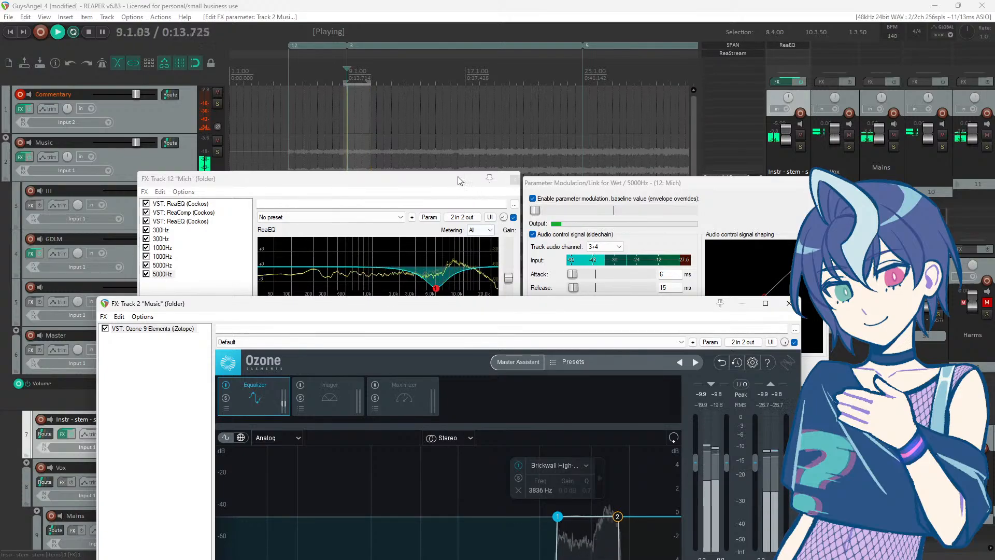
left_click_drag(460, 179, 458, 151)
left_click_drag(581, 187, 581, 167)
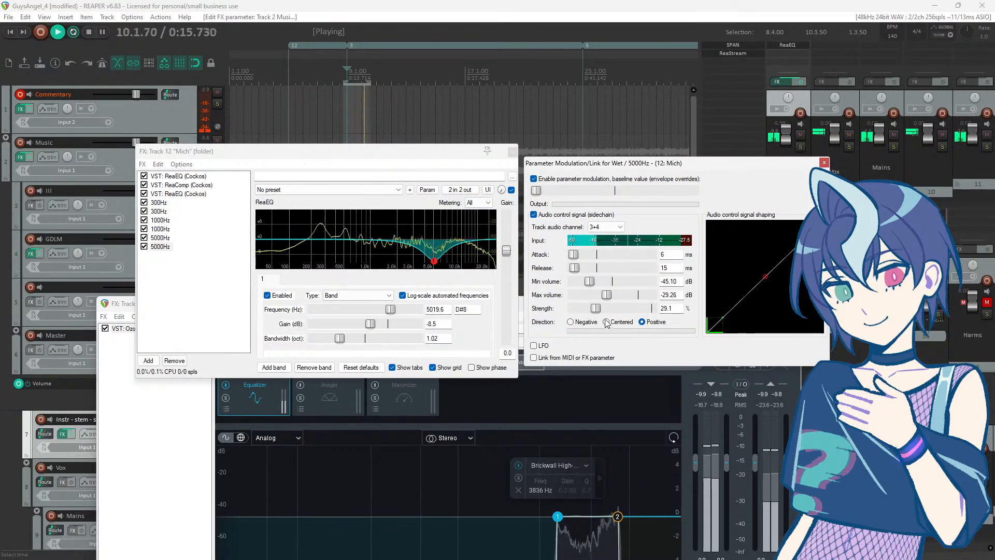
Step: Audition the 5000Hz Wet modulation at 100% strength, return it to 29.1% and stop playback
left_click_drag(596, 308, 649, 309)
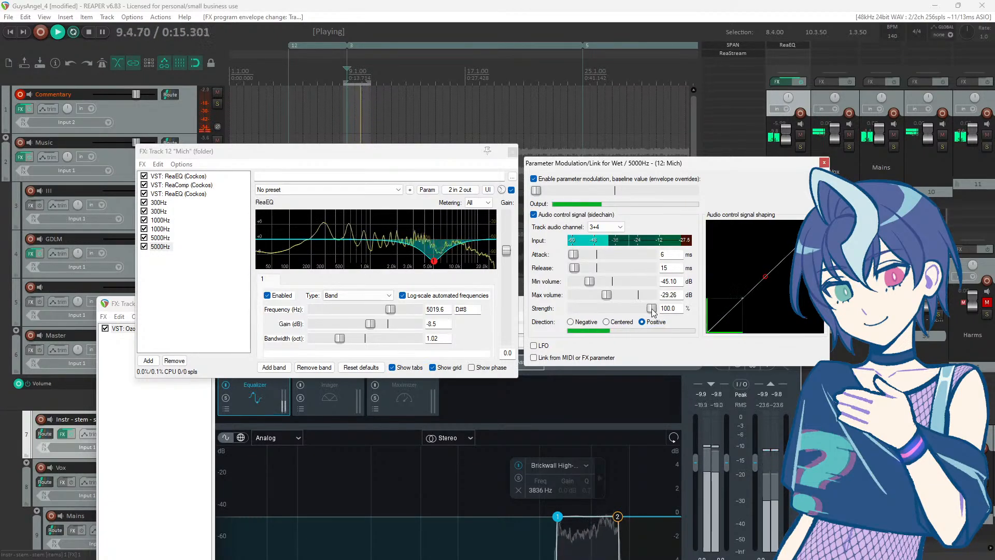
left_click_drag(652, 309, 596, 311)
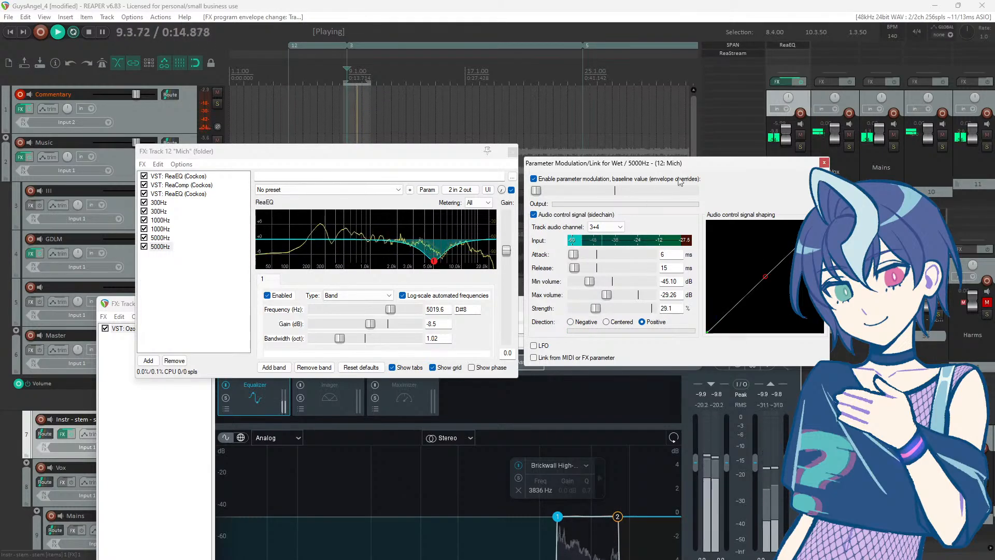
key("space")
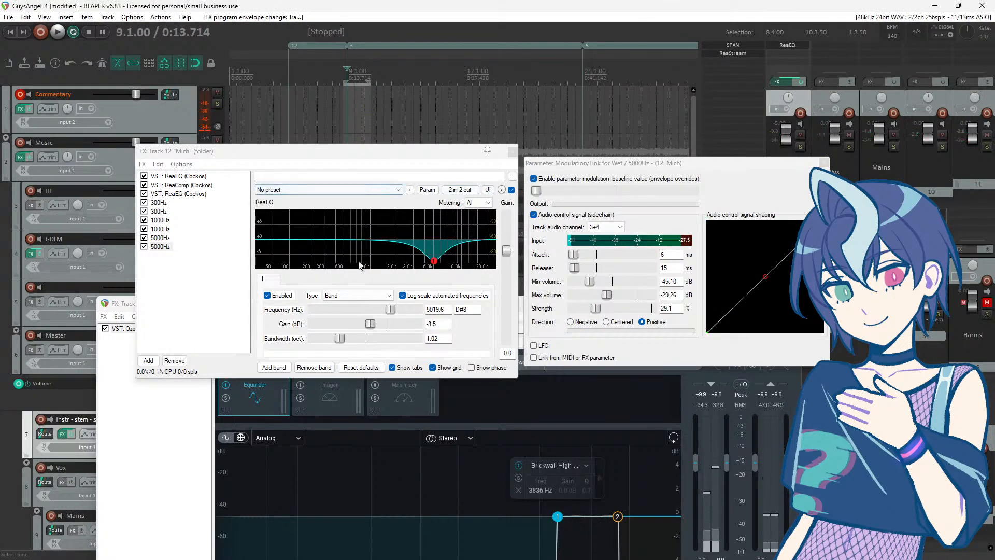
Step: Close the 5000Hz Wet modulation window, bypass Ozone on the Music track and close its FX chain
left_click_drag(652, 164, 638, 97)
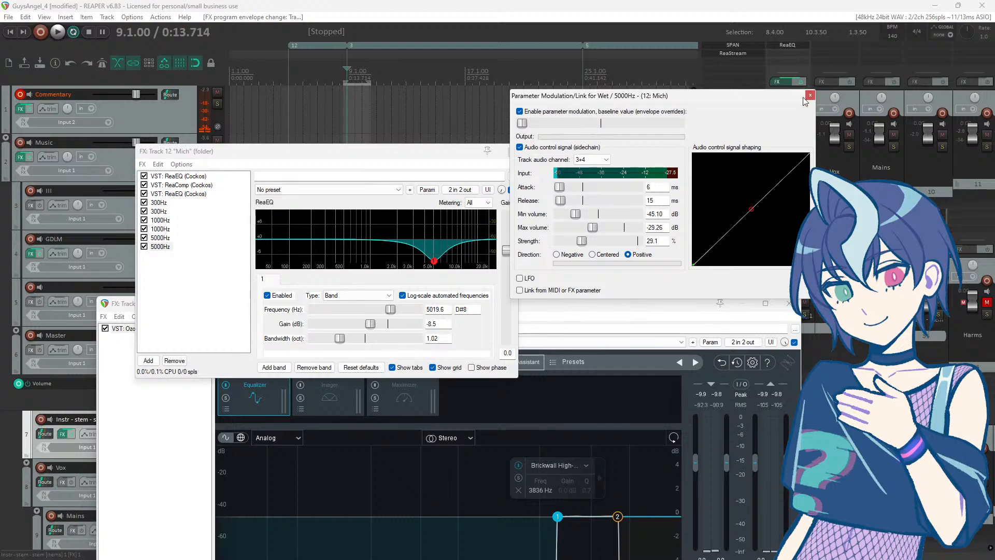
left_click(810, 96)
left_click_drag(539, 304, 570, 231)
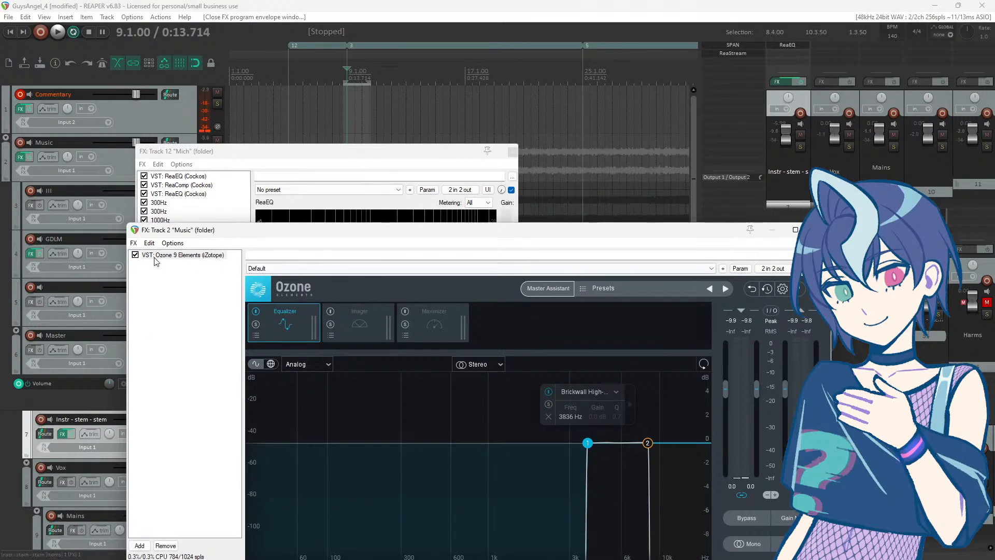
left_click(135, 255)
left_click_drag(218, 232, 231, 281)
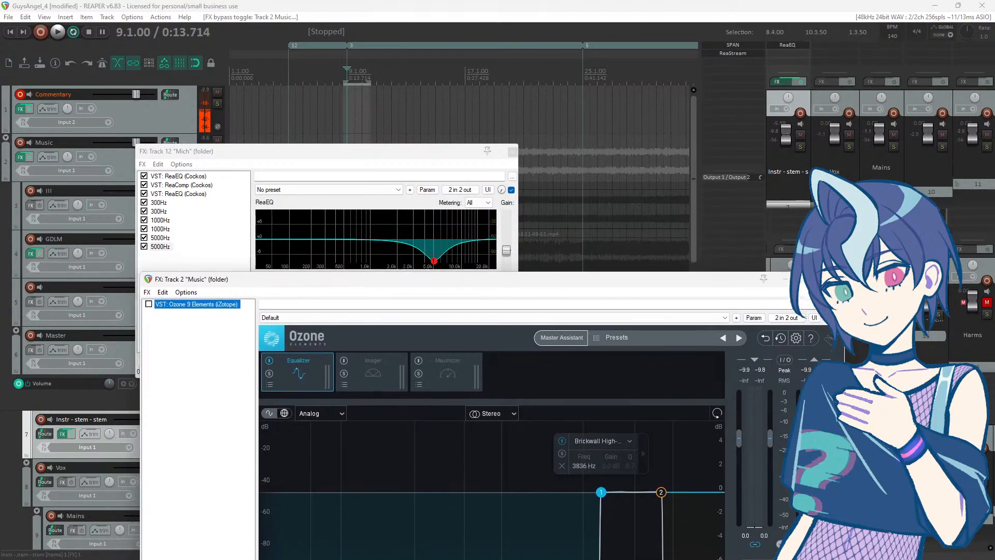
left_click_drag(685, 284, 152, 116)
left_click(301, 110)
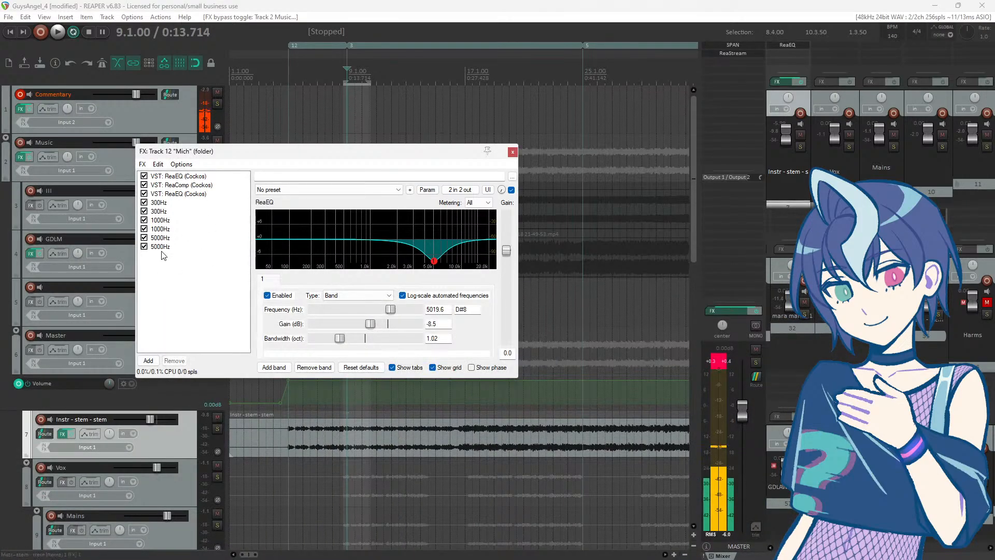
Step: Duplicate the 5000Hz EQ pair at the chain's end and set the first copy to High Pass, 2.00 oct bandwidth, 6586.1 Hz
mouse_move(158, 255)
left_mouse_down()
mouse_move(159, 237)
mouse_move(154, 271)
left_mouse_up()
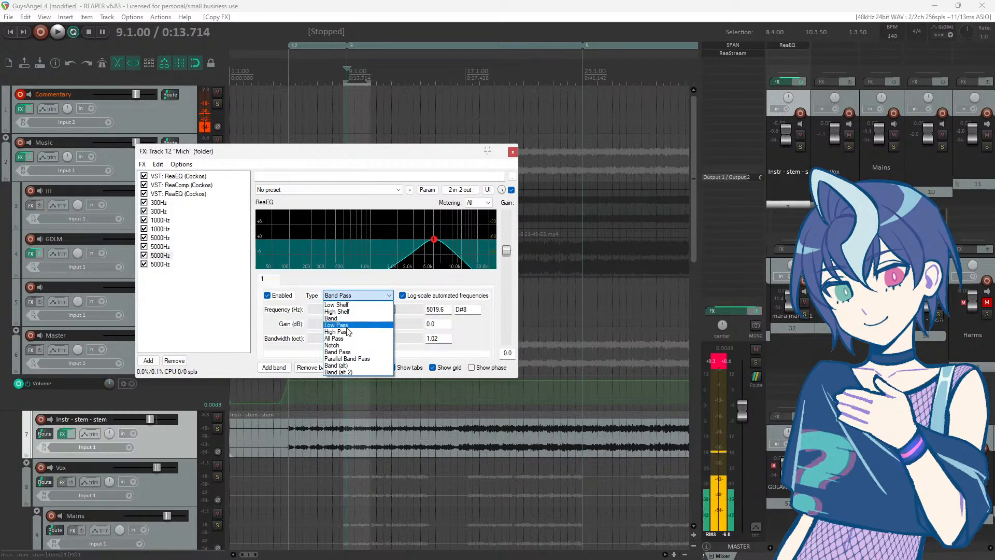
left_click(347, 332)
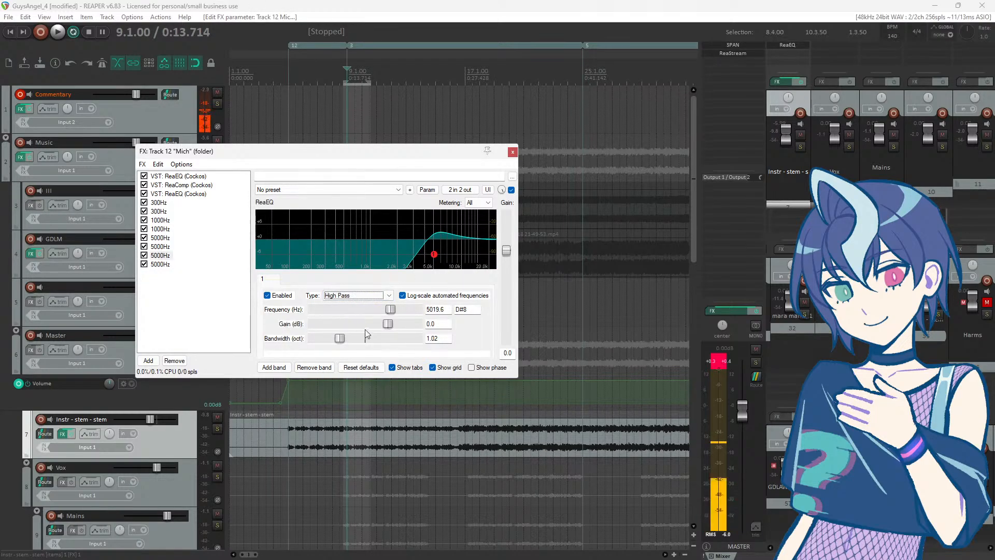
double_click(338, 342)
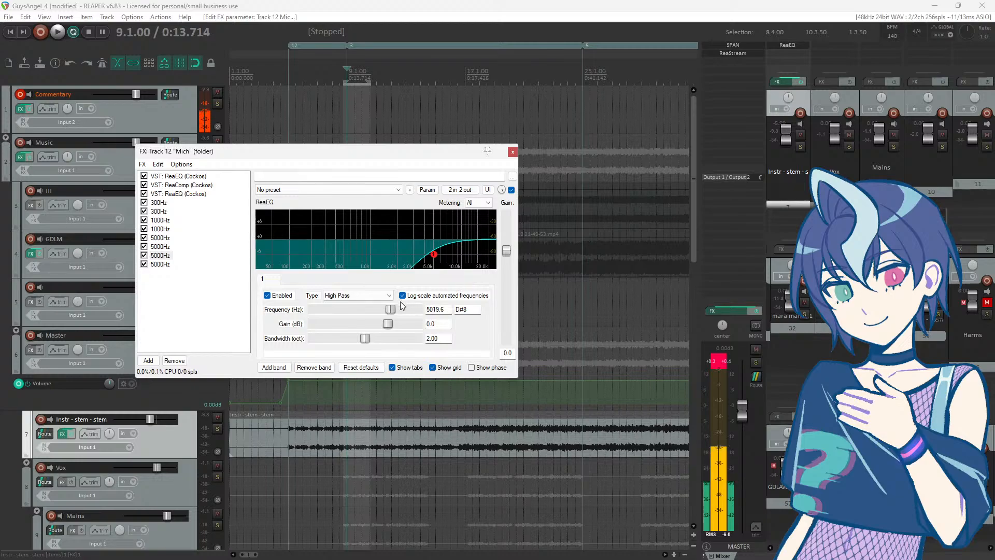
left_click_drag(386, 313, 391, 313)
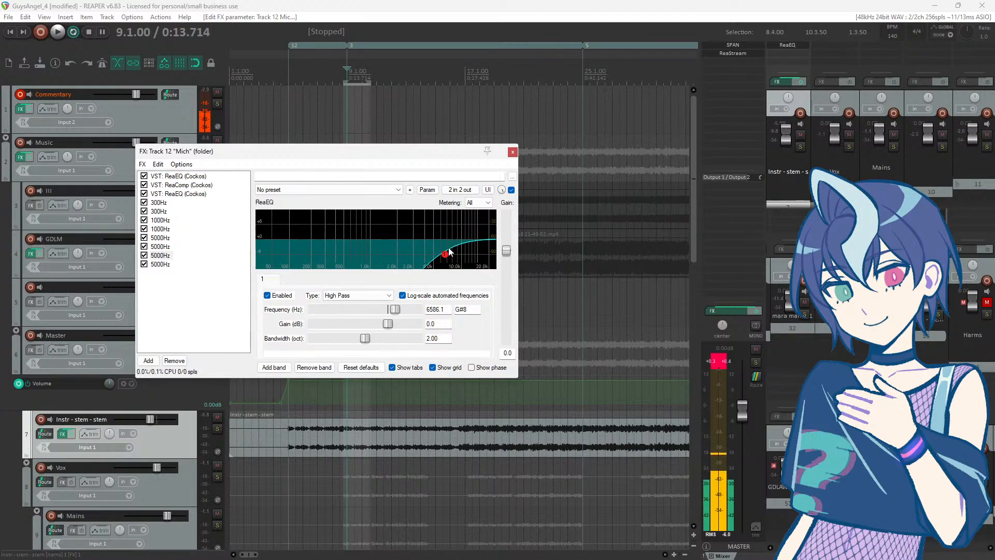
Step: Set the last 5000Hz EQ copy to 6200.6 Hz, change its band type to Low Pass and reset its bandwidth
left_click(163, 265)
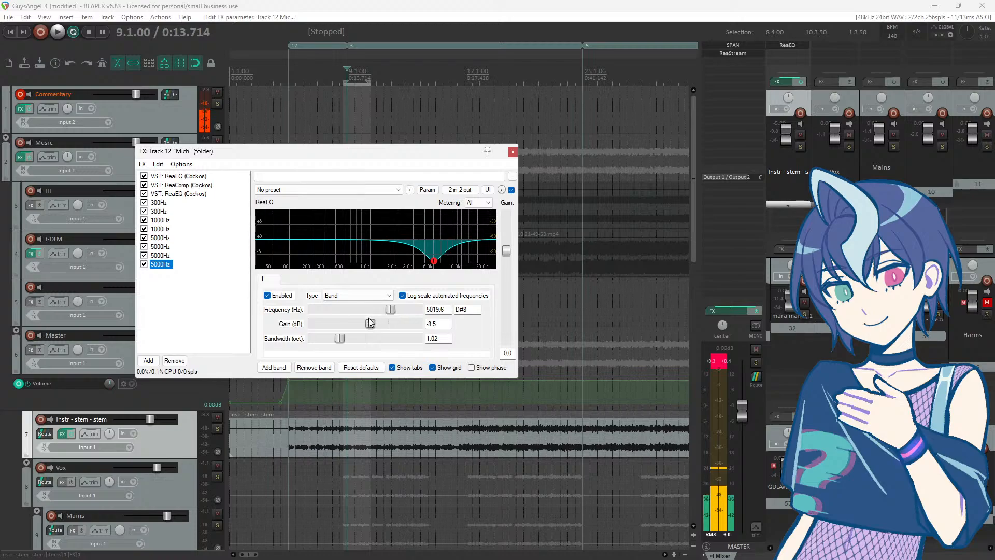
left_click_drag(390, 310, 387, 314)
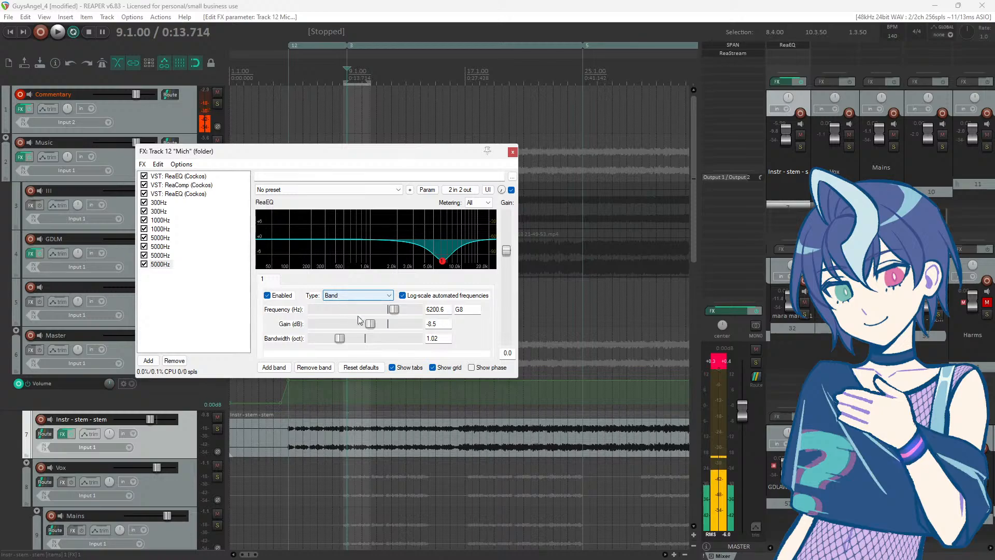
left_click(373, 295)
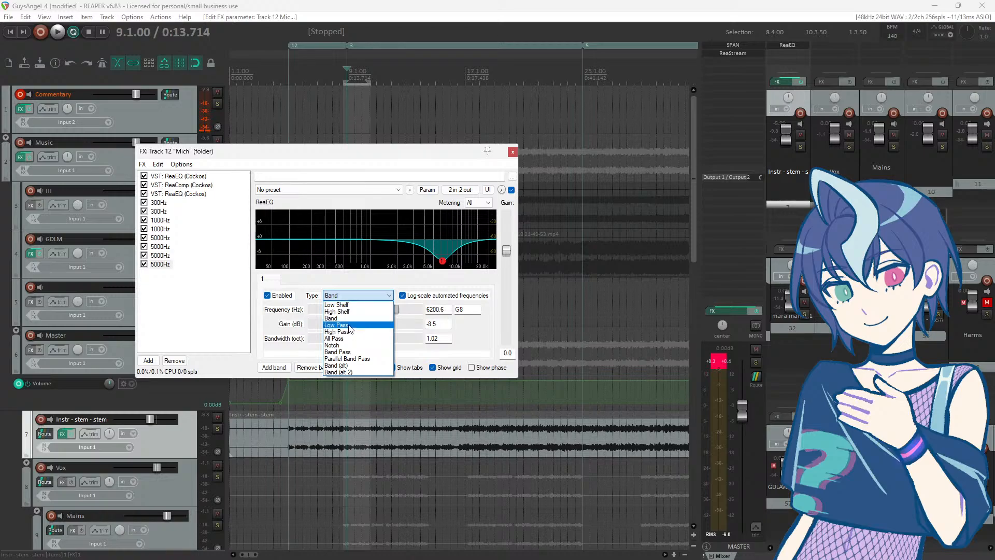
left_click(348, 325)
double_click(336, 338)
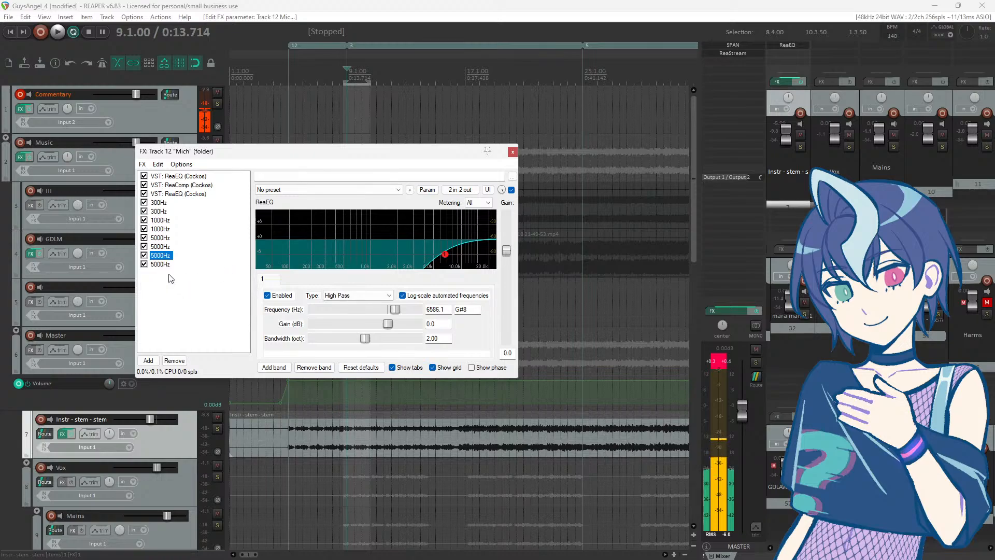
Step: Open parameter modulation for the Wet level of the last 5000Hz EQ on track 12 and audition the loop
left_click(161, 264)
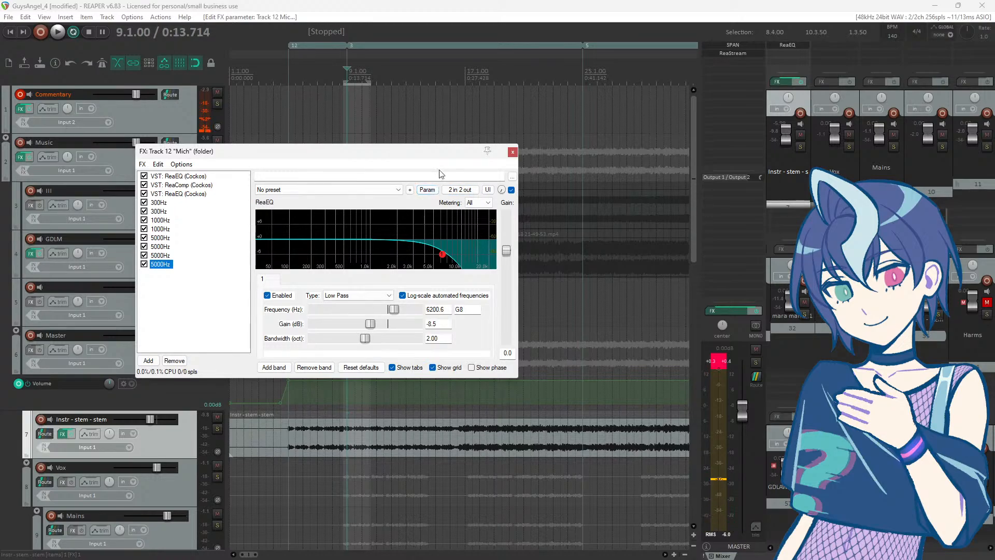
left_click_drag(435, 154, 444, 151)
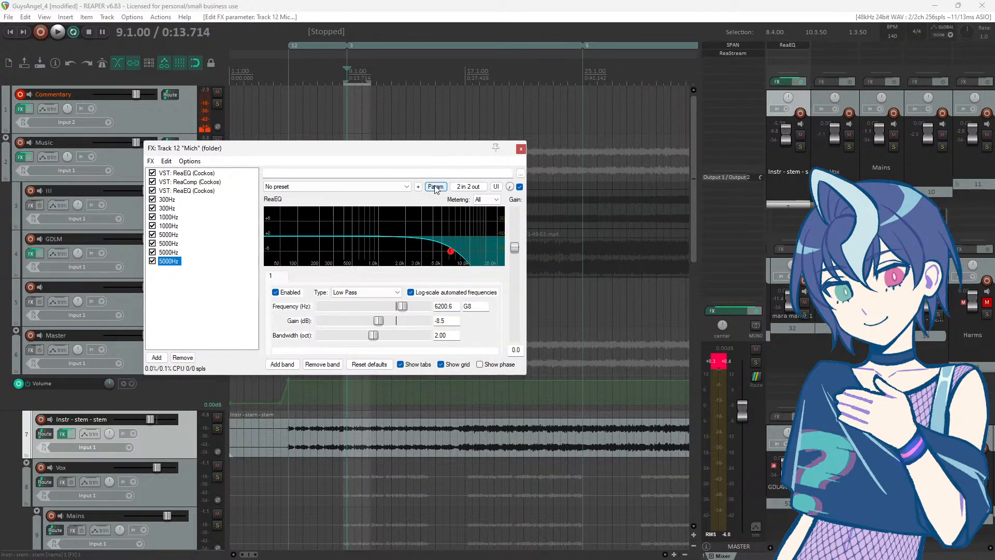
left_click(436, 188)
left_click(467, 148)
left_click(436, 187)
left_click(491, 245)
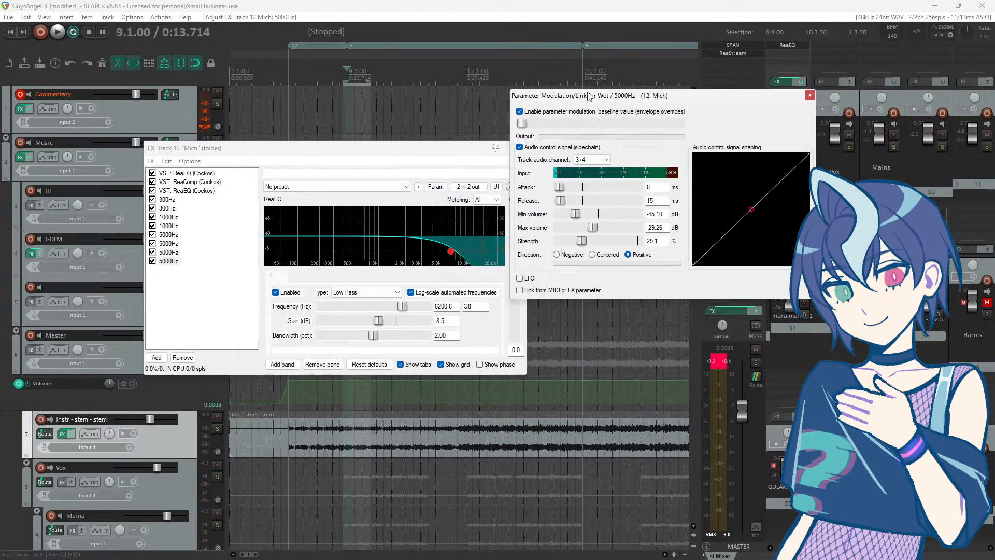
left_click_drag(590, 96, 669, 153)
key("space")
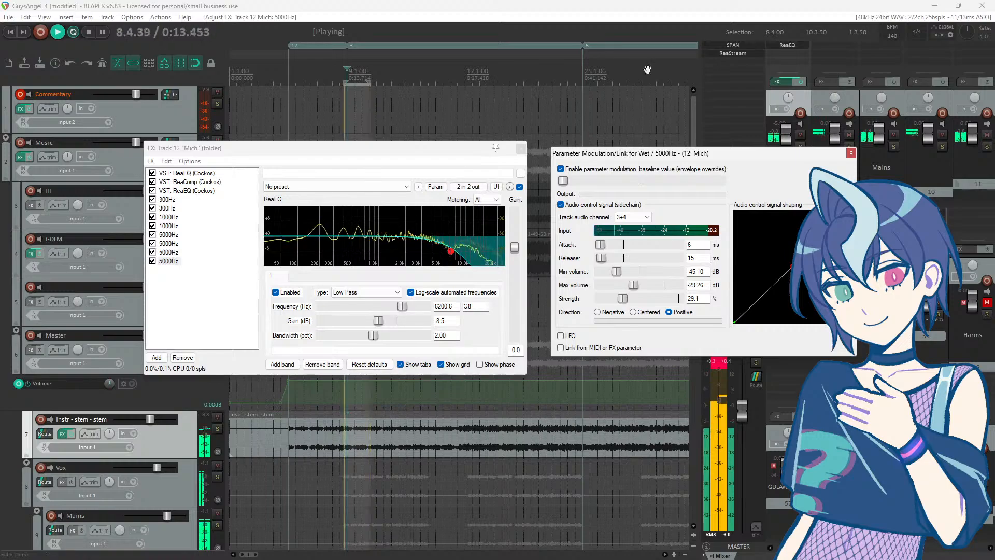
left_click(646, 6)
key("space")
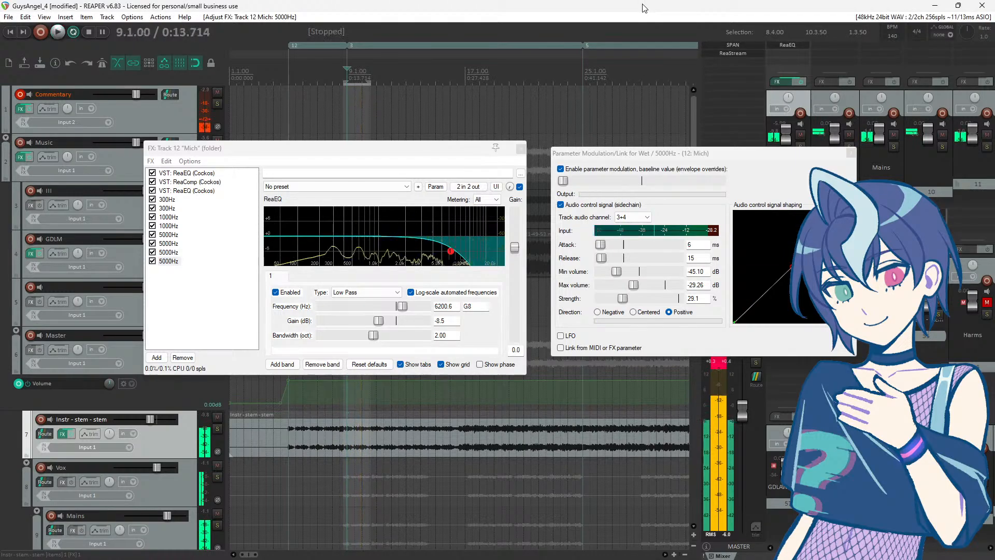
Step: Set the sidechain attack to 1 ms and release to 8 ms for the Wet modulation, and audition the loop
left_click(602, 246)
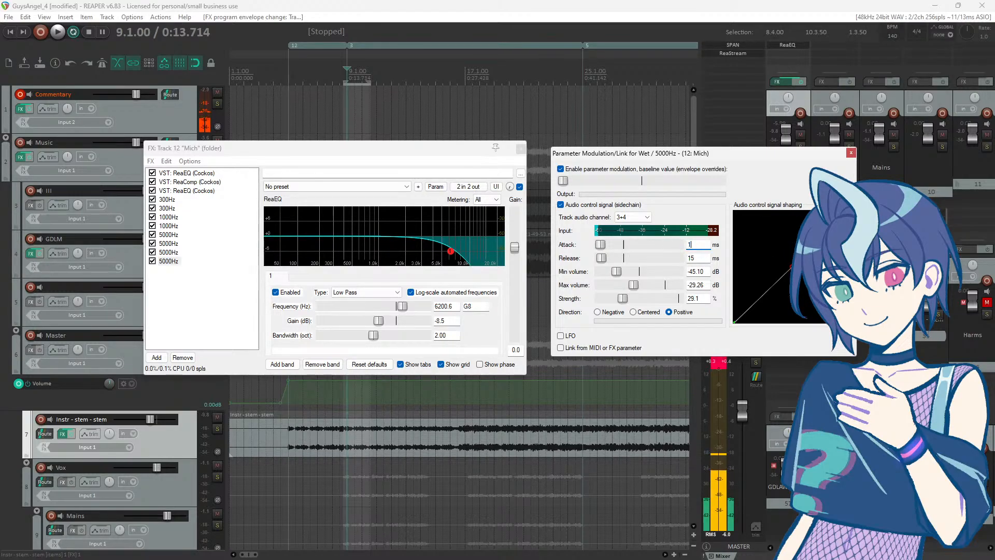
left_click(700, 259)
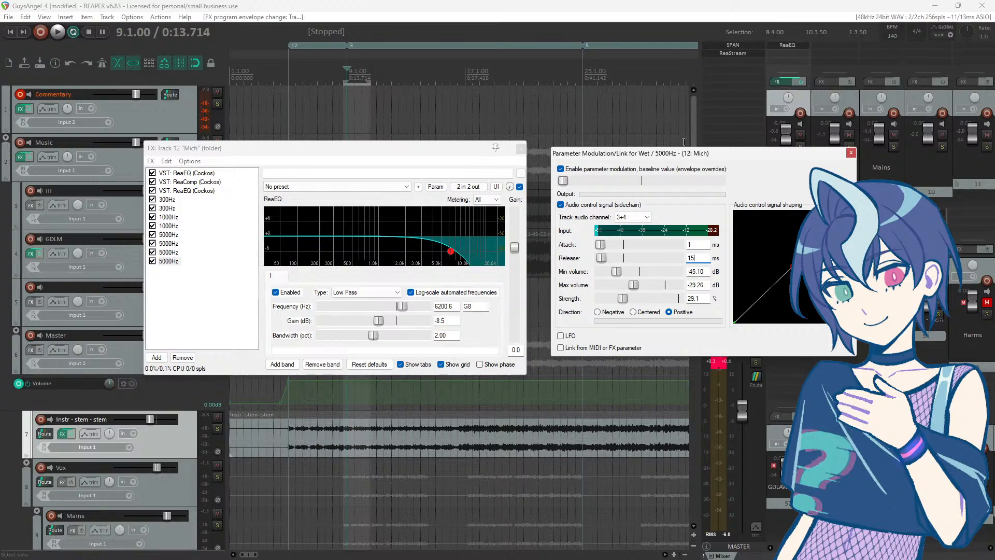
left_click_drag(681, 154, 665, 153)
left_click(686, 241)
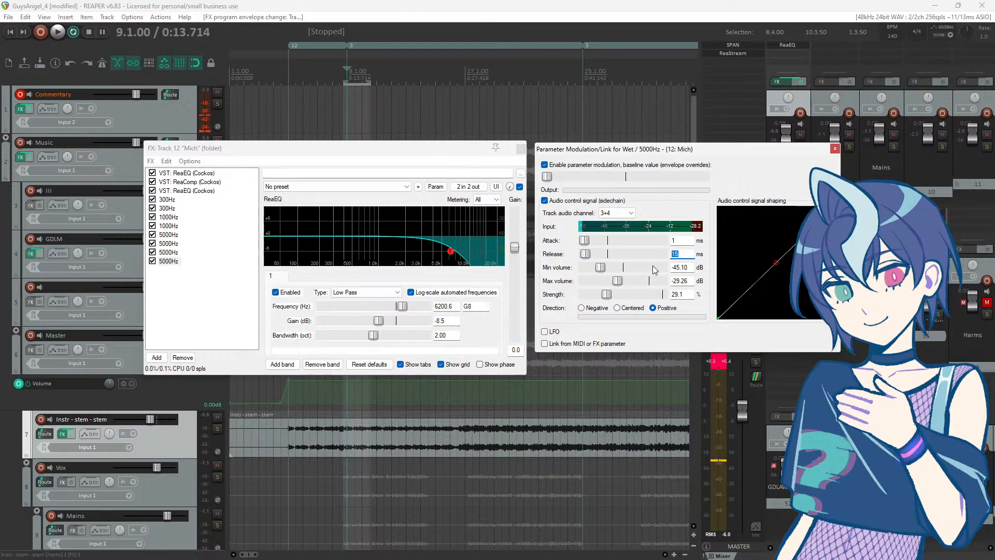
type("8")
left_click(590, 6)
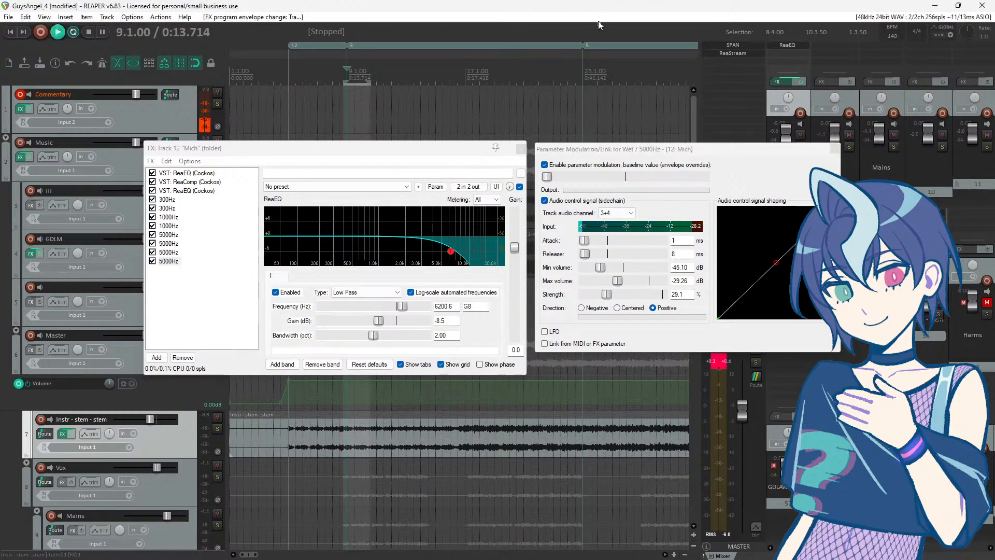
key("space")
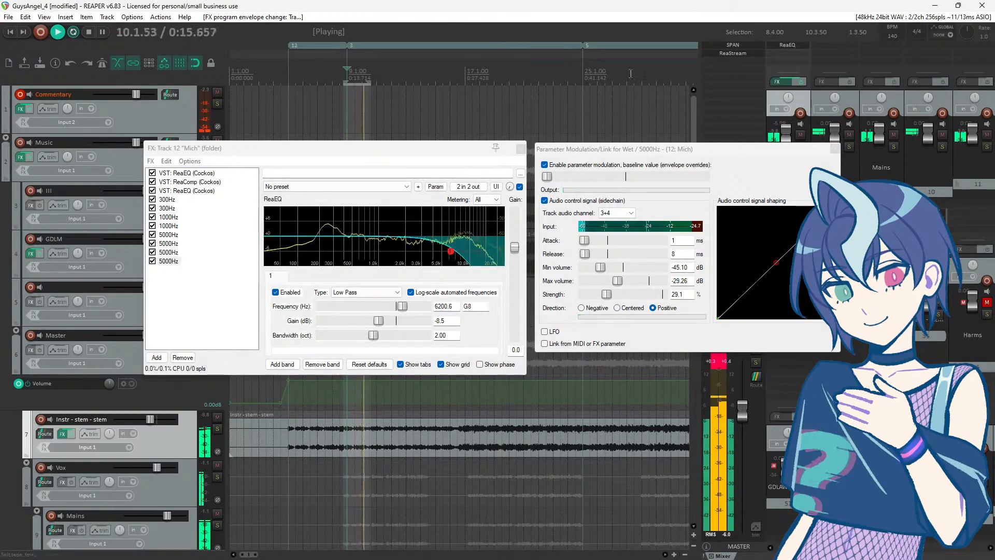
key("space")
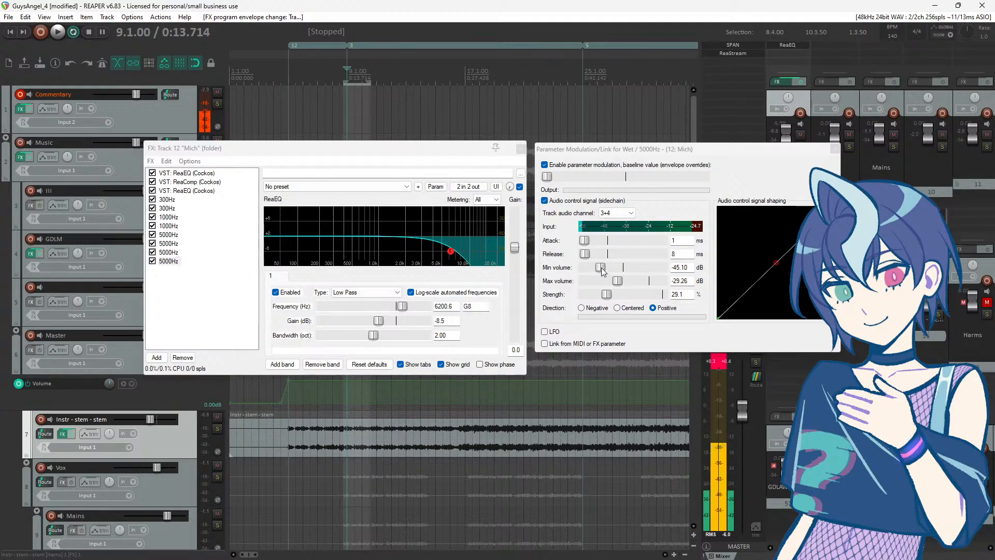
Step: Set the modulation's minimum volume to -43.73 dB and maximum volume to -23.06 dB while auditioning the loop
left_click(603, 271)
left_click_drag(603, 270, 605, 270)
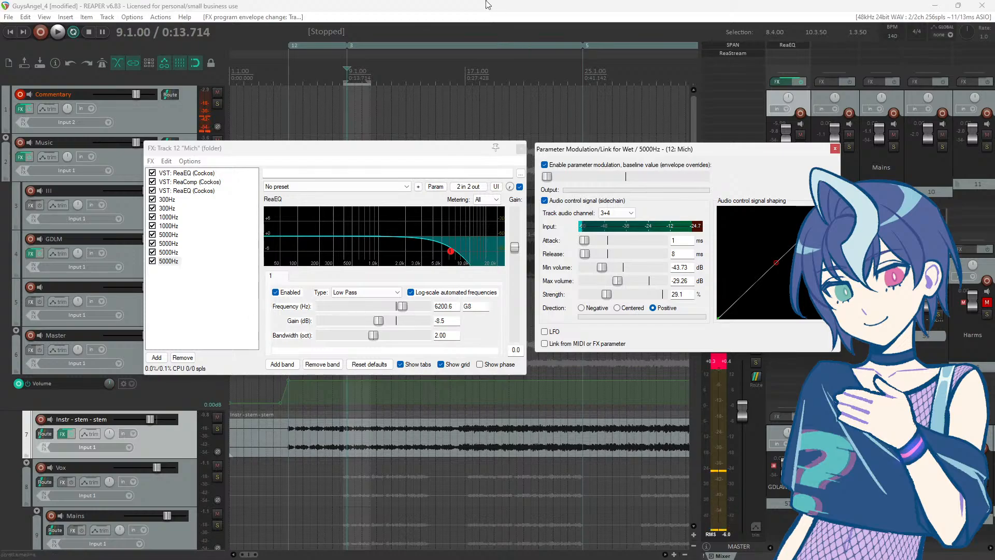
key("space")
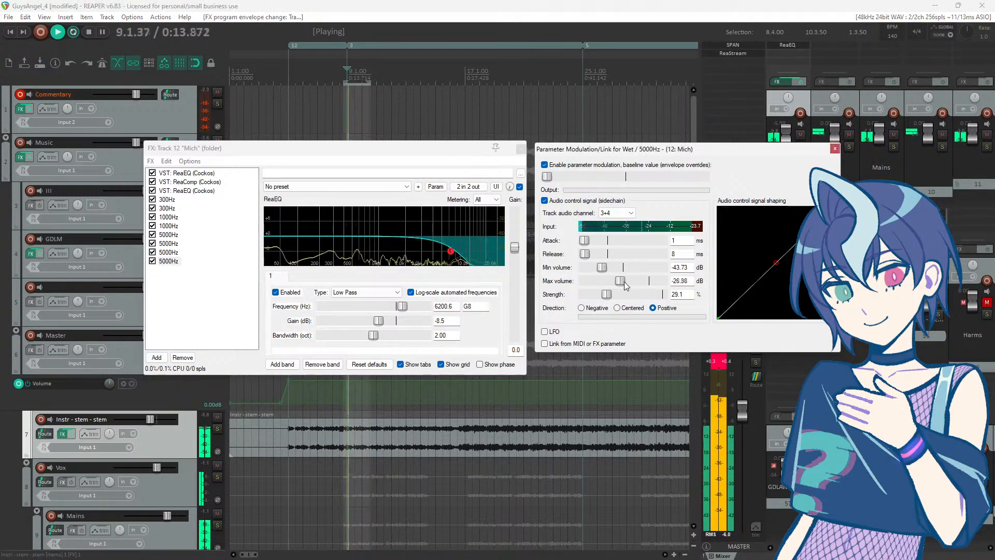
left_click_drag(630, 284, 628, 285)
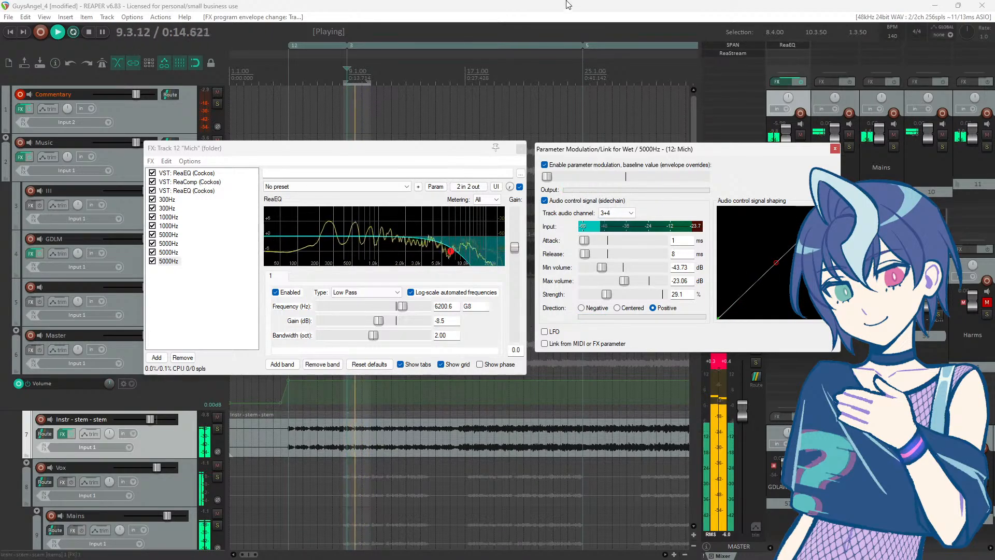
key("space")
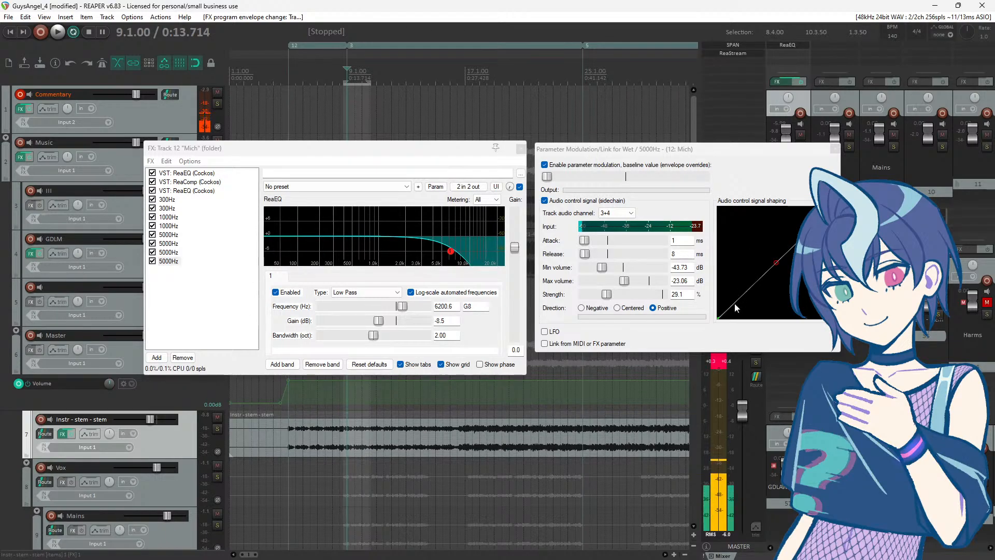
key("space")
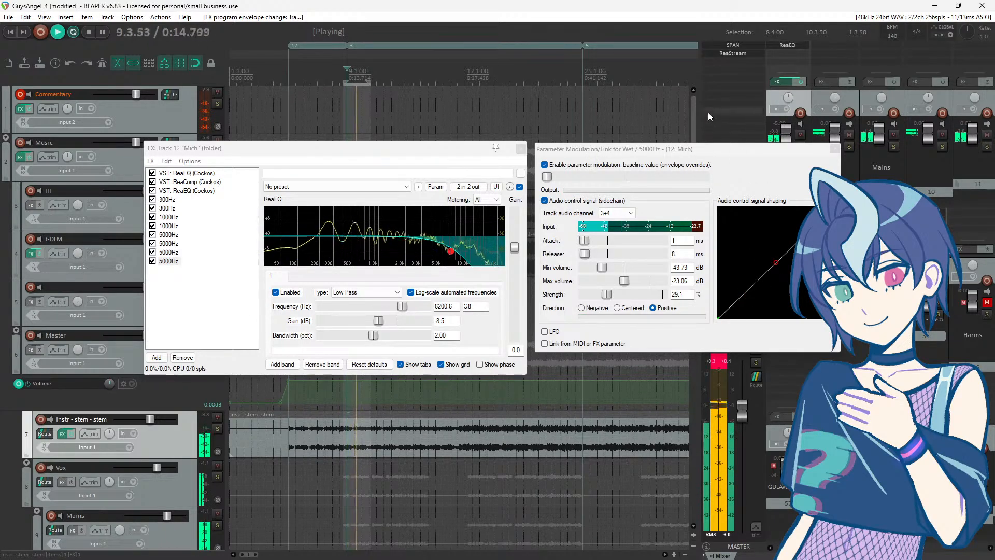
key("space")
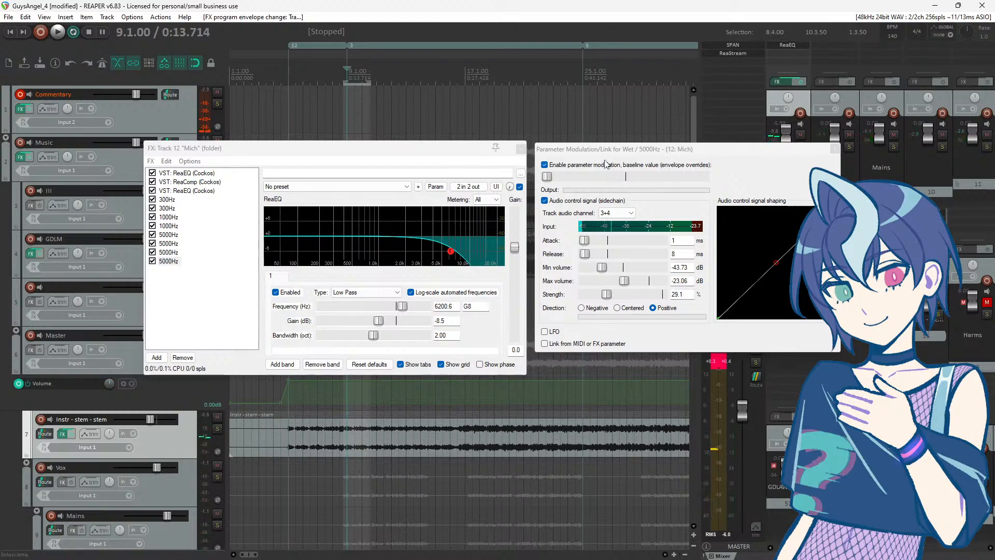
Step: Raise the audio control signal strength to 100% and audition the loop
left_click_drag(601, 153, 594, 162)
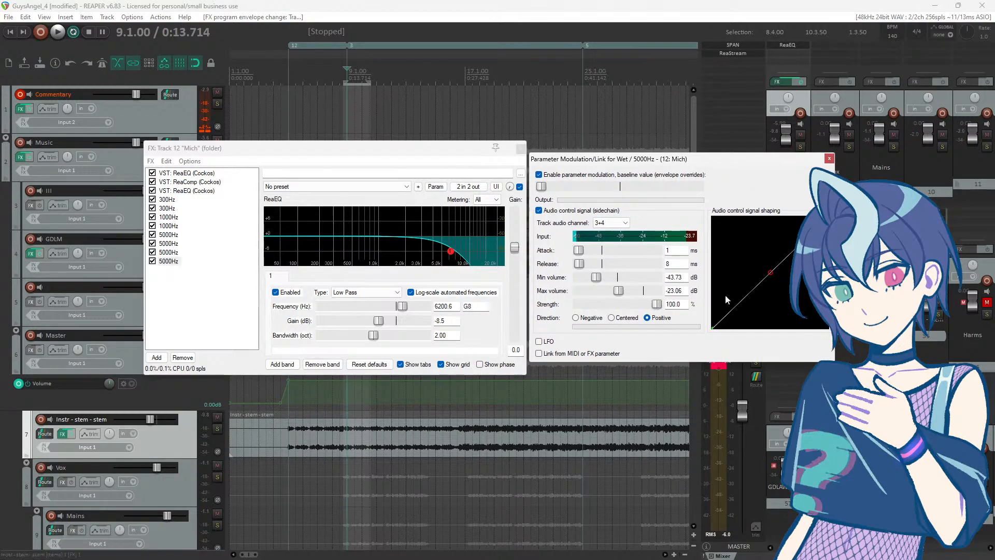
key("space")
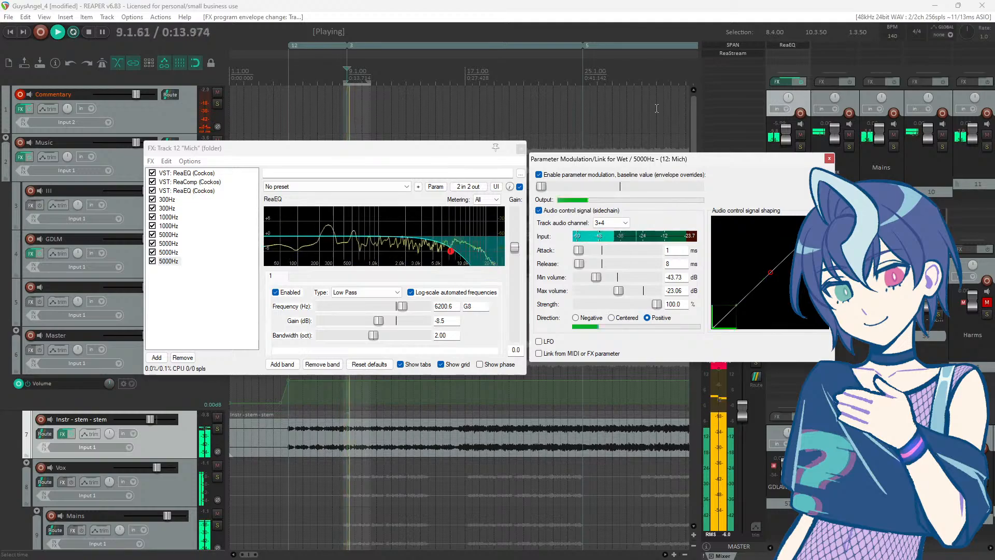
left_click(460, 6)
key("space")
Step: Rename the high-pass 5000Hz EQ instance second from the end of the chain as De-ess
left_click(167, 253)
right_click(167, 257)
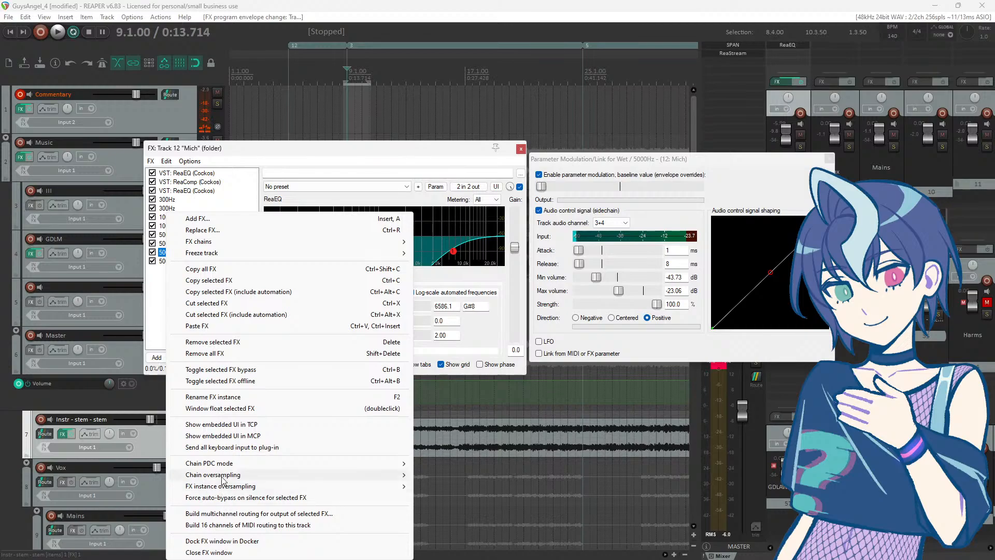
left_click(232, 396)
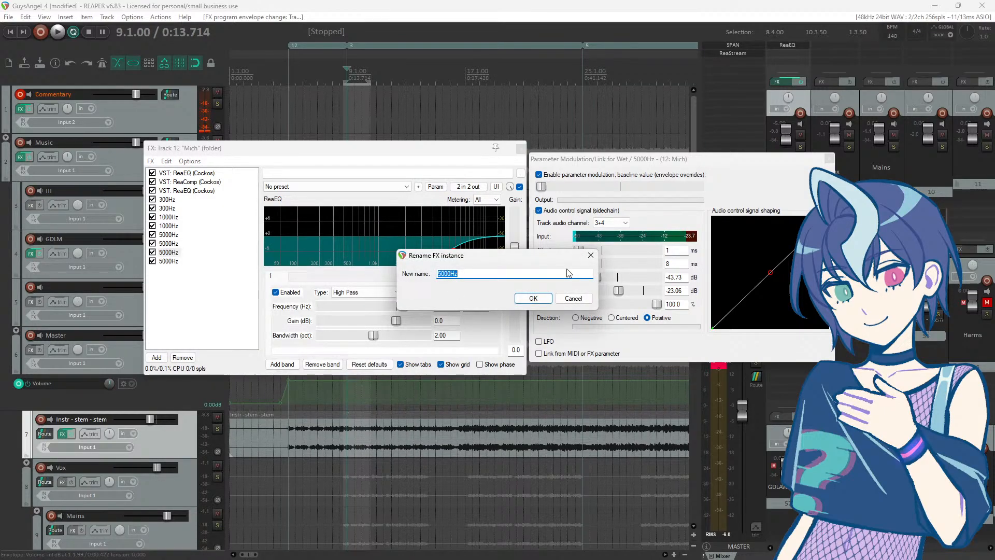
type("High")
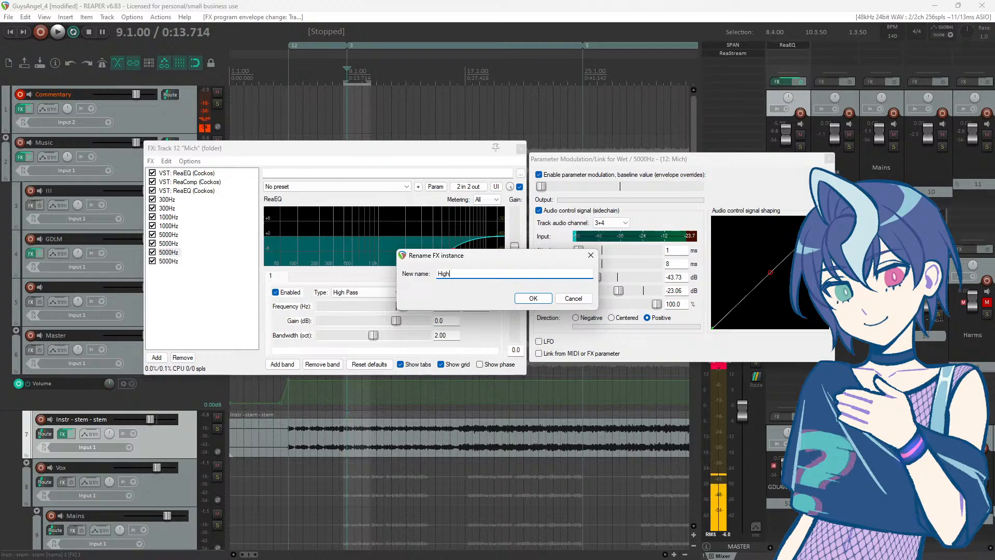
type("End")
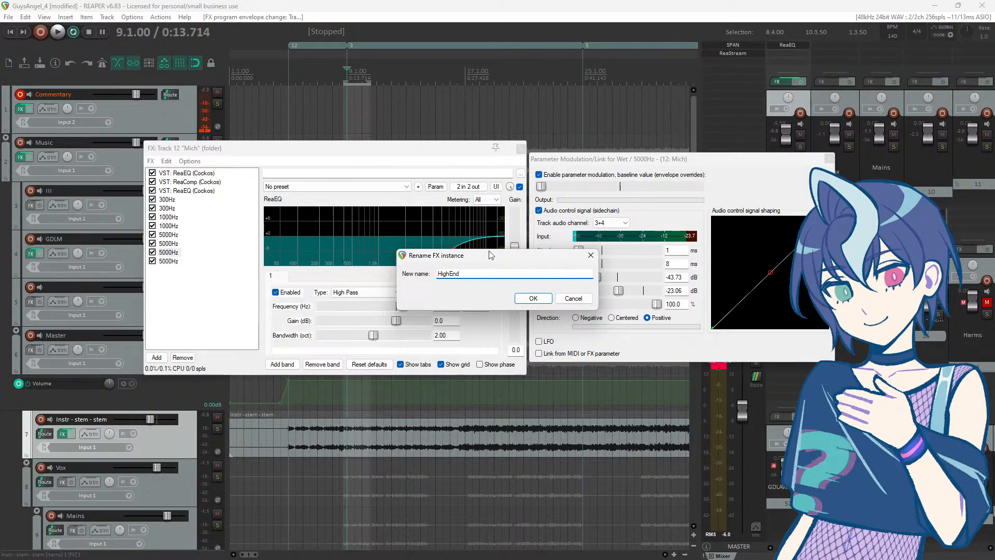
type("De-ess")
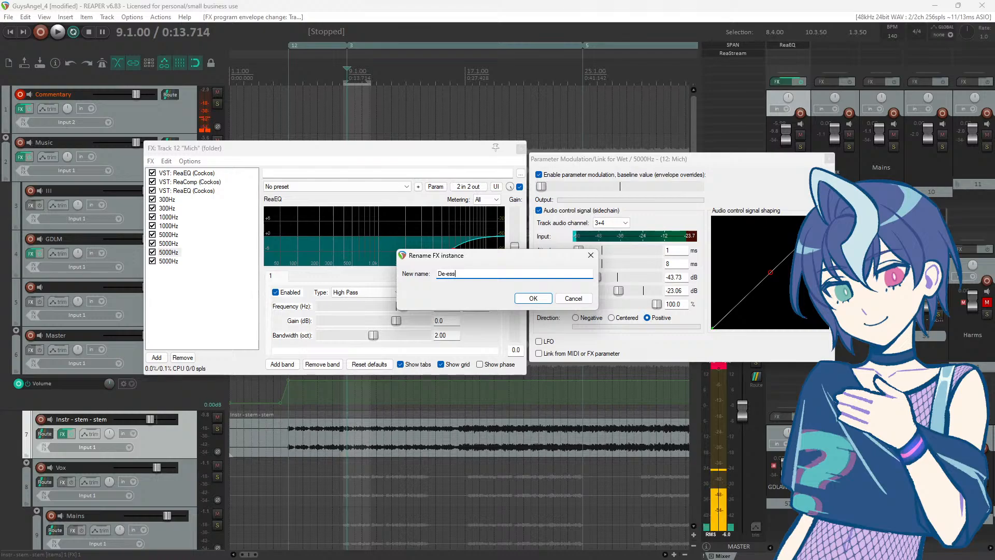
left_click(533, 299)
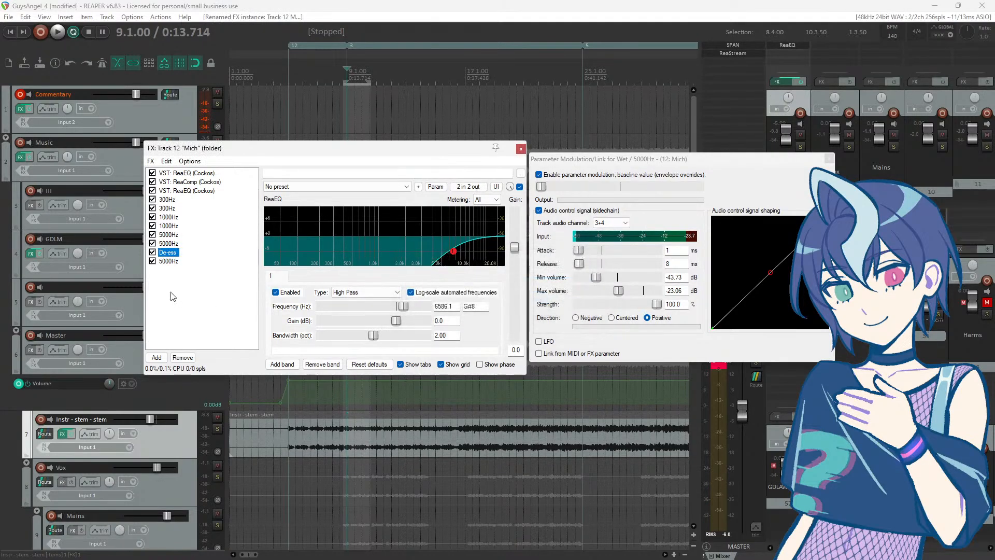
Step: Rename the low-pass 5000Hz EQ instance at the end of the chain as De-ess
right_click(170, 263)
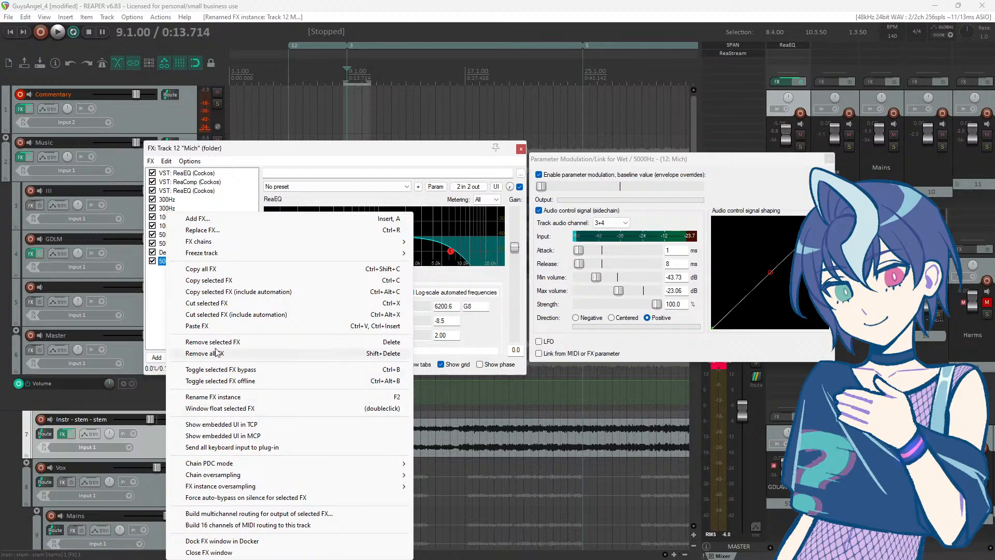
left_click(213, 397)
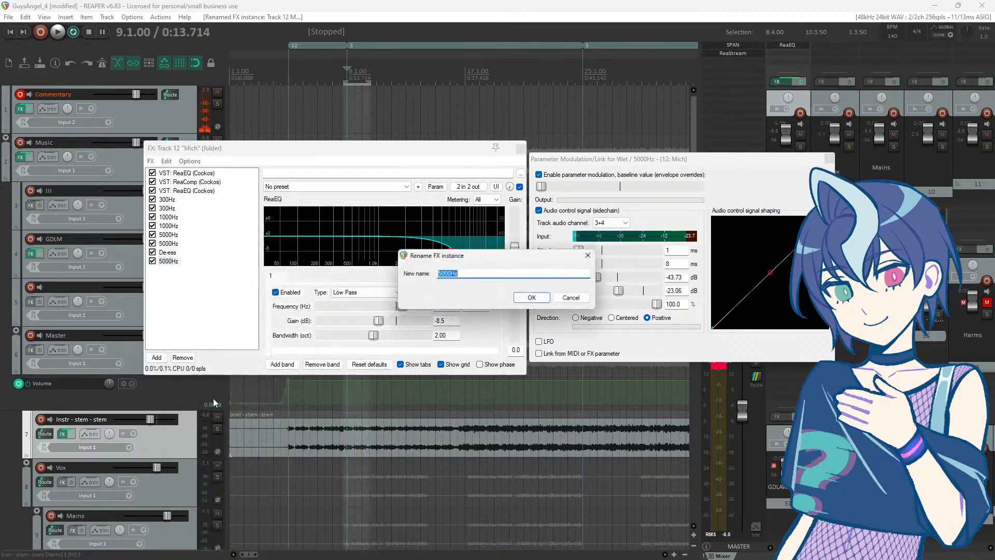
type("D")
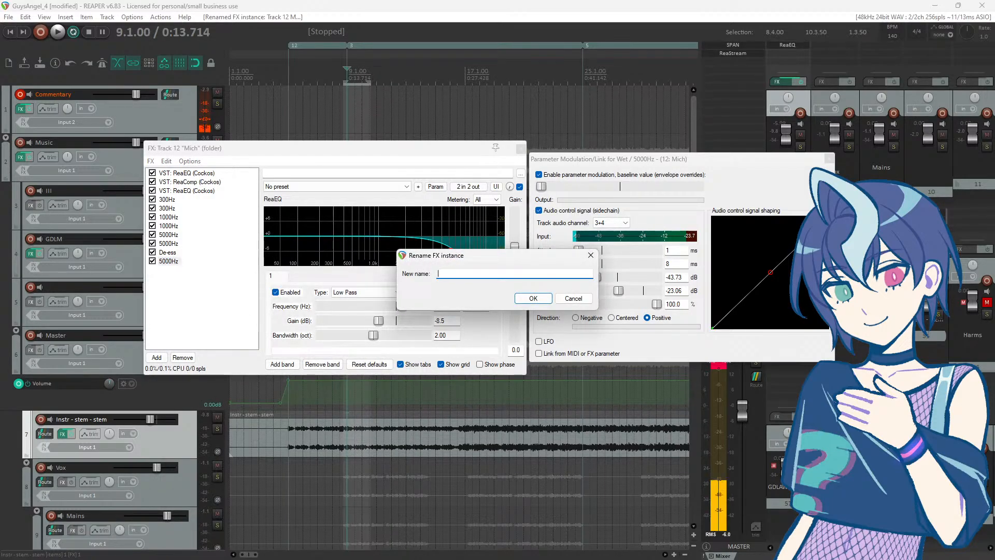
type("e-ess")
left_click(533, 298)
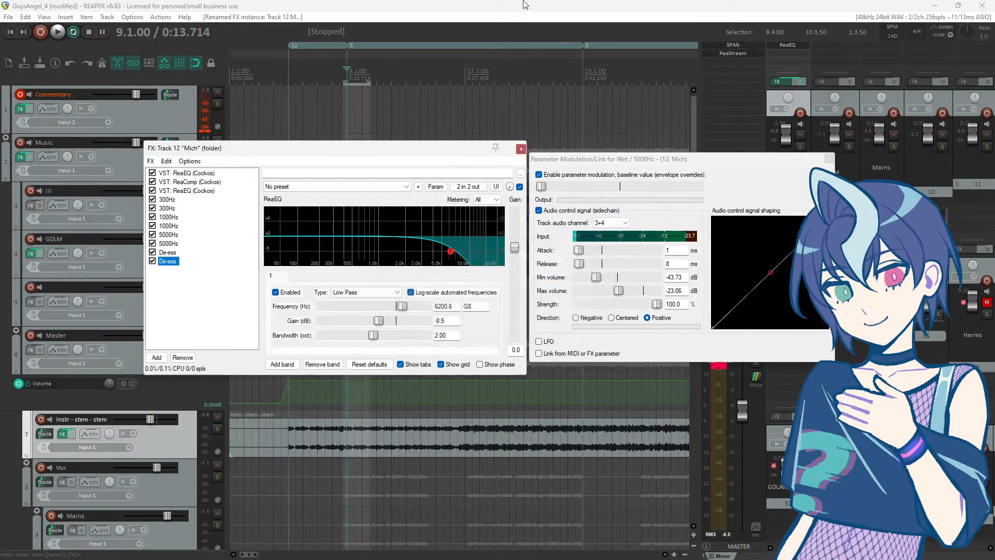
Step: Duplicate both De-ess EQ instances to the end of the chain and audition the loop while checking each copy
key("space")
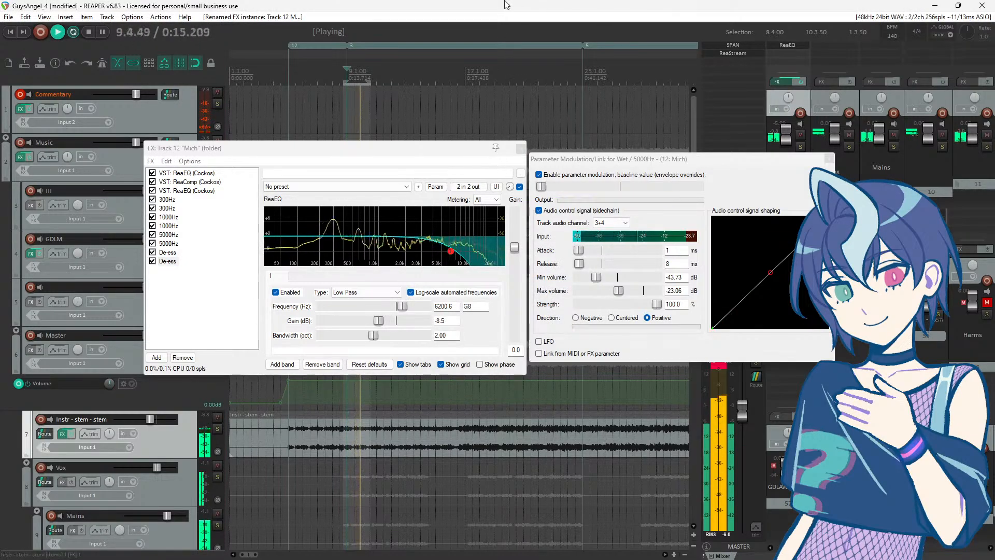
key("space")
mouse_move(172, 274)
left_mouse_down()
mouse_move(168, 252)
mouse_move(173, 284)
left_mouse_up()
key("space")
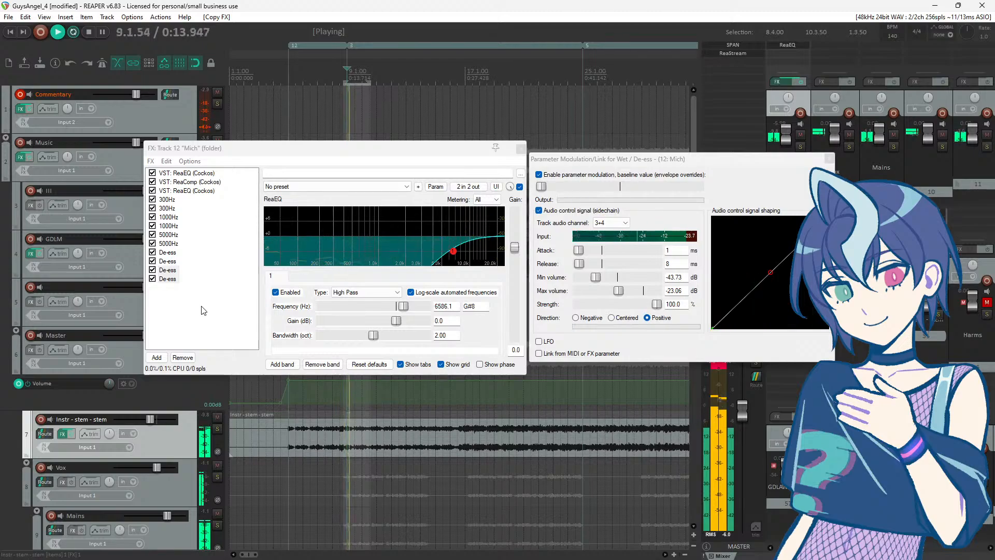
left_click(167, 269)
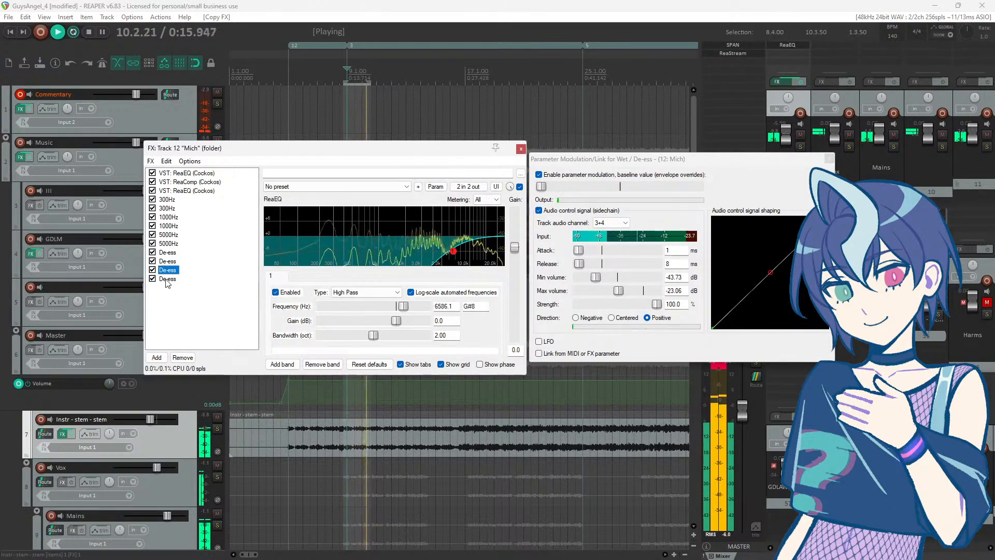
left_click(167, 278)
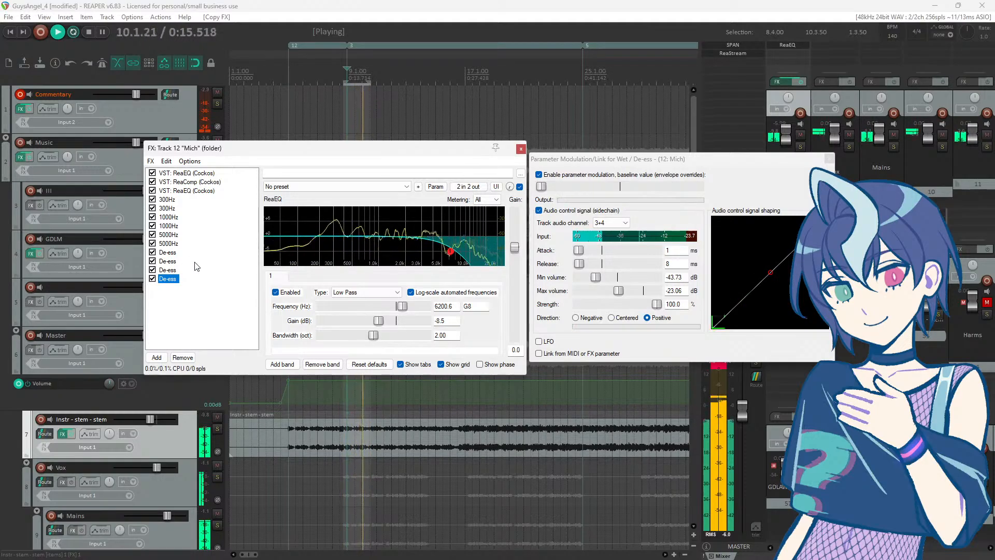
left_click(378, 5)
key("space")
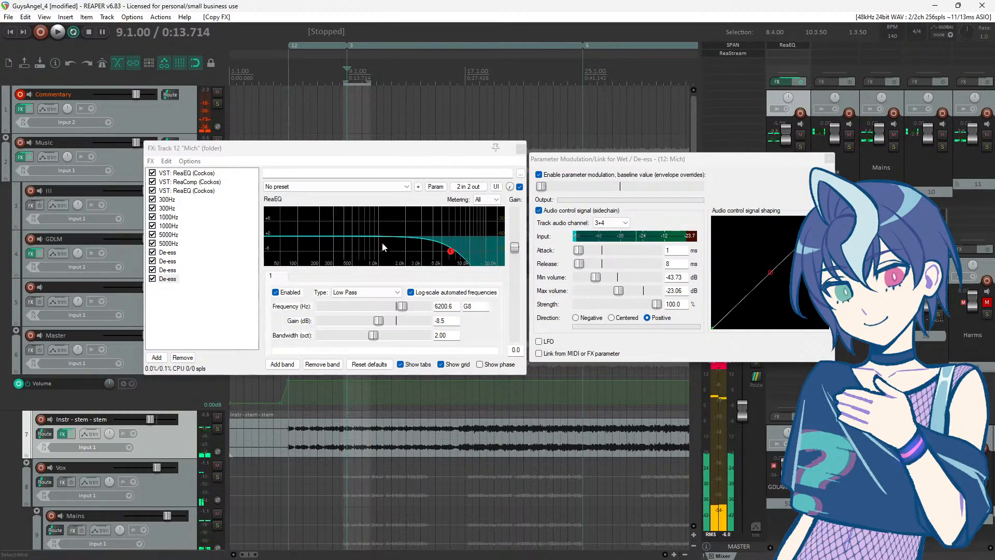
Step: Find soothe in the plug-in list and add VST: soothe2 (oeksound) to the end of track 12's effects chain
left_click_drag(215, 151, 427, 178)
left_click(369, 385)
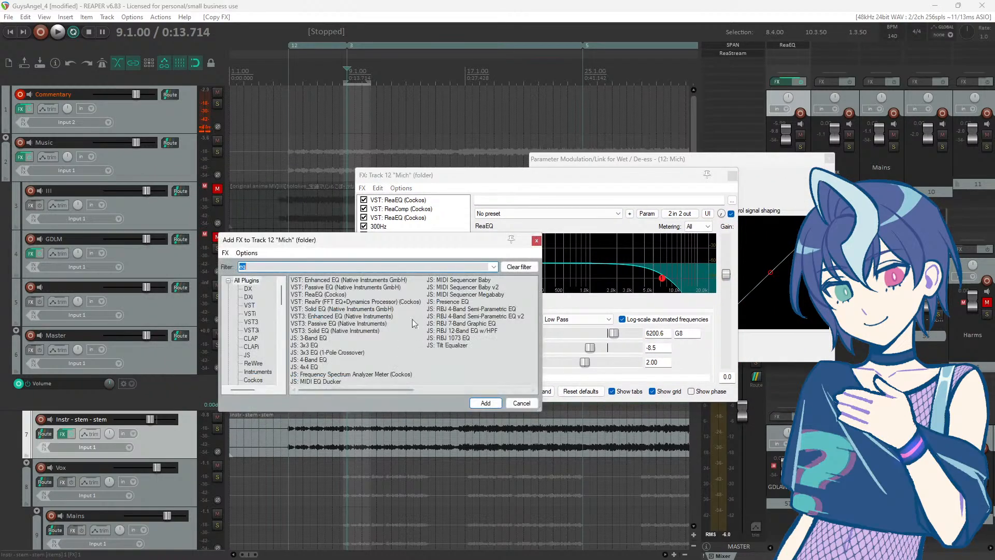
type("sooth")
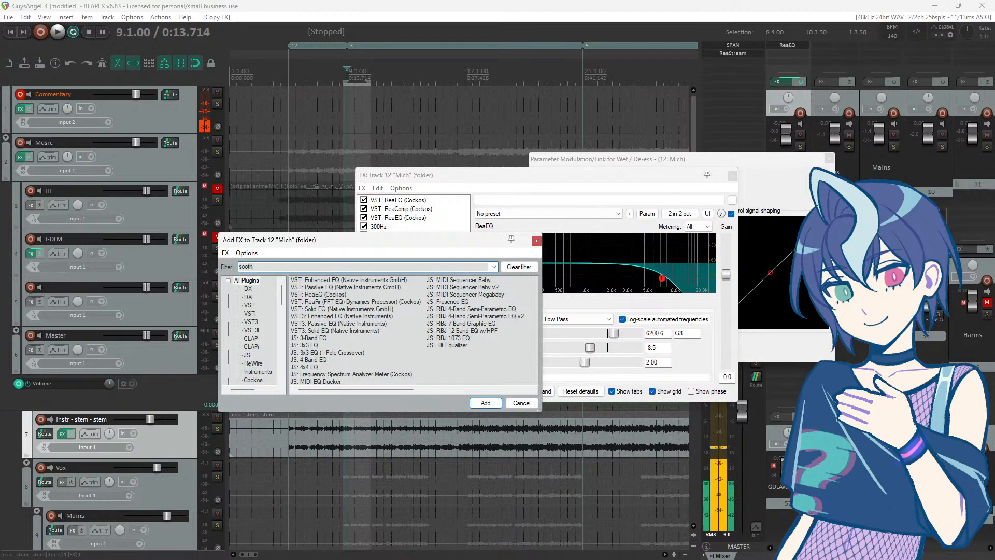
type("e")
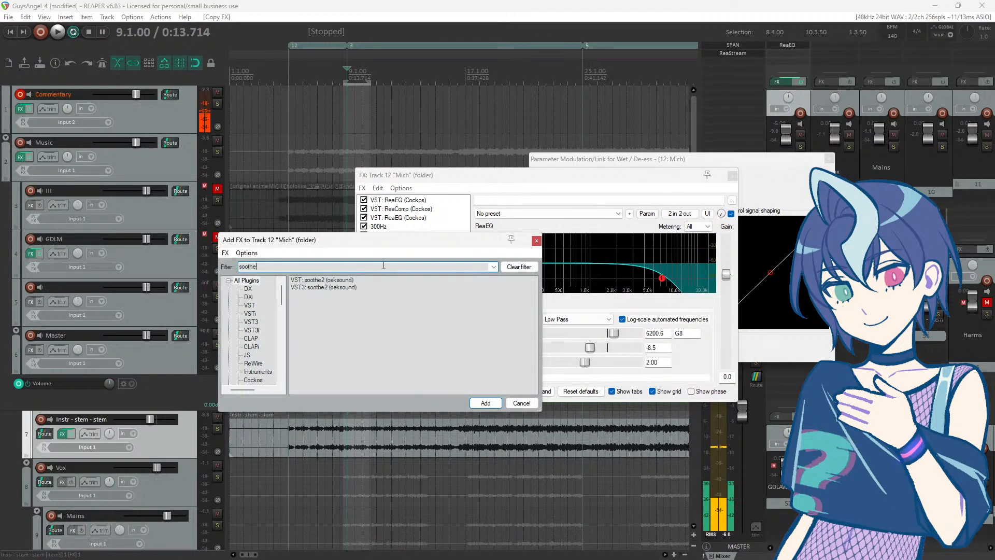
left_click(322, 280)
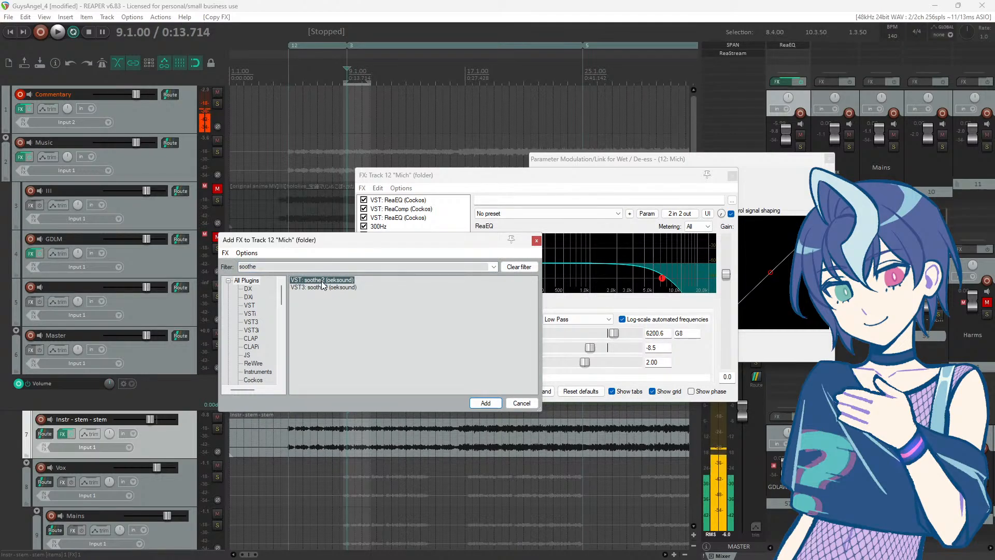
double_click(322, 283)
left_click_drag(482, 180, 317, 128)
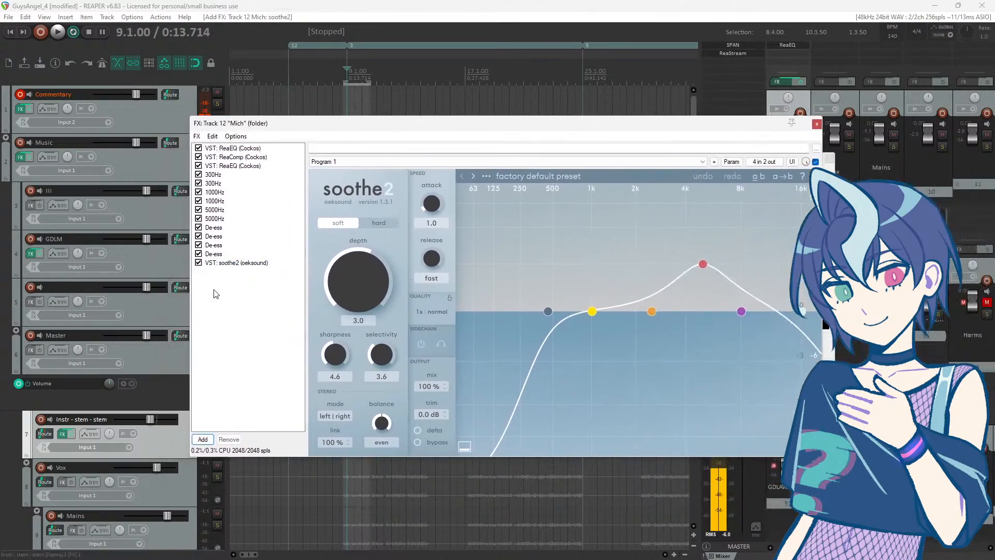
left_click(234, 263)
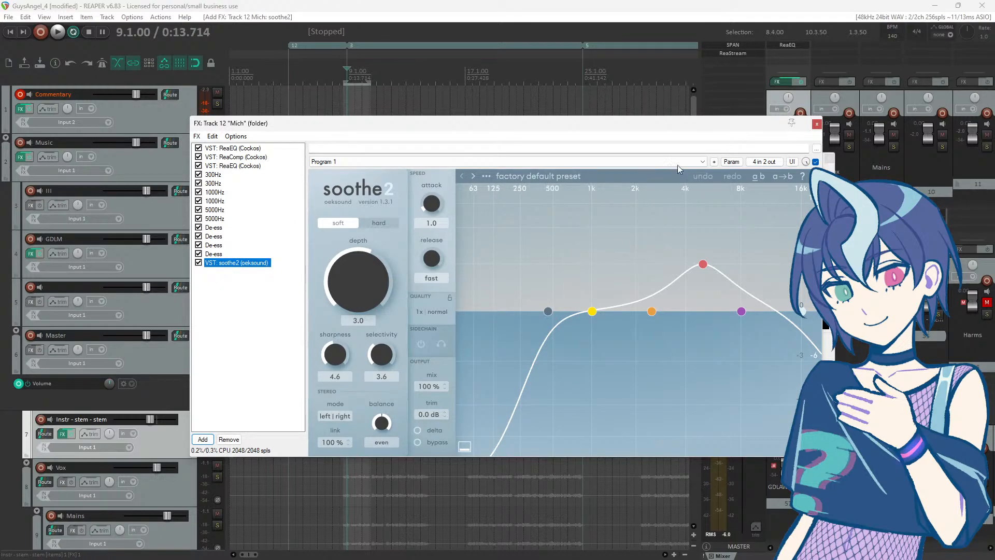
left_click_drag(636, 127, 658, 146)
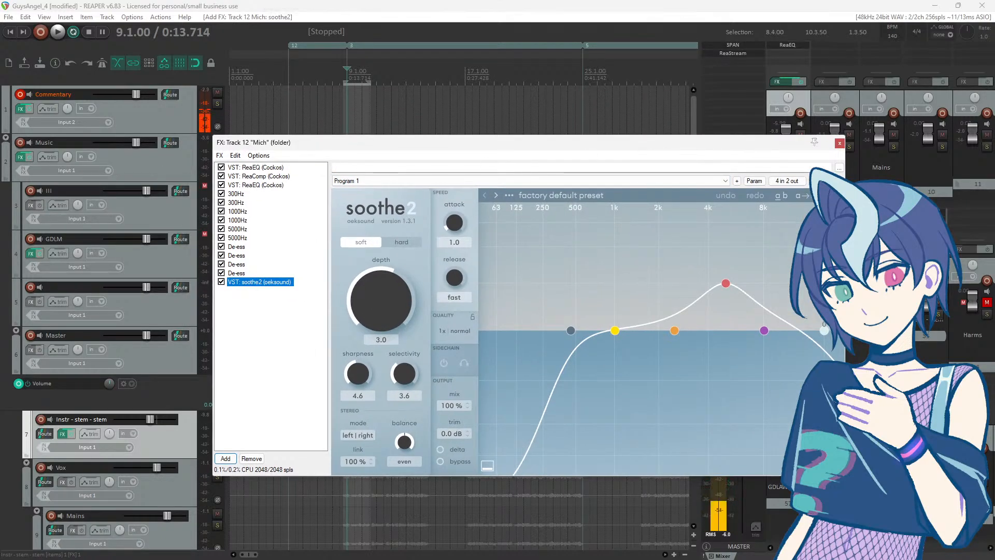
Step: Switch to Paint to review the hand-drawn 300, 1K and 5K band sketch, and return to REAPER
mouse_move(0, 39)
left_mouse_down()
mouse_move(186, 74)
mouse_move(490, 58)
left_mouse_up()
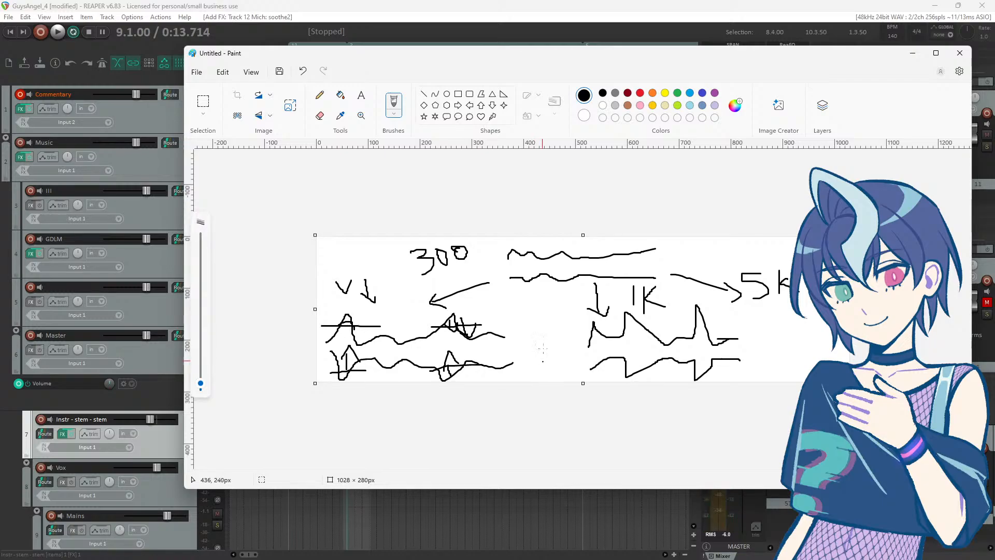
left_click_drag(539, 60, 0, 79)
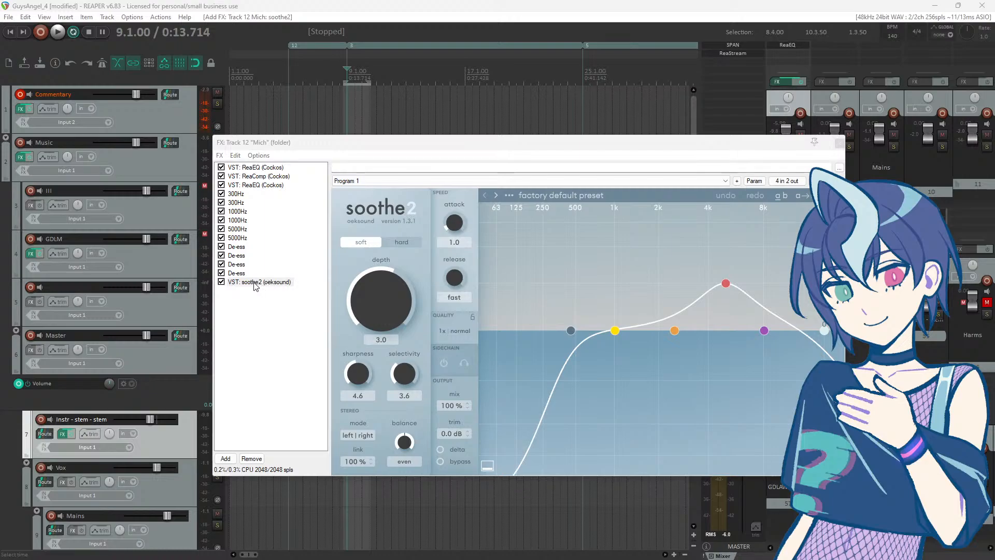
Step: Try soothe2 ahead of the first 300Hz filter and back at the chain's end, checking the De-ess and 5000Hz filters in between
left_click_drag(255, 287, 242, 195)
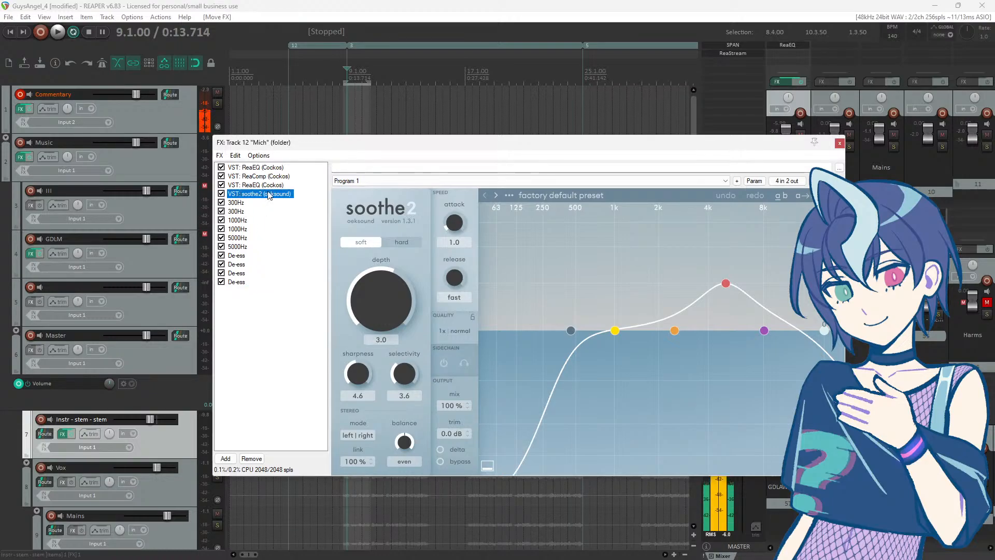
left_click_drag(267, 296, 266, 292)
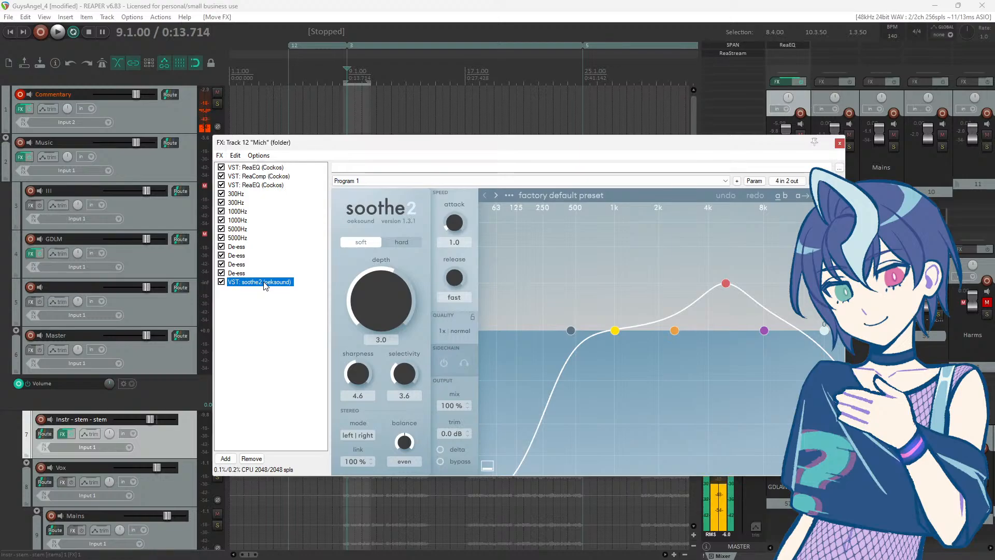
left_click(238, 264)
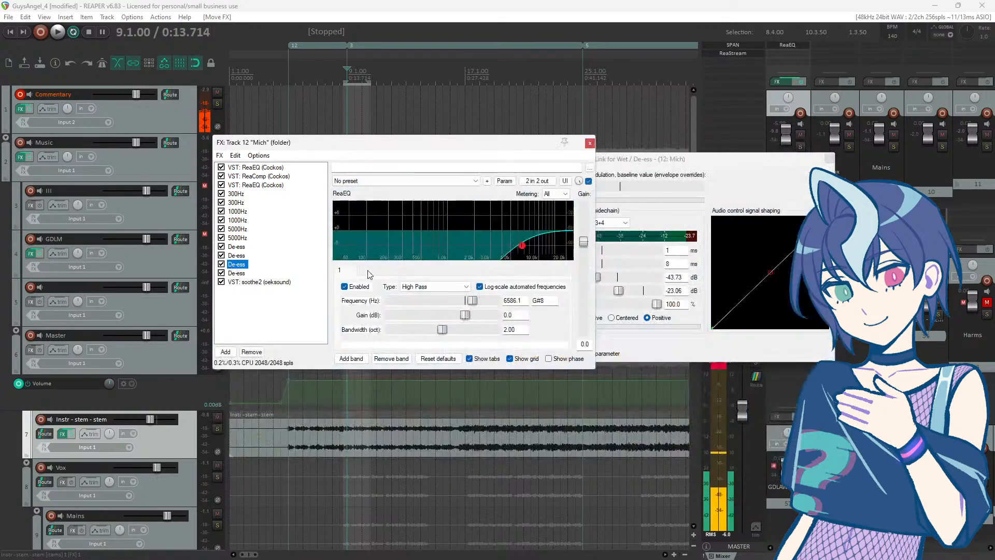
left_click(238, 237)
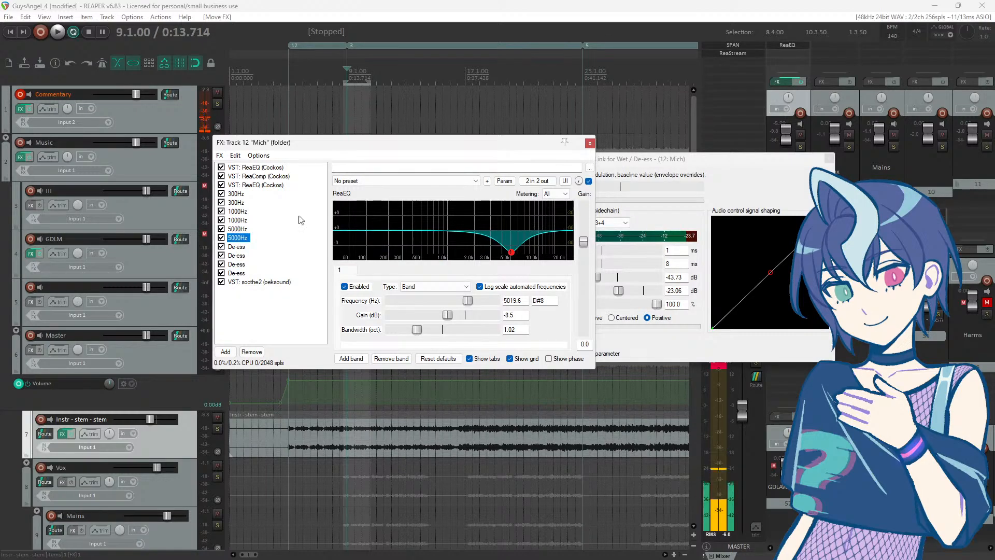
left_click_drag(647, 165, 766, 119)
left_click_drag(616, 244, 675, 261)
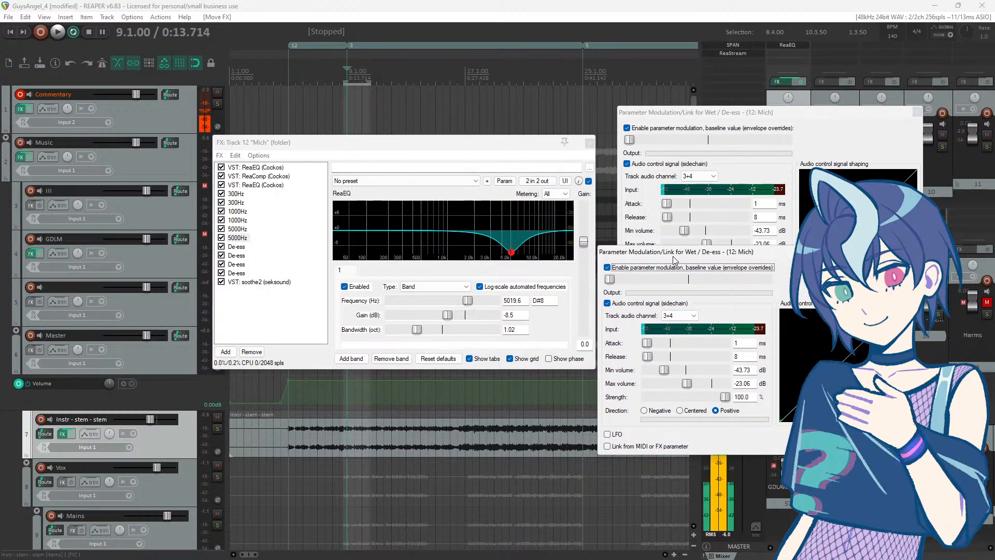
left_click(264, 282)
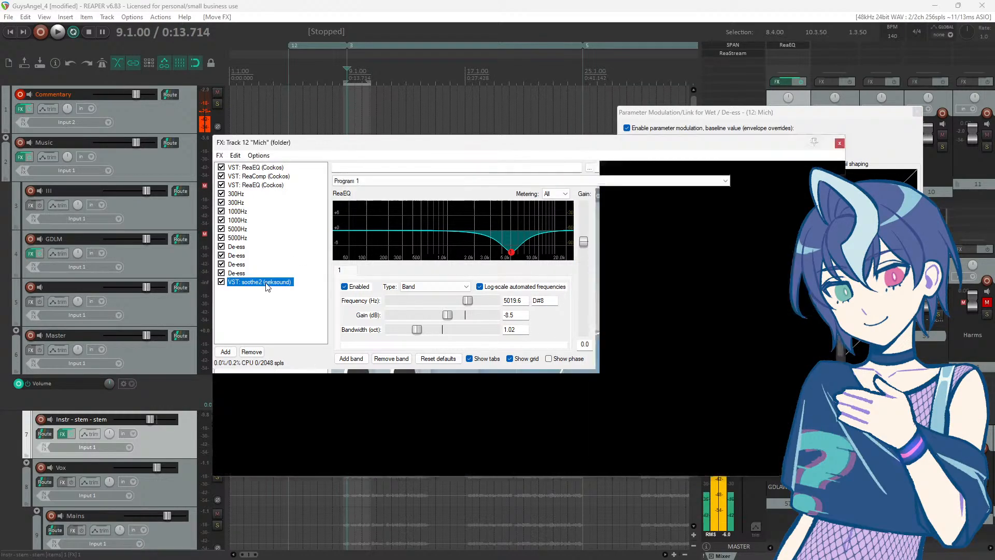
left_click_drag(266, 287, 252, 196)
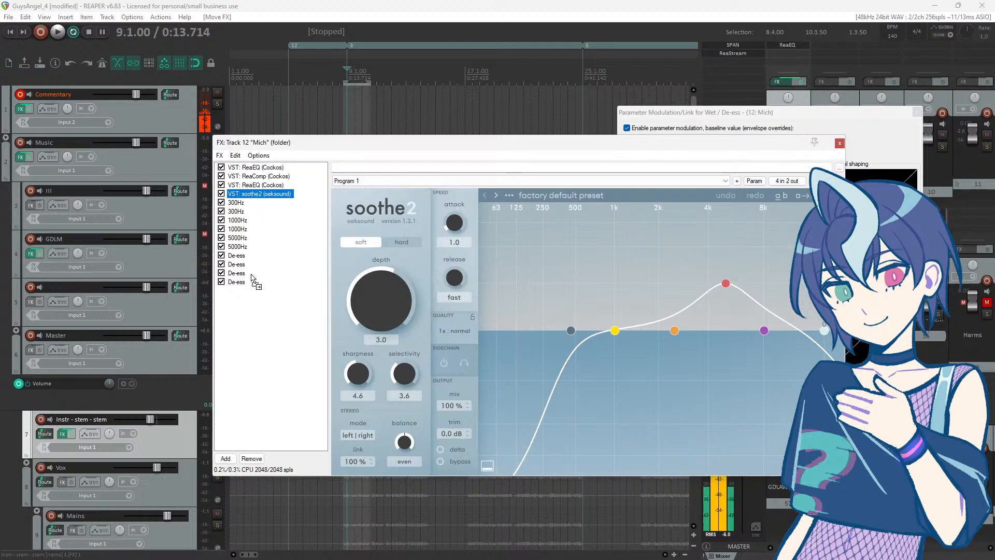
left_click_drag(253, 280, 255, 286)
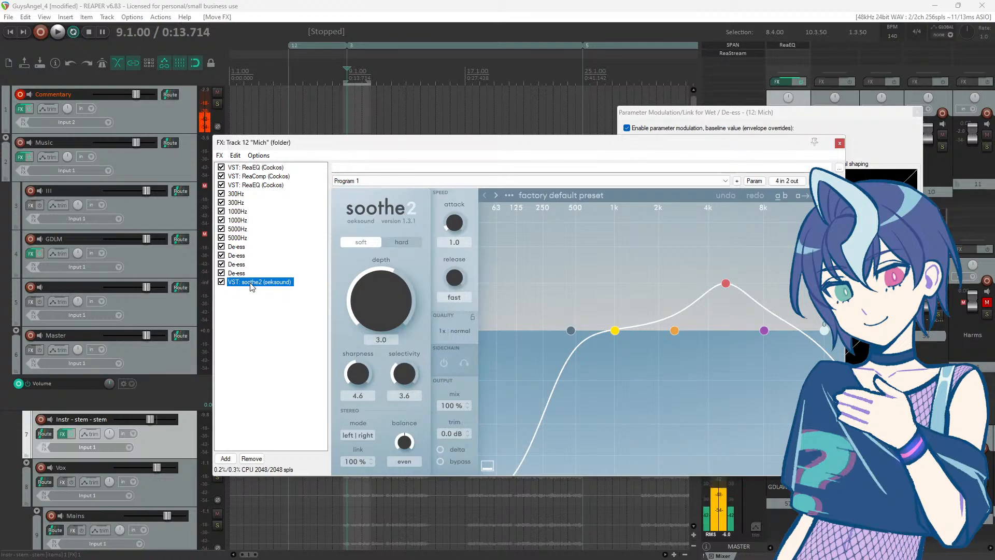
Step: Audition the loop while comparing soothe2's wet mix at 0% and 100%
left_click_drag(536, 149, 496, 130)
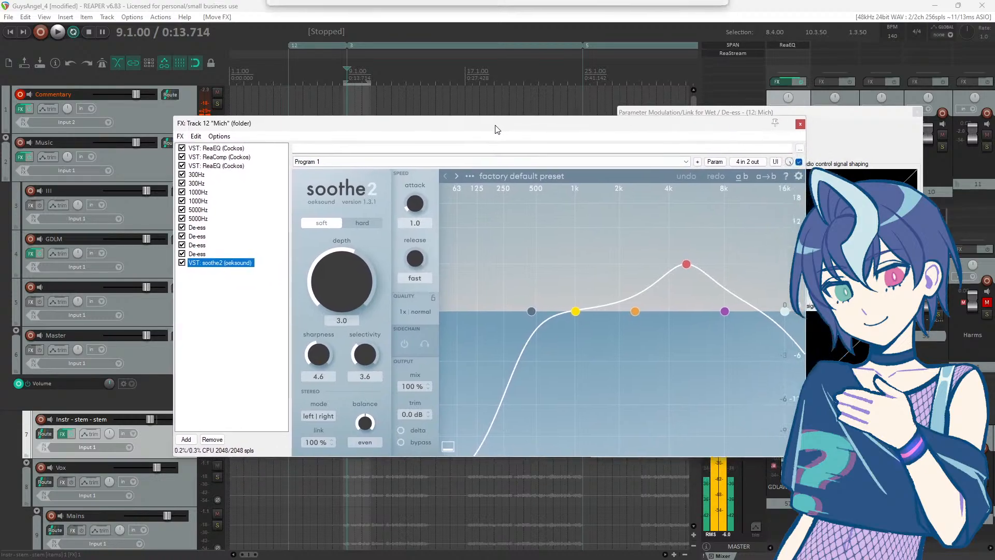
key("space")
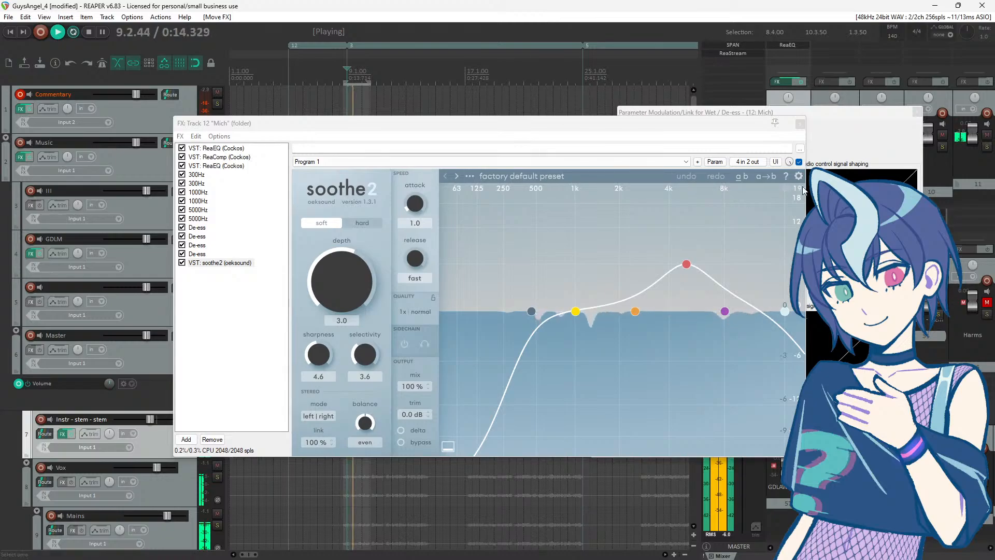
left_click_drag(789, 162, 789, 208)
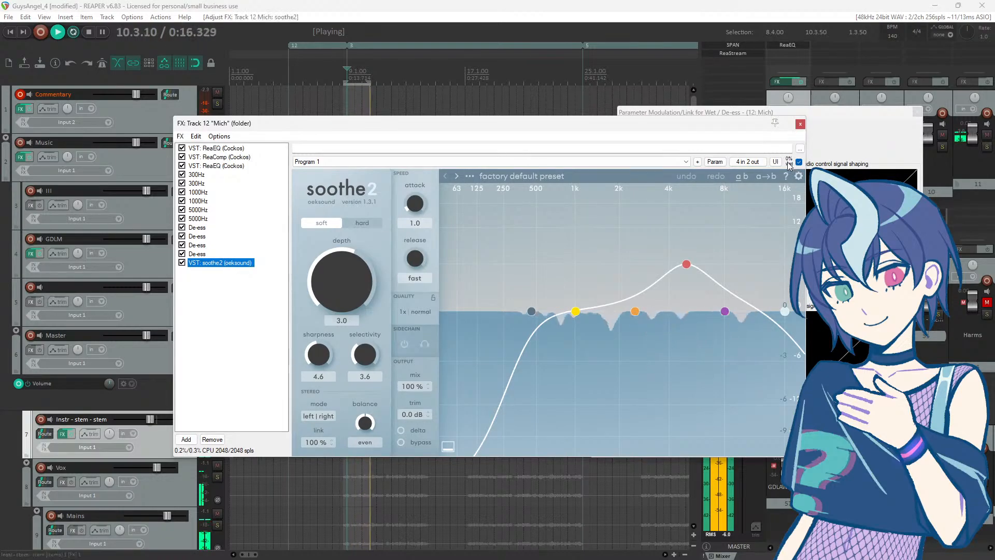
left_click_drag(788, 163, 789, 118)
left_click(690, 2)
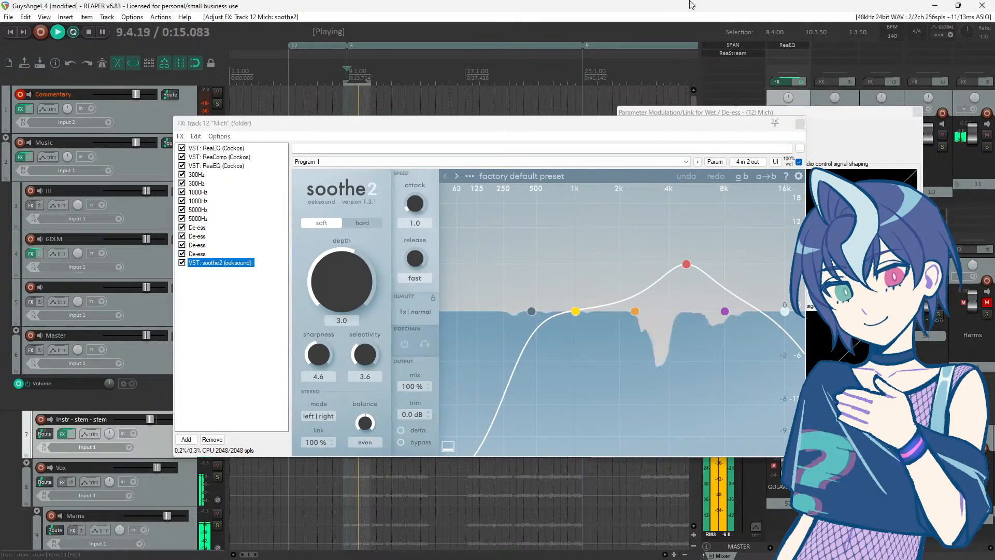
key("space")
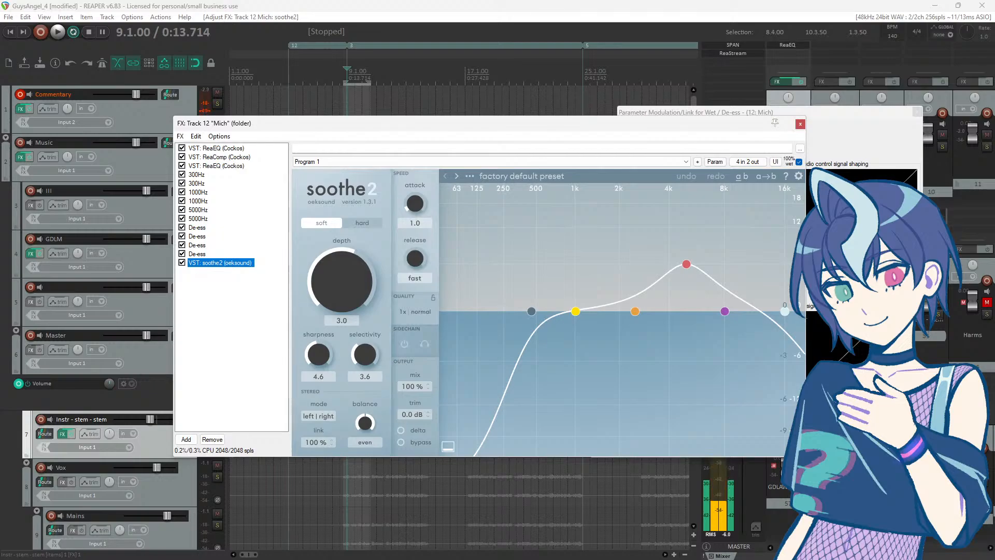
Step: Lower soothe2's wet mix to 70% and further while auditioning the loop, and restore it to 100%
mouse_move(789, 161)
left_mouse_down()
mouse_move(788, 145)
mouse_move(789, 174)
left_mouse_up()
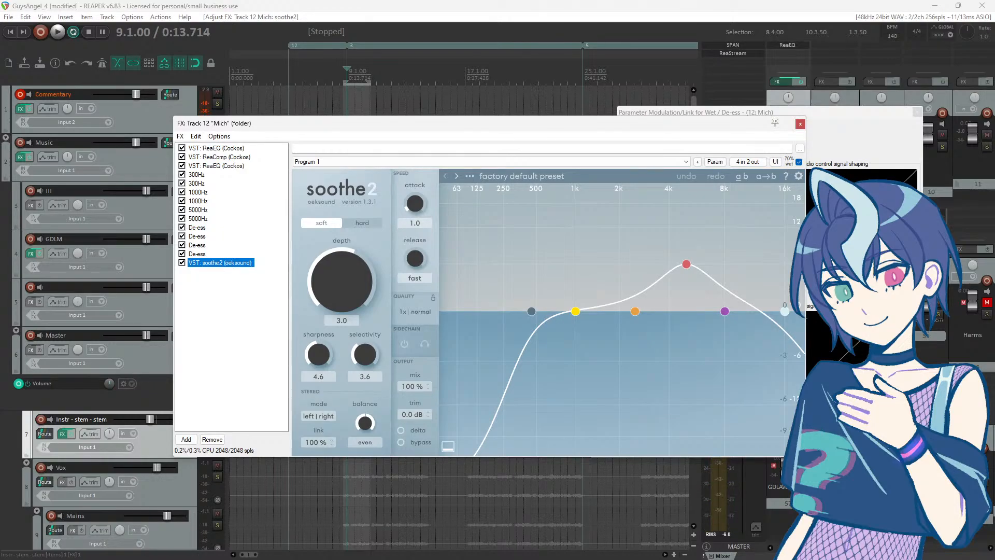
key("space")
left_click(789, 162)
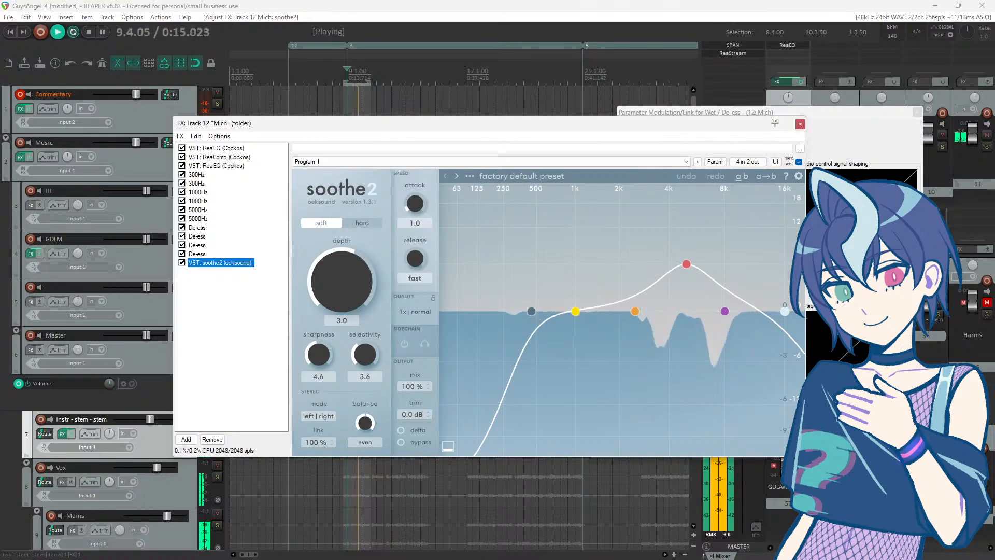
left_click_drag(786, 165, 786, 160)
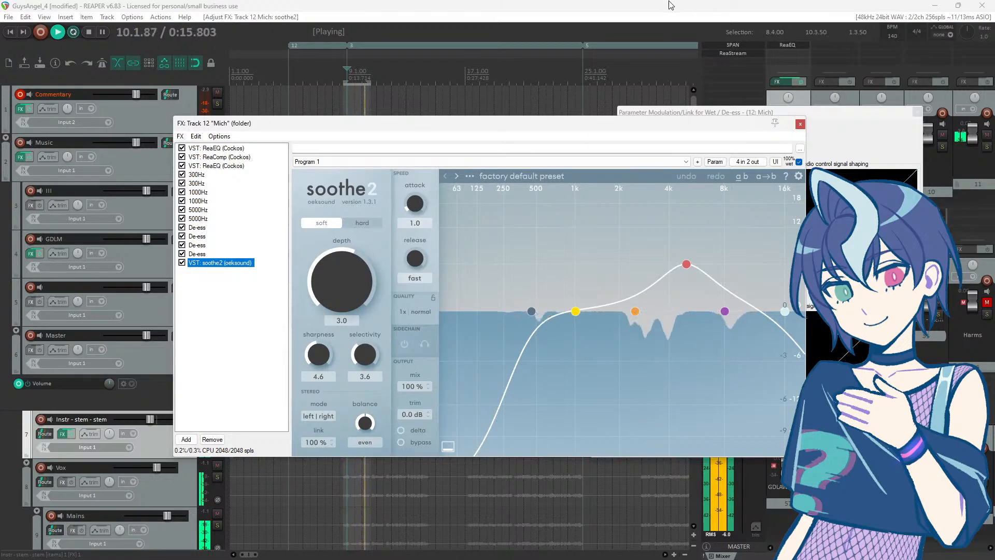
key("space")
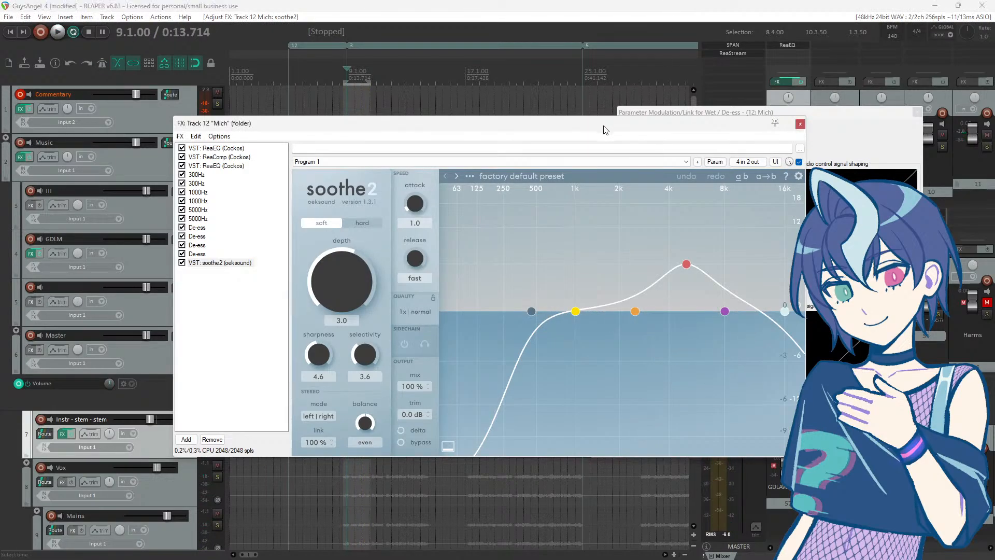
Step: Replay the loop from its start and vary soothe2's wet mix again to compare the processed and dry vocal
left_click_drag(605, 128, 602, 192)
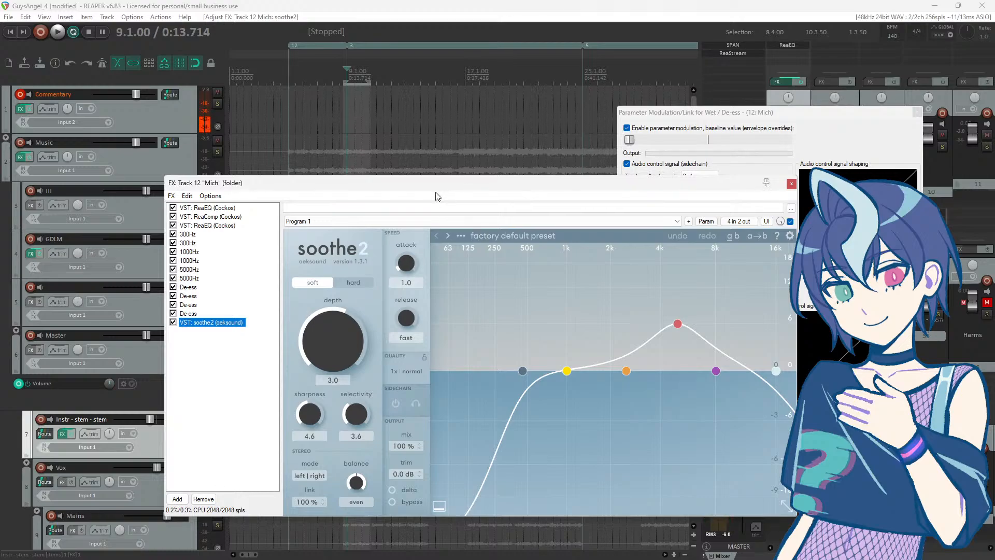
left_click(625, 5)
key("space")
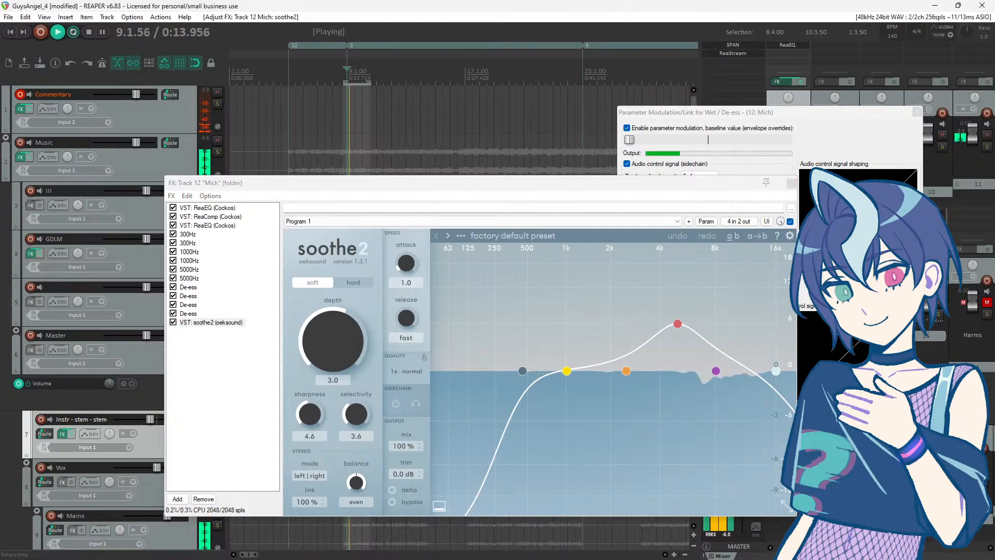
left_click(778, 221)
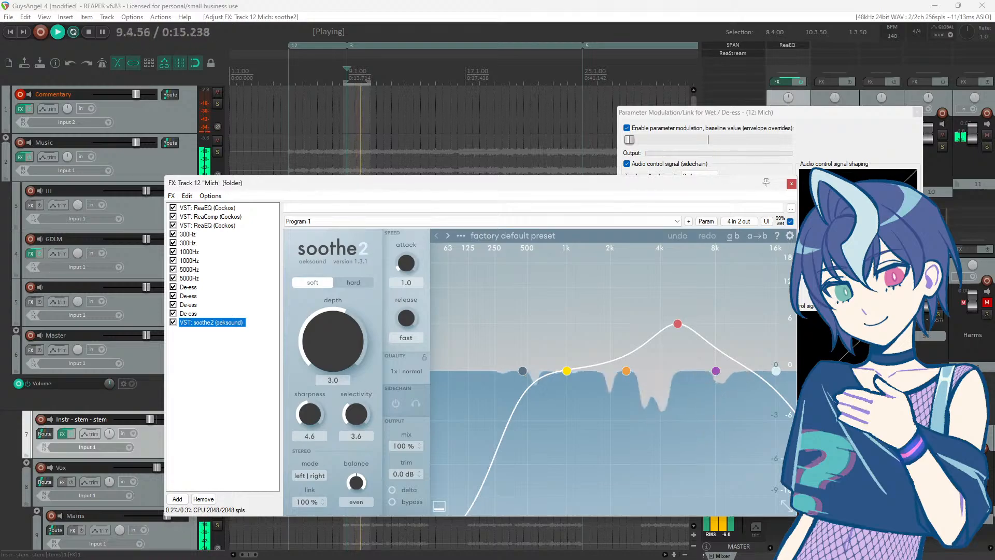
left_click(715, 4)
key("space")
key("space")
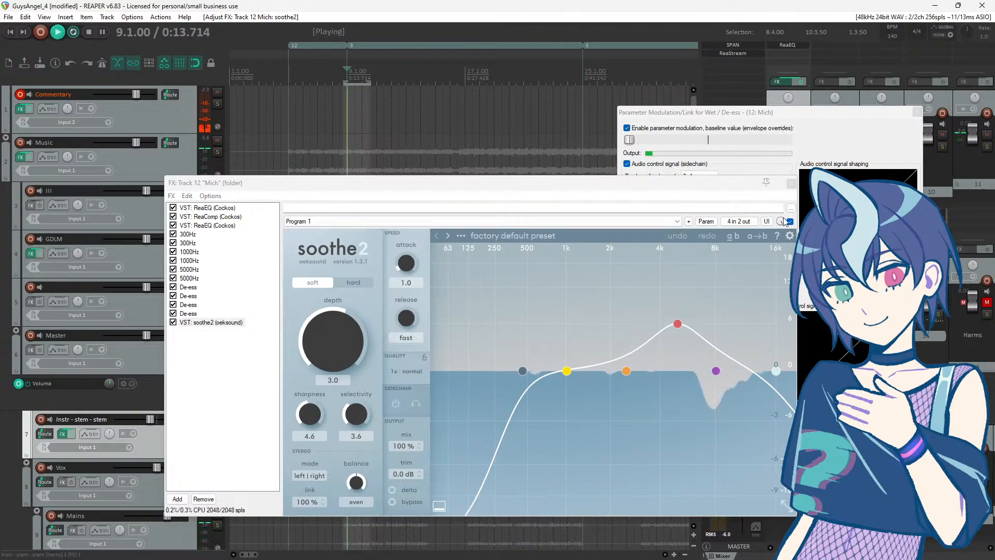
left_click(781, 221)
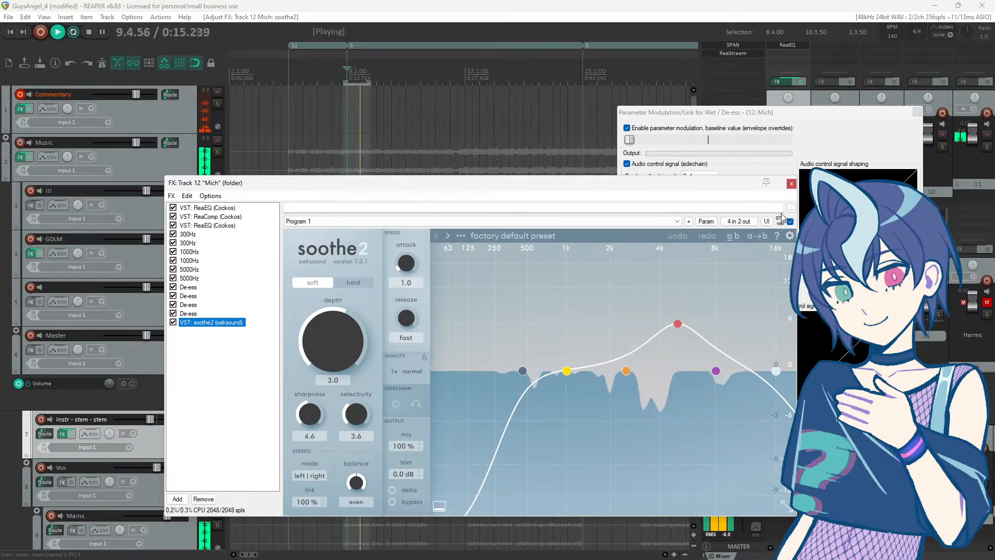
Step: Stop playback, close track 12's effects chain and both De-ess modulation windows, and select the Commentary track
left_click(792, 184)
key("space")
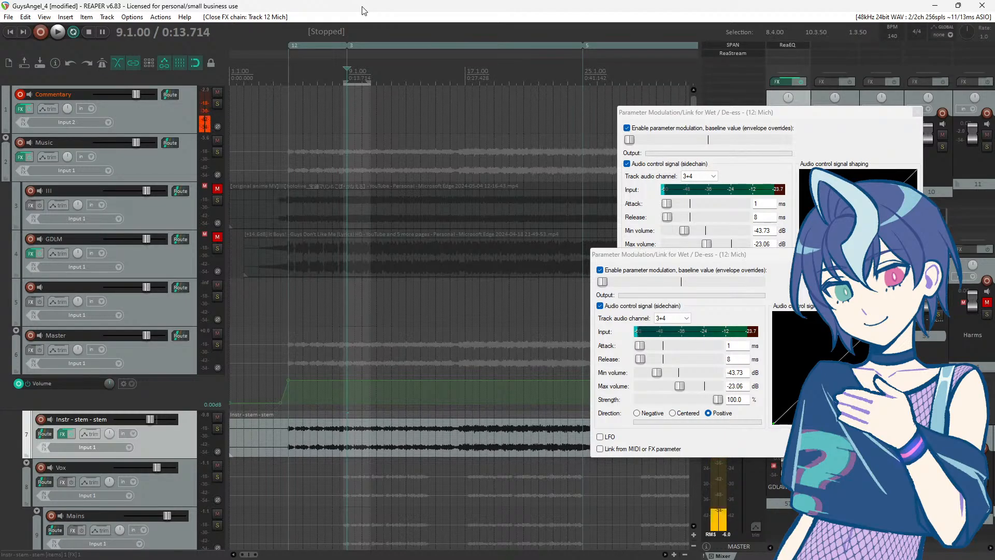
left_click(891, 254)
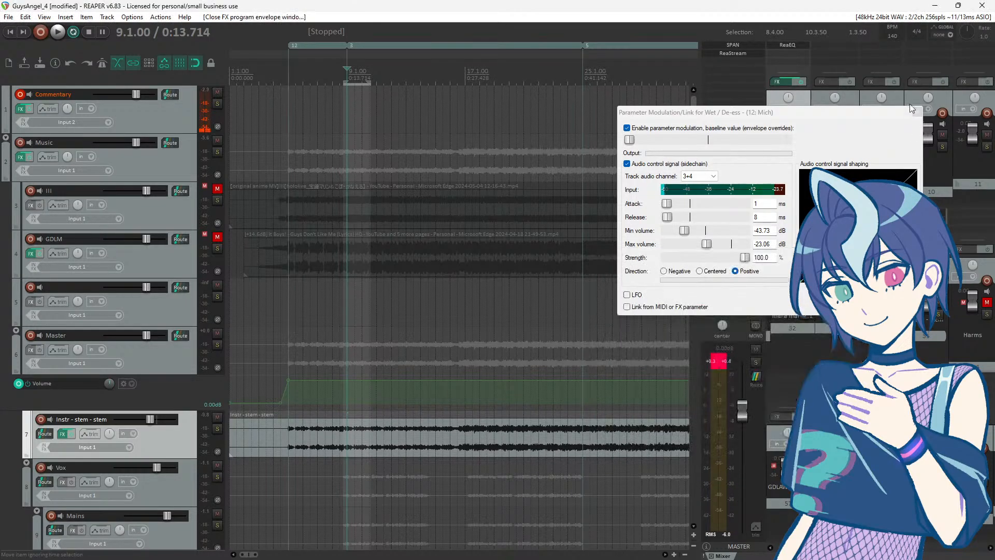
left_click(918, 112)
left_click(172, 117)
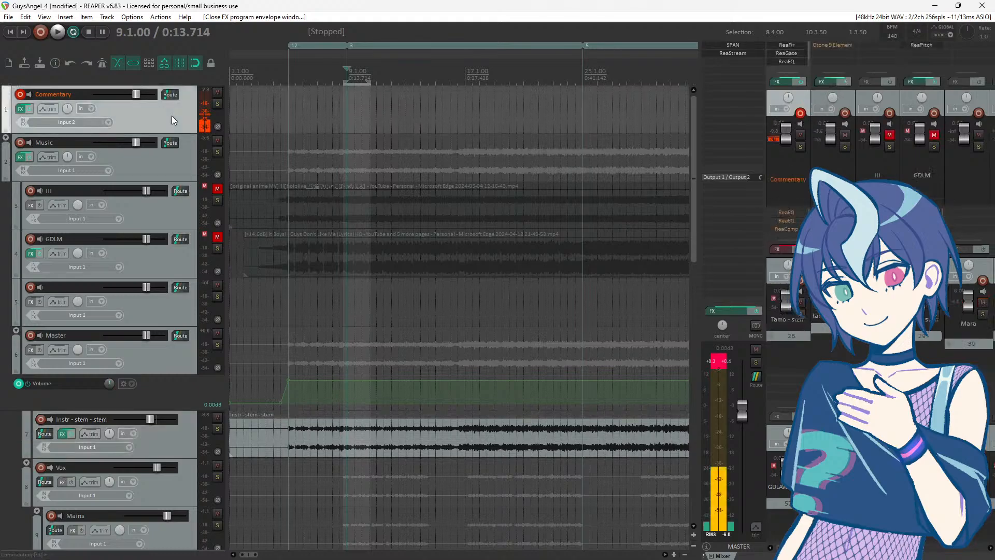
scroll(187, 229, "down", 15)
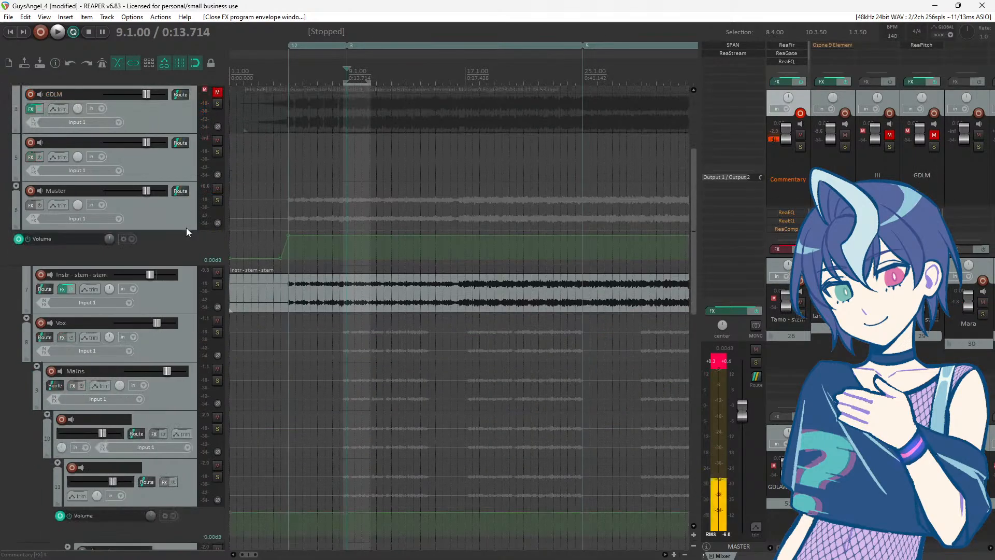
Step: Expand track 12's folder to show its child tracks and look over the track's effects chain
scroll(186, 229, "down", 5)
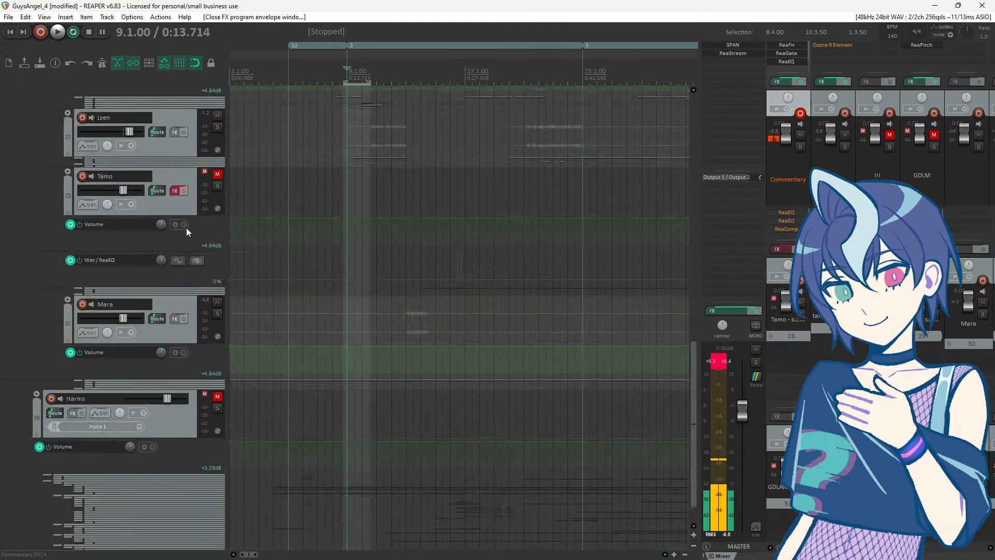
scroll(187, 229, "up", 5)
scroll(186, 231, "up", 1)
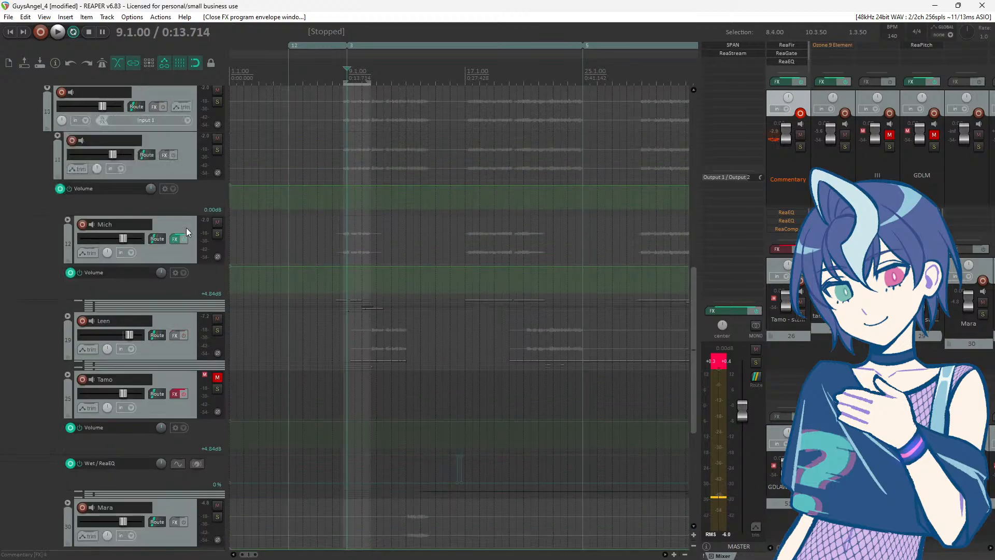
left_click(69, 218)
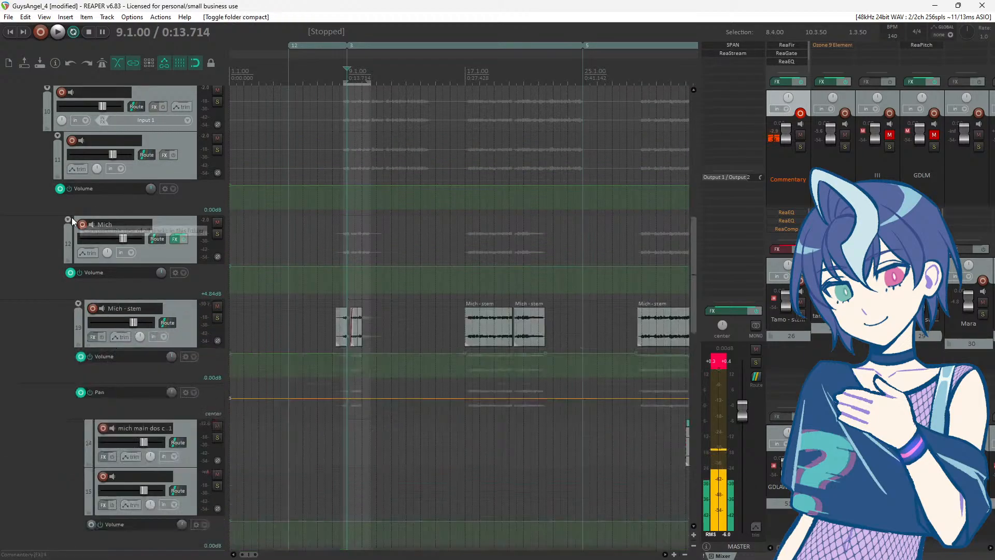
scroll(71, 217, "down", 2)
scroll(63, 196, "up", 2)
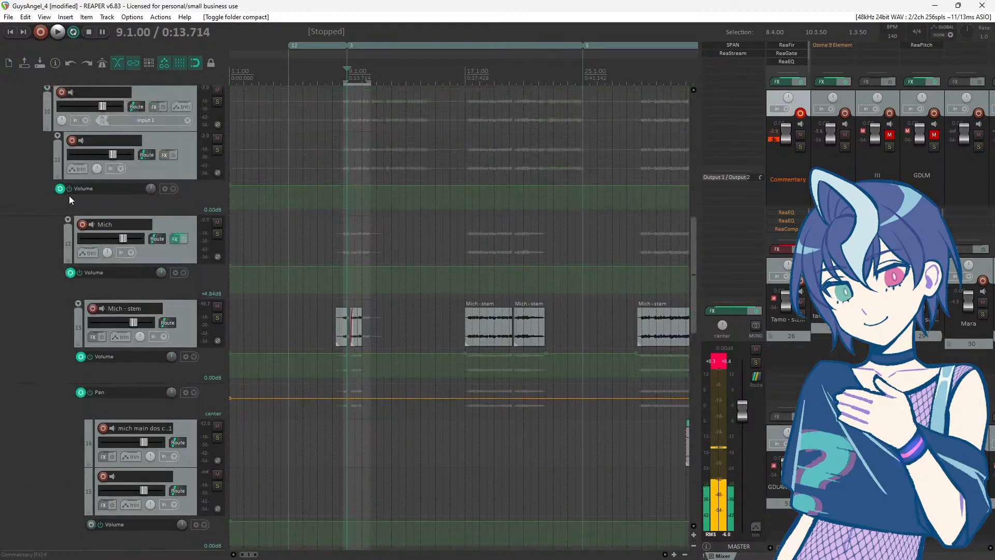
left_click(175, 238)
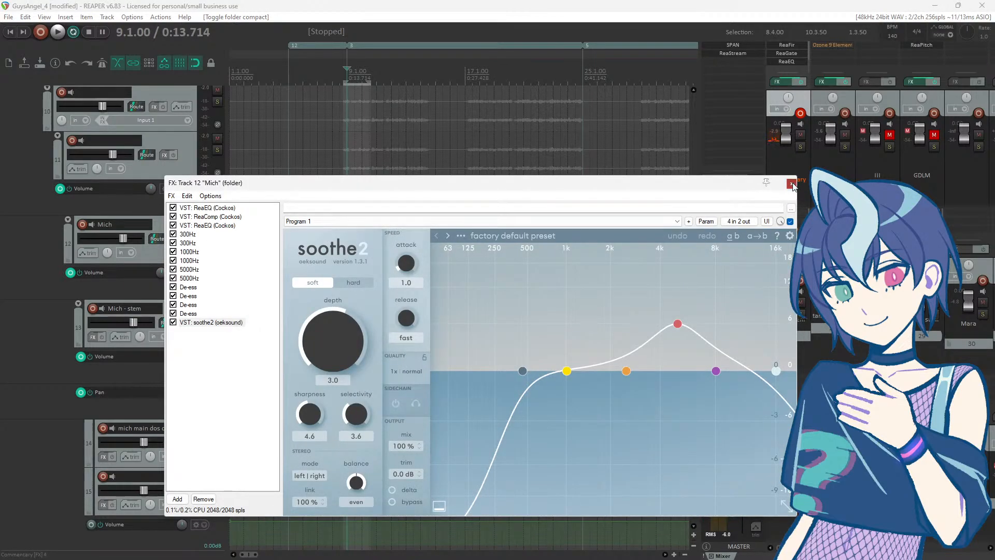
left_click(791, 183)
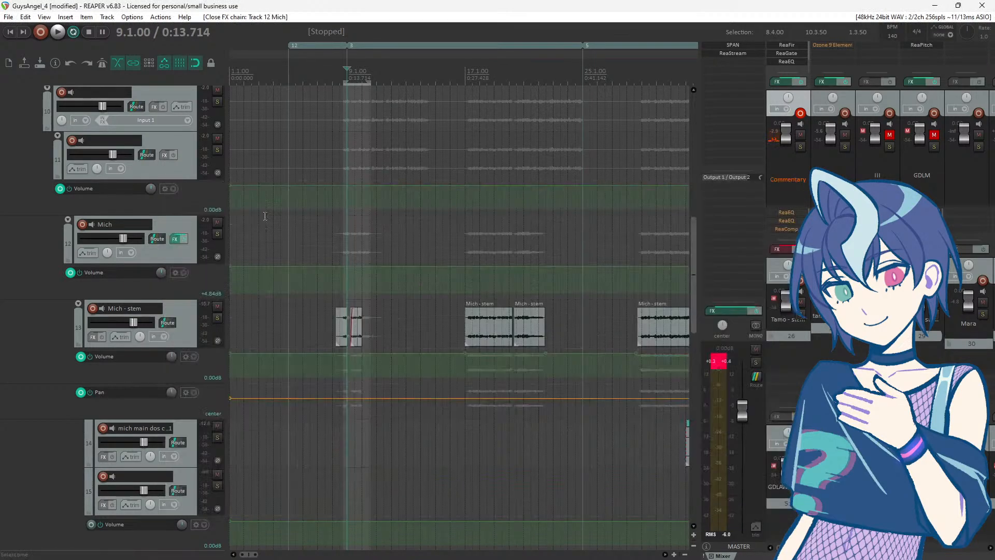
Step: Add the VST version of Neutron 3 Elements after soothe2 in track 12's effects chain
left_click(172, 241)
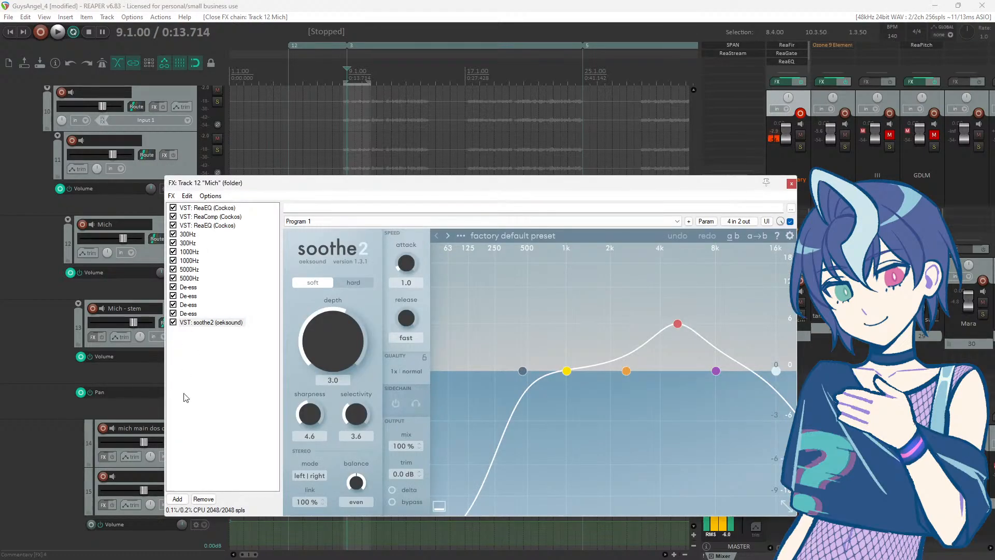
left_click(177, 499)
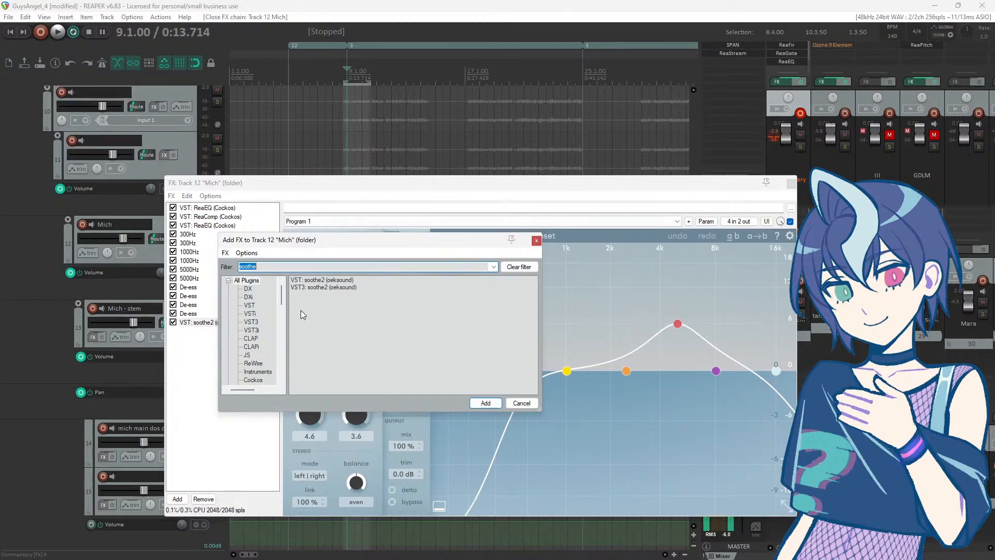
type("nue")
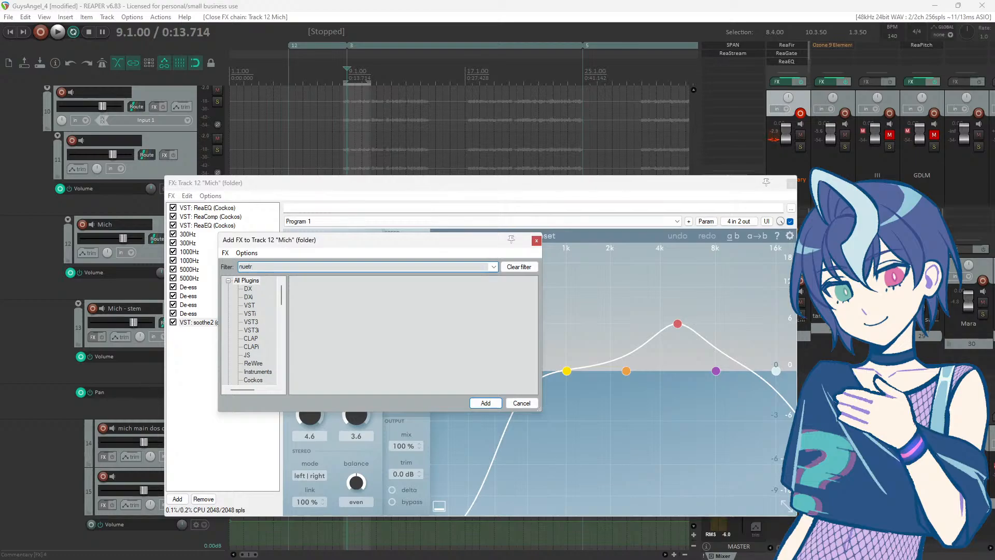
type("tr")
key("BackSpace")
key("BackSpace")
key("BackSpace")
key("BackSpace")
type("eu")
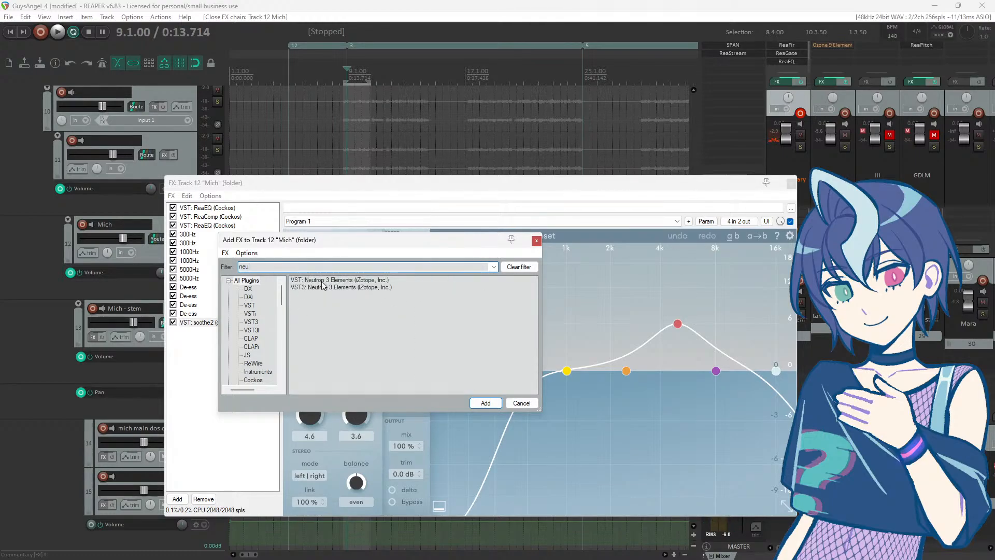
double_click(322, 281)
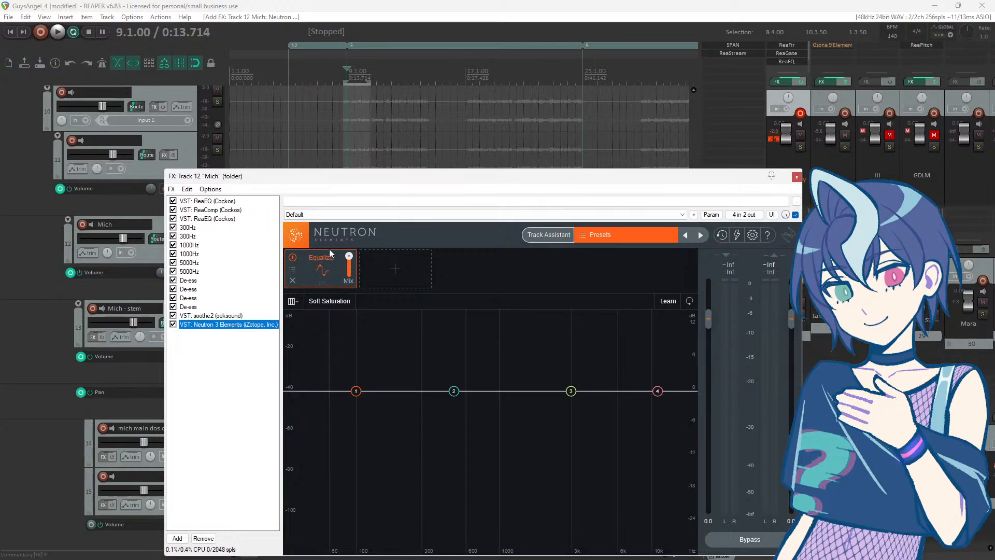
Step: Start Neutron's Track Assistant with Voice as the instrument and the Balanced style
left_click_drag(458, 177, 391, 302)
left_click(481, 361)
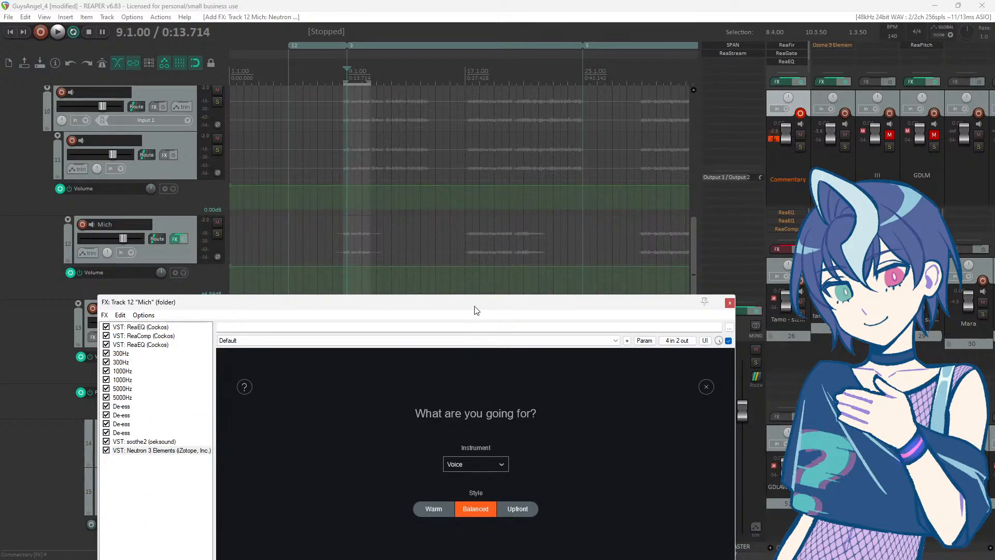
left_click_drag(473, 307, 483, 122)
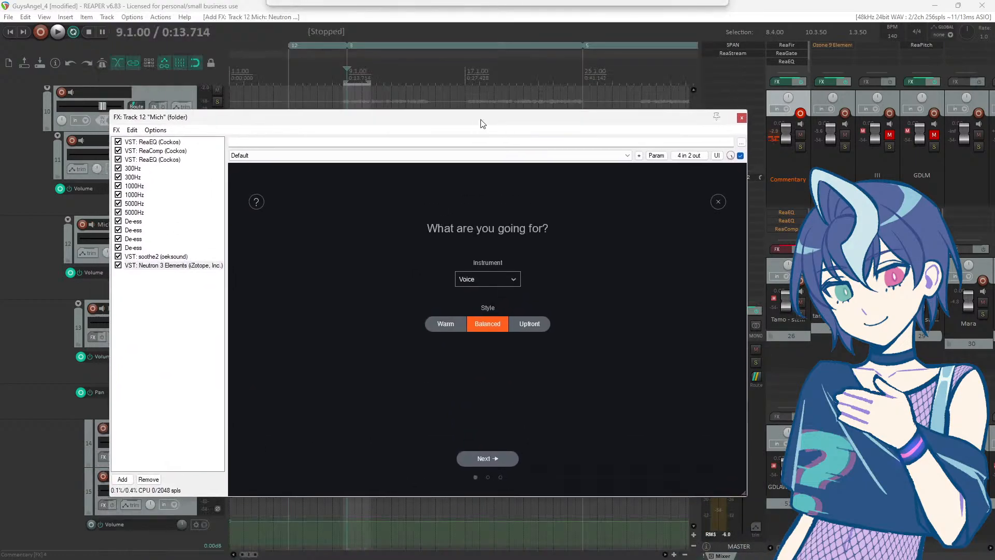
left_click(488, 460)
Step: Set the time selection from 17.1.00 to 22.3.00 over the vocal clips and play audio for Track Assistant to analyze
left_click_drag(381, 125, 416, 364)
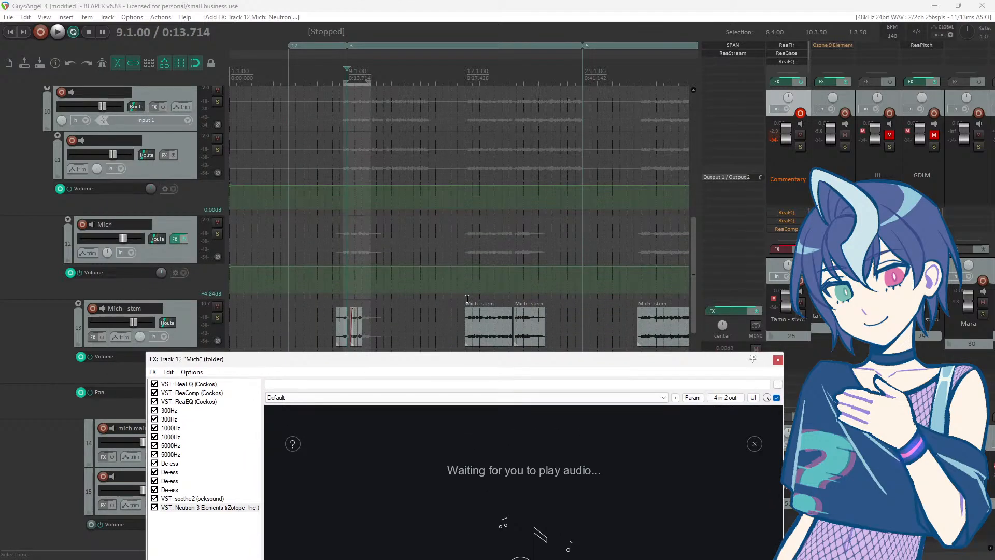
left_click_drag(467, 299, 545, 313)
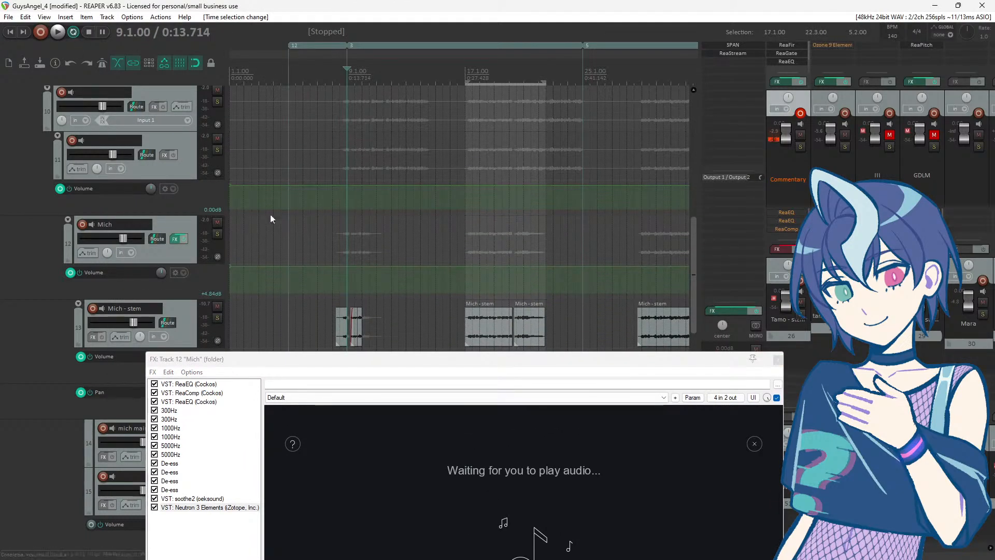
left_click_drag(343, 355, 342, 106)
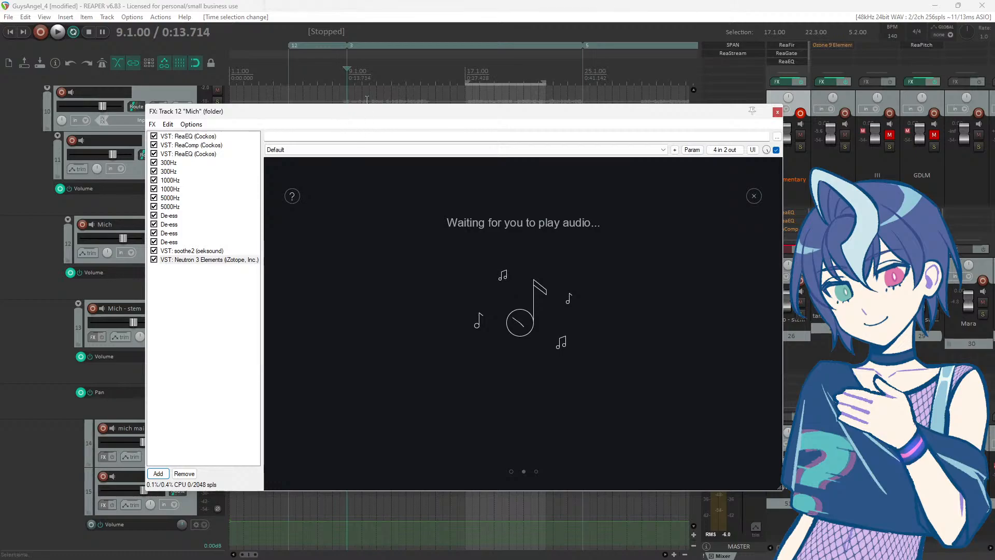
key("space")
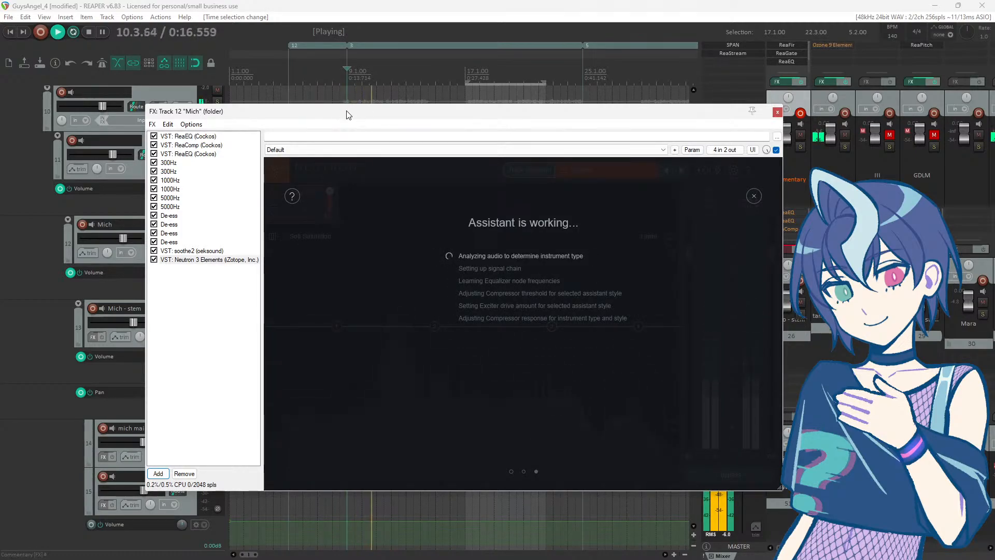
left_click_drag(347, 115, 330, 319)
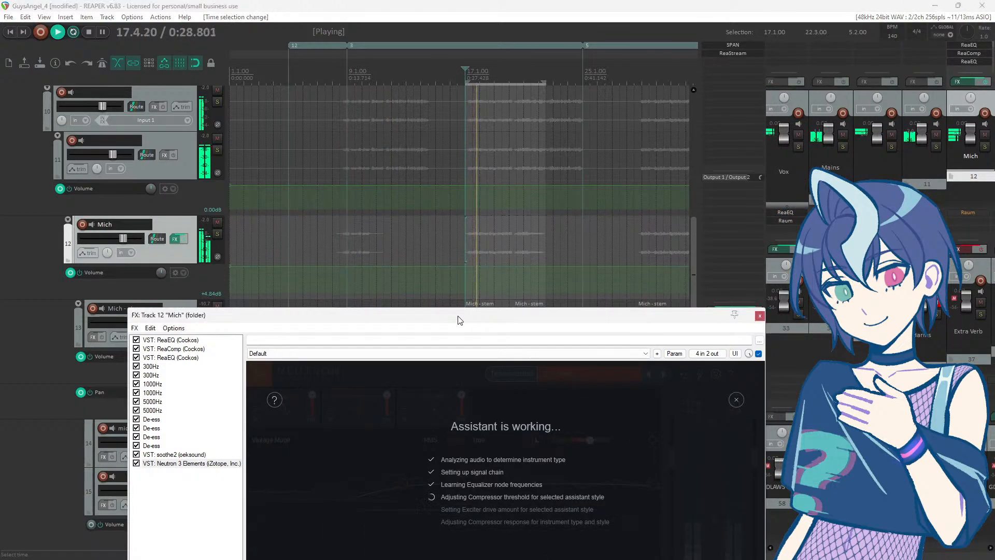
left_click_drag(461, 321, 444, 167)
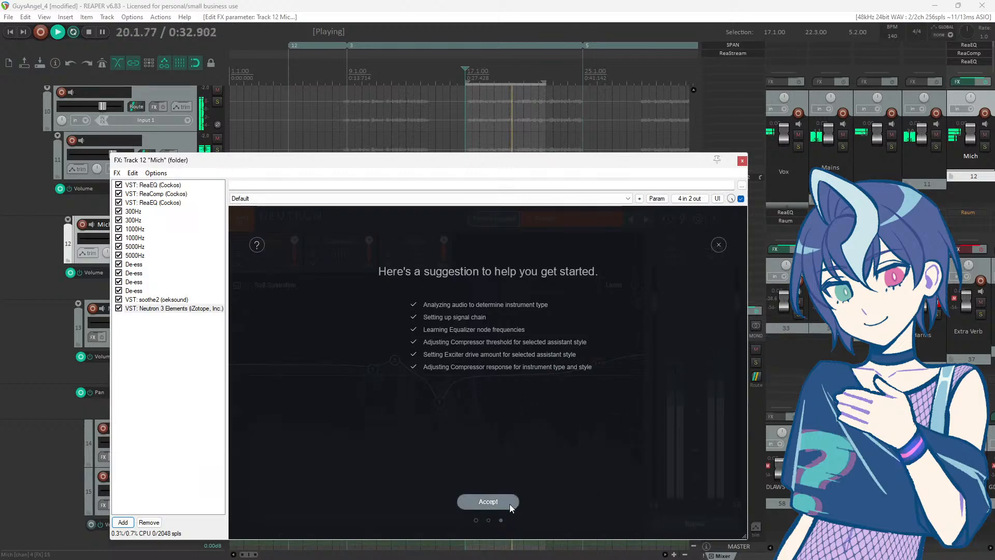
Step: Accept Track Assistant's suggested signal chain and stop playback, keeping Neutron last in the effects chain
left_click(510, 504)
left_click_drag(457, 163, 619, 77)
key("space")
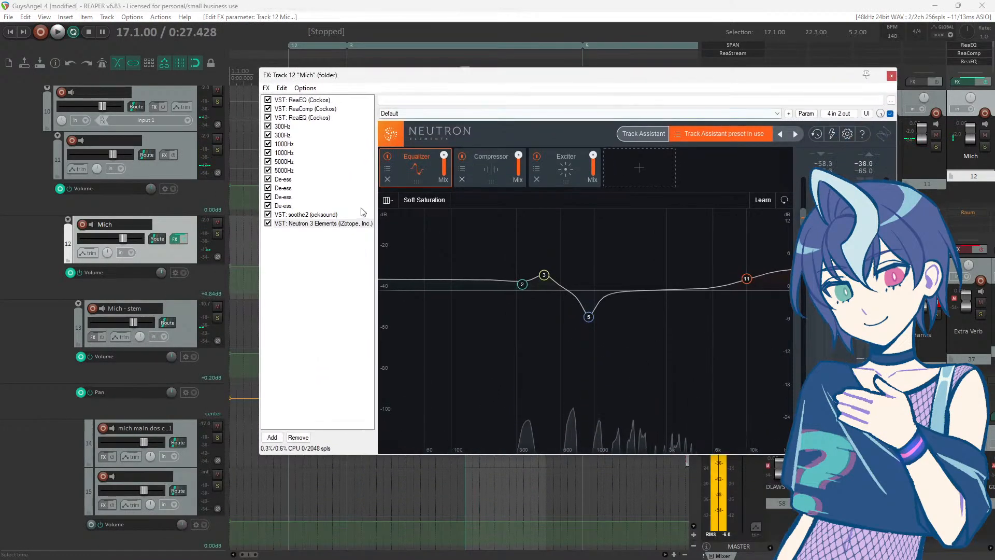
left_click_drag(304, 225, 306, 191)
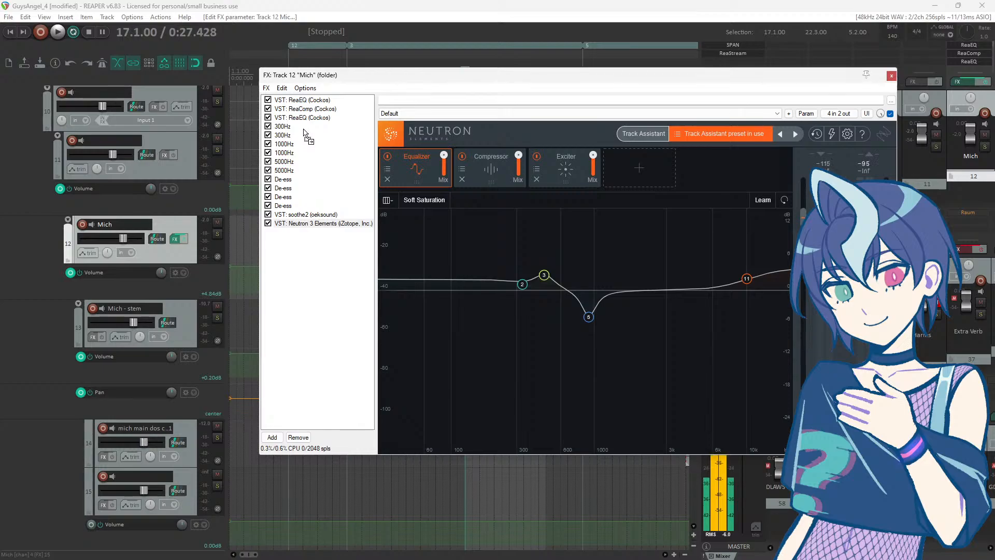
left_click_drag(305, 128, 305, 236)
Step: Play the loop and lower the mix of Neutron's Equalizer and Compressor modules to the minimum
key("space")
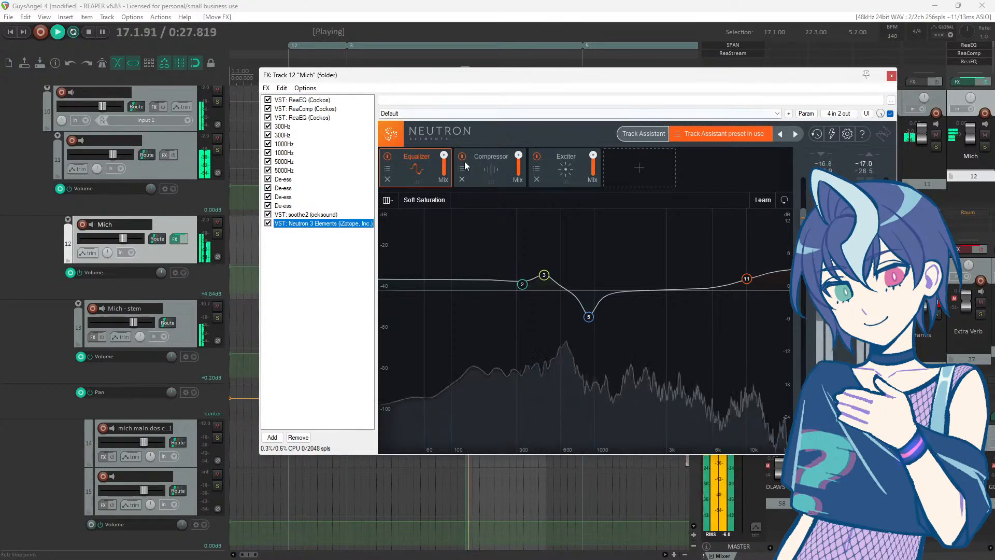
left_click_drag(444, 155, 444, 171)
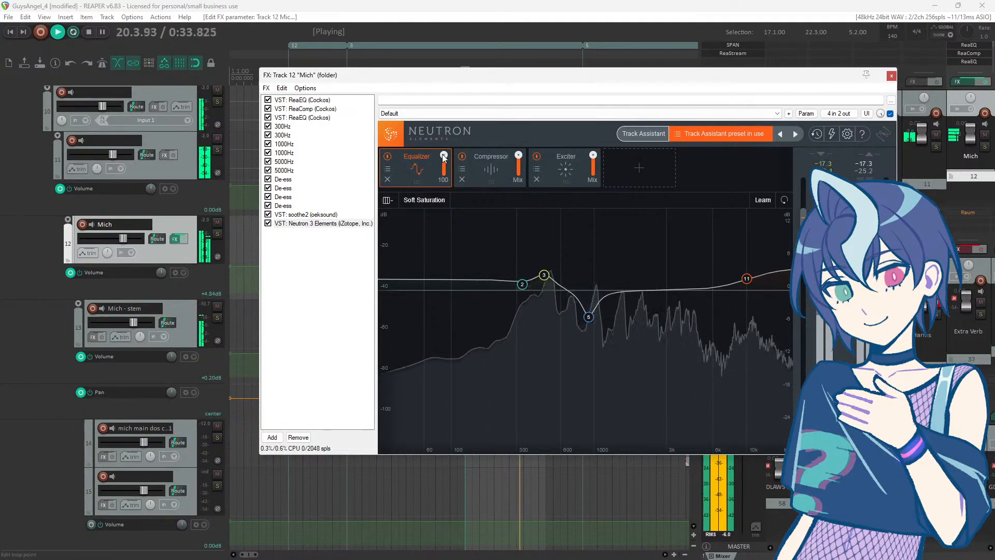
left_click_drag(519, 155, 519, 171)
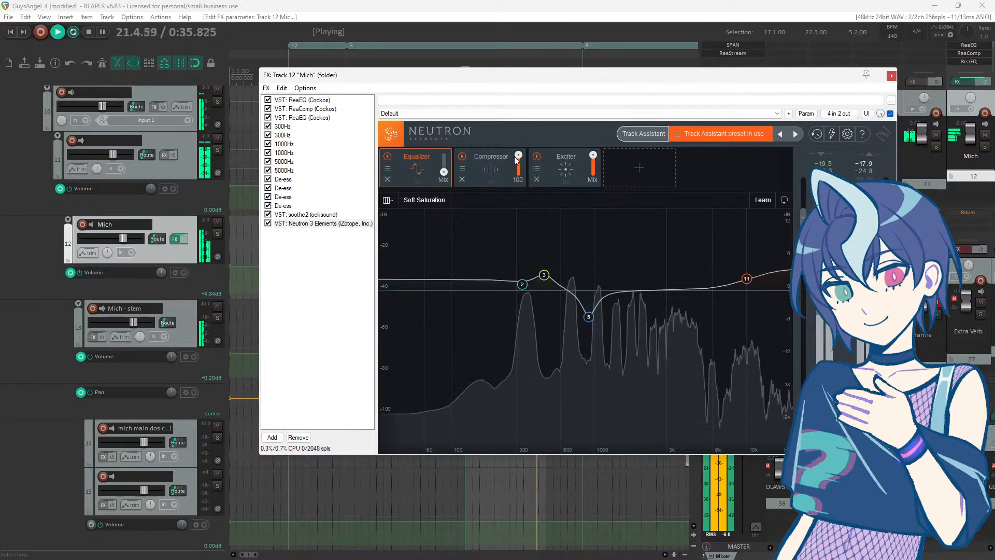
key("space")
key("space")
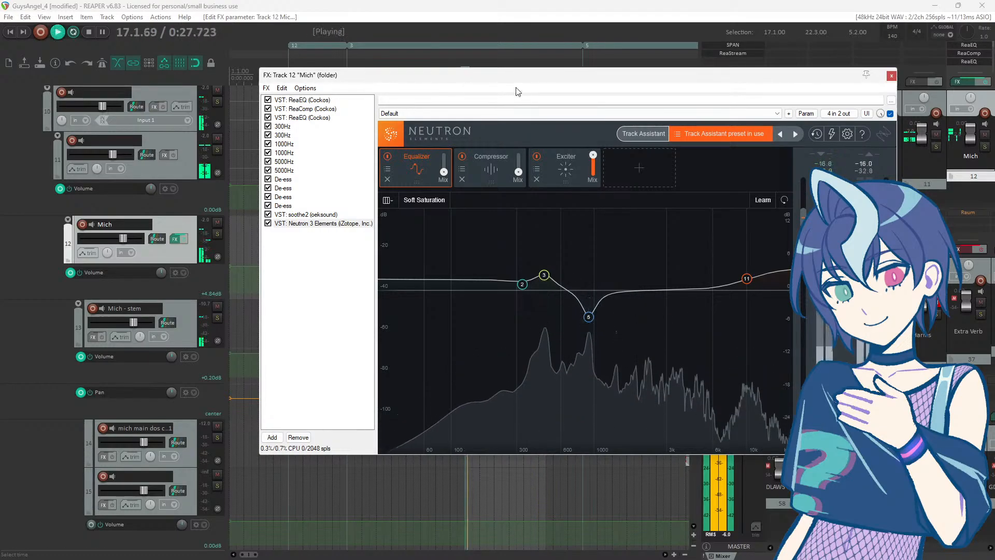
Step: Move the playback loop to the first vocal phrase, from 8.3.00 to 10.3.00, and play it
left_click_drag(518, 76, 494, 360)
key("space")
left_click(339, 247)
key("space")
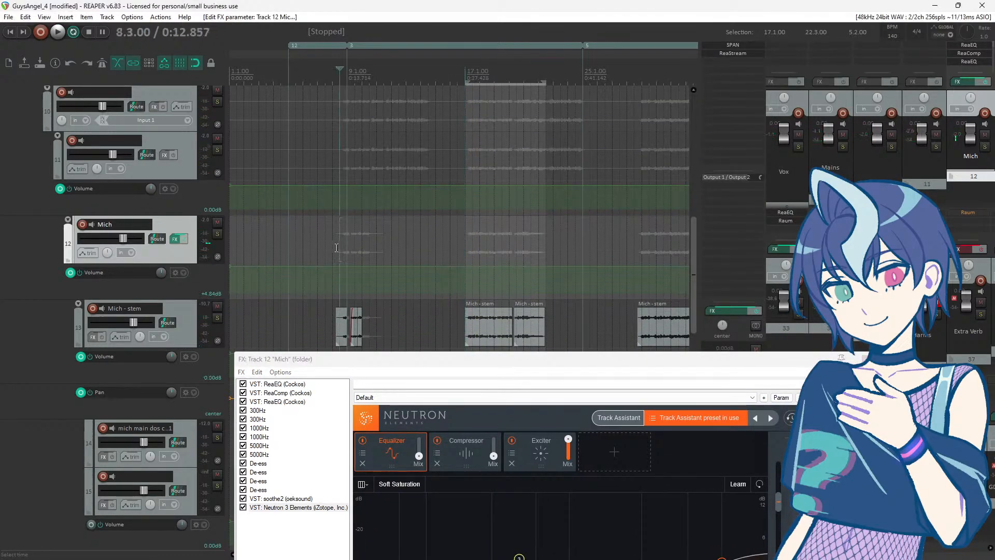
left_click_drag(341, 244, 386, 226)
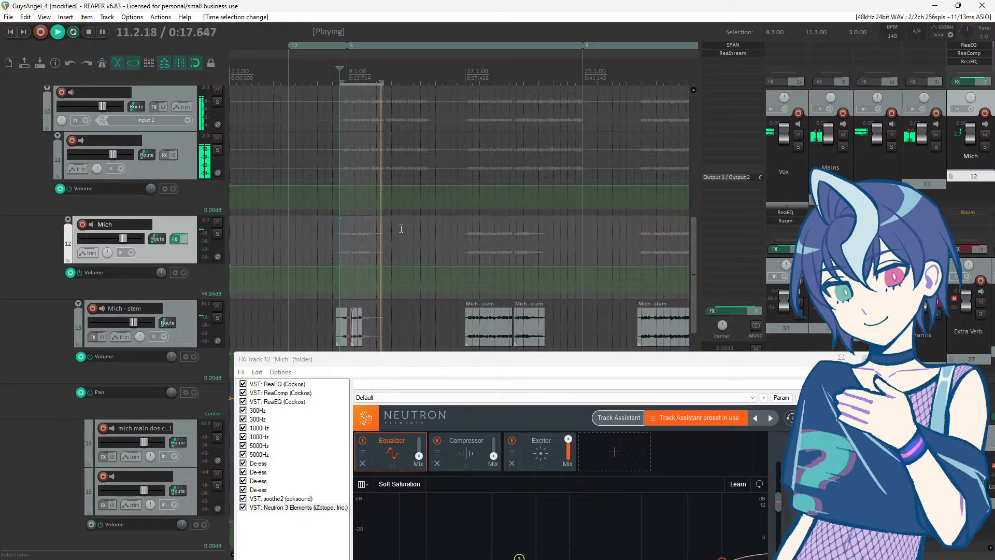
left_click_drag(383, 83, 369, 83)
left_click_drag(457, 359, 411, 111)
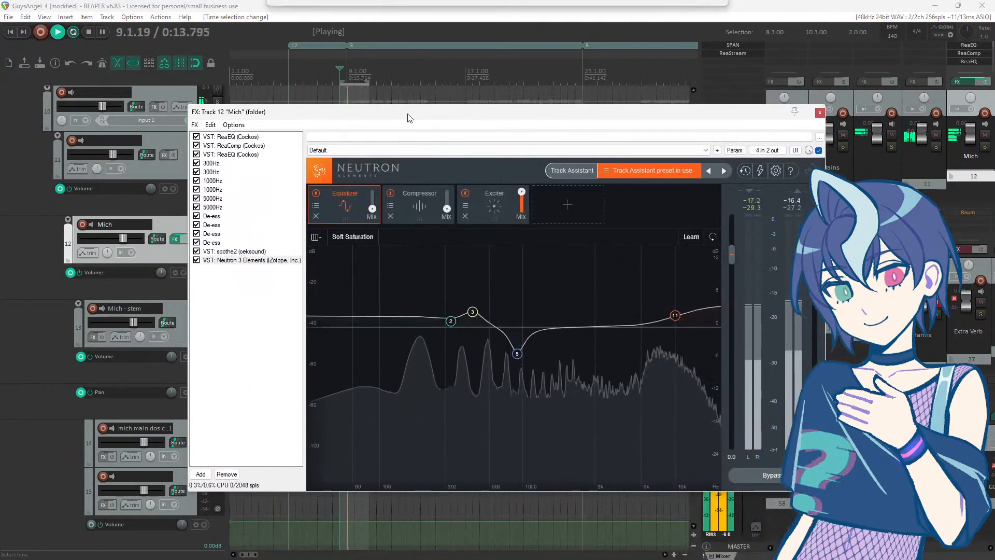
Step: Compare the loop with Neutron bypassed and enabled, and lower the Exciter mix to the minimum
left_click(819, 151)
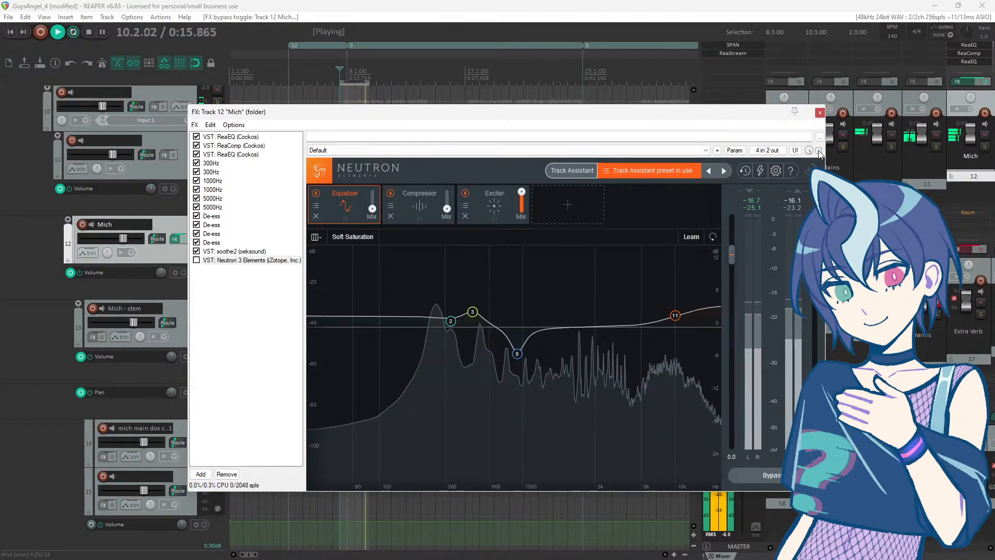
left_click(819, 151)
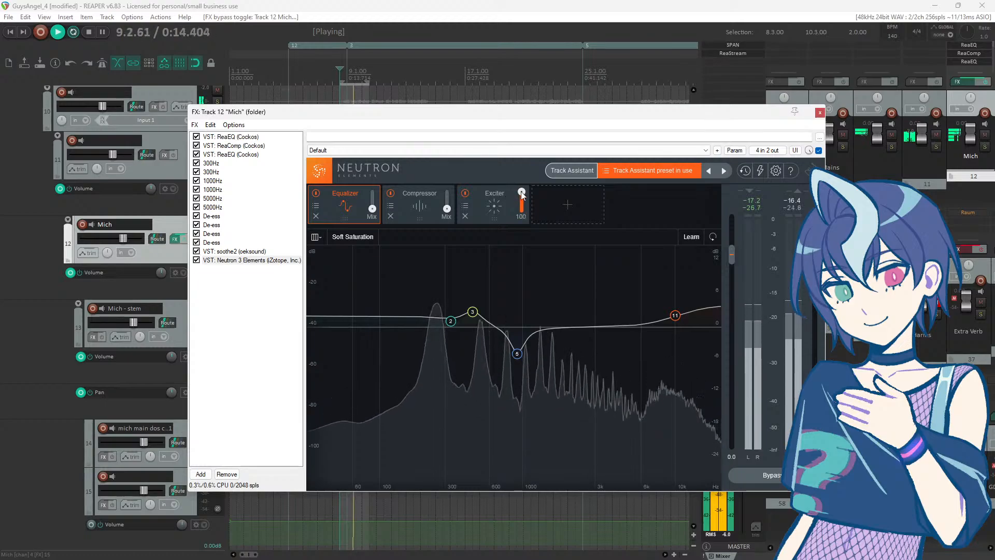
left_click_drag(521, 192, 521, 211)
Step: Vary the Equalizer module's mix between full and minimum during the loop, settle it near the middle, and stop playback
left_click_drag(372, 209, 370, 178)
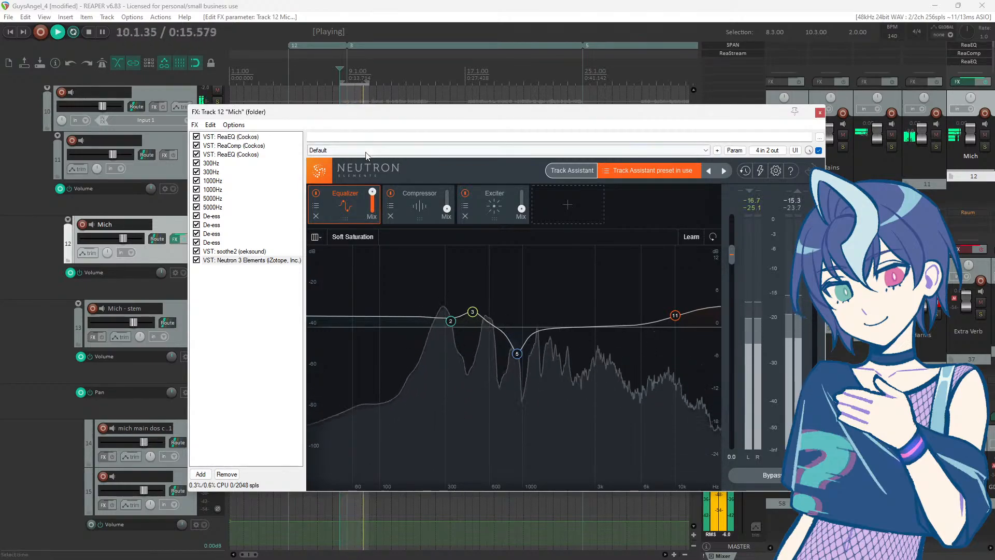
left_click_drag(374, 196, 388, 479)
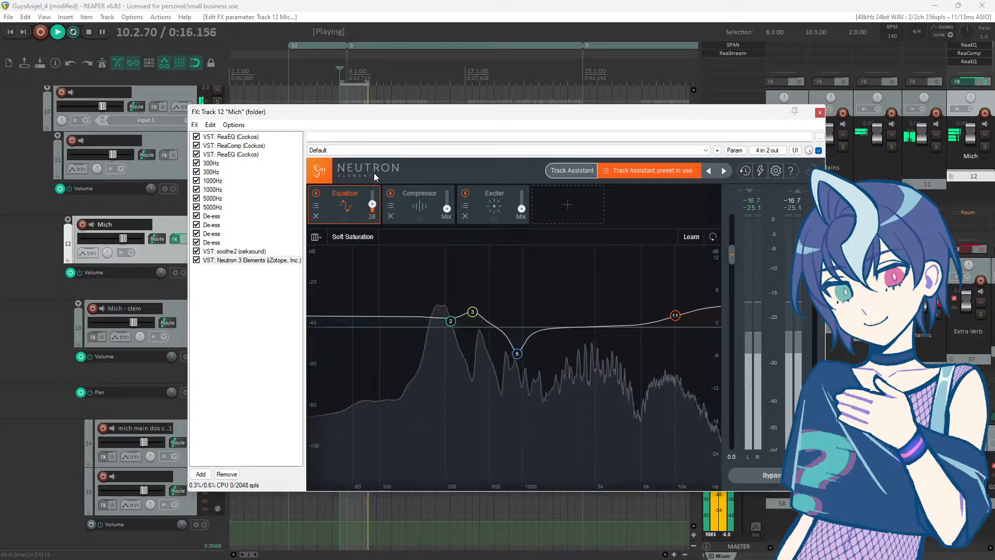
left_click_drag(375, 173, 377, 141)
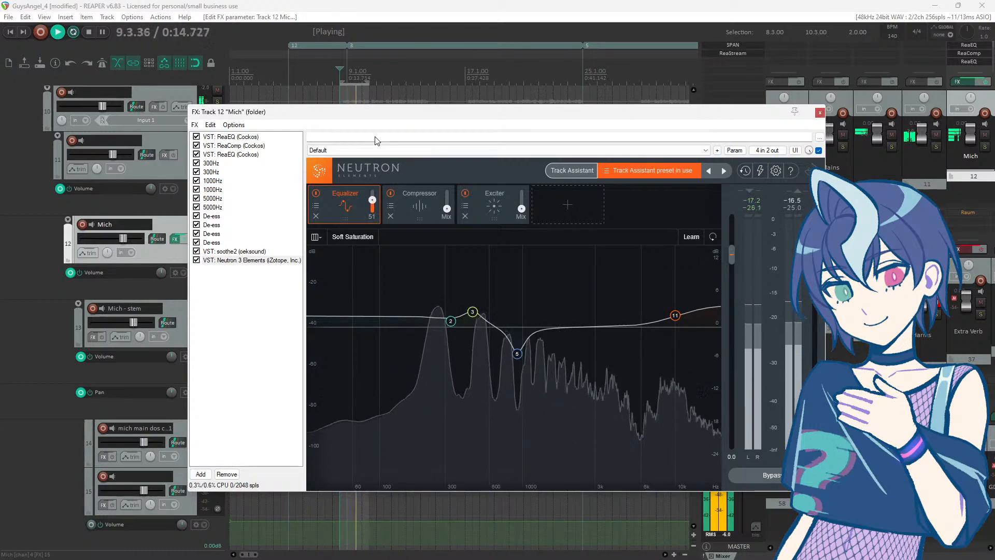
key("space")
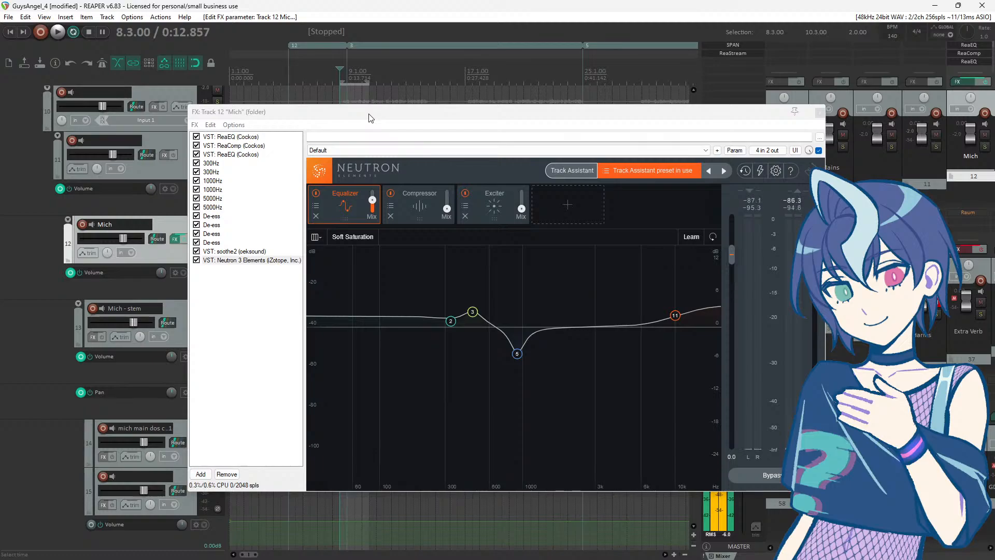
left_click_drag(371, 118, 418, 148)
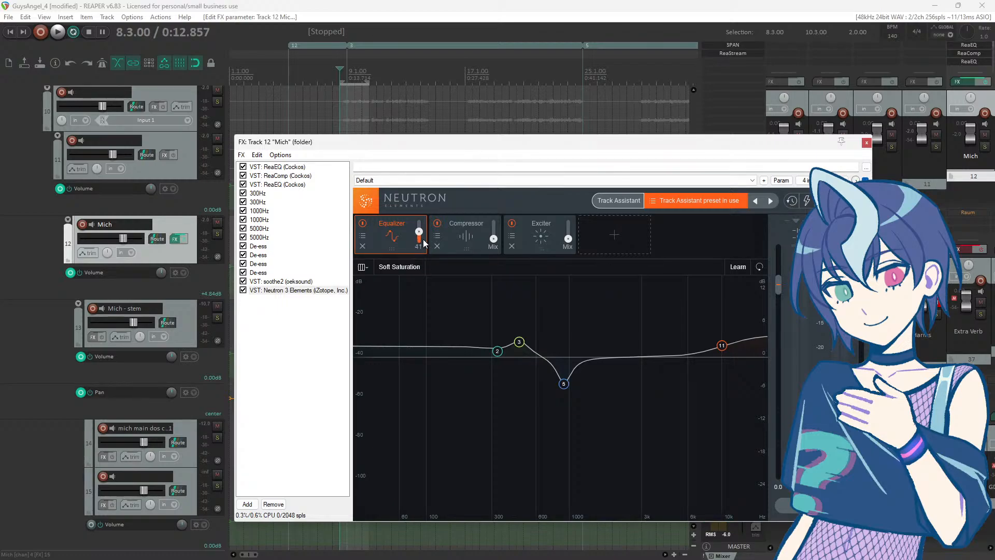
Step: Review the ReaComp, second ReaEQ and soothe2 entries in track 12's effect chain, and return to Neutron 3 Elements
left_click_drag(423, 239, 422, 216)
left_click_drag(449, 148, 417, 124)
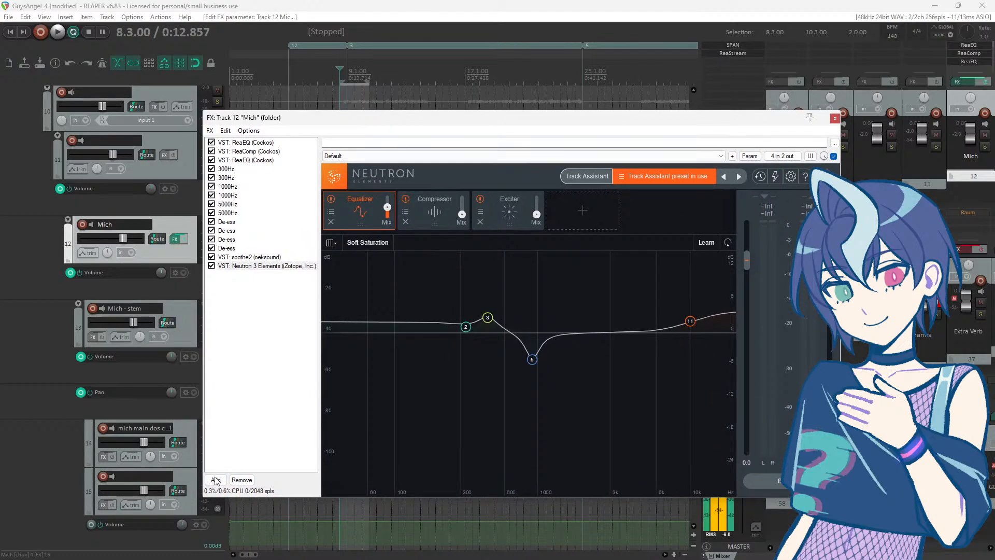
left_click(259, 161)
left_click(252, 152, "shift")
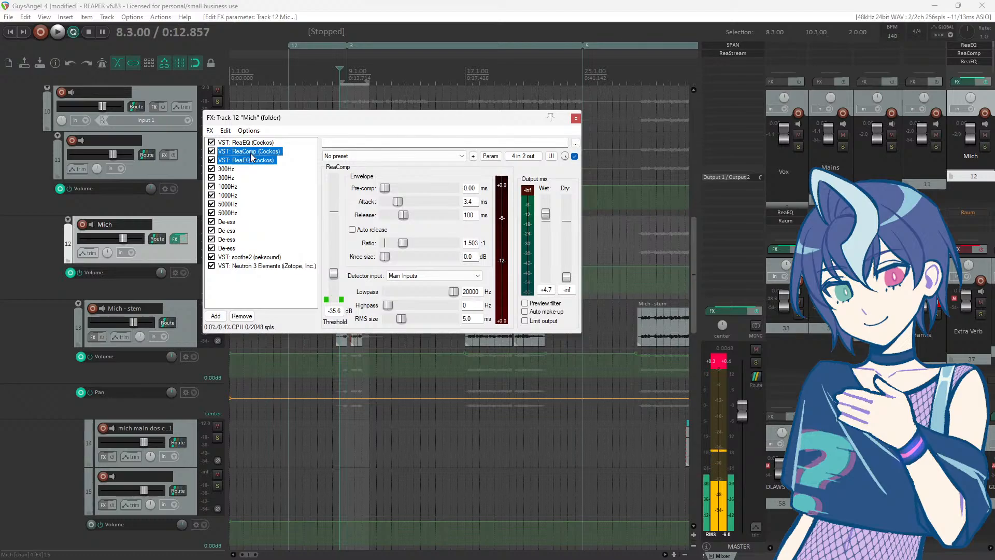
left_click(254, 257)
left_click(249, 266)
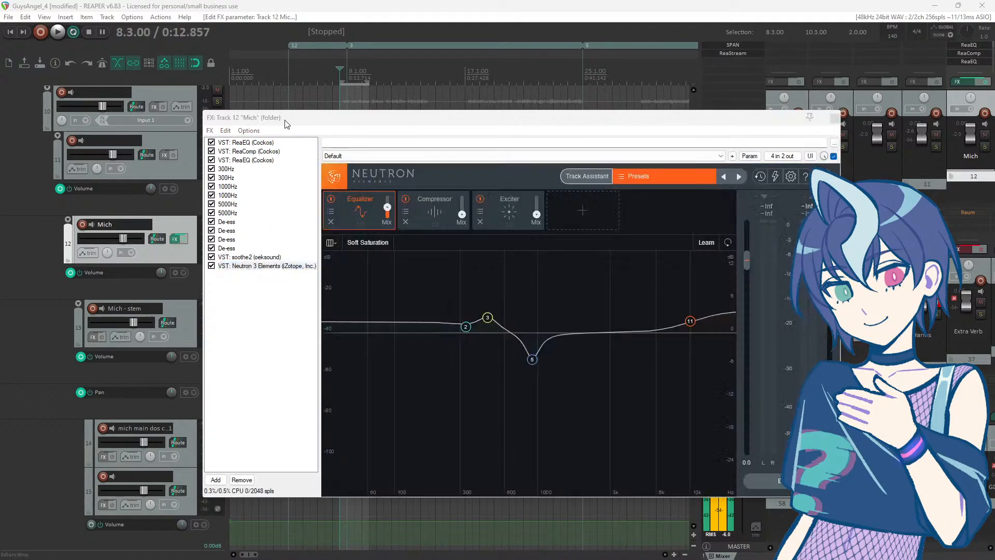
left_click_drag(286, 124, 338, 265)
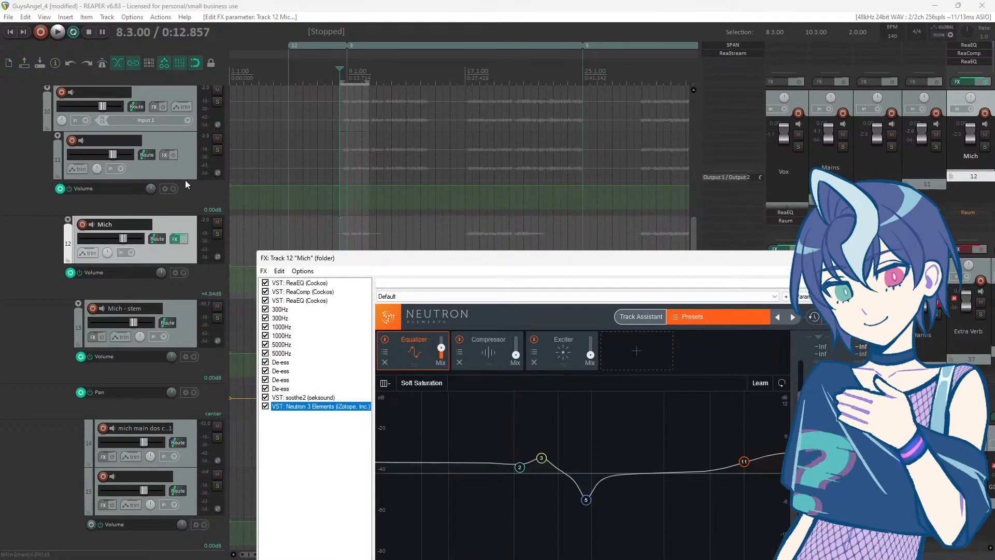
Step: Solo reference track III, play it briefly from 9.3.00, and remove the solo
scroll(185, 179, "up", 10)
left_click(308, 208)
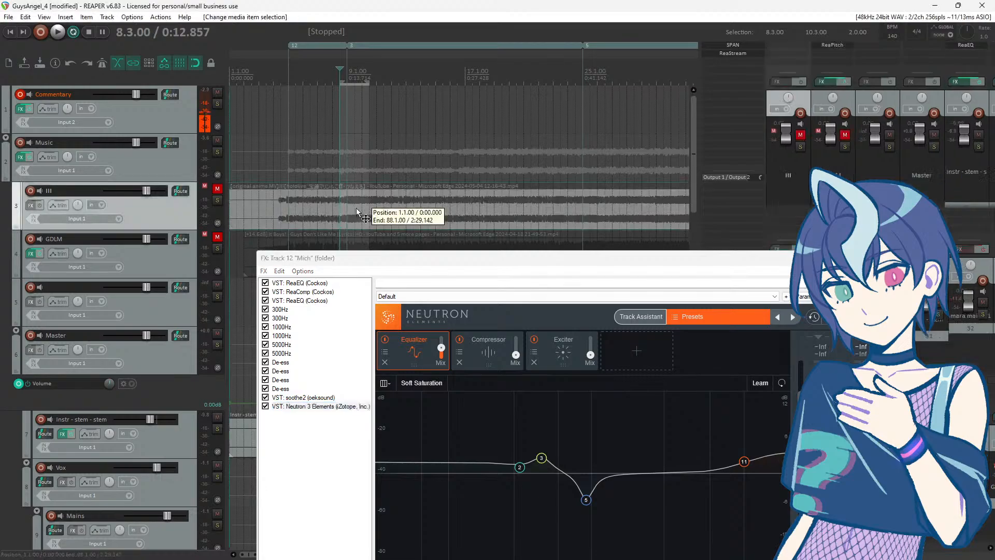
left_click_drag(423, 267, 467, 188)
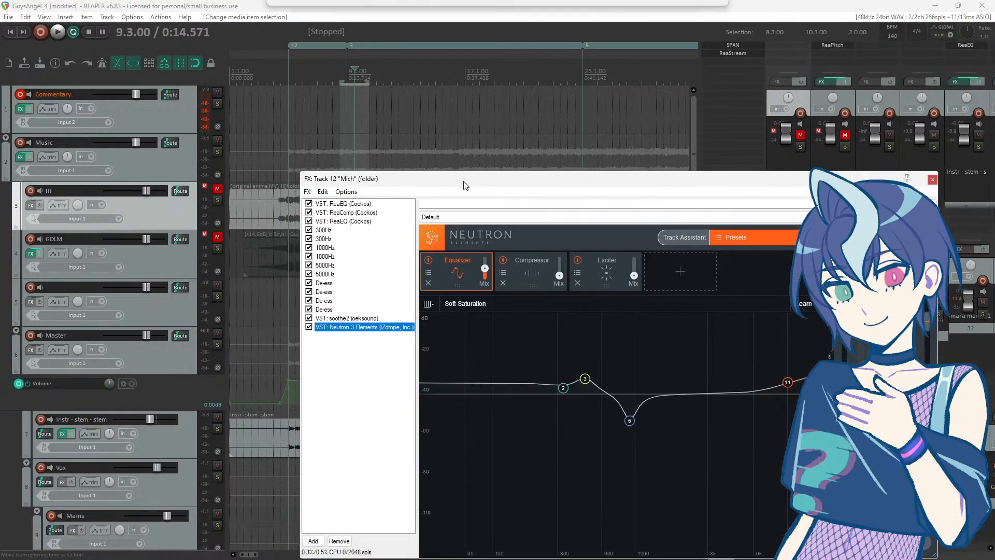
left_click(218, 200)
key("space")
key("space")
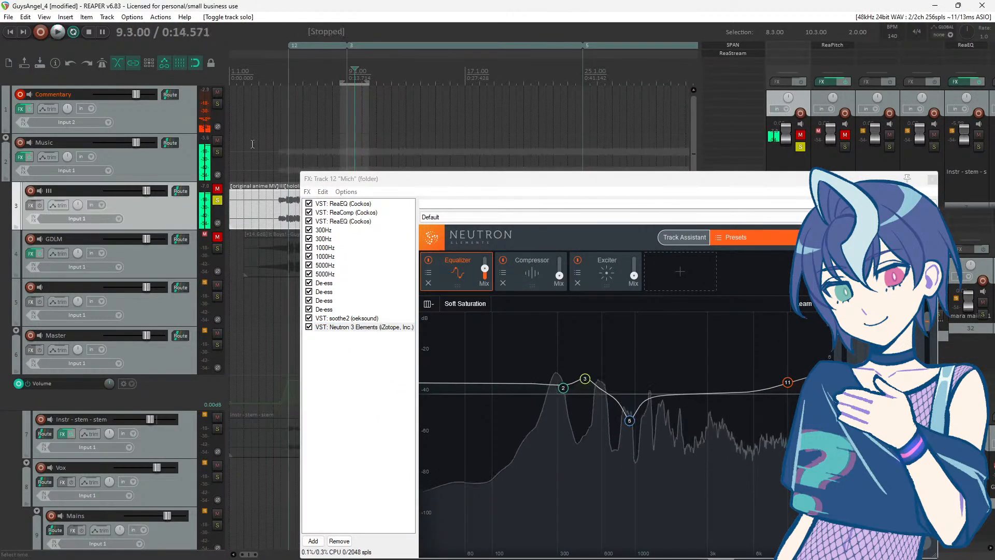
left_click(218, 200)
scroll(191, 161, "down", 5)
scroll(231, 165, "up", 2)
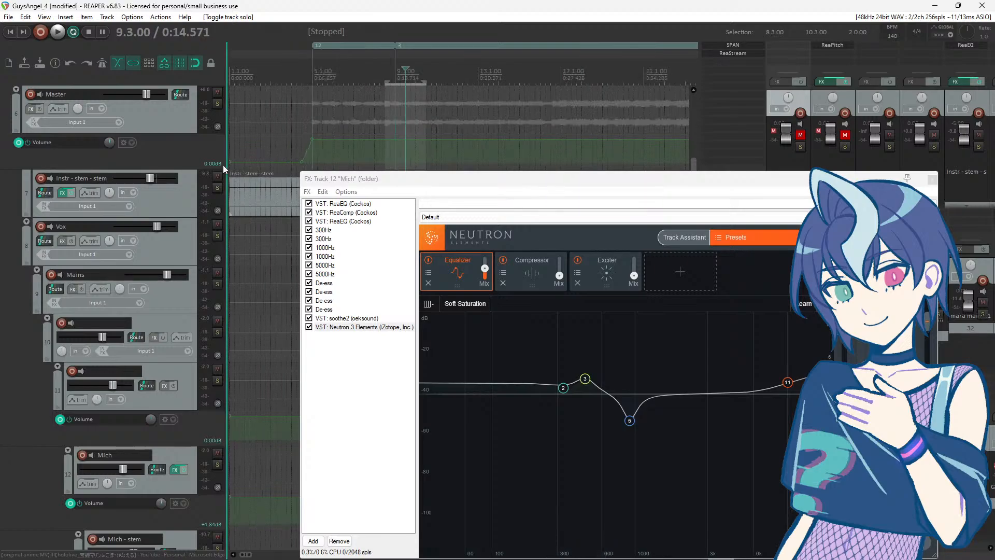
left_click_drag(444, 182, 409, 175)
scroll(179, 149, "down", 2)
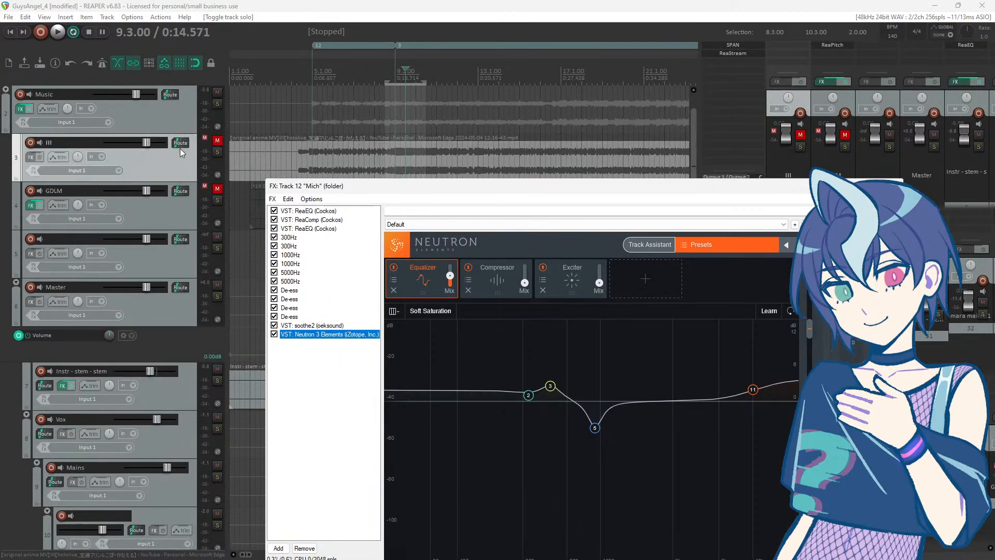
left_click_drag(337, 182, 343, 118)
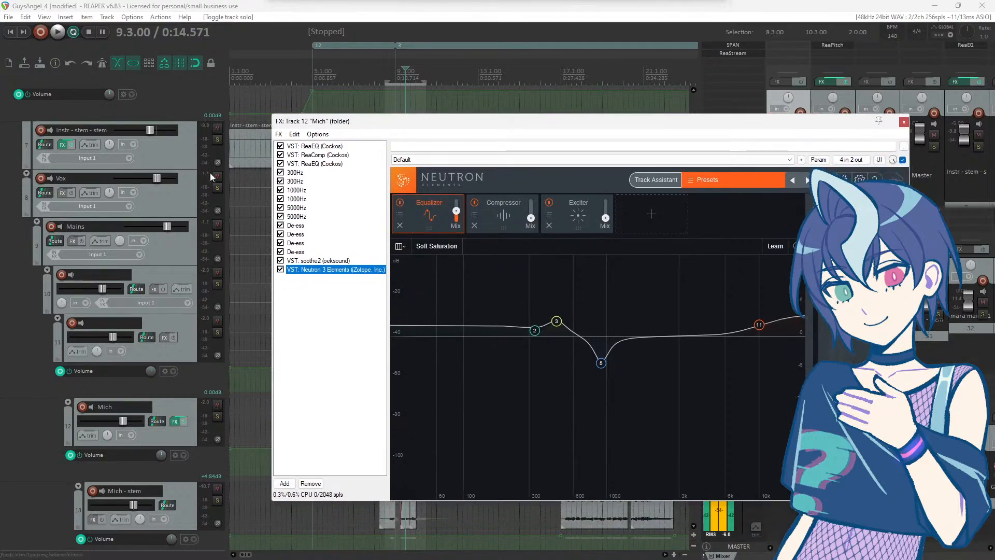
left_click(336, 286)
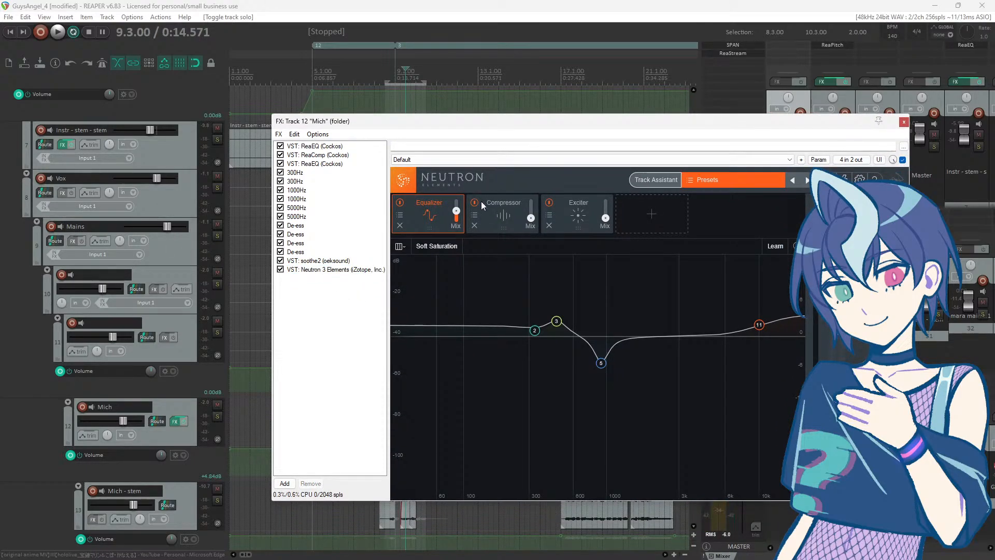
Step: Play the loop, audition Neutron's Compressor module at 100 mix, and settle its mix near the middle
mouse_move(528, 217)
left_mouse_down()
mouse_move(531, 184)
mouse_move(536, 203)
left_mouse_up()
key("space")
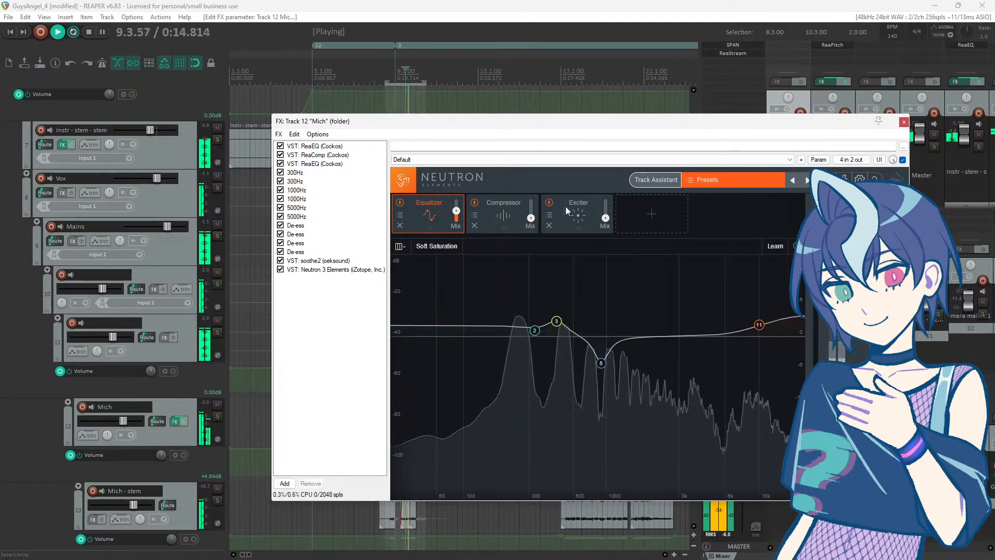
left_click_drag(535, 205, 527, 3)
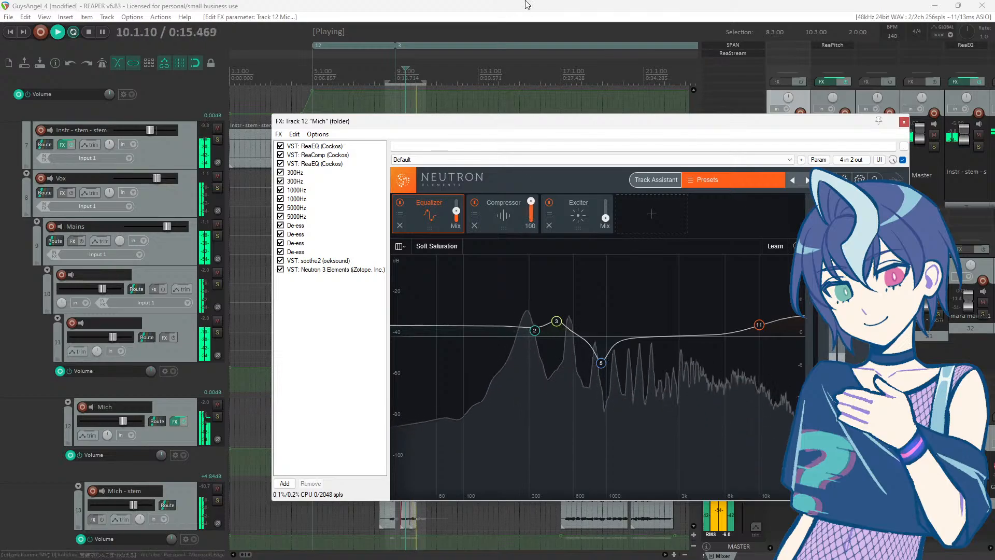
left_click_drag(539, 214, 528, 286)
Step: Vary the Exciter module's mix during the loop, settle it slightly below the middle, and stop playback
left_click_drag(607, 219, 610, 342)
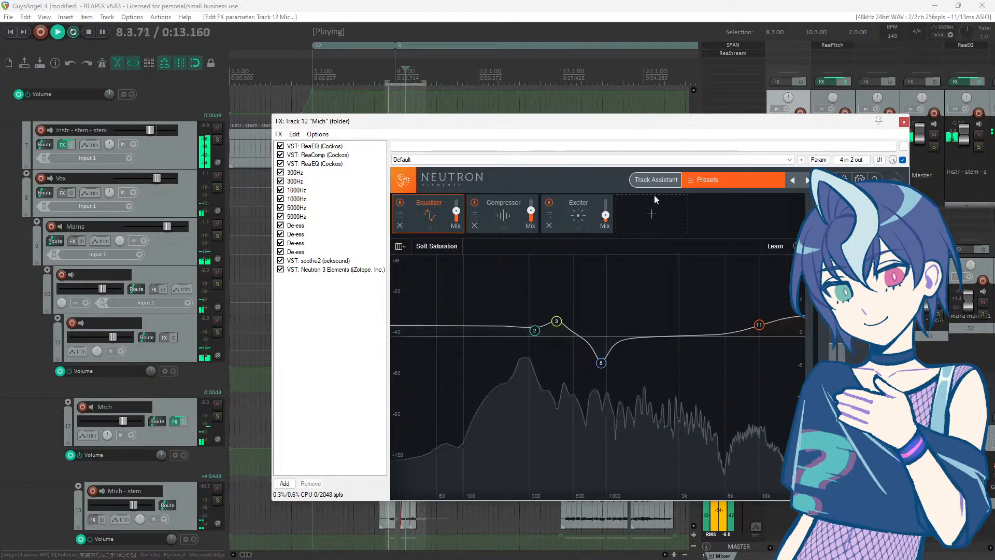
left_click_drag(609, 219, 610, 201)
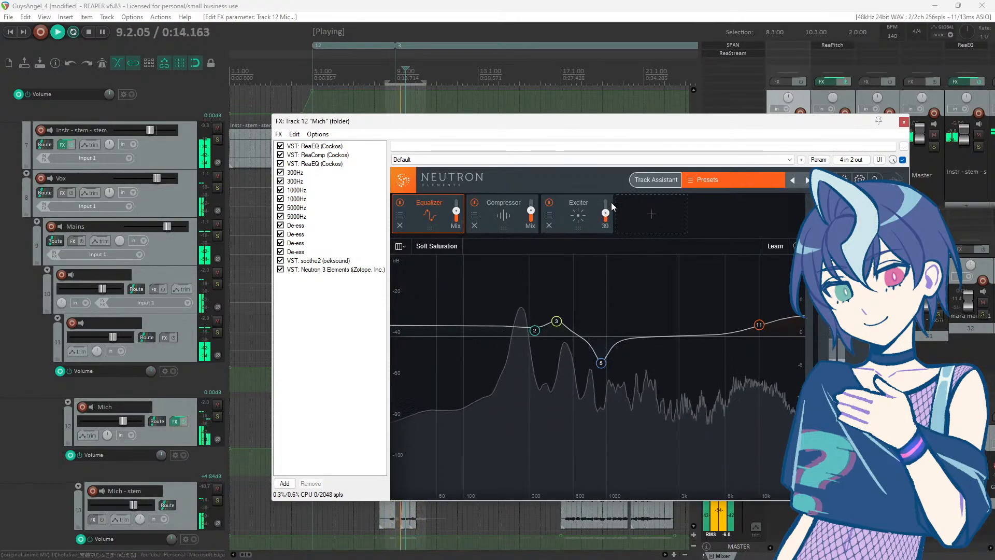
left_click(578, 8)
key("space")
left_click_drag(513, 123, 541, 135)
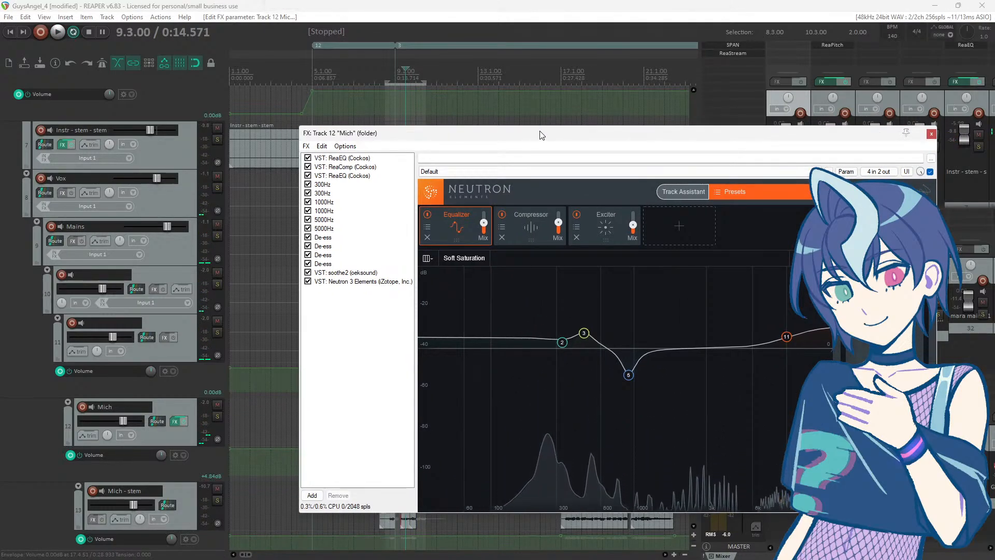
left_click_drag(363, 134, 516, 171)
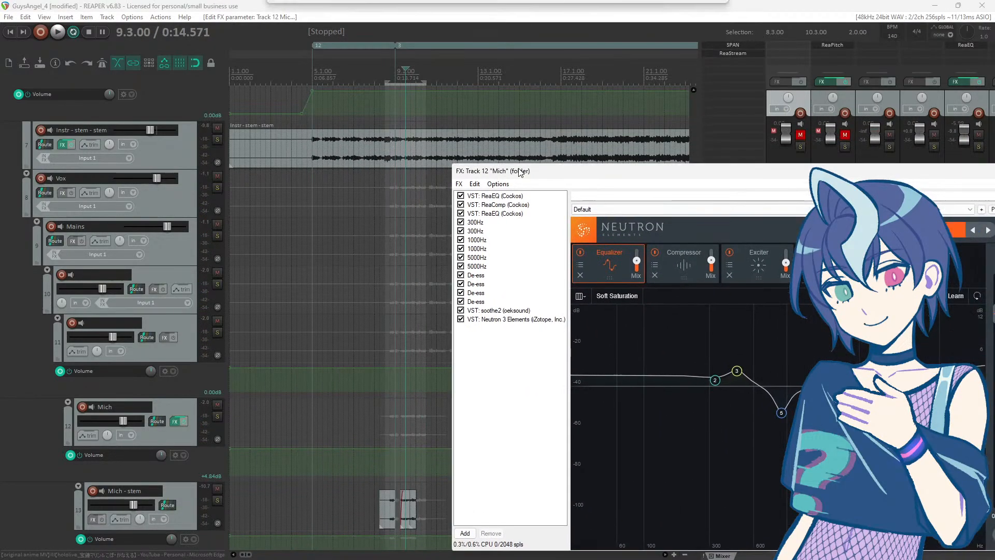
Step: Review the ReaComp and second ReaEQ settings in track 12's effect chain again, and return to Neutron 3 Elements
left_click(496, 320)
left_click(492, 206)
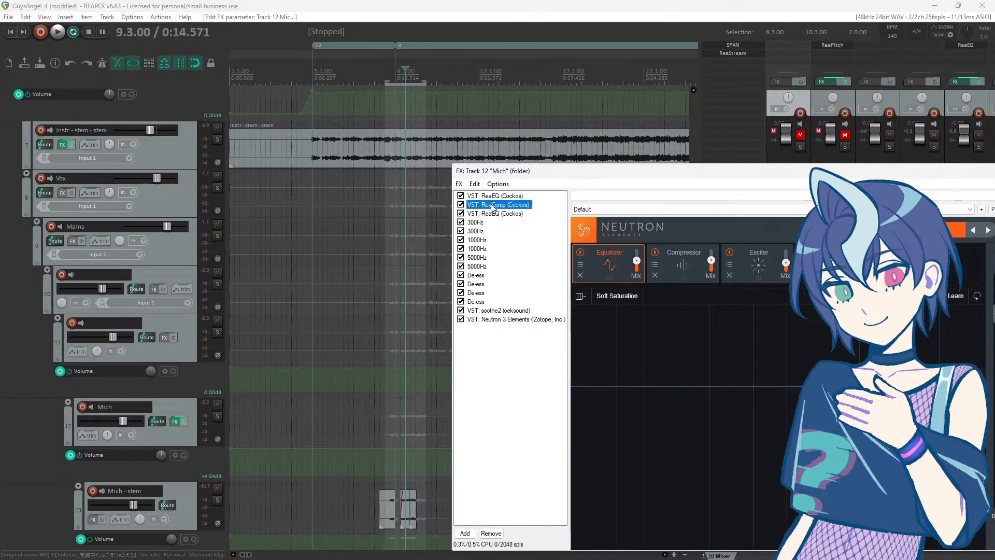
left_click(491, 214)
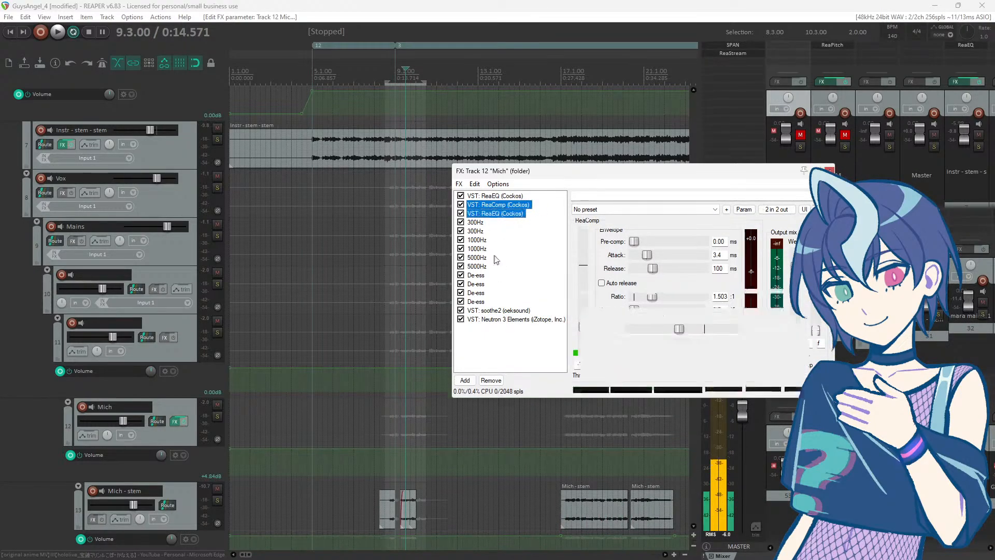
left_click(498, 319)
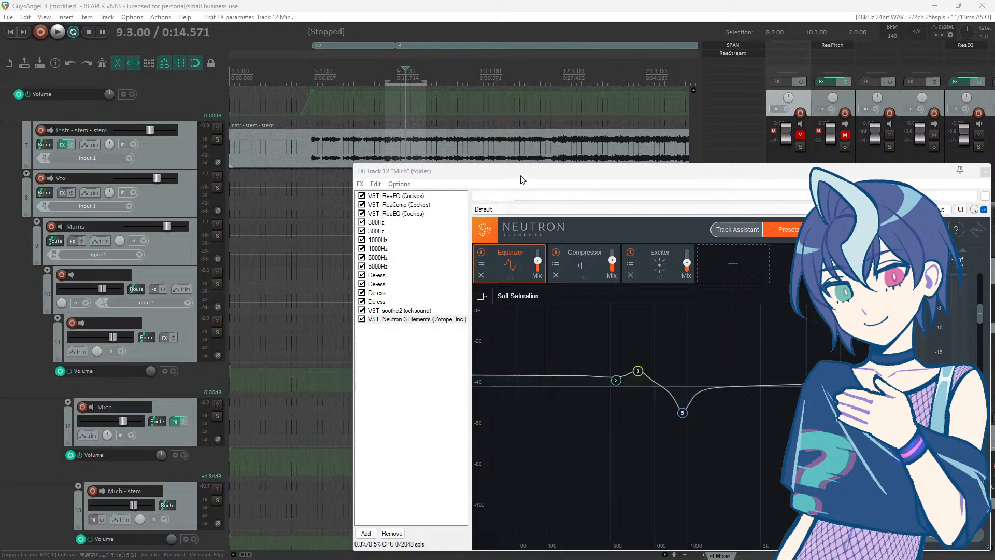
left_click_drag(522, 179, 431, 155)
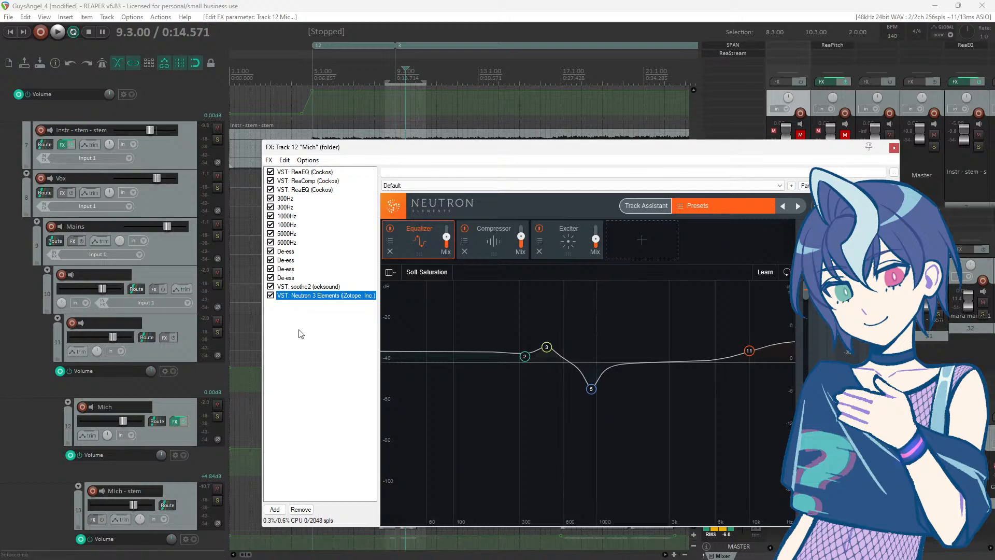
left_click(309, 317)
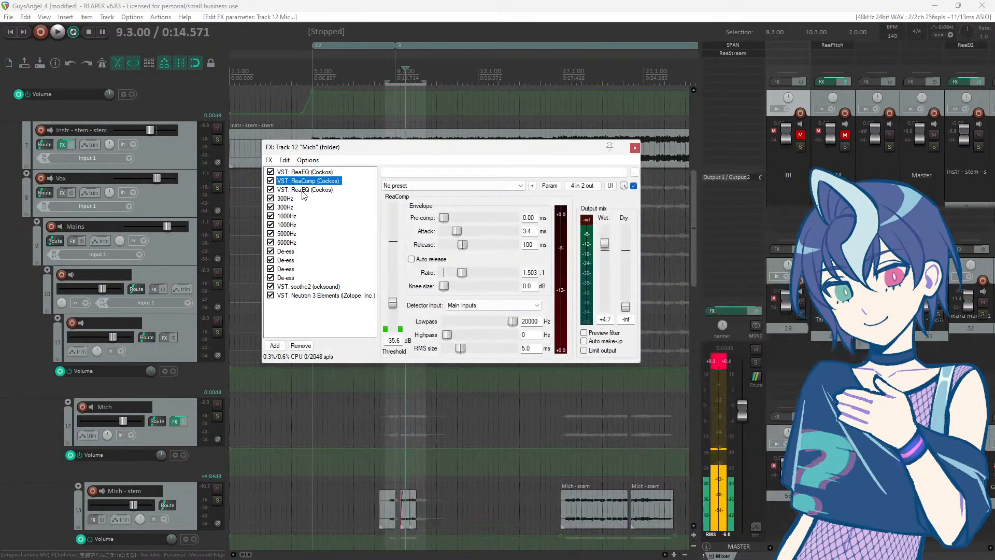
left_click(305, 189, "shift")
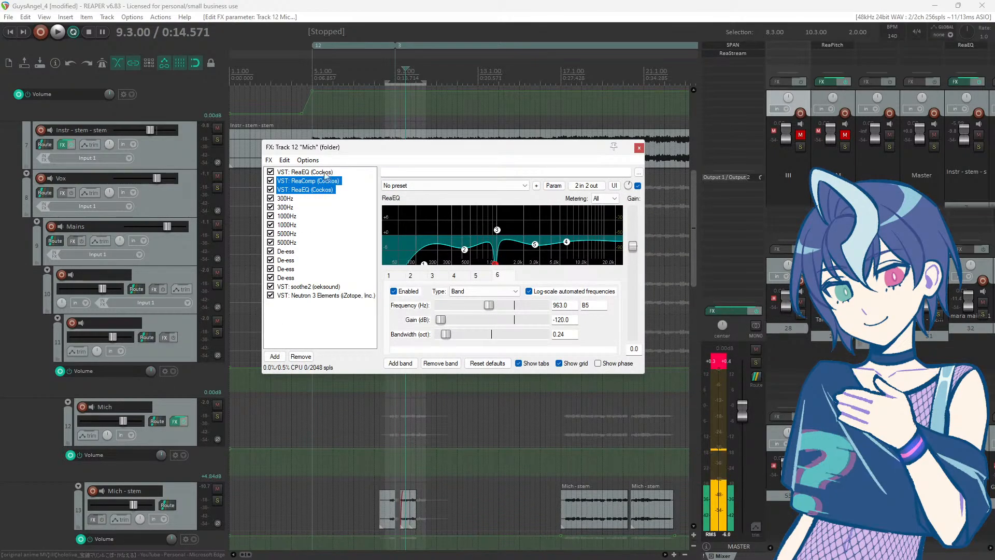
left_click(303, 311)
left_click(306, 296)
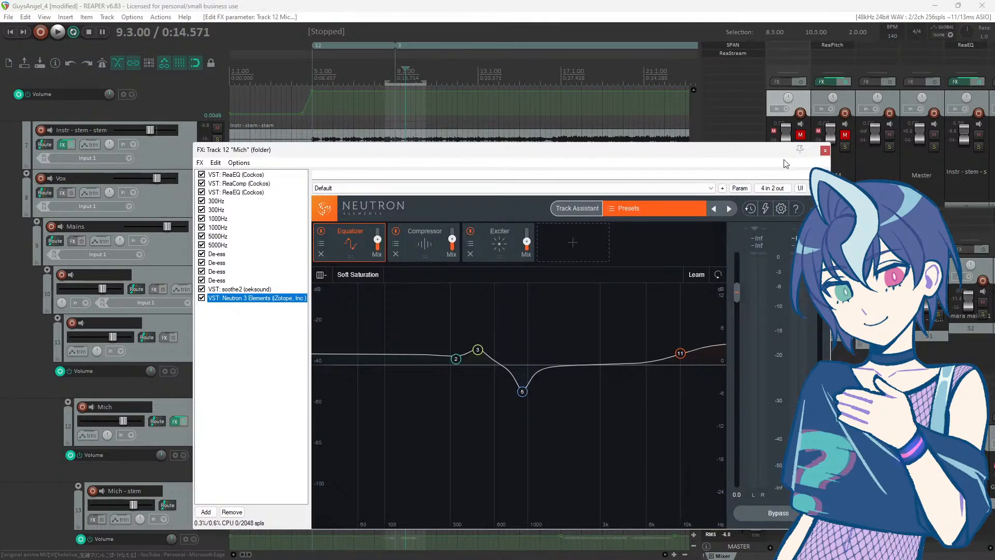
Step: Close track 12's effect chain and collapse the child tracks of its folder
left_click(825, 151)
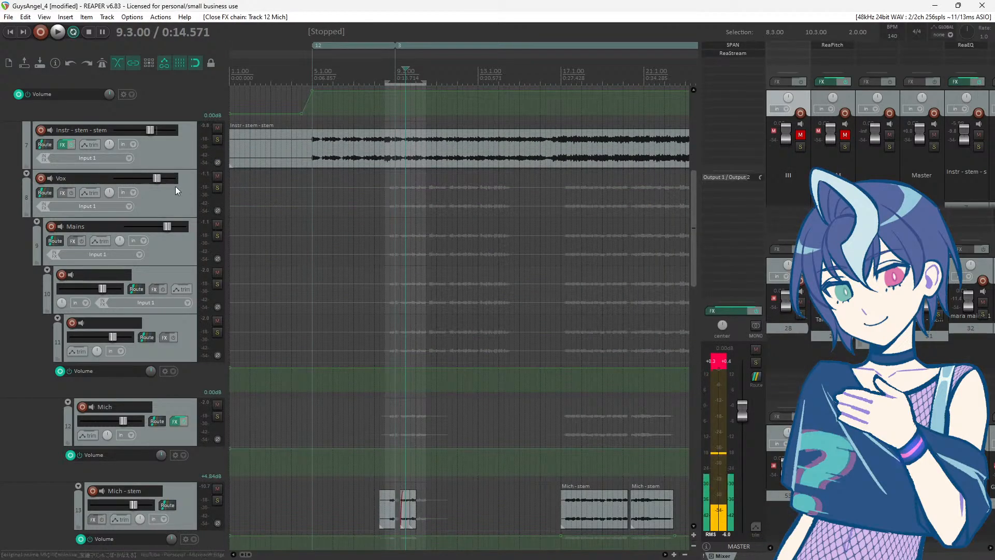
scroll(162, 201, "down", 2)
scroll(162, 200, "down", 2)
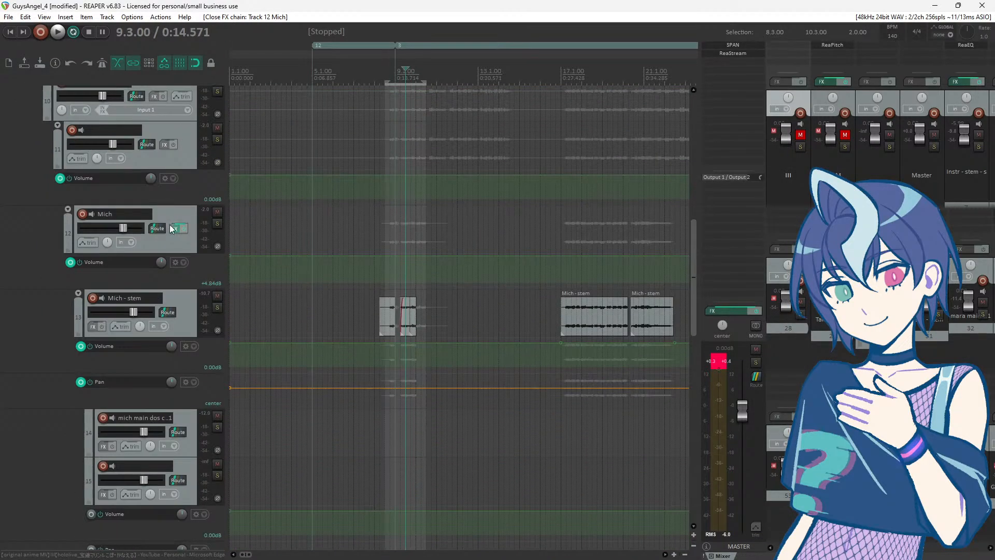
left_click(67, 210)
right_click(182, 231)
left_click(178, 303)
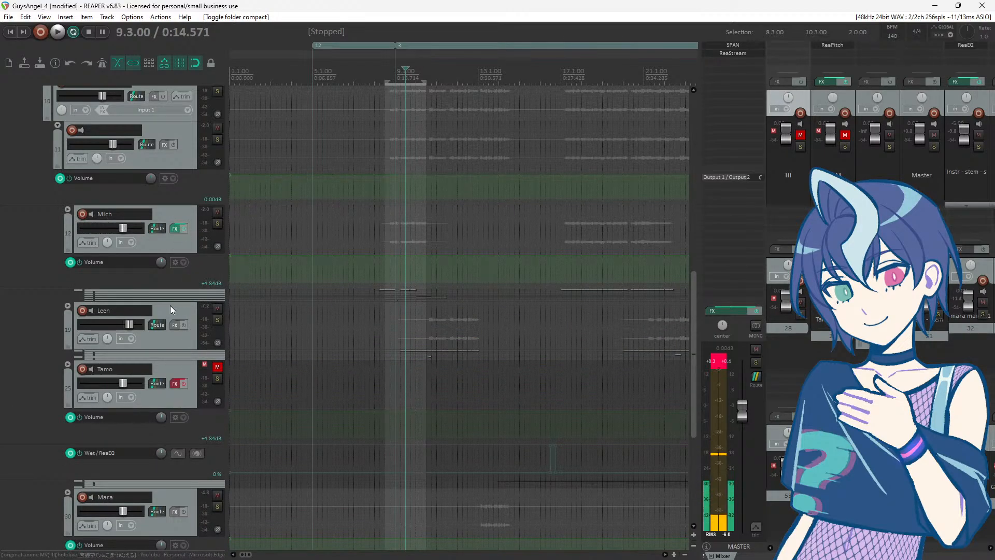
Step: Reopen track 12's effect chain, select all its effects, and copy them to vocal folder tracks 19 and 30
left_click(169, 228)
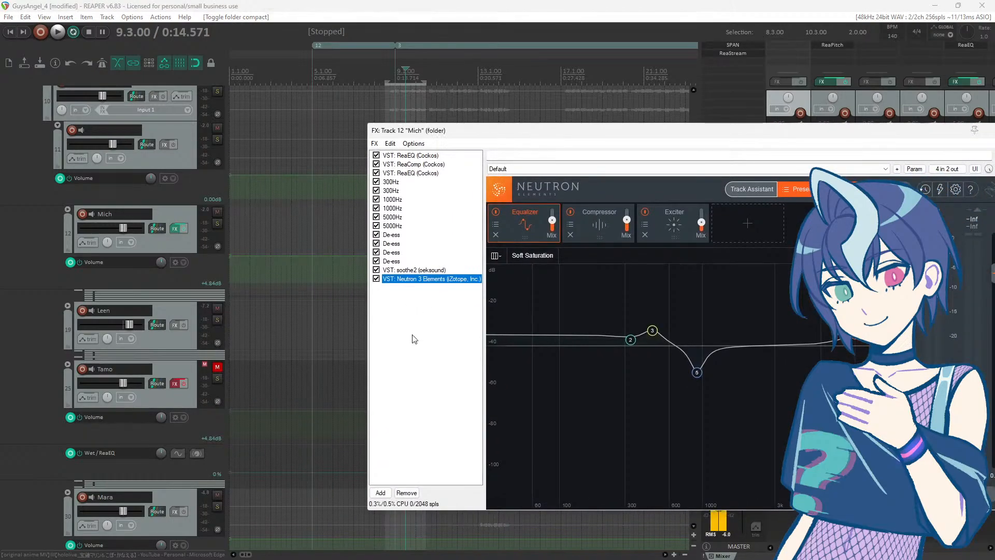
left_click_drag(390, 321, 414, 148)
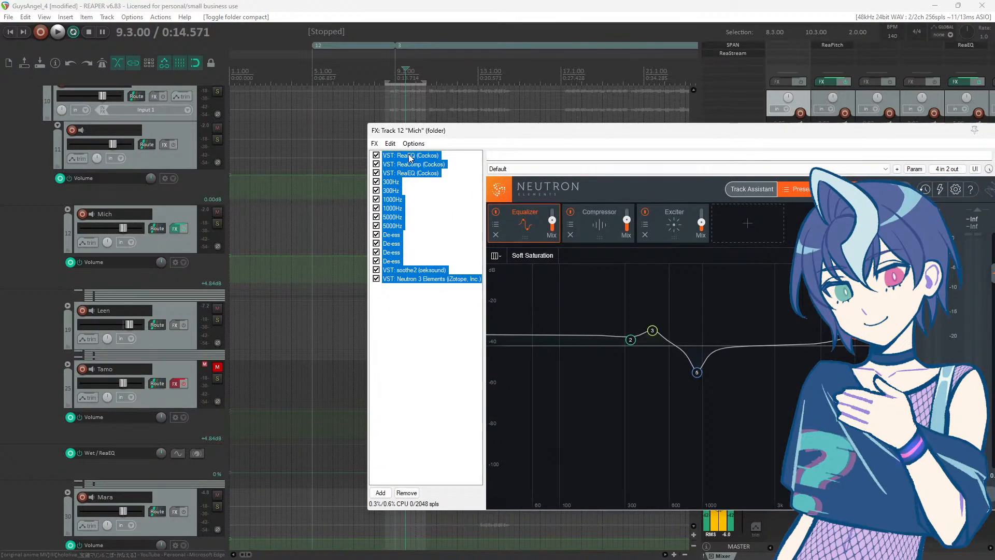
key("ctrl+c")
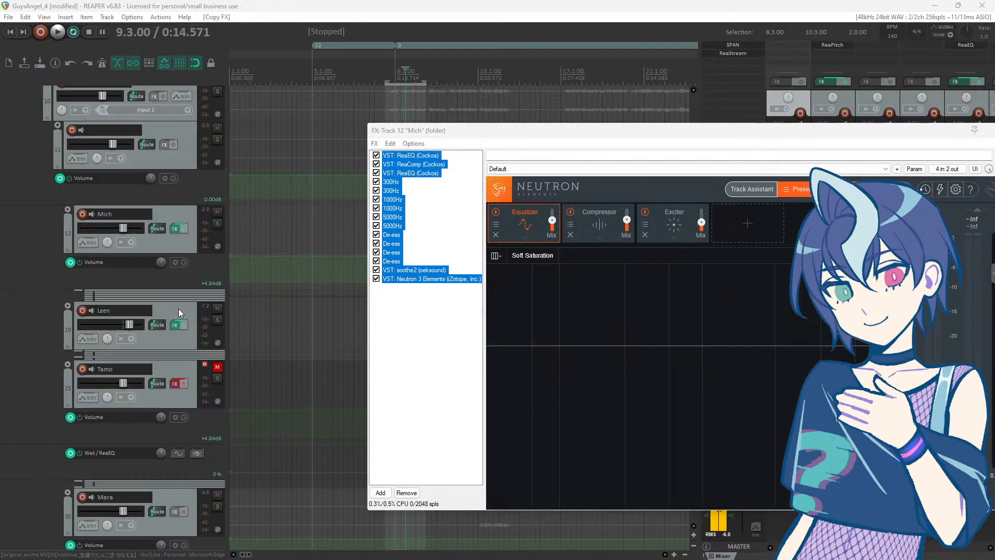
scroll(139, 330, "down", 3)
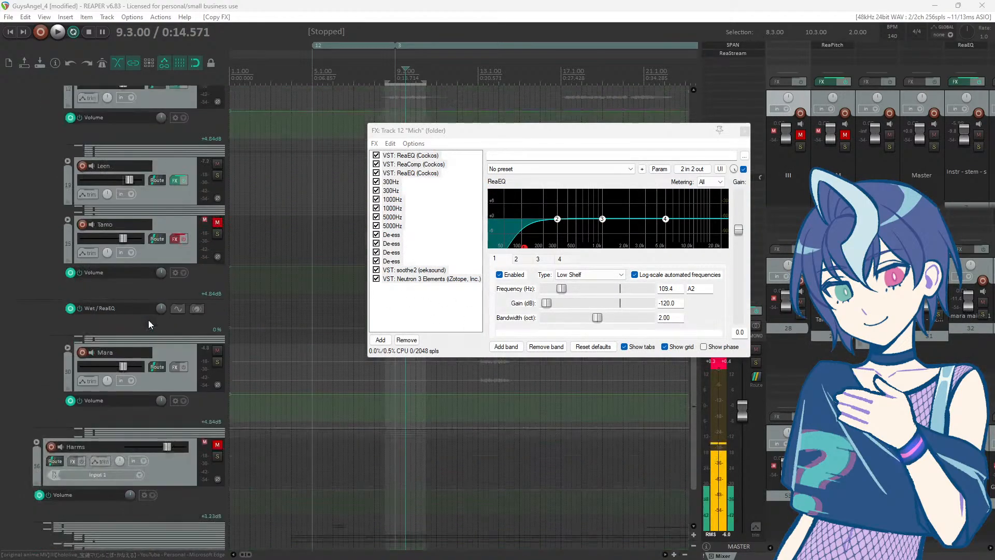
left_click_drag(400, 297, 170, 350)
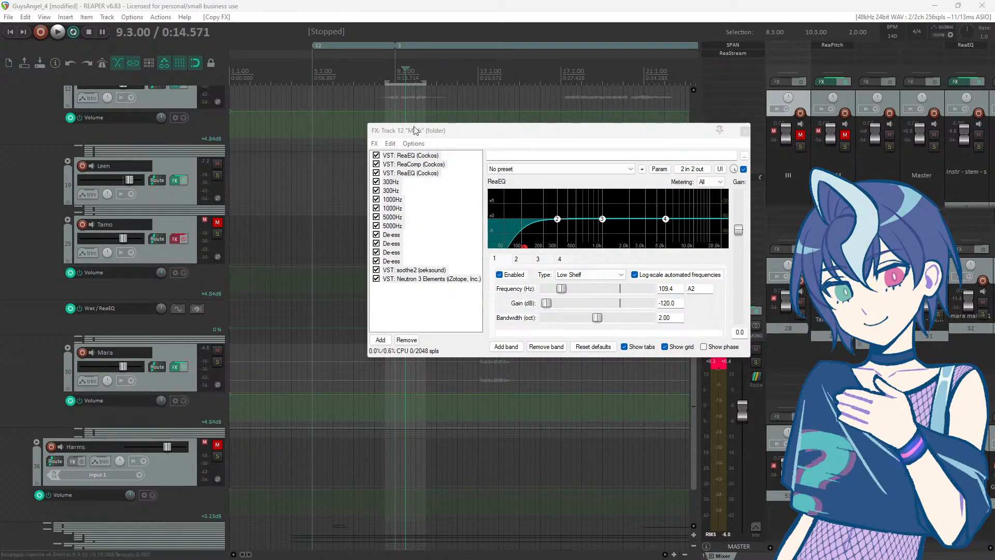
Step: Turn off repeat, play the mix from 9.3.00 past 12.4 to hear the copied effects, and stop playback
left_click_drag(414, 134, 356, 394)
left_click(73, 32)
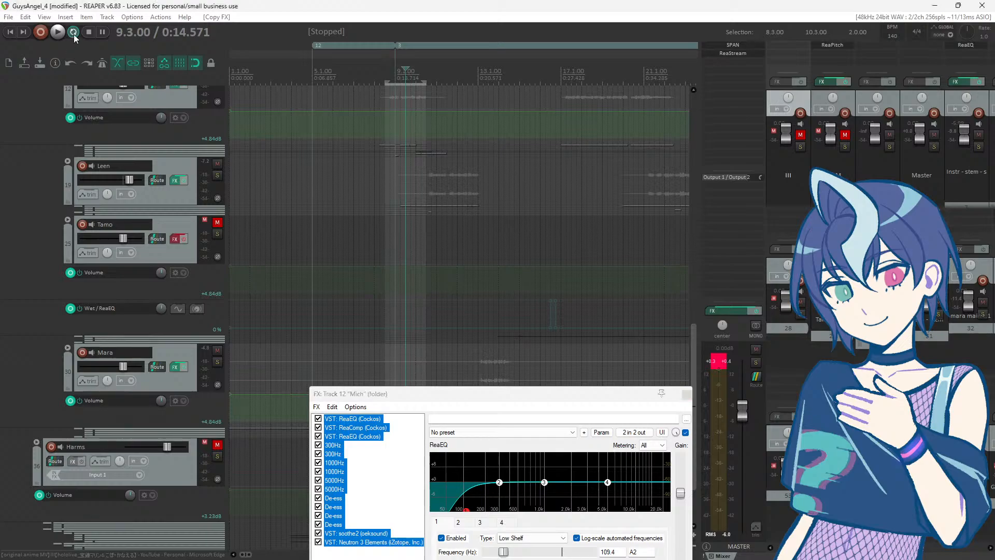
key("space")
scroll(198, 282, "up", 3)
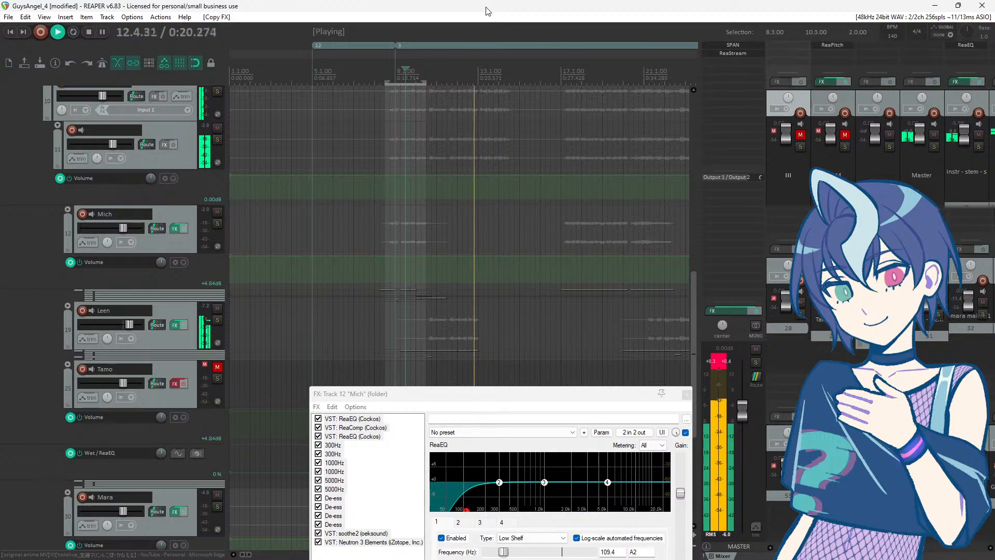
key("space")
scroll(181, 296, "down", 3)
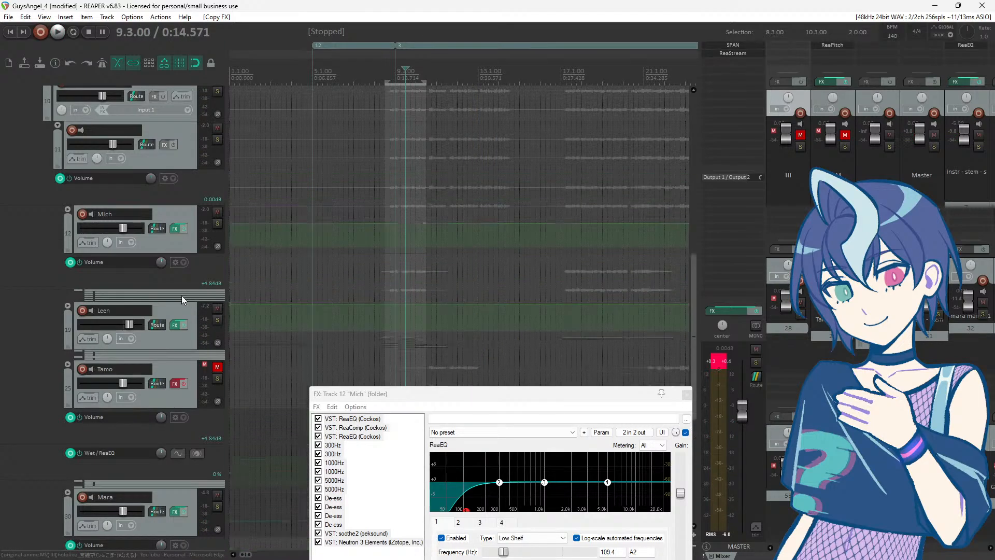
Step: Bring up track 12's effect chain and view its second ReaEQ
left_click(175, 263)
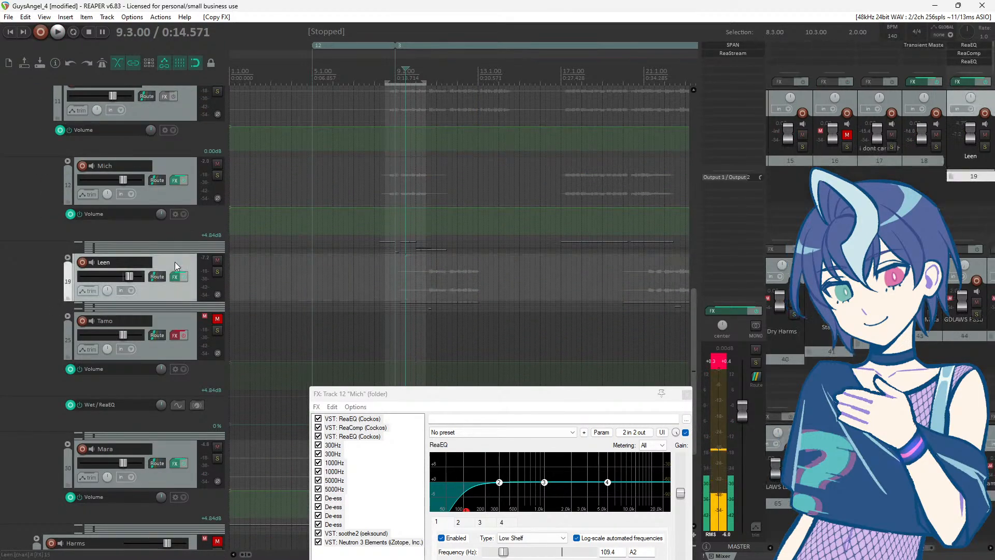
left_click(190, 161)
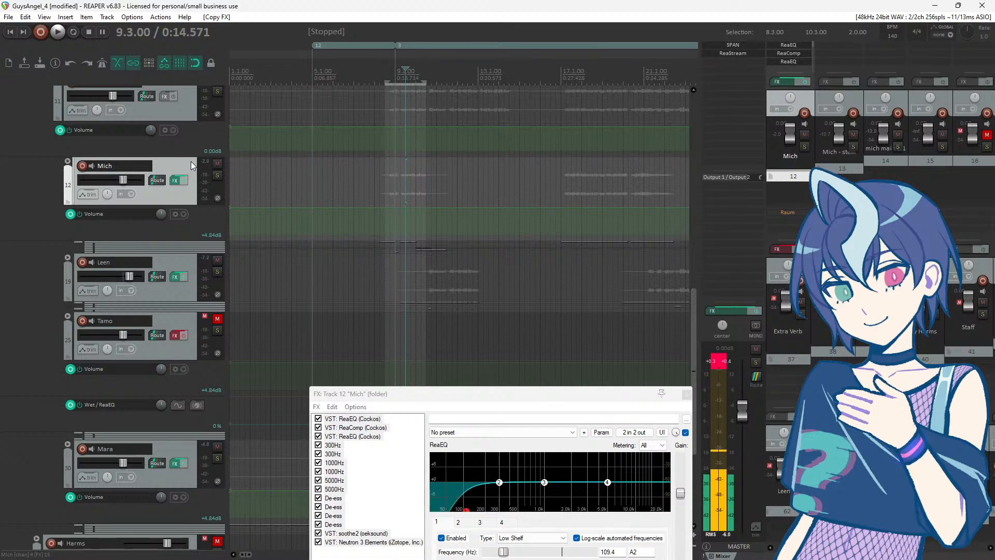
left_click(176, 183)
left_click(175, 183)
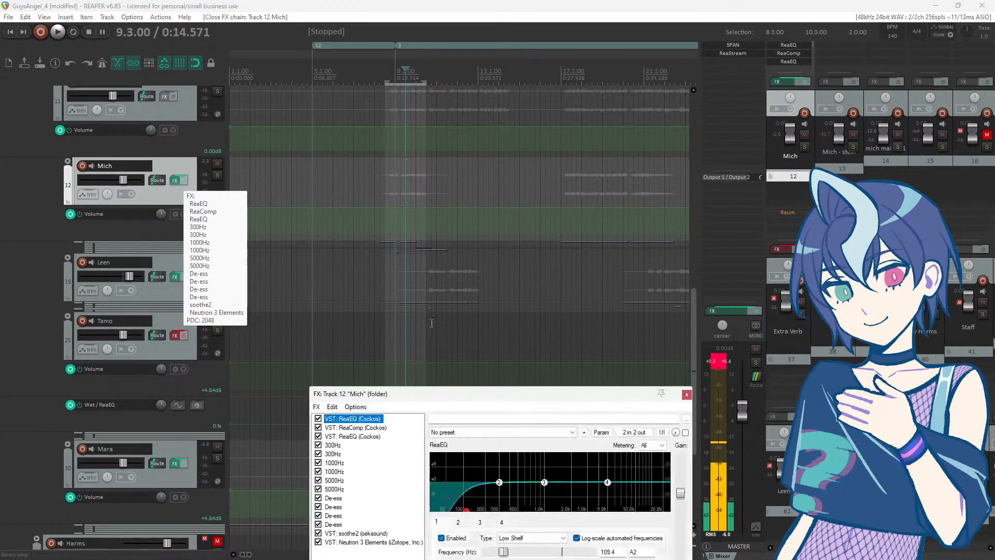
left_click_drag(448, 395, 412, 197)
left_click(322, 237)
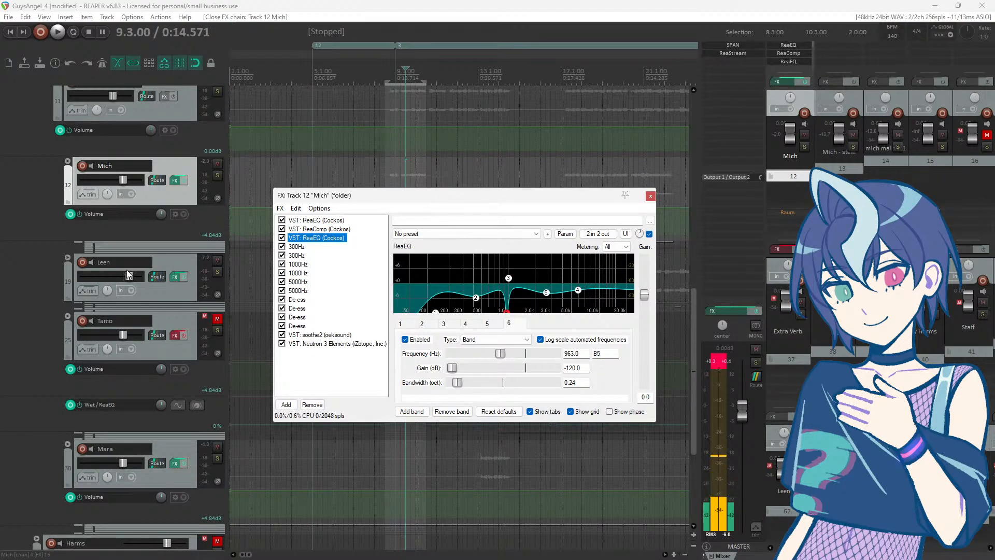
Step: Open track 19's effect chain and set band 5 gain of its second ReaEQ to -1.5 dB
left_click(176, 279)
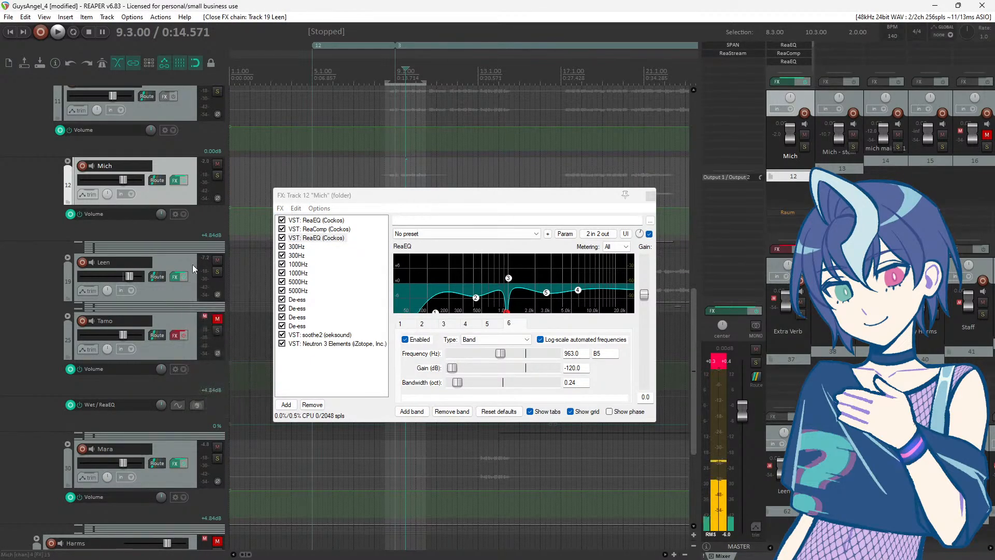
left_click(176, 280)
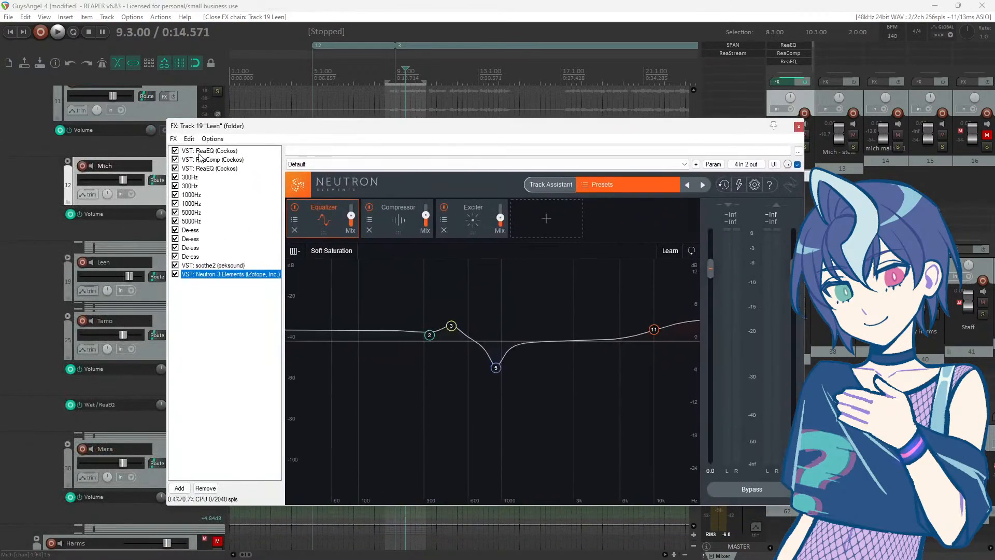
left_click(203, 168)
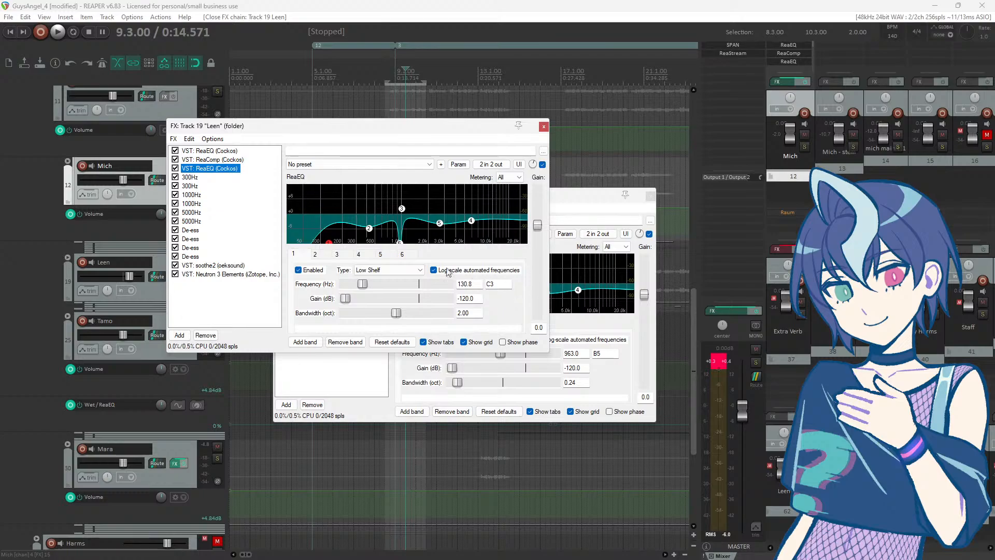
left_click(379, 254)
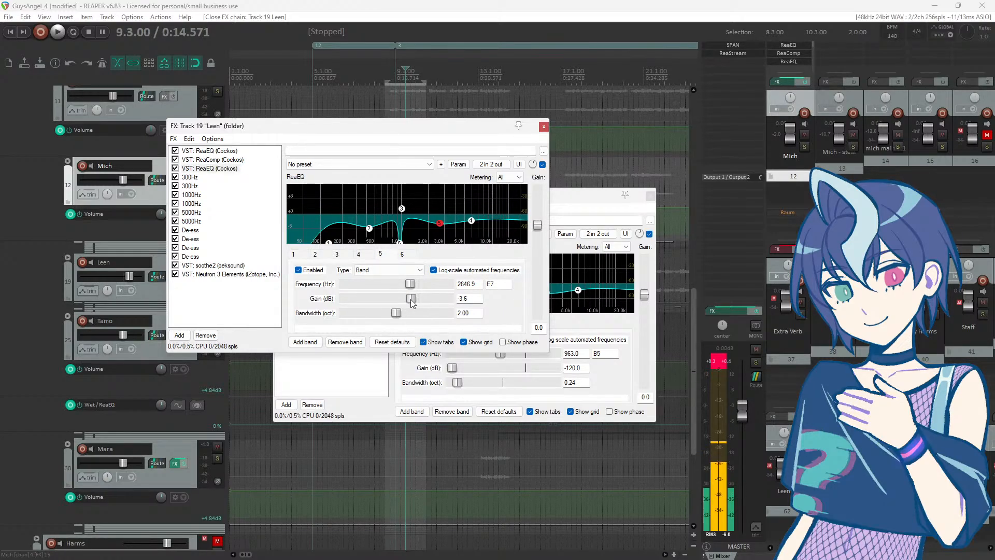
left_click_drag(413, 301, 415, 301)
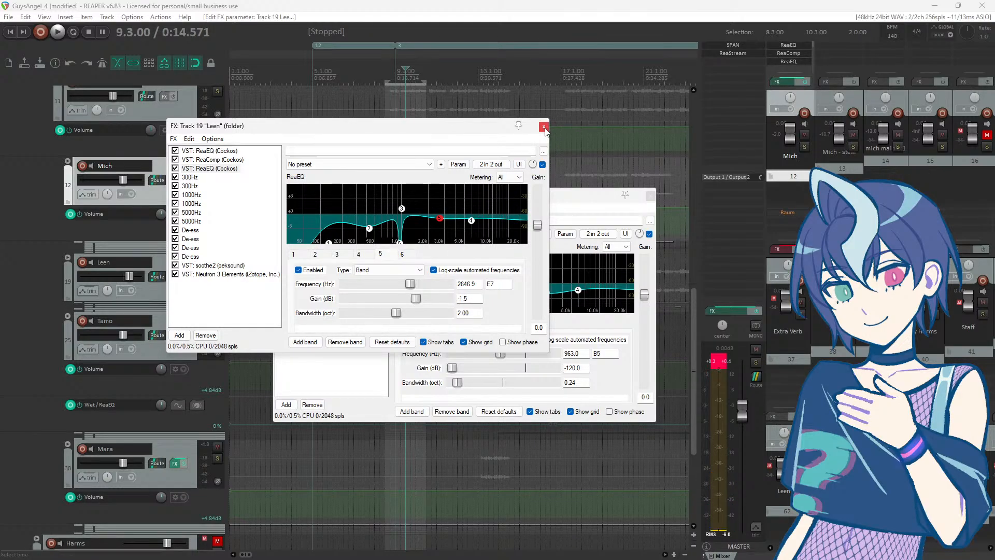
Step: Look at the last De-ess effect on track 19, and close the effect chains of tracks 19 and 12
left_click_drag(493, 130, 528, 246)
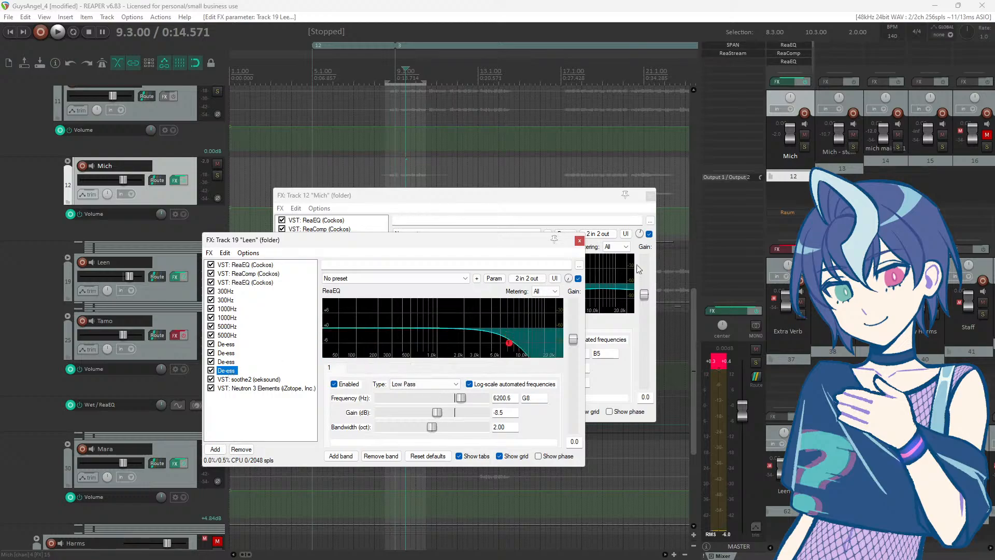
left_click(579, 240)
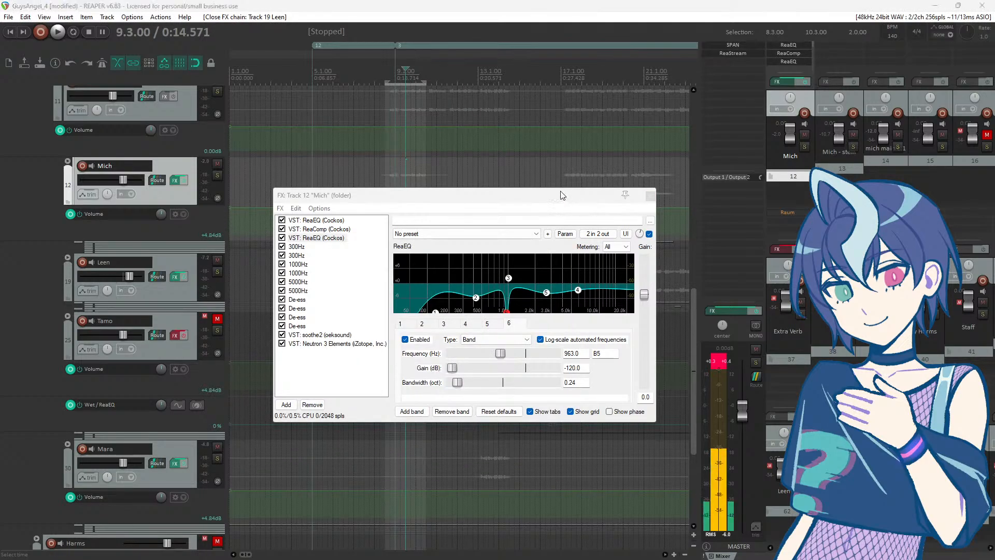
left_click_drag(376, 200, 463, 204)
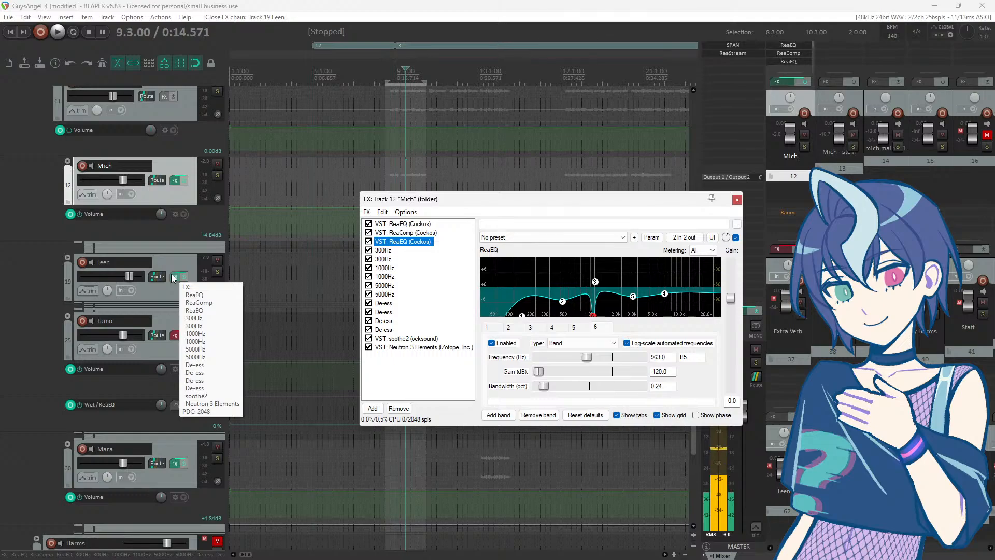
left_click(737, 200)
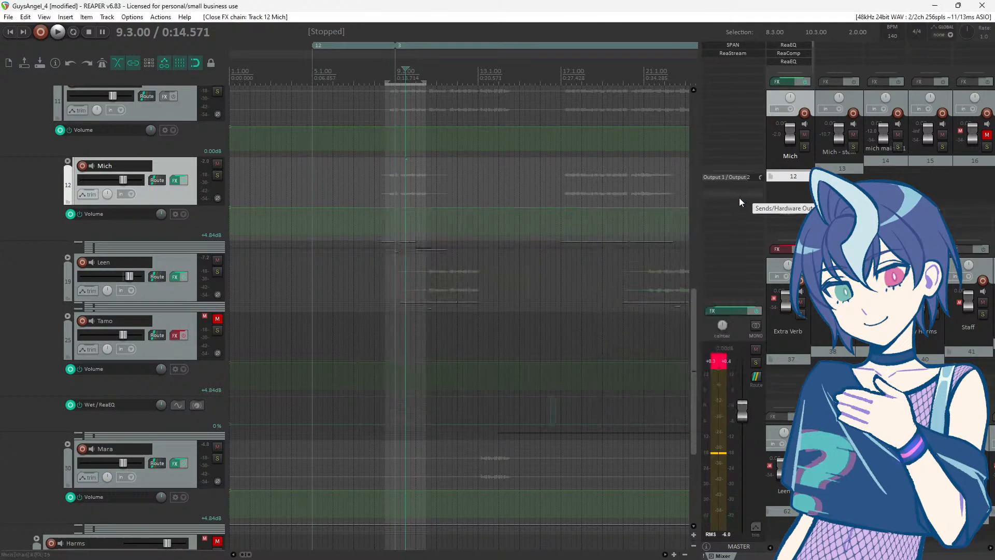
Step: Play the mix from 9.3.00 past 14.4 to hear the adjusted vocal EQ, and stop playback
key("space")
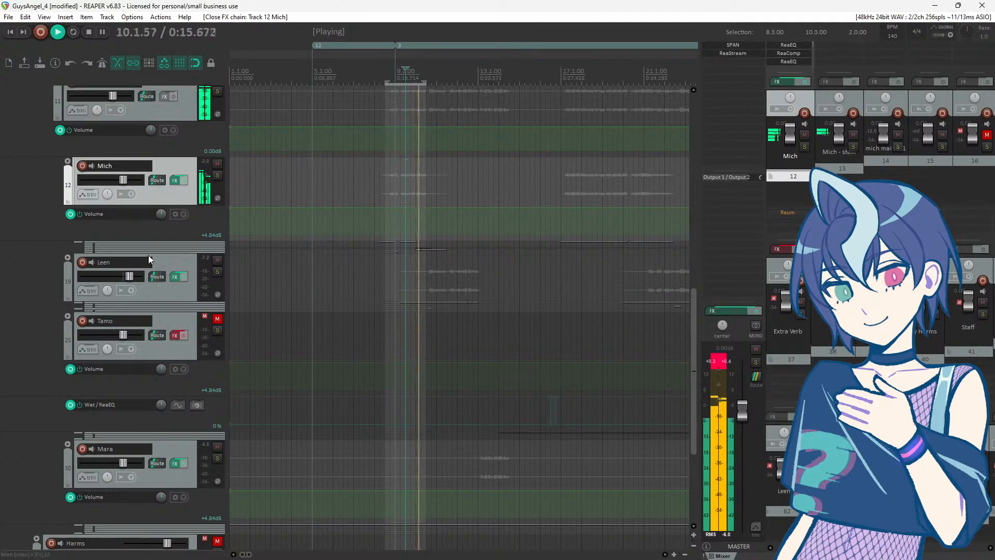
scroll(180, 266, "up", 3)
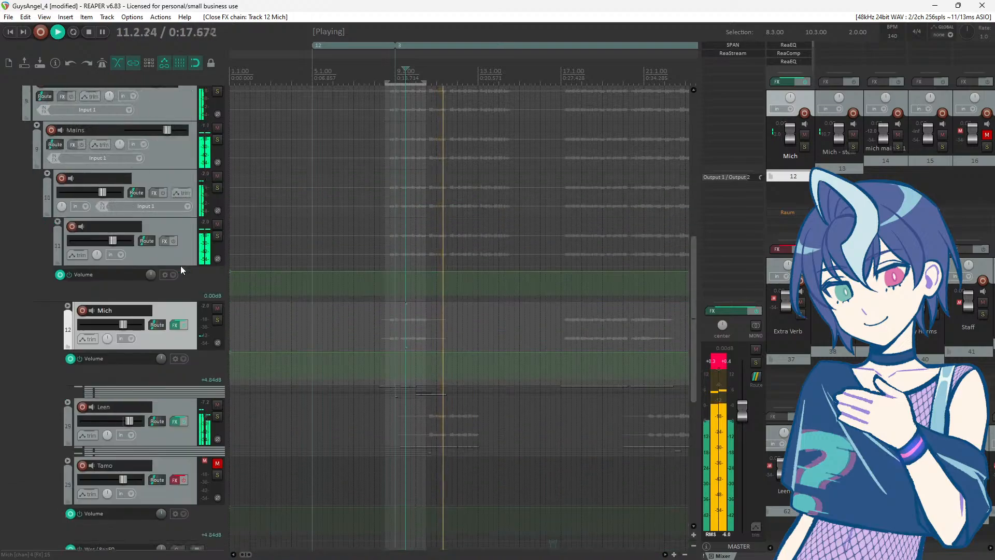
scroll(182, 265, "down", 3)
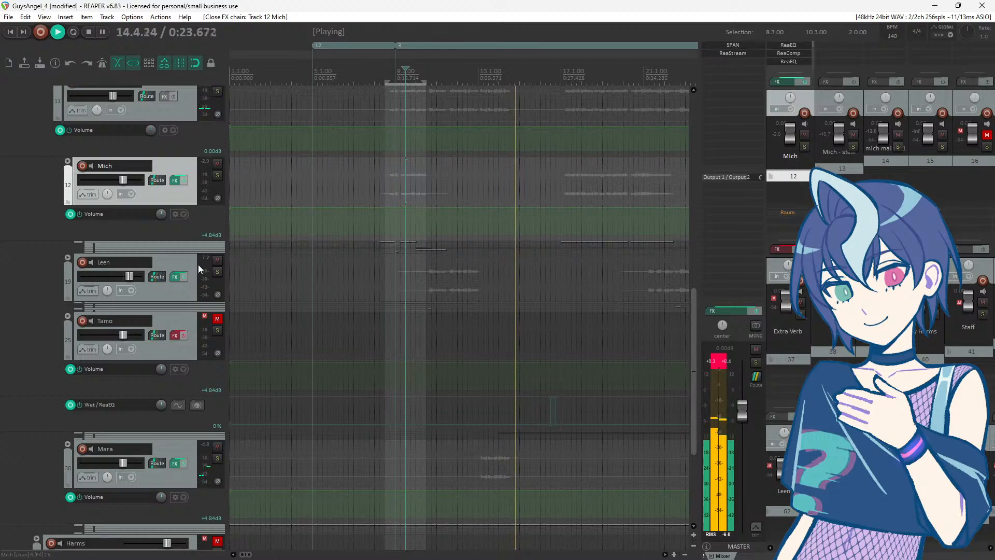
key("space")
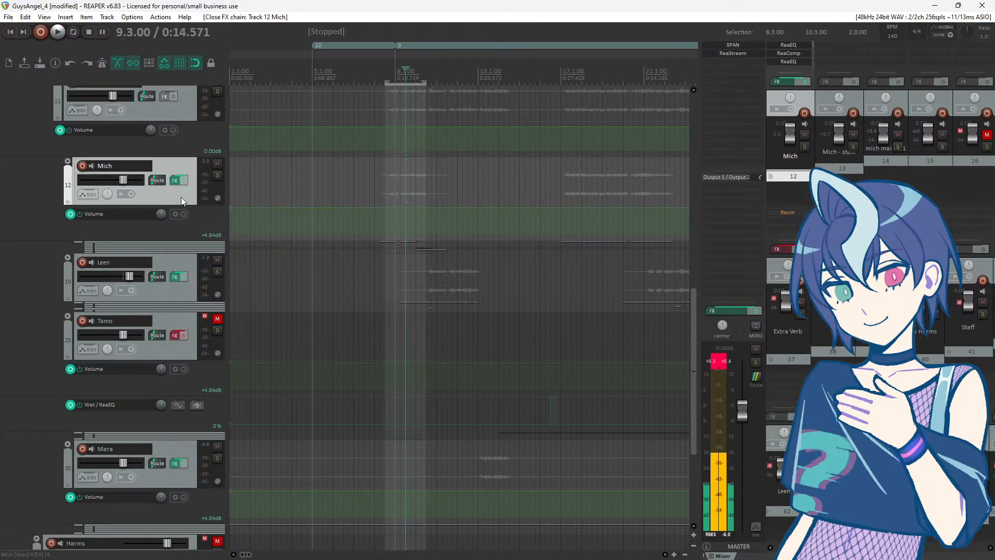
scroll(181, 197, "down", 3)
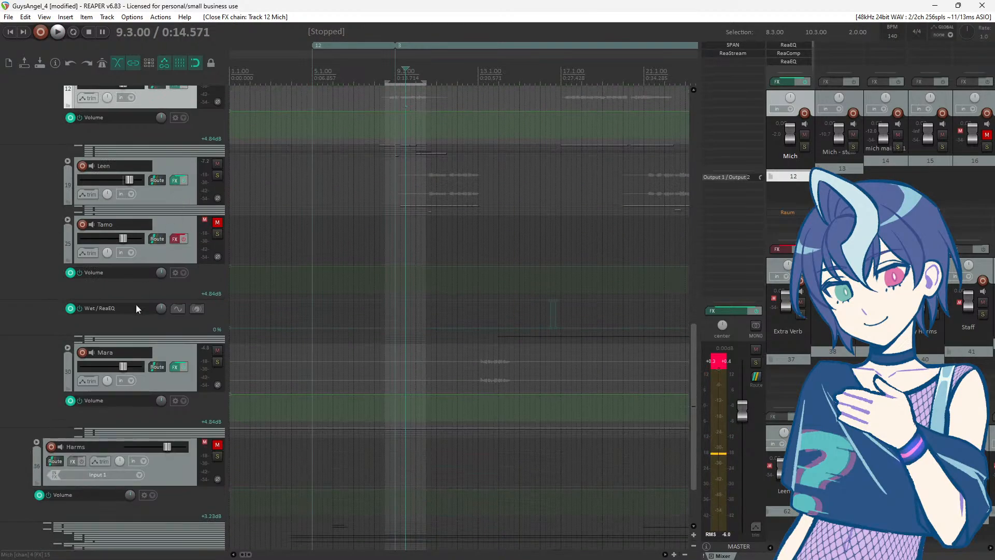
left_click(164, 356)
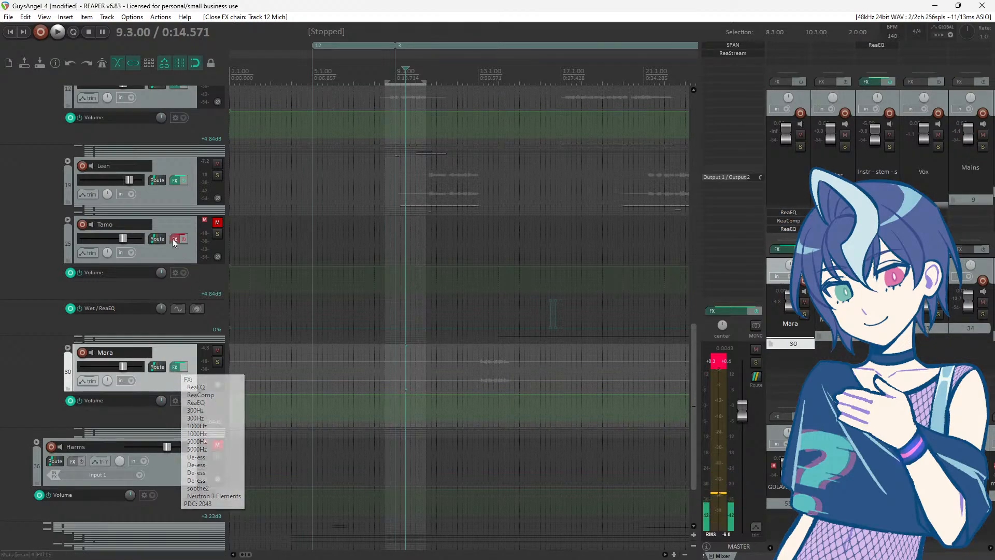
scroll(170, 238, "up", 1)
left_click(177, 216)
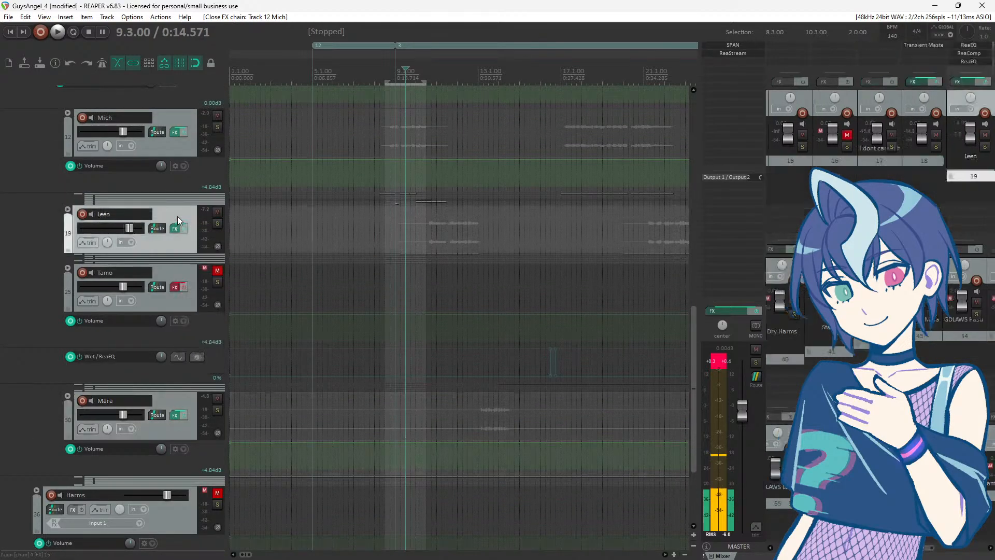
scroll(177, 218, "up", 3)
scroll(180, 218, "down", 4)
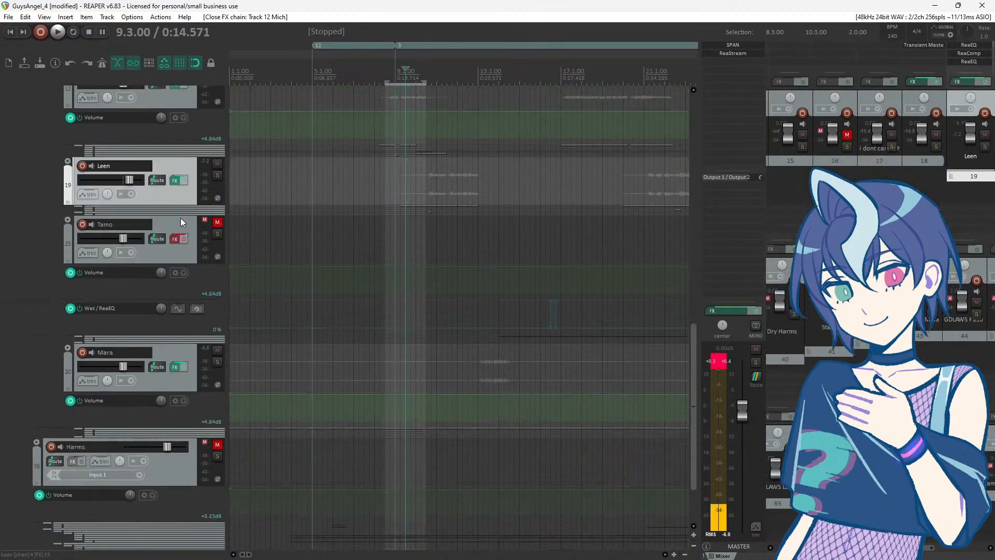
left_click(174, 367)
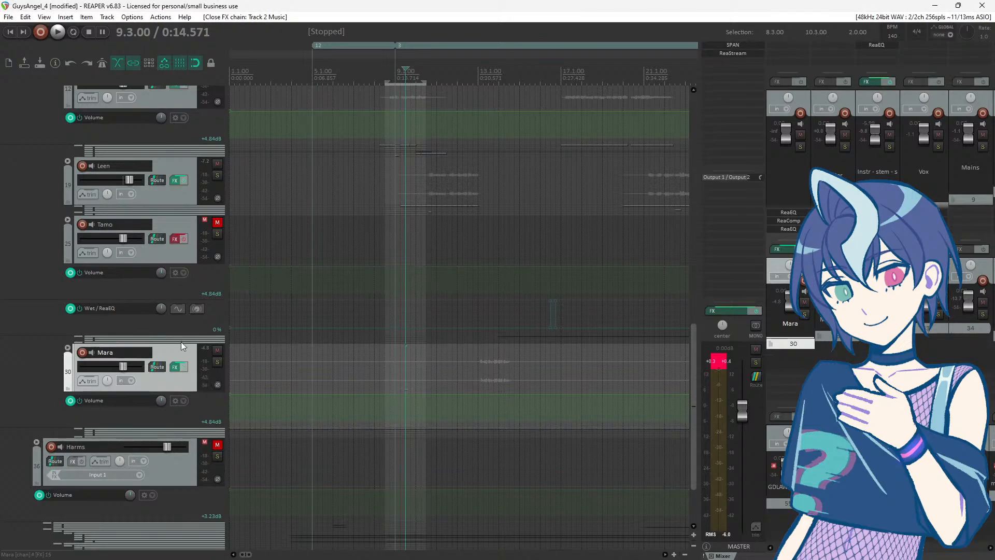
scroll(183, 347, "up", 6)
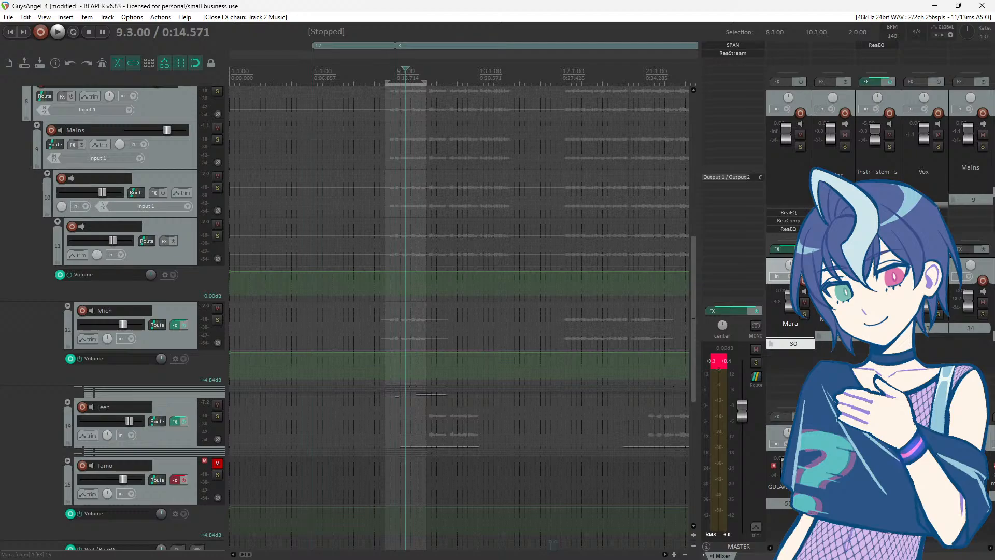
Step: Switch to the gdlDAWS presentation in Google Slides, check the Saturation and Dynamic EQ slides, and move its window out of the way
key("alt+Tab")
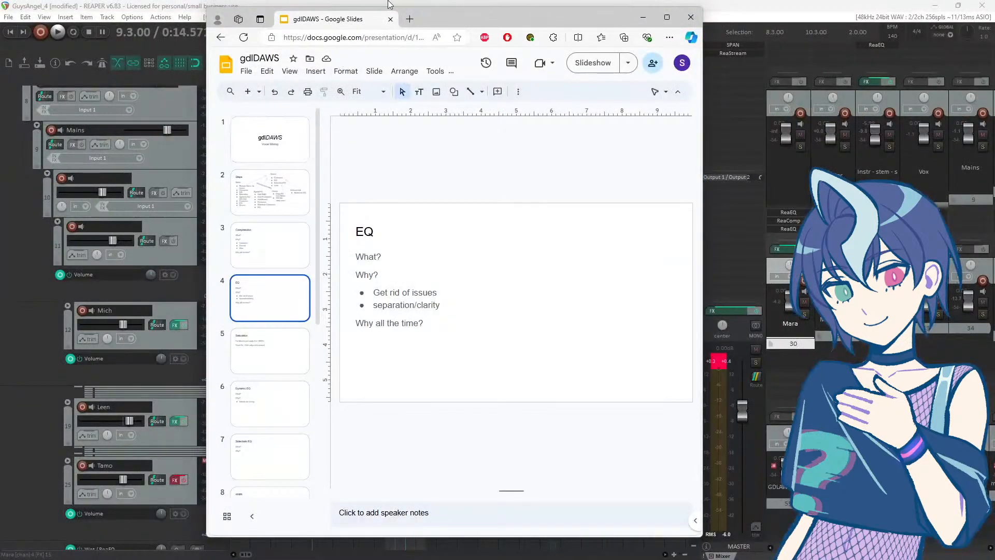
left_click(260, 363)
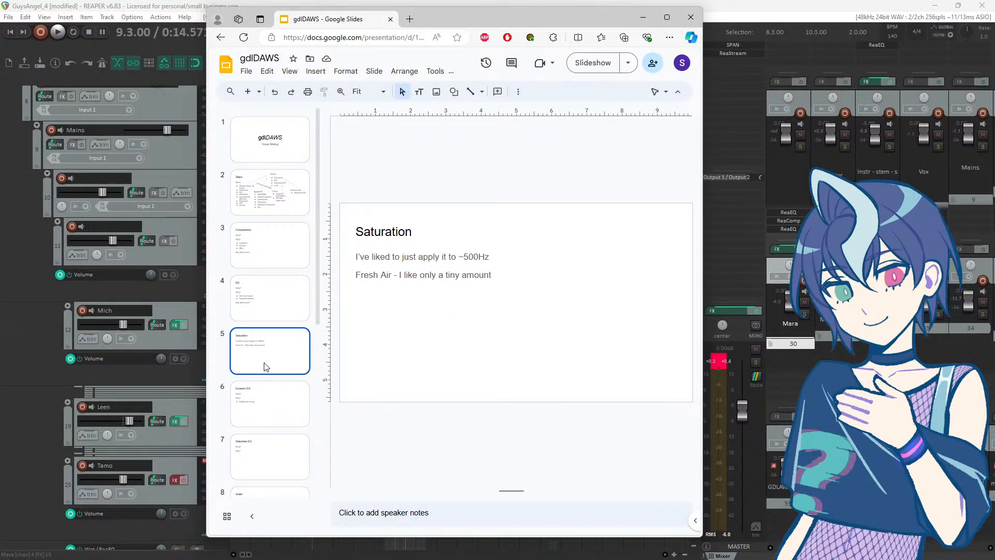
left_click(248, 416)
scroll(275, 452, "down", 2)
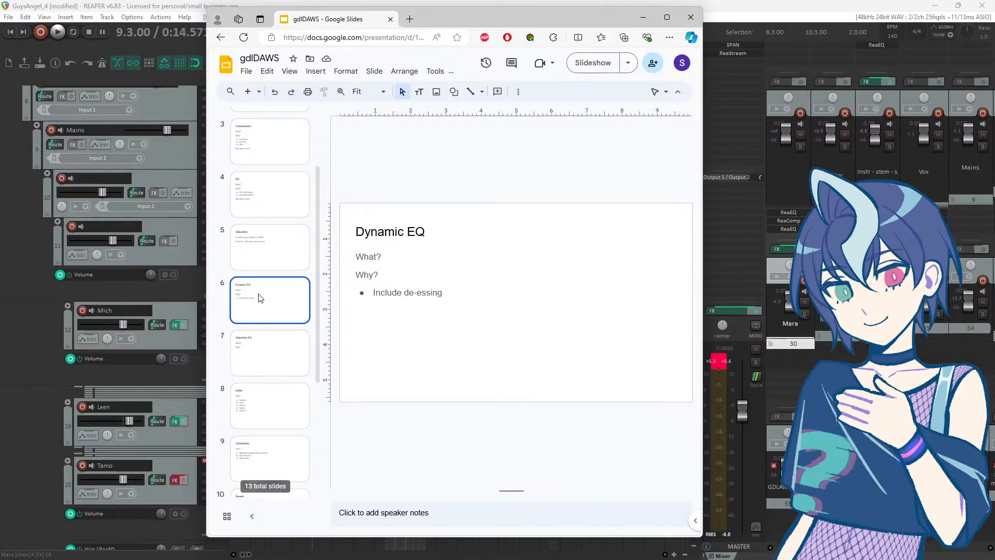
left_click(269, 252)
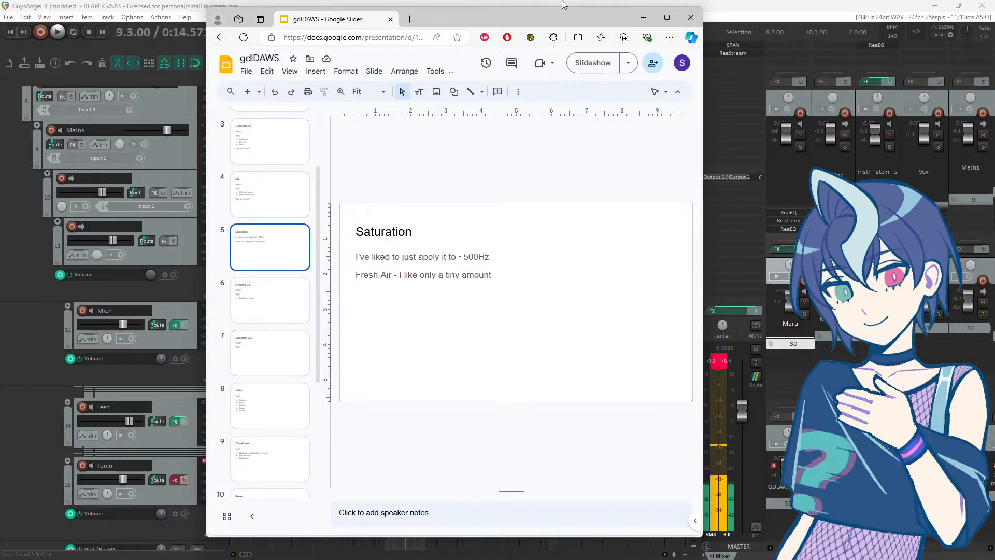
left_click_drag(577, 16, 0, 16)
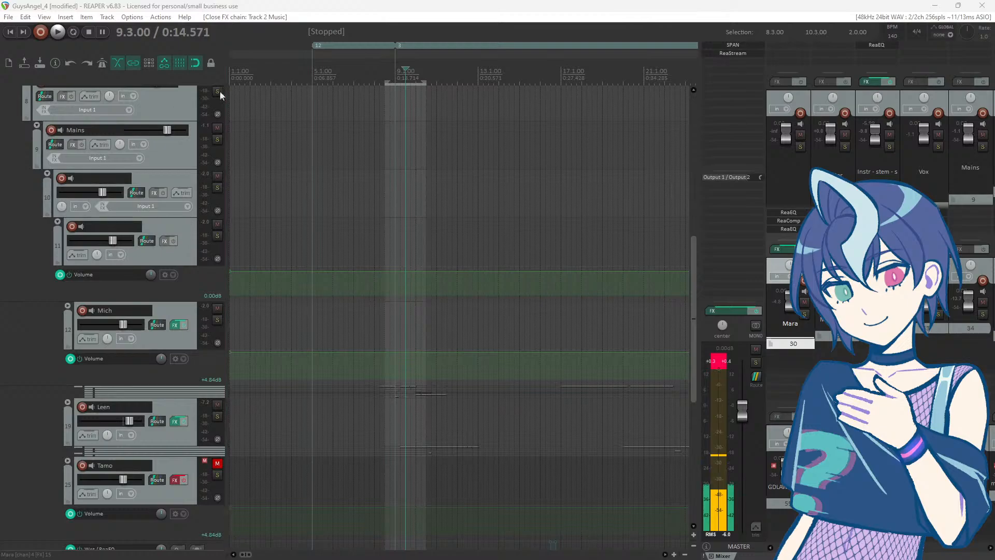
Step: Add the VST3 Fresh Air (Slate Digital) plugin to the effect chain of folder track 12
scroll(209, 218, "up", 3)
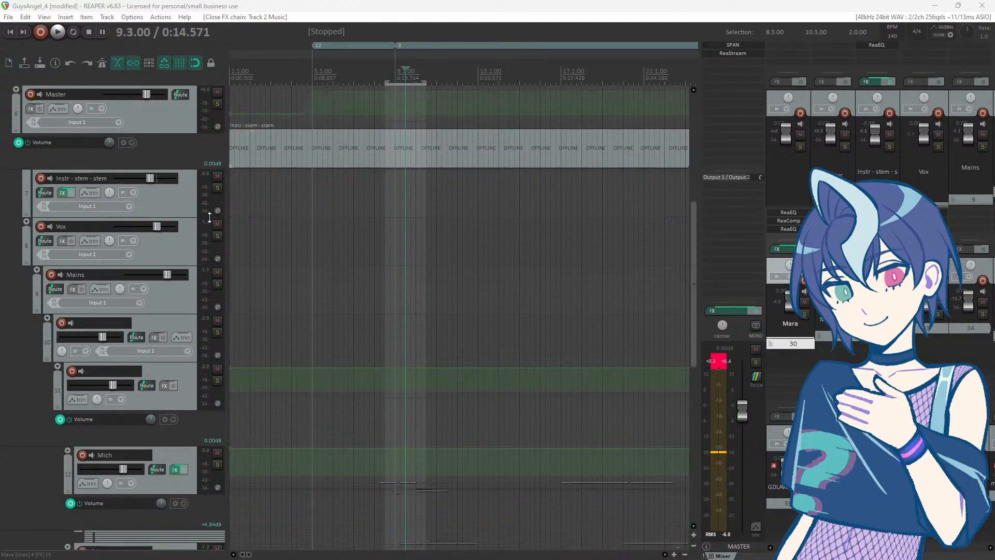
scroll(210, 218, "down", 1)
scroll(192, 200, "down", 2)
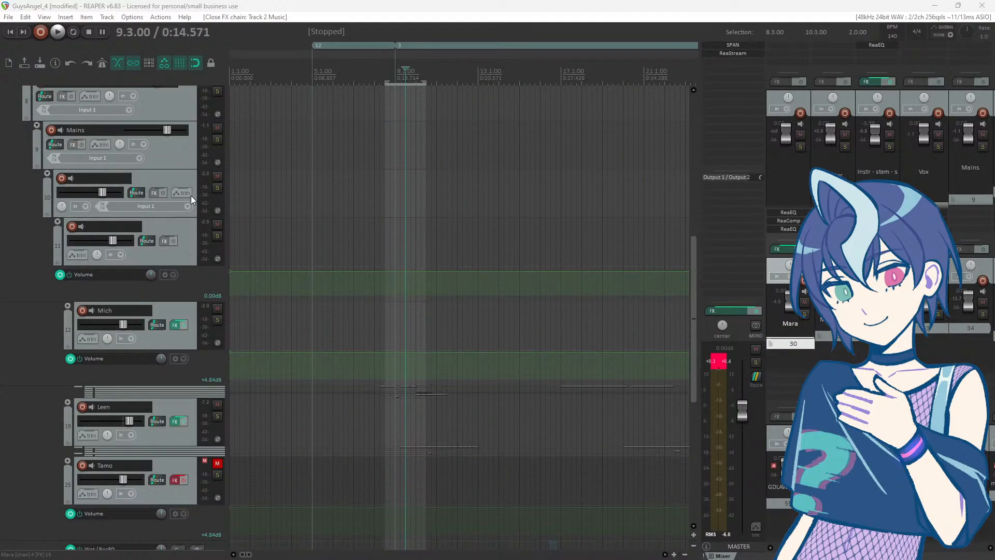
scroll(192, 200, "down", 2)
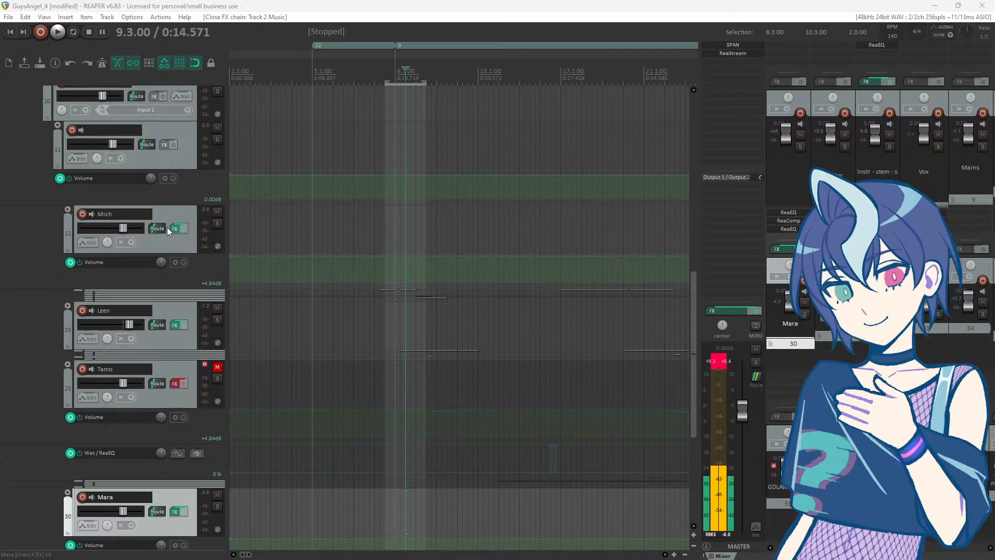
left_click(176, 229)
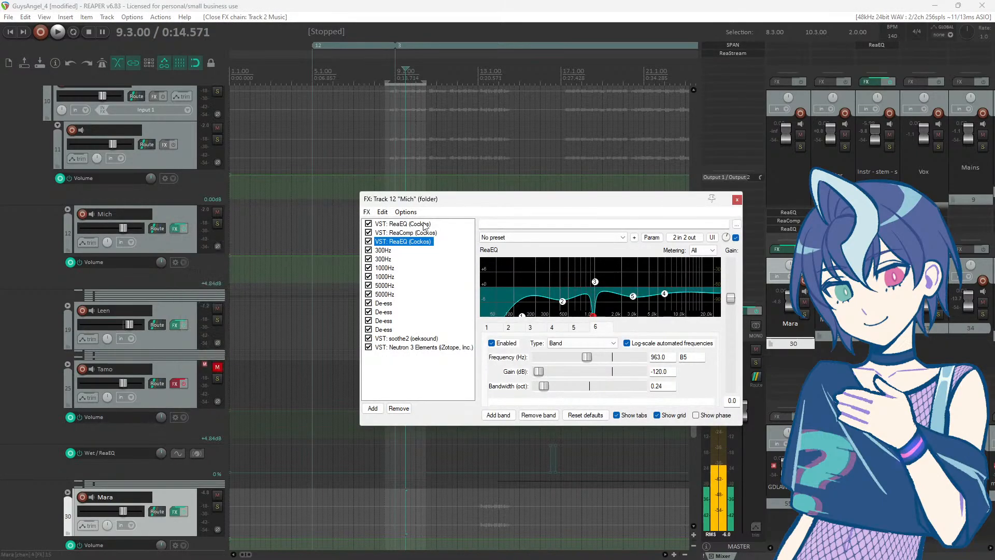
left_click_drag(446, 199, 440, 194)
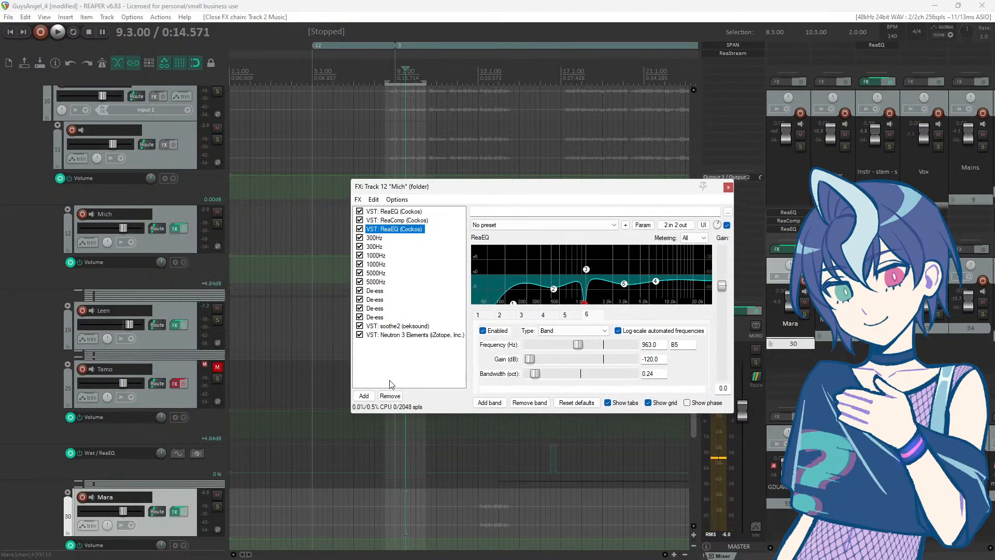
left_click(365, 396)
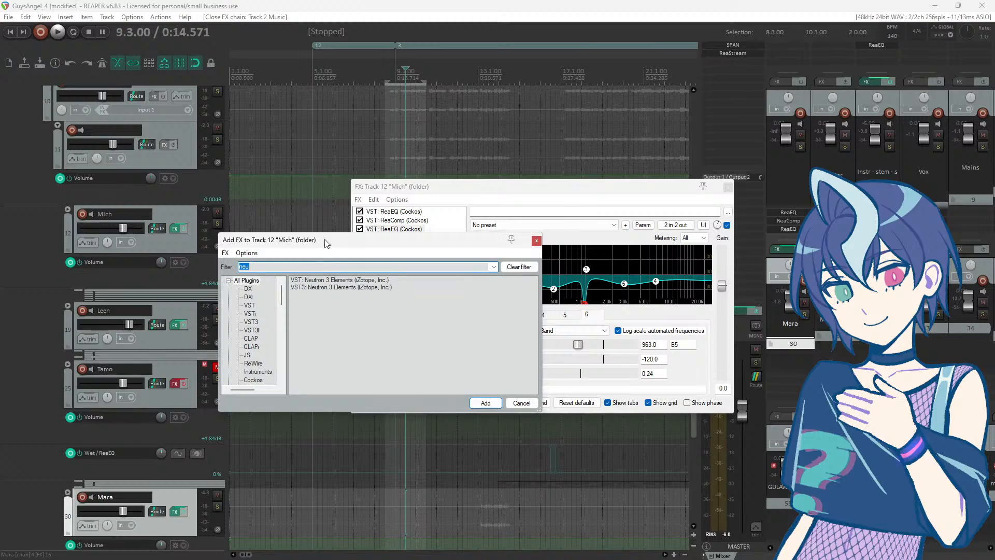
left_click_drag(327, 243, 593, 318)
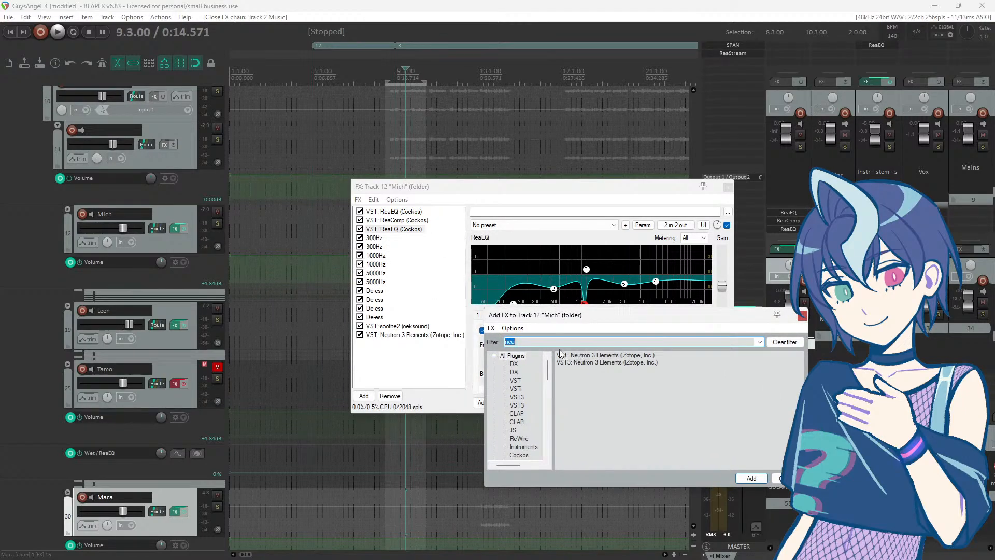
type("fresh")
double_click(572, 356)
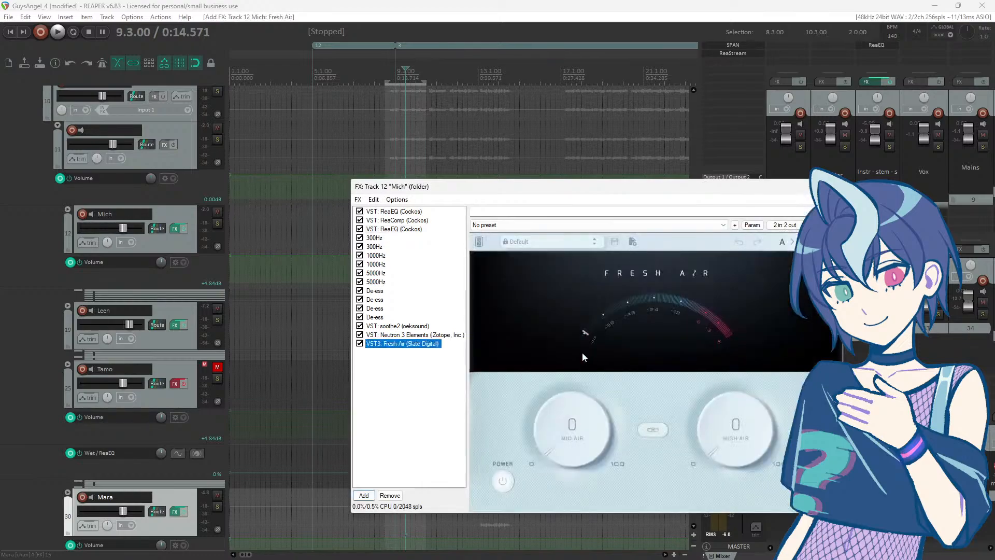
left_click(364, 495)
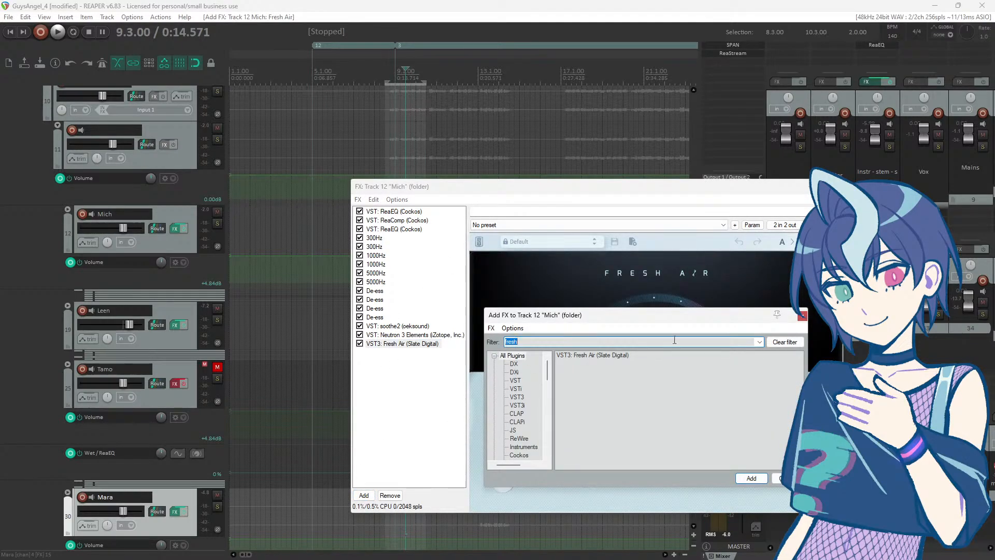
left_click(802, 316)
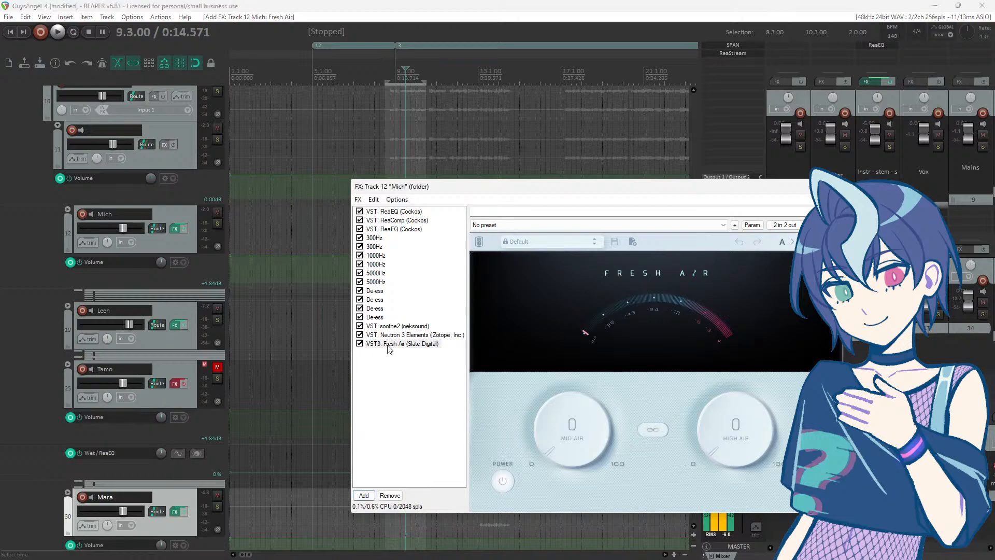
Step: Move Fresh Air directly above the first De-ess effect and set its Mid Air and High Air to 1
left_click_drag(393, 292, 393, 292)
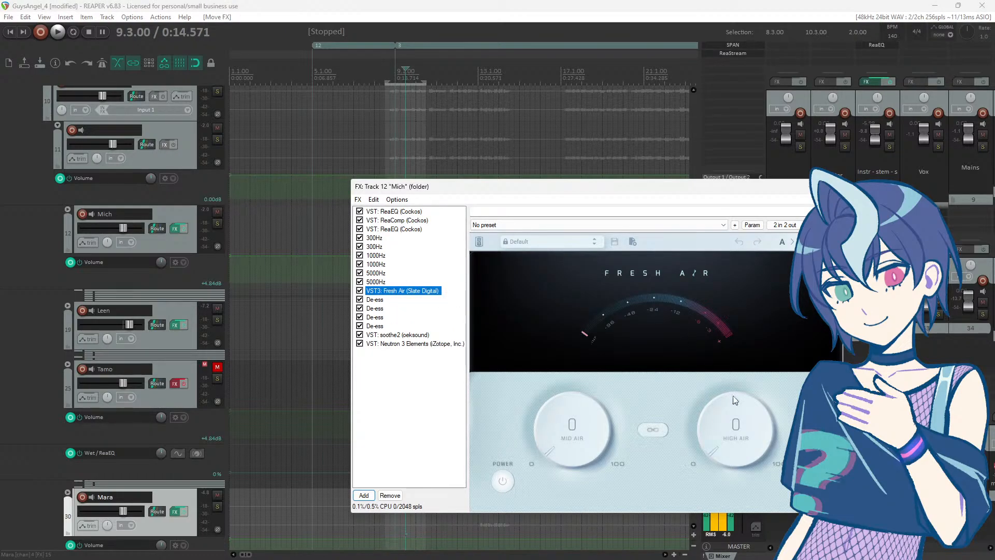
left_click_drag(732, 447, 732, 443)
left_click_drag(560, 453, 573, 446)
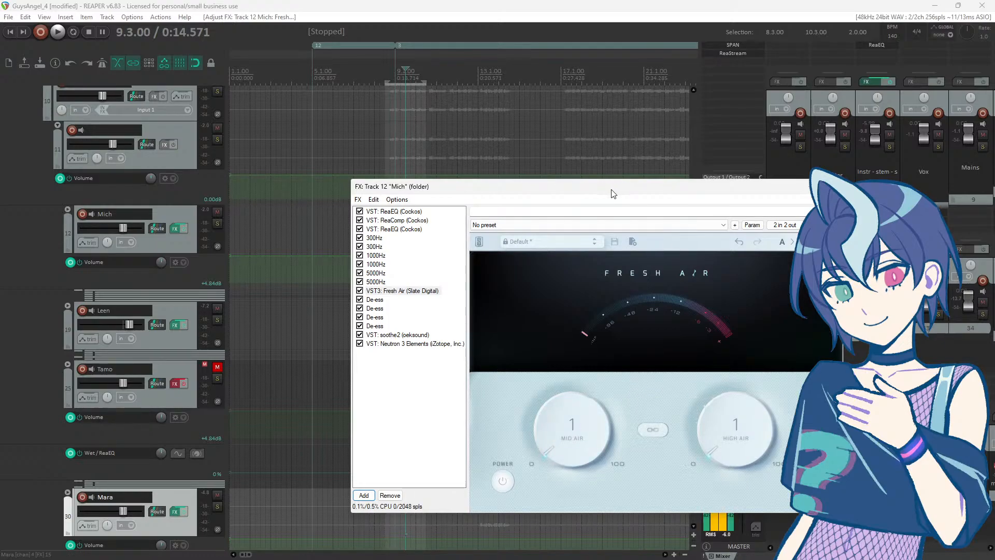
Step: Play the mix from 9.3.00 and from 8.4.00 while toggling Fresh Air's bypass to compare, stop playback and close track 12's effect chain
left_click_drag(613, 193, 691, 167)
left_click(498, 6)
key("space")
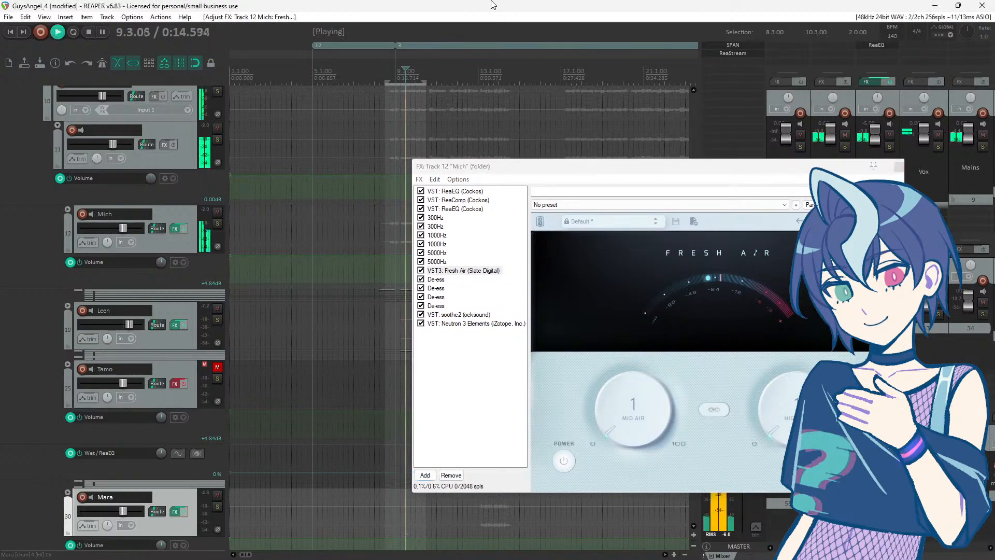
left_click_drag(490, 166, 386, 141)
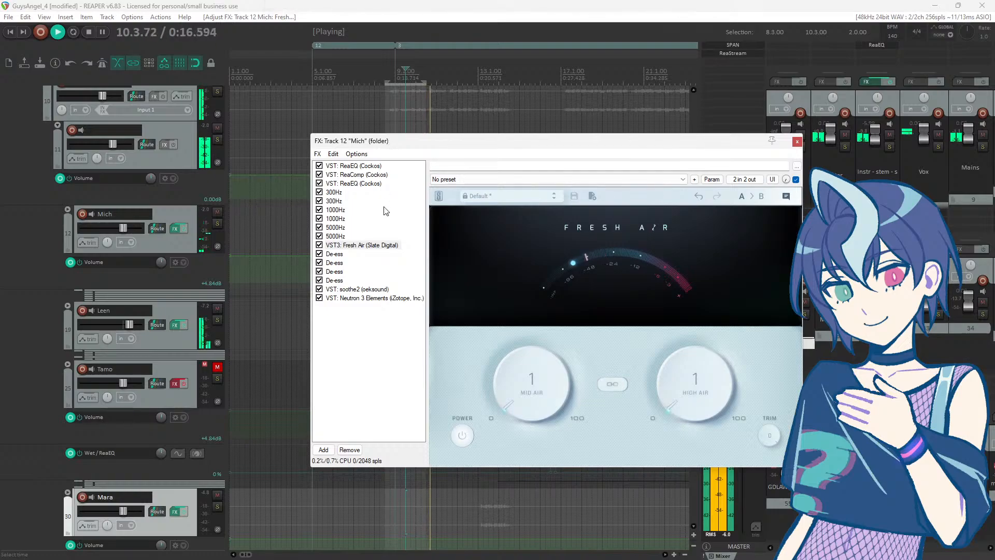
left_click(395, 89)
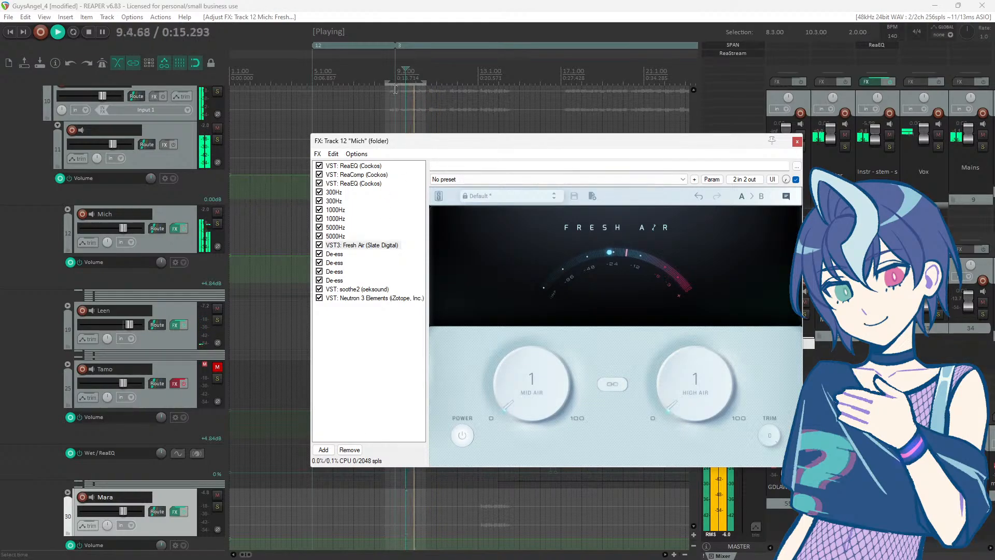
left_click(392, 89)
key("space")
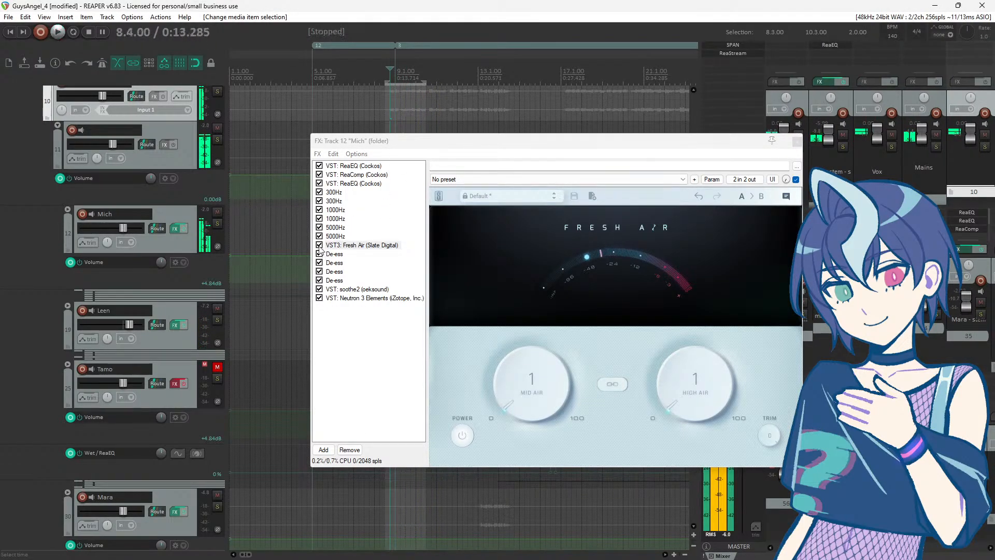
left_click(320, 247)
key("space")
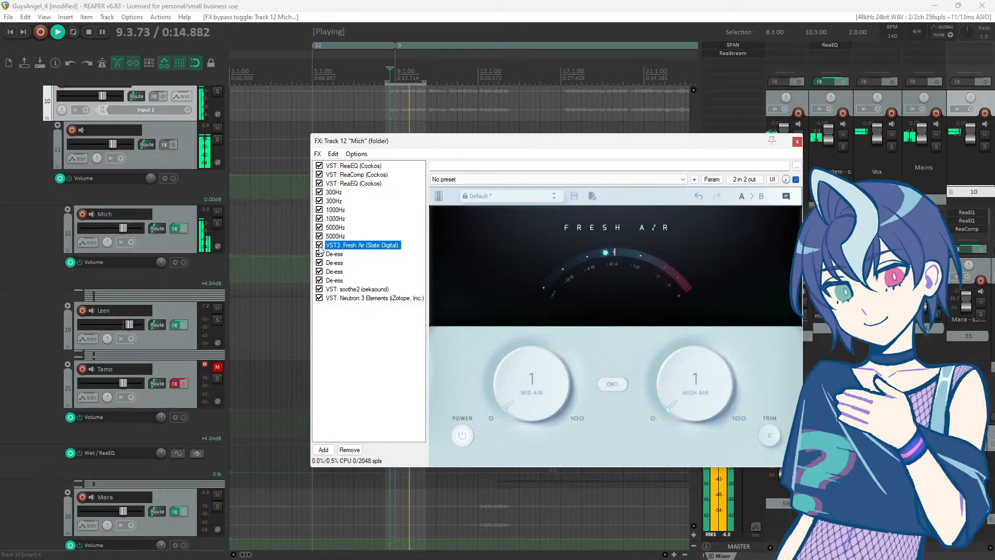
key("space")
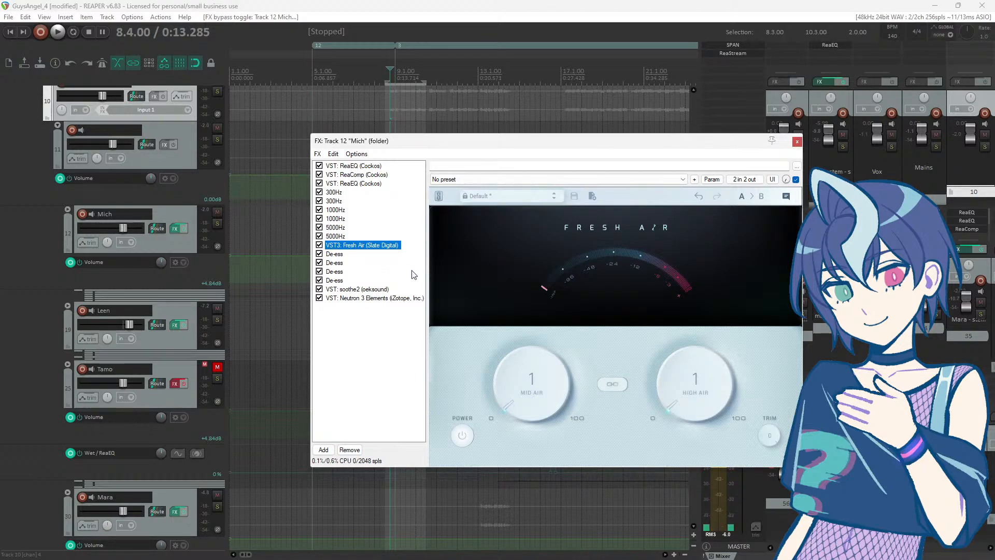
left_click(797, 142)
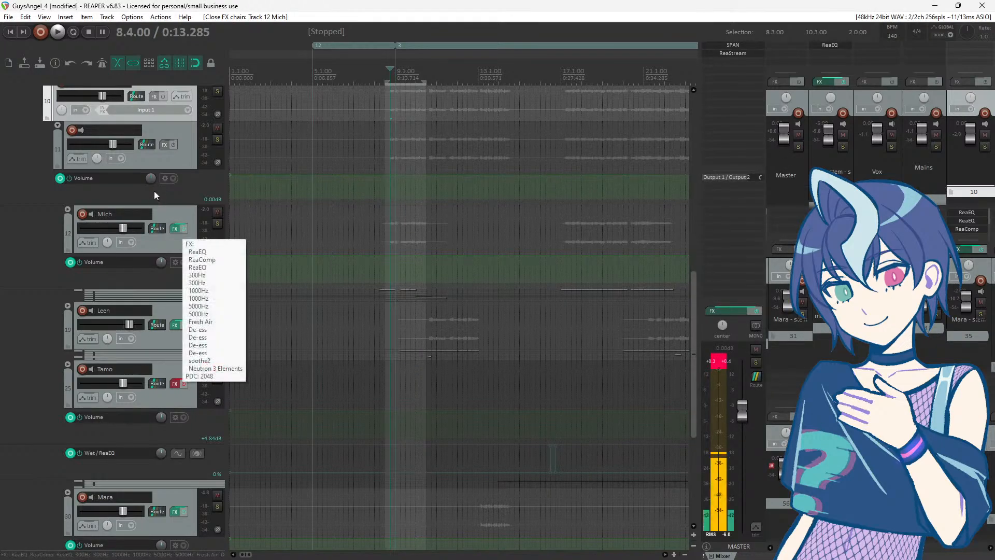
Step: Insert a new track directly below track 11 and create a send to it from the vocal folder track beneath it
scroll(179, 196, "up", 1)
left_click(185, 198)
right_click(185, 198)
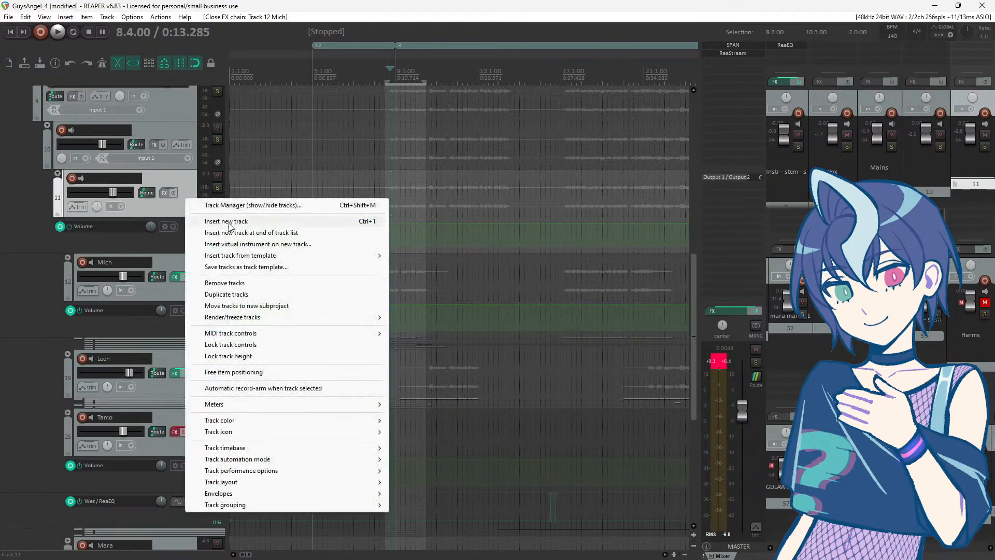
left_click(228, 222)
scroll(187, 284, "down", 2)
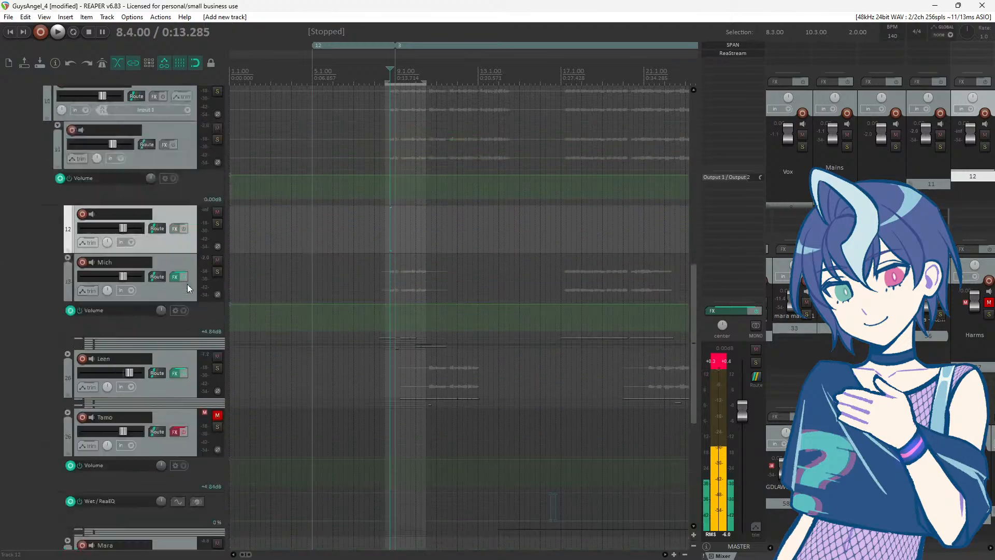
left_click_drag(154, 279, 156, 232)
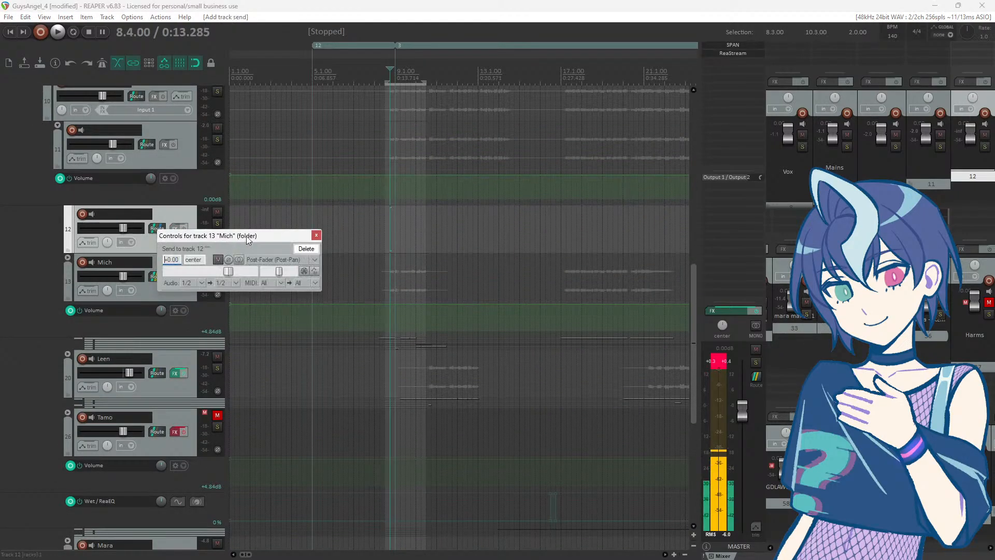
left_click(322, 234)
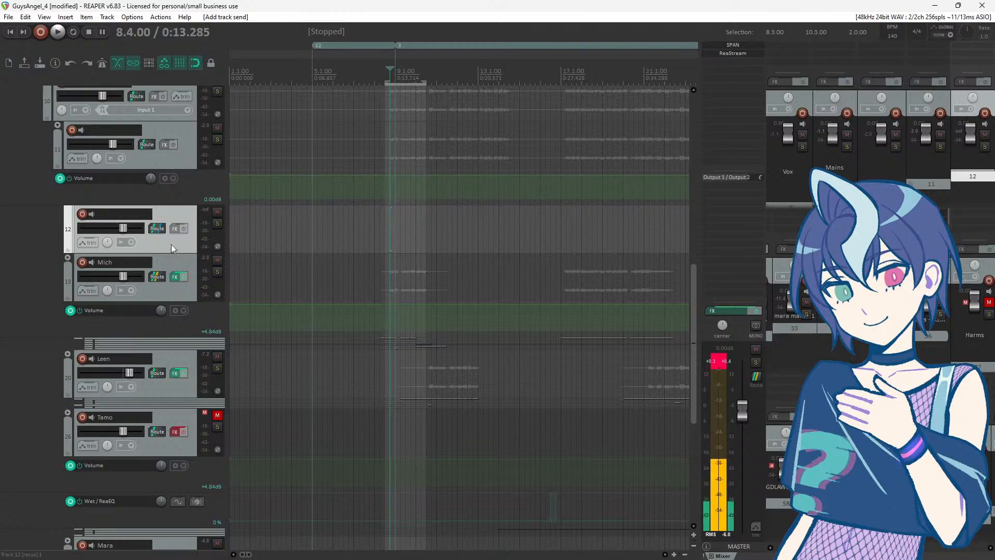
Step: Add the VST Supercharger GT (Native Instruments GmbH) plugin to the new track 12
scroll(172, 251, "up", 1)
left_click(175, 276)
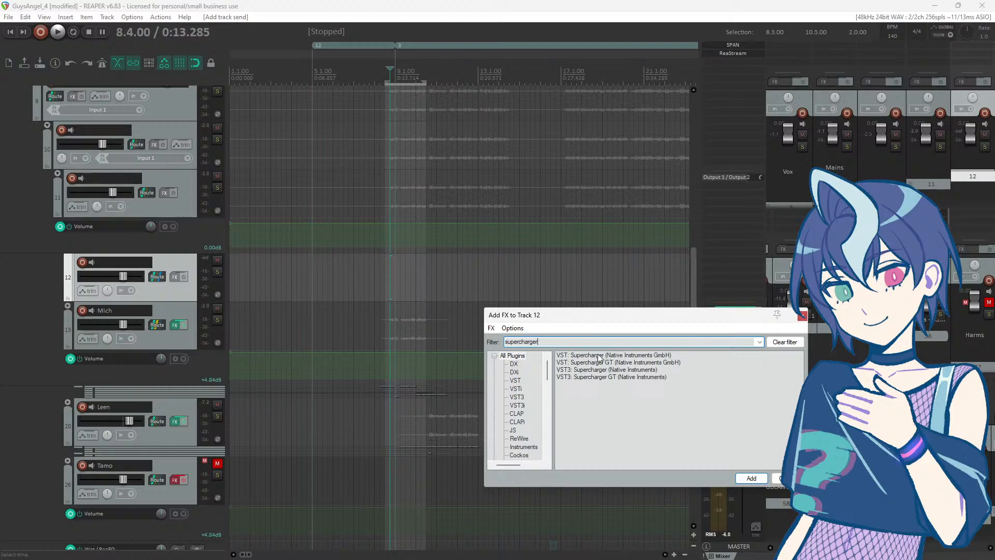
double_click(592, 364)
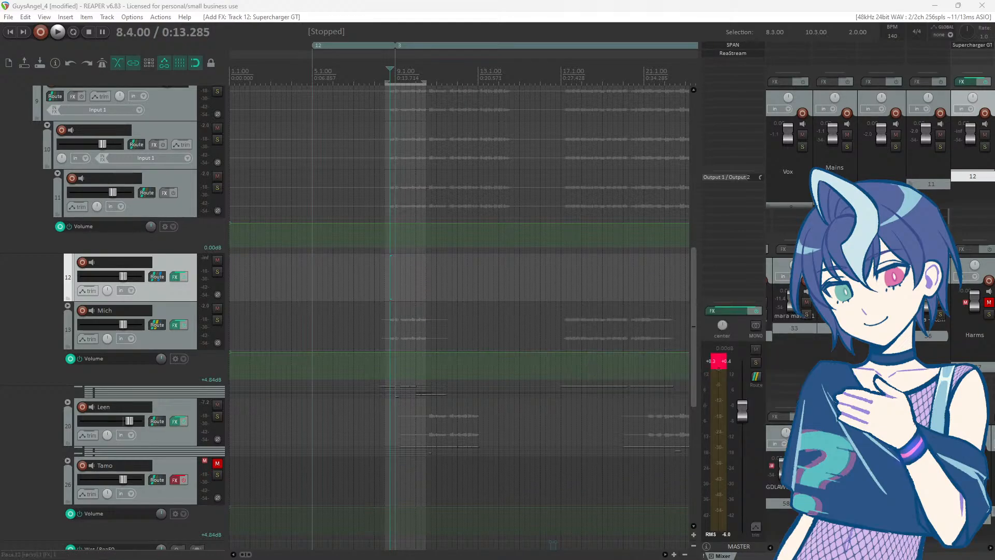
left_click_drag(39, 244, 673, 181)
scroll(185, 211, "up", 5)
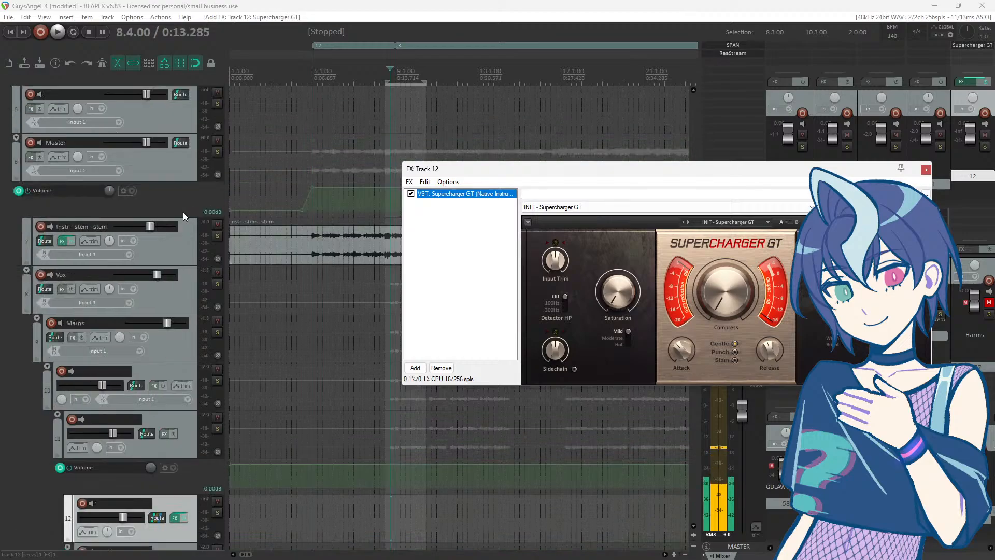
scroll(207, 241, "up", 3)
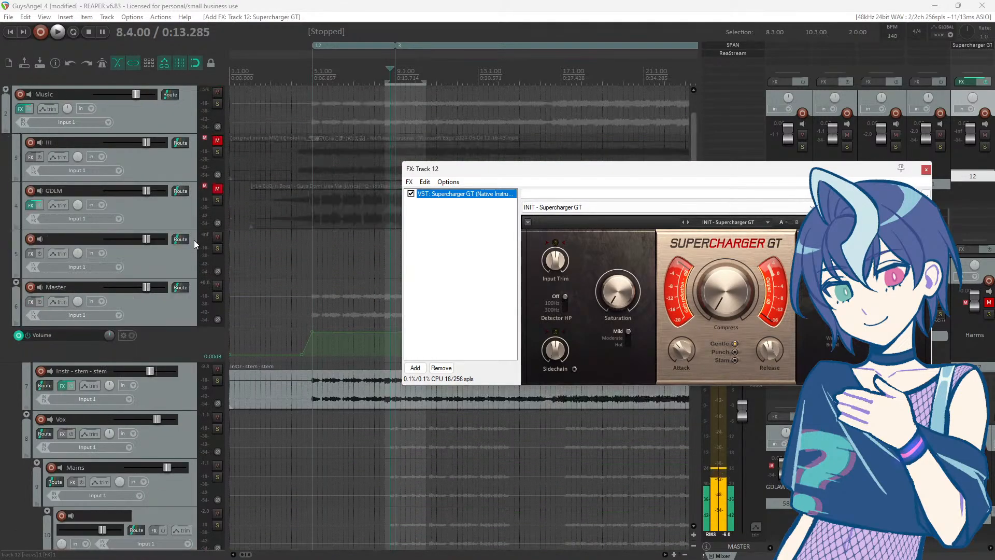
left_click(218, 236)
scroll(190, 225, "down", 8)
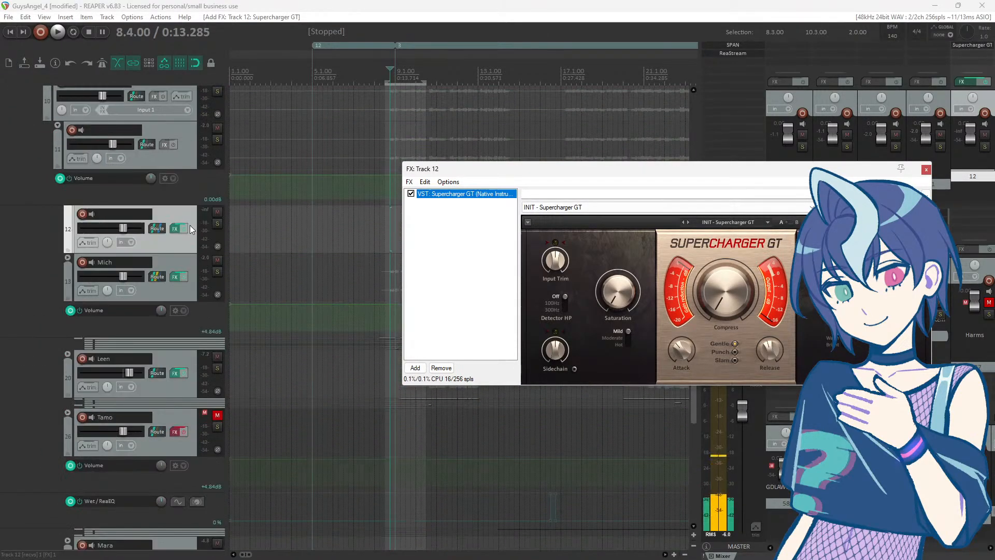
left_click_drag(616, 173, 321, 279)
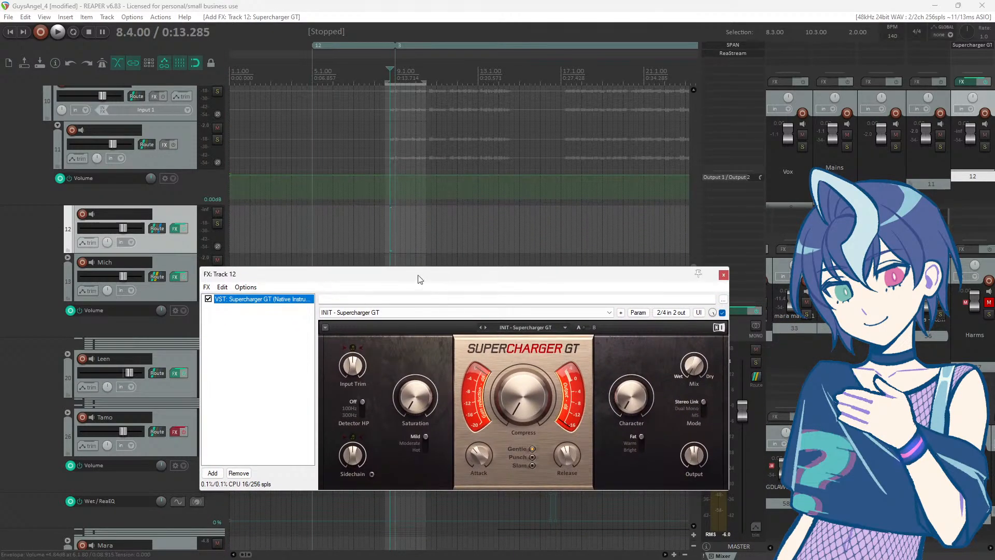
left_click_drag(417, 279, 628, 289)
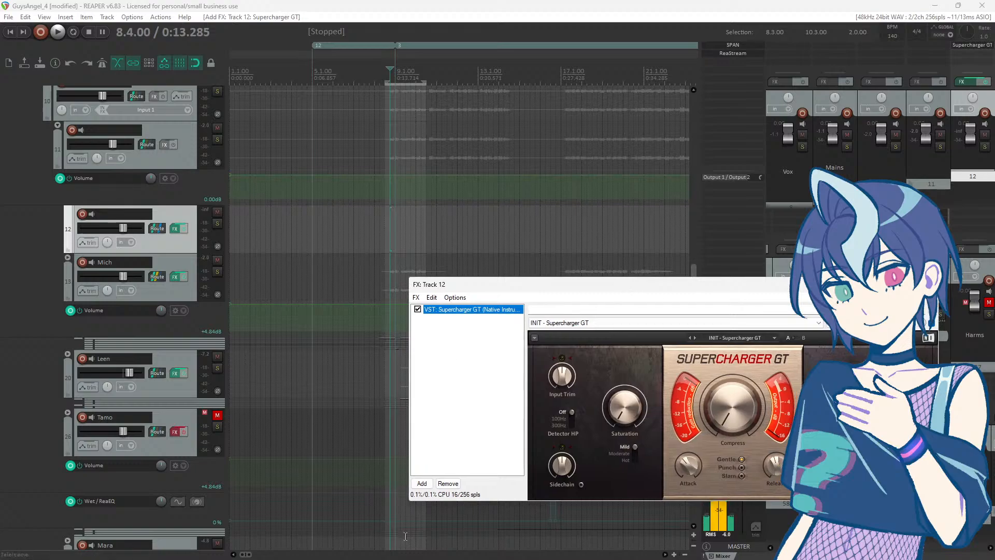
Step: Add the FreeClip (Venn Audio) plugin after Supercharger GT on track 12, checking the settings of both plugins
left_click(423, 483)
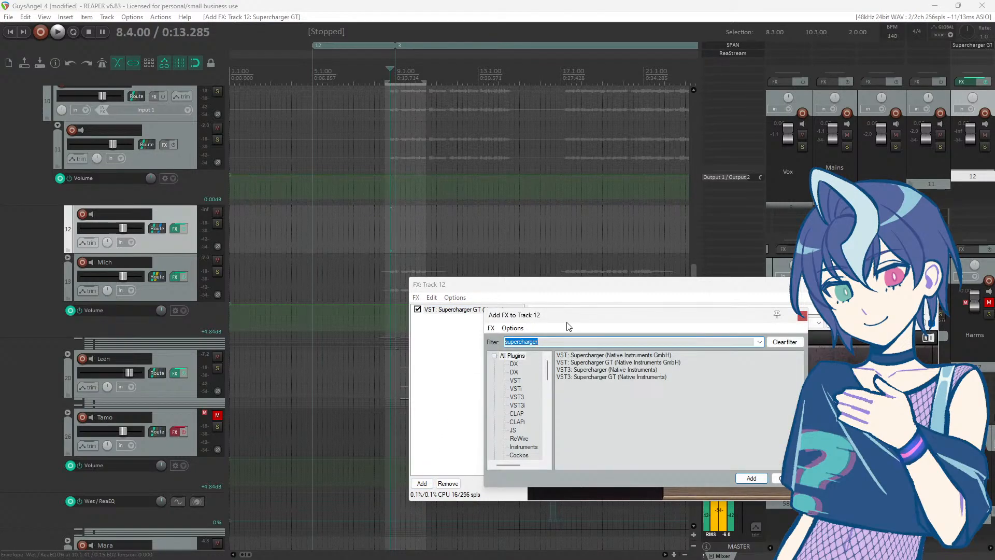
type("clip")
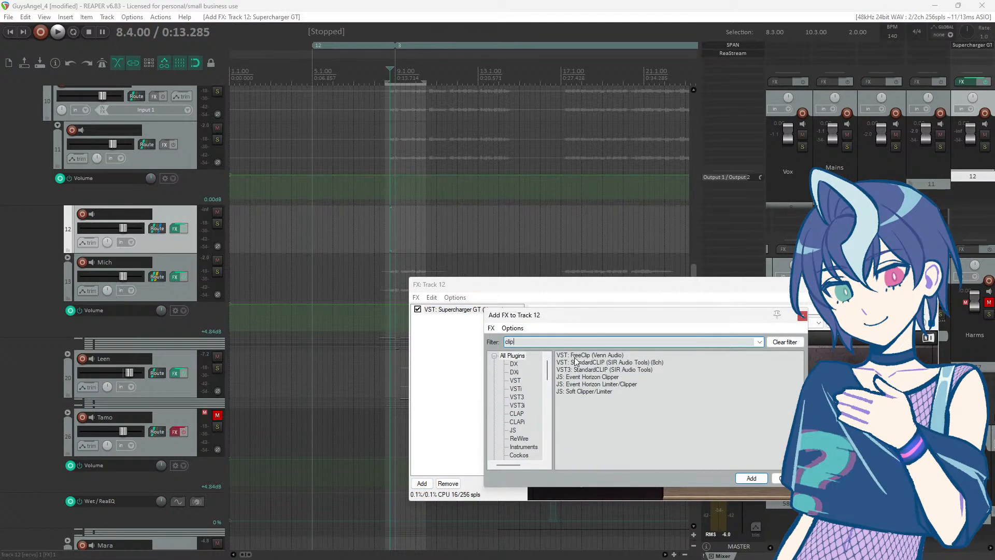
double_click(572, 356)
left_click_drag(516, 202, 379, 161)
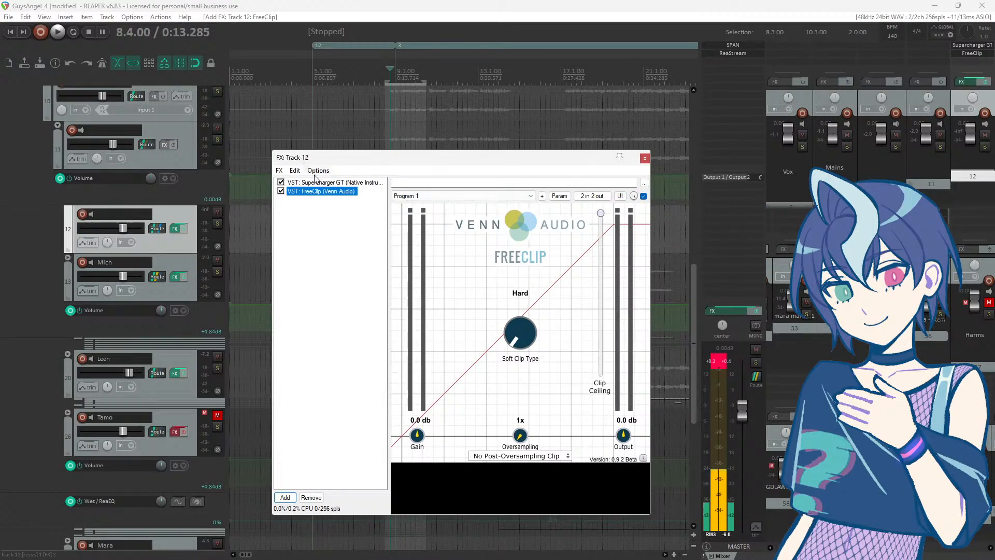
left_click(354, 182)
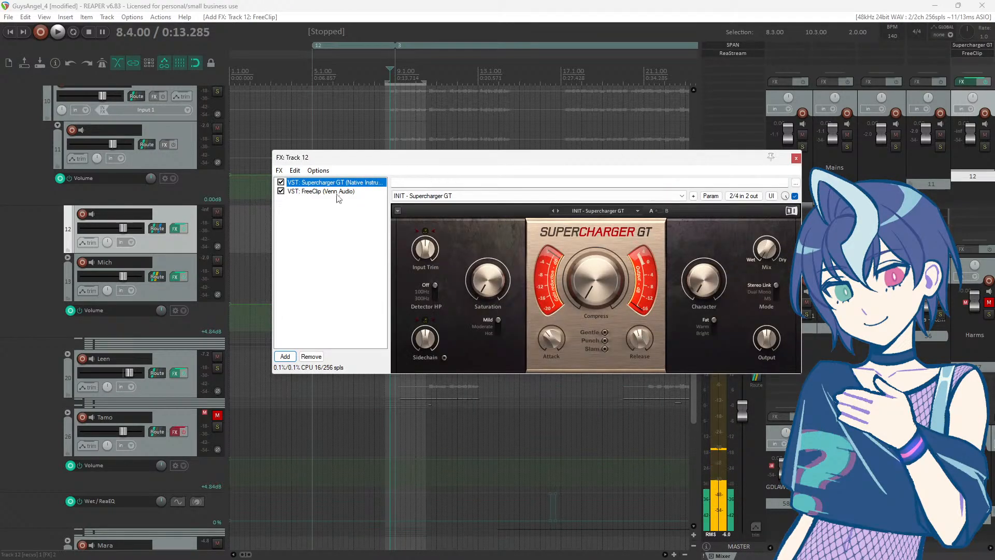
left_click(318, 191)
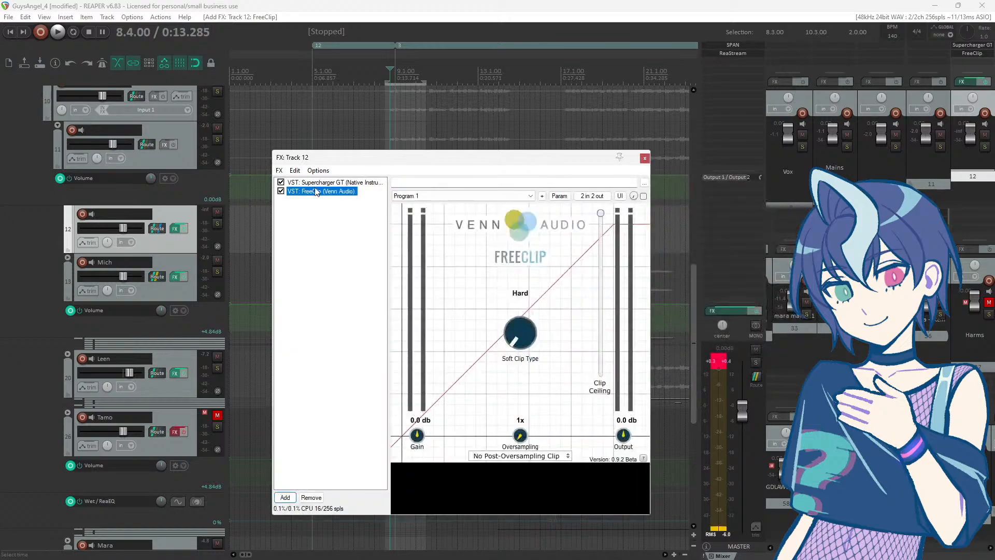
Step: Remove Supercharger GT from track 12's effect chain, leaving only FreeClip, and play the mix briefly from 8.4.00
left_click(330, 181)
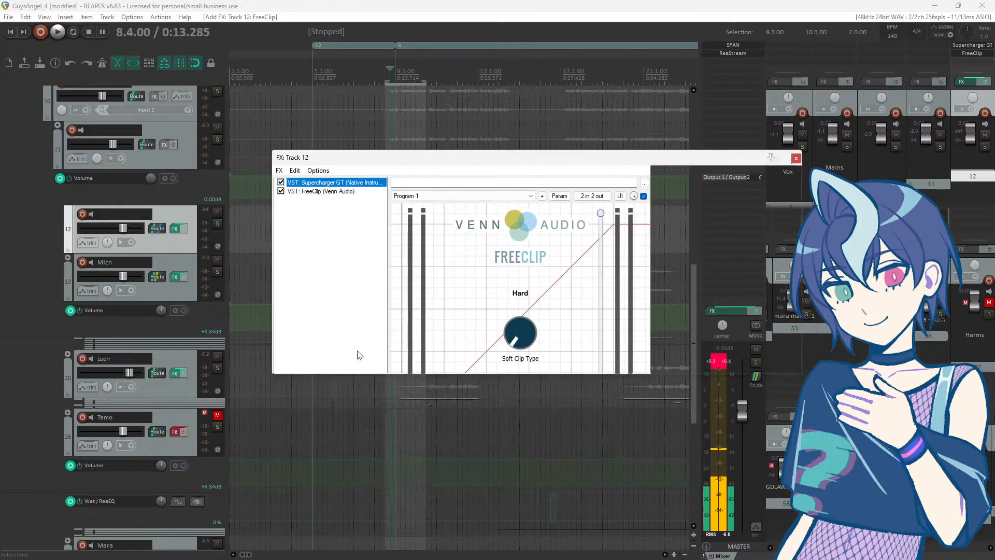
left_click(317, 358)
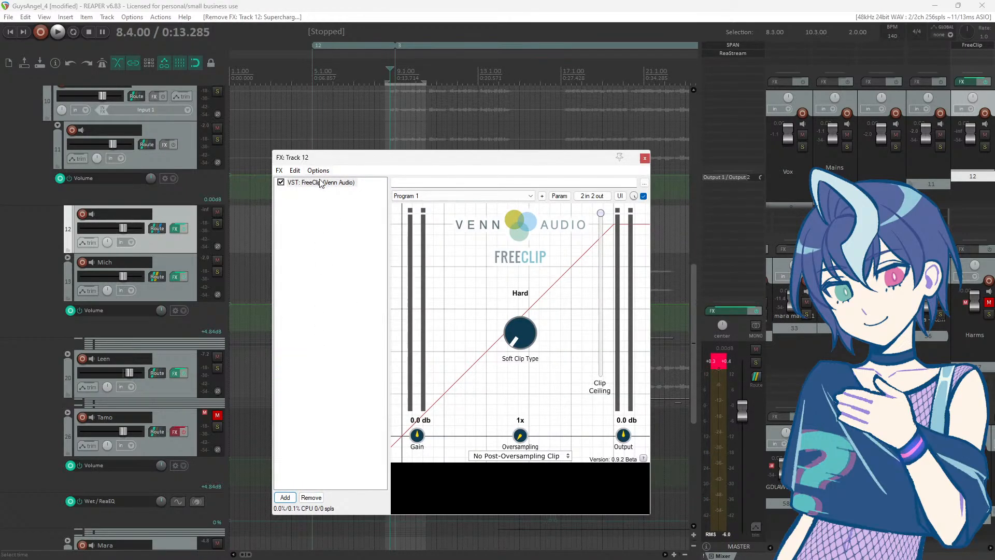
left_click(322, 182)
left_click_drag(350, 157, 333, 307)
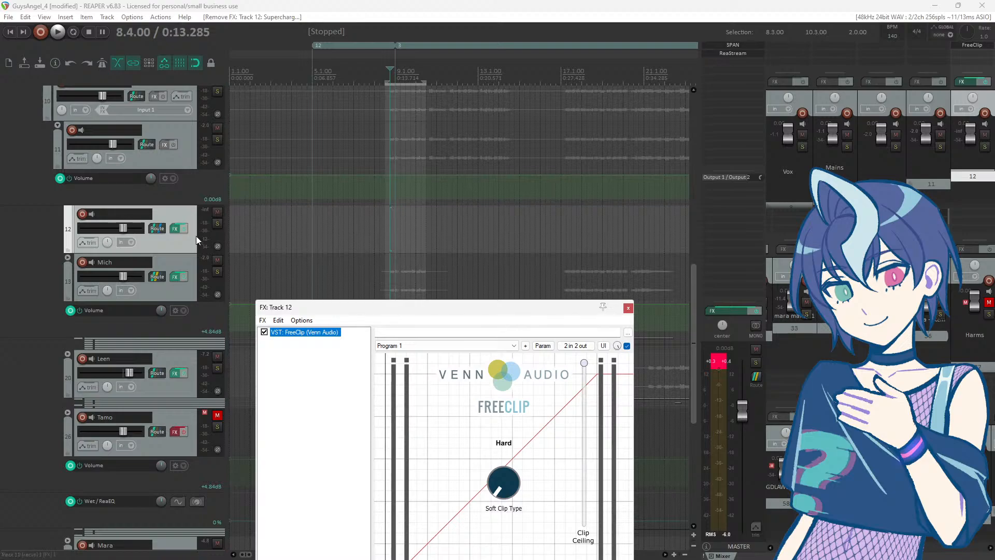
key("space")
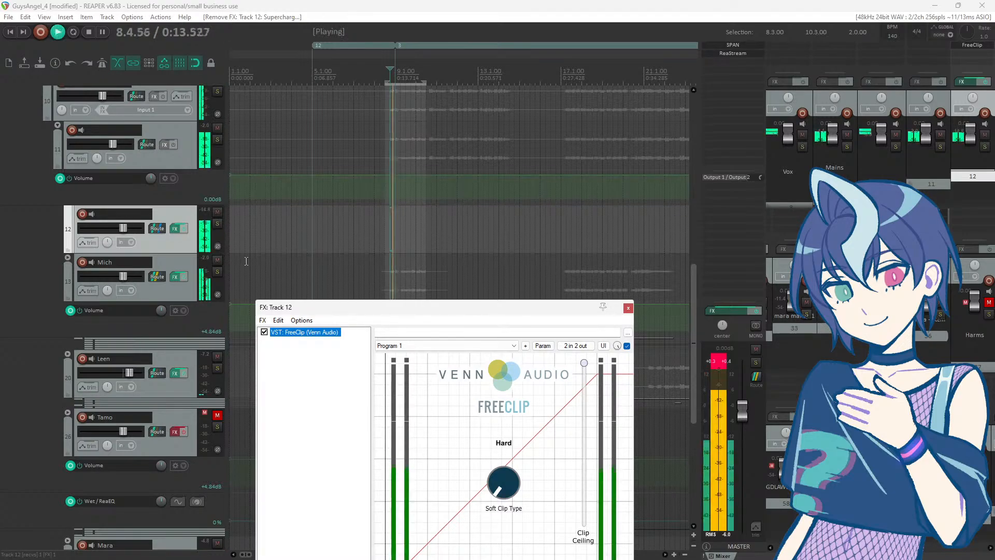
key("space")
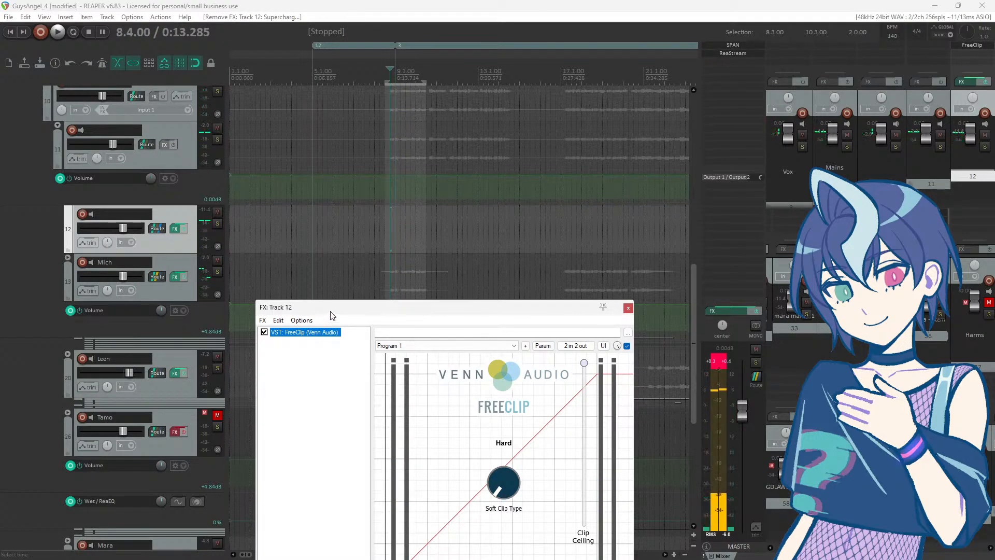
Step: Try lowering track 12's volume to -8.64 dB and reset the fader to its default
left_click(169, 266)
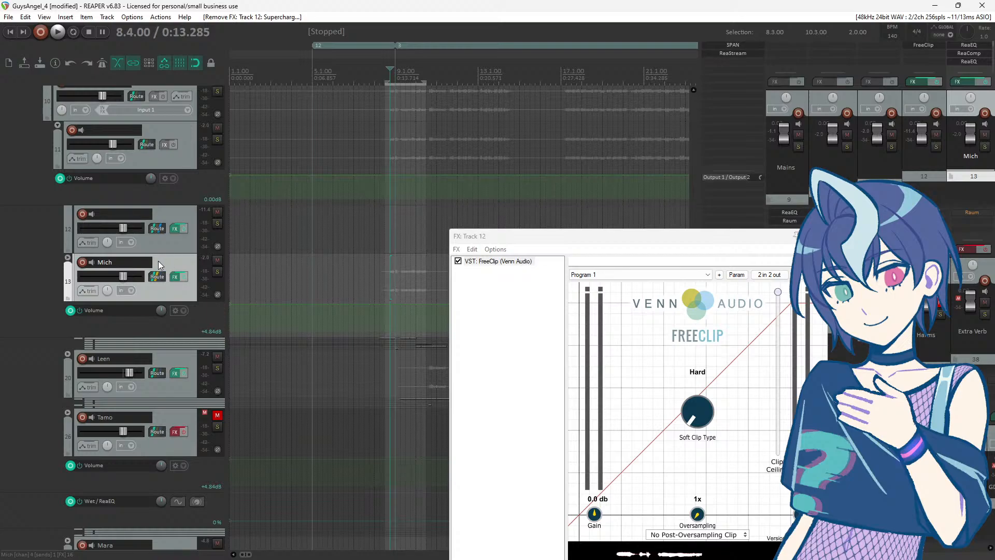
left_click(147, 242)
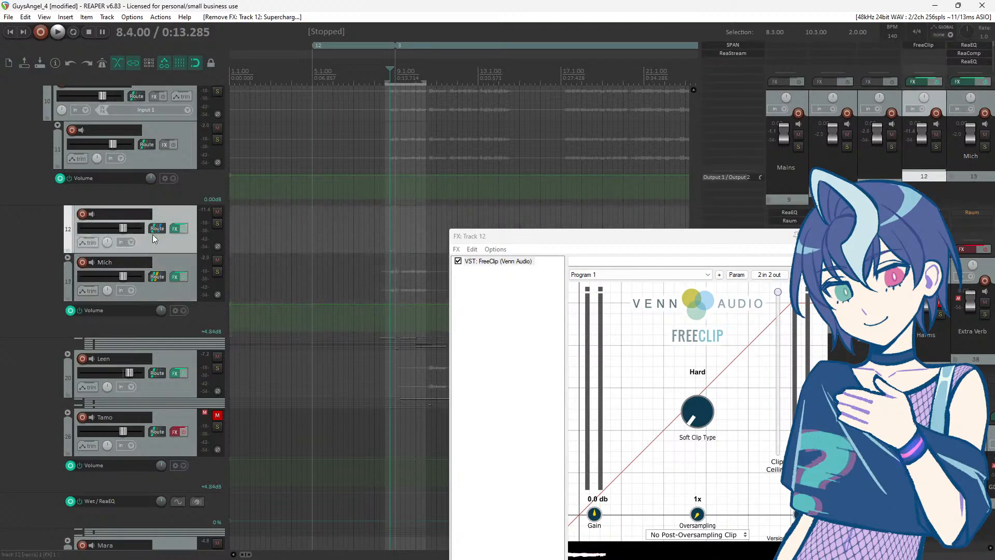
left_click(155, 264)
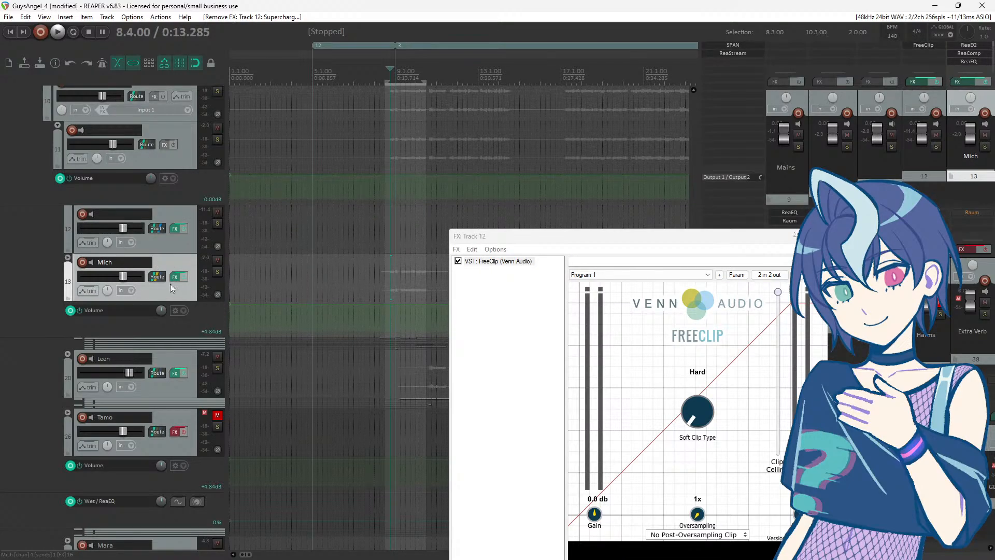
left_click(153, 247)
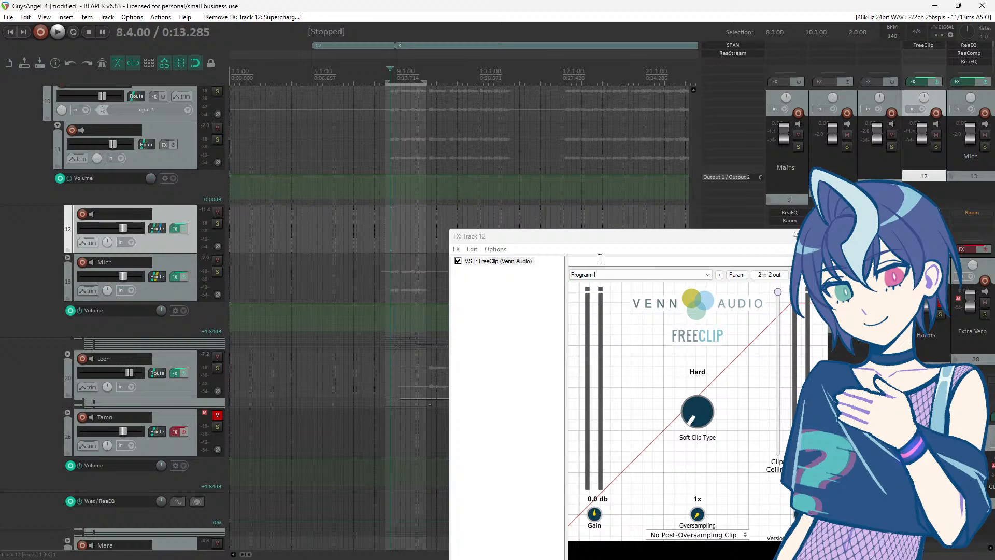
left_click_drag(581, 237, 470, 169)
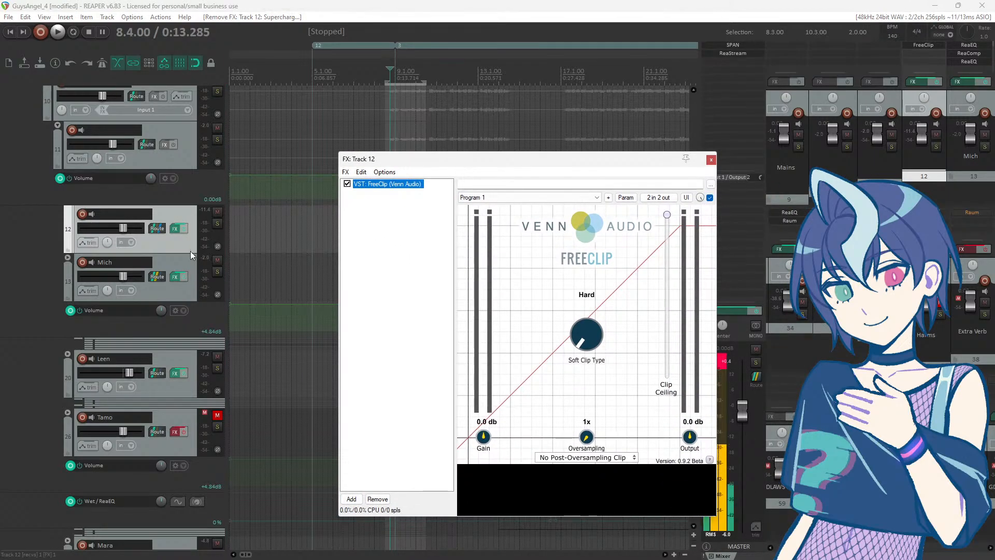
scroll(179, 176, "up", 1)
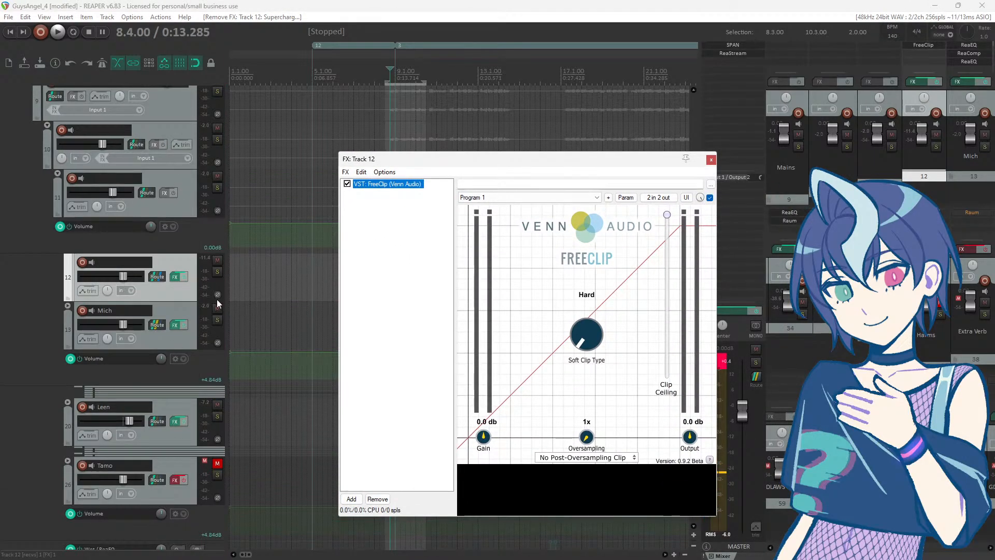
left_click_drag(512, 164, 485, 162)
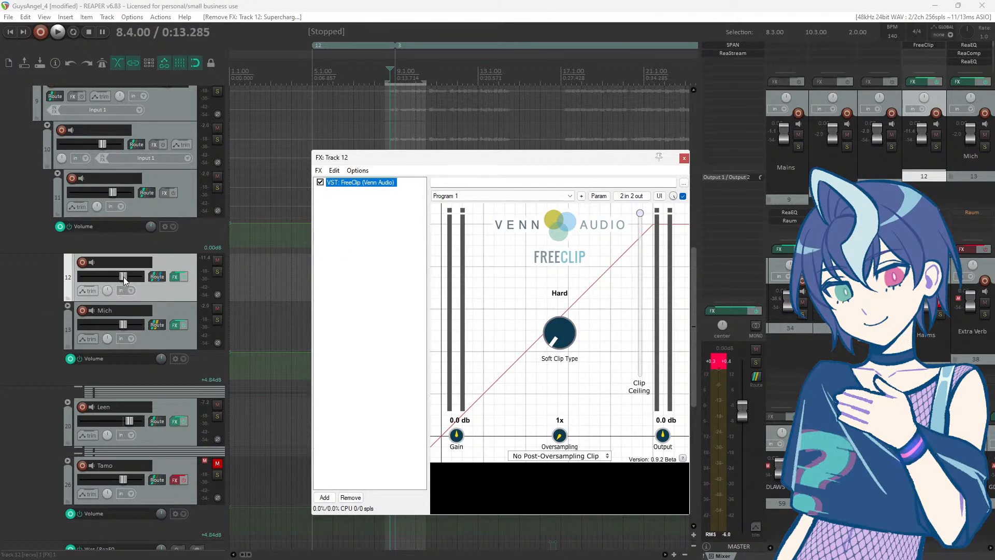
left_click_drag(125, 280, 114, 281)
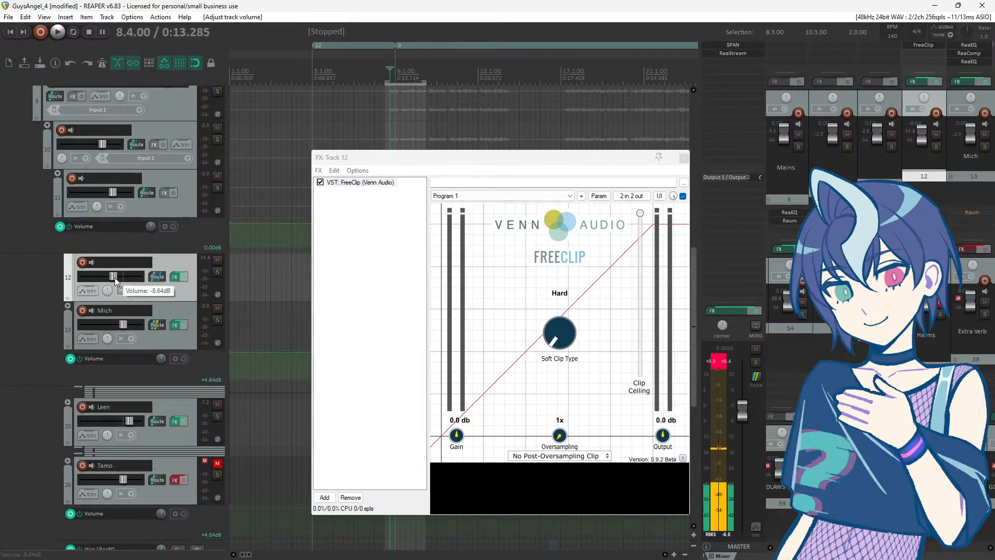
double_click(115, 280)
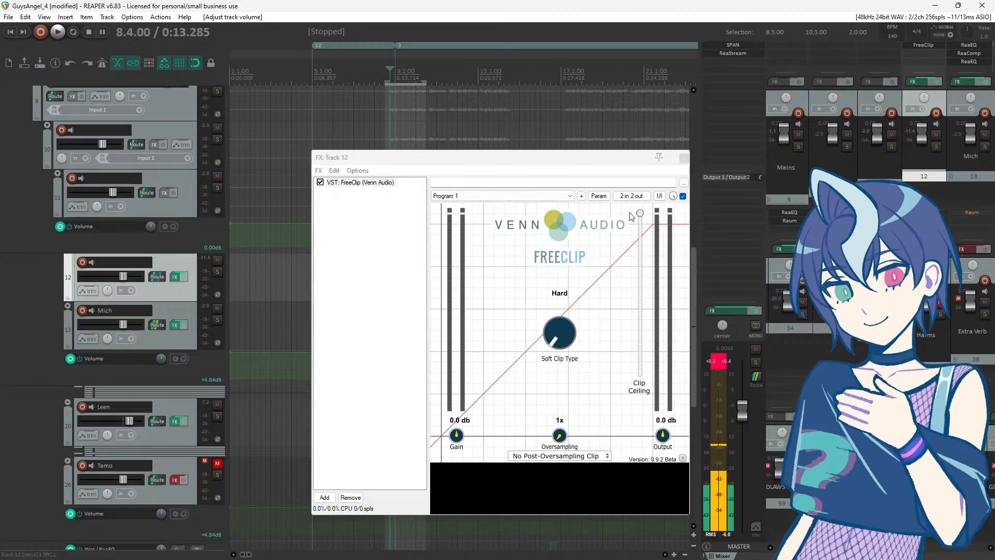
Step: Lower FreeClip's Clip Ceiling on track 12 by about a third of its range and play the mix briefly
left_click_drag(640, 213, 639, 275)
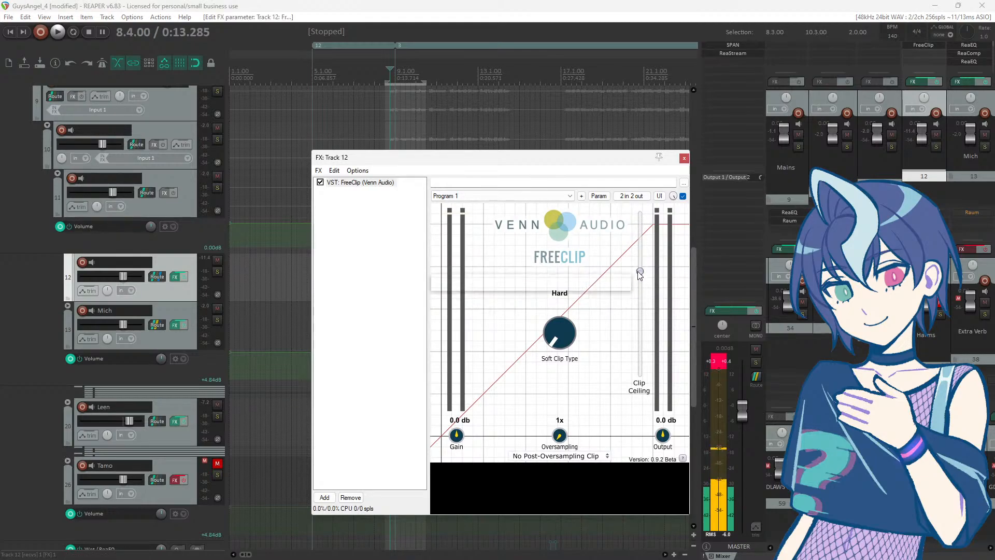
key("space")
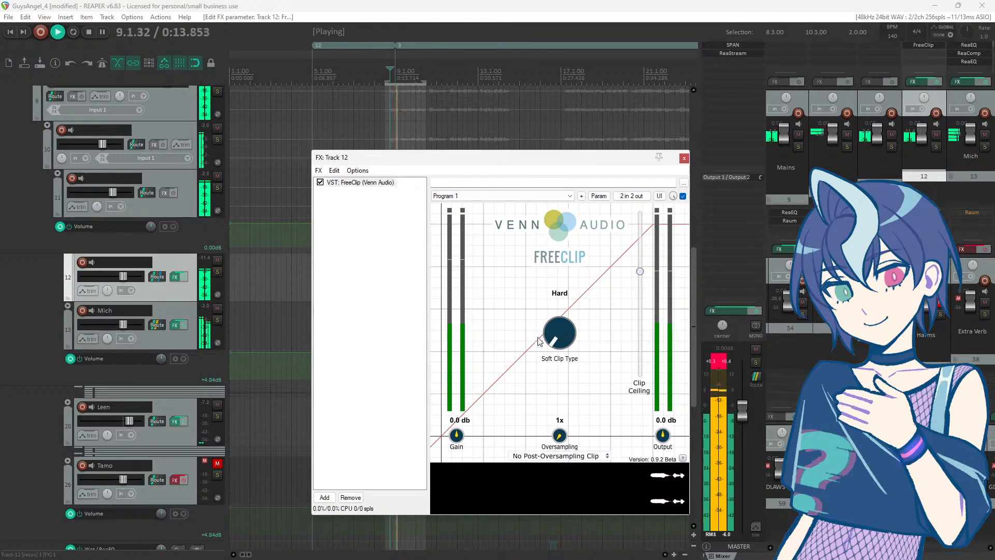
key("space")
Step: Mute track 13, play the mix from 8.4.00 to check the send track on its own, and unmute track 13
left_click(218, 308)
key("space")
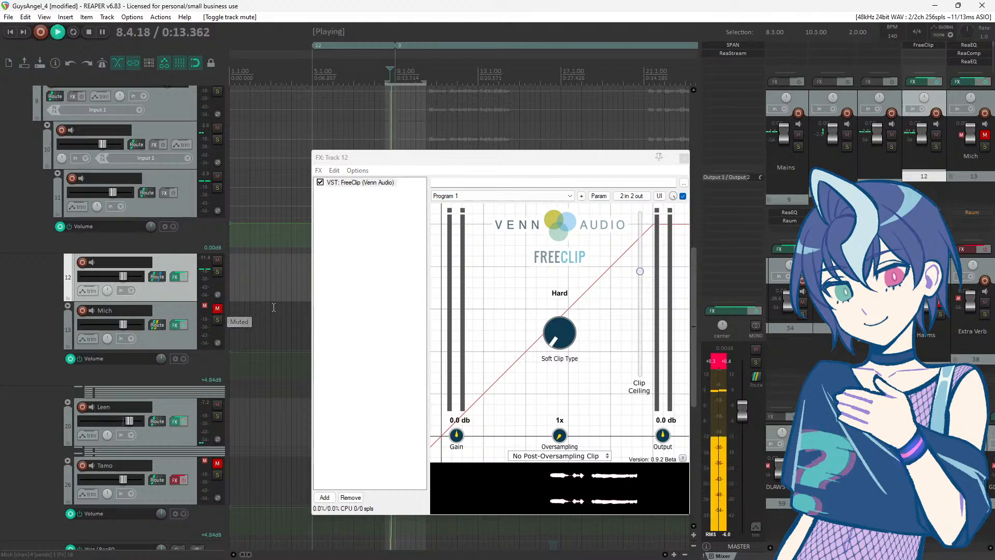
key("space")
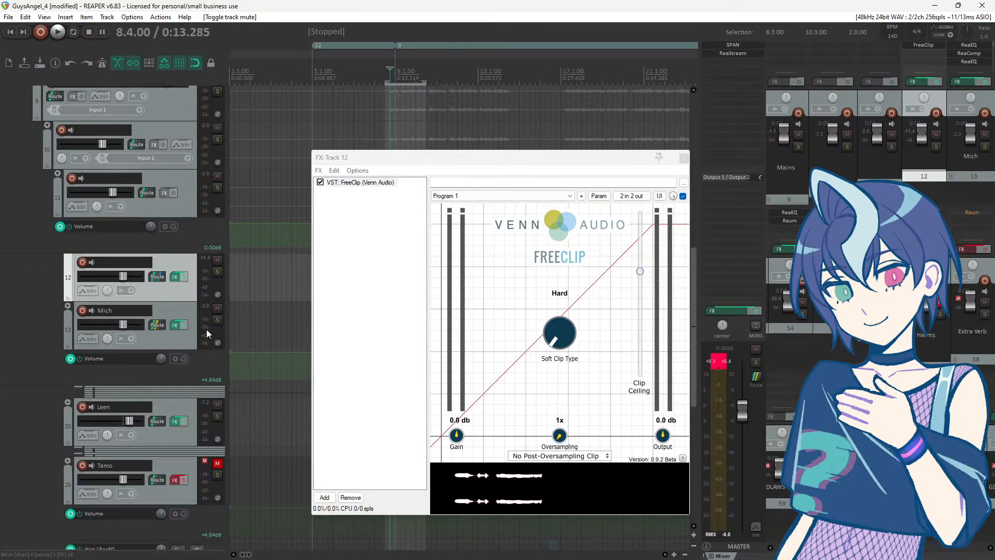
left_click(217, 309)
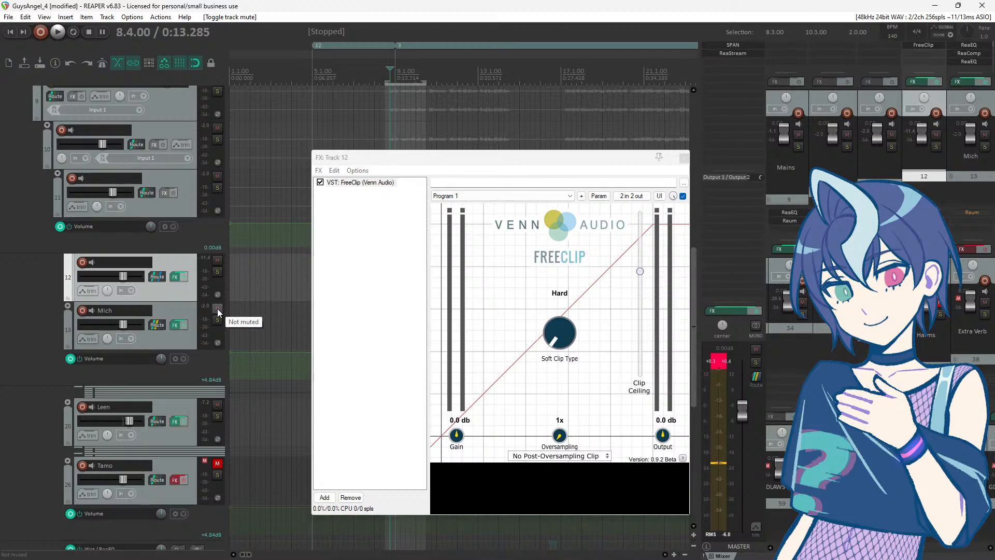
Step: Disable the parent send in track 13's routing so that its audio goes only to track 12
right_click(188, 310)
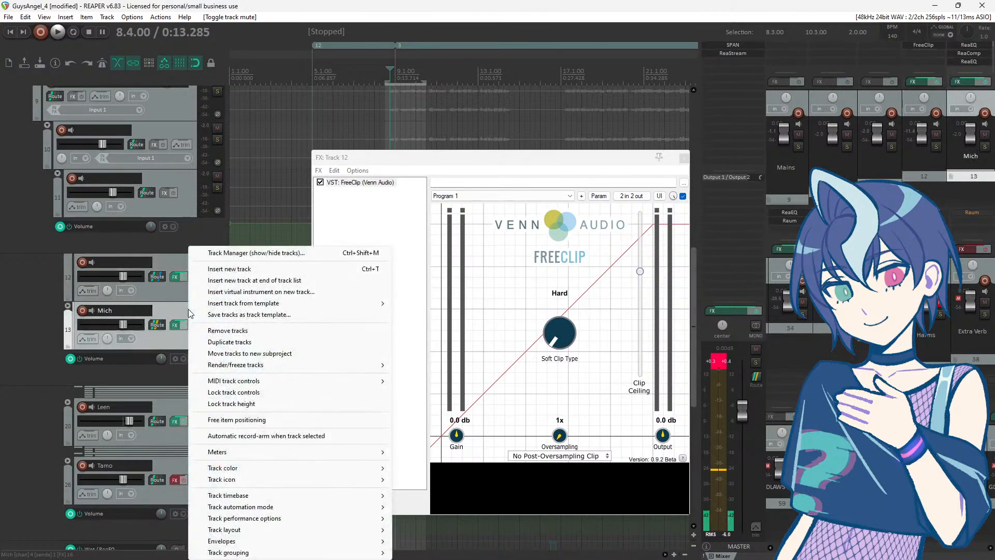
left_click(159, 325)
left_click(160, 327)
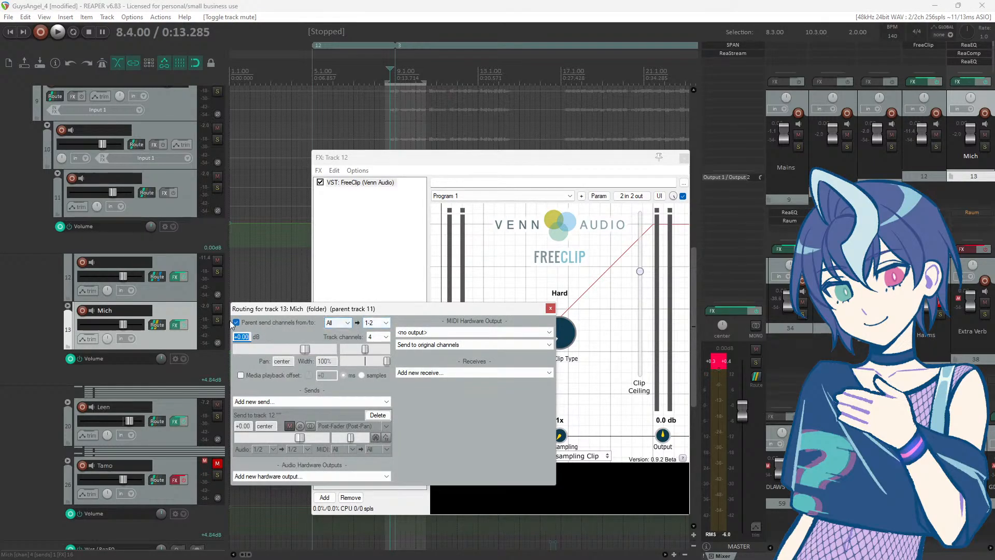
left_click(550, 309)
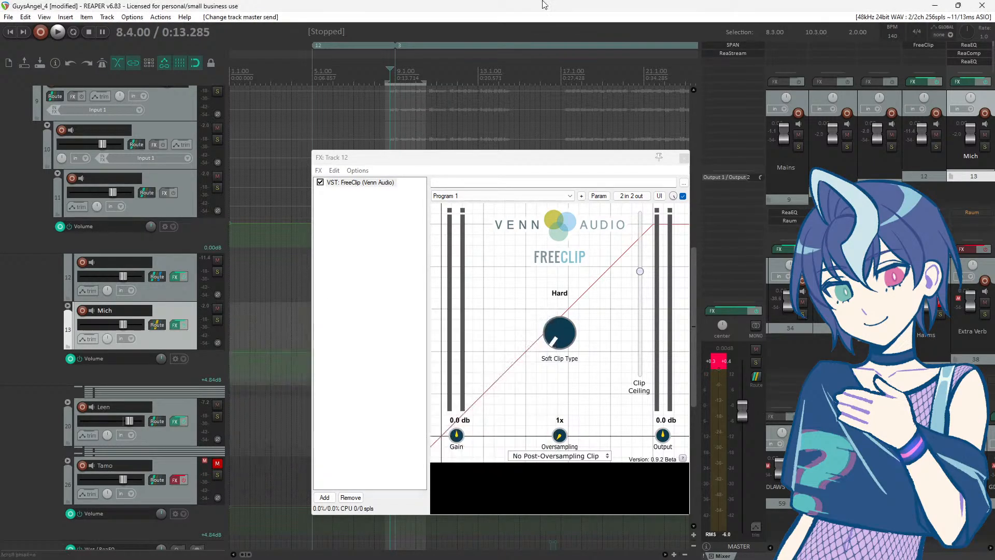
Step: Lower FreeClip's Clip Ceiling to about -25.8 dB and set its Soft Clip Type to Arctangent while playing from 8.4.00
key("space")
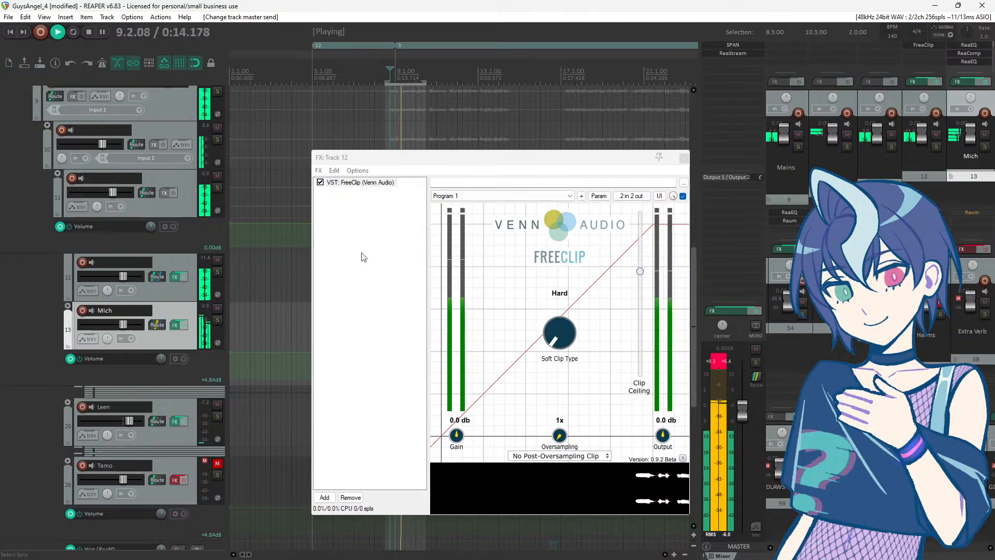
left_click_drag(640, 271, 640, 317)
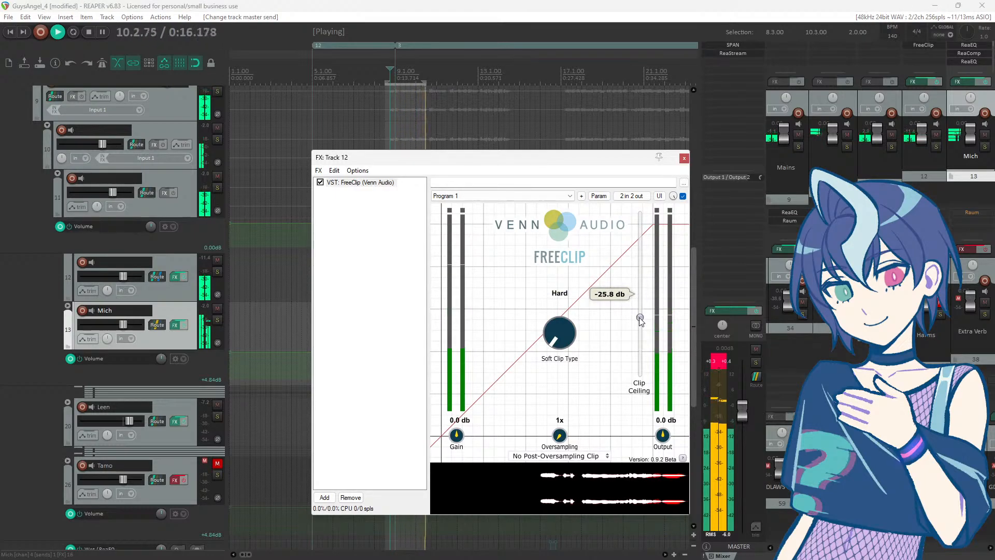
key("space")
key("space")
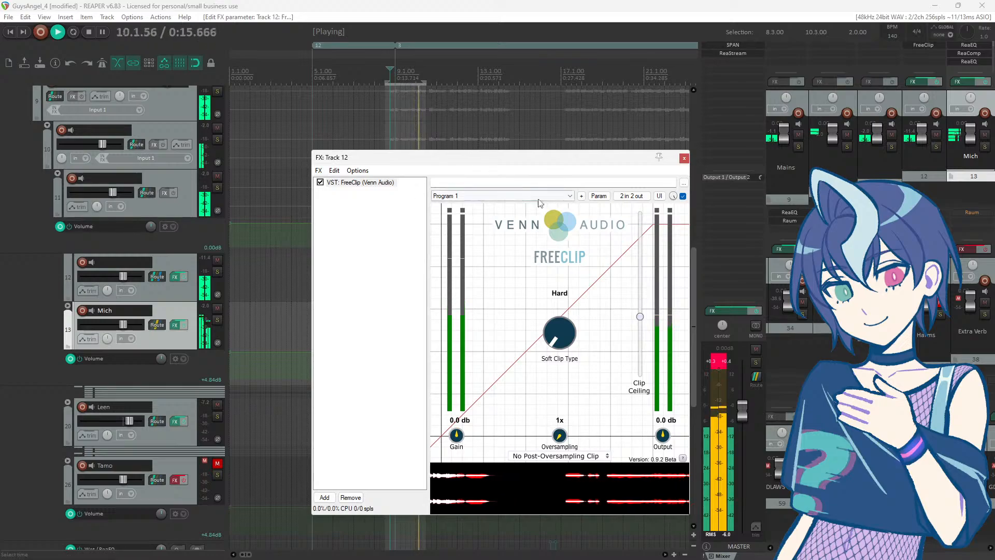
key("space")
left_click_drag(559, 332, 596, 4)
key("space")
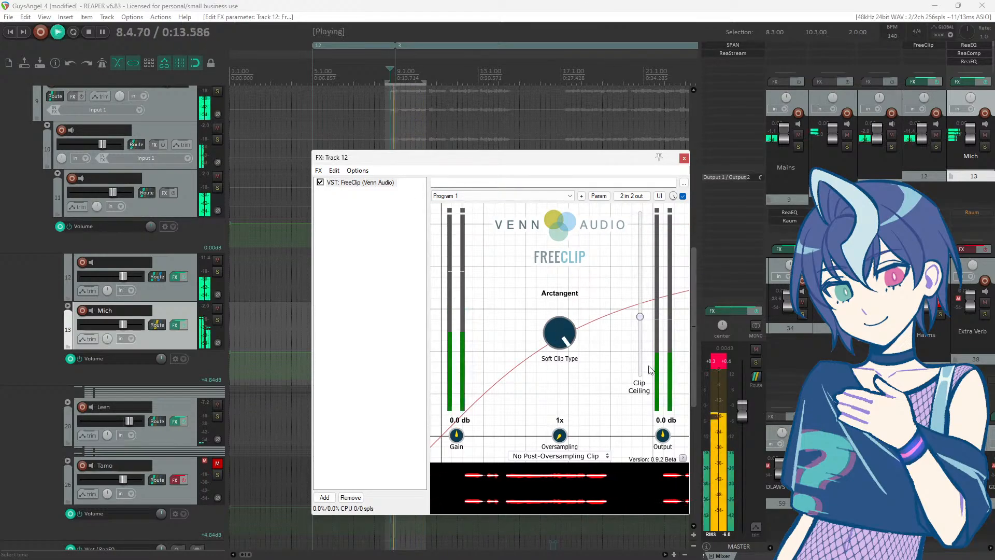
Step: Raise FreeClip's Clip Ceiling in two small adjustments while listening to the saturated send track, and stop playback
left_click_drag(640, 316, 640, 292)
left_click(576, 8)
key("space")
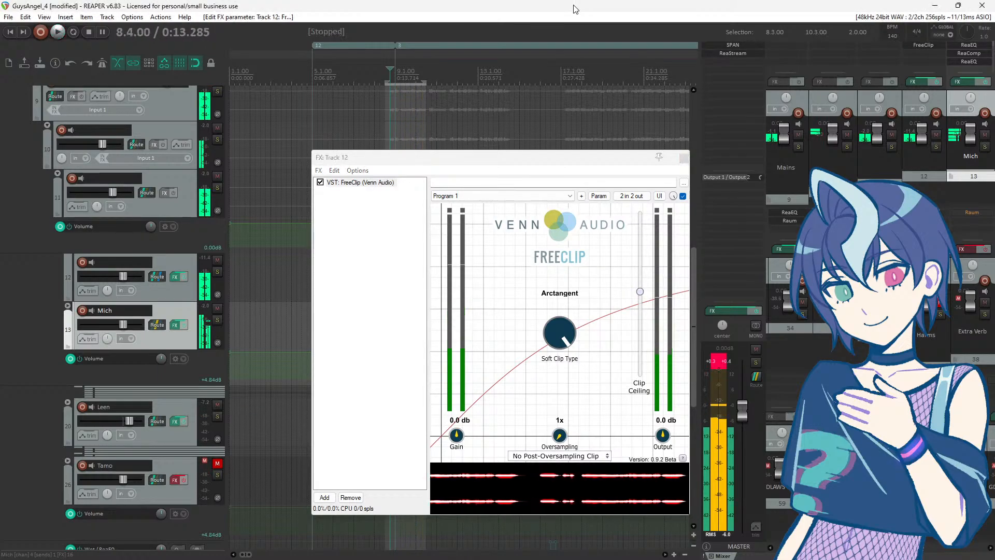
key("space")
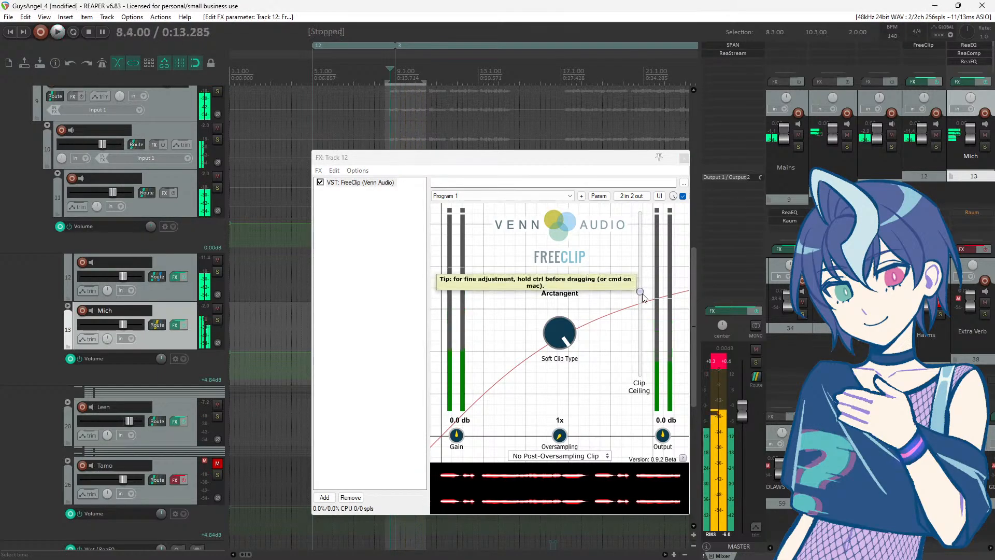
left_click_drag(642, 292, 643, 287)
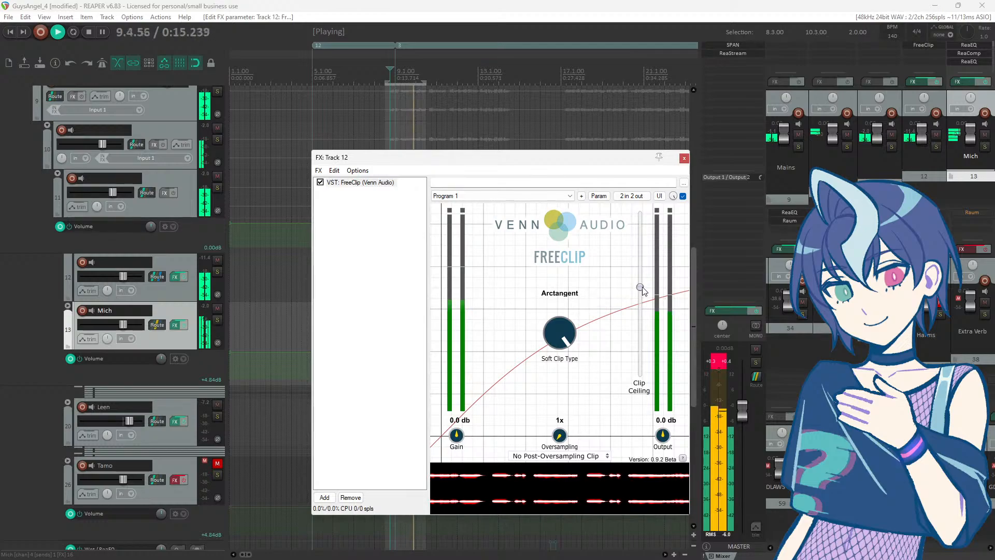
left_click(542, 13)
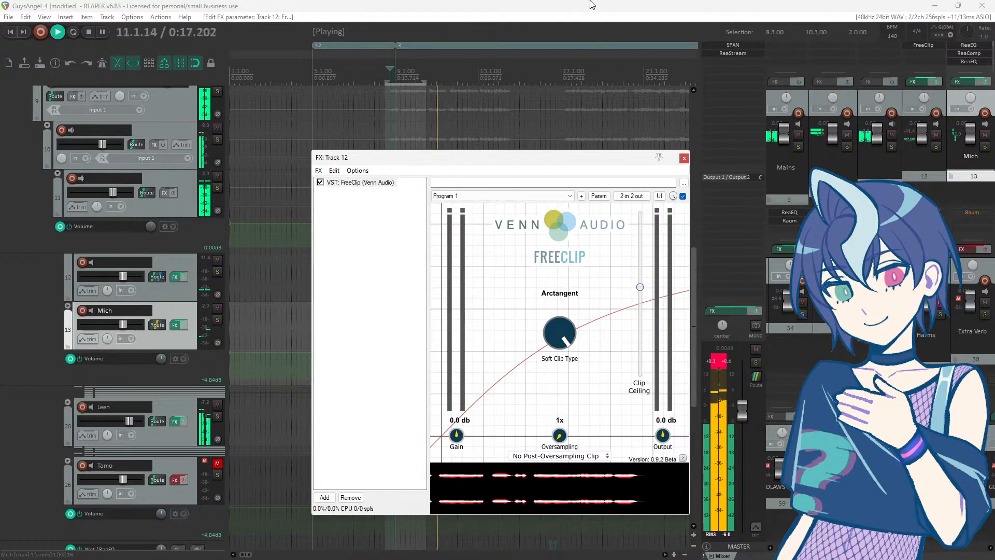
key("space")
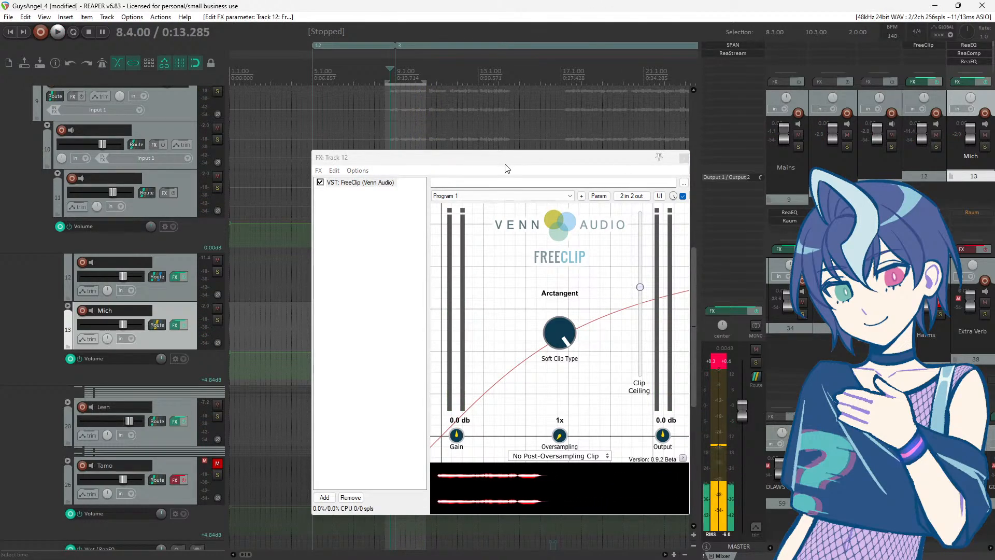
Step: Move track 12's effect window aside and re-enable the parent folder send of track 13
left_click_drag(505, 162, 626, 163)
right_click(154, 326)
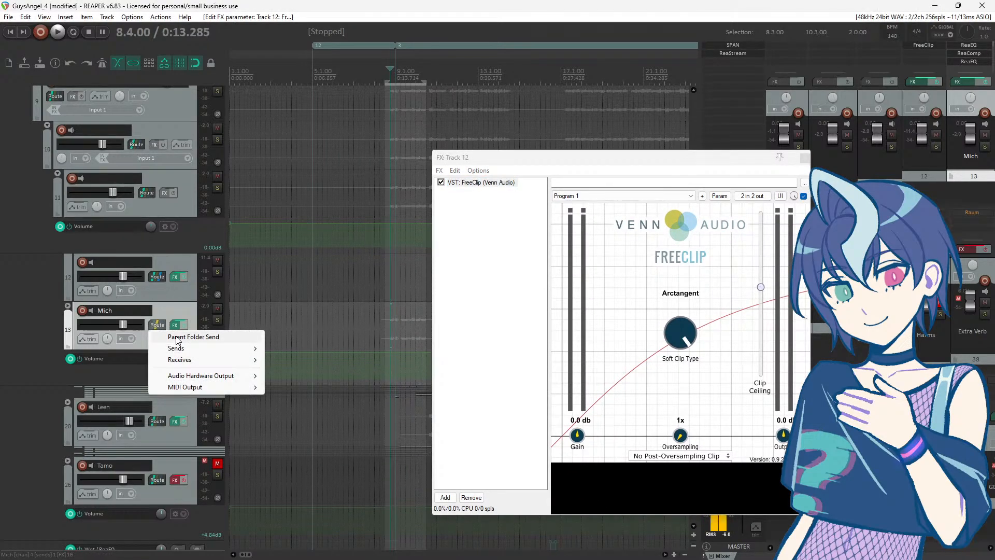
left_click(177, 338)
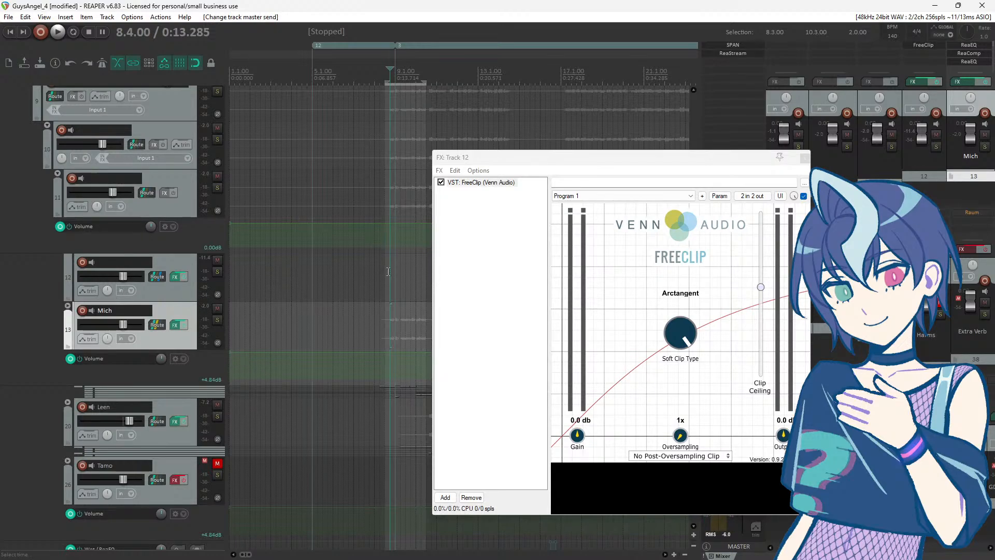
Step: Pull track 12's volume fader all the way down and play the mix from 8.4.00 before and after the change
key("space")
key("space")
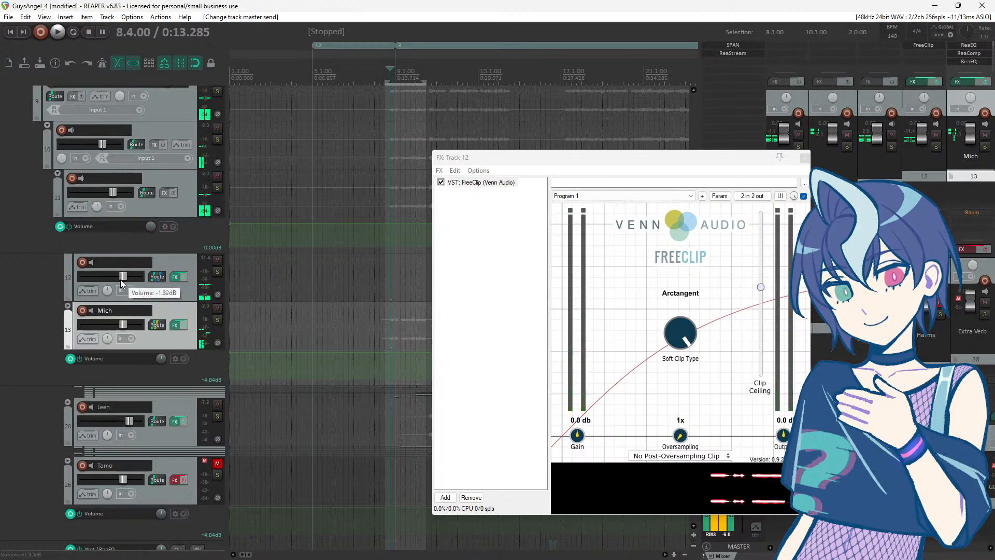
left_click_drag(120, 279, 28, 275)
key("space")
key("space")
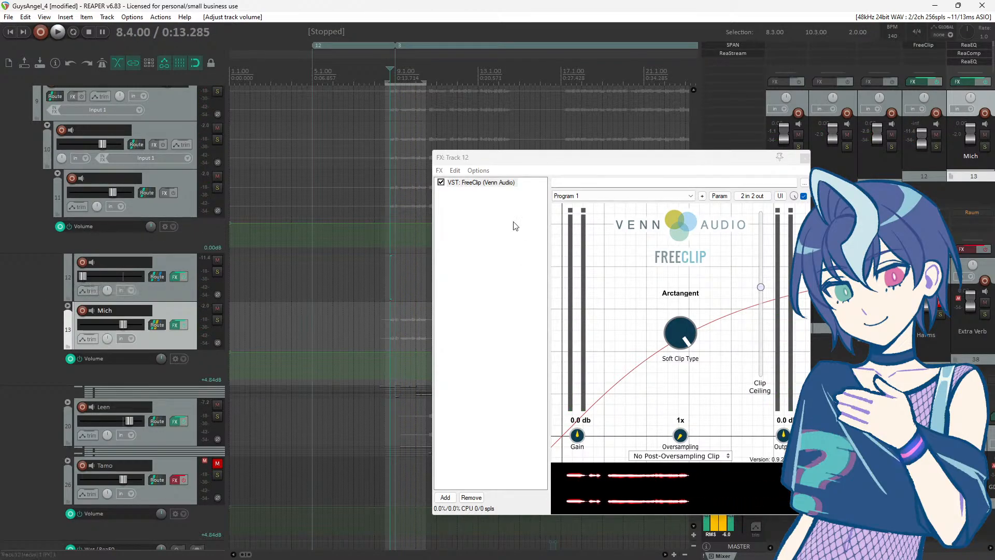
Step: Add ReaEQ after FreeClip on track 12, with a -120 dB High Shelf at about 845 Hz and a -120 dB Low Shelf at 432.5 Hz
left_click(455, 500)
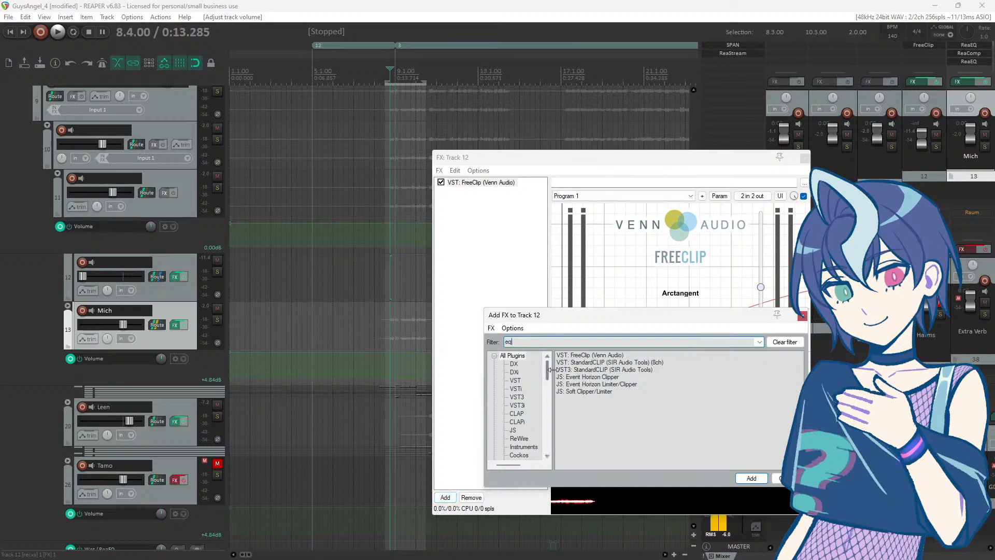
type("eq")
double_click(597, 370)
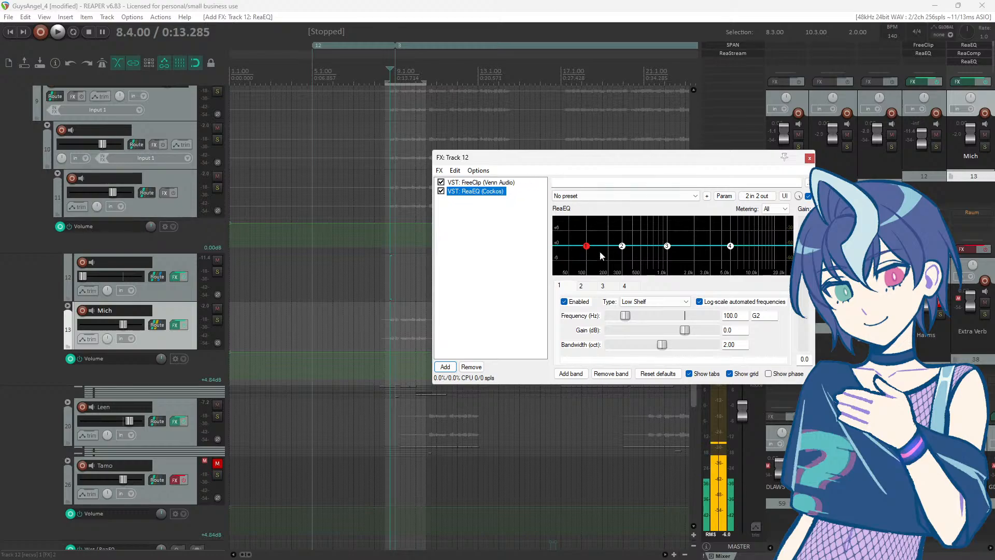
left_click_drag(730, 246, 684, 461)
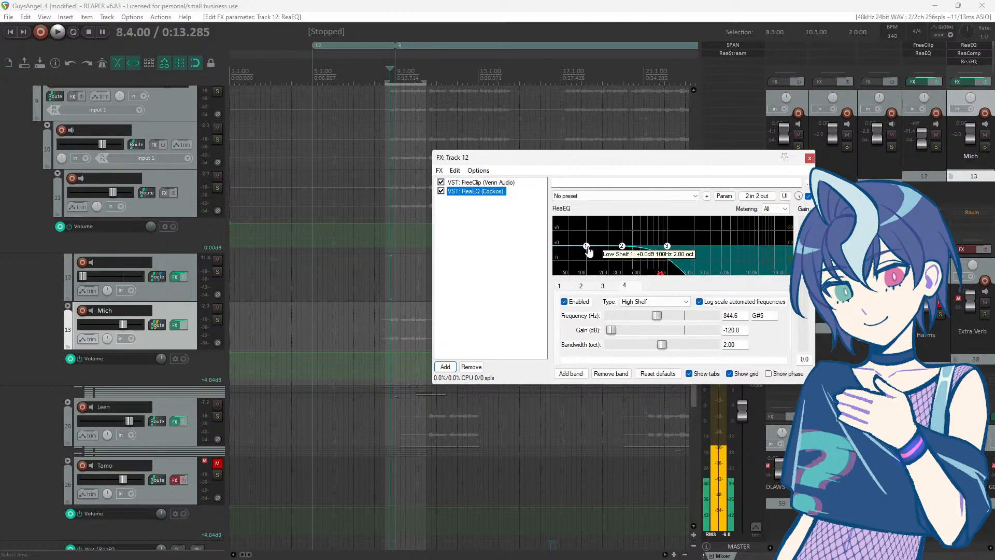
left_click_drag(586, 246, 639, 520)
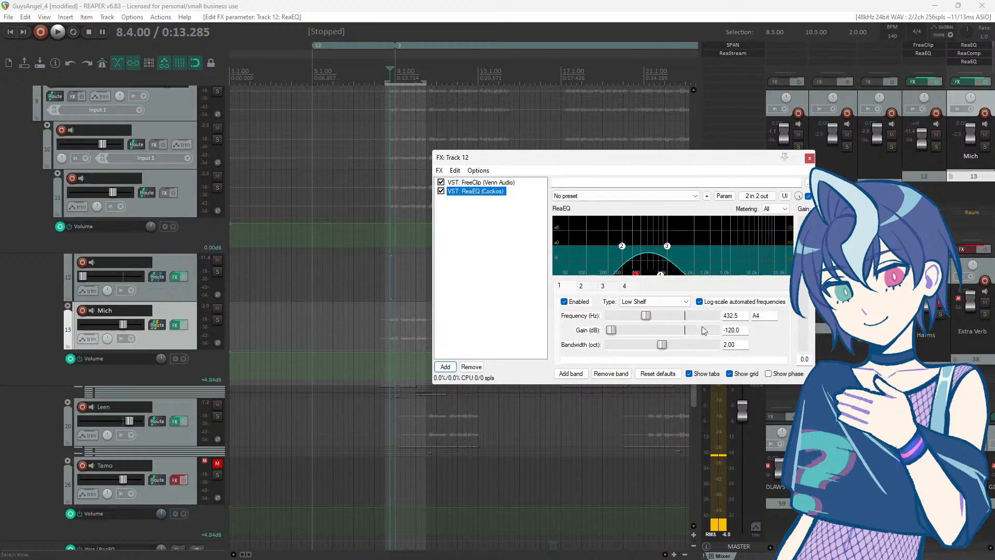
Step: Narrow track 12's ReaEQ passband by lowering the High Shelf frequency to 609.4 Hz, keeping its window clear of the tracks
left_click_drag(661, 279, 656, 293)
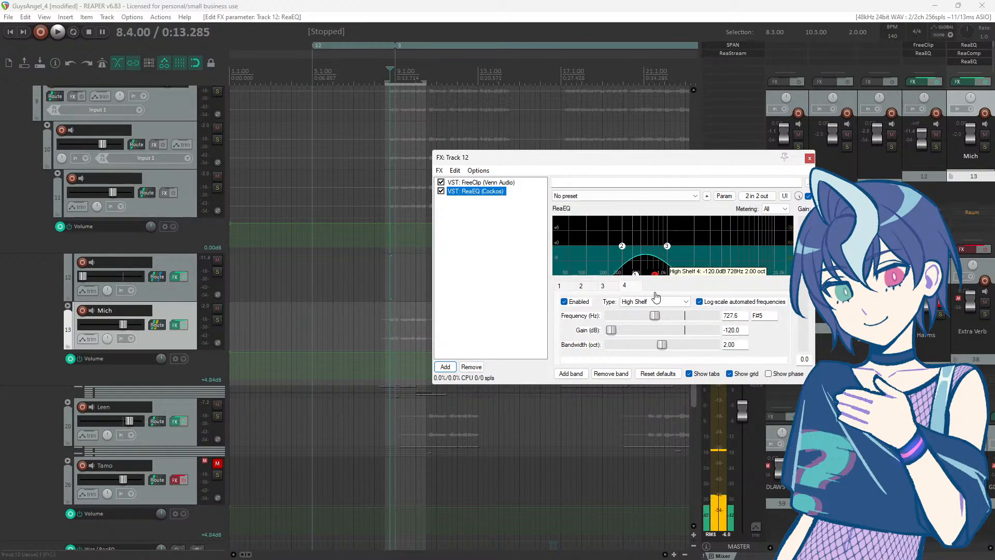
left_click(184, 300)
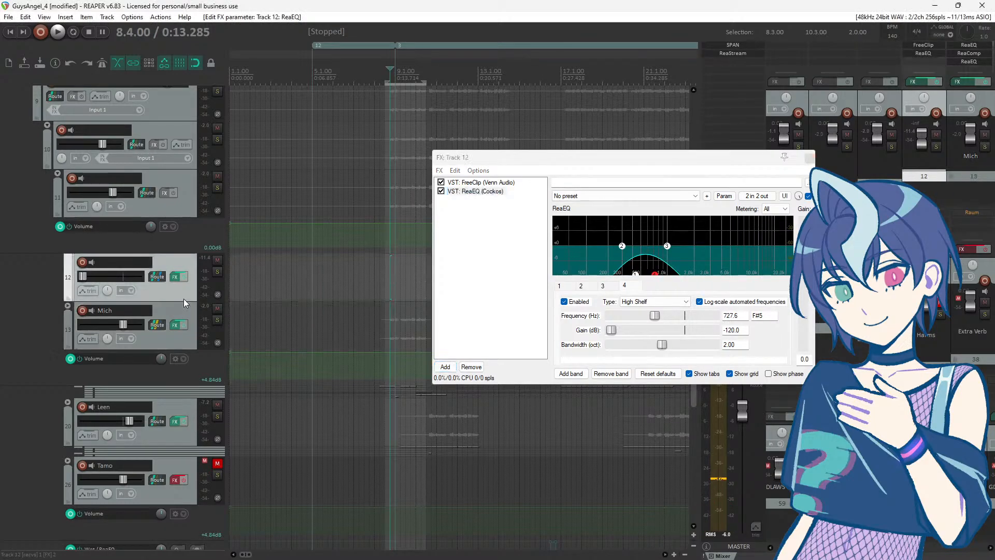
left_click_drag(498, 161, 482, 240)
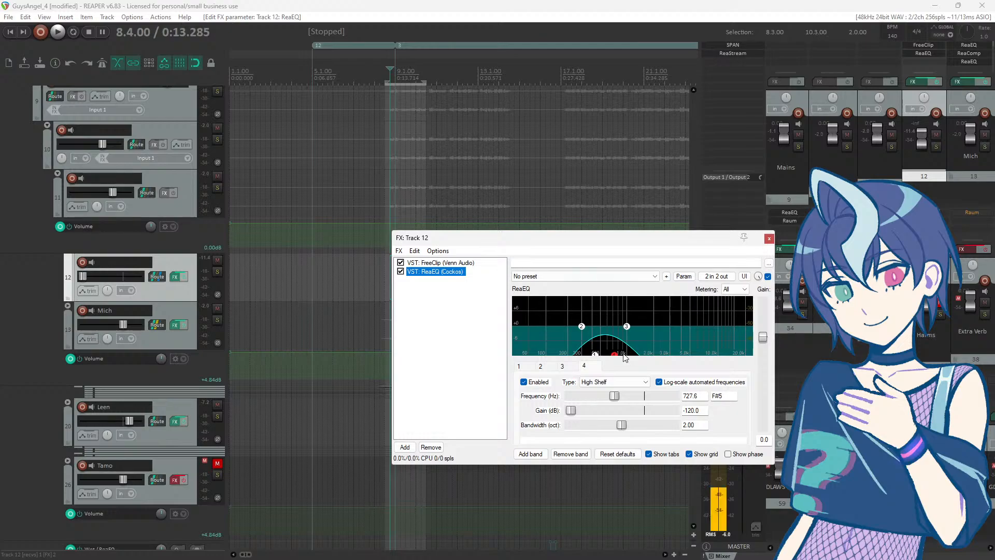
left_click_drag(615, 355, 610, 374)
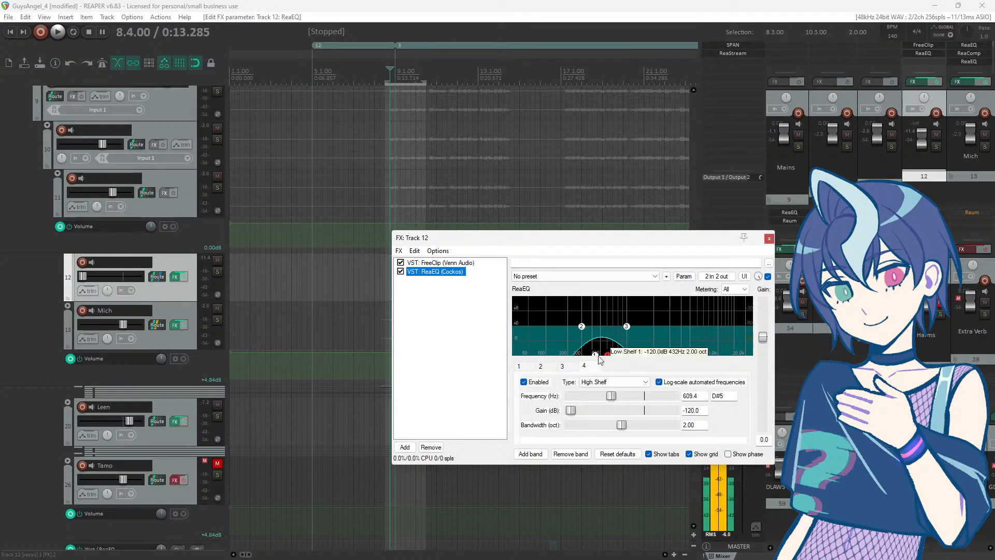
Step: Play the mix from 8.4.00 and bring track 12's volume up, settling at about -9.86 dB
key("space")
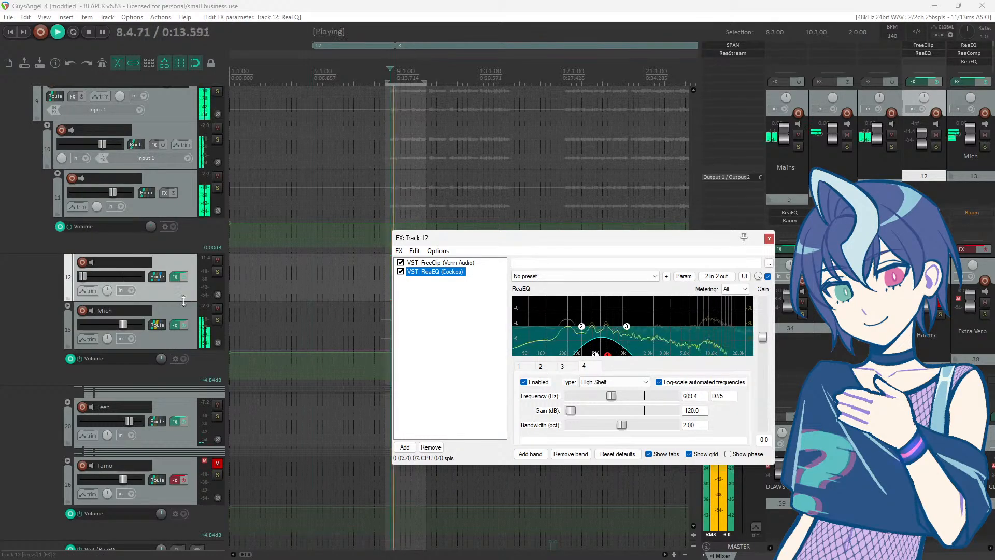
left_click_drag(84, 280, 119, 282)
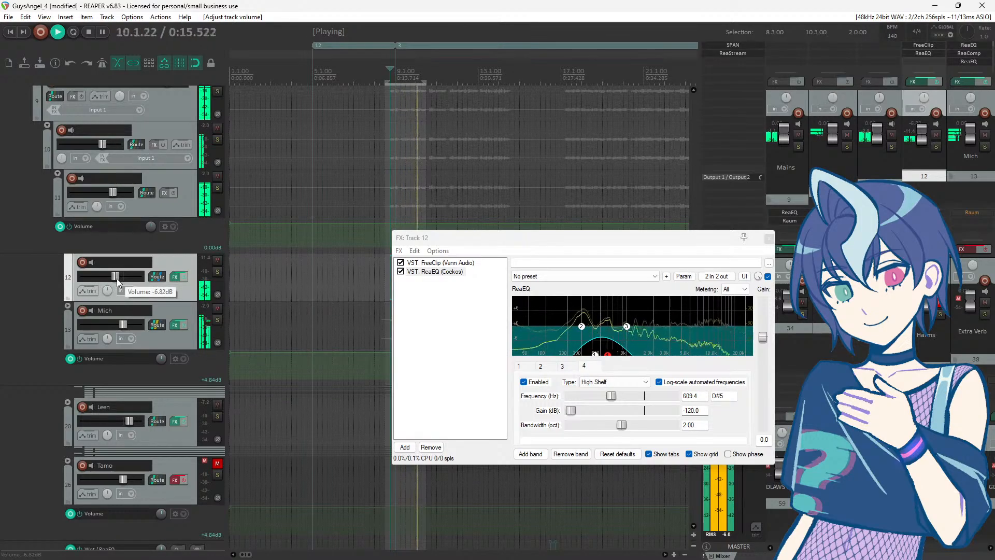
left_click_drag(116, 282, 113, 281)
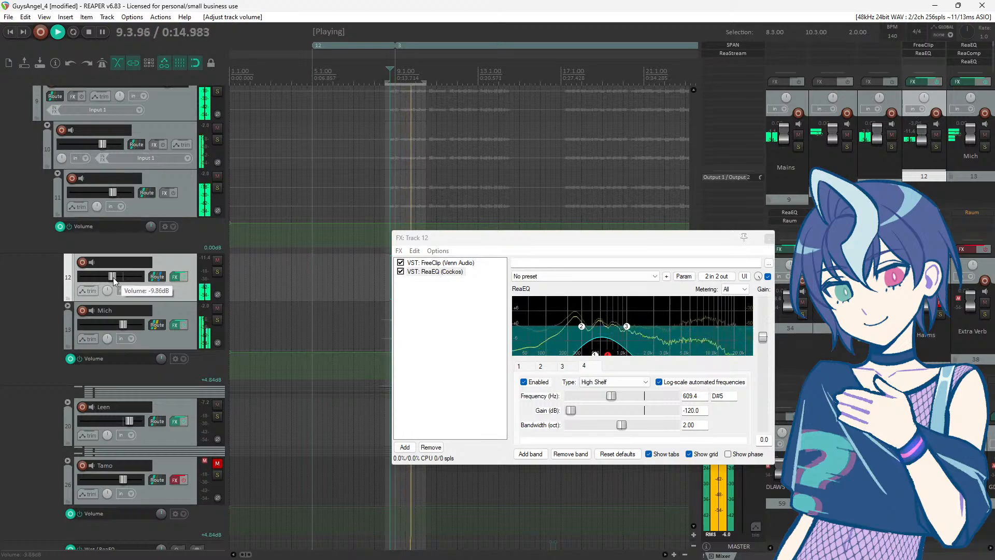
Step: Compare the mix with track 12 muted and unmuted during playback, and stop playback
left_click(218, 260)
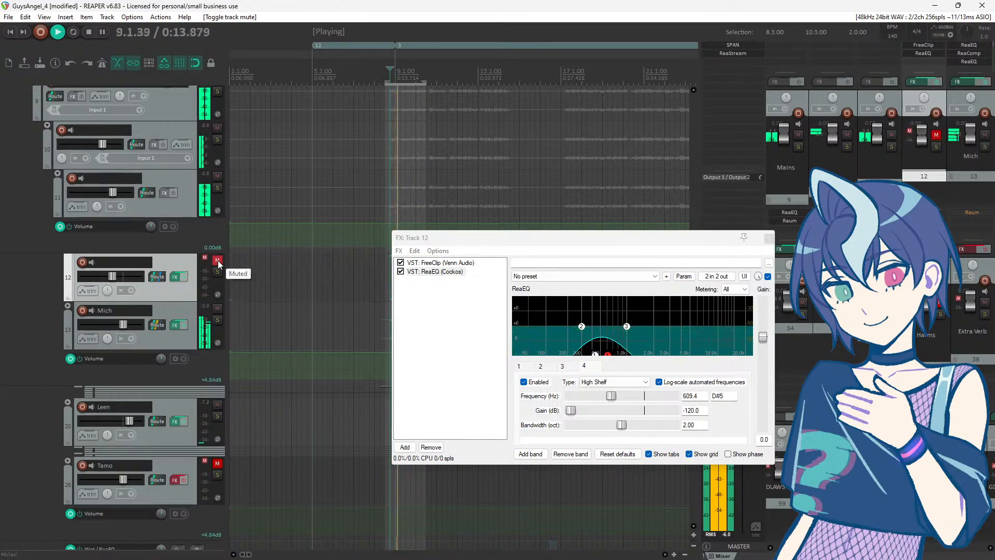
key("space")
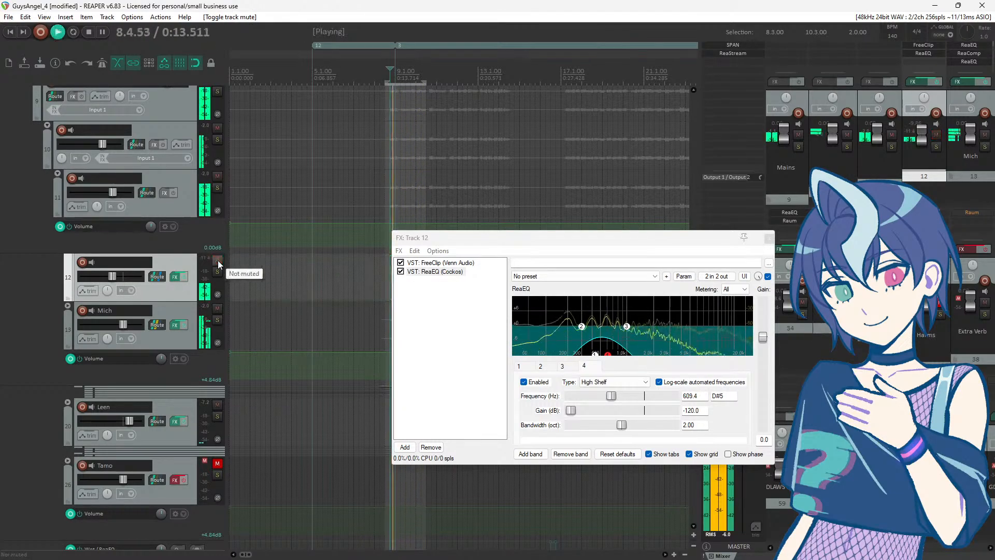
left_click(218, 261)
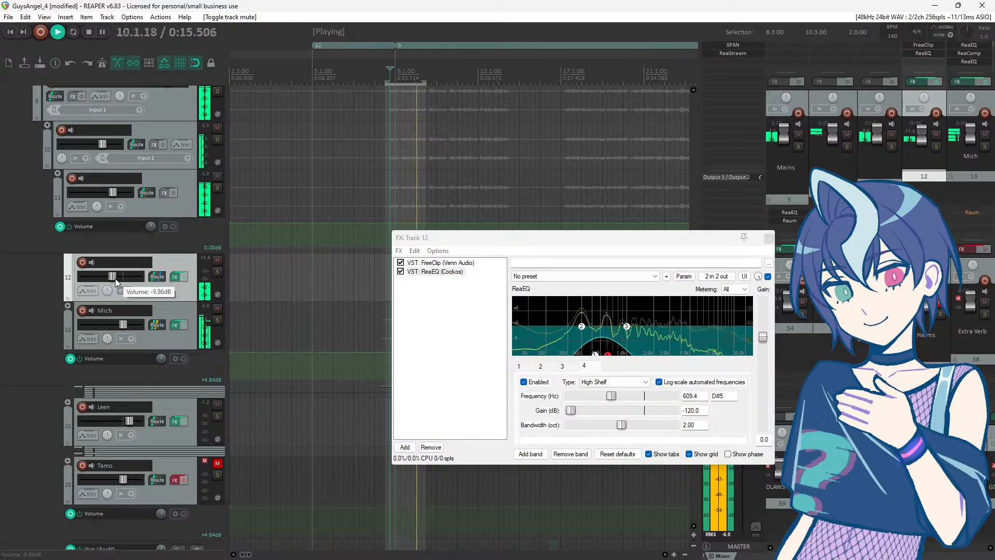
key("space")
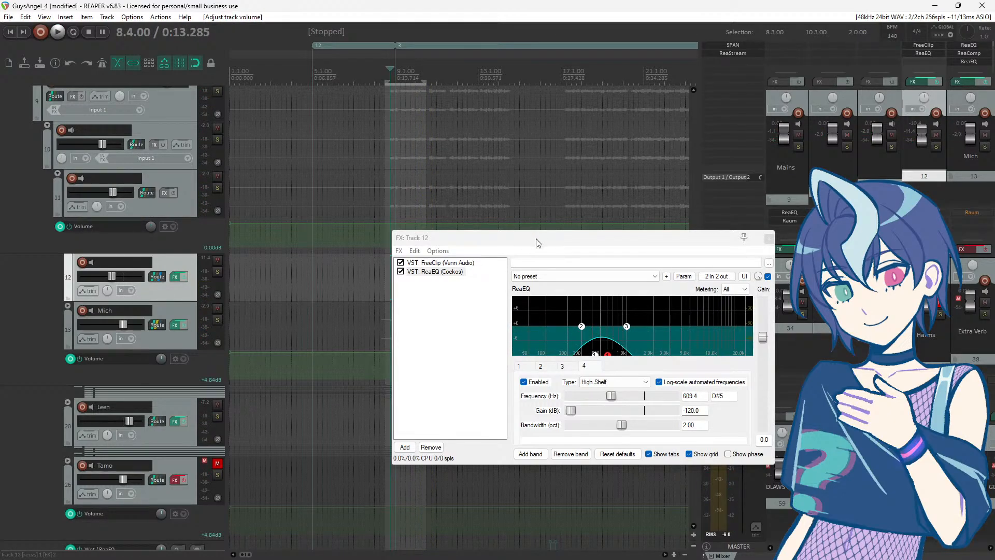
Step: Add ReaPitch to track 12 and place it between FreeClip and ReaEQ in the effect chain
left_click_drag(537, 243, 645, 234)
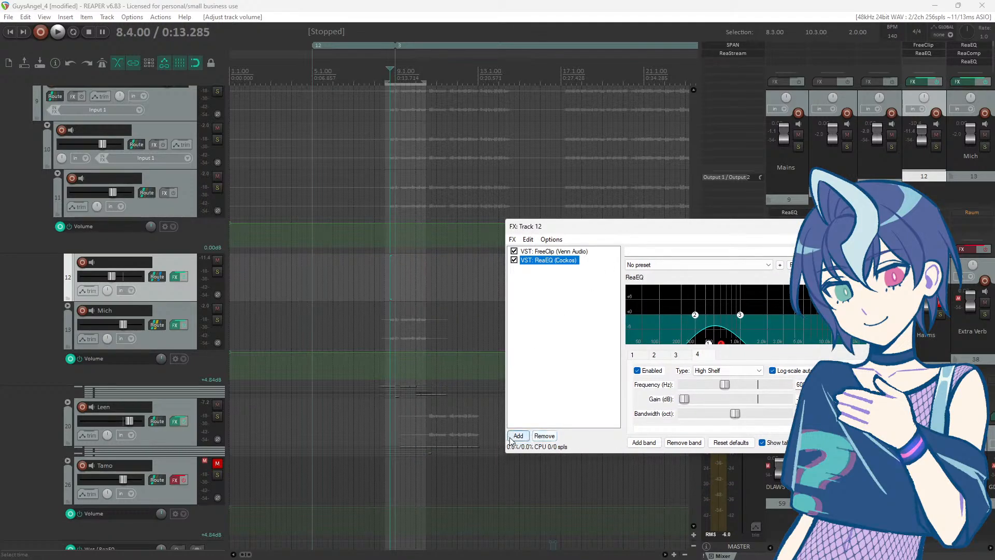
left_click_drag(620, 230, 559, 209)
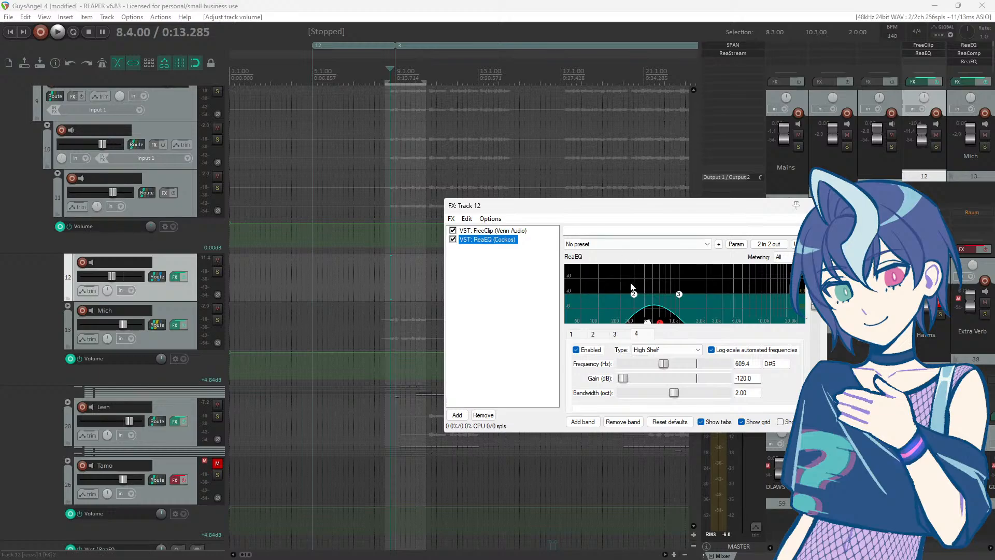
left_click(457, 415)
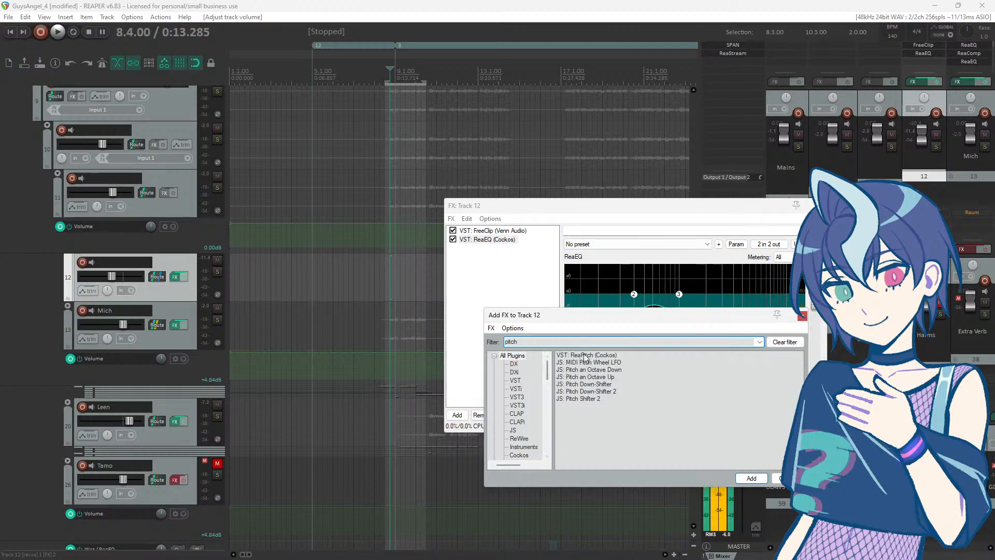
double_click(585, 357)
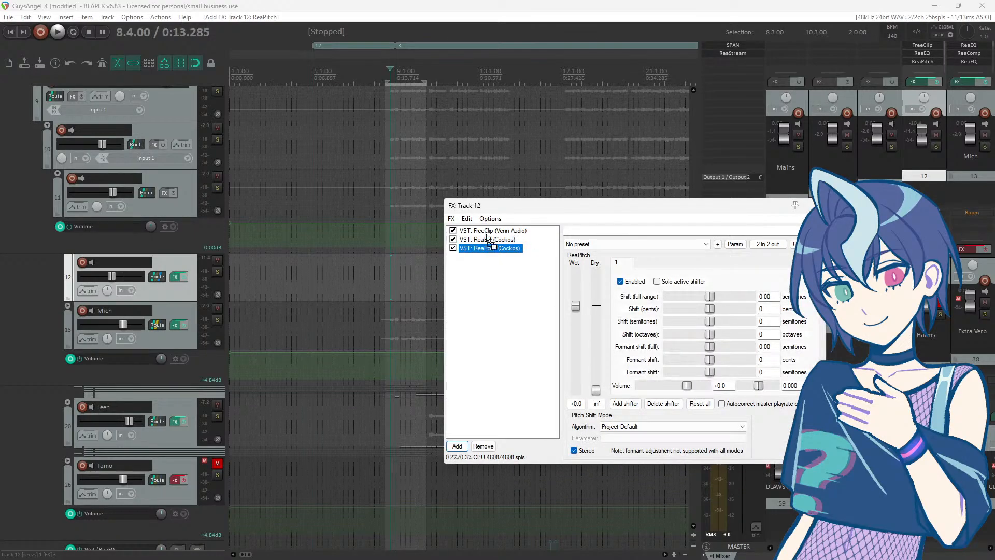
left_click_drag(489, 243, 488, 241)
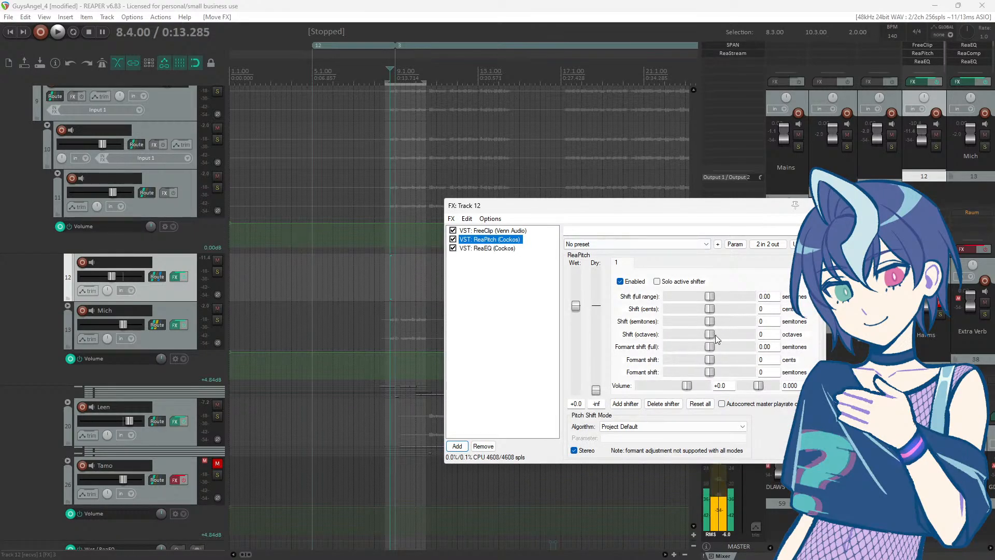
Step: Set ReaPitch's semitone shift to 12 on track 12 and play a short part of the mix from 8.4.00
left_click(710, 322)
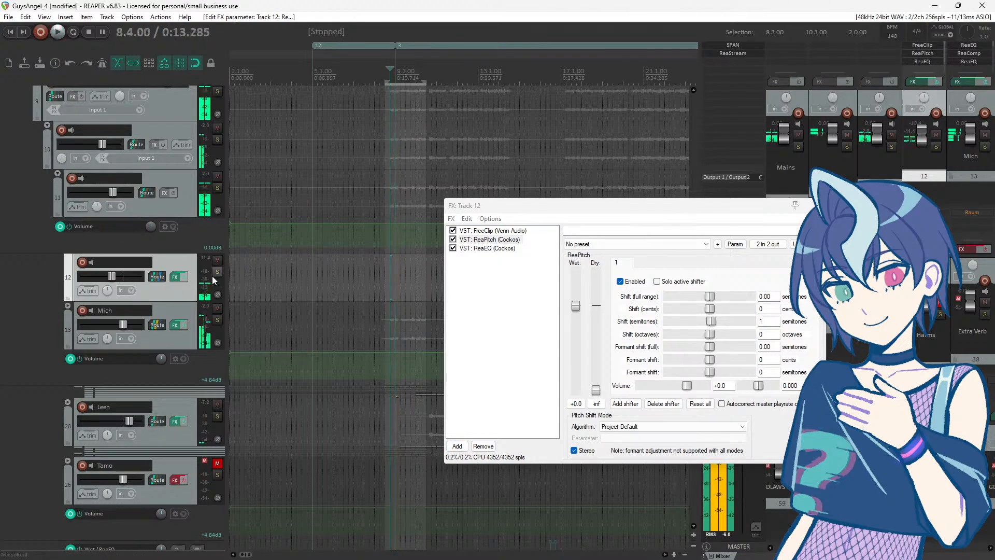
left_click_drag(716, 321, 739, 322)
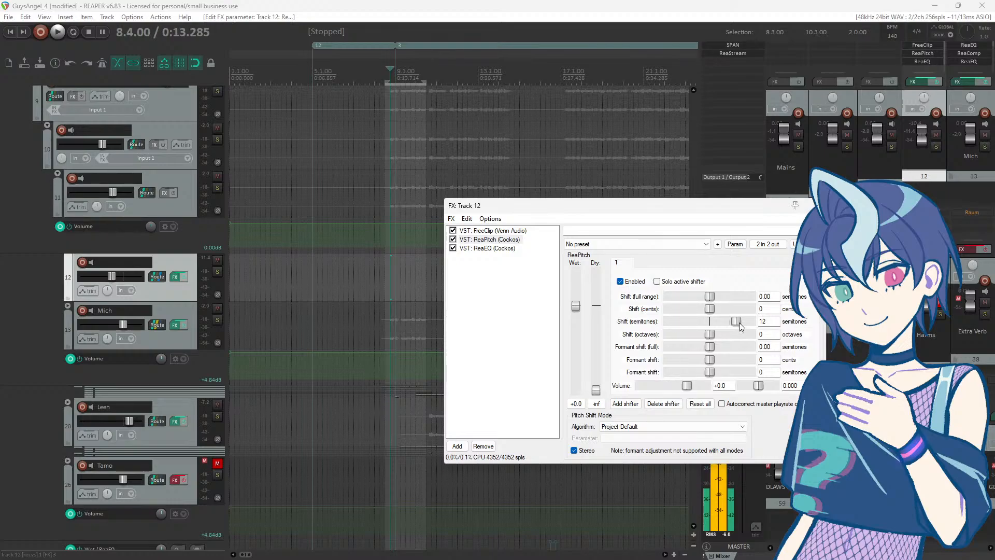
left_click(623, 6)
key("space")
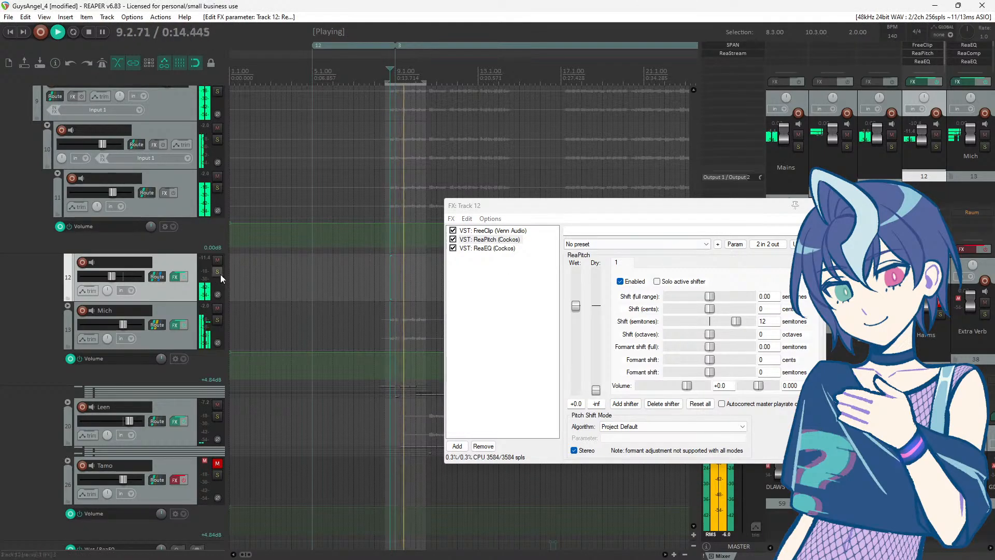
key("space")
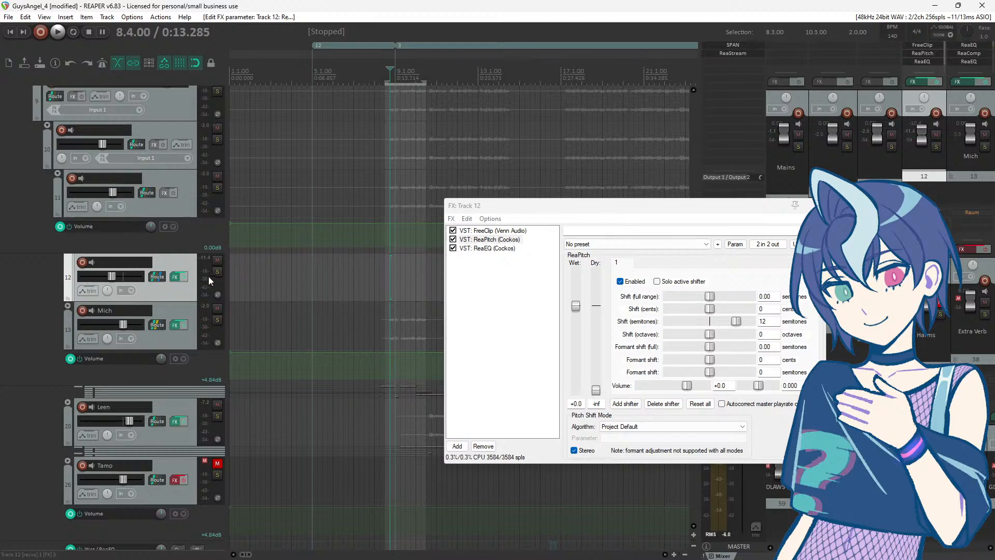
Step: Mute the "Instr - stem - stem" track and play the vocals without it from 8.4.00
scroll(206, 171, "up", 3)
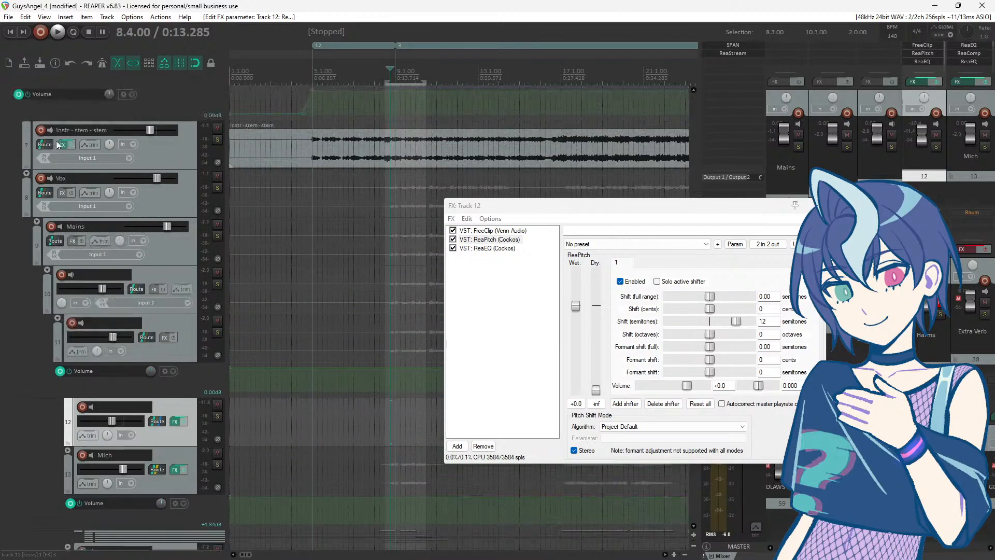
left_click(218, 128)
key("space")
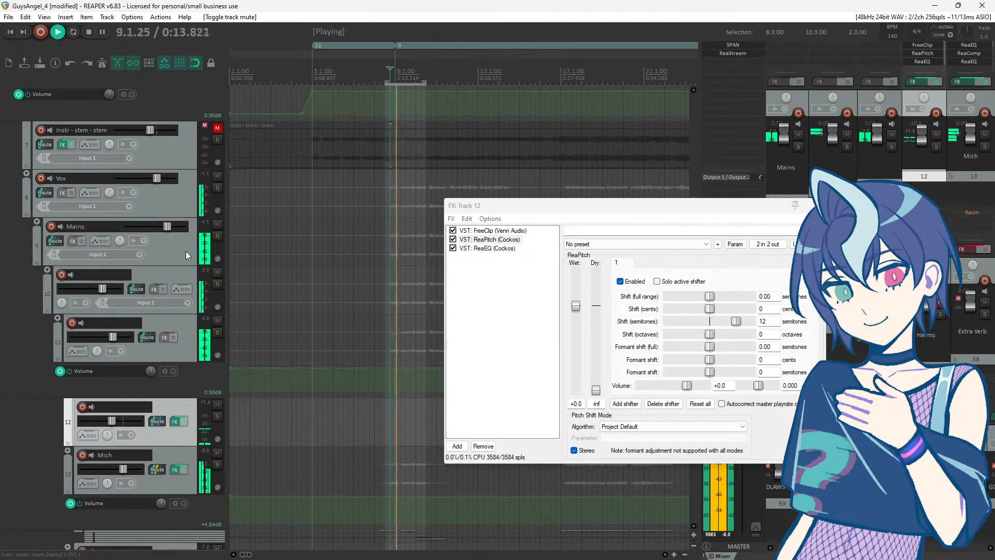
scroll(188, 255, "down", 3)
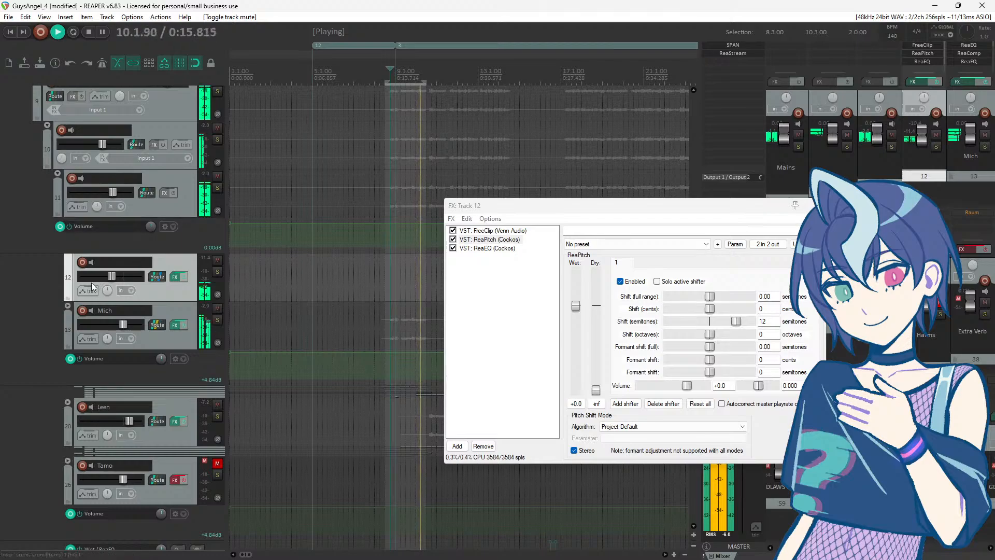
Step: Raise track 12's volume to about +7.87 dB while the vocals play, and stop playback
key("space")
key("space")
left_click_drag(118, 280, 134, 280)
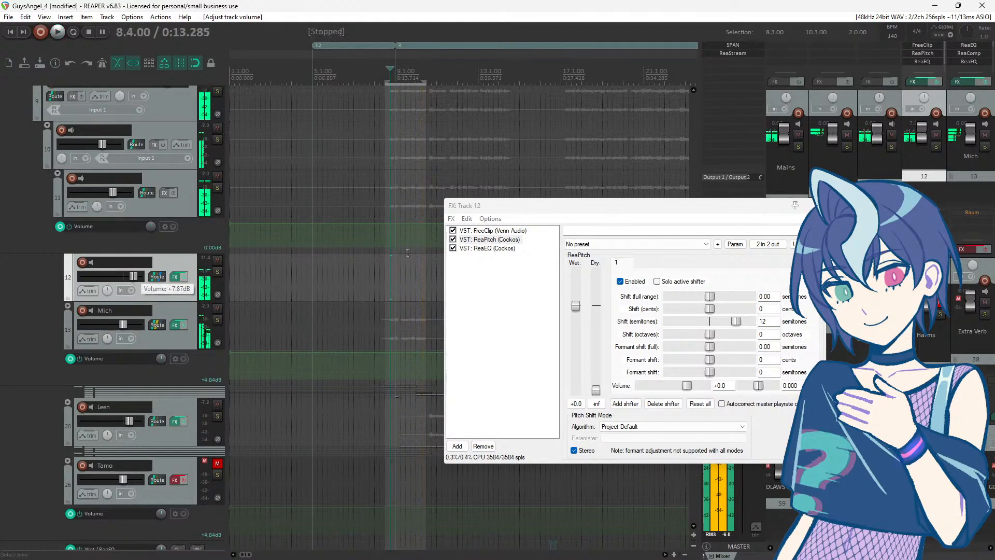
key("space")
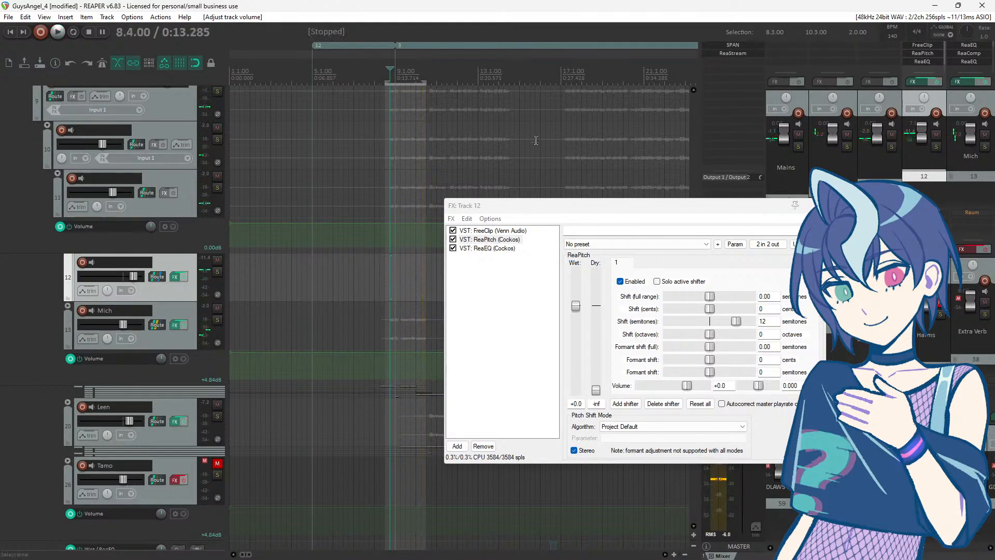
Step: Disable the parent folder send of track 13 and reset track 12's volume fader to its default
left_click(483, 249)
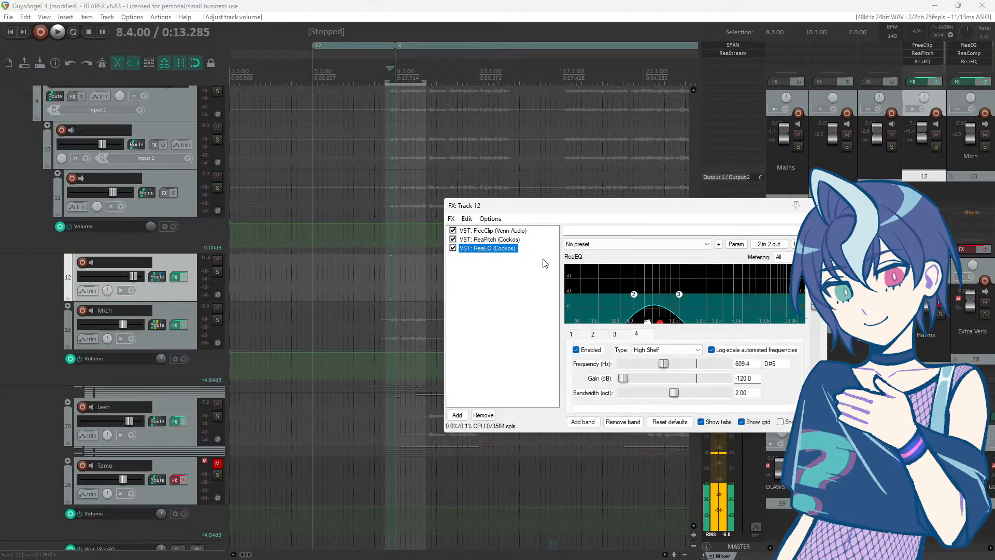
left_click(496, 240)
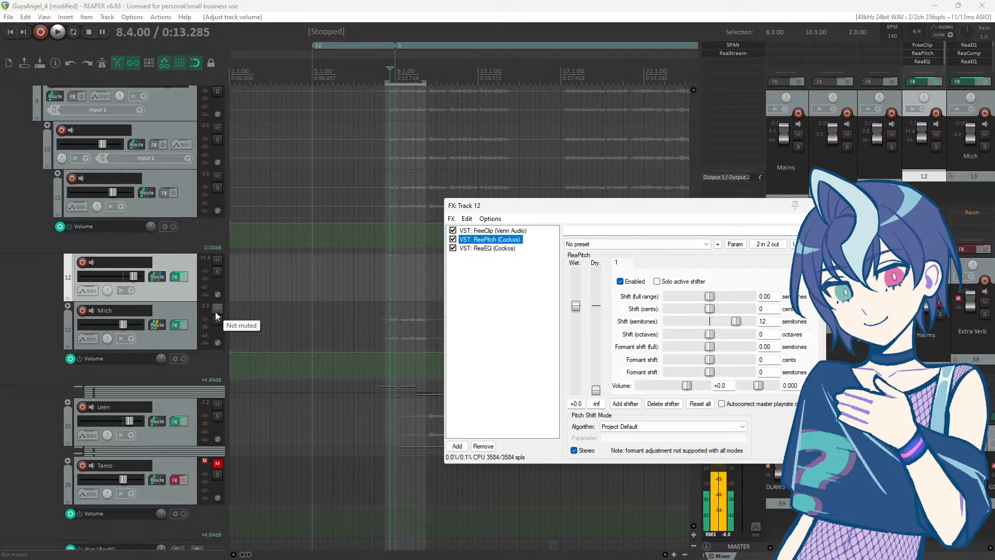
right_click(165, 325)
left_click(183, 338)
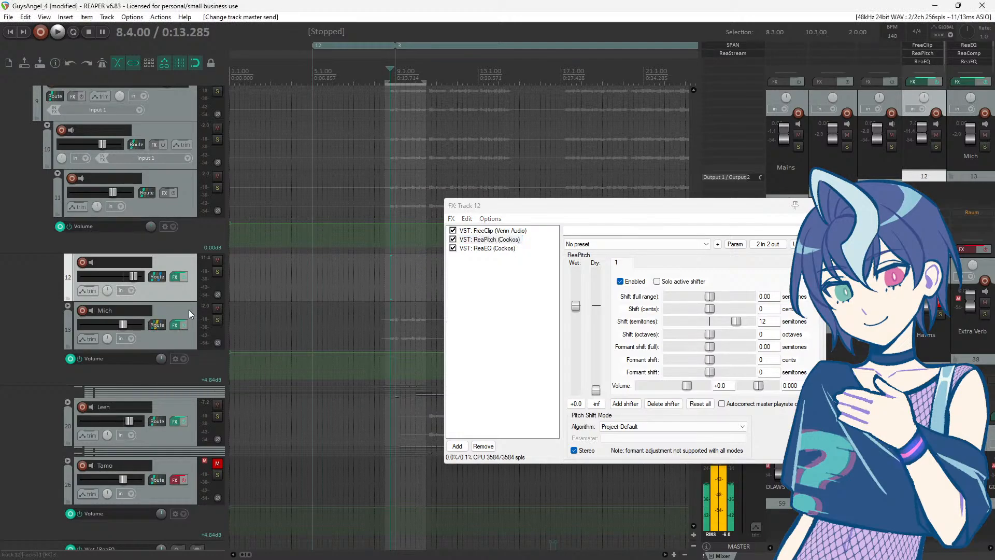
double_click(134, 278)
Step: Play track 12's pitch-shifted signal from 8.4.00 with ReaEQ bypassed, and again with ReaEQ re-enabled
left_click(452, 248)
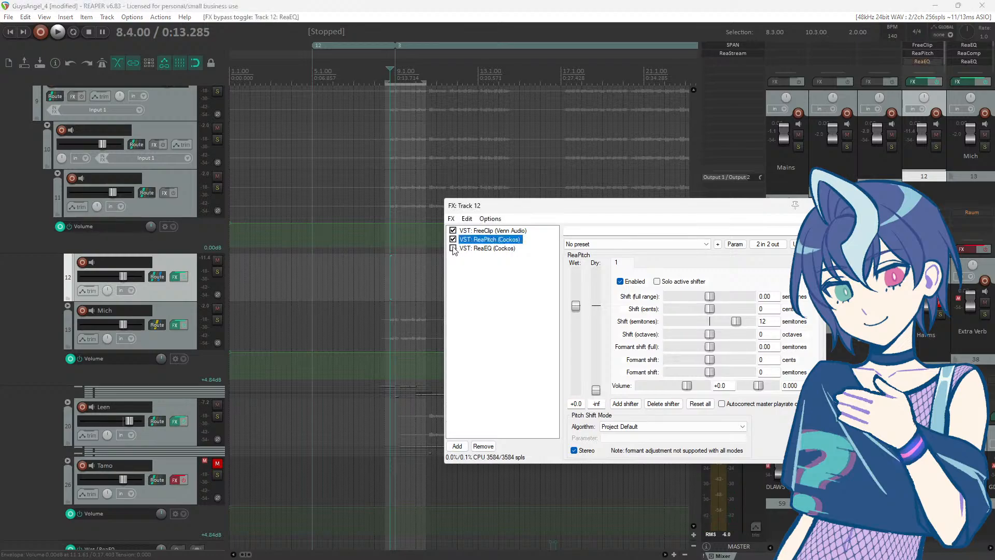
key("space")
key("space")
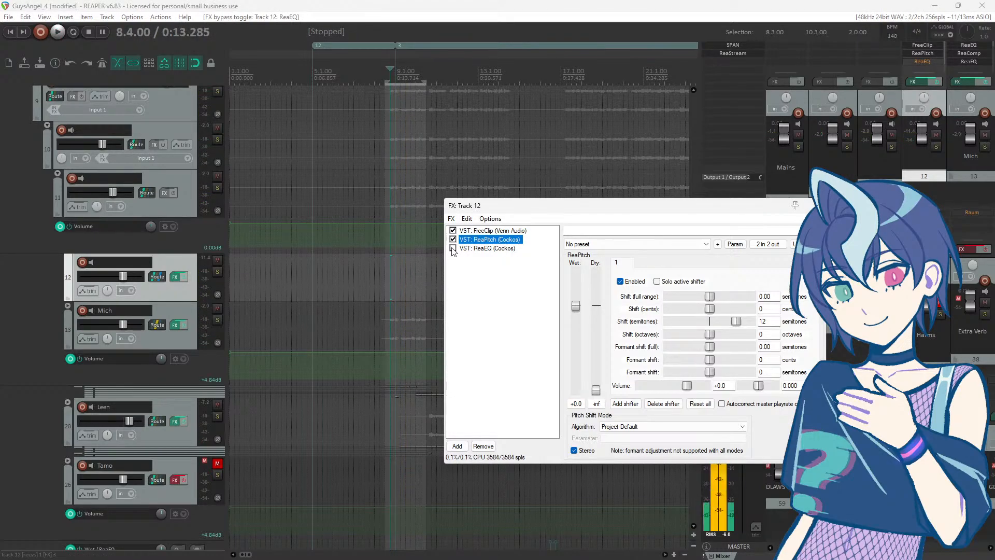
key("space")
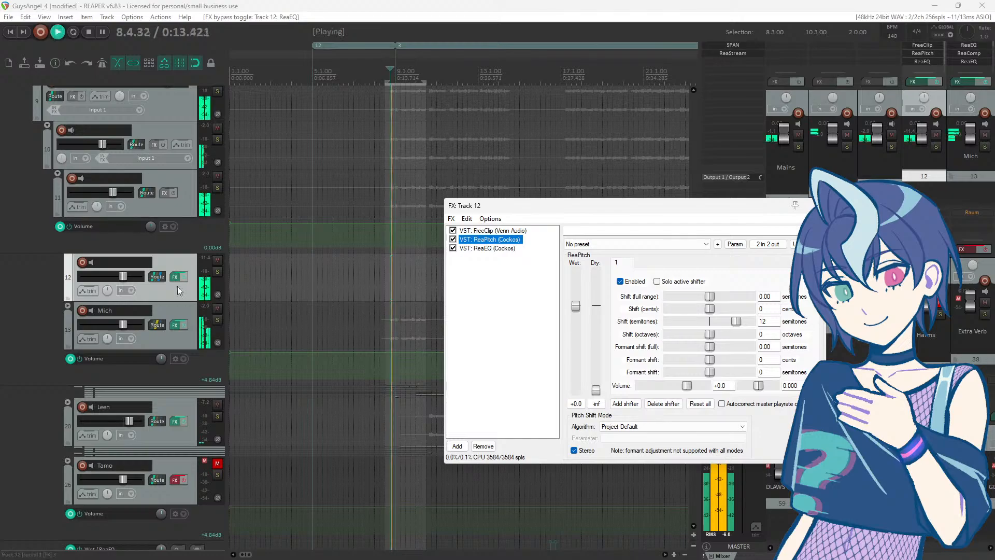
Step: Lower track 12's volume to about -12.8 dB, stop playback and re-enable the parent folder send of track 13
left_click_drag(123, 275, 109, 281)
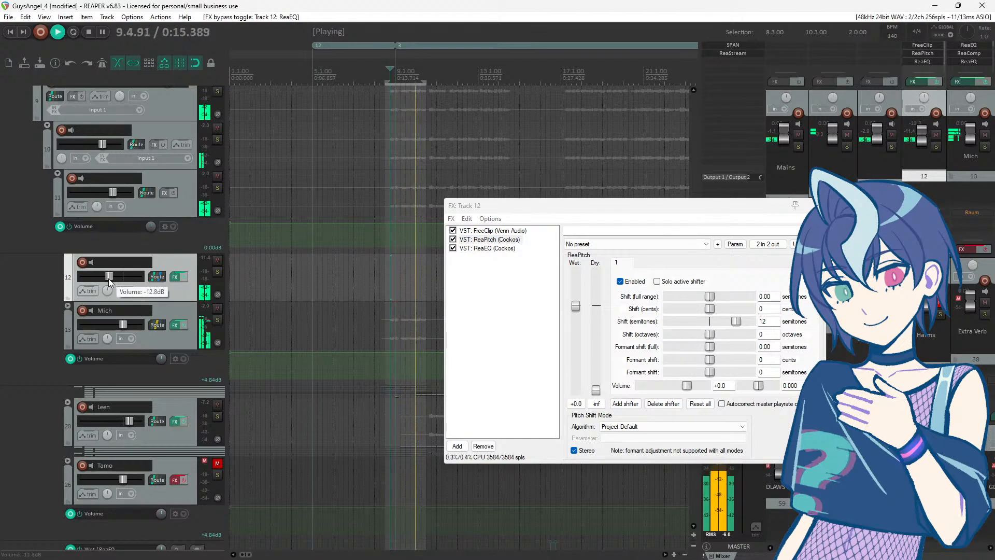
key("space")
right_click(161, 327)
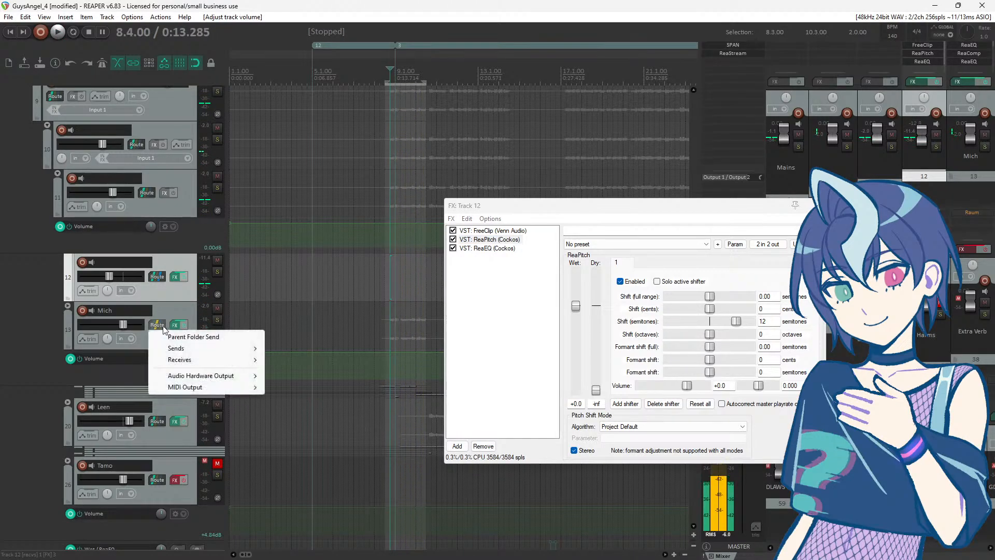
left_click(177, 332)
Step: Play from 8.4.00 and fine-tune track 12's volume against the dry vocal, trying about -10.7 dB and then slightly below -11.8 dB
key("space")
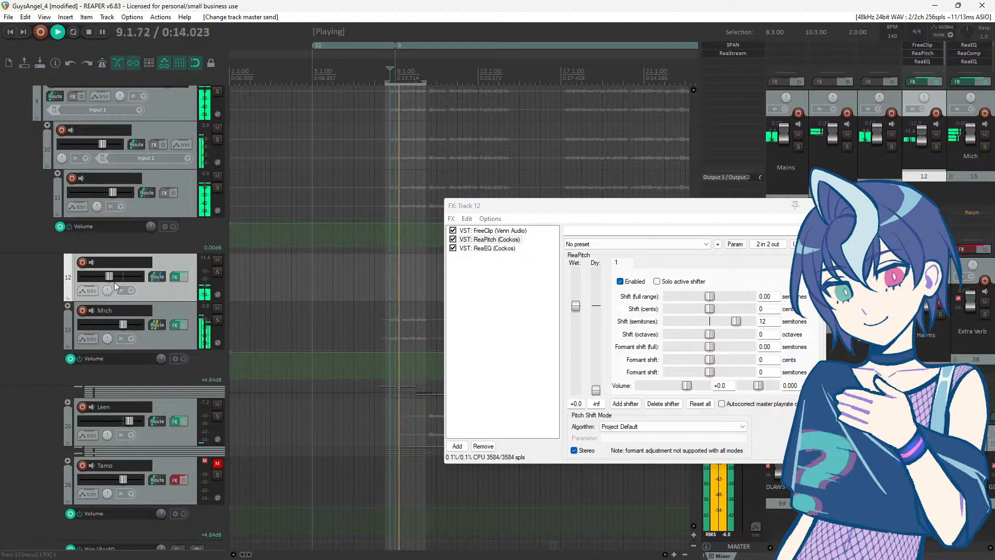
left_click_drag(113, 282, 115, 282)
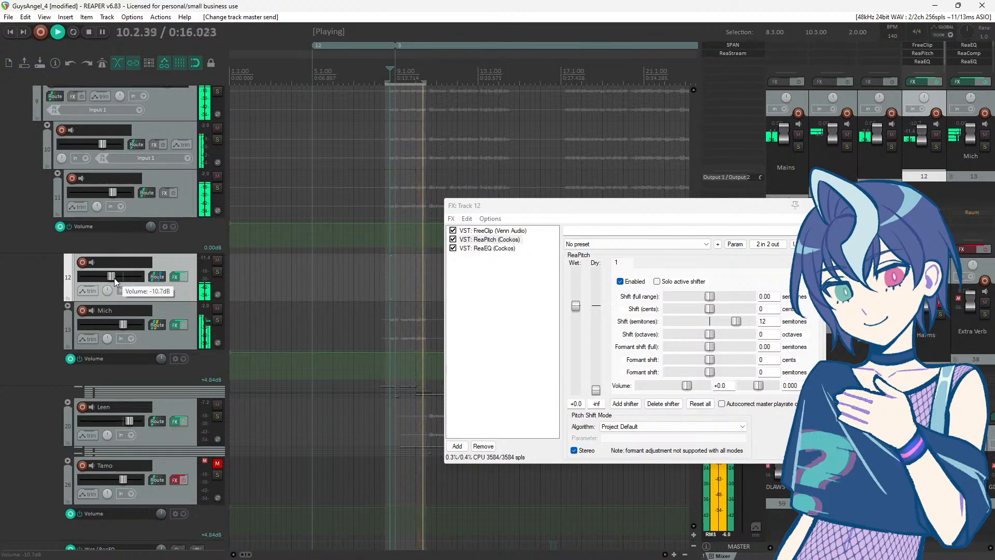
key("space")
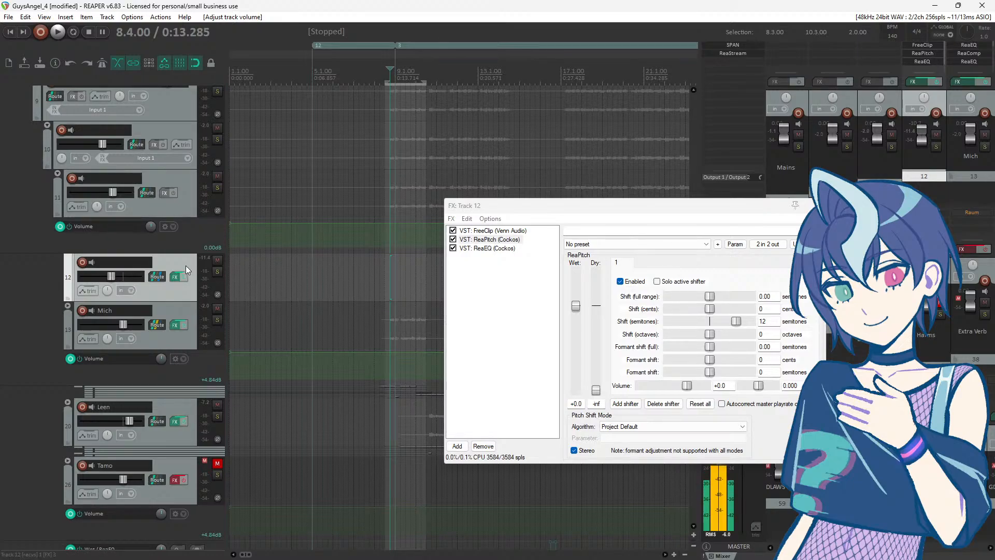
key("space")
mouse_move(110, 282)
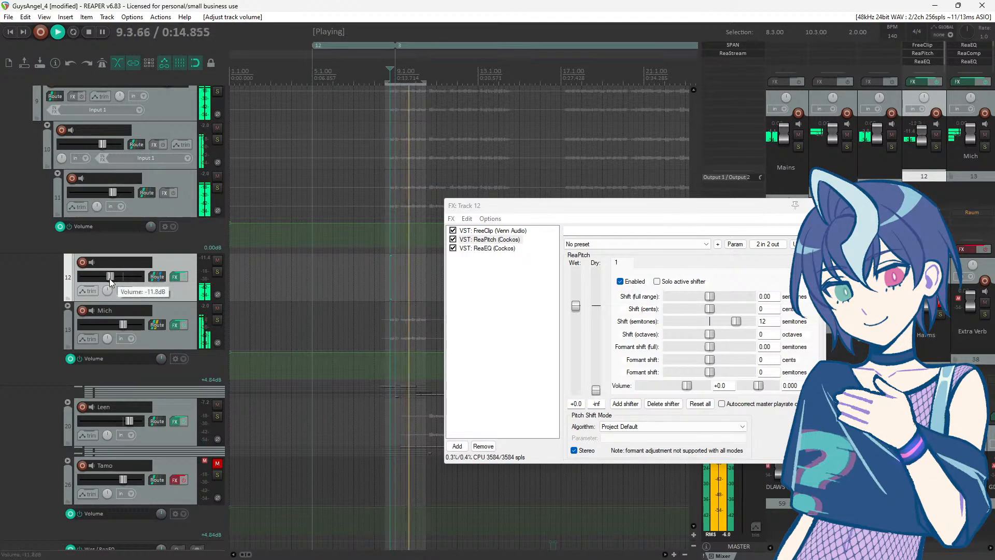
left_click_drag(109, 280, 108, 280)
key("space")
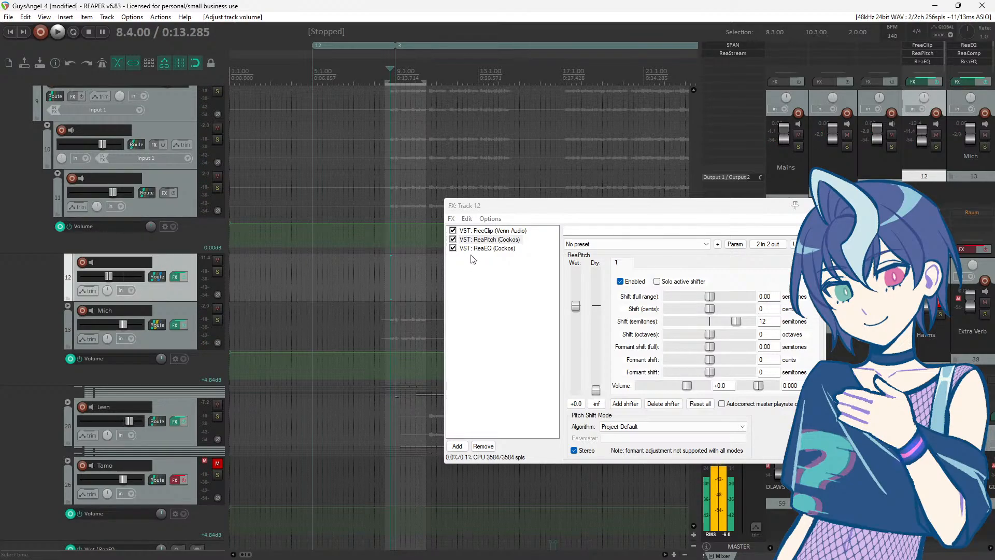
Step: Show track 12's ReaEQ and lower the track's volume to about -15.8 dB during playback from 8.4.00
left_click(484, 248)
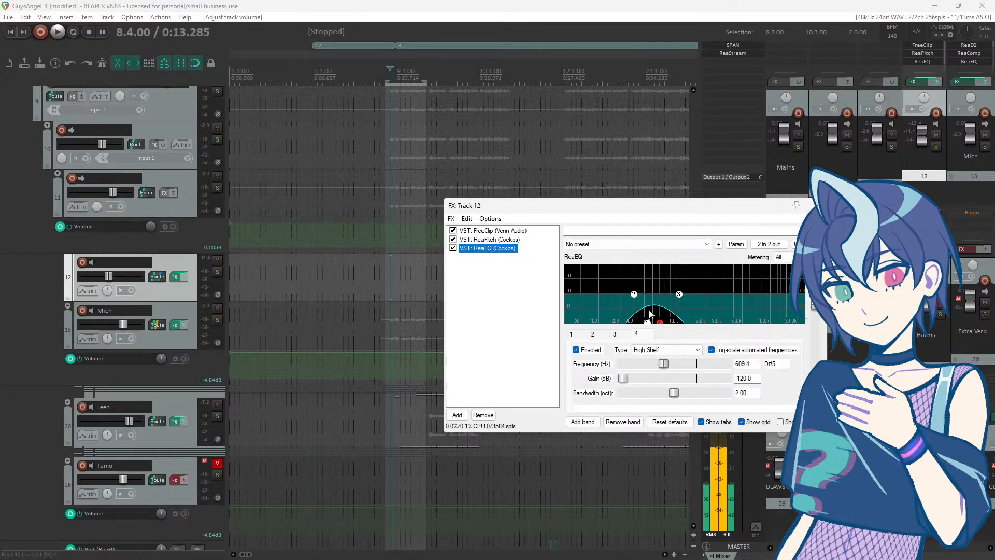
key("space")
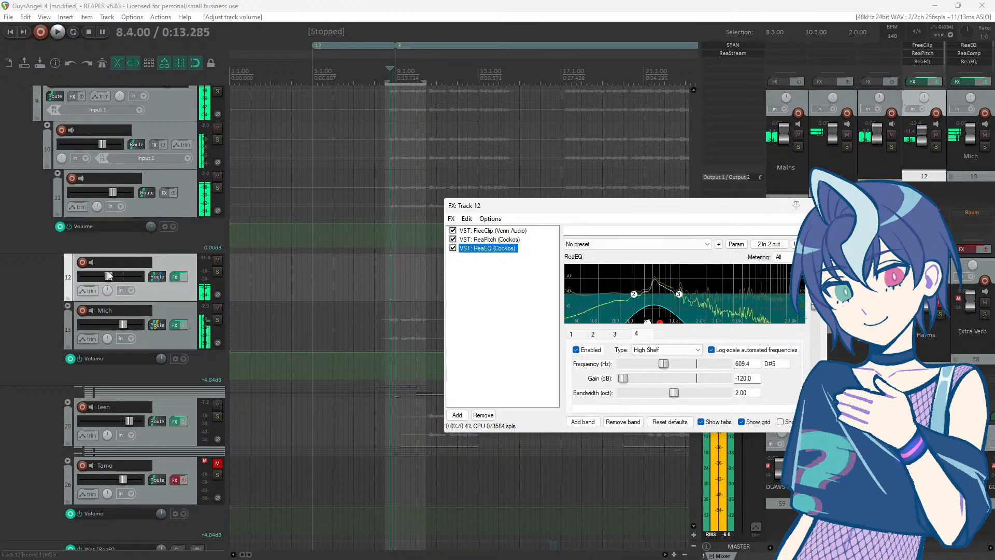
left_click_drag(109, 280, 106, 279)
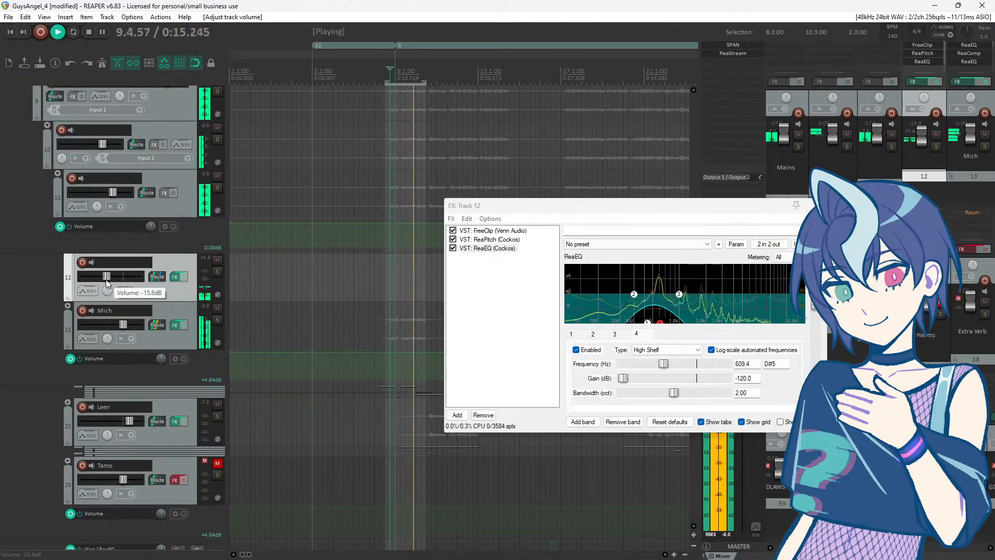
key("space")
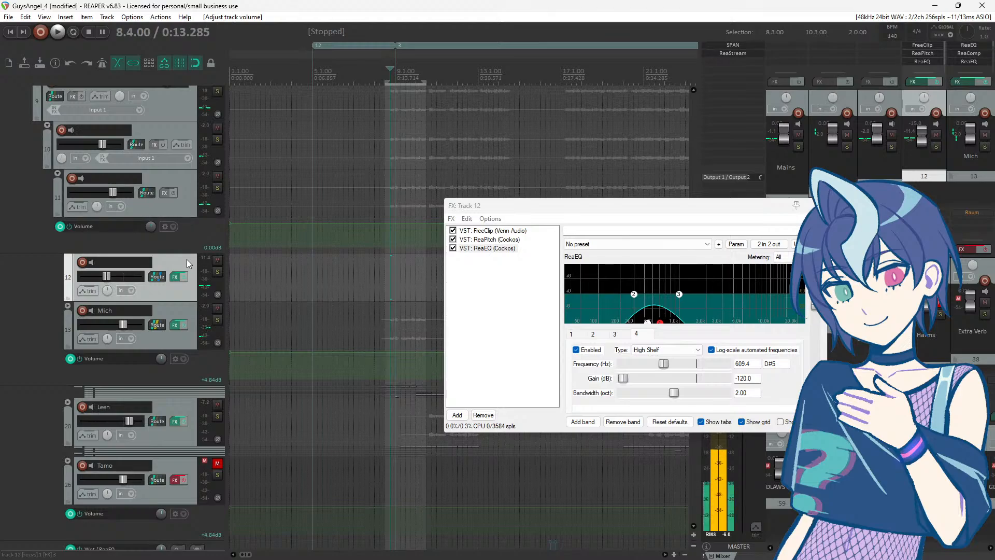
right_click(178, 307)
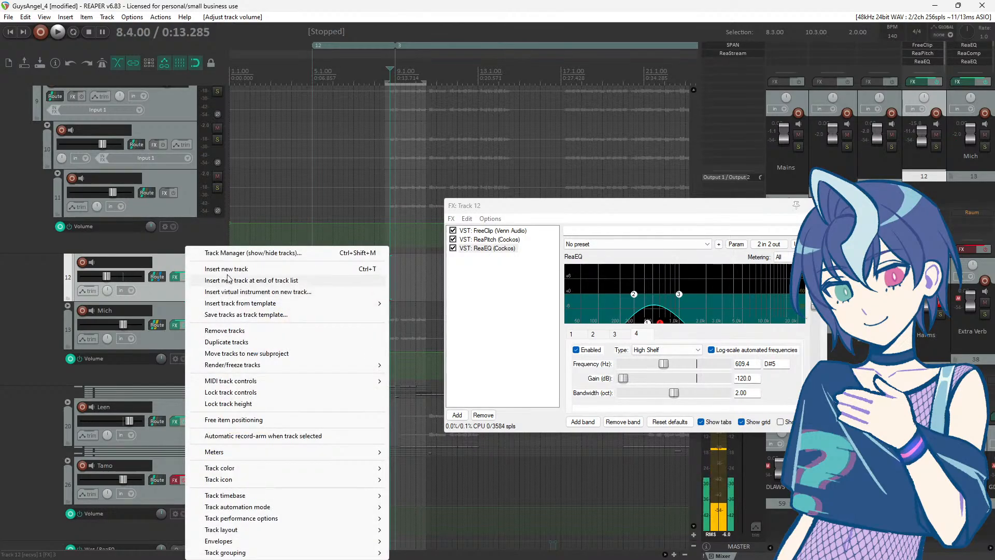
left_click(223, 270)
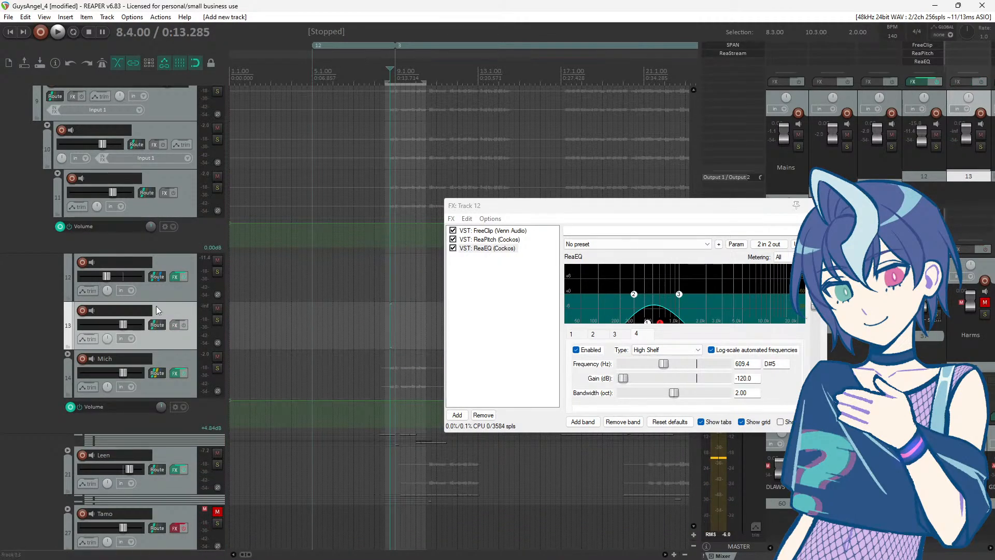
key("Delete")
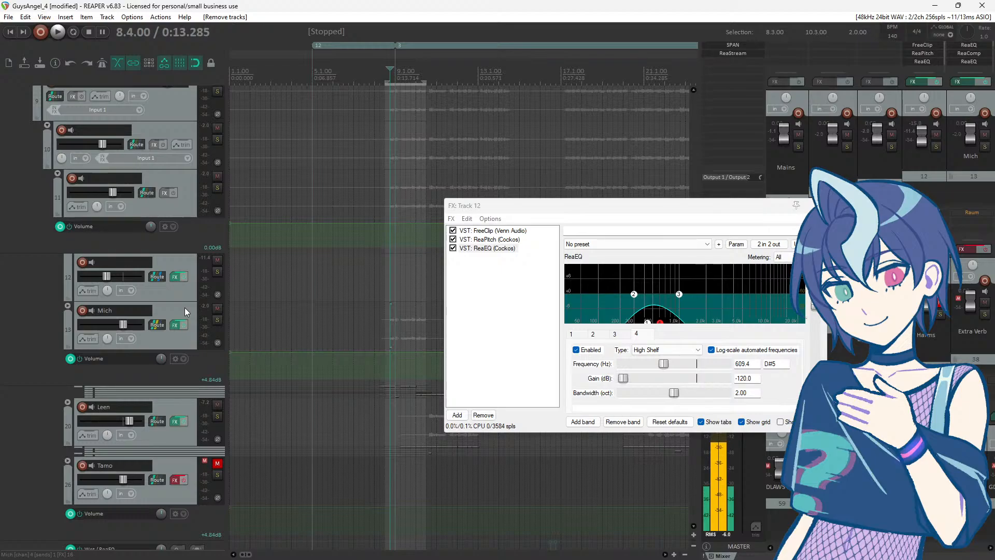
Step: Duplicate track 12 and remove ReaPitch from the copy's effect chain
right_click(167, 298)
left_click(207, 342)
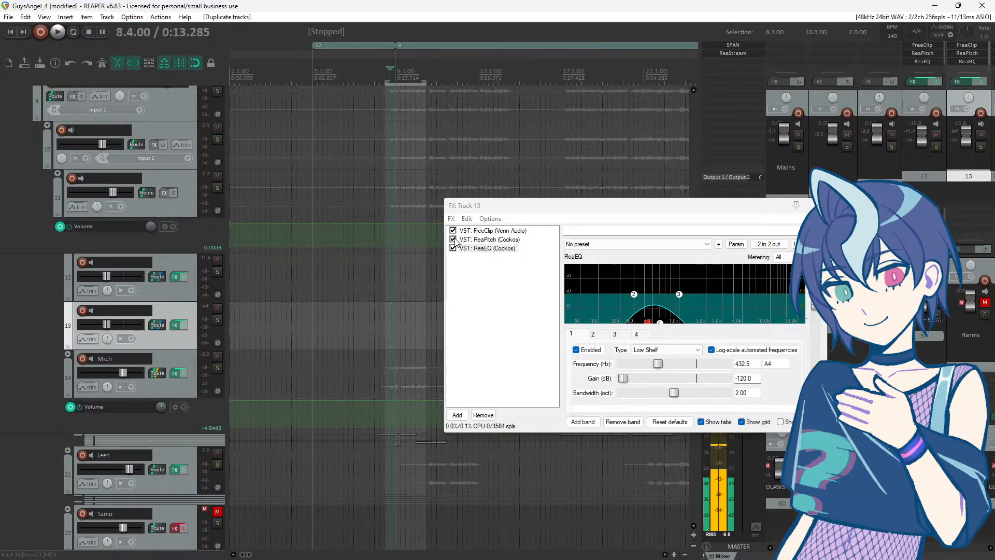
left_click(453, 239)
left_click(487, 239)
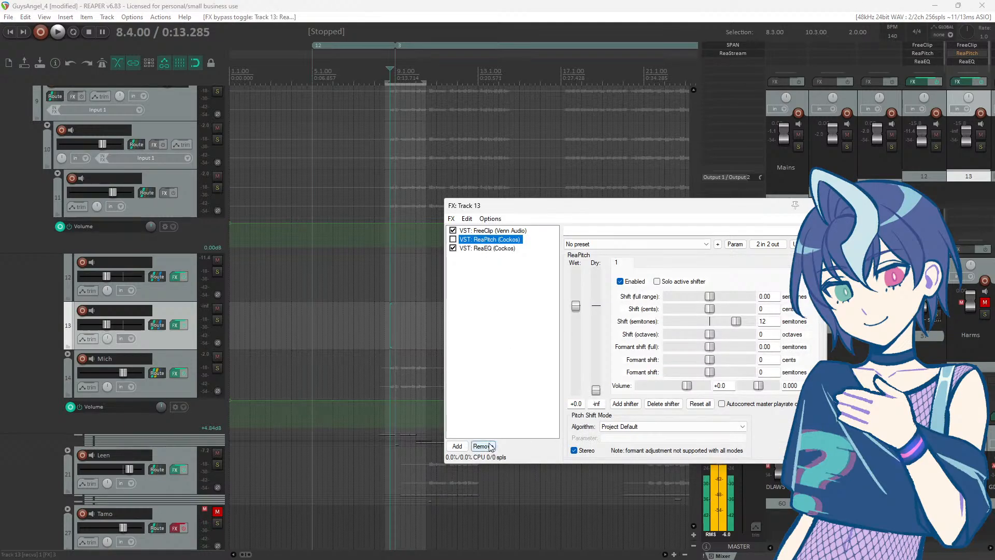
left_click(483, 447)
Step: Raise the duplicated track 13's volume to about -11.3 dB while playing from 8.4.00, and stop playback
key("space")
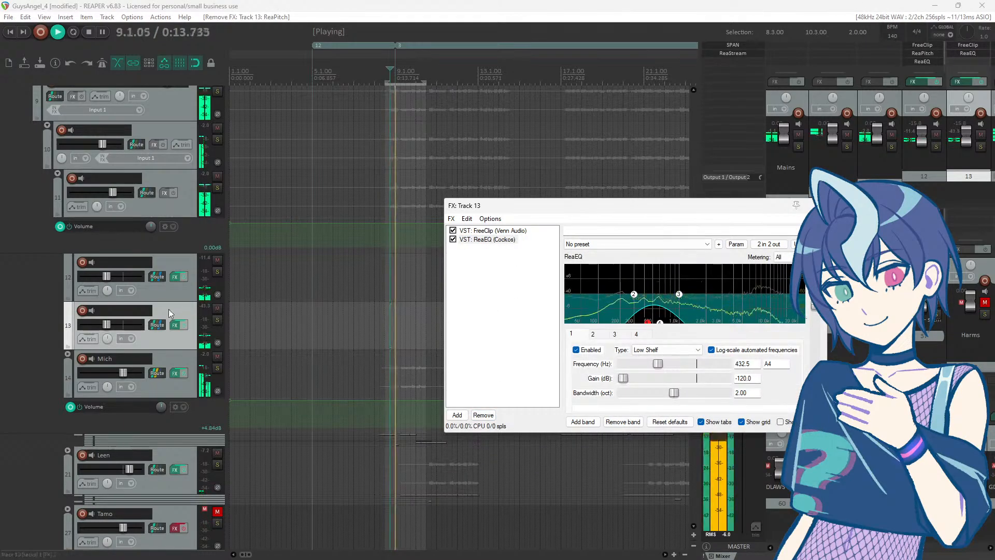
left_click_drag(107, 325, 109, 326)
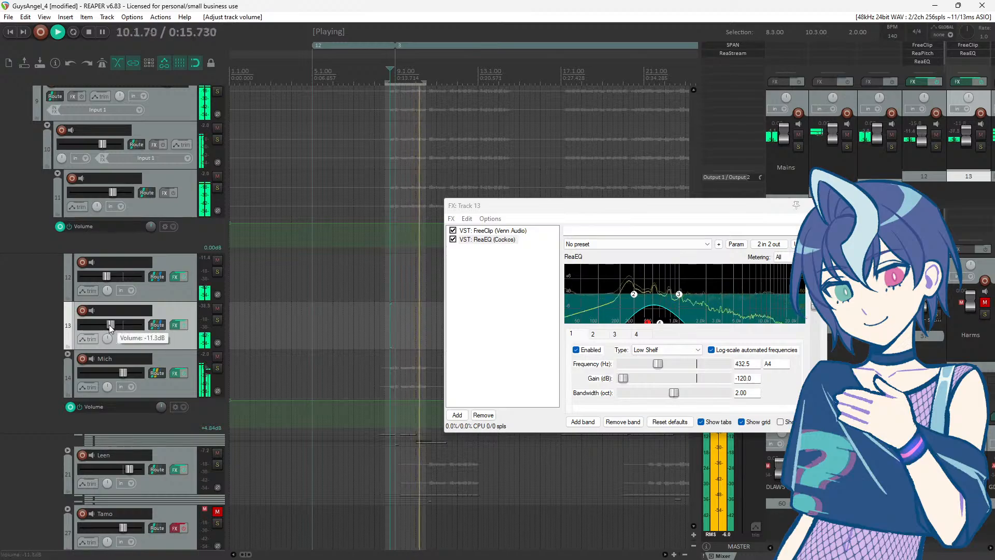
key("space")
Step: Disable the parent folder send of track 14 and play only its two parallel effect tracks from 8.4.00
key("space")
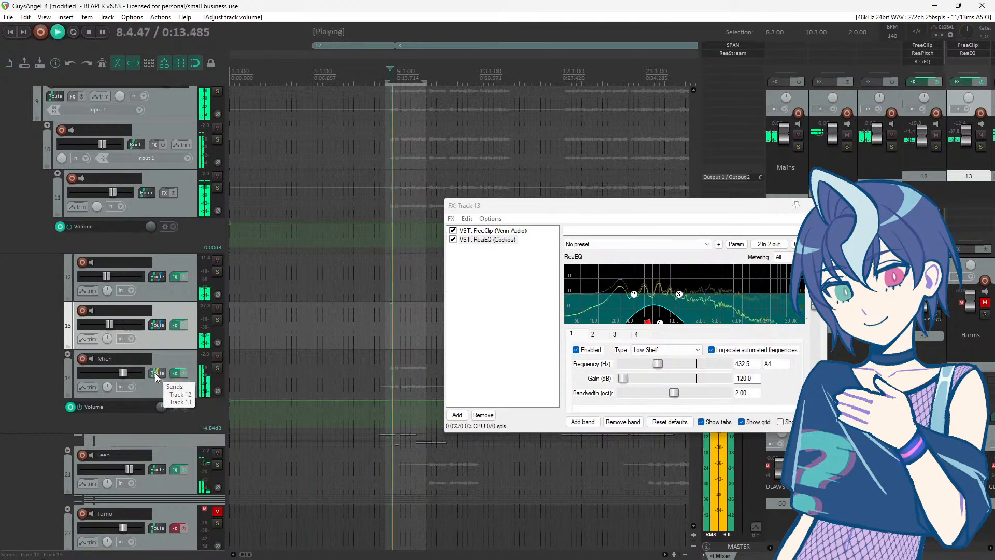
left_click(154, 374)
left_click(173, 385)
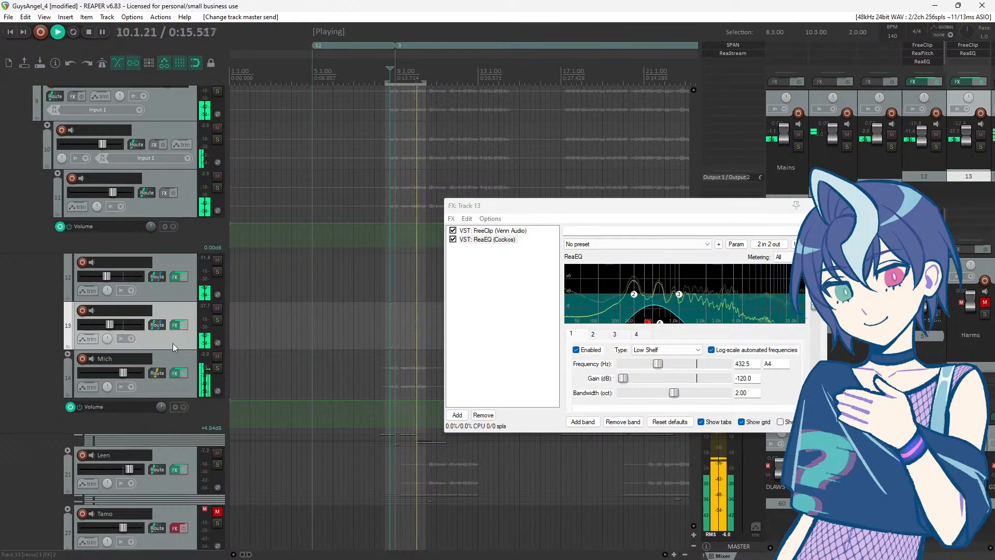
key("space")
key("space")
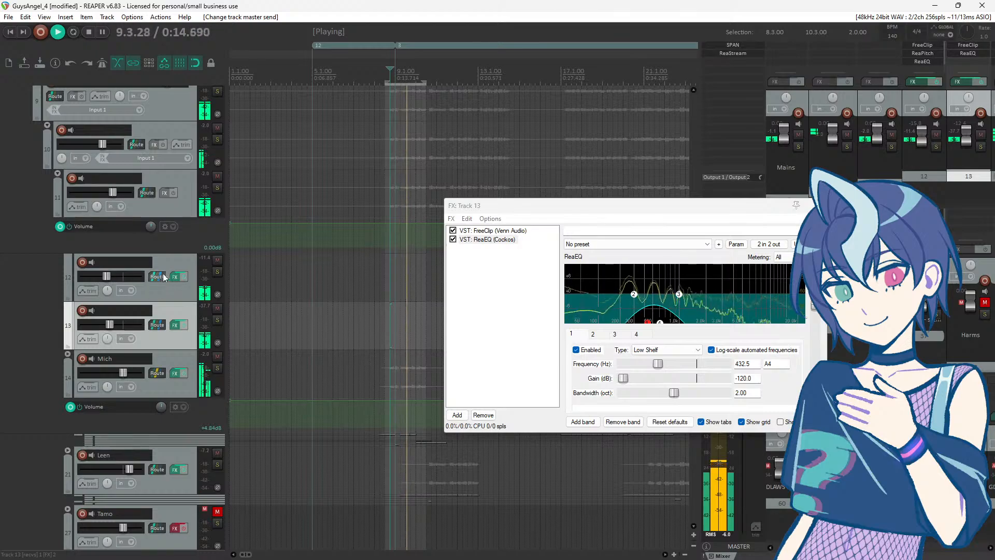
Step: Replay the parallel tracks from 8.4.00, lower track 12's volume to slightly below -17 dB, and stop playback
mouse_move(107, 279)
key("space")
key("space")
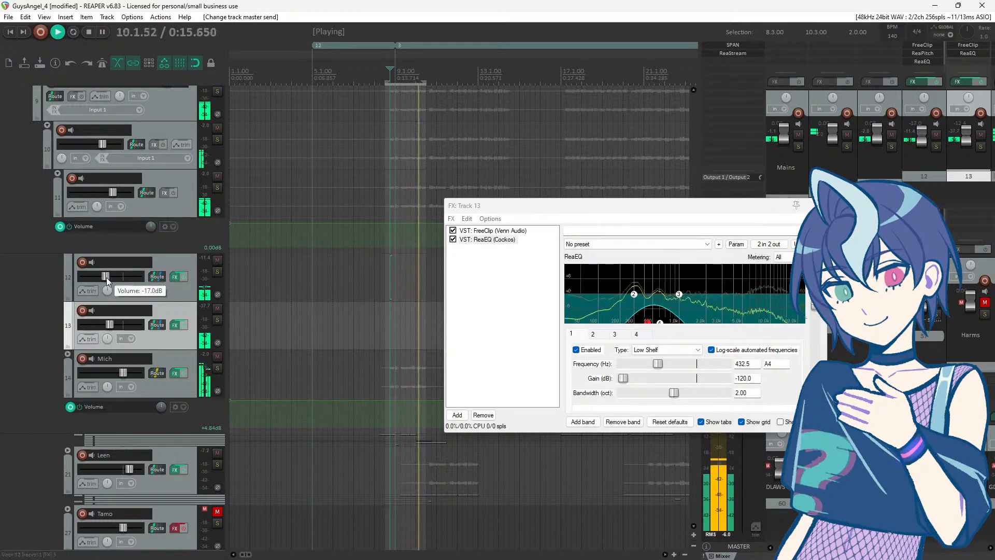
left_click_drag(107, 278, 104, 277)
key("space")
Step: Re-enable the parent folder send of track 14 while playing the blended vocal, and stop playback
key("space")
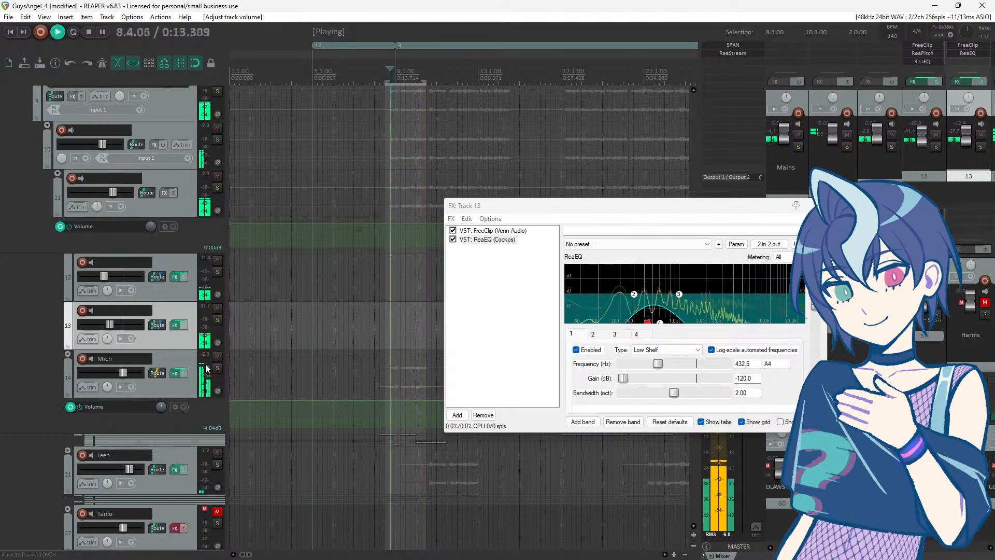
right_click(157, 373)
left_click(188, 386)
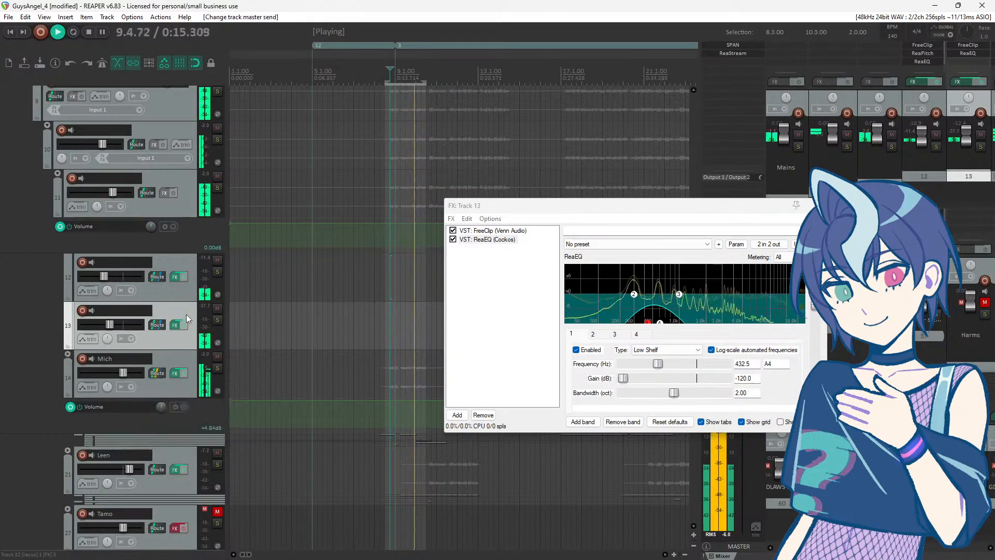
key("space")
Step: Raise the volumes of parallel tracks 12 and 13 during playback, trim track 12 back slightly, and stop
key("space")
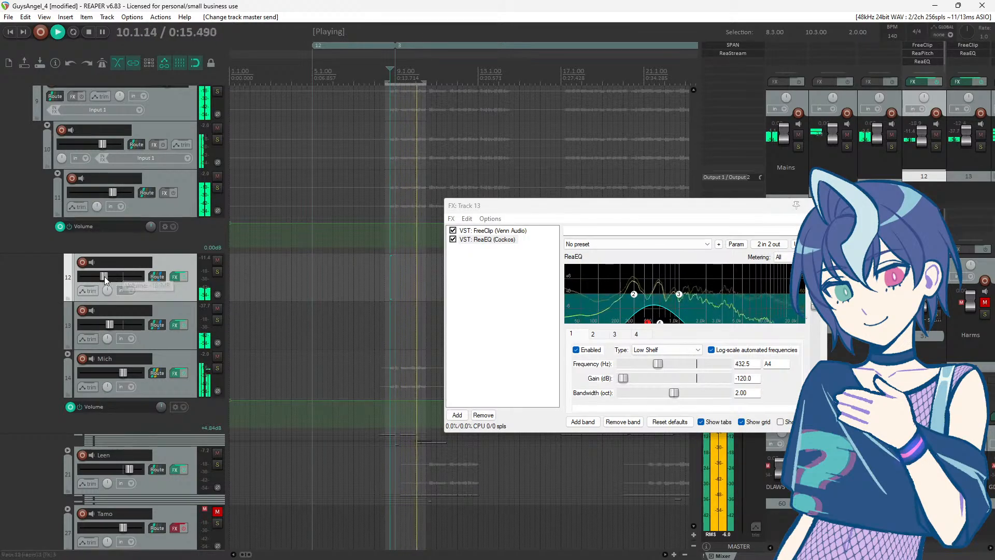
left_click_drag(104, 277, 110, 283)
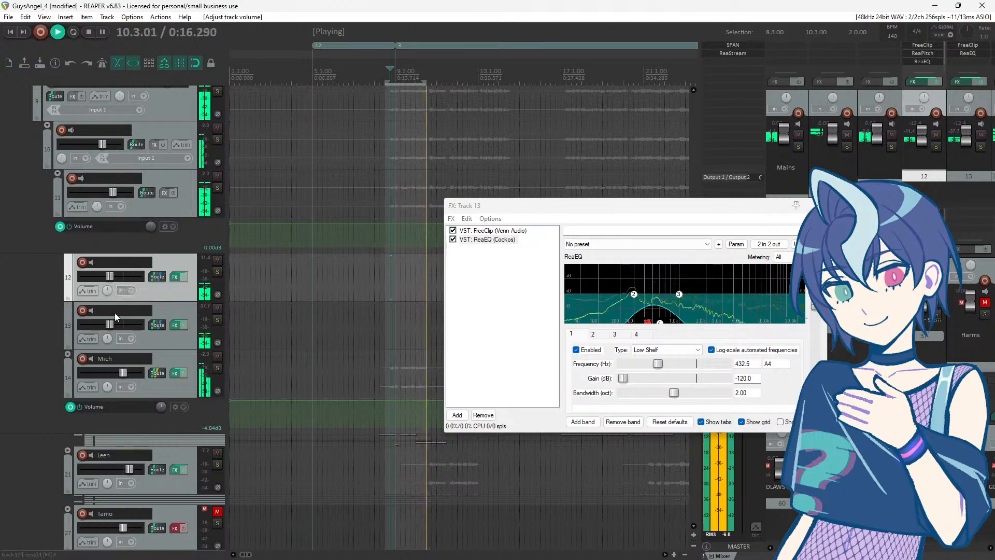
left_click_drag(109, 326, 117, 329)
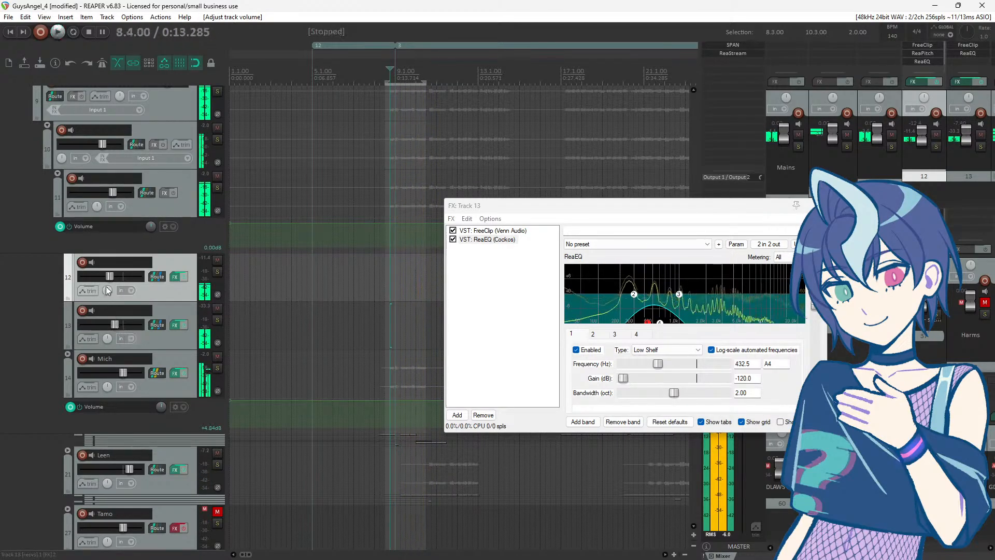
left_click_drag(108, 278, 108, 280)
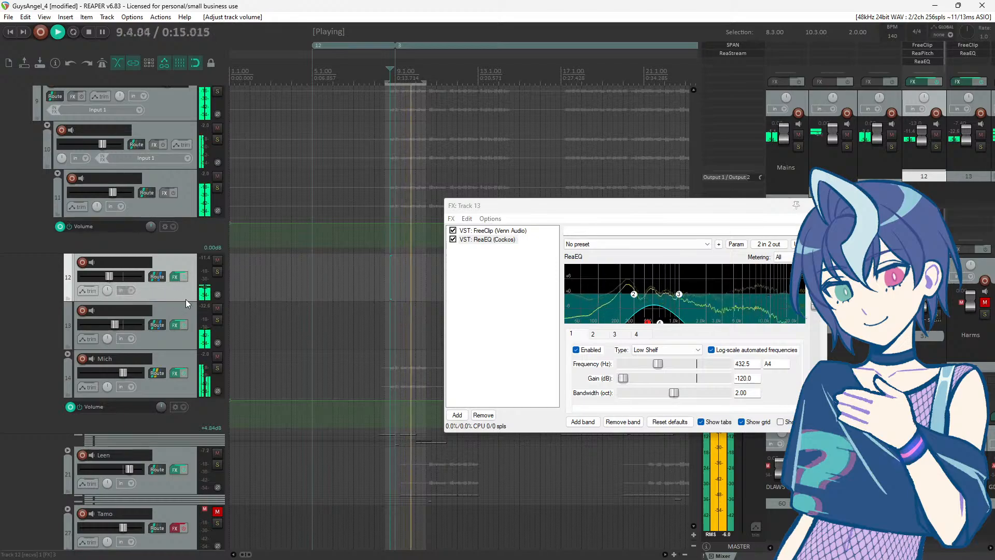
key("space")
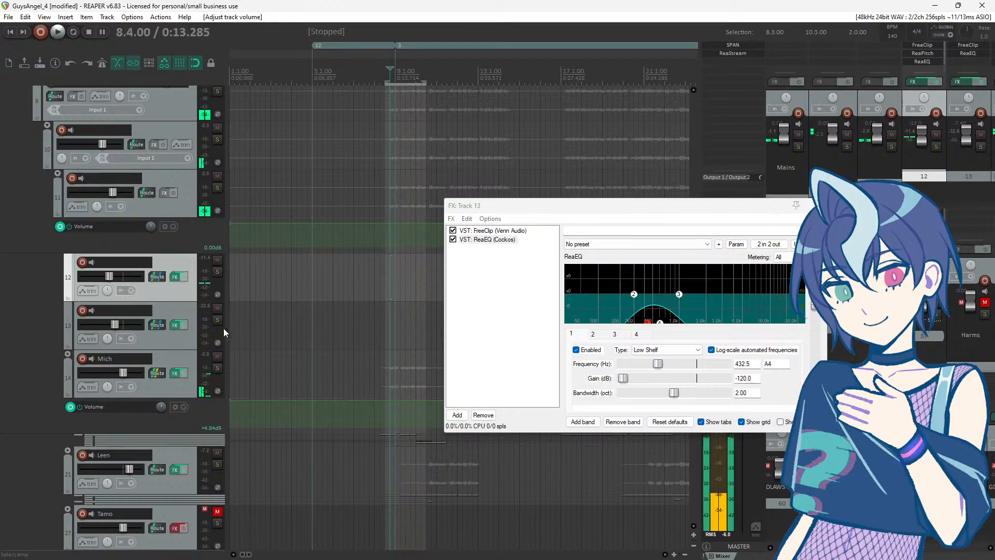
Step: Lower tracks 12 and 13 together while the vocals play until track 13's volume is about -16.0 dB
left_click(190, 310)
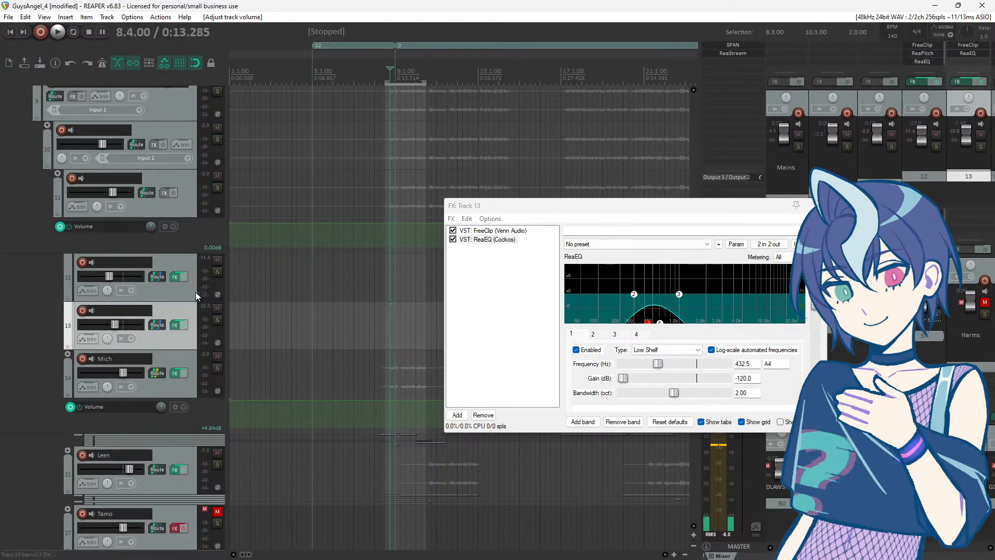
left_click_drag(116, 325, 118, 330)
scroll(118, 330, "down", 2)
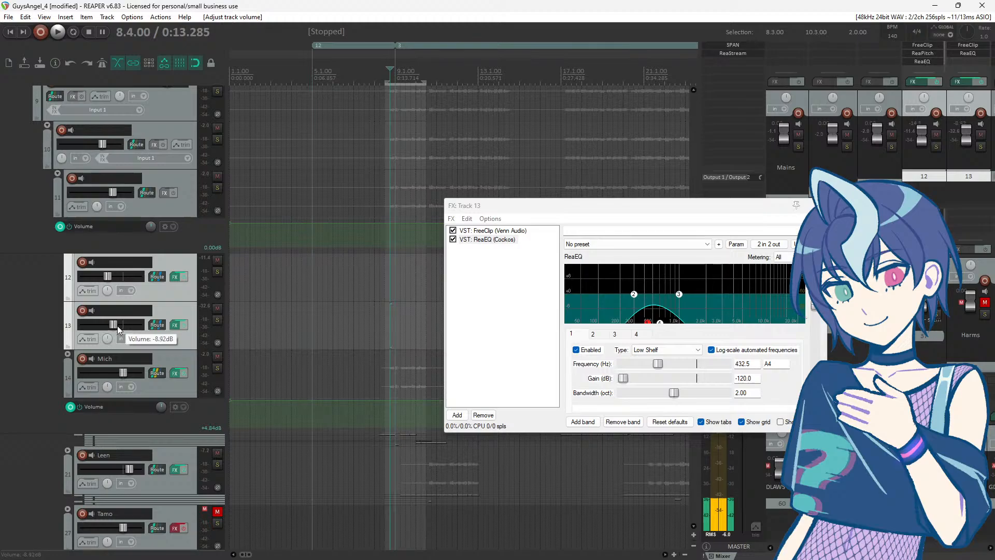
key("space")
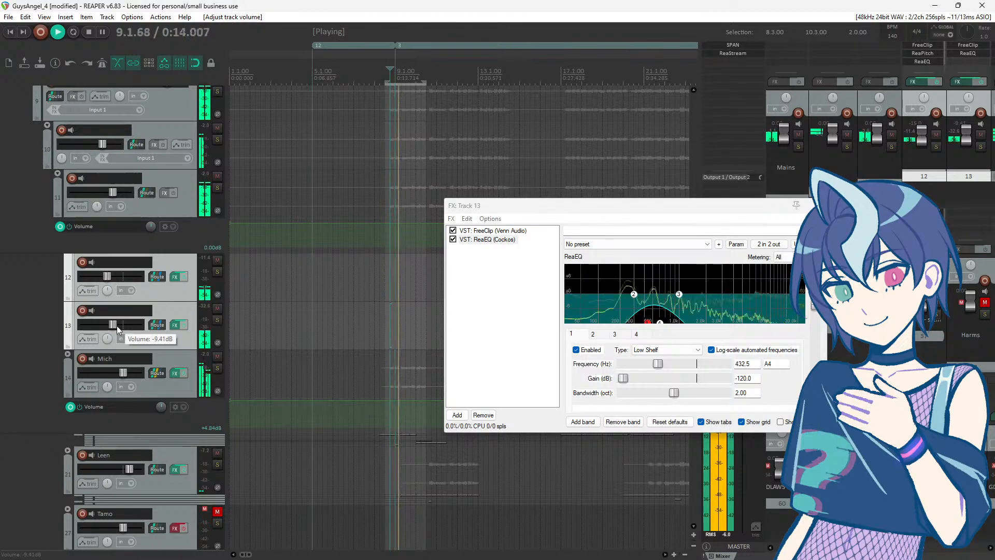
scroll(114, 330, "down", 1)
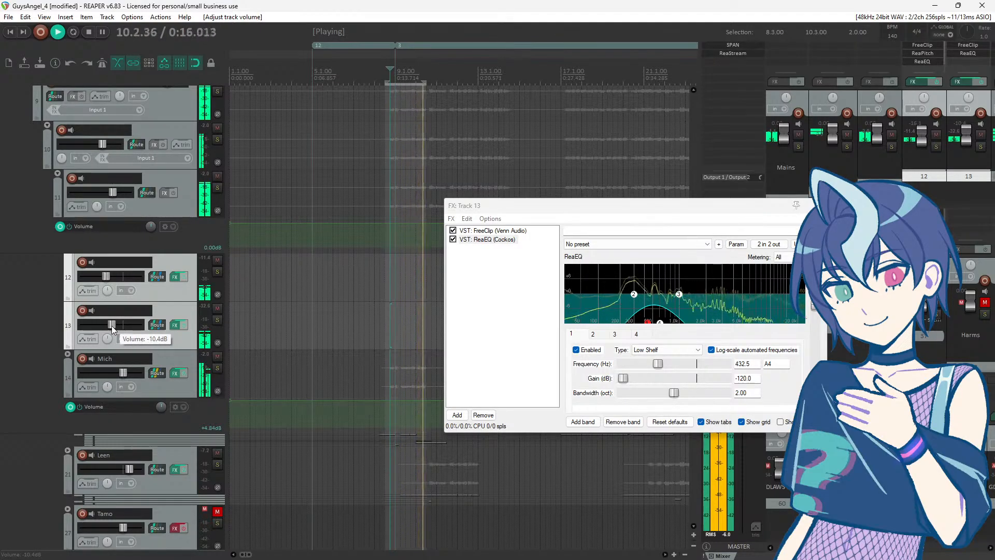
scroll(111, 331, "down", 2)
scroll(109, 328, "down", 3)
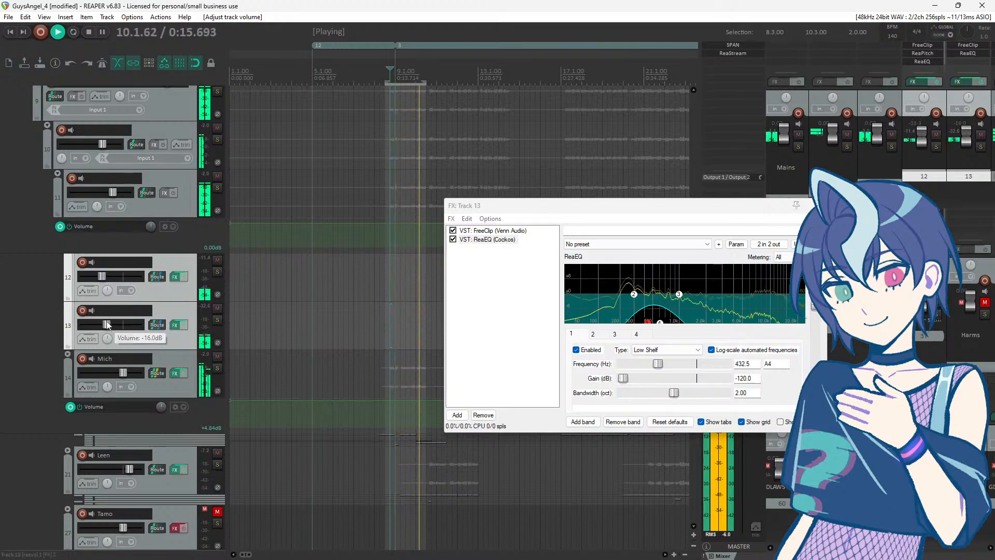
Step: Raise only track 12's volume slightly relative to track 13, and stop playback
left_click(158, 291)
left_click_drag(104, 276, 114, 277)
key("space")
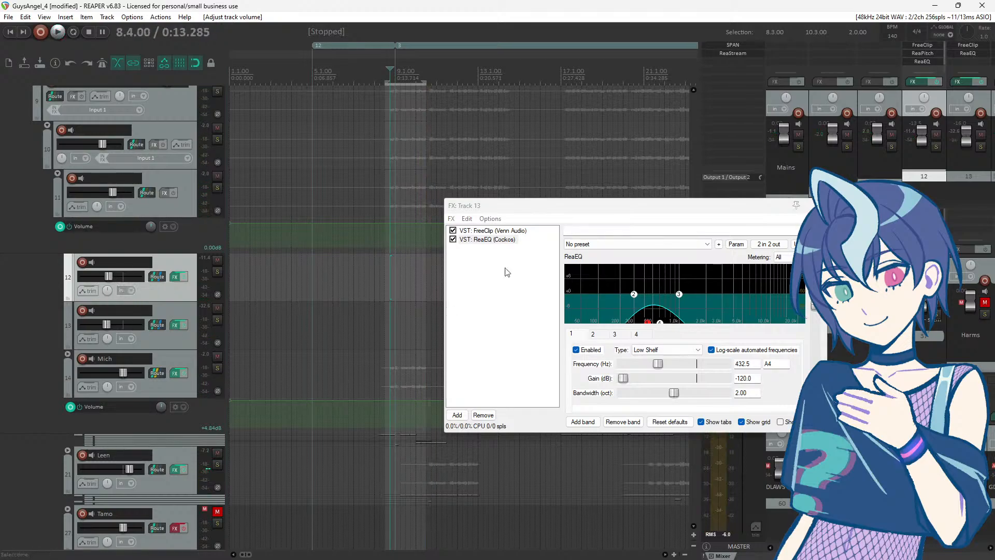
Step: Try copying parallel tracks 12 and 13 and moving the unnamed copies directly above vocal track 21
left_click(175, 276)
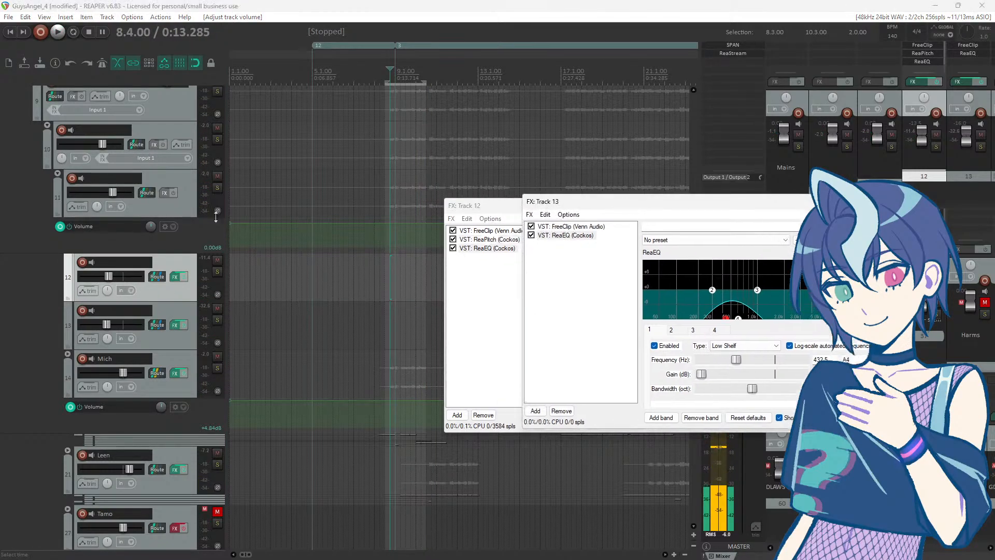
scroll(189, 334, "down", 3)
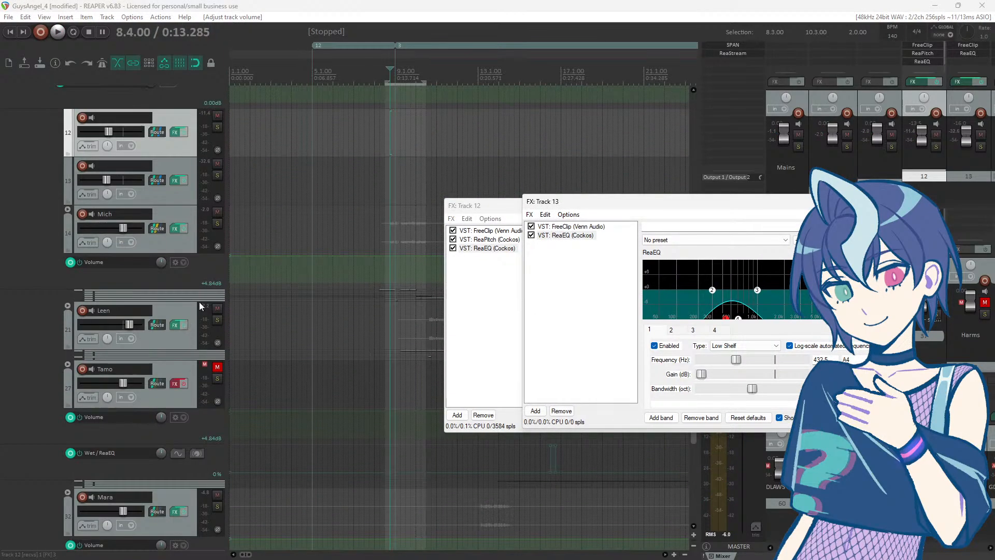
scroll(190, 199, "down", 1)
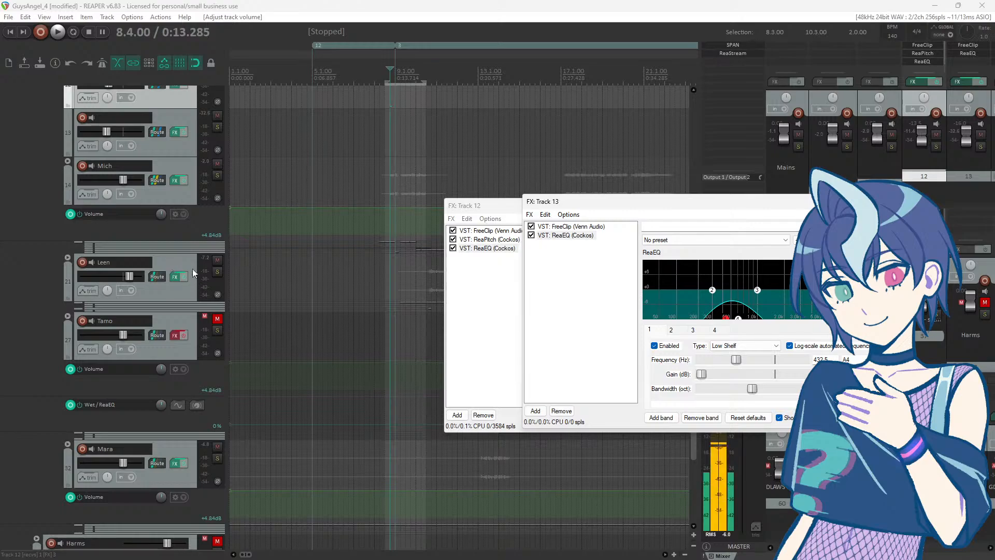
left_click(186, 268)
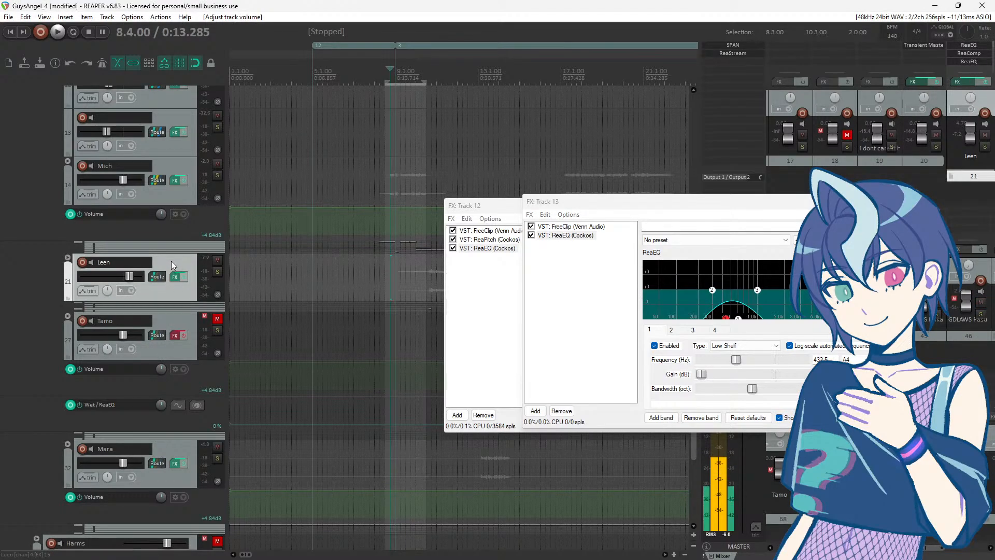
scroll(171, 260, "up", 2)
left_click(188, 193)
left_click(182, 218, "ctrl")
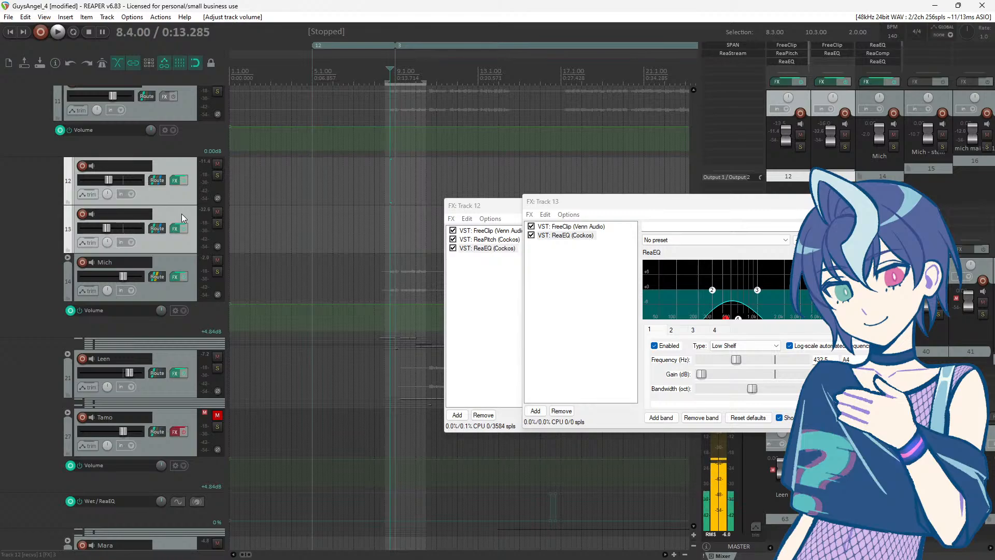
scroll(183, 217, "down", 2)
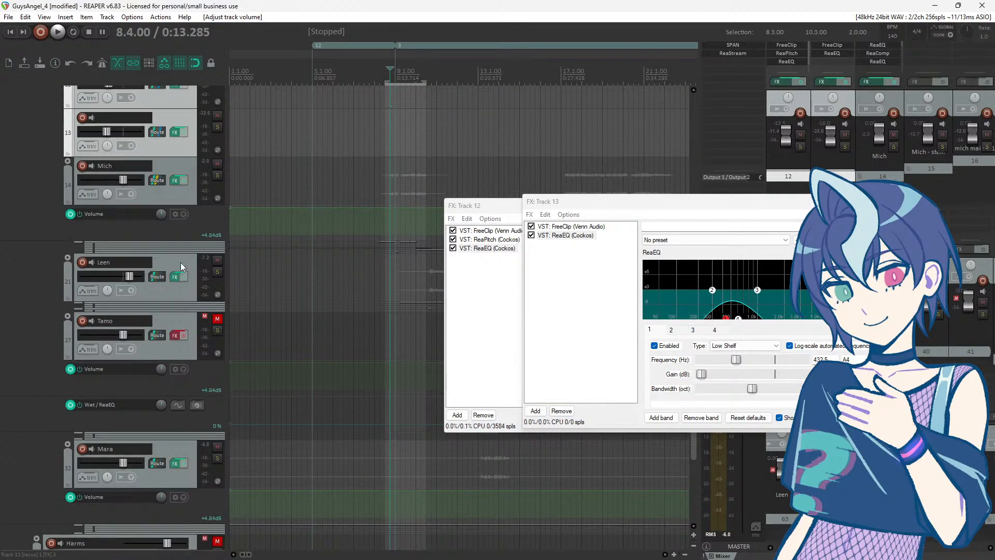
left_click(181, 263)
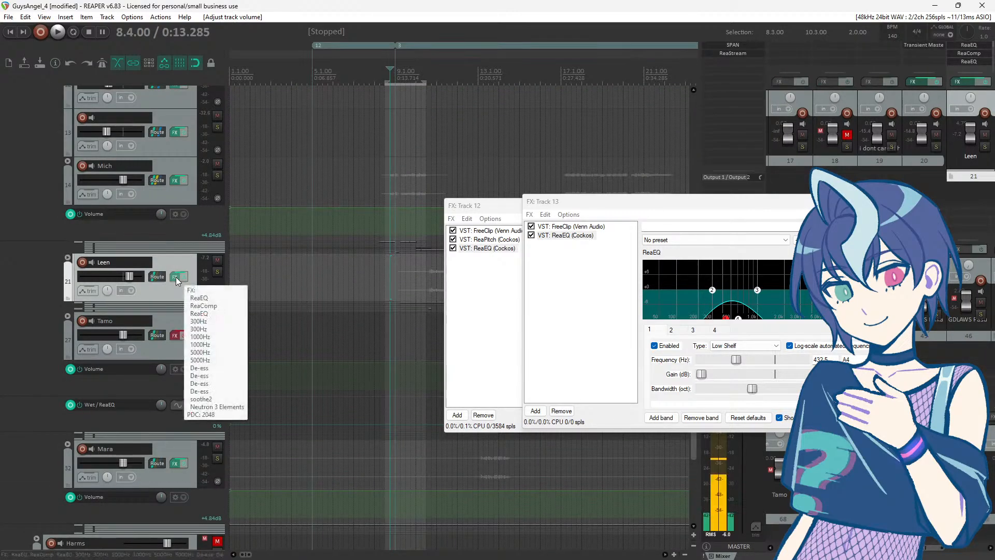
key("ctrl+v")
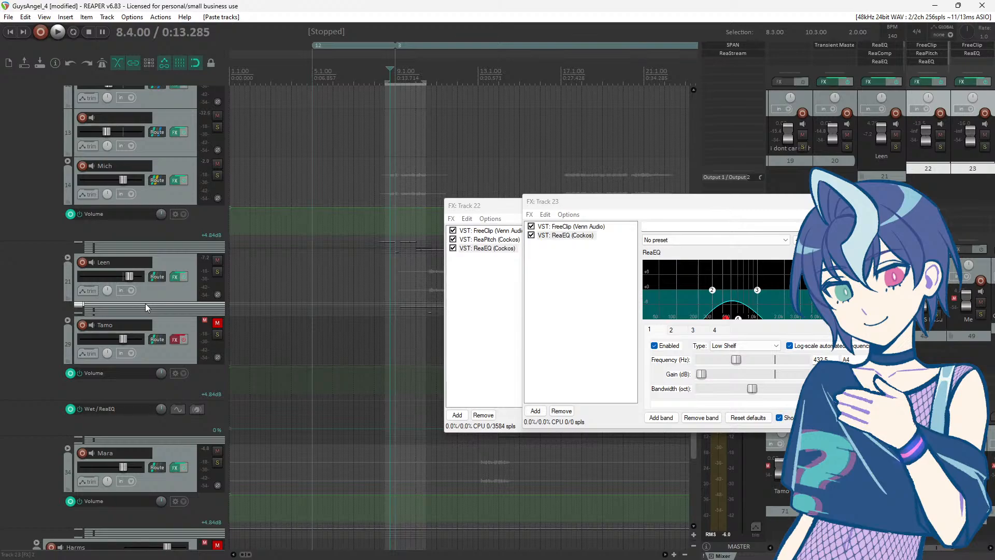
left_click_drag(146, 303, 153, 269)
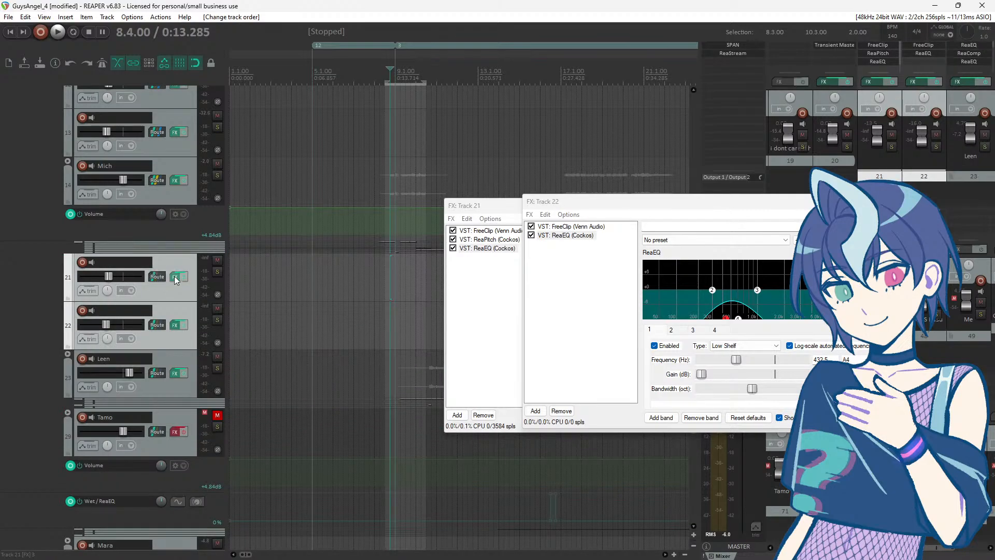
left_click(163, 270)
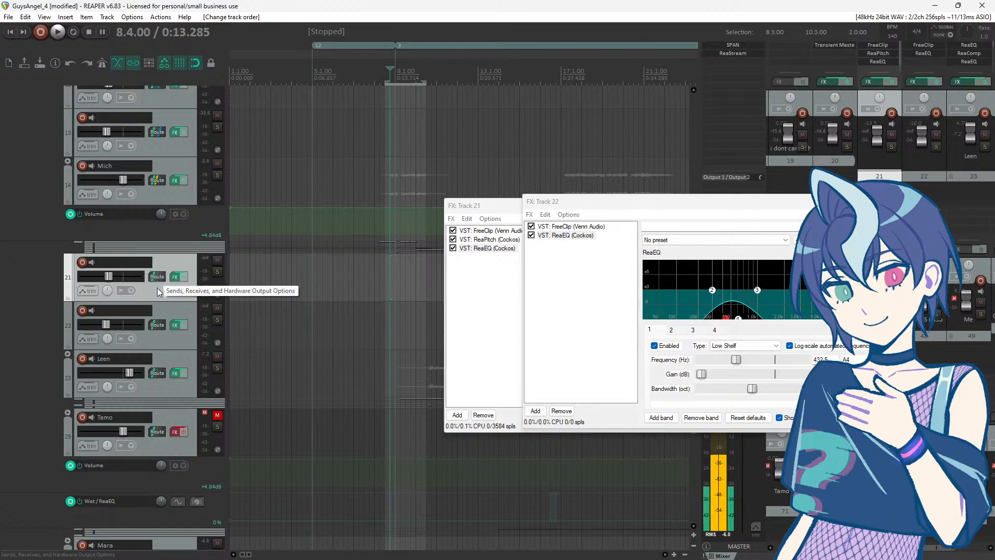
left_click(172, 346)
Step: Rename parallel track 13 to "Saturation" and track 12 to "Pitched Sat"
scroll(120, 332, "up", 3)
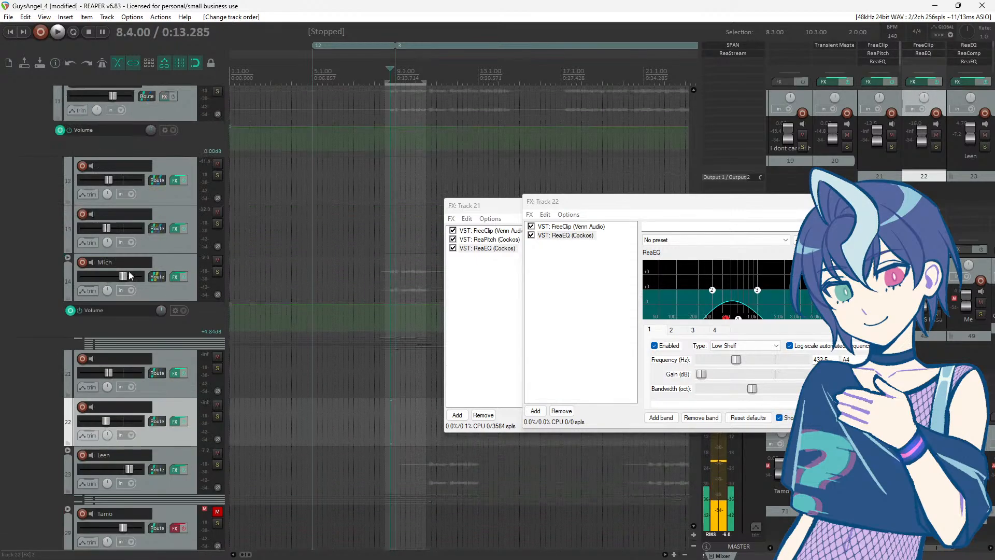
double_click(131, 213)
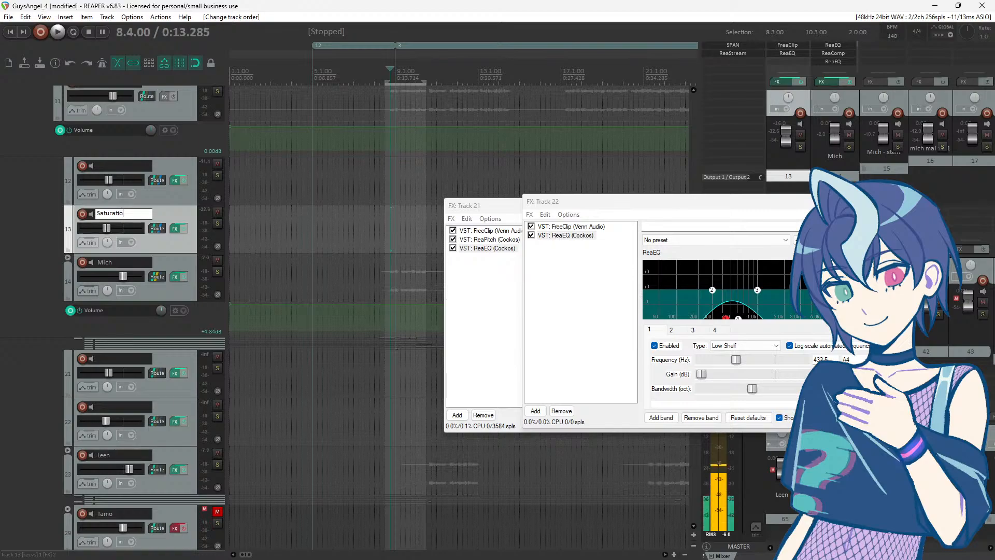
double_click(107, 166)
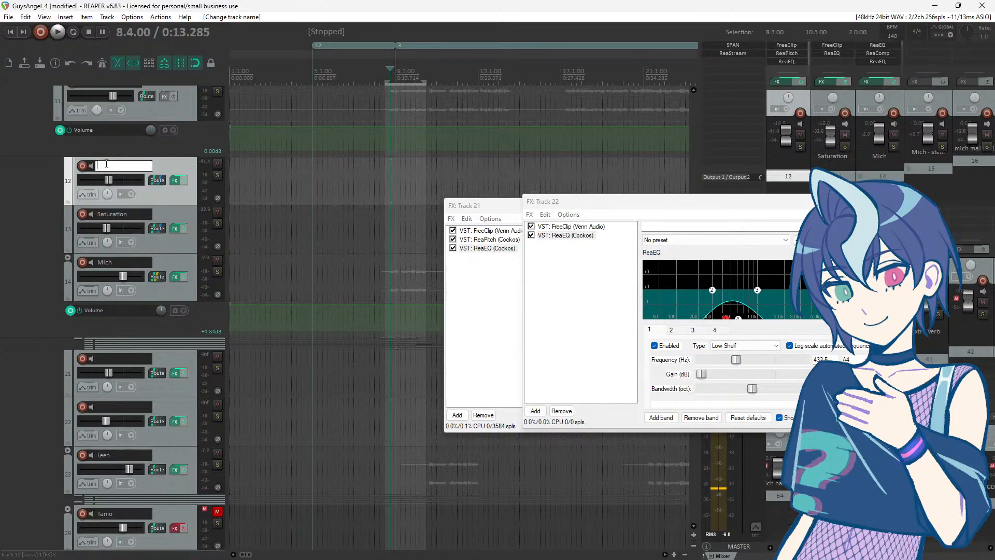
type("Hi")
left_click(188, 209)
Step: Remove the two unnamed copies of the parallel tracks, tracks 21 and 22
left_click(166, 396)
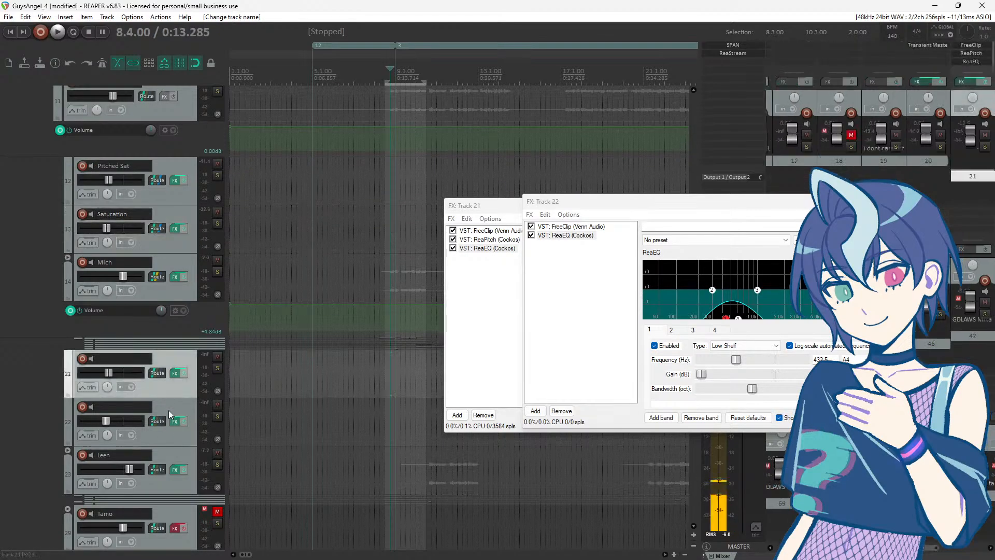
left_click(167, 412, "shift")
key("Delete")
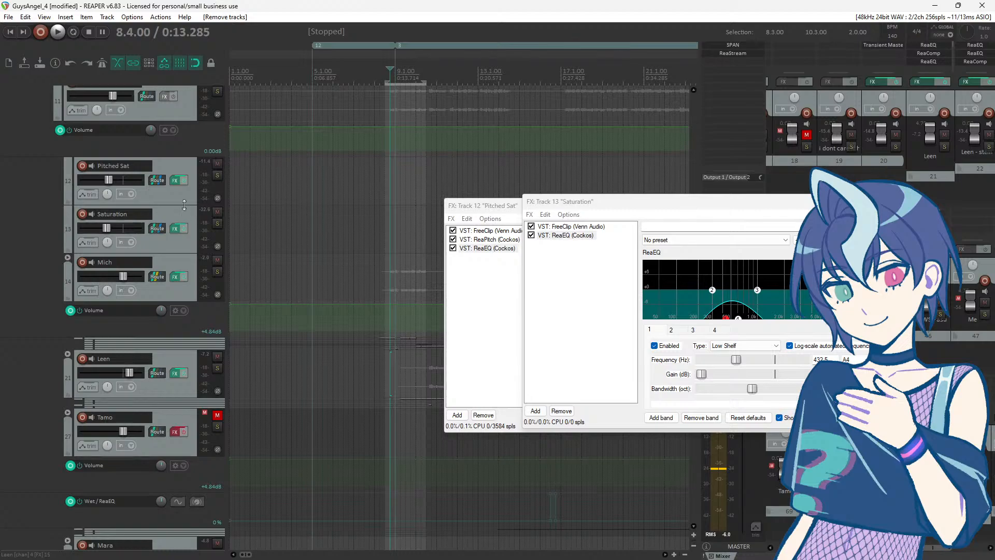
Step: Try pasting copies of the named Pitched Sat and Saturation tracks and moving them directly above vocal track 21
left_click(185, 200)
left_click(182, 223, "shift")
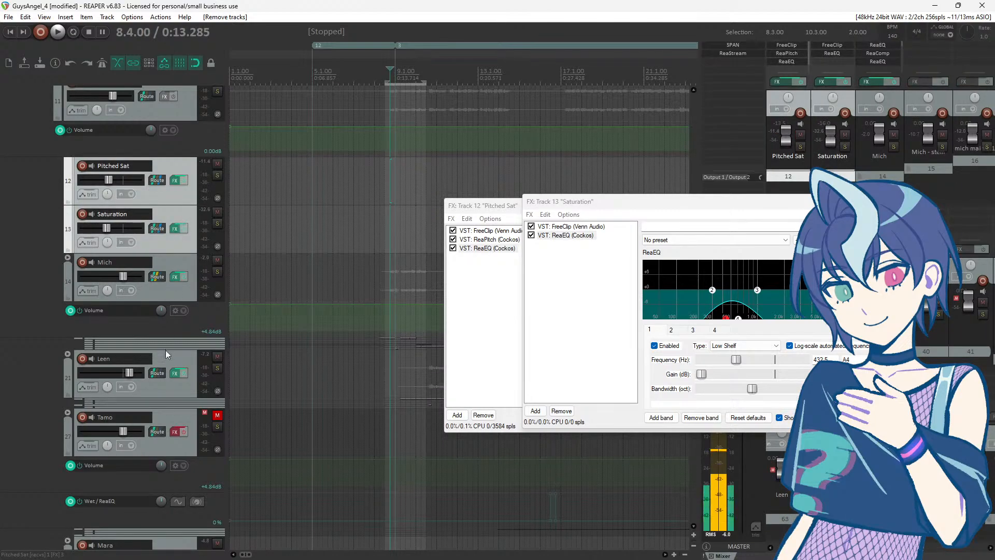
left_click(186, 355)
key("ctrl+v")
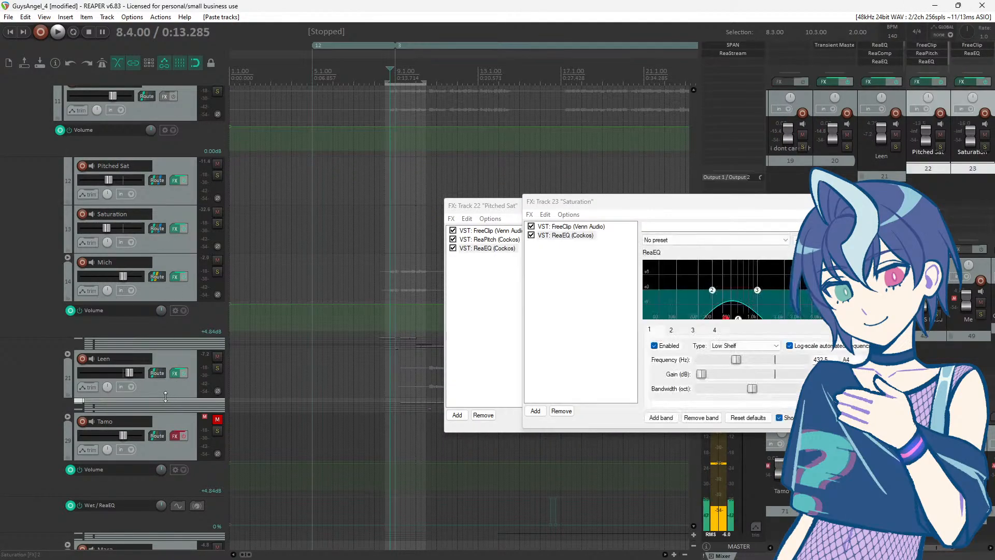
left_click_drag(164, 399, 176, 353)
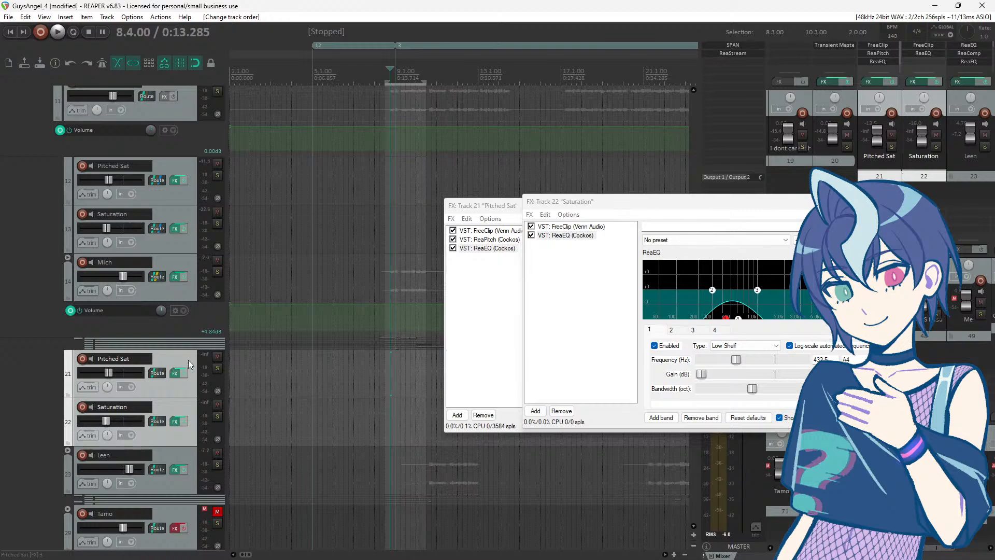
Step: Try sending vocal track 23 to the copied Pitched Sat track, and remove both copied saturation tracks
scroll(189, 360, "down", 2)
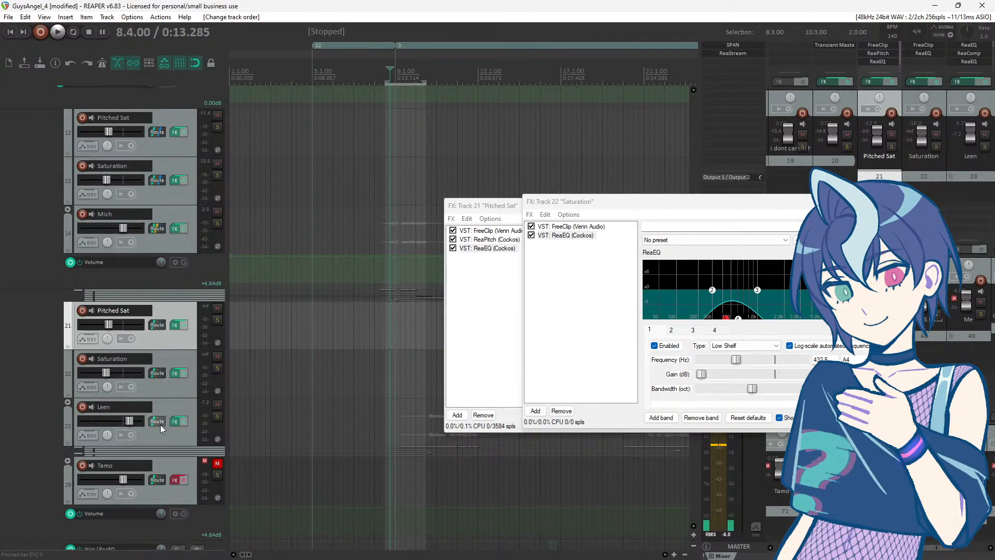
left_click_drag(161, 425, 165, 339)
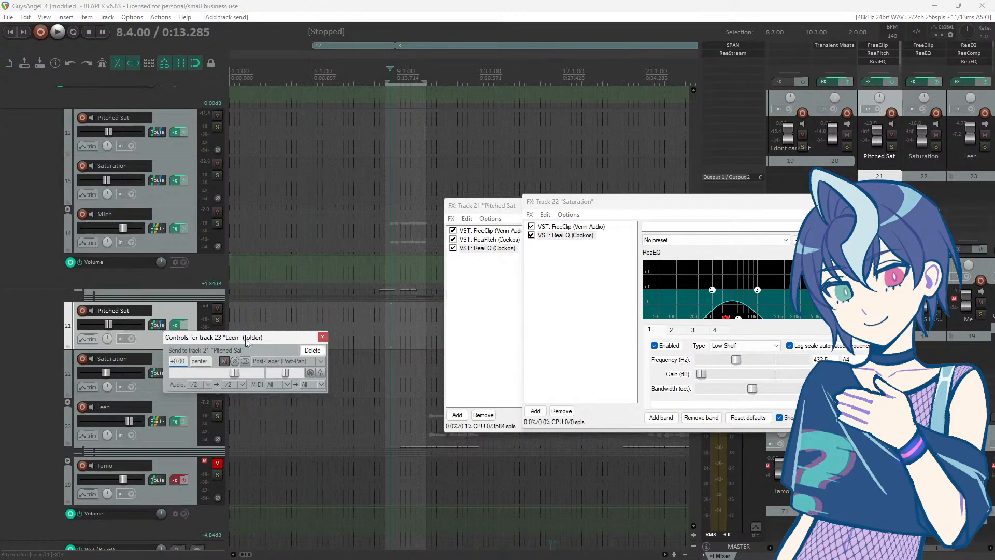
left_click(324, 338)
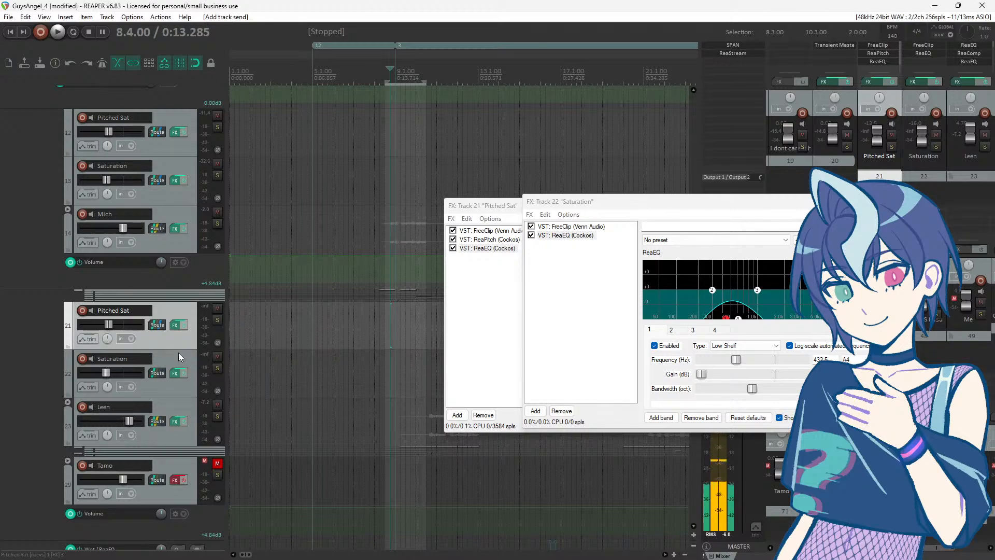
left_click(178, 353, "ctrl")
key("Delete")
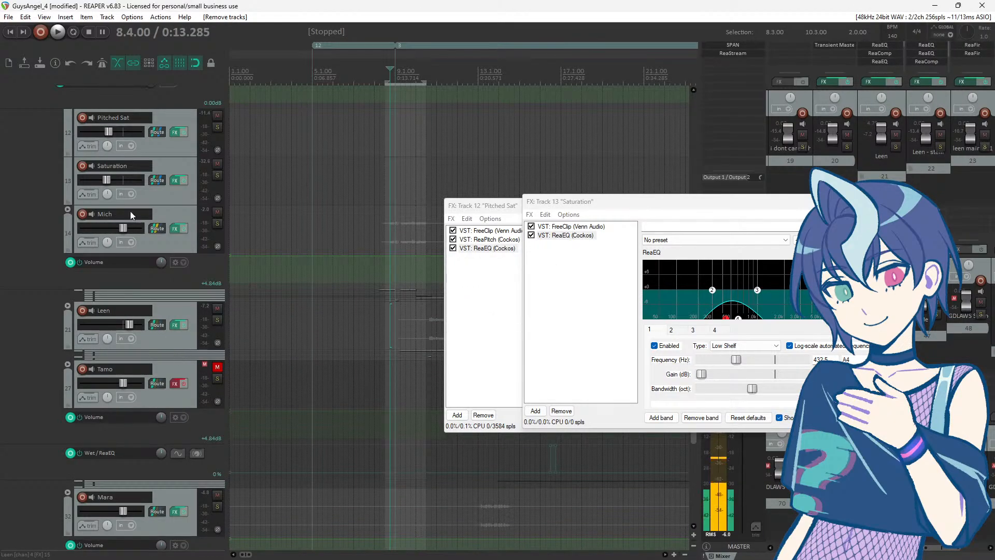
Step: Add sends from vocal folder track 21 to the existing Pitched Sat and Saturation tracks, 12 and 13
left_click_drag(160, 326, 158, 137)
left_click(317, 145)
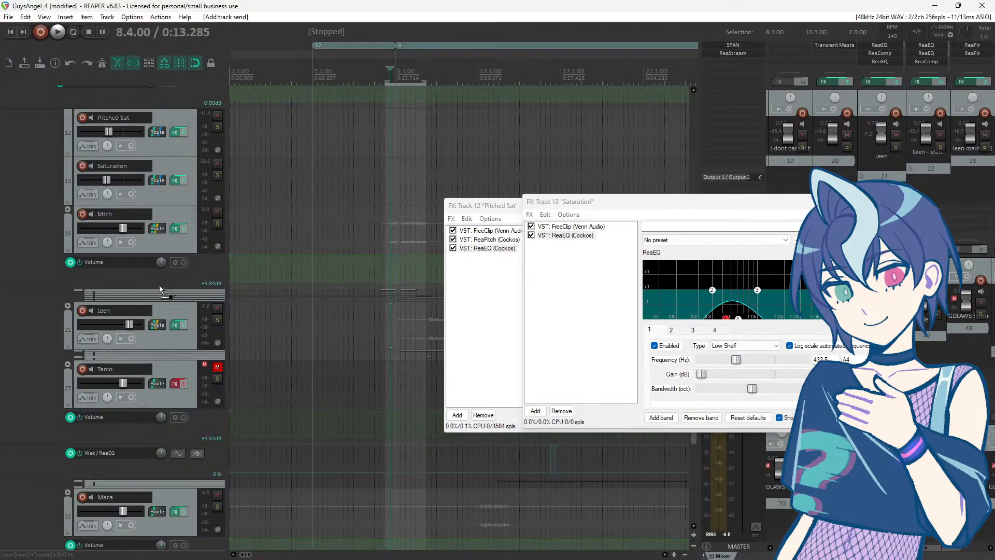
left_click_drag(162, 191, 163, 190)
left_click(321, 195)
Step: Add sends from vocal folder track 32 to the shared Pitched Sat and Saturation tracks
left_click_drag(164, 140, 164, 141)
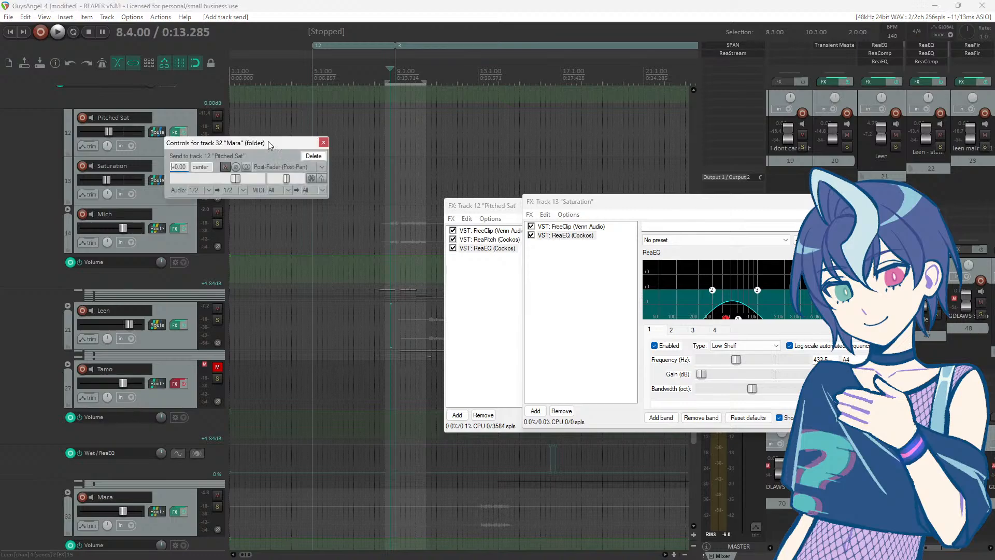
left_click(324, 143)
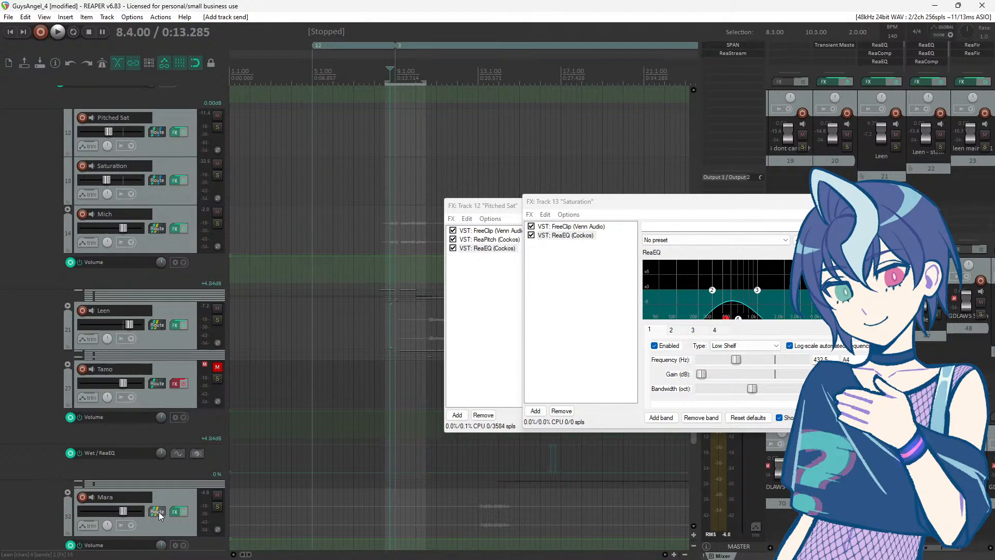
left_click_drag(160, 515, 181, 176)
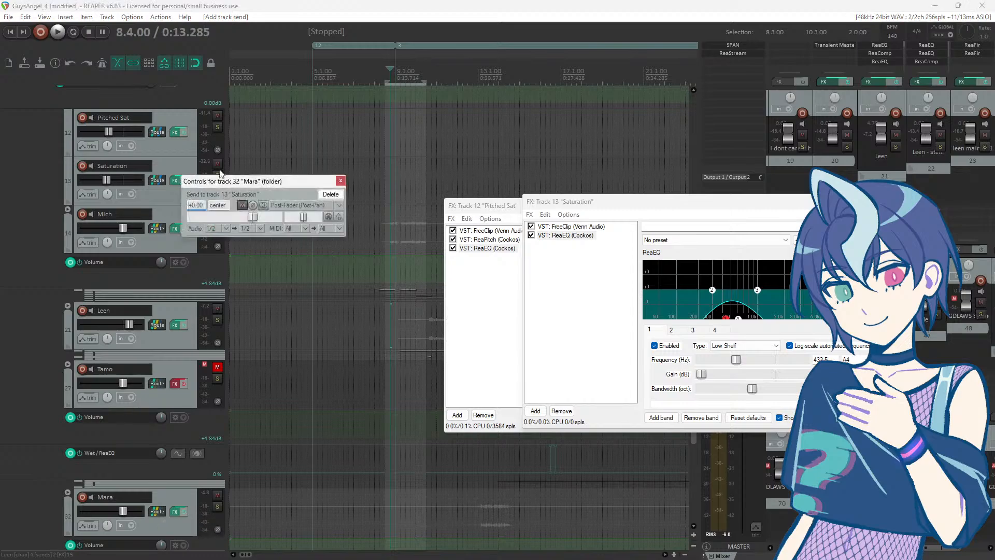
left_click(341, 181)
Step: Play the vocals with their new saturation sends, watching the Saturation track's EQ, and stop playback
key("space")
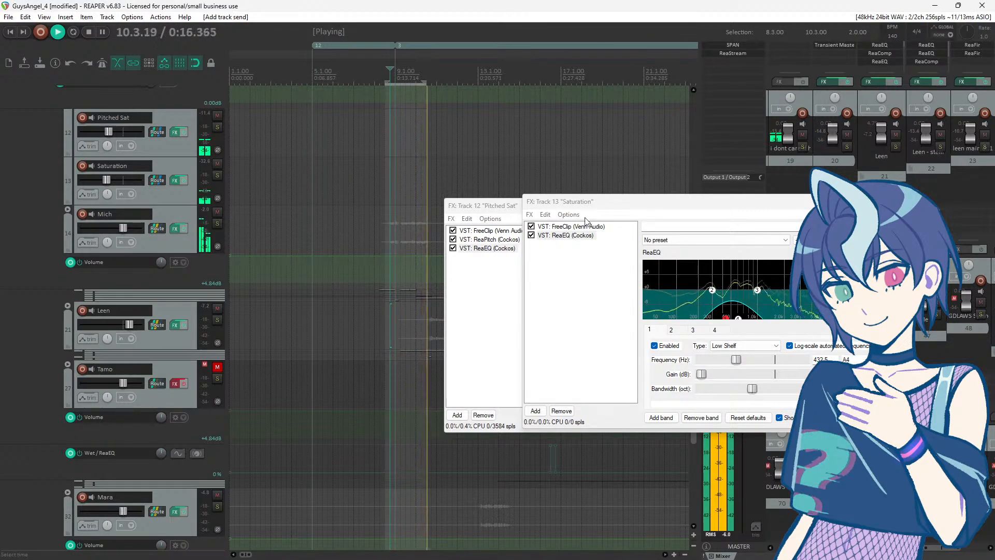
left_click_drag(587, 207, 612, 223)
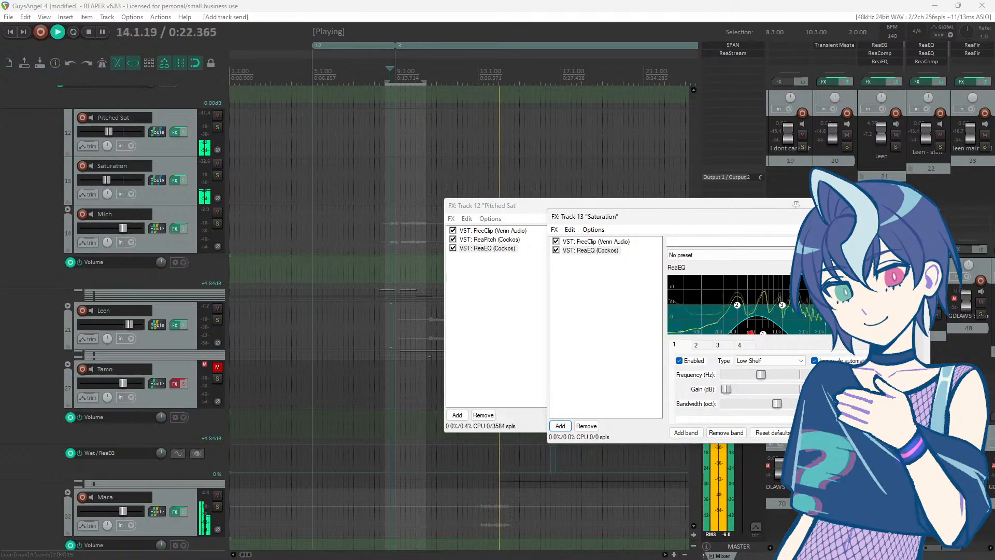
left_click(893, 6)
key("space")
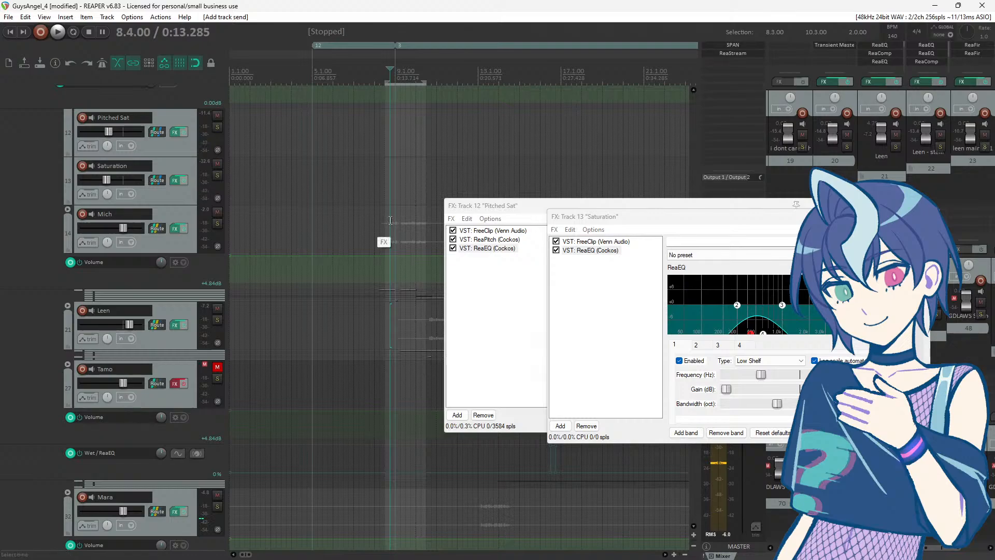
Step: Select vocal track 32 and close the FX windows of the Saturation and Pitched Sat tracks
scroll(55, 357, "down", 3)
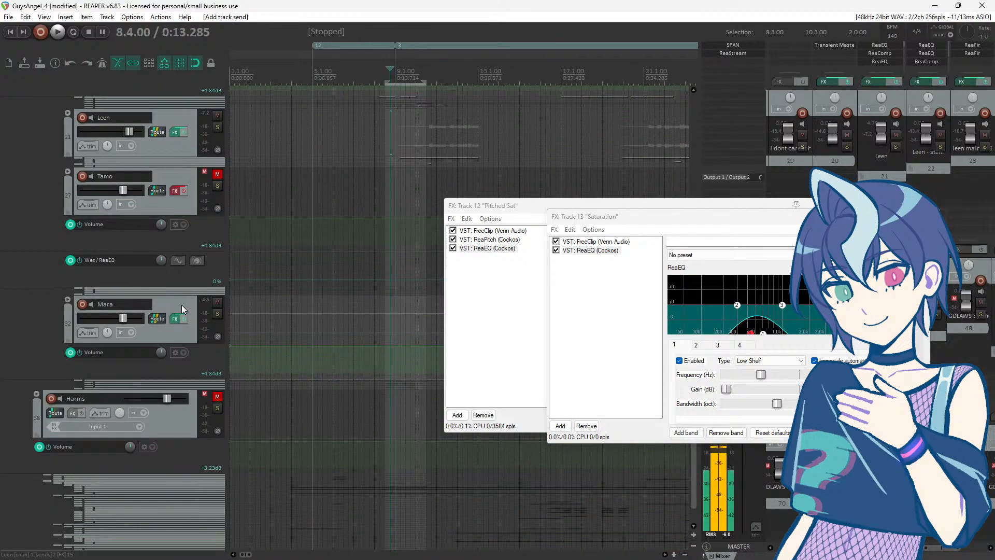
left_click(185, 305)
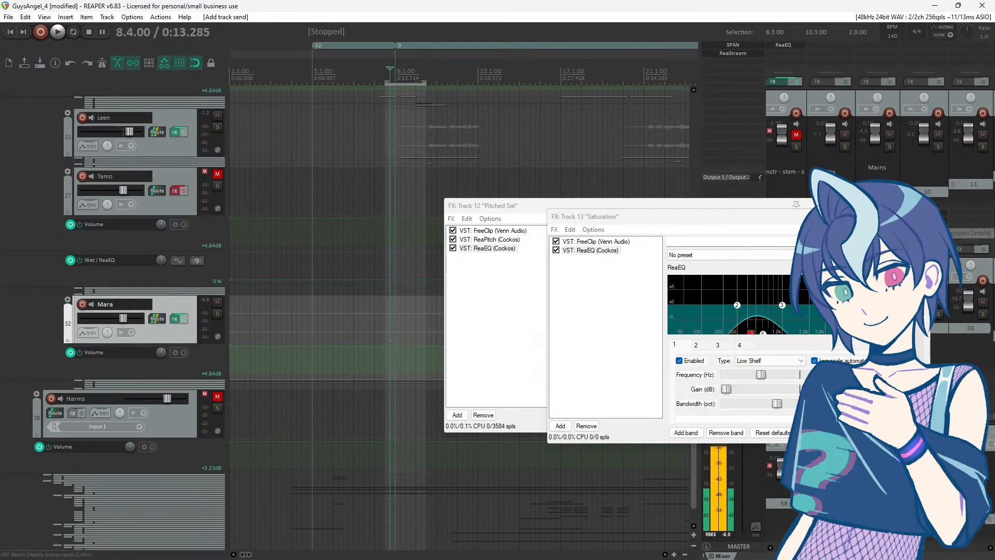
left_click(920, 216)
left_click(821, 205)
Step: Collapse the child tracks of folder track 11 inside the Mains group
scroll(154, 240, "up", 5)
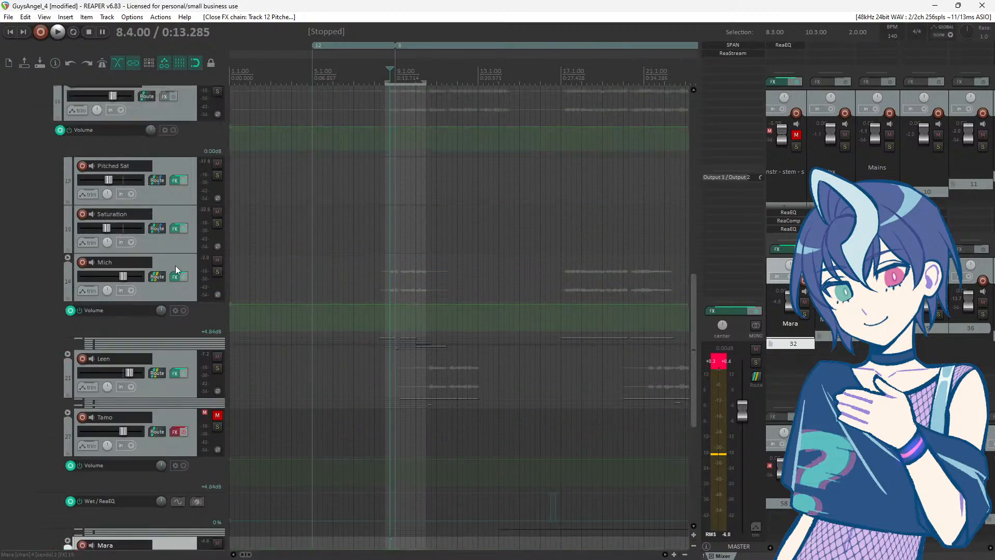
scroll(121, 261, "up", 2)
left_click(57, 269)
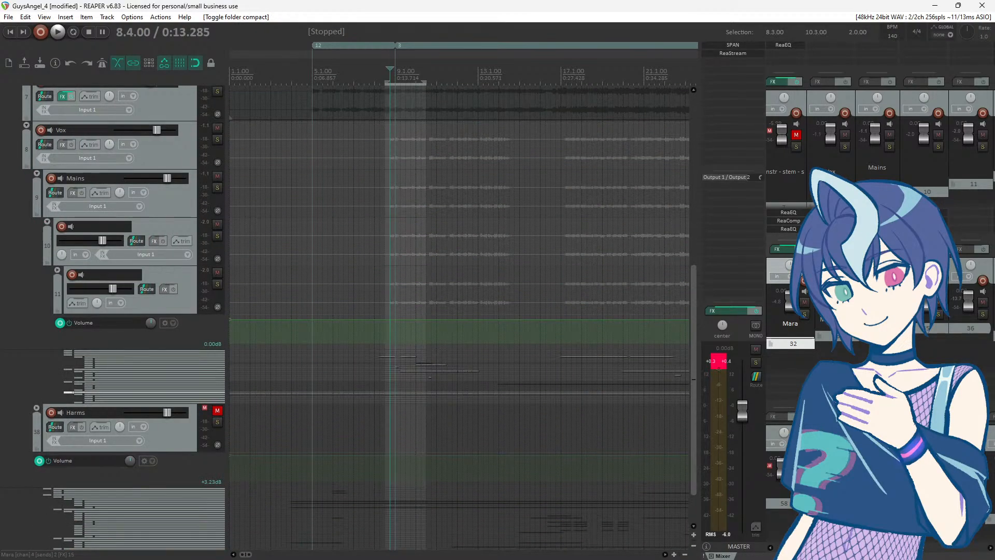
Step: Switch to the gdlDAWS presentation in Google Slides and view slide 7, Sidechain EQ
left_click_drag(434, 97, 458, 68)
left_click(283, 361)
left_click(269, 411)
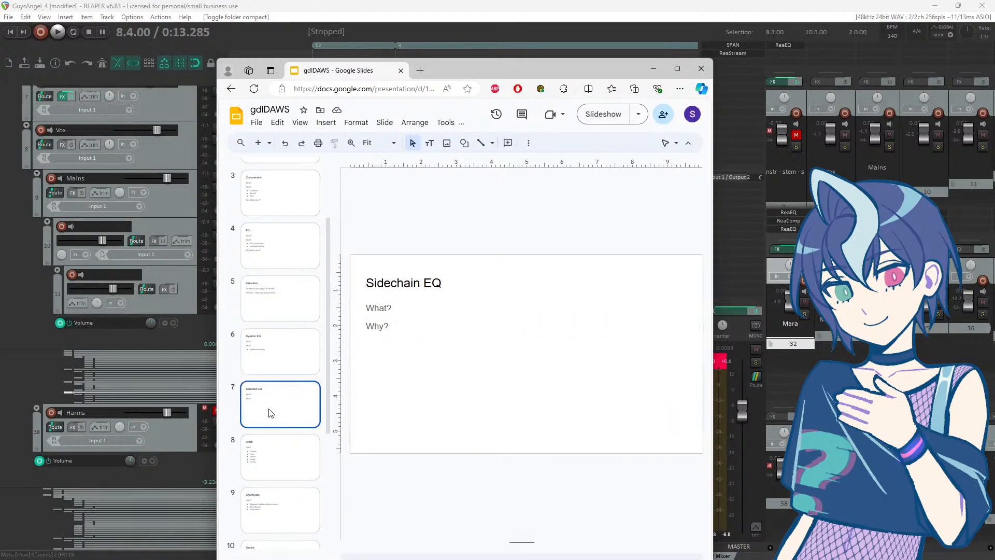
scroll(284, 383, "down", 2)
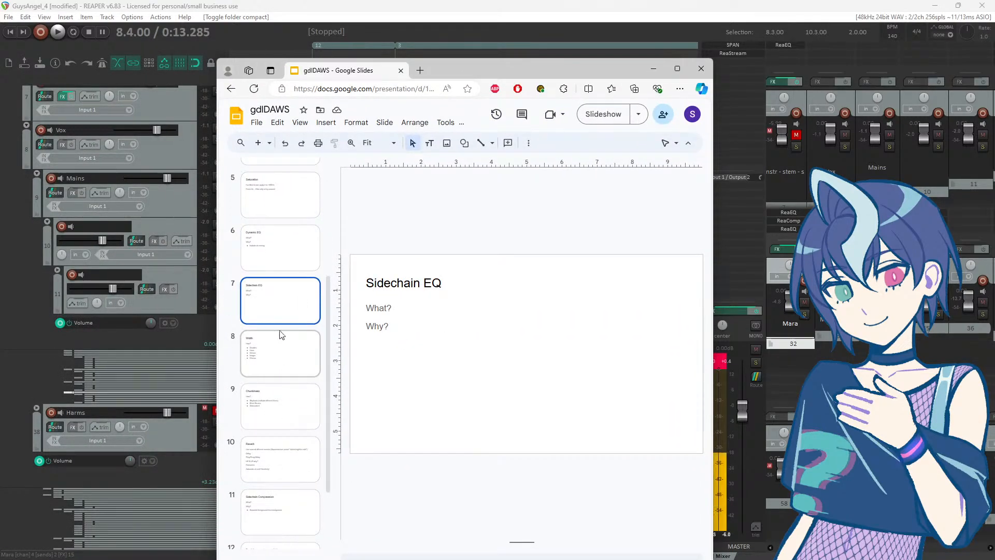
Step: View slide 2, Steps, in the presentation and go over its Mains and Spatial FX lists
scroll(253, 268, "up", 4)
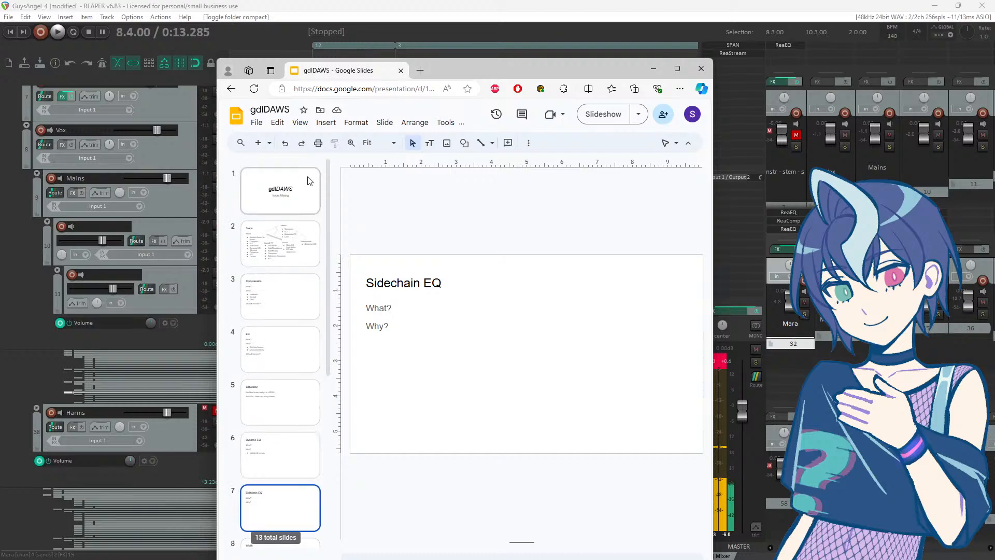
left_click(285, 256)
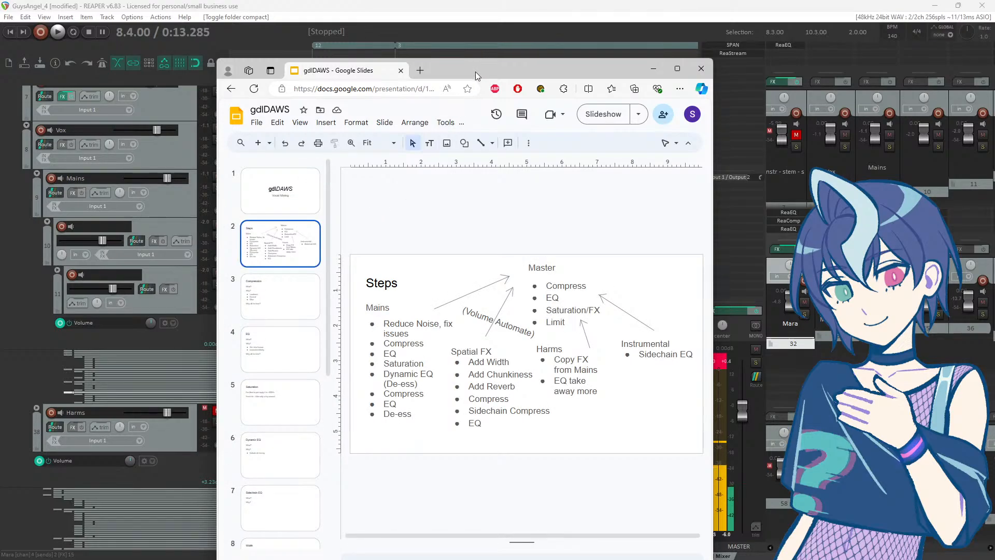
left_click_drag(475, 71, 427, 64)
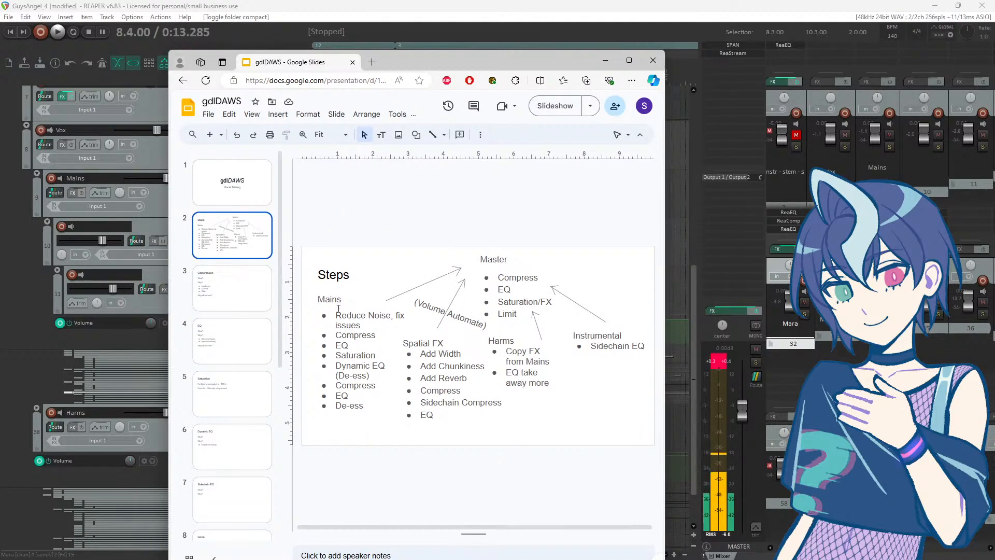
left_click_drag(317, 297, 361, 418)
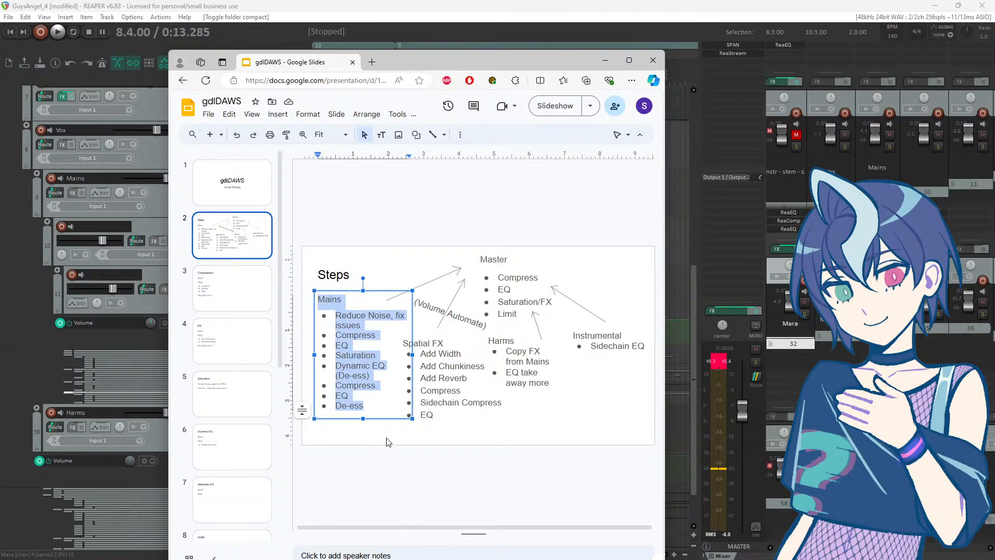
left_click(572, 422)
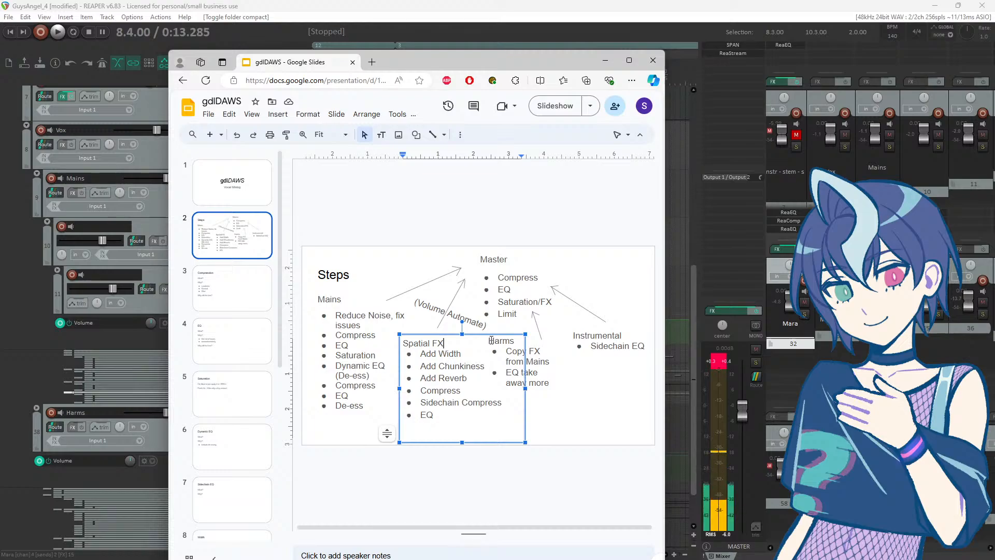
Step: Go over the Harms and Instrumental lists on the Steps slide and close the presentation window
left_click(542, 381)
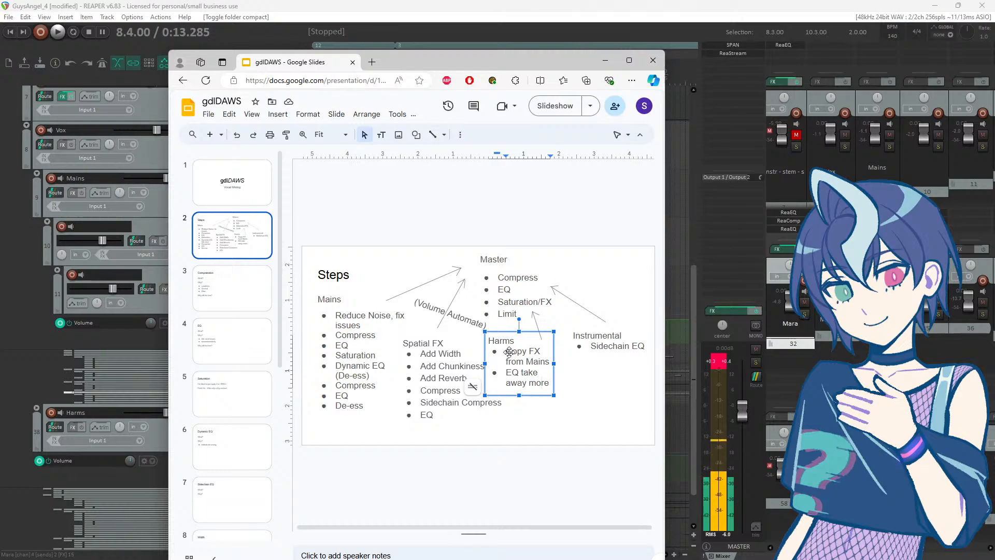
left_click(525, 365)
left_click(544, 358)
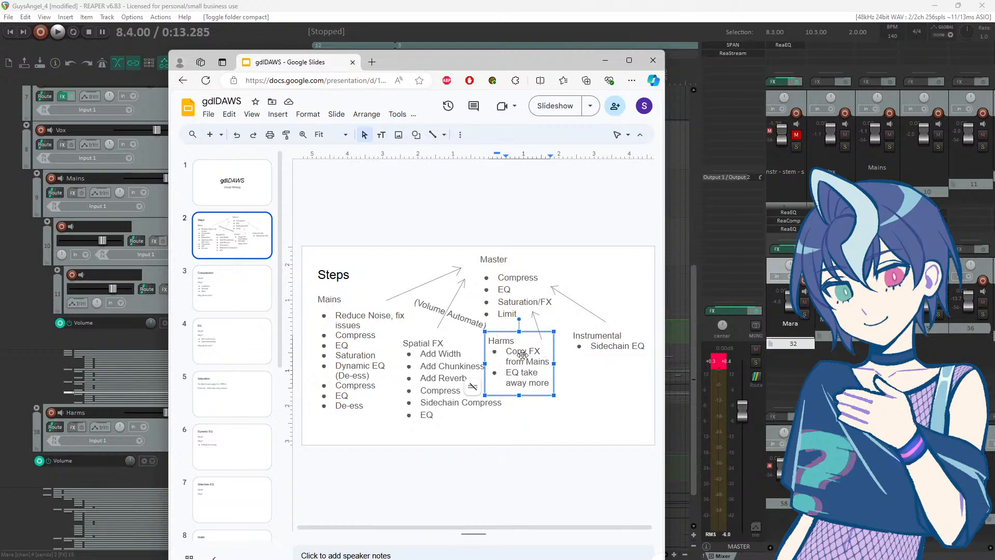
left_click(523, 355)
left_click(538, 379)
left_click(585, 334)
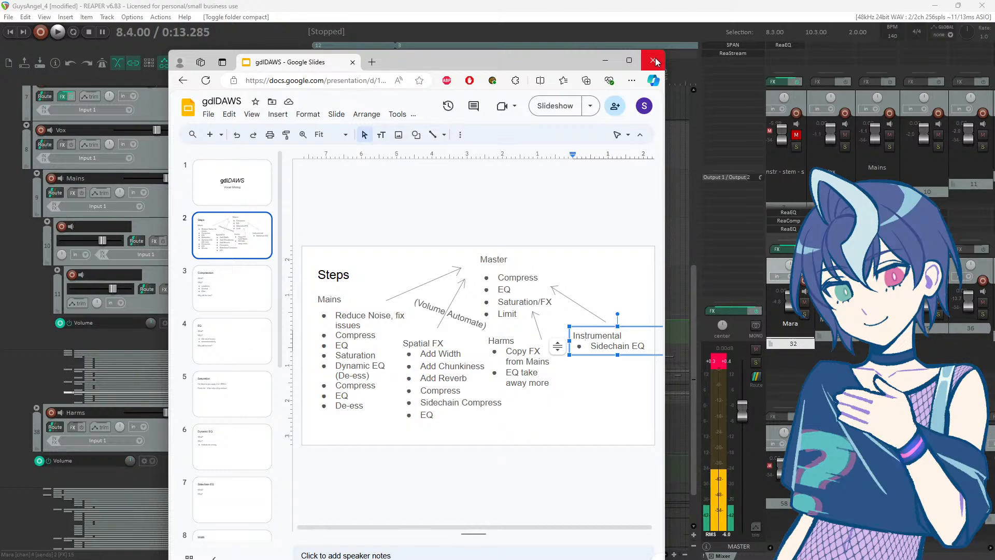
left_click(653, 60)
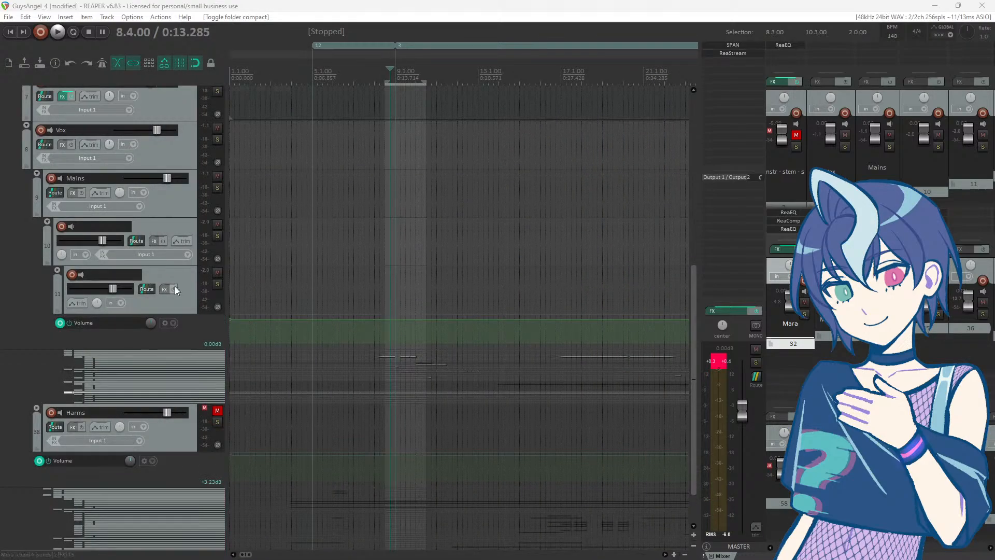
Step: Select the Instr - stem - stem track in REAPER and unmute it
scroll(175, 287, "up", 6)
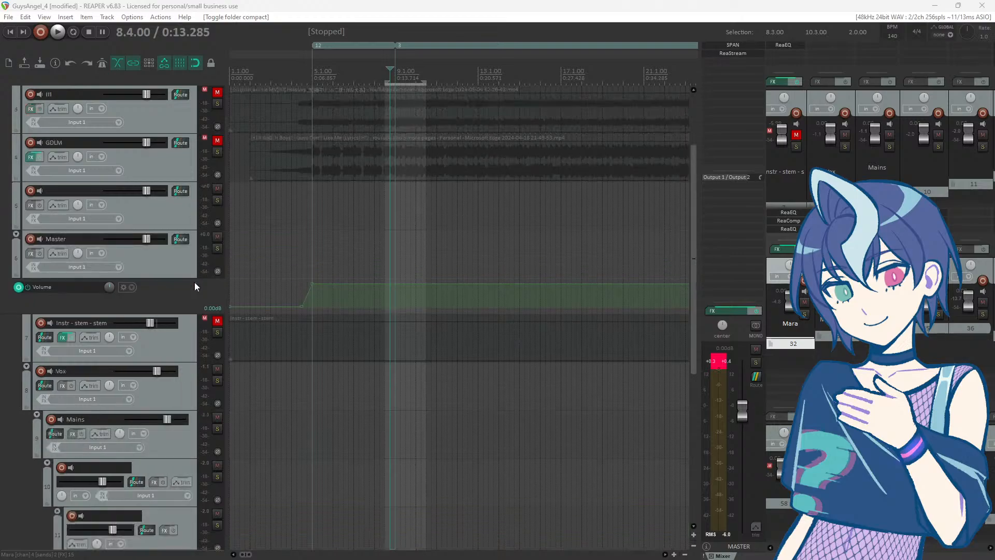
scroll(195, 284, "up", 2)
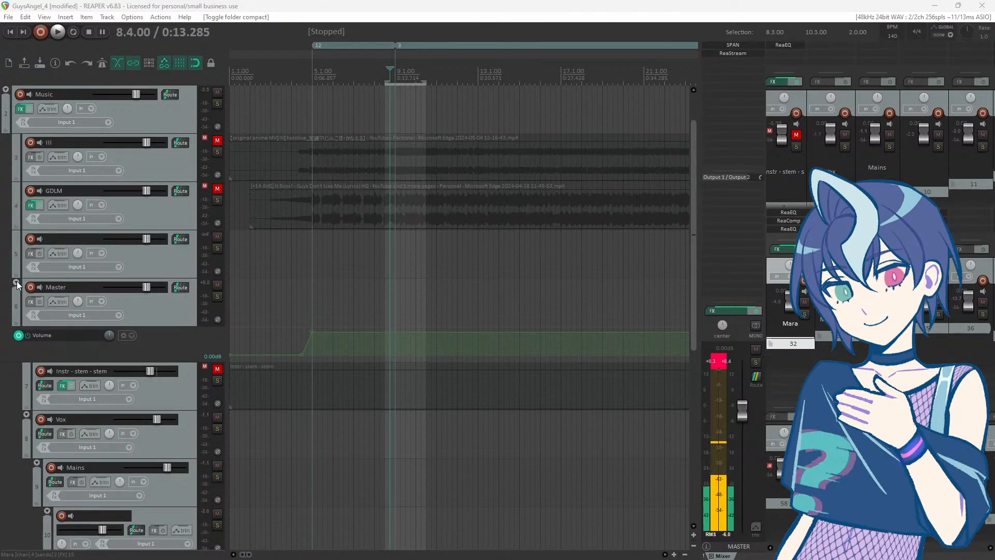
scroll(90, 309, "down", 8)
scroll(113, 241, "down", 4)
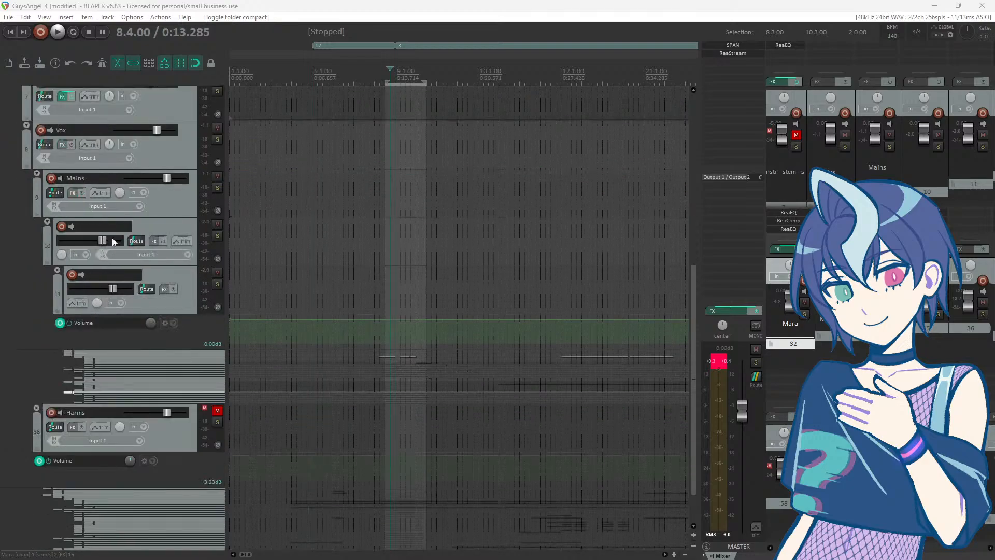
scroll(118, 202, "down", 2)
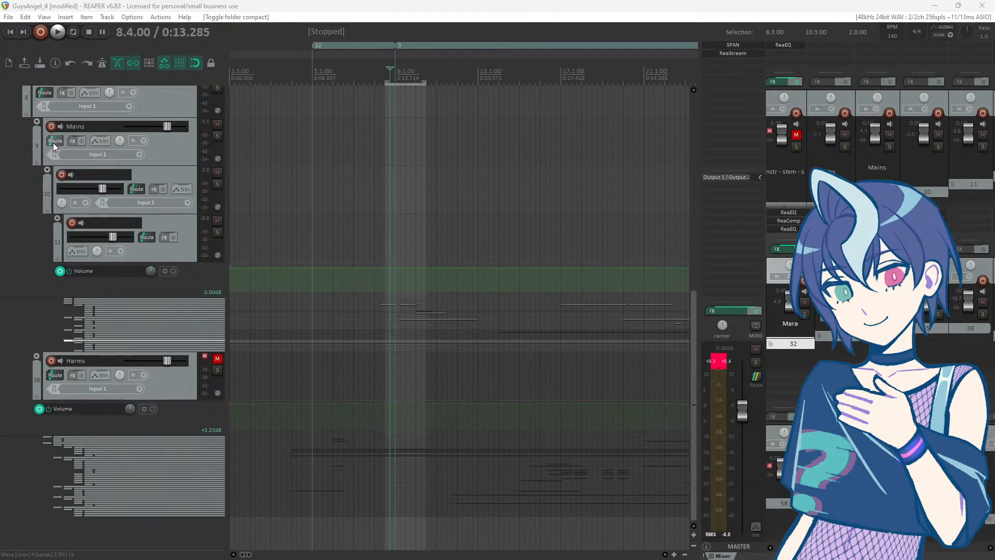
scroll(94, 178, "up", 6)
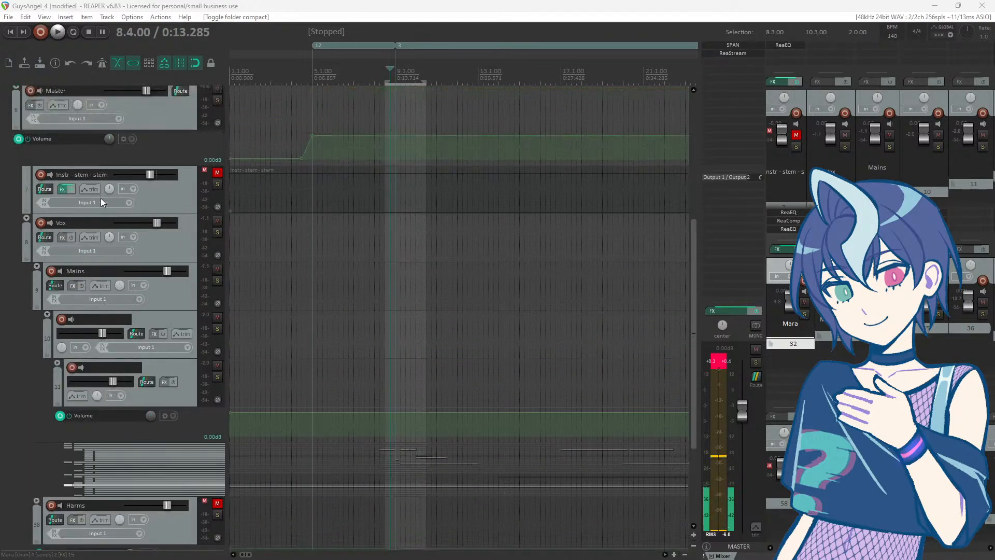
left_click(193, 193)
left_click(214, 173)
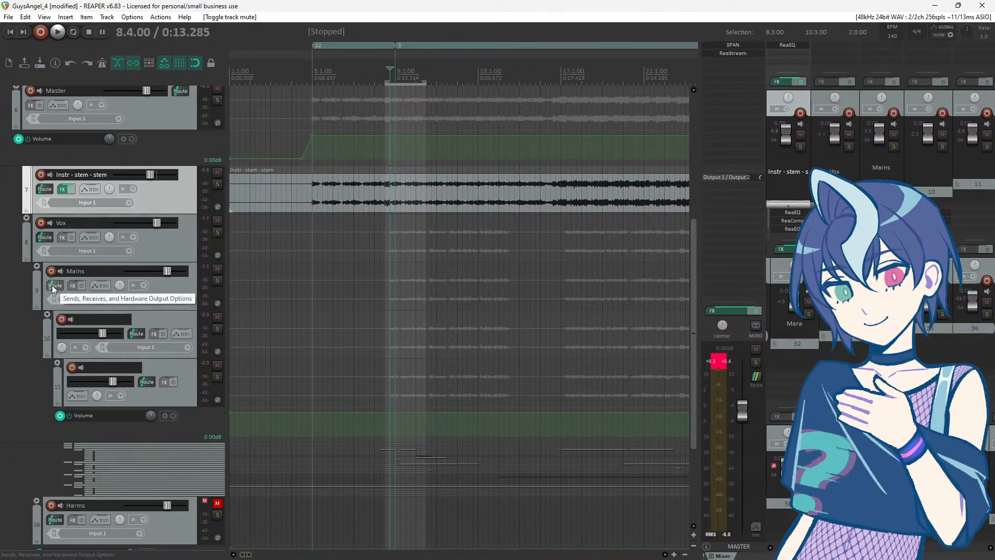
Step: Create a send from the Mains folder to the Instr - stem - stem track on destination channels 3/4 and close its controls
left_click_drag(142, 270, 155, 190)
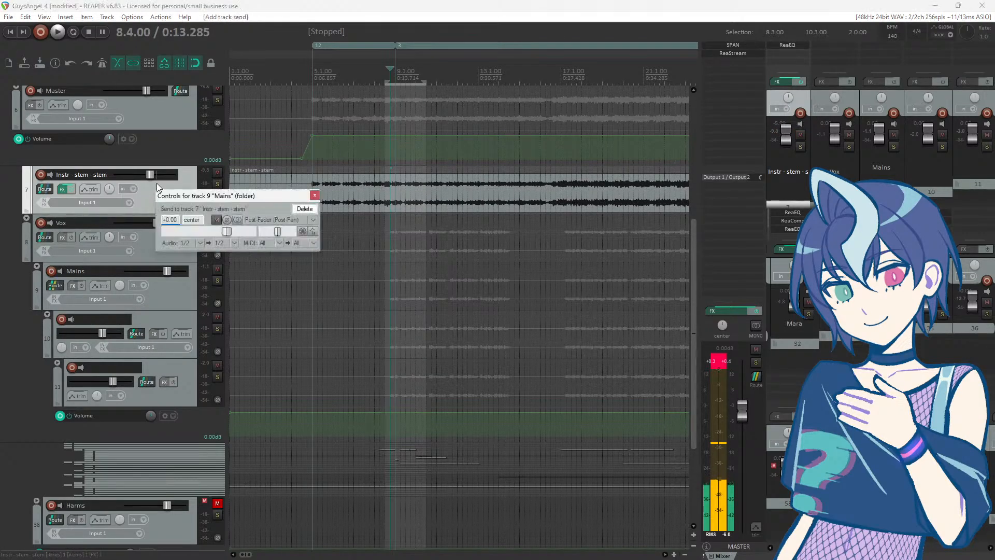
left_click(234, 243)
mouse_move(337, 284)
left_click(387, 295)
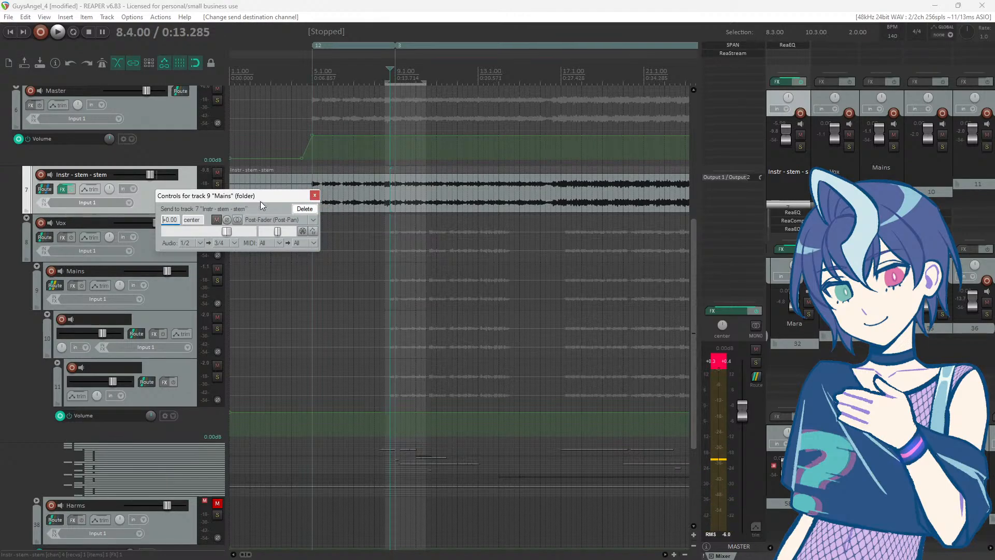
left_click(315, 196)
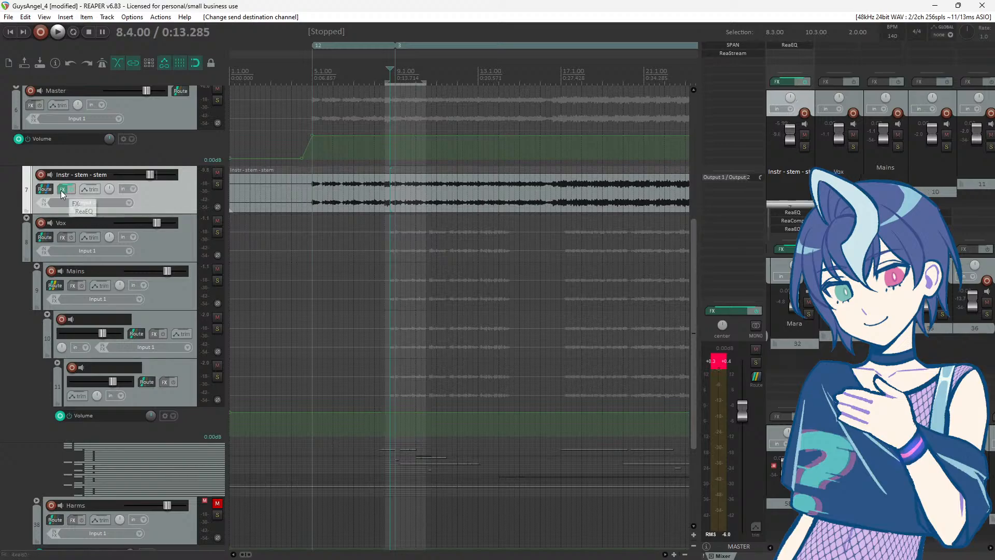
Step: Open the parameter modulation settings for the Wet parameter of ReaEQ on the Instr - stem - stem track
left_click(62, 190)
left_click_drag(390, 331, 319, 205)
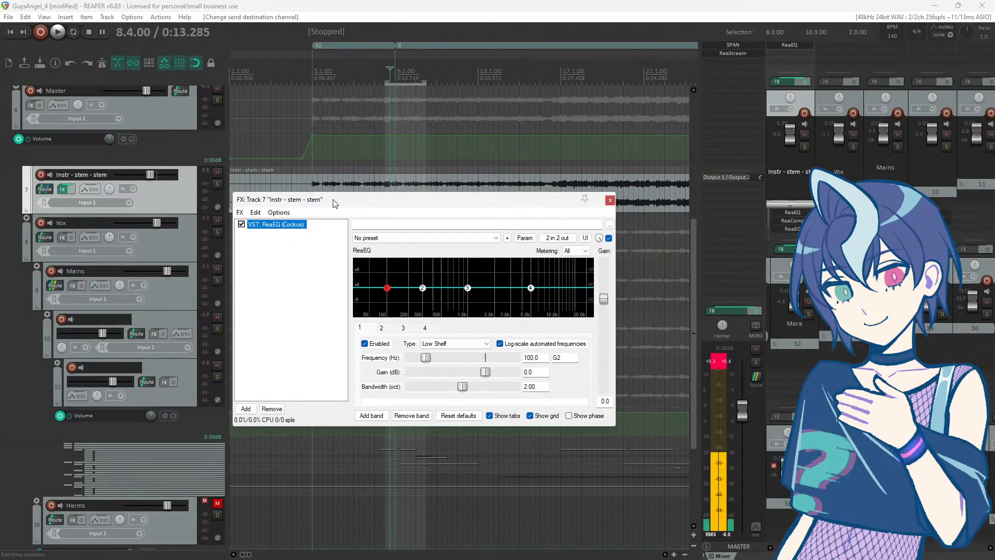
left_click(600, 240)
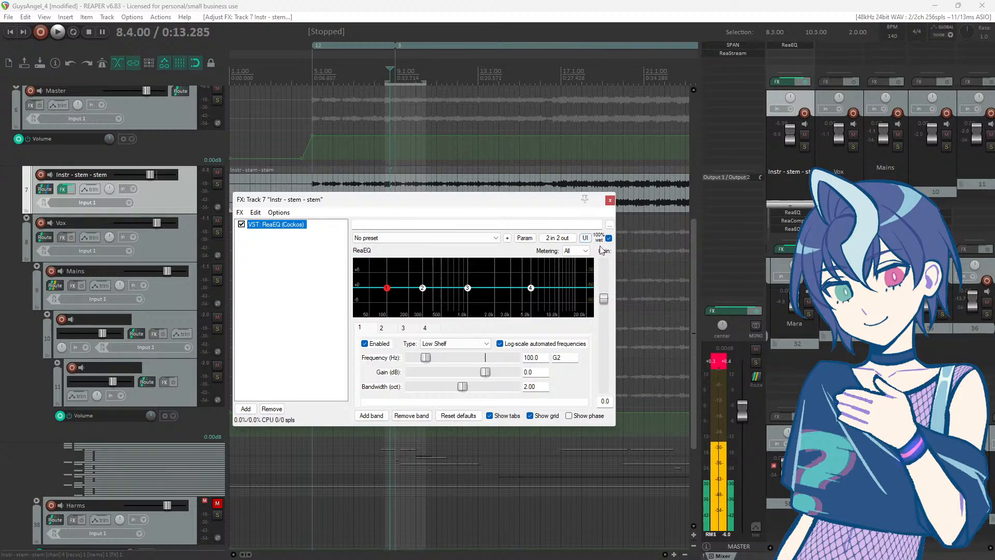
left_click_drag(493, 201, 478, 198)
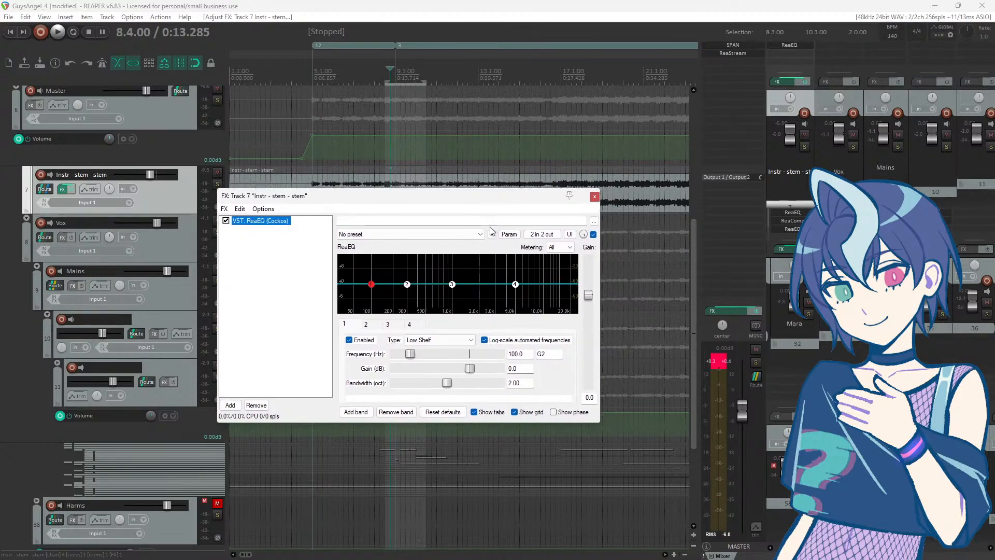
right_click(581, 239)
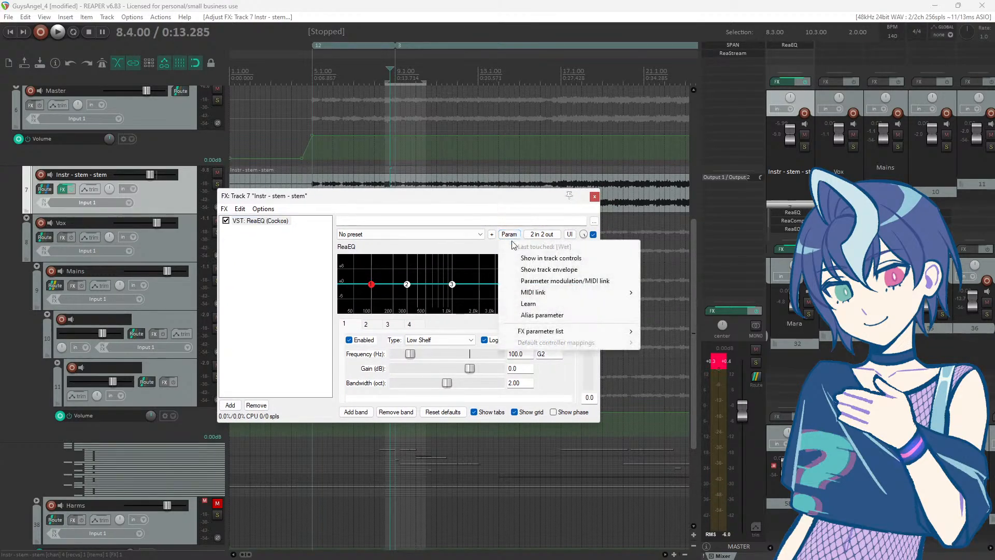
left_click(536, 206)
left_click(509, 234)
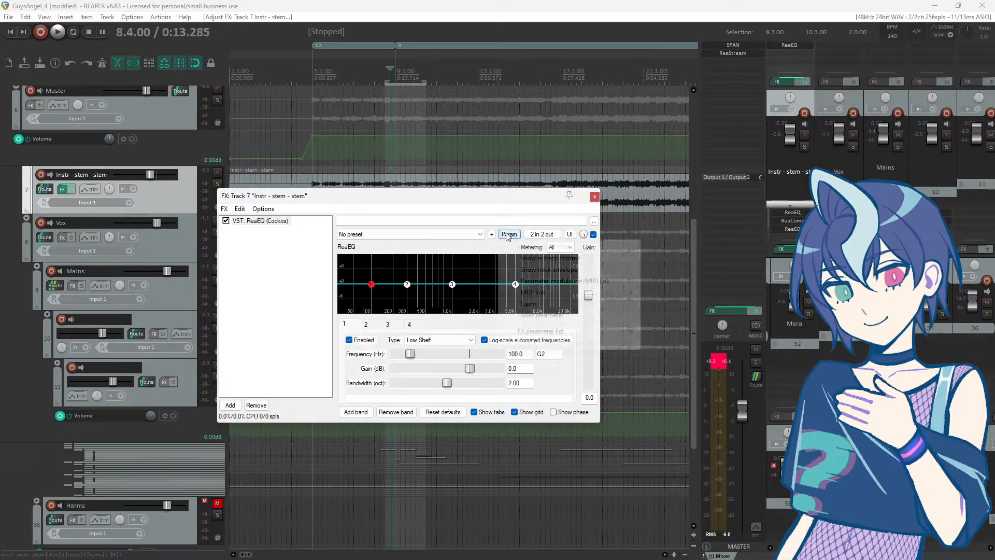
left_click(545, 284)
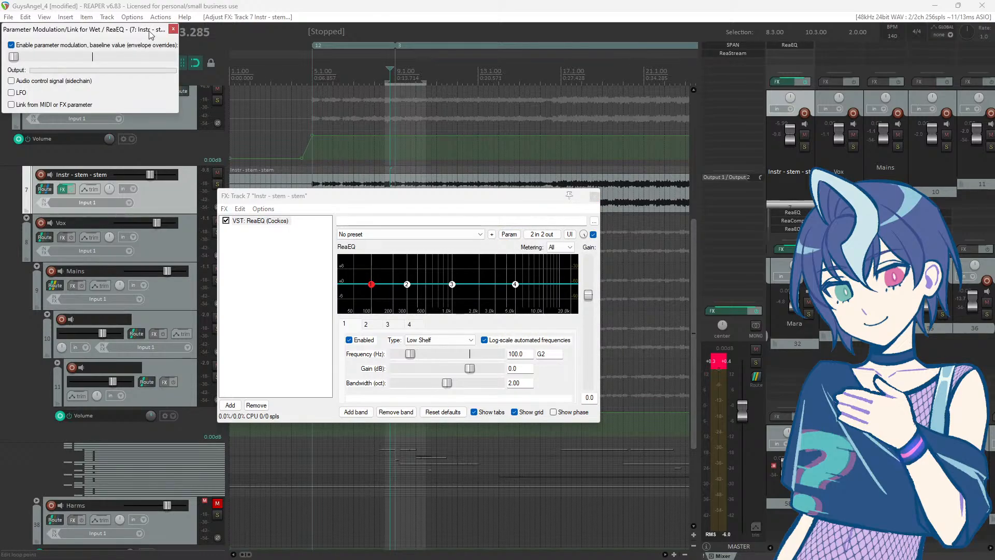
Step: Close the Wet parameter modulation window and inspect bands 2, 3 and 4 of ReaEQ on the Instr - stem - stem track
left_click(174, 29)
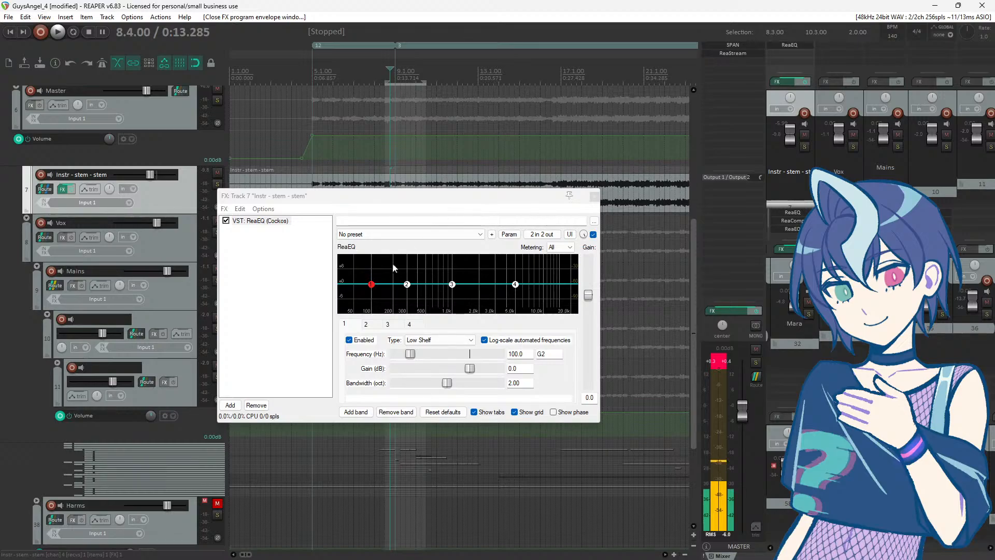
left_click(407, 284)
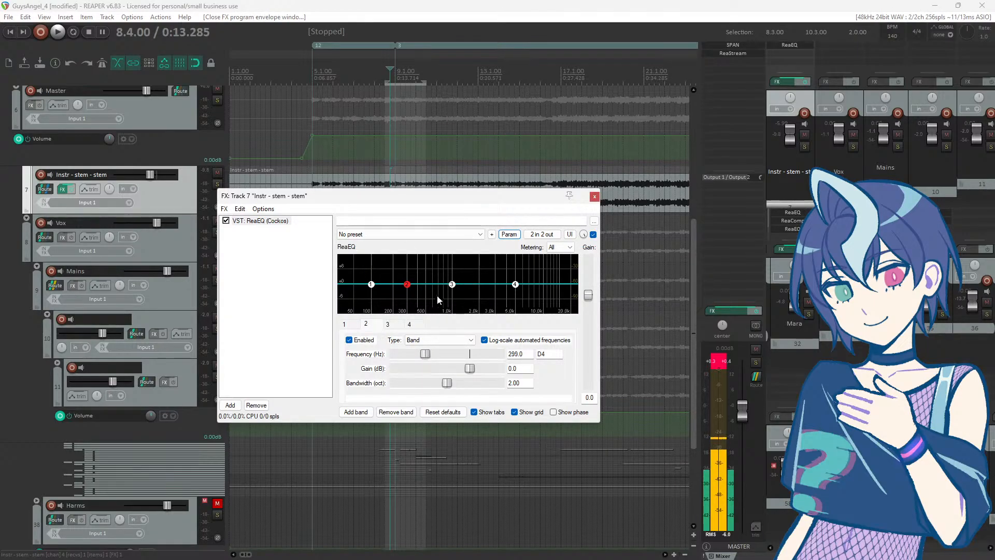
left_click(452, 284)
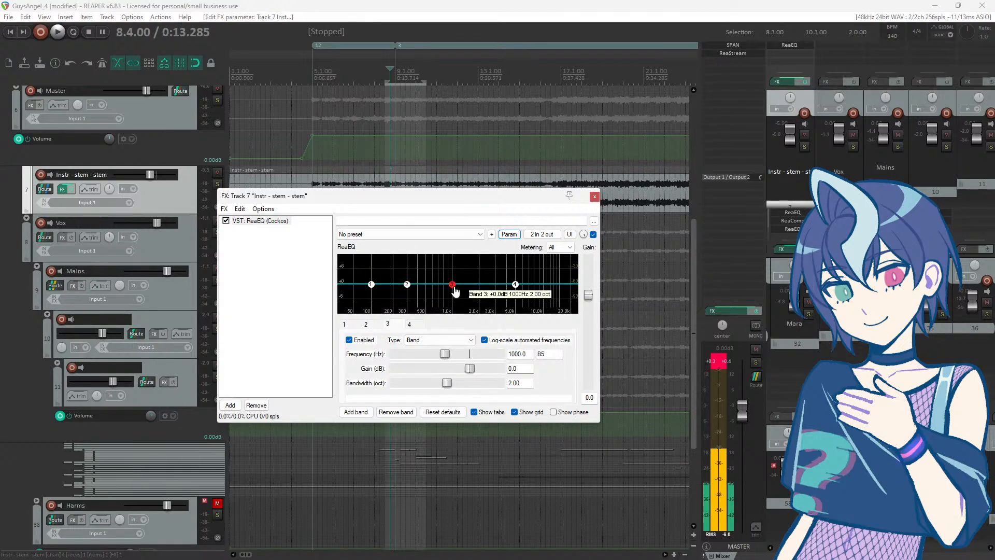
left_click(516, 284)
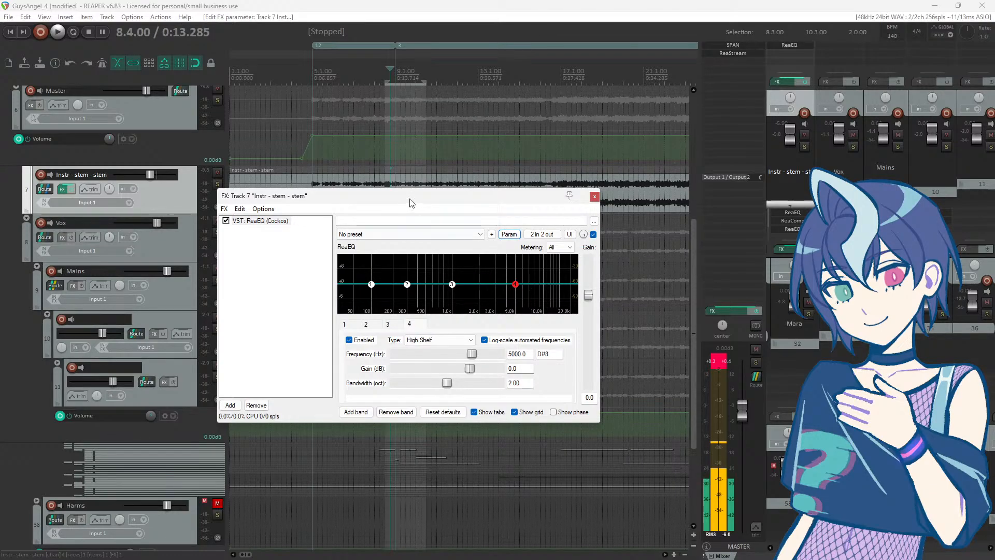
left_click_drag(410, 202, 416, 202)
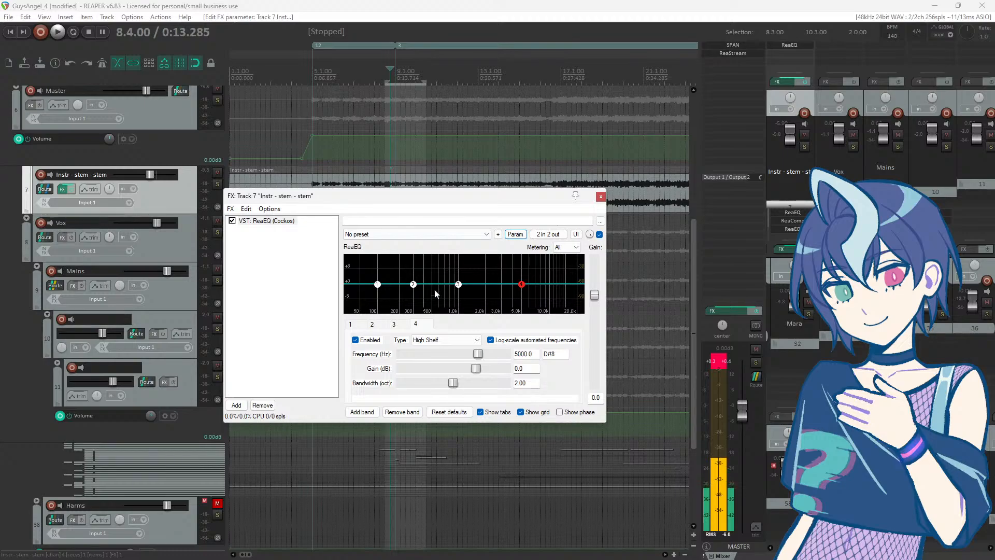
left_click_drag(320, 205, 394, 237)
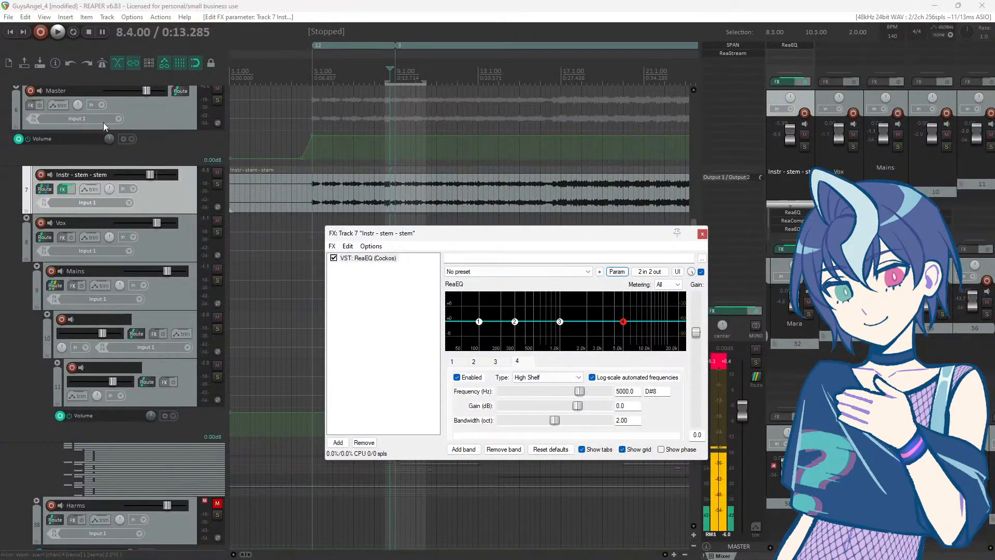
Step: Open the effects chain of the Music folder track and arrange its Ozone window clear of the ReaEQ window
scroll(126, 141, "up", 2)
scroll(121, 205, "up", 1)
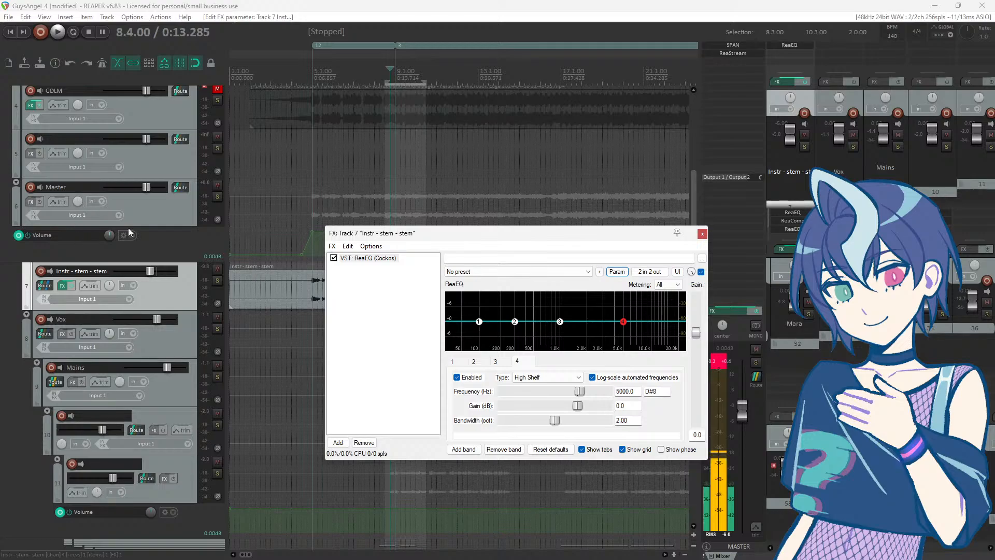
scroll(130, 232, "up", 3)
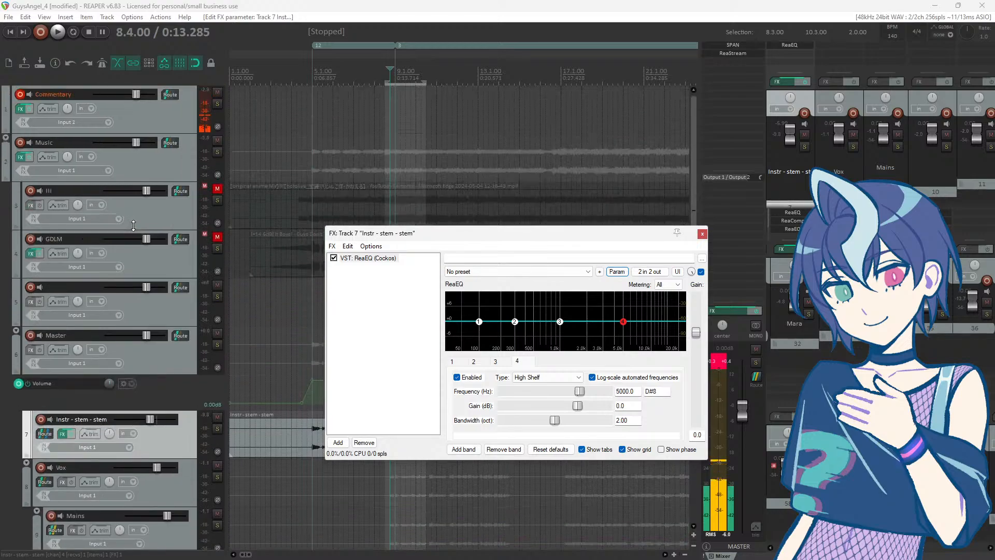
left_click(21, 159)
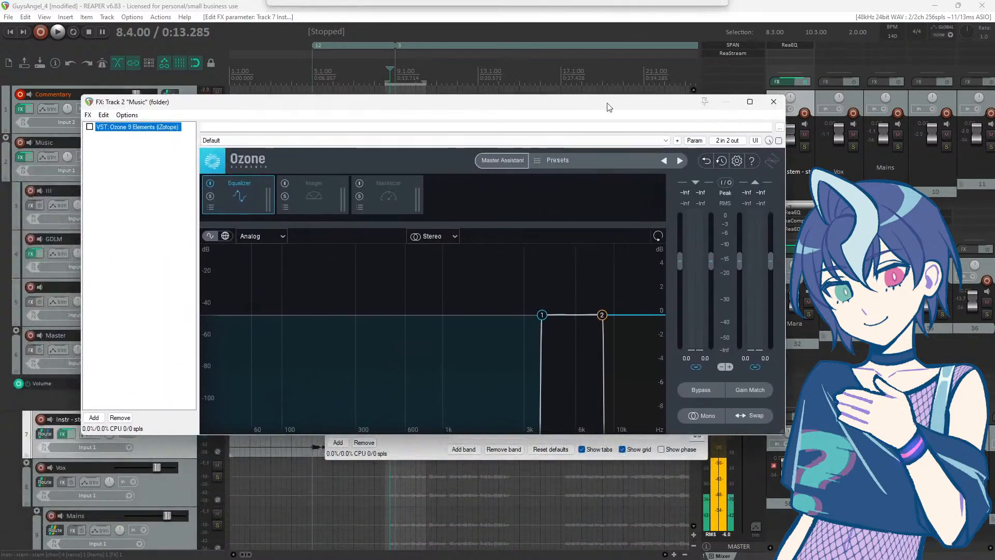
left_click_drag(609, 107, 749, 485)
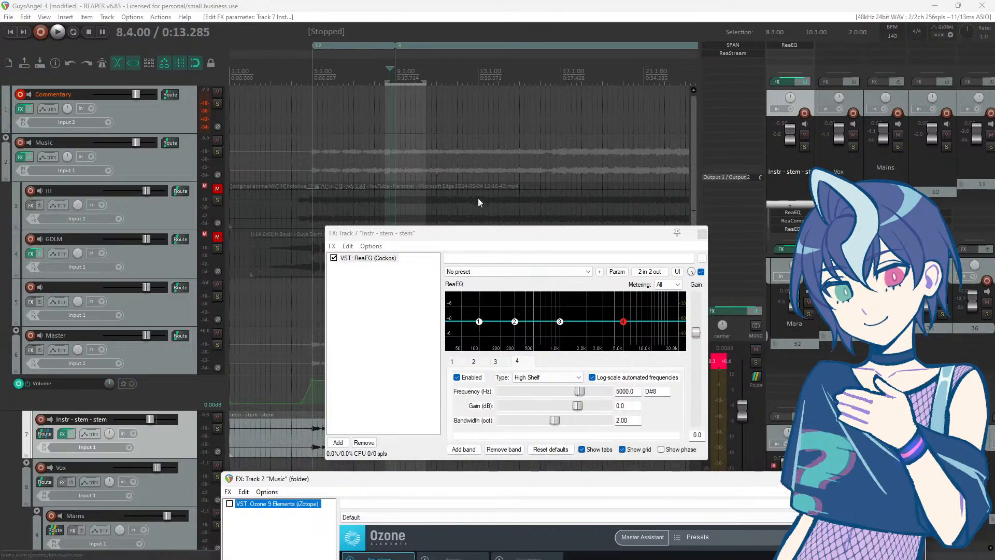
left_click_drag(496, 238, 392, 133)
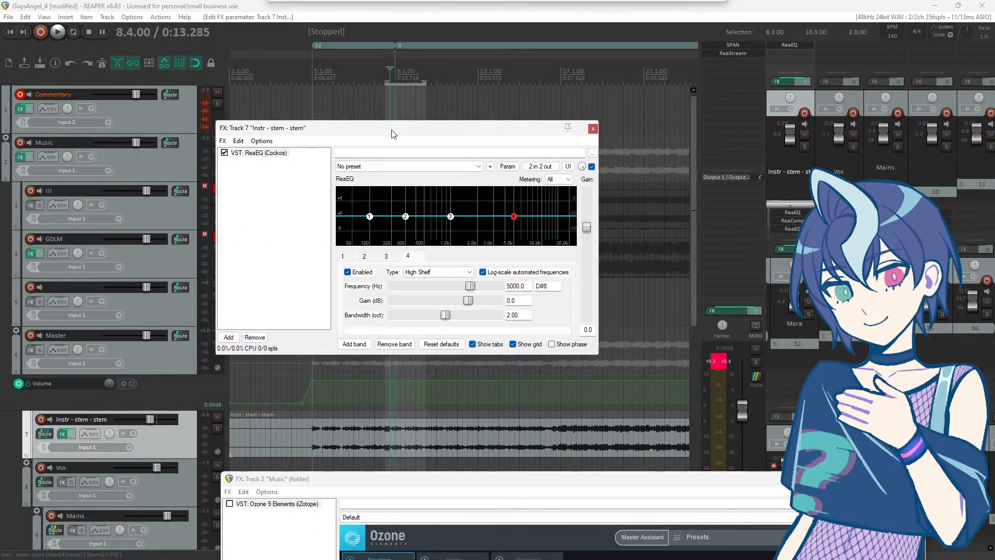
Step: Play the selected song section briefly to view the instrumental's spectrum in ReaEQ, moving the ReaEQ window aside
left_click(392, 10)
key("space")
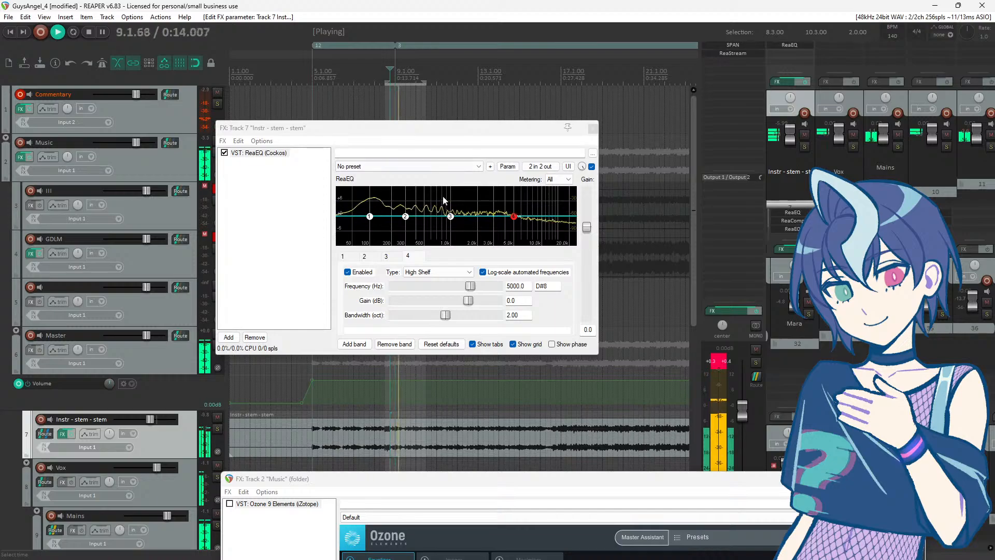
left_click_drag(451, 135, 762, 83)
key("space")
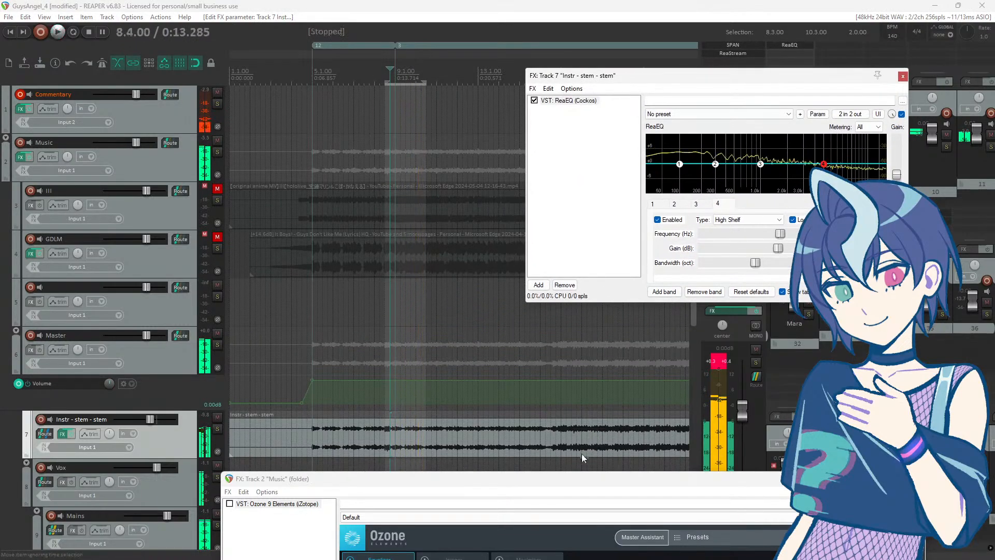
Step: Set the Ozone equalizer's brickwall high-pass to about 163 Hz and its brickwall low-pass to about 536 Hz
left_click_drag(561, 485, 477, 226)
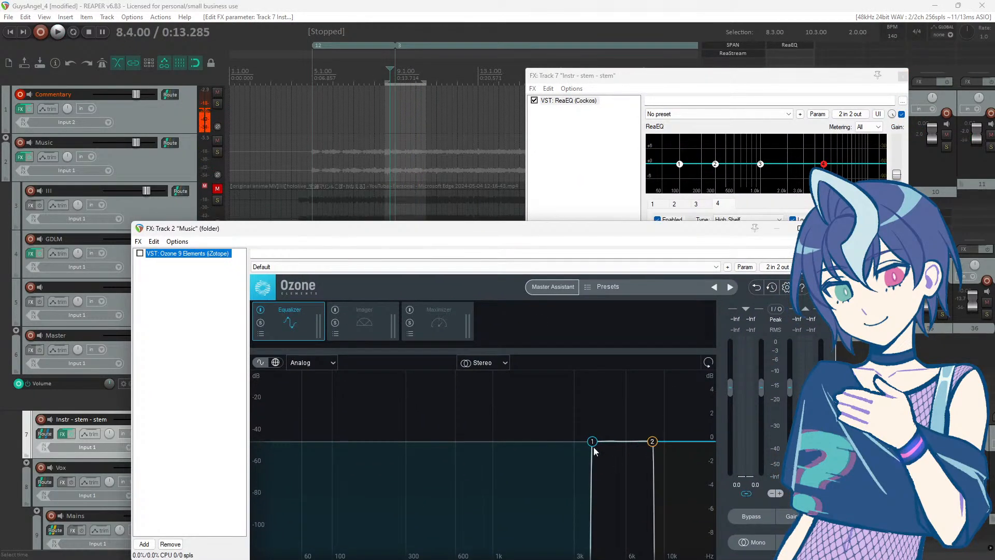
left_click_drag(592, 441, 363, 442)
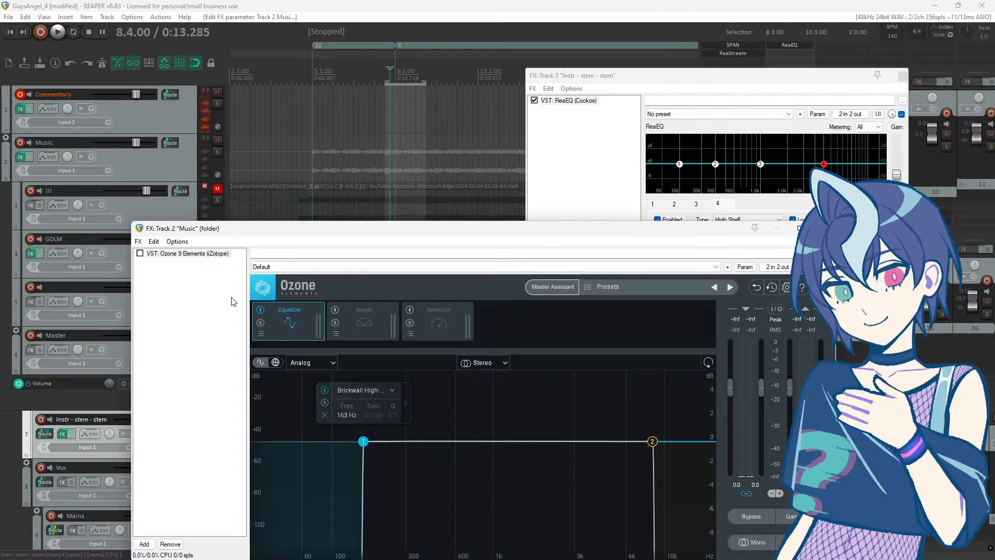
left_click_drag(654, 445, 447, 445)
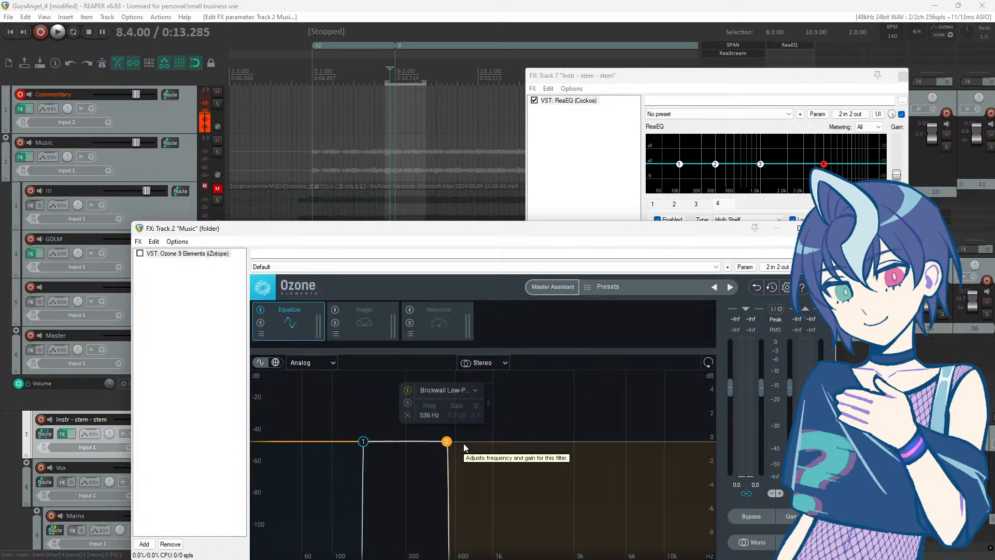
Step: Fine-tune the Ozone filters by raising the low-pass cutoff slightly and setting the brickwall high-pass to 192 Hz
left_click_drag(440, 228, 412, 156)
left_click_drag(413, 369, 421, 370)
left_click_drag(342, 369, 348, 370)
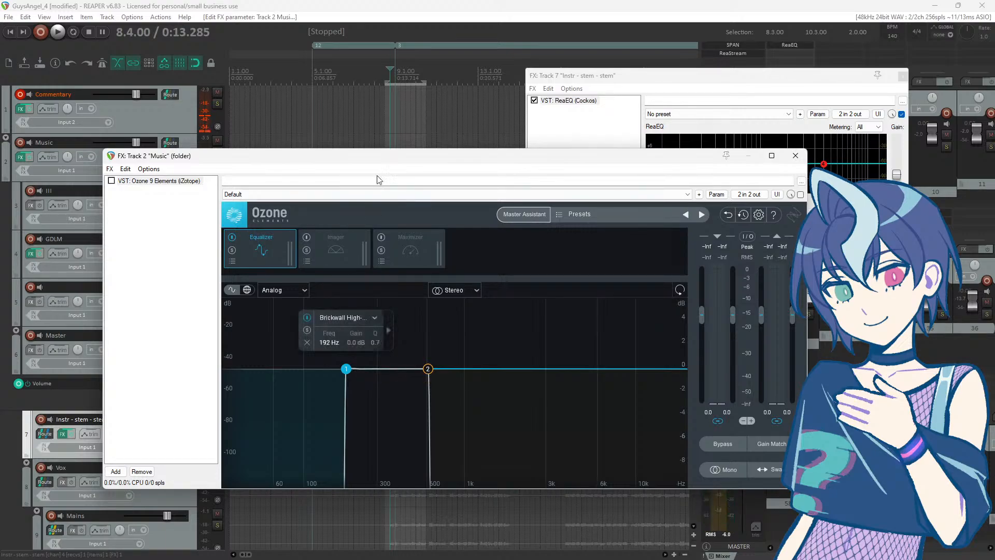
Step: Rearrange the Ozone and ReaEQ windows to compare them, and select ReaEQ band 2 on the instrumental track
left_click_drag(327, 161, 310, 148)
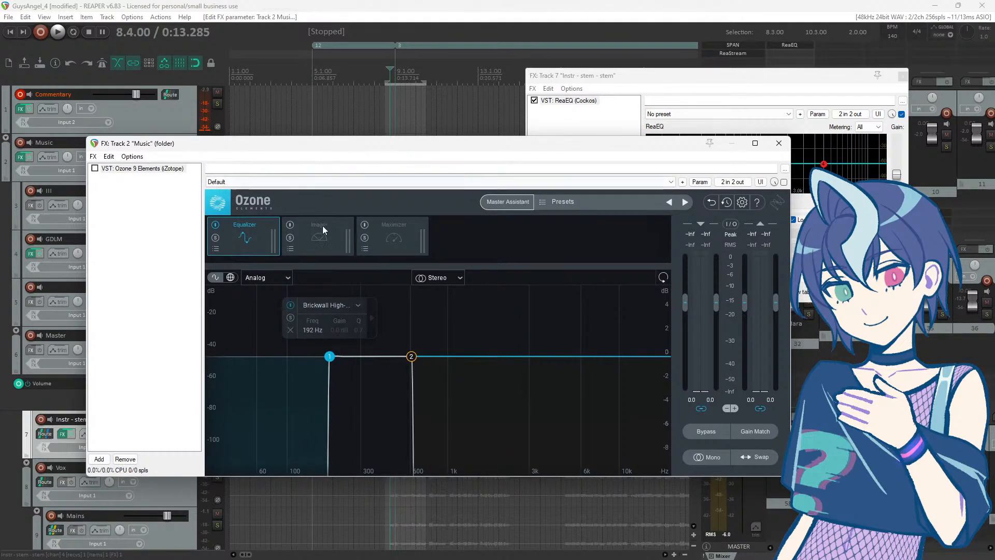
left_click_drag(244, 146, 309, 217)
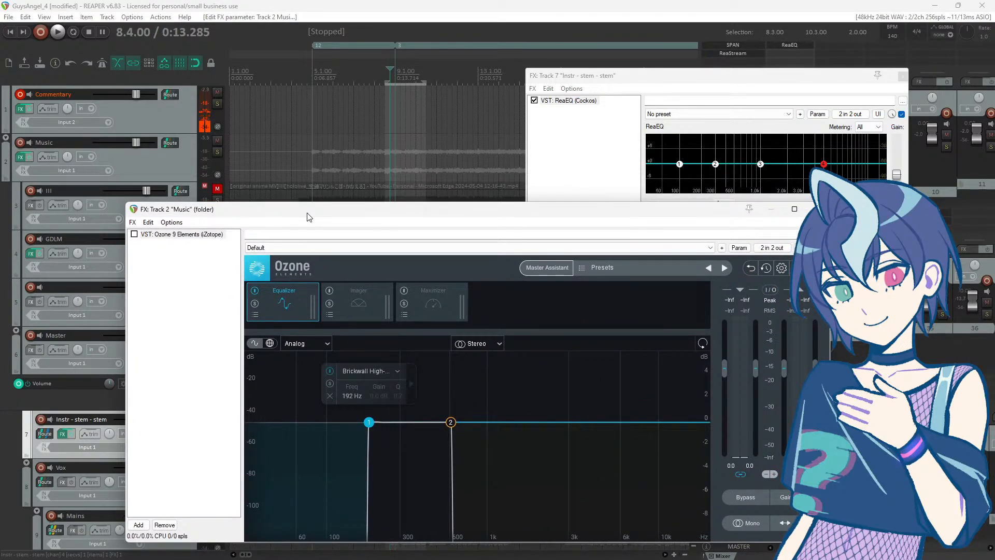
left_click_drag(308, 217, 223, 199)
left_click_drag(609, 78, 619, 92)
left_click_drag(439, 193, 434, 186)
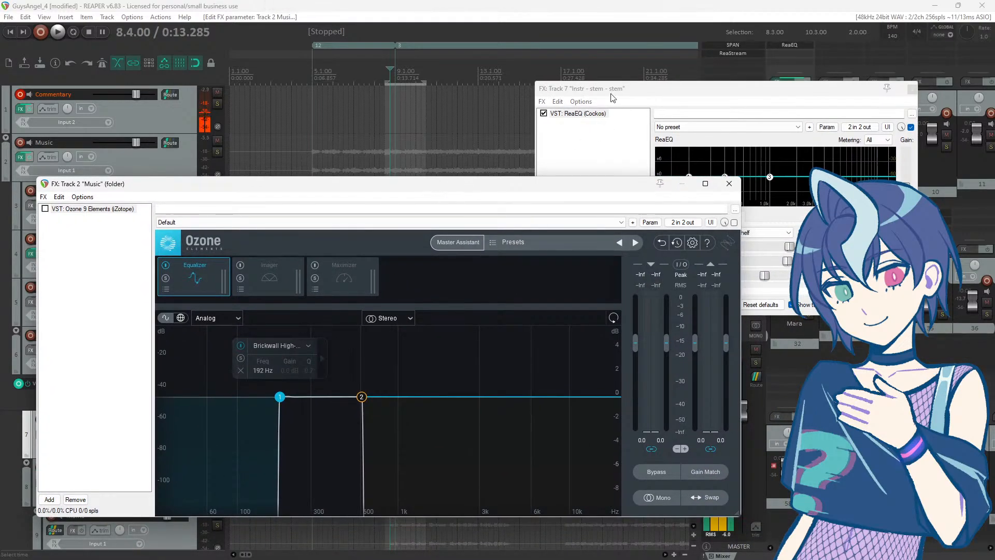
left_click_drag(612, 92, 465, 163)
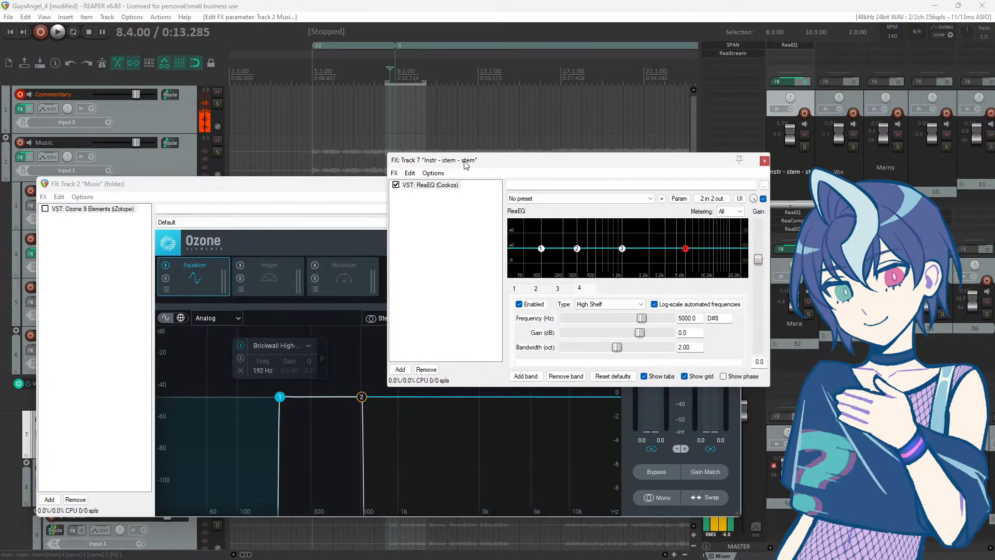
left_click_drag(466, 164, 503, 176)
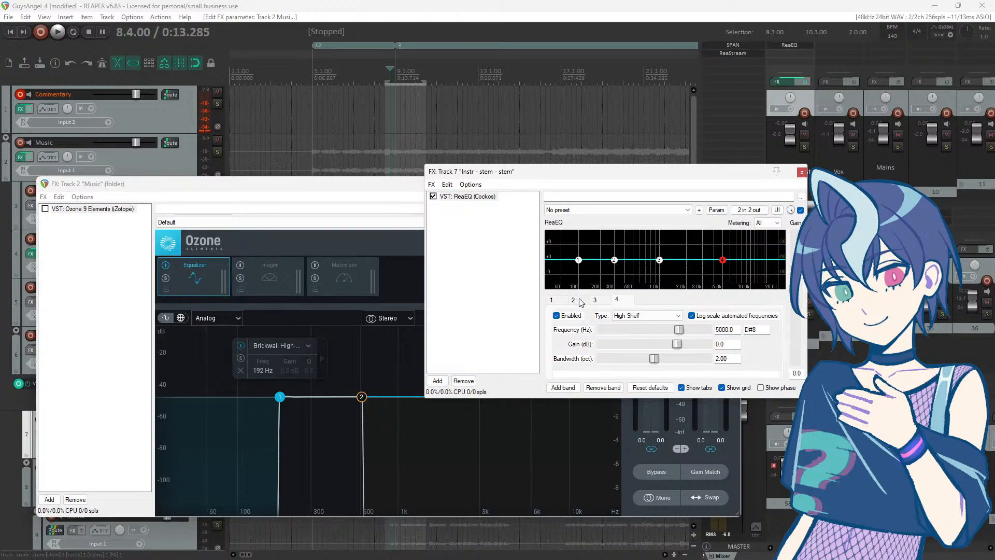
left_click(614, 262)
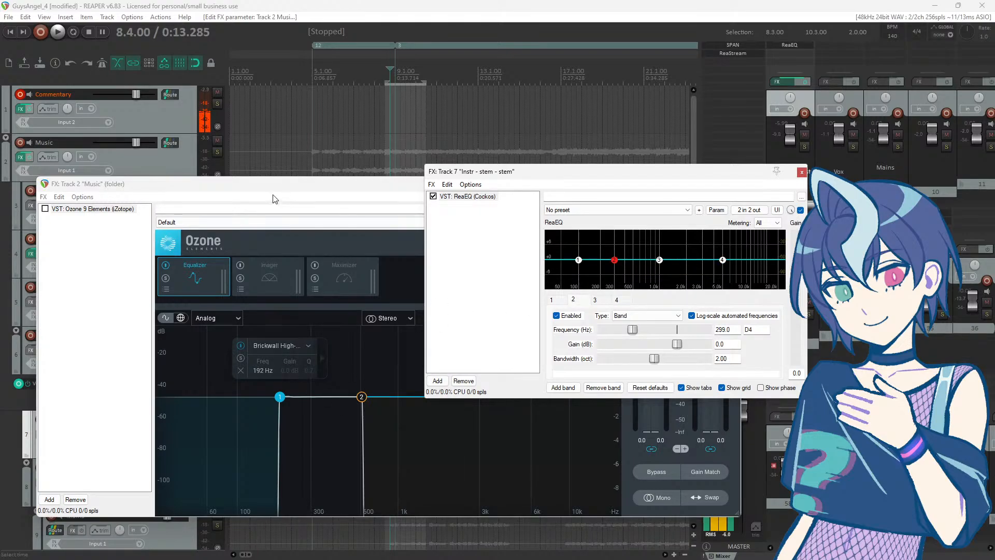
left_click_drag(274, 199, 429, 200)
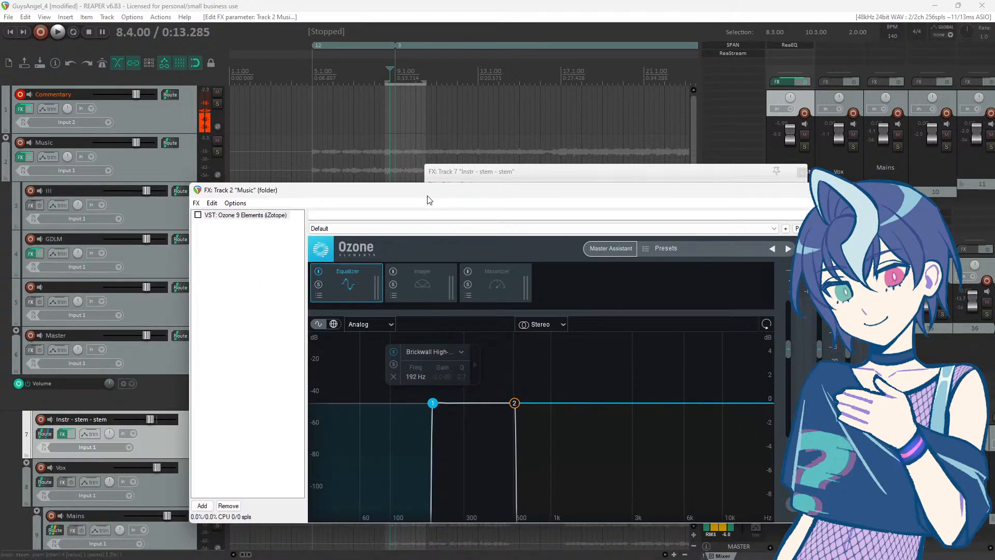
Step: Enable Ozone on the Music folder track and play the selected section through its band filters
left_click(198, 215)
key("space")
left_click_drag(316, 191, 351, 244)
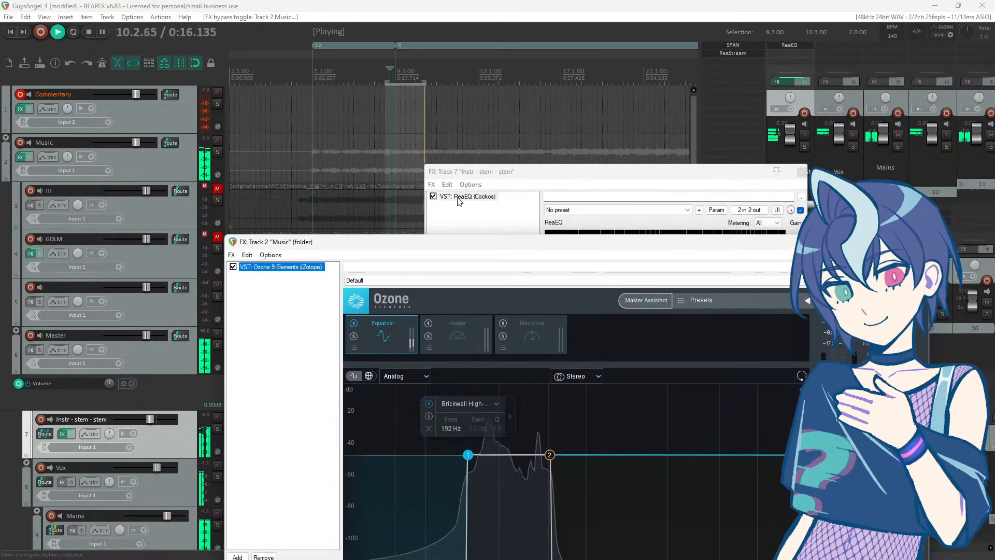
key("space")
Step: Try a 2.0 dB gain boost on ReaEQ band 2 of the instrumental while playing the section
left_click_drag(490, 175, 183, 115)
key("space")
mouse_move(370, 284)
left_mouse_down()
mouse_move(354, 288)
mouse_move(373, 291)
left_mouse_up()
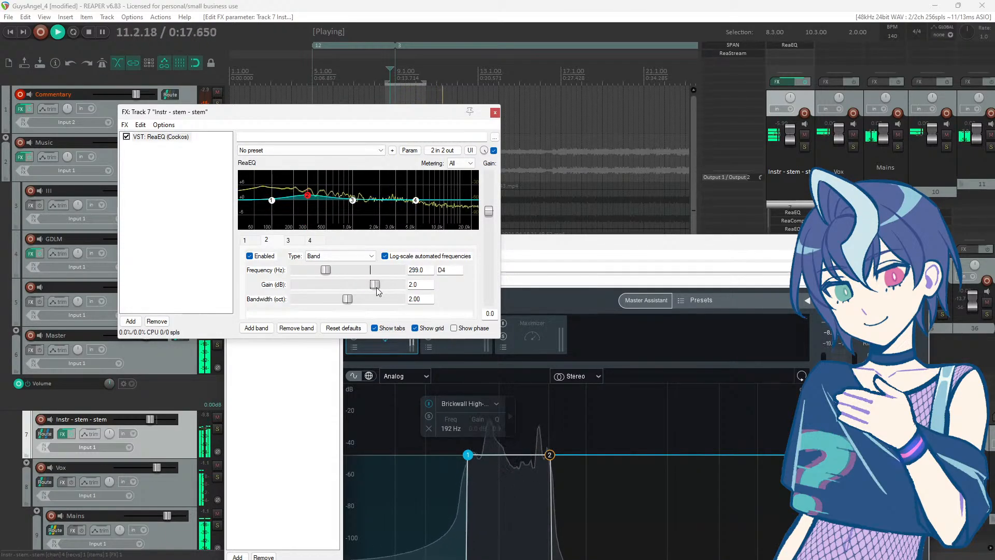
key("space")
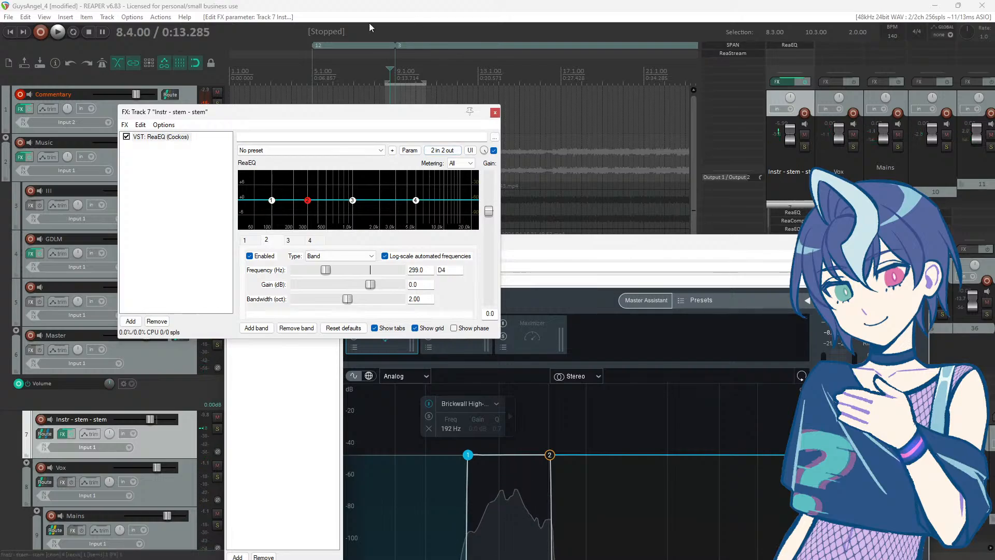
Step: Bypass Ozone on the Music folder track and close the instrumental track's ReaEQ window
left_click_drag(206, 113, 439, 129)
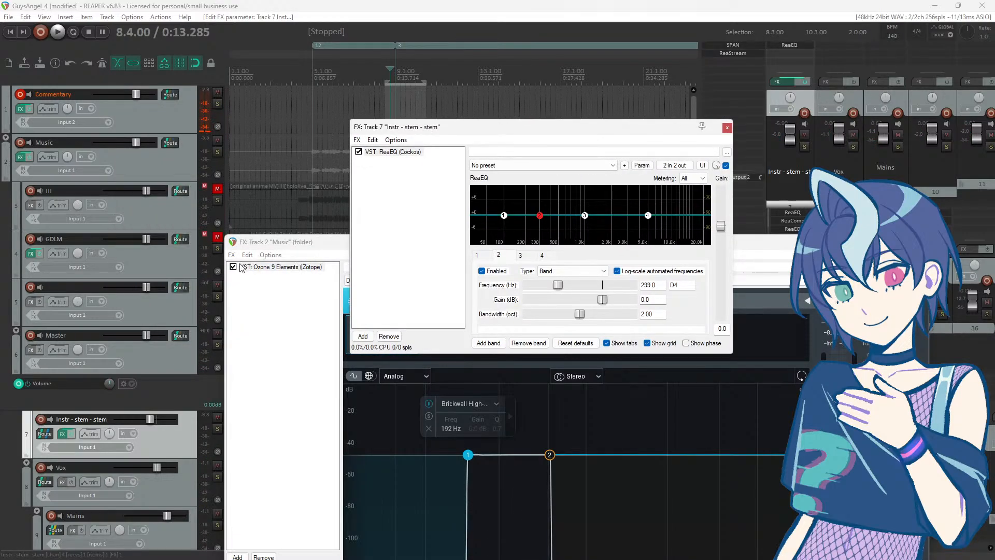
left_click(234, 267)
left_click(177, 214)
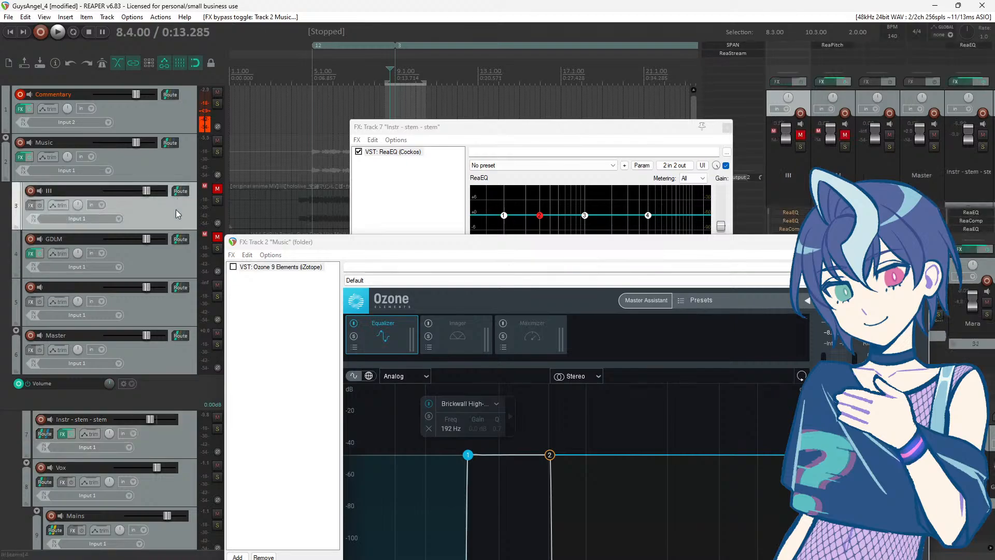
left_click_drag(326, 244, 430, 166)
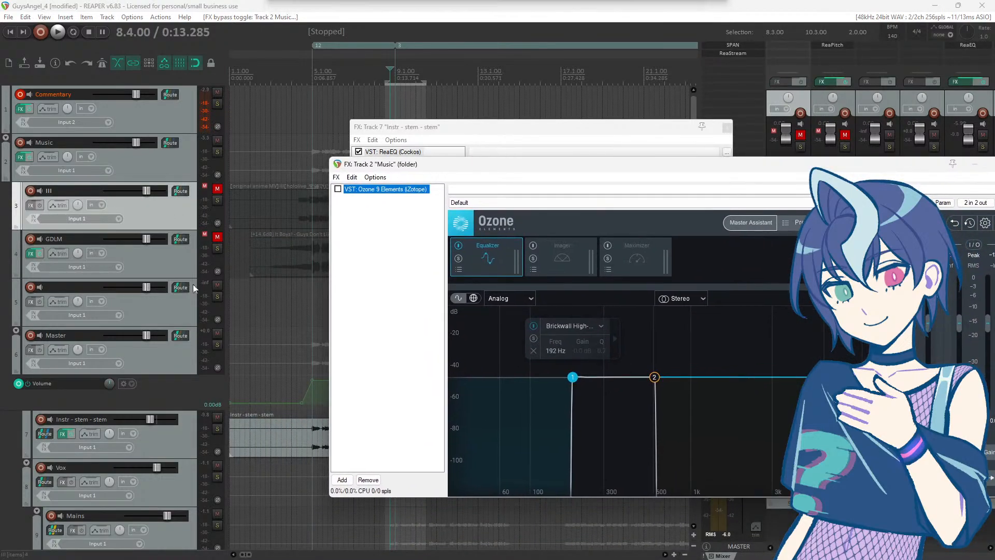
scroll(157, 355, "down", 2)
left_click(62, 338)
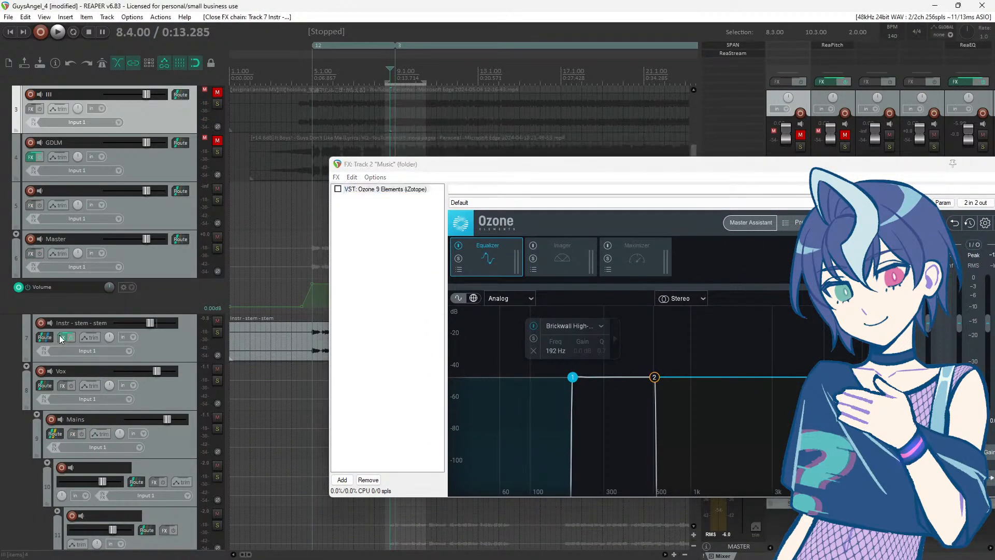
left_click(62, 339)
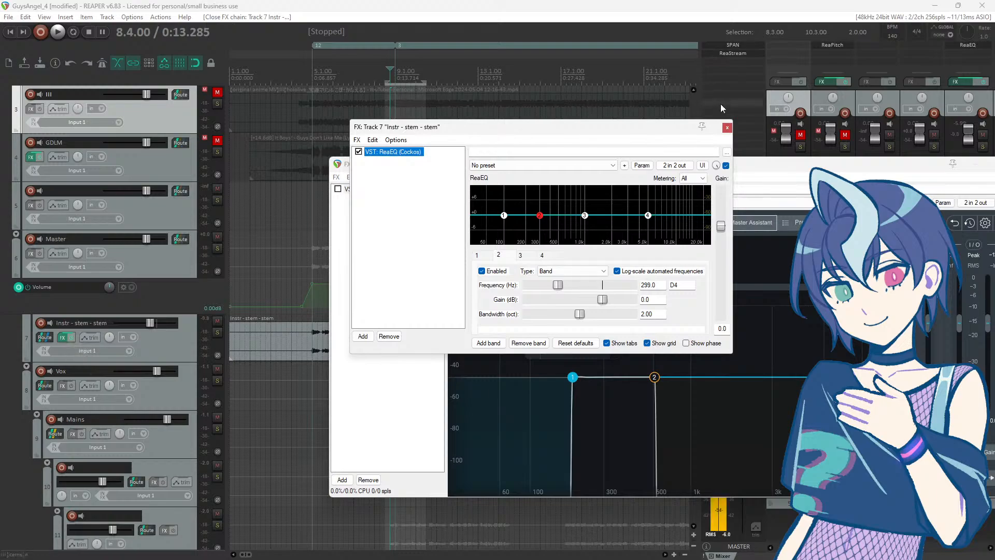
left_click(728, 127)
Step: Play the section with the Ozone window moved aside and set the Instr - stem - stem track volume to -5.07 dB
left_click_drag(477, 169, 674, 312)
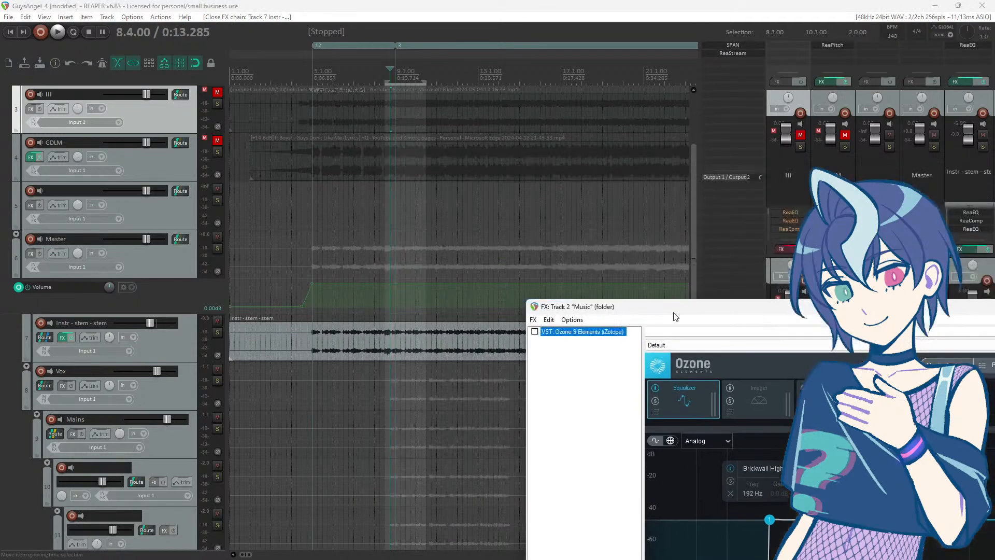
key("space")
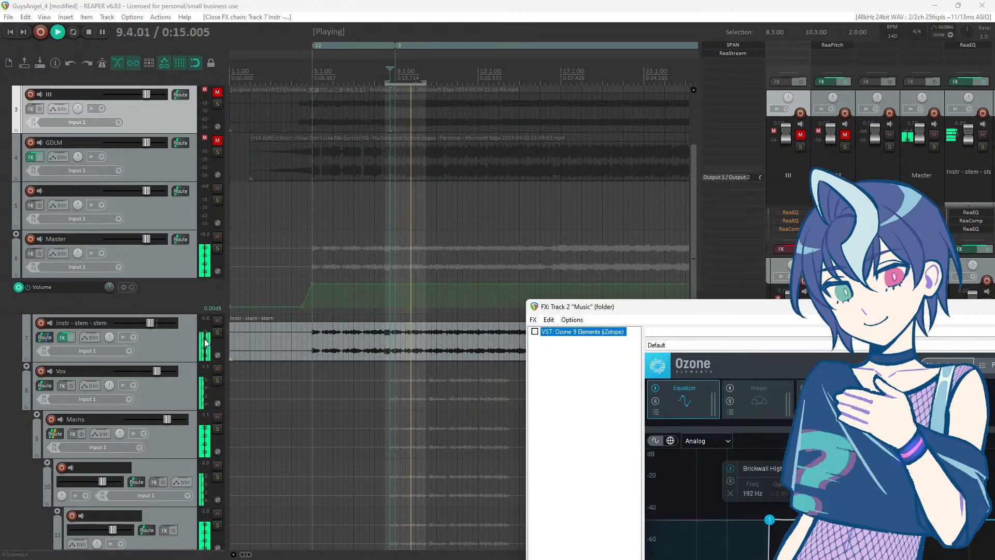
mouse_move(150, 326)
scroll(151, 322, "up", 2)
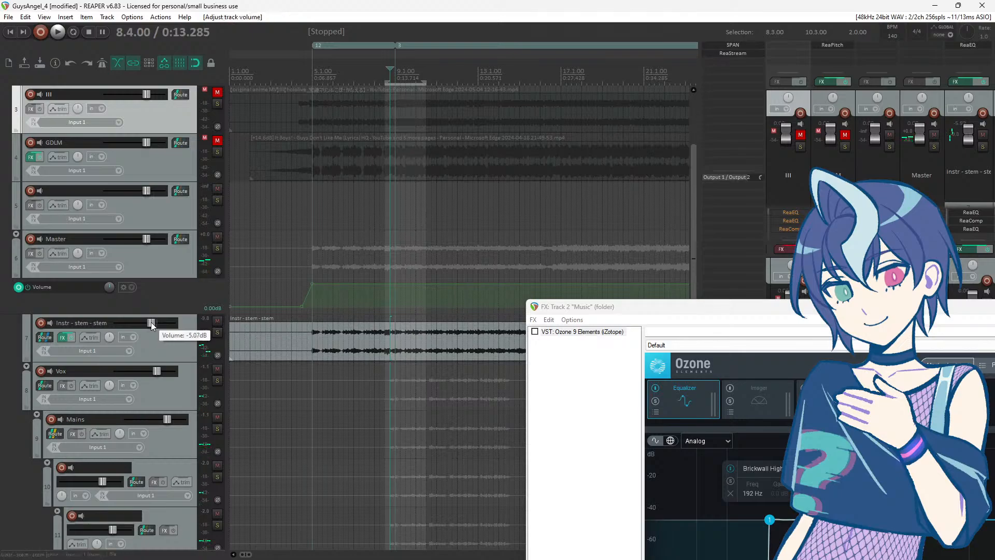
Step: Play the section and try the Instr - stem - stem track volume at -4.62 dB
key("space")
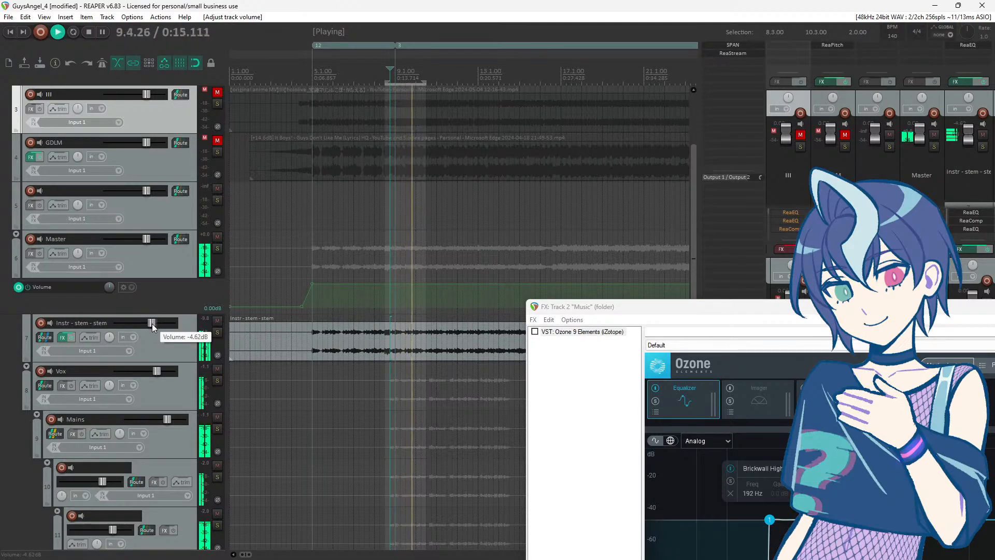
scroll(152, 323, "up", 1)
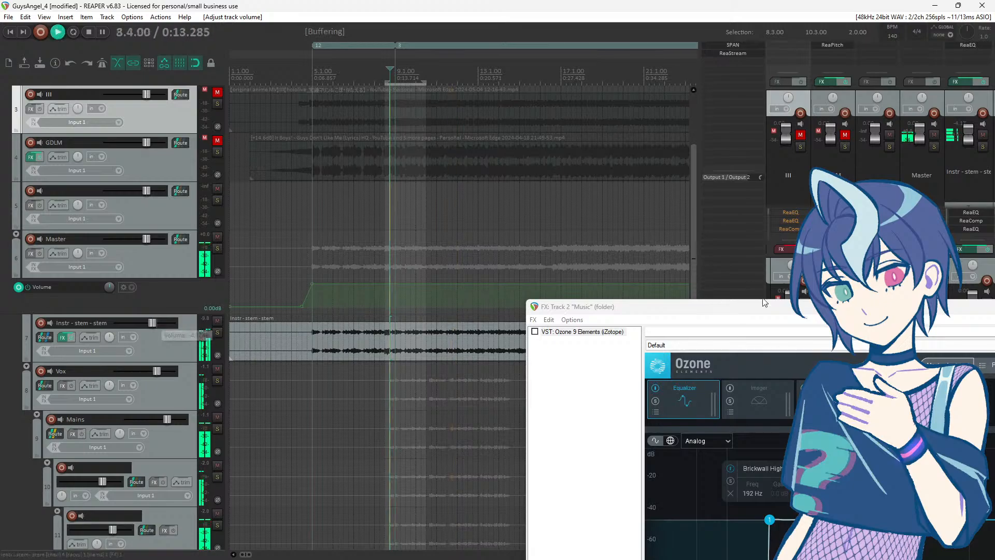
Step: Enable Ozone on the Music folder track and play the section through its band filters with the window moved aside
left_click_drag(726, 314, 348, 121)
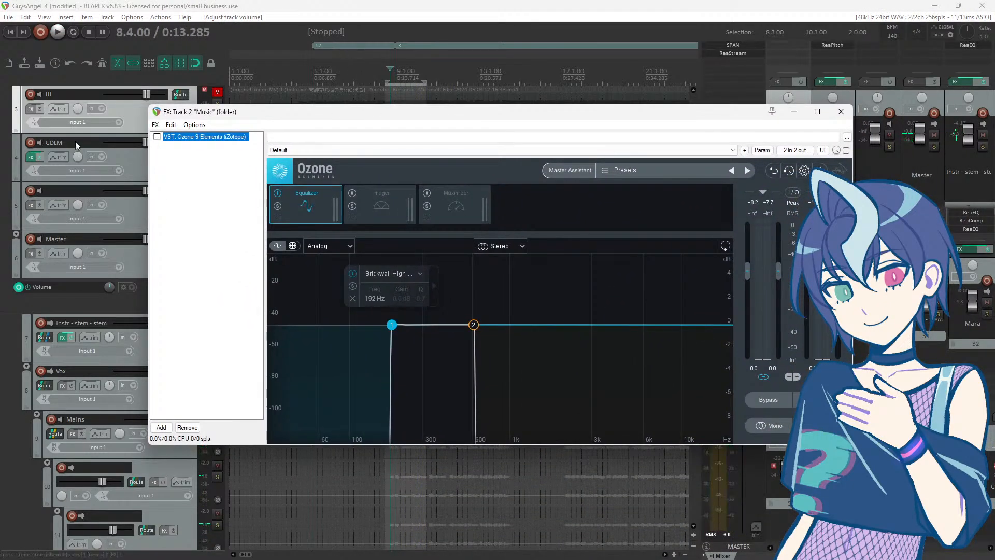
key("space")
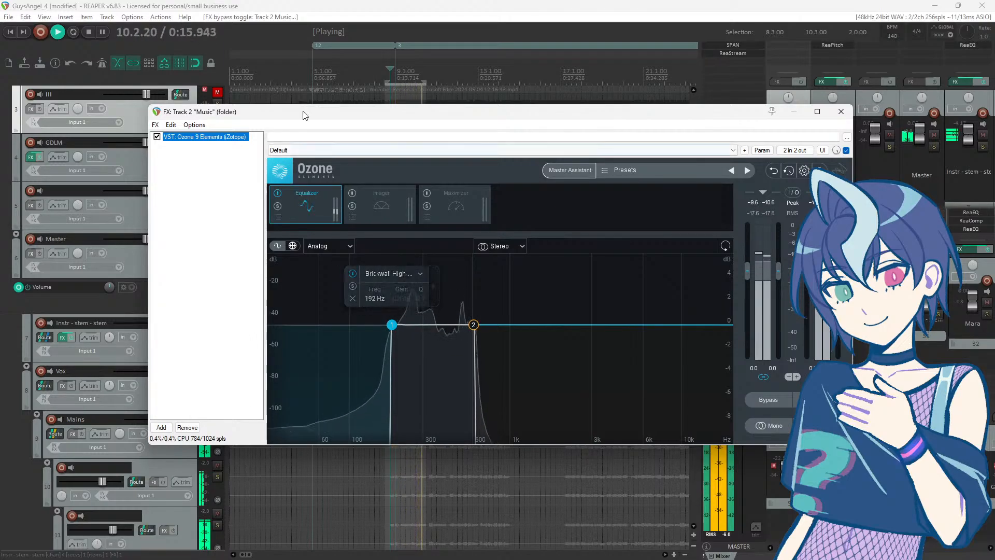
left_click_drag(310, 119, 607, 186)
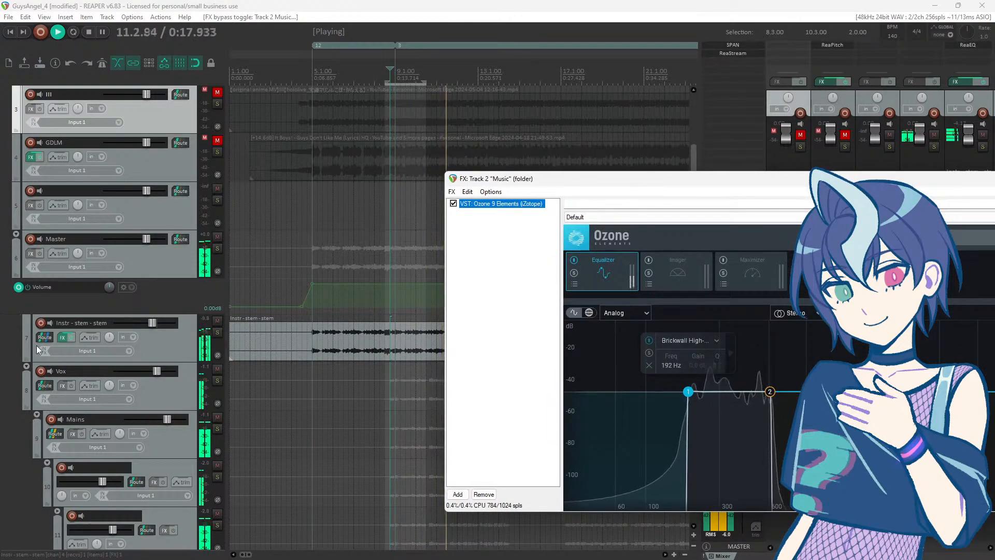
key("space")
Step: Try the band 2 gain in the instrumental track's ReaEQ while playing the section, and close the EQ window
left_click(62, 338)
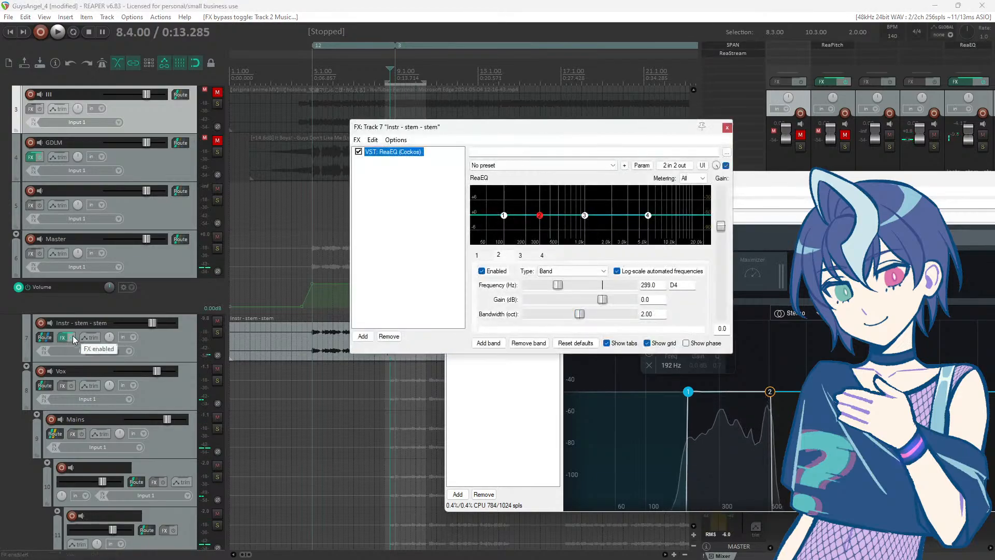
left_click_drag(498, 118, 319, 140)
key("space")
mouse_move(425, 313)
left_mouse_down()
mouse_move(410, 313)
mouse_move(425, 316)
left_mouse_up()
key("space")
key("space")
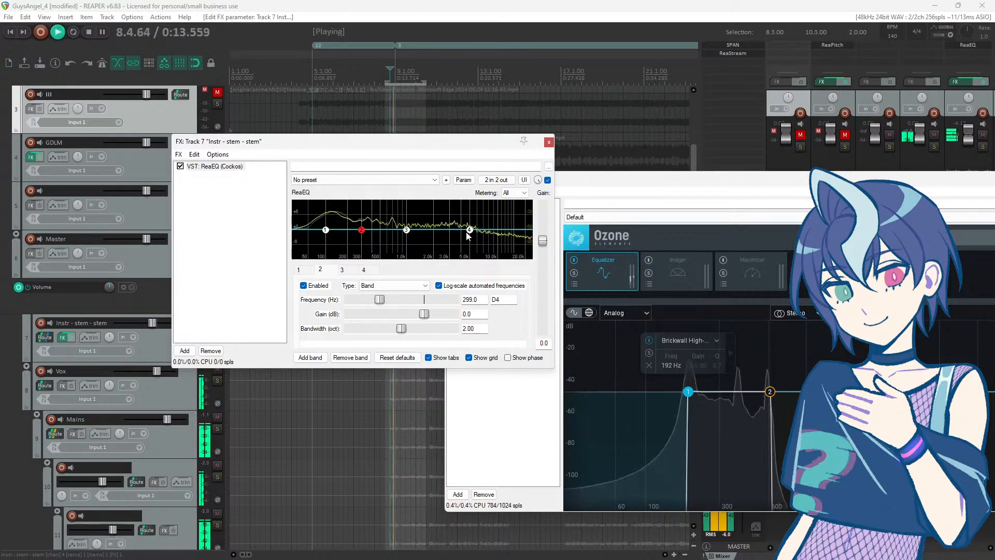
key("space")
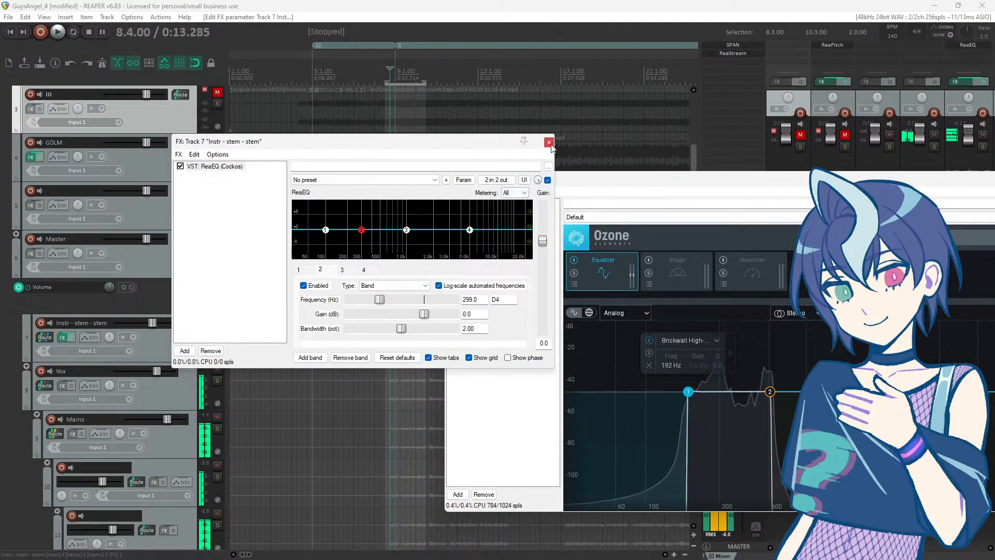
left_click(549, 142)
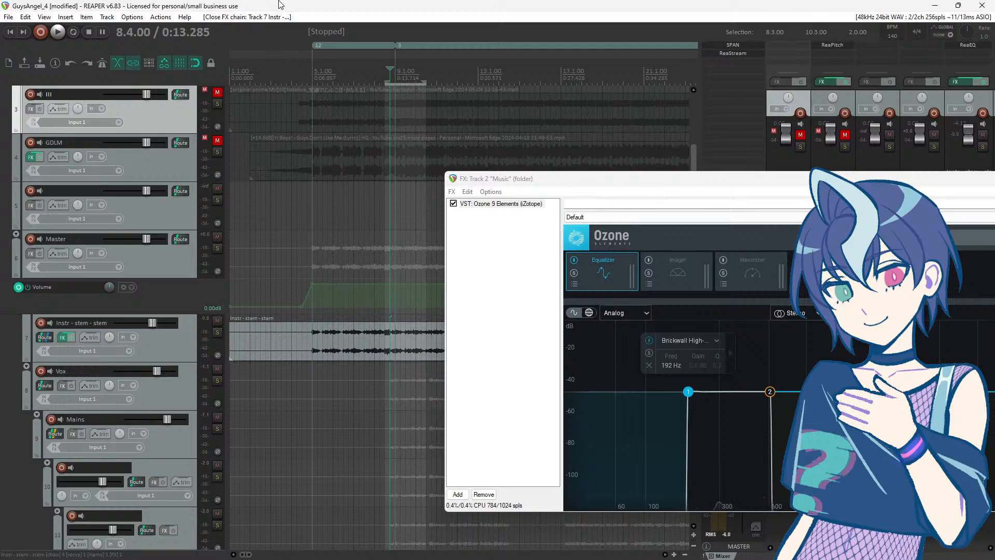
Step: Reset the Instr - stem - stem track volume to its default and play the section through Ozone's filters
double_click(151, 324)
key("space")
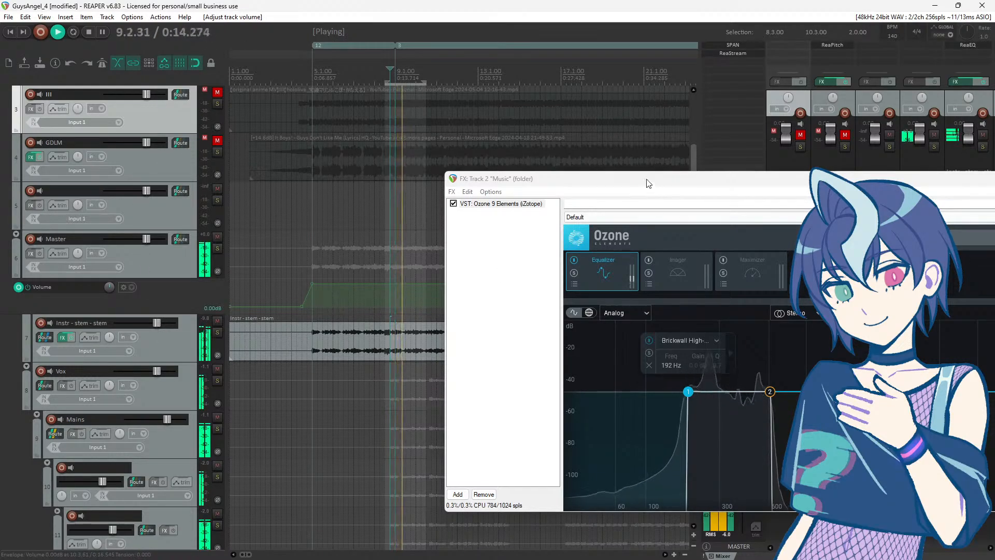
left_click_drag(647, 184, 466, 113)
key("space")
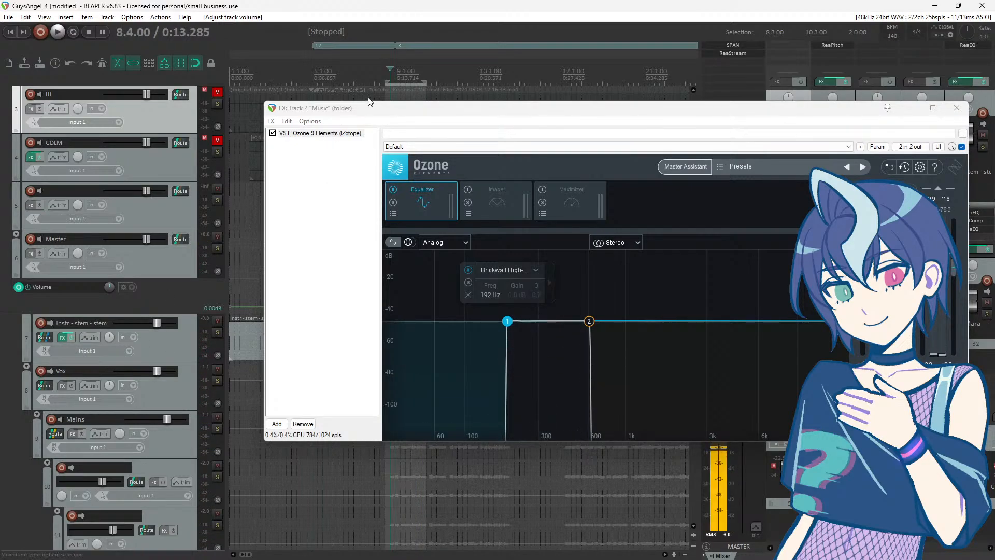
Step: Place the edit cursor at 8.3.00 on the instrumental track and replay the section through Ozone's filters
left_click_drag(374, 107, 528, 174)
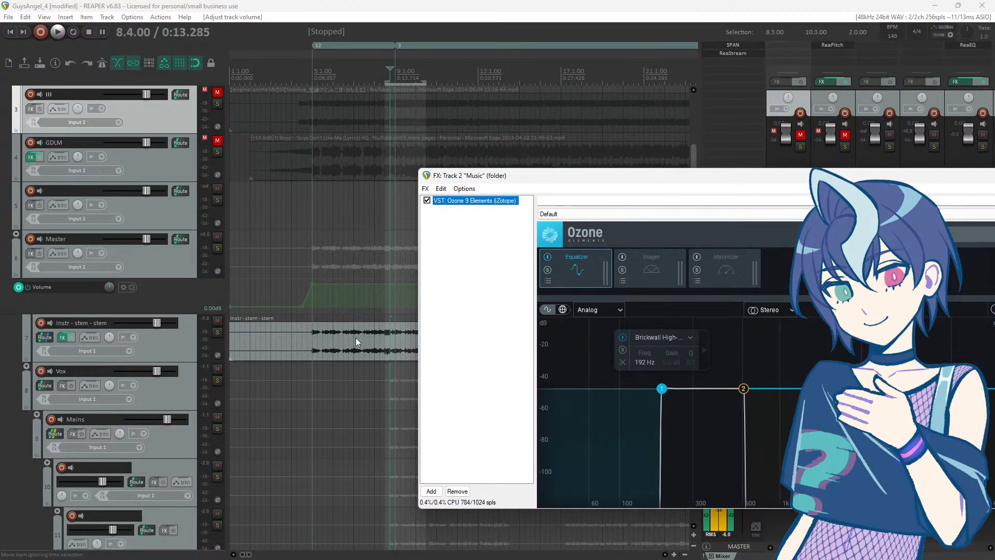
left_click(386, 319)
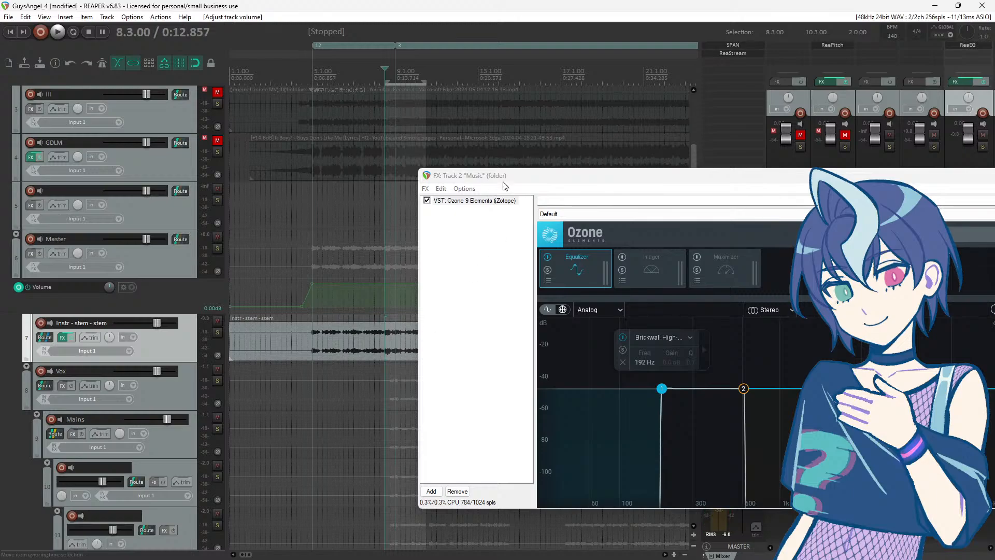
left_click_drag(504, 183, 346, 141)
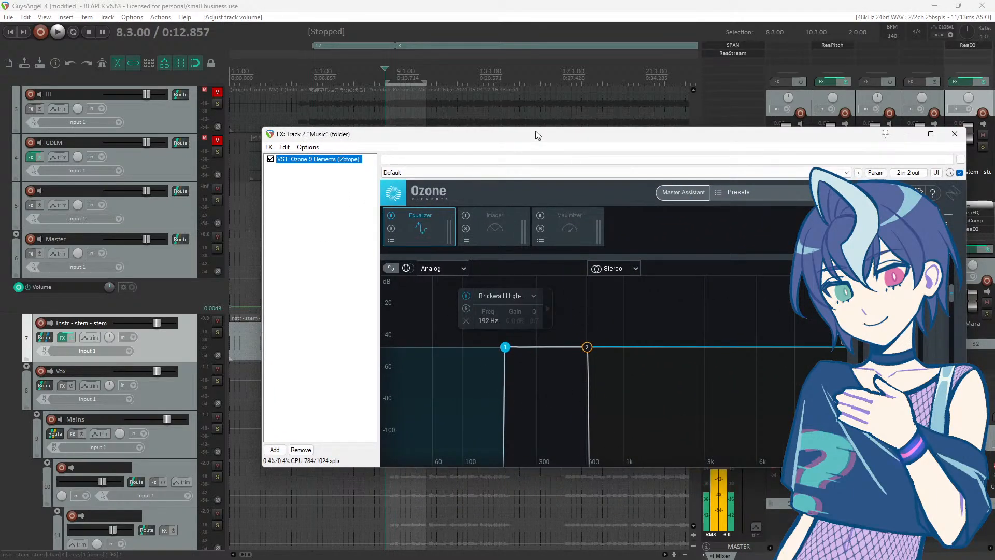
left_click_drag(523, 140, 755, 252)
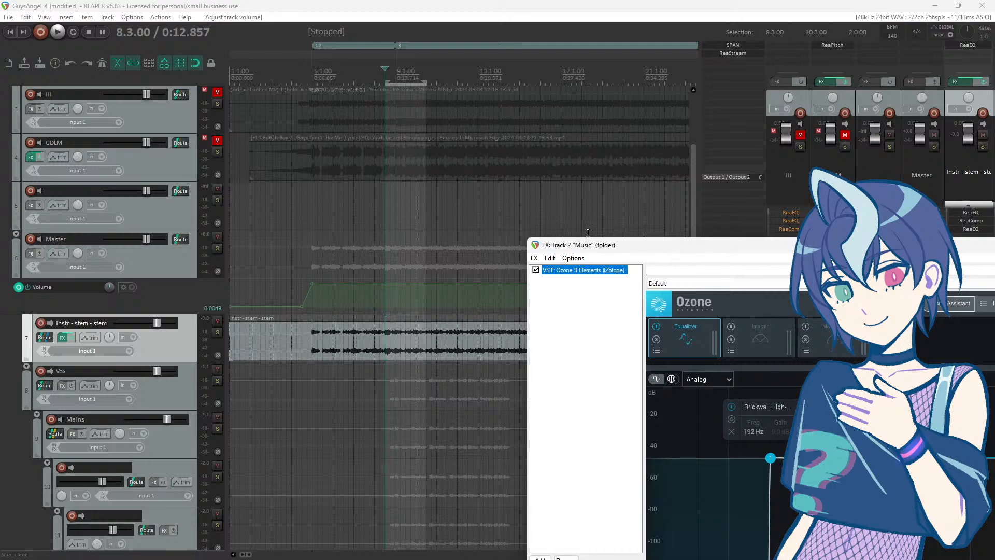
key("space")
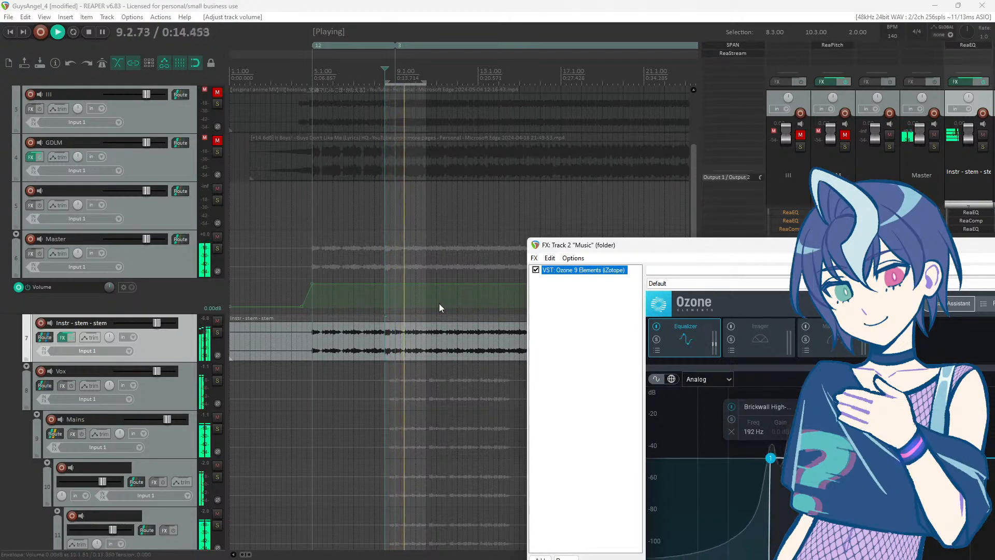
key("space")
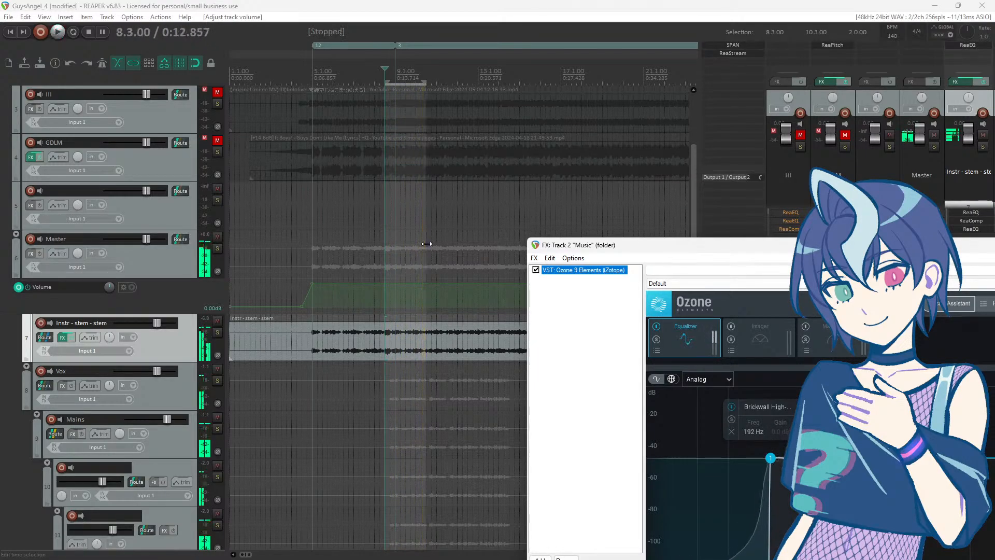
left_click_drag(650, 248, 565, 173)
key("space")
key("space")
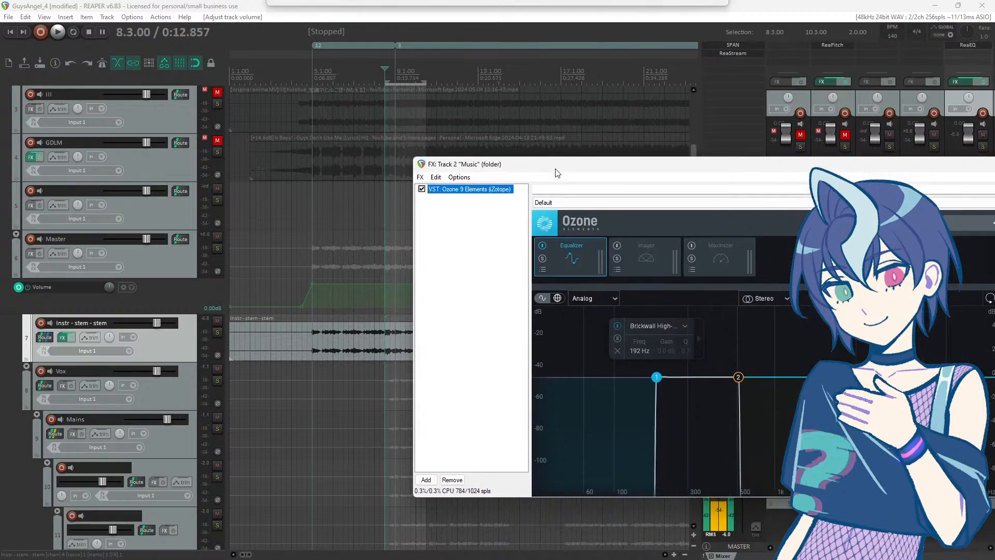
Step: Cut ReaEQ band 2 of the instrumental track to -2.8 dB at 307.8 Hz while the section plays
left_click(61, 339)
left_click_drag(394, 139, 310, 124)
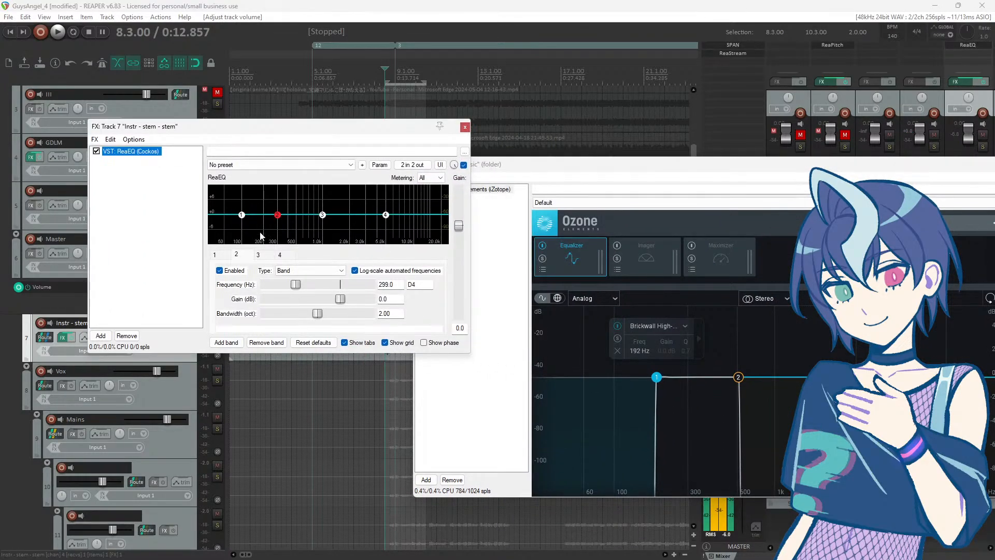
key("space")
left_click_drag(277, 215, 281, 232)
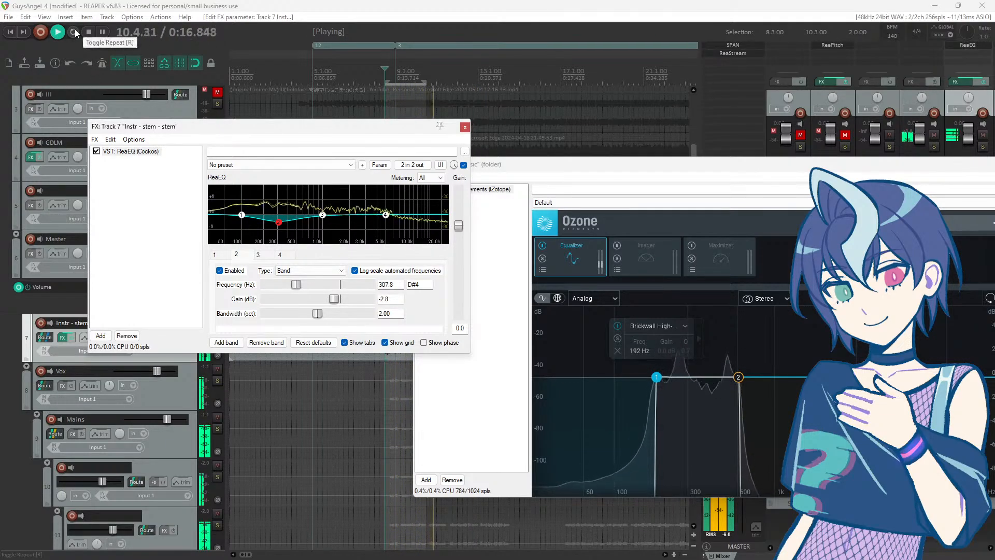
Step: Stop playback, turn on repeat and extend the time selection's end to 13.1.00
key("space")
left_click_drag(426, 83, 477, 79)
key("space")
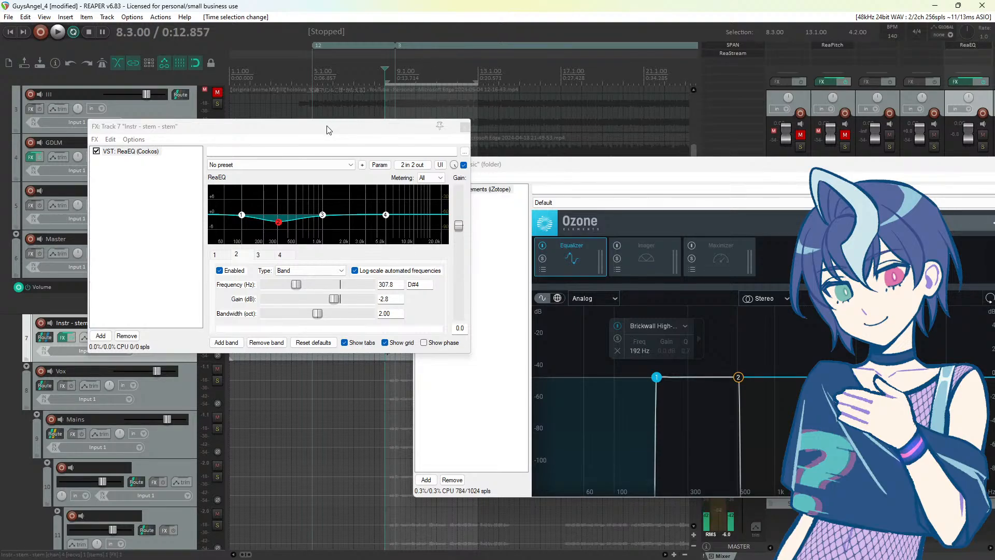
Step: Play the looped selection while trying different band 2 gain amounts in ReaEQ, keeping it at -2.8 dB
key("space")
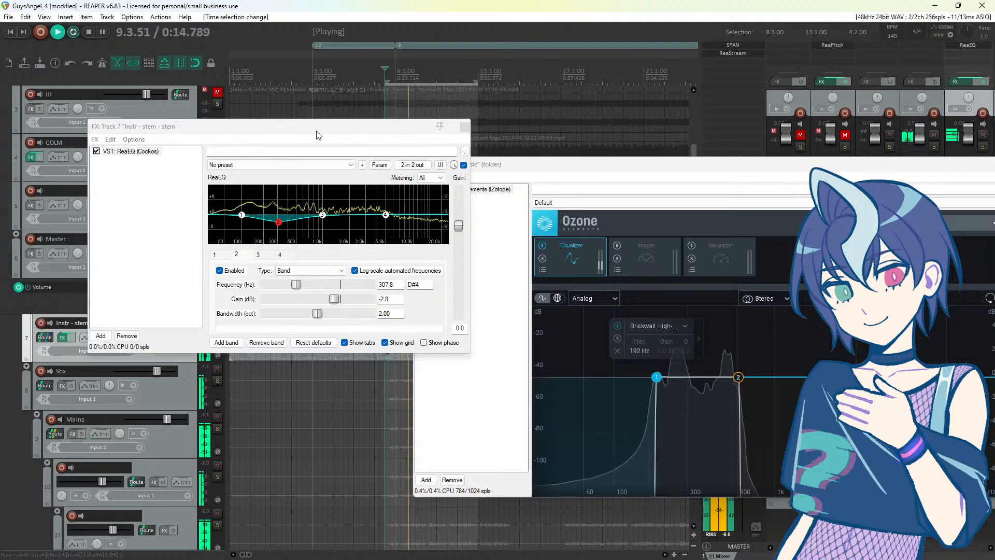
left_click_drag(334, 300, 334, 303)
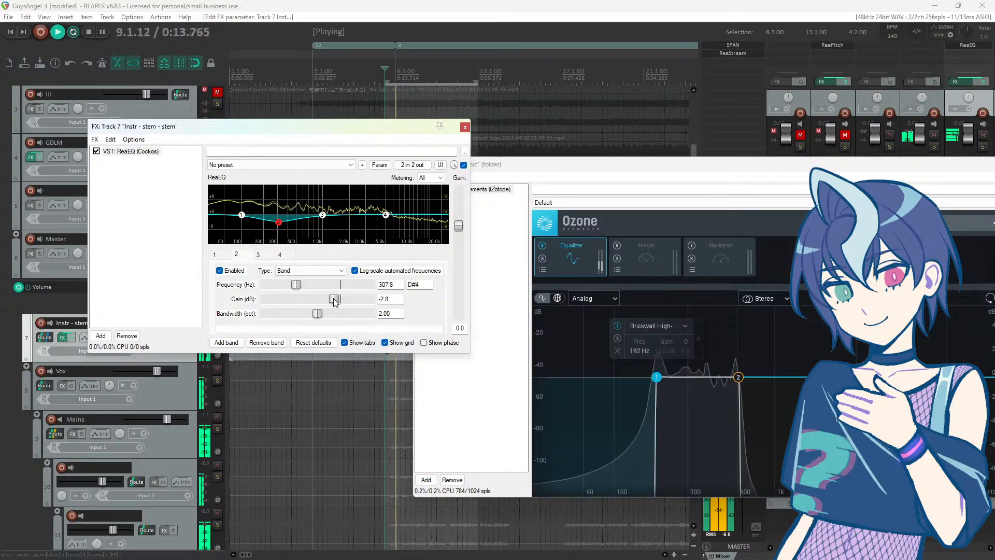
left_click(366, 7)
key("space")
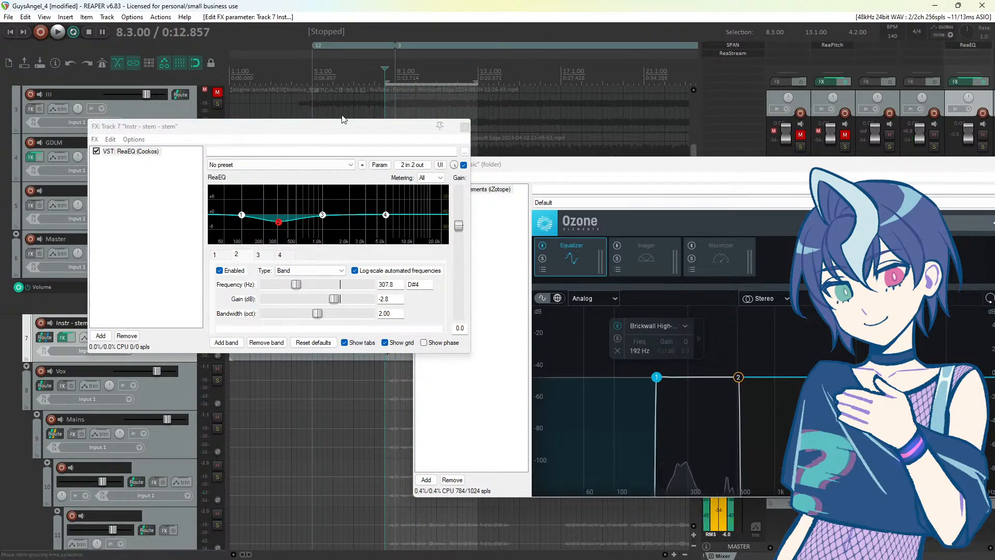
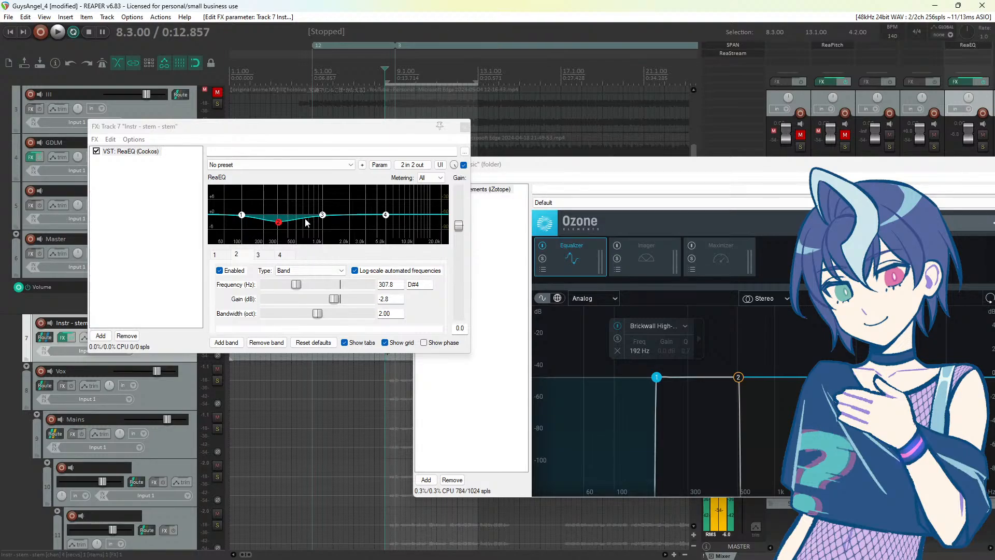
Step: Select ReaEQ band 3 and set Ozone's brickwall low-pass to 1900 Hz and its high-pass to 638 Hz
left_click(259, 255)
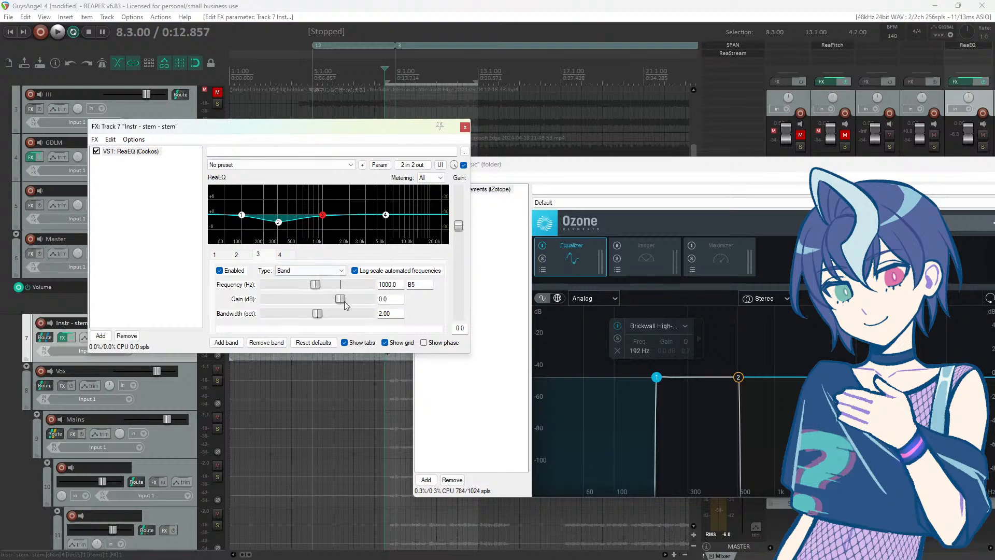
left_click_drag(747, 374, 825, 377)
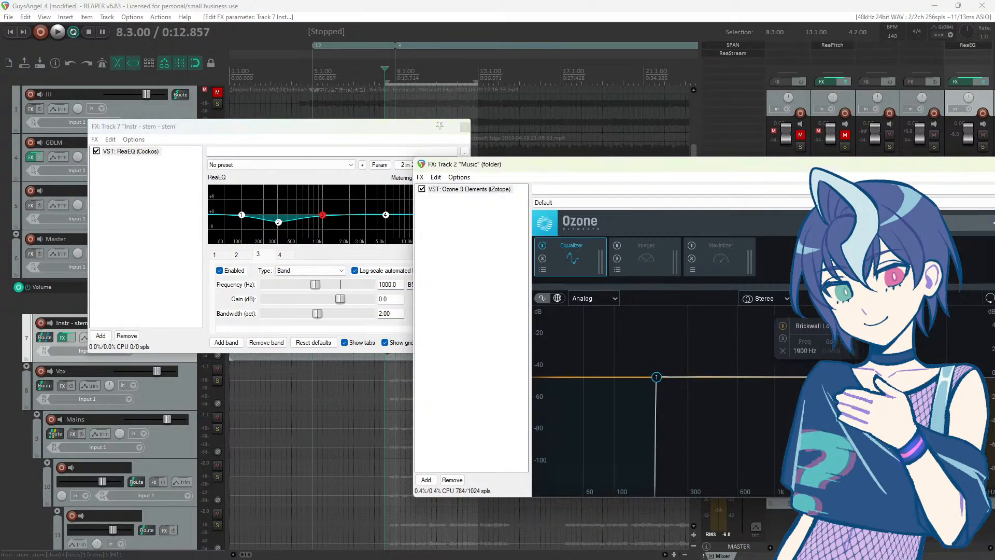
left_click_drag(657, 377, 742, 377)
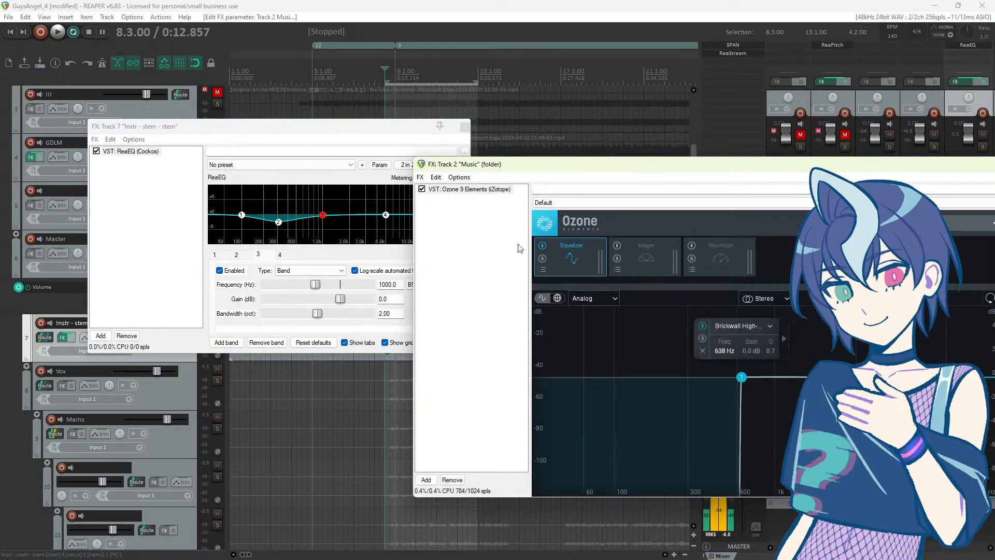
Step: Cut the gain of ReaEQ band 3 at 1000 Hz to -9.6 dB while playing the looped selection
key("space")
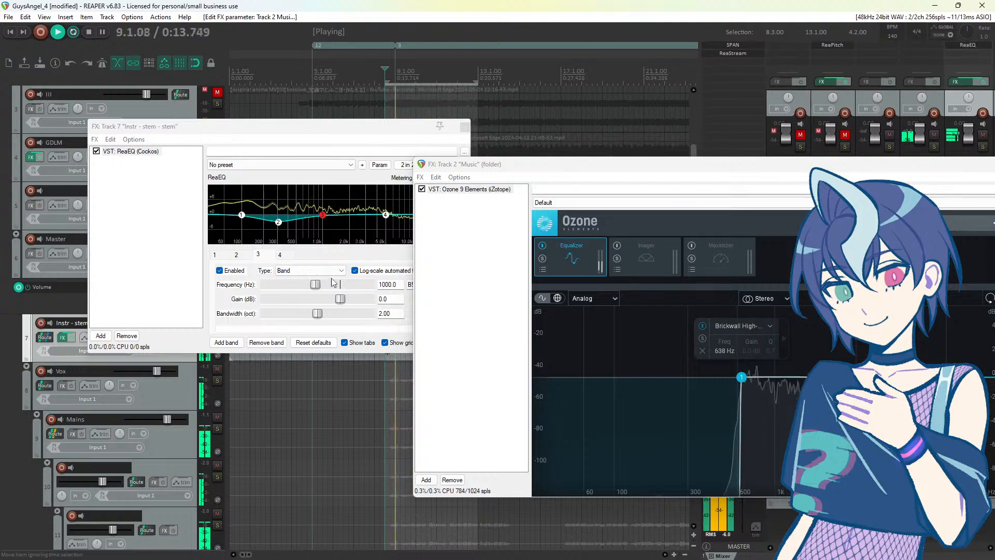
left_click_drag(343, 301, 323, 304)
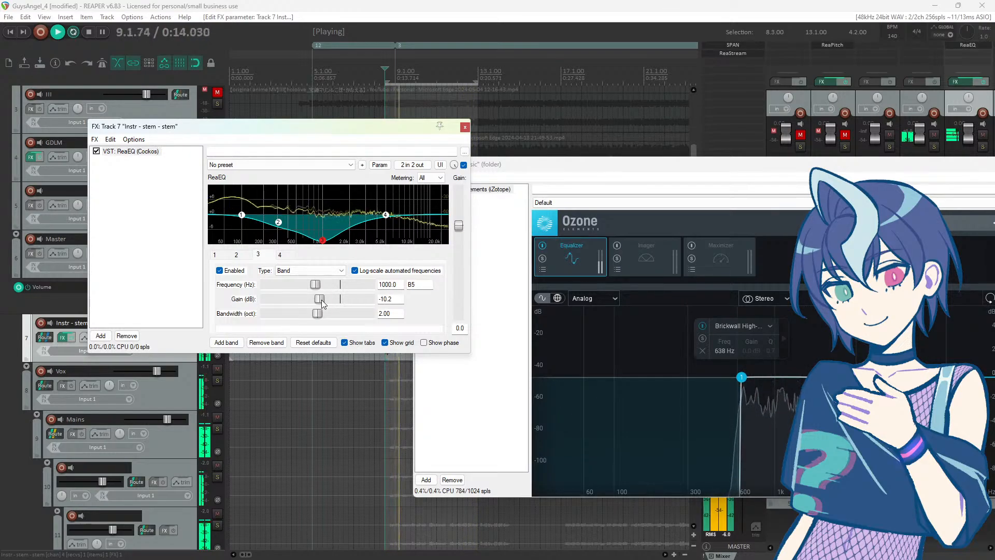
left_click_drag(321, 300, 322, 300)
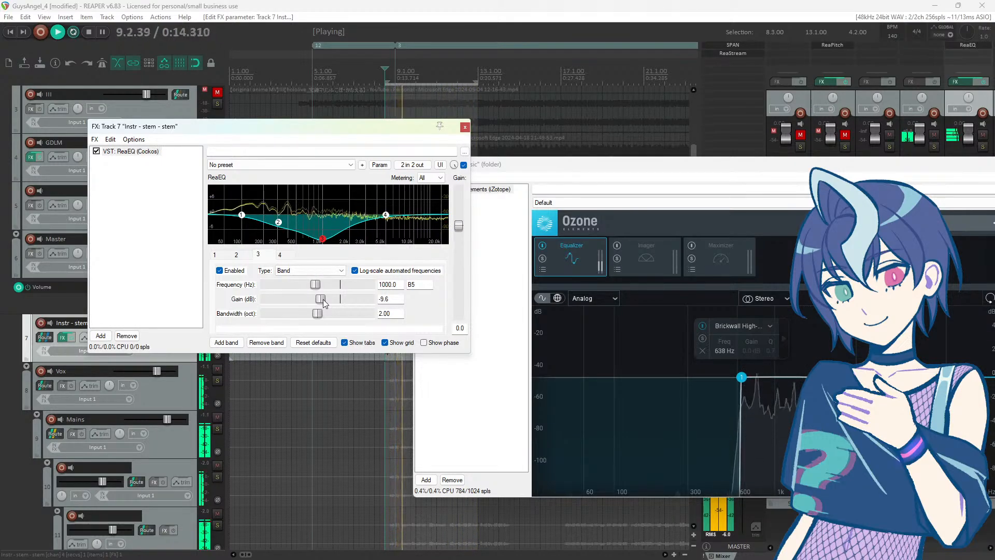
key("space")
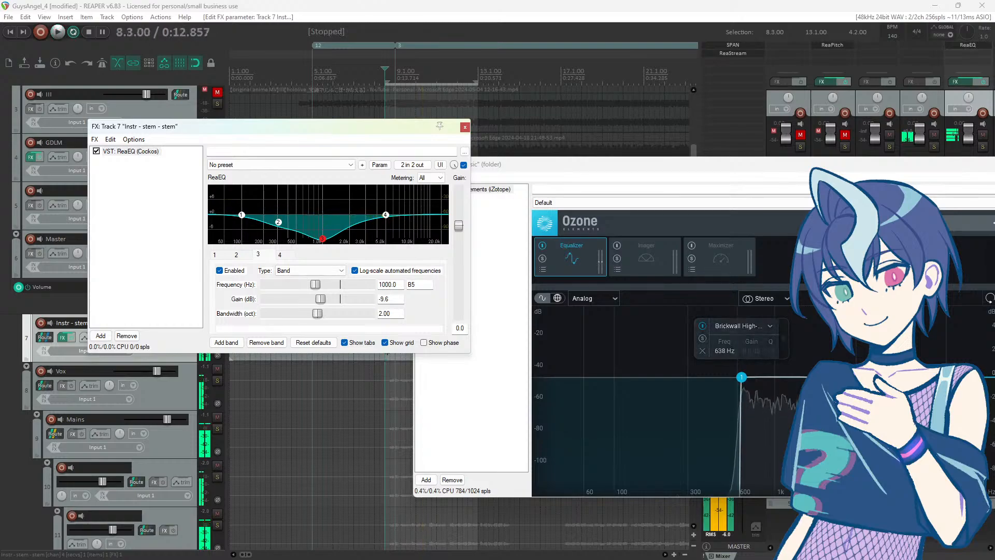
Step: Shift Ozone's brickwall band higher with its high-pass at 1834 Hz during playback, and move the ReaEQ window aside
left_click(851, 377)
key("space")
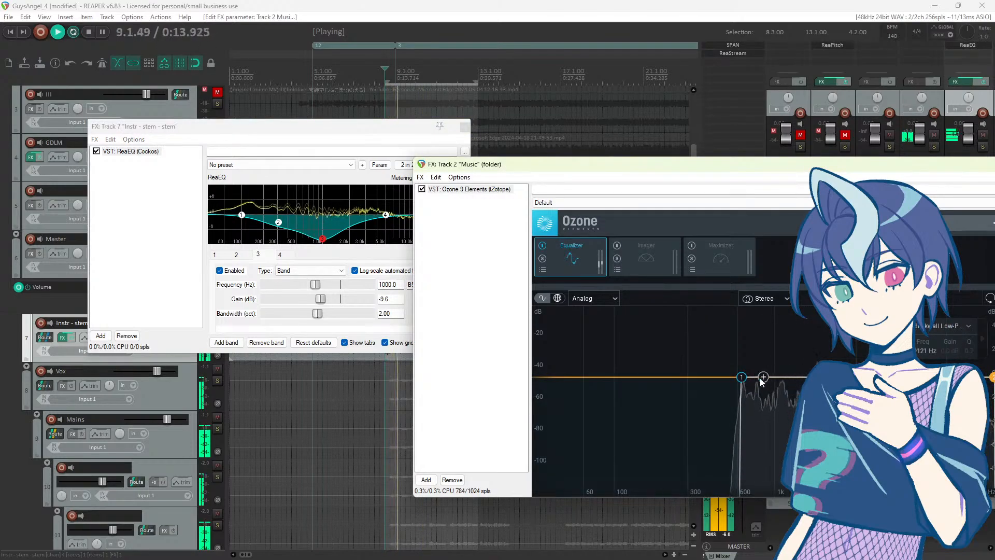
left_click_drag(741, 378, 821, 378)
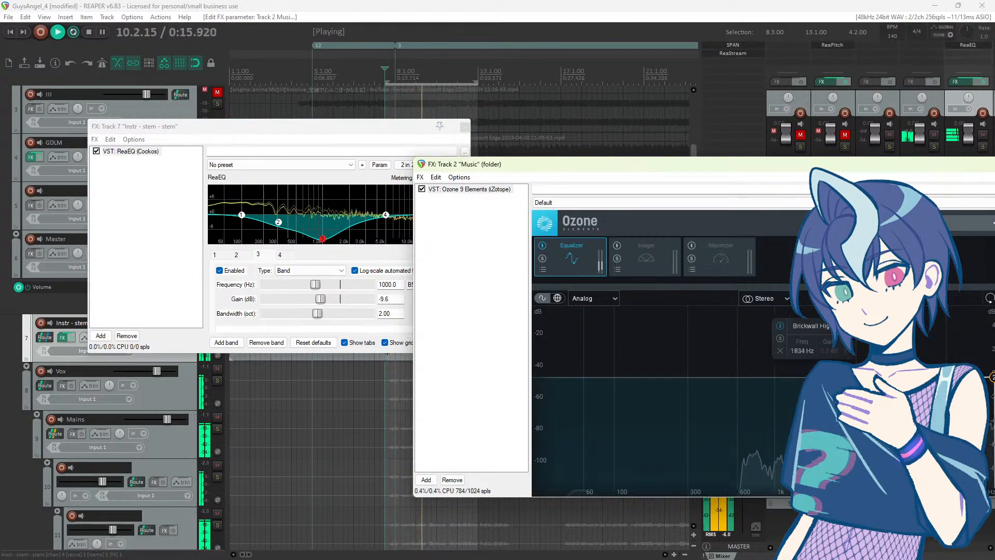
left_click_drag(291, 126, 220, 133)
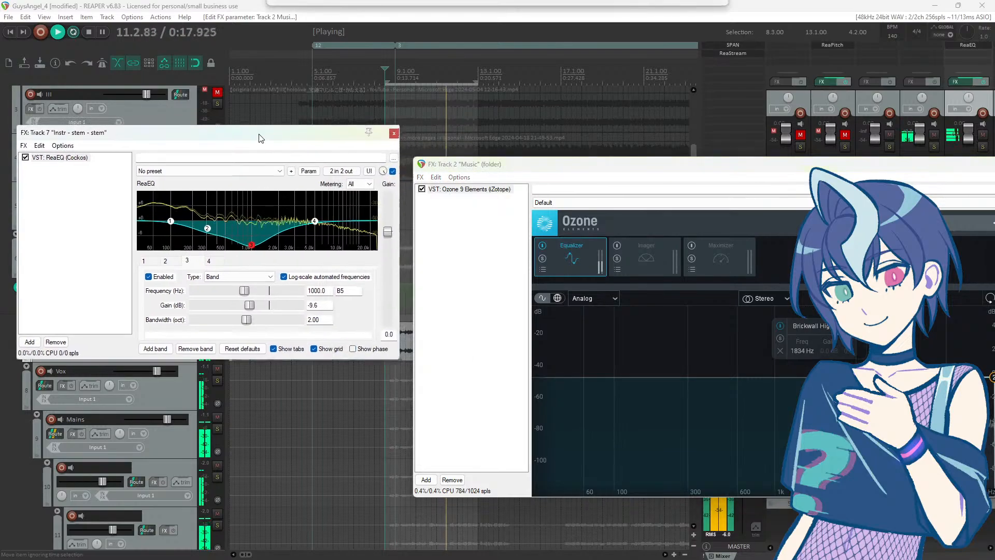
Step: Add ReaEQ band 5 at 4459.7 Hz with -7.4 dB gain and set Ozone's brickwall low-pass to 6497 Hz
double_click(311, 217)
left_click_drag(312, 221, 314, 248)
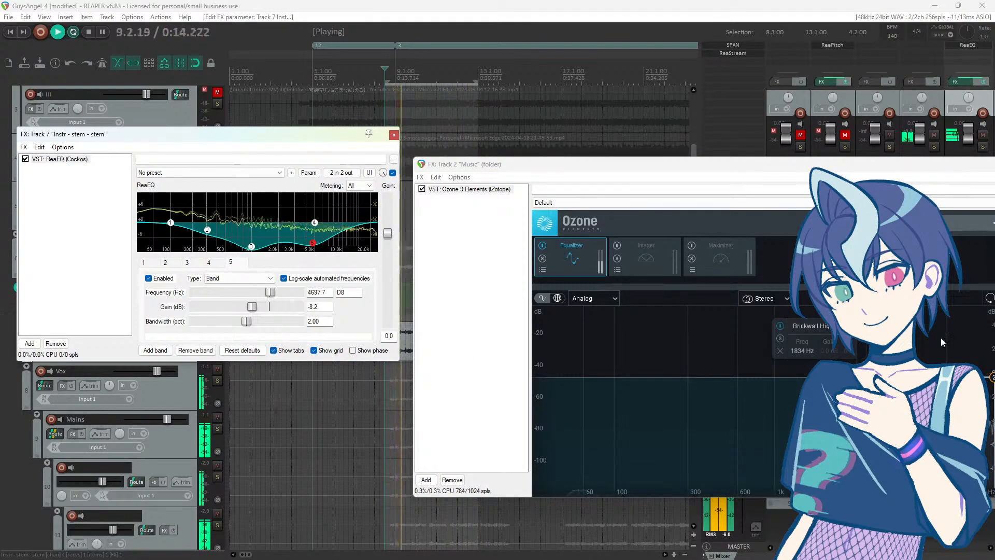
left_click_drag(993, 377, 964, 377)
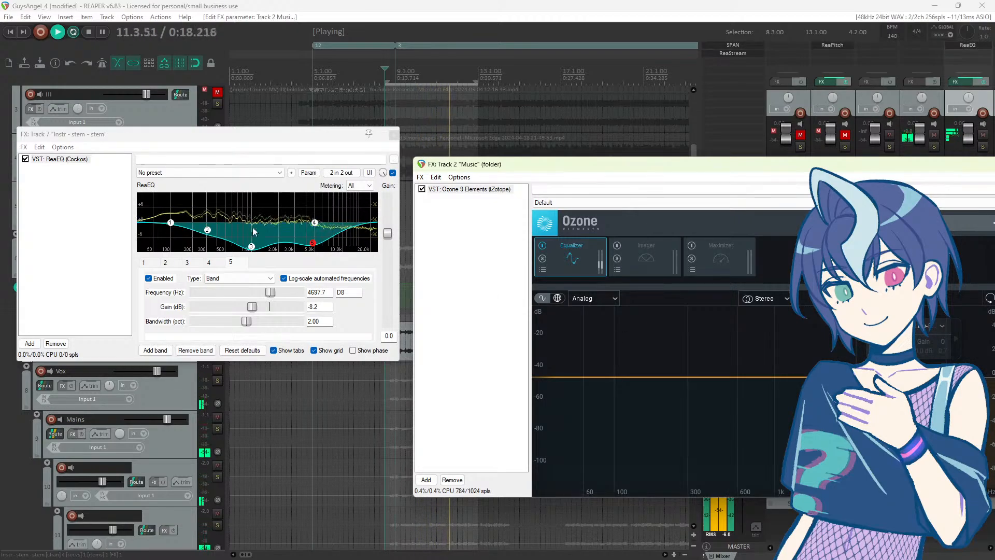
left_click_drag(312, 242, 310, 241)
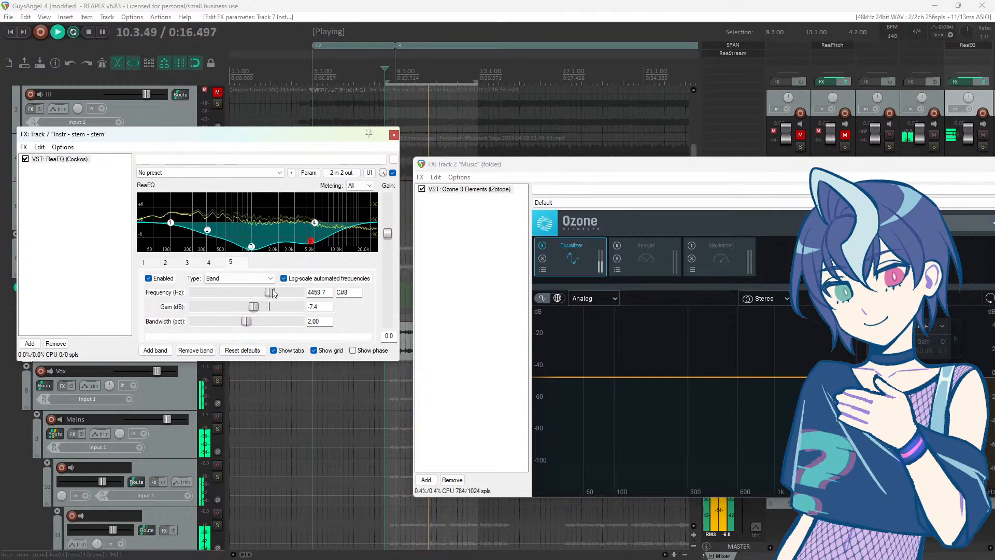
Step: Try deeper gain cuts on ReaEQ band 5 during playback, settling on -15.7 dB, and stop playback
left_click(247, 310)
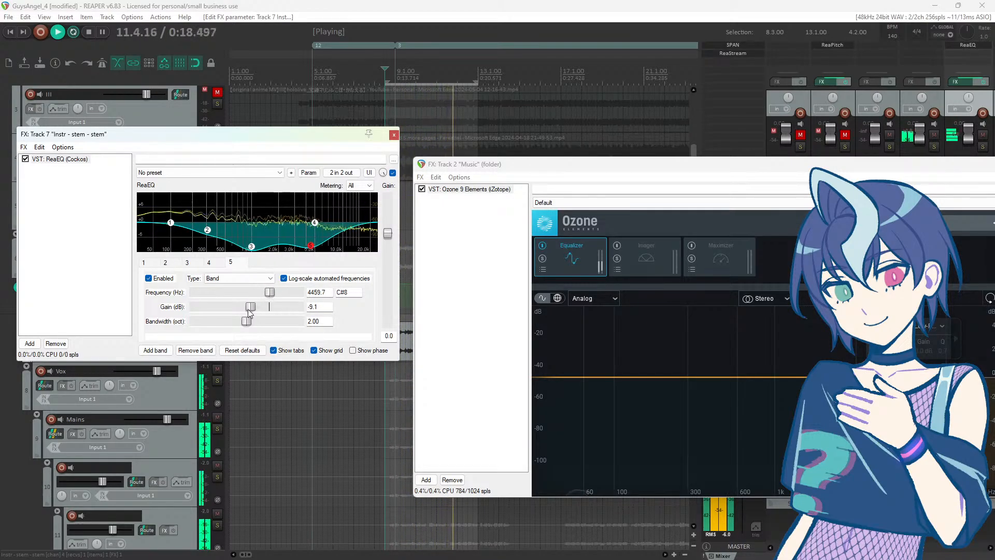
left_click_drag(246, 309, 244, 311)
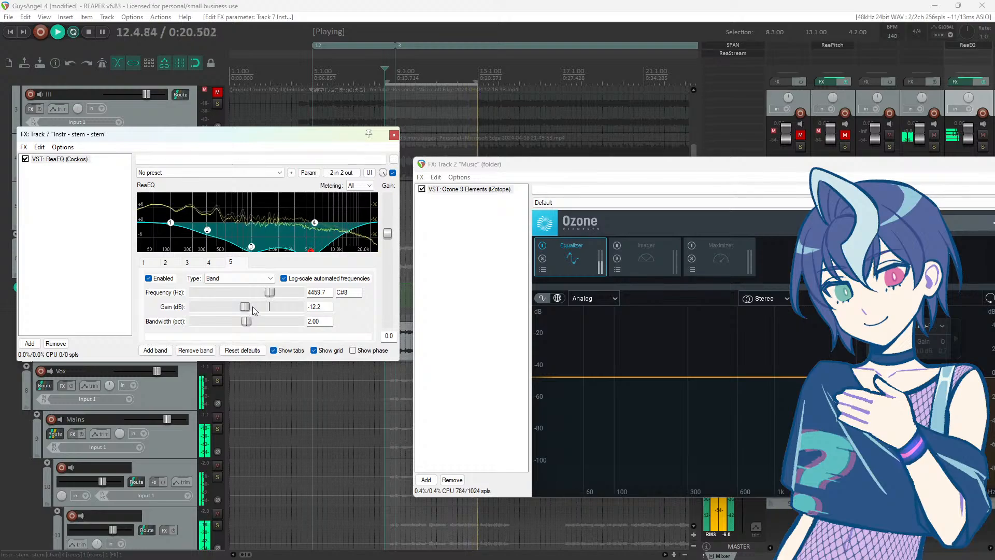
double_click(244, 307)
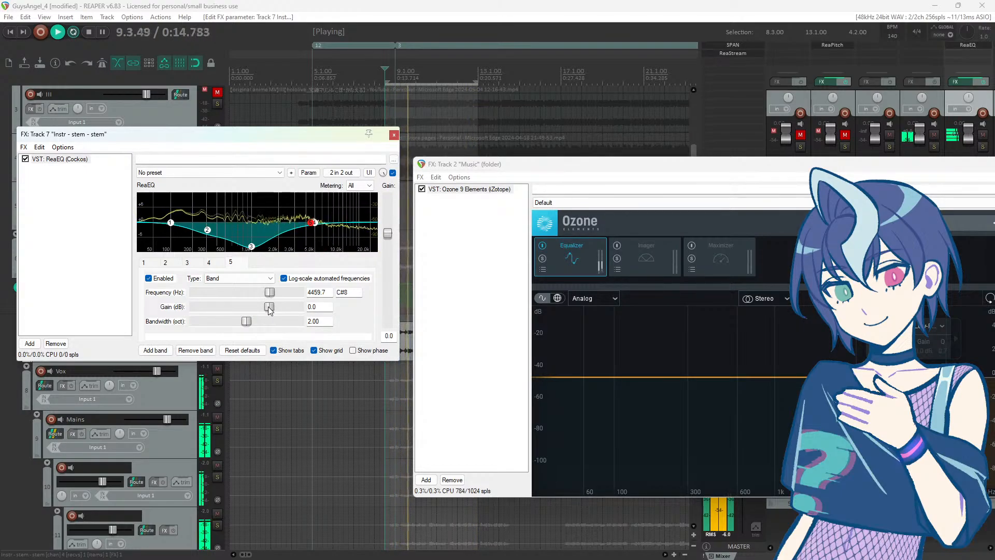
left_click_drag(268, 307, 238, 308)
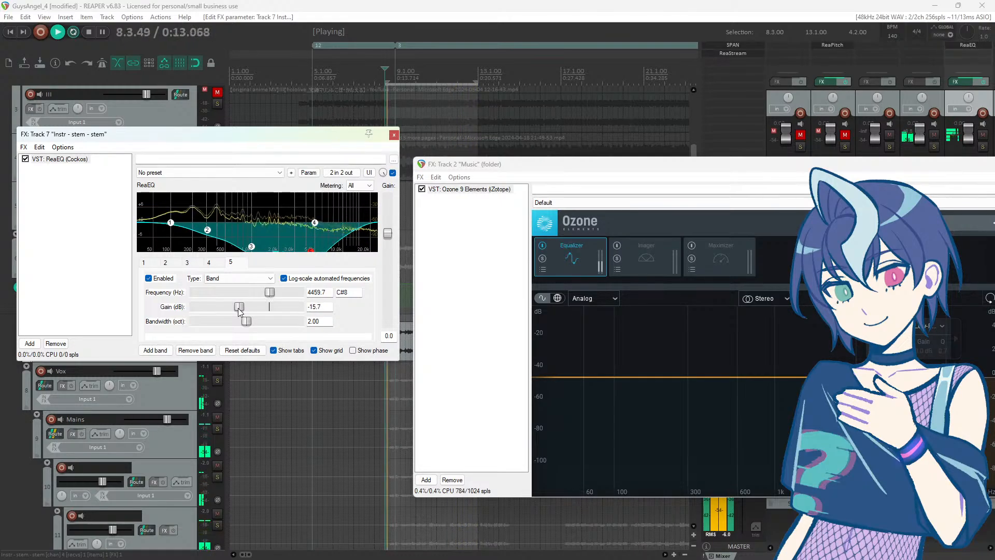
key("space")
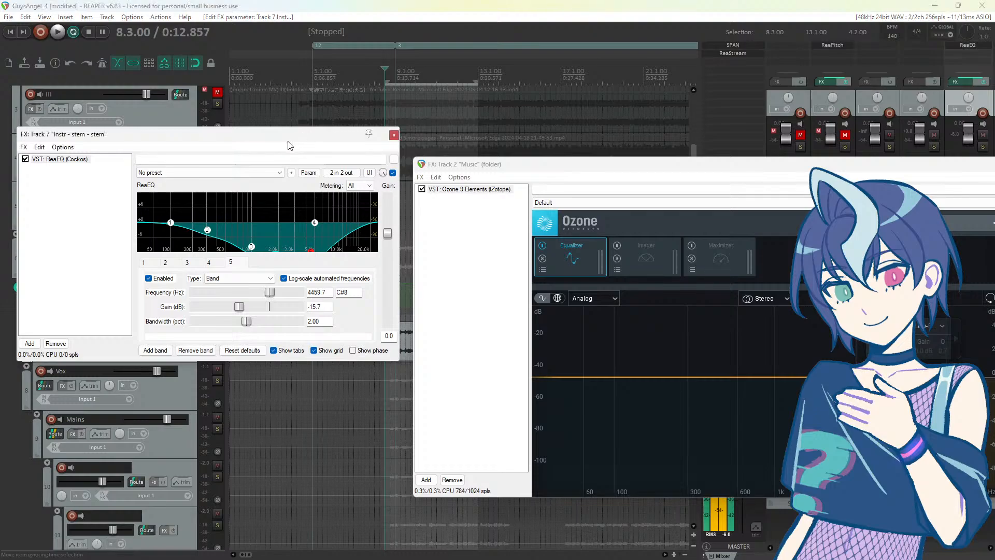
left_click_drag(290, 135, 364, 117)
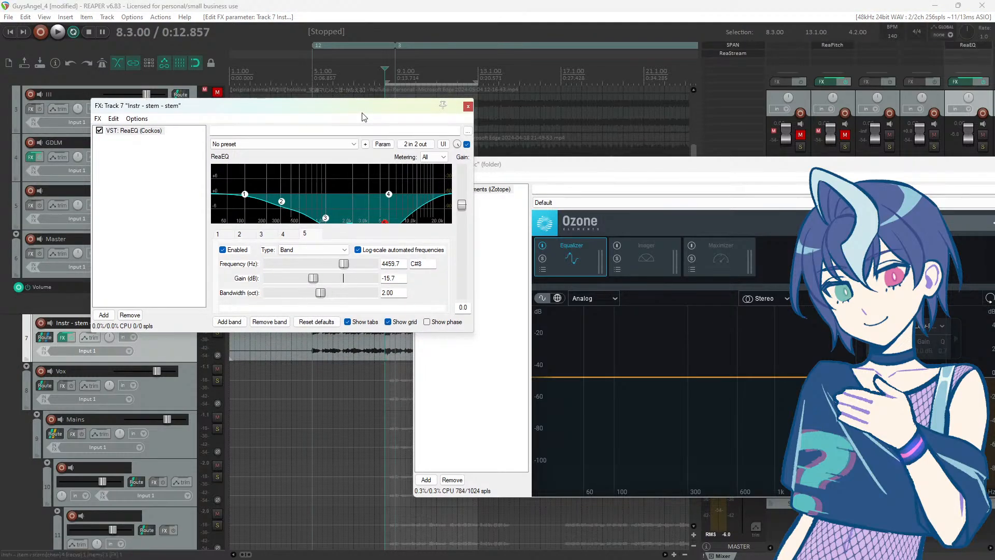
left_click_drag(363, 117, 370, 135)
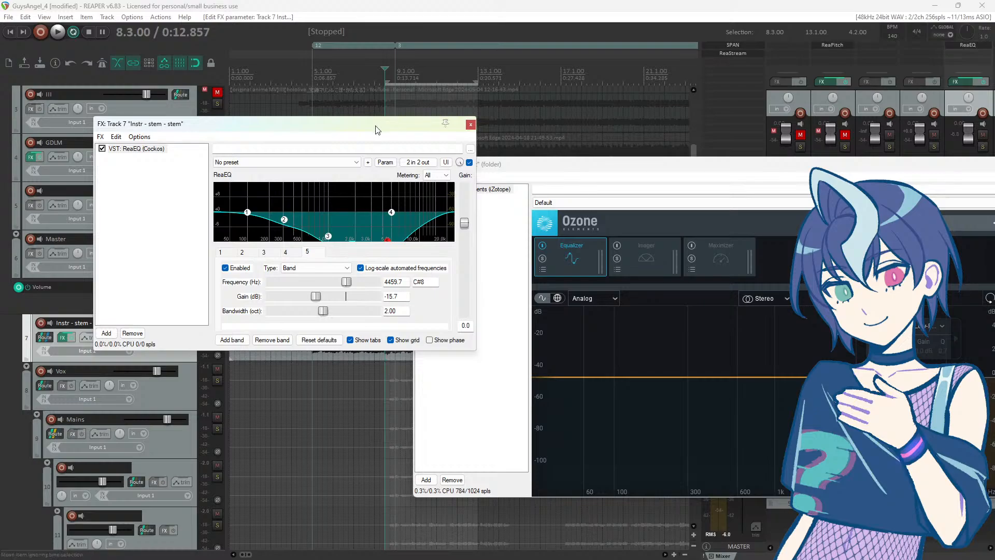
left_click_drag(376, 129, 356, 133)
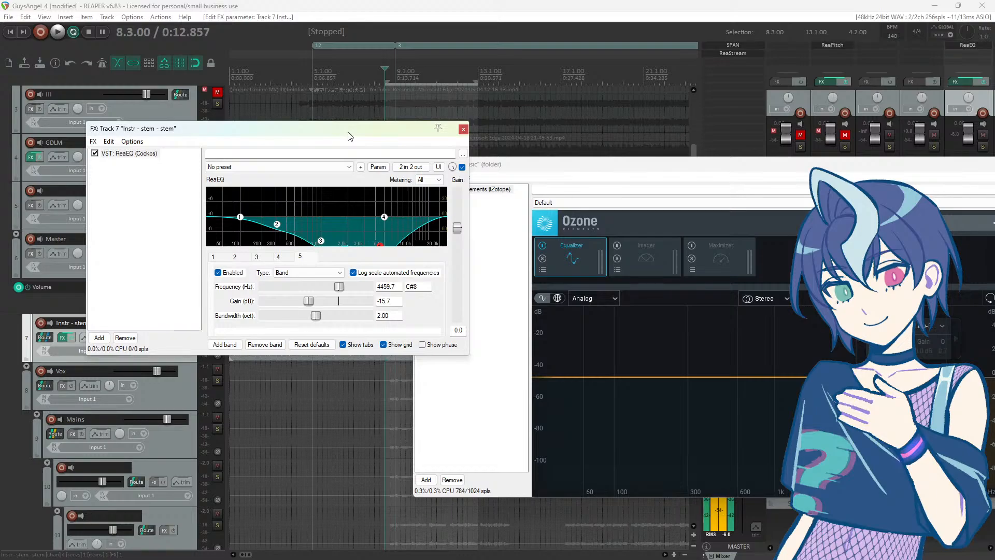
left_click_drag(348, 133, 337, 154)
left_click(357, 5)
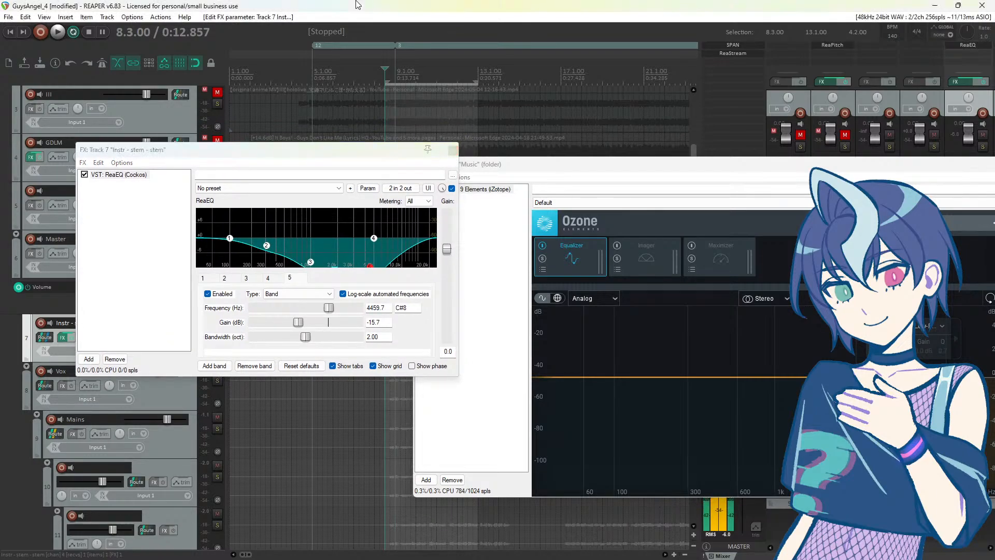
Step: Play the looped selection briefly, turn off Ozone's Equalizer module, and restart playback
key("space")
left_click(408, 169)
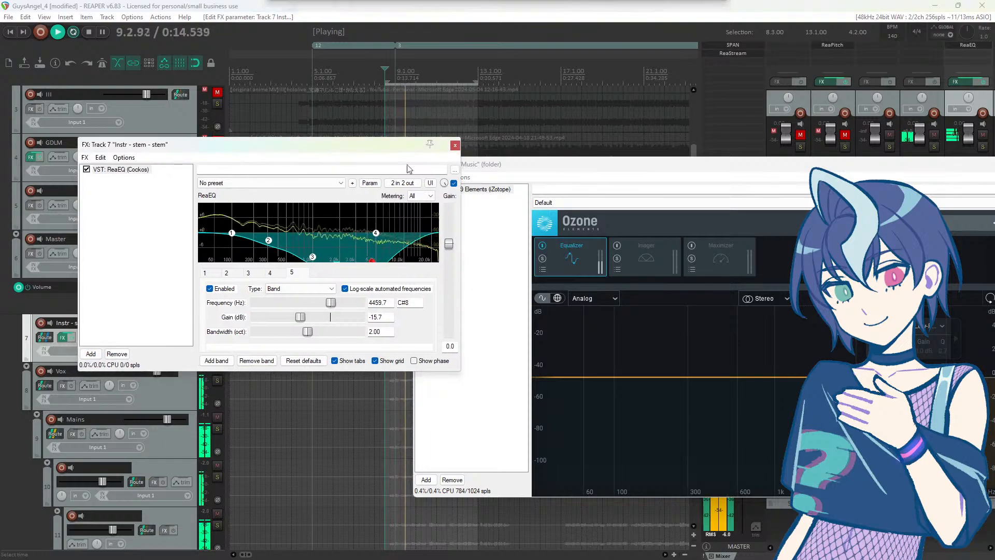
key("space")
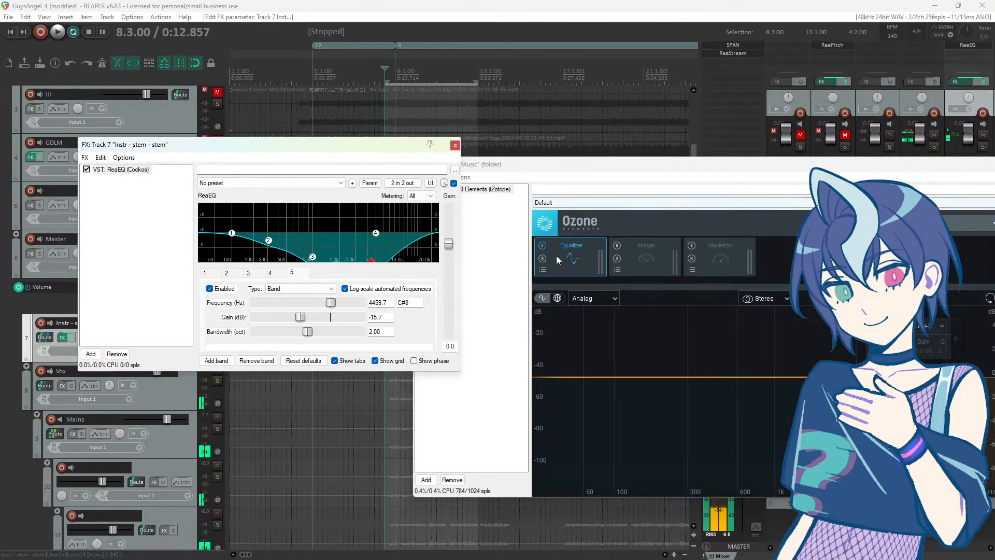
left_click(542, 246)
key("space")
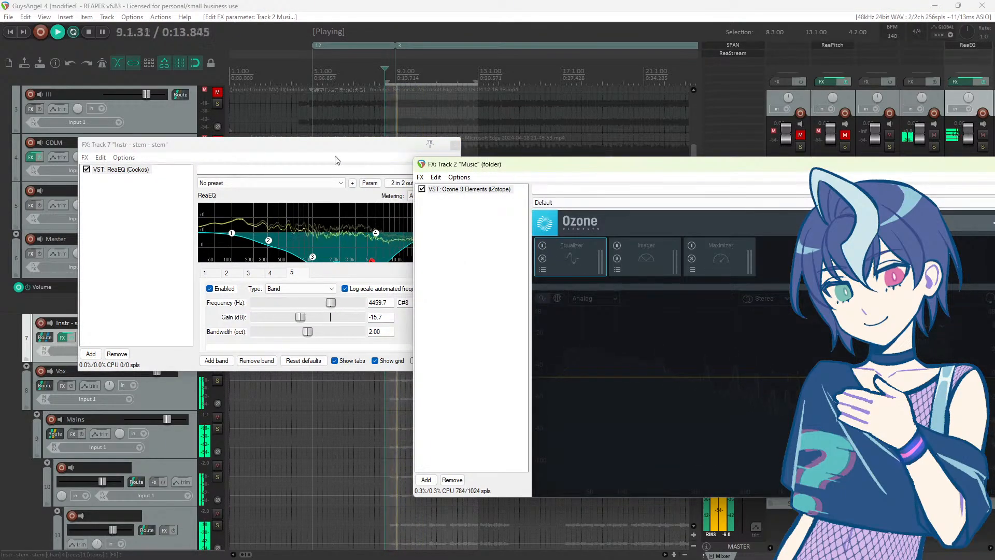
Step: Bypass and re-enable ReaEQ on the instrumental track during playback to compare the sound, and stop playback
left_click(335, 159)
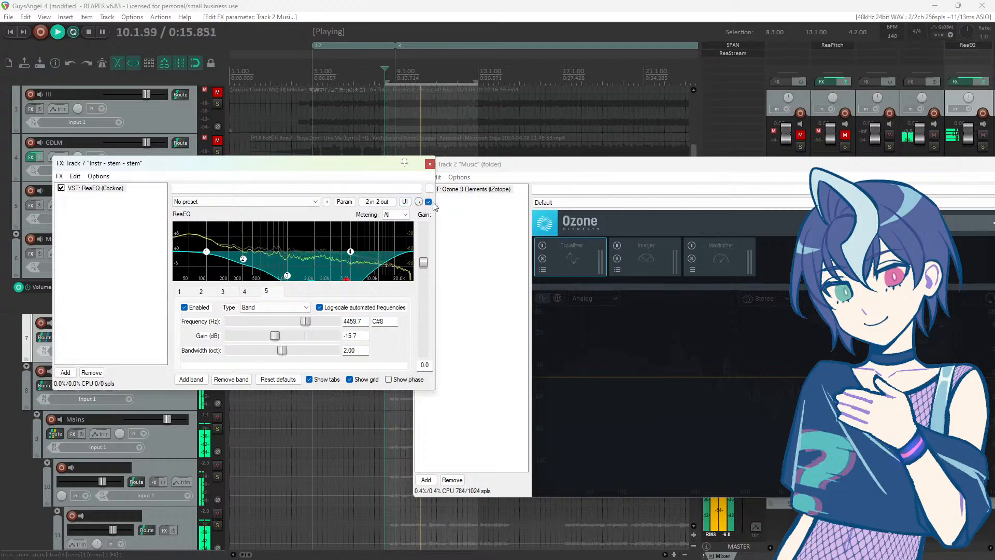
left_click(429, 202)
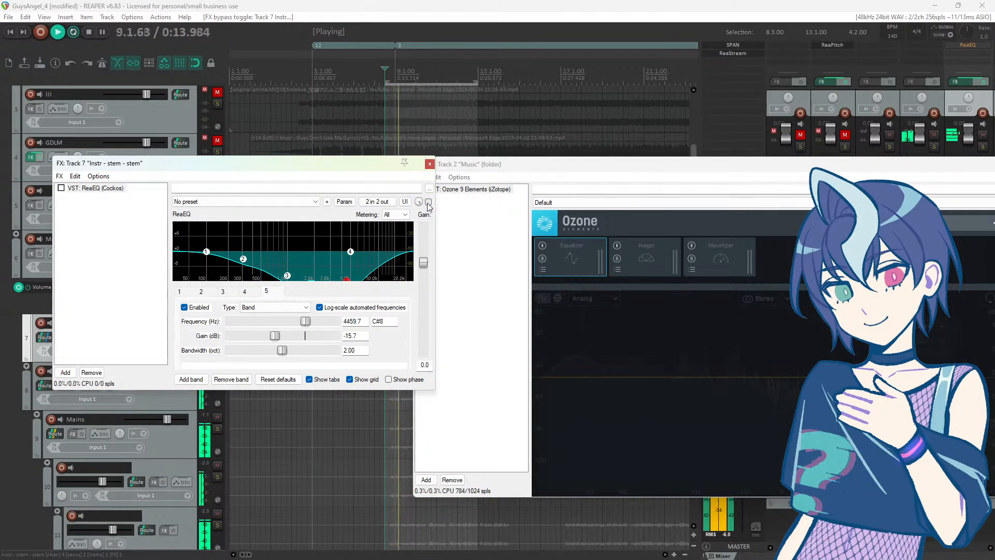
left_click(429, 203)
key("space")
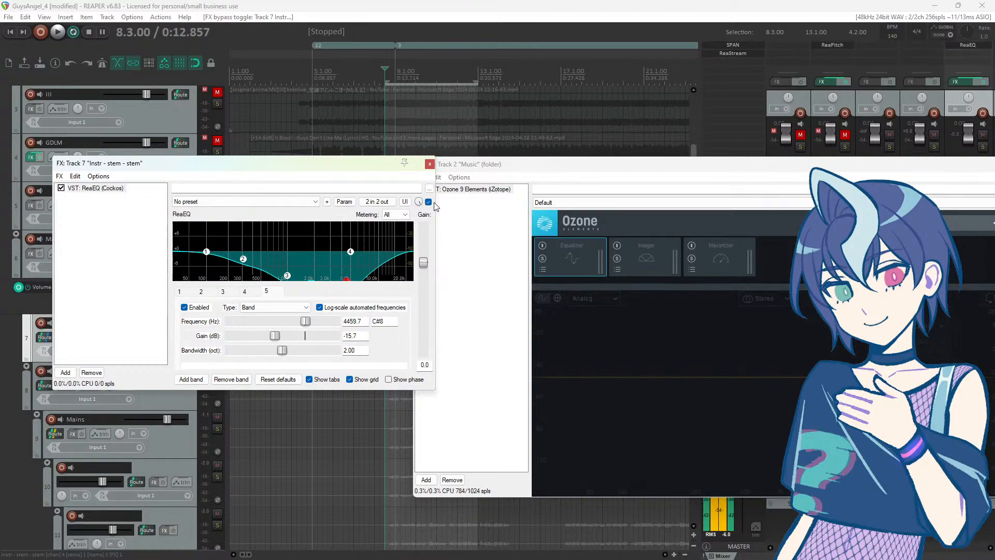
Step: Move the ReaEQ window clear of the track controls and slightly lower the Instr - stem - stem track's volume
left_click_drag(315, 166, 656, 235)
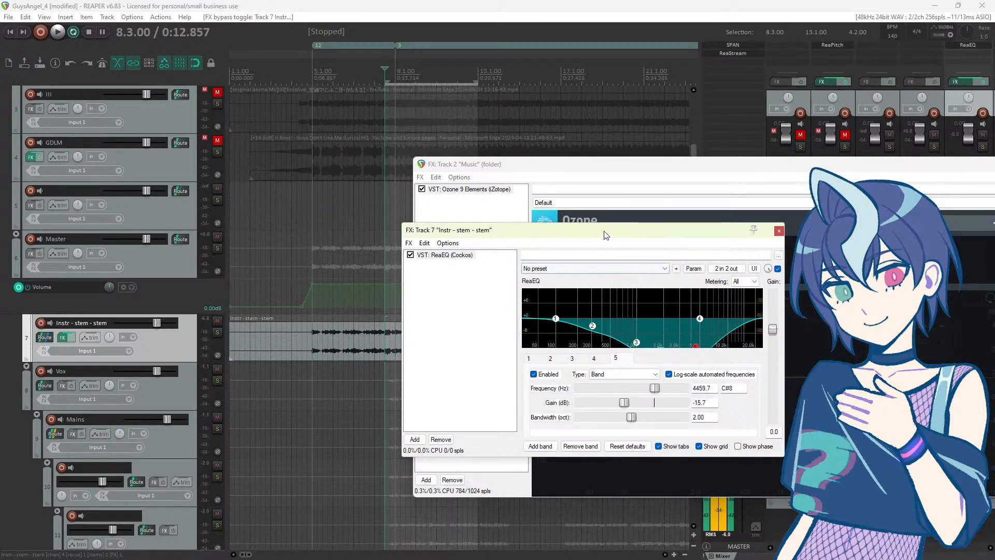
left_click_drag(606, 235, 524, 226)
left_click(159, 323)
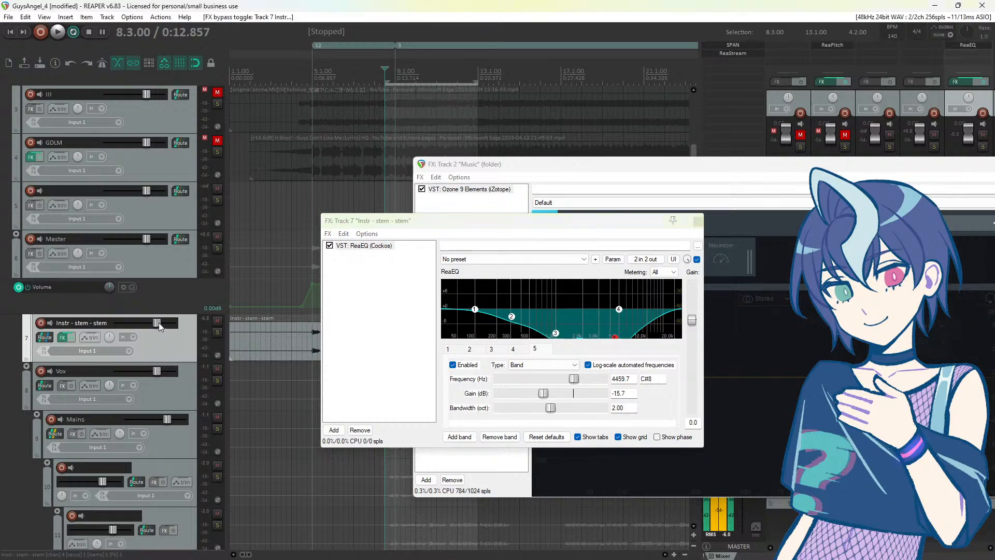
left_click_drag(156, 322, 152, 323)
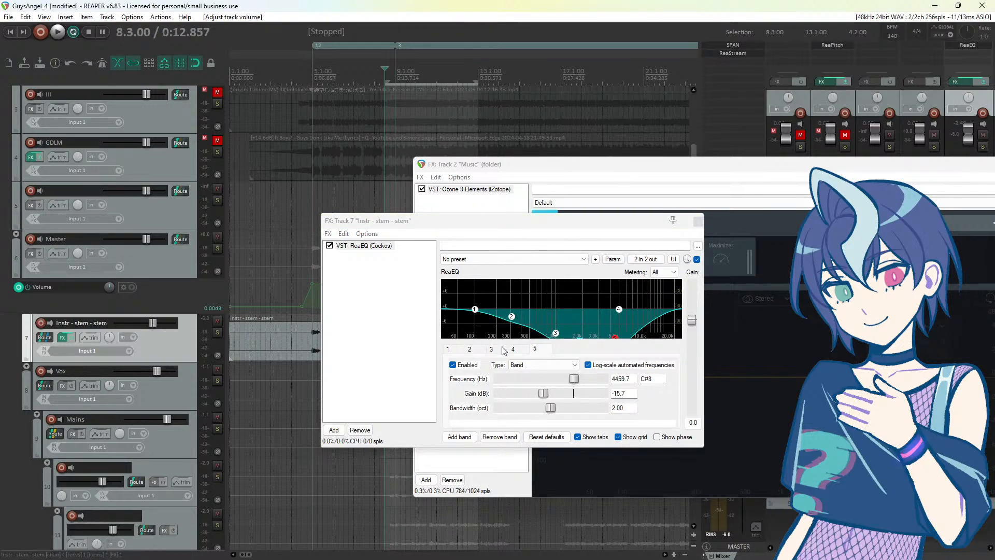
Step: Reset the band 3 gain to 0.0 dB and restore all ReaEQ bands to their defaults
left_click(470, 350)
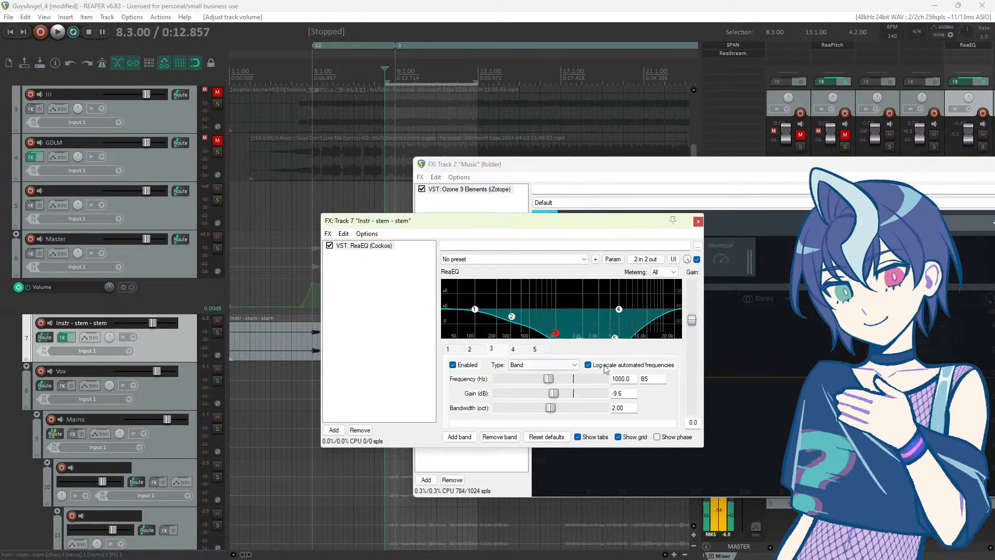
double_click(553, 393)
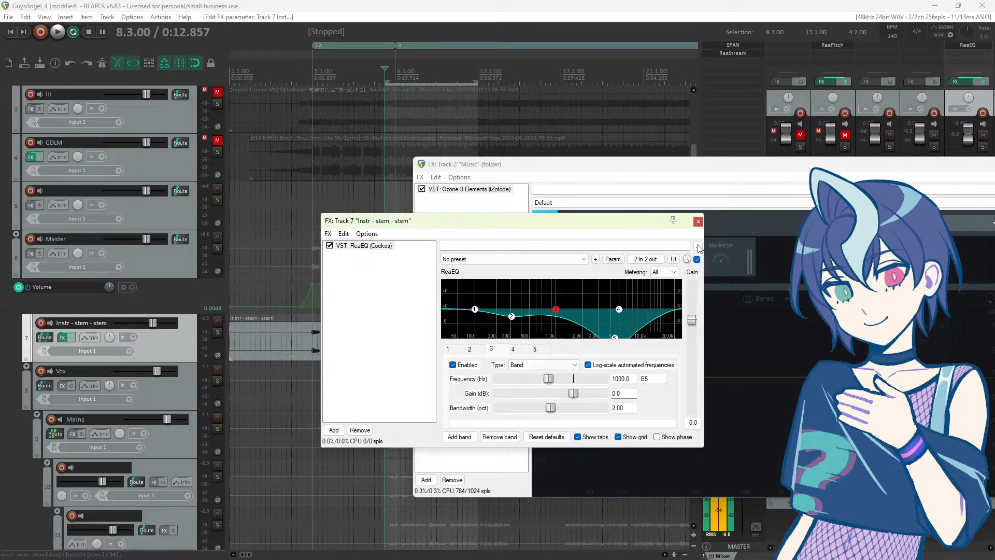
left_click(548, 437)
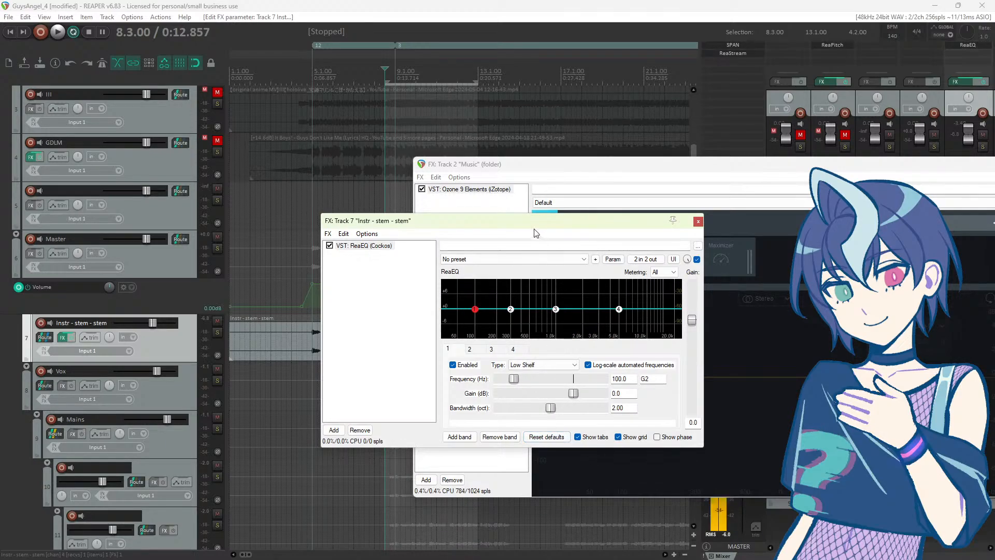
Step: Move the ReaEQ window away from Ozone's controls and play the looped selection with the flat EQ
left_click_drag(535, 224, 666, 267)
key("space")
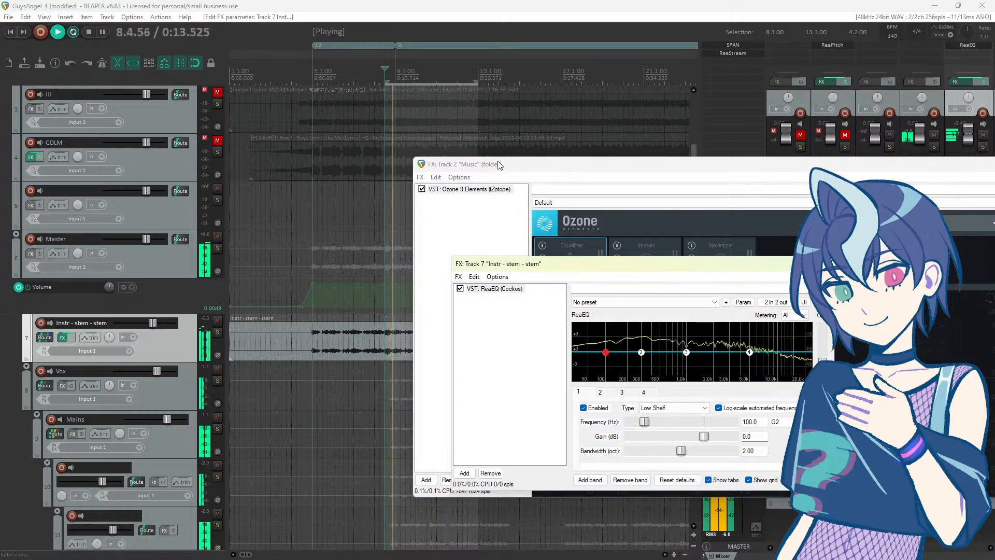
key("space")
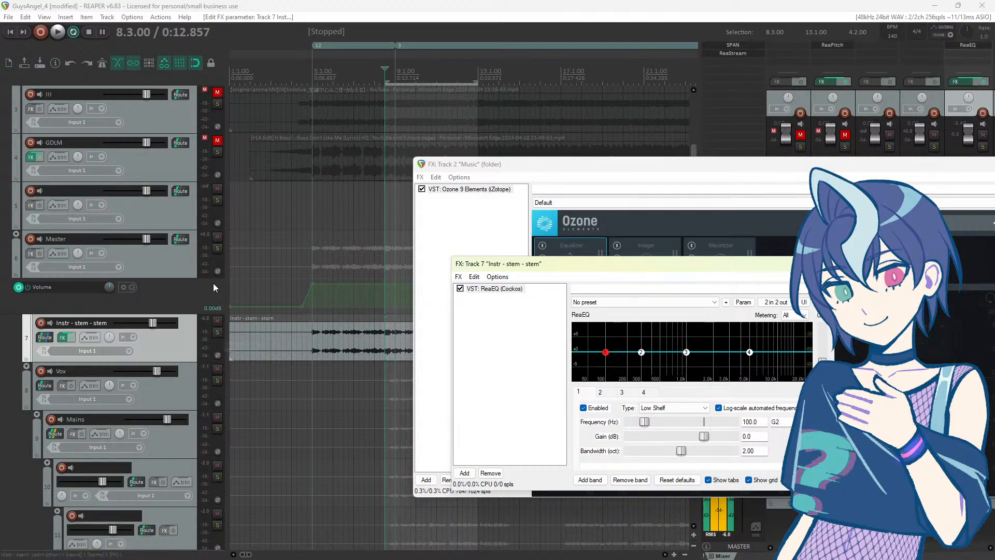
left_click_drag(547, 266, 575, 320)
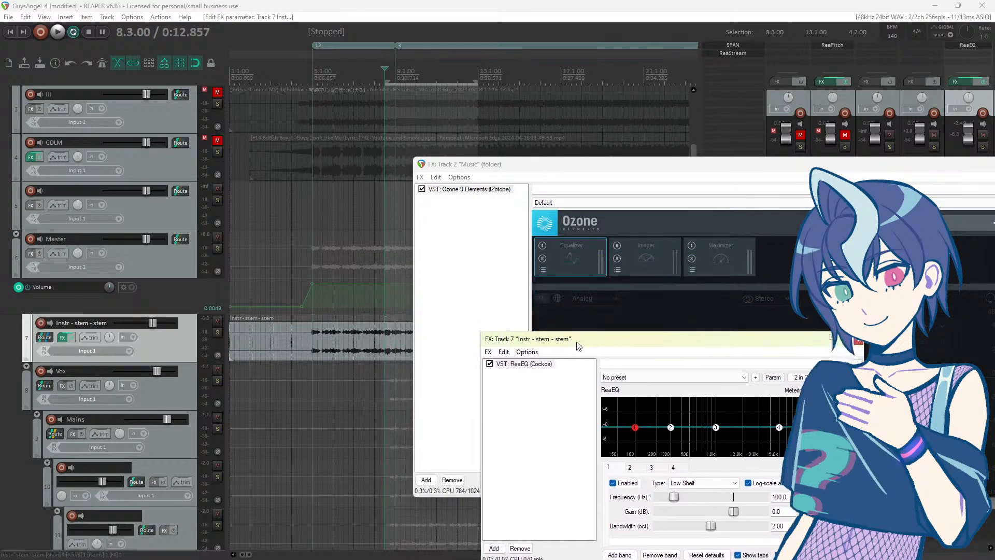
key("space")
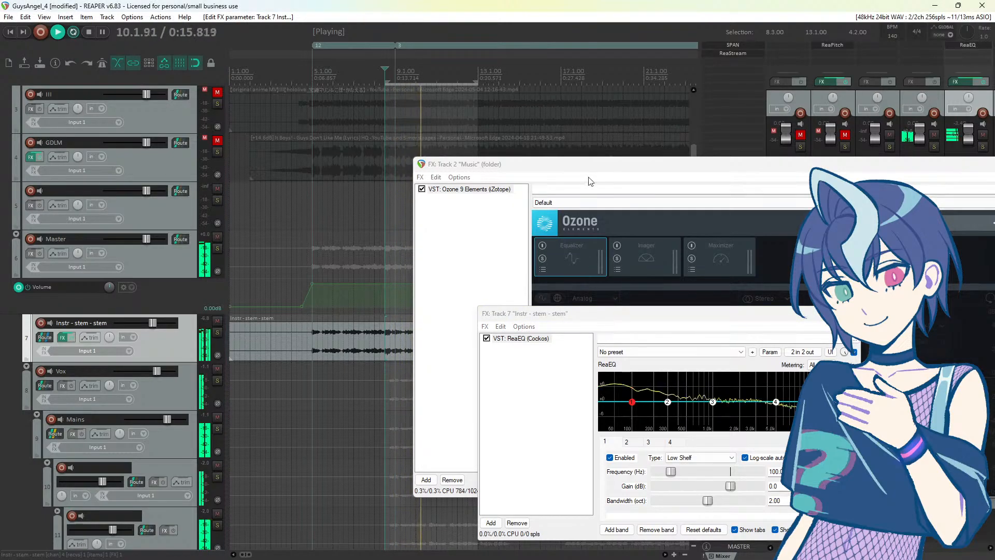
Step: Re-enable Ozone's Equalizer and set its brickwall high-pass between 100 and 300 Hz and its low-pass to 577 Hz
left_click(545, 242)
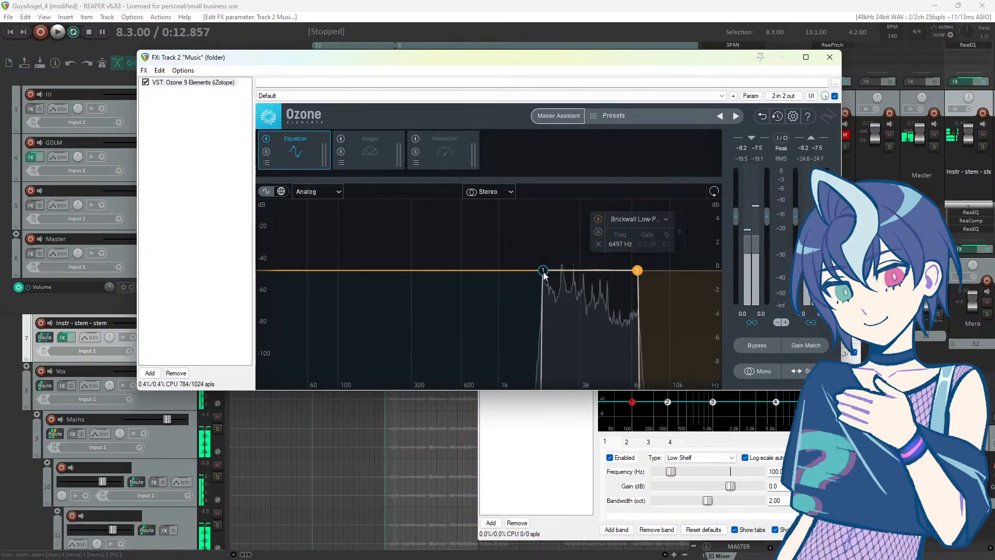
left_click_drag(542, 270, 372, 272)
key("space")
left_click_drag(637, 272, 459, 281)
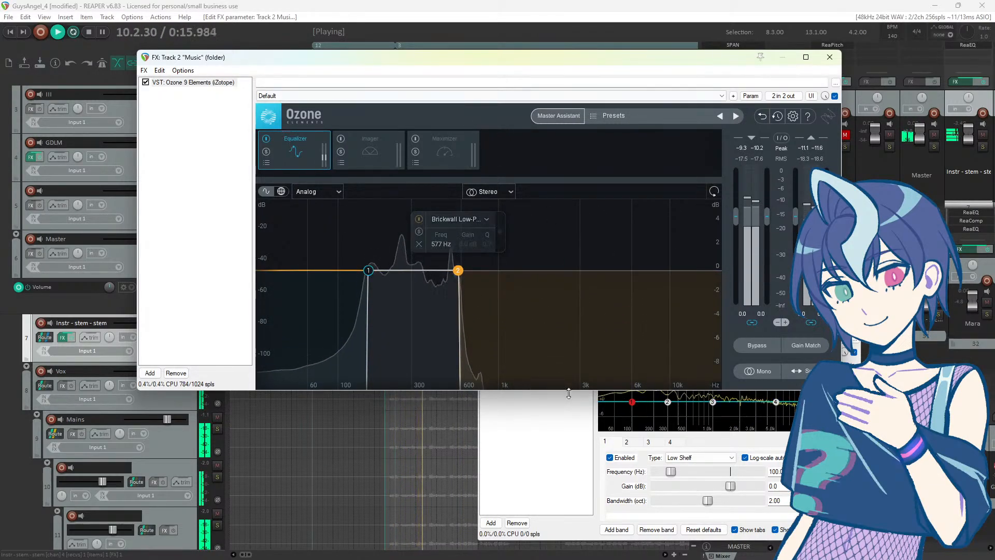
Step: Bring the ReaEQ window forward and set band 2 to 308.8 Hz with -4.6 dB gain while the selection plays
key("space")
left_click(529, 469)
key("space")
left_click_drag(672, 315, 536, 299)
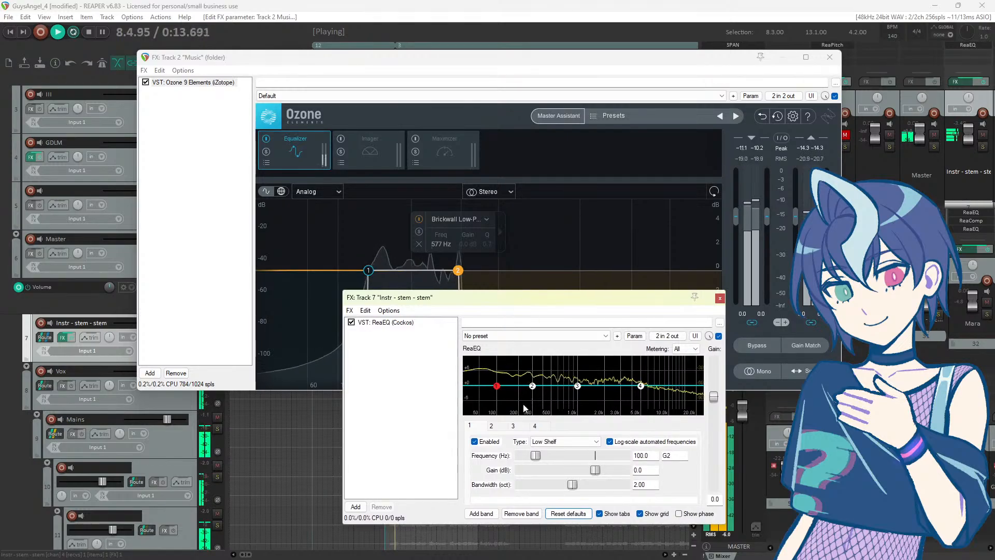
left_click_drag(533, 388, 535, 398)
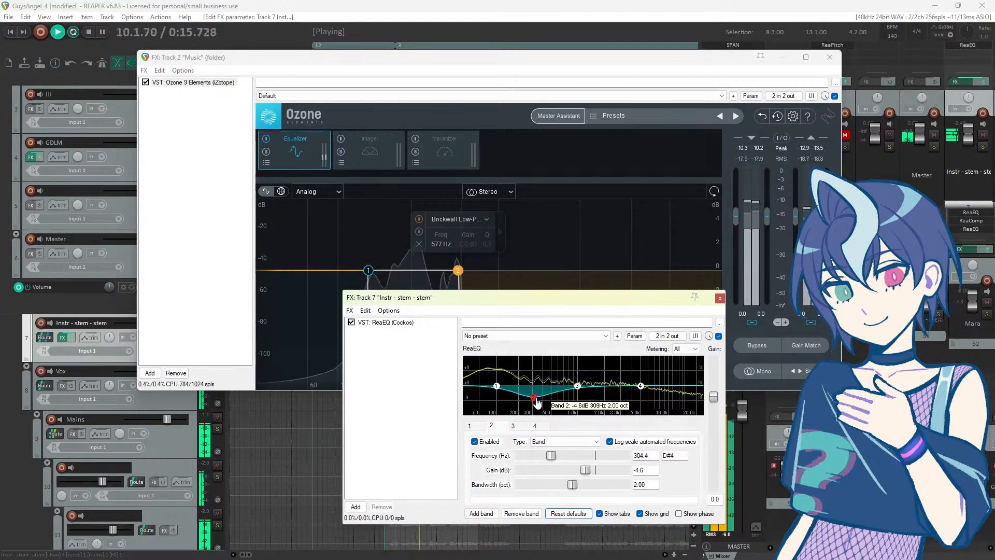
Step: Restart playback, reset the ReaEQ band 2 gain, and cut it to -3.6 dB
key("space")
key("space")
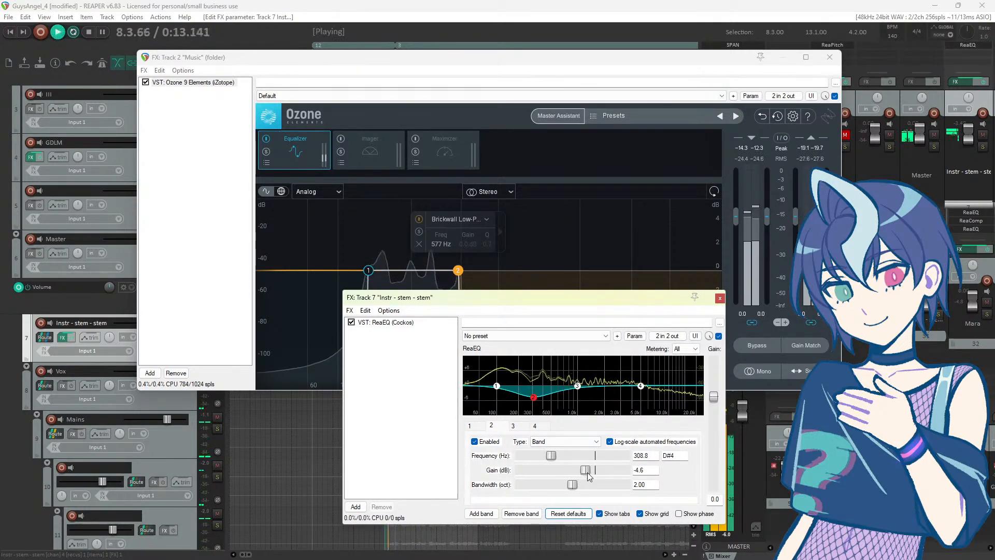
double_click(586, 471)
left_click_drag(614, 471, 589, 476)
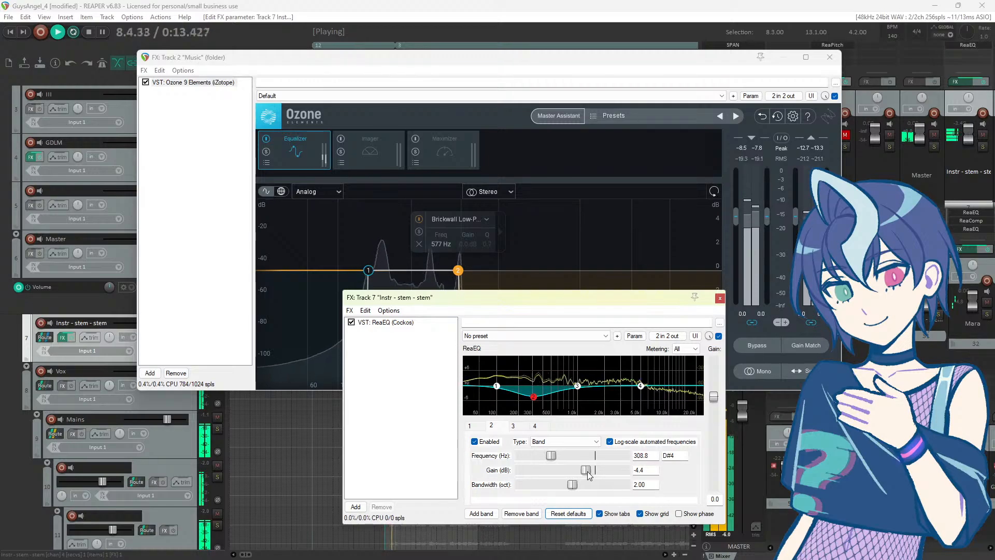
left_click_drag(587, 473, 589, 473)
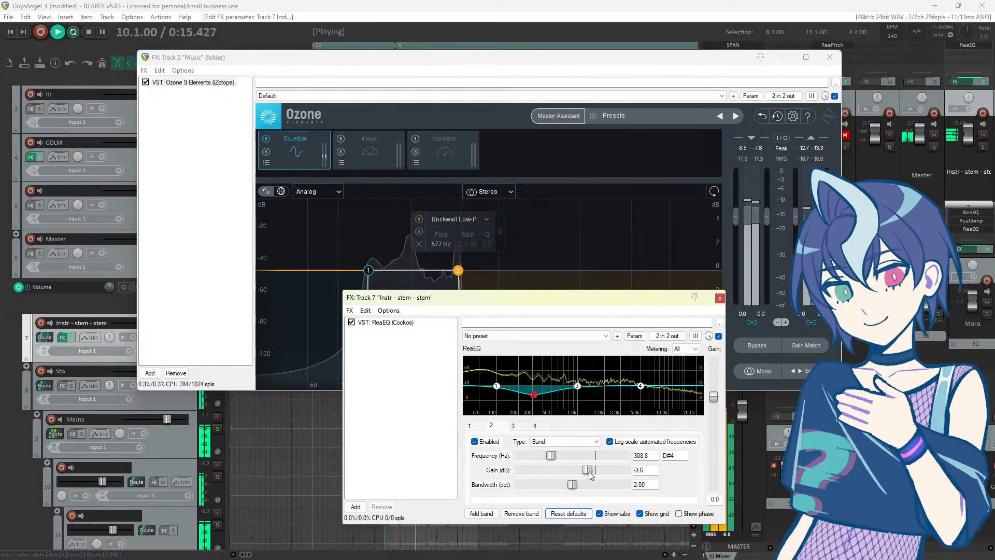
Step: Compare the looped selection with ReaEQ band 2 flat and slightly cut, leaving its gain at -0.9 dB
key("space")
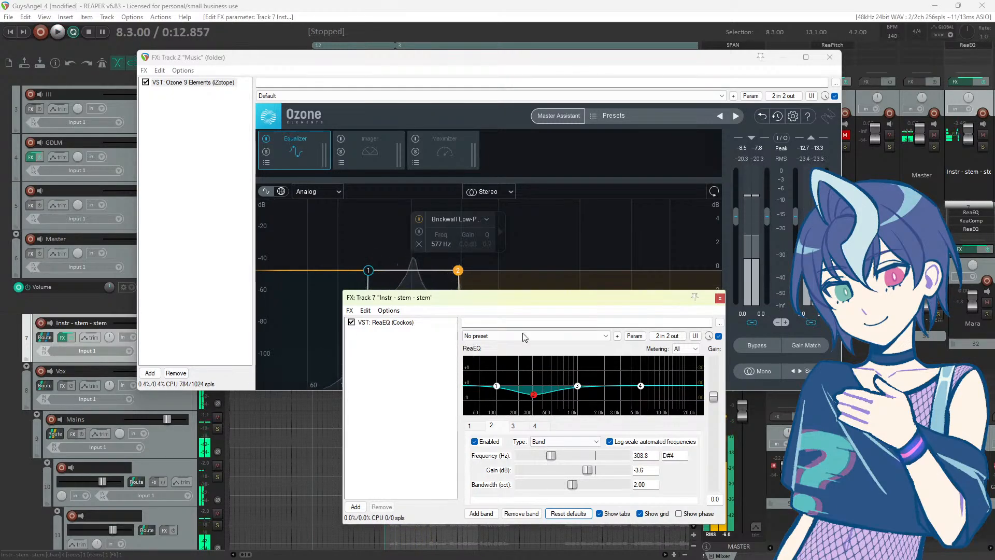
key("space")
double_click(584, 472)
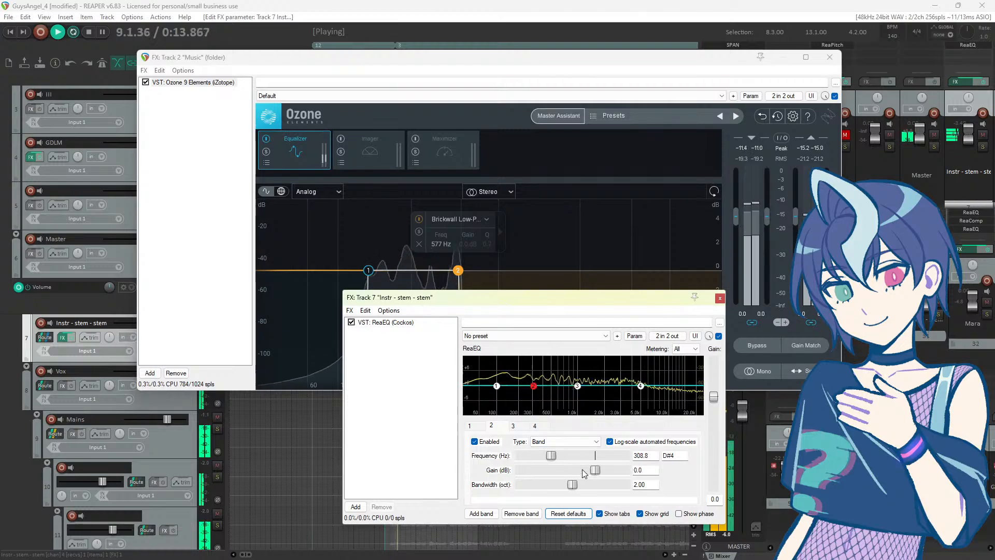
mouse_move(598, 473)
left_mouse_down()
mouse_move(588, 474)
mouse_move(596, 470)
left_mouse_up()
key("space")
key("space")
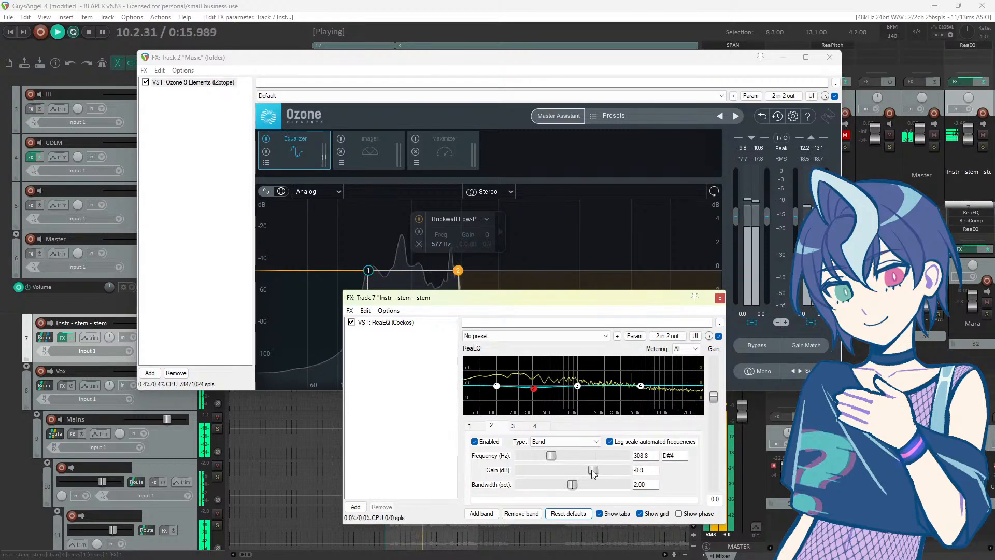
key("space")
key("space")
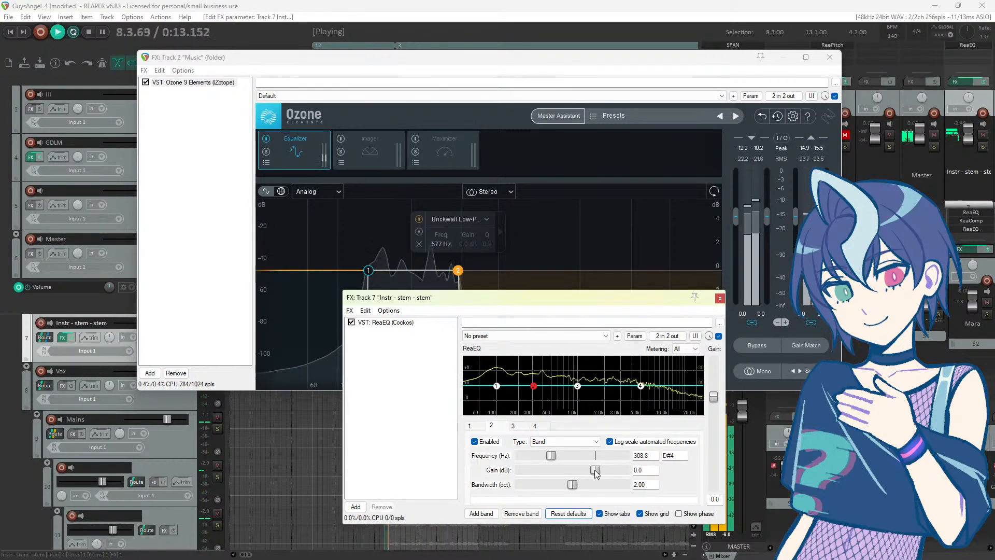
left_click_drag(596, 470, 593, 470)
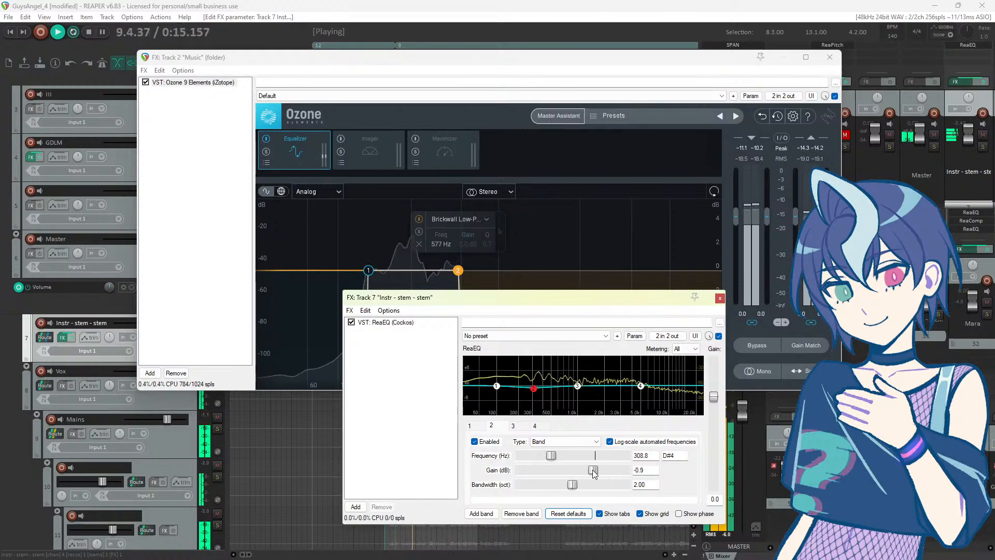
key("space")
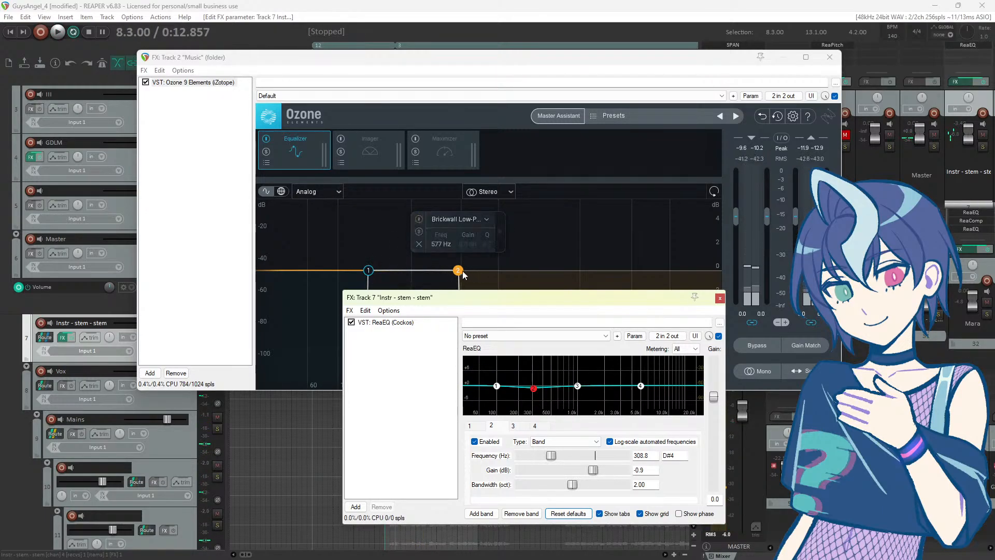
Step: Shift Ozone's isolated band upward, with the brickwall high-pass at 553 Hz and the low-pass just below 3 kHz, during playback
left_click_drag(458, 270, 573, 270)
key("space")
left_click_drag(368, 269, 454, 272)
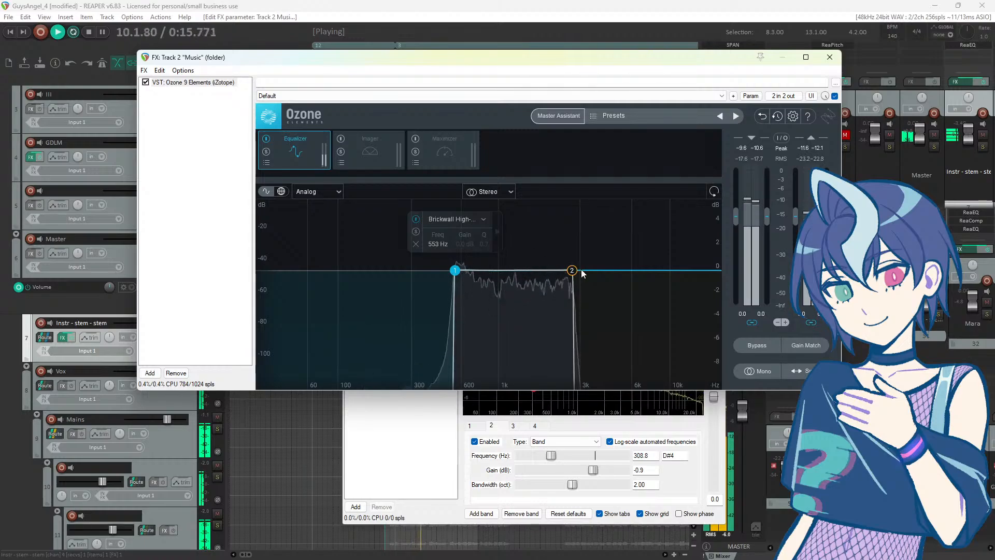
Step: Set ReaEQ band 3 to 1055.0 Hz and cut its gain to -14.9 dB, restarting the loop to compare
left_click(450, 448)
left_click_drag(578, 386, 581, 409)
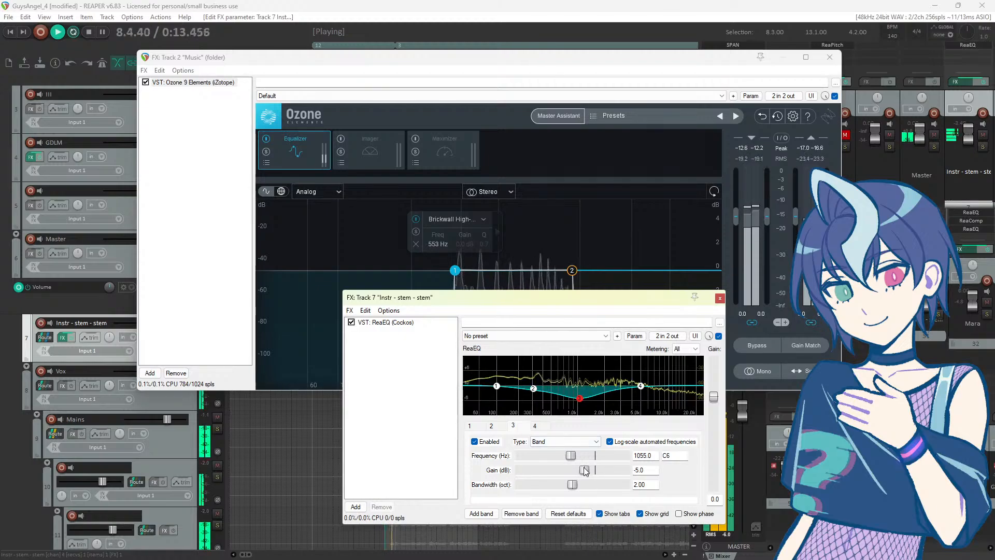
left_click_drag(585, 470, 573, 473)
key("space")
key("space")
key("space")
key("space")
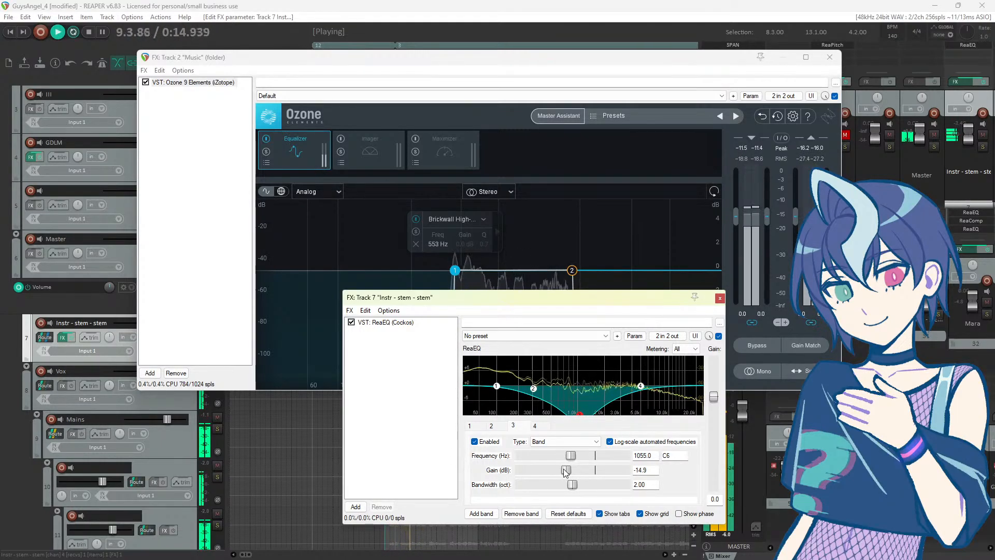
Step: Refine the ReaEQ band 3 gain to -10.1 dB while replaying the selection, and stop playback
left_click_drag(573, 471, 577, 472)
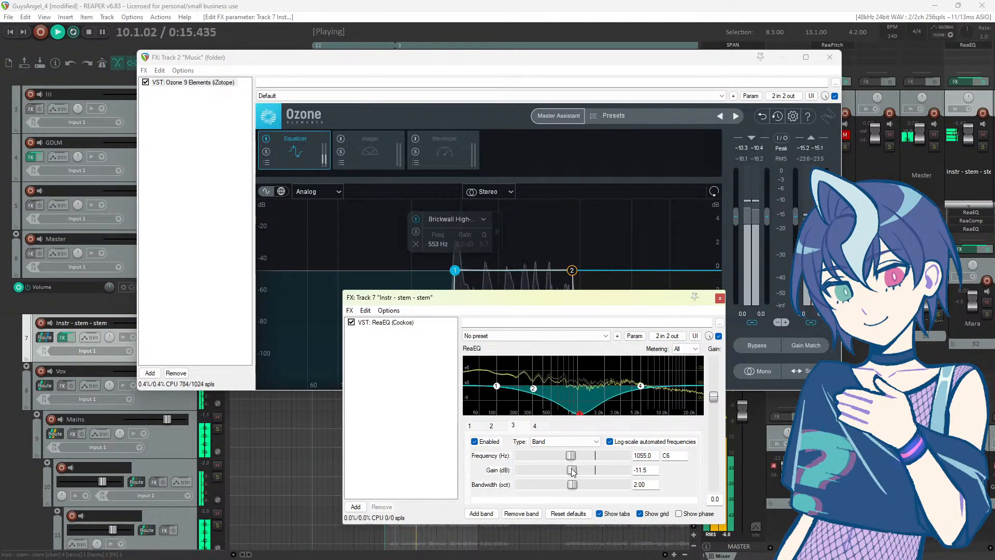
key("space")
left_click_drag(573, 471, 569, 472)
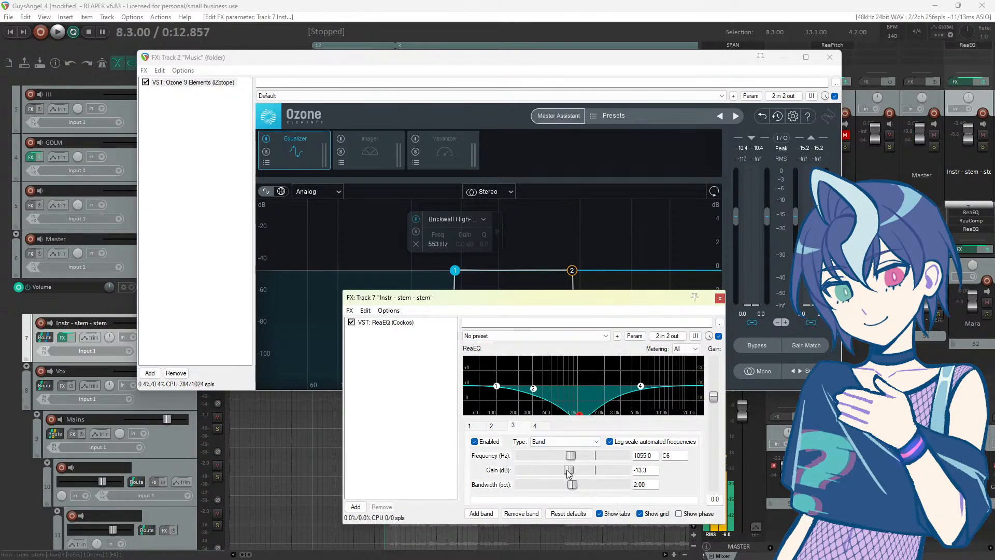
key("space")
mouse_move(574, 474)
left_mouse_down()
mouse_move(584, 474)
mouse_move(574, 474)
left_mouse_up()
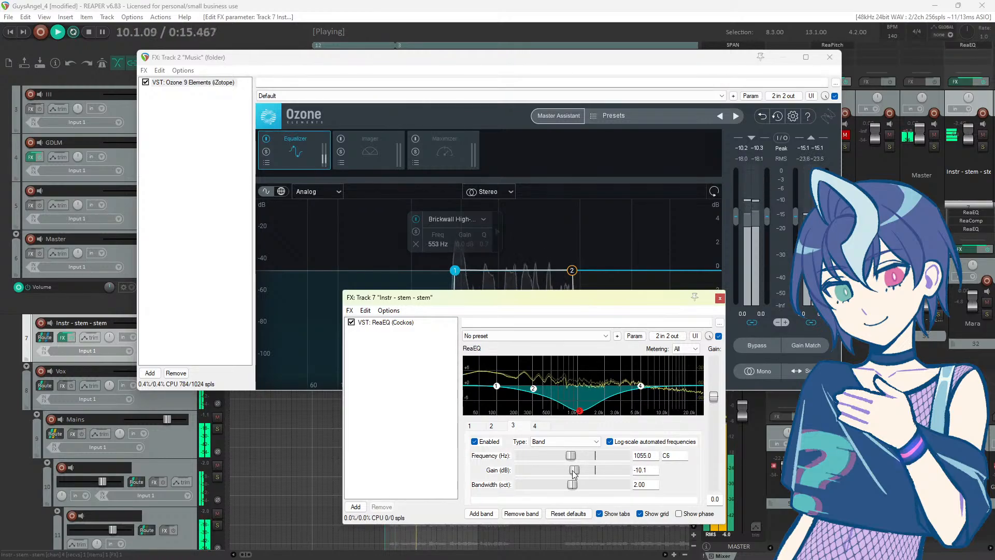
key("space")
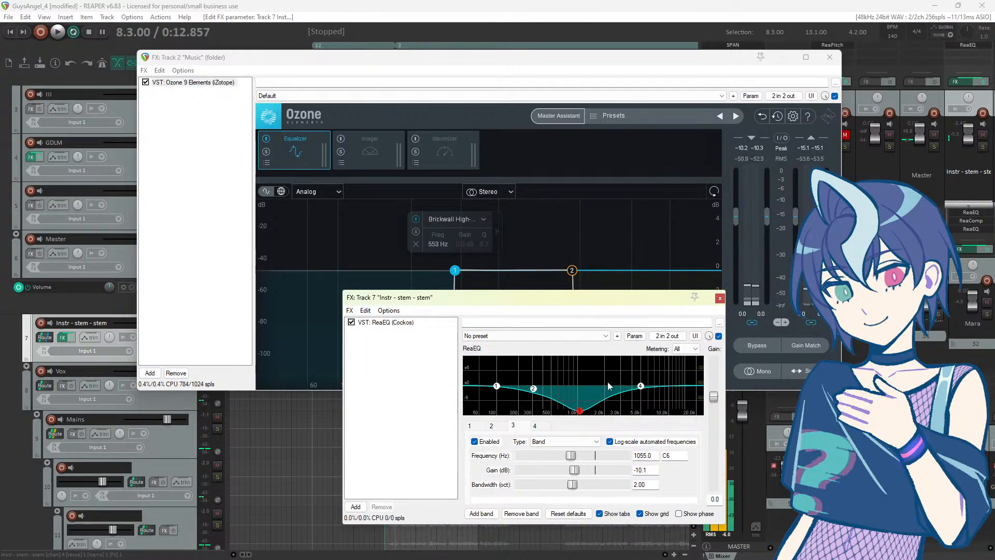
Step: Play the selection and move Ozone's brickwall low-pass to 10332 Hz and its high-pass to about 2 kHz
left_click_drag(577, 272, 651, 271)
key("space")
left_click_drag(461, 270, 565, 286)
left_click_drag(650, 270, 672, 270)
Step: Bring the ReaEQ window forward and add a fifth band cutting around 4289.0 Hz
left_click(633, 401)
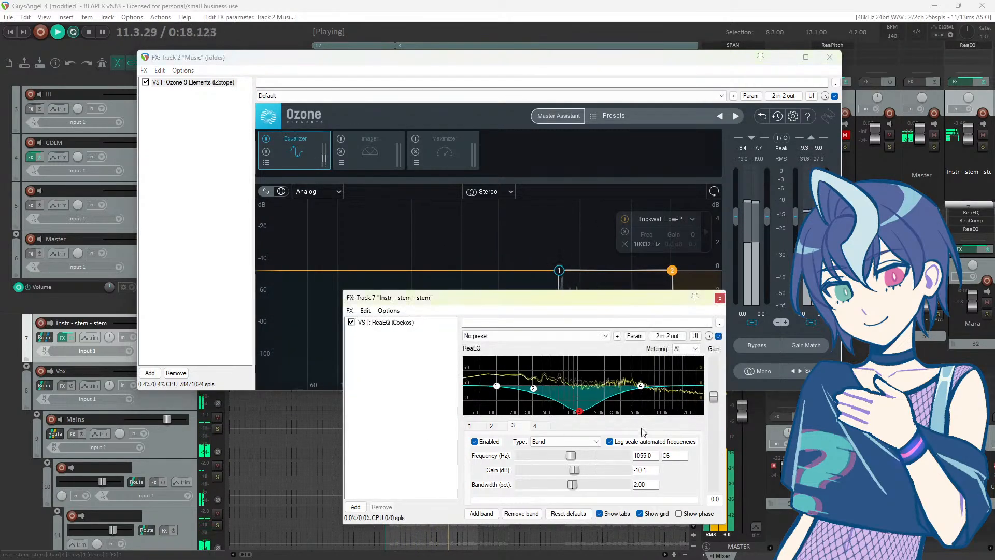
double_click(633, 401)
left_click_drag(633, 402, 635, 409)
Step: Move the ReaEQ window off Ozone's graph and set Ozone's low-pass to about 6 kHz and high-pass to 1834 Hz
left_click_drag(579, 302, 531, 396)
left_click_drag(673, 270, 633, 270)
left_click_drag(558, 270, 543, 270)
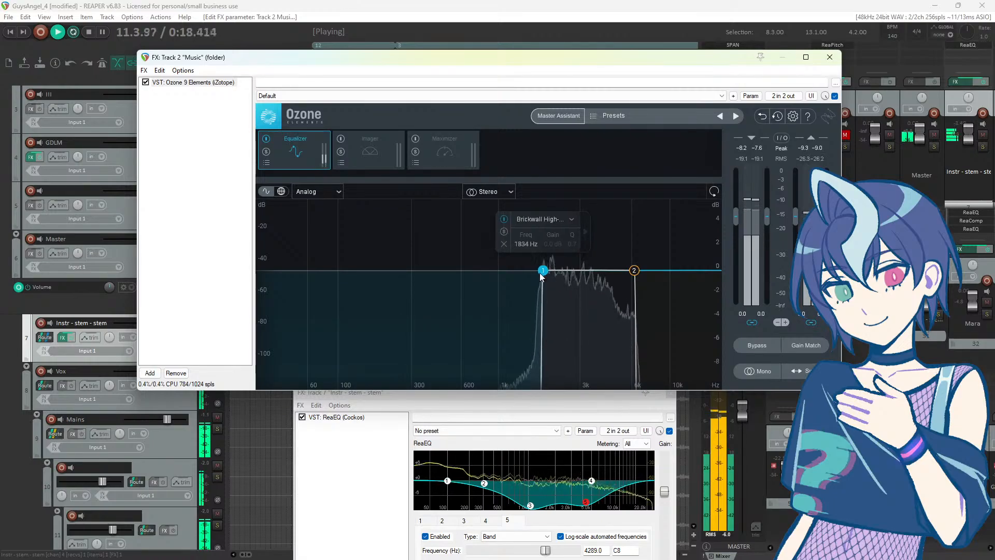
Step: Retune ReaEQ band 5 to 4753.9 Hz, adjust its cut to -9.4 dB while listening, and stop playback
left_click(516, 399)
left_click_drag(586, 502, 583, 494)
left_click_drag(548, 393, 547, 263)
mouse_move(538, 437)
left_mouse_down()
mouse_move(528, 439)
mouse_move(543, 422)
mouse_move(546, 439)
mouse_move(524, 435)
left_mouse_up()
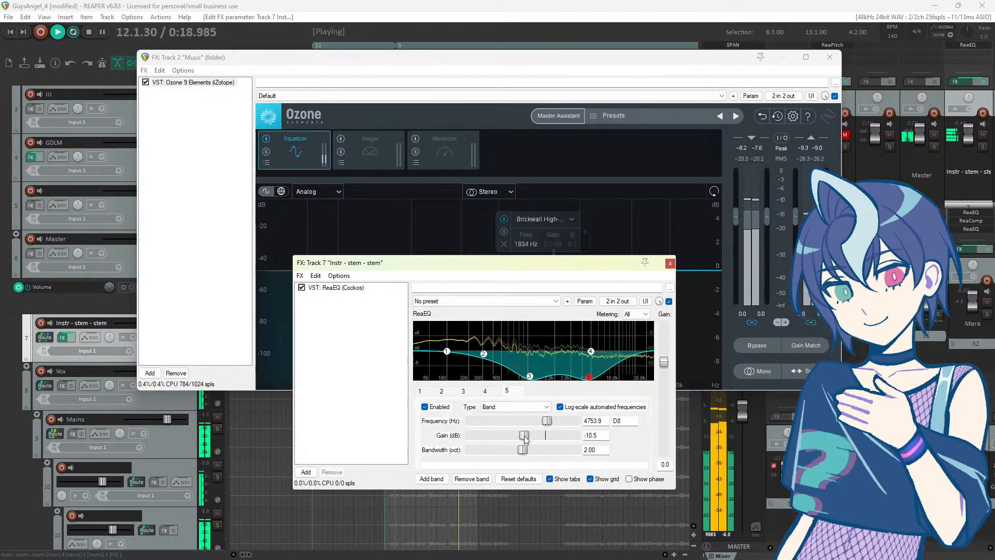
left_click_drag(524, 436, 526, 437)
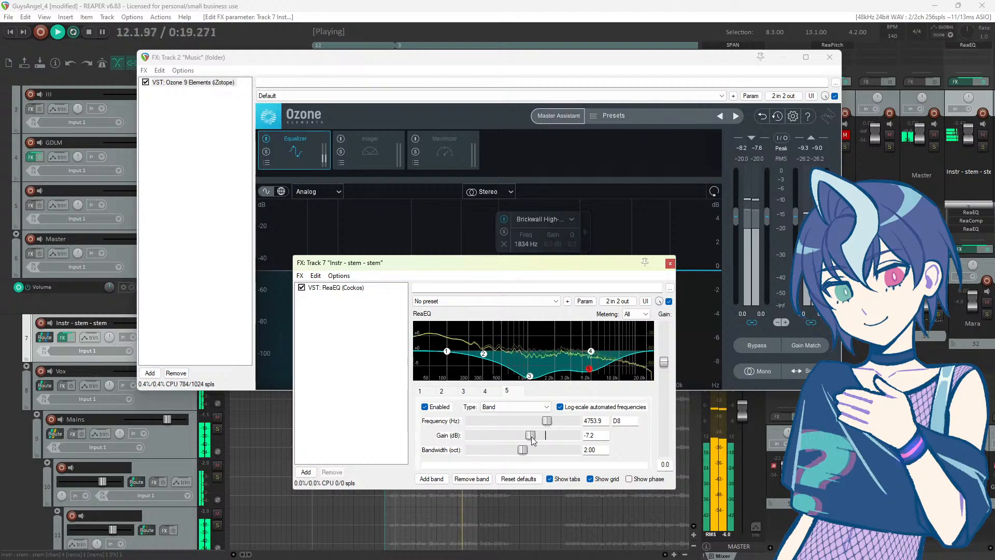
left_click_drag(531, 441, 528, 441)
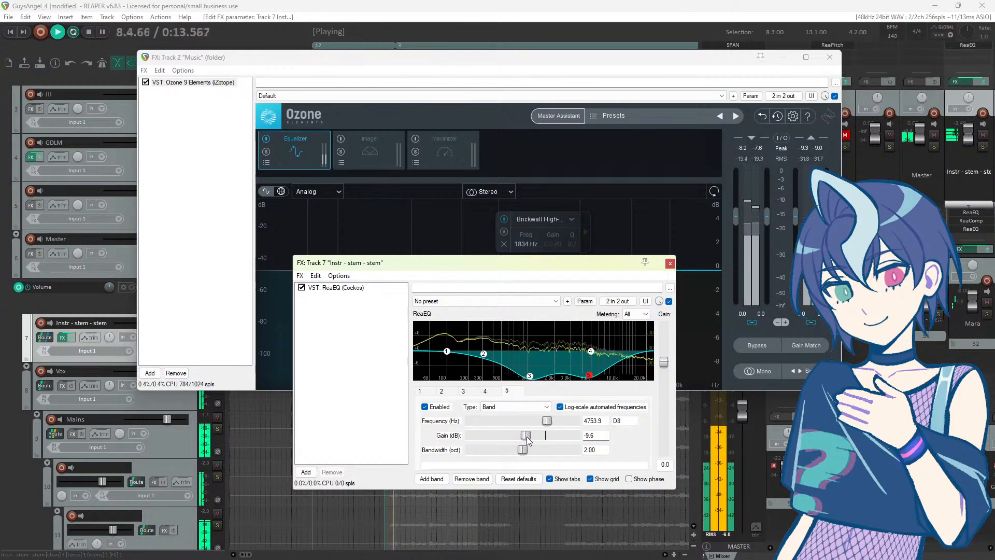
key("space")
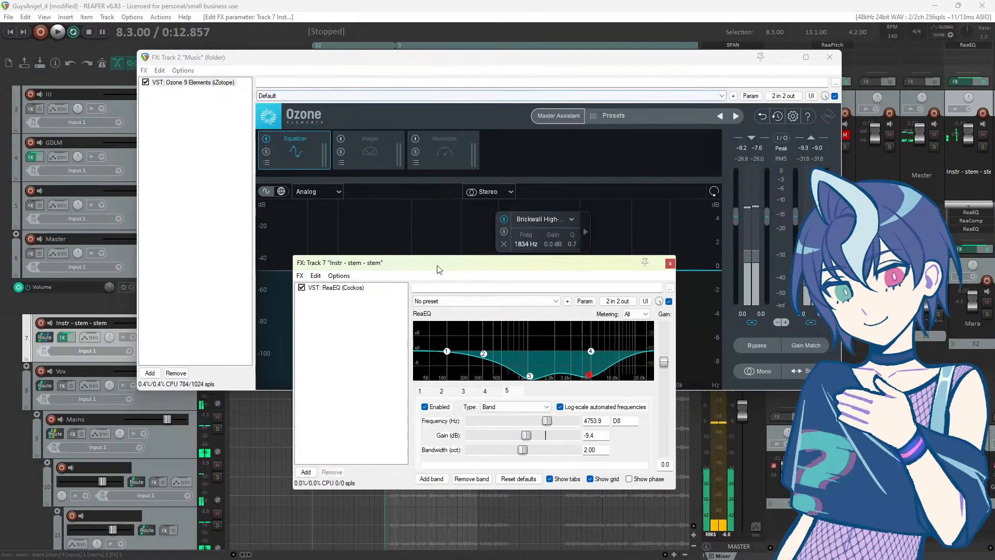
Step: Move the Ozone window aside to uncover the arrangement and bypass its Equalizer module
left_click(268, 63)
left_click_drag(268, 63, 653, 128)
key("space")
key("space")
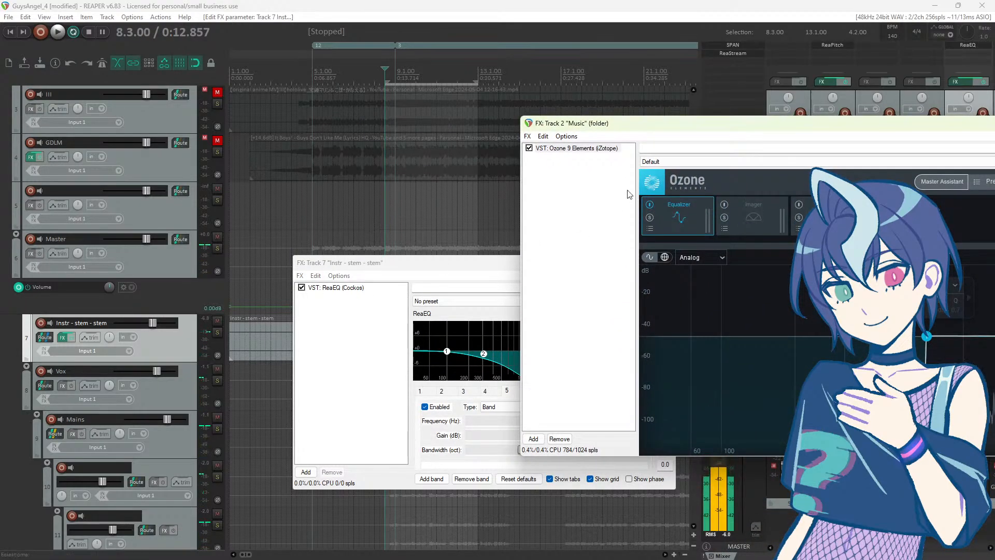
left_click(650, 208)
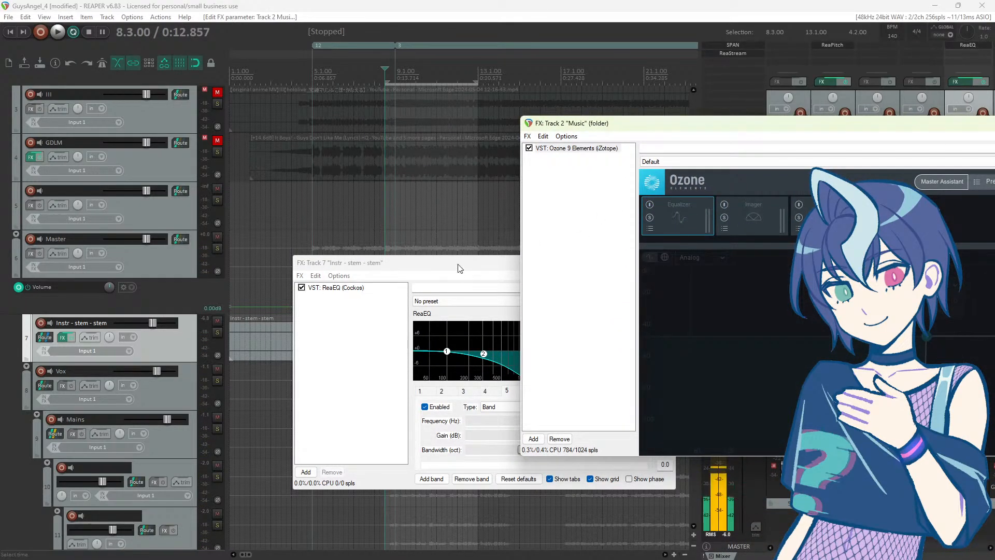
Step: Bring the instrumental's ReaEQ window in front of the Ozone window and reposition it over the arrangement
left_click_drag(458, 268, 465, 218)
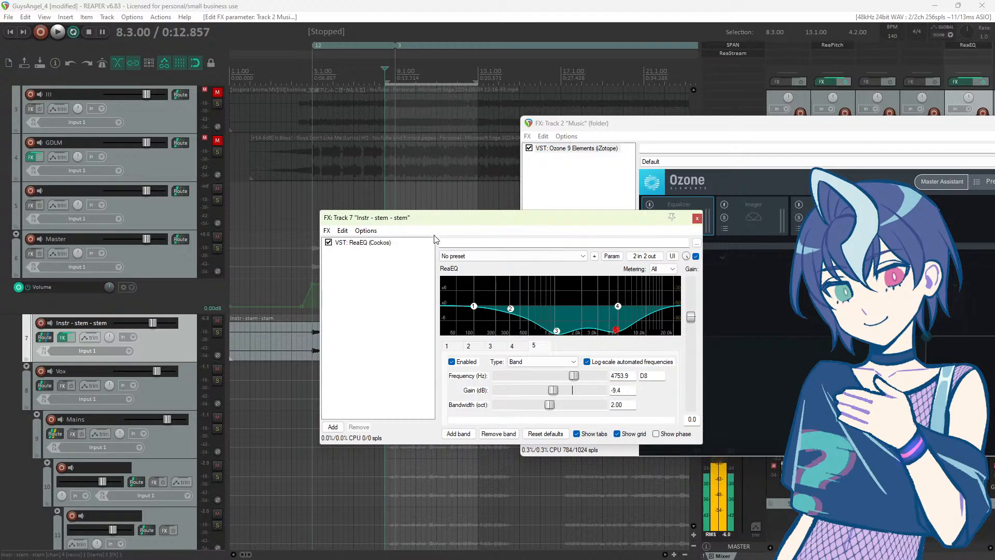
left_click_drag(454, 229, 431, 215)
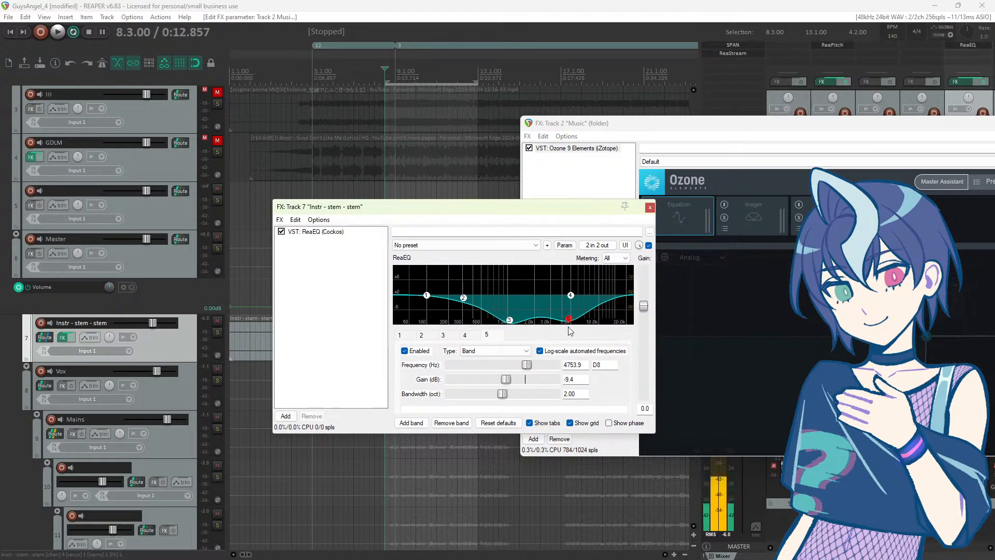
left_click_drag(516, 211, 623, 243)
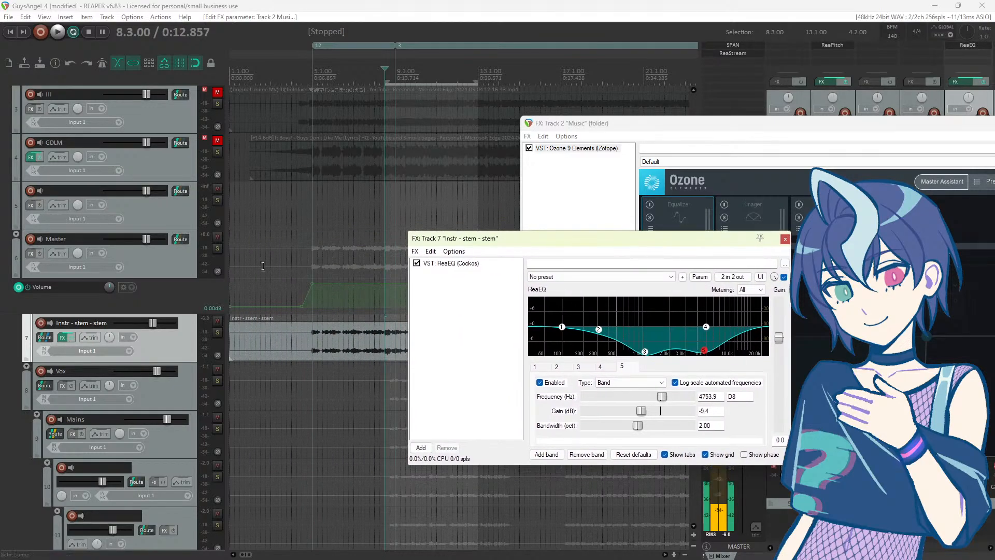
left_click_drag(487, 248, 464, 244)
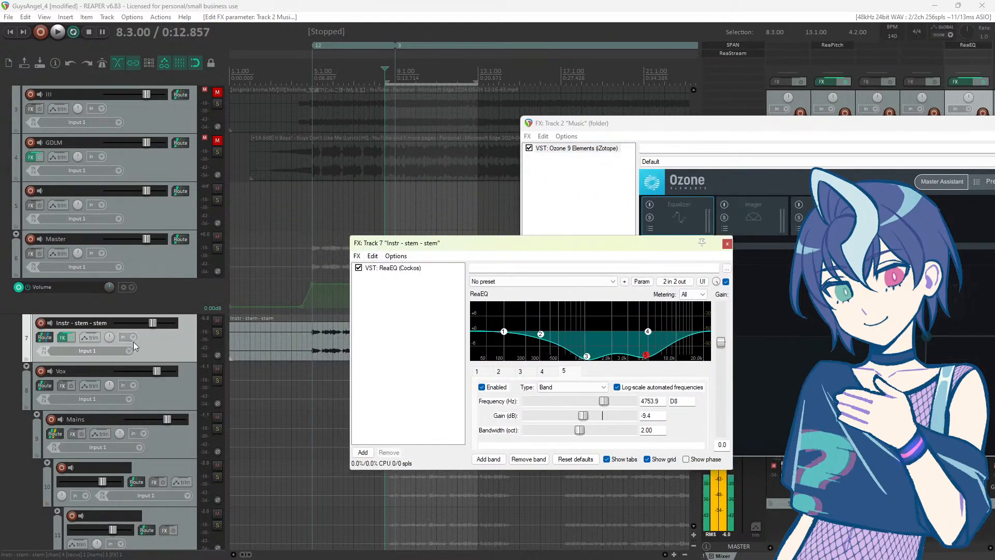
scroll(113, 387, "down", 1)
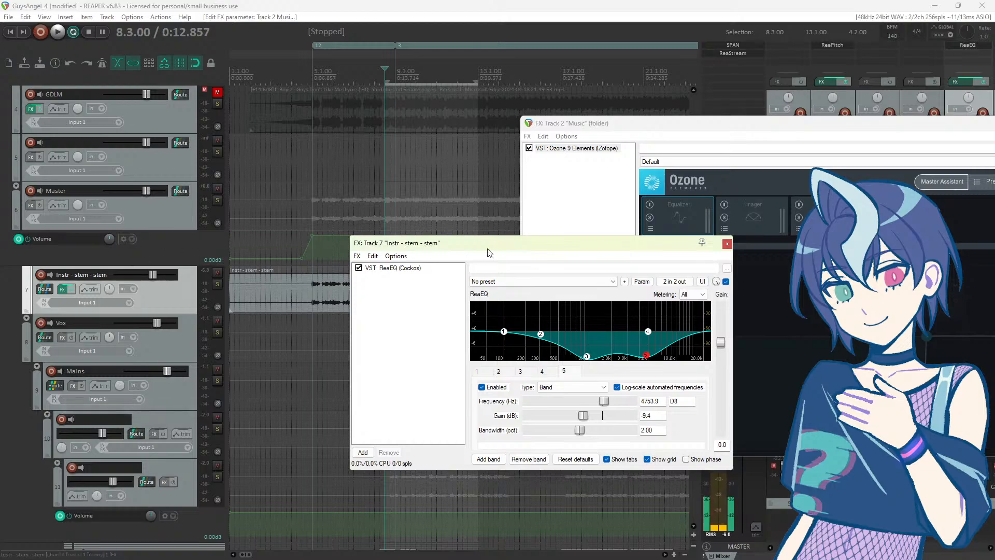
left_click_drag(490, 248, 428, 236)
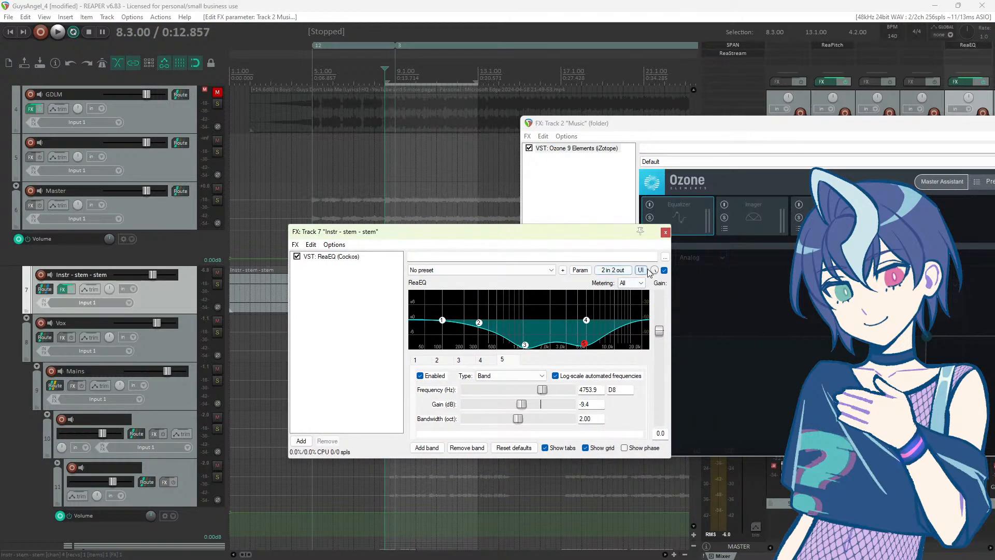
Step: Open parameter modulation for ReaEQ's Wet parameter, enable the sidechain audio control signal, and set its track audio channel to 3+4
left_click(579, 272)
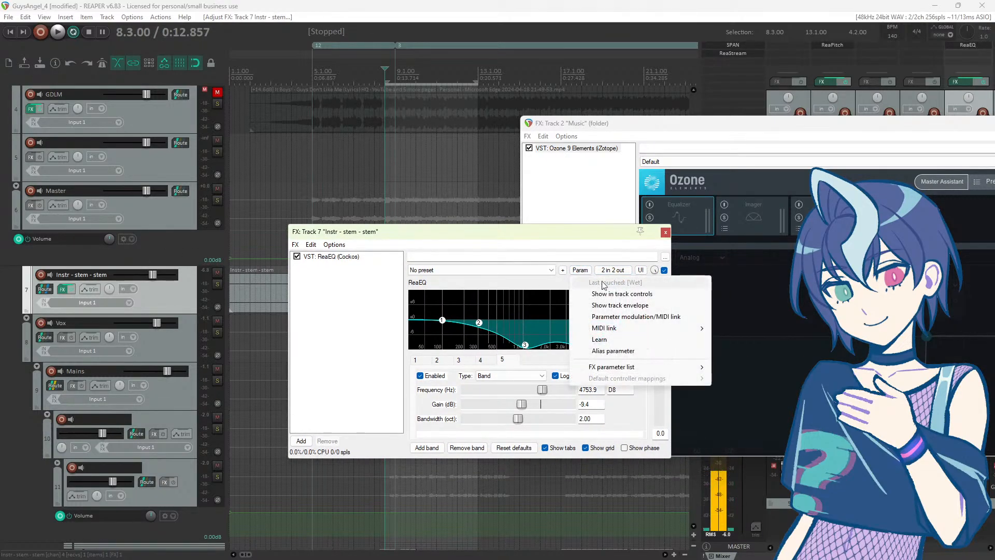
left_click(626, 317)
left_click_drag(100, 33, 754, 189)
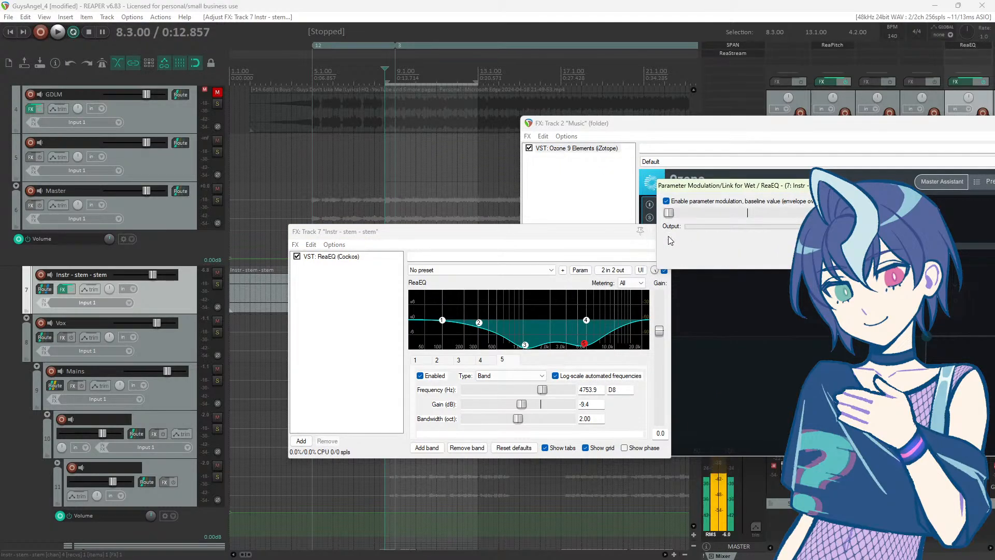
left_click(669, 238)
left_click(735, 250)
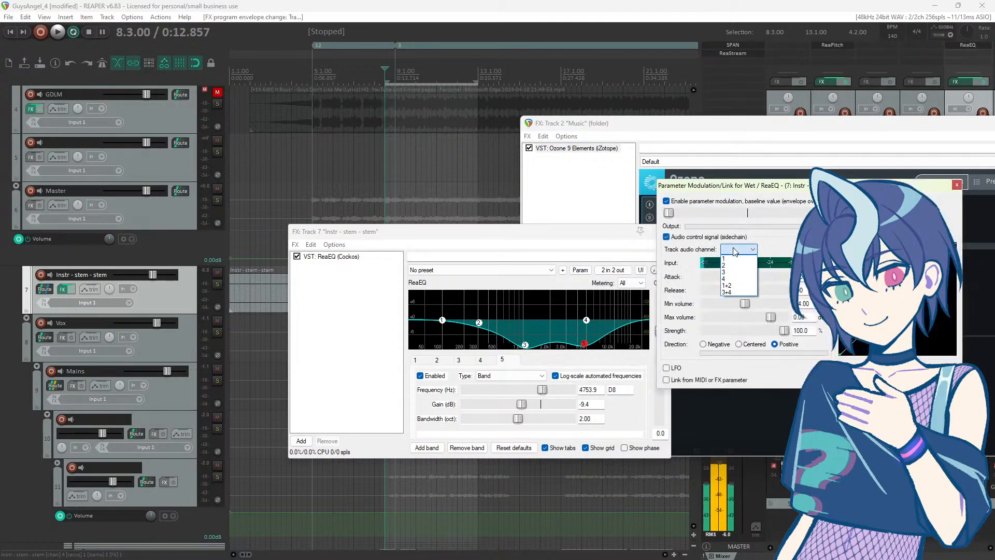
left_click(733, 292)
Step: Move the modulation window into clear view and set the sidechain attack to 3 ms
left_click_drag(738, 193, 654, 268)
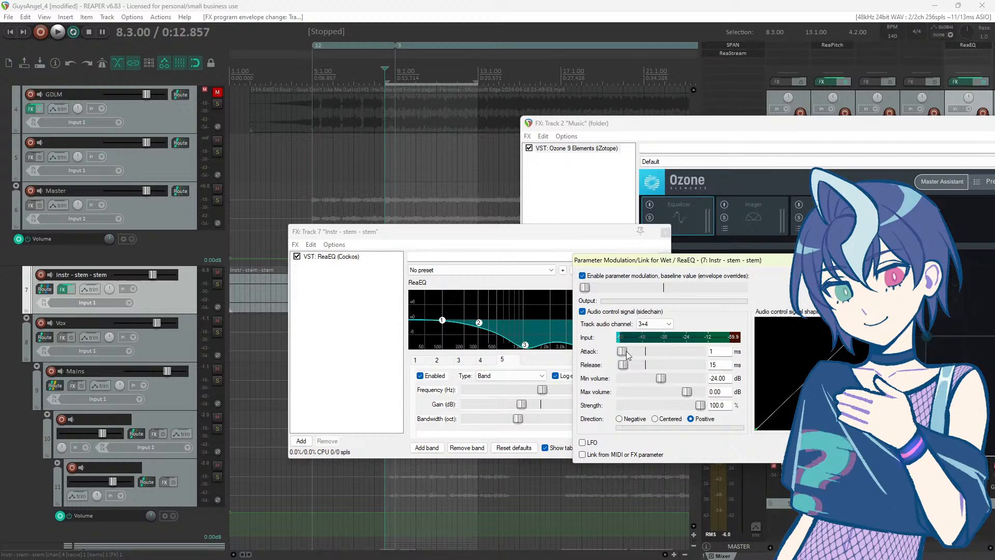
left_click_drag(723, 351, 704, 352)
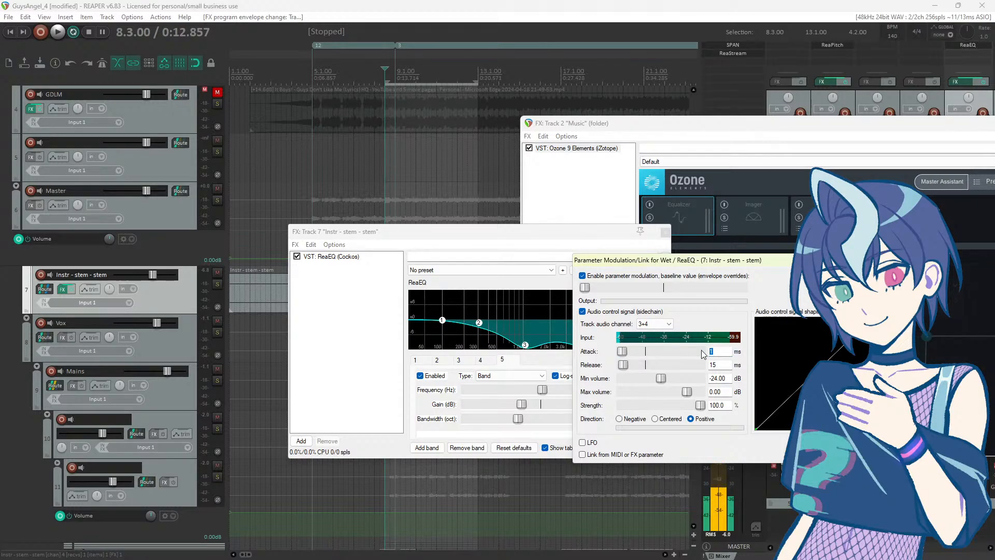
type("3")
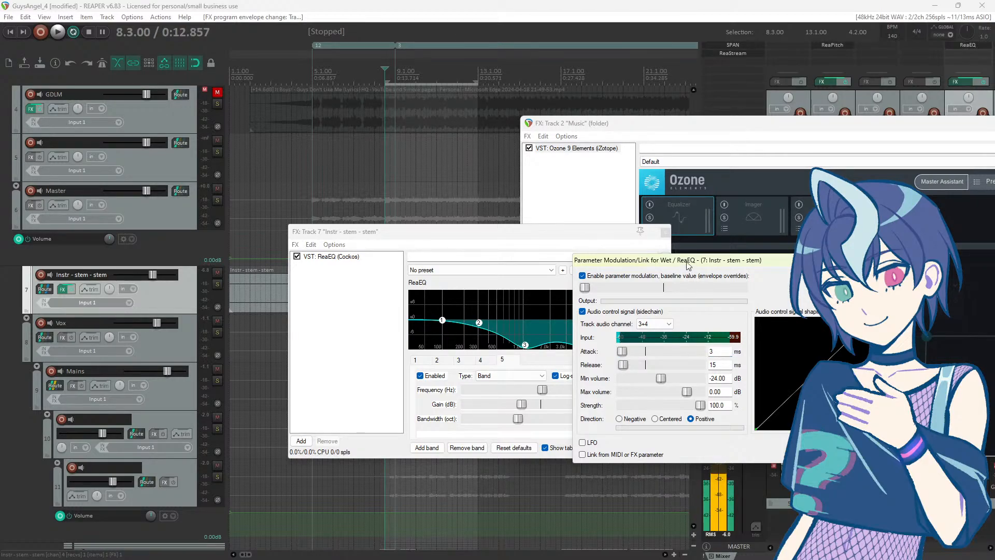
Step: Play the selection and set the sidechain's minimum volume to -34.51 dB and maximum volume to -13.99 dB
left_click_drag(689, 265, 694, 258)
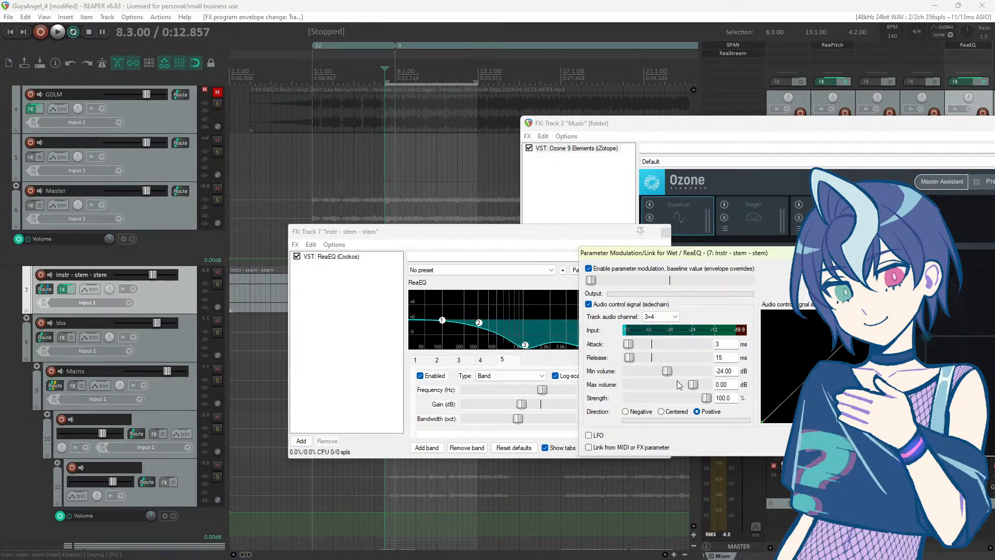
key("space")
left_click_drag(667, 372, 681, 389)
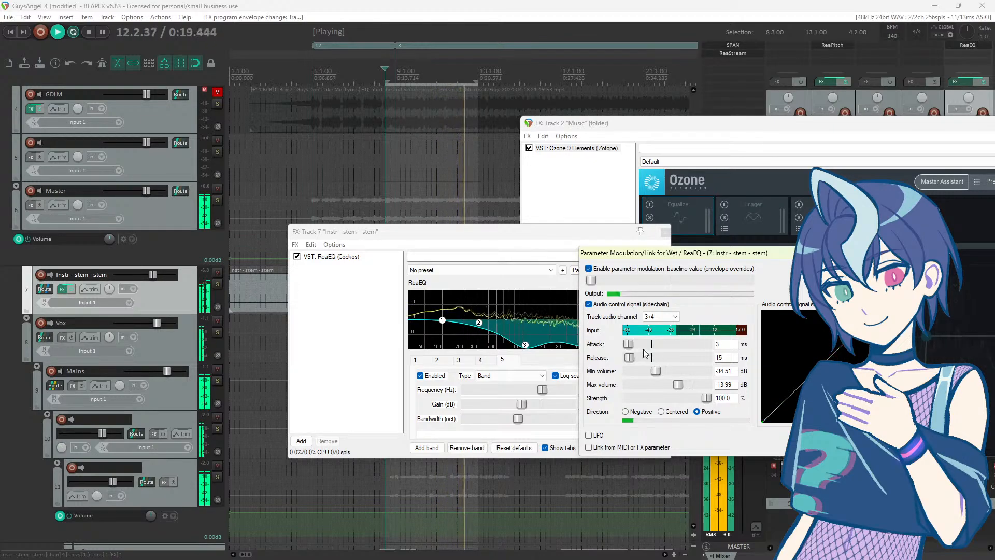
Step: Set the sidechain attack to 9 ms, release to 28 ms and minimum volume to -38.33 dB, and stop playback
left_click_drag(628, 344, 628, 347)
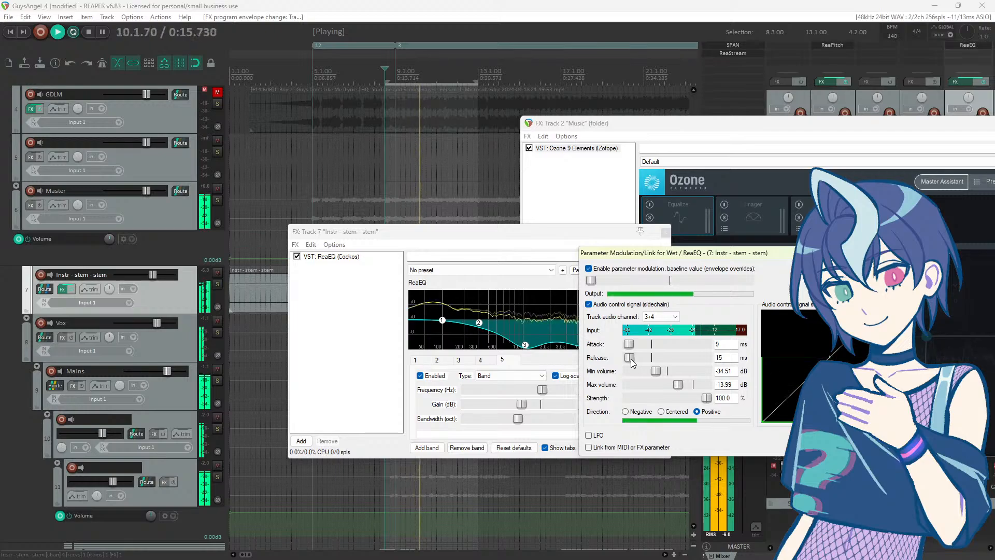
left_click_drag(631, 359, 632, 360)
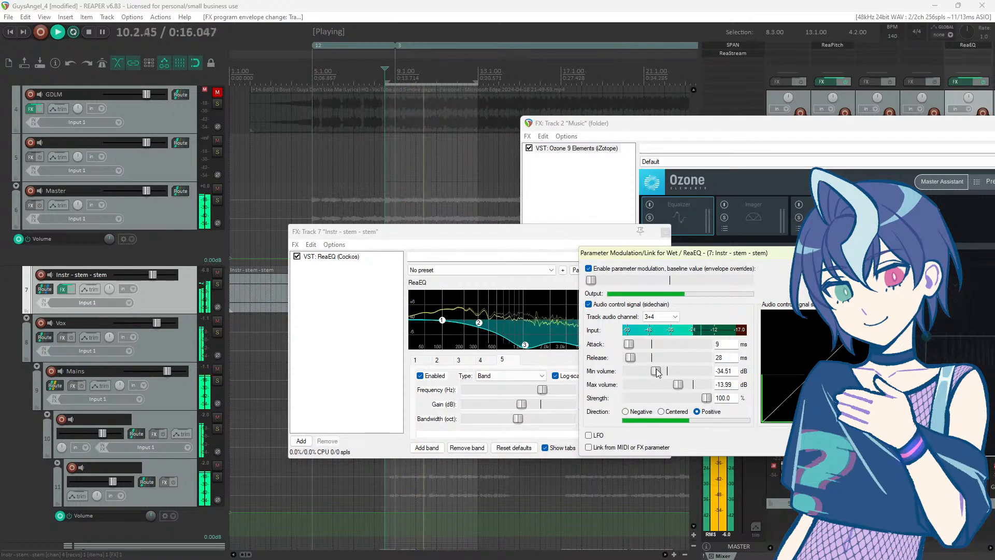
left_click_drag(657, 372, 653, 374)
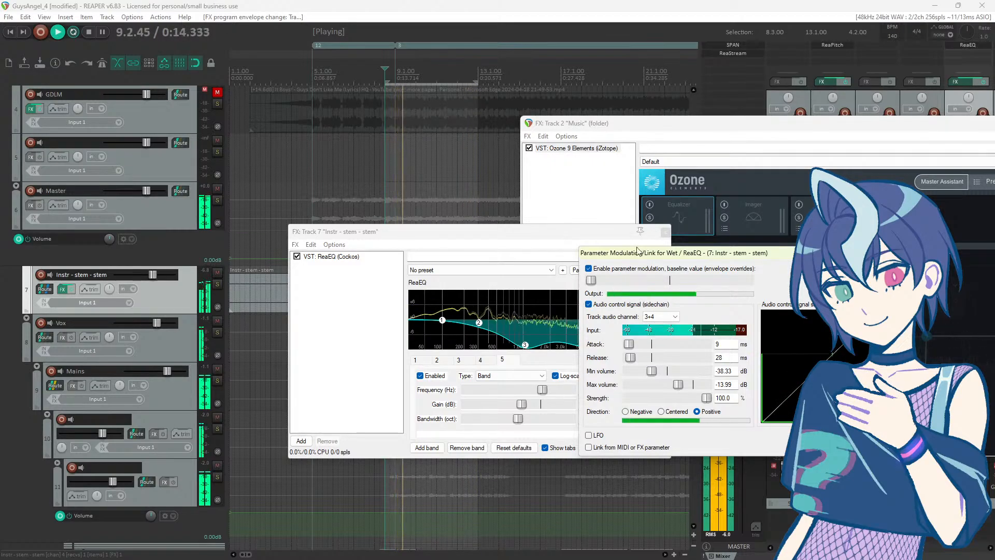
left_click(630, 4)
key("space")
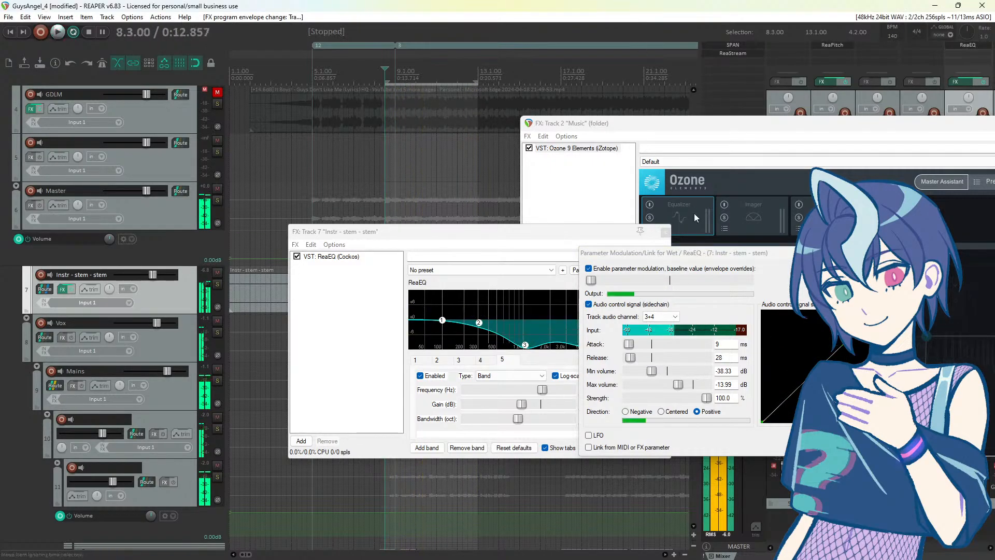
Step: Place the instrumental's ReaEQ window and the parameter modulation window side by side and play the selection
left_click_drag(498, 232, 391, 249)
key("space")
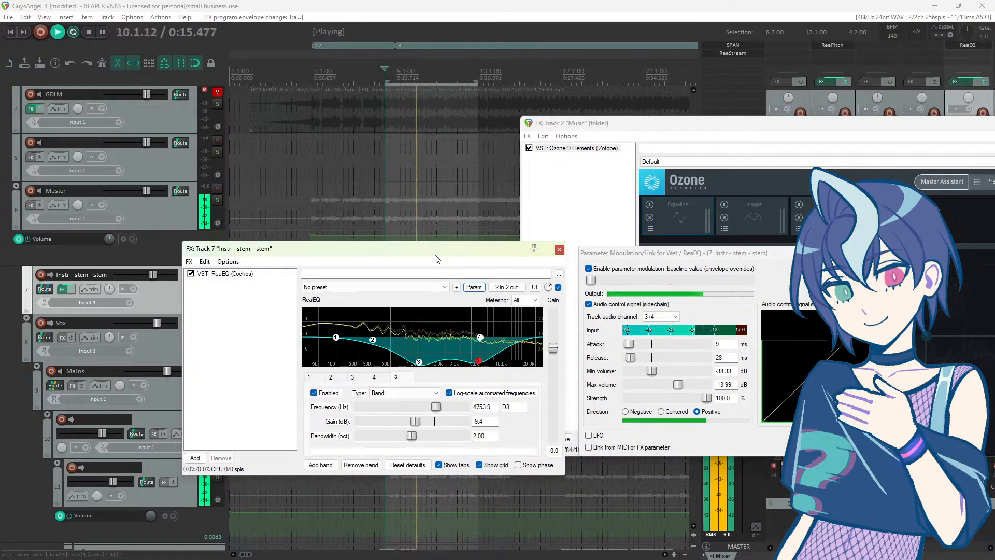
left_click(73, 32)
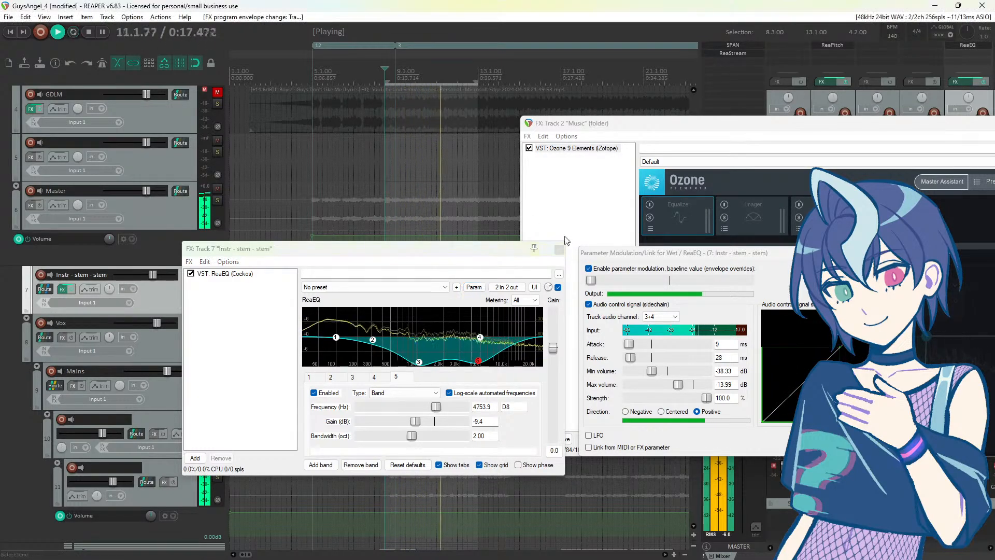
left_click_drag(636, 259, 623, 271)
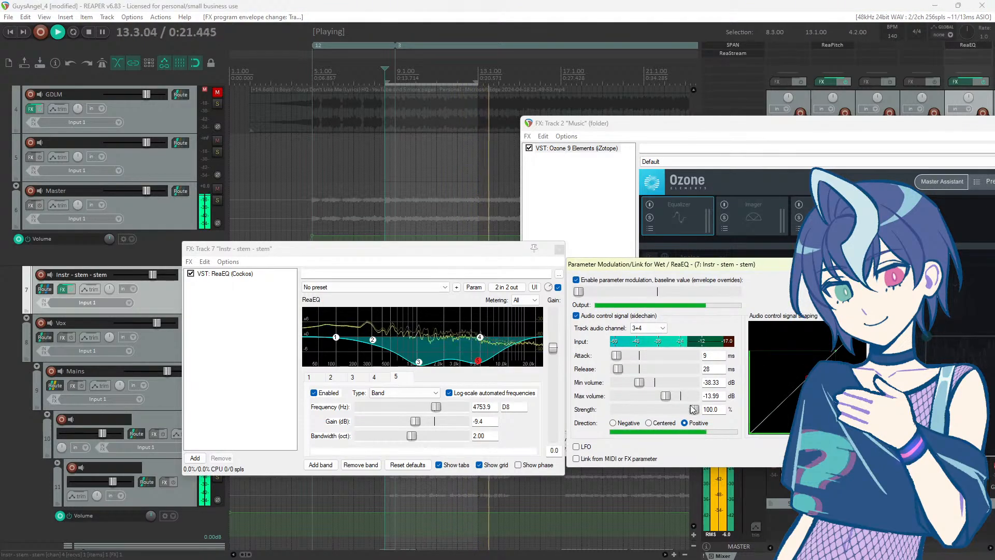
Step: Drop the sidechain strength to 0% for comparison, set it to 73.4%, and stop playback
left_click_drag(694, 409, 599, 412)
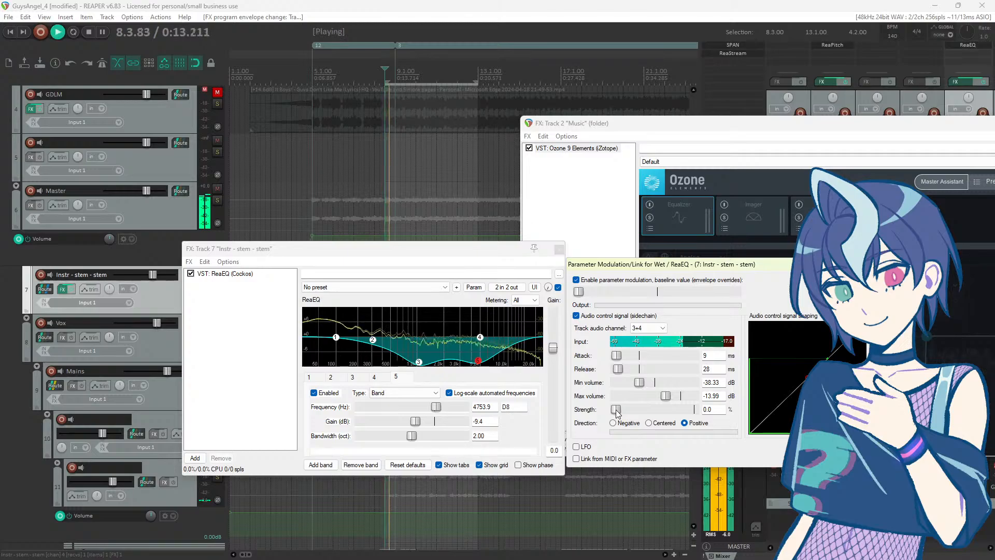
left_click_drag(617, 412, 677, 413)
key("space")
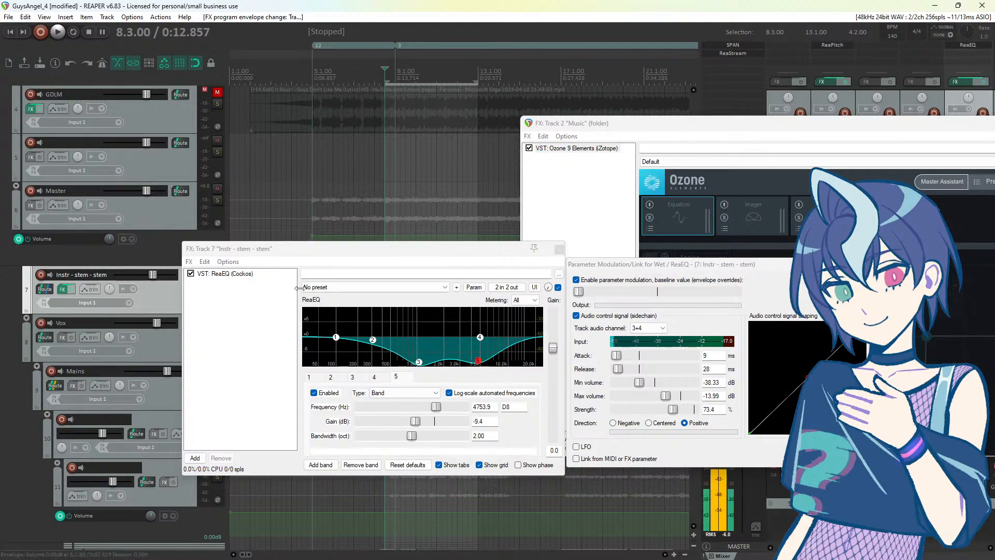
Step: Close the parameter modulation window and the instrumental track's FX window
left_click_drag(313, 254, 303, 170)
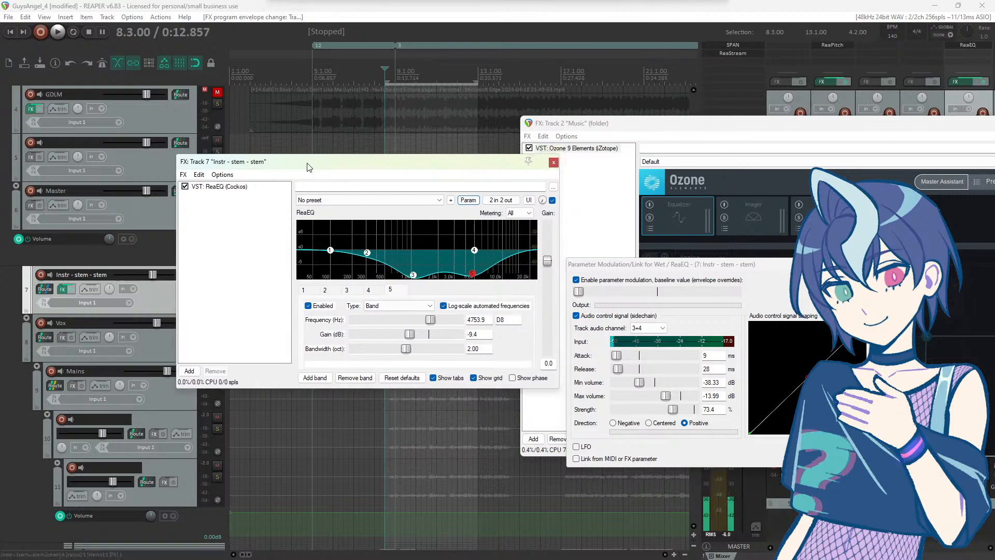
left_click_drag(658, 271, 486, 269)
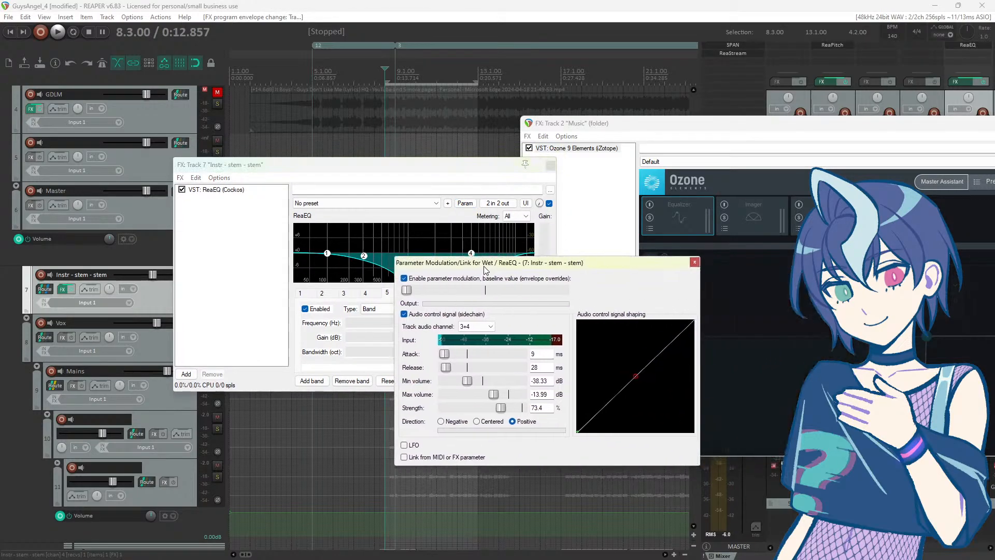
left_click(695, 262)
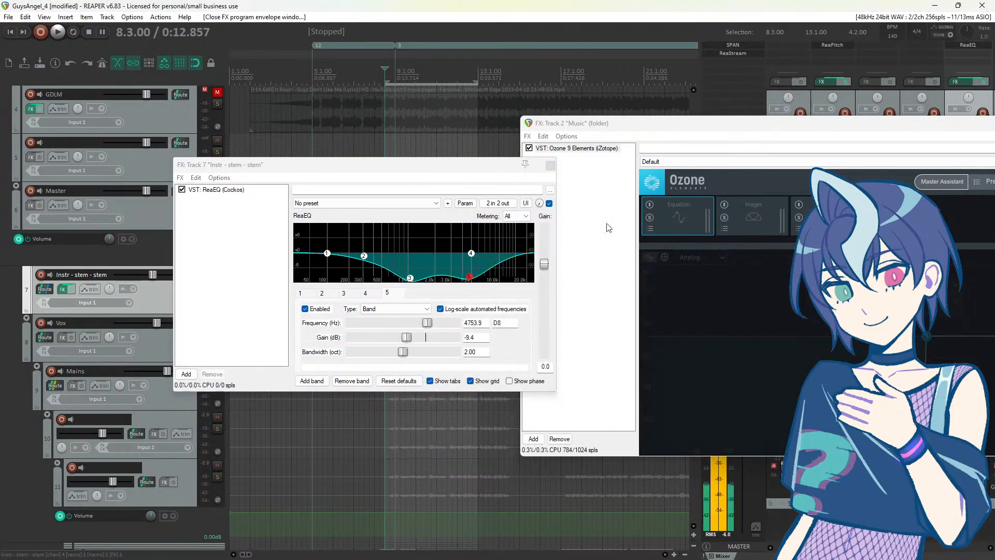
left_click(551, 166)
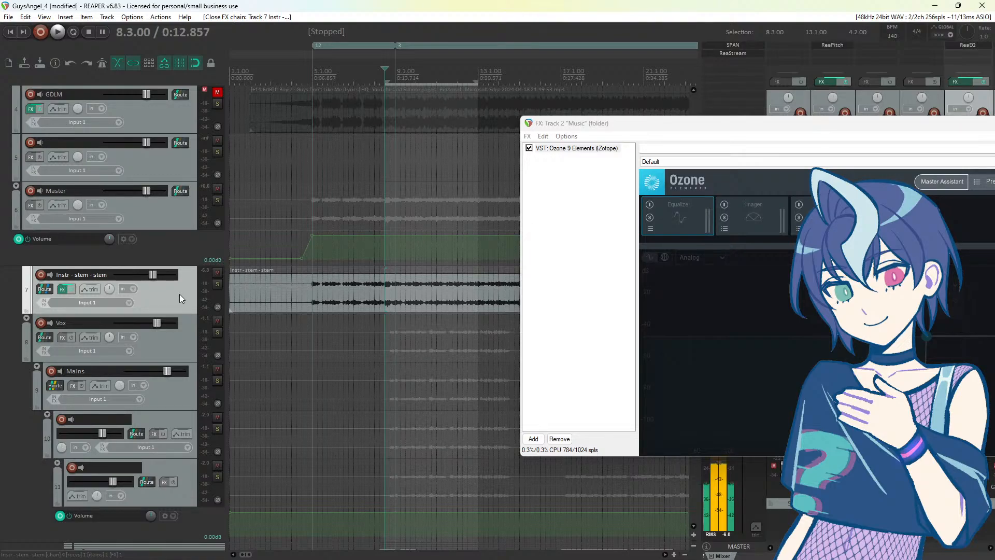
Step: Open the FX chain of the vocal folder track just below Saturation in the Mains folder
scroll(155, 303, "down", 5)
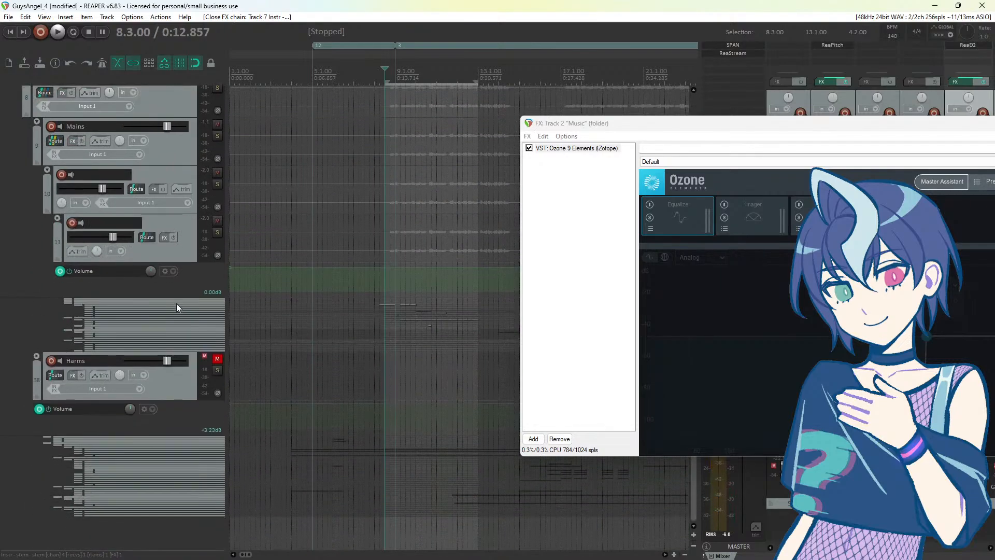
left_click(37, 122)
left_click(36, 121)
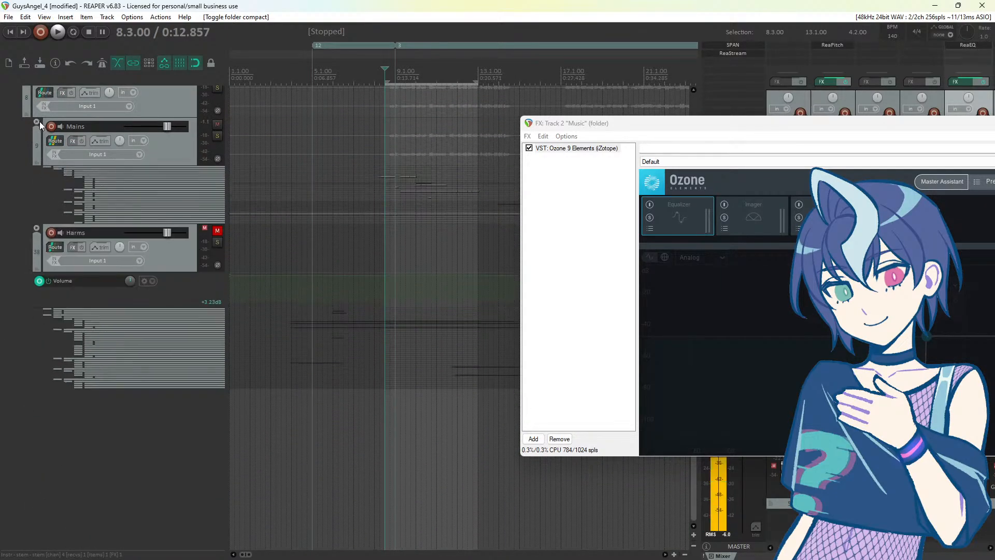
left_click(36, 121)
left_click(58, 219)
scroll(50, 219, "down", 4)
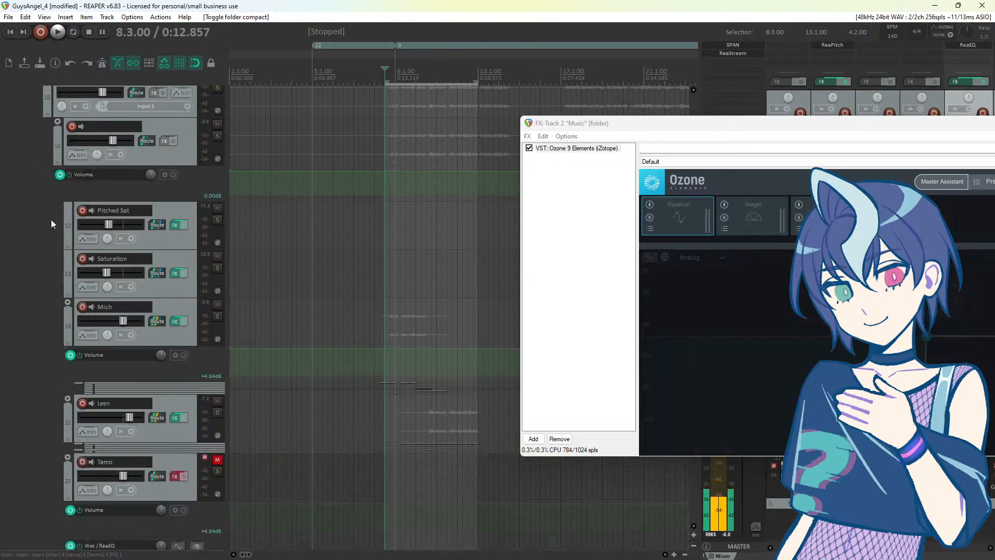
scroll(51, 219, "down", 2)
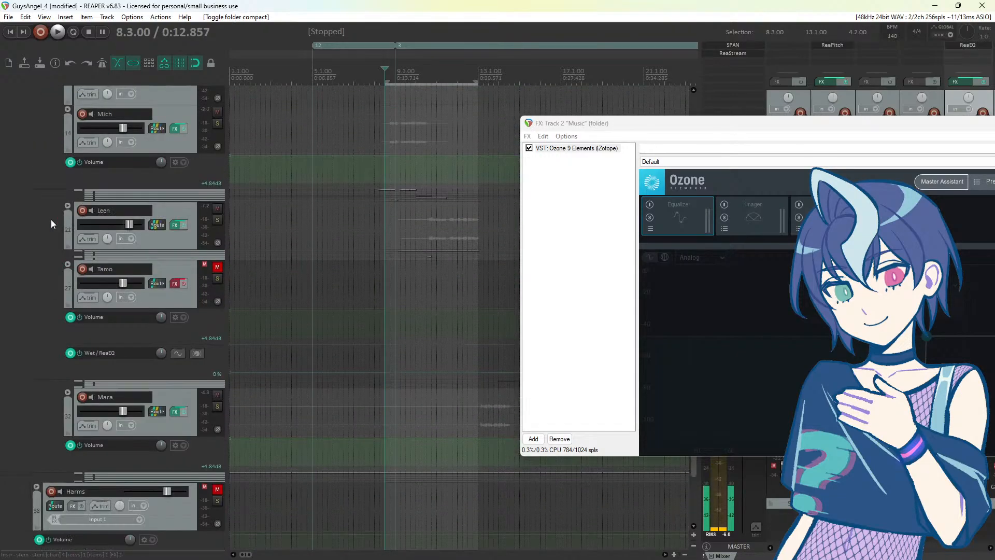
scroll(51, 219, "up", 2)
scroll(146, 240, "up", 1)
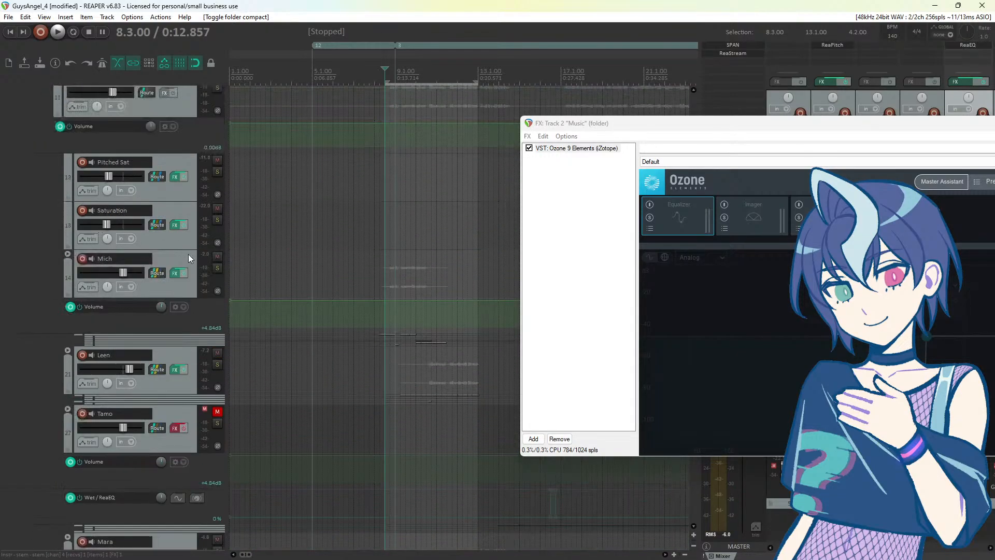
left_click(172, 275)
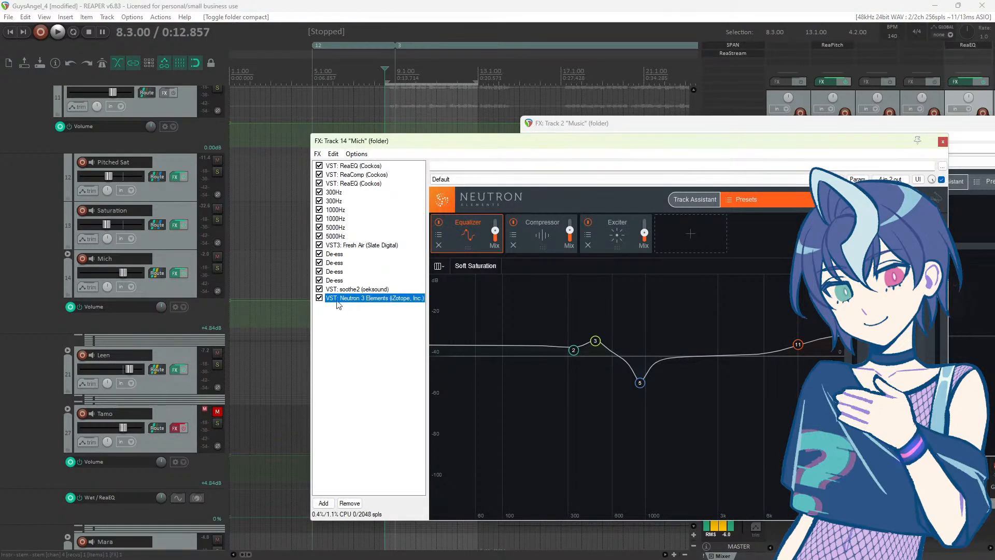
Step: Add ReaEQ to the end of that vocal's FX chain, boost band 2 and cut band 3 by 4.4 dB at 1000 Hz
left_click(323, 503)
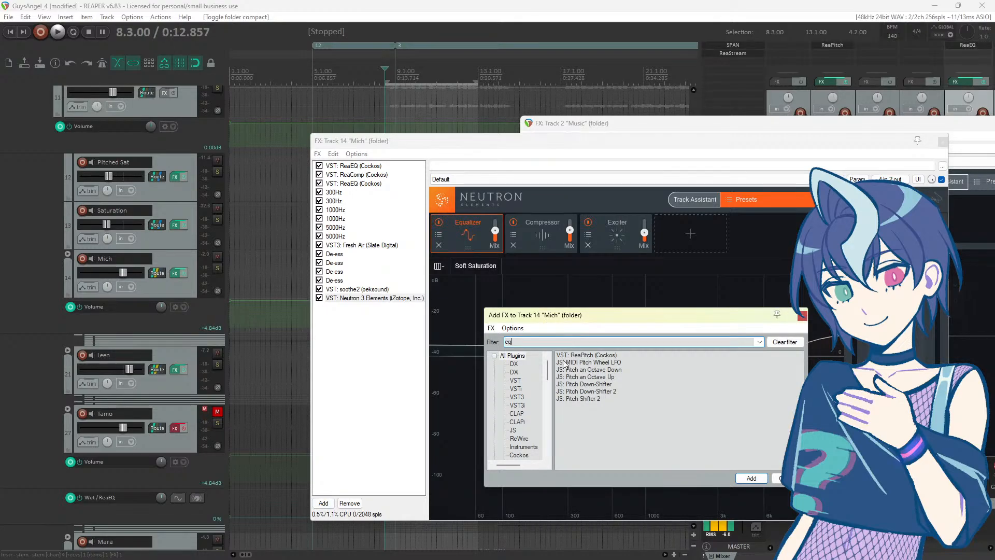
double_click(579, 369)
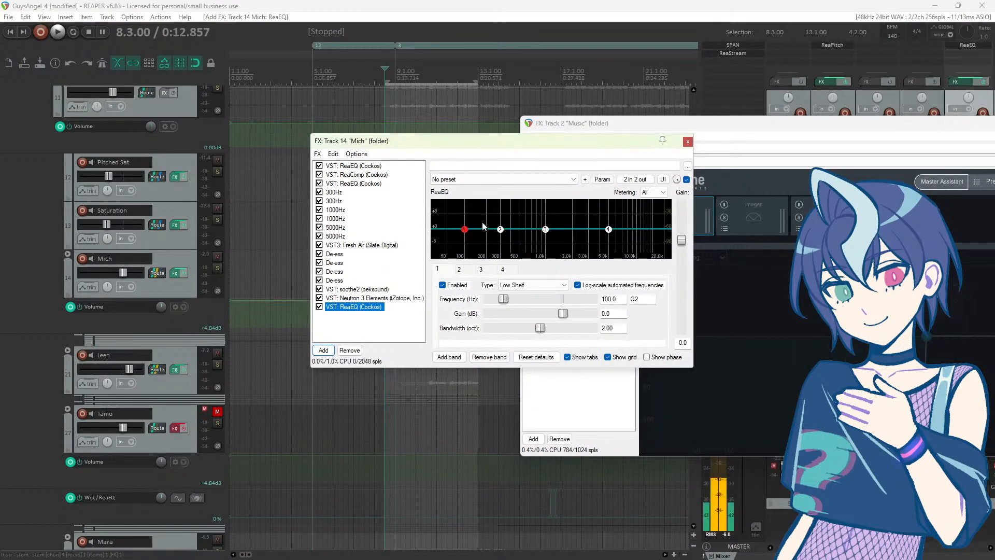
left_click_drag(501, 230, 545, 239)
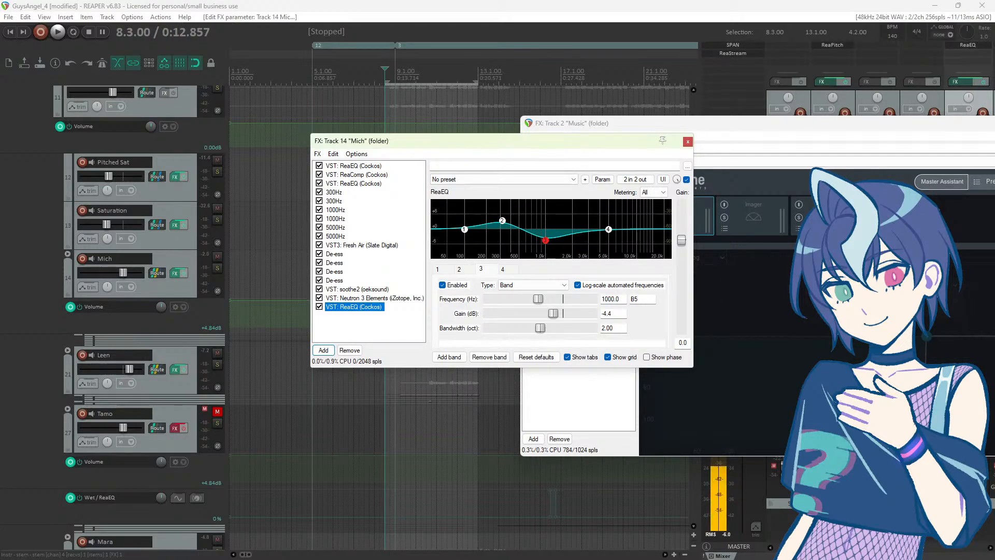
Step: Bring up the master track's SPAN analyzer and play the mix to view its spectrum
left_click_drag(367, 246, 504, 199)
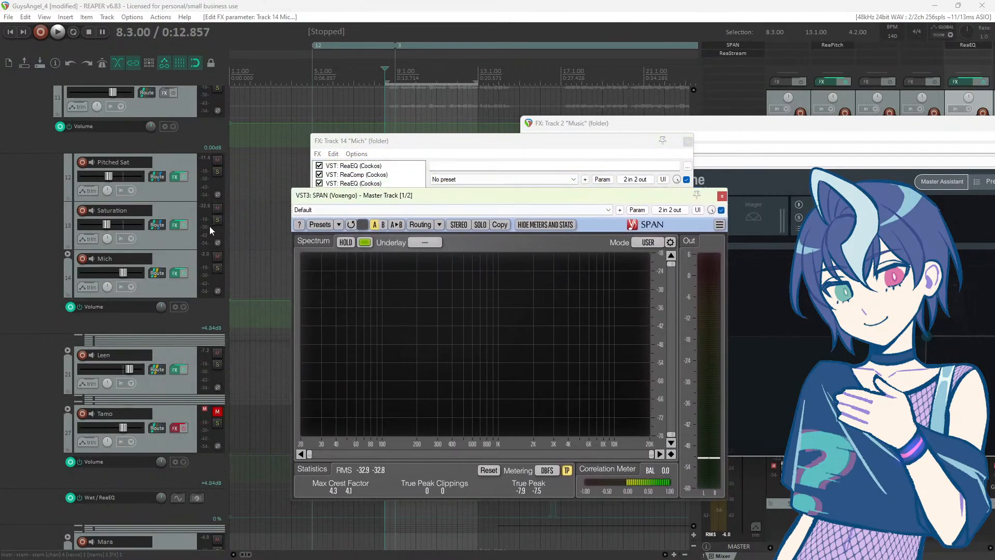
key("space")
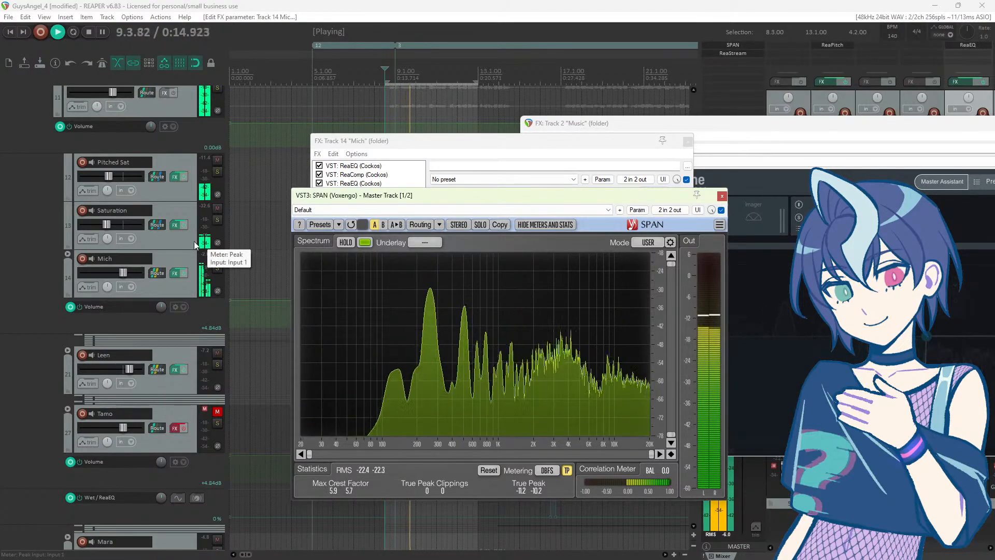
scroll(61, 264, "up", 10)
key("space")
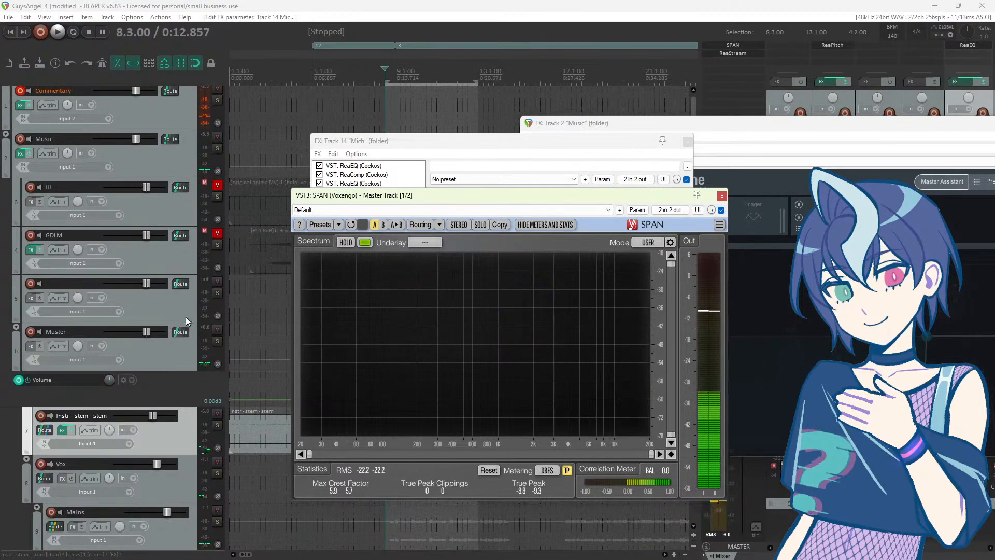
Step: Mute the Instr - stem - stem track so only the vocals are heard
scroll(188, 306, "down", 5)
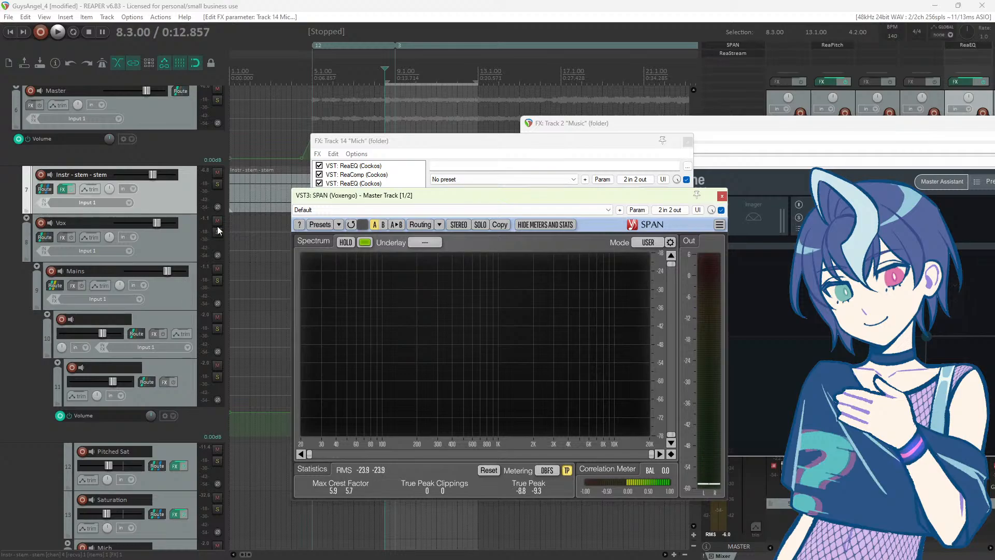
scroll(210, 229, "up", 1)
left_click(219, 222)
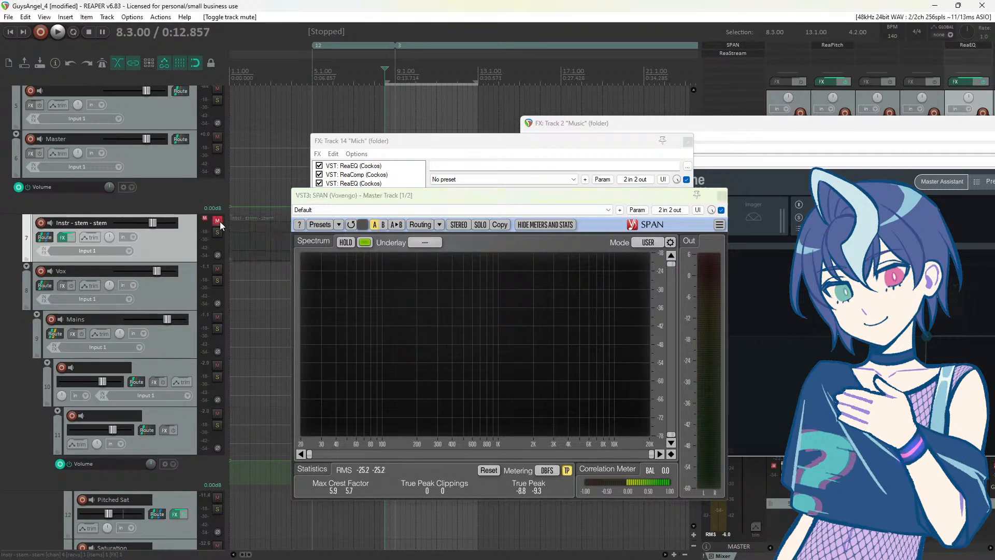
Step: Play the vocals repeatedly and examine their frequency peaks in the SPAN spectrum
key("space")
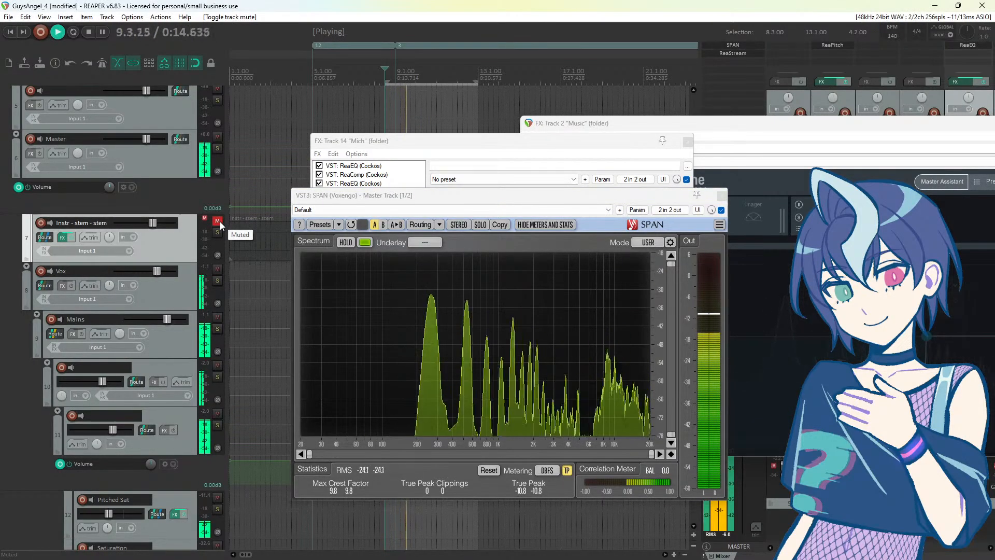
key("space")
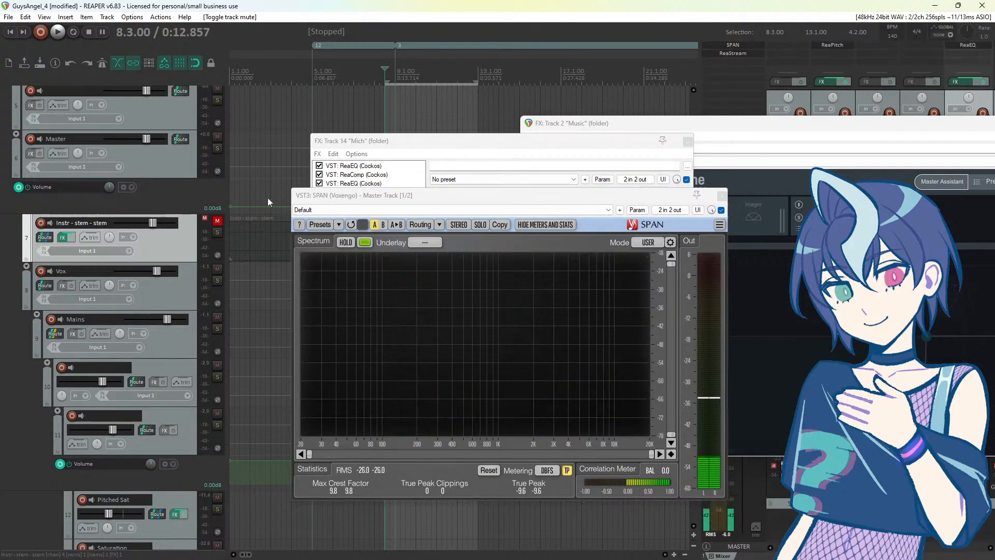
key("space")
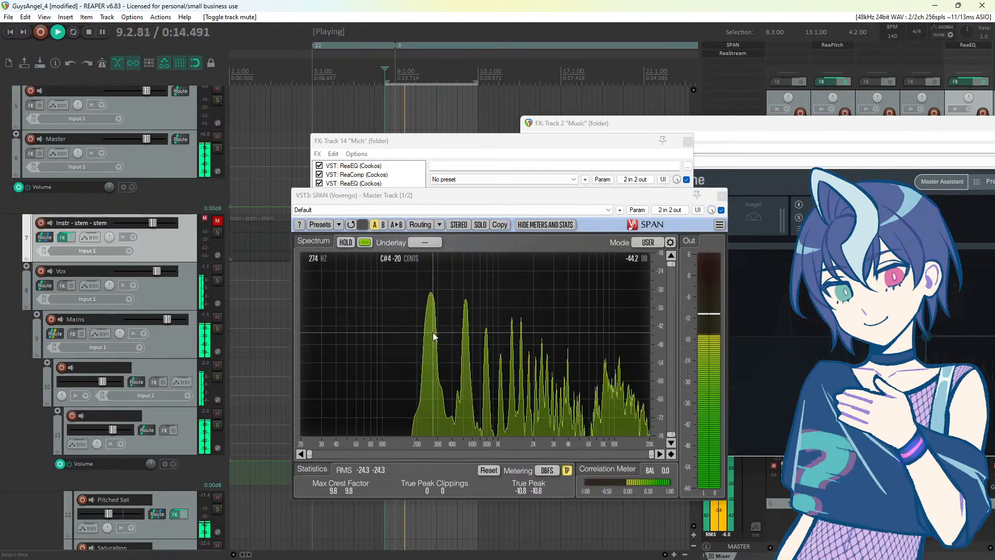
key("space")
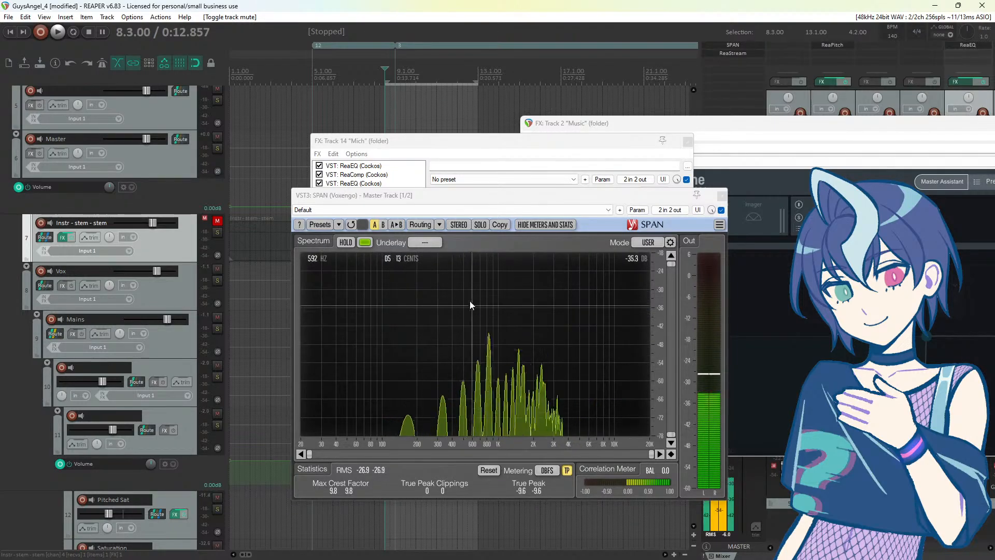
key("space")
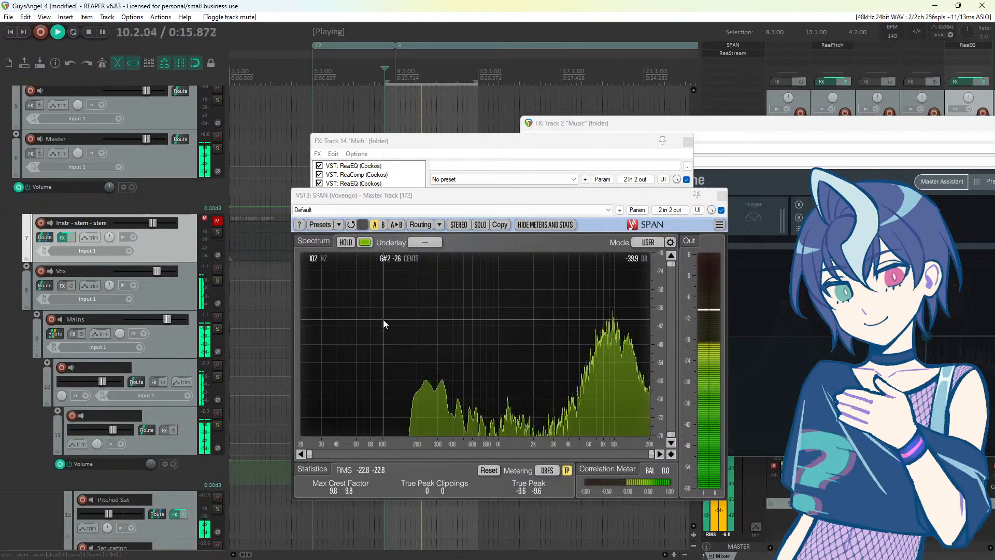
key("space")
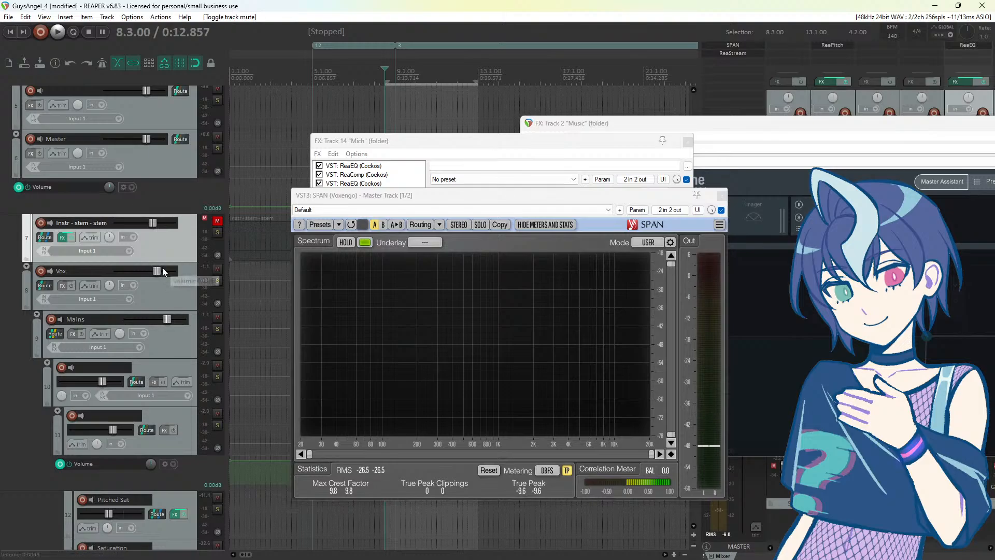
Step: Replace the last ReaEQ in track 14's FX chain with a fresh ReaEQ instance
scroll(163, 268, "down", 8)
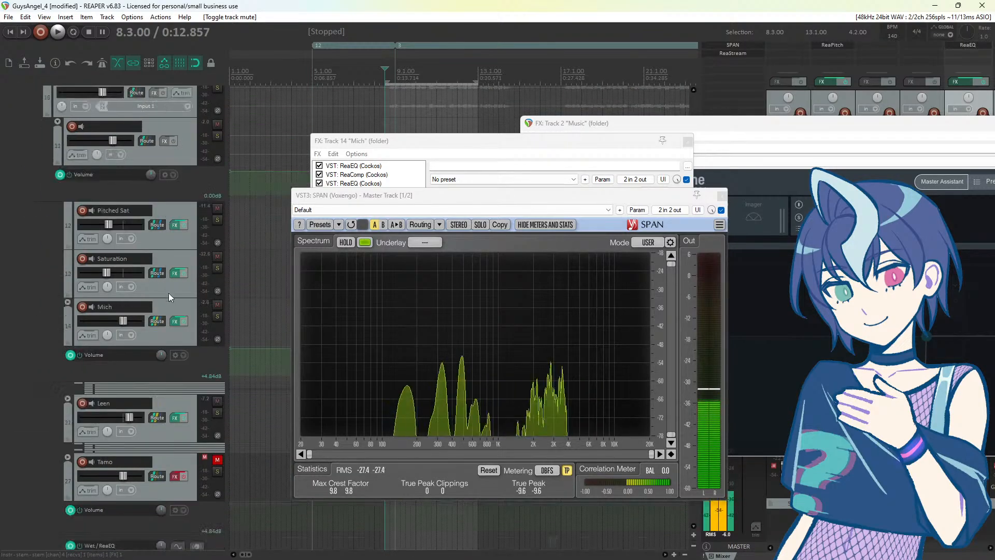
left_click(175, 321)
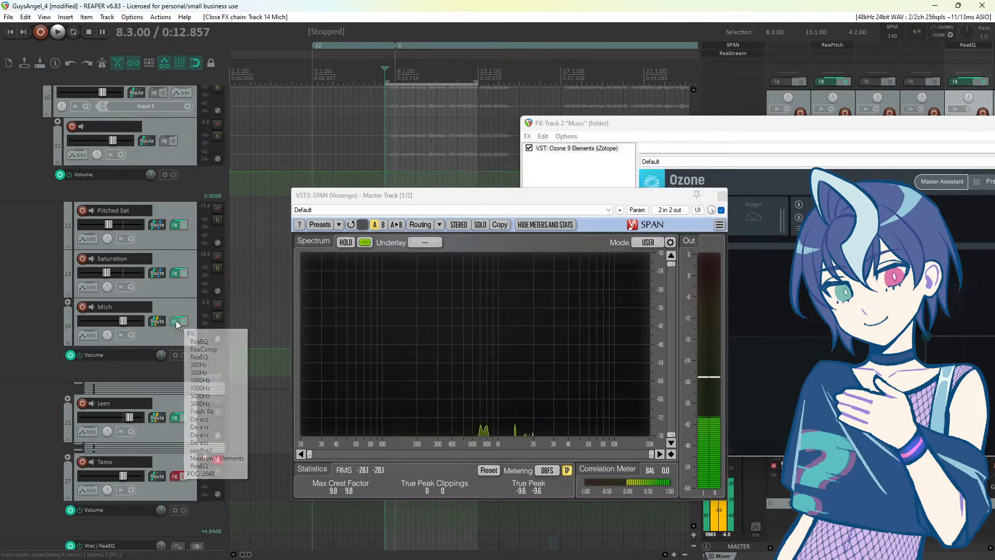
left_click(176, 321)
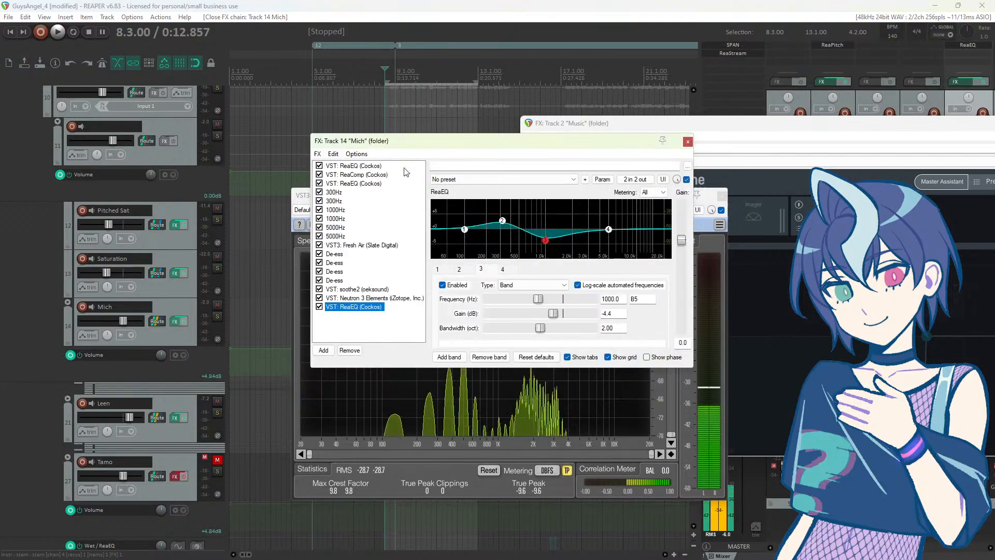
left_click_drag(415, 145, 381, 199)
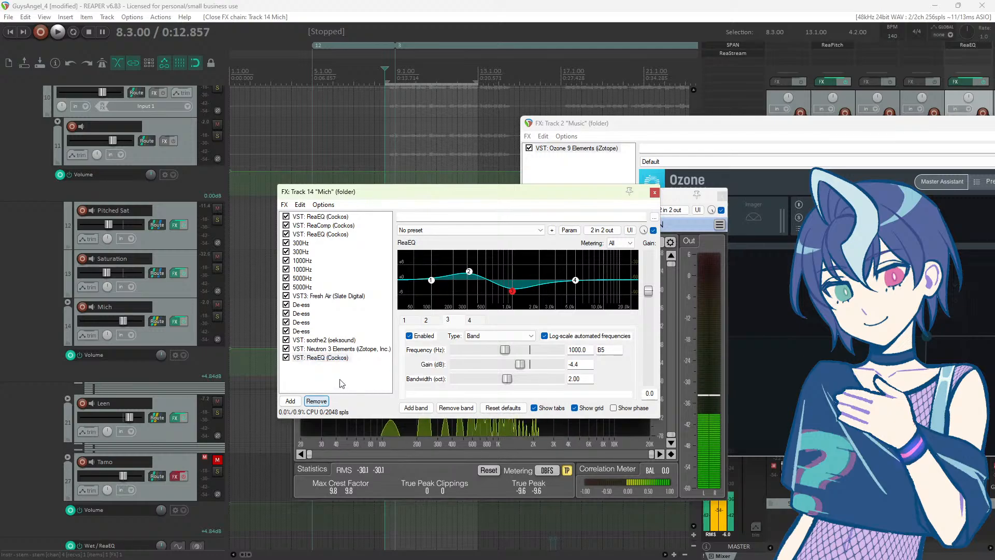
left_click(317, 402)
left_click(290, 538)
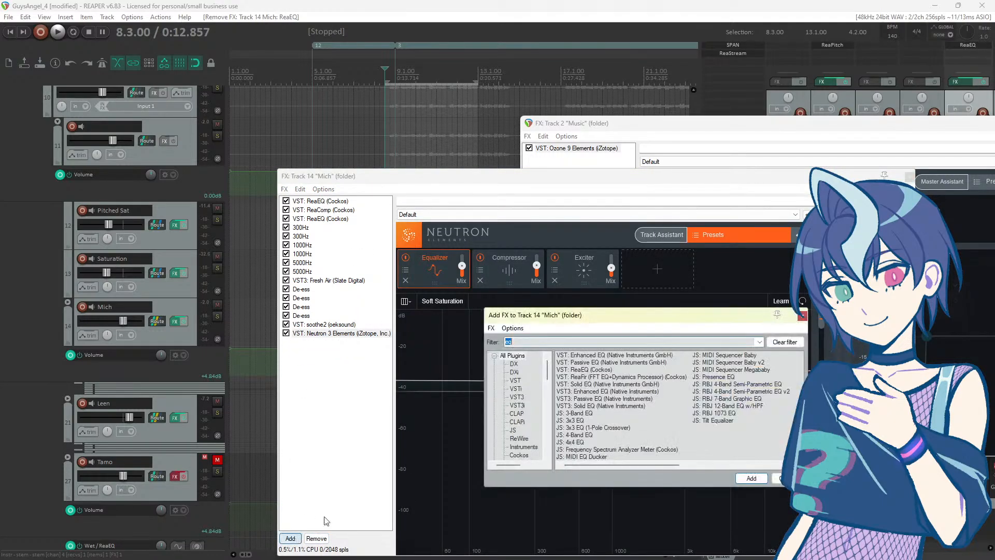
double_click(588, 370)
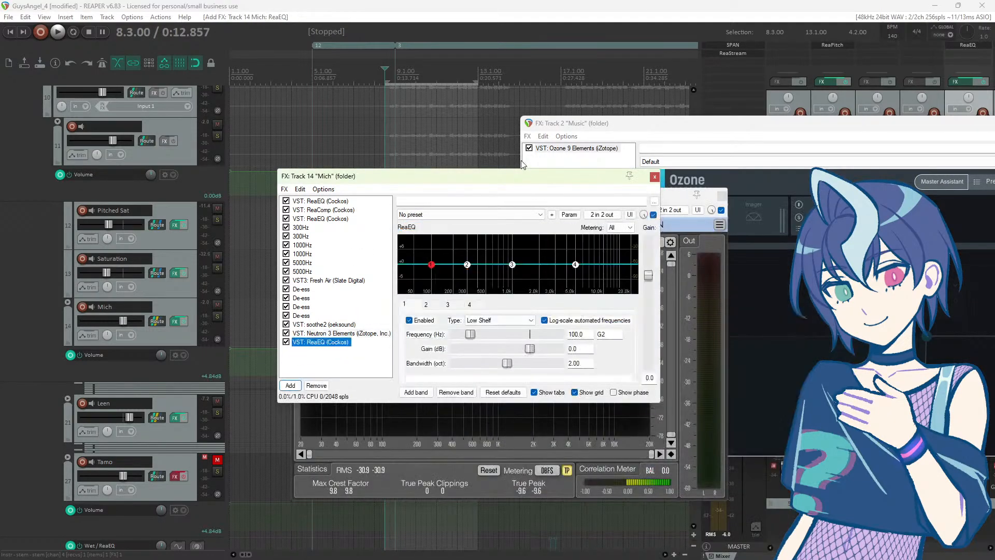
Step: Place the SPAN analyzer beside track 14's ReaEQ and replay the vocals to examine their spectrum peaks
left_click_drag(514, 179, 829, 290)
left_click_drag(538, 196, 325, 205)
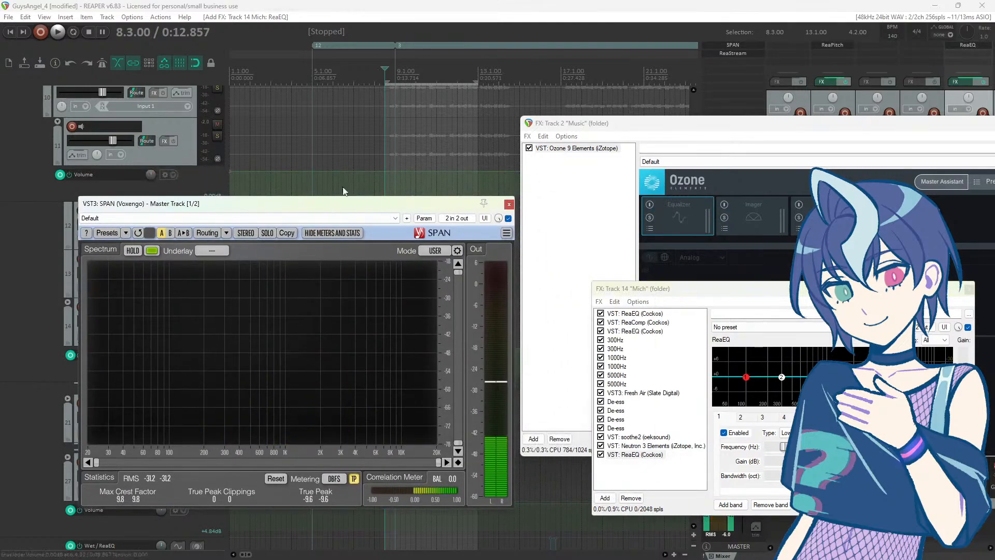
left_click_drag(702, 291, 664, 271)
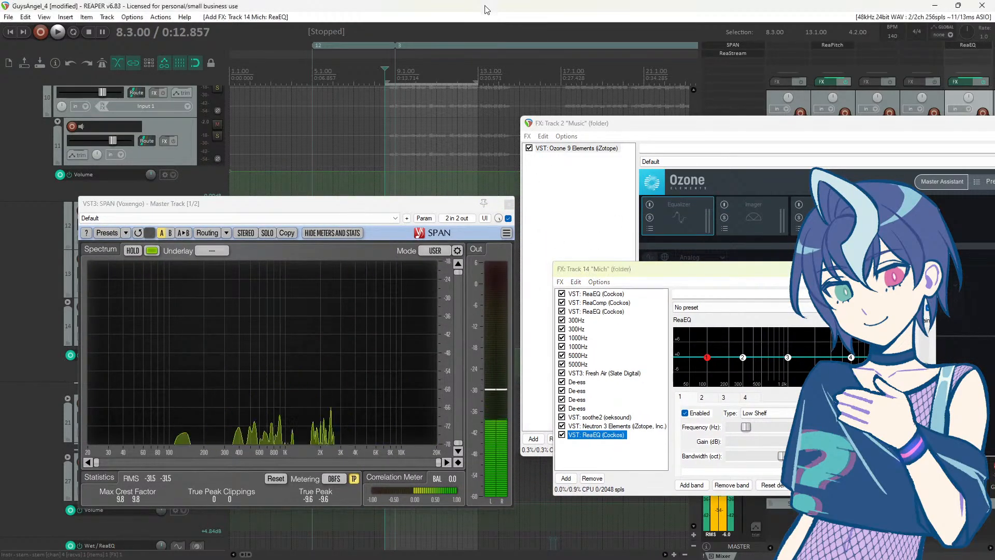
key("space")
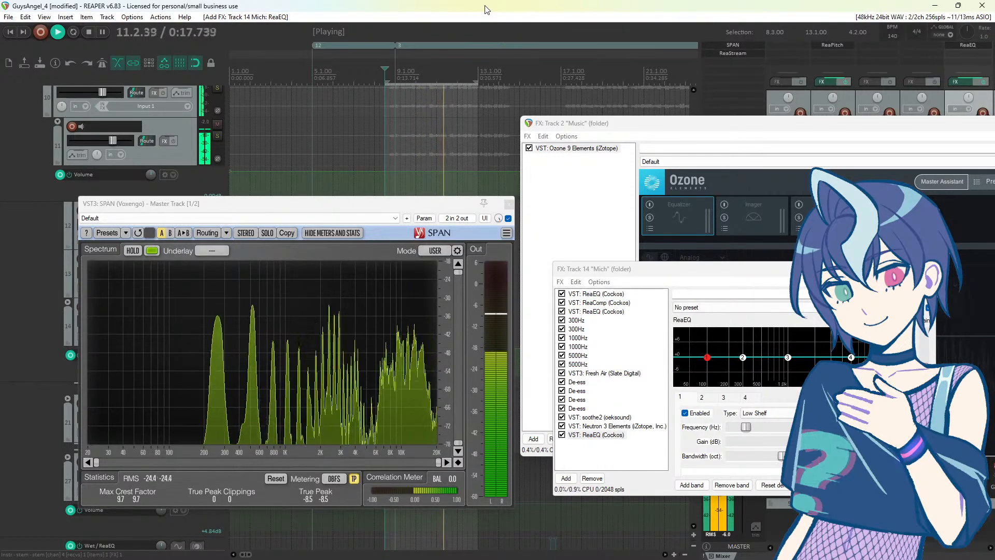
key("space")
key("space")
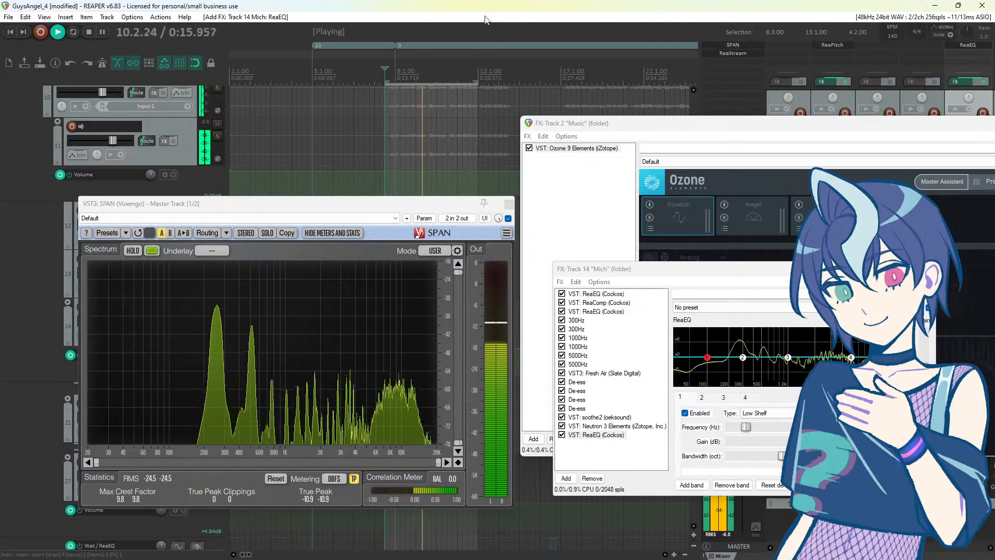
key("space")
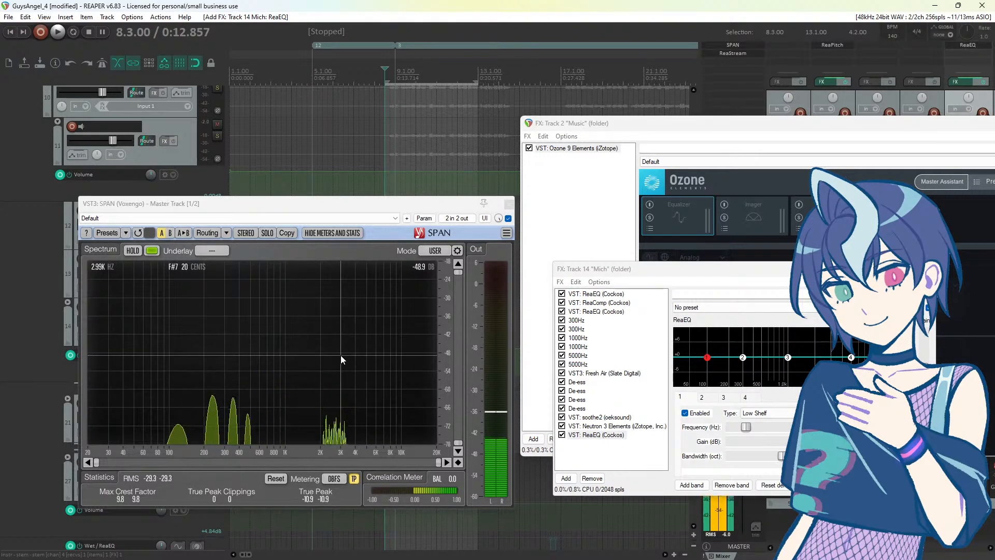
key("space")
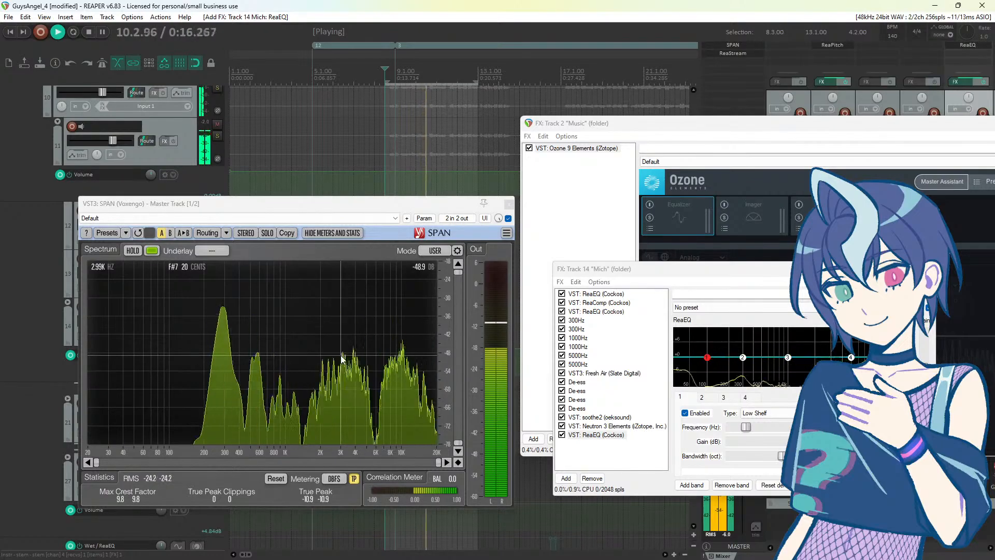
key("space")
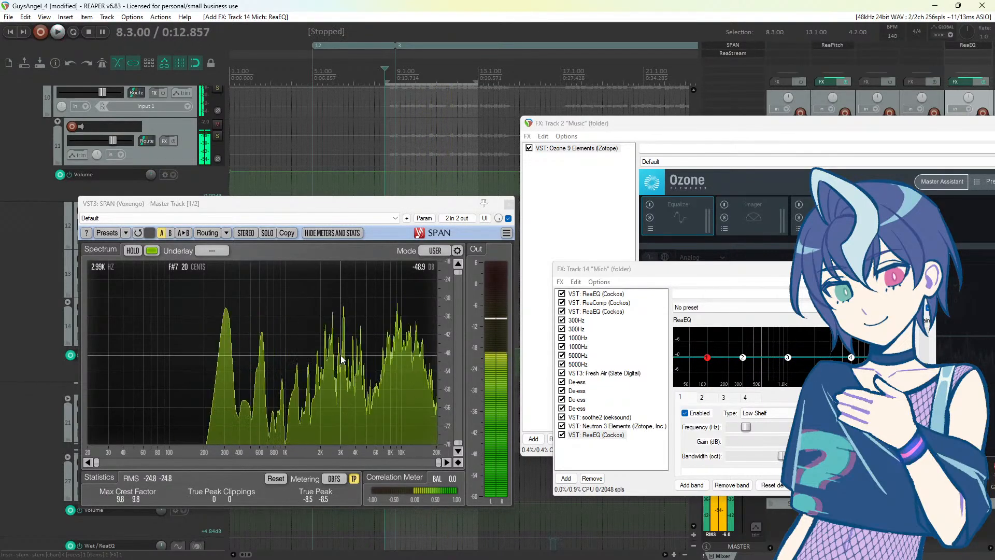
Step: Boost ReaEQ band 3 by 2.9 dB at about 2074 Hz while auditioning the vocals
left_click_drag(736, 268, 464, 257)
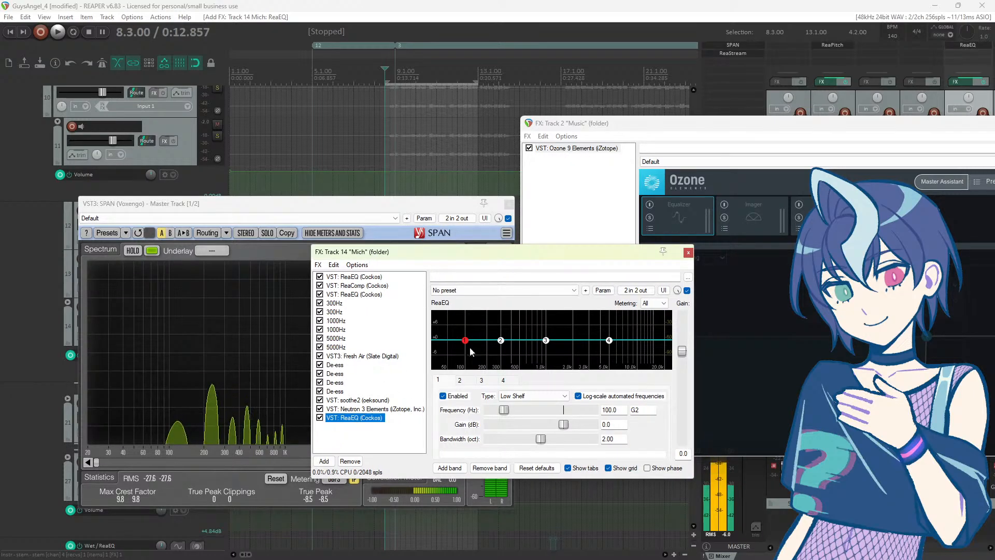
left_click_drag(546, 347, 575, 338)
key("space")
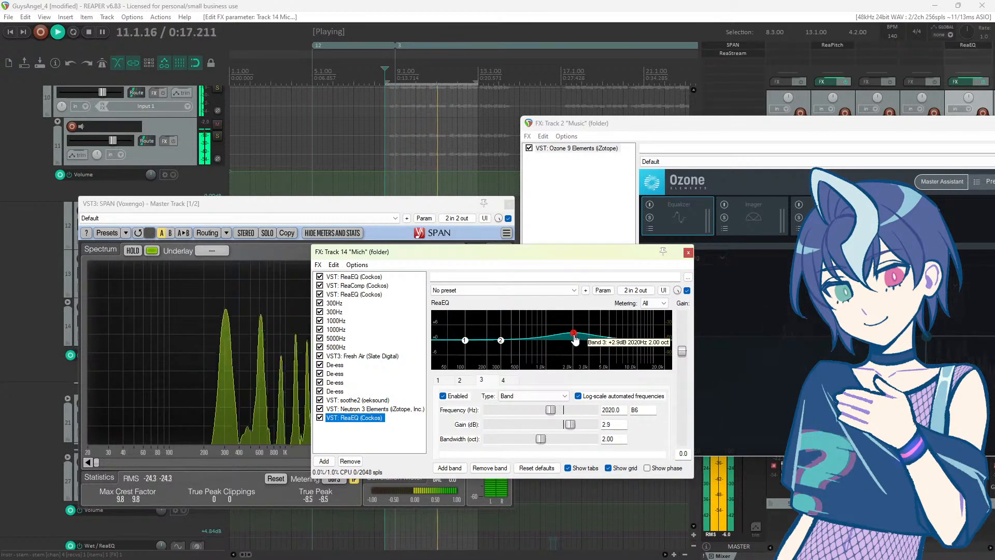
key("space")
Step: Unmute the Instr - stem - stem track, moving the SPAN window clear of its track controls
scroll(206, 153, "up", 3)
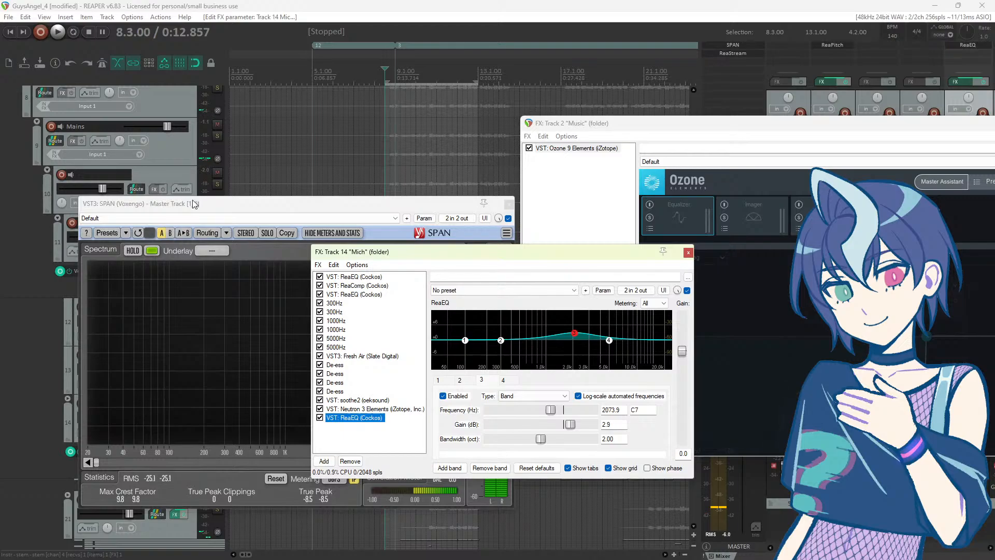
left_click_drag(195, 204, 214, 266)
scroll(163, 184, "up", 3)
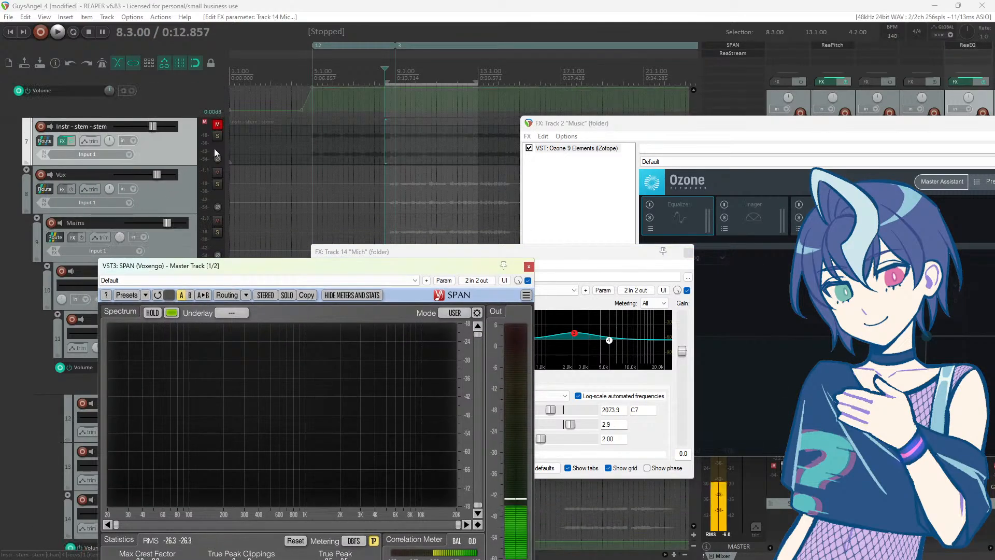
left_click(217, 125)
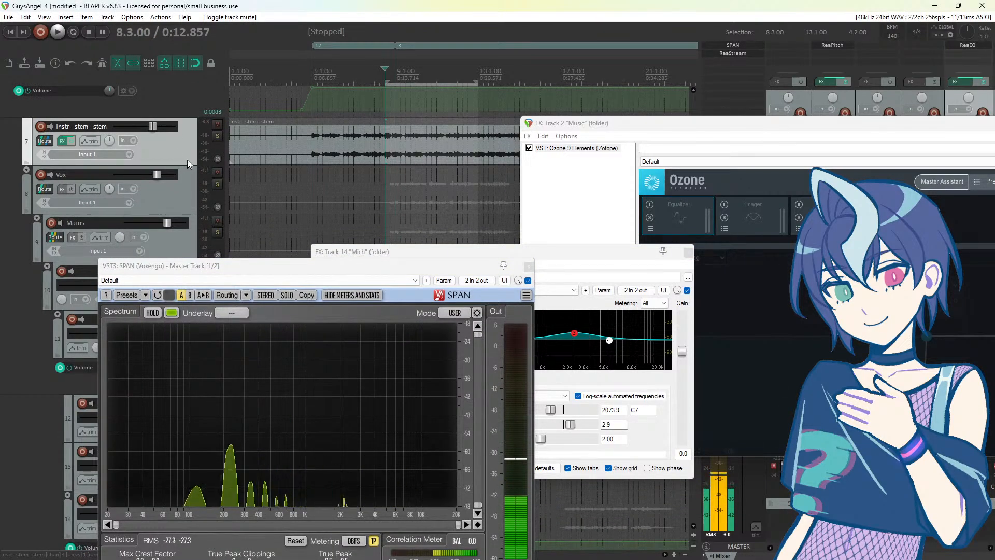
Step: Play the full mix, reset ReaEQ band 3's gain to 0 dB for comparison, and raise it to 2.5 dB
key("space")
left_click_drag(617, 253, 651, 260)
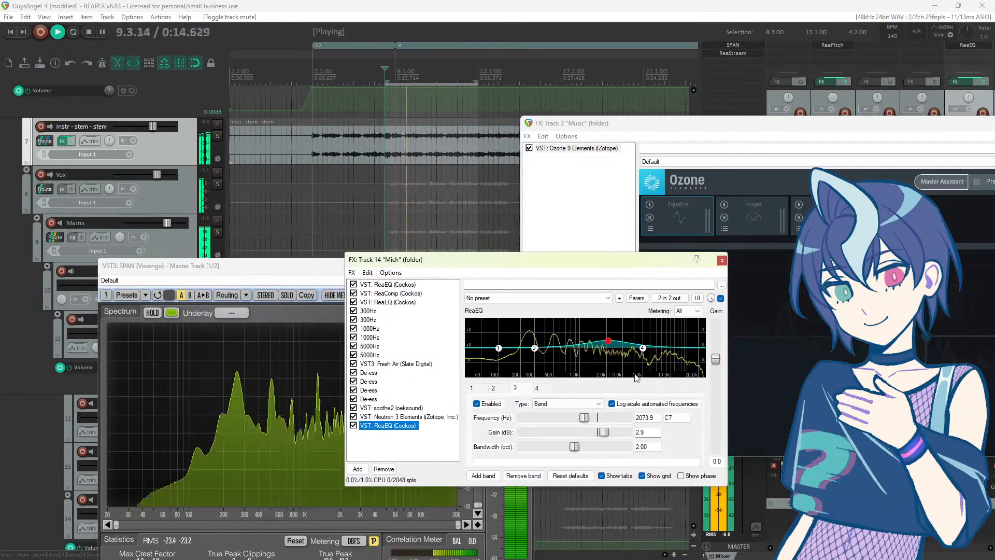
double_click(603, 432)
key("space")
key("space")
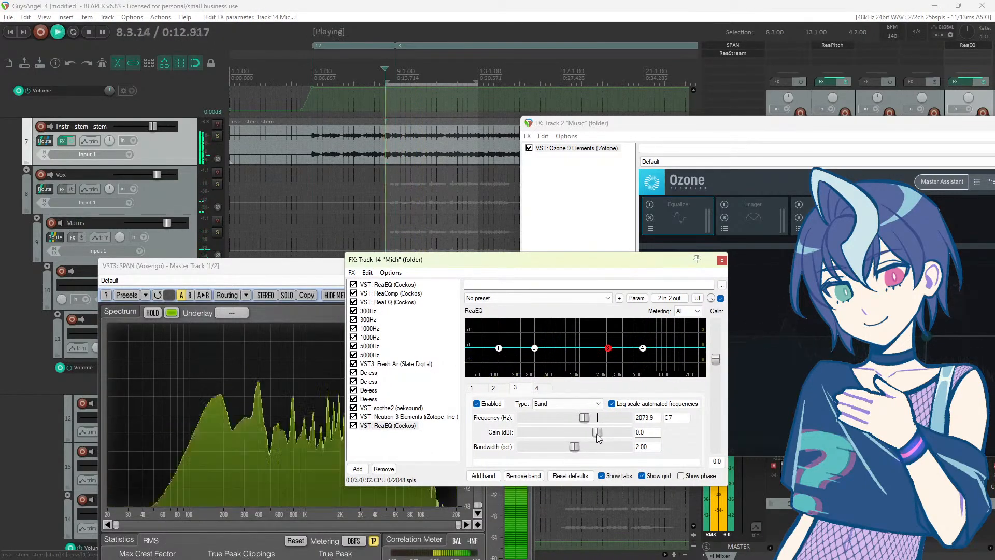
left_click_drag(597, 436, 603, 434)
key("space")
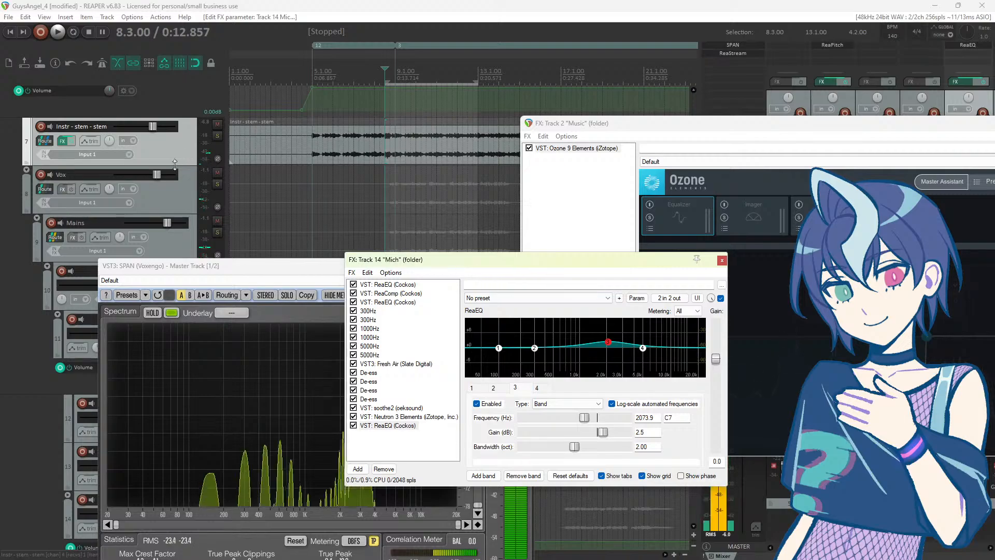
Step: Close the master track's SPAN analyzer and track 14's FX chain window
scroll(175, 164, "up", 5)
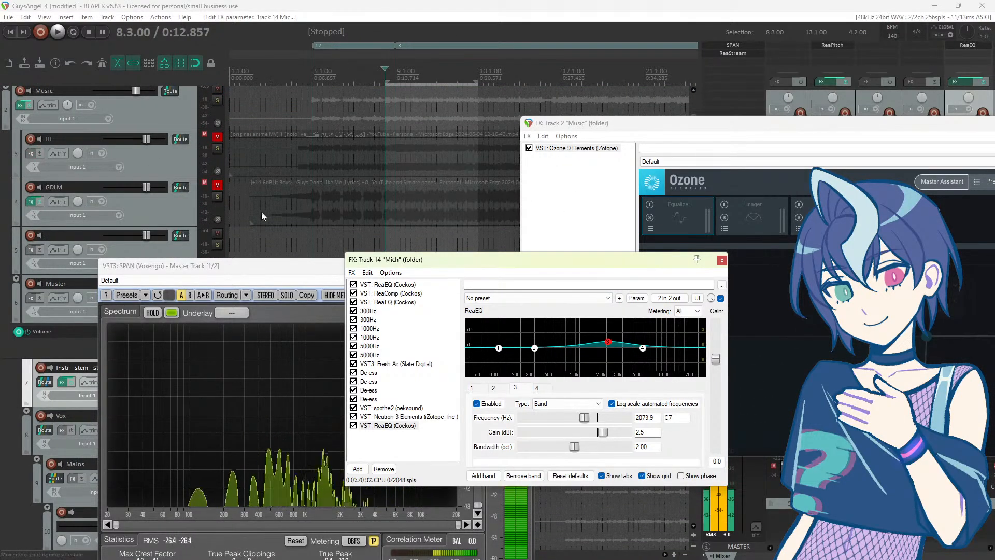
left_click_drag(333, 266, 316, 275)
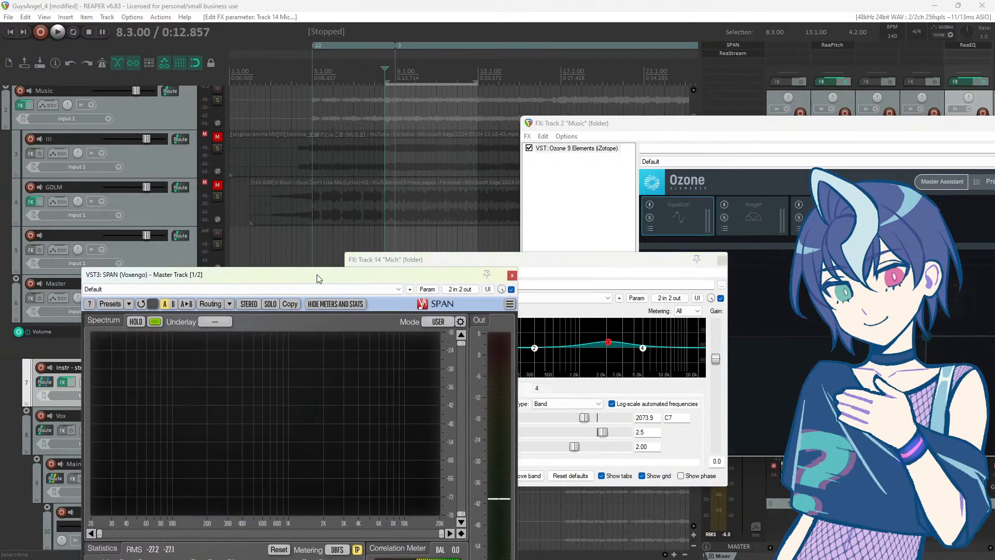
left_click(512, 275)
left_click_drag(518, 260, 469, 261)
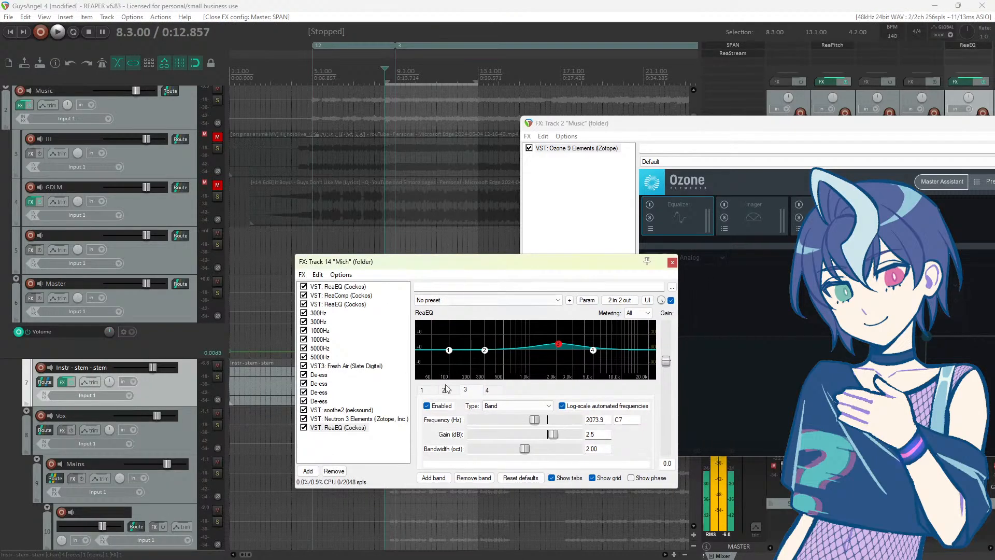
left_click(671, 263)
Step: Move the Music track's Ozone 9 Elements window clear of the track list and arrangement
left_click_drag(661, 131, 390, 185)
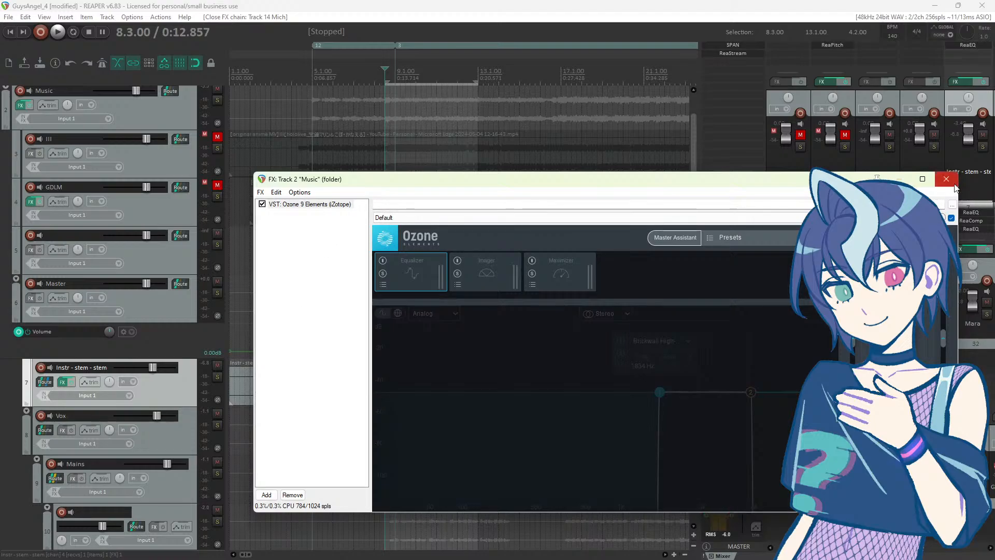
left_click_drag(713, 185, 716, 235)
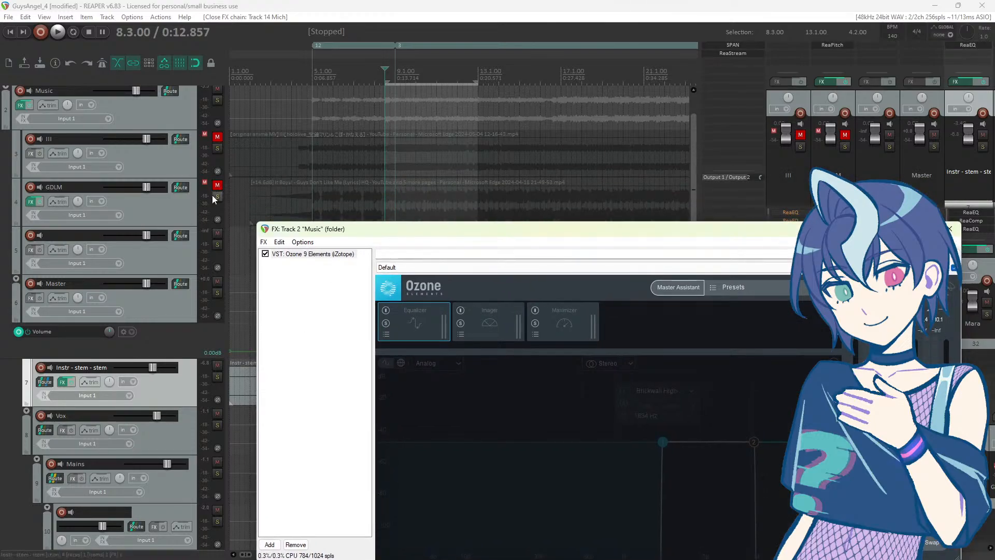
left_click_drag(314, 228, 453, 355)
scroll(137, 329, "down", 4)
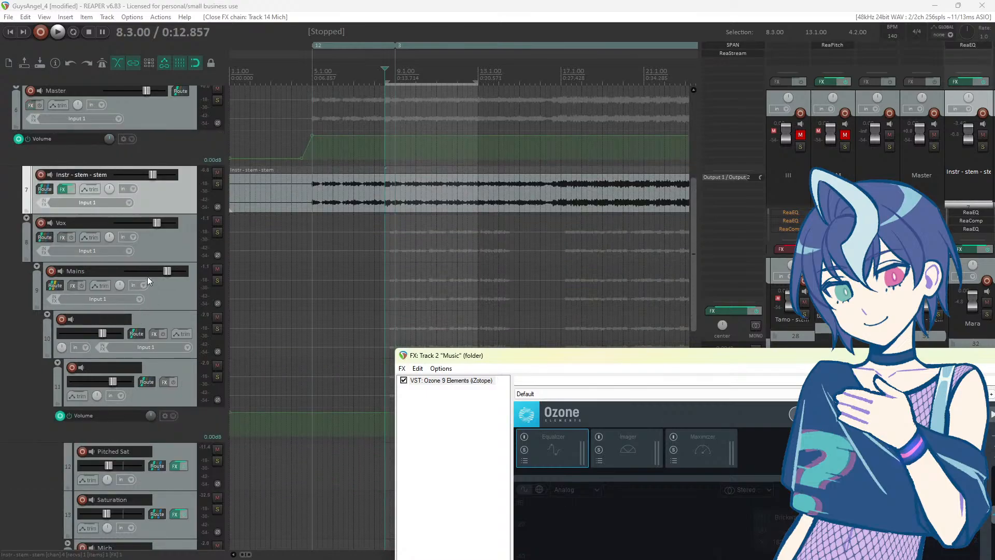
scroll(151, 273, "up", 2)
mouse_move(161, 266)
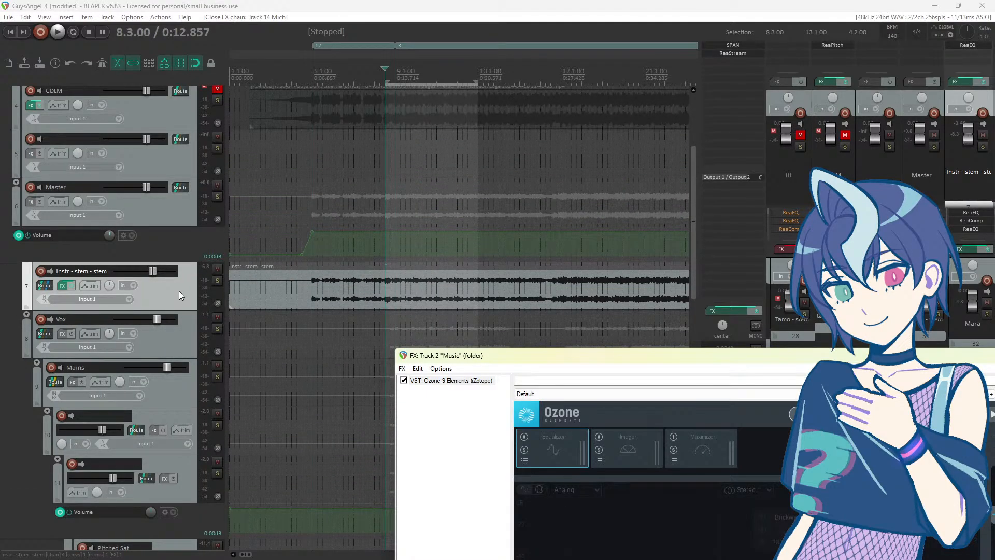
scroll(178, 291, "down", 1)
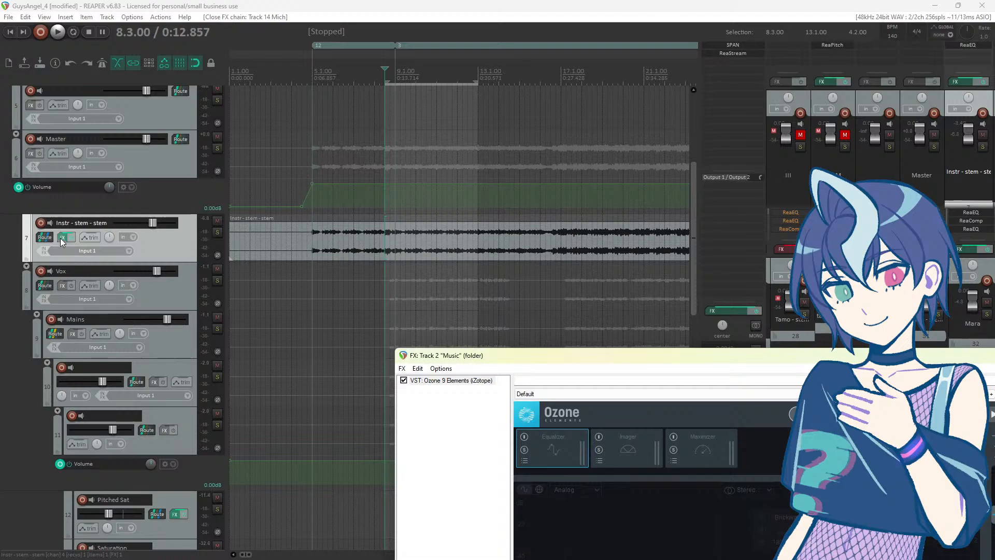
Step: Switch to the gdlDAWS Google Slides deck, review the Steps slide's Instrumental, Spatial FX and Master lists, and return to REAPER
key("space")
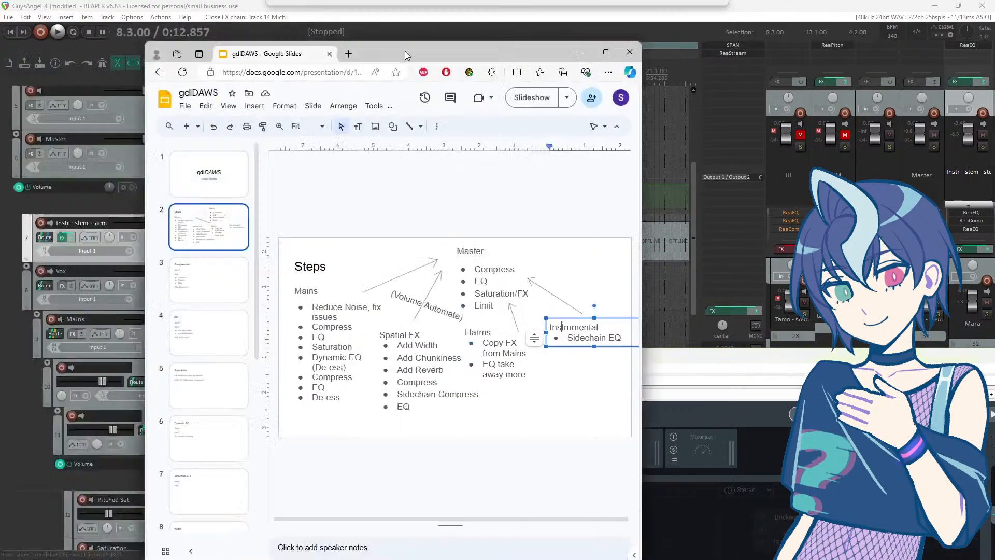
left_click_drag(406, 50, 382, 63)
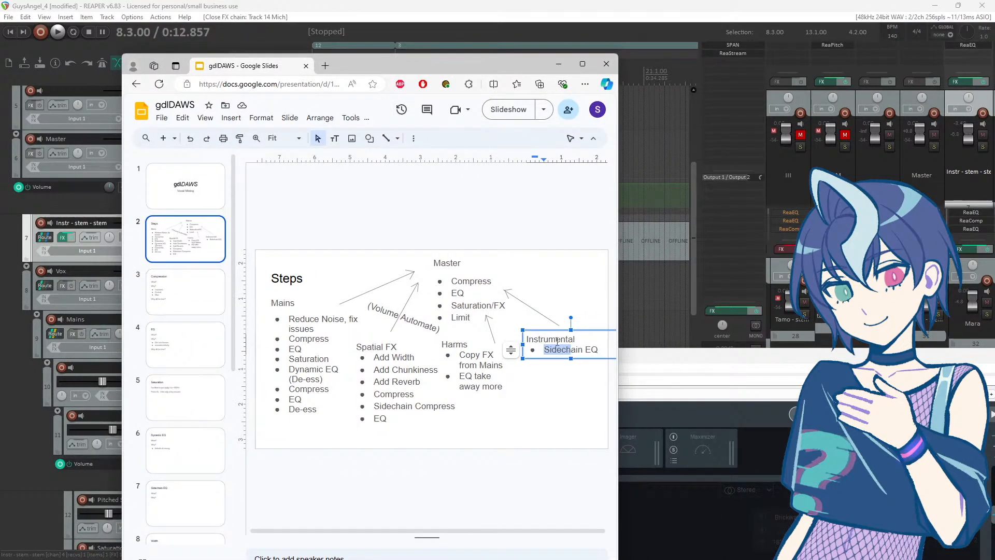
left_click(373, 349)
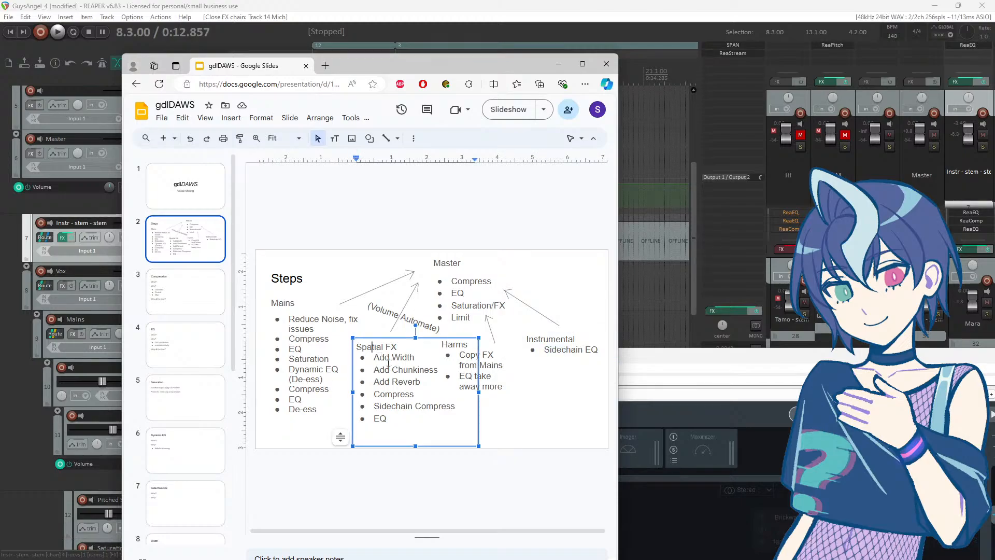
left_click(456, 264)
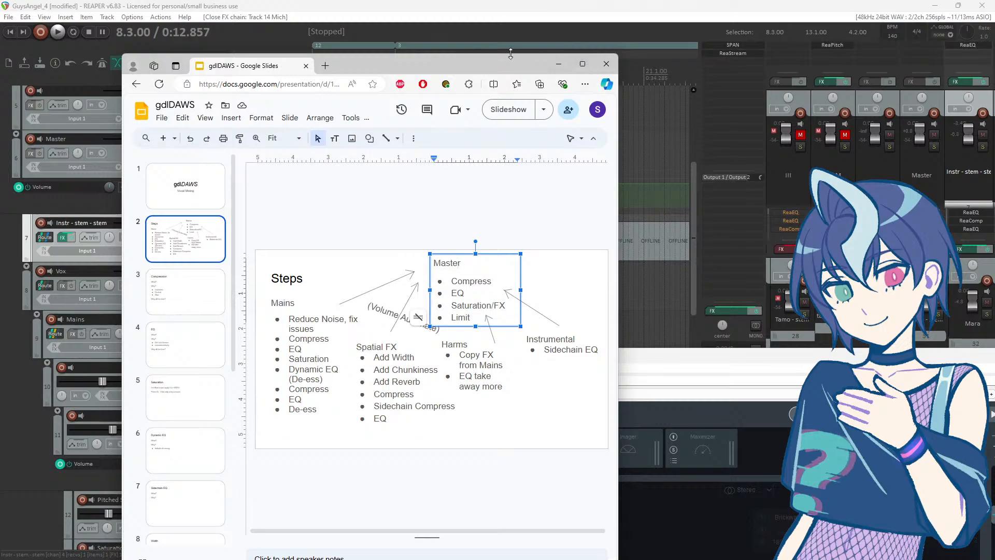
left_click_drag(491, 66, 0, 98)
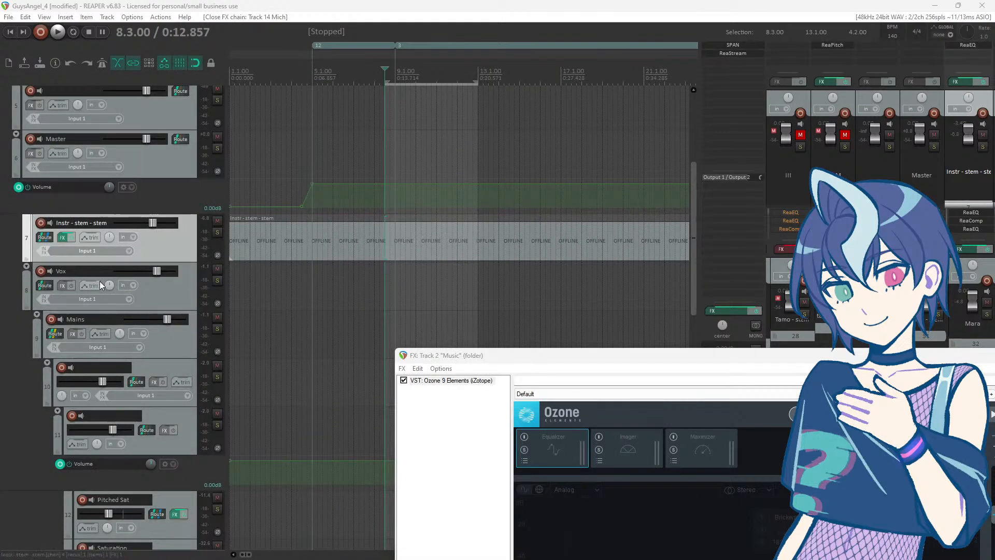
scroll(134, 295, "down", 1)
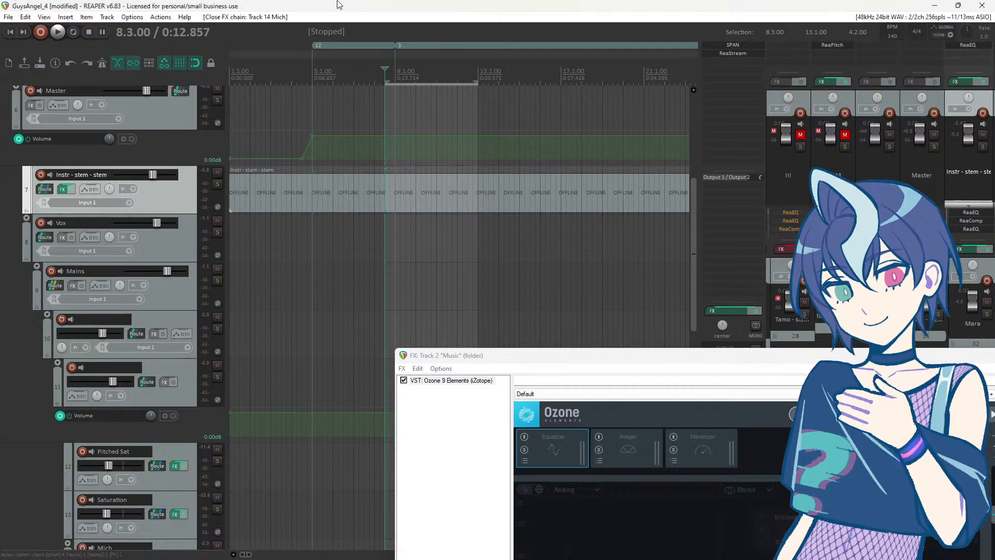
Step: Unmute the Harms folder track and expand it to show its subtracks
scroll(192, 256, "down", 8)
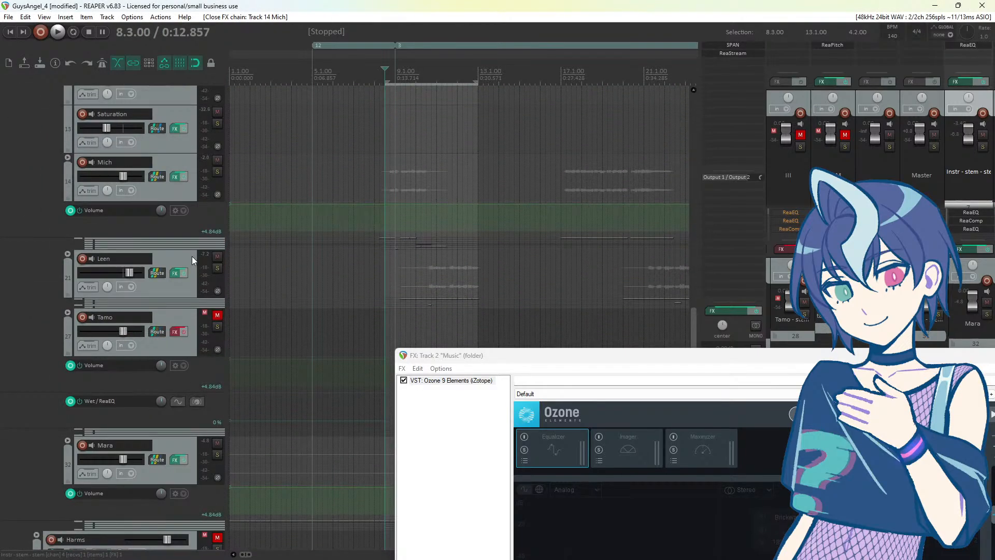
scroll(192, 256, "down", 4)
left_click(218, 359)
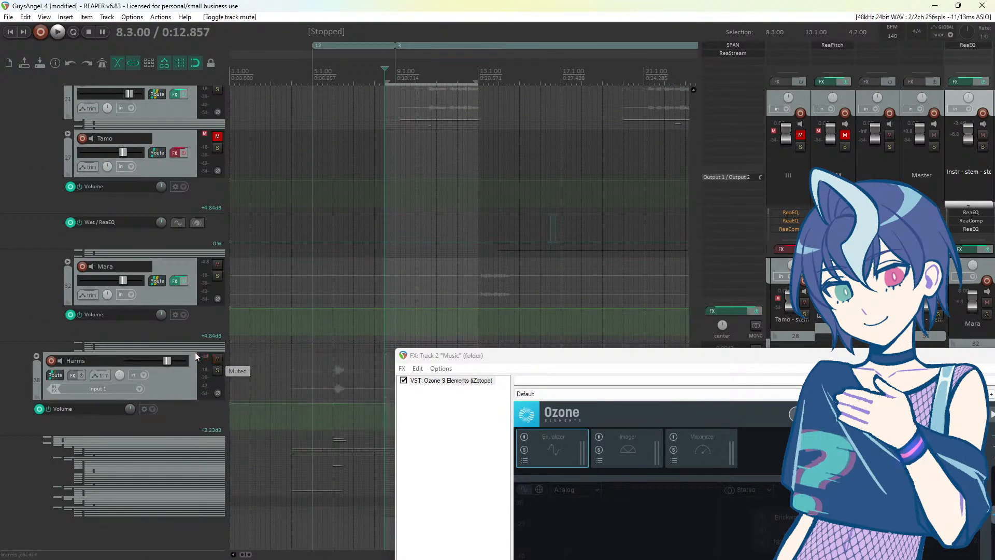
left_click(37, 357)
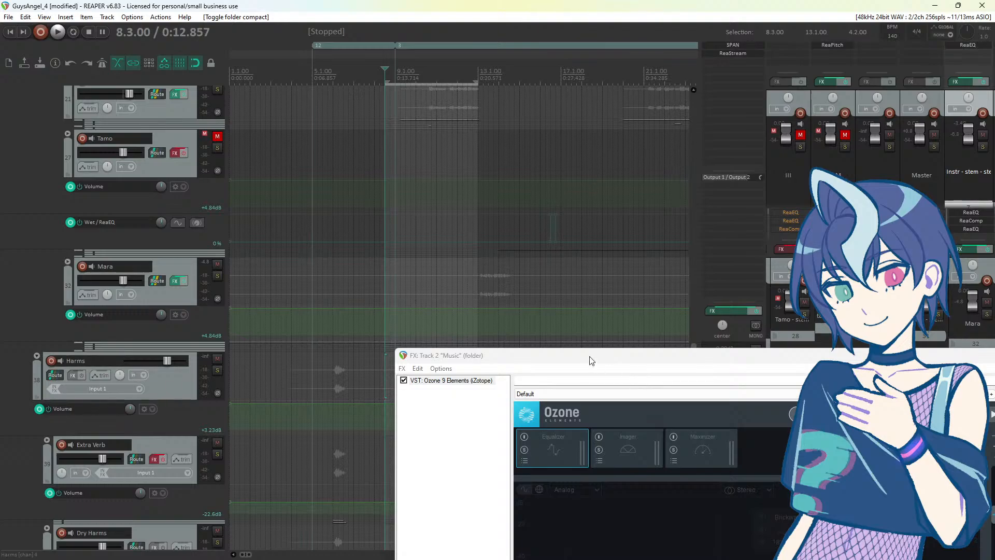
Step: Expand the Dry Harms folder and place the edit cursor at bar 29 on its track
left_click_drag(591, 361, 927, 405)
scroll(125, 318, "down", 3)
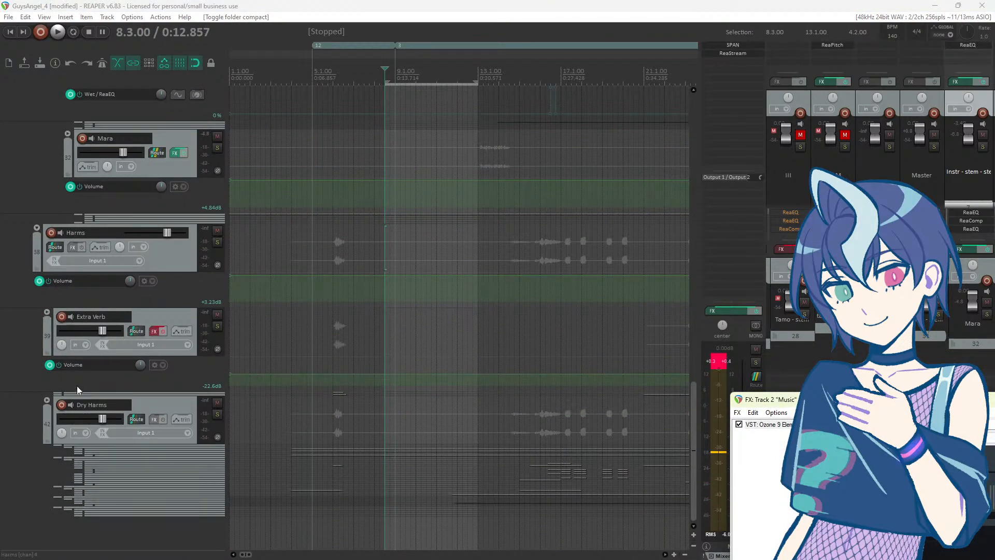
left_click(47, 400)
scroll(125, 358, "down", 5)
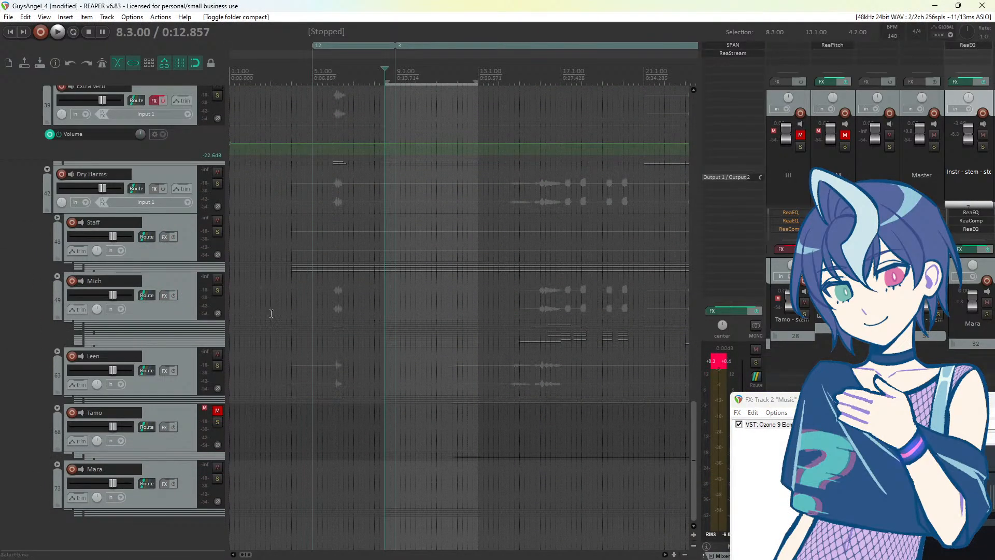
scroll(516, 293, "down", 3)
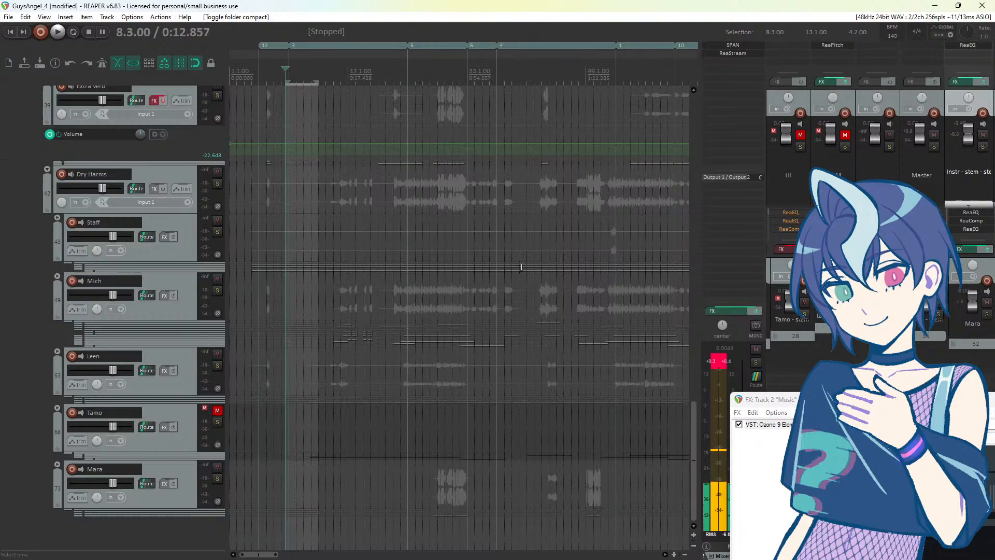
left_click(438, 194)
scroll(466, 207, "up", 4)
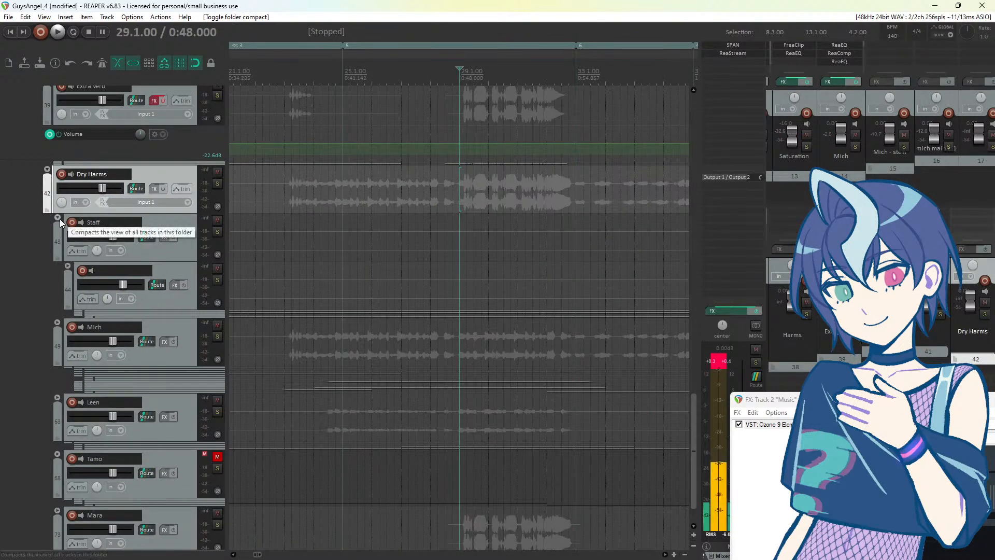
Step: Copy the complete FX chain of folder track 32 onto the same singer's harmony folder, track 73
scroll(197, 251, "up", 5)
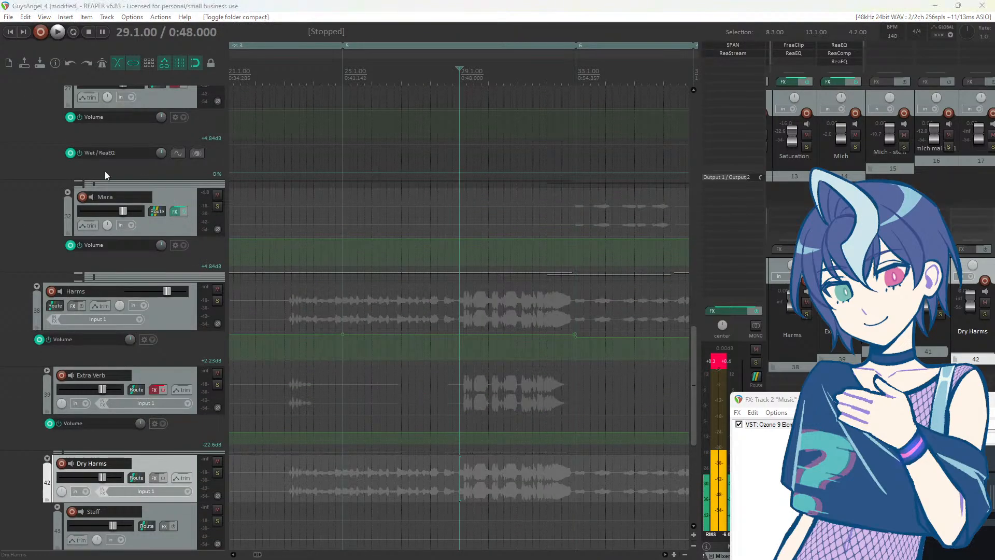
left_click(176, 211)
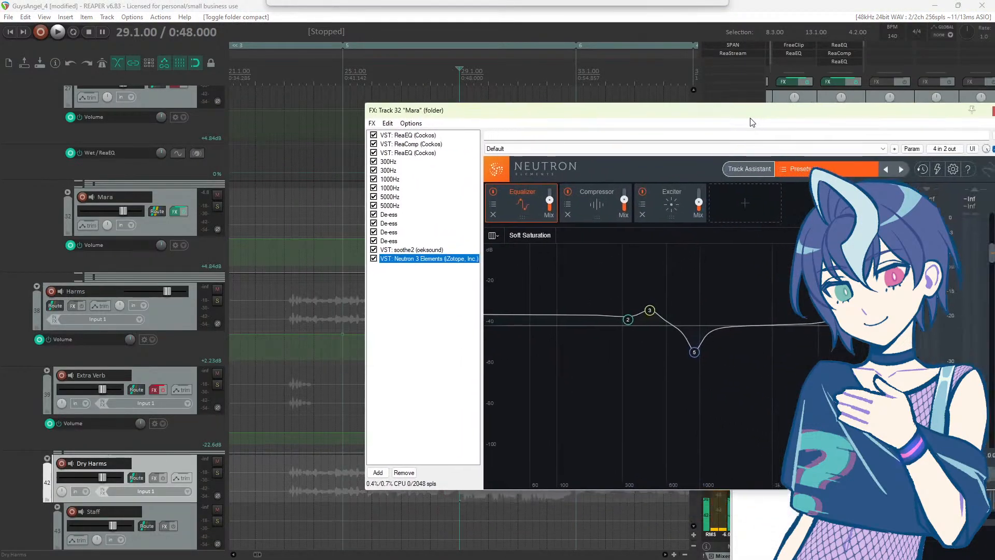
scroll(124, 271, "down", 5)
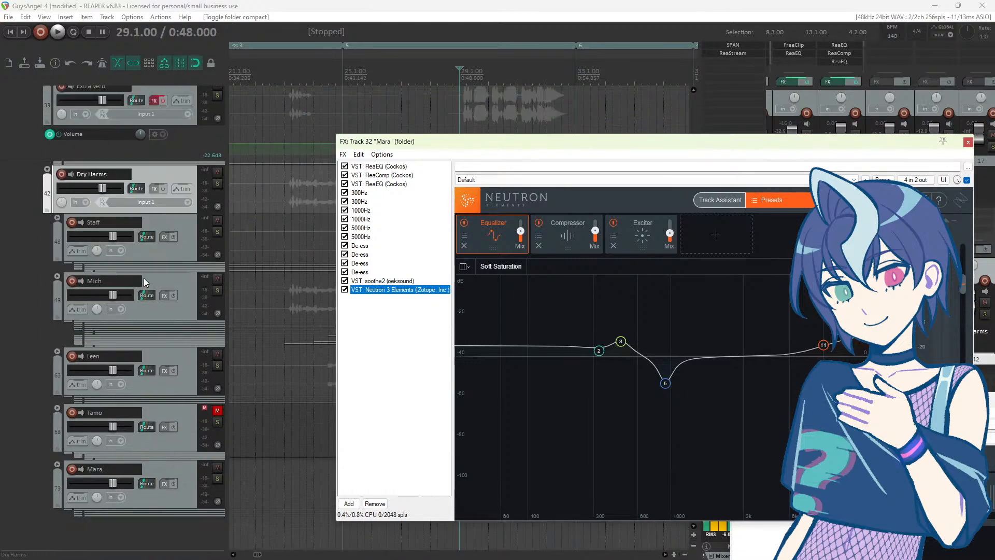
left_click(178, 469)
left_click_drag(363, 347, 377, 167)
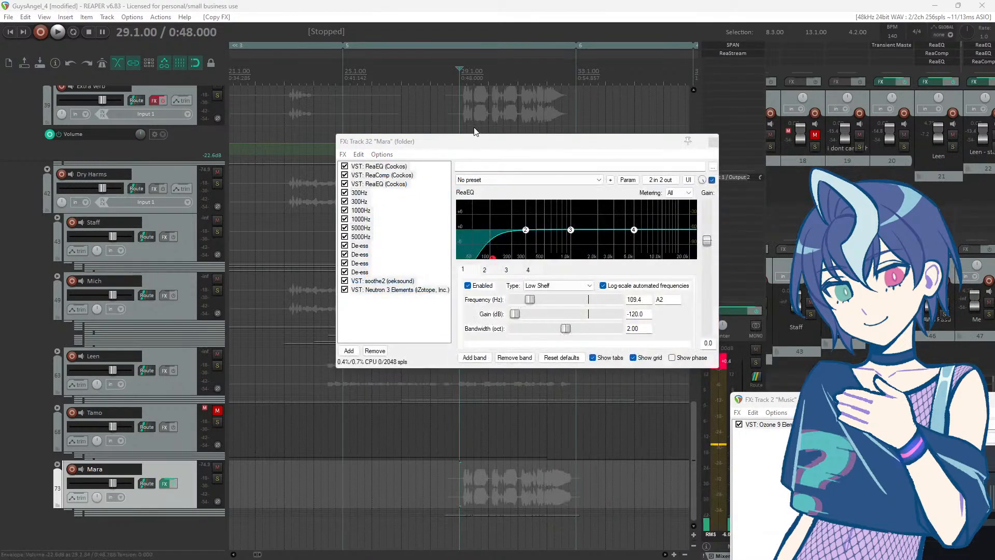
Step: Play the harmonies from bar 29 and from bar 49 to hear track 73 with the copied effects
left_click_drag(482, 144, 255, 124)
left_click(456, 441)
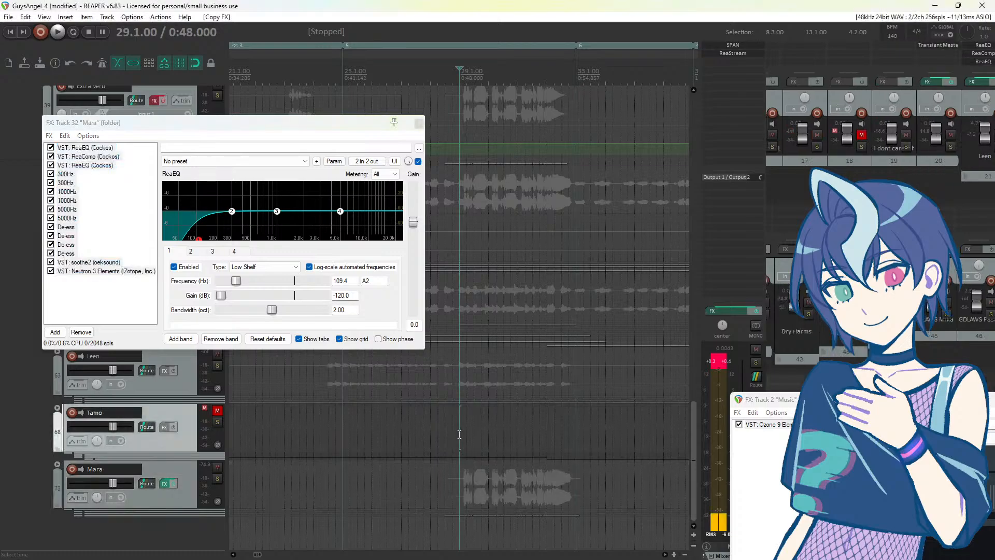
key("space")
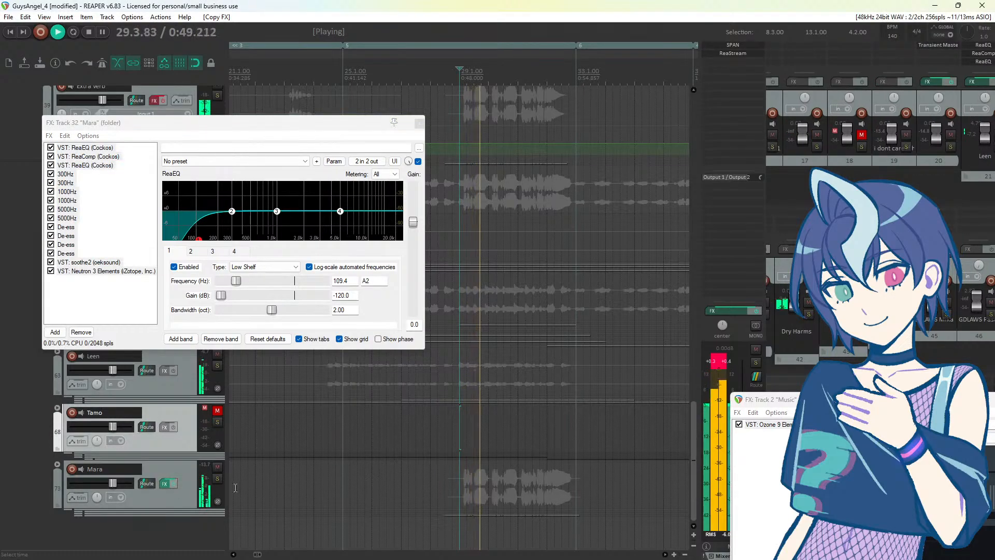
scroll(459, 436, "down", 4)
key("space")
scroll(564, 440, "down", 1)
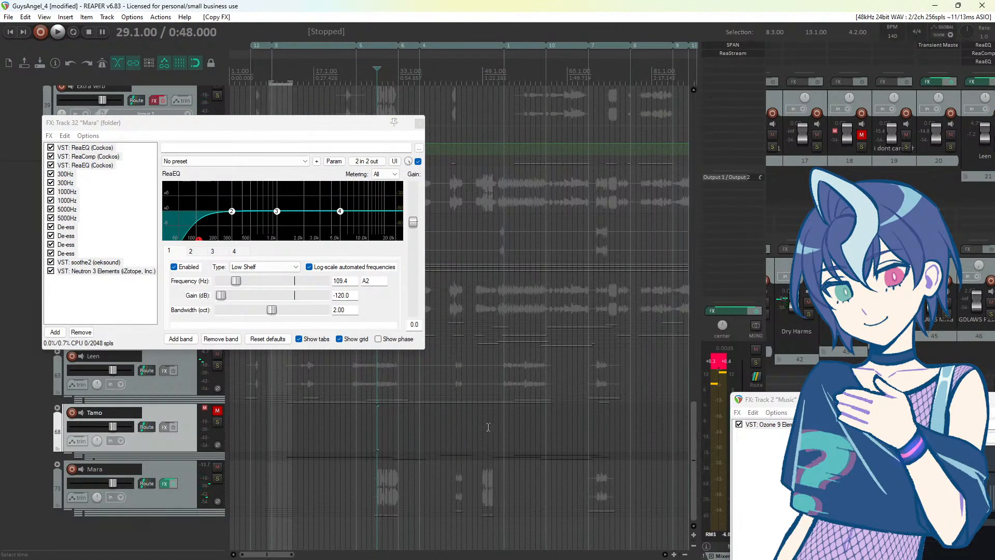
left_click(491, 429)
scroll(492, 429, "up", 4)
key("space")
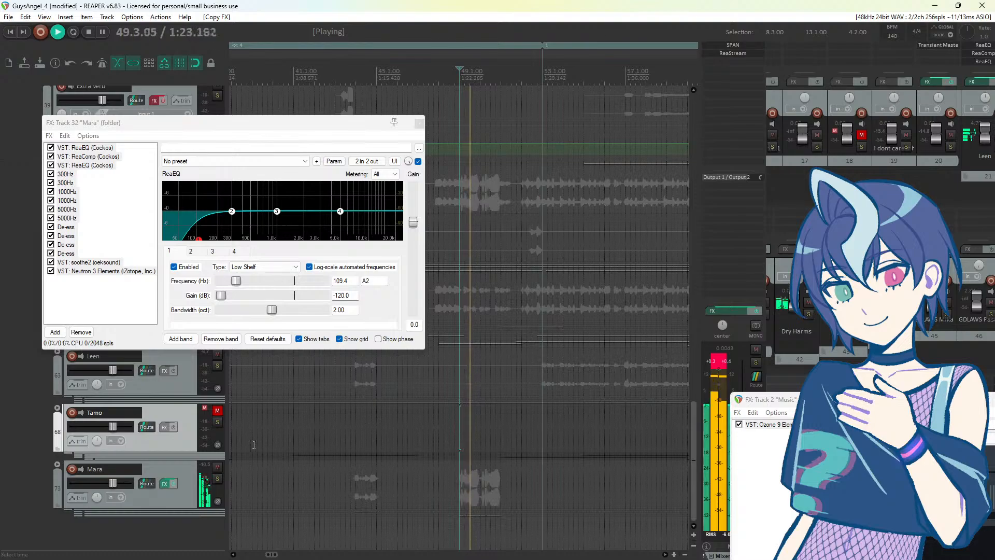
key("space")
Step: Mute the remaining active singer folders in Dry Harms except track 73 while playing from bar 49
left_click_drag(203, 121, 663, 151)
left_click(217, 355)
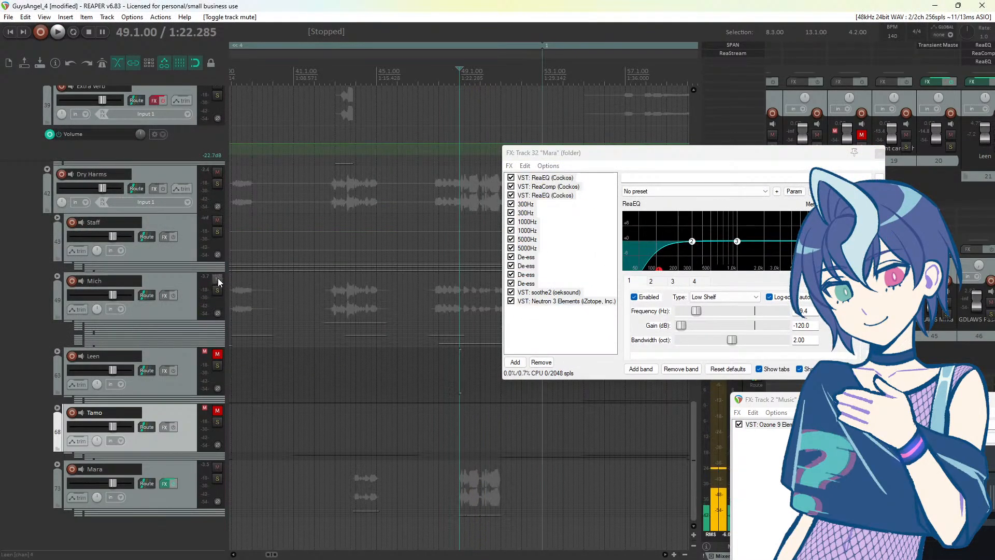
left_click(218, 279)
key("space")
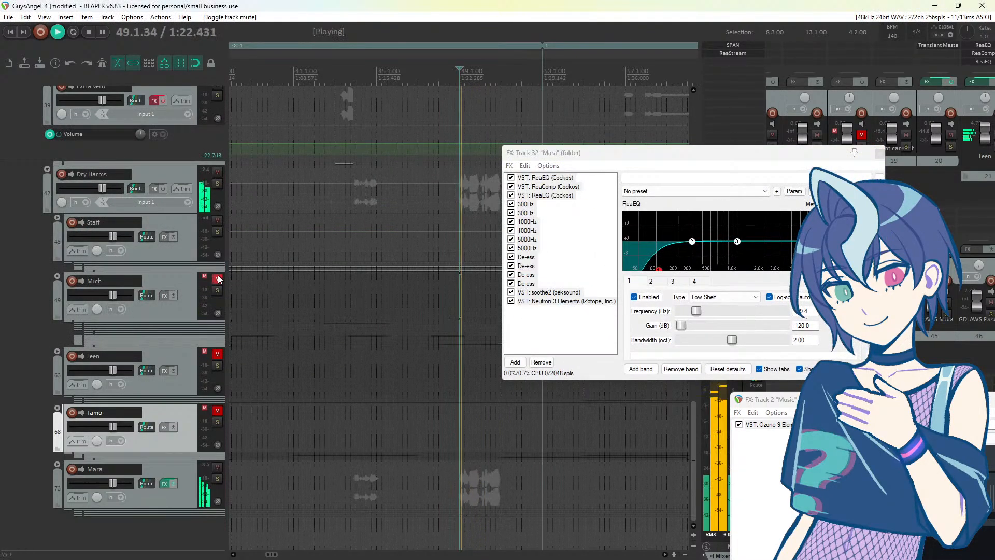
left_click(218, 220)
key("space")
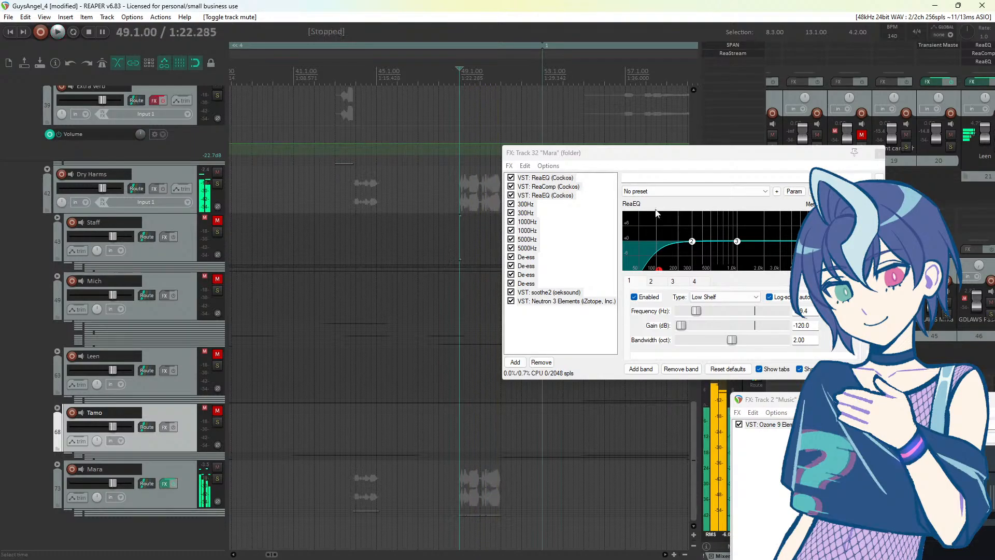
Step: Audition track 73's harmony passage just after bar 70
left_click_drag(633, 153, 784, 219)
scroll(420, 258, "down", 3)
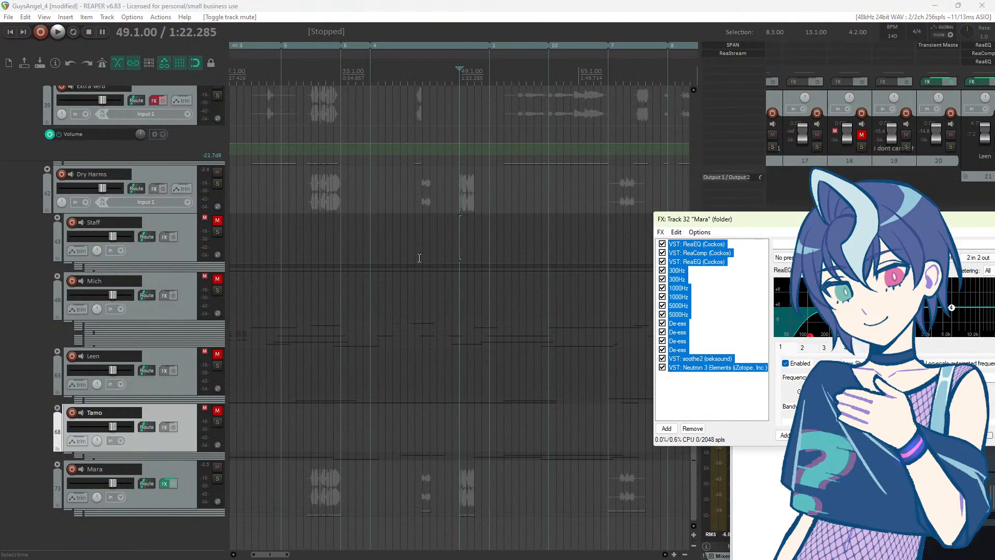
left_click(622, 440)
scroll(622, 440, "down", 3)
scroll(622, 440, "up", 5)
left_click(450, 454)
key("space")
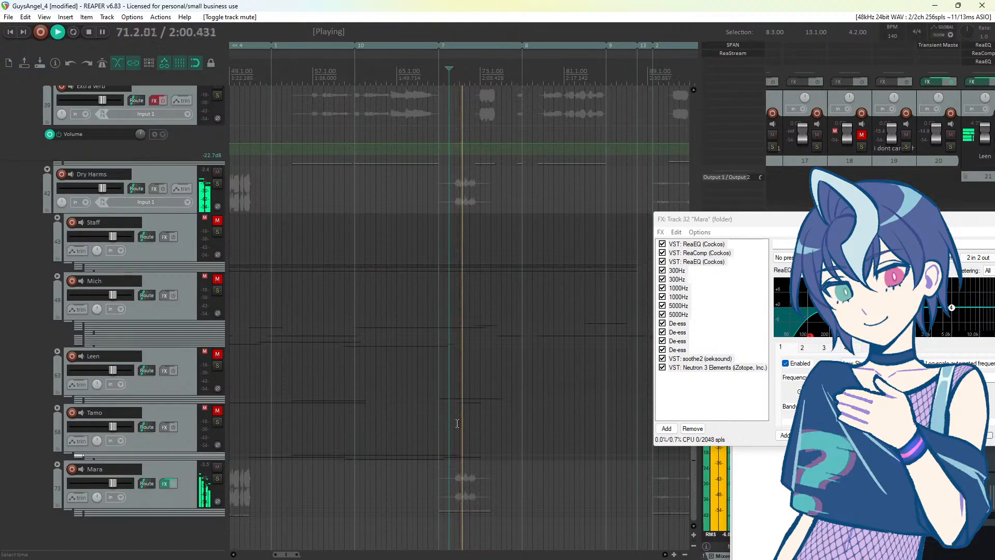
key("space")
Step: Audition track 73's closing harmony passages from bars 90, 93 and 100
scroll(583, 457, "down", 3)
left_click(609, 445)
key("space")
scroll(609, 444, "up", 4)
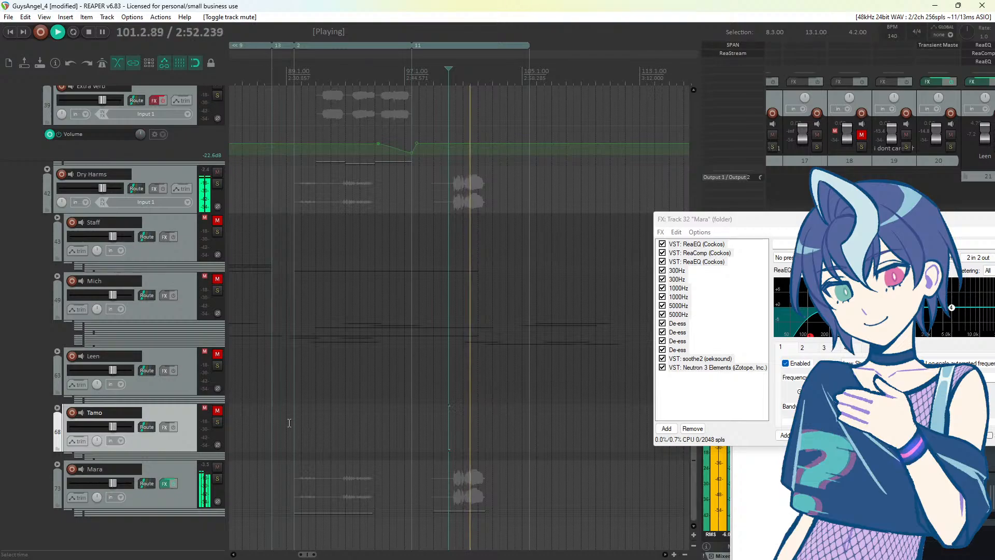
left_click(298, 416)
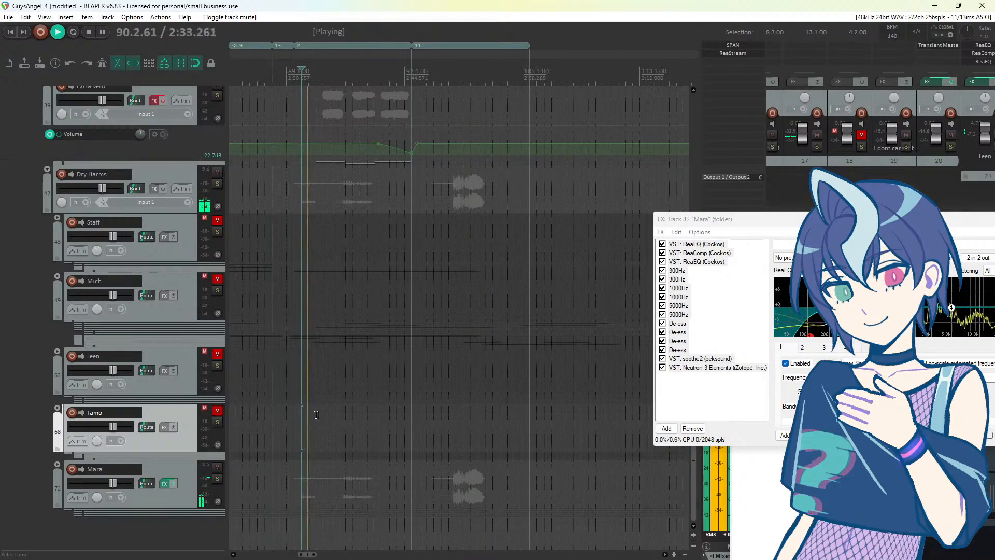
left_click(345, 417)
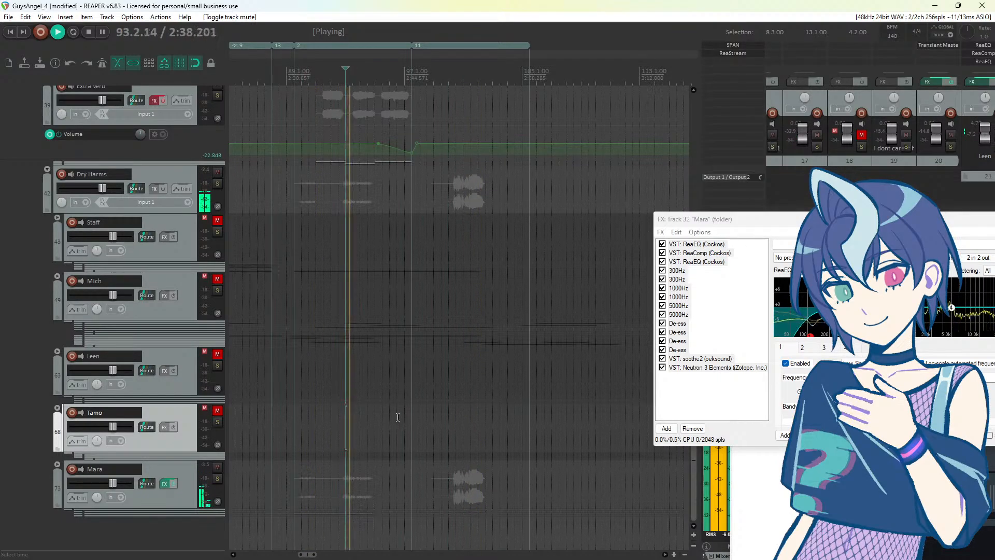
left_click(449, 424)
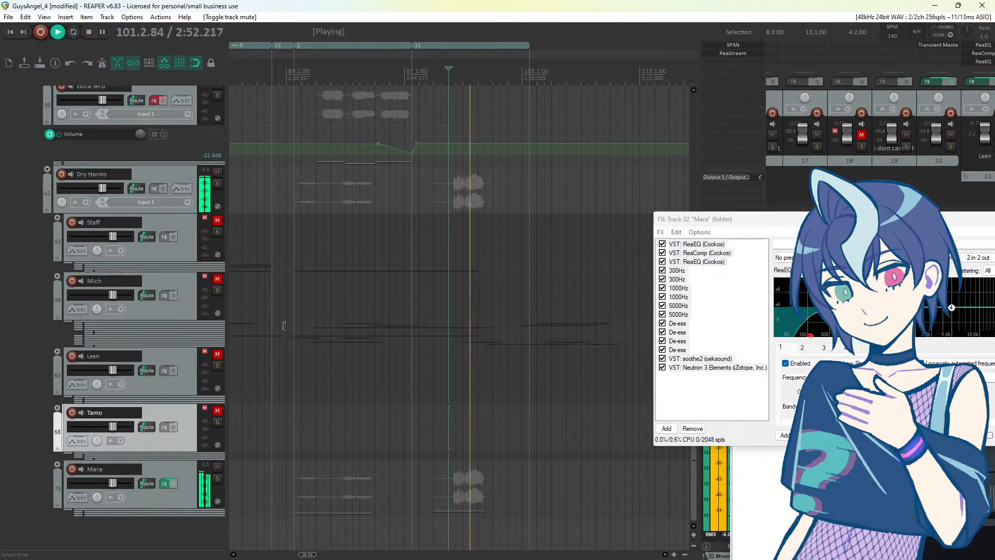
key("space")
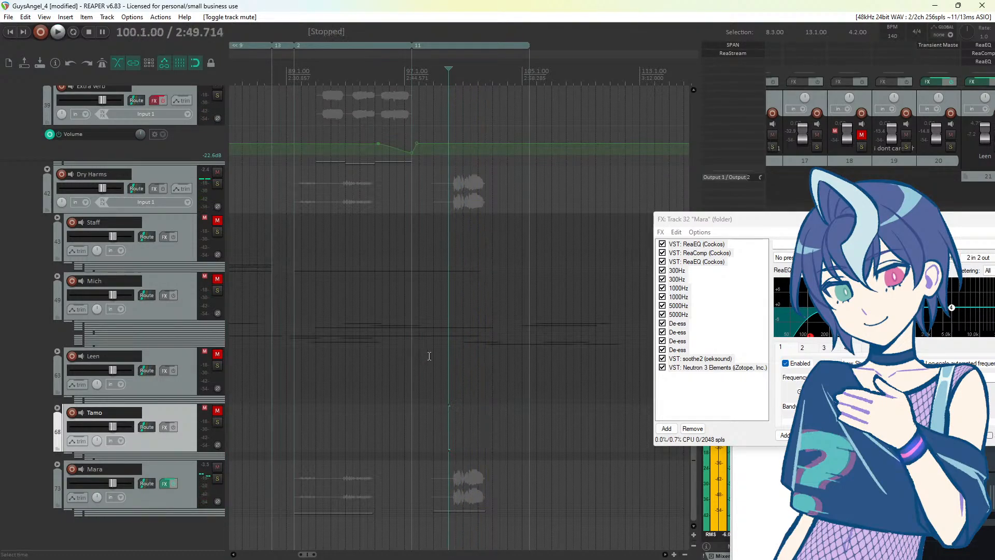
Step: Close track 32's FX chain window and add ReaEQ to the Harms folder track
scroll(144, 282, "up", 4)
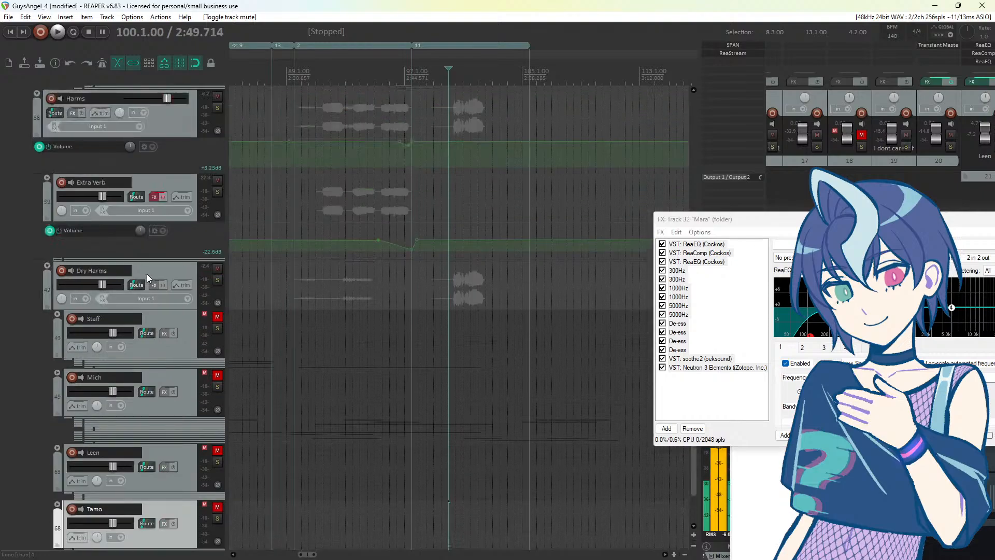
left_click(73, 161)
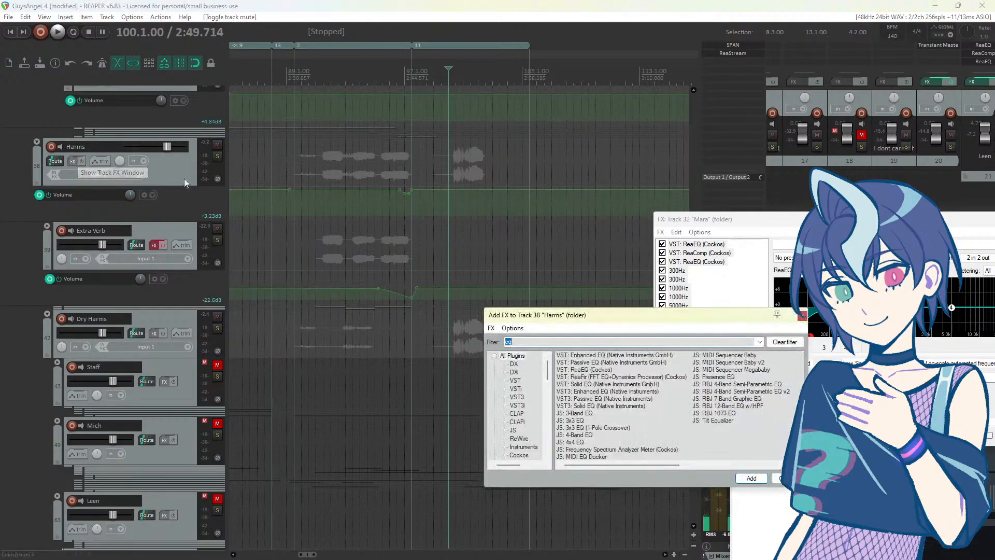
left_click(725, 223)
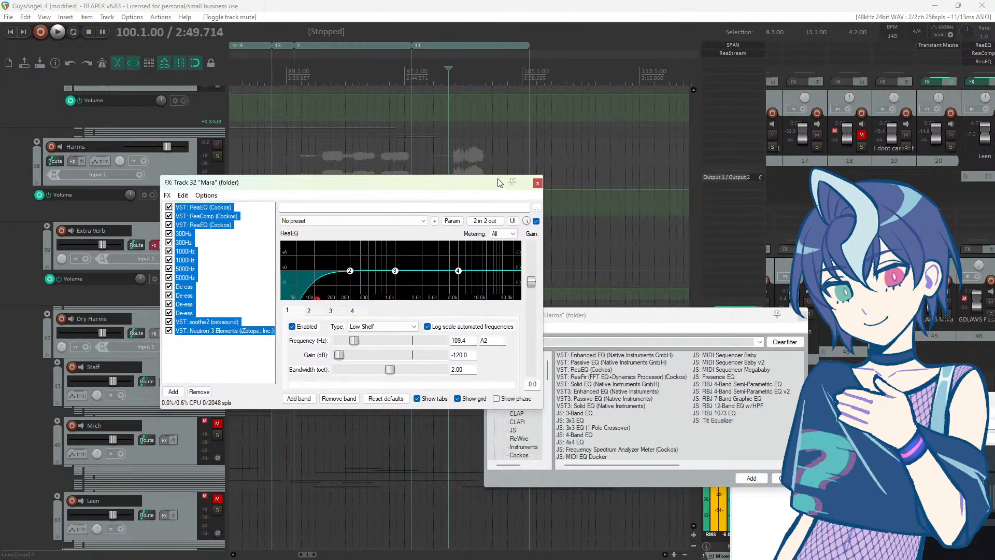
left_click(537, 183)
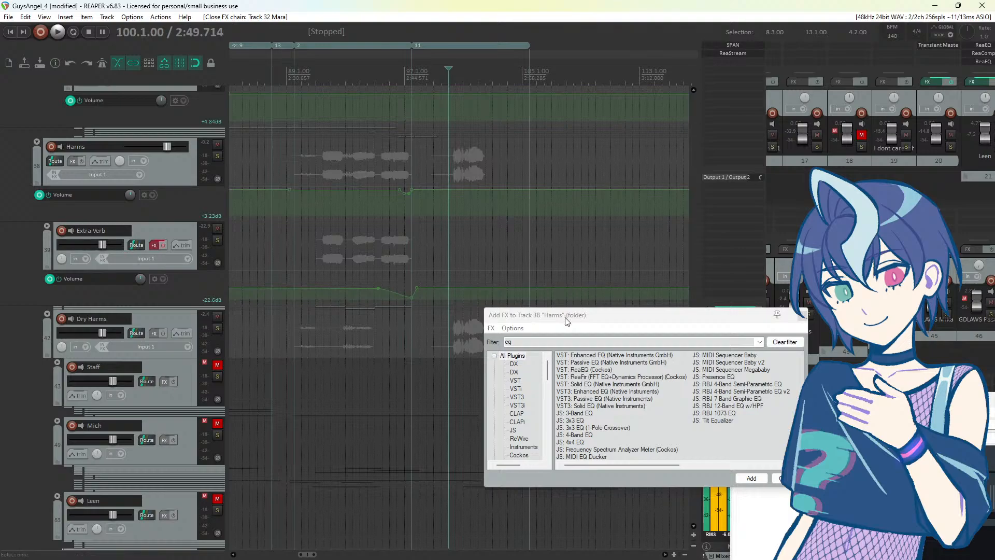
left_click_drag(567, 321, 506, 273)
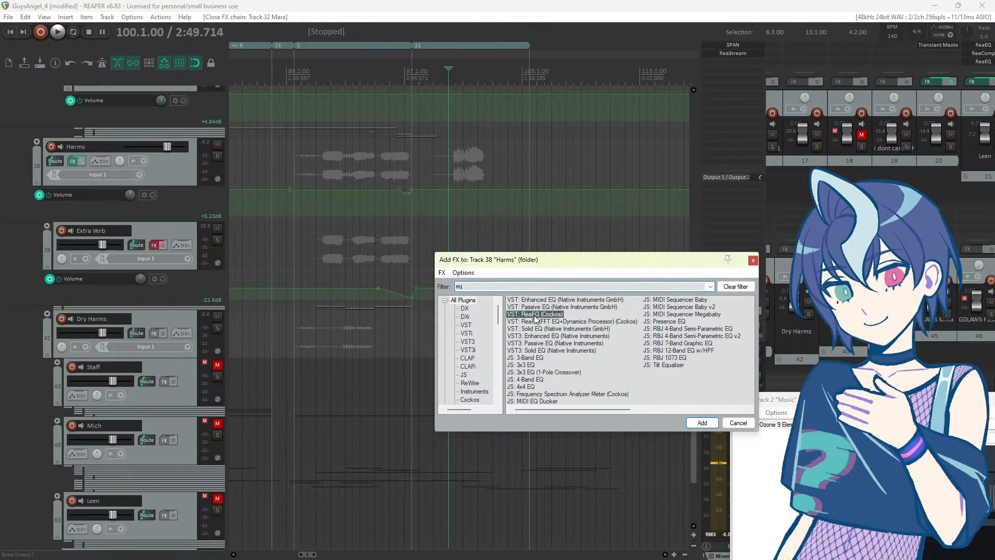
double_click(535, 315)
left_click_drag(127, 101, 806, 157)
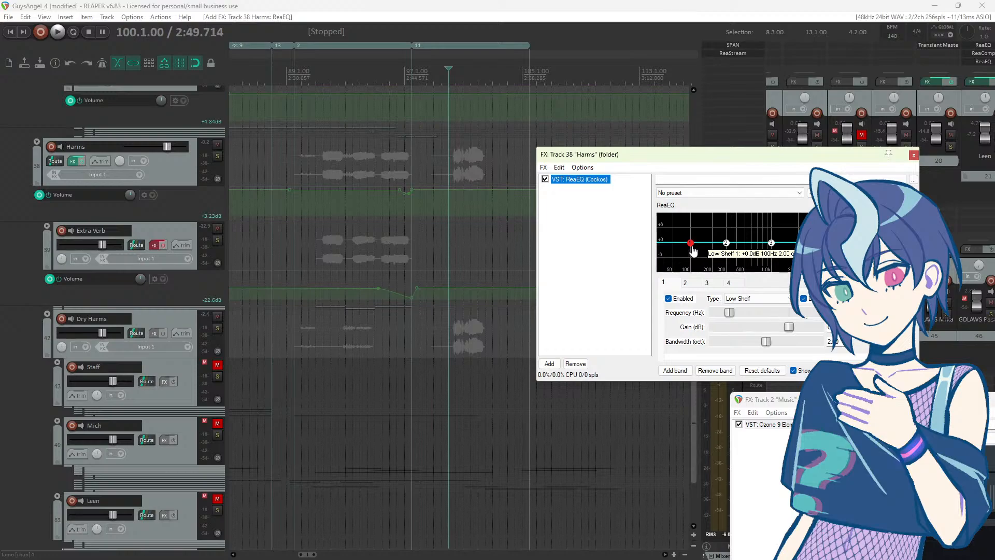
Step: In the Harms ReaEQ, pull the low shelf fully down just below 1 kHz and raise band 3 above 1 kHz
left_click_drag(692, 247, 761, 299)
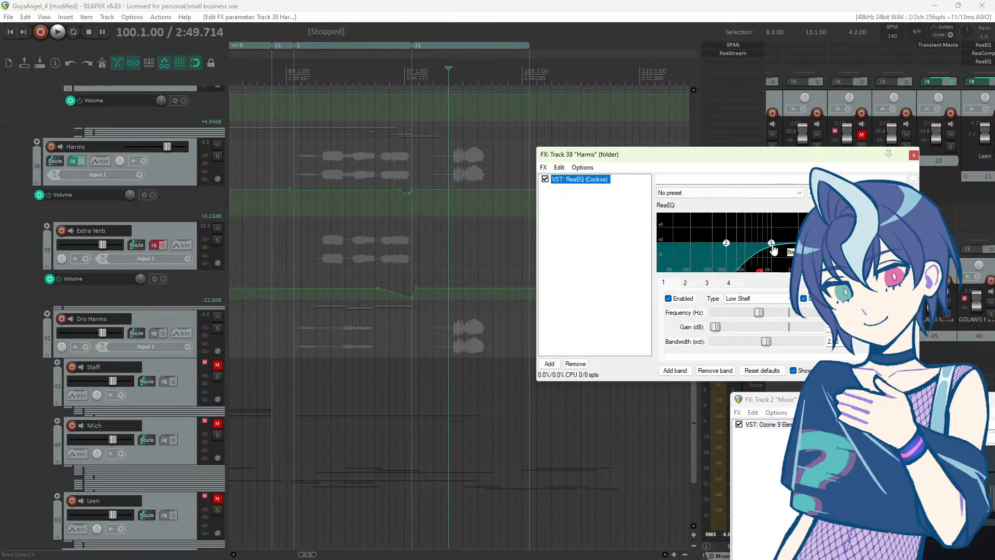
left_click_drag(770, 243, 809, 231)
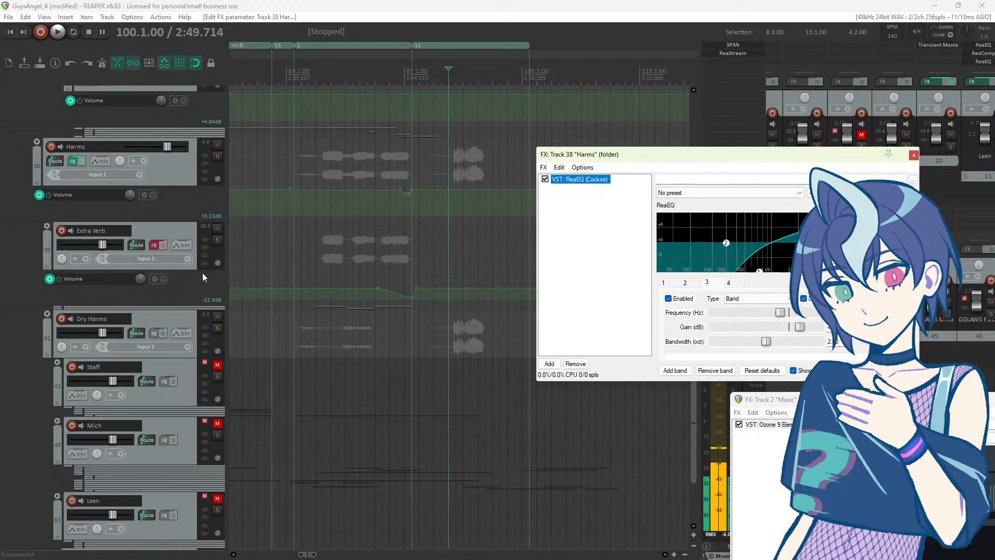
Step: Add ReaEQ to the Mains folder track and cut band 3 by 4.6 dB at about 2954 Hz
scroll(143, 285, "up", 8)
scroll(142, 285, "up", 10)
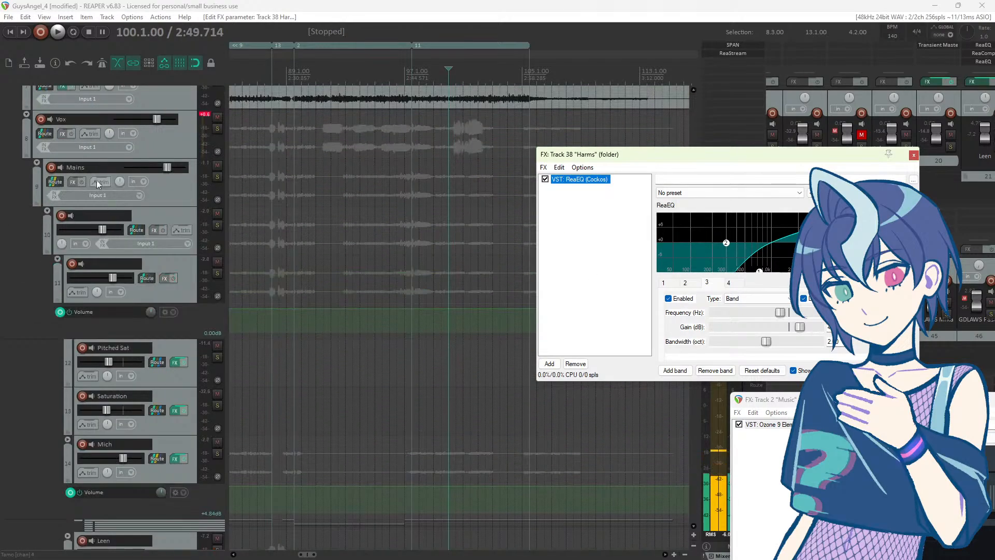
left_click(77, 182)
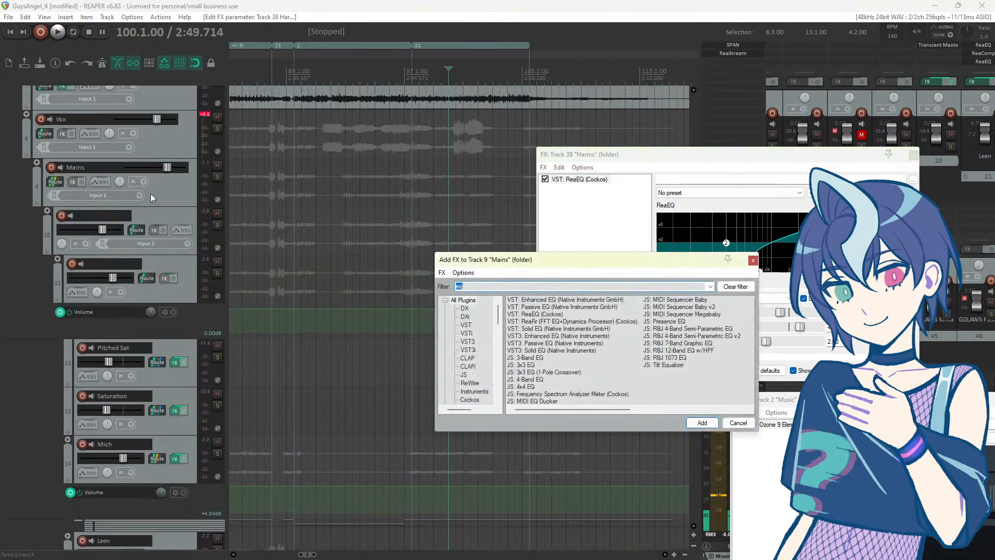
double_click(552, 315)
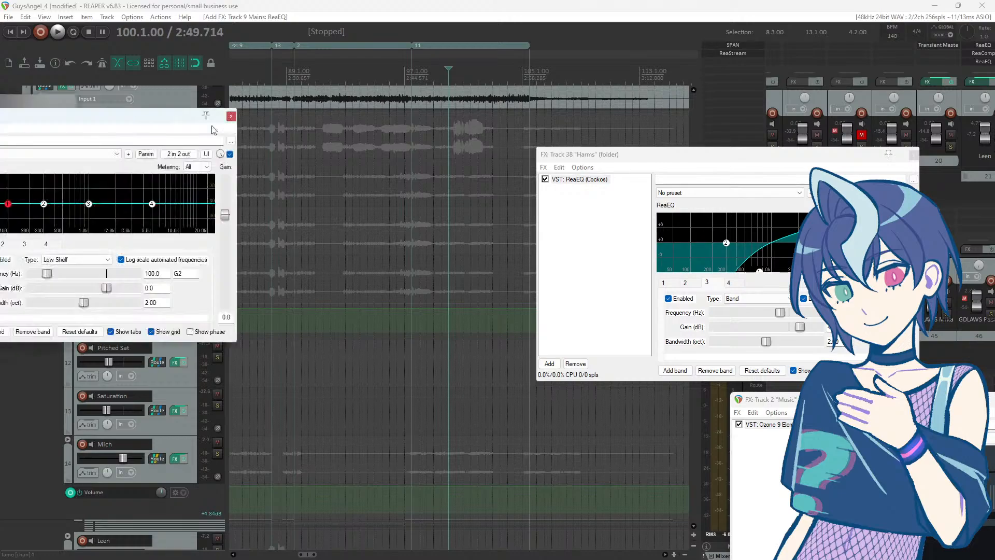
left_click_drag(624, 334, 666, 342)
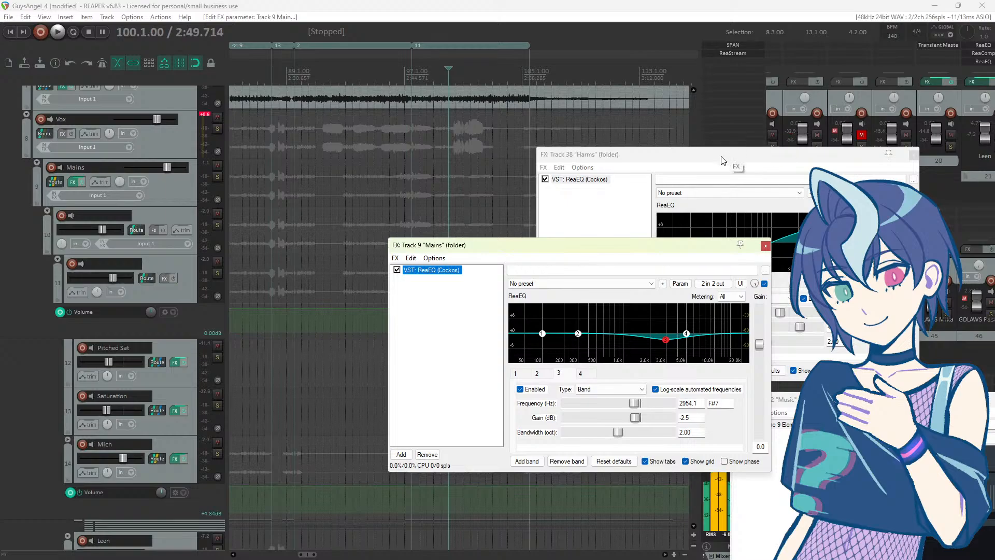
left_click_drag(726, 159, 724, 150)
left_click_drag(497, 253, 416, 226)
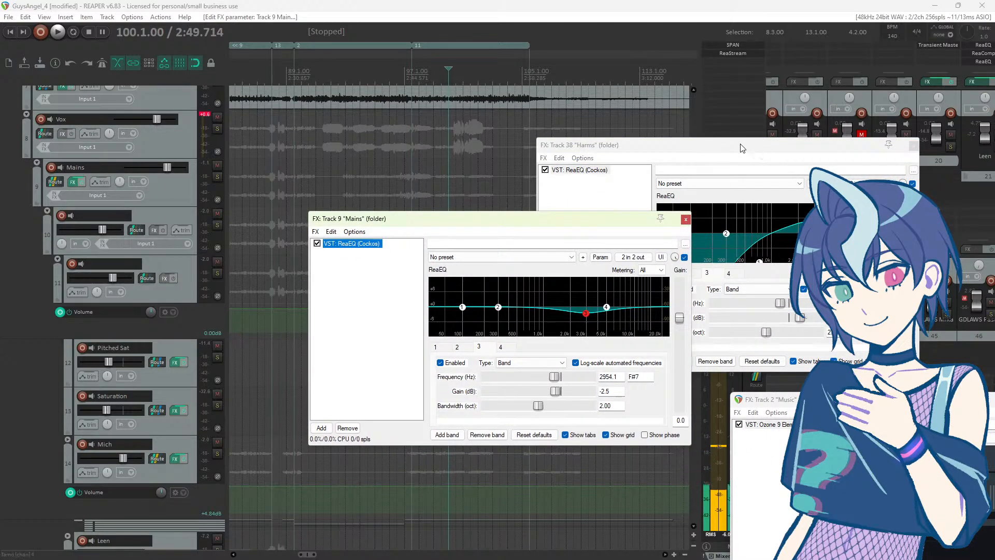
left_click_drag(591, 311, 591, 317)
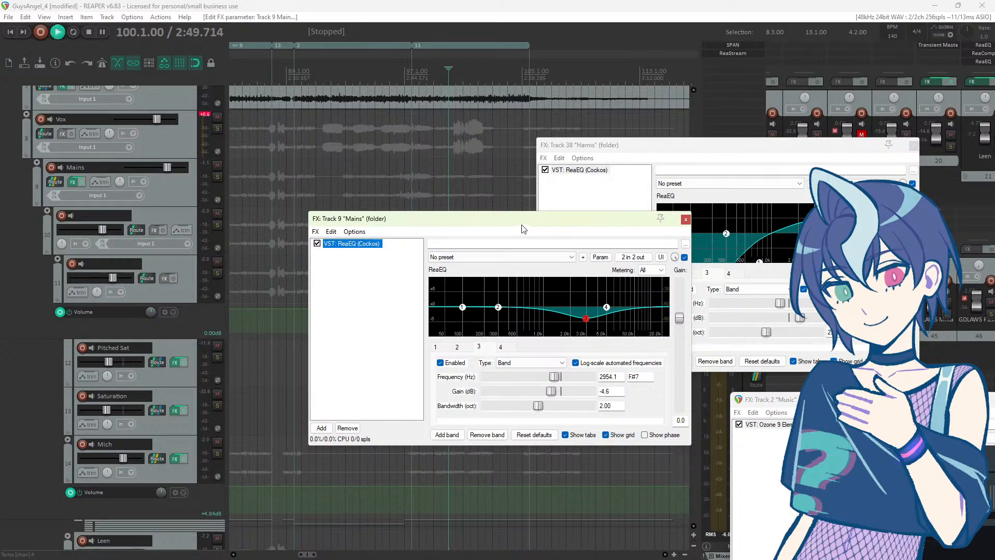
Step: Reset band 3's gain in the Harms ReaEQ and audition both folder EQs from bar 100
key("space")
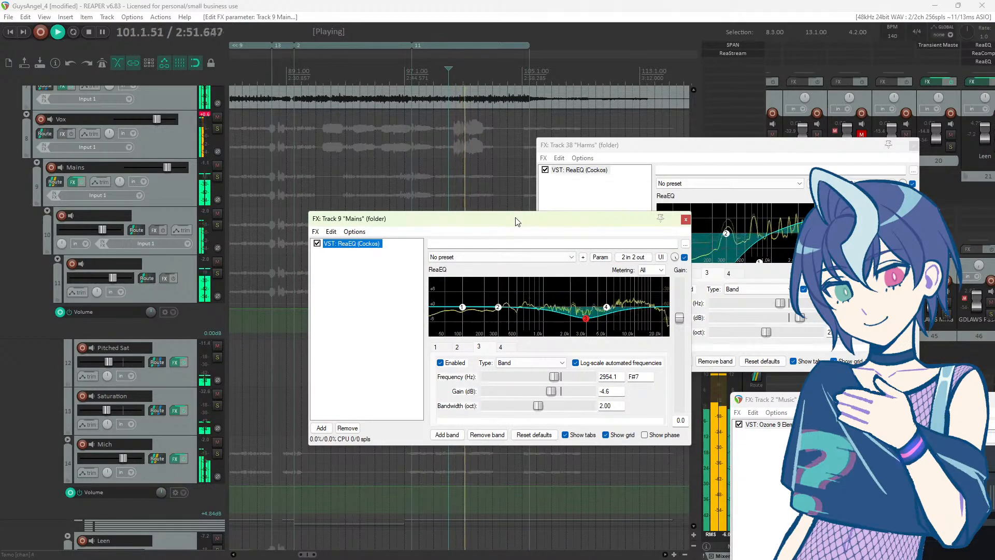
key("space")
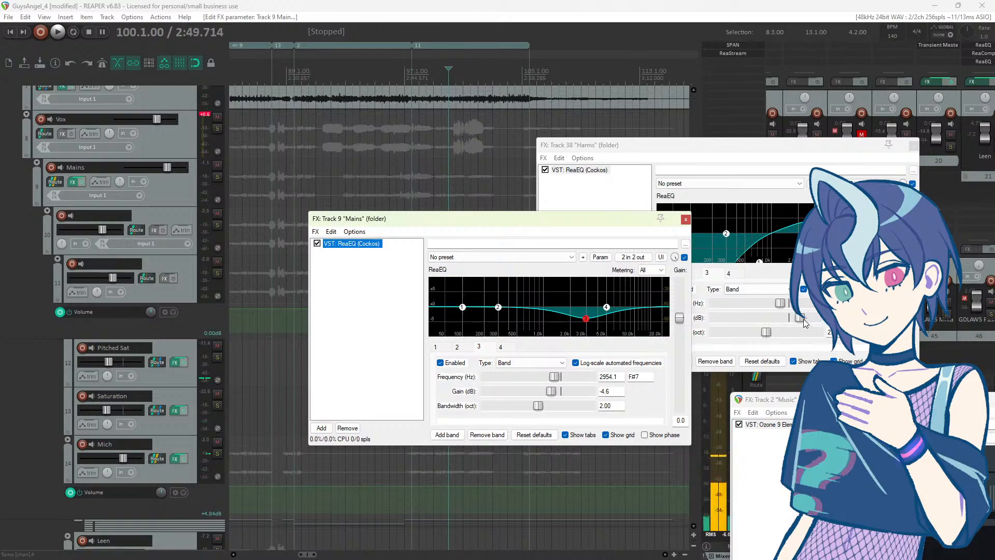
left_click(805, 322)
key("space")
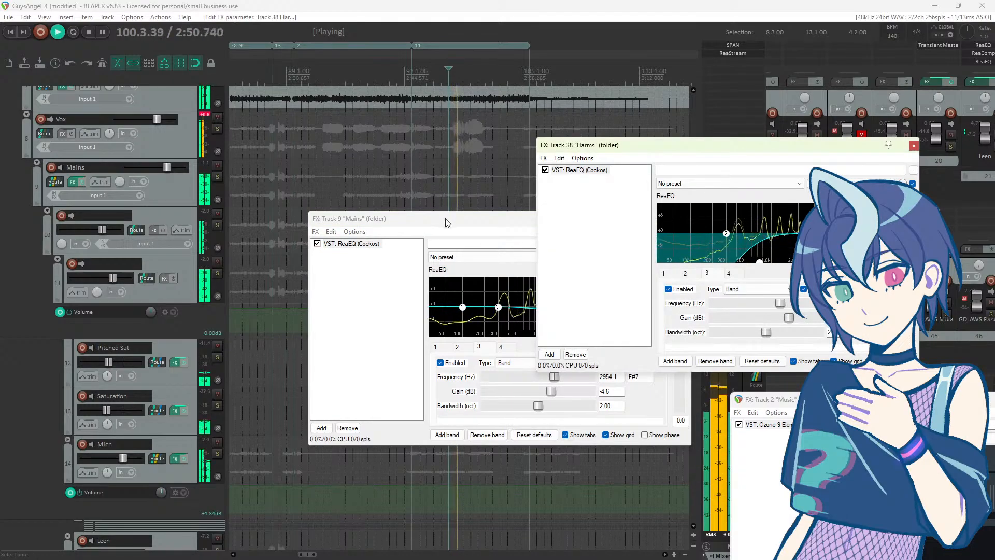
left_click_drag(448, 223, 347, 216)
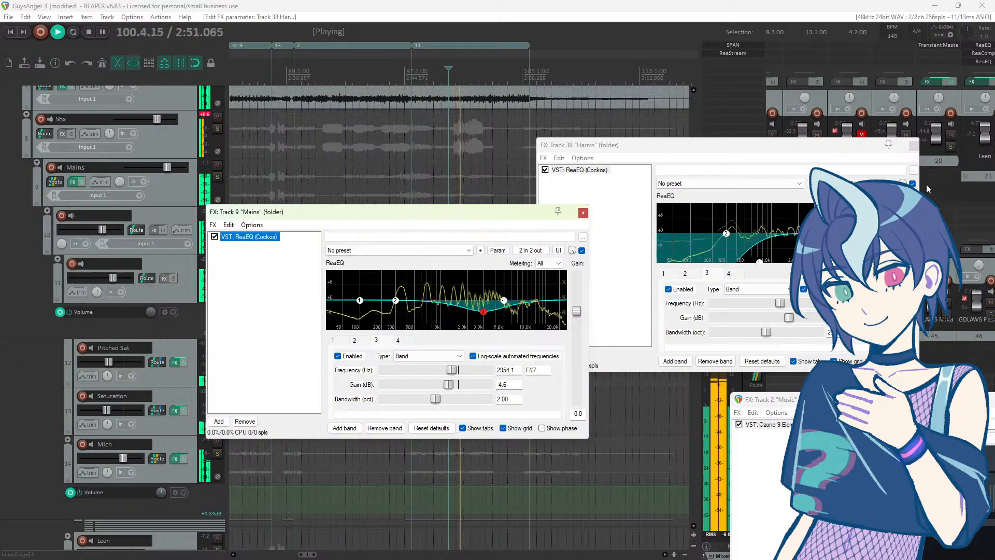
key("space")
key("space")
left_click(876, 306)
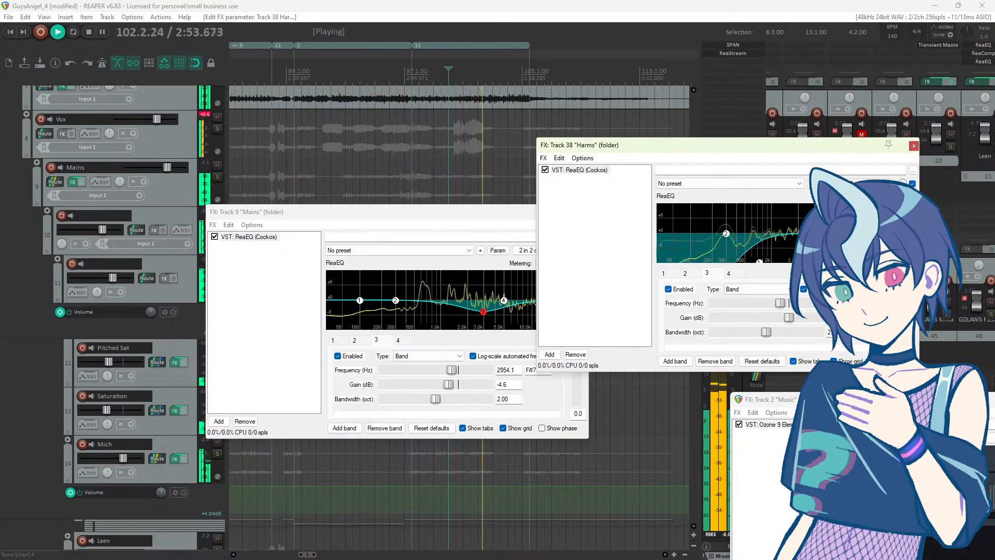
key("space")
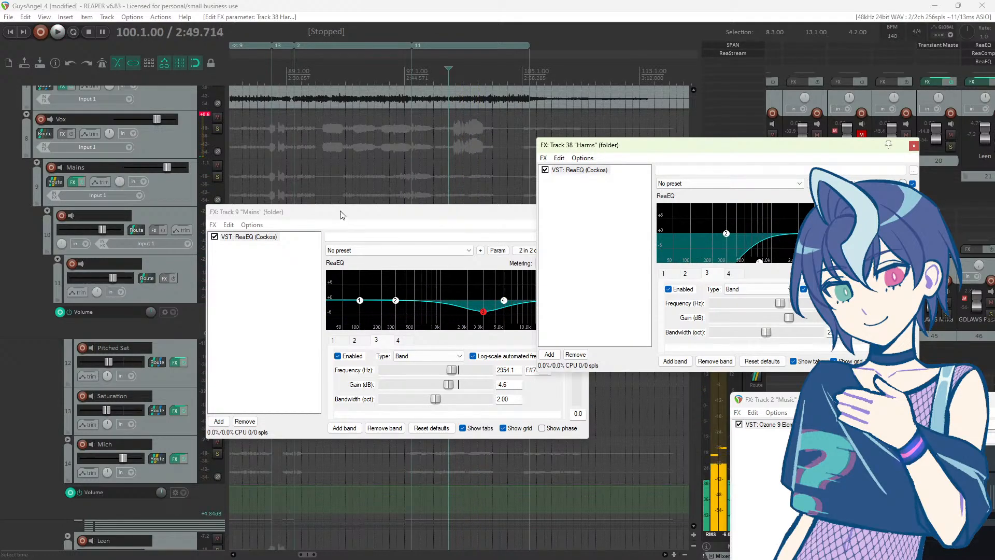
Step: Remove ReaEQ from the Mains and Harms folder tracks and close both FX chain windows
left_click_drag(341, 215, 291, 211)
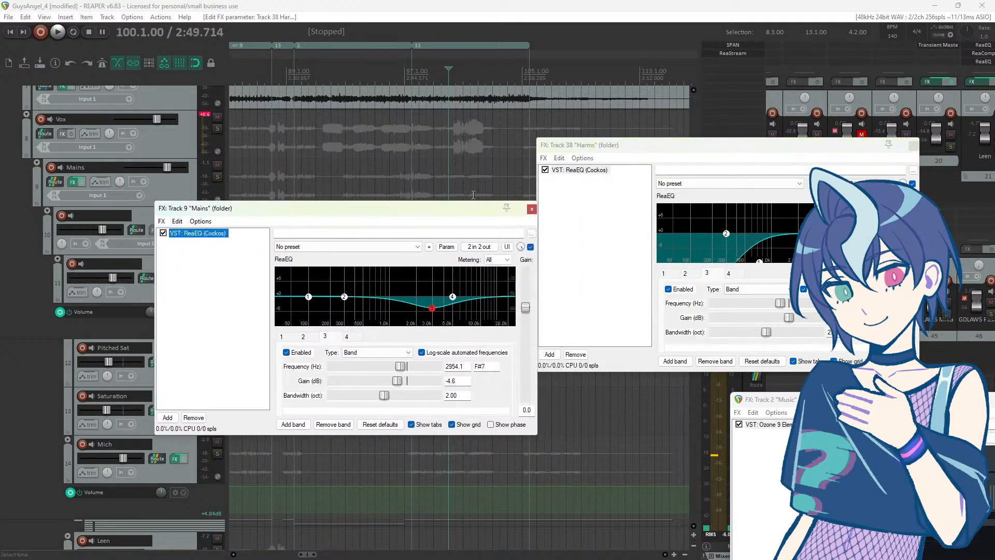
left_click(530, 247)
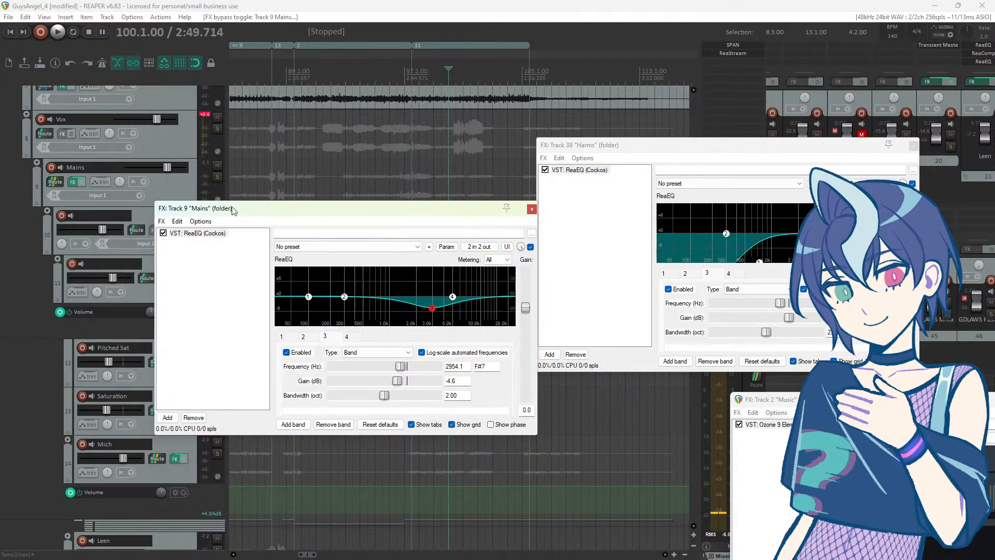
left_click(210, 234)
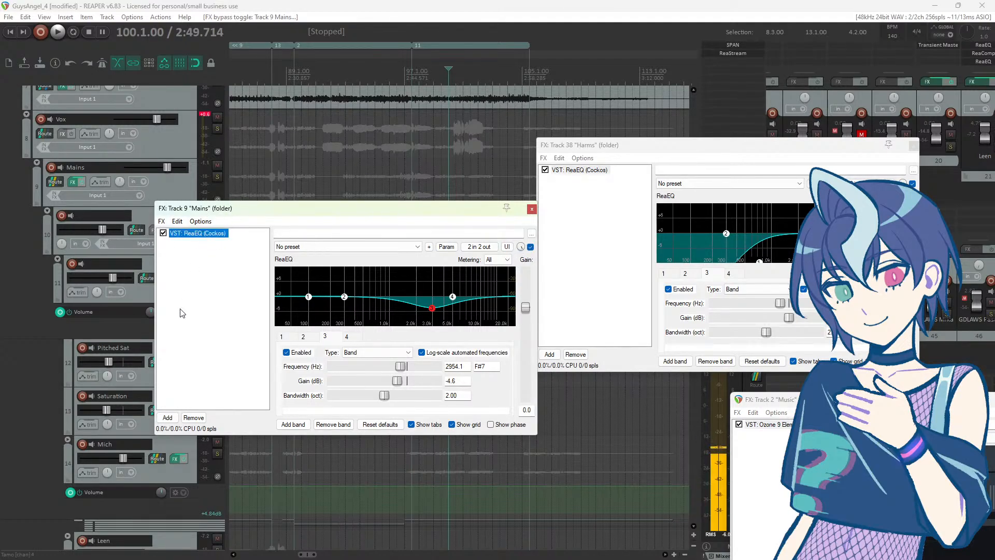
left_click(193, 417)
left_click(578, 170)
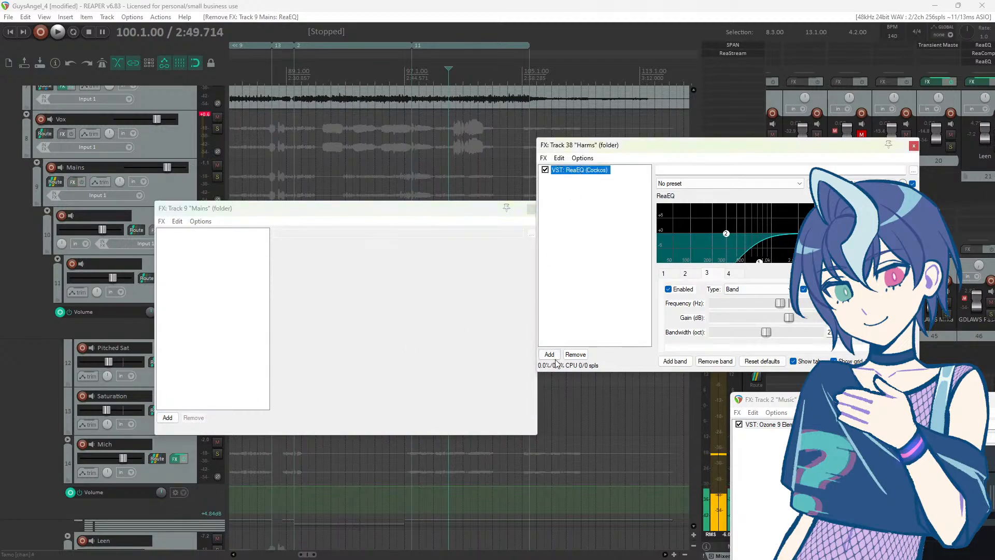
left_click(575, 355)
key("Escape")
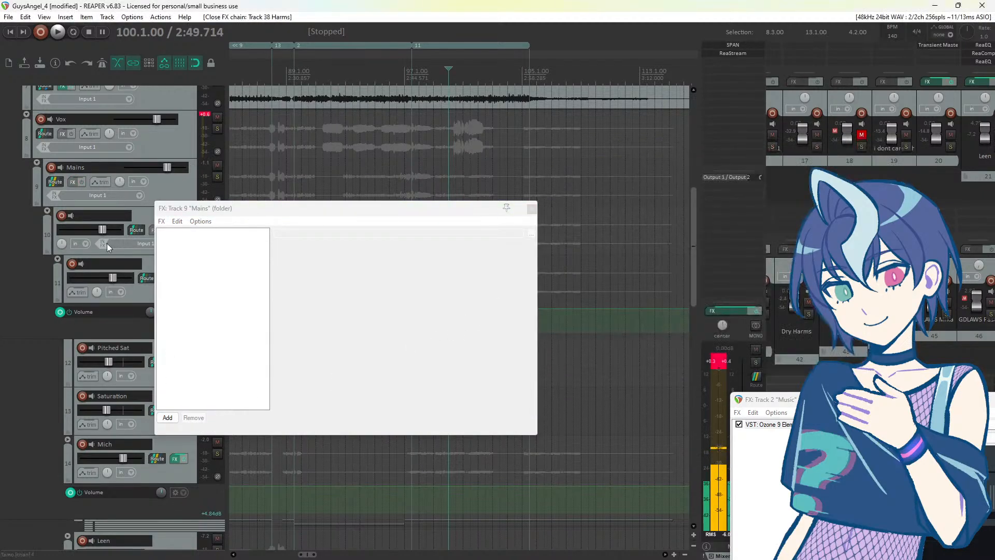
left_click(532, 209)
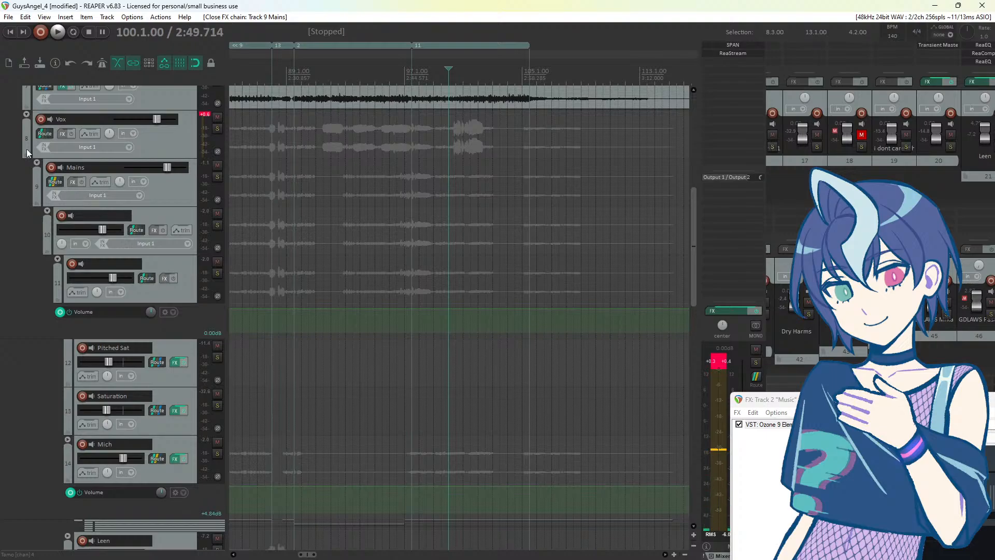
Step: Collapse the Mains folder's child tracks and mute the Harms folder, checking playback from bar 100
left_click(37, 162)
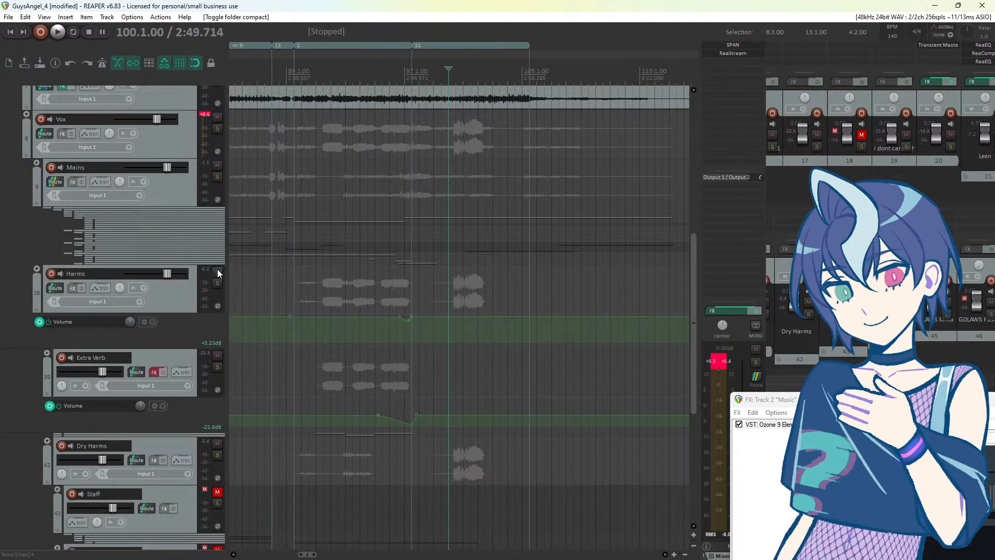
left_click(217, 271)
key("space")
scroll(331, 136, "down", 2)
scroll(331, 136, "down", 4)
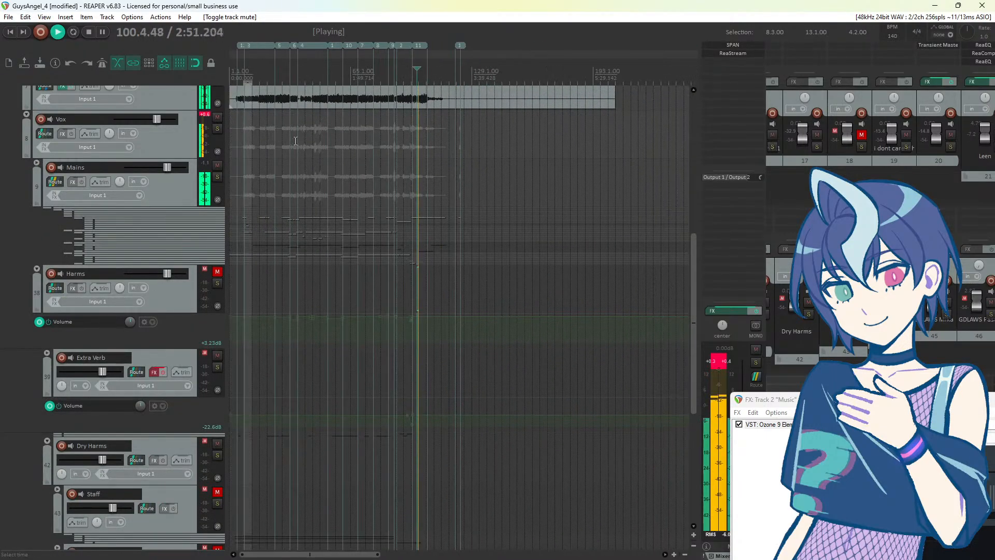
key("space")
Step: Audition the mix from bar 29 without the harmonies and close track 73's FX chain window
left_click(282, 137)
key("space")
scroll(282, 136, "up", 5)
scroll(189, 180, "up", 3)
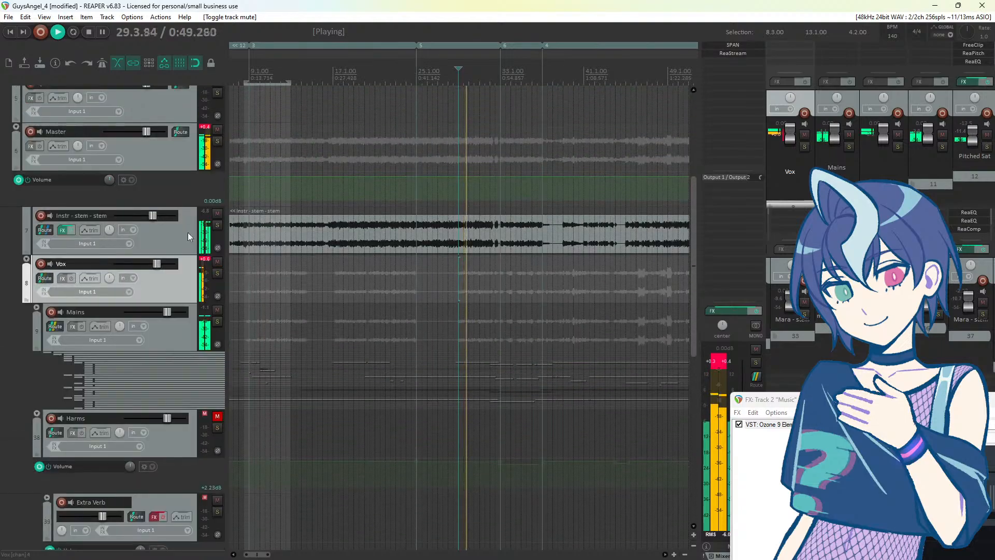
key("space")
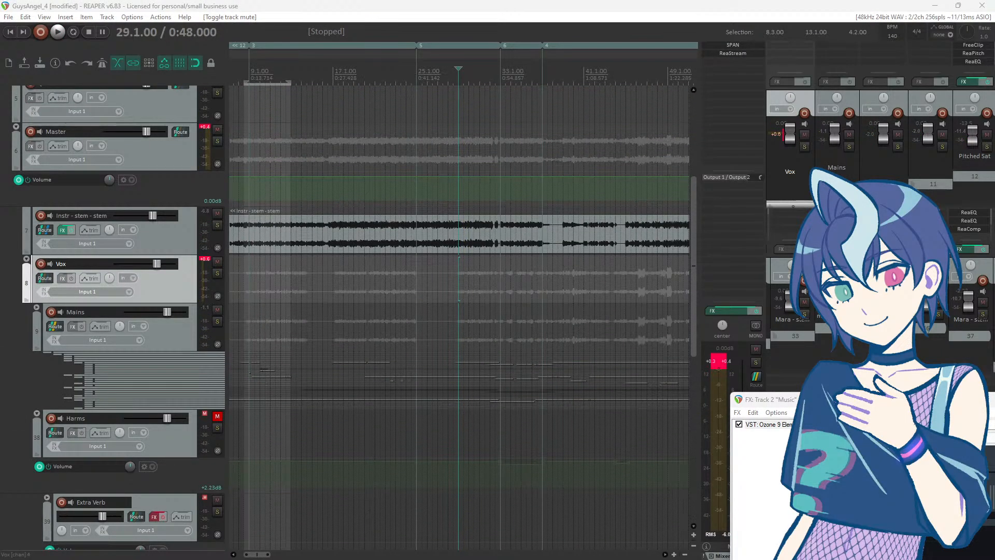
key("Escape")
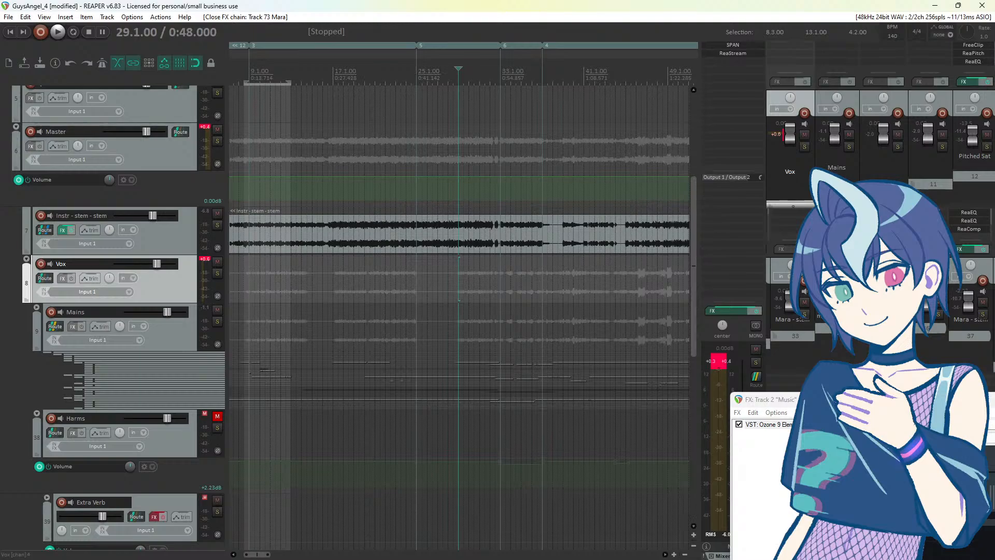
Step: Switch to the gdlDAWS presentation in Google Slides and review the Spatial FX list on the Steps slide
left_click_drag(0, 124, 470, 80)
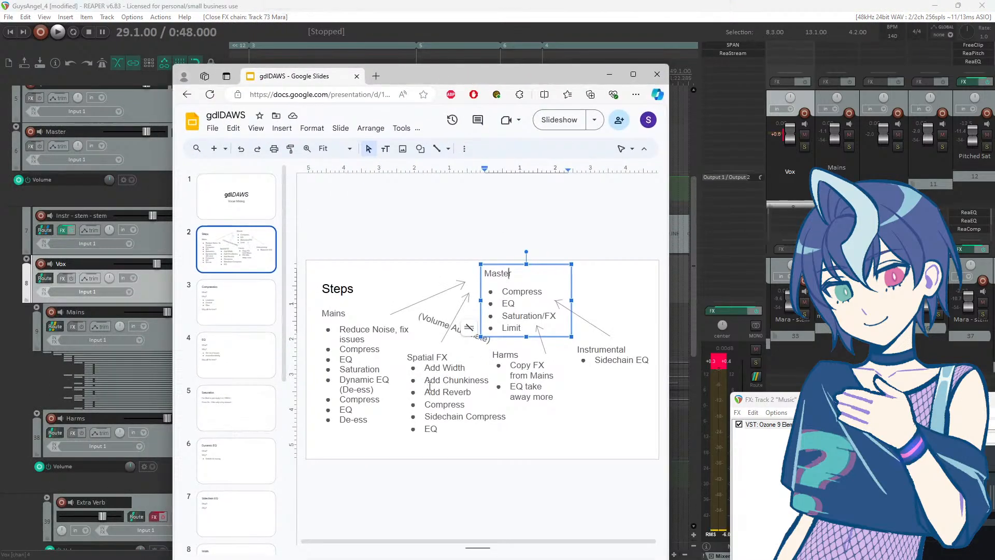
left_click_drag(404, 358, 423, 360)
key("ctrl+z")
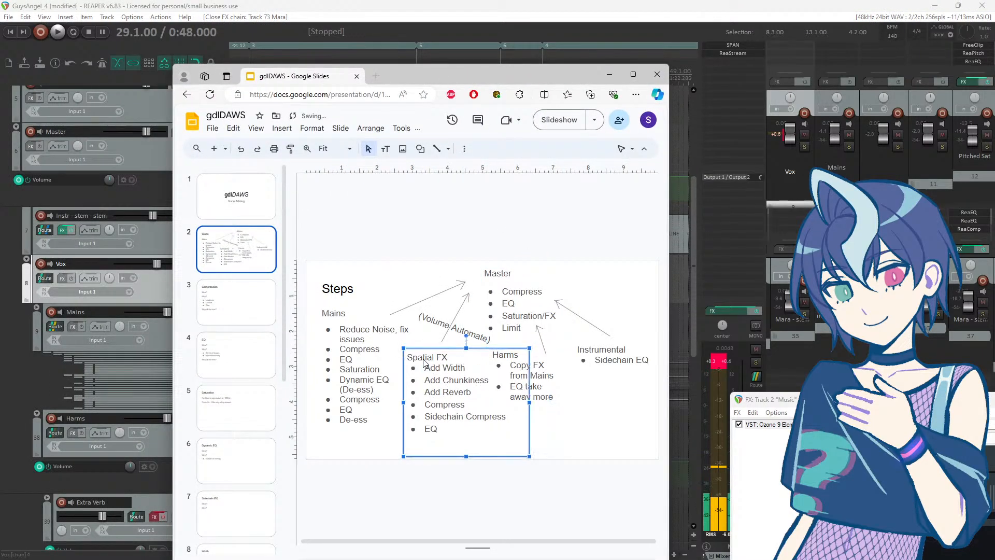
left_click(446, 383)
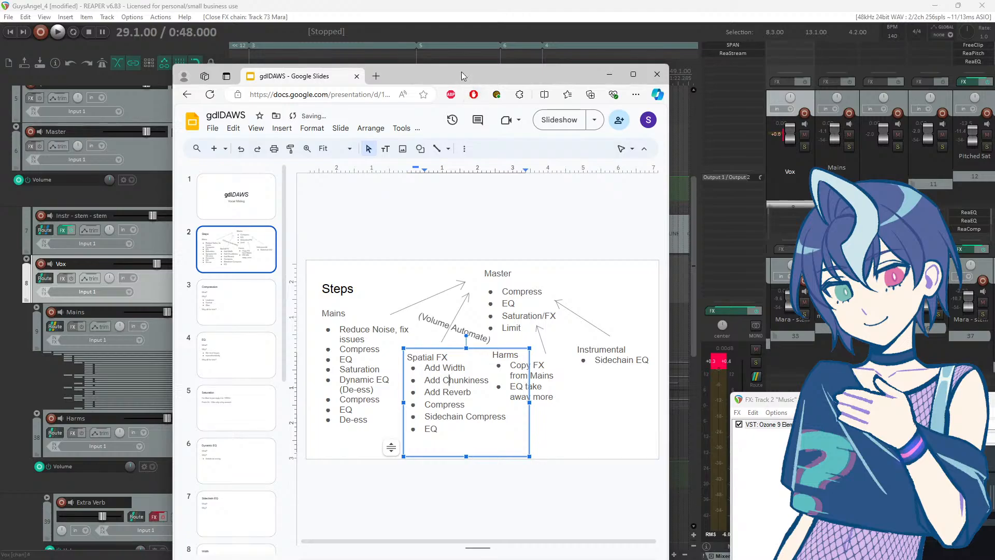
left_click_drag(464, 76, 0, 38)
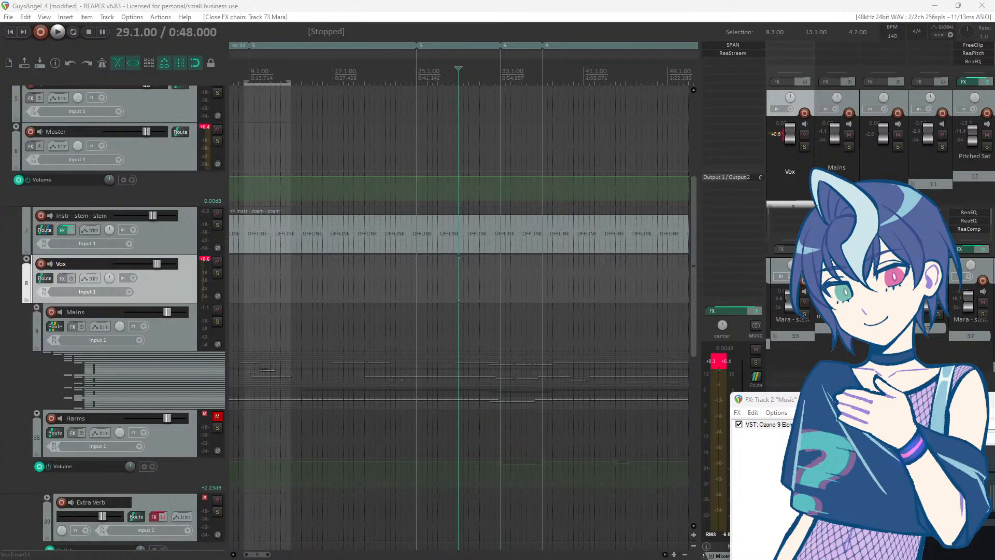
Step: Back in REAPER, insert a new track between Vox and Mains and send the Mains folder to it
scroll(176, 259, "down", 3)
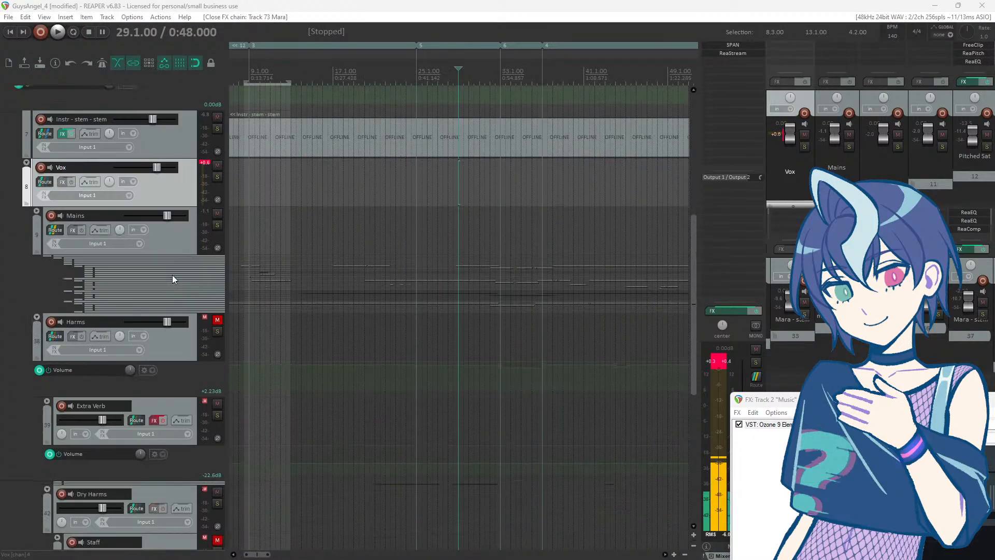
right_click(146, 201)
left_click(174, 217)
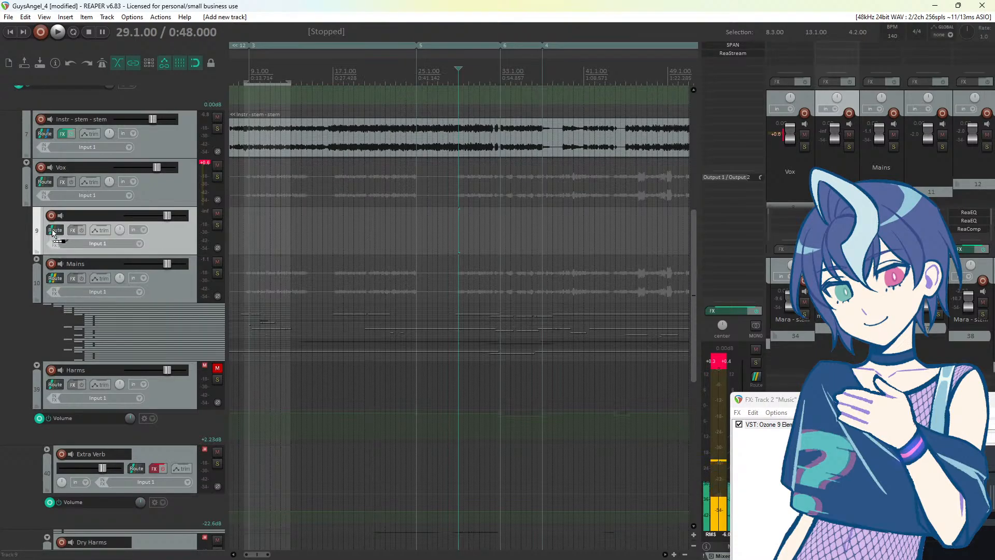
left_click_drag(52, 233, 52, 234)
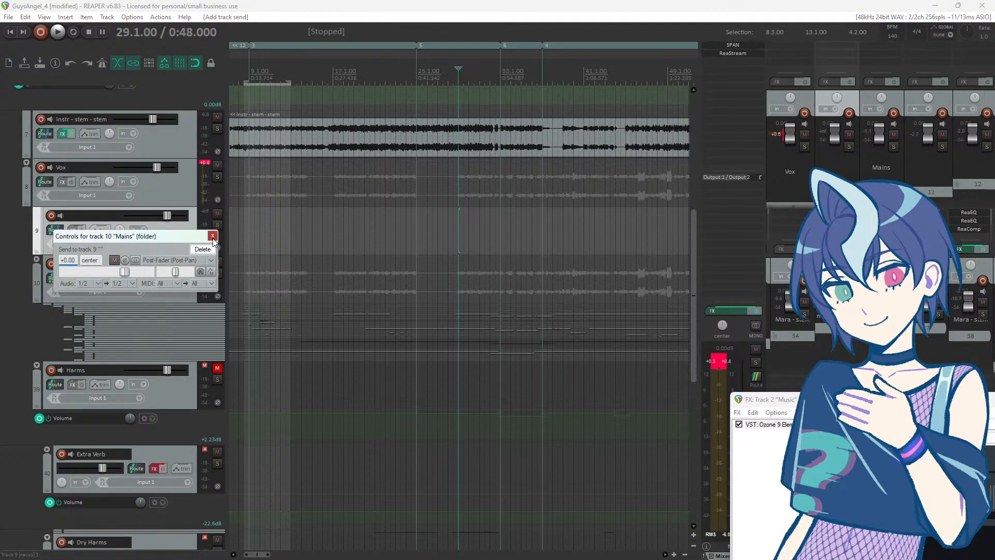
left_click(212, 236)
Step: Add ReaDelay to the new track 9 and move its FX window to the middle of the arrangement
left_click(72, 230)
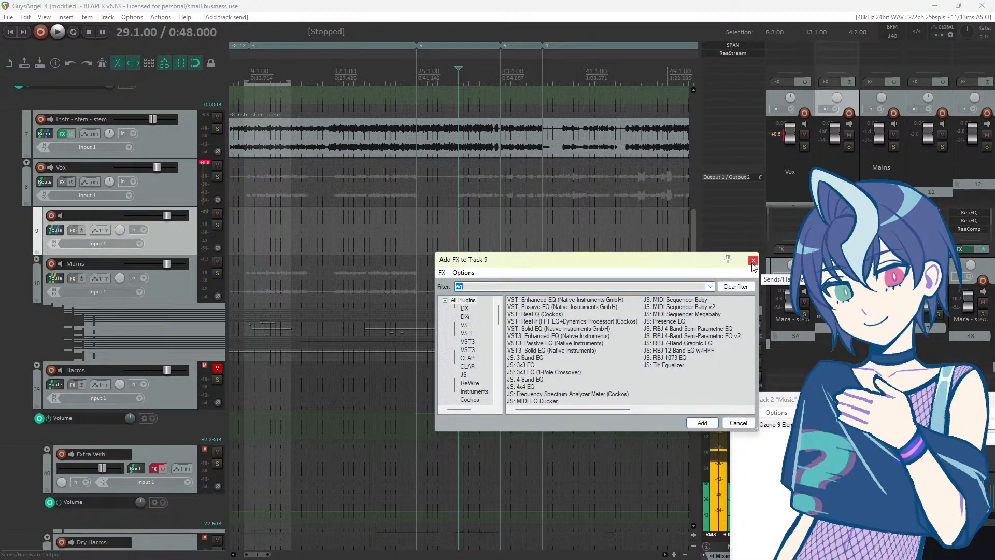
left_click(753, 261)
left_click(70, 230)
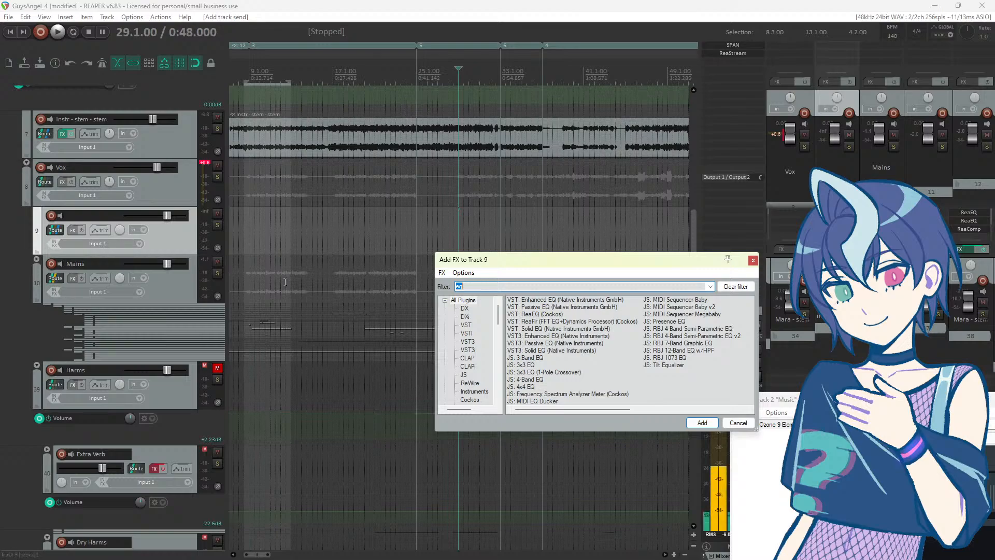
type("delay")
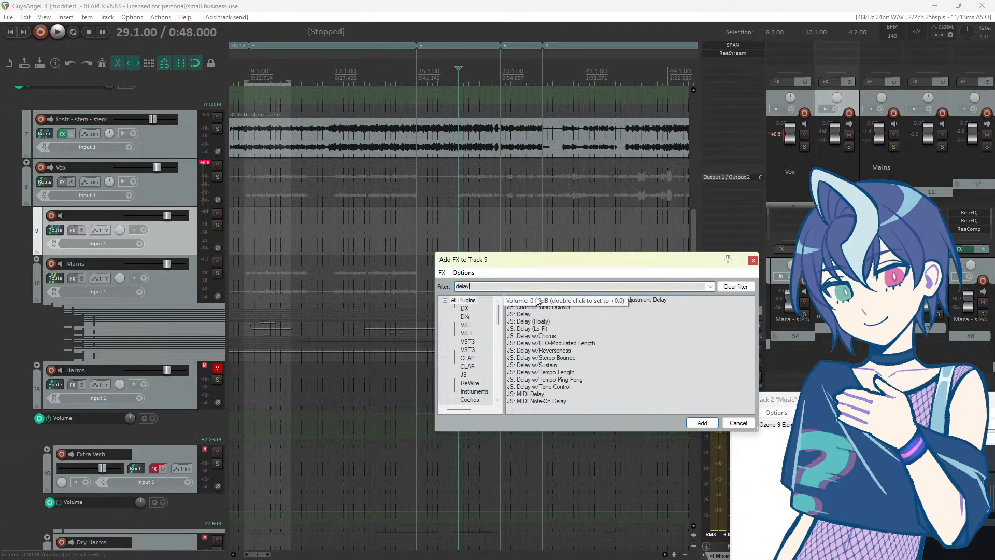
double_click(535, 304)
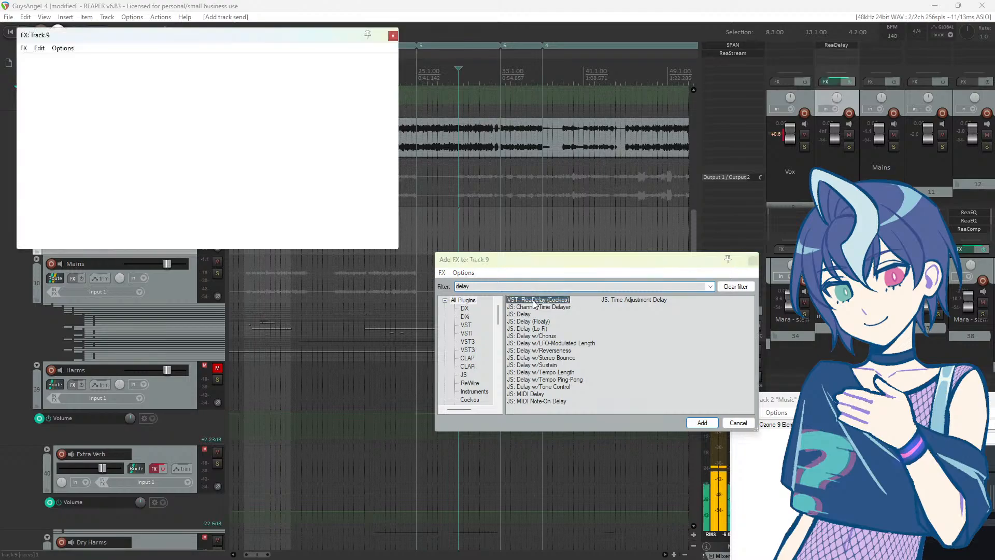
left_click_drag(133, 37, 455, 202)
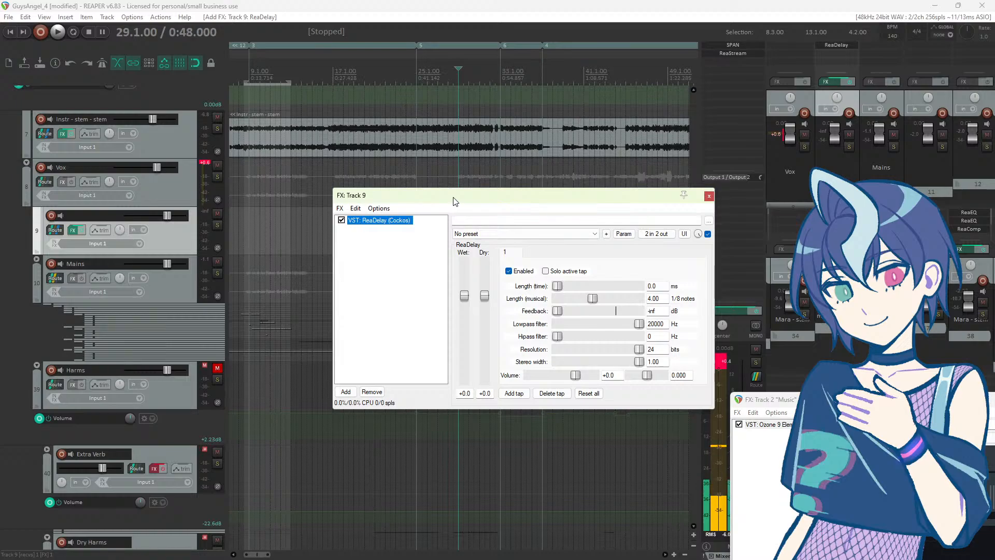
Step: Insert another new track directly below Vox and copy ReaDelay onto it from the existing delay track
left_click_drag(455, 201, 444, 293)
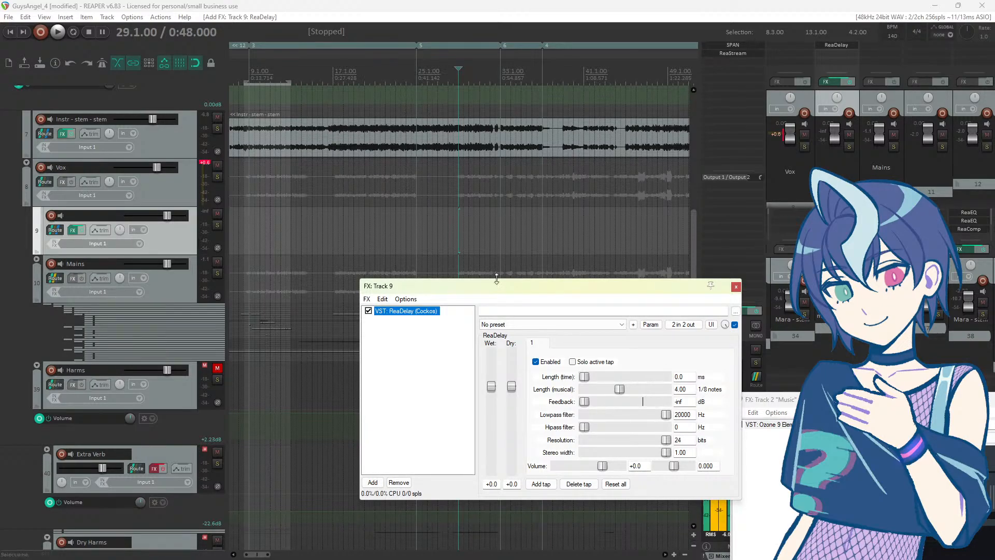
left_click_drag(490, 290, 398, 240)
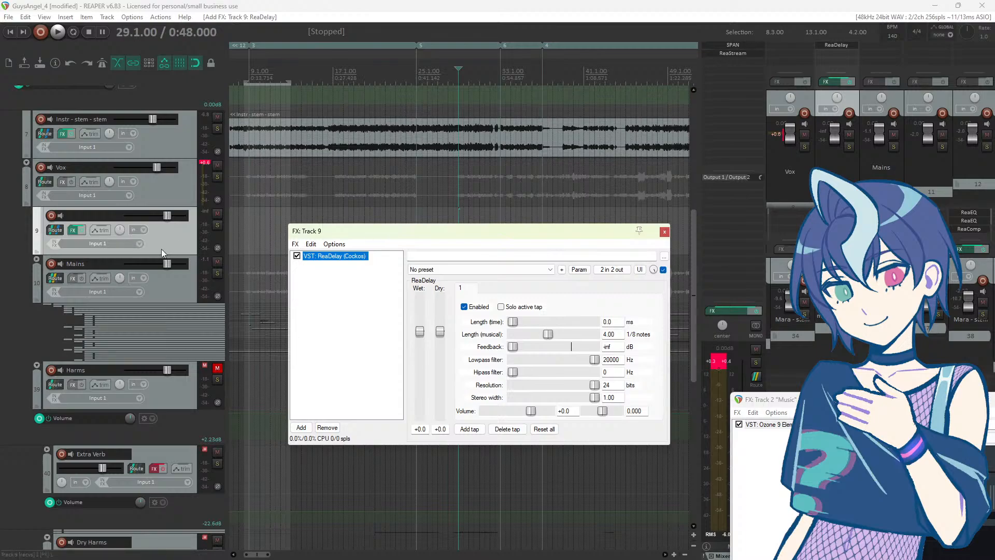
left_click(164, 284)
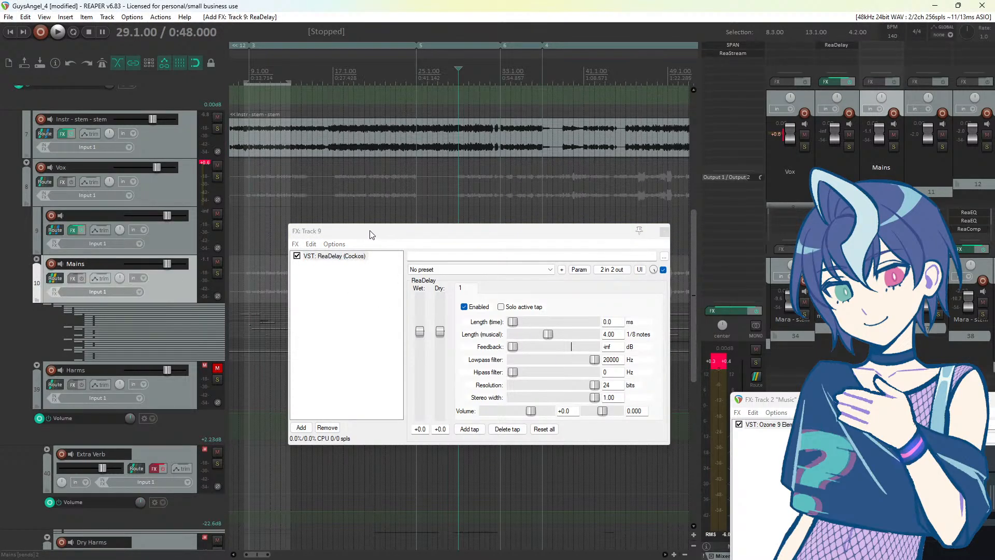
left_click_drag(370, 234, 390, 251)
right_click(165, 197)
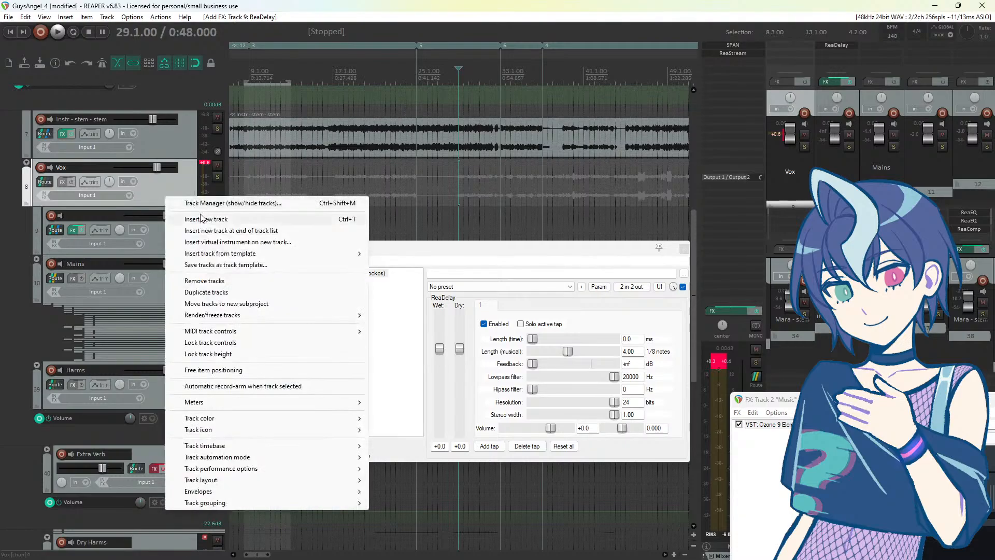
left_click(205, 218)
left_click(357, 277)
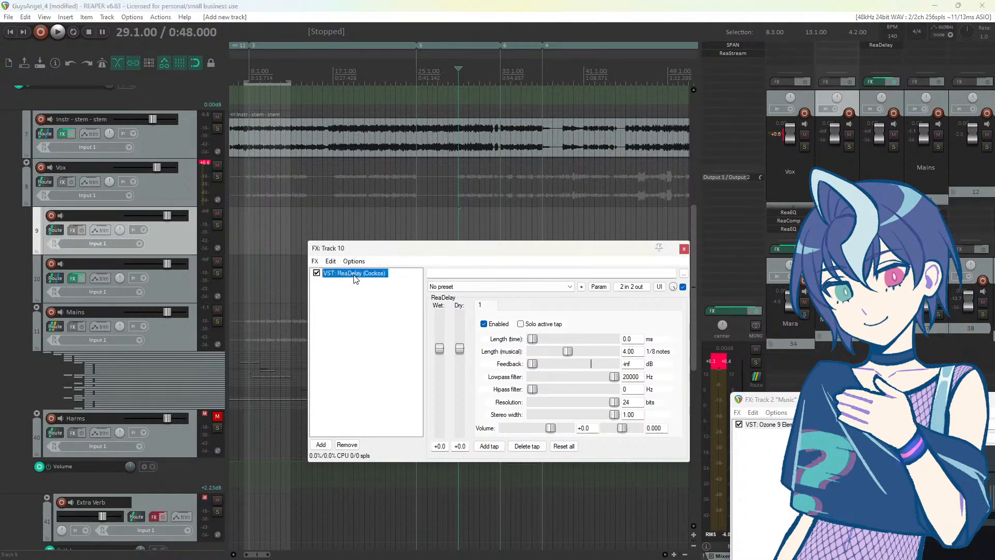
left_click_drag(168, 240, 167, 240)
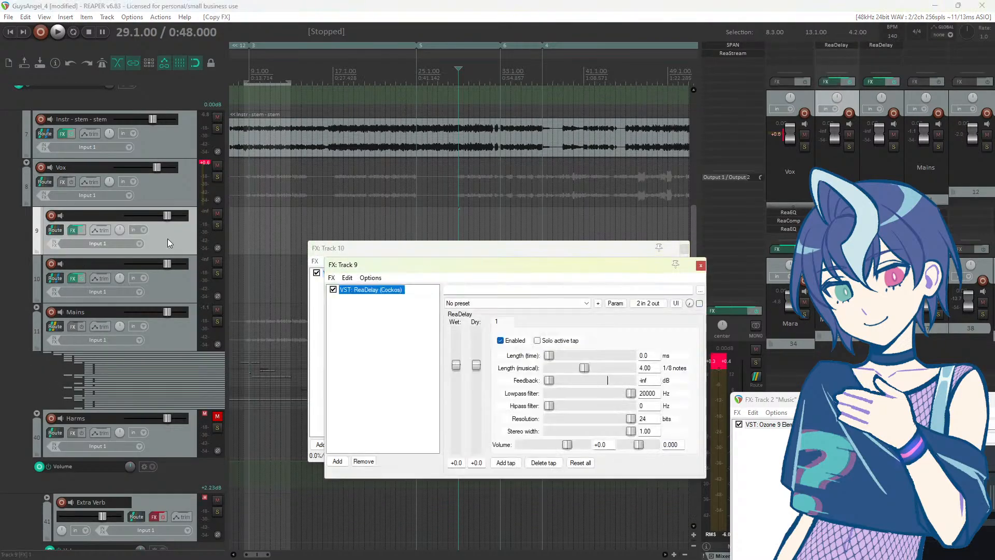
Step: Turn off the Mains folder's parent send and adjust the panning of the two unnamed send tracks, 9 and 10
right_click(58, 327)
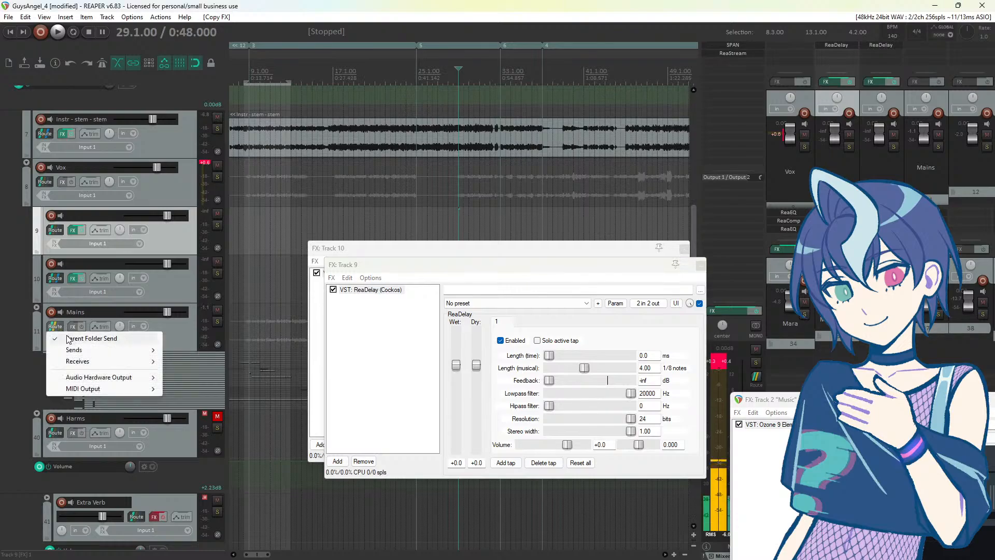
left_click(96, 338)
left_click(204, 328)
left_click(170, 308)
left_click_drag(120, 278, 122, 257)
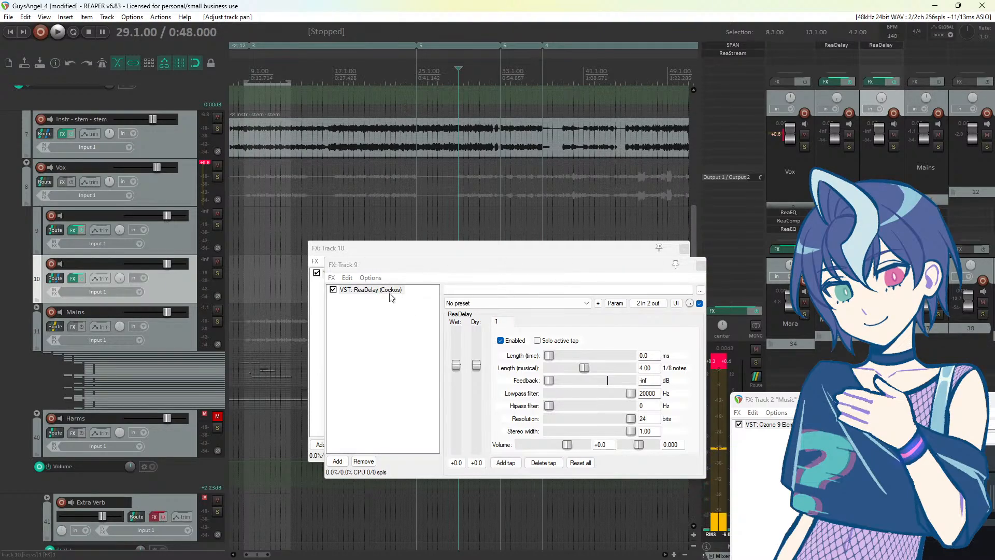
Step: Remove ReaDelay from track 10 and bring track 9's FX window forward
left_click_drag(374, 256, 200, 256)
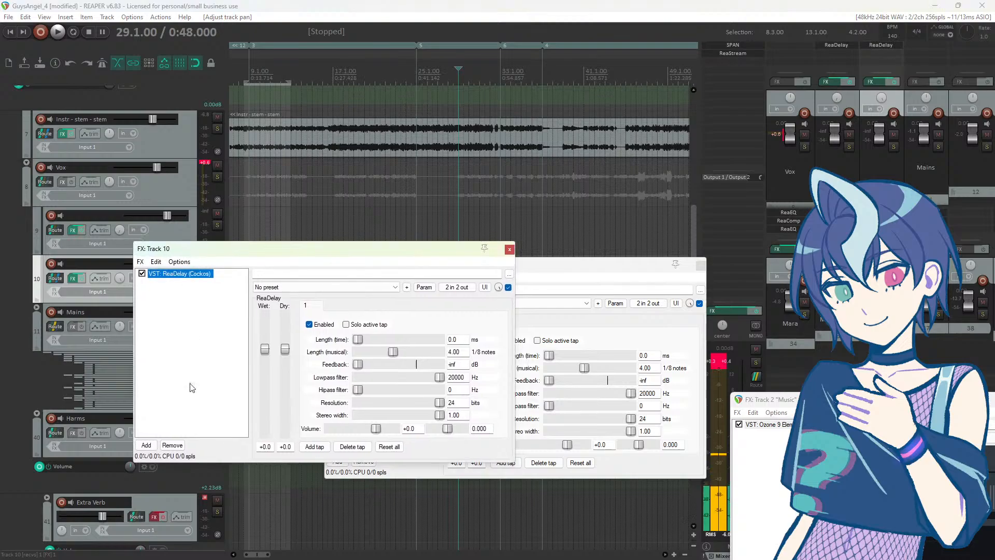
left_click(179, 449)
left_click_drag(596, 275, 587, 209)
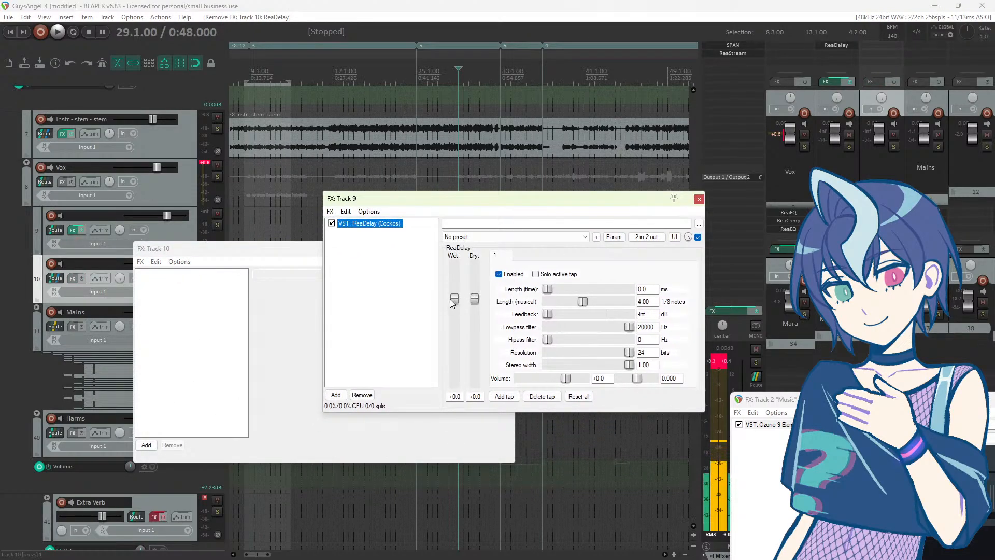
Step: In track 9's ReaDelay, set Dry to -inf, the musical length to 0.00 and the time length to 6.0 ms
left_click_drag(474, 300, 486, 508)
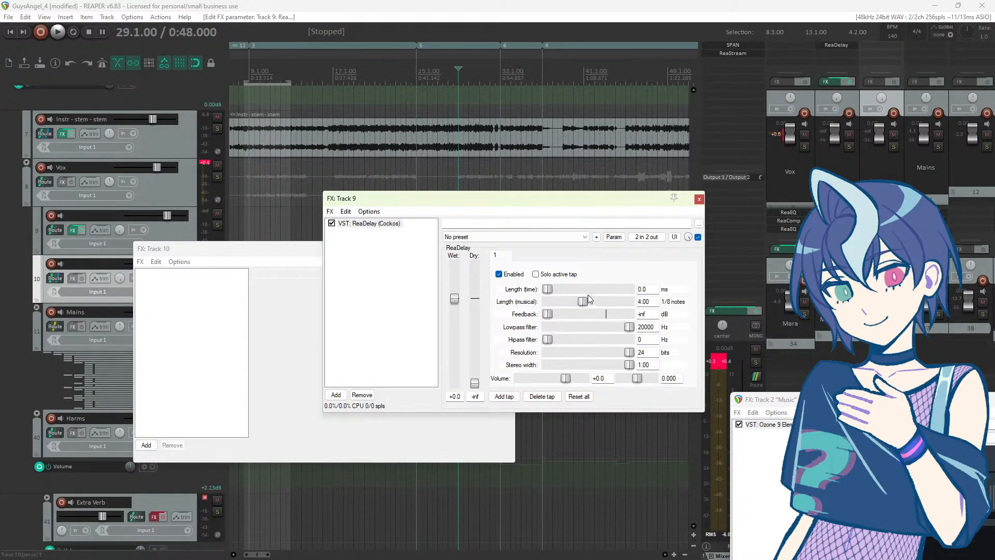
left_click_drag(584, 302, 505, 305)
left_click_drag(561, 290, 564, 289)
Step: Close track 10's empty FX window and move track 9's FX window to the upper part of the arrangement
left_click_drag(434, 202, 475, 234)
left_click_drag(288, 251, 321, 336)
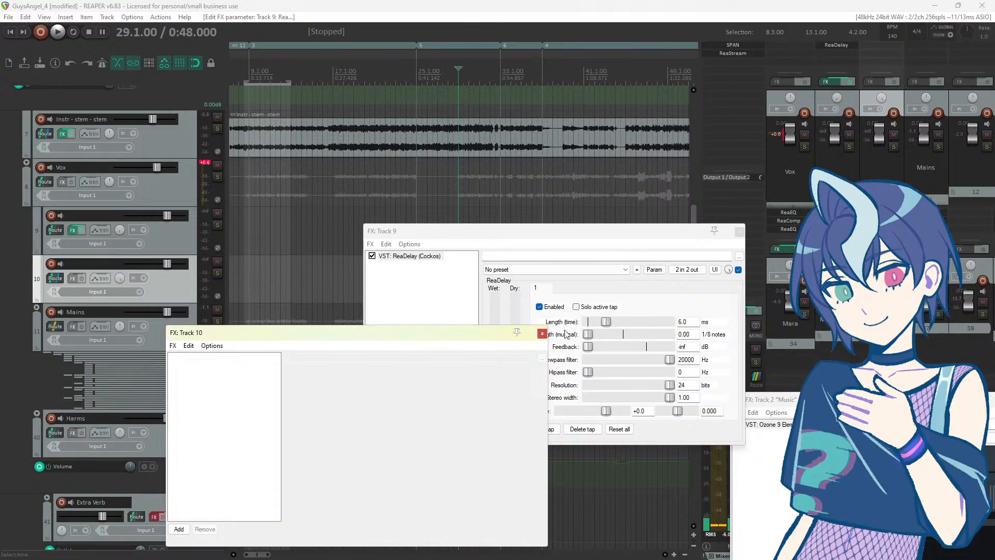
left_click(545, 337)
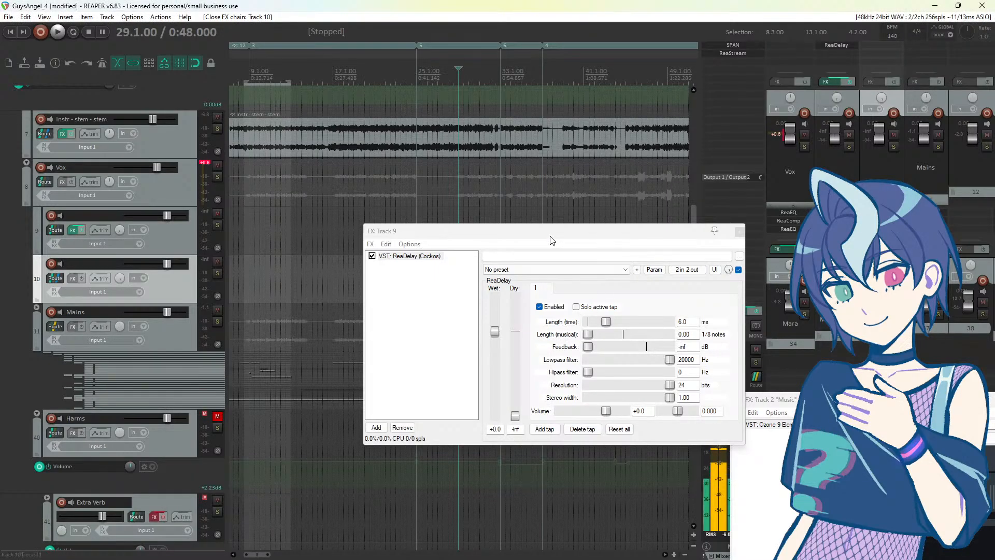
left_click_drag(553, 240, 458, 147)
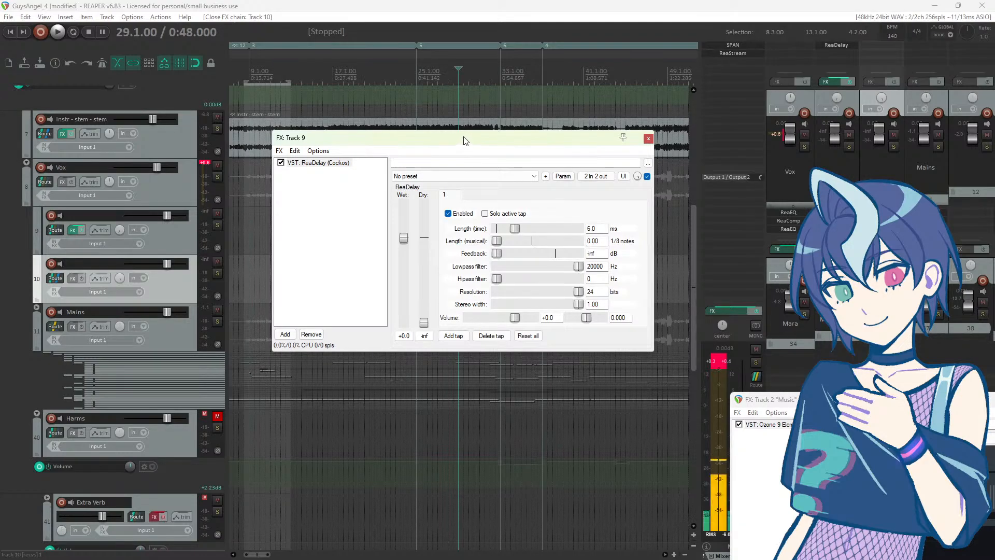
left_click_drag(464, 142, 448, 132)
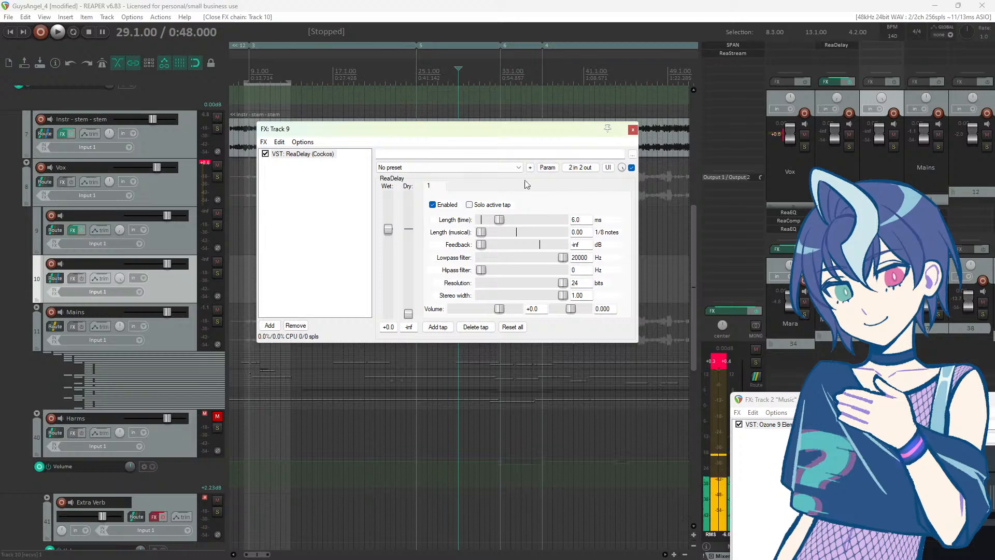
Step: Audition the mix from bar 29 in short passes while checking the signal on tracks 9 and 10
left_click(406, 5)
key("space")
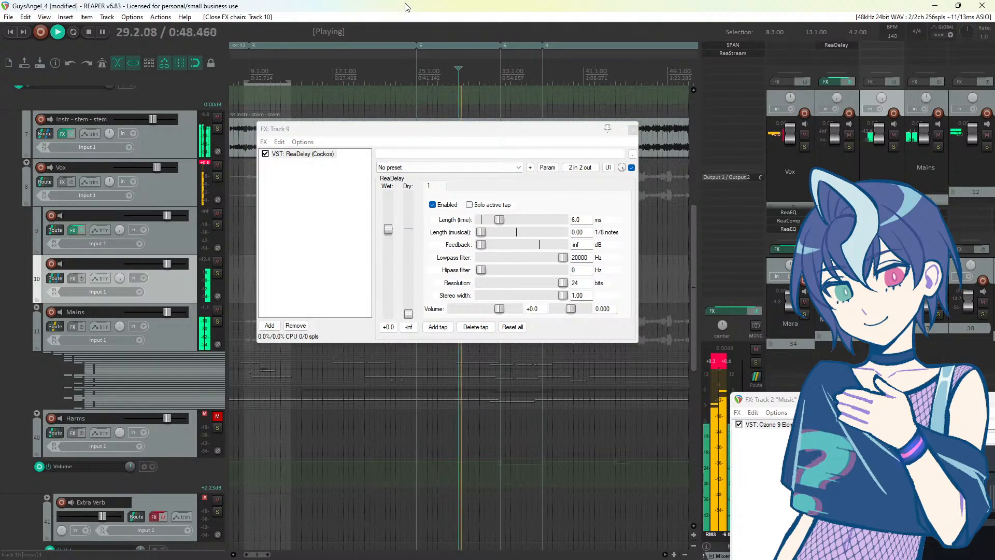
key("space")
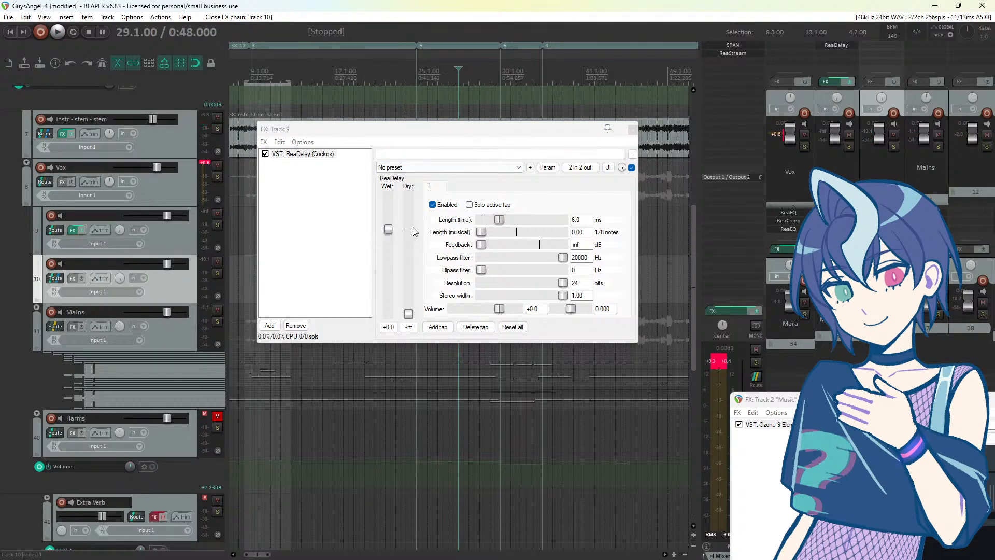
key("space")
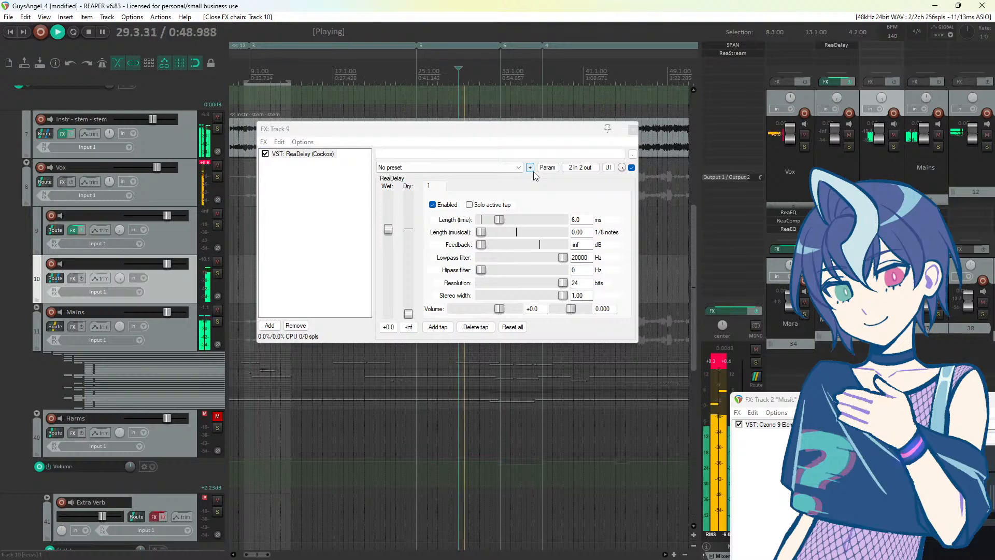
key("space")
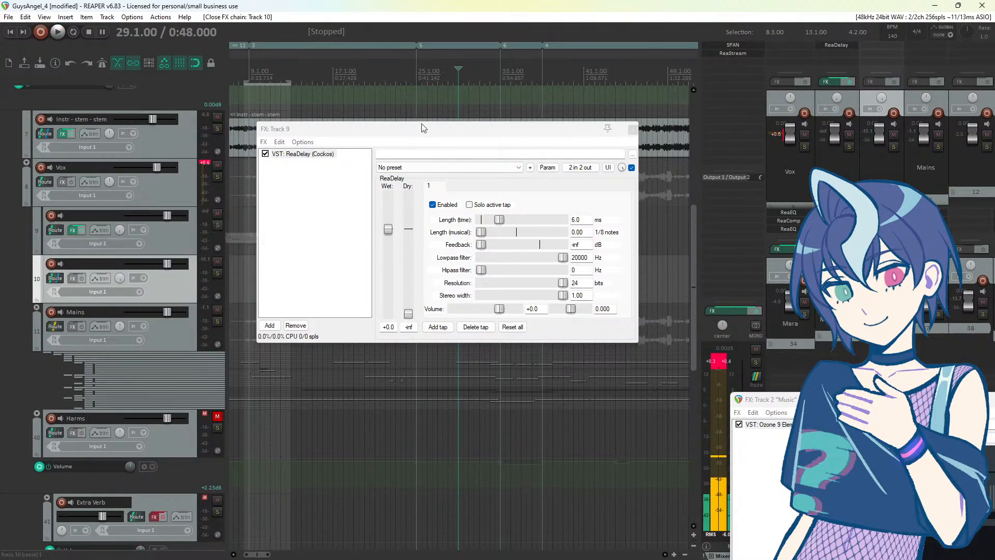
left_click_drag(401, 133, 401, 172)
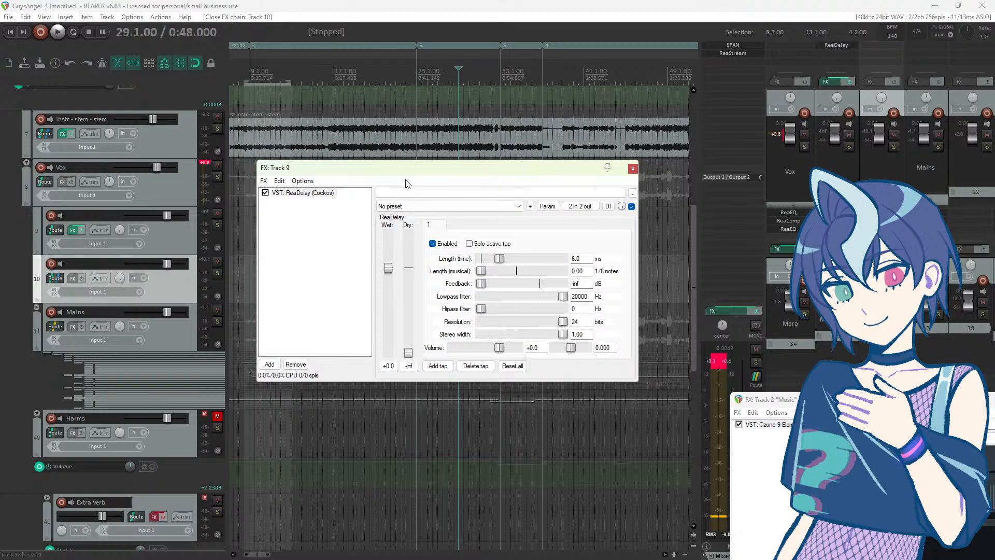
key("space")
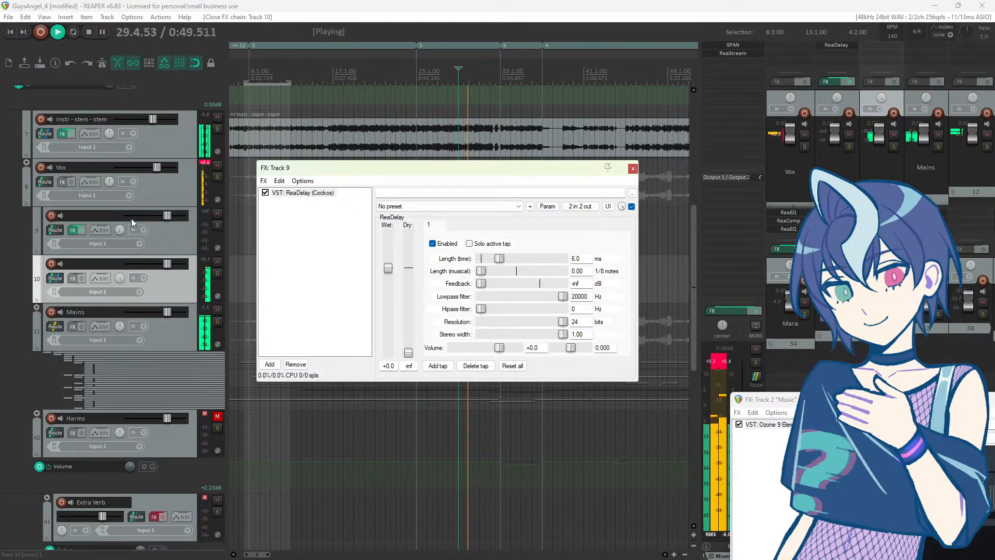
key("space")
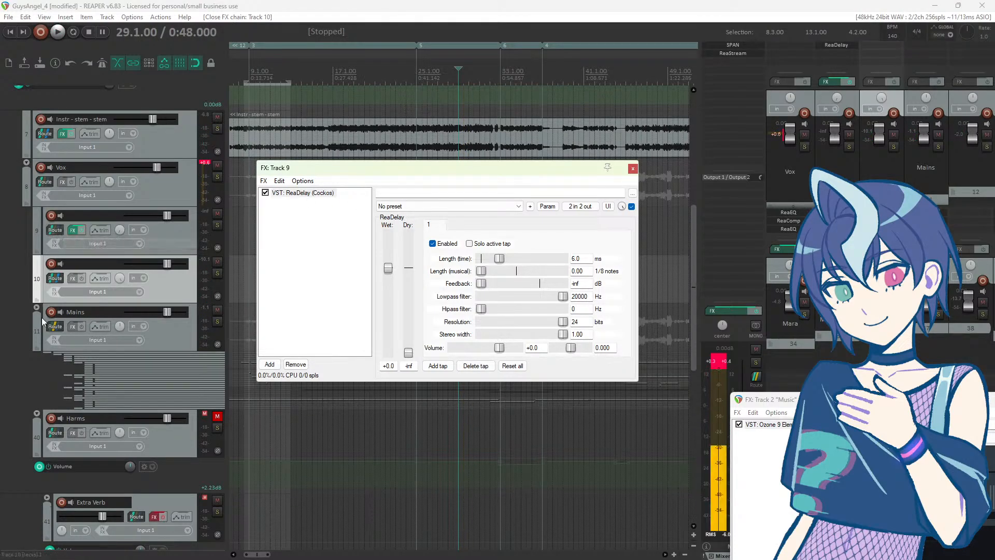
Step: Send the Mains folder to track 9, start playback and close the send controls
left_click_drag(53, 330, 55, 231)
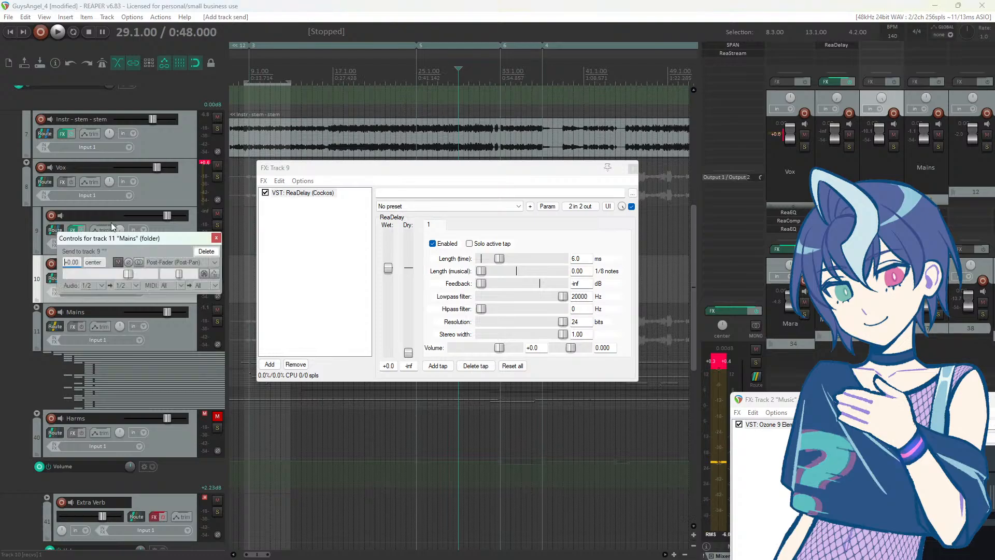
key("space")
left_click(216, 238)
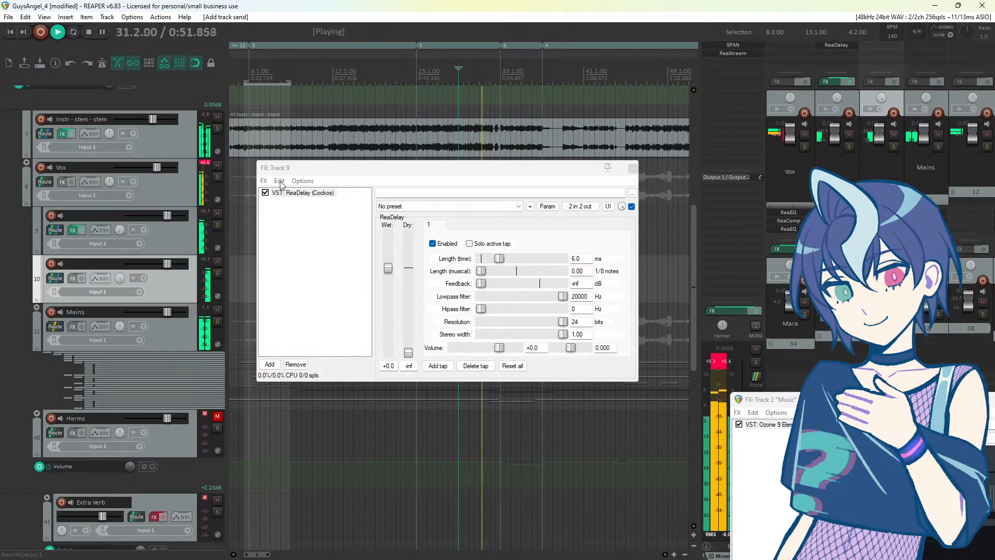
Step: Compare the playback with track 9's ReaDelay bypassed and enabled, then stop and close its FX window
left_click(265, 193)
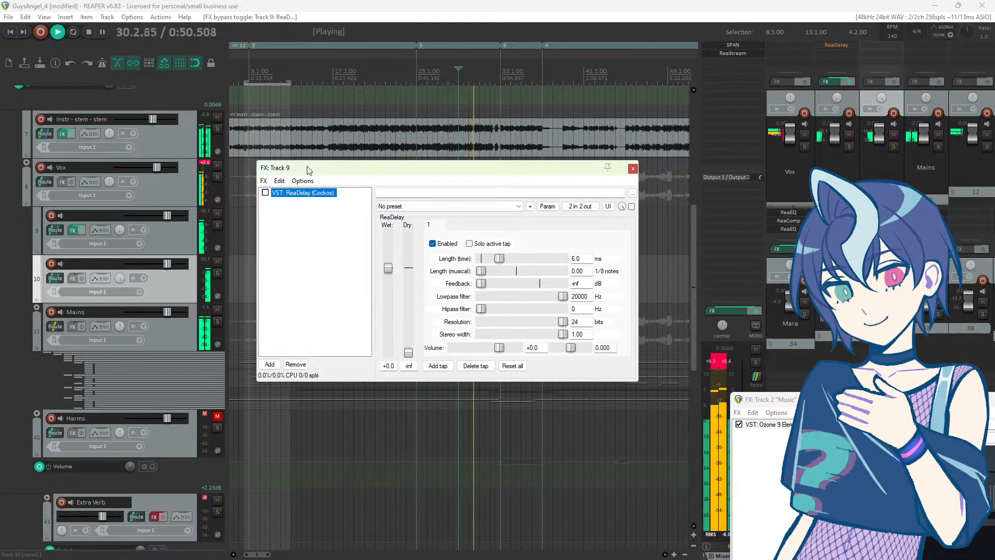
left_click(265, 193)
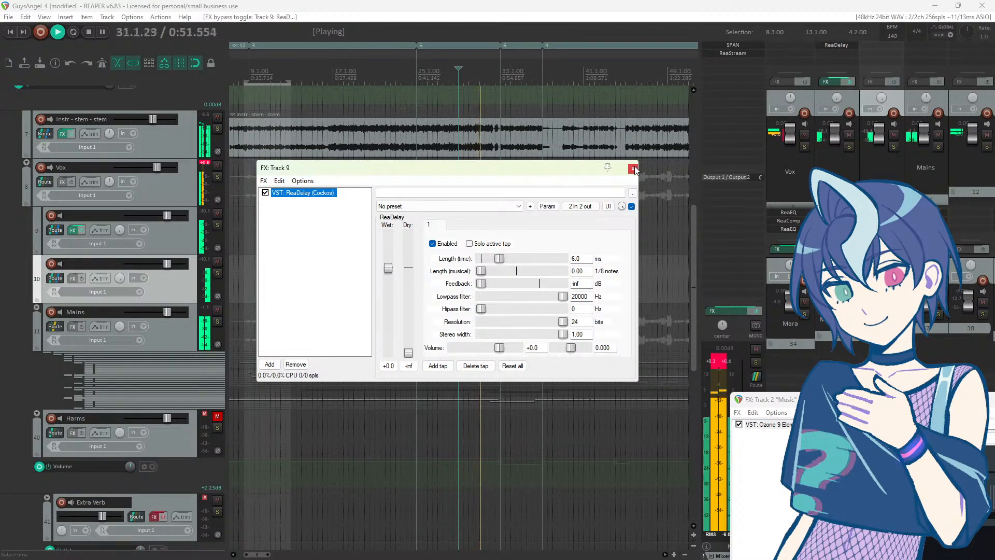
key("space")
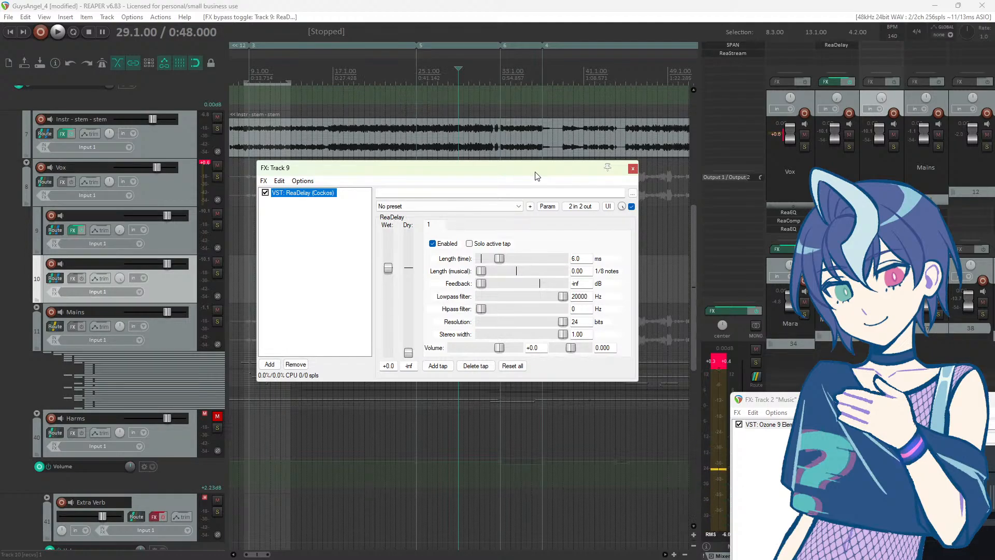
left_click(634, 170)
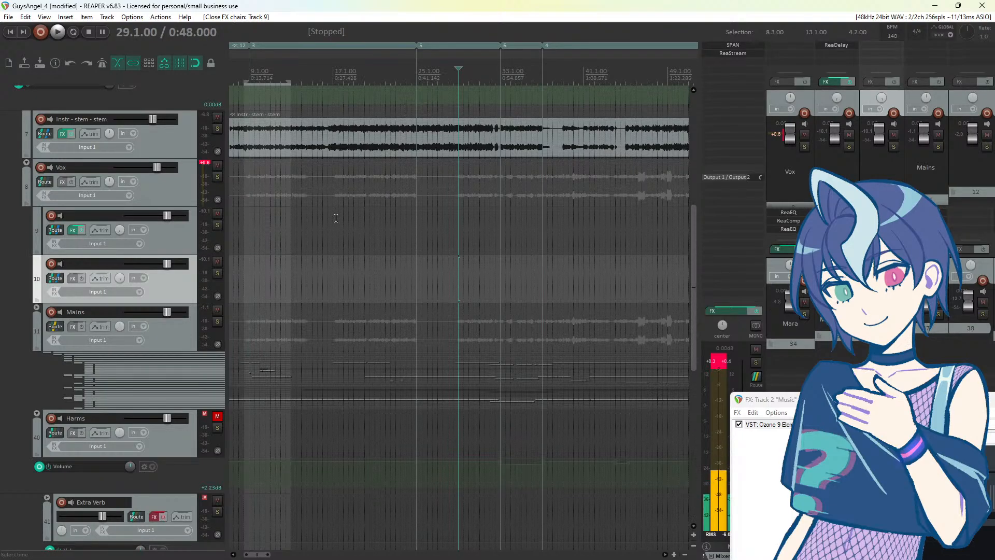
Step: Place the edit cursor at 8.3.00 and audition the mix from there
left_click(242, 238)
scroll(353, 244, "up", 2)
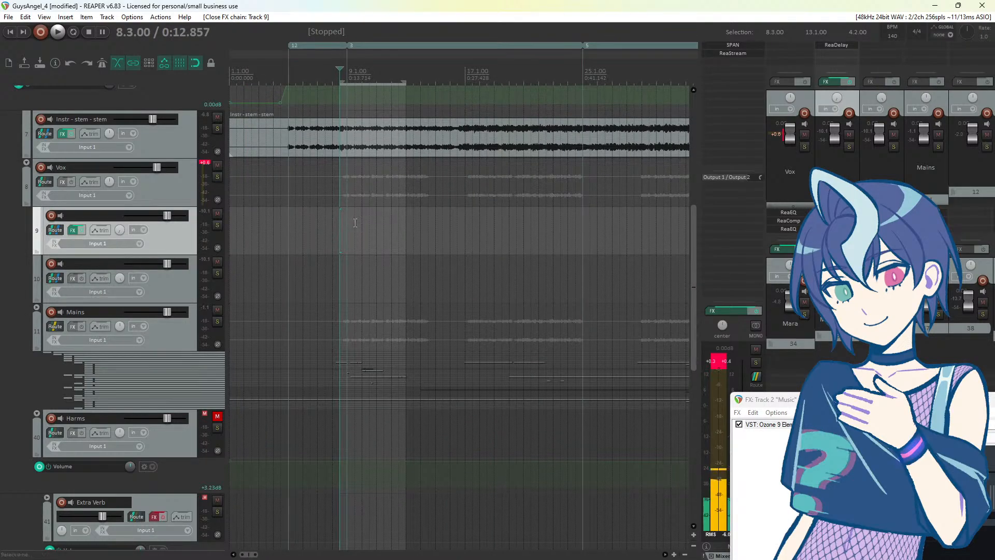
key("space")
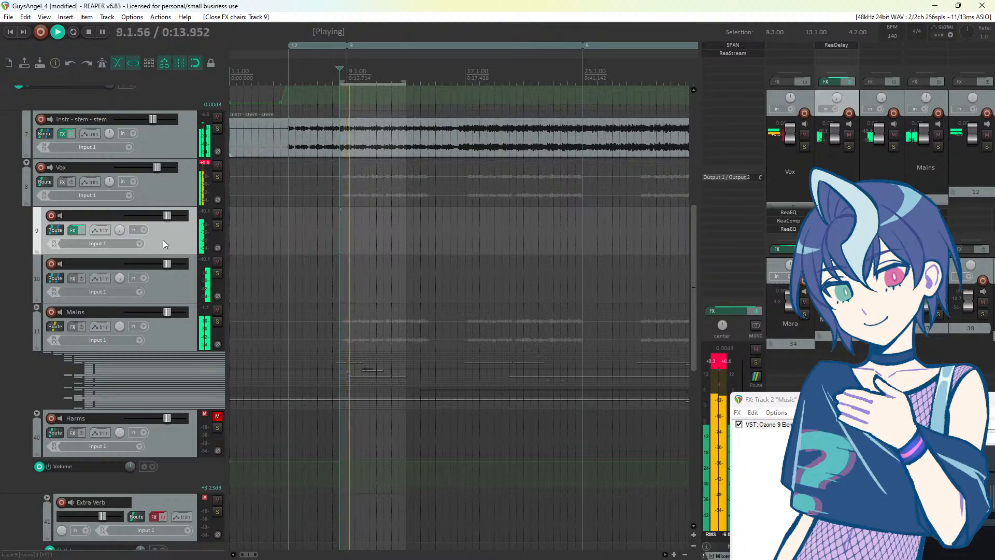
key("space")
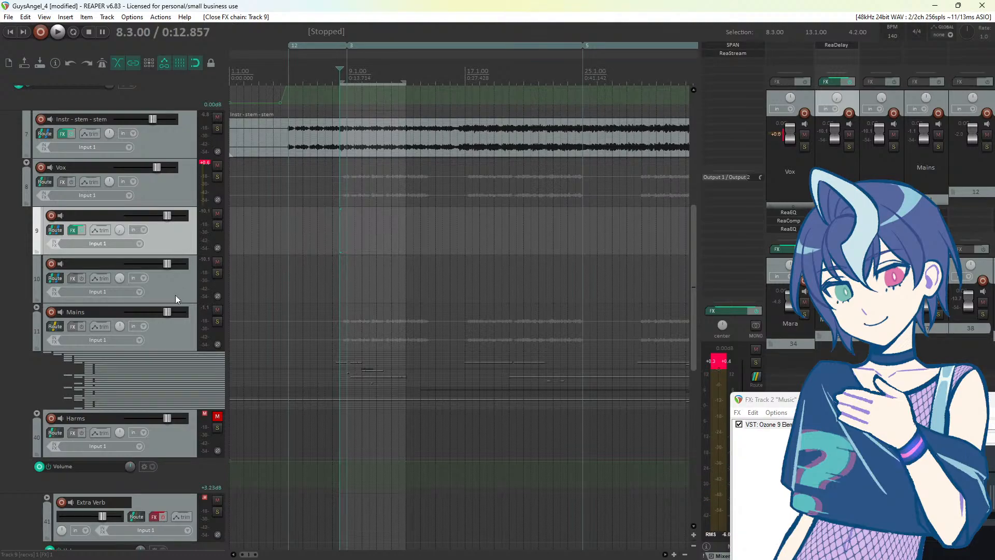
Step: Turn the Mains folder's parent send back on and add ReaDelay to track 10
right_click(54, 325)
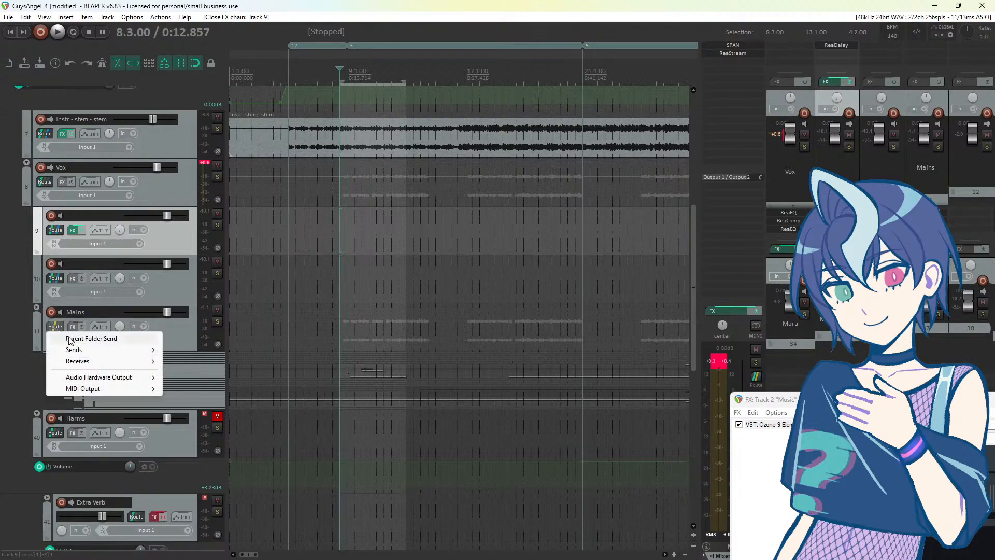
left_click(166, 333)
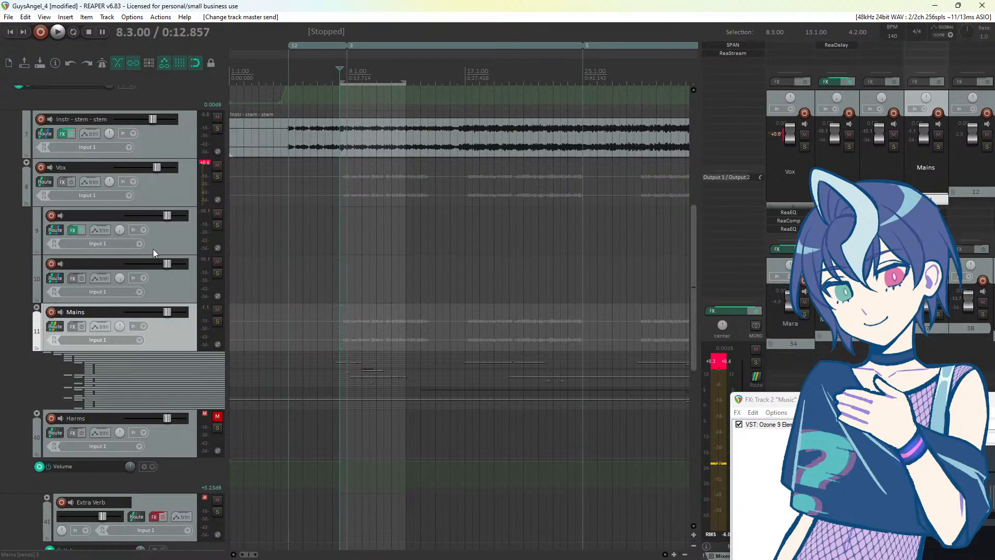
left_click(73, 281)
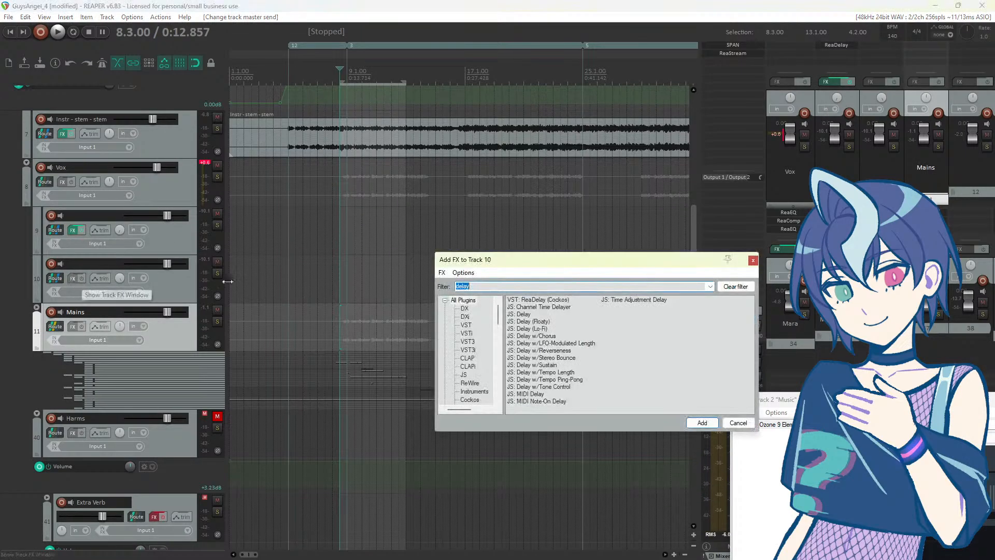
double_click(533, 301)
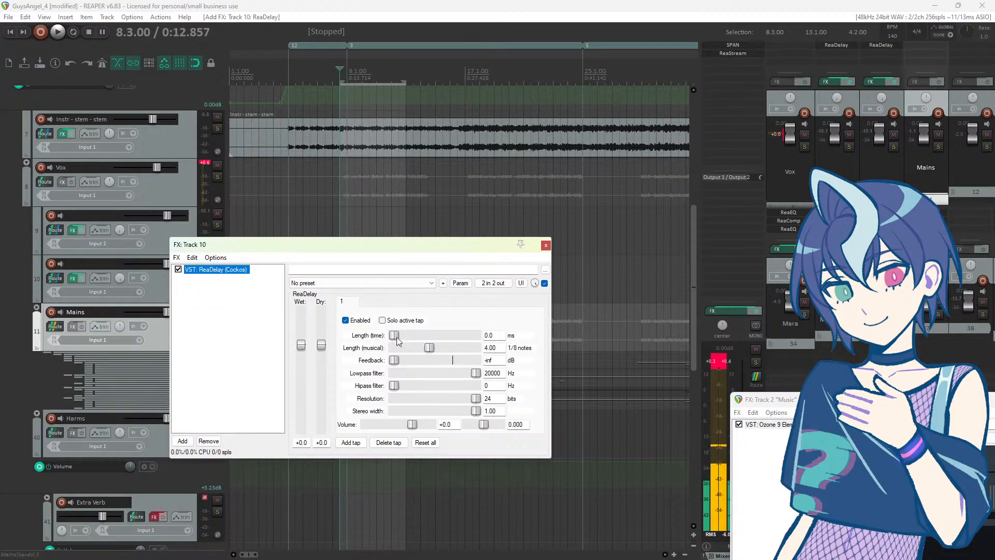
Step: Set track 10's ReaDelay to 9.0 ms with a musical length of 0.00 and audition the mix
left_click(397, 338)
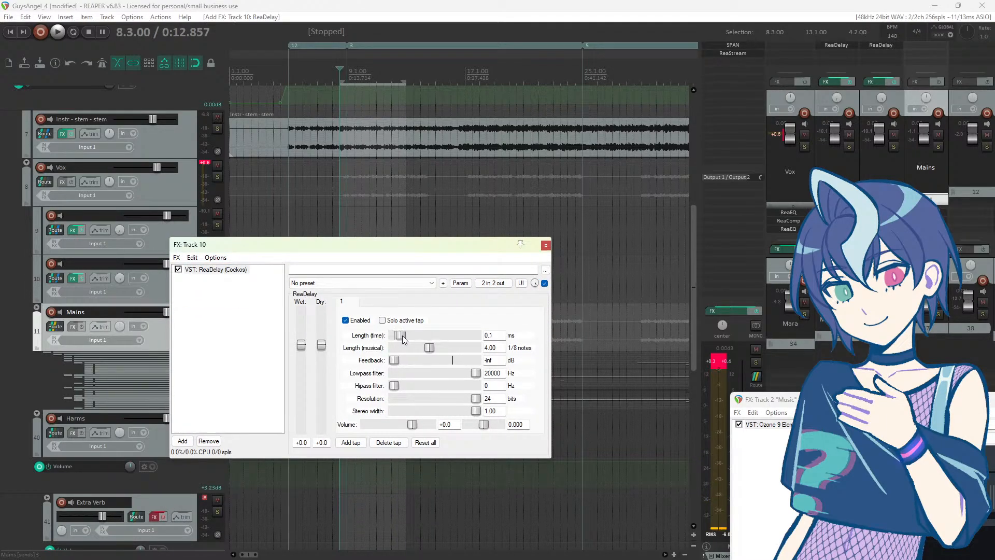
mouse_move(429, 348)
left_mouse_down()
mouse_move(355, 351)
mouse_move(419, 335)
left_mouse_up()
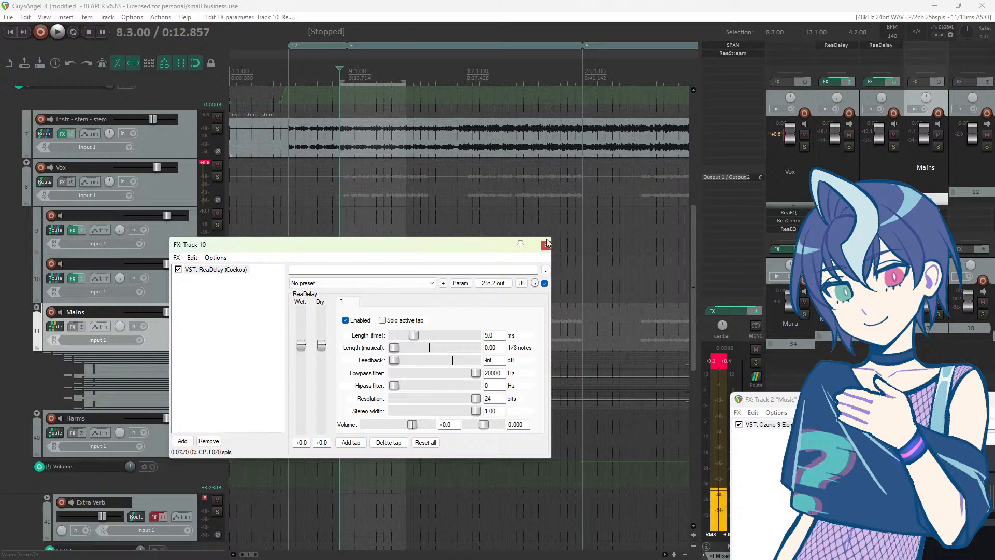
key("space")
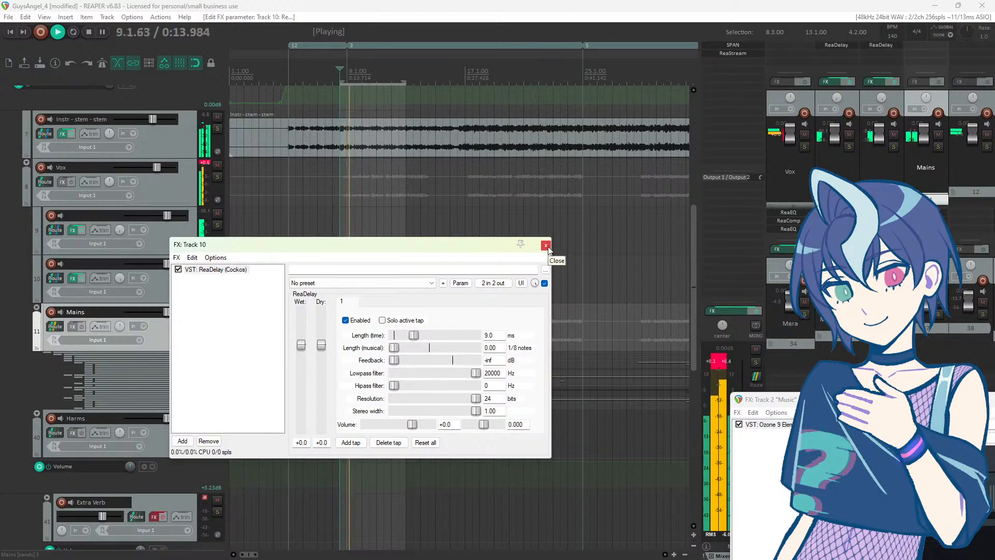
key("space")
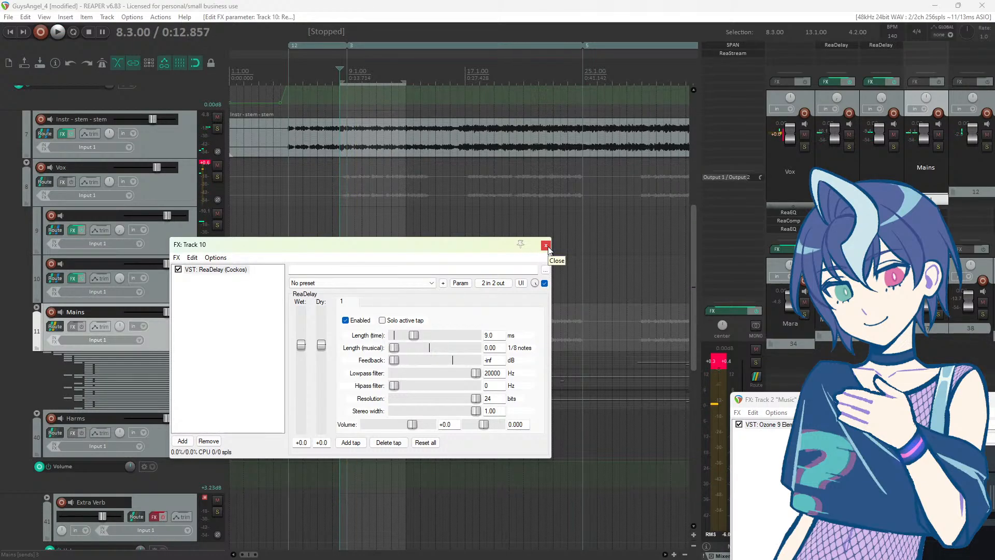
left_click_drag(449, 243, 558, 274)
key("space")
key("space")
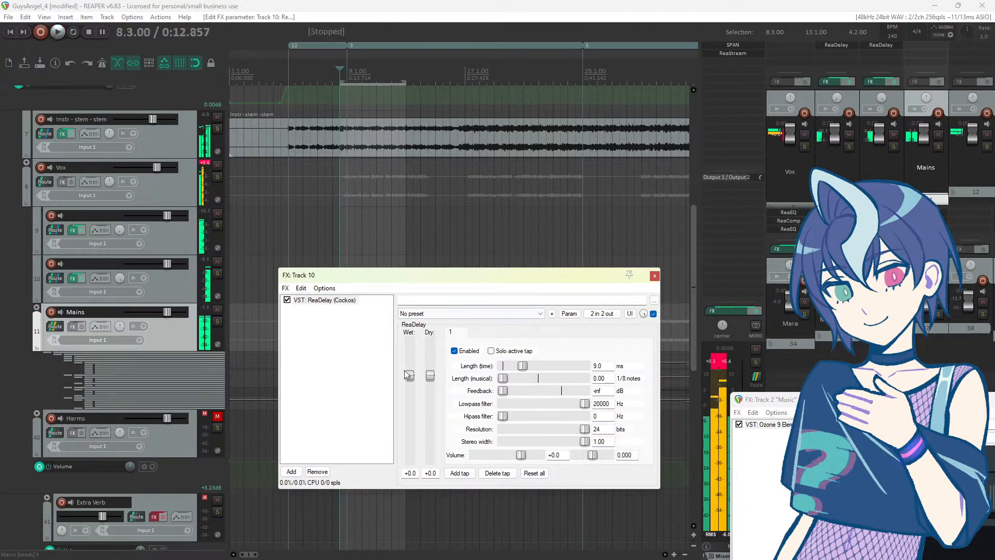
Step: Lower track 10's ReaDelay dry level to -inf, audition the widened vocals and close the FX window
left_click_drag(430, 376, 428, 551)
key("space")
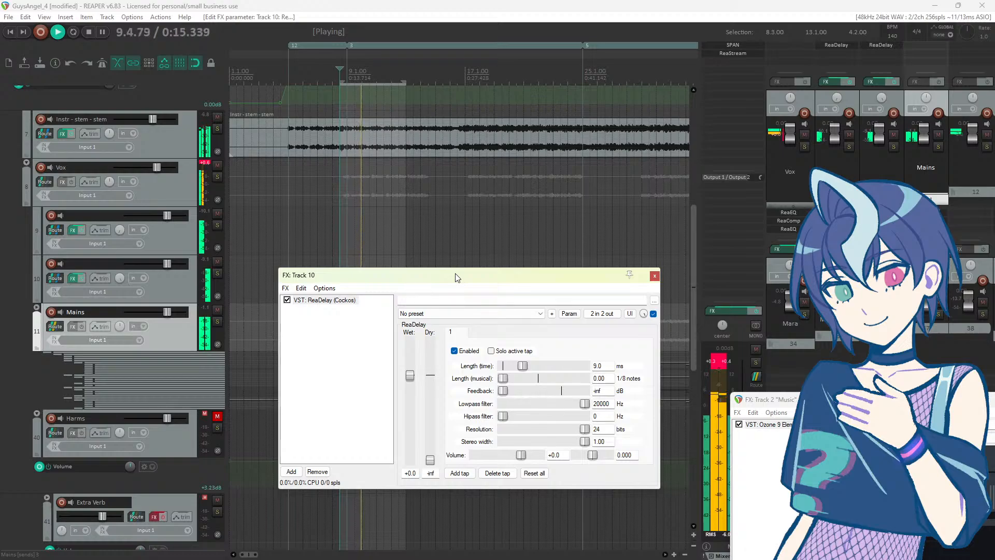
key("space")
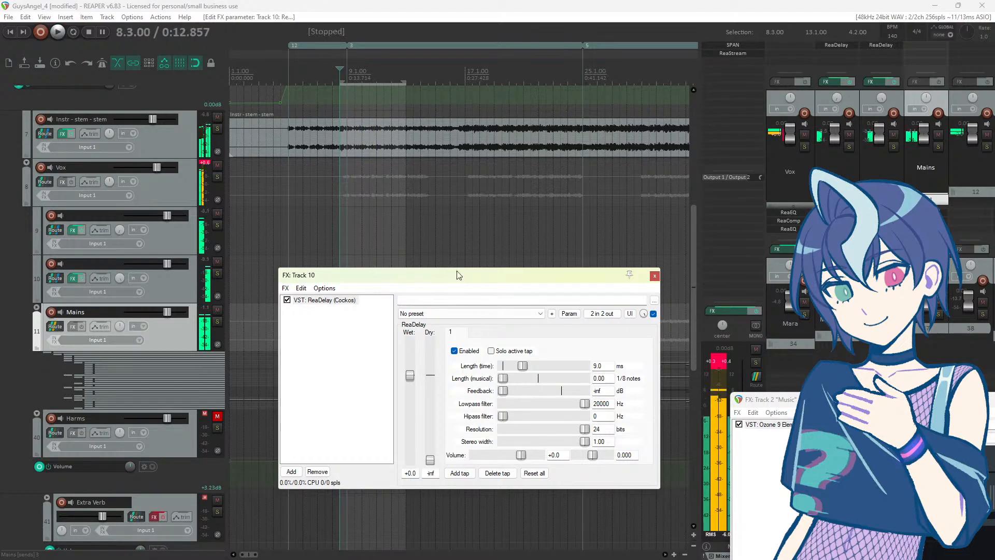
left_click_drag(456, 277, 449, 232)
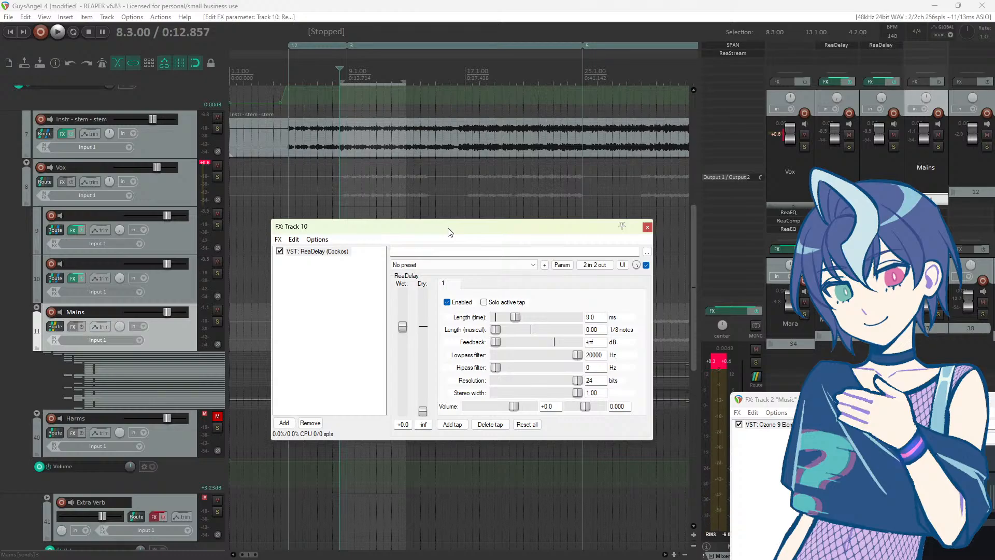
left_click(647, 229)
Step: Reopen track 10's FX chain
left_click(166, 244)
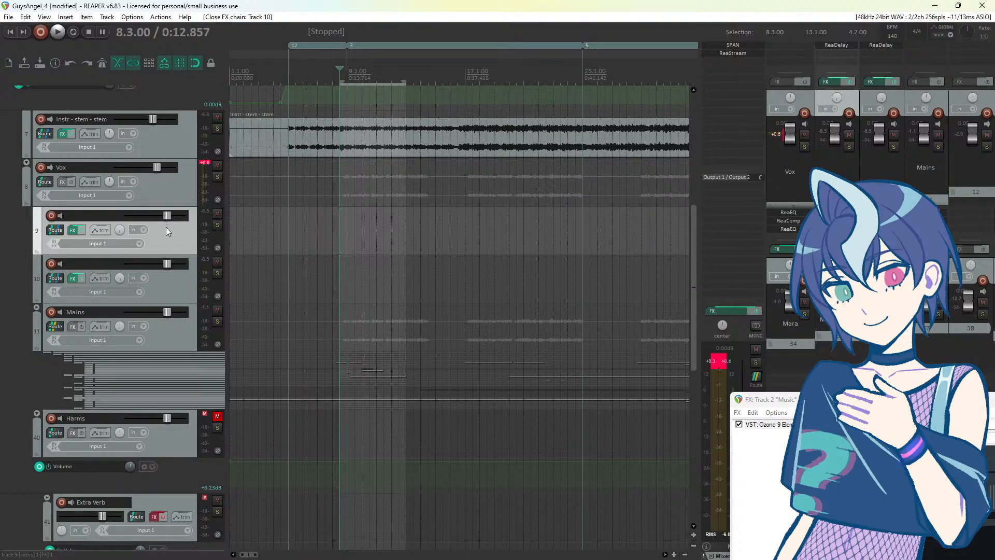
left_click(183, 275)
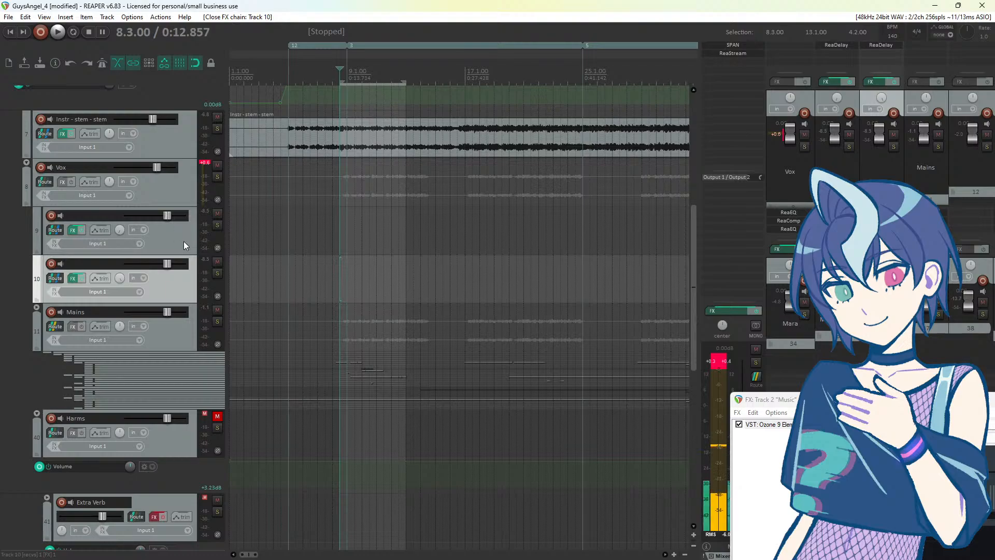
left_click(185, 245)
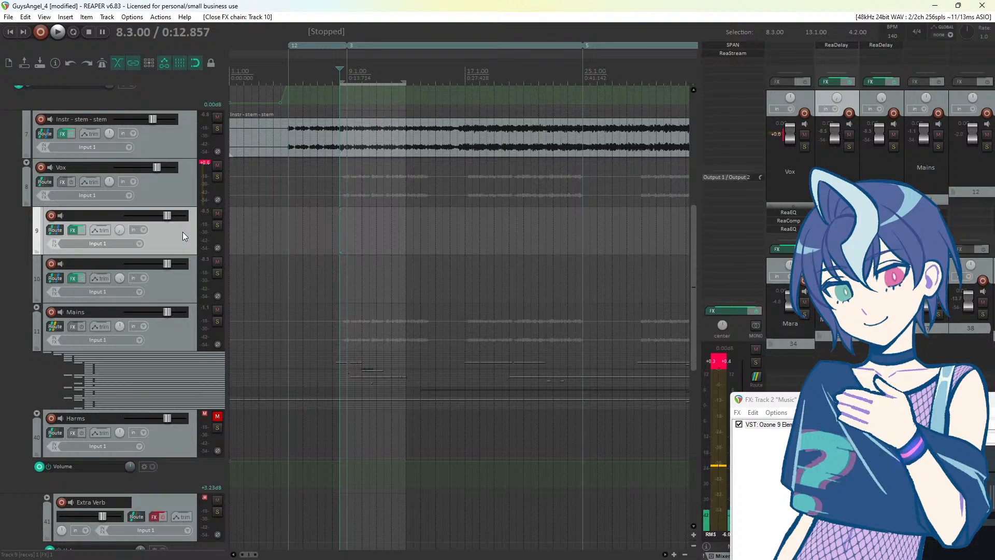
left_click(72, 280)
left_click_drag(382, 229, 374, 222)
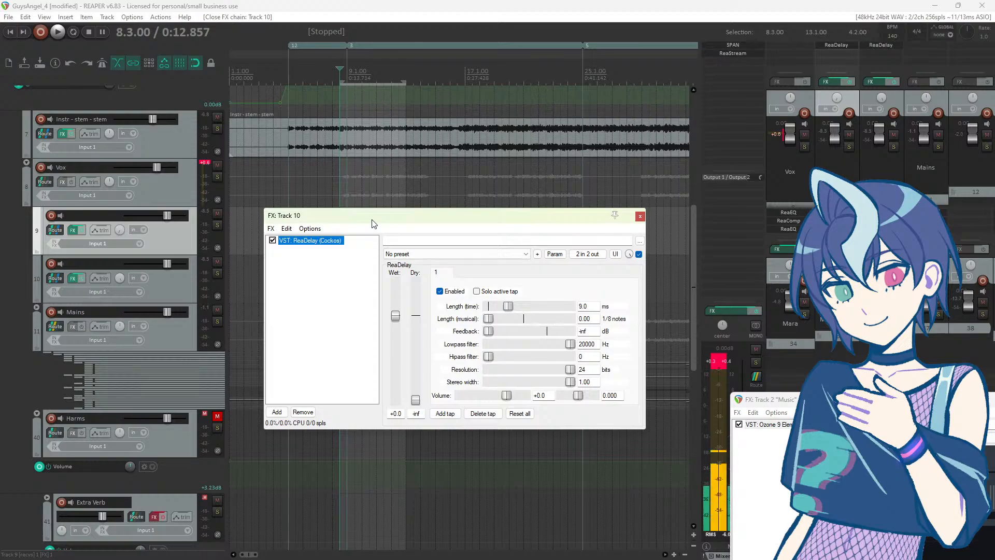
Step: Try tracks 9 and 10 together at -12.7 dB during playback and reset their volumes
left_click(176, 296)
left_click_drag(167, 266, 151, 266)
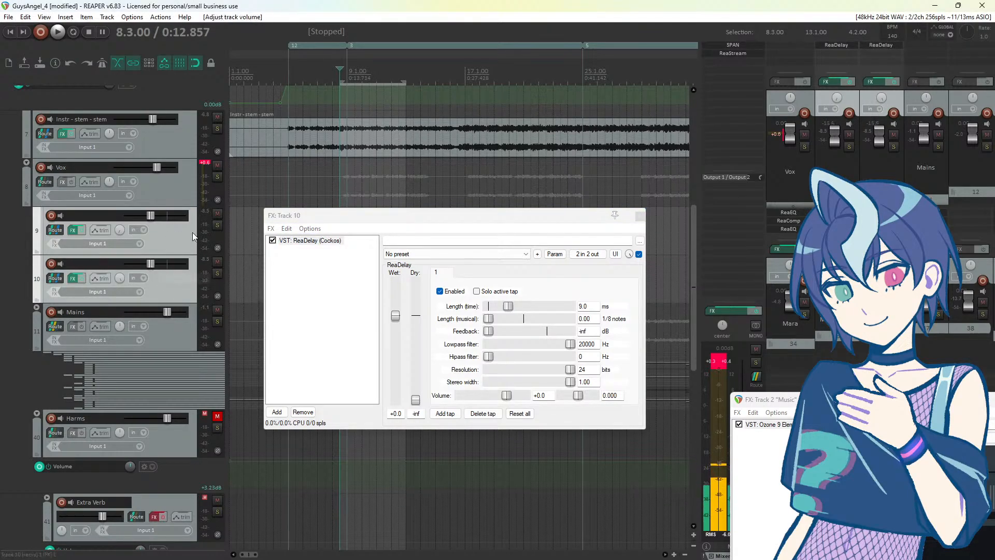
key("space")
mouse_move(150, 216)
left_mouse_down()
mouse_move(12, 219)
mouse_move(155, 215)
left_mouse_up()
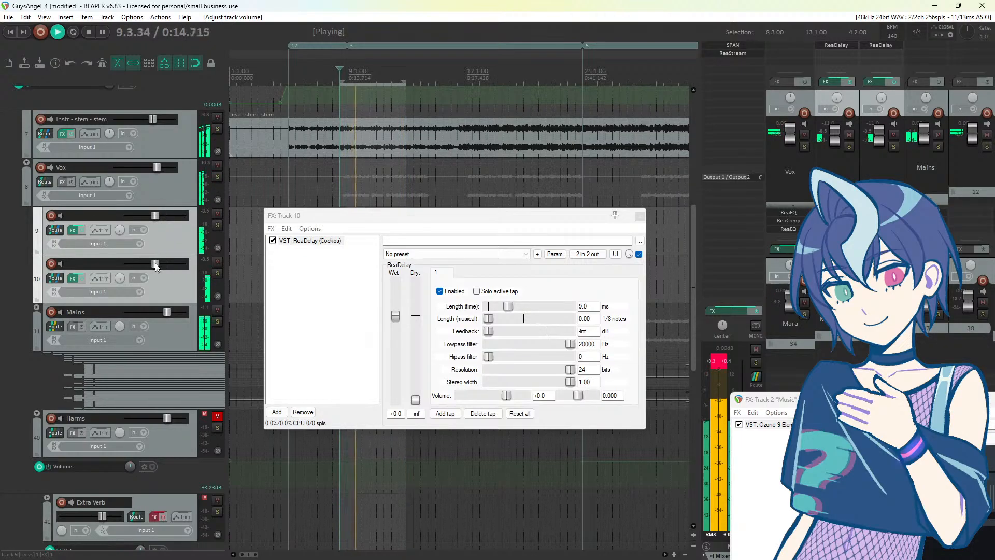
mouse_move(154, 263)
left_click_drag(154, 263, 154, 264)
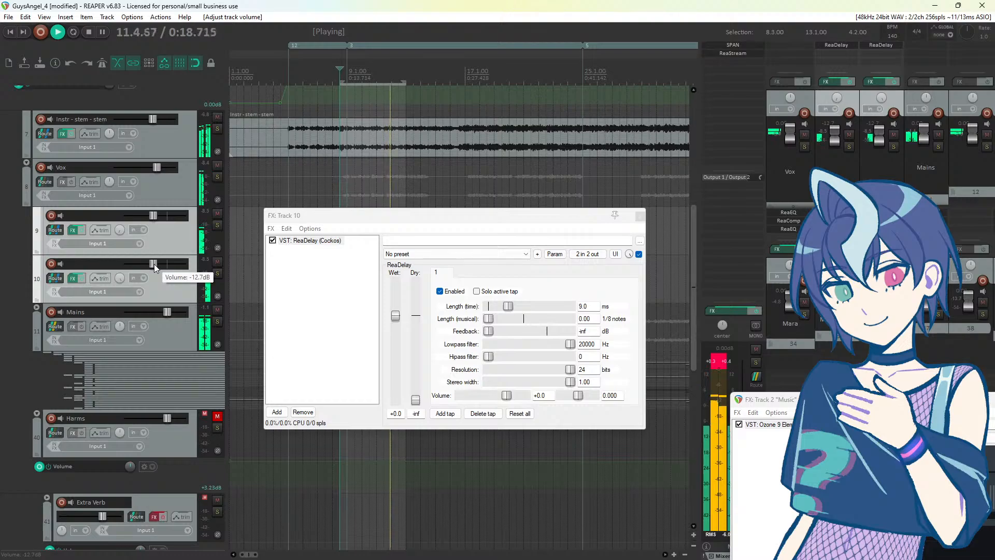
key("space")
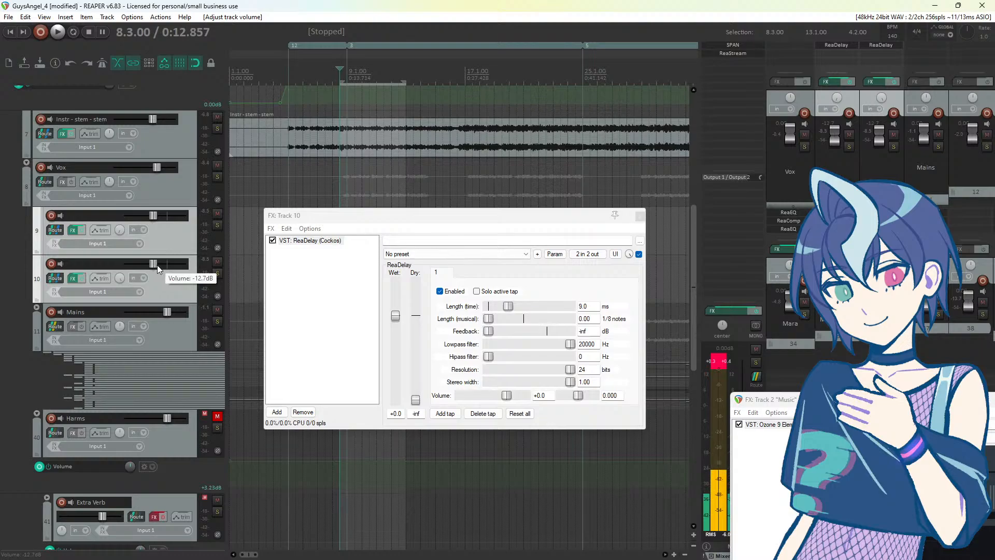
double_click(156, 266)
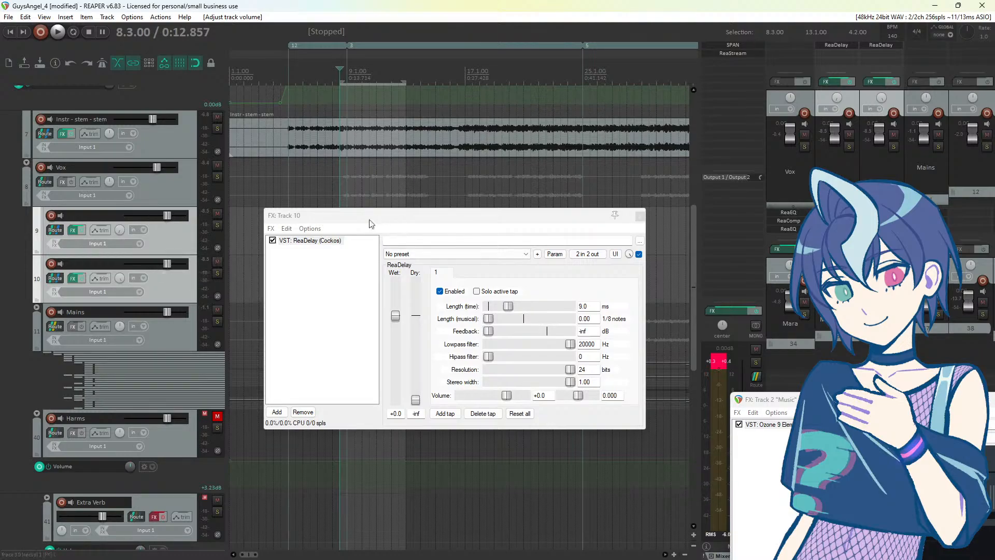
Step: Add ReaPitch after track 10's ReaDelay and shift its pitch by 2 cents
left_click(277, 412)
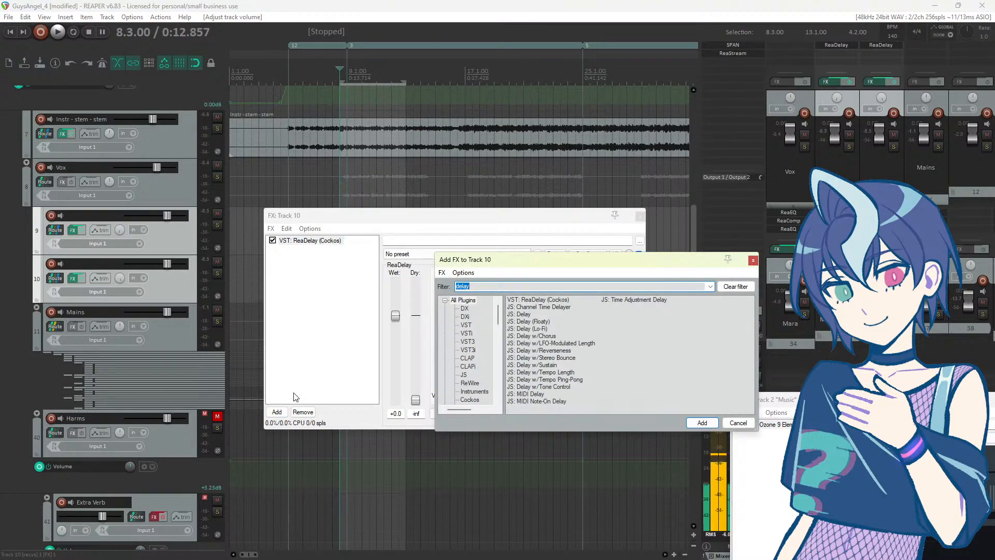
type("pitch")
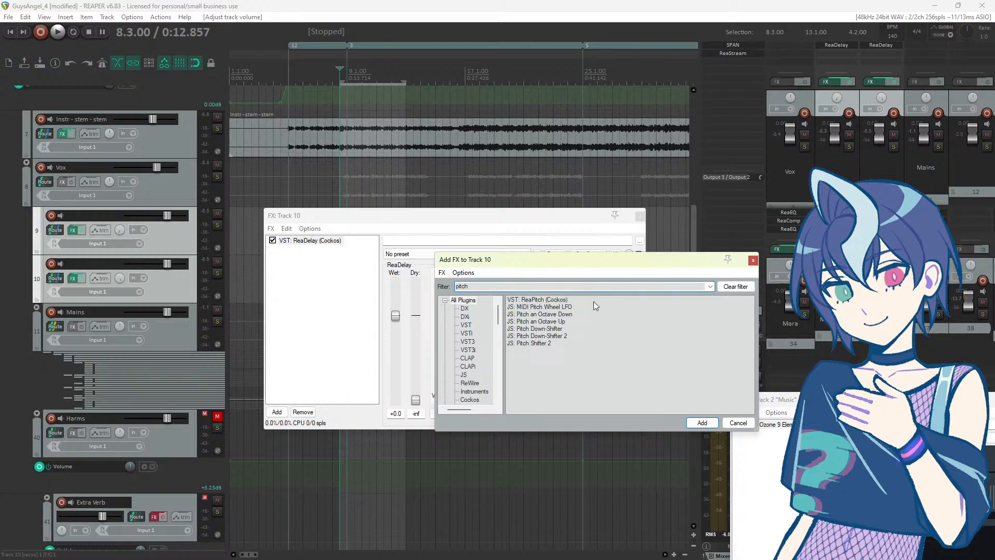
double_click(521, 300)
left_click_drag(437, 216, 437, 198)
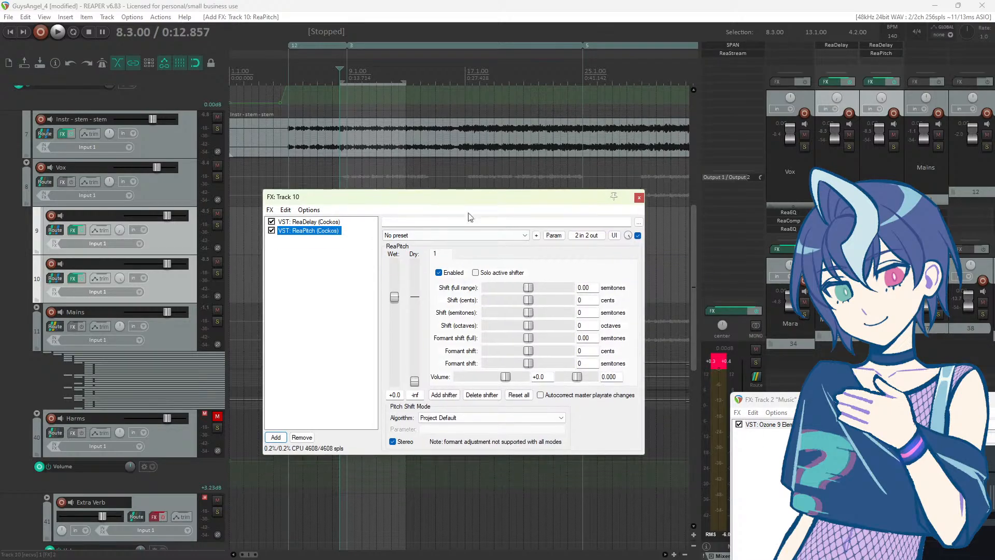
left_click(528, 315)
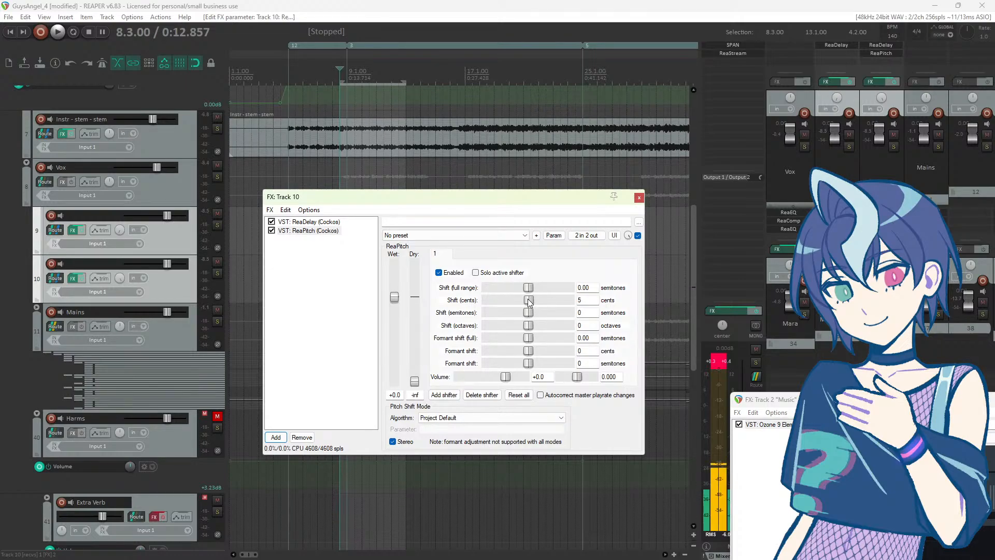
scroll(529, 303, "down", 3)
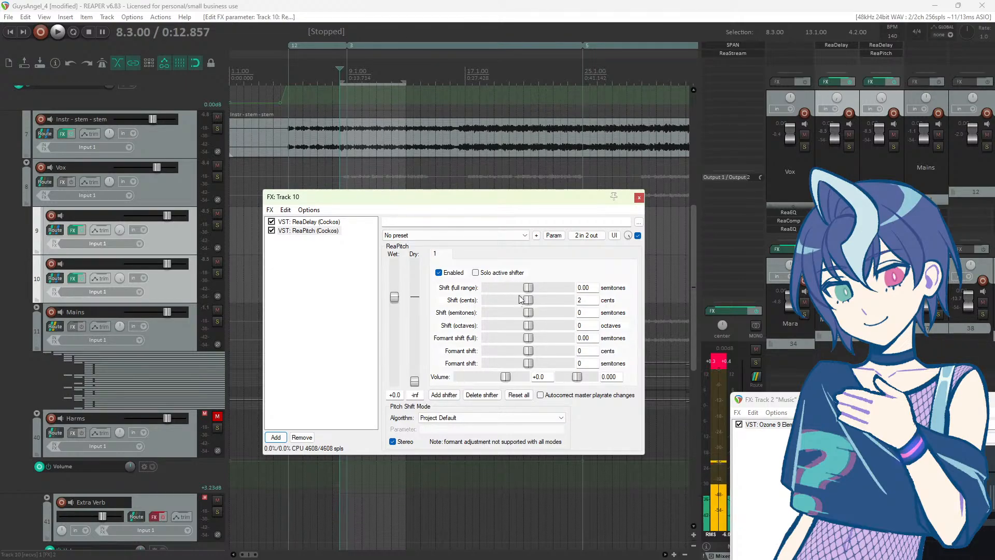
left_click_drag(332, 197, 382, 210)
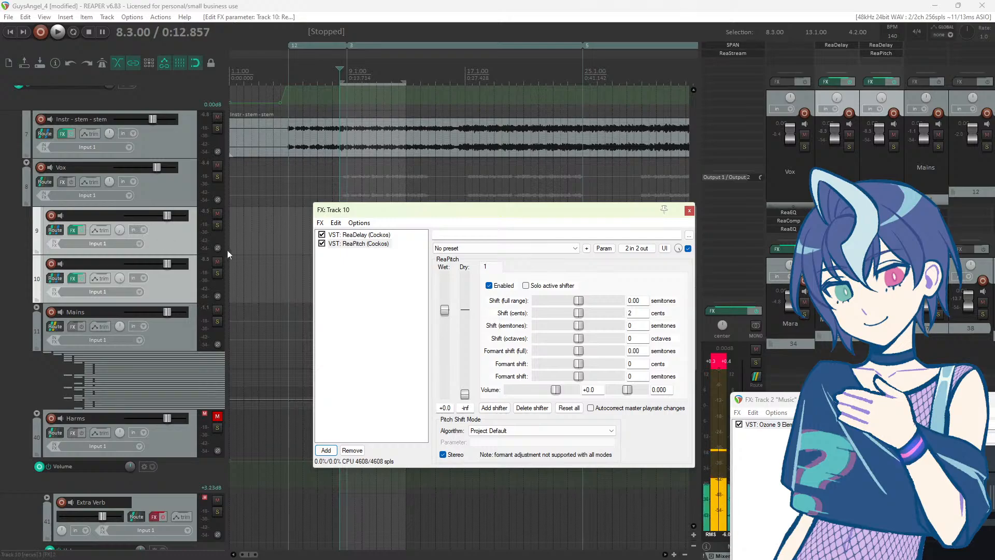
Step: Add ReaPitch to track 9 and shift its pitch by -3 cents
left_click(180, 231)
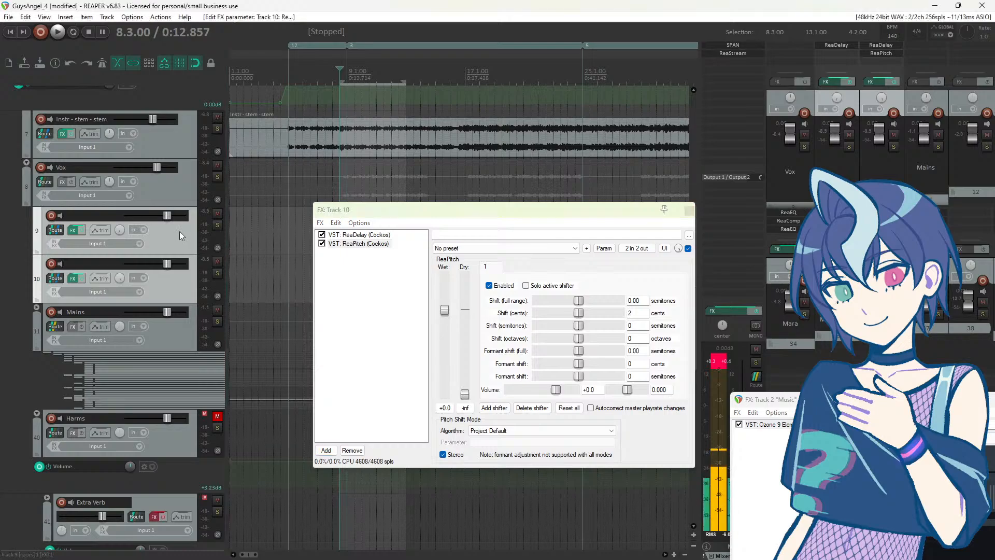
left_click(73, 231)
left_click_drag(335, 216, 203, 280)
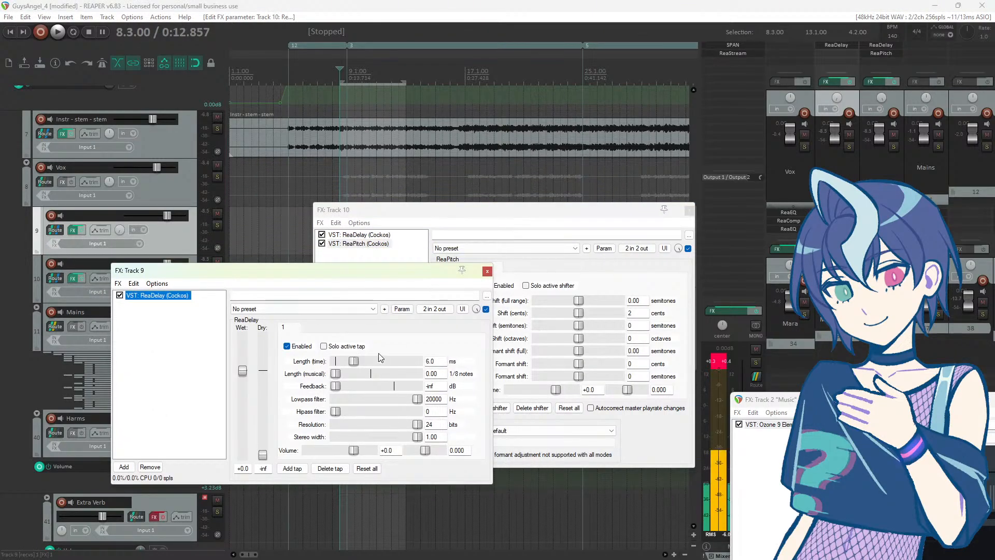
left_click(124, 468)
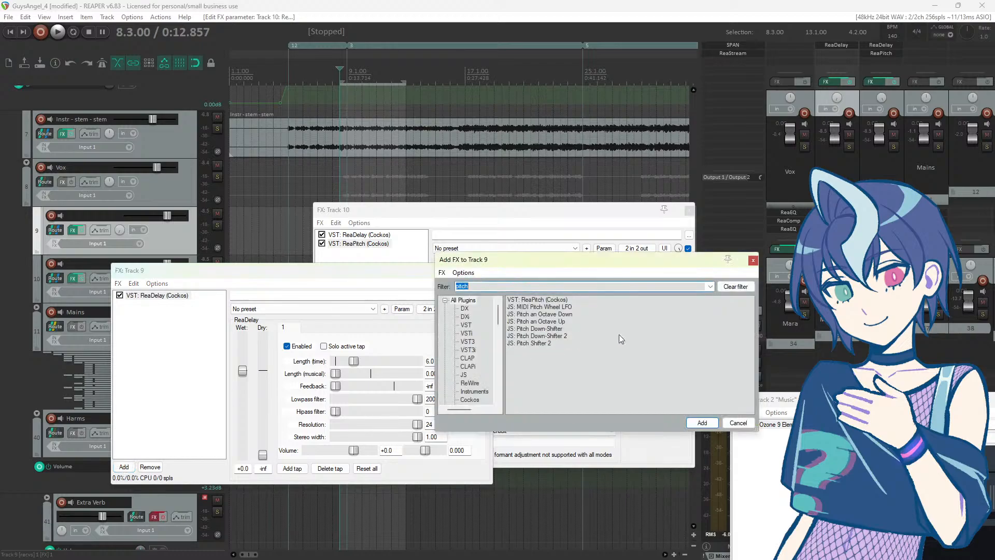
double_click(535, 300)
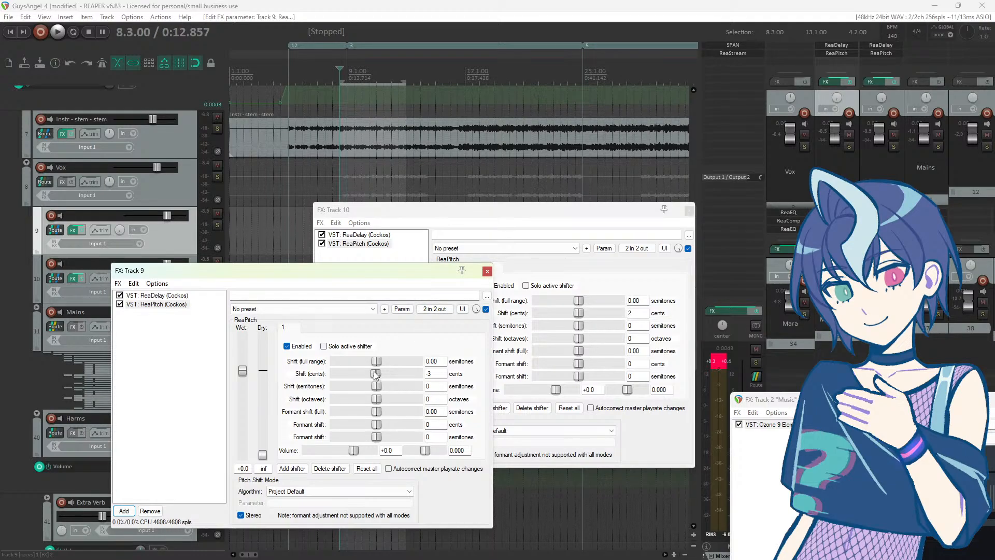
Step: Audition the pitch-shifted delays and close the FX windows of tracks 9 and 10
key("space")
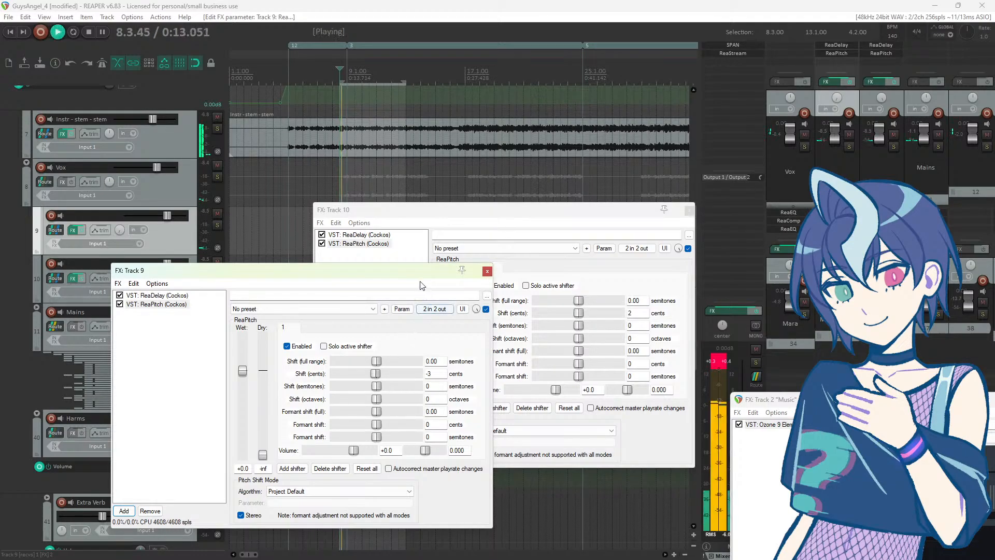
left_click(488, 271)
left_click(689, 210)
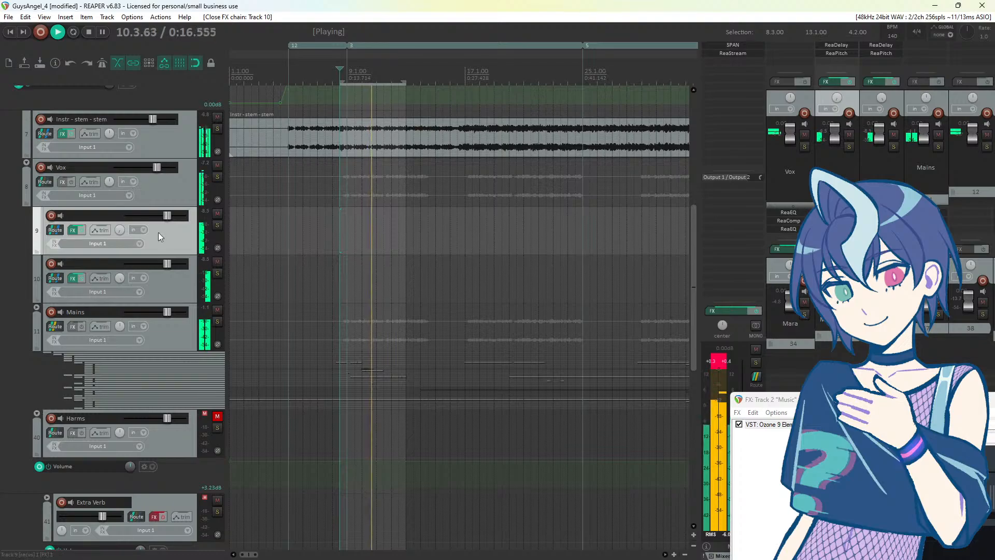
key("space")
Step: Lower the volumes of tracks 9 and 10 together and audition the mix
left_click(173, 284, "ctrl")
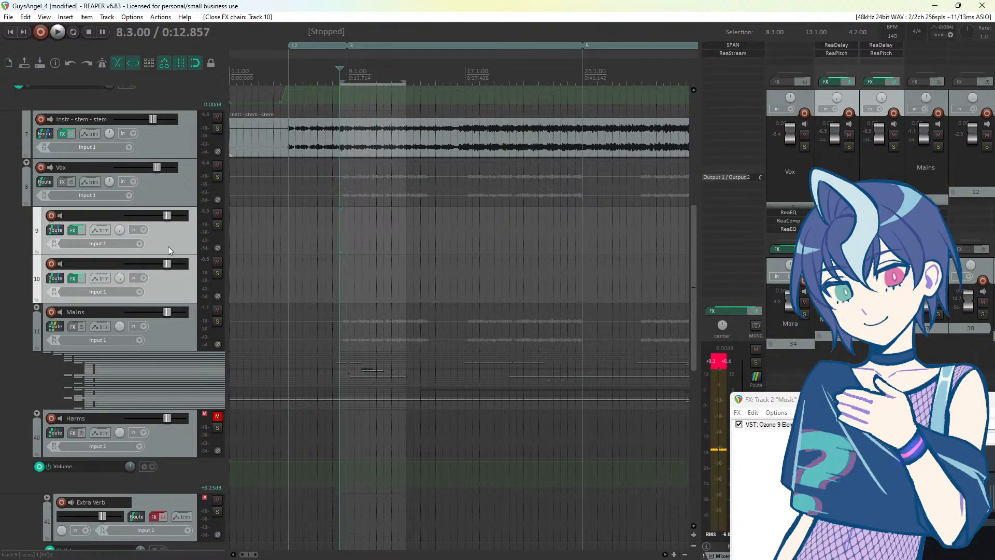
mouse_move(167, 266)
left_mouse_down()
mouse_move(100, 263)
mouse_move(154, 267)
left_mouse_up()
key("space")
key("space")
Step: Expand the Mains folder and add ReaEQ at the end of track 34's FX chain
scroll(185, 255, "down", 4)
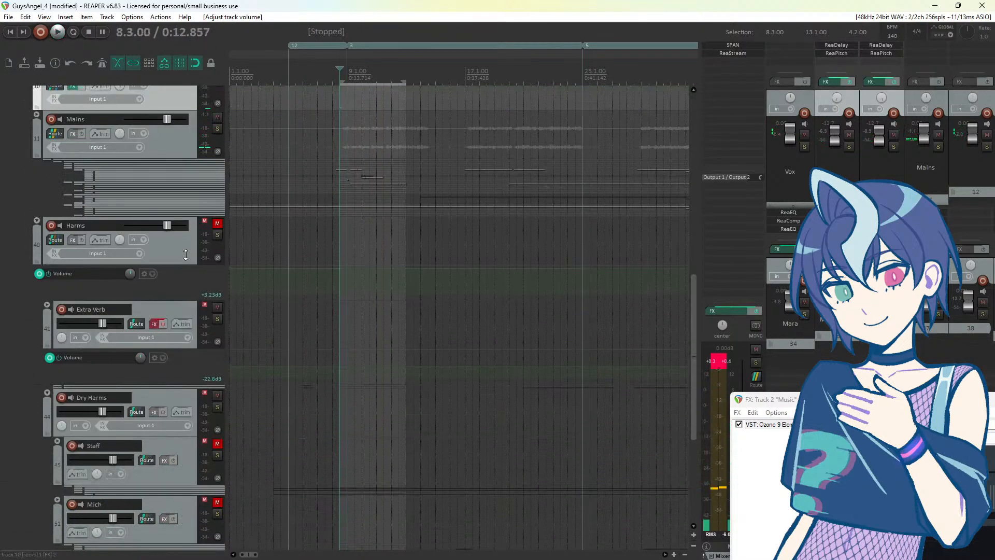
left_click(37, 116)
scroll(94, 187, "down", 10)
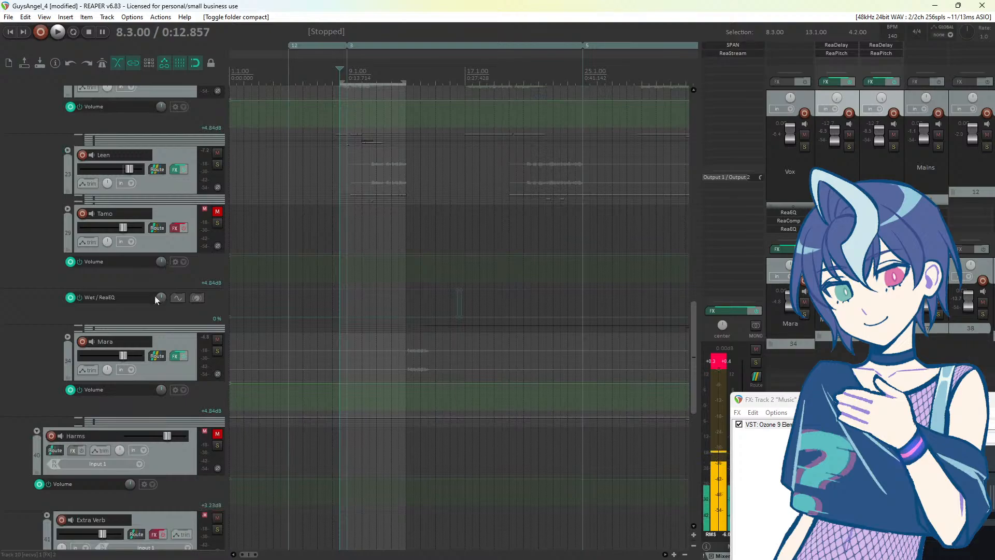
left_click(175, 357)
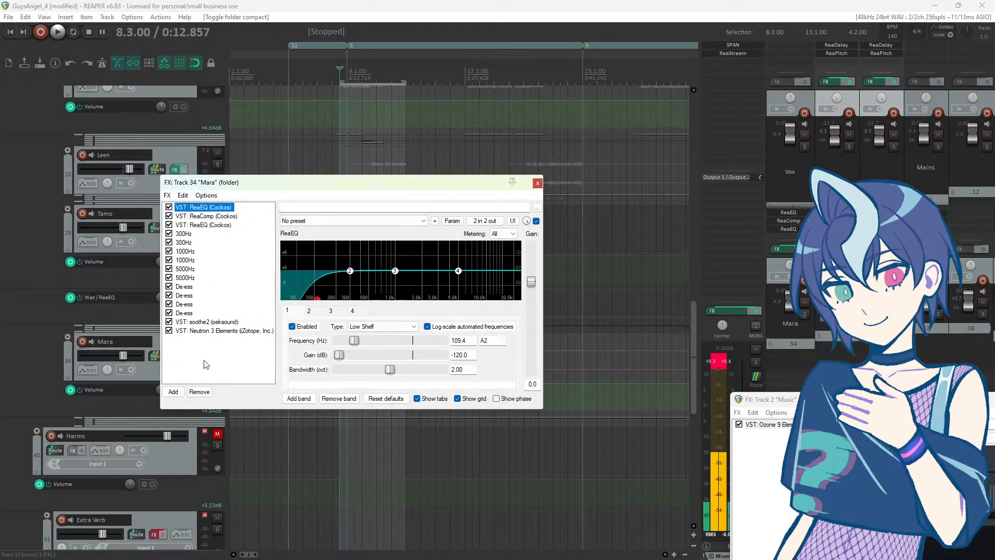
left_click(174, 392)
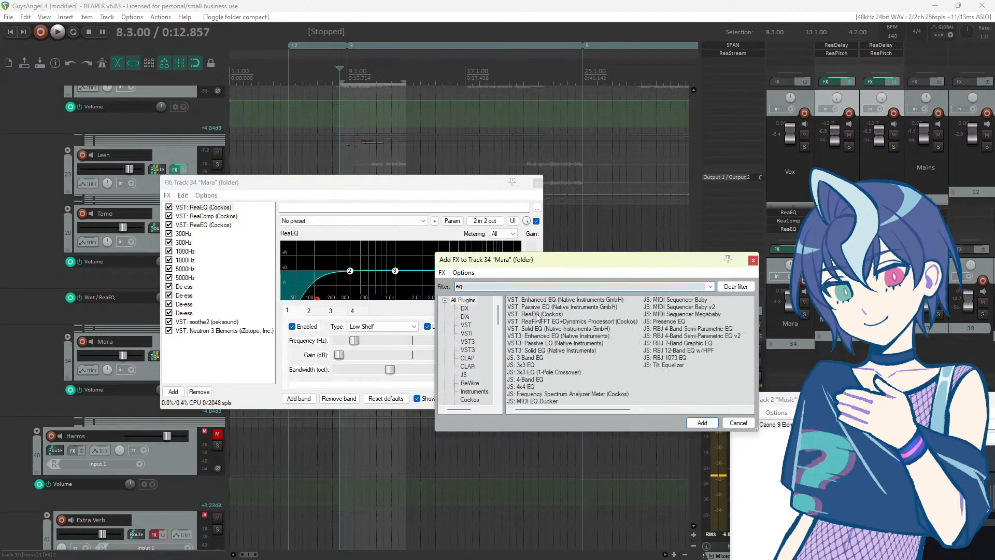
double_click(536, 315)
left_click_drag(397, 182, 733, 309)
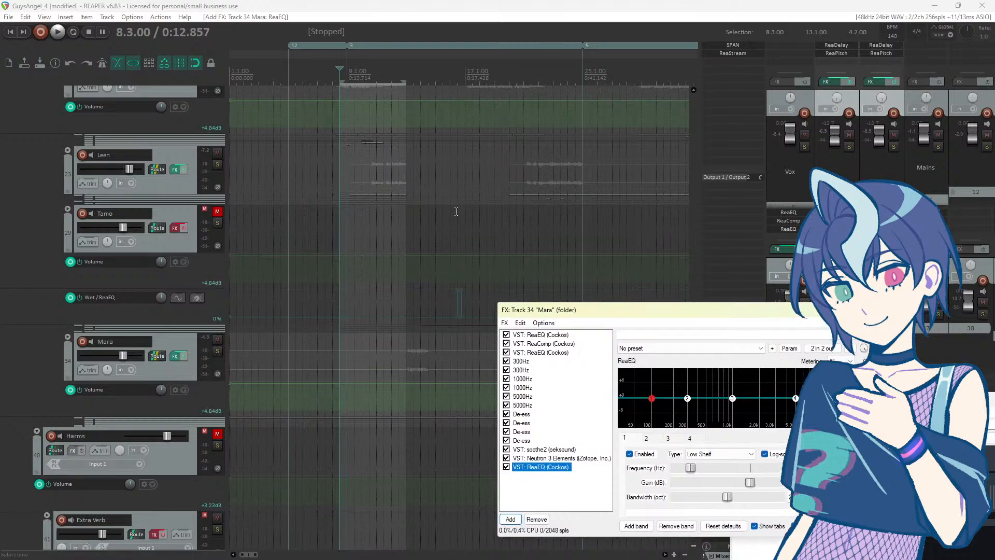
Step: During playback, boost band 3 of Mara's newly added ReaEQ by 4.4 dB at about 1573 Hz
left_click(430, 217)
key("space")
left_click(400, 216)
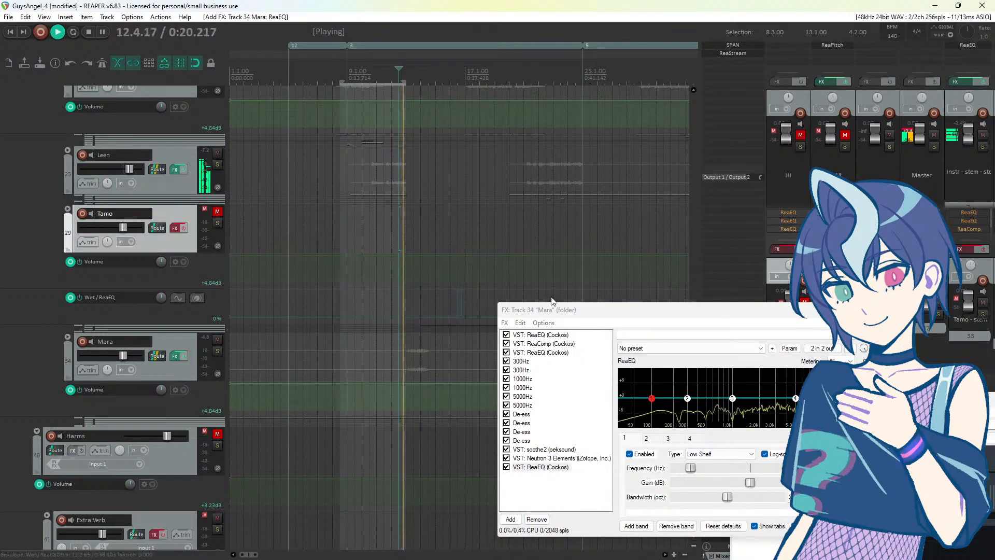
left_click_drag(561, 309, 366, 254)
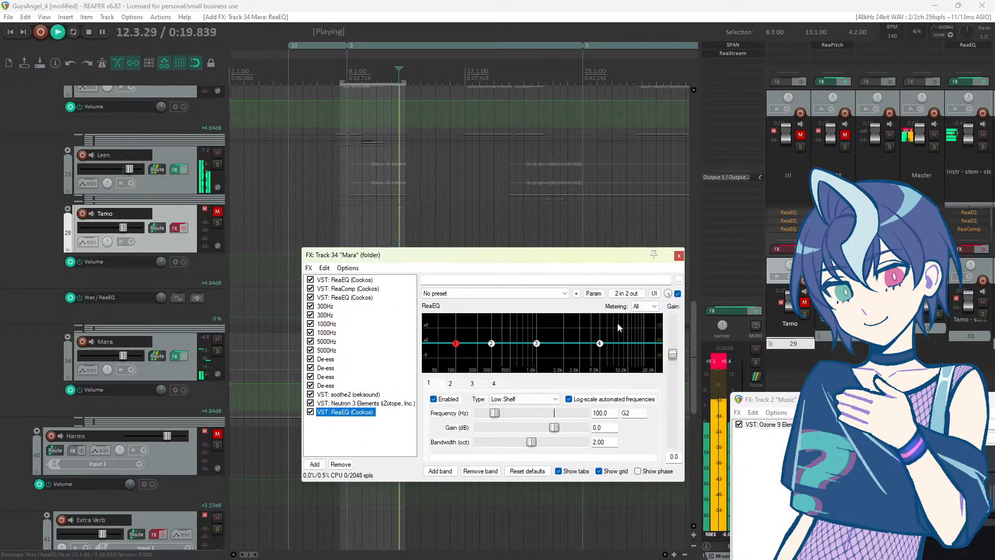
mouse_move(536, 344)
left_mouse_down()
mouse_move(560, 326)
mouse_move(550, 328)
mouse_move(550, 348)
mouse_move(570, 333)
mouse_move(555, 336)
left_mouse_up()
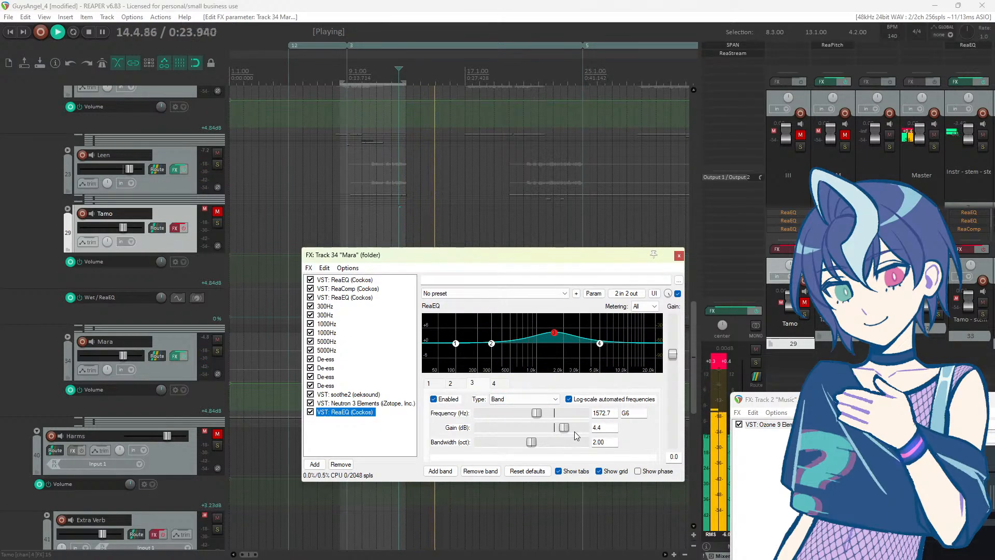
Step: Replay the section from about bar 9, refine band 3 to about 1946 Hz with 1.7 dB gain, and close Mara's FX chain
key("space")
left_click(355, 136)
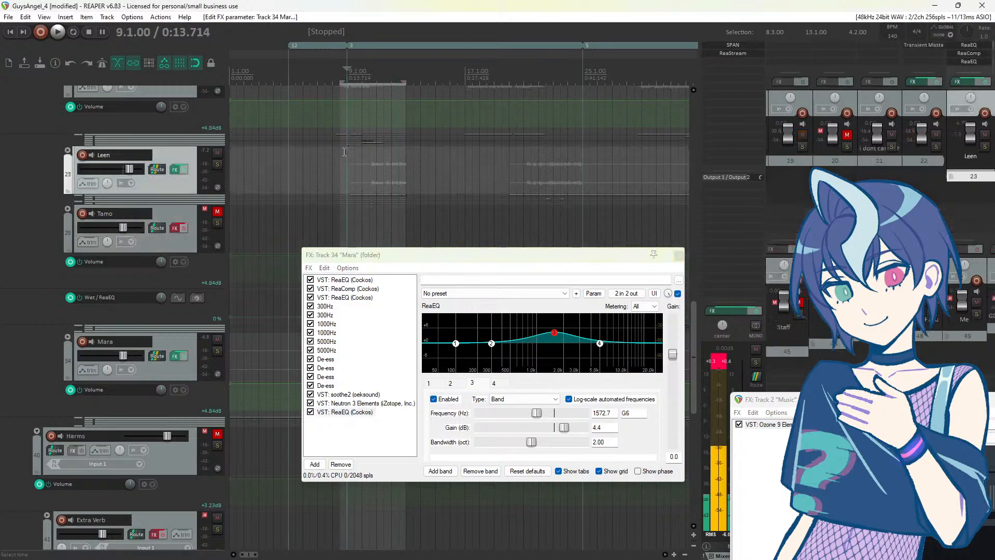
key("space")
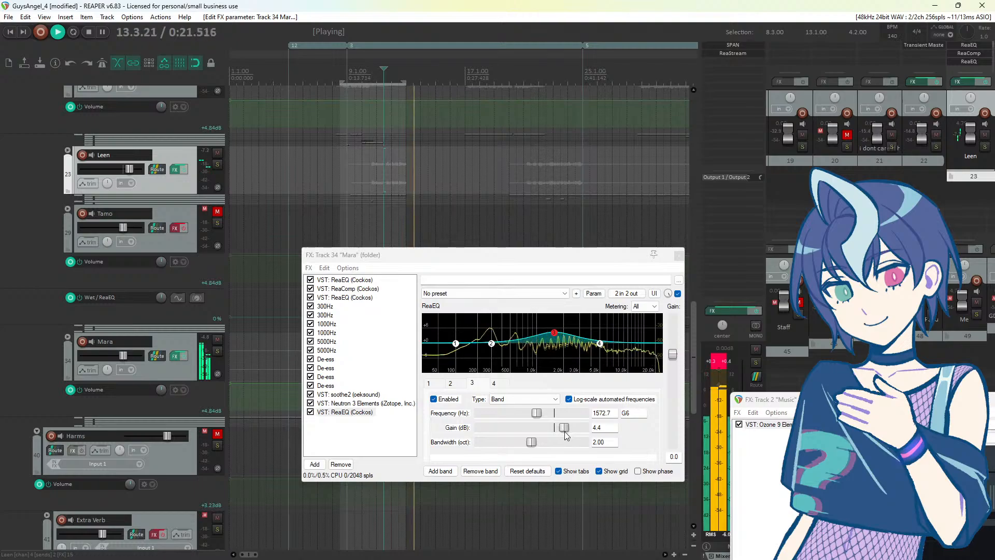
left_click_drag(566, 428, 540, 415)
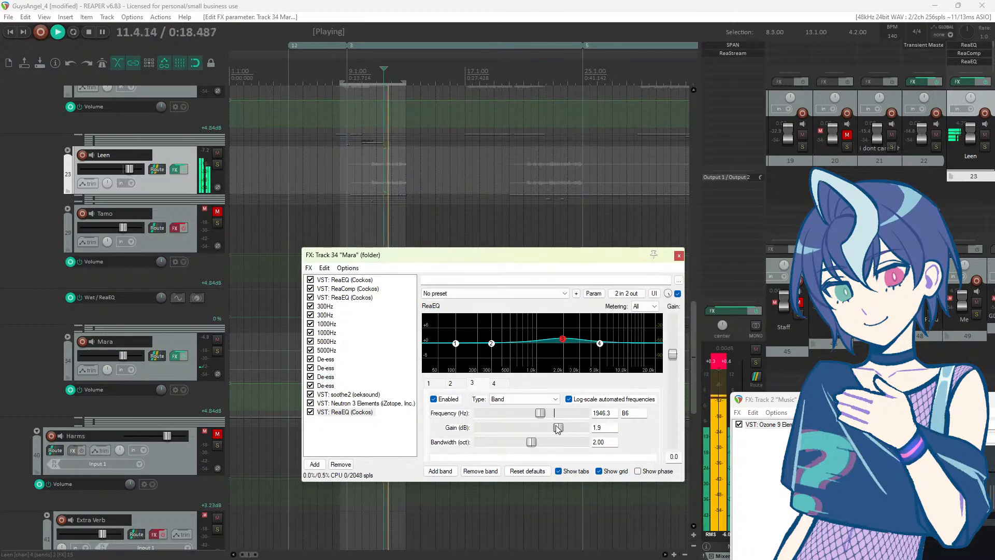
left_click_drag(560, 427, 559, 428)
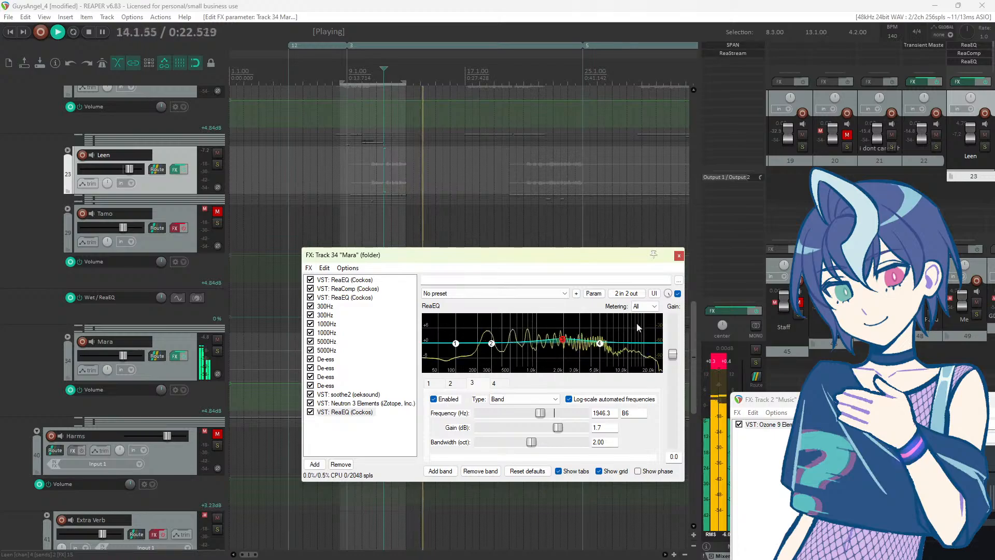
key("space")
left_click(679, 255)
Step: Select the Master track and audition the full mix while reviewing the song's overall arrangement
scroll(155, 233, "up", 1)
scroll(129, 254, "up", 9)
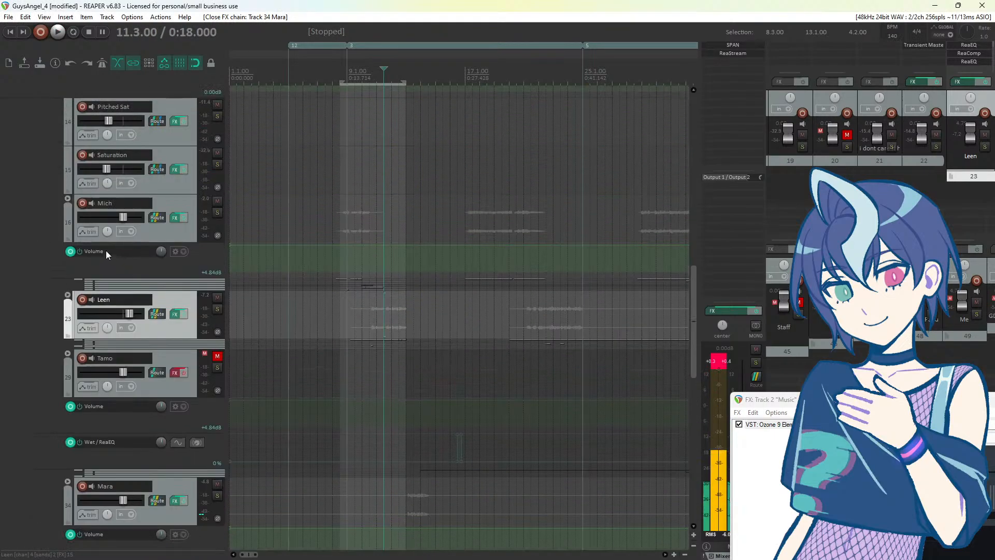
scroll(44, 250, "up", 5)
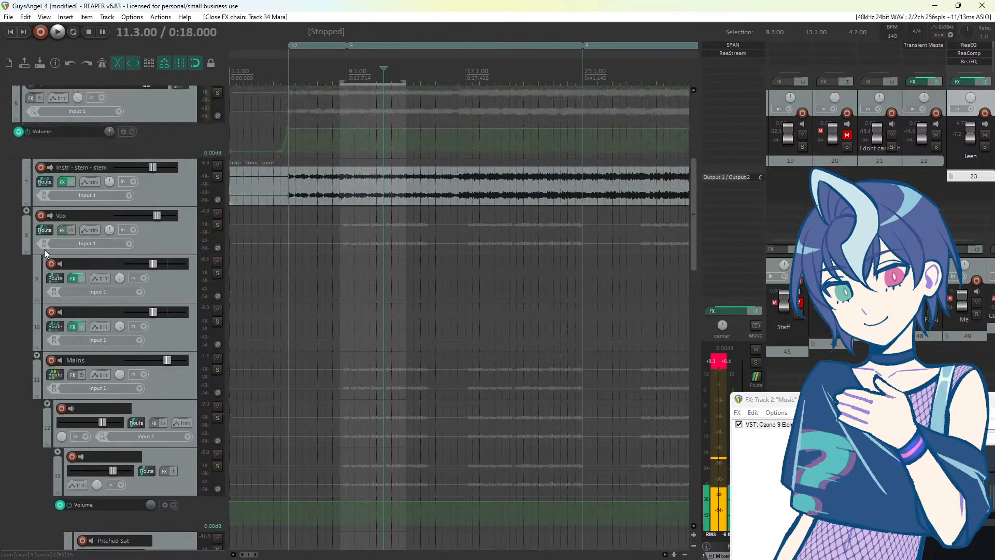
left_click(210, 223)
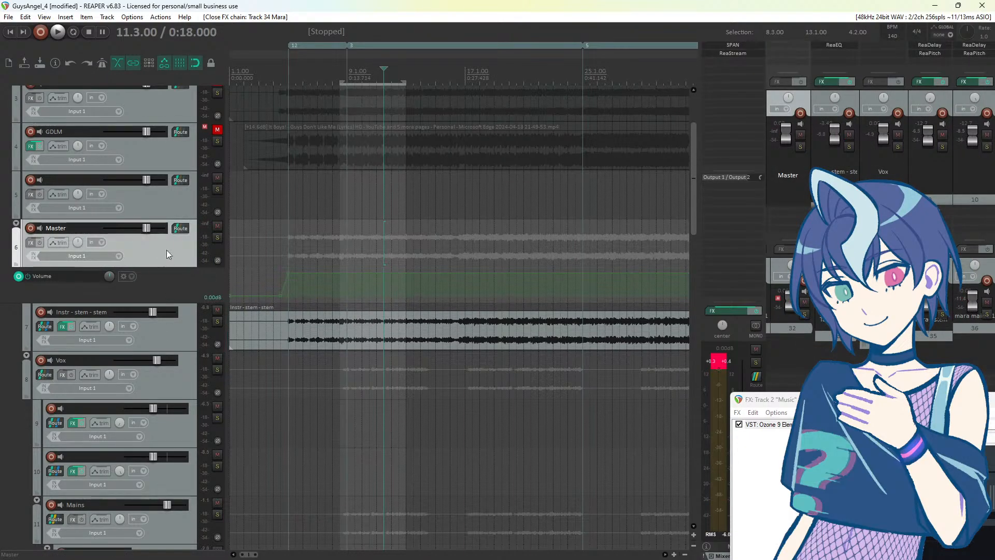
key("space")
scroll(435, 340, "down", 5)
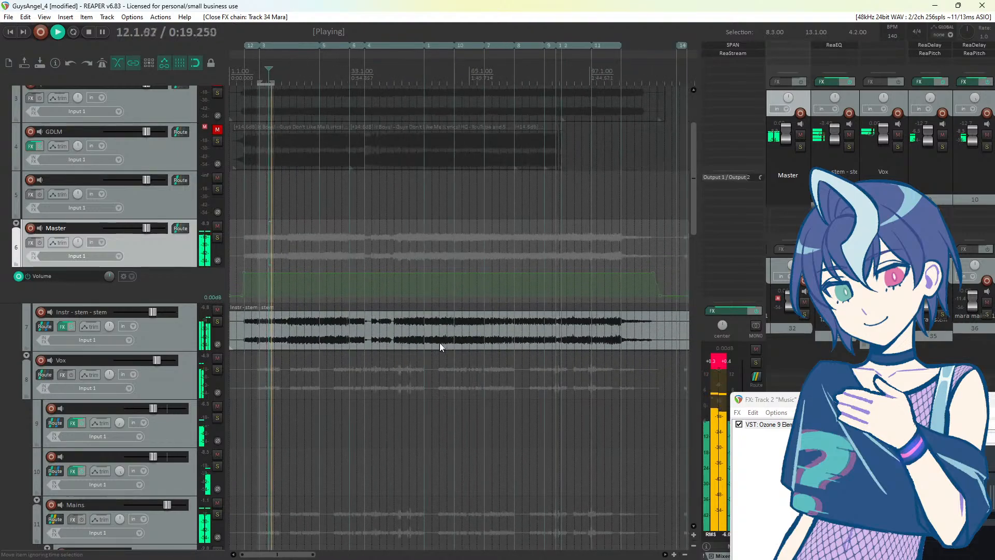
scroll(210, 334, "down", 2)
scroll(189, 307, "down", 3)
key("space")
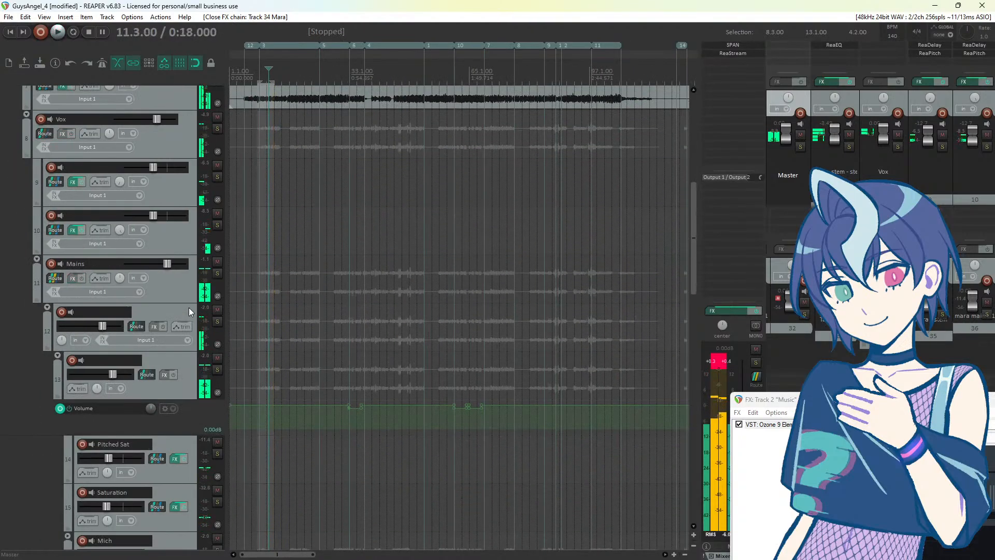
Step: Select track 9 and audition the widening delays within the mix from around bar 10
left_click(155, 193)
left_click(169, 279, "shift")
left_click(182, 230)
left_click(192, 191)
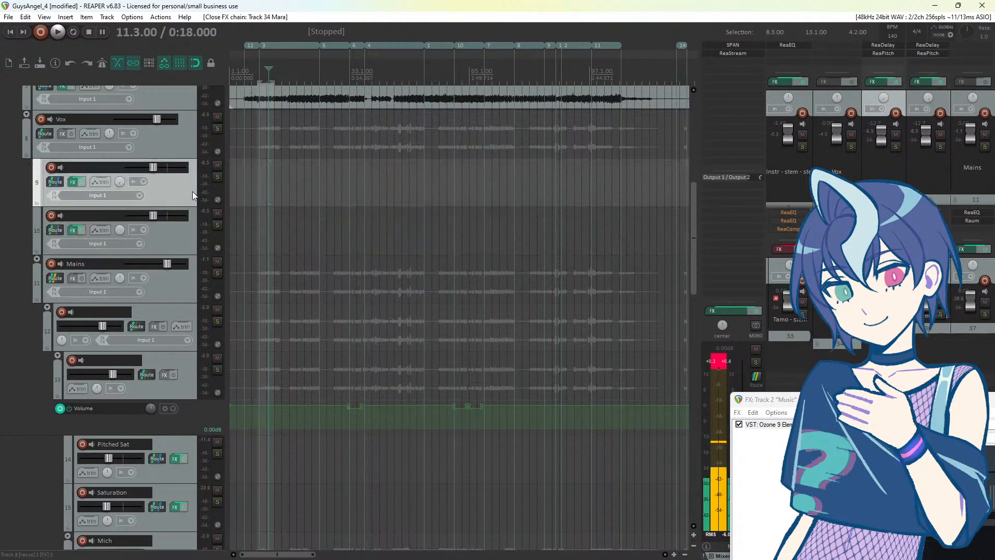
scroll(405, 281, "up", 3)
scroll(405, 280, "up", 1)
left_click(330, 172)
key("space")
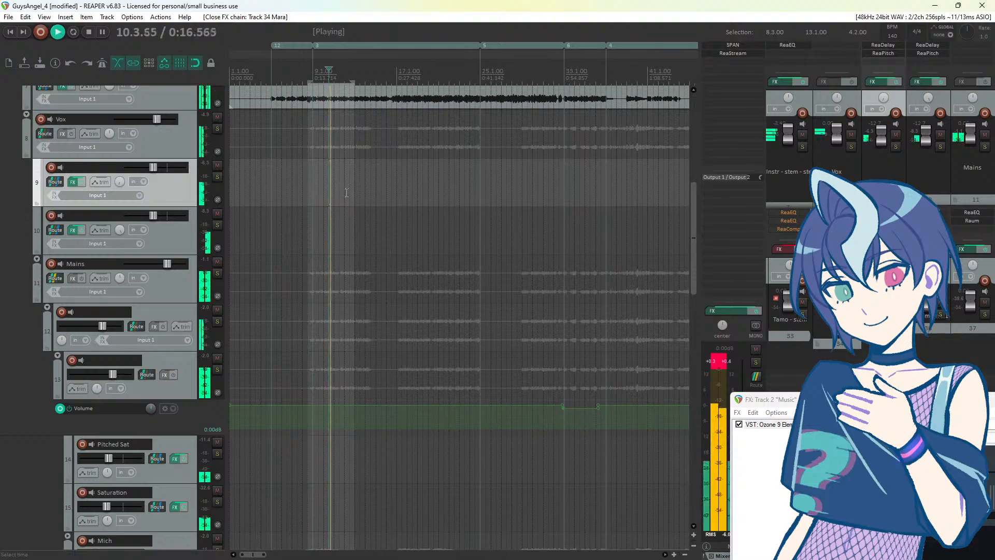
scroll(232, 188, "up", 2)
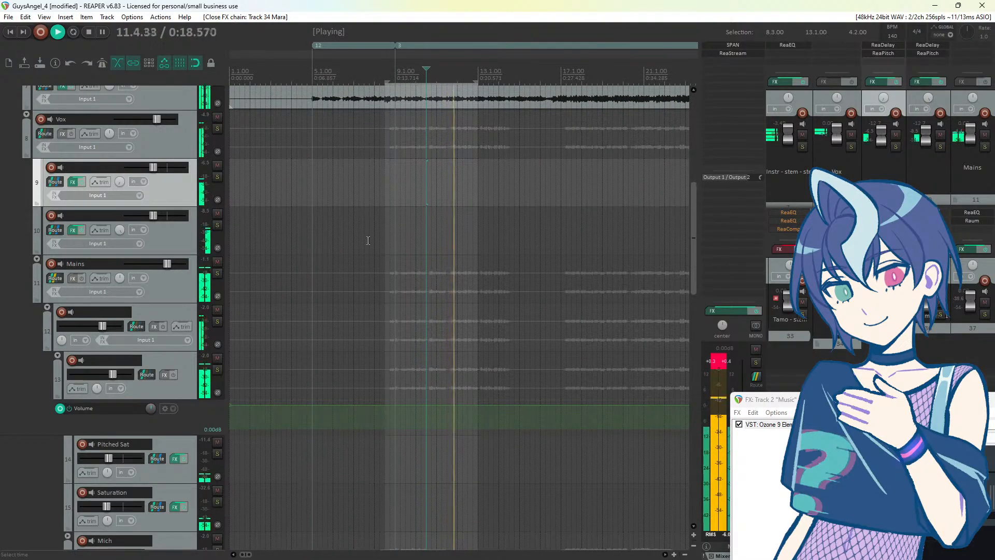
key("space")
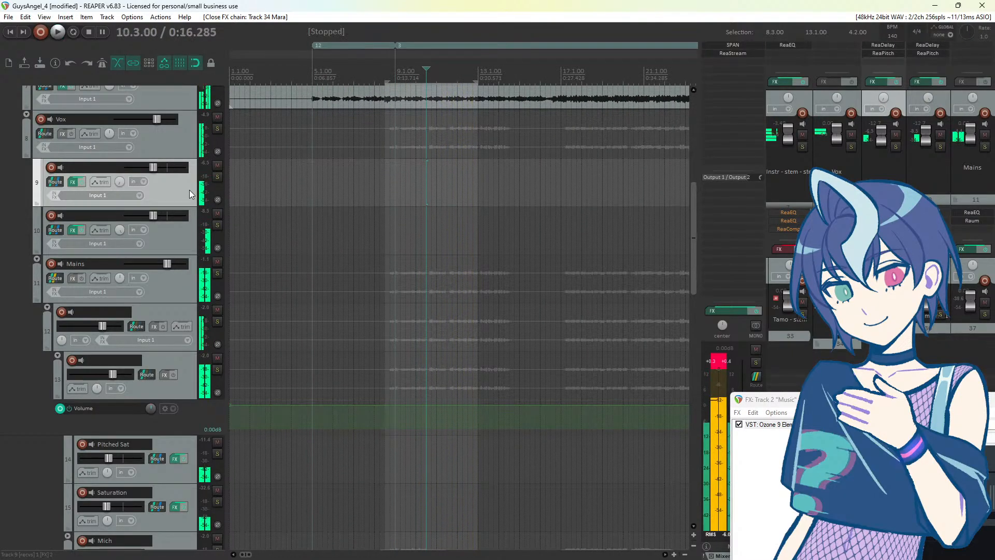
Step: Select tracks 9 and 10, mute them and unmute them during playback to compare the mix with and without the delays
left_click(185, 245, "ctrl")
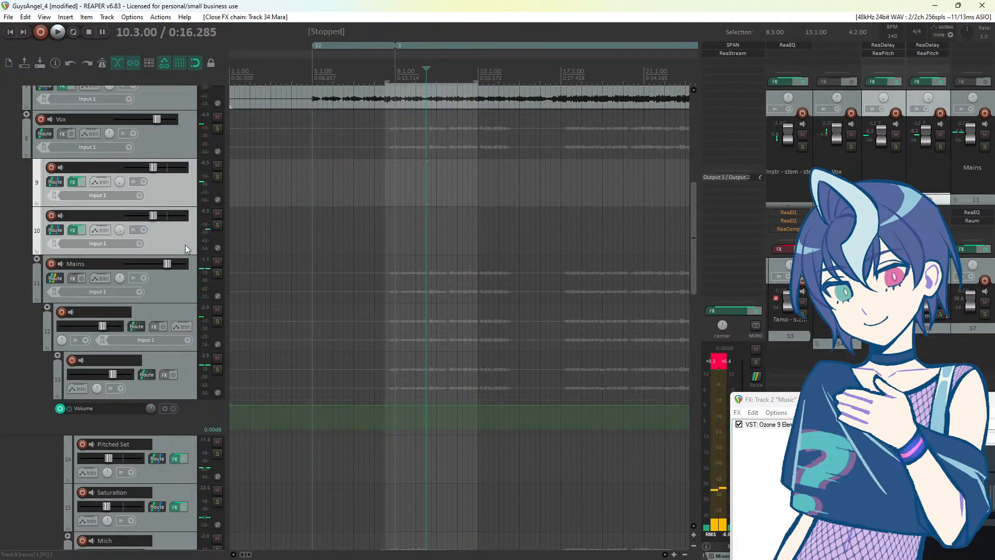
left_click(216, 212)
key("space")
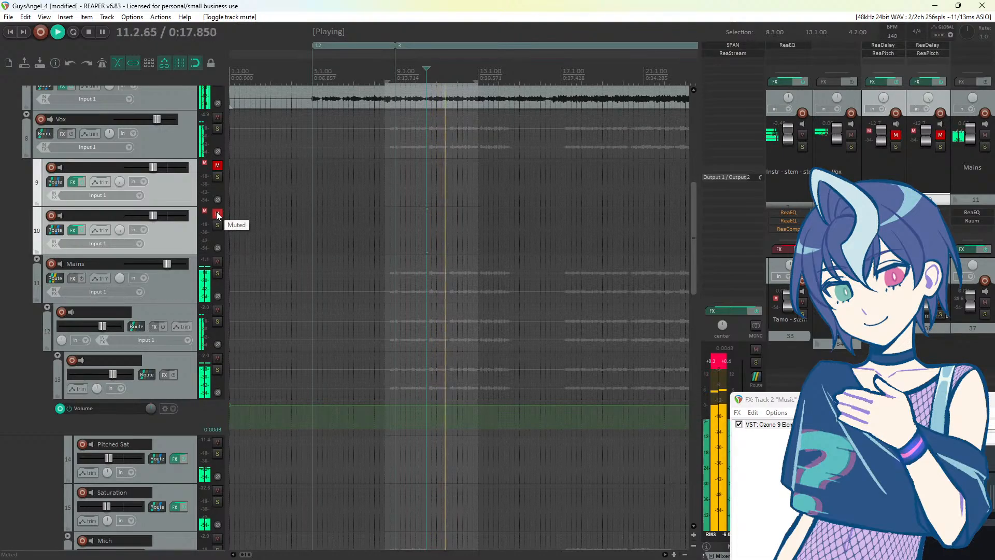
left_click(217, 214)
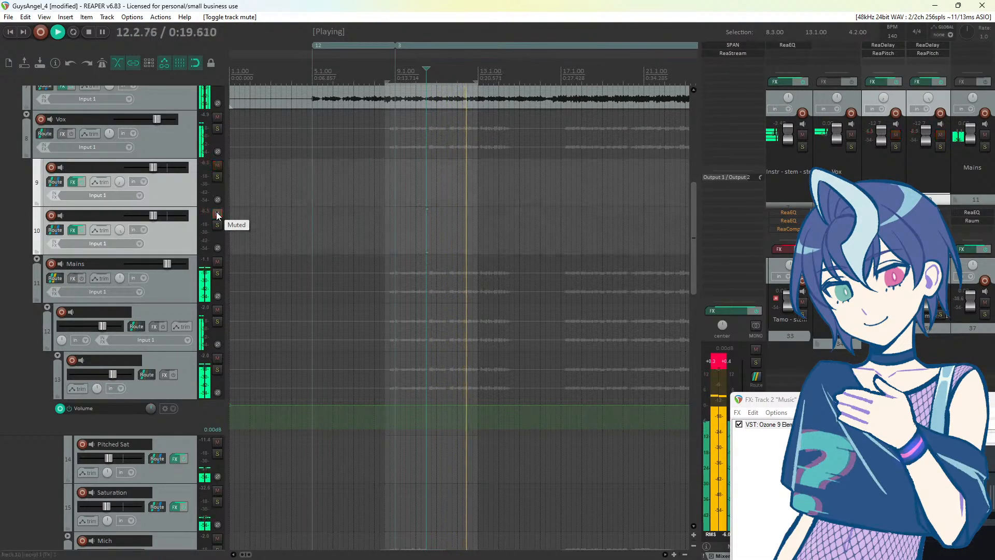
Step: Compare the playing mix with the two unnamed tracks under Vox, 9 and 10, muted and unmuted
left_click(216, 212)
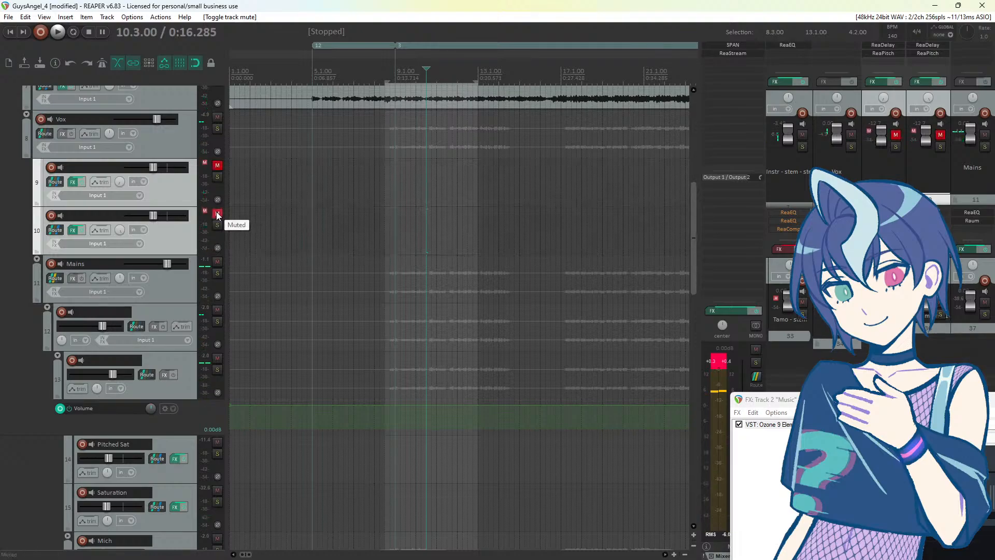
left_click(216, 213)
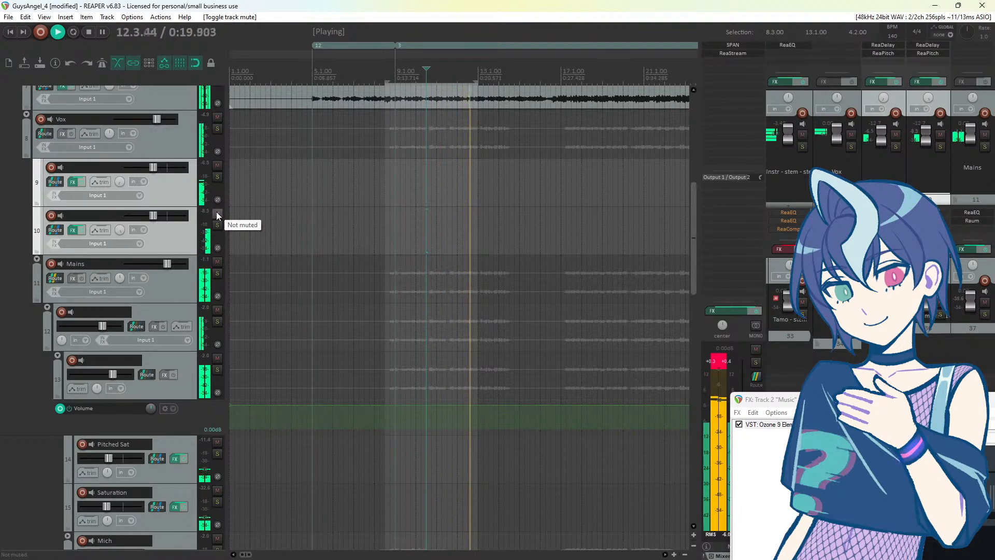
key("space")
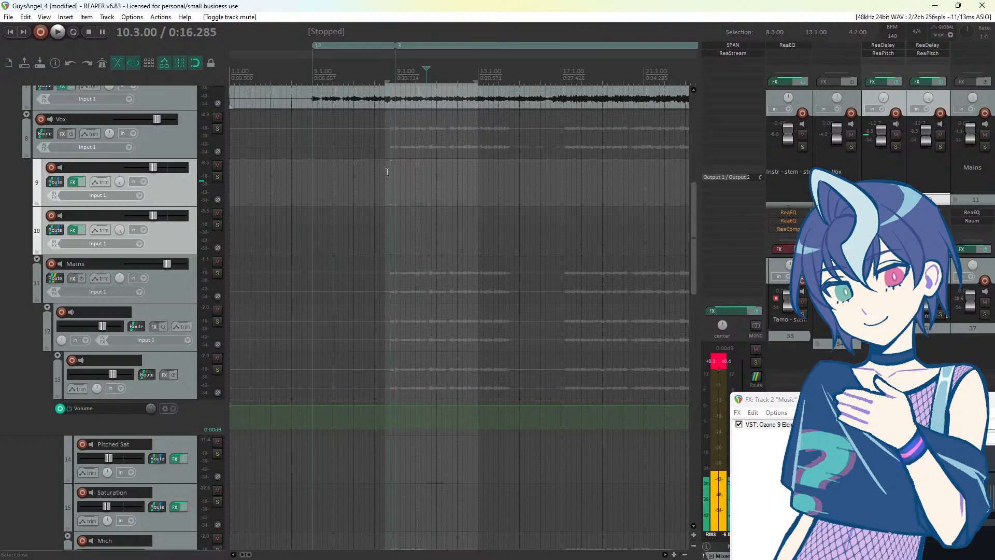
Step: Play the section from 8.4.00 repeatedly, comparing the mix with tracks 9 and 10 muted and unmuted
left_click(390, 175)
left_click(185, 231, "ctrl")
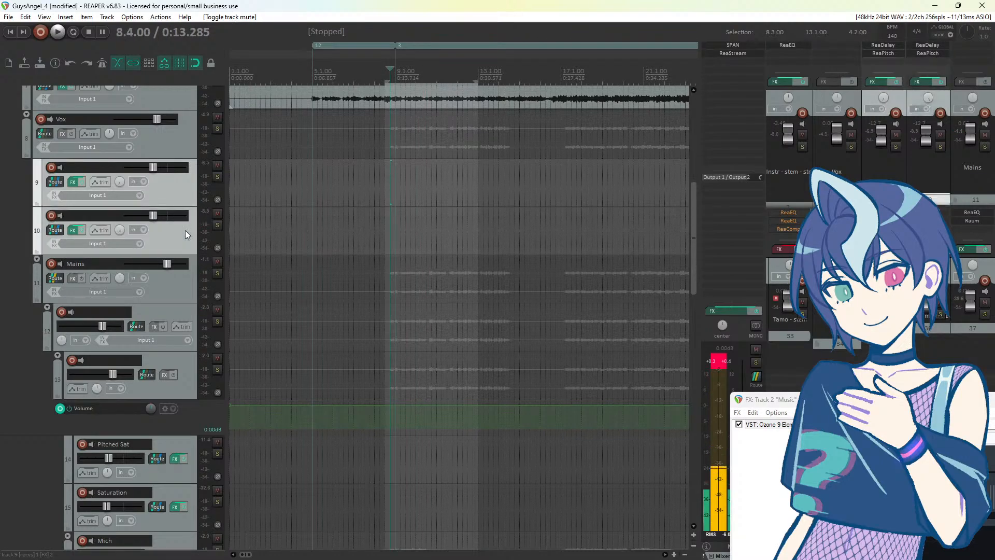
key("space")
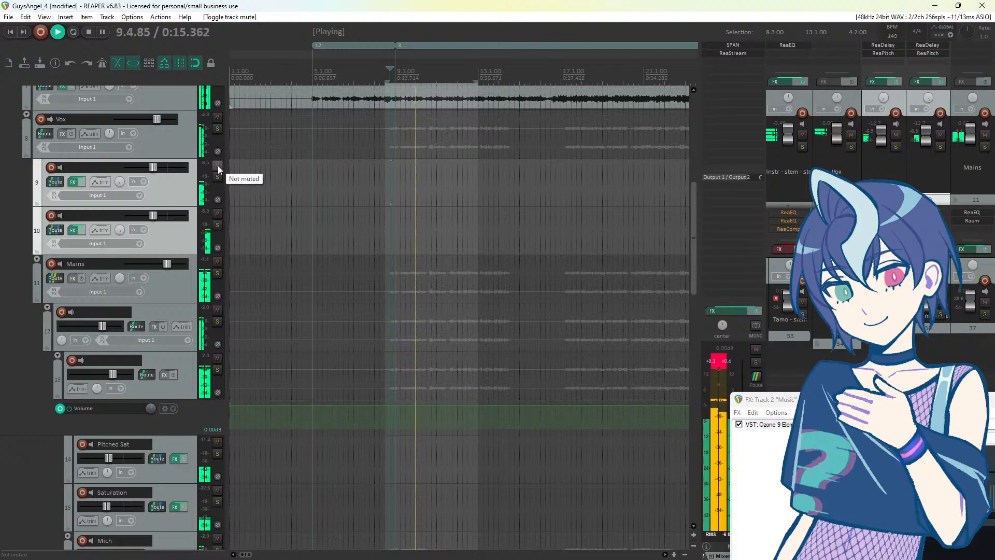
key("space")
left_click(218, 165)
key("space")
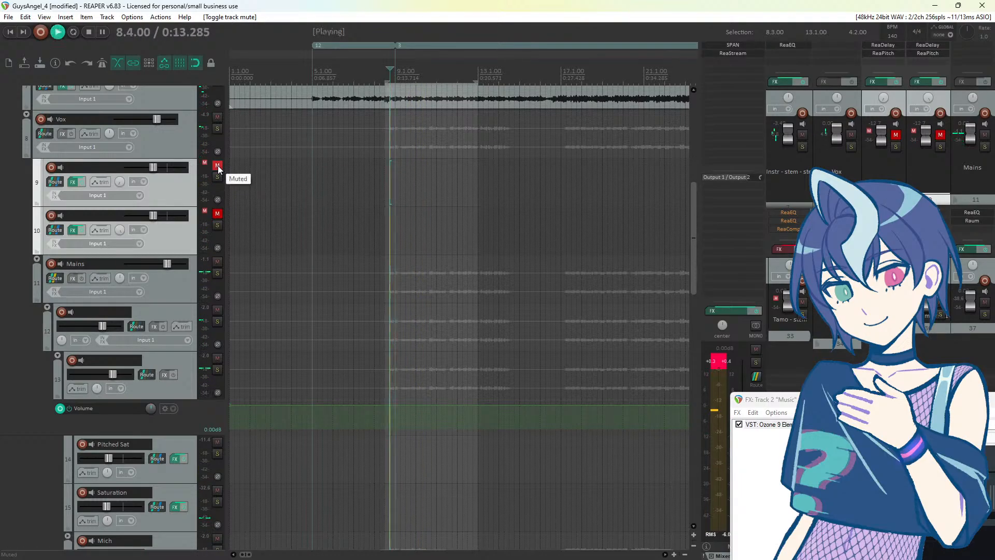
key("space")
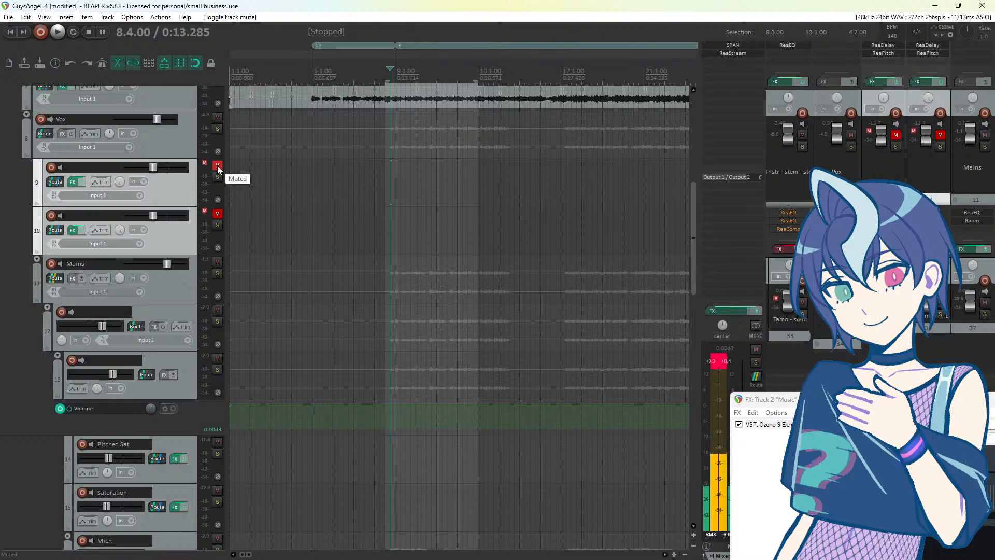
left_click(218, 166)
key("space")
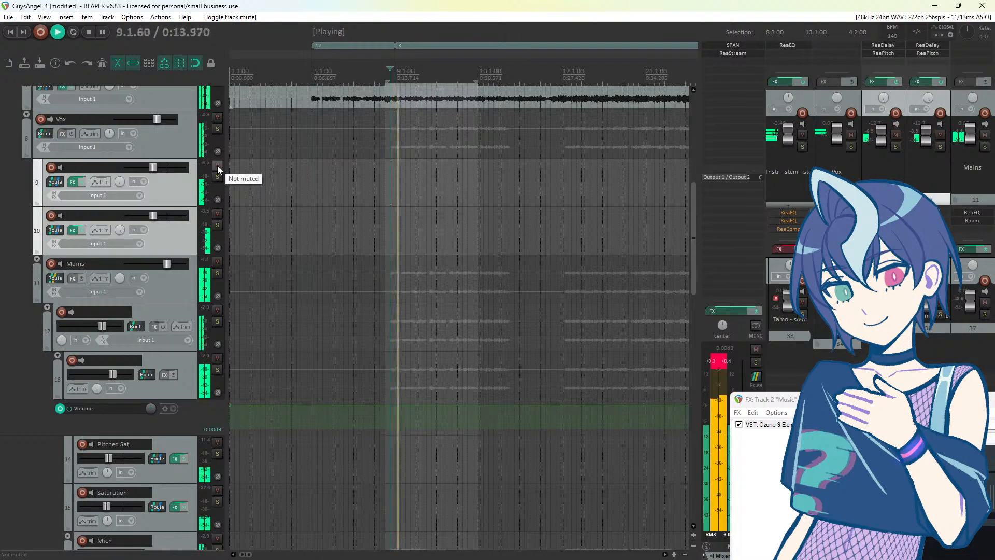
key("space")
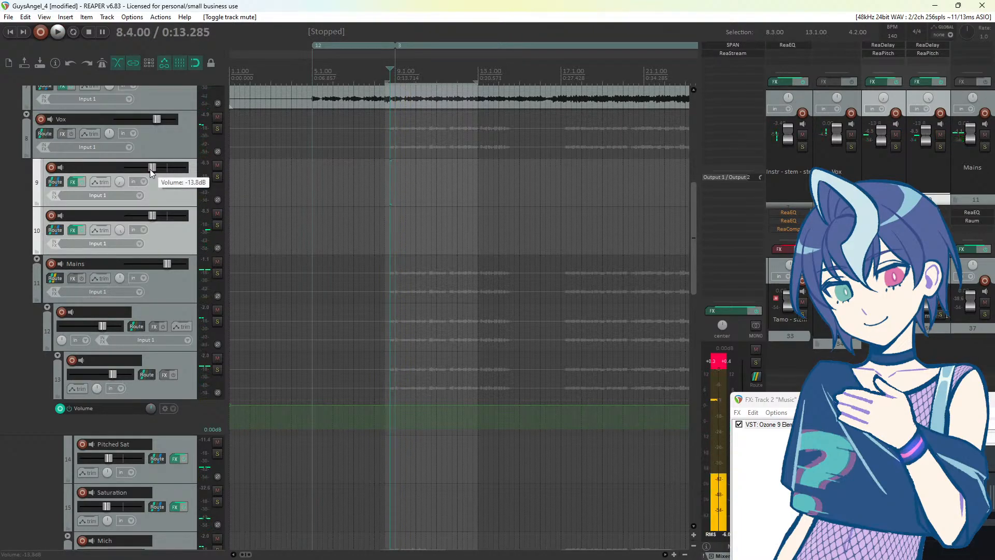
Step: Lower the volume of tracks 9 and 10 together slightly and audition the section
left_click_drag(151, 173, 148, 171)
key("space")
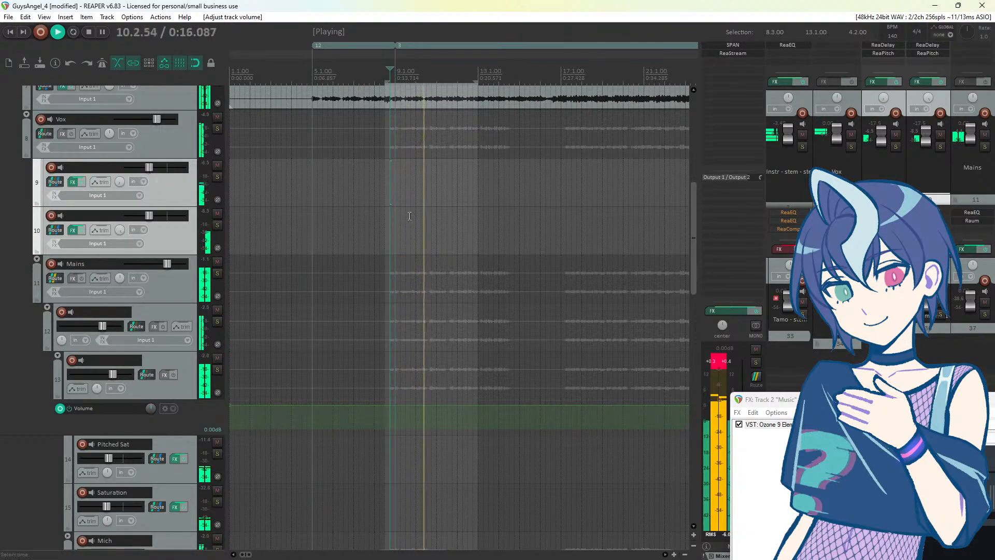
key("space")
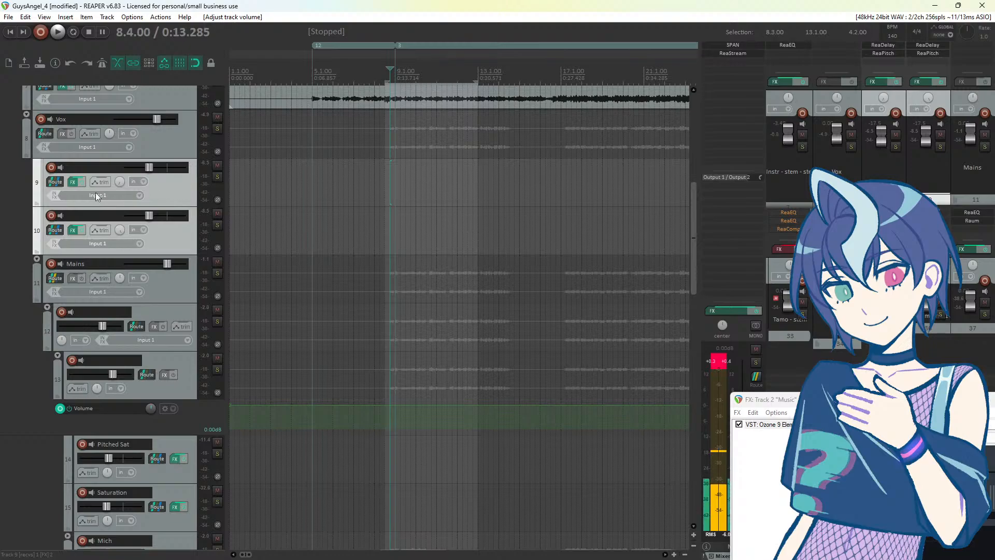
Step: Insert a new track below Vox and nest the two selected unnamed tracks inside it as a folder
right_click(183, 141)
left_click(189, 163)
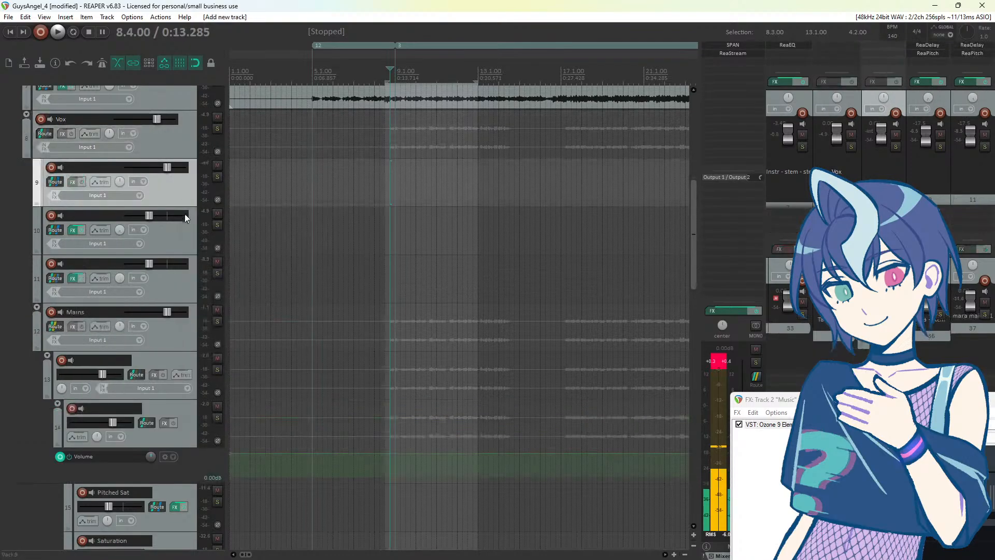
left_click(185, 213)
left_click(186, 274, "ctrl")
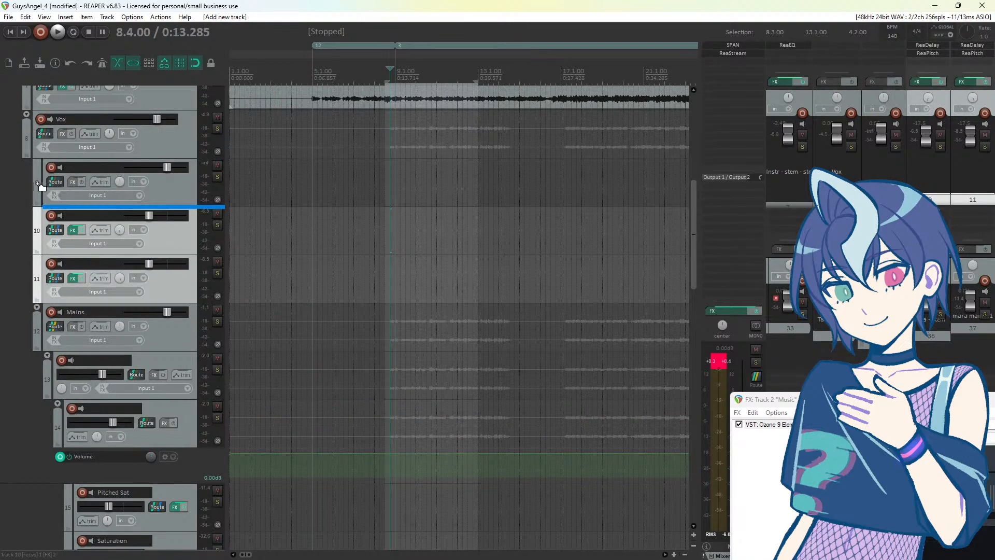
left_click_drag(41, 185, 43, 187)
Step: Add ReaEQ to folder track 9 and cut bands 1 and 4 to -120 dB at about 283 Hz and 3956.5 Hz
left_click(73, 182)
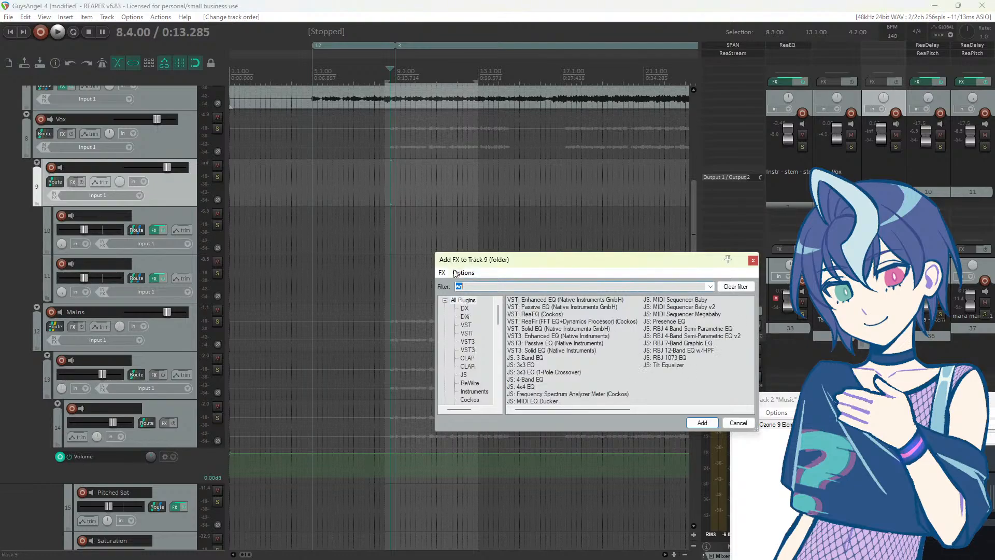
double_click(539, 315)
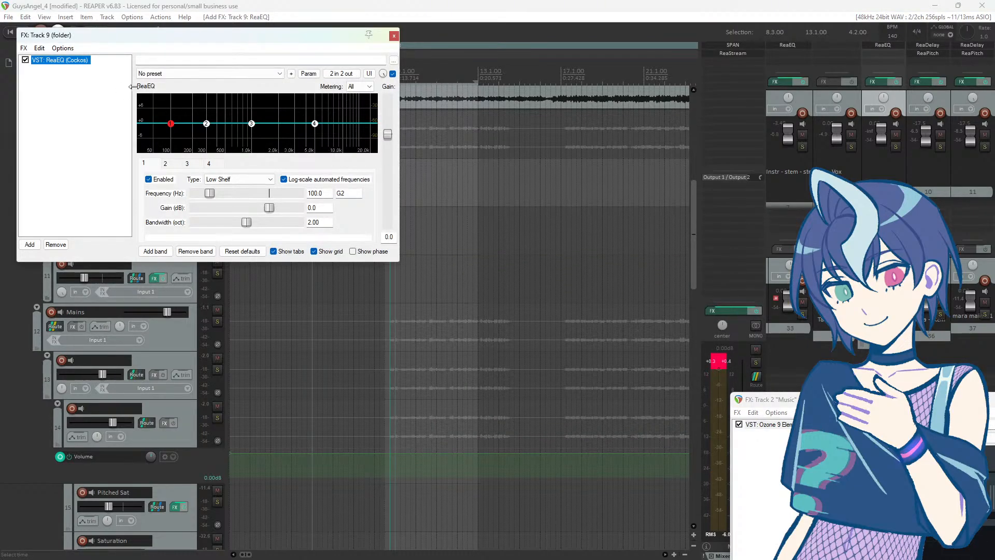
left_click_drag(170, 124, 204, 326)
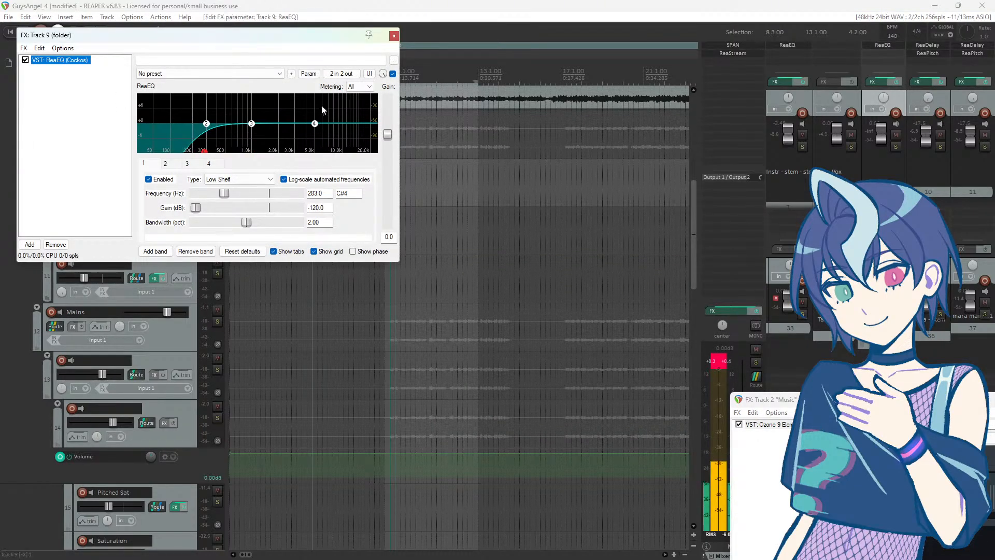
left_click_drag(315, 123, 307, 244)
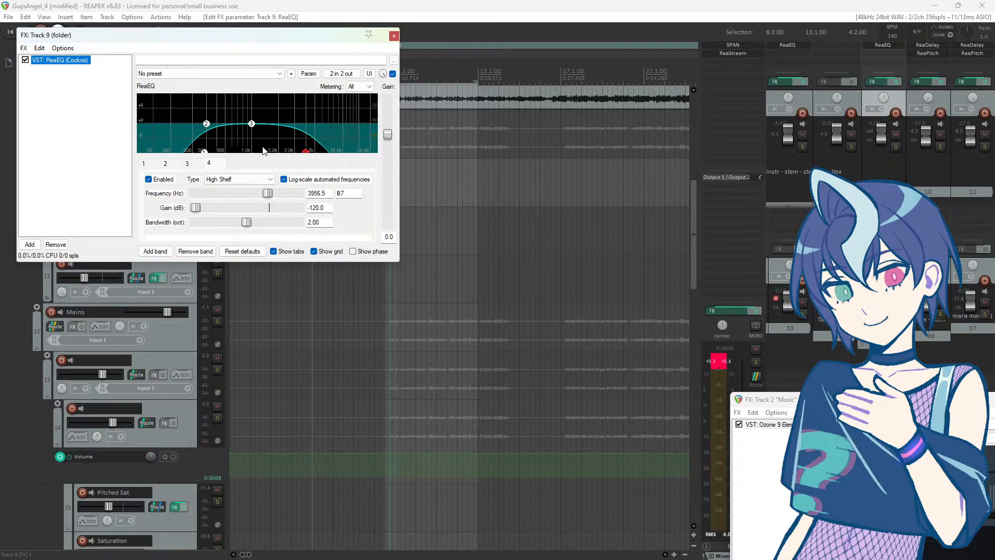
Step: Fine-tune the ReaEQ shelves by ear, setting the low shelf to about 309 Hz and the high shelf to about 4935 Hz
left_click_drag(305, 152, 320, 181)
key("space")
left_click_drag(205, 151, 208, 163)
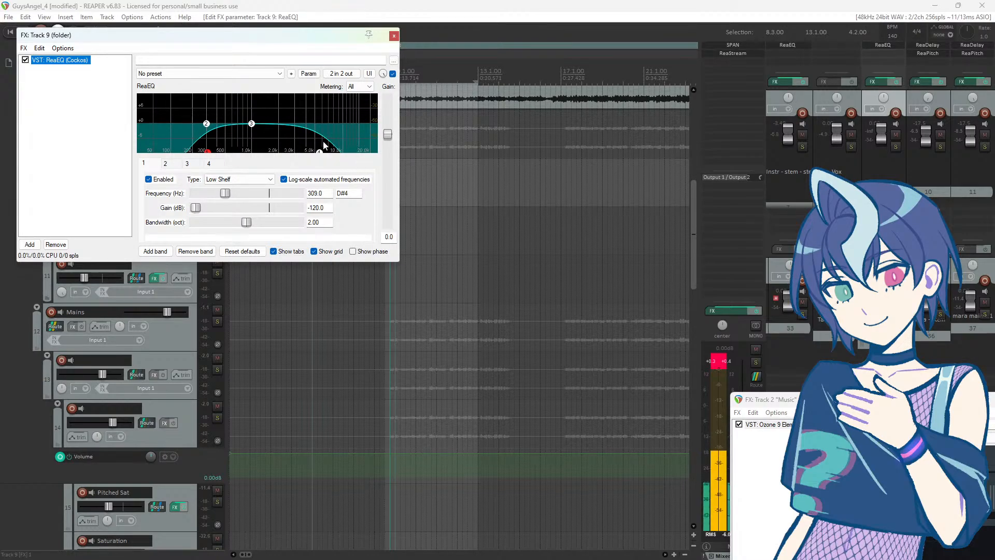
left_click_drag(315, 151, 315, 163)
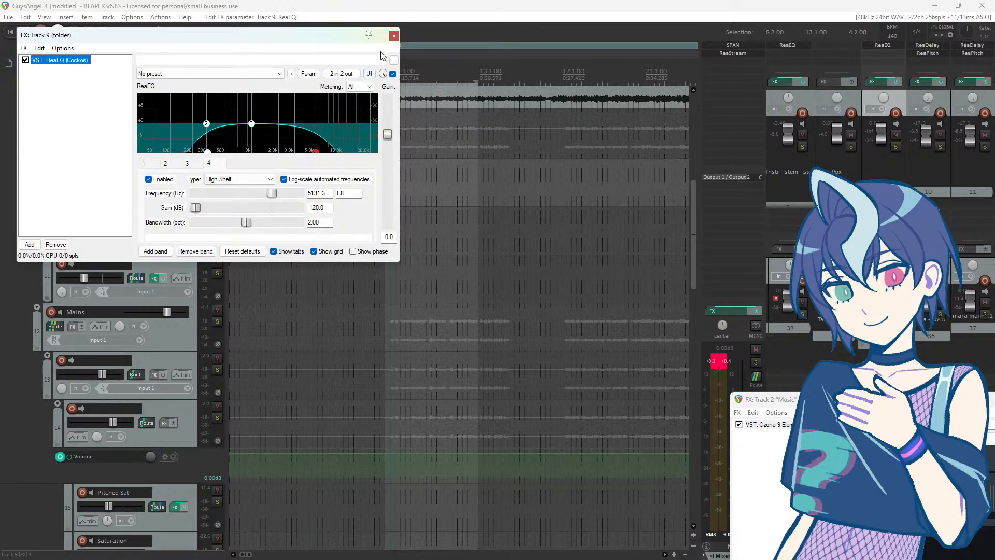
left_click_drag(316, 40, 450, 136)
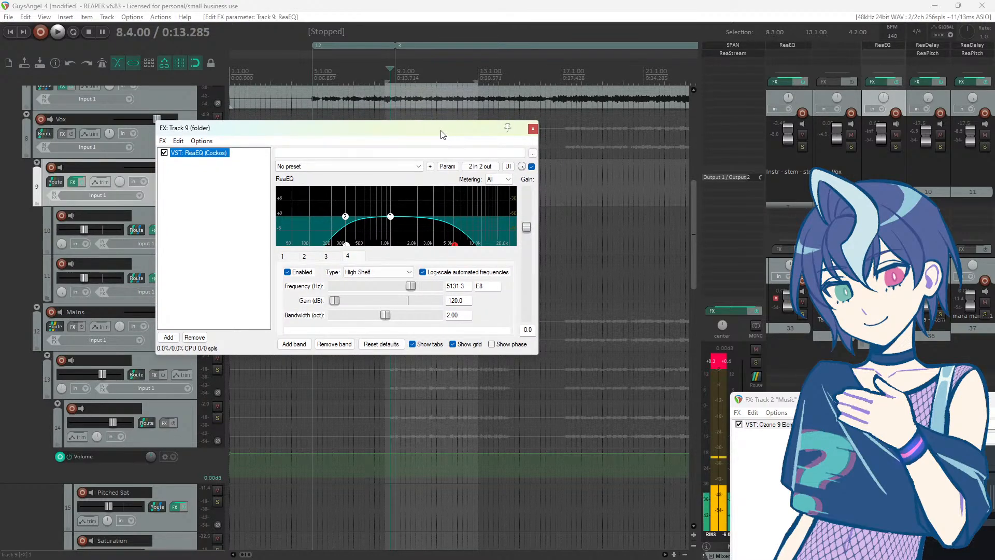
left_click_drag(442, 134, 427, 133)
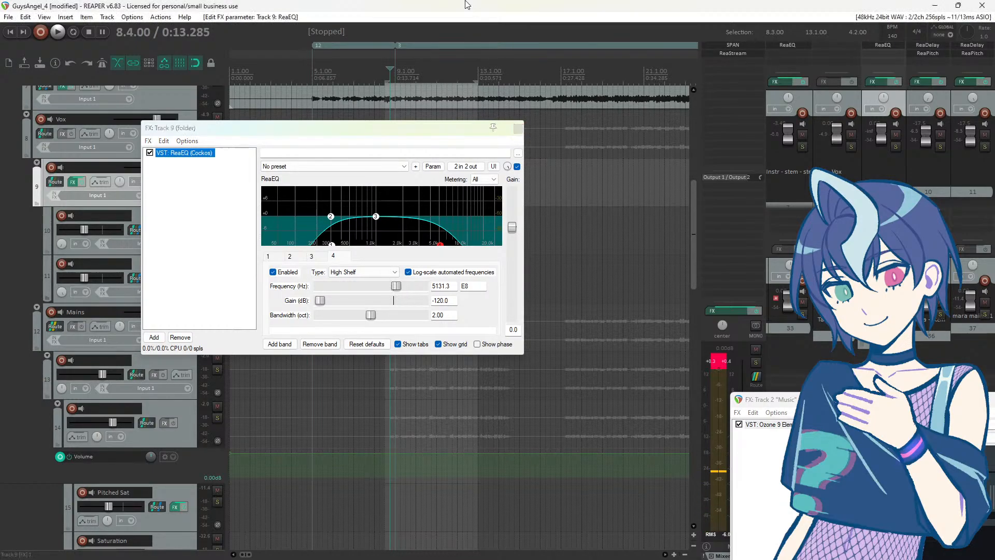
key("space")
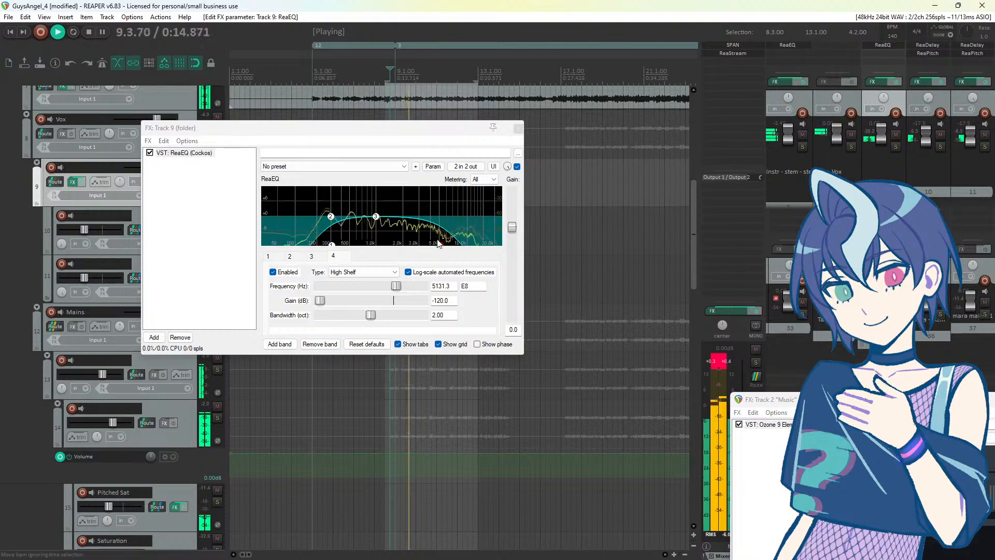
left_click_drag(440, 244, 437, 253)
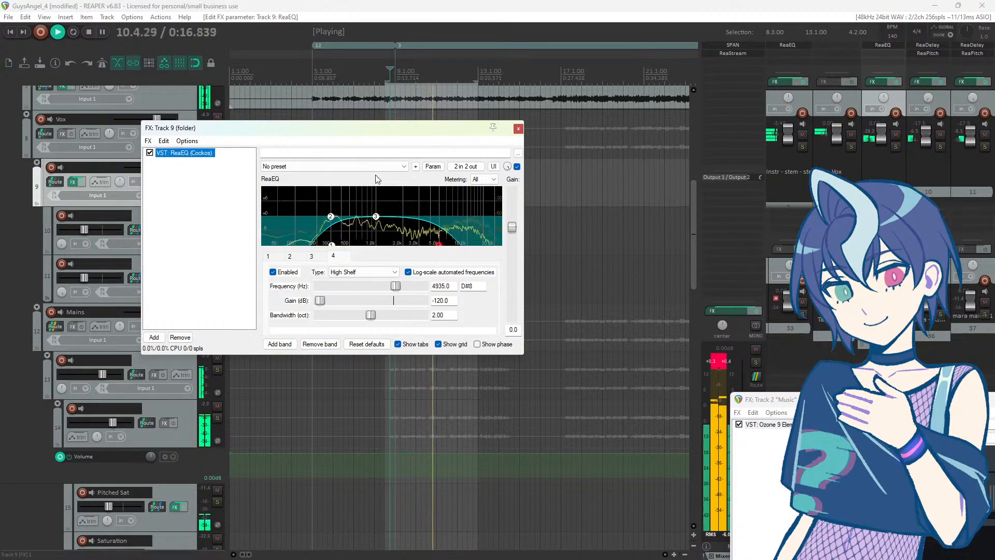
Step: Raise the ReaEQ output gain to about 4.6 dB, then boost the folder track's volume slightly during playback
left_click_drag(512, 229, 514, 217)
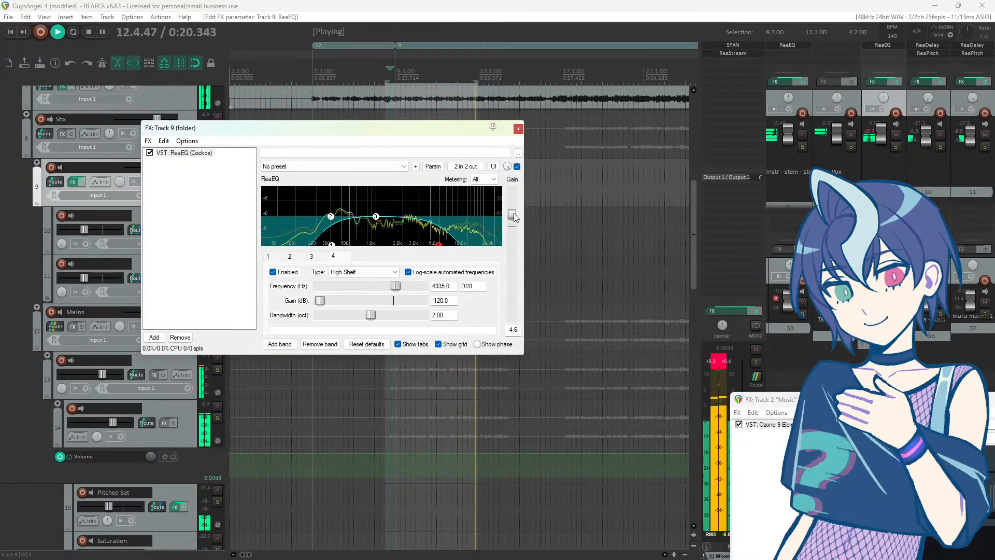
left_click(518, 128)
key("space")
key("space")
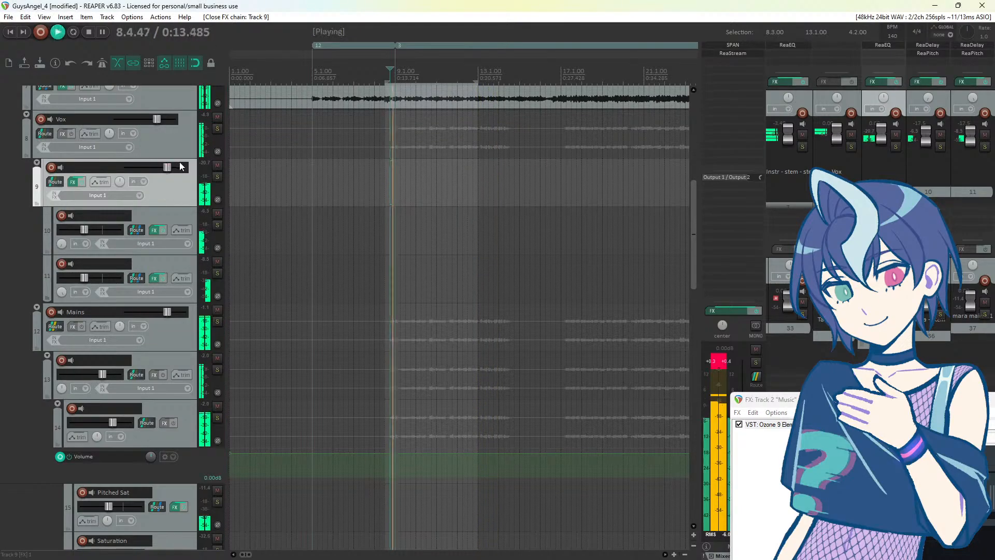
left_click_drag(168, 166, 173, 168)
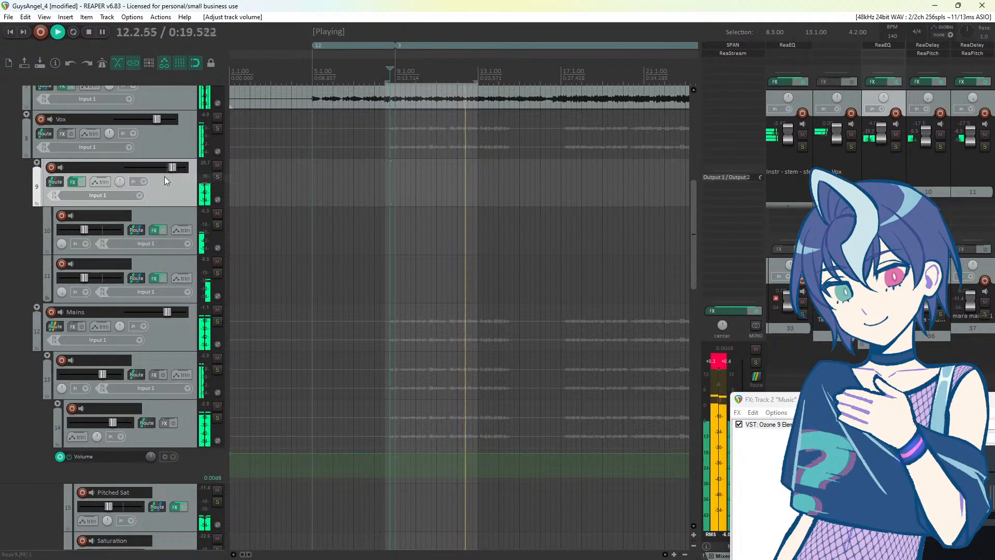
key("space")
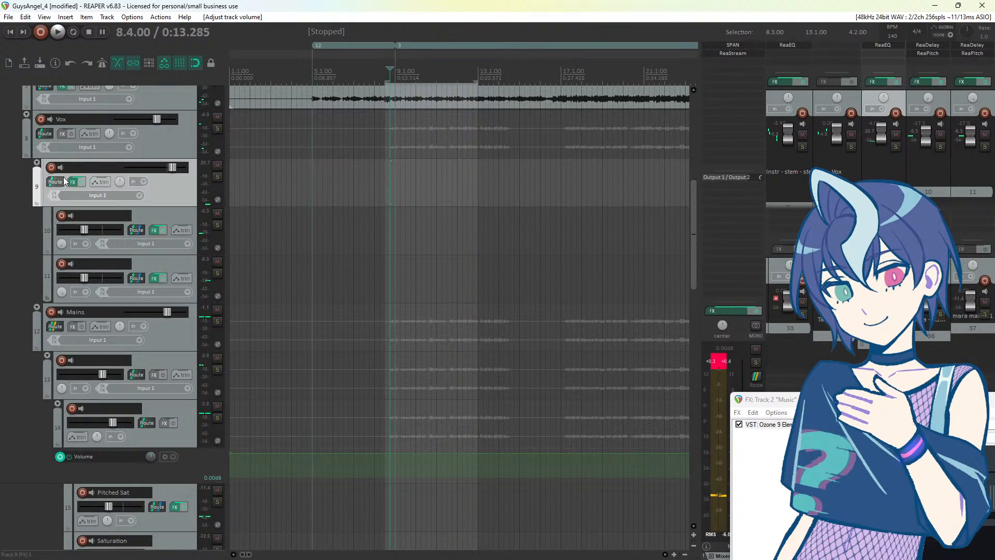
Step: Collapse the folder under Vox and insert a new track directly below Vox
left_click(38, 163)
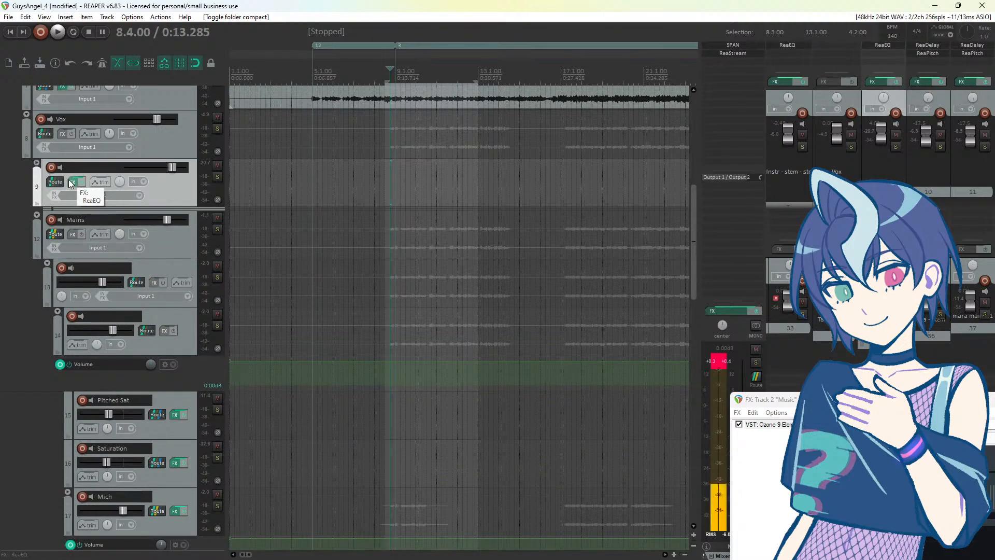
left_click(170, 145)
right_click(167, 146)
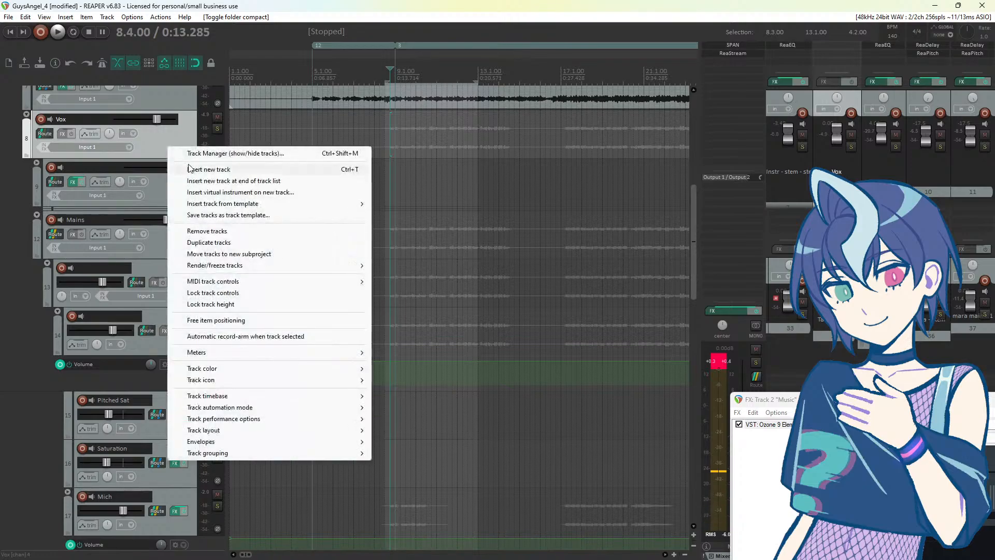
left_click(189, 165)
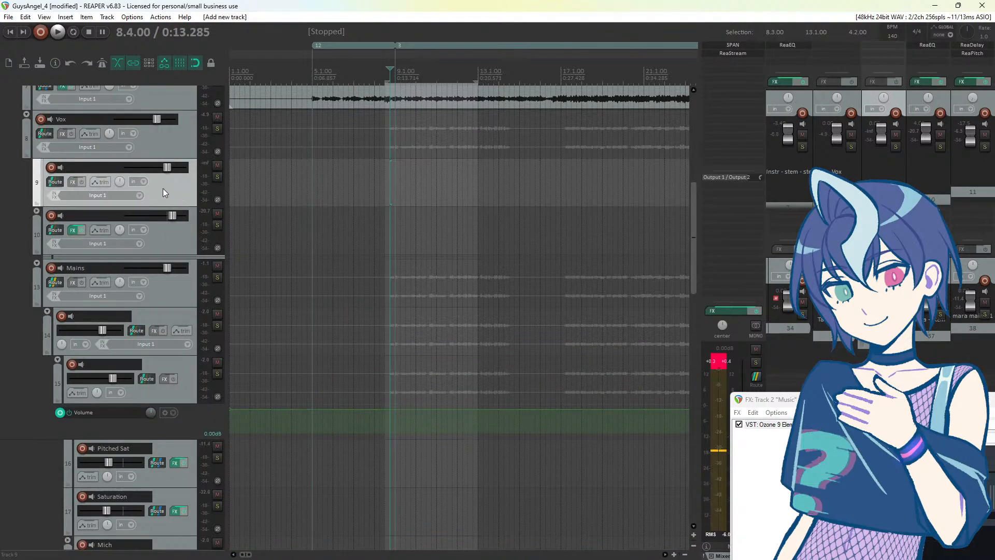
left_click(72, 182)
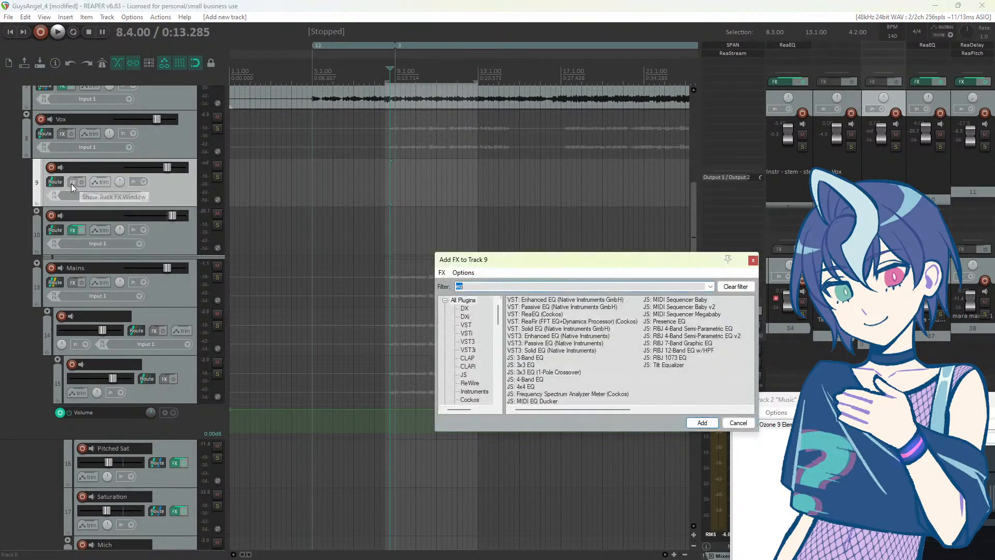
left_click(757, 260)
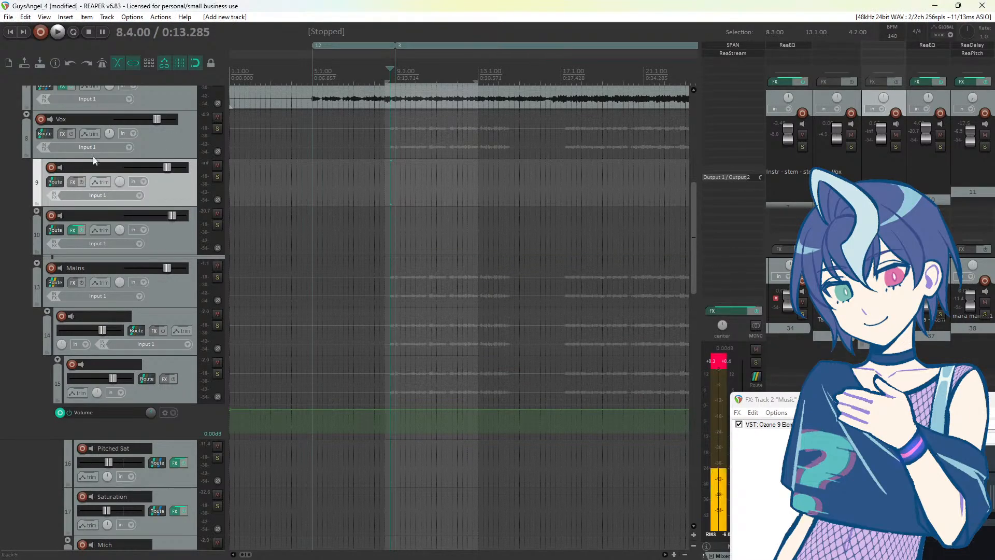
Step: Collapse the Mains folder and nest it with folder track 10 inside the new track 9
left_click(160, 226)
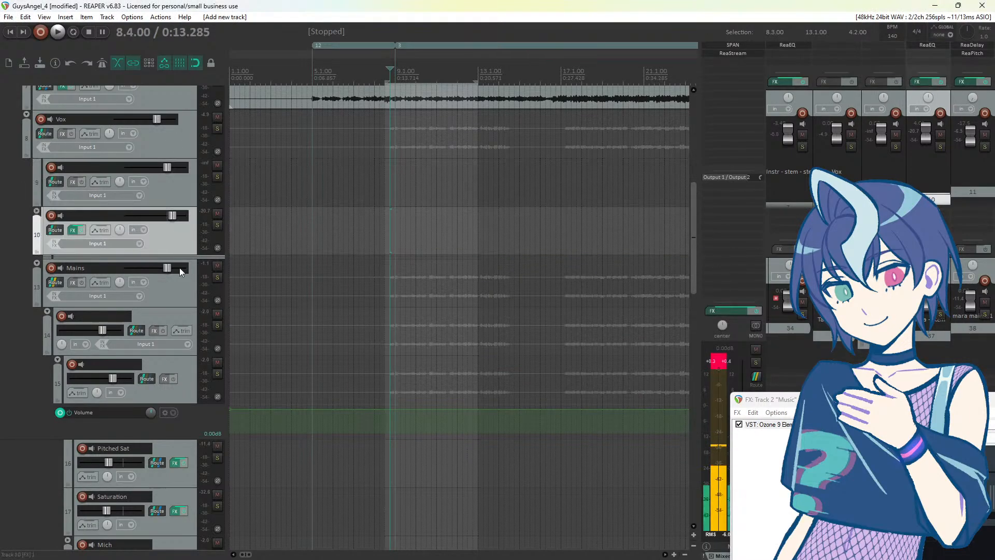
left_click(37, 263)
left_click_drag(183, 288, 44, 184)
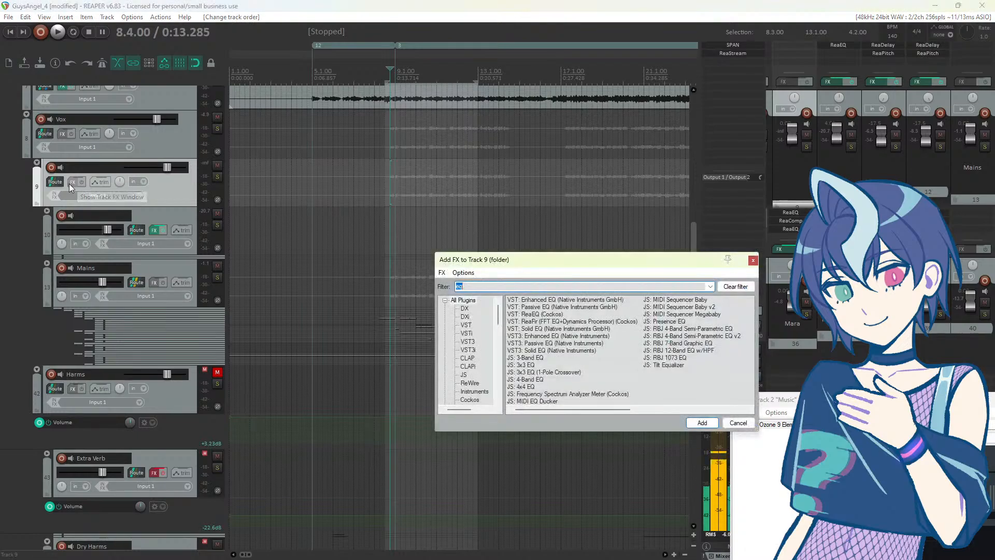
Step: Add the Choral VST effect by Native Instruments to folder track 9
left_click(70, 183)
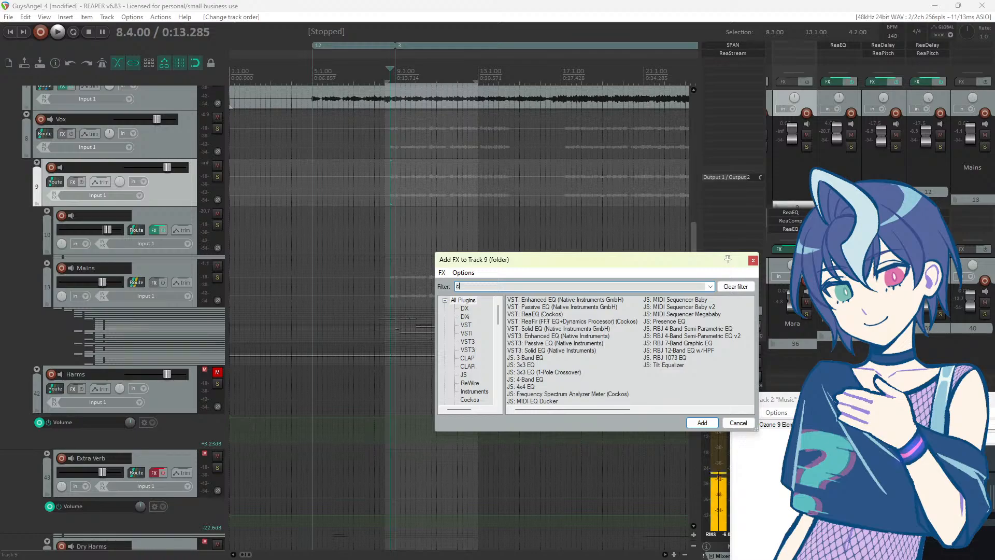
type("horal")
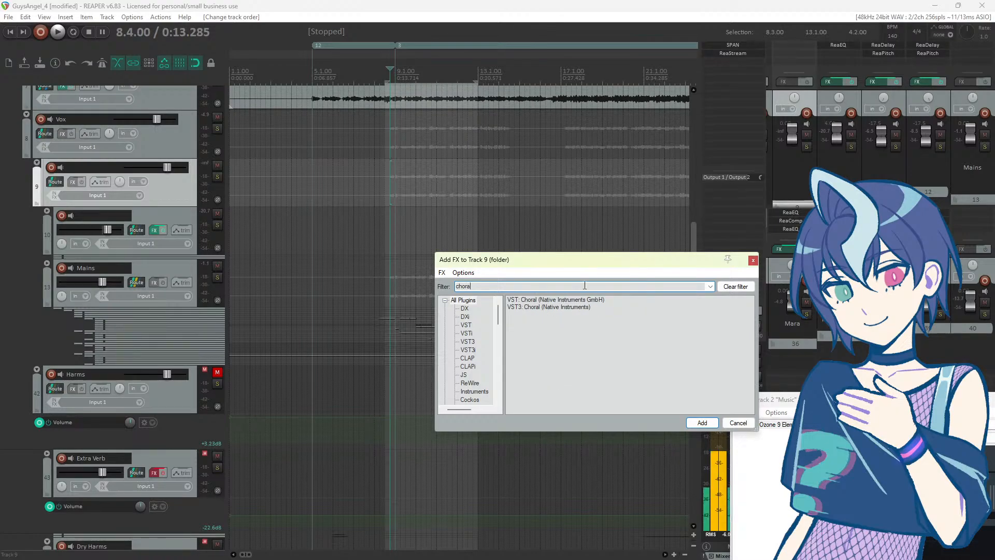
double_click(555, 300)
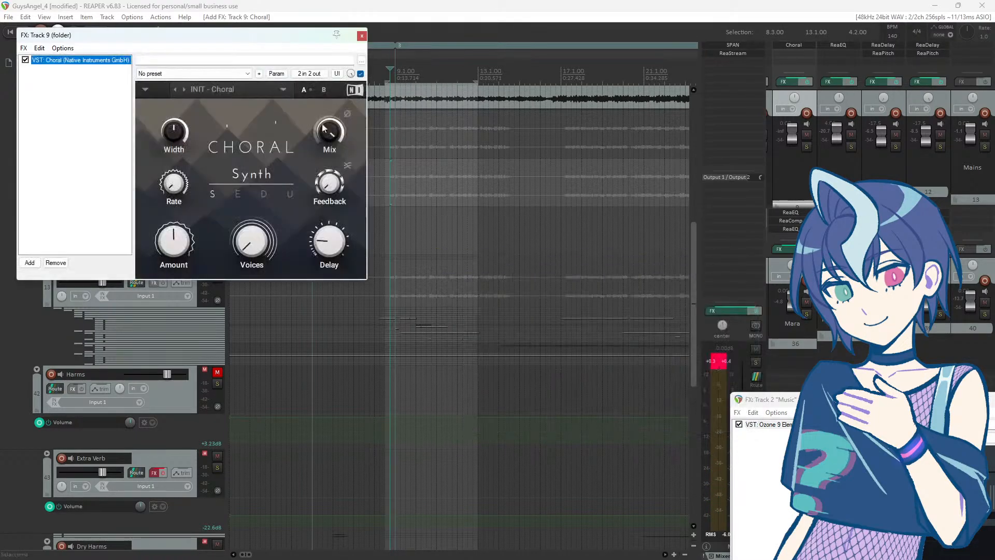
left_click_drag(192, 35, 489, 154)
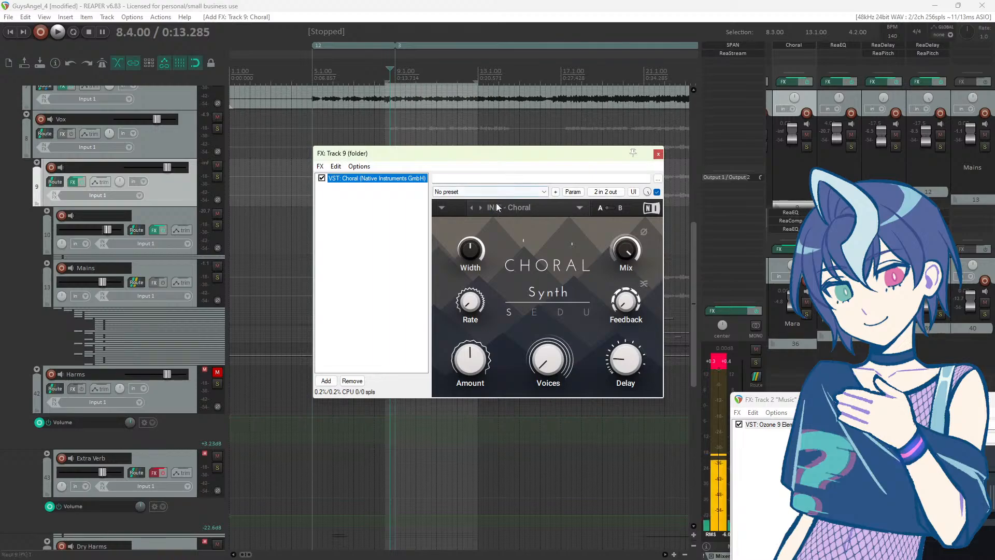
left_click_drag(383, 155, 335, 167)
Step: Audition the vocals with Choral and lower the effect's wet mix on folder track 9
left_click(399, 46)
key("space")
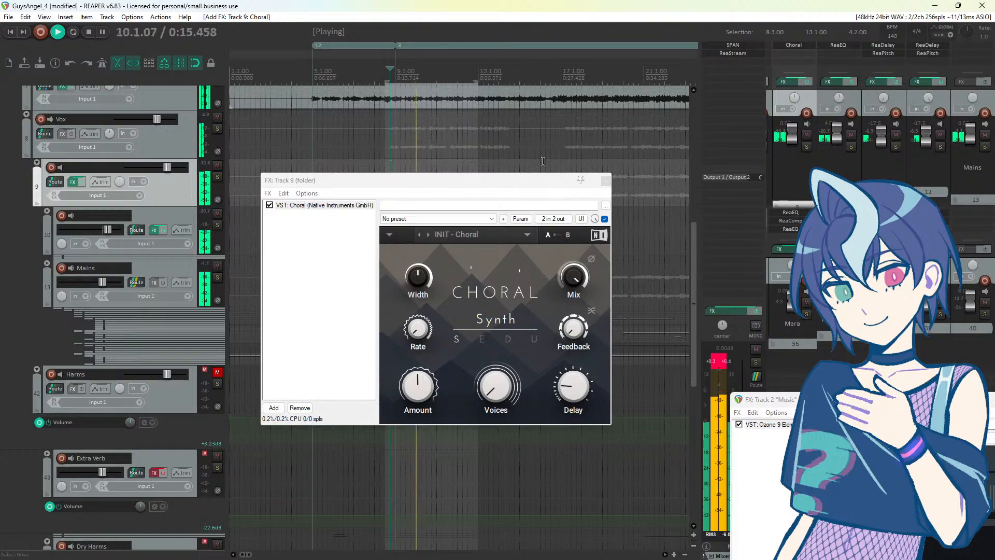
key("space")
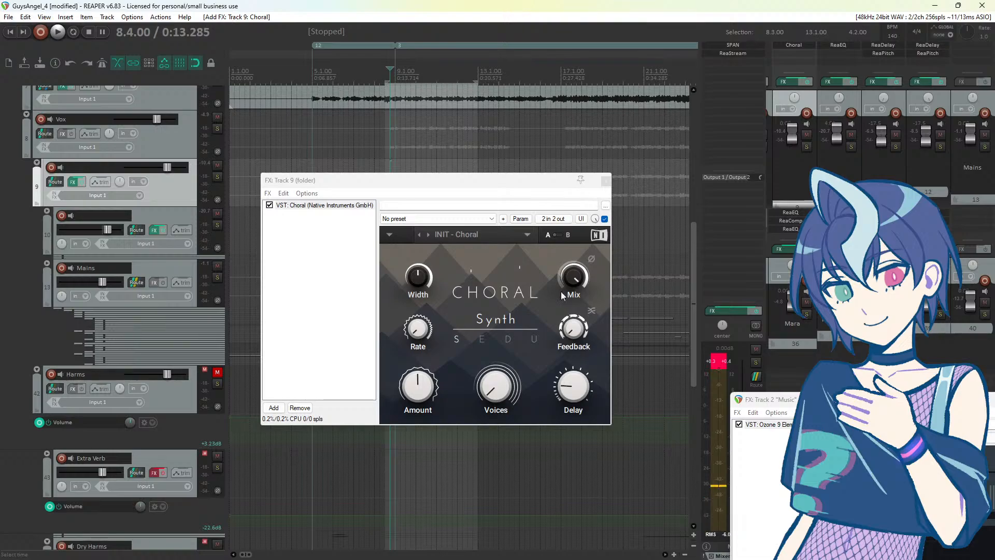
left_click(602, 219)
left_click_drag(595, 221, 596, 217)
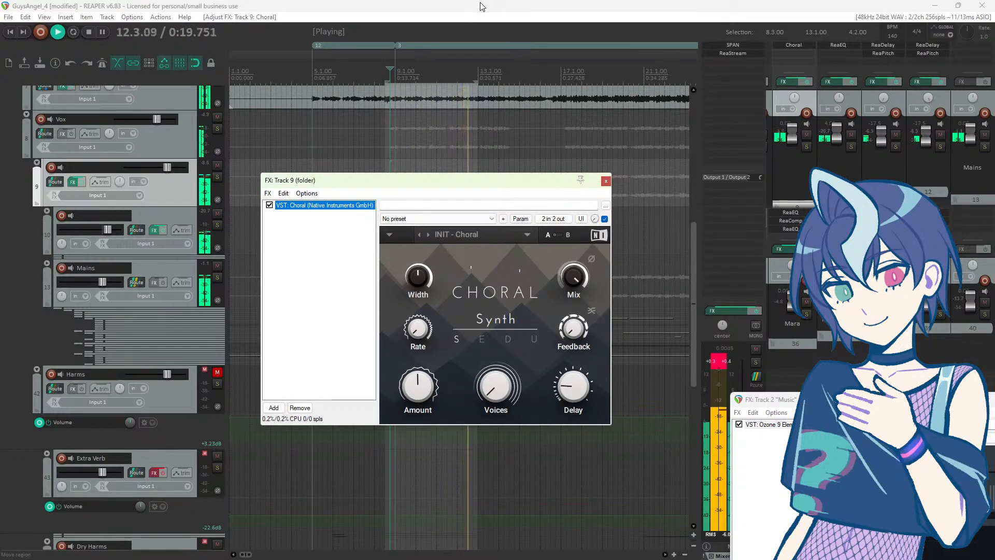
key("space")
Step: Add the Ozone Imager 2 VST after Choral in folder track 9's effects chain
left_click(274, 408)
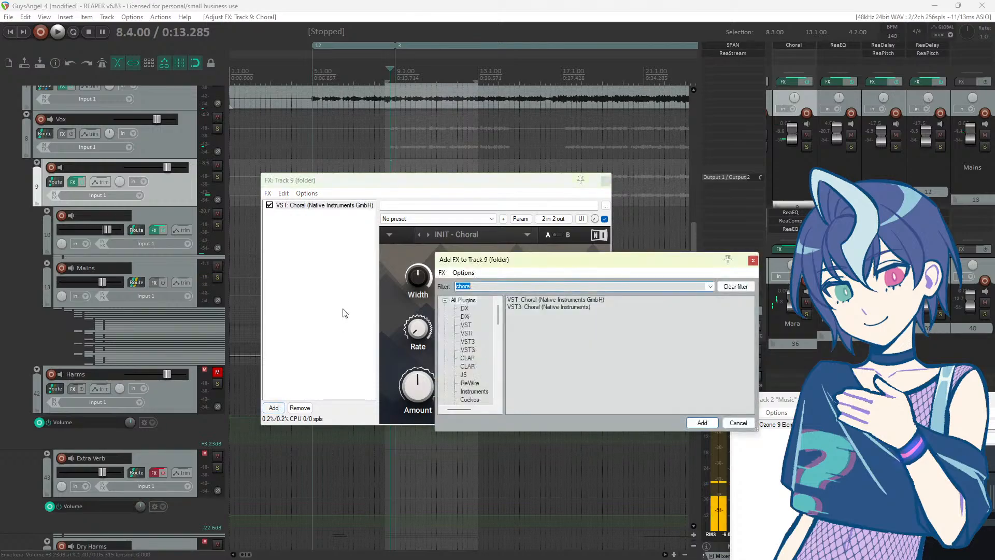
type("ozone")
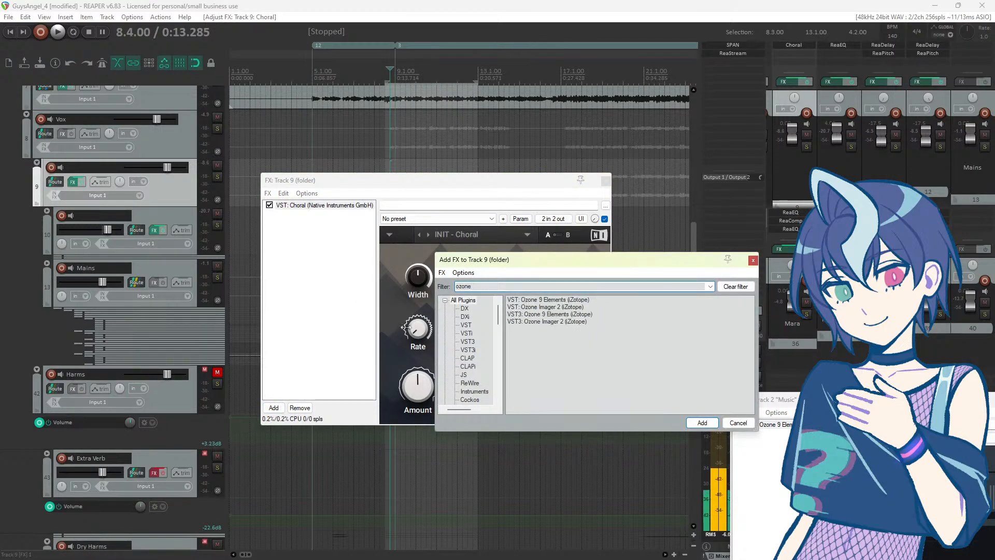
double_click(534, 306)
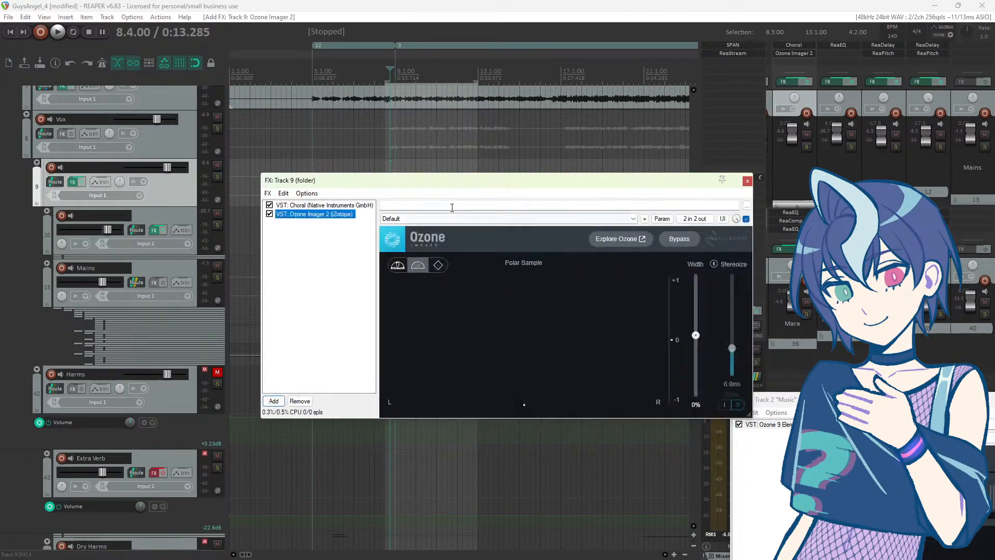
left_click_drag(451, 182, 382, 164)
Step: Set the Ozone Imager width to 100%, enable Stereoize in mode I and audition the widened vocals
key("space")
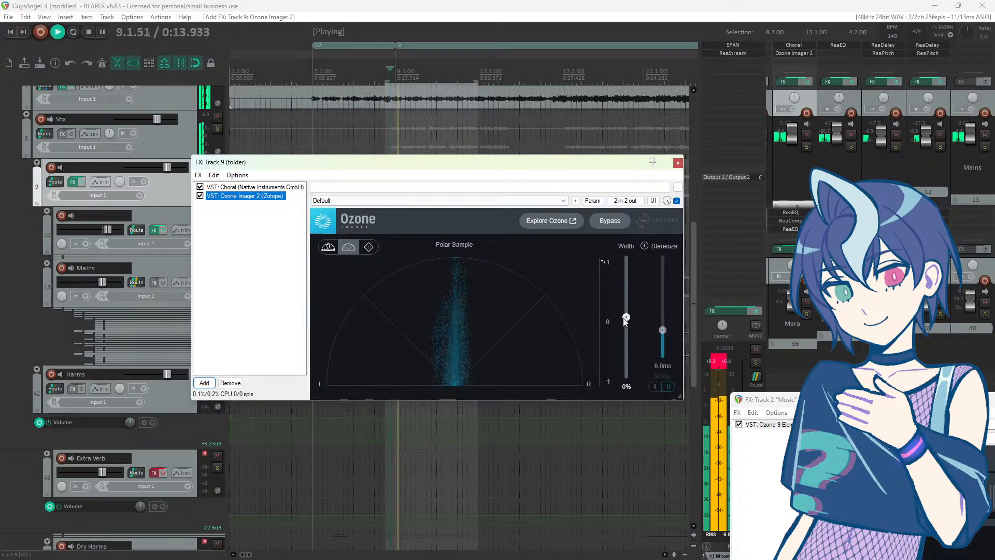
left_click_drag(626, 321, 630, 189)
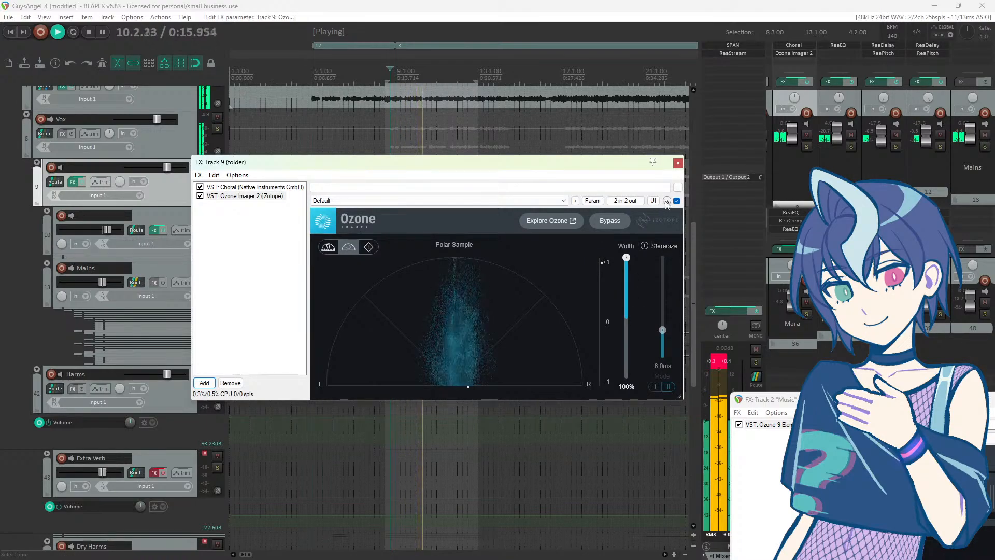
left_click(649, 254)
left_click(668, 386)
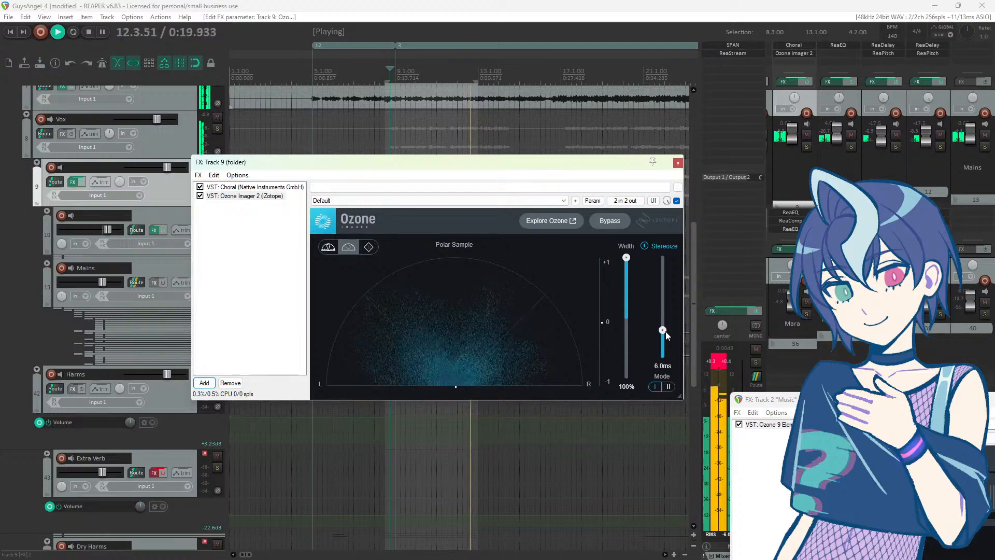
left_click(560, 10)
key("space")
key("space")
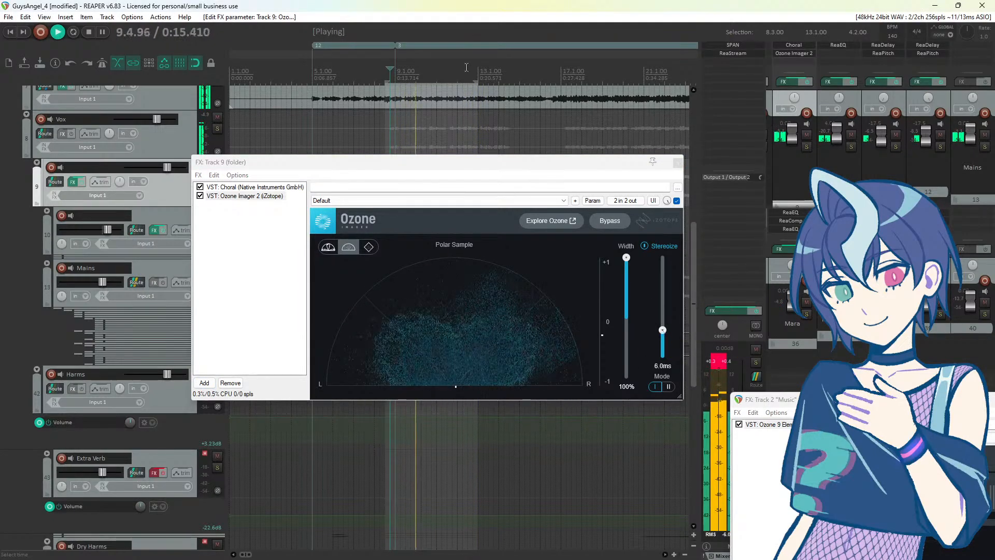
key("space")
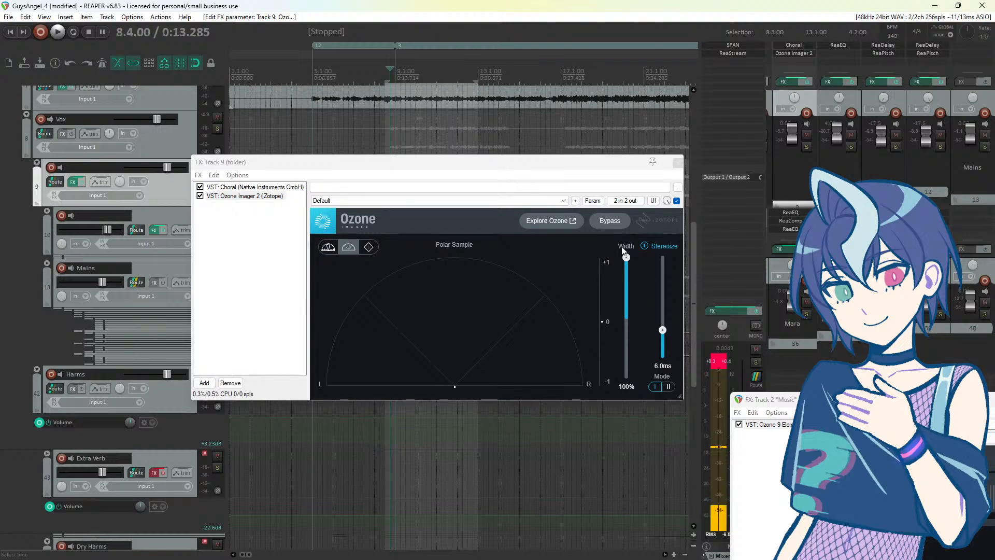
Step: Adjust the Ozone Imager by ear during playback, setting the width to 60% and the Stereoize delay to 12.4 ms
left_click_drag(624, 252, 629, 297)
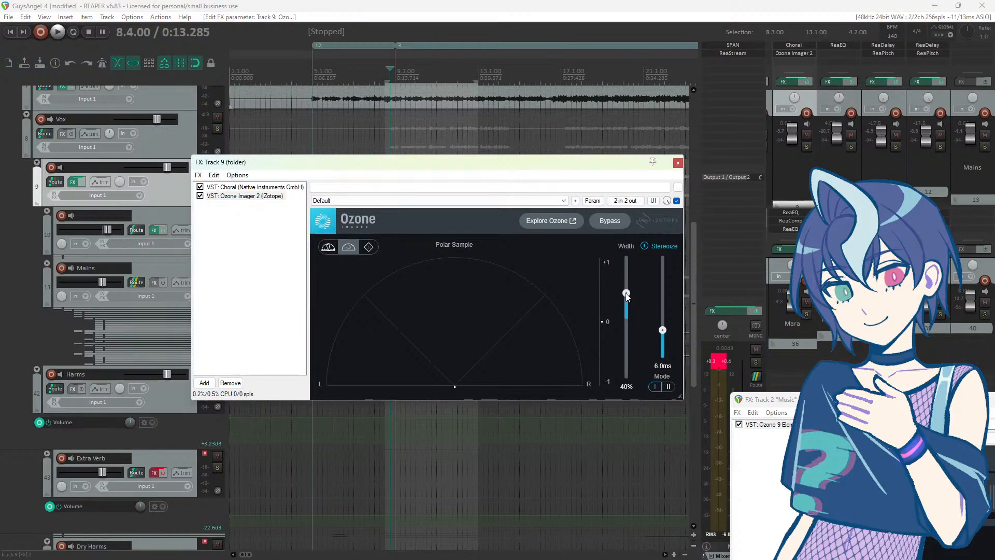
left_click(472, 10)
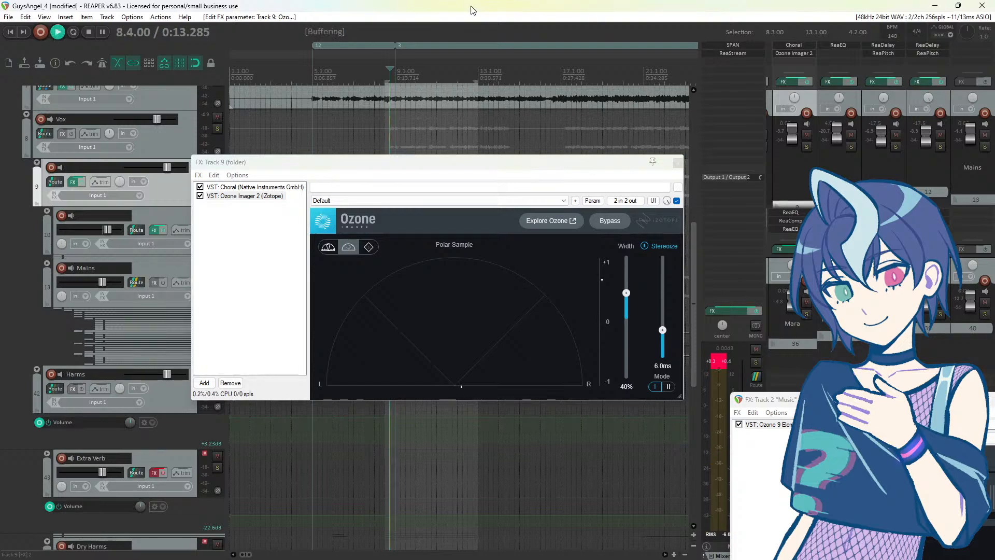
mouse_move(626, 293)
left_mouse_down()
mouse_move(629, 302)
mouse_move(626, 281)
left_mouse_up()
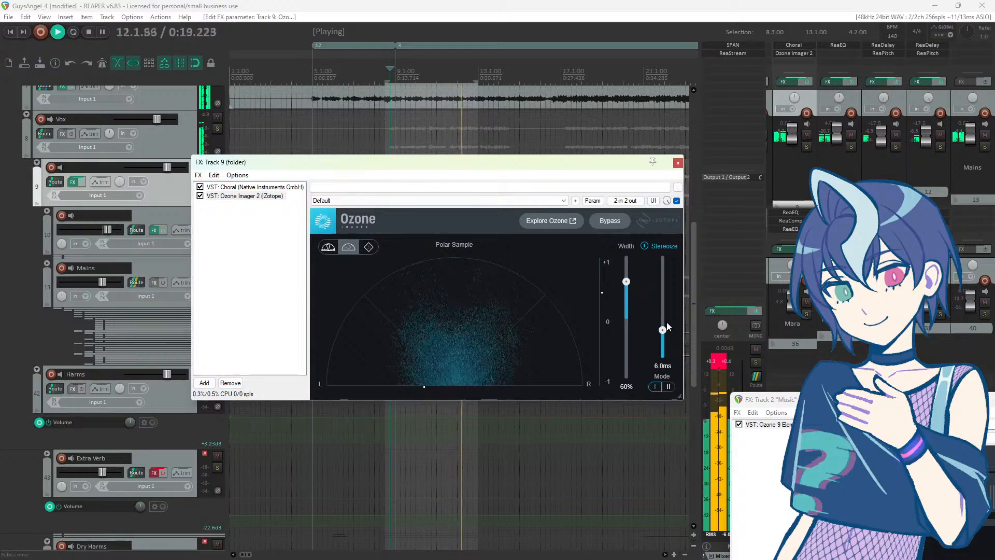
left_click_drag(663, 329, 663, 297)
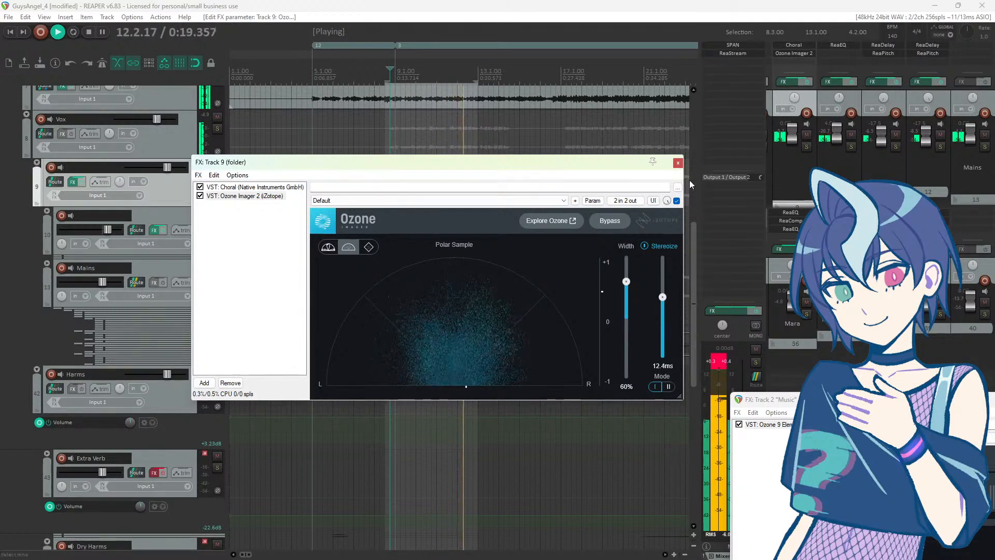
key("space")
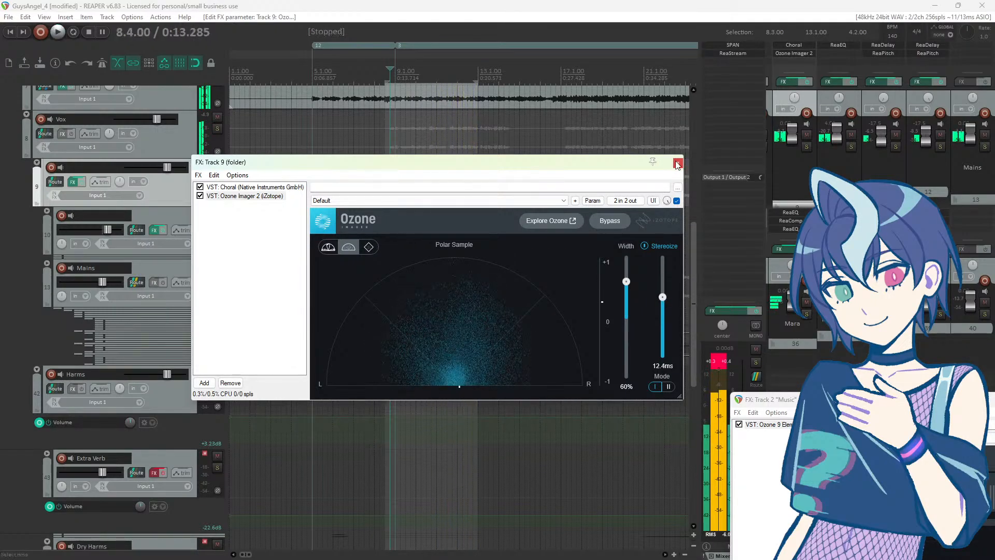
Step: Bypass Choral and mute track 10 to audition the Ozone Imager on the Mains alone
left_click(200, 187)
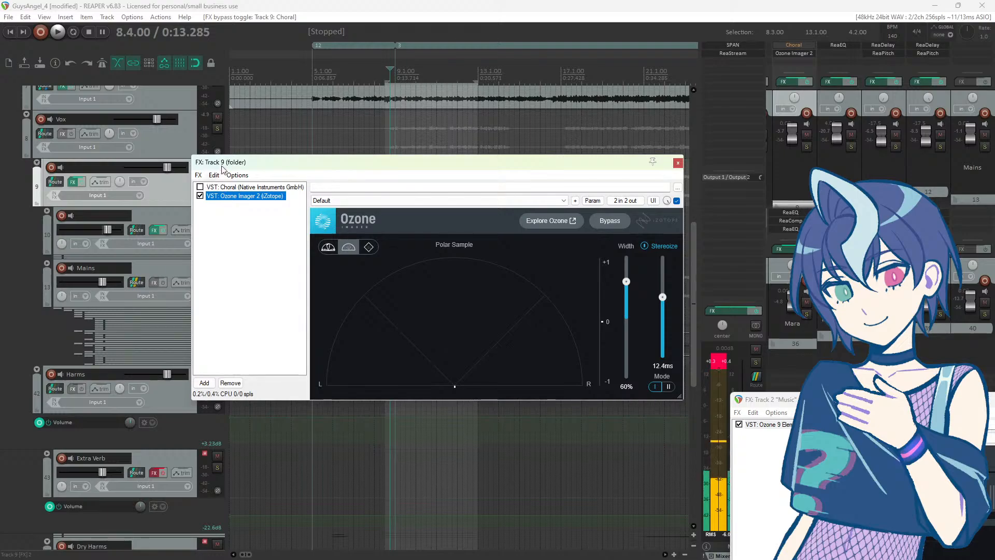
left_click_drag(223, 168, 357, 180)
left_click(217, 214)
key("space")
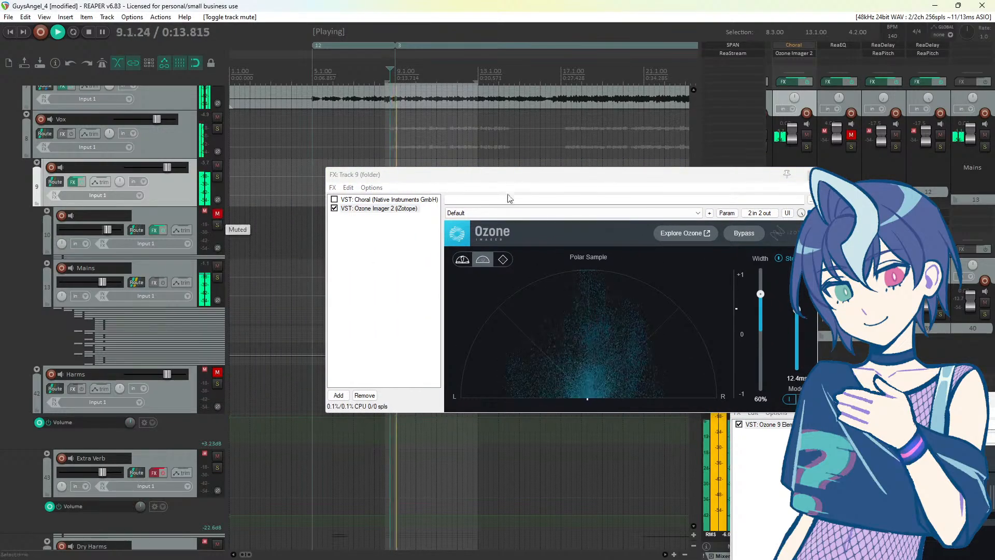
left_click_drag(551, 179, 481, 173)
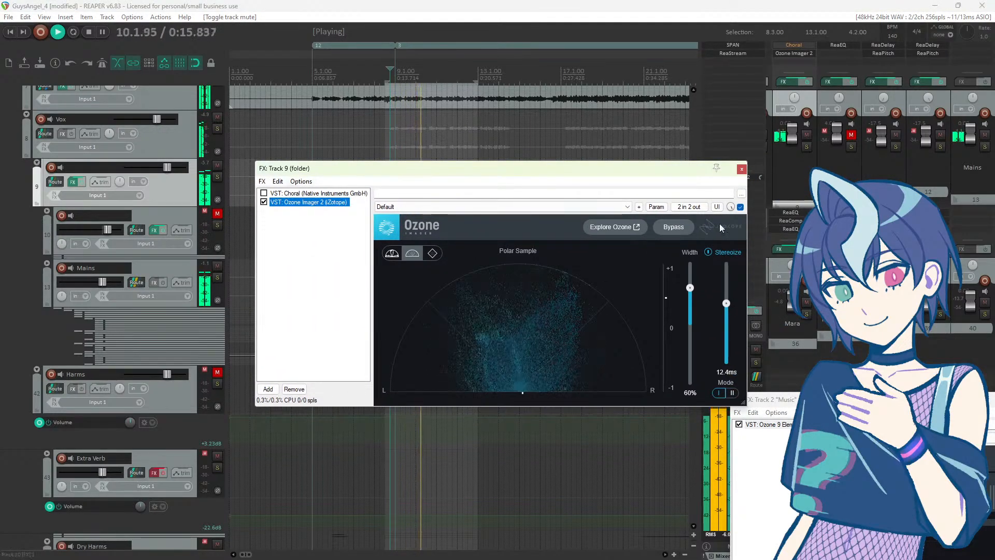
Step: Lower the Ozone Imager's wet mix to about 37% and replay the section
left_click_drag(732, 207, 732, 228)
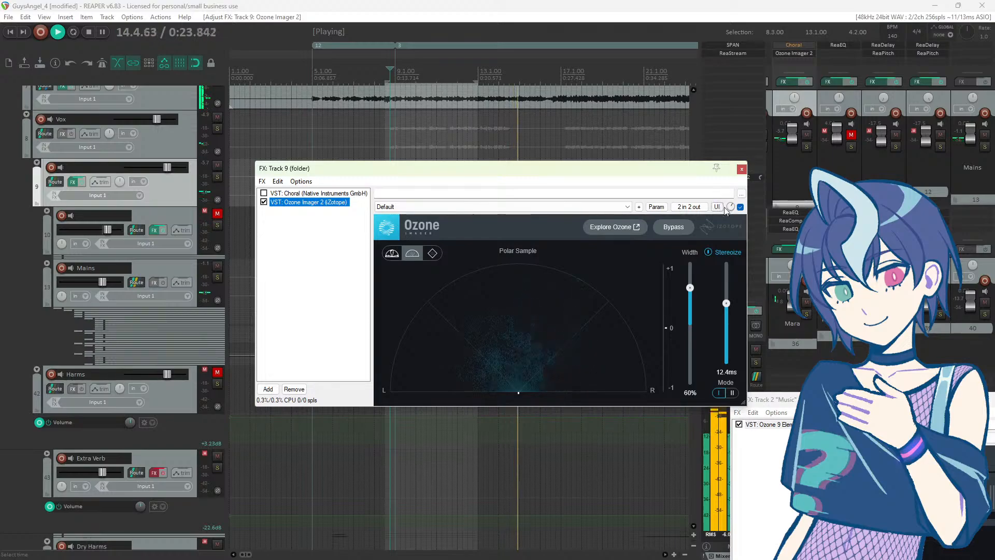
key("space")
key("space")
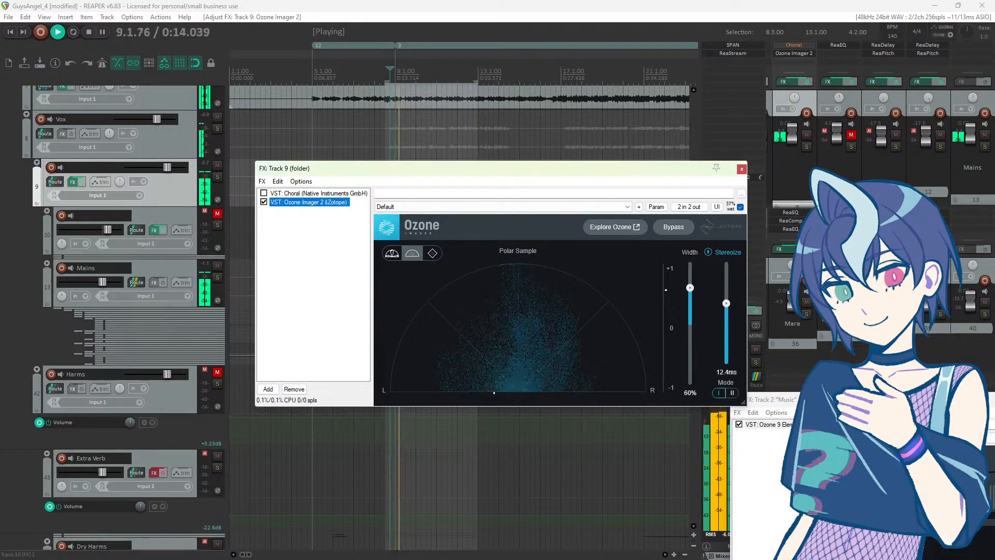
left_click(504, 5)
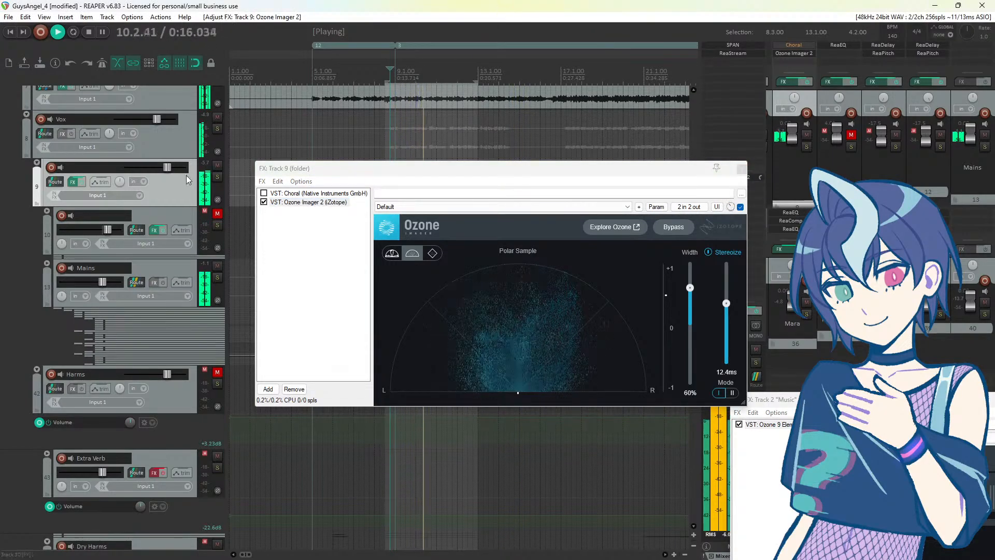
key("space")
Step: Unmute folder track 10 and fine-tune its volume during playback
left_click(217, 213)
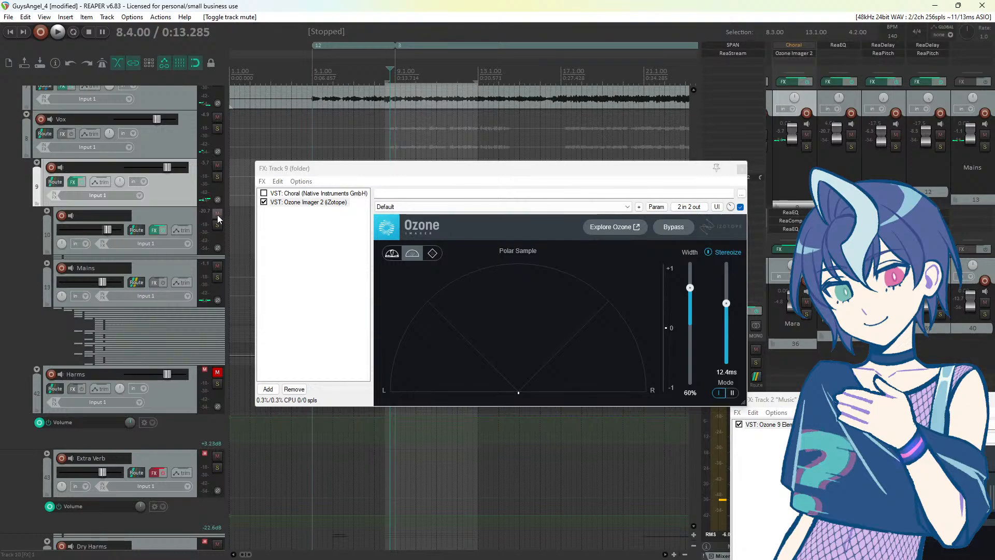
key("space")
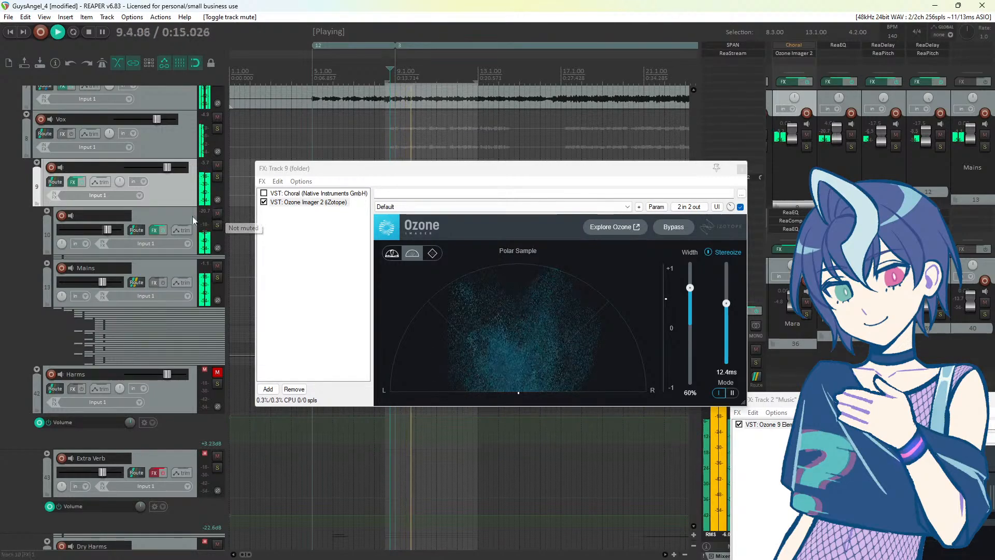
mouse_move(107, 236)
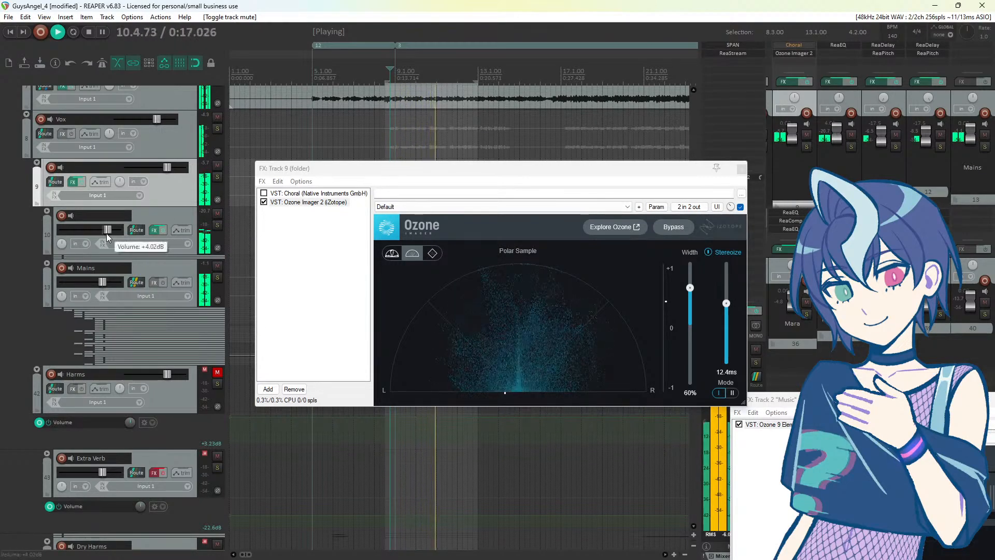
left_click_drag(107, 233, 105, 232)
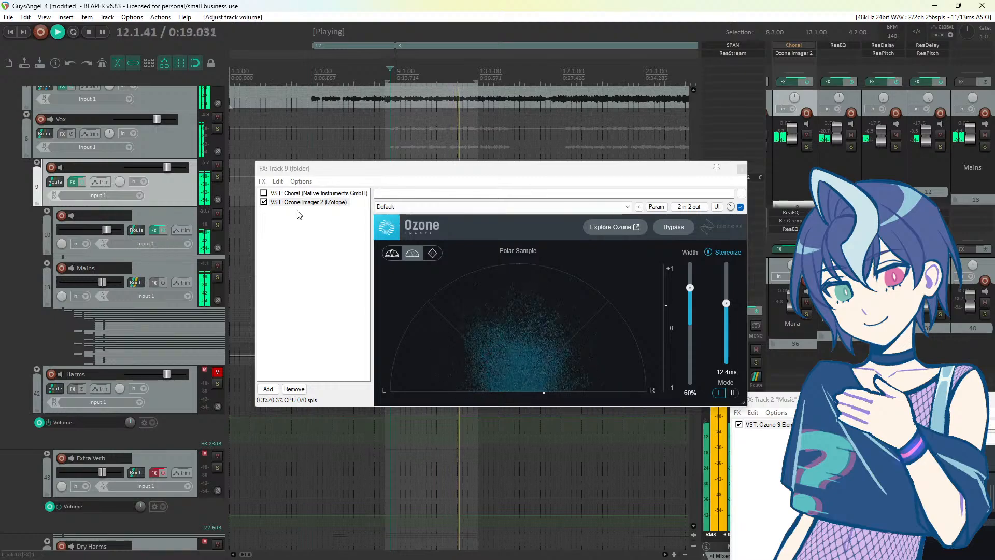
Step: Re-enable Choral on folder track 9 and lower its wet mix to about 5% while replaying the section
left_click(264, 192)
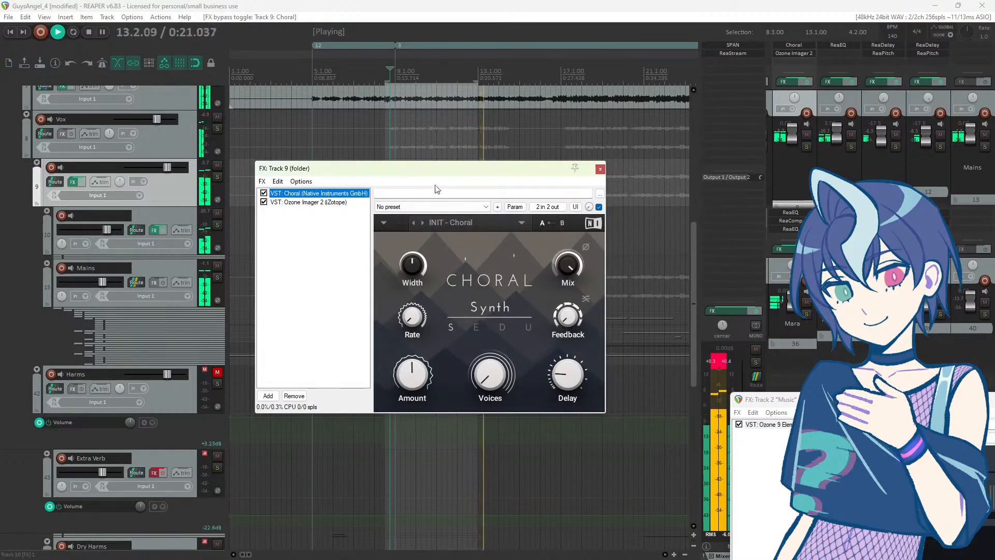
left_click_drag(589, 207, 589, 206)
left_click(581, 4)
key("space")
key("space")
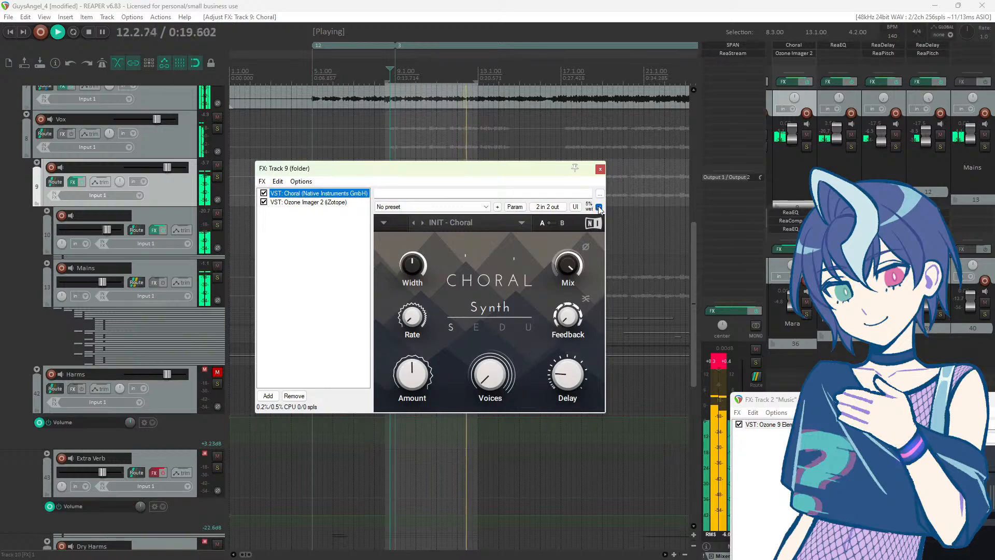
Step: Compare the vocals with Choral bypassed and enabled, fine-tune its wet mix, and return to the Ozone Imager 2 settings
left_click(599, 207)
key("space")
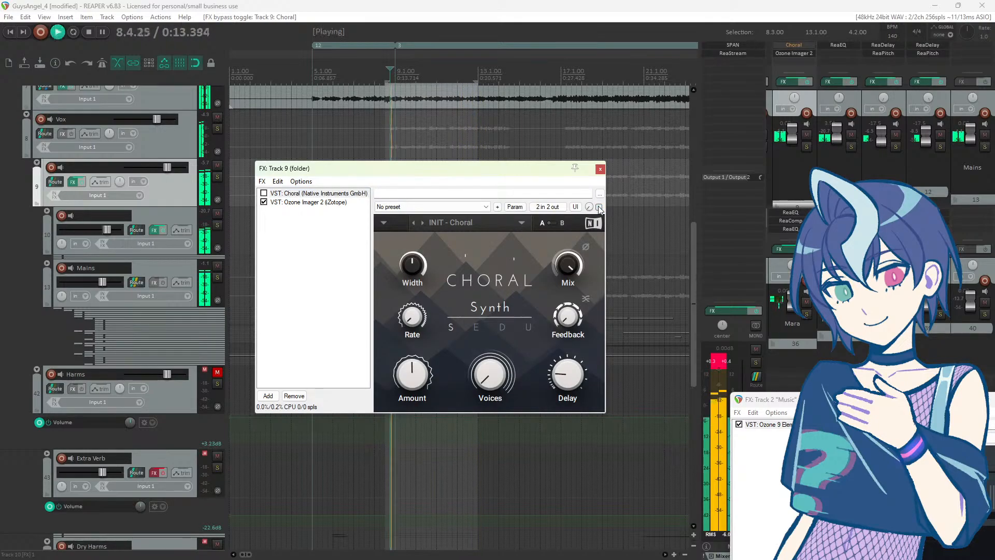
left_click(599, 207)
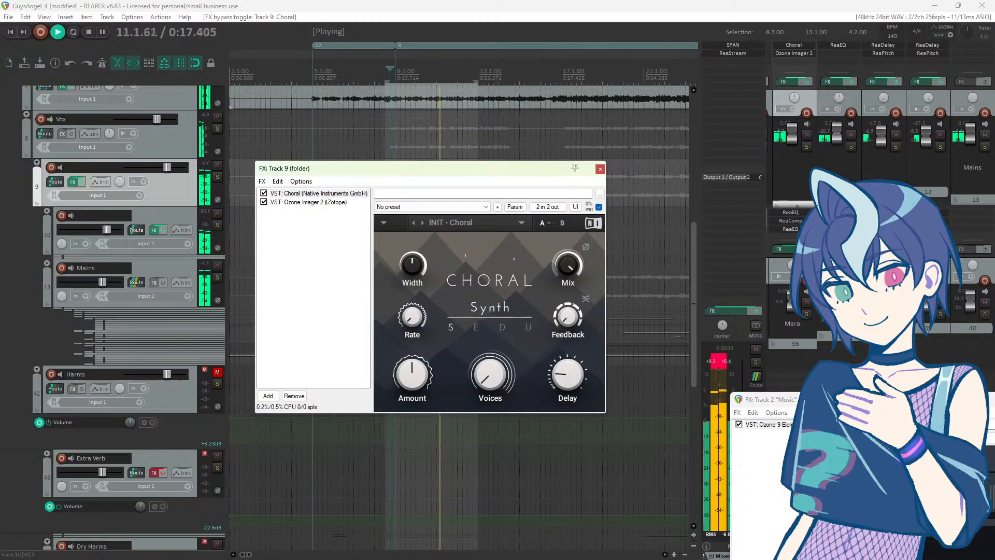
left_click_drag(589, 207, 589, 205)
left_click(296, 203)
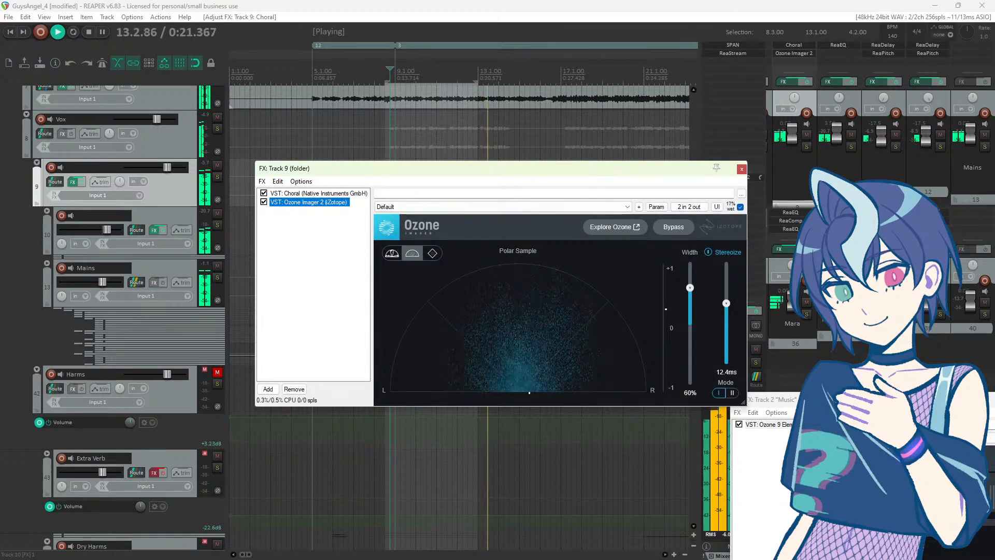
Step: Set the Ozone Imager 2 wet mix to about 36%, stop playback, and close the folder track's effects window
left_click_drag(731, 206, 731, 208)
left_click(502, 7)
key("space")
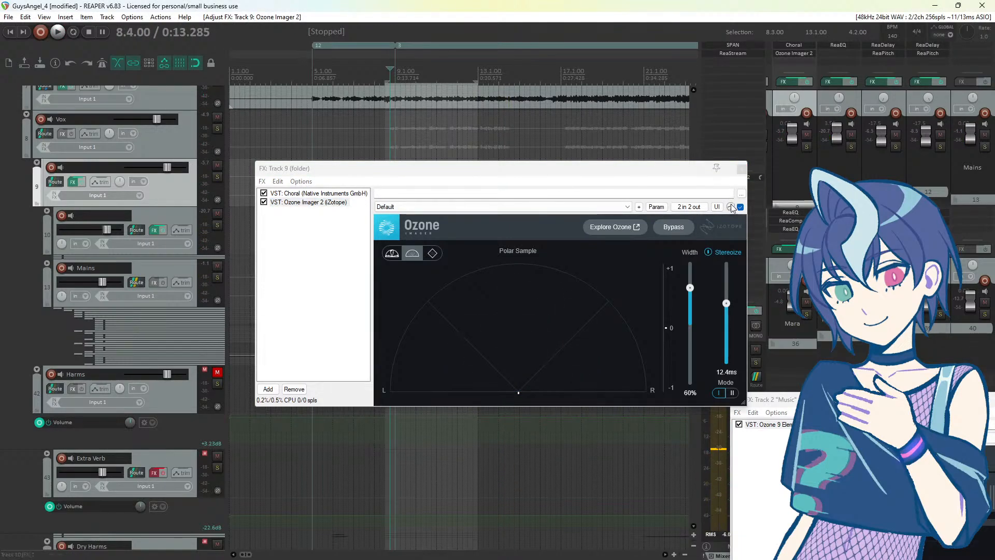
left_click_drag(732, 205, 731, 201)
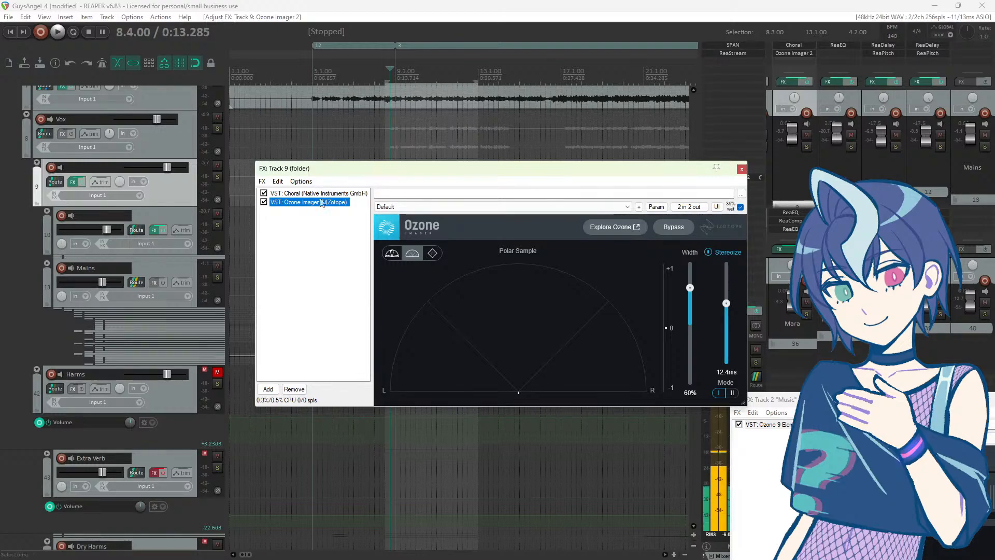
left_click_drag(361, 179, 306, 156)
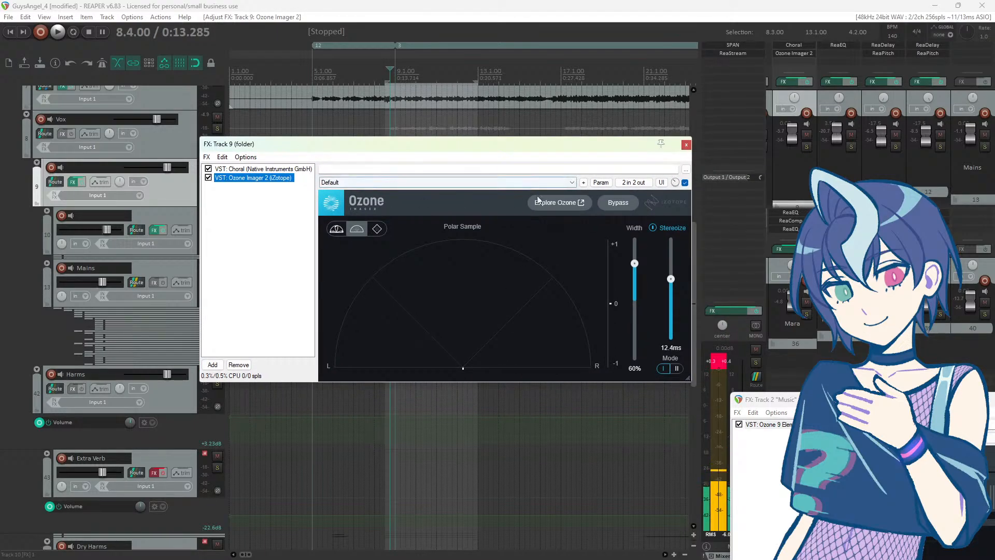
left_click(687, 146)
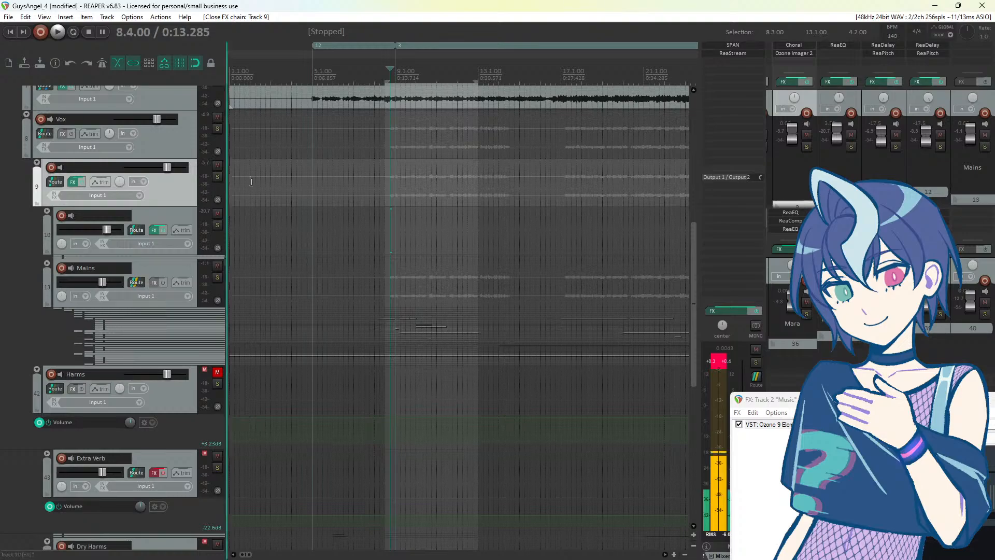
Step: Select the Vox track and replay the section to hear the widened vocals against the instrumental
scroll(152, 240, "up", 2)
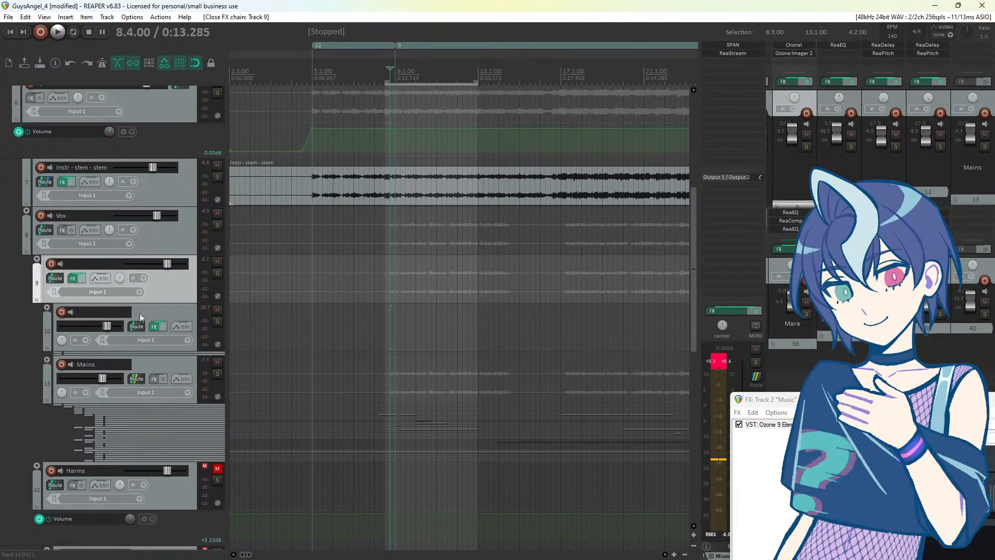
left_click(178, 234)
key("space")
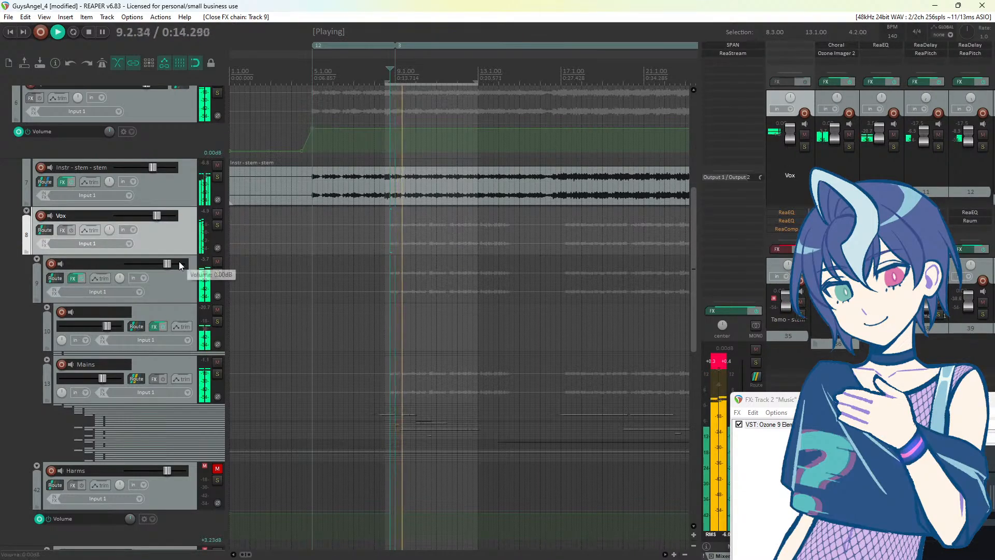
scroll(179, 261, "up", 2)
key("space")
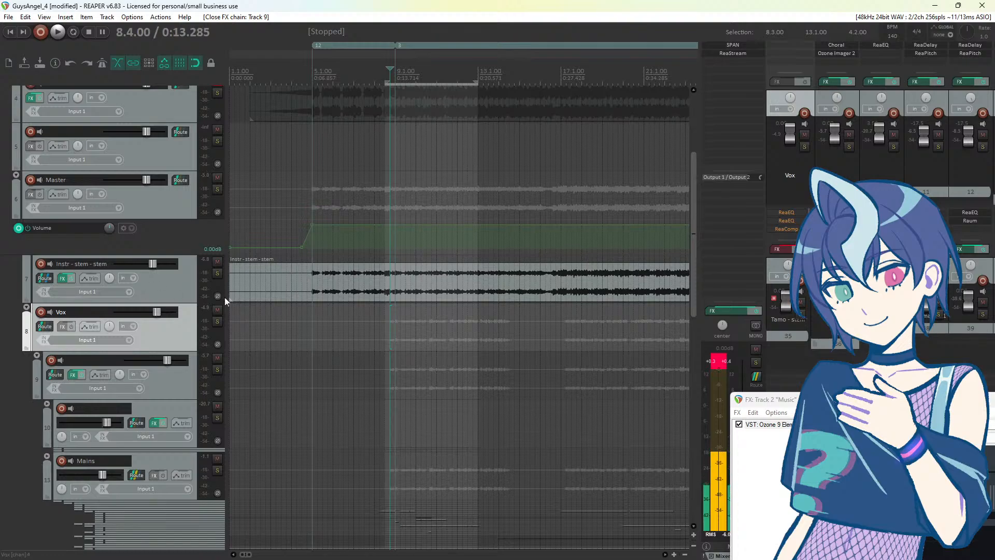
Step: Insert a new track directly below the Vox track
scroll(190, 323, "down", 5)
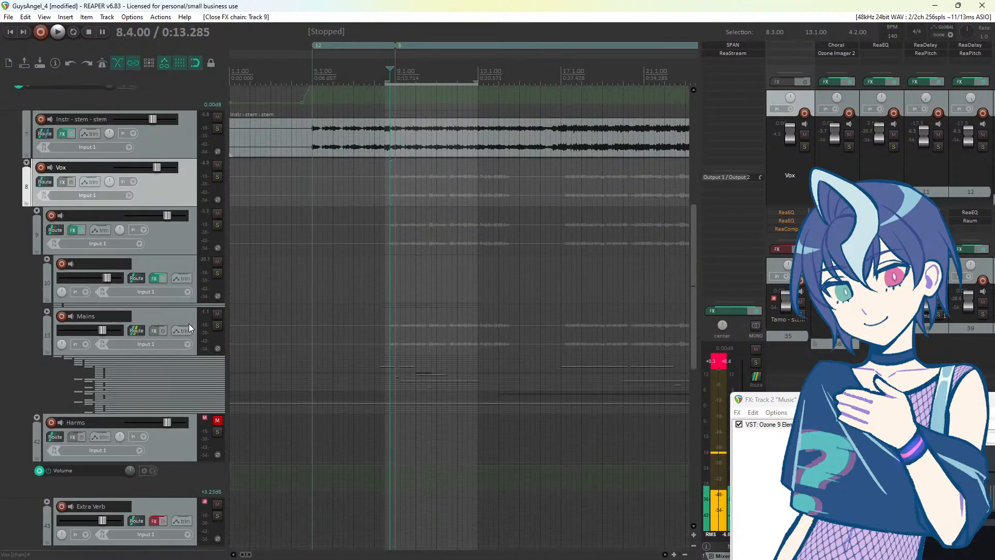
right_click(179, 190)
left_click(216, 214)
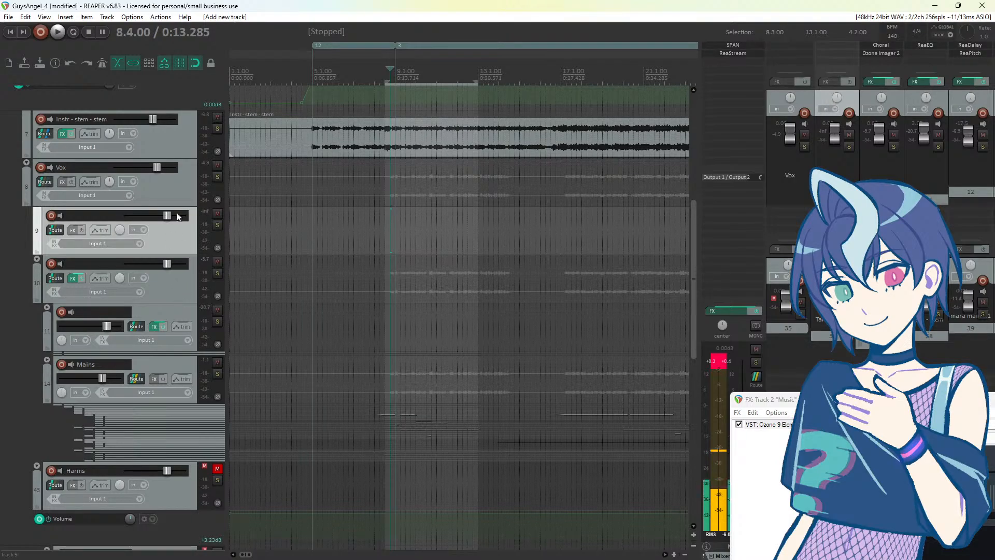
Step: Consult the Spatial FX list in the gdlDAWS Google Slides presentation, highlighting Add Width and Add Chunkiness, and return to REAPER's Vox track
left_click_drag(0, 137, 404, 100)
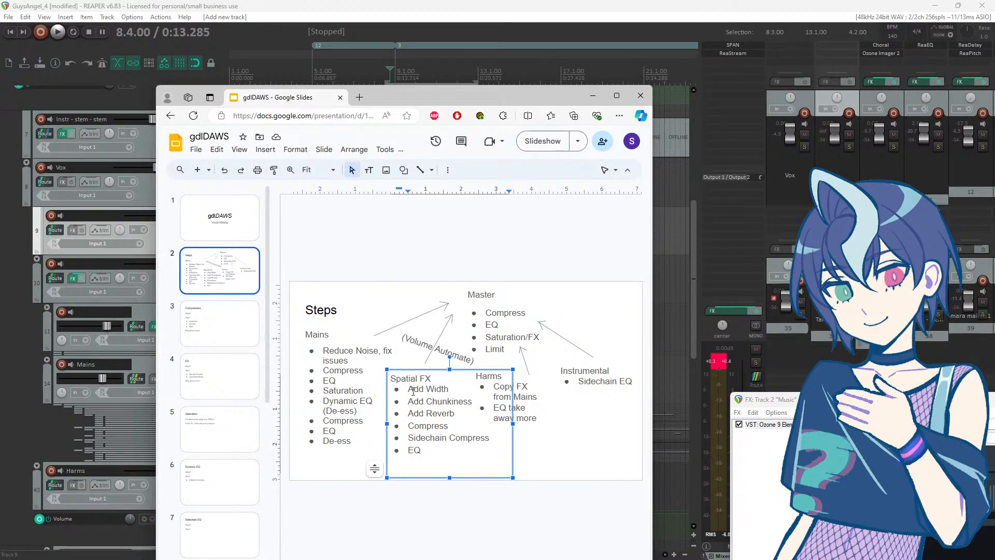
left_click_drag(414, 388, 436, 389)
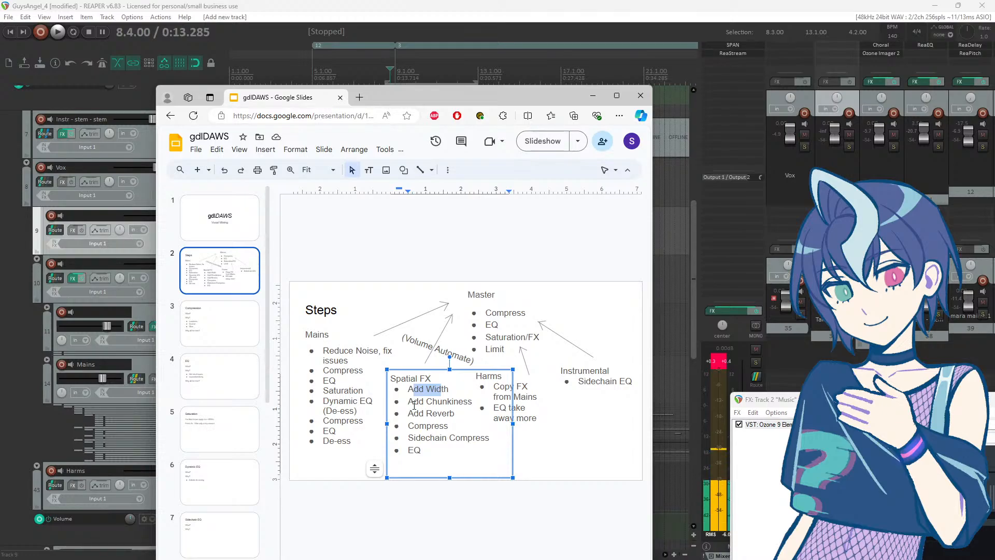
left_click_drag(414, 405, 469, 407)
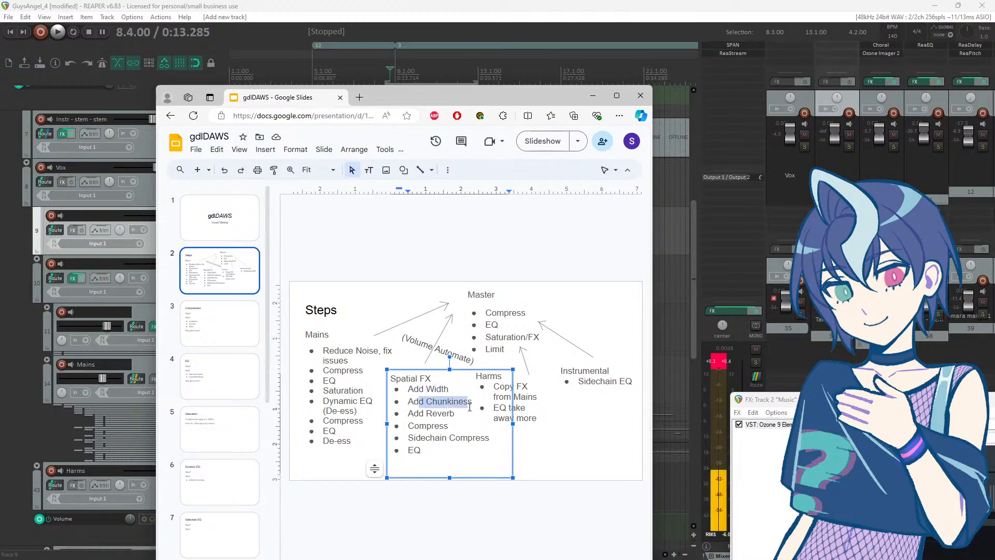
left_click_drag(538, 98, 0, 72)
left_click(160, 194)
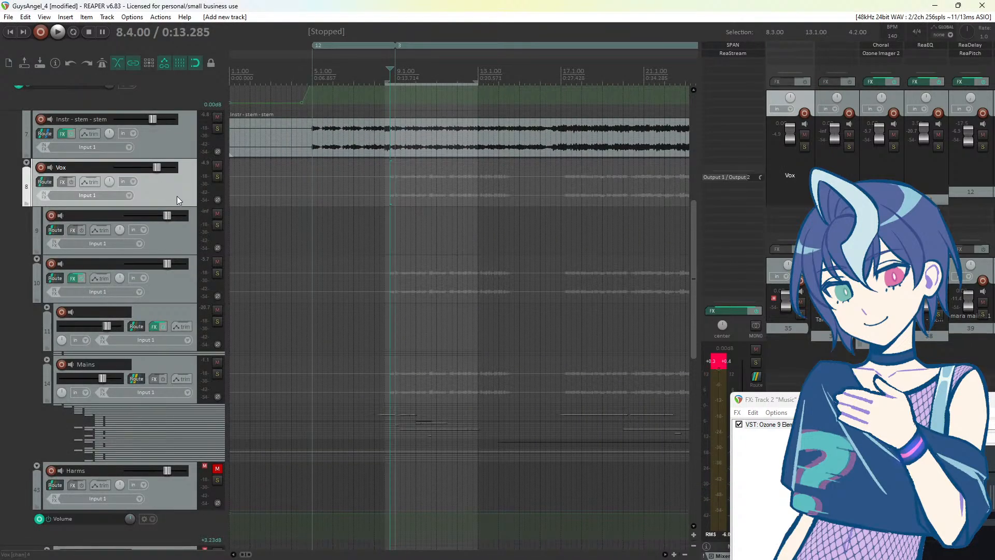
Step: Try Replika XT on the new track 9, look through its presets, and remove the plugin
left_click(71, 230)
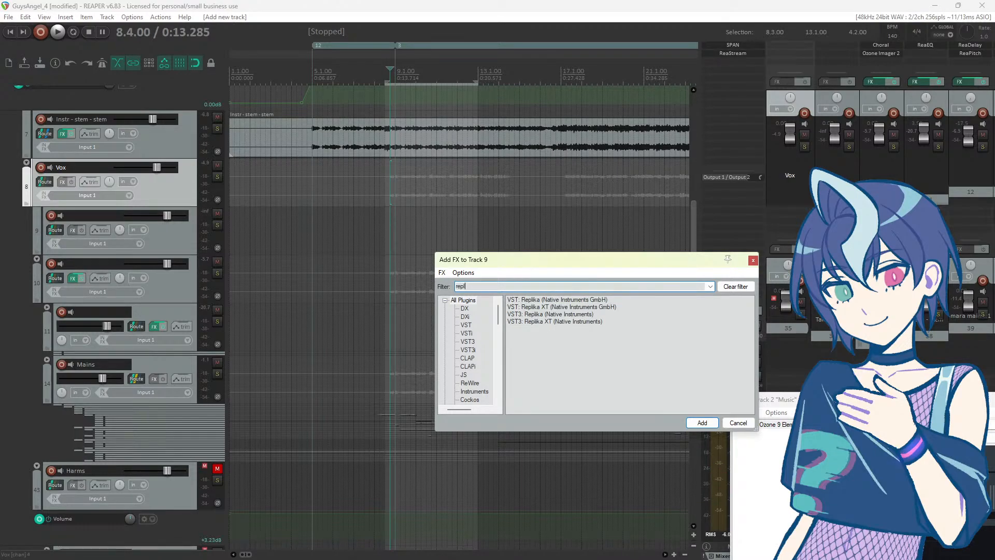
left_click(526, 309)
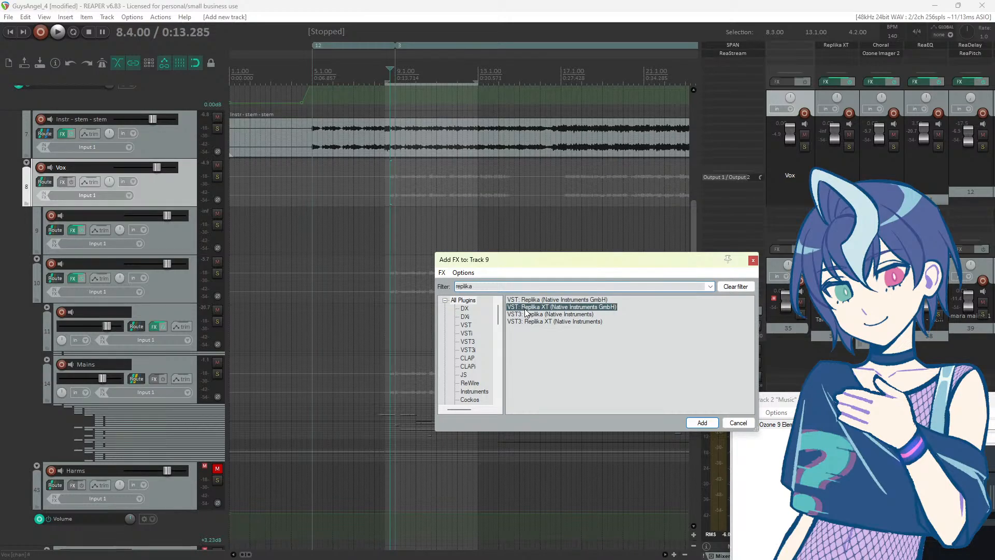
double_click(525, 310)
left_click_drag(280, 35, 376, 149)
left_click(493, 198)
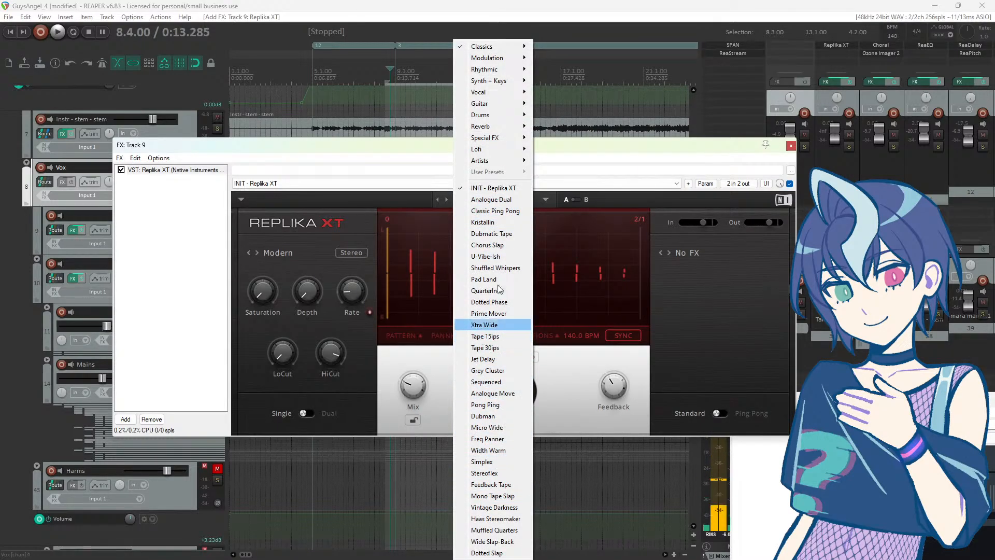
left_click(558, 149)
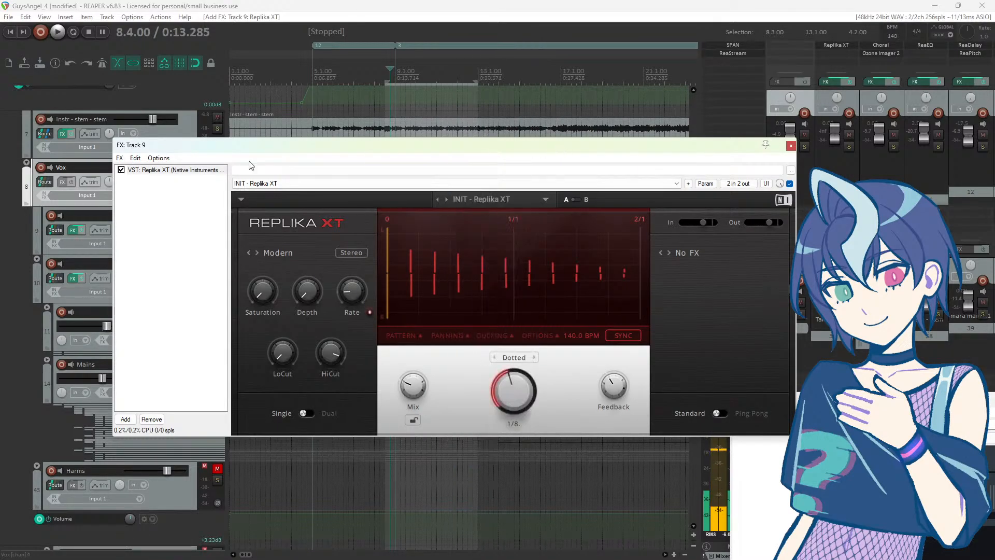
left_click(156, 170)
left_click(151, 419)
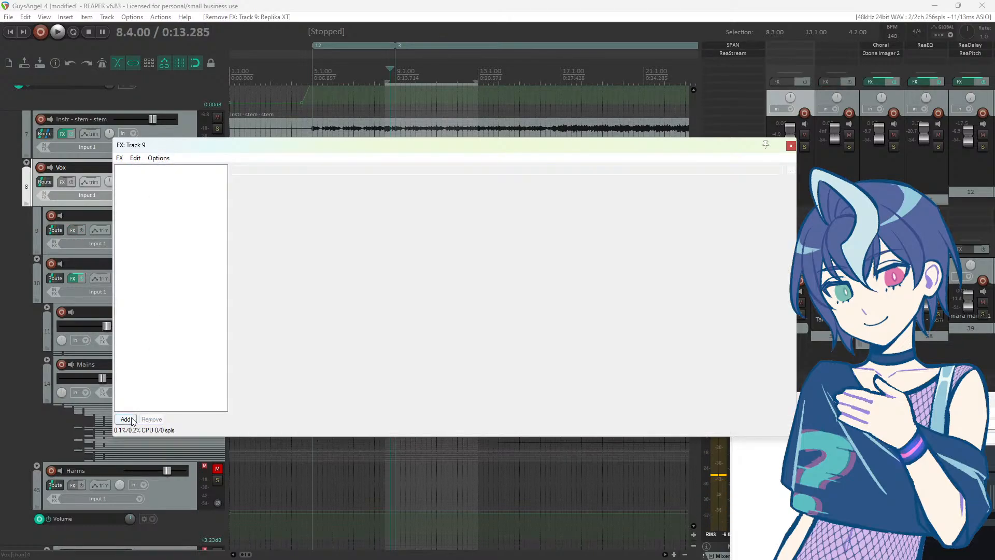
Step: Add ReaDelay to track 9 with a 1.0 ms time length, 0.00 musical length, and the dry level at -inf
left_click(126, 419)
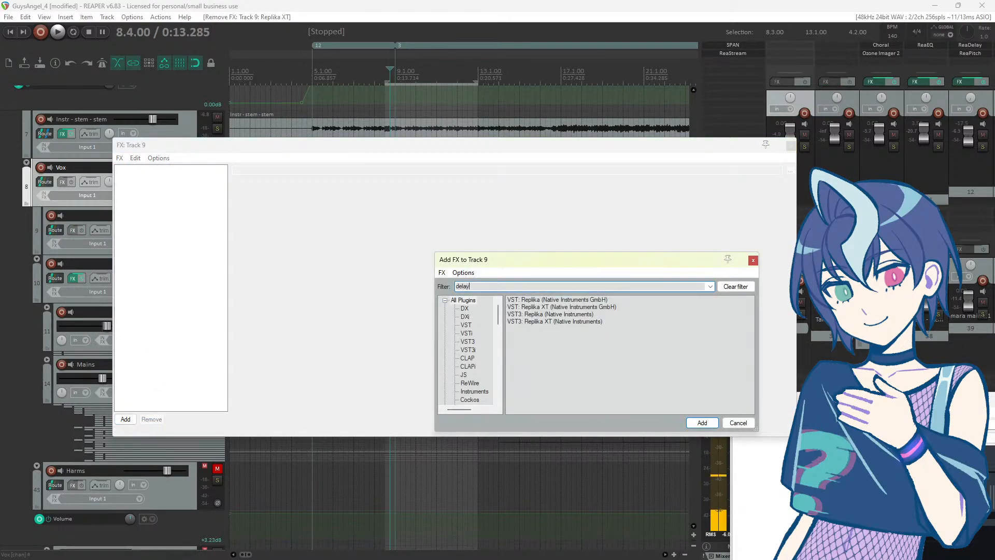
double_click(533, 301)
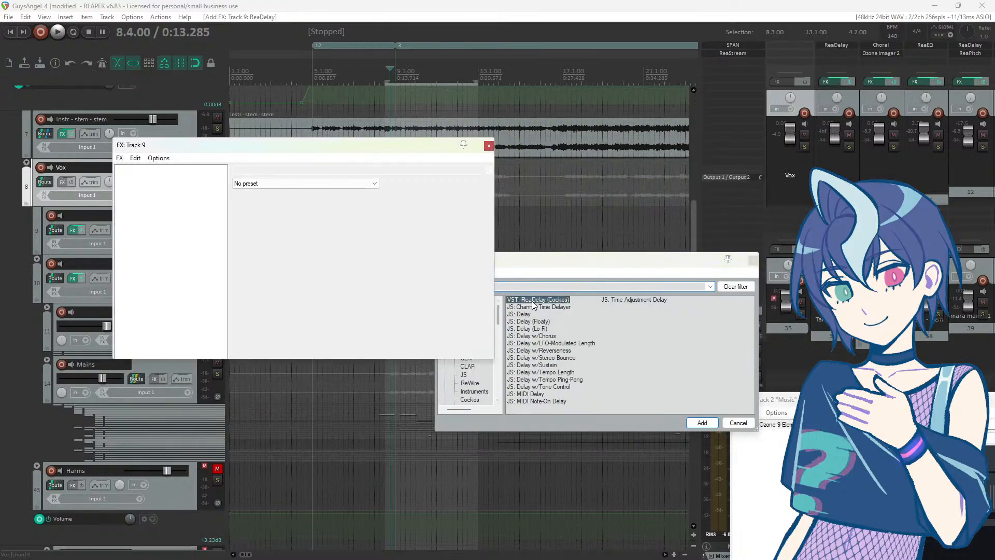
left_click_drag(351, 152, 456, 165)
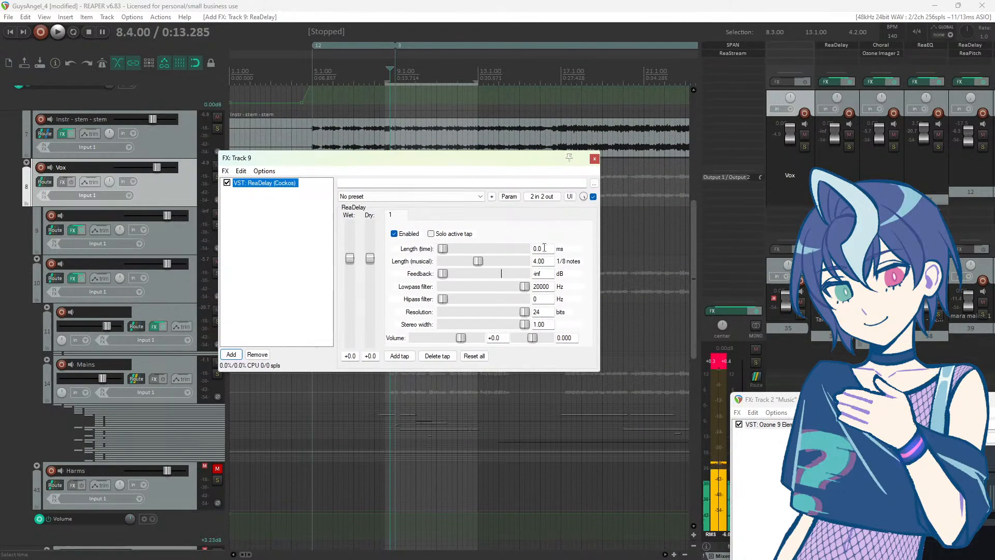
left_click_drag(475, 263, 192, 265)
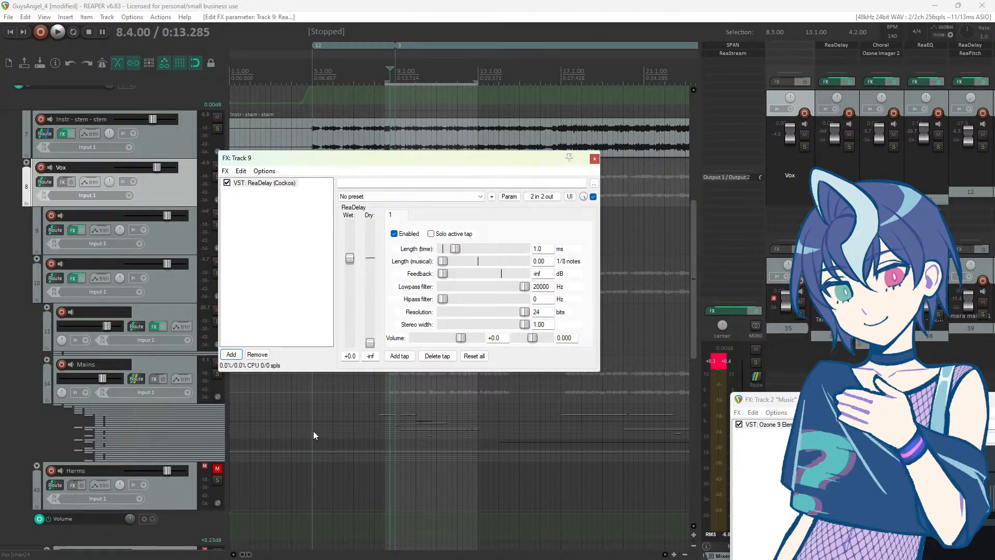
Step: Create a send from folder track 10 to track 9 and name the folder track Wide Mains
left_click_drag(349, 161, 518, 179)
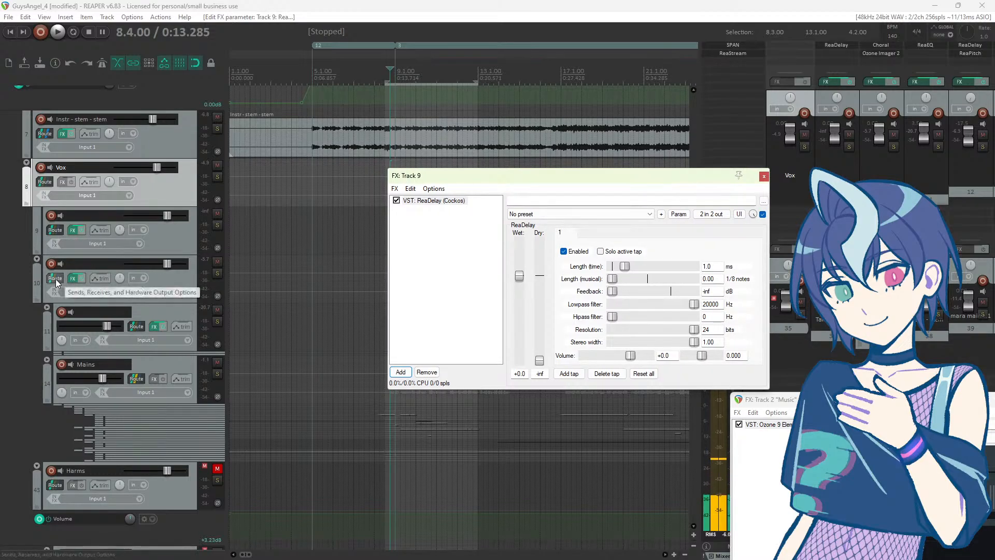
left_click_drag(55, 279, 77, 236)
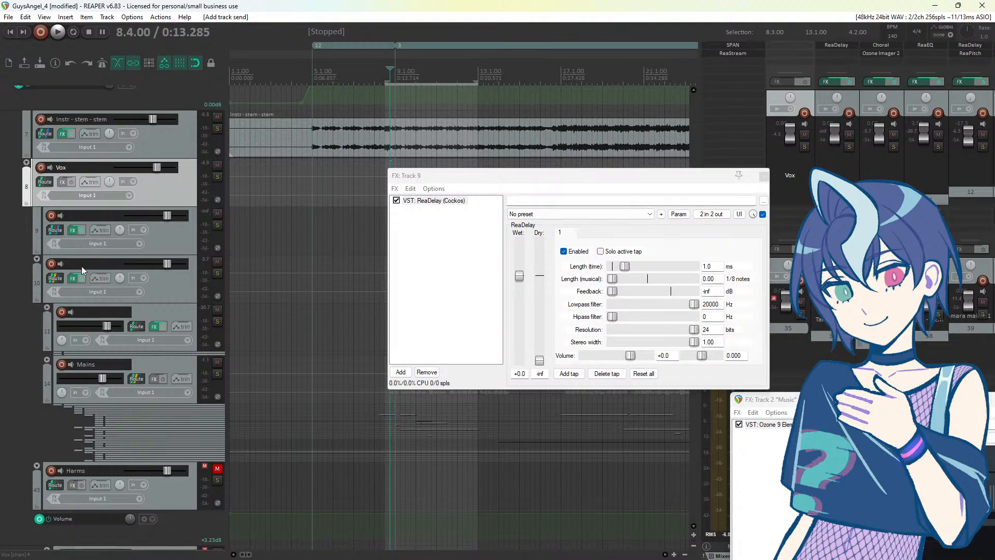
double_click(82, 265)
type("Wi")
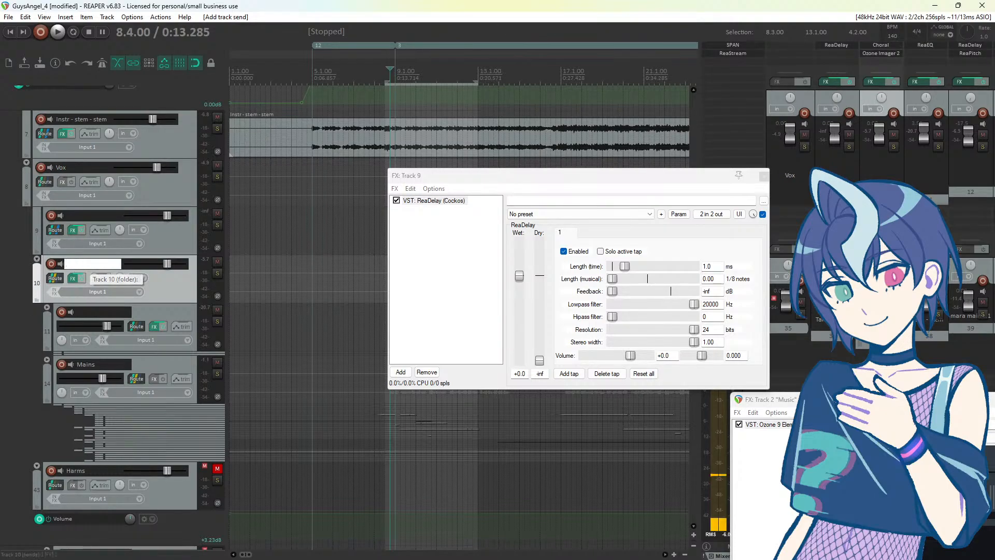
type("de Main")
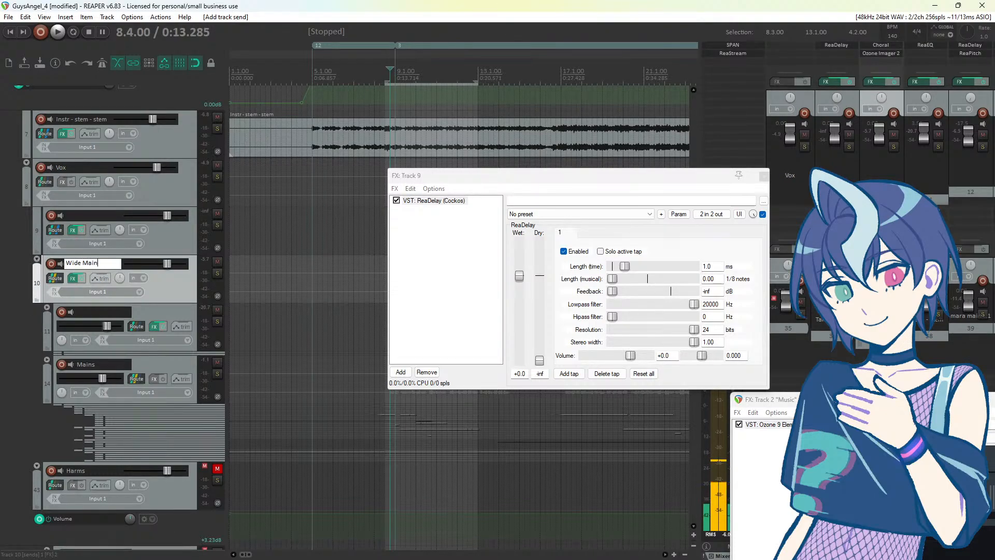
type("s")
key("Return")
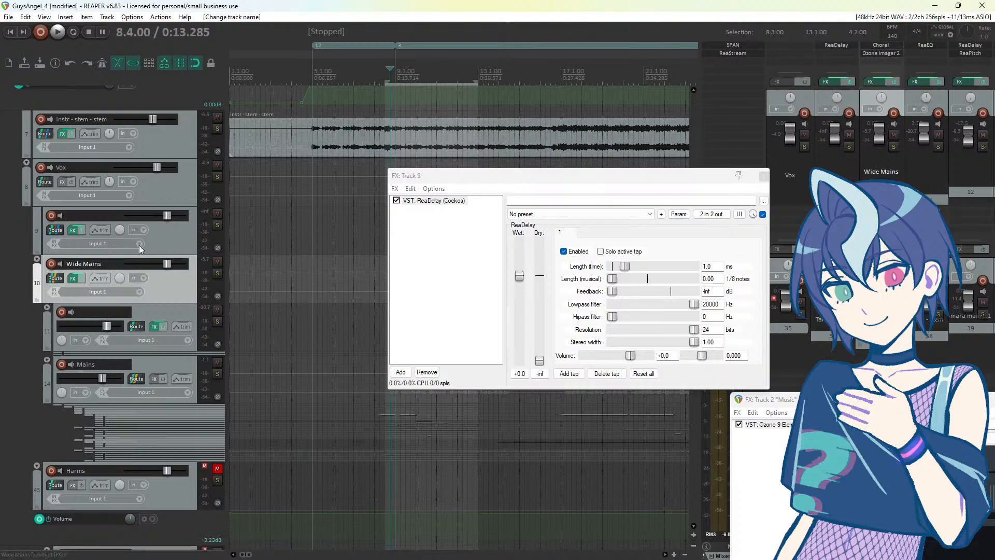
Step: Name track 9 Chunk
double_click(92, 213)
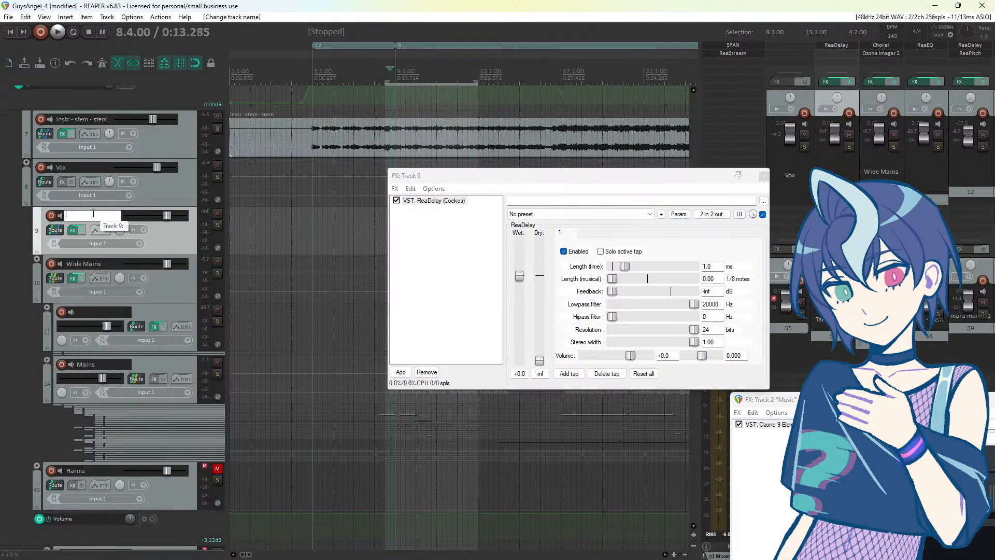
type("Chunk")
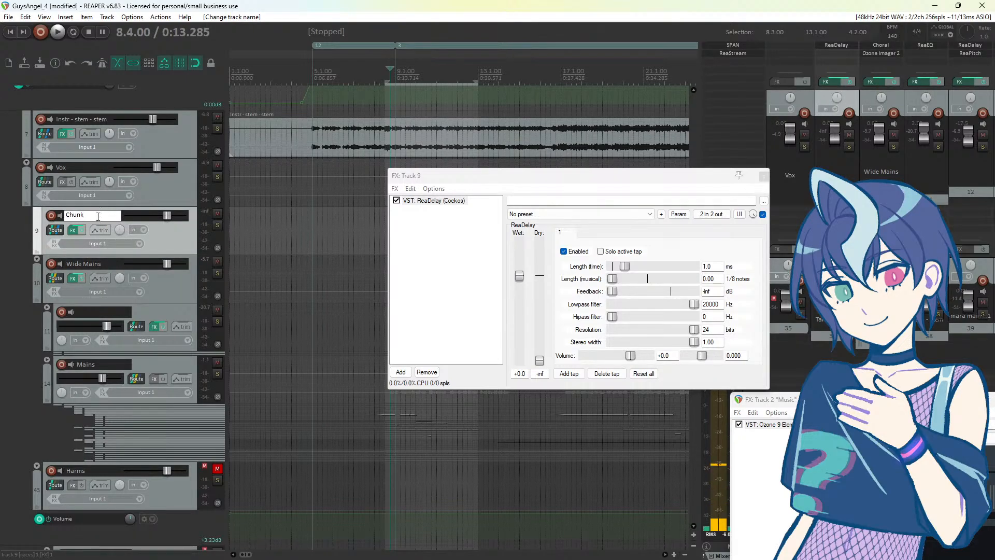
key("Return")
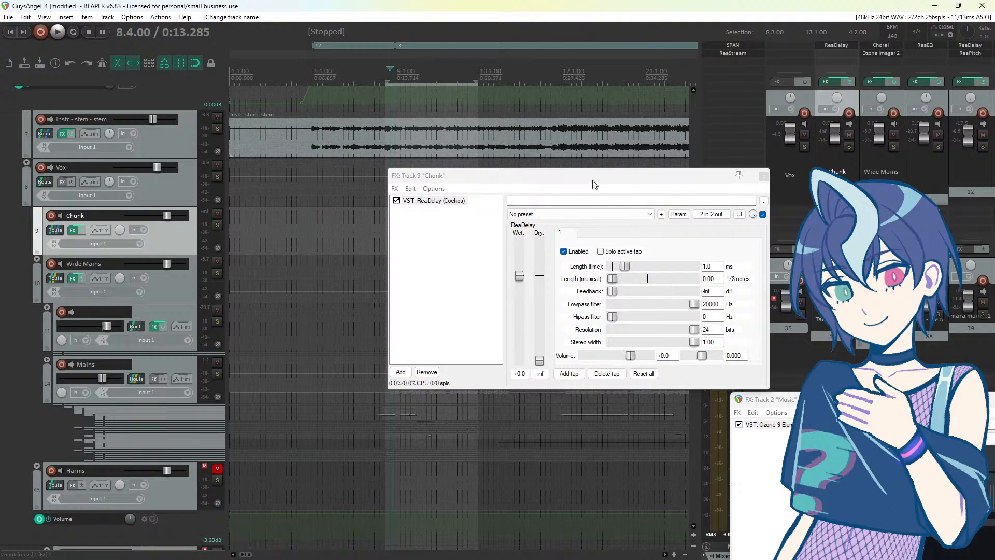
Step: Set the Chunk track's ReaDelay time length to 31.0 ms while playing the section
left_click_drag(578, 185, 534, 197)
key("space")
left_click_drag(558, 283, 572, 289)
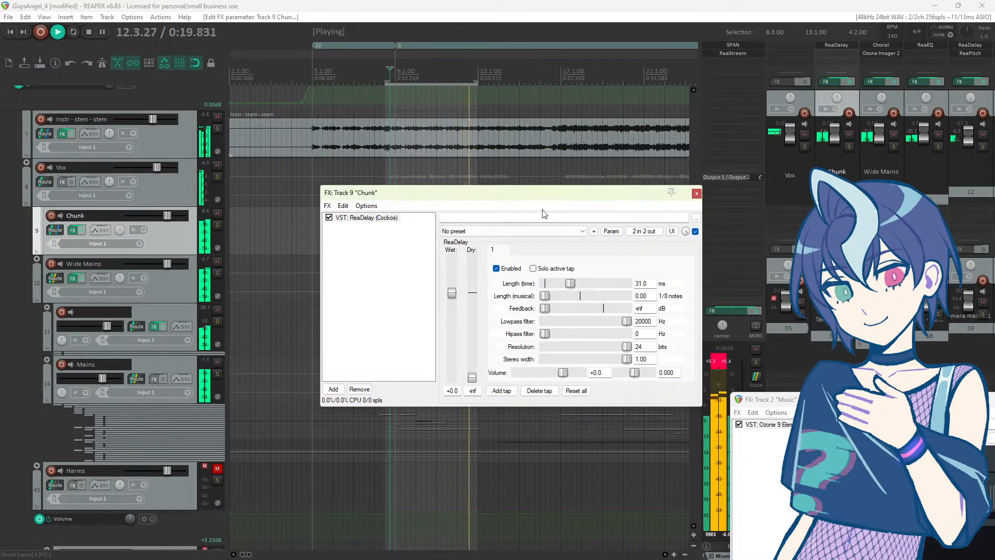
left_click_drag(537, 197, 493, 179)
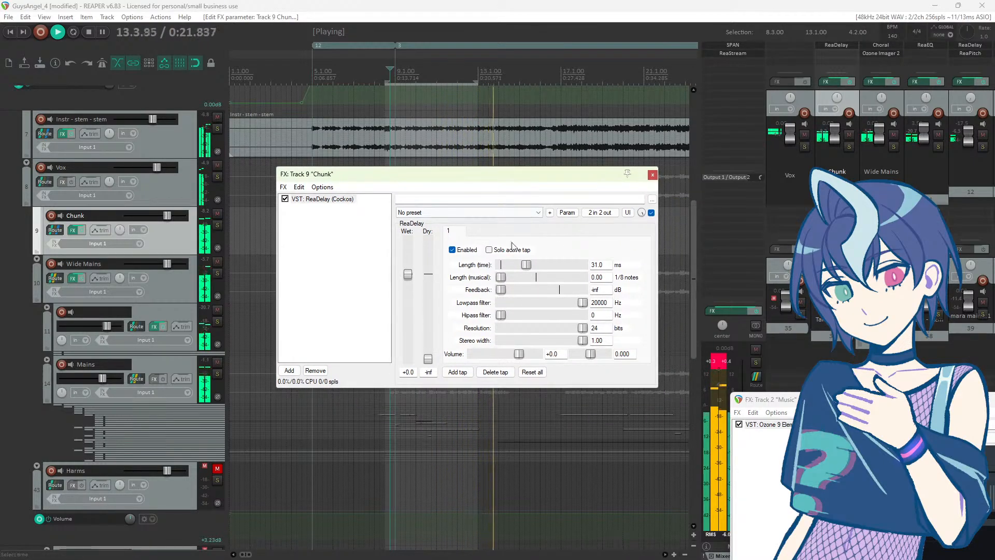
key("space")
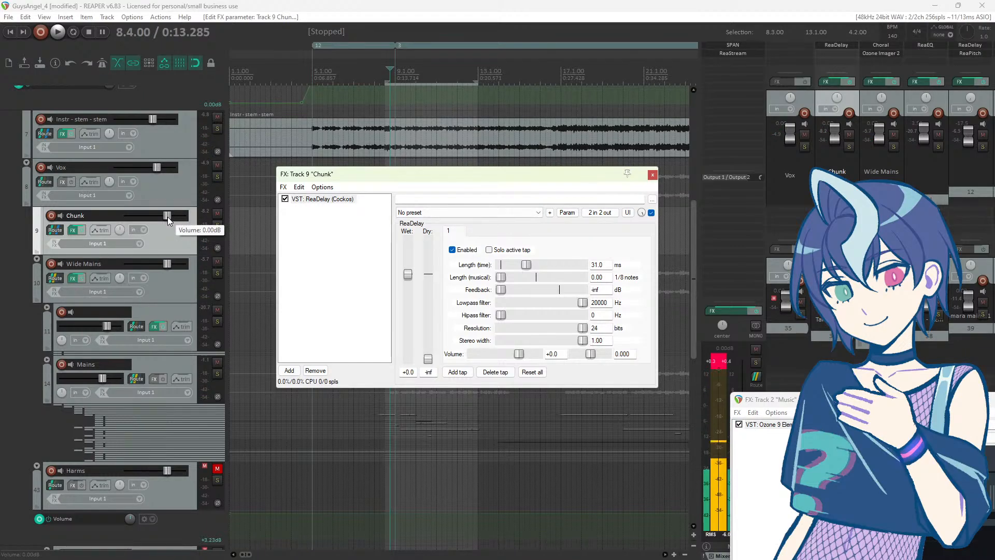
Step: Lower the Chunk track's volume and replay the section to check the blend
mouse_move(167, 216)
left_mouse_down()
mouse_move(130, 219)
mouse_move(154, 216)
left_mouse_up()
key("space")
key("space")
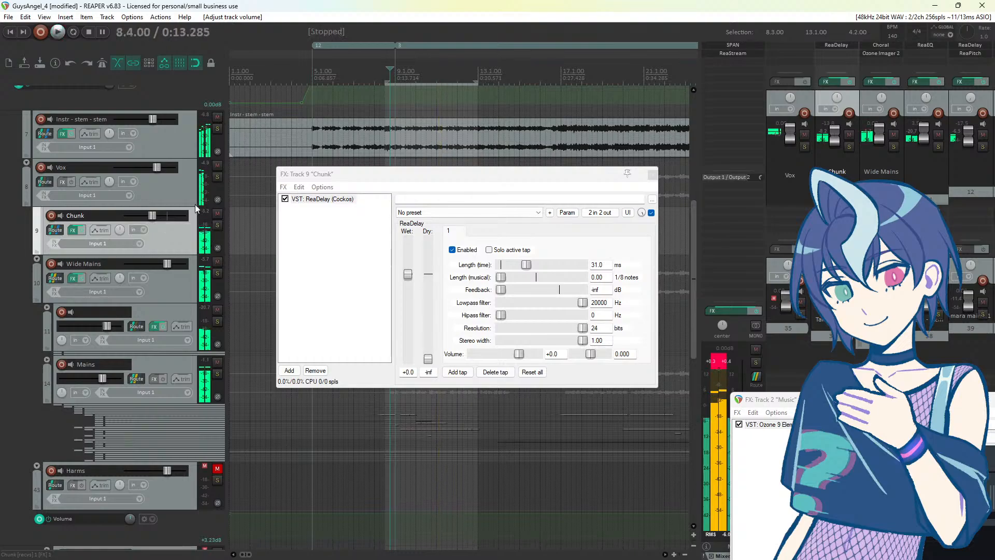
Step: Duplicate the Chunk track
right_click(168, 237)
left_click(207, 335)
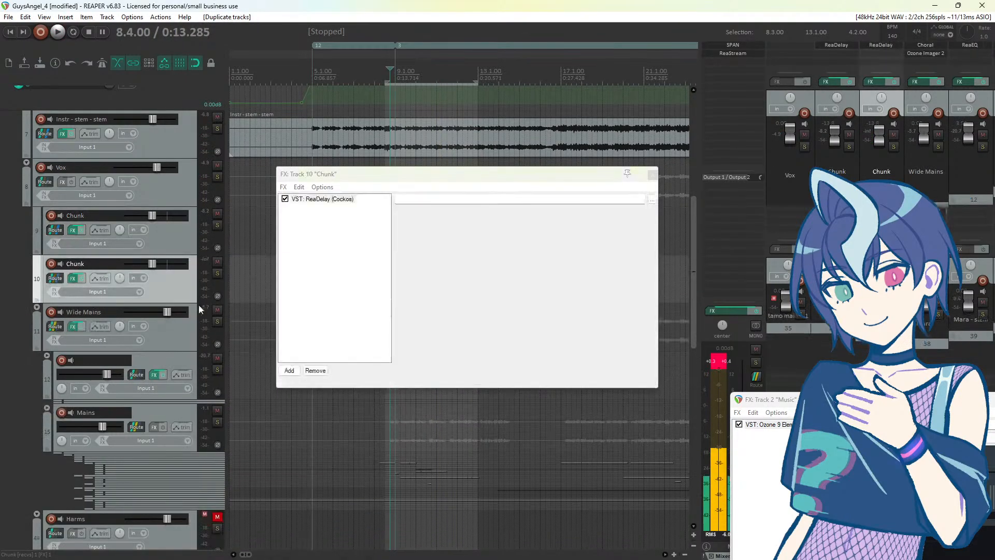
Step: Set track 9's ReaDelay time length to 77.2 ms and play the section briefly
left_click(177, 227)
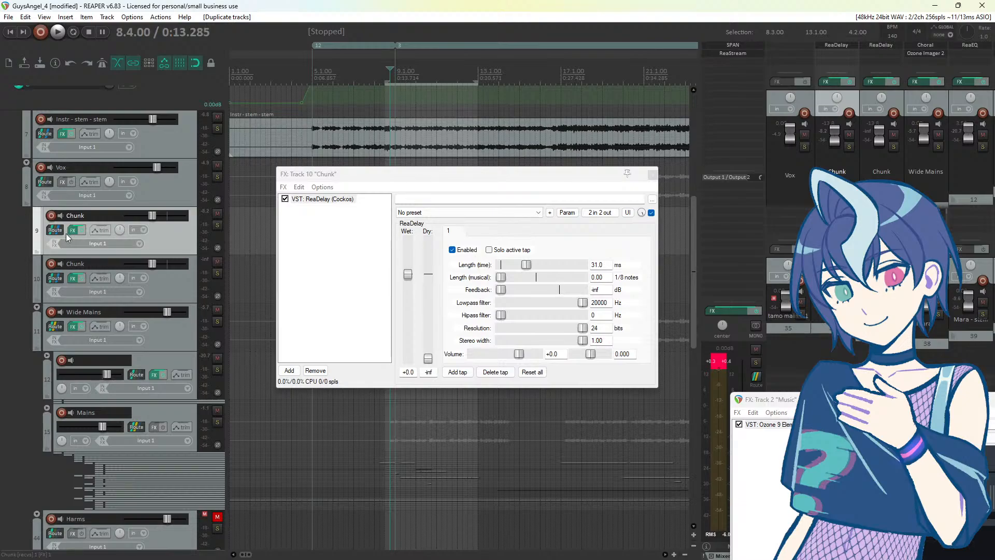
left_click_drag(428, 178, 373, 186)
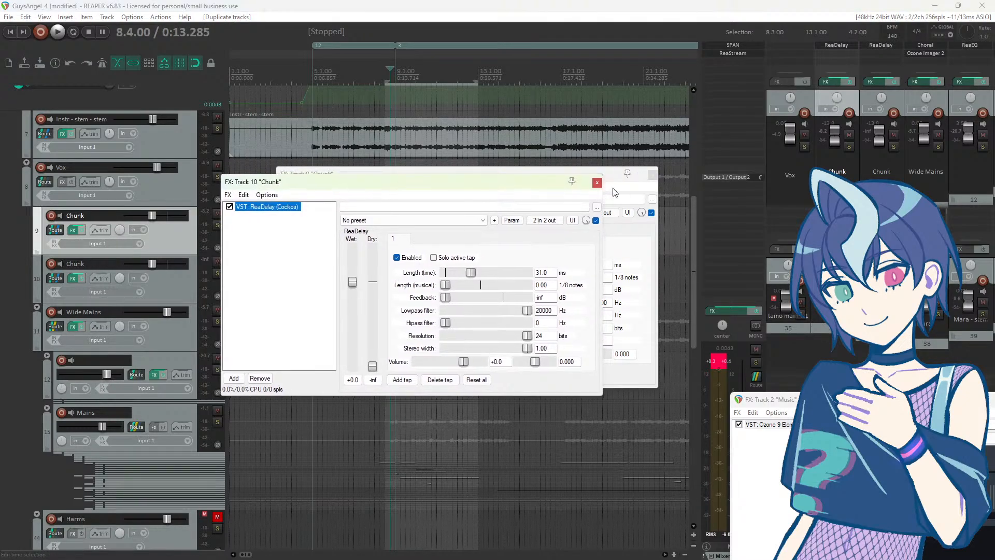
left_click(597, 183)
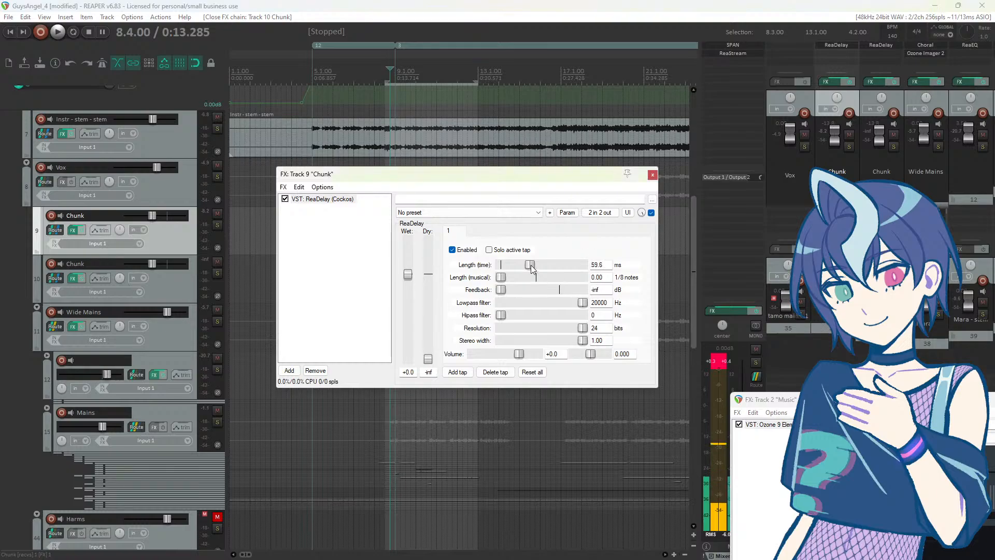
left_click_drag(531, 265, 533, 266)
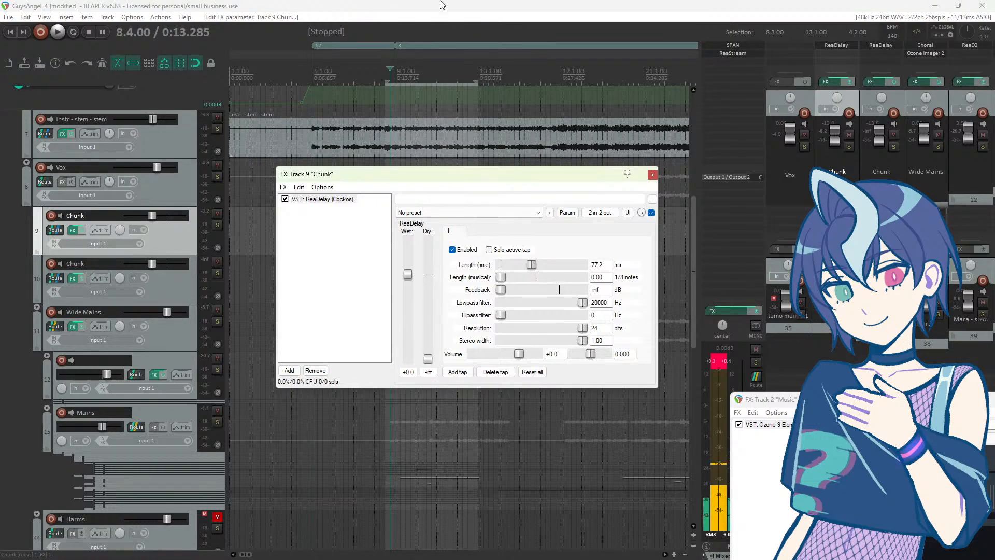
left_click(182, 220)
key("space")
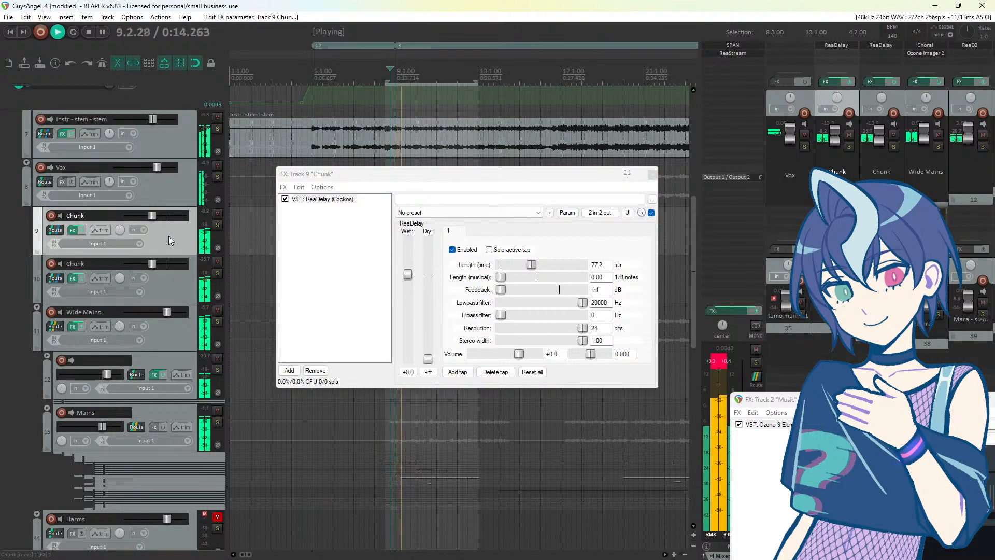
key("space")
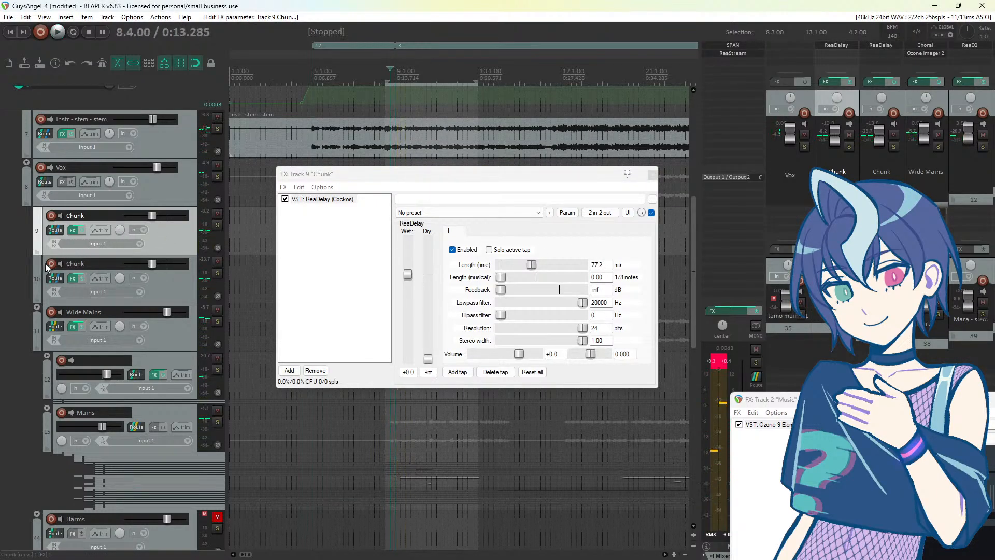
Step: With track 10 muted and track 9's volume reset to default, set track 9's ReaDelay time length to 40.9 ms during playback
left_click(217, 261)
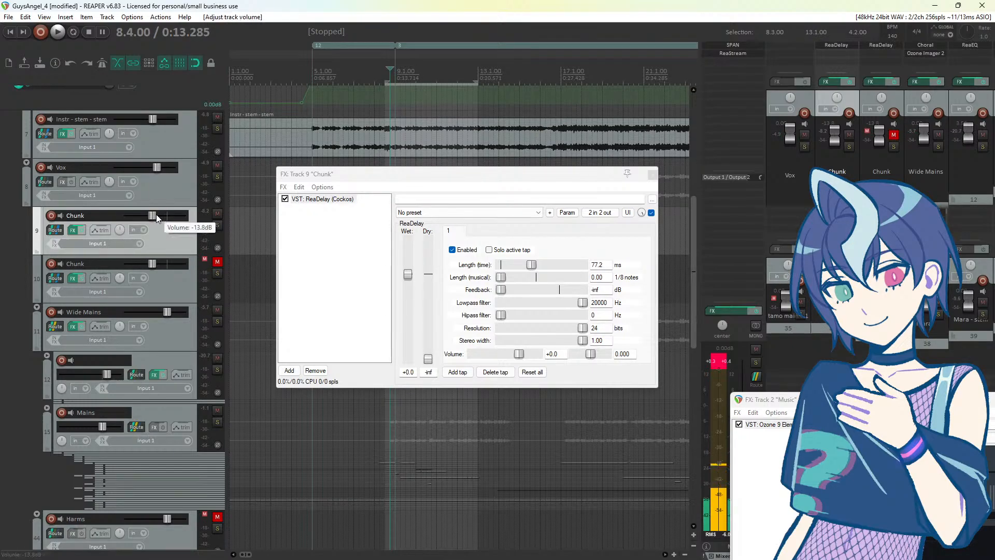
double_click(156, 216)
key("space")
left_click(532, 265)
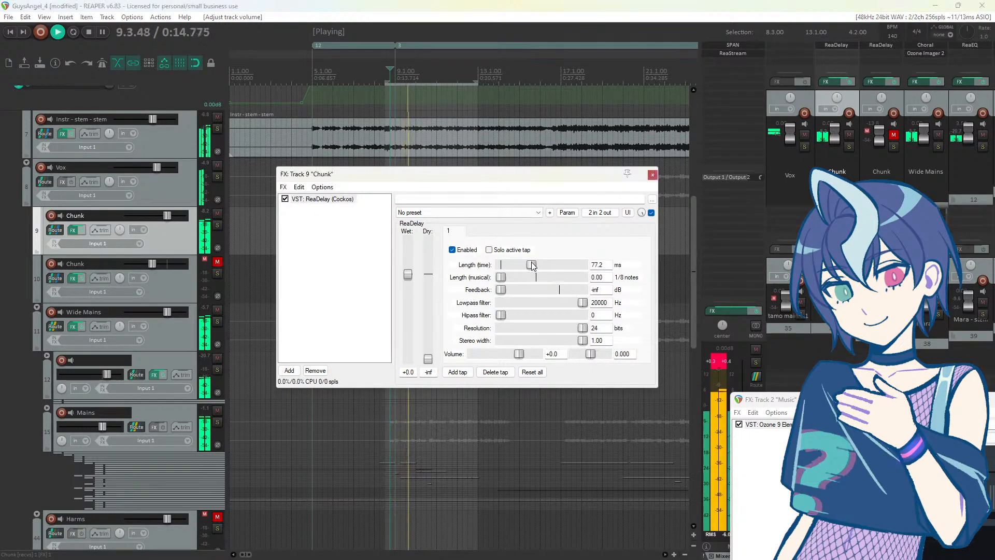
left_click_drag(532, 265, 528, 265)
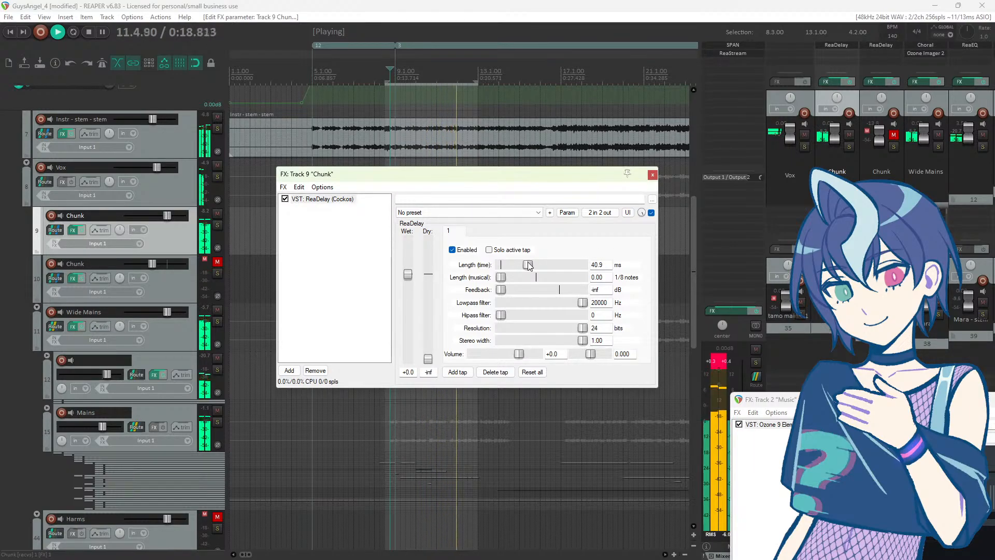
key("space")
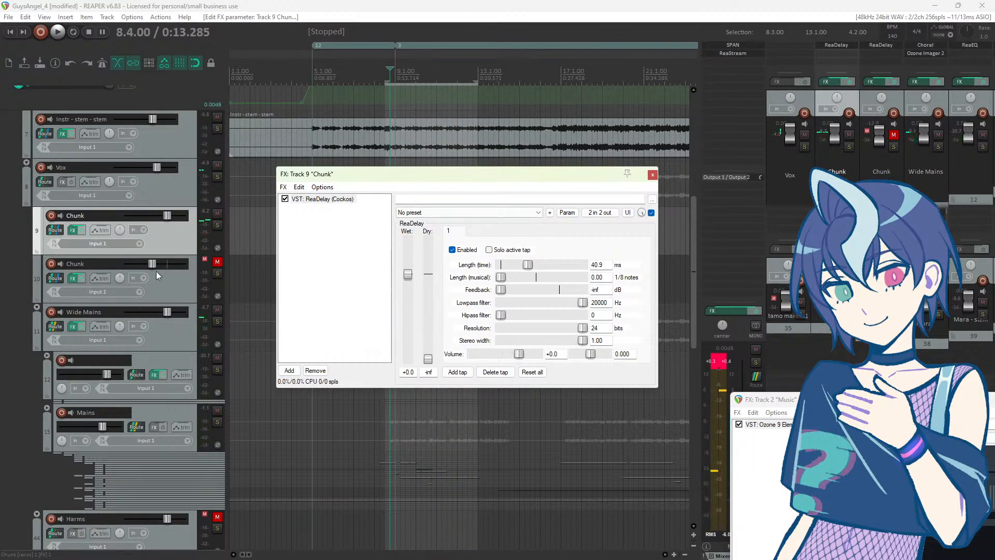
Step: Lower track 9's volume to about -18.1 dB during playback and unmute track 10
left_click(73, 282)
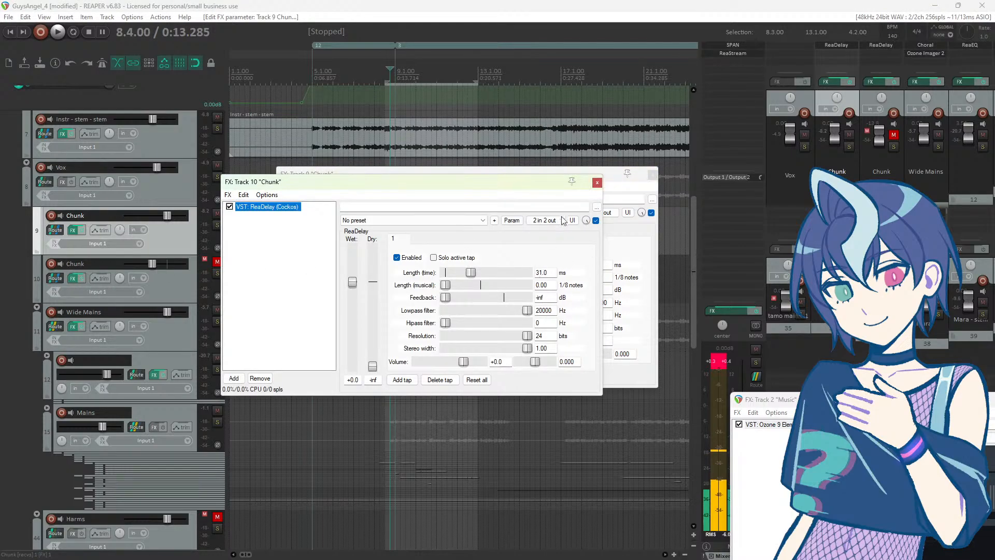
left_click(596, 183)
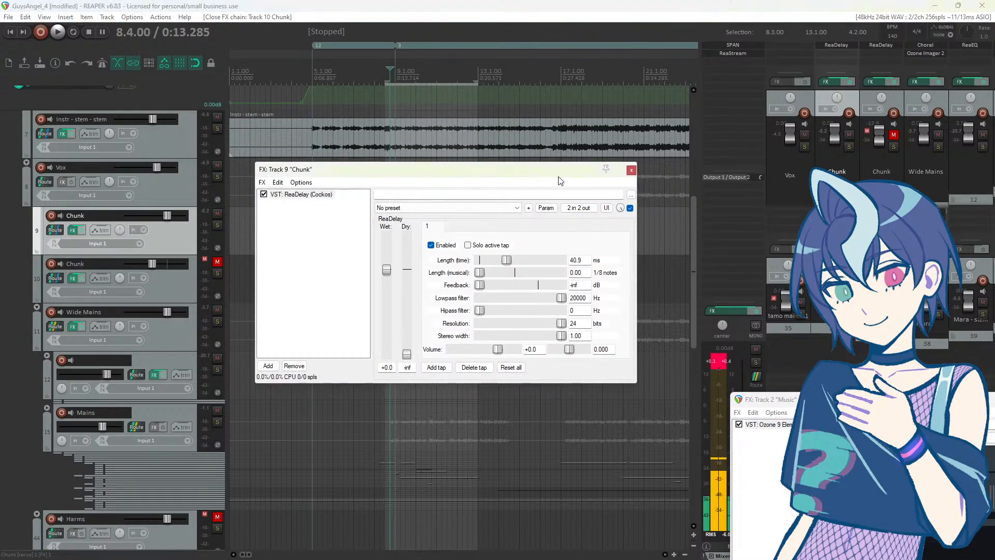
key("space")
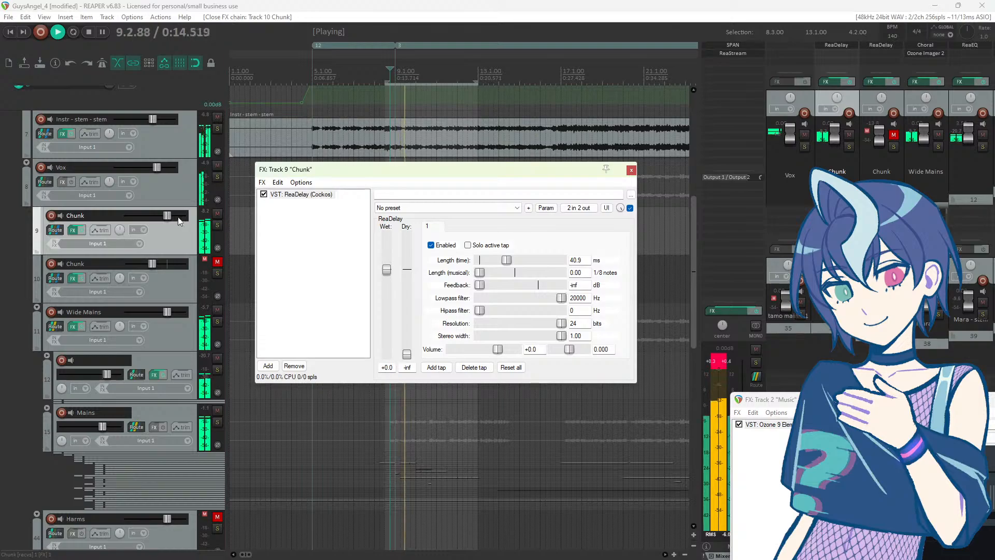
mouse_move(167, 216)
left_mouse_down()
mouse_move(127, 215)
mouse_move(150, 216)
left_mouse_up()
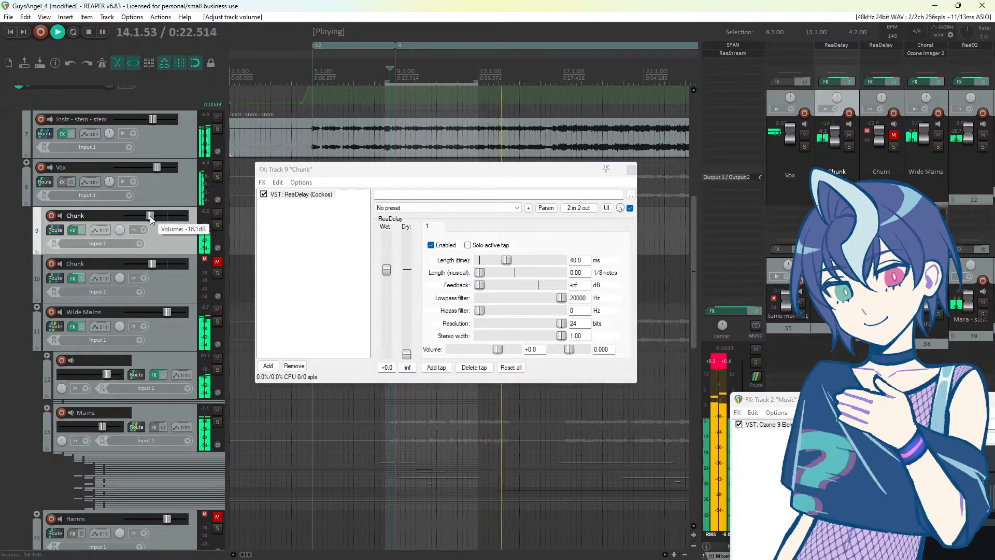
left_click(218, 261)
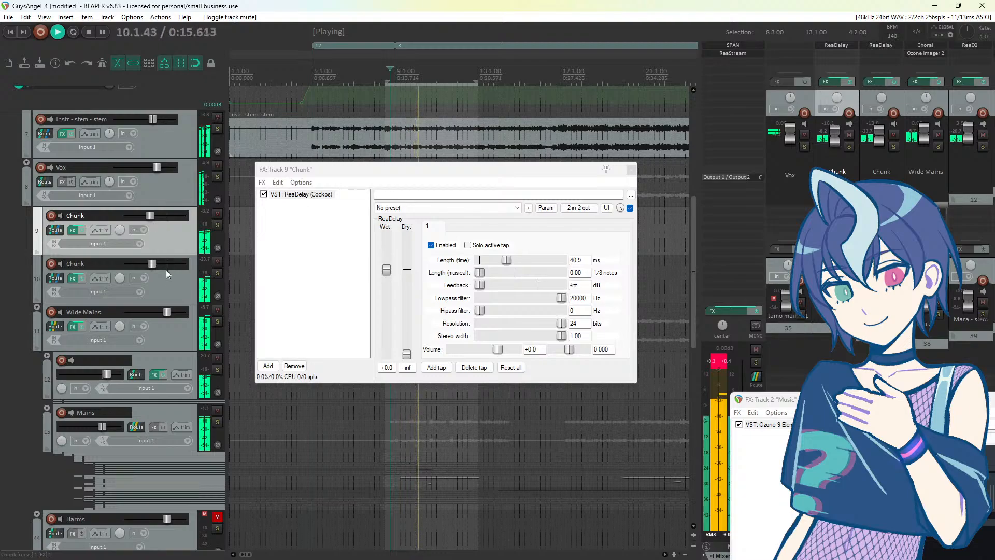
Step: Select both Chunk tracks and lower their volumes slightly together while the section plays
left_click(160, 285)
left_click(170, 233)
left_click(163, 283, "shift")
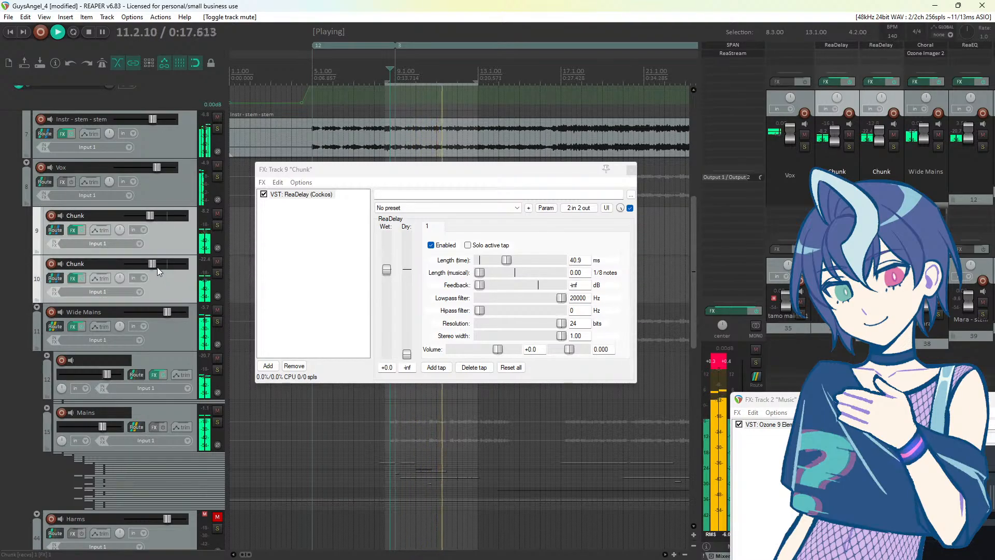
left_click_drag(154, 266, 151, 266)
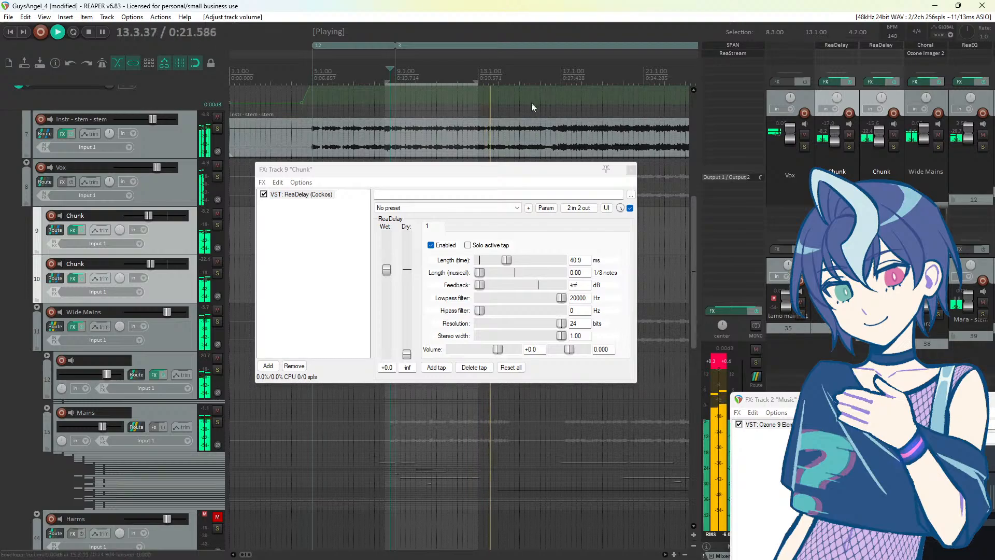
key("space")
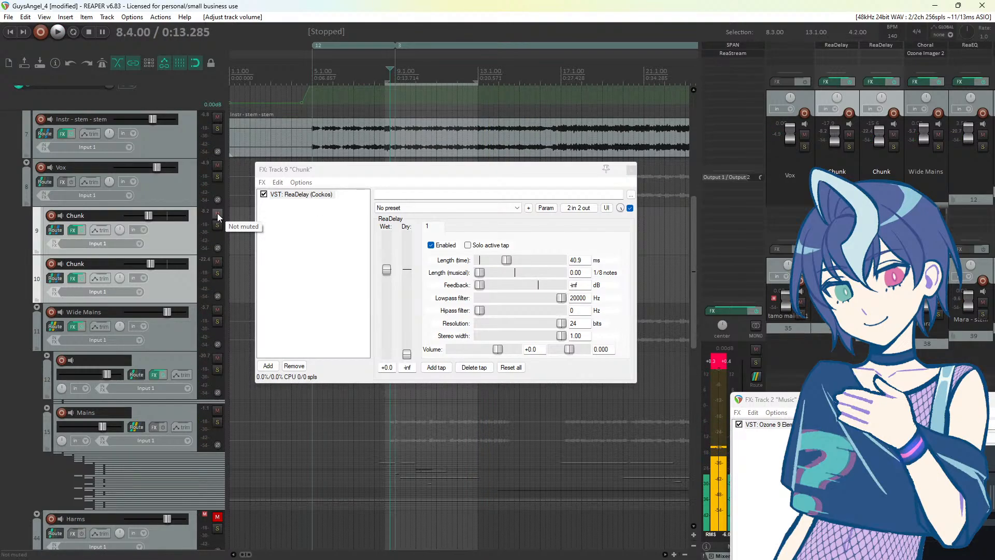
Step: Compare the section with both Chunk tracks muted and unmuted, fine-tune their shared volume, and close track 9's effects window
key("space")
left_click(217, 213)
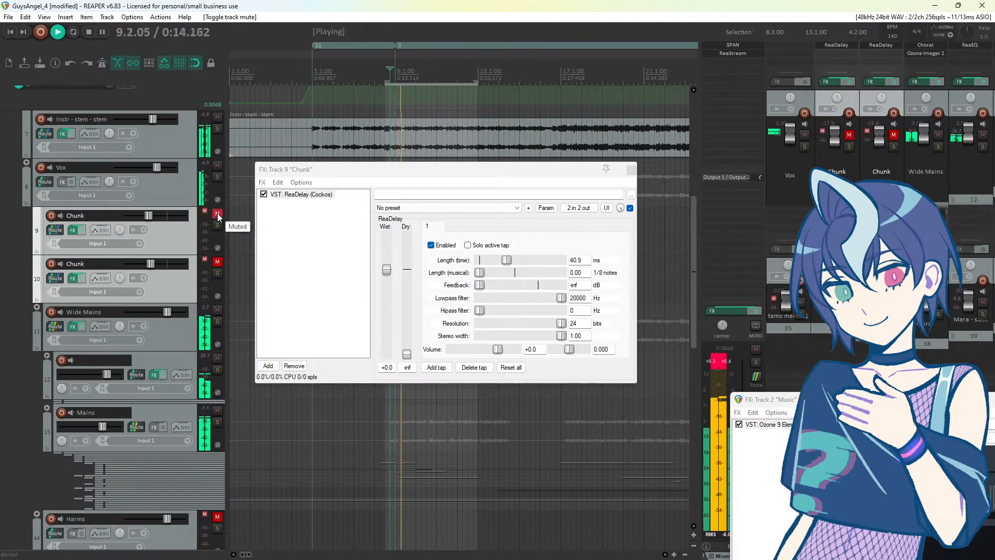
left_click(217, 214)
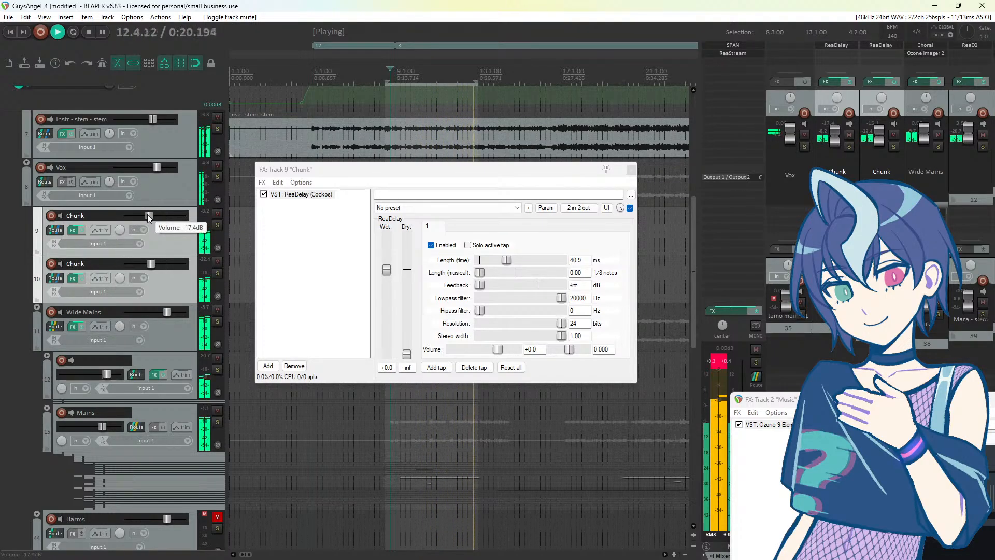
scroll(148, 217, "down", 1)
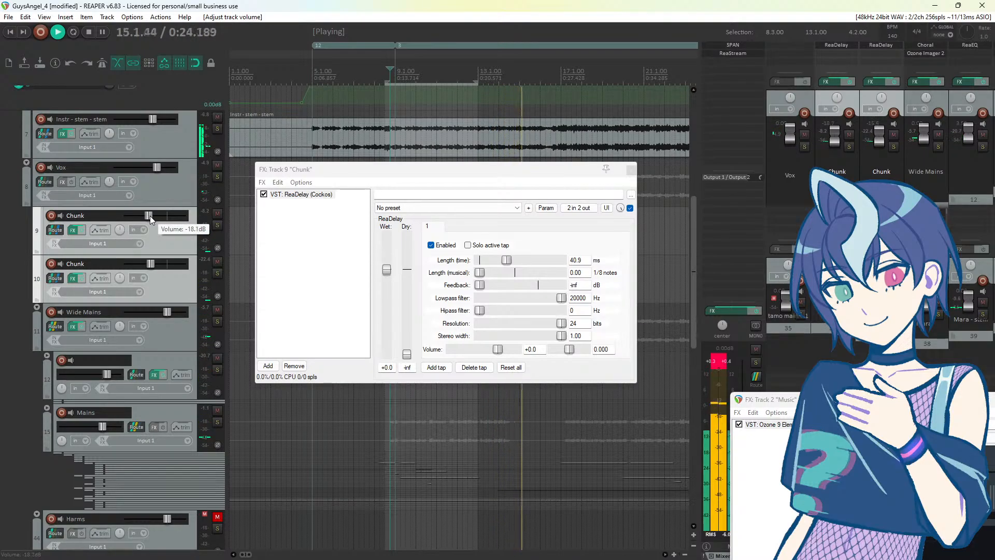
key("space")
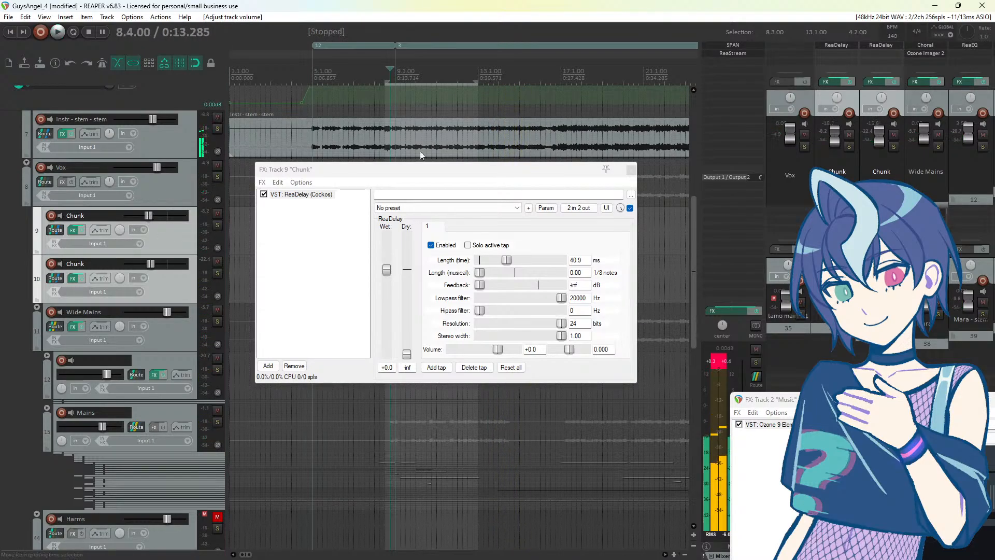
left_click(631, 170)
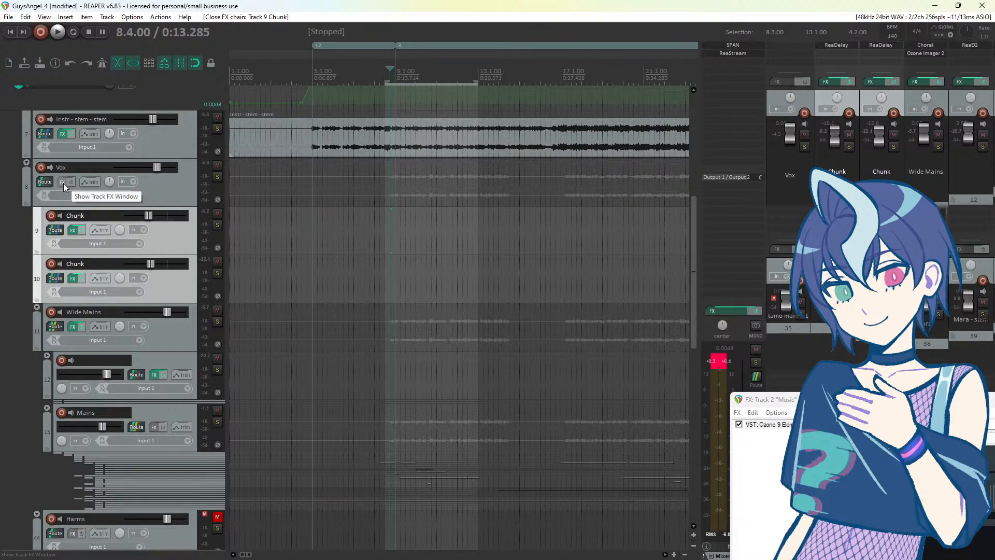
right_click(171, 200)
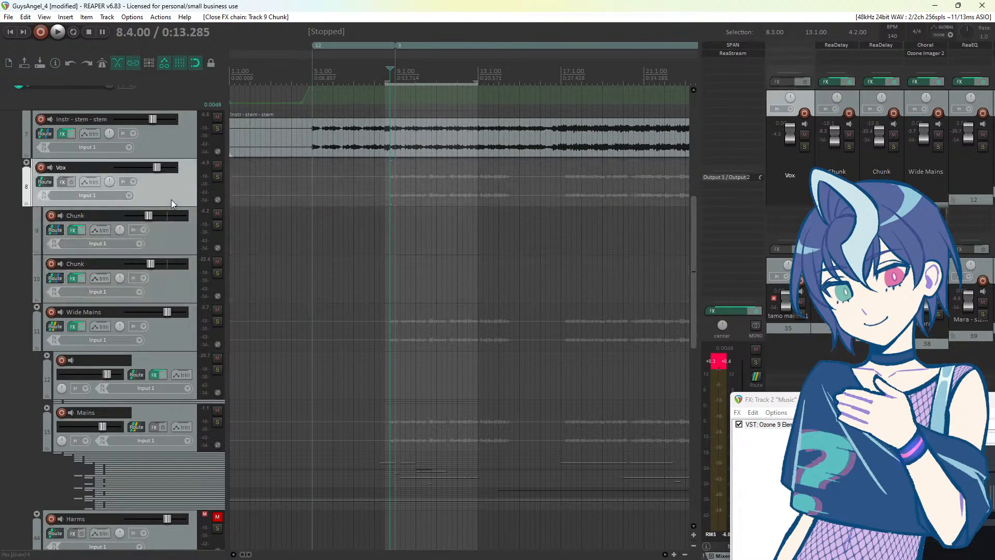
left_click(225, 234)
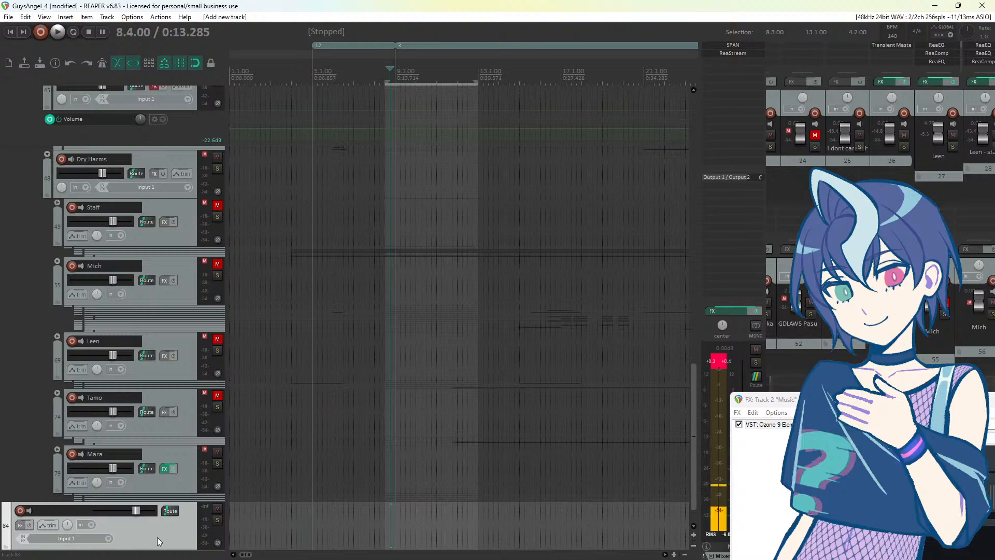
scroll(154, 489, "up", 10)
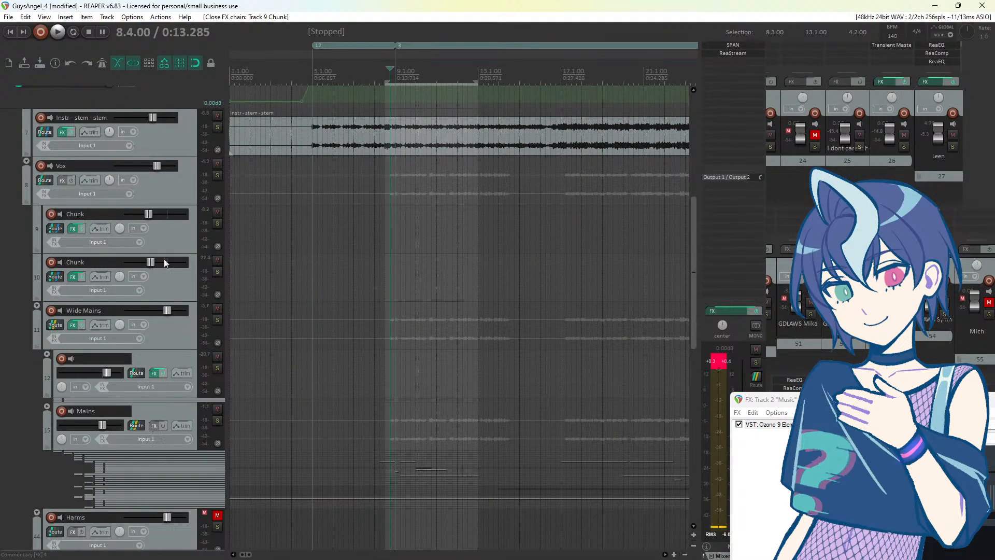
Step: Insert a new track directly below Vox and add the VST Raum (Native Instruments GmbH) effect to it
right_click(167, 189)
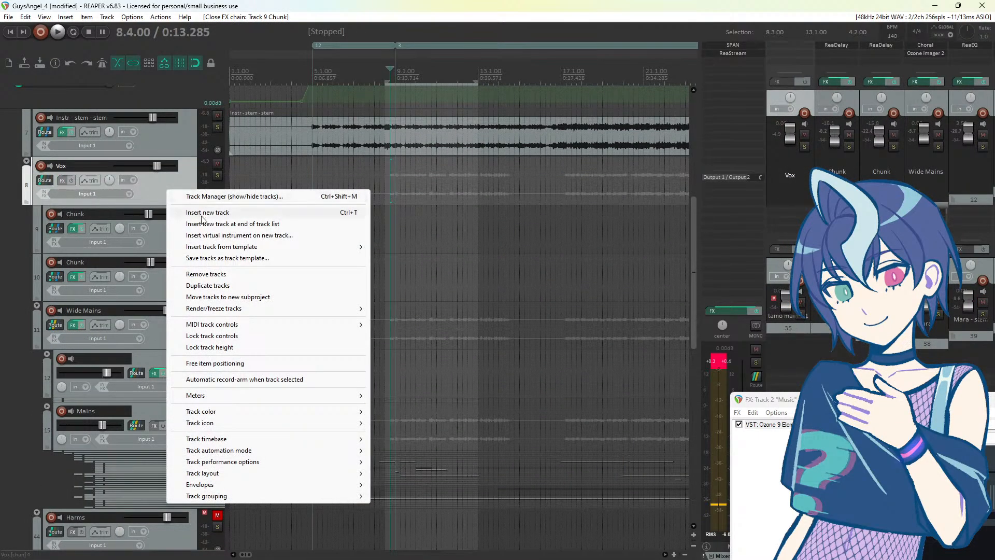
left_click(201, 215)
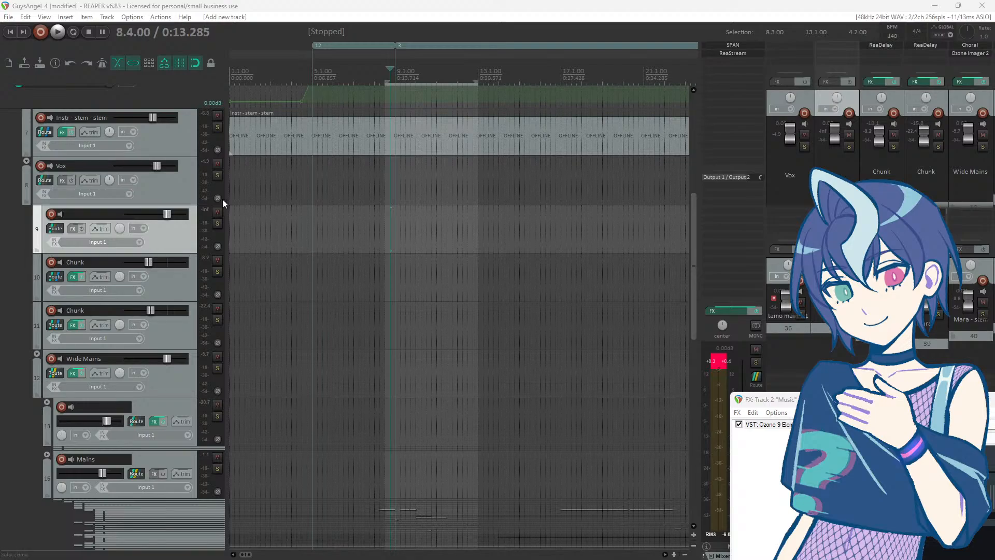
left_click(74, 228)
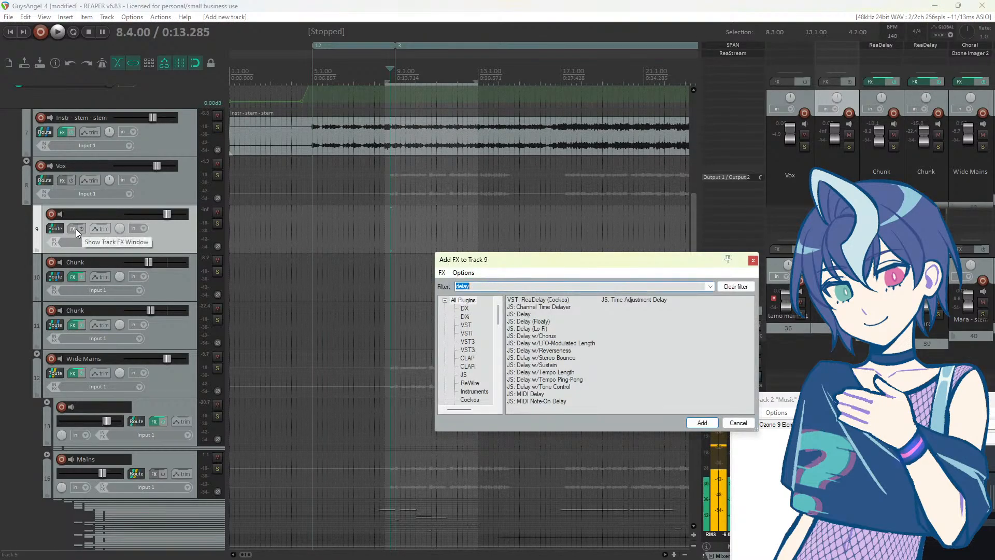
type("raum")
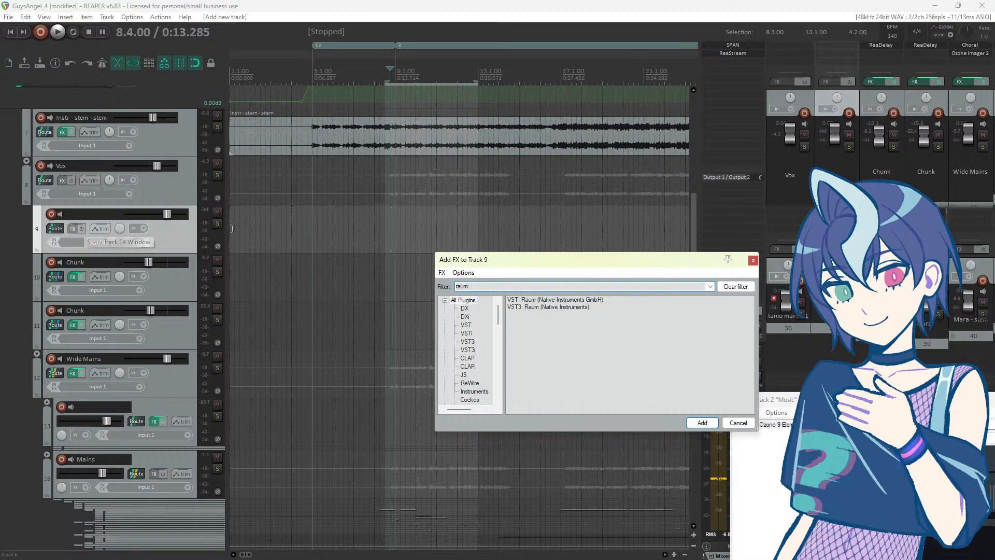
double_click(548, 303)
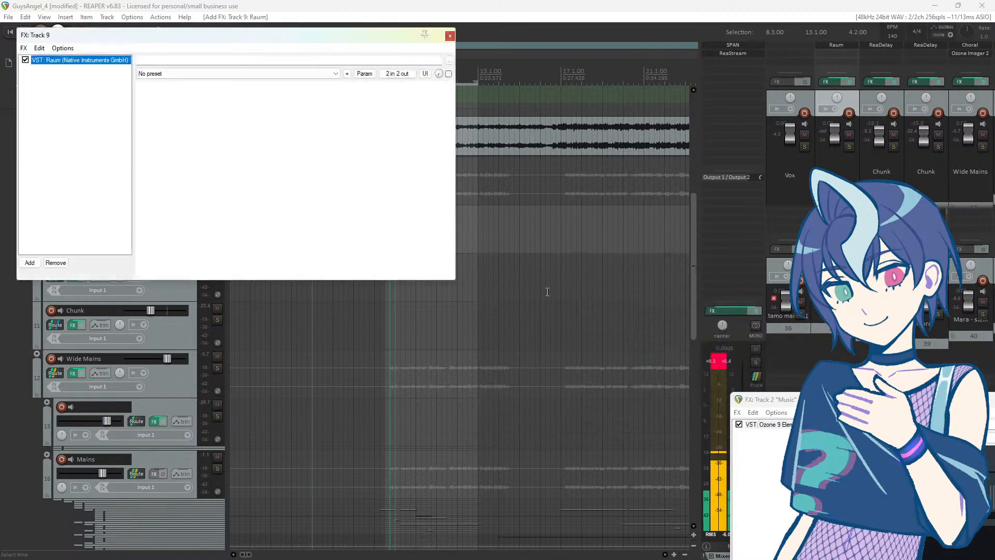
left_click_drag(182, 40, 240, 285)
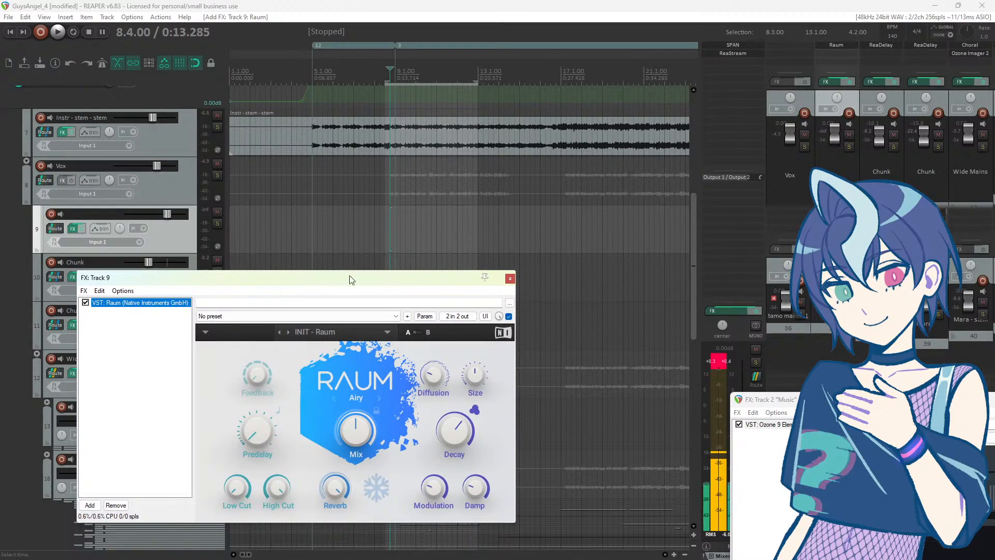
left_click_drag(351, 280, 411, 273)
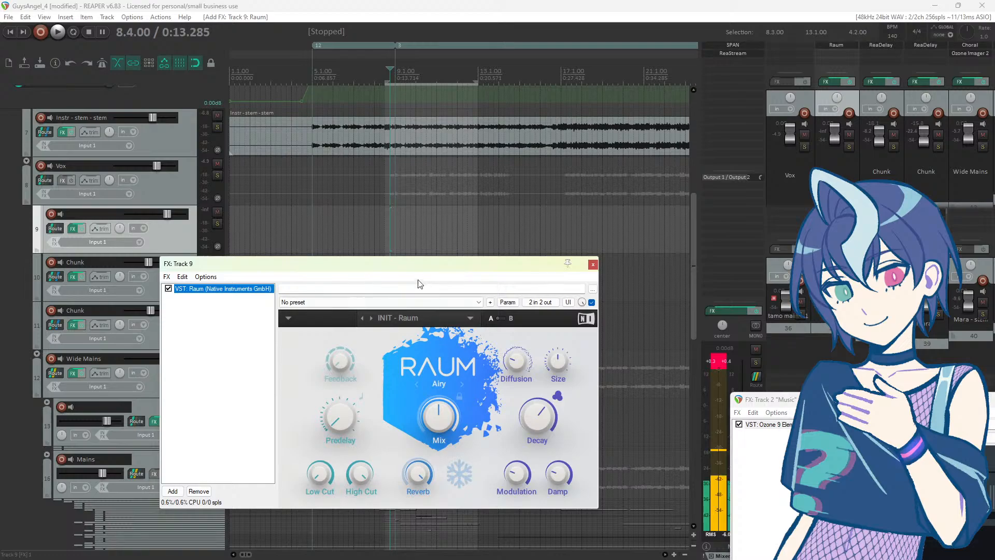
Step: Switch the Raum reverb from Airy to Grounded mode
left_click(463, 383)
left_click(463, 384)
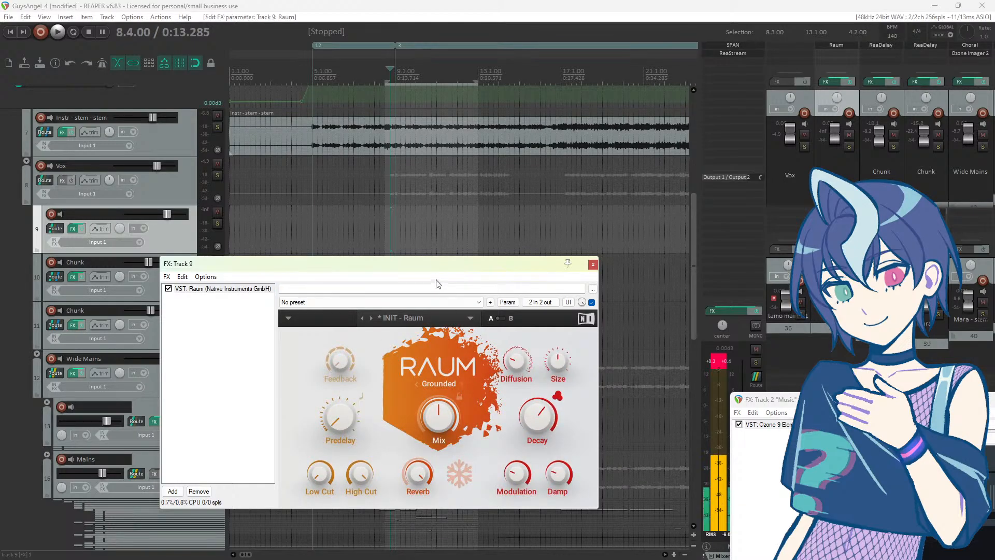
left_click_drag(424, 266, 411, 262)
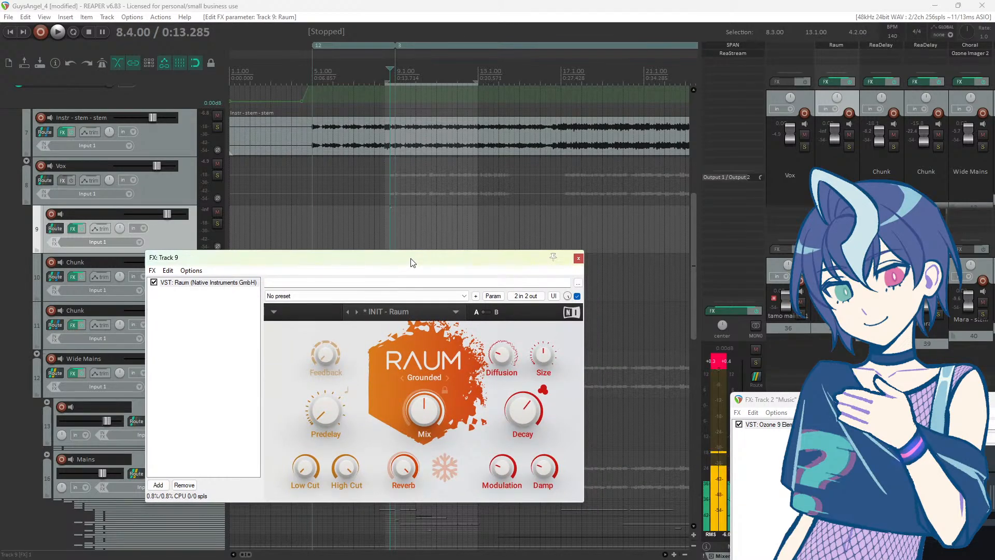
Step: Play the vocal section from 8.3.00 with the Raum effect window kept clear of the tracks
mouse_move(415, 262)
left_mouse_down()
mouse_move(352, 258)
mouse_move(440, 251)
mouse_move(398, 266)
mouse_move(413, 263)
mouse_move(406, 264)
left_mouse_up()
left_click(386, 161)
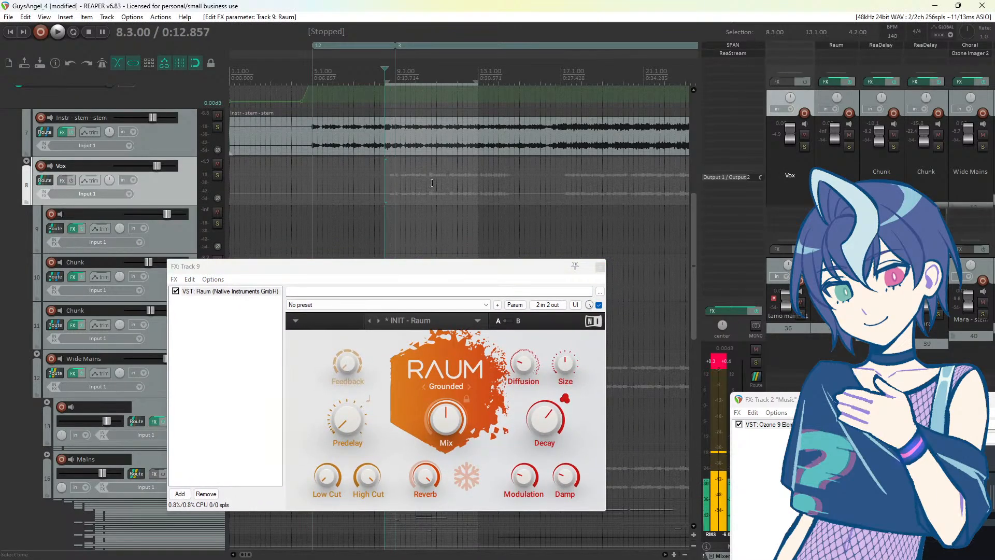
scroll(480, 176, "up", 3)
key("space")
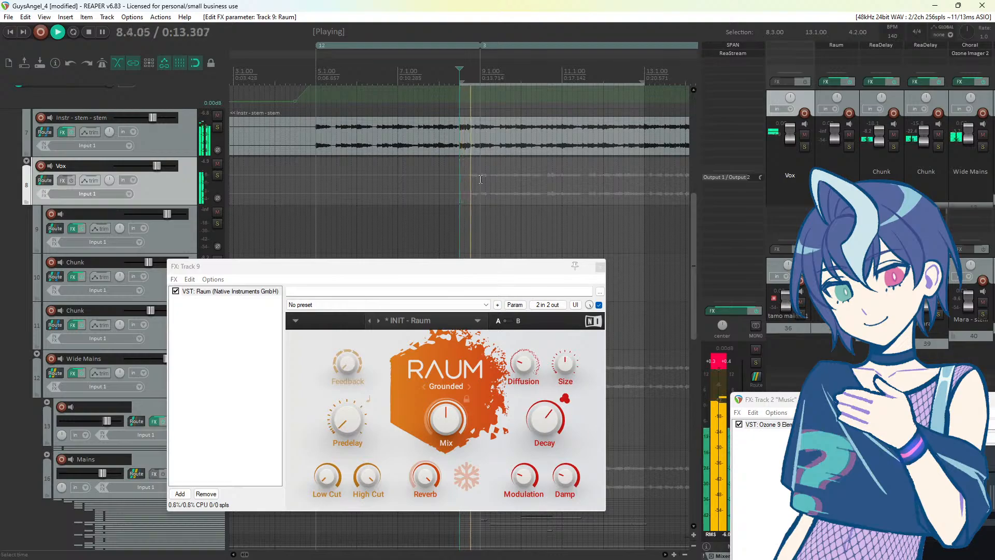
key("space")
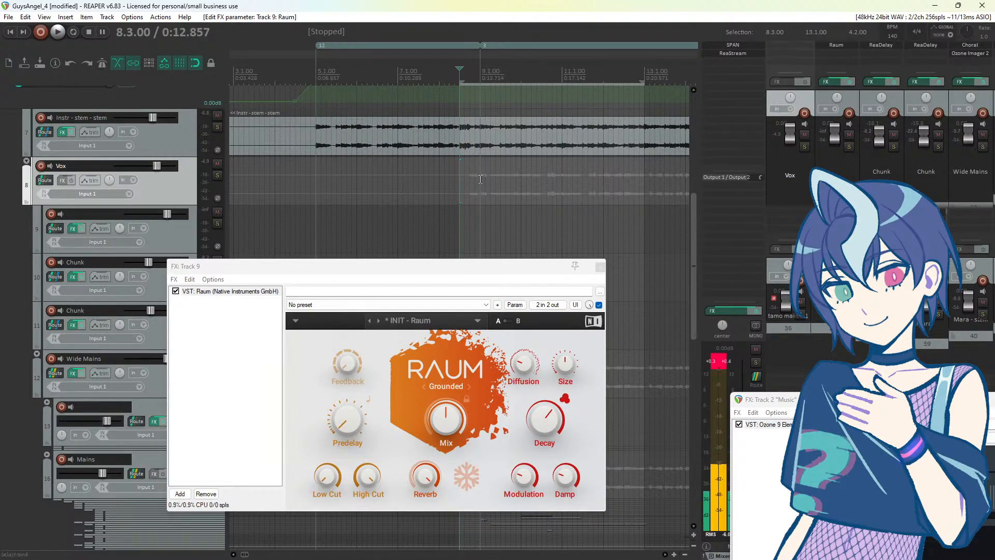
left_click_drag(448, 276, 441, 255)
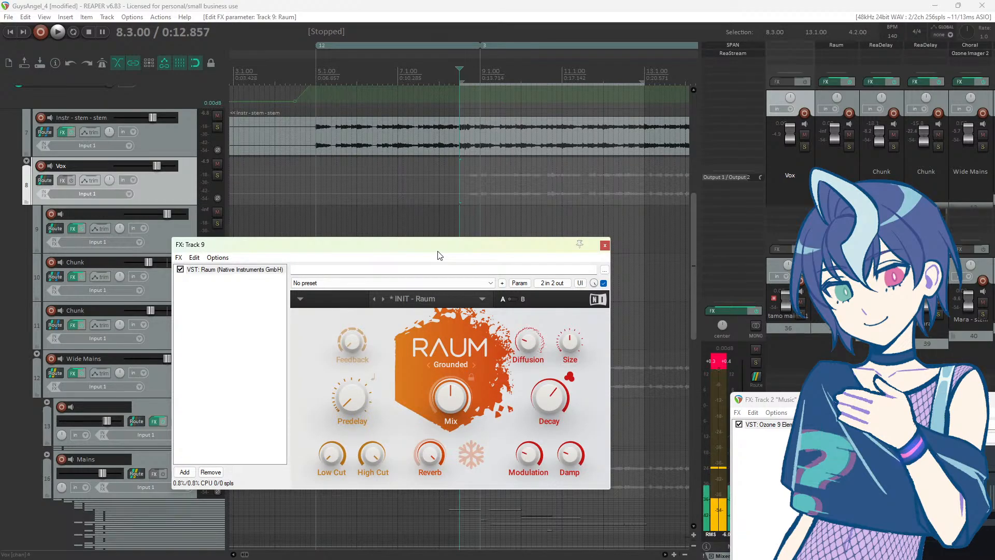
left_click_drag(438, 255, 498, 240)
left_click(473, 4)
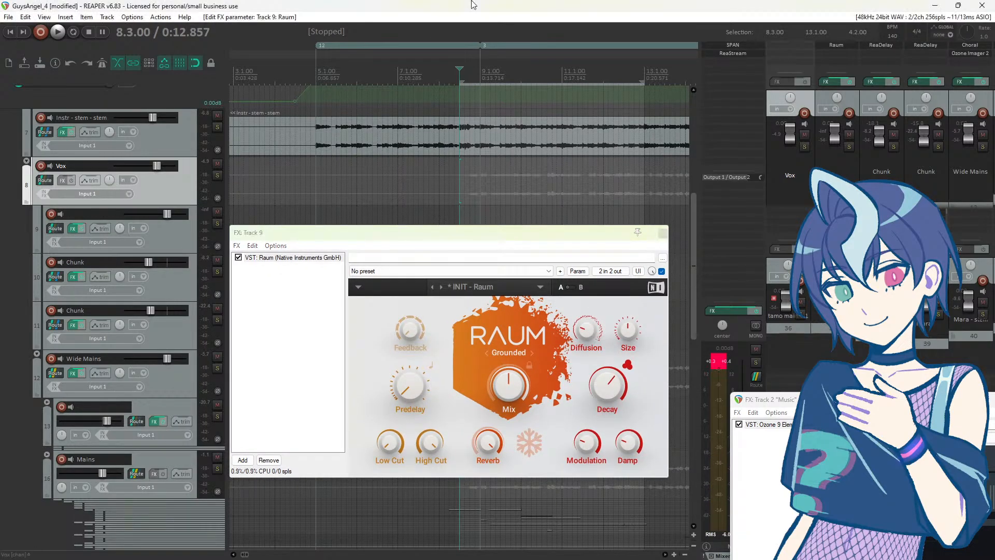
key("space")
left_click_drag(500, 232, 421, 290)
left_click(434, 3)
key("space")
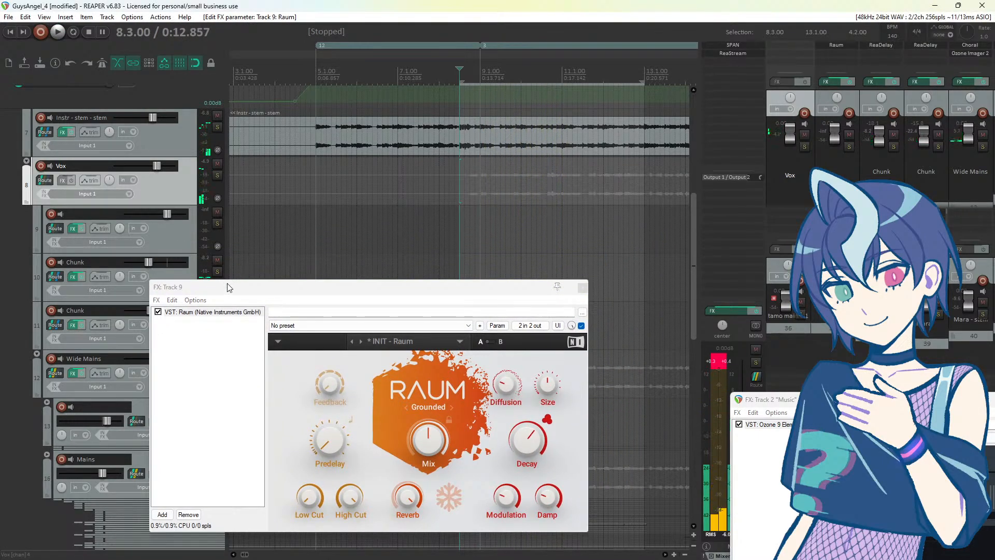
Step: Create a send from the Wide Mains folder track to the Raum reverb track below Vox
left_click_drag(227, 283, 387, 288)
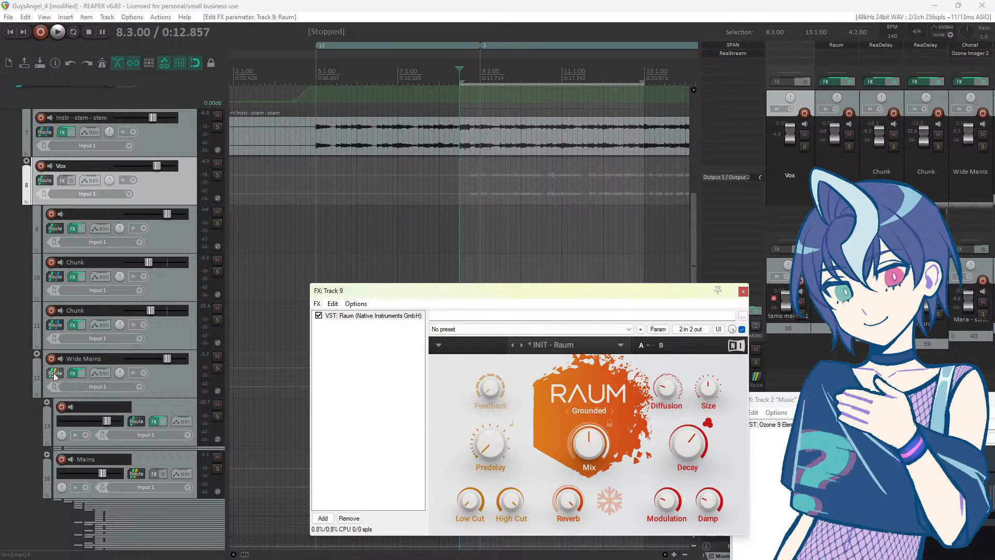
left_click_drag(54, 374, 110, 219)
left_click_drag(172, 233, 172, 232)
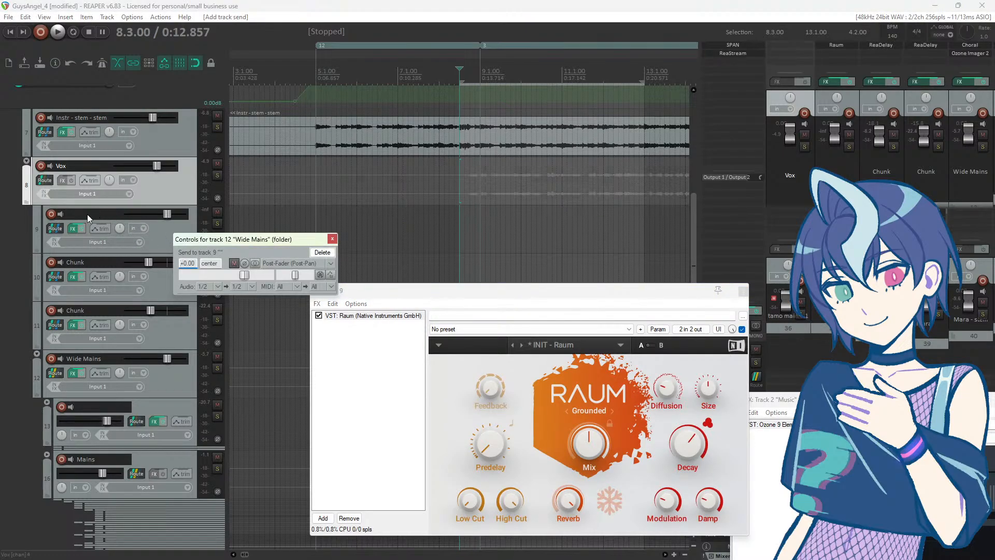
Step: Rename the upper Chunk track "Chunk 2" and name the Raum reverb track "Short Reverb"
double_click(88, 215)
double_click(109, 263)
key("Right")
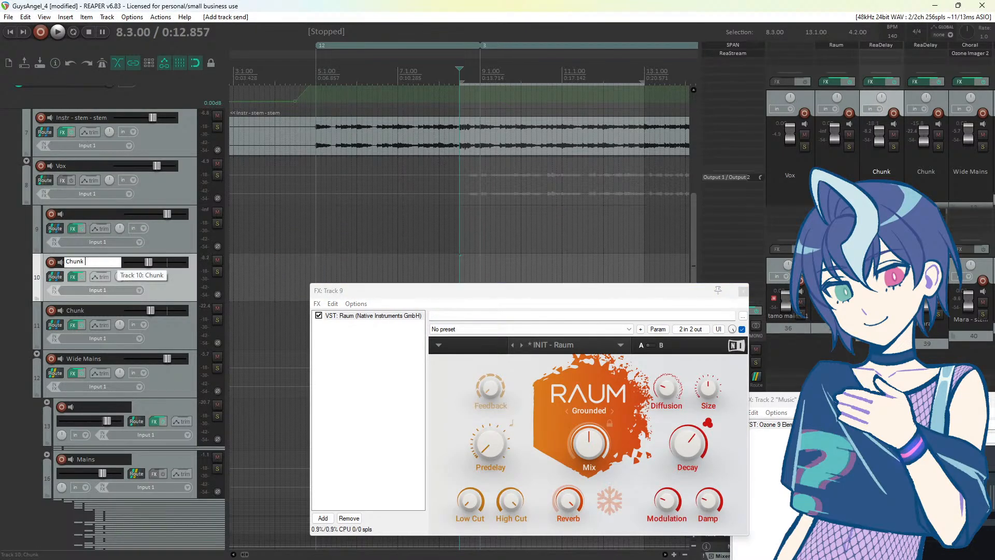
left_click(94, 216)
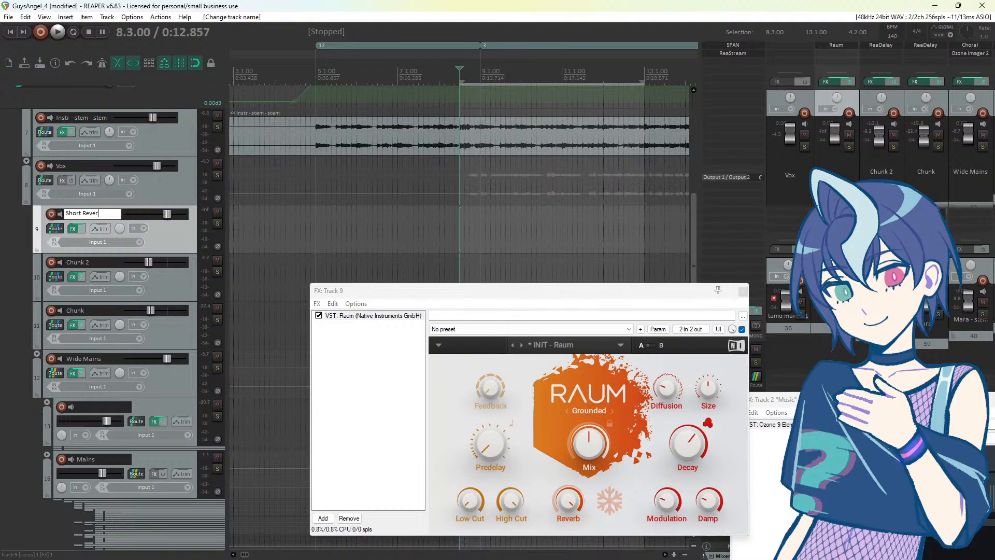
key("Return")
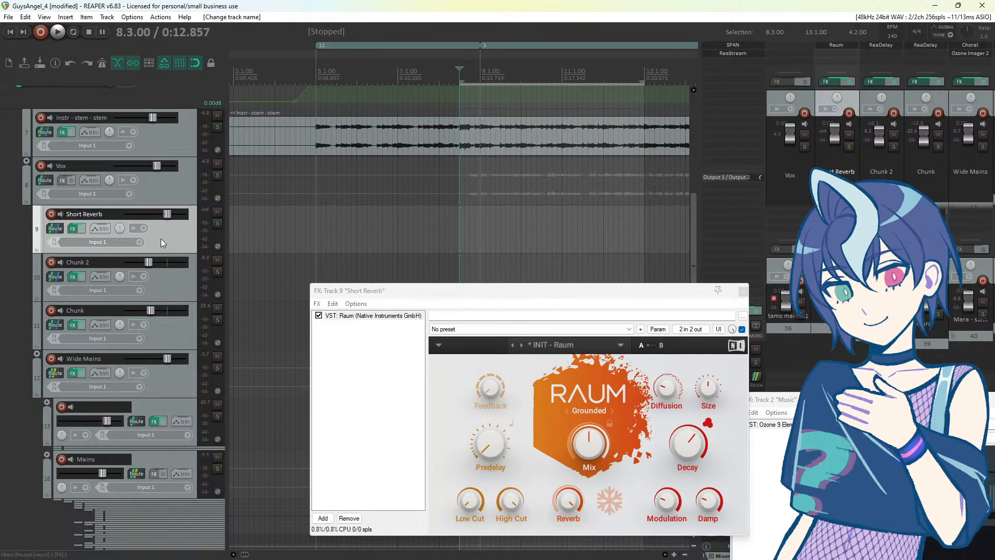
Step: Shorten the Raum reverb's decay and raise its damping to about 49.5 %
left_click_drag(547, 289, 359, 212)
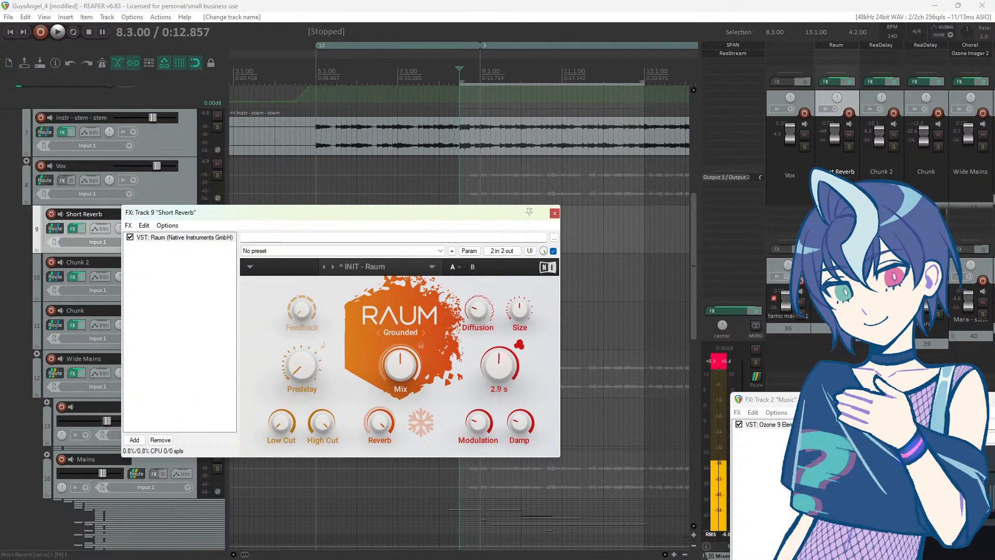
left_click_drag(501, 360, 500, 357)
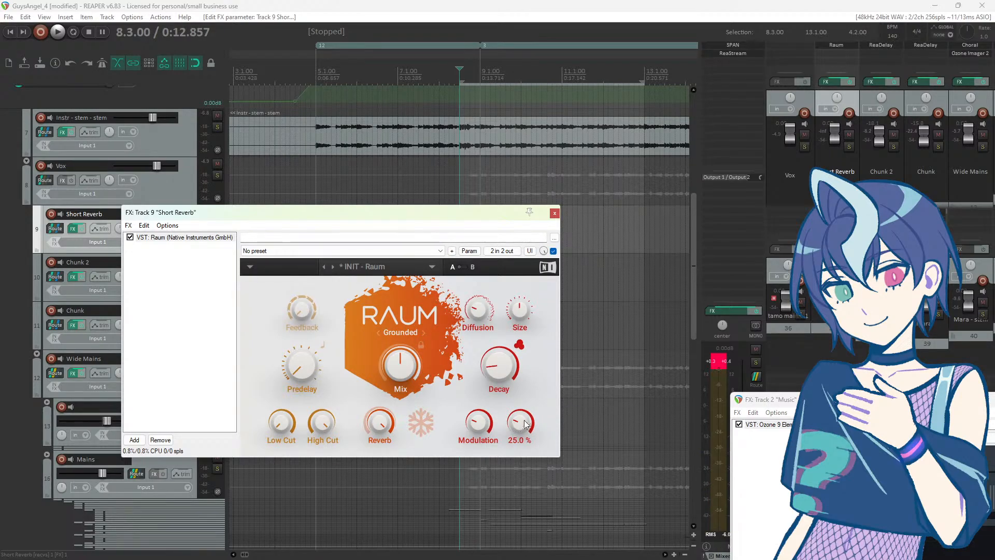
left_click_drag(387, 217, 455, 184)
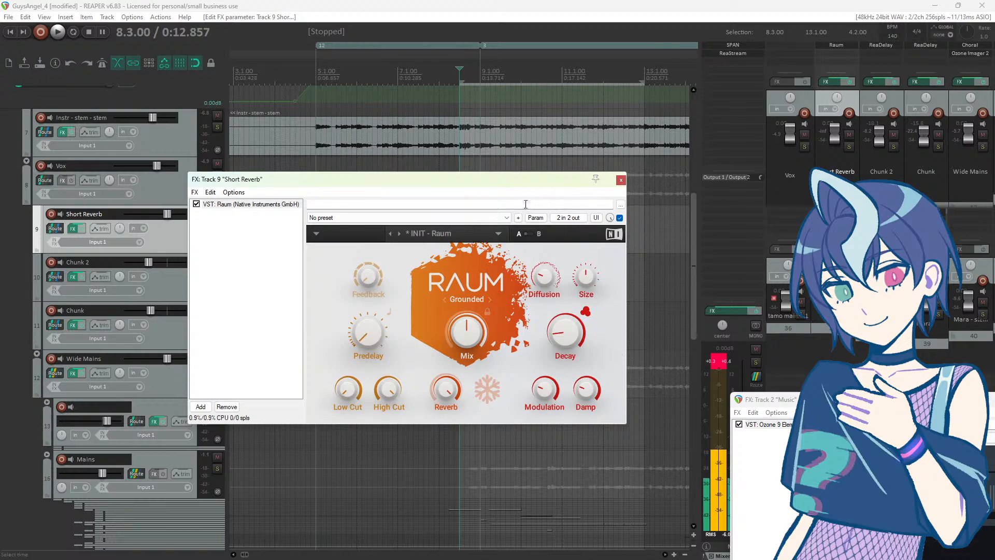
left_click_drag(586, 389, 586, 385)
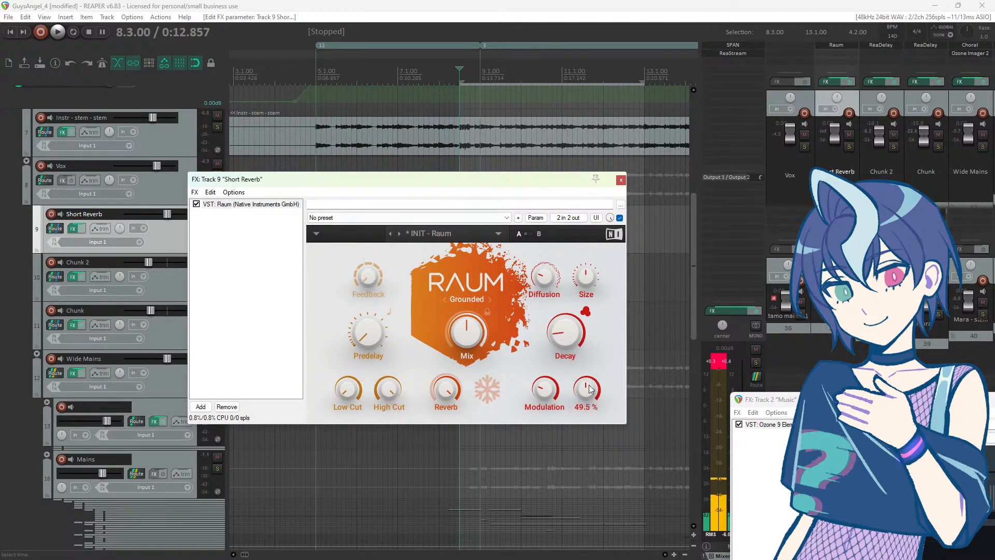
left_click_drag(425, 184, 567, 278)
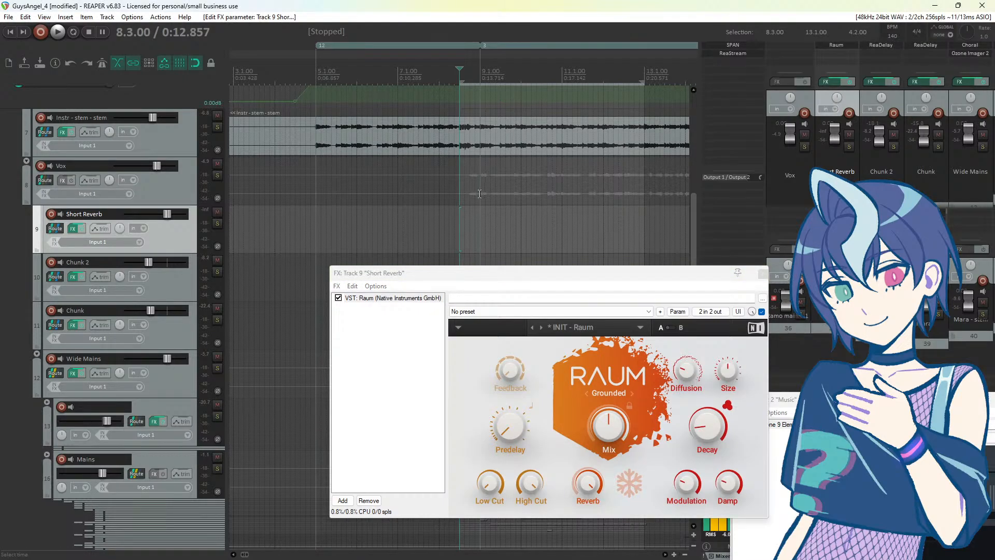
Step: Play the section with repeat enabled and fine-tune the Raum decay by ear
key("space")
left_click_drag(562, 277, 508, 256)
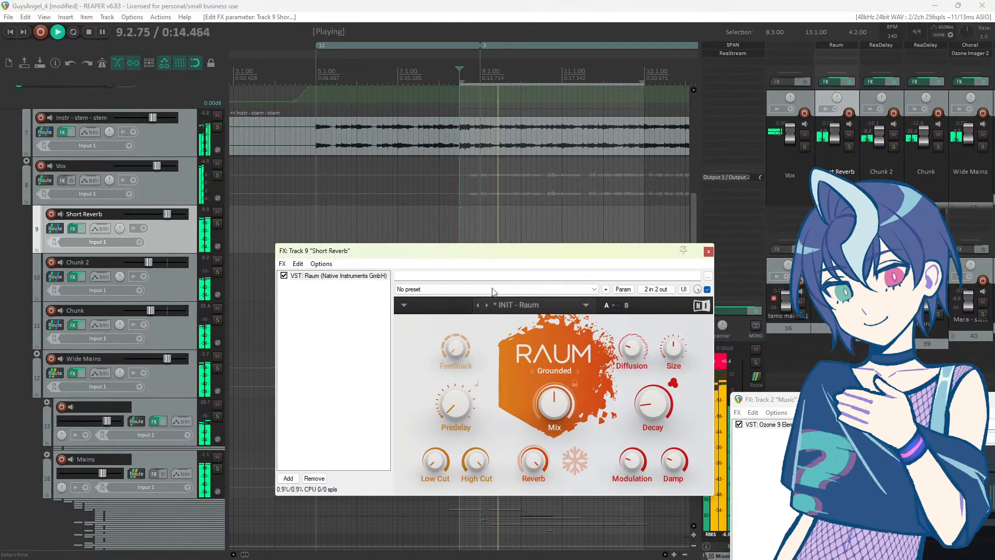
left_click_drag(654, 408, 654, 406)
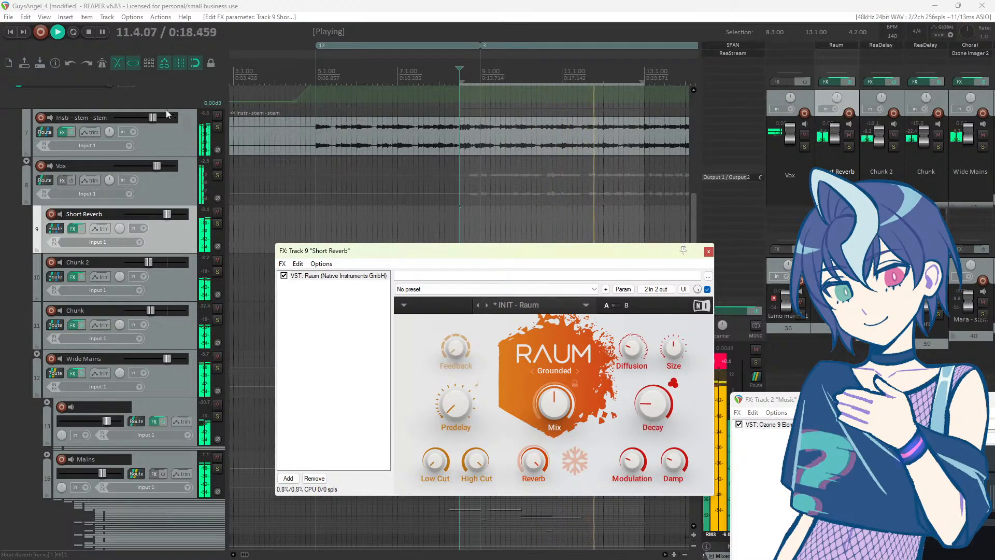
left_click(73, 31)
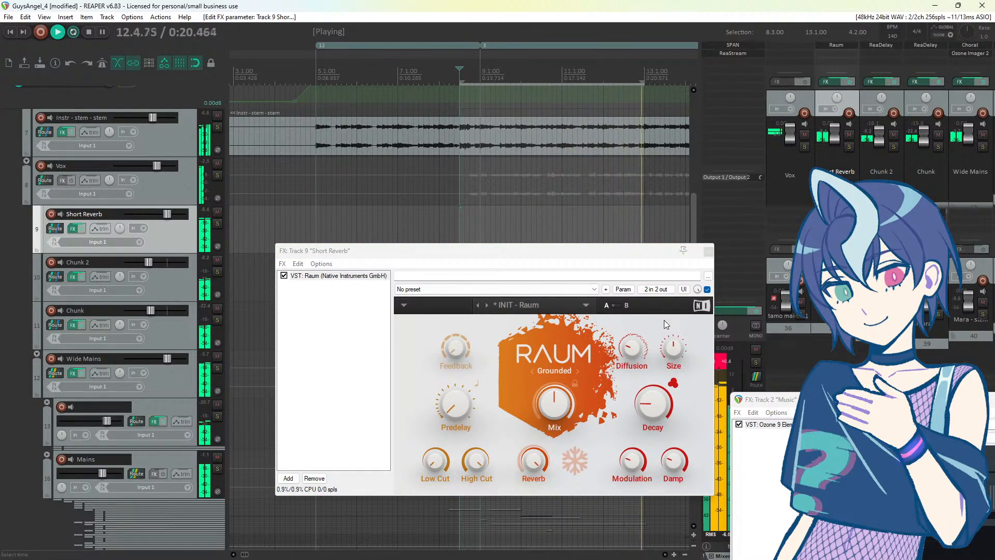
Step: Reduce the Raum decay to about 0.57 s, set its mix to 100 %, and stop playback
left_click_drag(653, 407, 653, 411)
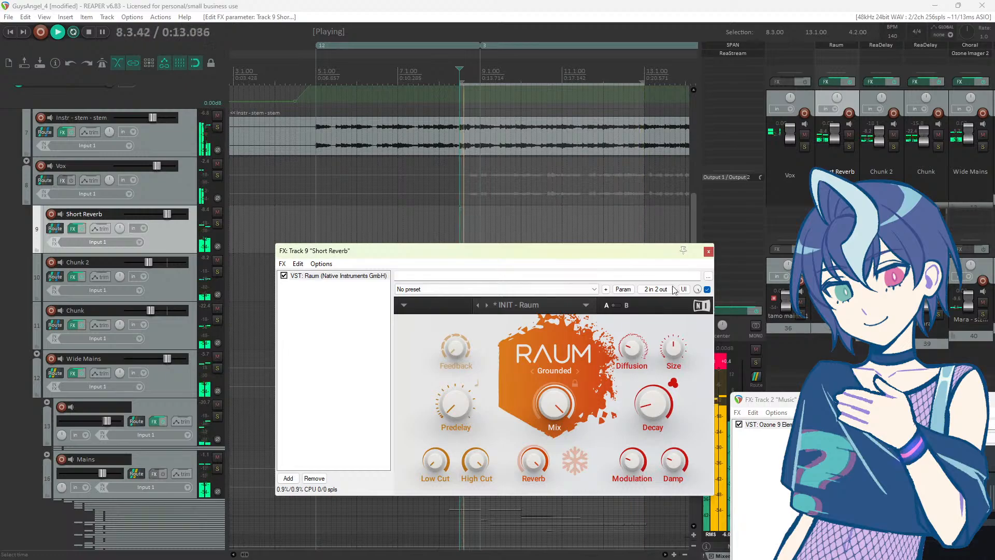
key("space")
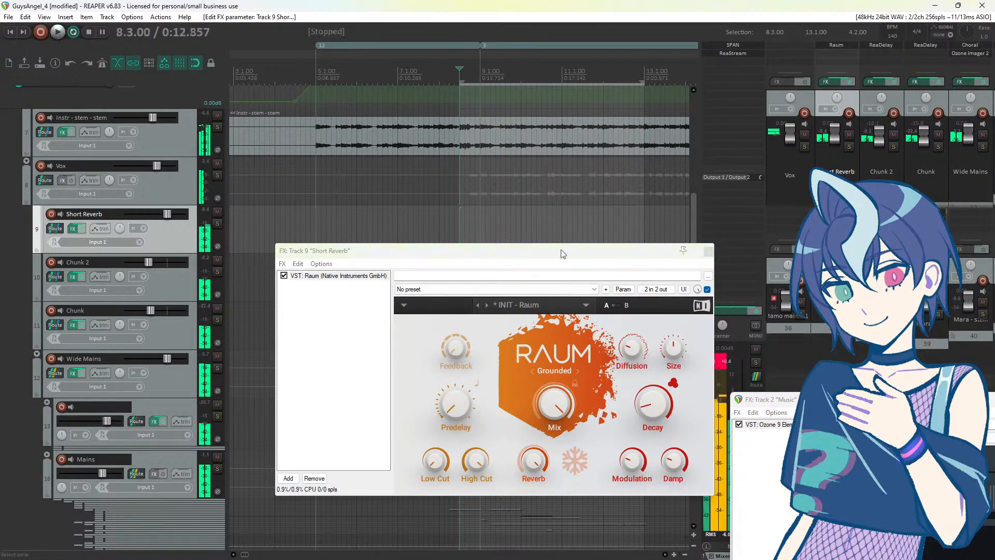
mouse_move(552, 410)
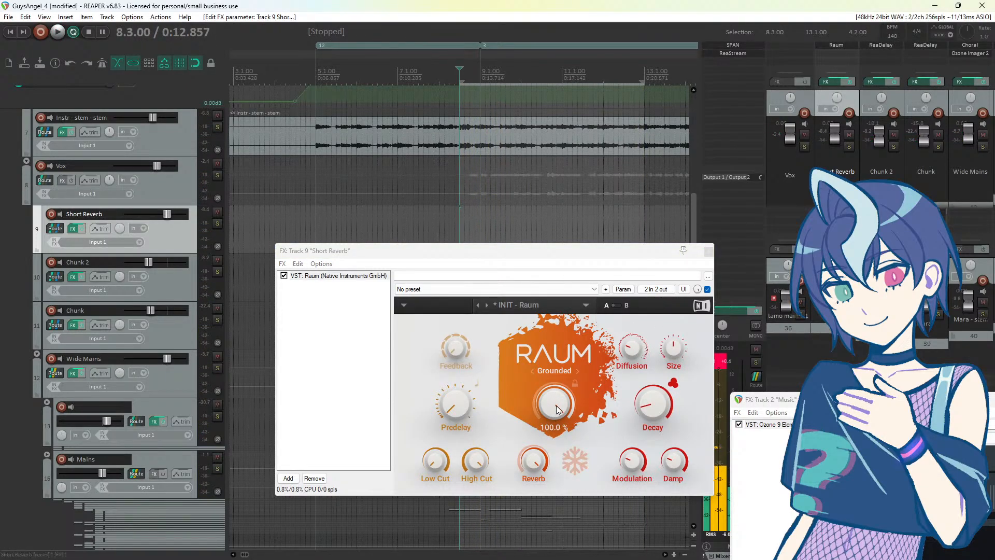
Step: Collapse the Wide Mains folder's child tracks and select the Short Reverb track
left_click(176, 381)
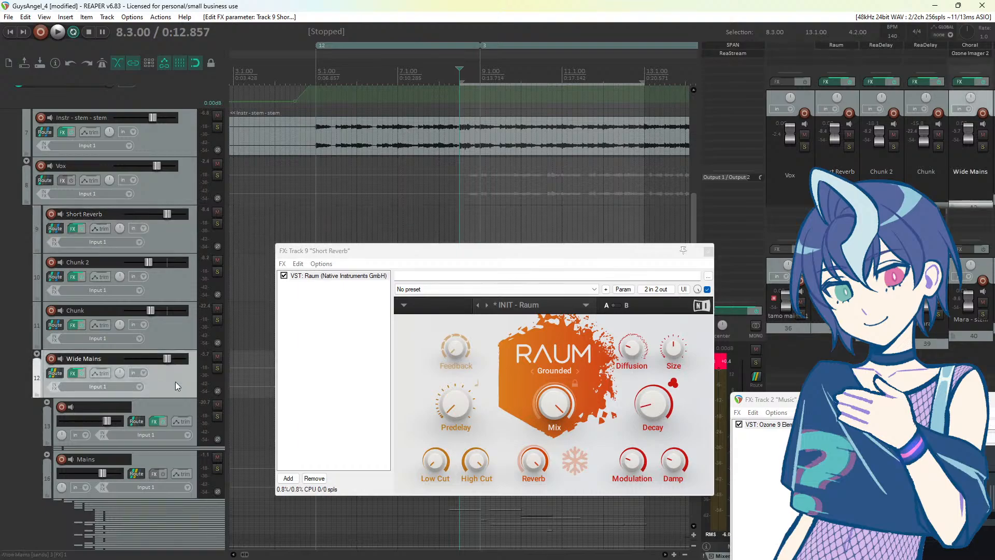
left_click(174, 228)
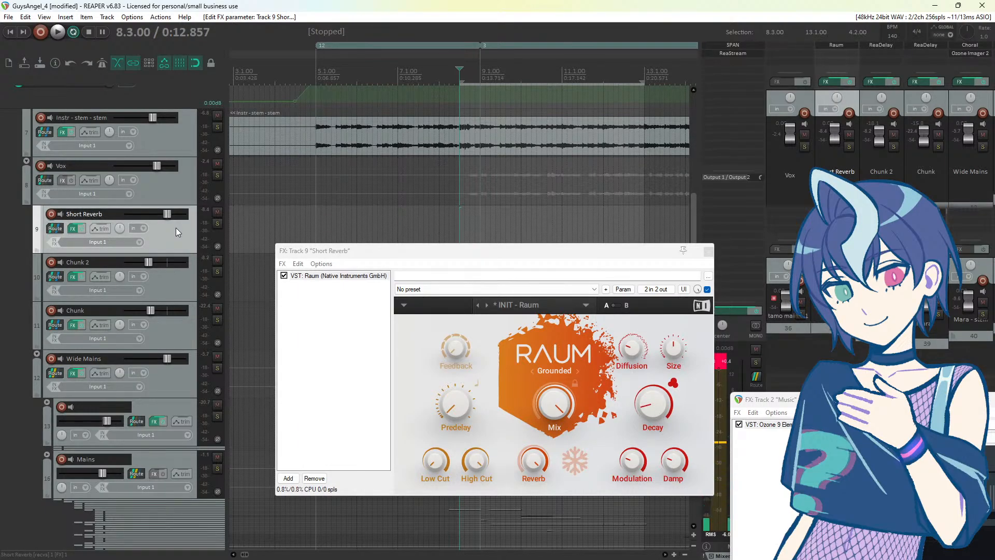
left_click(166, 386)
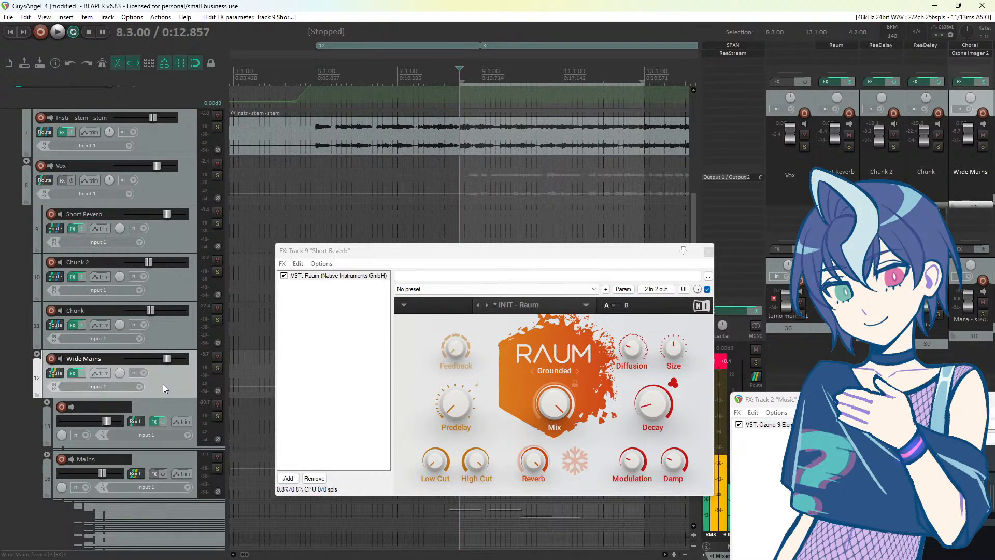
left_click(36, 354)
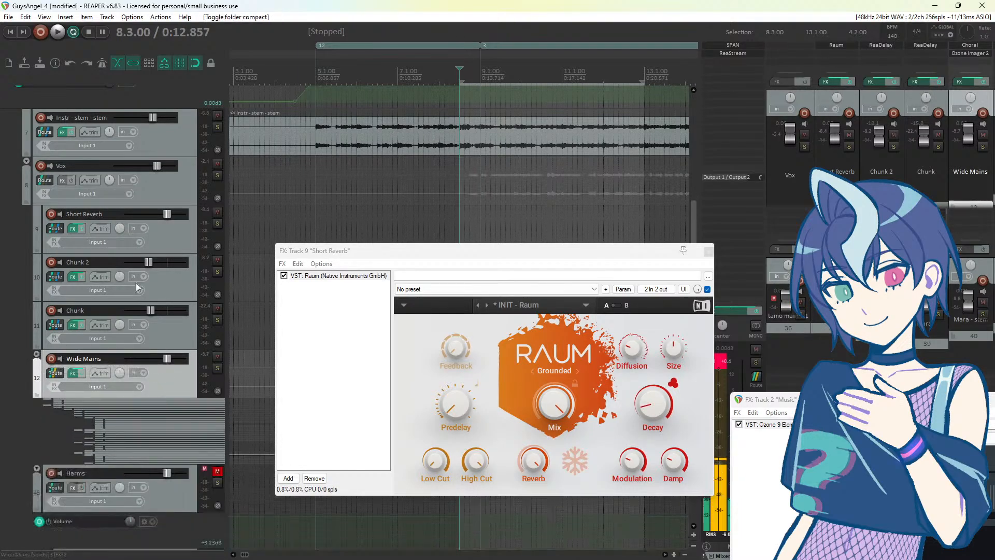
left_click(189, 241)
left_click_drag(484, 253, 428, 253)
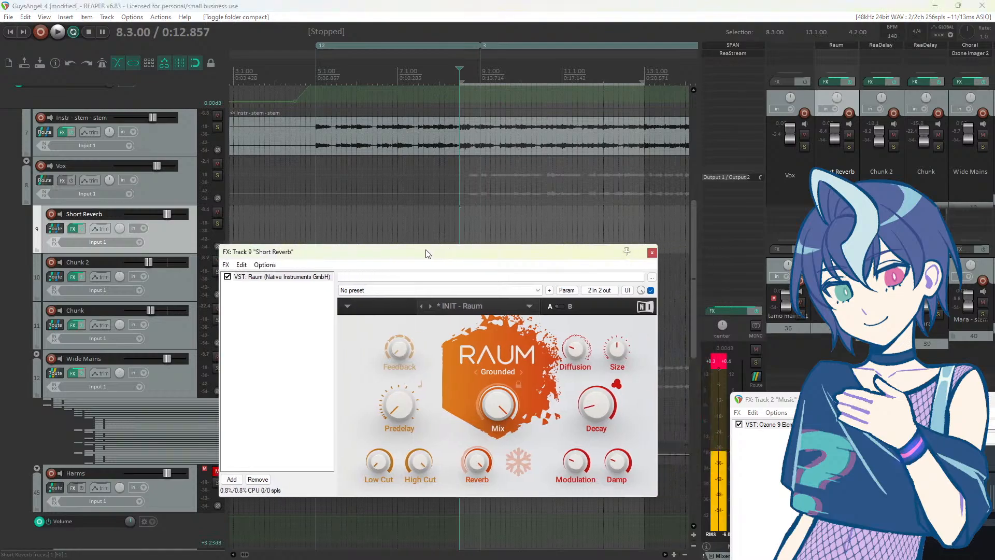
left_click(156, 243)
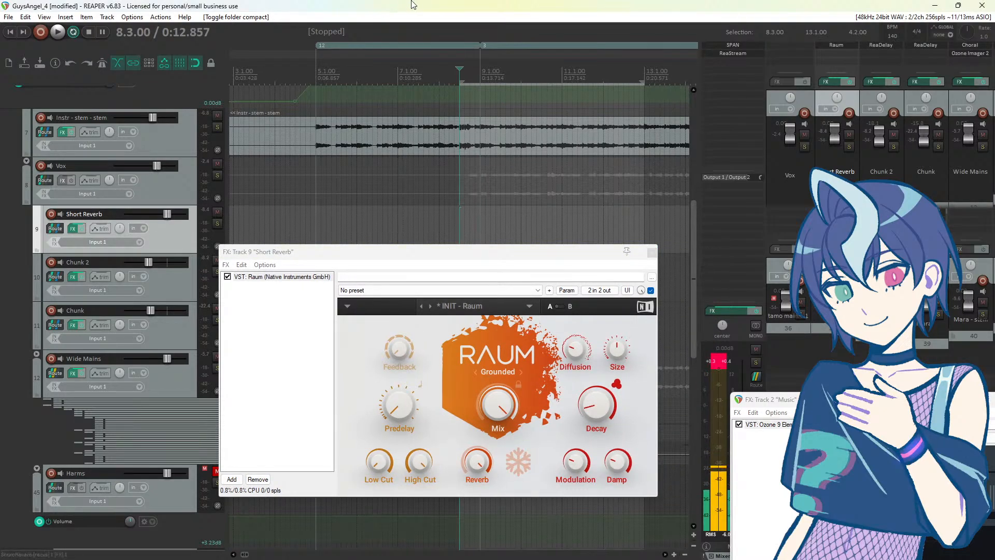
Step: Adjust the Raum decay while the section plays and lower its High Cut to about 4.02 kHz
key("space")
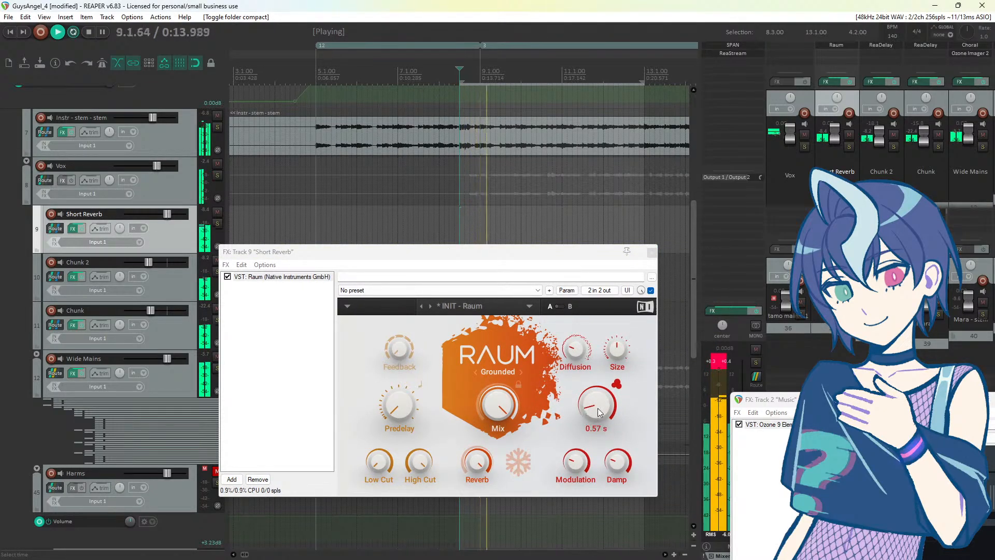
mouse_move(596, 405)
left_mouse_down()
mouse_move(597, 395)
mouse_move(599, 422)
left_mouse_up()
key("space")
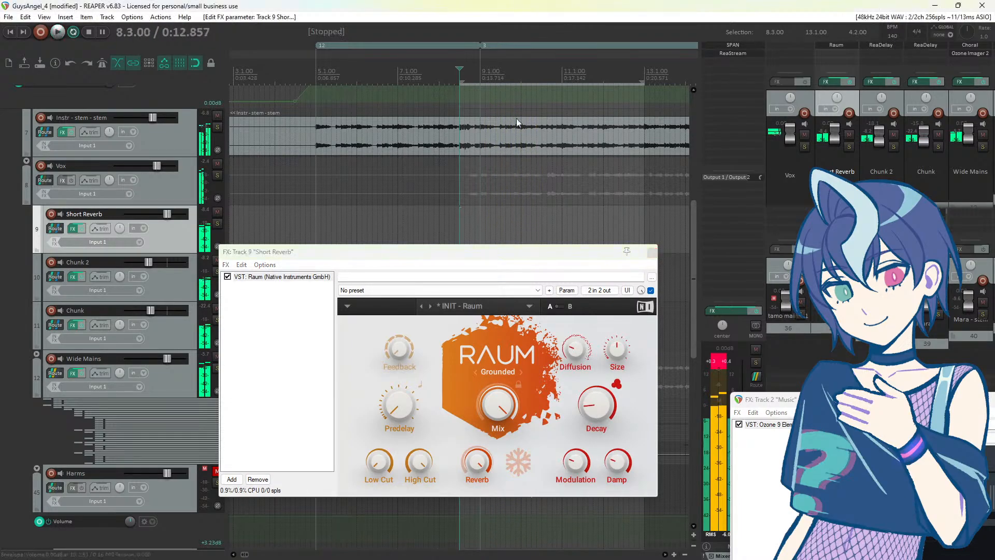
left_click_drag(423, 465, 422, 469)
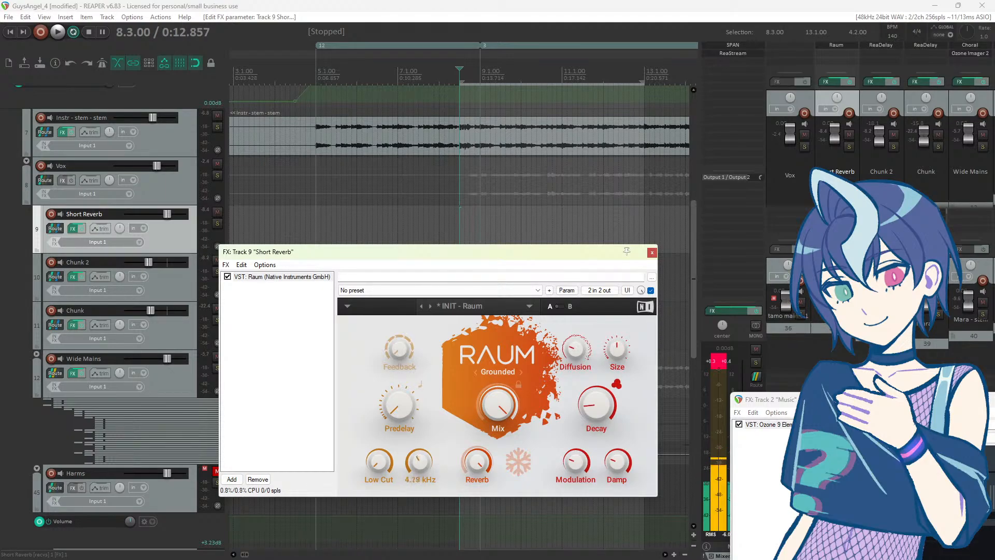
left_click_drag(419, 463, 421, 473)
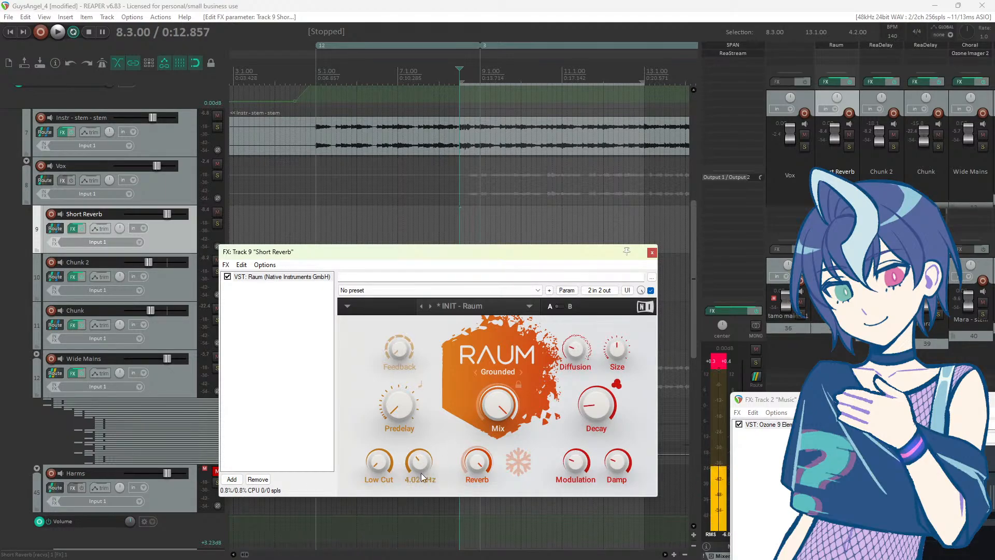
Step: Search the effects for "eq", close the search without adding any, and replay the section
left_click(232, 480)
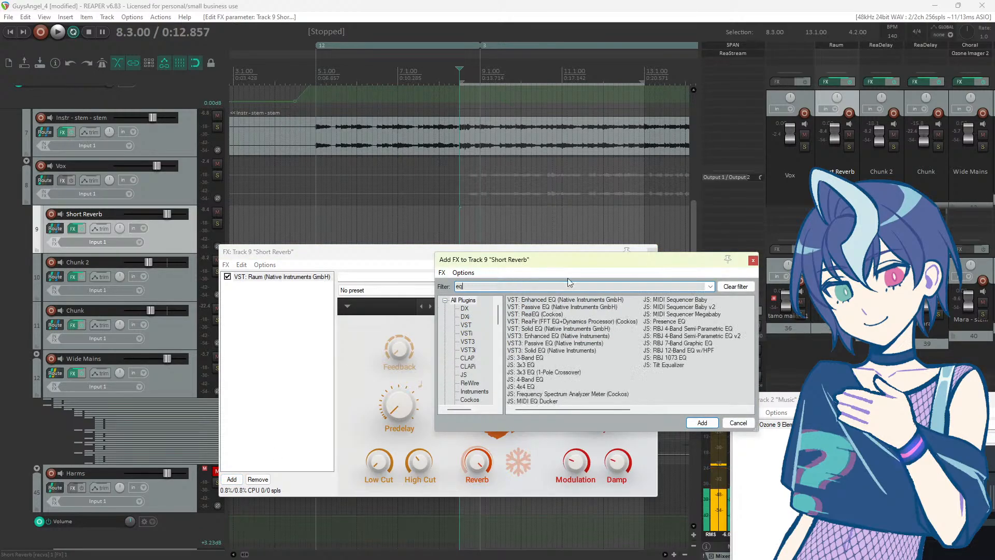
left_click(754, 260)
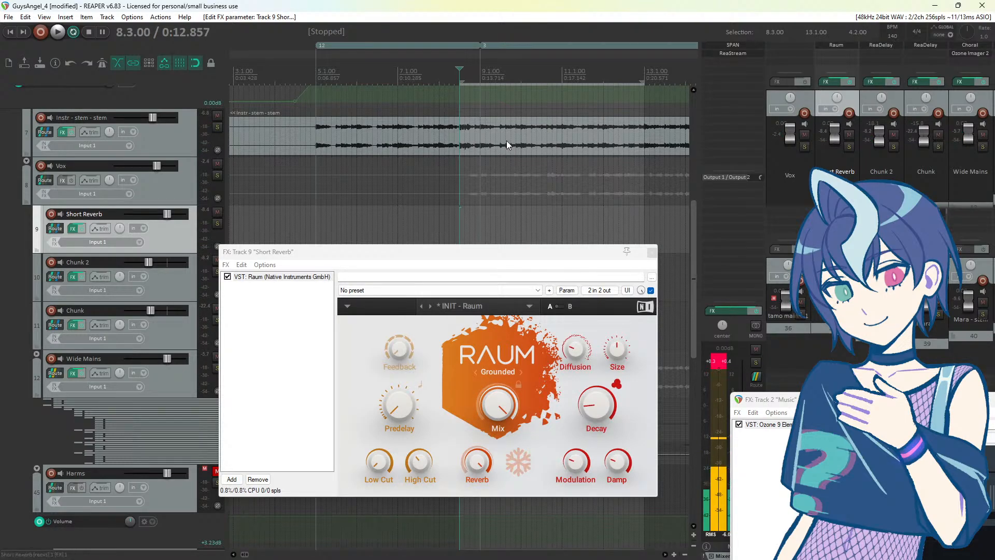
key("space")
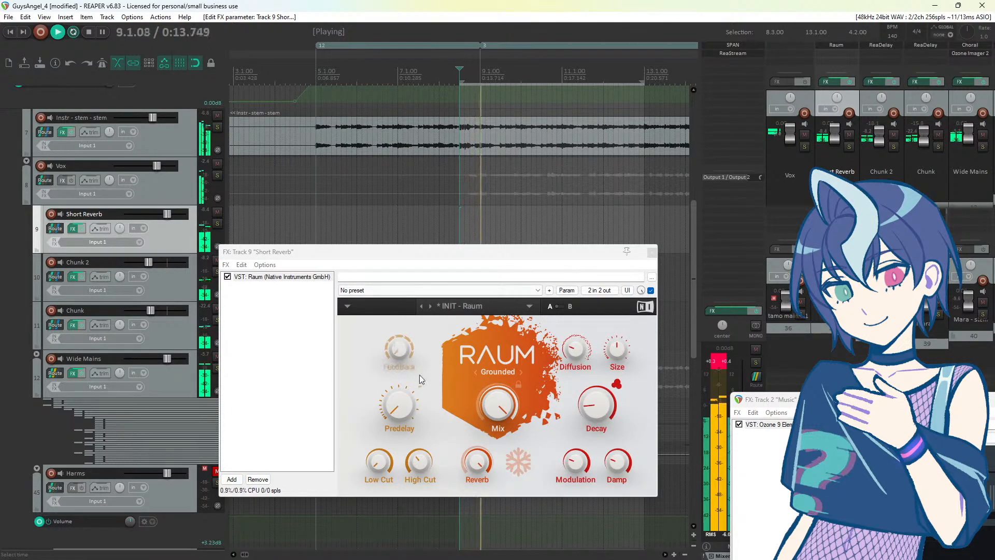
Step: Stop playback and add ReaEQ after Raum in the Short Reverb track's effects chain
mouse_move(418, 463)
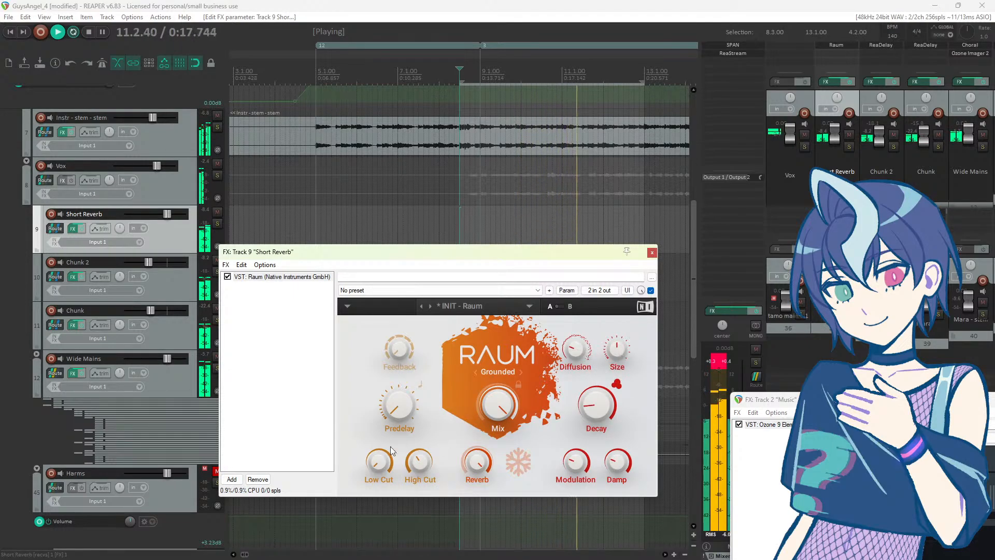
left_click(475, 6)
key("space")
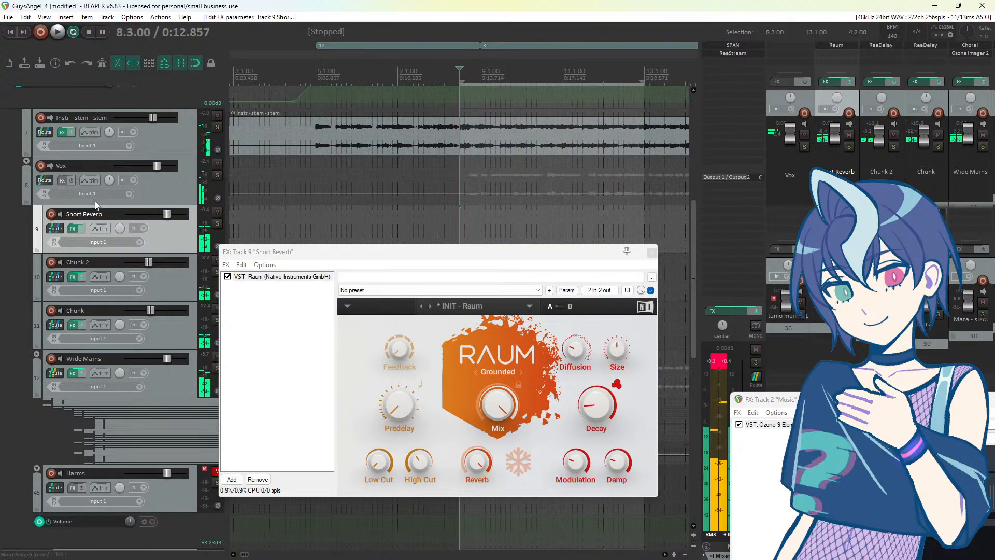
left_click(71, 231)
left_click(73, 229)
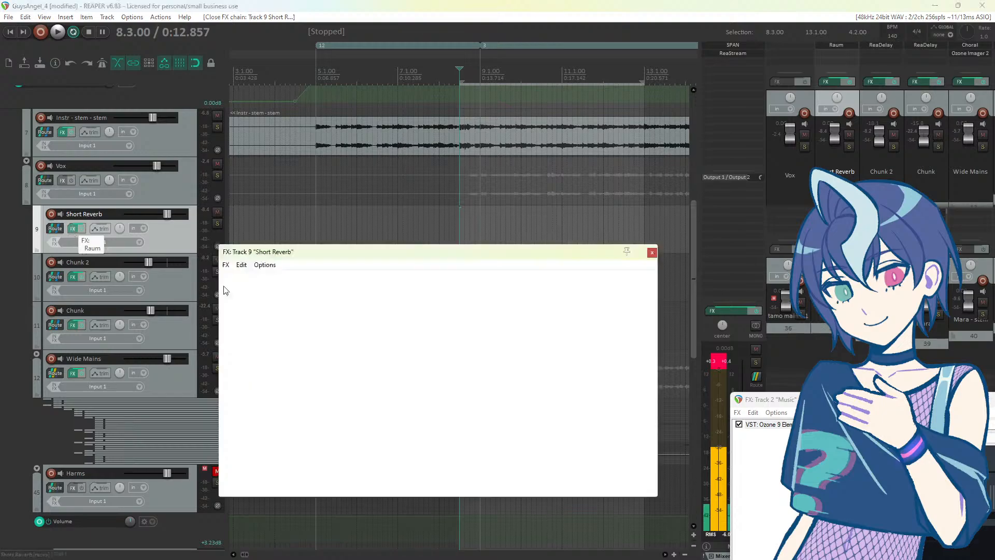
left_click(232, 479)
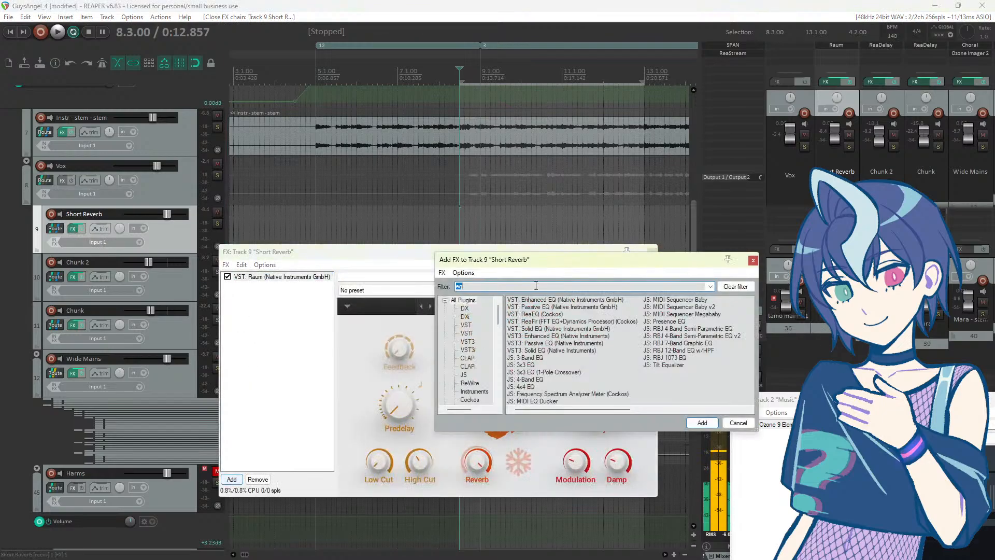
double_click(535, 314)
Step: Roll off both ends in ReaEQ with a low shelf near 420 Hz and a high shelf at 3216 Hz, both at -120 dB, and close the effects
left_click_drag(381, 340, 422, 368)
left_click_drag(516, 340, 506, 380)
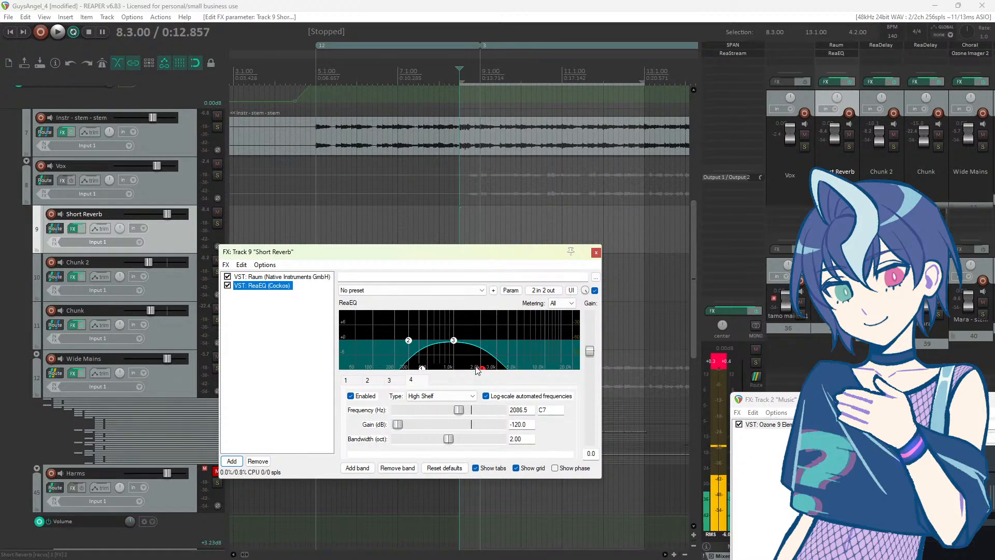
mouse_move(479, 369)
left_mouse_down()
mouse_move(471, 367)
mouse_move(489, 373)
left_mouse_up()
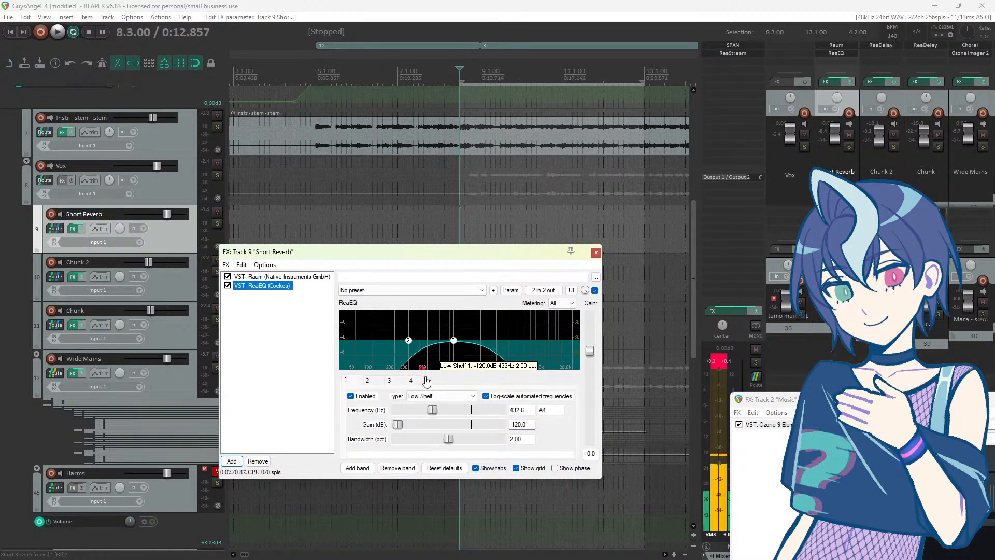
left_click_drag(489, 369, 457, 397)
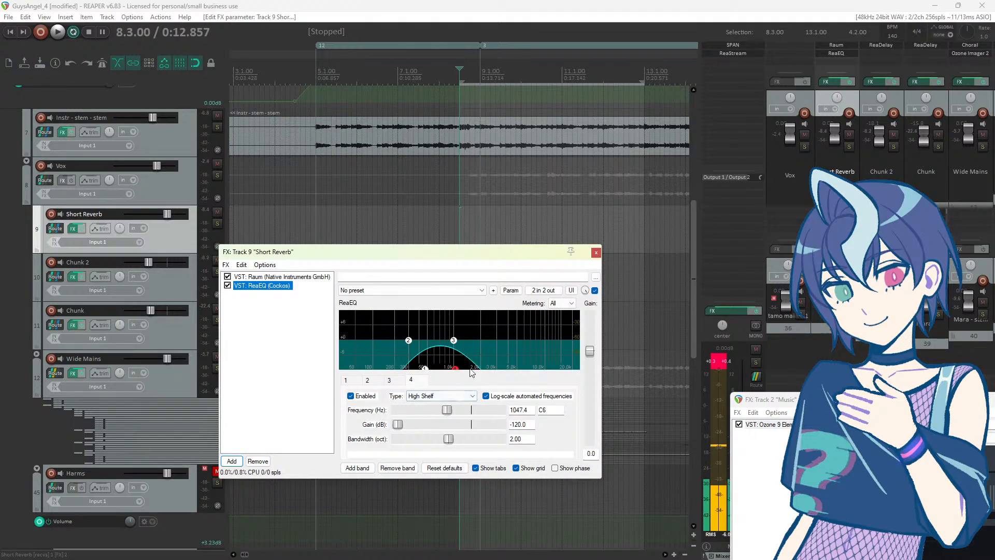
left_click_drag(456, 368, 489, 395)
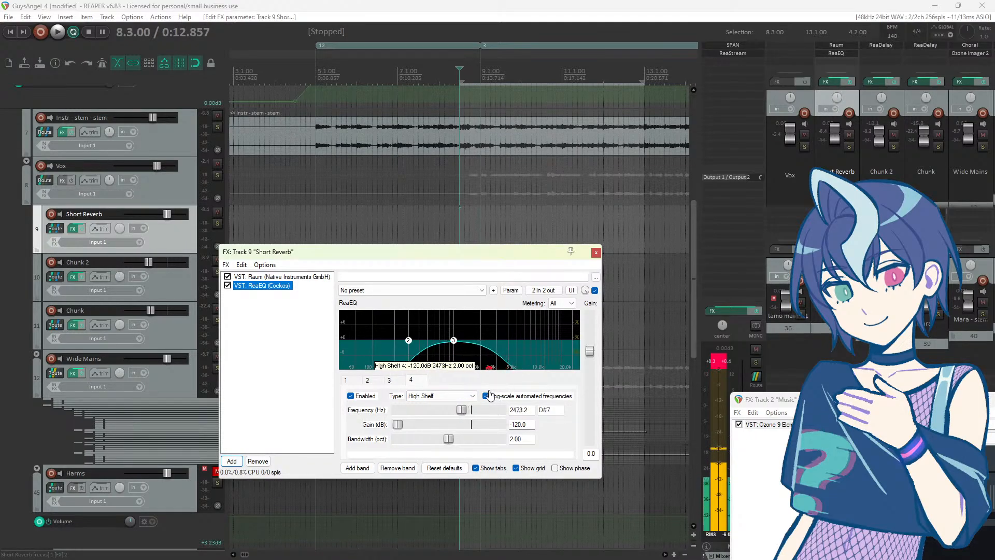
left_click_drag(427, 369, 461, 408)
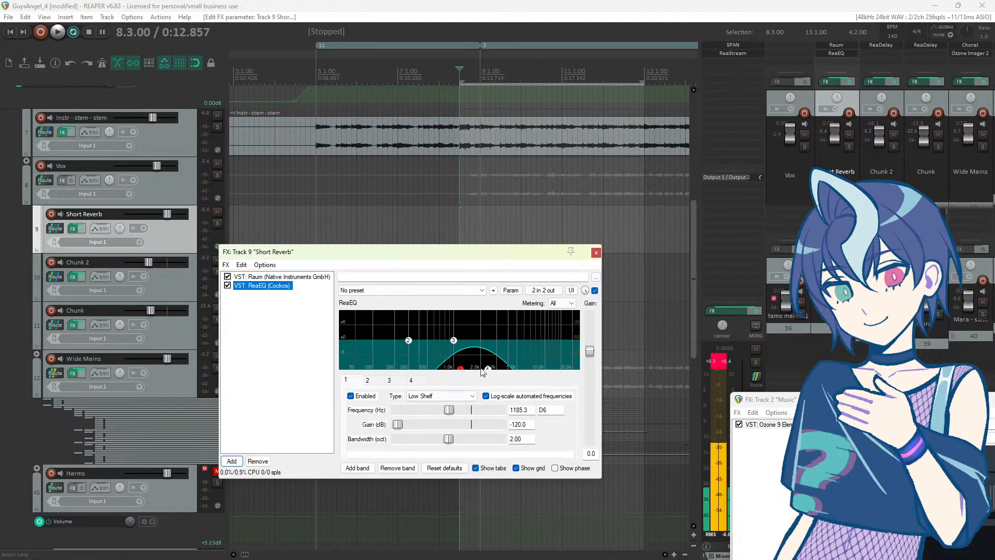
left_click_drag(464, 366, 423, 367)
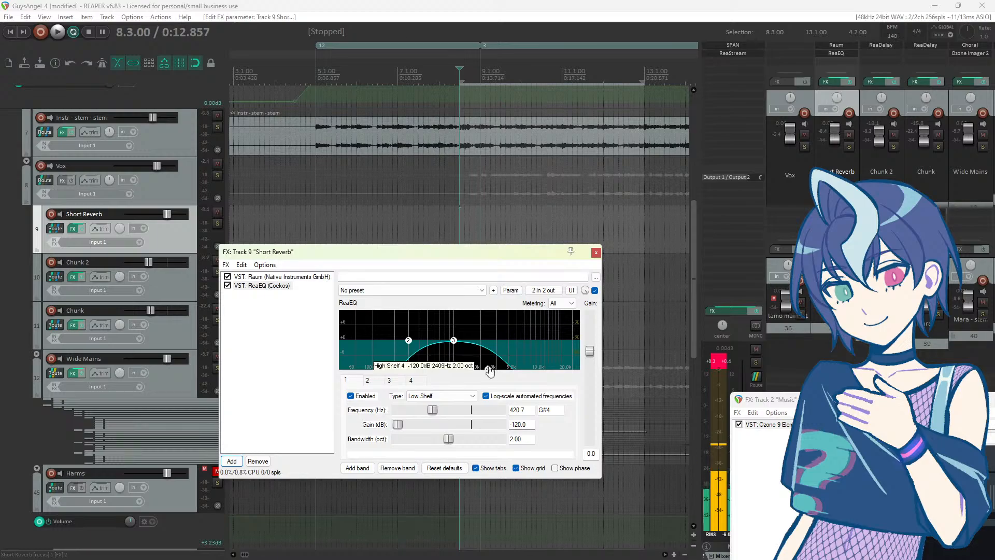
left_click_drag(488, 369, 507, 376)
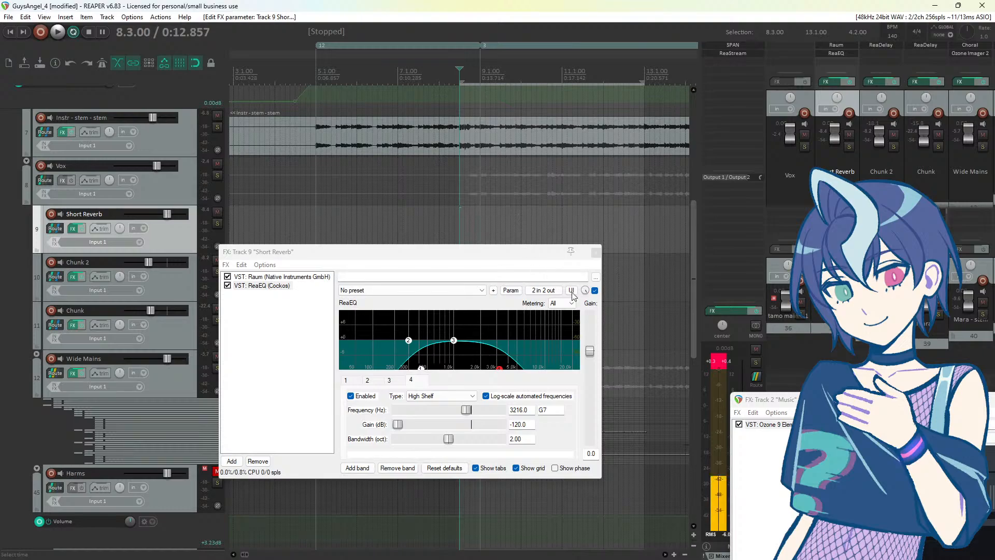
left_click(597, 254)
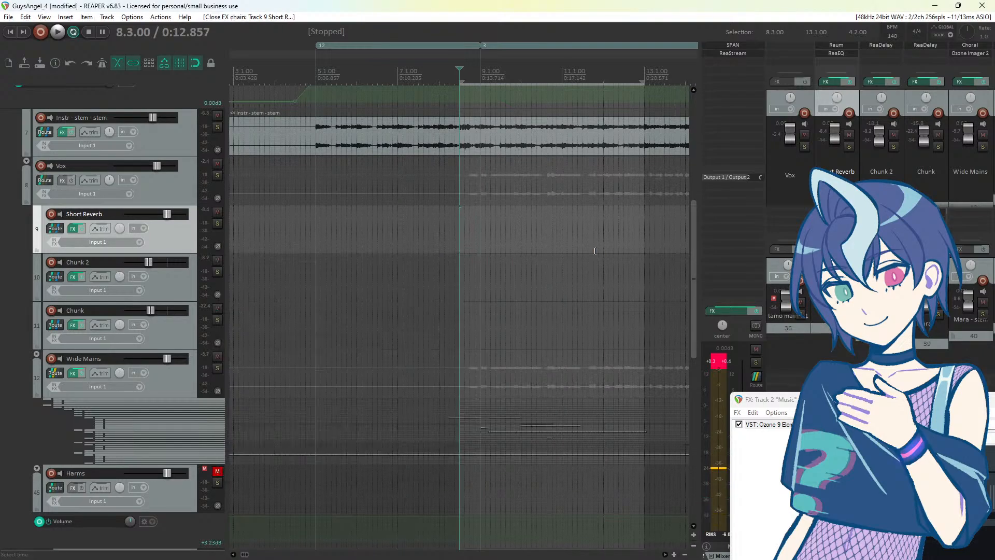
Step: Replay the section, reopen Raum, adjust its Size and raise its Diffusion, and stop playback
key("space")
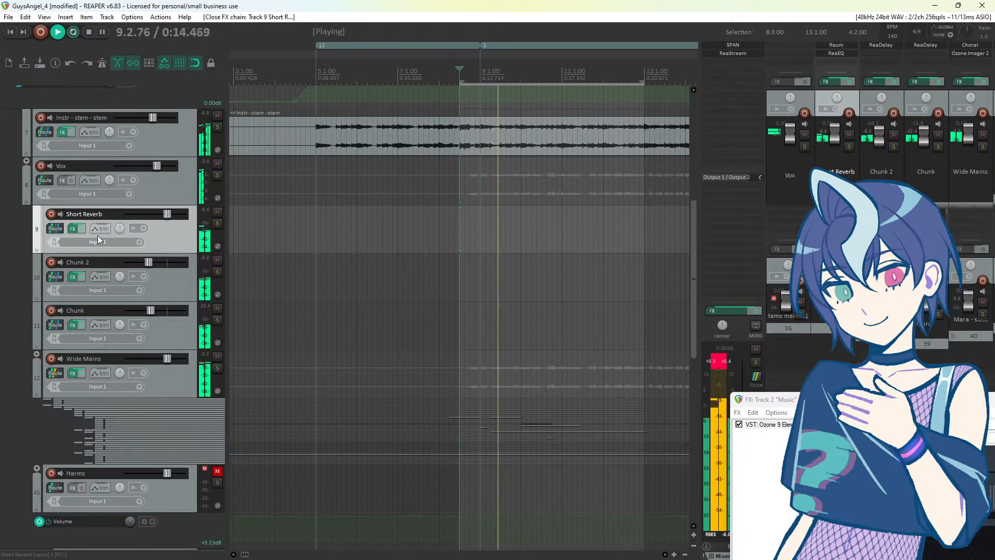
left_click(73, 228)
left_click(270, 277)
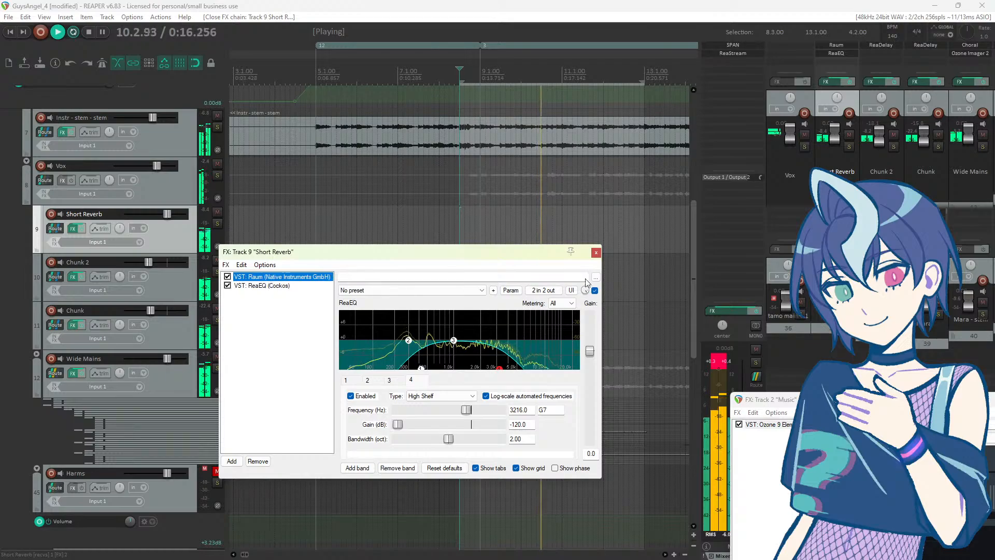
left_click_drag(619, 347, 619, 355)
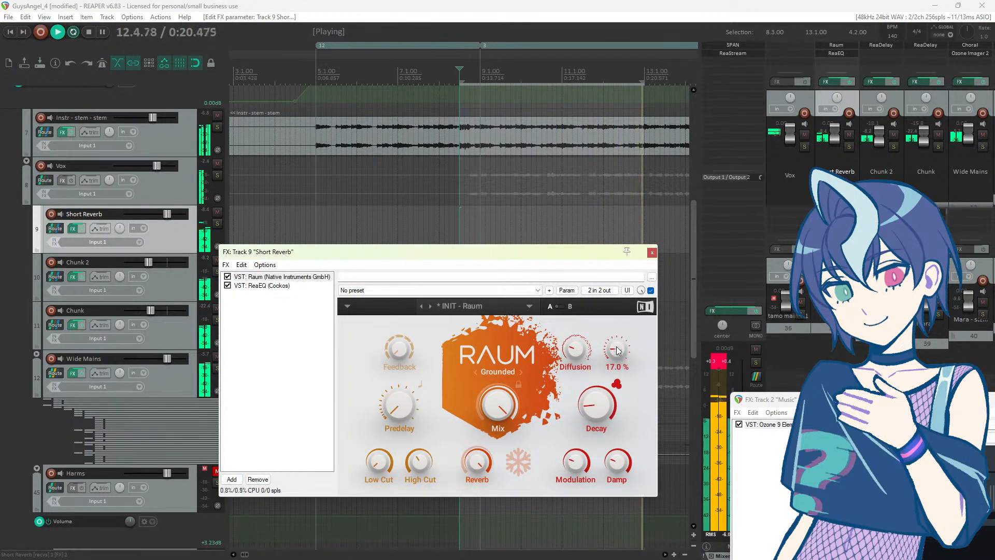
left_click_drag(620, 351, 569, 356)
mouse_move(571, 354)
left_click(456, 5)
key("space")
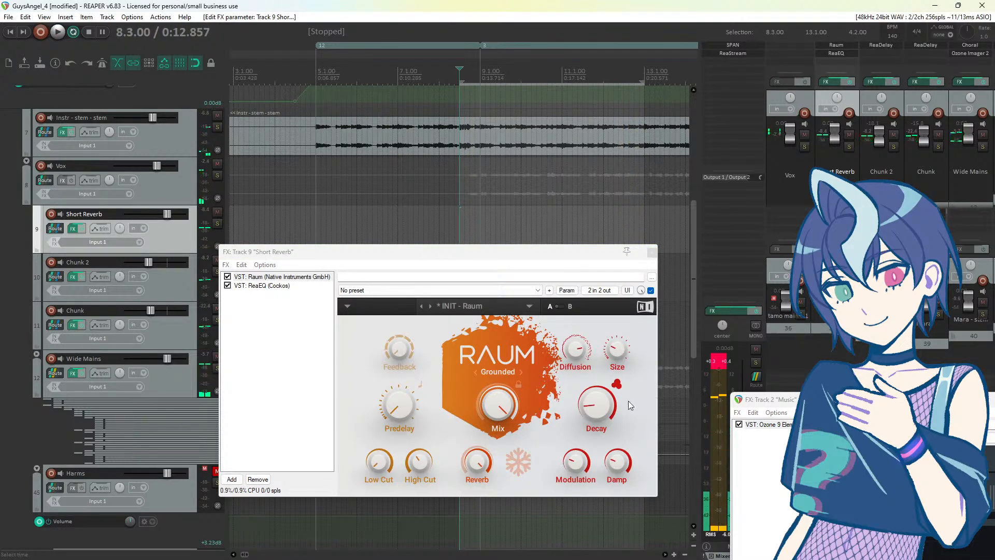
Step: Try Raum's Damp at 58 %, lower it again while the section plays, and raise Modulation to 39.5 %
left_click(617, 460)
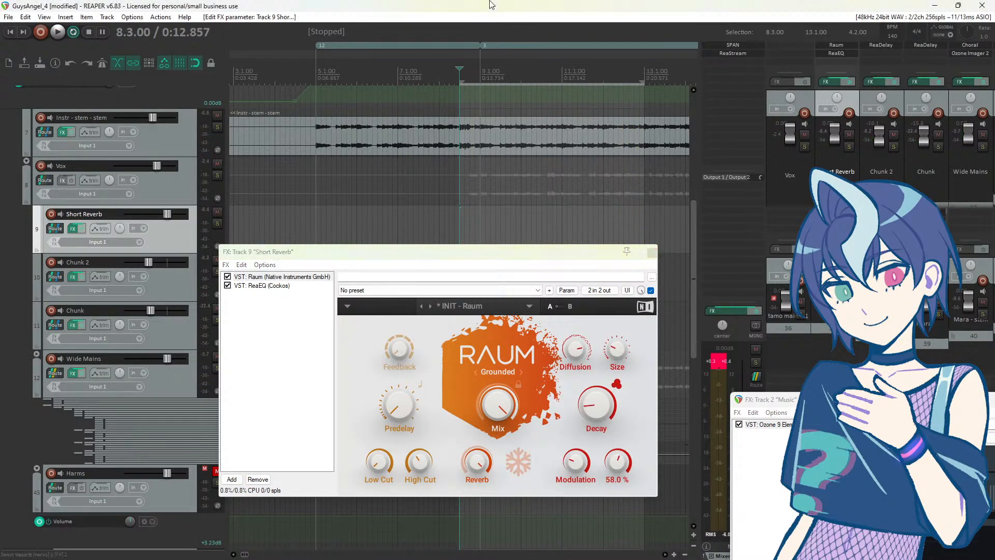
key("space")
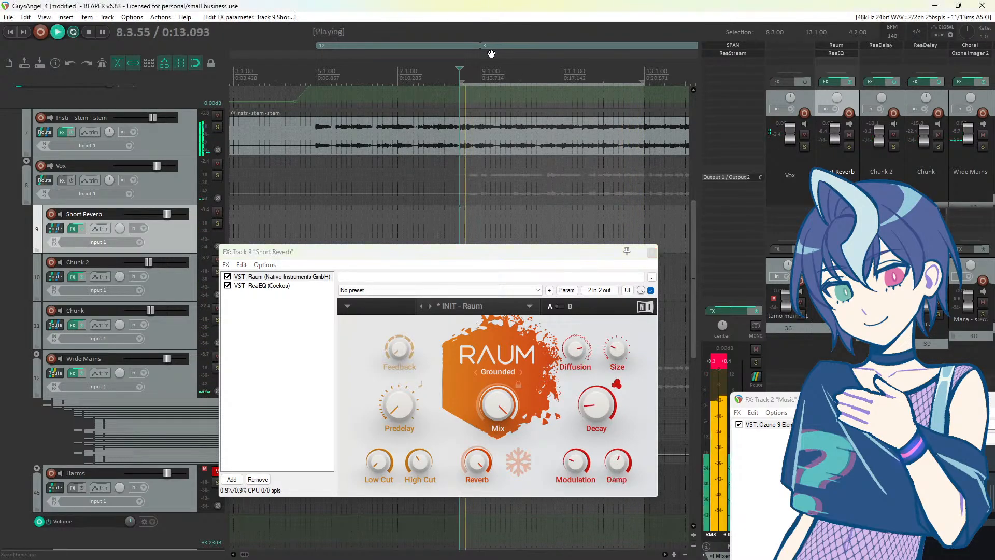
left_click(615, 466)
left_click_drag(615, 465, 614, 507)
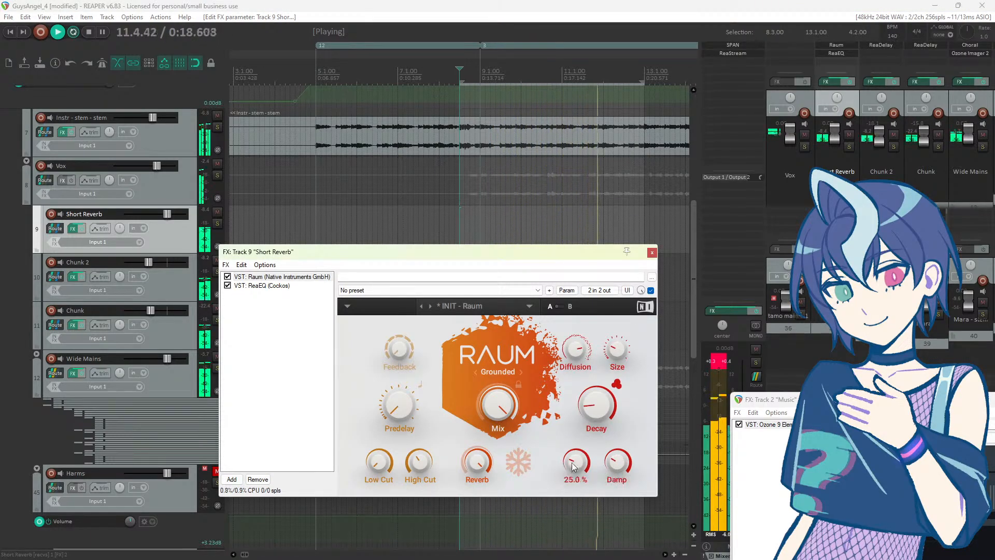
mouse_move(579, 465)
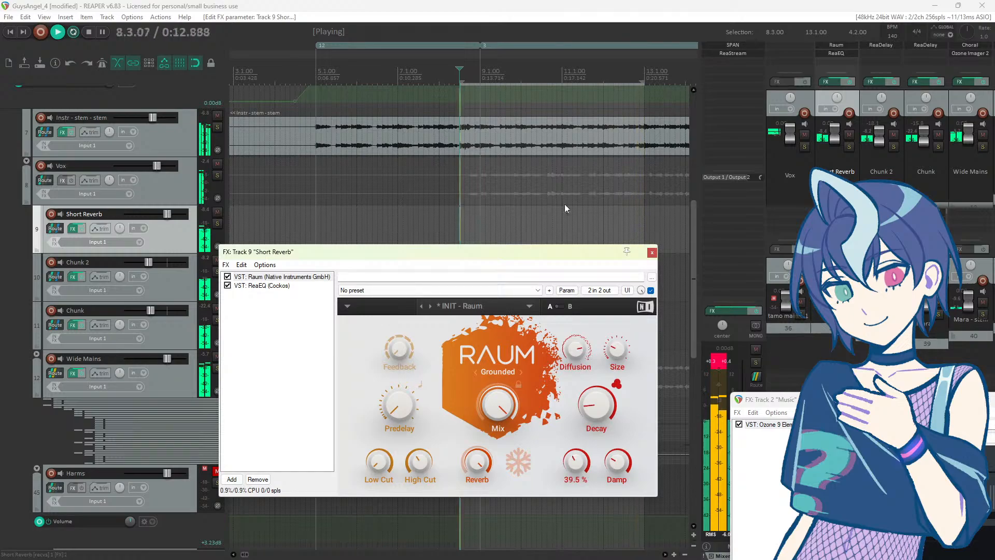
left_click(542, 88)
key("space")
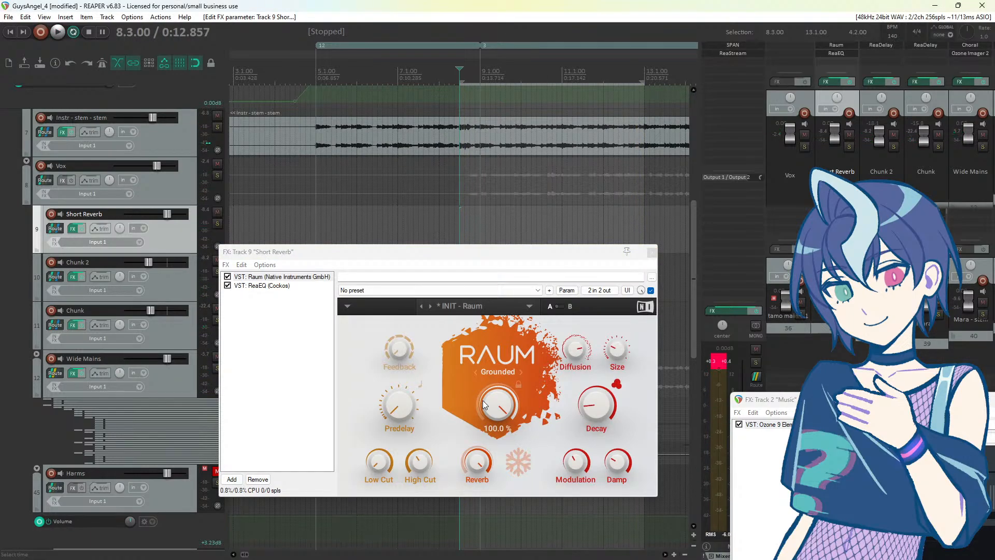
Step: Move the effects window aside and lower the Short Reverb track's volume to about -9.53 dB while the section plays
left_click_drag(327, 255, 350, 231)
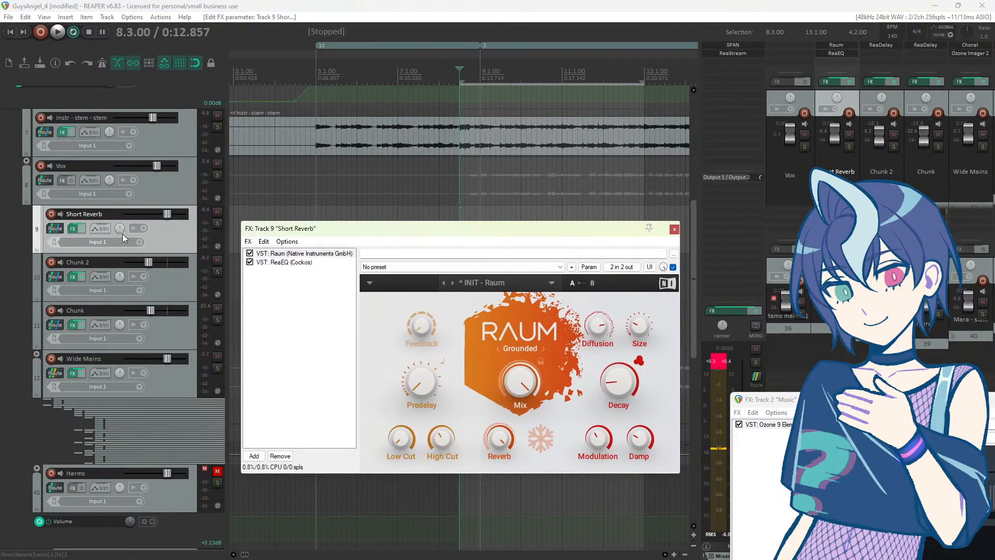
left_click_drag(166, 213, 147, 214)
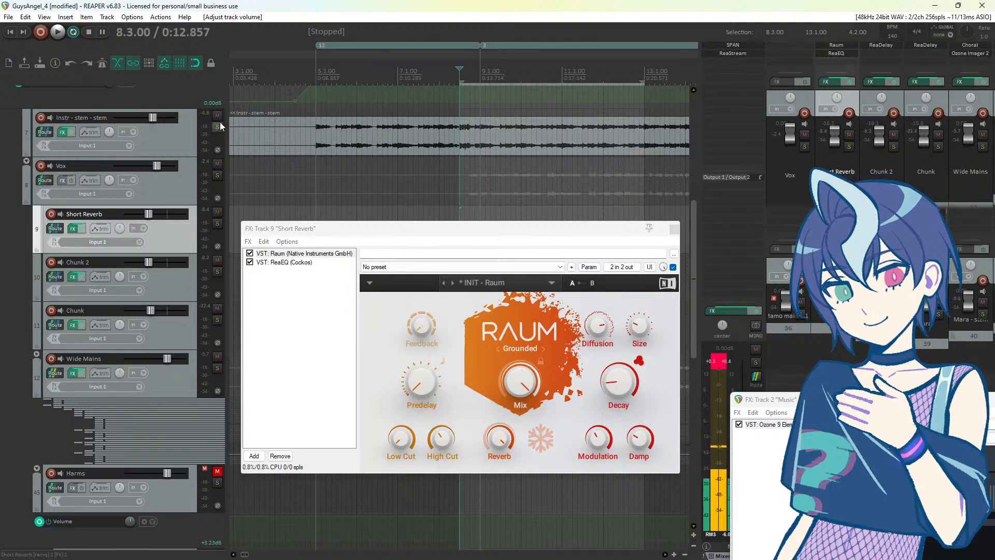
key("space")
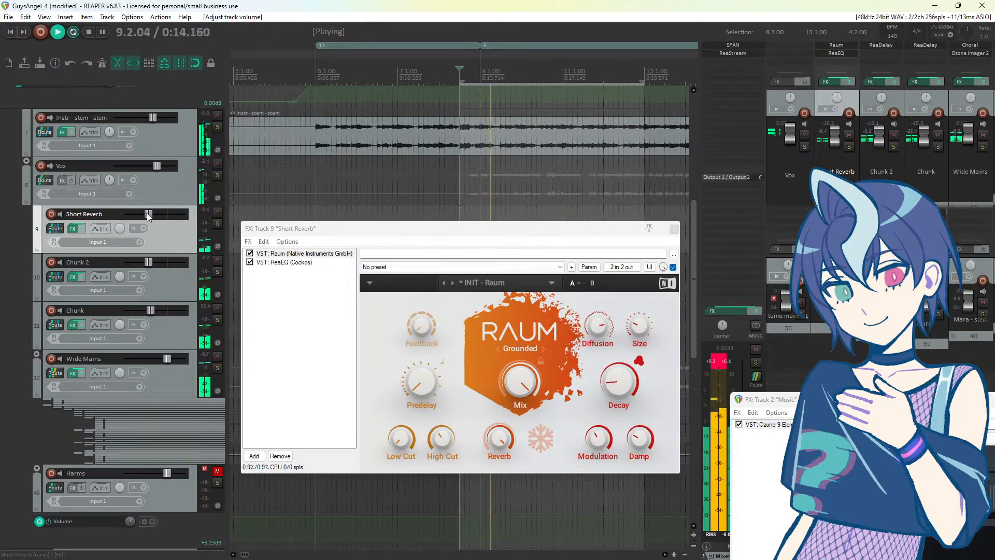
left_click_drag(147, 213, 157, 214)
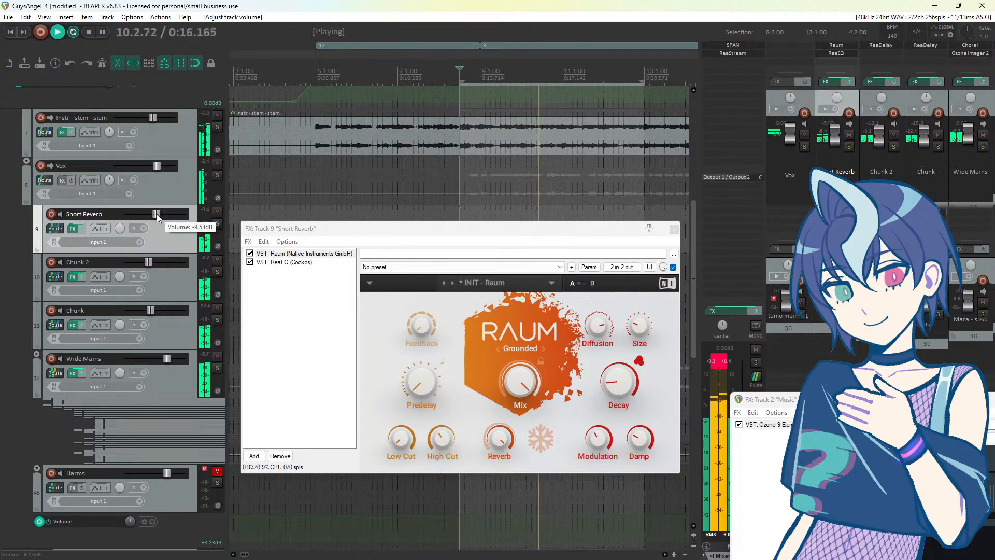
key("space")
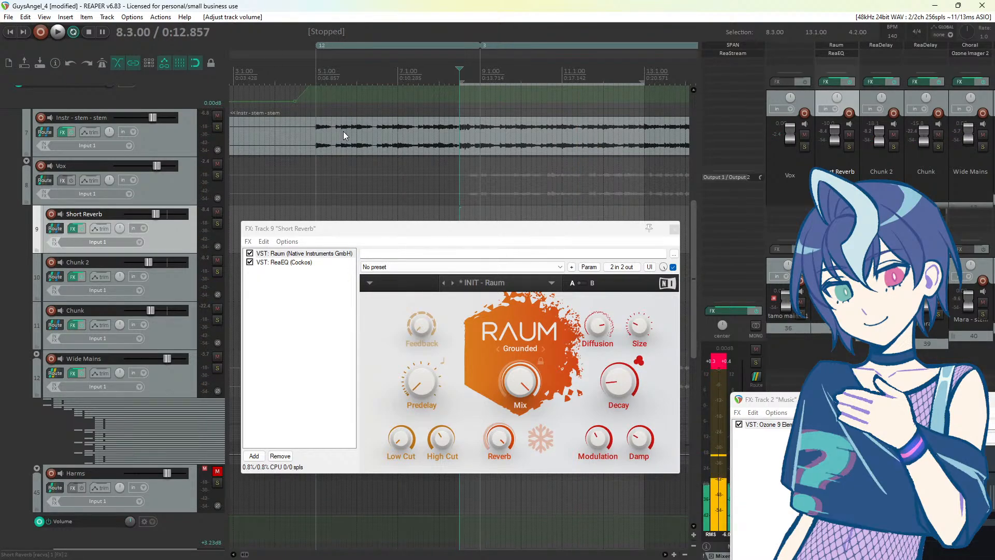
left_click(183, 330)
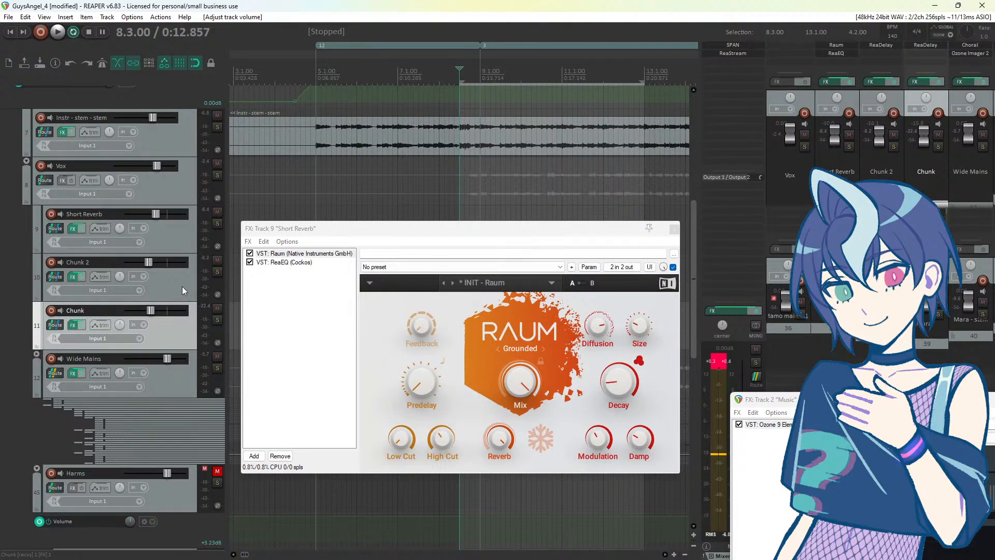
left_click(166, 232, "shift")
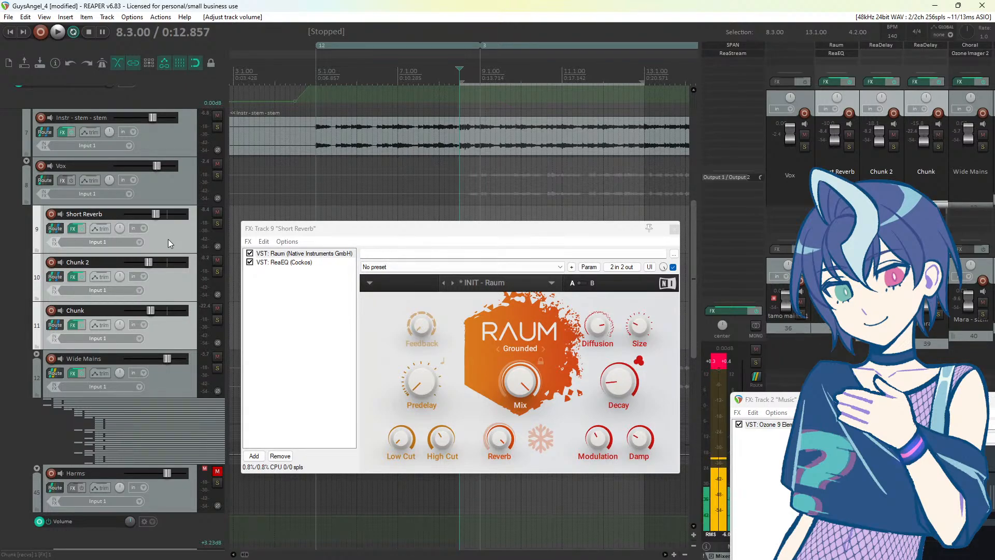
left_click(168, 240)
left_click(173, 288)
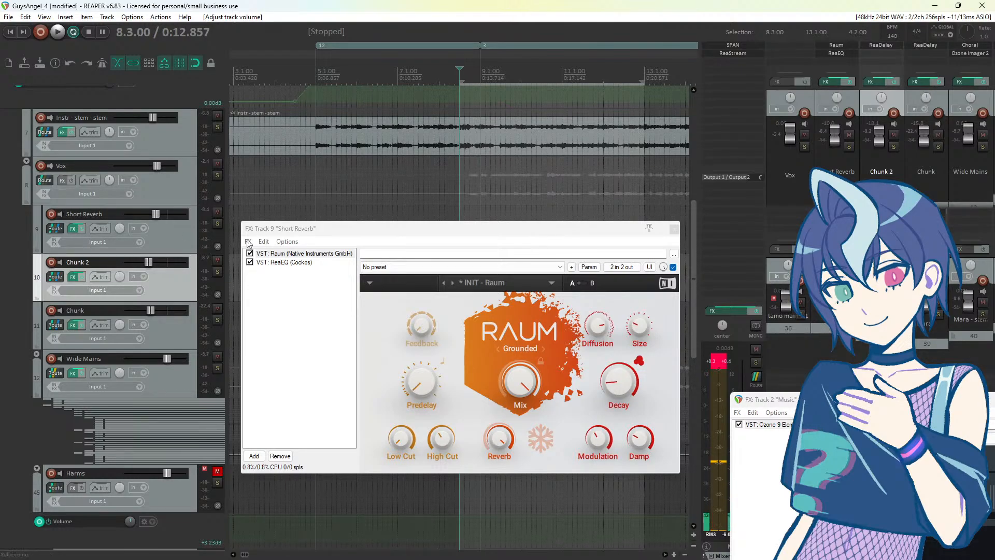
Step: Replay the section, lower the Short Reverb track's volume to about -13.8 dB, and close its effects window
key("space")
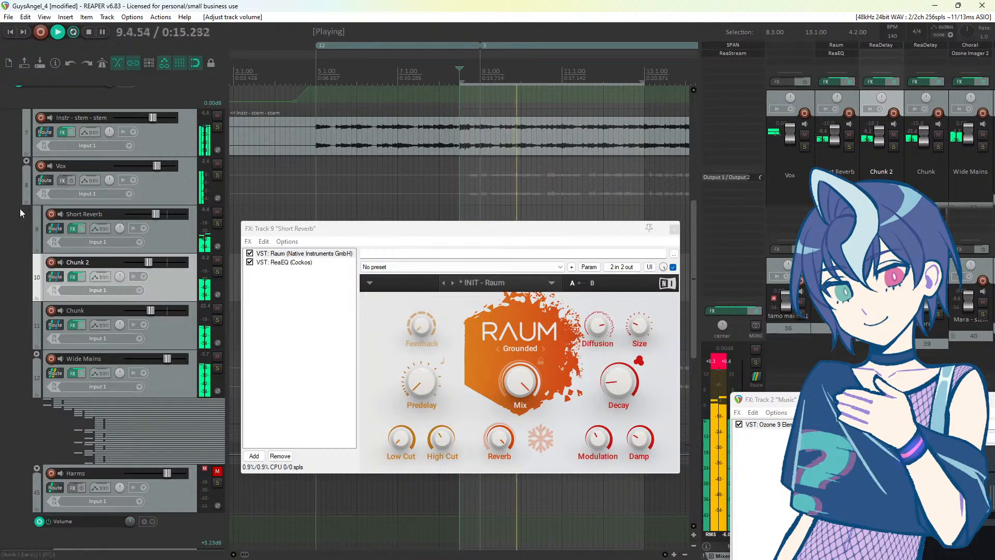
left_click_drag(155, 216, 152, 216)
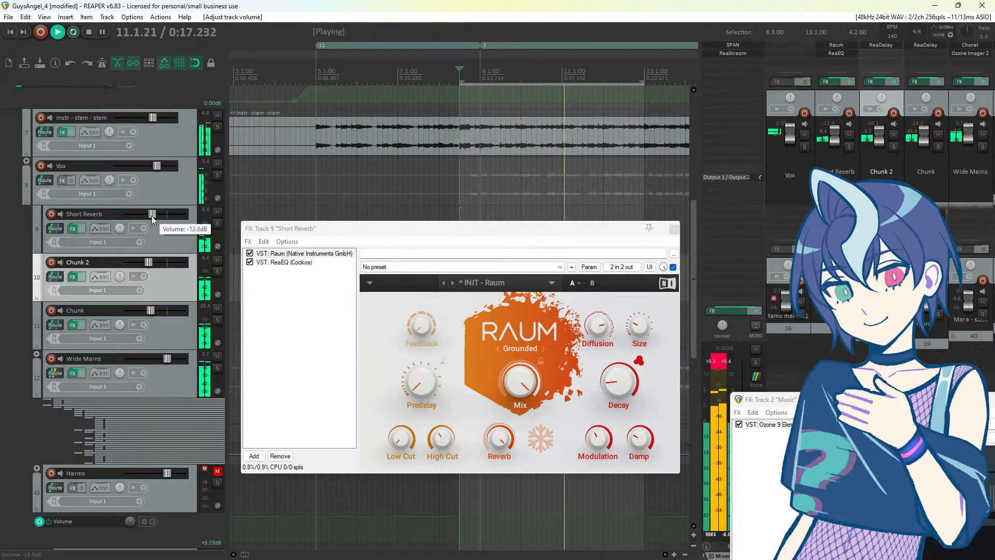
key("space")
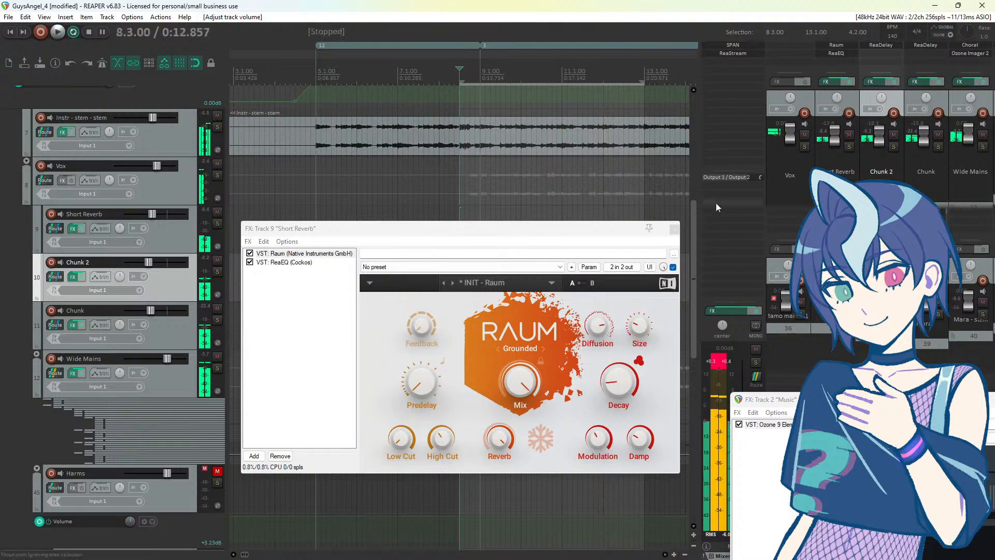
left_click(674, 229)
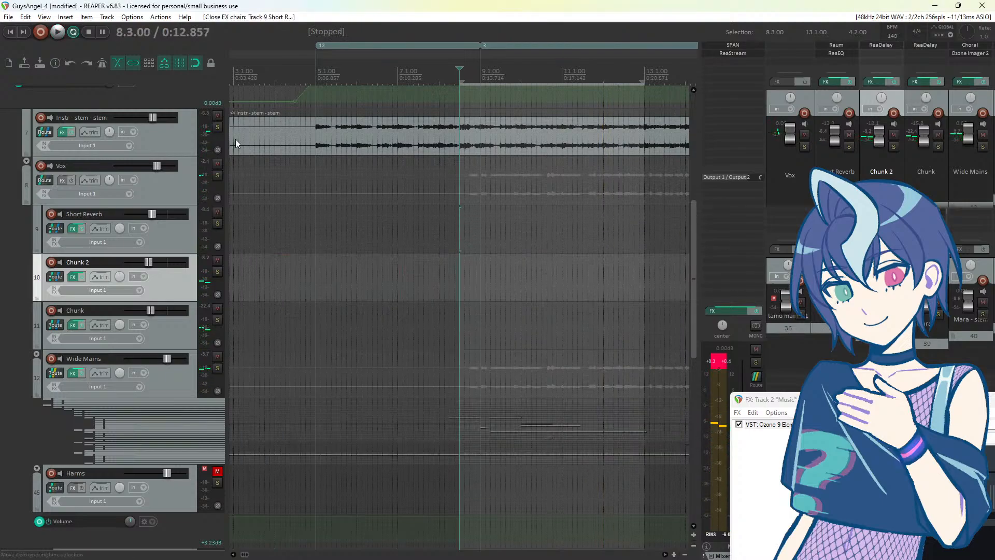
Step: Select the Short Reverb track
left_click(181, 188)
scroll(176, 192, "down", 1)
left_click(174, 188)
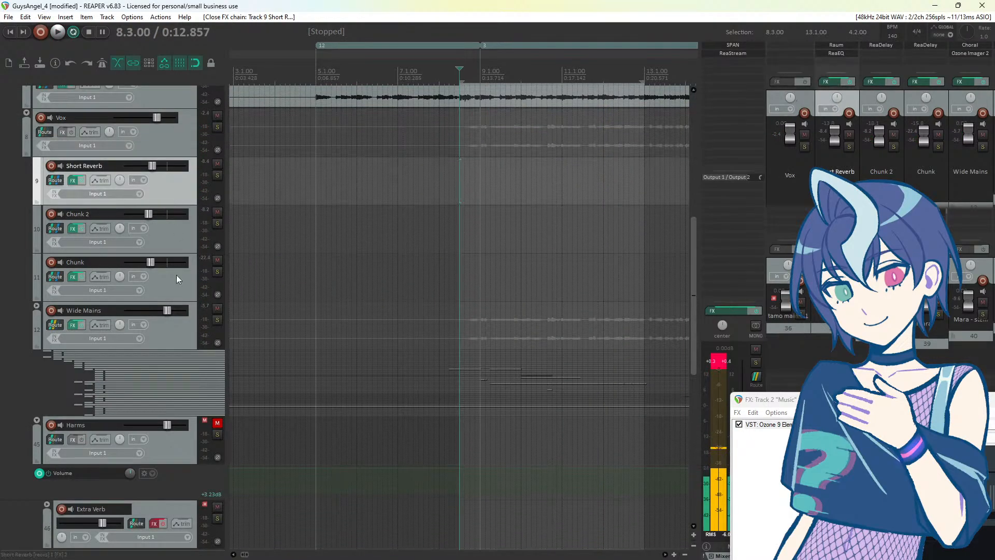
scroll(173, 287, "up", 1)
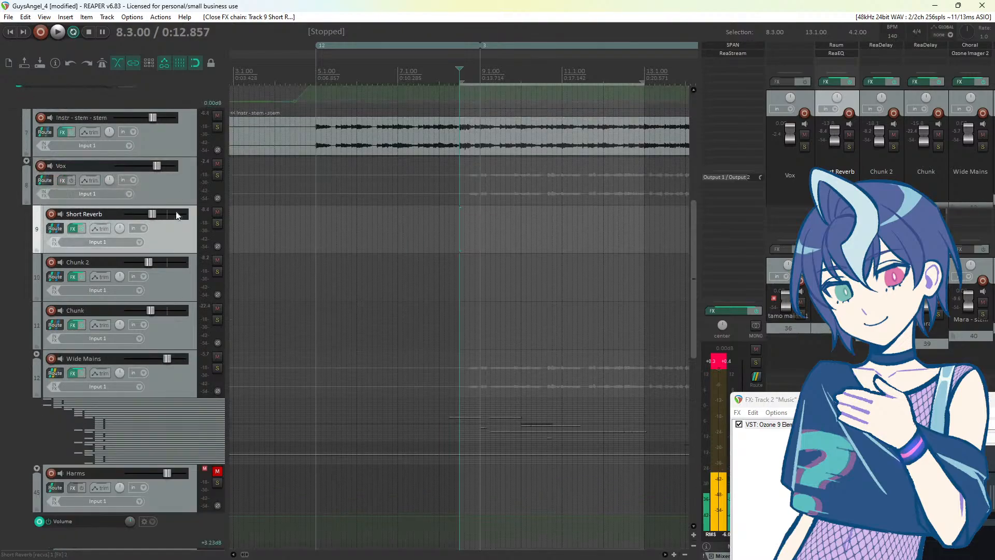
Step: Insert two new tracks between the Vox track and the Short Reverb track
left_click(180, 183)
right_click(179, 182)
left_click(222, 204)
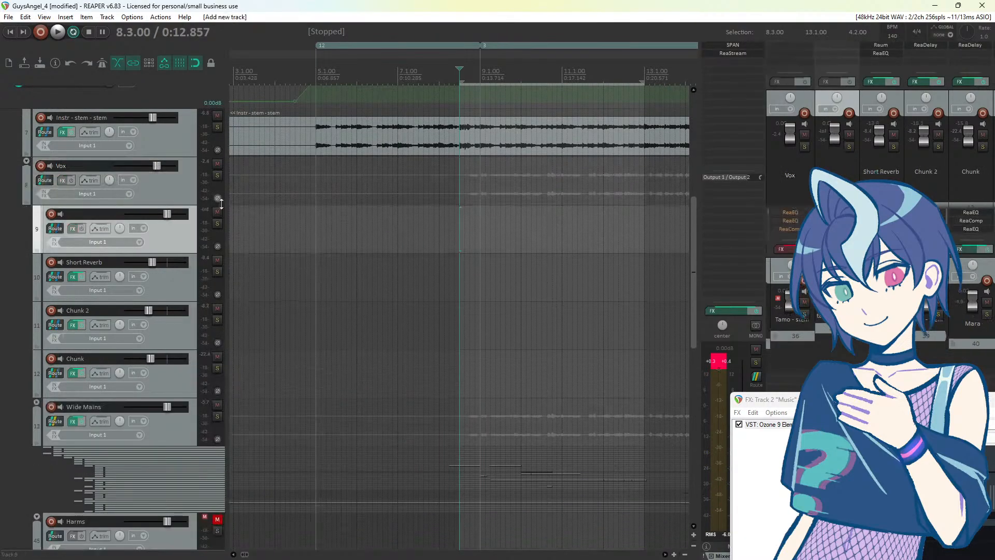
right_click(176, 244)
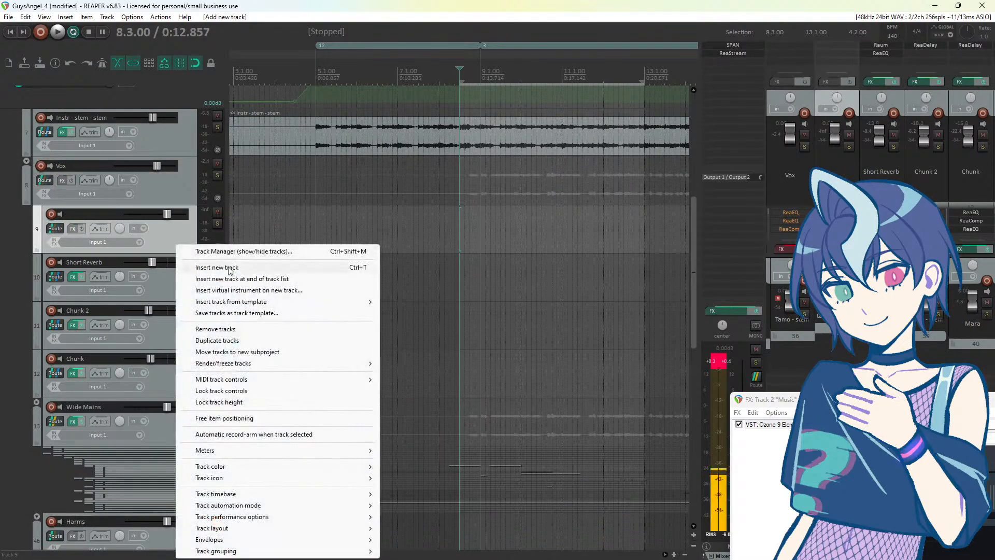
left_click(229, 267)
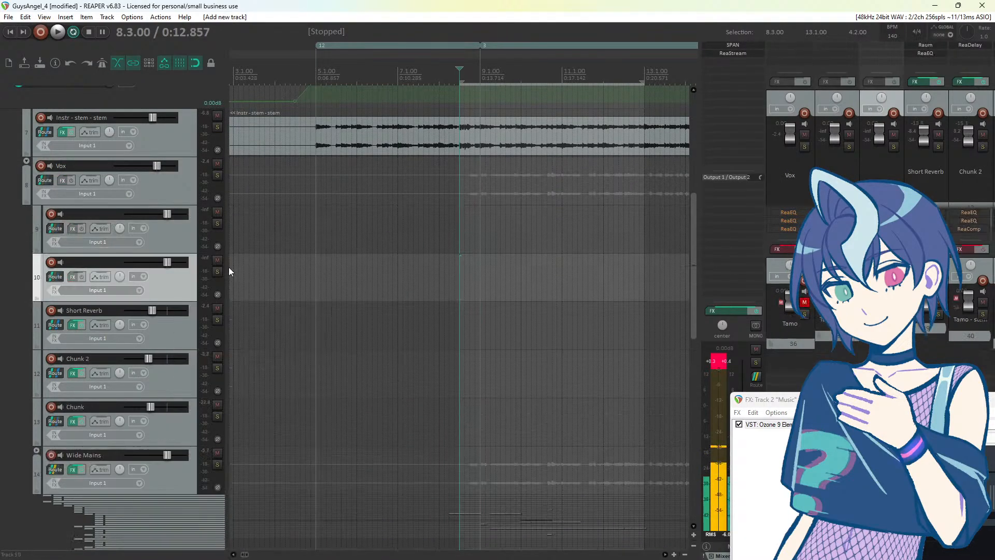
Step: Name the new track directly above Short Reverb "Thickness"
double_click(74, 263)
type("Thickbn")
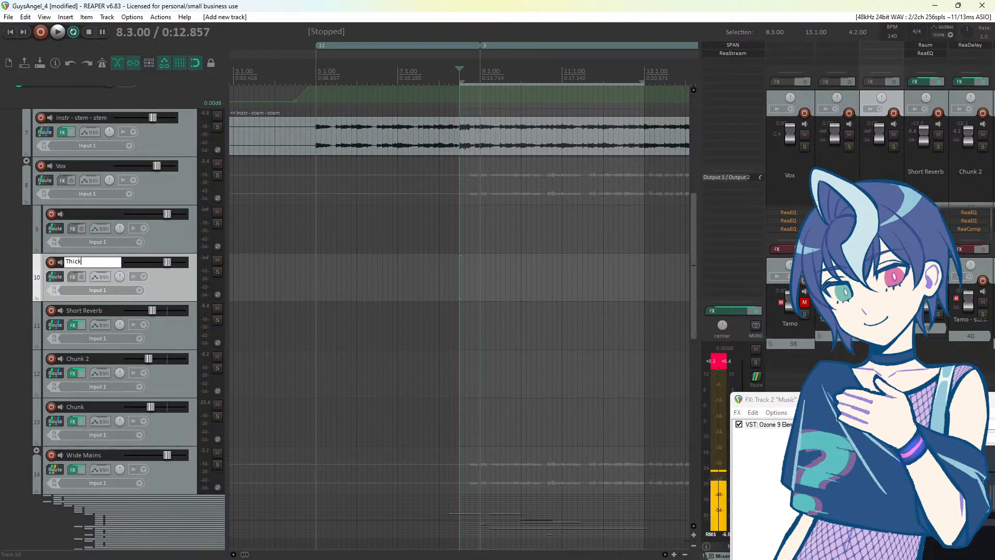
key("BackSpace")
key("BackSpace")
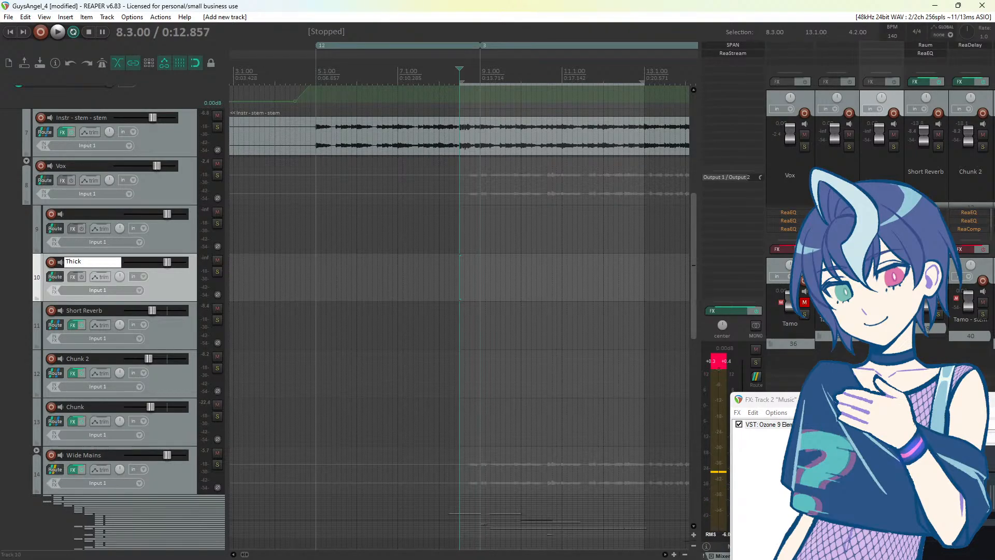
type("ness")
key("Return")
Step: Nest the Short Reverb, Chunk 2 and Chunk tracks inside the Thickness track as a folder and collapse it
left_click(167, 344)
left_click(166, 435, "shift")
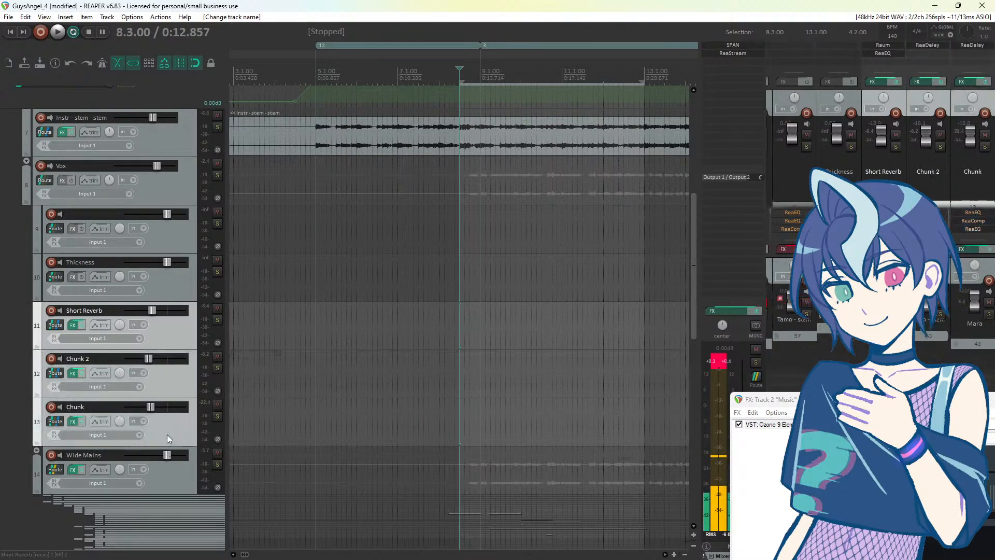
left_click_drag(173, 338, 39, 275)
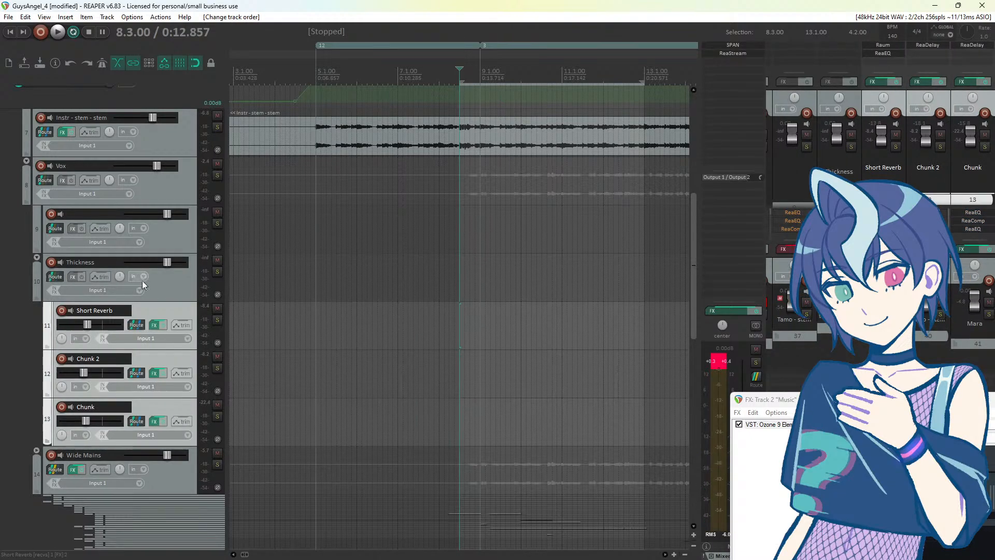
left_click(81, 263)
left_click(37, 258)
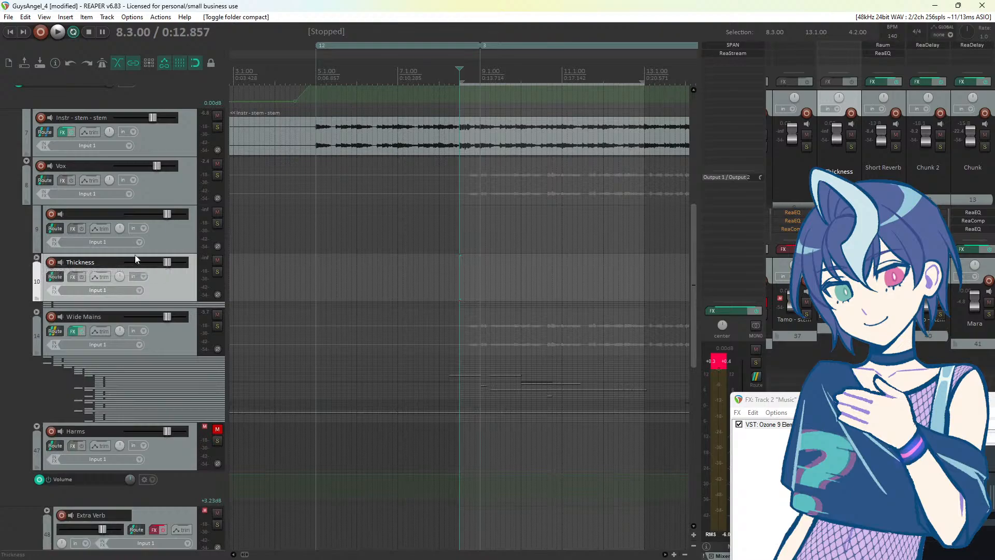
Step: Name the unnamed track above Thickness "delay/Reverb"
left_click(134, 218)
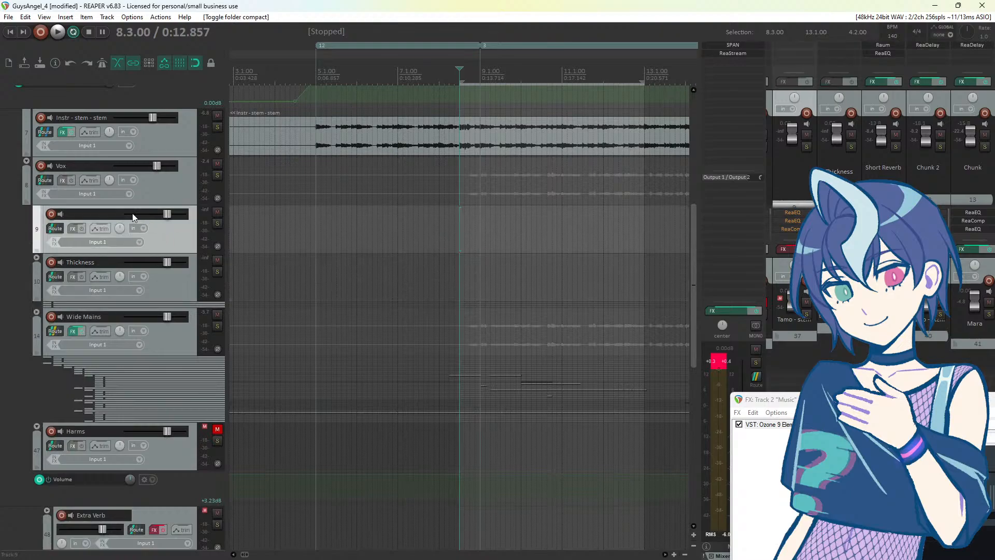
double_click(73, 215)
type("de")
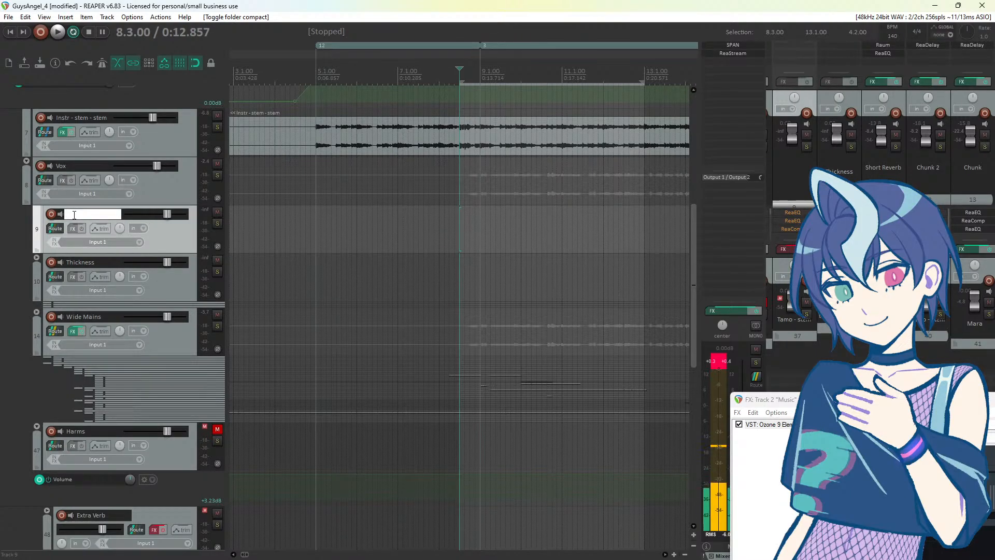
type("lay/R")
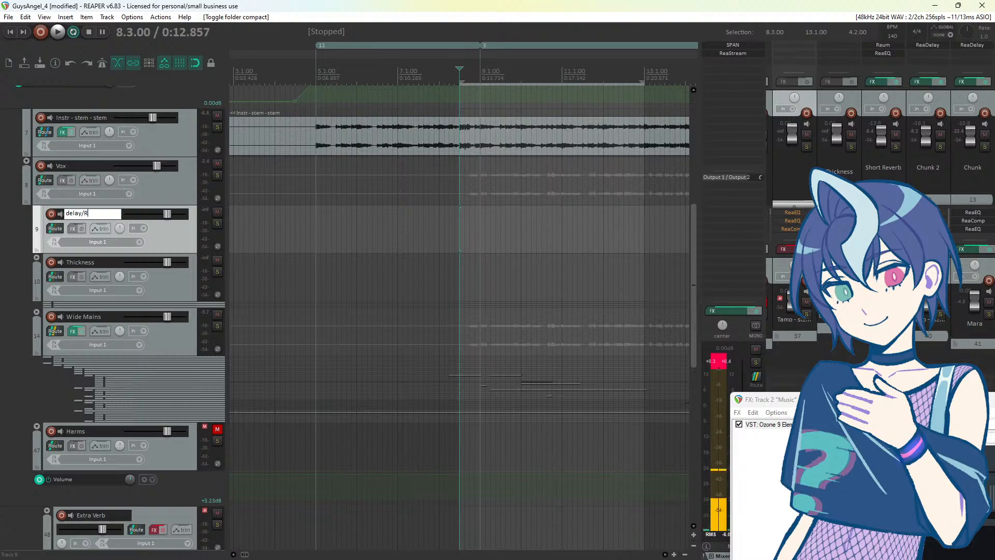
type("everb")
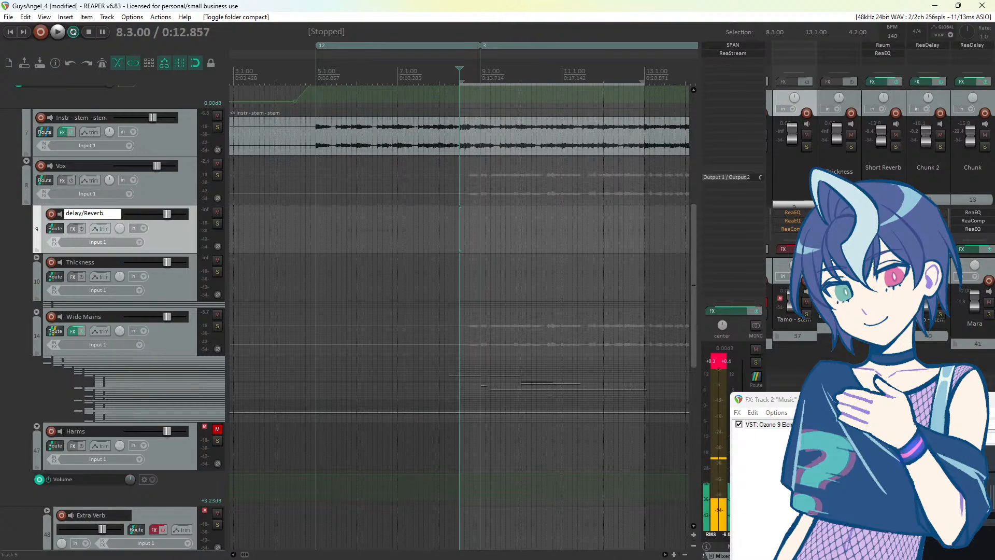
key("Return")
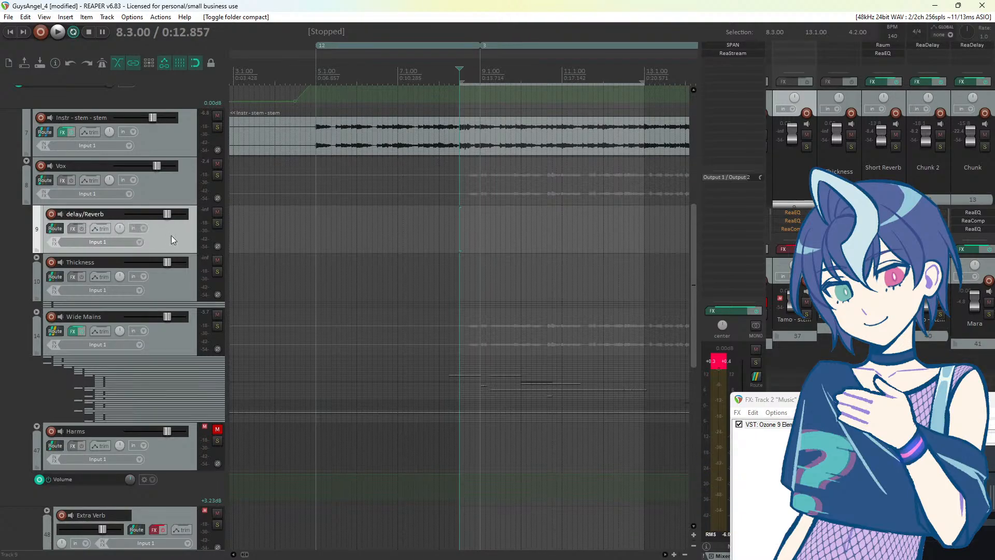
Step: Add a send from the Wide Mains track to the delay/Reverb track
left_click_drag(64, 328, 77, 234)
left_click(228, 236)
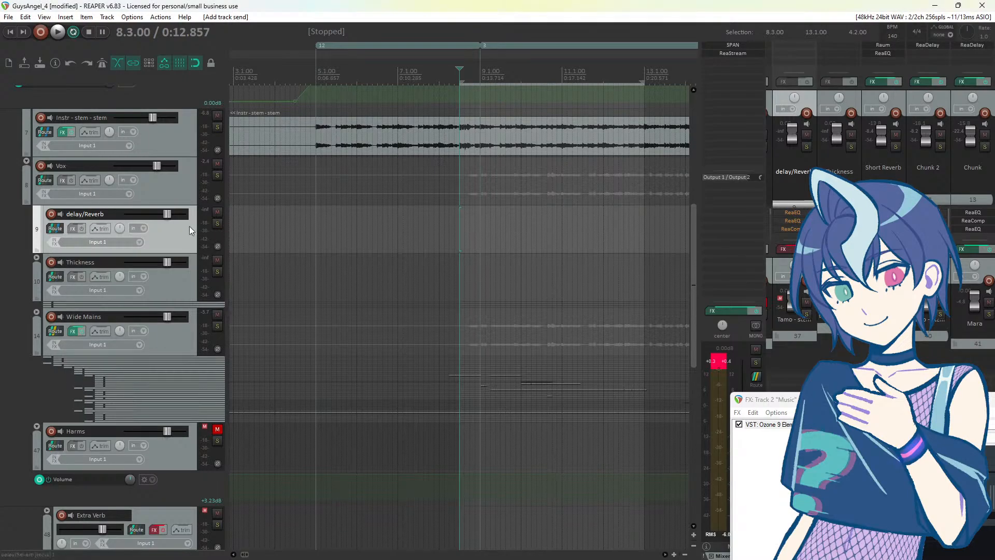
left_click(73, 229)
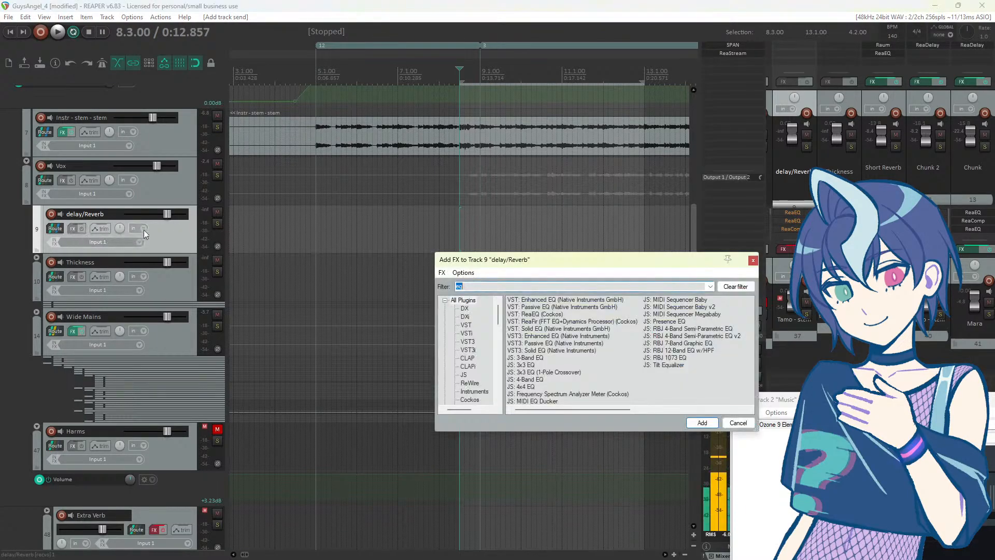
left_click(753, 265)
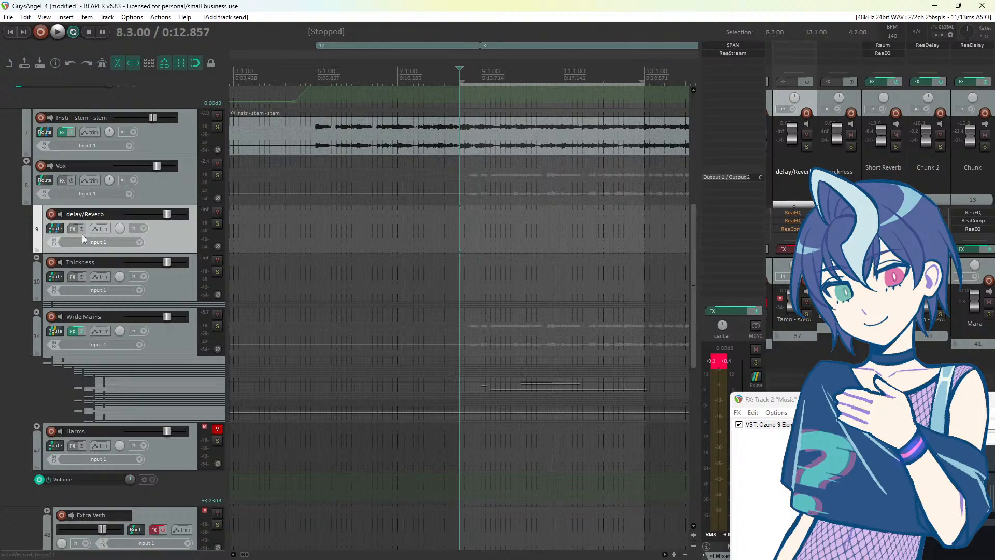
Step: Insert two new tracks below delay/Reverb and nest both inside it as a folder
right_click(169, 238)
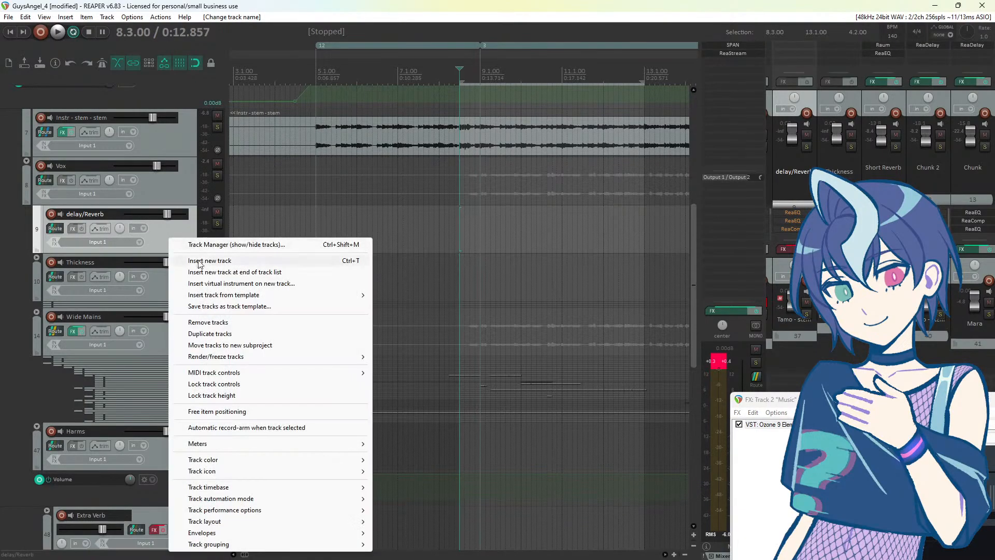
left_click(199, 262)
right_click(172, 285)
left_click(202, 268)
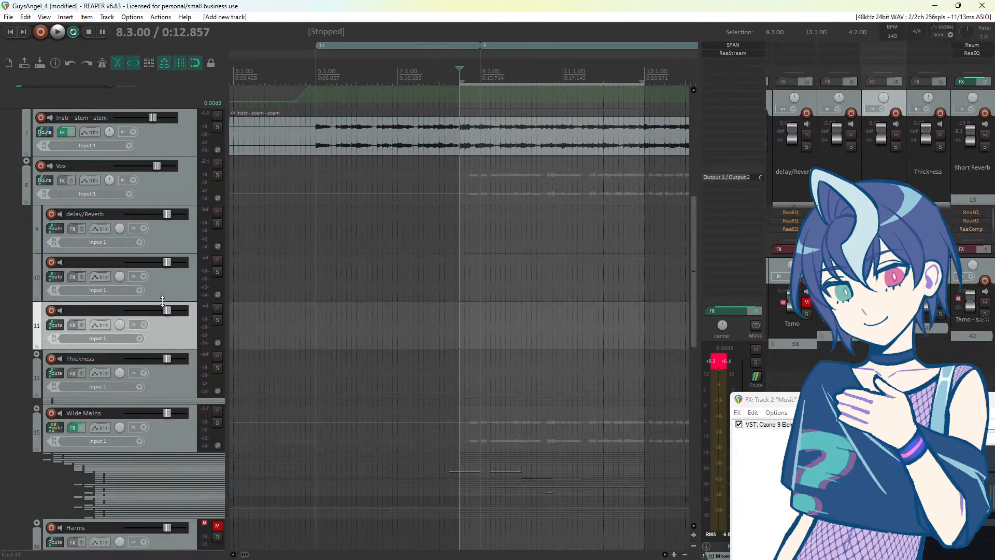
left_click(177, 287, "shift")
left_click_drag(166, 288, 36, 228)
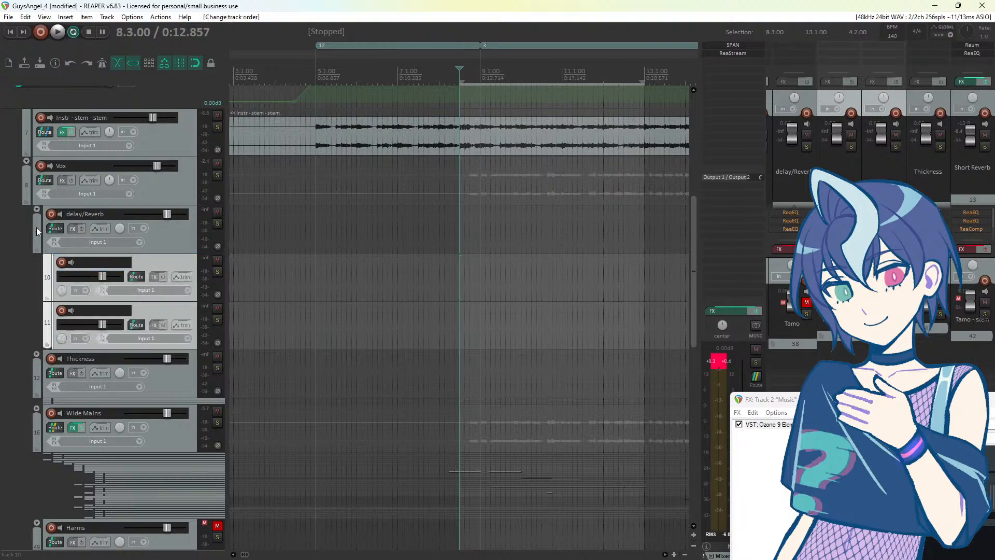
left_click(168, 234)
left_click(154, 277)
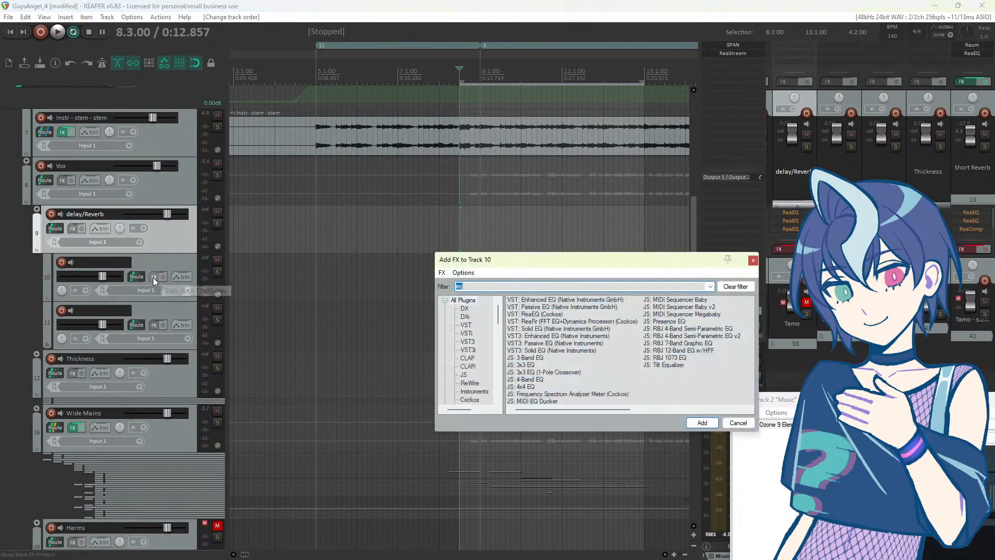
left_click(753, 259)
Step: Expand the Wide Mains folder, look over its nested tracks, and collapse it again
scroll(108, 308, "down", 1)
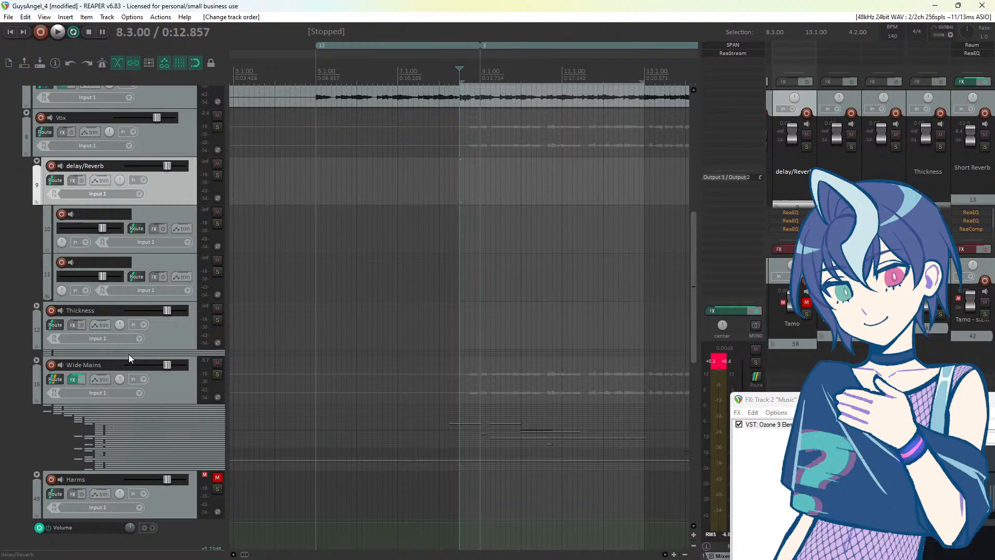
left_click(158, 384)
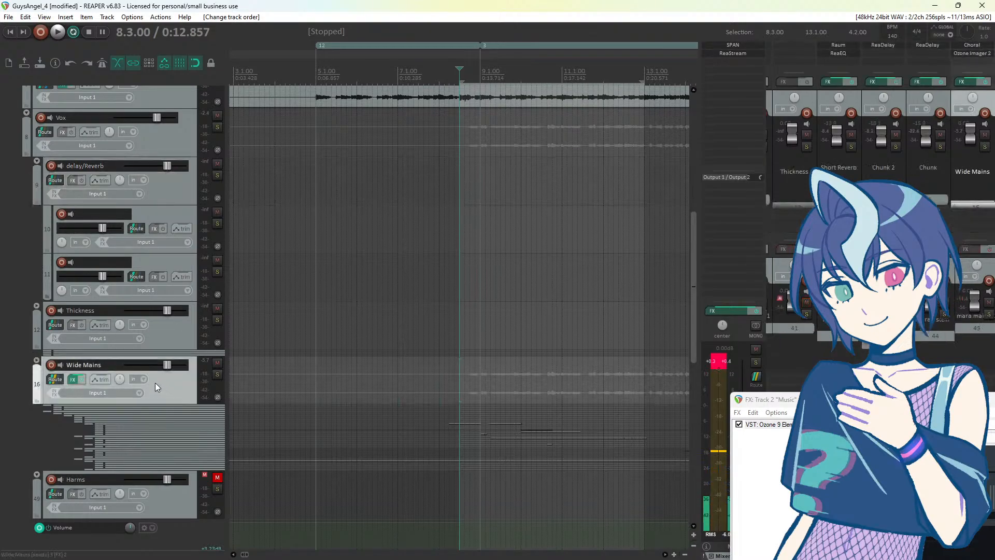
left_click(168, 327)
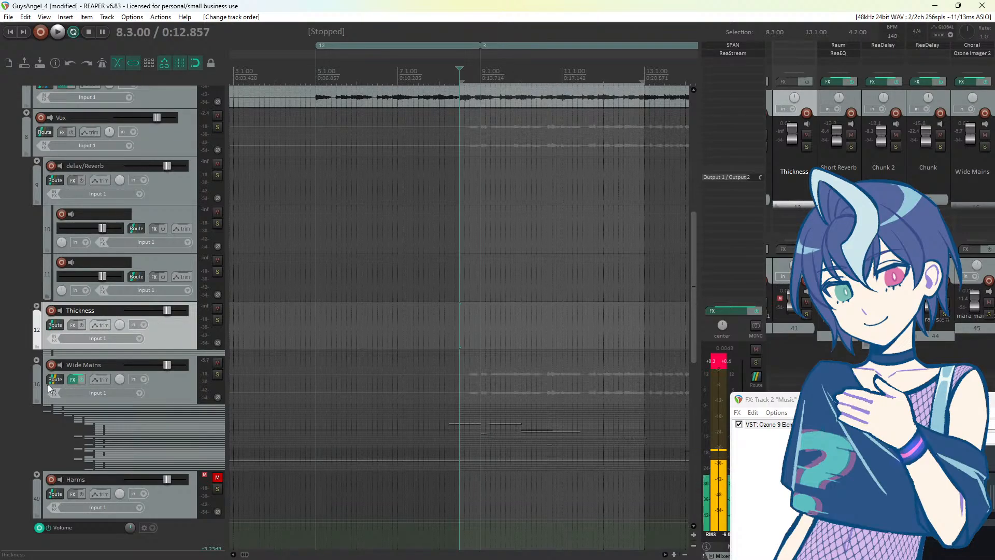
left_click(36, 359)
scroll(36, 359, "down", 3)
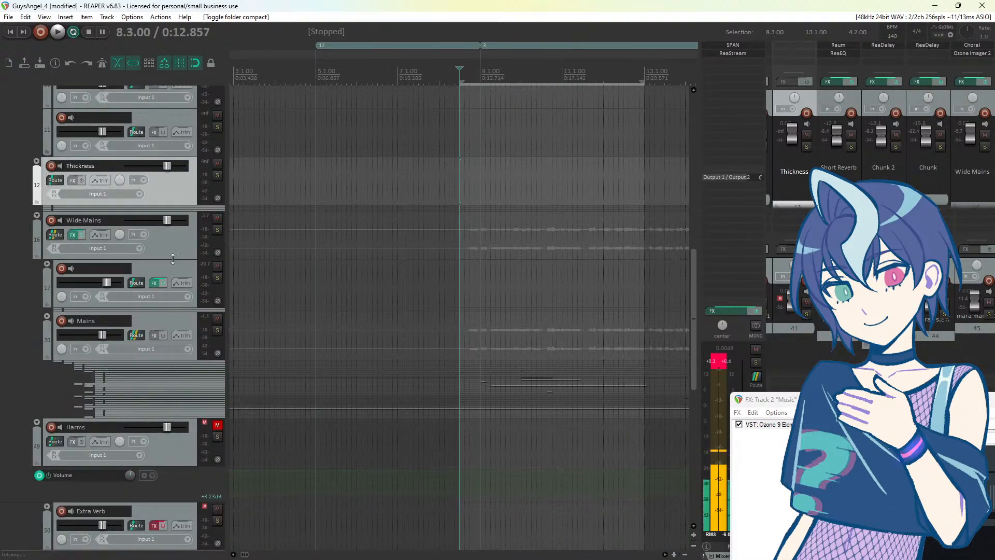
left_click(123, 267)
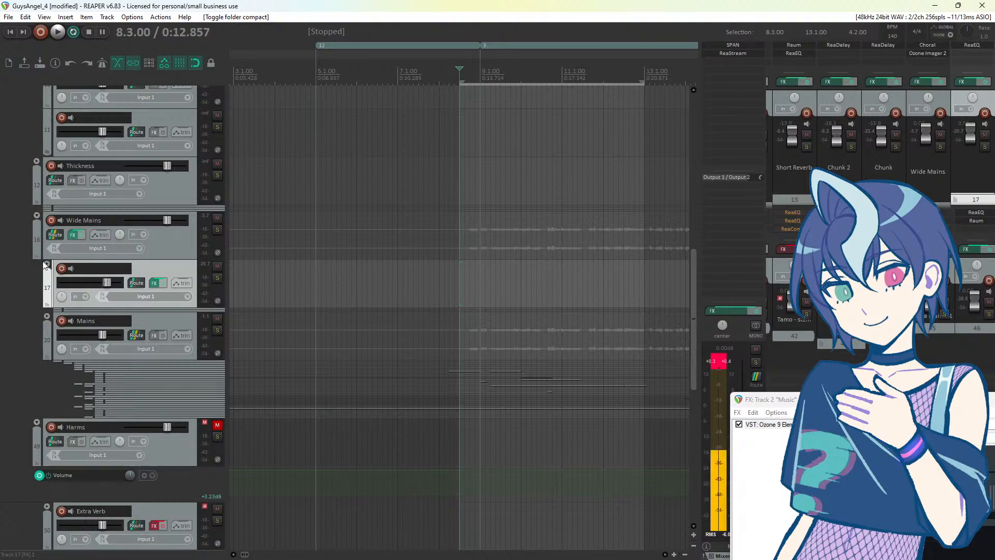
scroll(46, 265, "up", 2)
left_click(36, 312)
left_click(36, 312)
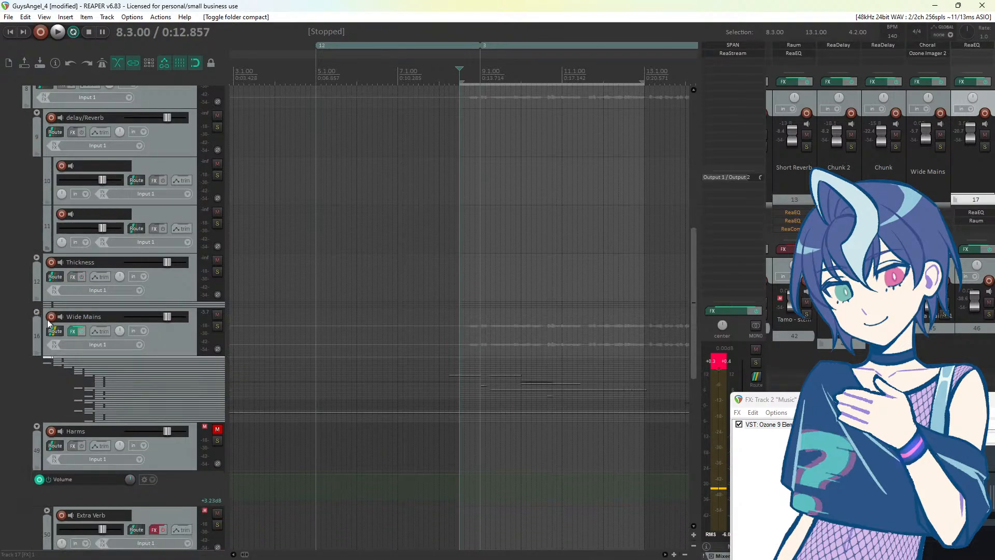
Step: Add sends from the Wide Mains track to both unnamed tracks nested in the delay/Reverb folder
scroll(50, 324, "up", 1)
left_click_drag(56, 380, 148, 228)
left_click(300, 231)
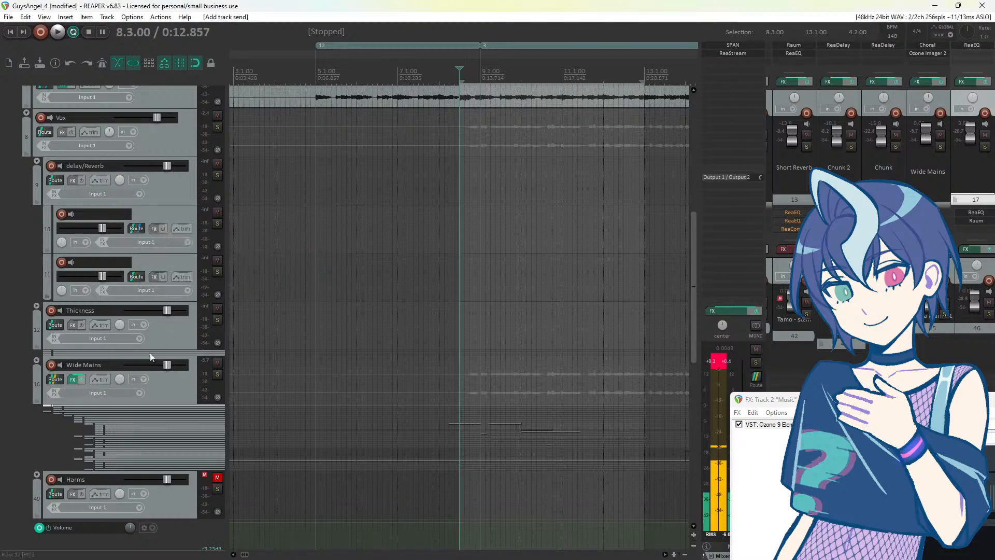
left_click_drag(54, 378, 145, 277)
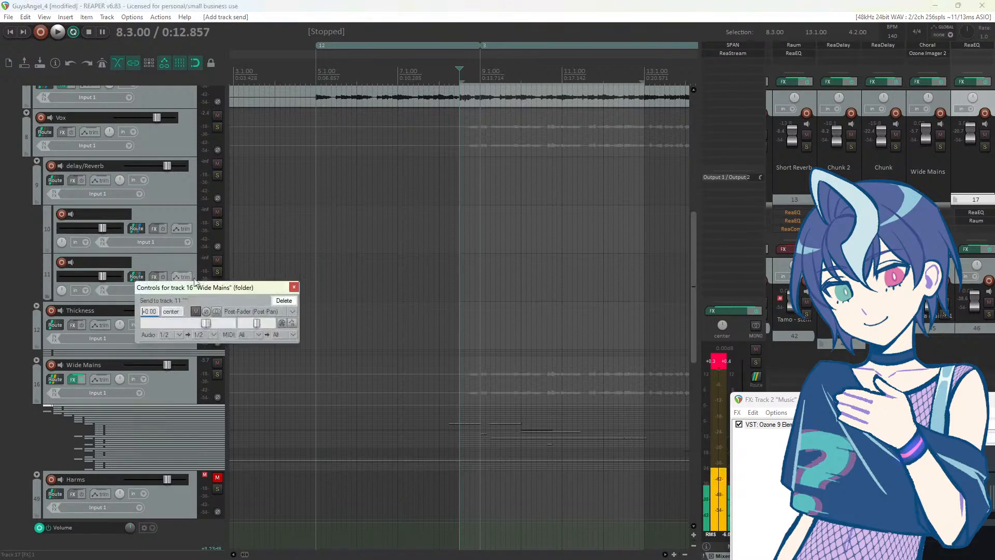
left_click(294, 288)
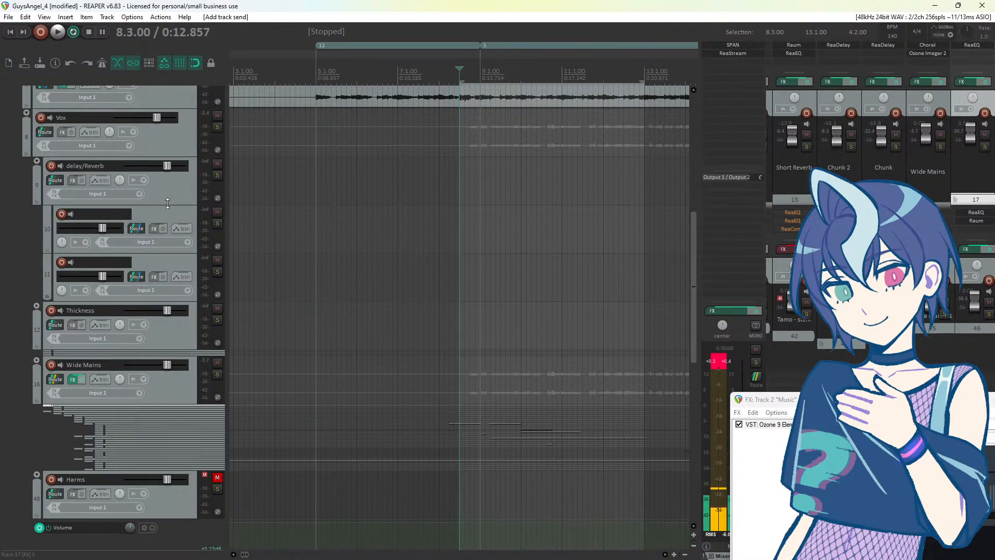
Step: Mute the second track nested under delay/Reverb and name the first one "Delay"
scroll(155, 281, "up", 2)
left_click(153, 277)
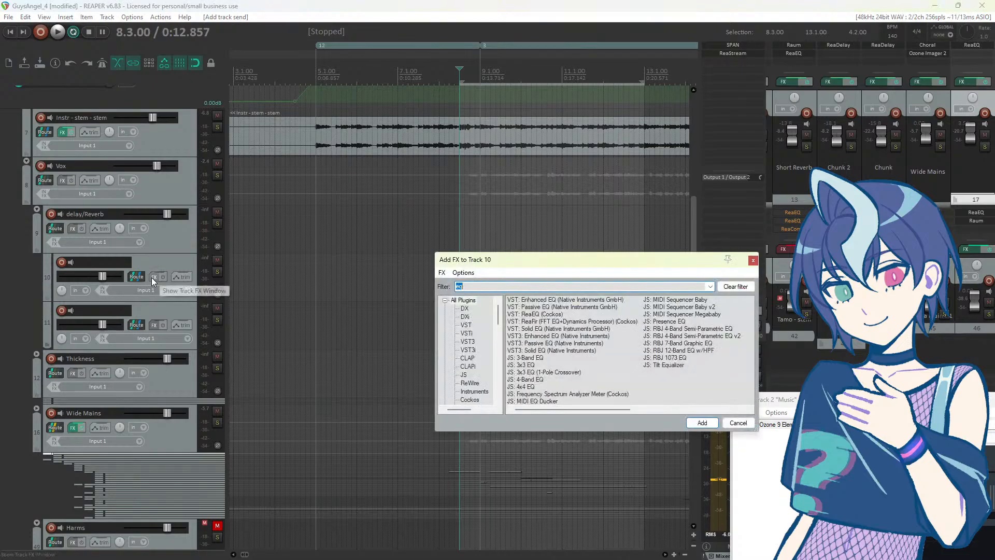
left_click(208, 304)
left_click(216, 307)
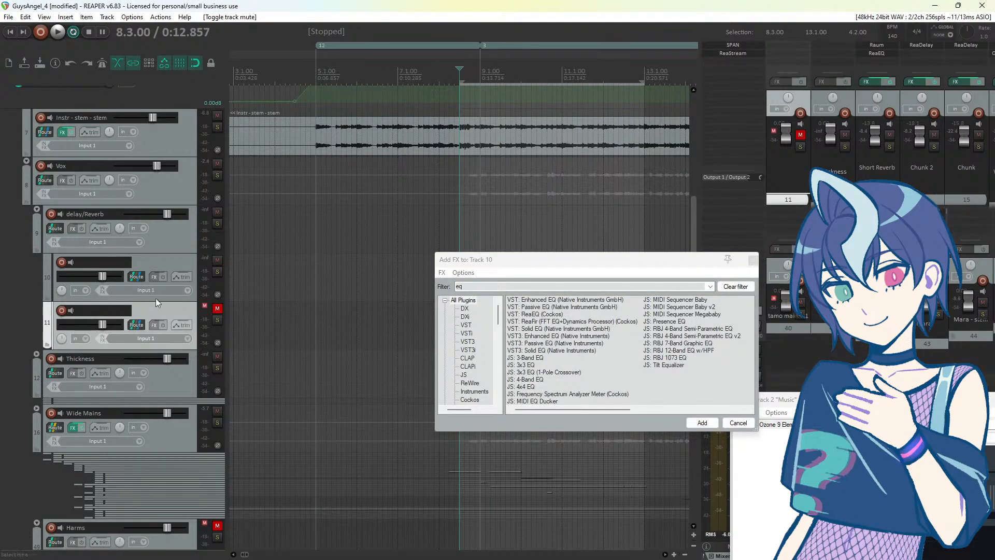
double_click(86, 261)
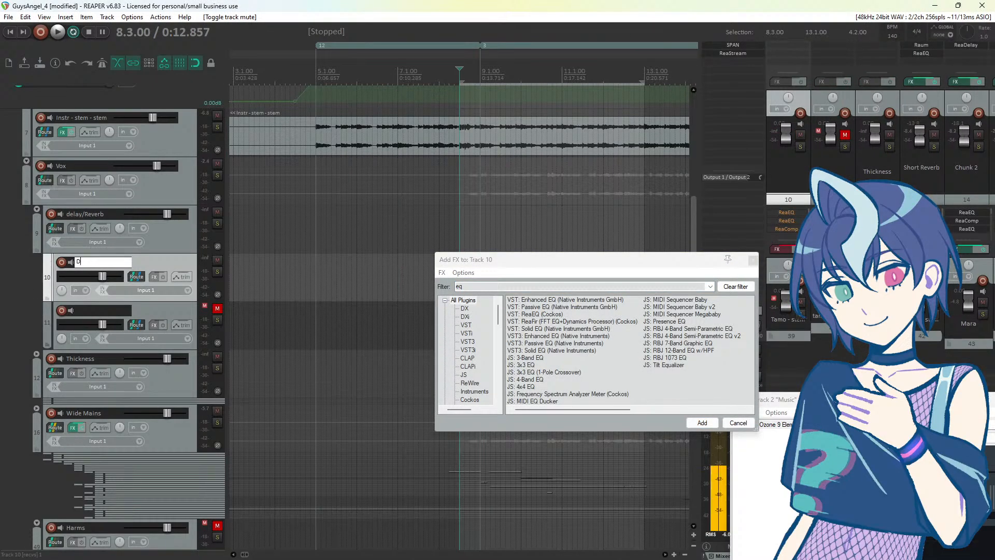
type("Delay")
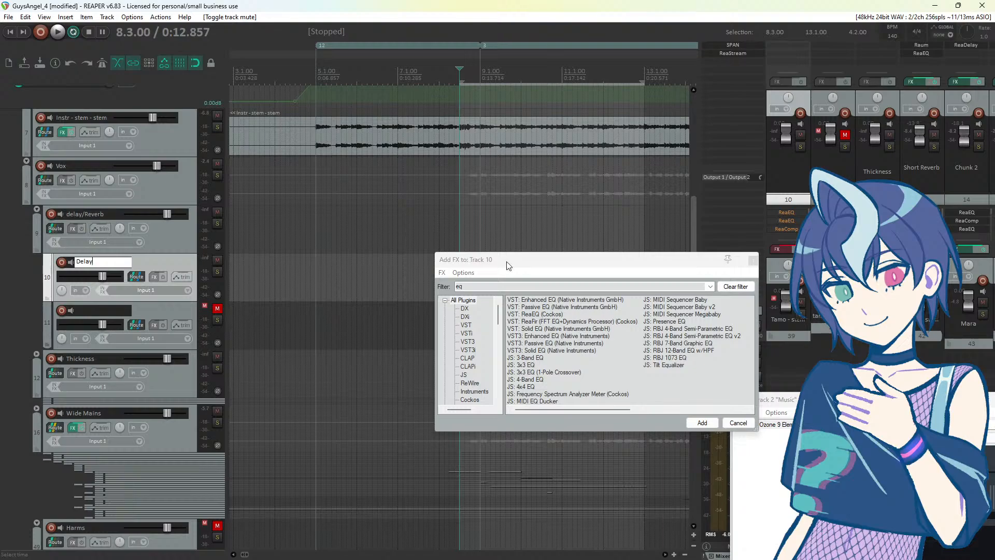
key("Return")
Step: Find the Replika XT plugin and add it to the Delay track
left_click_drag(544, 265, 400, 220)
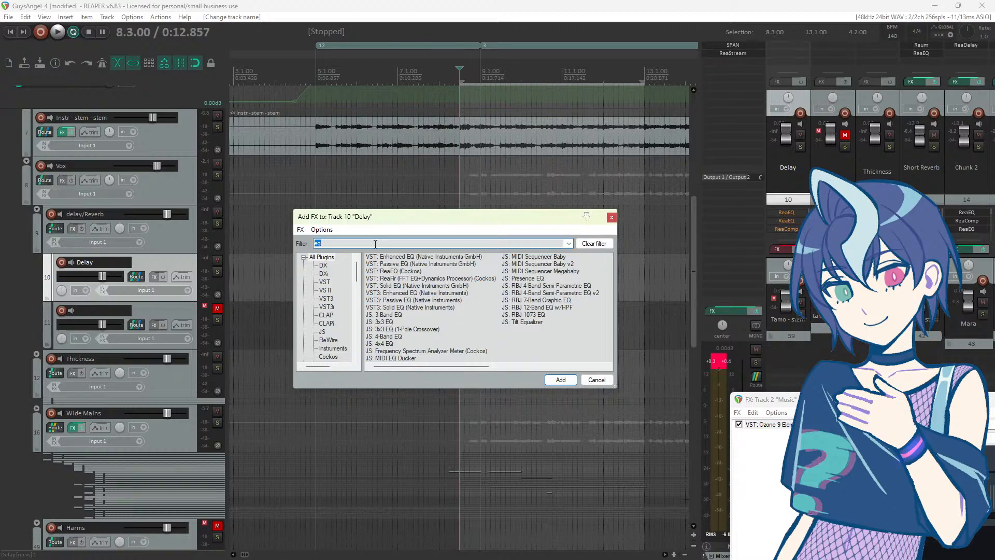
type("plika")
double_click(409, 267)
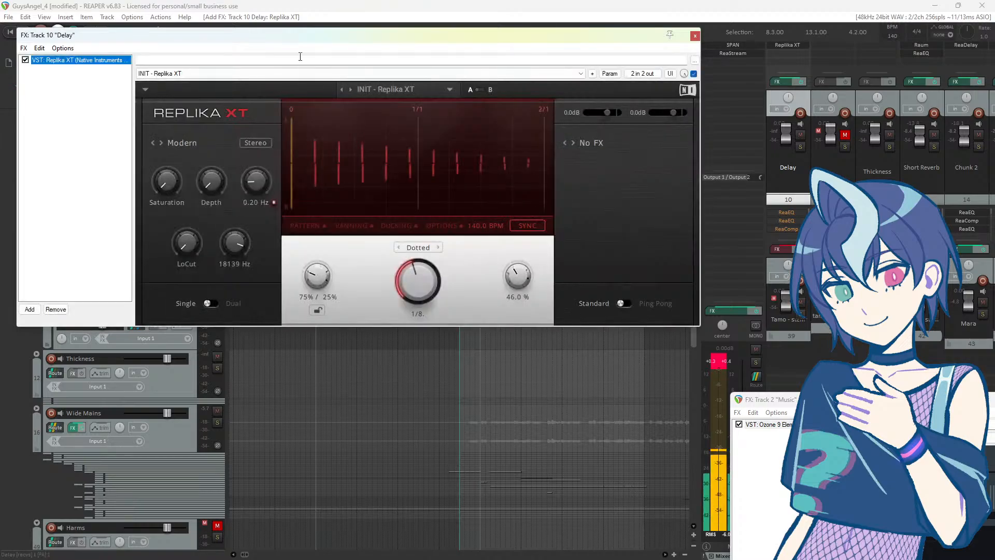
Step: Load the Pong Ping preset in Replika XT on the Delay track and move its window clear of the tracks
left_click_drag(277, 39, 425, 131)
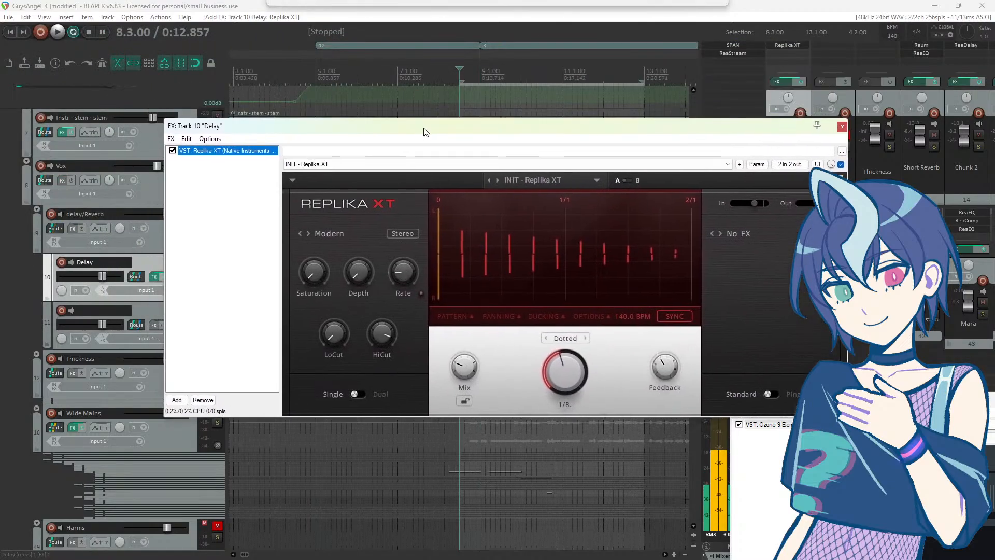
left_click(515, 184)
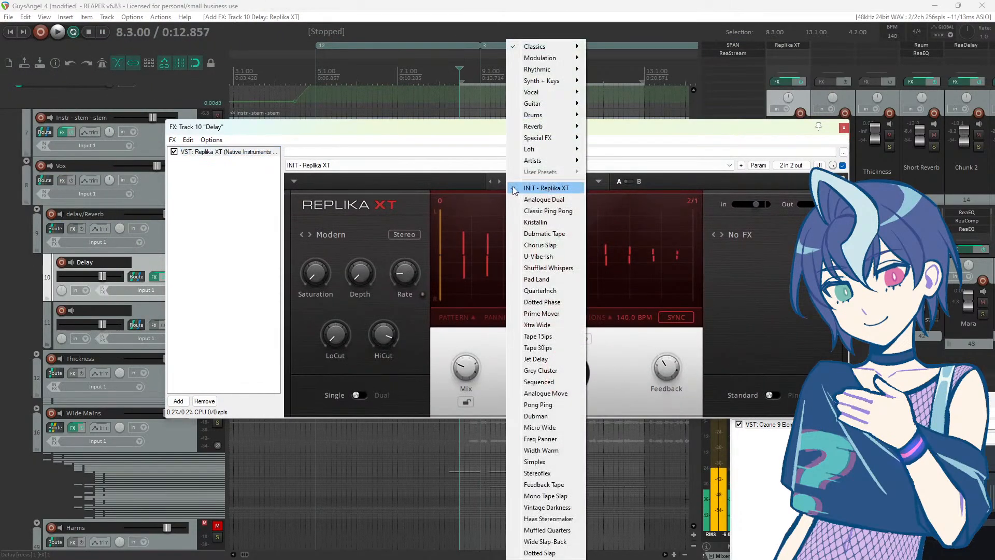
left_click(537, 404)
left_click_drag(543, 136, 498, 104)
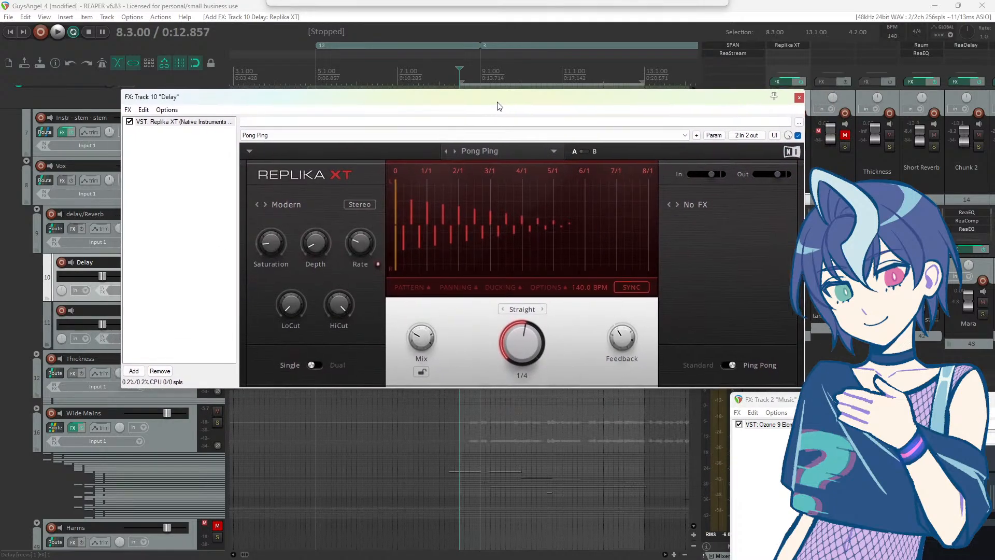
left_click(487, 5)
left_click_drag(404, 100, 553, 353)
left_click_drag(435, 369, 409, 346)
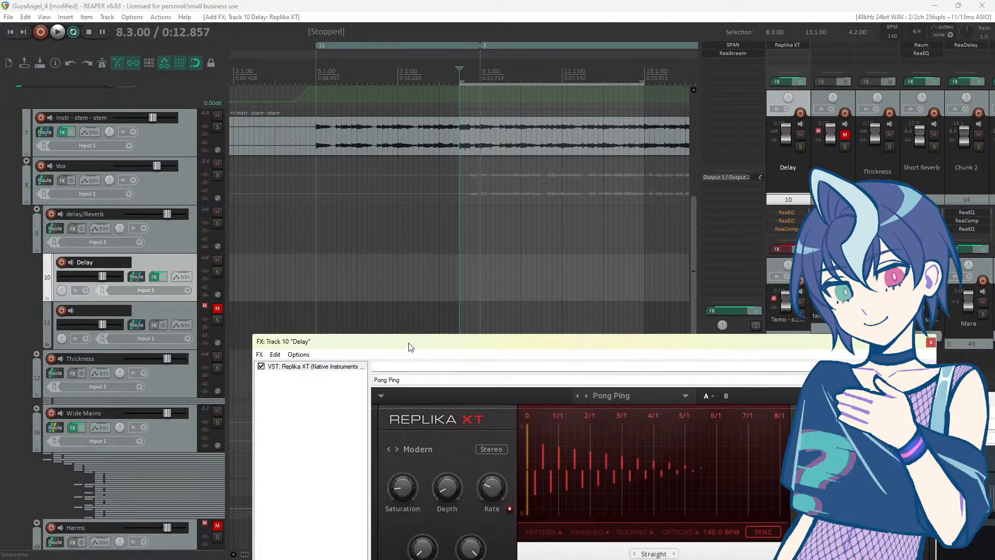
Step: Play the looped section and lower the Delay track's volume to about -15.7 dB
left_click(157, 262)
key("space")
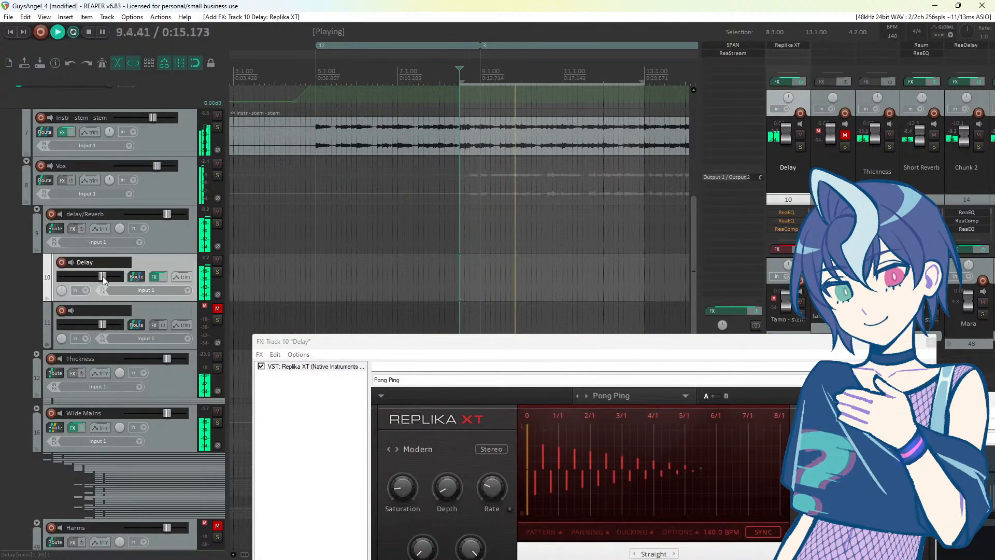
left_click_drag(102, 276, 90, 277)
left_click_drag(391, 344, 376, 158)
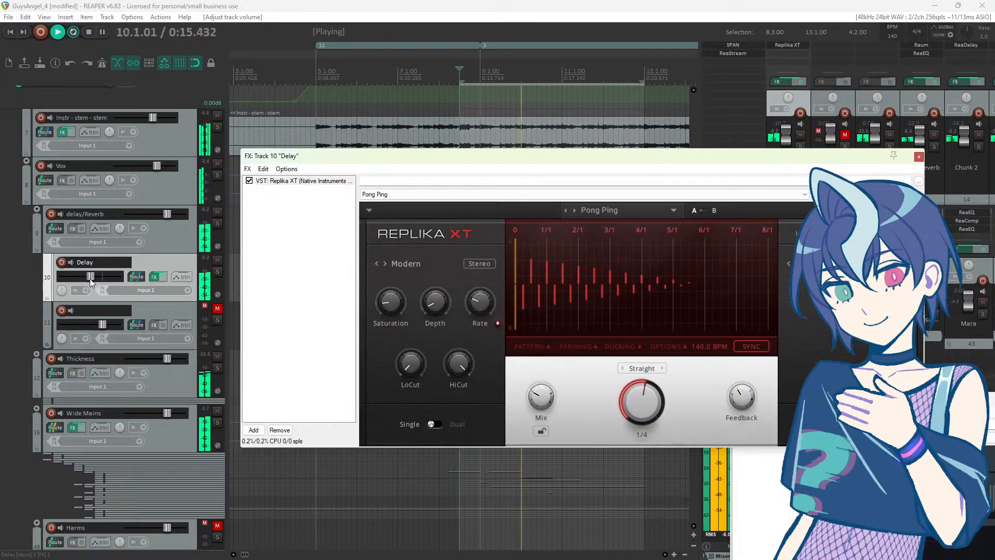
left_click_drag(88, 278, 87, 279)
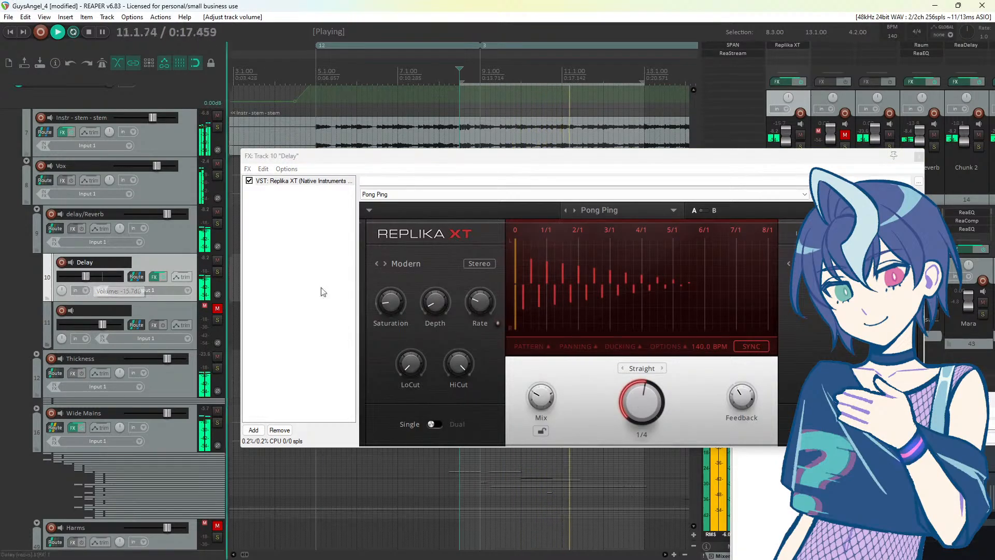
key("space")
Step: Add ReaEQ to the Delay track and cut both shelves to -120 dB, the low one at 1080.3 Hz and the high one at 2226.9 Hz
left_click(254, 429)
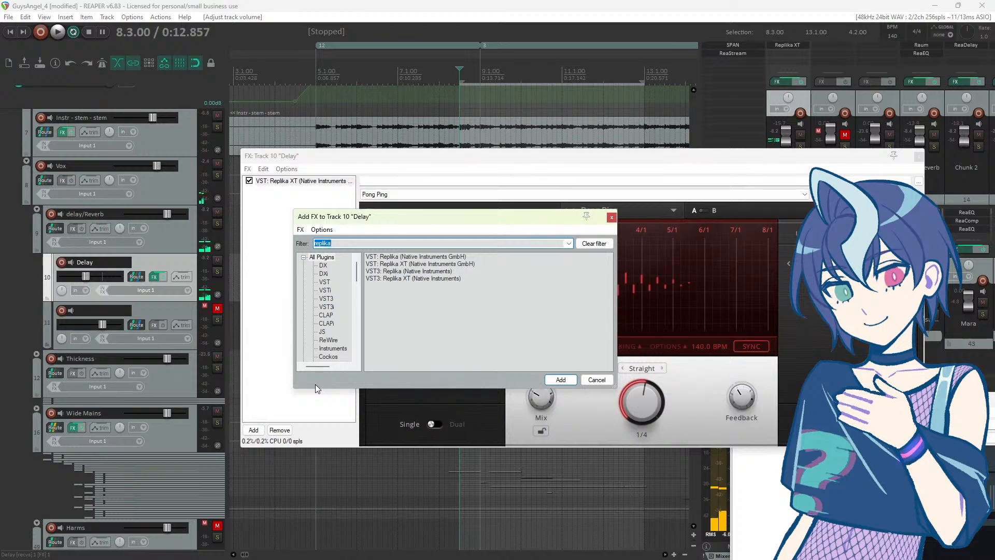
type("eq")
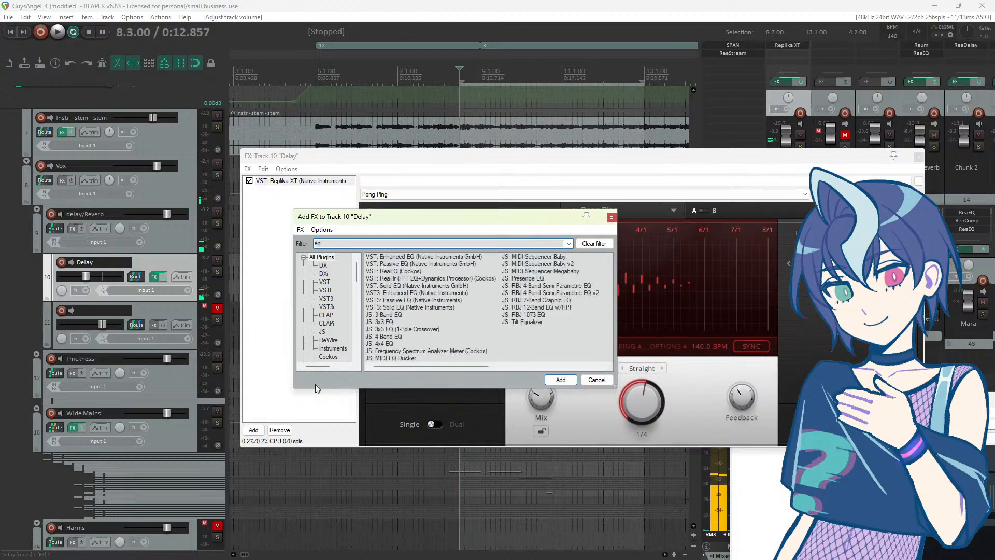
double_click(403, 272)
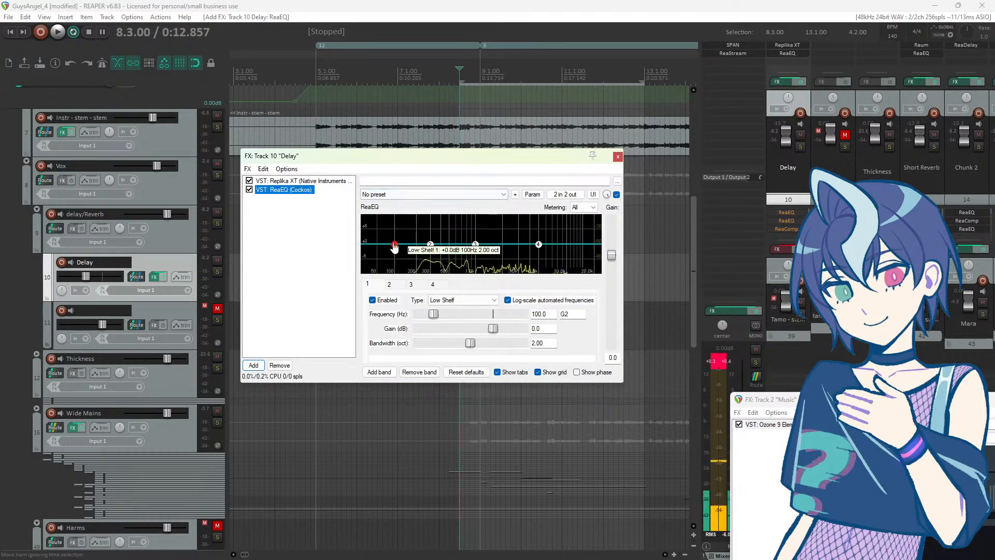
left_click_drag(394, 244, 479, 272)
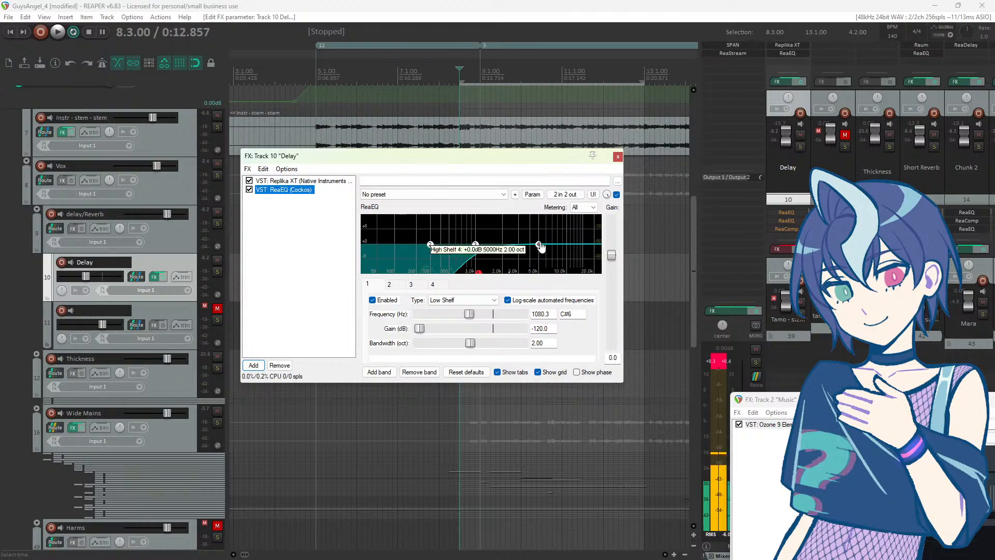
left_click_drag(539, 244, 516, 412)
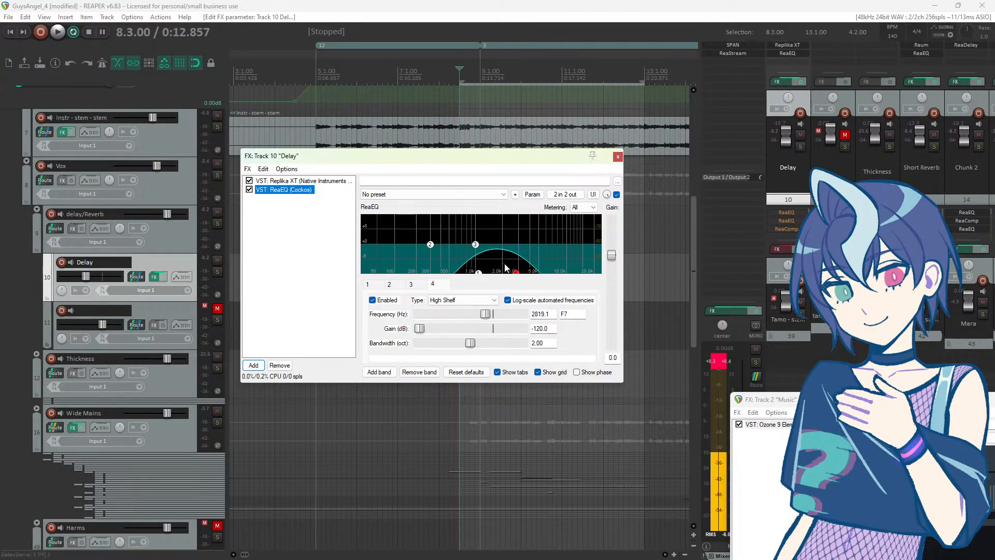
left_click_drag(516, 274, 506, 284)
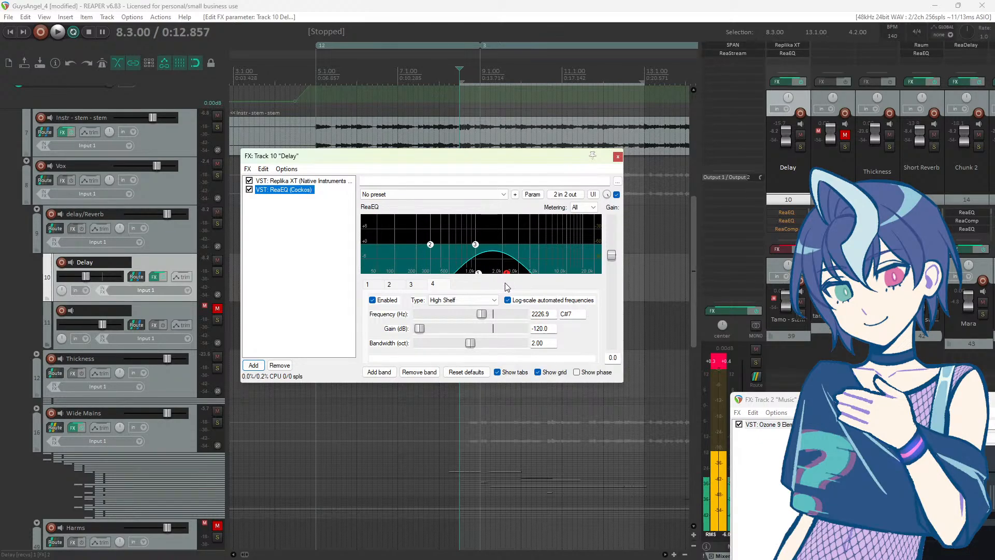
Step: Readjust the Delay track's ReaEQ shelves during playback, moving the low shelf to 1301.9 Hz
left_click(493, 8)
key("space")
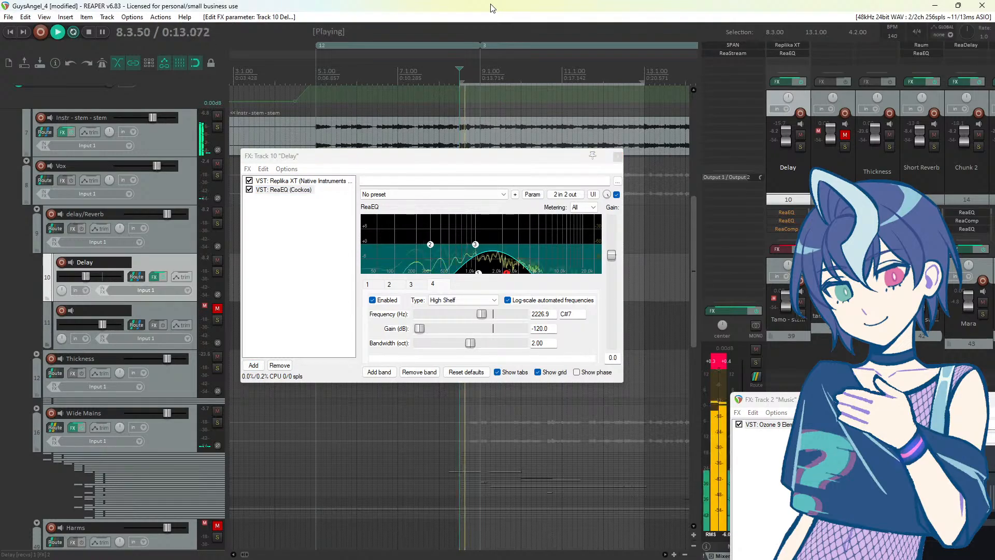
left_click_drag(507, 272, 487, 286)
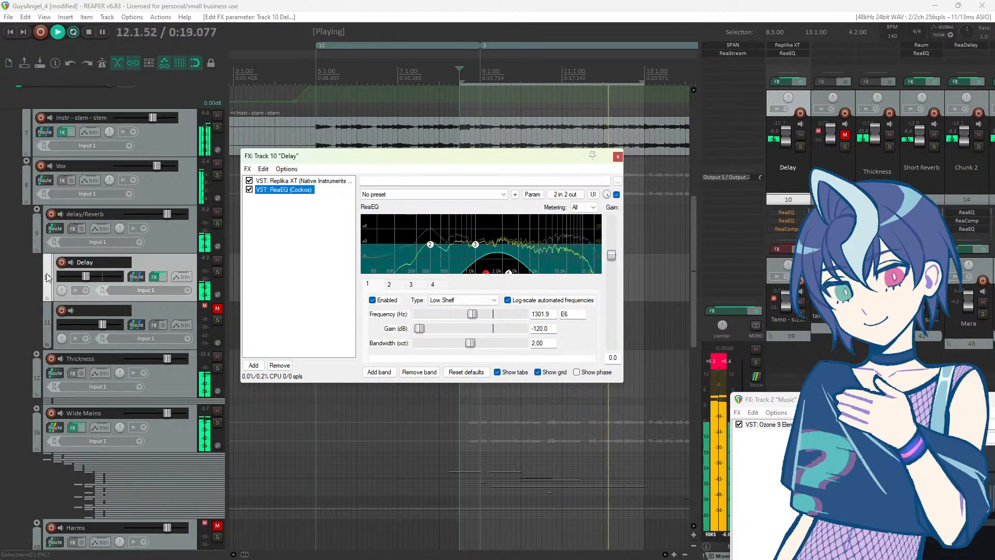
Step: Replay the looped section and fine-tune the Delay track's volume against the mix
left_click_drag(93, 278, 95, 282)
scroll(95, 278, "down", 2)
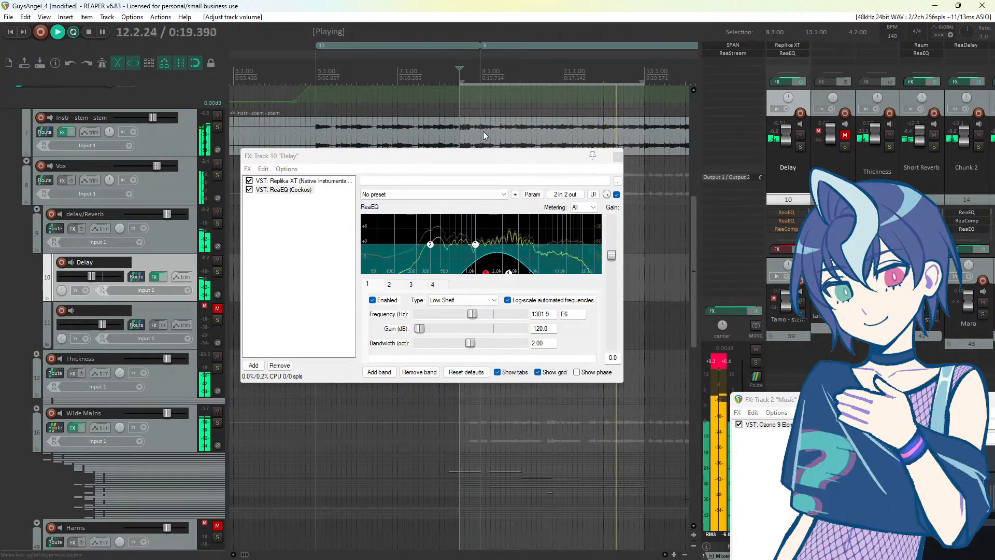
key("space")
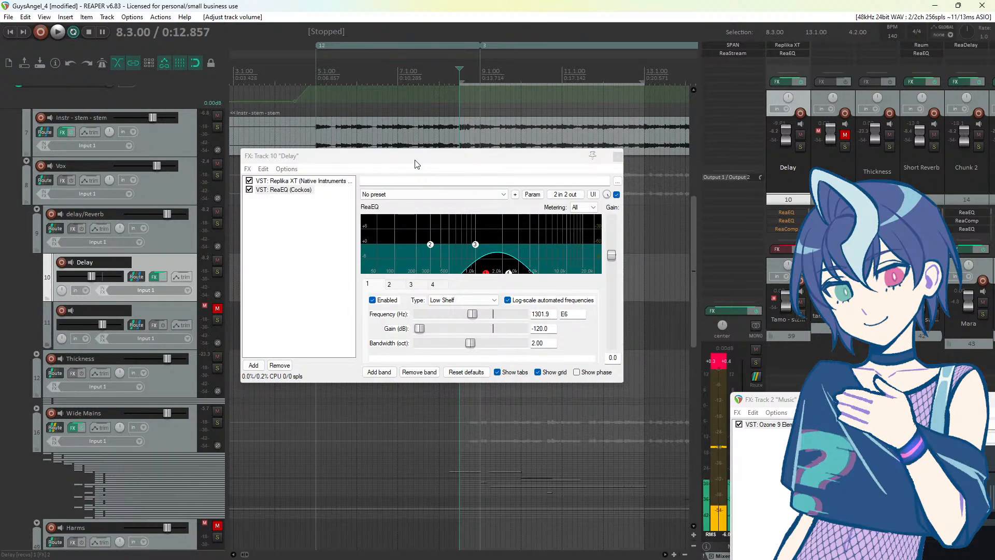
key("space")
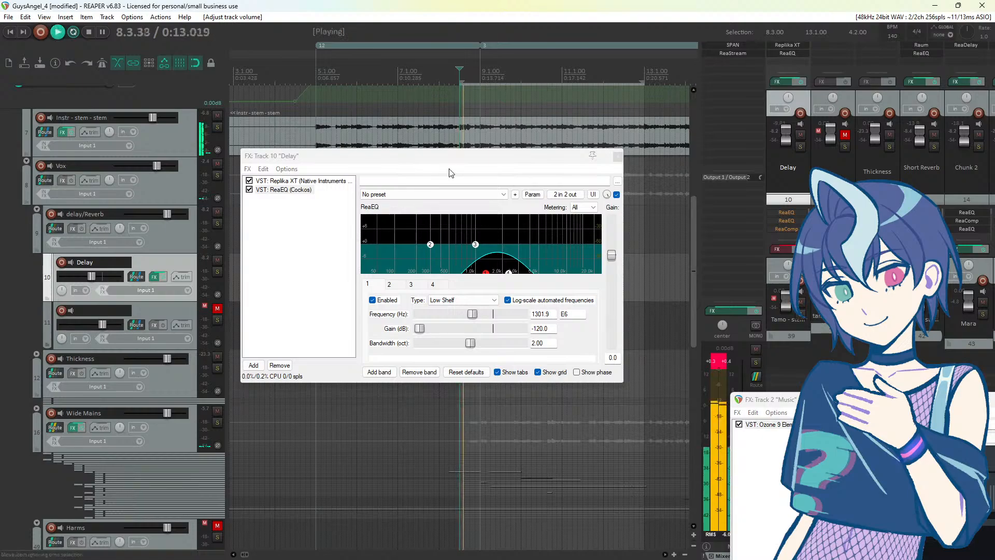
left_click_drag(446, 166, 457, 173)
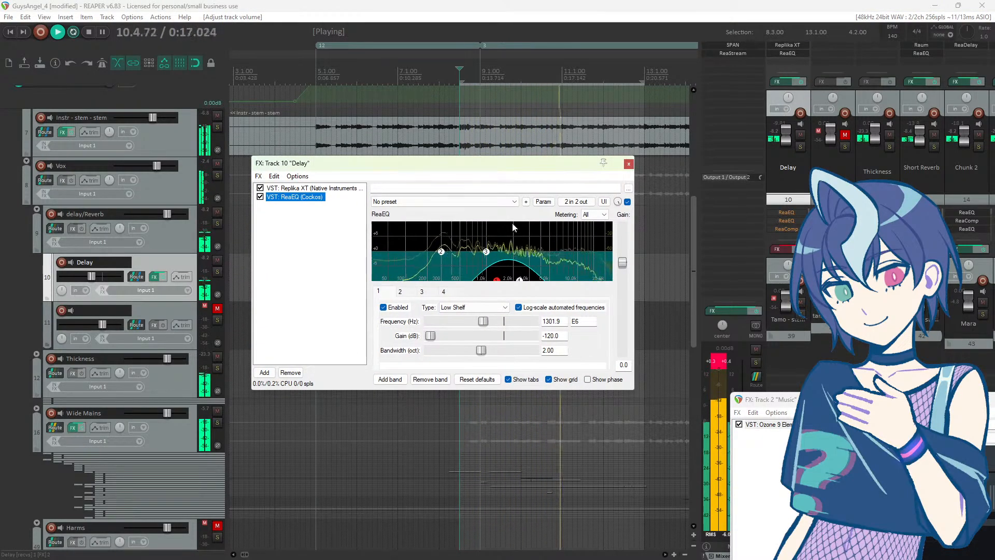
left_click_drag(89, 280, 91, 281)
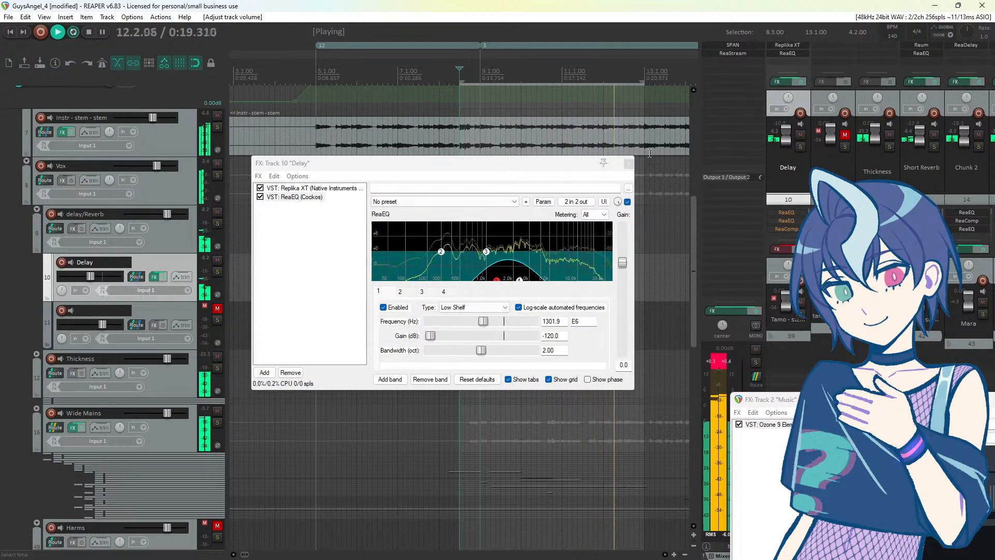
key("space")
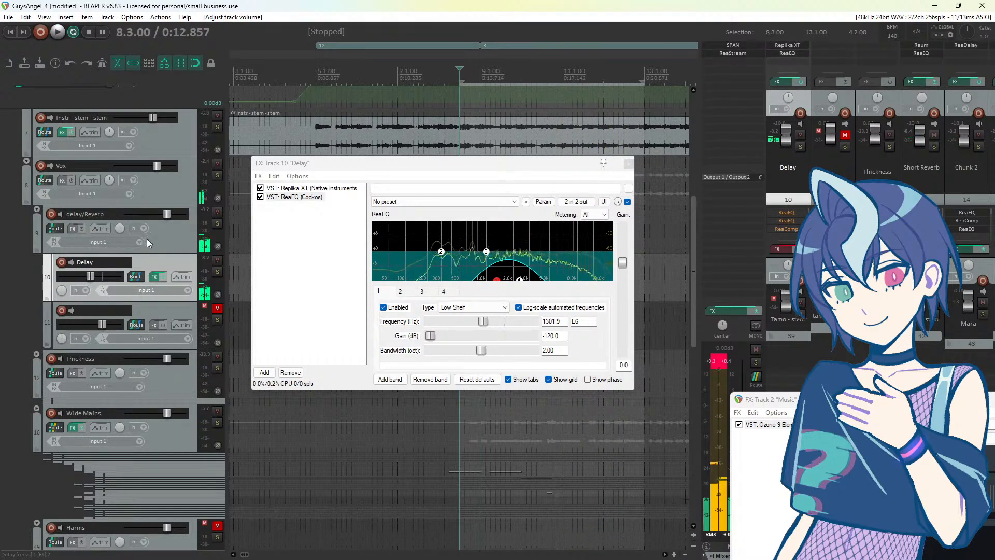
Step: Add the Raum reverb plugin to the unnamed track below Delay
left_click(156, 326)
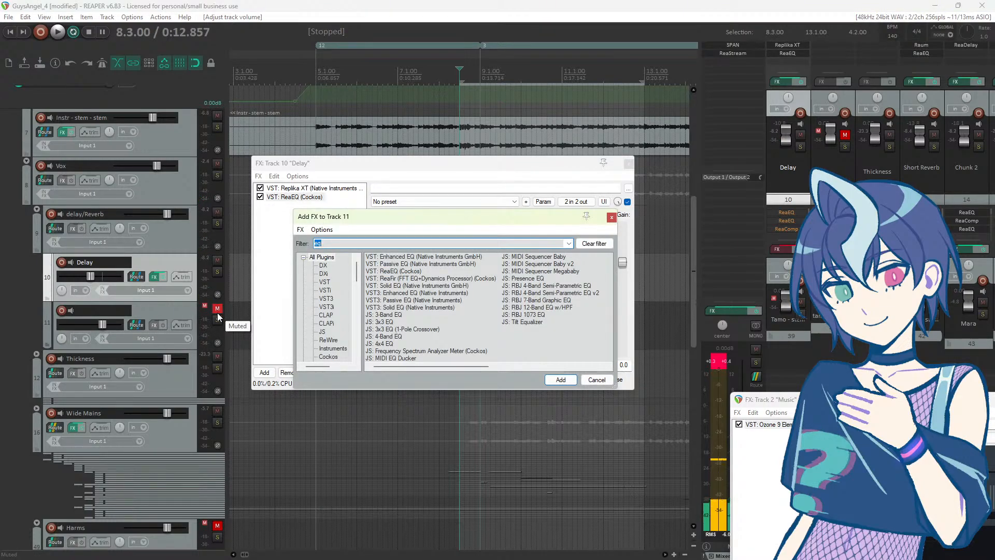
type("raum")
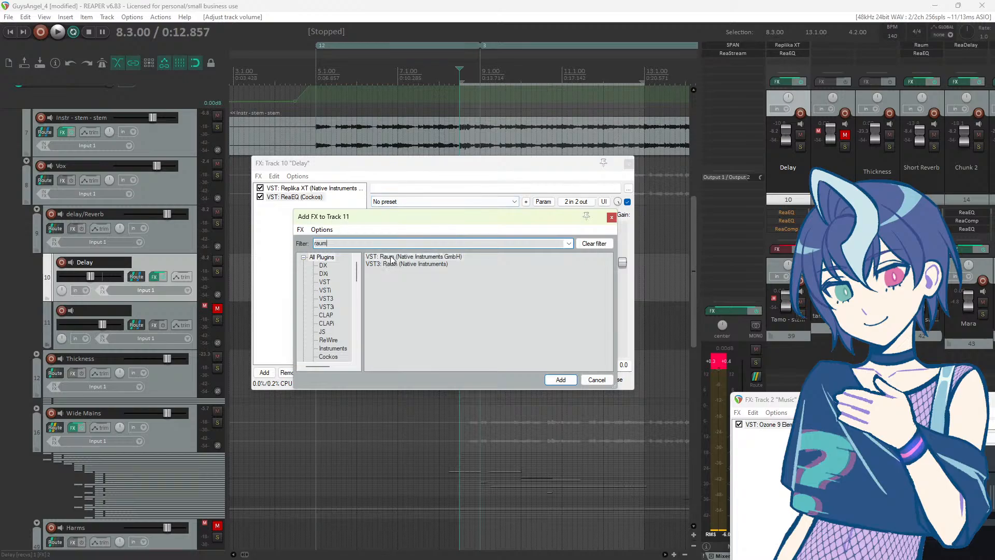
double_click(391, 257)
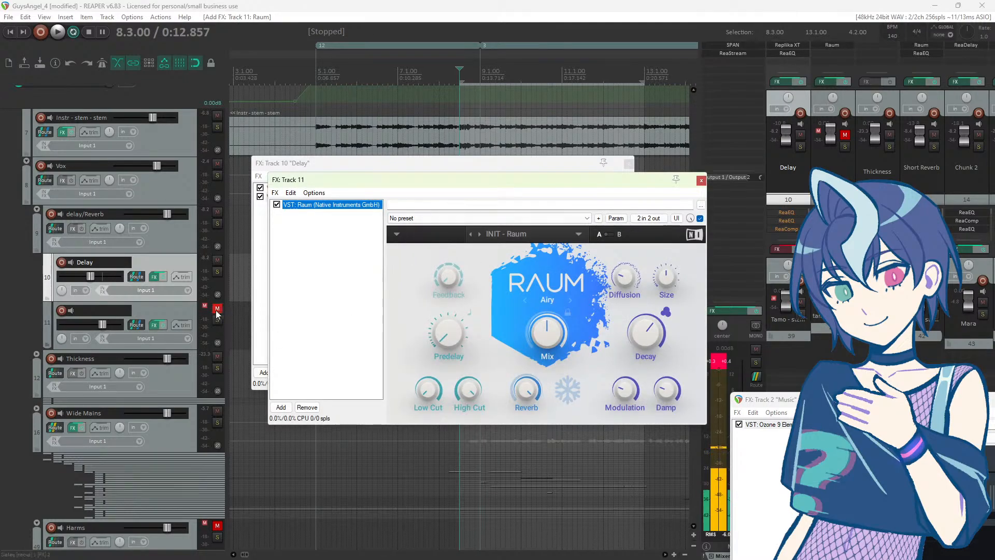
Step: Unmute the track holding Raum and name it "Reverb1"
left_click(218, 309)
double_click(88, 313)
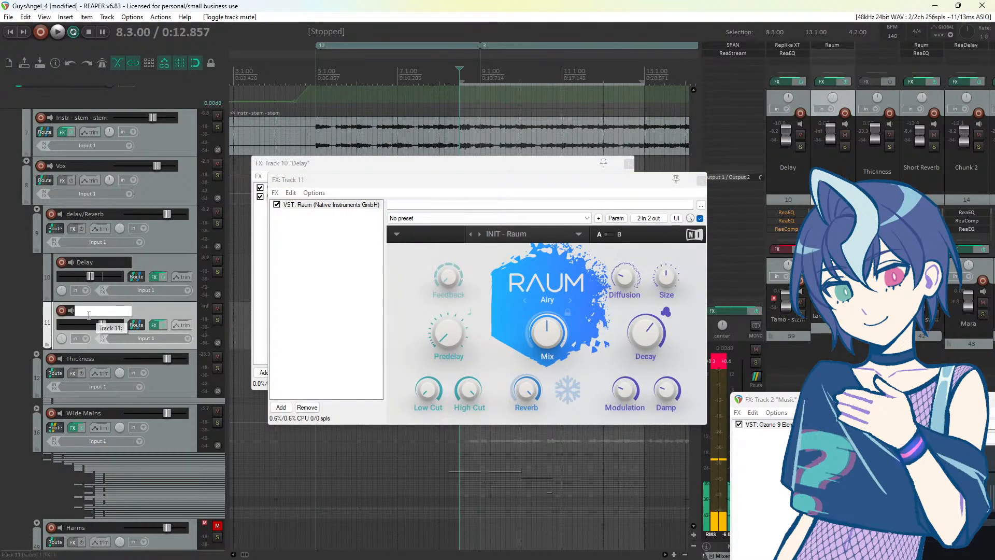
type("Reverb")
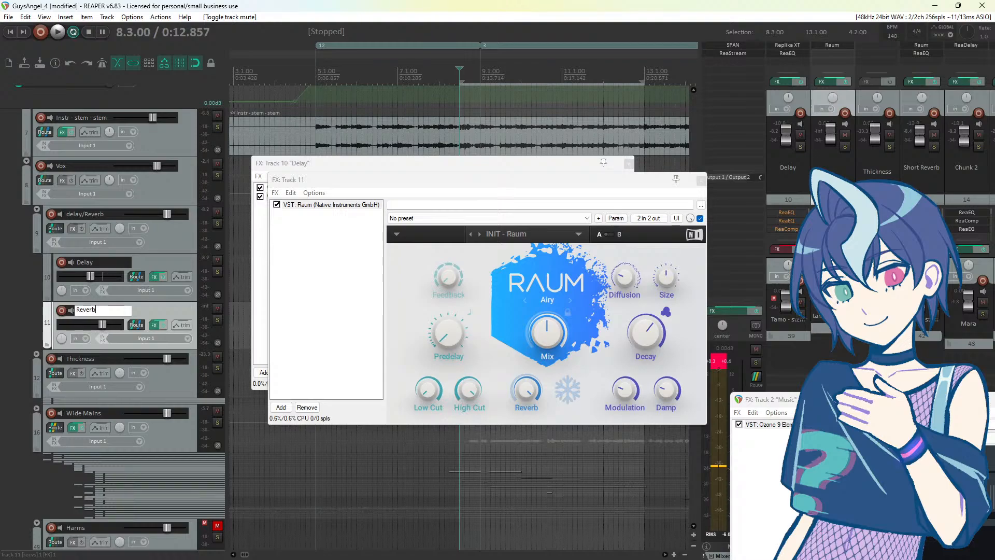
type("1")
key("Return")
Step: Insert a new track named "Reverb 2" between Delay and Reverb1 in the delay/Reverb folder
right_click(163, 306)
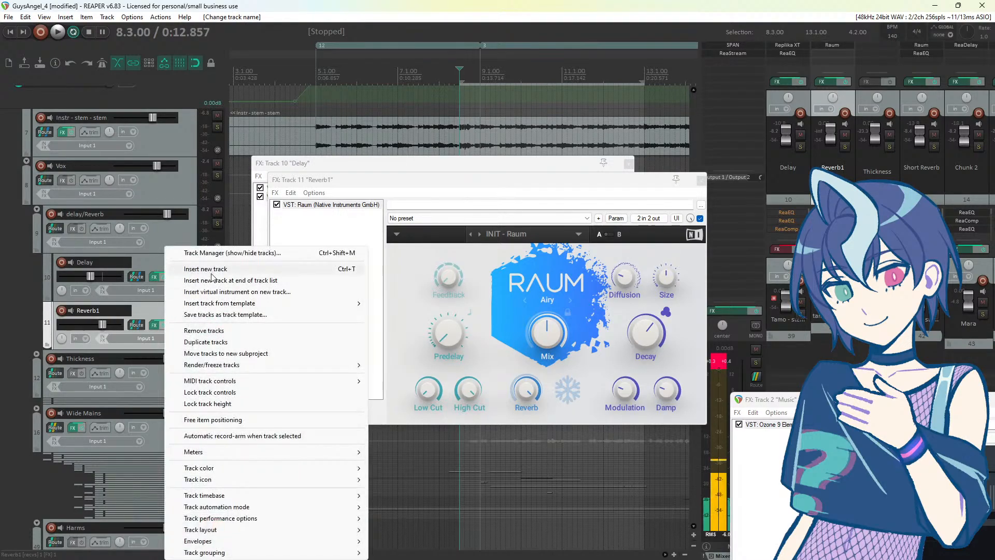
left_click(207, 269)
left_click_drag(182, 393, 96, 314)
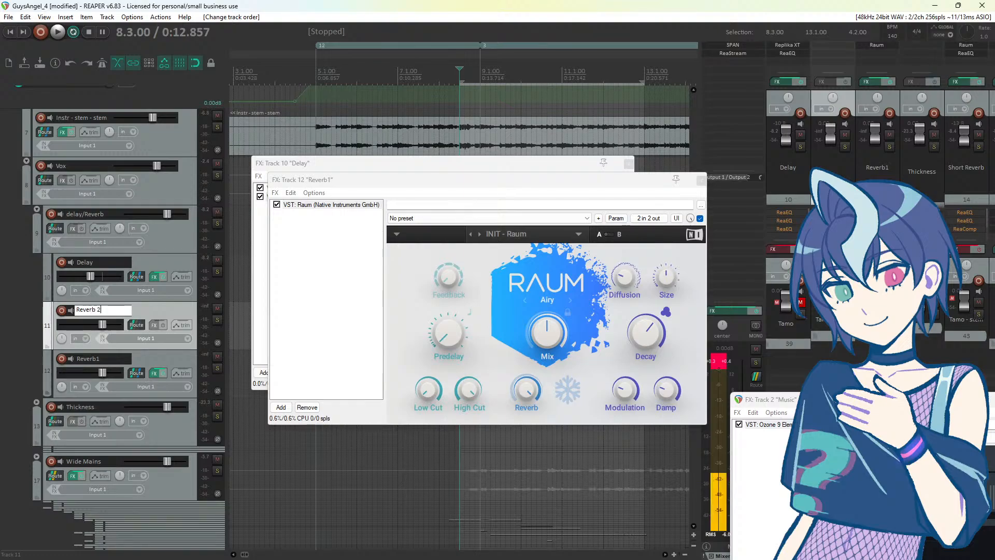
Step: Find the ValhallaSupermassive plugin and add it to the Reverb 2 track
left_click(155, 325)
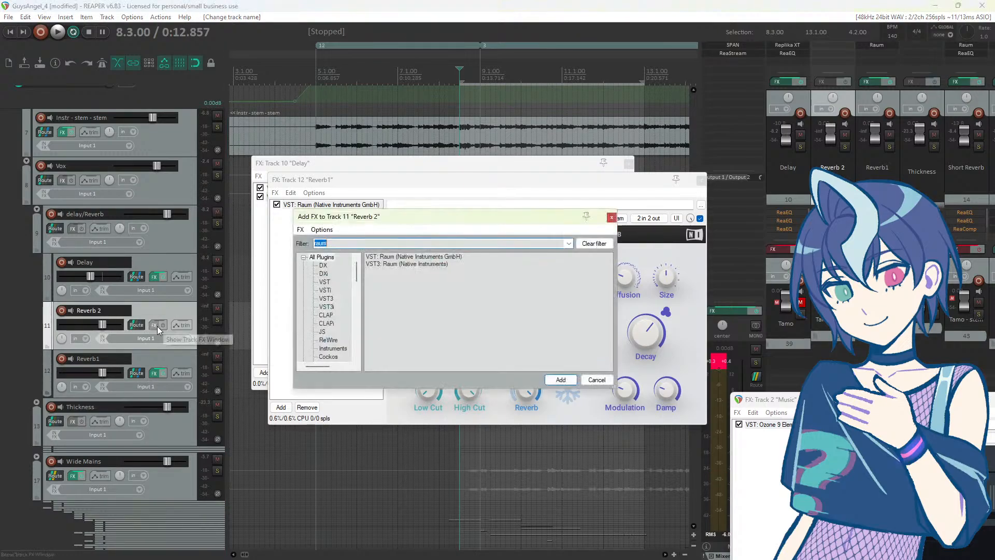
type("supermassive")
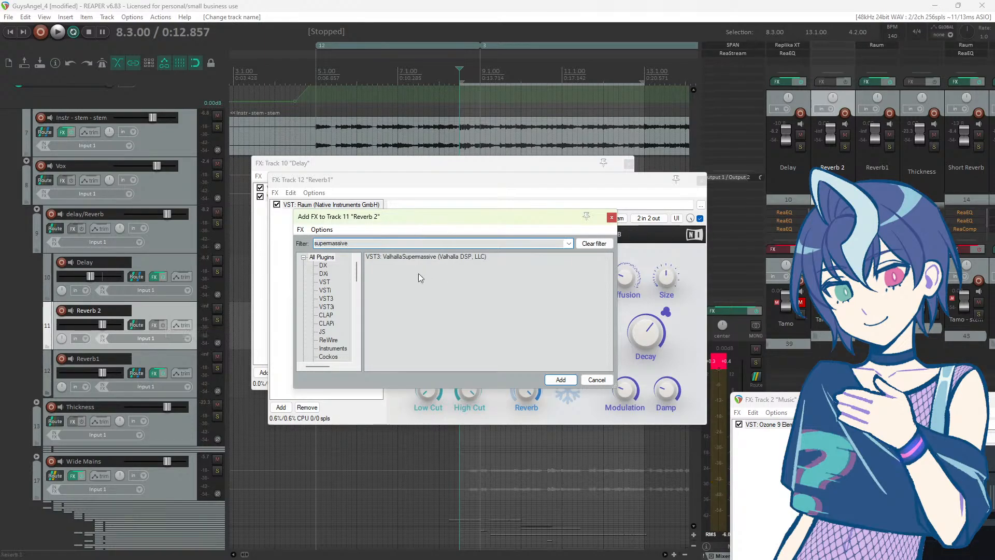
double_click(415, 257)
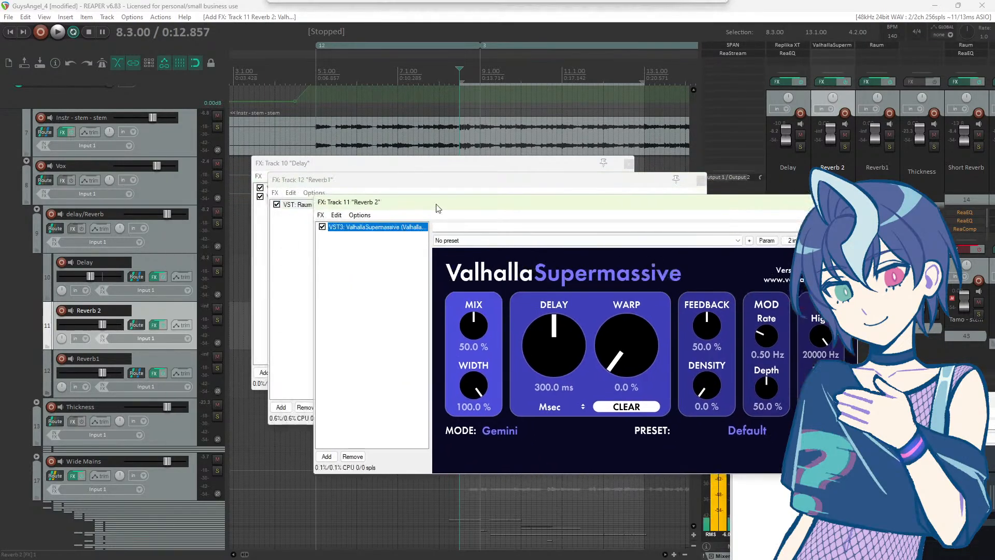
Step: Browse the ValhallaSupermassive presets to DottedEighthOrbits and move the plugin window fully into view
left_click(789, 415)
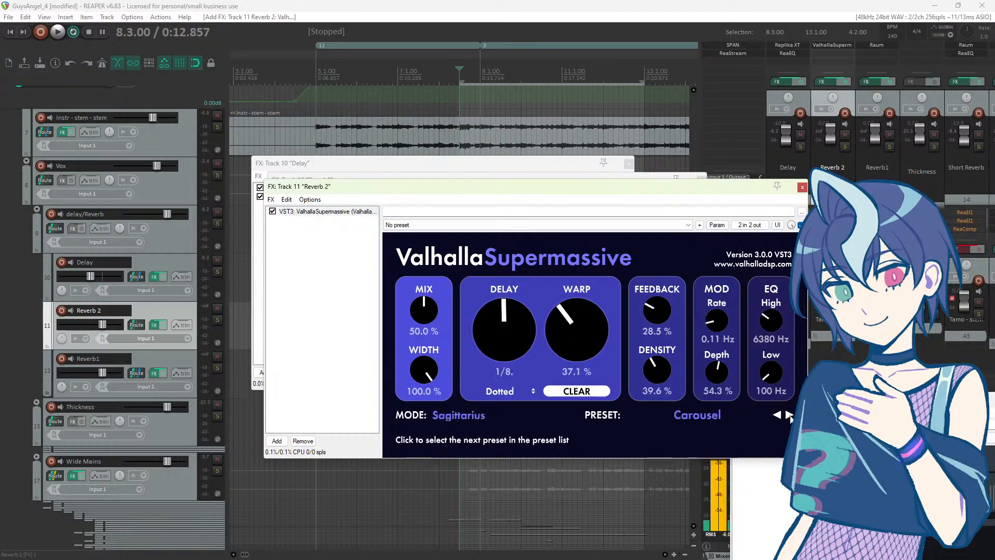
left_click(790, 414)
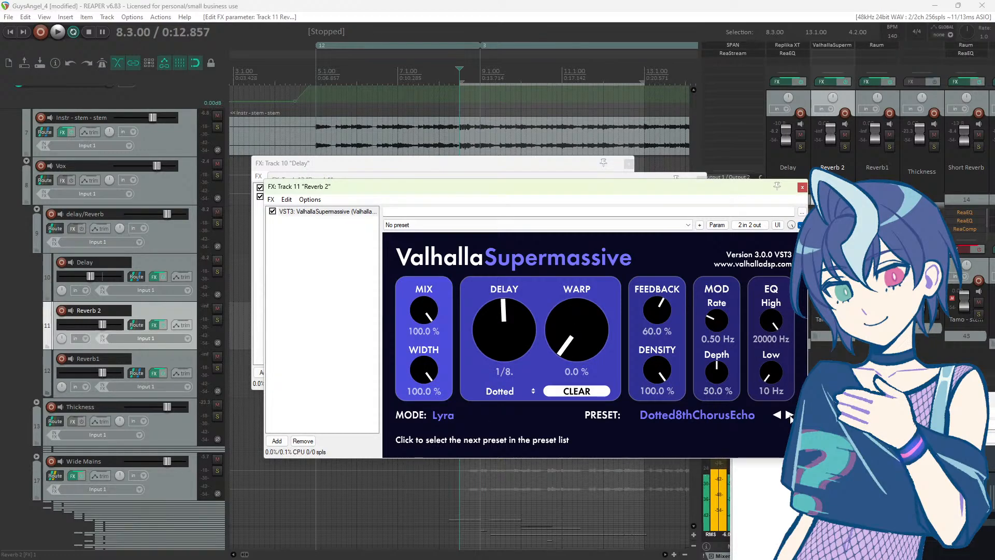
left_click(790, 415)
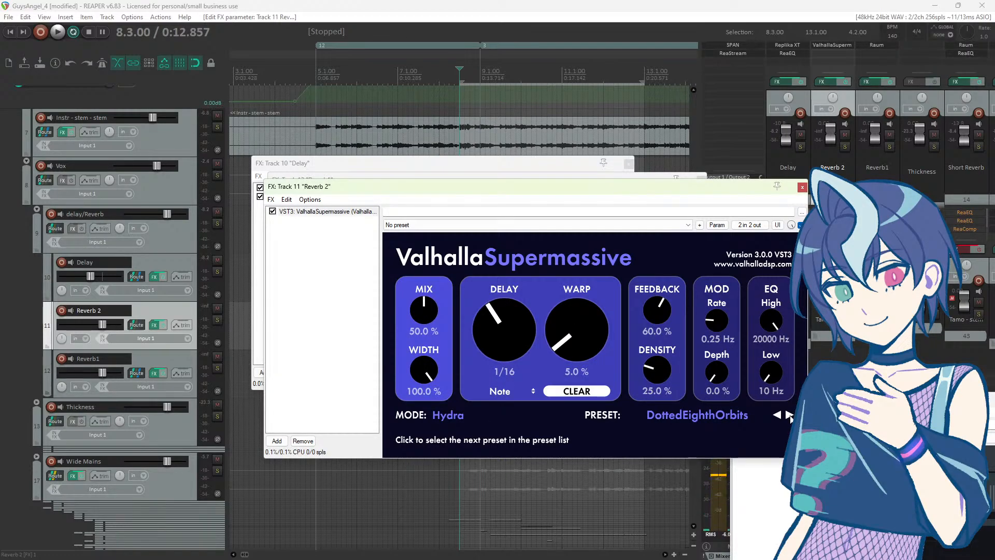
left_click_drag(520, 194, 399, 184)
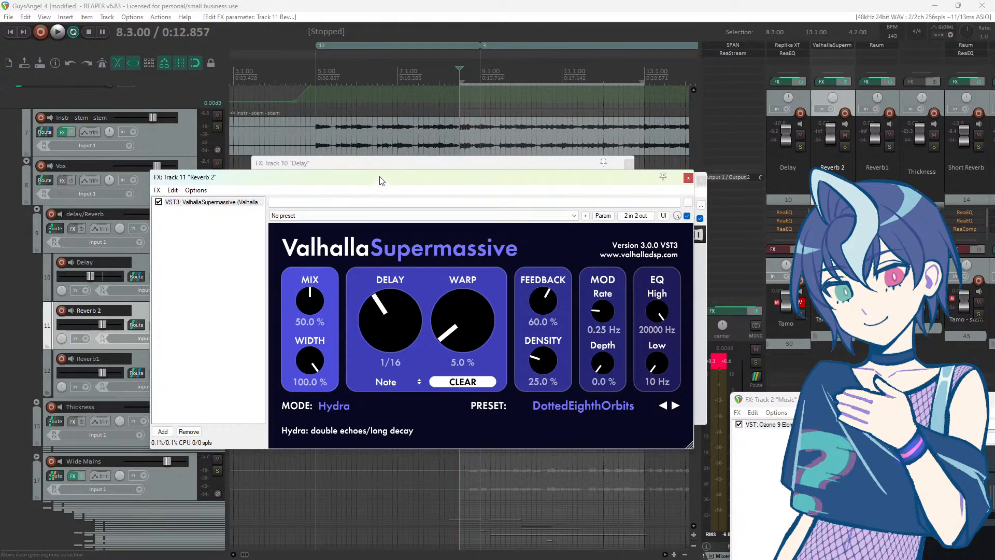
left_click_drag(380, 180, 387, 175)
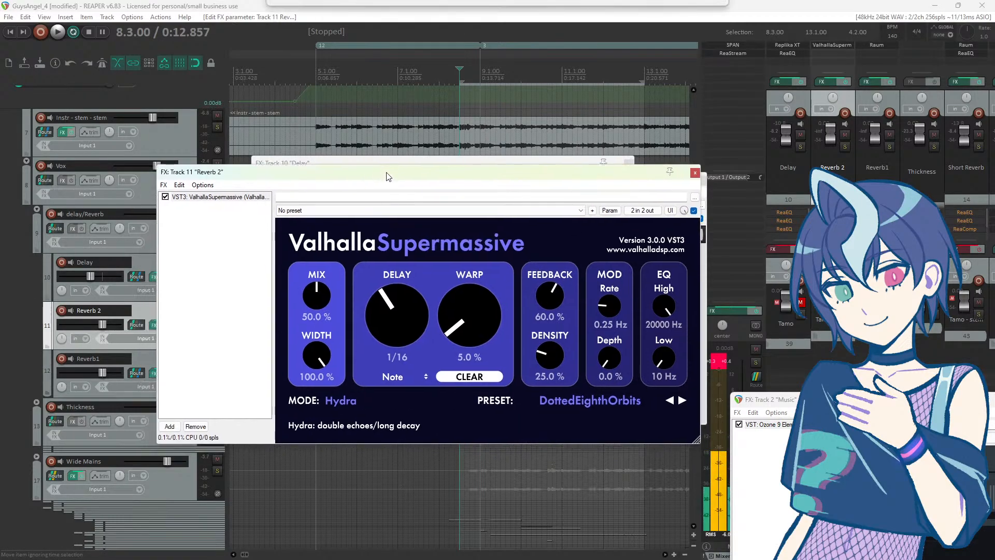
left_click(683, 402)
left_click(671, 401)
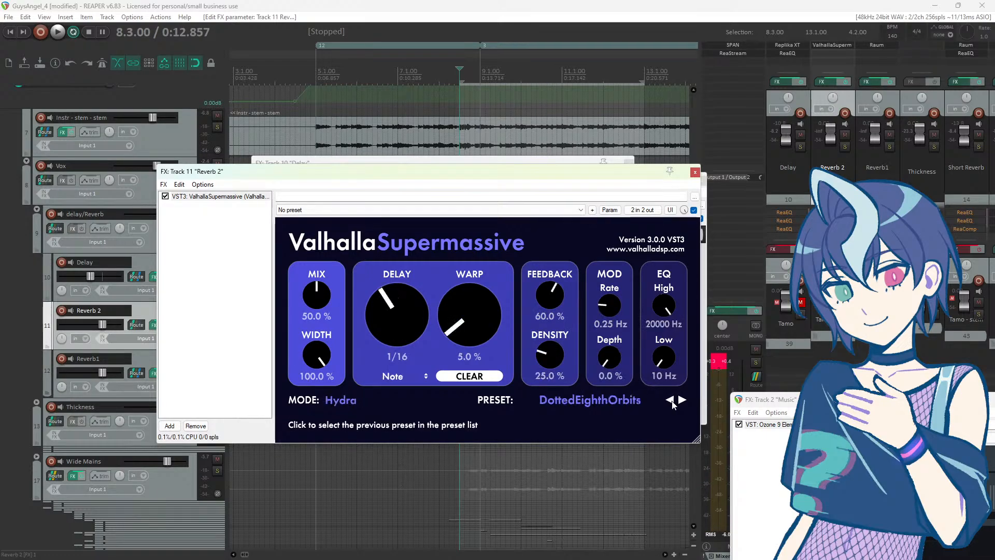
Step: Move the ValhallaSupermassive window clear of the track list and mute the Reverb1 track while auditioning the section
left_click_drag(565, 176, 599, 238)
left_click(439, 4)
key("space")
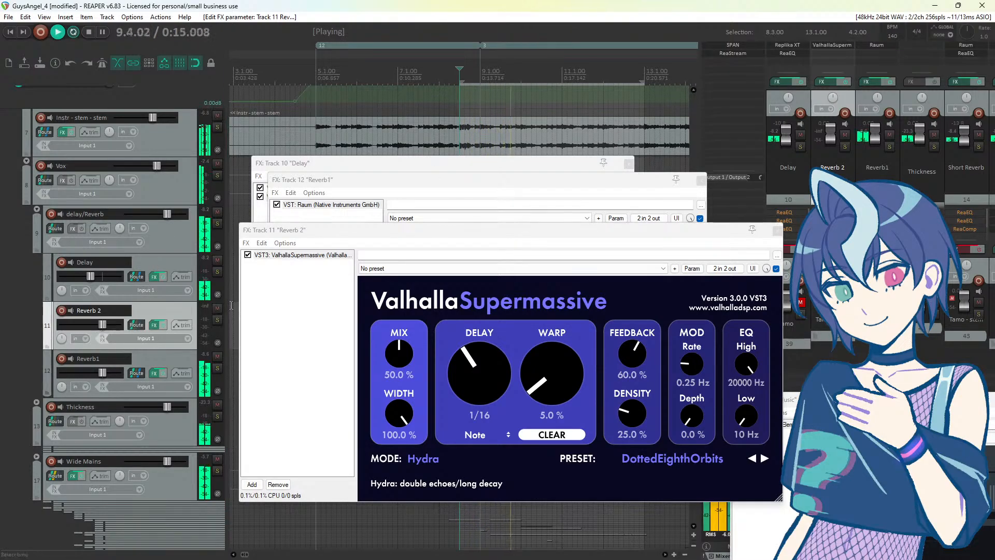
left_click(218, 357)
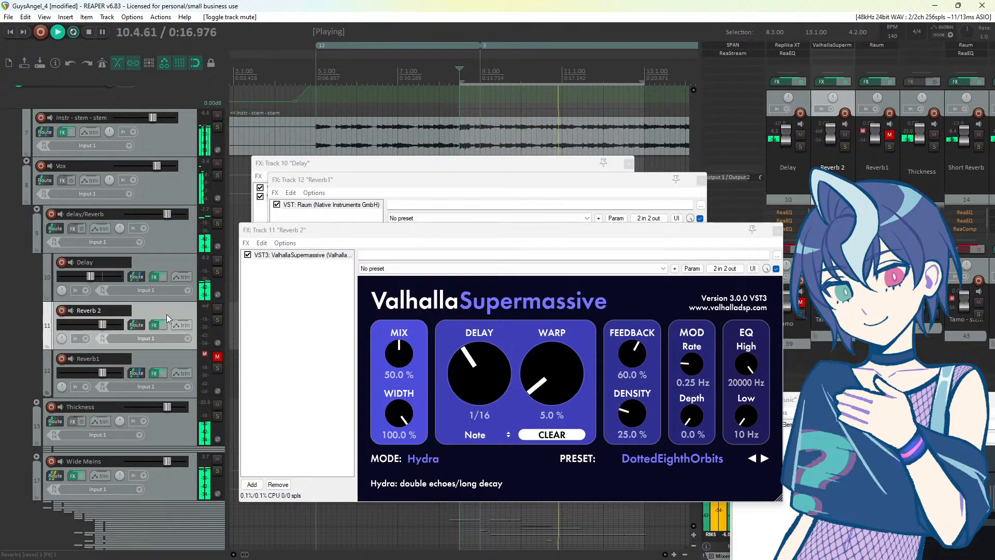
key("space")
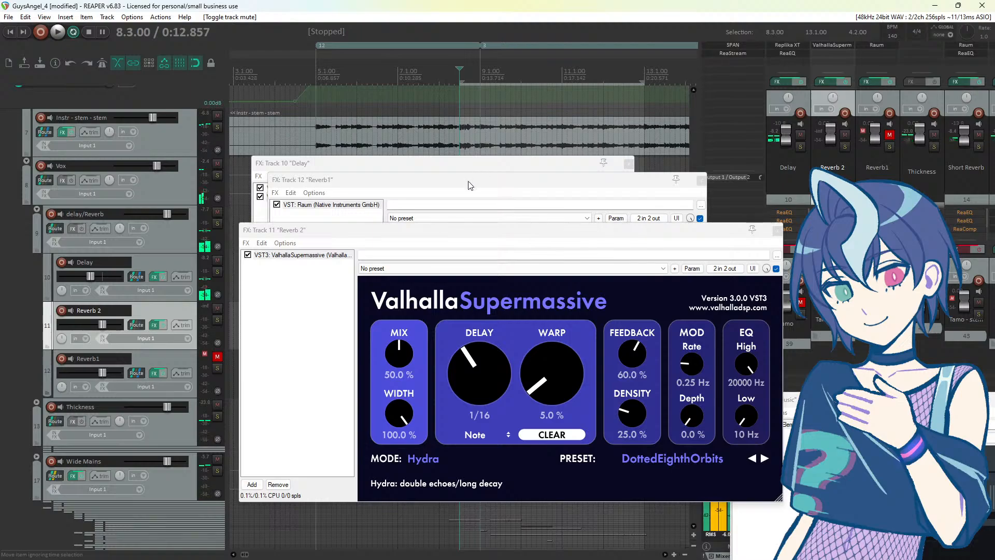
Step: Turn Raum's Mix fully up on the Reverb1 track and set ValhallaSupermassive's Mix to 100% on Reverb 2
left_click_drag(464, 189, 560, 211)
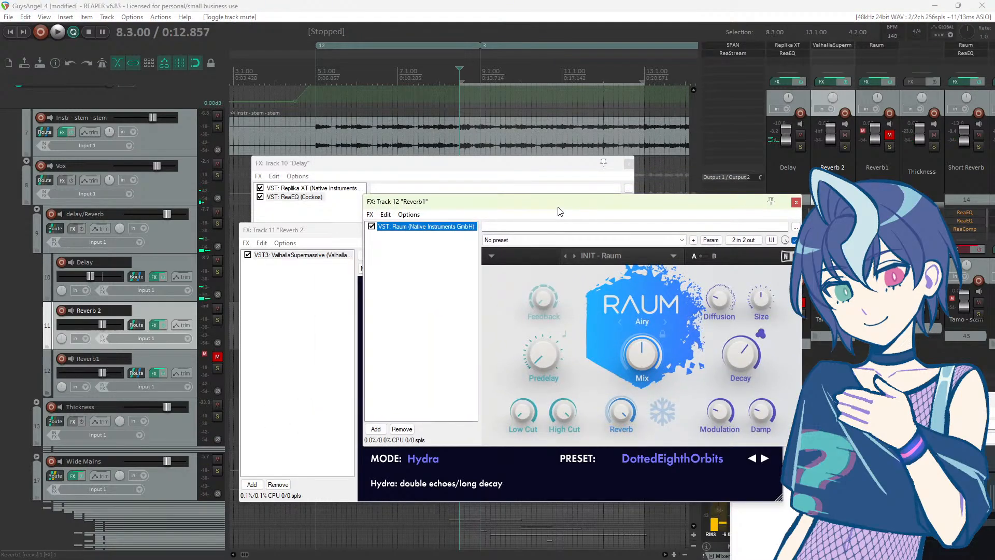
left_click(627, 362)
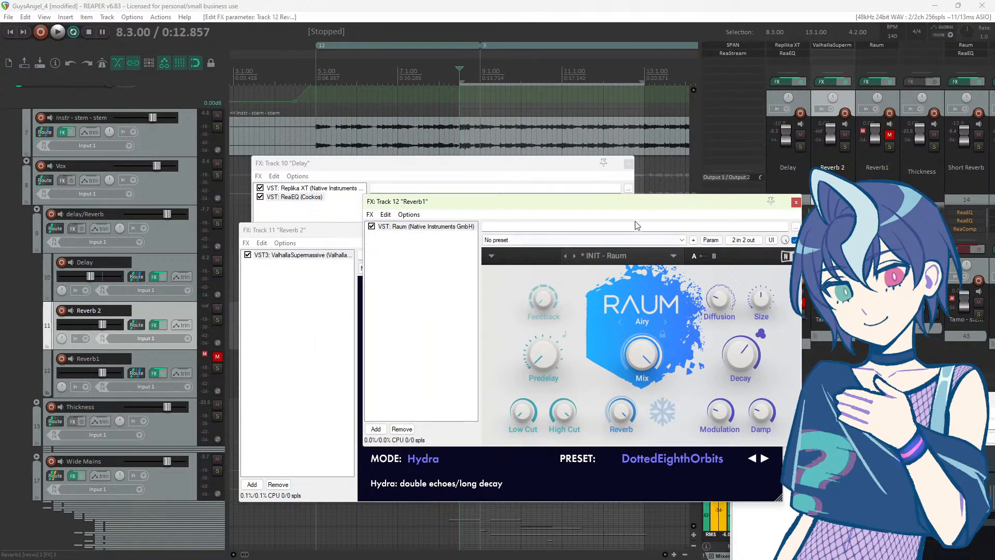
left_click_drag(633, 207, 803, 206)
left_click_drag(419, 364, 412, 140)
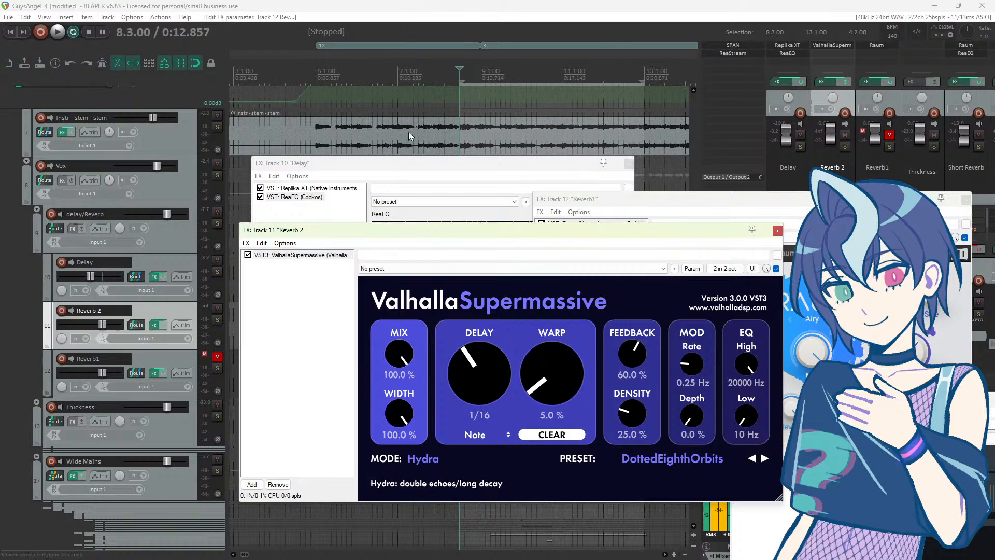
Step: Close the Reverb1 and Delay effect windows, leaving only the Reverb 2 effect window open clear of the tracks
left_click_drag(404, 230, 245, 273)
left_click(963, 202)
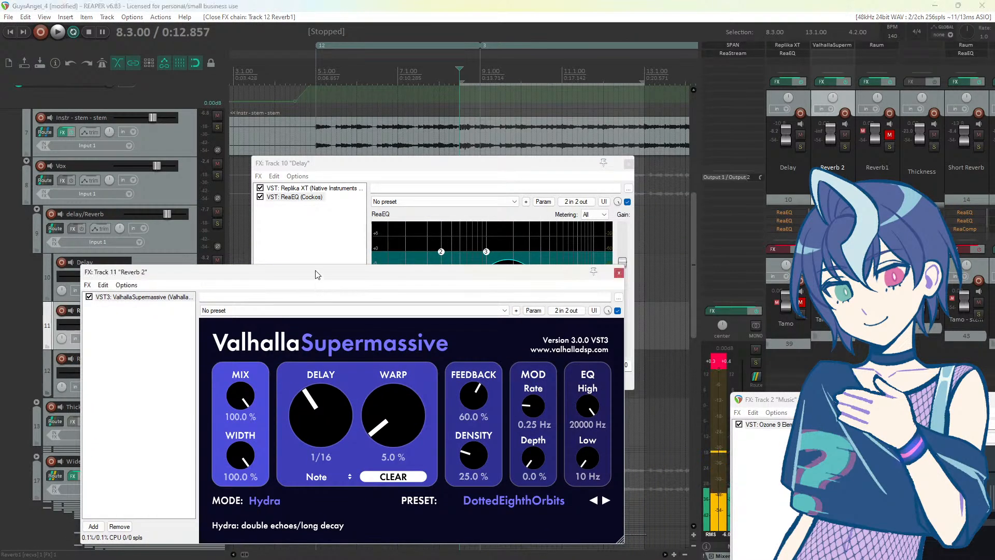
mouse_move(317, 274)
left_mouse_down()
mouse_move(621, 155)
mouse_move(316, 273)
left_mouse_up()
left_click_drag(375, 167, 343, 184)
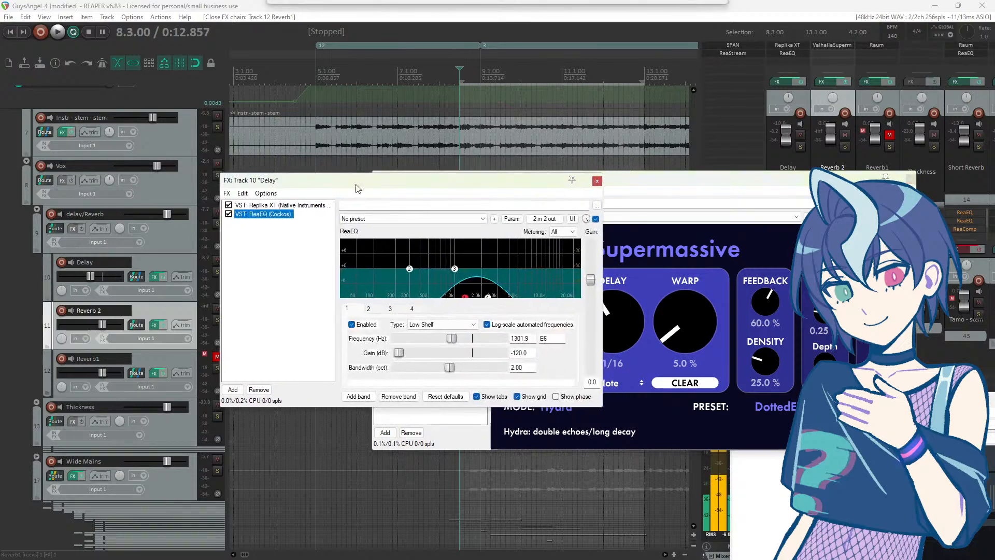
left_click(598, 182)
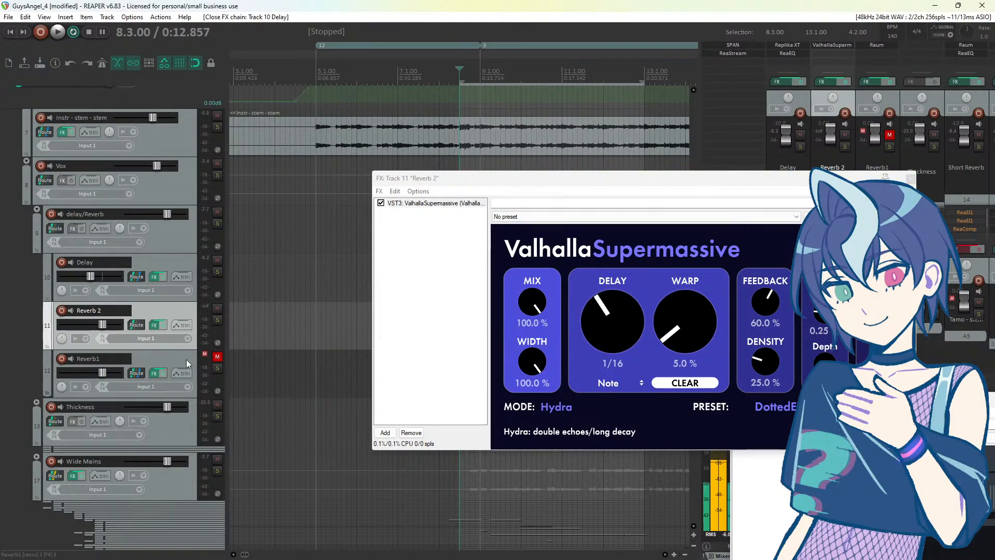
Step: Audition the section and add a send from the Wide Mains folder to the Reverb 2 track with default settings
key("space")
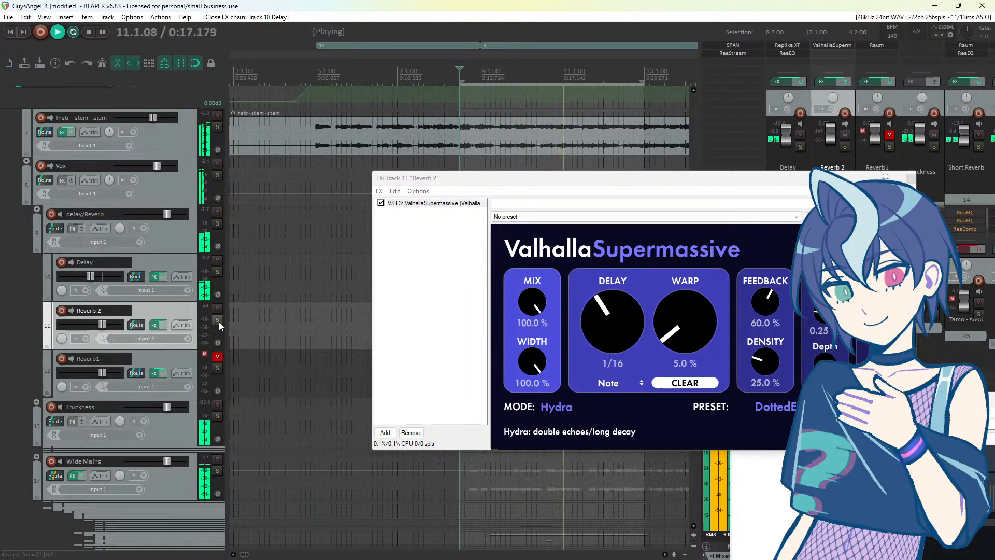
key("space")
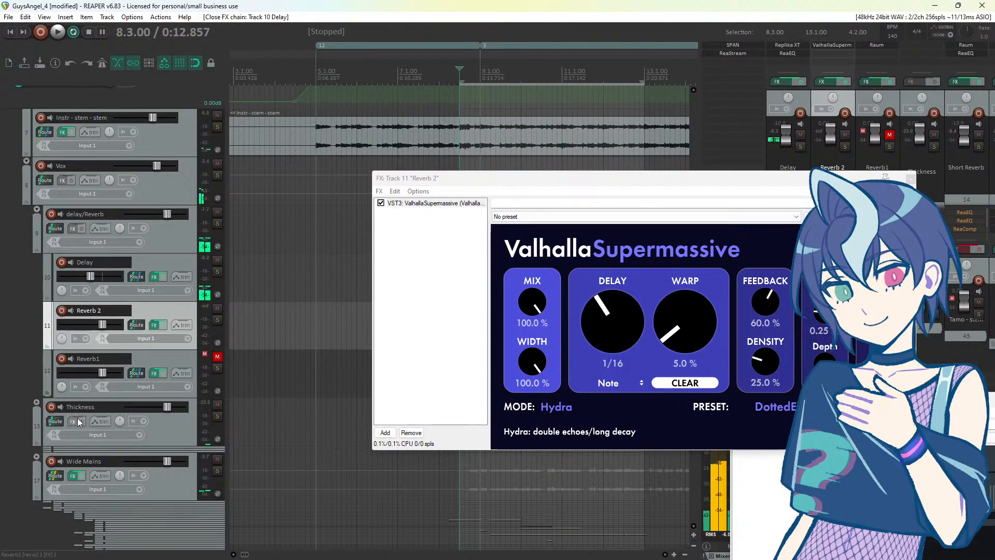
left_click_drag(56, 475, 139, 333)
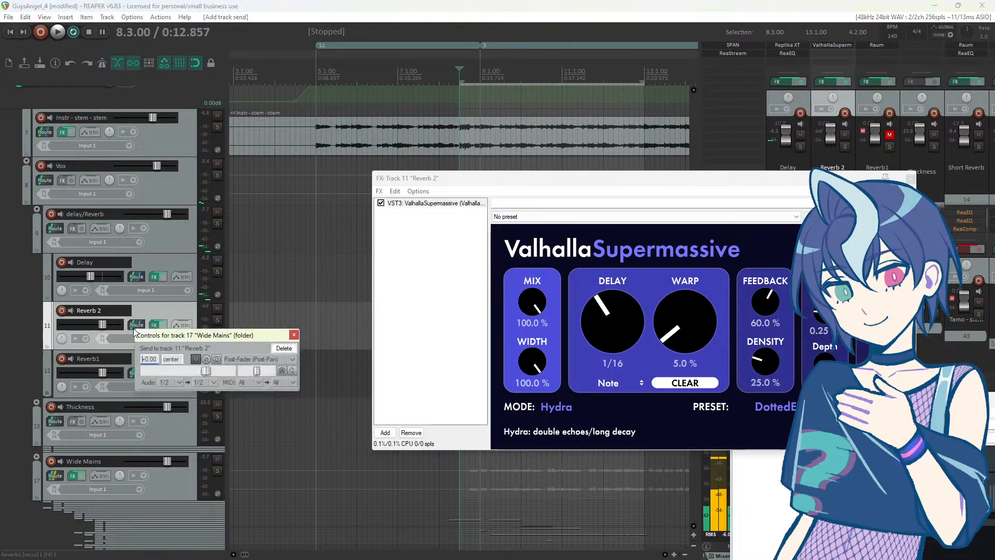
left_click(294, 336)
Step: Play the section with the new send and lower the Reverb 2 track volume slightly
key("space")
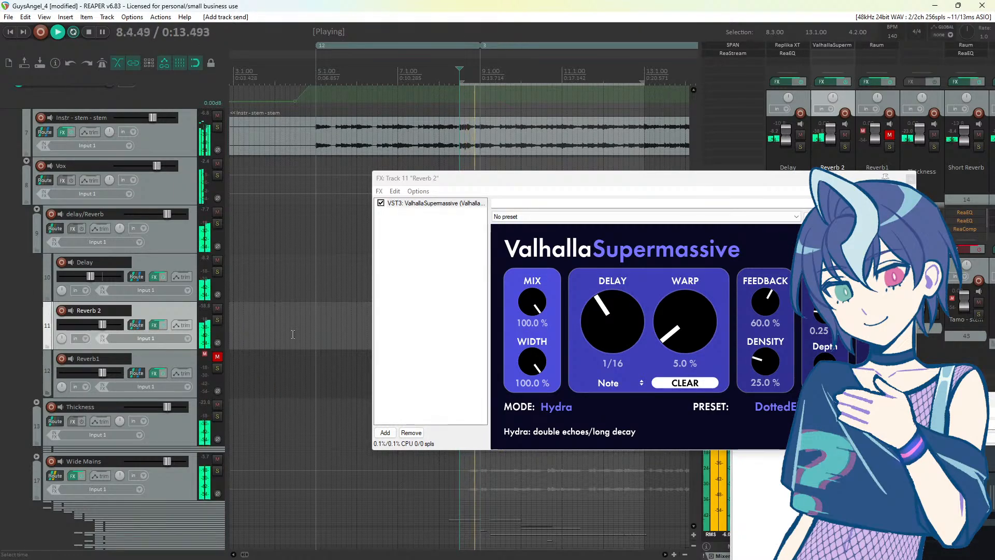
left_click_drag(528, 181, 471, 156)
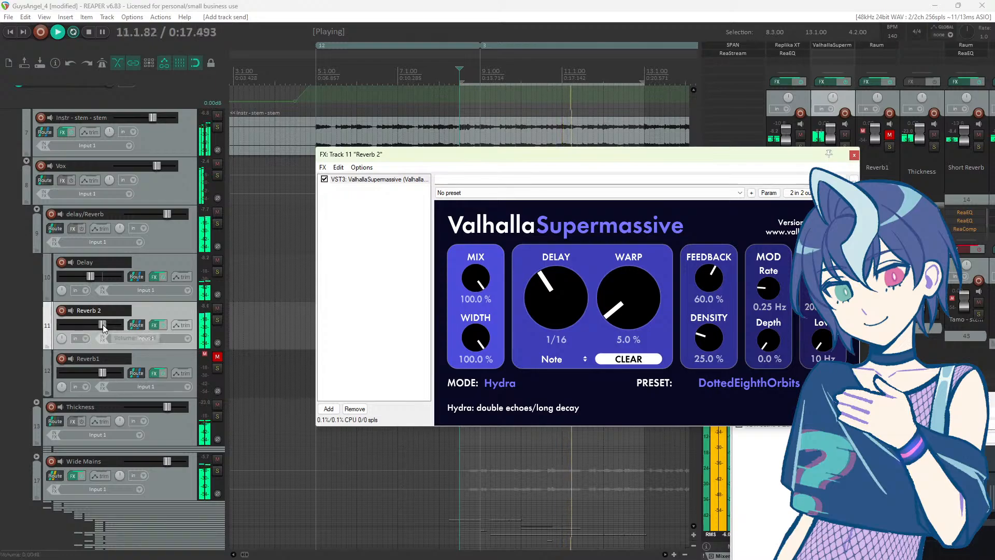
left_click_drag(102, 325, 100, 325)
key("space")
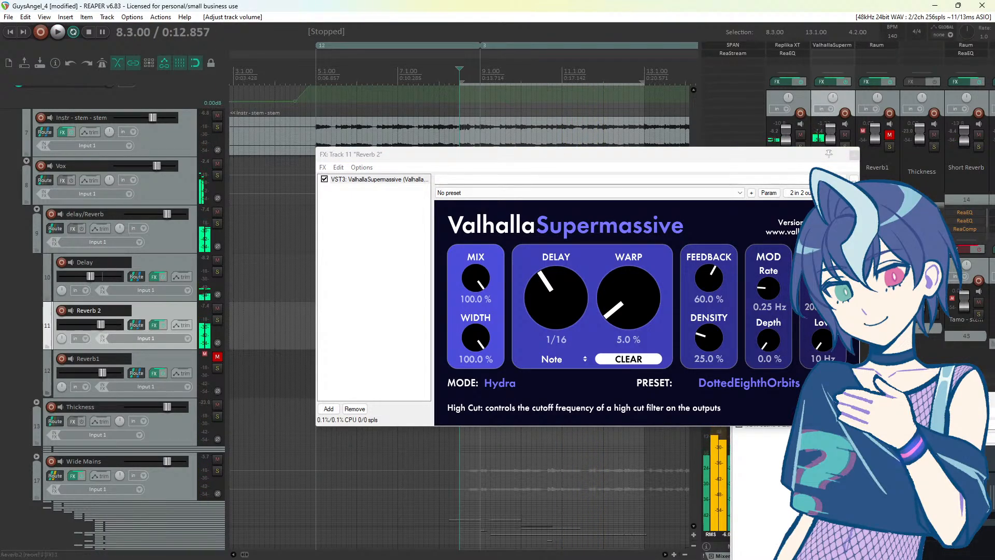
Step: Lower ValhallaSupermassive's EQ High cutoff and set its EQ Low cutoff to 190 Hz, checking the sound in playback
left_click_drag(824, 289, 822, 355)
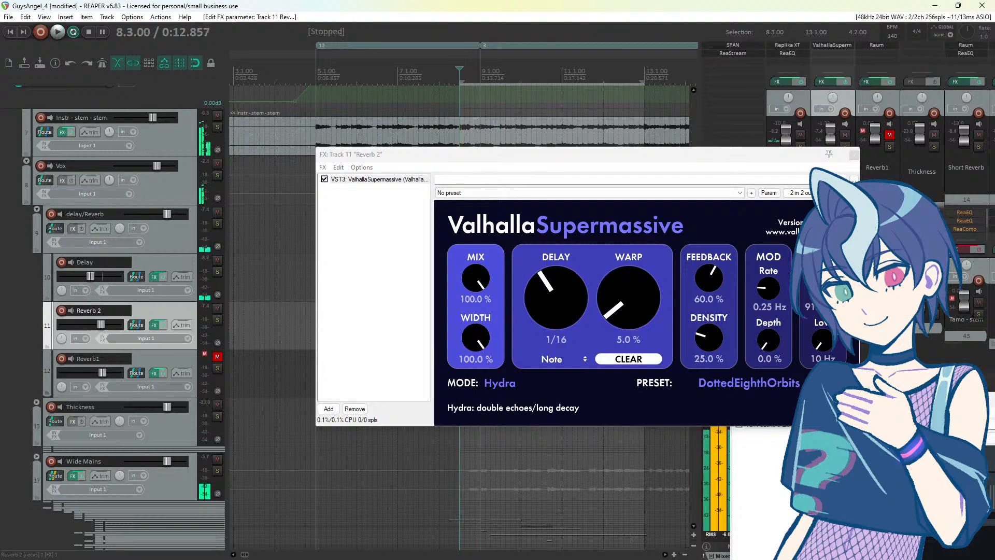
left_click_drag(823, 289, 824, 312)
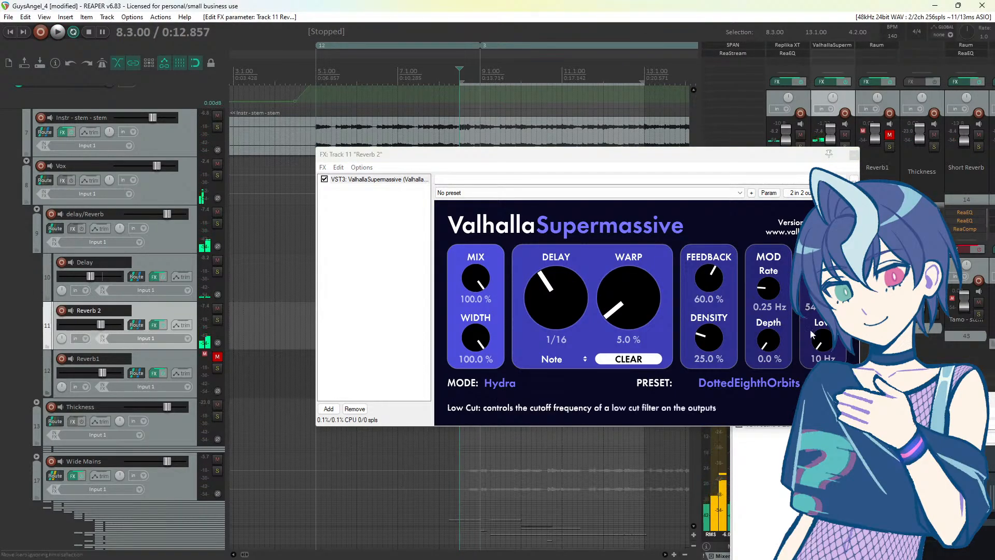
left_click_drag(823, 340, 822, 307)
key("space")
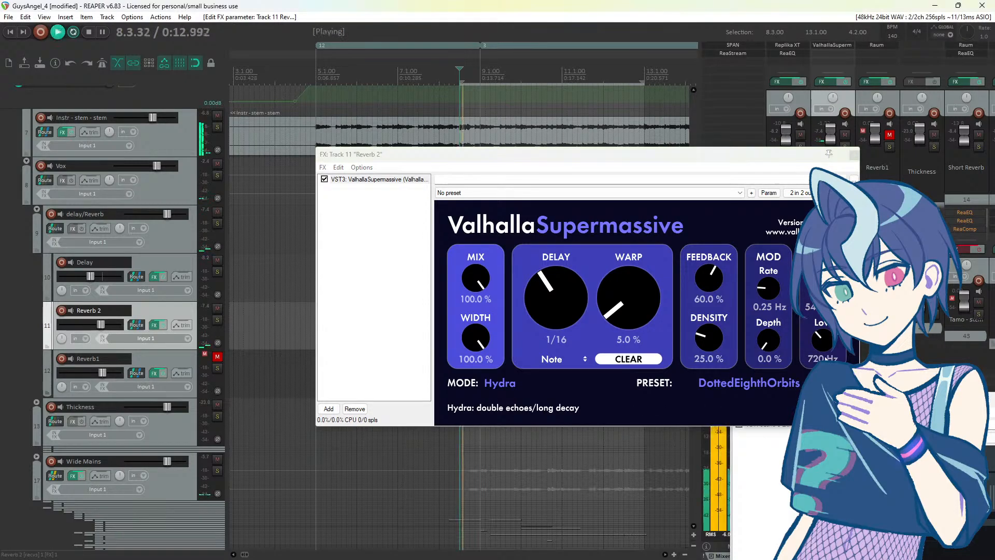
left_click_drag(821, 342, 821, 363)
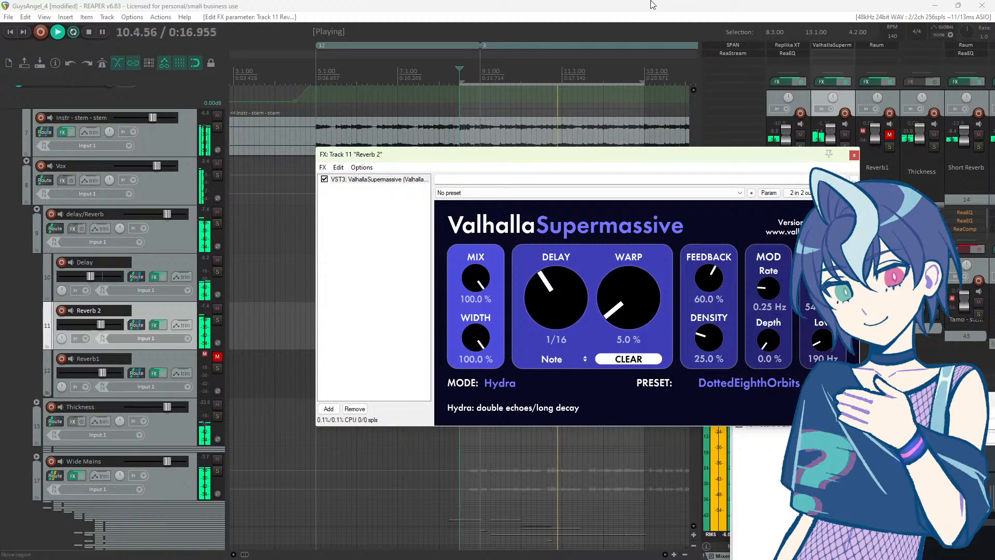
left_click(533, 5)
key("space")
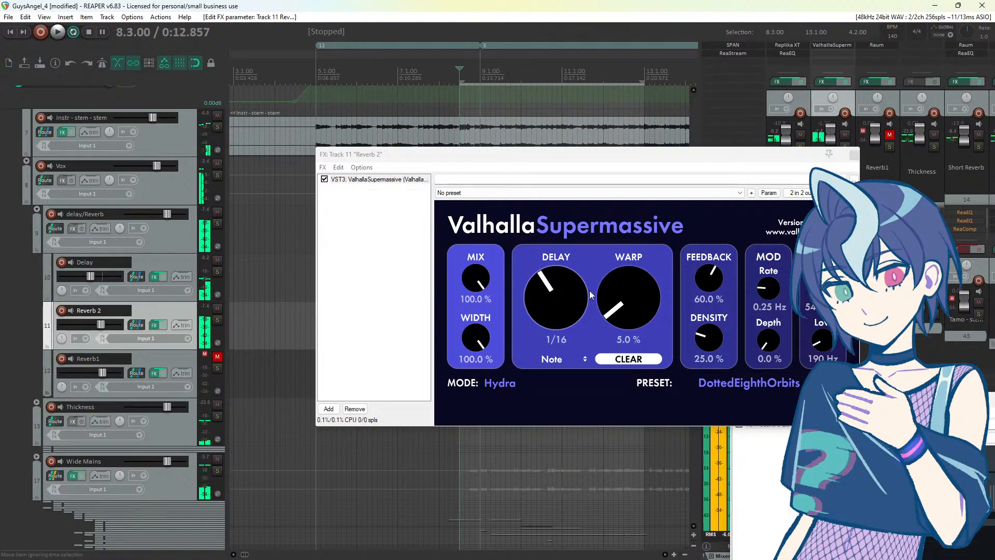
Step: Set ValhallaSupermassive's Delay to a 1/4 note and audition the section
left_click_drag(565, 292, 564, 263)
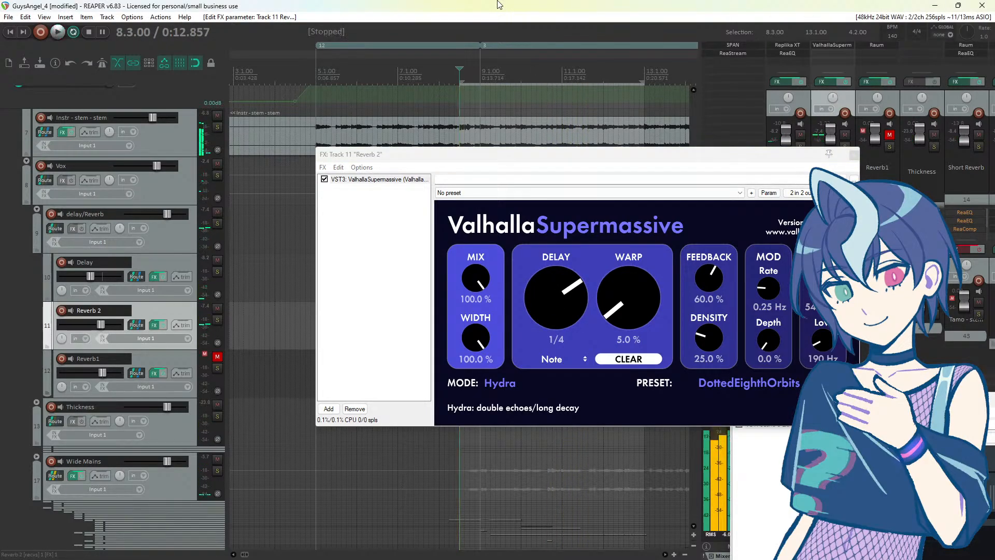
key("space")
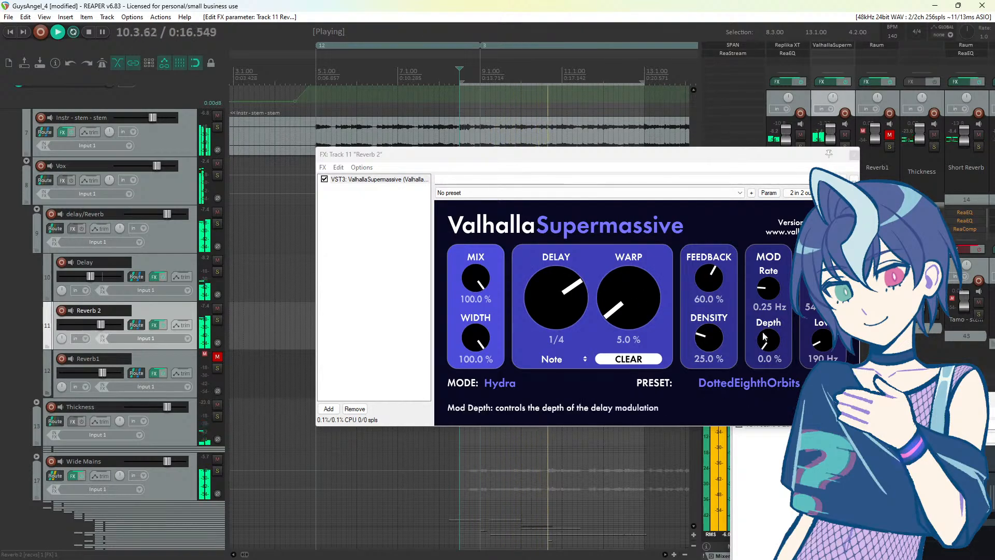
key("space")
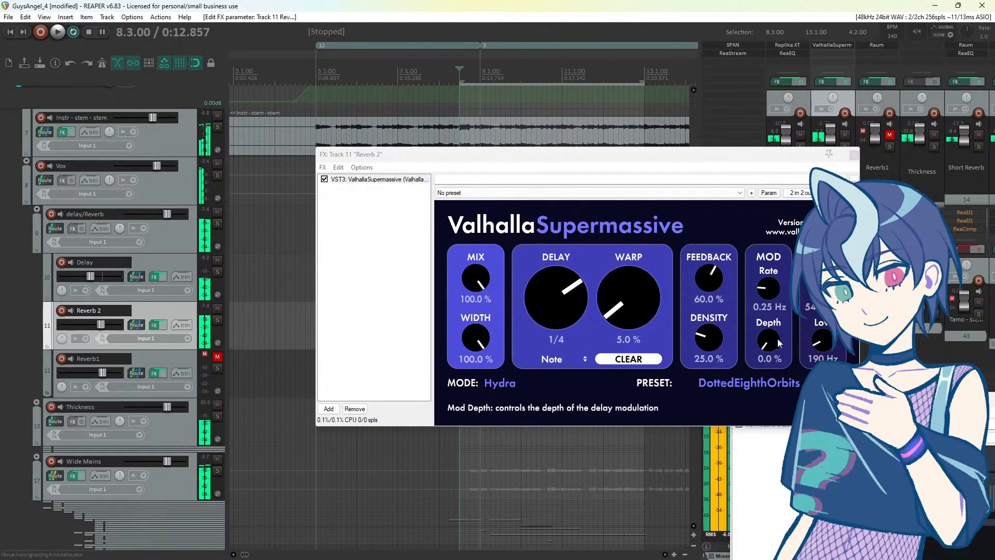
Step: Try raising the Mod Depth and a Feedback of 100%, returning both to 0%
left_click_drag(771, 344, 774, 249)
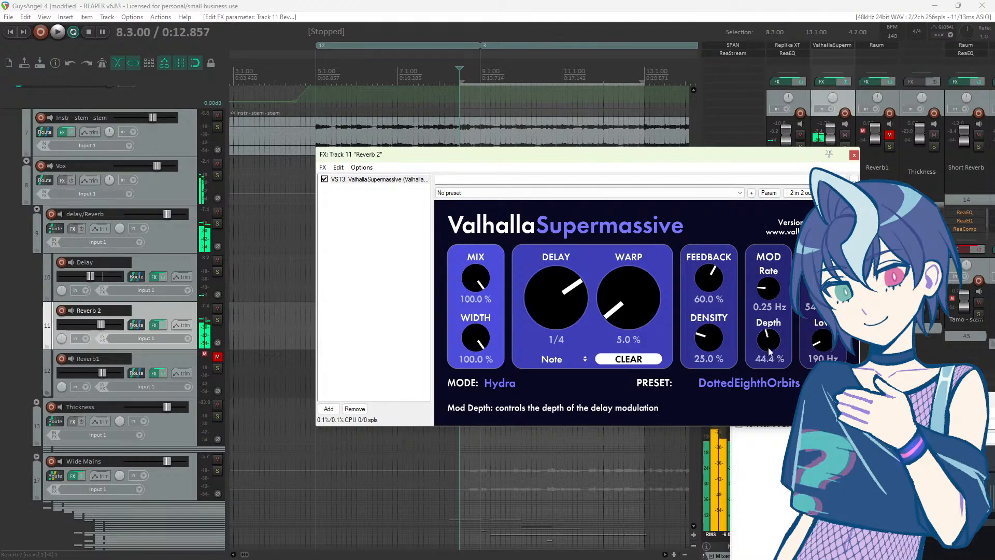
left_click_drag(768, 348, 767, 409)
left_click_drag(713, 276, 708, 62)
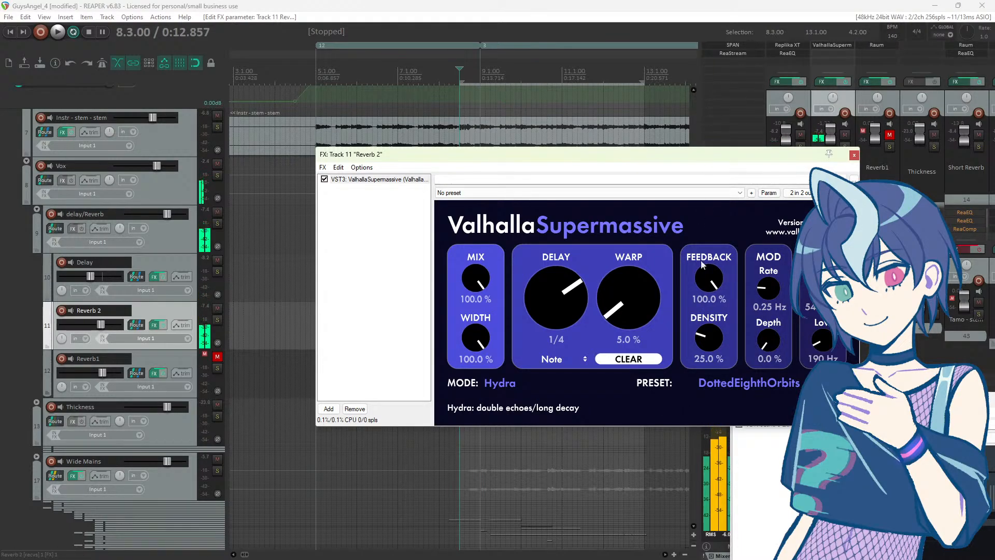
left_click_drag(702, 264, 684, 539)
Step: Set ValhallaSupermassive's Density to 100% and Feedback to 6.8% while listening to the section
left_click(587, 5)
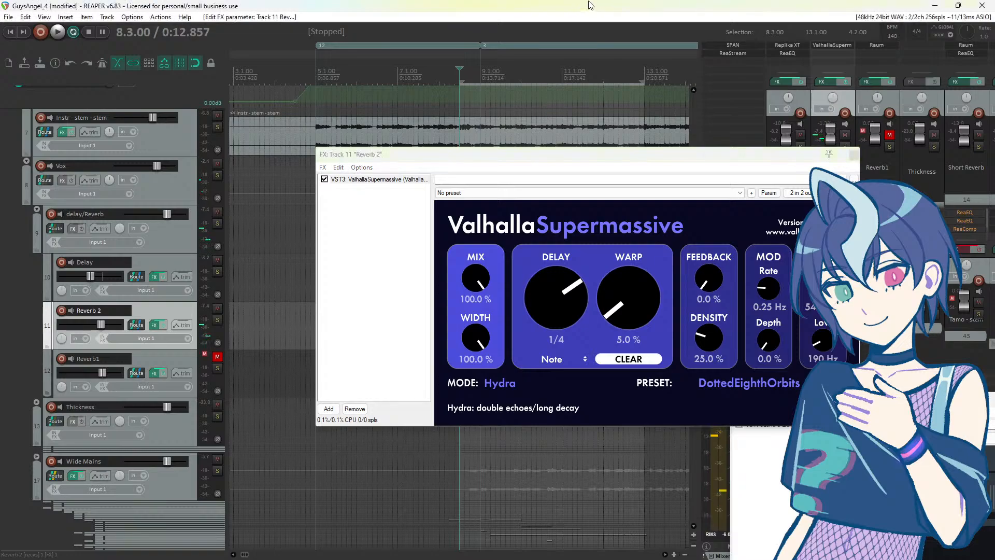
key("space")
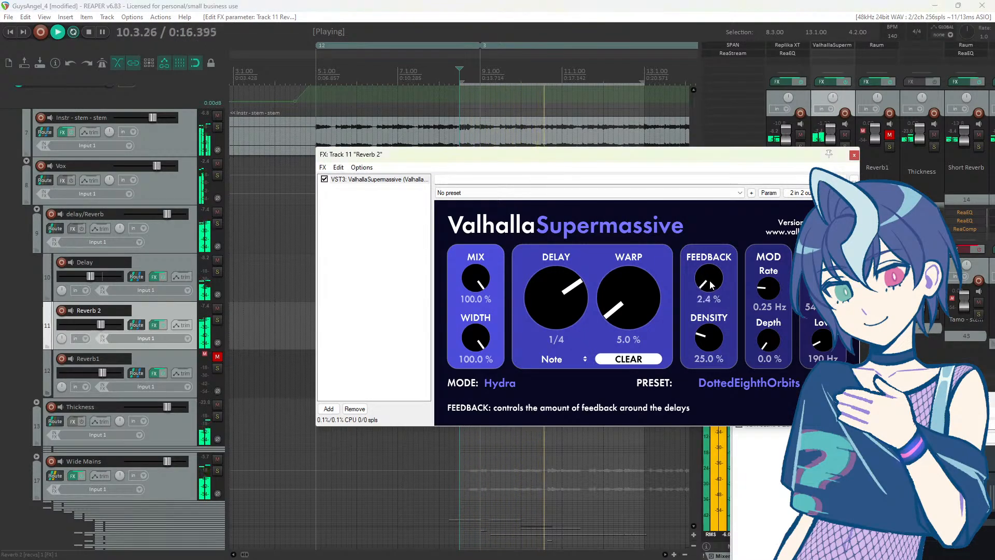
left_click_drag(710, 280, 710, 278)
left_click_drag(712, 337, 703, 3)
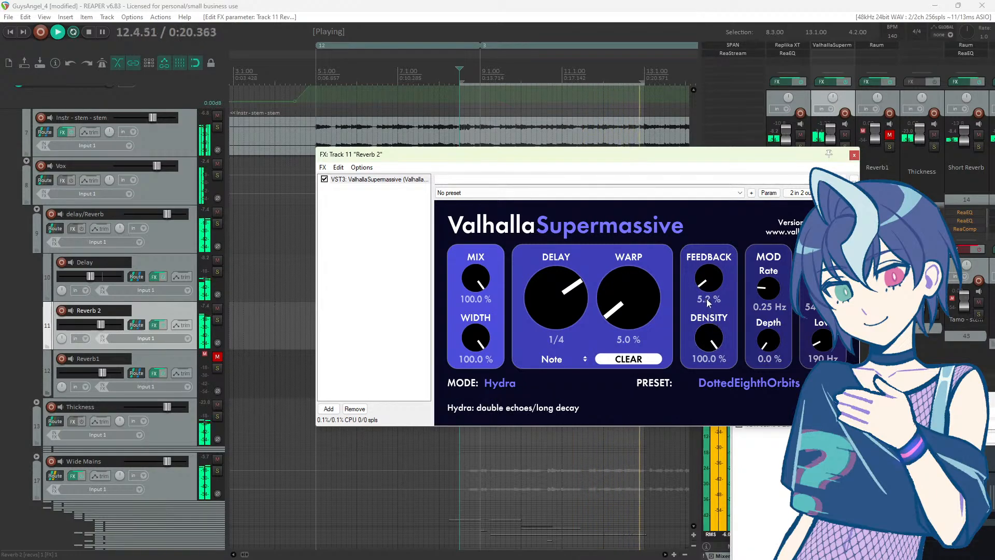
key("space")
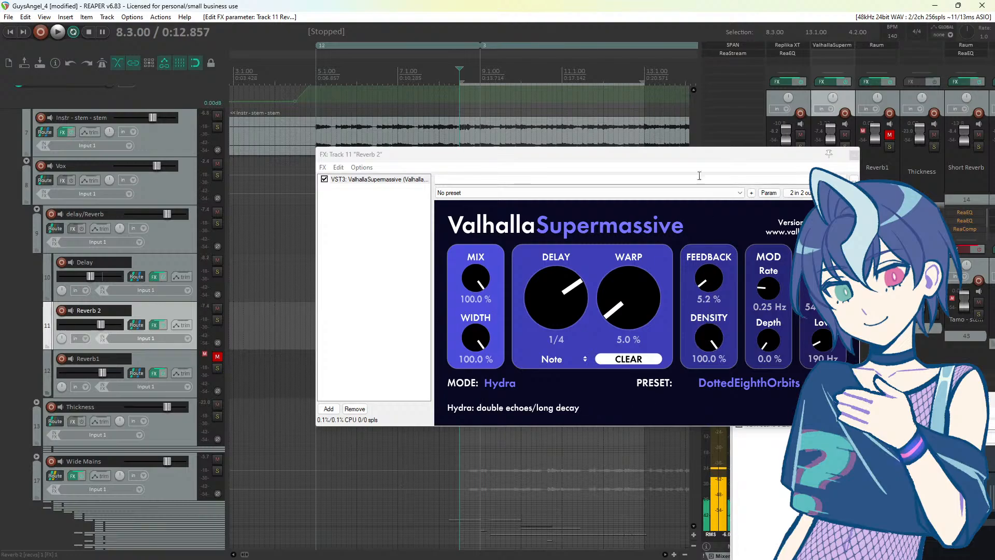
key("space")
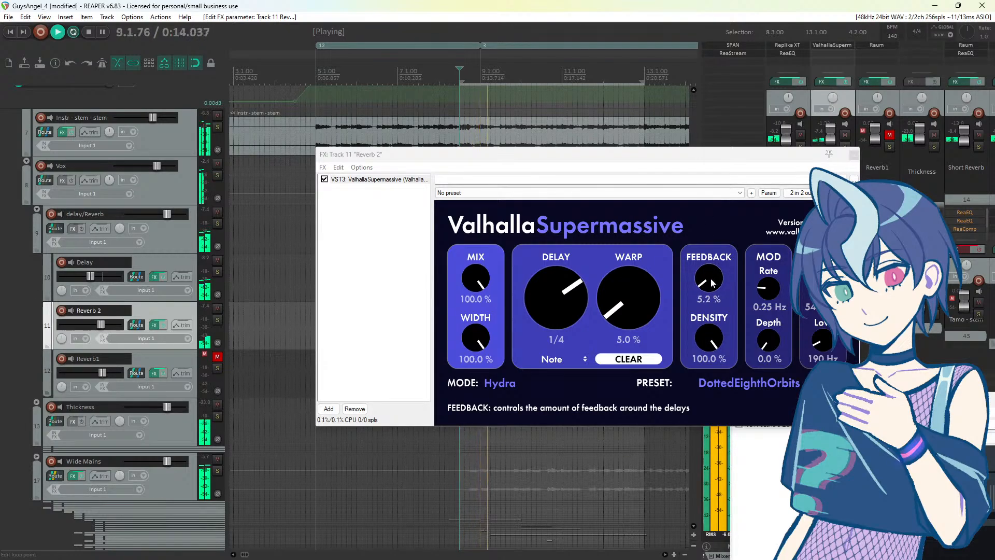
left_click_drag(714, 274, 715, 270)
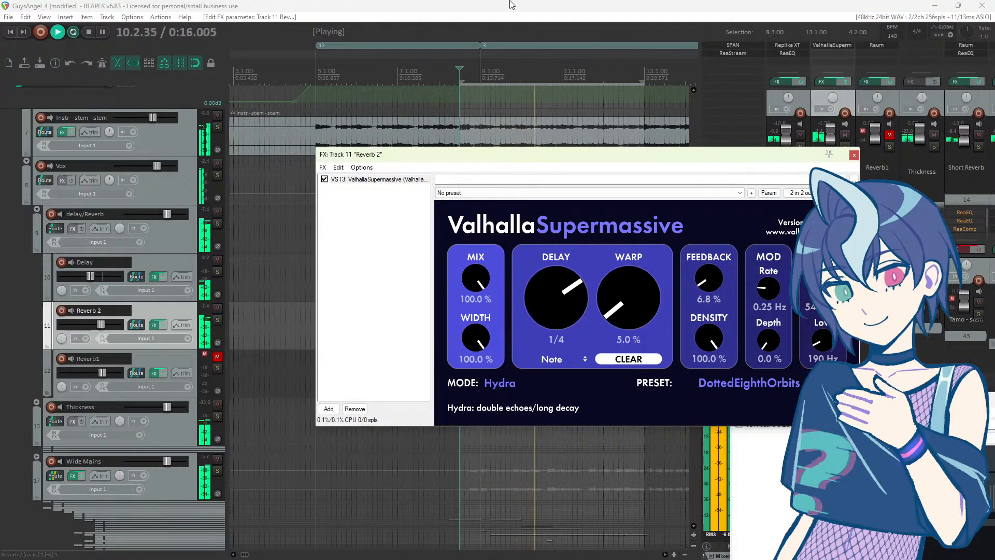
key("space")
Step: Lower the Reverb 2 track volume further and reduce its EQ High cutoff slightly during playback
left_click(95, 332)
left_click_drag(101, 332, 83, 329)
key("space")
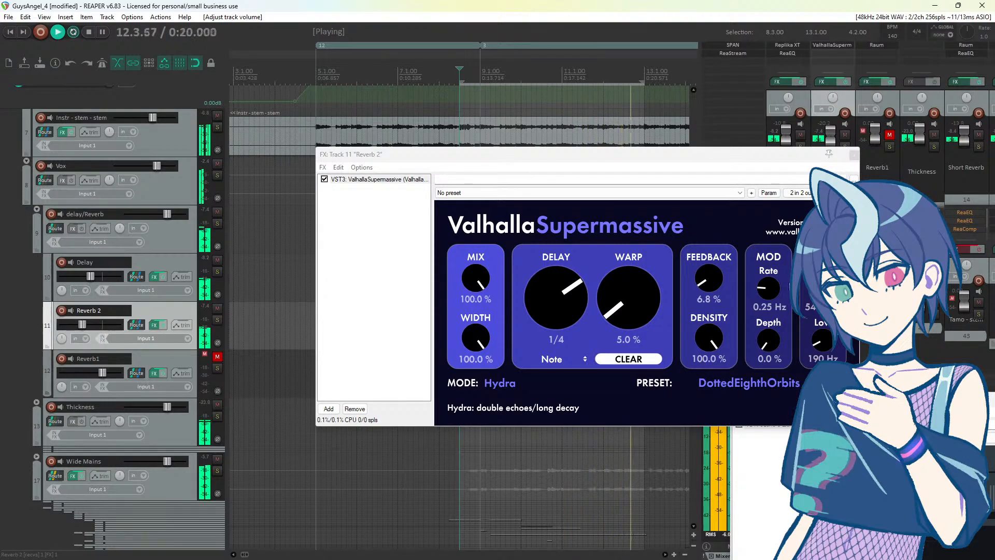
left_click_drag(824, 288, 823, 291)
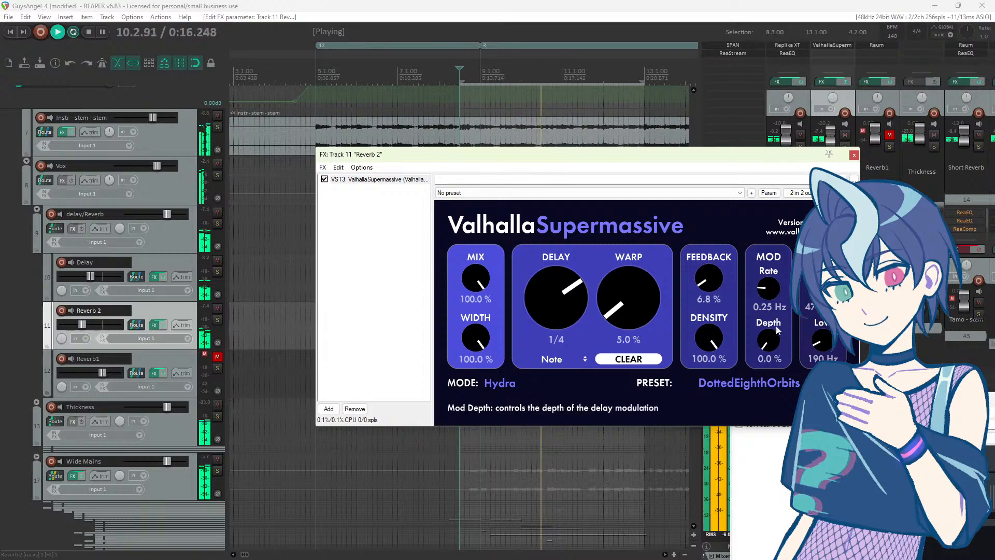
Step: Set ValhallaSupermassive's Feedback to 18.8% and lower the Reverb 2 track volume to -24.0 dB while auditioning the section
mouse_move(710, 284)
left_mouse_down()
mouse_move(705, 265)
mouse_move(712, 285)
left_mouse_up()
left_click(588, 4)
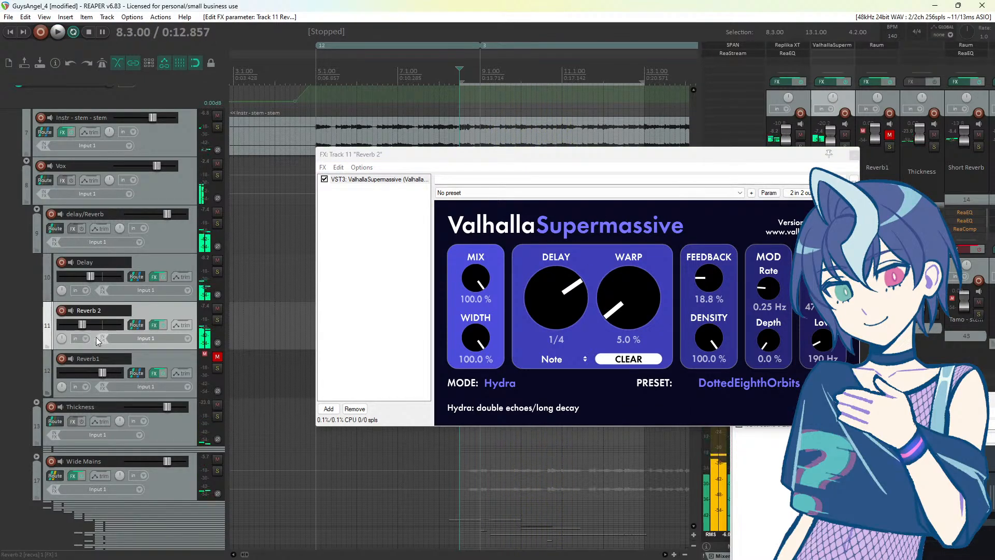
mouse_move(82, 330)
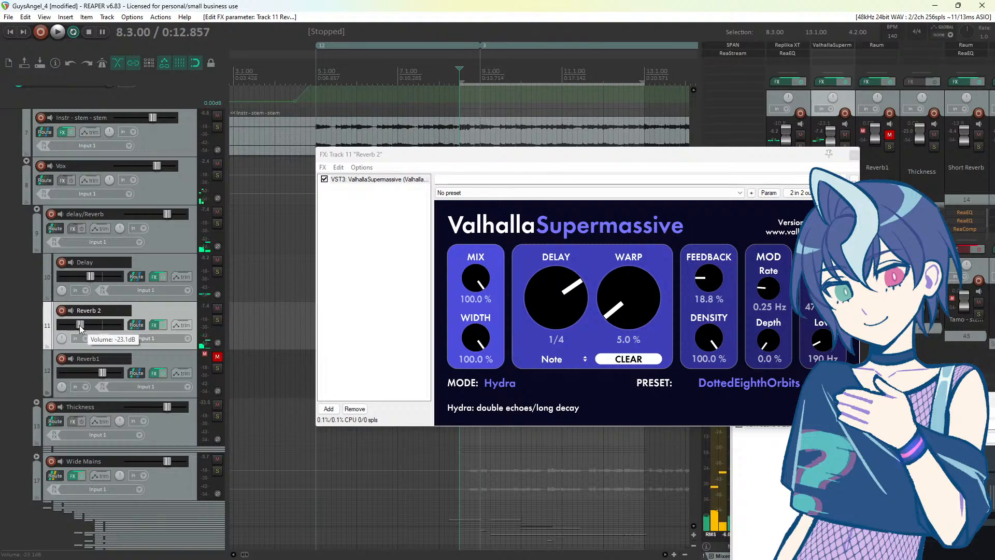
key("space")
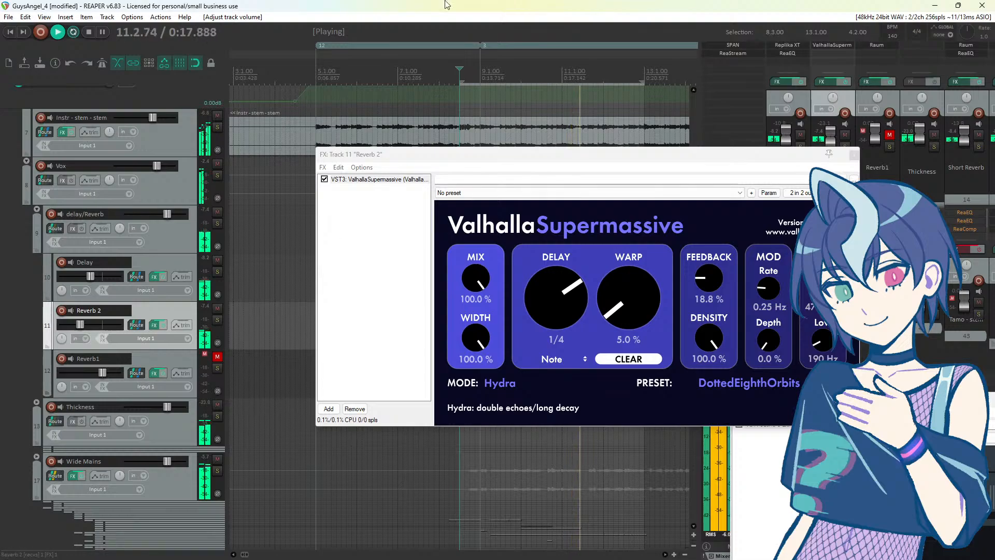
left_click_drag(87, 334, 81, 327)
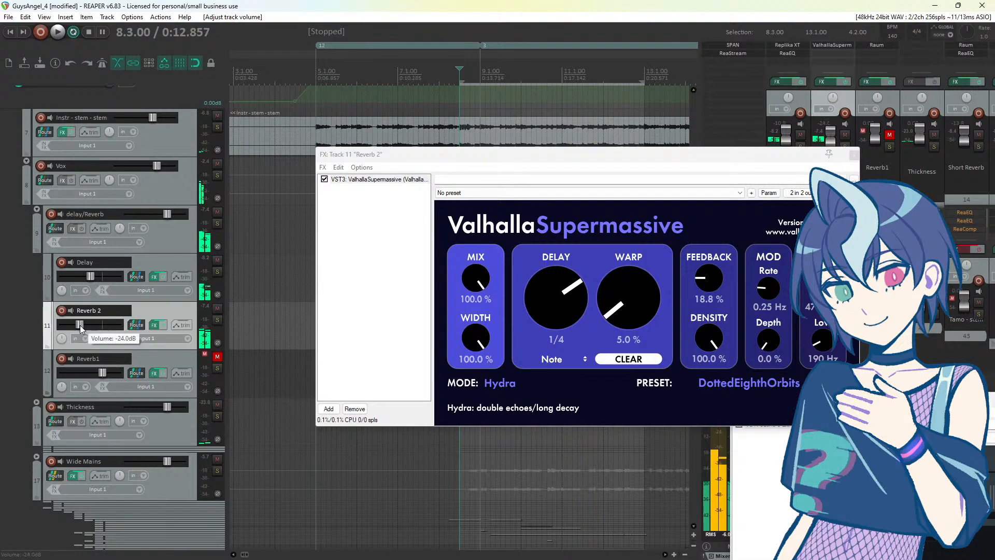
Step: Reduce ValhallaSupermassive's EQ High cutoff, raise the Reverb 2 track volume to -21.0 dB during playback, and close its effects window
left_click_drag(823, 289, 824, 301)
key("space")
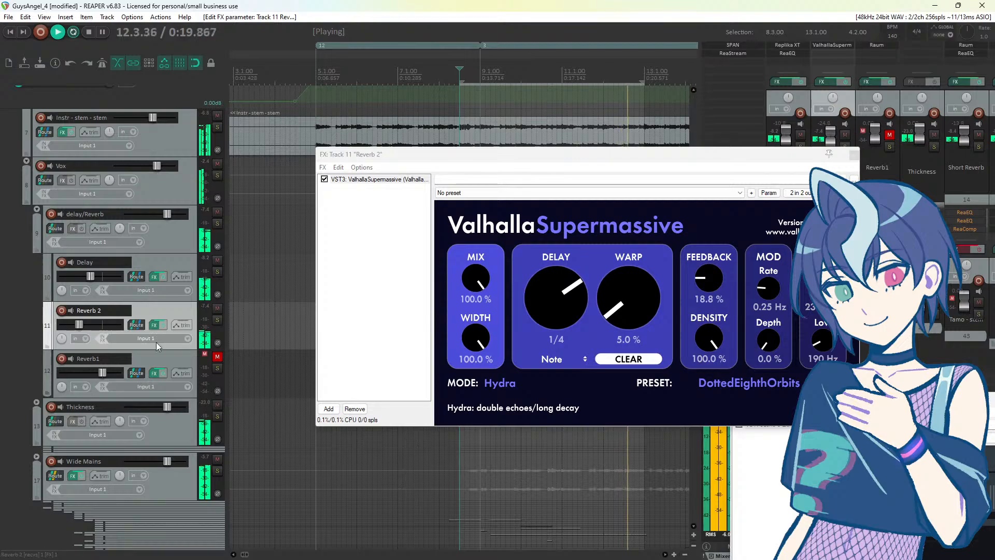
left_click_drag(80, 330, 84, 328)
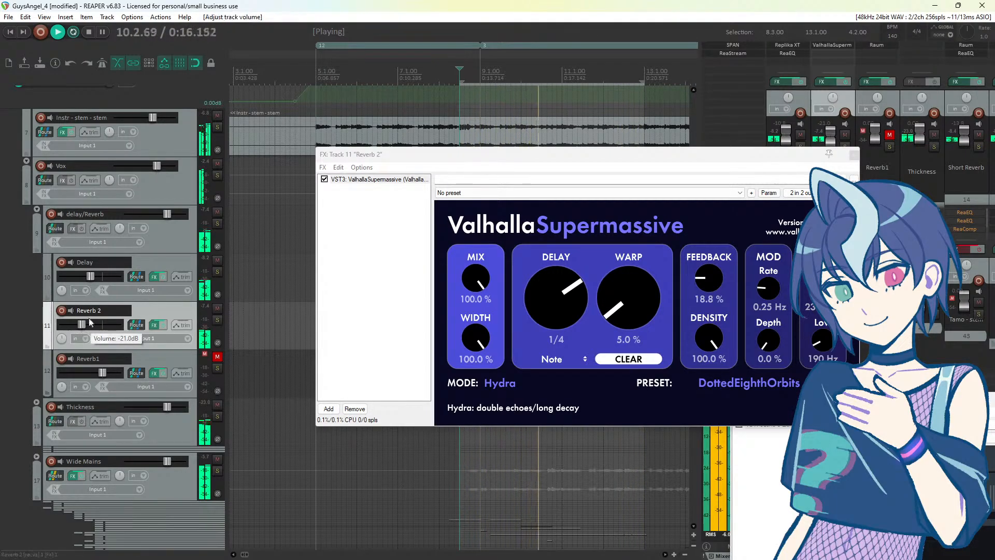
key("space")
left_click(847, 157)
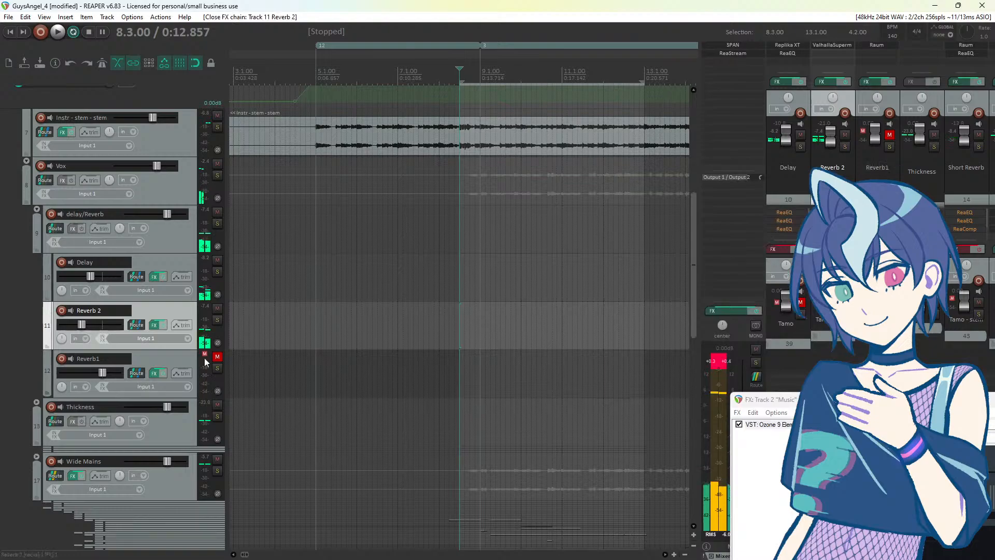
Step: Unmute the Reverb1 track and set its Raum Decay to 2 s while playing the section
left_click(218, 356)
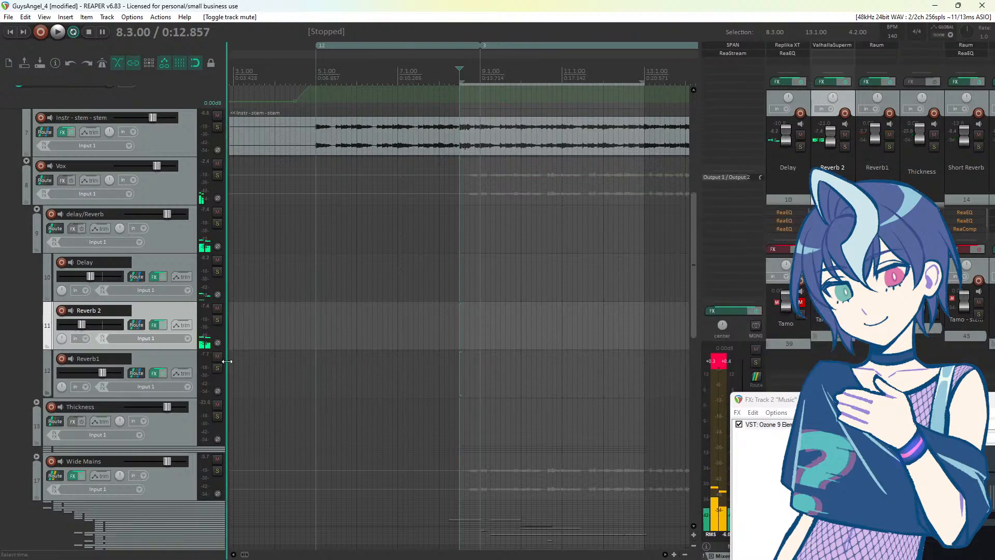
left_click(154, 373)
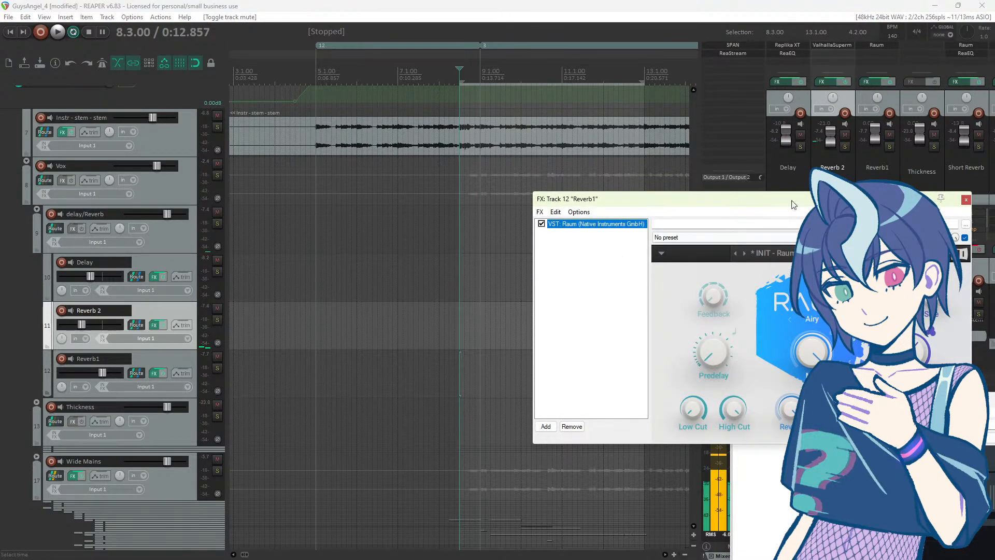
left_click(419, 4)
key("space")
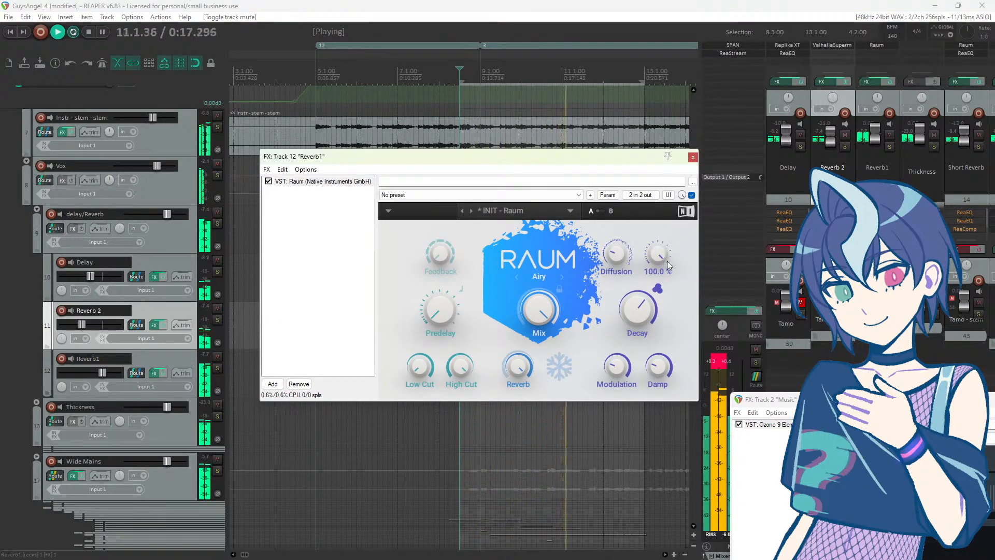
left_click(639, 310)
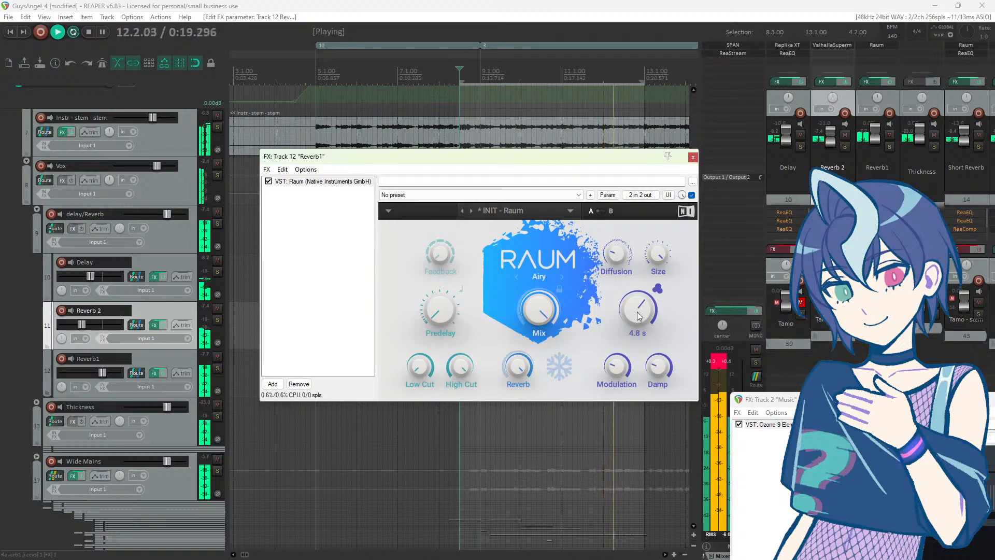
left_click_drag(639, 313, 638, 331)
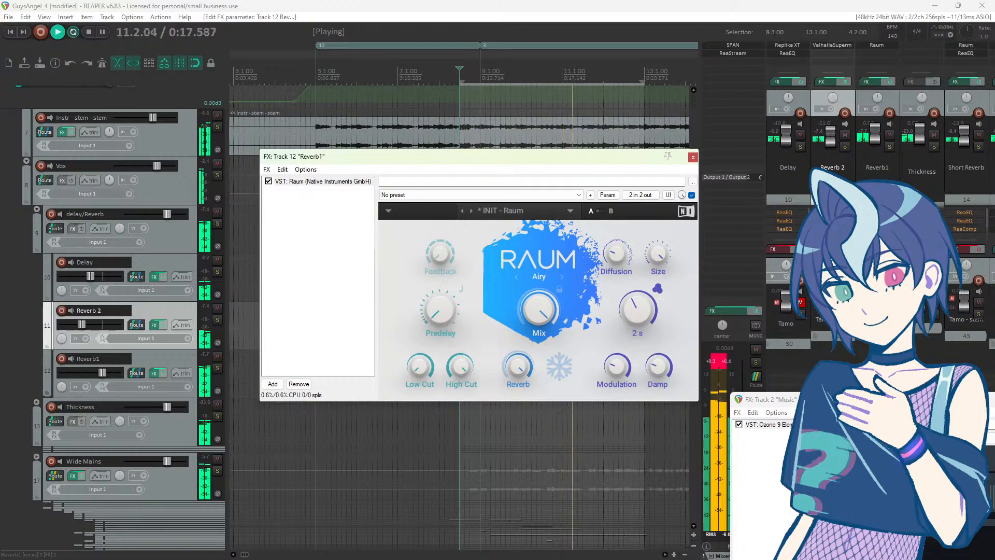
Step: Set Raum's Damp to 23.0% and High Cut to 4.73 kHz, and raise its Low Cut slightly
left_click_drag(658, 367, 656, 446)
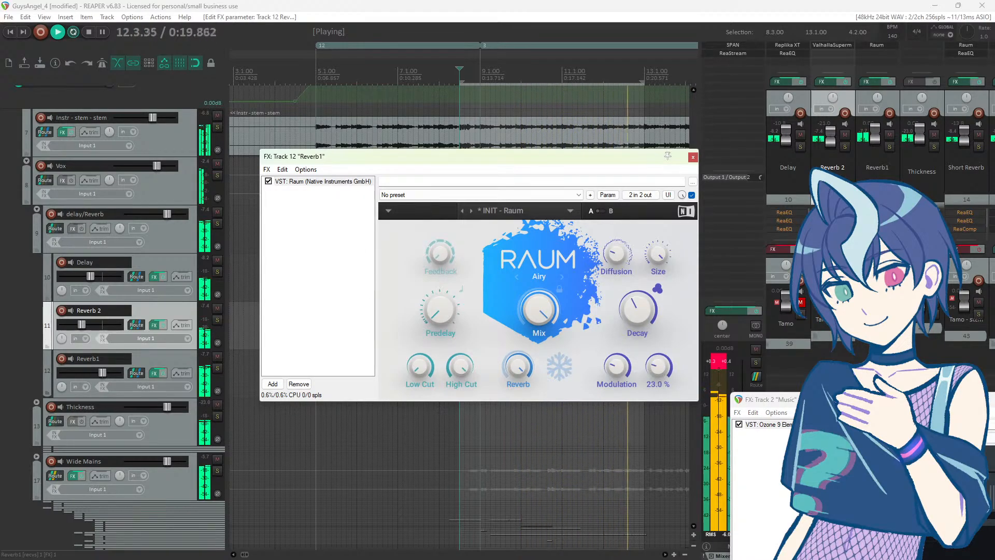
mouse_move(460, 371)
left_mouse_down()
mouse_move(460, 400)
mouse_move(458, 370)
left_mouse_up()
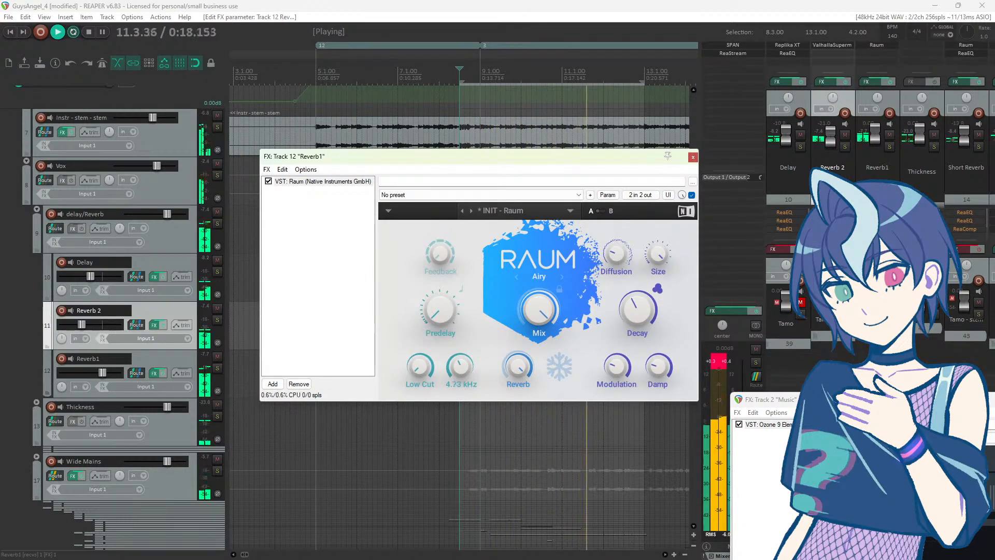
left_click_drag(420, 381, 420, 371)
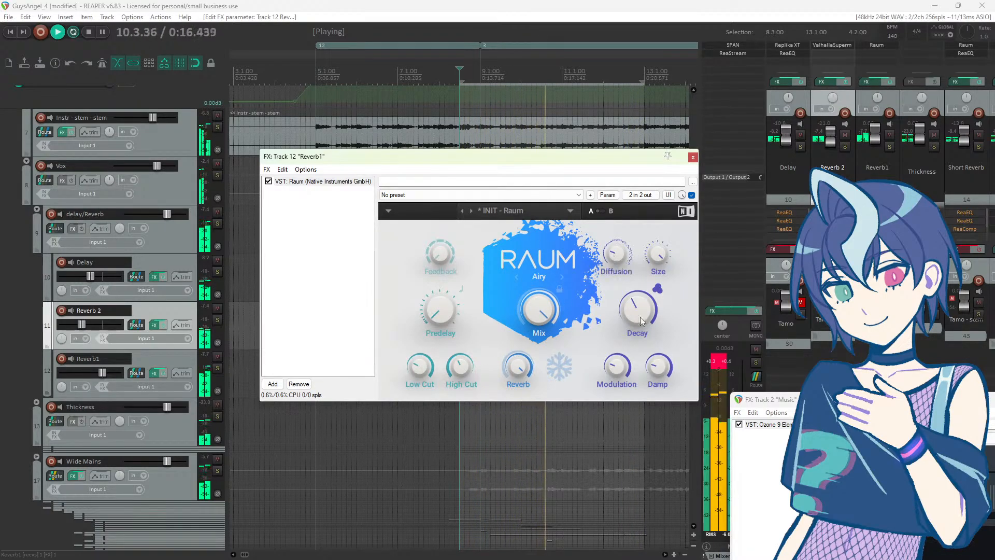
Step: Lower Raum's Modulation, adjust its Size and raise its Diffusion by ear, and stop playback
left_click_drag(617, 367, 616, 376)
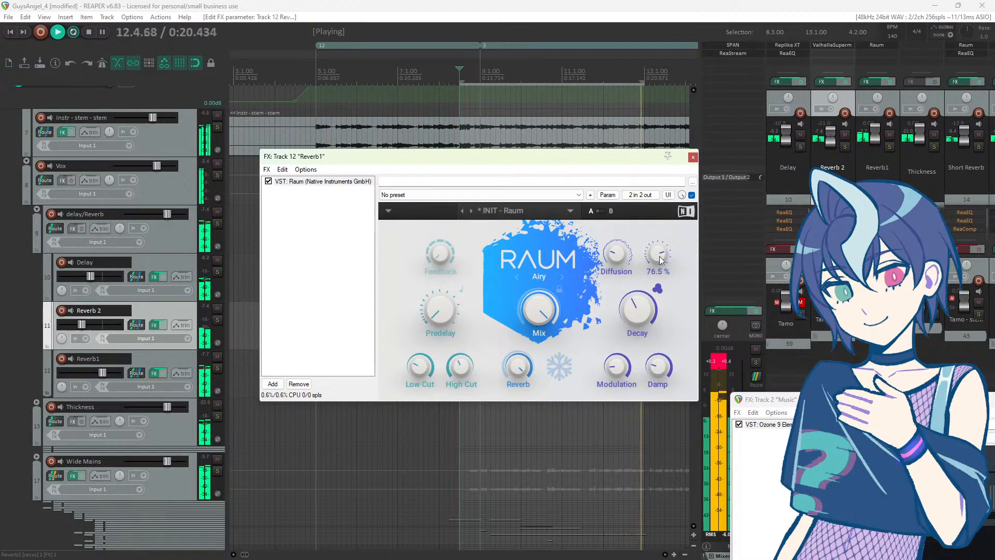
left_click_drag(660, 255, 621, 258)
double_click(618, 251)
left_click(503, 9)
key("space")
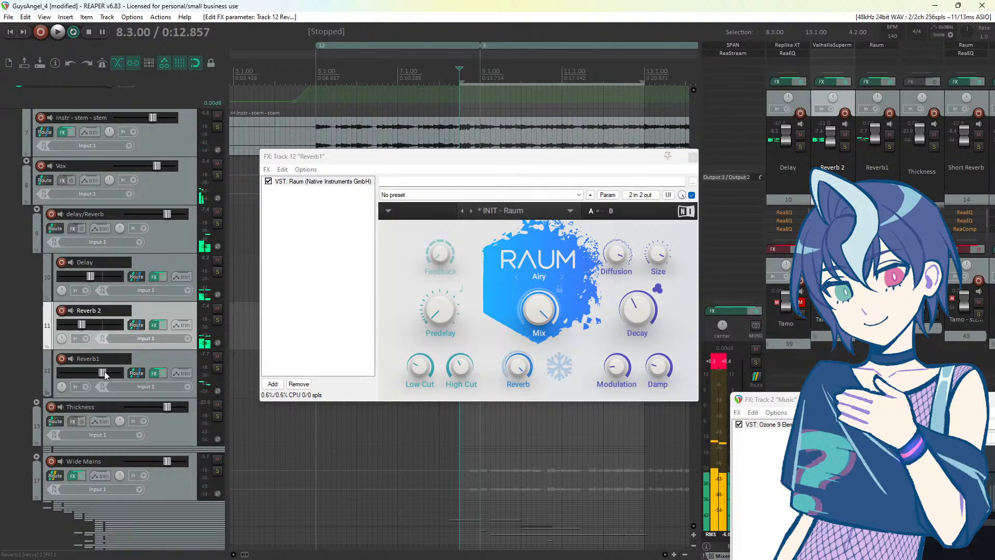
Step: Pull the Reverb1 track volume down to -inf and bring it back up by ear to -7.67 dB
left_click_drag(102, 373, 54, 375)
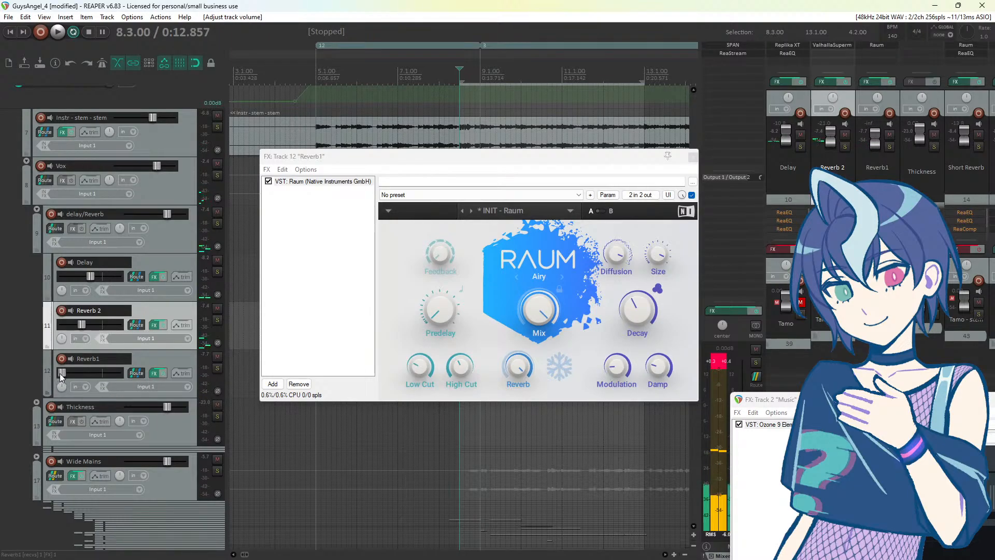
mouse_move(60, 373)
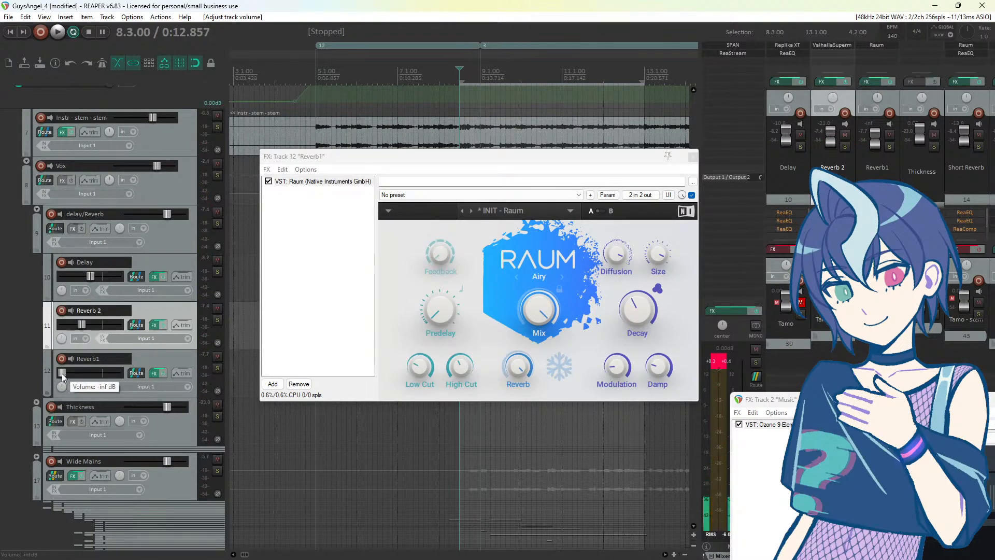
left_click_drag(61, 373, 95, 373)
key("space")
key("space")
key("space")
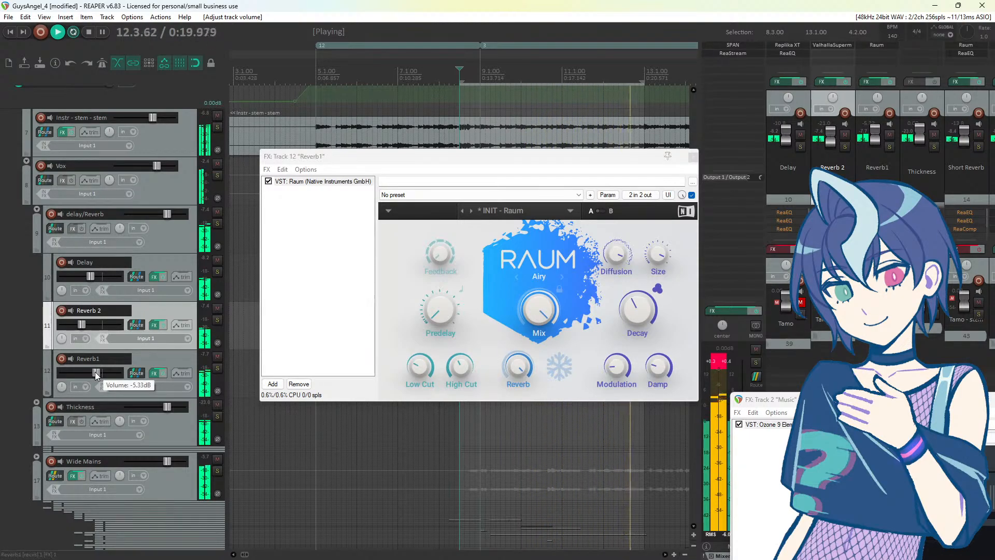
left_click_drag(96, 373, 92, 372)
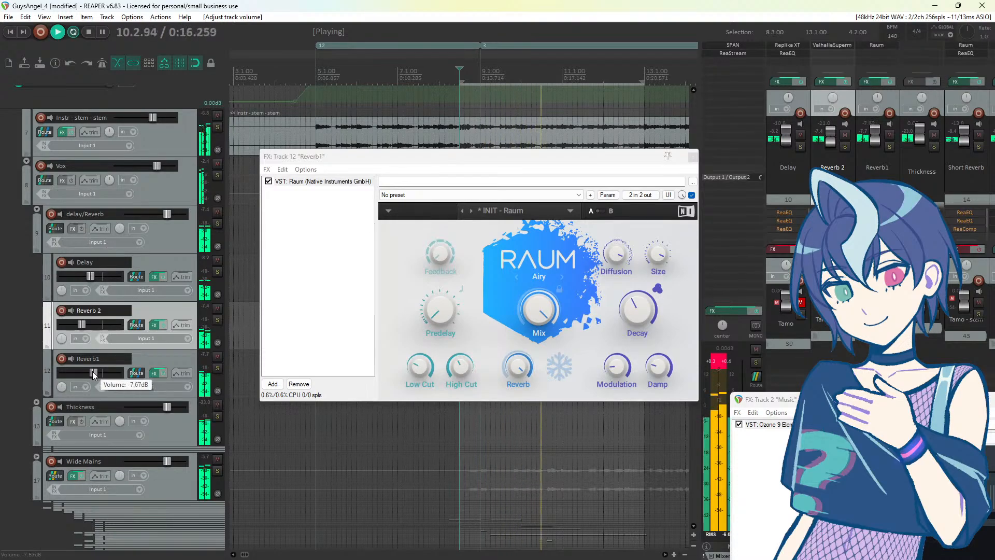
Step: Collapse the delay/Reverb folder, stop playback, and insert a new track directly below the Vox track
left_click(36, 209)
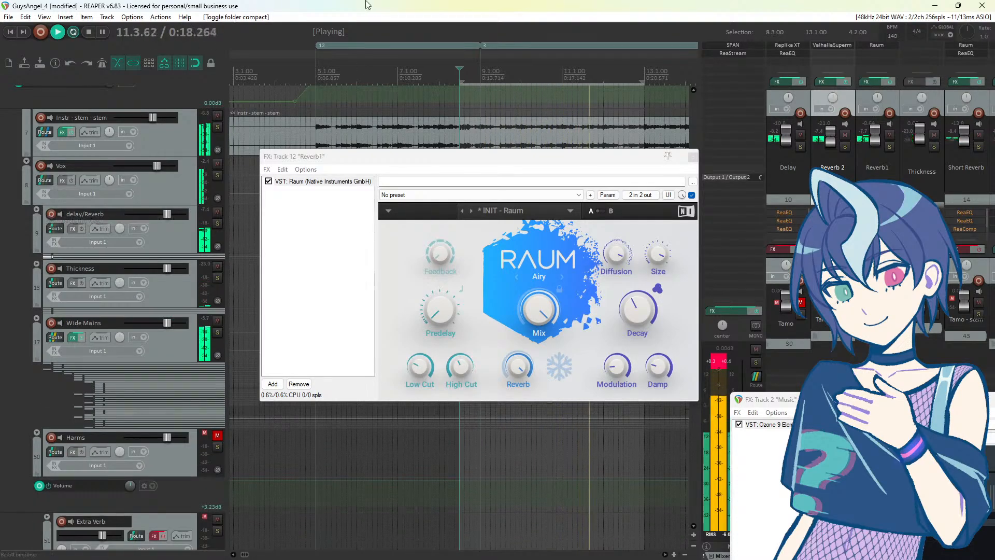
key("space")
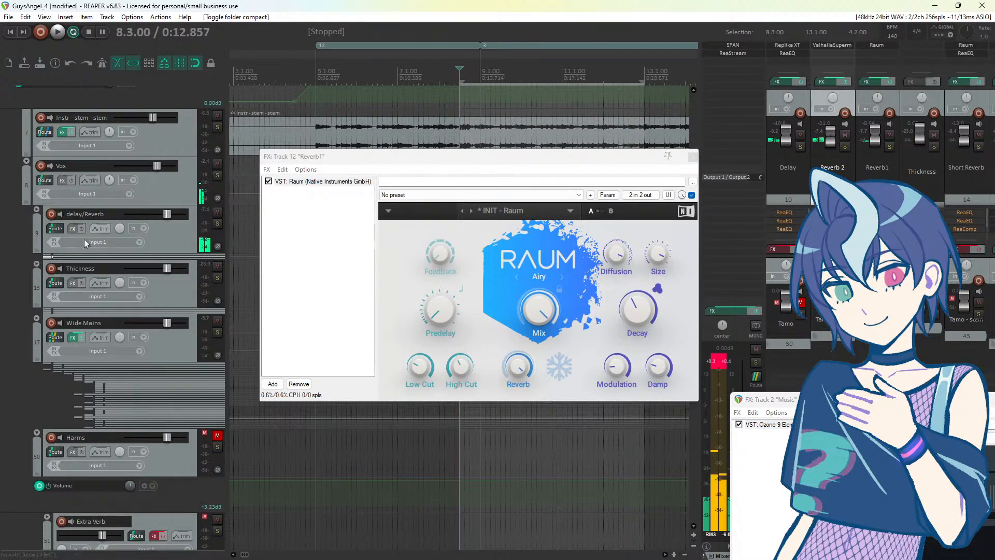
right_click(160, 192)
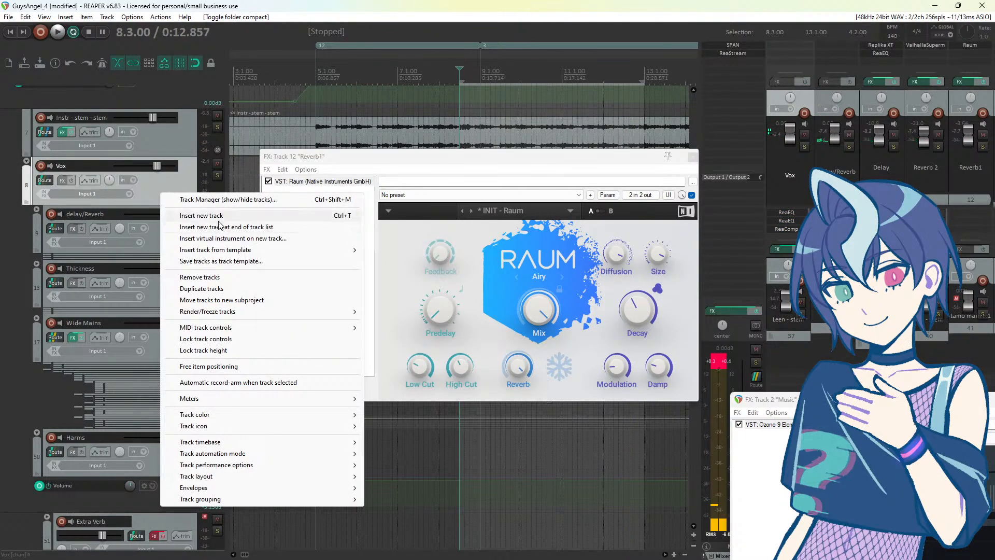
left_click(219, 218)
Step: Add ReaComp to the delay/Reverb folder track and set its detector input to Auxiliary Inputs
left_click(166, 282)
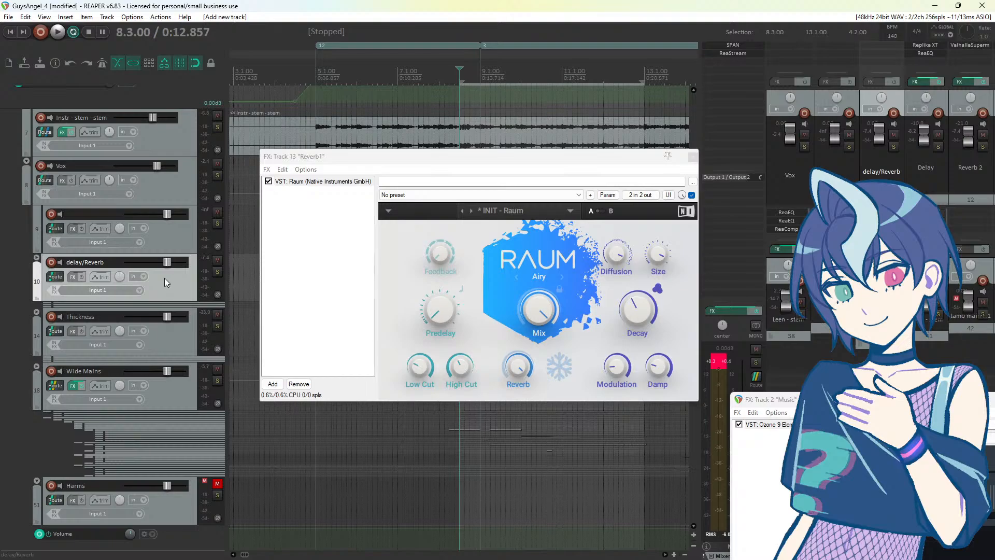
left_click(71, 277)
type("compl")
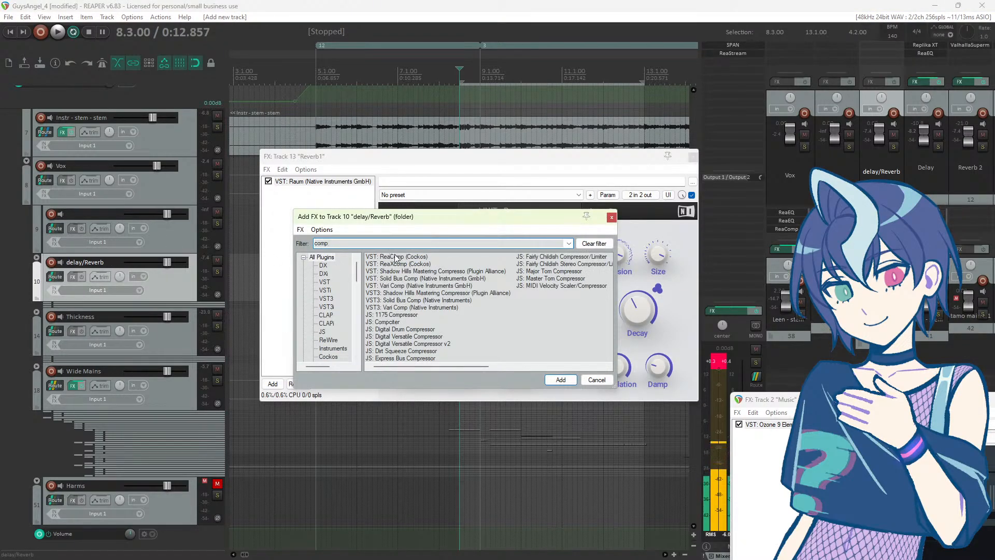
double_click(397, 257)
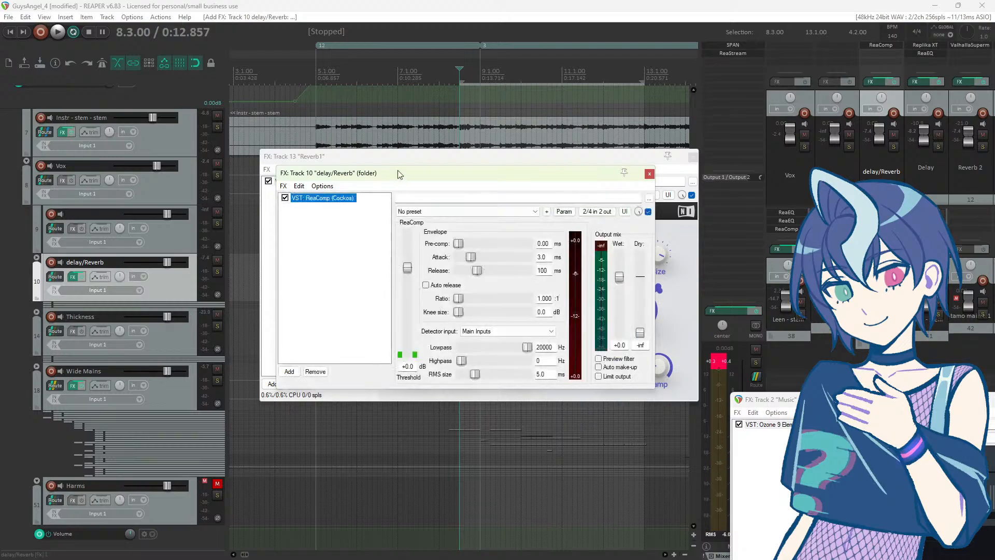
left_click_drag(401, 176, 340, 205)
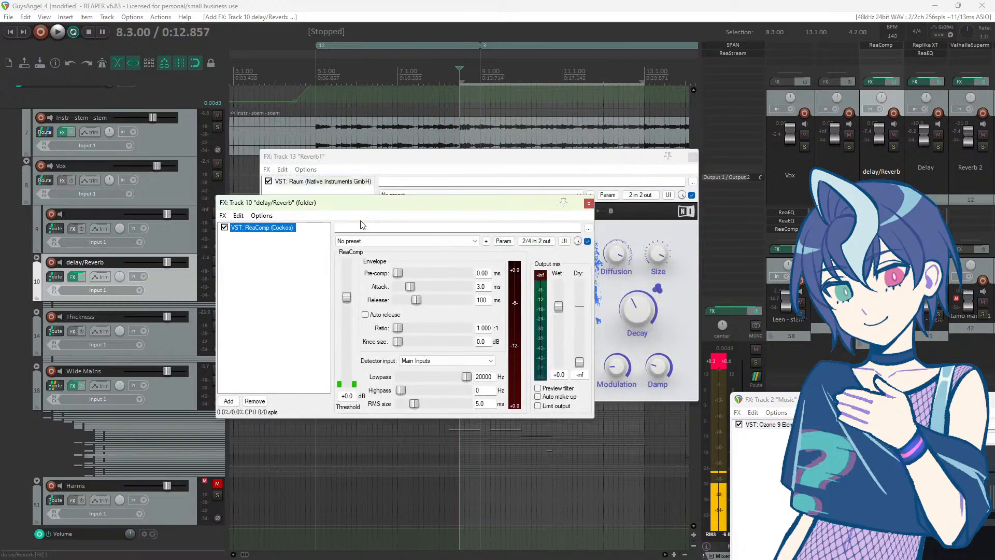
left_click(417, 360)
left_click(433, 377)
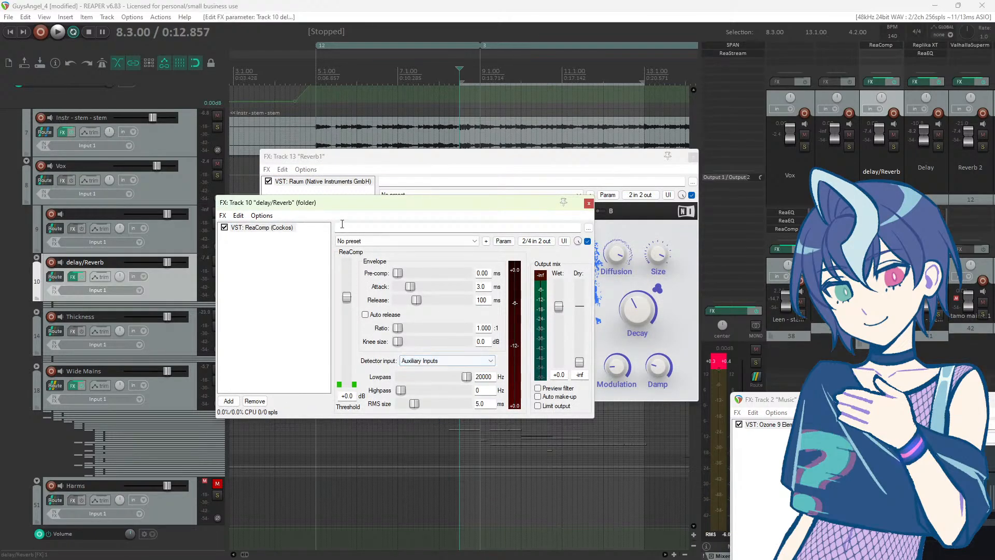
left_click_drag(345, 204, 363, 203)
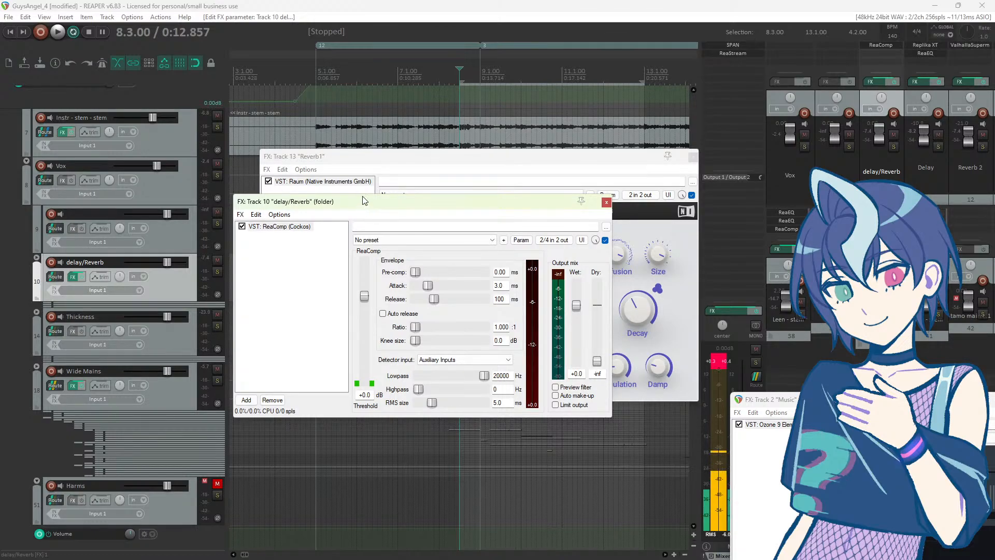
Step: Create a send from Wide Mains to the delay/Reverb folder, routing its audio to destination channels 3/4
left_click(48, 384)
left_click(169, 291)
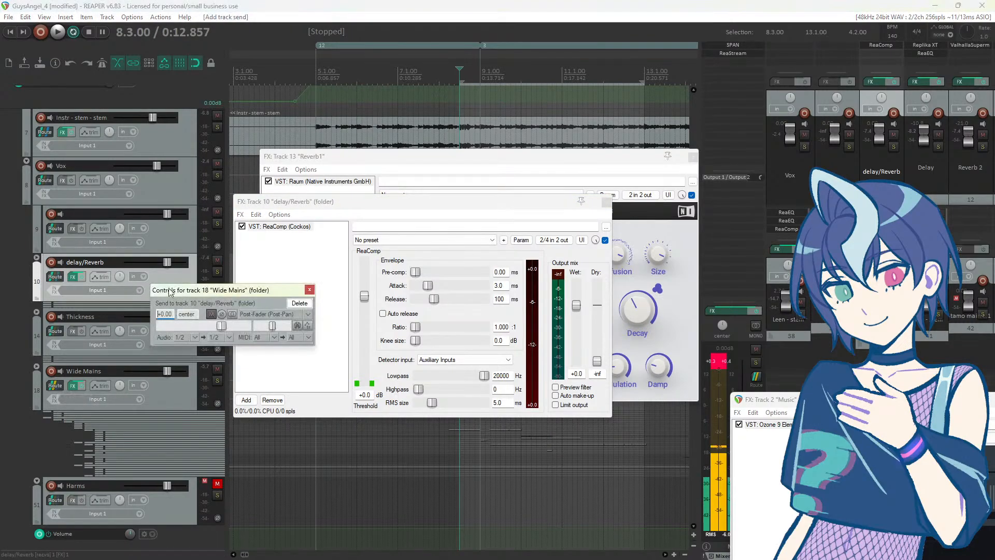
left_click(228, 337)
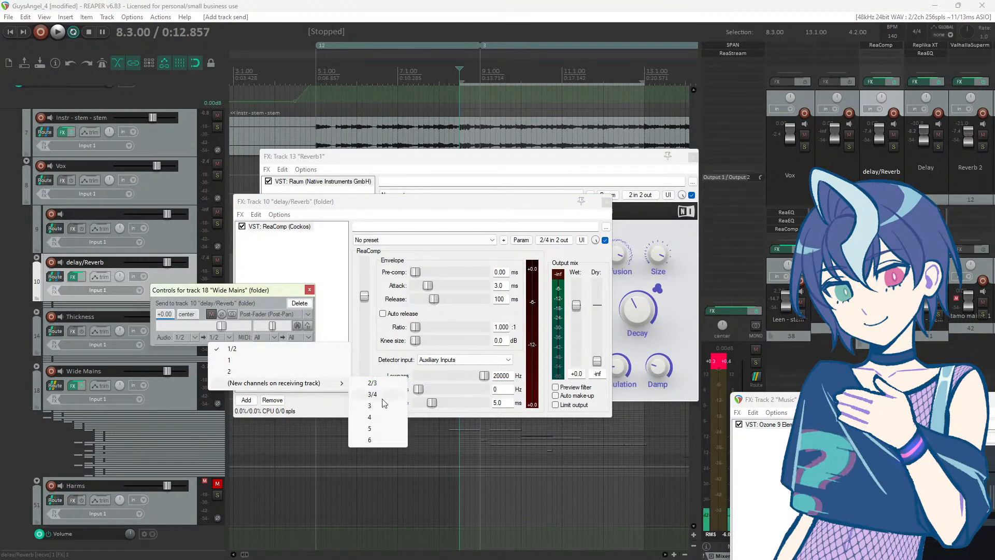
left_click(383, 402)
left_click(308, 291)
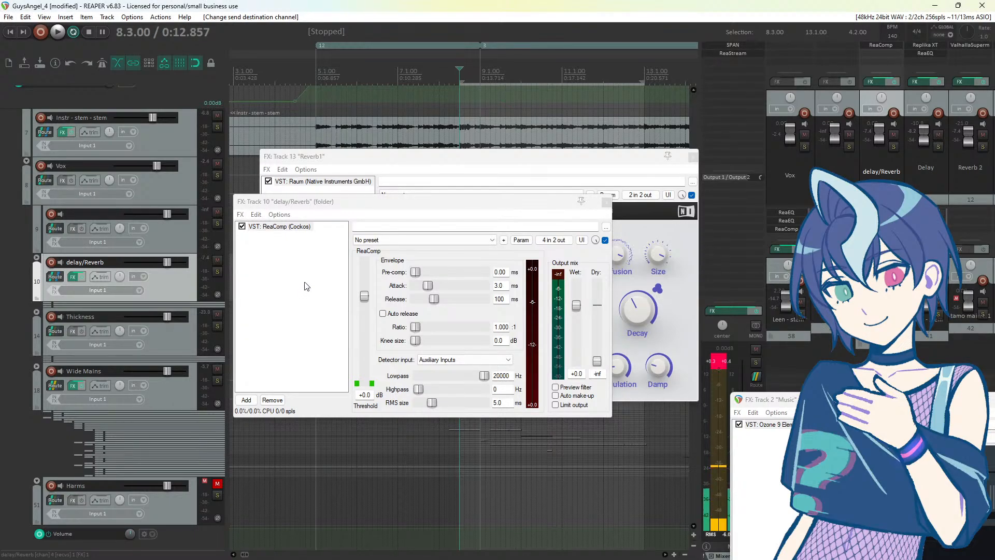
Step: Play the section and lower the ReaComp threshold on delay/Reverb to about -41.9 dB
left_click_drag(438, 204, 472, 182)
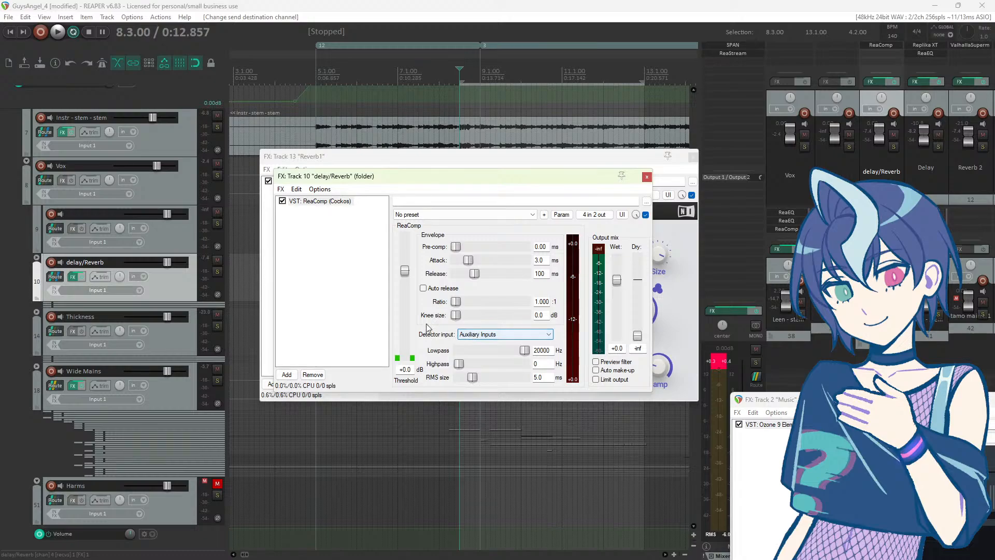
key("space")
left_click_drag(405, 270, 406, 342)
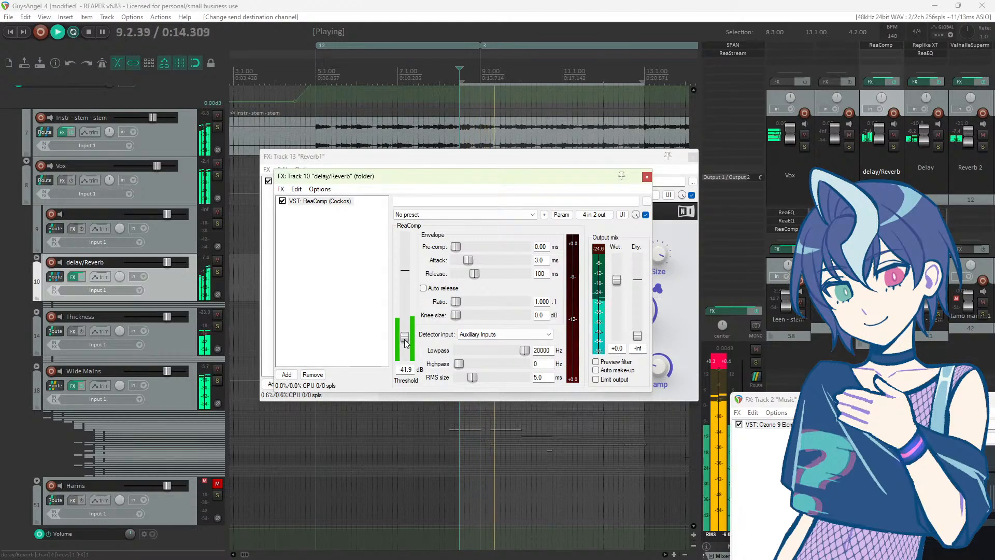
Step: Set the delay/Reverb ReaComp ratio to about 1.312:1, lower its threshold to about -42.7 dB, and stop playback
left_click_drag(457, 301, 472, 304)
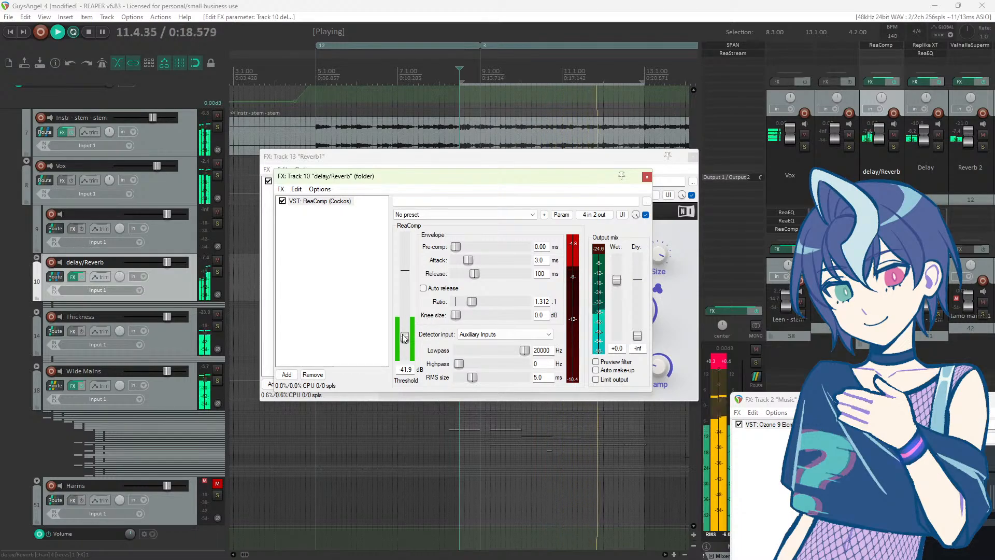
left_click_drag(403, 335, 403, 335)
left_click(552, 2)
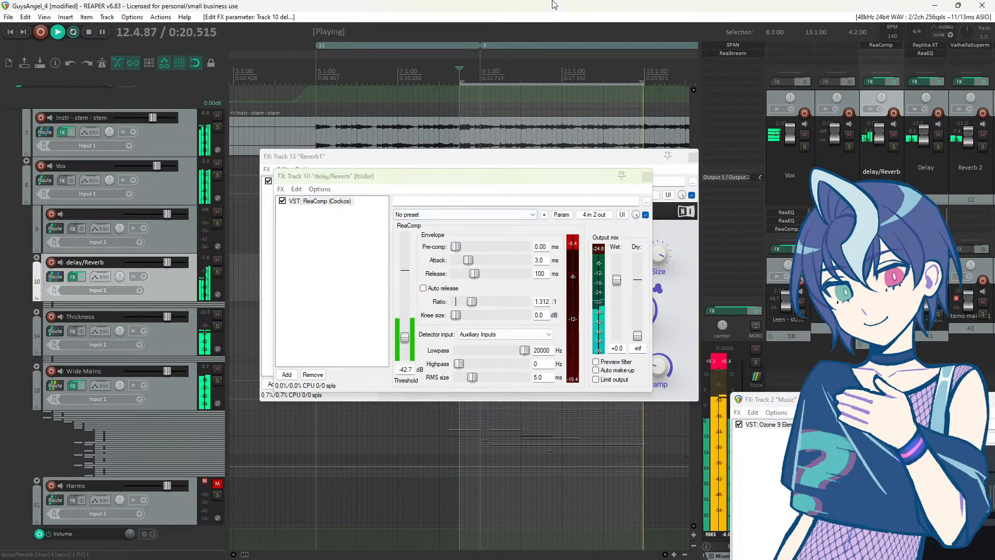
key("space")
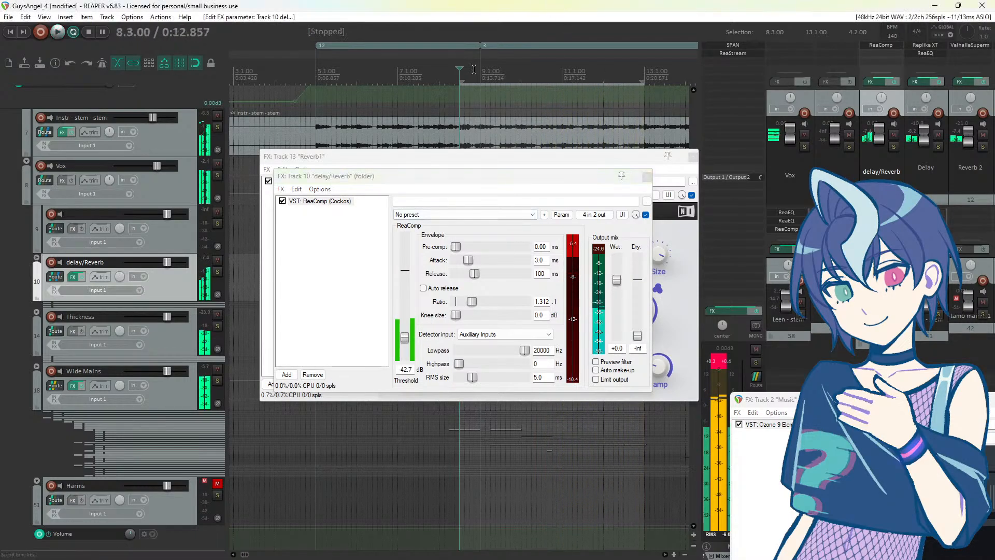
Step: Expand the delay/Reverb folder, slightly lower the Delay and Reverb 2 track volumes while checking by ear, and close both open FX windows
left_click(37, 258)
left_click(108, 321)
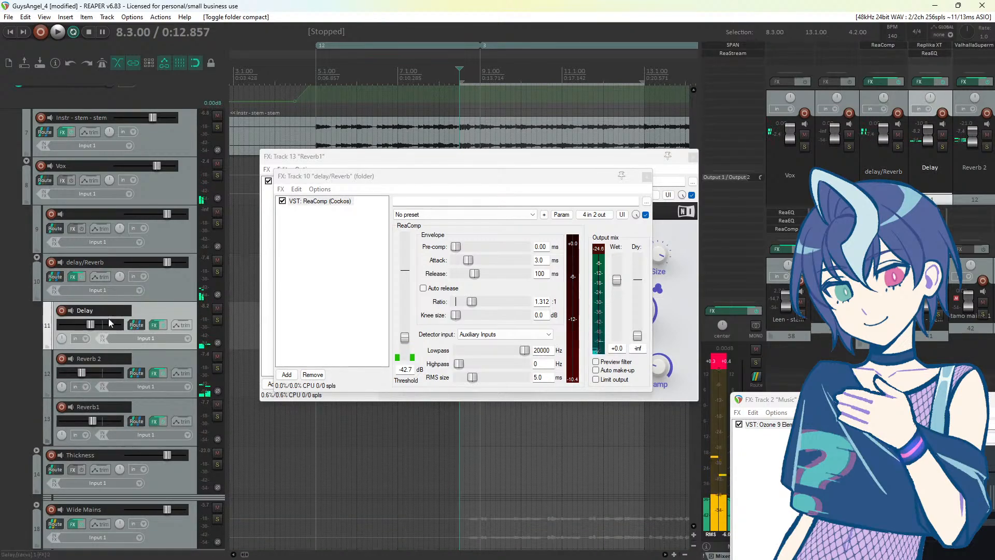
left_click_drag(91, 325, 90, 330)
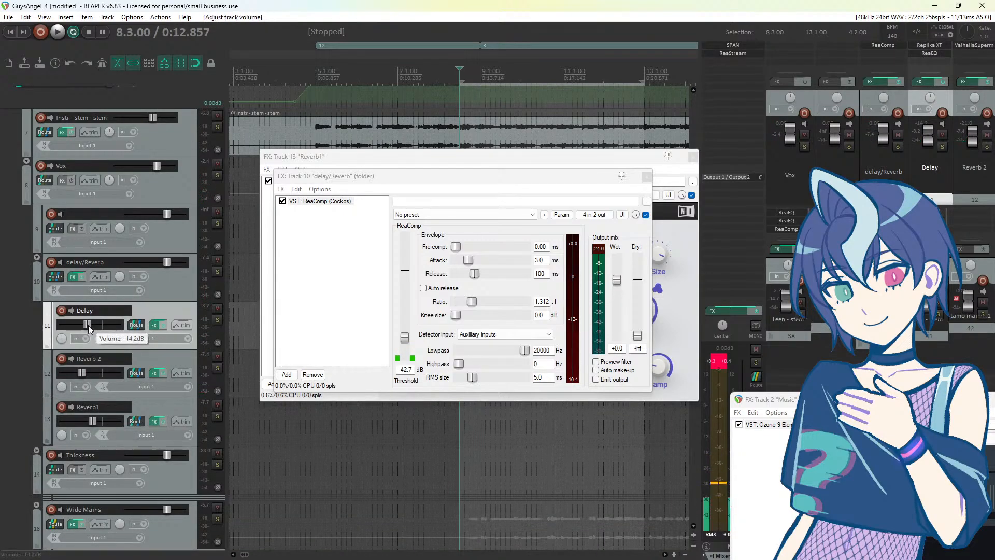
key("space")
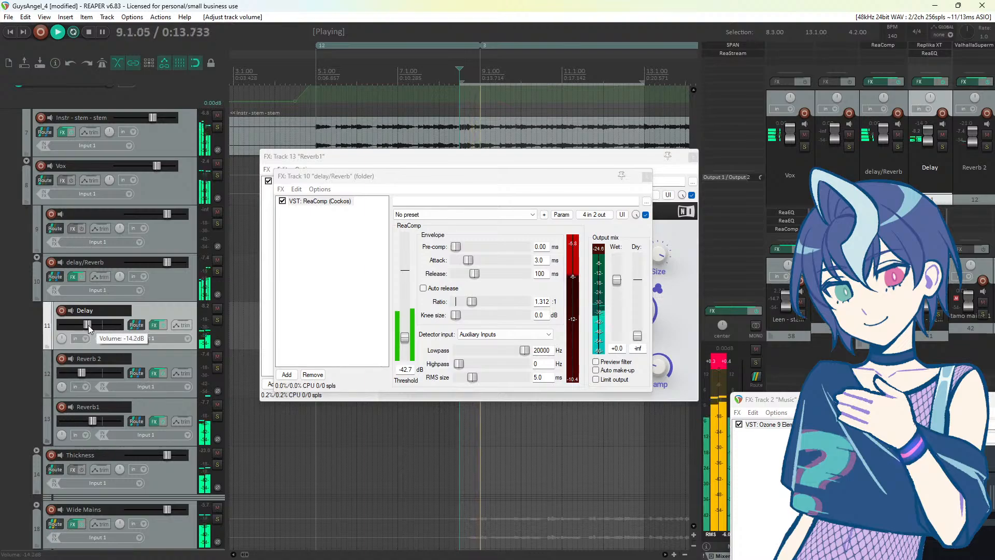
left_click_drag(88, 327, 91, 325)
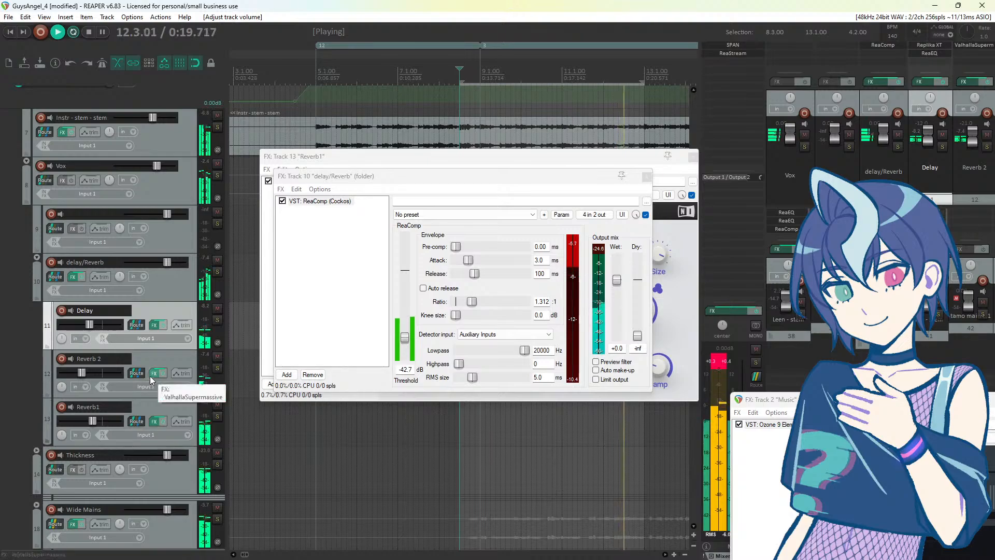
left_click_drag(90, 375, 80, 379)
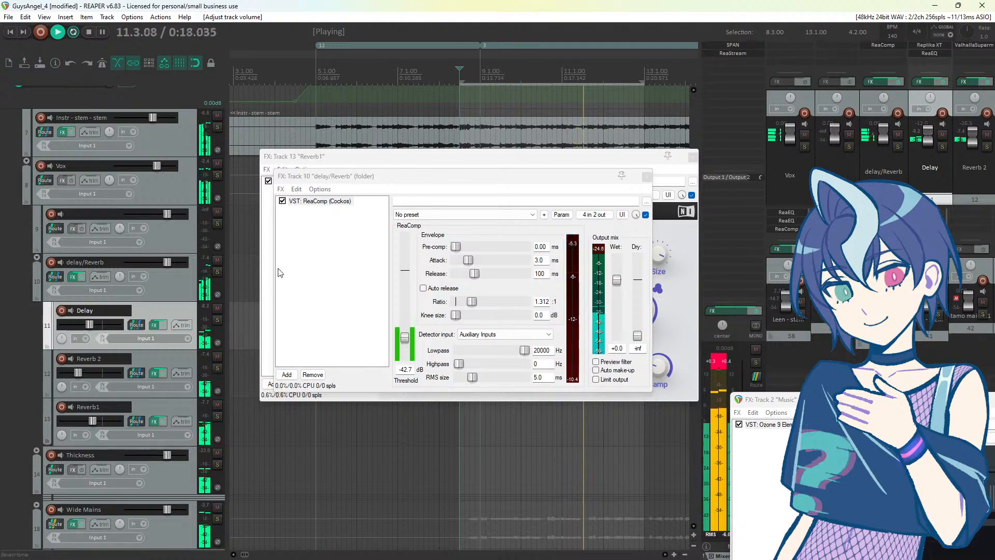
key("space")
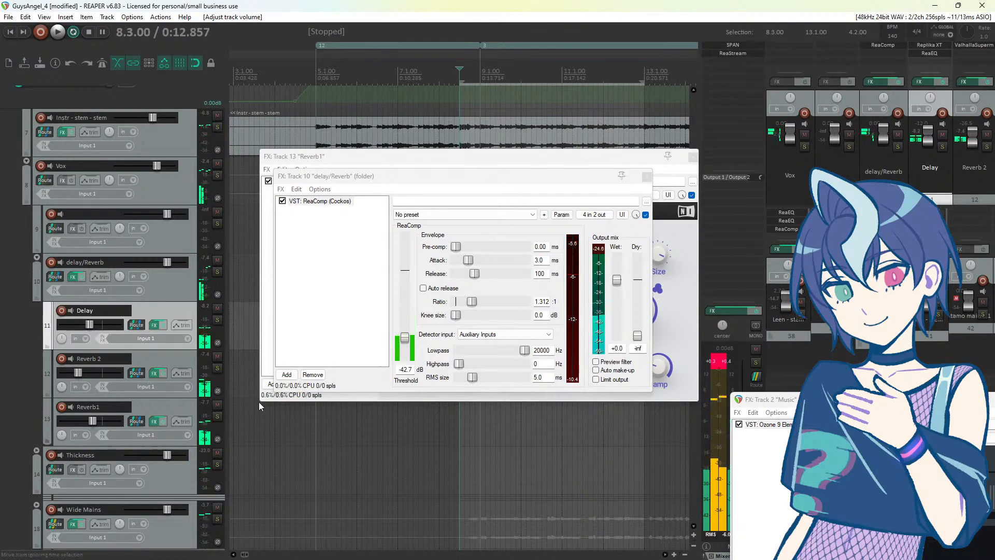
left_click(646, 177)
left_click(693, 156)
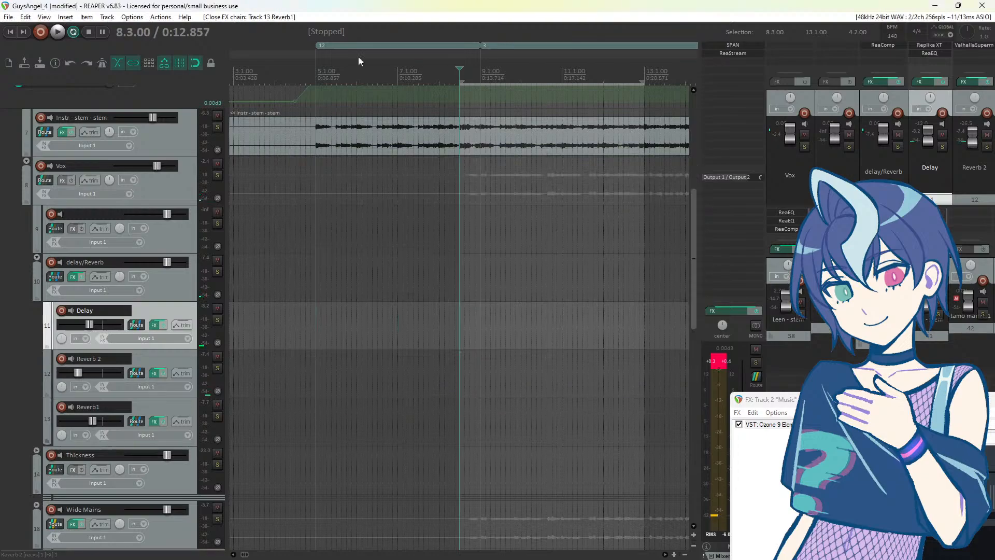
Step: Play the section to compare delay/Reverb with its effects bypassed and enabled, then stop playback and collapse the folder
key("space")
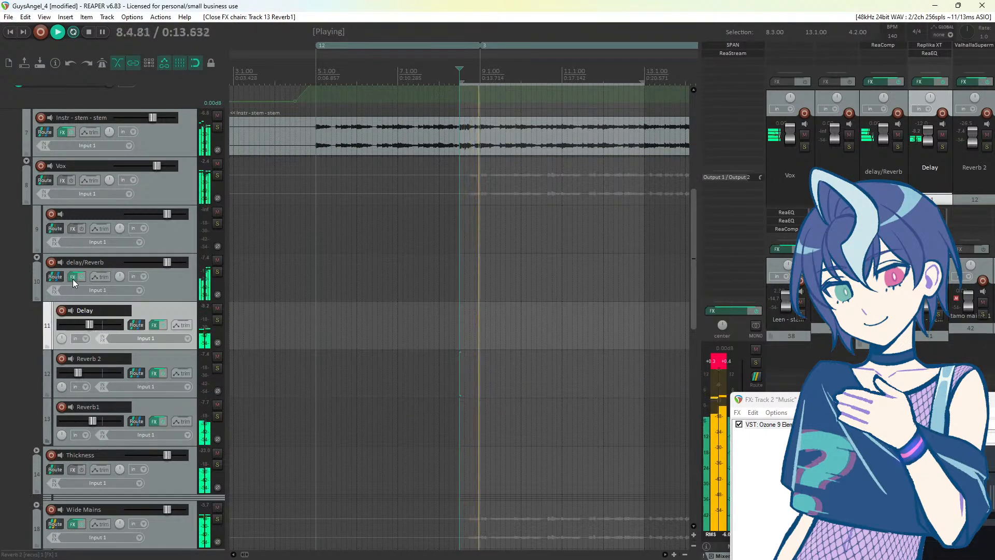
left_click(72, 277)
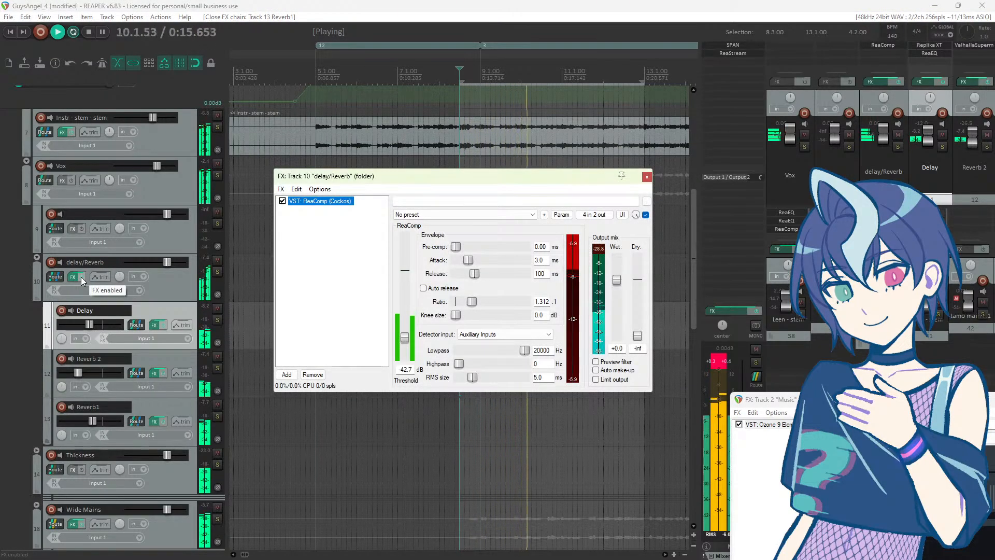
left_click(81, 277)
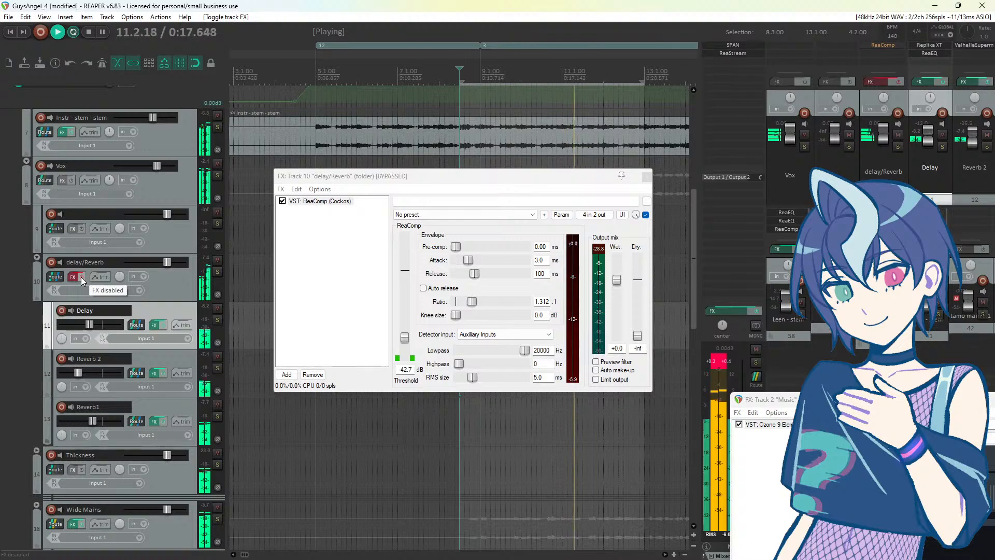
left_click(81, 277)
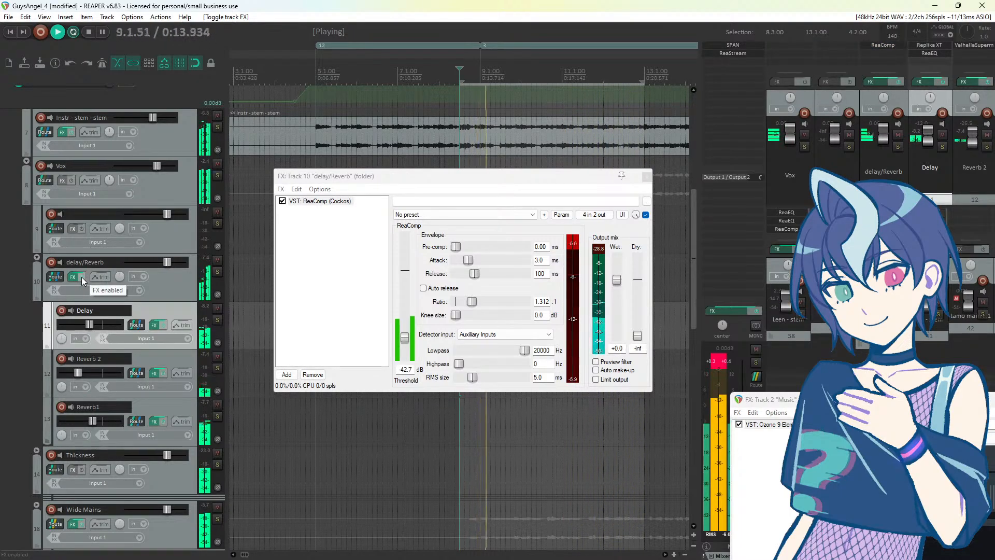
left_click(647, 176)
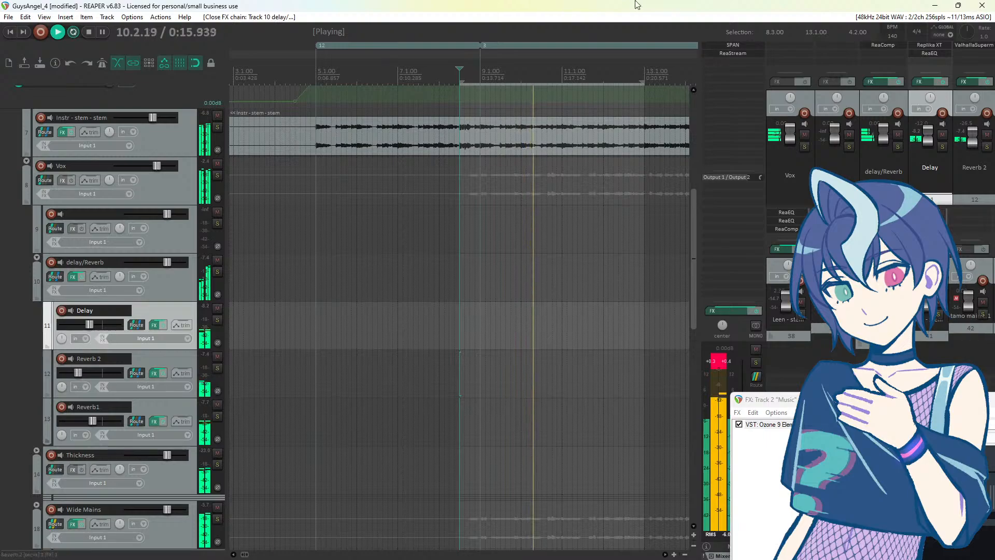
key("space")
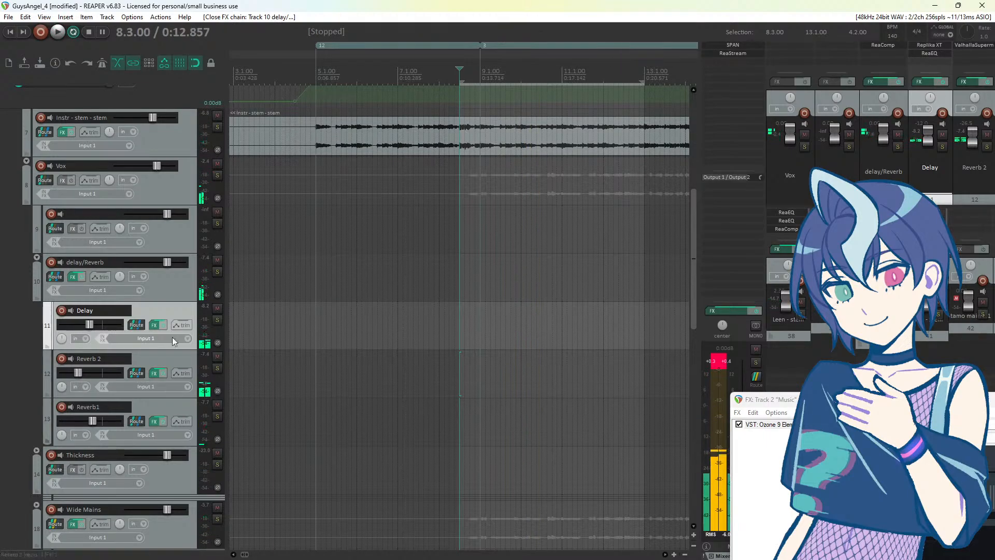
left_click(36, 257)
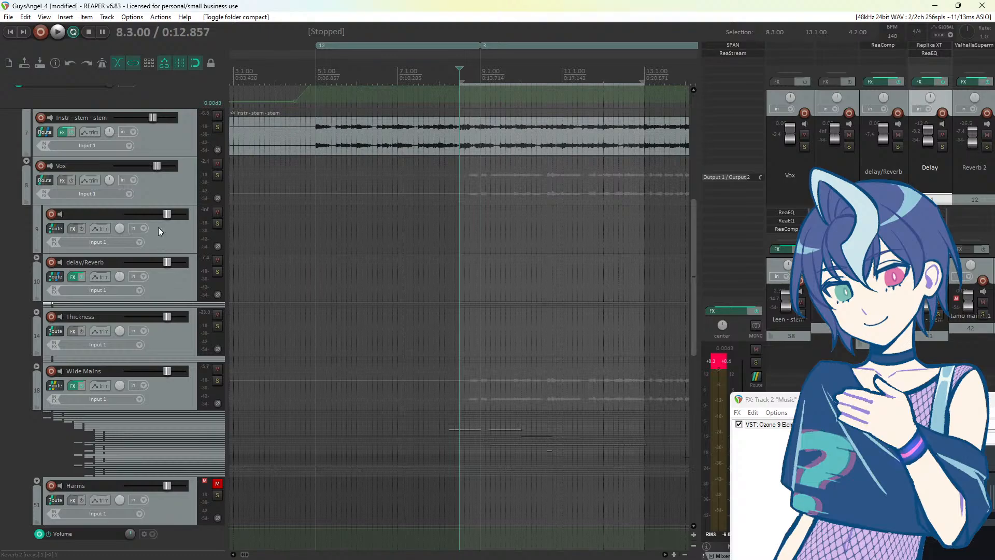
Step: Nest the delay/Reverb, Thickness and Wide Mains tracks inside the unnamed folder track 9
left_click(174, 290)
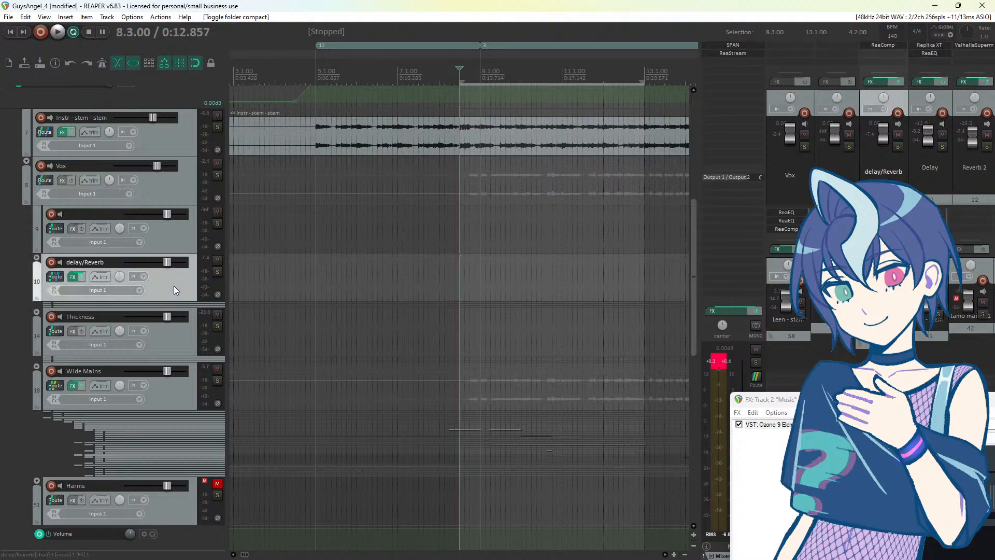
left_click(169, 344, "ctrl")
left_click(170, 396, "ctrl")
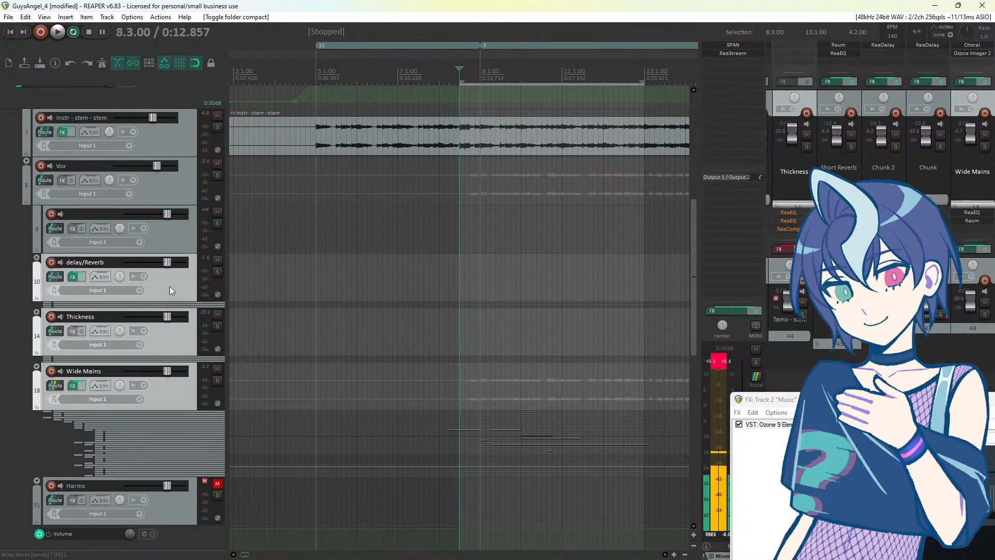
left_click_drag(169, 286, 72, 242)
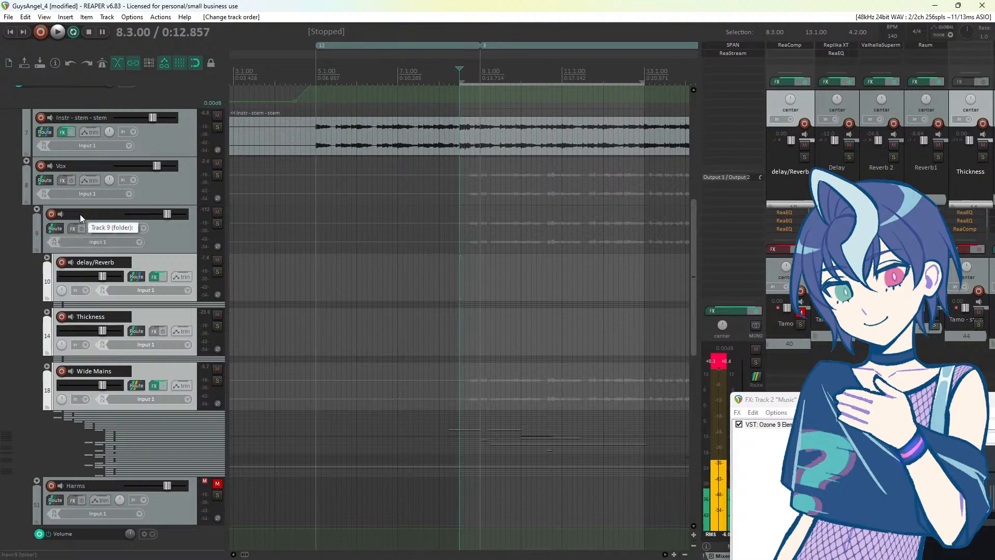
Step: Name the unlabelled folder track 9 "Wet Mains"
double_click(80, 214)
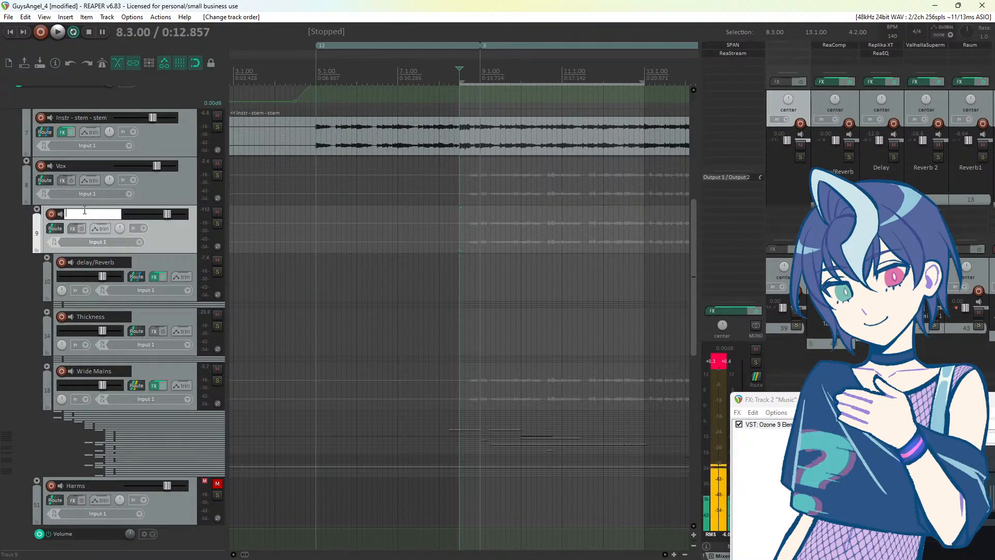
type("Wet Mains")
key("Return")
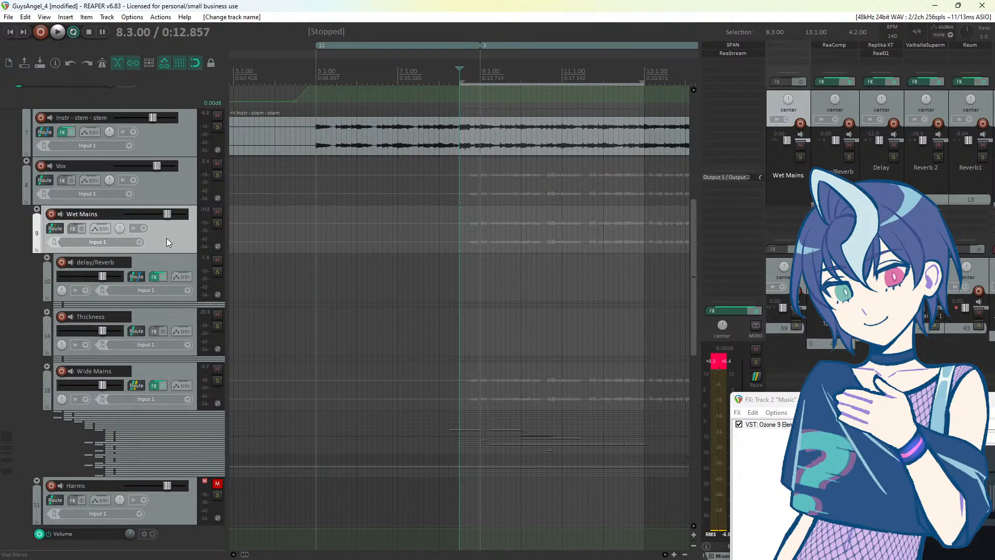
Step: Add the Solid Bus Comp VST to the Wet Mains folder and place its FX window over the arrangement
left_click(72, 228)
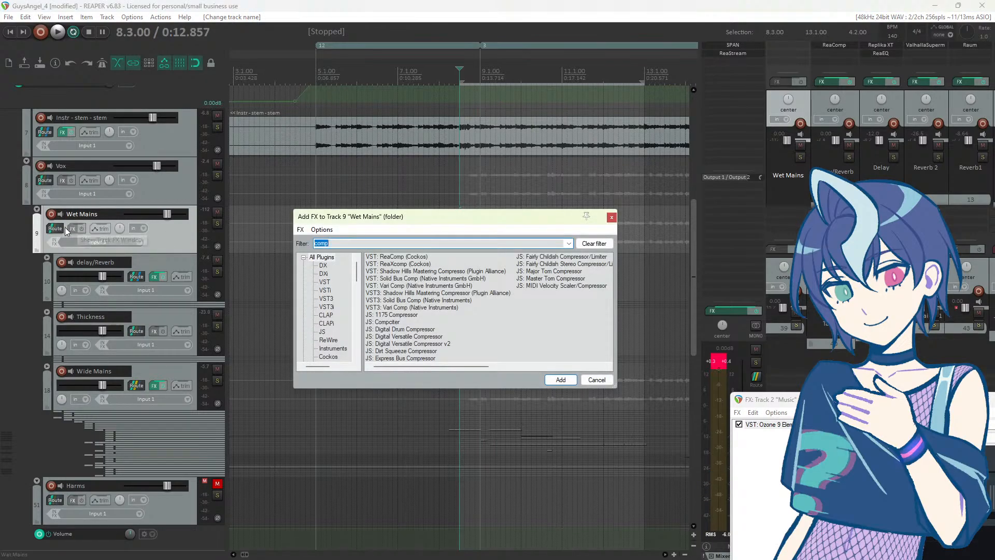
double_click(416, 280)
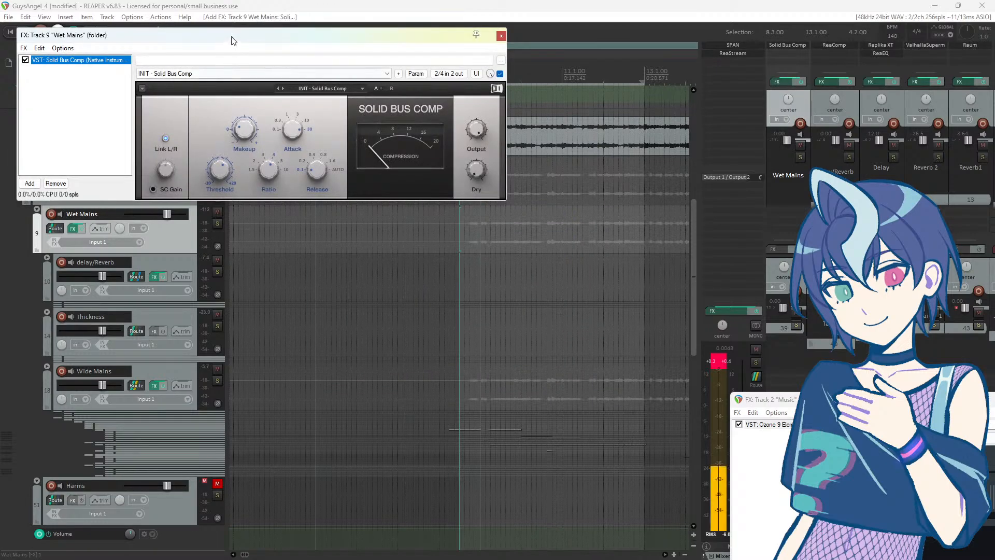
left_click_drag(232, 40, 449, 181)
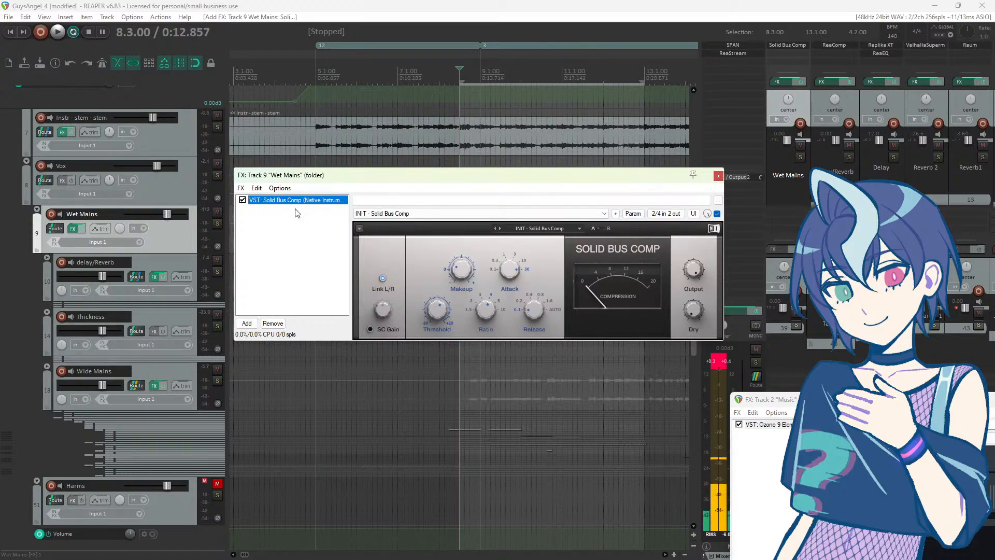
left_click_drag(334, 177, 308, 168)
left_click_drag(397, 173, 400, 201)
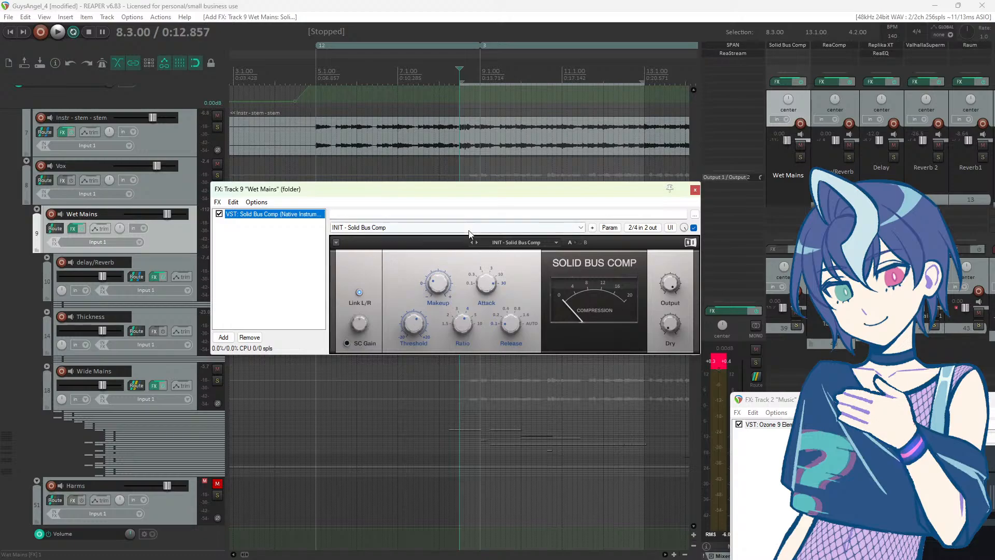
Step: Adjust the attack of Solid Bus Comp on Wet Mains and reduce its wet mix
left_click(486, 284)
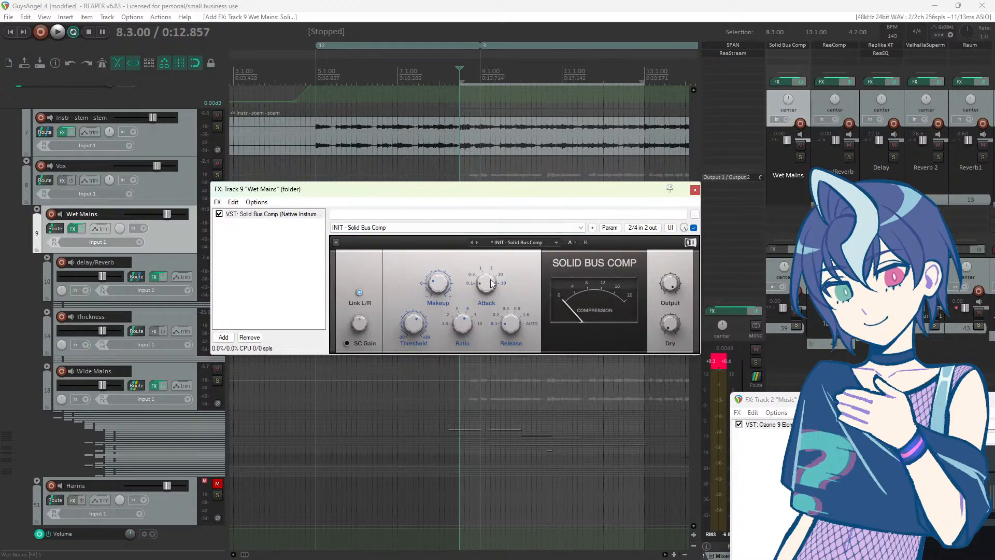
left_click_drag(463, 195, 465, 178)
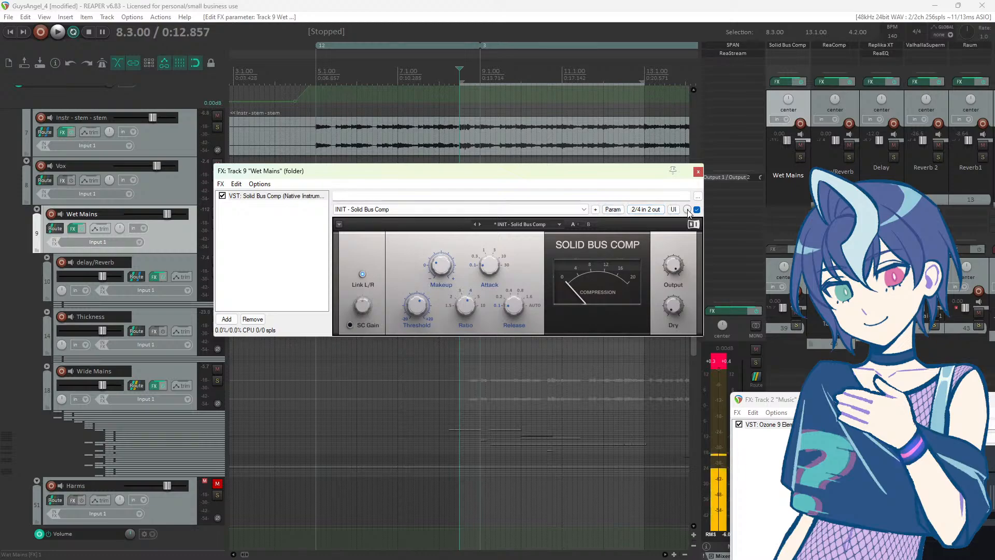
left_click_drag(688, 210, 687, 212)
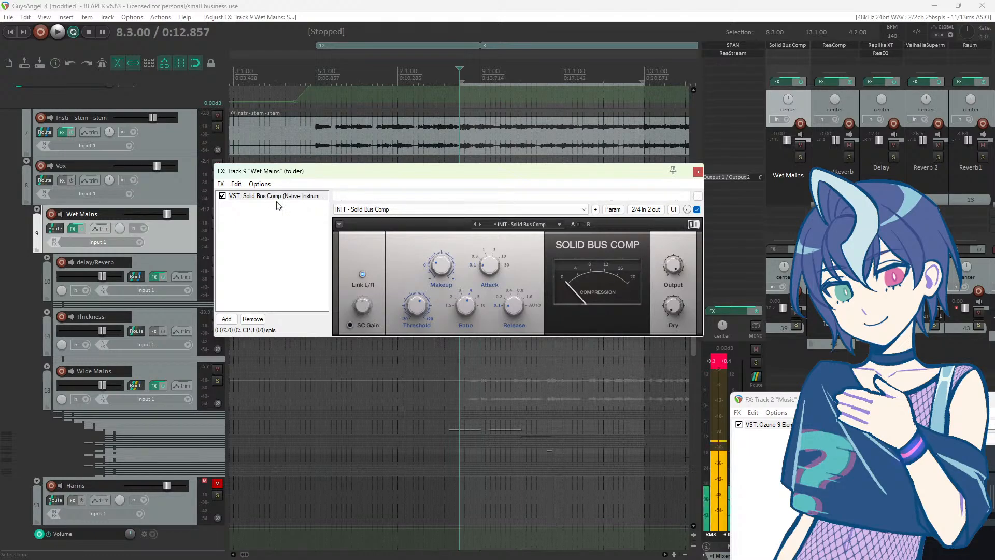
Step: Duplicate Solid Bus Comp in the Wet Mains FX chain and set the copy to 2.2 dB makeup and 100% wet
left_click(259, 197)
left_click_drag(259, 232, 260, 232)
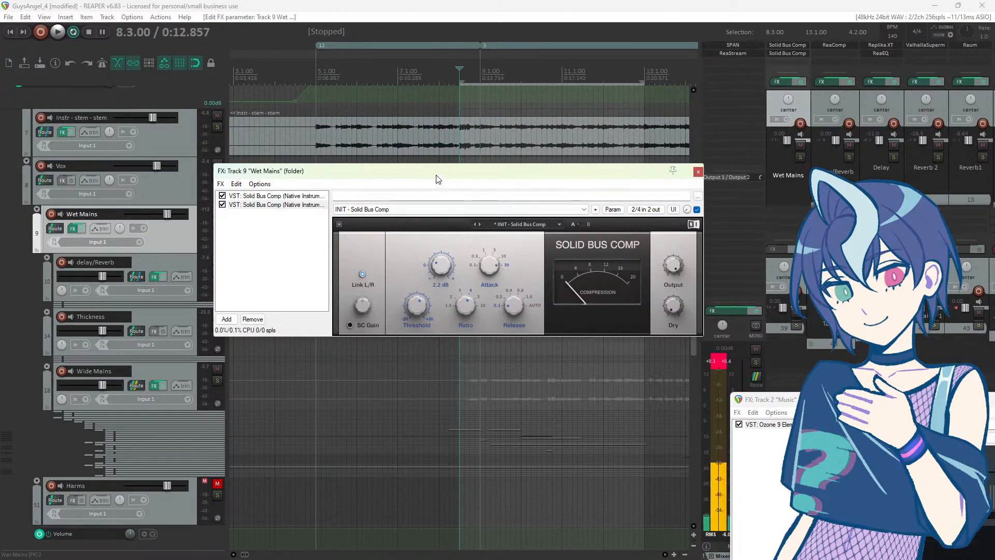
left_click_drag(688, 212, 687, 176)
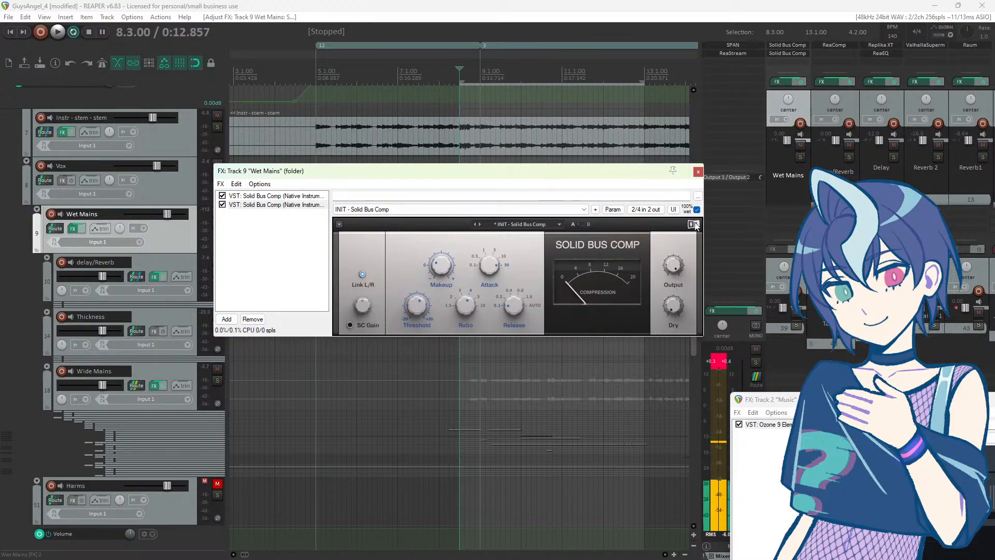
Step: Bypass the second Solid Bus Comp and turn the first one's mix fully wet
left_click(277, 195)
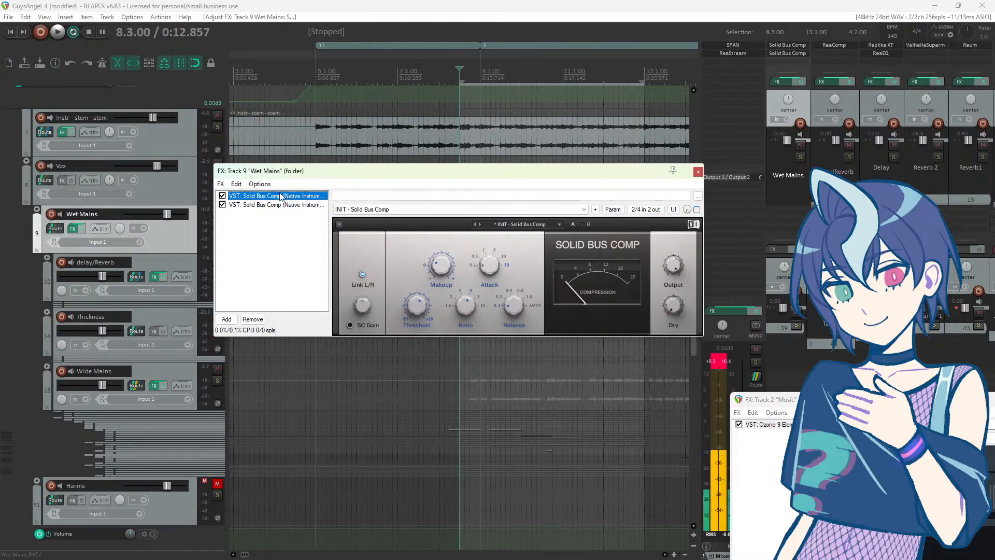
left_click(223, 205)
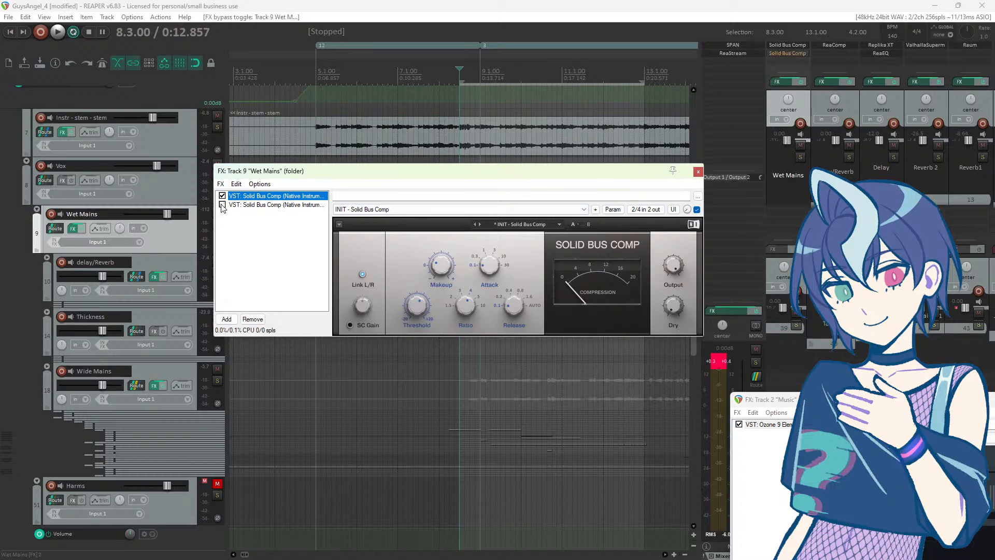
left_click(688, 209)
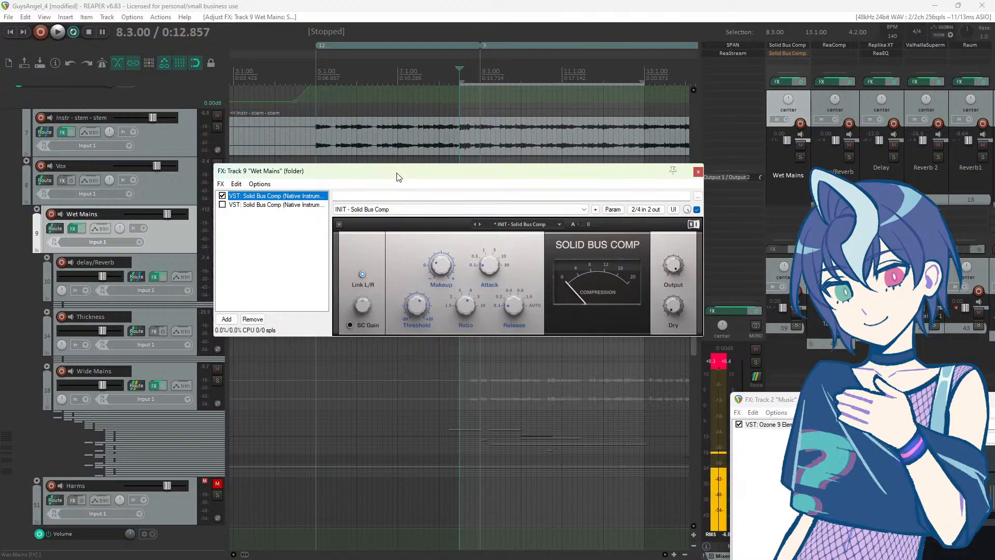
Step: Raise the first Solid Bus Comp's threshold for lighter compression while the song section plays, then stop playback
left_click(389, 5)
key("space")
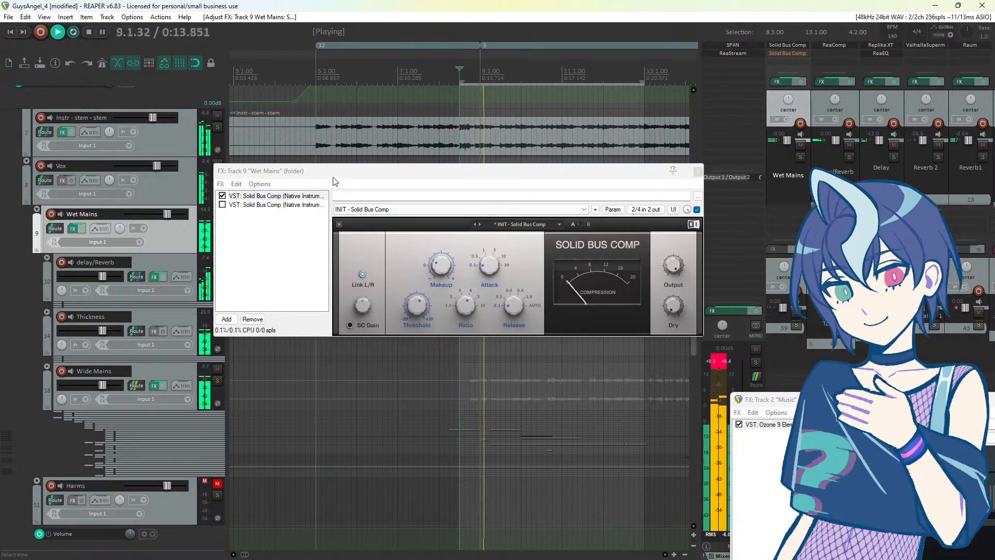
left_click_drag(334, 177, 344, 180)
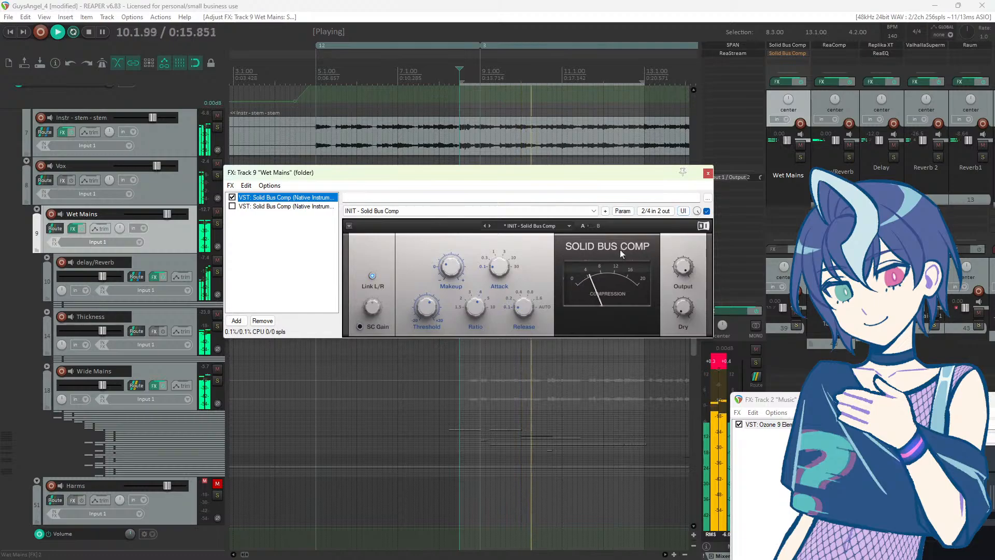
left_click_drag(426, 307, 426, 298)
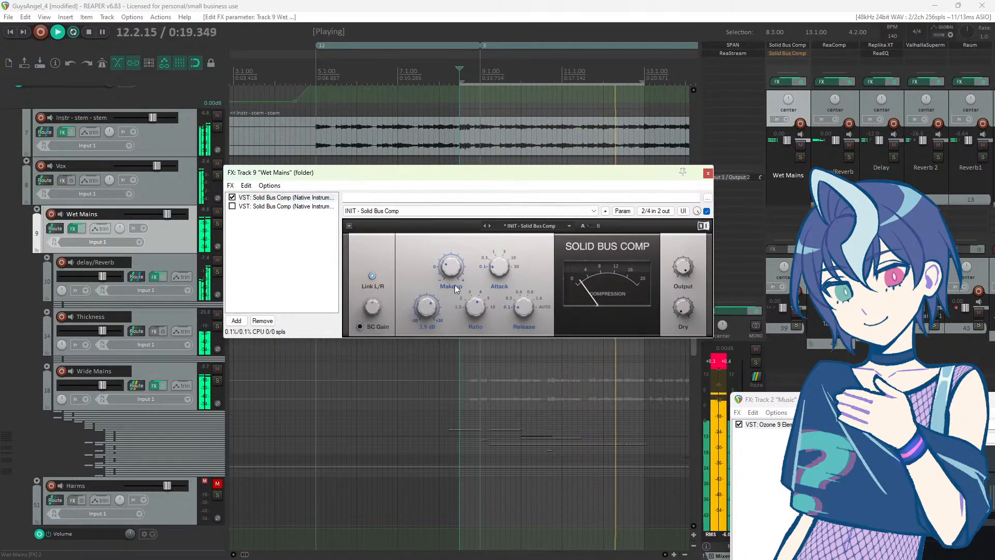
left_click(614, 5)
key("space")
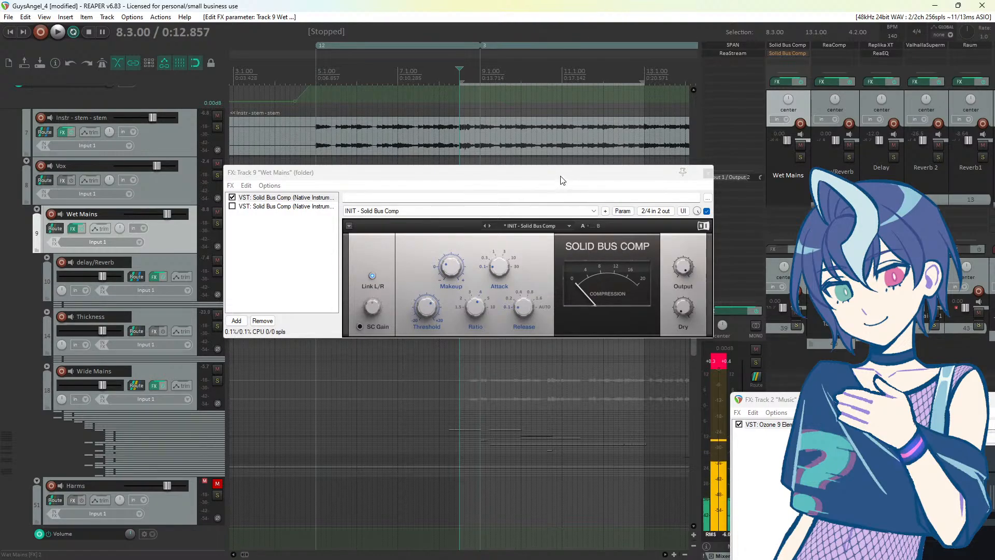
Step: Audition Solid Bus Comp during playback by sweeping its wet mix down and back to 100%, then stop playback
left_click_drag(565, 181, 553, 211)
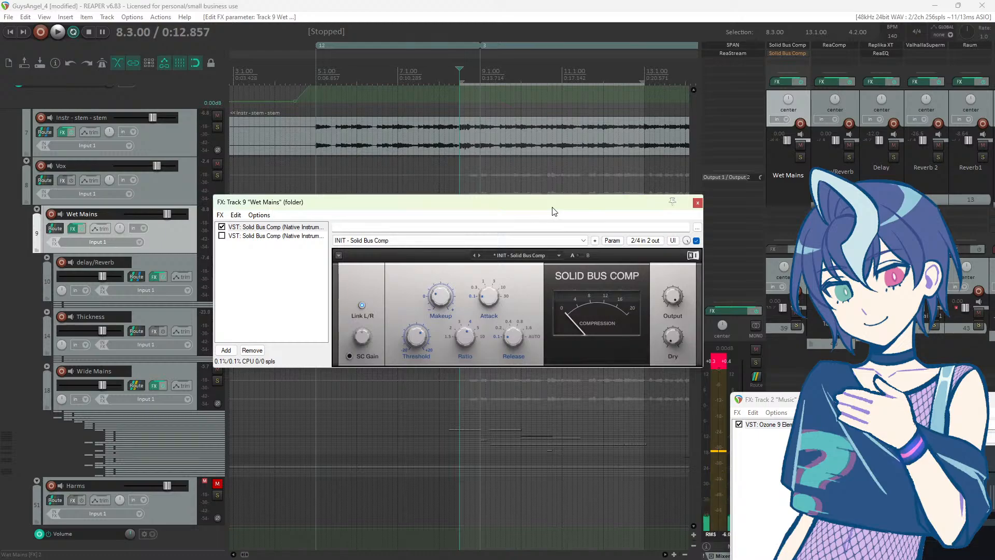
left_click_drag(553, 211, 552, 225)
left_click(506, 5)
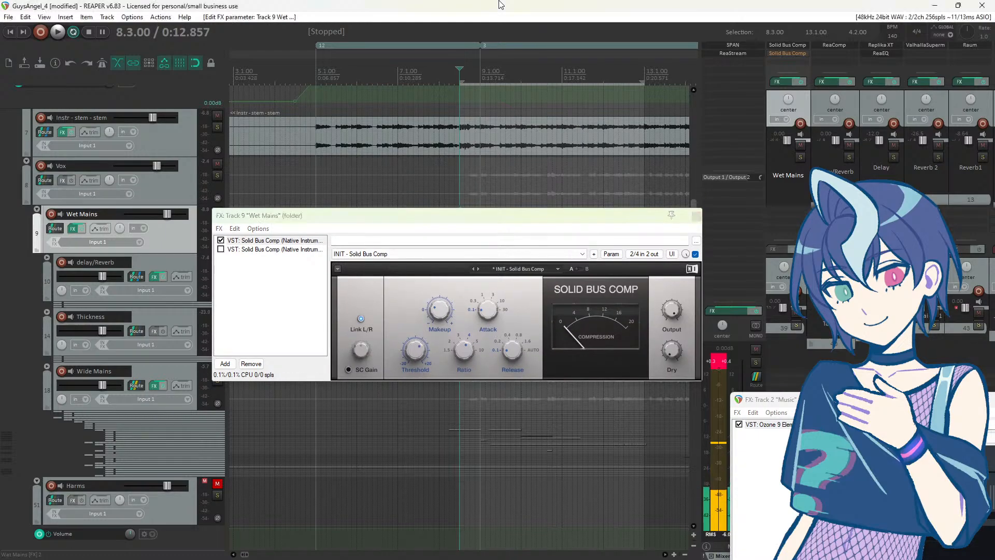
key("space")
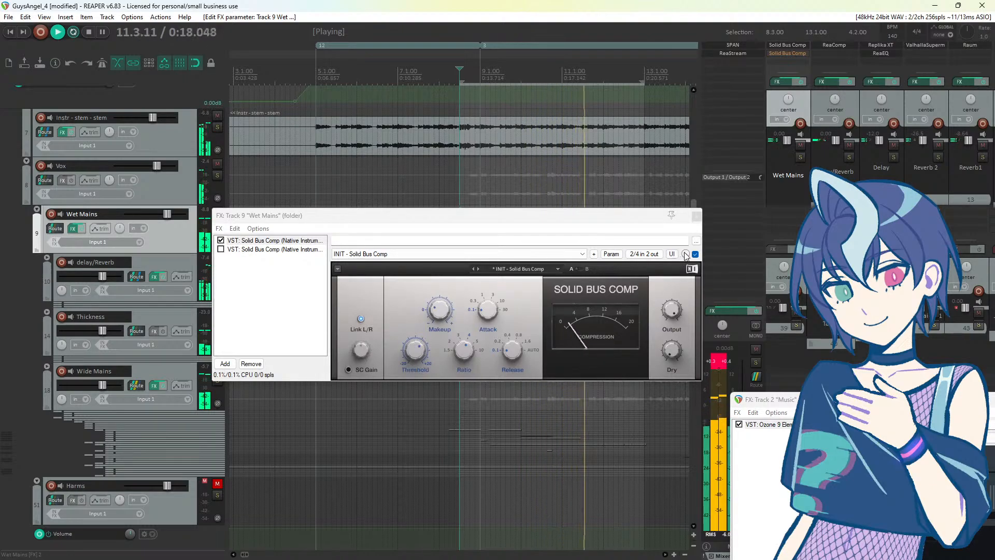
left_click_drag(686, 254, 686, 311)
left_click_drag(686, 254, 686, 203)
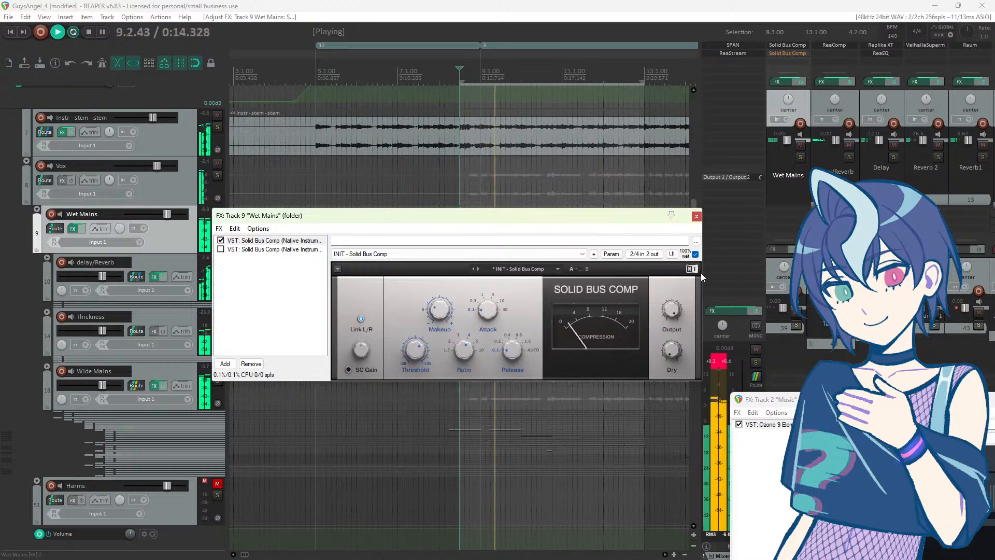
left_click(479, 9)
key("space")
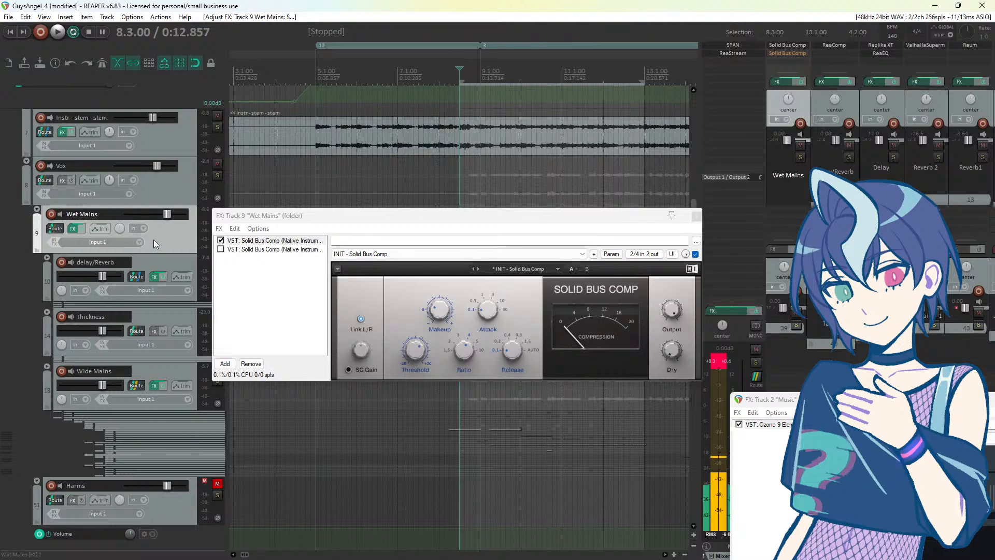
key("space")
left_click_drag(242, 216, 302, 224)
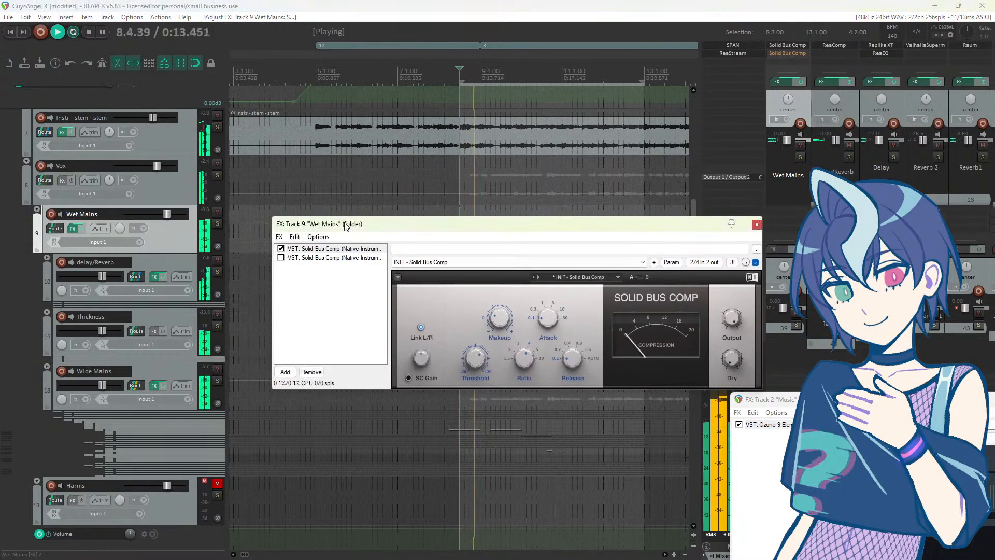
left_click(217, 224)
key("space")
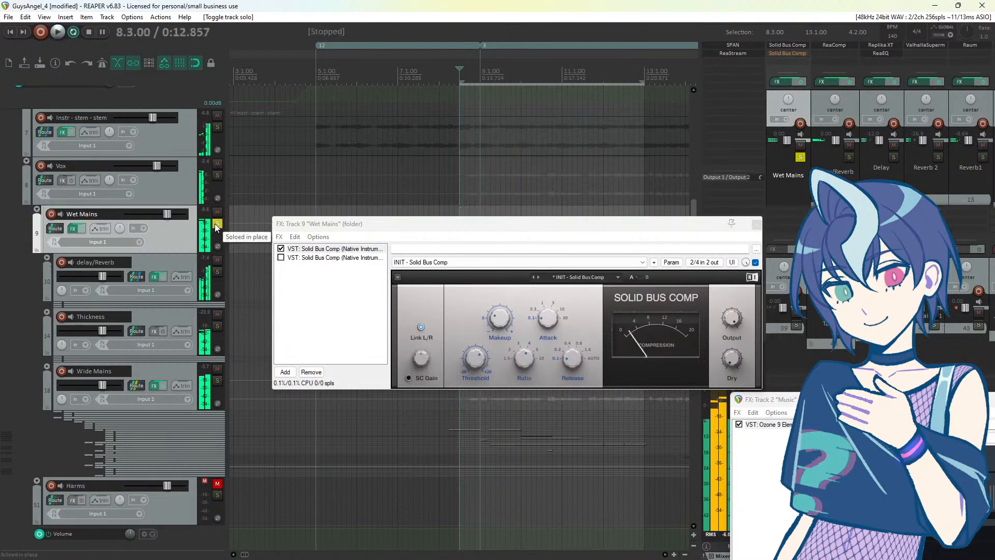
Step: Mute the instrumental stem track and play the vocals without it
scroll(203, 203, "up", 3)
left_click(218, 213)
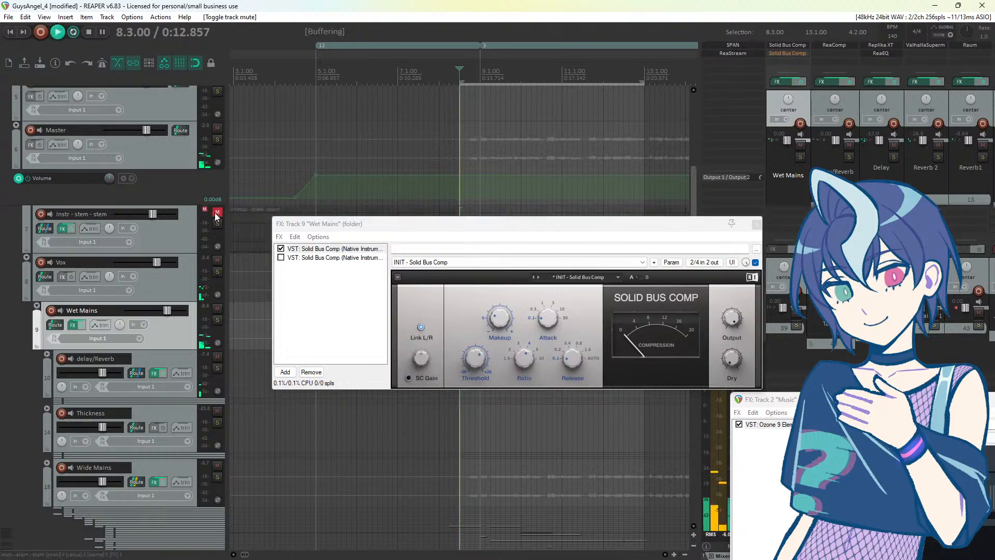
key("space")
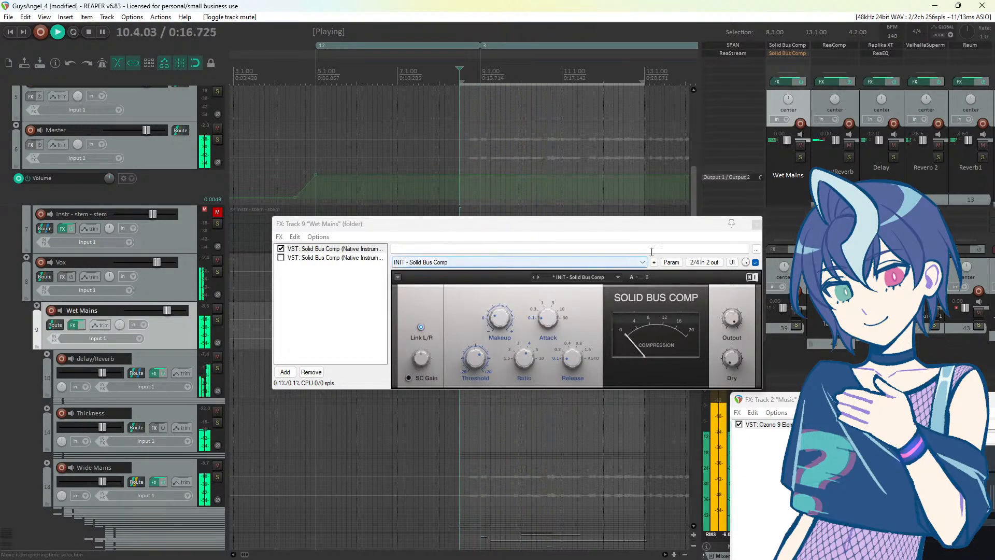
Step: Compare the compressor's low and 100% wet mix on the vocals, continuing from about bar 17 and ending near 28% wet
left_click_drag(747, 263, 747, 316)
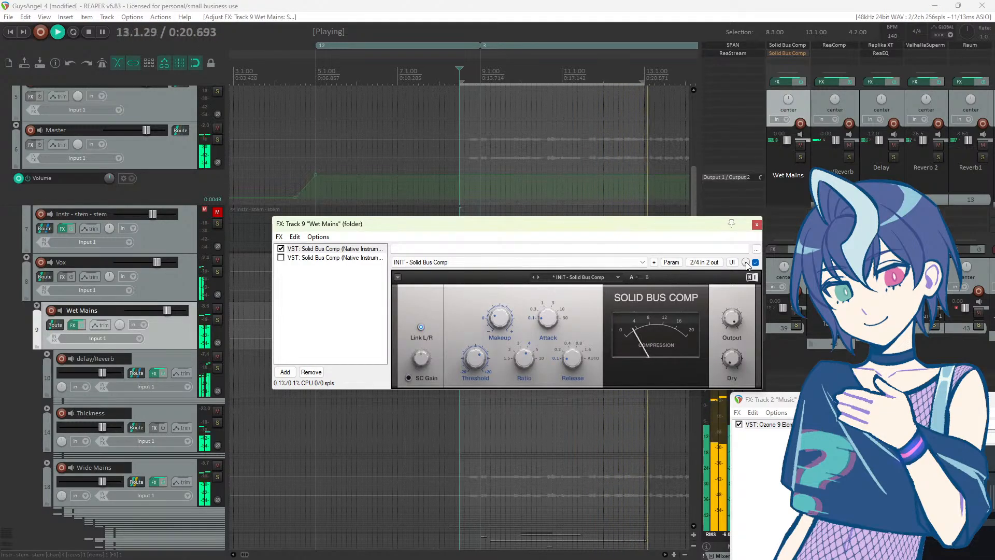
left_click_drag(746, 263, 747, 207)
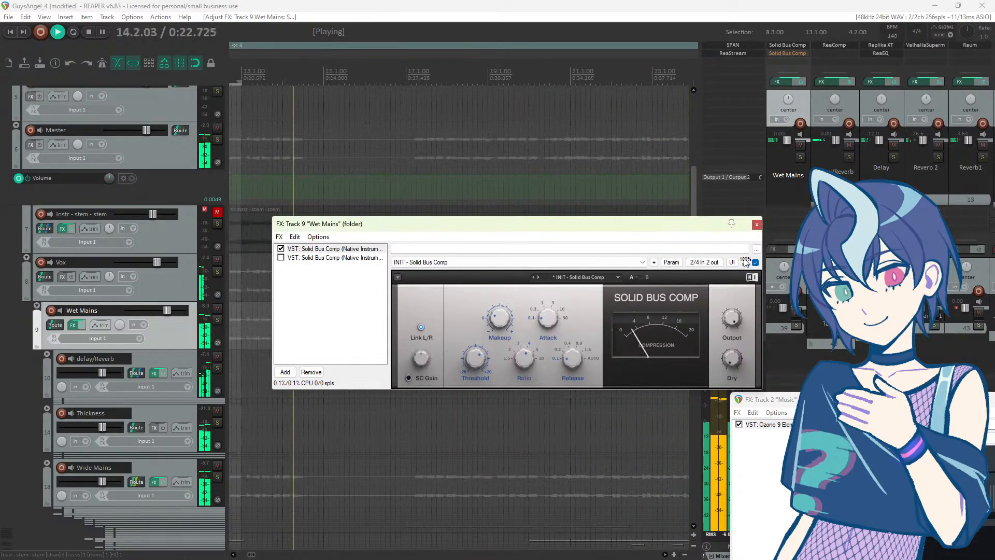
left_click(401, 108)
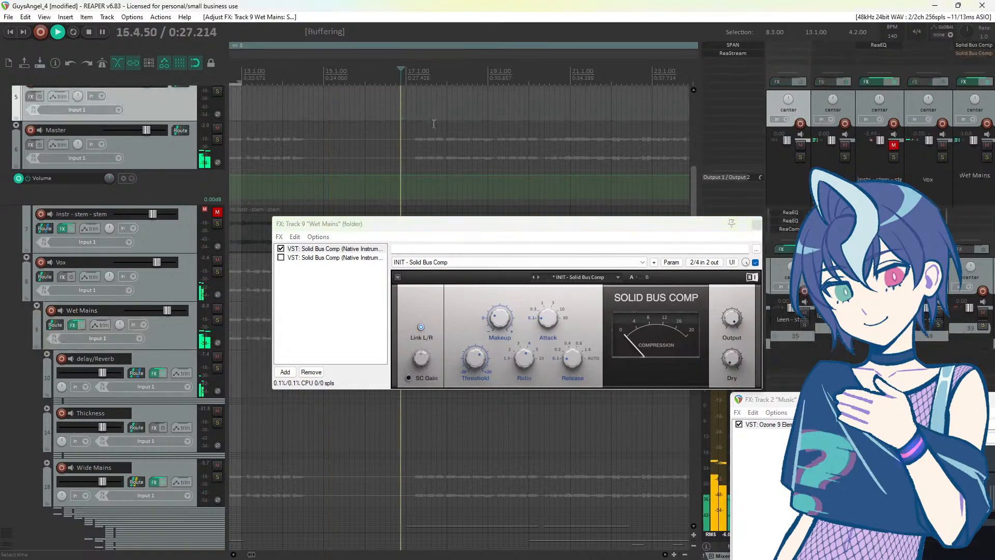
left_click(746, 263)
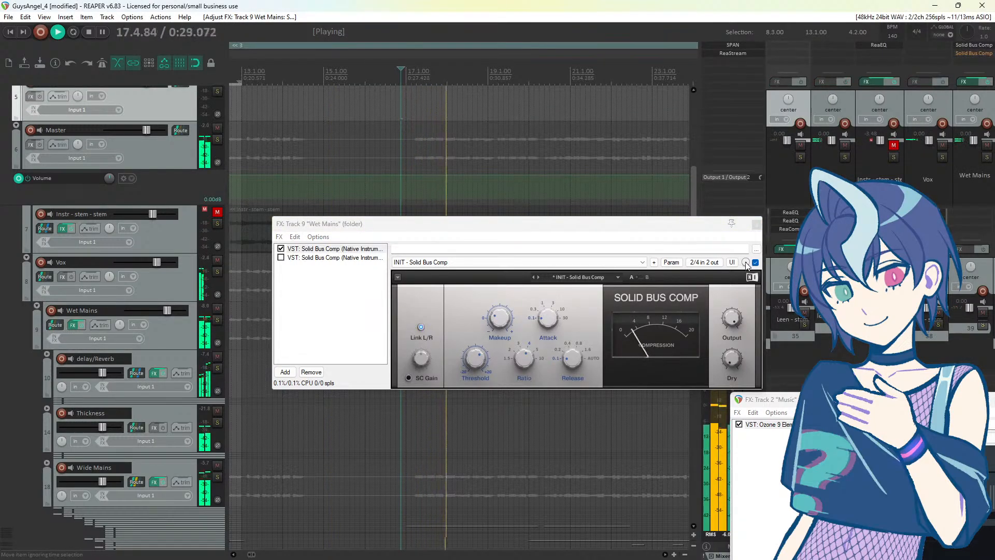
left_click_drag(747, 263, 747, 306)
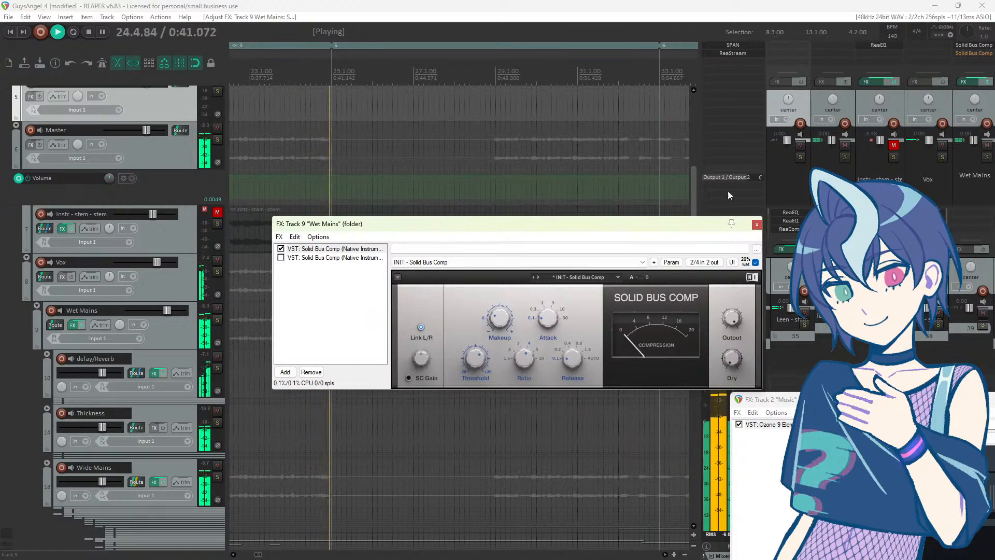
Step: Enable the second Solid Bus Comp on Wet Mains, play the vocals from bar 9, then stop playback
left_click(573, 4)
key("space")
key("space")
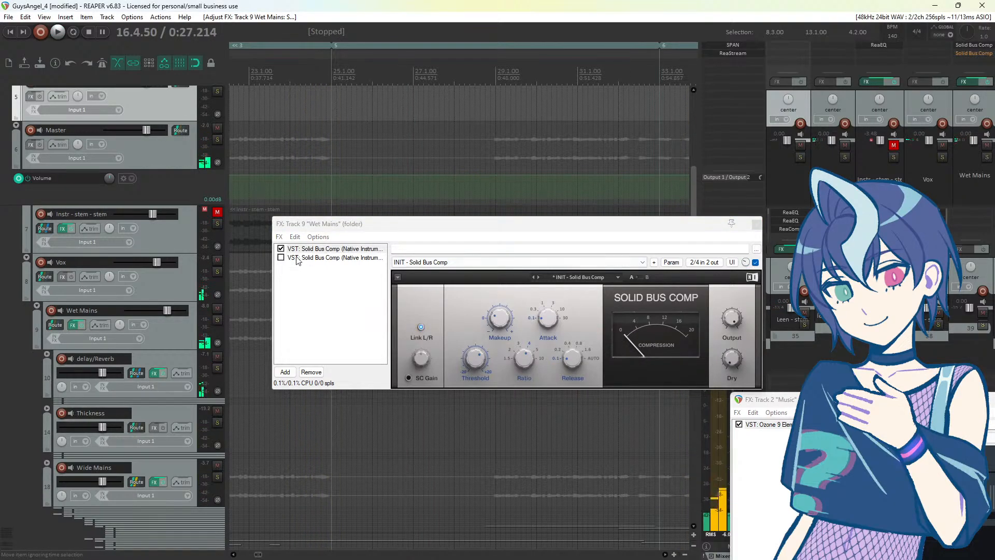
left_click(281, 258)
scroll(399, 138, "down", 4)
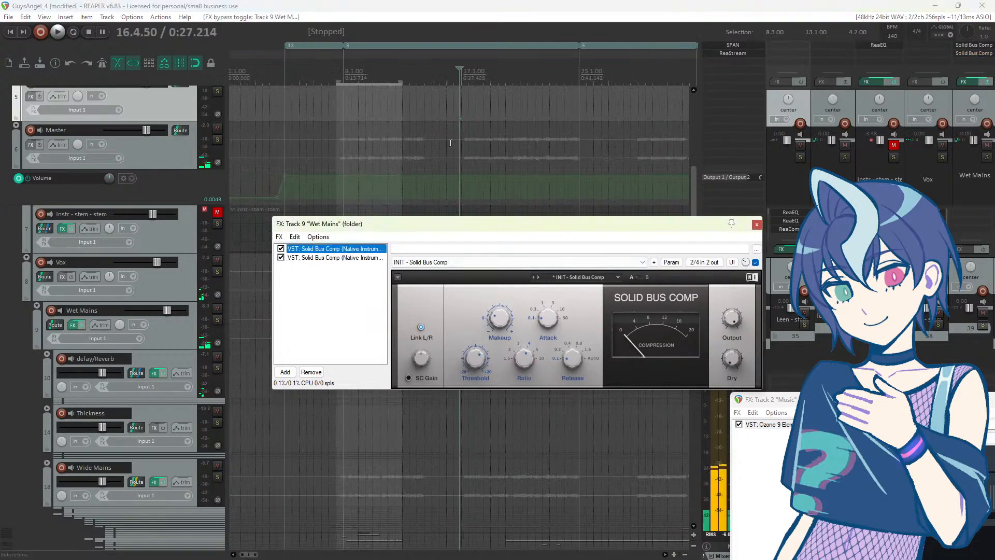
left_click(342, 151)
key("space")
scroll(503, 158, "up", 3)
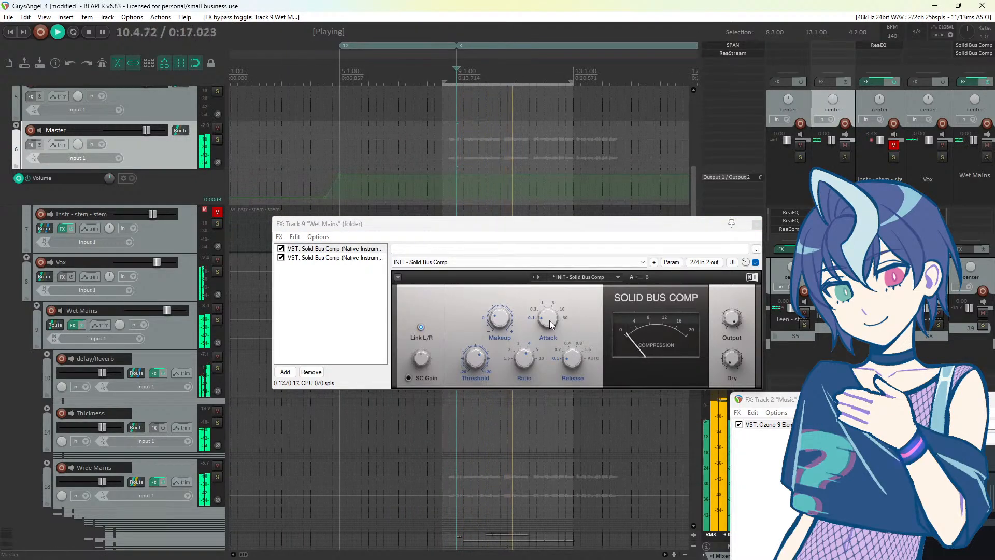
key("space")
Step: Lower the second Solid Bus Comp's threshold to about -4.2 dB while the vocals play from bar 9, then stop playback
left_click(322, 257)
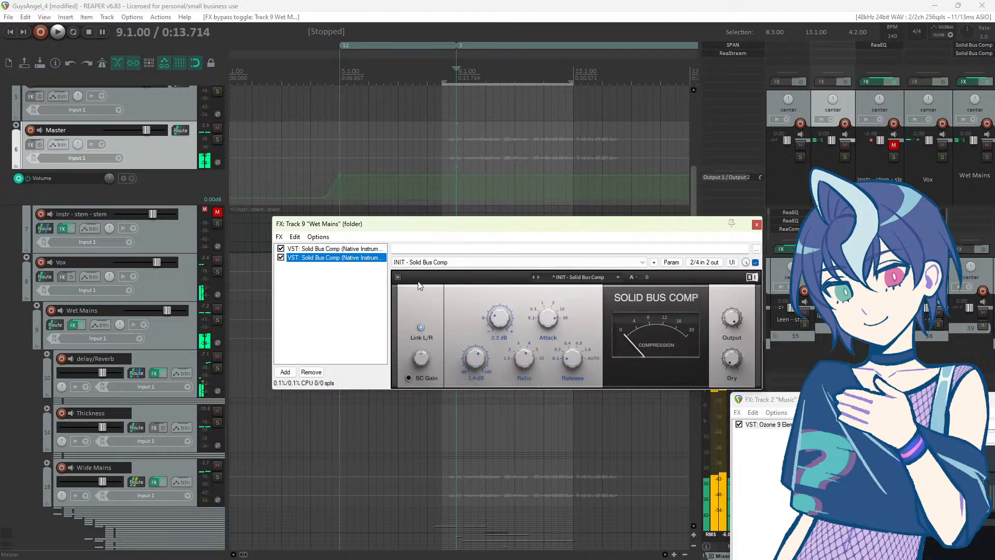
key("space")
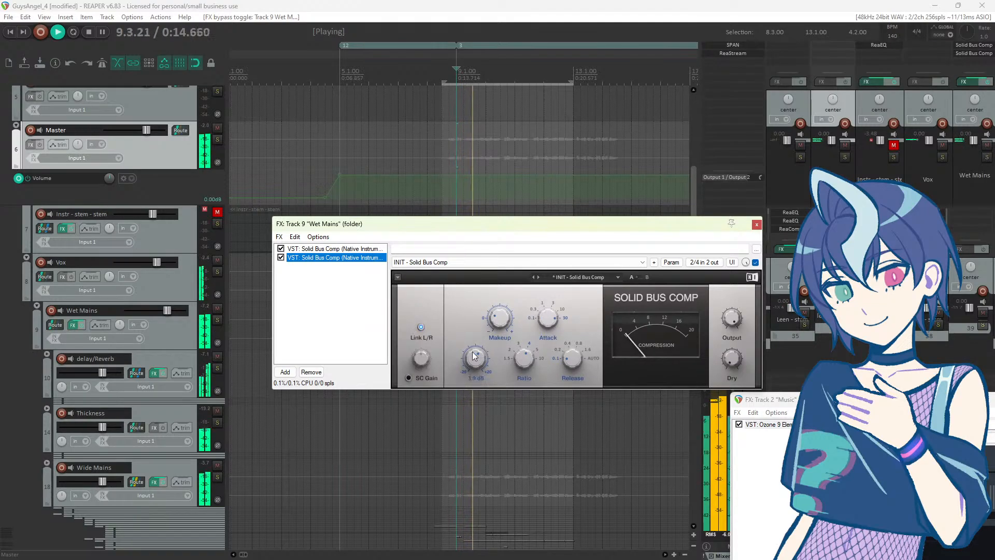
left_click_drag(474, 356, 474, 378)
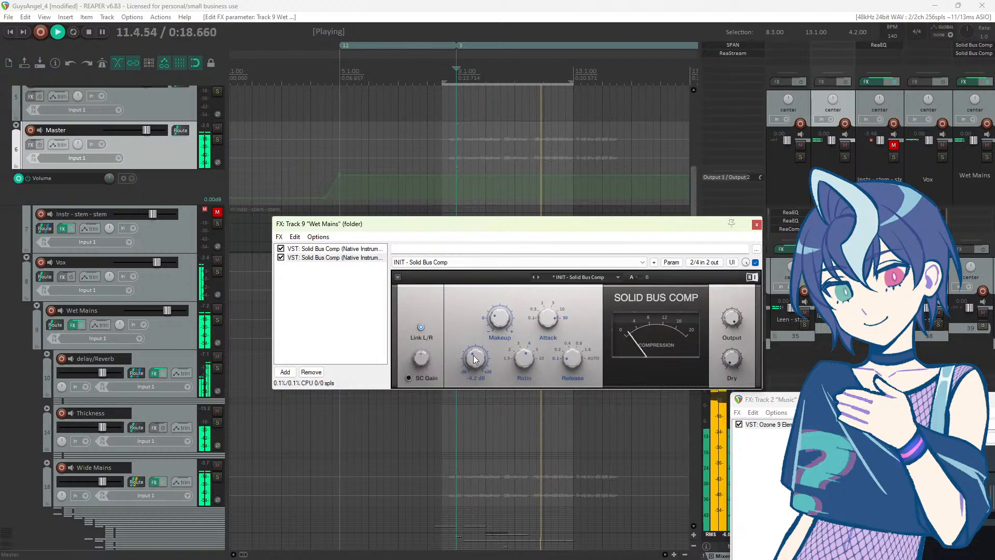
key("space")
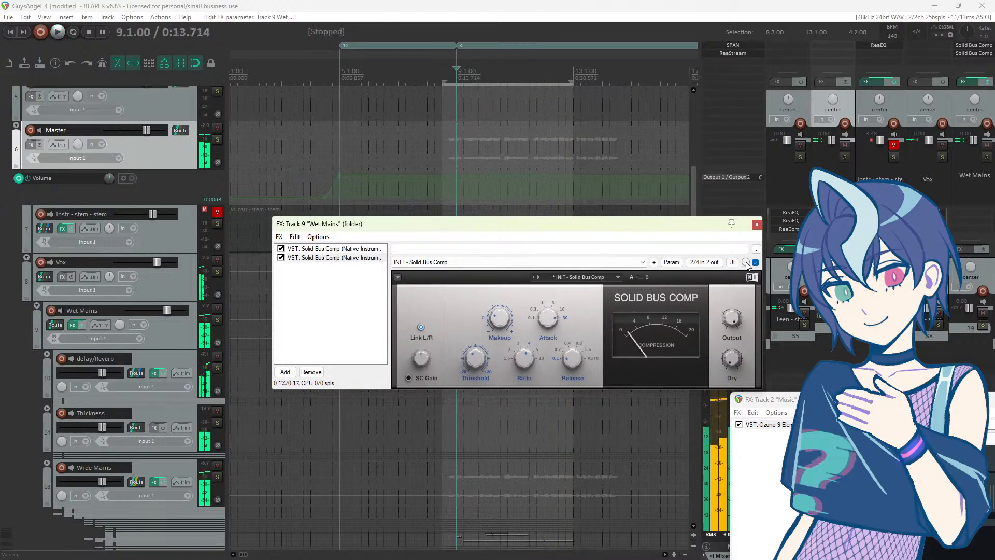
Step: Audition the second Solid Bus Comp during playback by sweeping its wet mix between 100% and lower amounts, then stop playback
key("space")
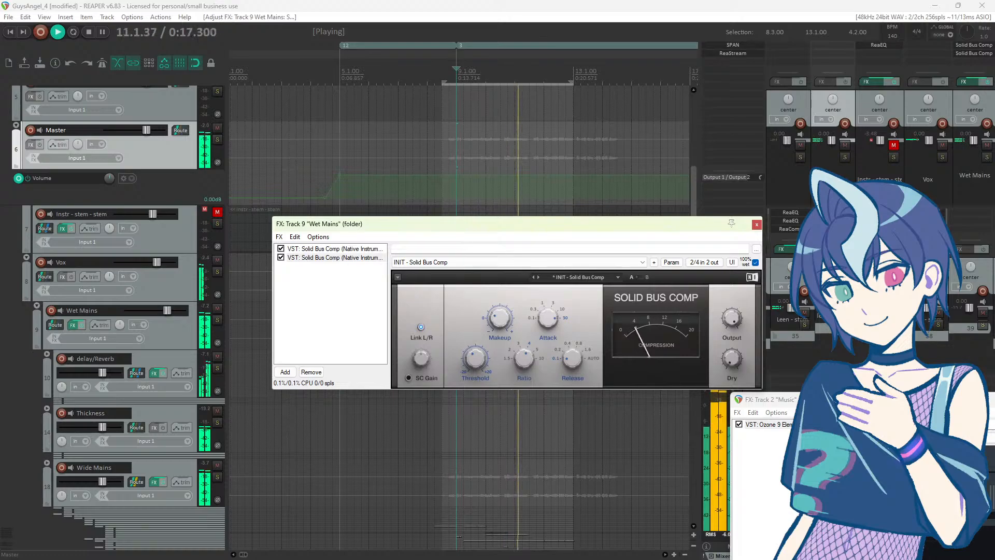
left_click_drag(745, 262, 746, 289)
left_click(647, 5)
key("space")
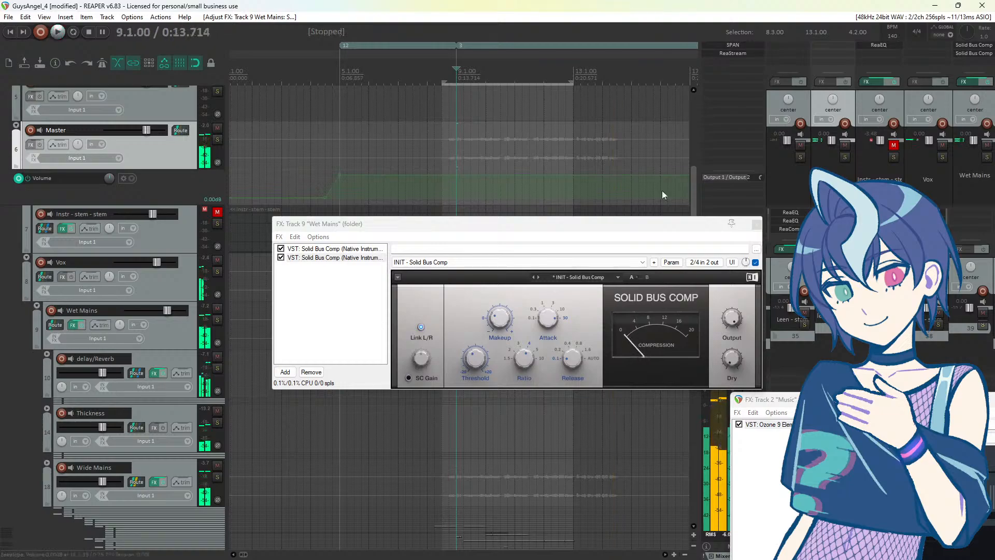
Step: Close the Wet Mains FX chain and play the compressed vocals from bar 9, then stop
left_click(757, 224)
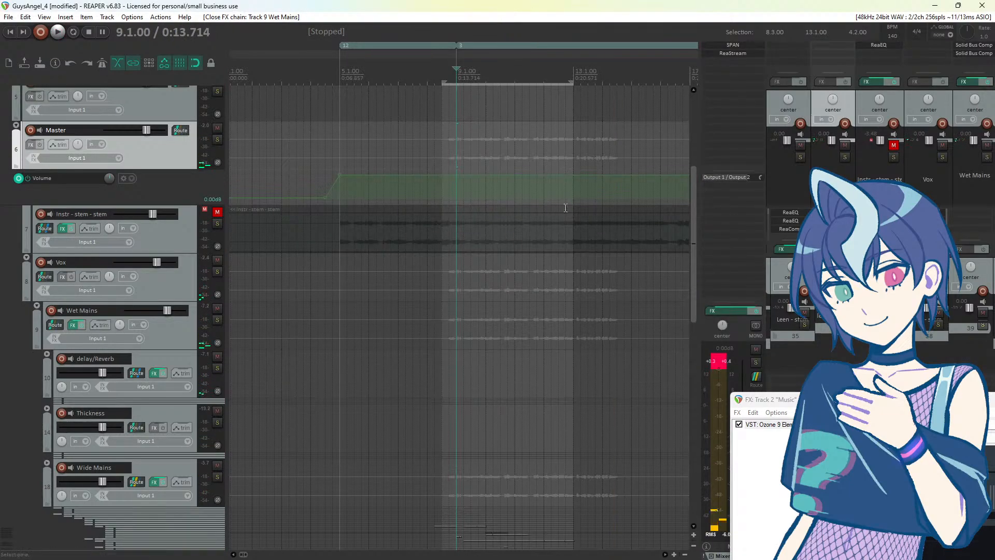
scroll(566, 208, "down", 5)
key("space")
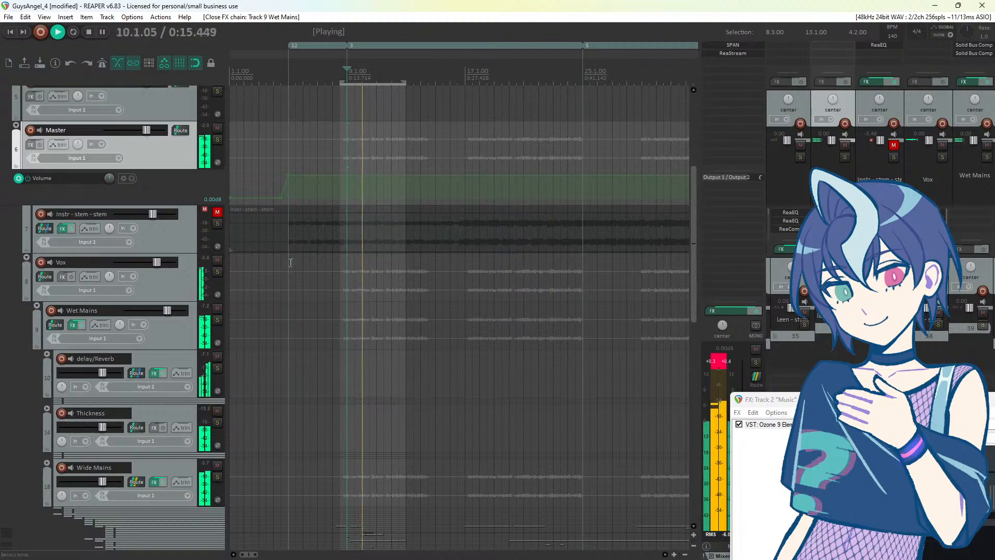
key("space")
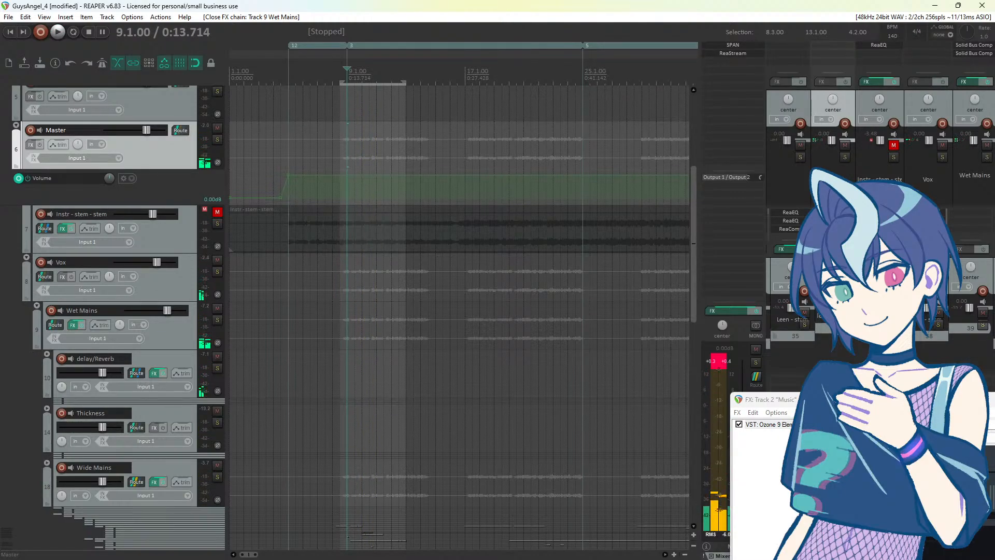
Step: Switch to the gdlDAWS presentation in Google Slides, review the Spatial FX list on the Steps slide, then return to REAPER
key("alt+Tab")
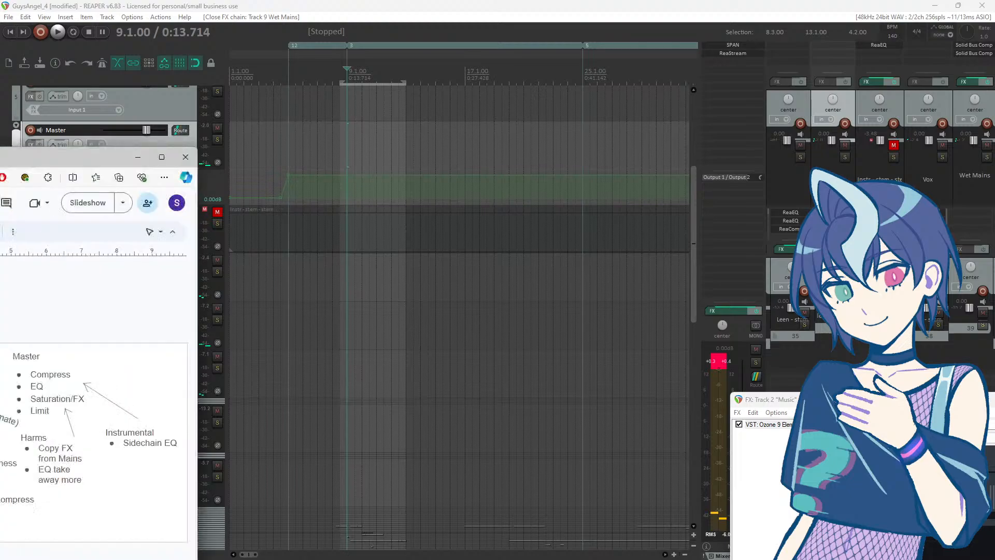
left_click_drag(0, 85, 432, 73)
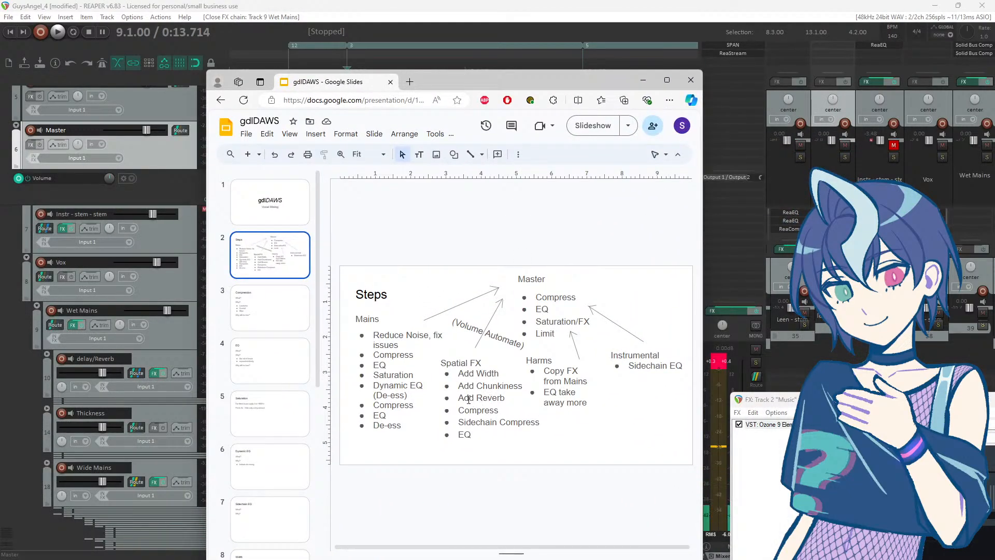
left_click(472, 371)
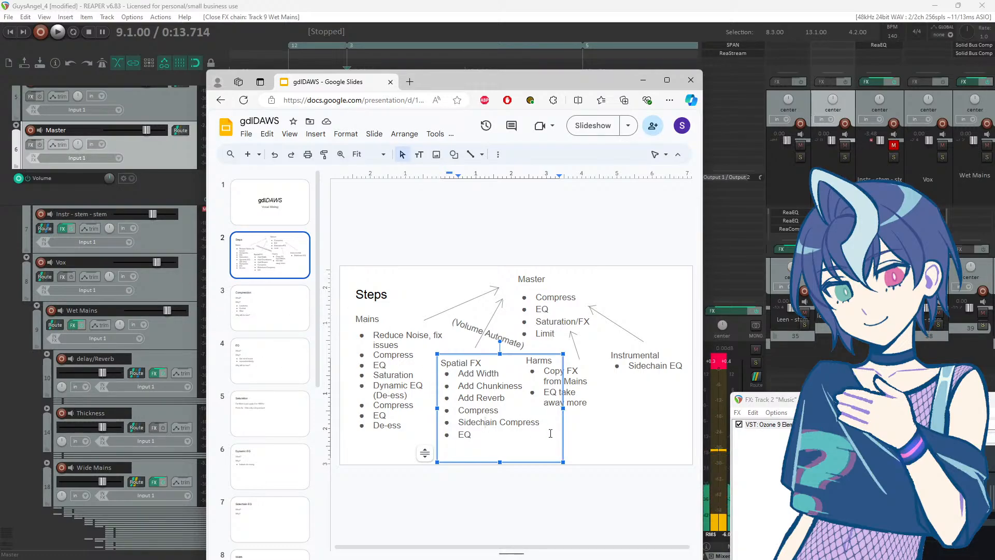
left_click(478, 430)
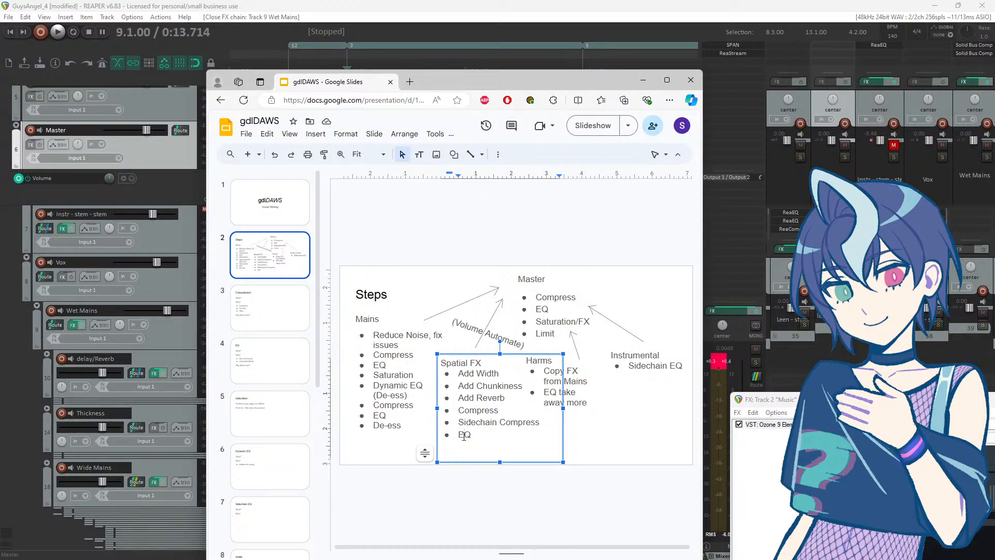
scroll(486, 435, "down", 1)
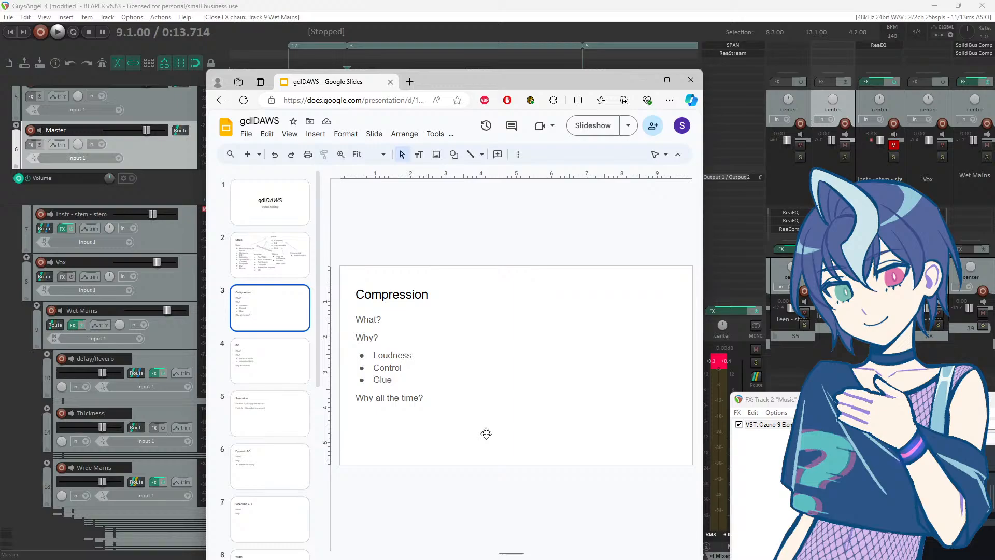
left_click(276, 275)
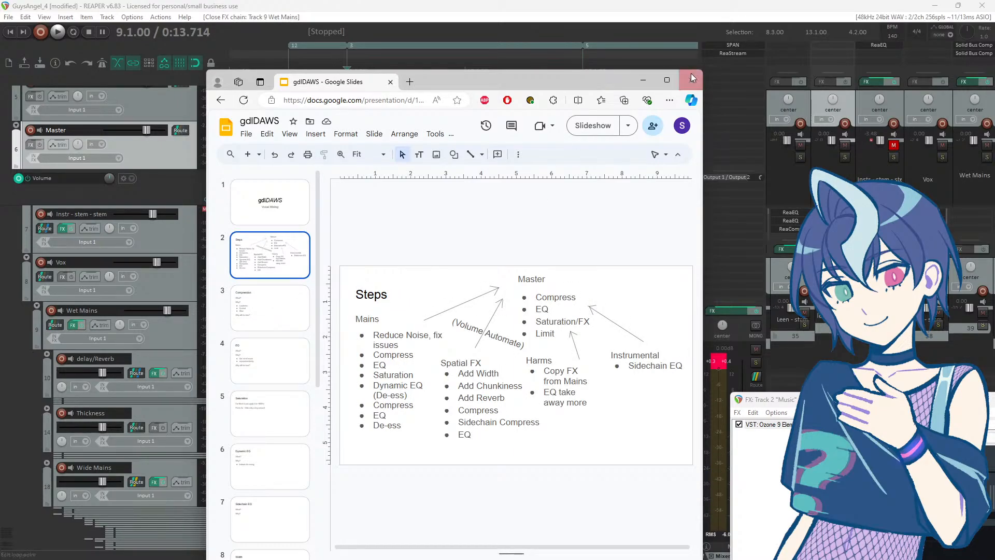
left_click(643, 81)
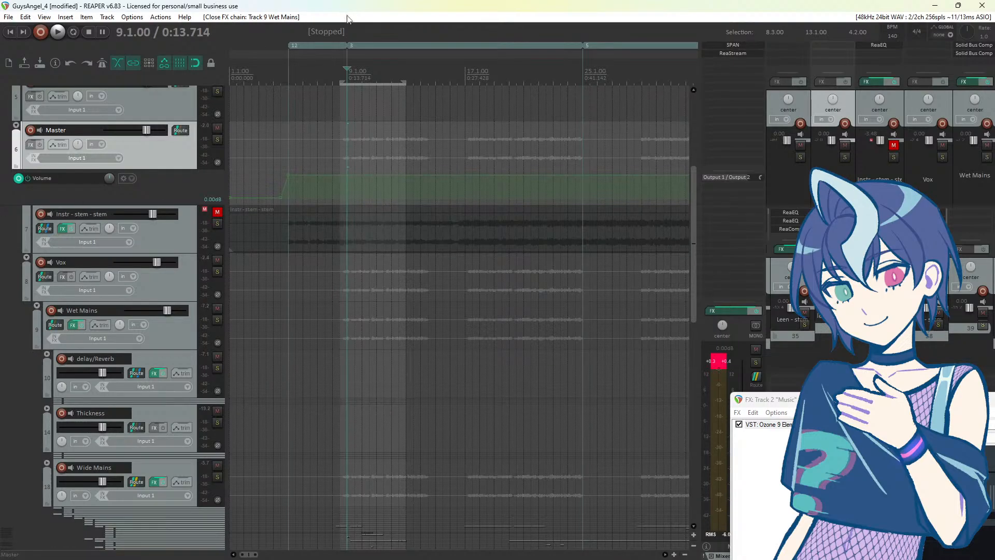
Step: Replay the vocals from bar 9 with the Wet Mains subtracks in view, then stop playback
key("space")
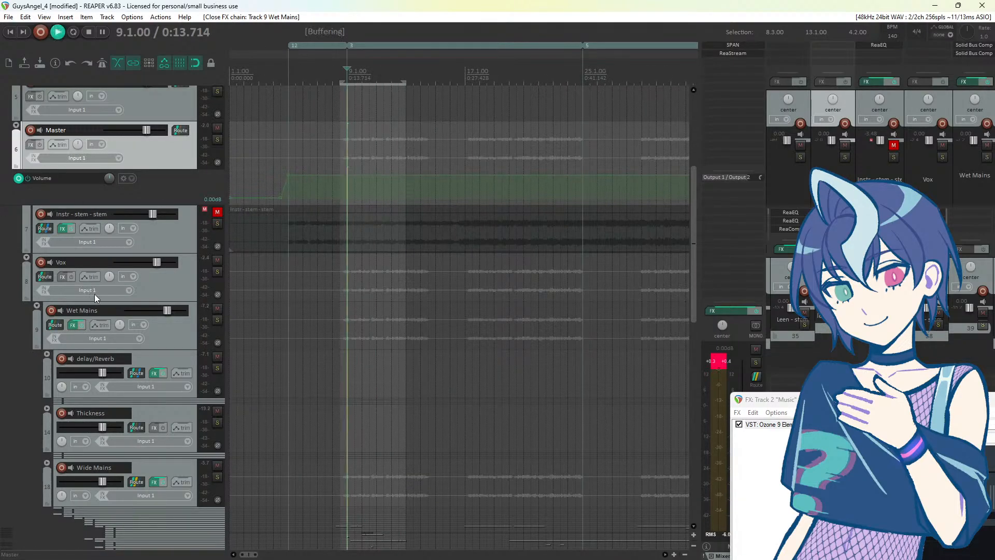
scroll(174, 285, "down", 2)
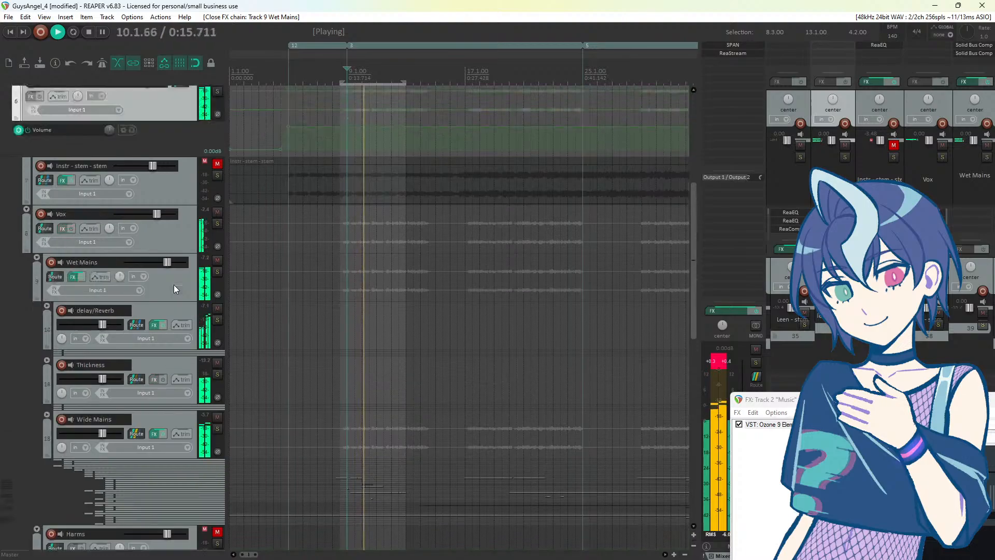
key("space")
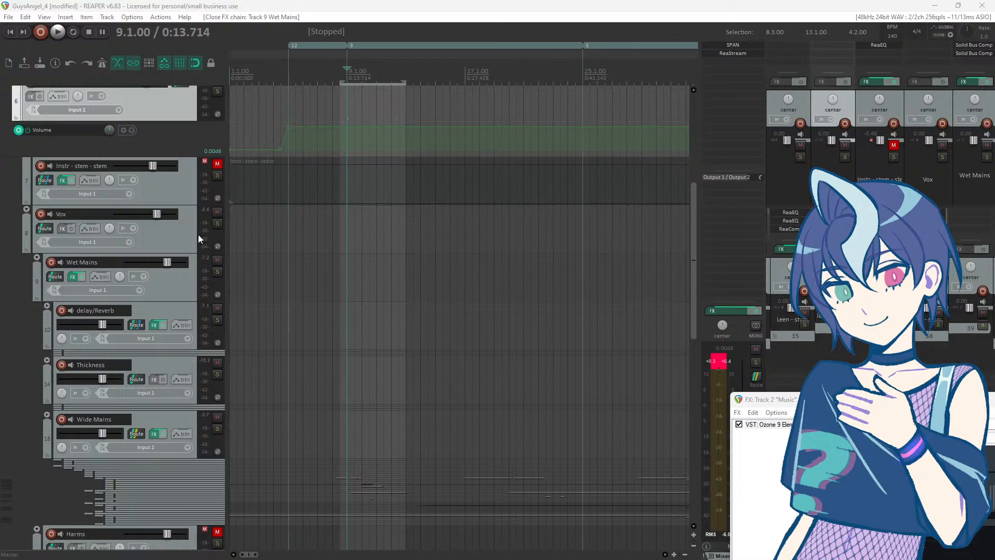
Step: Open the Wet Mains folder's FX chain and add ReaEQ after the two compressors
scroll(185, 238, "up", 10)
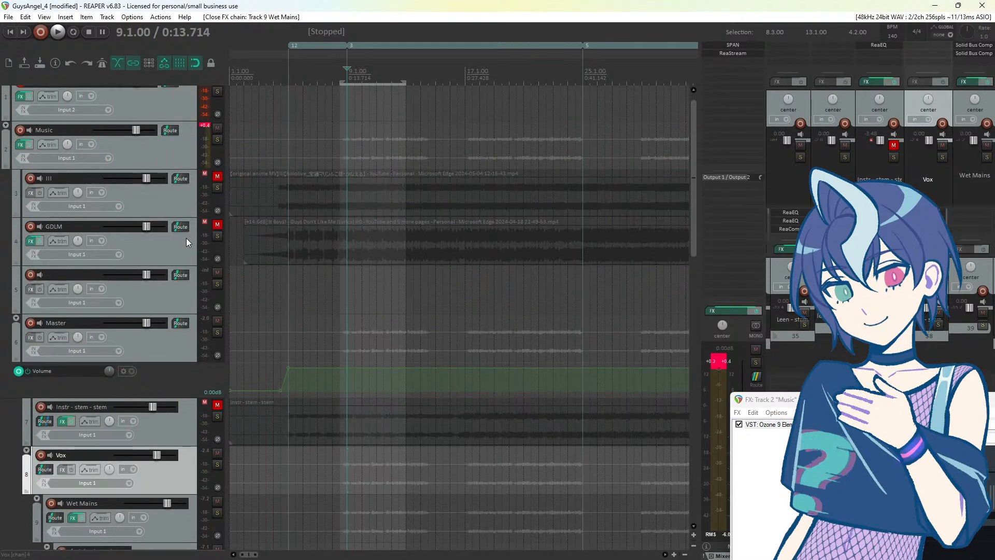
scroll(186, 238, "down", 3)
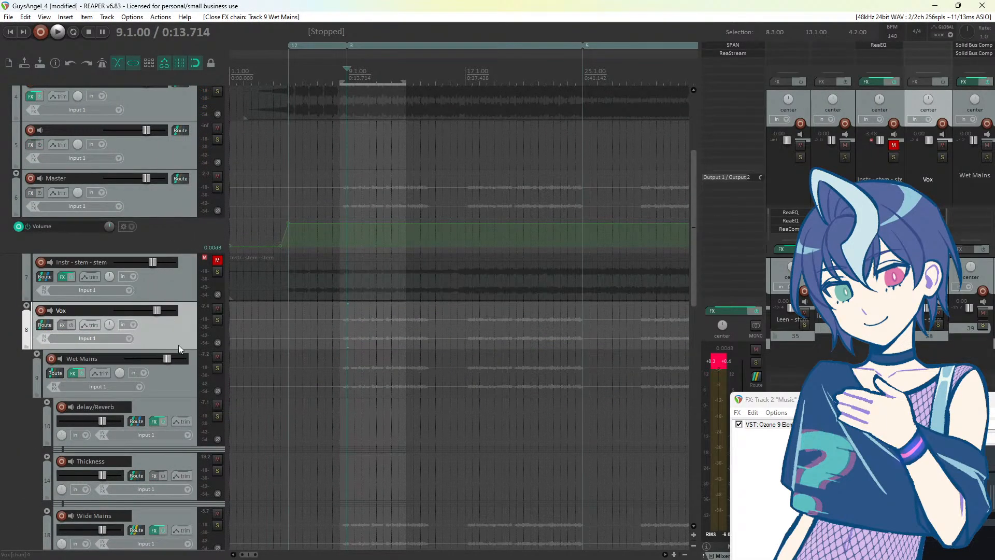
scroll(193, 308, "down", 3)
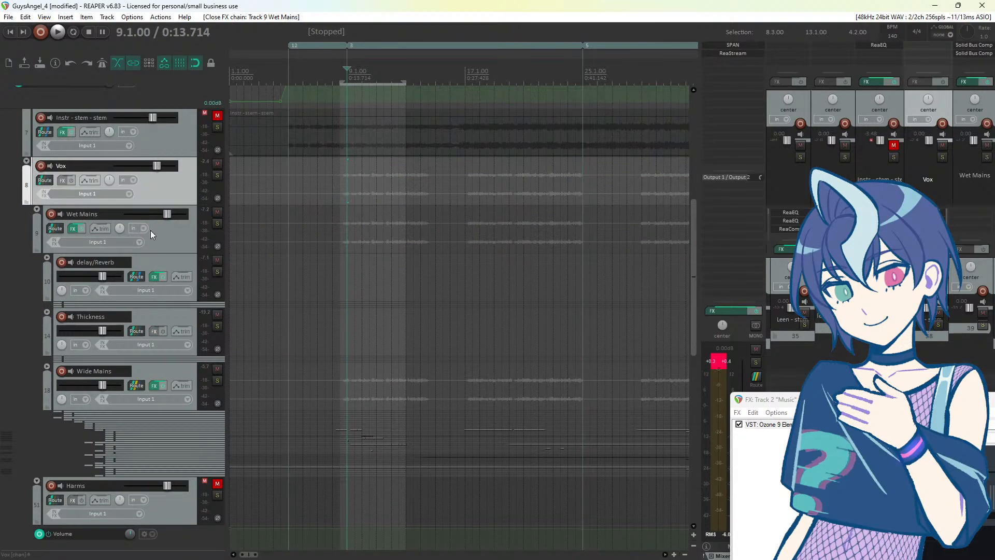
left_click(72, 229)
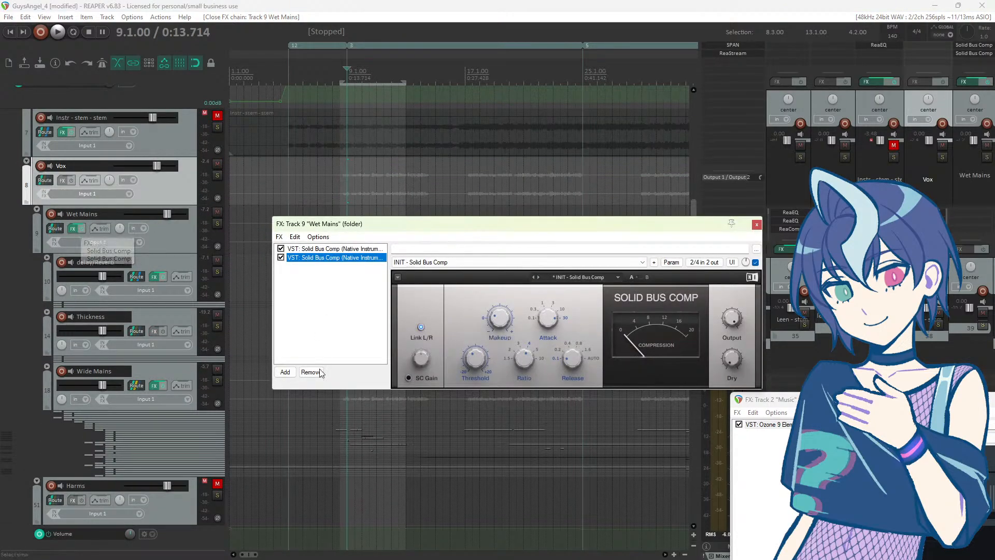
left_click(286, 372)
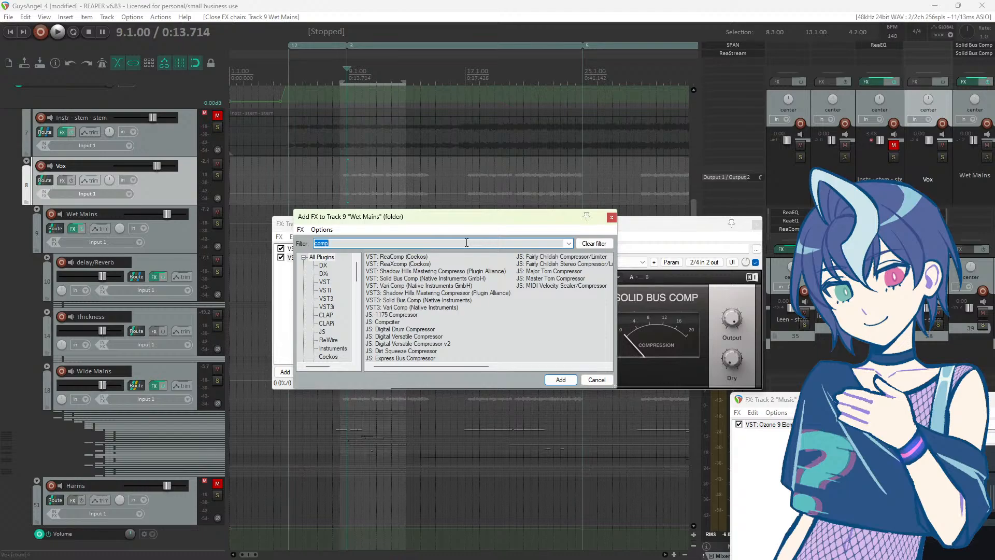
type("eq")
double_click(399, 272)
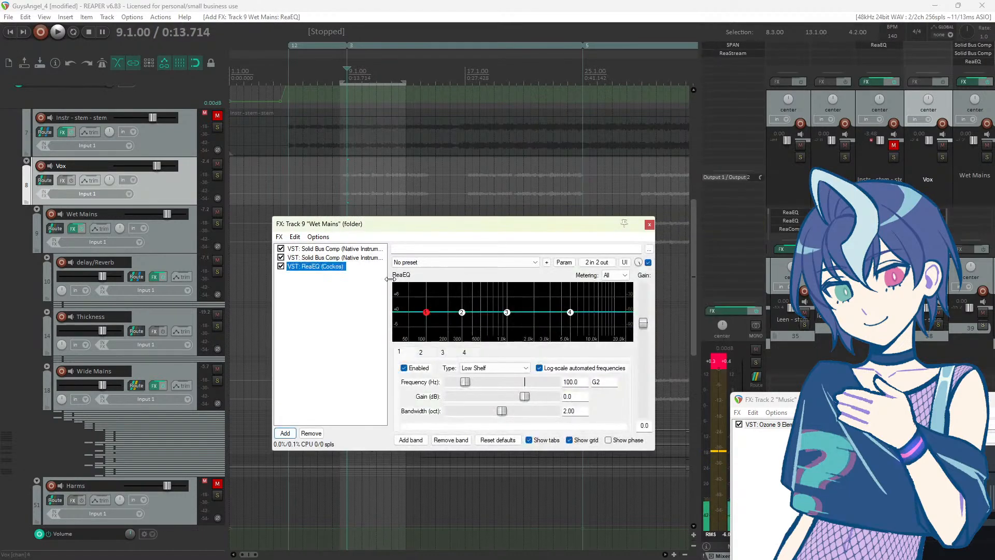
Step: Cut ReaEQ band 2 by 5.6 dB at about 337 Hz while the vocals play, then stop playback
key("space")
left_click_drag(462, 312, 466, 330)
scroll(190, 225, "up", 3)
key("space")
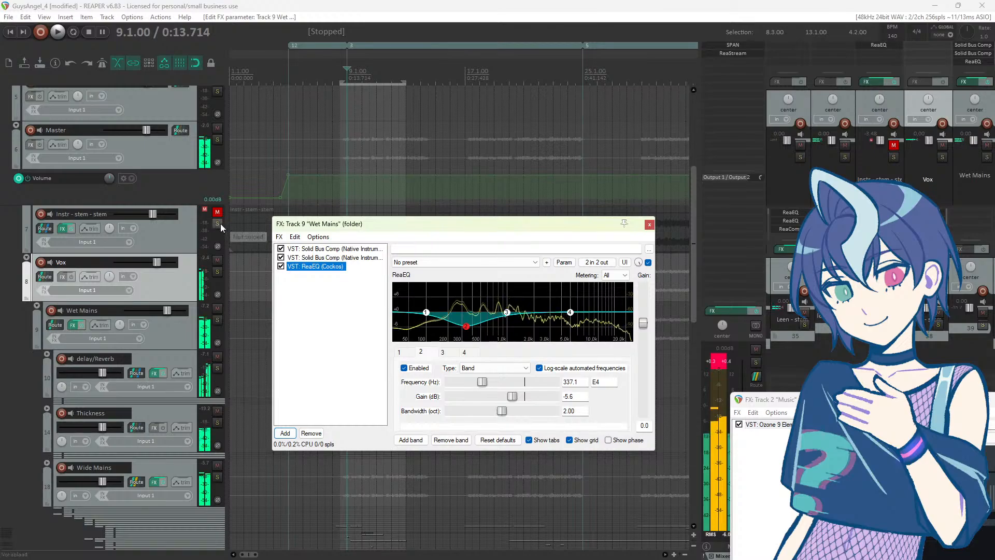
Step: Unmute the instrumental stem track and set ReaEQ band 2's gain to -3.6 dB while listening to the mix from bar 9
left_click(218, 211)
key("space")
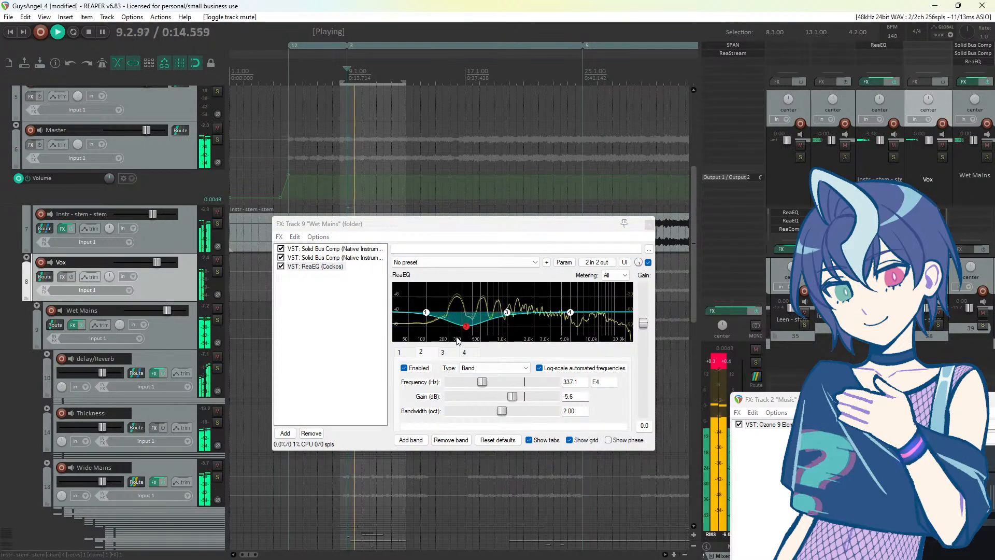
left_click_drag(516, 397, 520, 402)
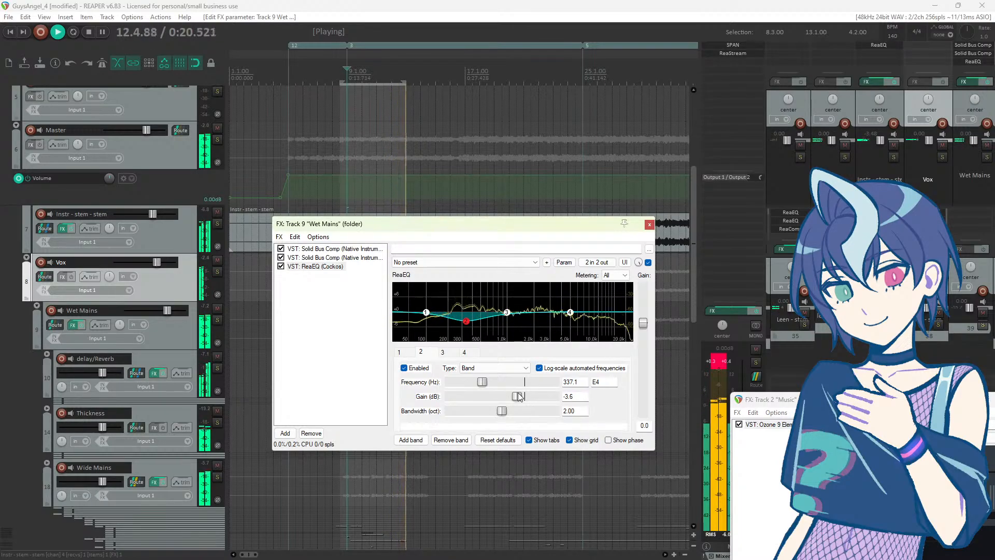
key("space")
key("space")
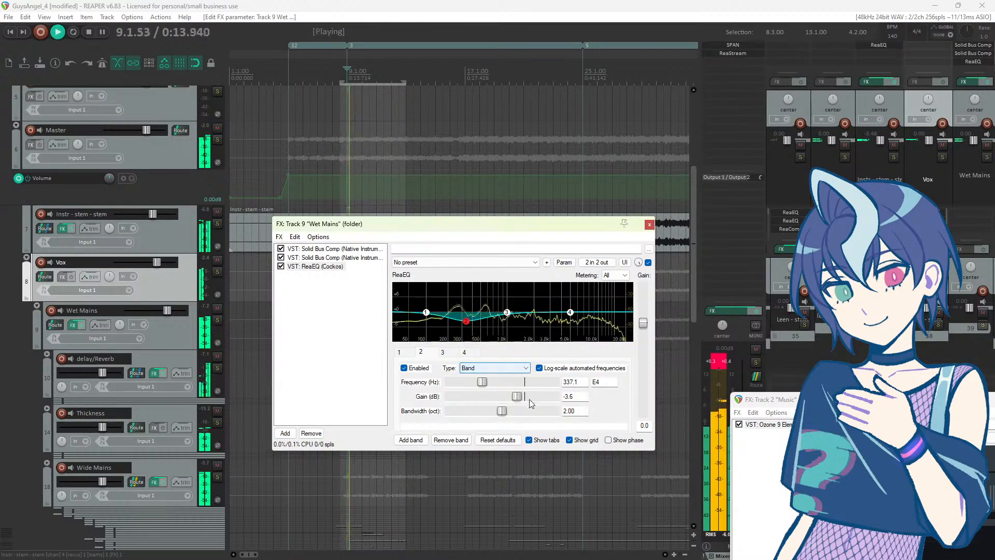
Step: Move ReaEQ band 3 to about 1272 Hz, try a 4.6 dB boost, and settle on a gain of -1.6 dB during playback
mouse_move(507, 312)
left_mouse_down()
mouse_move(515, 333)
mouse_move(518, 304)
left_mouse_up()
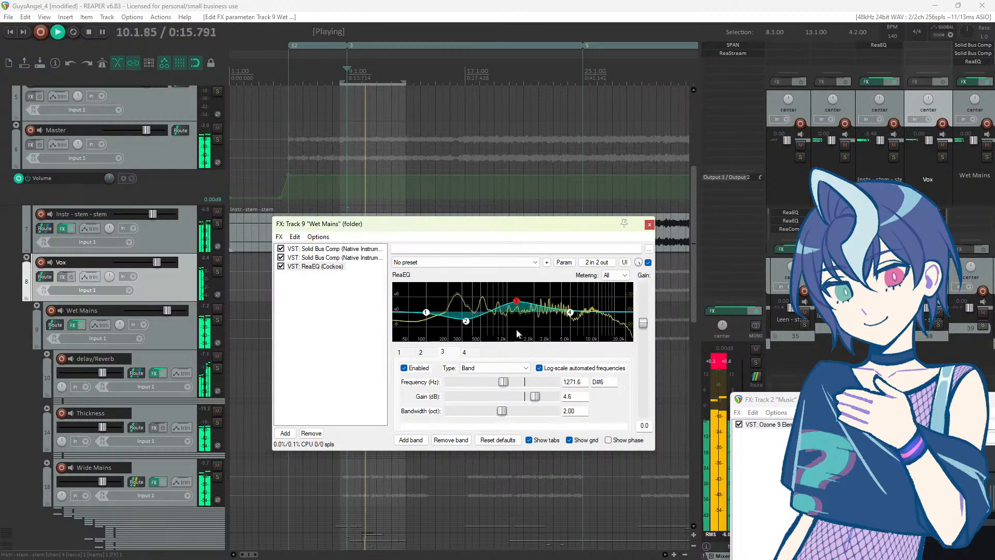
key("space")
key("space")
left_click_drag(537, 396, 523, 401)
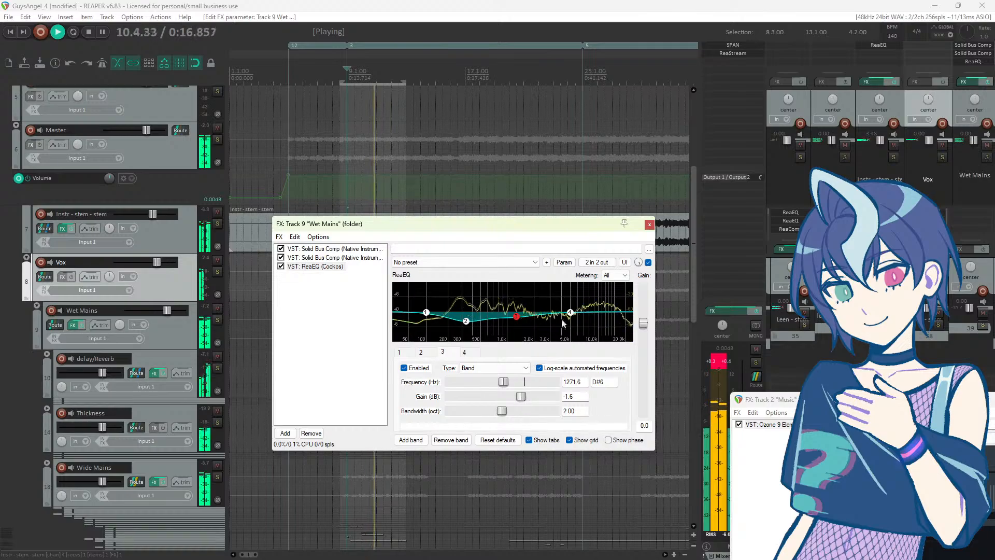
Step: Add a fifth ReaEQ band at about 4345 Hz and reduce its boost below 4.1 dB while listening, and stop playback
double_click(566, 302)
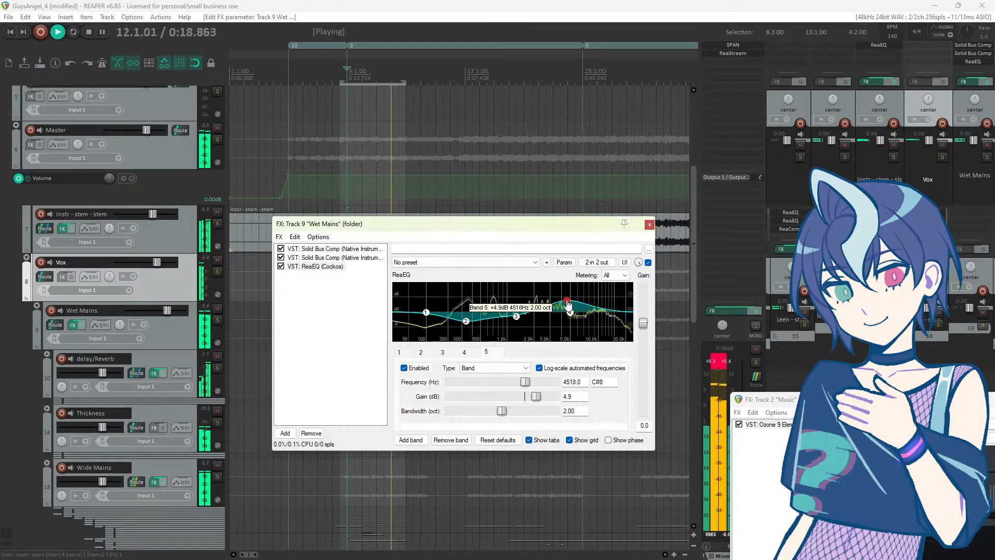
left_click_drag(568, 303, 566, 301)
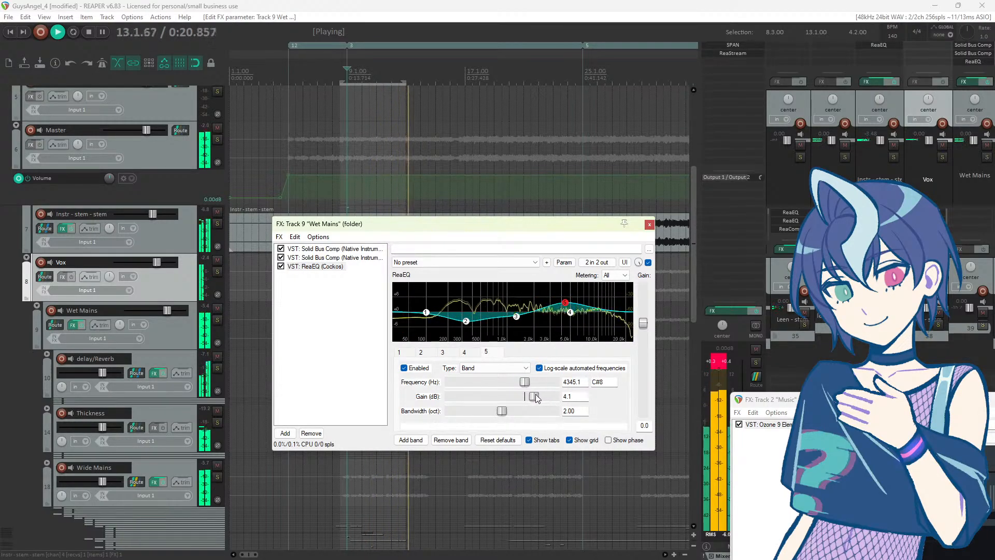
left_click_drag(538, 397, 529, 397)
left_click(471, 354)
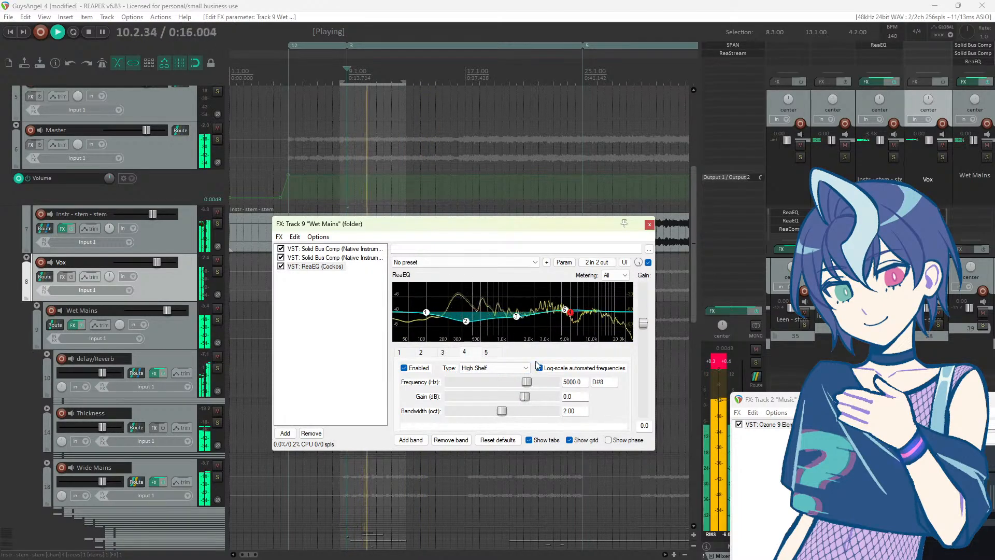
left_click_drag(455, 224, 499, 206)
key("space")
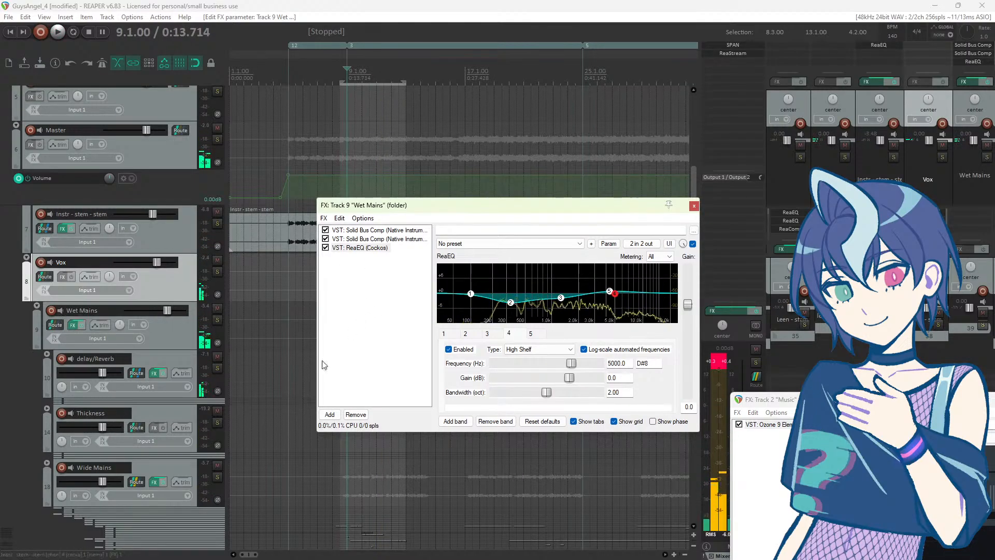
Step: Add the VST soothe2 (oeksound) after ReaEQ in the Wet Mains folder's FX chain
left_click(329, 414)
type("s")
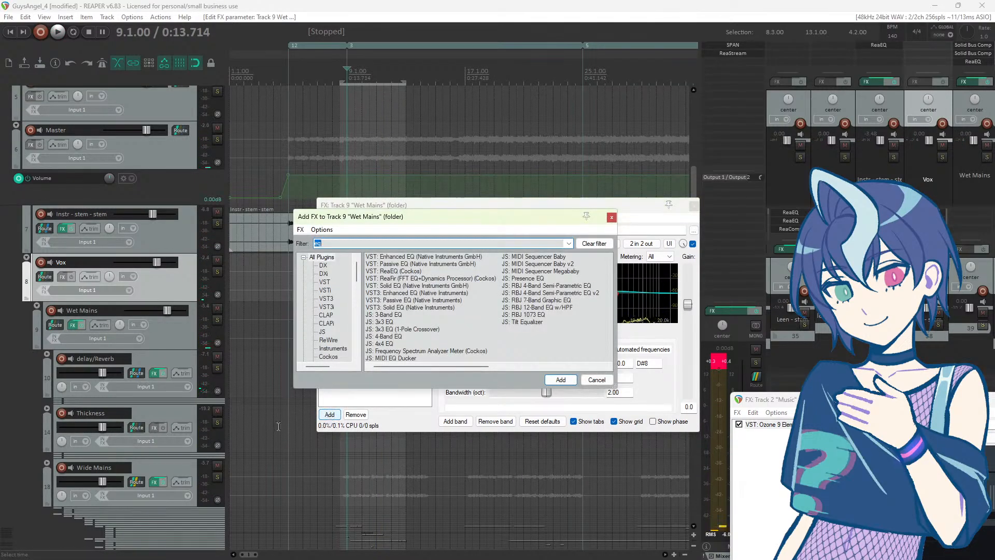
type("oothe")
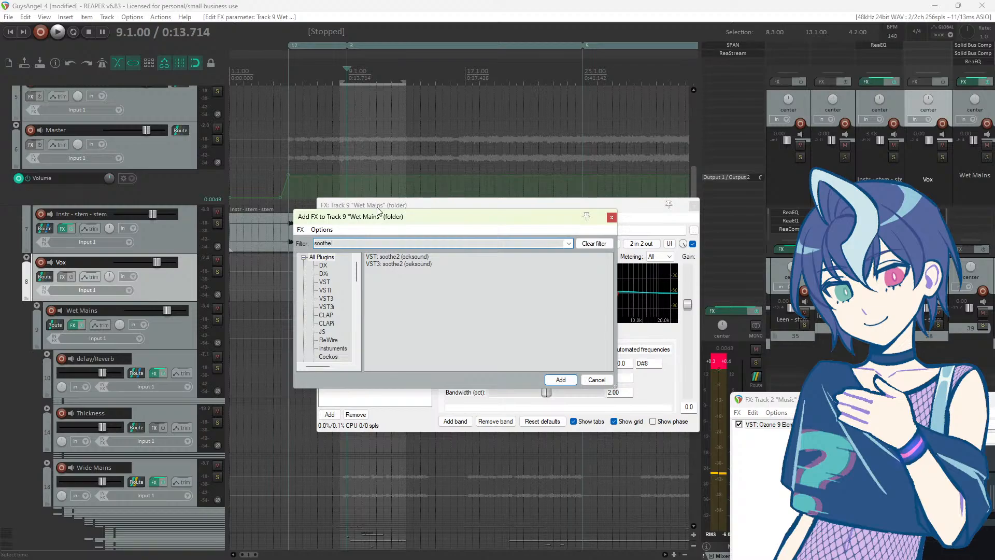
double_click(398, 258)
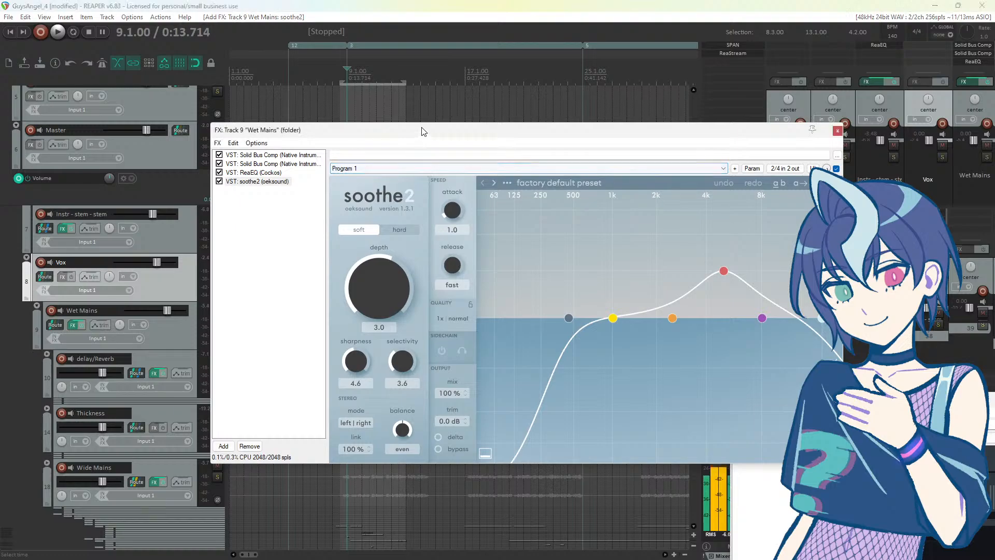
left_click_drag(424, 132, 413, 181)
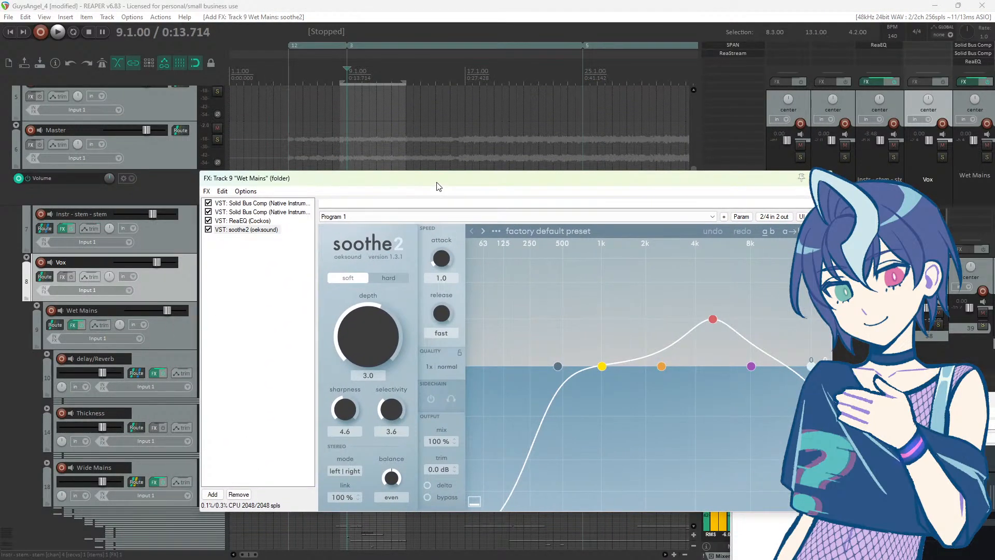
Step: Play the mix from bar 9 with soothe2 on, raise its wet mix from 0% to about 83%, and stop playback
key("space")
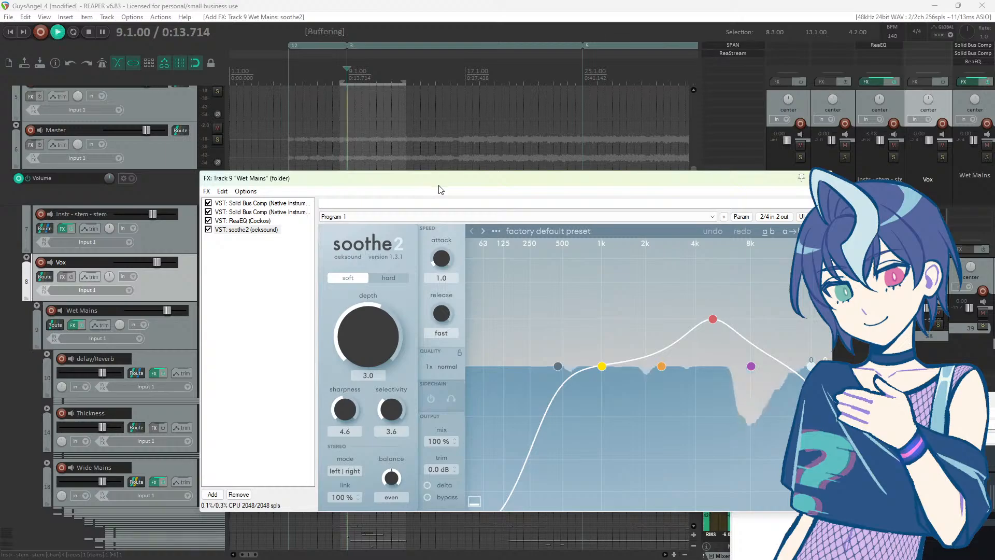
left_click_drag(452, 183, 417, 182)
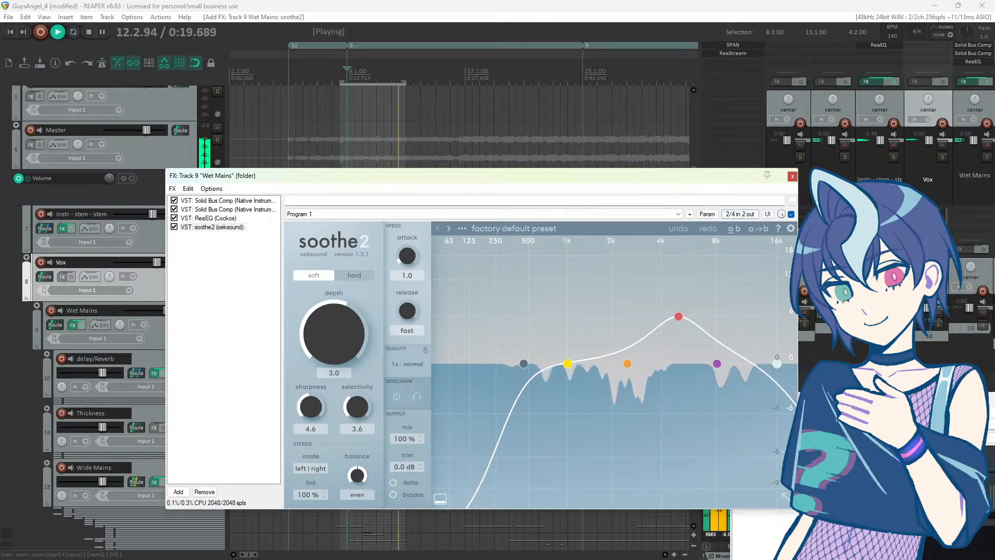
key("space")
key("space")
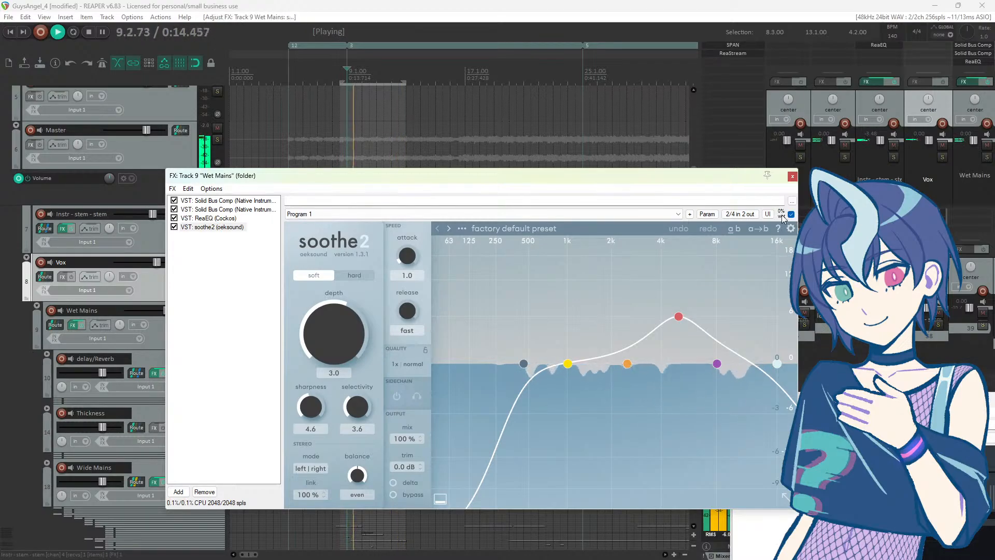
left_click_drag(781, 214, 781, 188)
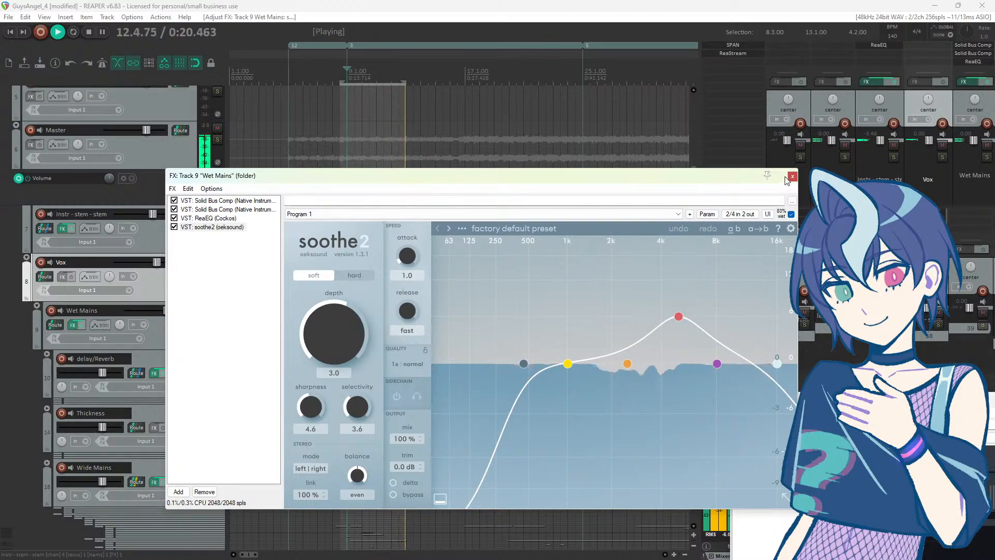
key("space")
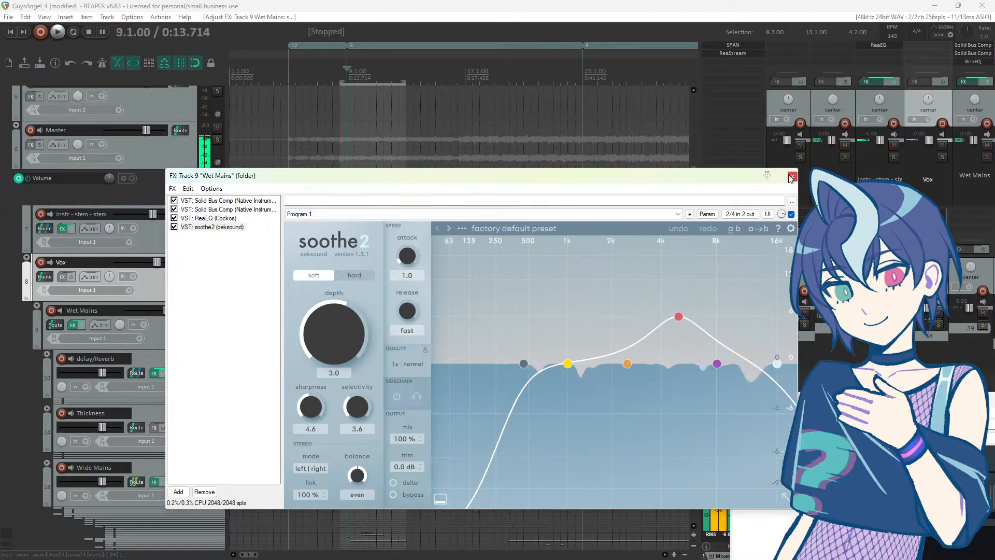
Step: Expand the Wide Mains folder and its nested Mains folder to reach the Mich track
left_click_drag(337, 186, 526, 207)
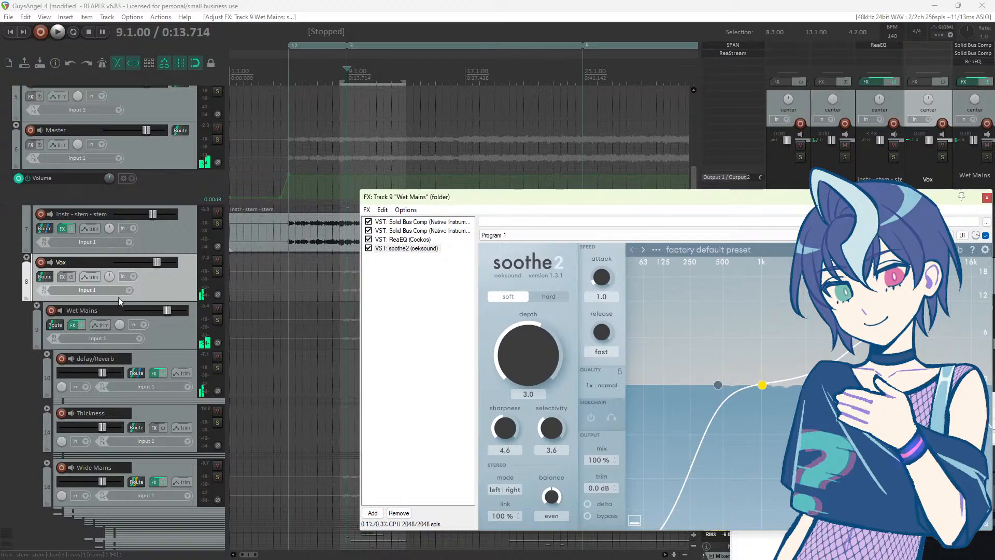
scroll(118, 301, "down", 3)
scroll(150, 280, "down", 4)
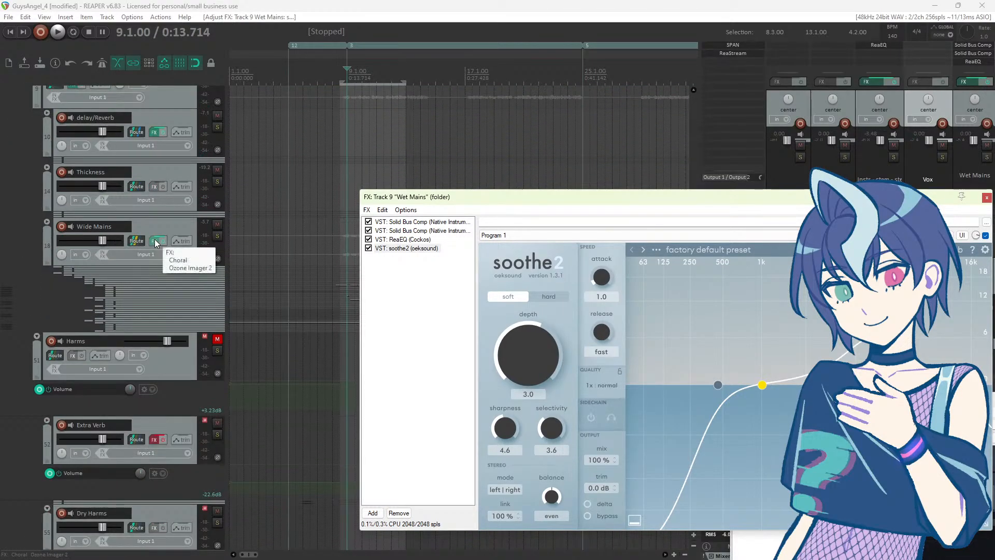
left_click(47, 222)
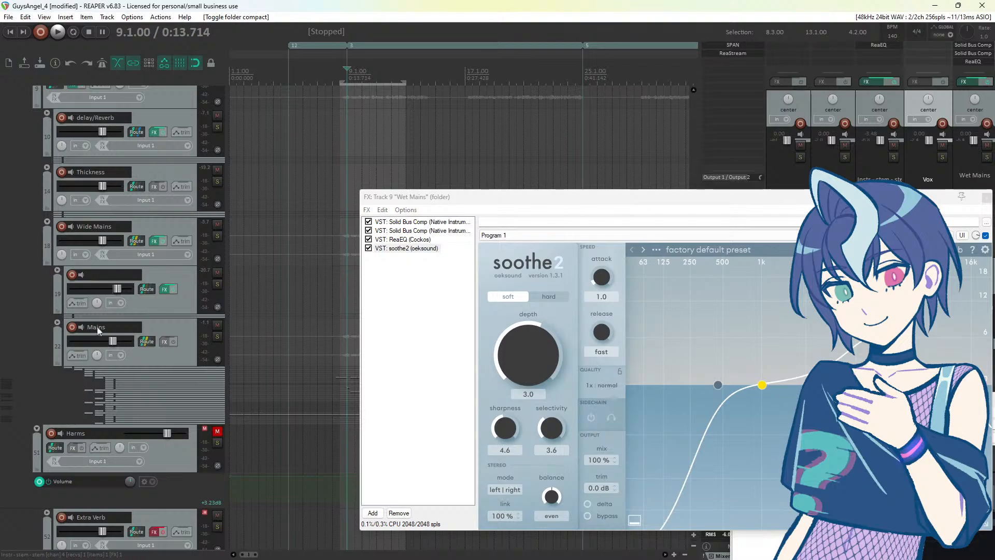
left_click(58, 322)
scroll(176, 357, "down", 9)
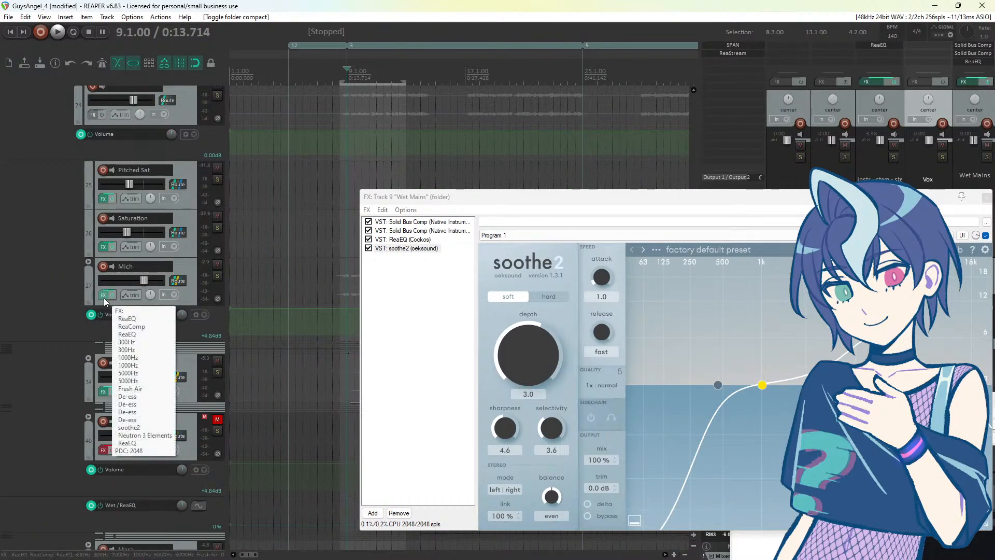
Step: Copy the last two De-ess effects from the Mich track's FX chain to after soothe2 on the Wet Mains folder
left_click(104, 298)
left_click(318, 400)
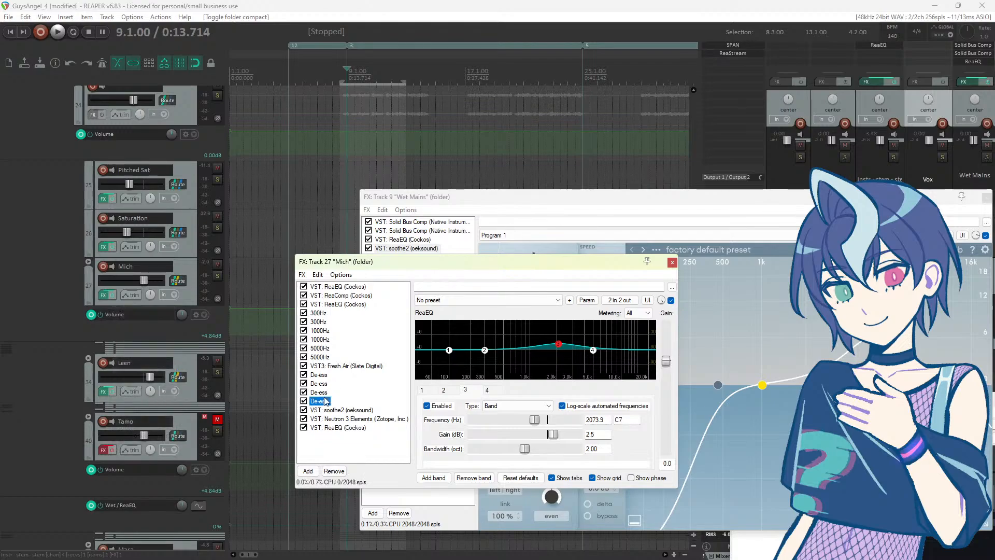
left_click_drag(404, 263, 679, 222)
left_click_drag(478, 332, 412, 316)
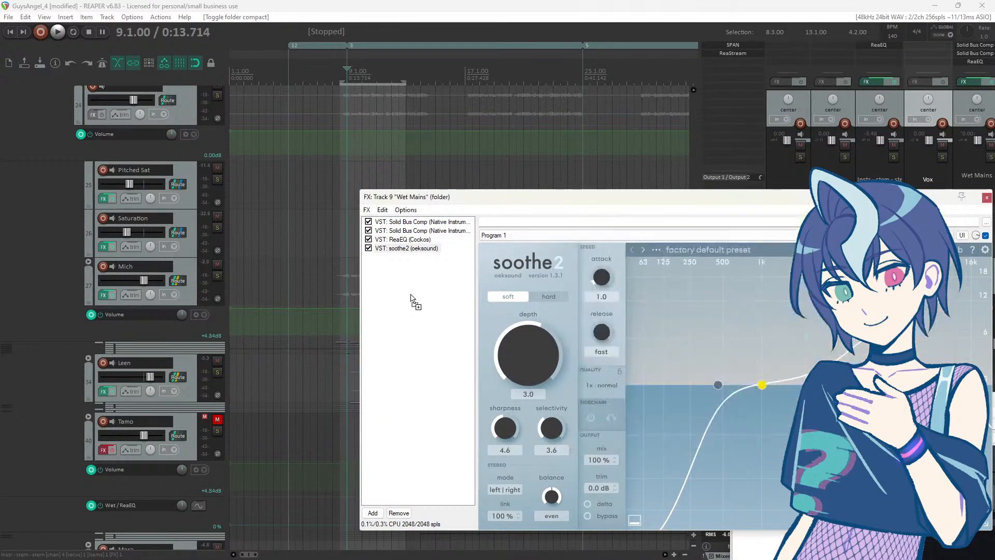
left_click_drag(477, 197, 415, 180)
left_click(303, 251)
Step: Listen to the mix with the copied De-ess effects and close the Mich, Wet Mains and Music FX windows, ending with playback stopped
key("space")
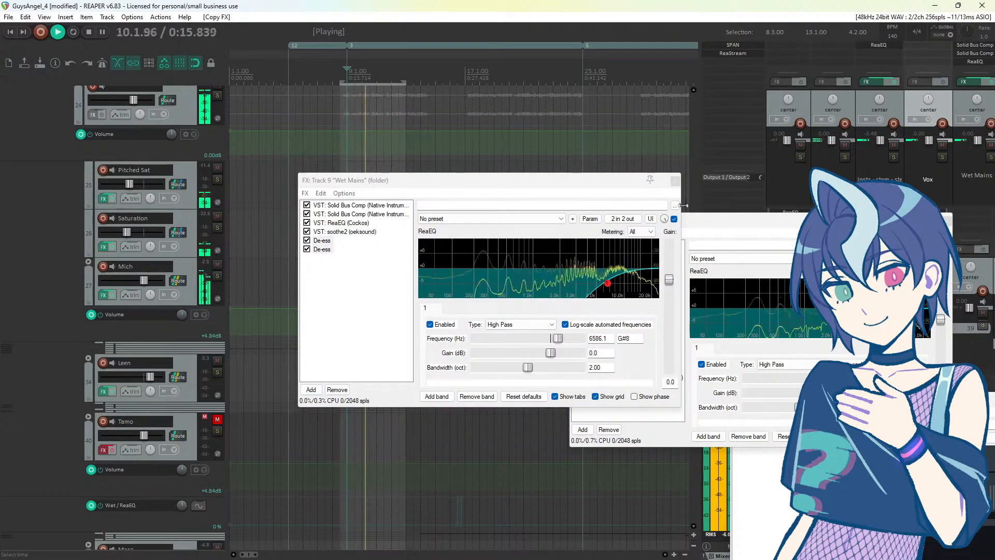
left_click_drag(798, 232, 697, 237)
left_click(846, 227)
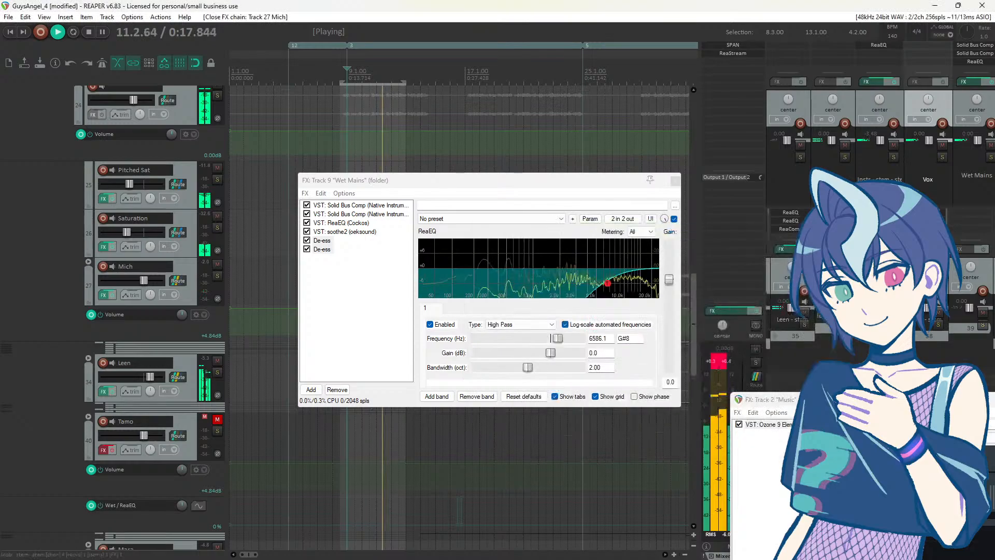
left_click_drag(511, 188, 495, 196)
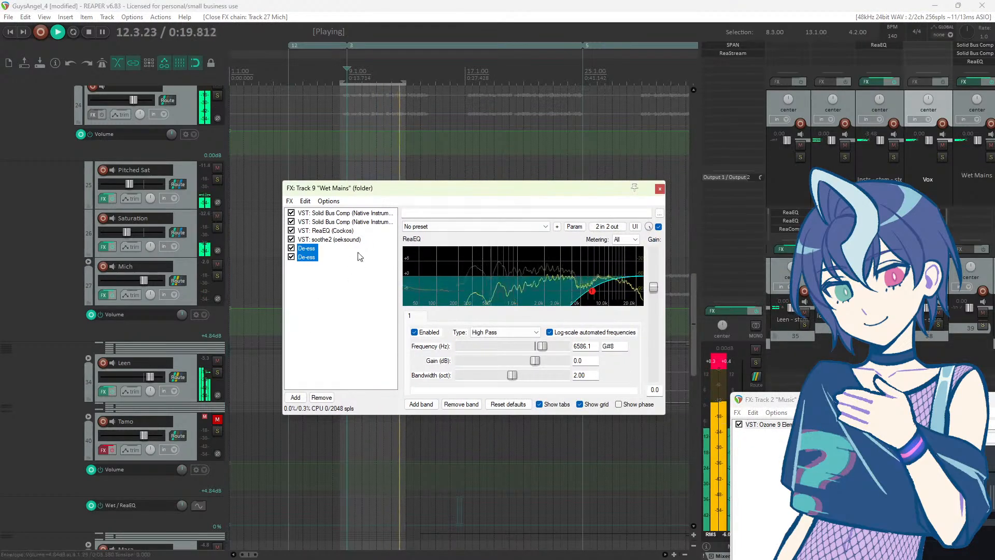
left_click(660, 188)
left_click_drag(801, 402, 146, 276)
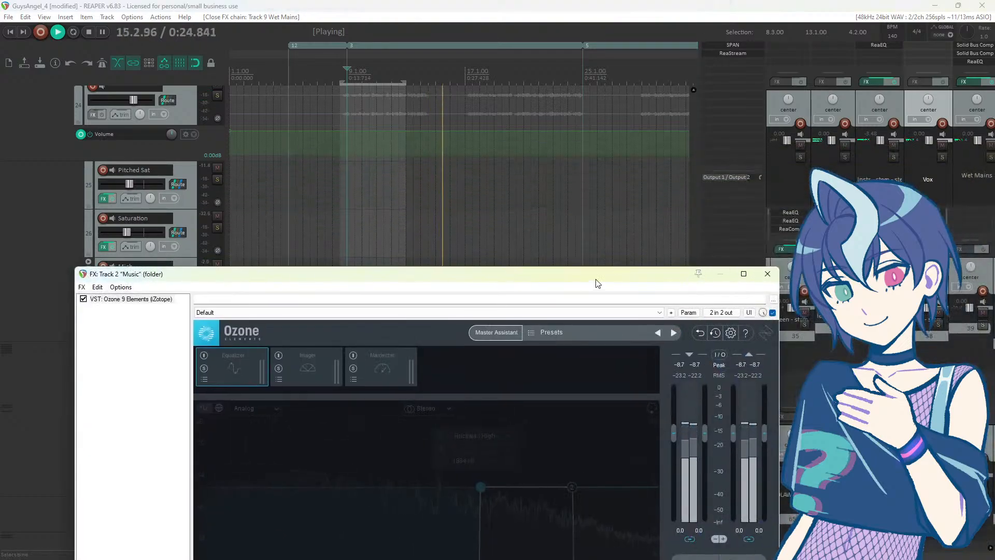
left_click(767, 273)
scroll(249, 205, "up", 10)
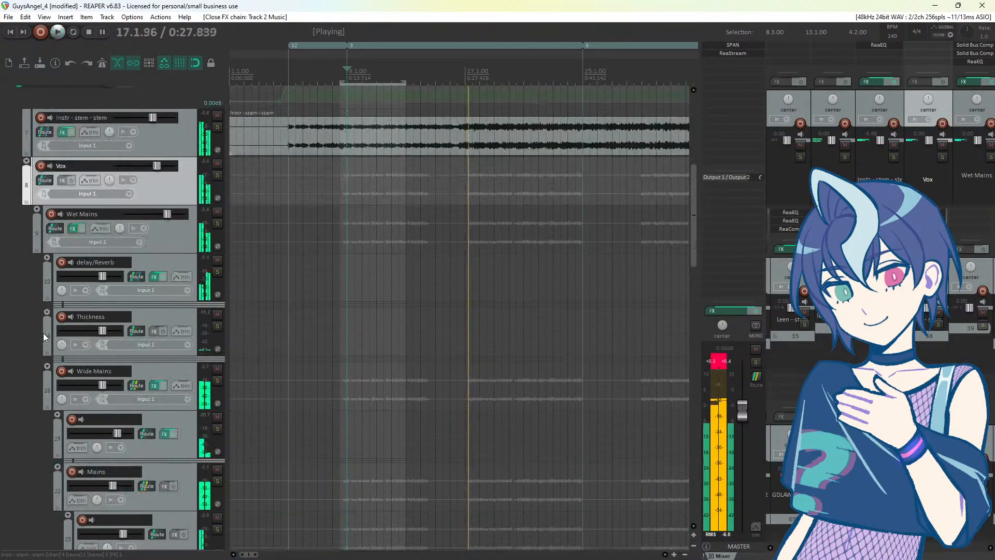
key("space")
Step: Collapse and re-expand the Vox folder, and collapse the Wet Mains folder
scroll(45, 329, "up", 1)
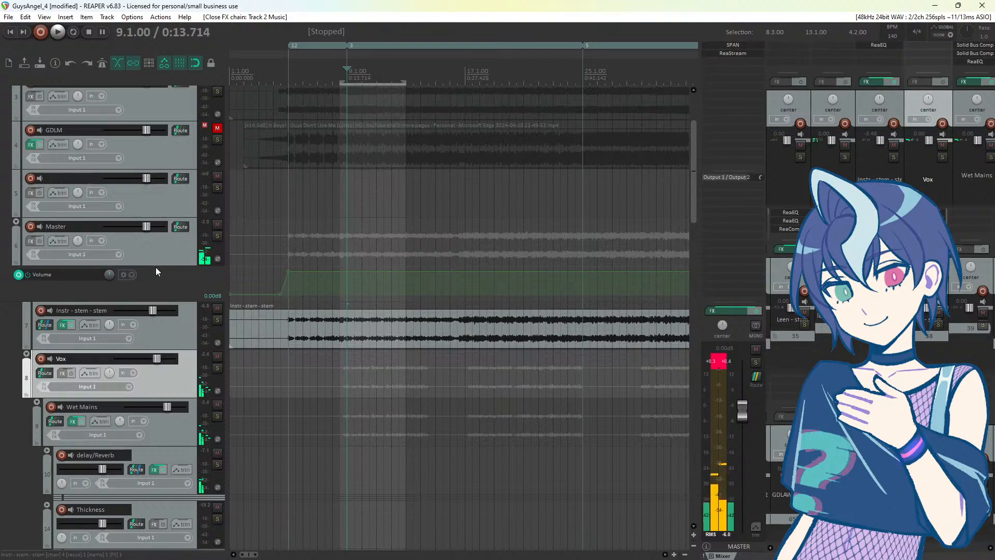
left_click(29, 364)
scroll(125, 350, "down", 1)
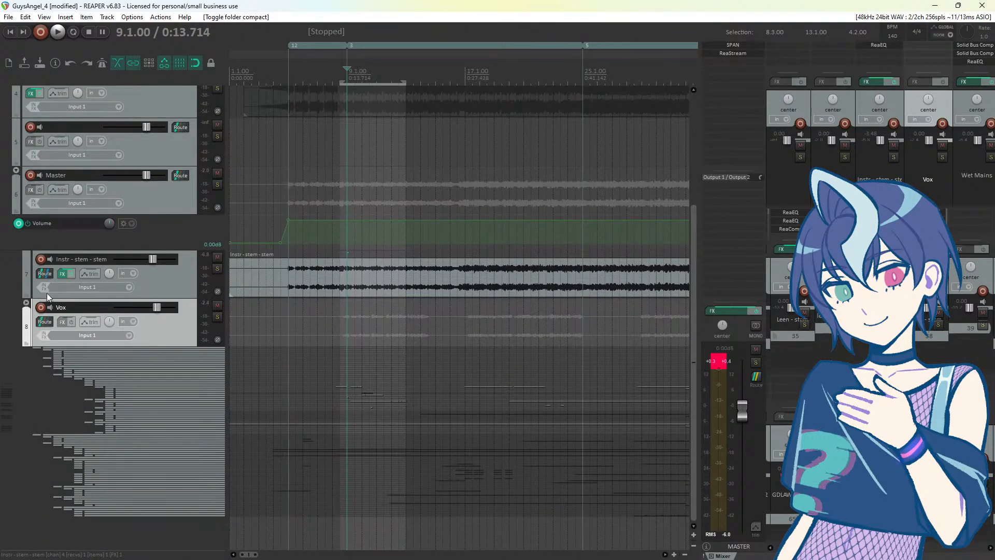
left_click(26, 302)
scroll(37, 299, "down", 4)
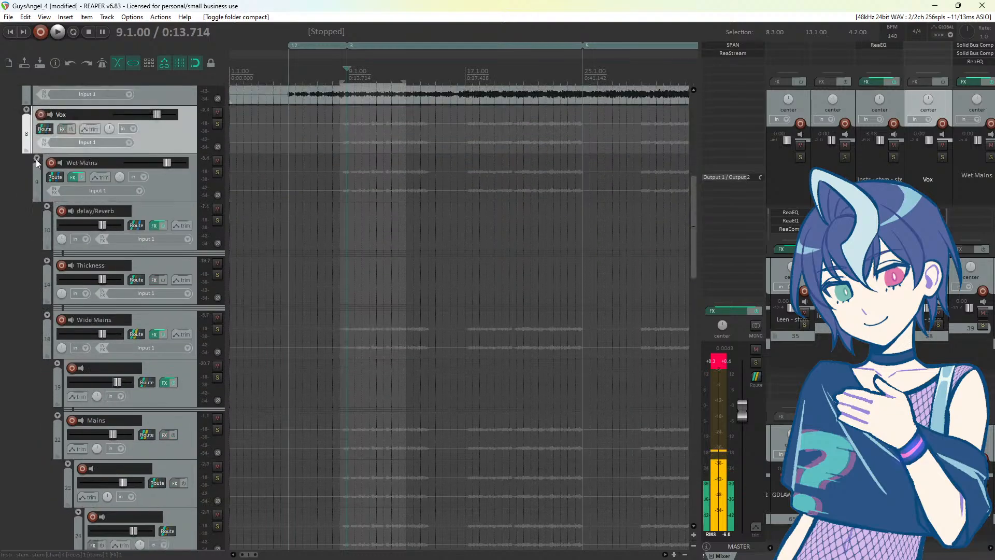
left_click(37, 160)
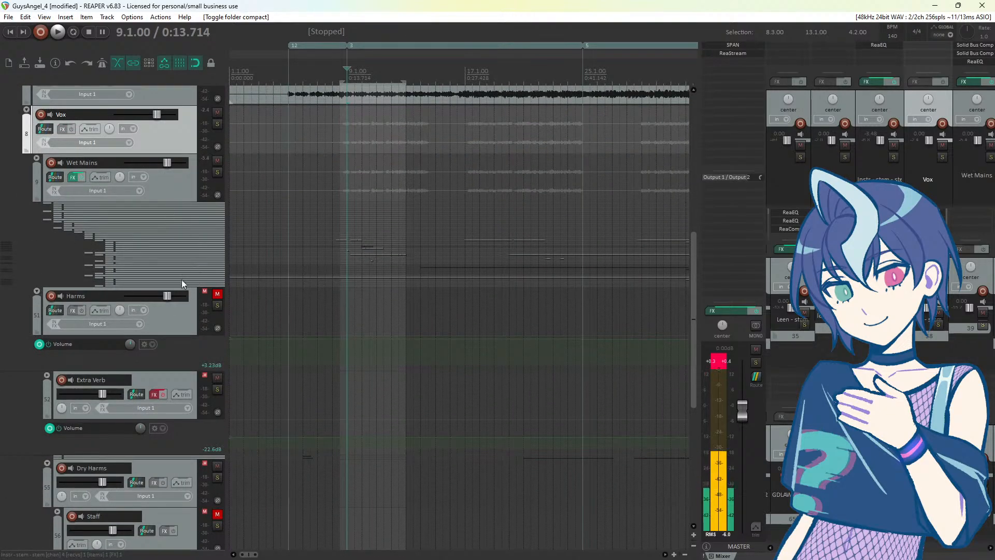
left_click(62, 129)
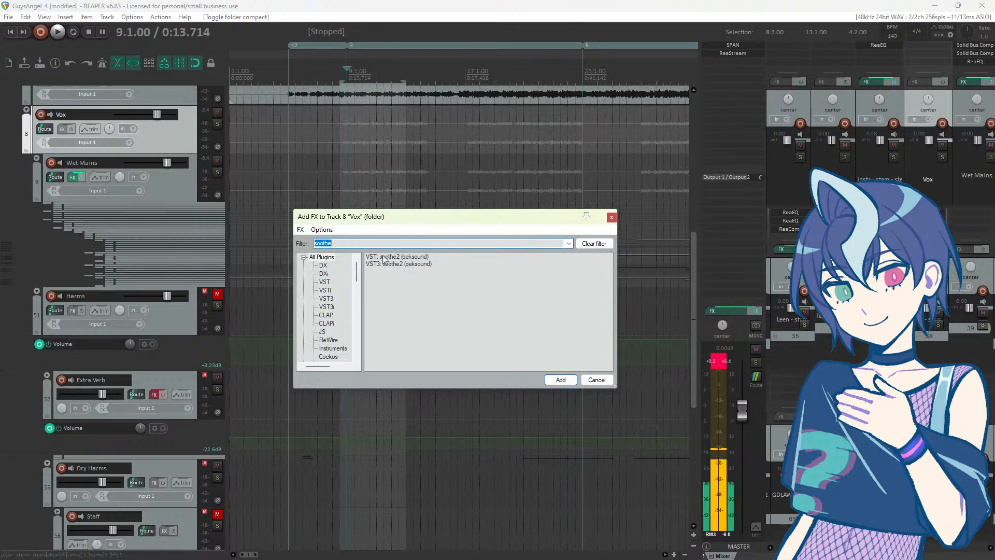
left_click(611, 218)
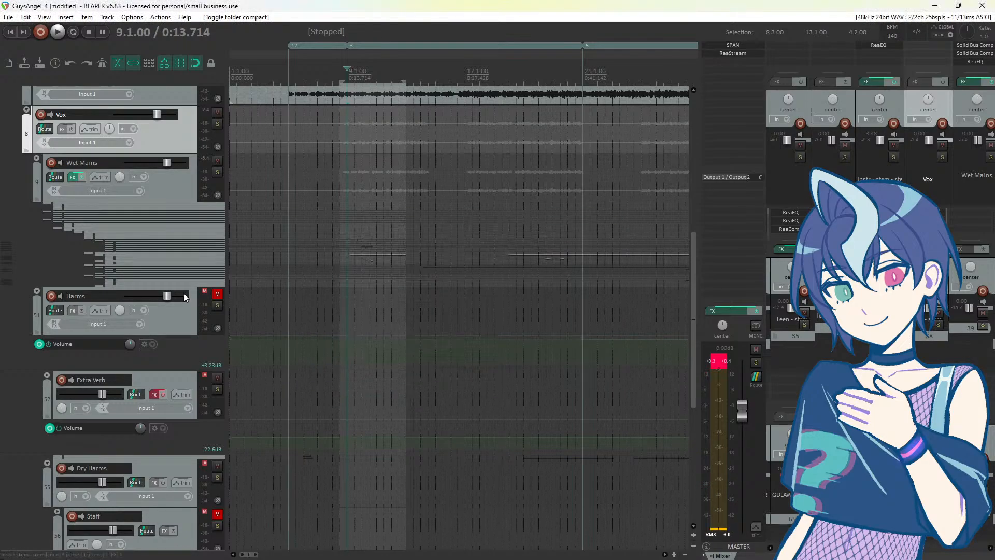
scroll(178, 284, "up", 2)
scroll(195, 245, "down", 1)
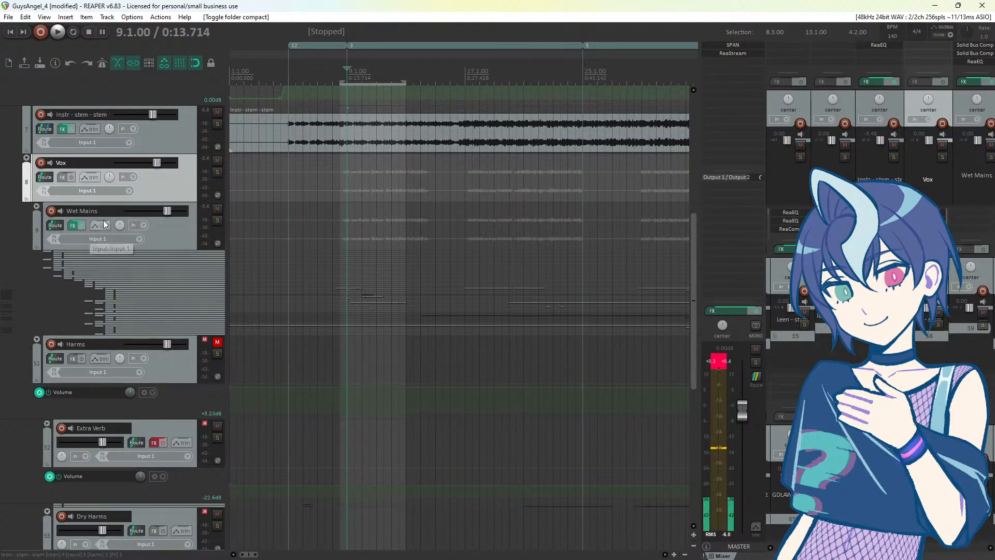
Step: Expand the Wet Mains folder and collapse the Wide Mains folder inside it
left_click(36, 207)
scroll(124, 261, "down", 3)
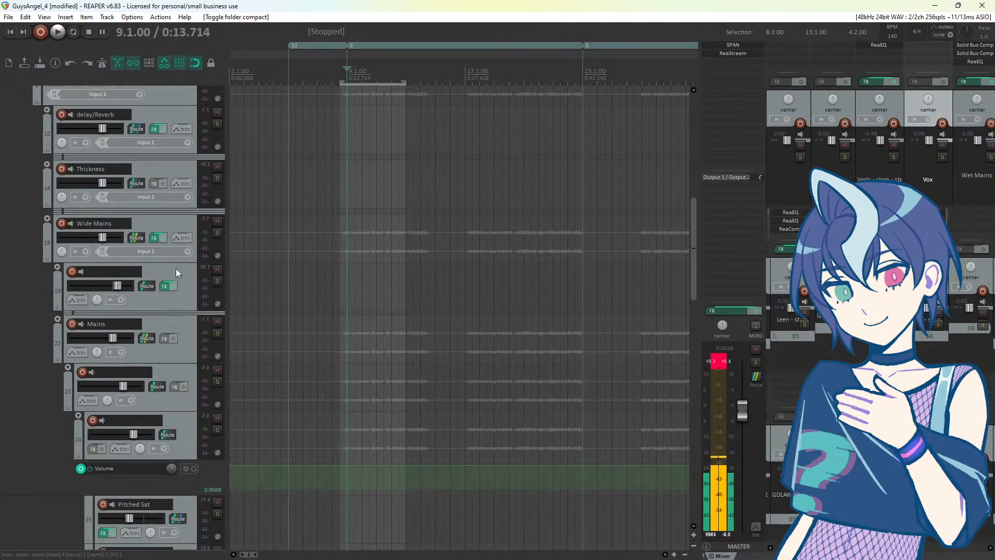
left_click(46, 217)
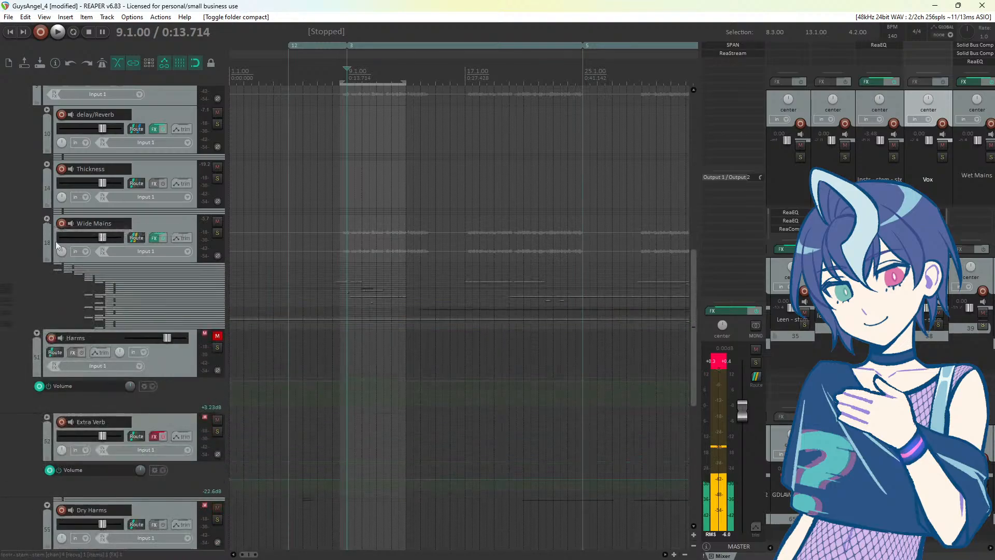
Step: Select the delay/Reverb folder after checking the Thickness folder, and expand it to view the delay and reverb tracks inside
left_click(178, 117)
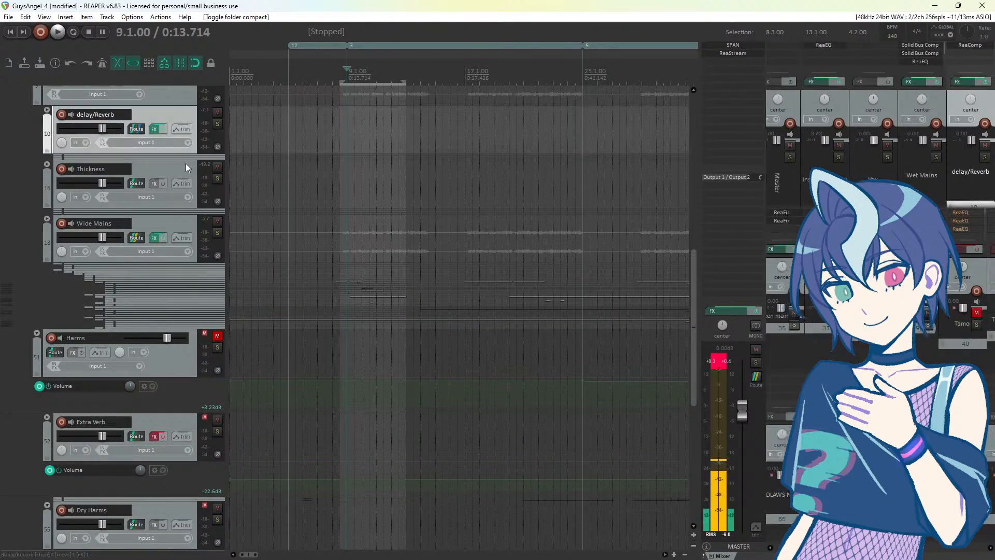
left_click(172, 169)
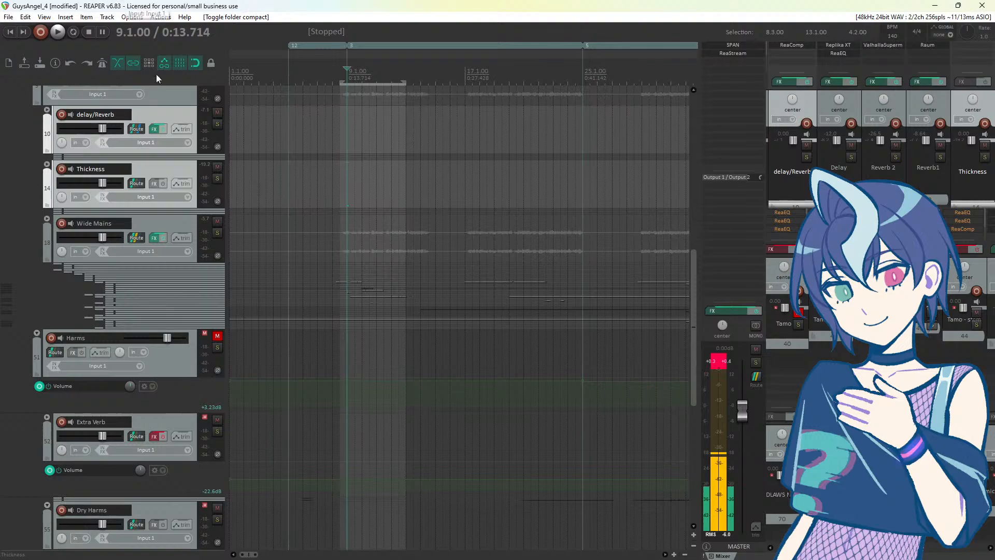
left_click(157, 114)
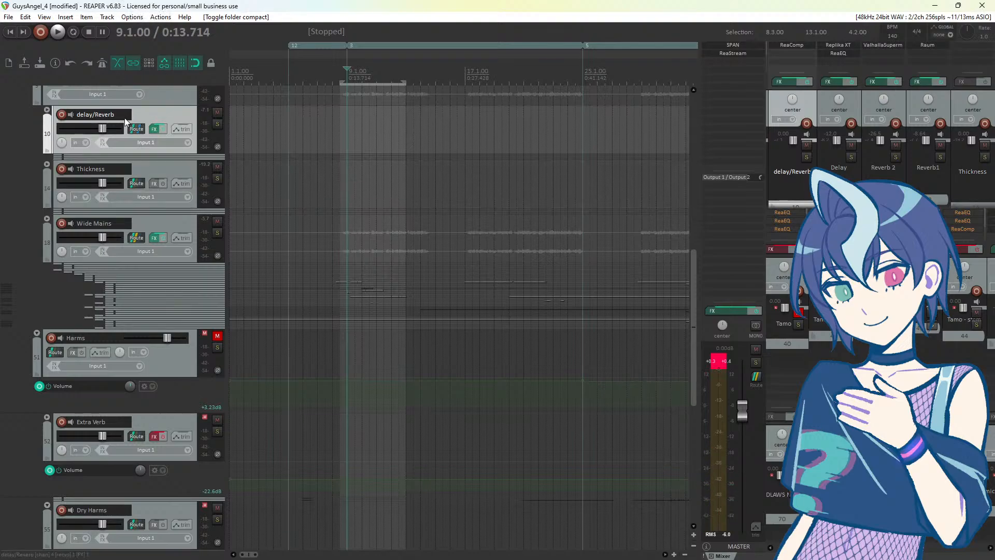
left_click(47, 111)
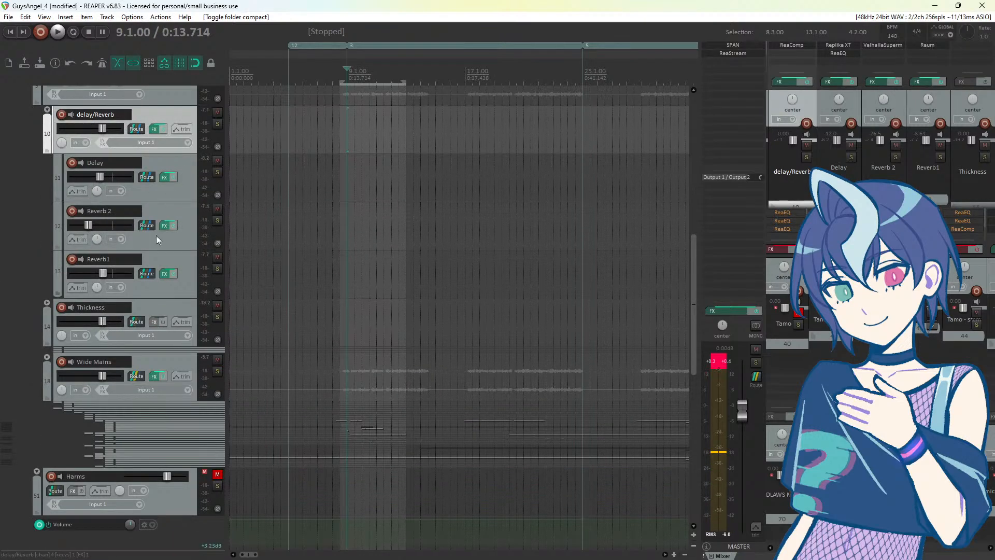
Step: Expand the Wide Mains folder and collapse the delay/Reverb folder and the Mains folder
left_click(46, 356)
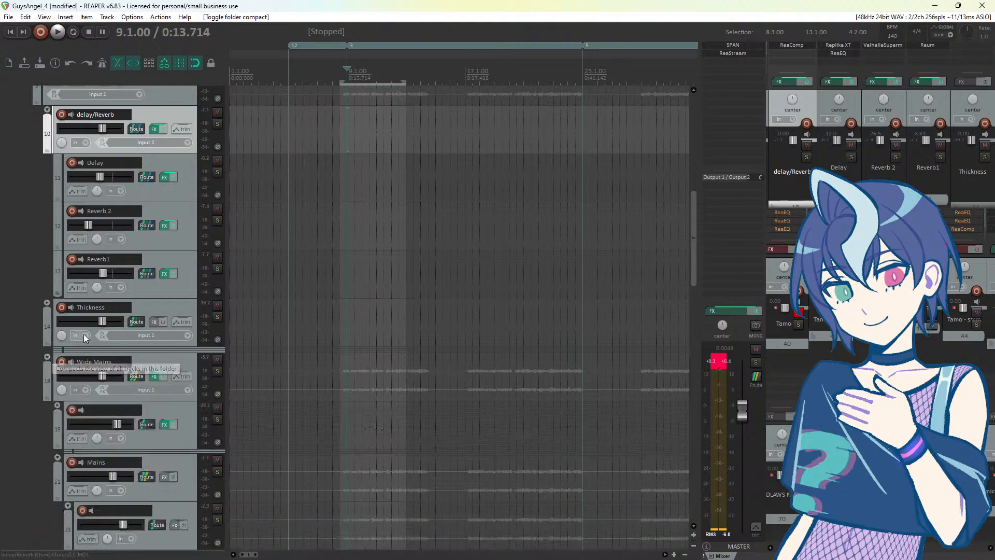
scroll(166, 357, "down", 1)
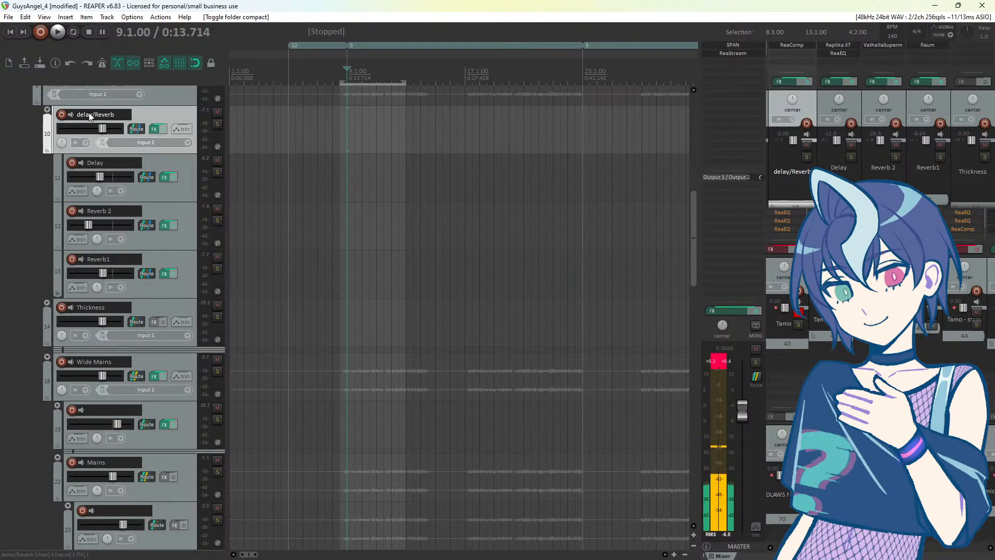
left_click(47, 110)
left_click(47, 110)
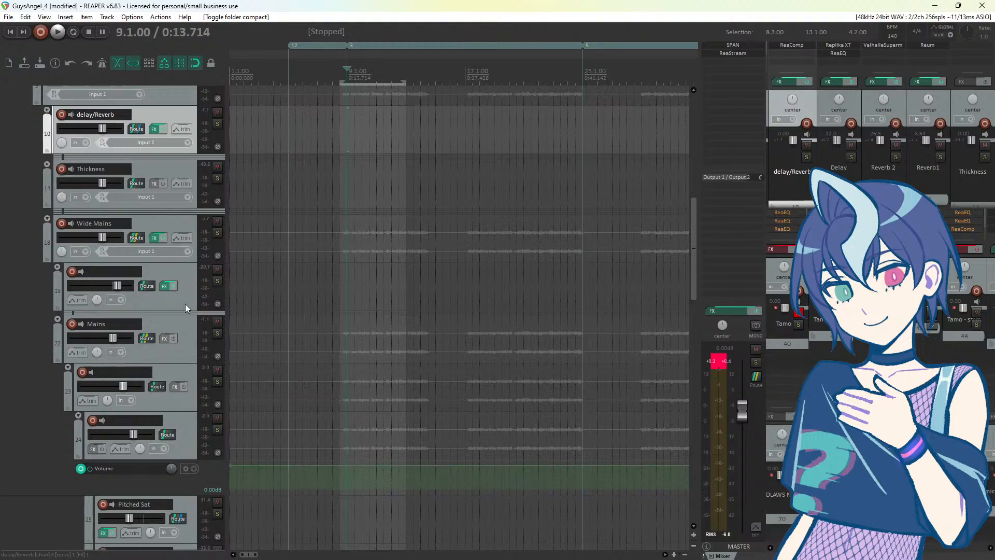
scroll(155, 309, "up", 1)
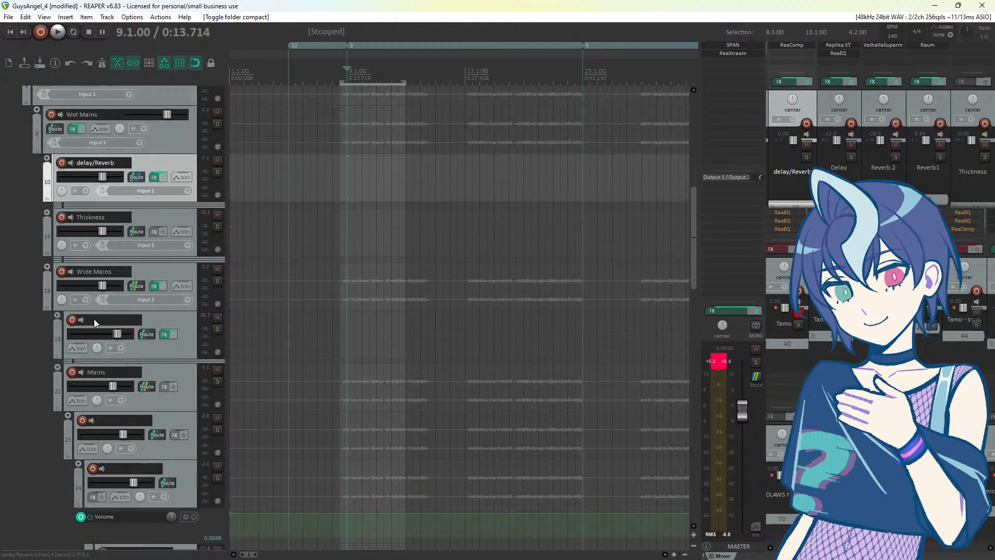
left_click(57, 368)
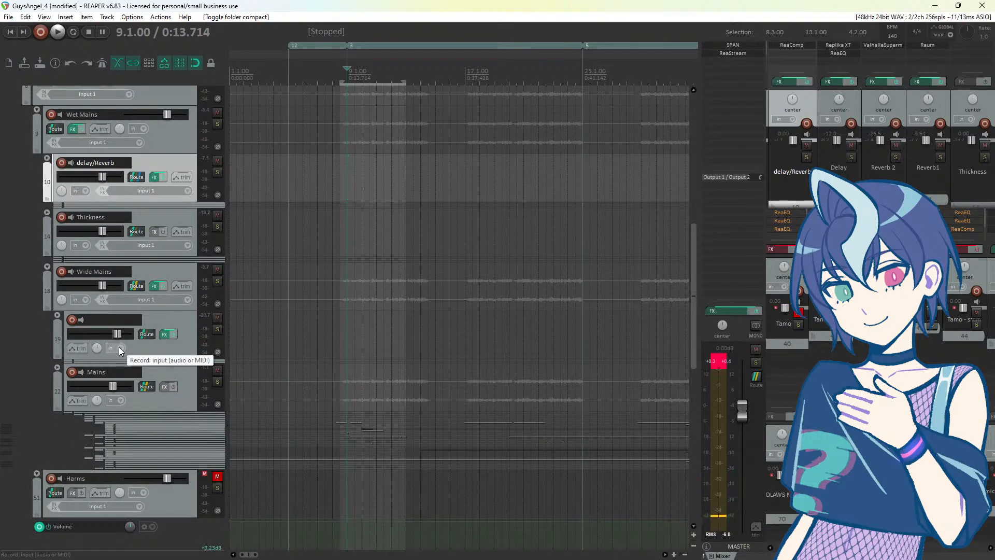
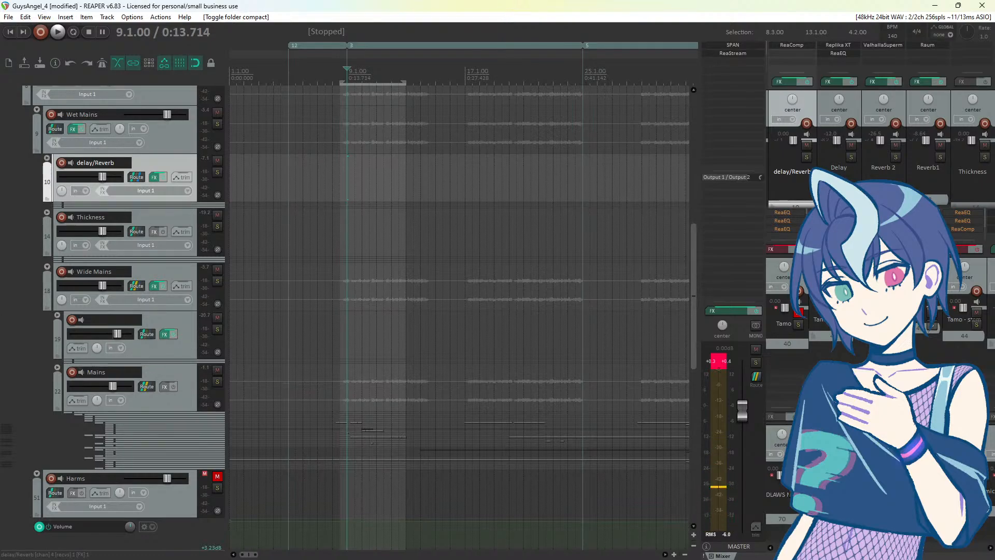
Step: Play the mix from bar 9 while reviewing the tracks from Music down to Wide Mains, and stop playback
scroll(31, 346, "up", 3)
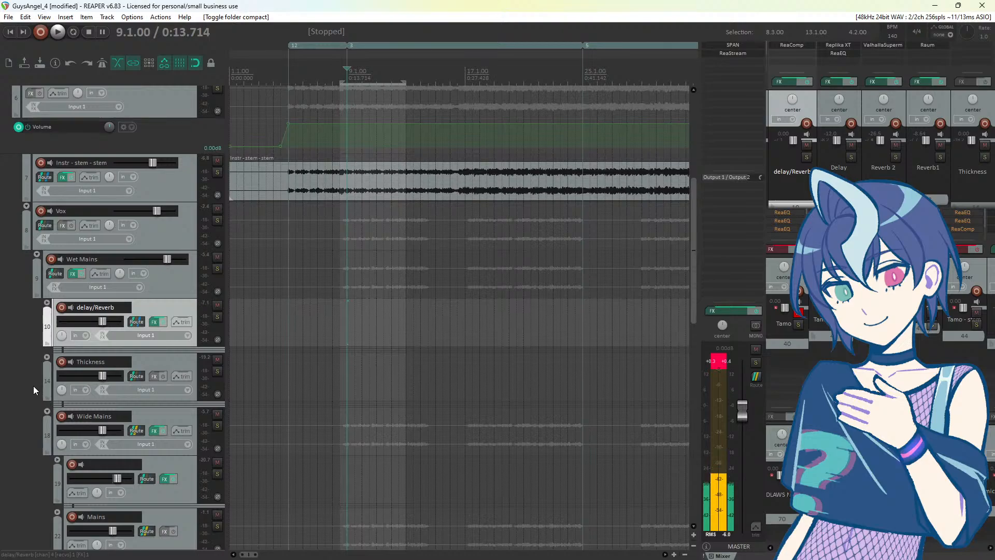
scroll(30, 369, "up", 5)
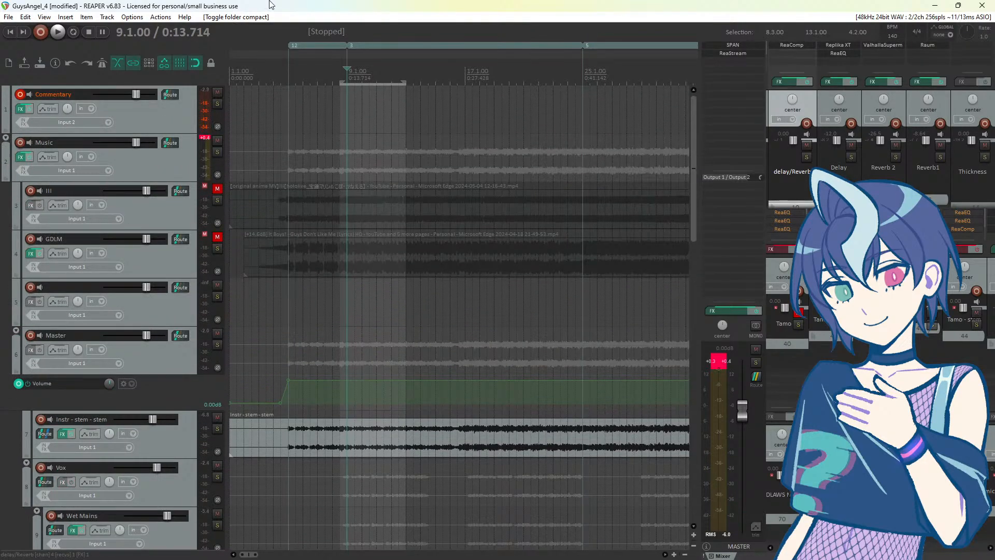
key("space")
scroll(173, 172, "down", 1)
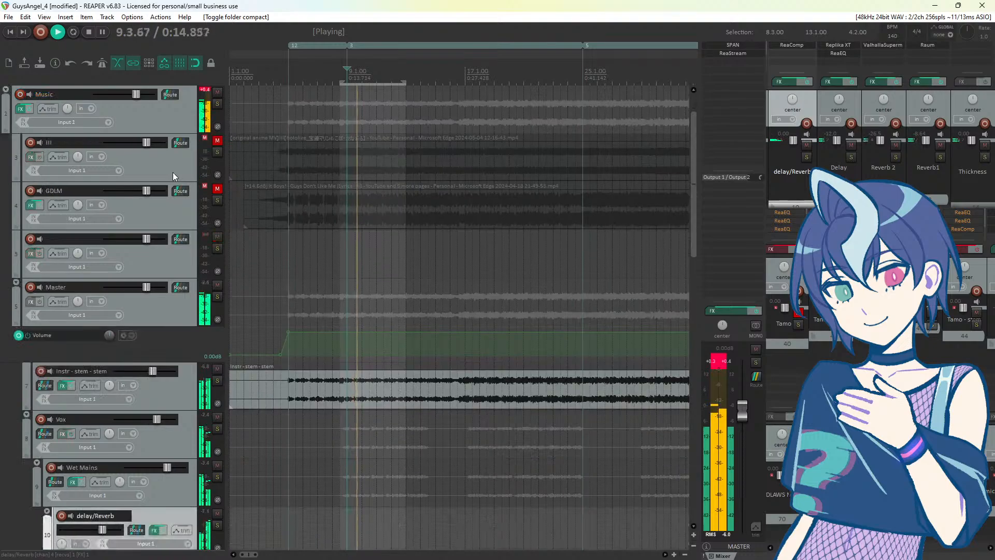
scroll(173, 172, "down", 2)
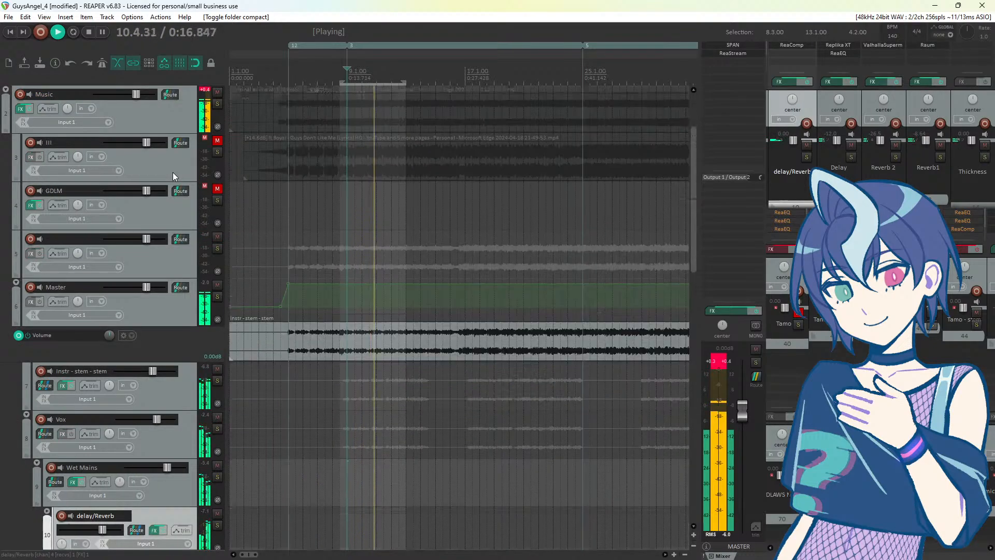
scroll(172, 177, "down", 1)
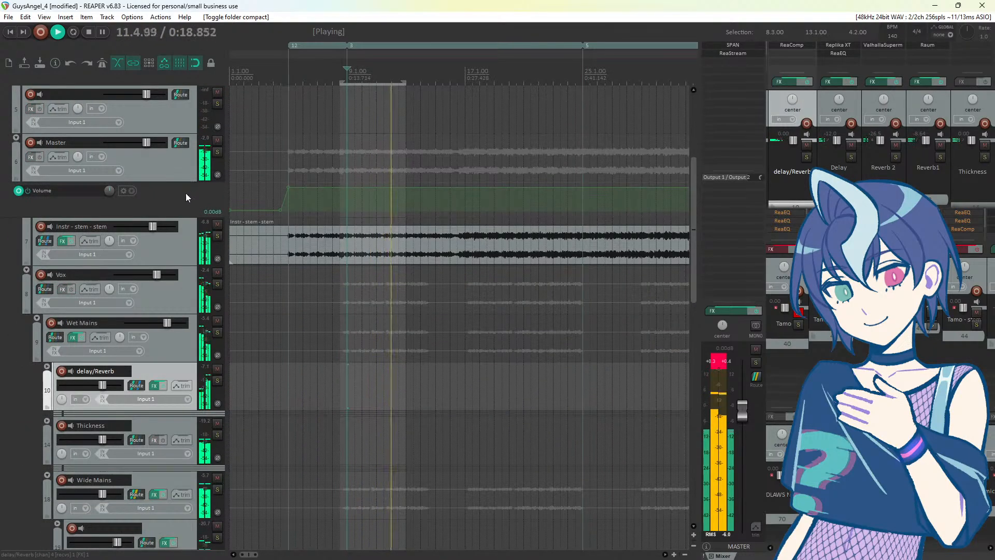
scroll(187, 197, "down", 1)
scroll(185, 193, "down", 1)
key("space")
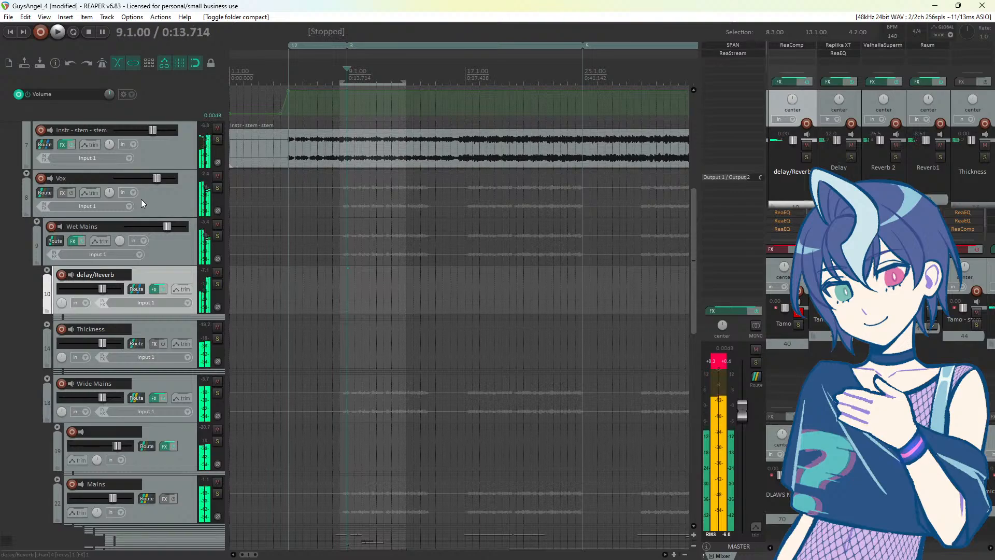
Step: Try ReaComp on the Master folder's effect chain and remove it again
scroll(141, 199, "up", 4)
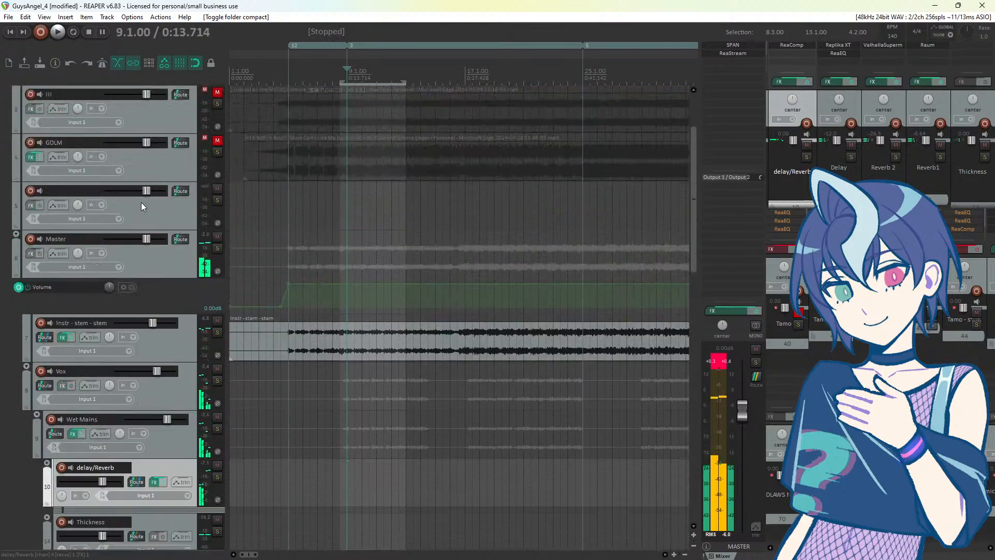
left_click(30, 253)
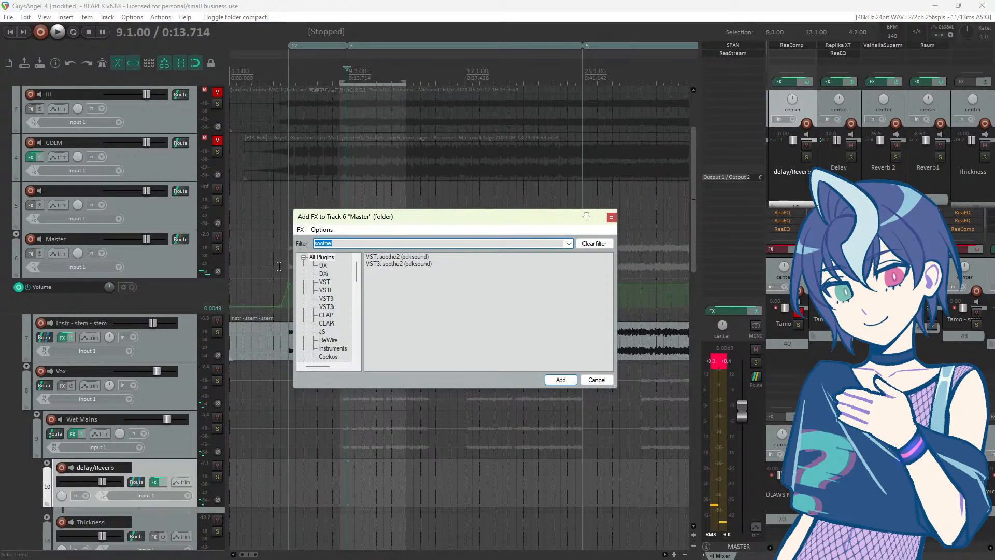
type("comp")
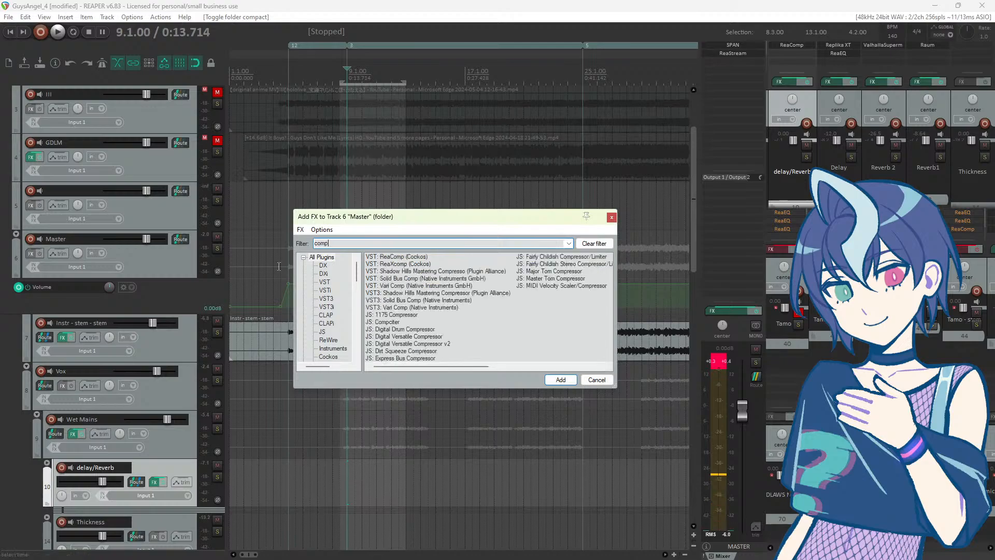
double_click(400, 257)
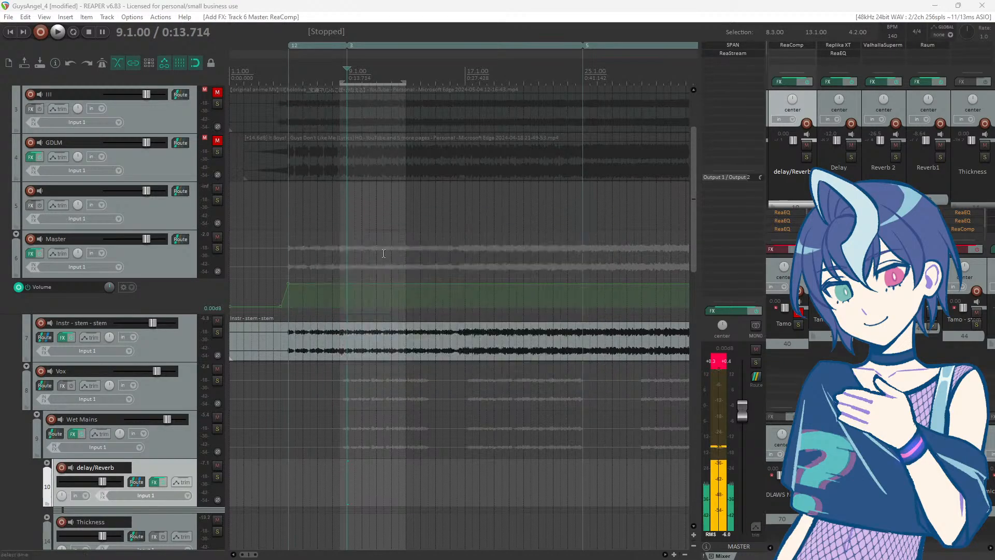
left_click_drag(349, 177, 510, 195)
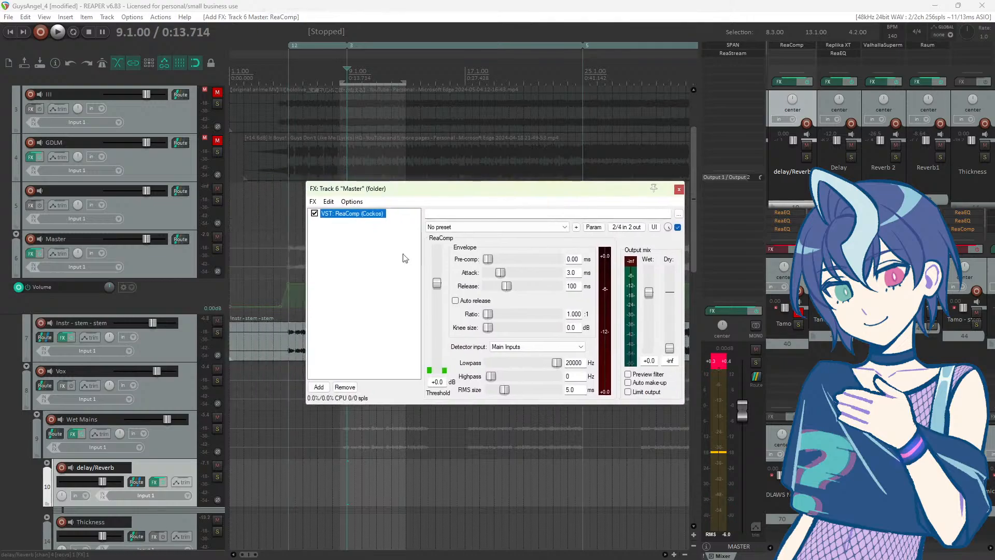
left_click(345, 387)
Step: Add the VST Solid Bus Comp with default settings to the Master folder and reposition its effect window
left_click(319, 387)
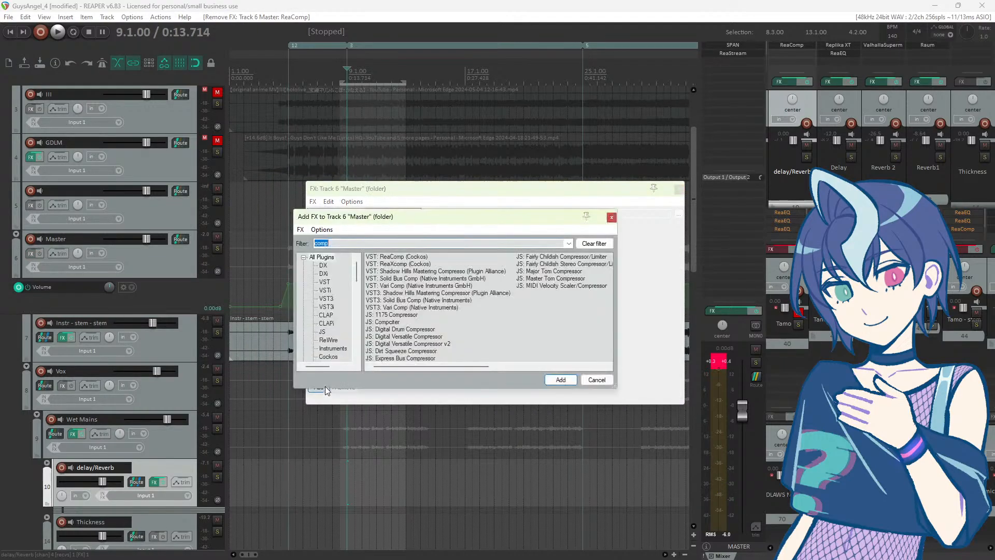
double_click(393, 280)
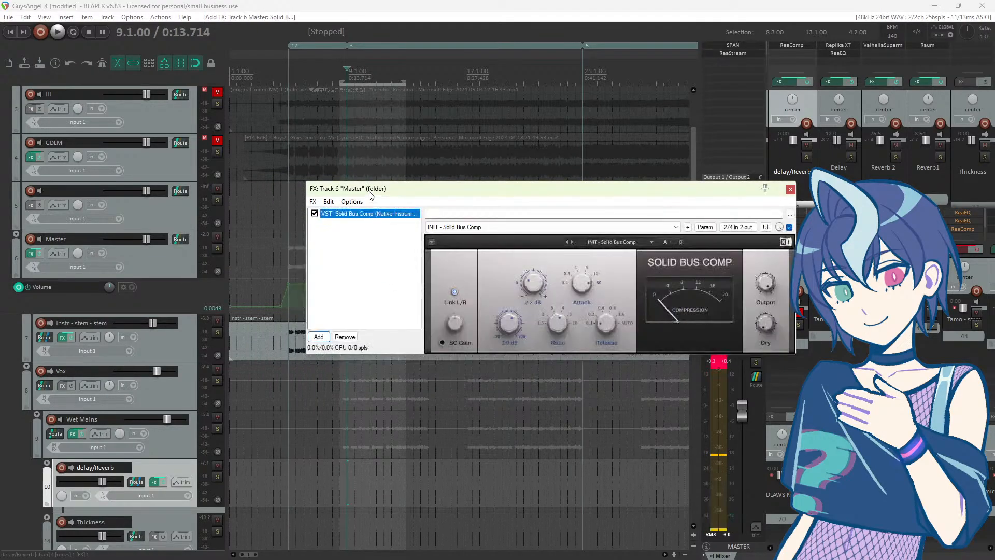
left_click_drag(372, 191, 493, 201)
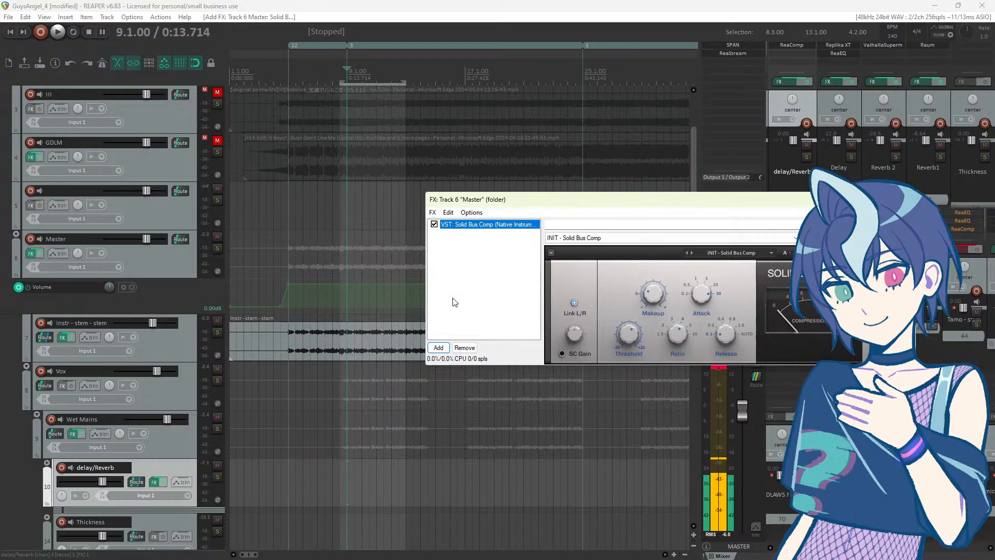
Step: Open the Wet Mains folder's effect chain beside the Master one and select both of its Solid Bus Comp instances
scroll(110, 379, "down", 2)
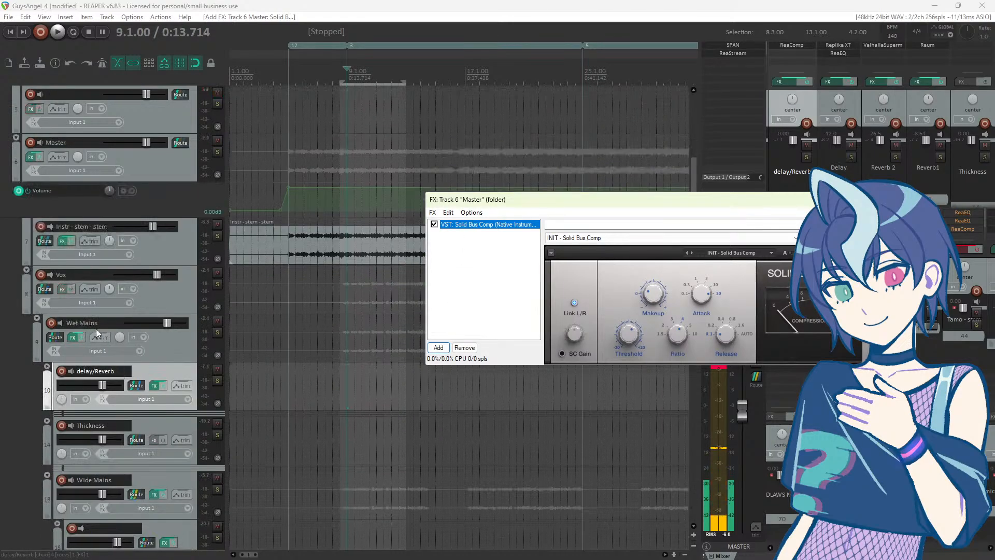
left_click(72, 339)
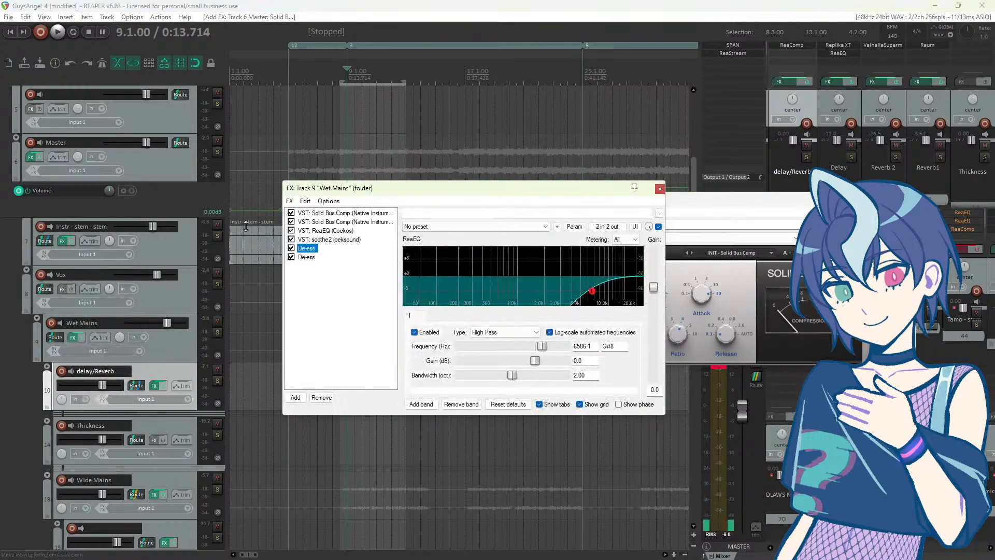
left_click_drag(369, 190, 304, 304)
left_click(270, 338)
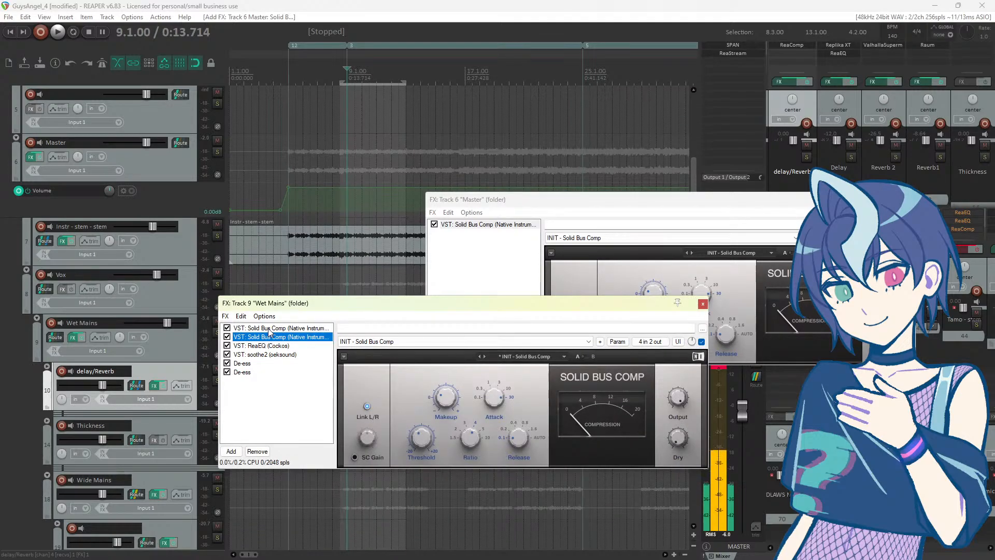
left_click(269, 329)
left_click(266, 336, "shift")
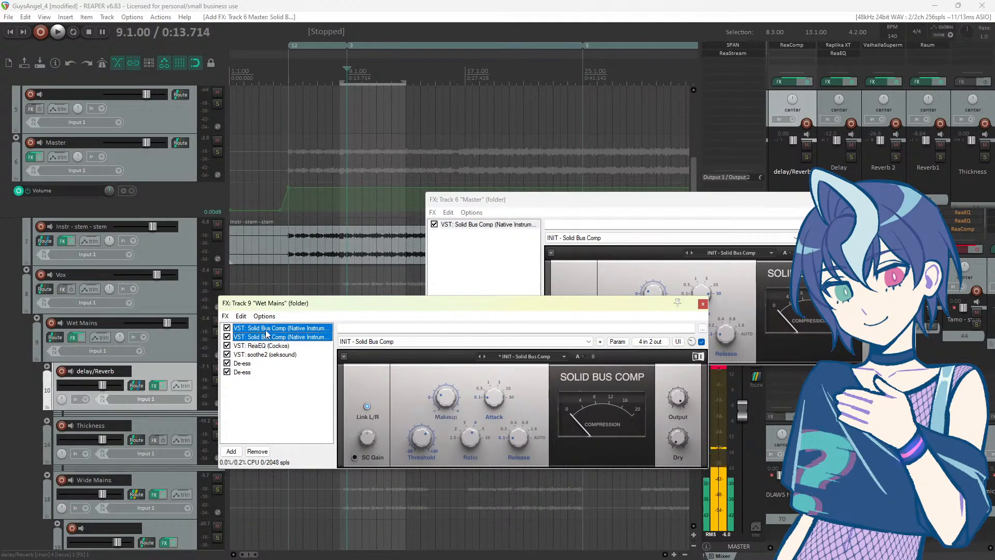
Step: Remove the default Solid Bus Comp from the Master folder's effect chain
left_click(469, 259)
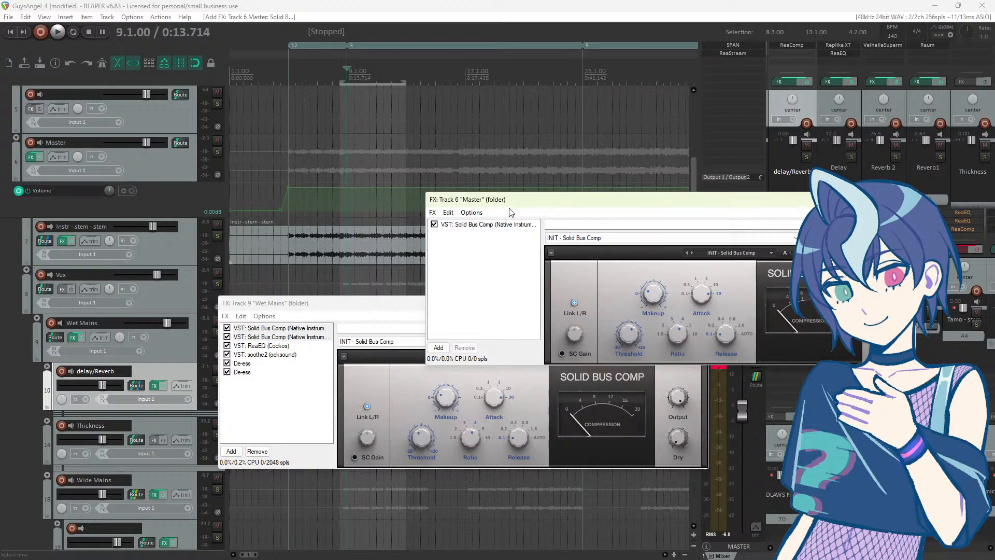
left_click(482, 231)
left_click(465, 348)
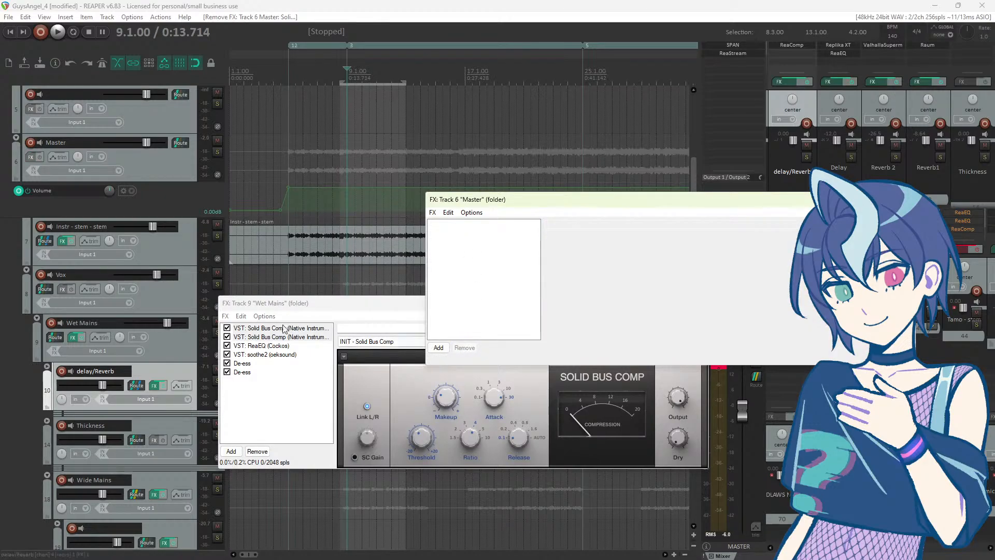
Step: Copy the two Solid Bus Comp instances from Wet Mains into the Master folder's effect chain and close the Wet Mains effect window
left_click_drag(265, 332, 471, 247)
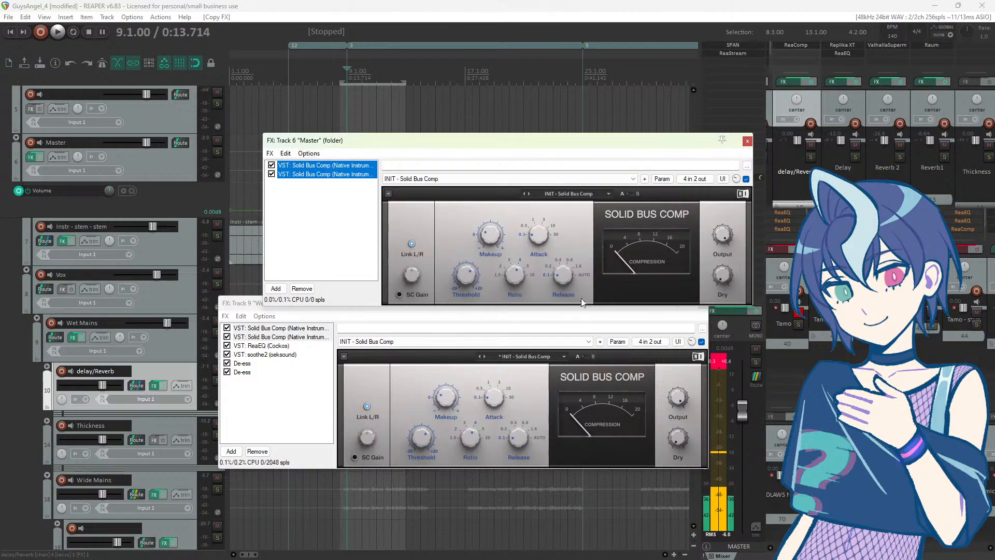
left_click(556, 321)
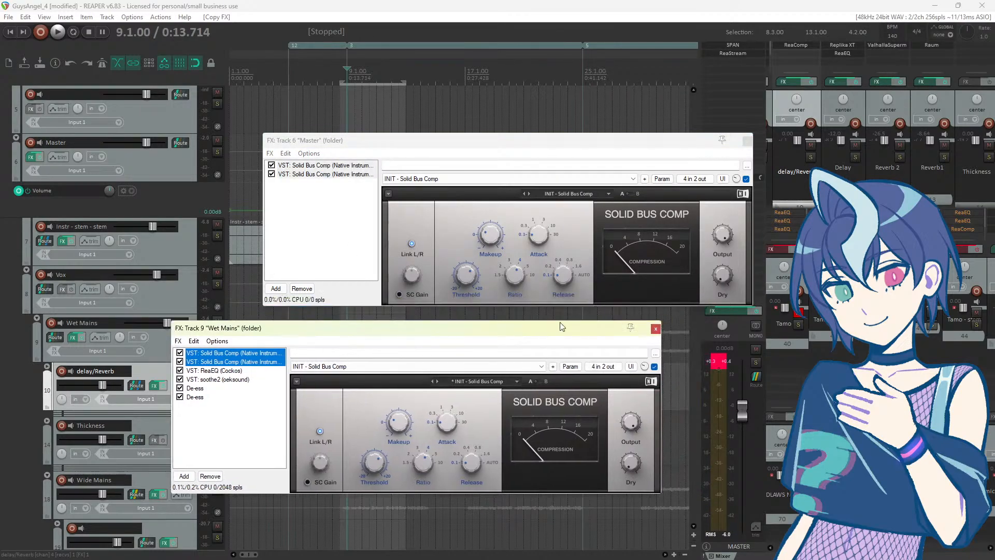
left_click(656, 329)
Step: Lower the wet mix of the Solid Bus Comp instances in the Master folder's effect chain while listening to the selection
key("space")
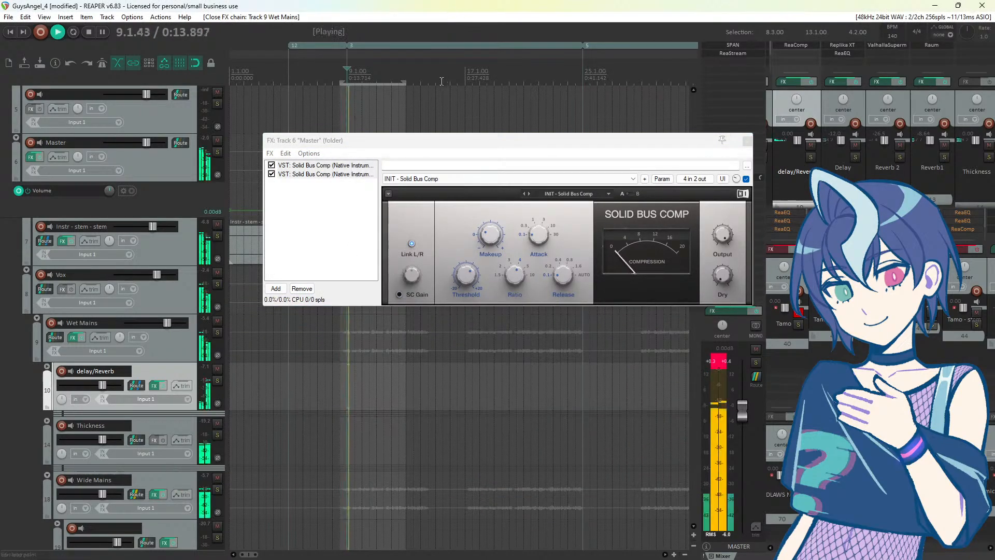
left_click(418, 139)
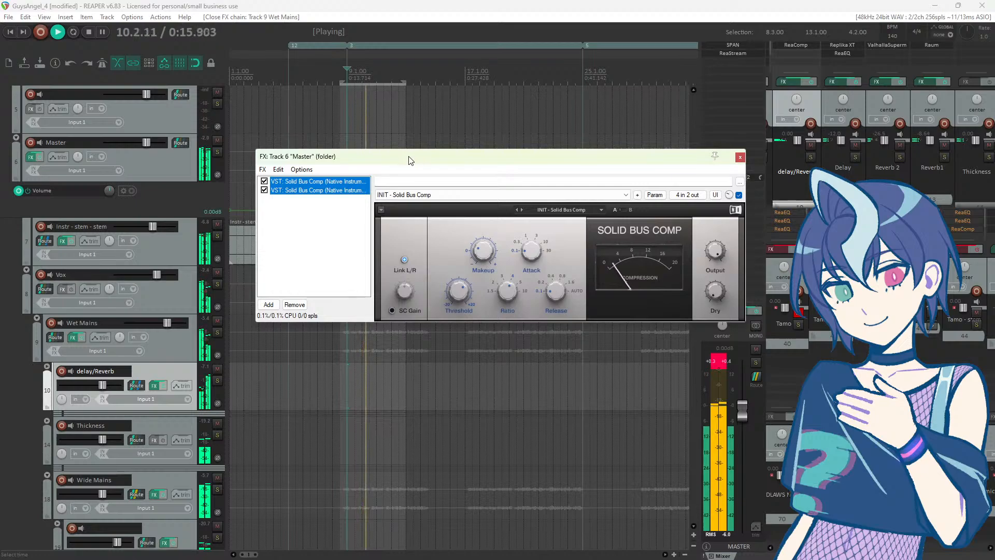
left_click(330, 182)
left_click_drag(730, 195, 729, 205)
left_click(322, 191)
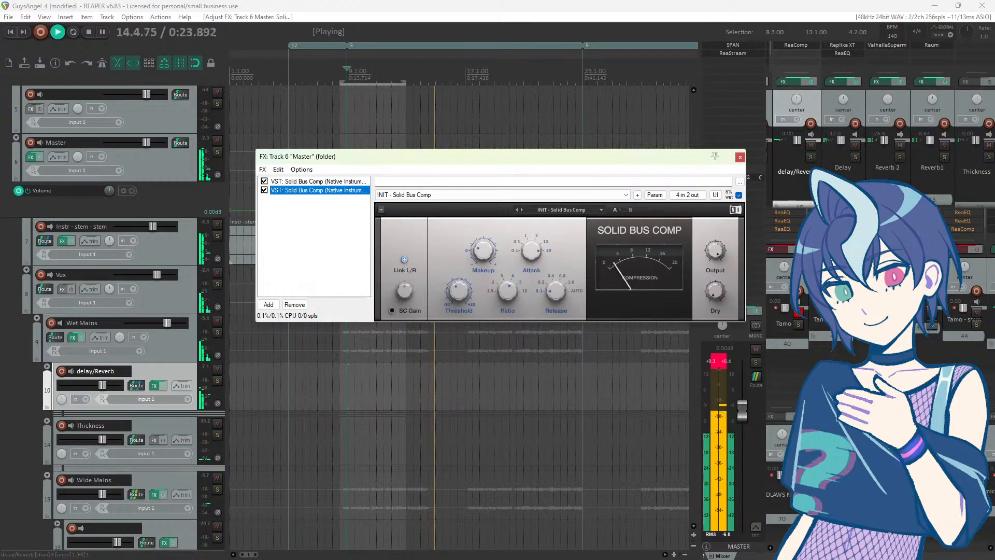
left_click(567, 4)
key("space")
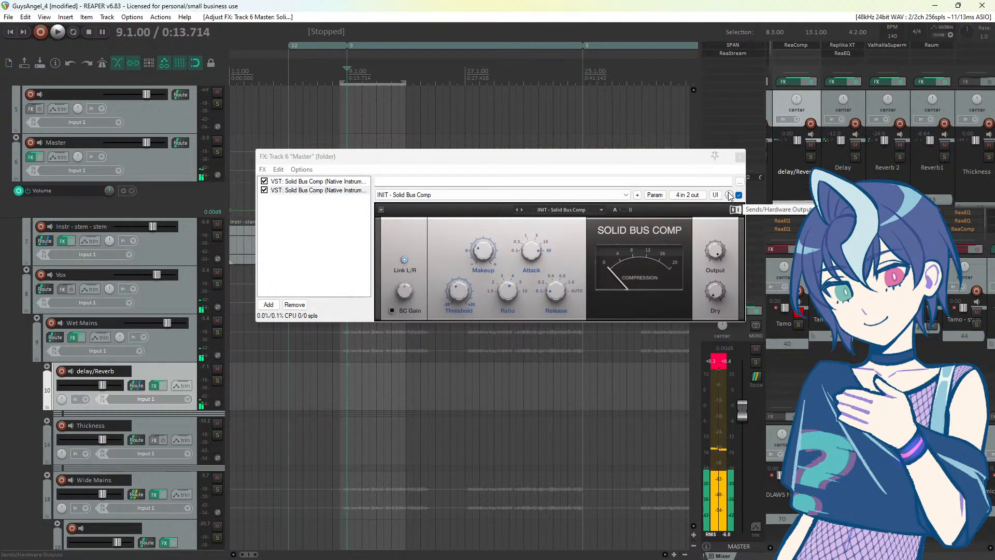
Step: Open the plug-in browser for the Master folder's effect chain and arrange both windows
left_click(300, 183)
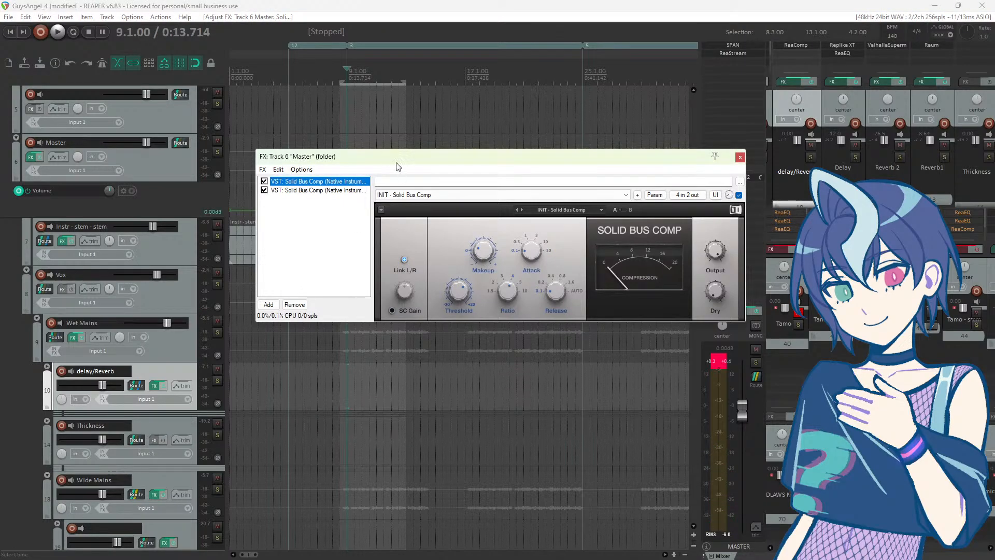
left_click_drag(390, 159, 482, 170)
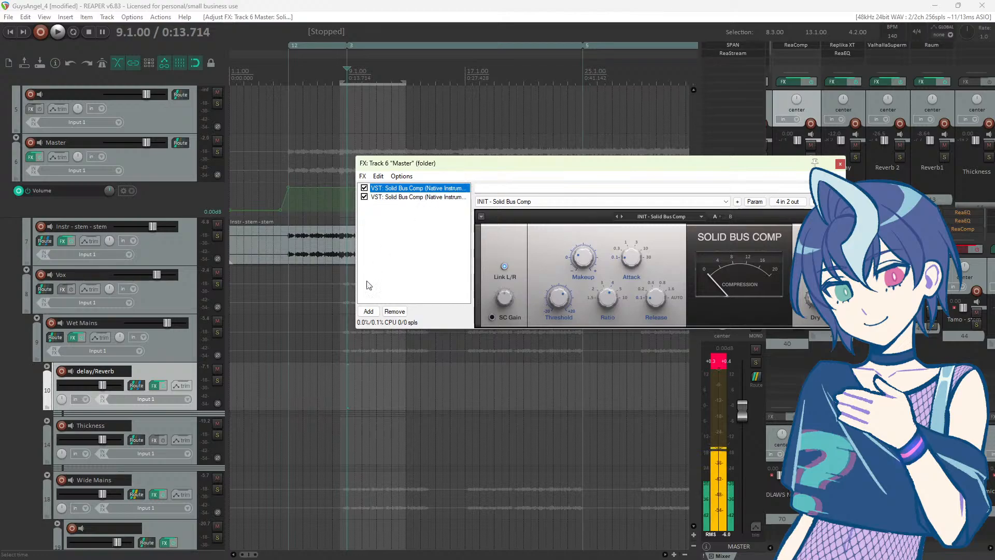
left_click(369, 311)
left_click_drag(379, 217, 385, 251)
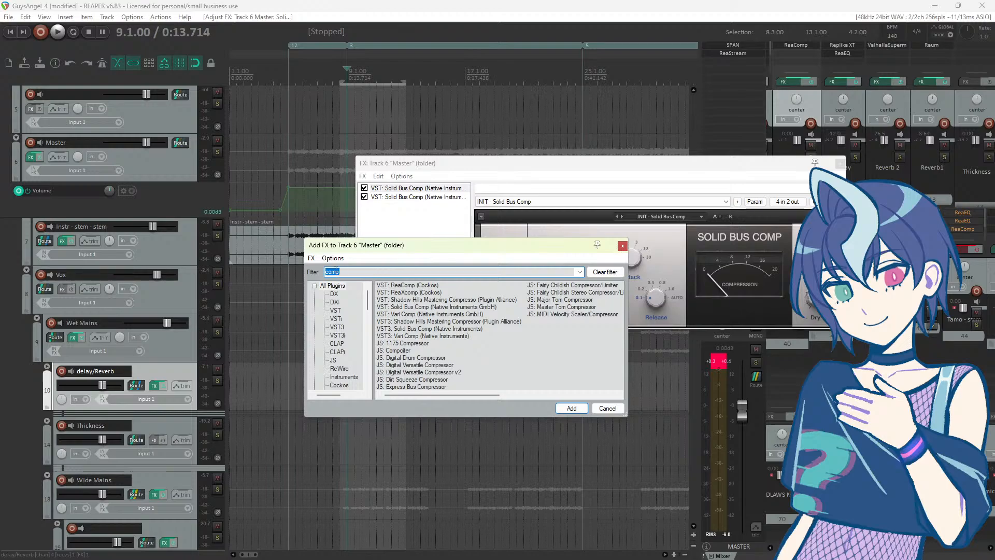
Step: Bring up the gdlDAWS Google Slides window, review the Master processing steps, and move it out of the way
left_click_drag(1, 122, 426, 62)
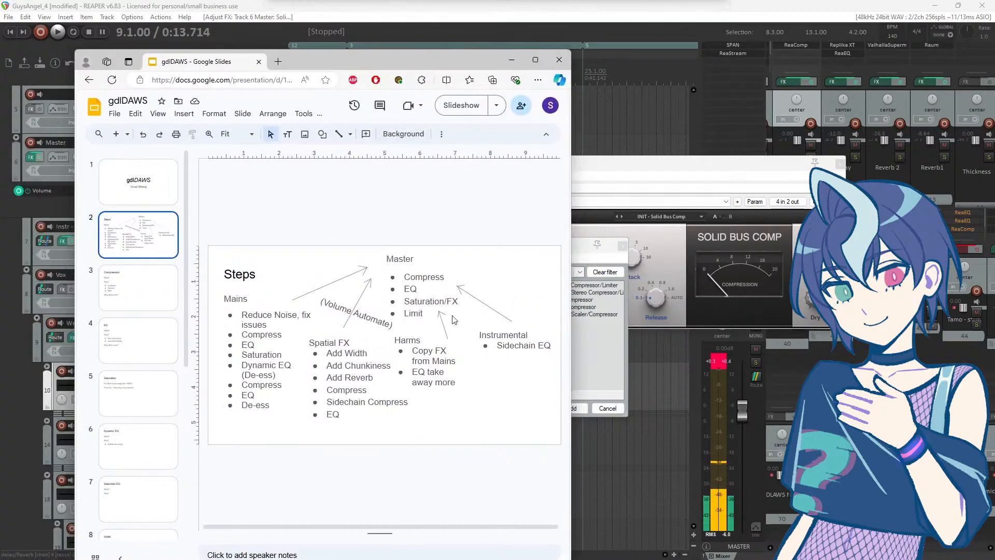
left_click(411, 279)
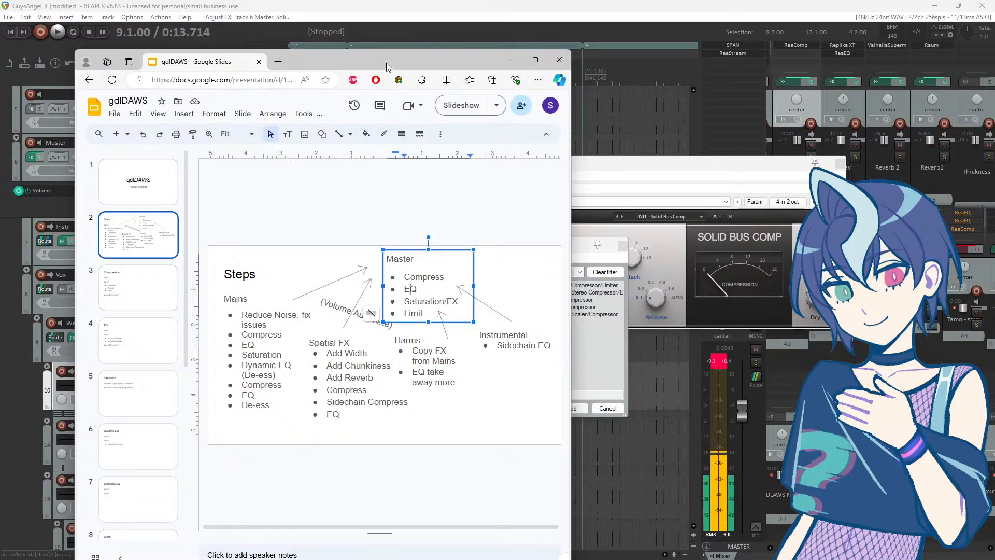
left_click_drag(389, 66, 0, 69)
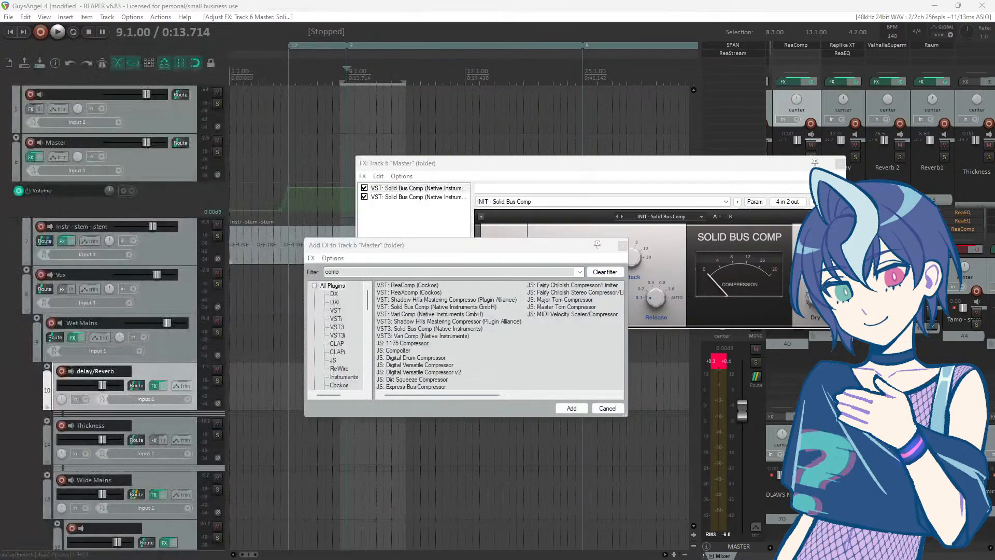
Step: Open the SPAN analyzer on the master track and set its spectrum averaging time to 10000
left_click(719, 45)
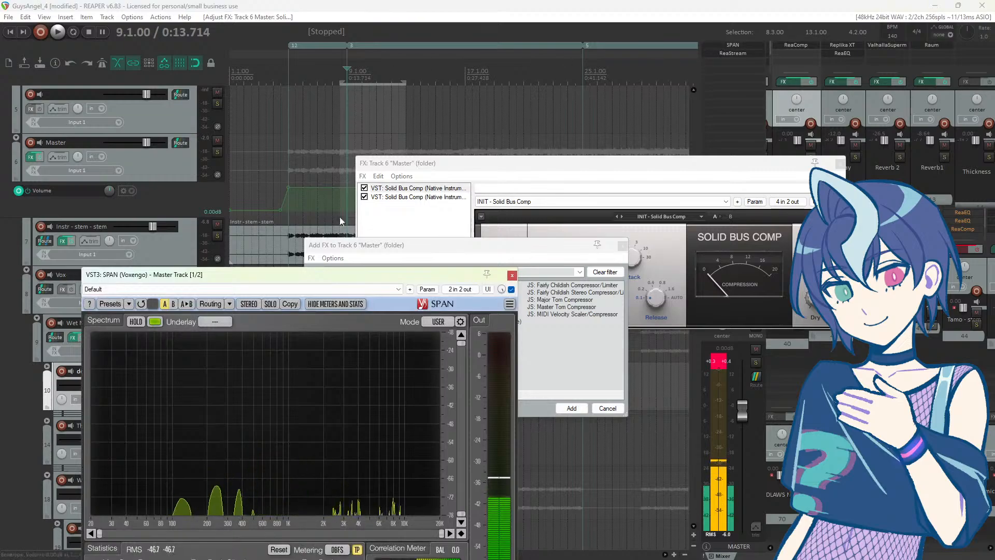
left_click_drag(315, 279, 606, 142)
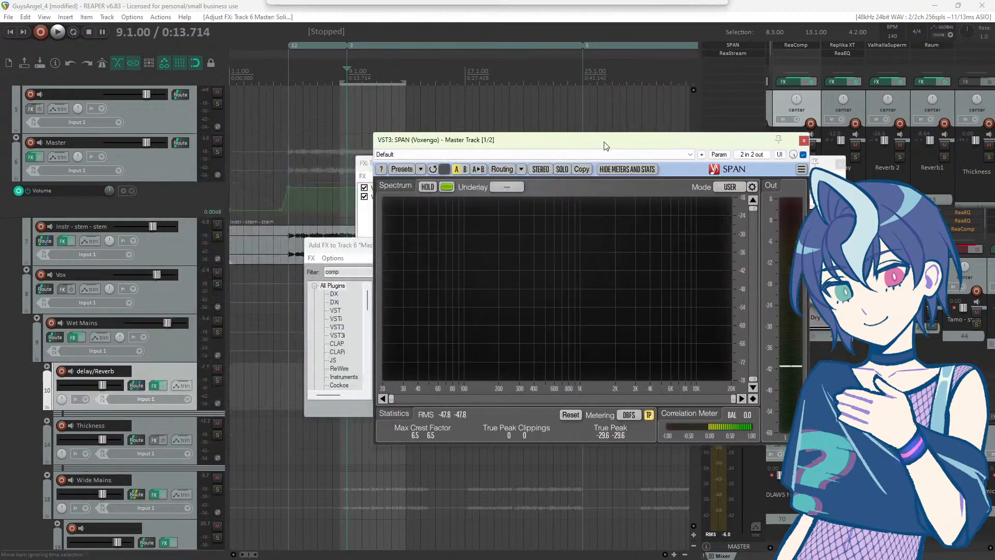
key("space")
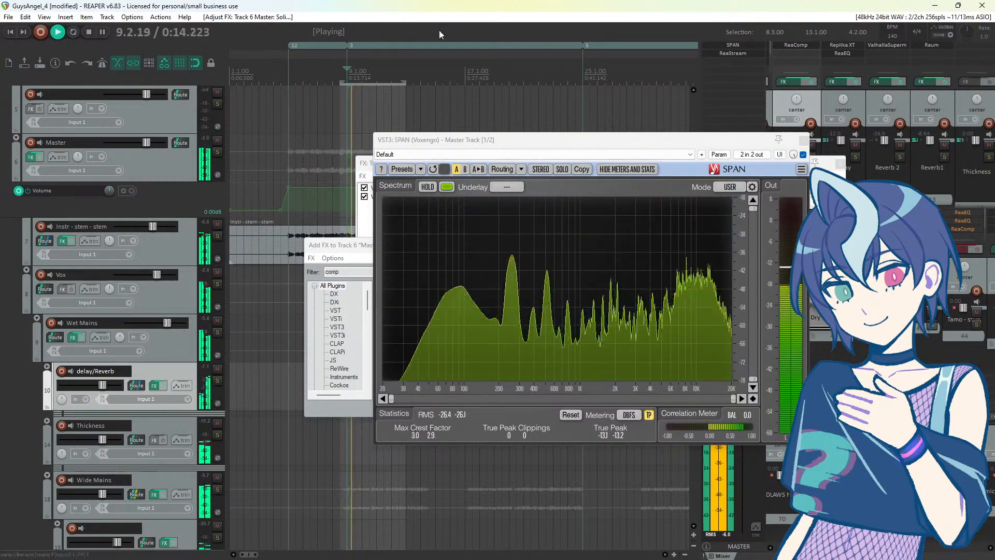
key("space")
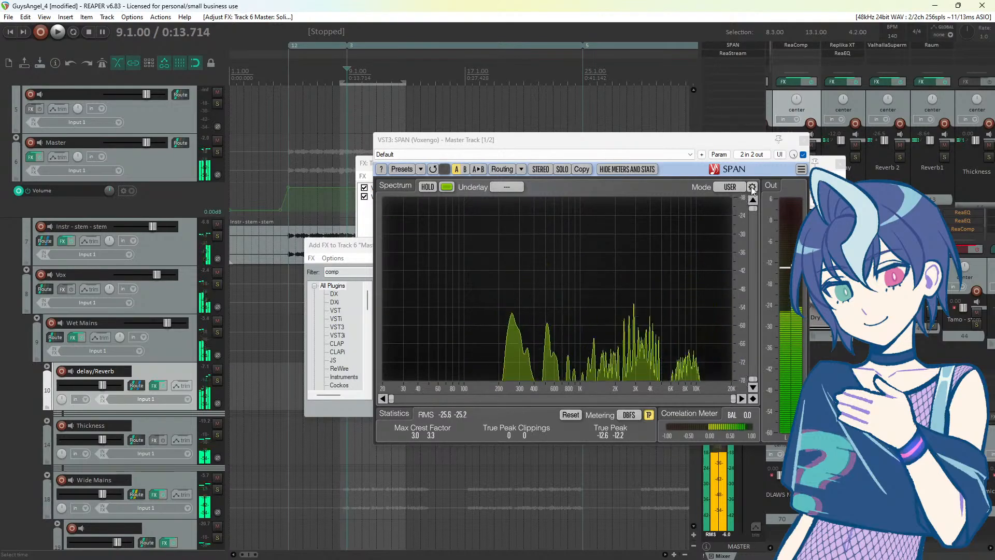
left_click(752, 187)
left_click_drag(881, 300, 643, 245)
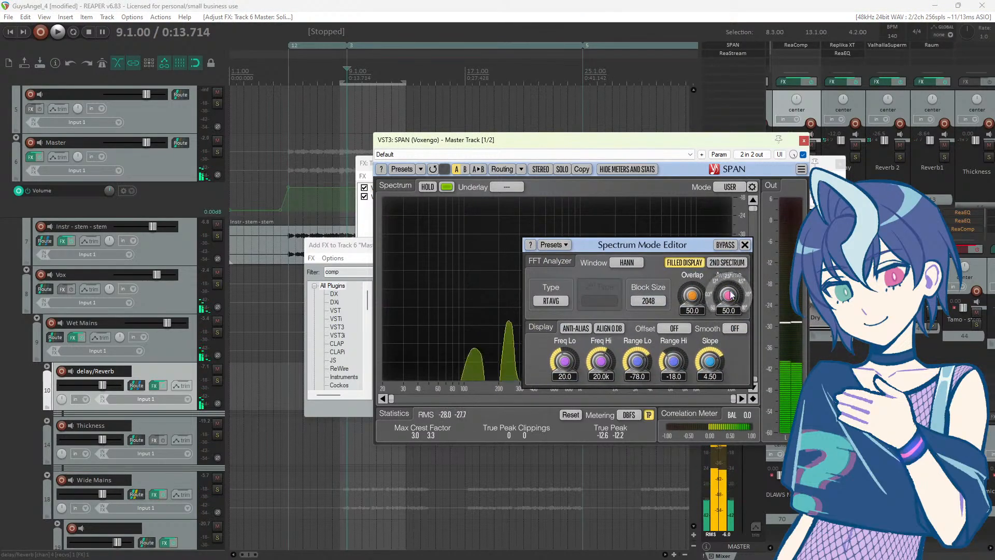
left_click_drag(730, 300, 727, 215)
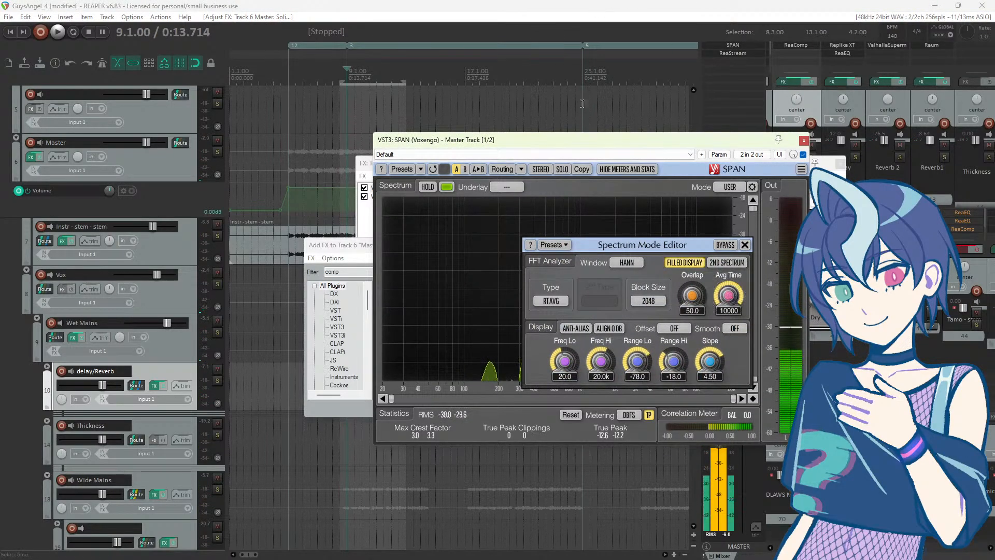
left_click(745, 245)
Step: Play the selected section and examine the full mix's averaged frequency balance in SPAN
key("space")
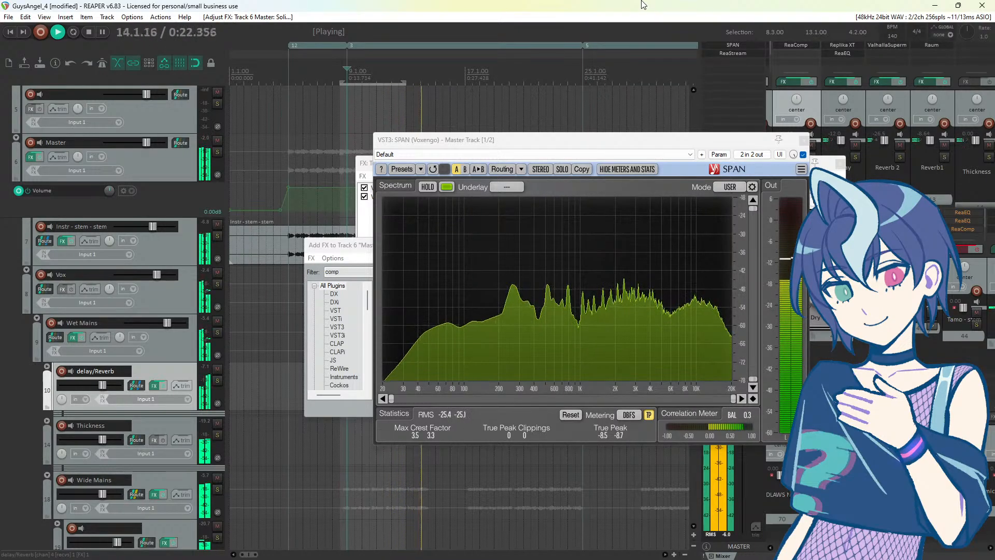
key("space")
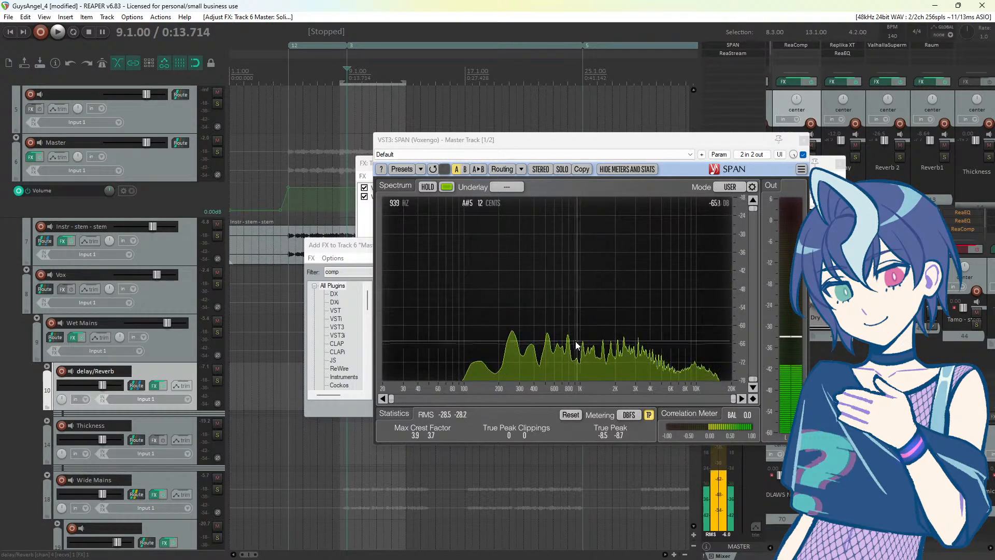
key("space")
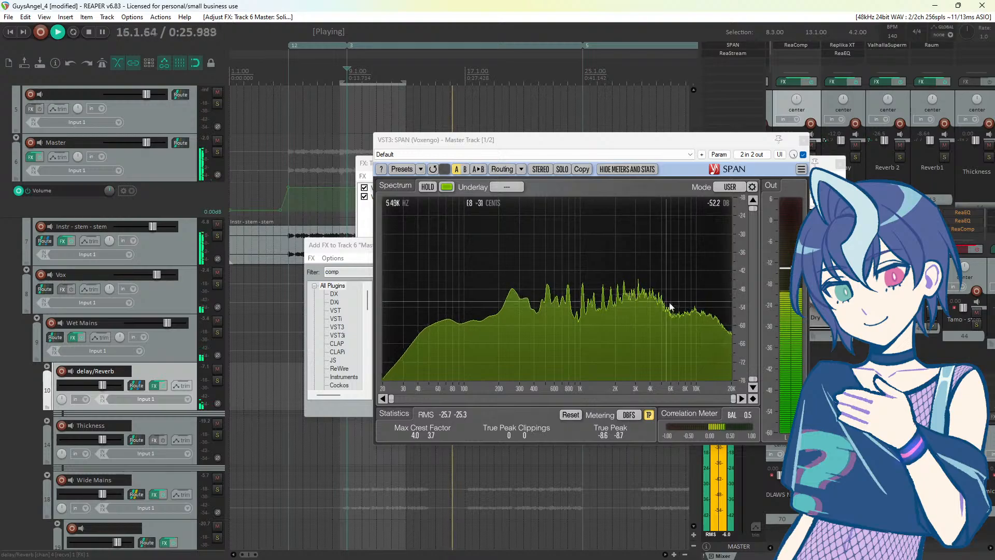
key("space")
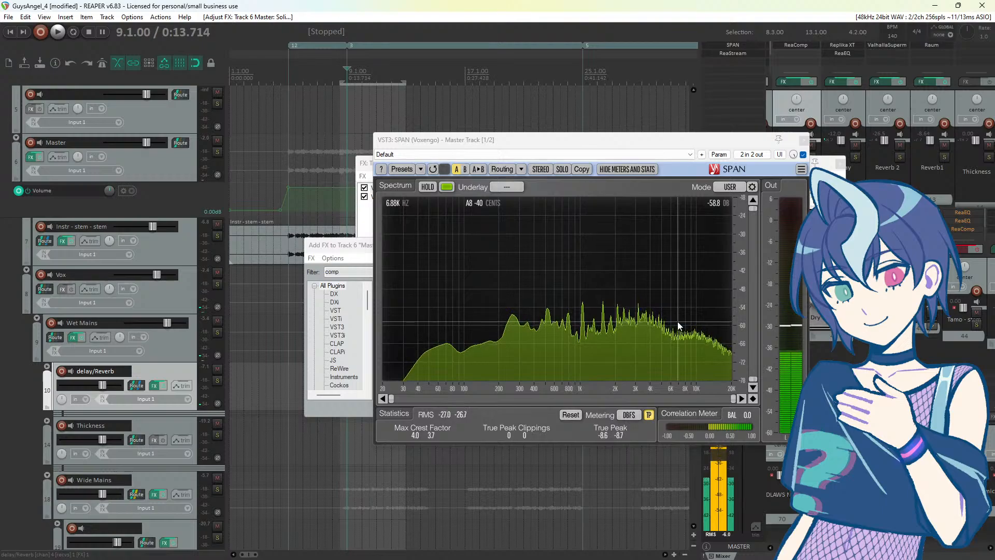
Step: Move SPAN aside and add a ReaEQ after the two compressors in the Master folder's effect chain
left_click_drag(592, 140, 563, 308)
left_click(420, 256)
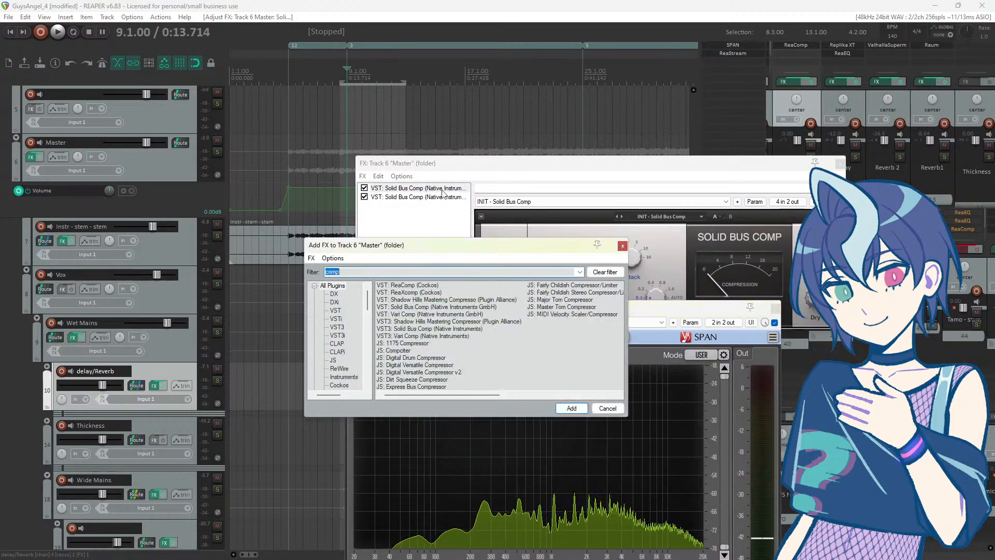
left_click(448, 163)
left_click(369, 311)
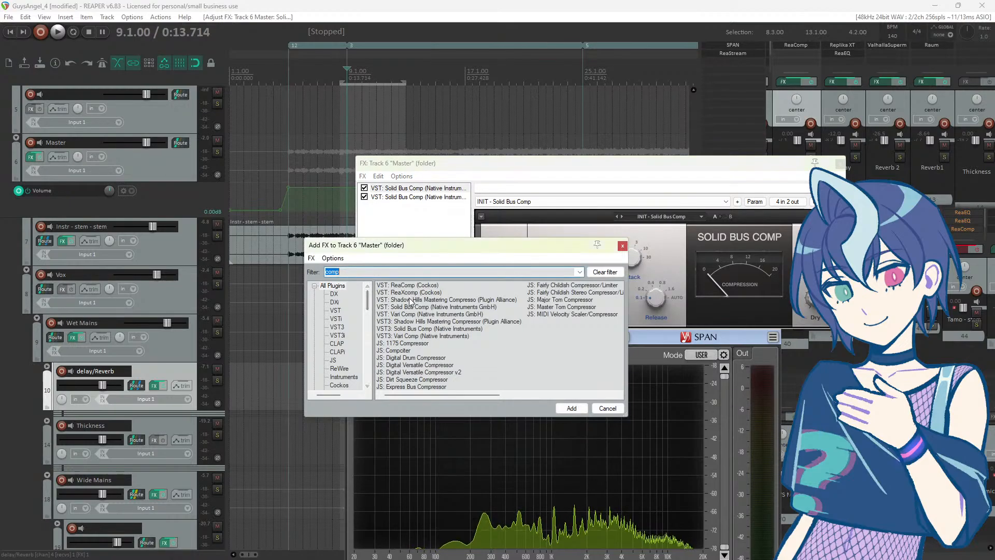
double_click(426, 281)
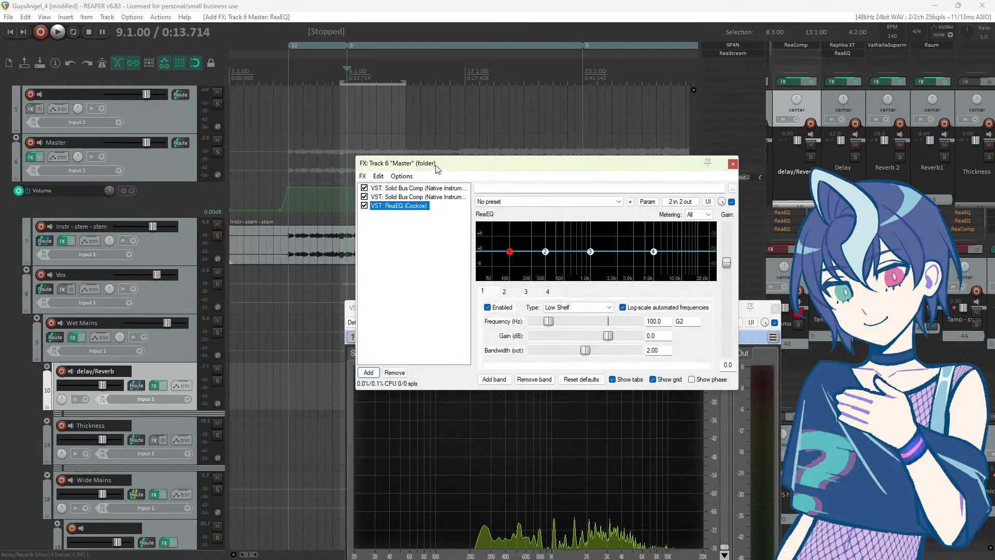
Step: Boost ReaEQ's low-shelf band 1, add a -120 dB low shelf at 20 Hz, and arrange the ReaEQ and SPAN windows together
left_click_drag(437, 165, 401, 140)
left_click_drag(474, 227, 415, 399)
double_click(450, 239)
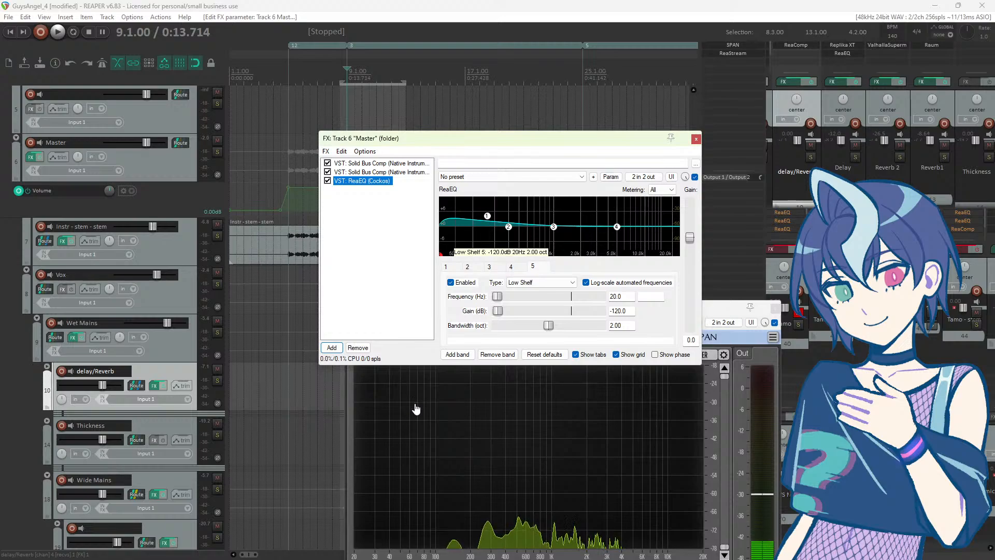
left_click_drag(511, 139, 356, 87)
left_click_drag(627, 307, 550, 261)
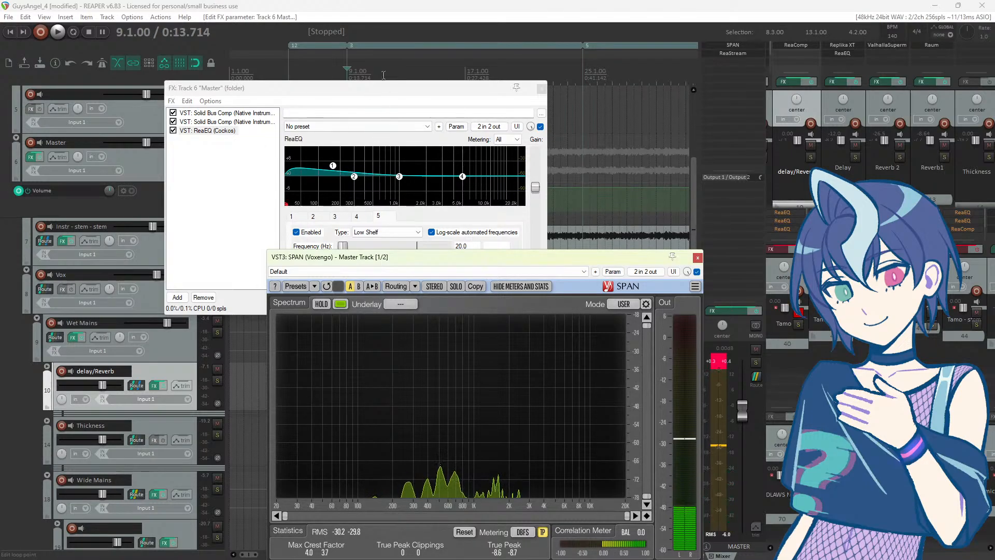
Step: Play the selection and set ReaEQ band 2 to a -4.6 dB cut at 254.8 Hz
left_click(412, 11)
key("space")
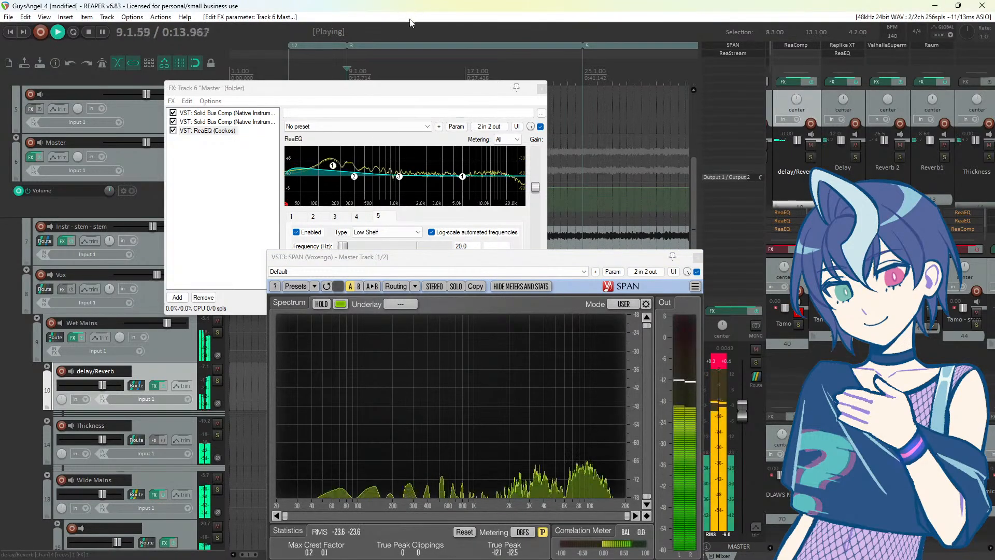
left_click(407, 443)
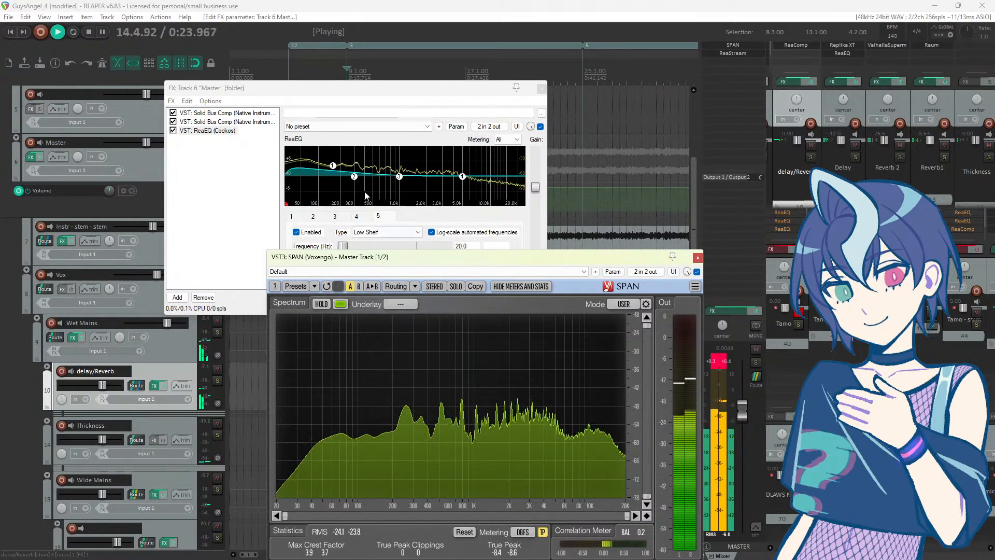
mouse_move(354, 176)
left_mouse_down()
mouse_move(332, 183)
mouse_move(349, 188)
left_mouse_up()
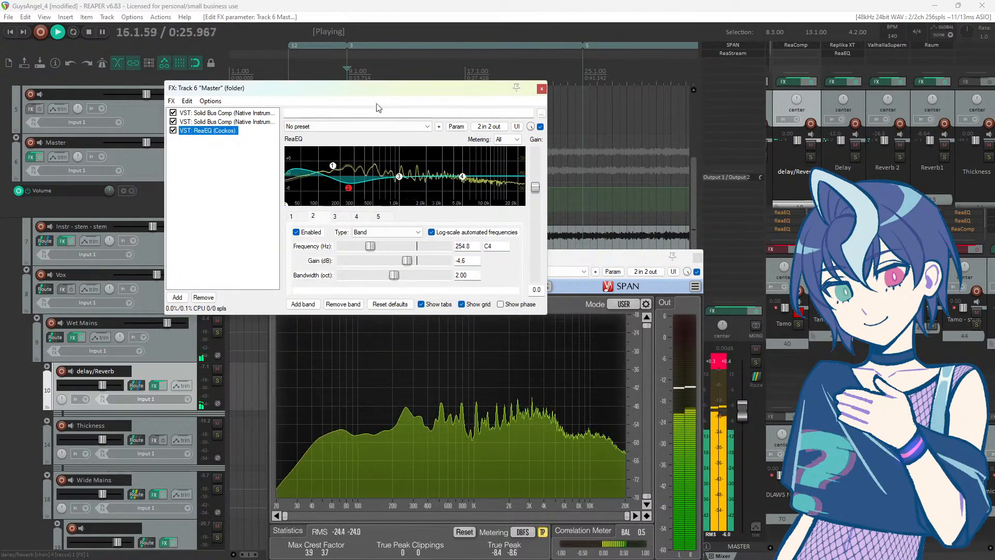
Step: Replay the selection and refine ReaEQ band 2 to 270.3 Hz, -9.1 dB gain and 1.16 octave bandwidth
left_click(418, 25)
key("space")
key("space")
left_click(351, 190)
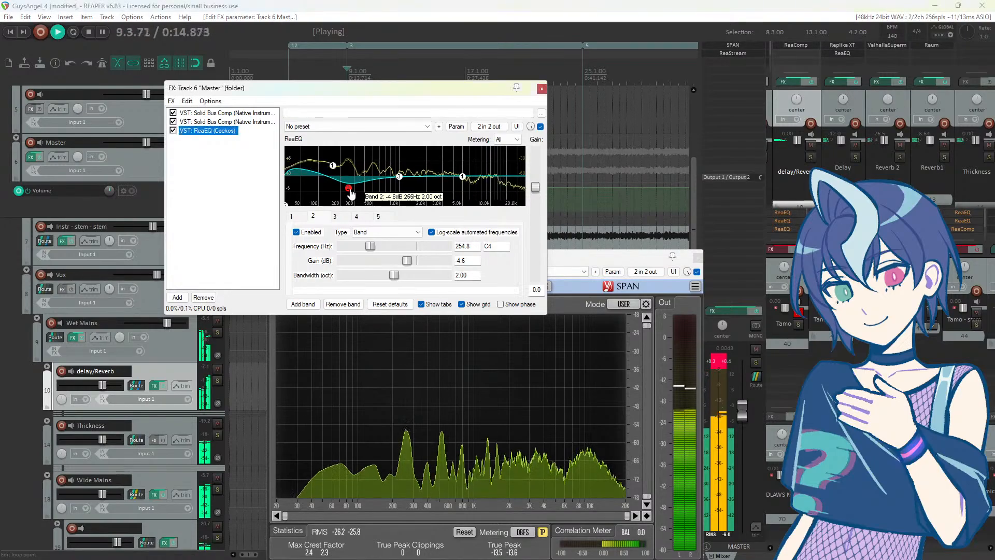
left_click_drag(351, 193, 349, 250)
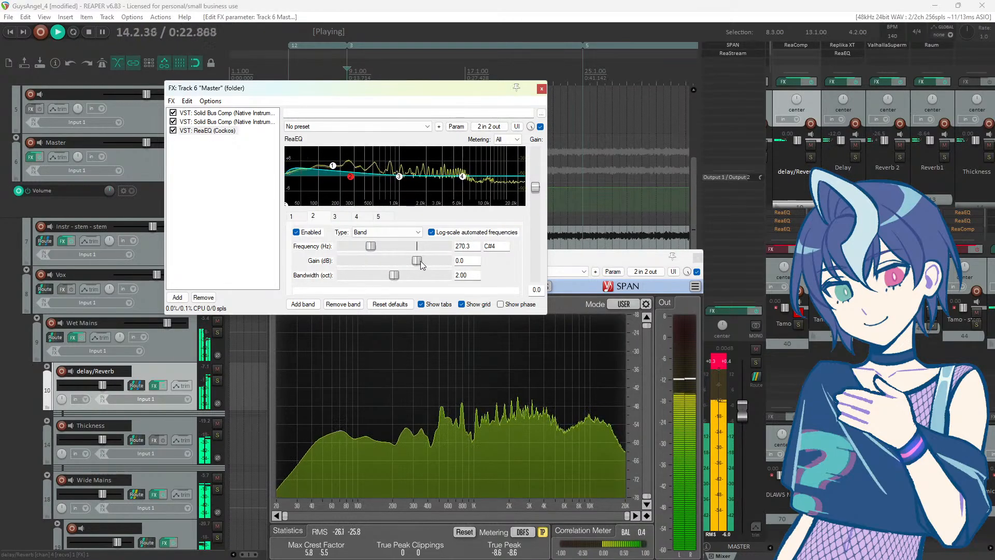
left_click_drag(407, 266, 410, 265)
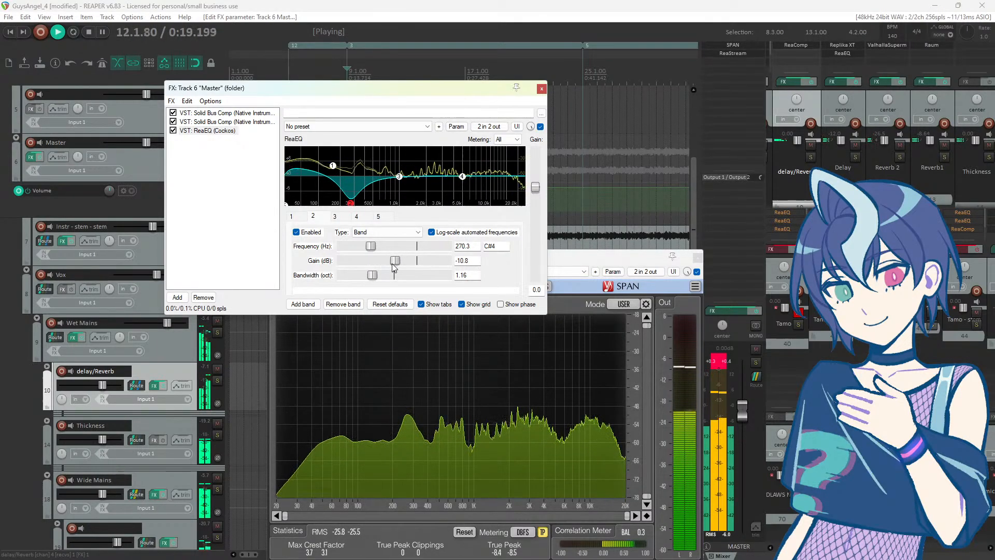
left_click_drag(397, 265, 416, 265)
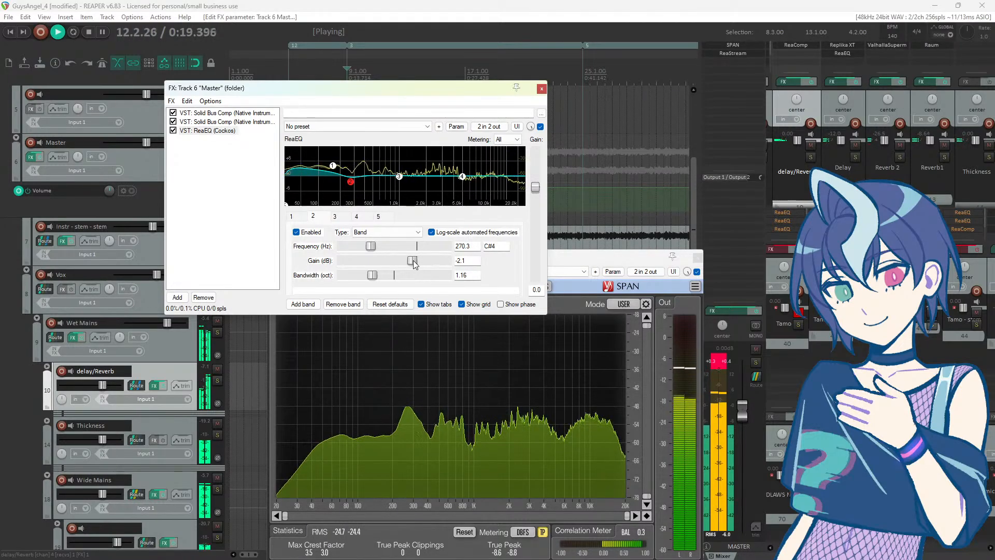
left_click_drag(415, 264, 400, 265)
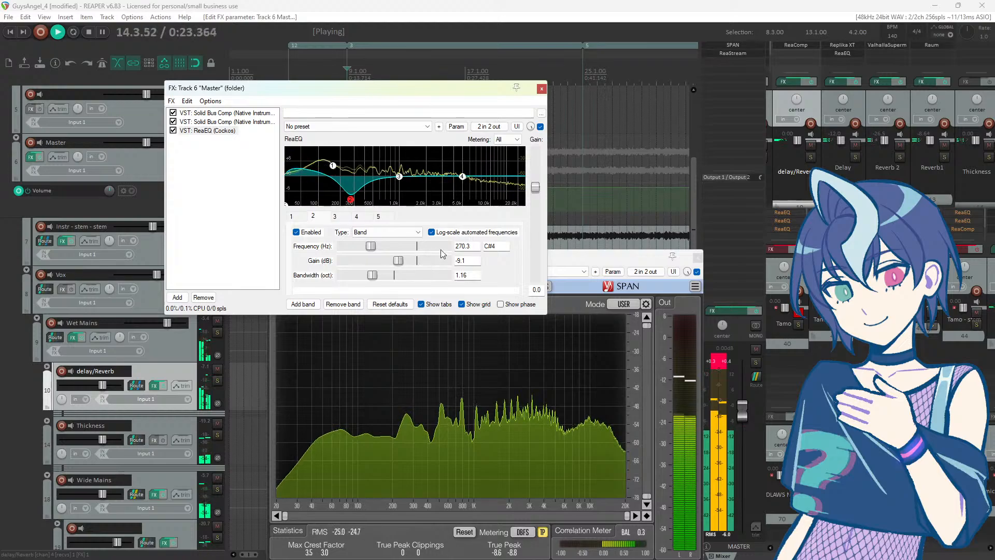
Step: Add a sixth ReaEQ band at 2646.9 Hz and set its gain to -1.4 dB
double_click(439, 187)
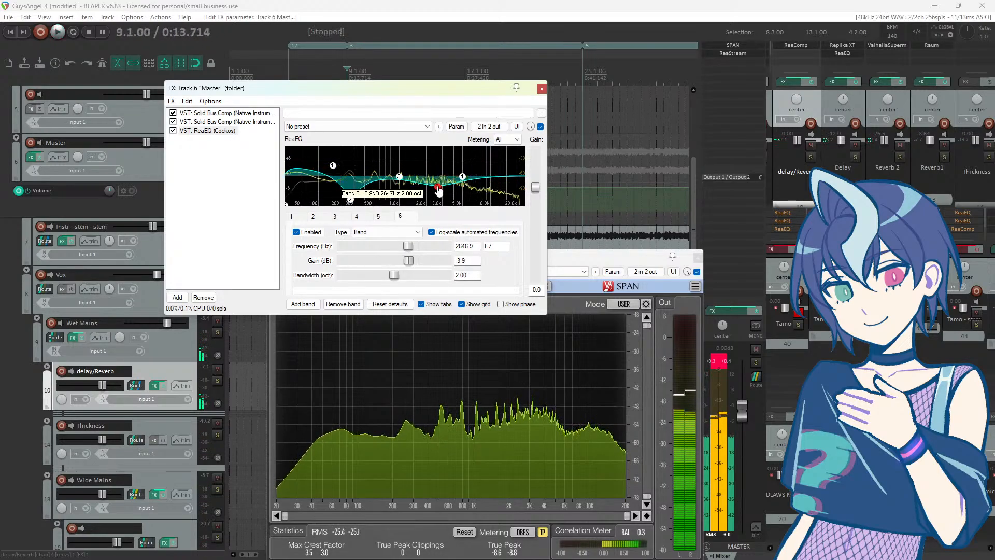
left_click_drag(438, 191, 438, 179)
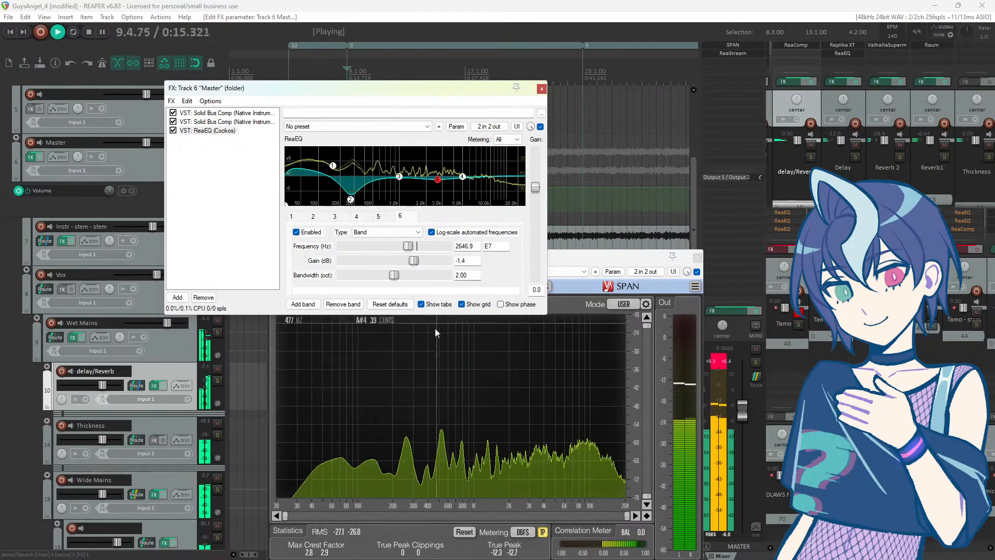
Step: Add a seventh ReaEQ band at 7116.6 Hz and set its gain to 1.6 dB while replaying the selection
double_click(478, 171)
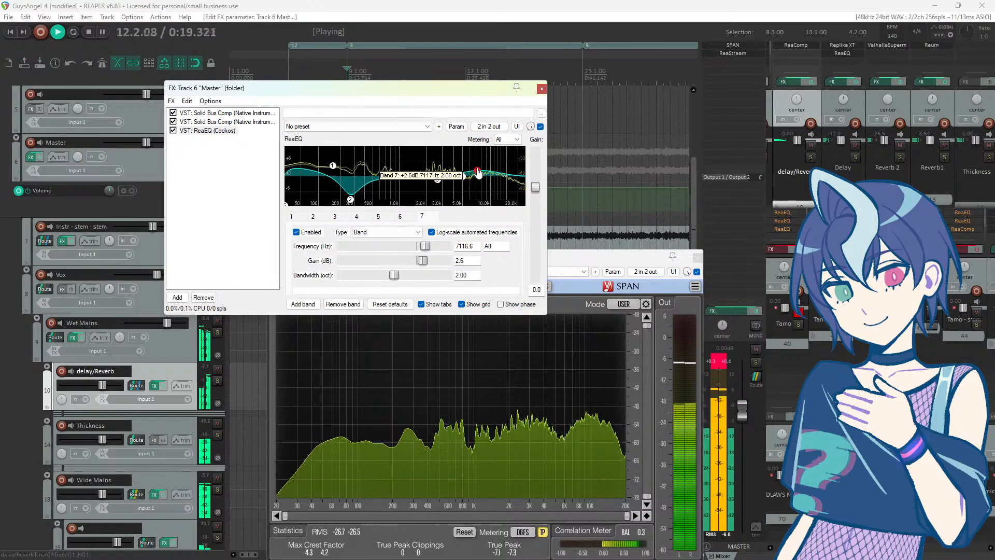
key("space")
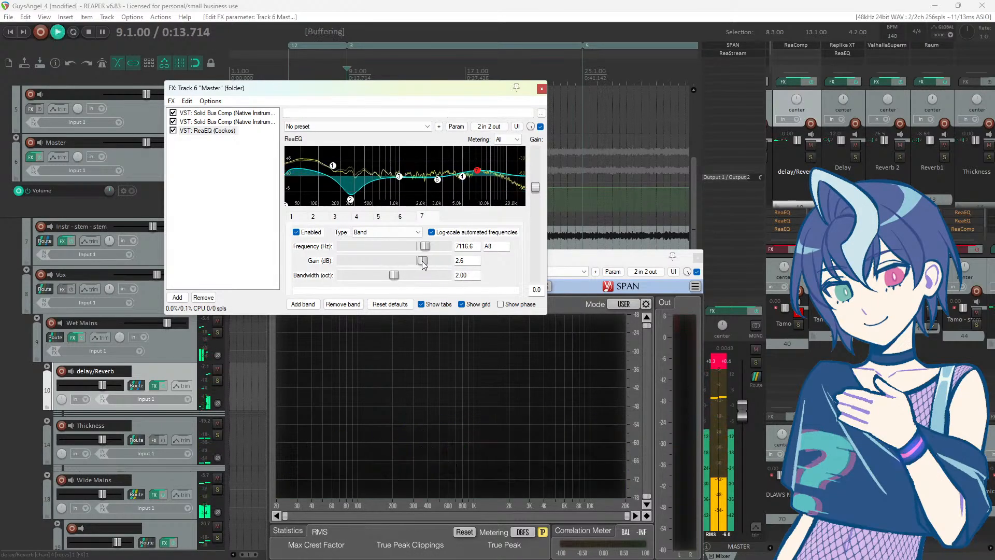
key("space")
left_click_drag(423, 262, 421, 265)
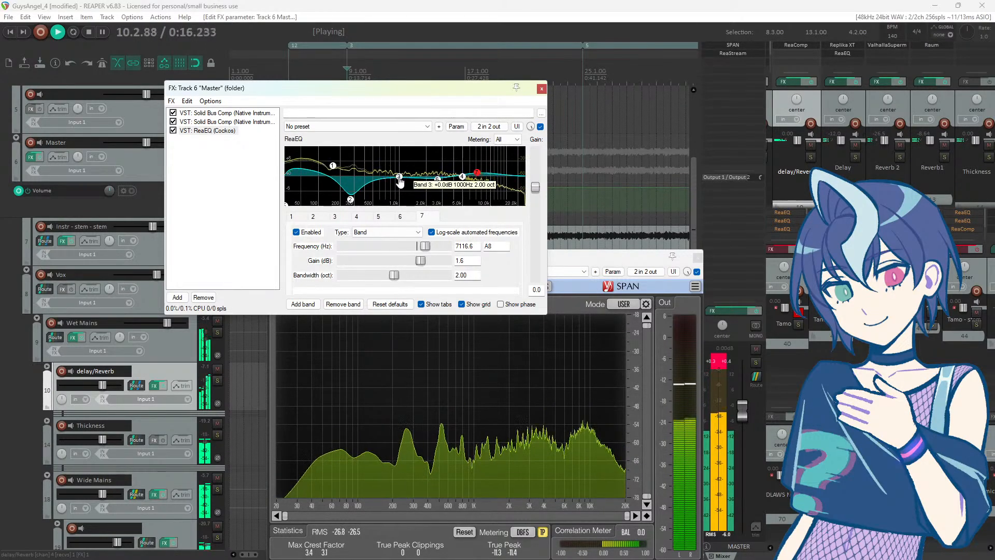
Step: Move ReaEQ band 3 to 648.2 Hz and set its gain to -1.9 dB while auditioning the selection
left_click_drag(400, 179, 383, 189)
key("space")
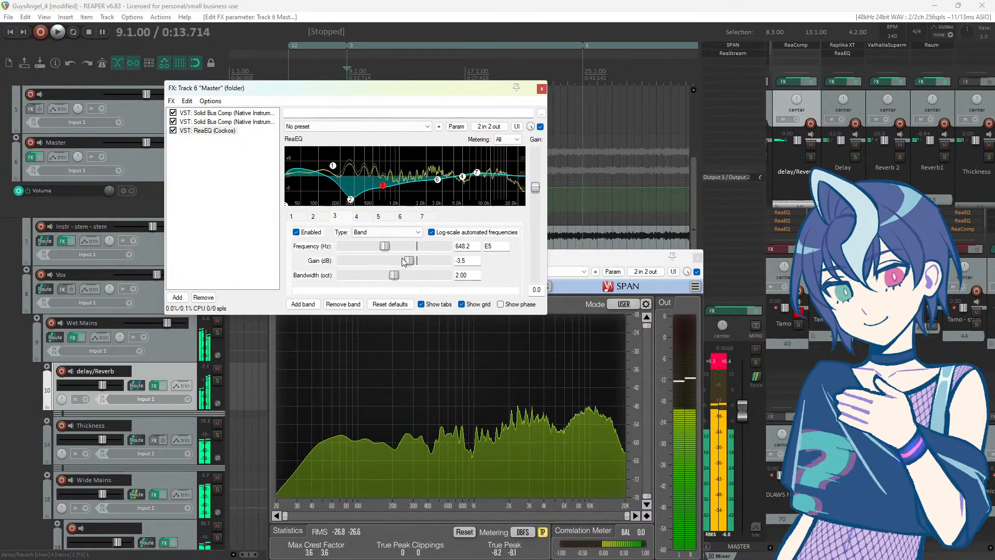
key("space")
left_click_drag(409, 262, 413, 265)
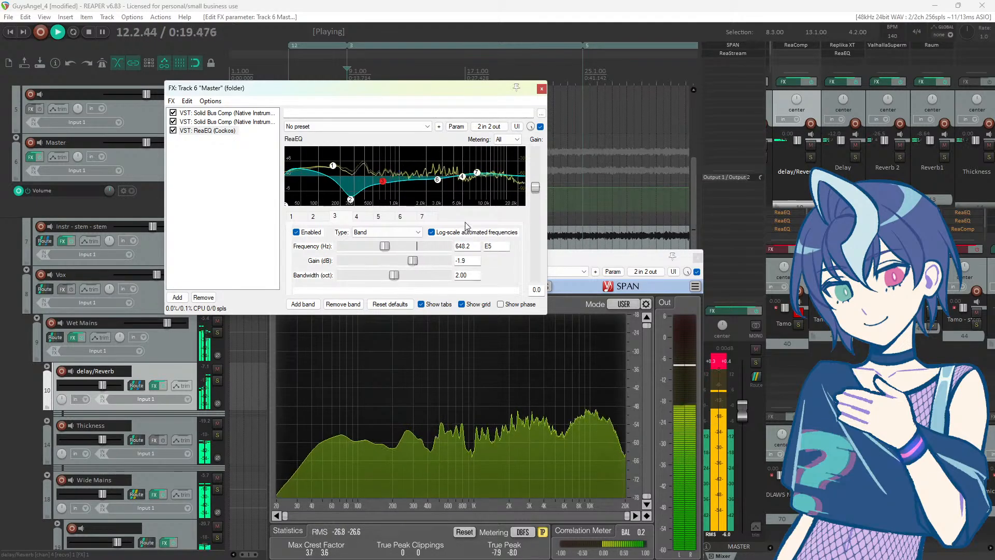
key("space")
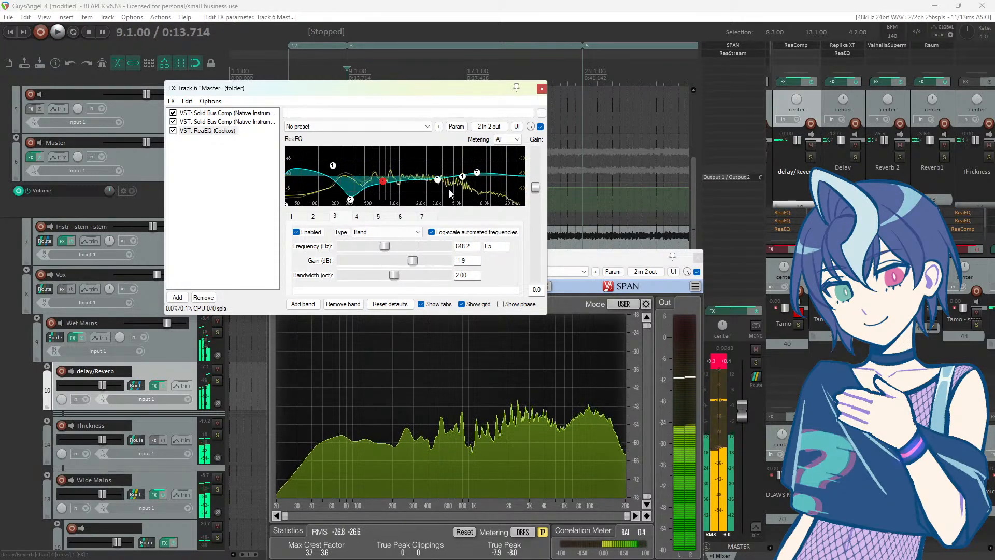
Step: Add an eighth ReaEQ band at 2977.4 Hz and set its gain to -2.4 dB during playback
double_click(443, 187)
key("space")
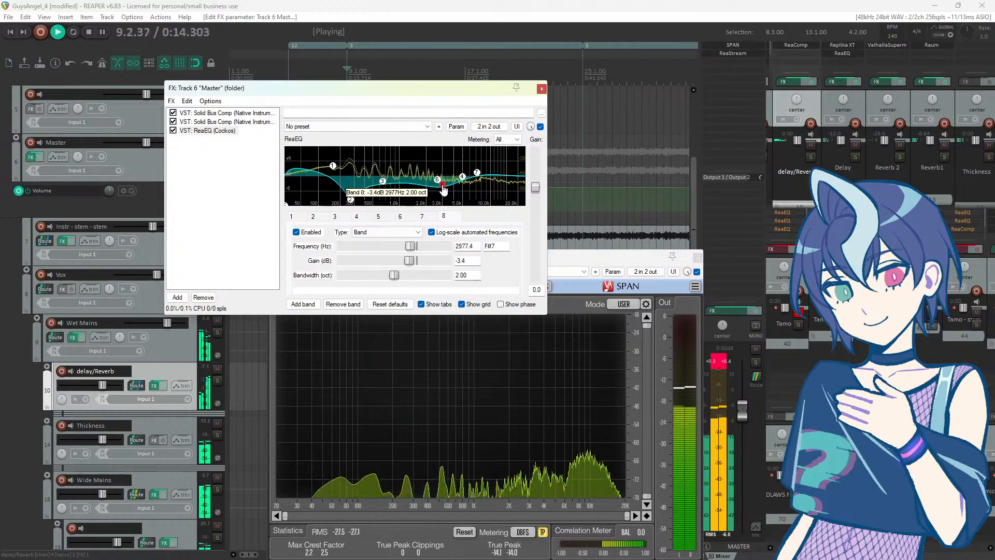
left_click_drag(443, 189, 443, 187)
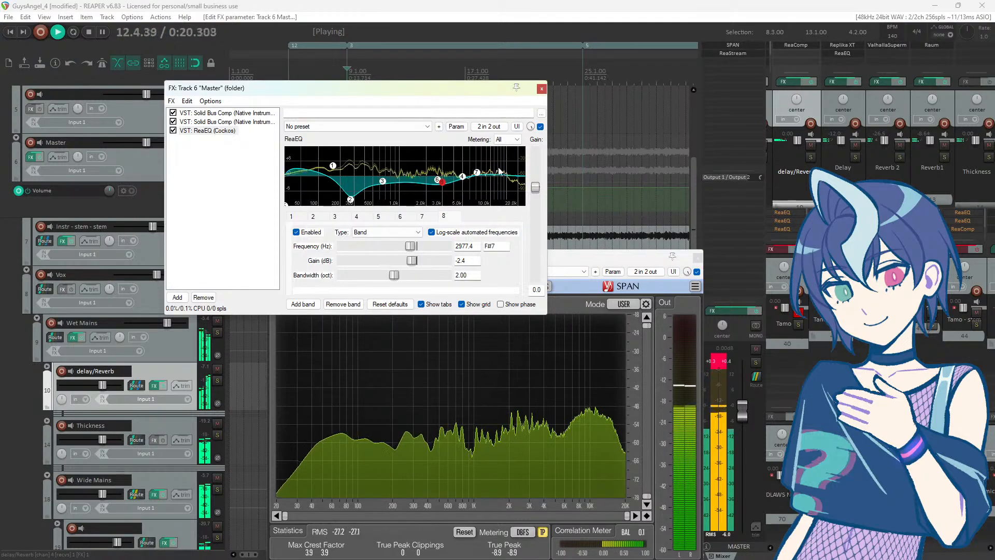
Step: Add a ninth ReaEQ band as a high shelf at 9966 Hz and reset its gain
double_click(488, 189)
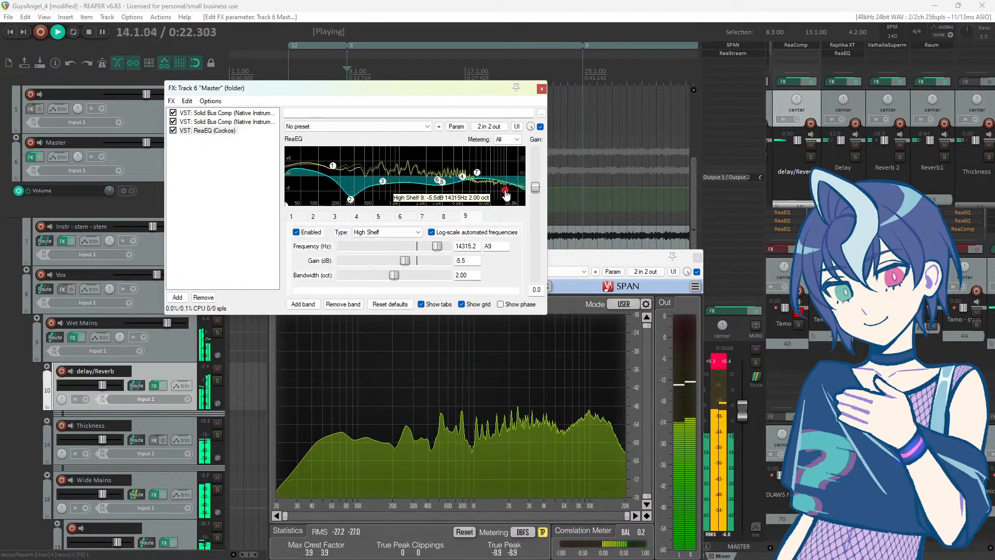
mouse_move(490, 193)
left_mouse_down()
mouse_move(483, 186)
mouse_move(491, 188)
left_mouse_up()
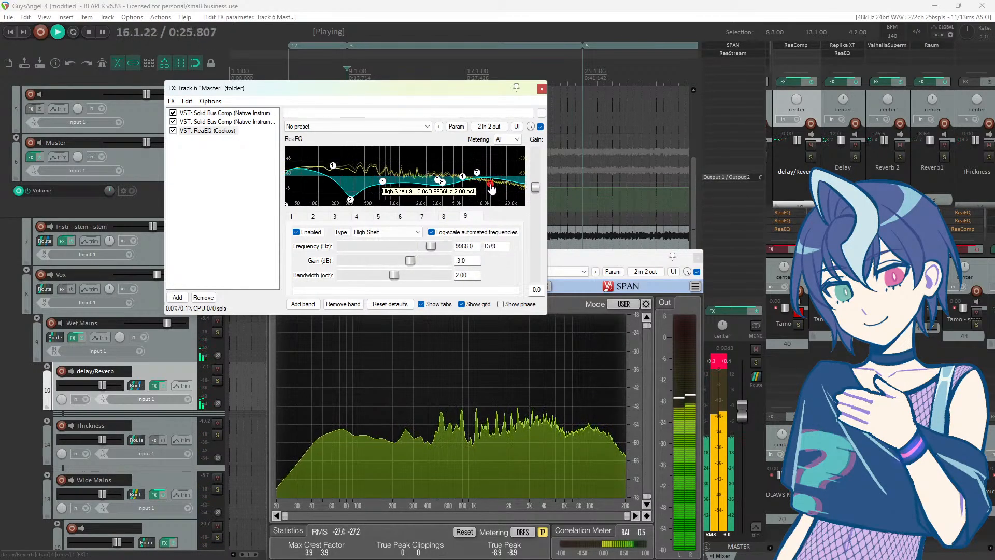
double_click(413, 262)
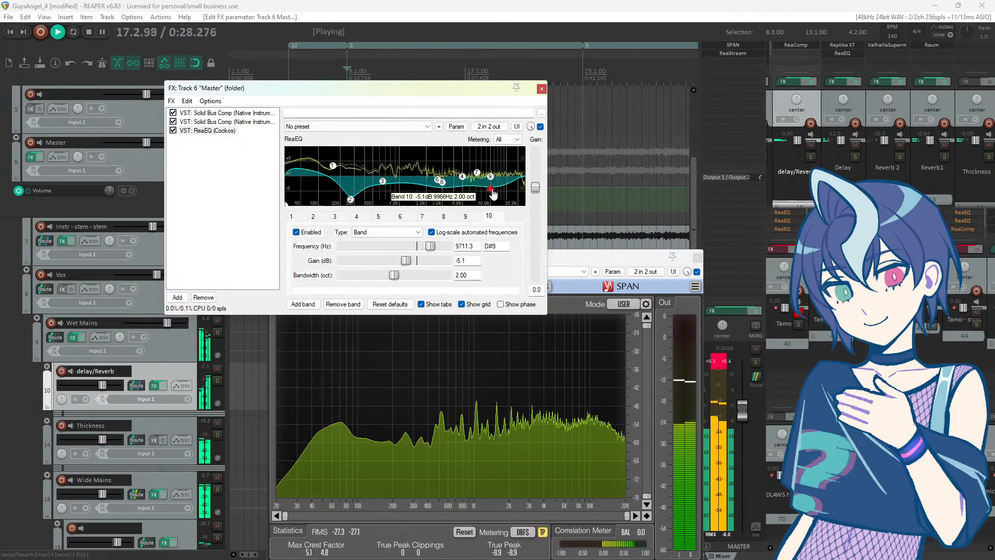
Step: Place ReaEQ band 10 at 10095.8 Hz, set its gain to -2.6 dB, and stop playback
double_click(503, 190)
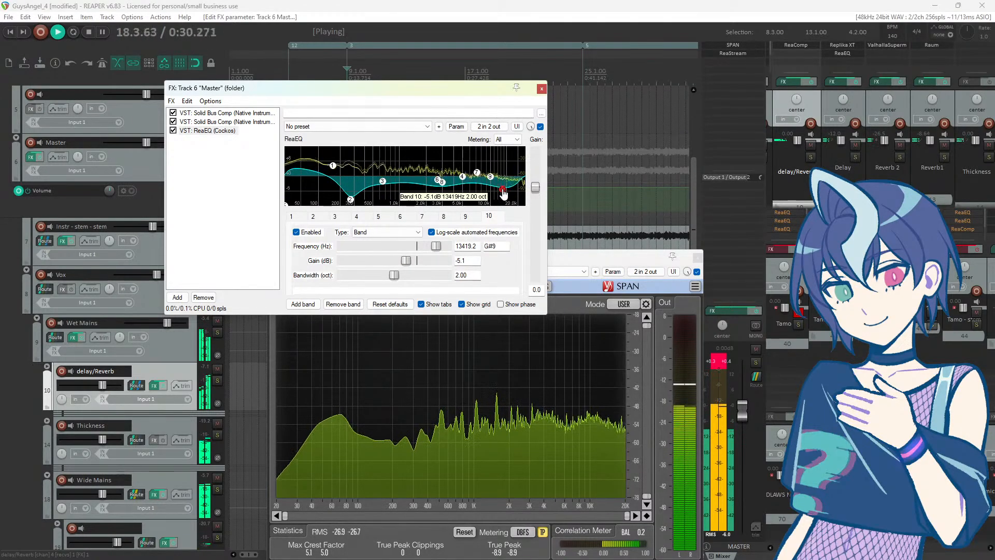
left_click_drag(504, 193, 492, 194)
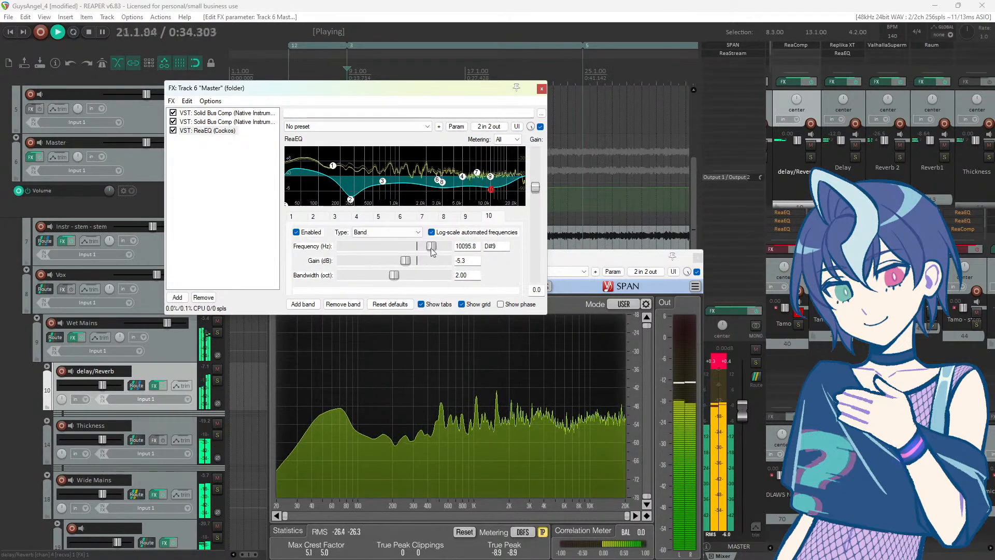
left_click_drag(417, 264, 413, 263)
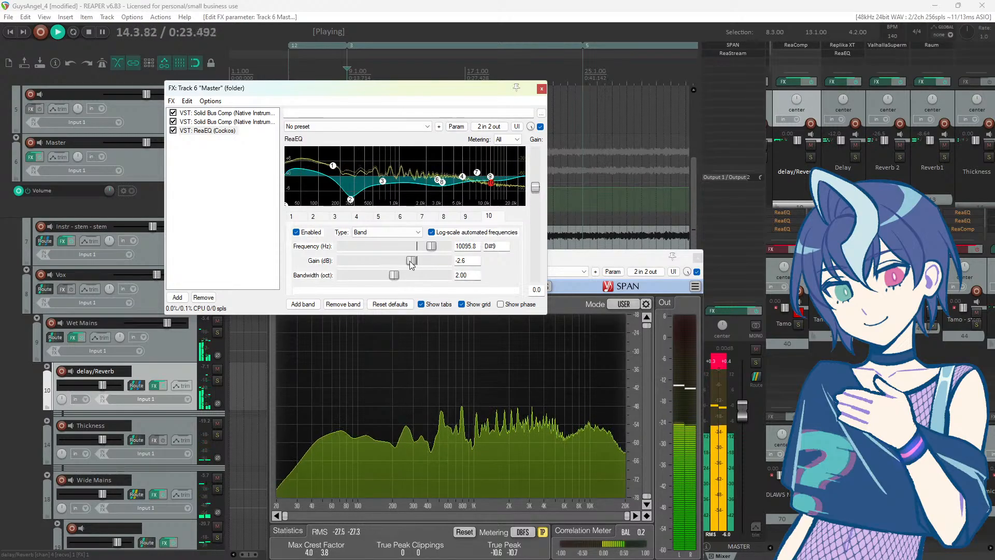
key("space")
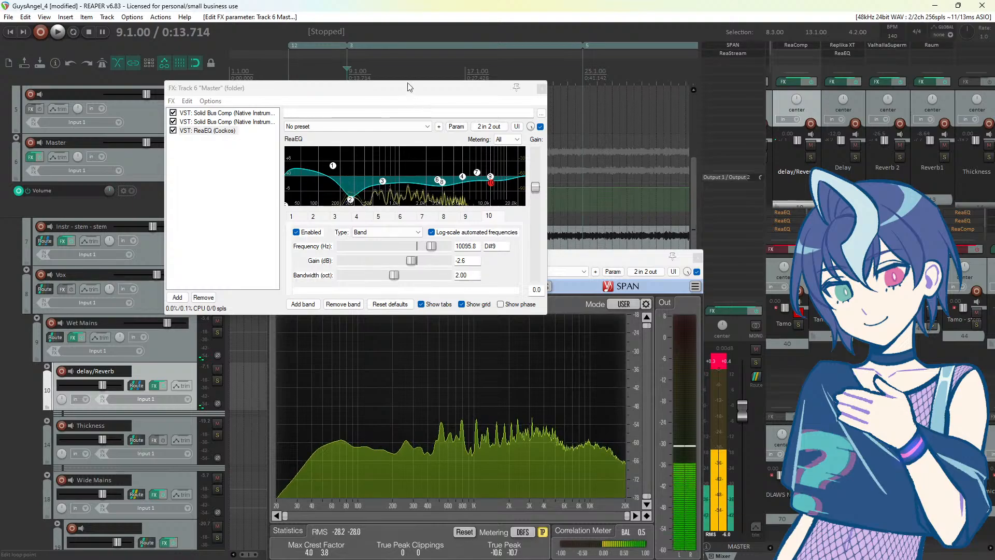
Step: Reposition the Master FX window above the SPAN spectrum so both plug-ins stay in view
left_click_drag(422, 95, 433, 101)
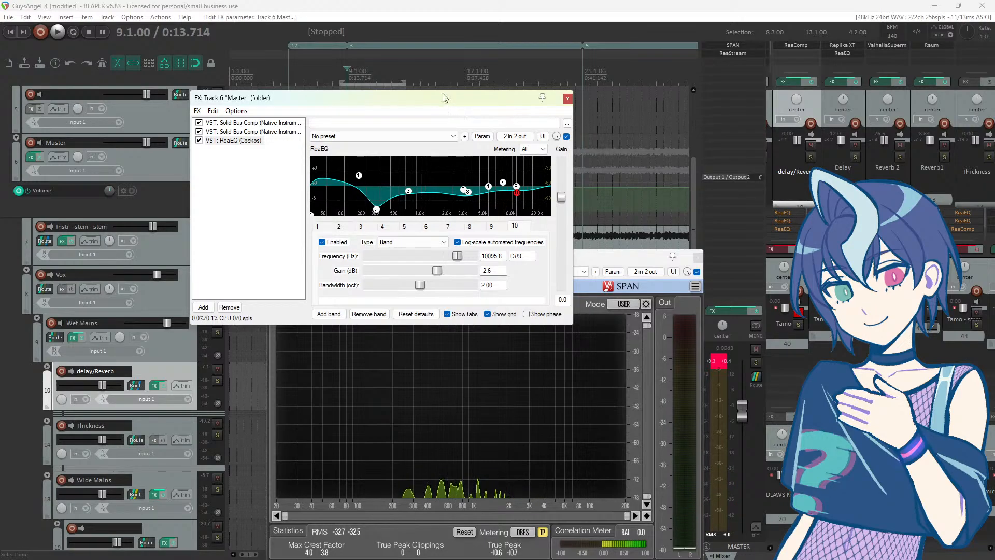
left_click_drag(445, 97, 450, 80)
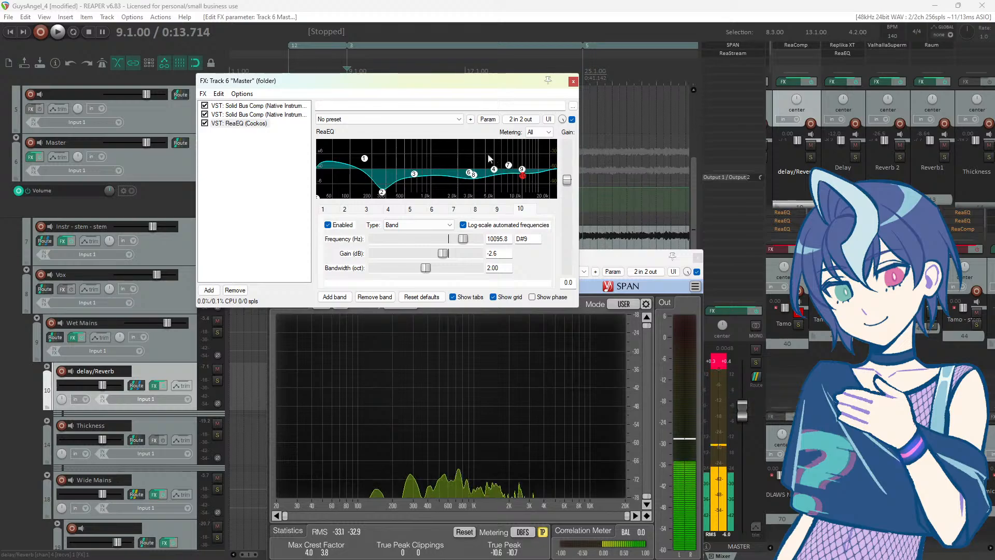
left_click_drag(412, 82, 404, 103)
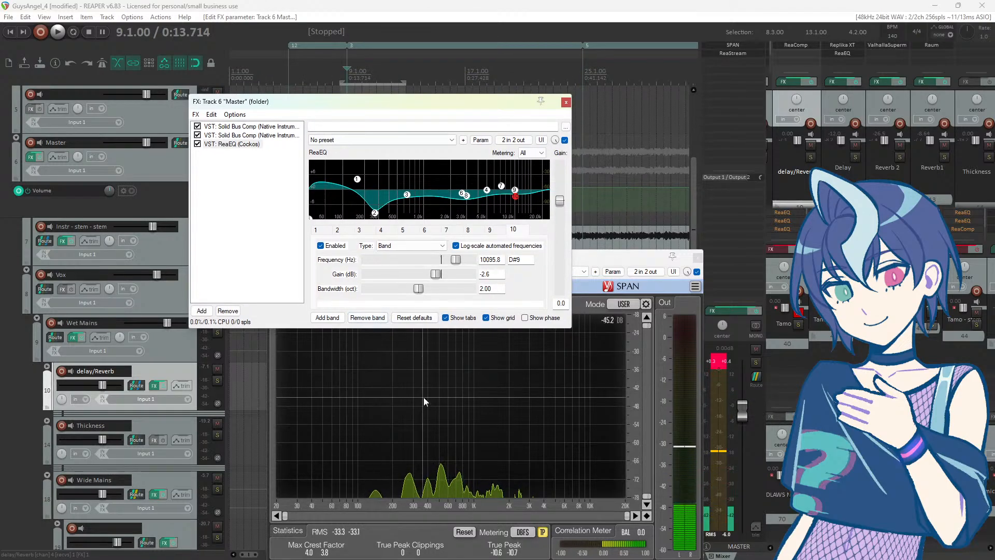
left_click_drag(400, 98, 350, 108)
Step: Play the selection and shorten SPAN's spectrum averaging time to 797
key("space")
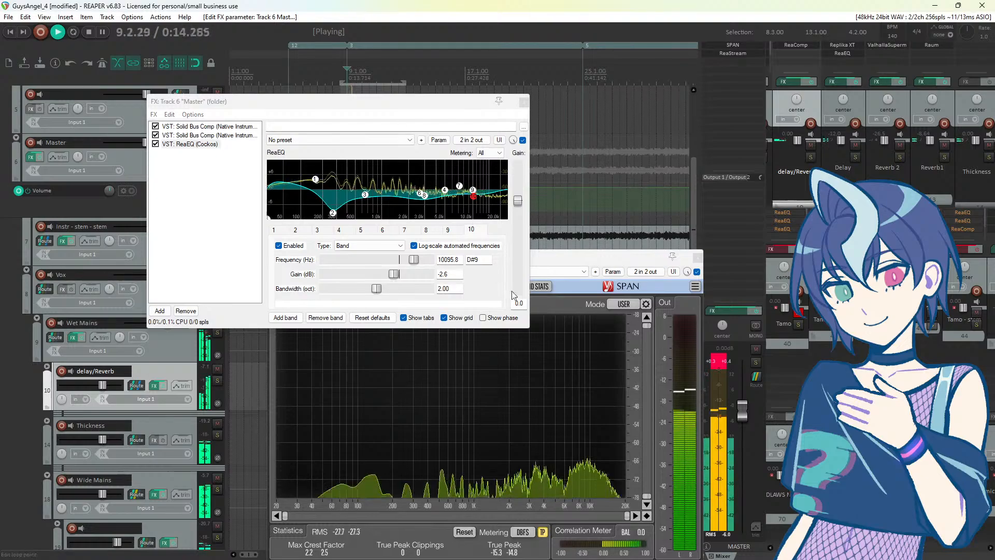
left_click(646, 304)
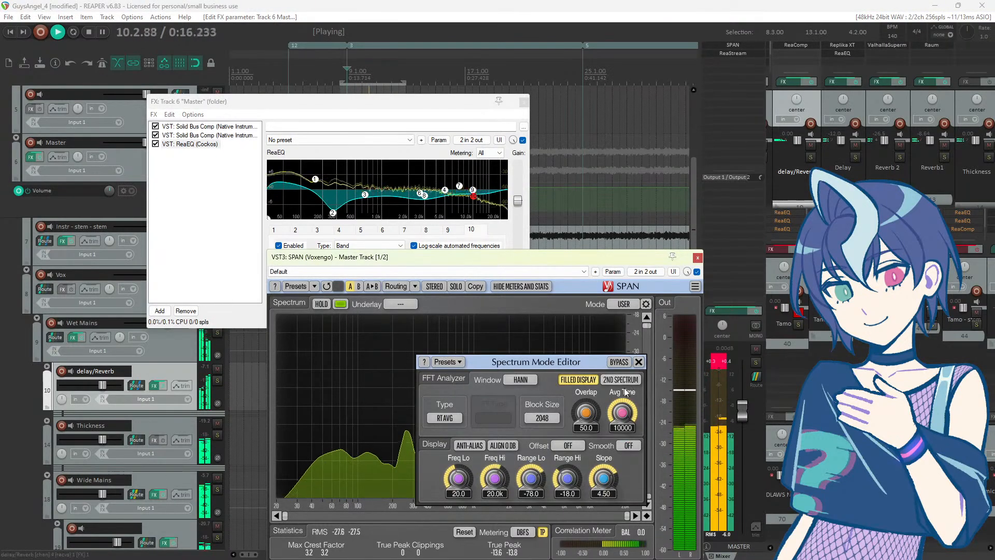
left_click_drag(625, 411, 626, 456)
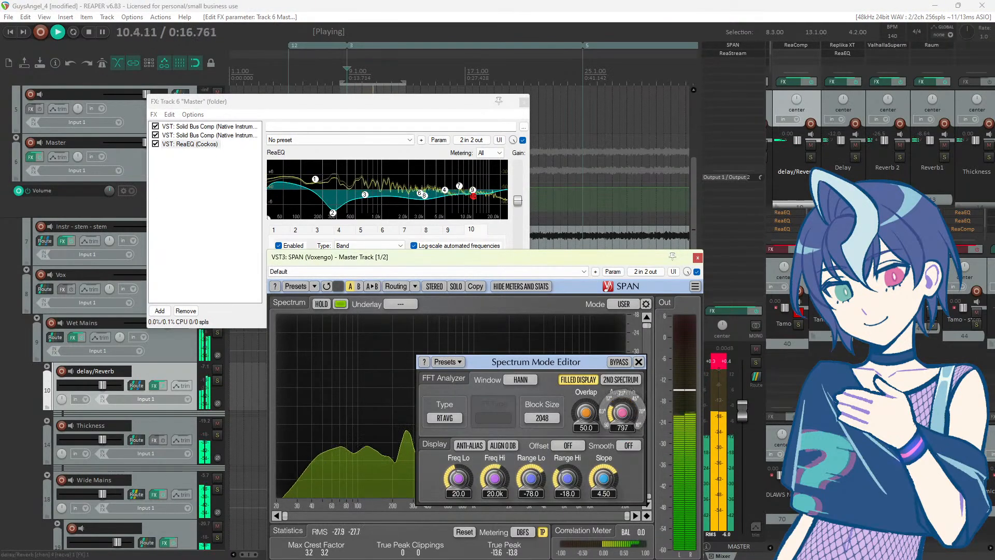
left_click(639, 362)
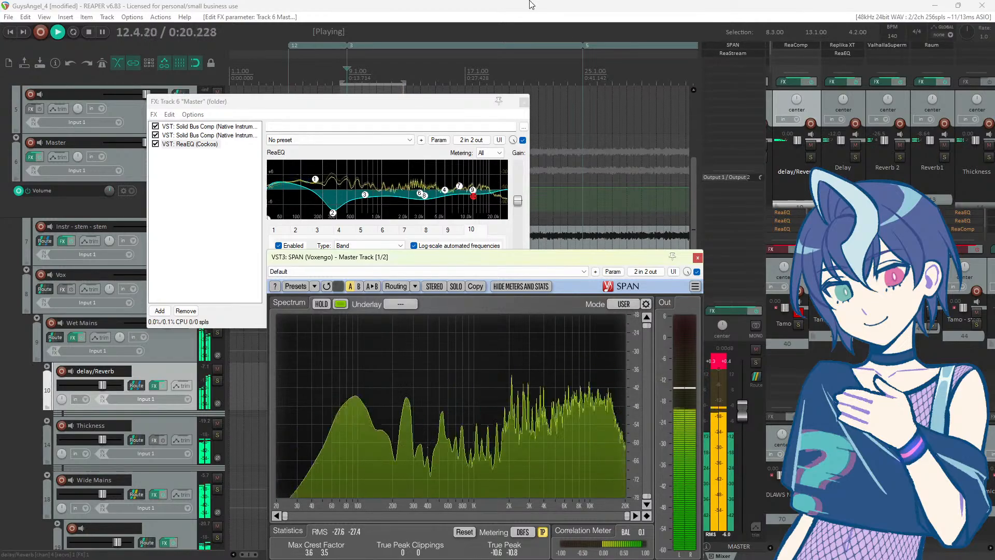
key("space")
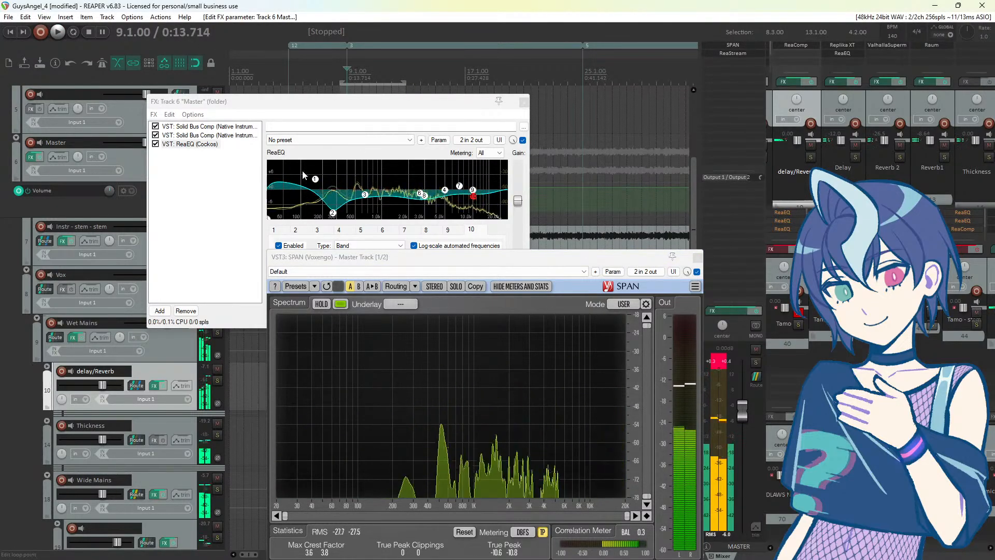
Step: Lower the gain of ReaEQ's low-shelf band 1 to 1.6 dB and replay the selection
left_click(314, 179)
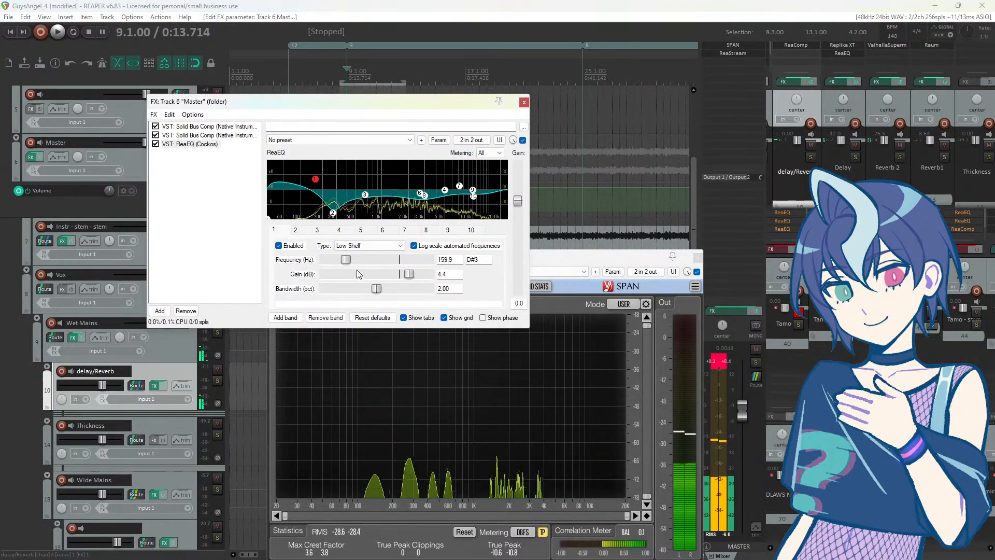
left_click_drag(409, 274, 405, 280)
key("space")
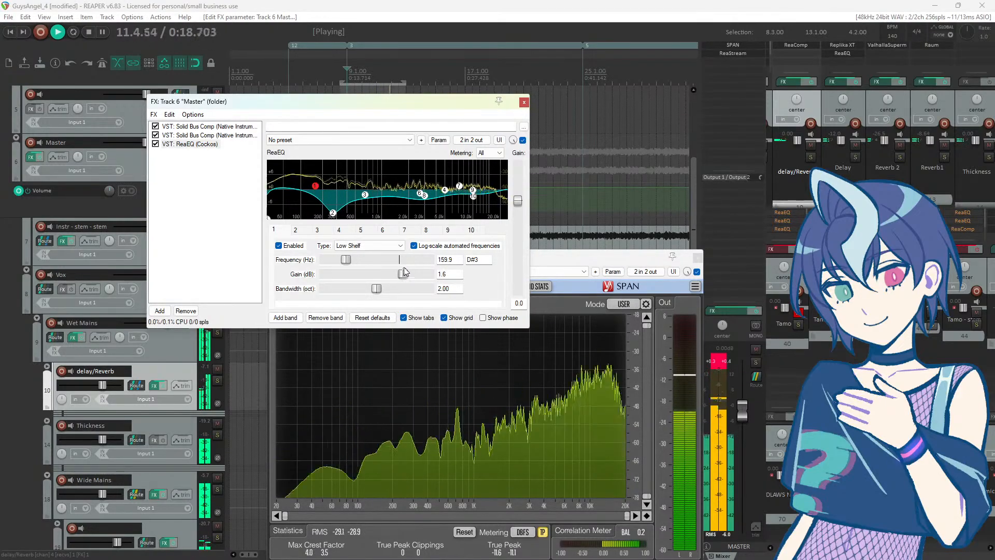
Step: Reduce ReaEQ's wet mix to 70% while listening to the selection
left_click(408, 6)
left_click_drag(516, 140, 515, 208)
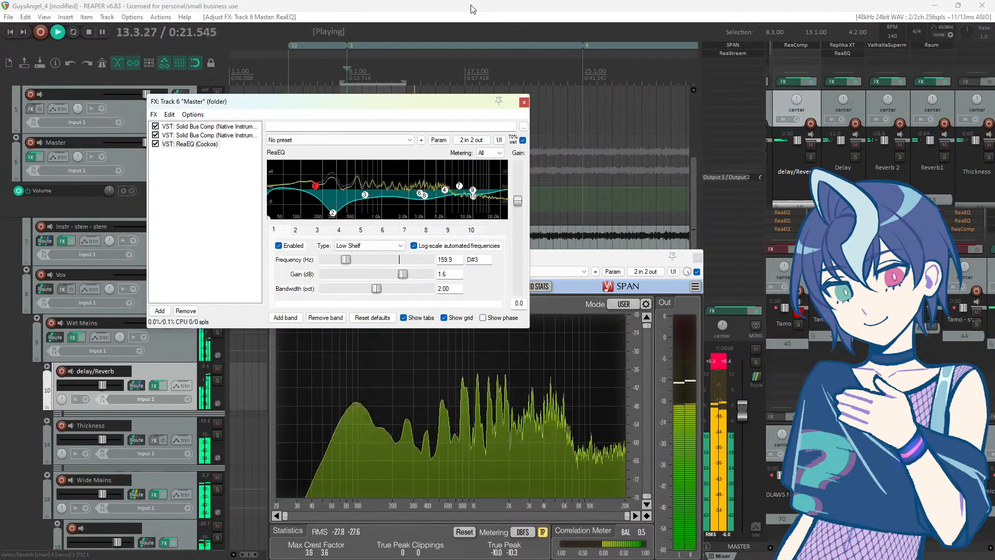
key("space")
Step: Add soothe2 after ReaEQ on the Master folder and set its wet mix to 99% during playback
left_click(158, 311)
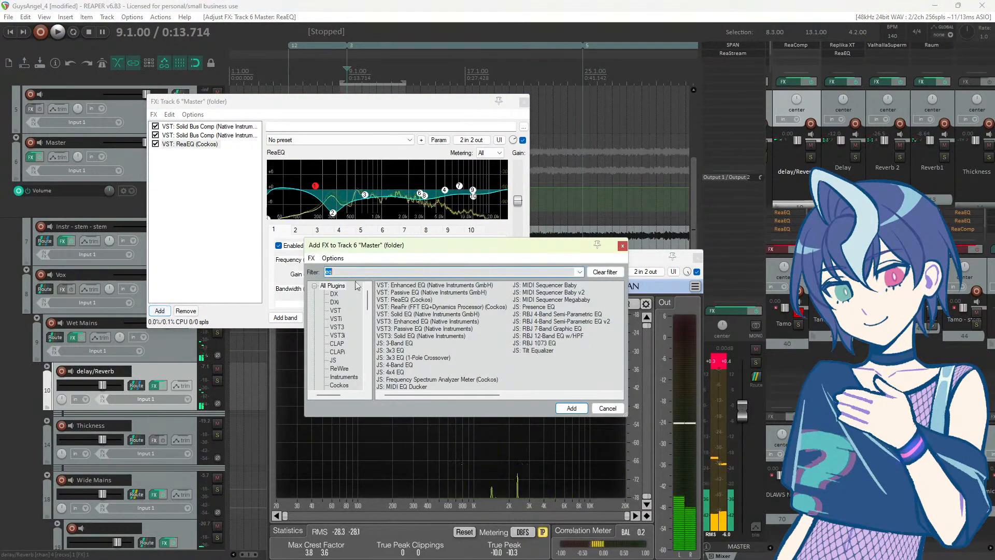
type("soothe")
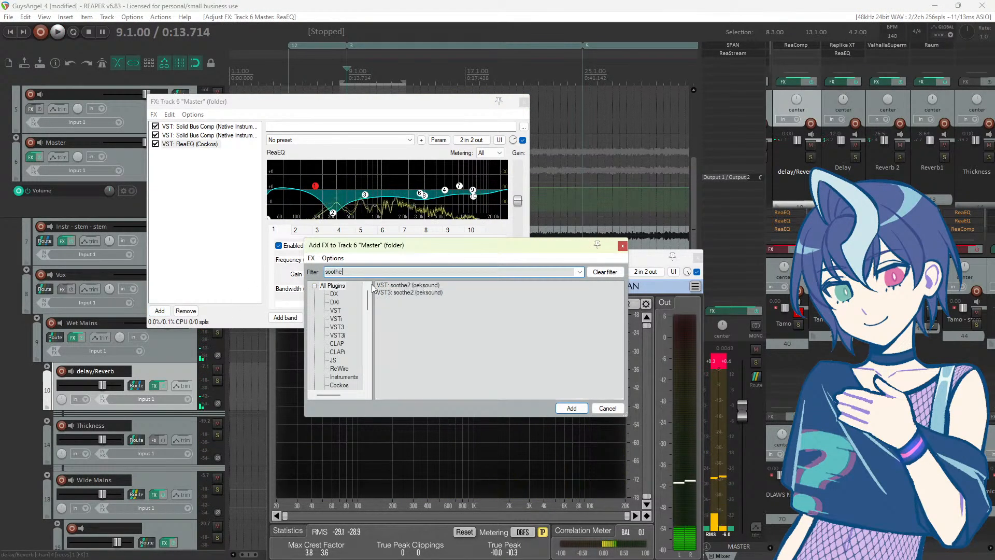
double_click(410, 285)
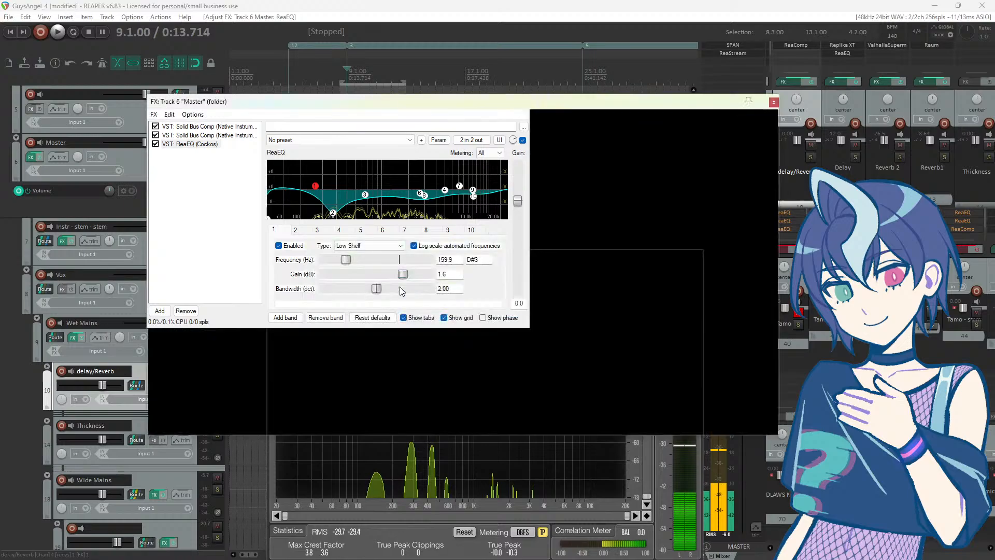
left_click(340, 7)
key("space")
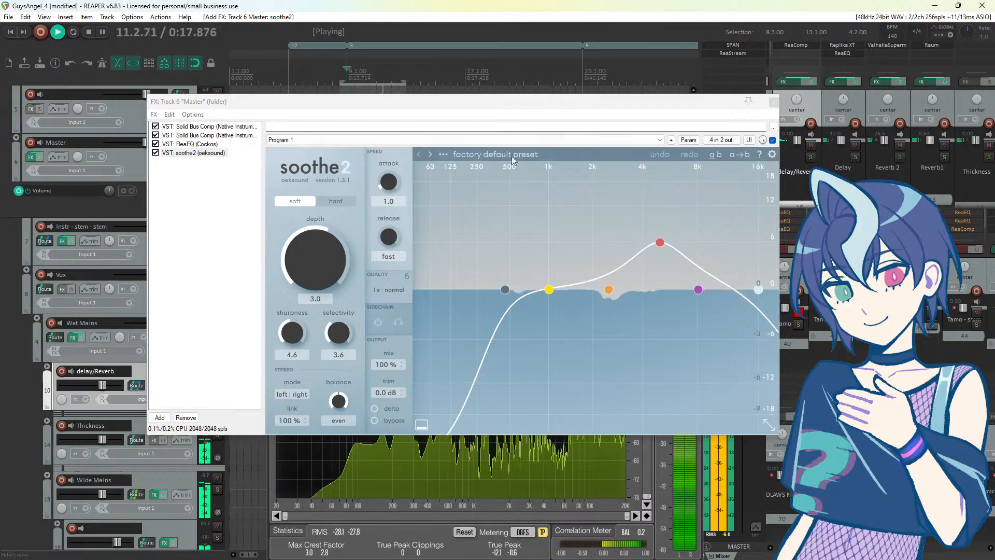
left_click_drag(763, 140, 764, 136)
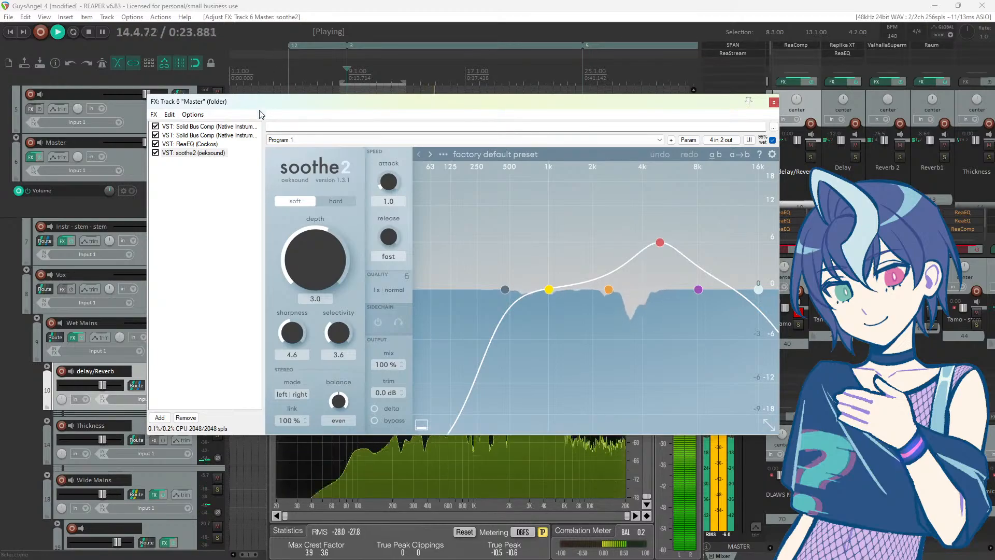
key("space")
Step: Add Supercharger GT after soothe2 on the Master folder and move the FX window clear of the SPAN spectrum
left_click(159, 418)
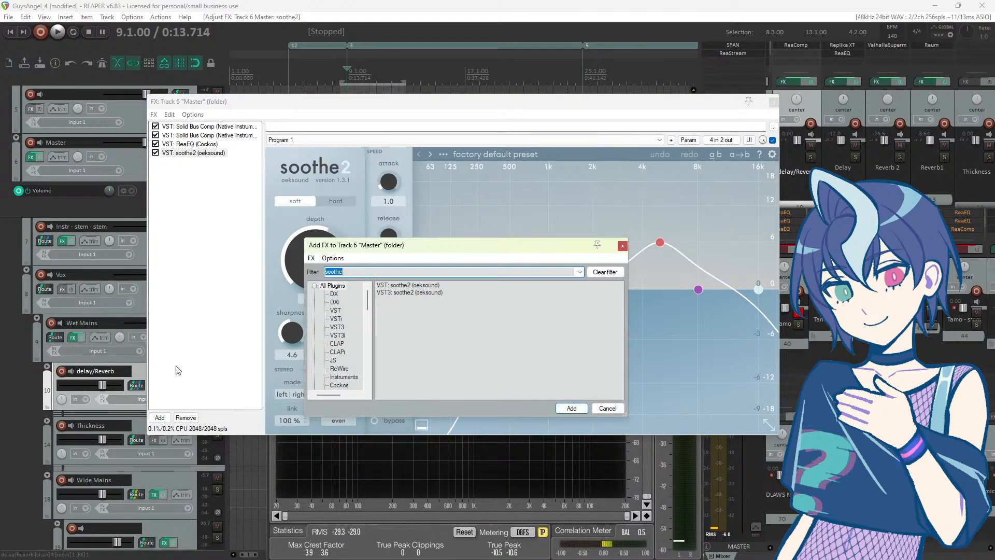
type("supercharger")
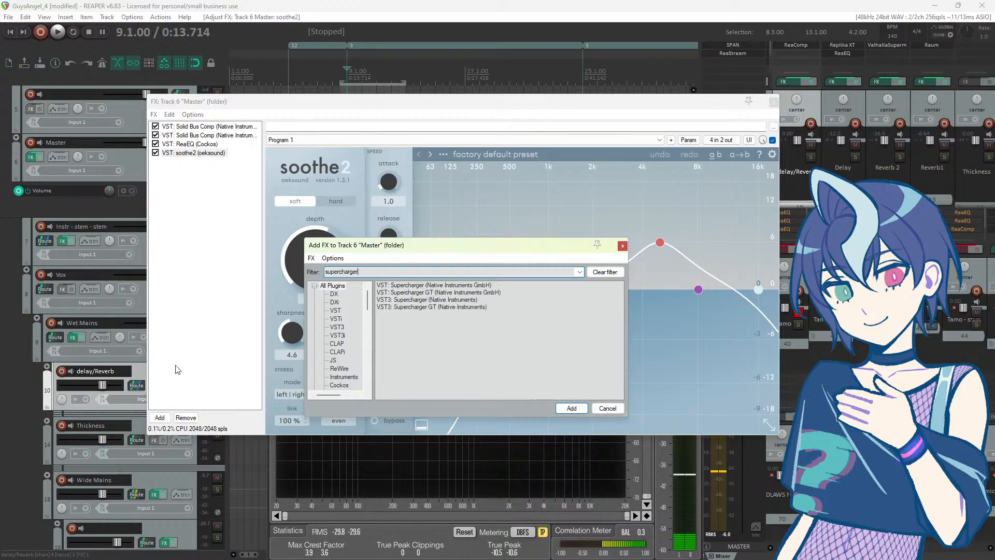
double_click(398, 294)
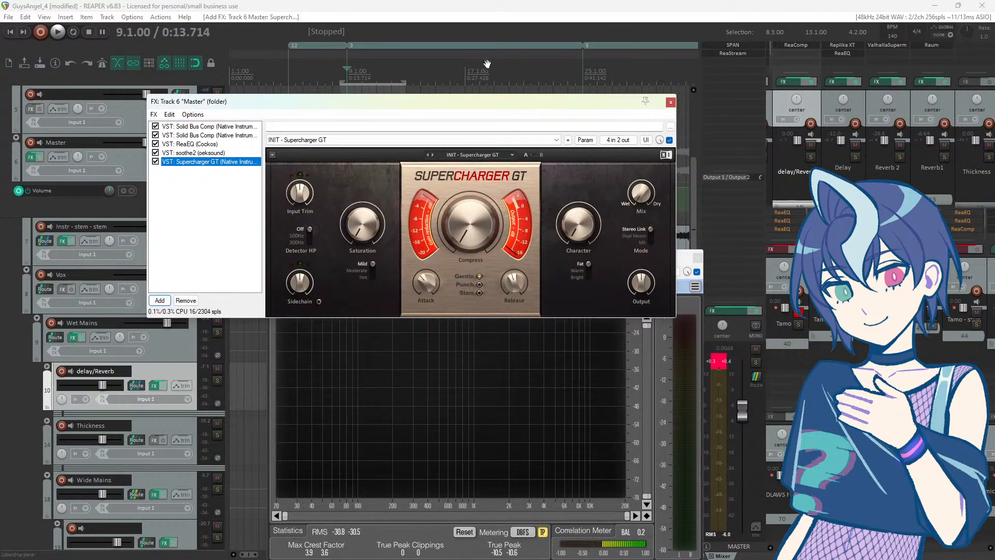
left_click_drag(431, 101, 477, 93)
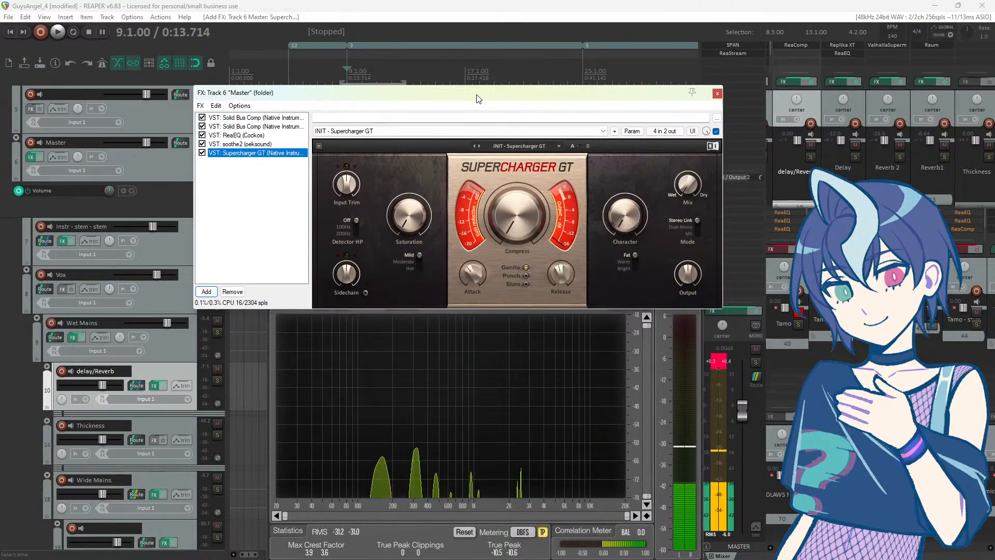
Step: Set Supercharger GT's input trim to 3.4 dB and its saturation to about 1.55 while listening to the selection
left_click_drag(402, 224, 402, 222)
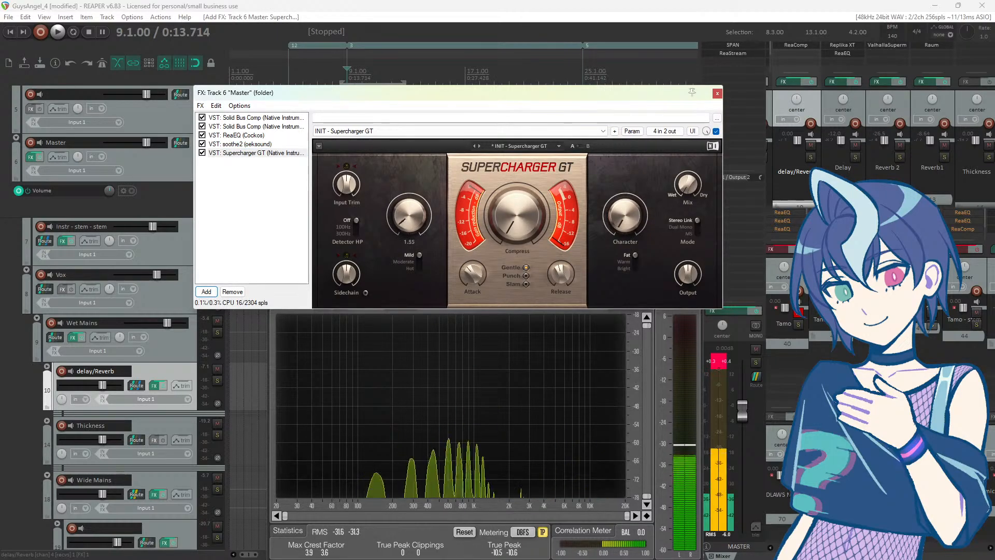
left_click(472, 5)
key("space")
left_click_drag(516, 214, 516, 210)
left_click_drag(346, 185, 347, 177)
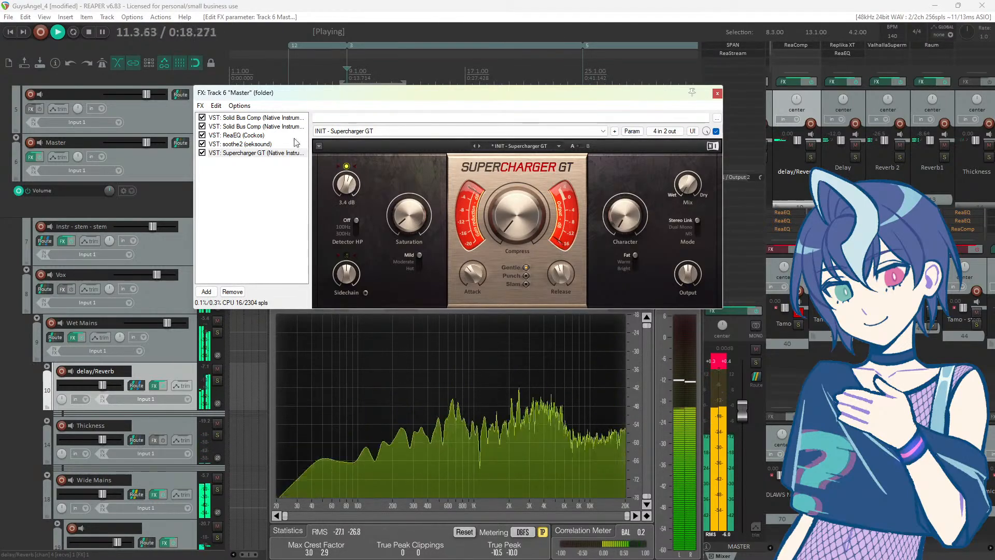
left_click_drag(312, 100, 294, 109)
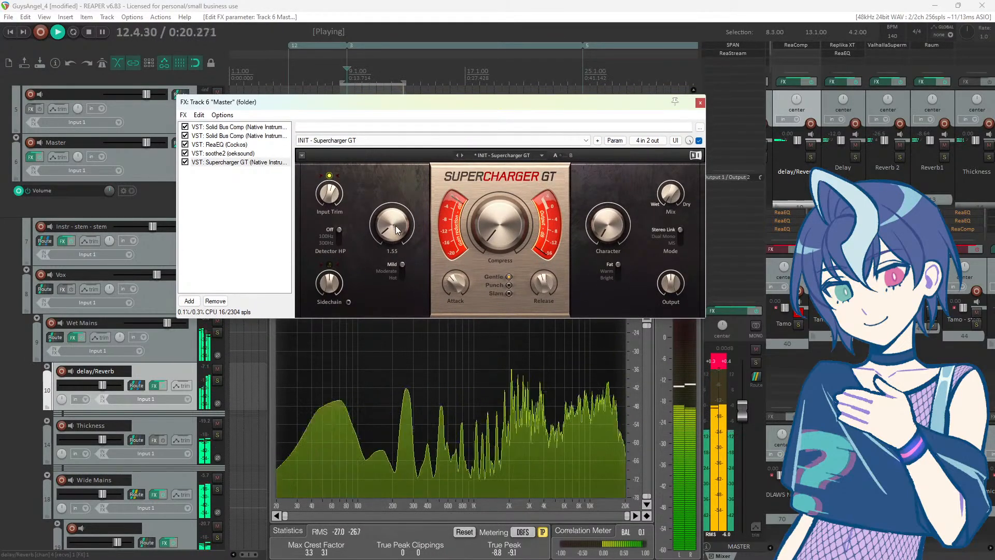
left_click(396, 225)
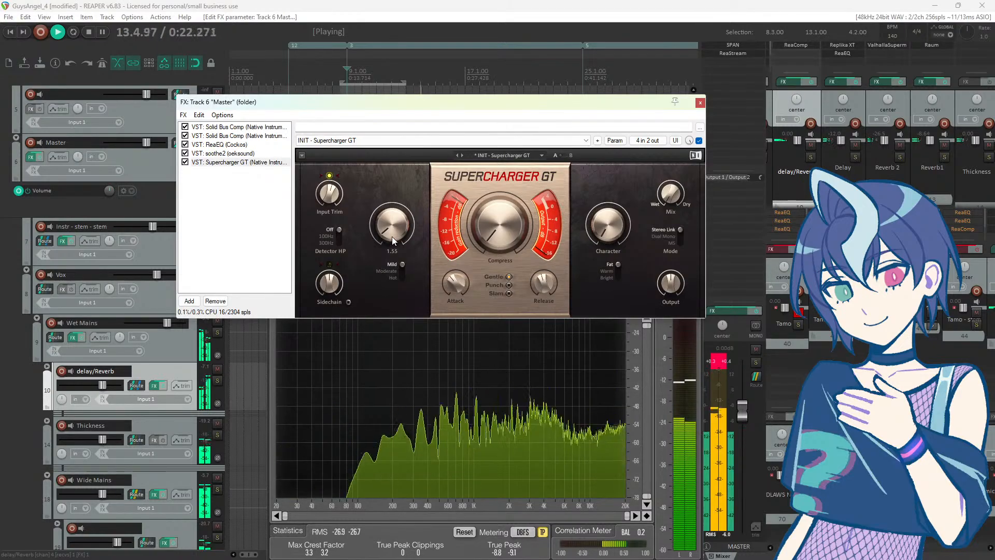
left_click_drag(392, 237, 392, 231)
key("space")
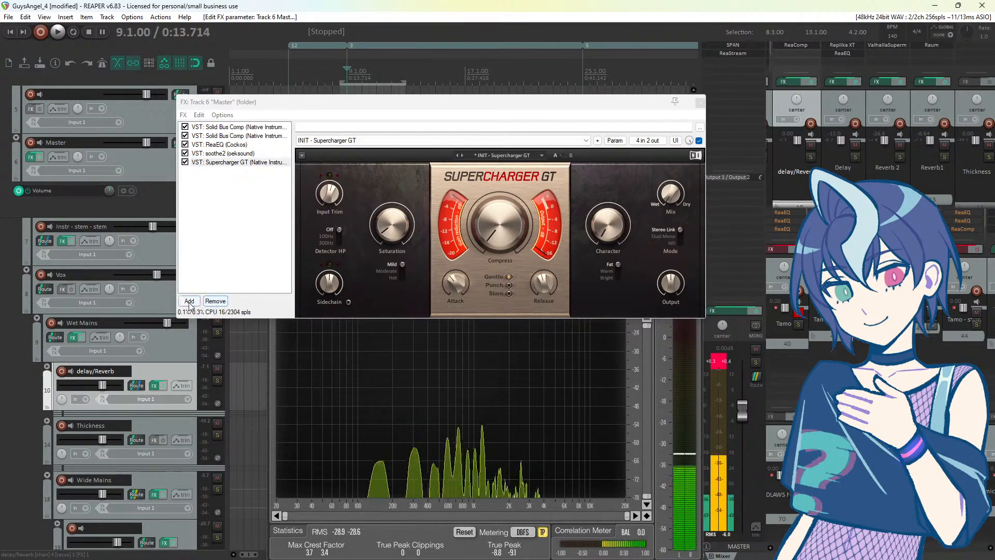
Step: Add OTT after Supercharger GT on the Master folder and reposition the FX window
double_click(219, 270)
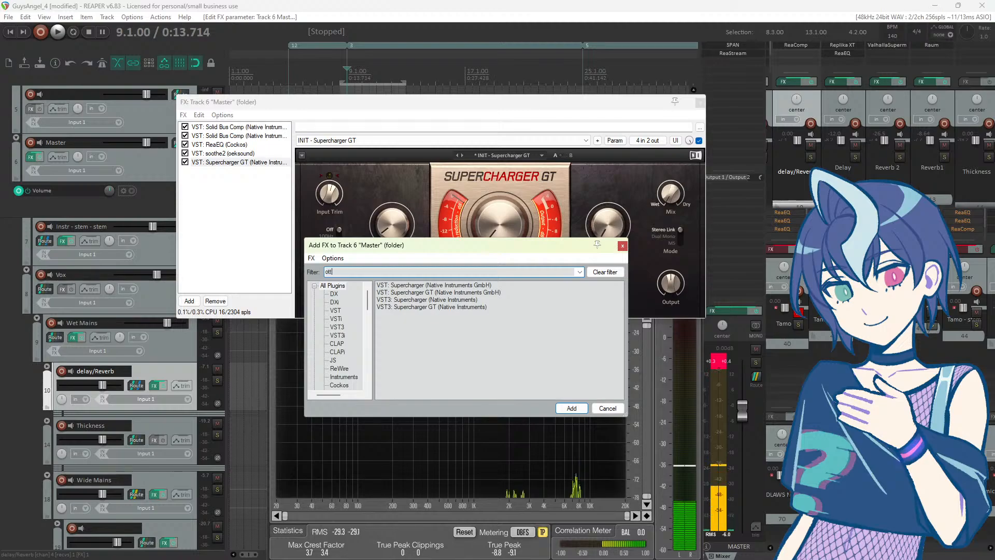
type("ott")
double_click(402, 294)
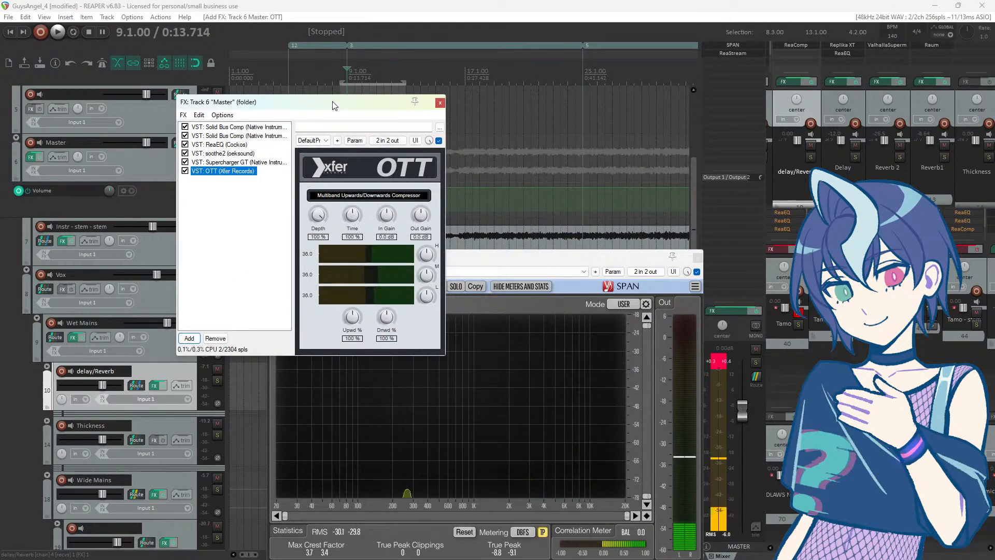
left_click_drag(319, 106, 383, 145)
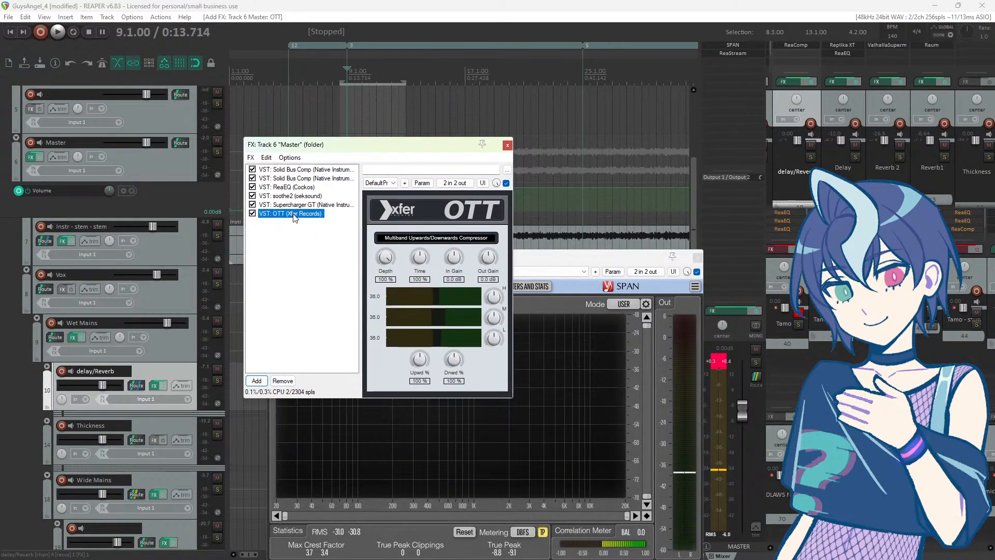
Step: Reduce OTT's depth to 2% while playing the selection
key("space")
left_click_drag(386, 258, 338, 558)
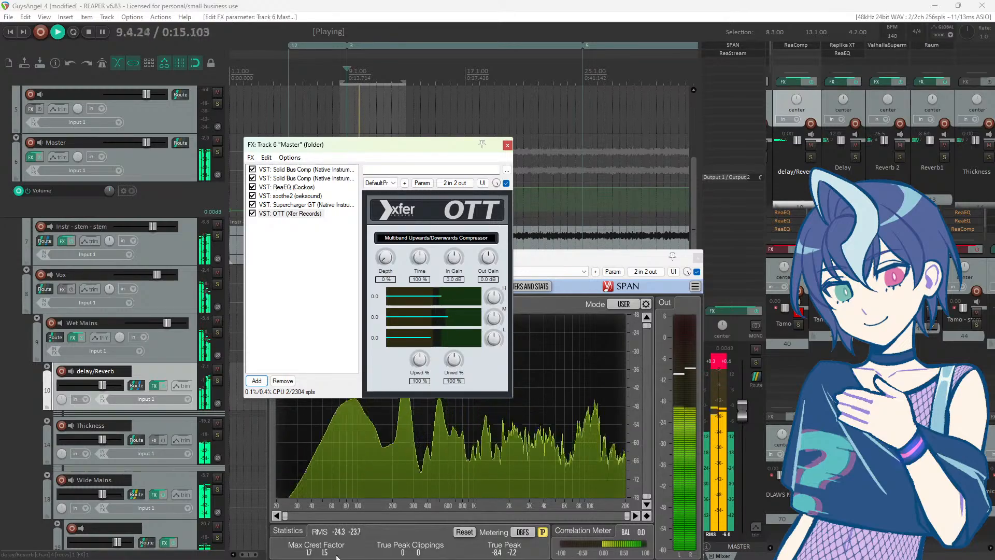
left_click_drag(391, 263, 391, 259)
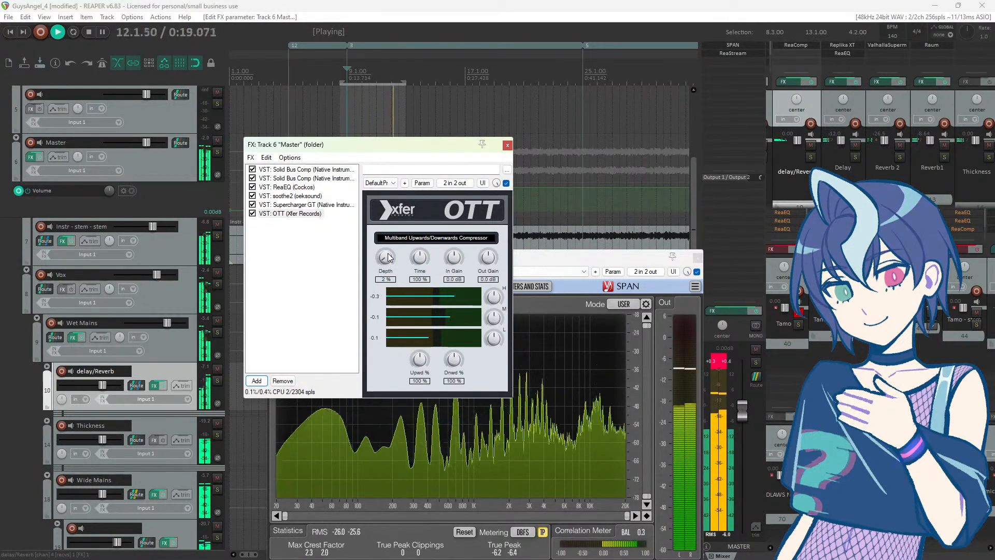
key("space")
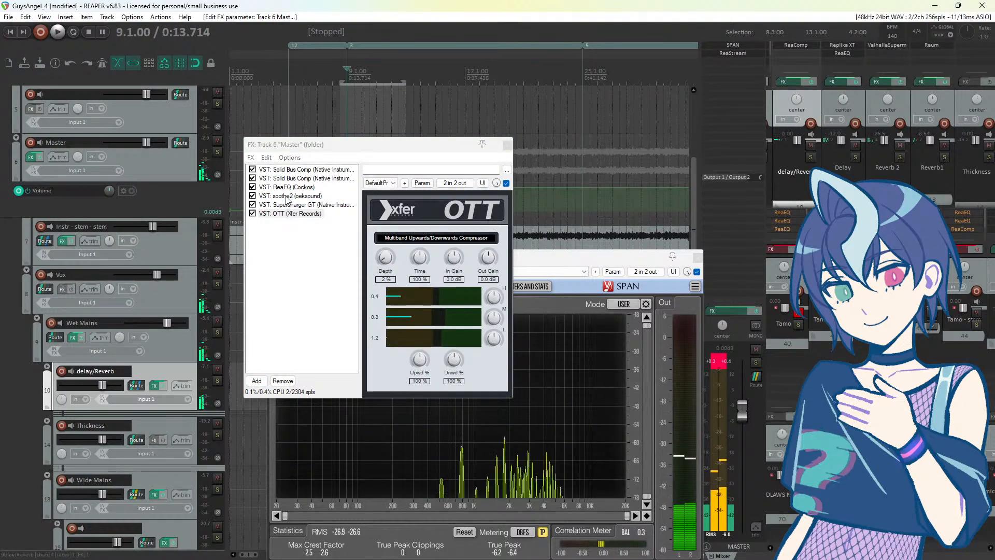
Step: Move soothe2 to the end of the Master folder's FX chain, then reopen OTT and replay the selection
left_click_drag(286, 198, 286, 227)
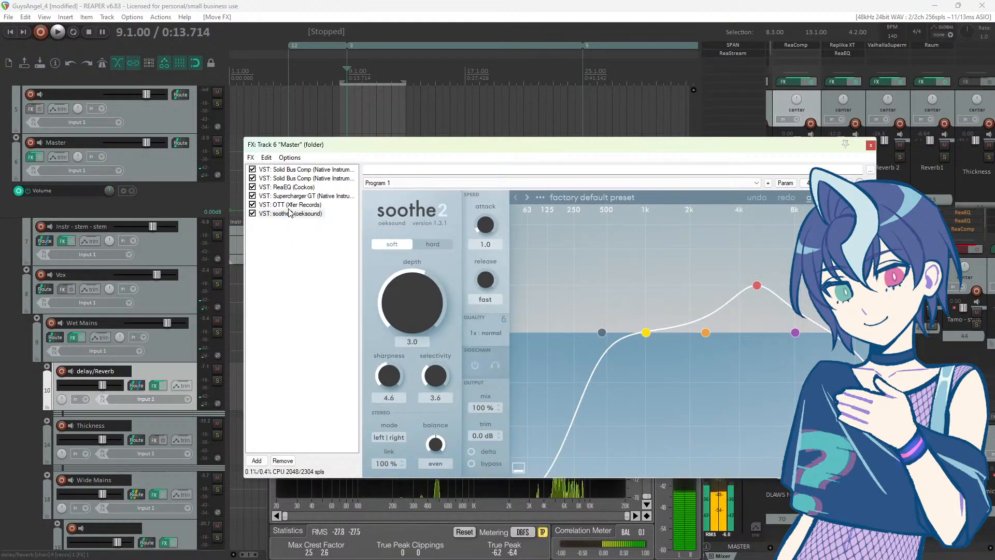
left_click(289, 205)
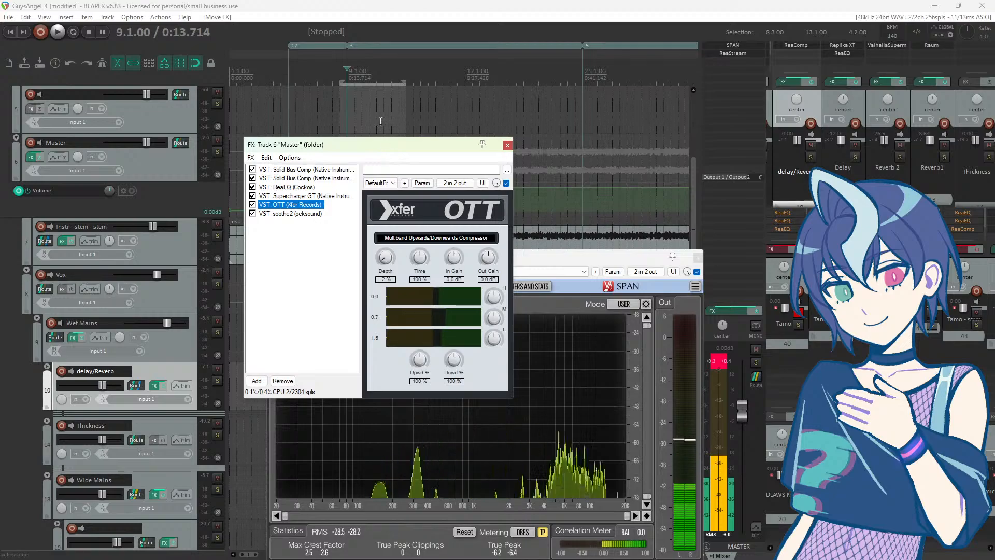
left_click(358, 6)
key("space")
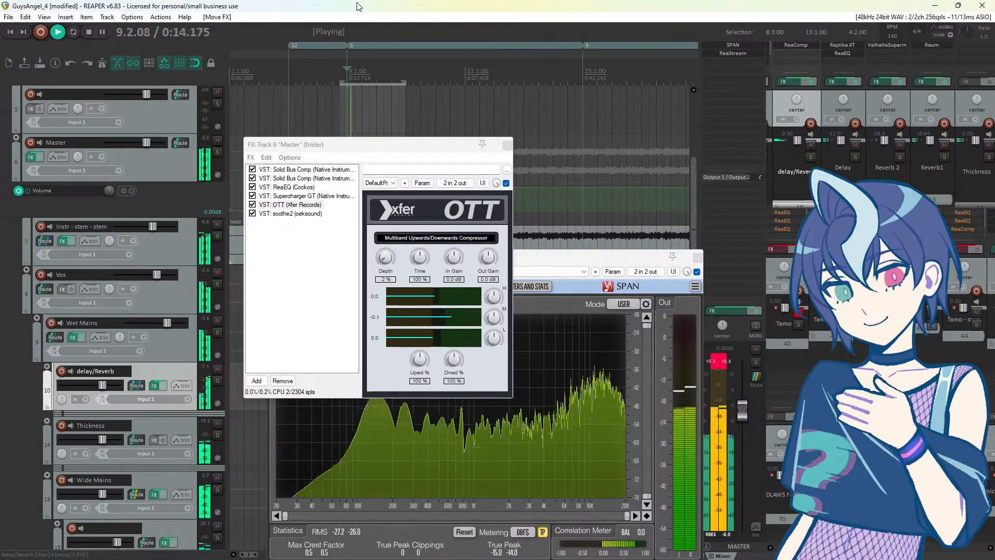
Step: Lower OTT's depth to 1% during playback, comparing it against bypass
left_click_drag(385, 260, 386, 258)
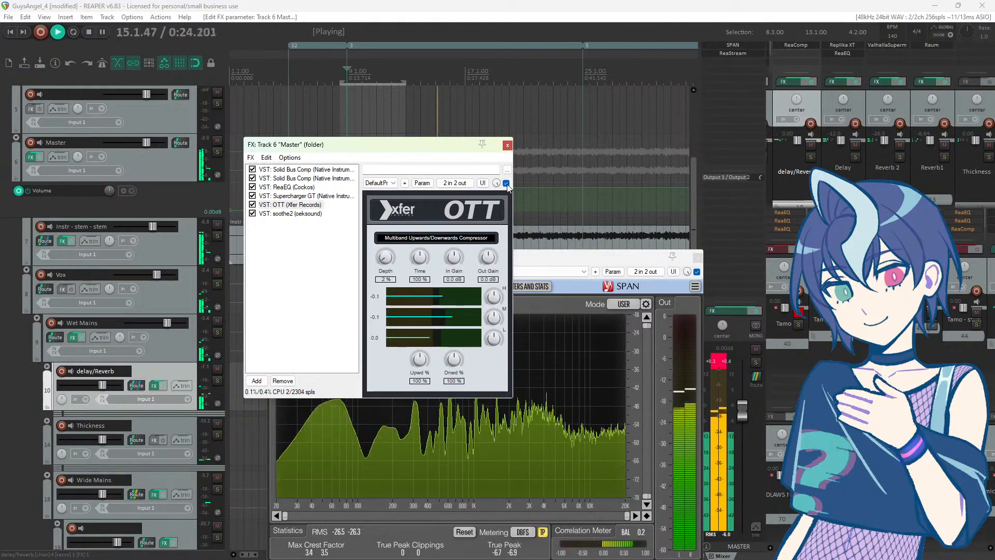
key("space")
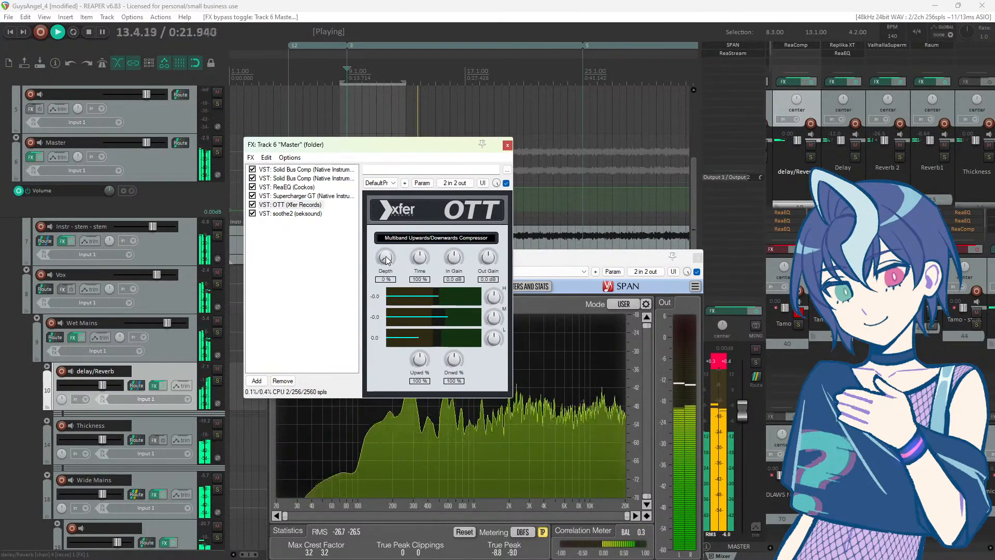
left_click(424, 8)
key("space")
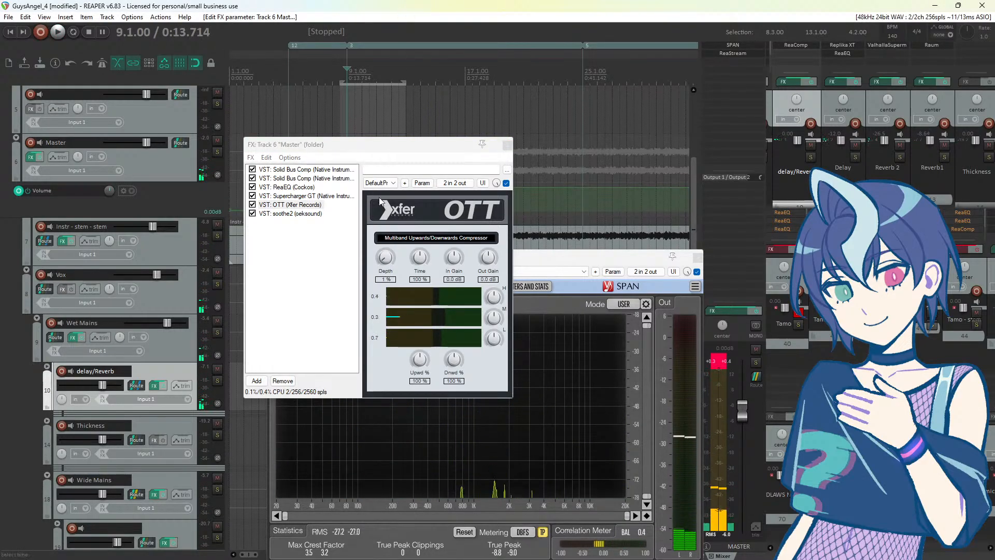
Step: Add Ozone 9 Elements after soothe2 on the Master folder and reposition the FX window
left_click(256, 382)
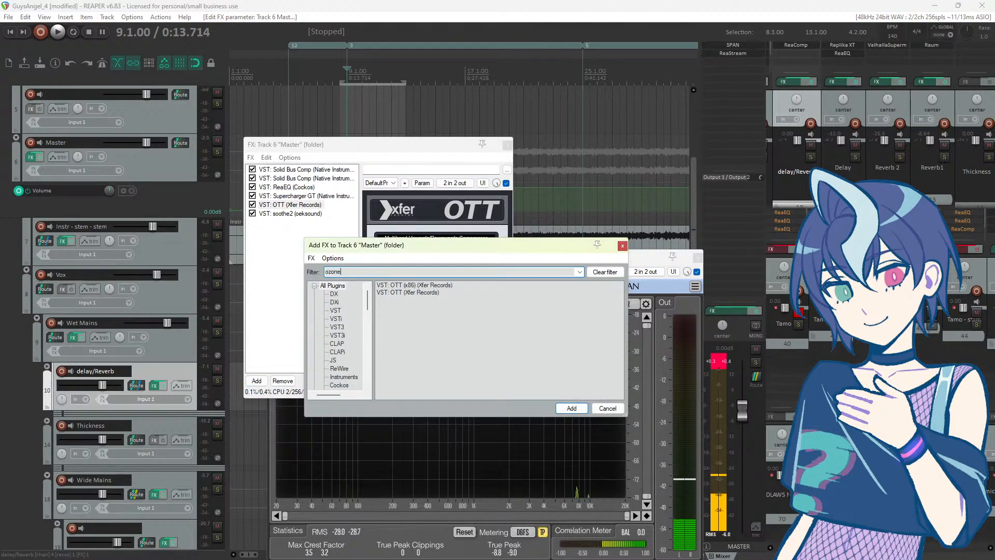
type("ozone")
double_click(406, 289)
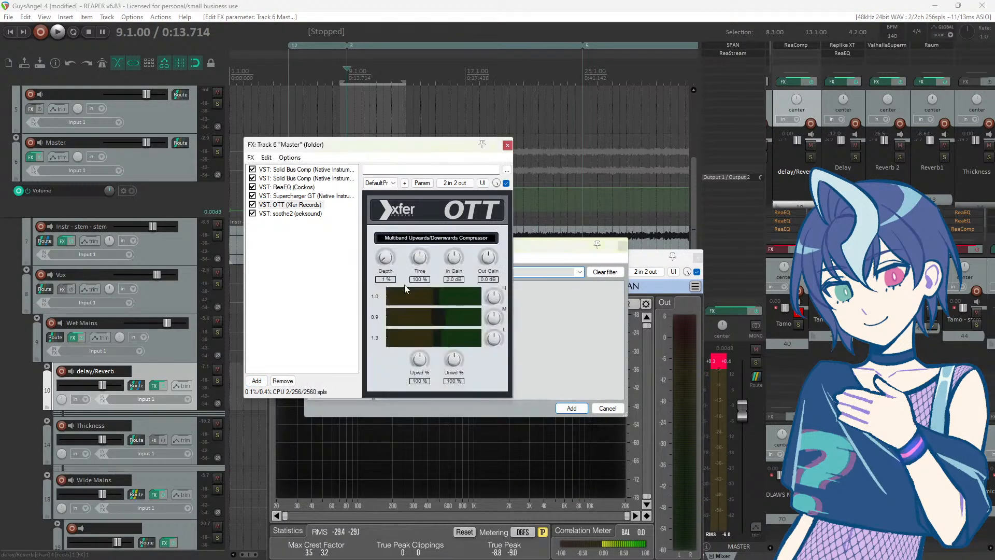
left_click_drag(385, 147, 272, 138)
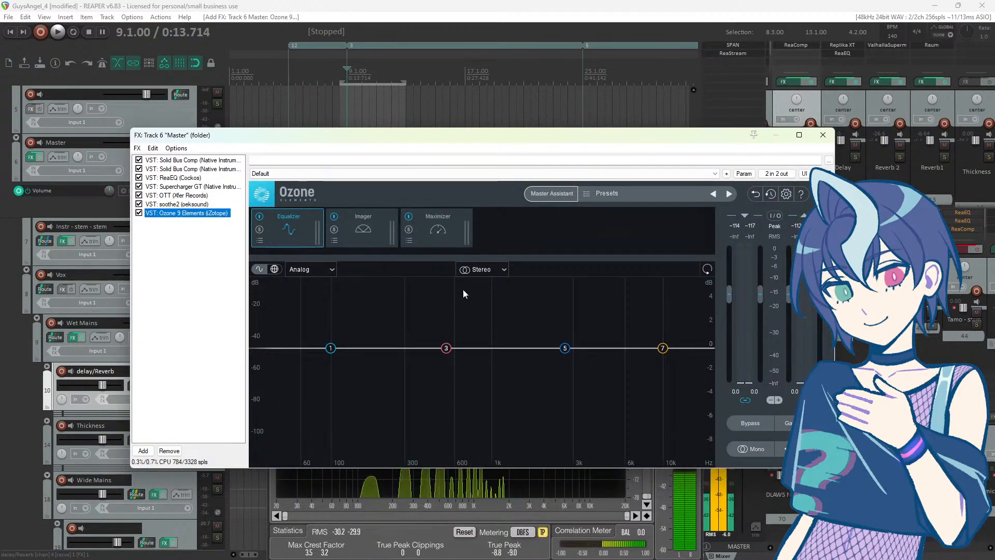
Step: Switch Ozone's Equalizer to Mid/Side and add a Flat High-Pass at 75 Hz to the side channel
left_click(499, 269)
left_click(479, 299)
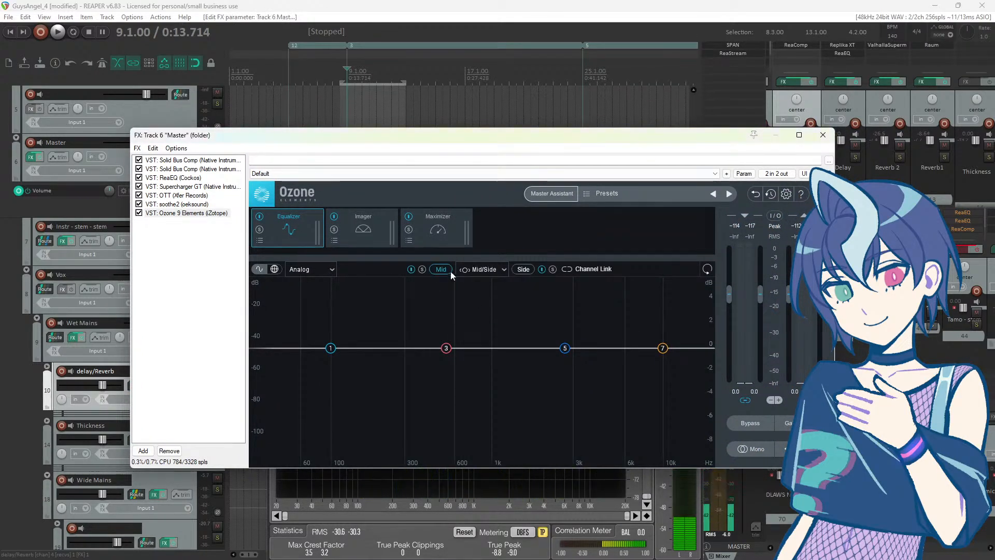
left_click(520, 271)
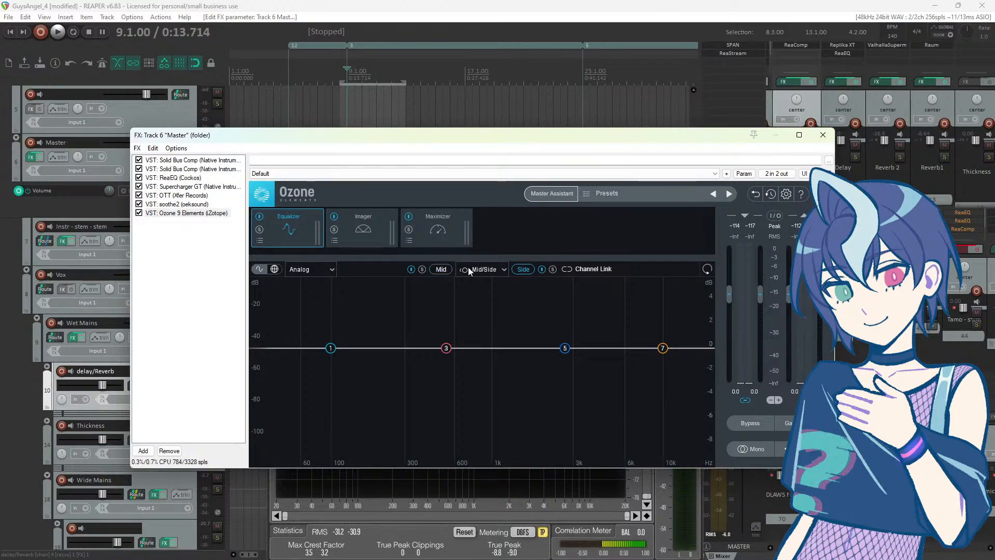
left_click(278, 349)
left_click_drag(275, 348, 315, 352)
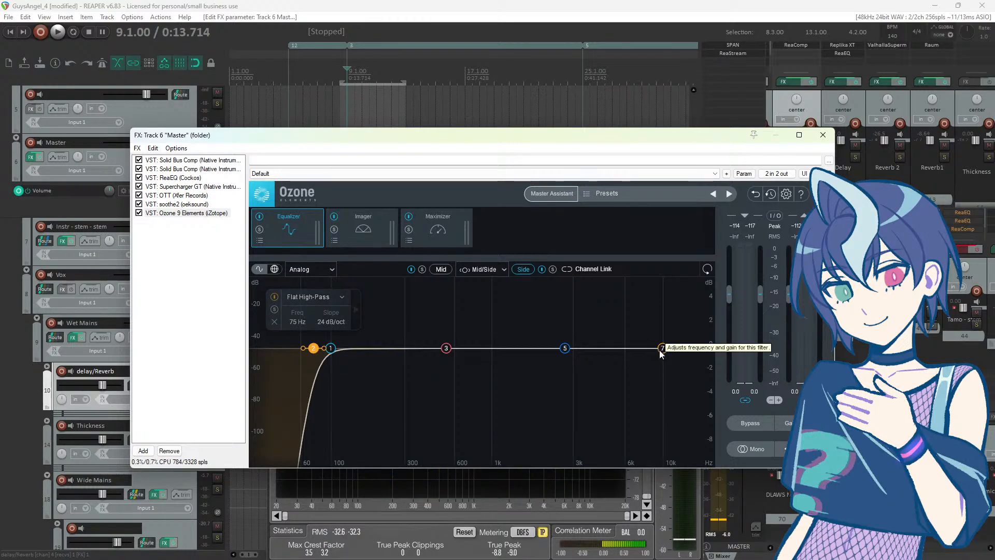
Step: Set the side channel's Baxandall Treble band to 7903 Hz with 0.1 dB gain and compare it on and off during playback
mouse_move(661, 353)
left_mouse_down()
mouse_move(620, 351)
mouse_move(643, 350)
left_mouse_up()
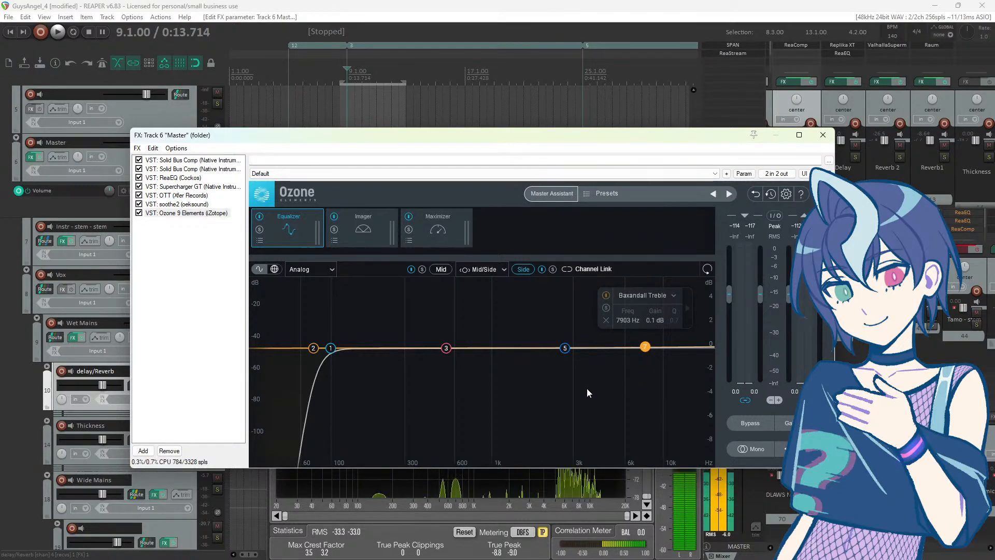
left_click(493, 7)
key("space")
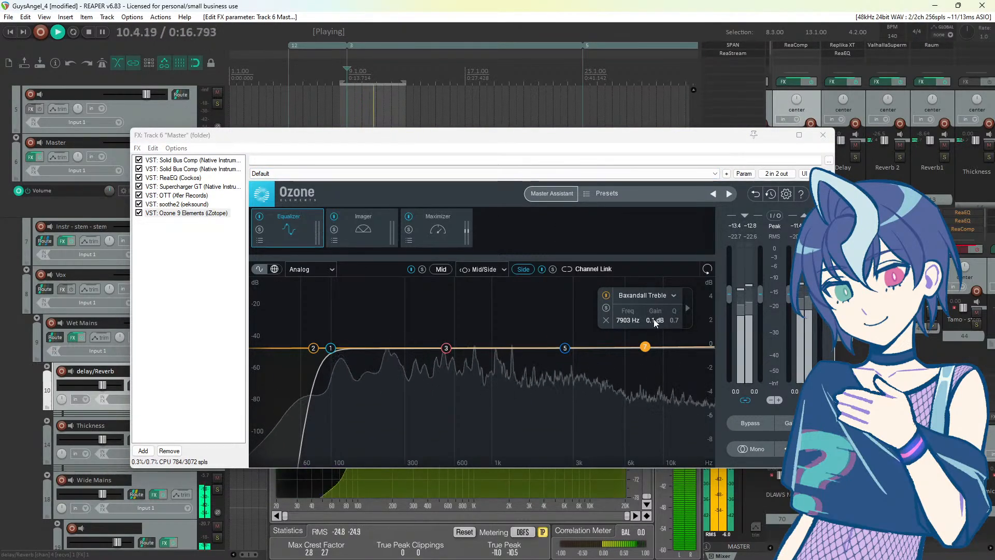
left_click(606, 296)
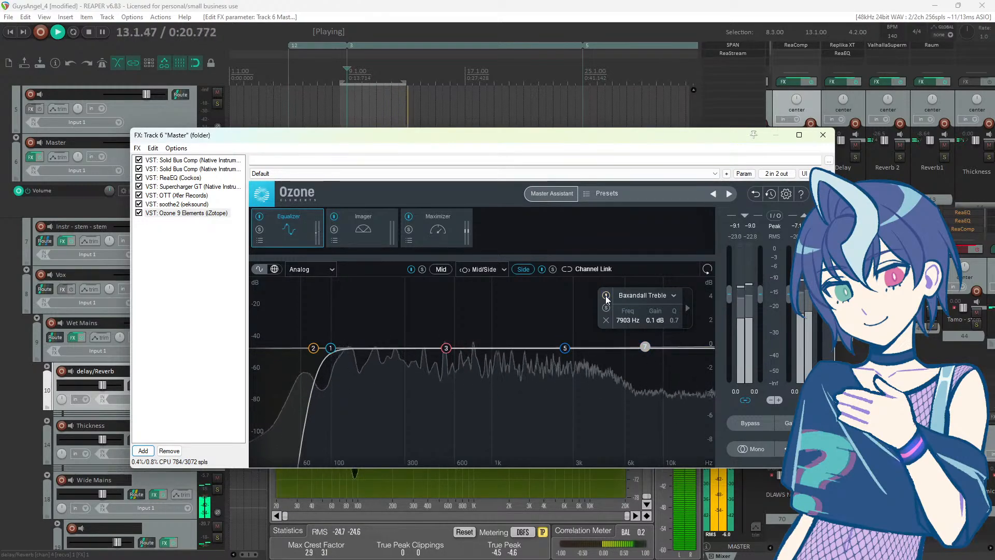
left_click(605, 296)
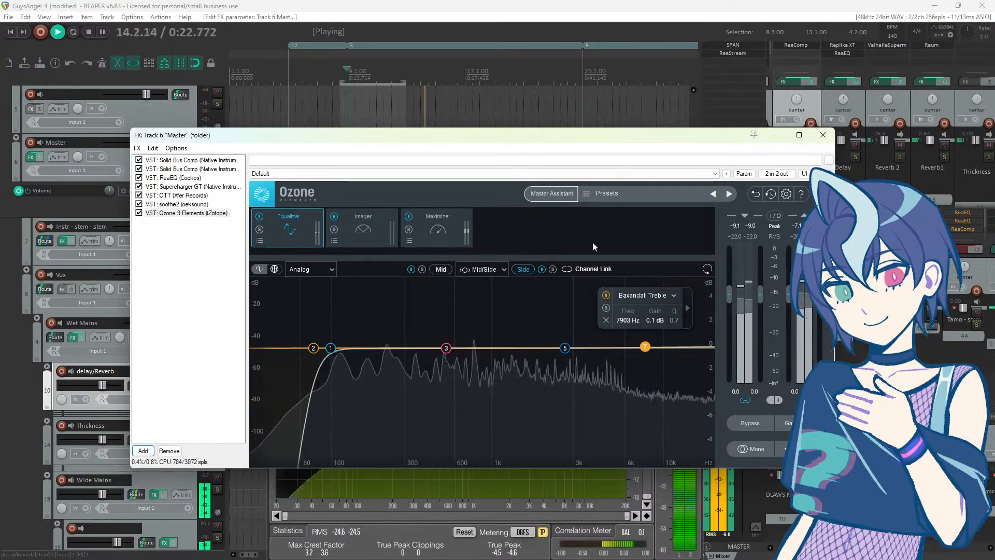
Step: Turn off Ozone's Imager and set the Maximizer to IRC II with a threshold of -15.9 dB during playback
left_click(335, 217)
left_click(433, 239)
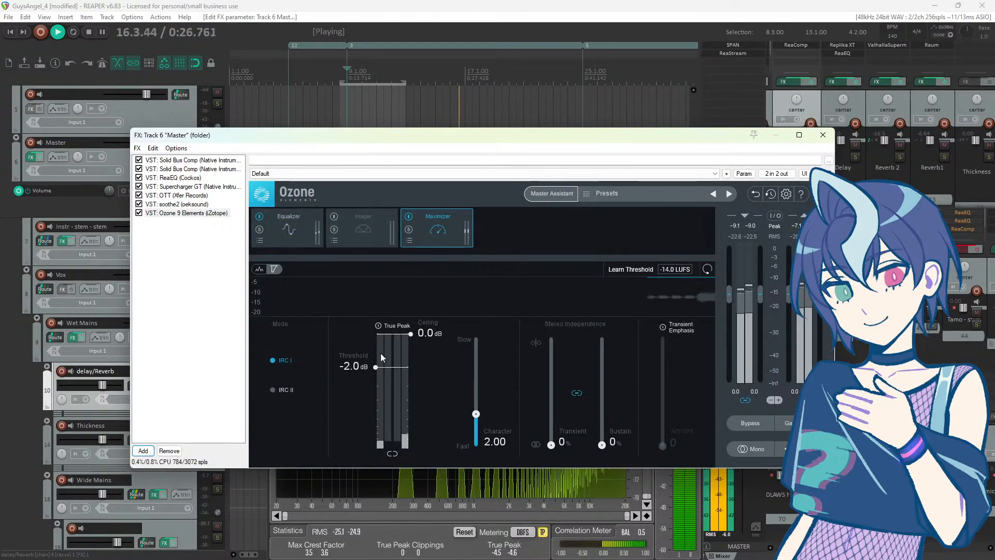
left_click_drag(375, 371, 375, 432)
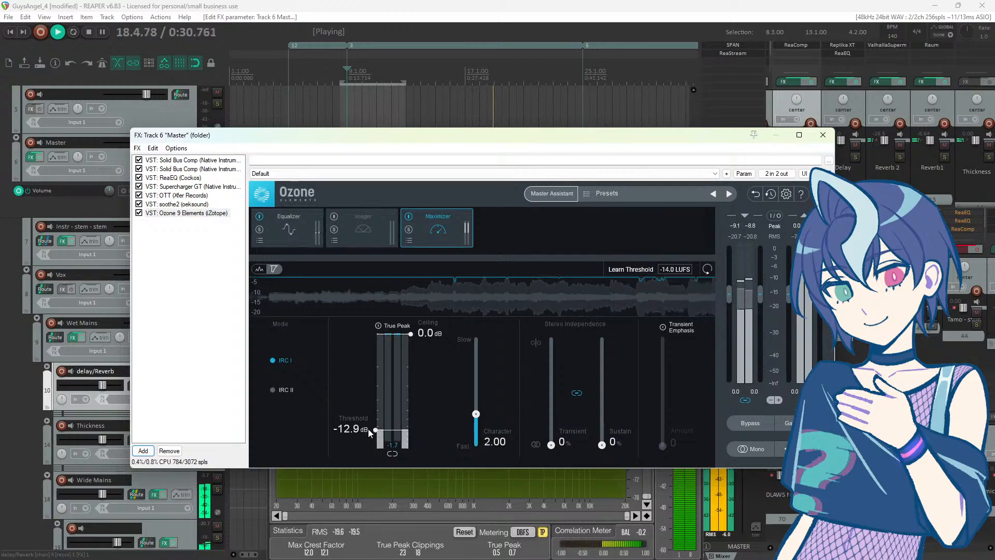
left_click(272, 390)
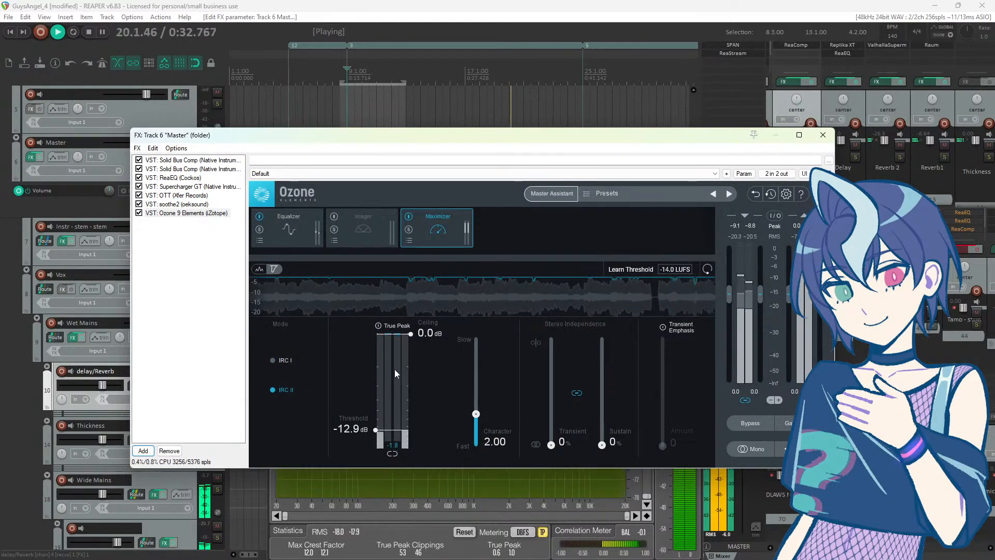
left_click_drag(375, 431, 375, 443)
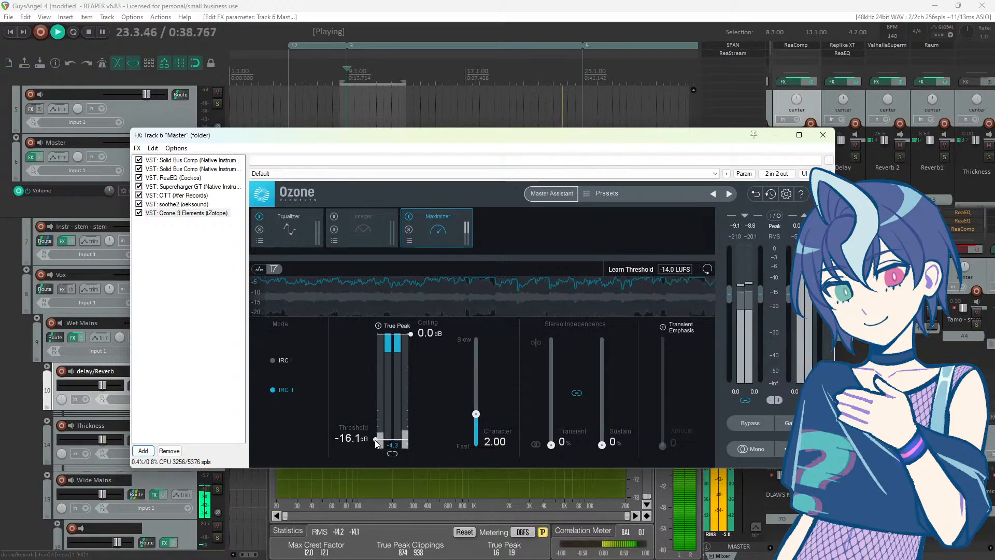
left_click_drag(376, 441, 376, 439)
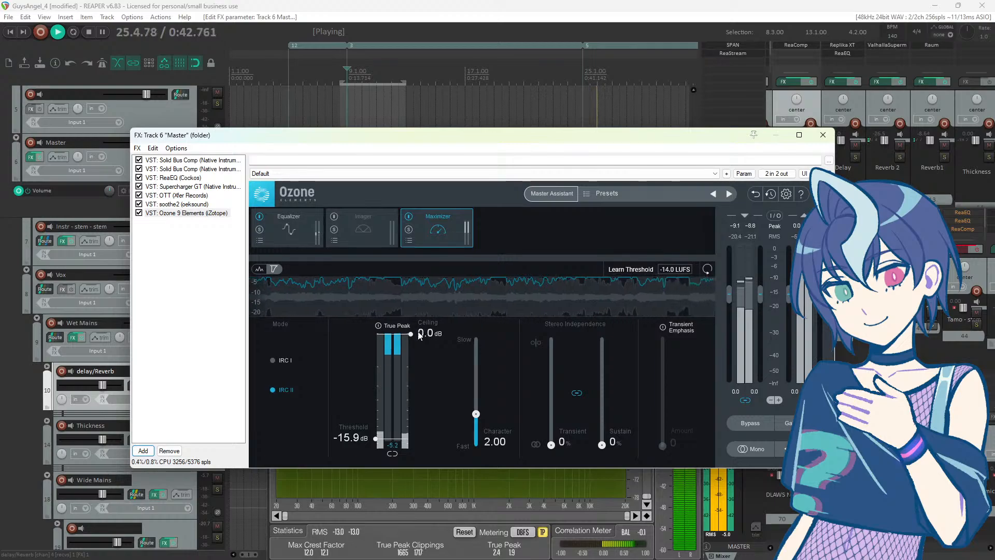
Step: Lower the Maximizer's ceiling to -15.9 dB and shift the FX window aside while playback continues
left_click_drag(409, 334, 407, 441)
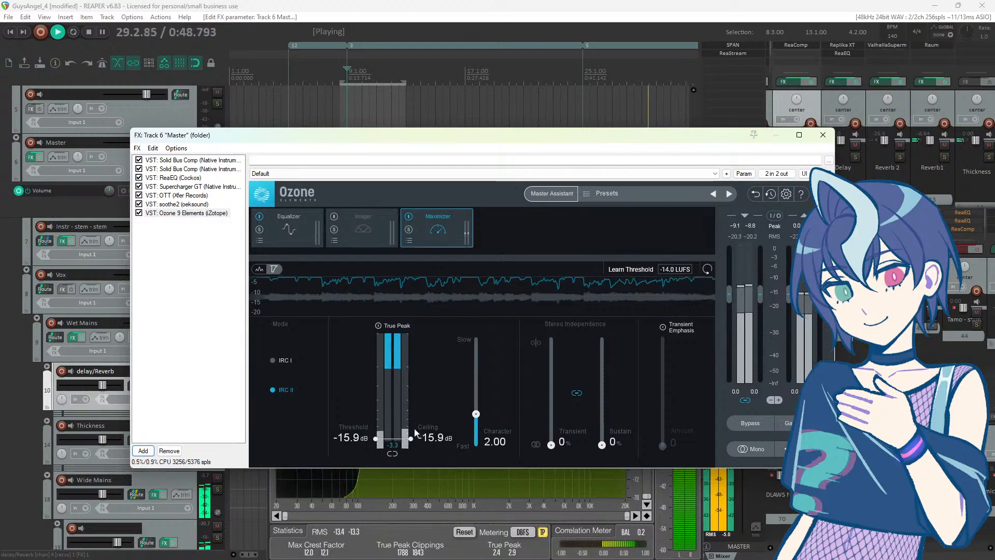
left_click_drag(599, 146, 528, 140)
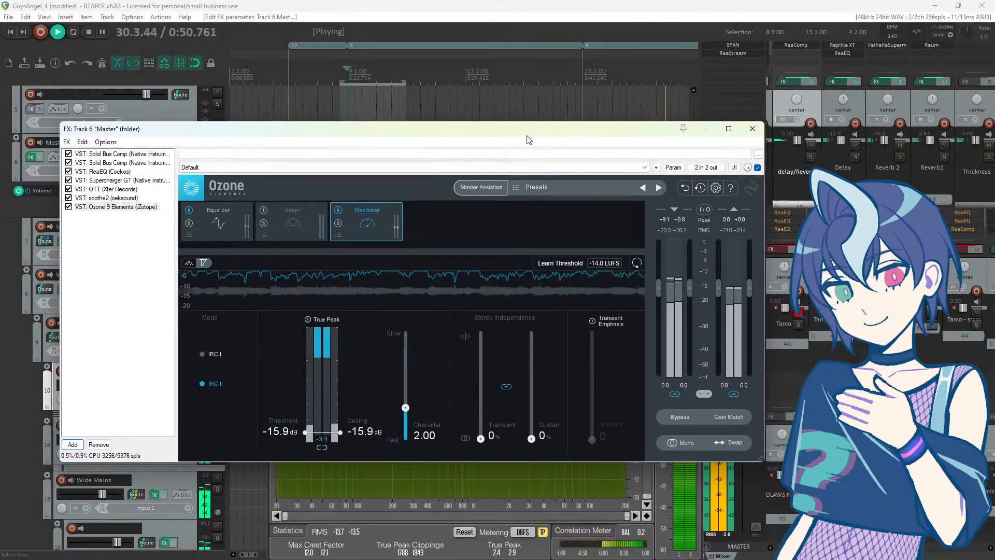
left_click(483, 7)
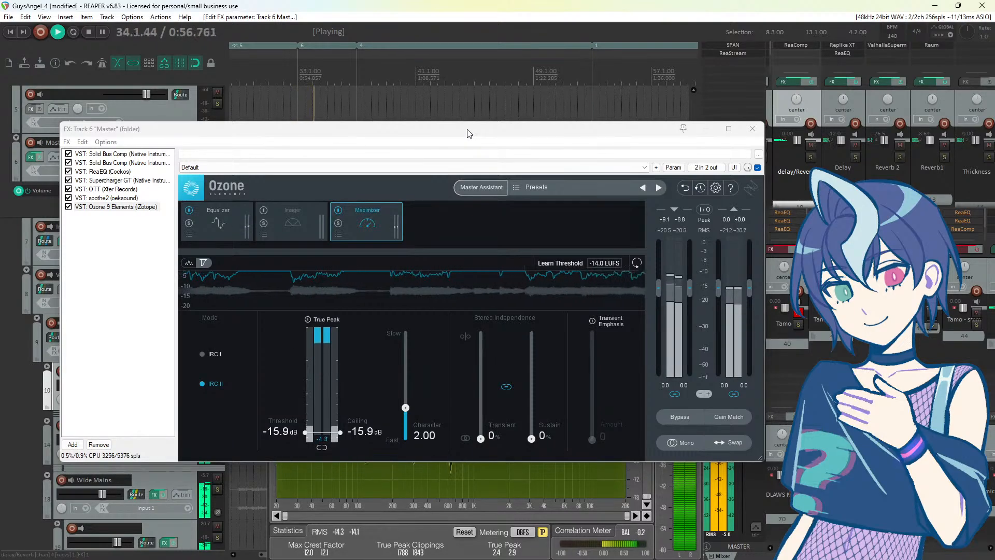
Step: Place the play position at 17.1.00 and play that section to hear the Maximizer, moving the Master FX window clear
left_click_drag(468, 134, 500, 142)
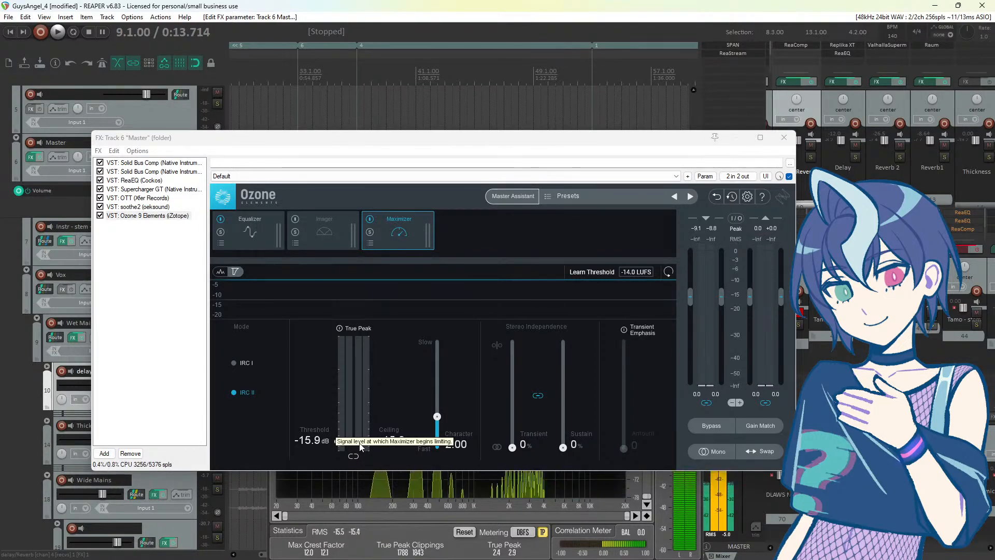
left_click_drag(406, 149, 476, 206)
scroll(386, 114, "down", 5)
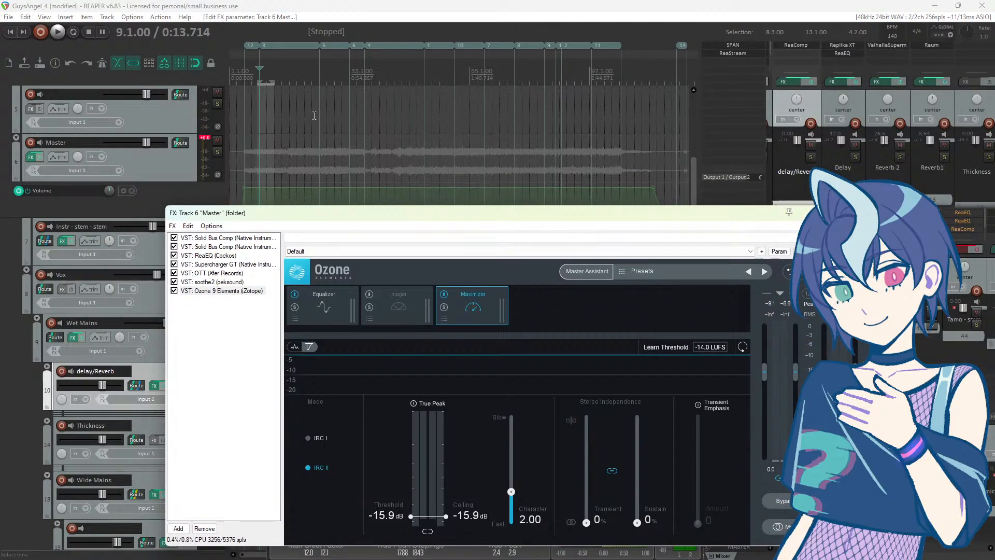
left_click(290, 111)
key("space")
left_click_drag(374, 214, 340, 175)
key("space")
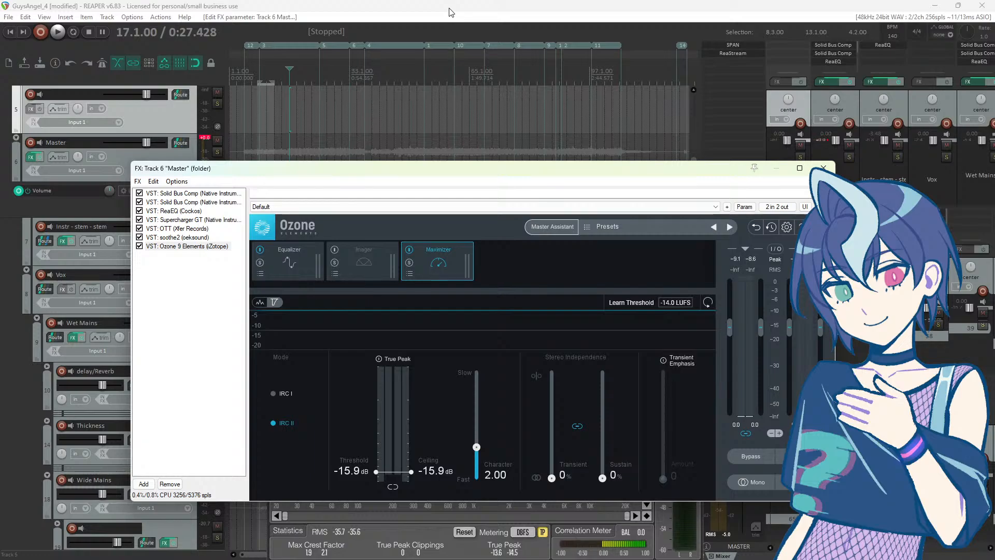
left_click(506, 11)
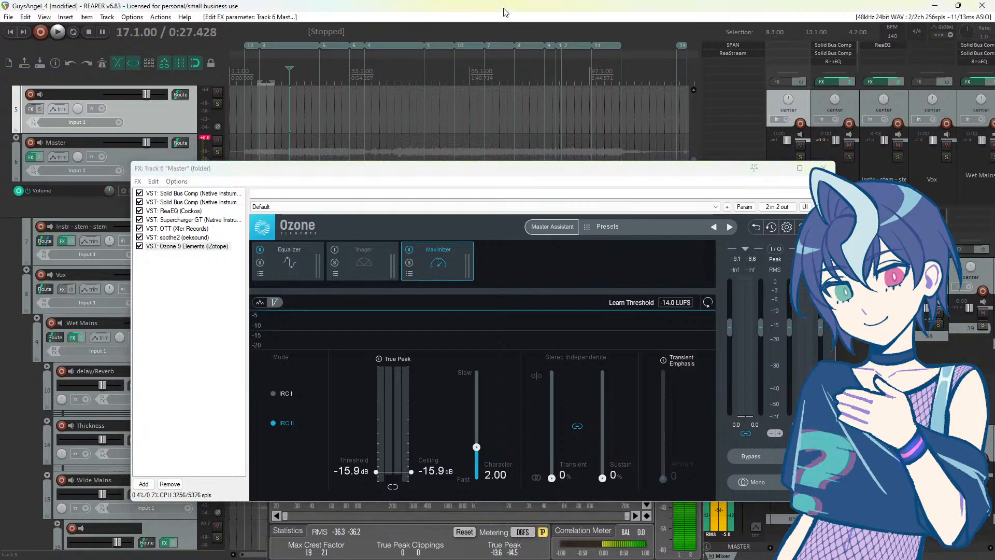
key("space")
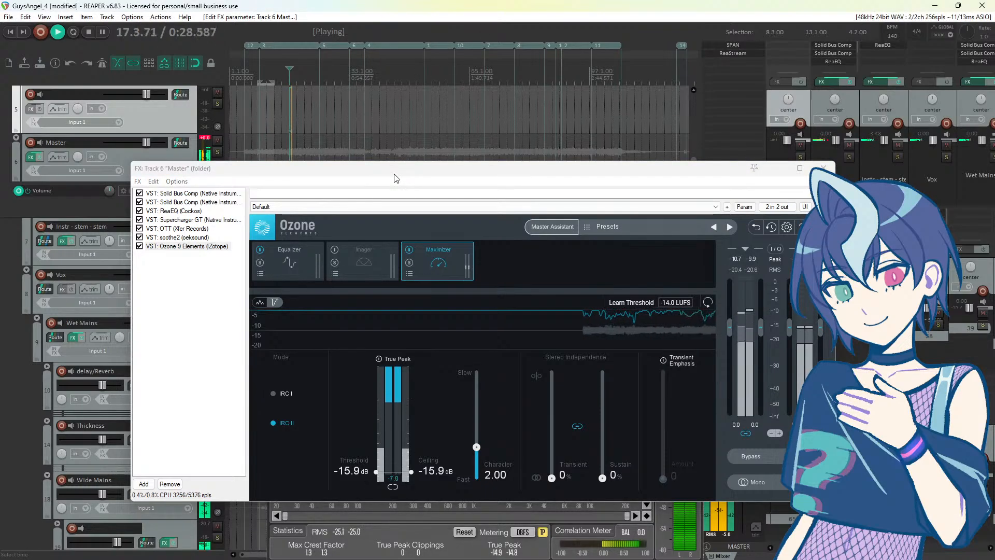
left_click_drag(394, 178, 398, 175)
key("space")
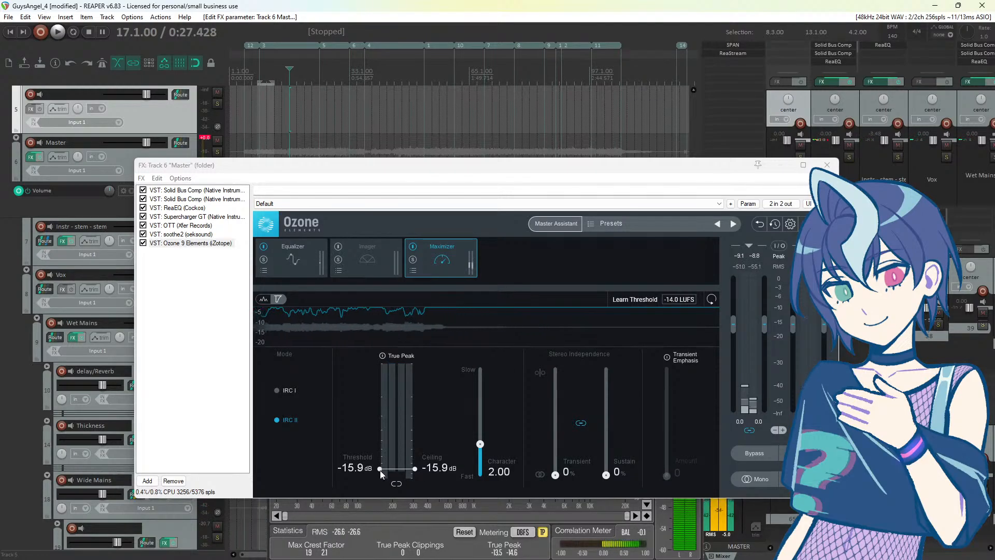
Step: Raise the Maximizer's threshold and ceiling to -13.9 dB and play the section from 17.1.00 to check it
left_click_drag(380, 471, 380, 465)
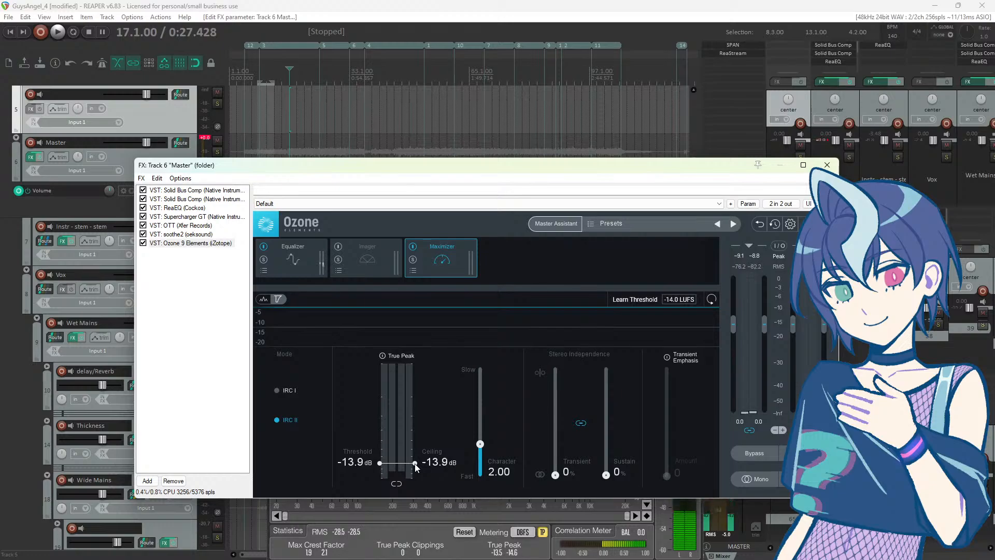
left_click(422, 4)
key("space")
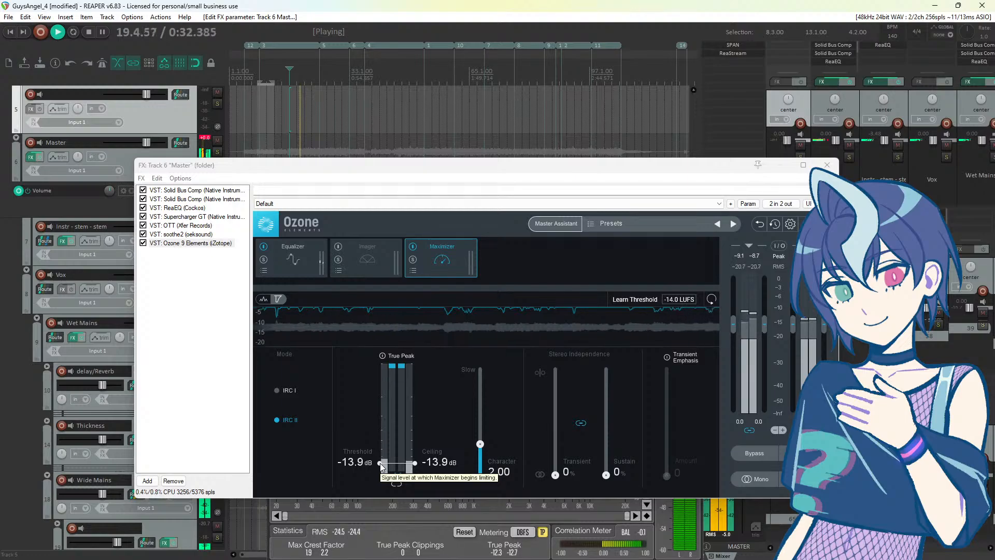
left_click_drag(635, 179, 478, 147)
key("space")
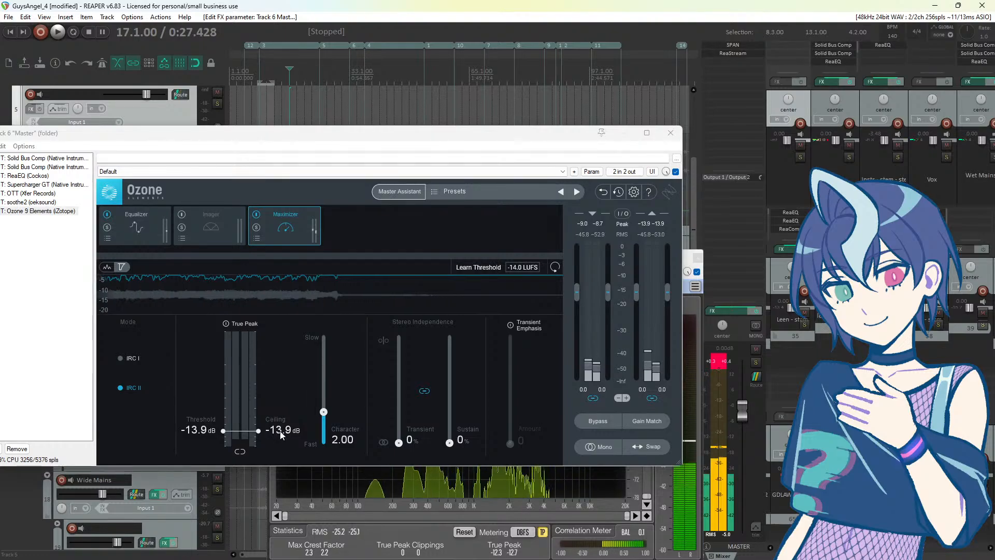
Step: Try the Maximizer's ceiling at 0.0 dB and -20.0 dB, and settle it at -19.5 dB during playback
left_click_drag(258, 432, 273, 277)
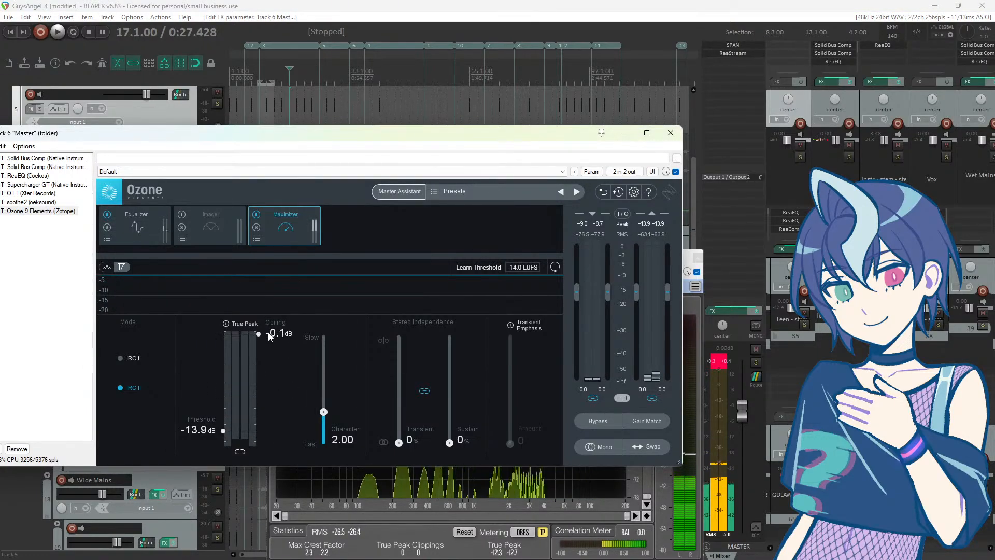
mouse_move(269, 334)
left_mouse_down()
mouse_move(279, 457)
mouse_move(279, 318)
mouse_move(272, 330)
left_mouse_up()
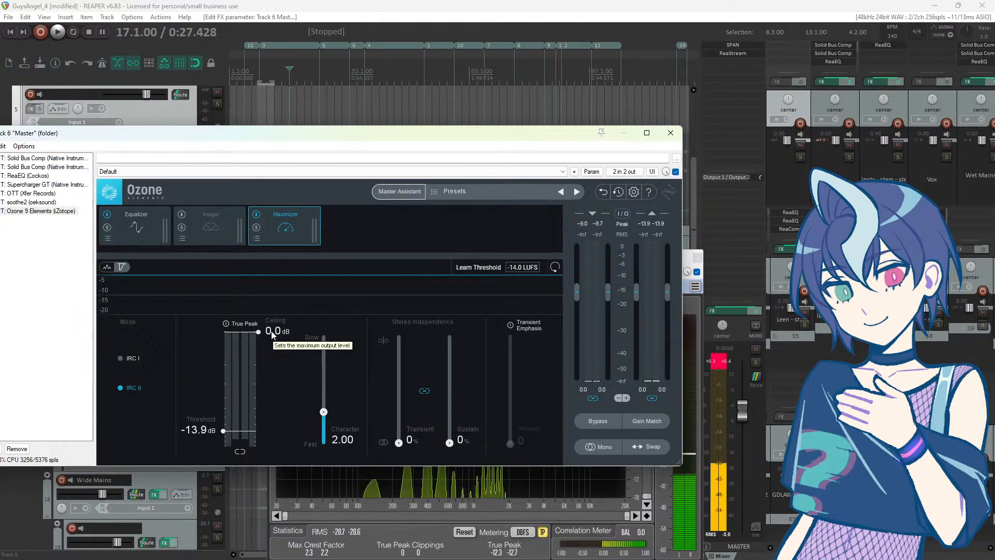
left_click_drag(271, 331, 284, 449)
key("space")
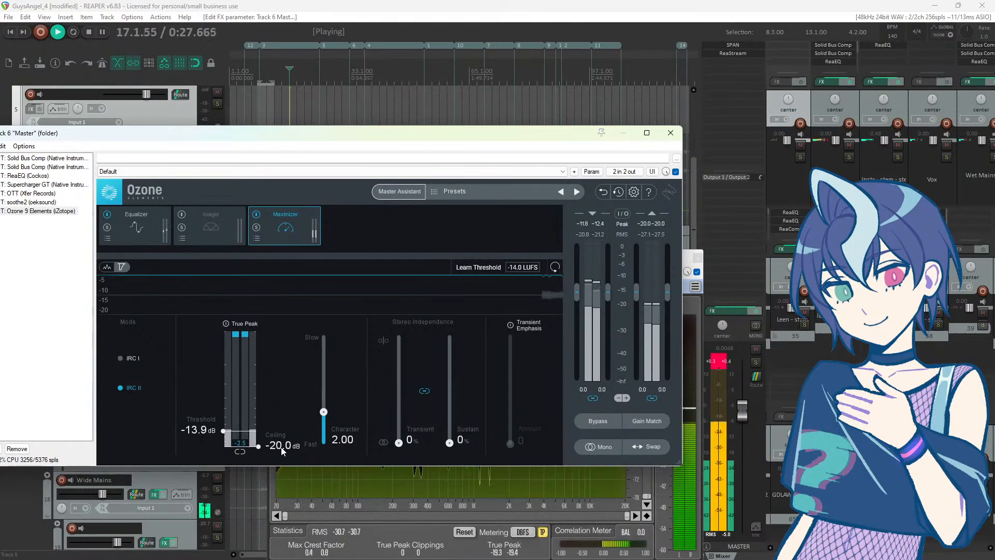
scroll(282, 449, "up", 1)
scroll(282, 450, "up", 3)
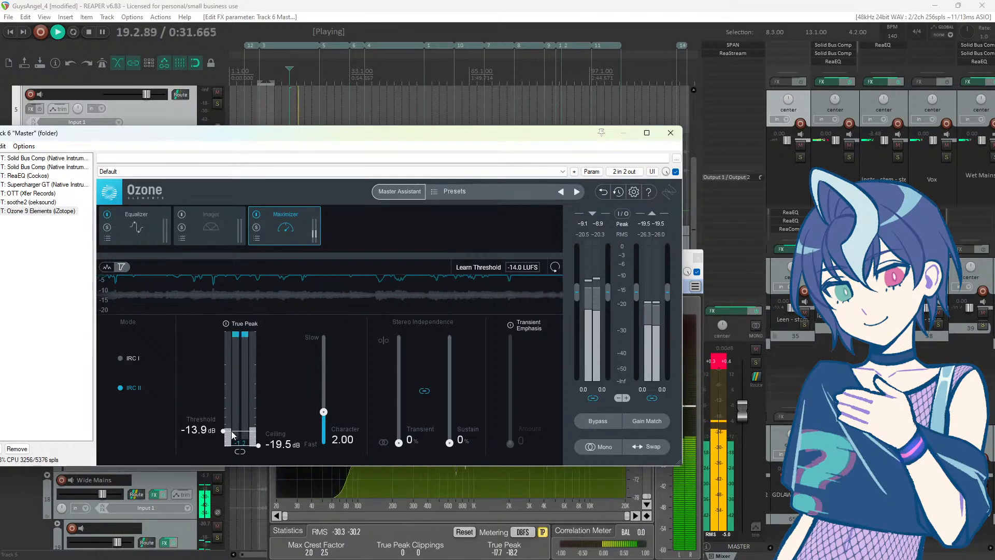
Step: Set the second Solid Bus Comp's wet mix to 11% and check the first compressor, ReaEQ and Supercharger GT during playback
left_click_drag(202, 133, 233, 142)
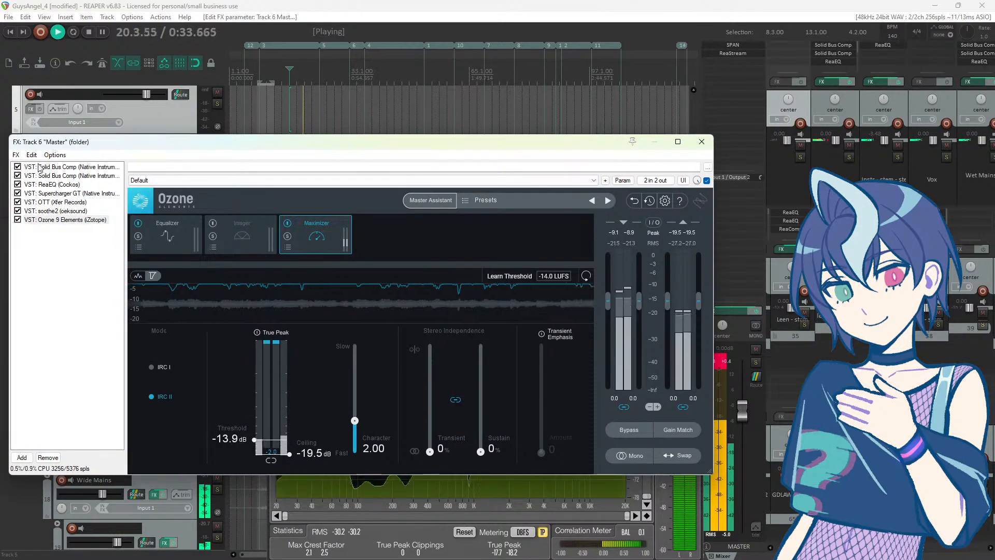
left_click(104, 176)
left_click_drag(482, 181, 483, 182)
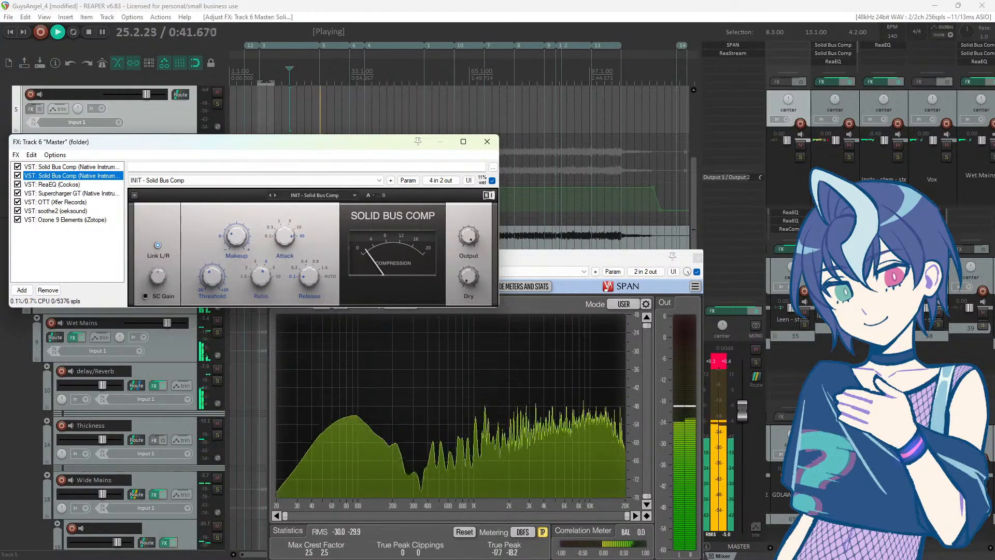
key("Up")
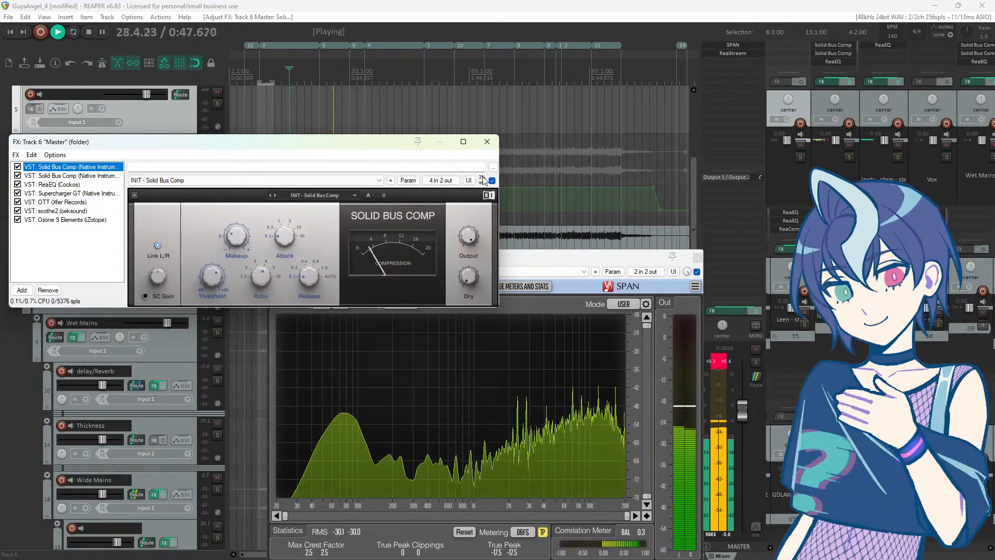
key("Down")
key("Down")
key("Down")
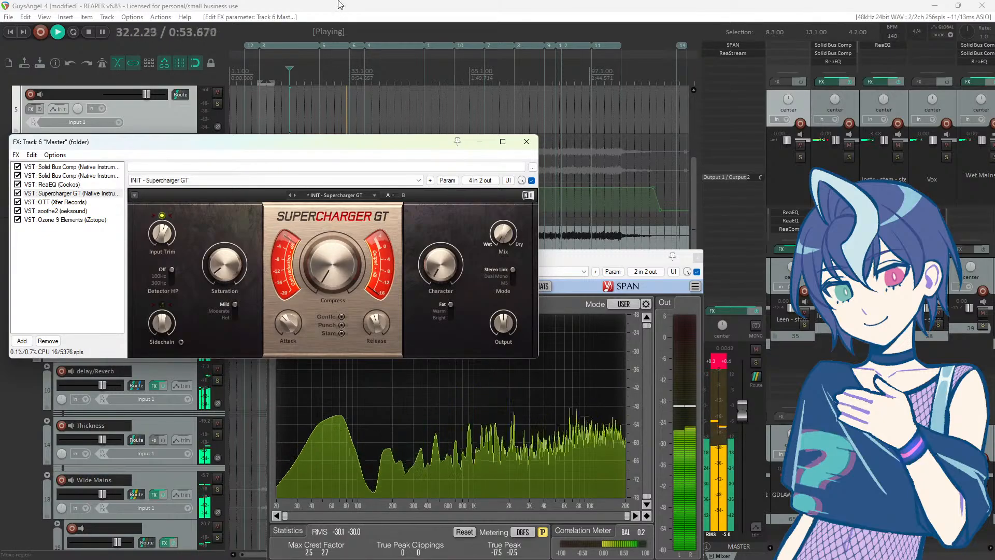
key("space")
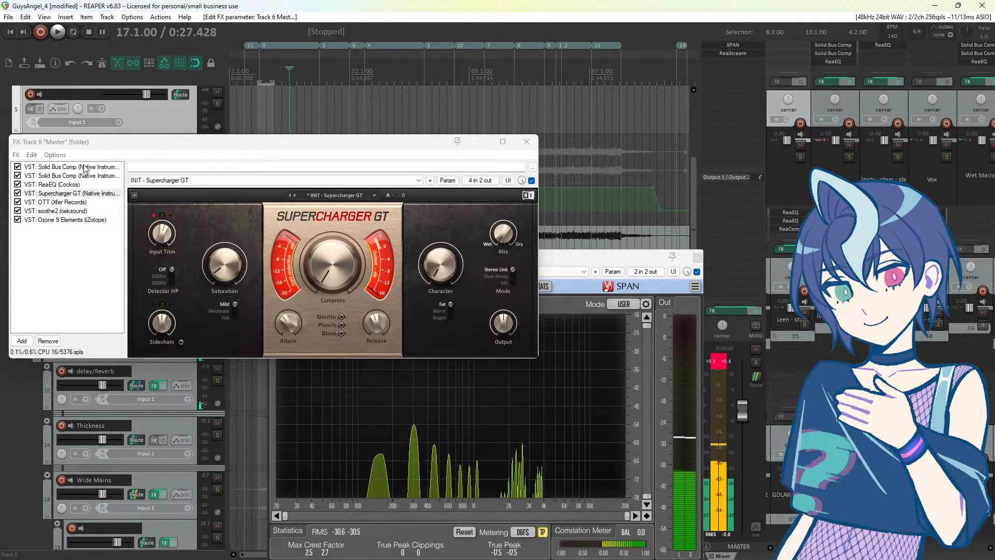
Step: Replay the section from 17.1.00, review the first Solid Bus Comp and set the second one's wet mix to 10%
left_click_drag(97, 145, 220, 147)
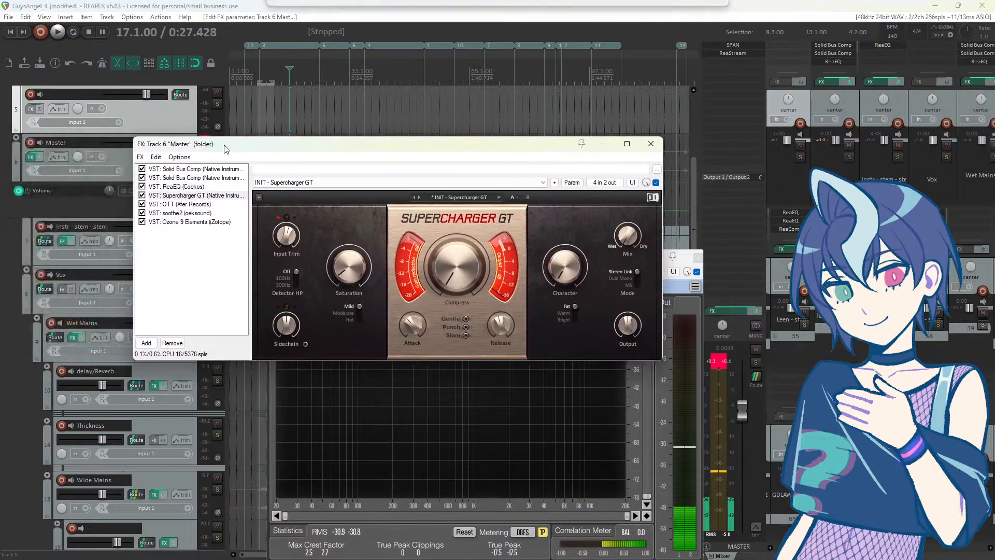
left_click(293, 4)
key("space")
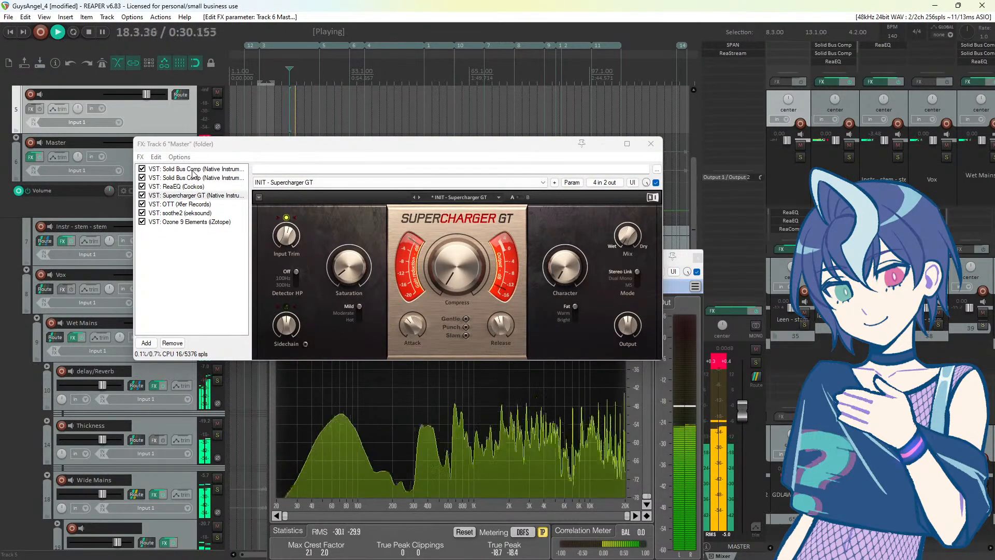
left_click(192, 170)
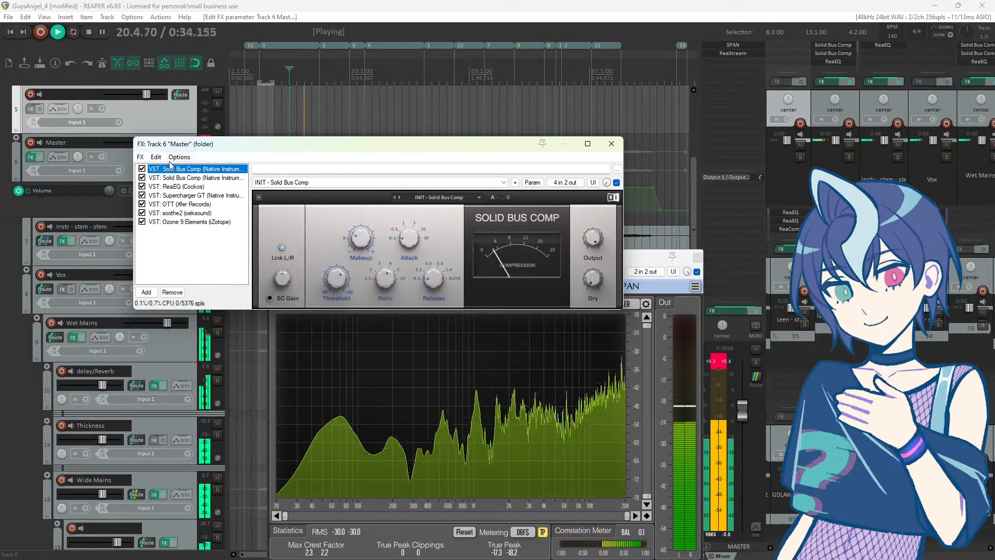
left_click(185, 179)
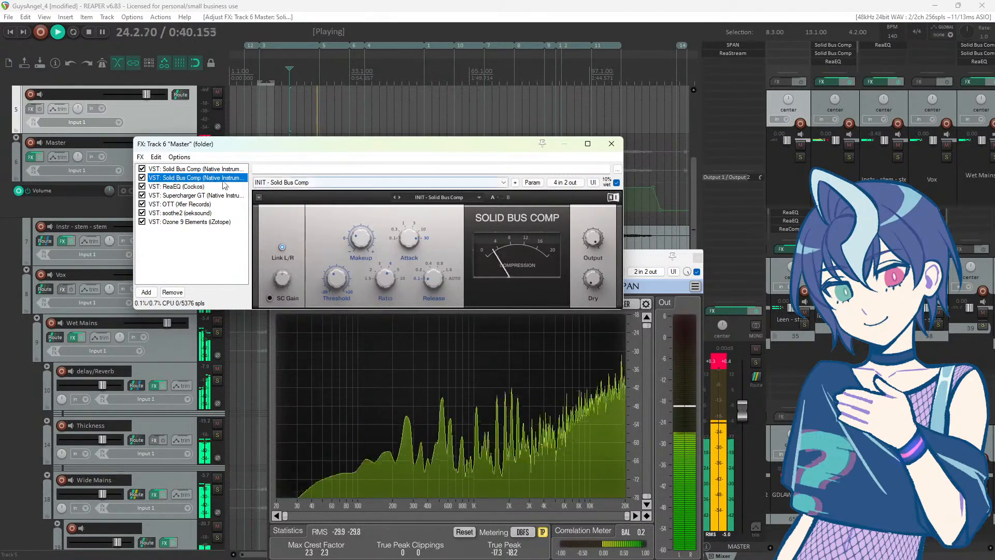
Step: Check Supercharger GT, bypass OTT for comparison and remove OTT from the Master FX chain
left_click(184, 196)
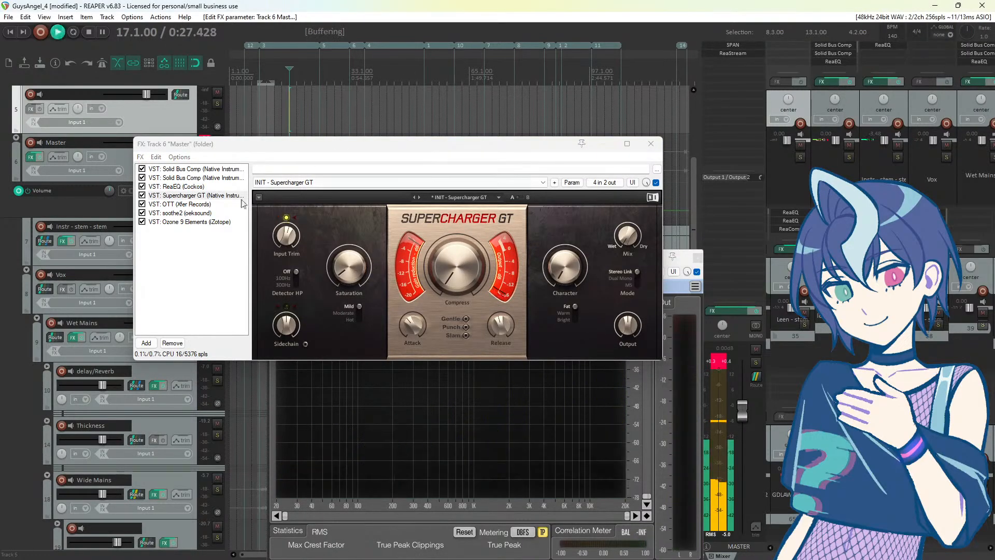
left_click(180, 205)
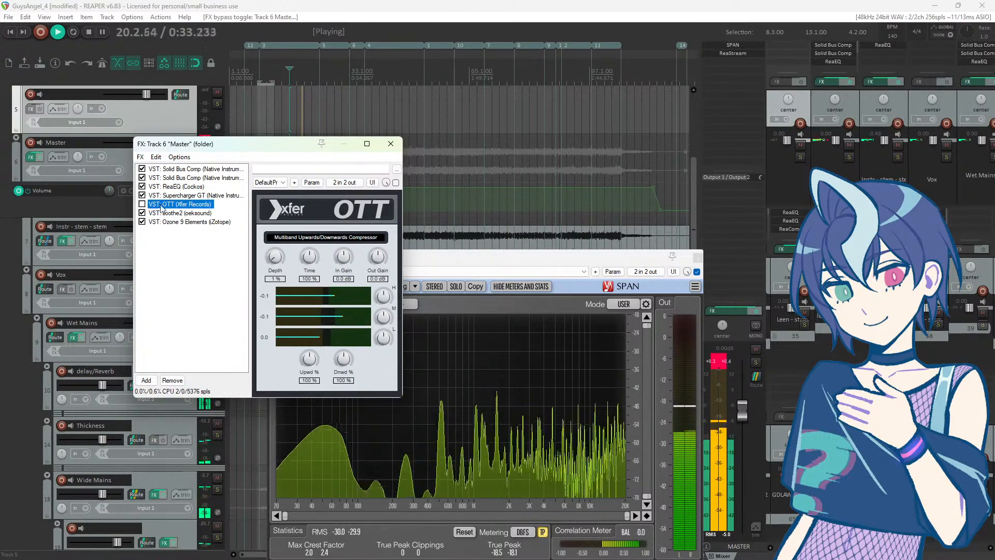
left_click(172, 381)
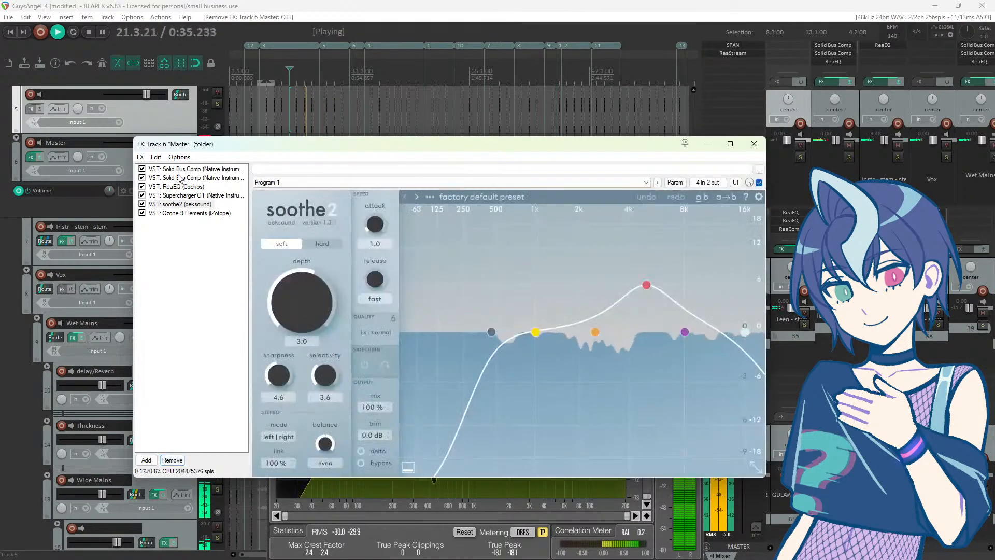
Step: Set the first Solid Bus Comp's wet mix to 17% and the second's to 9%, and close the Master FX chain
left_click(180, 177)
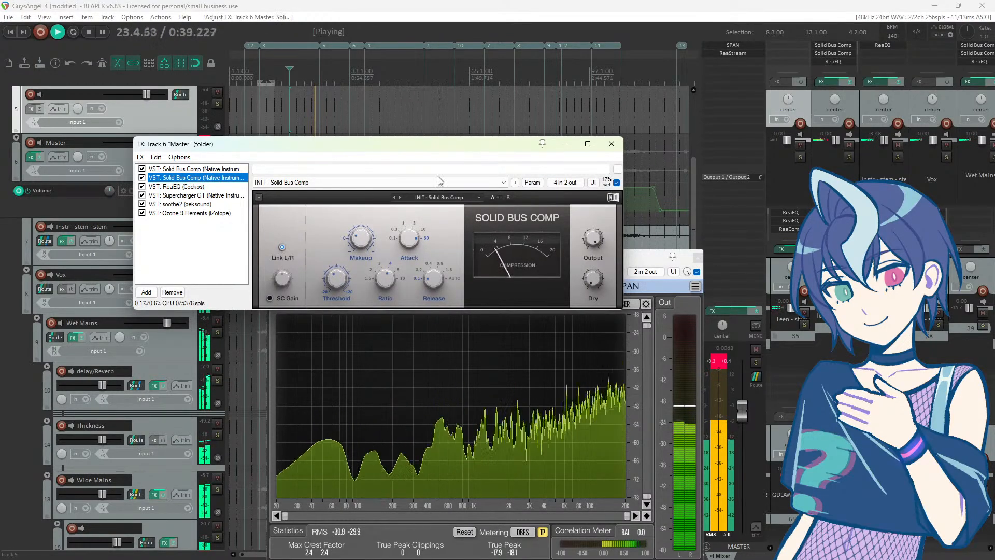
left_click(210, 169)
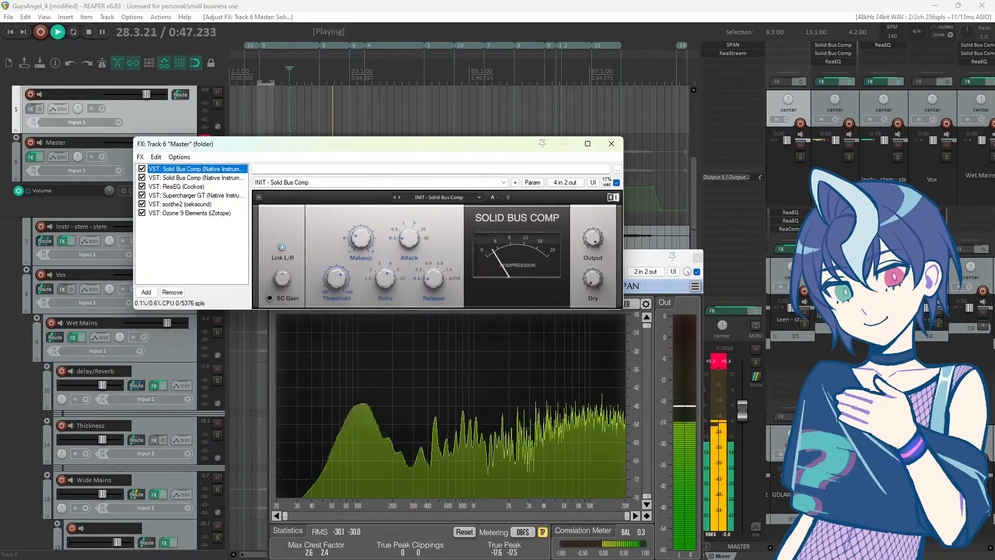
left_click(197, 187)
left_click(197, 178)
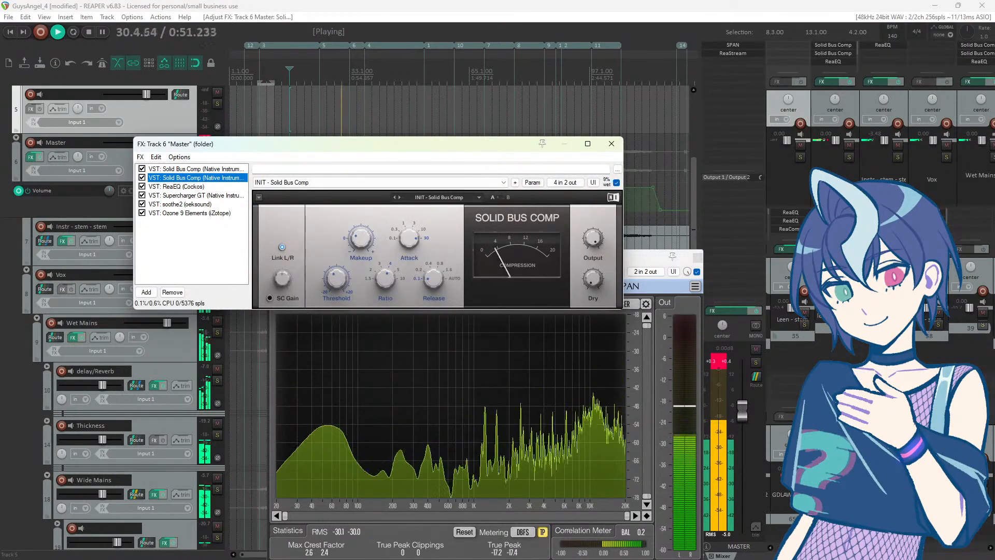
left_click(611, 144)
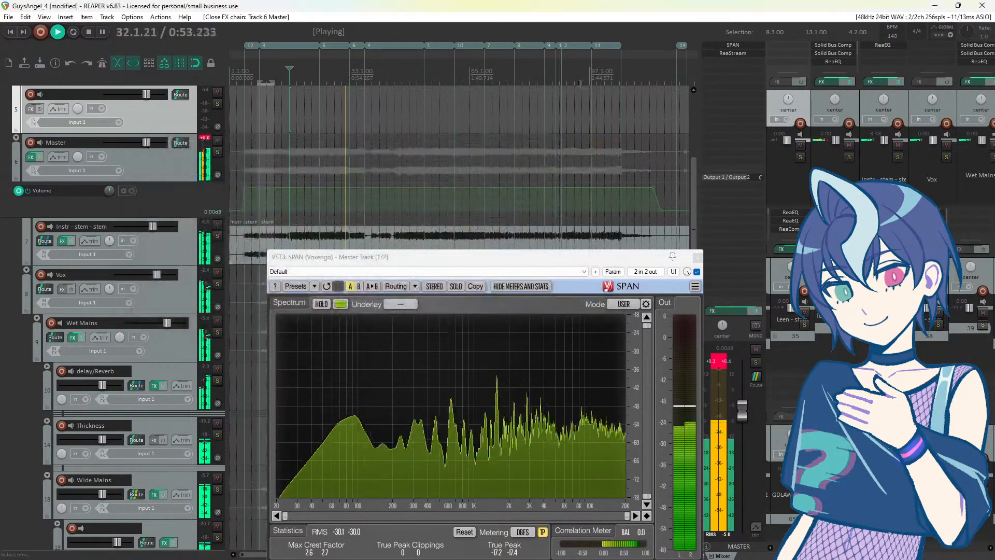
Step: Stop playback, reset the Master track's clipped peak meter and play again from 17.1.00
key("space")
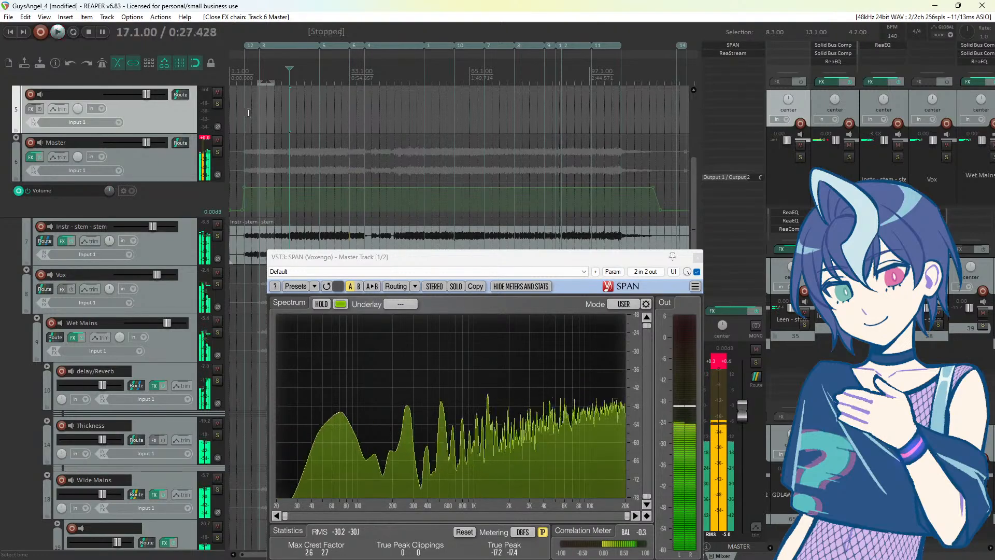
left_click(205, 137)
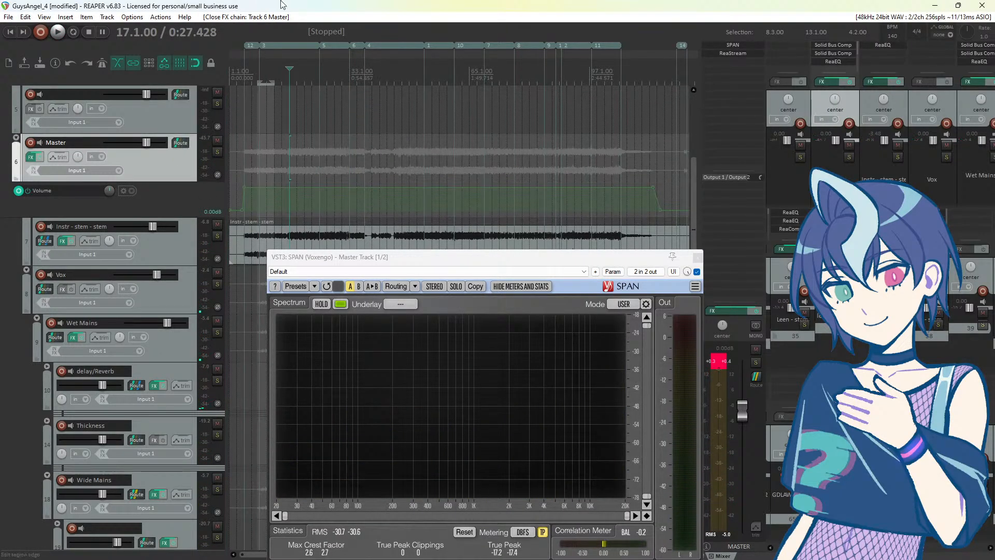
key("space")
Step: Collapse the Vox folder's child tracks and lower the Instr - stem - stem track's volume to -4.87 dB
scroll(191, 165, "down", 1)
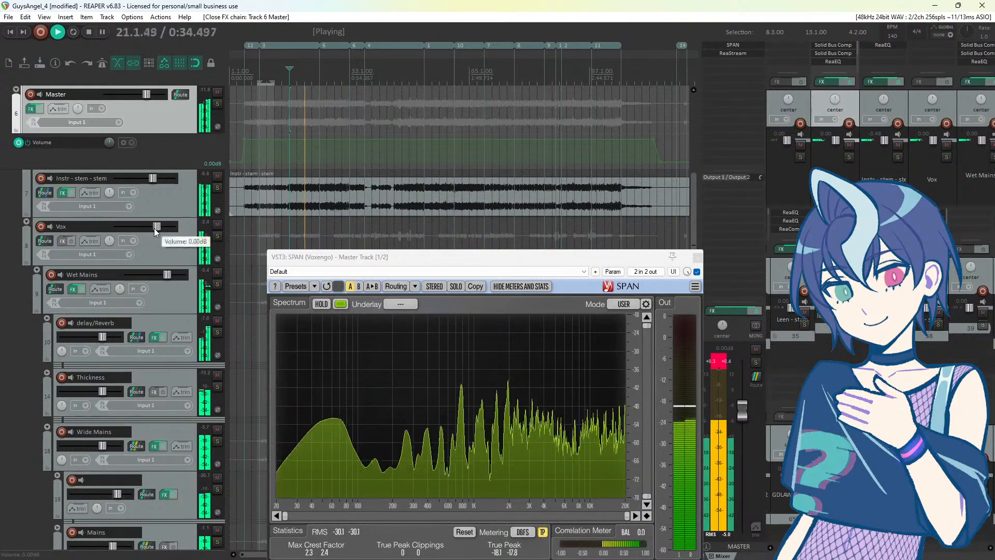
left_click(26, 222)
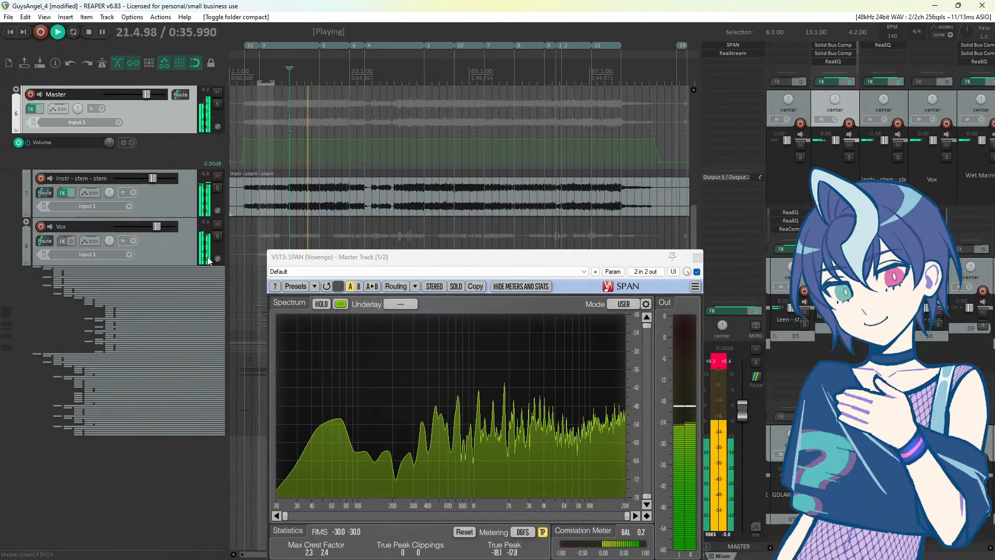
left_click(173, 247)
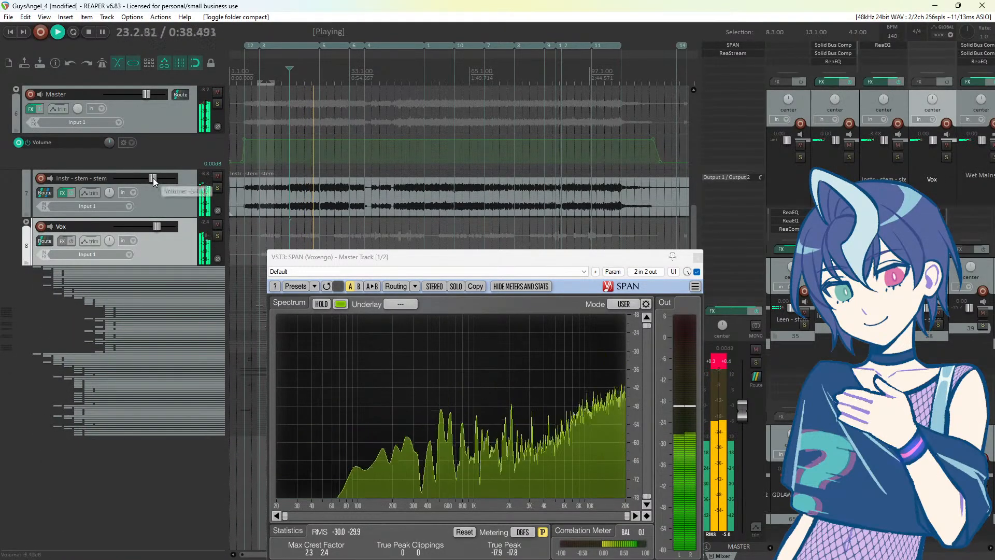
left_click_drag(154, 179, 152, 182)
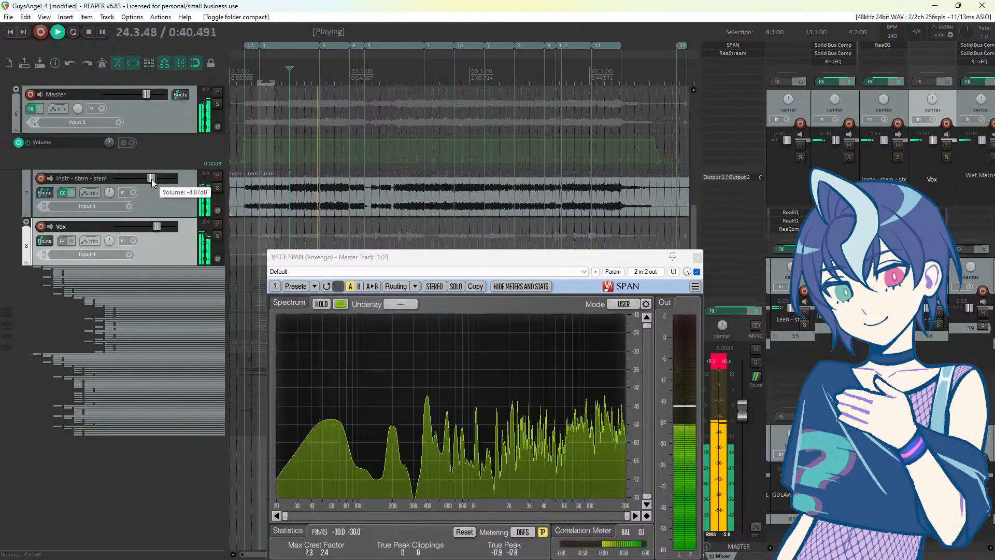
Step: Undo the last Instr - stem - stem volume change, then expand the Vox folder and its Mains subfolder
key("ctrl+z")
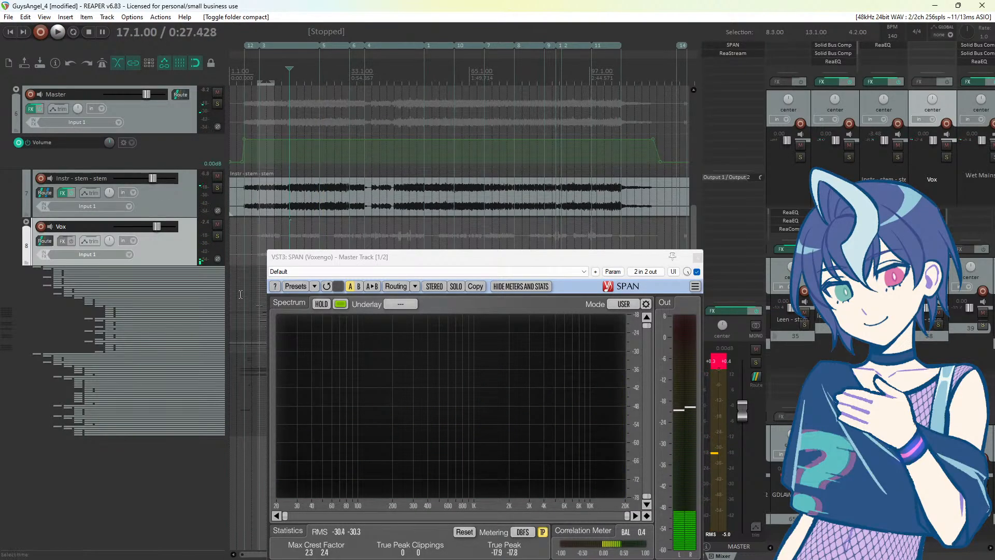
left_click(27, 222)
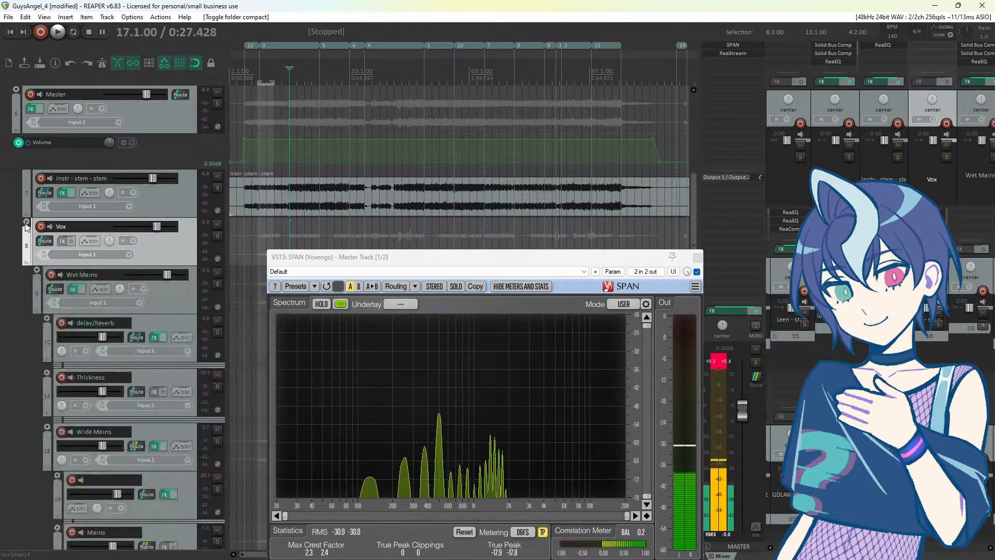
scroll(173, 243, "down", 3)
scroll(188, 226, "down", 5)
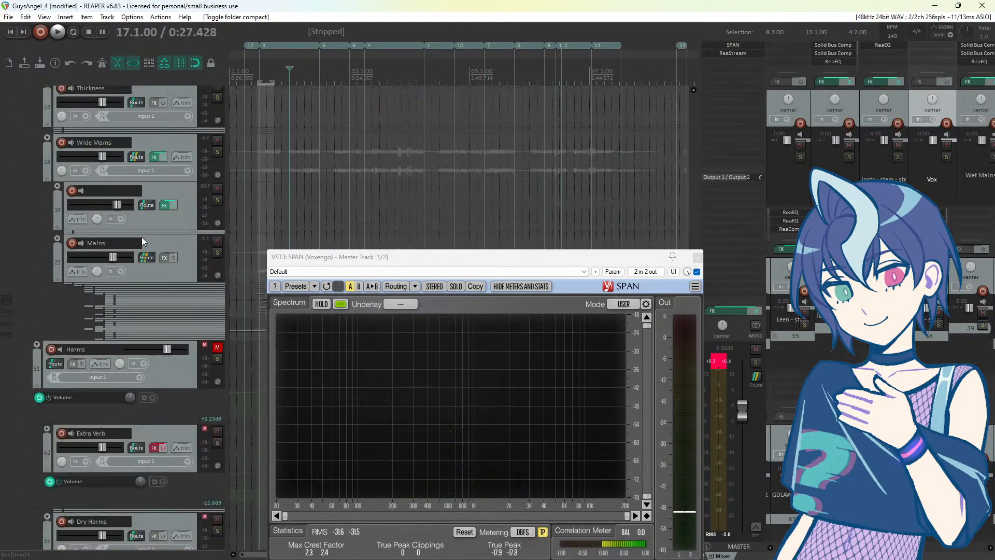
left_click(57, 239)
scroll(184, 245, "up", 6)
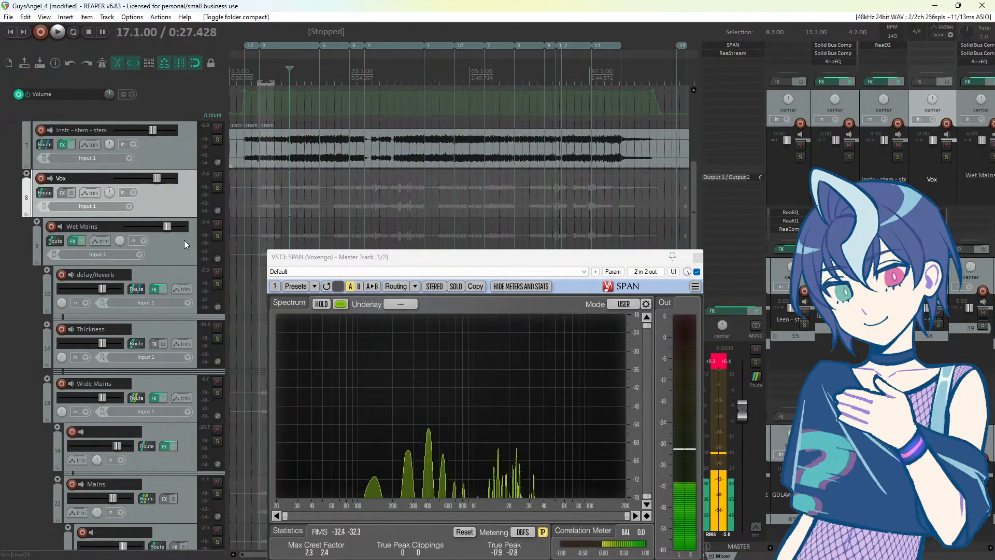
scroll(185, 240, "up", 1)
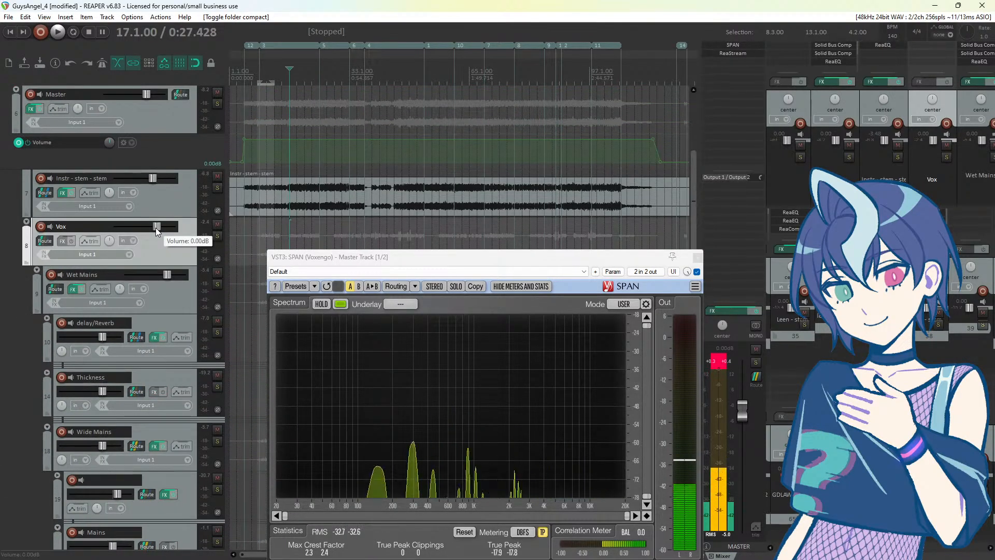
Step: Play from 17.1.00 and try a slightly higher volume on the Vox folder
key("space")
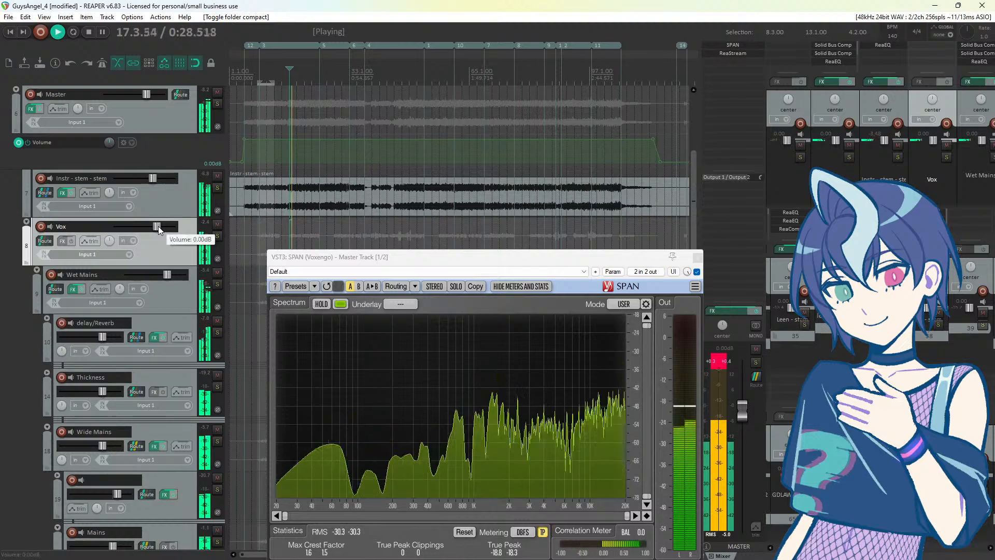
left_click_drag(158, 226, 160, 226)
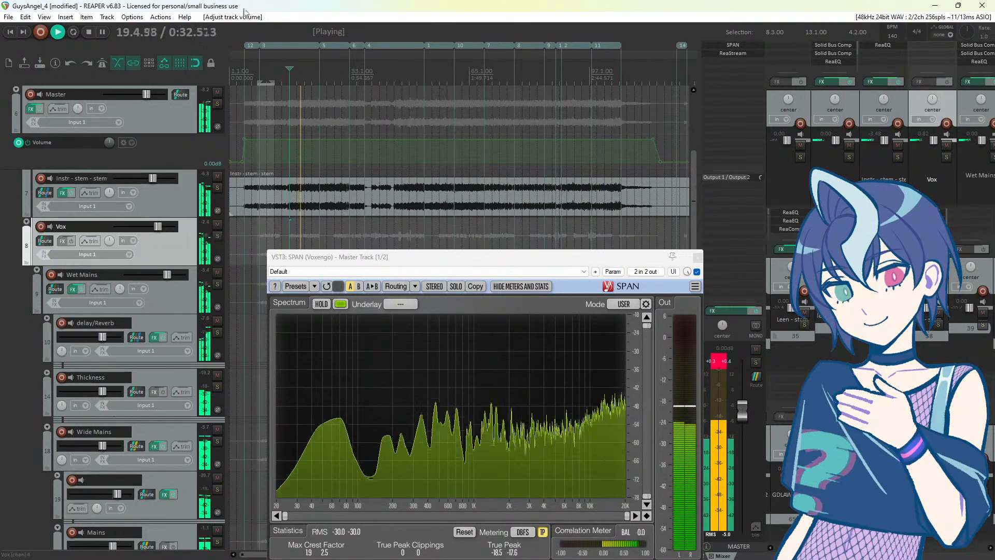
key("space")
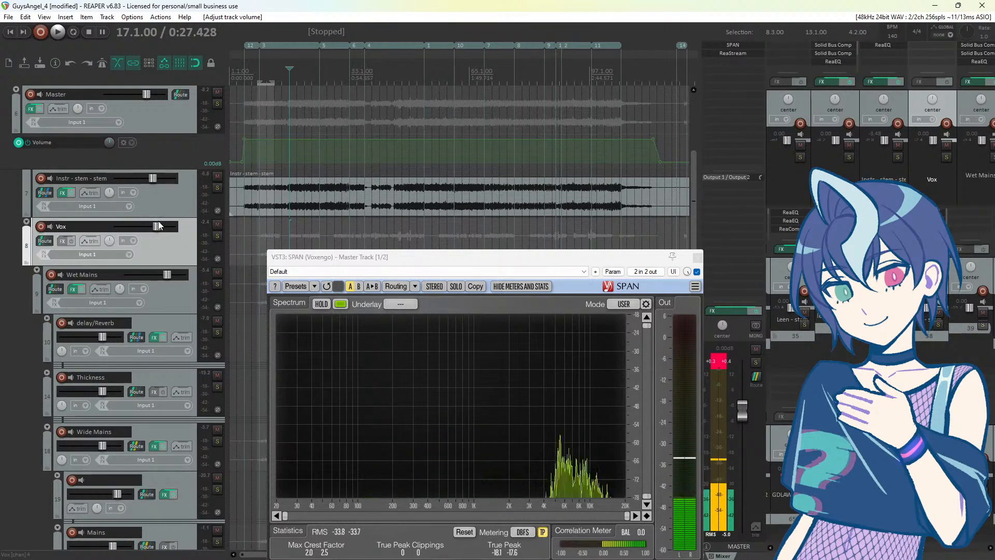
Step: Add ReaEQ to the Vox folder and boost band 3 by 2.1 dB at 3632.9 Hz during playback
left_click(64, 241)
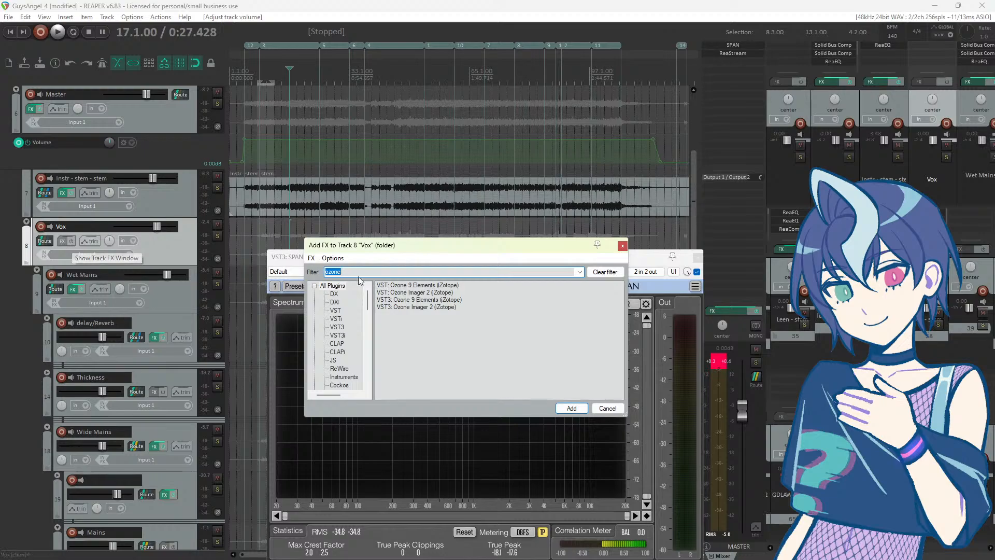
type("eq")
double_click(405, 300)
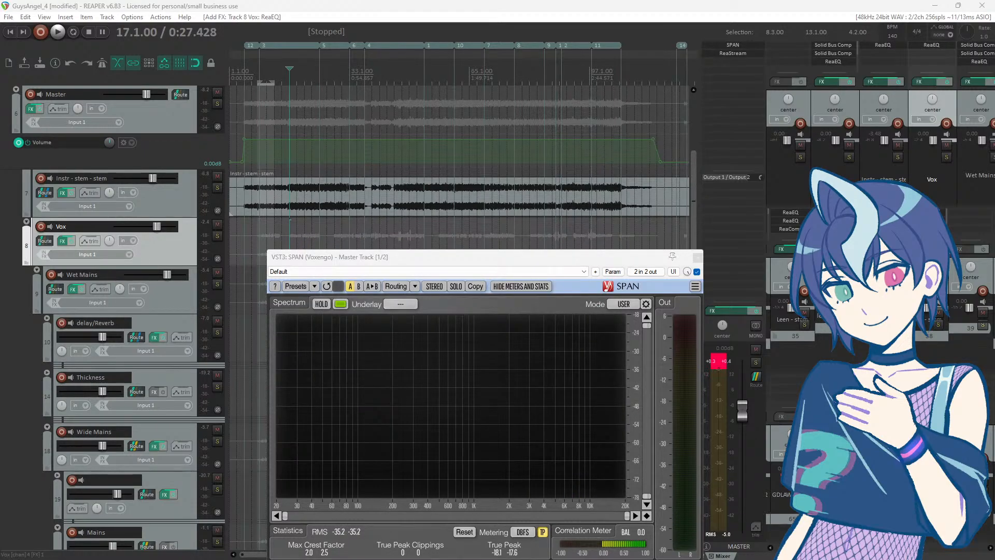
left_click_drag(526, 213, 636, 226)
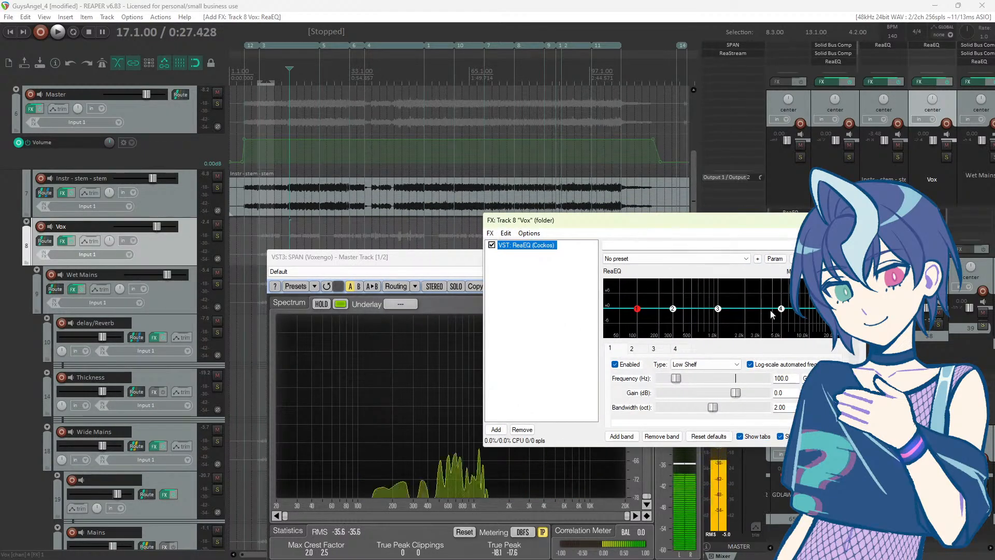
left_click_drag(718, 309, 771, 309)
key("space")
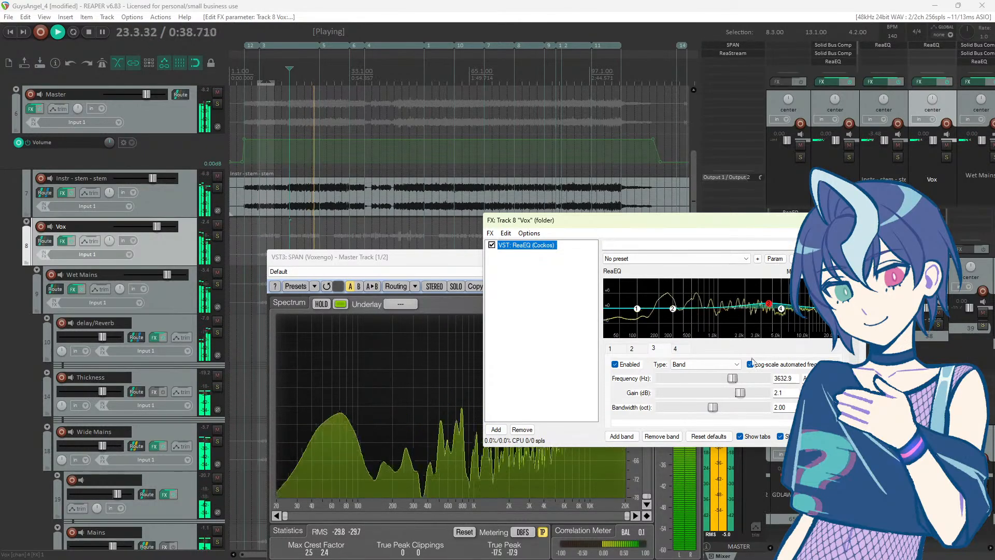
Step: Set the gain of the Vox ReaEQ's band 3 to 1.1 dB and restart playback from 17.1.00
double_click(739, 393)
left_click_drag(735, 396, 737, 397)
key("space")
key("space")
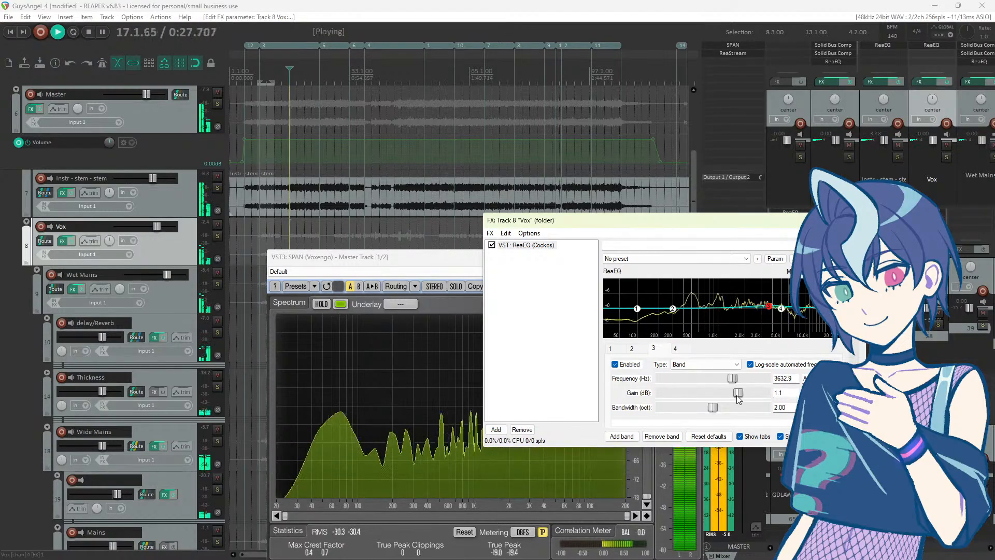
Step: Add a fifth ReaEQ band at 1184.0 Hz on the Vox folder and set its gain to 0.4 dB during playback
double_click(715, 308)
mouse_move(715, 309)
left_mouse_down()
mouse_move(688, 300)
mouse_move(687, 311)
mouse_move(725, 321)
left_mouse_up()
key("space")
key("space")
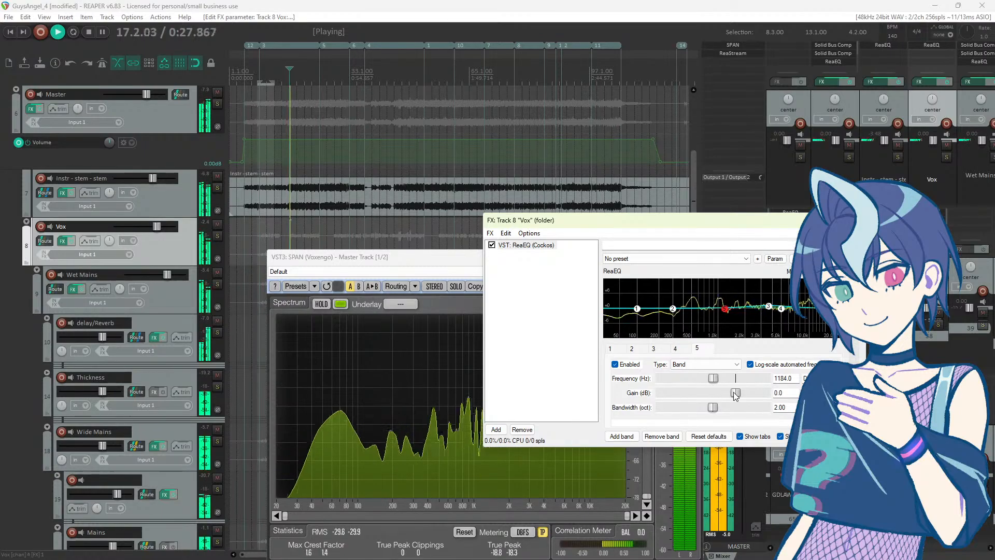
left_click_drag(733, 392, 737, 396)
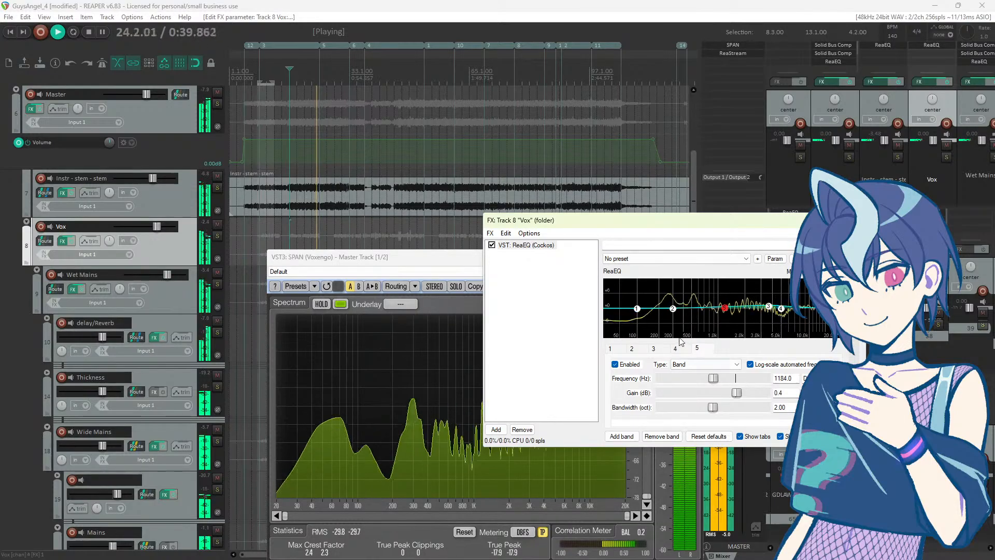
Step: Compare band 3 at flat gain during playback, set it back to 1.1 dB and close the Vox FX chain
left_click(656, 348)
double_click(737, 394)
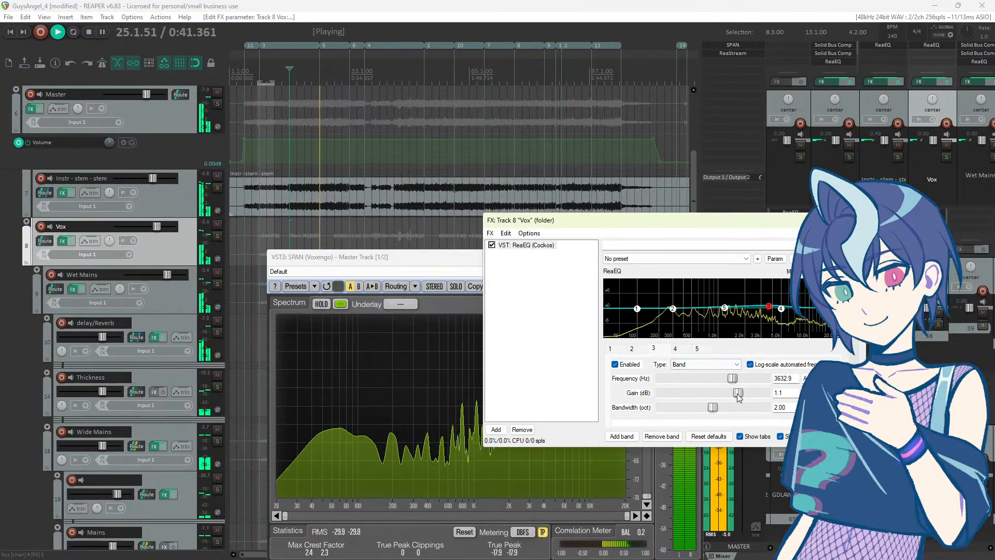
left_click(650, 4)
key("space")
key("space")
left_click_drag(736, 394, 739, 399)
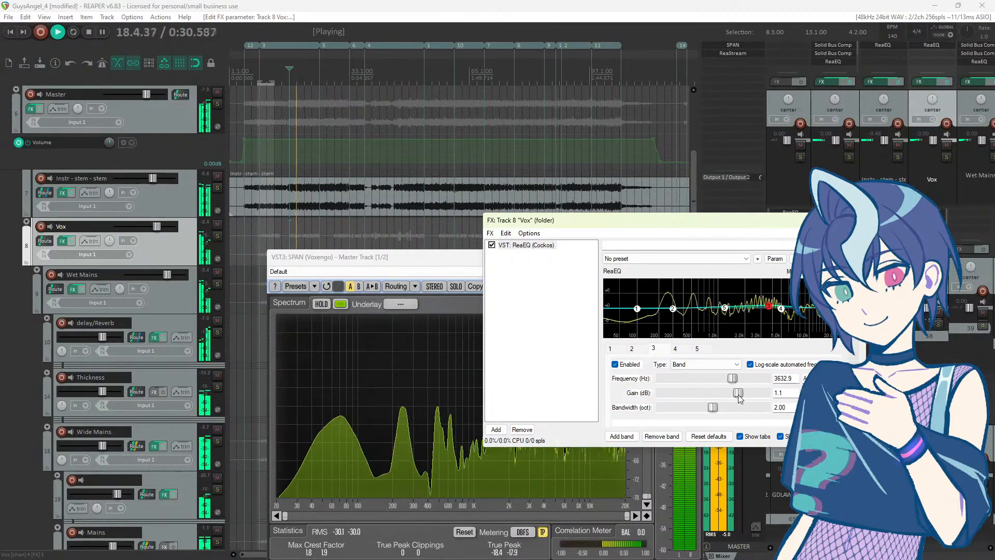
key("space")
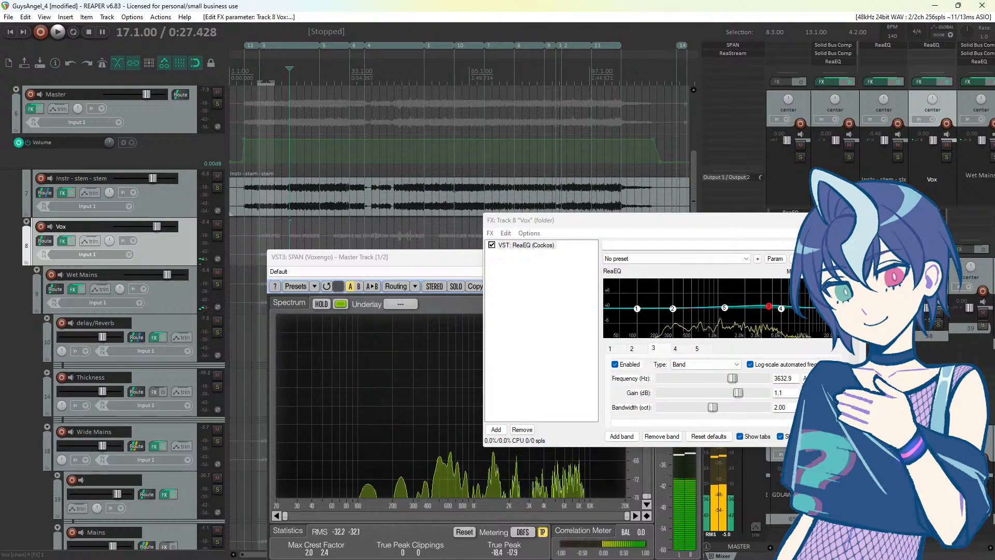
left_click(859, 221)
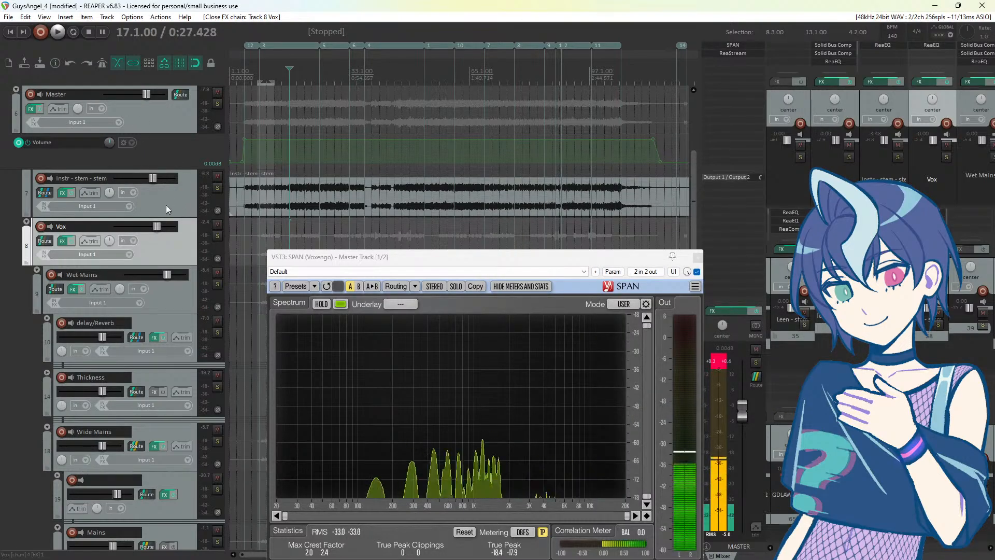
Step: Collapse the Vox folder's child tracks and select the Instr - stem - stem track
left_click(26, 223)
left_click(26, 222)
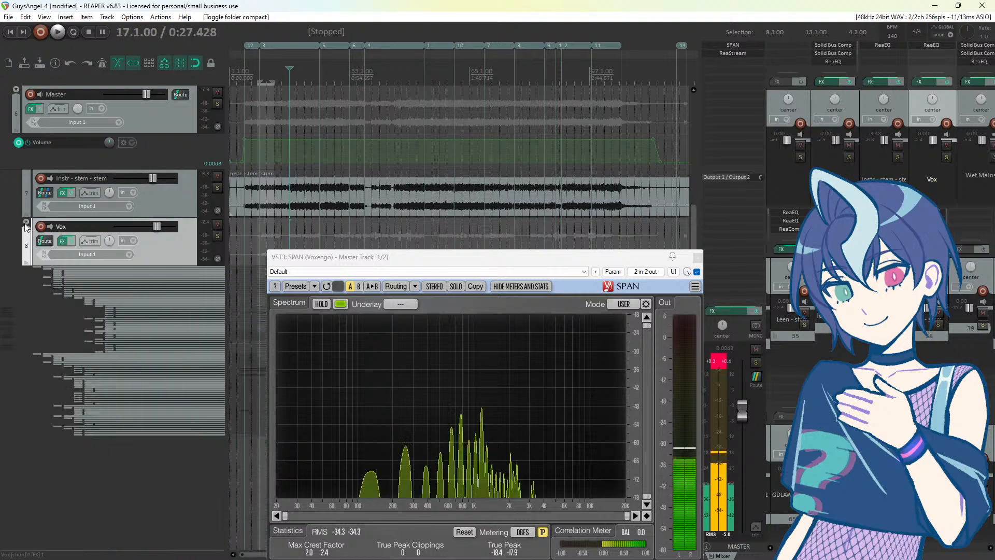
left_click(166, 205)
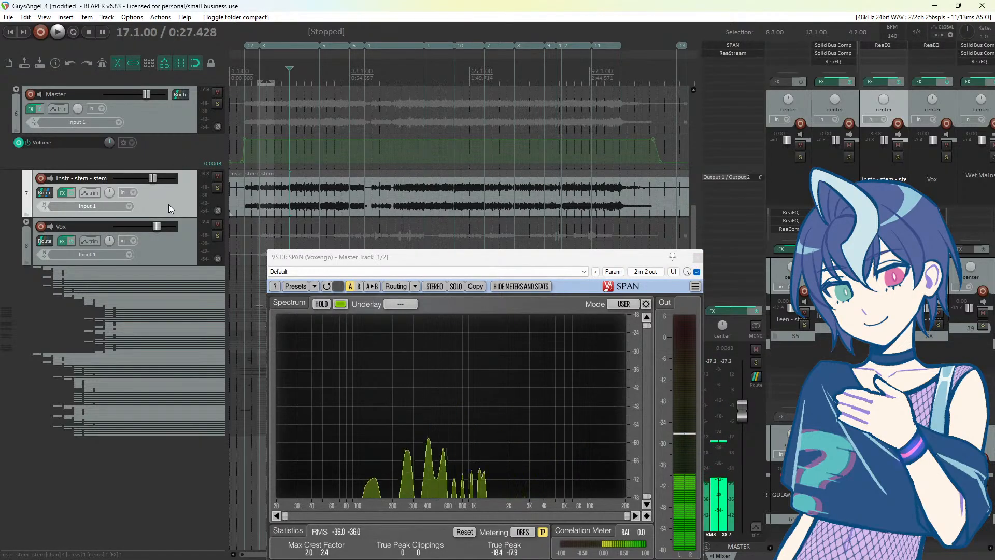
Step: Open the Master folder's FX chain and check the Ozone 9 Elements and Supercharger GT settings
right_click(31, 108)
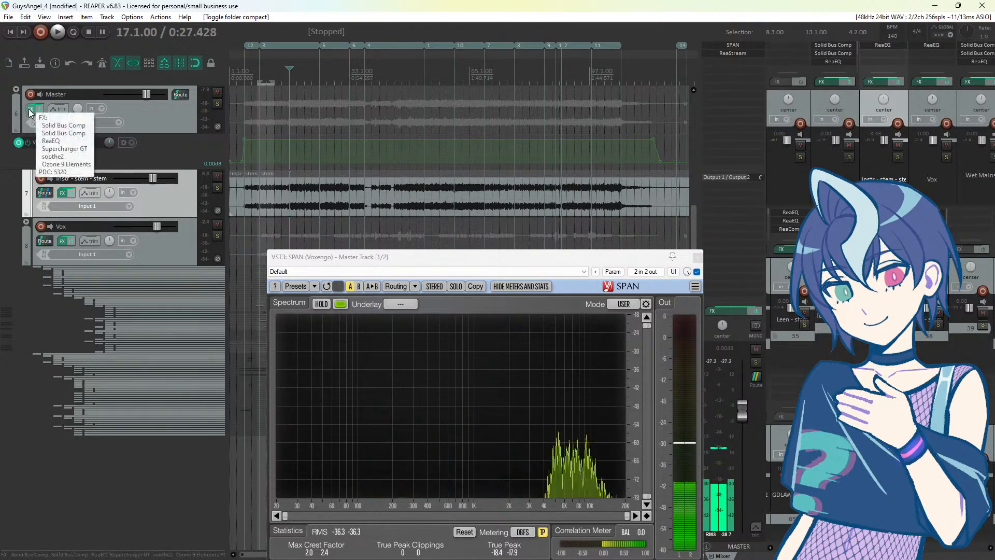
left_click(78, 131)
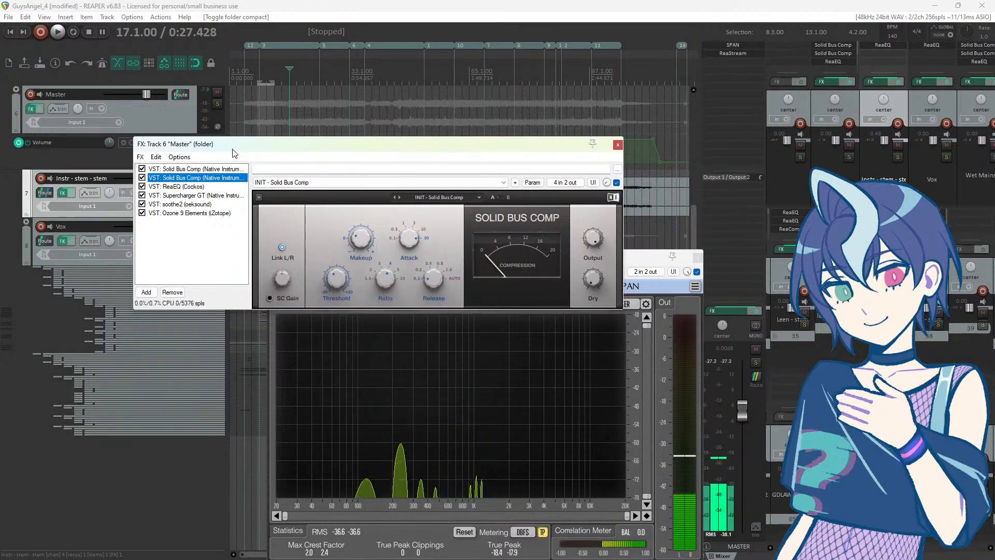
left_click(186, 214)
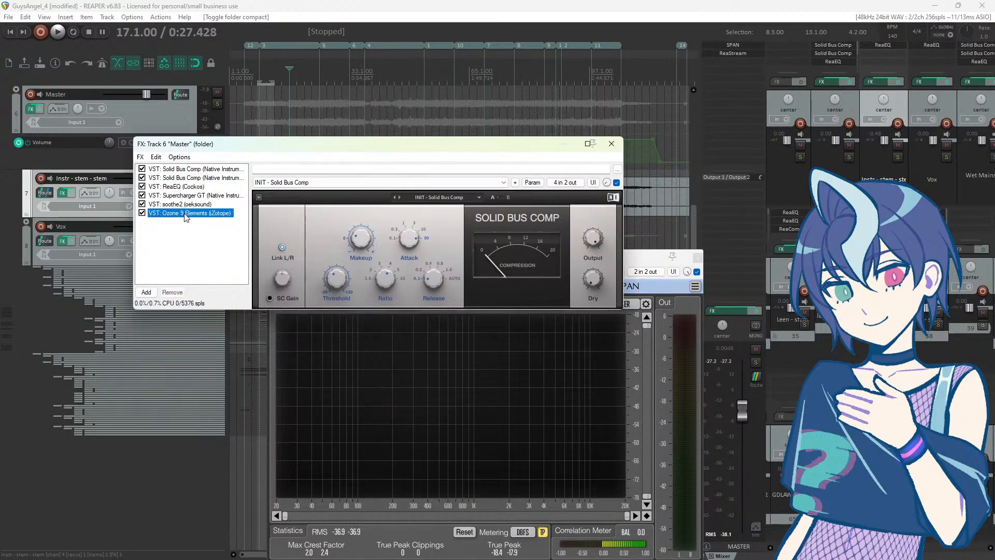
left_click_drag(240, 149, 256, 148)
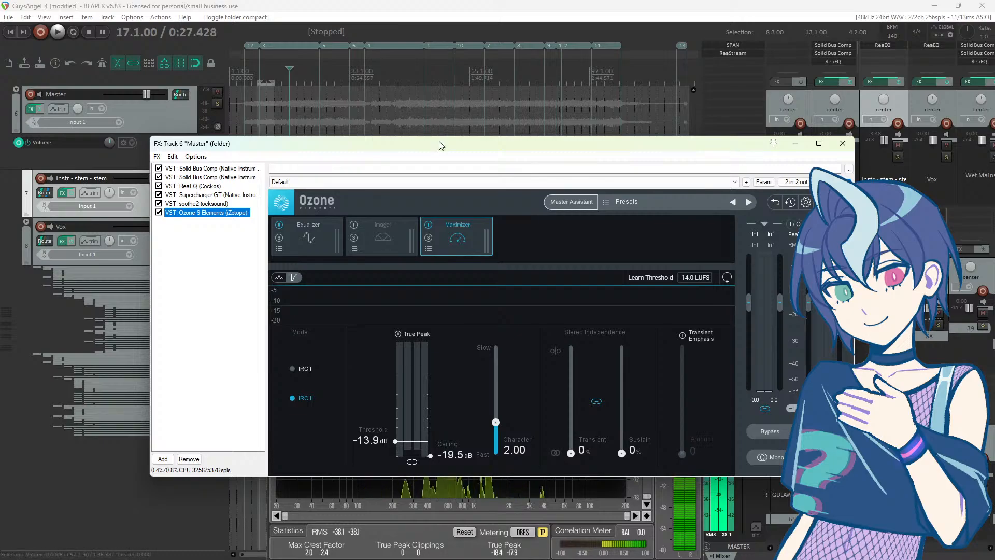
left_click_drag(439, 149, 453, 150)
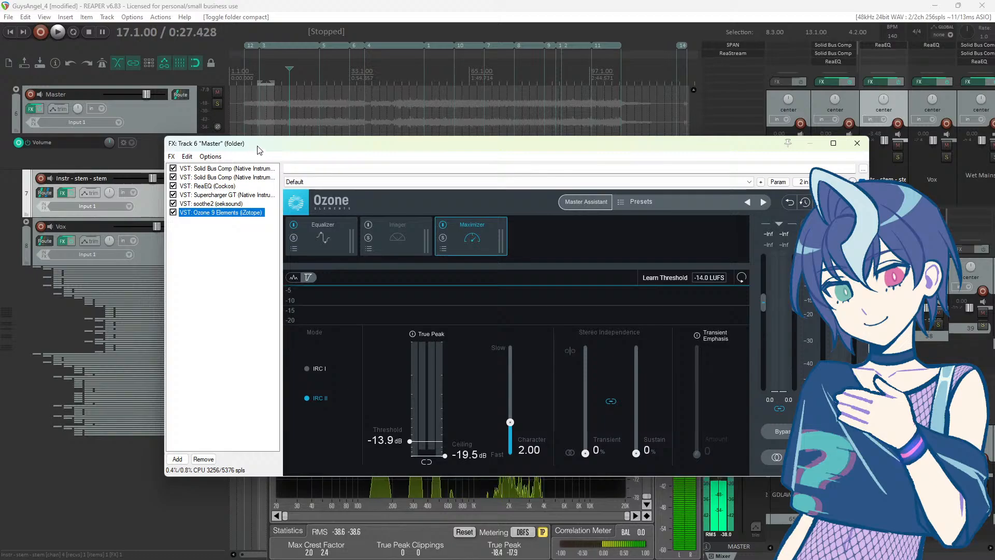
left_click_drag(259, 147, 318, 159)
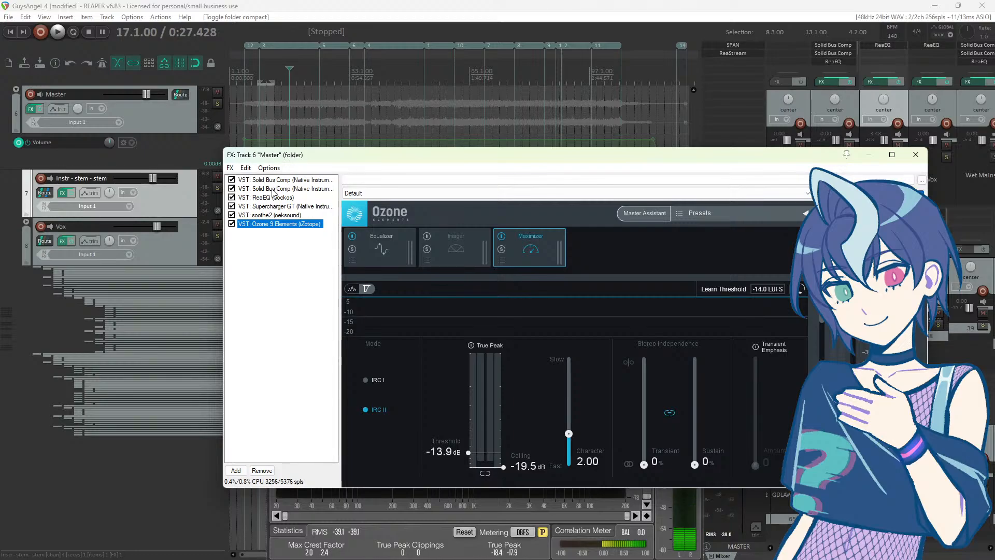
left_click(269, 206)
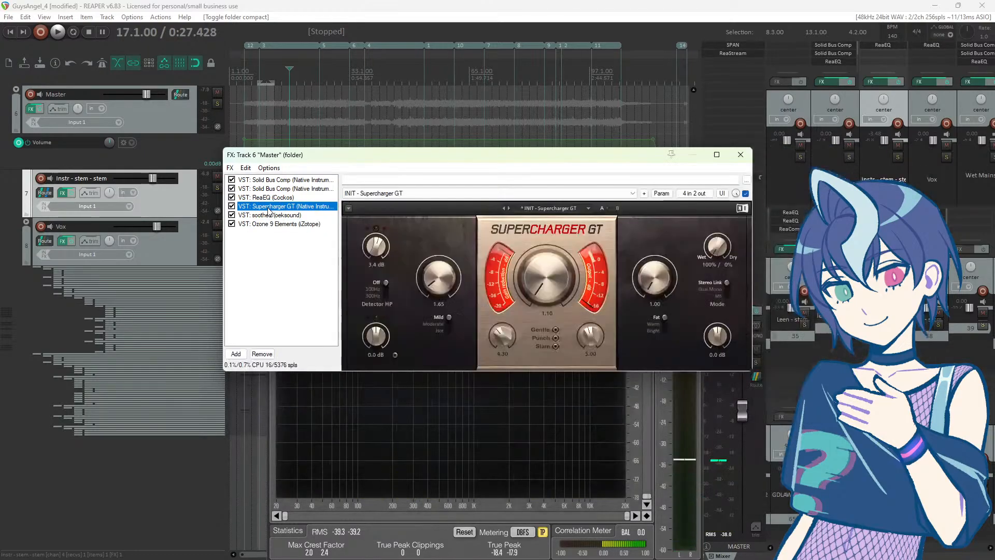
Step: Add FreeClip to the Master FX chain and place it between ReaEQ and Supercharger GT
left_click(236, 354)
type("clip")
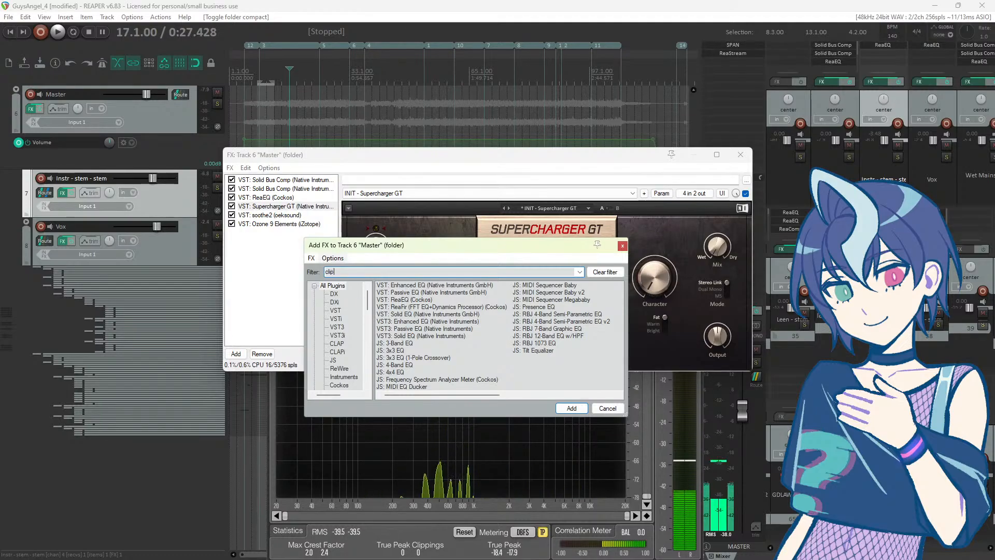
key("Return")
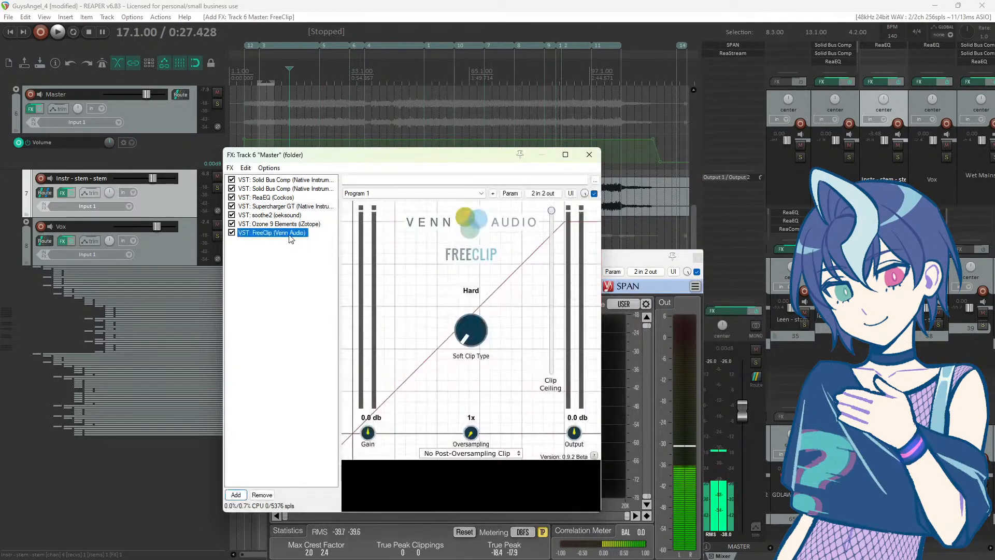
left_click_drag(278, 228, 277, 205)
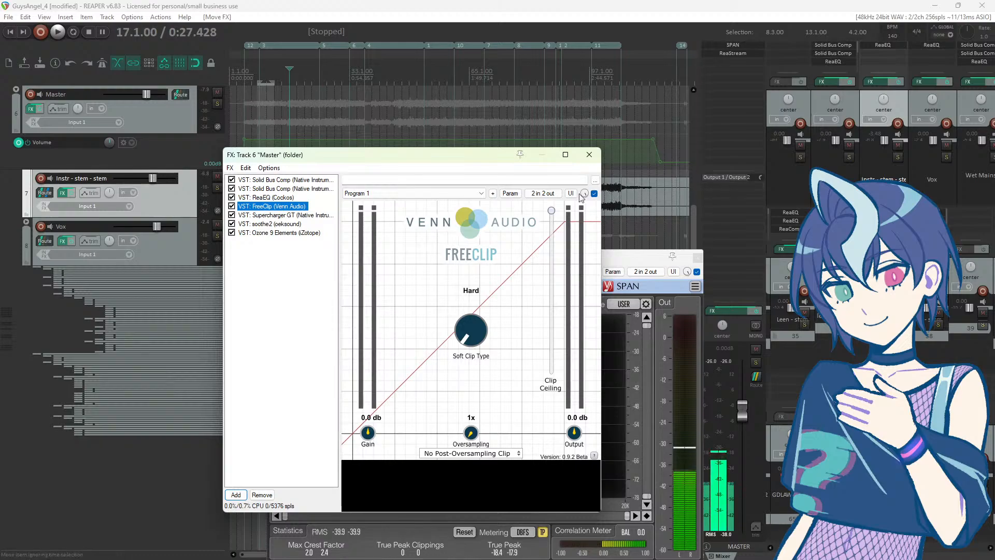
Step: Lower FreeClip's wet mix to 1% in the Master FX chain
left_click_drag(585, 194, 585, 186)
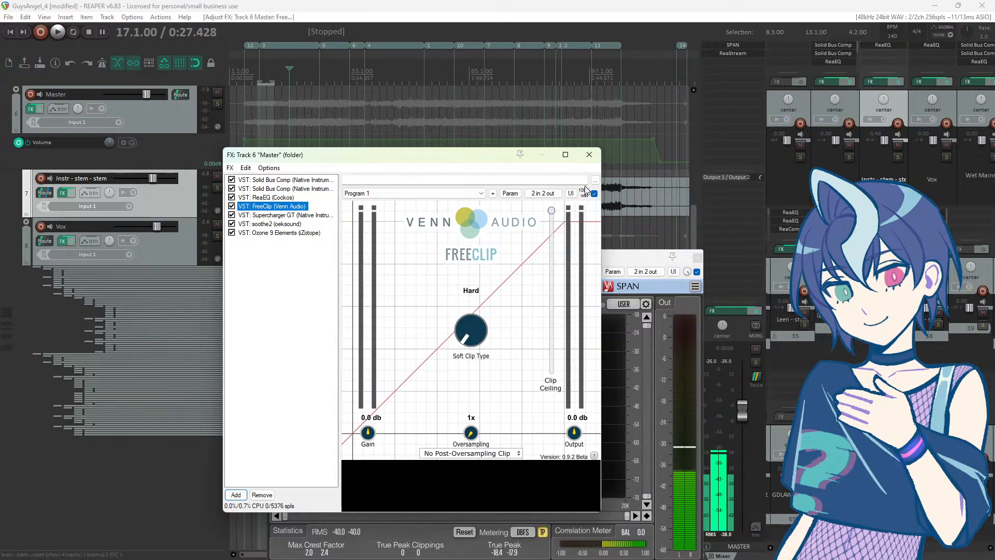
left_click_drag(500, 160, 500, 164)
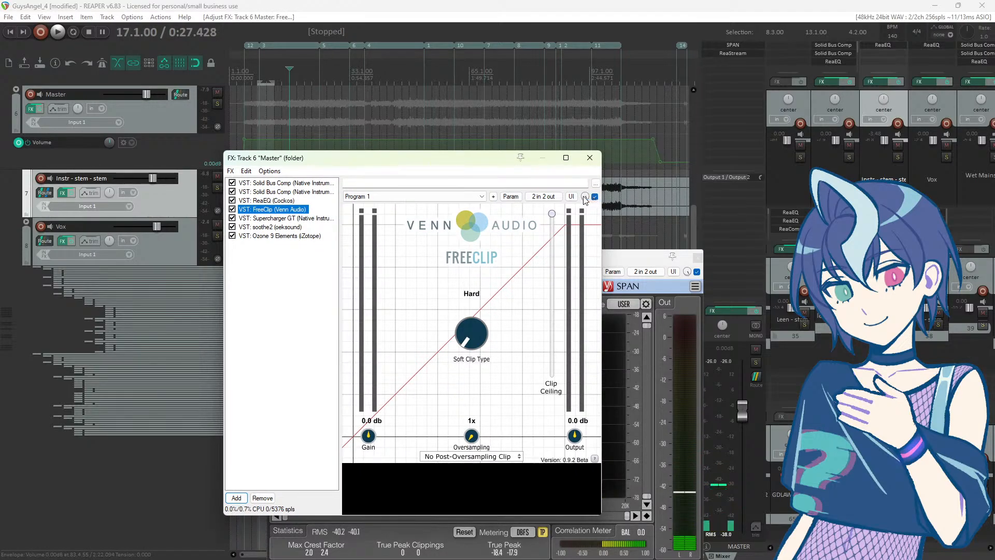
left_click_drag(585, 195, 584, 200)
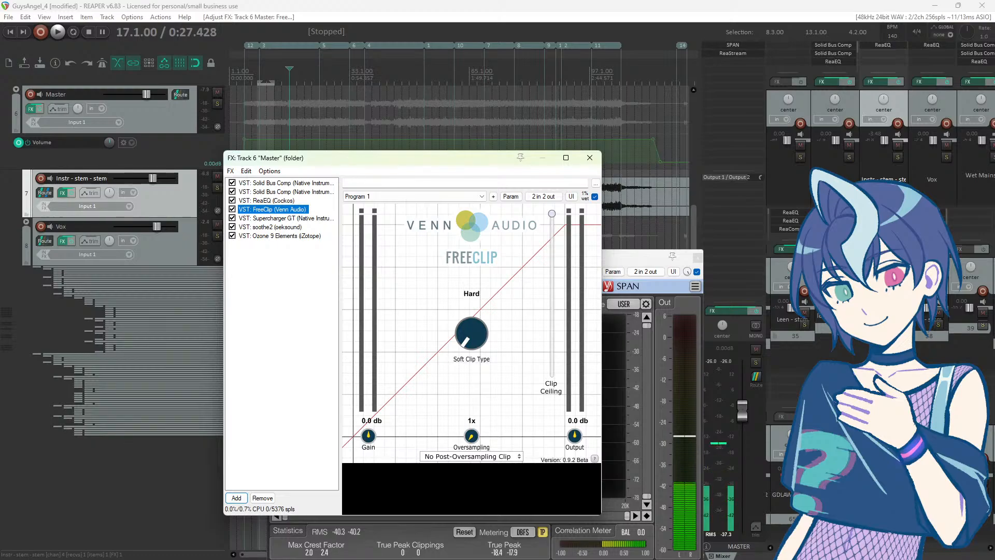
key("space")
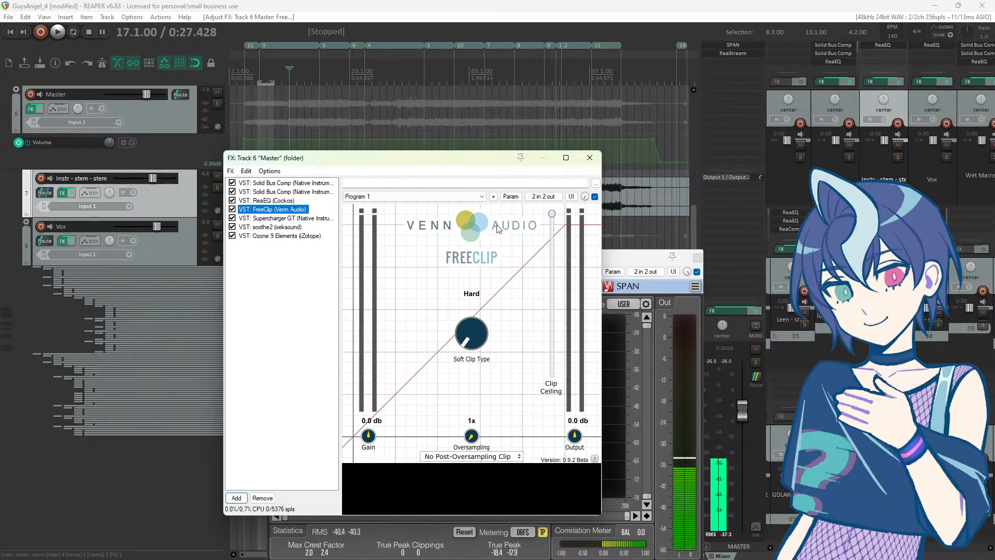
Step: Lower FreeClip's clip ceiling to about -23.6 dB while the mix plays, and readjust its wet mix
left_click_drag(553, 220, 551, 308)
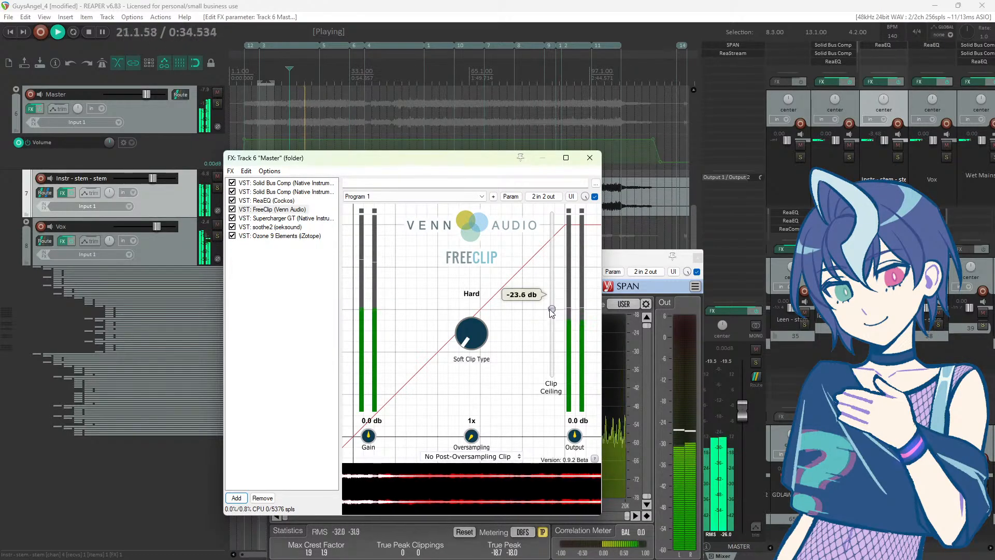
left_click(524, 15)
key("space")
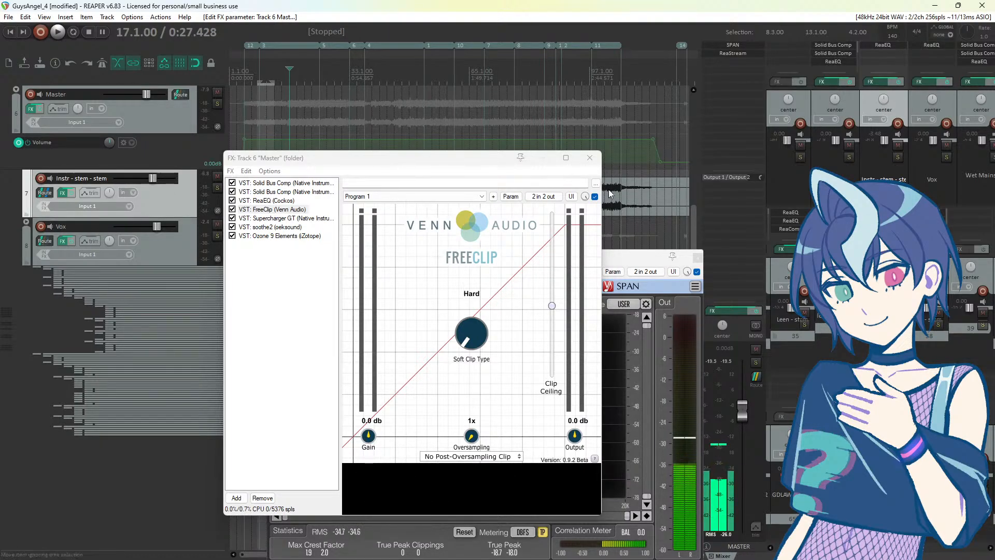
left_click_drag(582, 196, 582, 209)
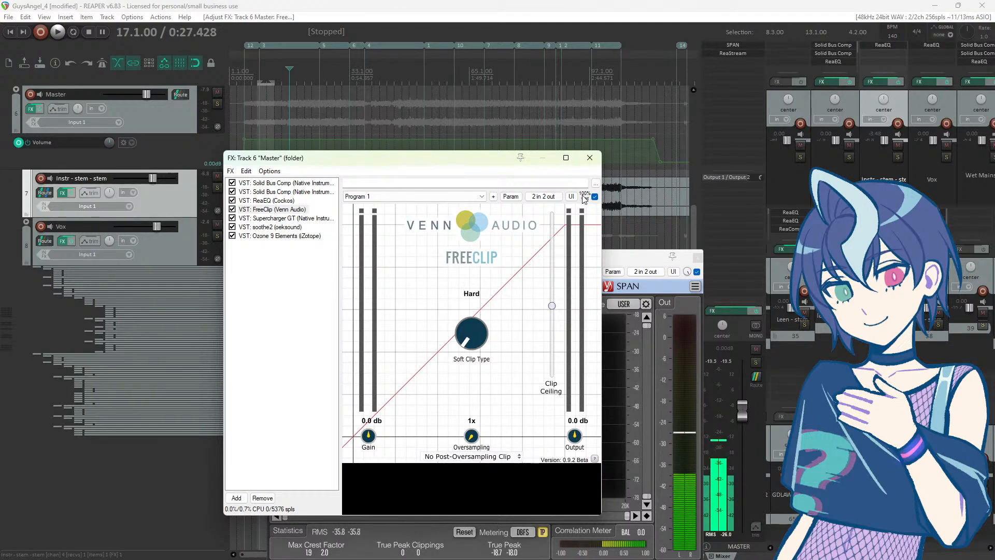
Step: Bypass FreeClip in the Master FX chain and play the mix without it for comparison
left_click_drag(448, 163, 434, 119)
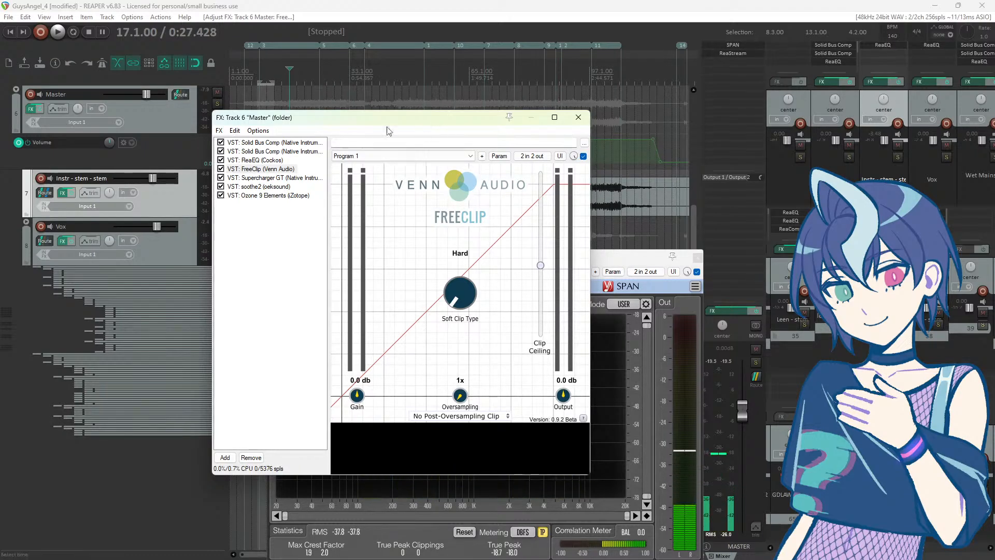
left_click(221, 169)
key("space")
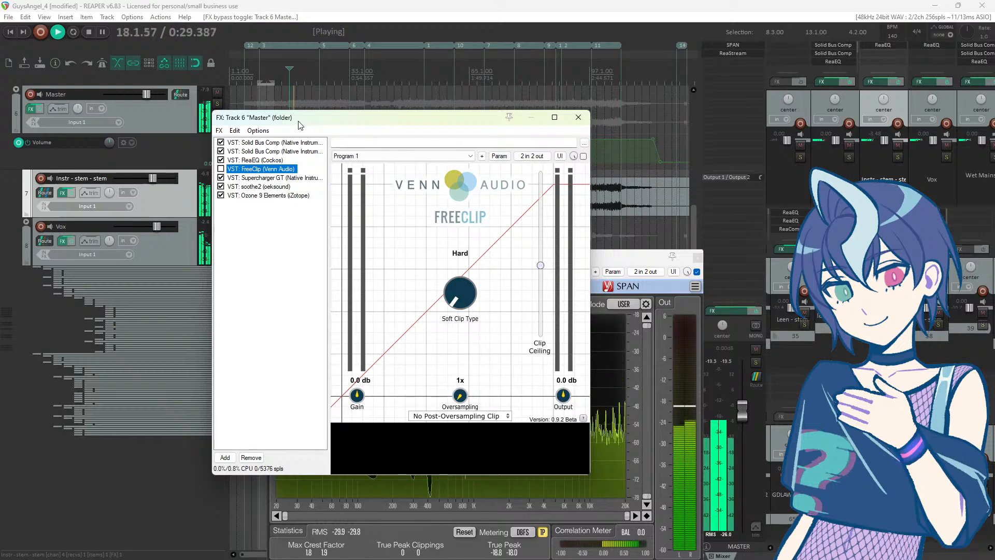
left_click_drag(328, 125, 335, 121)
key("space")
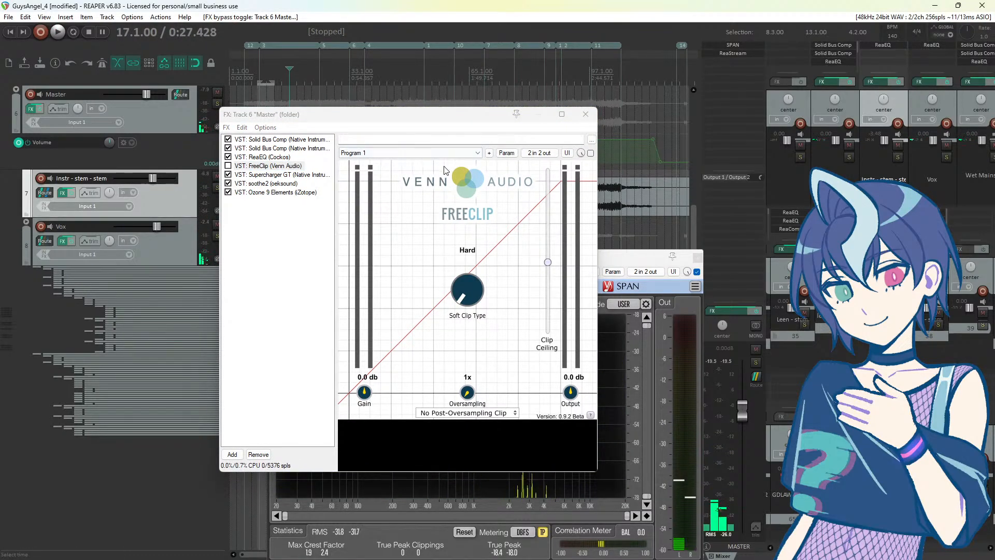
Step: Switch to the gdlDAWS presentation in Google Slides and review the slides from Mastering back through Chunkiness
key("alt+Tab")
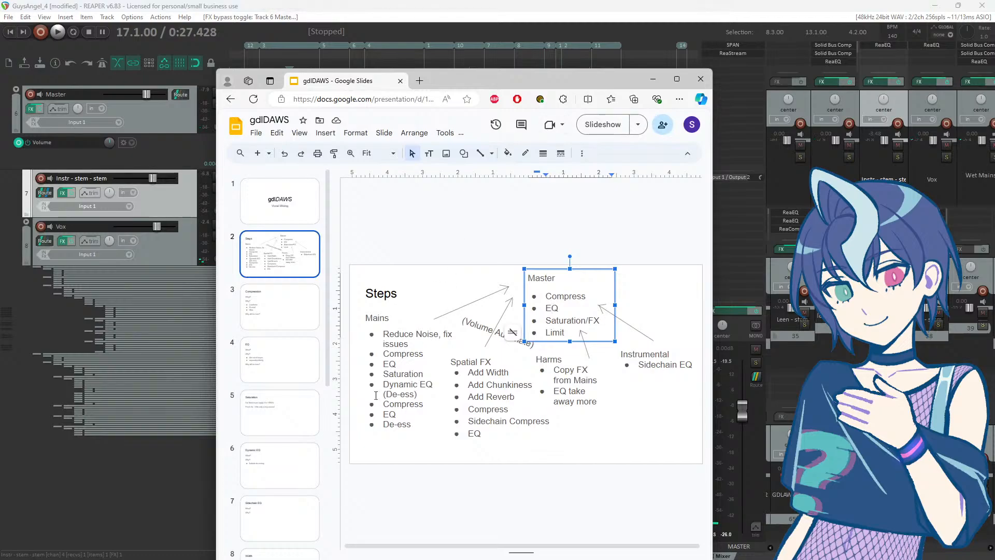
scroll(291, 418, "down", 5)
scroll(291, 413, "down", 1)
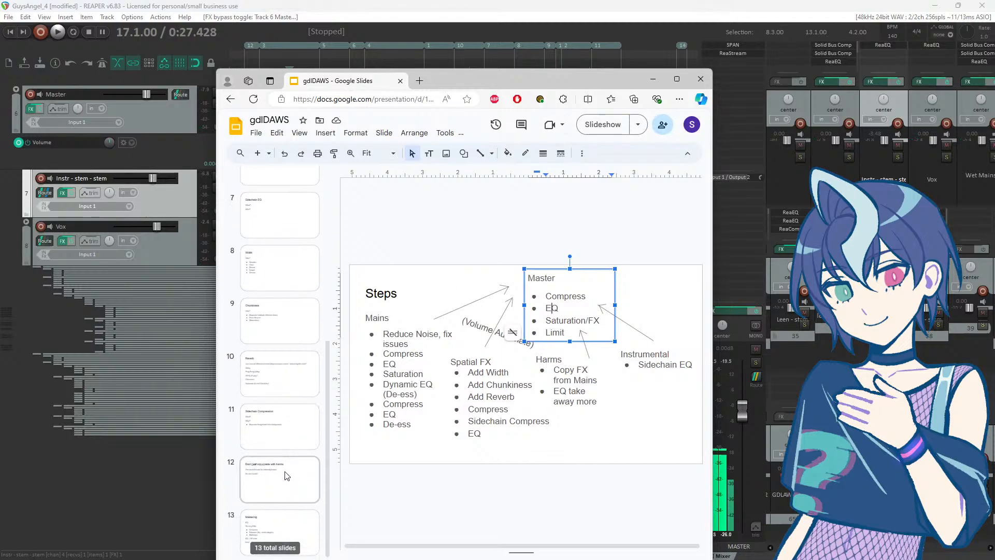
left_click(280, 531)
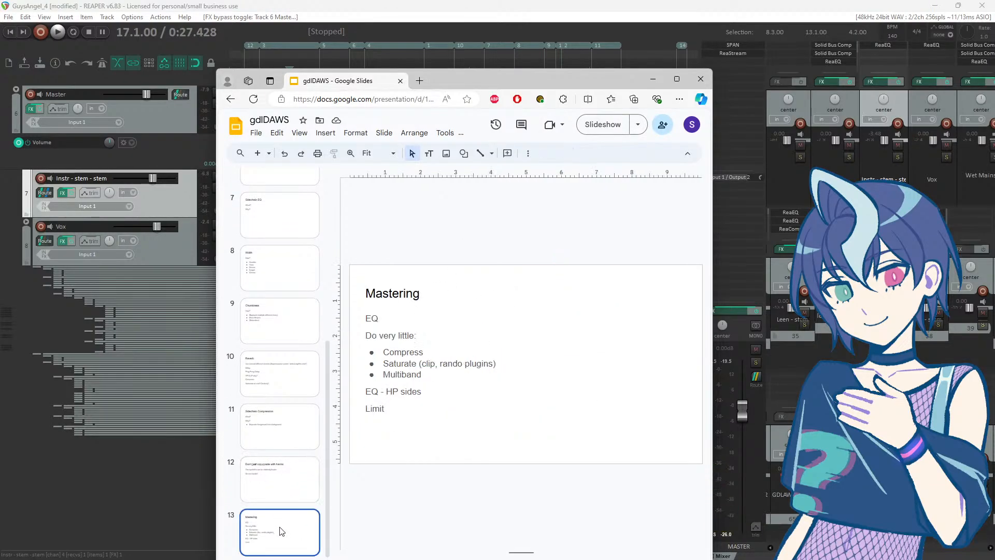
left_click(282, 495)
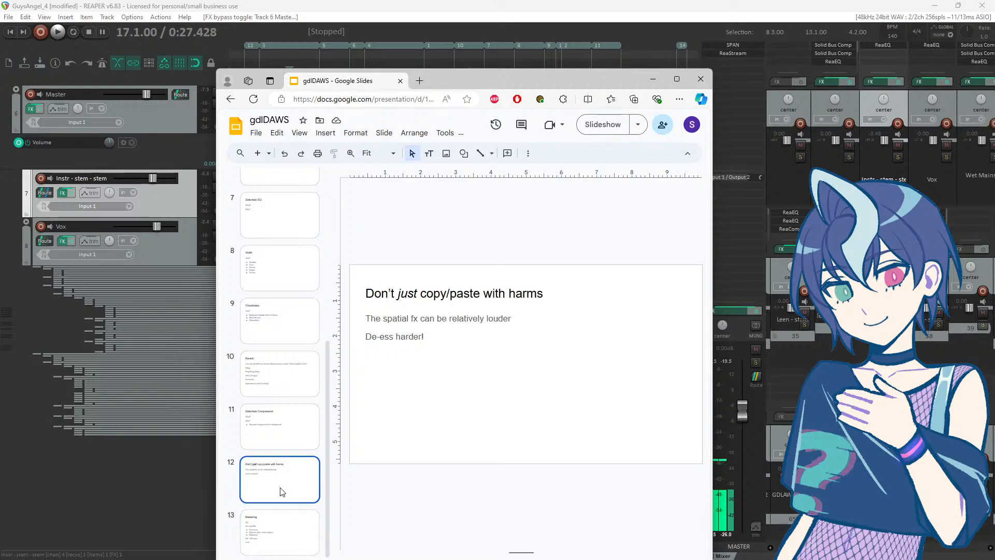
left_click(270, 439)
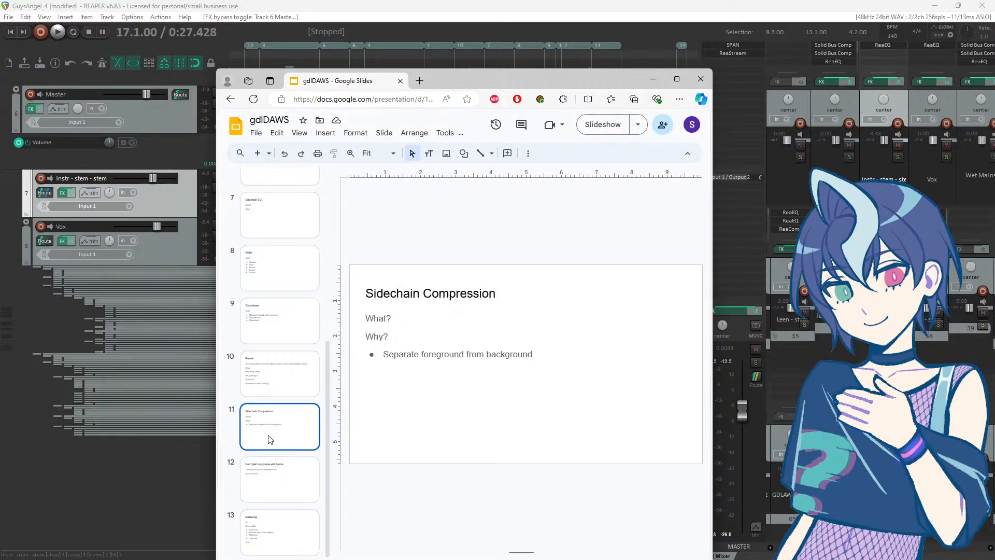
left_click(270, 380)
left_click(270, 324)
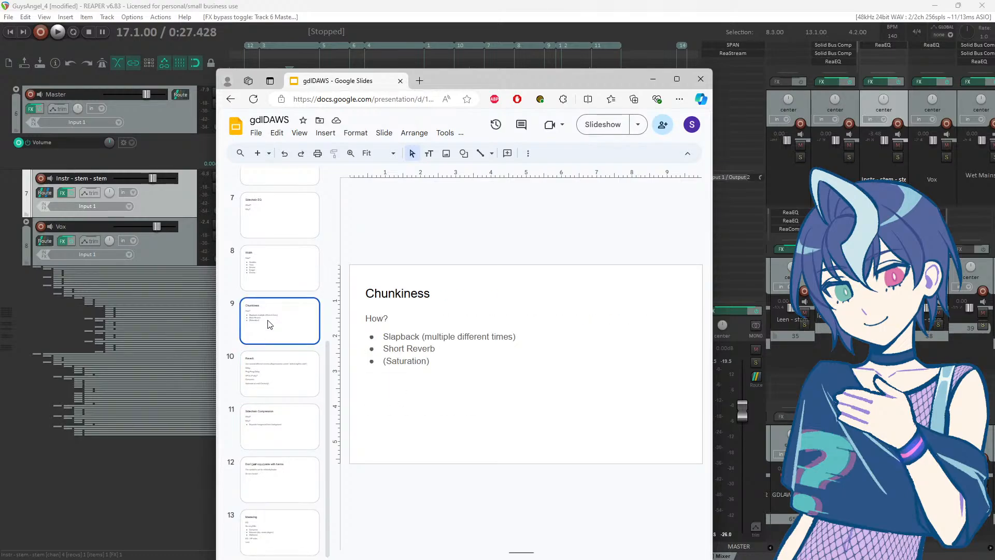
left_click(270, 275)
left_click_drag(542, 85, 1, 104)
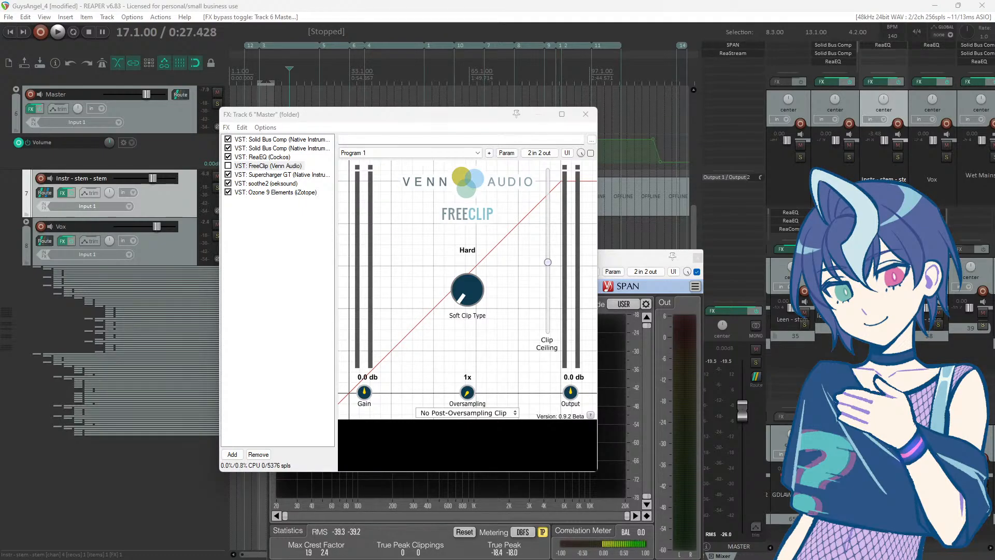
Step: Close the Master FX chain and play the mix from around measure 5
left_click(585, 114)
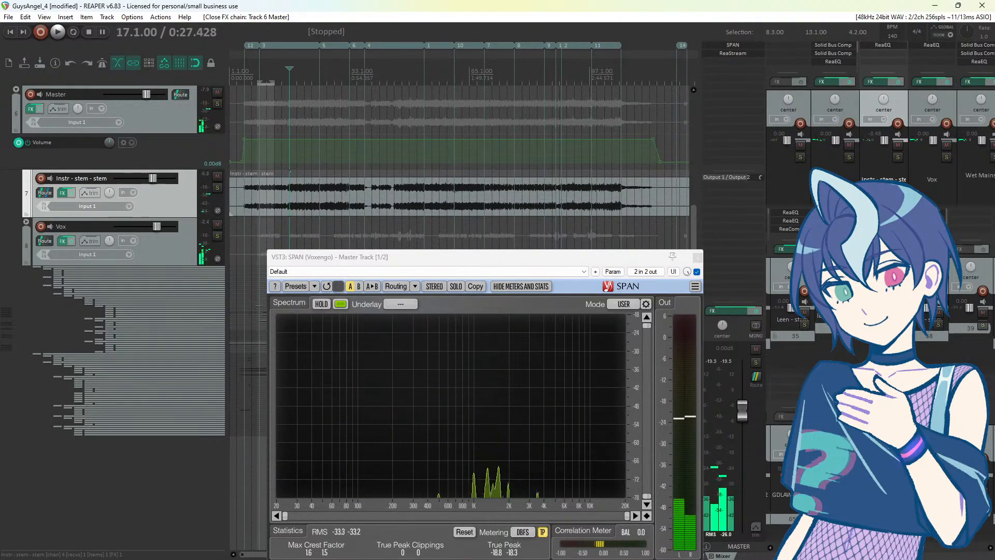
left_click(246, 122)
scroll(245, 122, "up", 4)
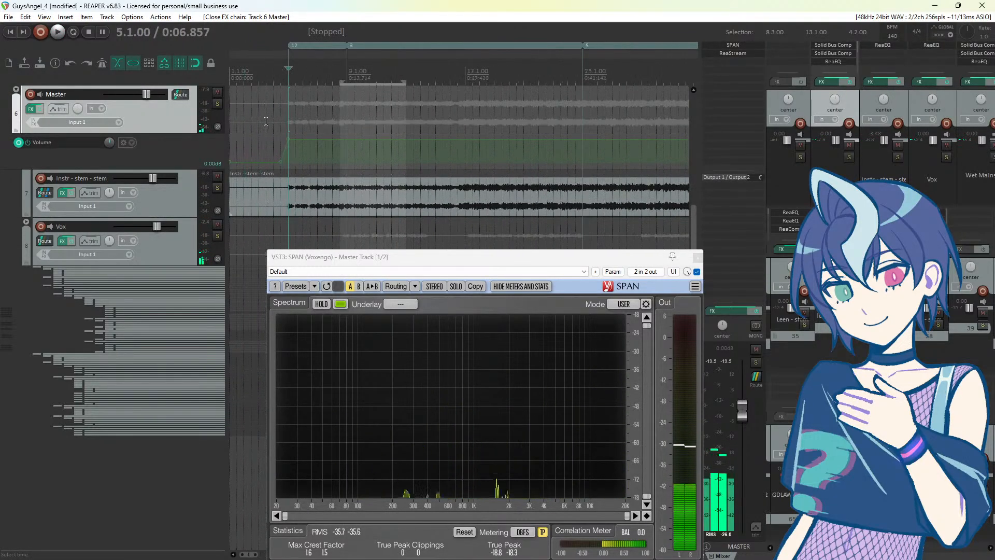
left_click(280, 114)
key("space")
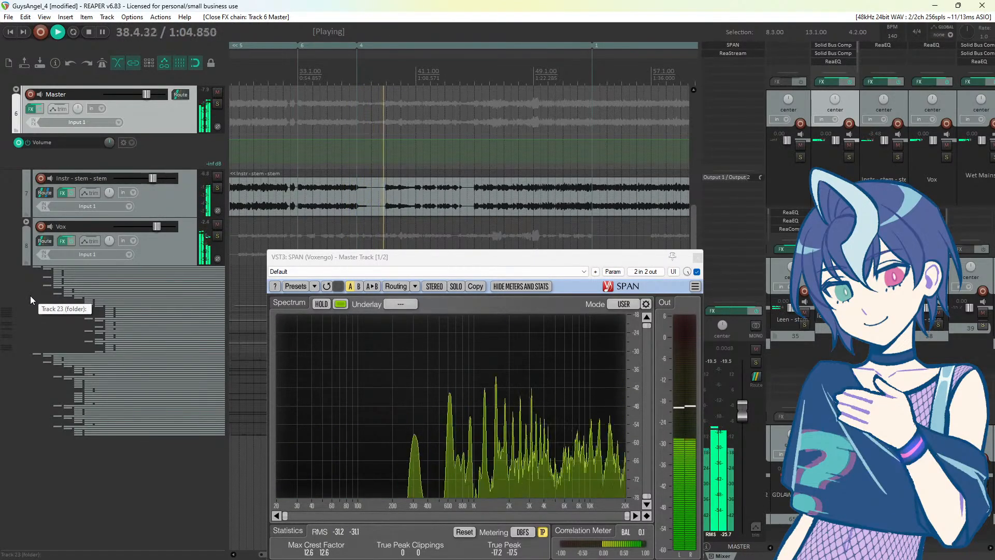
Step: Audition the instrumental break from 36.3.00 and place the edit cursor at its start, 37.1.00
left_click(356, 197)
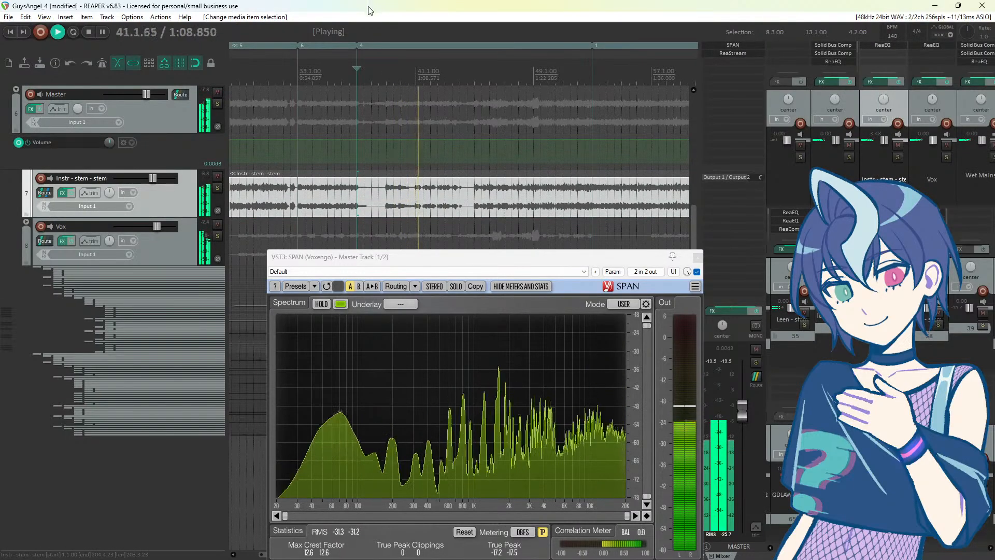
key("space")
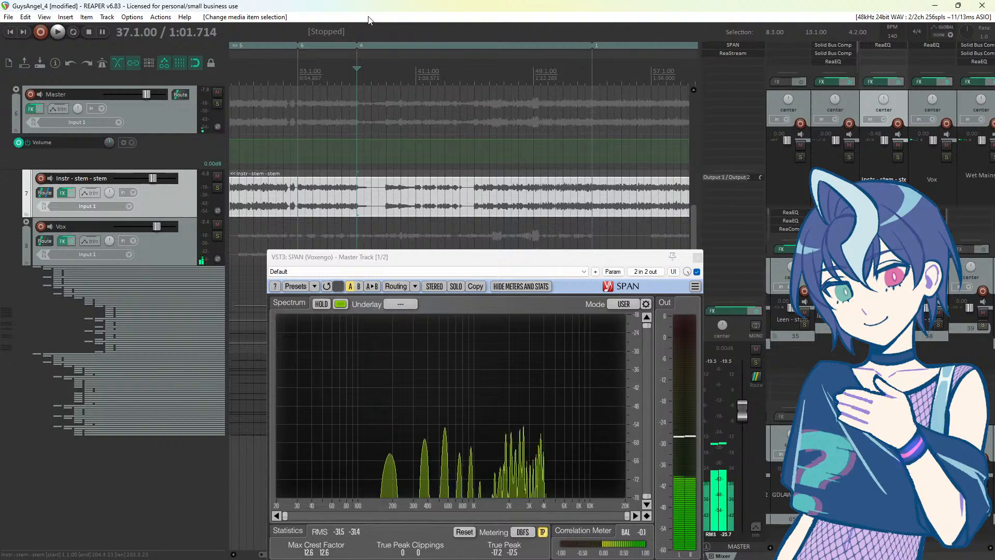
left_click(352, 174)
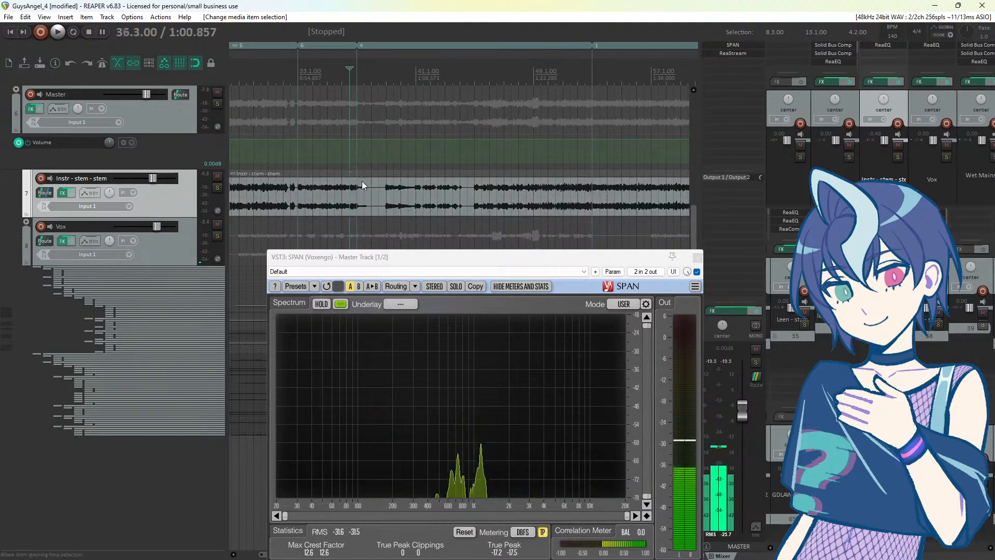
key("space")
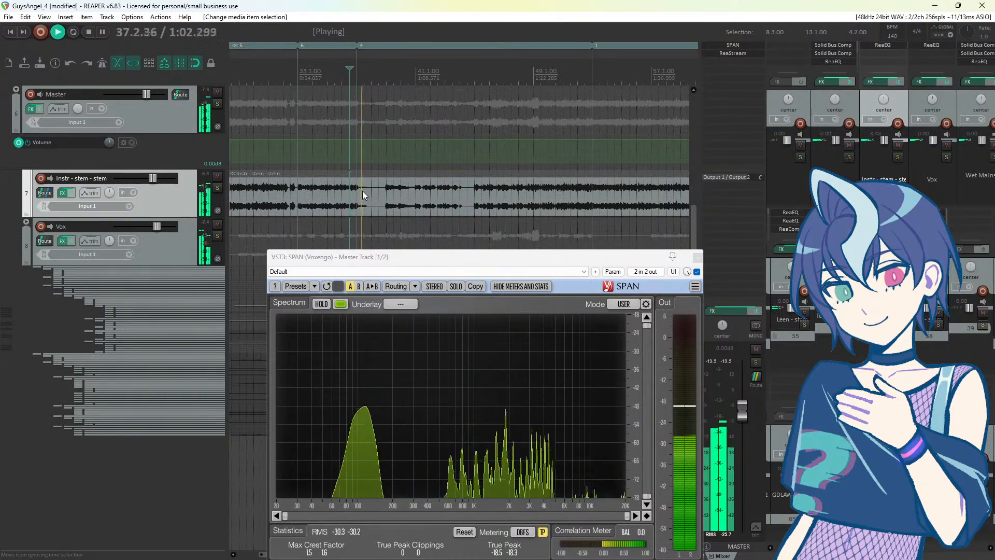
key("space")
left_click(358, 193)
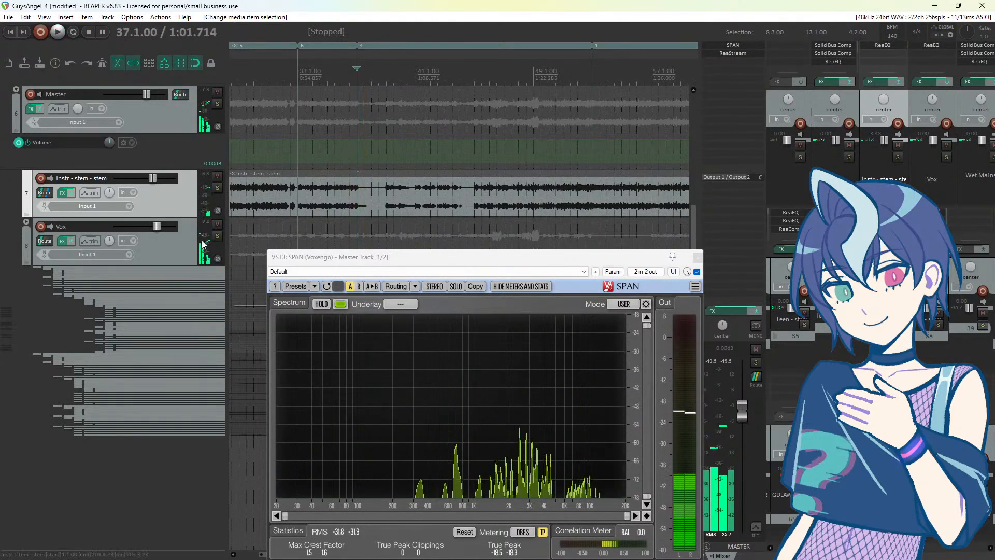
Step: Expand the Vox folder's child tracks and move the SPAN window clear of the arrangement
left_click(26, 223)
left_click_drag(333, 256, 764, 241)
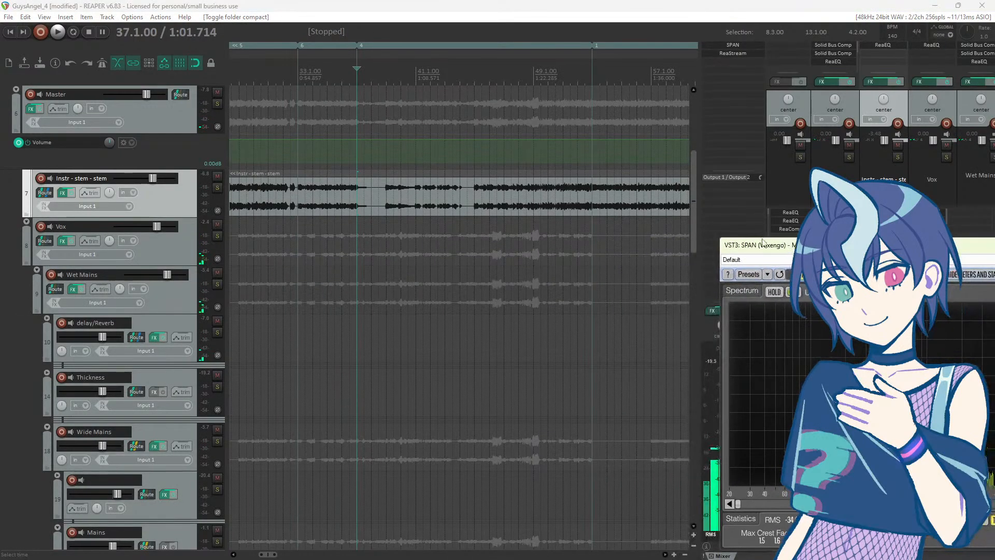
scroll(155, 277, "down", 3)
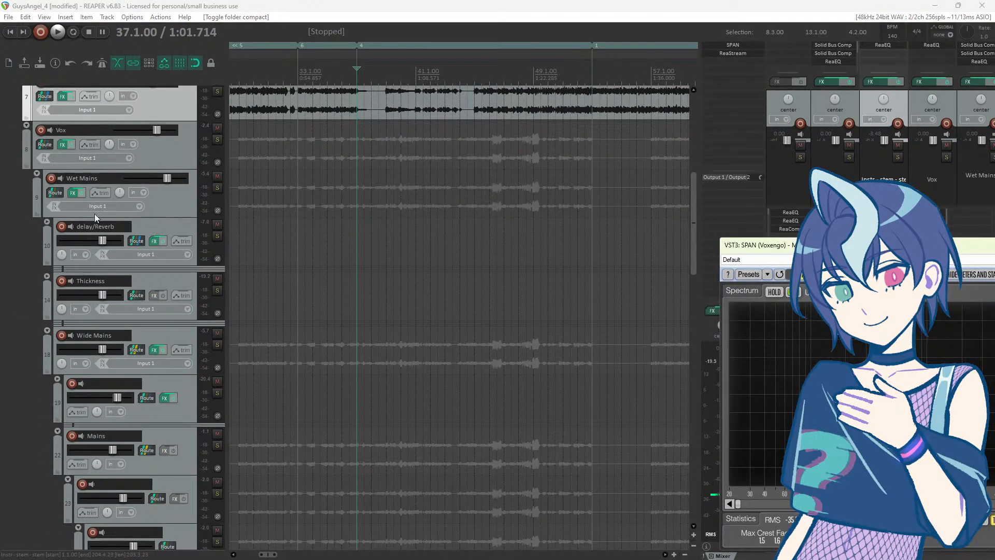
Step: Enable a mute envelope on the delay/Reverb track and mute it from 37.1.00 to 39.1.00
left_click(163, 228)
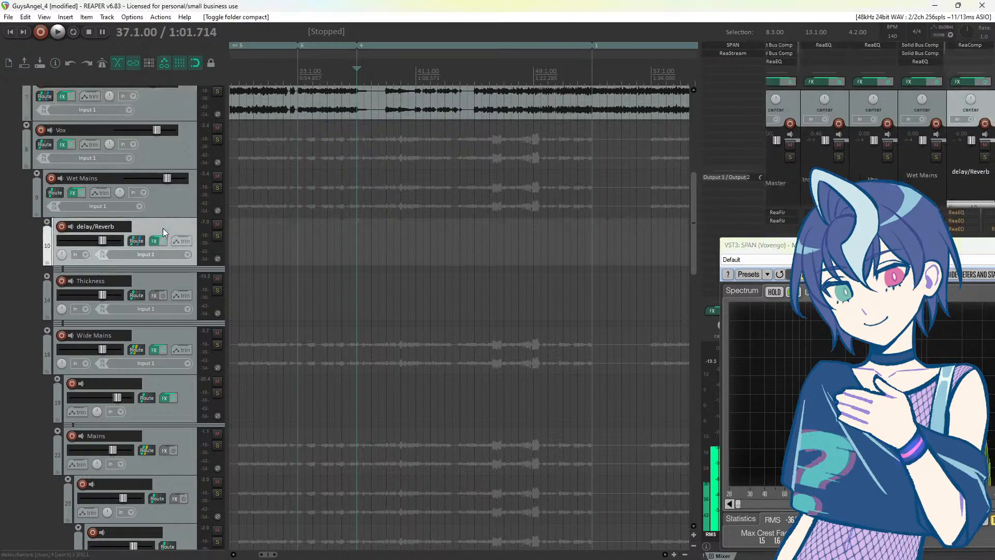
left_click(176, 241)
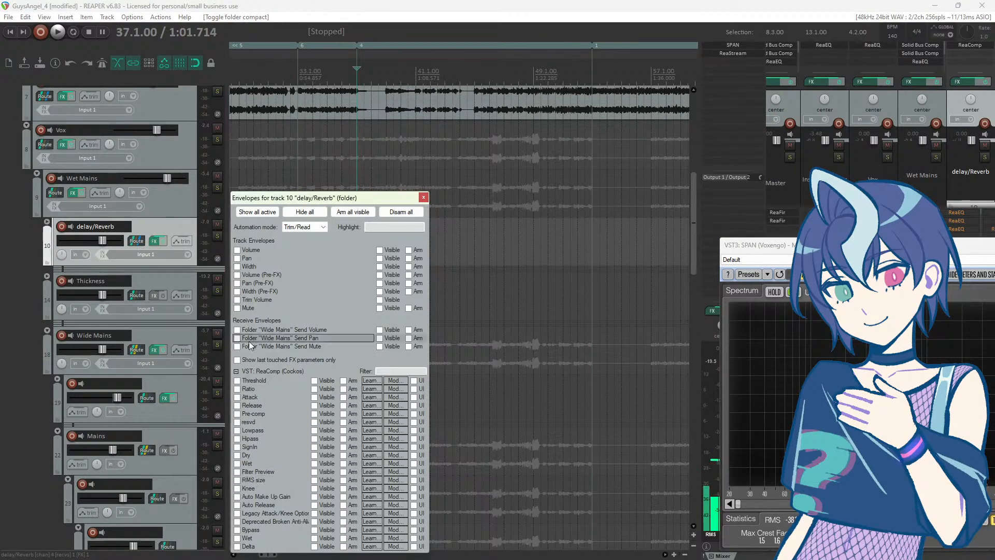
left_click(238, 307)
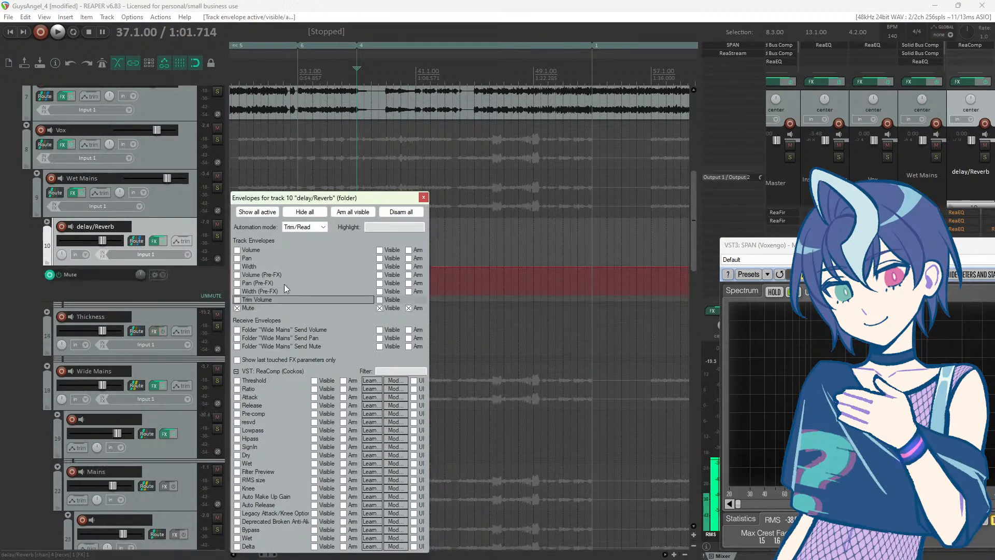
left_click(423, 197)
left_click_drag(359, 247, 338, 550)
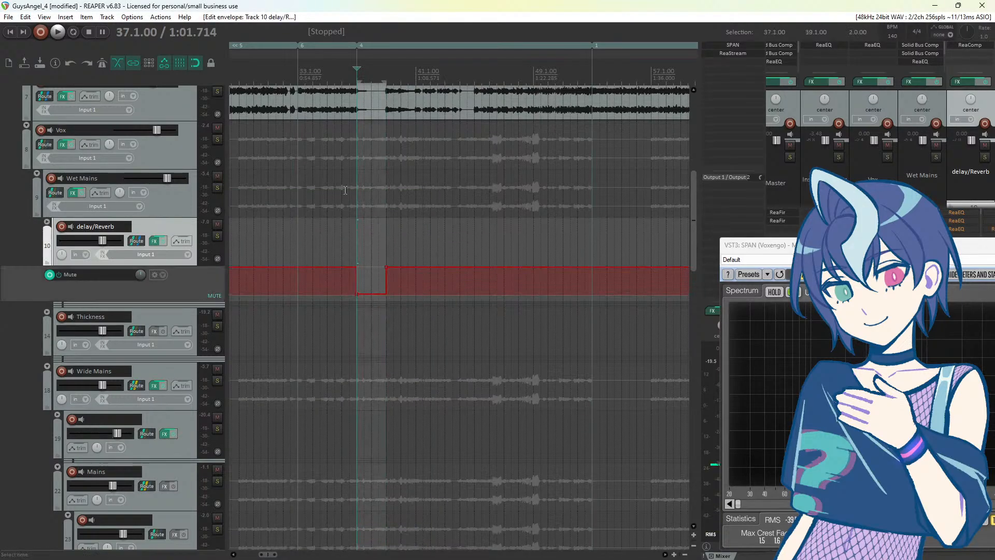
Step: Play from just before the muted delay/Reverb passage and listen on through the rest of the song
left_click(342, 240)
key("space")
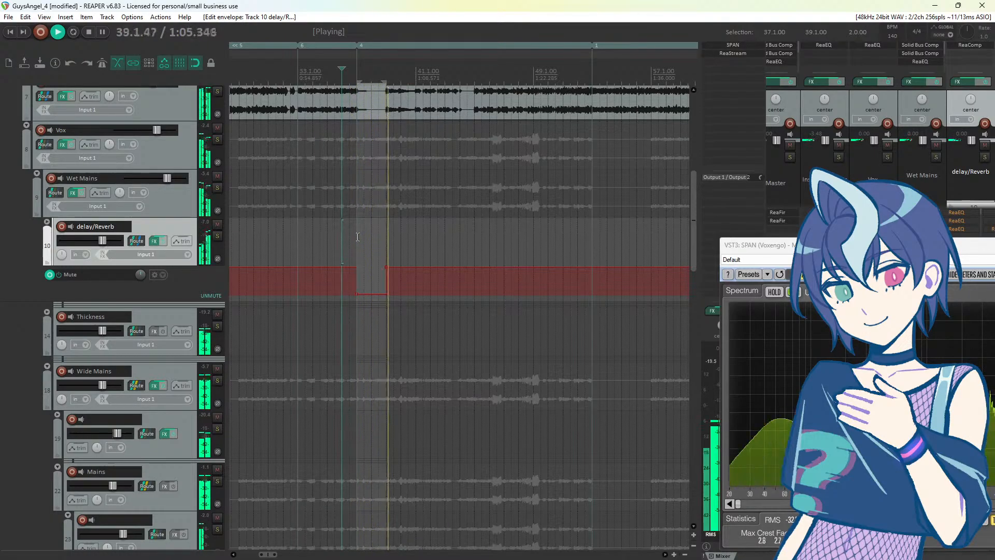
scroll(365, 245, "down", 2)
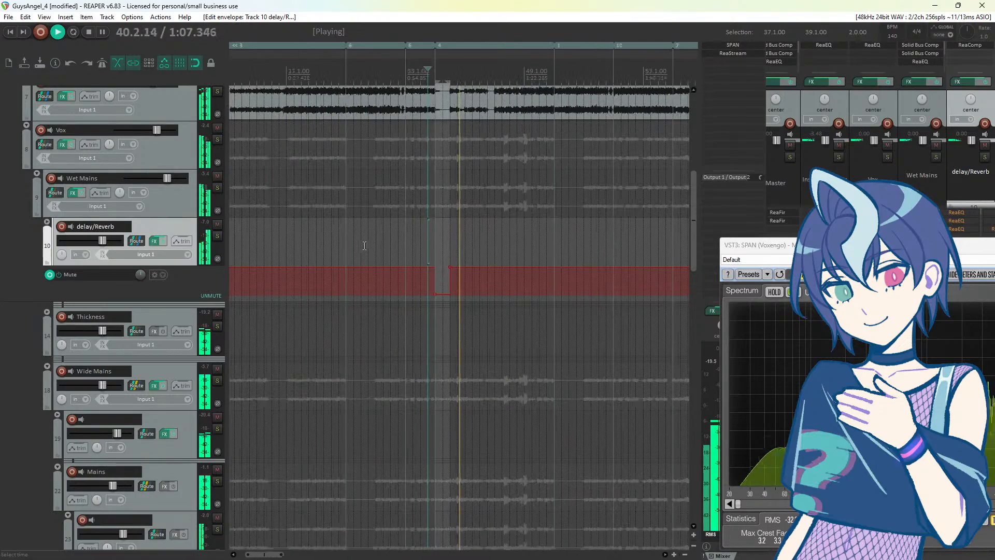
scroll(365, 246, "down", 3)
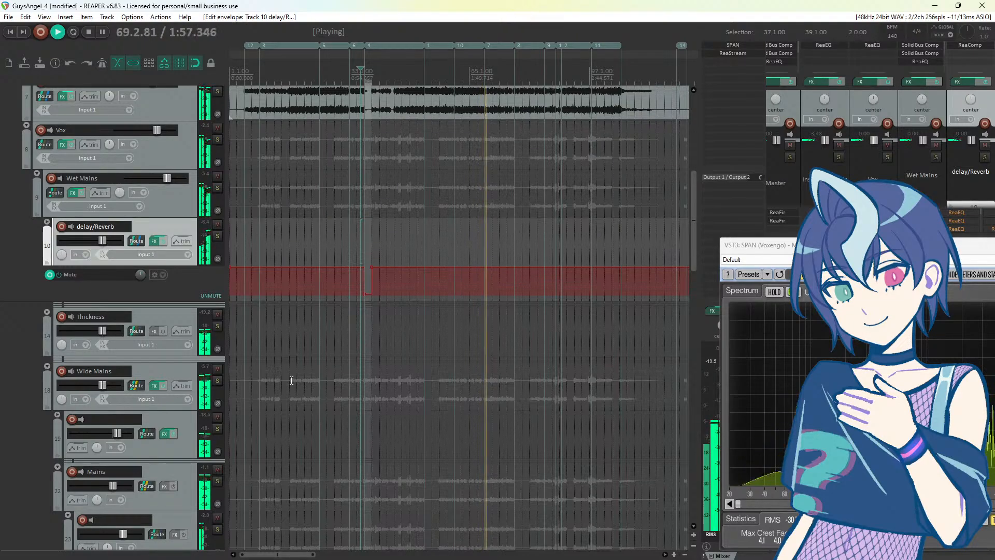
Step: Audition the transition into measure 69 by playing from 68.3.00
left_click(484, 239)
scroll(494, 242, "up", 3)
key("space")
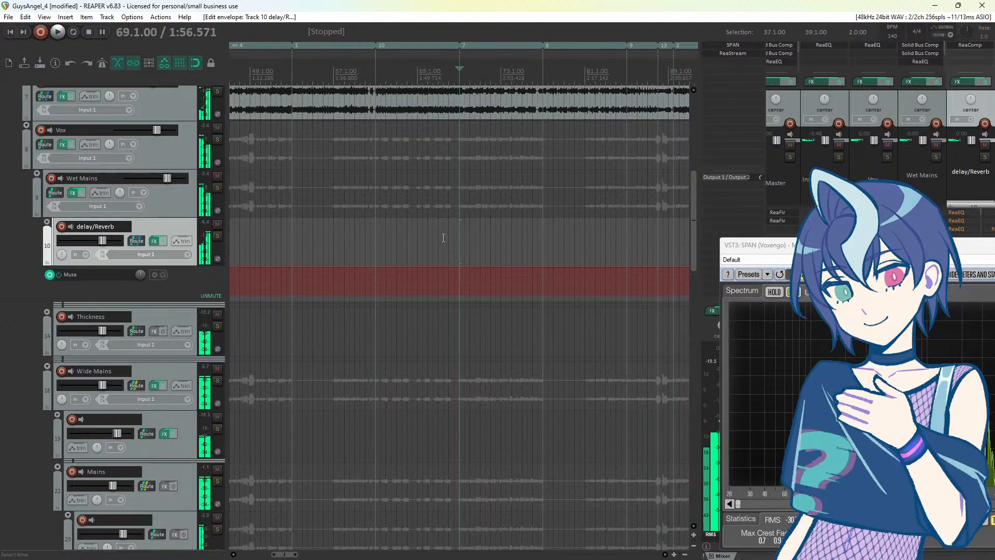
scroll(511, 242, "up", 2)
key("space")
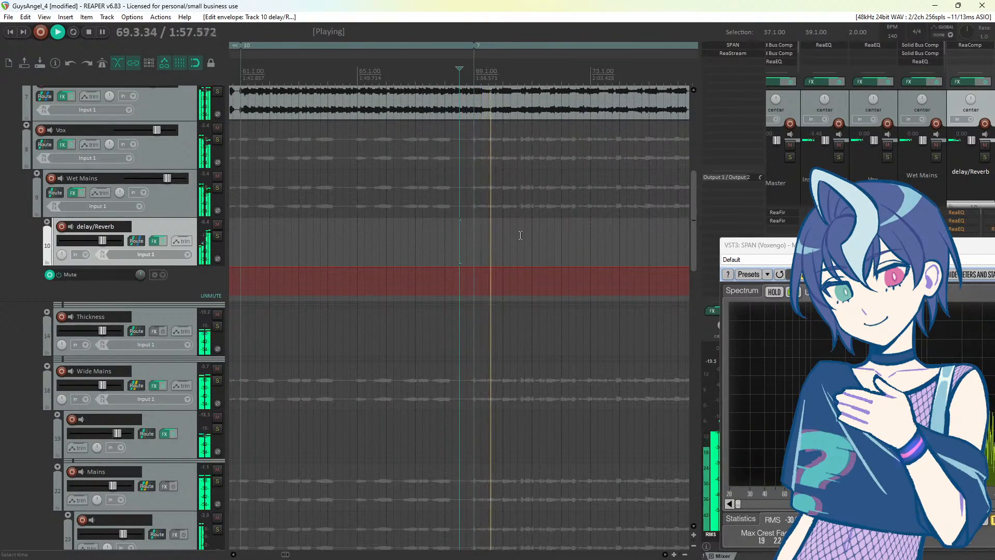
key("space")
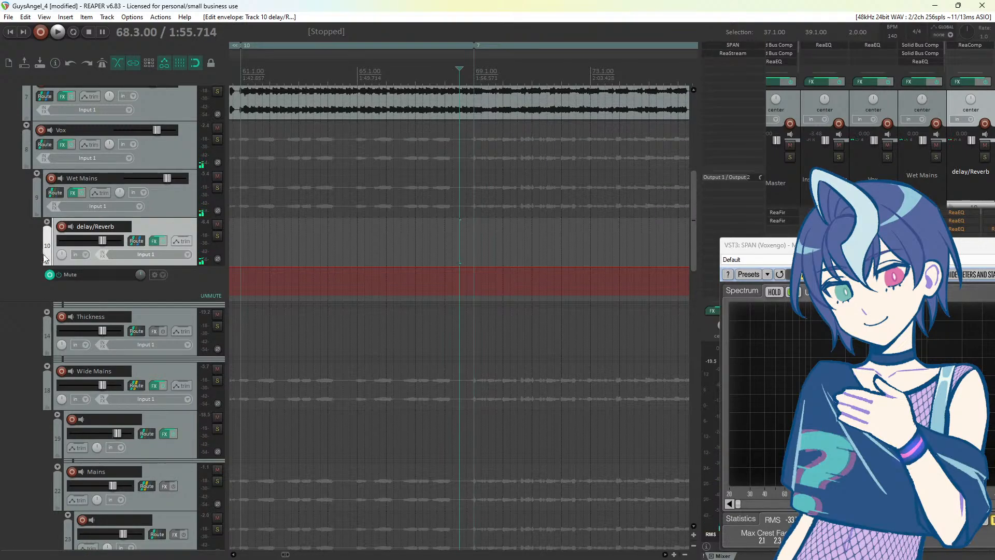
Step: Expand the delay/Reverb and Leen folders to show their child tracks, and widen the track control area
left_click(47, 221)
scroll(34, 229, "down", 3)
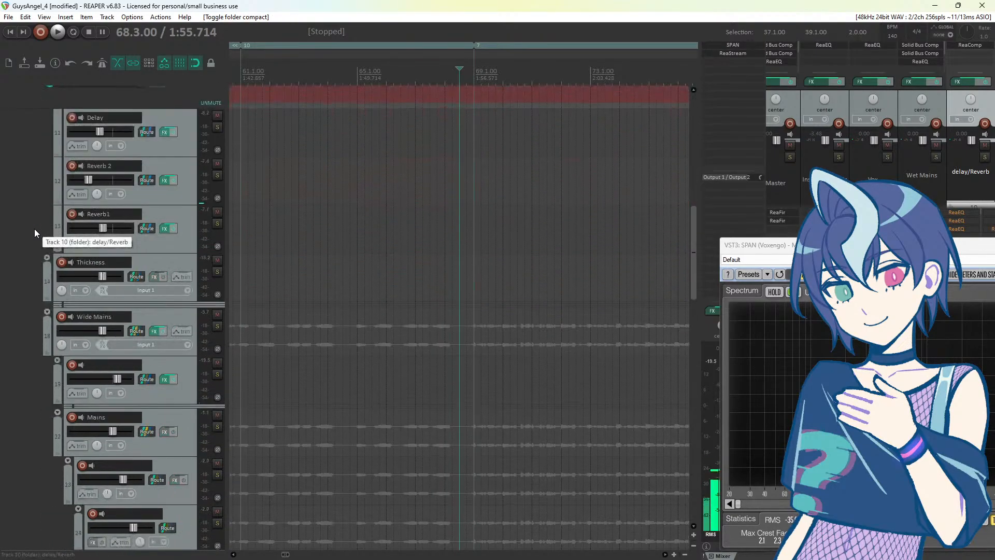
scroll(34, 228, "down", 10)
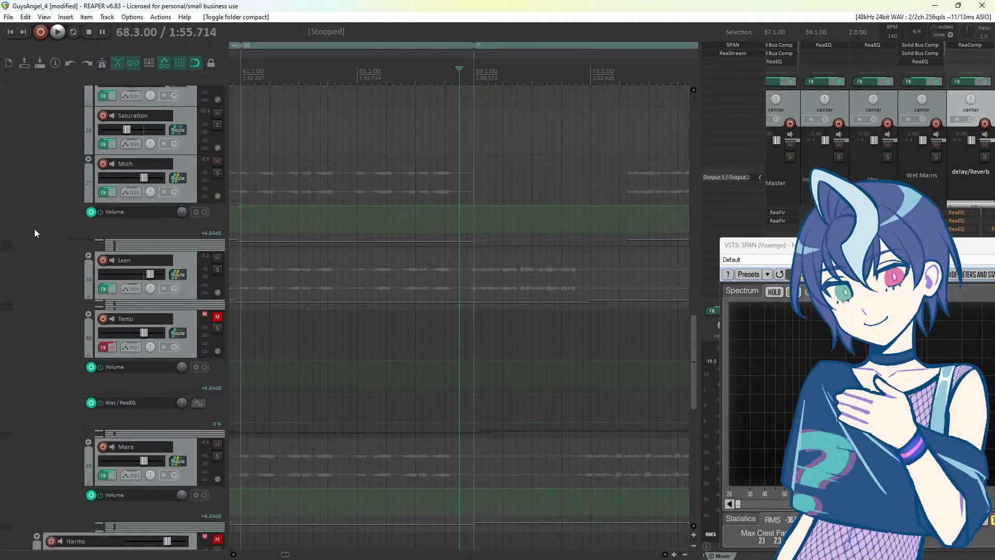
left_click(89, 257)
scroll(75, 256, "down", 3)
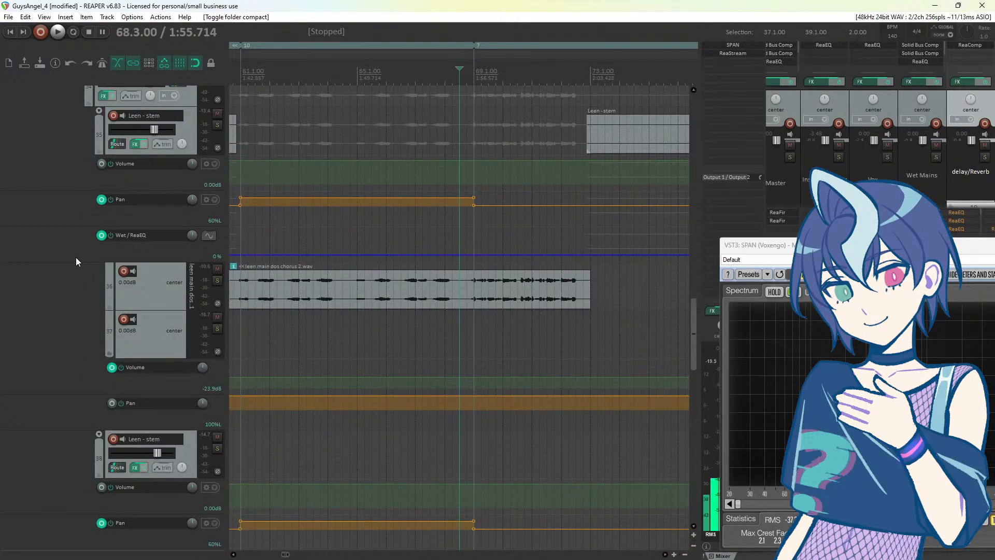
left_click_drag(228, 291, 276, 291)
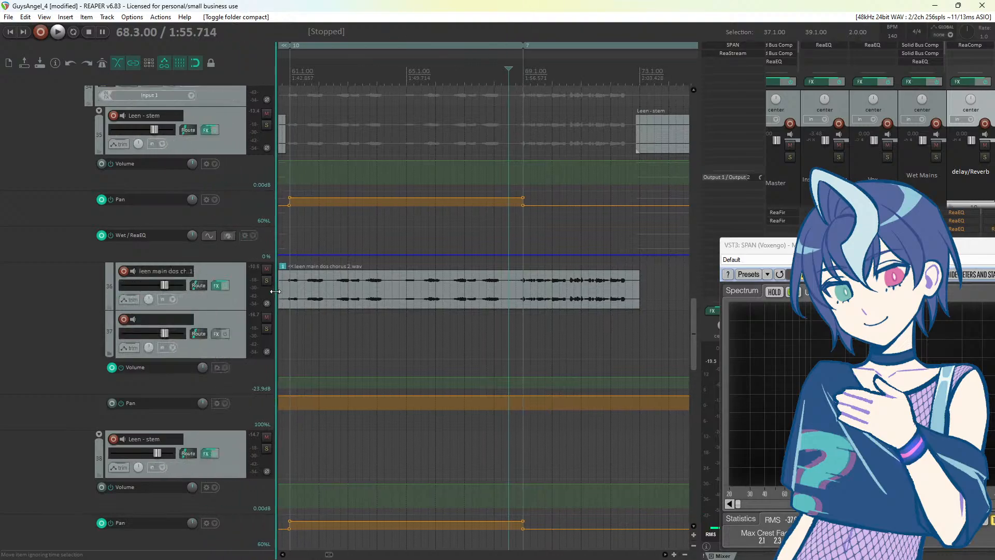
Step: Select the "leen main dos chorus 2.wav" item and audition the mix from just before measure 69
scroll(509, 294, "up", 3)
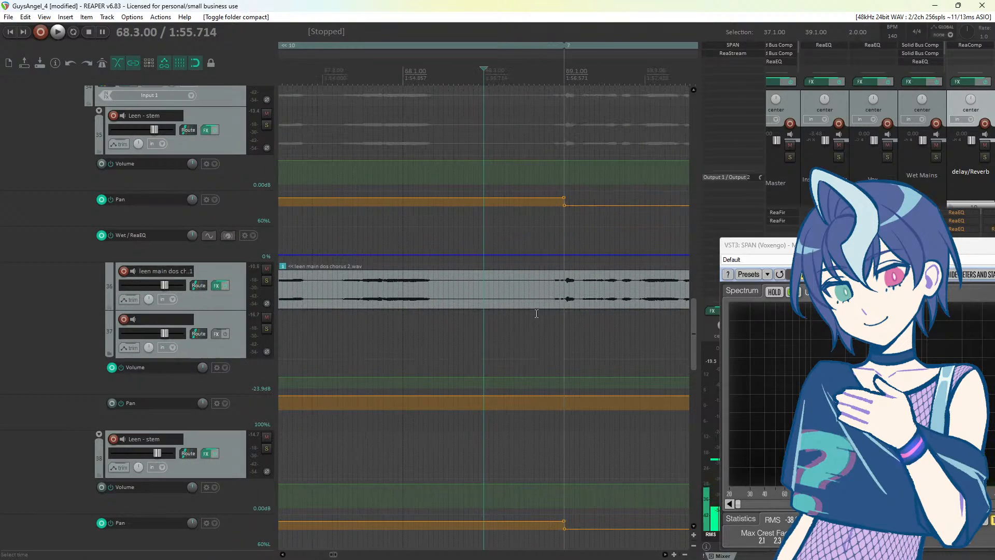
left_click(566, 288)
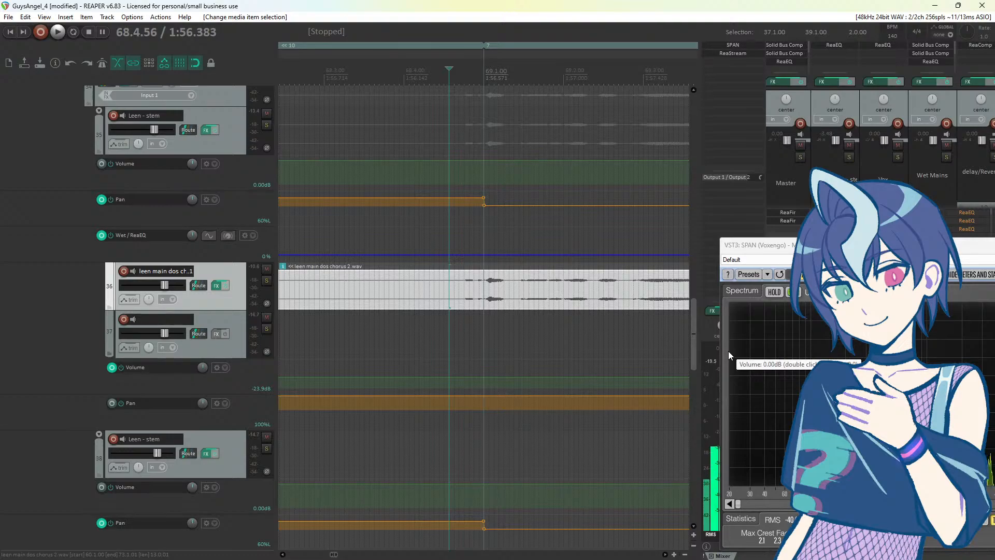
scroll(44, 296, "down", 3)
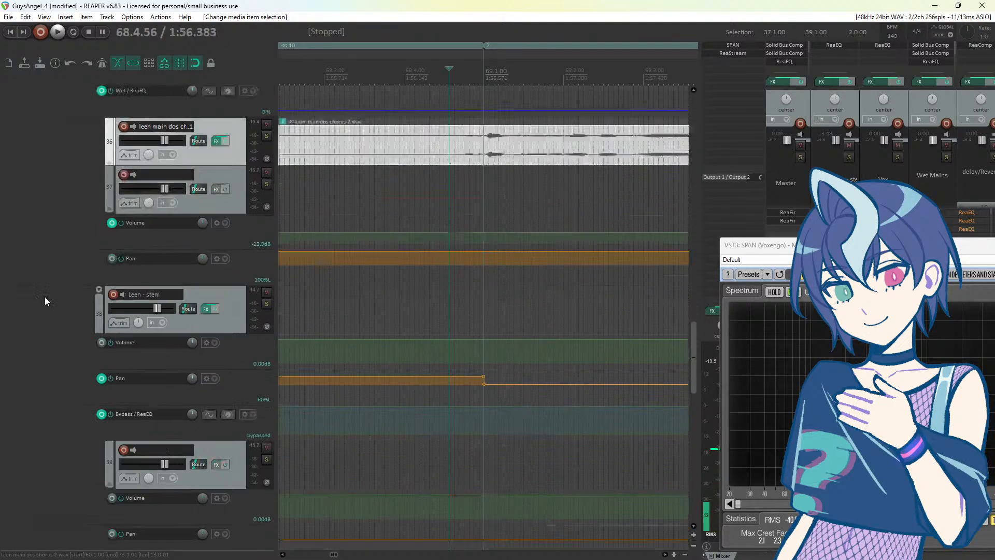
scroll(45, 297, "down", 3)
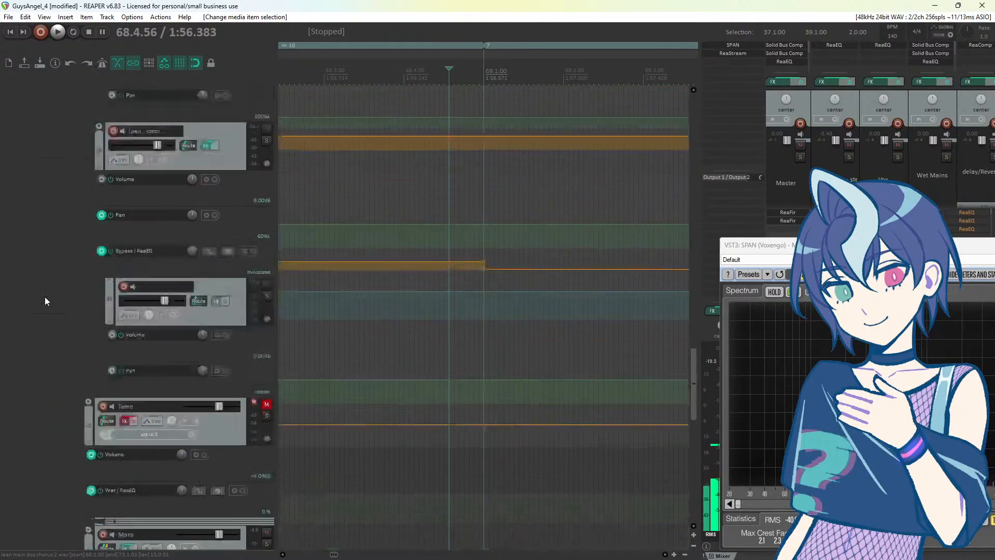
scroll(44, 296, "up", 5)
left_click(445, 275)
key("space")
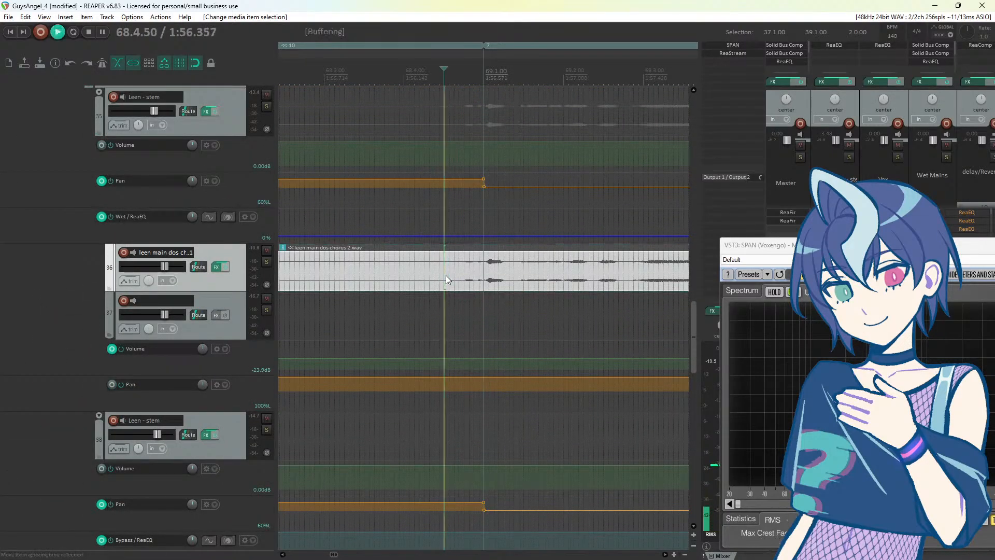
key("space")
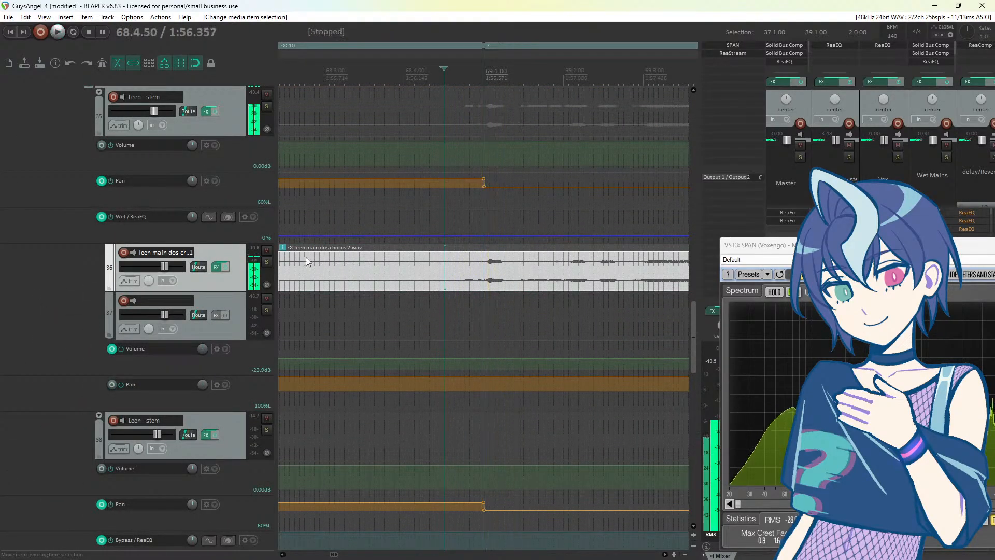
Step: Solo the Leen folder track, listen to the transition into measure 69, and unsolo it
scroll(268, 161, "up", 2)
left_click(267, 155)
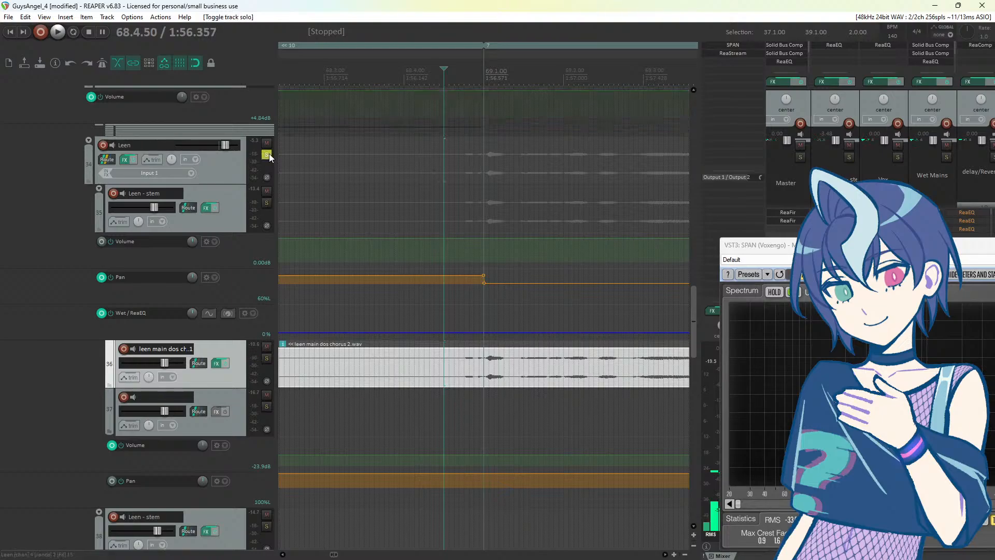
key("space")
key("space")
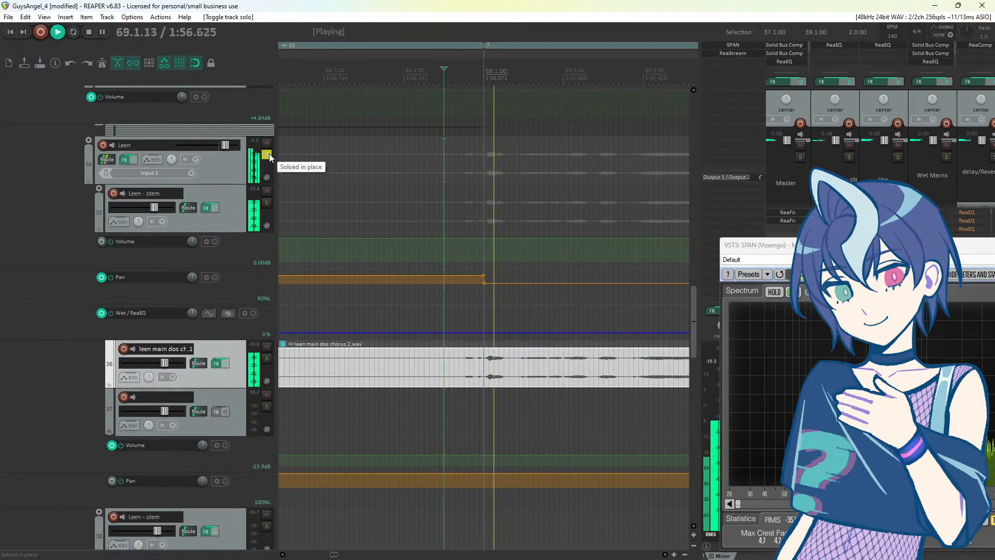
left_click(267, 155)
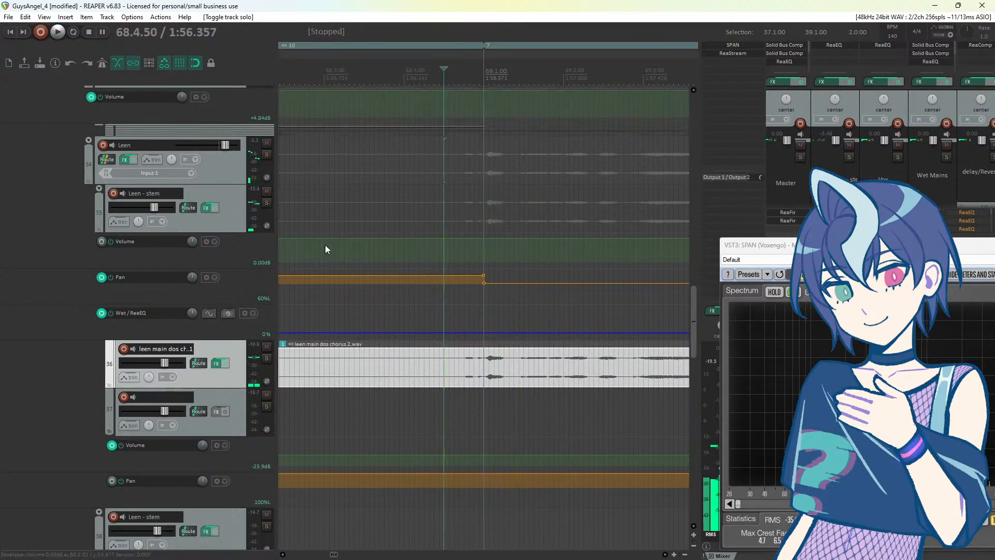
Step: Split the "leen main dos chorus 2.wav" item at 68.4.69 and trim the second part's start to 69.1.00
left_click(459, 367)
key("s")
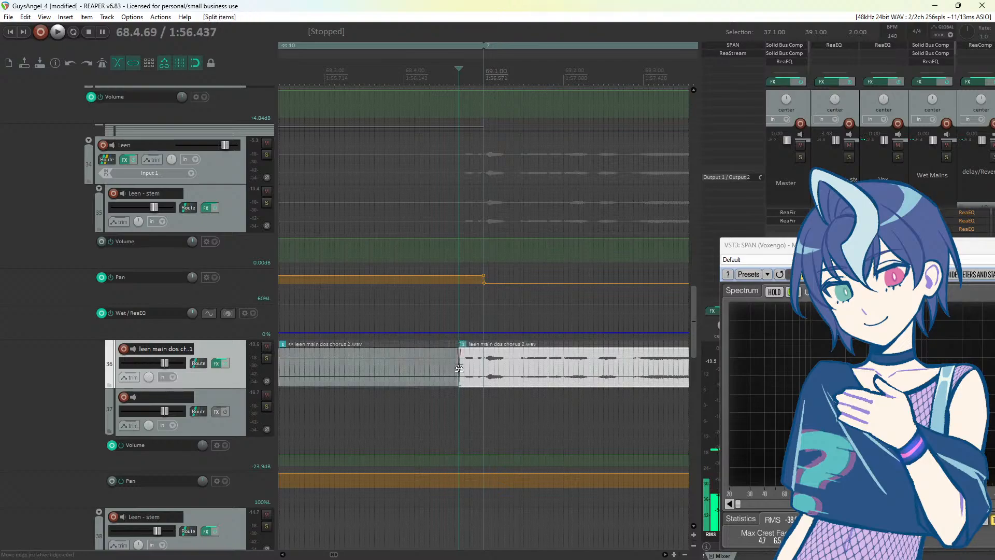
left_click_drag(462, 364, 486, 367)
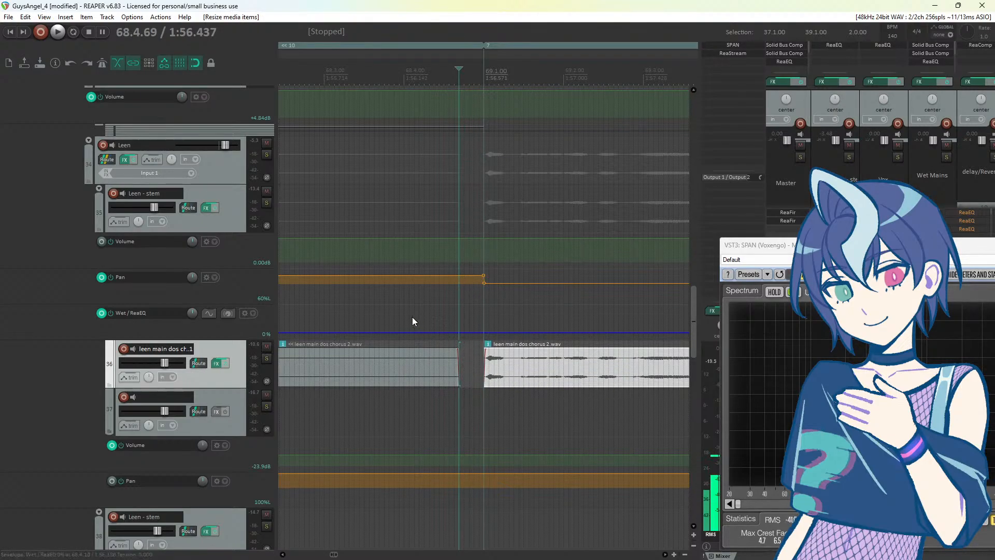
Step: Play from the edited Leen transition through the rest of the song while looking over the vocal tracks
key("space")
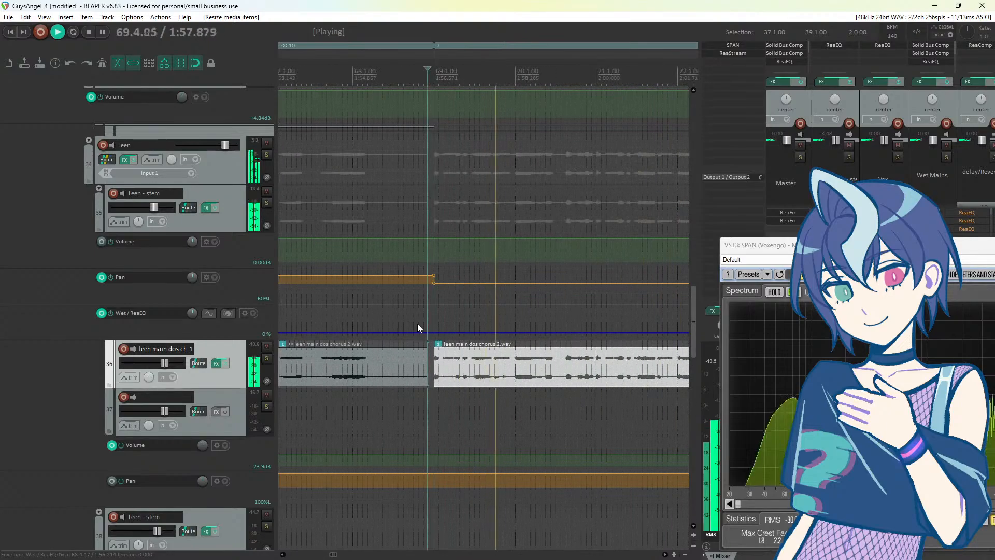
scroll(396, 377, "down", 5)
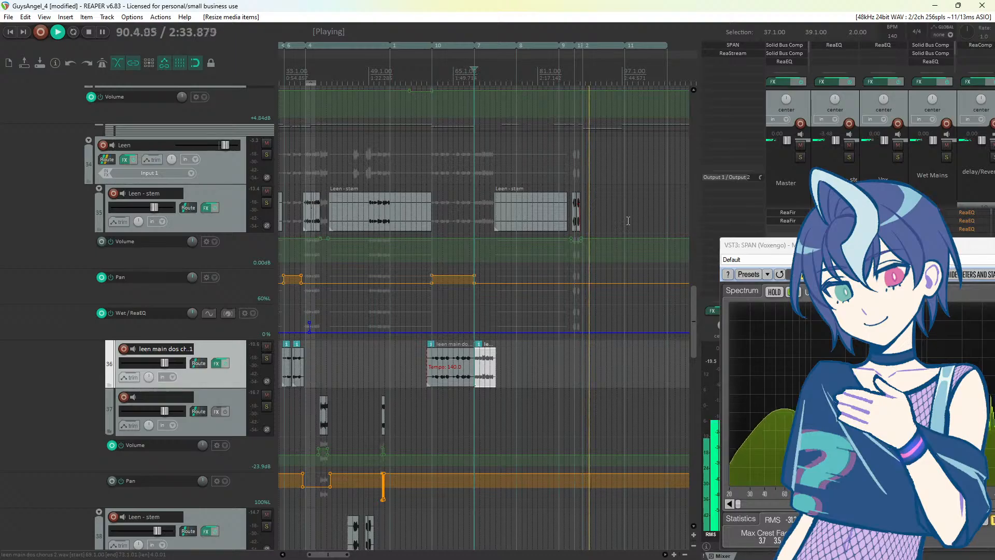
scroll(42, 339, "down", 3)
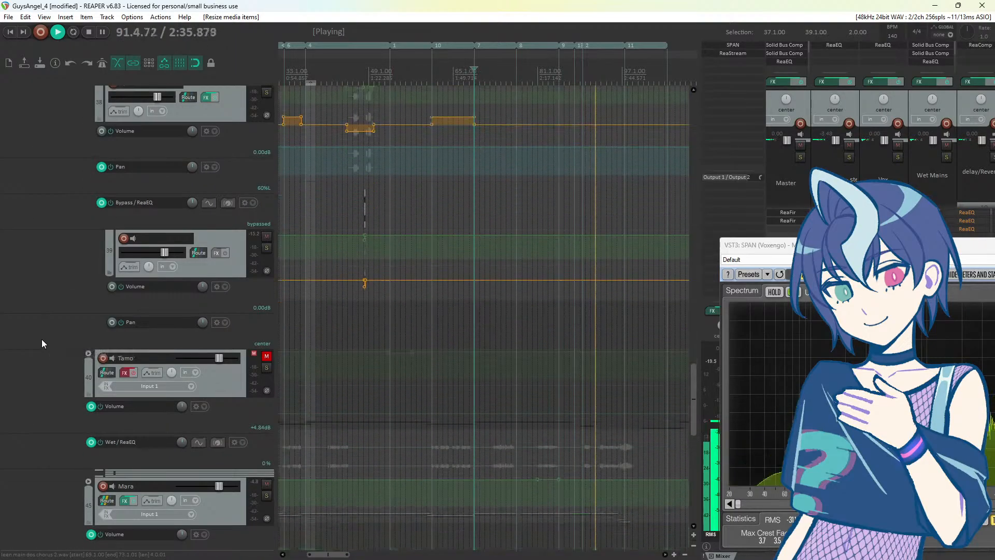
scroll(47, 332, "up", 6)
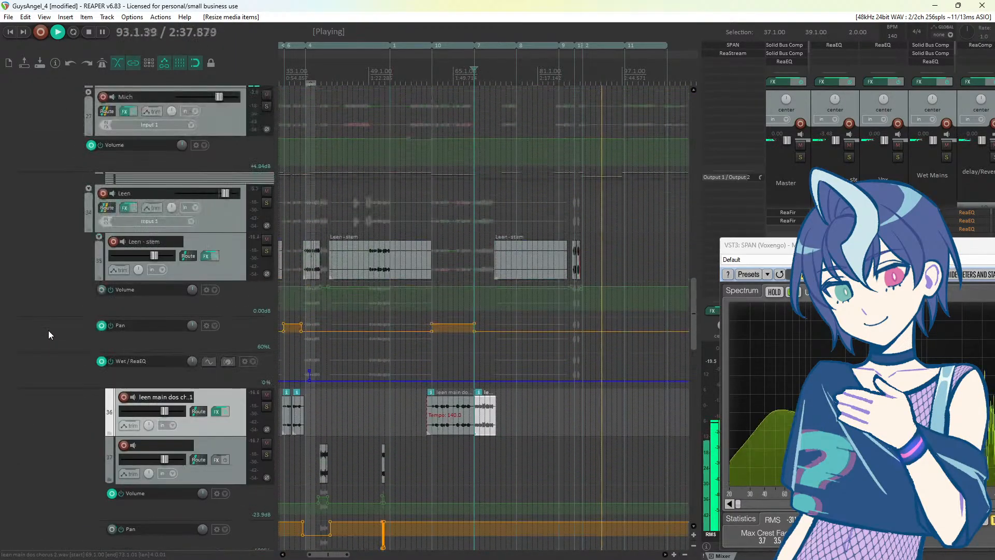
scroll(49, 331, "up", 5)
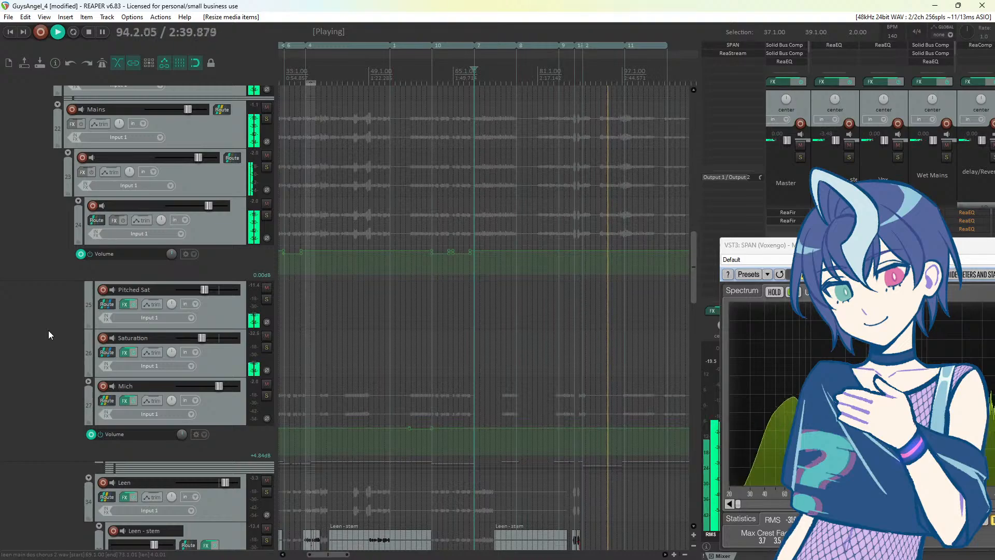
scroll(48, 330, "up", 4)
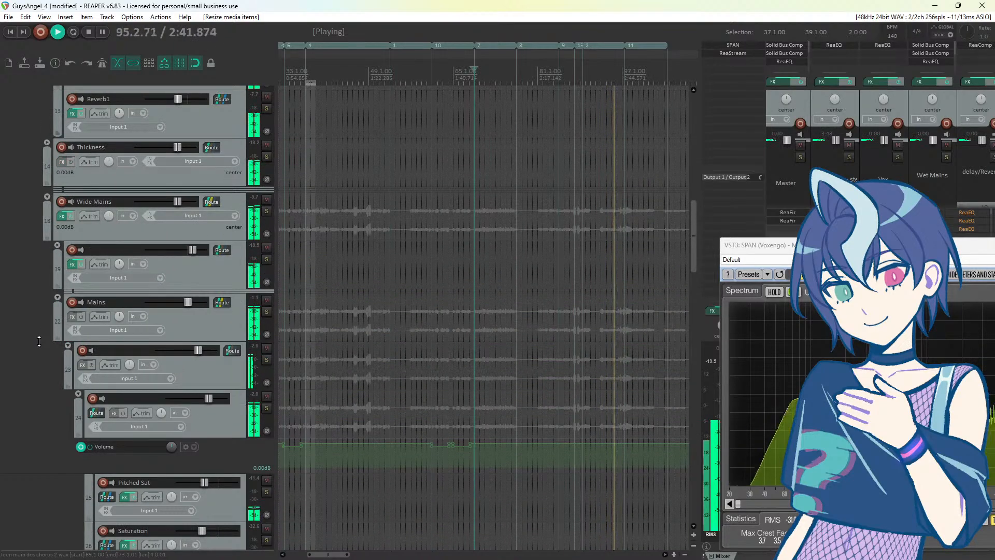
scroll(546, 321, "down", 2)
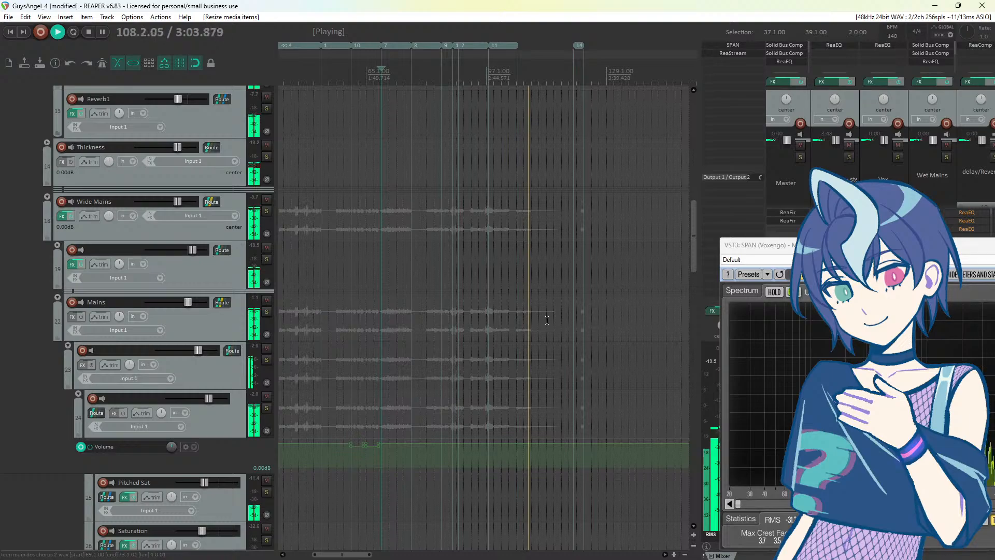
Step: Move the SPAN window over the arrangement so its full meters are visible, and stop playback
left_click_drag(893, 250, 357, 102)
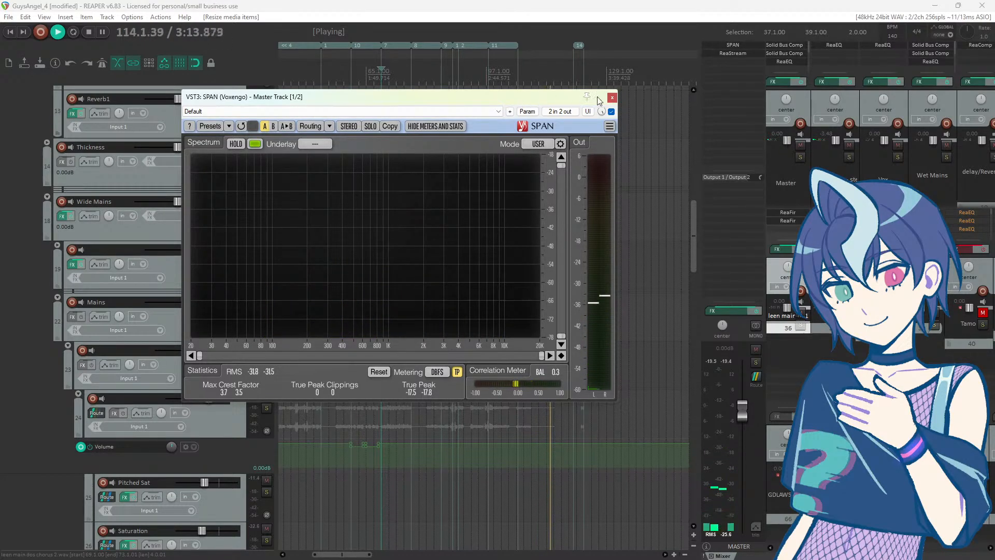
left_click(552, 6)
key("space")
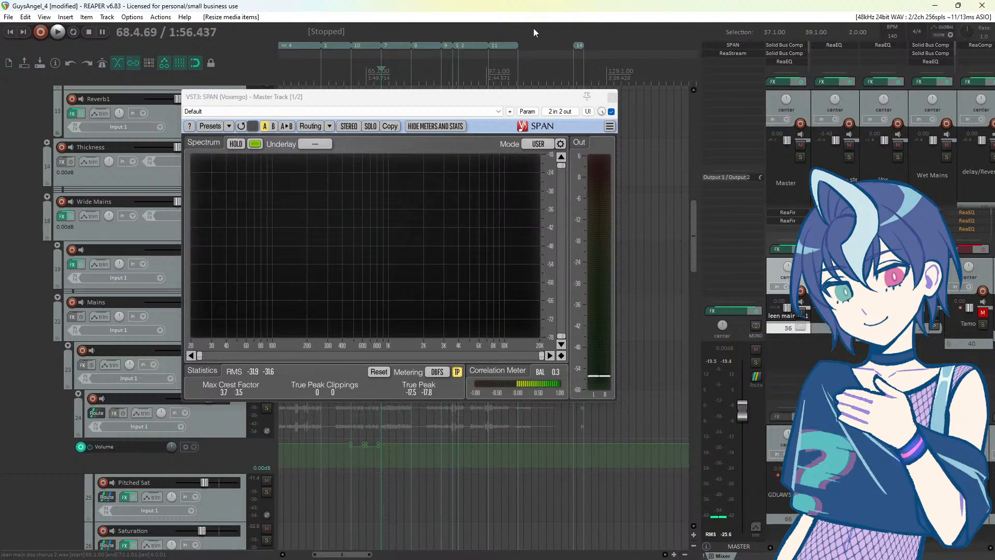